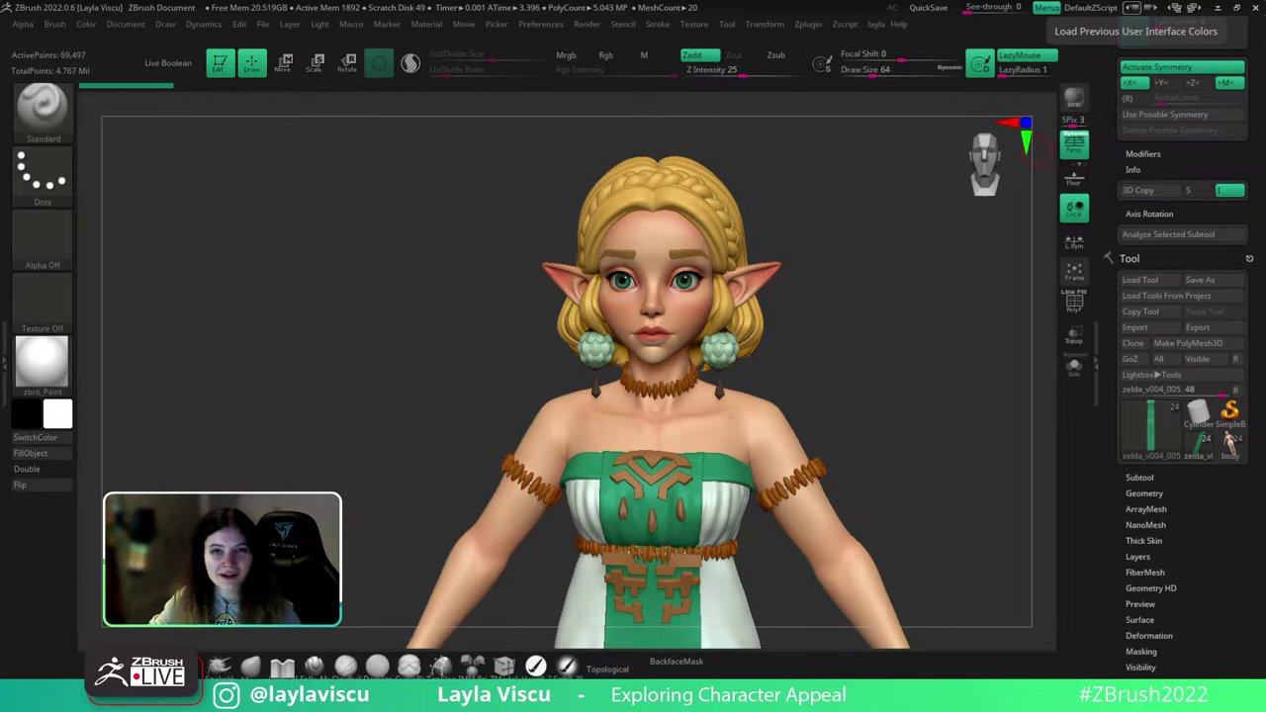
- Examine the dressed character from the front and in profile
left_click_drag(923, 307, 938, 293)
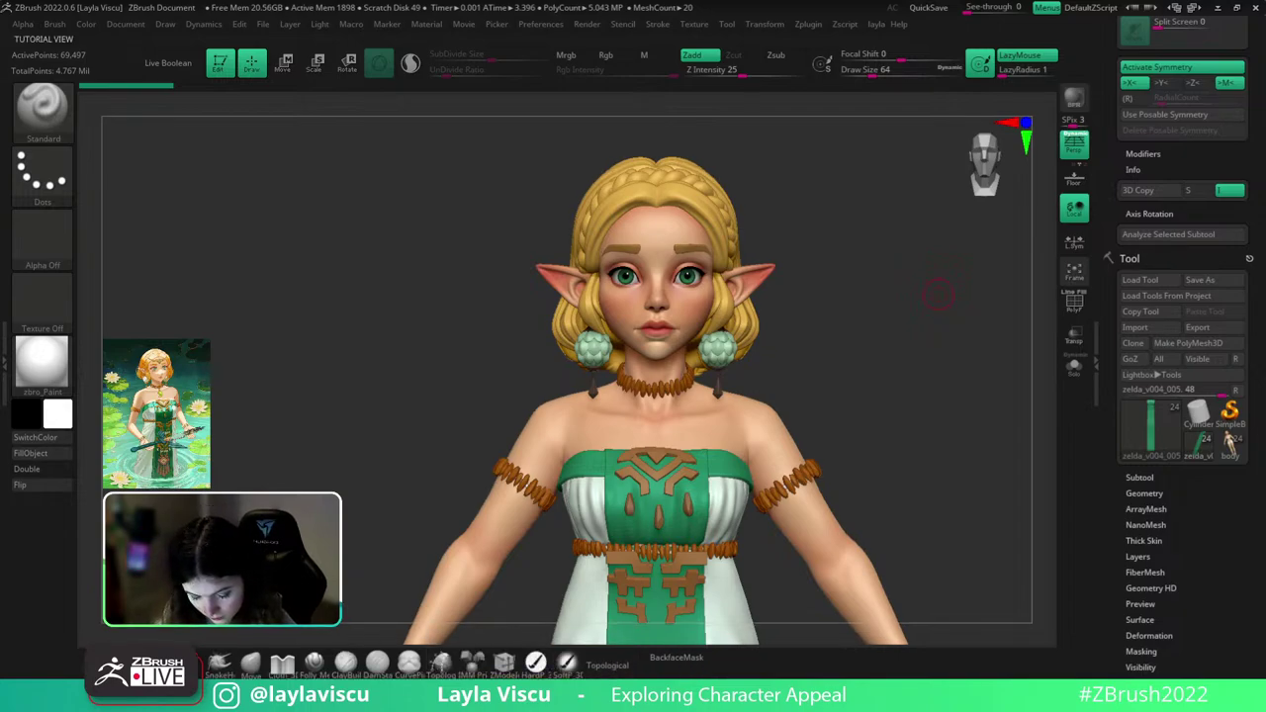
left_click_drag(534, 683, 534, 679)
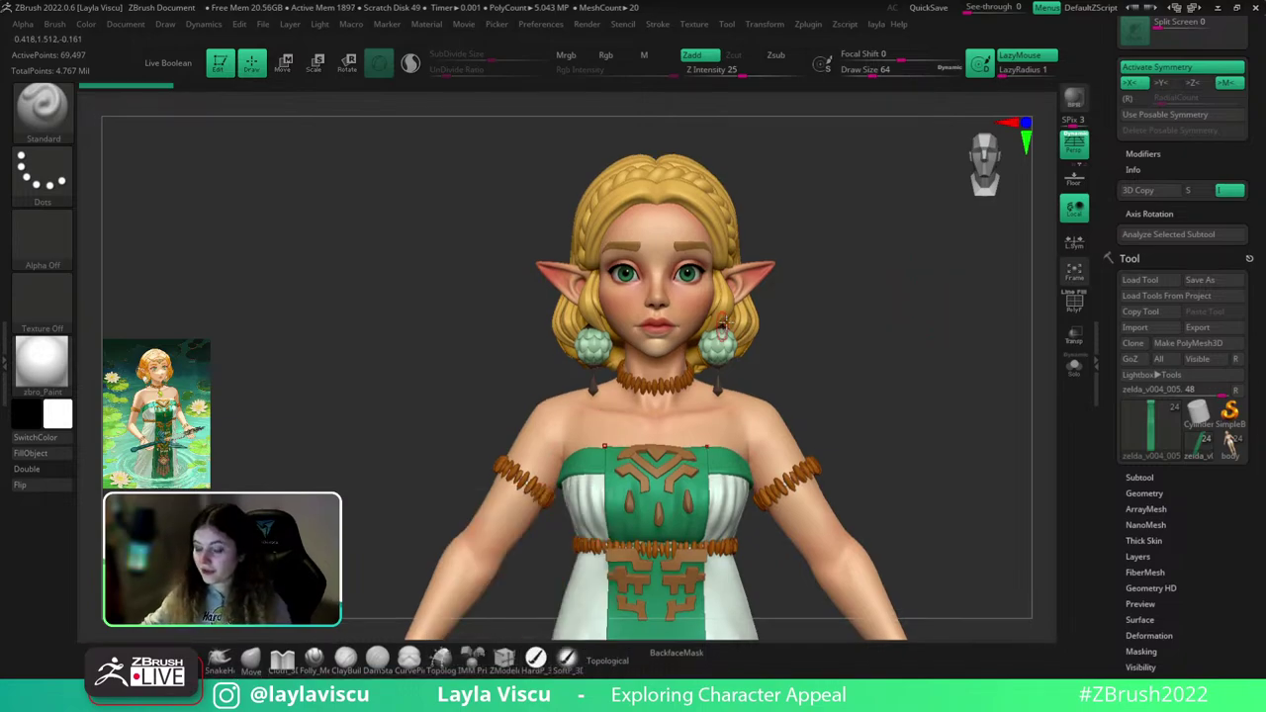
mouse_move(916, 353)
left_mouse_down()
mouse_move(932, 354)
mouse_move(921, 352)
left_mouse_up()
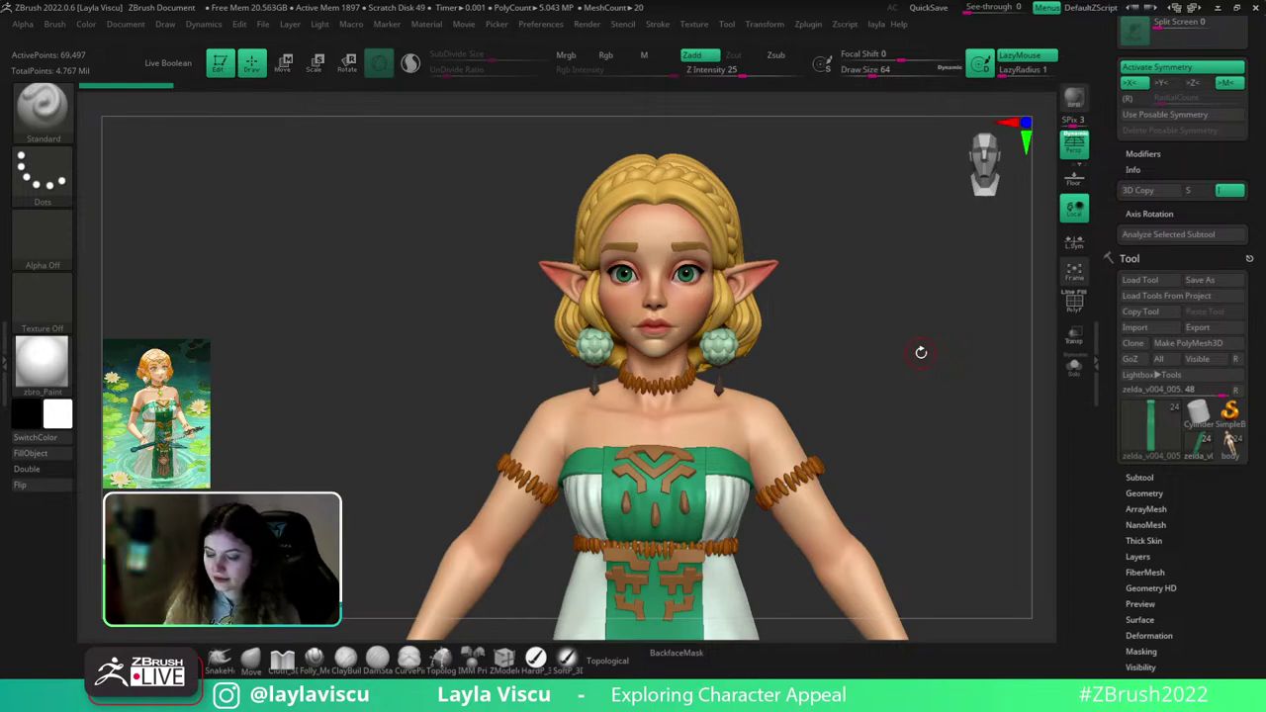
left_click_drag(966, 367, 986, 477)
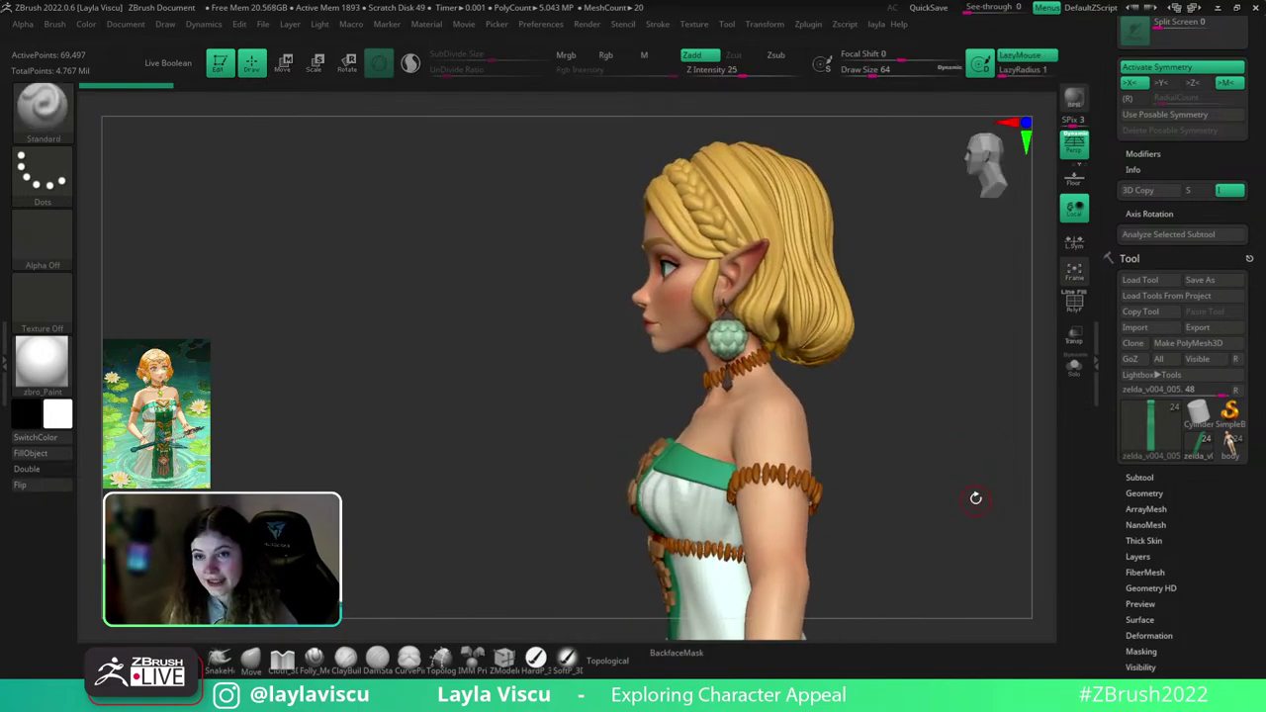
mouse_move(980, 481)
left_mouse_down()
mouse_move(966, 438)
mouse_move(996, 430)
mouse_move(1059, 475)
left_mouse_up()
left_click_drag(981, 510, 962, 516)
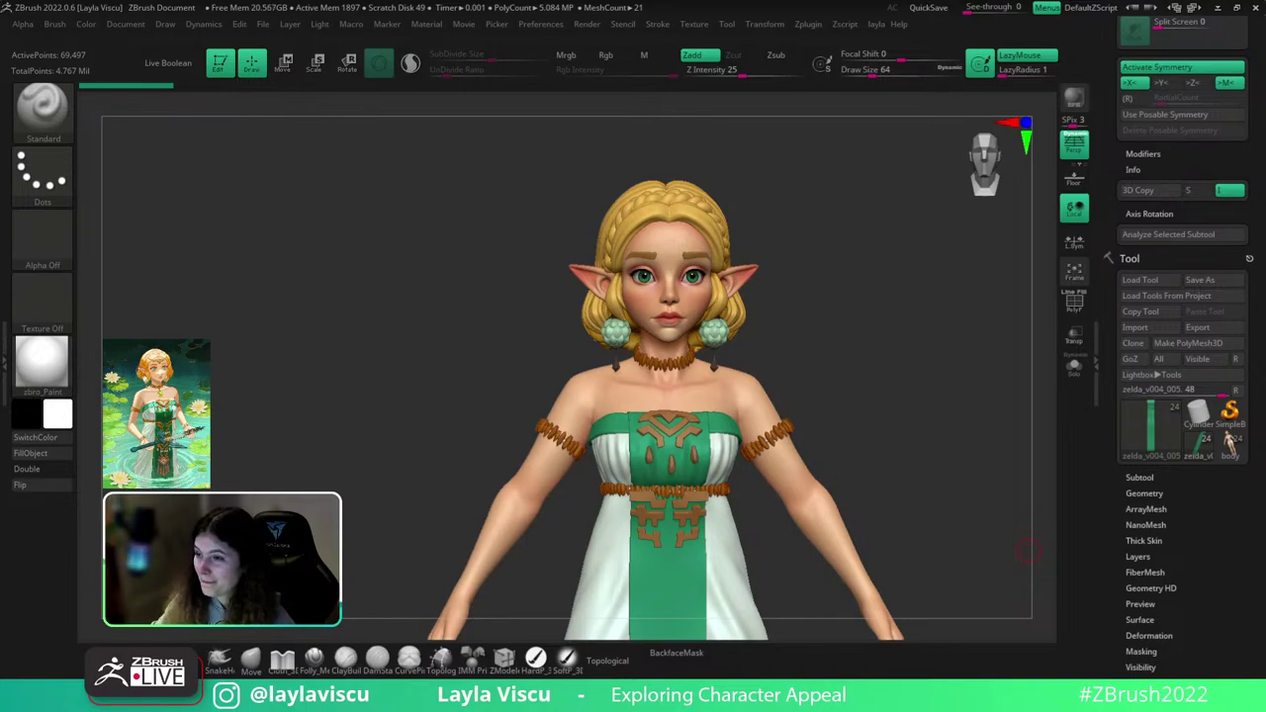
mouse_move(850, 399)
left_mouse_down()
mouse_move(887, 393)
mouse_move(828, 336)
mouse_move(842, 323)
mouse_move(836, 345)
mouse_move(853, 356)
mouse_move(852, 331)
mouse_move(864, 347)
left_mouse_up()
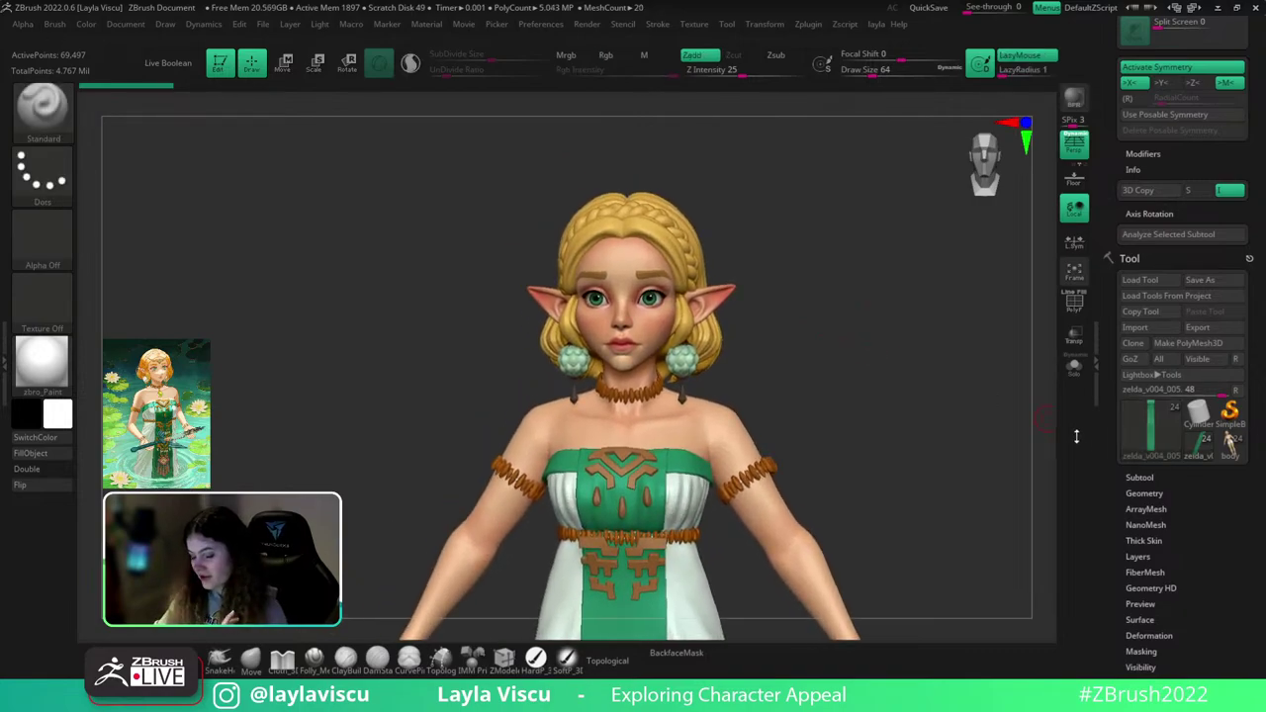
- Switch to the body tool's version of the character, isolate the body and view it in profile
mouse_move(1230, 441)
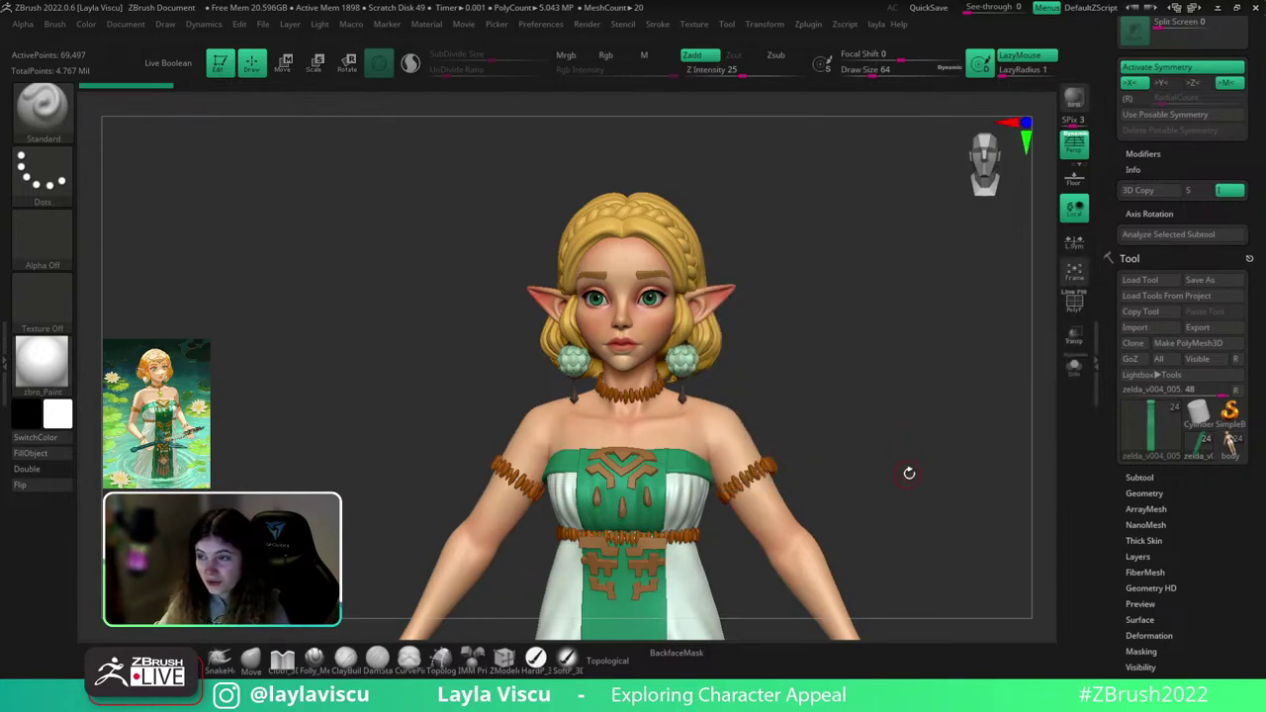
left_click(1230, 441)
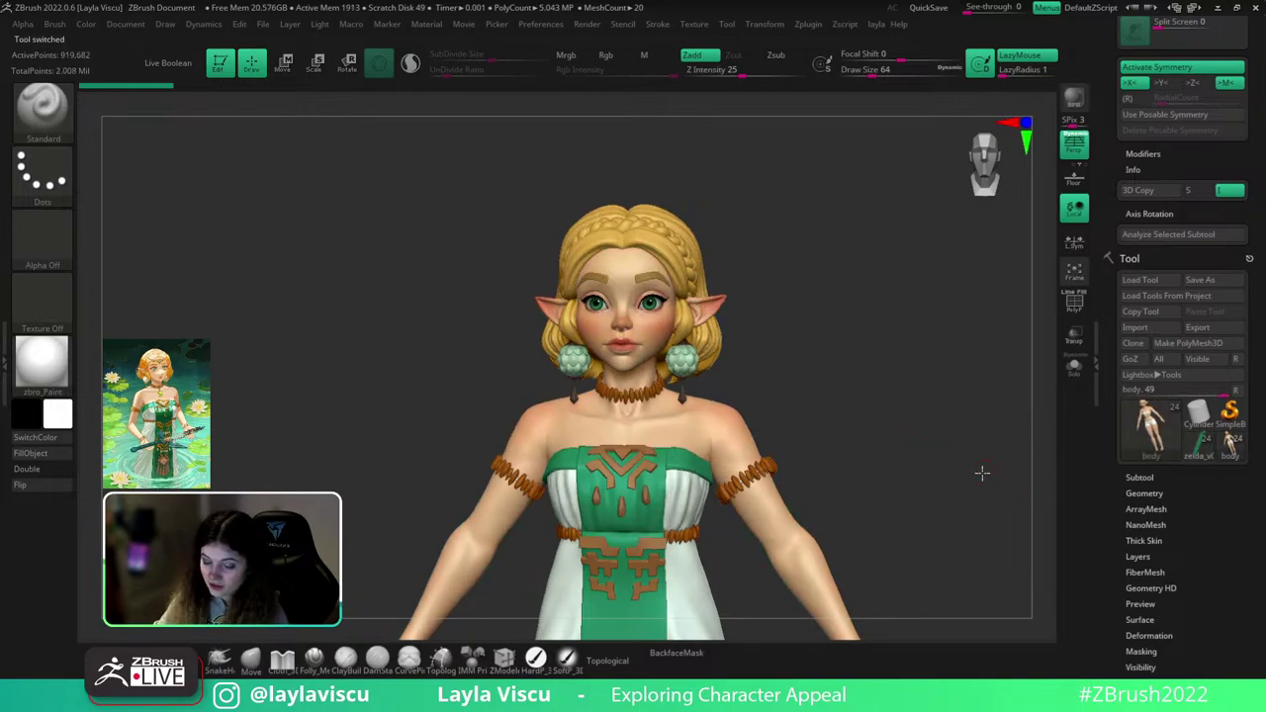
mouse_move(980, 472)
left_mouse_down()
mouse_move(930, 478)
mouse_move(1011, 481)
mouse_move(935, 490)
mouse_move(986, 489)
mouse_move(977, 482)
left_mouse_up()
left_click(1074, 366)
left_click_drag(989, 413, 930, 420)
- Turn off the body subtool's polypaint display and shade it with BasicMaterial
left_click(1147, 476)
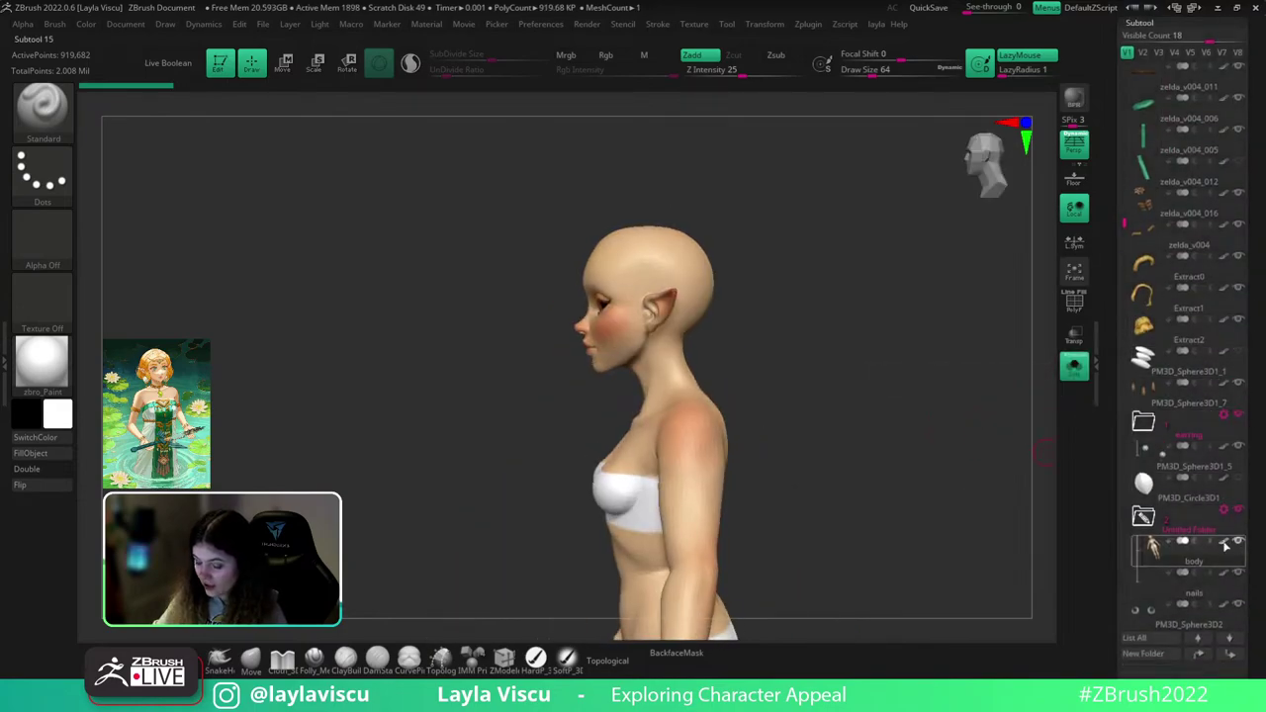
left_click(1224, 543)
left_click(41, 363)
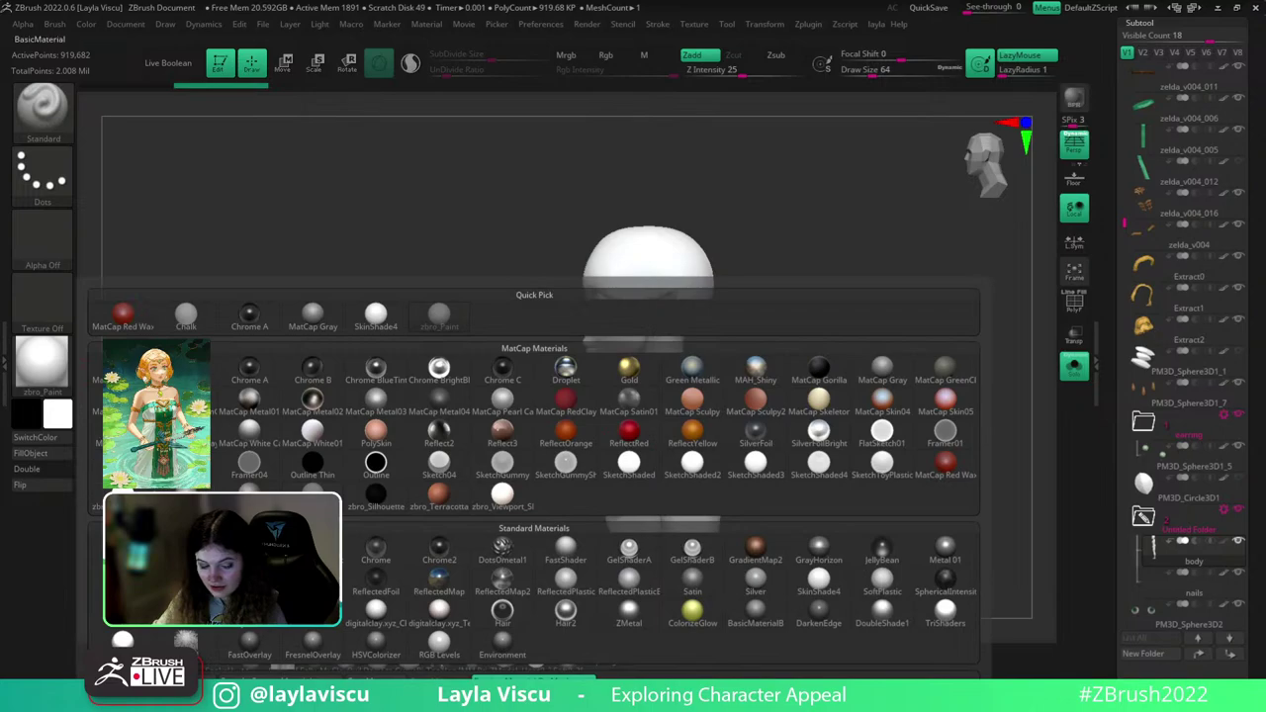
left_click(187, 315)
mouse_move(833, 431)
left_mouse_down()
mouse_move(895, 428)
mouse_move(825, 429)
left_mouse_up()
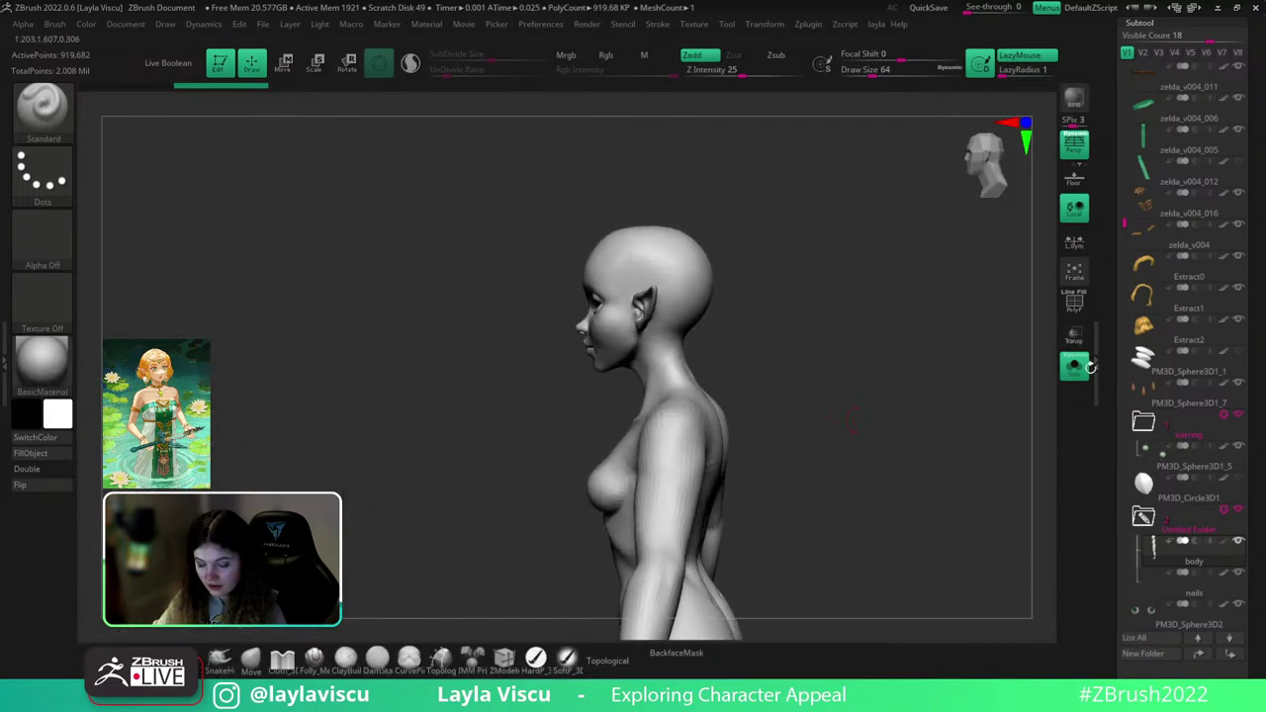
- Compare the zelda_v004_005 and body versions, first isolated, then as full characters in profile and from the front
scroll(1202, 229, "up", 3)
left_click(1201, 224)
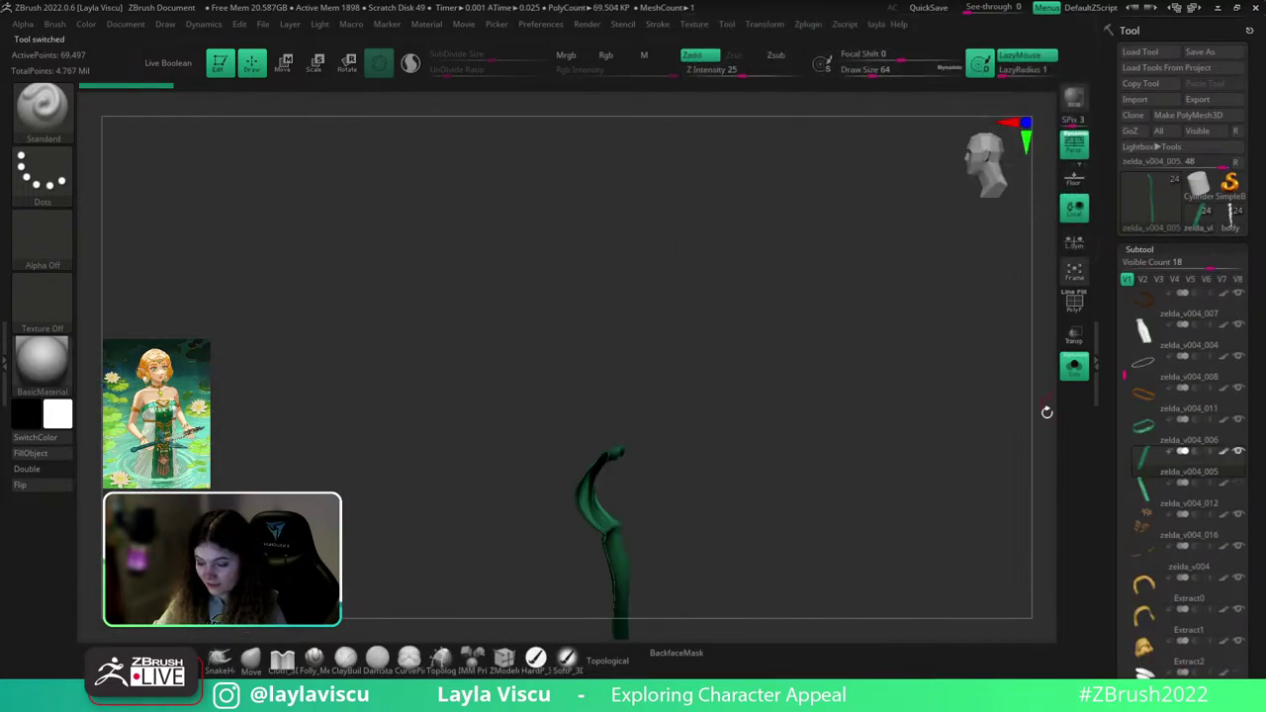
left_click(1230, 224)
left_click_drag(940, 359, 956, 356)
left_click(1207, 230)
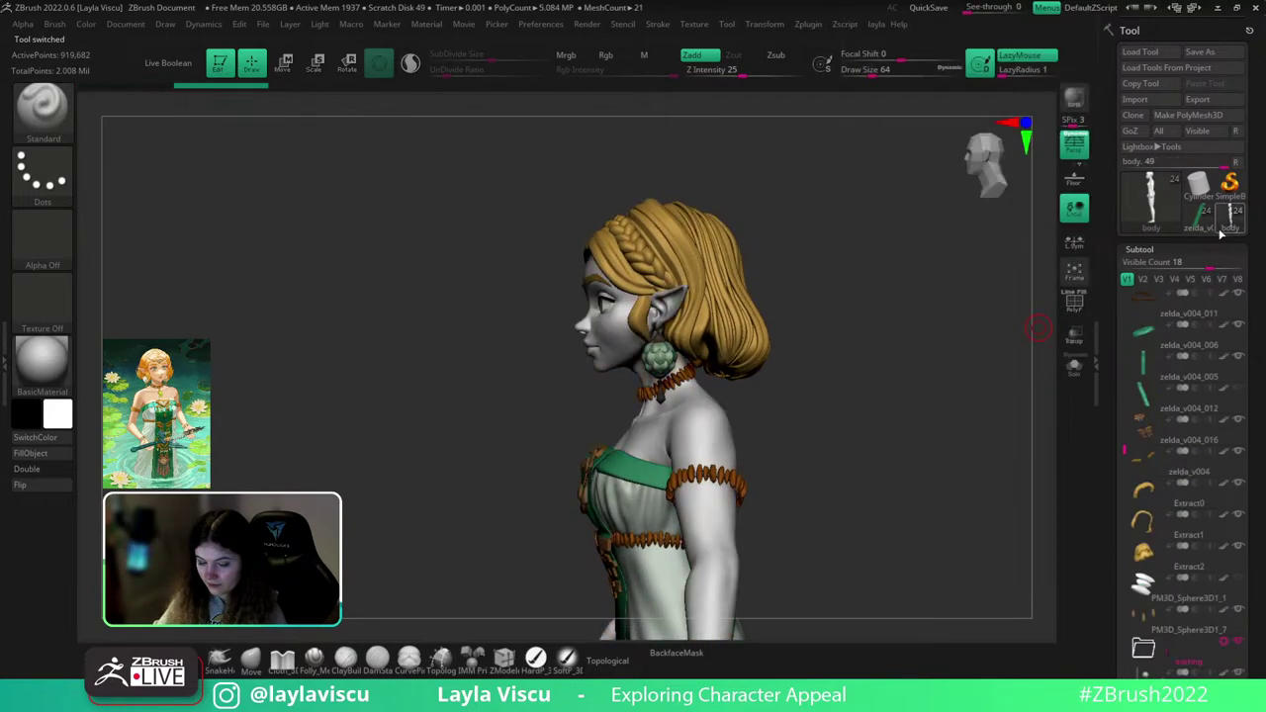
left_click_drag(924, 379, 964, 362, "shift")
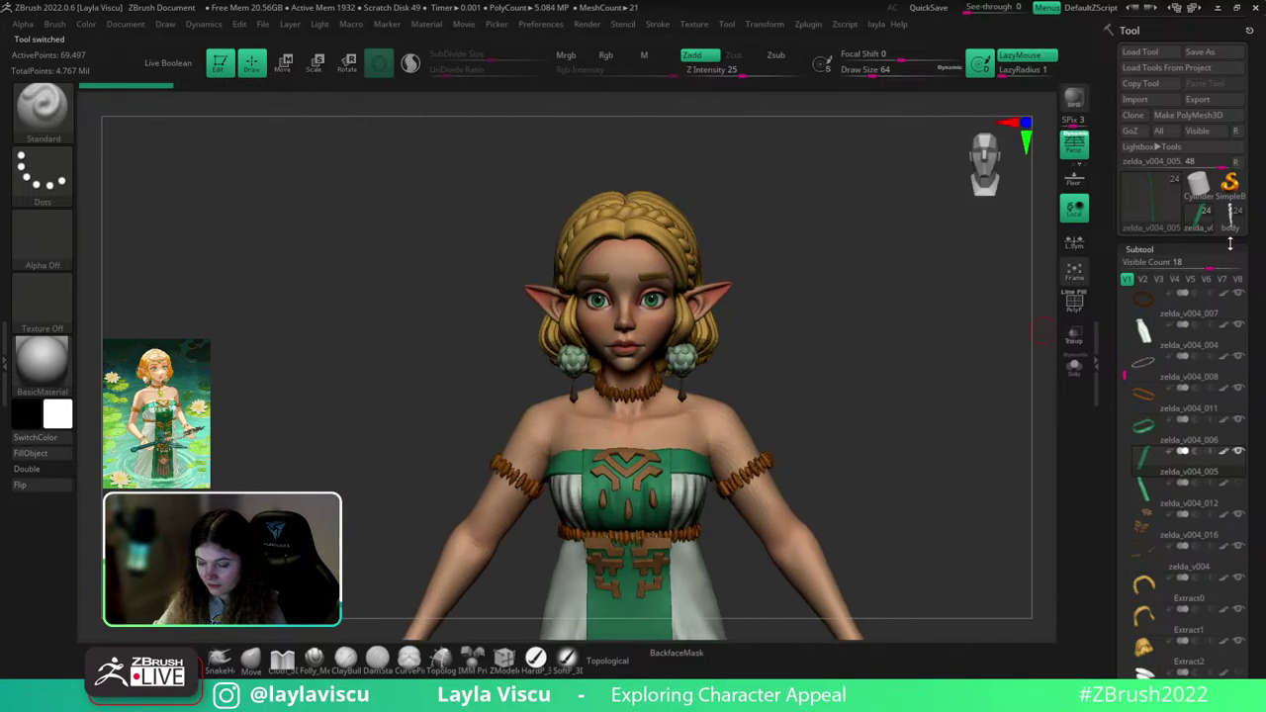
left_click(1230, 216)
- Restore the body subtool's polypaint display and the zbro_Paint material
left_click_drag(1264, 637, 1264, 552)
scroll(1263, 551, "down", 3)
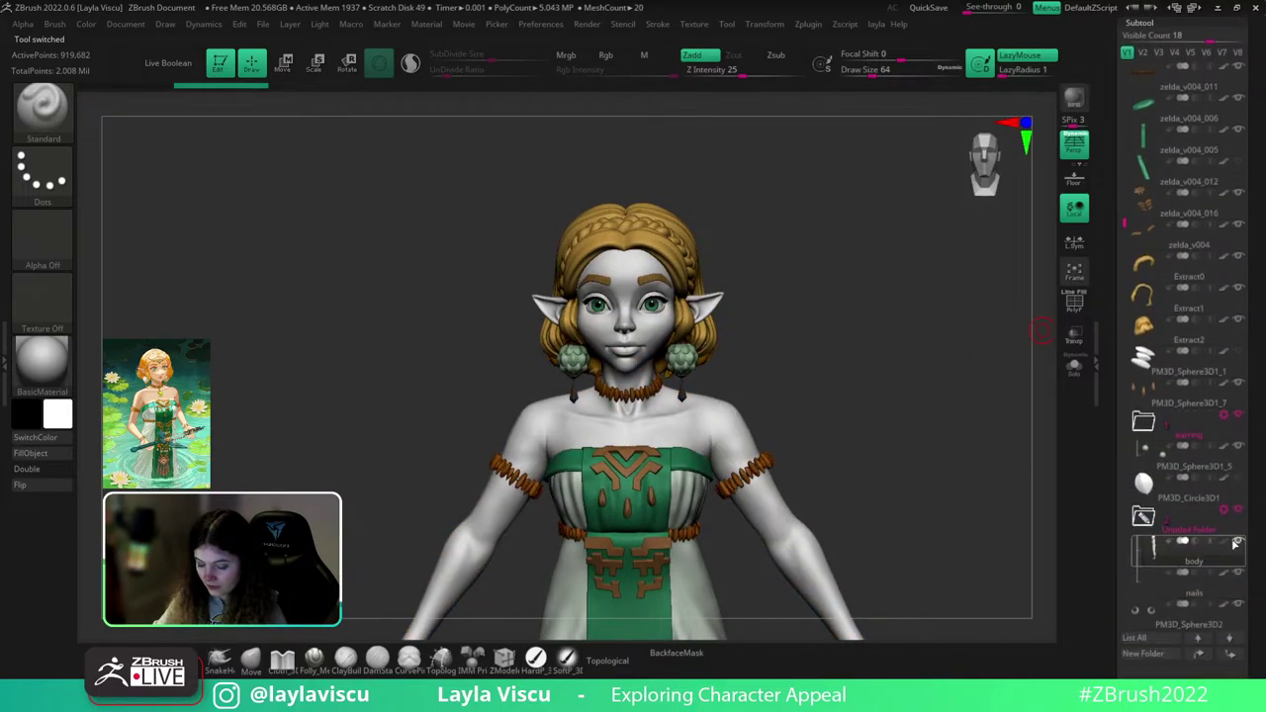
left_click(47, 381)
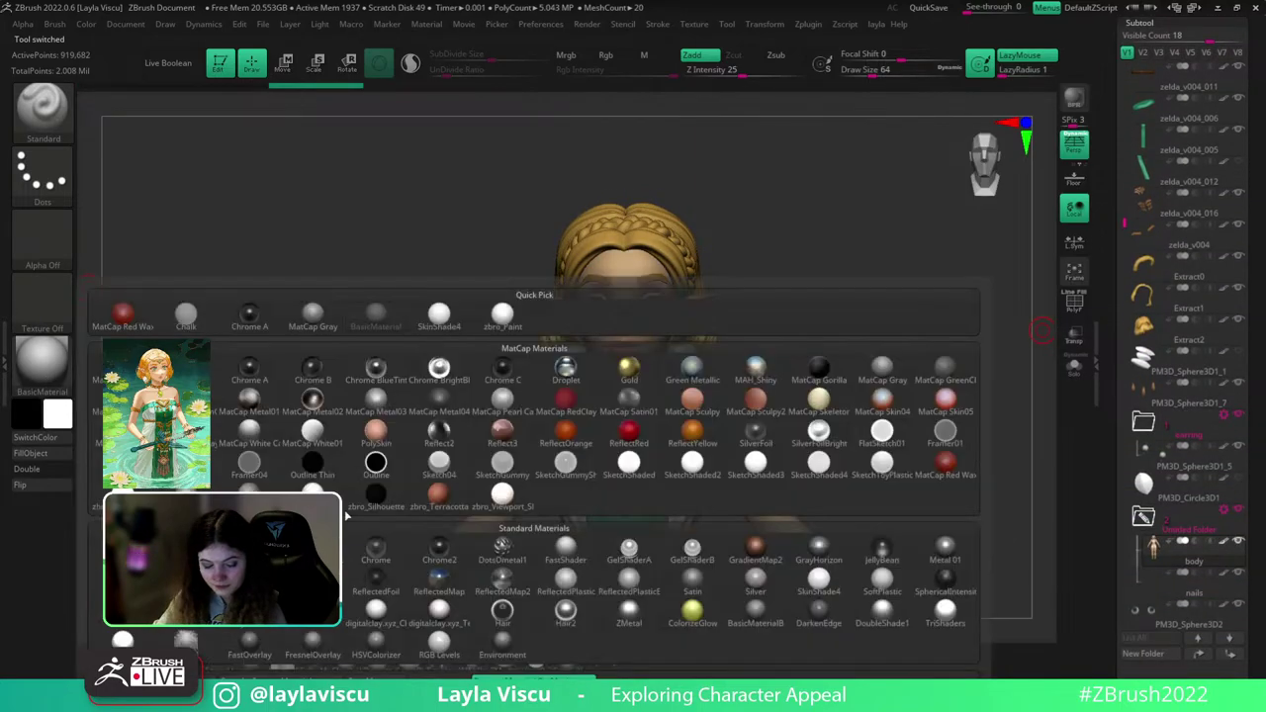
left_click(331, 490)
- Compare the coloured zelda_v004_005 and body versions of the character from the front
scroll(1262, 227, "up", 5)
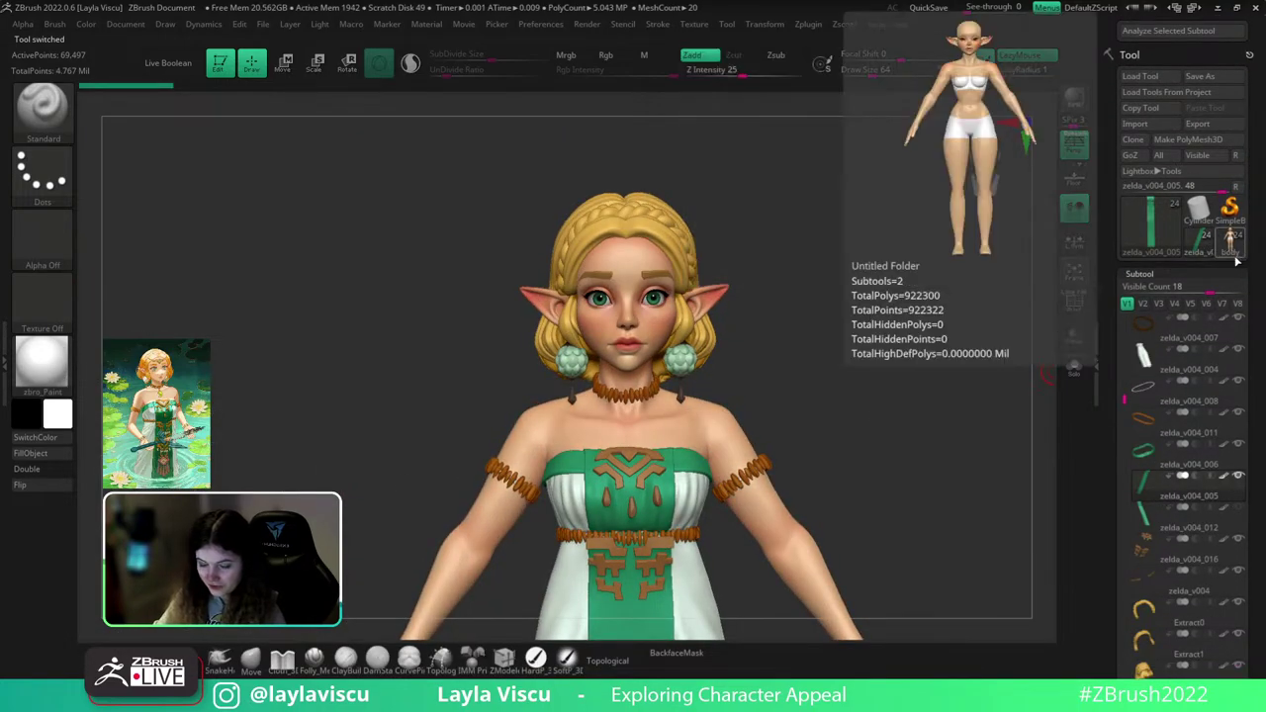
left_click(1236, 252)
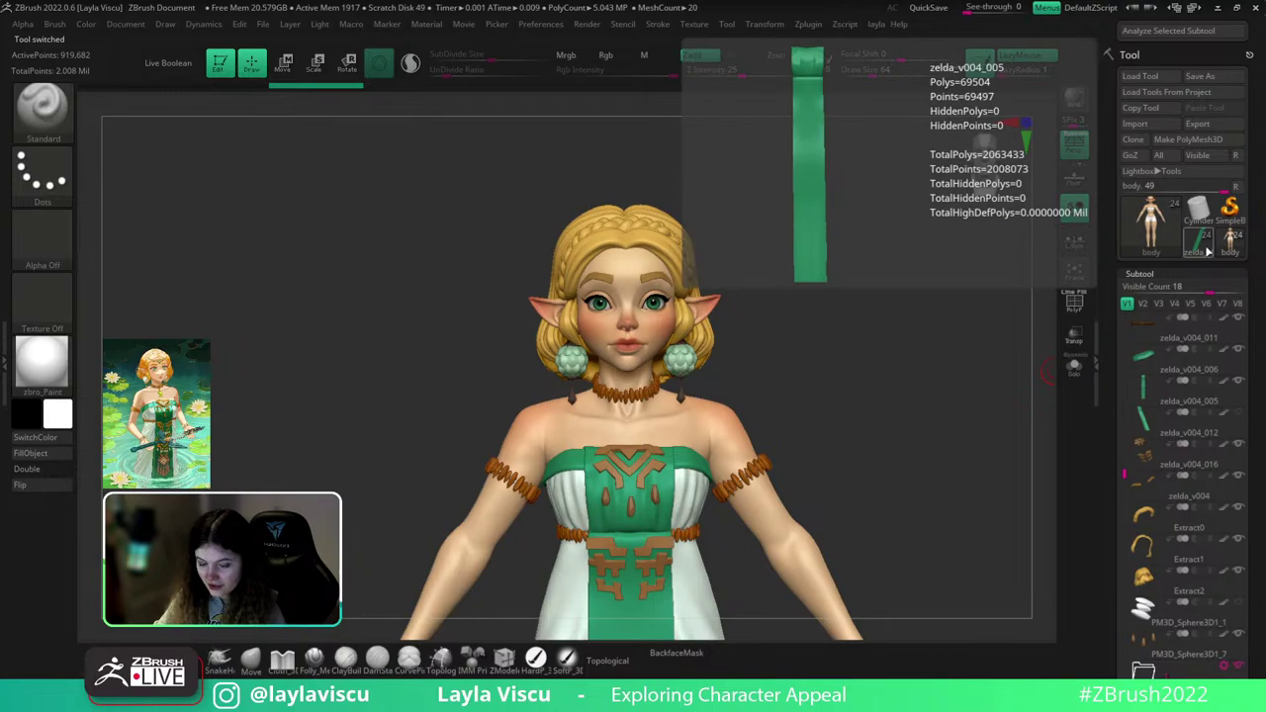
left_click(1206, 252)
left_click(1235, 252)
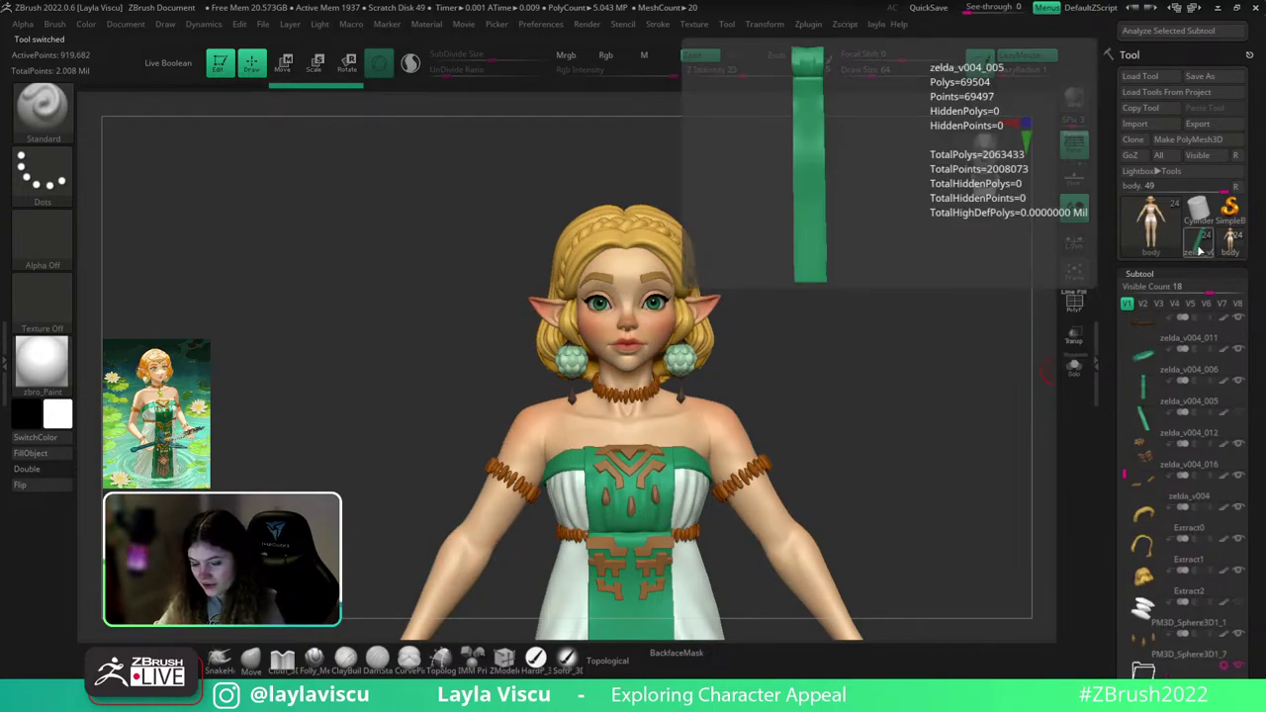
left_click(1201, 250)
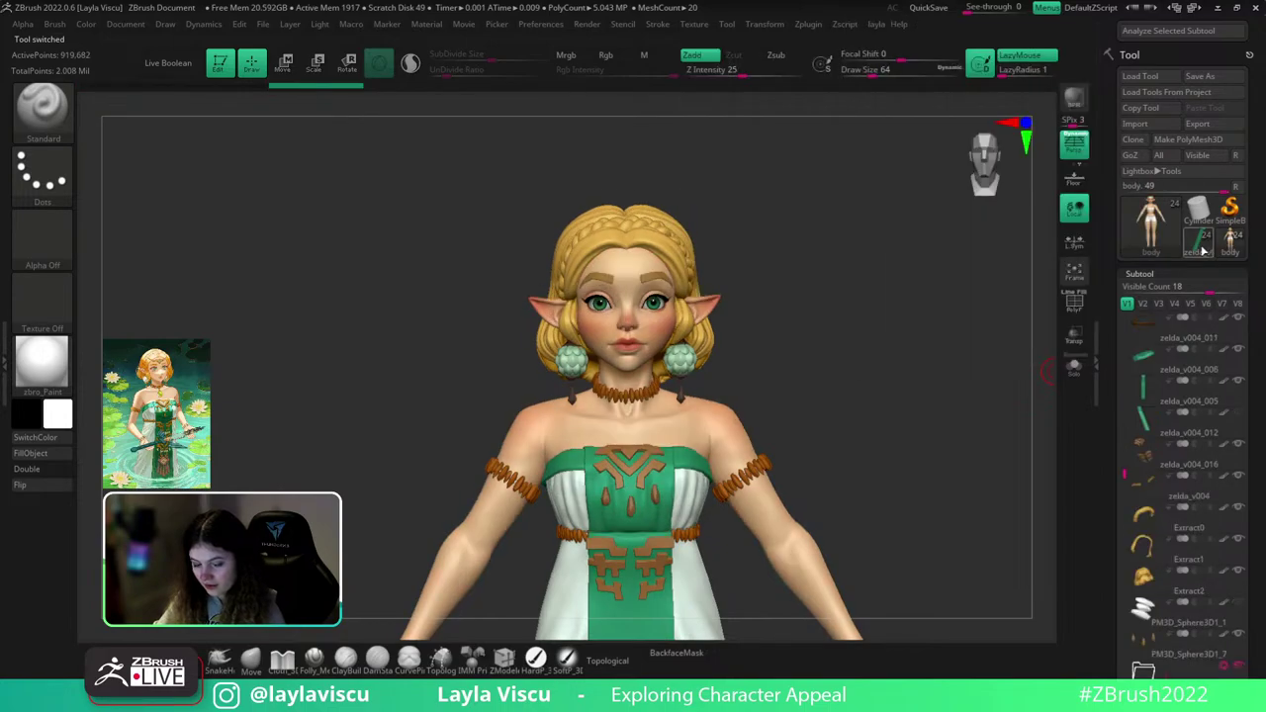
- Compare the head and face of the two character versions close up in profile
right_click_drag(786, 252, 813, 335, "ctrl")
right_click_drag(839, 291, 950, 421, "alt")
left_click(1228, 247)
left_click(1200, 245)
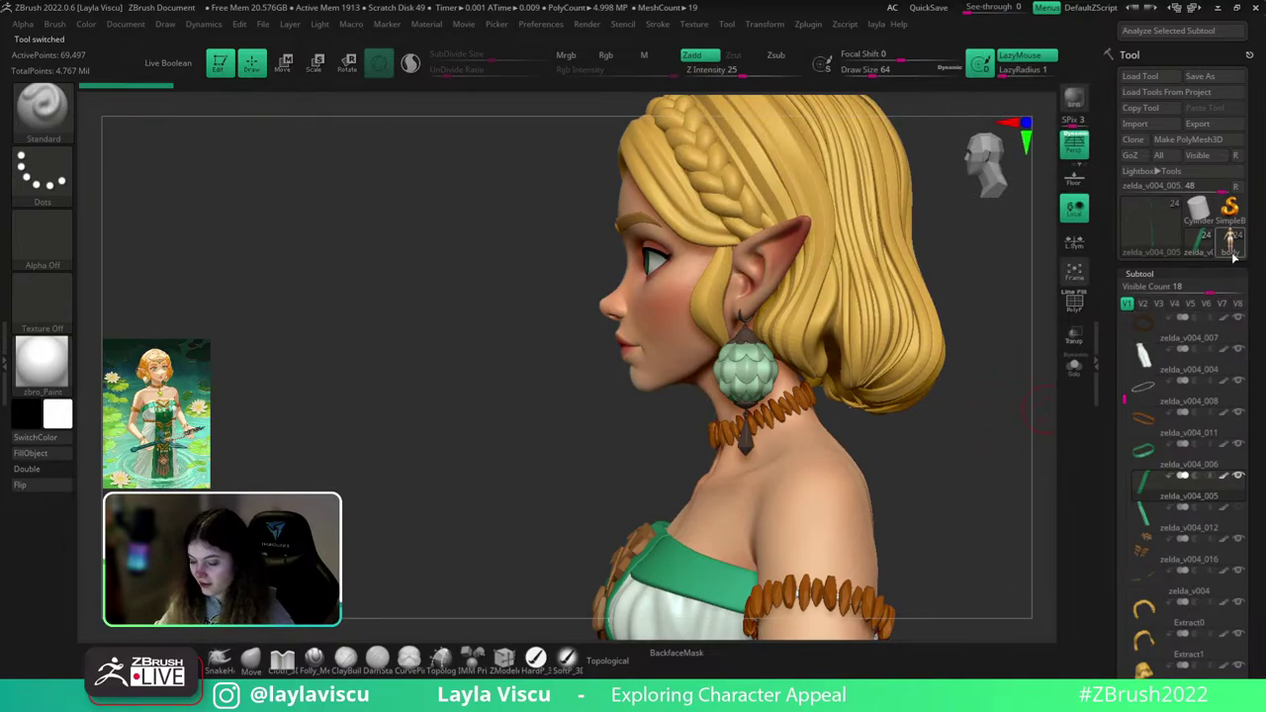
left_click(1231, 253)
left_click(1202, 247)
- Examine the zelda_v004_005 version's face and upper body from the front and at a three-quarter angle
right_click_drag(922, 429, 918, 464, "ctrl")
right_click_drag(837, 438, 848, 373, "alt")
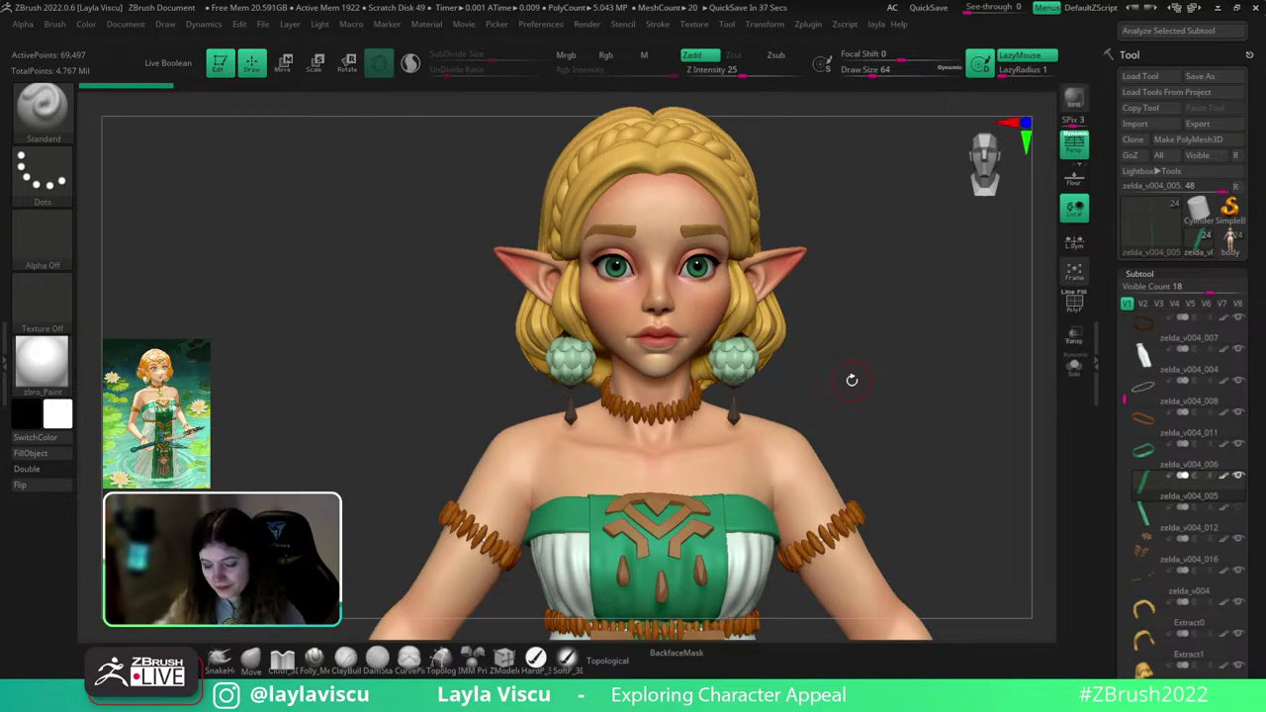
left_click_drag(921, 432, 908, 364)
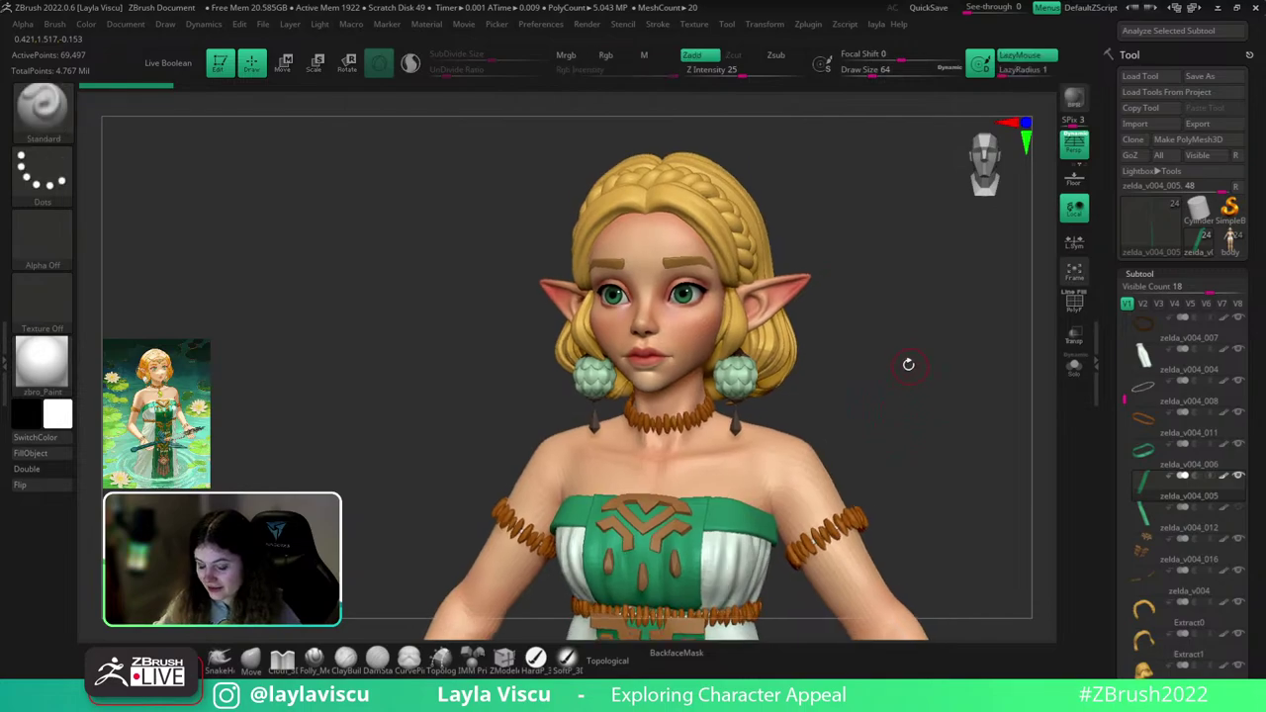
right_click_drag(917, 333, 925, 282, "ctrl")
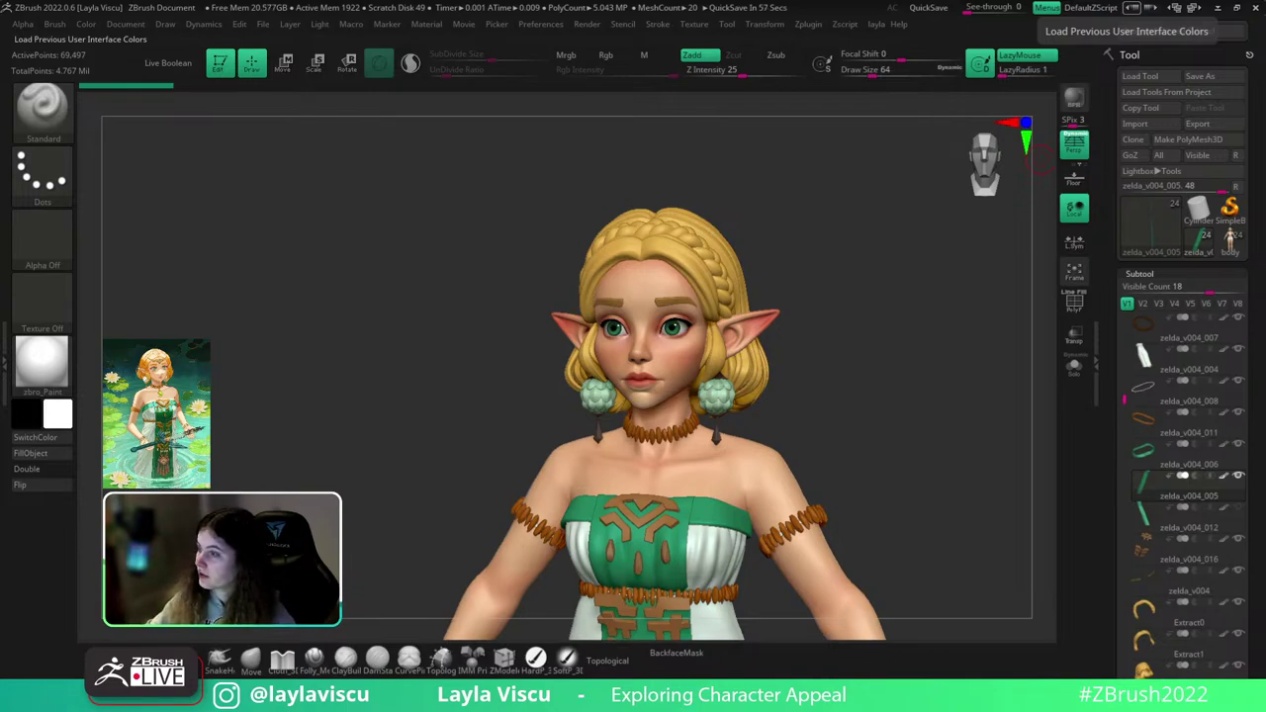
- Switch to the reference board and examine the character illustrations, including the braided hair, jewellery and green dress designs
right_click_drag(1265, 1, 787, 454)
scroll(786, 453, "down", 5)
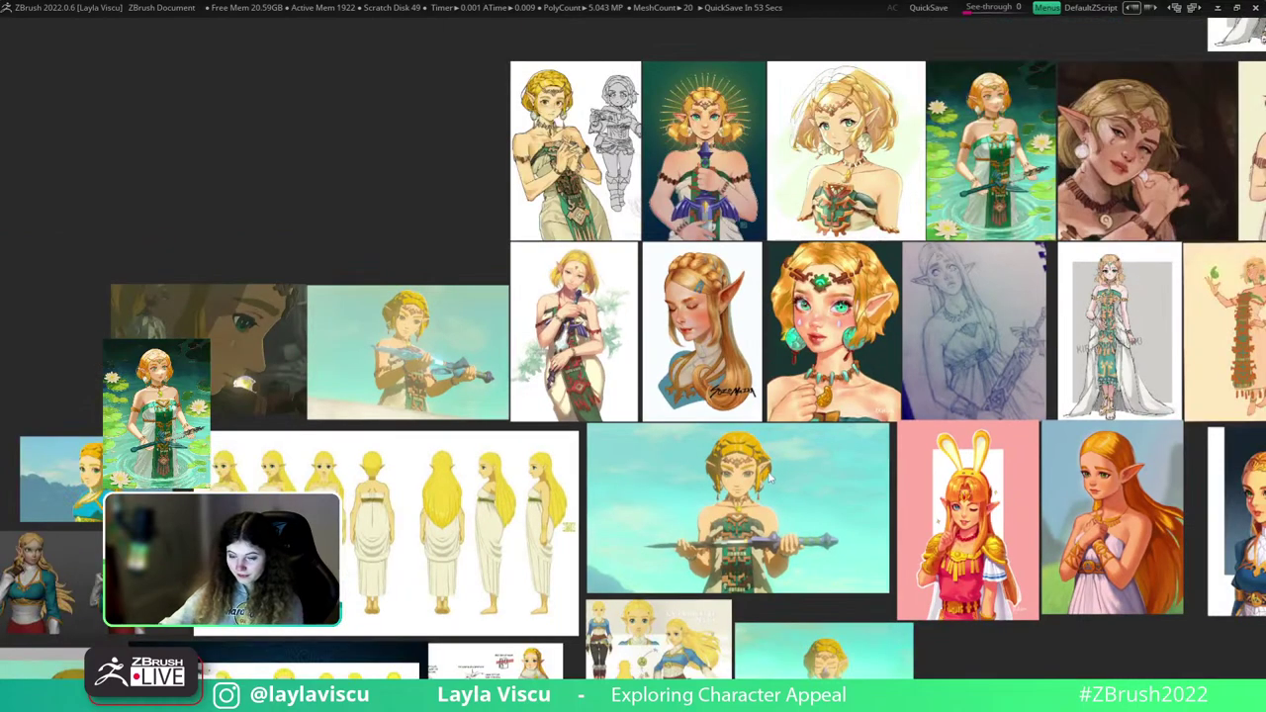
scroll(800, 392, "up", 2)
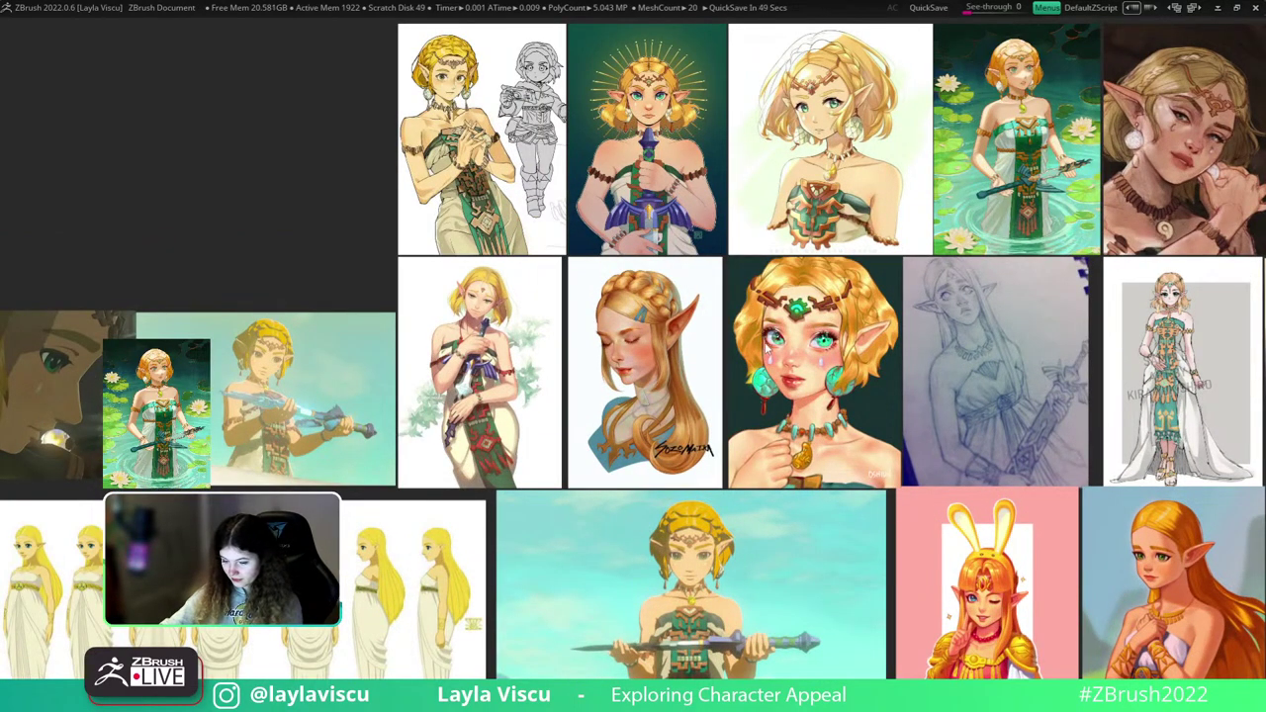
scroll(803, 447, "up", 2)
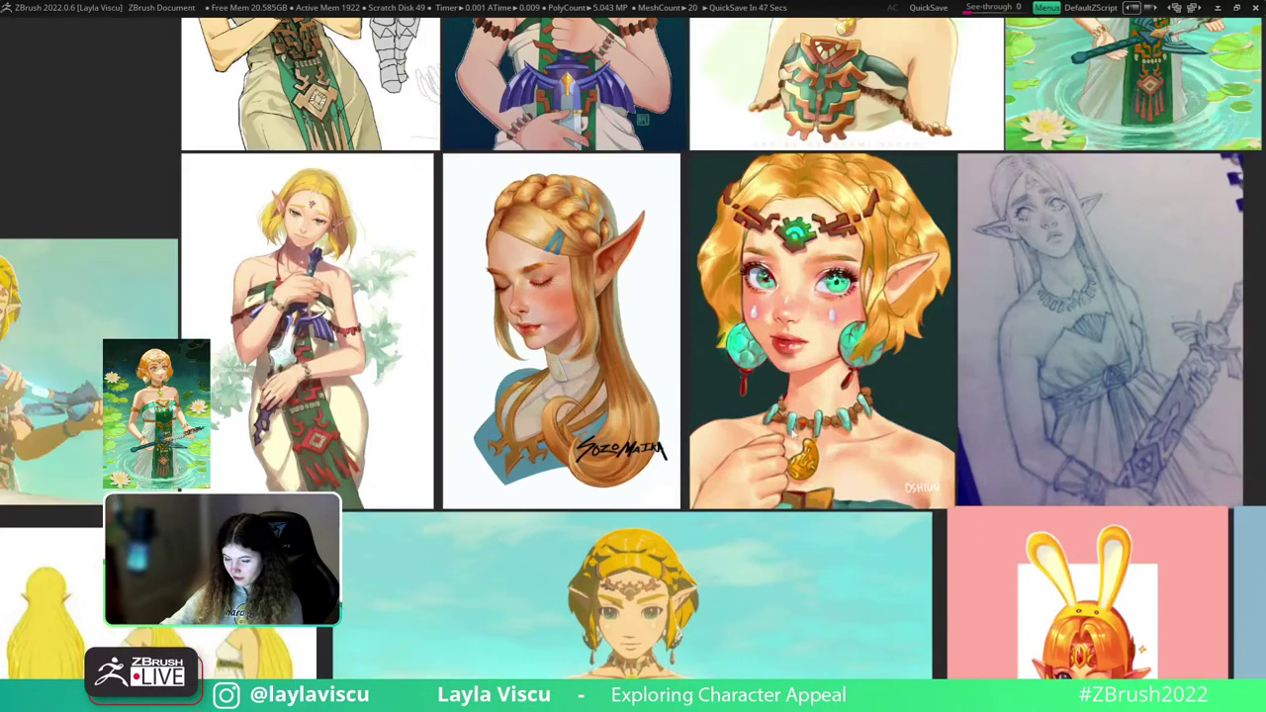
scroll(851, 445, "down", 5)
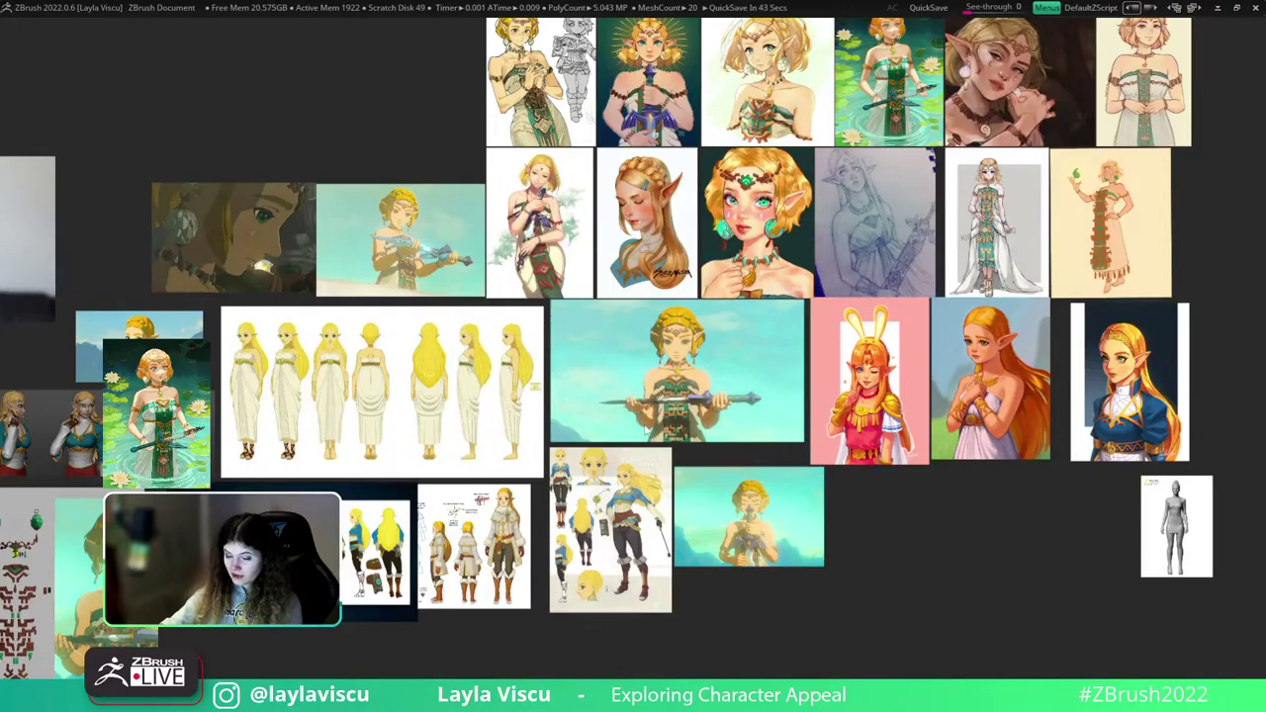
scroll(399, 223, "up", 1)
scroll(400, 223, "up", 4)
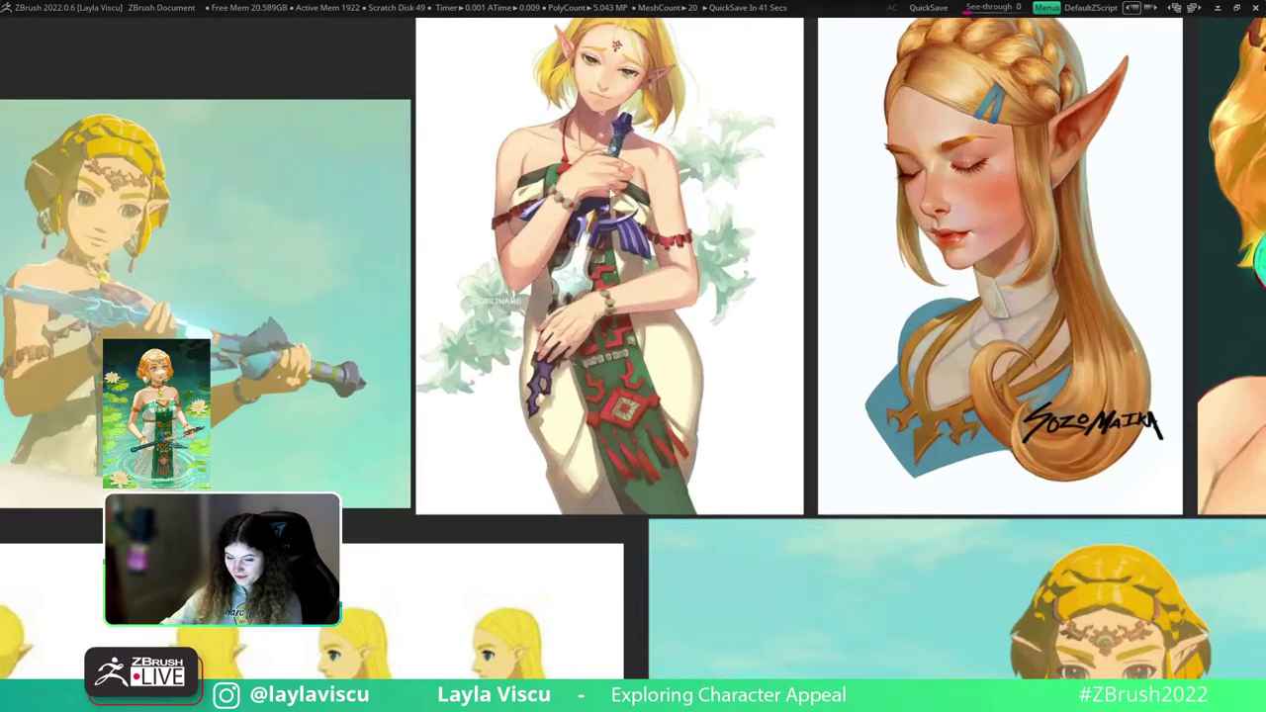
scroll(617, 211, "down", 5)
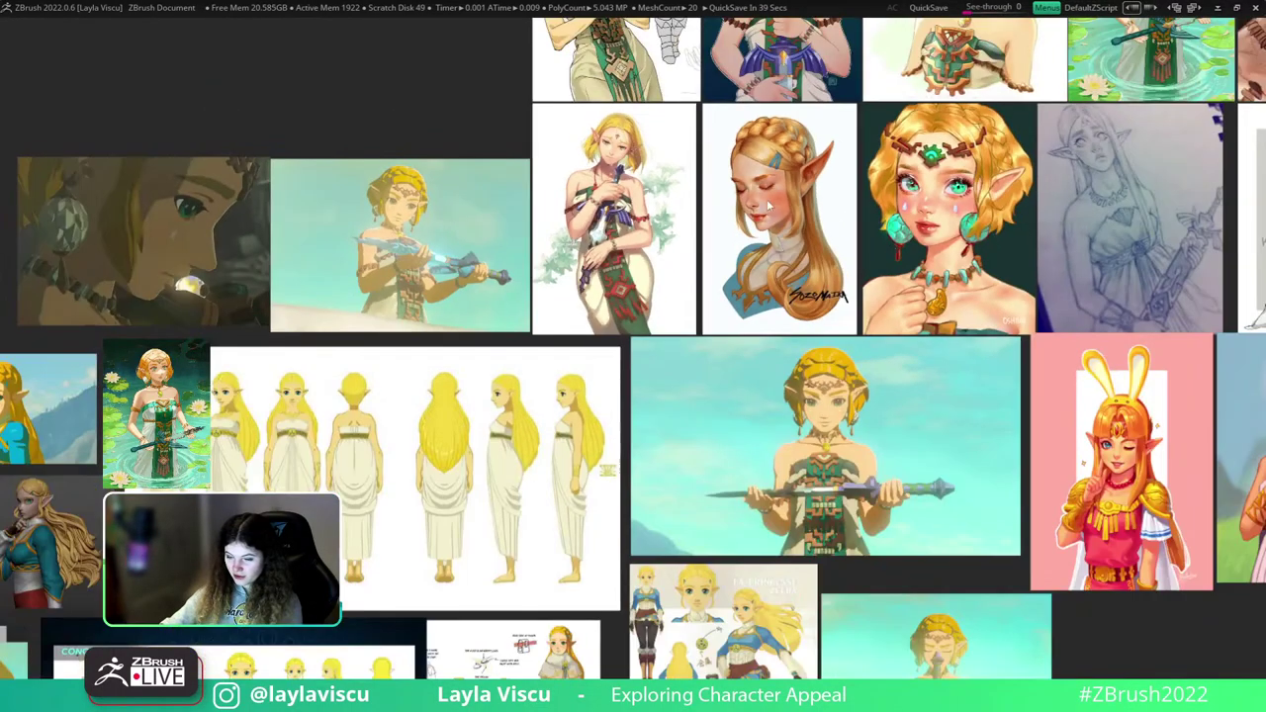
scroll(668, 255, "up", 4)
scroll(668, 255, "up", 2)
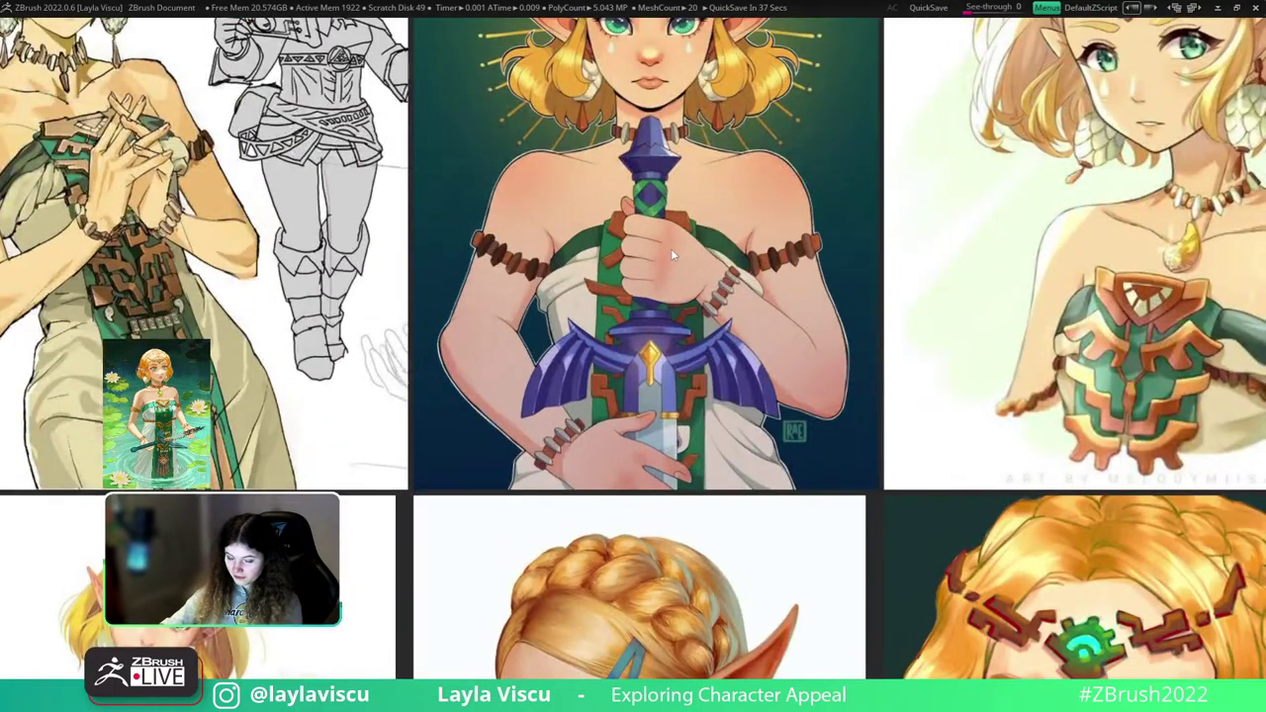
scroll(671, 248, "down", 6)
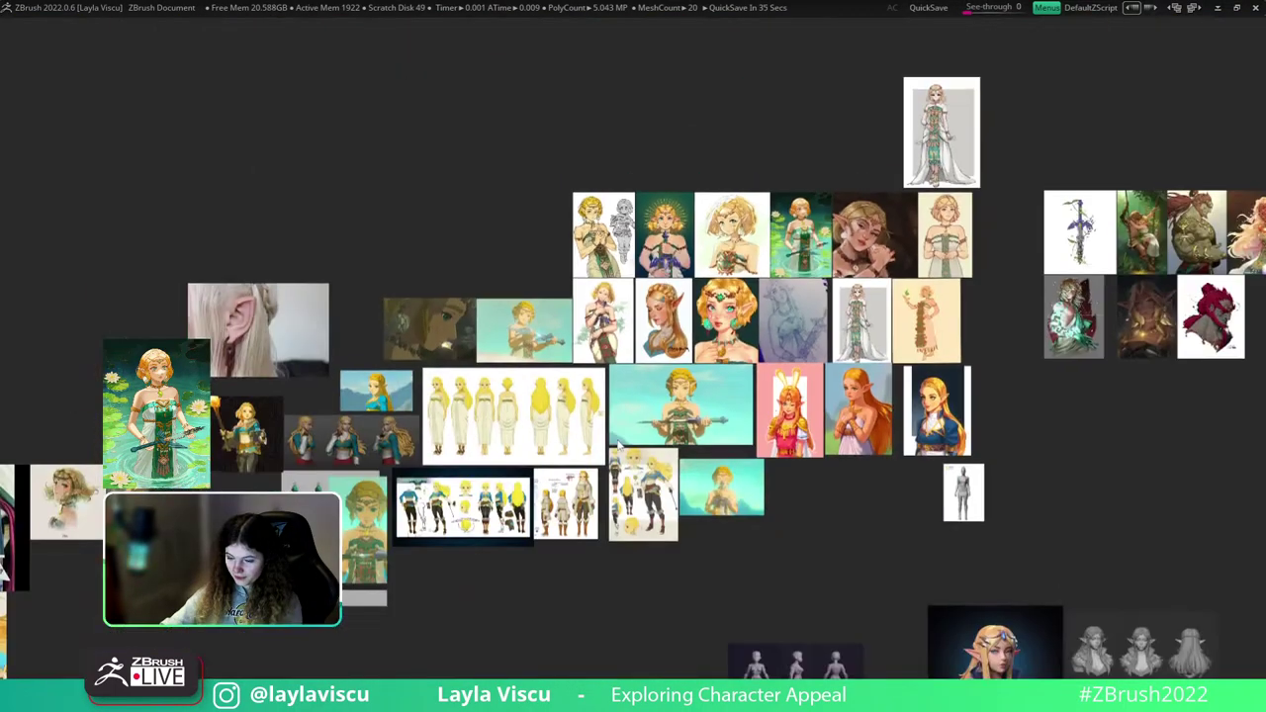
- Examine the illustration of the broken sword entwined with plants, ending with an overview of the whole reference board
middle_click_drag(623, 441, 451, 403)
scroll(908, 186, "up", 10)
scroll(914, 201, "down", 1)
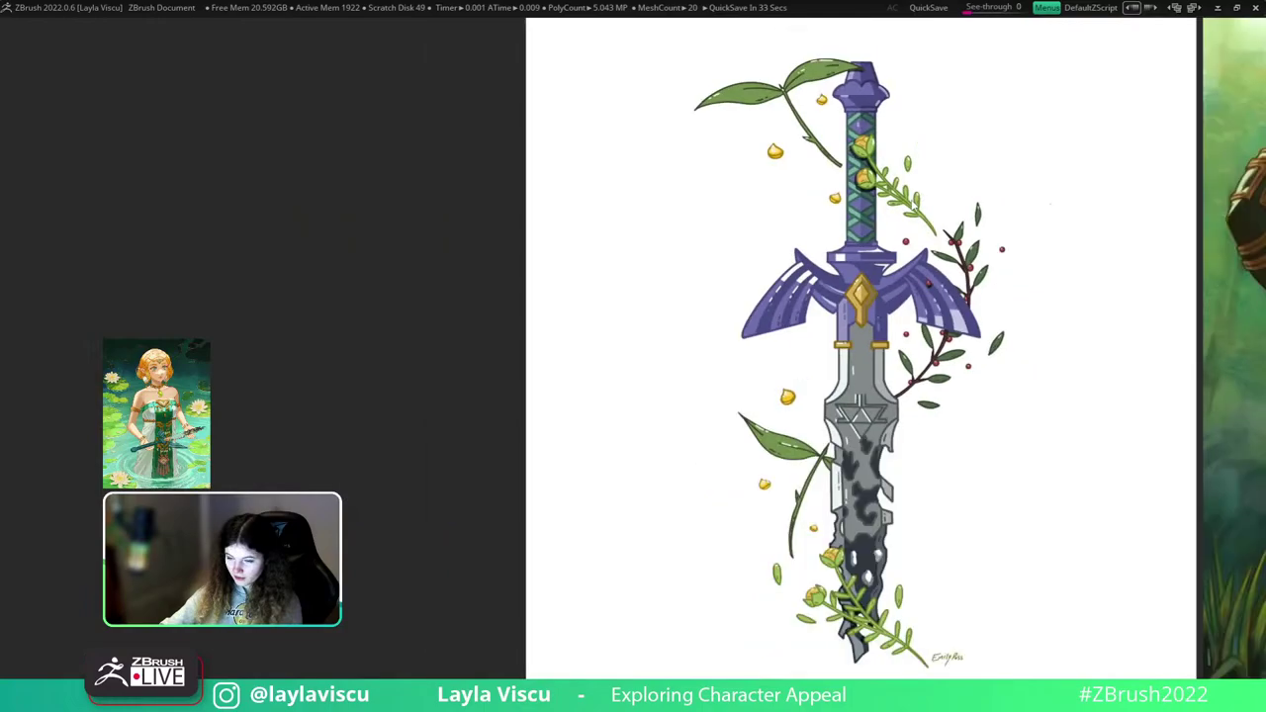
scroll(912, 207, "down", 1)
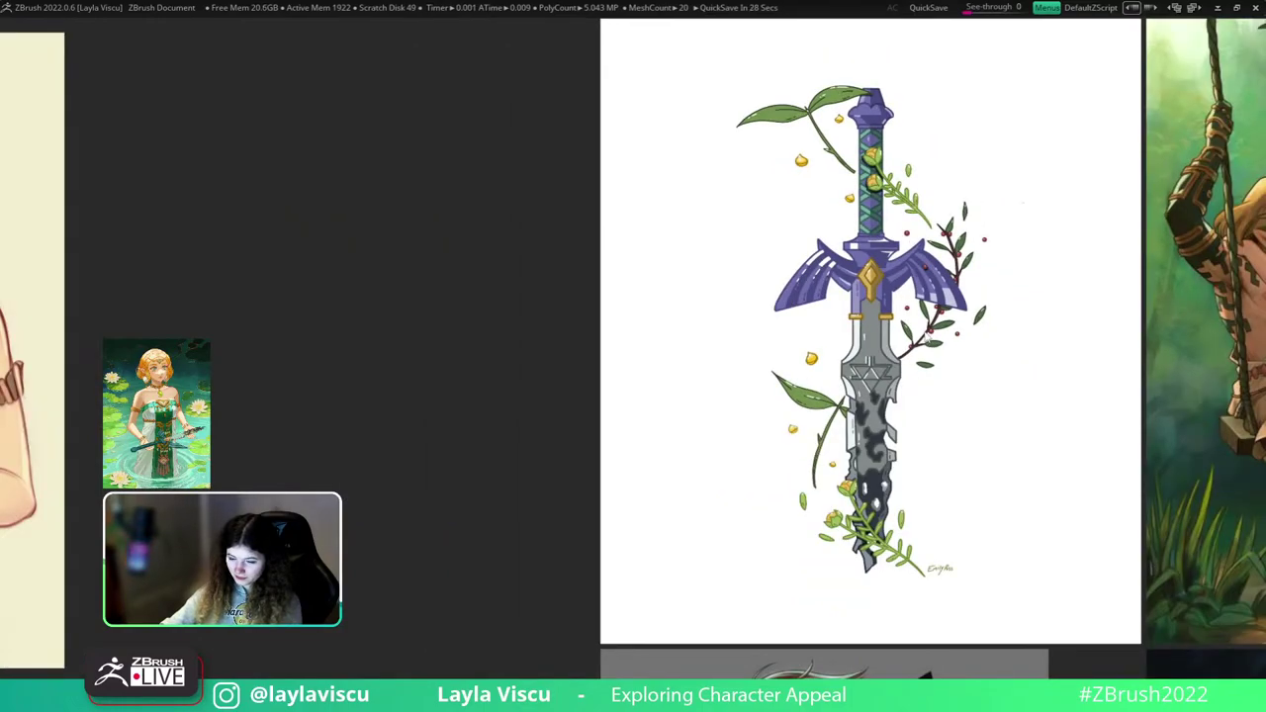
scroll(916, 333, "down", 6)
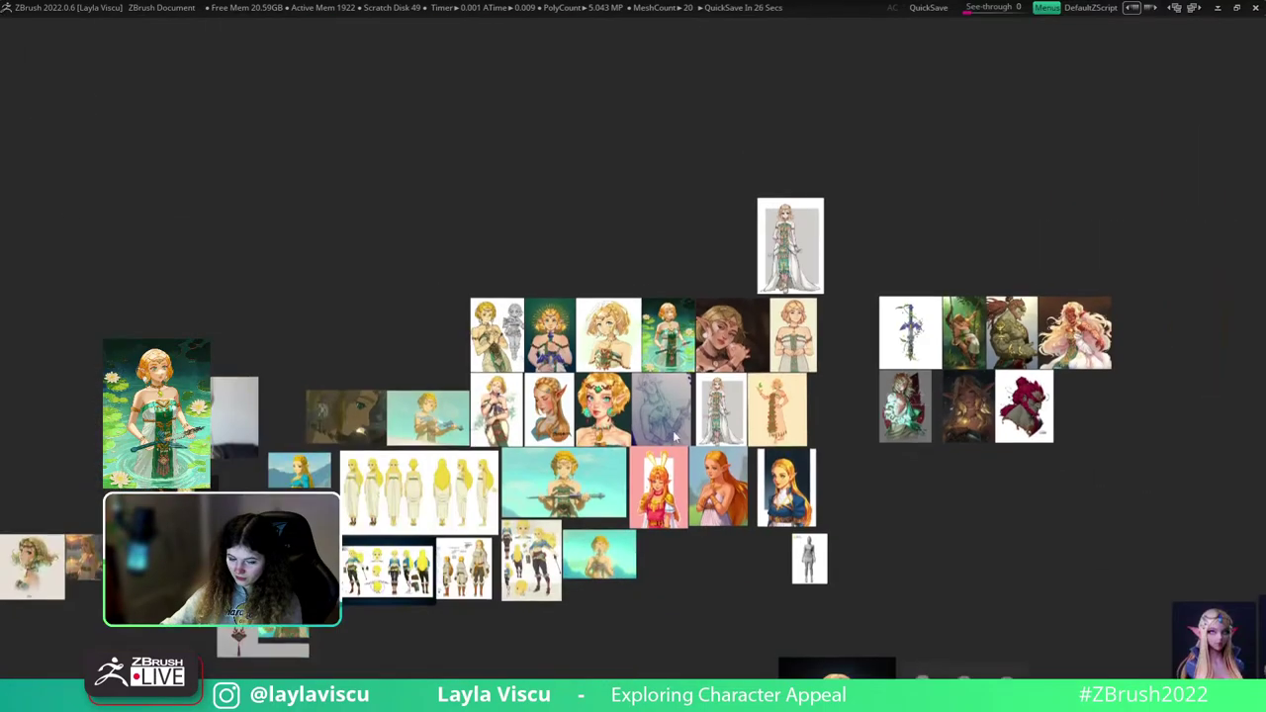
- Return from the reference board to the Zelda sculpt and examine its head and upper body from the front and slightly turned
scroll(676, 437, "up", 3)
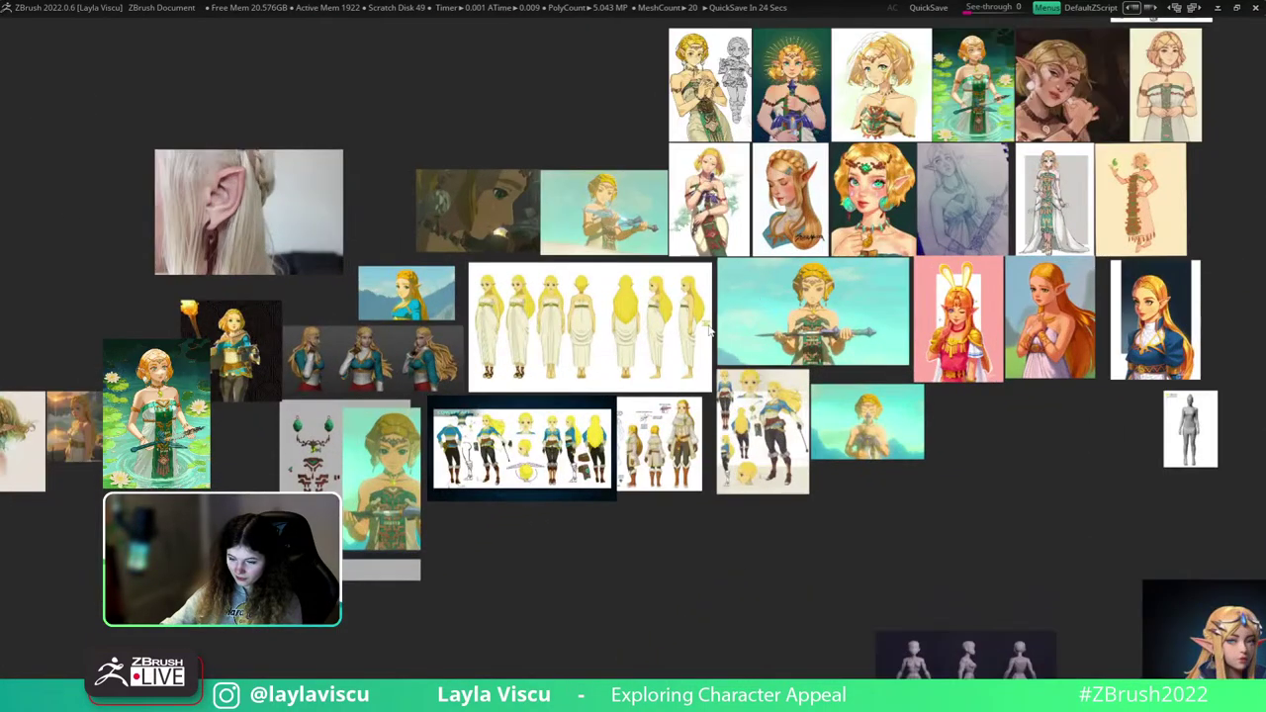
right_click_drag(708, 331, 1265, 0)
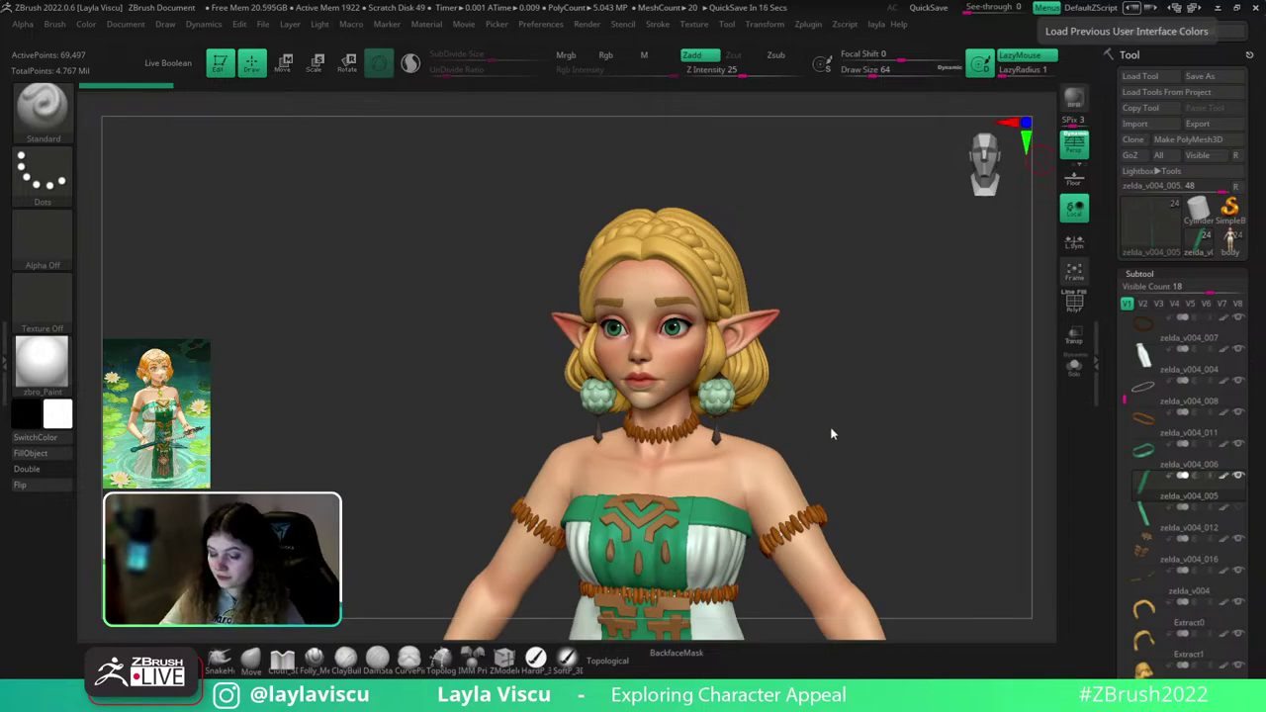
left_click_drag(831, 433, 897, 394)
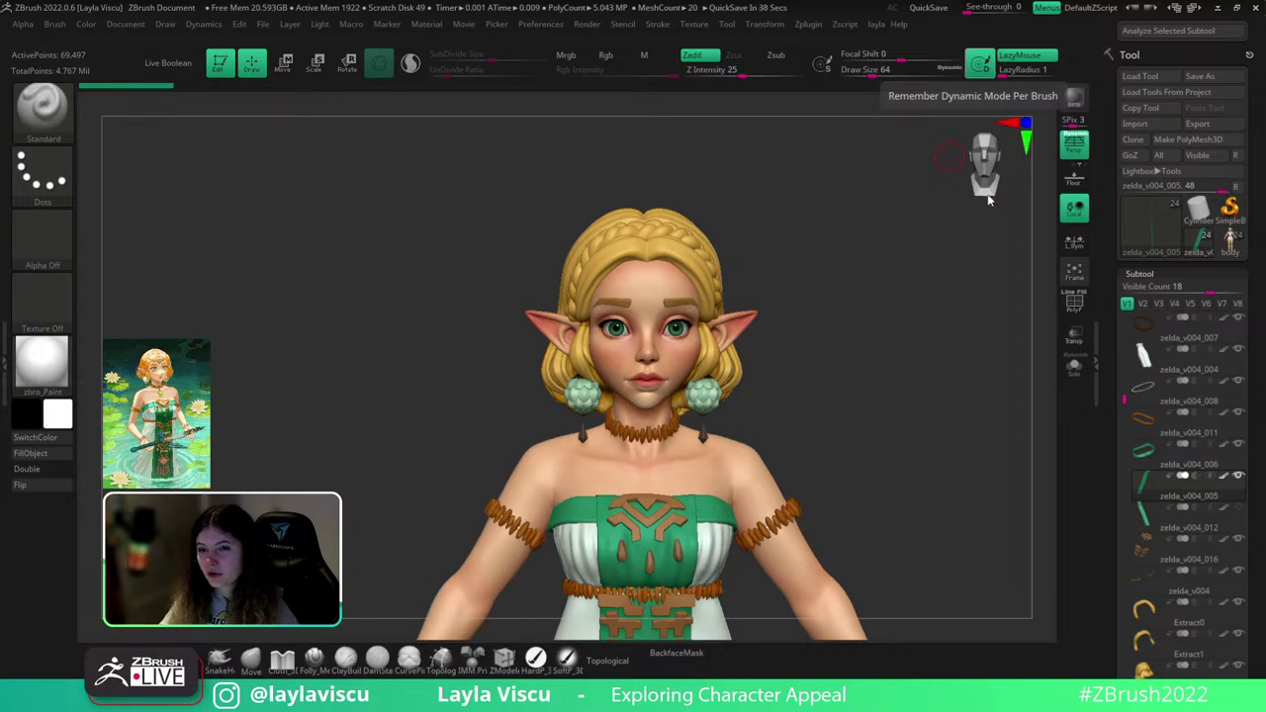
mouse_move(876, 235)
left_mouse_down()
mouse_move(879, 220)
mouse_move(876, 240)
left_mouse_up()
key("ctrl")
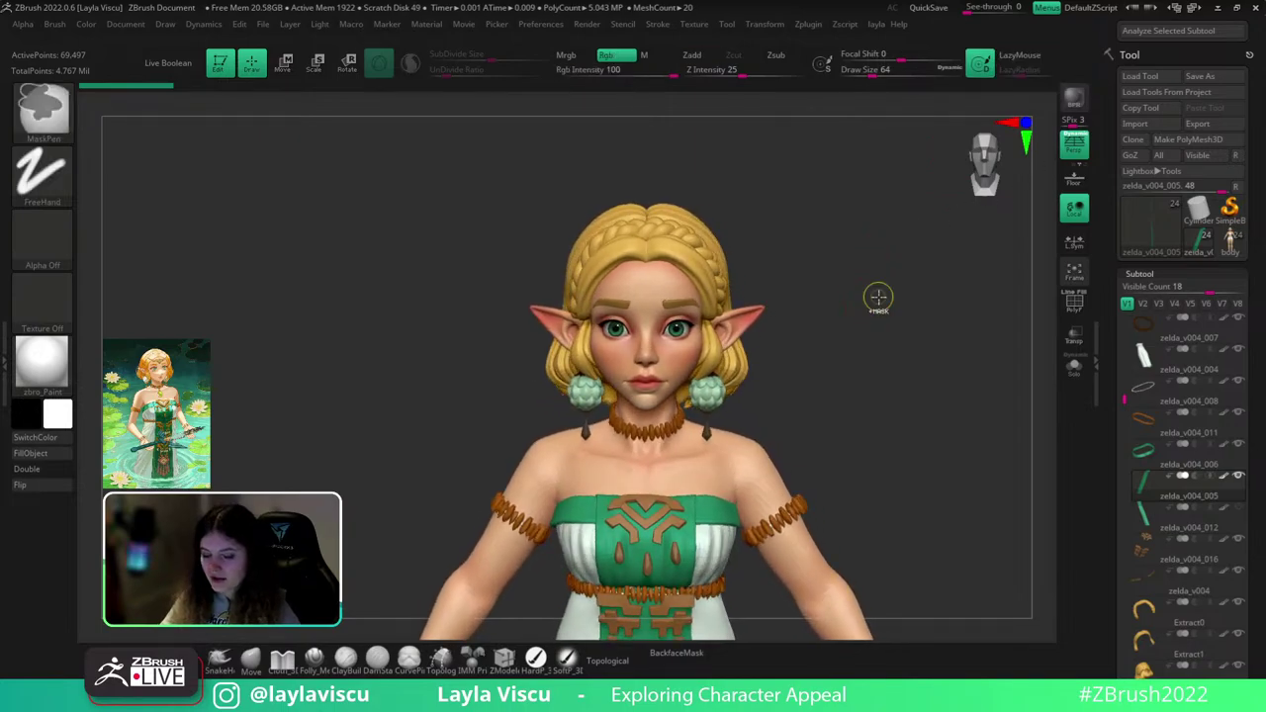
right_click_drag(879, 297, 834, 283, "ctrl")
left_click_drag(794, 345, 768, 263, "alt")
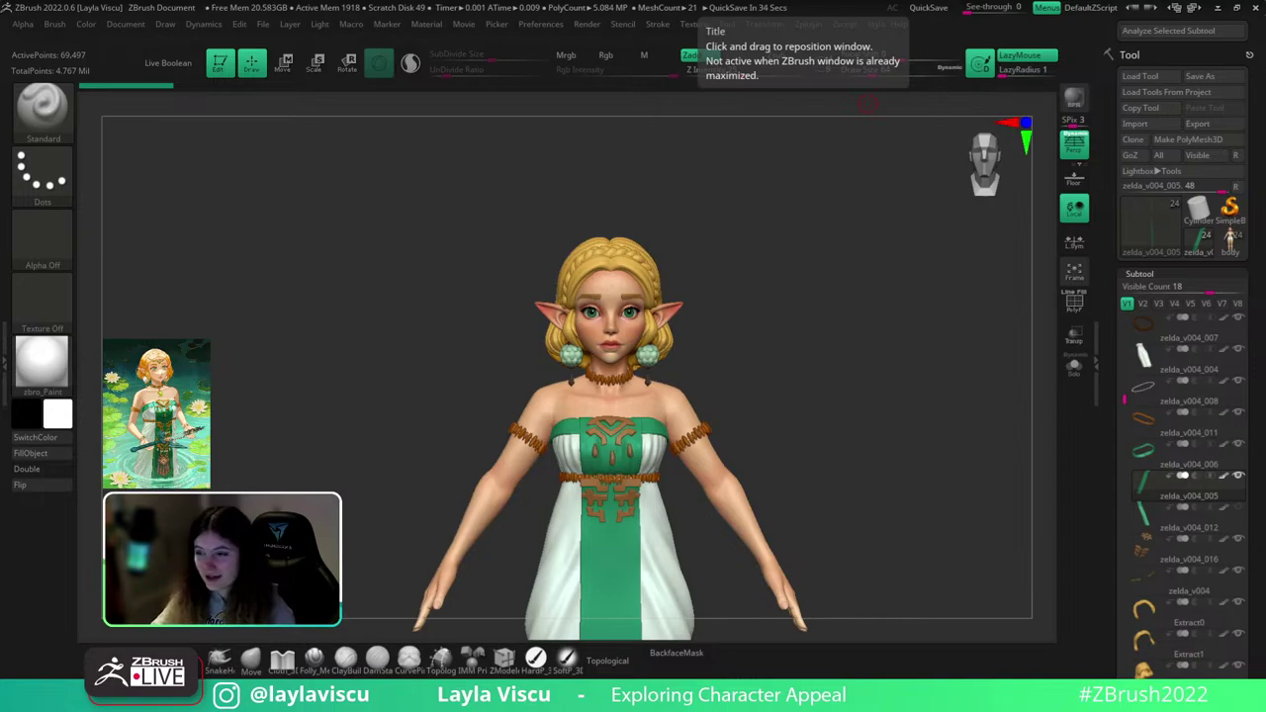
left_click_drag(893, 271, 848, 260)
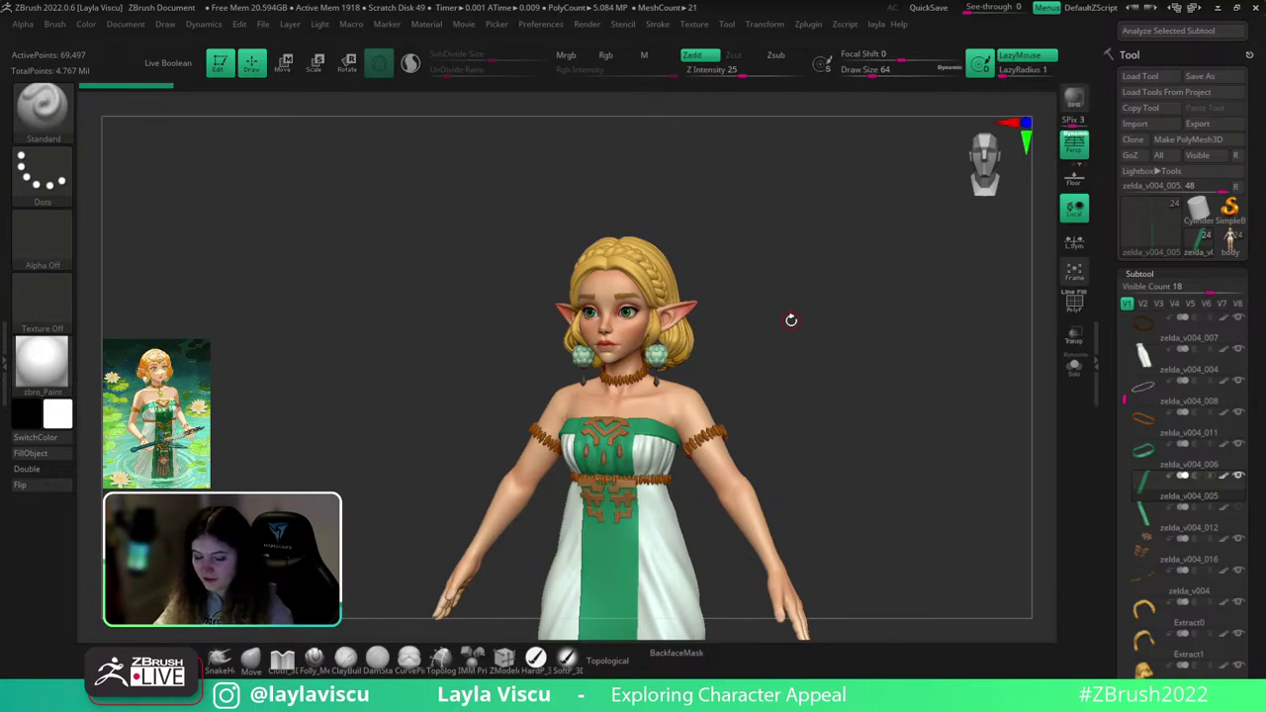
left_click_drag(797, 320, 817, 319, "shift")
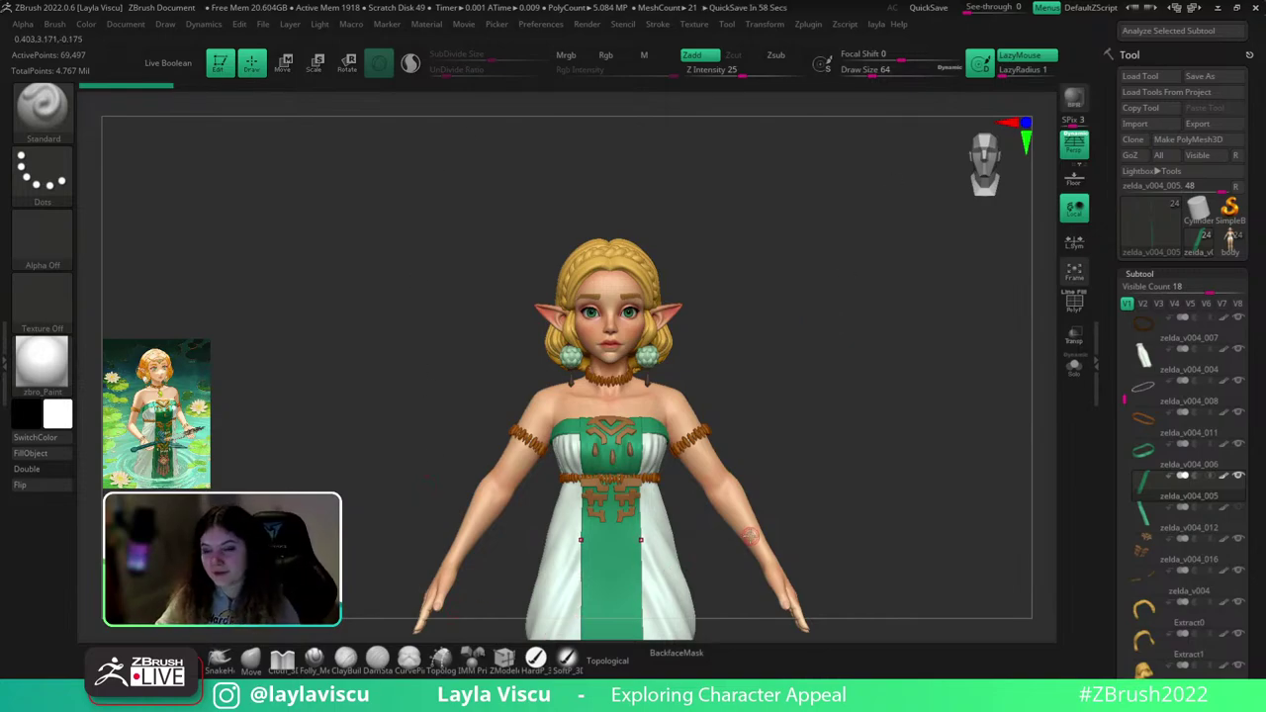
left_click_drag(856, 449, 850, 449)
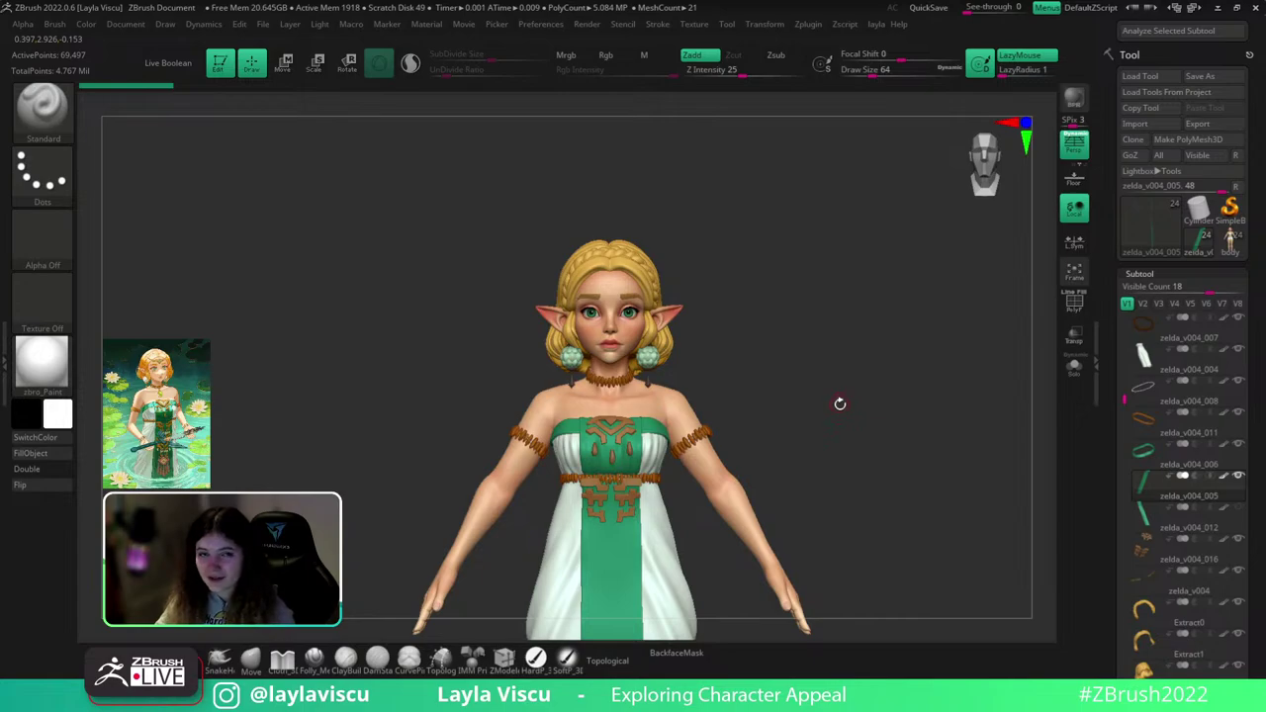
- Look through the character's whole subtool list, from the outfit and hair pieces down to the body parts
left_click_drag(1258, 267, 1258, 254)
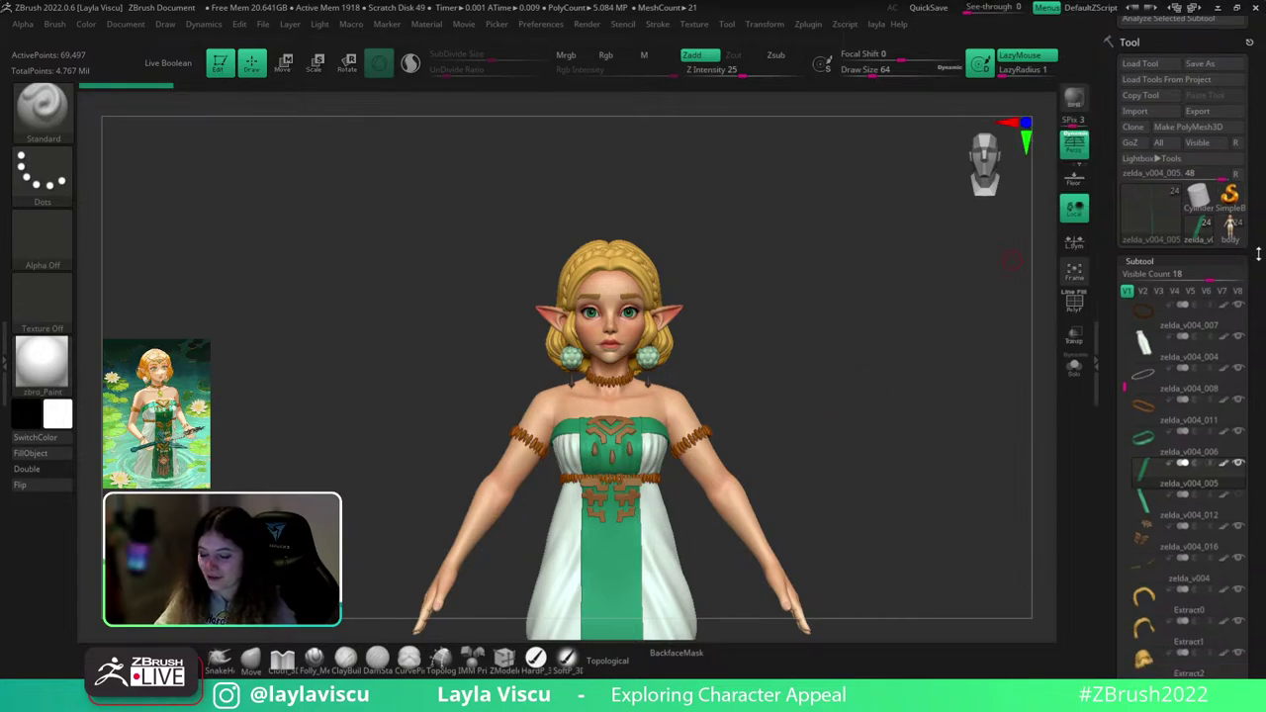
scroll(1258, 254, "down", 5)
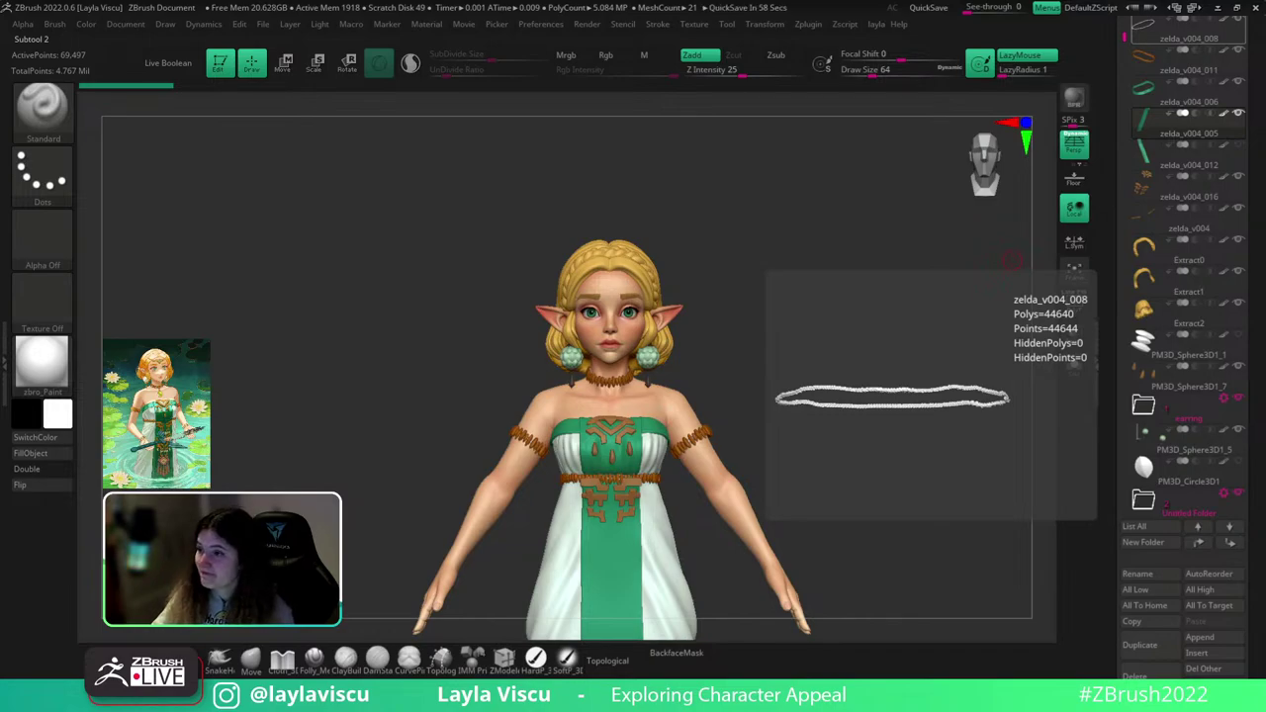
scroll(1246, 285, "up", 6)
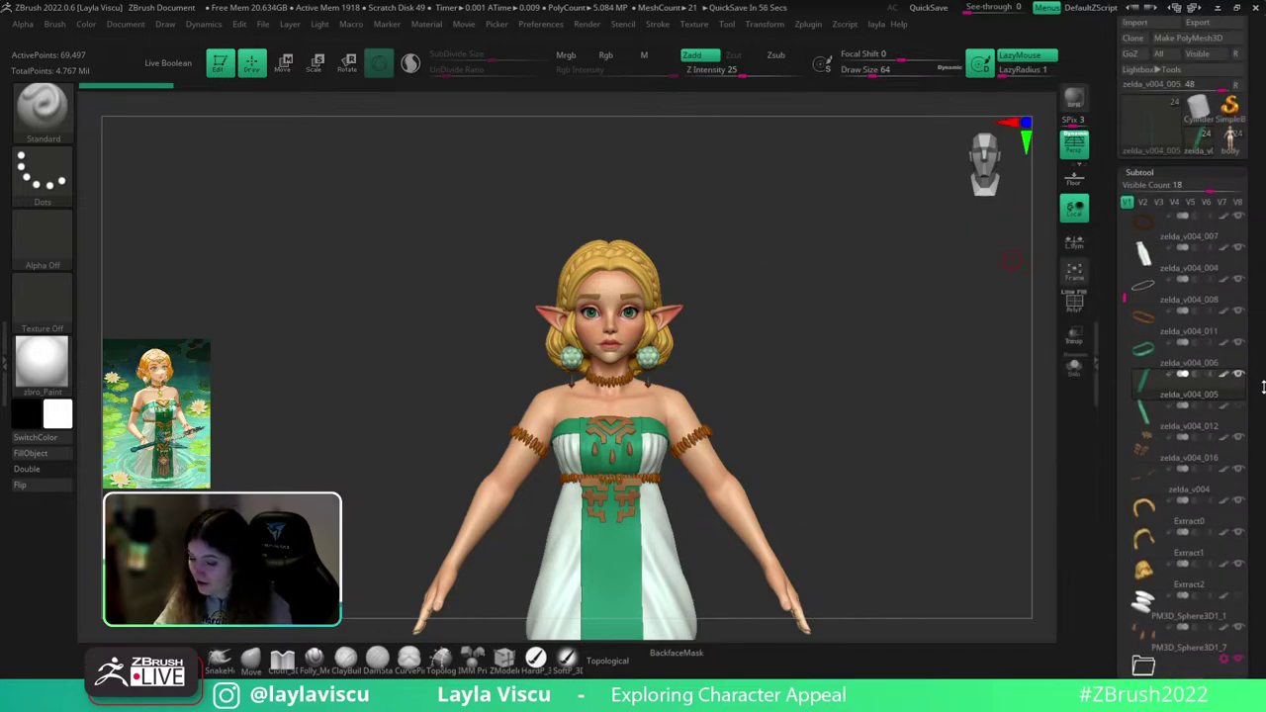
left_click_drag(982, 325, 955, 336)
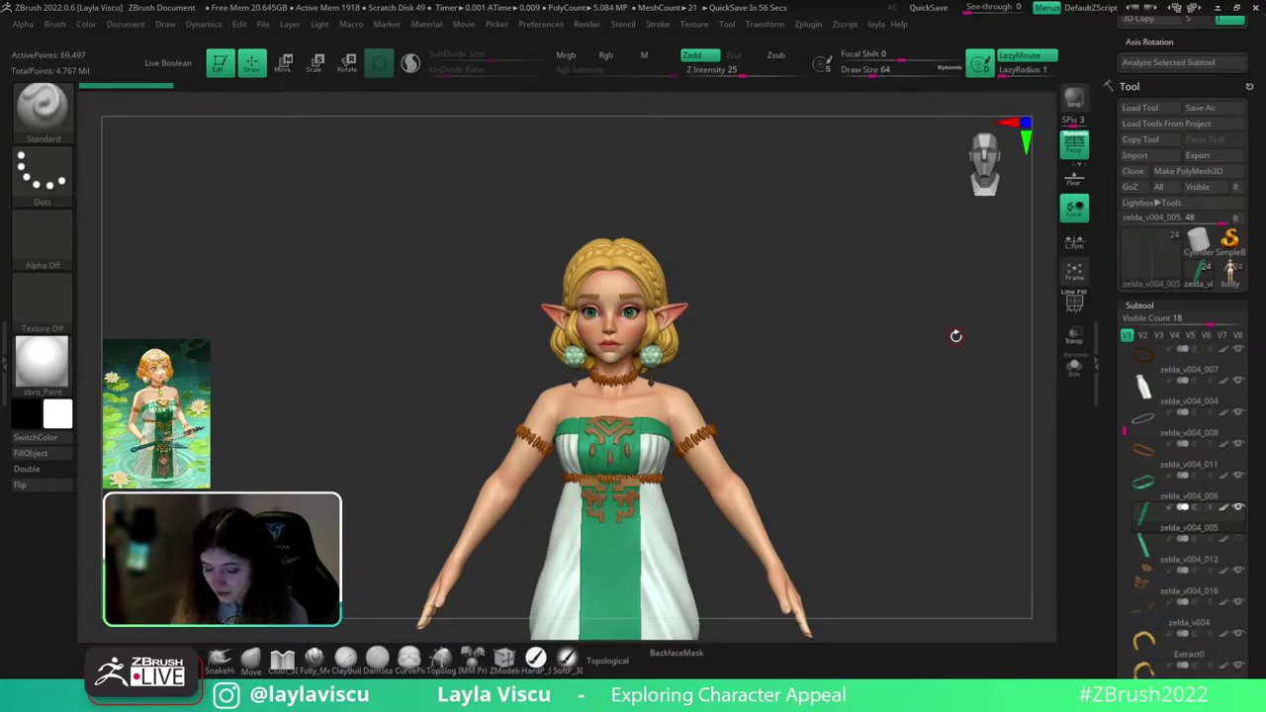
mouse_move(857, 407)
right_mouse_down()
mouse_move(859, 438)
mouse_move(878, 399)
mouse_move(912, 385)
mouse_move(850, 345)
mouse_move(867, 418)
right_mouse_up()
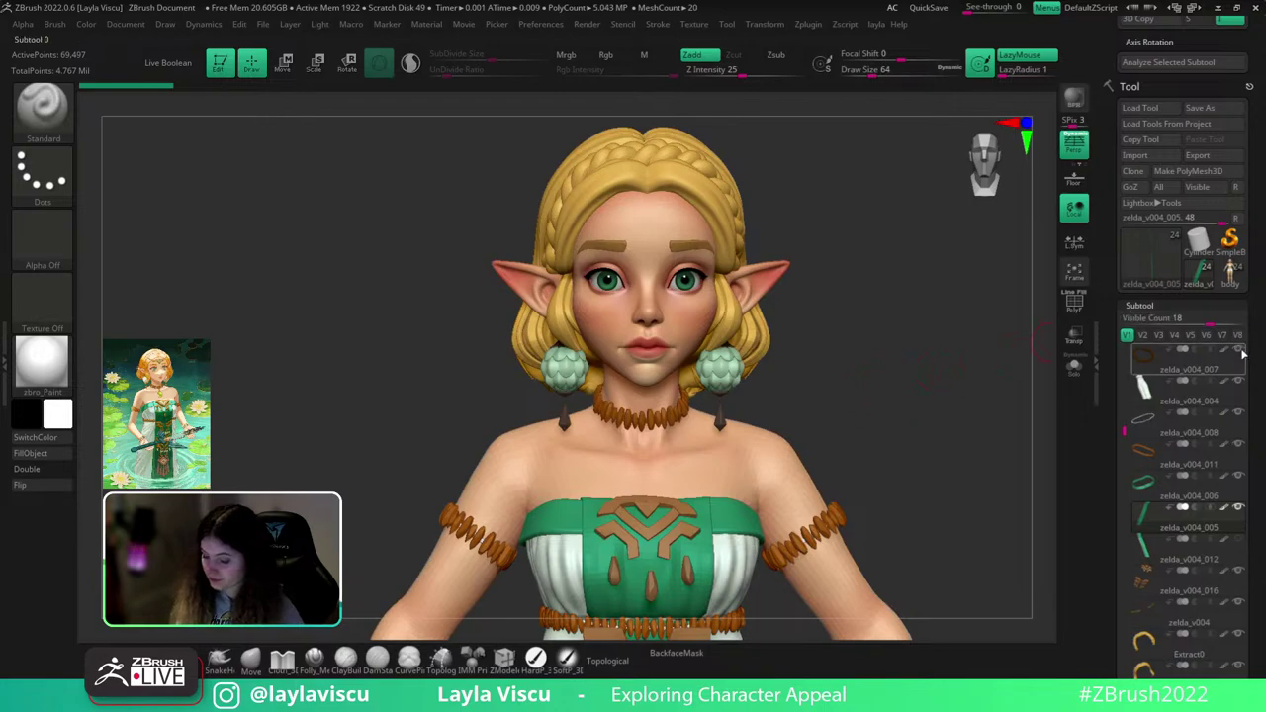
left_click_drag(1254, 353, 1243, 282)
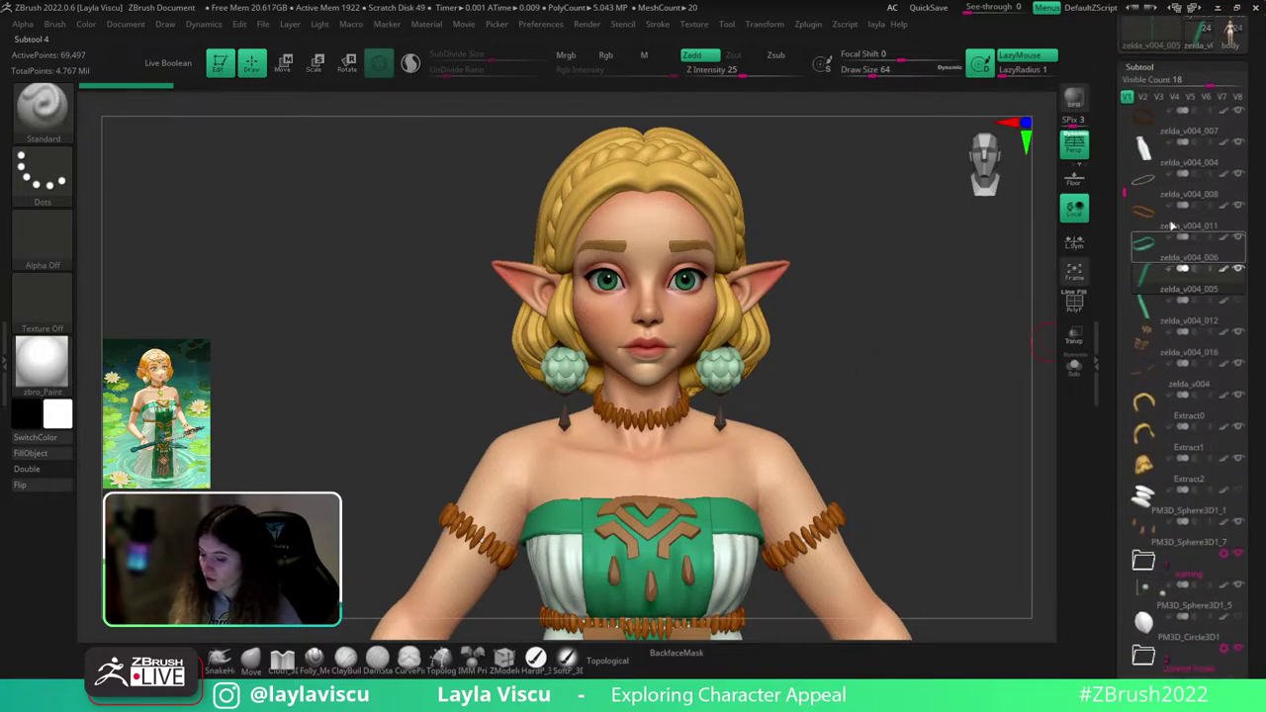
left_click_drag(1123, 198, 1119, 314)
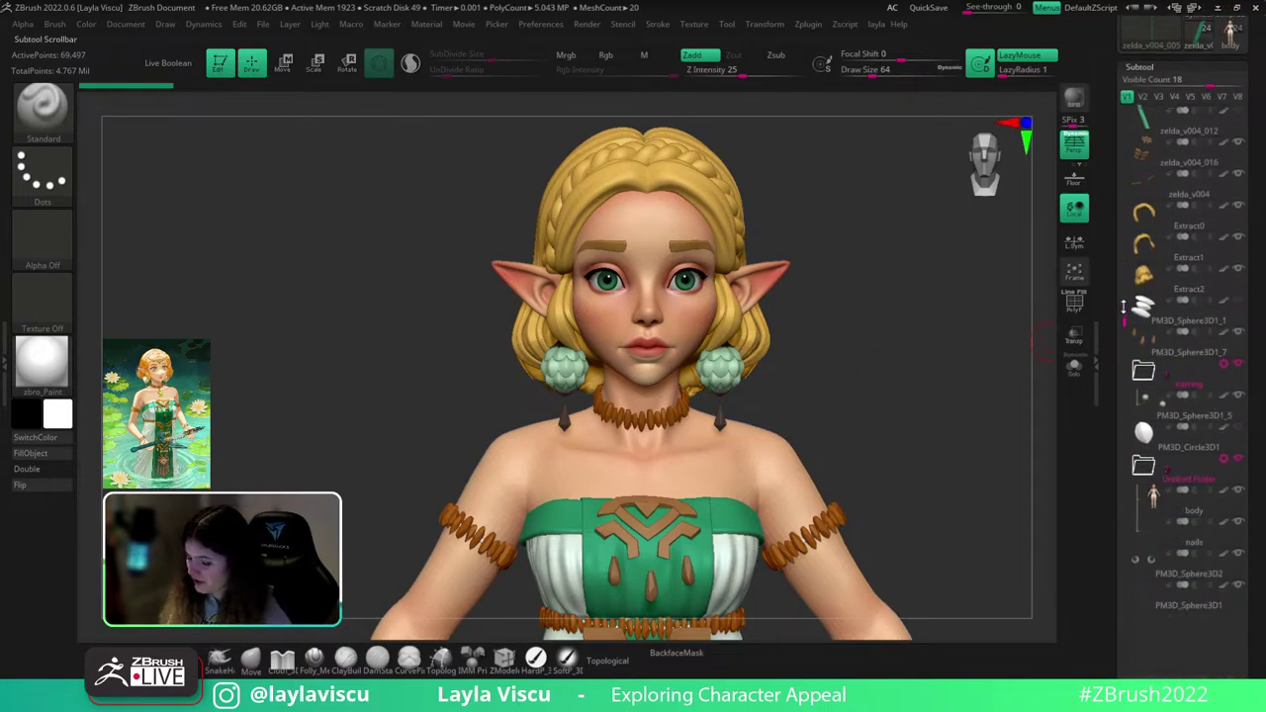
scroll(1258, 368, "down", 4)
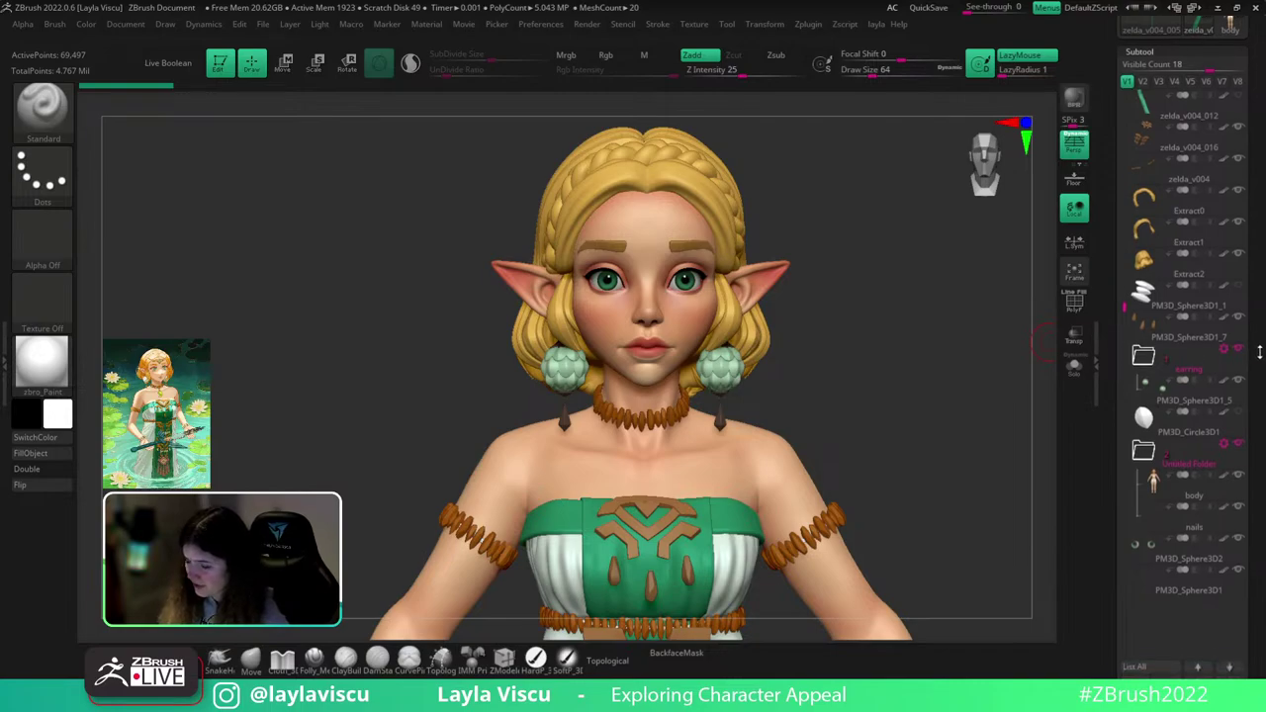
scroll(1262, 284, "down", 1)
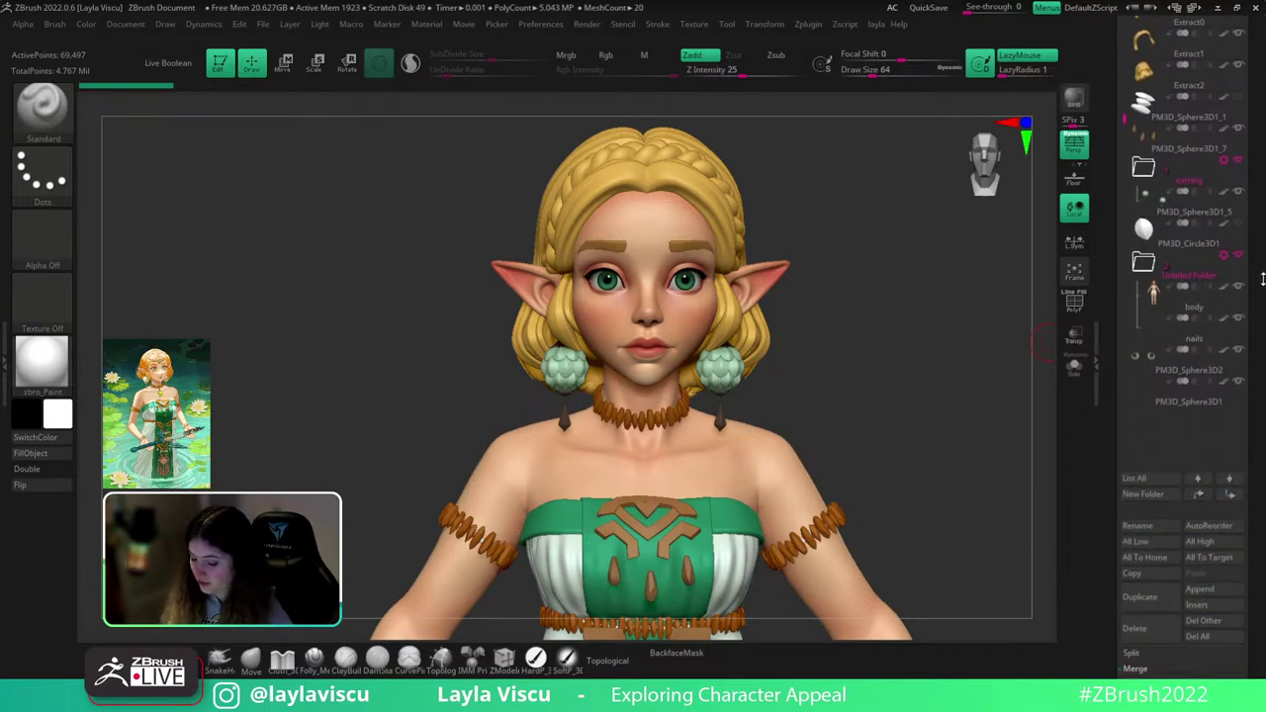
left_click(1209, 589)
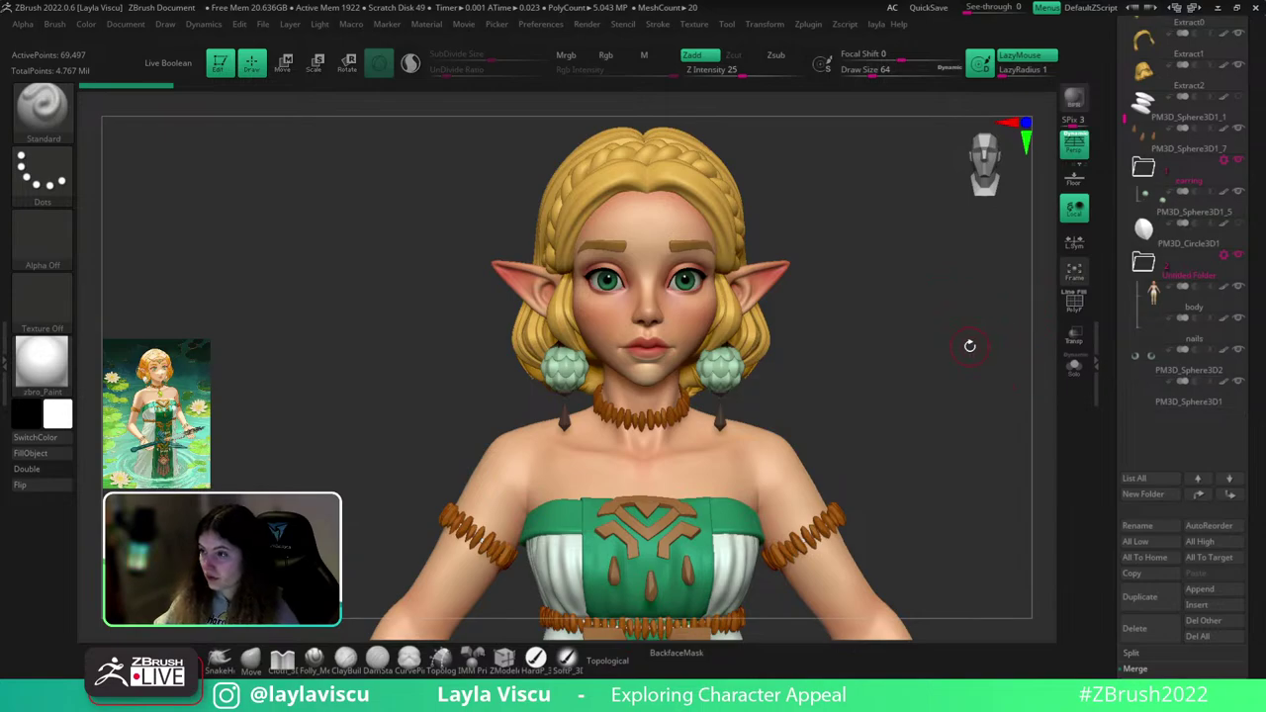
- Make the body the active subtool and isolate it, framed on the head
left_click(636, 208, "alt")
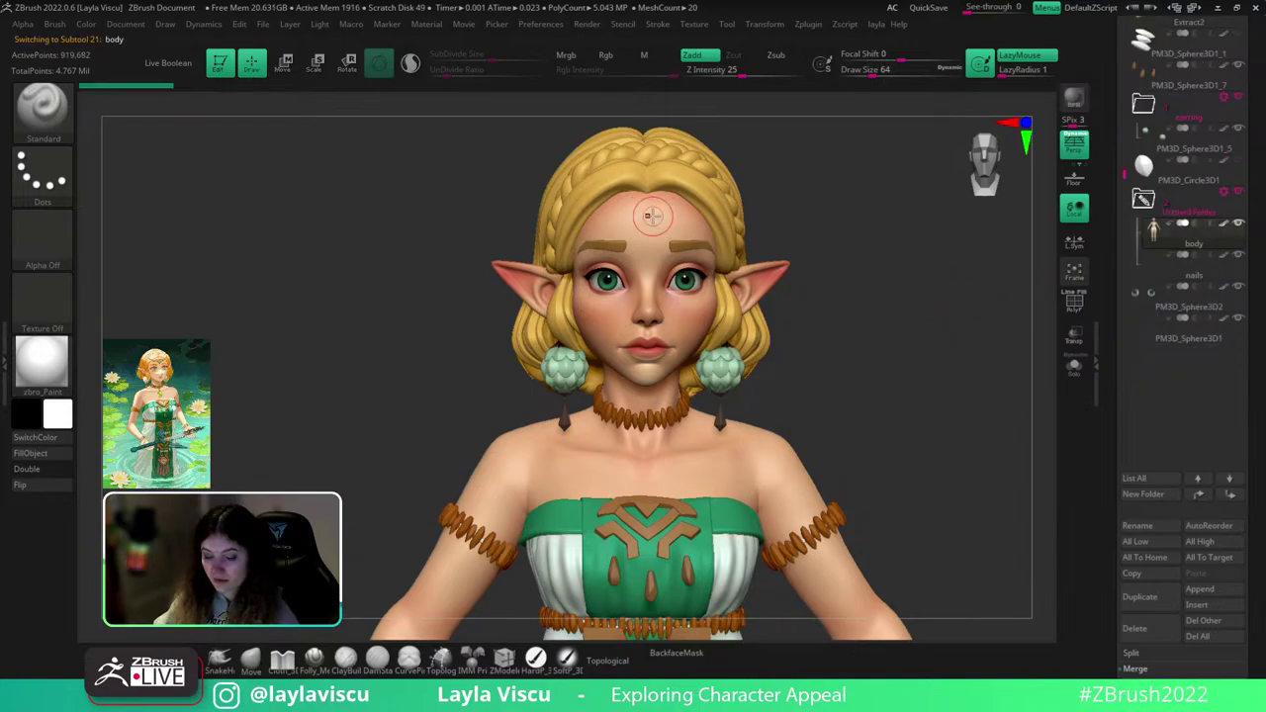
right_click_drag(654, 218, 752, 256, "ctrl")
right_click_drag(899, 251, 921, 283, "alt")
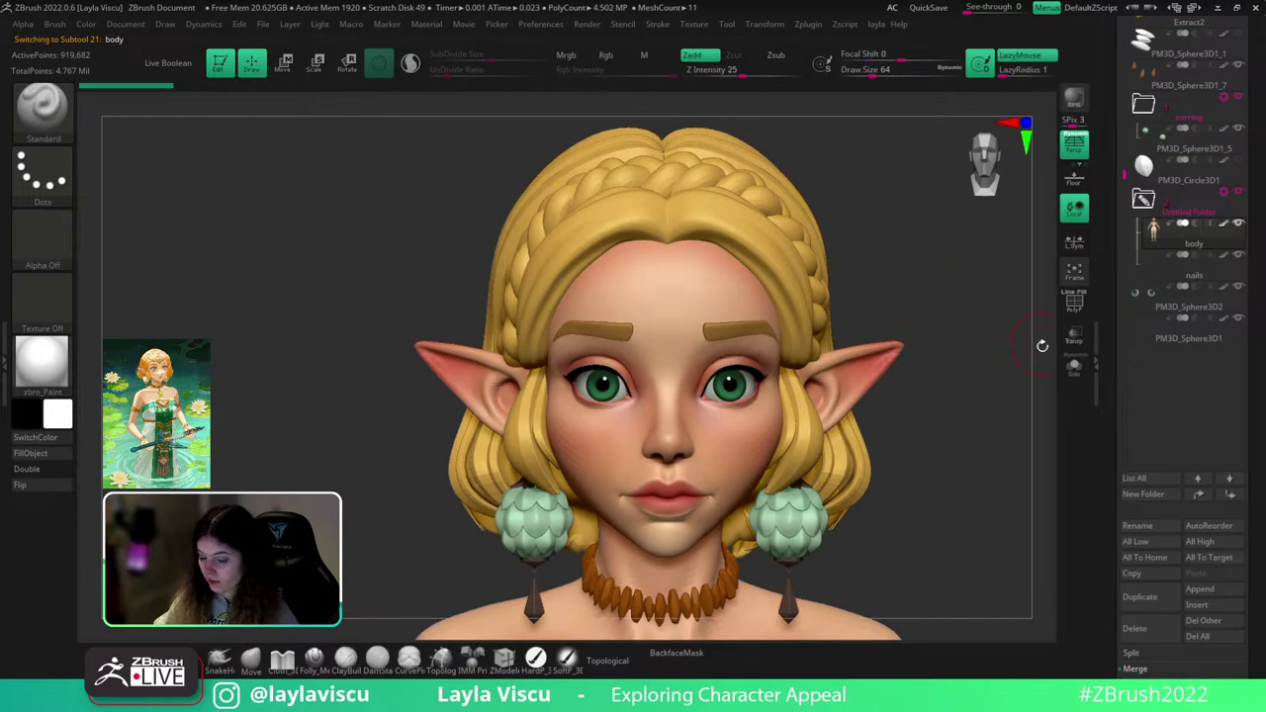
left_click(1070, 366)
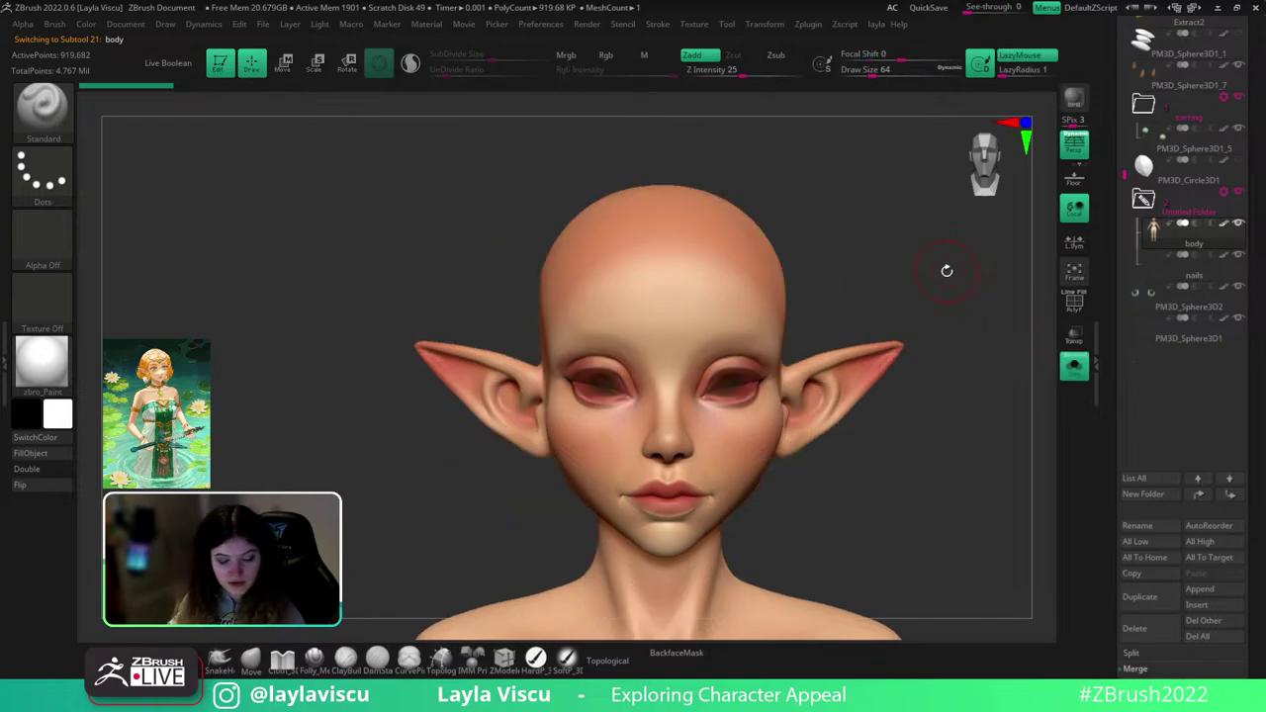
- Switch to the HardP_3DCW brush and reduce the draw size to about 10.5, framing the forehead
key("b")
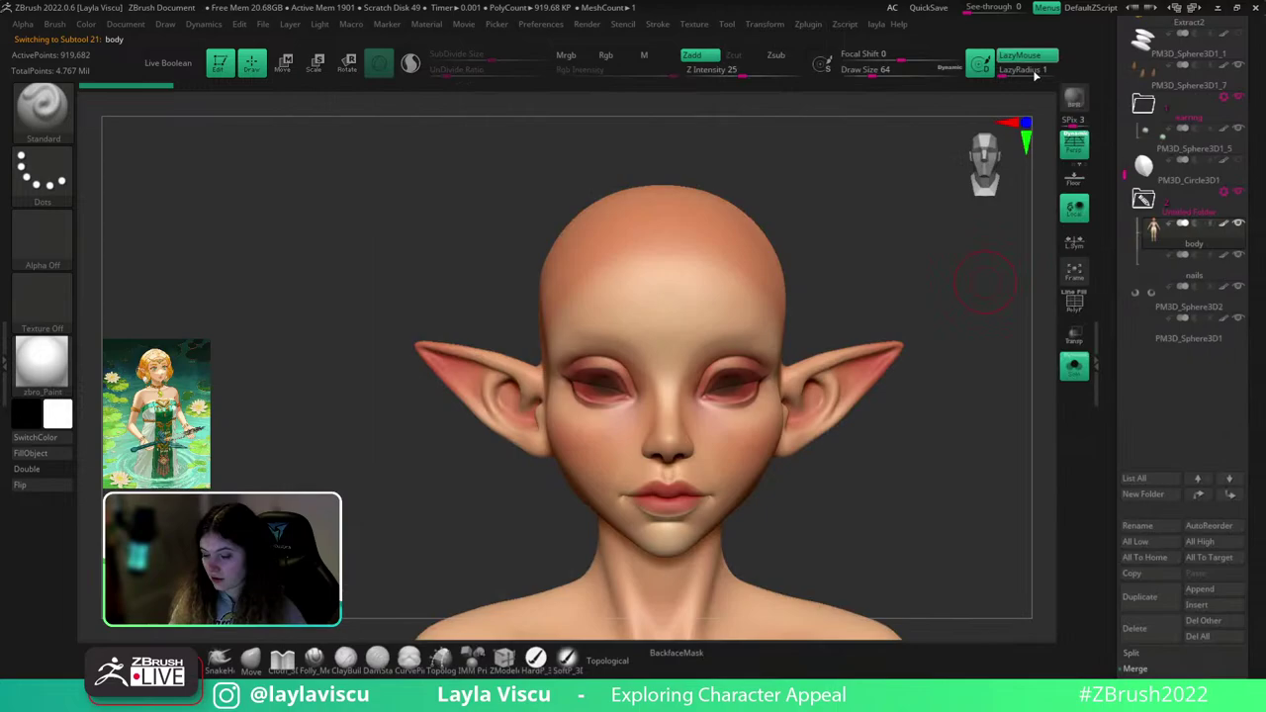
left_click(536, 659)
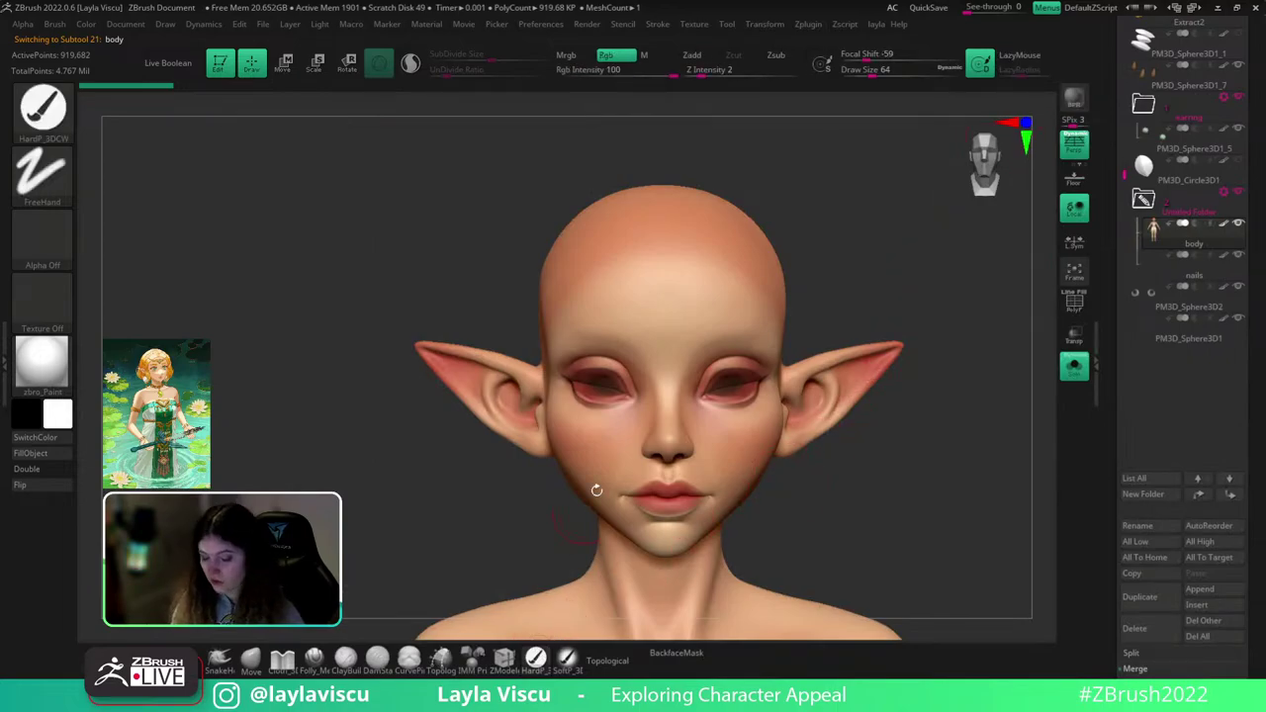
mouse_move(919, 257)
left_mouse_down("alt")
mouse_move(1008, 293)
mouse_move(969, 294)
left_mouse_up("alt")
right_click_drag(970, 294, 997, 259, "ctrl")
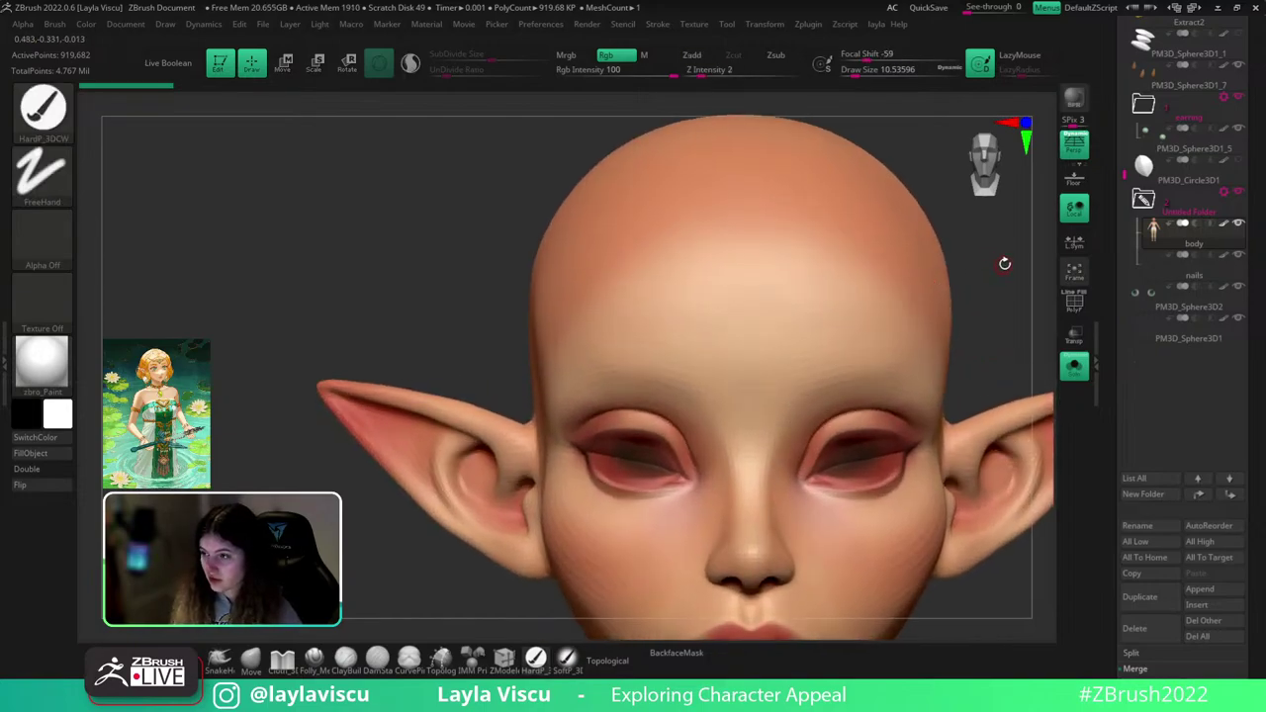
left_click_drag(1016, 259, 1014, 261)
key("ctrl")
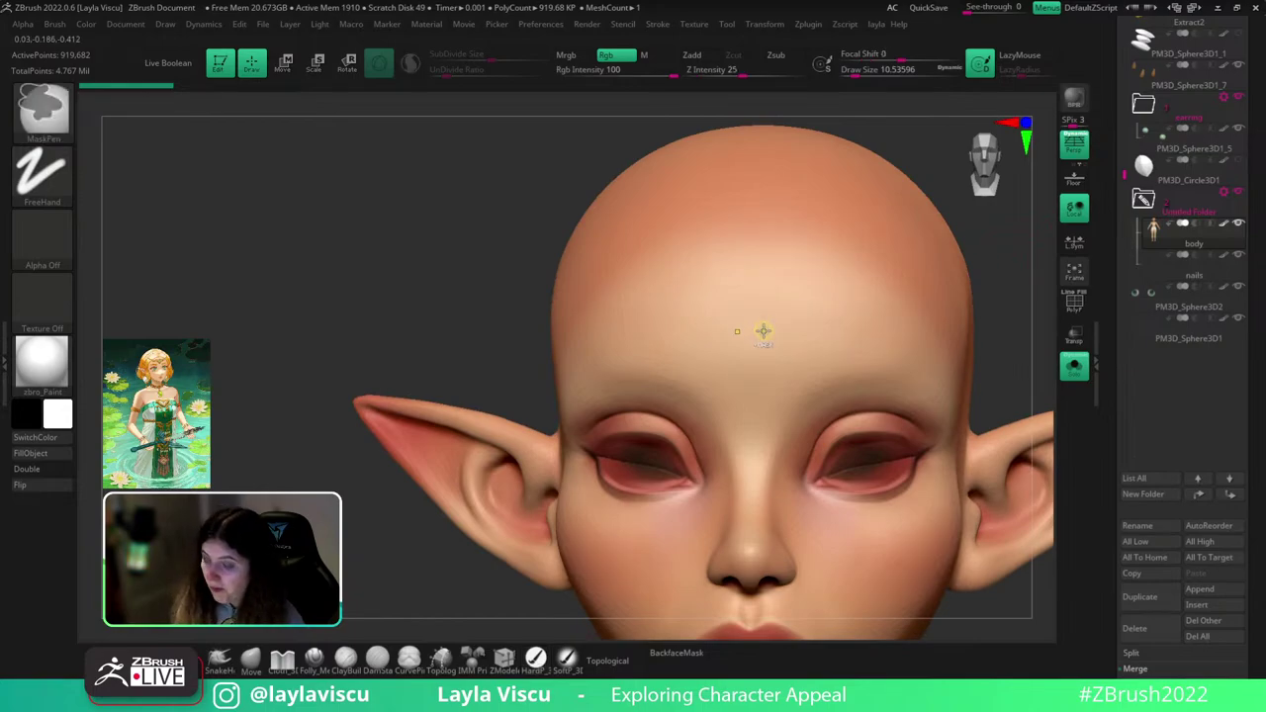
- Show all subtools again and duplicate the body subtool
left_click(1074, 365)
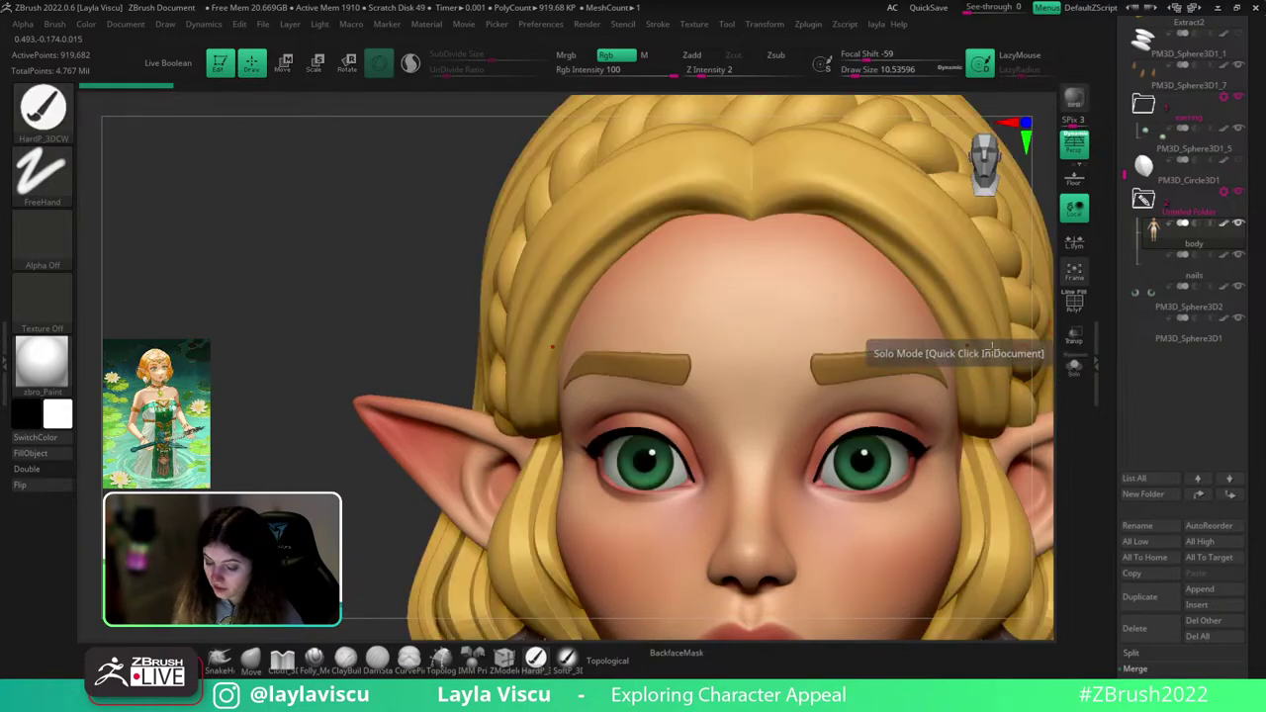
key("ctrl")
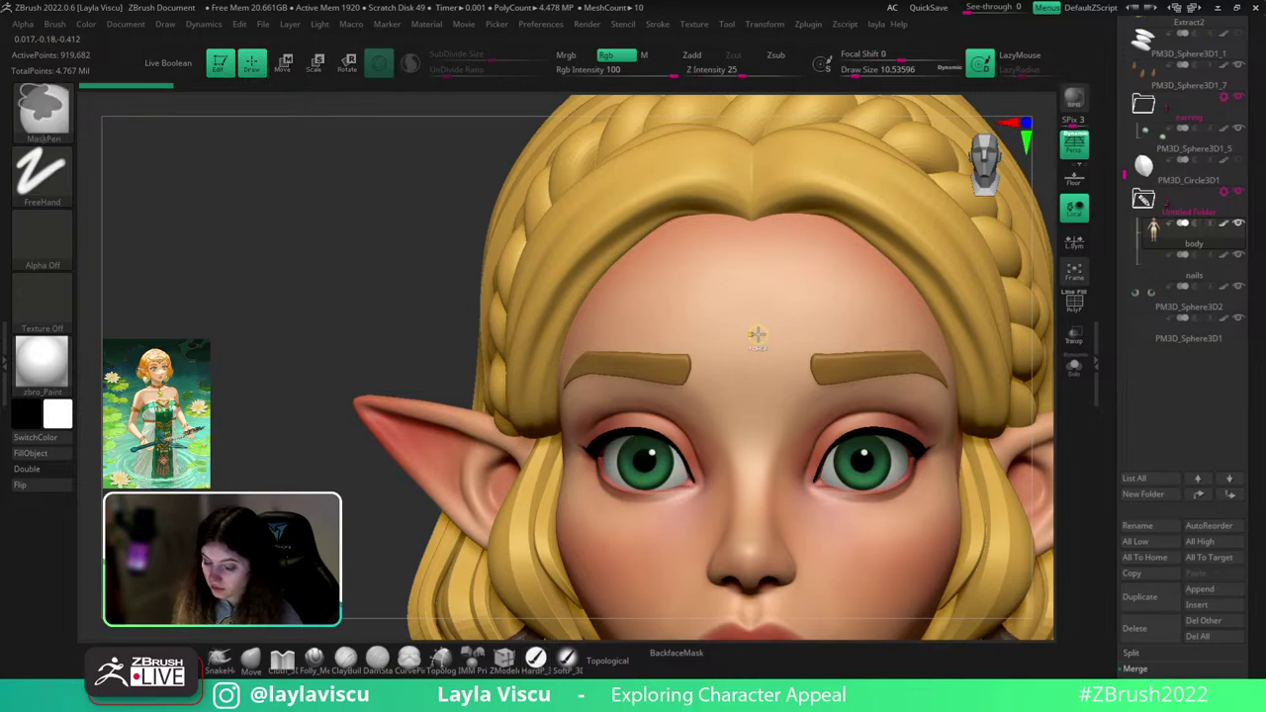
key("ctrl+shift+d")
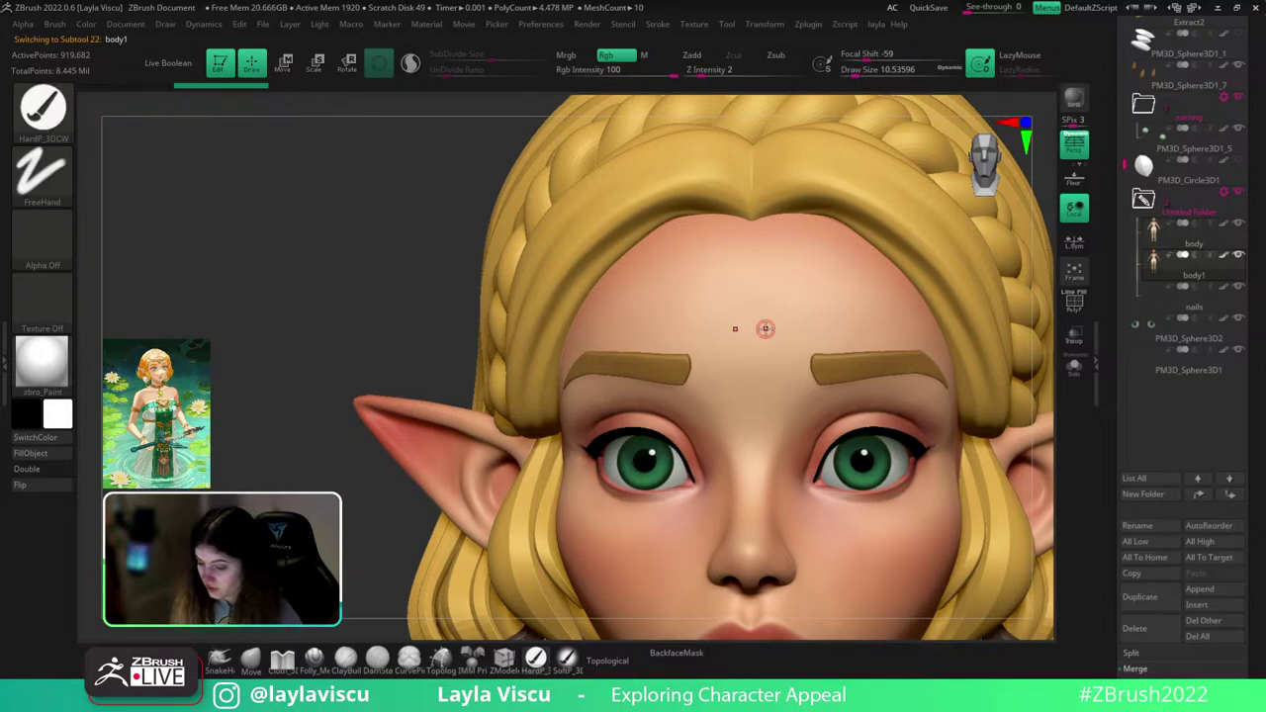
- Mask a small symmetrical heart-shaped patch at the centre of the duplicate body's forehead, between the eyebrows
left_click_drag(756, 334, 757, 344, "ctrl")
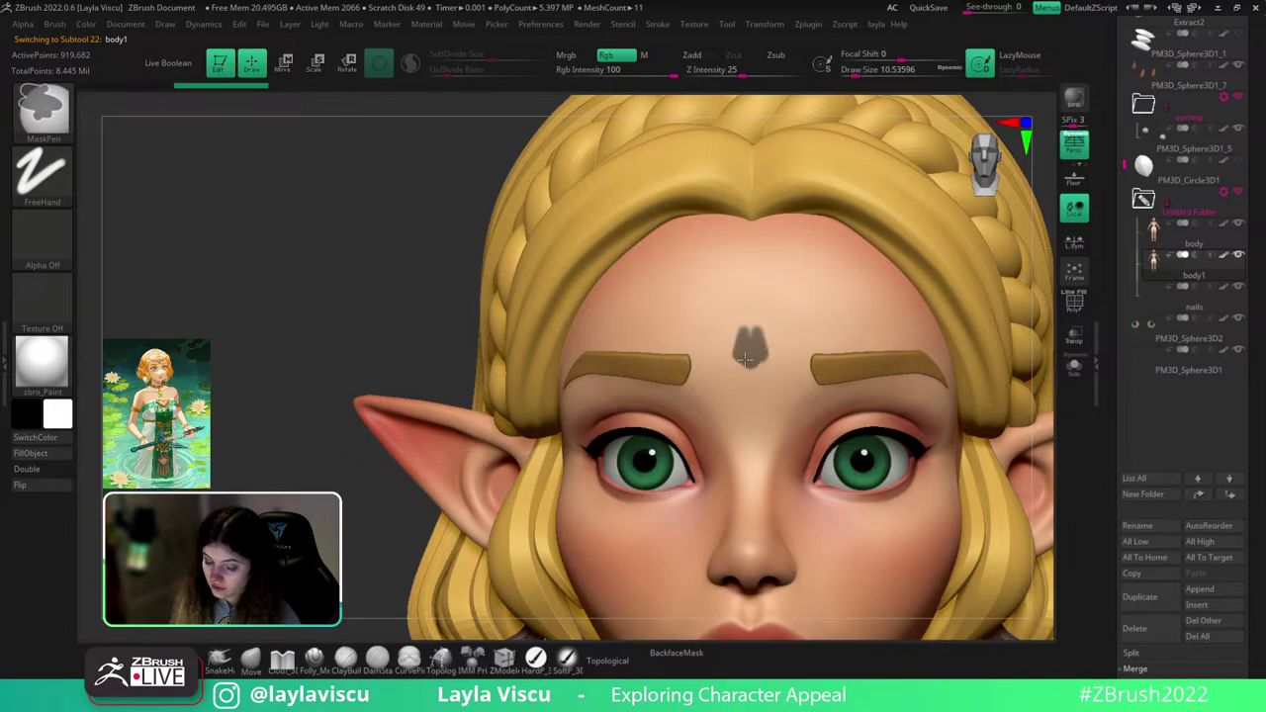
mouse_move(745, 359)
left_mouse_down("ctrl")
mouse_move(765, 329)
mouse_move(776, 359)
mouse_move(758, 381)
left_mouse_up("ctrl")
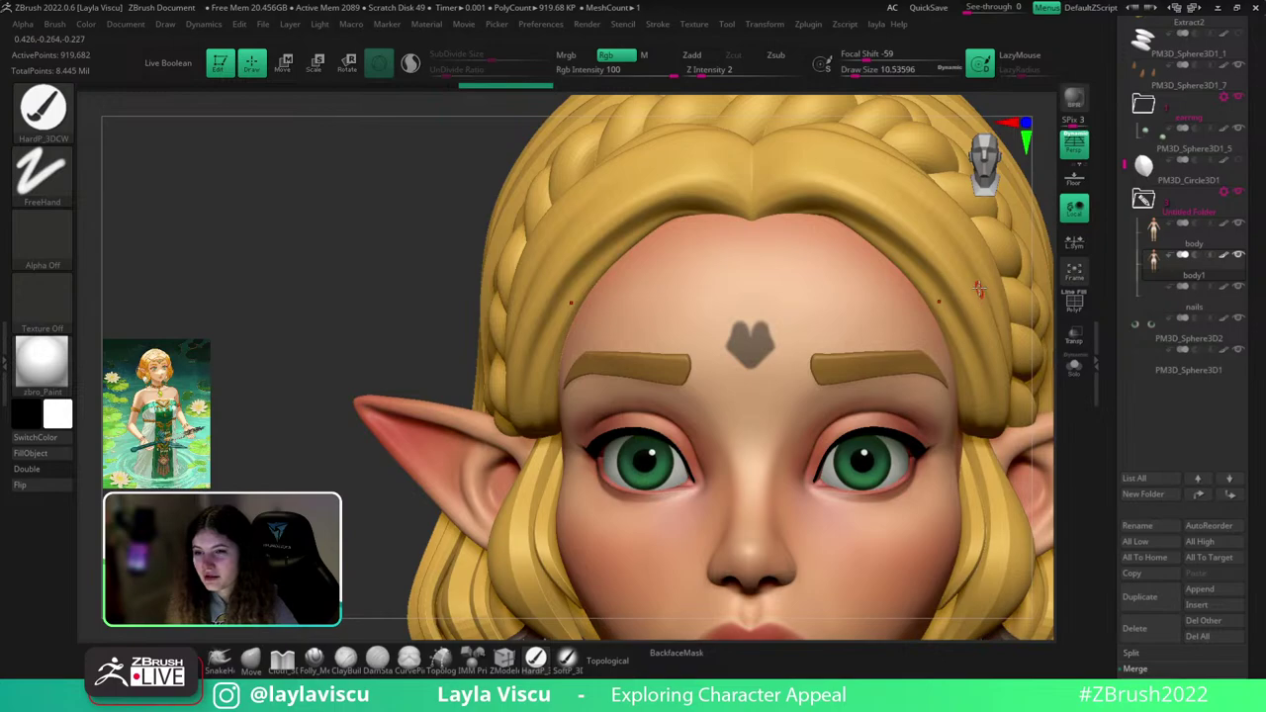
mouse_move(1047, 222)
left_mouse_down()
mouse_move(1028, 226)
mouse_move(1040, 226)
left_mouse_up()
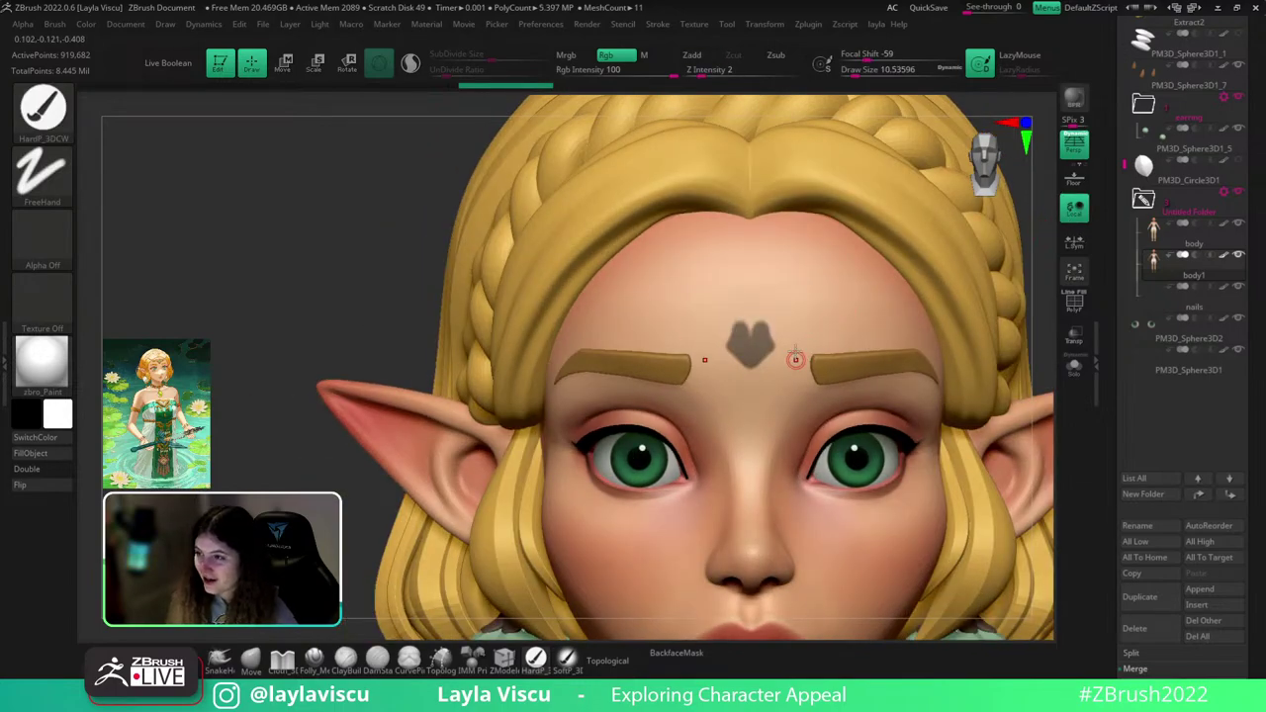
- Widen the forehead mask at its sides and fill in its upper notch to form a five-sided jewel shape
key("ctrl")
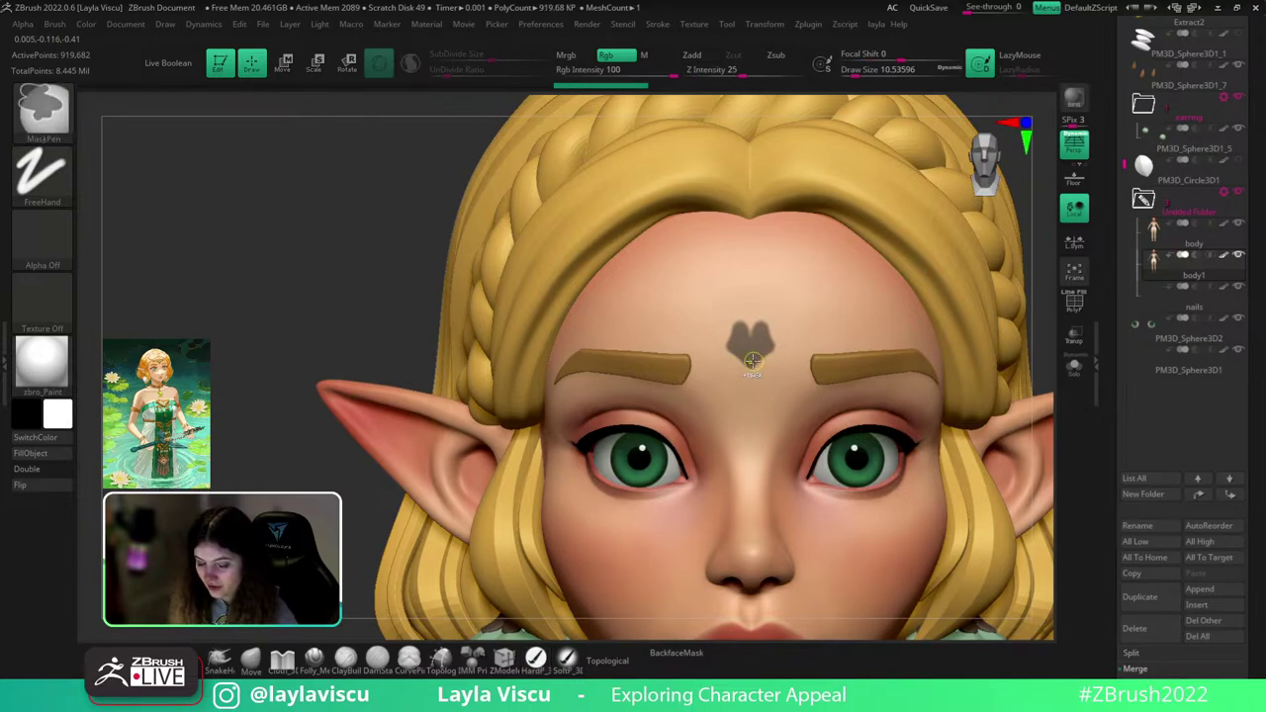
left_click_drag(755, 358, 786, 357, "ctrl")
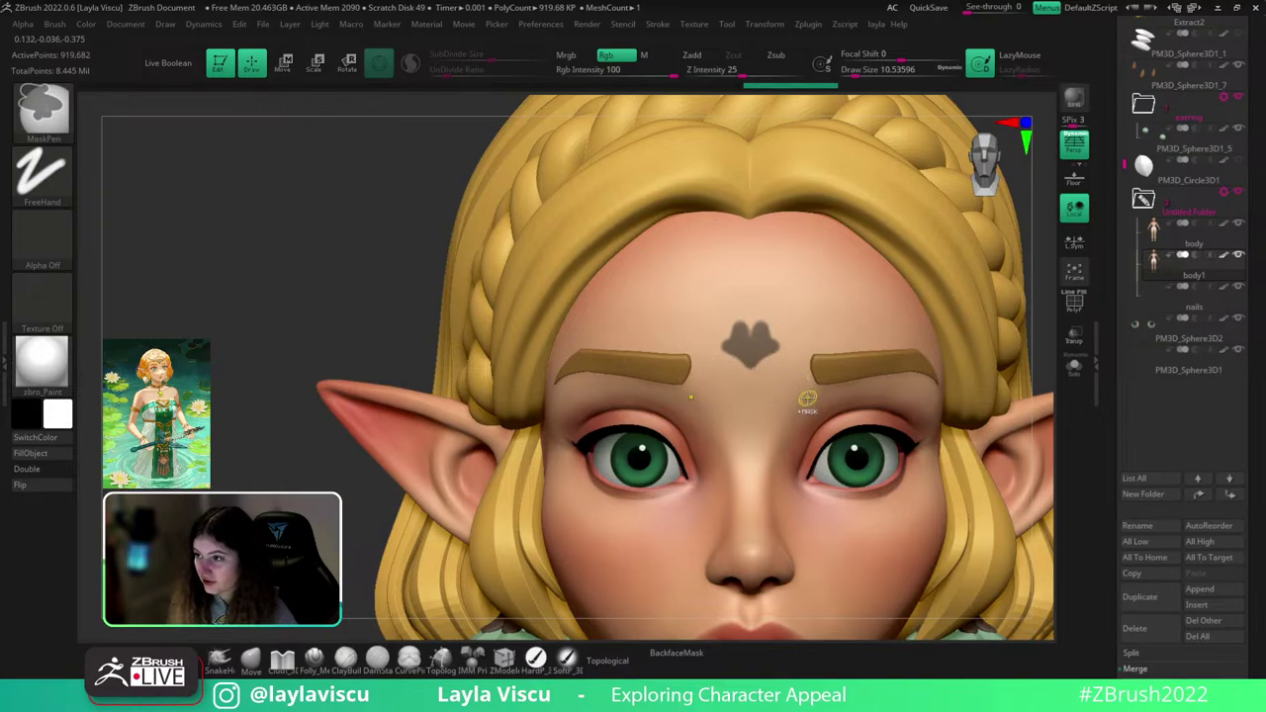
left_click_drag(772, 343, 755, 321, "ctrl")
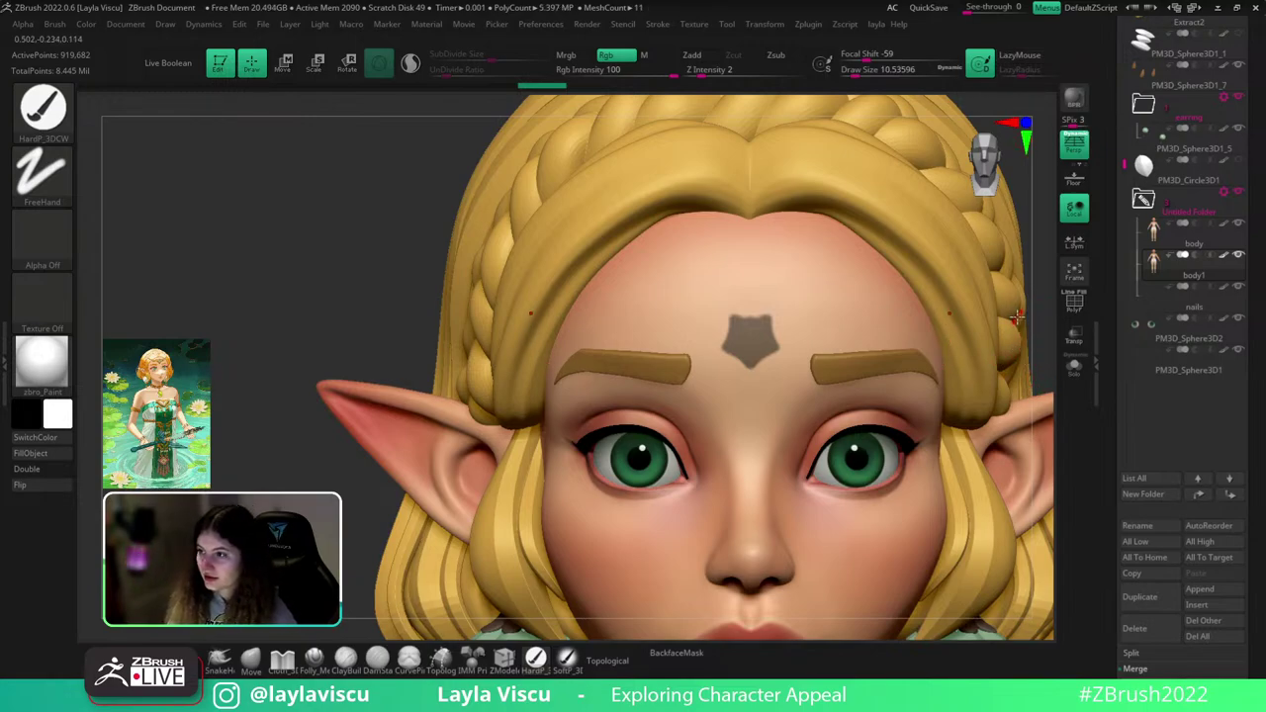
left_click_drag(1036, 342, 1036, 346, "shift")
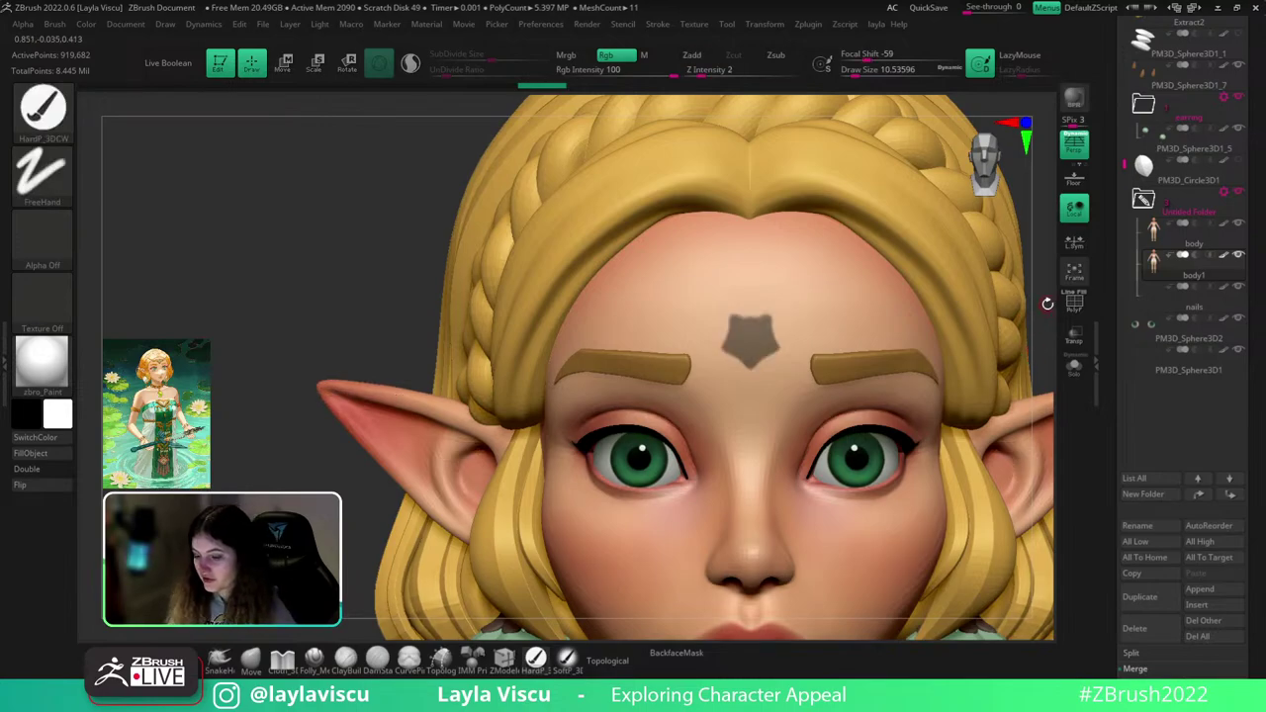
- Mask a pair of symmetrical, upward-curving wings extending from the top corners of the forehead jewel shape
mouse_move(1026, 402)
right_mouse_down("ctrl")
mouse_move(1035, 362)
mouse_move(960, 364)
right_mouse_up("ctrl")
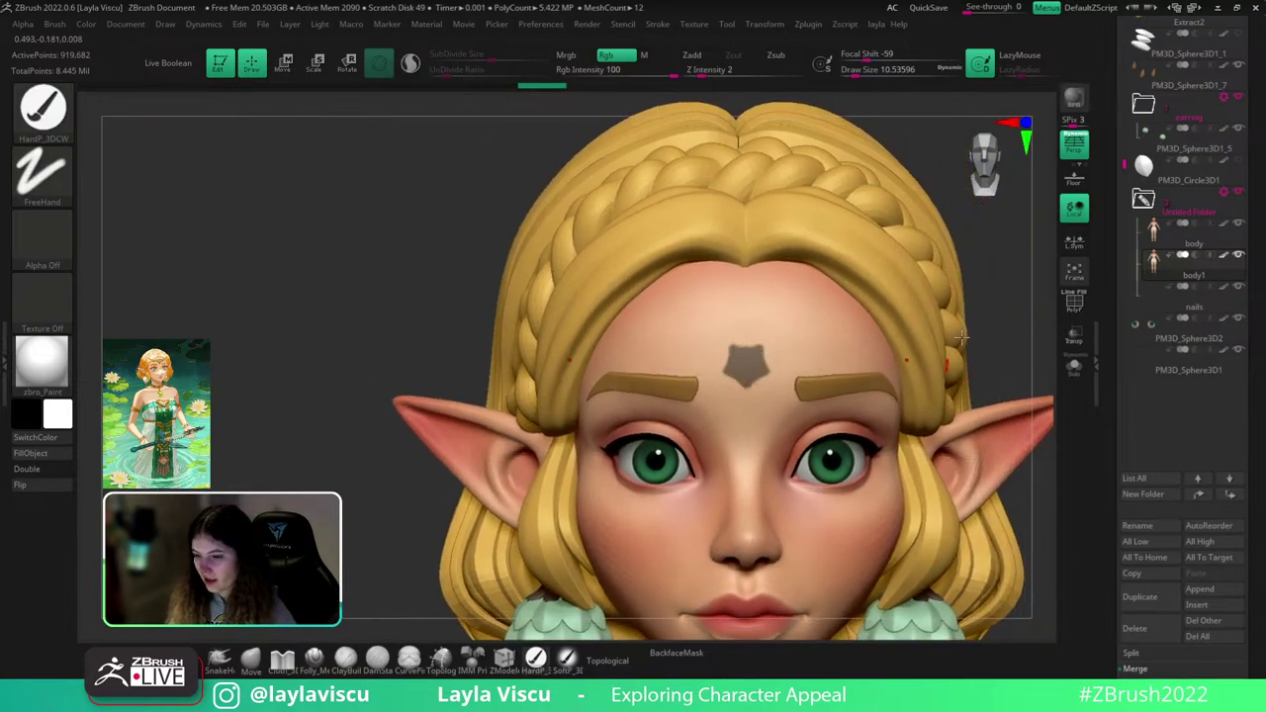
left_click_drag(1006, 332, 1003, 341)
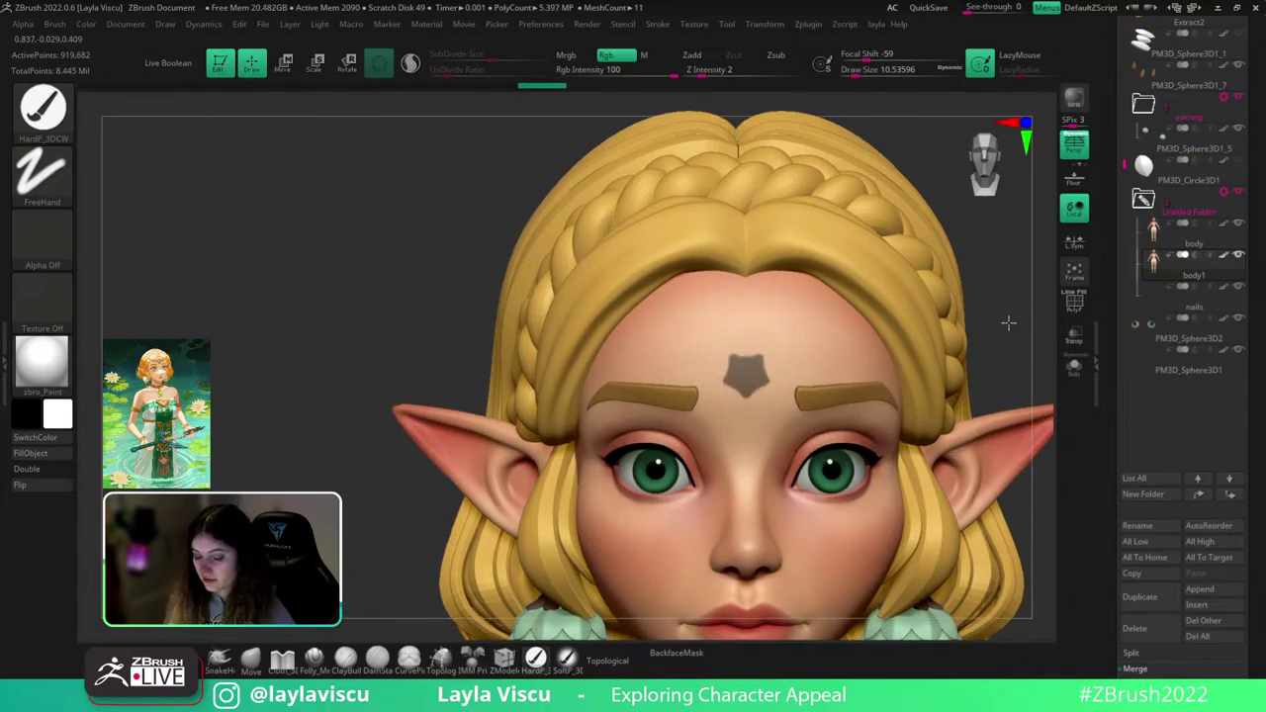
right_click_drag(1009, 323, 1012, 317, "alt")
right_click_drag(801, 363, 816, 399, "ctrl")
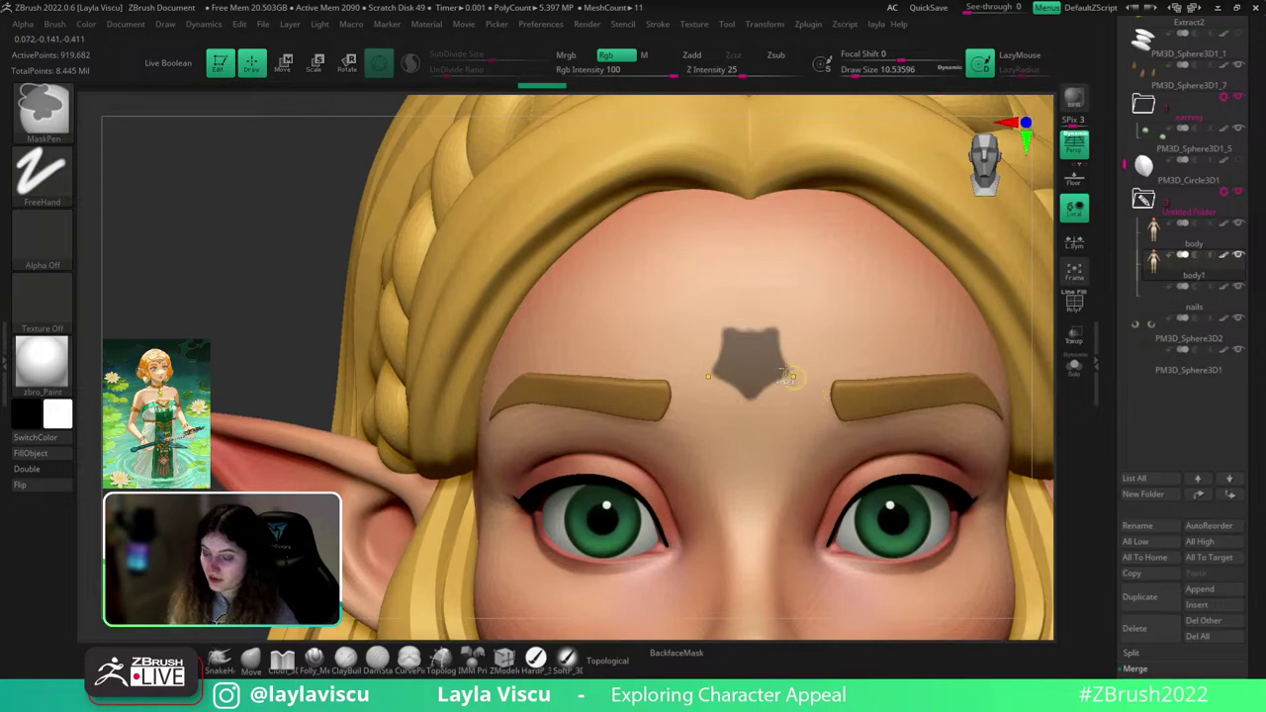
left_click_drag(672, 303, 729, 333, "ctrl")
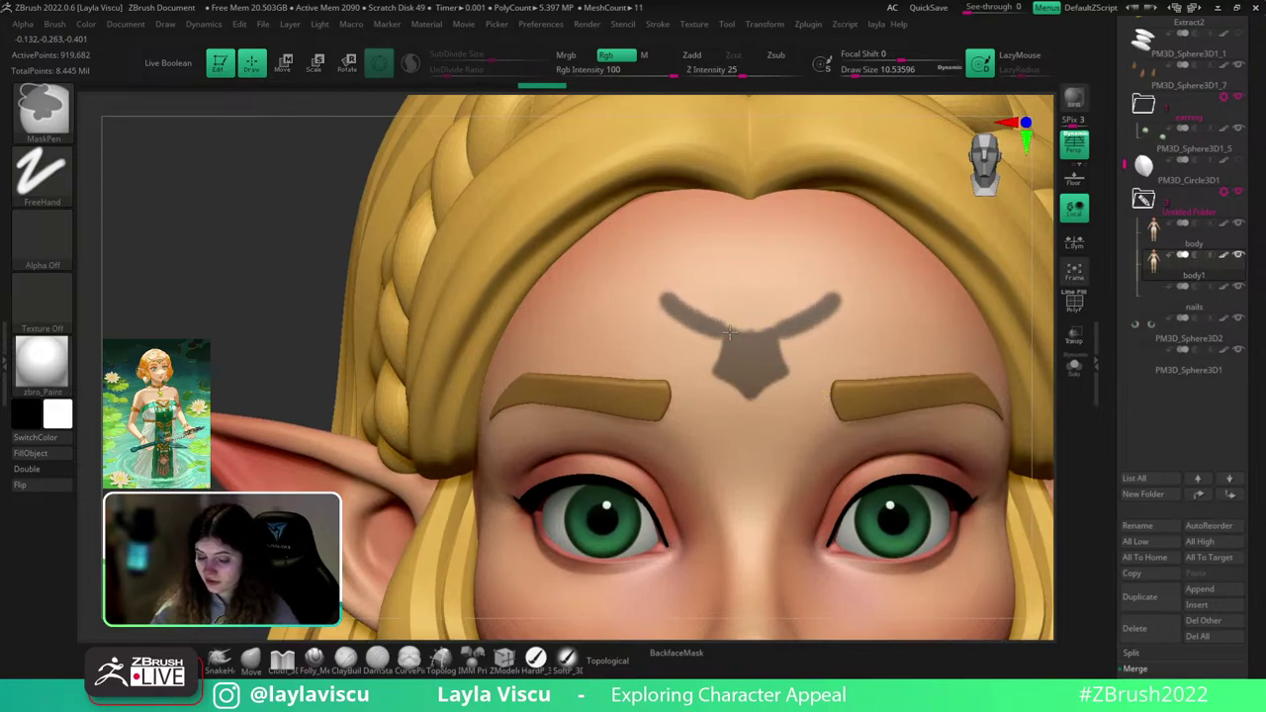
key("ctrl+z")
mouse_move(657, 300)
left_mouse_down("ctrl")
mouse_move(741, 339)
mouse_move(658, 296)
mouse_move(752, 320)
left_mouse_up("ctrl")
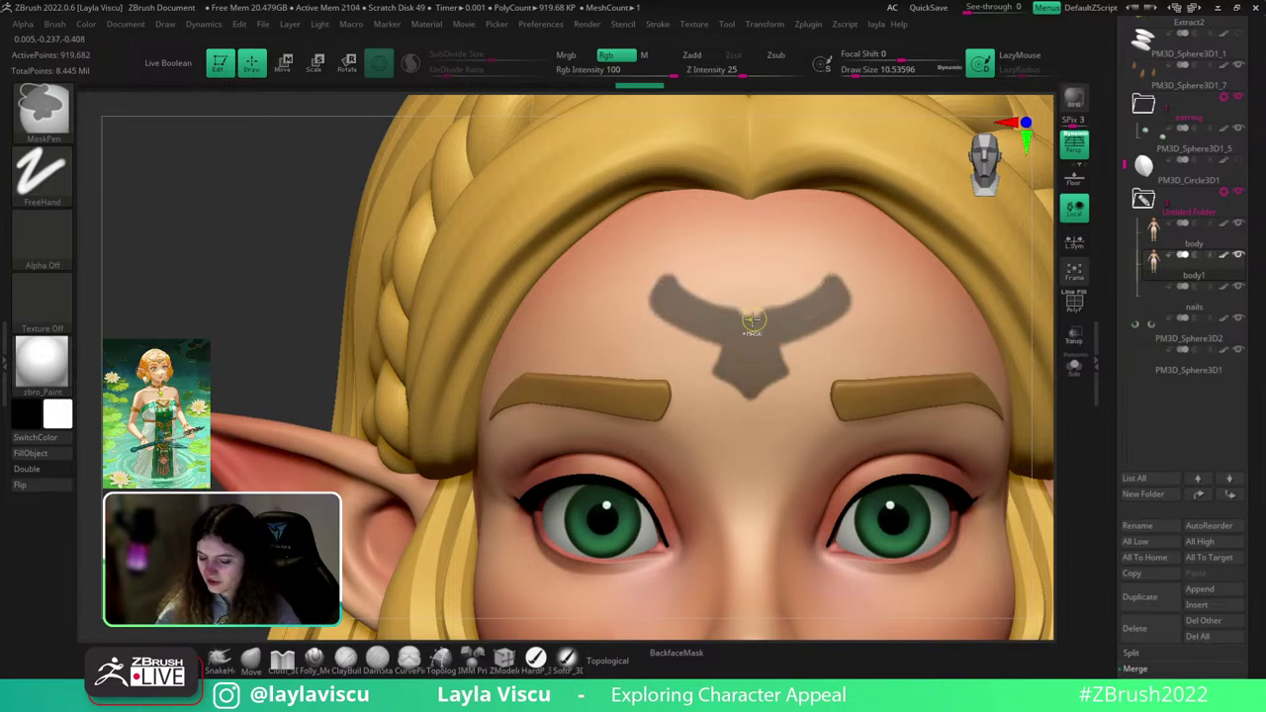
key("f")
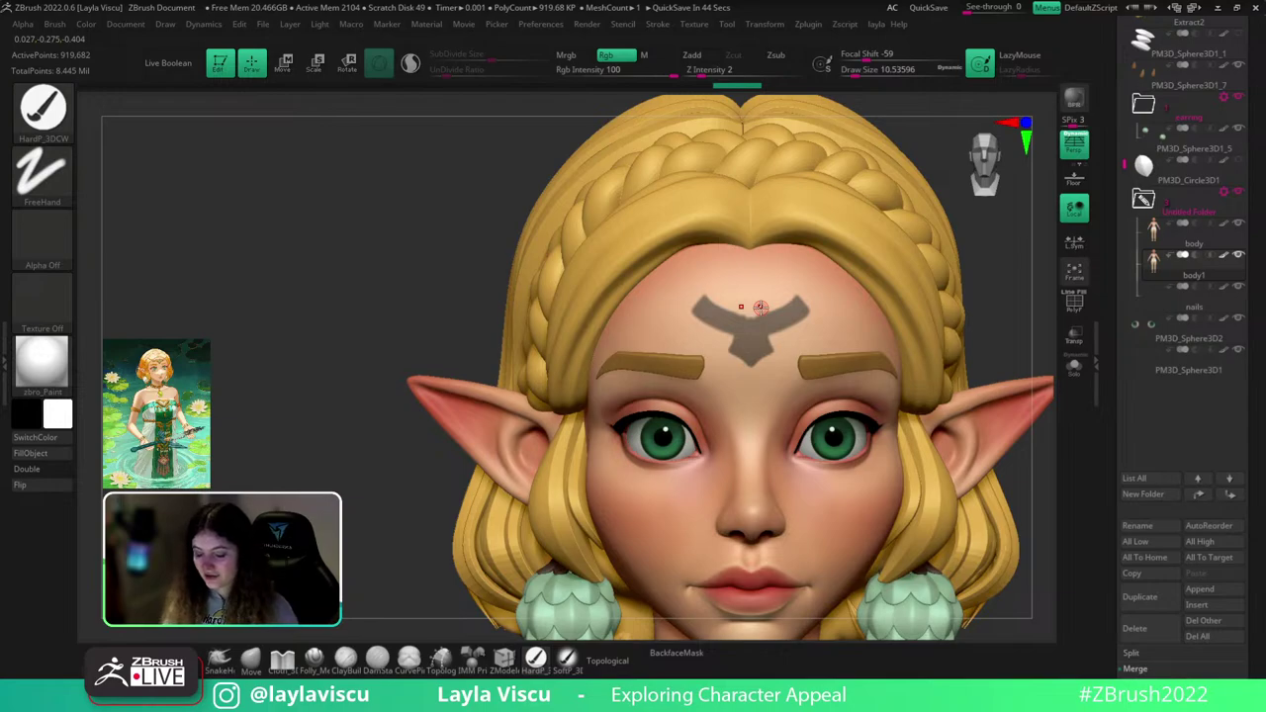
left_click_drag(1003, 310, 1004, 321)
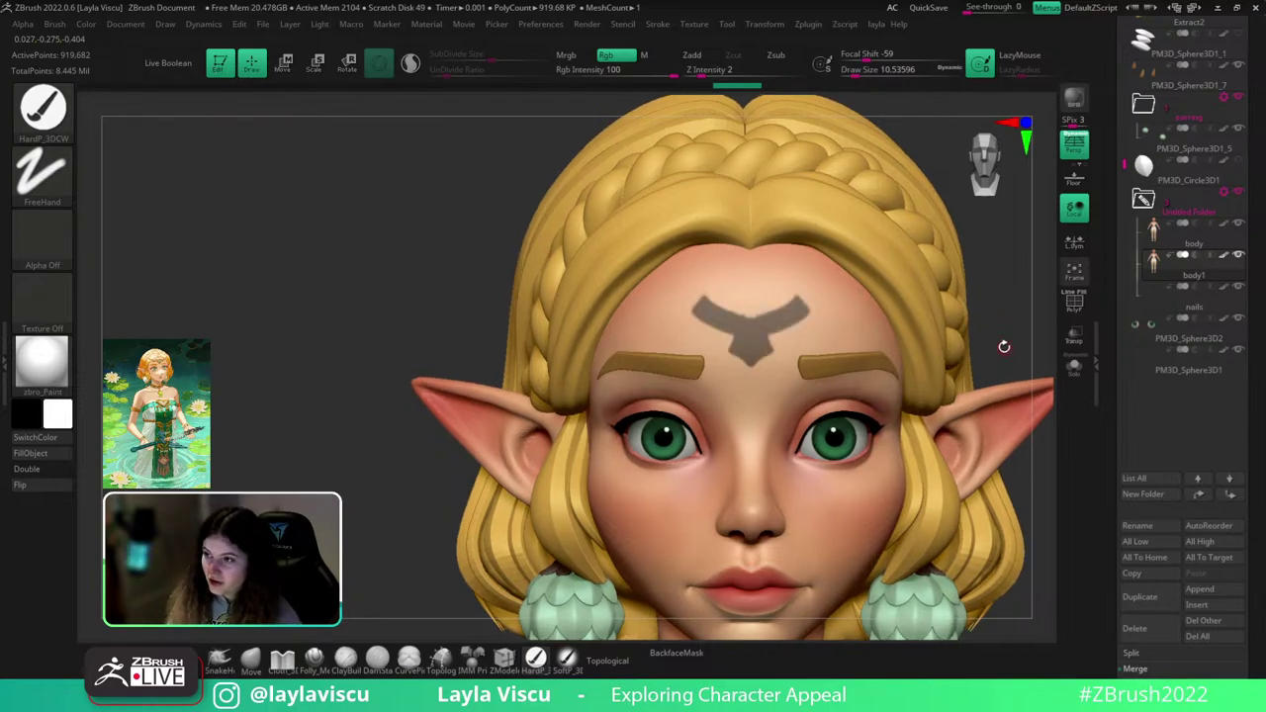
- Unmask the outer ends of both wings to shorten them into angled tips
key("ctrl")
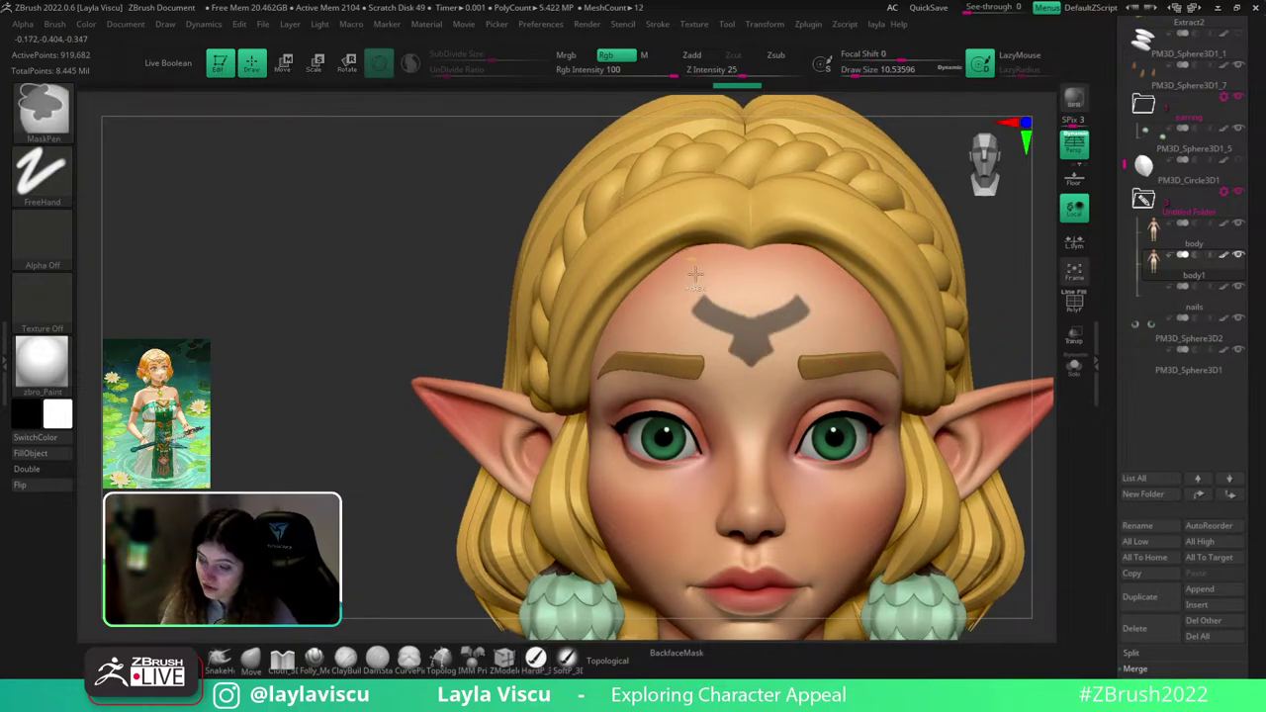
left_click_drag(720, 340, 696, 297, "ctrl+alt")
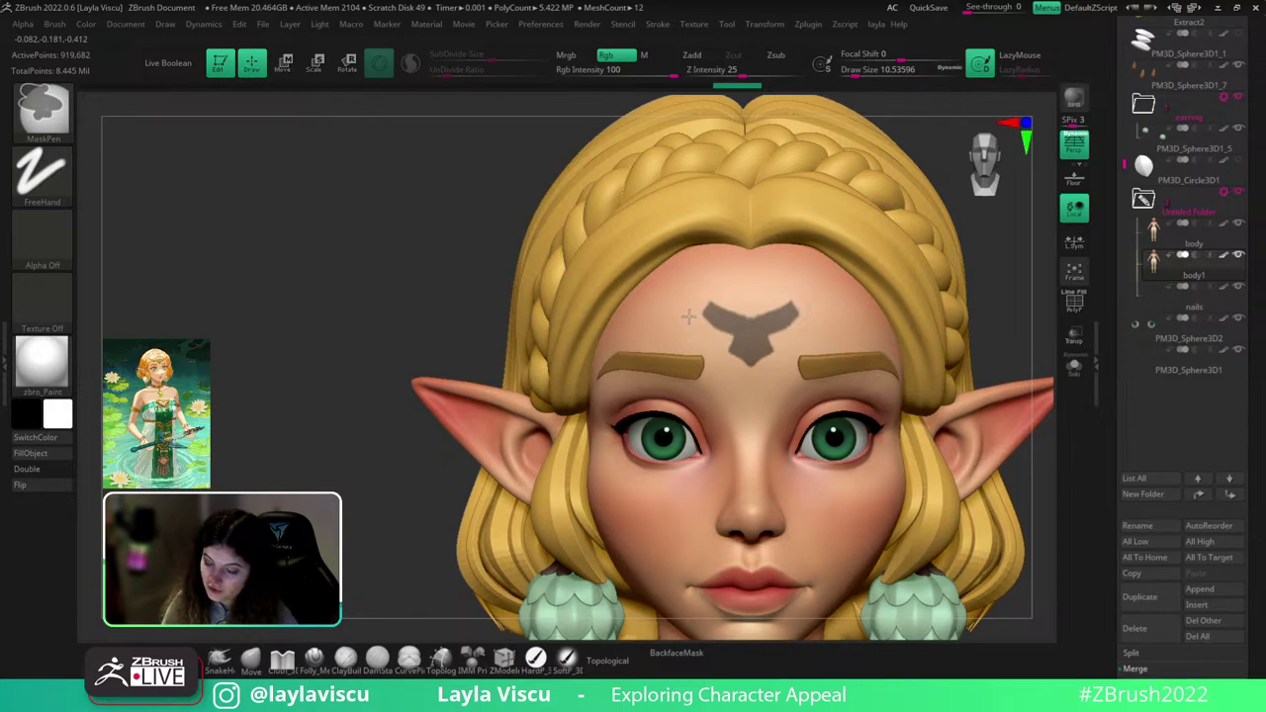
right_click_drag(715, 282, 726, 290, "ctrl")
- Mask a rounded dome filling the gap between the two wings, above the centre of the jewel shape
key("s")
mouse_move(725, 304)
left_mouse_down()
mouse_move(720, 326)
mouse_move(749, 344)
left_mouse_up()
key("ctrl")
mouse_move(755, 286)
right_mouse_down("ctrl")
mouse_move(759, 319)
mouse_move(767, 307)
right_mouse_up("ctrl")
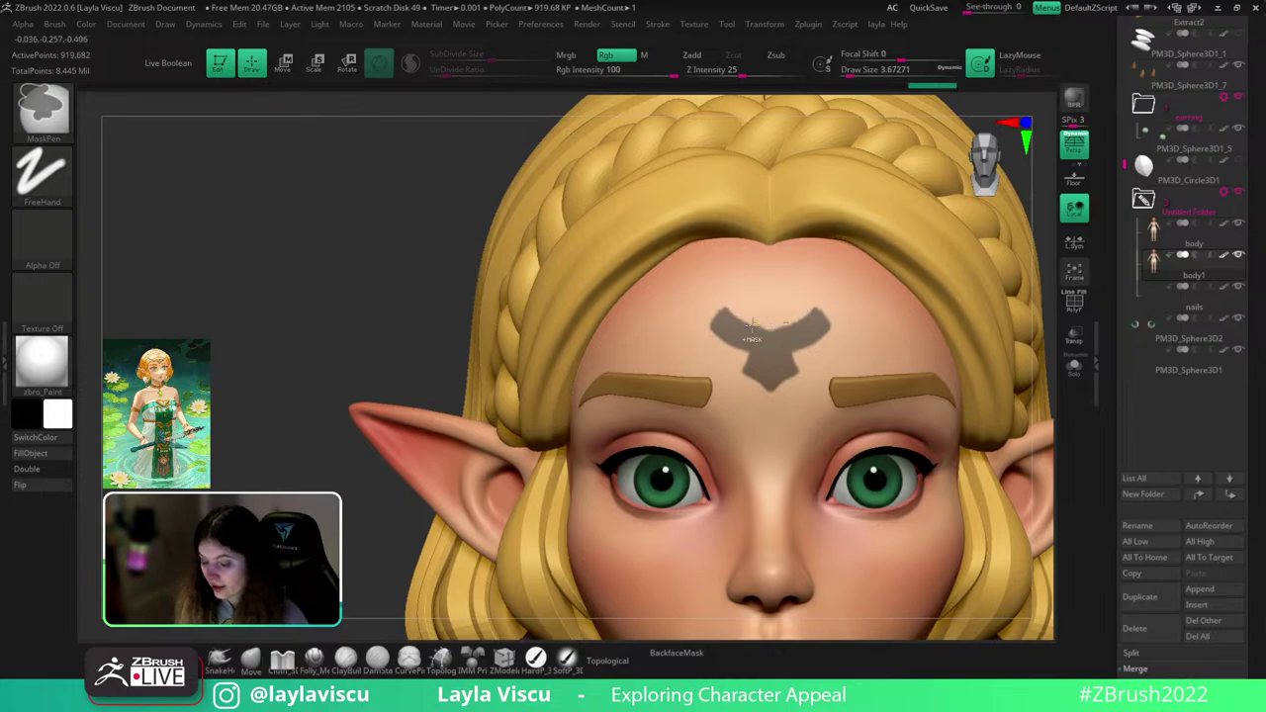
mouse_move(737, 316)
left_mouse_down("ctrl")
mouse_move(756, 304)
mouse_move(804, 314)
mouse_move(765, 335)
mouse_move(768, 309)
left_mouse_up("ctrl")
key("]")
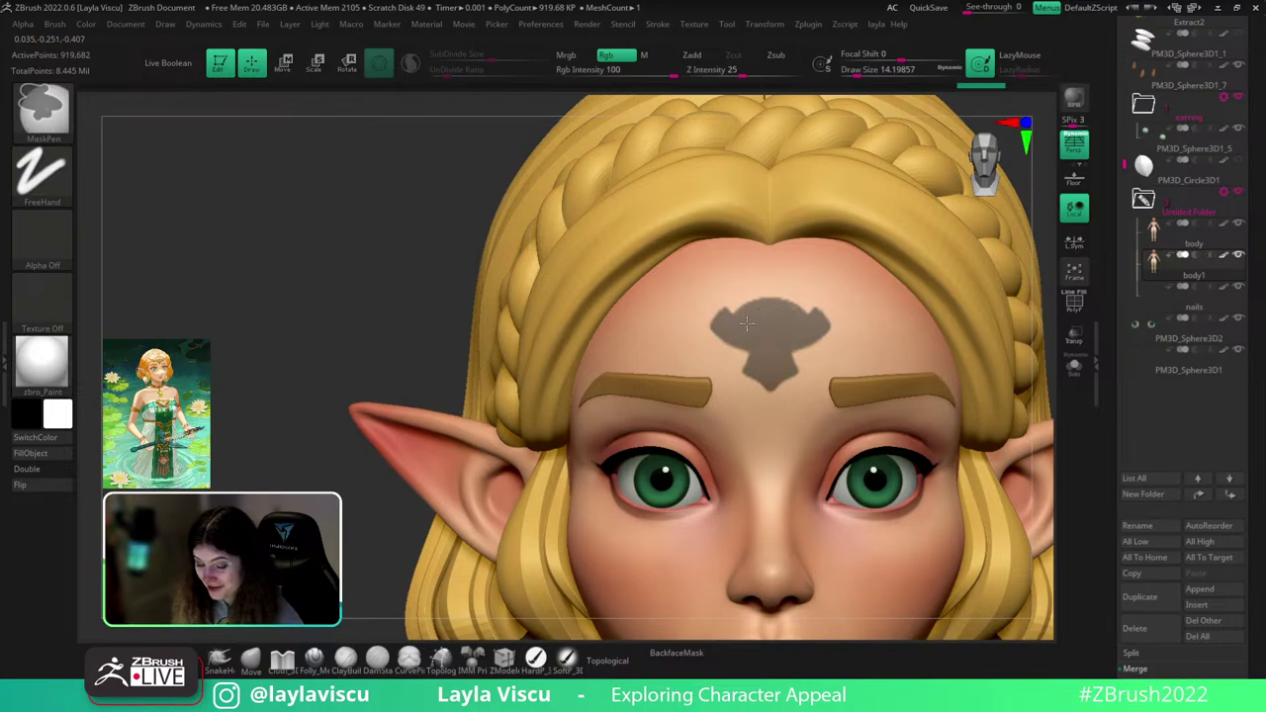
right_click_drag(747, 323, 831, 305, "ctrl")
- Reduce the draw size to about 1.03 and carve small notches between the dome and each wing of the mask
key("s")
left_click_drag(828, 315, 813, 315)
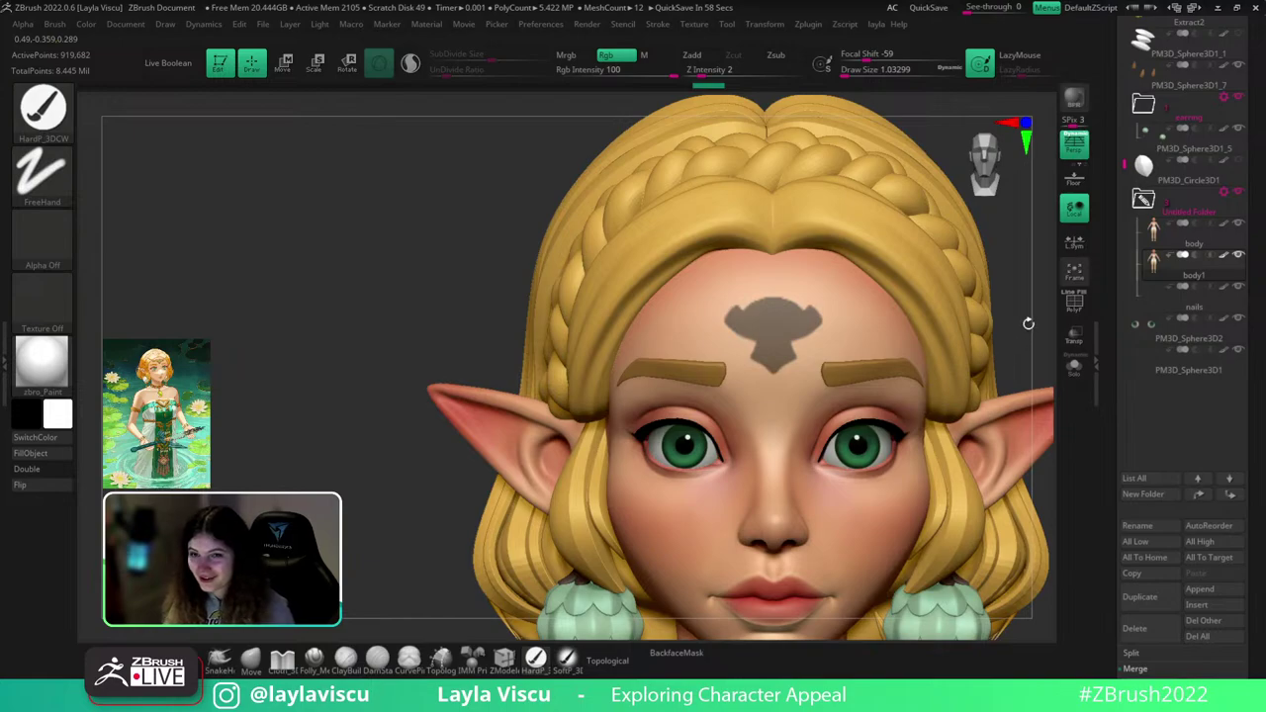
left_click_drag(1021, 330, 1020, 333)
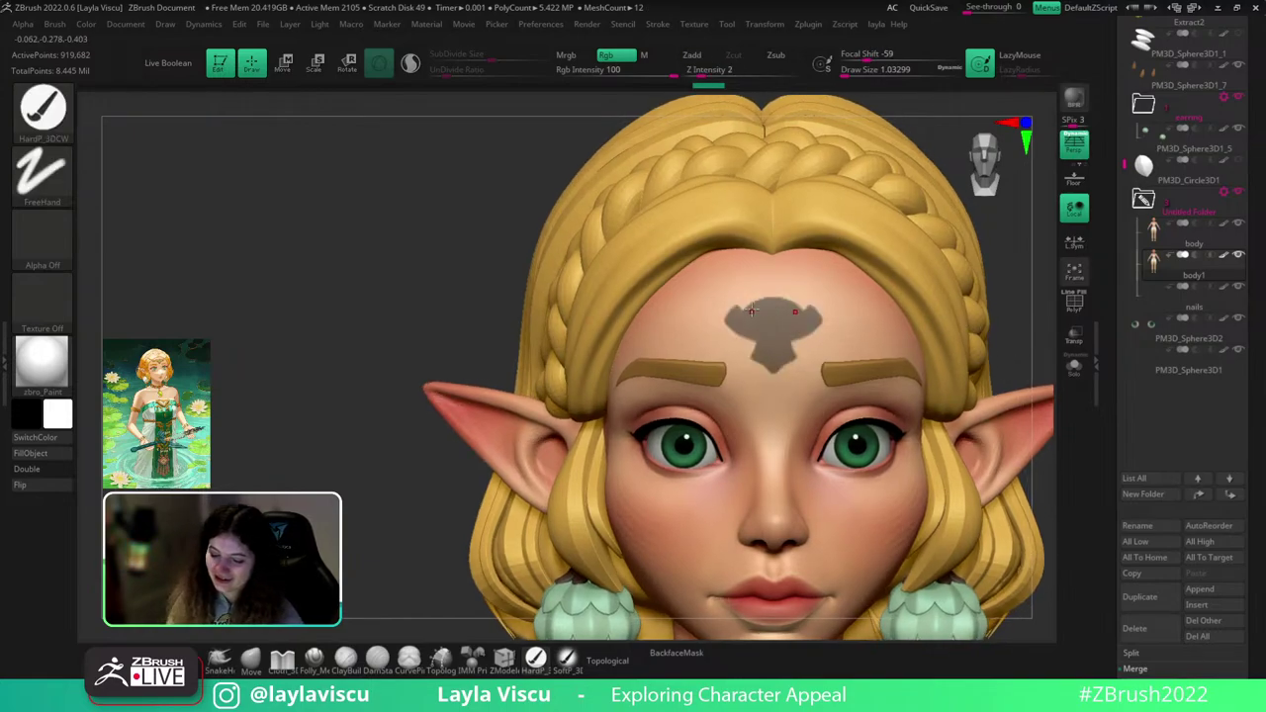
key("ctrl")
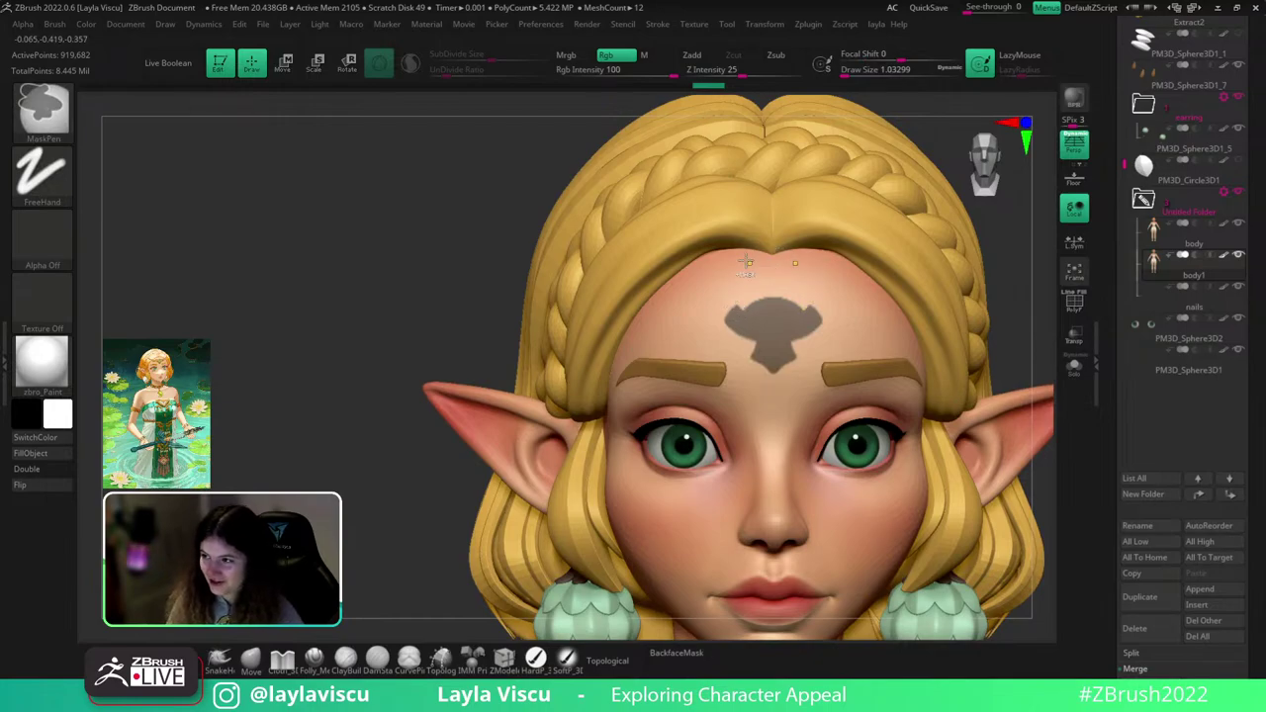
right_click_drag(747, 261, 789, 284, "ctrl")
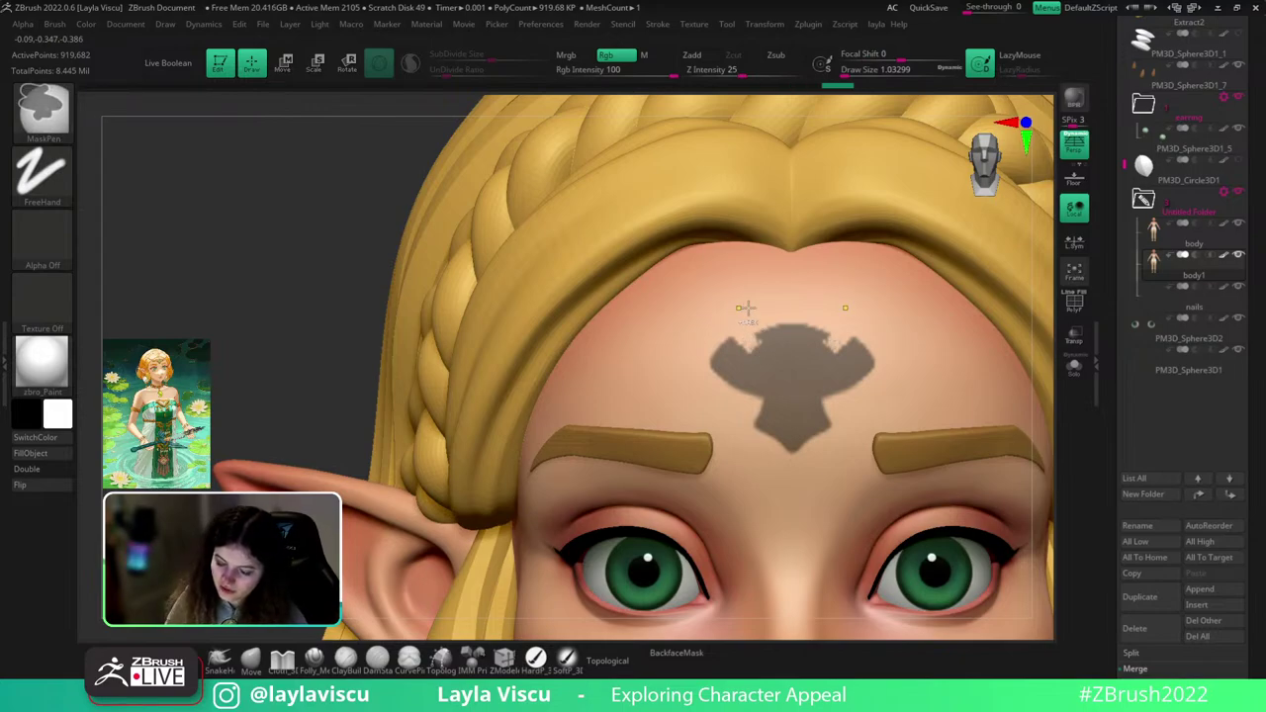
key("f")
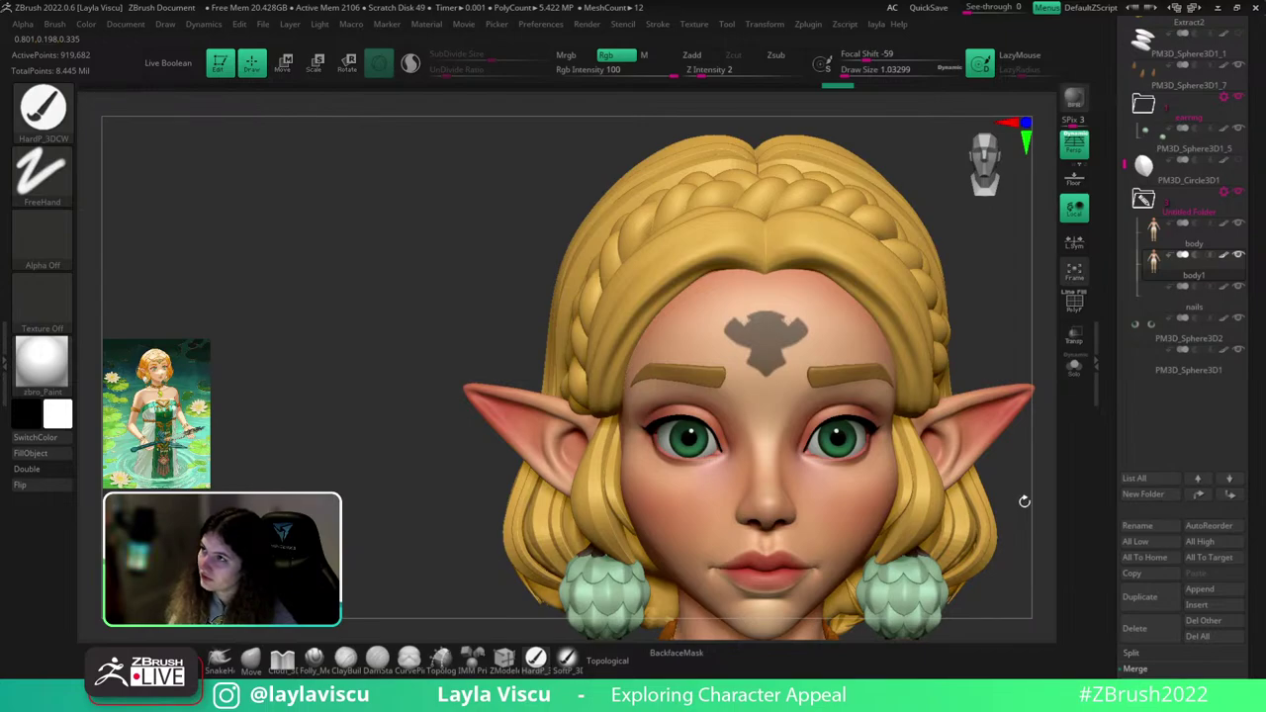
mouse_move(1051, 377)
left_mouse_down()
mouse_move(1019, 357)
mouse_move(997, 365)
mouse_move(1060, 322)
left_mouse_up()
- Set the draw size to about 3.11 and mask a small angled prong on each upper corner of the dome
right_click_drag(727, 367, 700, 366, "ctrl")
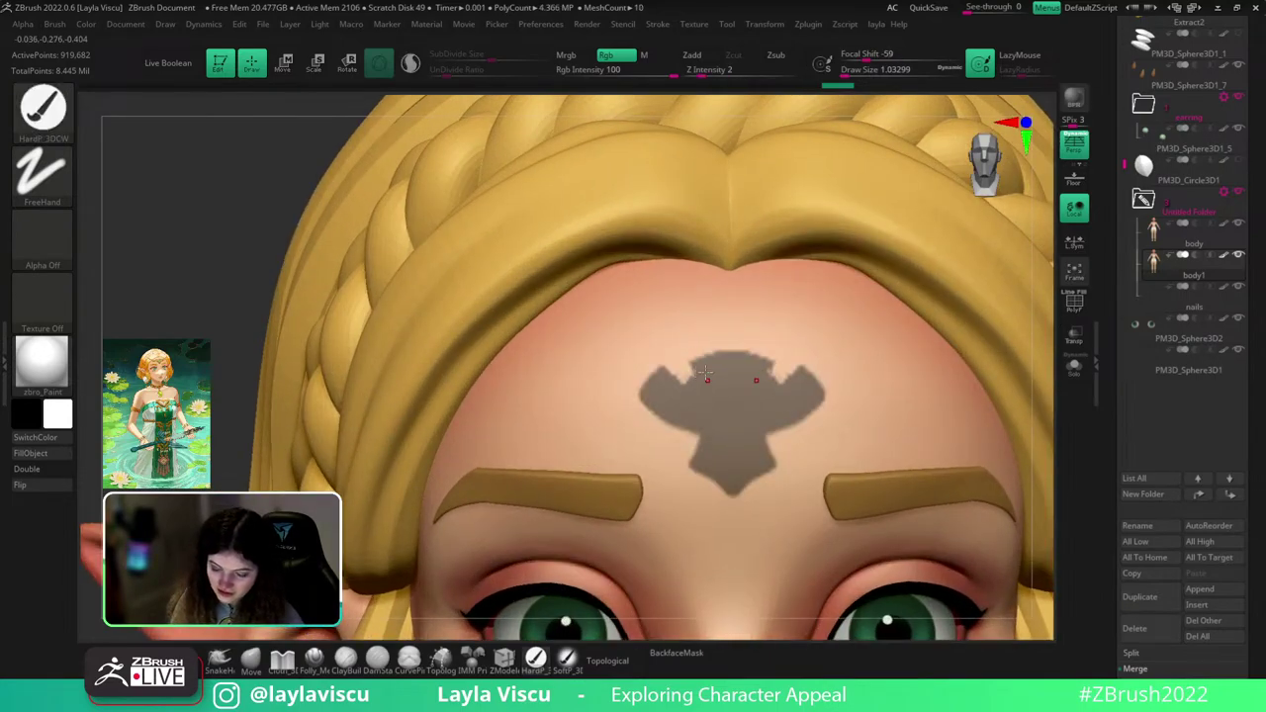
key("ctrl")
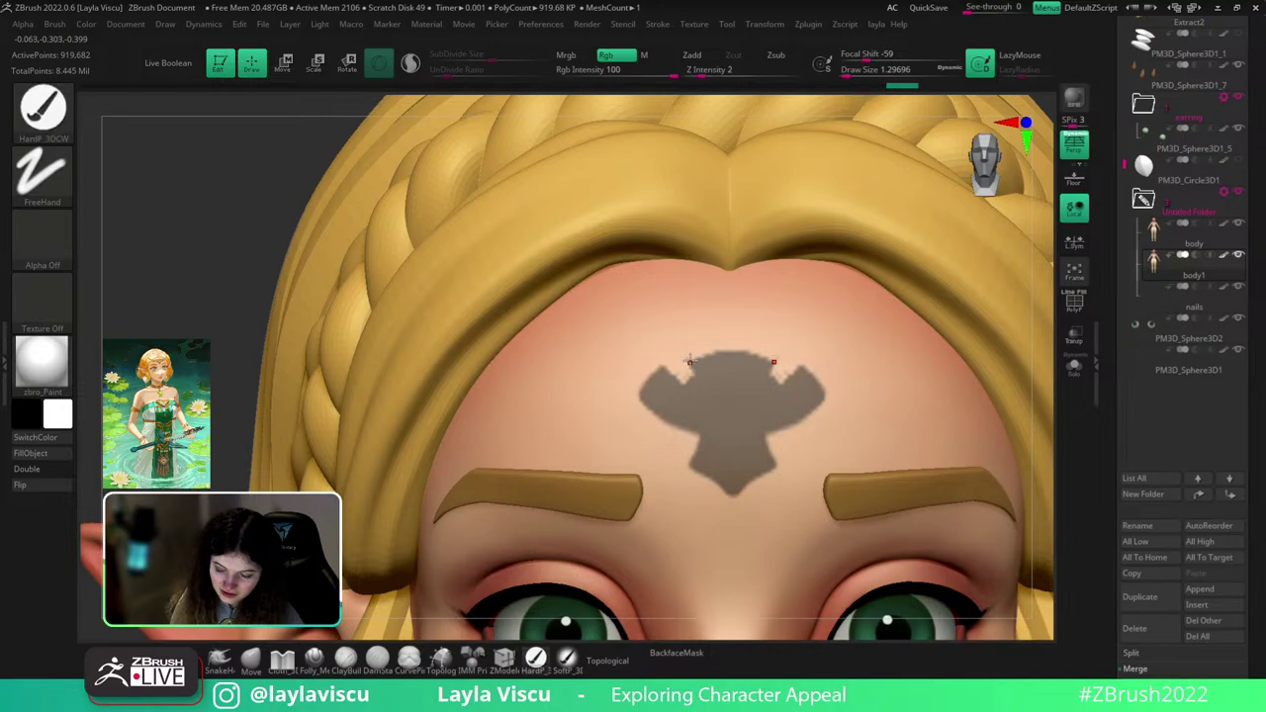
key("ctrl")
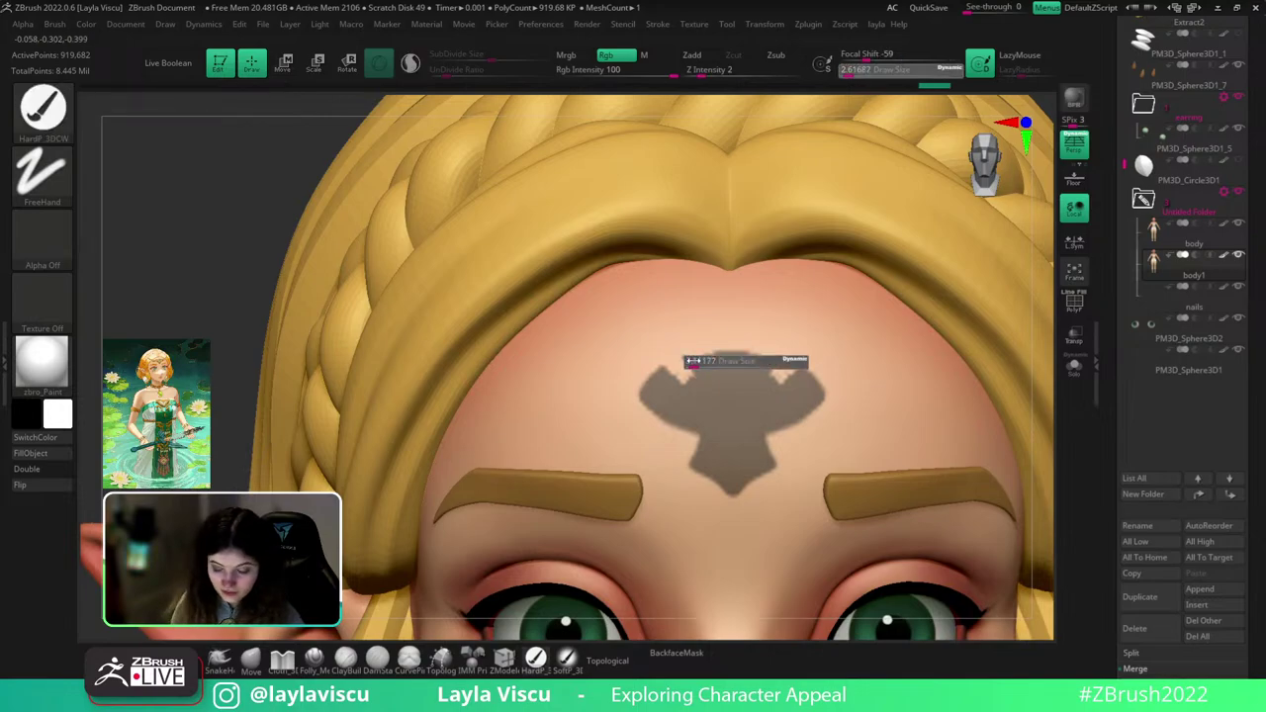
key("ctrl")
left_click_drag(682, 358, 700, 345, "ctrl")
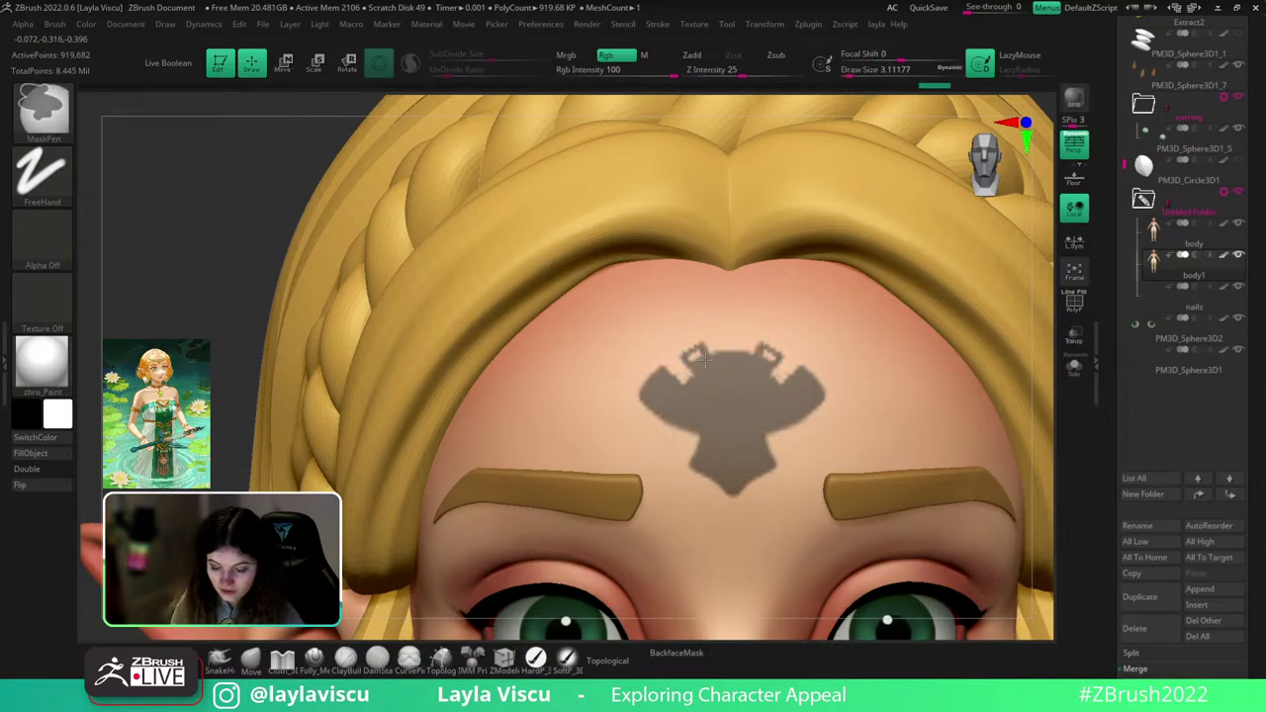
mouse_move(727, 394)
right_mouse_down("ctrl")
mouse_move(1021, 392)
mouse_move(1030, 412)
right_mouse_up("ctrl")
mouse_move(1030, 411)
left_mouse_down()
mouse_move(936, 376)
mouse_move(947, 423)
left_mouse_up()
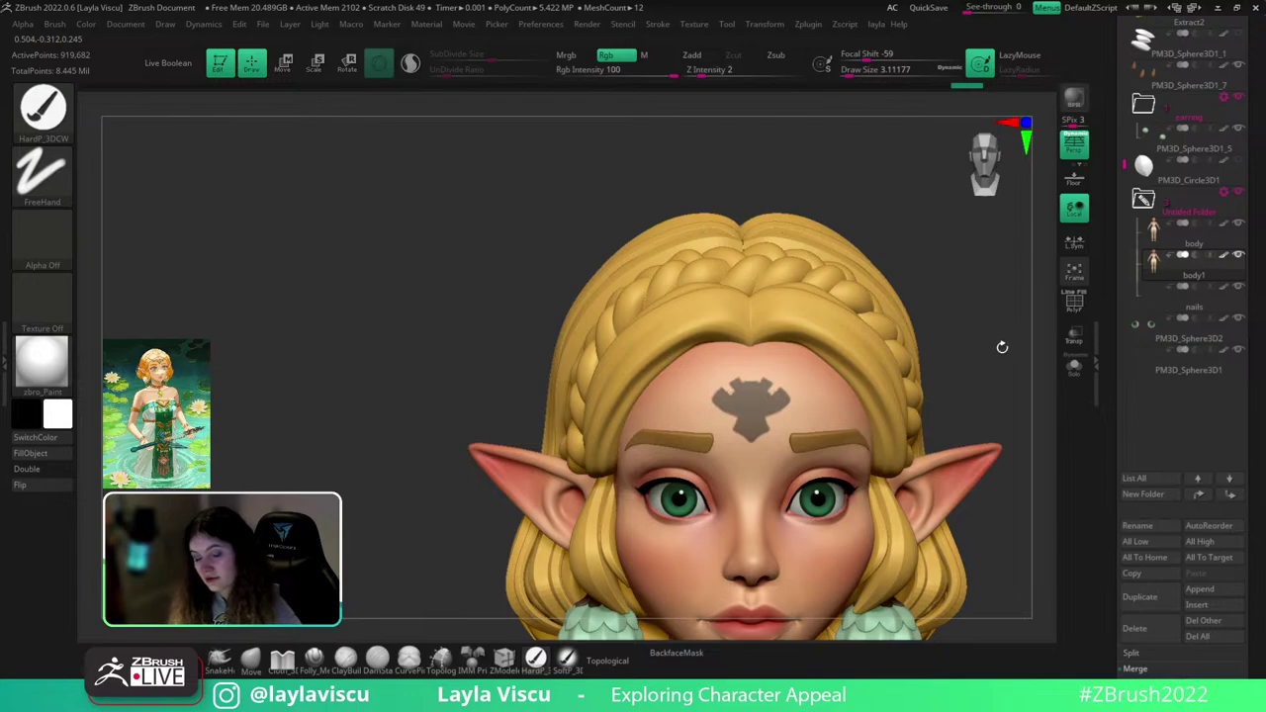
- Thicken the two upper prongs and clean up the notches separating them from the wings, using draw sizes of about 6.6 and 2.2
right_click_drag(805, 406, 788, 429, "ctrl")
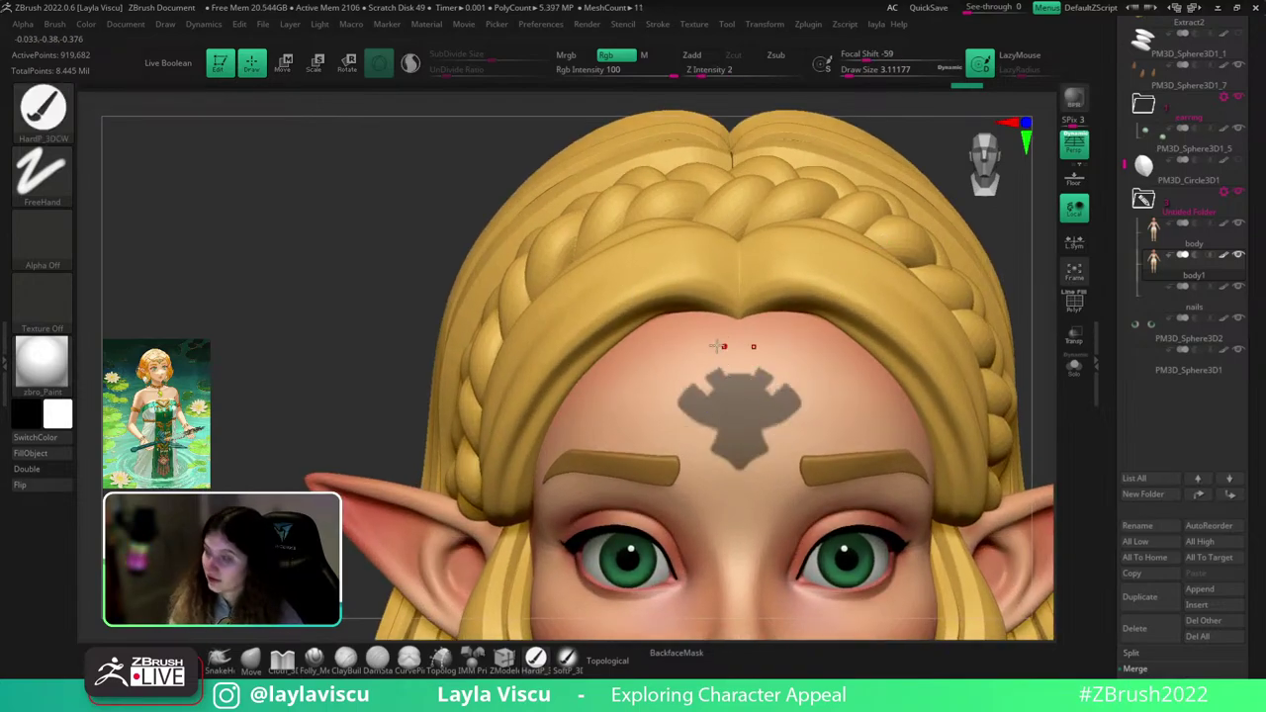
key("s")
left_click(715, 360)
left_click_drag(697, 391, 704, 394, "ctrl+alt")
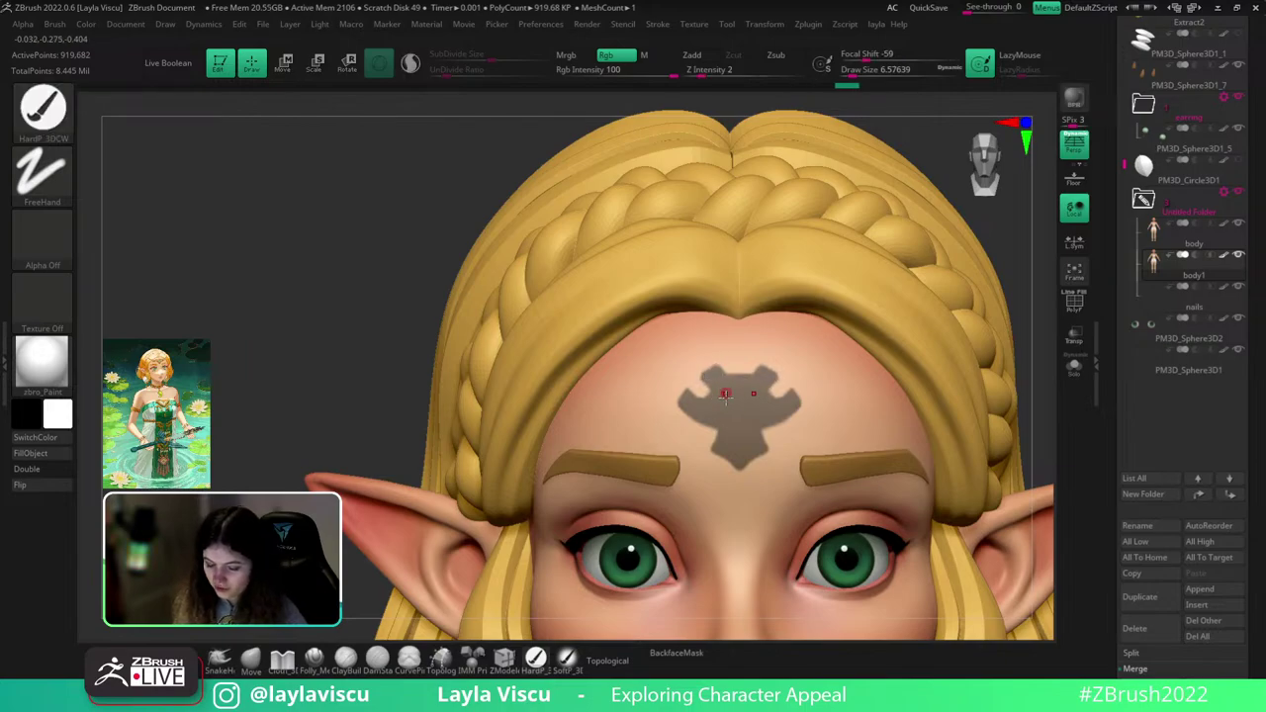
right_click_drag(723, 394, 731, 430, "ctrl")
left_click(732, 431, "ctrl")
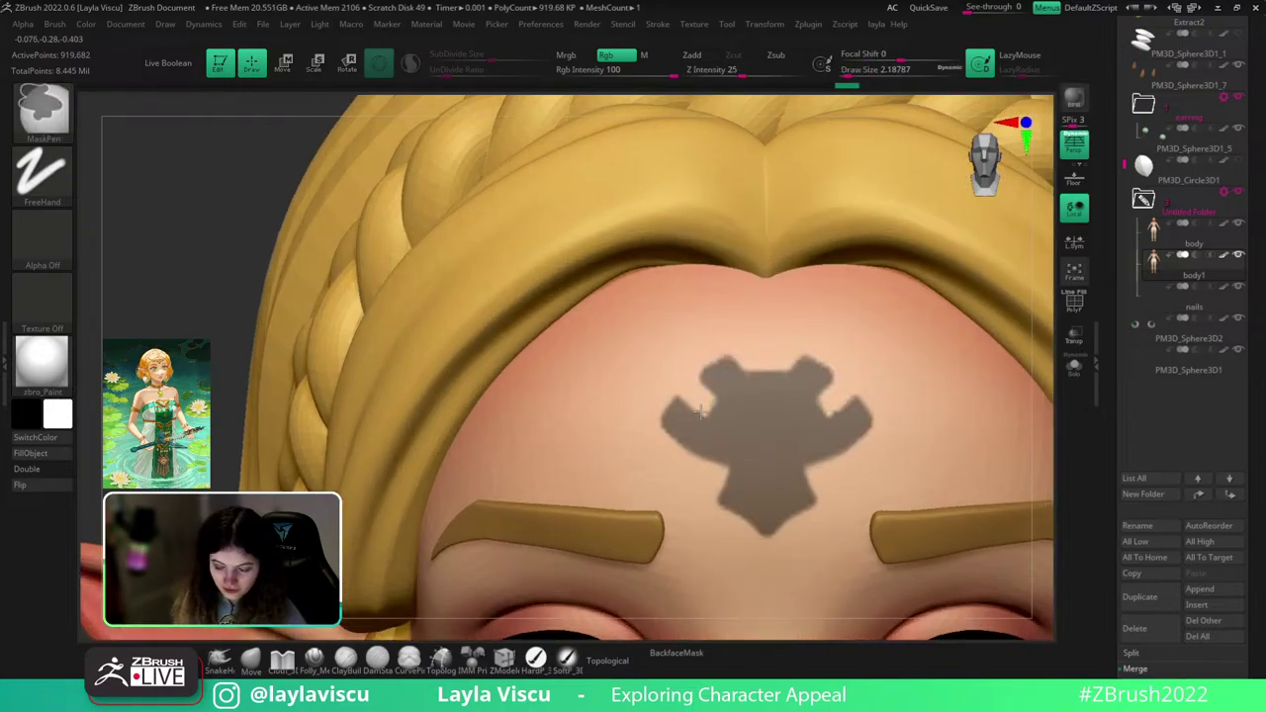
- Mask a short square prong at the top centre of the emblem and set the draw size to about 5
right_click_drag(708, 349, 811, 312, "ctrl")
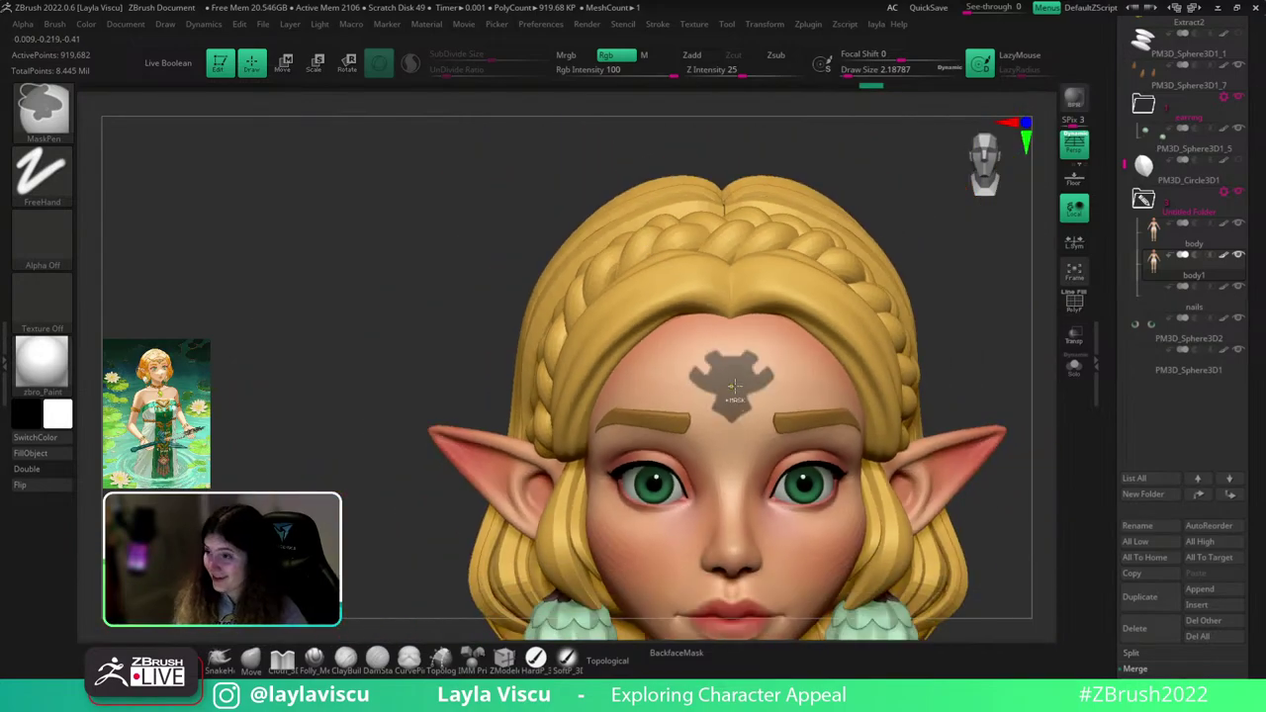
right_click_drag(732, 386, 712, 366, "ctrl")
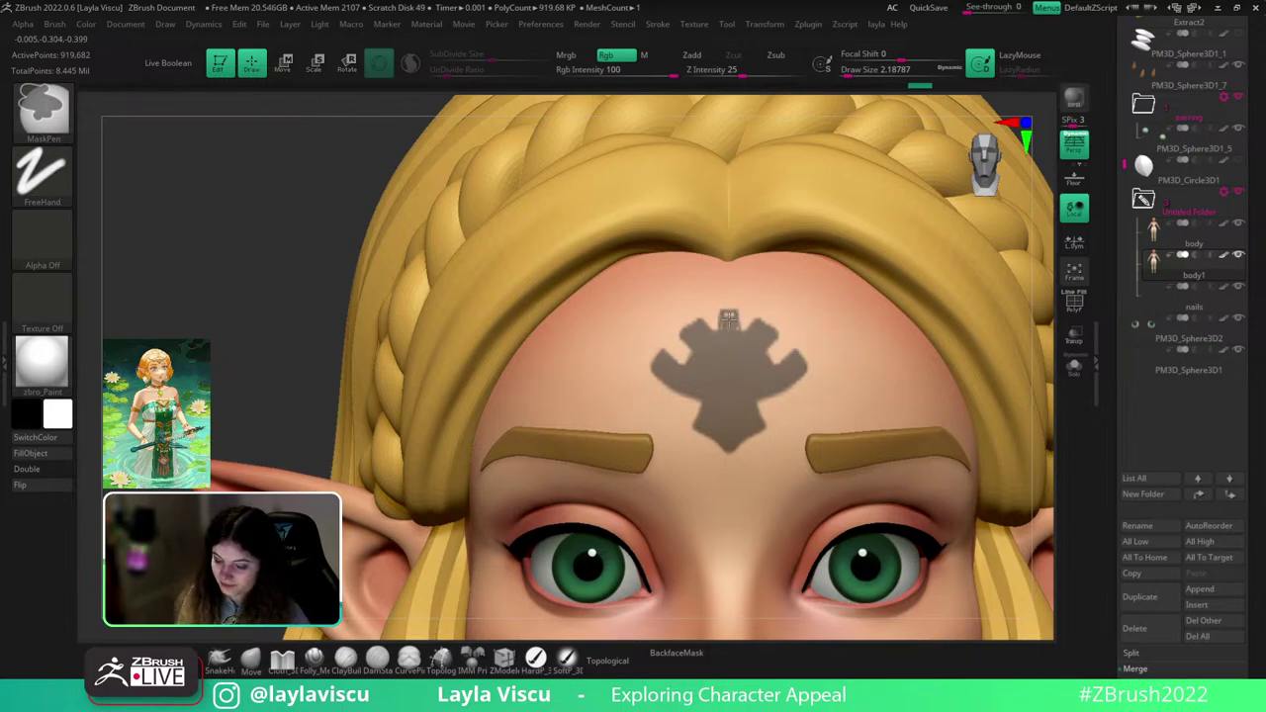
key("s")
left_click_drag(729, 320, 740, 323)
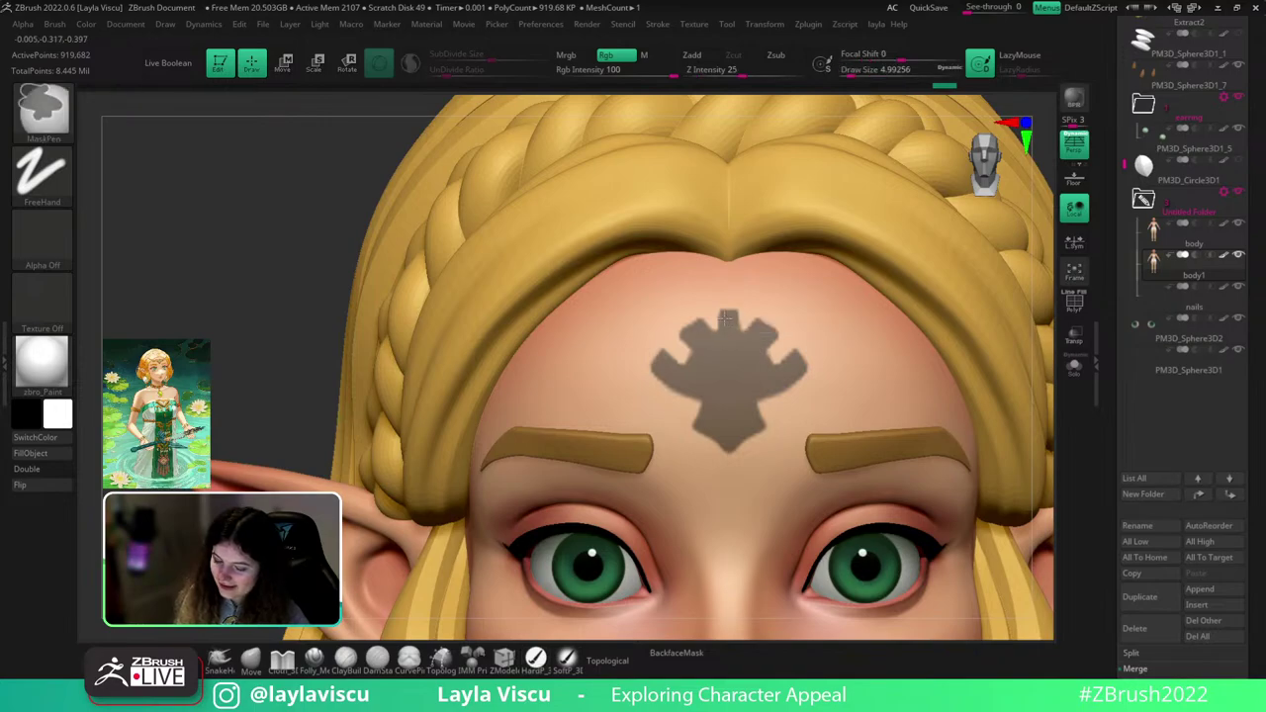
right_click_drag(724, 317, 867, 339, "ctrl")
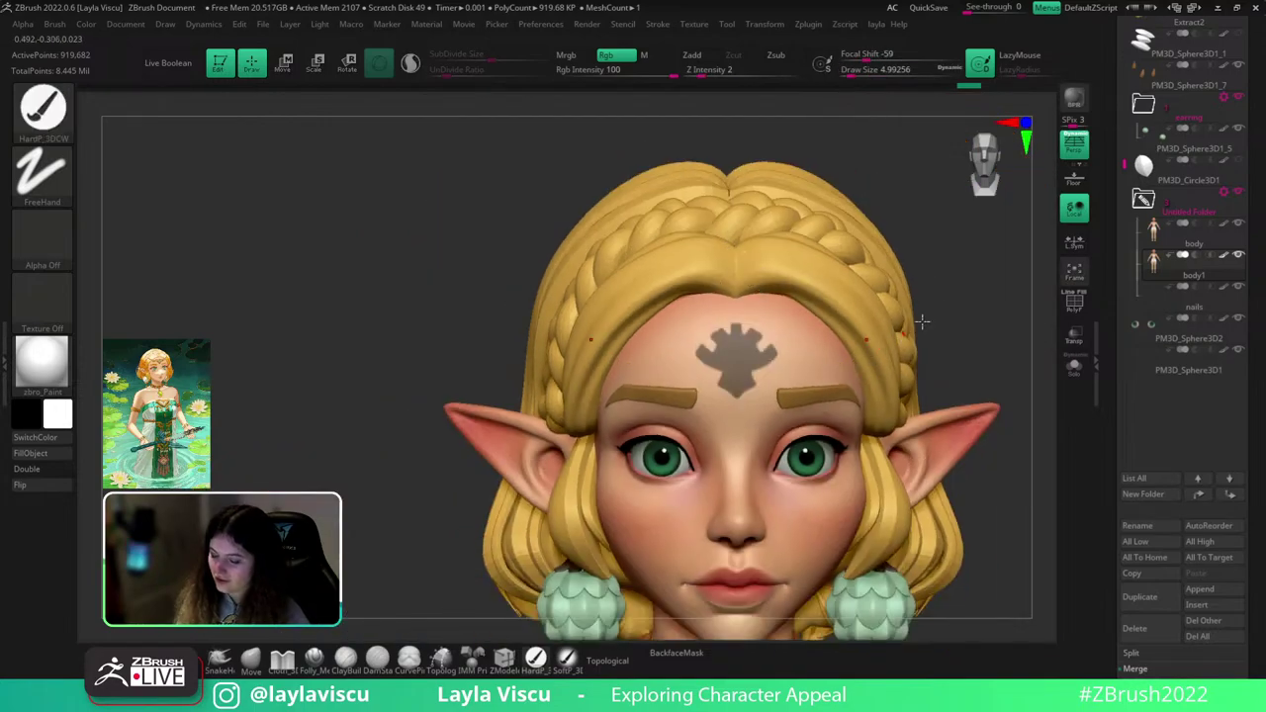
- Unmask the lower side edges of the emblem to slim its bottom section into a cleaner point
right_click_drag(967, 302, 991, 285, "alt")
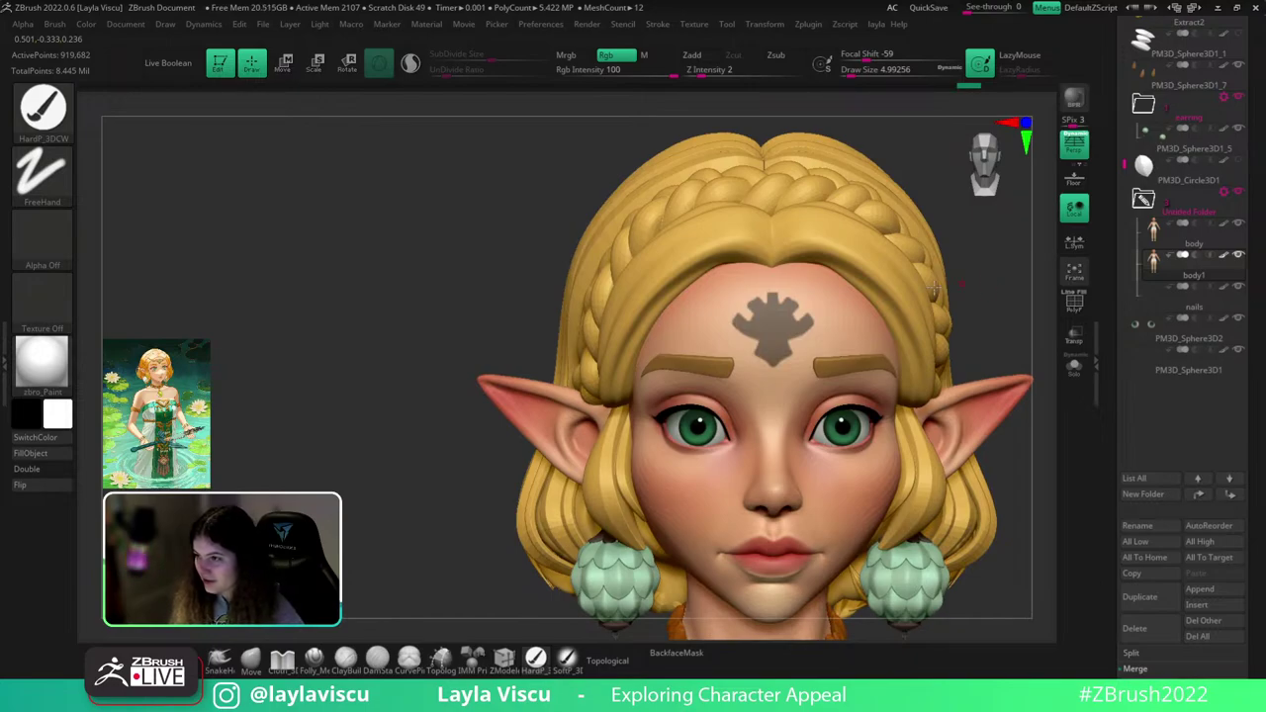
right_click_drag(934, 286, 836, 294, "ctrl")
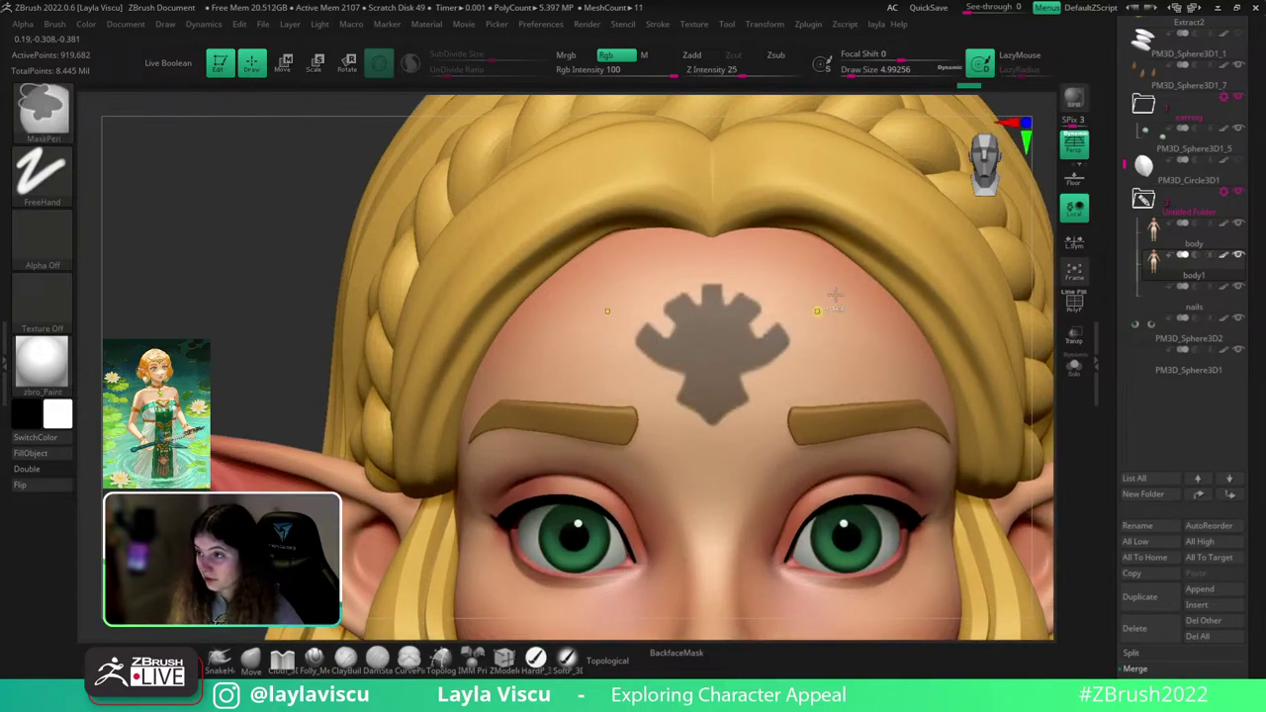
right_click_drag(814, 374, 977, 309, "ctrl")
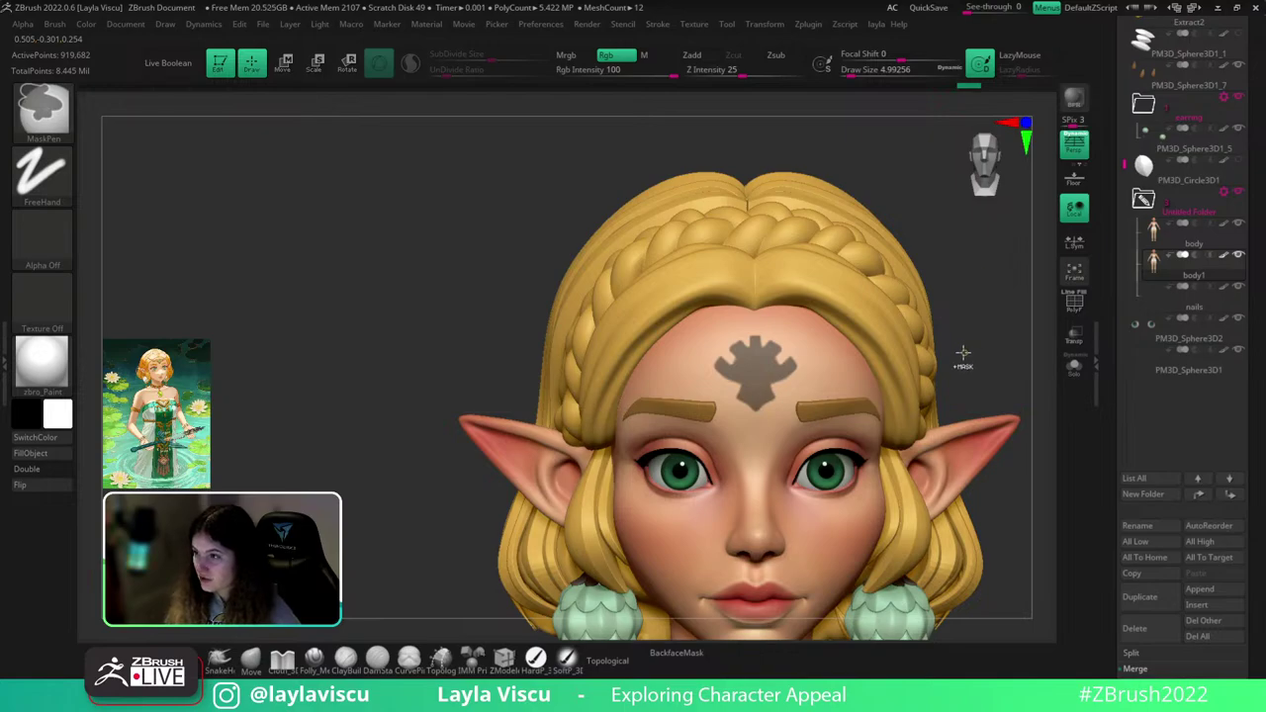
right_click_drag(985, 316, 959, 265, "alt")
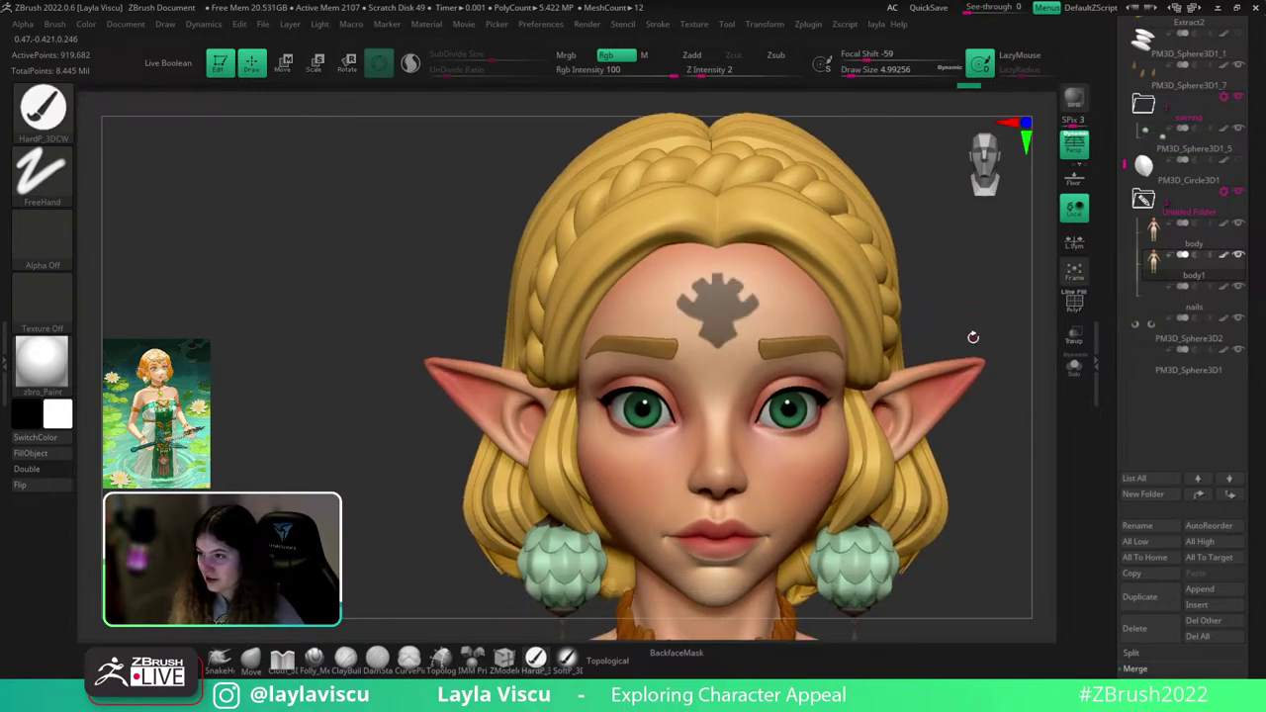
right_click_drag(882, 322, 759, 348, "ctrl")
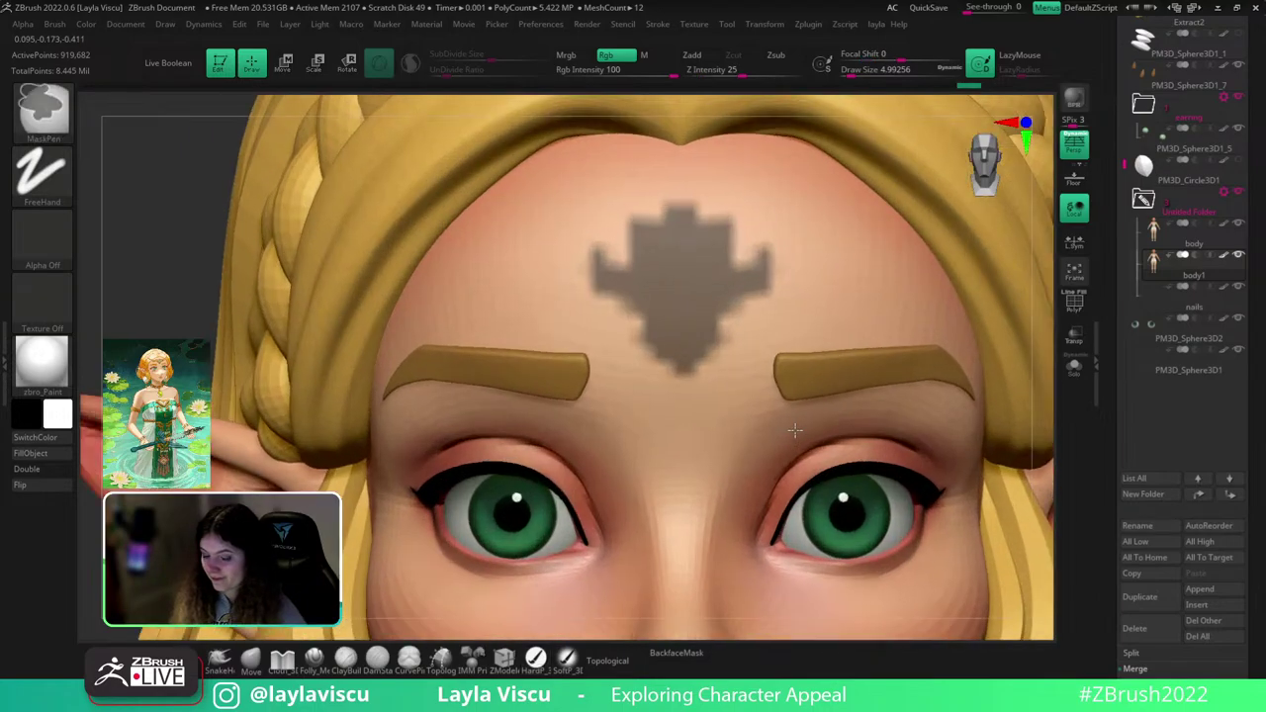
mouse_move(721, 322)
left_mouse_down("ctrl+alt")
mouse_move(731, 341)
mouse_move(746, 322)
mouse_move(688, 372)
left_mouse_up("ctrl+alt")
right_click_drag(763, 351, 848, 272, "ctrl")
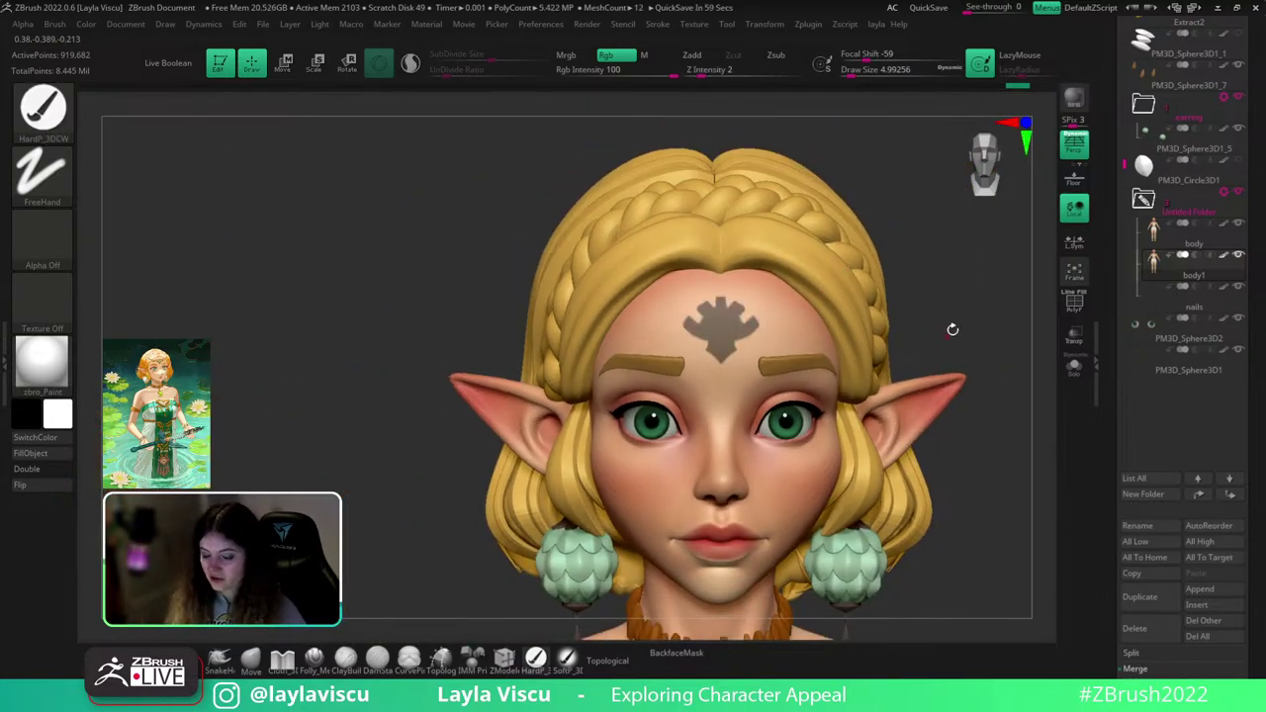
mouse_move(953, 329)
left_mouse_down()
mouse_move(984, 317)
mouse_move(980, 353)
left_mouse_up()
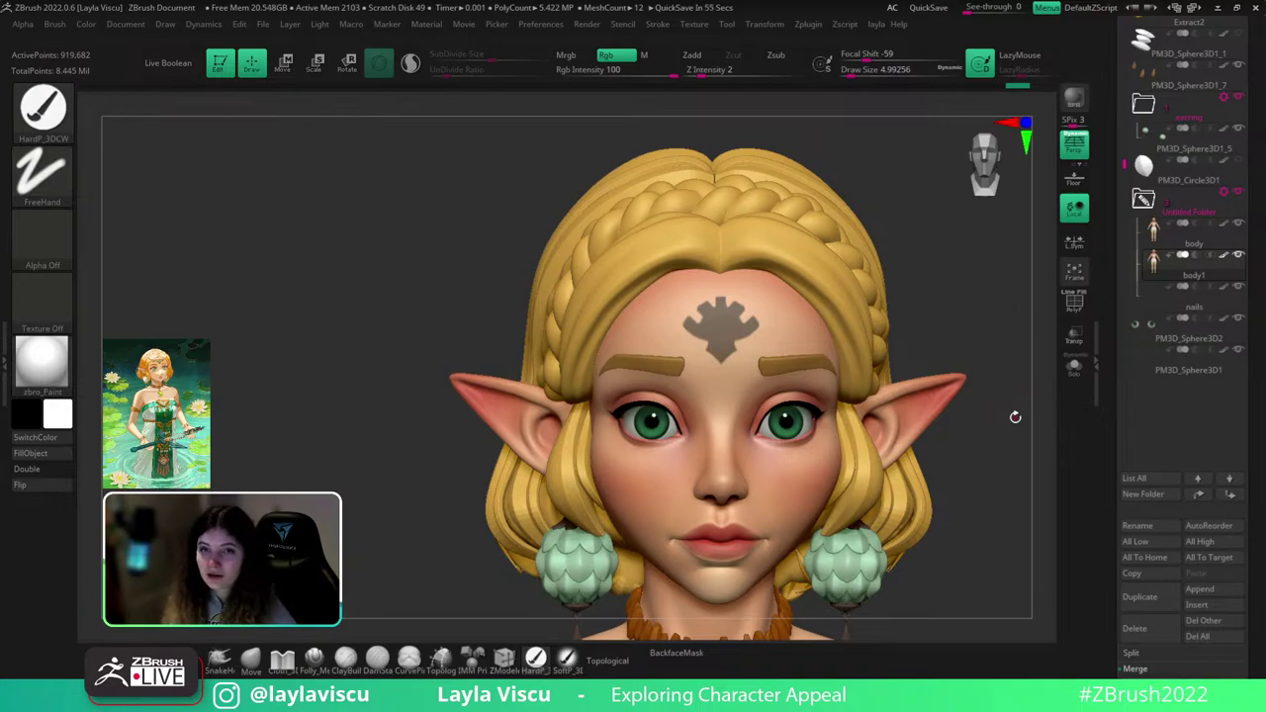
- Check the forehead emblem's shape and proportions against the whole face and up close
left_click_drag(982, 323, 980, 316)
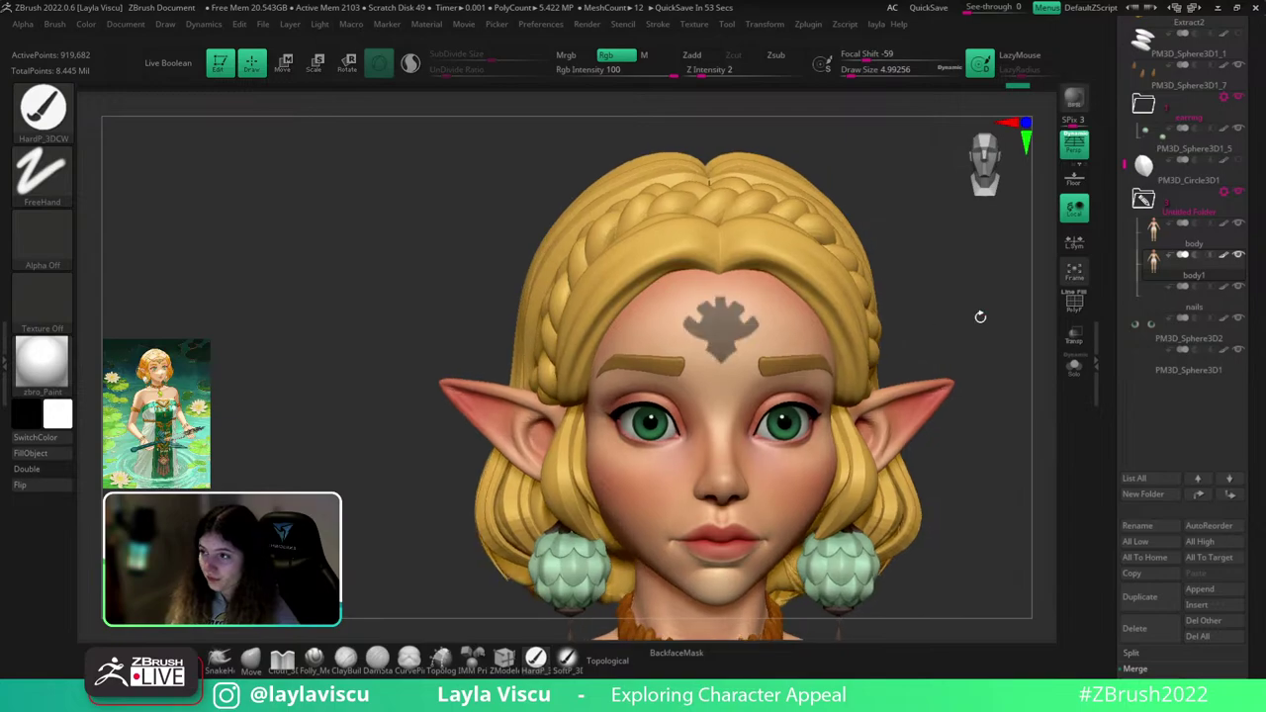
left_click_drag(1002, 181, 1043, 263, "alt")
left_click_drag(979, 359, 976, 368)
left_click_drag(1004, 303, 1022, 198, "alt")
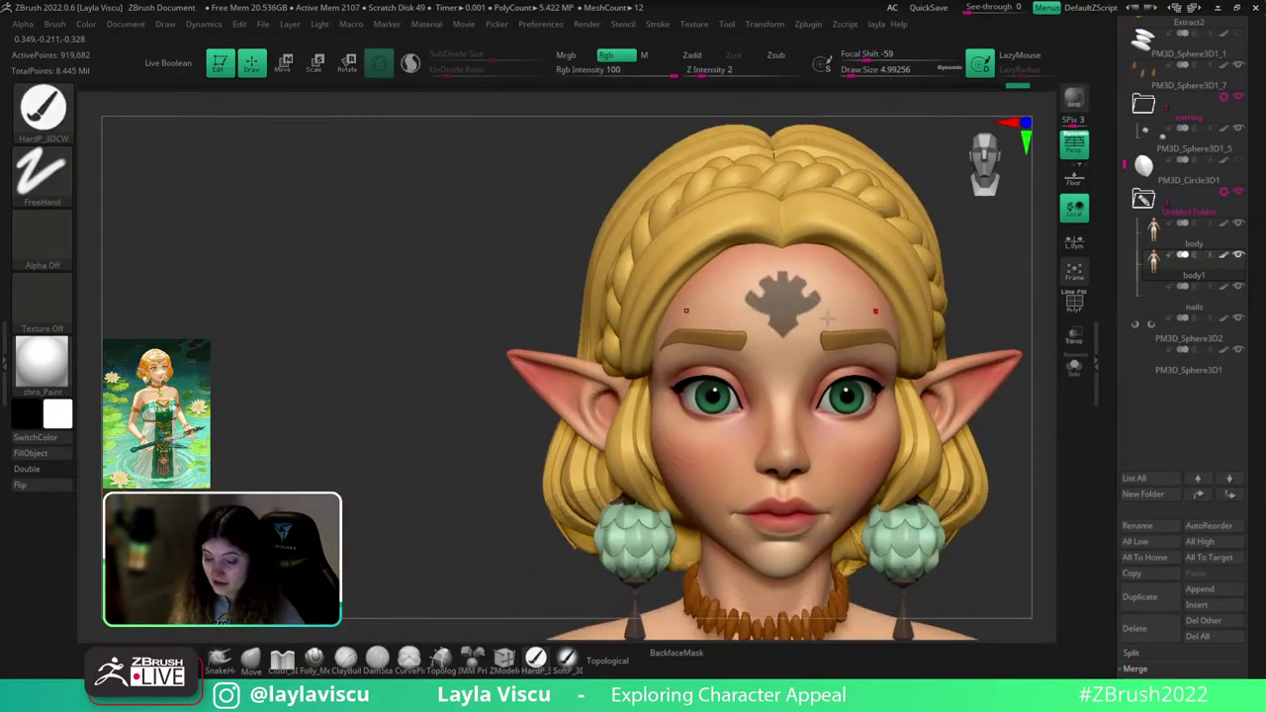
right_click_drag(851, 308, 826, 368, "ctrl")
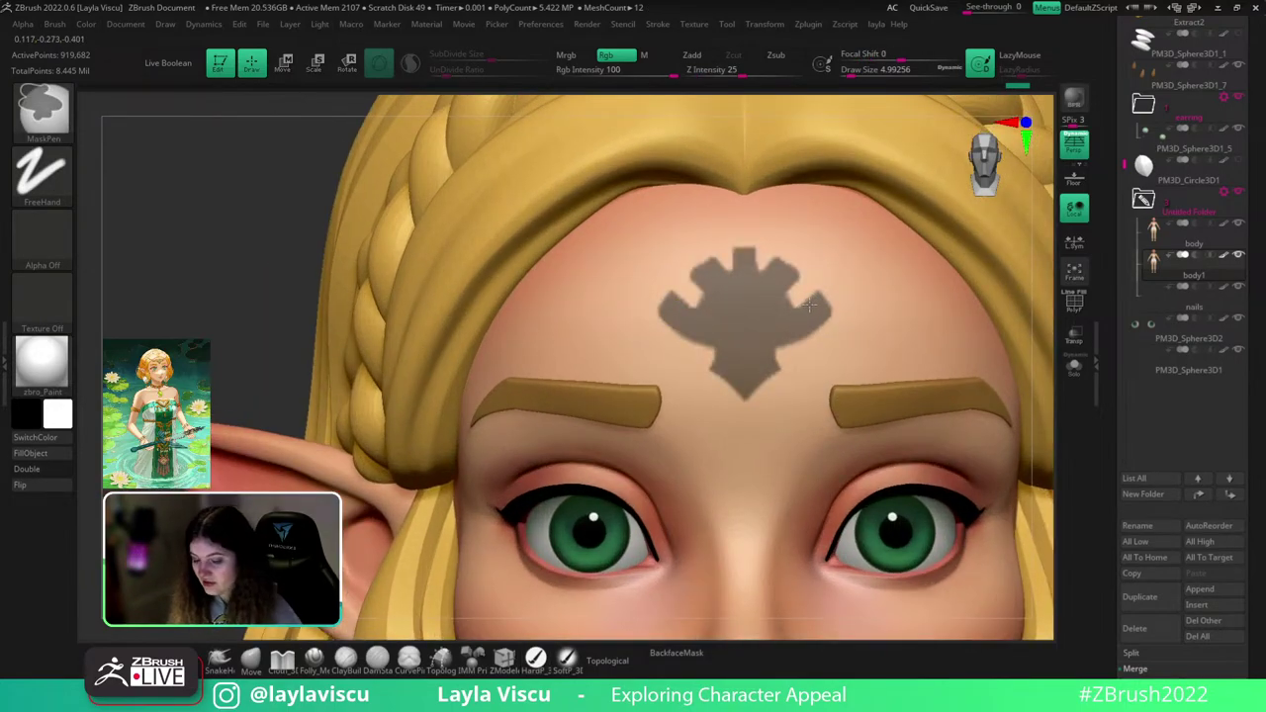
right_click_drag(805, 316, 823, 257, "ctrl")
mouse_move(1021, 354)
left_mouse_down("alt")
mouse_move(958, 358)
mouse_move(987, 330)
mouse_move(957, 264)
mouse_move(1009, 286)
mouse_move(1002, 301)
left_mouse_up("alt")
right_click_drag(1044, 265, 998, 288, "ctrl")
right_click_drag(717, 312, 711, 342, "ctrl")
left_click_drag(710, 341, 656, 306, "alt")
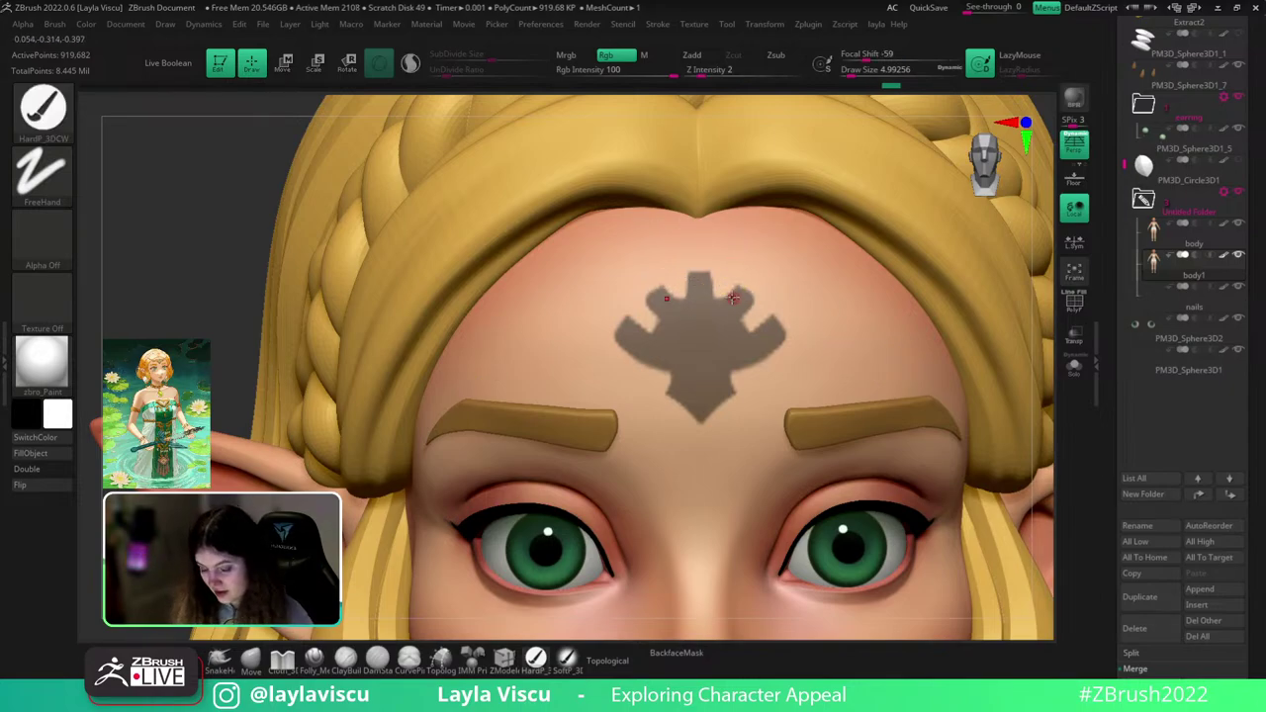
- Set the draw size to about 1.13 and refine the mask edges of the emblem's two upper prongs
key("s")
left_click_drag(736, 295, 724, 293)
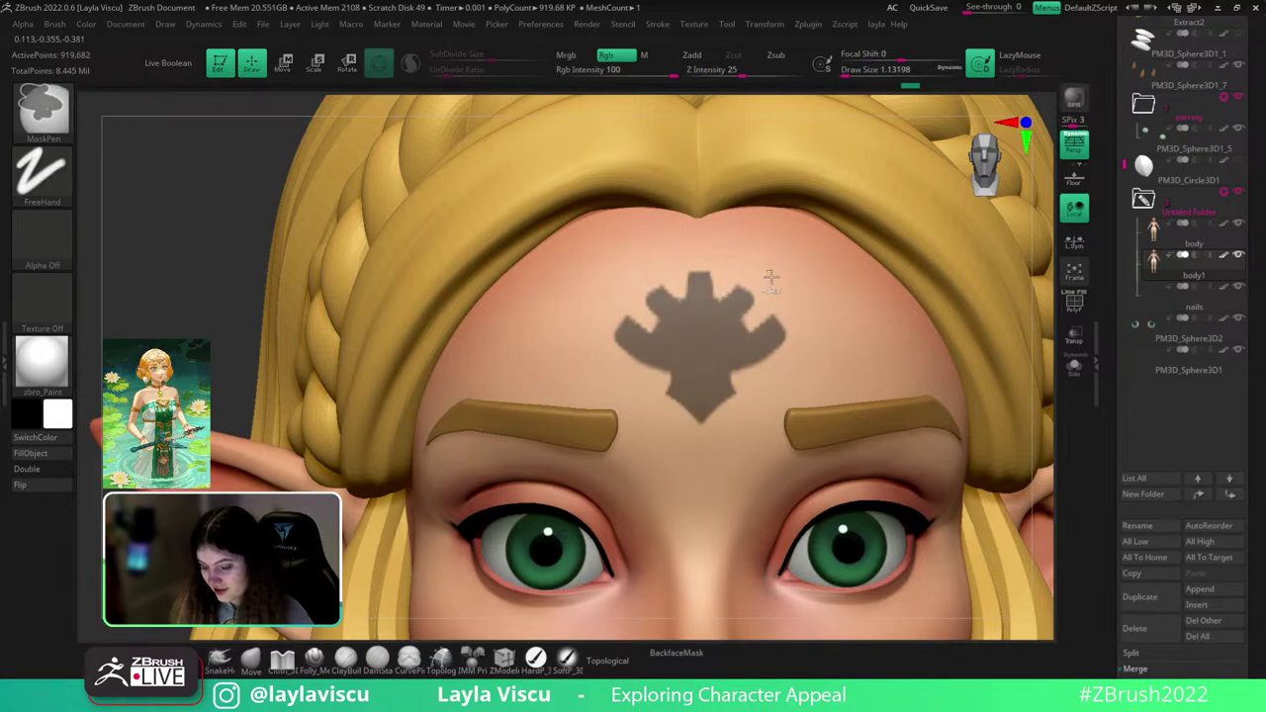
right_click_drag(768, 279, 755, 260, "ctrl")
right_click_drag(778, 328, 746, 248, "ctrl")
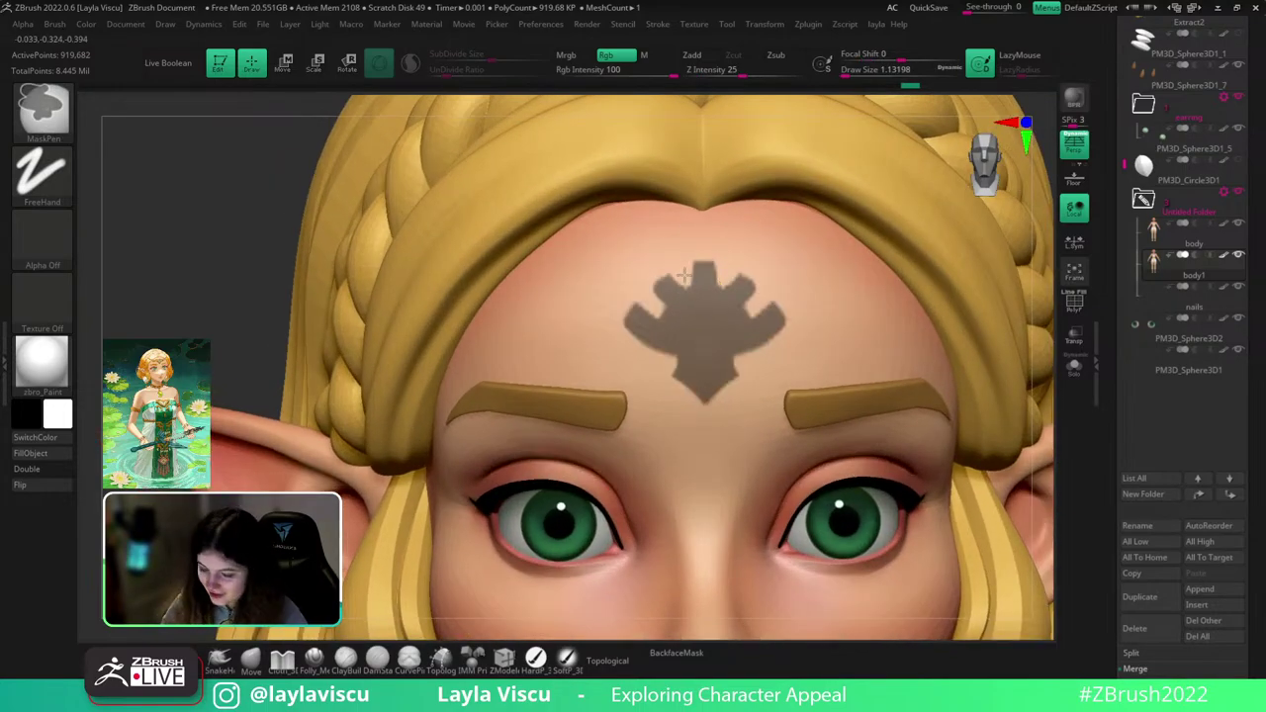
right_click_drag(847, 420, 843, 240, "ctrl")
mouse_move(1009, 362)
right_mouse_down()
mouse_move(1000, 387)
mouse_move(967, 323)
right_mouse_up()
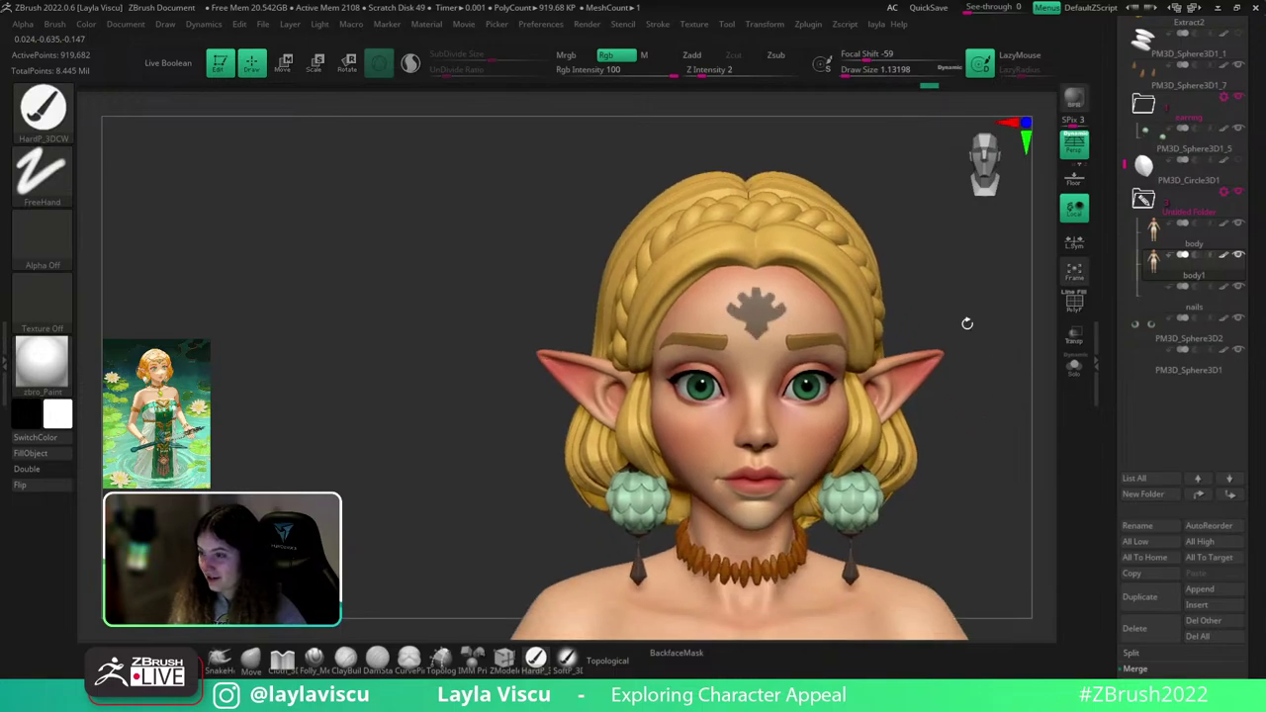
- Set the draw size to about 4.3 and unmask the rounded outer ends of the wings to give them crisper tips
right_click_drag(806, 290, 744, 333, "ctrl")
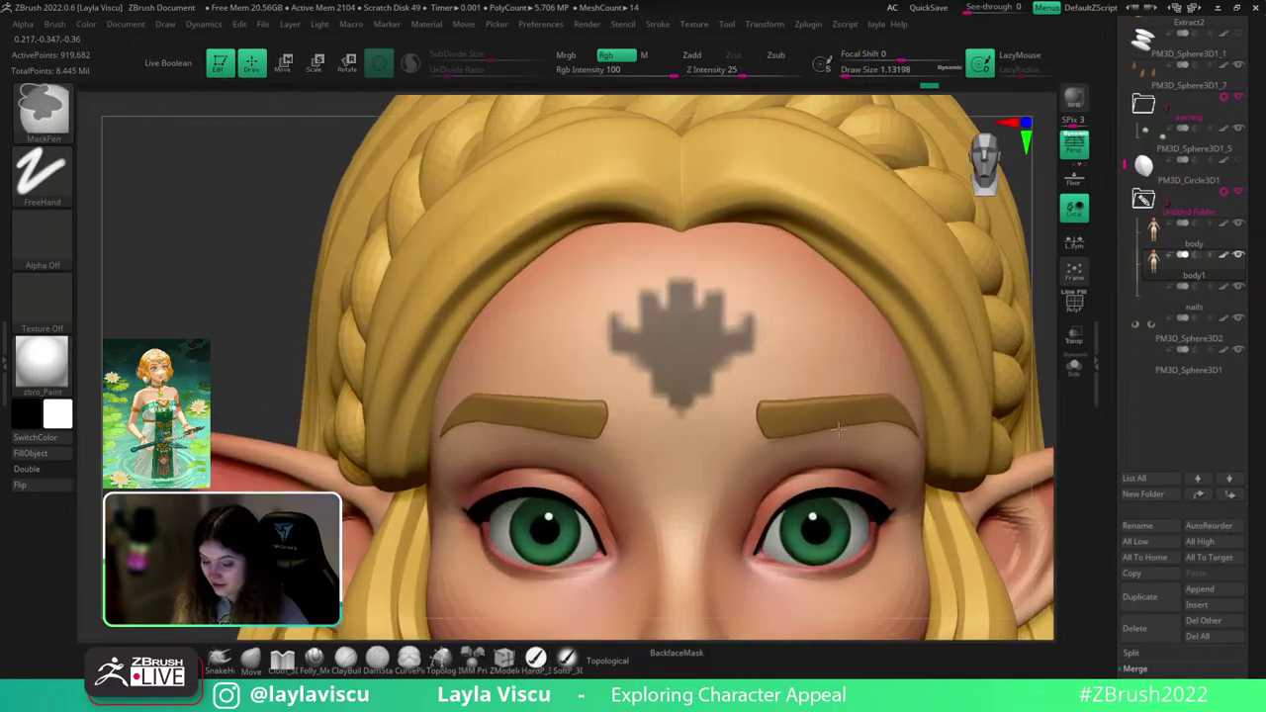
left_click(743, 332, "ctrl+alt")
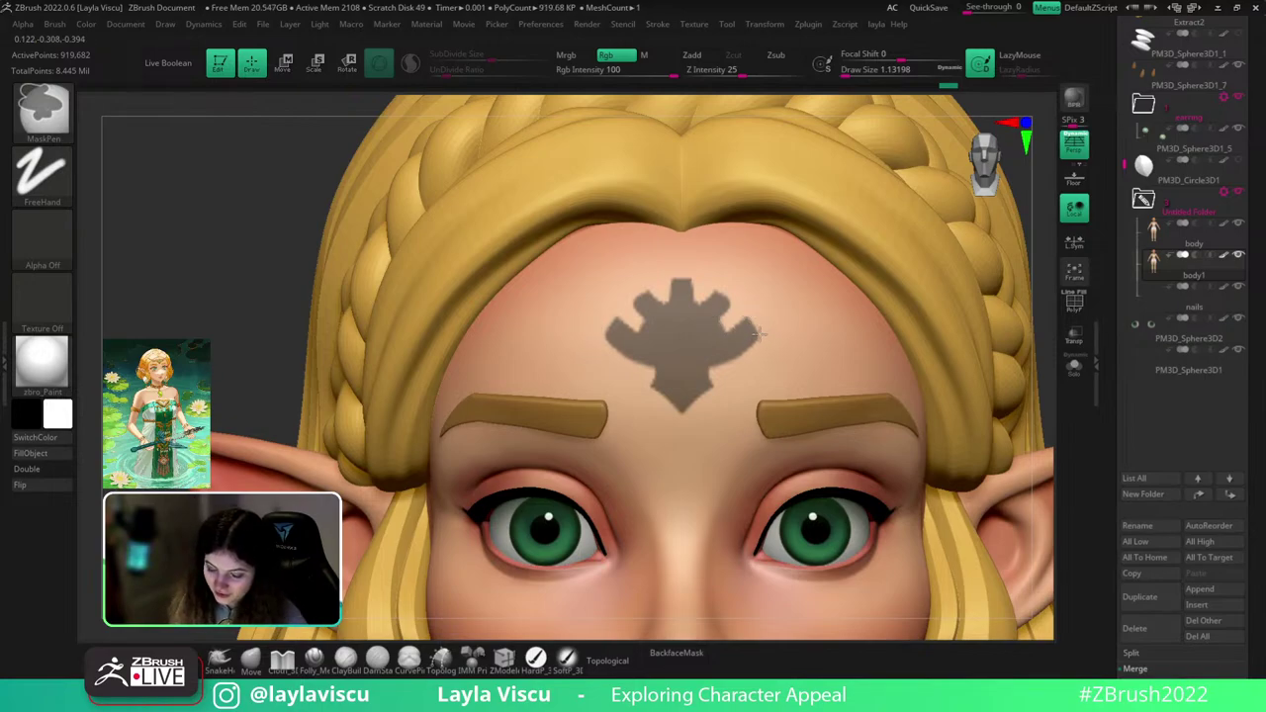
key("s")
left_click(757, 315)
left_click_drag(746, 314, 761, 337, "ctrl+alt")
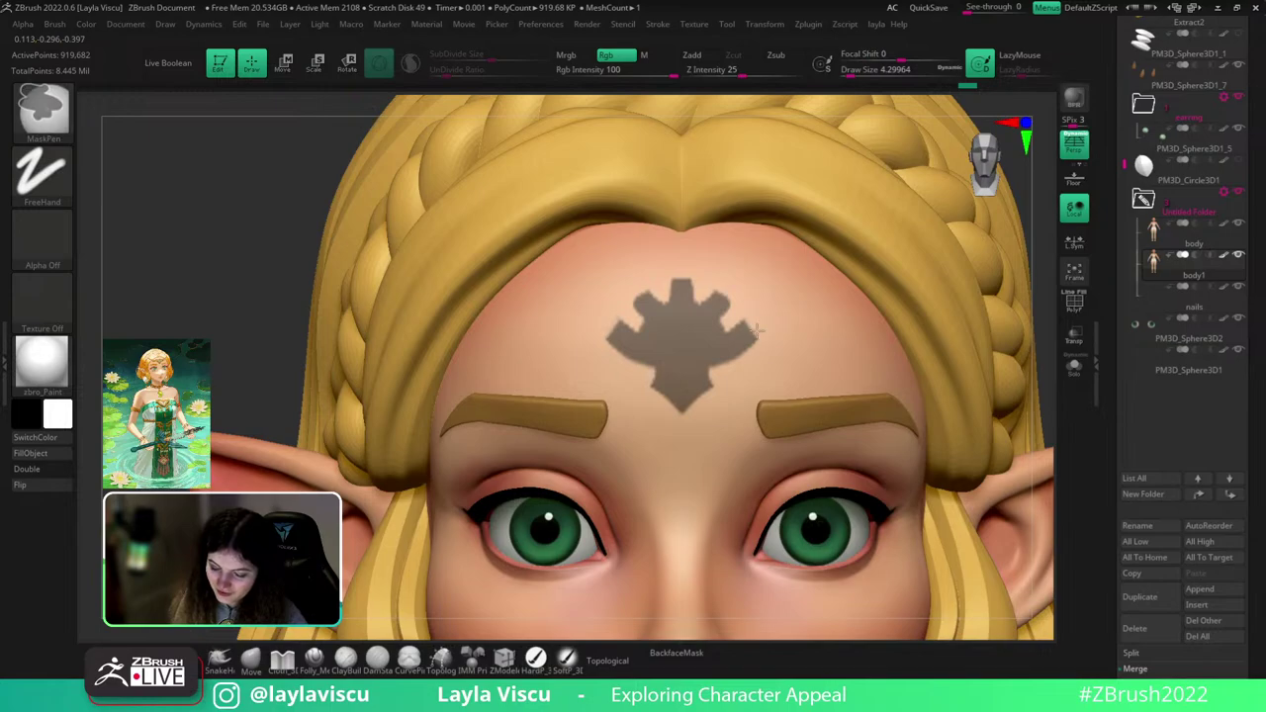
right_click_drag(863, 360, 840, 233, "ctrl")
right_click_drag(1020, 365, 980, 303, "alt")
key("ctrl+z")
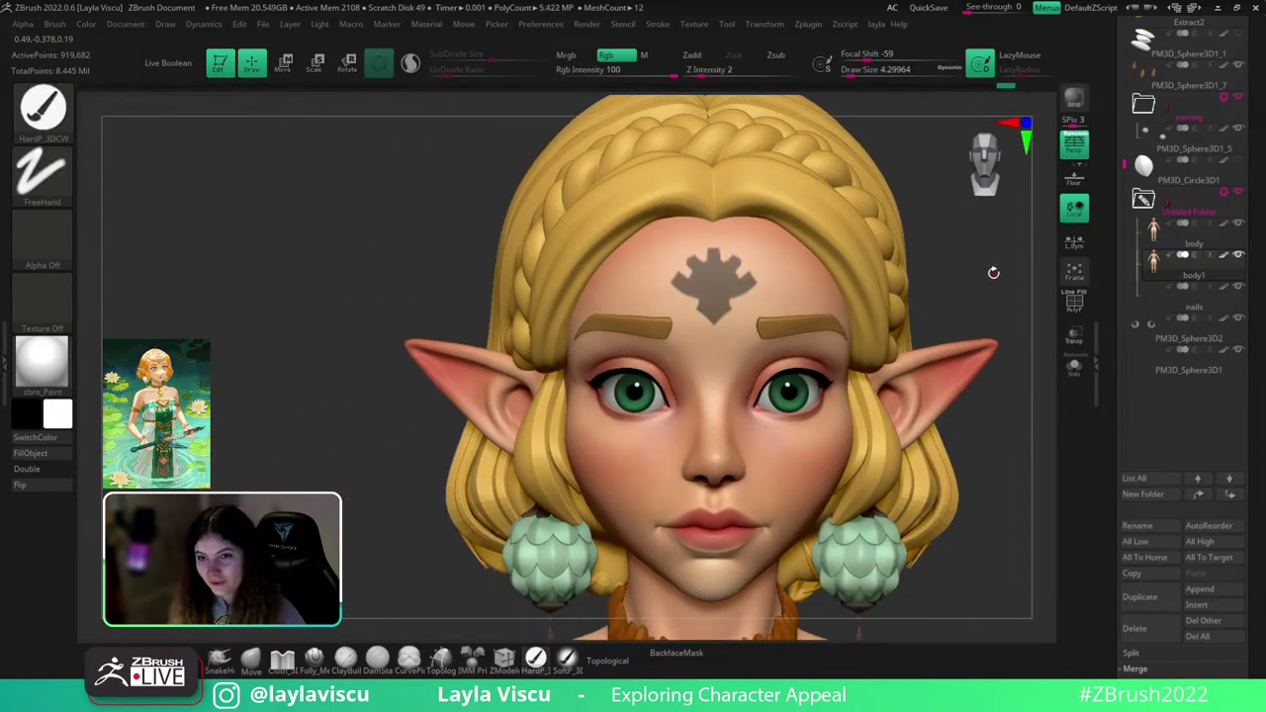
right_click_drag(984, 286, 987, 307)
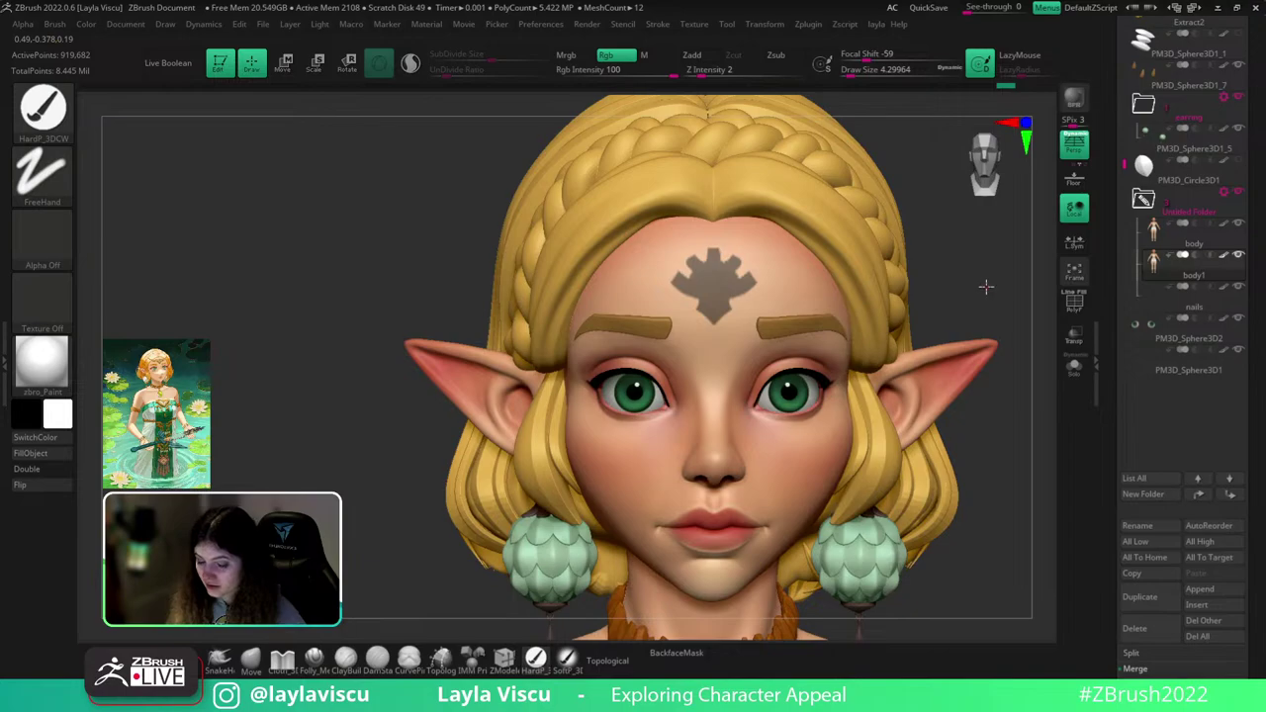
right_click_drag(985, 287, 986, 289)
- Turn the masked emblem into its own polygroup and hide the rest of the body duplicate
key("shift+f")
key("shift+f")
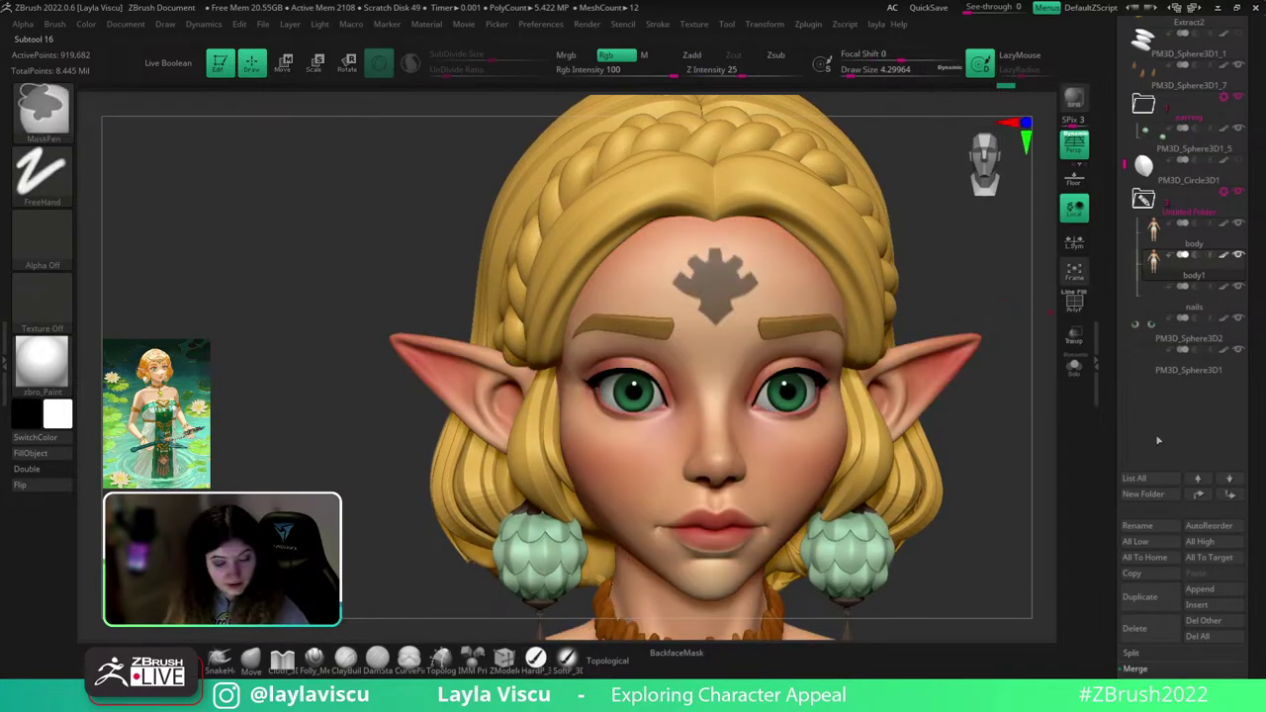
key("ctrl+w")
left_click(720, 285, "ctrl+shift")
- Solo the emblem's subtool and delete its lower subdivision levels
left_click_drag(1256, 446, 1209, 310)
left_click(1075, 366)
left_click(1151, 573)
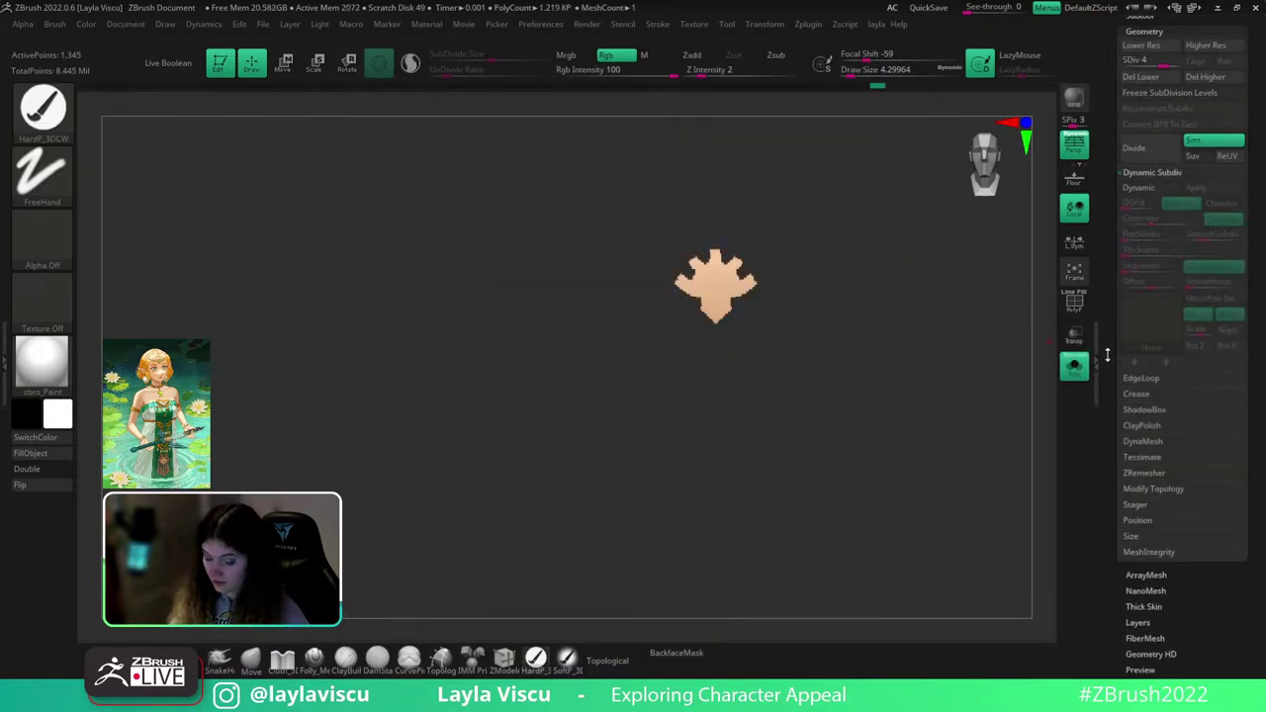
left_click(1147, 77)
- Try deleting the hidden geometry around the emblem and undo the deletion
key("grave")
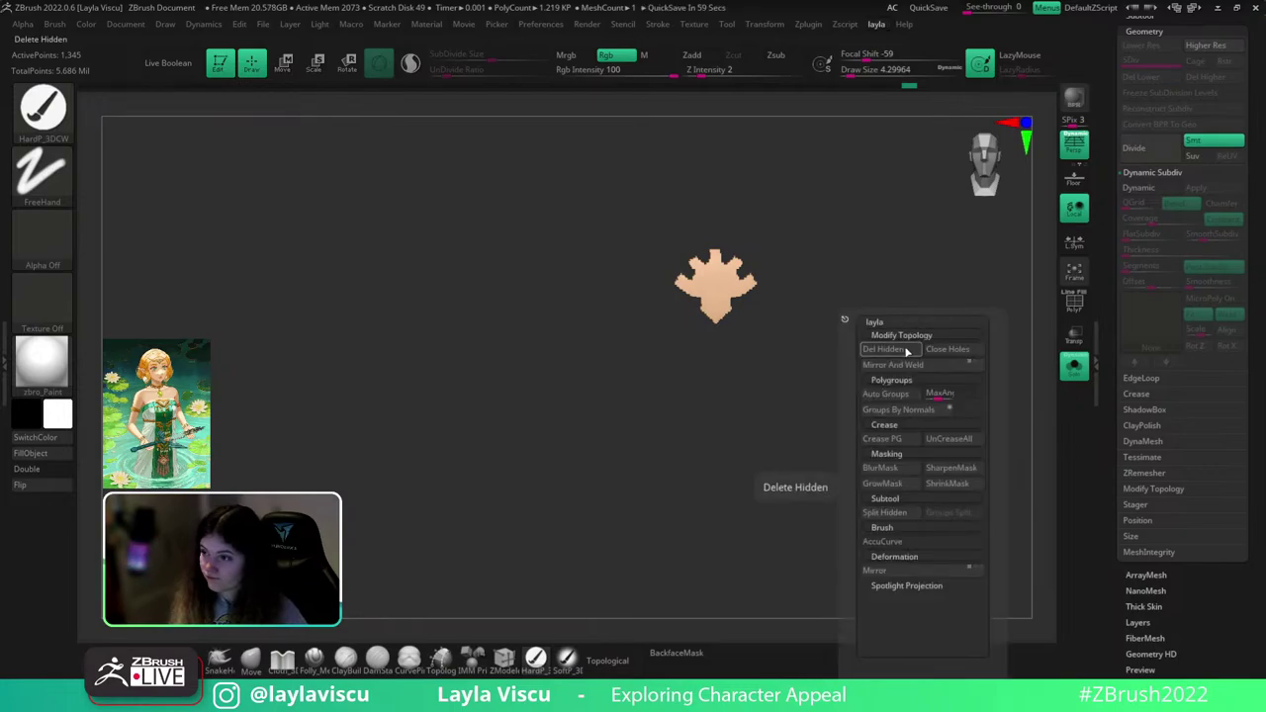
left_click(907, 351)
key("ctrl")
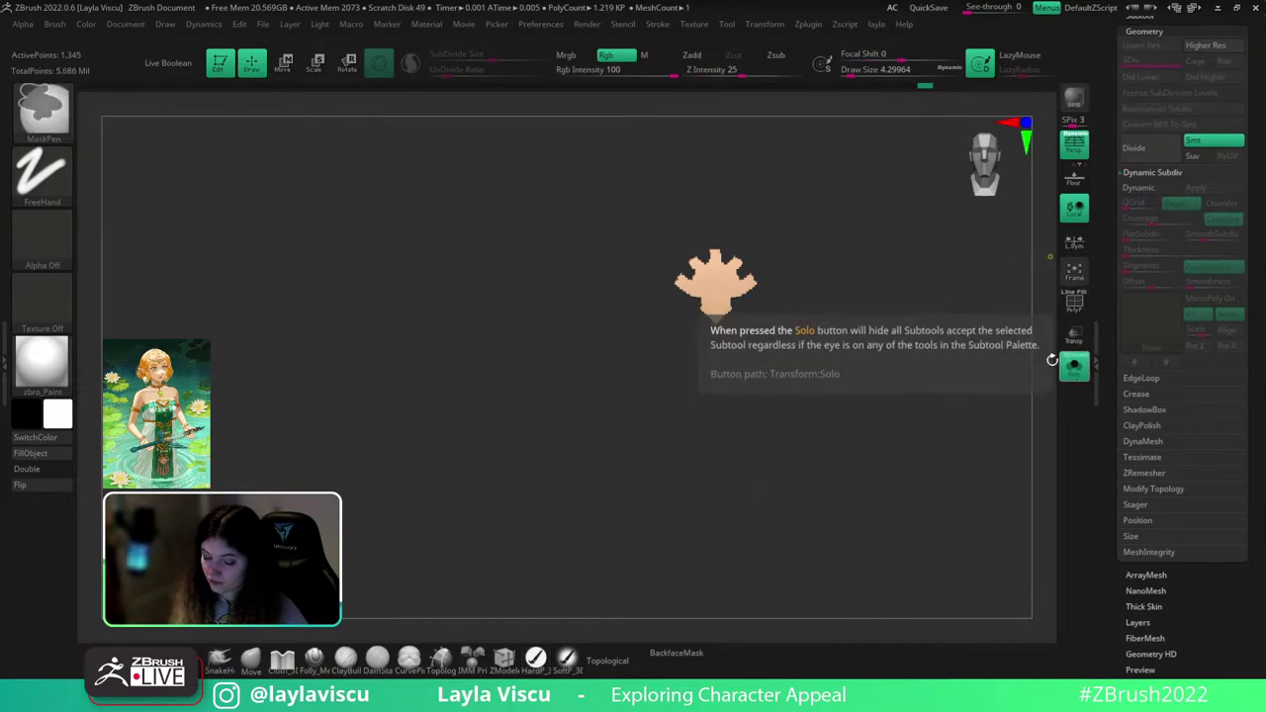
key("ctrl+z")
key("ctrl+z")
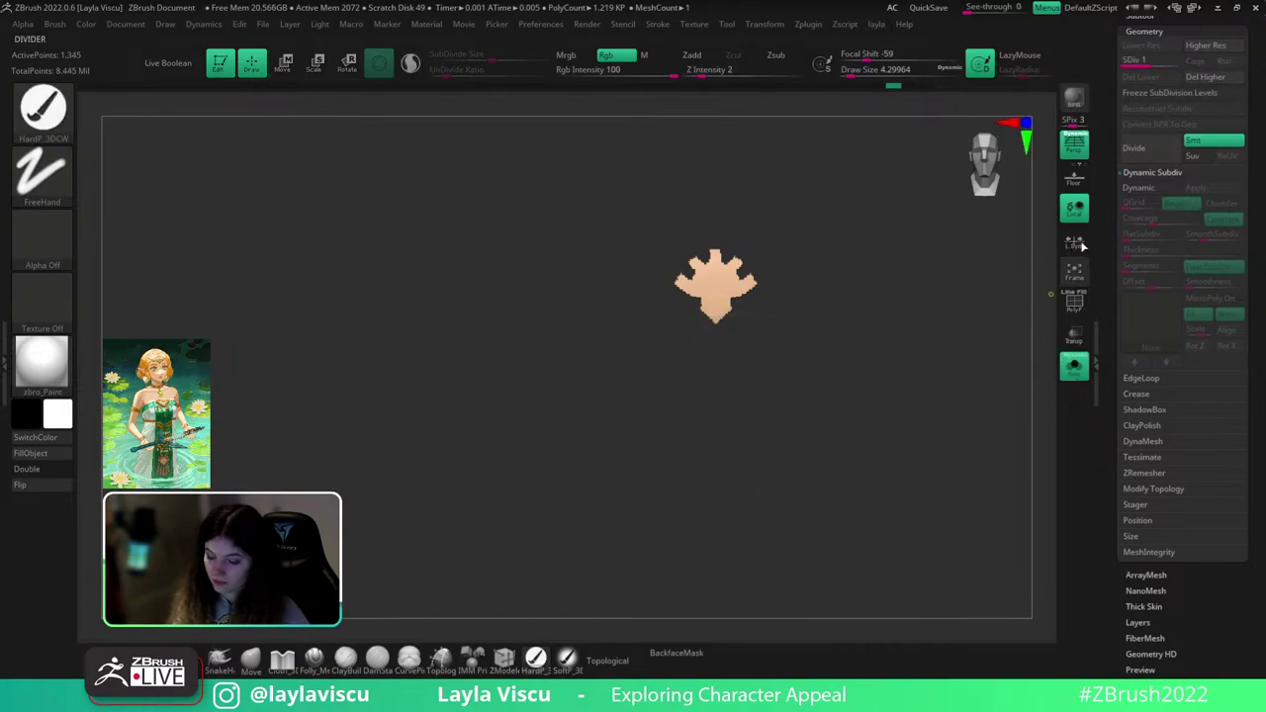
- Show the whole body duplicate again and delete its higher subdivision levels
key("shift+f")
left_click(974, 293, "ctrl+shift")
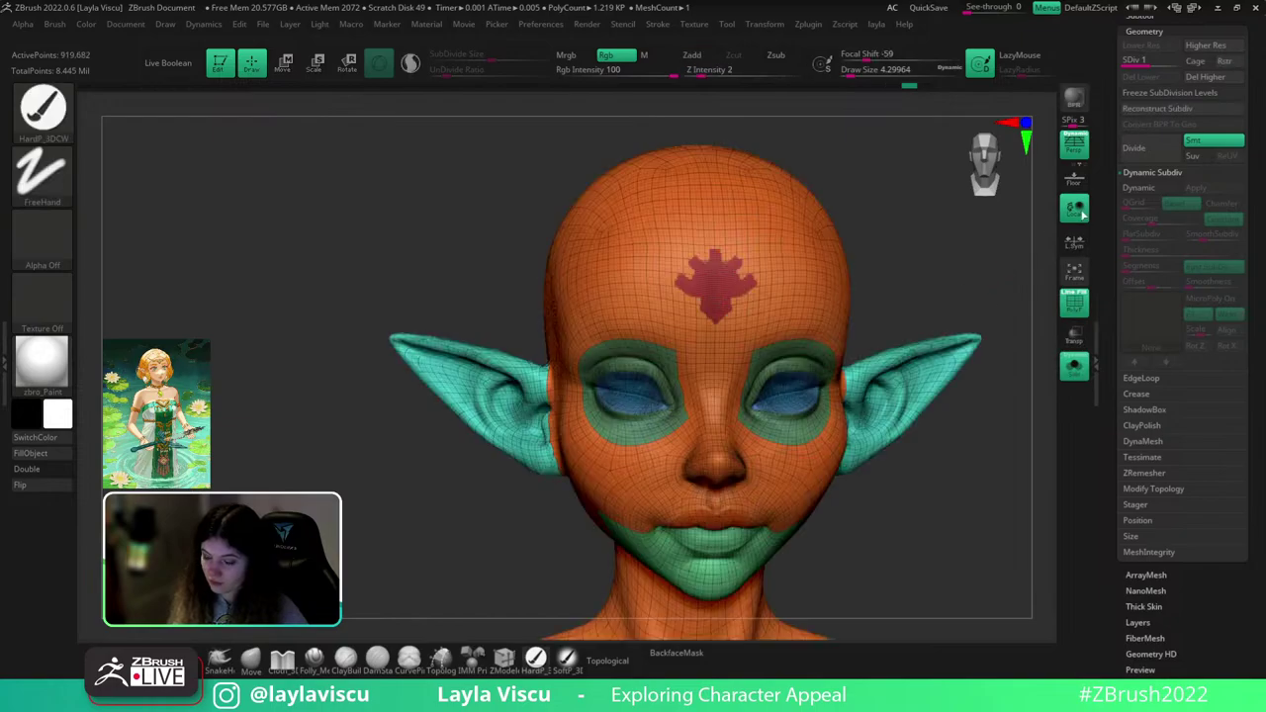
left_click(1196, 77)
right_click_drag(944, 332, 958, 333, "shift")
key("shift+f")
right_click_drag(927, 277, 831, 350, "ctrl")
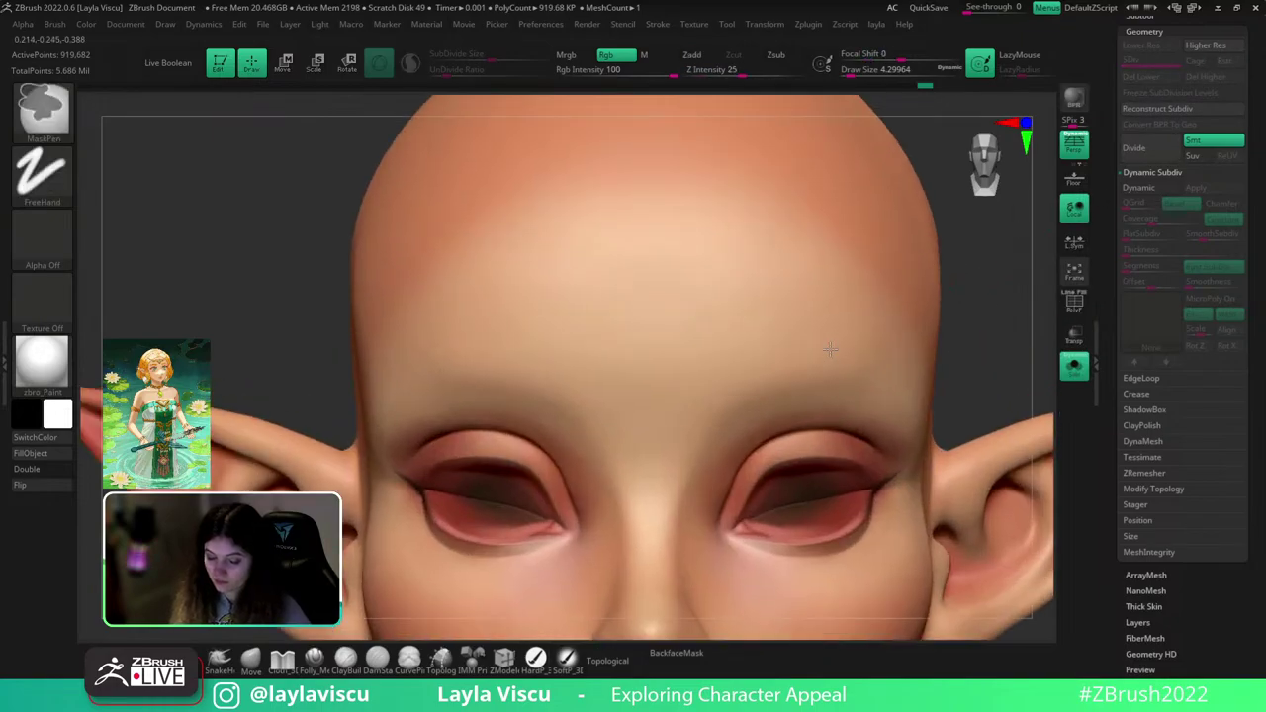
- Mask the emblem polygroup, restore the full head, and invert the mask so only the emblem is left unmasked
key("shift+f")
left_click(660, 283, "ctrl+shift")
left_click(998, 287, "ctrl")
left_click(995, 285, "ctrl+shift")
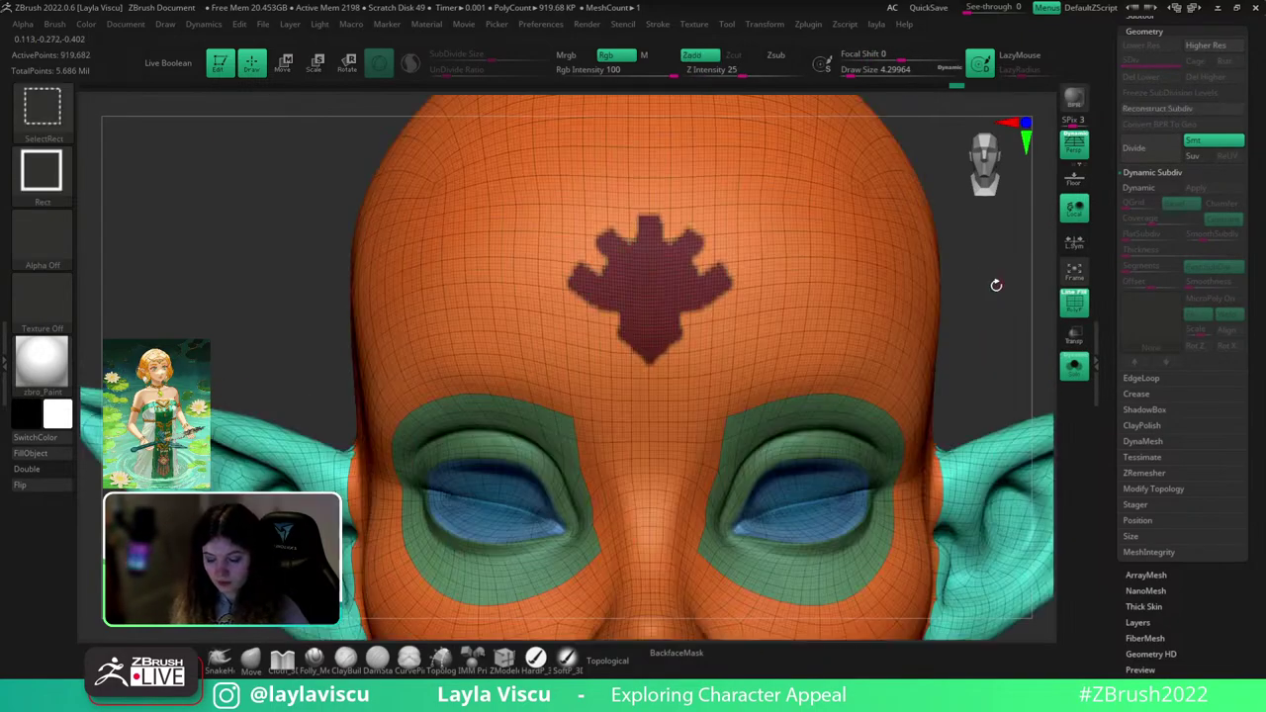
key("shift+f")
mouse_move(989, 305)
right_mouse_down("ctrl")
mouse_move(969, 268)
mouse_move(1009, 303)
right_mouse_up("ctrl")
left_click(969, 268, "ctrl")
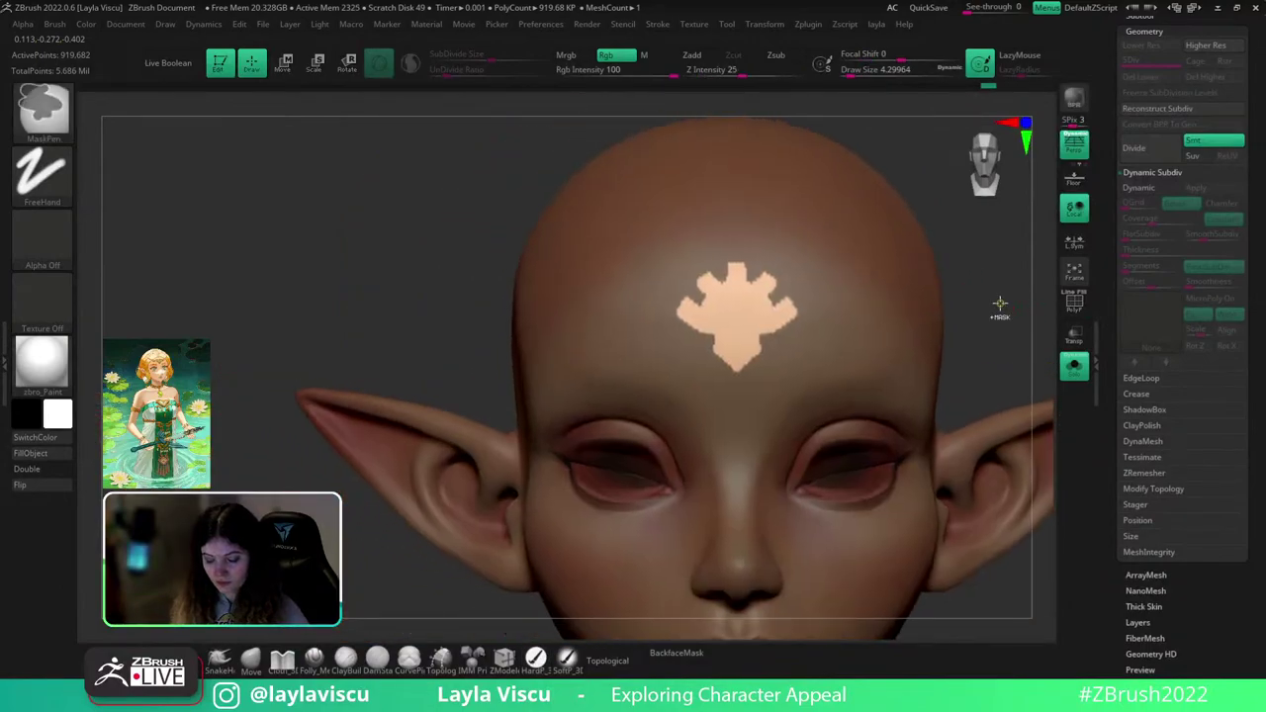
- Choose the Topology brush and draw a small symmetrical arc over the top of the emblem's lower section
key("b")
key("t")
key("o")
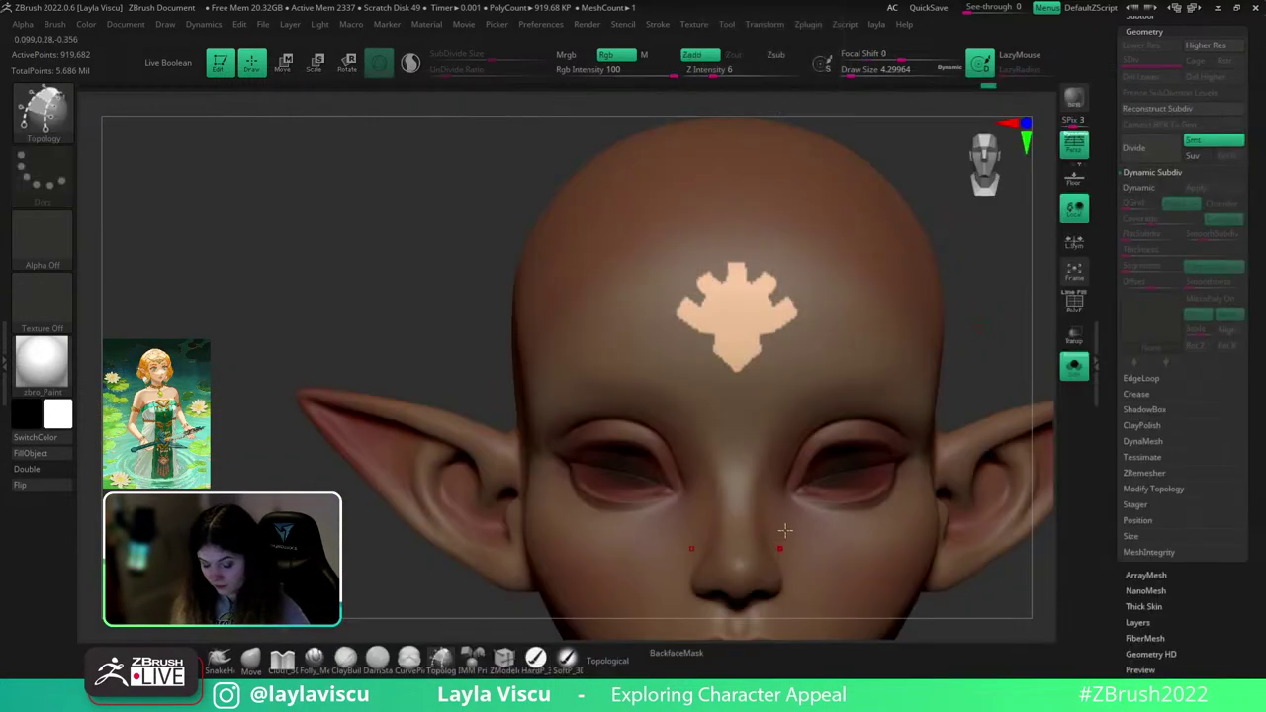
right_click_drag(764, 355, 825, 391, "ctrl")
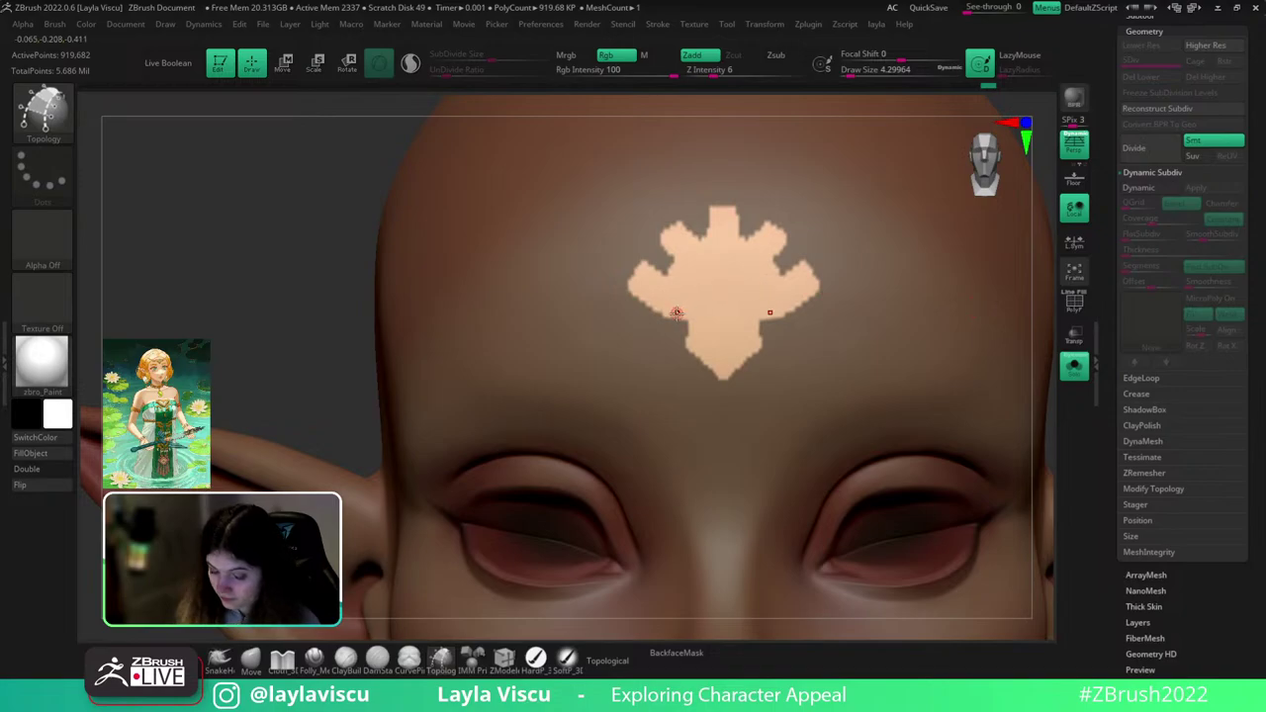
key("ctrl+z")
mouse_move(764, 299)
left_mouse_down()
mouse_move(763, 316)
mouse_move(723, 290)
mouse_move(748, 281)
left_mouse_up()
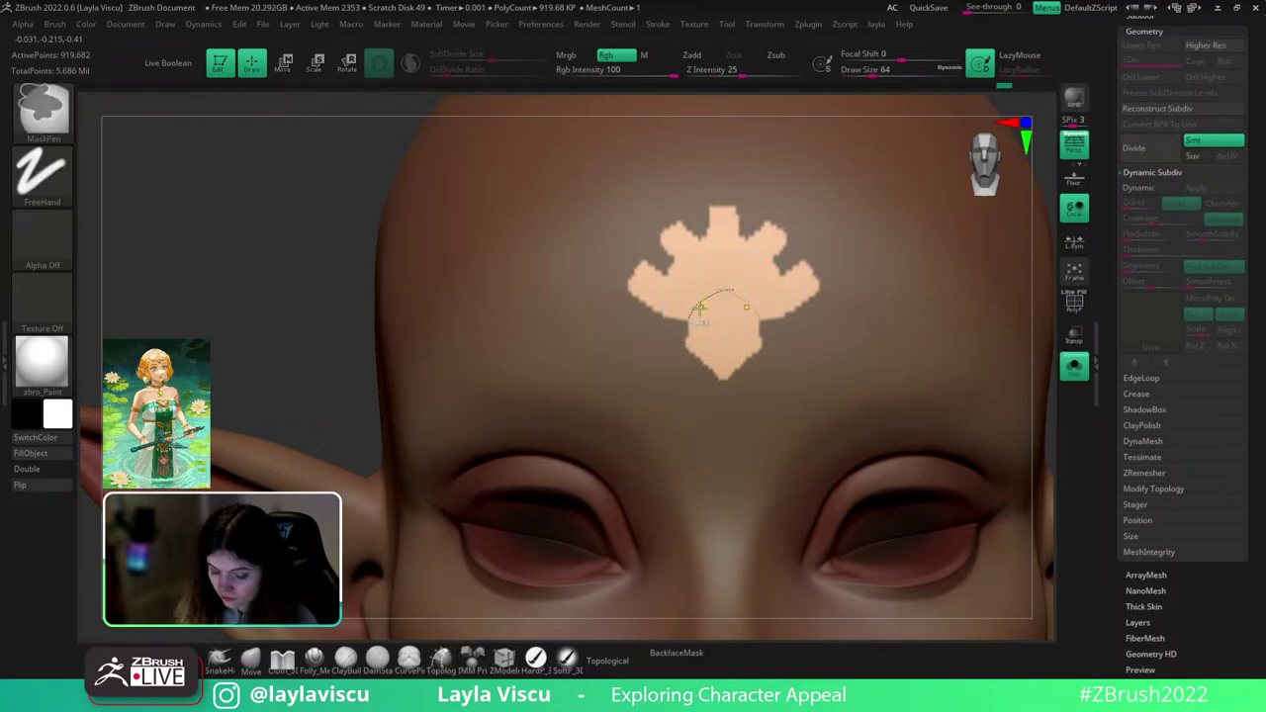
key("ctrl+z")
mouse_move(688, 321)
left_mouse_down()
mouse_move(692, 306)
mouse_move(785, 340)
left_mouse_up()
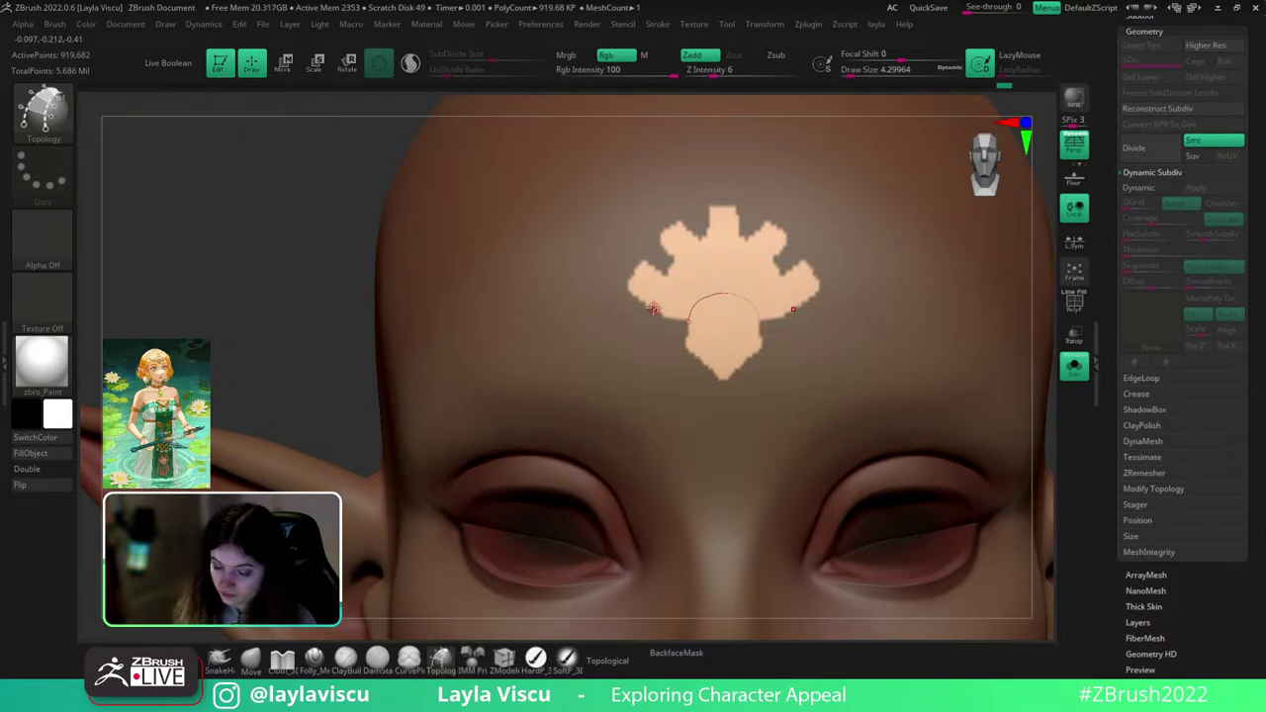
- Draw a larger topology arc through the wings, a vertical line beside the emblem's centre, and a horizontal line across the top prong's tip
mouse_move(653, 308)
left_mouse_down()
mouse_move(697, 245)
mouse_move(710, 380)
left_mouse_up()
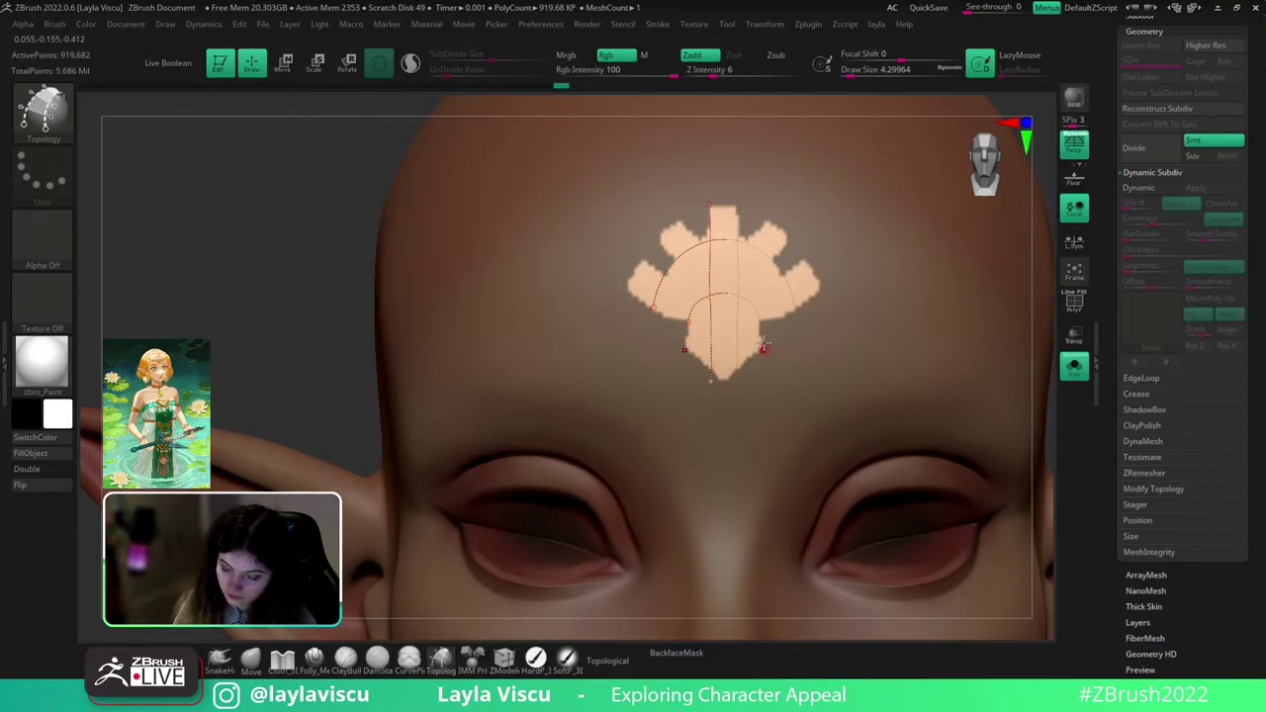
left_click_drag(690, 205, 758, 205)
right_click_drag(761, 212, 805, 269, "ctrl")
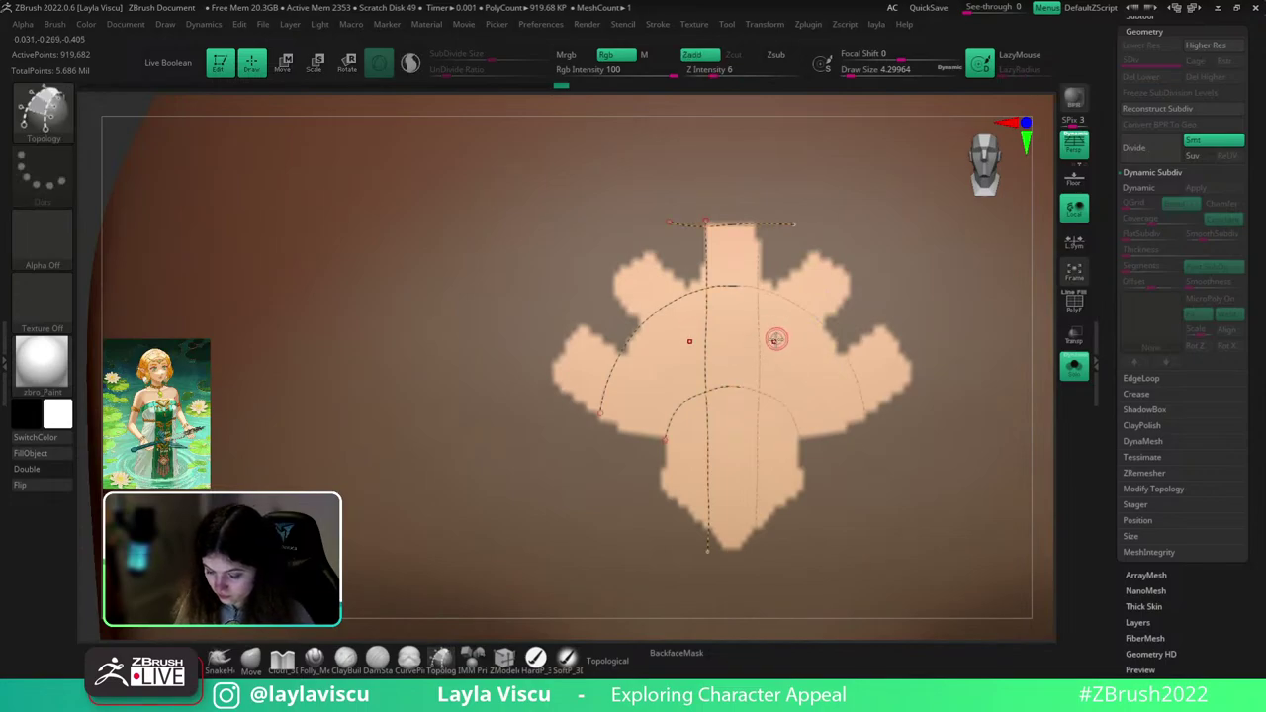
right_click_drag(767, 340, 774, 314, "ctrl")
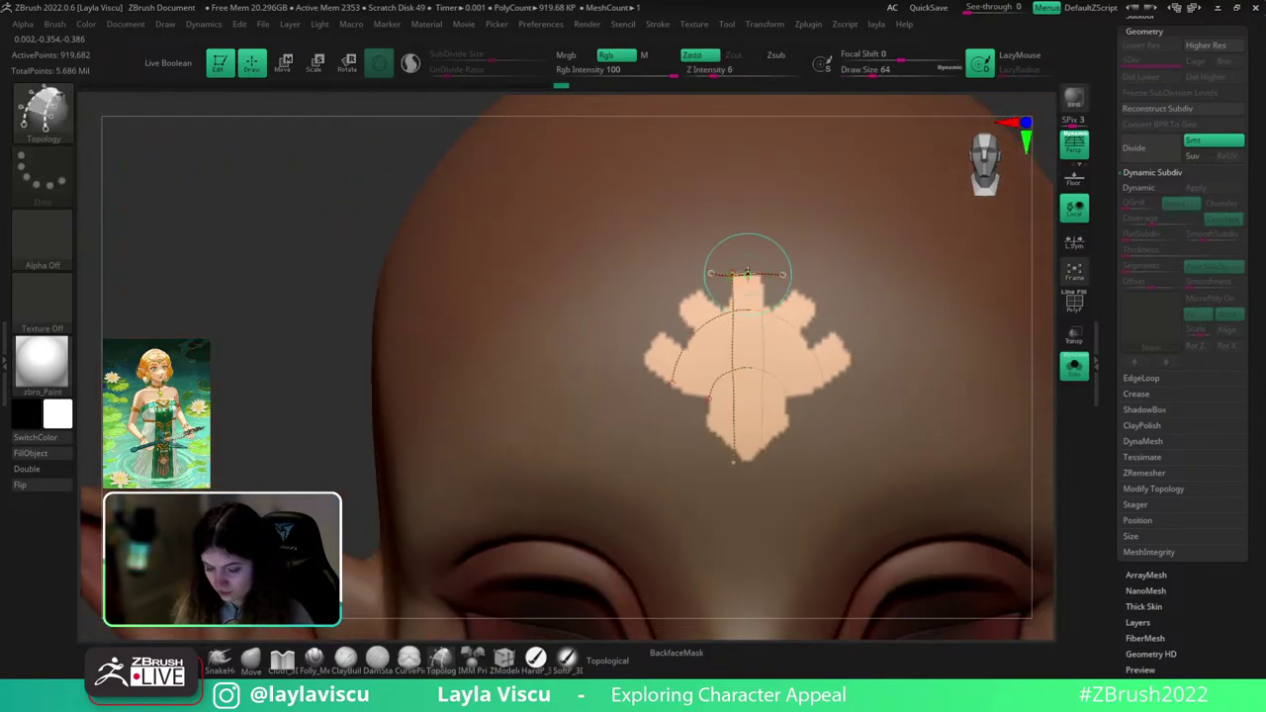
- Draw a topology line down the emblem's centre from the top prong past the bottom point
left_click_drag(747, 265, 749, 461)
right_click_drag(758, 429, 769, 458, "ctrl")
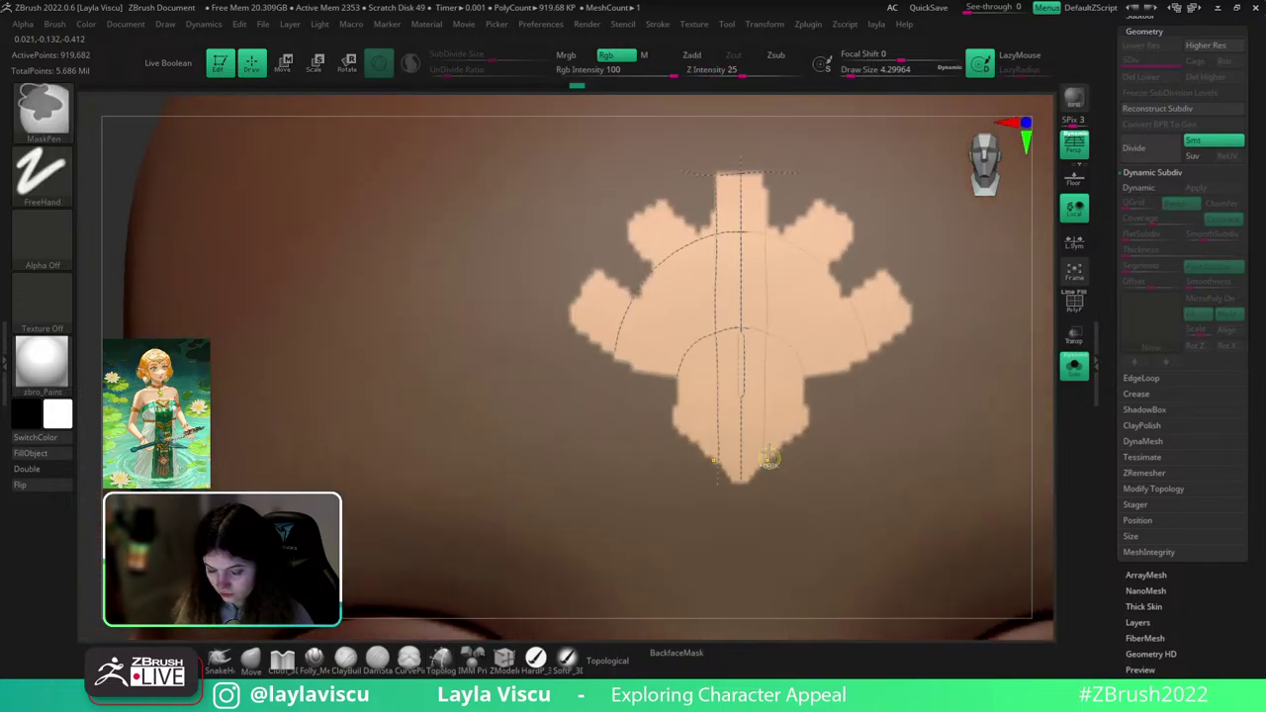
key("ctrl+z")
left_click_drag(740, 163, 740, 259)
left_click_drag(740, 388, 736, 518)
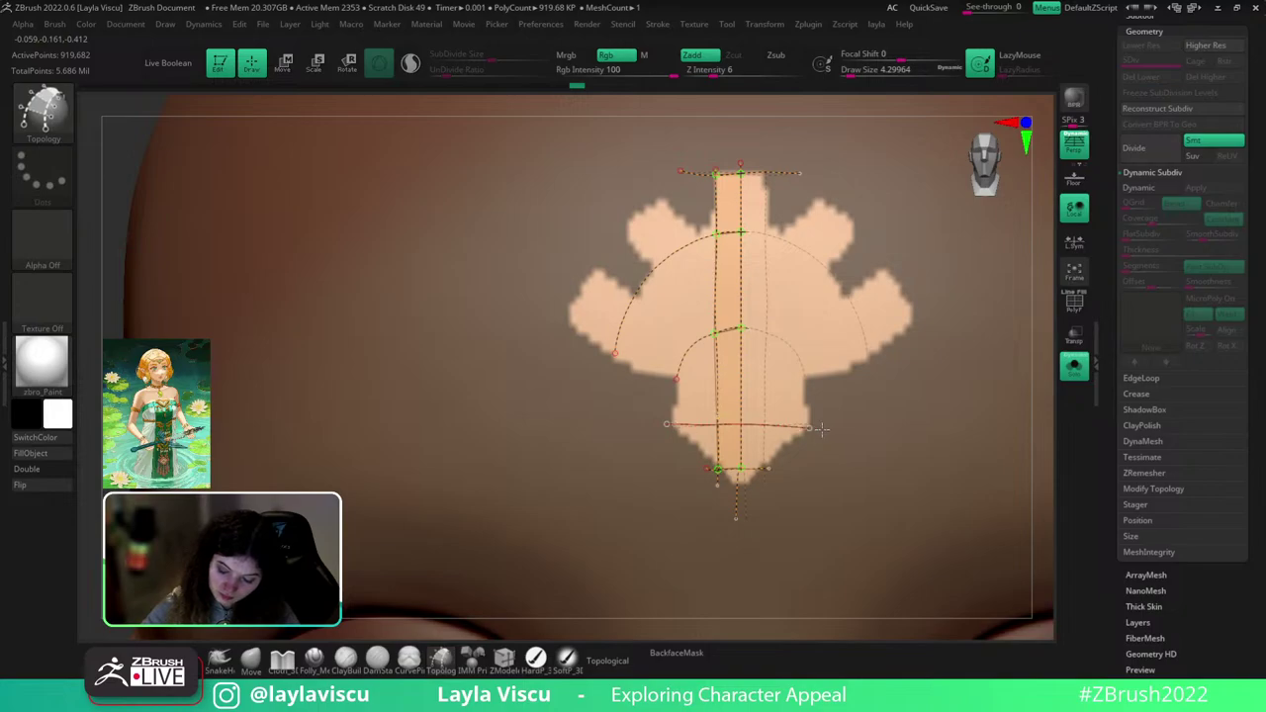
- Draw horizontal topology lines across the emblem's lower section, above its bottom point
mouse_move(799, 427)
left_mouse_down()
mouse_move(831, 428)
mouse_move(826, 396)
left_mouse_up()
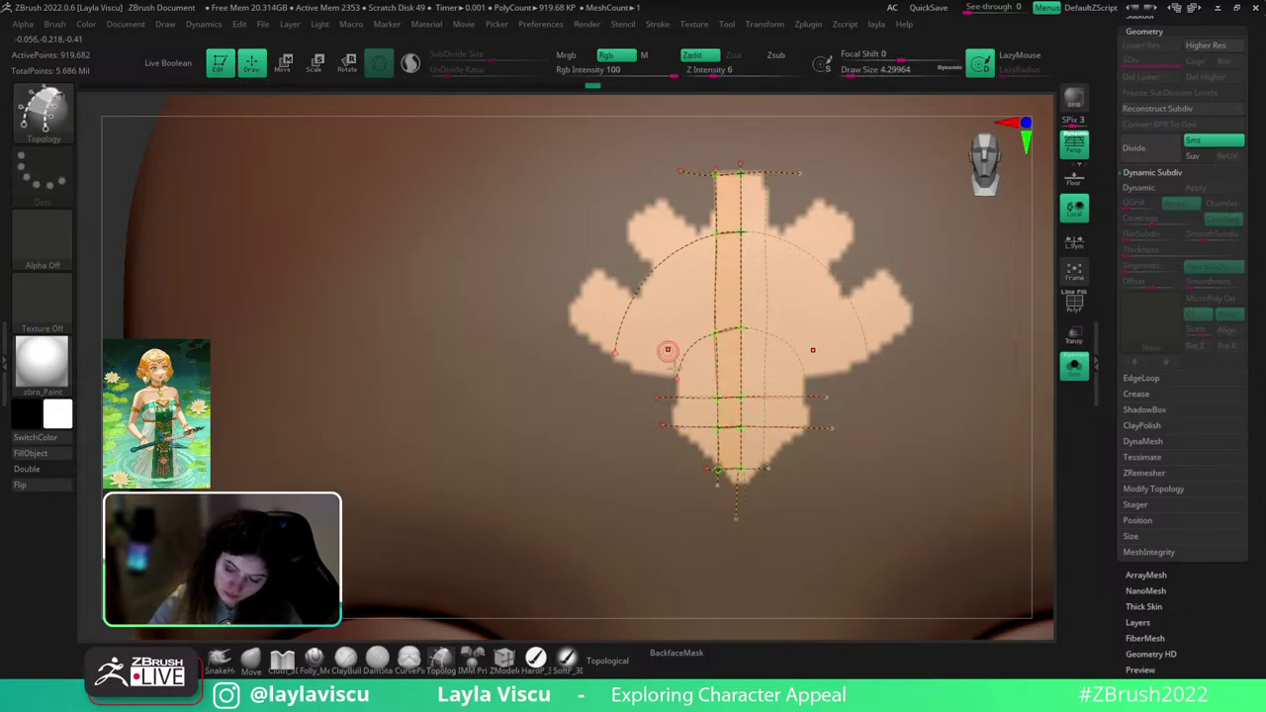
left_click_drag(678, 379, 673, 481)
key("ctrl+z")
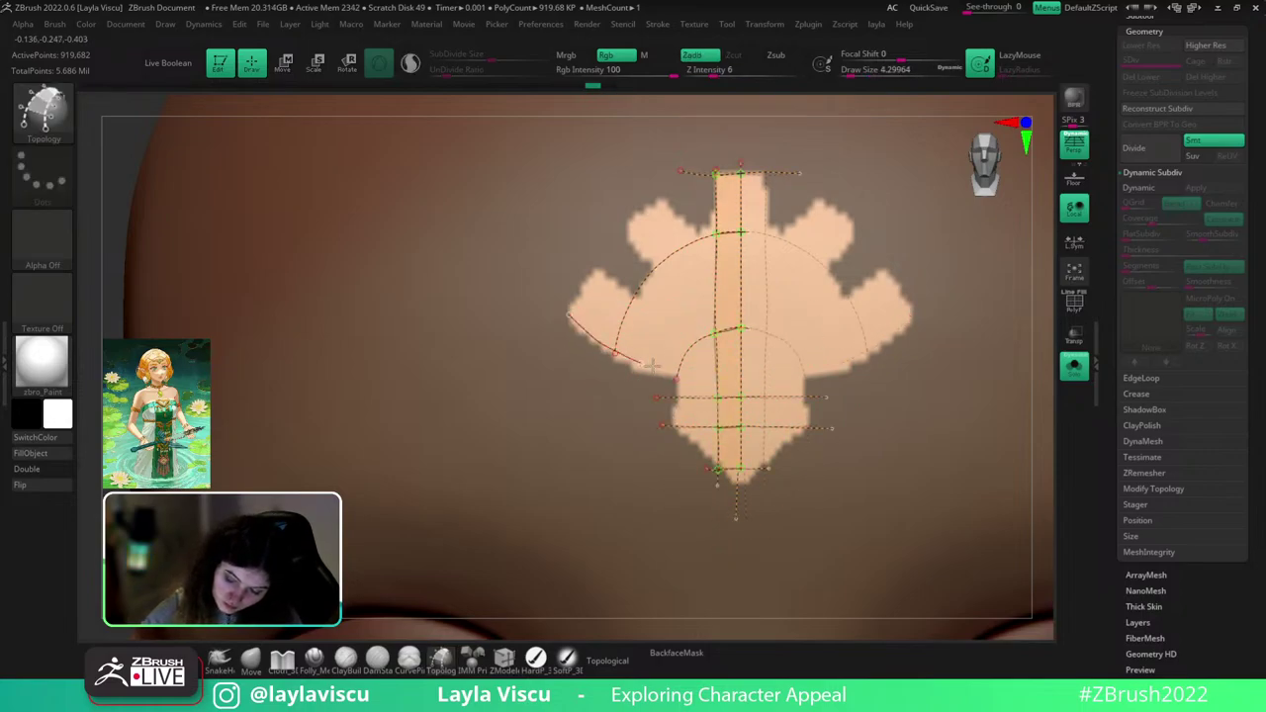
- Draw topology lines along the outer side prong's lower edge and horizontally across the emblem at the small arc's ends
left_click_drag(750, 368, 787, 367)
key("ctrl+z")
left_click_drag(568, 314, 605, 346)
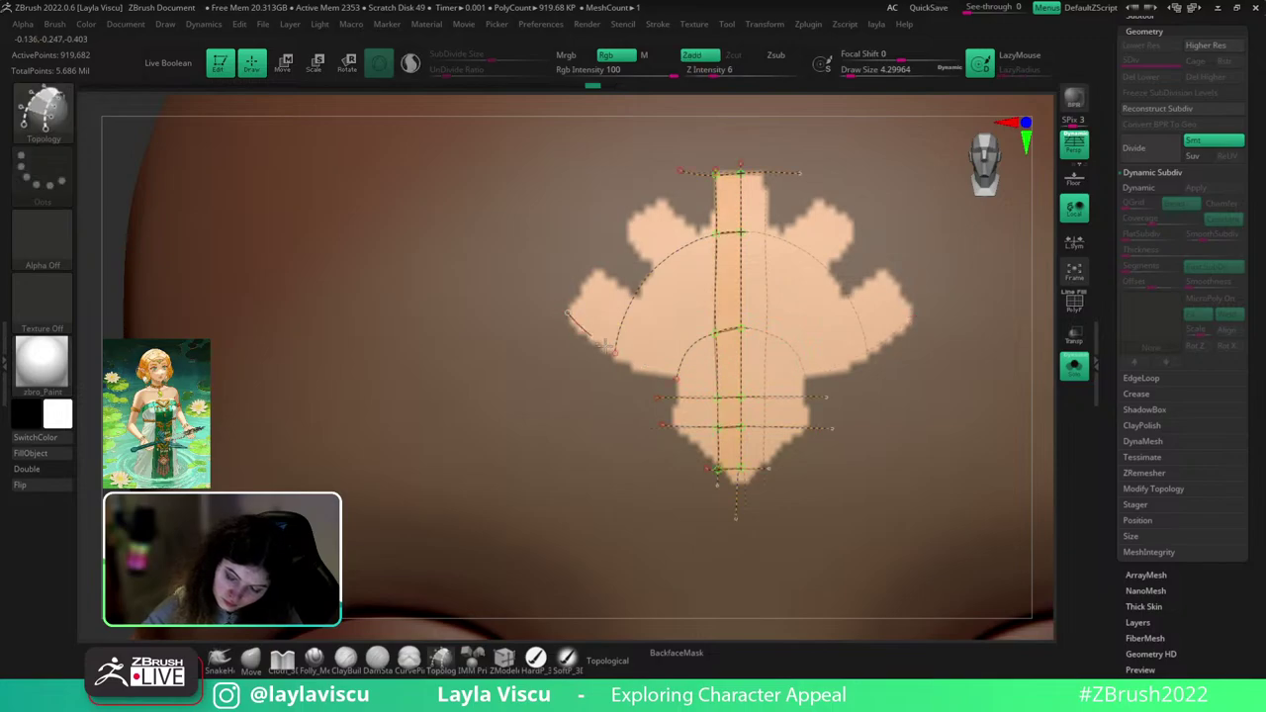
left_click(737, 377)
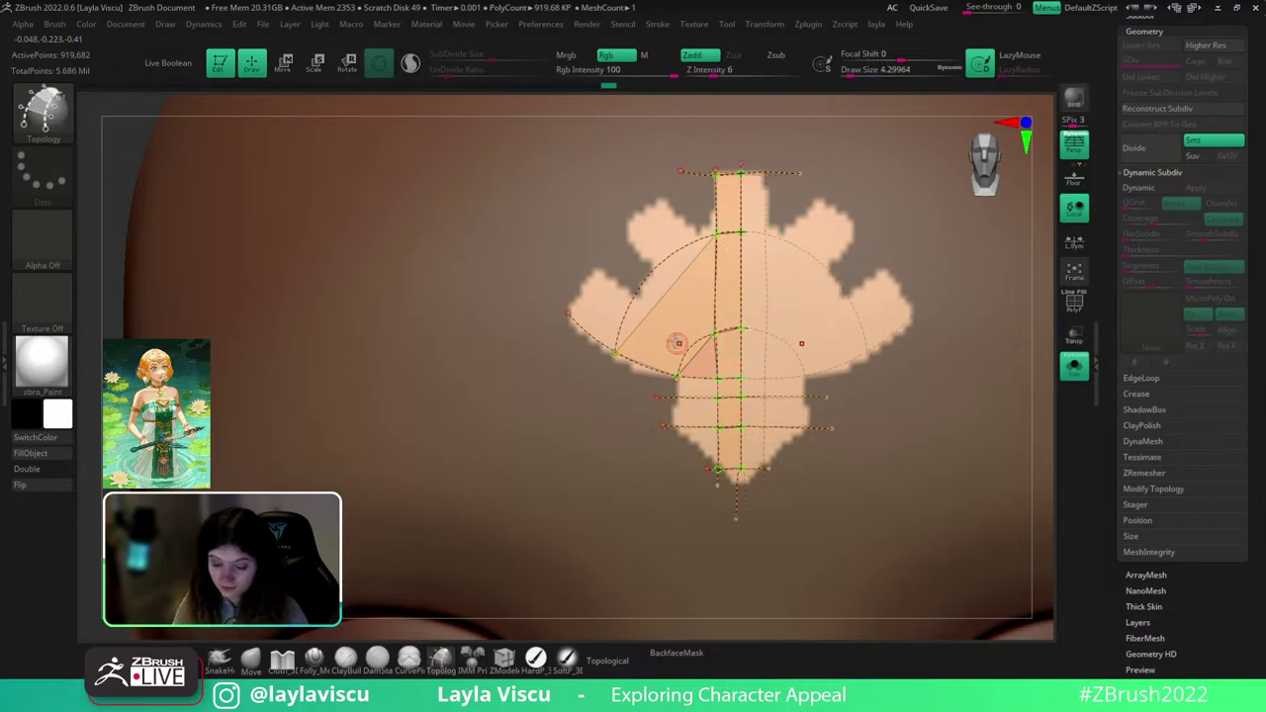
- Draw topology lines from the notch between the side prongs to the small arc, and outline the outer prong's upper edge and tip
left_click(691, 277)
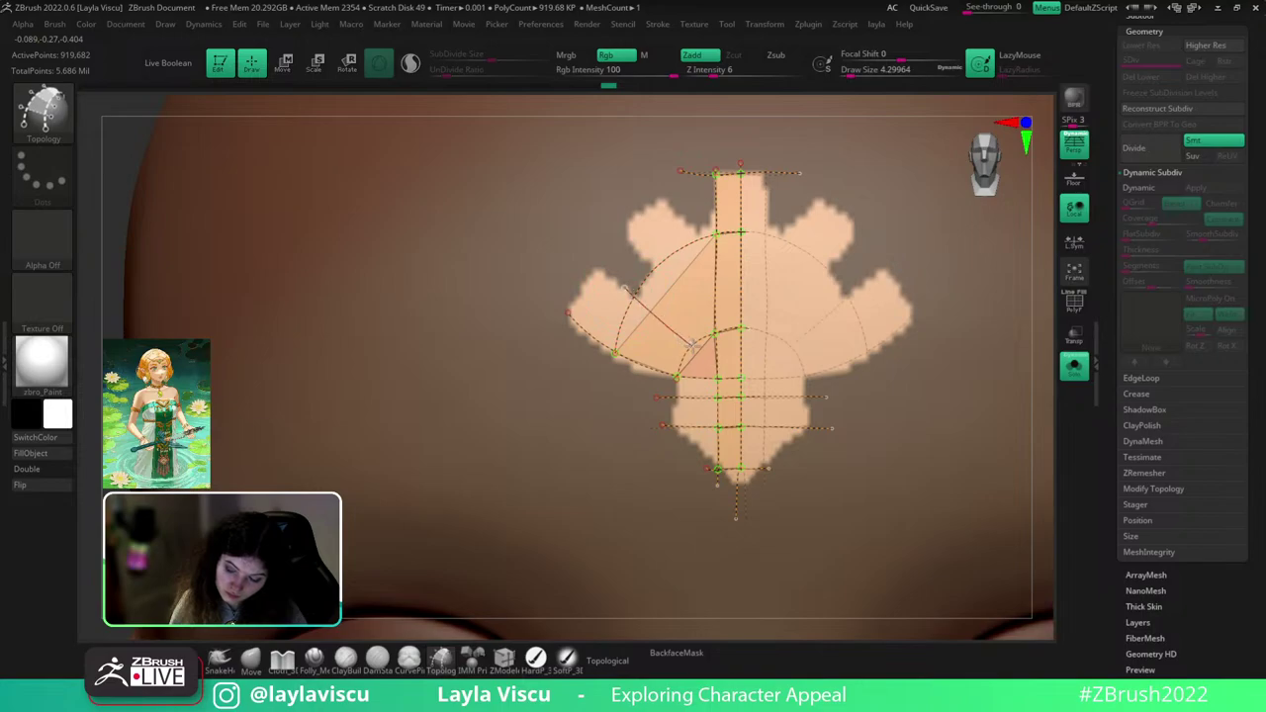
left_click_drag(692, 345, 694, 346)
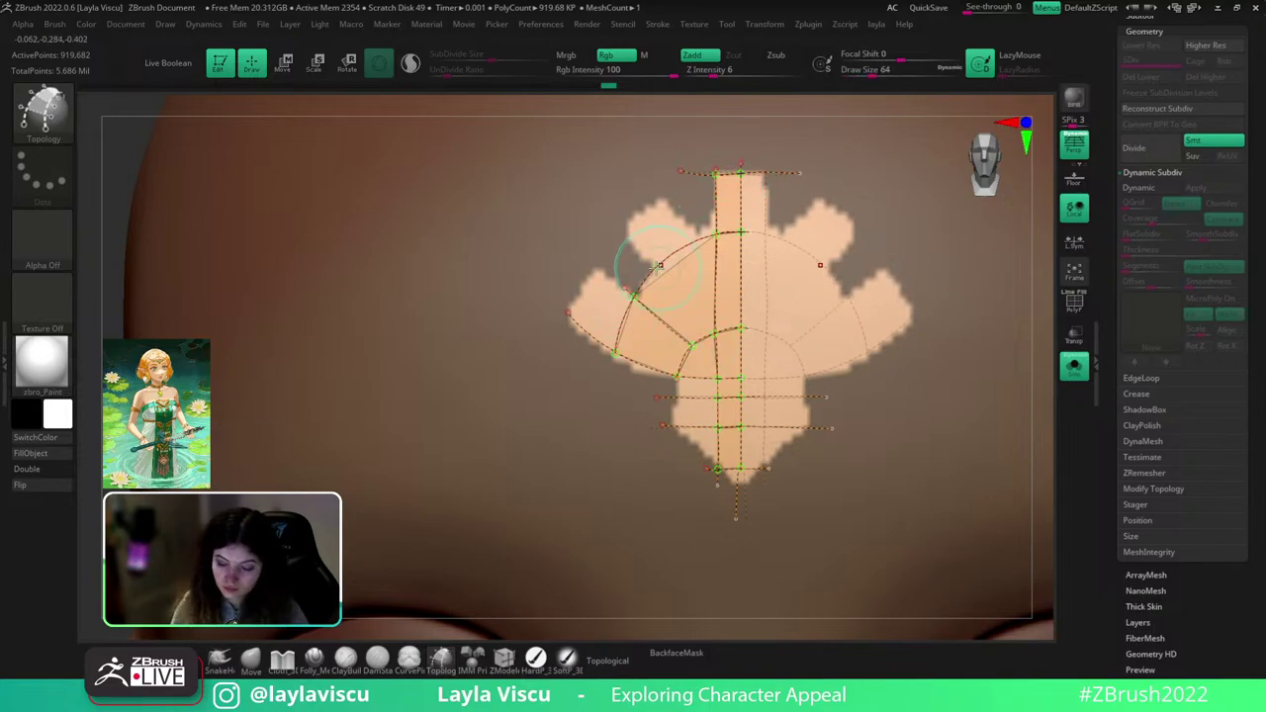
left_click_drag(714, 332, 704, 333)
key("ctrl+z")
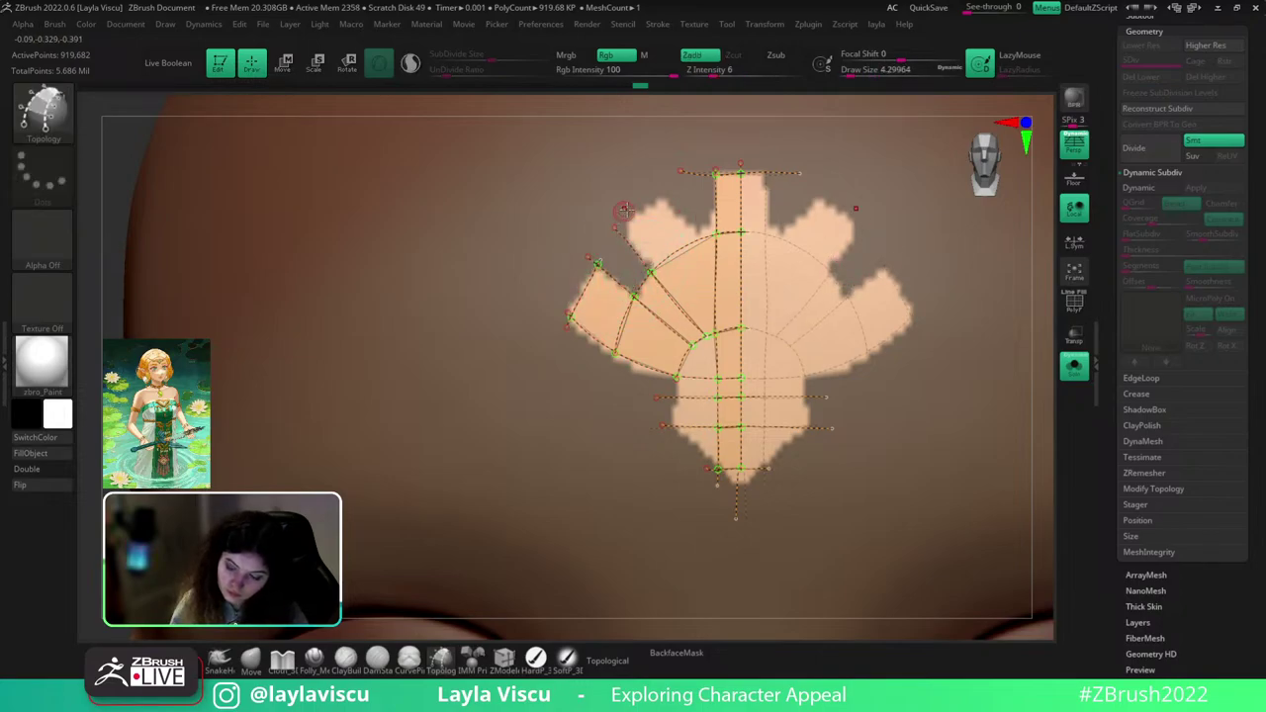
- Draw a topology line across the tip of the upper side prong
left_click_drag(615, 229, 668, 196)
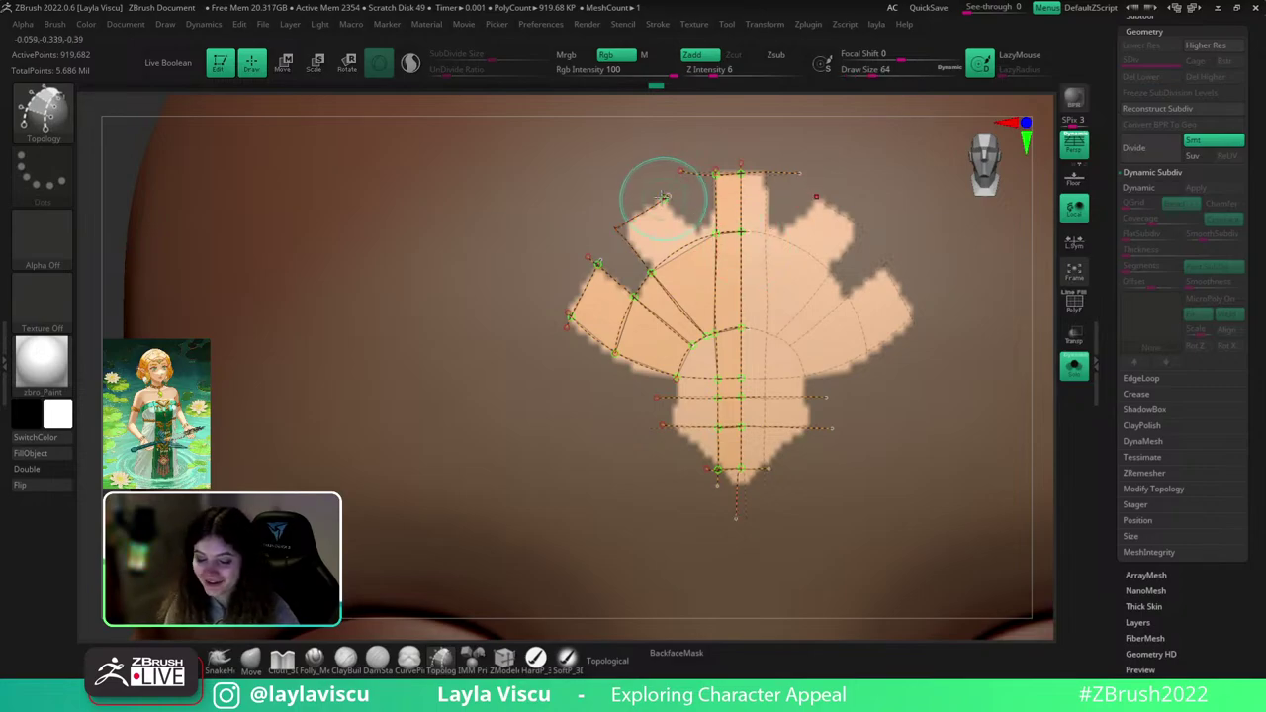
left_click_drag(658, 190, 704, 249)
mouse_move(702, 228)
right_mouse_down("ctrl")
mouse_move(662, 190)
mouse_move(700, 178)
right_mouse_up("ctrl")
right_click_drag(902, 413, 929, 506, "ctrl")
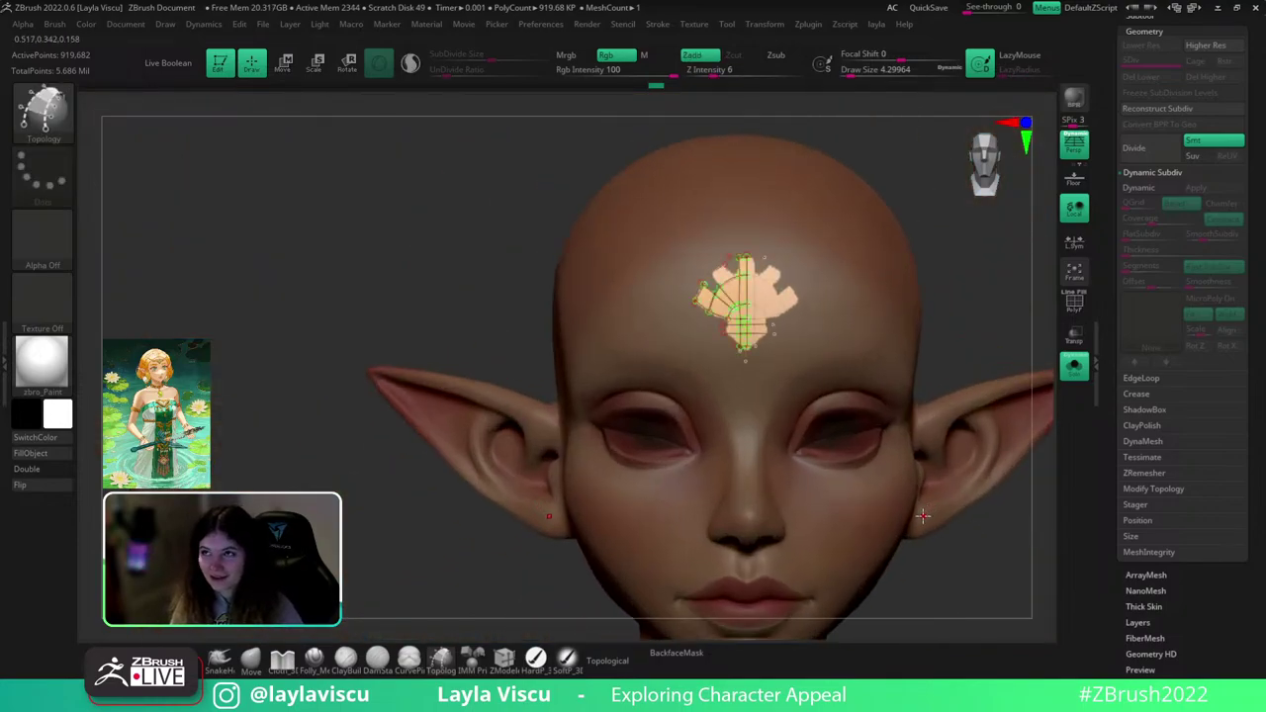
left_click_drag(1024, 283, 1011, 288)
right_click_drag(771, 296, 802, 362, "ctrl")
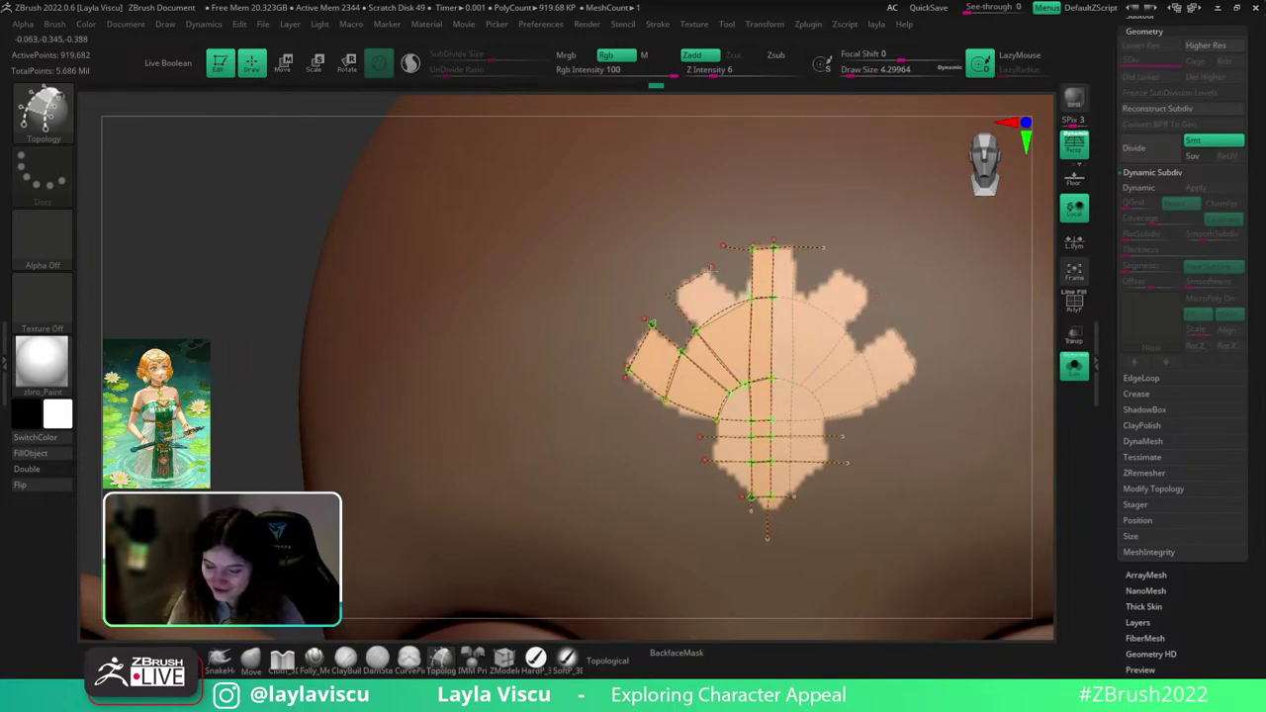
key("ctrl")
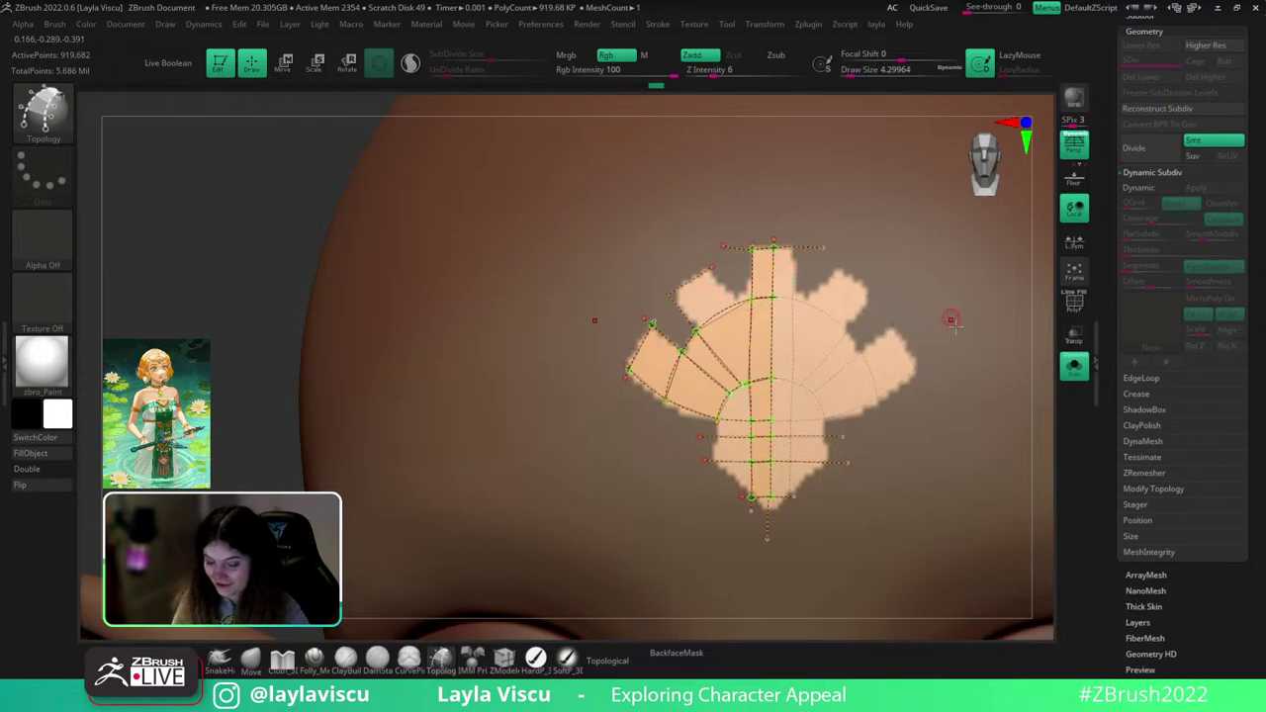
- Draw a middle topology arc through the wings, between the small inner arc and the large outer arc
left_click_drag(1041, 344, 1064, 341)
left_click_drag(701, 422, 721, 370)
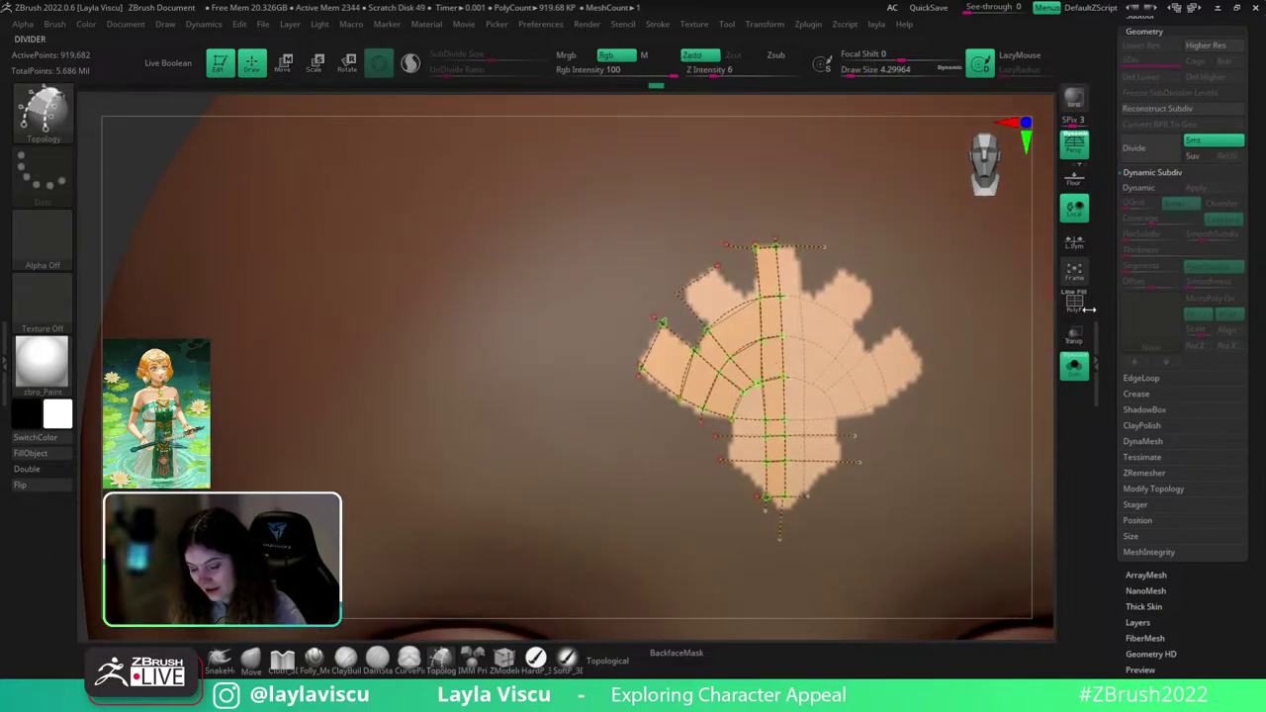
left_click_drag(1043, 322, 1019, 342)
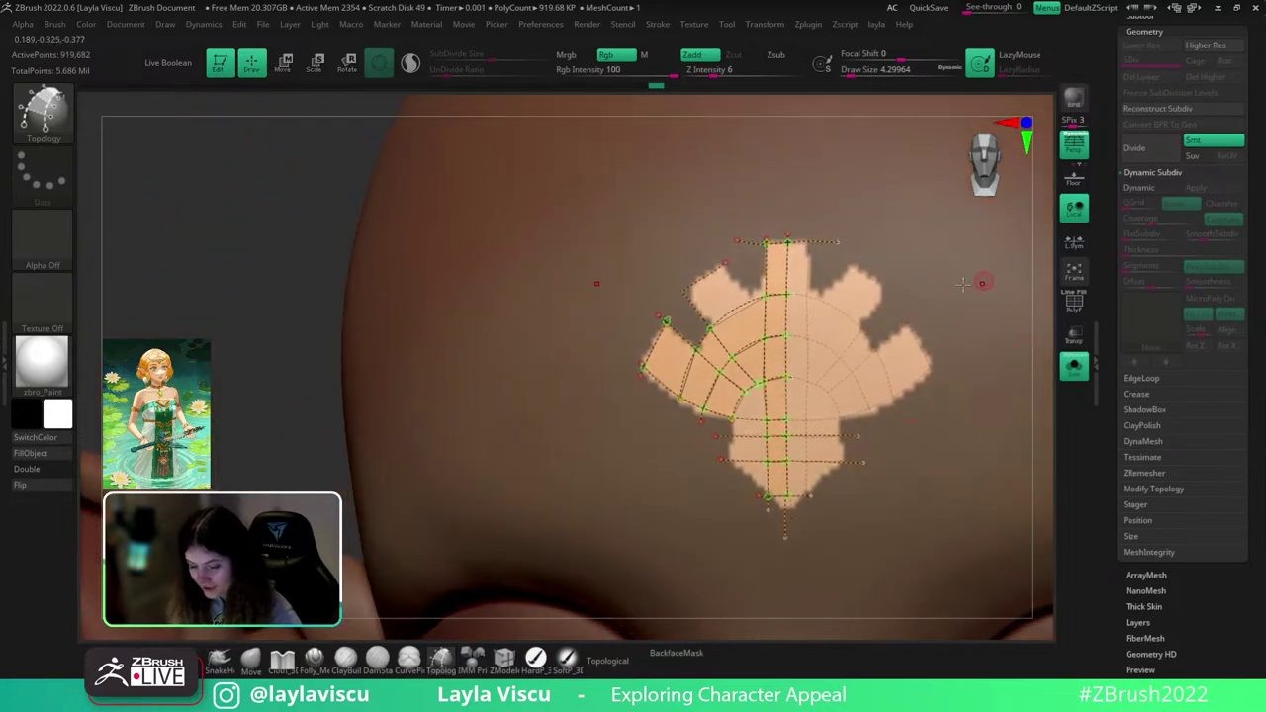
- Extend the lowest horizontal topology line outward and draw a vertical line from the small arc down past it, beside the existing vertical
right_click_drag(788, 345, 808, 394, "ctrl")
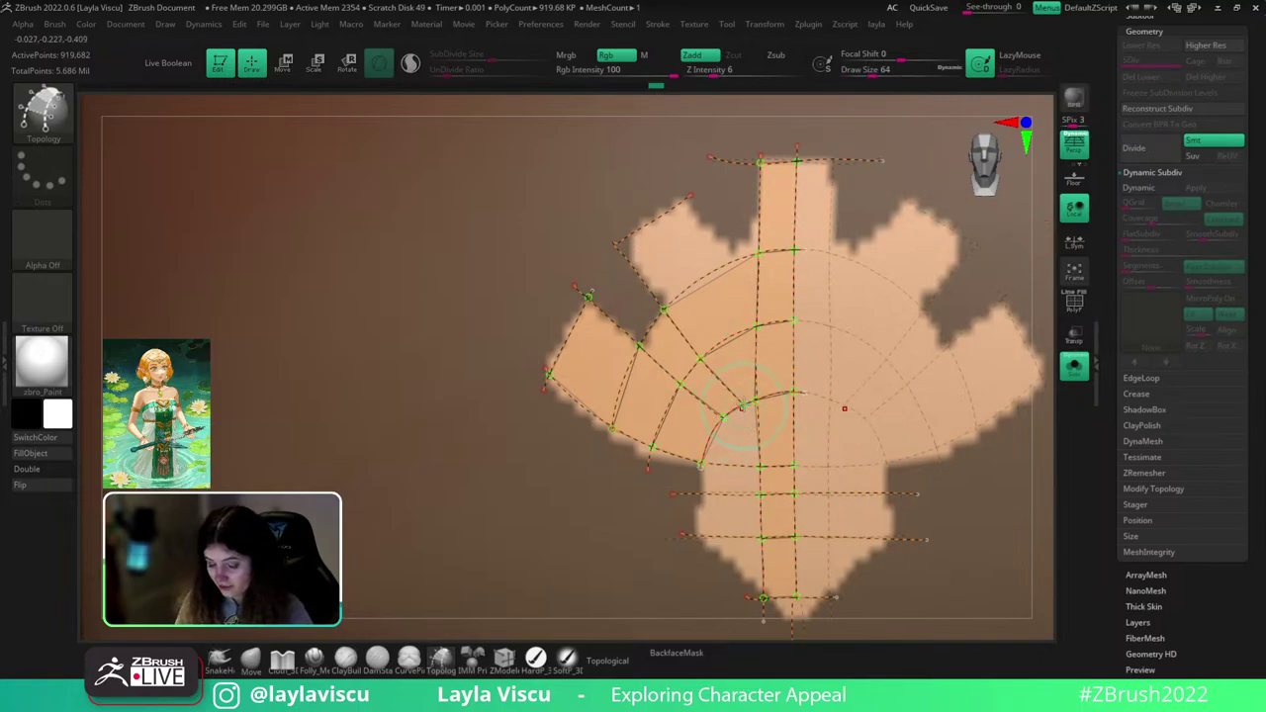
left_click_drag(741, 585, 741, 619)
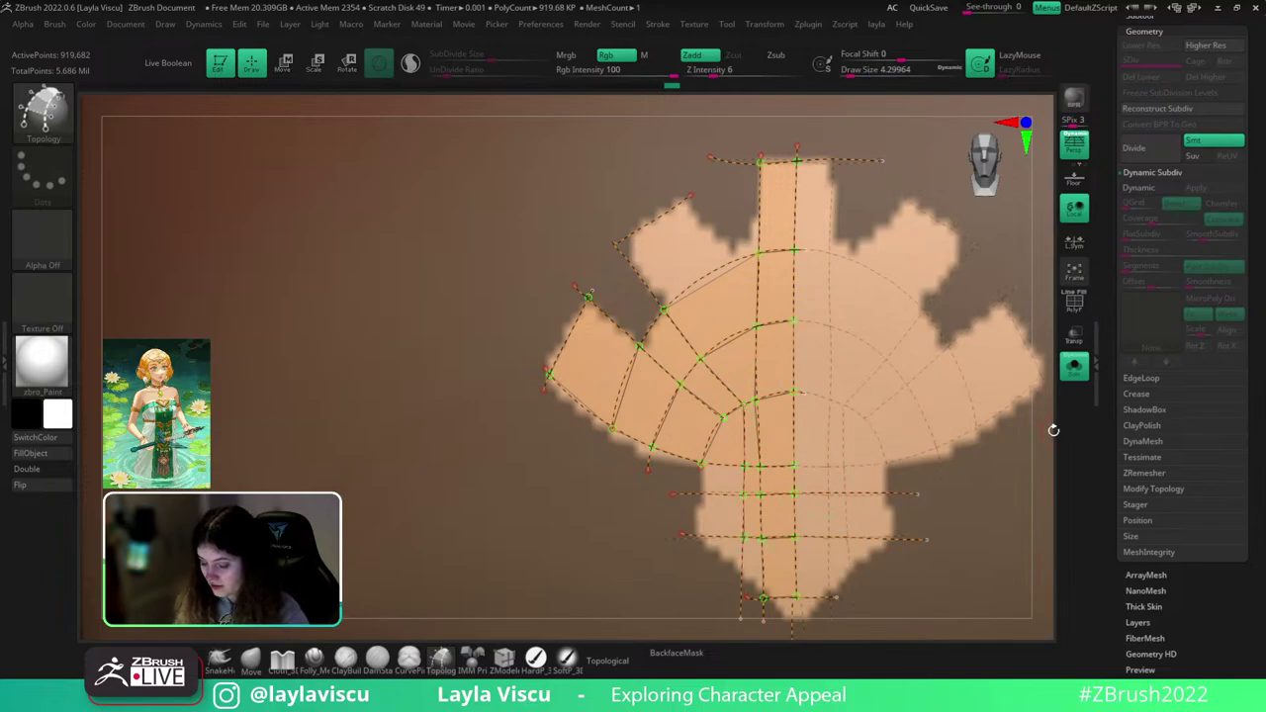
left_click_drag(1052, 431, 1019, 331, "alt")
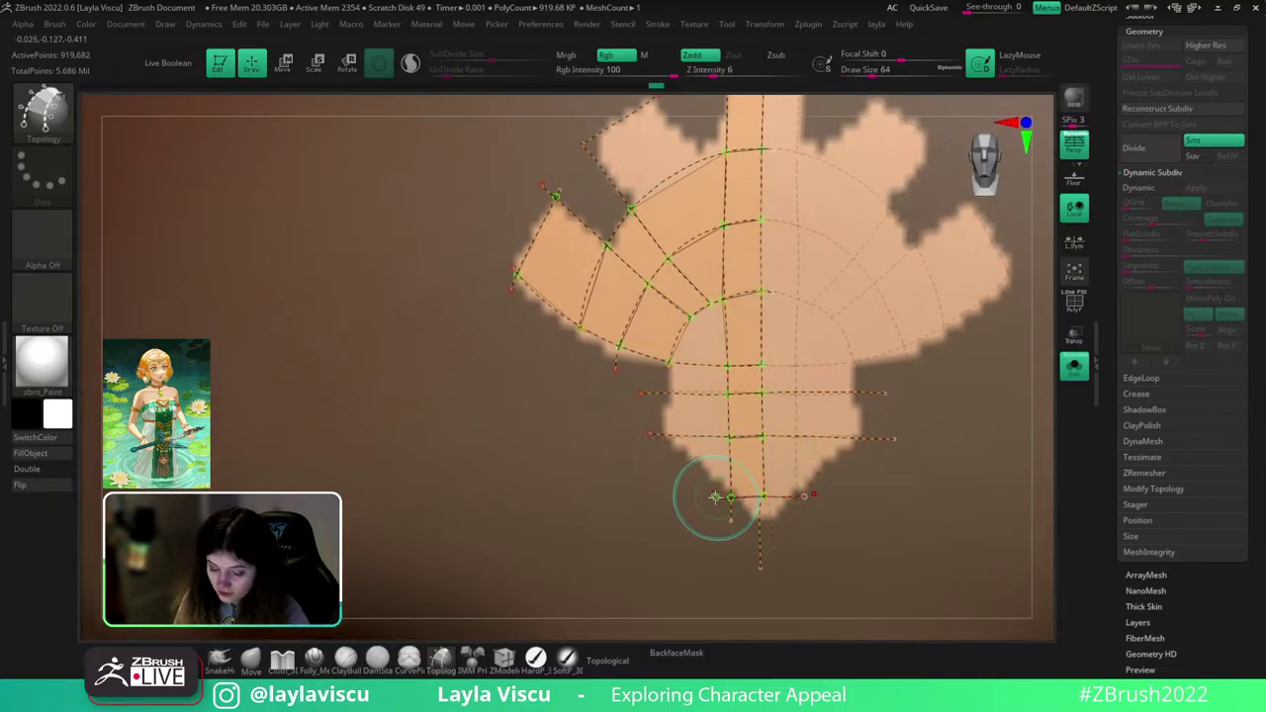
key("ctrl+z")
left_click_drag(717, 496, 613, 496)
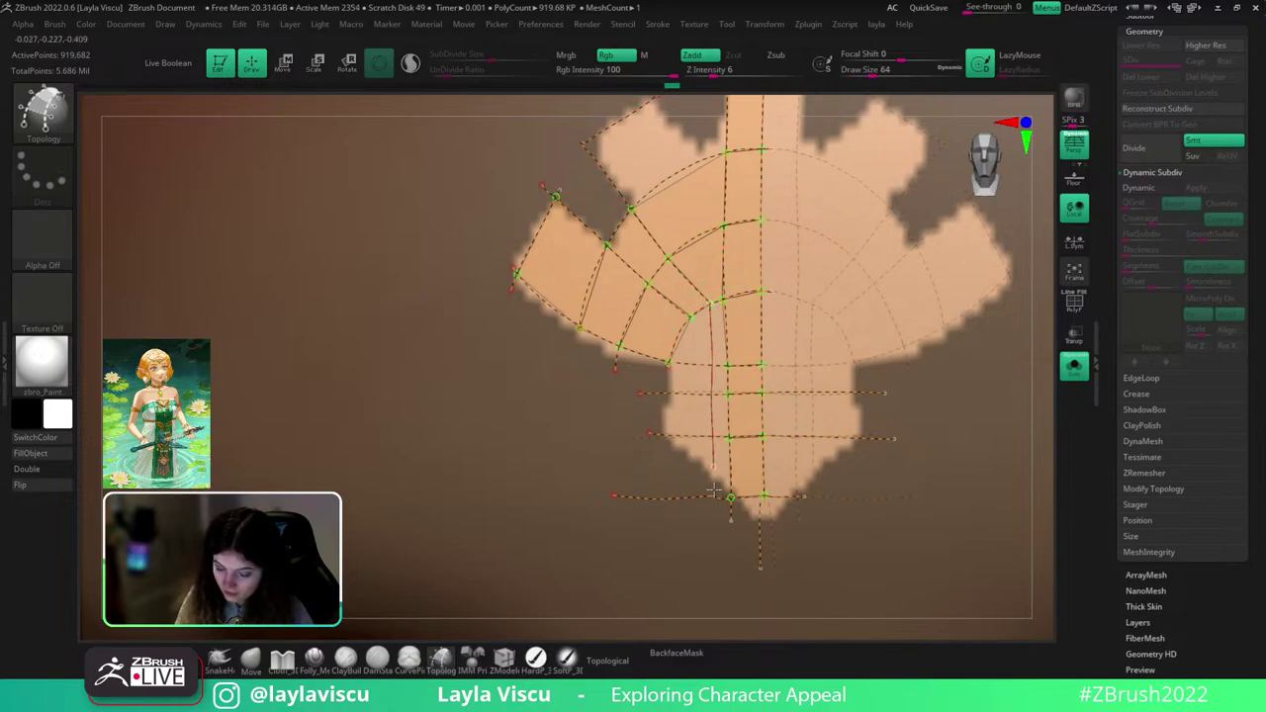
left_click_drag(714, 490, 711, 537)
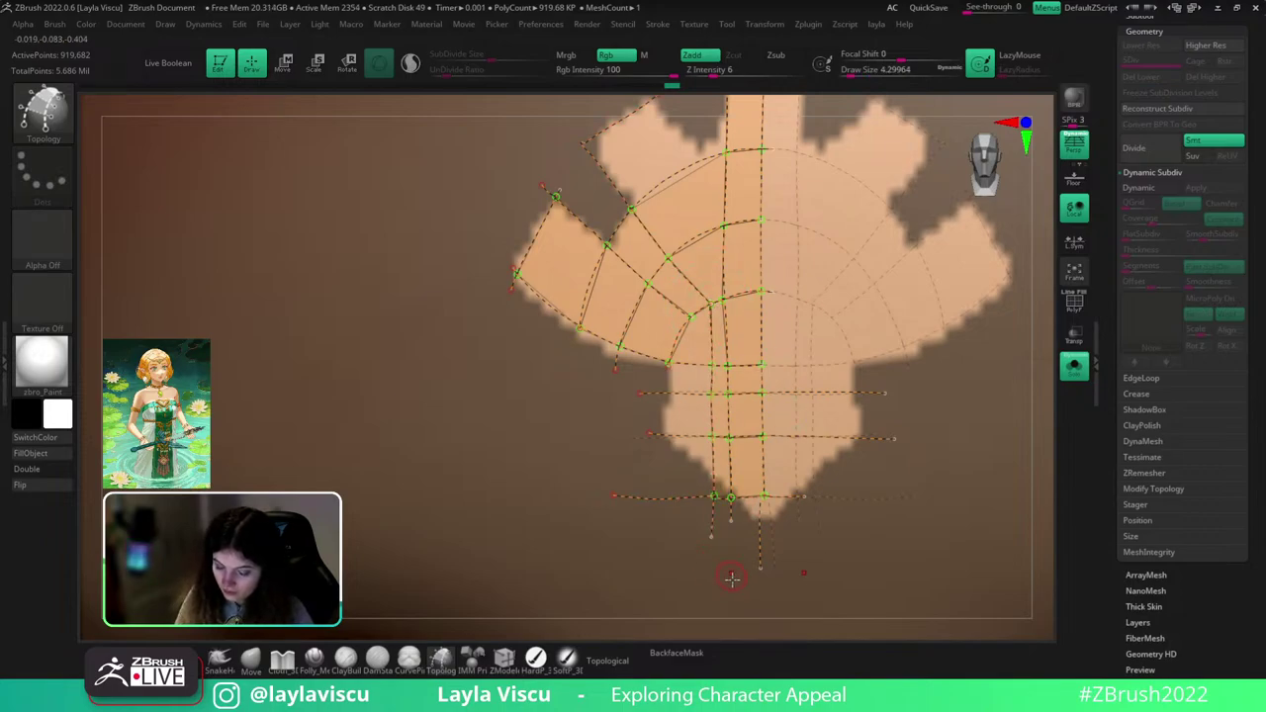
- Draw a straight vertical topology line from the small arc's outer end down past the lowest horizontal line
left_click(669, 524, "alt")
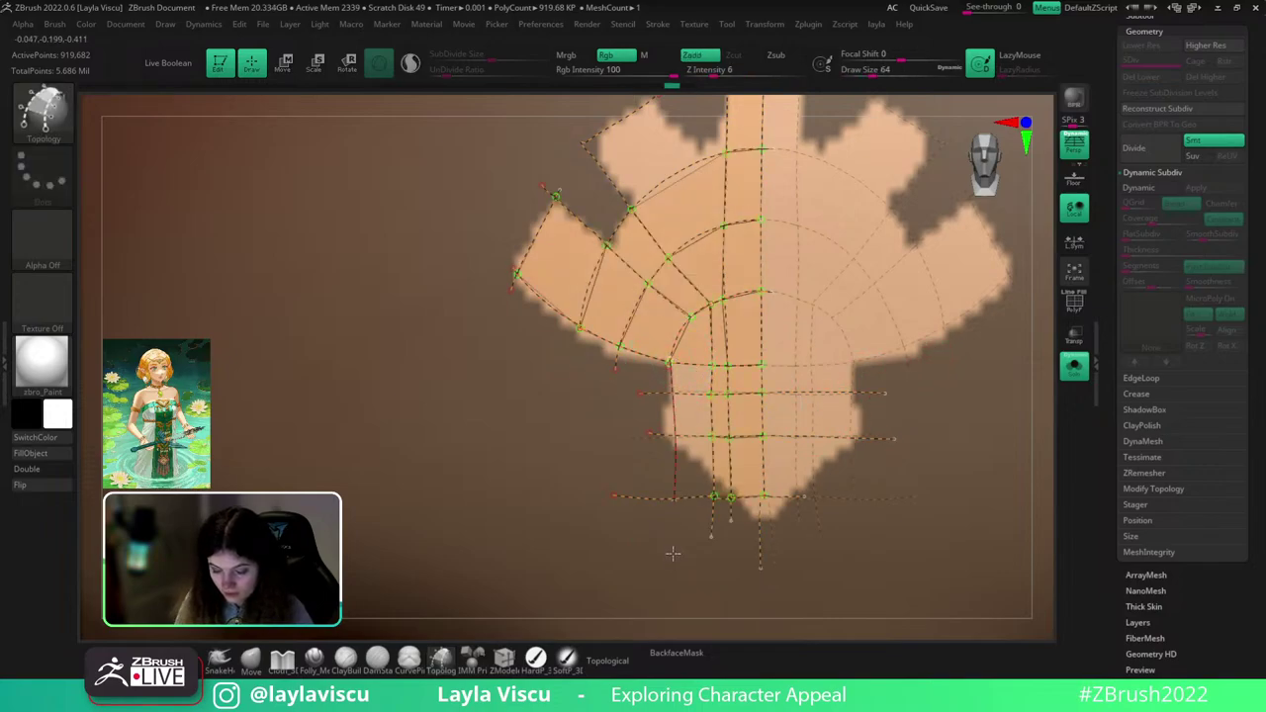
left_click(674, 380, "alt")
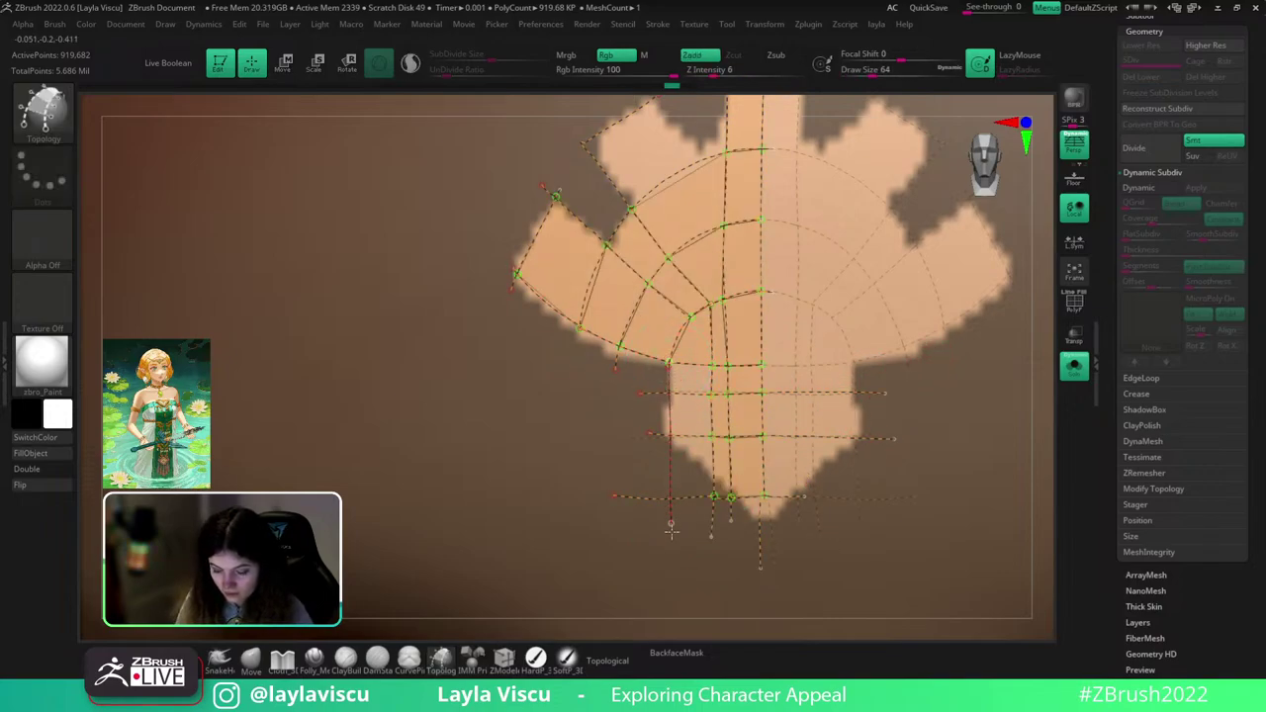
left_click_drag(672, 533, 671, 537)
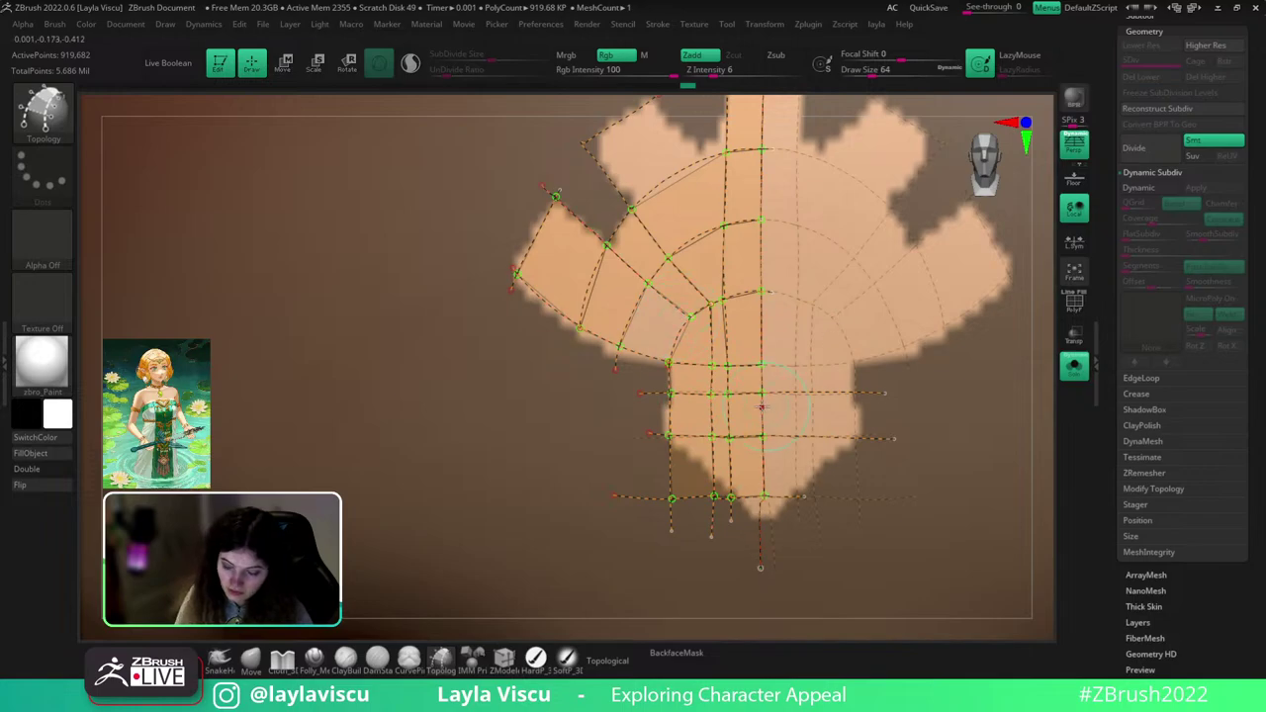
- Examine the emblem's topology layout at different distances and angles, and compare its placement with the full character's face and hair
right_click_drag(762, 407, 789, 329, "ctrl")
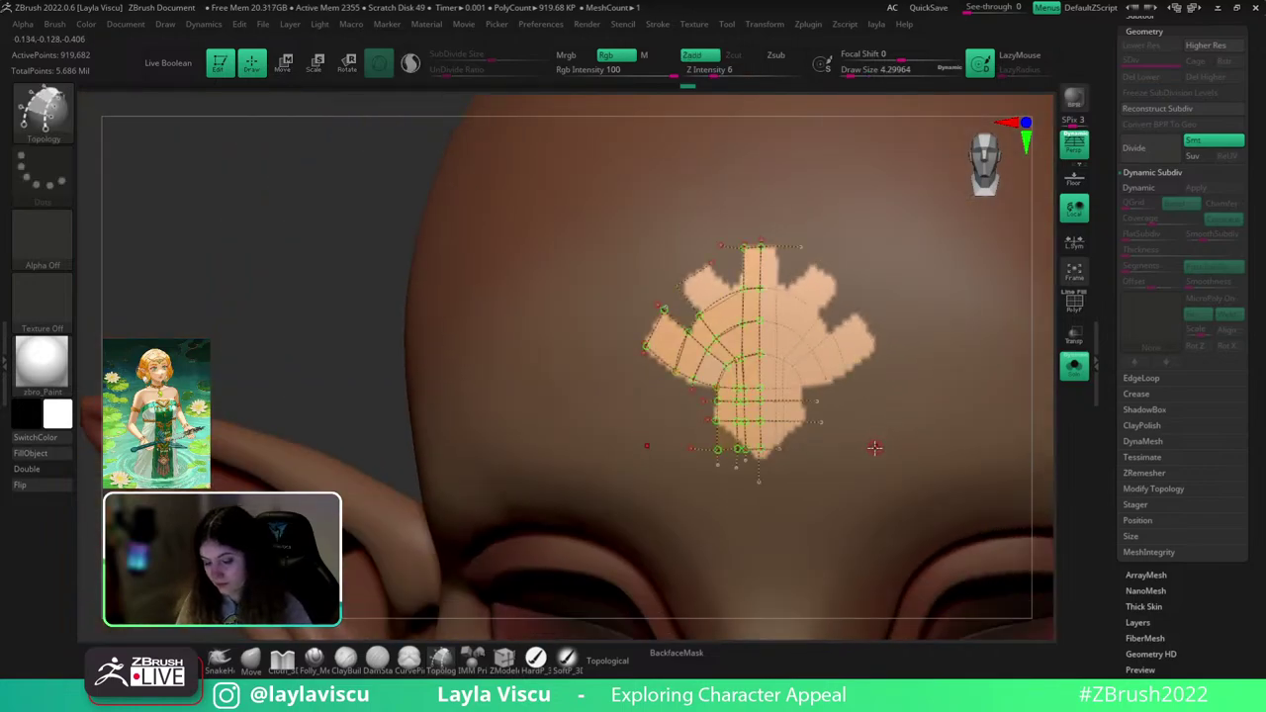
right_click_drag(874, 448, 766, 336, "ctrl")
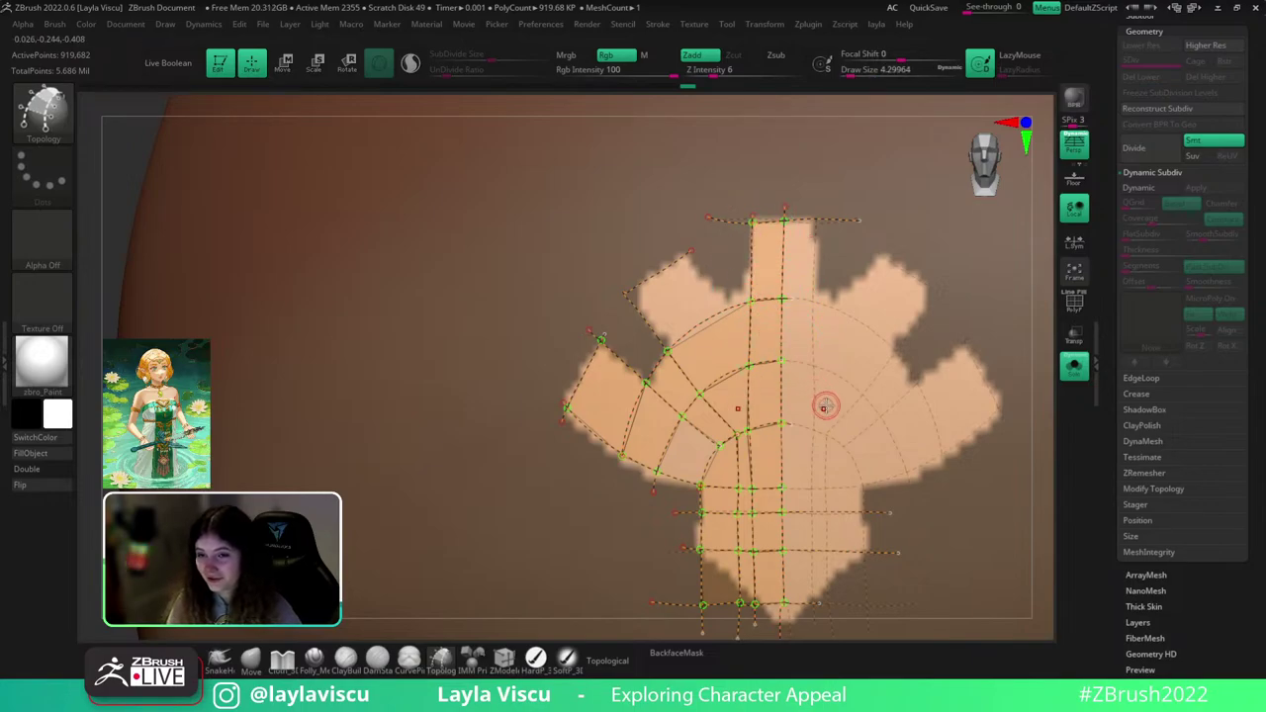
right_click_drag(825, 406, 768, 274, "ctrl")
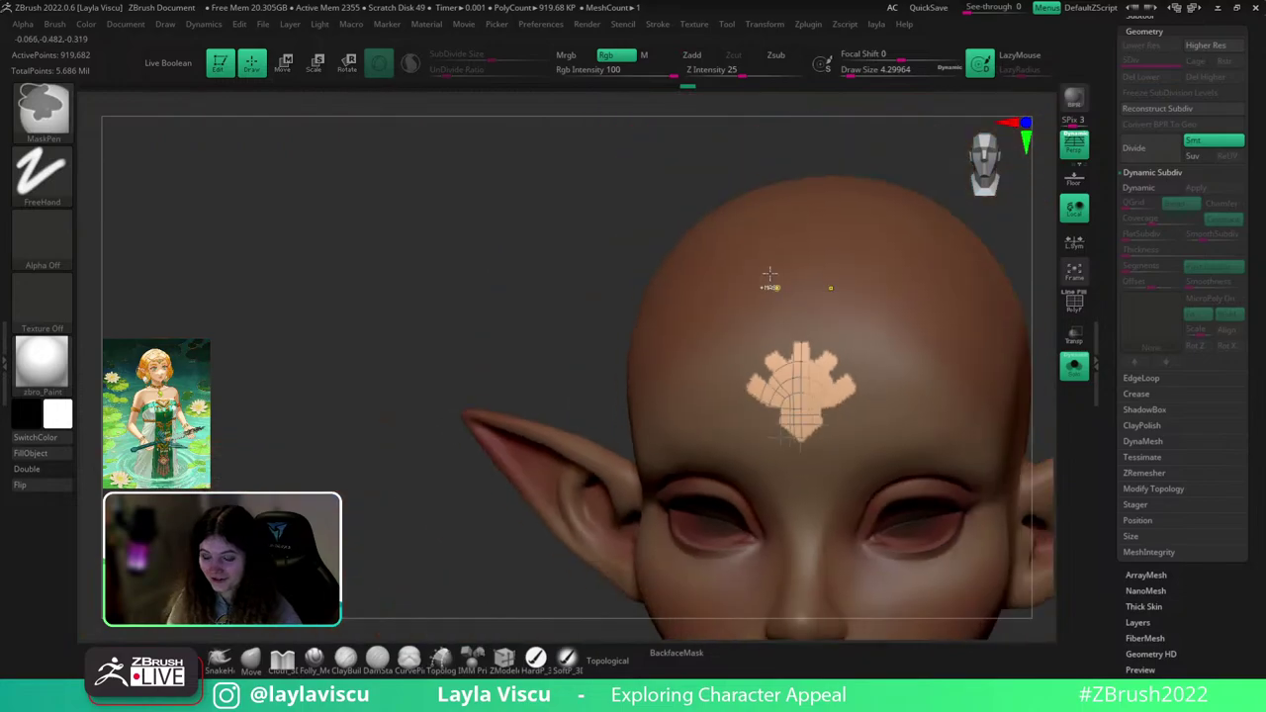
right_click_drag(1009, 248, 867, 169, "alt")
right_click_drag(952, 274, 930, 203, "ctrl")
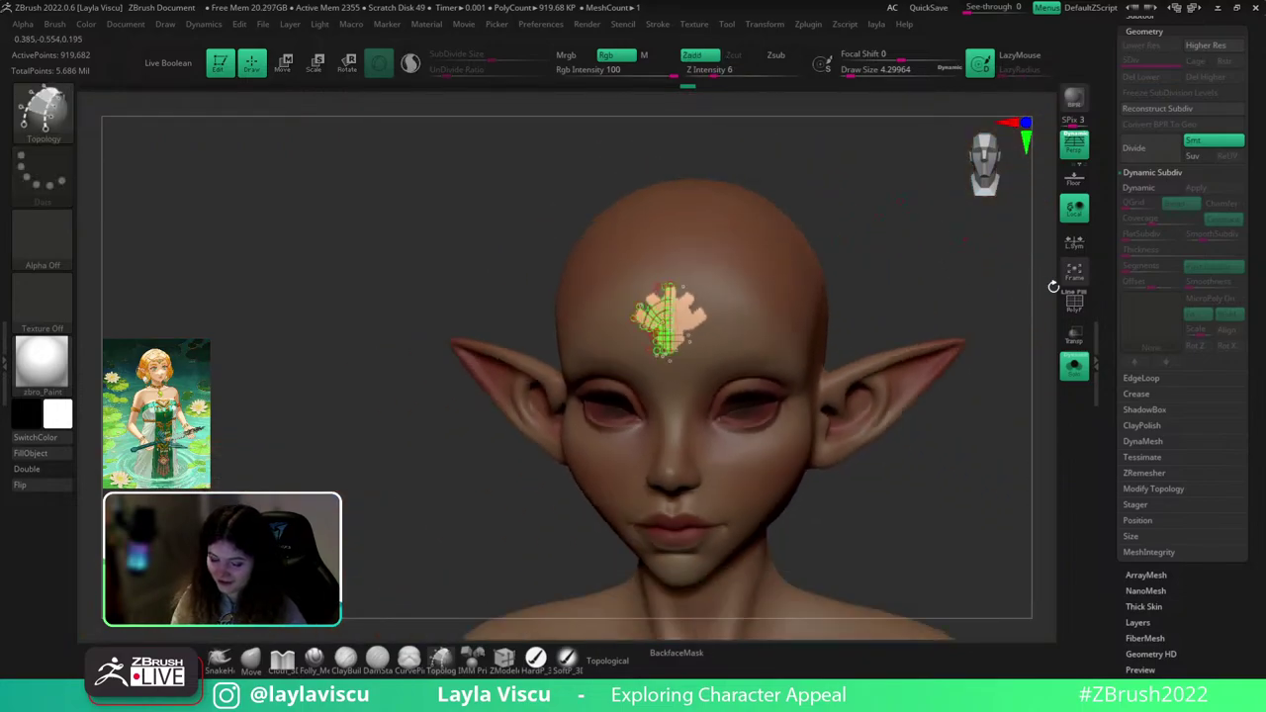
right_click_drag(1054, 371, 1032, 373, "alt")
left_click(1074, 368)
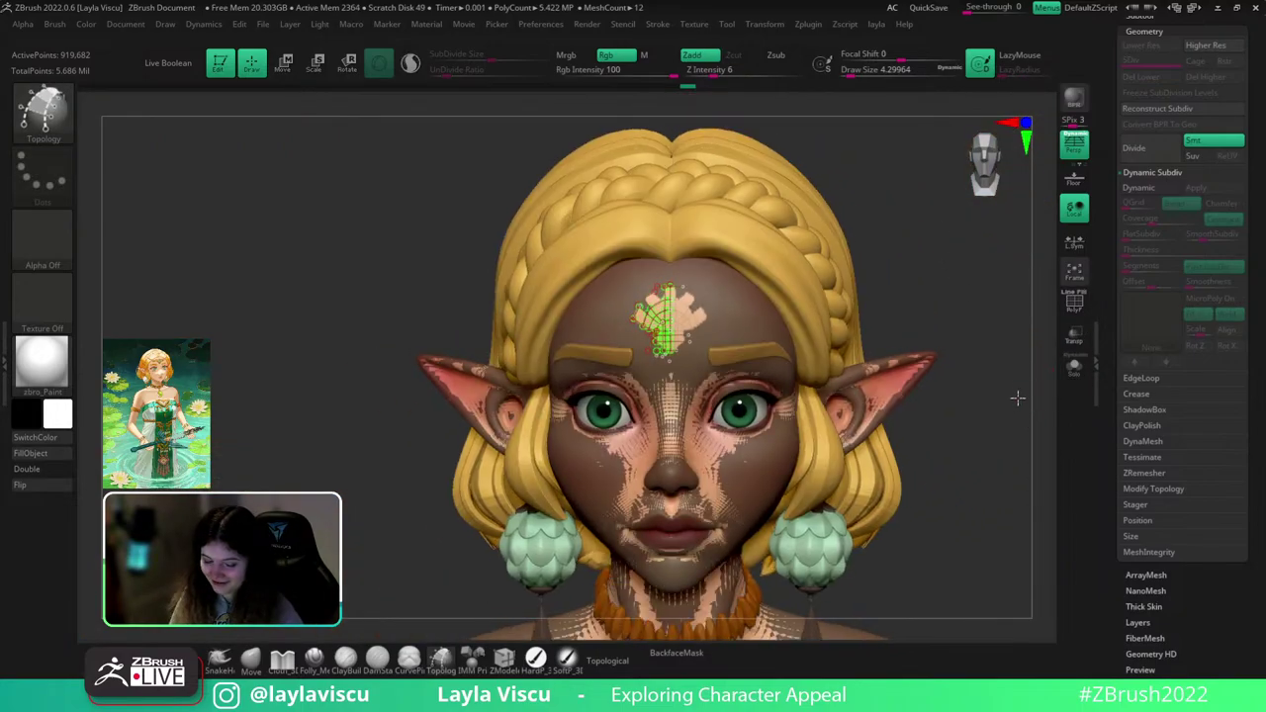
left_click(1077, 368)
right_click_drag(789, 330, 1030, 293, "ctrl")
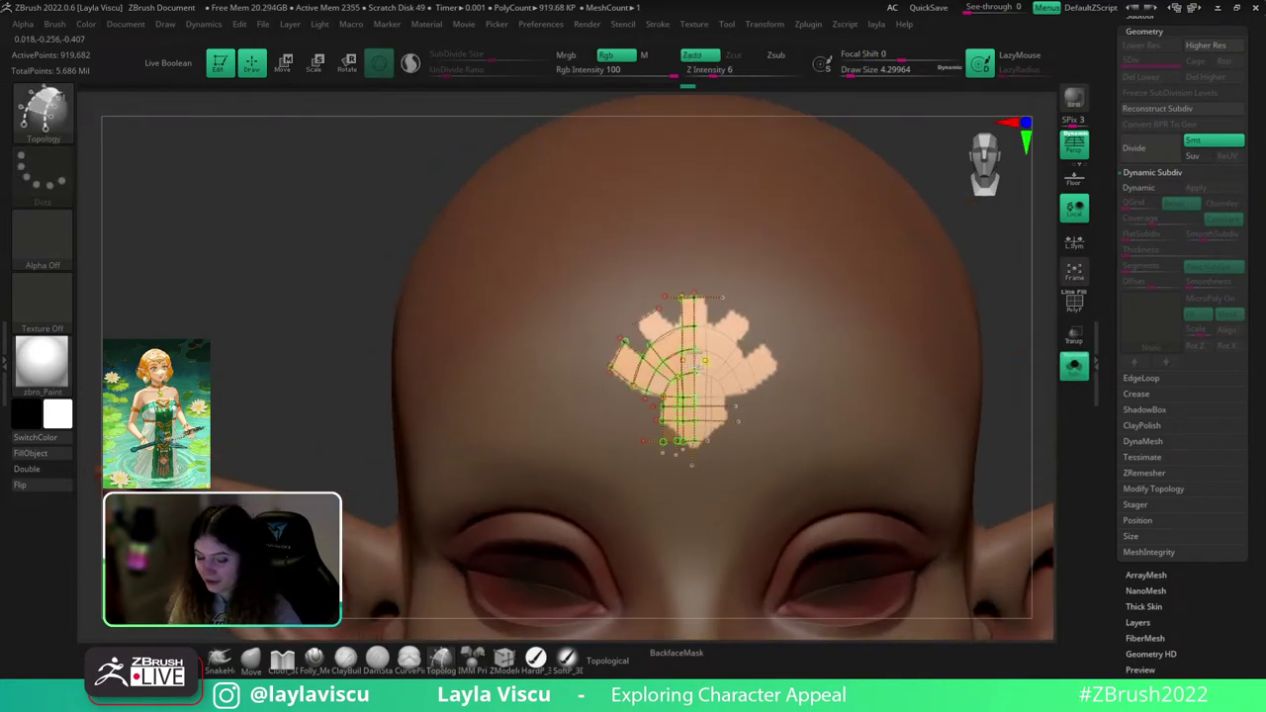
right_click_drag(841, 474, 848, 593, "ctrl")
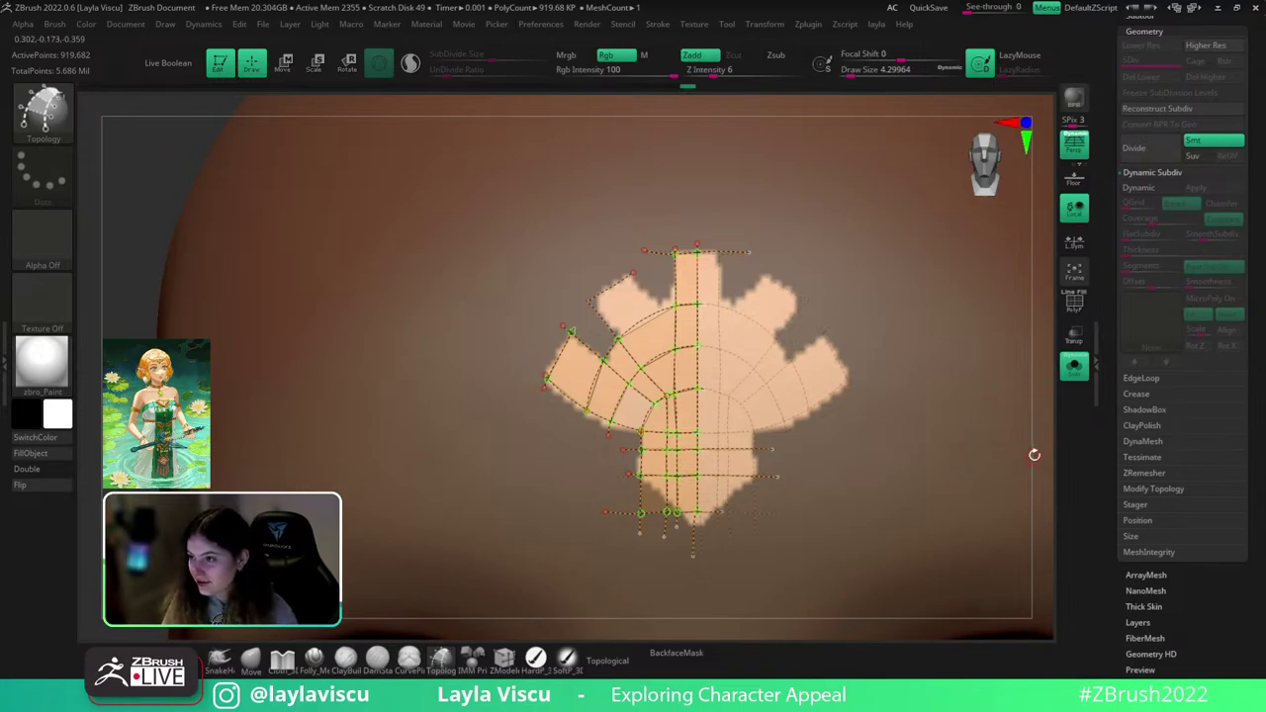
mouse_move(1037, 446)
left_mouse_down()
mouse_move(1054, 444)
mouse_move(1043, 457)
mouse_move(1041, 441)
mouse_move(1031, 457)
mouse_move(1026, 447)
left_mouse_up()
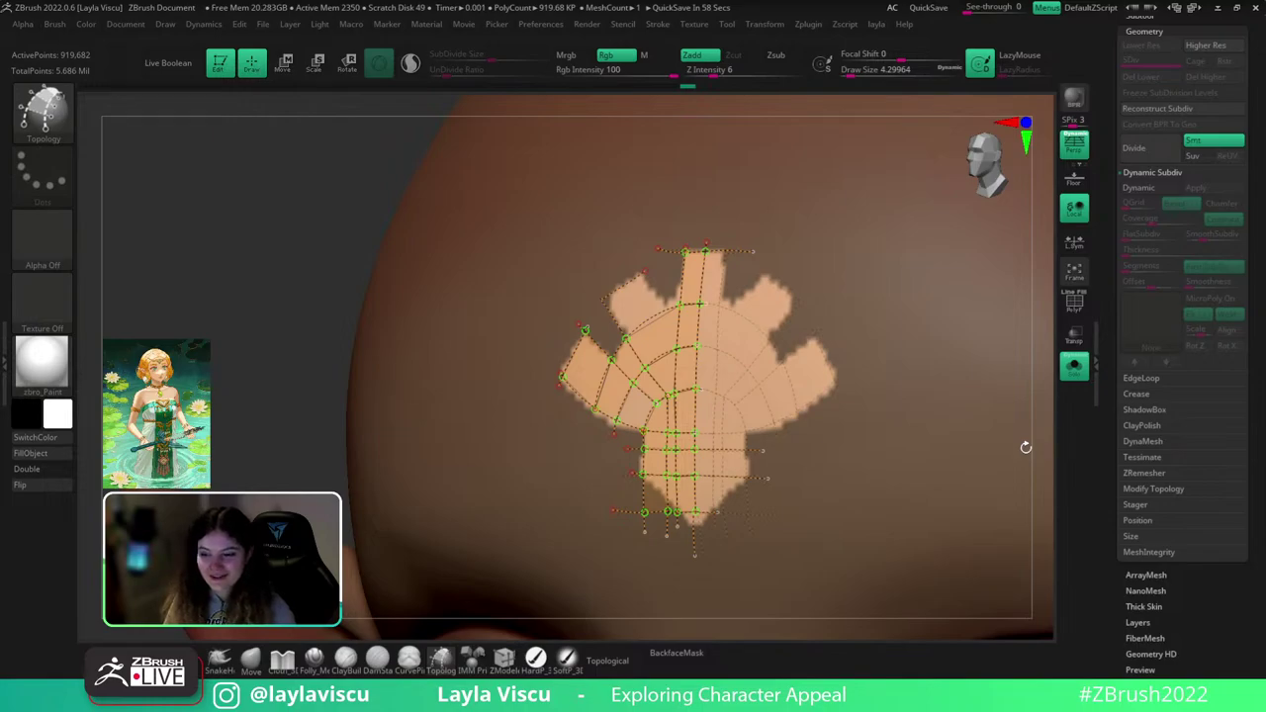
left_click_drag(1025, 447, 1043, 471)
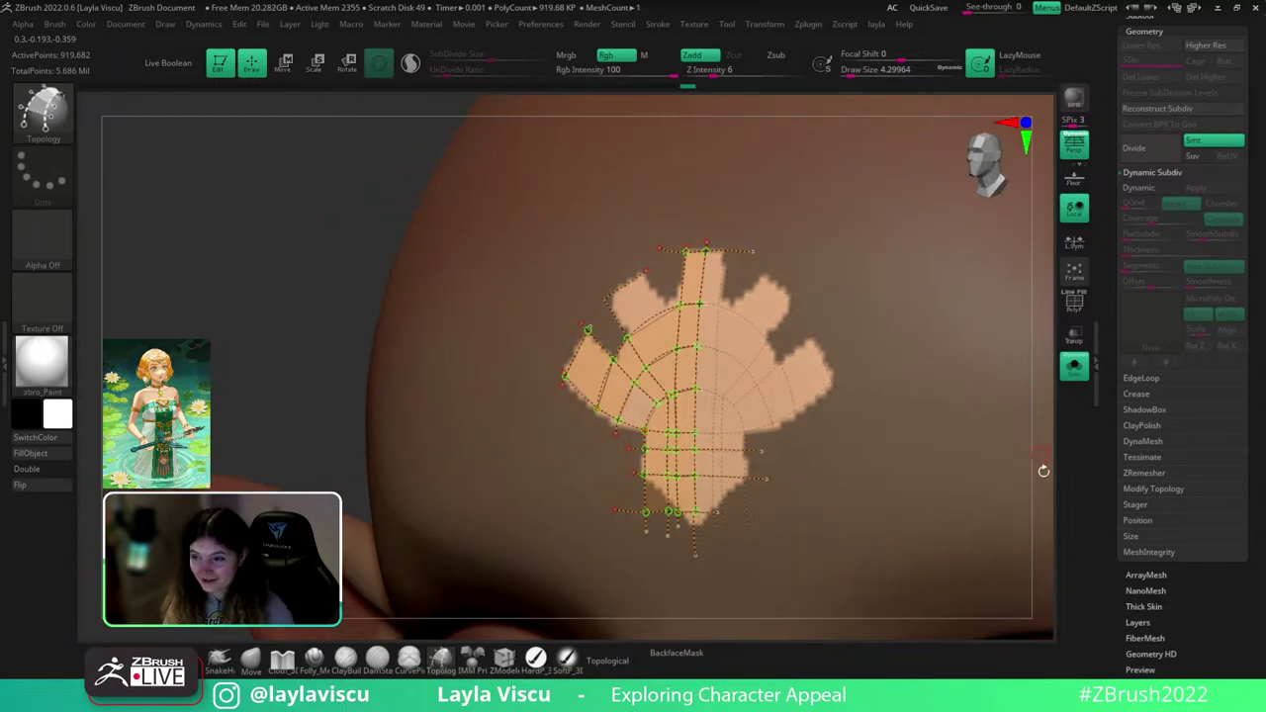
left_click(1076, 372)
left_click(1076, 373)
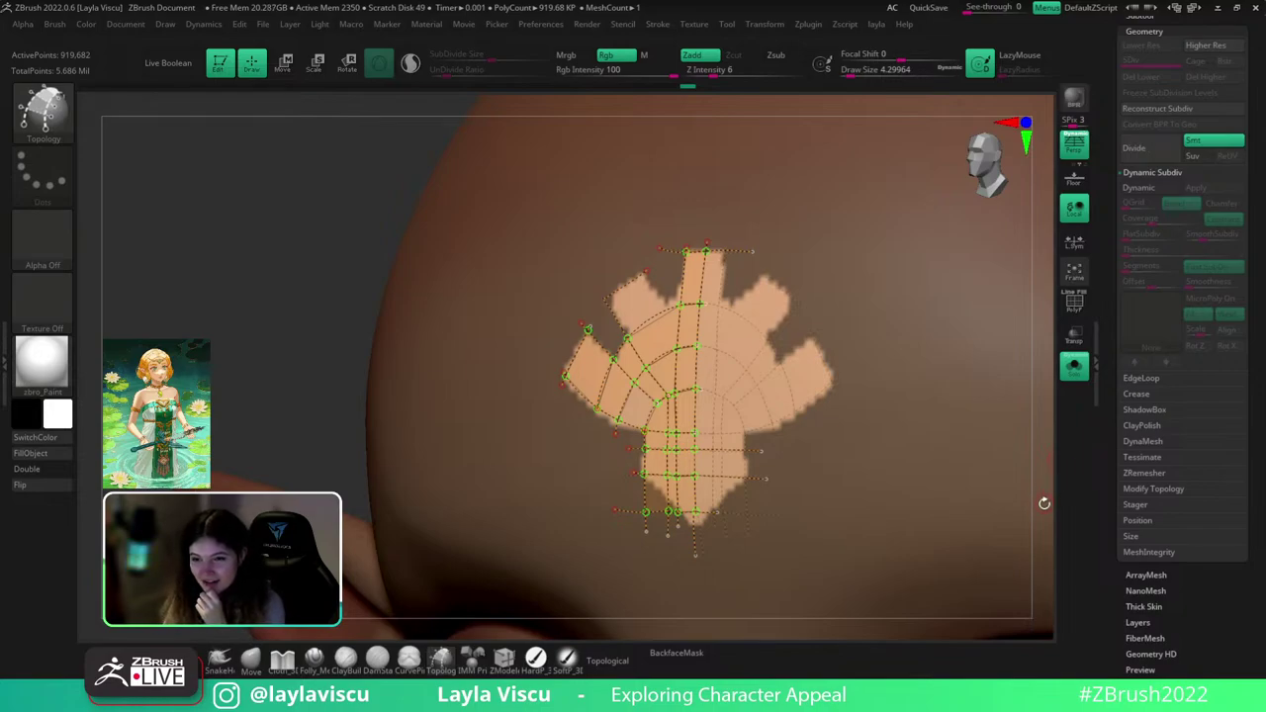
- Add a topology arc between the small and middle arcs, and a radial line from the large arc inward beside the central strip
left_click_drag(1045, 470, 1056, 463)
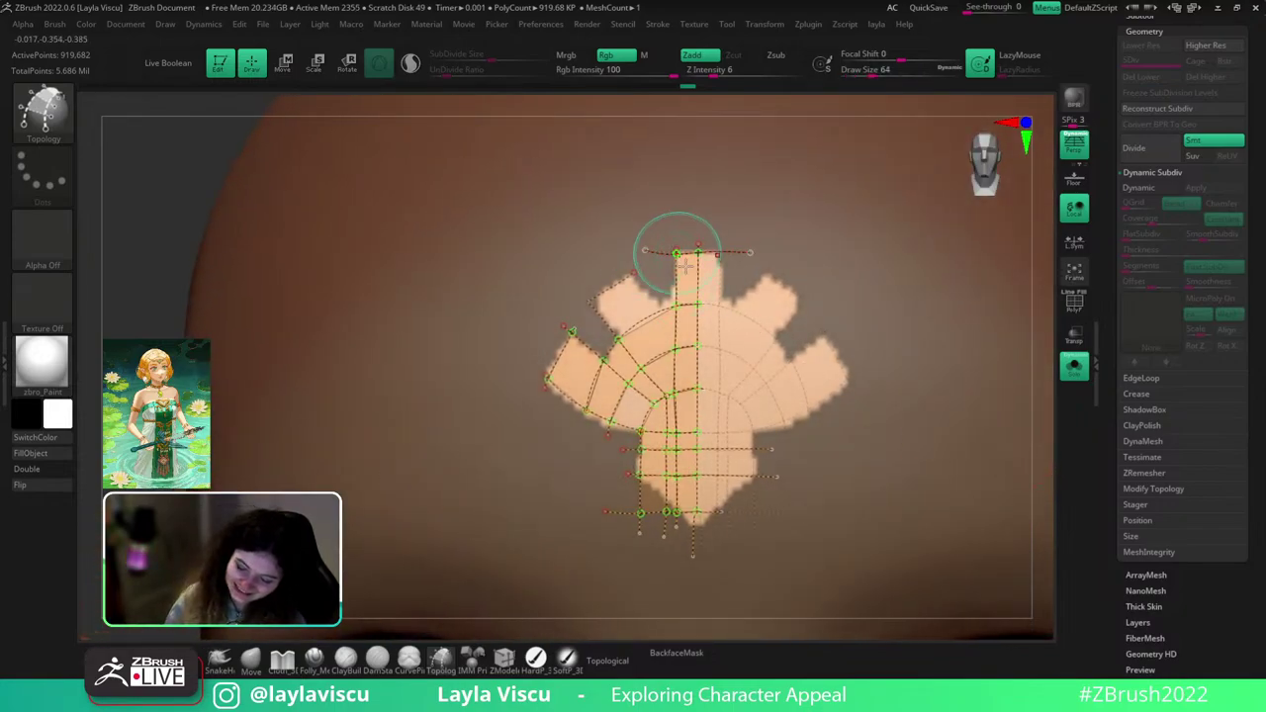
left_click_drag(1050, 412, 1055, 415)
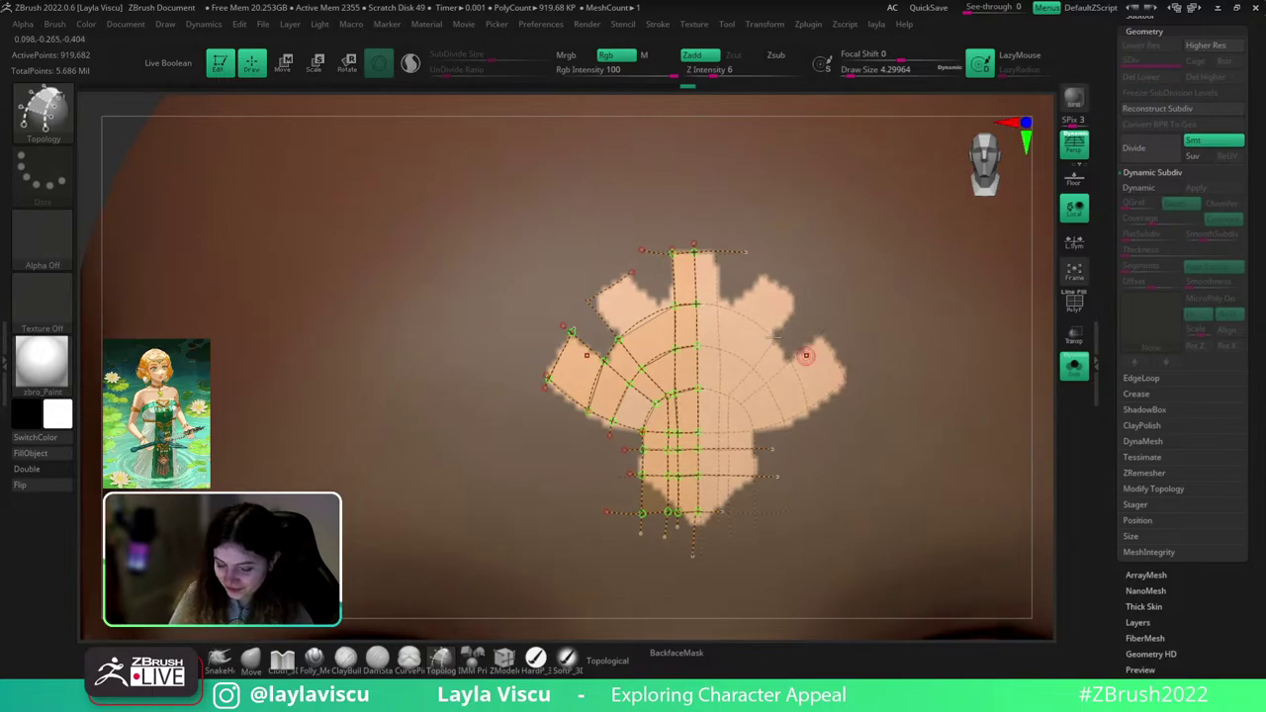
right_click_drag(700, 326, 714, 370, "ctrl")
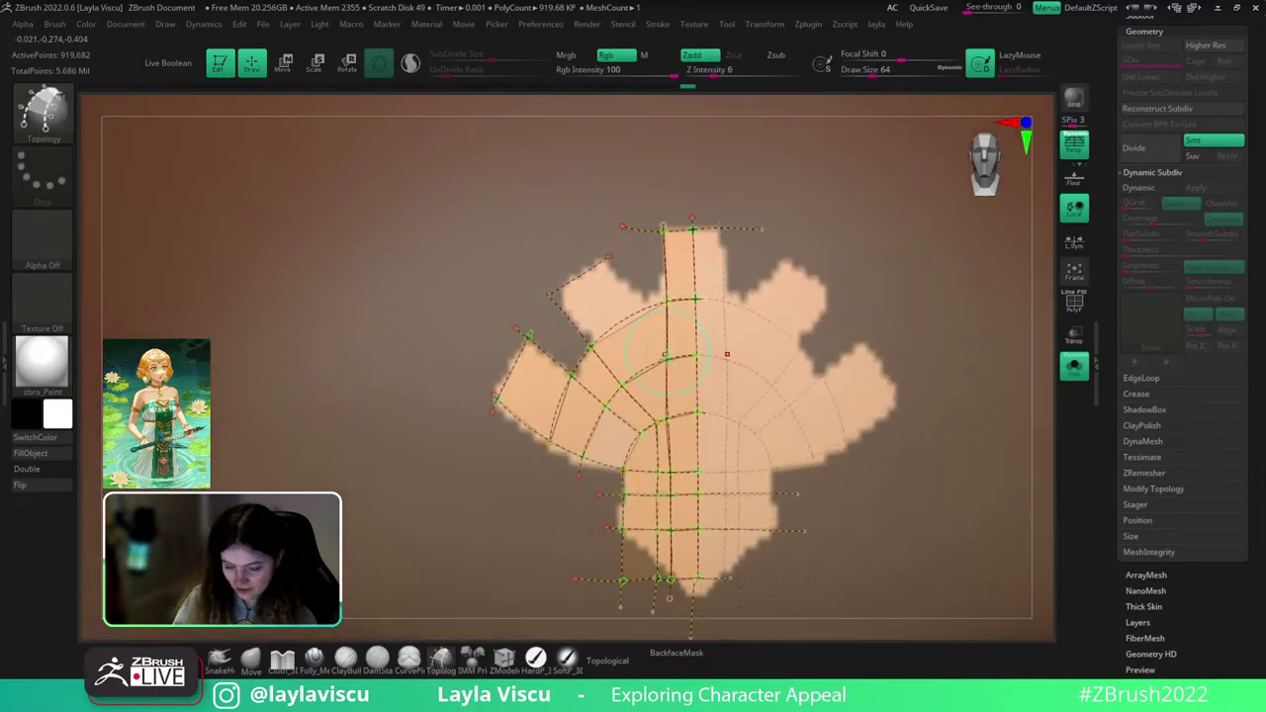
left_click_drag(603, 254, 634, 346)
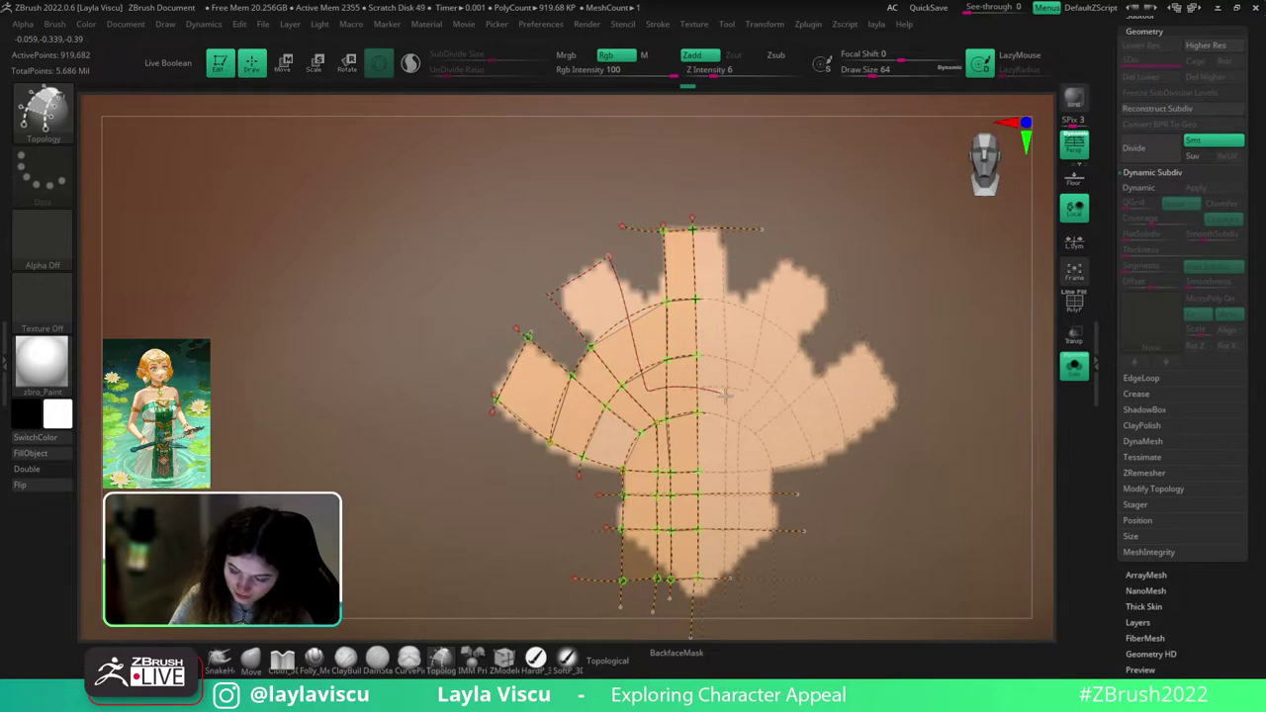
mouse_move(725, 396)
left_mouse_down()
mouse_move(751, 368)
mouse_move(733, 381)
left_mouse_up()
key("ctrl+z")
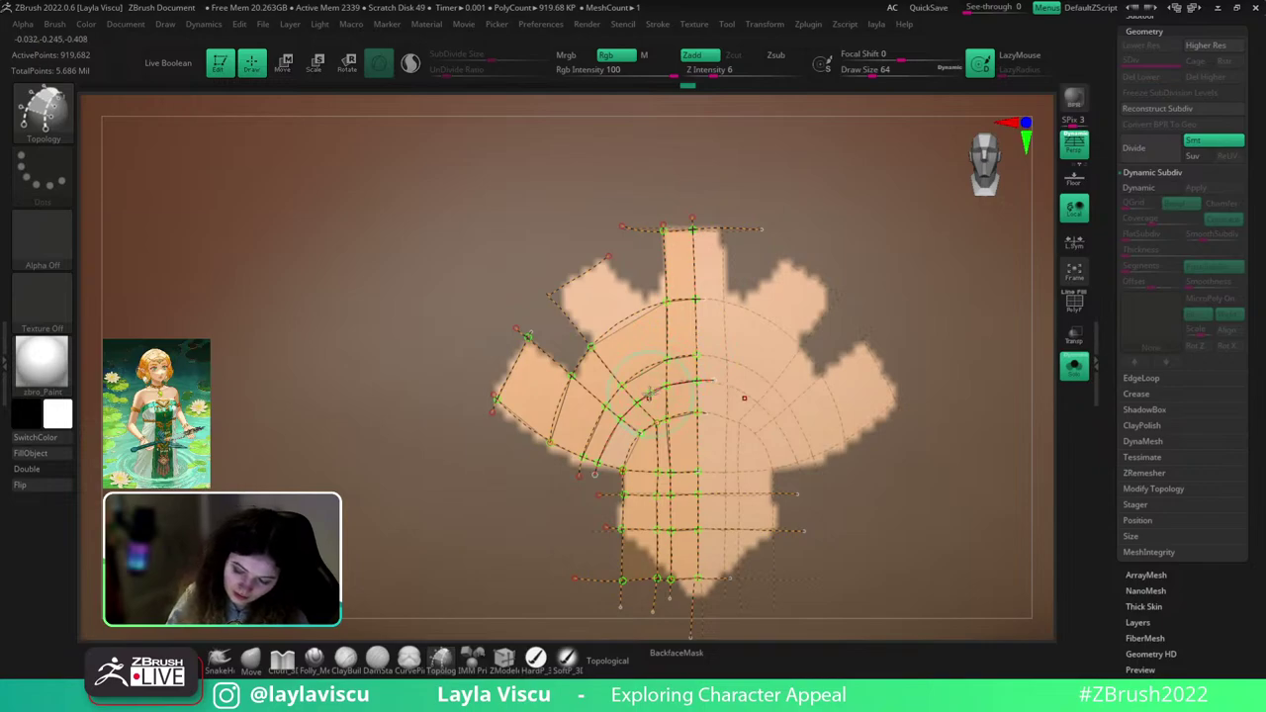
left_click_drag(643, 379, 610, 311)
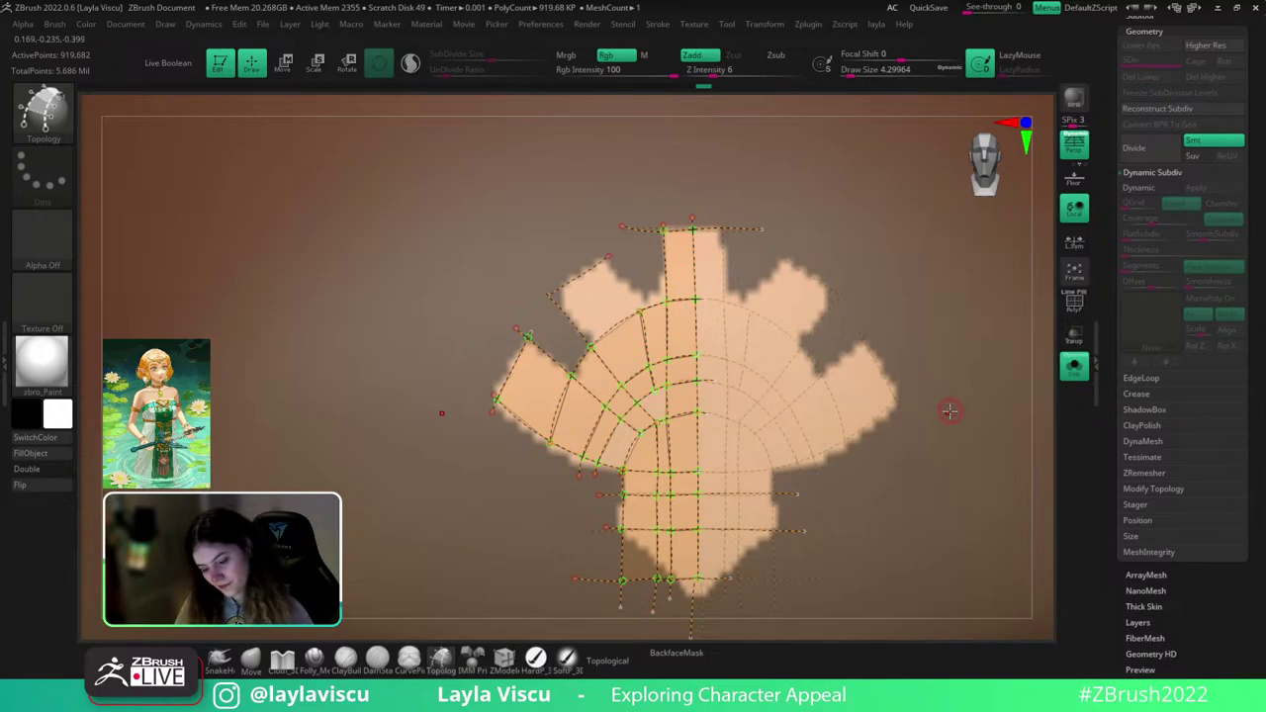
- Add a topology arc just above the small arc, from the wing's lower edge past the centre line, and join both arcs with a short line
mouse_move(825, 468)
right_mouse_down("ctrl")
mouse_move(706, 460)
mouse_move(706, 447)
right_mouse_up("ctrl")
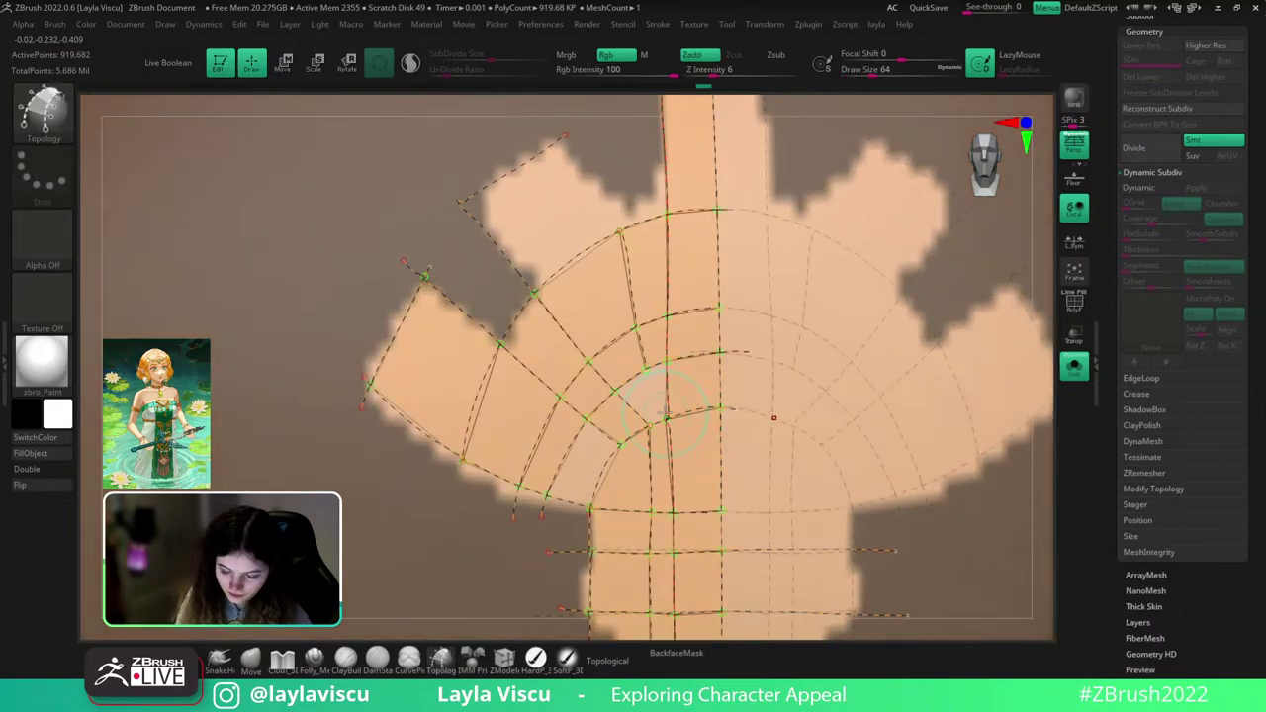
left_click_drag(667, 416, 667, 428, "alt")
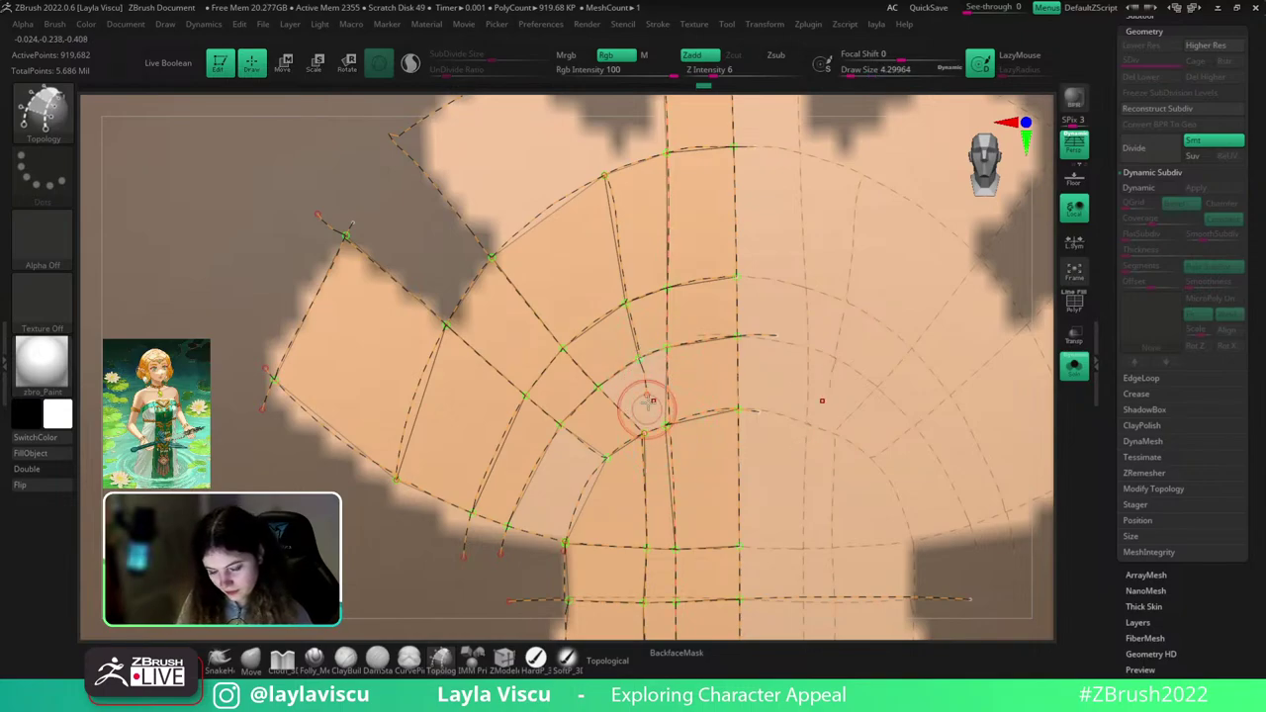
left_click_drag(534, 547, 560, 480)
left_click_drag(648, 394, 645, 396)
left_click_drag(782, 389, 801, 391)
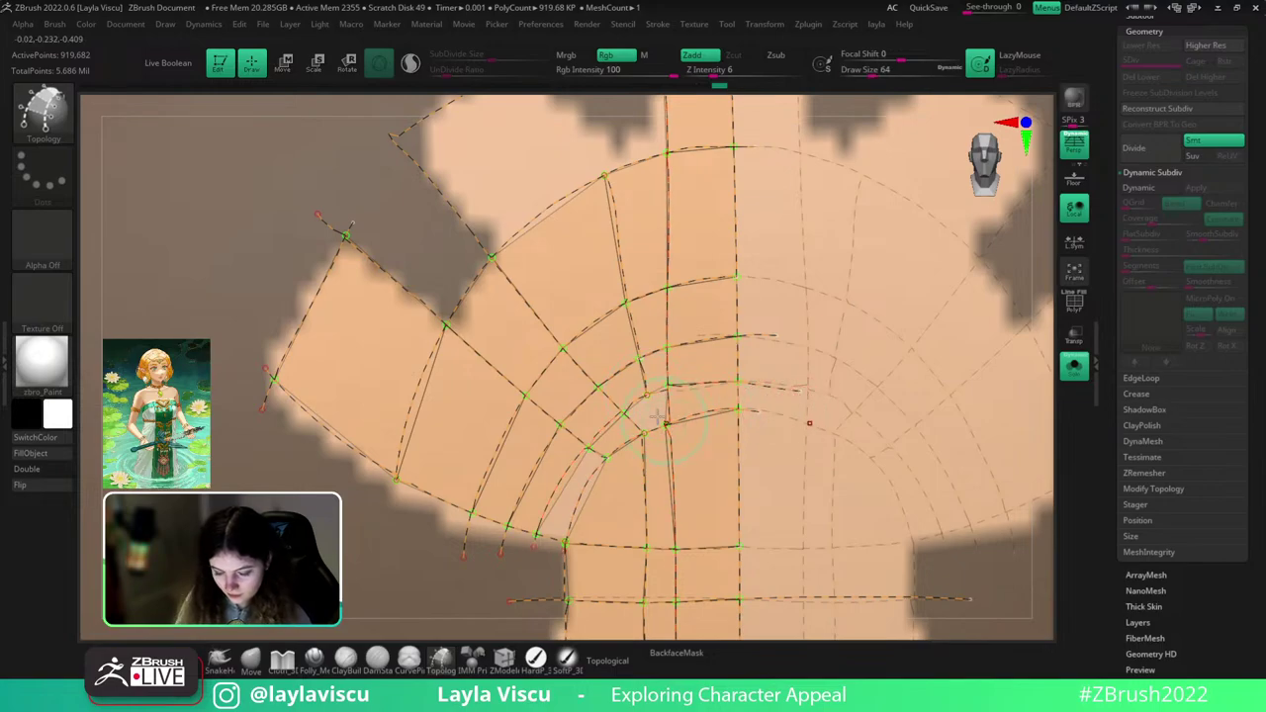
left_click_drag(646, 431, 648, 396)
- Draw a vertical topology line between the two close verticals, from the small arc down past the lowest horizontal line
right_click_drag(686, 406, 693, 342, "ctrl")
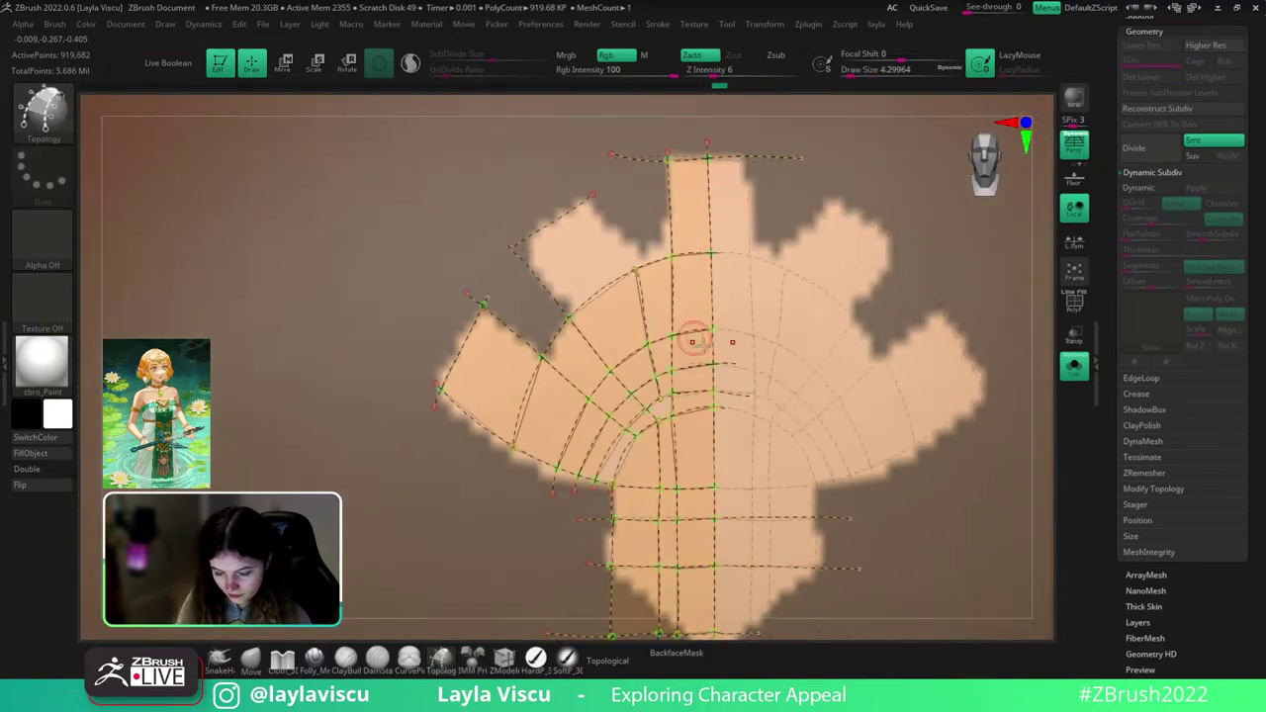
right_click_drag(672, 443, 693, 371, "ctrl")
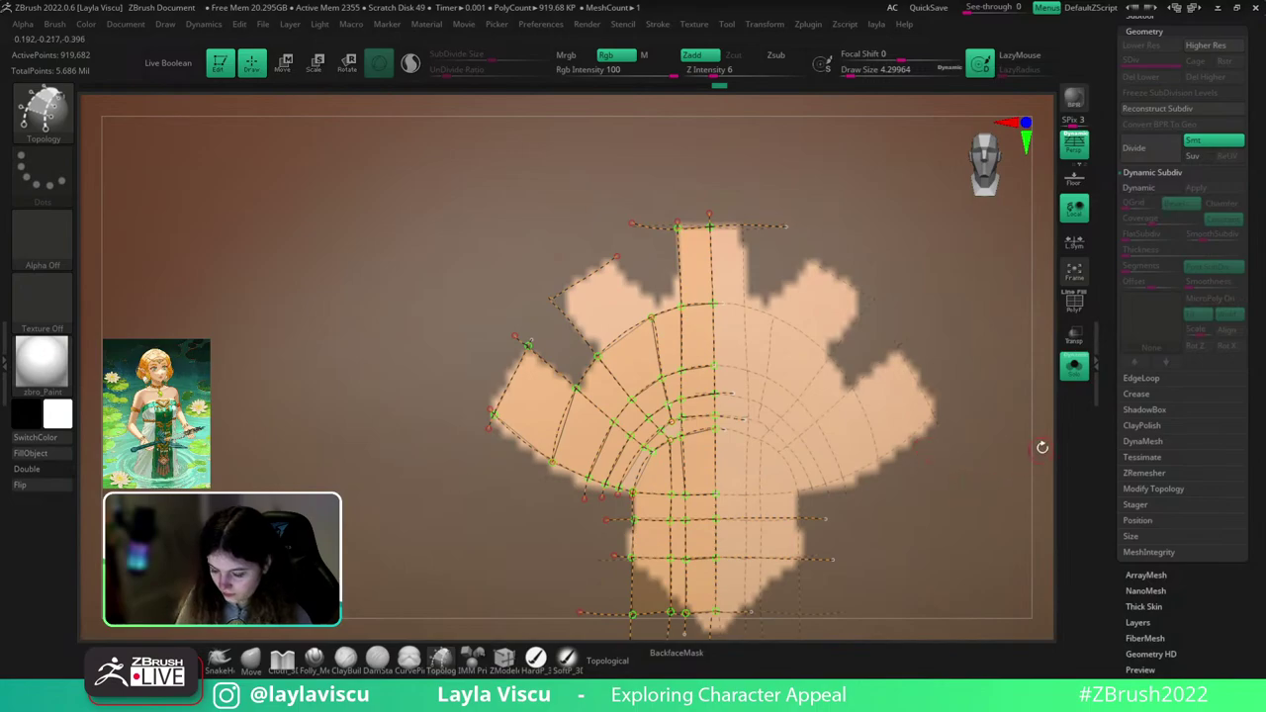
right_click_drag(981, 445, 986, 302, "alt")
right_click_drag(727, 368, 731, 427, "ctrl")
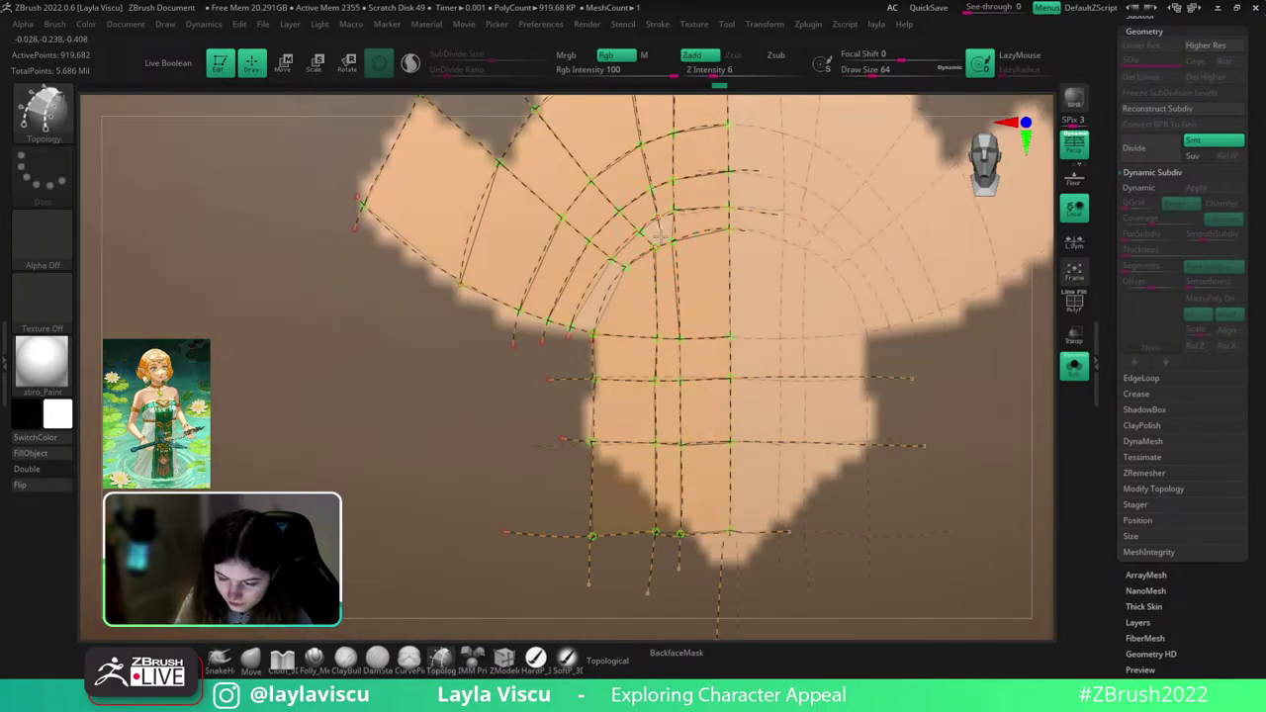
left_click_drag(667, 520, 667, 556)
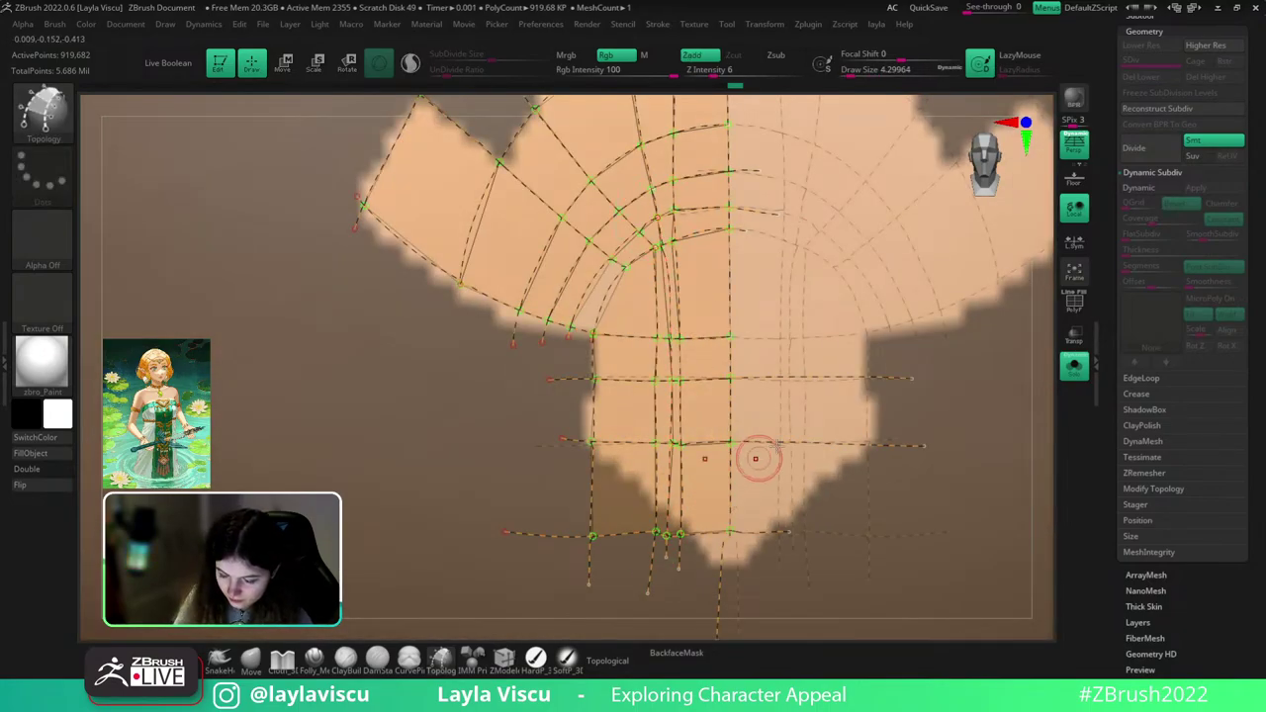
- Try to draw a topology line along the upper feather's inner edge from the large arc past its tip, and undo it
right_click_drag(822, 444, 841, 371, "ctrl")
right_click_drag(842, 300, 839, 368, "ctrl")
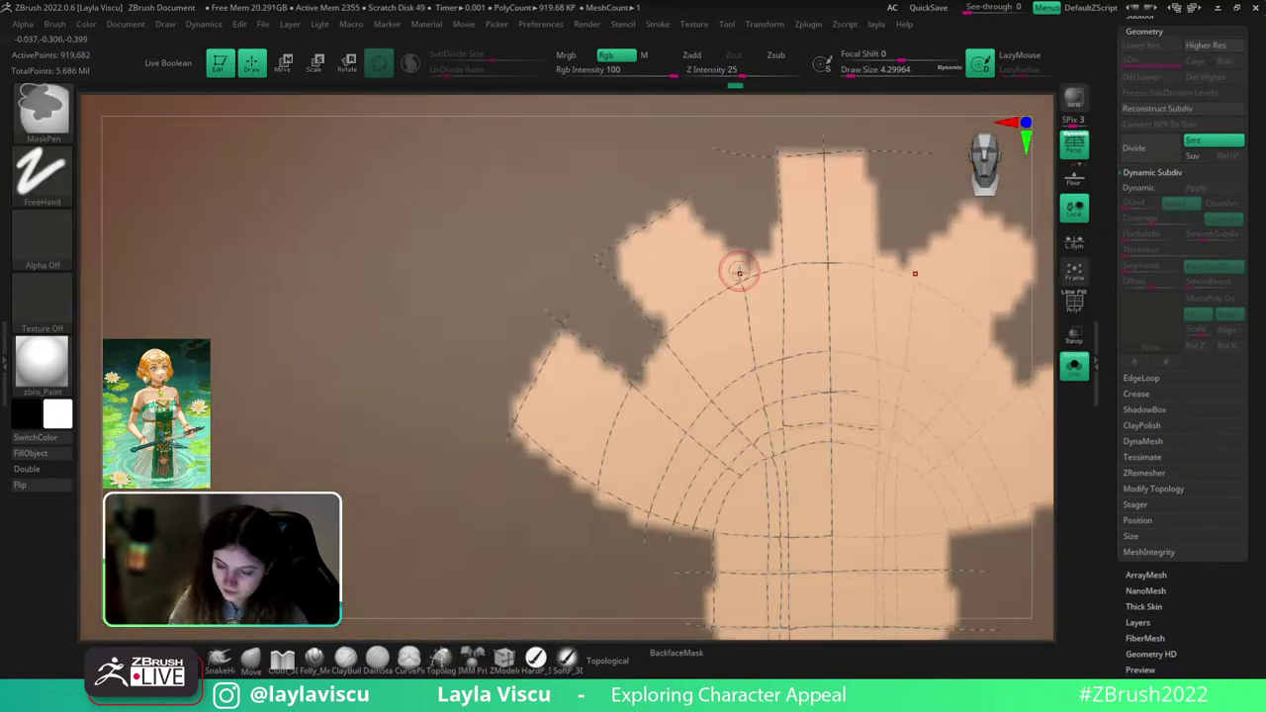
mouse_move(740, 284)
left_mouse_down()
mouse_move(669, 186)
mouse_move(741, 285)
left_mouse_up()
key("ctrl+z")
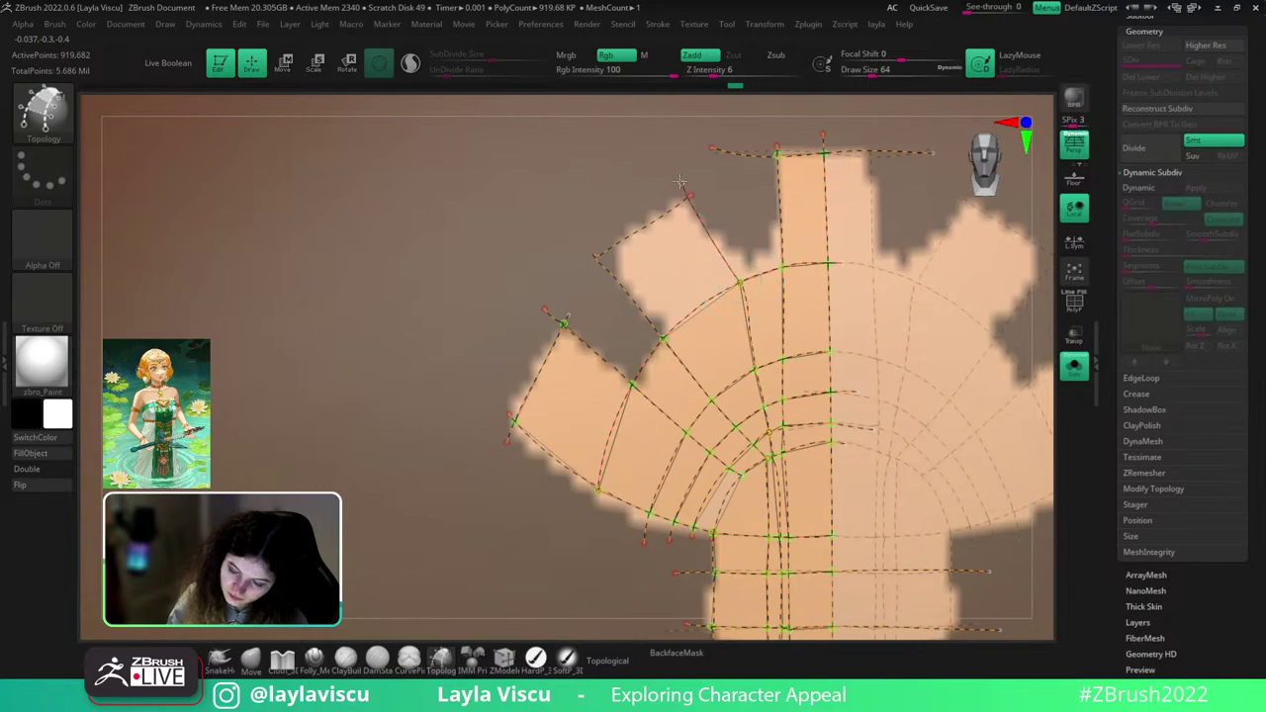
left_click_drag(679, 182, 678, 180)
right_click_drag(750, 267, 964, 386, "ctrl")
key("ctrl+z")
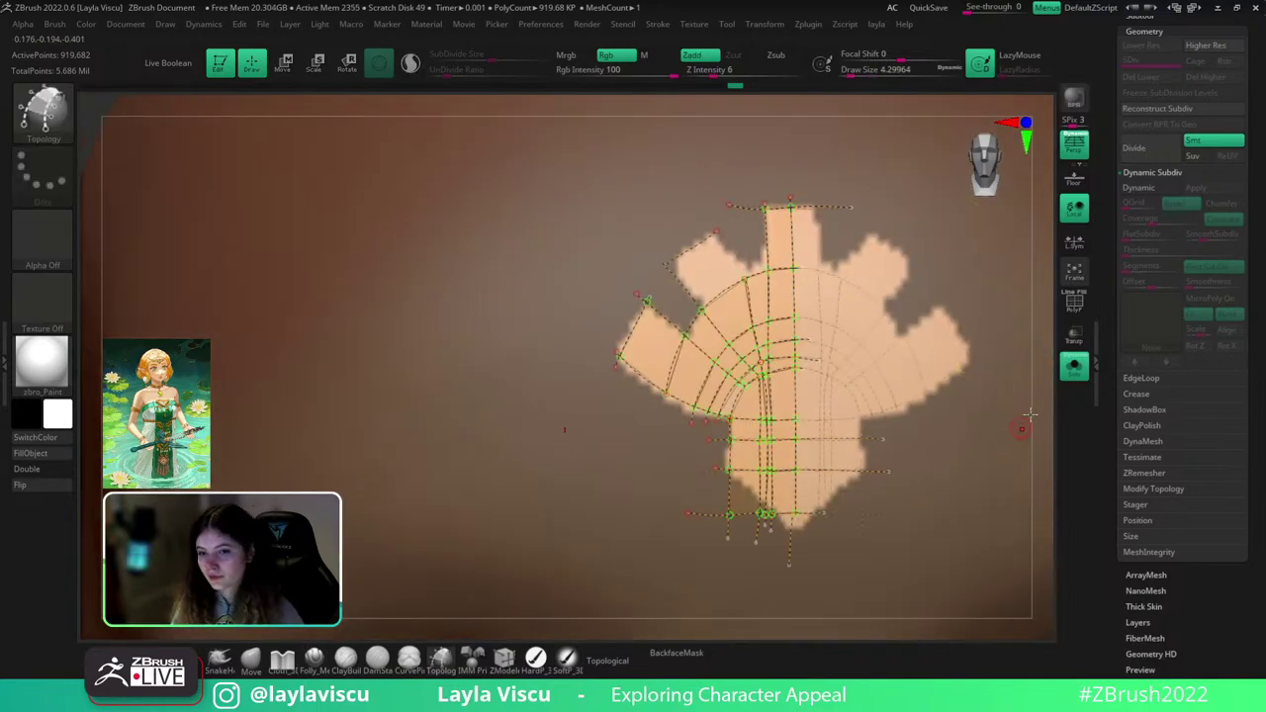
- Examine the emblem's topology on the isolated bald head from several distances and angles
right_click_drag(1029, 415, 997, 432, "alt")
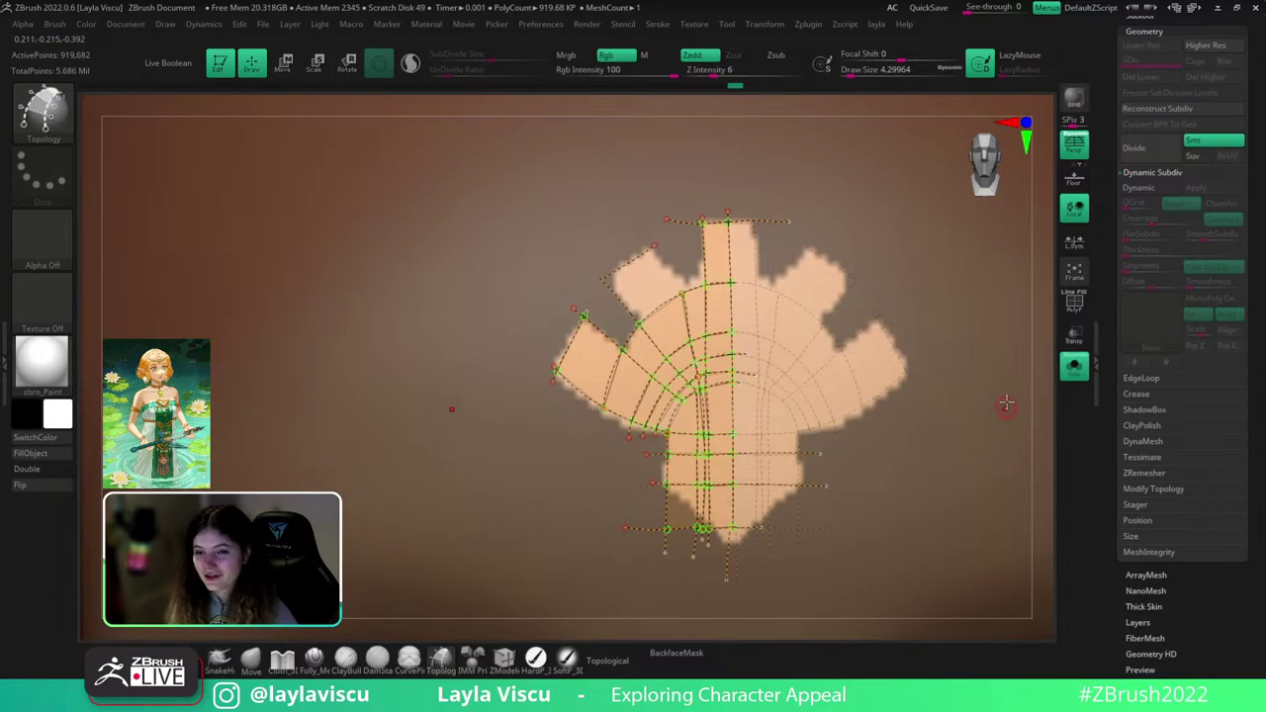
right_click_drag(979, 410, 1049, 358, "ctrl")
right_click_drag(1035, 261, 992, 304)
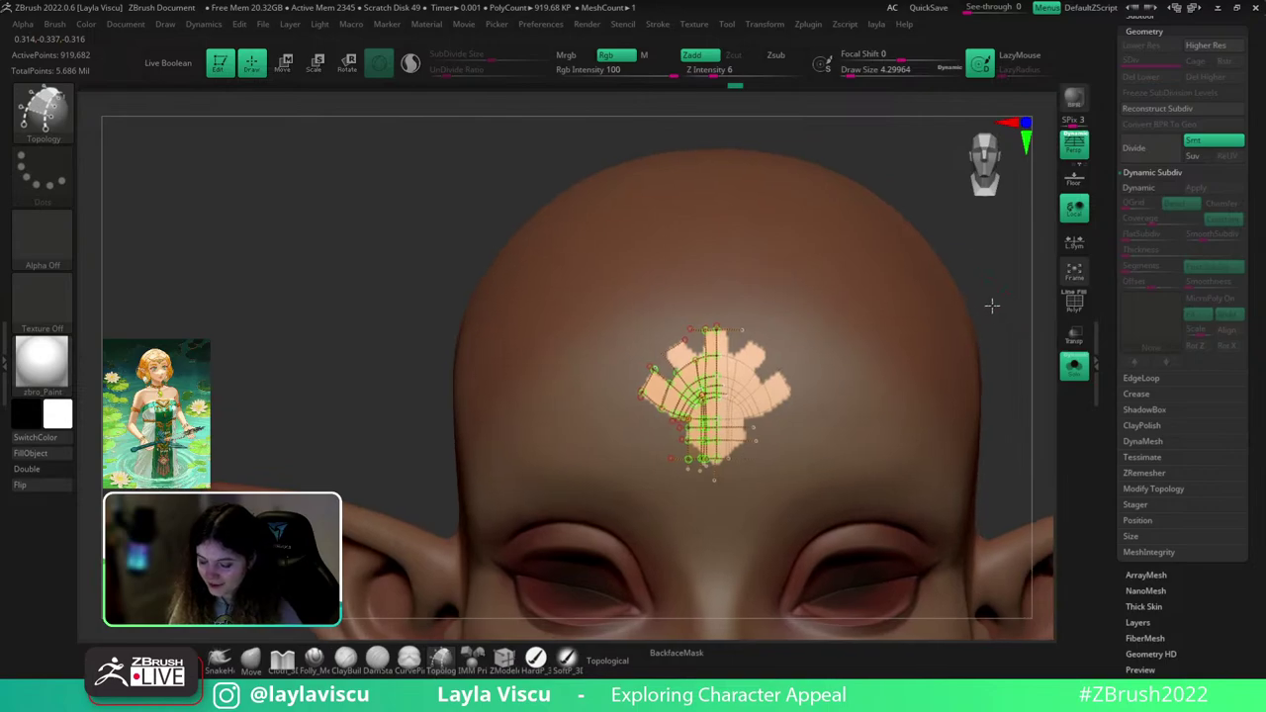
right_click_drag(1047, 383, 998, 326, "alt")
mouse_move(1011, 401)
right_mouse_down("ctrl")
mouse_move(1048, 338)
mouse_move(1003, 409)
right_mouse_up("ctrl")
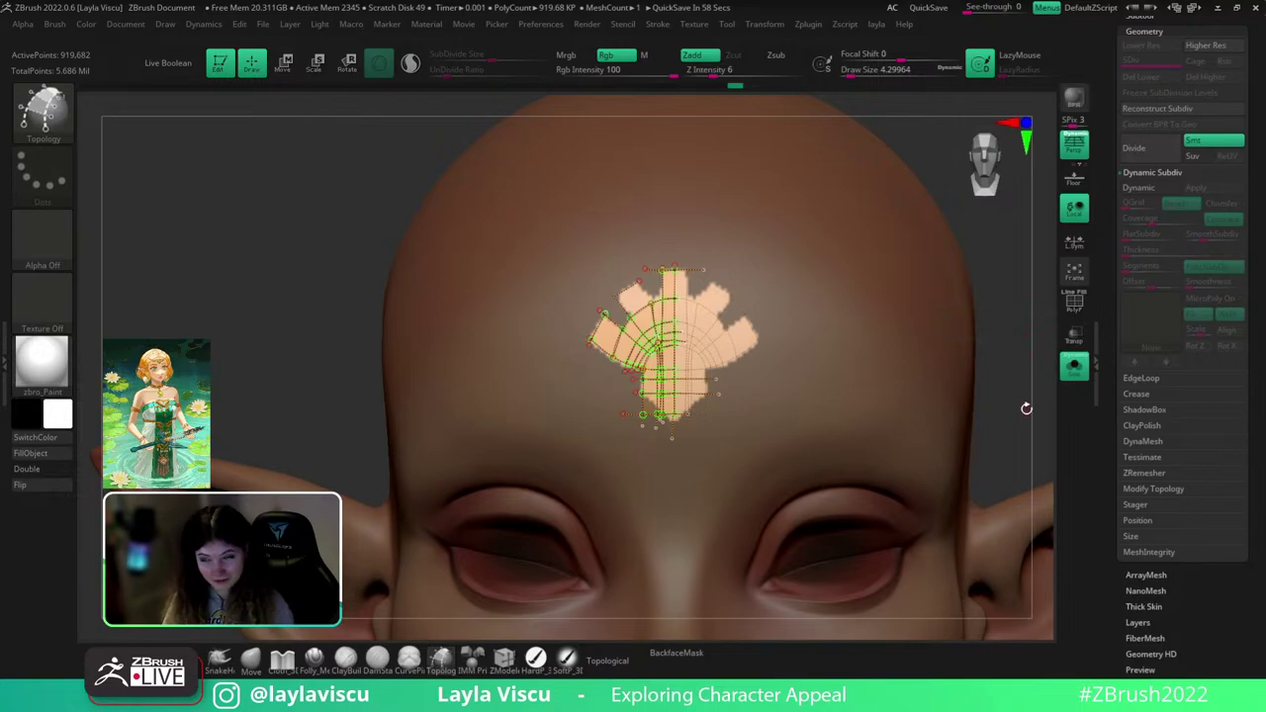
left_click_drag(1025, 408, 1026, 400)
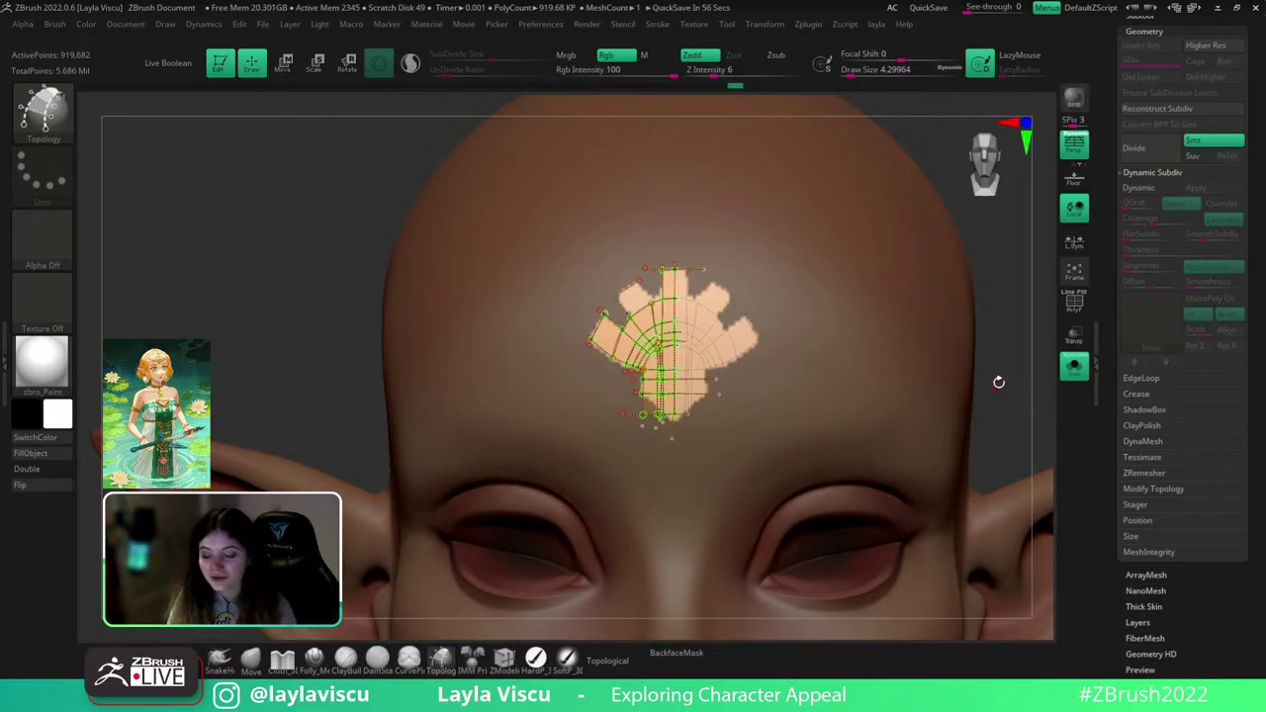
left_click_drag(998, 382, 1049, 390)
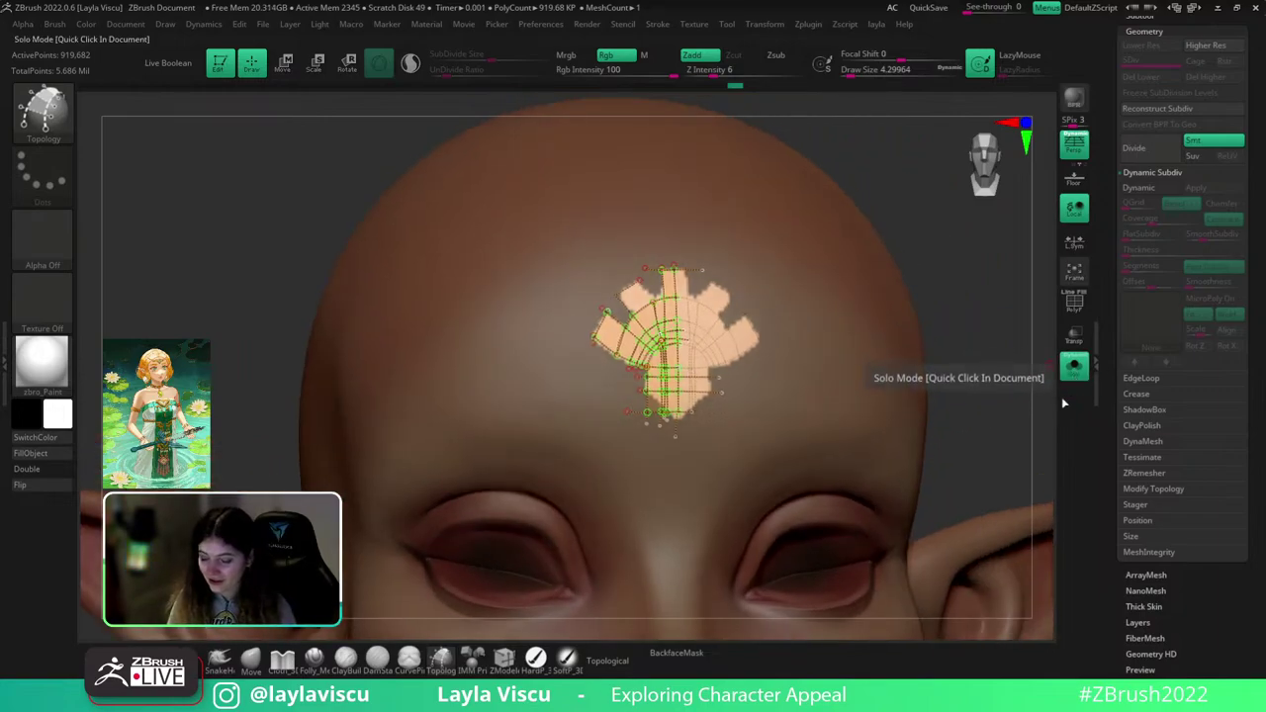
- Compare the emblem's placement with the hair, face and whole figure by switching between the full character and the isolated body
left_click(1075, 367)
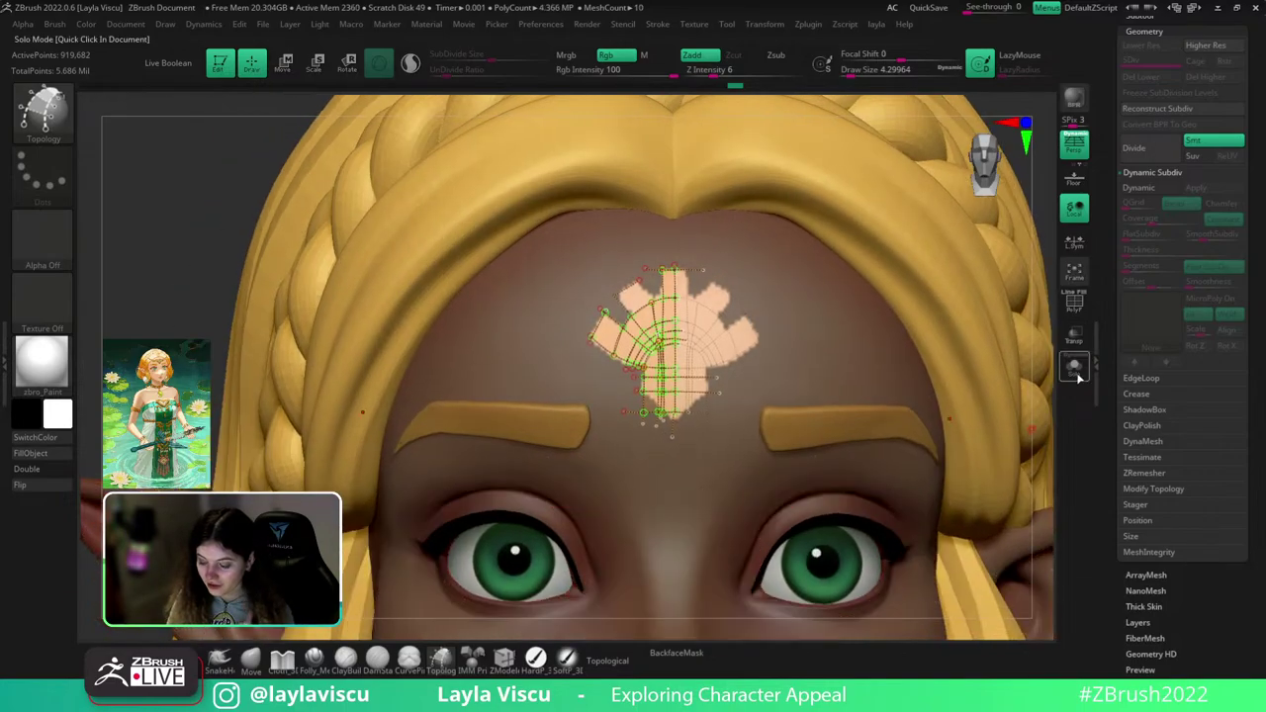
left_click(1076, 369)
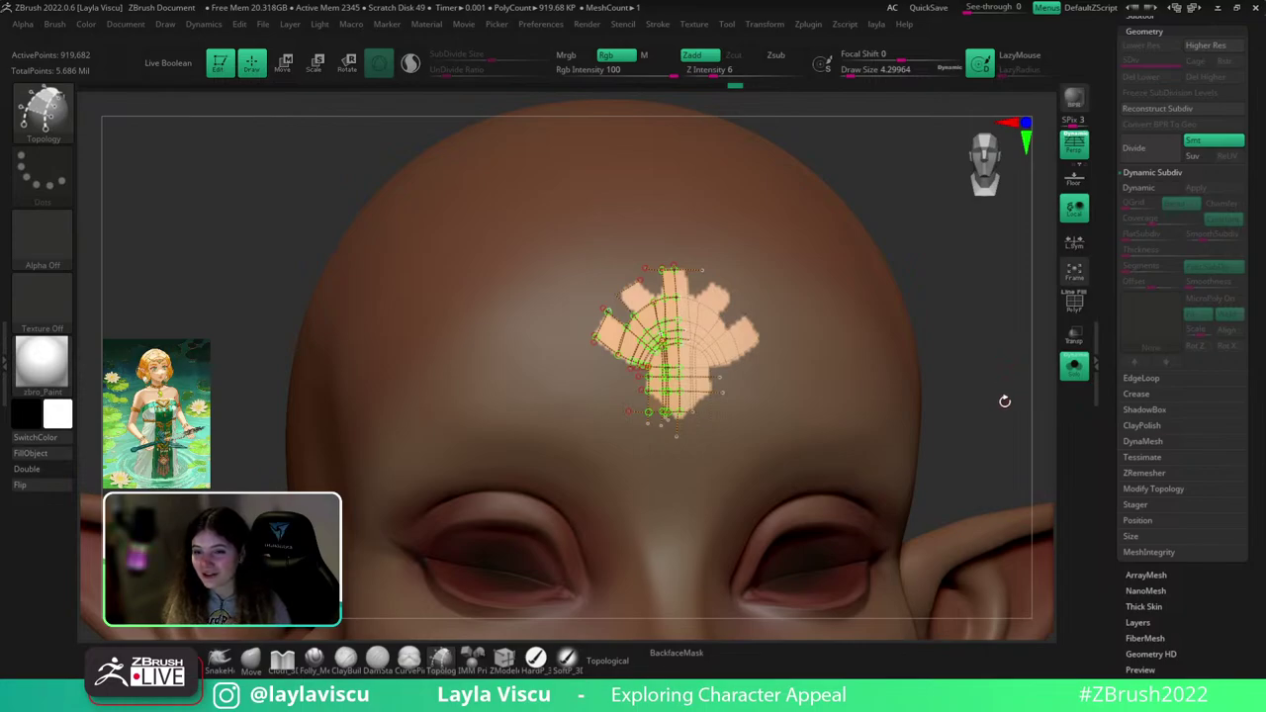
mouse_move(999, 390)
left_mouse_down()
mouse_move(986, 412)
mouse_move(1001, 412)
mouse_move(983, 414)
left_mouse_up()
left_click(1077, 368)
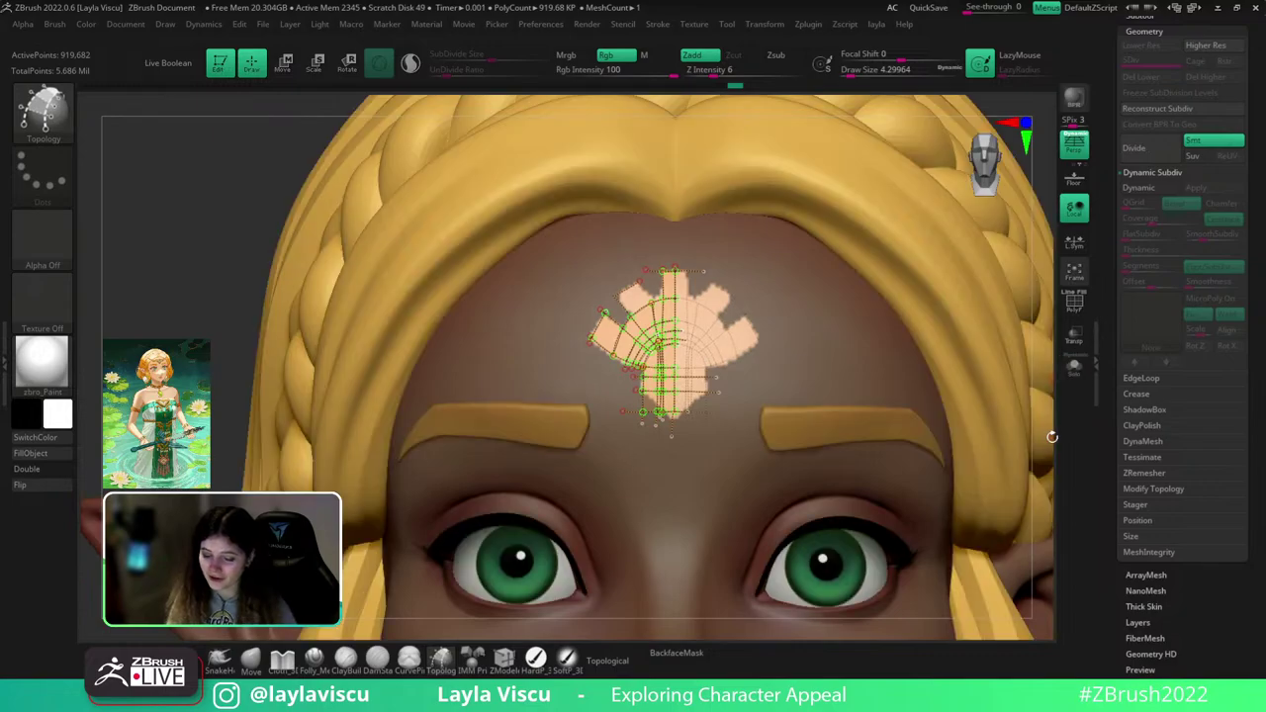
mouse_move(1025, 457)
right_mouse_down("ctrl")
mouse_move(1013, 374)
mouse_move(938, 350)
right_mouse_up("ctrl")
right_click_drag(983, 409, 979, 373, "alt")
mouse_move(975, 411)
right_mouse_down("ctrl")
mouse_move(936, 334)
mouse_move(890, 392)
right_mouse_up("ctrl")
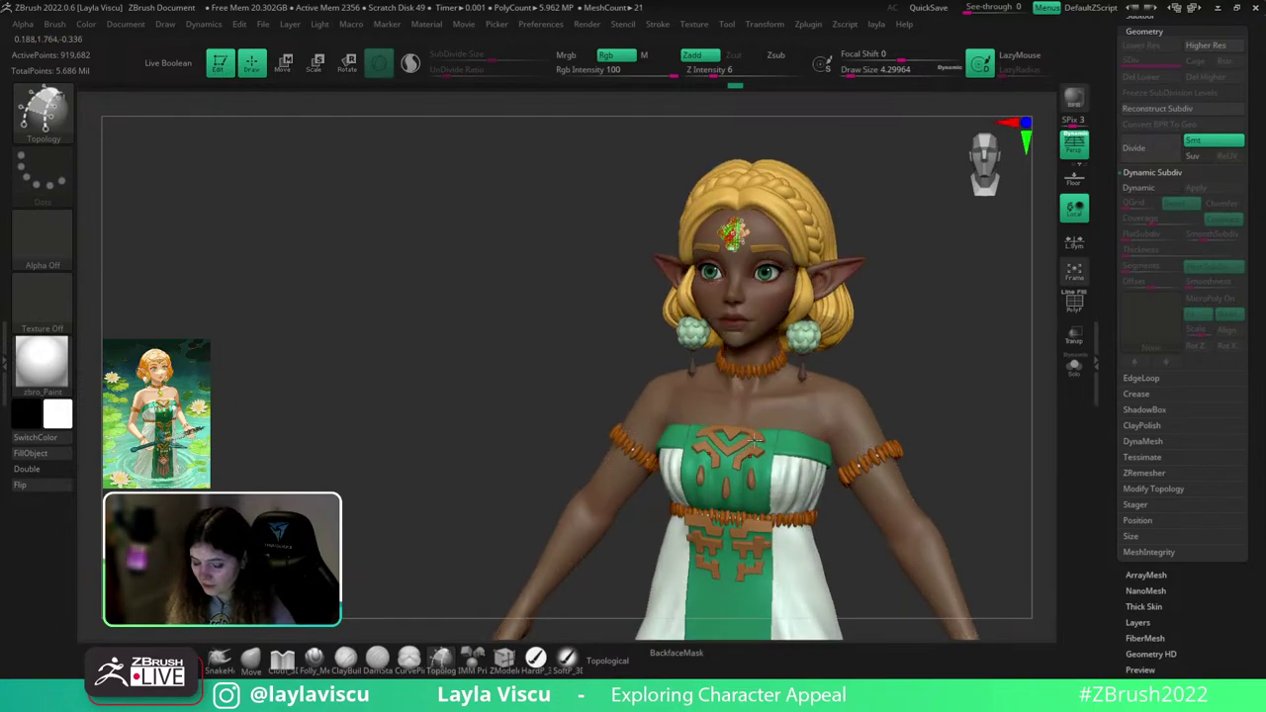
right_click_drag(960, 345, 989, 350, "shift")
left_click(1075, 380)
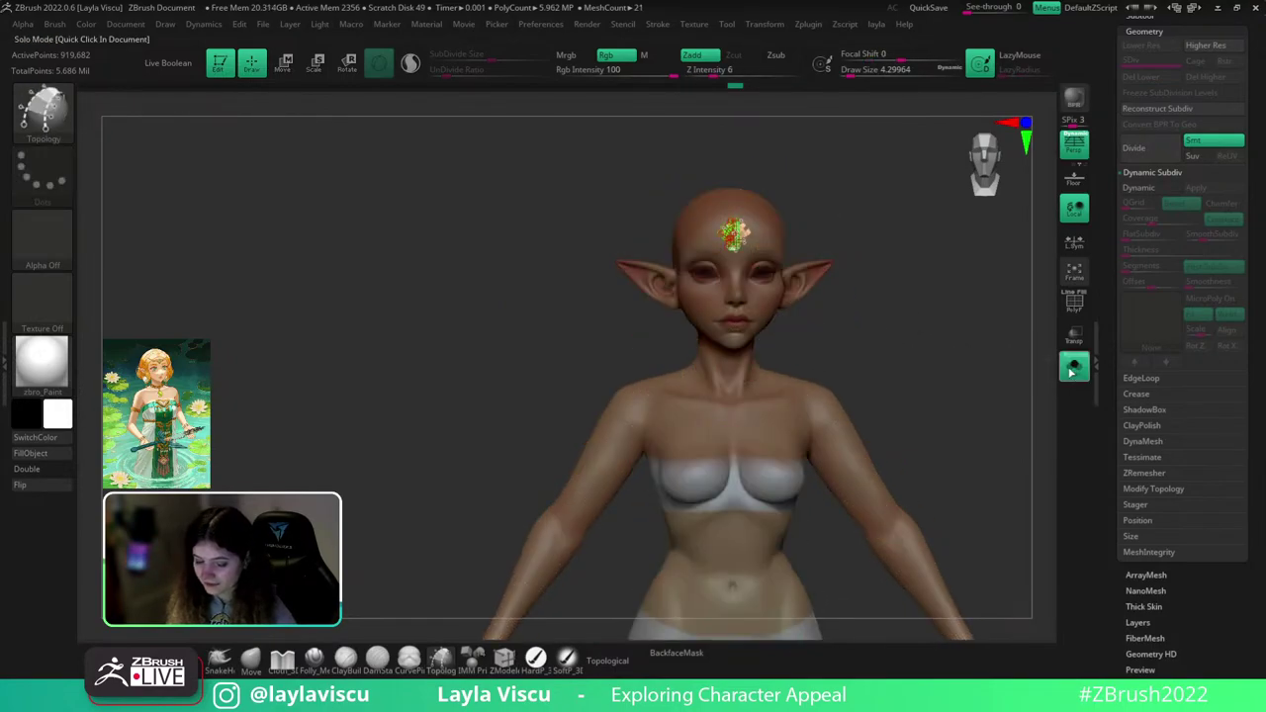
- Try a line along the upper feather's inner edge, and undo it together with the feather's tip line
mouse_move(933, 203)
right_mouse_down("ctrl")
mouse_move(918, 270)
mouse_move(990, 379)
right_mouse_up("ctrl")
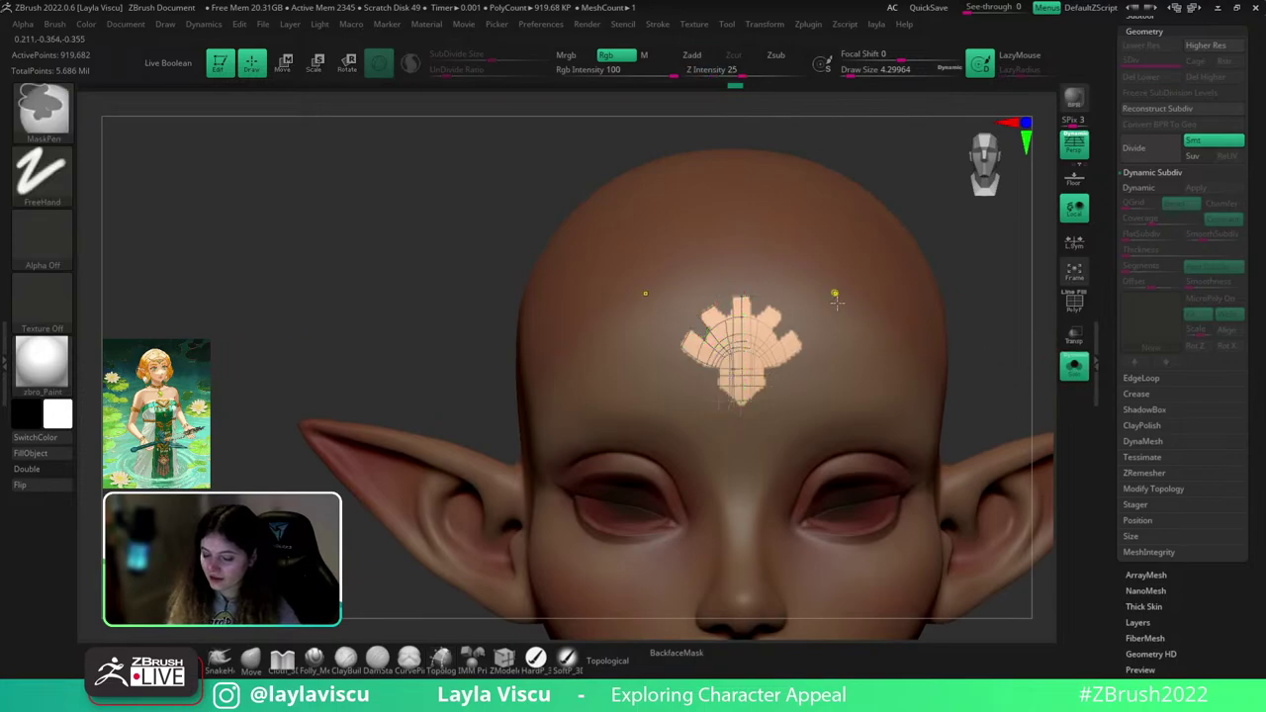
right_click_drag(836, 294, 852, 361, "ctrl")
mouse_move(1040, 263)
right_mouse_down()
mouse_move(1052, 265)
mouse_move(996, 329)
right_mouse_up()
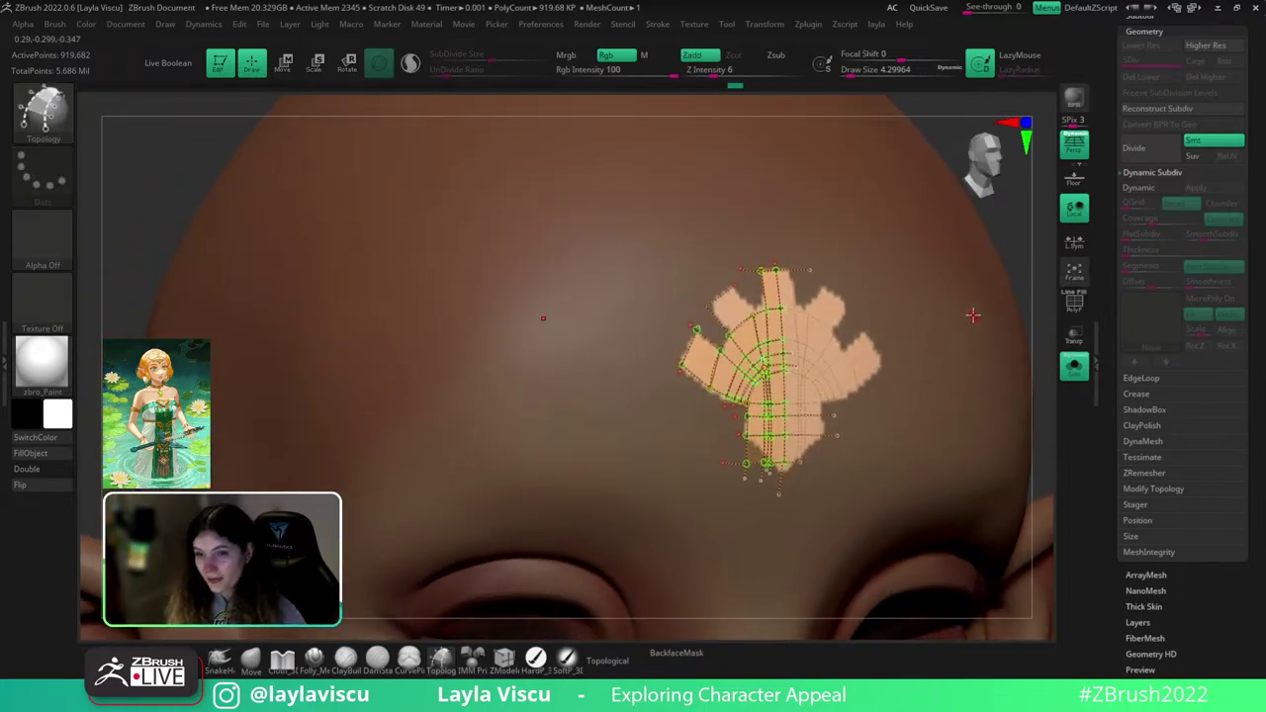
right_click_drag(799, 354, 800, 415, "ctrl")
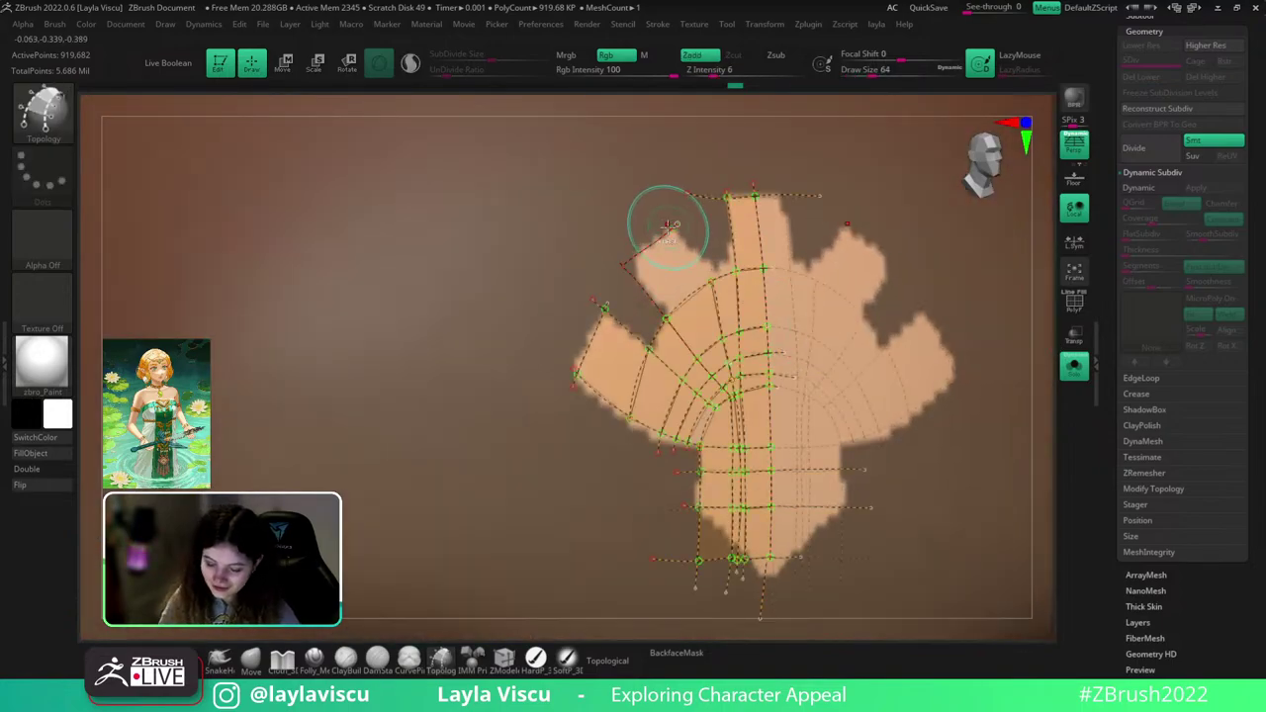
right_click_drag(669, 224, 681, 272, "ctrl")
left_click_drag(732, 310, 665, 209)
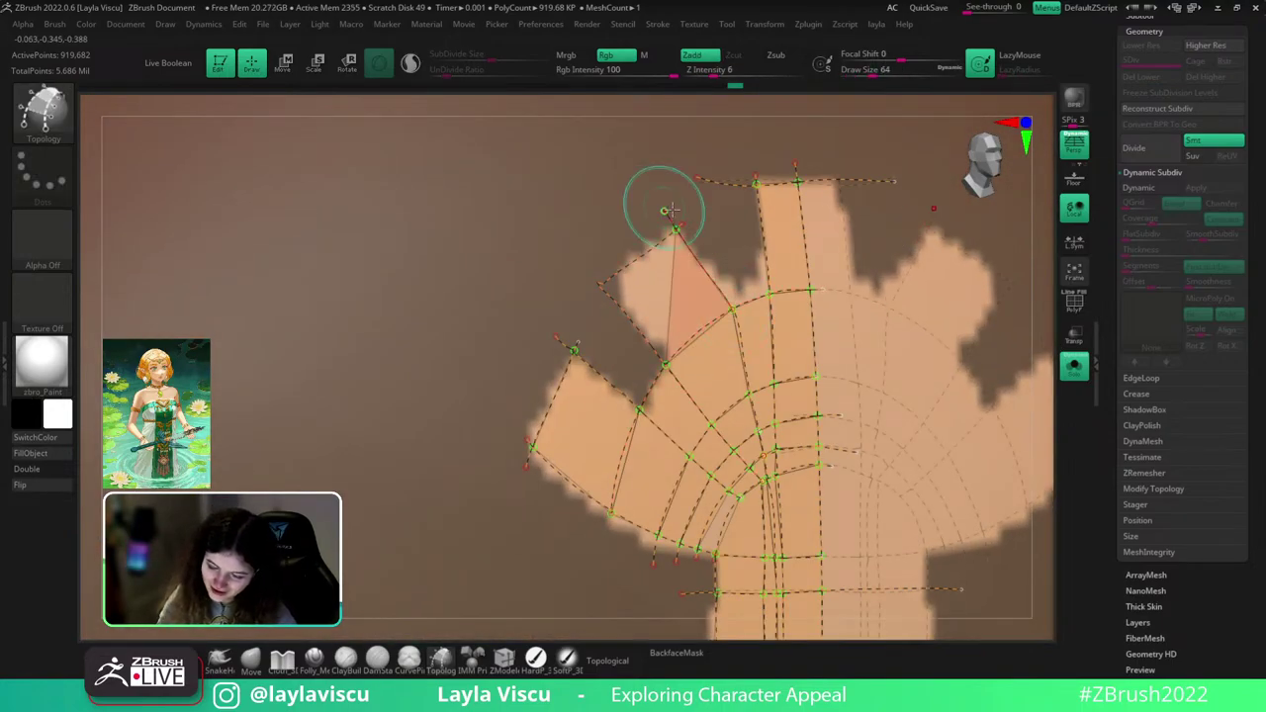
key("ctrl+z")
key("ctrl+z")
key("ctrl+z")
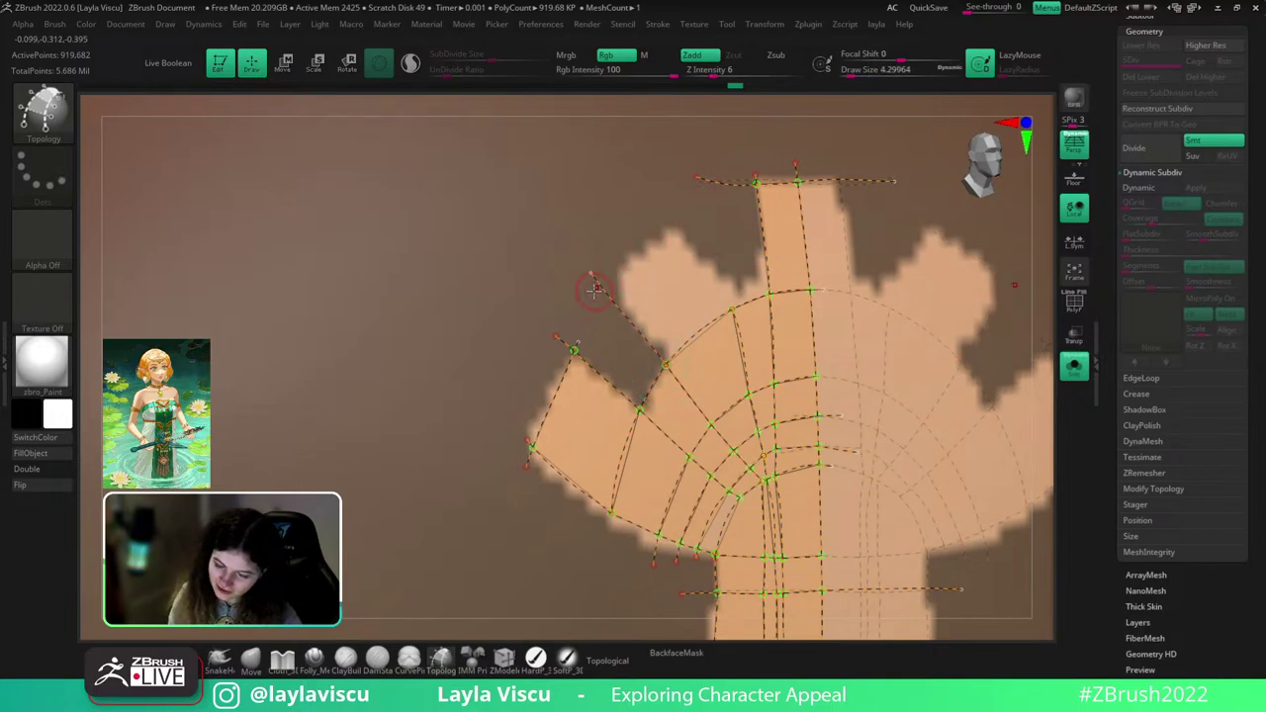
- Redraw the upper feather's tip line and draw its inner edge from the large arc past the tip to close the feather
left_click_drag(681, 208, 685, 209)
left_click_drag(733, 314, 733, 311)
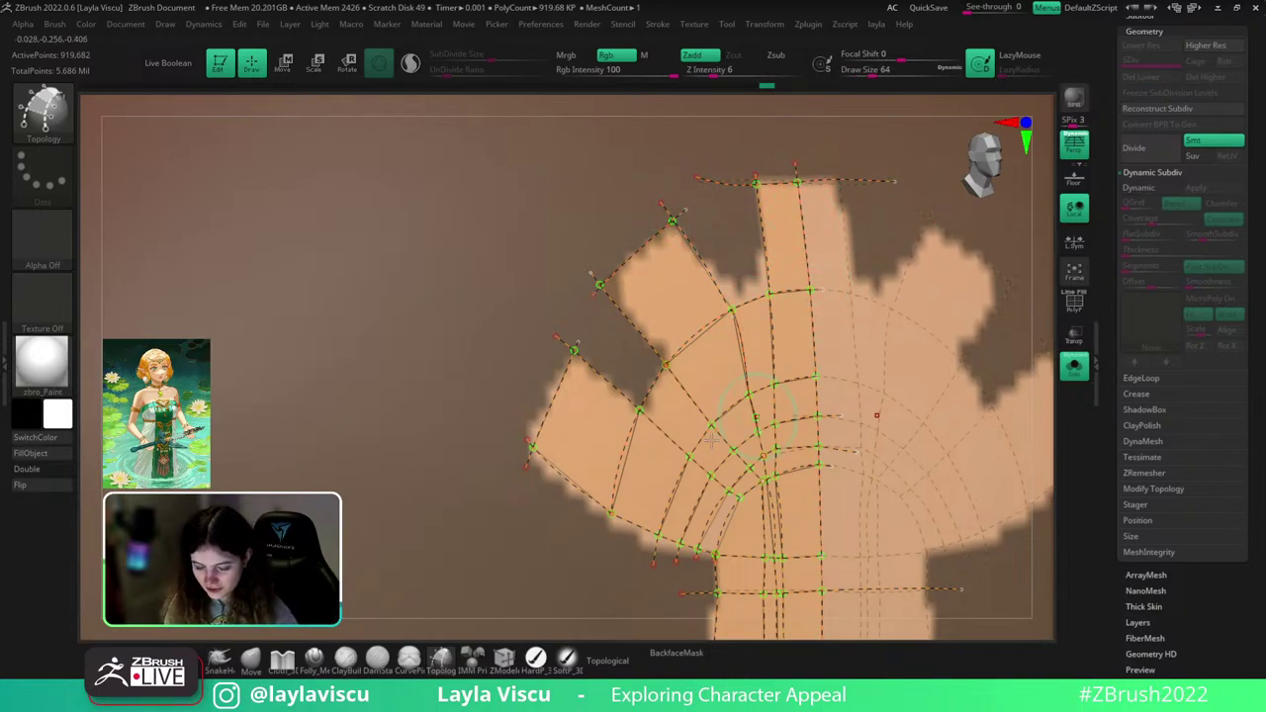
left_click_drag(556, 337, 698, 467)
- With Draw Size 1, erase the small arc's outermost section and redraw it down to the corner where the wing meets the stem
left_click_drag(1045, 302, 992, 168, "alt")
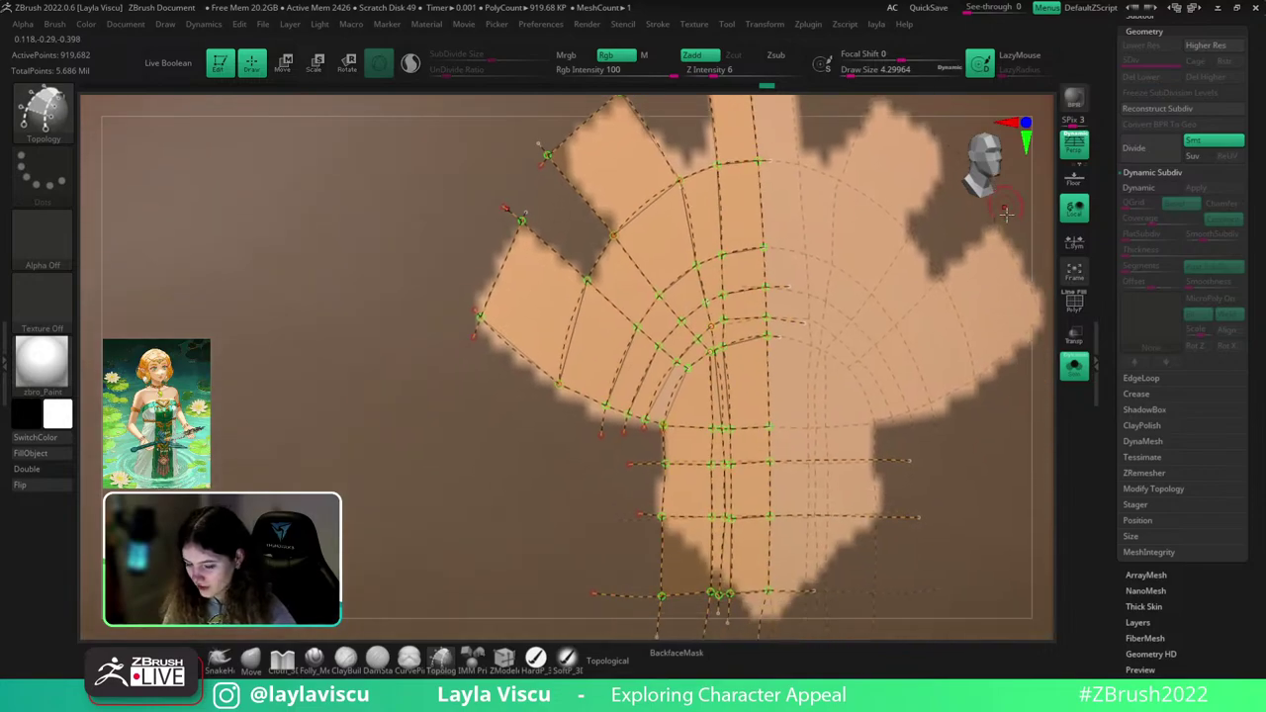
left_click_drag(1041, 263, 1036, 258, "shift")
right_click_drag(777, 393, 726, 480, "ctrl")
right_click_drag(724, 416, 782, 554, "ctrl")
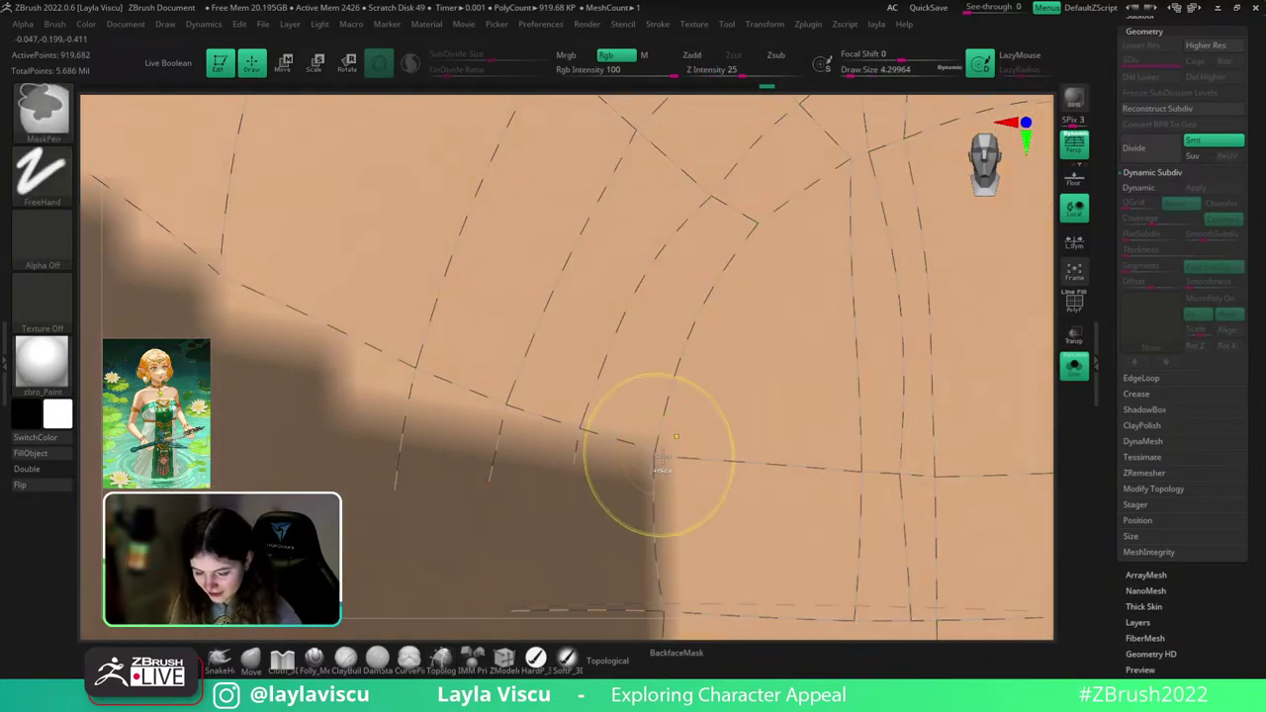
right_click_drag(655, 453, 652, 485, "ctrl")
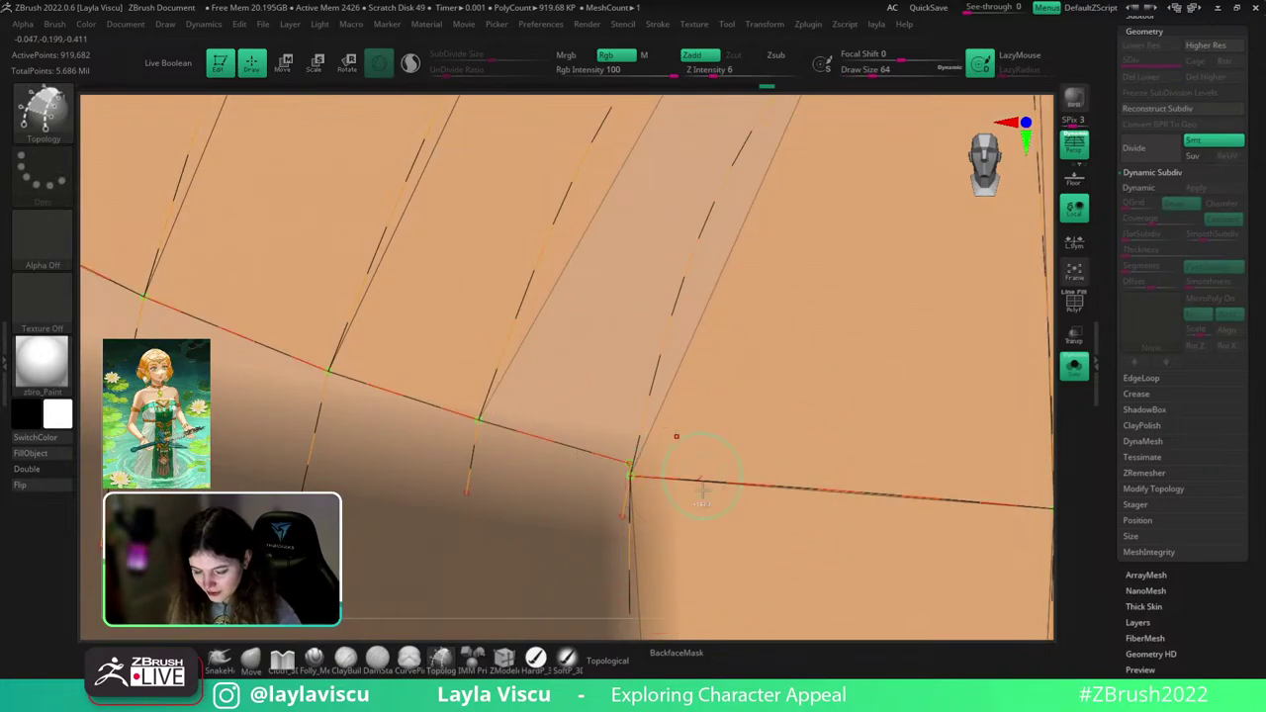
right_click_drag(672, 439, 712, 385)
key("s")
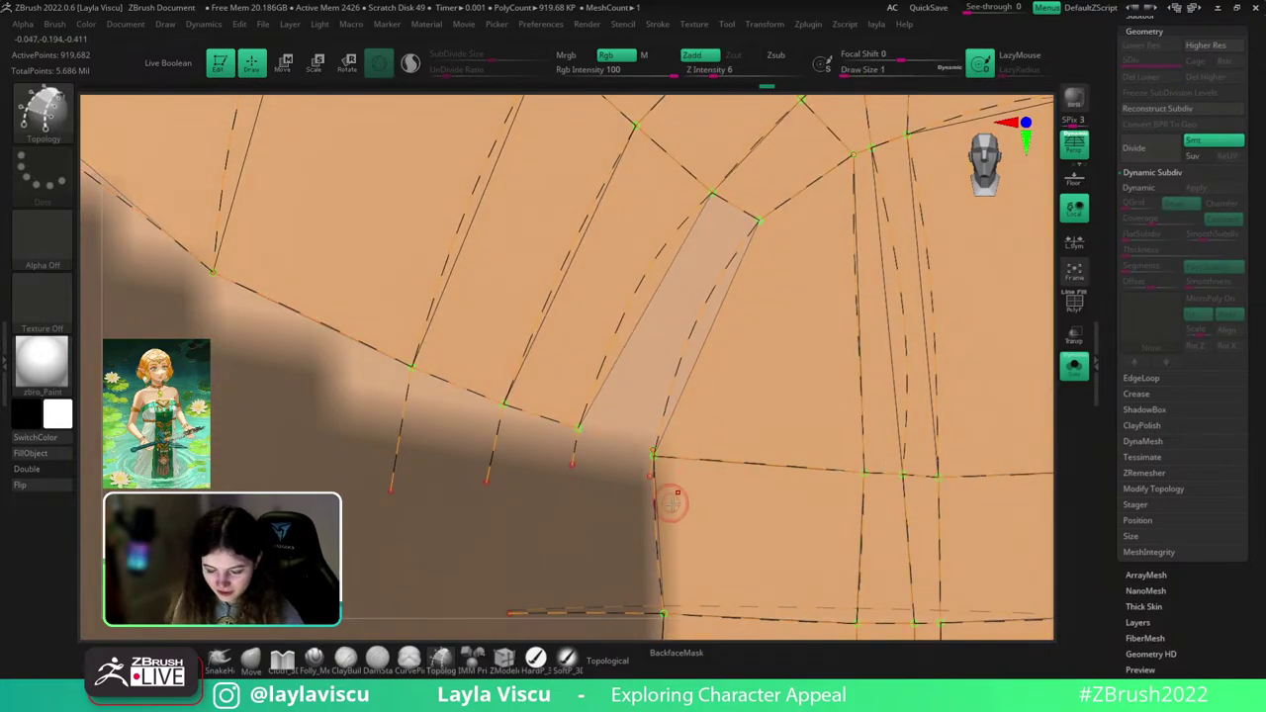
left_click_drag(648, 473, 651, 478, "alt")
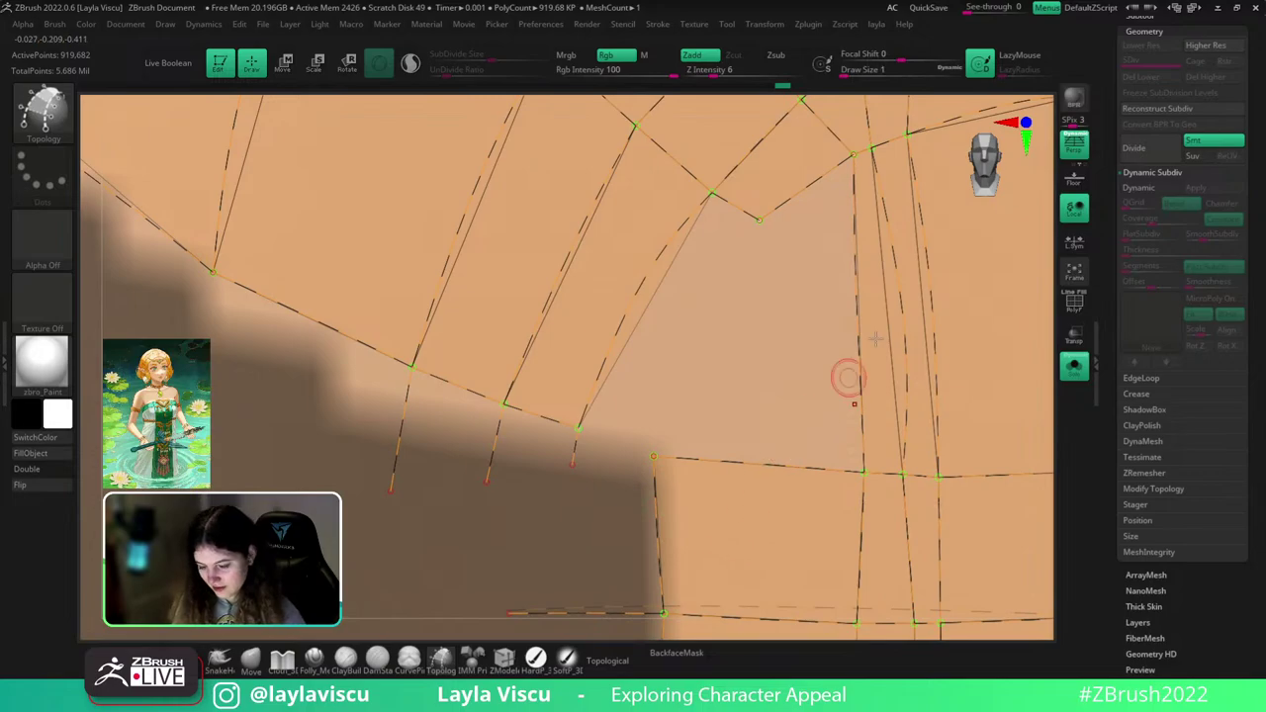
left_click_drag(759, 221, 652, 459)
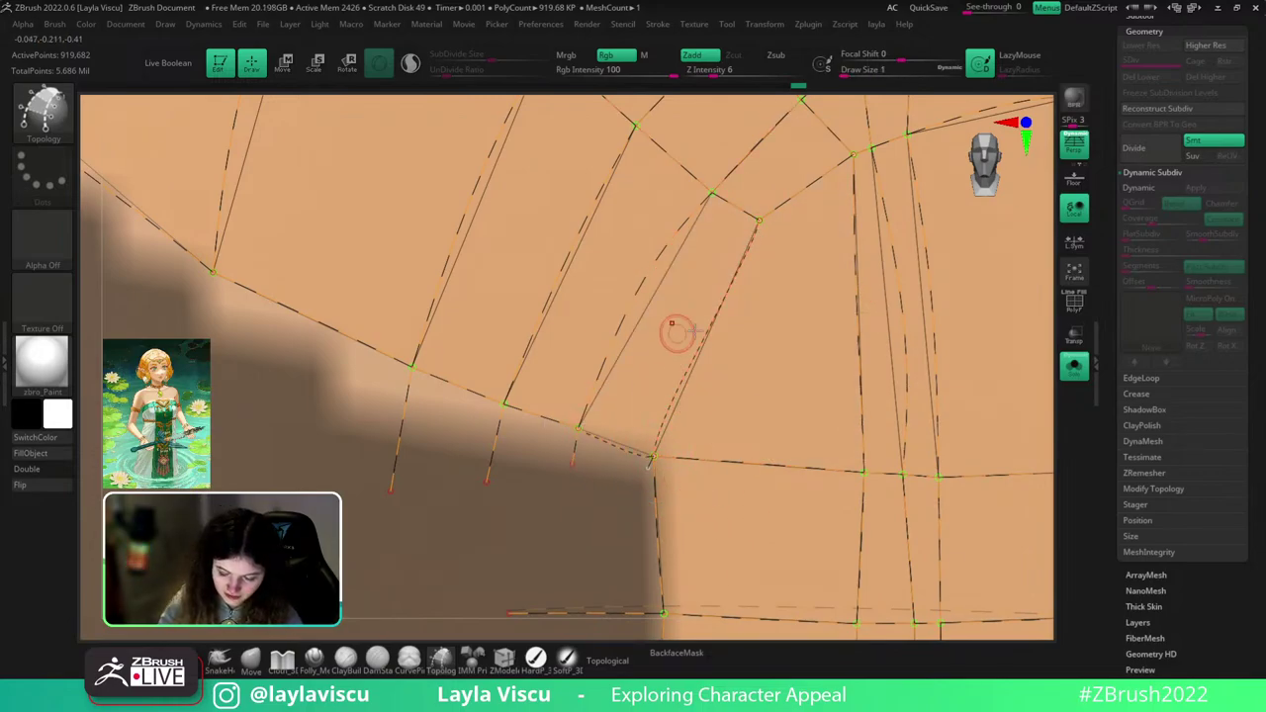
- Examine the whole emblem's topology and the layout of lines around its lower tip
right_click_drag(680, 334, 640, 245, "ctrl")
right_click_drag(935, 465, 944, 381, "ctrl")
left_click_drag(1051, 437, 1011, 419)
left_click(1043, 431)
right_click_drag(1043, 432, 1044, 432)
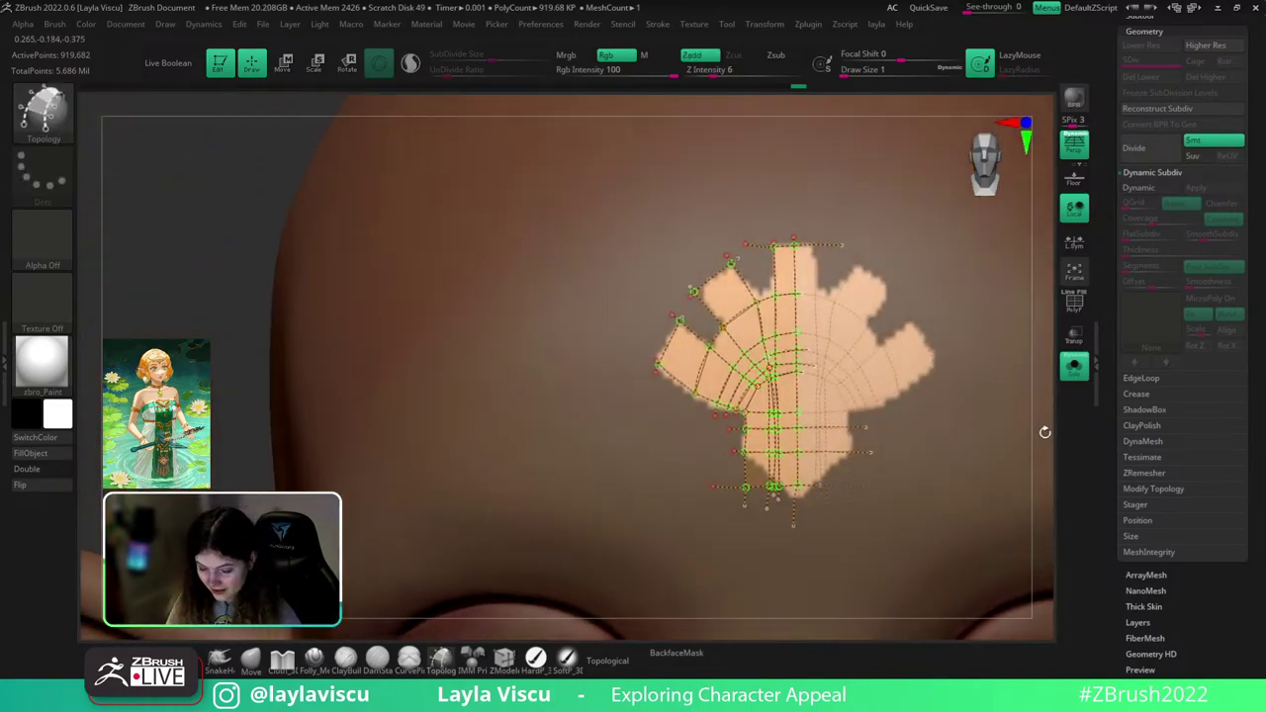
right_click_drag(874, 499, 853, 563, "ctrl")
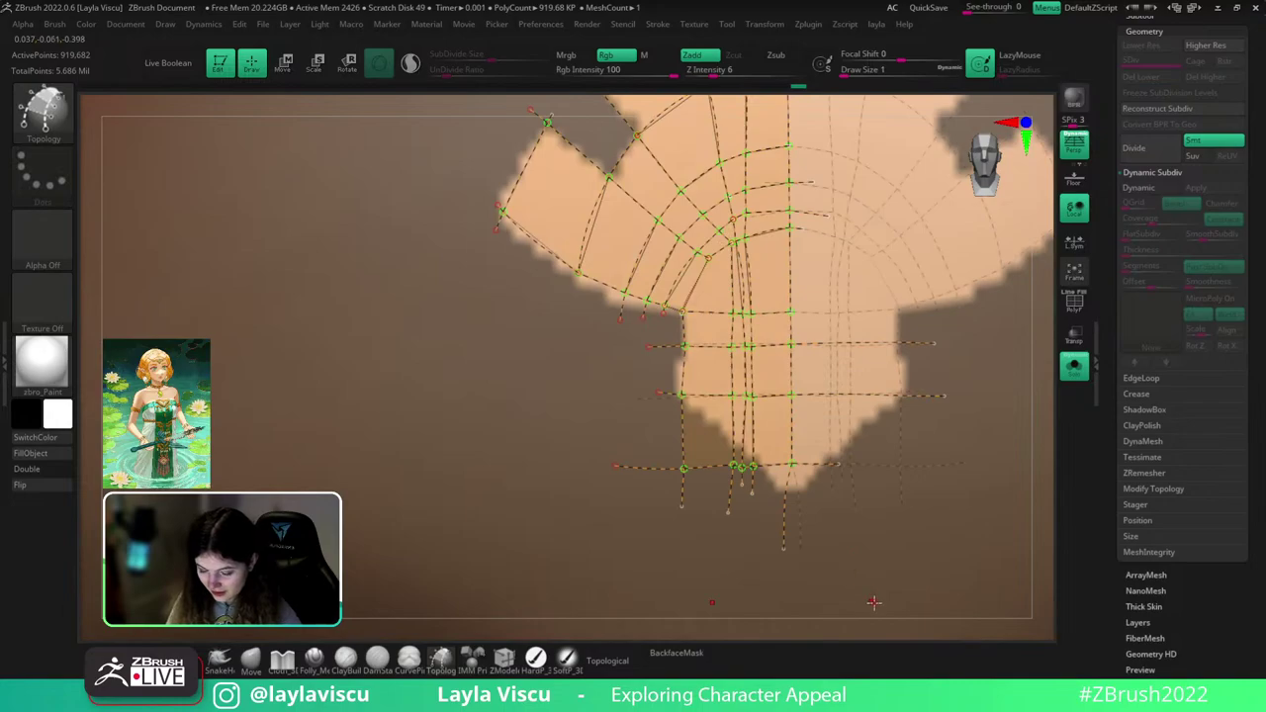
scroll(878, 608, "down", 3)
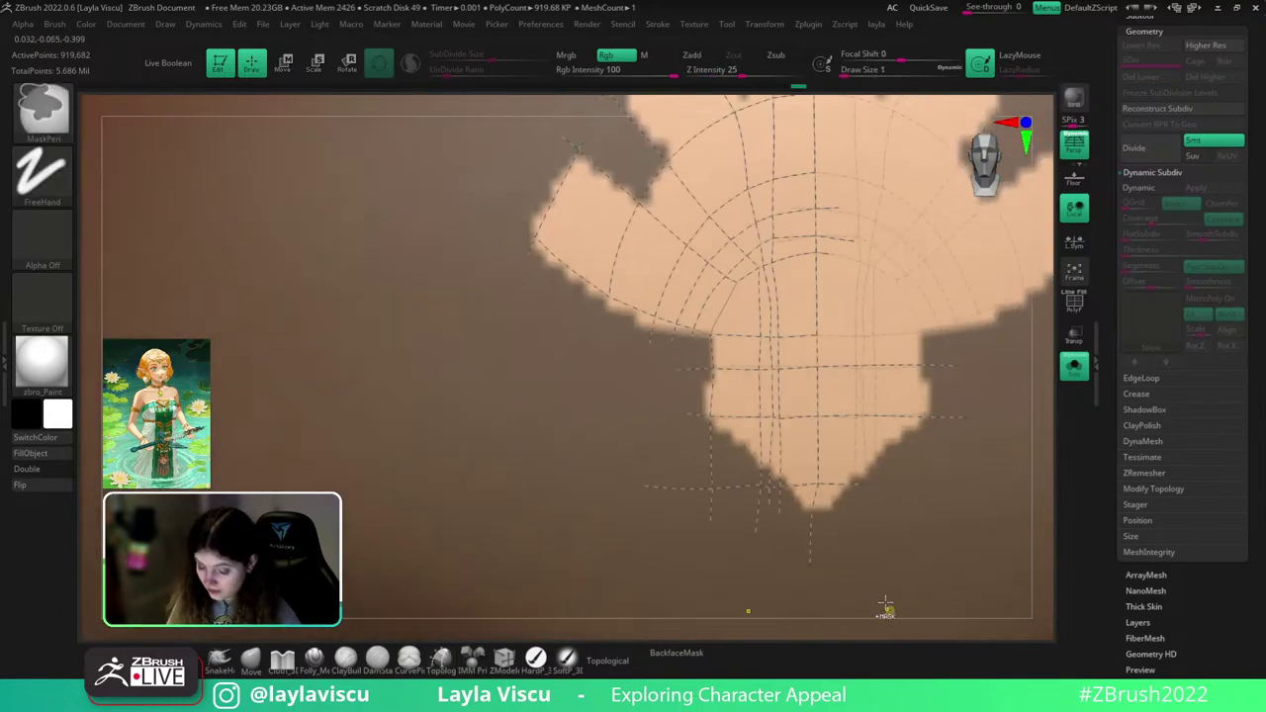
- Undo the first attempts at the emblem's lower tip and redraw its short bottom edge across the centre line to close it
scroll(857, 592, "up", 5)
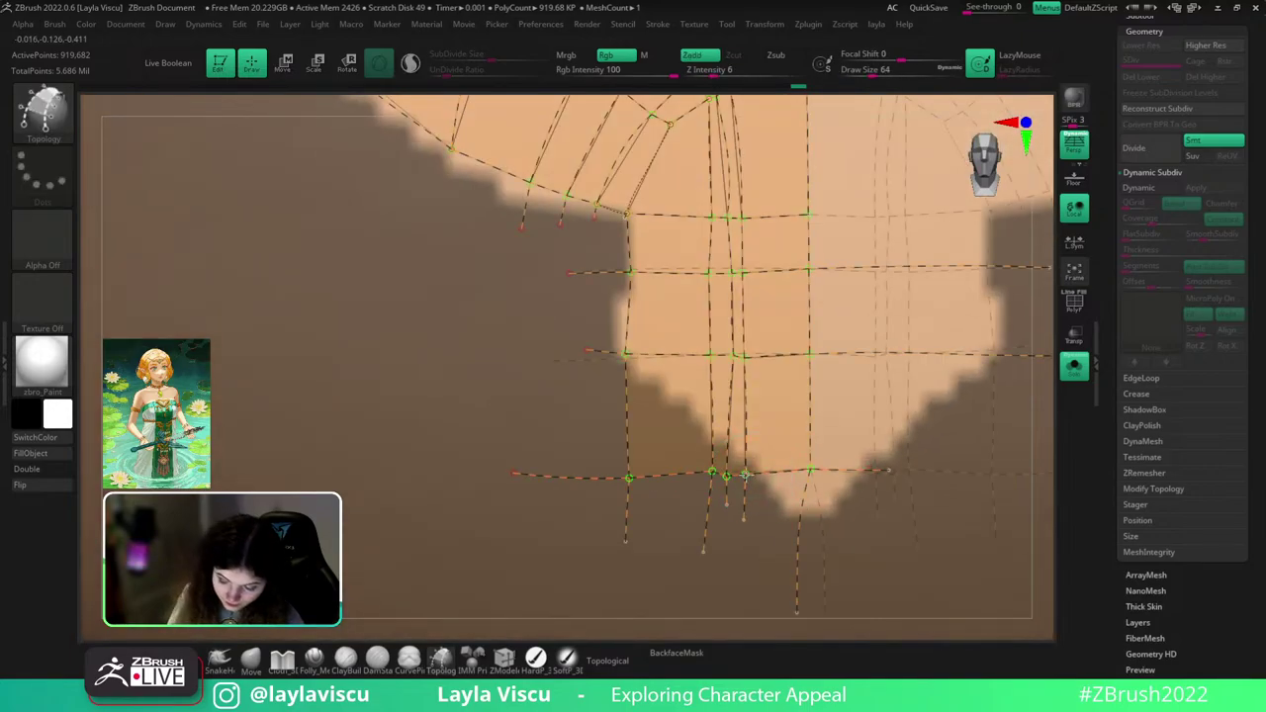
left_click_drag(791, 518, 814, 521)
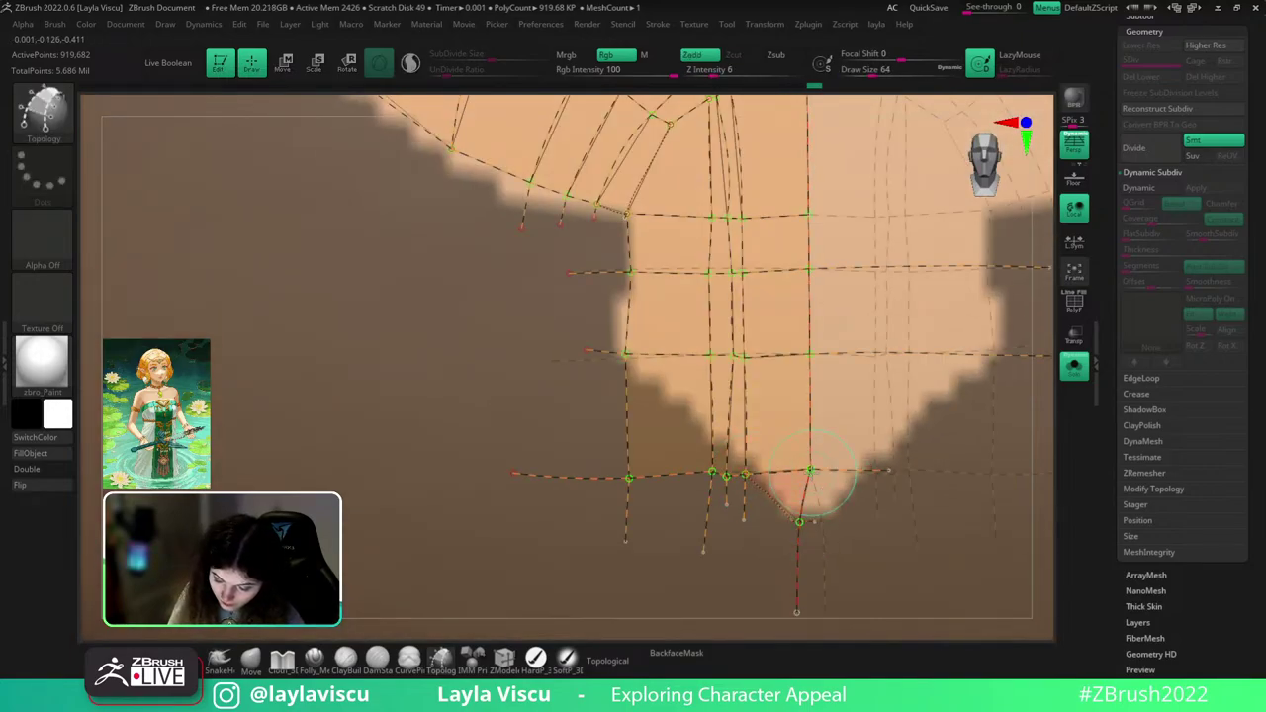
key("ctrl+z")
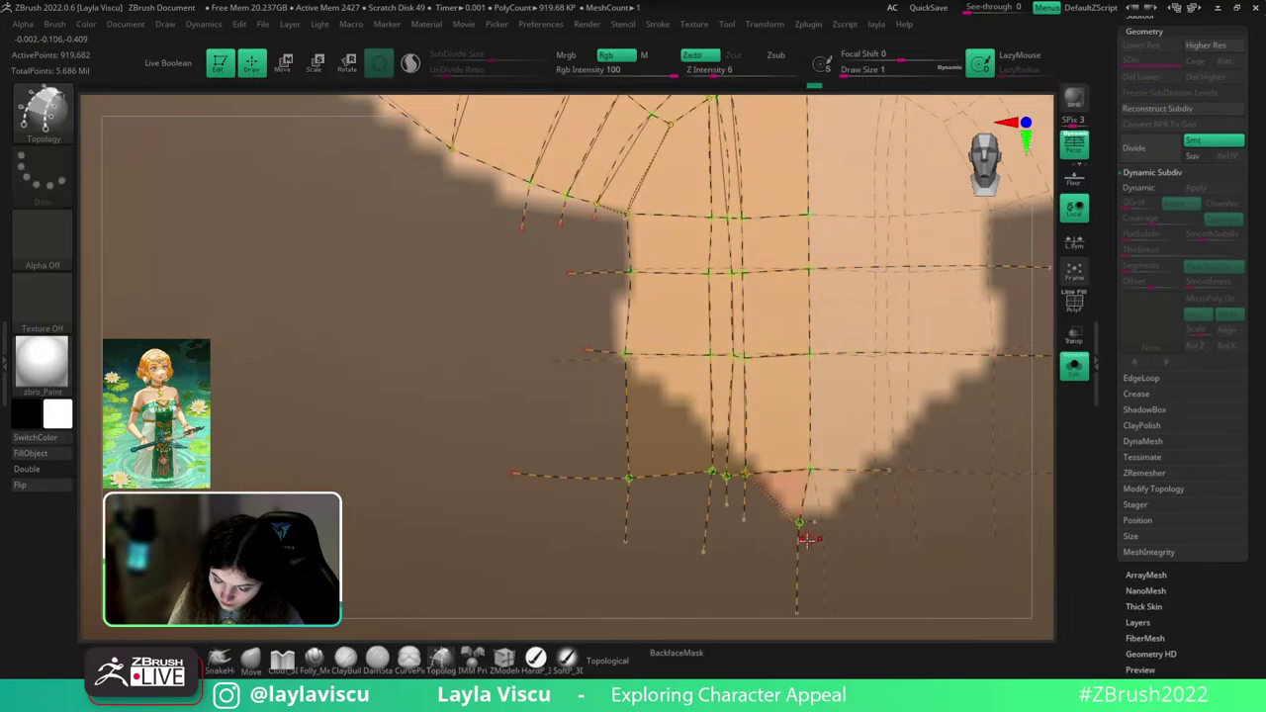
key("ctrl+z")
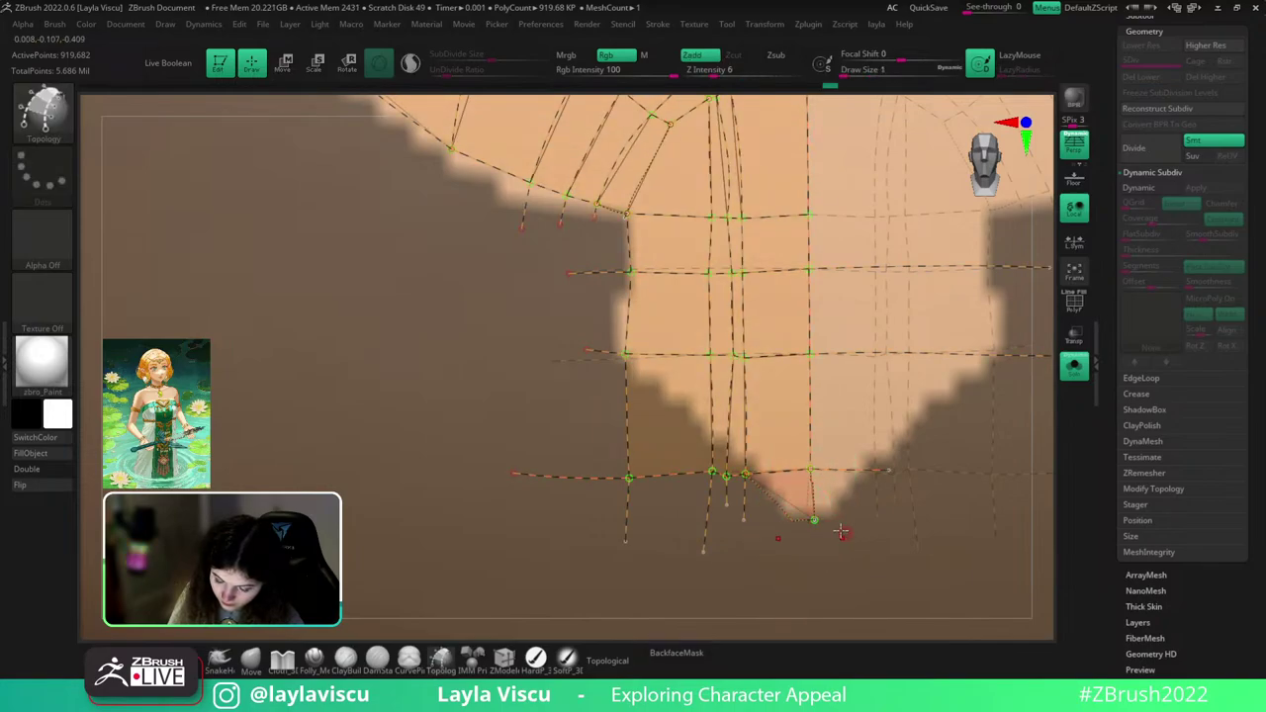
key("ctrl")
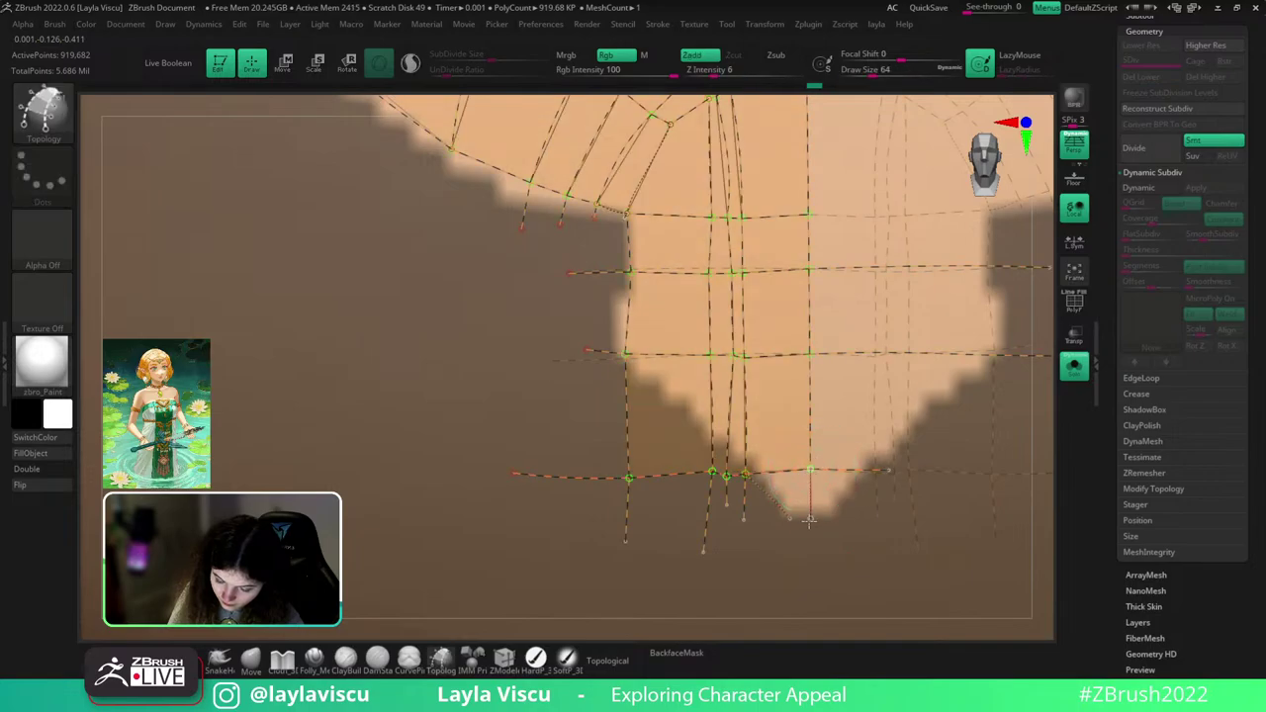
left_click_drag(790, 519, 824, 514)
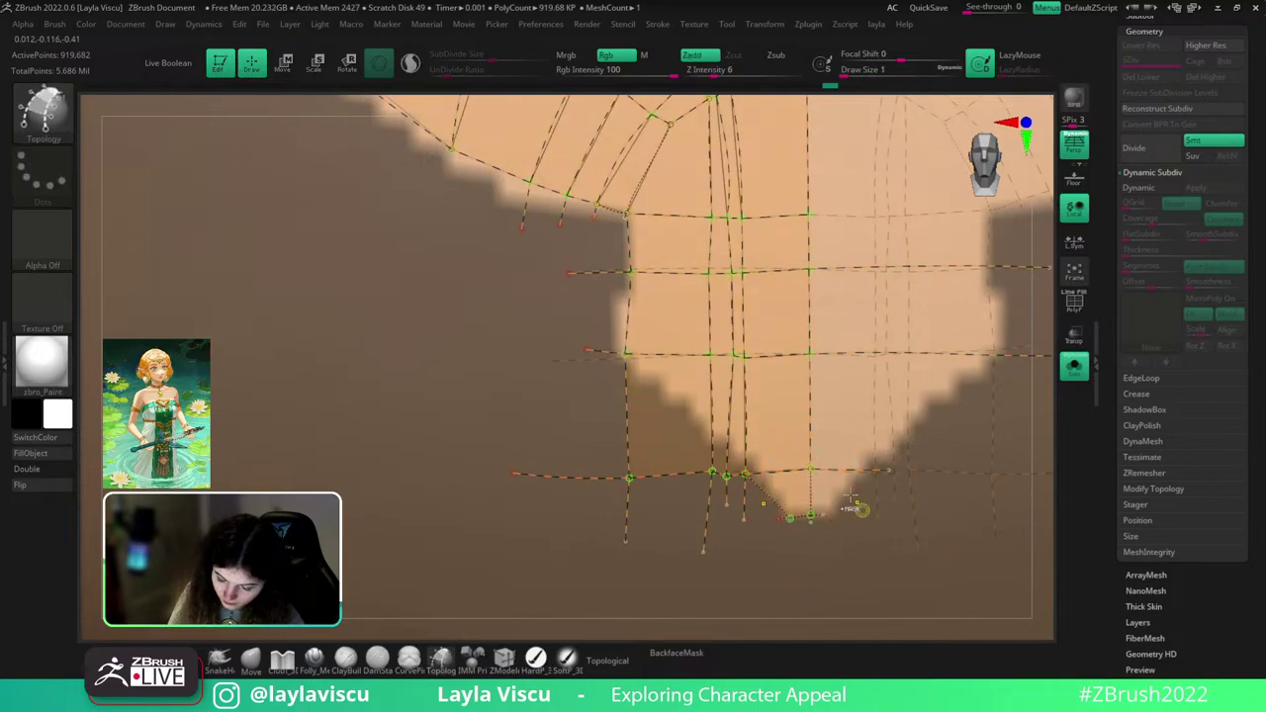
- Generate the half-emblem mesh from the drawn topology lines at Draw Size 1, and turn on the polyframe display
right_click_drag(851, 494, 947, 248, "ctrl")
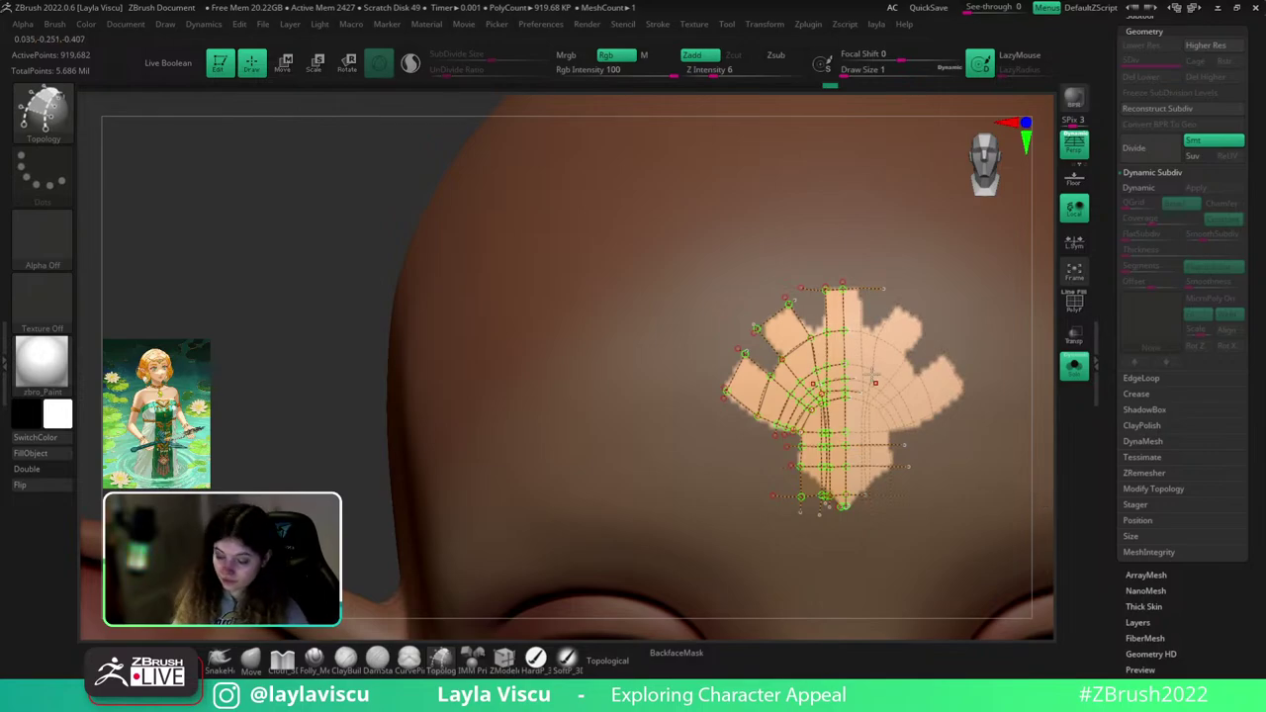
key("s")
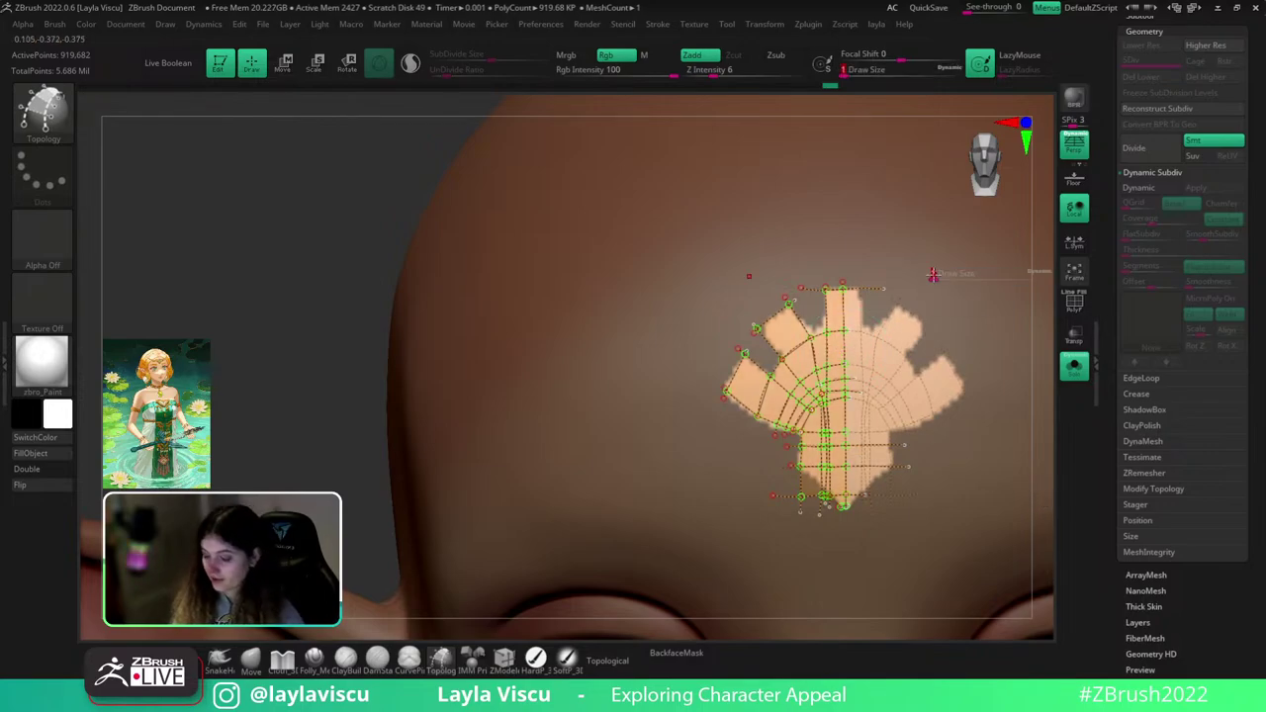
right_click_drag(891, 401, 862, 489, "ctrl")
left_click(827, 349)
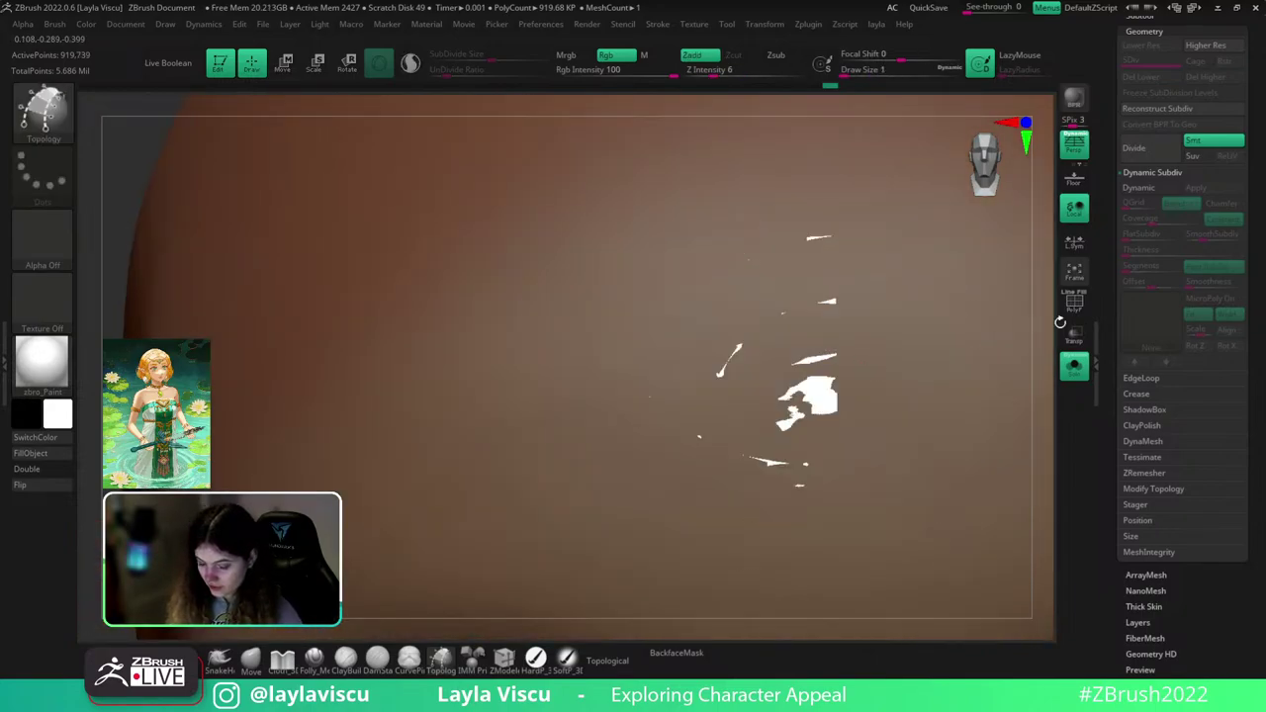
key("shift+f")
right_click_drag(899, 370, 870, 440, "ctrl")
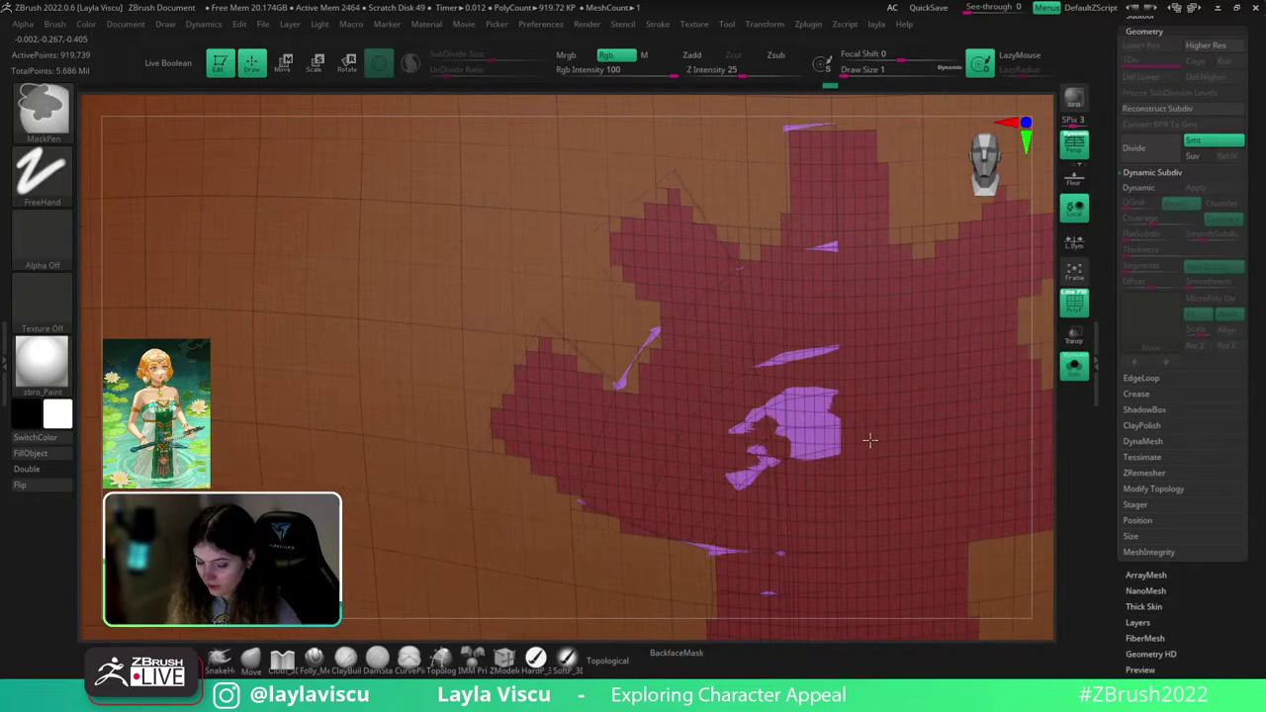
- Isolate the new half-emblem polygroup and delete the hidden geometry of the duplicated body
left_click(839, 345, "ctrl+shift")
right_click_drag(839, 357, 863, 298, "ctrl")
right_click_drag(950, 406, 919, 365, "alt")
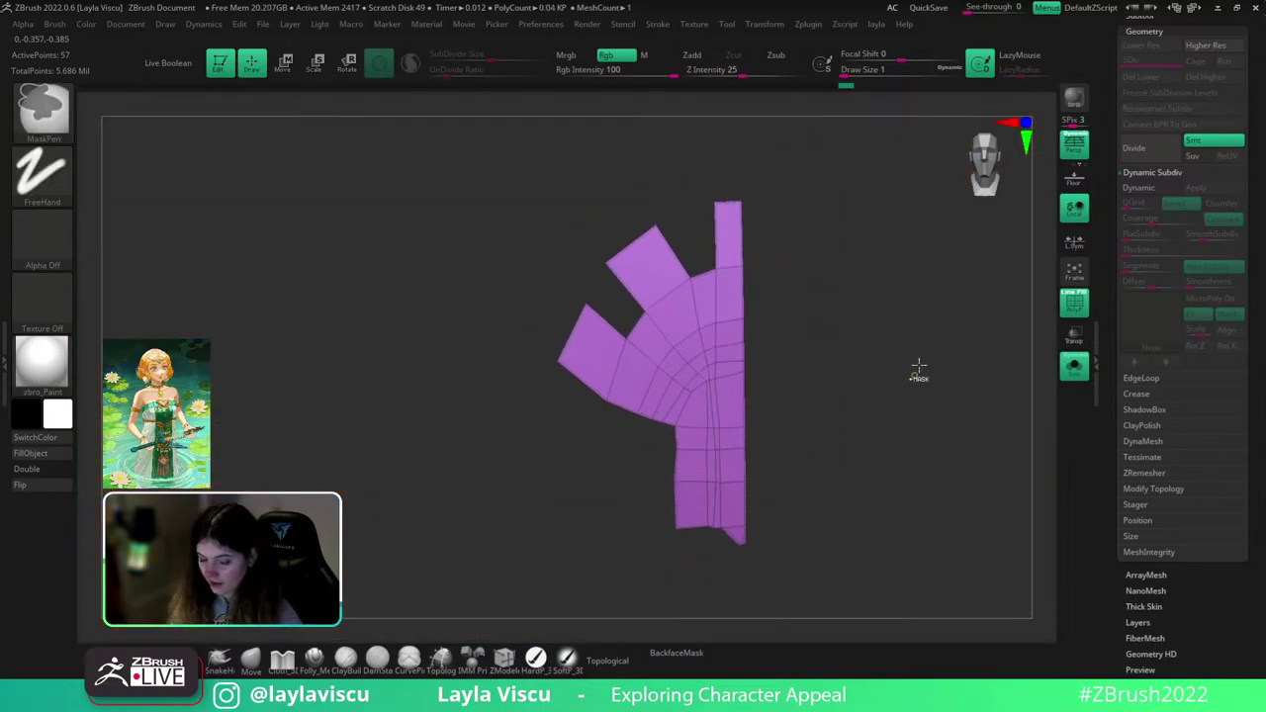
key("grave")
left_click(931, 361)
- Check the half emblem against the face outside solo mode, and smooth its mesh from the arcs down the stem in solo
left_click(1074, 368)
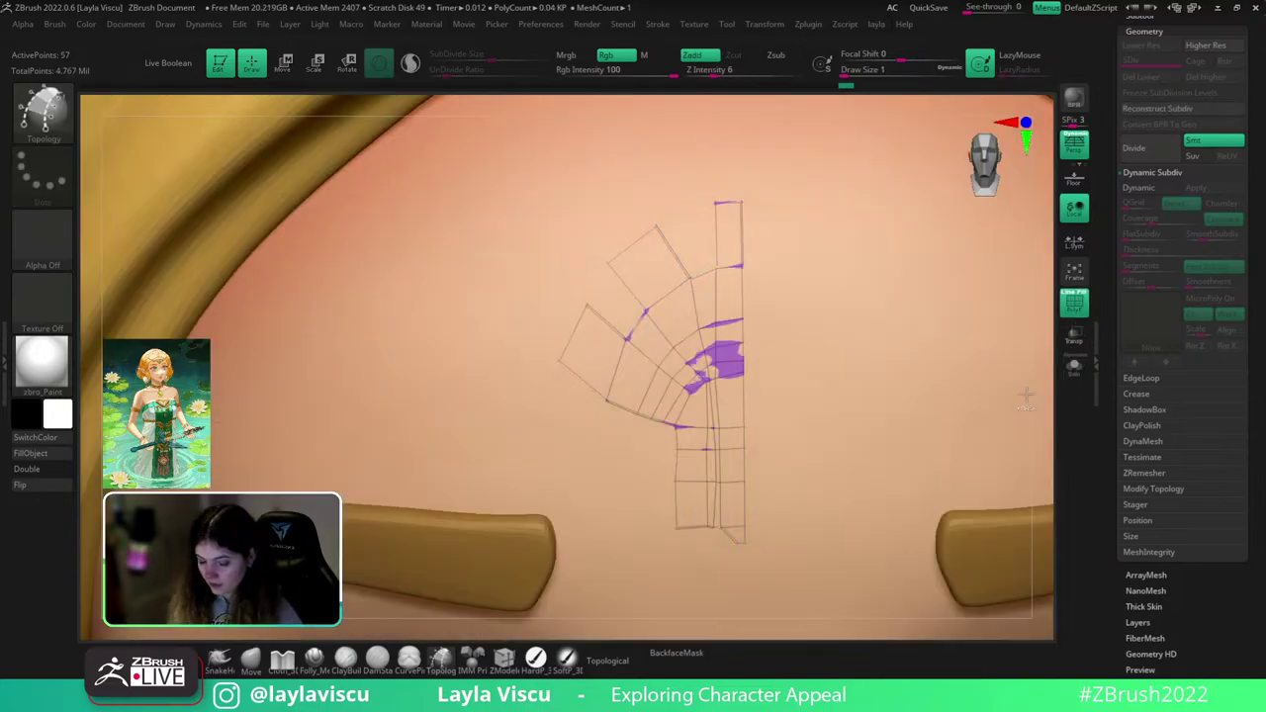
left_click(1074, 367)
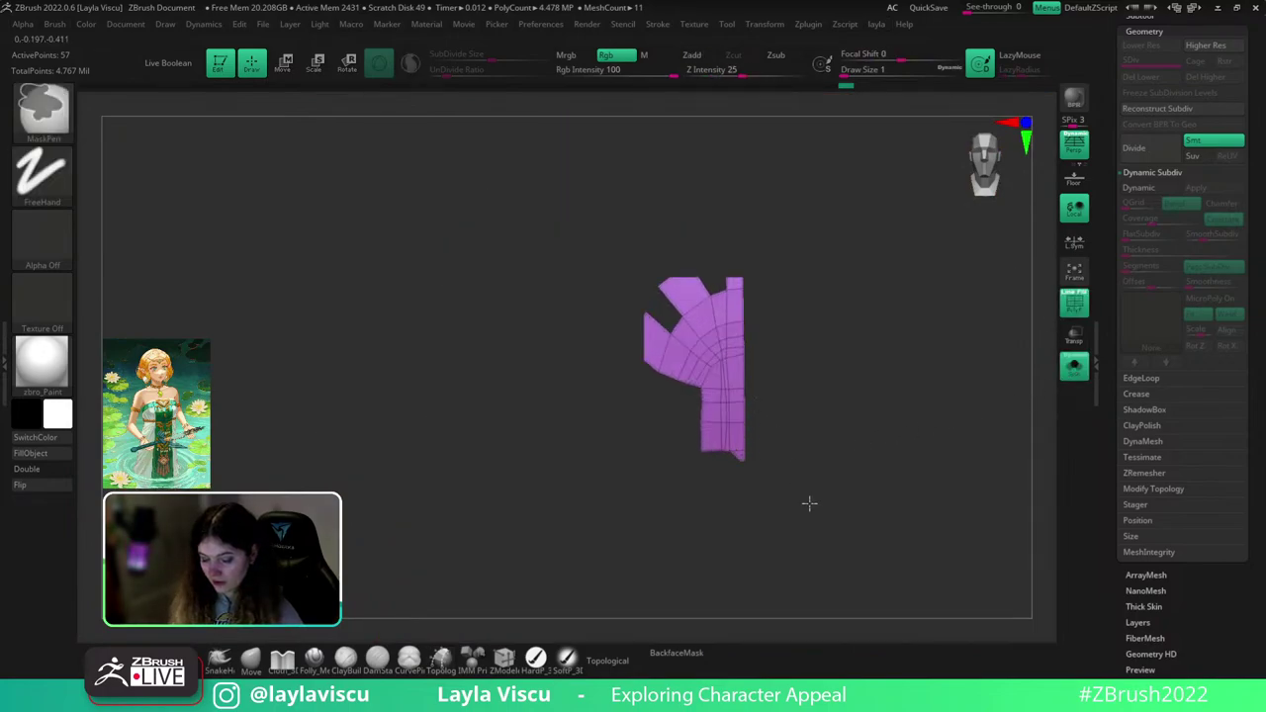
key("shift")
mouse_move(717, 306)
left_mouse_down("shift")
mouse_move(692, 341)
mouse_move(734, 352)
mouse_move(722, 420)
mouse_move(710, 348)
mouse_move(734, 482)
left_mouse_up("shift")
key("ctrl")
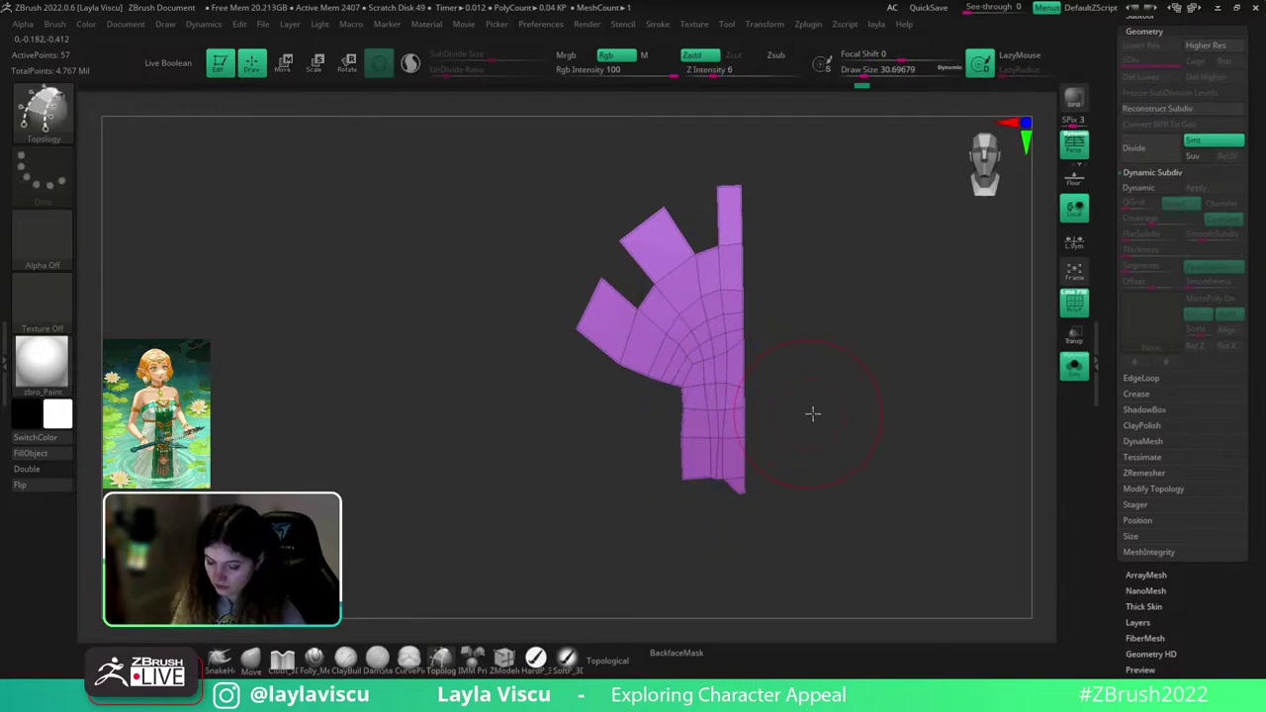
- Mask the half emblem's border with MaskByFeature, smooth the interior lines of the stem and arcs, and clear the mask
left_click_drag(811, 415, 876, 396, "alt")
left_click_drag(1144, 626, 1144, 526)
left_click(1147, 604)
left_click(1150, 131)
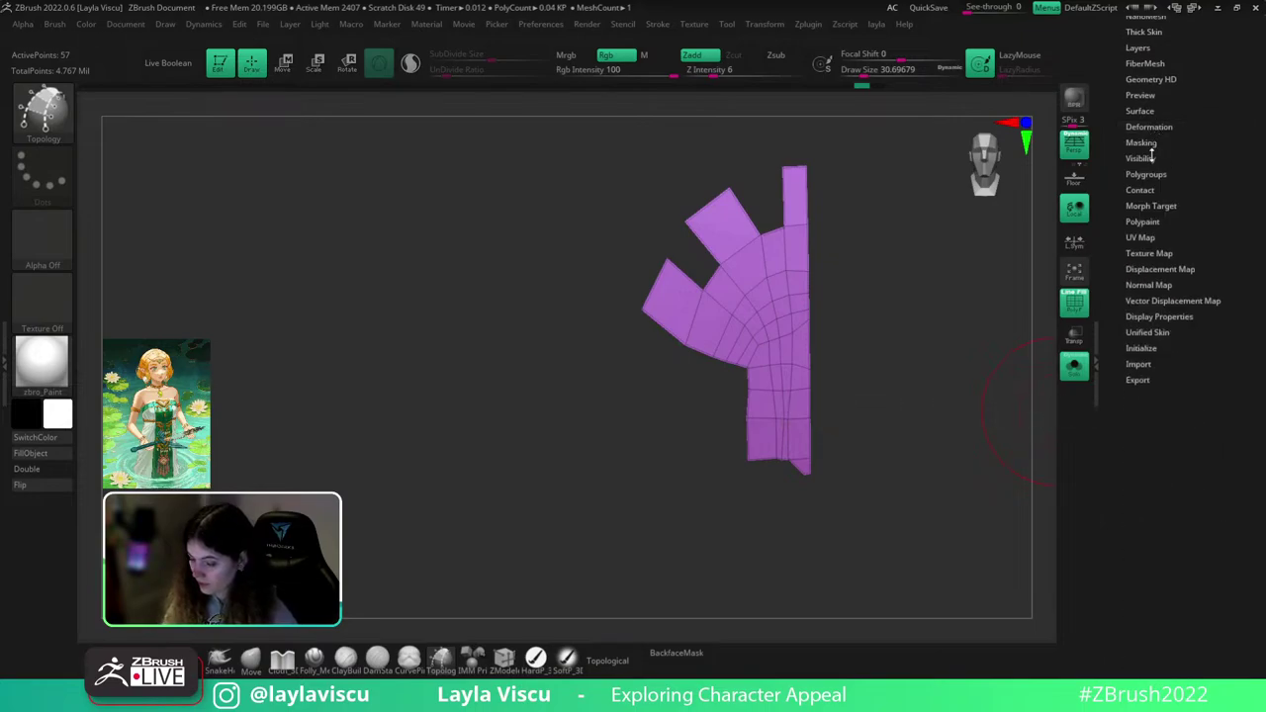
left_click(1140, 143)
left_click(1151, 312)
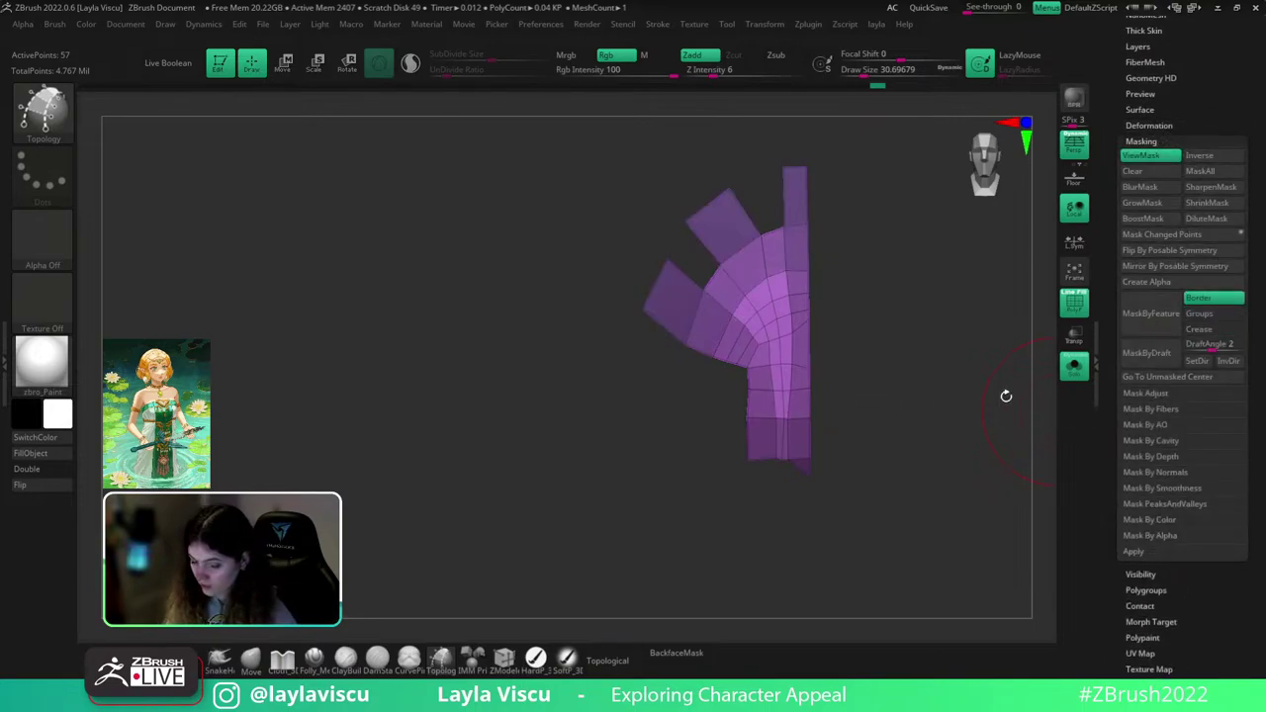
mouse_move(784, 431)
left_mouse_down("shift")
mouse_move(781, 358)
mouse_move(779, 403)
mouse_move(743, 310)
left_mouse_up("shift")
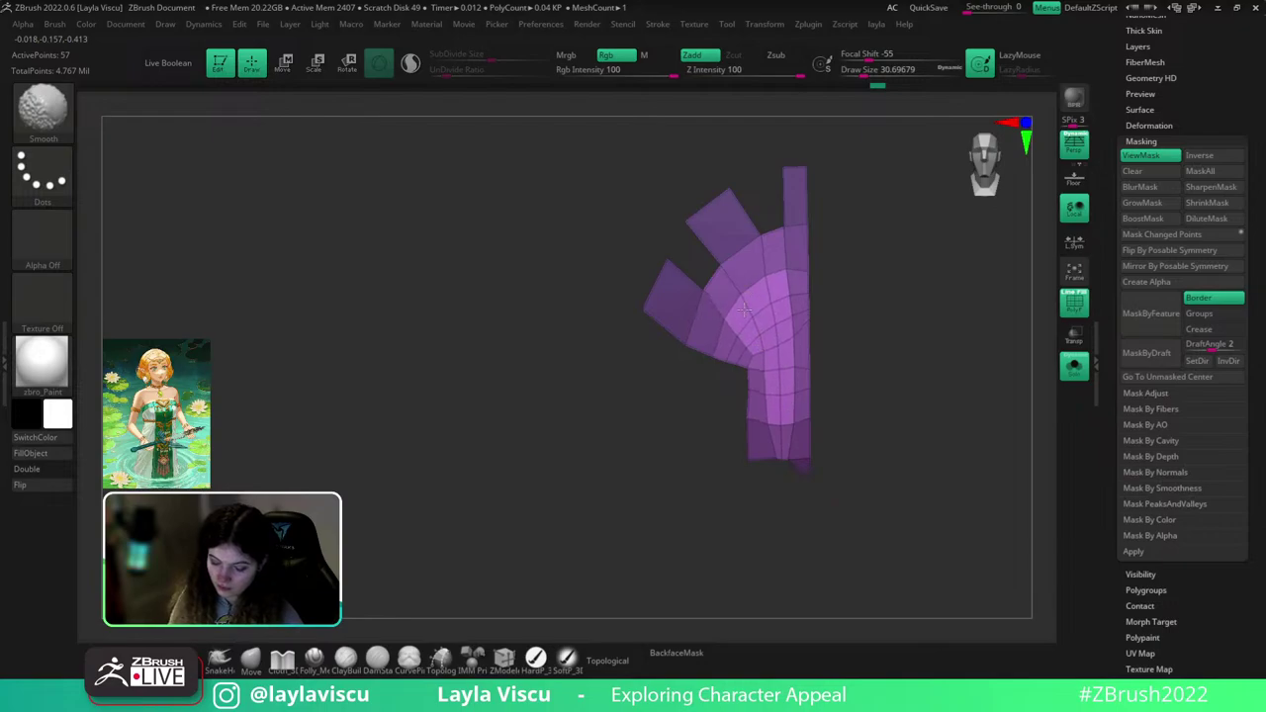
left_click_drag(874, 376, 907, 400, "ctrl")
mouse_move(911, 397)
left_mouse_down()
mouse_move(946, 396)
mouse_move(904, 398)
mouse_move(915, 398)
left_mouse_up()
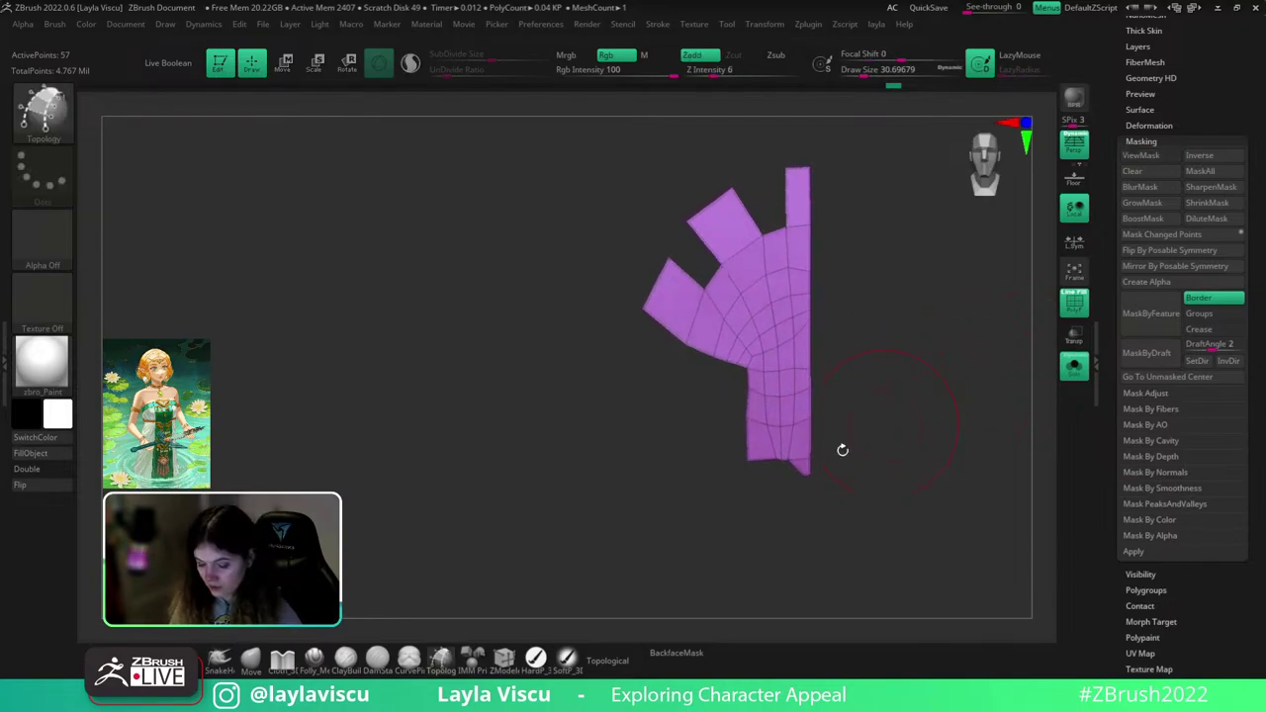
left_click_drag(842, 449, 817, 455)
mouse_move(919, 438)
left_mouse_down()
mouse_move(910, 432)
mouse_move(920, 452)
left_mouse_up()
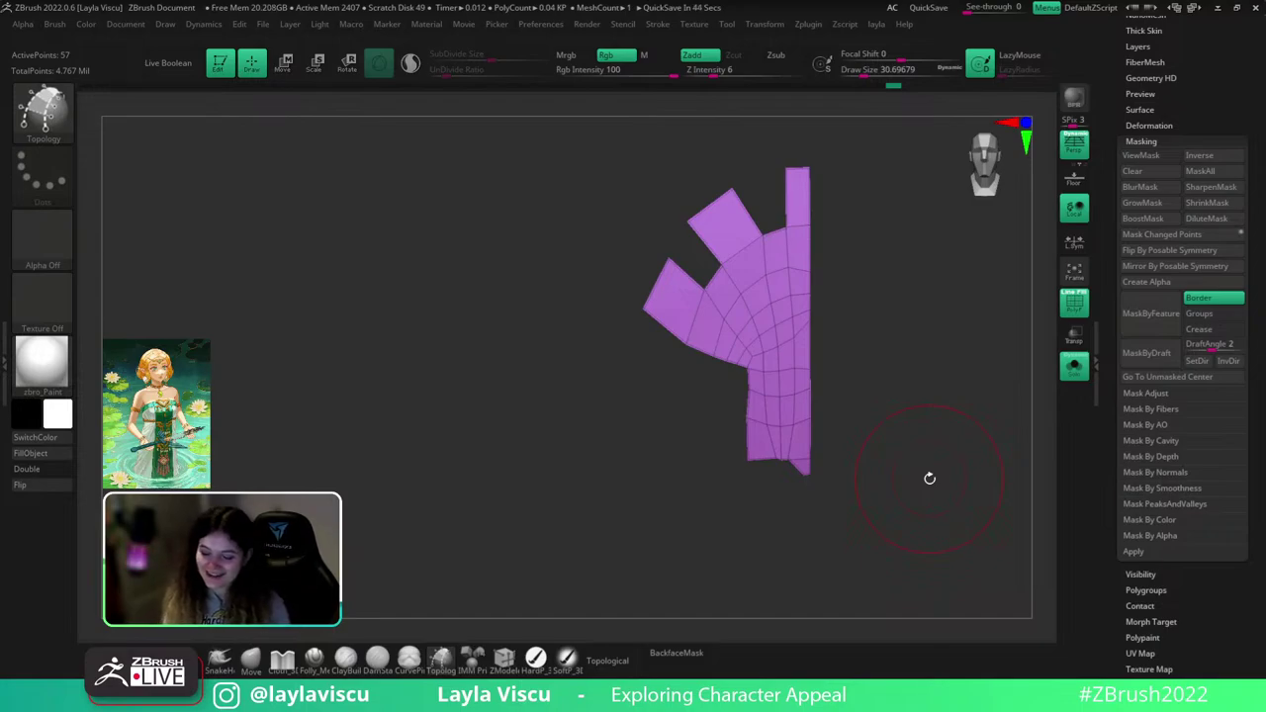
left_click_drag(1037, 367, 1002, 390)
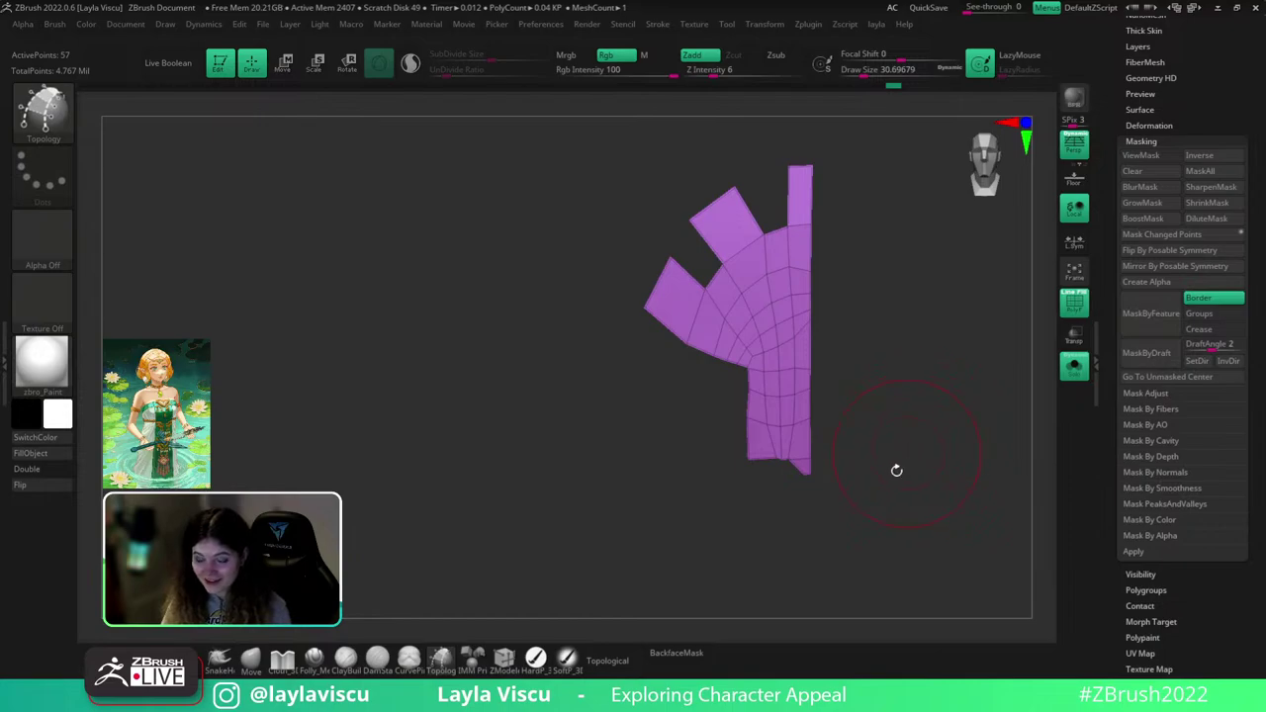
- Switch to the Move brush, set its Draw Size to about 11.7, and leave solo mode to show the whole head
key("b")
key("m")
key("v")
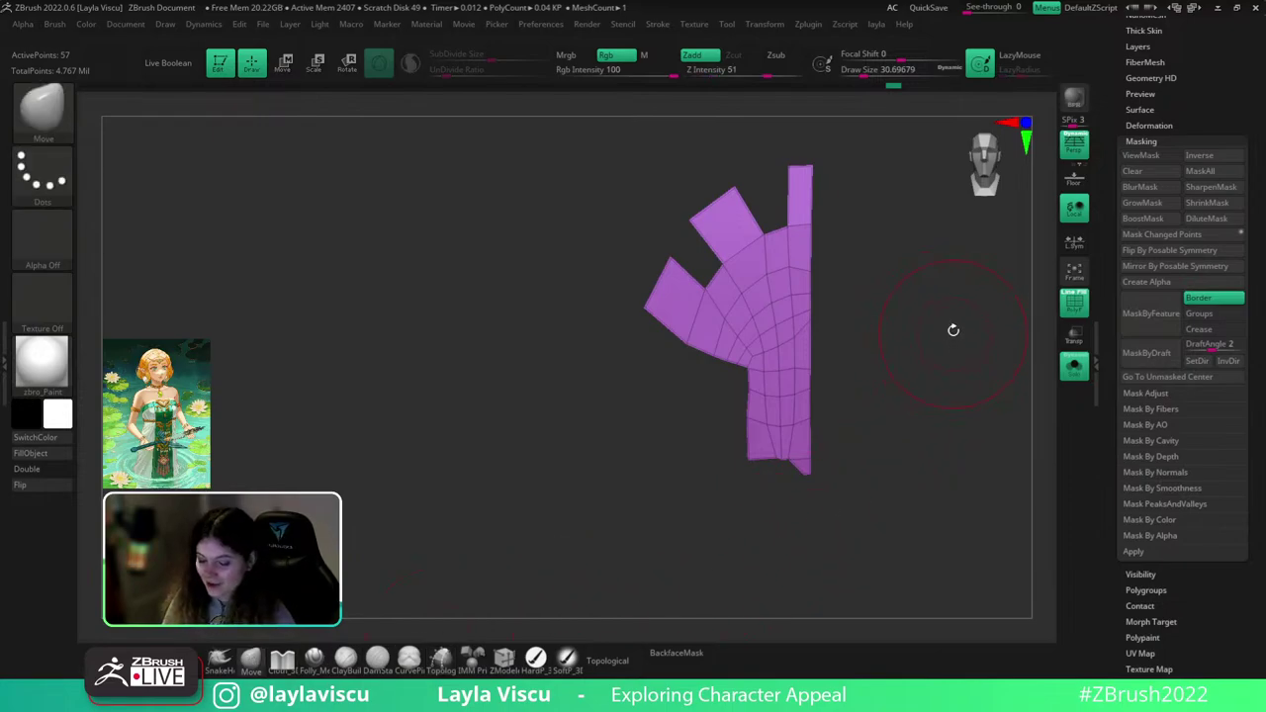
left_click_drag(954, 332, 952, 468, "alt")
key("s")
left_click_drag(949, 407, 935, 407)
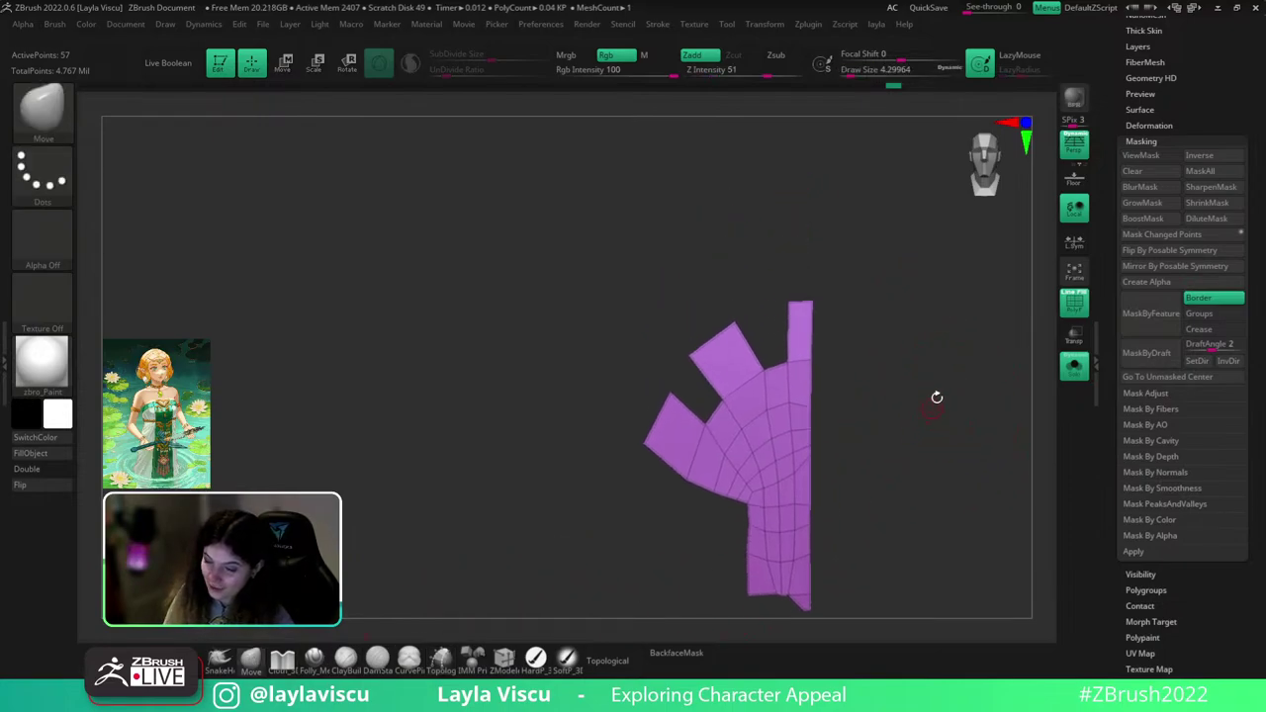
key("s")
left_click(732, 331)
key("alt+s")
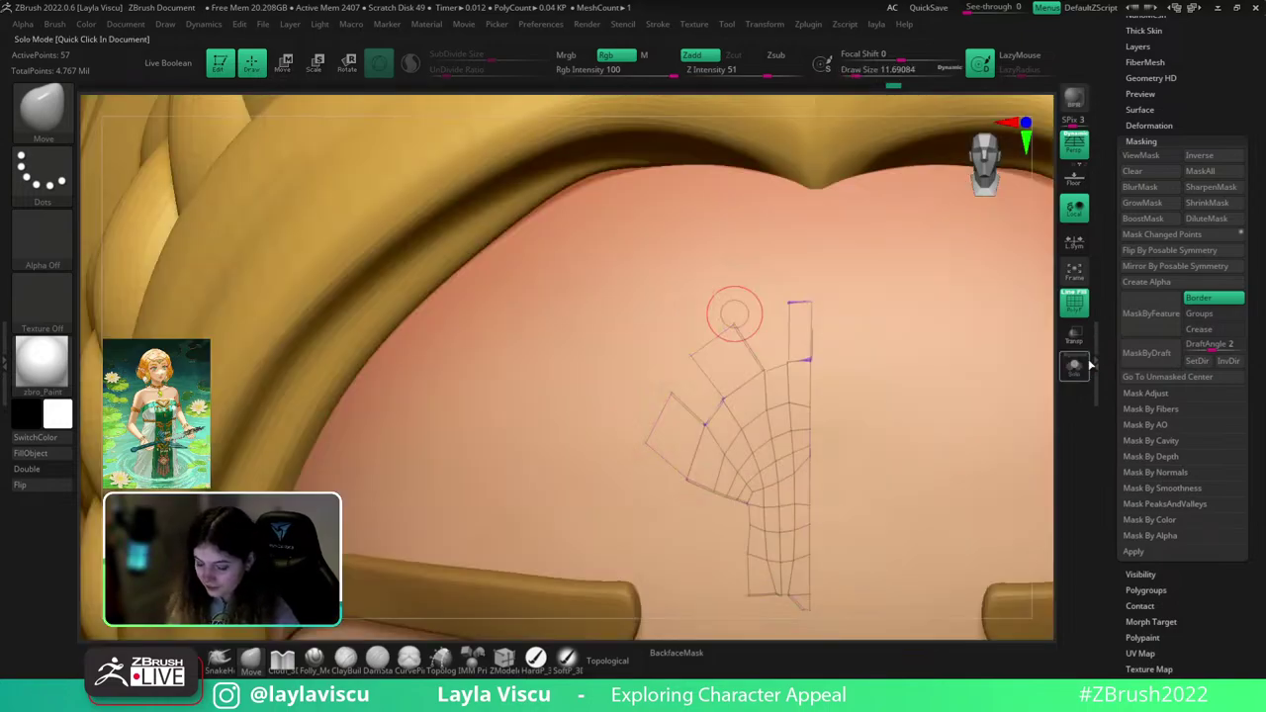
- With a large Move brush, Draw Size about 108, pull the half emblem forward off the forehead skin
left_click_drag(995, 392, 989, 336, "alt")
key("s")
left_click_drag(850, 402, 805, 380)
mouse_move(989, 435)
right_mouse_down("ctrl")
mouse_move(999, 358)
mouse_move(986, 353)
mouse_move(968, 278)
mouse_move(971, 336)
right_mouse_up("ctrl")
key("s")
left_click(852, 391)
right_click_drag(615, 256, 648, 252)
- Mirror and weld the half emblem across the face's centre line
left_click_drag(1181, 73, 1179, 152)
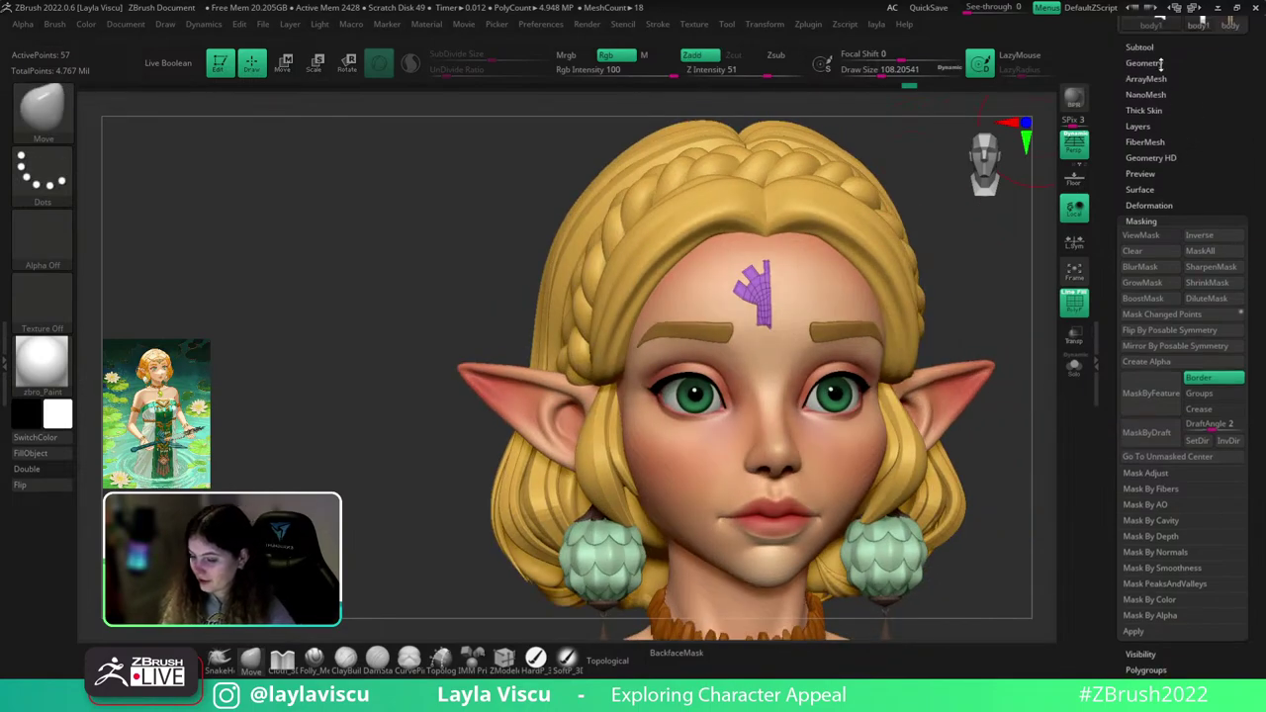
left_click(1160, 63)
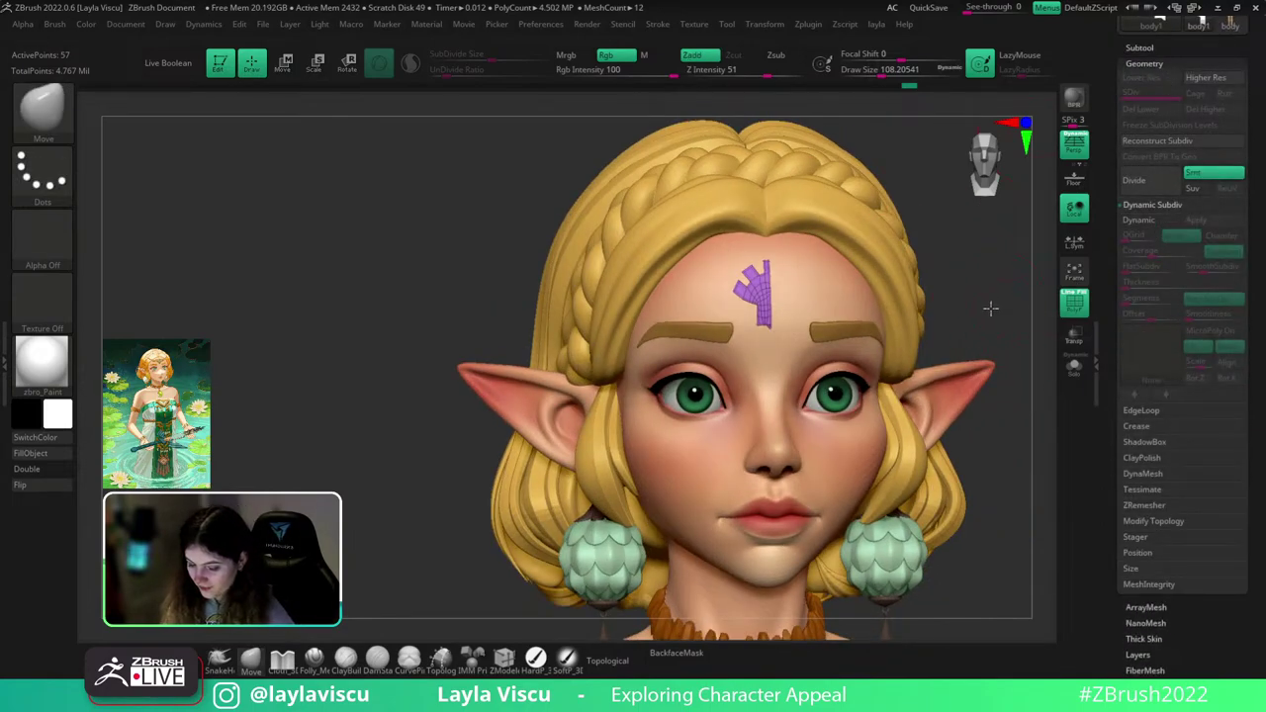
right_click_drag(989, 307, 1015, 295, "shift")
key("space")
key("2")
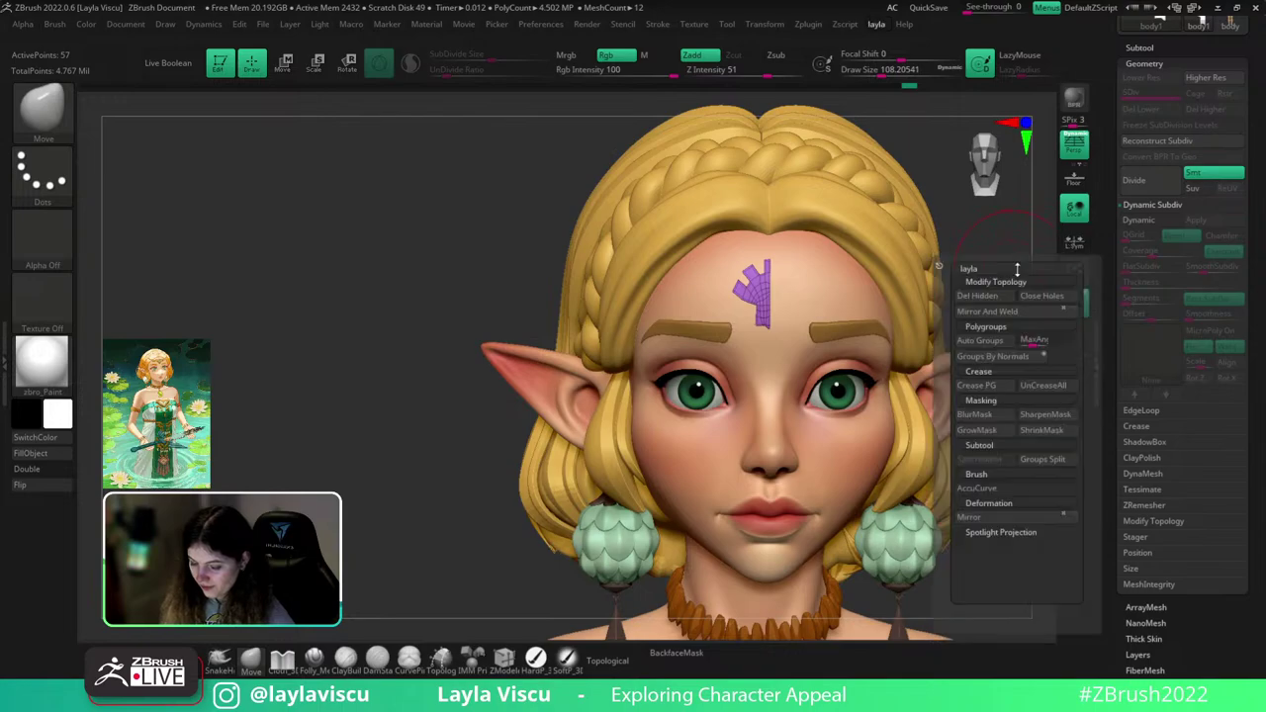
left_click(1014, 311)
- Even out the mirrored emblem's mesh around its centre line and stem, with Draw Size up to about 35
right_click_drag(867, 435, 828, 451, "ctrl")
key("s")
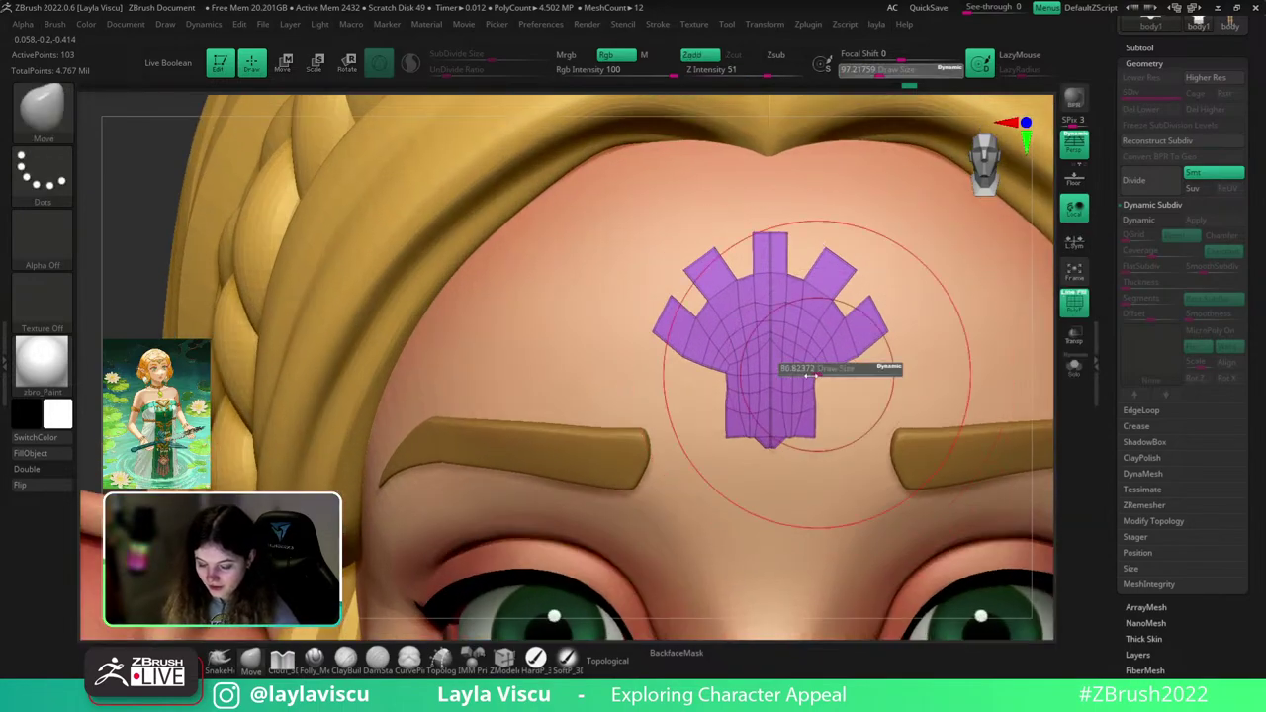
left_click_drag(817, 374, 792, 374)
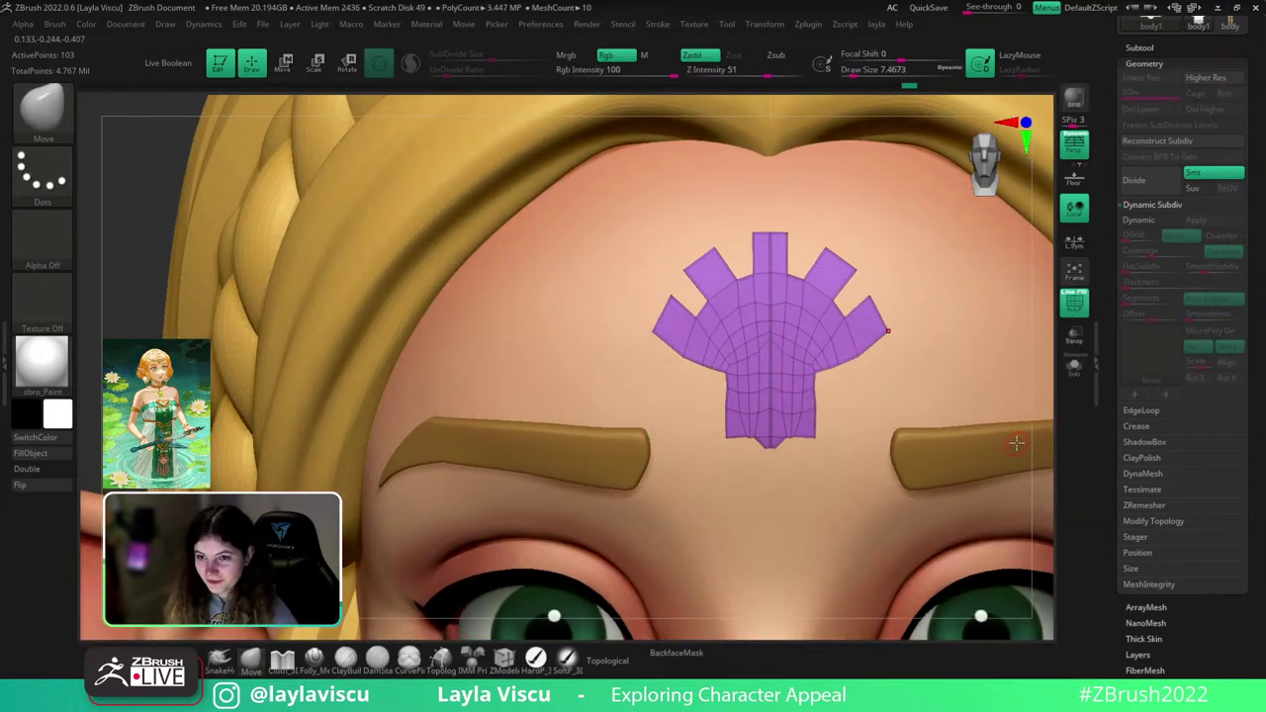
right_click_drag(991, 462, 949, 466, "ctrl")
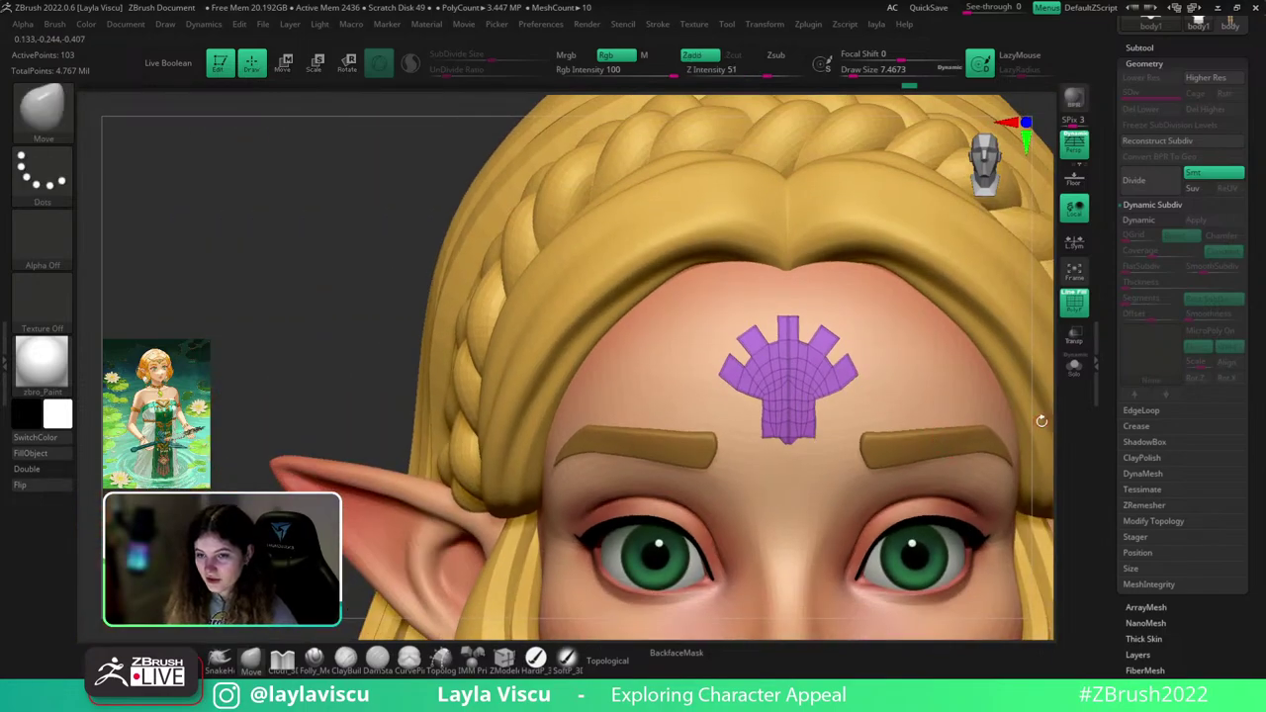
right_click_drag(1042, 427, 1017, 376, "alt")
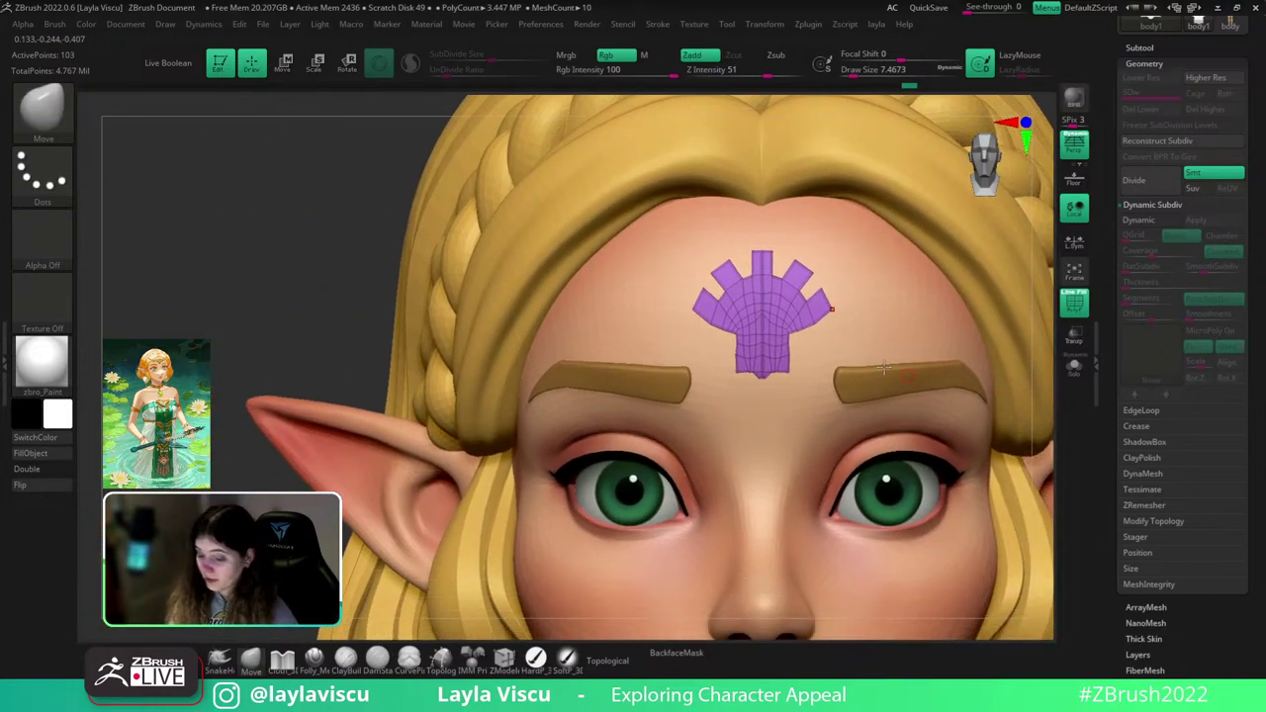
right_click_drag(883, 368, 878, 406, "ctrl")
key("s")
mouse_move(773, 316)
left_mouse_down()
mouse_move(794, 316)
mouse_move(771, 339)
mouse_move(772, 289)
mouse_move(812, 323)
left_mouse_up()
key("s")
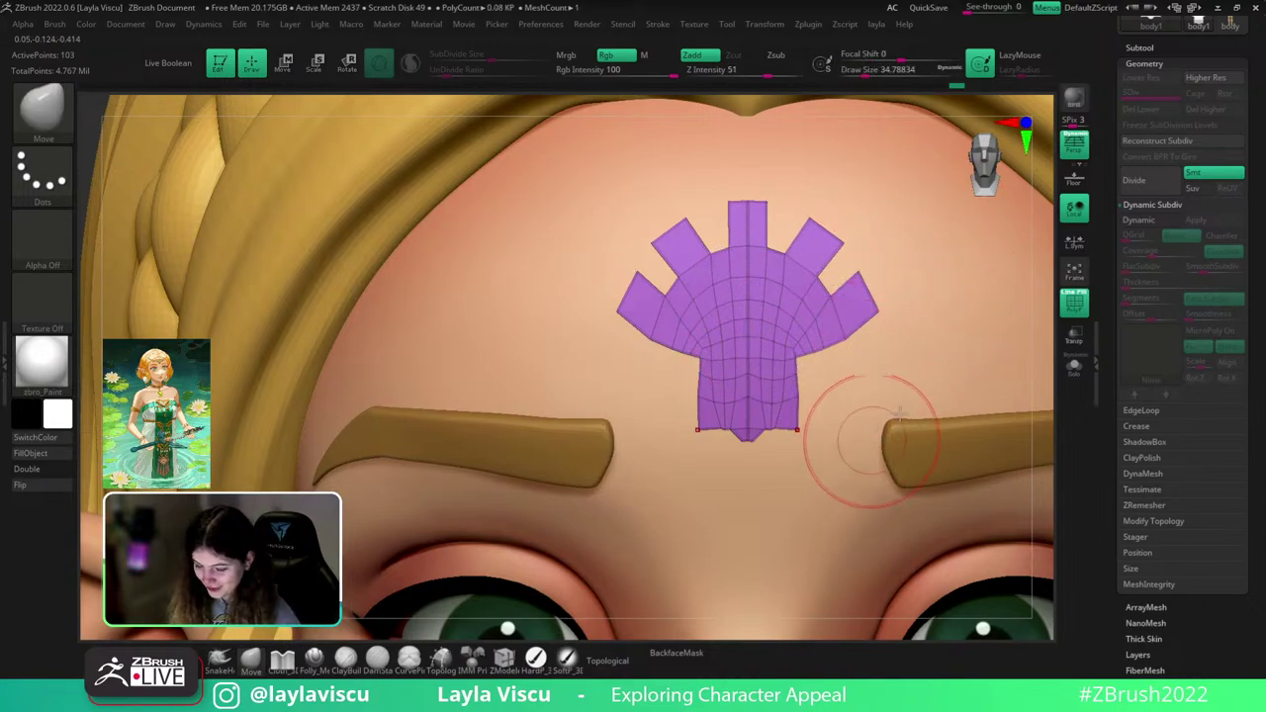
- Remove all creases from the emblem mesh
left_click(1149, 425)
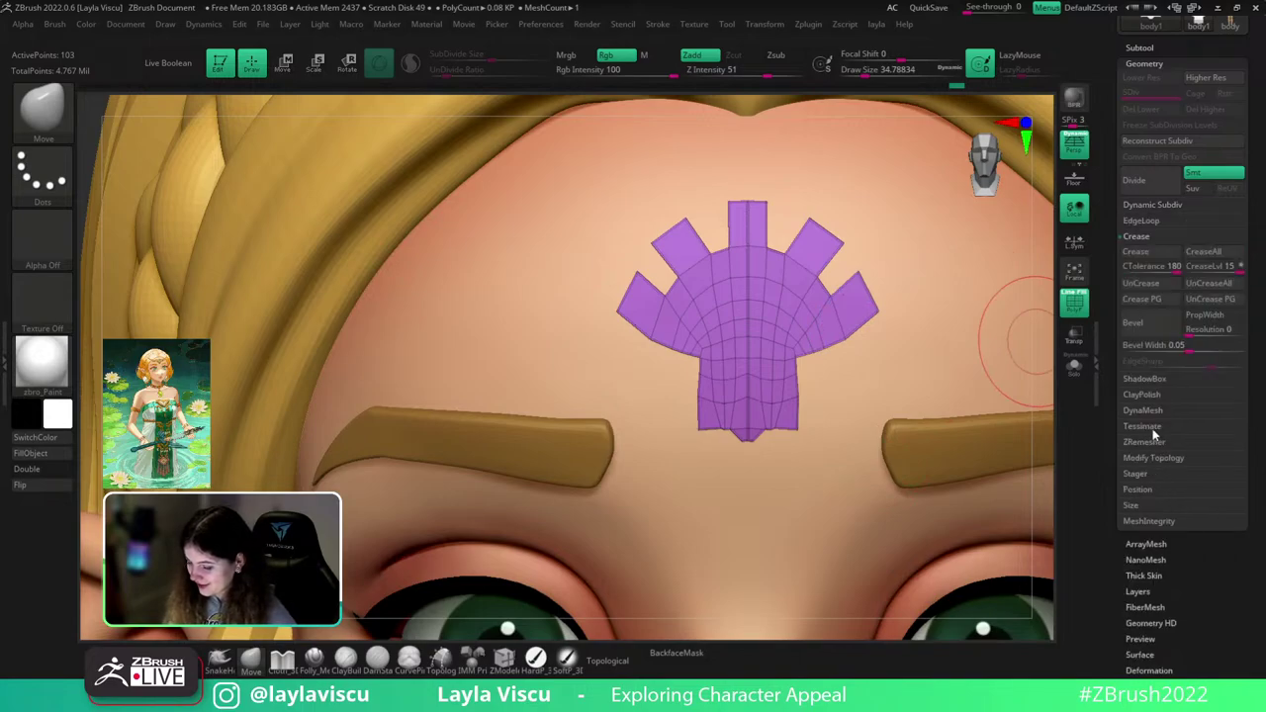
left_click(1228, 284)
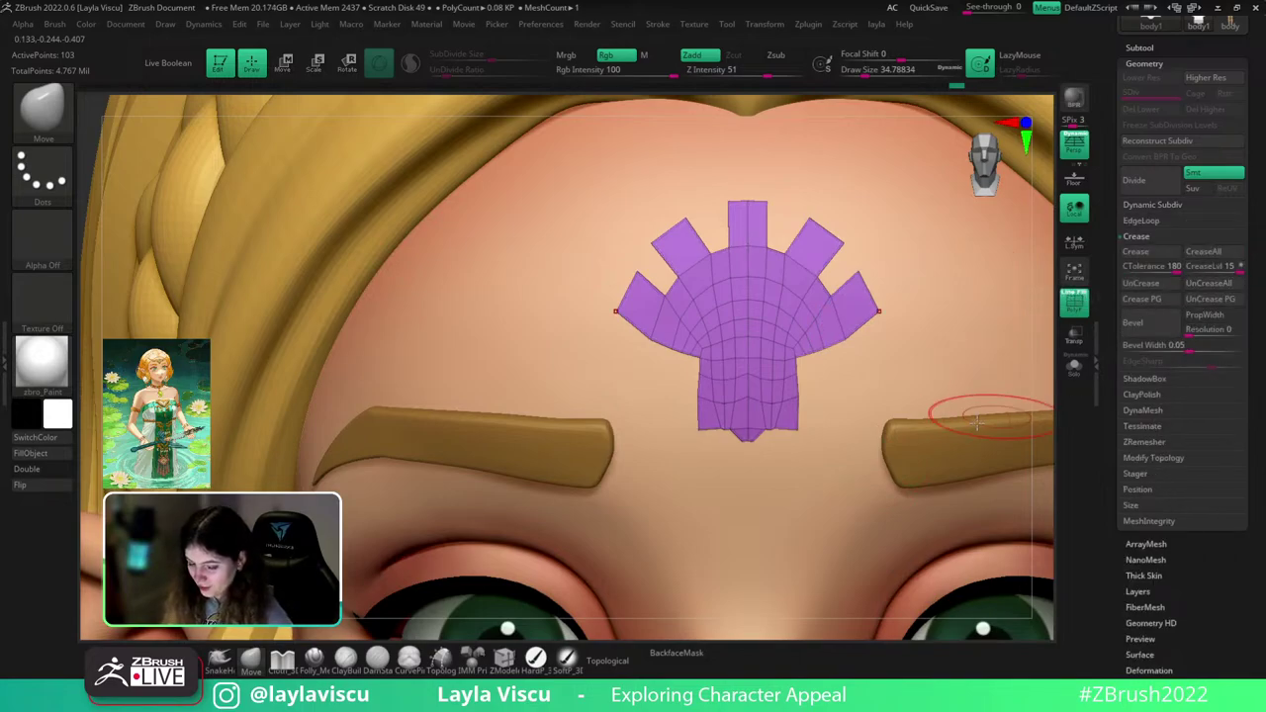
- Straighten the stem's sides and bottom corners with a small Move brush, Draw Size about 8 down to 5
key("s")
left_click_drag(839, 382, 799, 405)
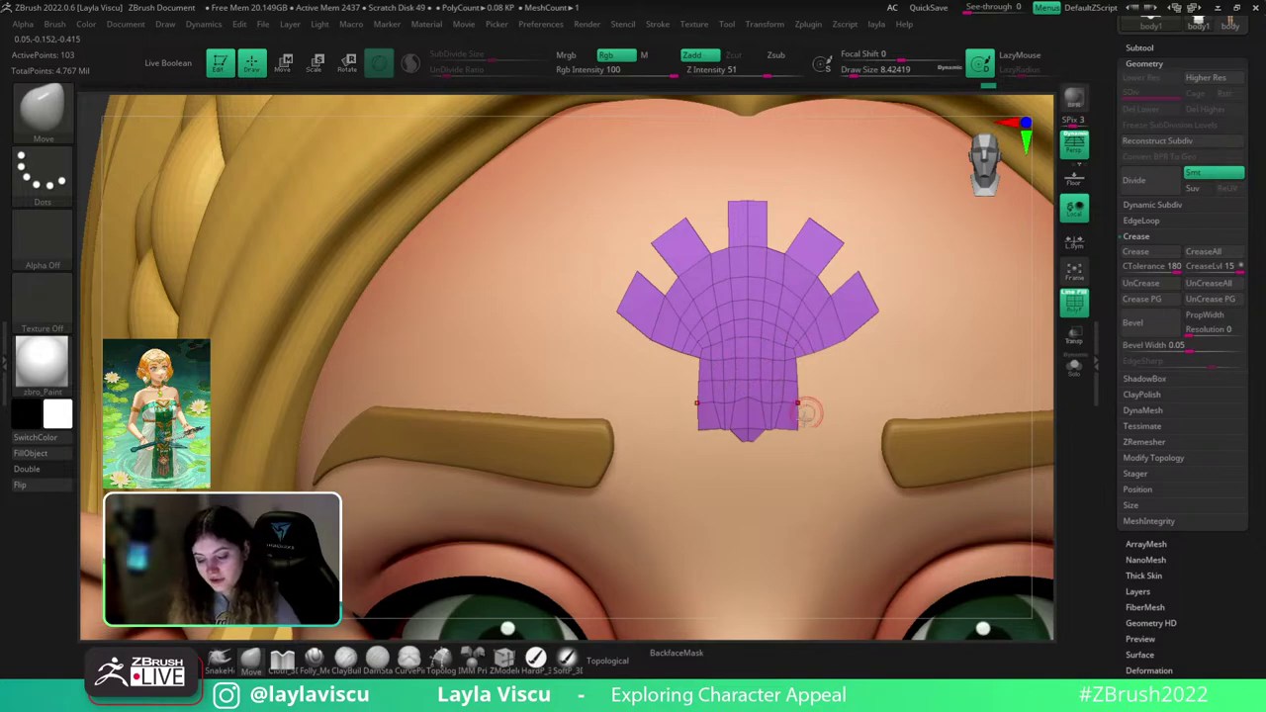
right_click_drag(808, 412, 788, 452, "ctrl")
key("s")
left_click_drag(781, 430, 786, 432)
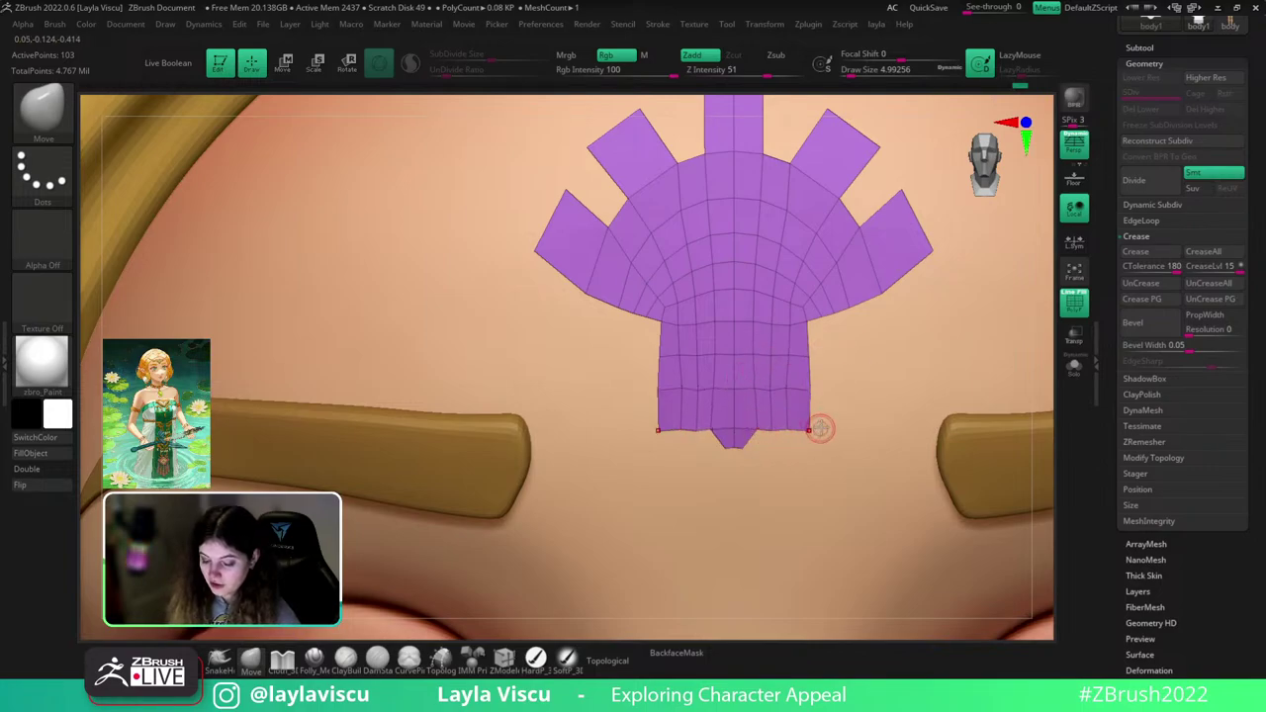
key("s")
mouse_move(825, 399)
left_mouse_down()
mouse_move(842, 400)
mouse_move(815, 403)
left_mouse_up()
key("s")
right_click_drag(808, 430, 808, 402, "ctrl")
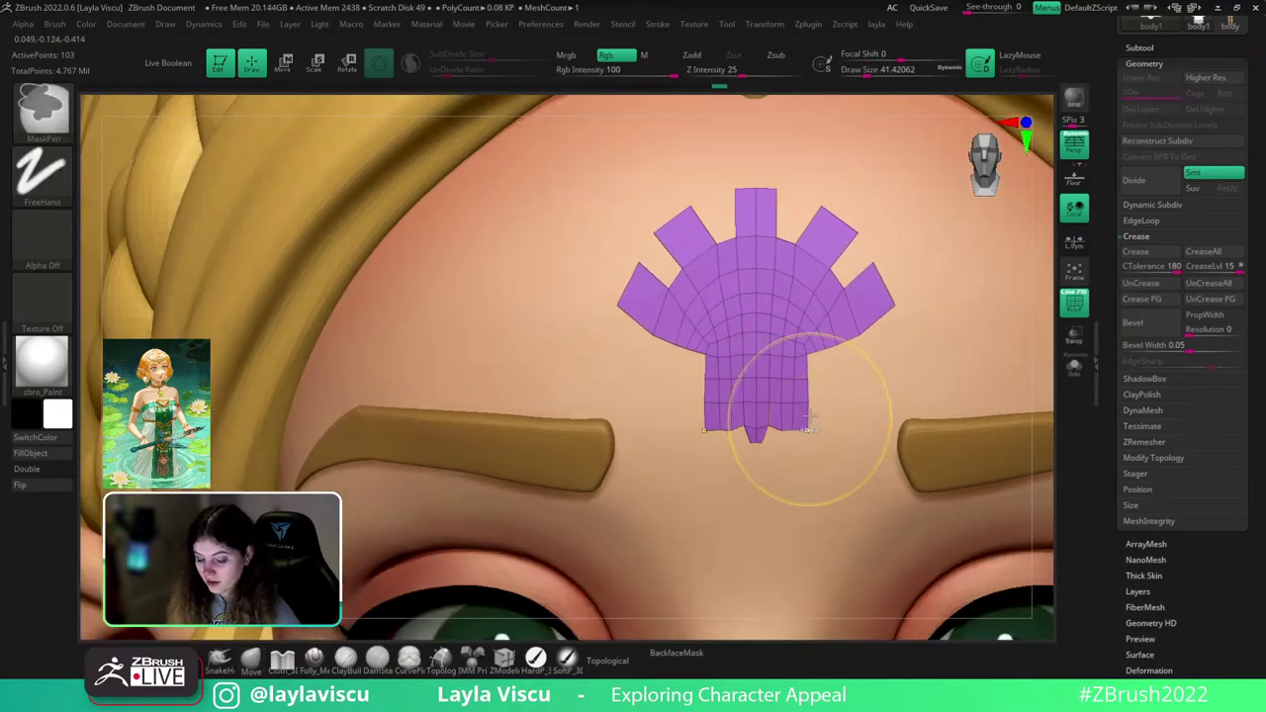
- Smooth and even out the mesh rows inside the stem and above its bottom tip, Draw Size up to about 17
key("shift")
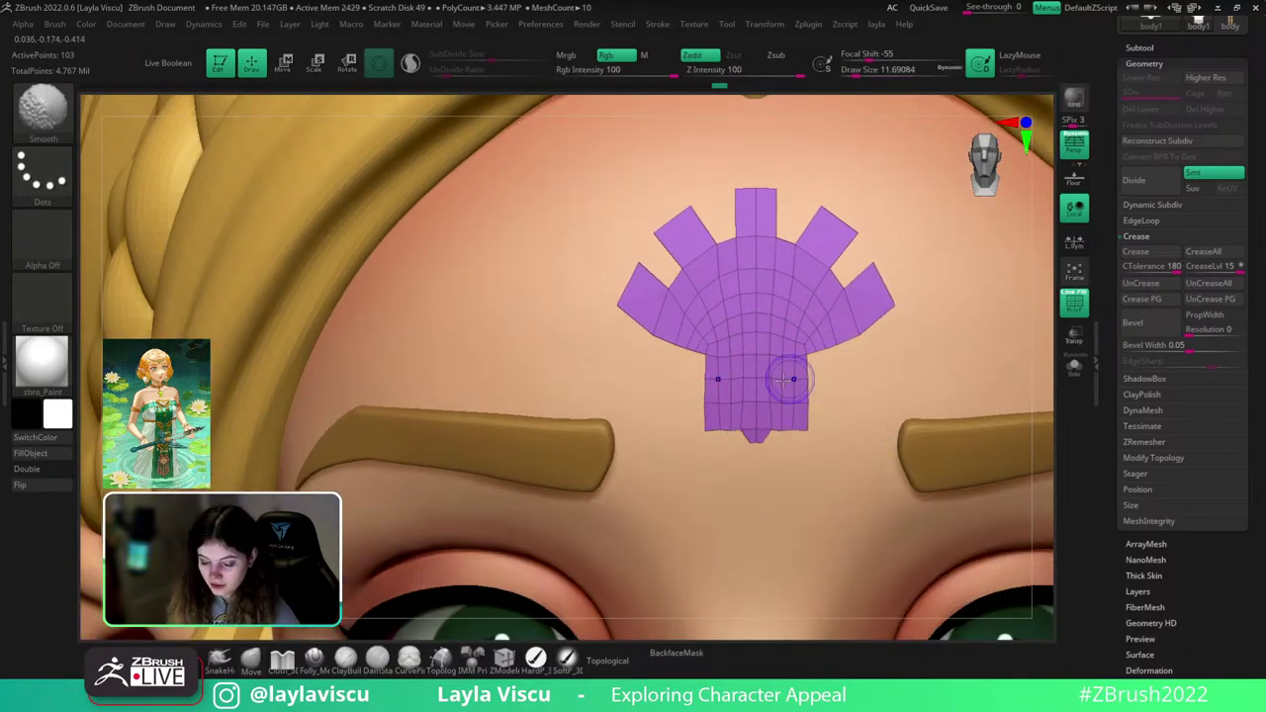
scroll(786, 386, "up", 3)
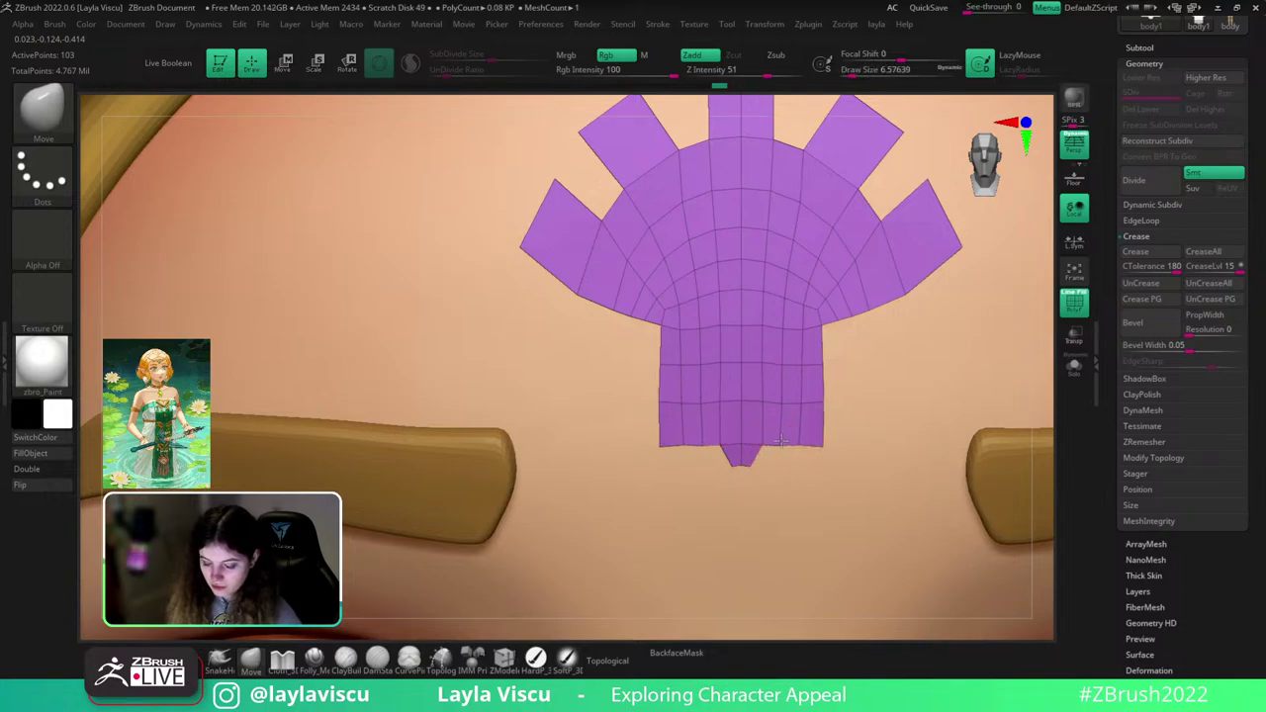
key("bracketright")
key("shift")
key("ctrl+z")
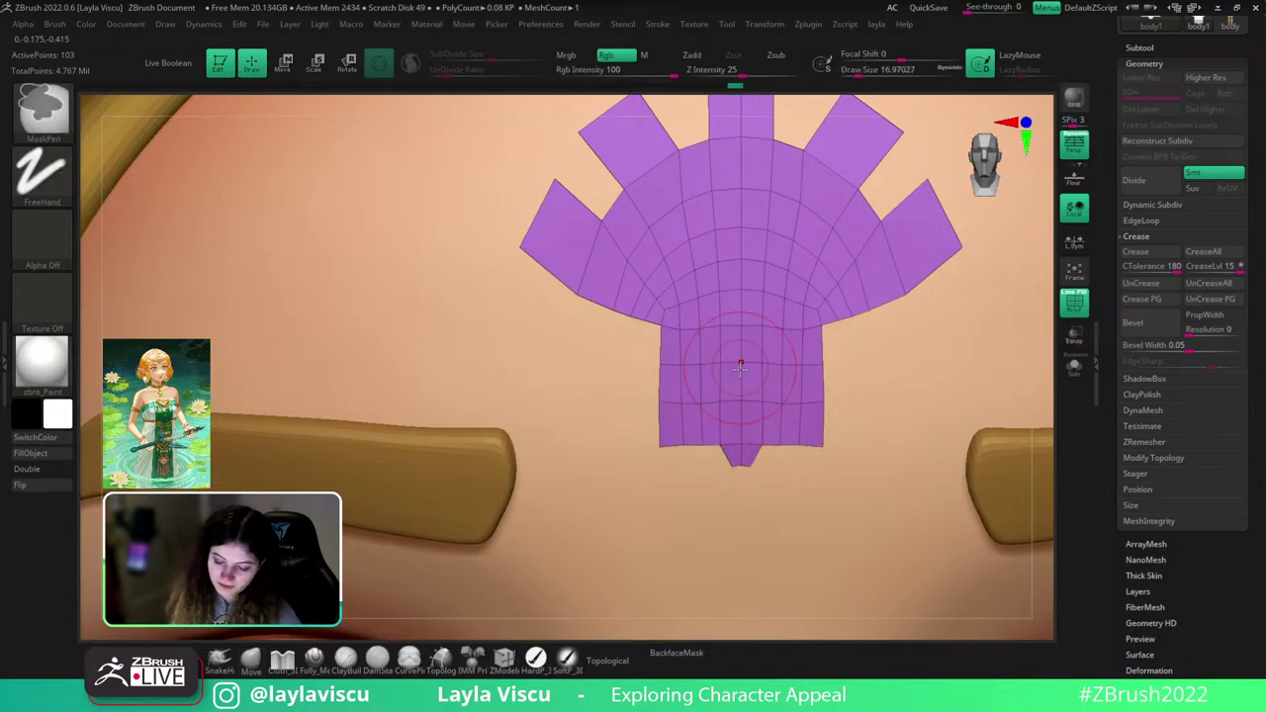
key("shift")
scroll(755, 323, "down", 4, "shift")
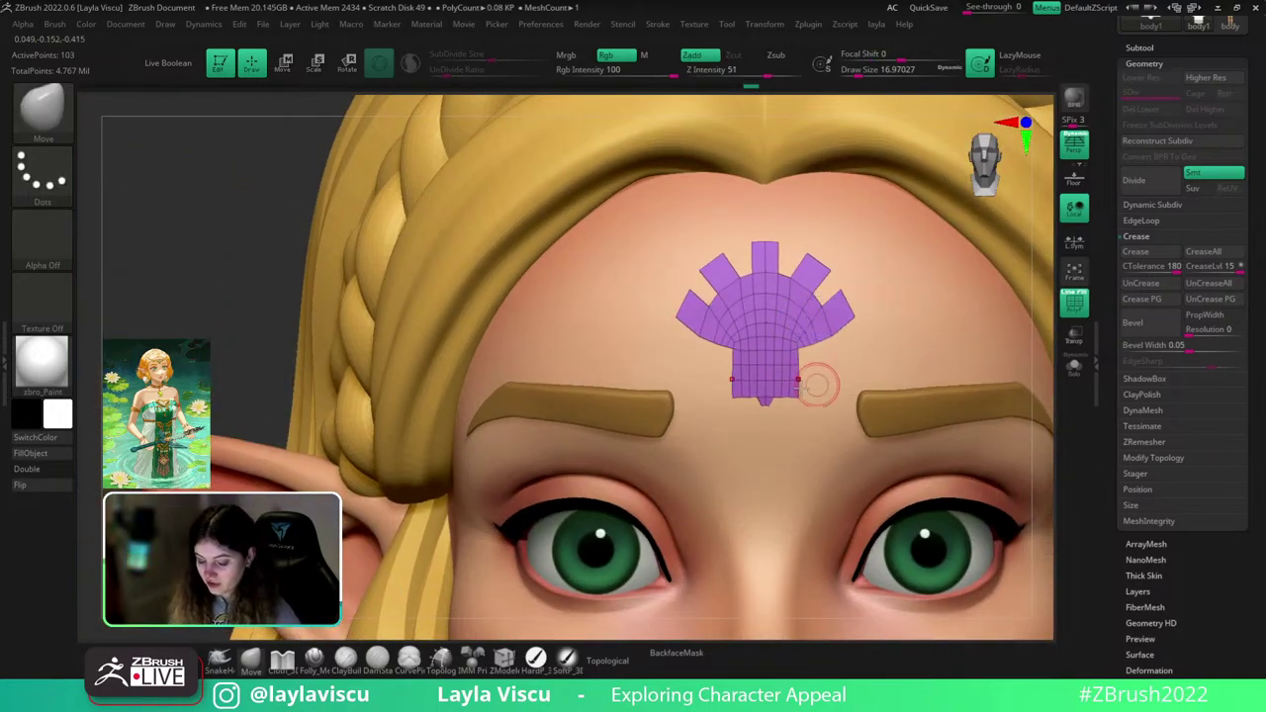
- Reshape the wings' lower edges into a curve where they meet the stem, Draw Size about 23 down to 13
scroll(781, 396, "up", 3)
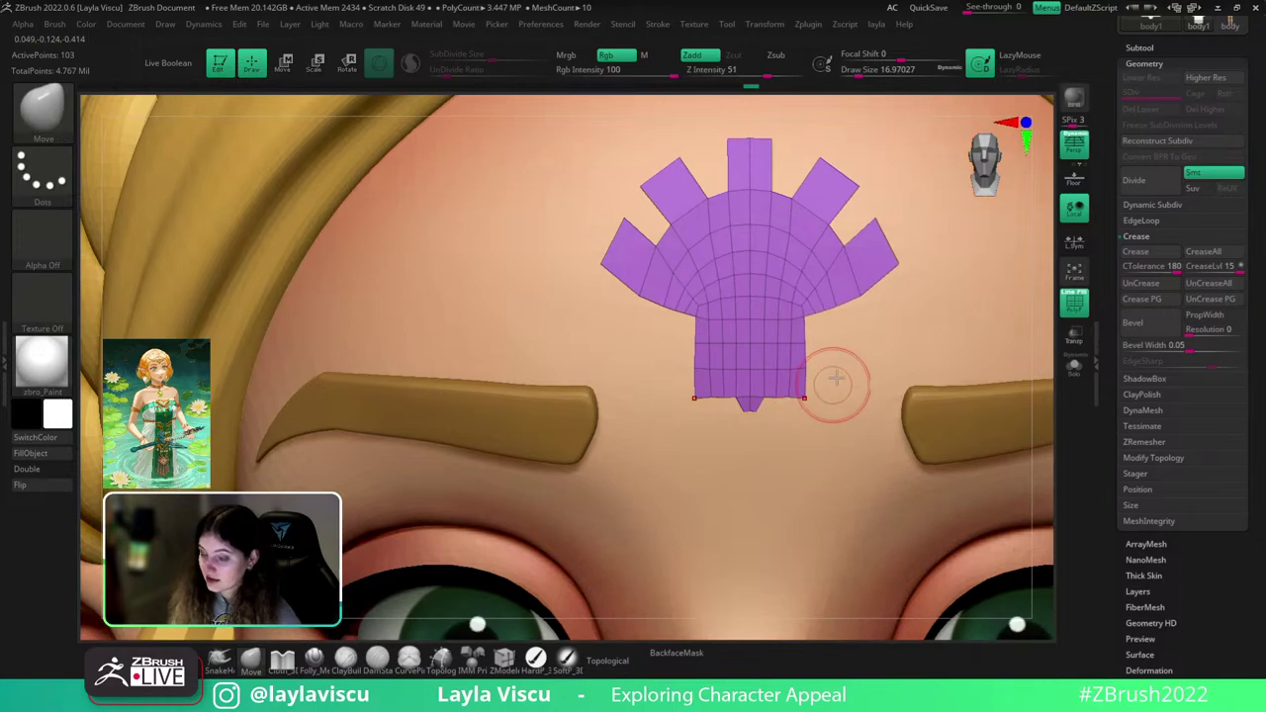
key("s")
left_click_drag(810, 365, 814, 365)
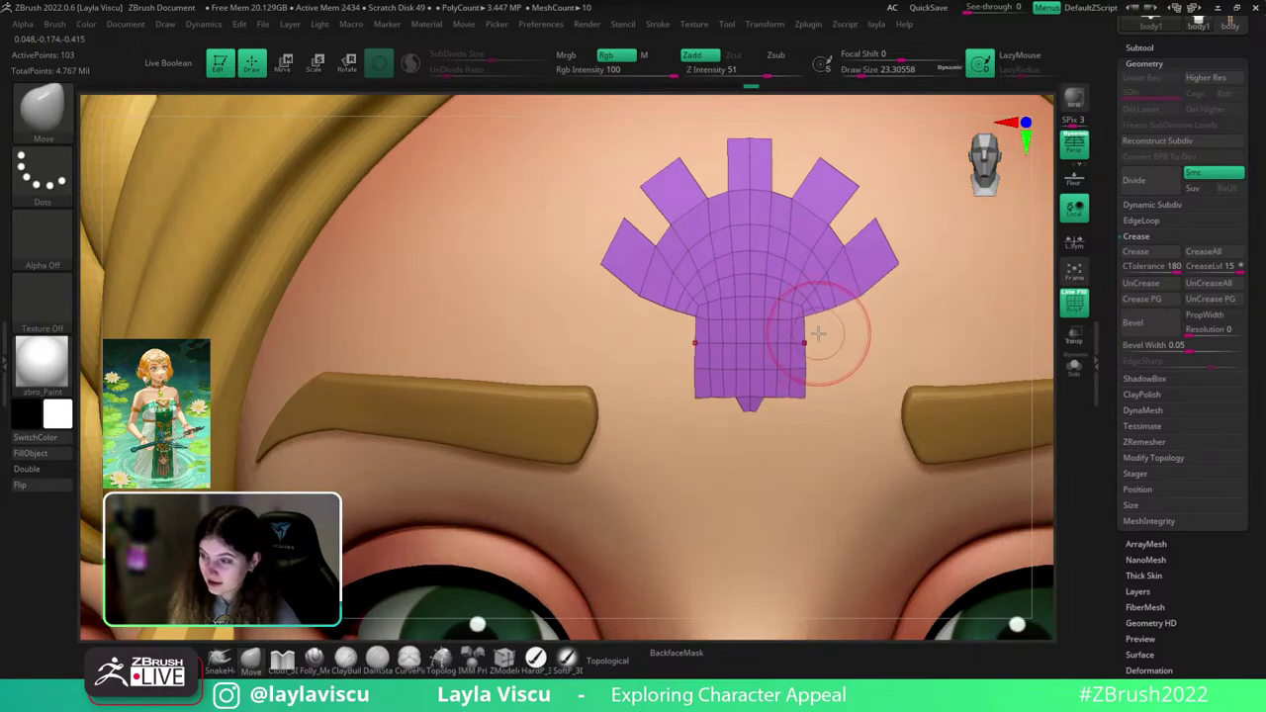
mouse_move(806, 317)
left_mouse_down()
mouse_move(811, 327)
mouse_move(857, 314)
left_mouse_up()
key("s")
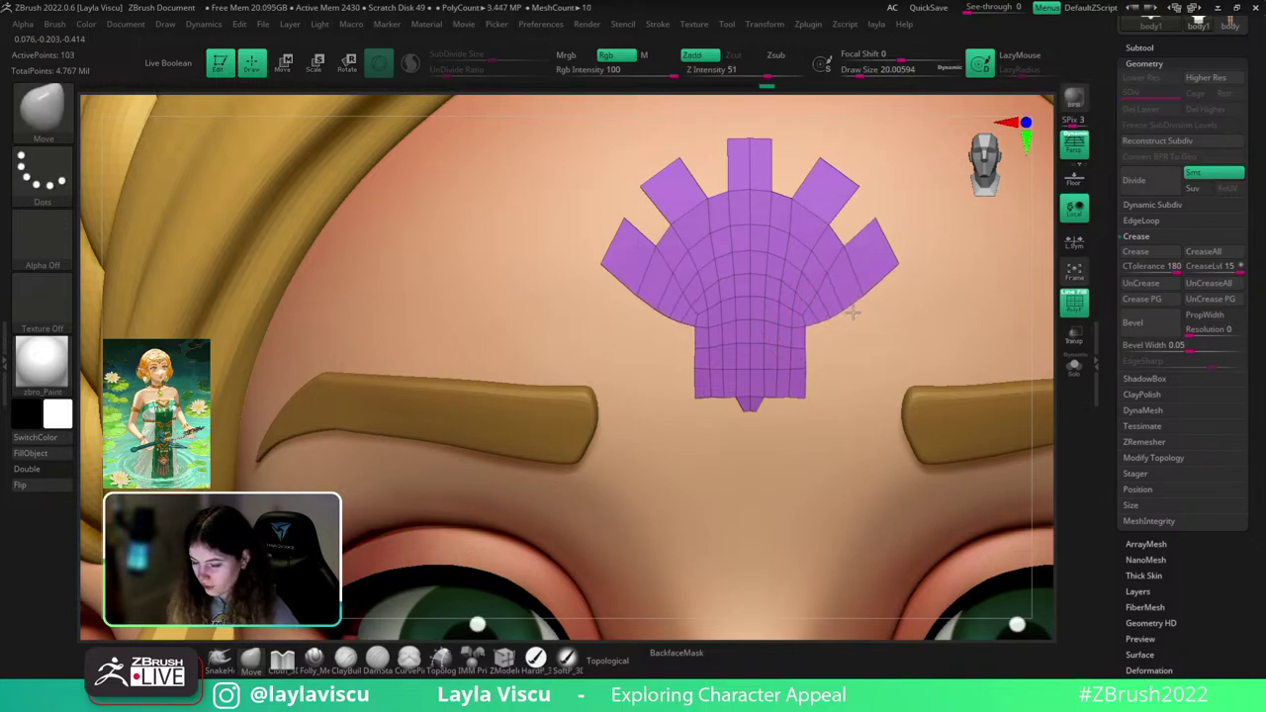
key("s")
left_click_drag(811, 352, 807, 352)
left_click_drag(805, 345, 806, 346)
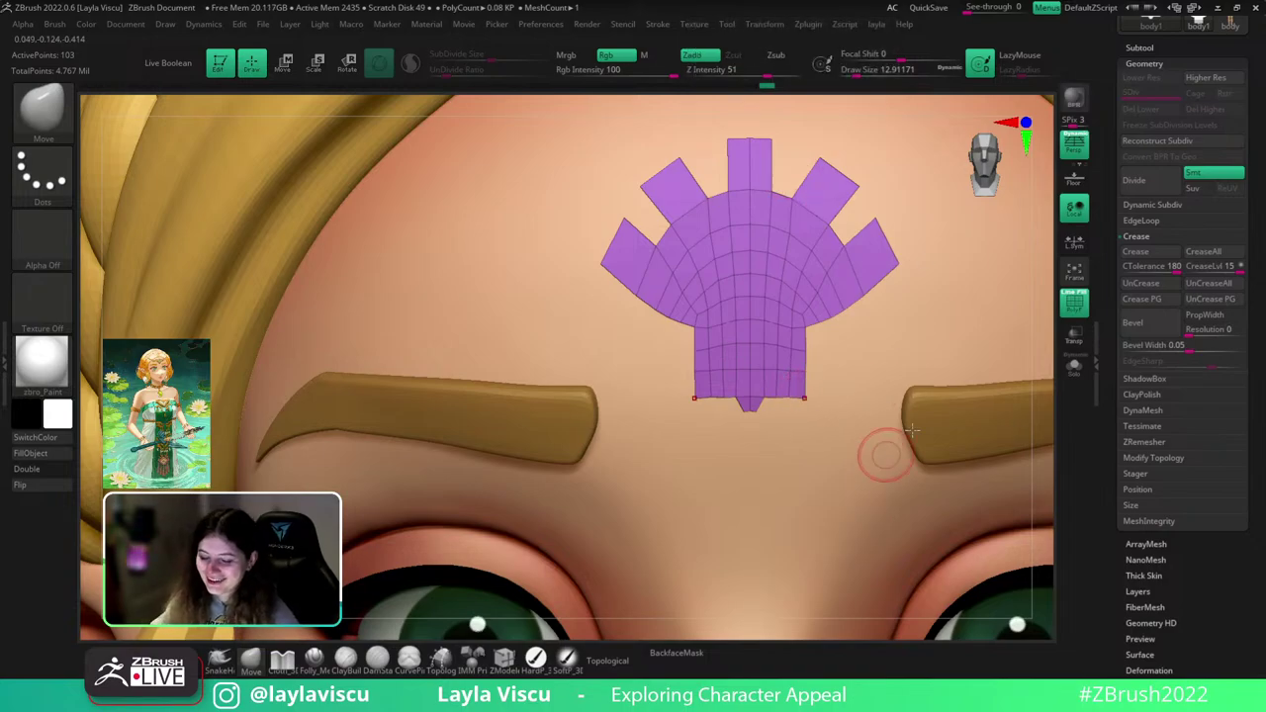
- With ZModeler, insert an edge loop just inside the outer end of each of the five rays
key("ctrl")
right_click_drag(683, 308, 603, 301, "ctrl")
left_click_drag(1037, 319, 1003, 317, "shift")
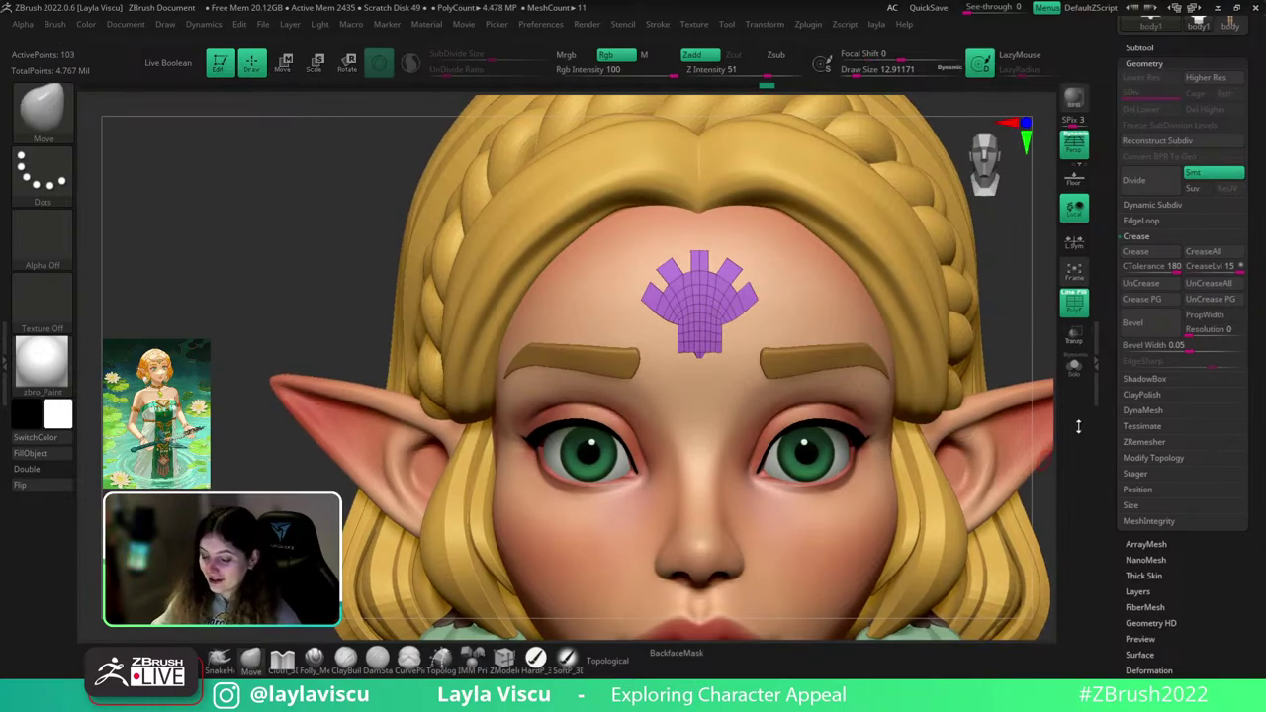
left_click_drag(1037, 354, 943, 271)
right_click_drag(789, 263, 668, 523, "ctrl")
right_click_drag(630, 265, 580, 321, "ctrl")
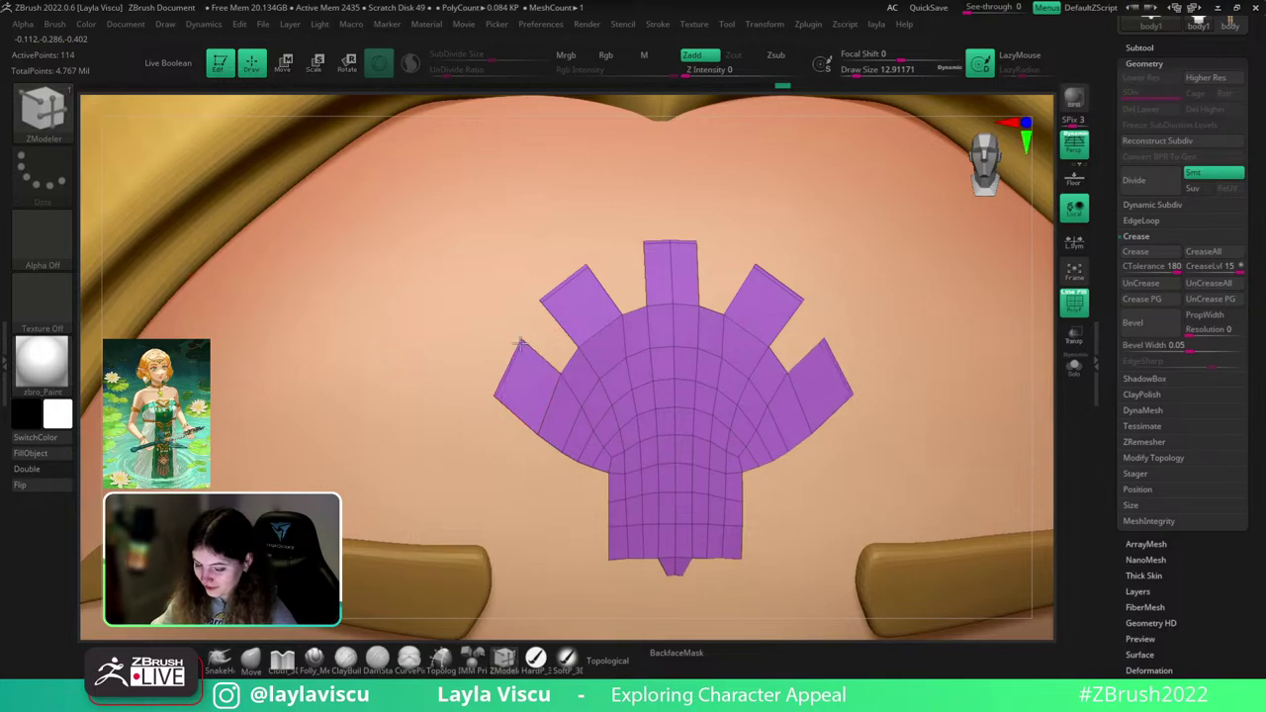
right_click_drag(706, 263, 737, 173, "ctrl")
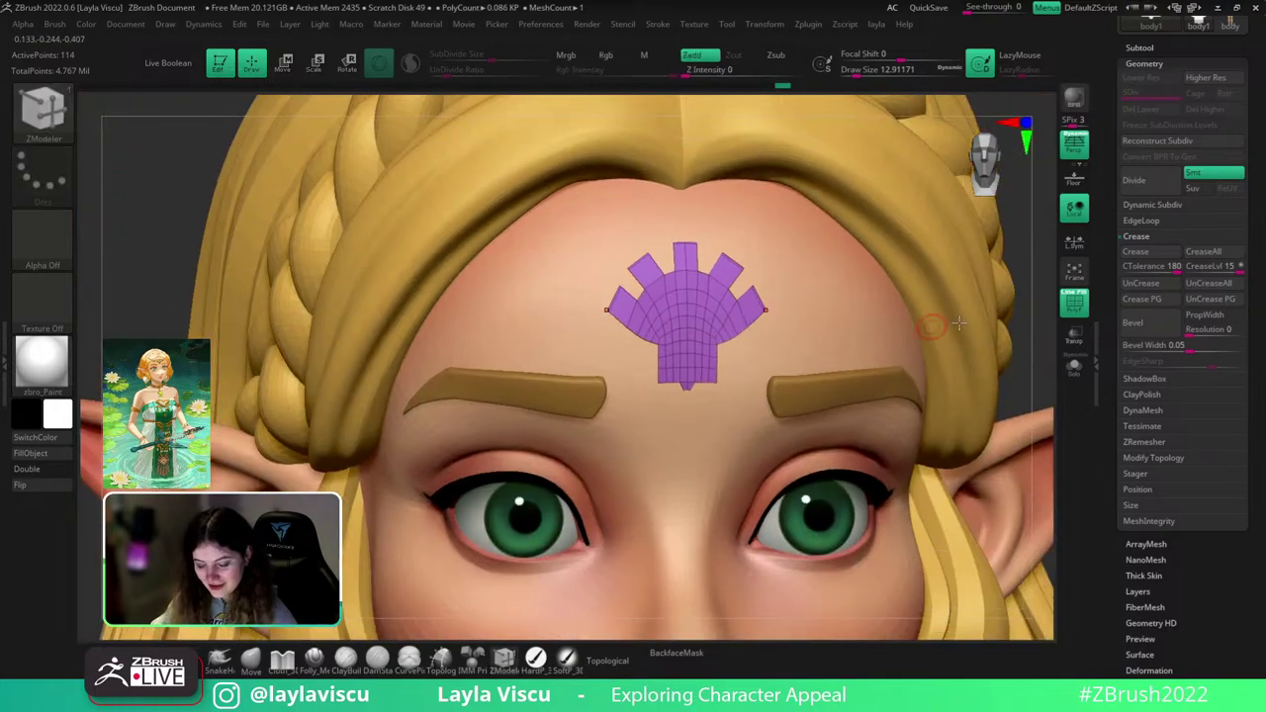
- Insert ZModeler edge loops lengthwise through the side rays and across the middle of the rays
left_click_drag(1032, 290, 1009, 296, "shift")
right_click_drag(804, 329, 789, 395, "ctrl")
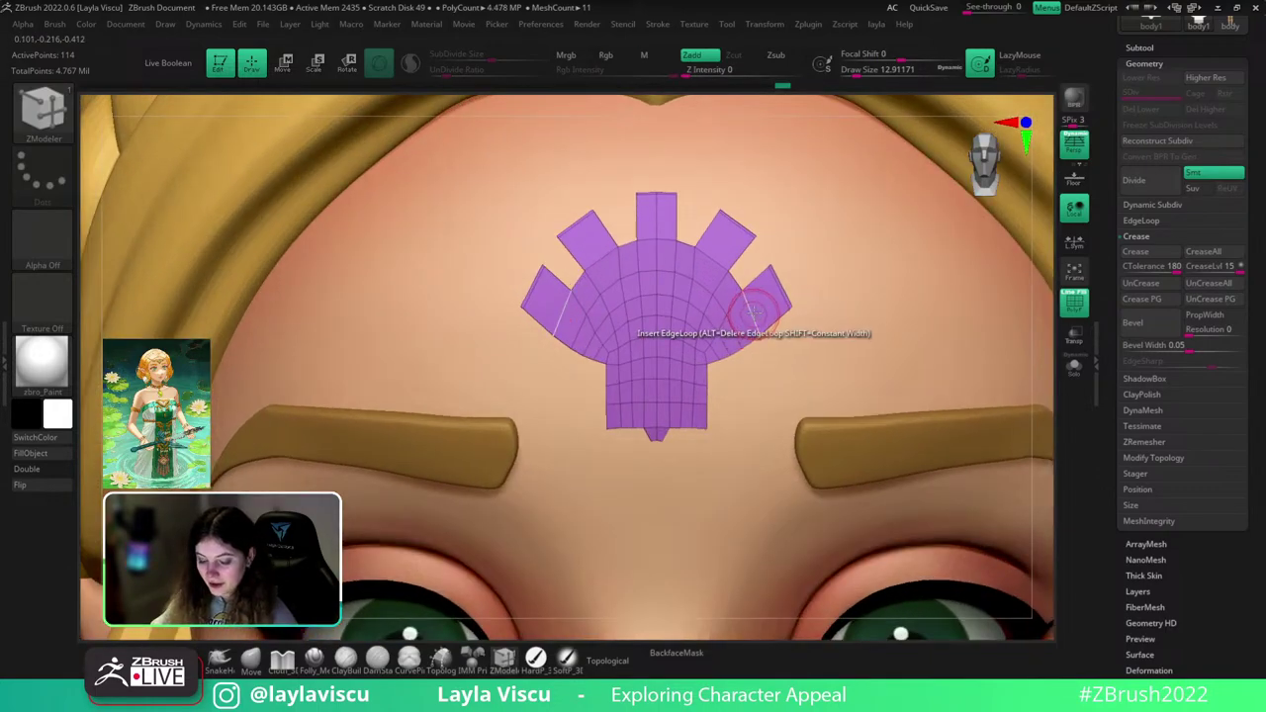
left_click(751, 308)
left_click(714, 259)
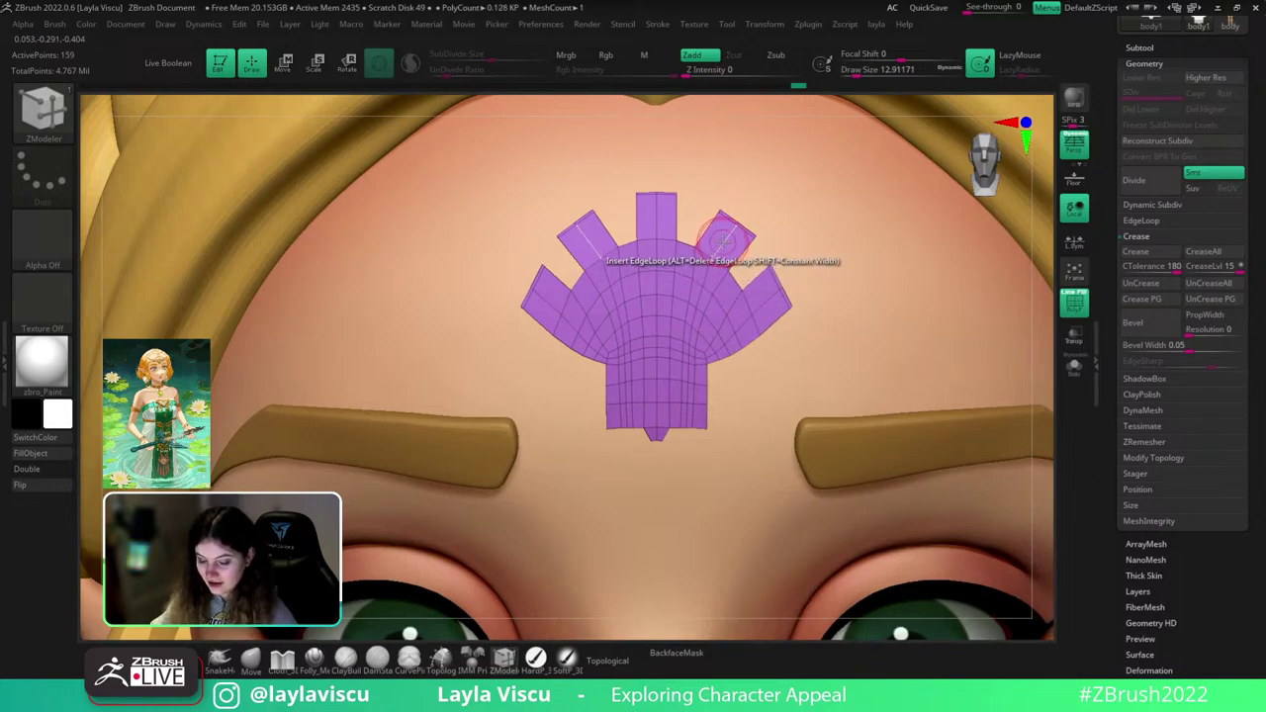
left_click(723, 241)
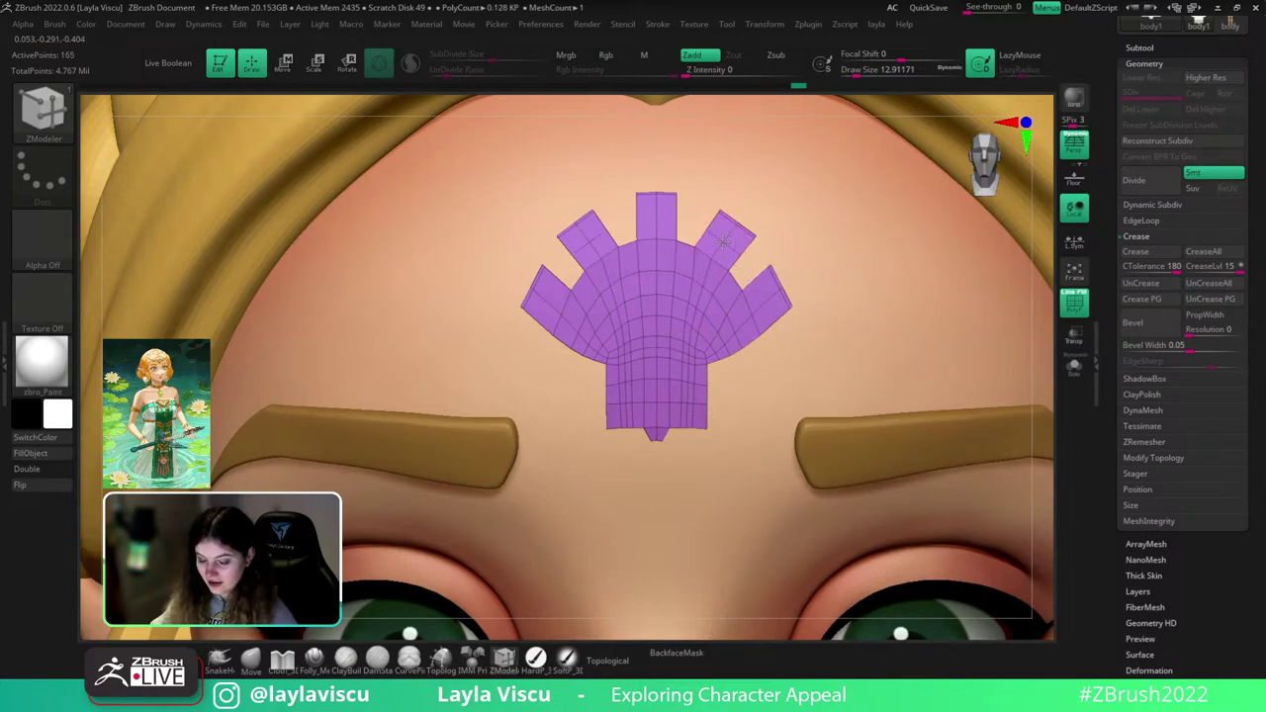
left_click(657, 212)
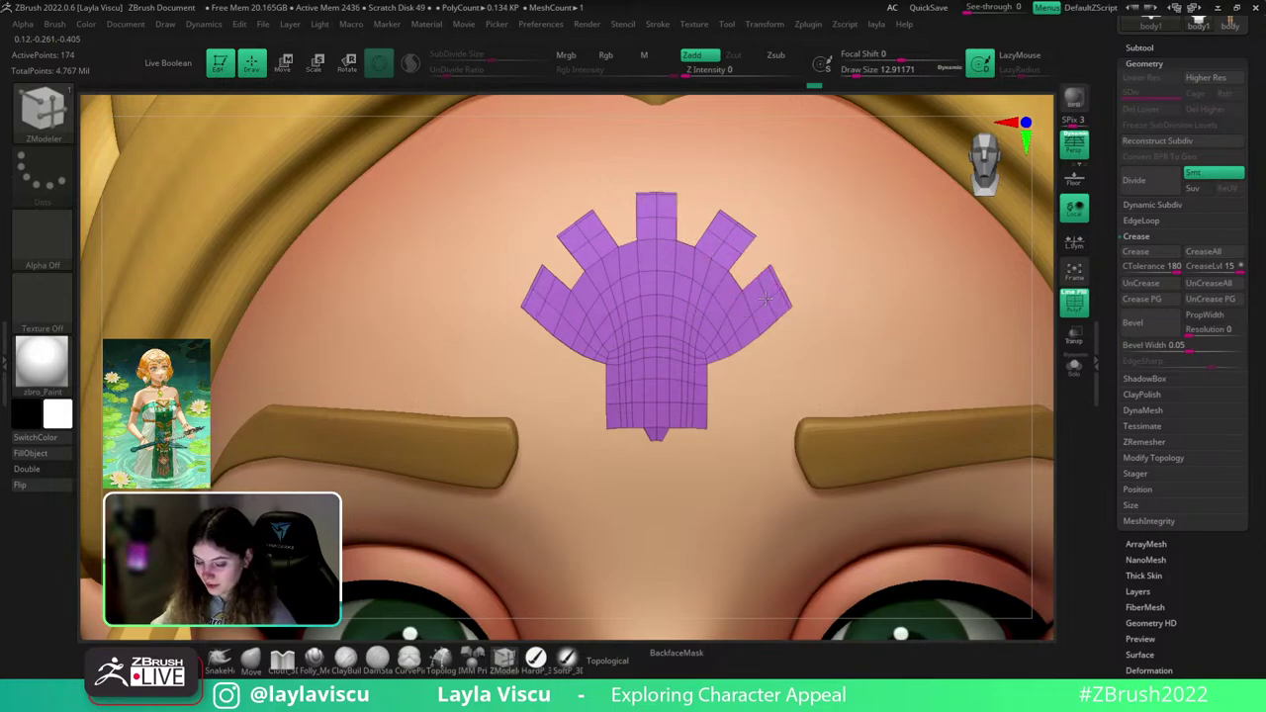
left_click(720, 296)
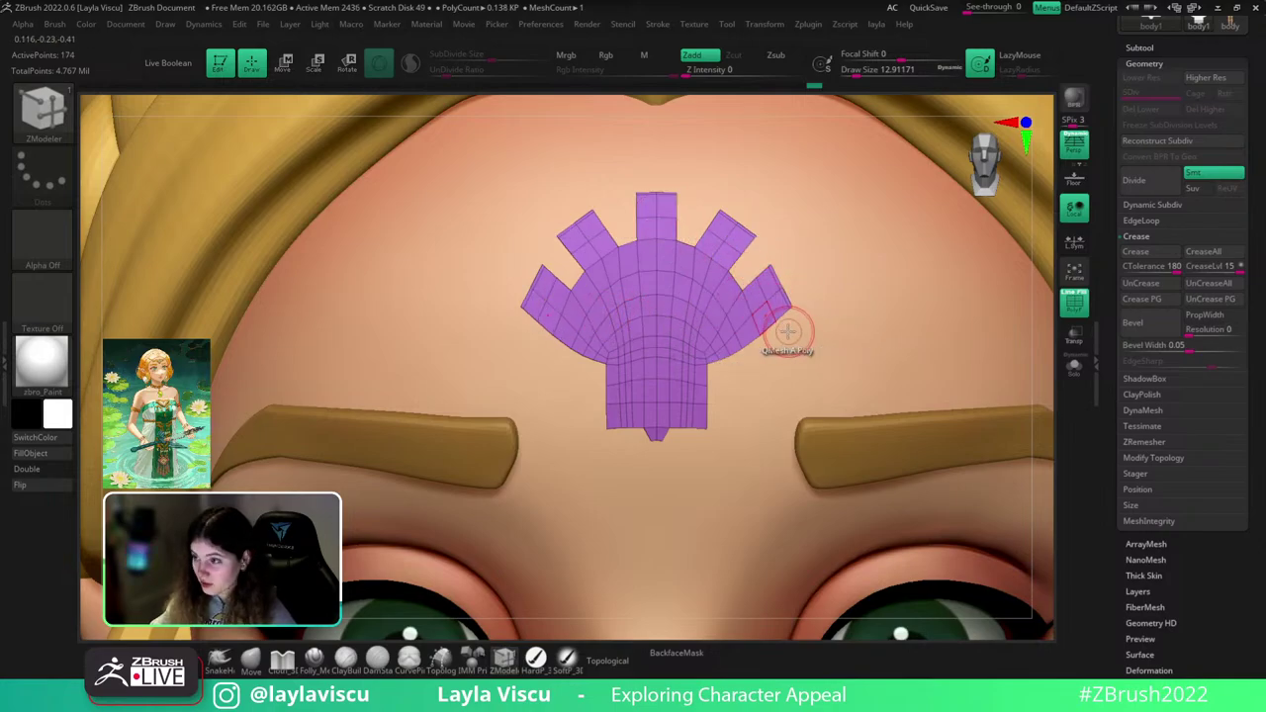
- Insert an edge loop along the emblem's arched upper edge, just below the bases of the rays
mouse_move(794, 317)
right_mouse_down("ctrl")
mouse_move(785, 342)
mouse_move(722, 279)
right_mouse_up("ctrl")
left_click_drag(721, 281, 727, 268)
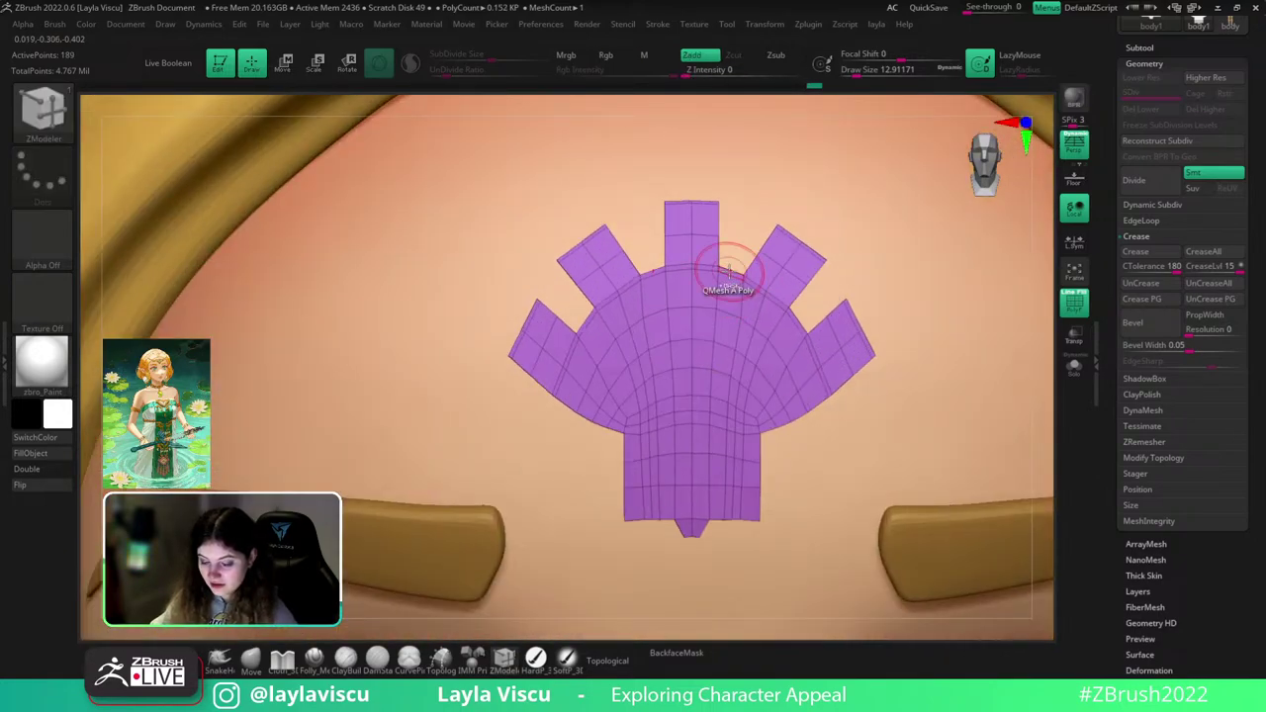
right_click_drag(729, 268, 682, 309, "ctrl")
mouse_move(739, 382)
right_mouse_down("ctrl")
mouse_move(752, 385)
mouse_move(763, 346)
right_mouse_up("ctrl")
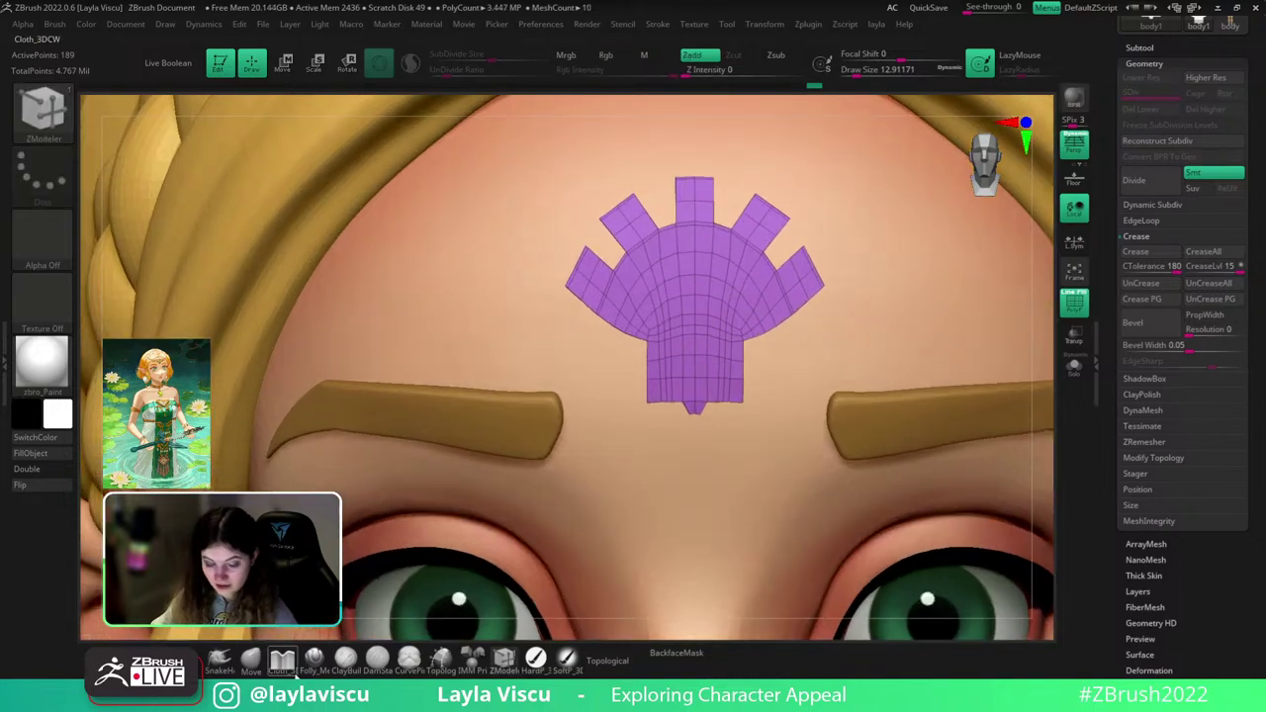
- With the Move brush at Draw Size about 14 to 16, pinch the stem into a waist and lengthen its bottom tip
left_click(255, 657)
key("bracketright")
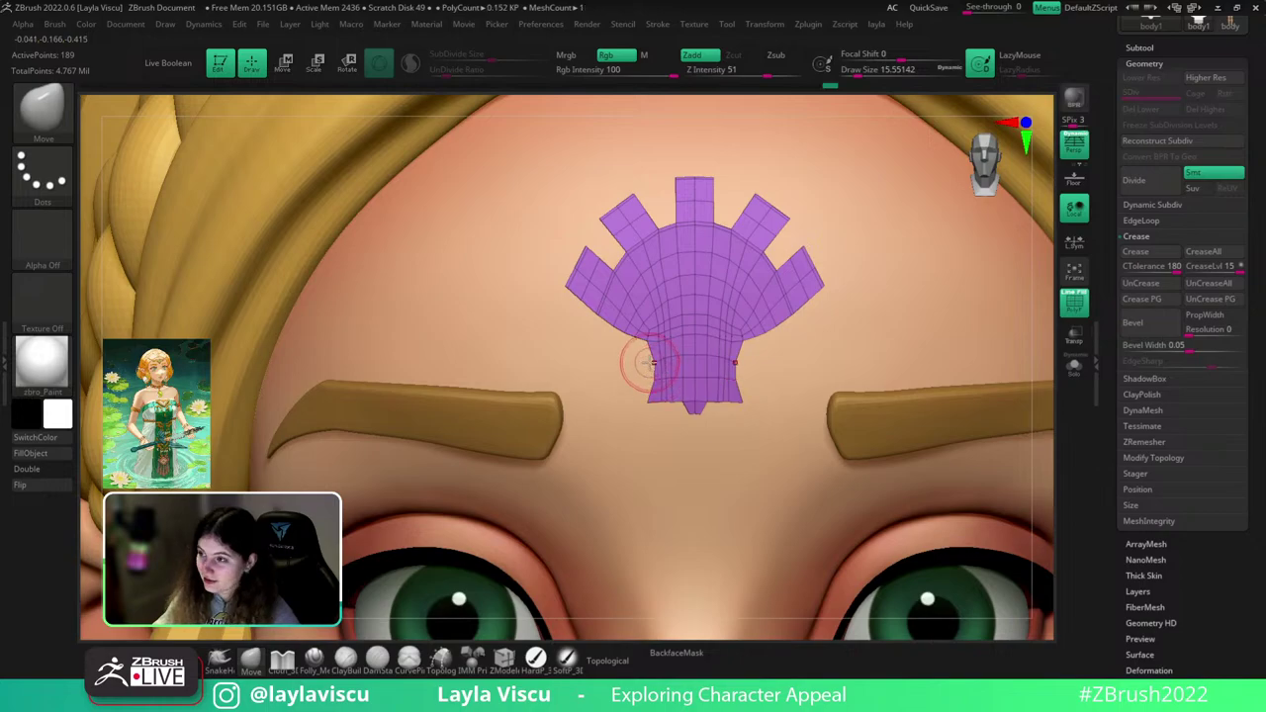
scroll(643, 356, "up", 2)
key("s")
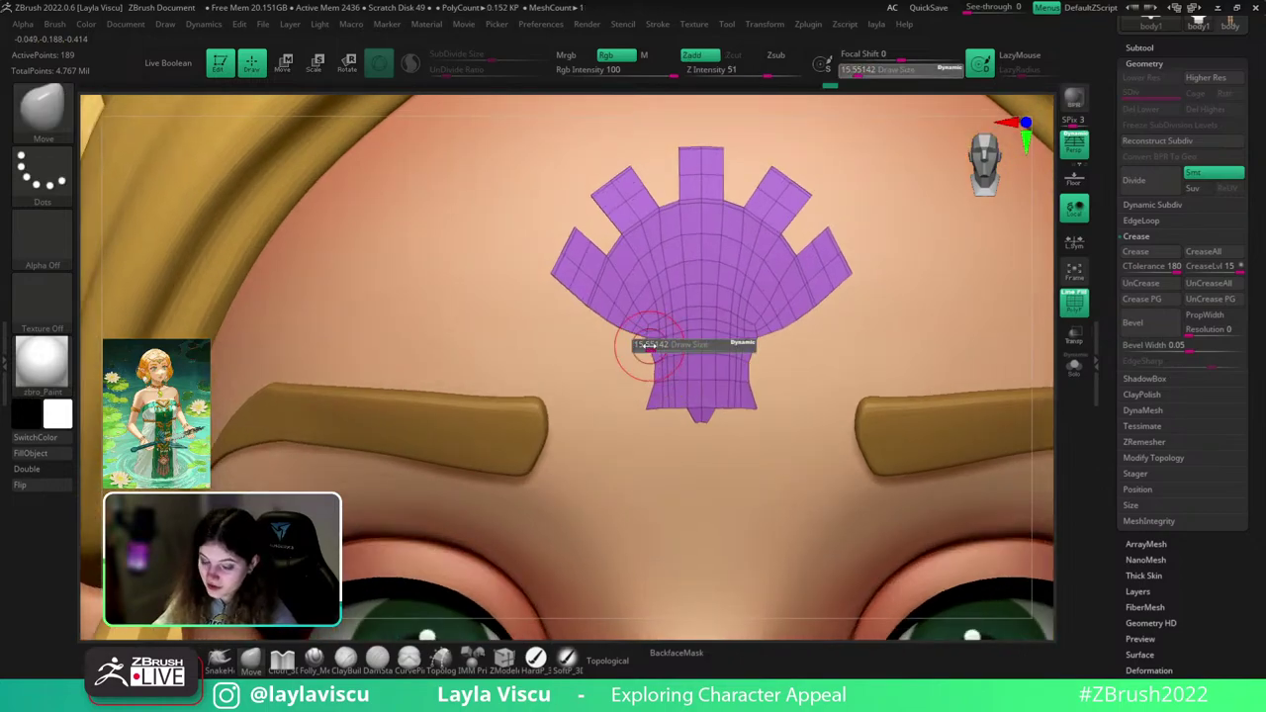
left_click_drag(650, 345, 650, 341)
key("s")
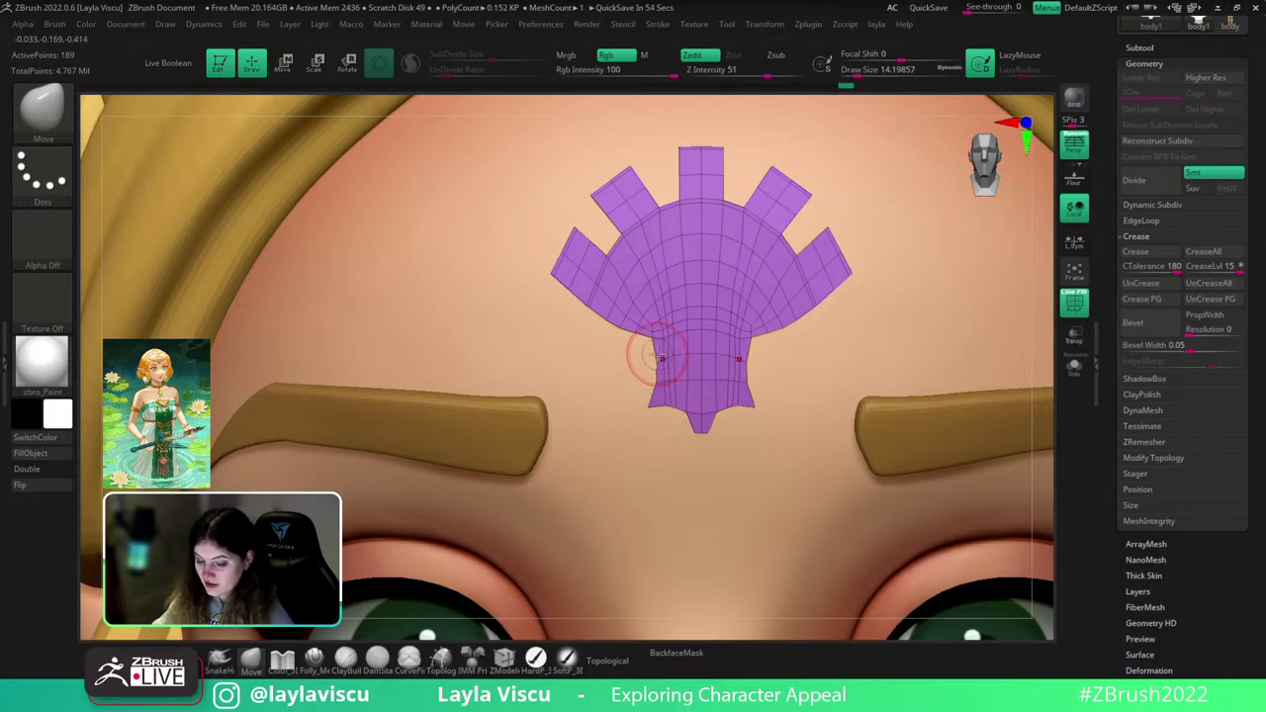
- Refine the wing-to-stem transition and the central mesh rows with the Move brush, Draw Size about 23 raised to 41
key("s")
left_click_drag(657, 354, 687, 338)
key("s")
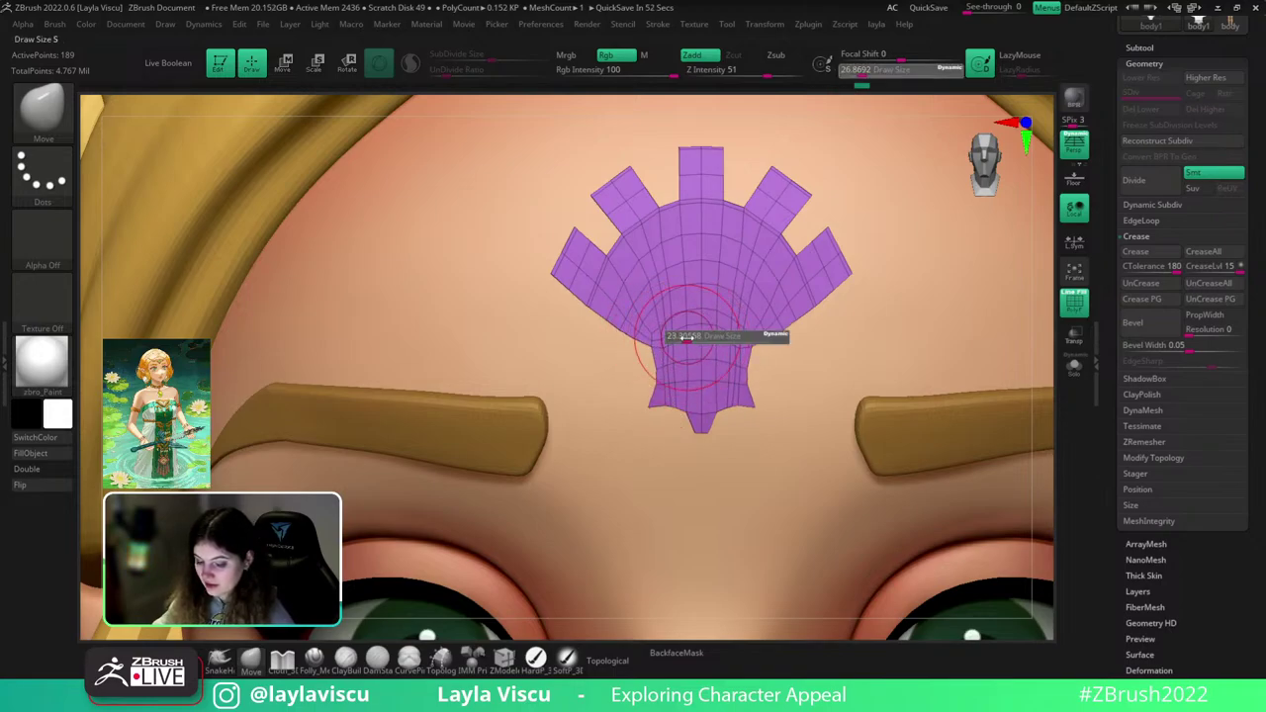
left_click(682, 337)
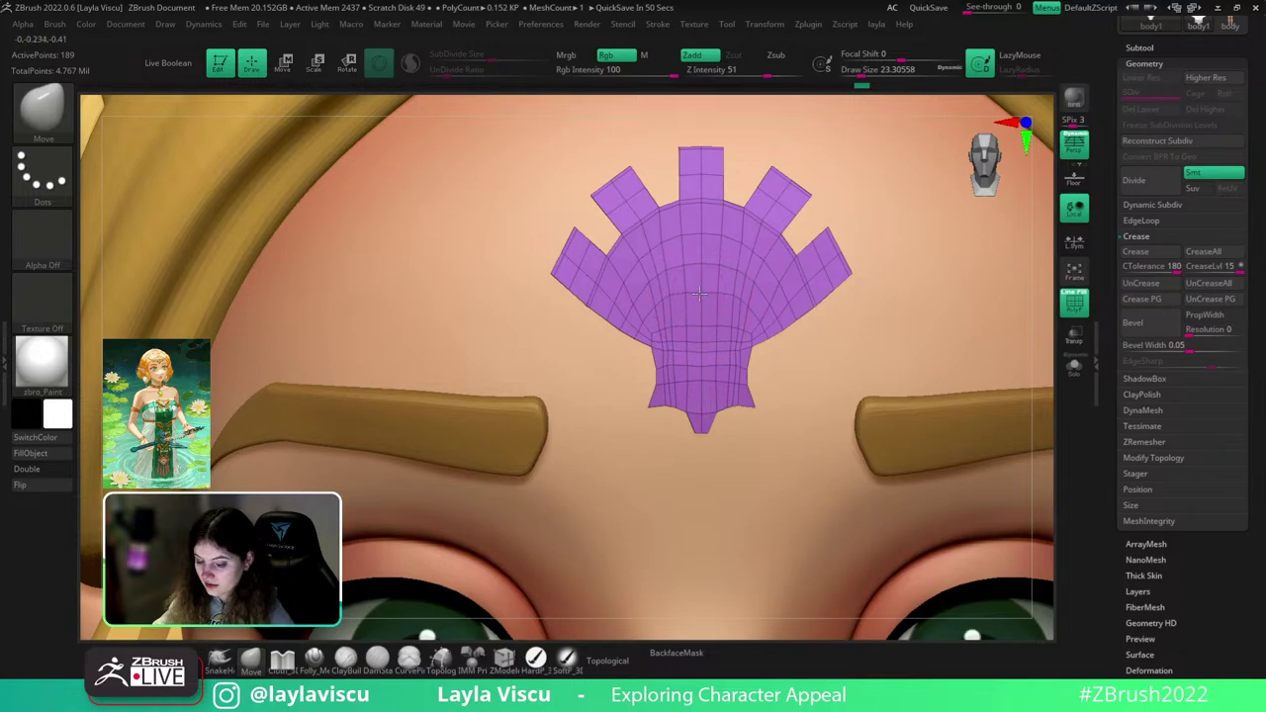
key("s")
left_click_drag(662, 286, 678, 283)
left_click_drag(679, 278, 675, 285, "shift")
key("ctrl+z")
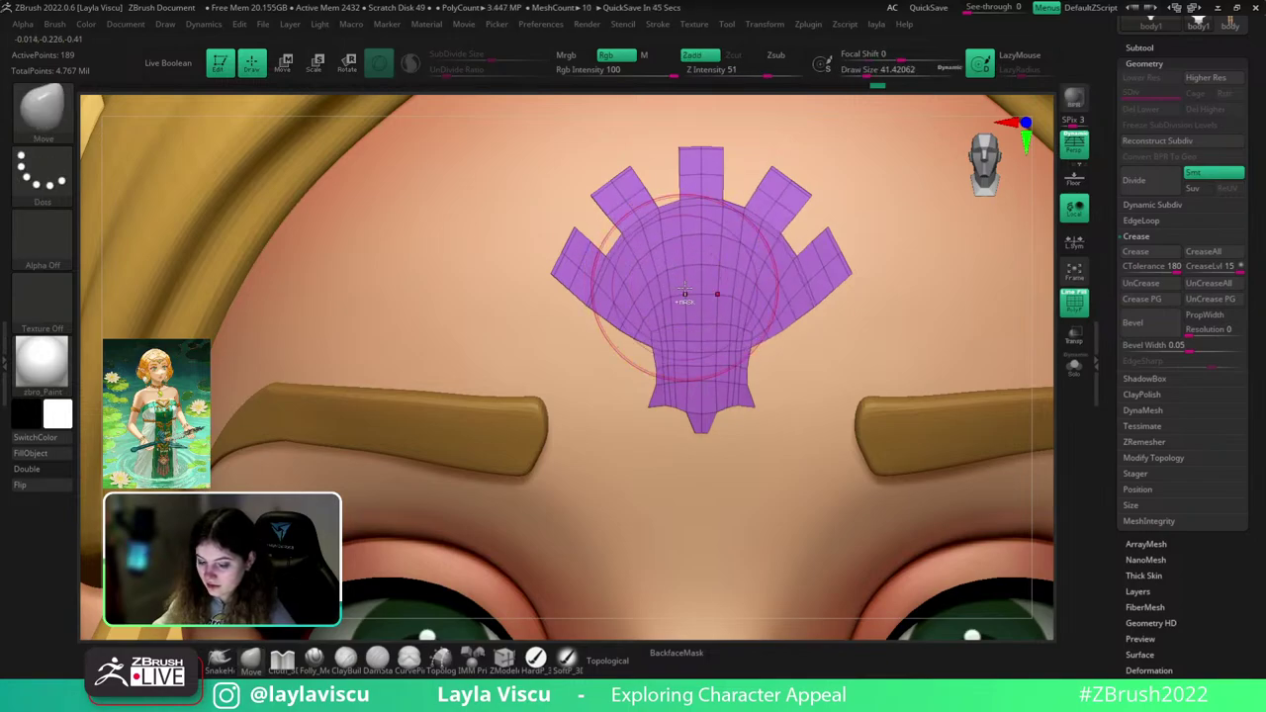
- Turn off the polyframe lines and enlarge the Move brush to Draw Size about 54
mouse_move(685, 289)
right_mouse_down("ctrl")
mouse_move(744, 345)
mouse_move(763, 282)
right_mouse_up("ctrl")
key("shift+f")
key("s")
left_click_drag(744, 297, 757, 311)
right_click_drag(759, 312, 776, 368, "ctrl")
right_click_drag(924, 334, 862, 318, "alt")
right_click_drag(743, 371, 732, 333, "ctrl")
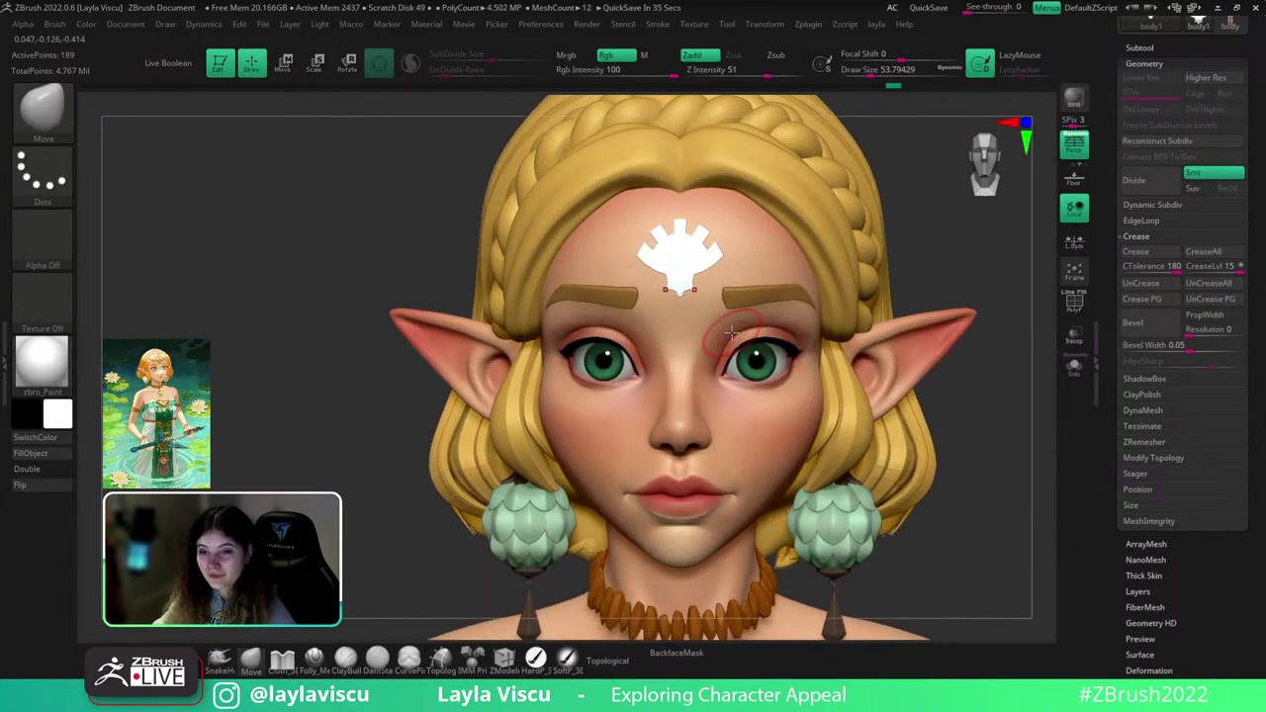
right_click_drag(964, 243, 989, 246)
right_click_drag(713, 279, 702, 233, "ctrl")
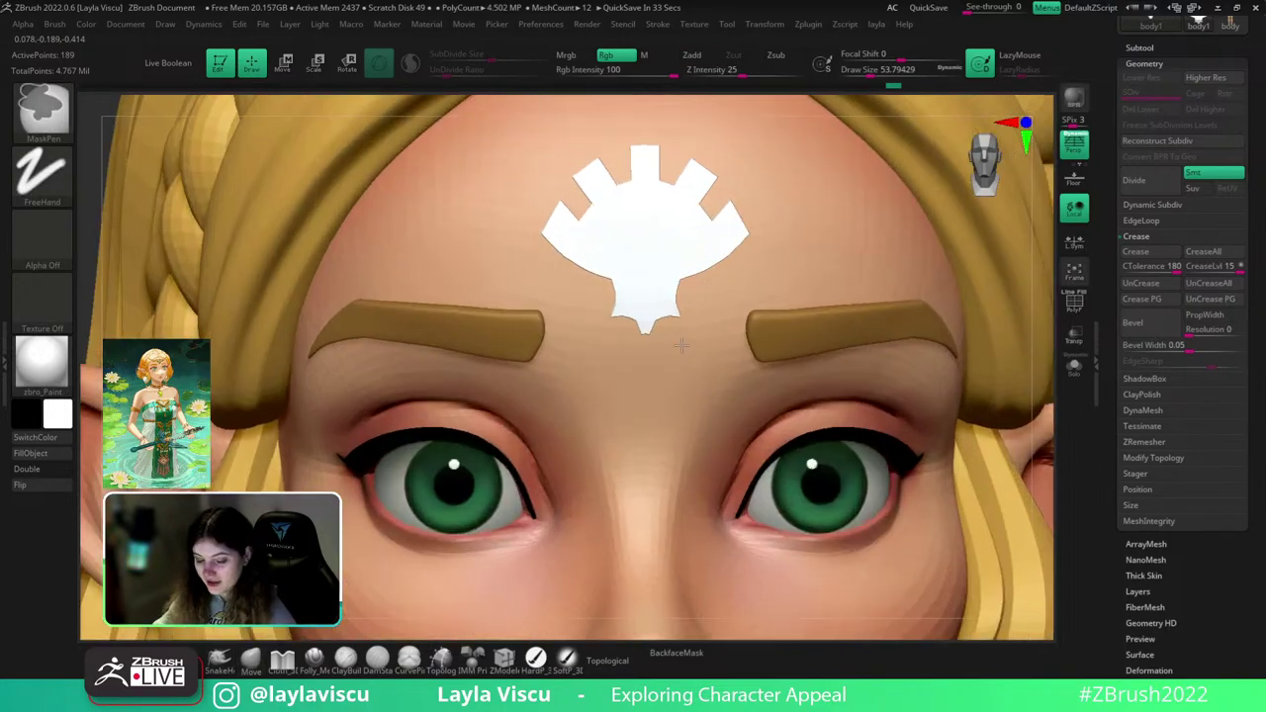
- Refine the outline of the emblem's stem, tip and lower wings with the Move brush, using Draw Sizes of about 18, 49 and 41
key("s")
mouse_move(666, 334)
left_mouse_down()
mouse_move(656, 334)
mouse_move(669, 330)
left_mouse_up()
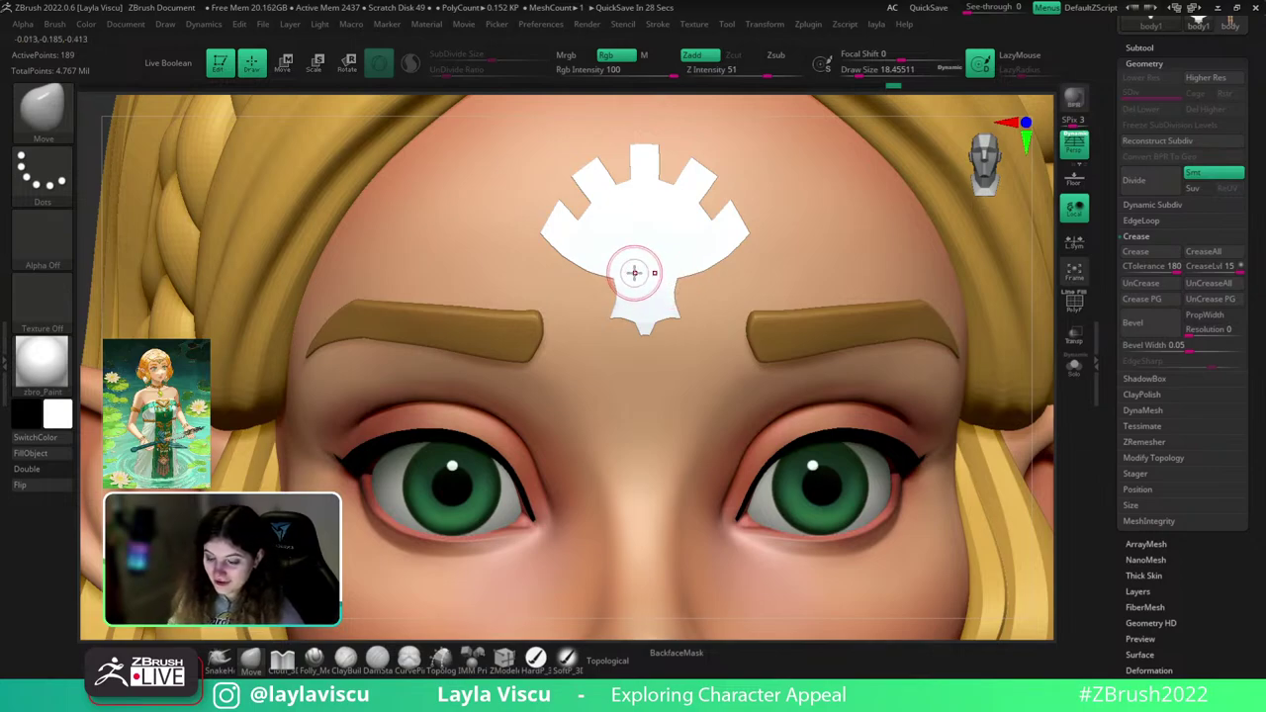
key("s")
left_click_drag(617, 271, 626, 270)
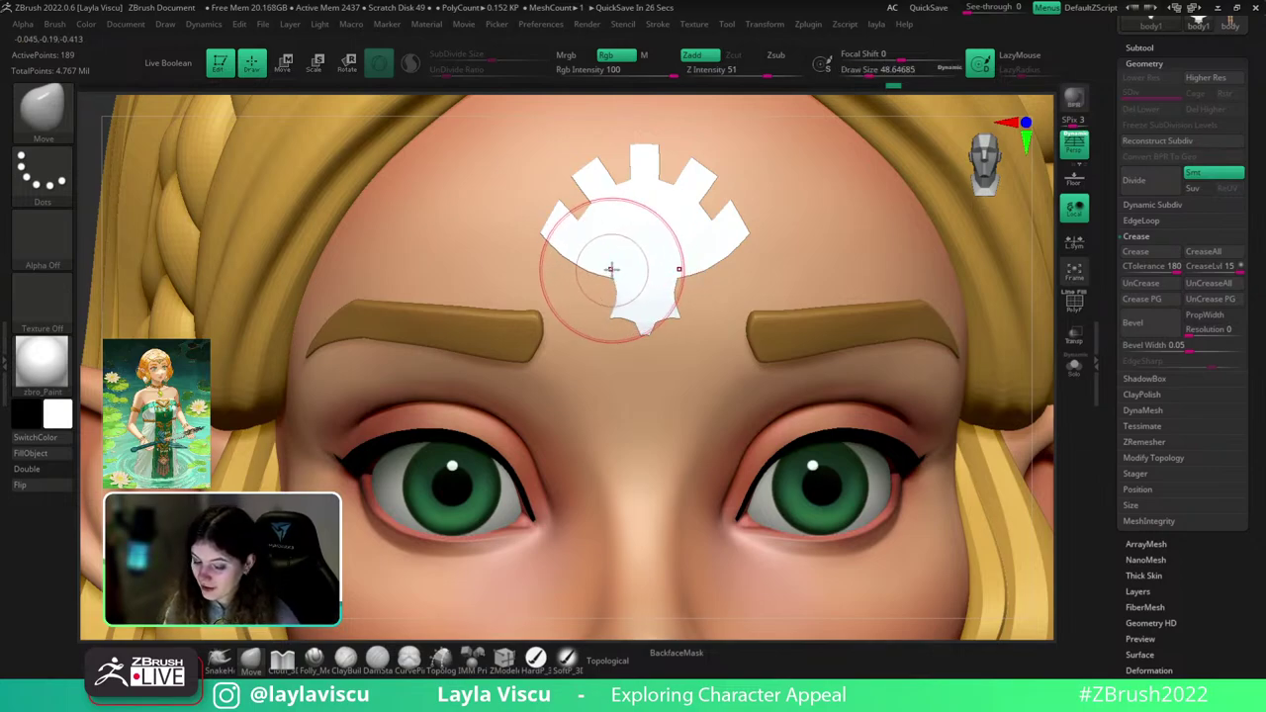
right_click_drag(735, 277, 687, 268, "ctrl")
key("s")
left_click_drag(688, 268, 686, 269)
mouse_move(735, 283)
right_mouse_down("ctrl")
mouse_move(980, 211)
mouse_move(938, 237)
right_mouse_up("ctrl")
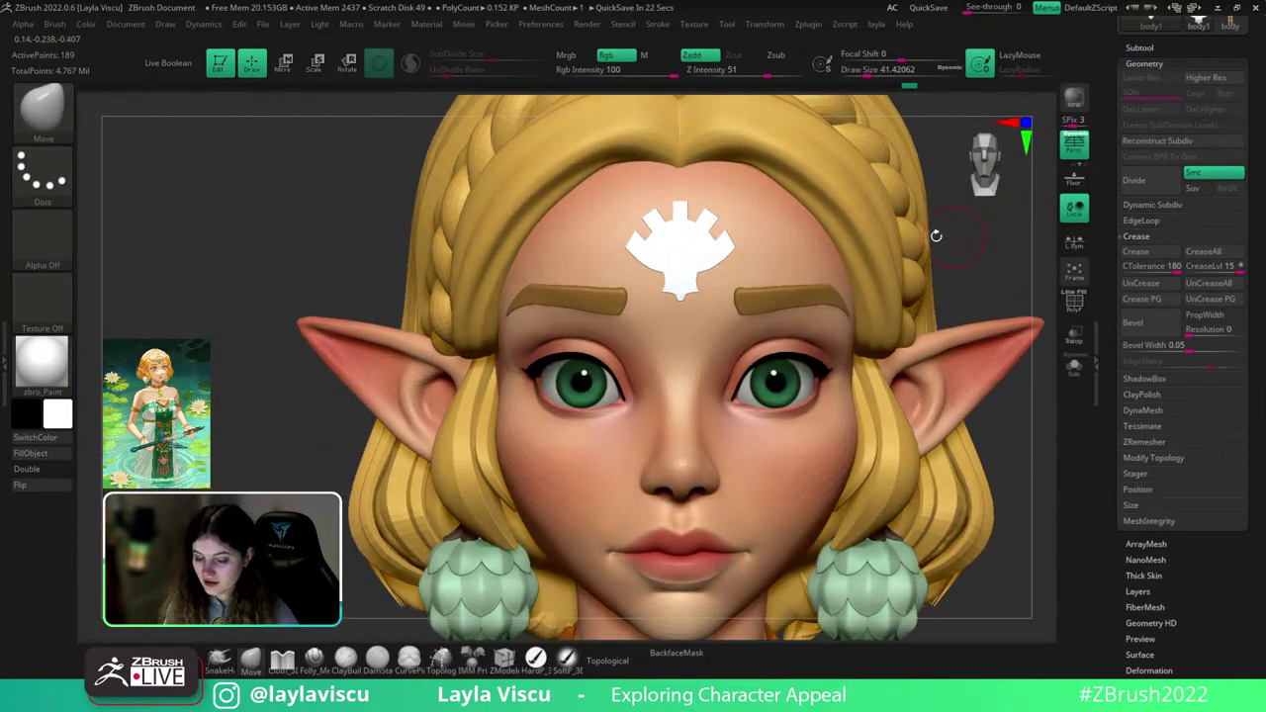
mouse_move(811, 297)
right_mouse_down("ctrl")
mouse_move(851, 237)
mouse_move(898, 232)
right_mouse_up("ctrl")
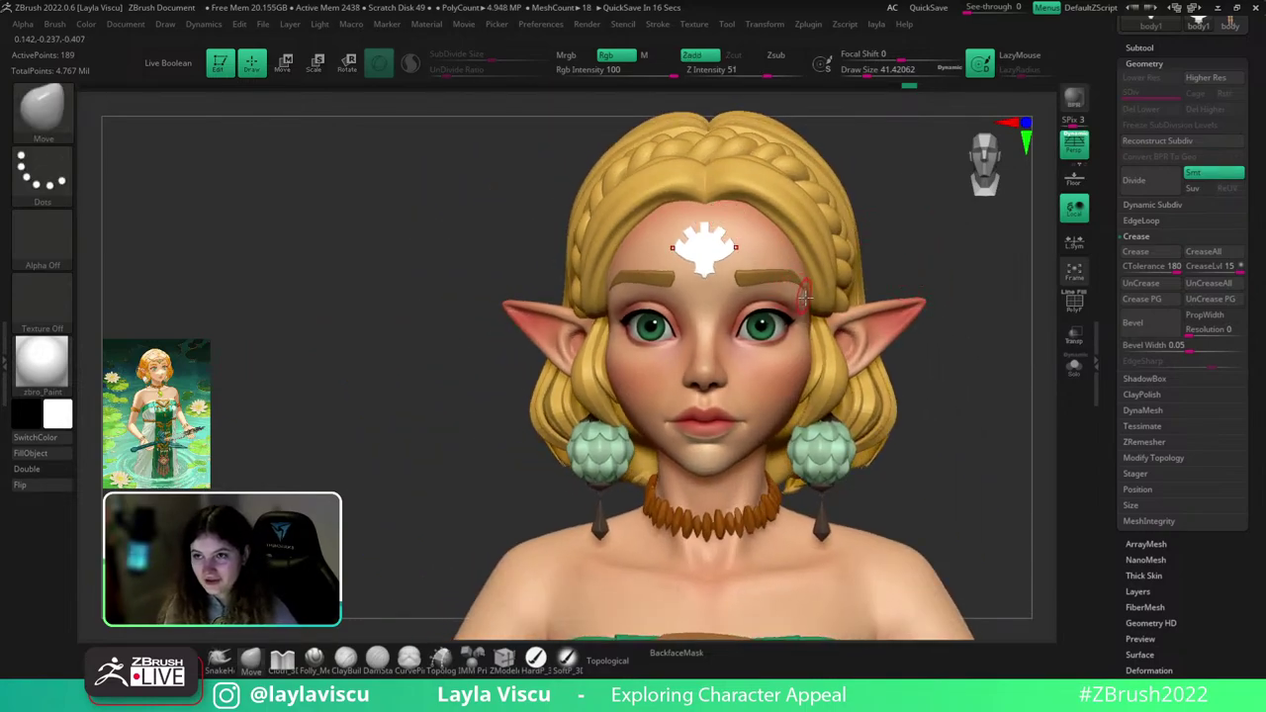
right_click_drag(973, 210, 932, 220)
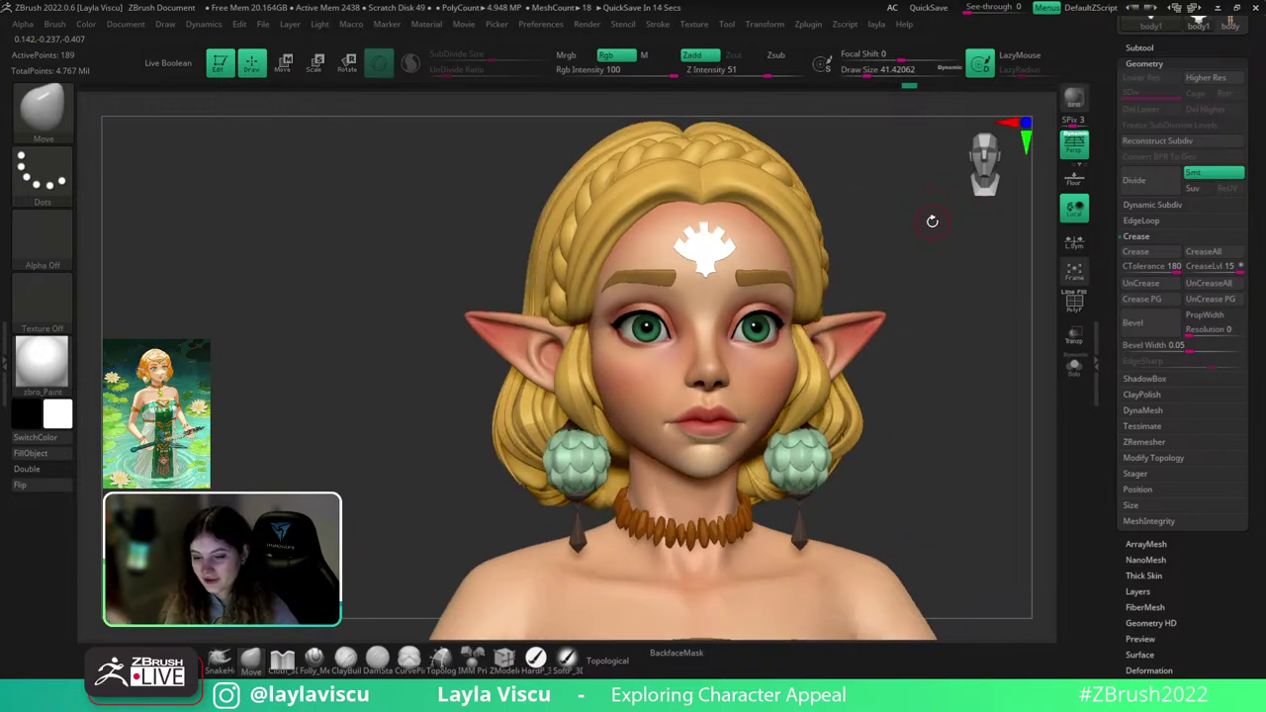
right_click_drag(871, 139, 876, 175, "shift")
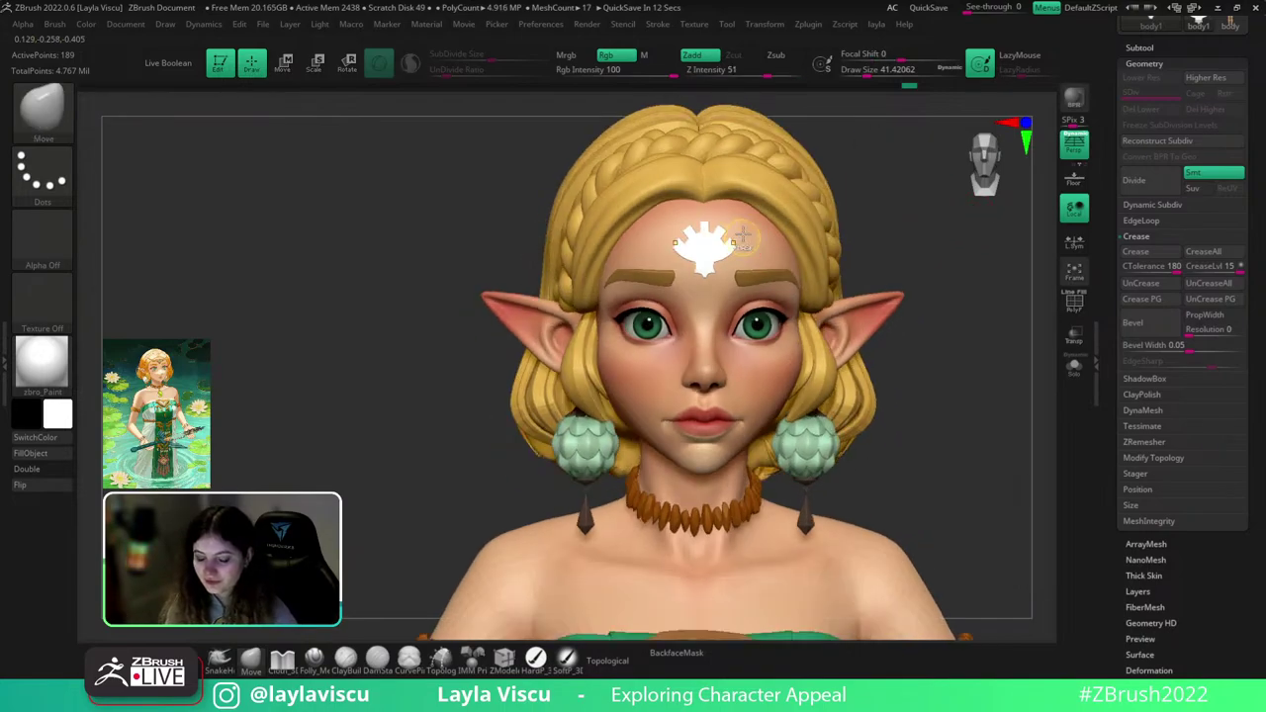
- Refine the emblem's side wings with the Move brush at Draw Size about 23
right_click_drag(744, 226, 740, 245, "ctrl")
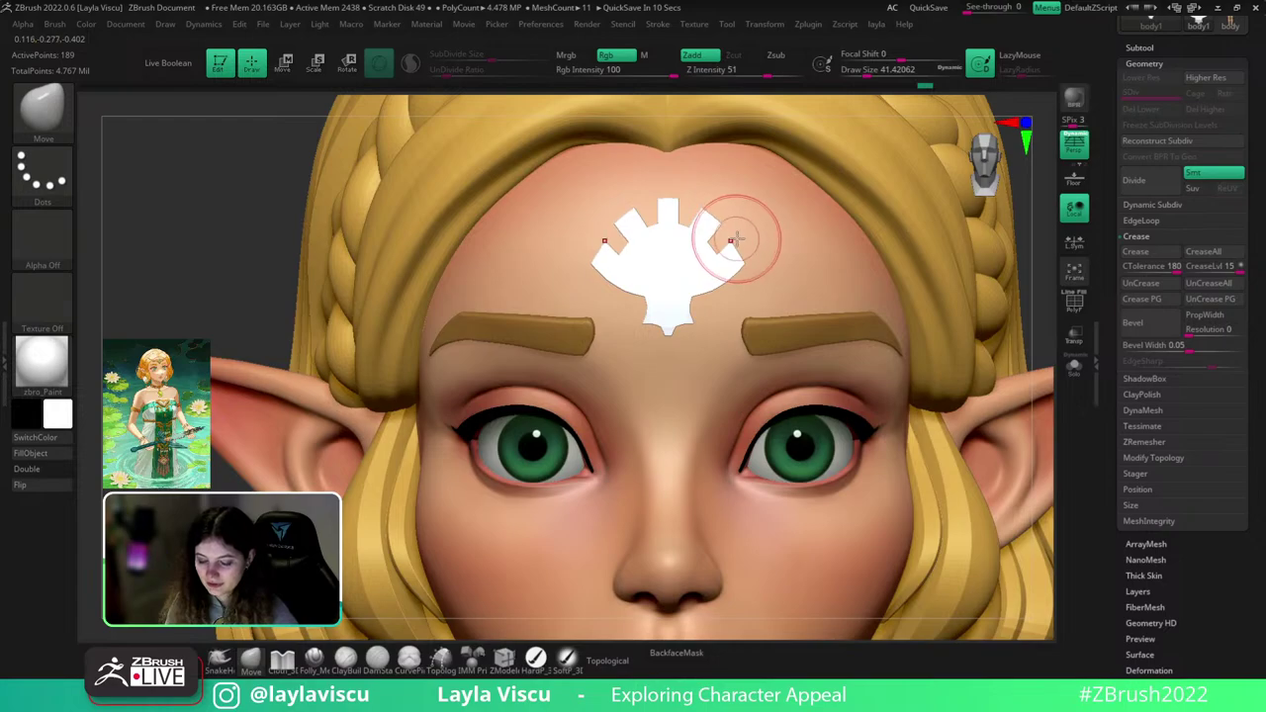
key("s")
left_click_drag(736, 240, 756, 263)
right_click_drag(793, 299, 758, 214, "ctrl")
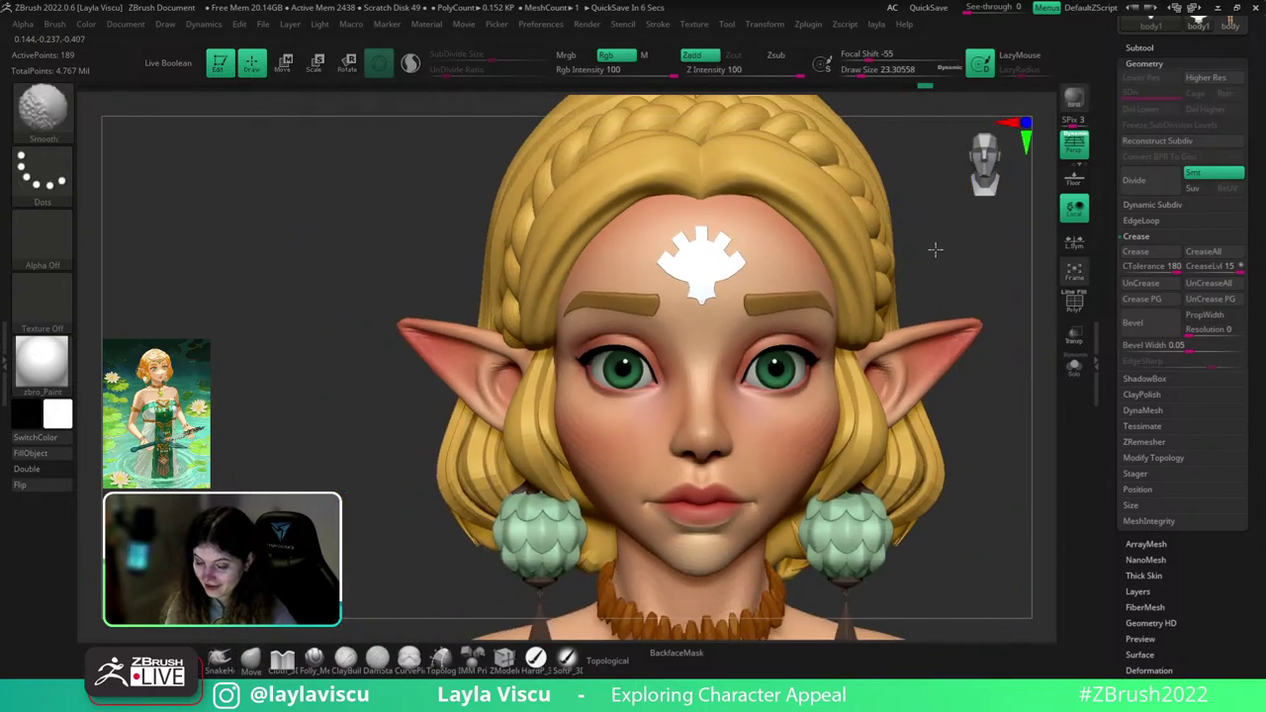
right_click_drag(935, 248, 905, 210, "ctrl")
mouse_move(915, 226)
left_mouse_down()
mouse_move(899, 231)
mouse_move(910, 227)
left_mouse_up()
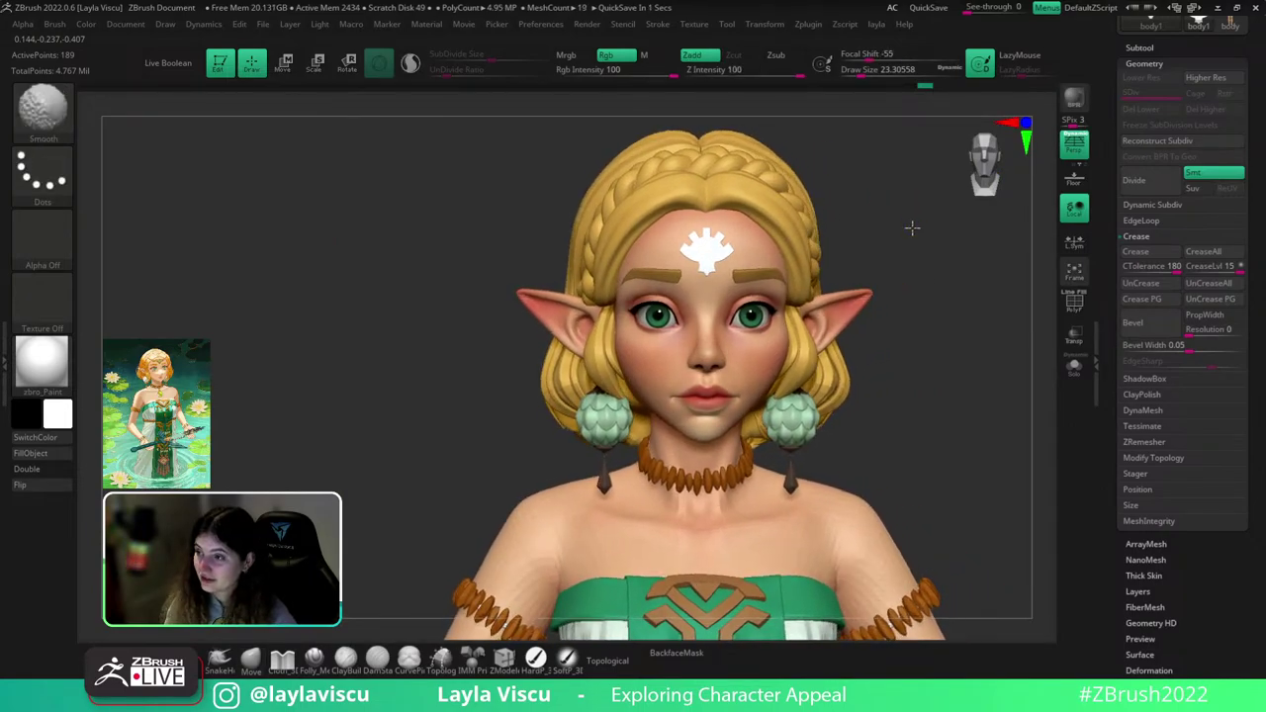
- Turn on the polyframe and use ZModeler to give the arc of faces inside the emblem's fan its own polygroup
key("Escape")
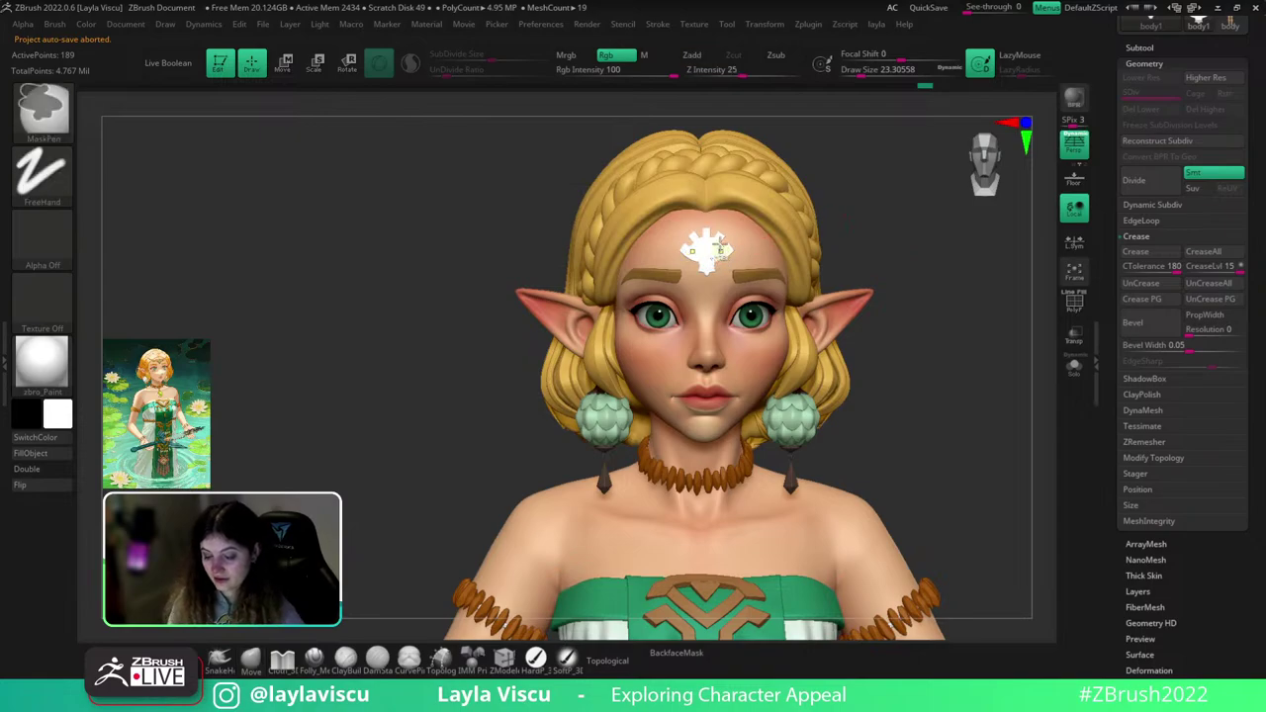
right_click_drag(824, 218, 851, 415, "ctrl")
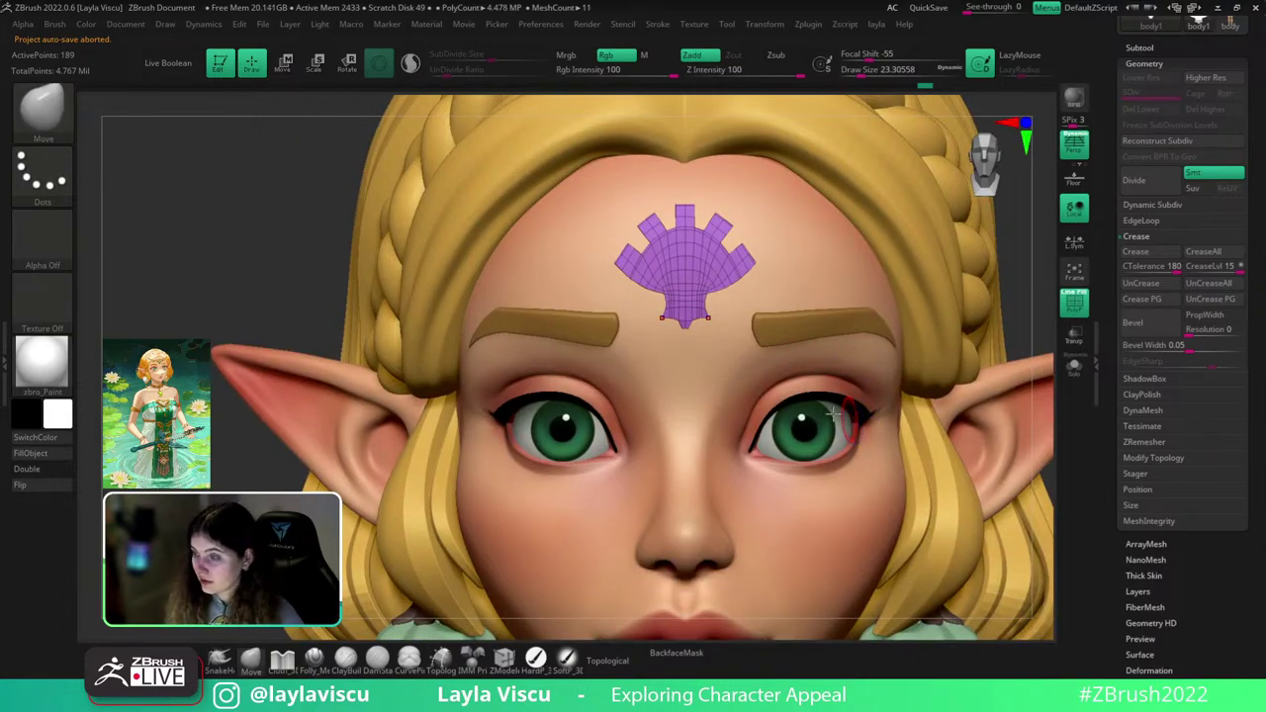
right_click_drag(702, 255, 730, 316, "ctrl")
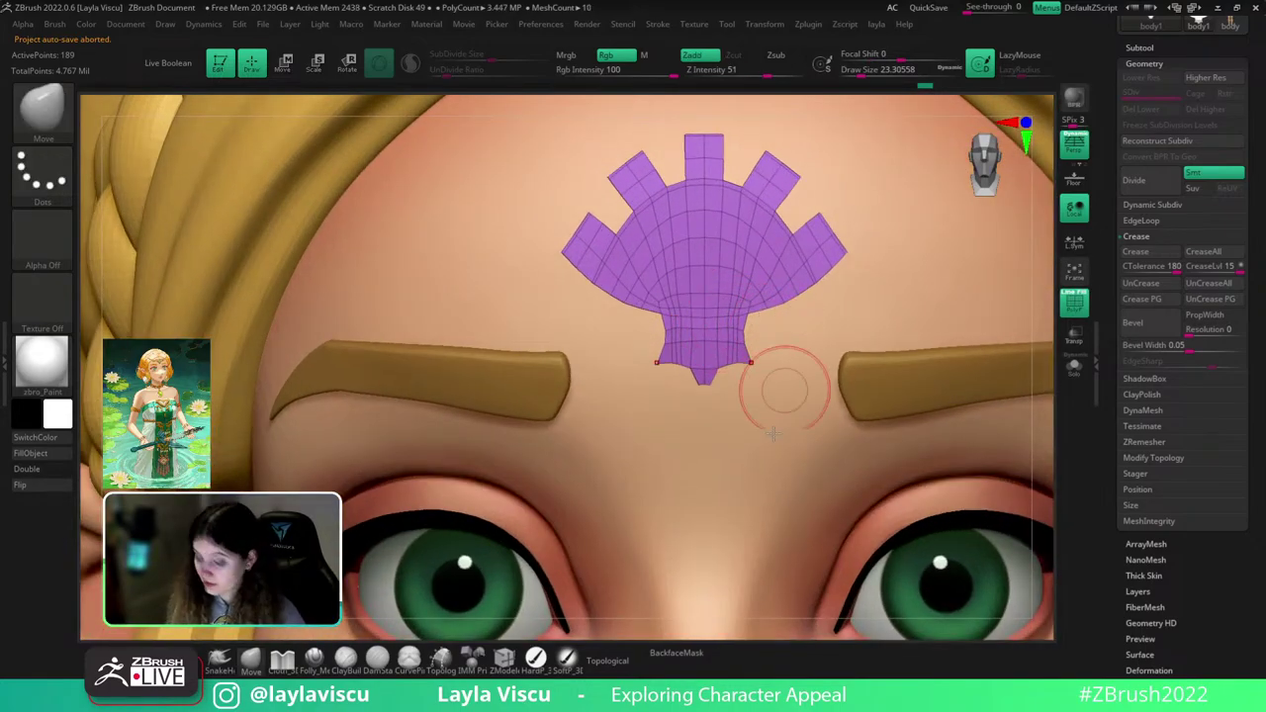
key("b")
key("z")
key("m")
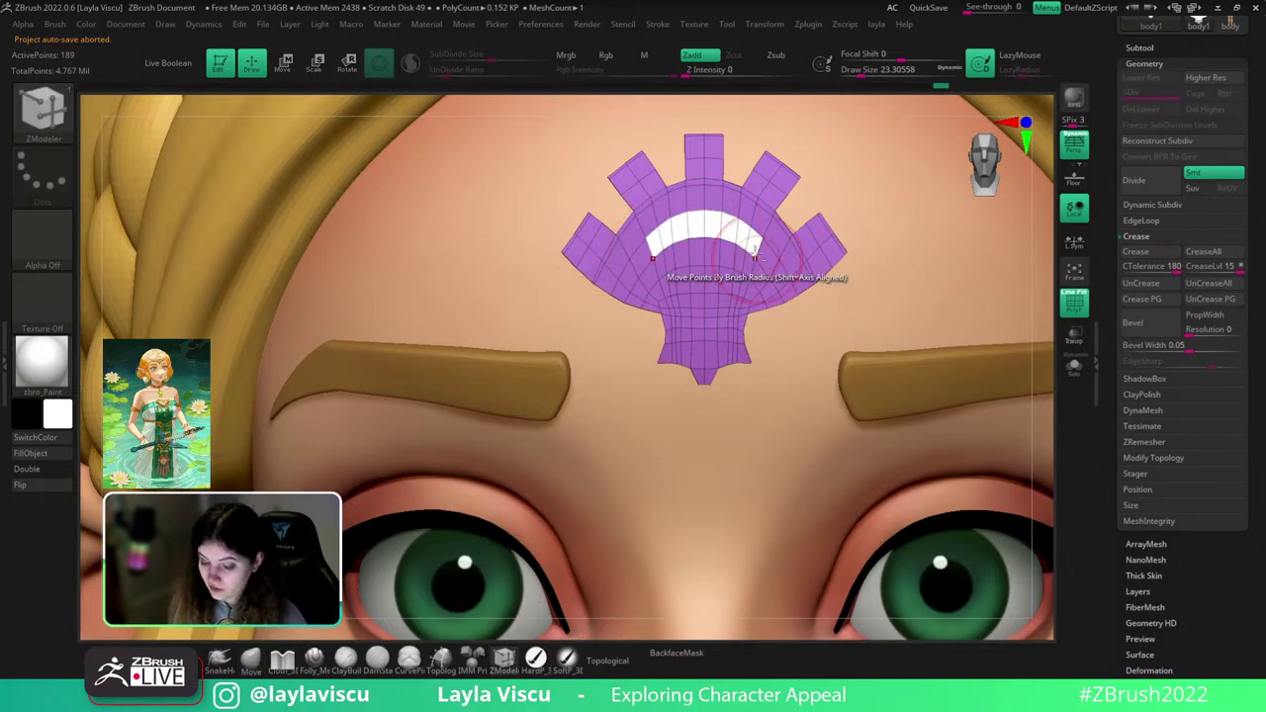
- Refine the curve of the white arc polygroup with the Move brush, using Draw Sizes of about 13 and 23
left_click(262, 660)
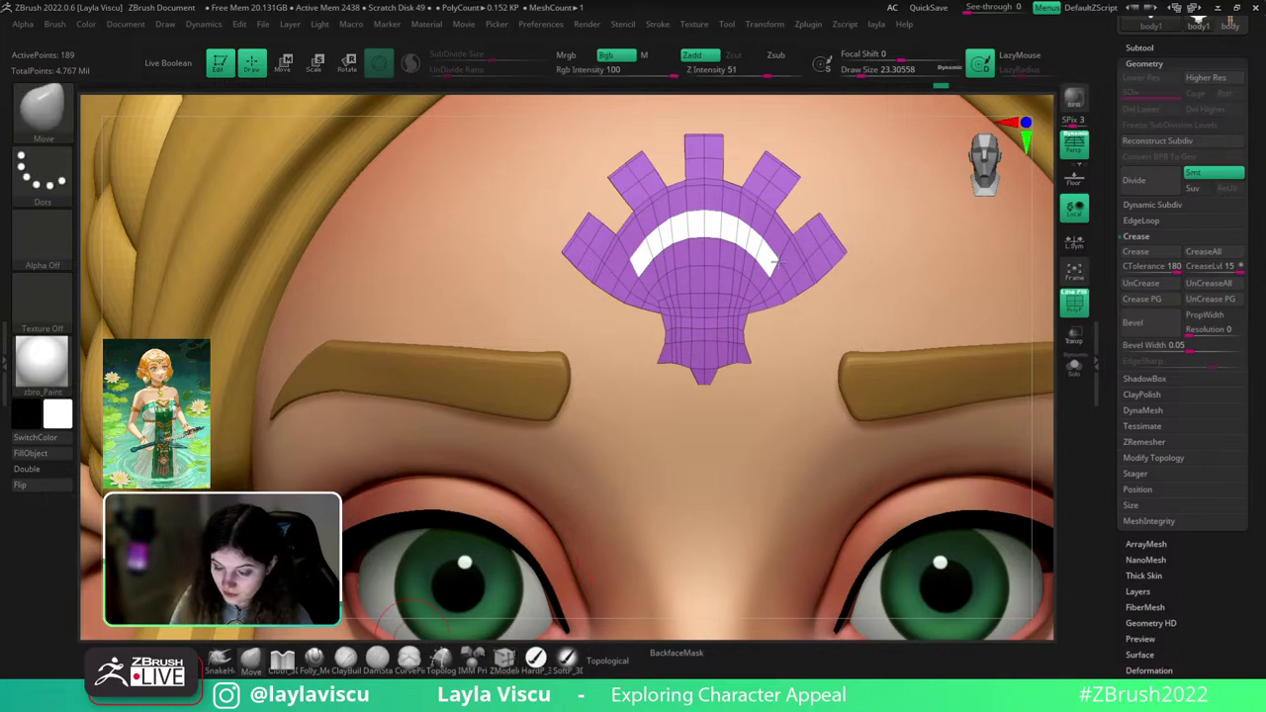
key("s")
left_click_drag(771, 272, 763, 276)
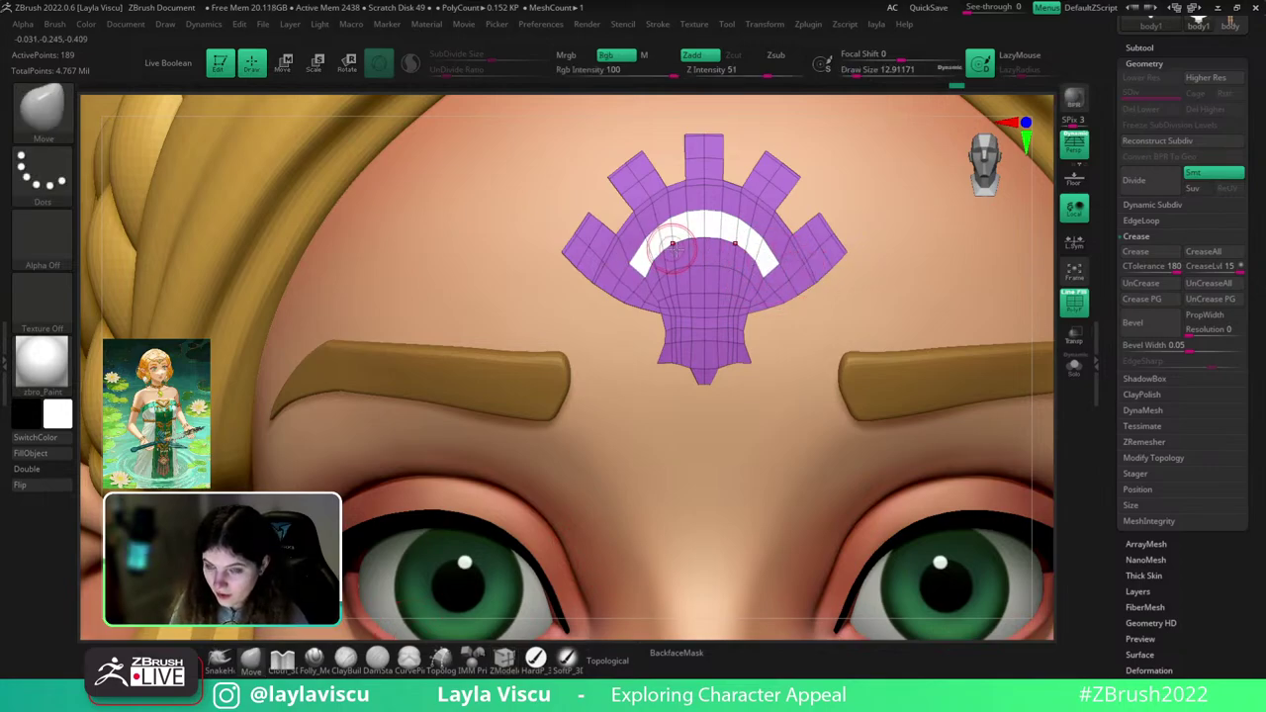
right_click_drag(674, 249, 967, 349, "ctrl")
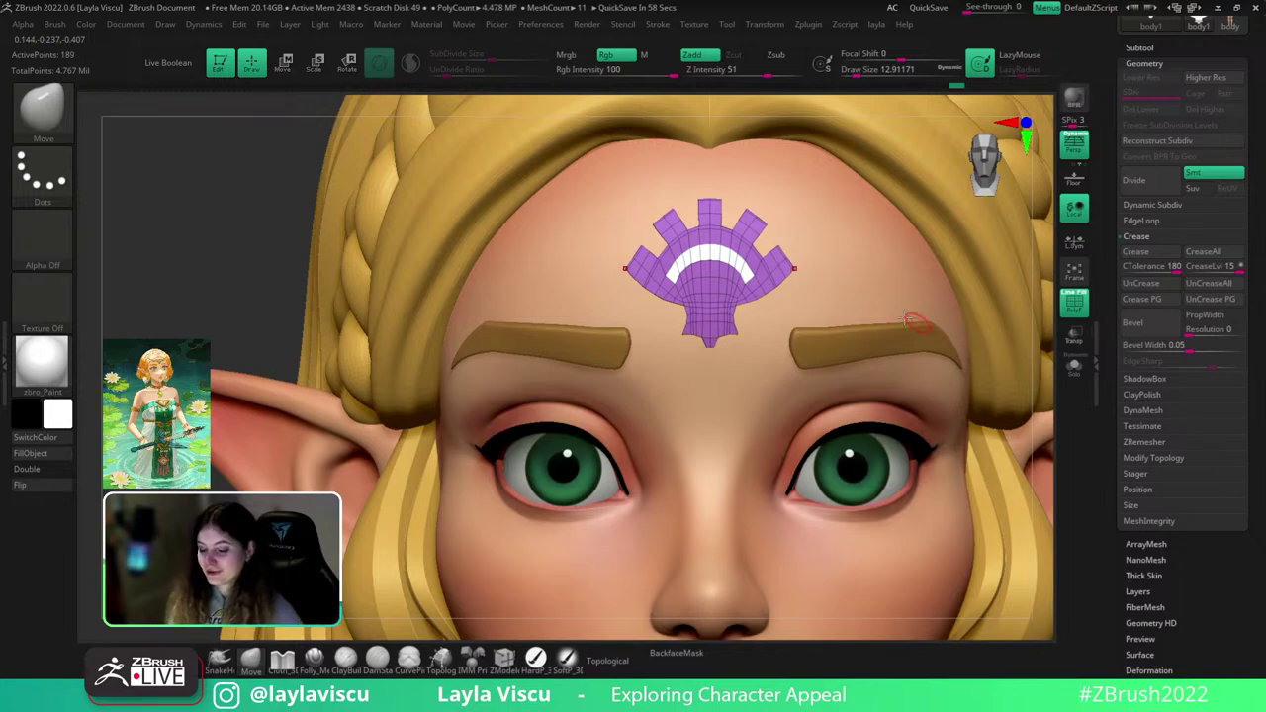
right_click_drag(771, 302, 661, 287, "ctrl")
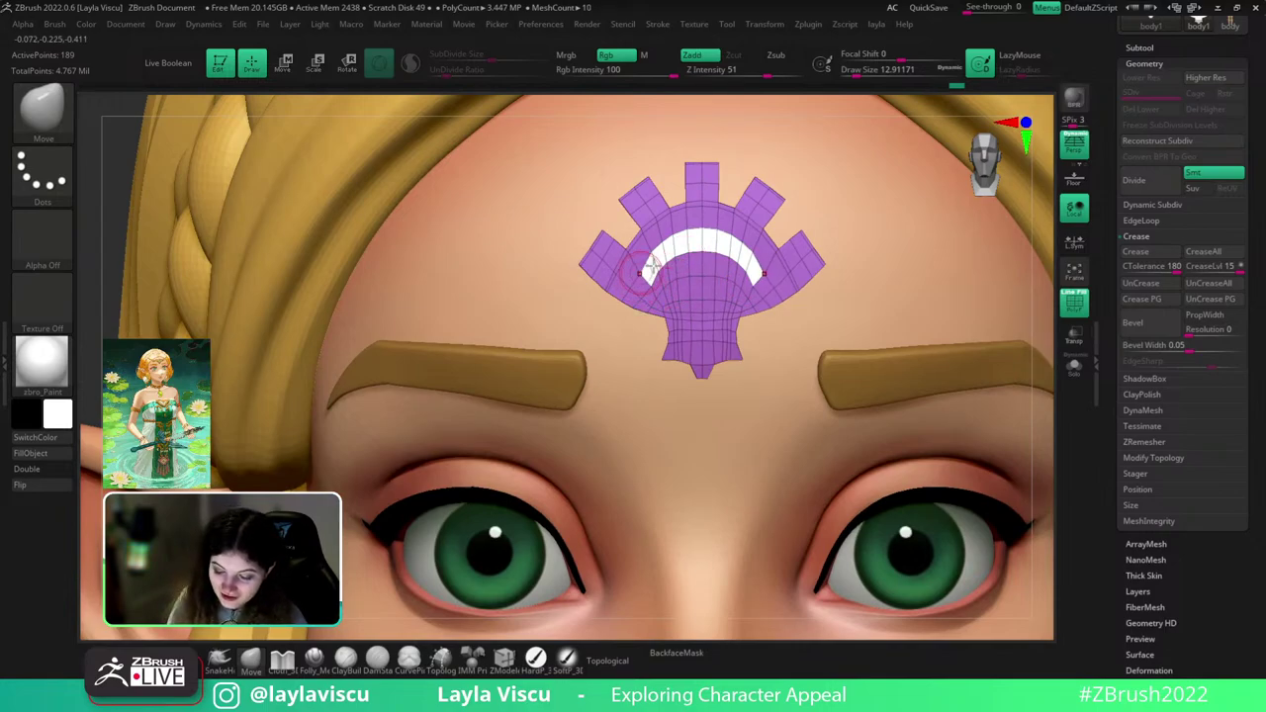
key("s")
left_click_drag(712, 233, 717, 233)
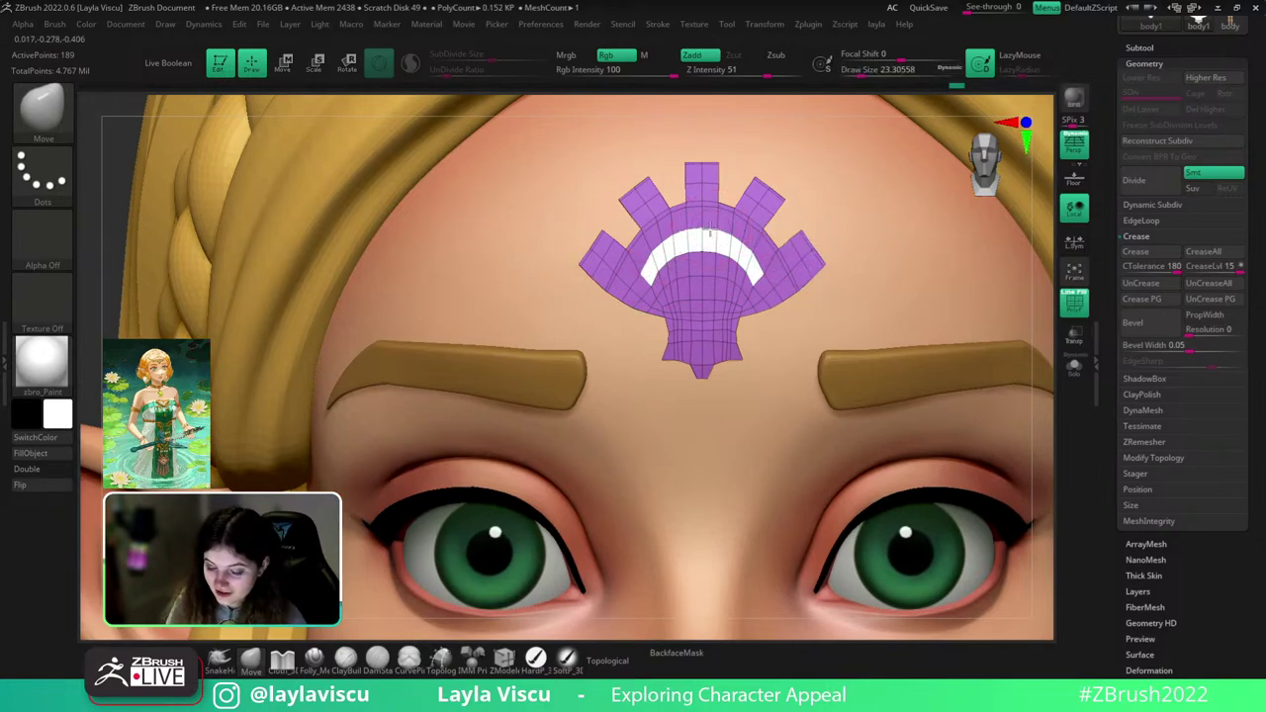
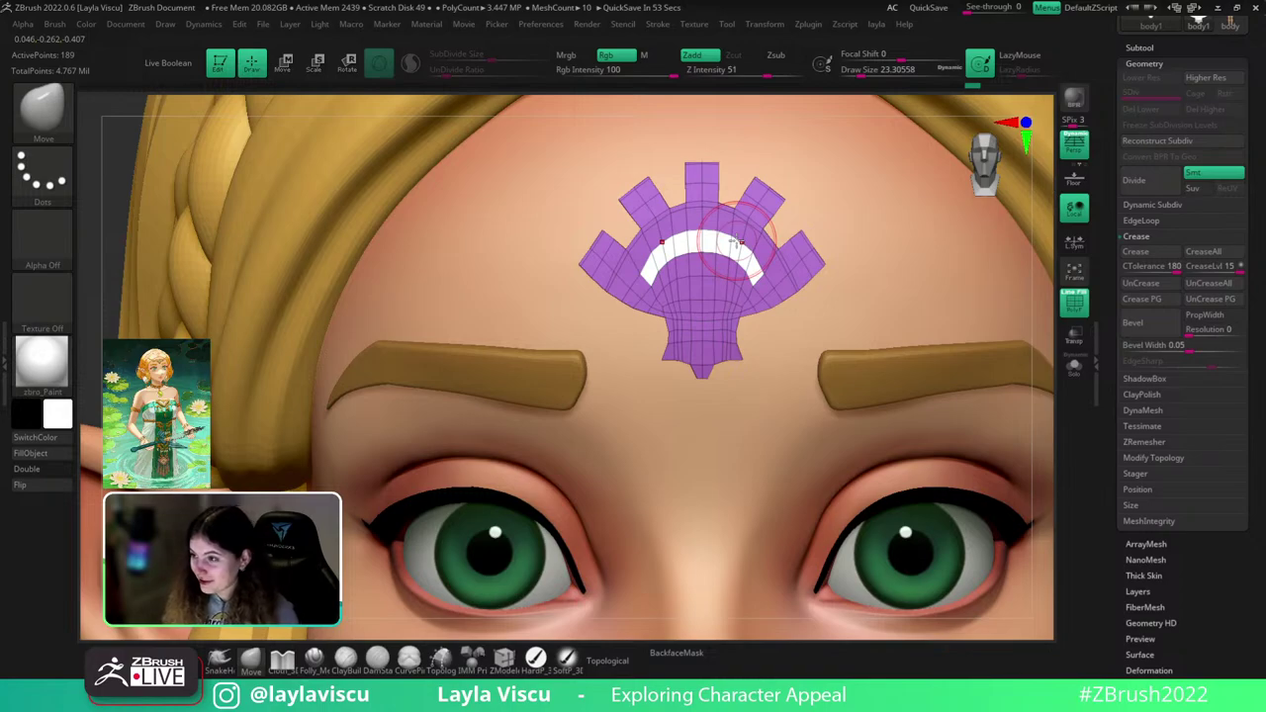
mouse_move(754, 278)
right_mouse_down("ctrl")
mouse_move(803, 287)
mouse_move(797, 317)
mouse_move(746, 289)
right_mouse_up("ctrl")
key("s")
left_click(770, 286)
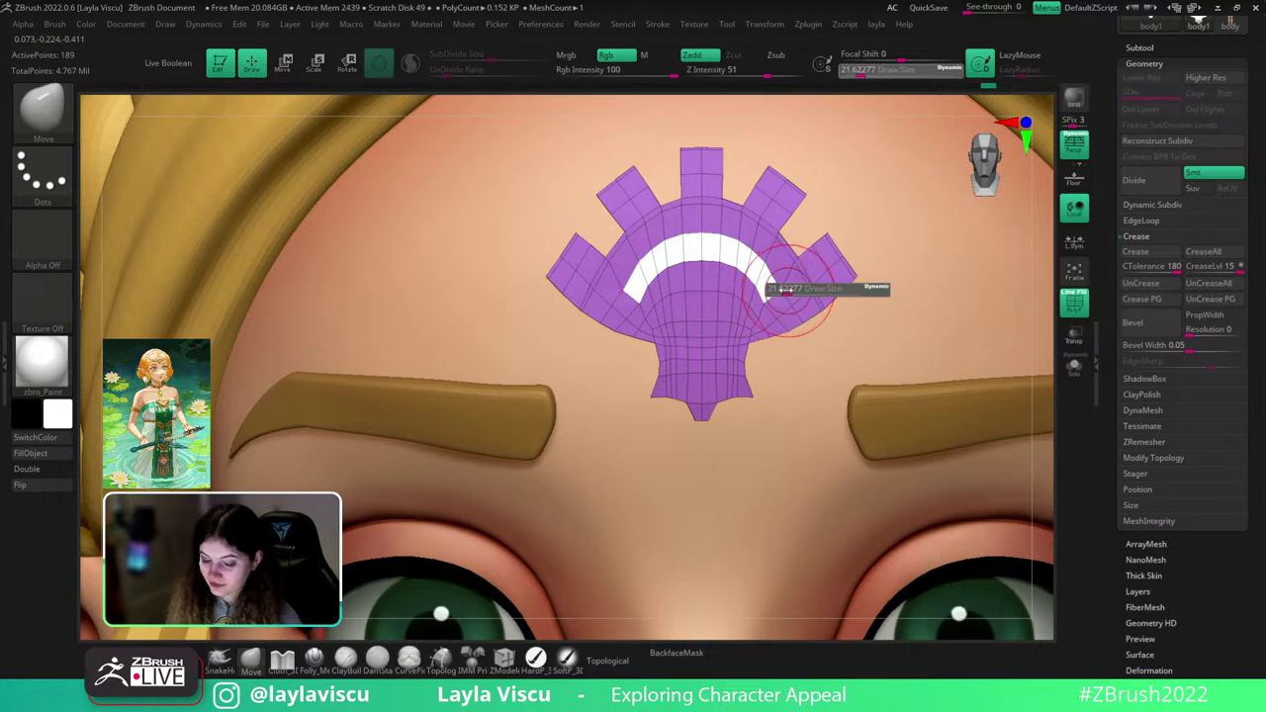
mouse_move(779, 289)
right_mouse_down("ctrl")
mouse_move(796, 255)
mouse_move(682, 181)
mouse_move(803, 245)
right_mouse_up("ctrl")
- Examine the emblem's silhouette on the forehead from several distances and angles, with the polyframe on and off
left_click_drag(1040, 339, 1045, 453)
key("shift+f")
key("shift+f")
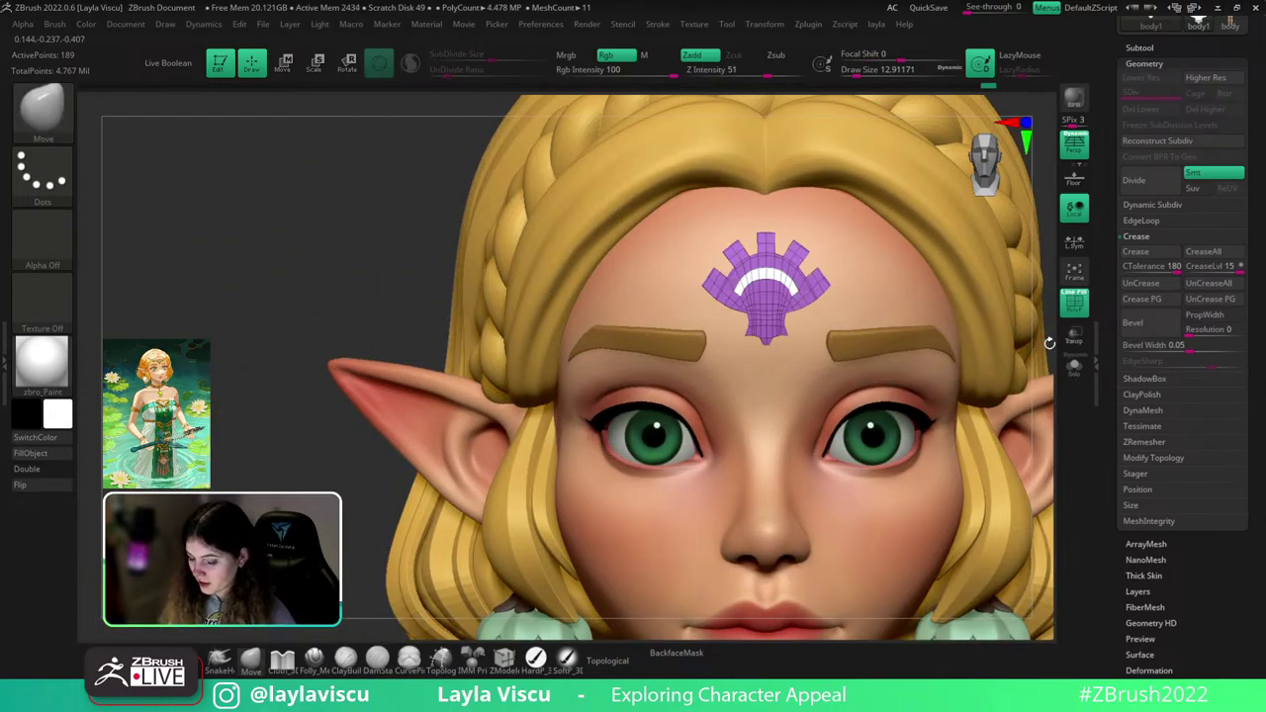
left_click_drag(1048, 342, 961, 420)
key("shift+f")
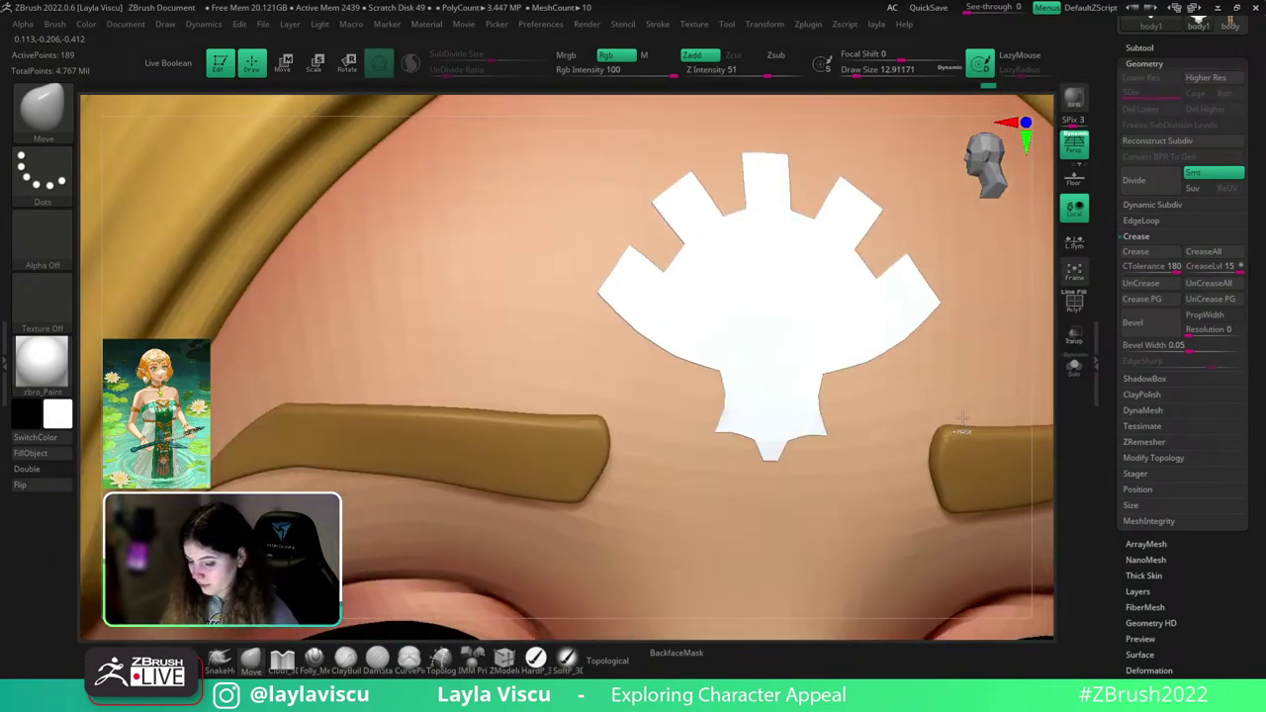
key("f")
key("shift+f")
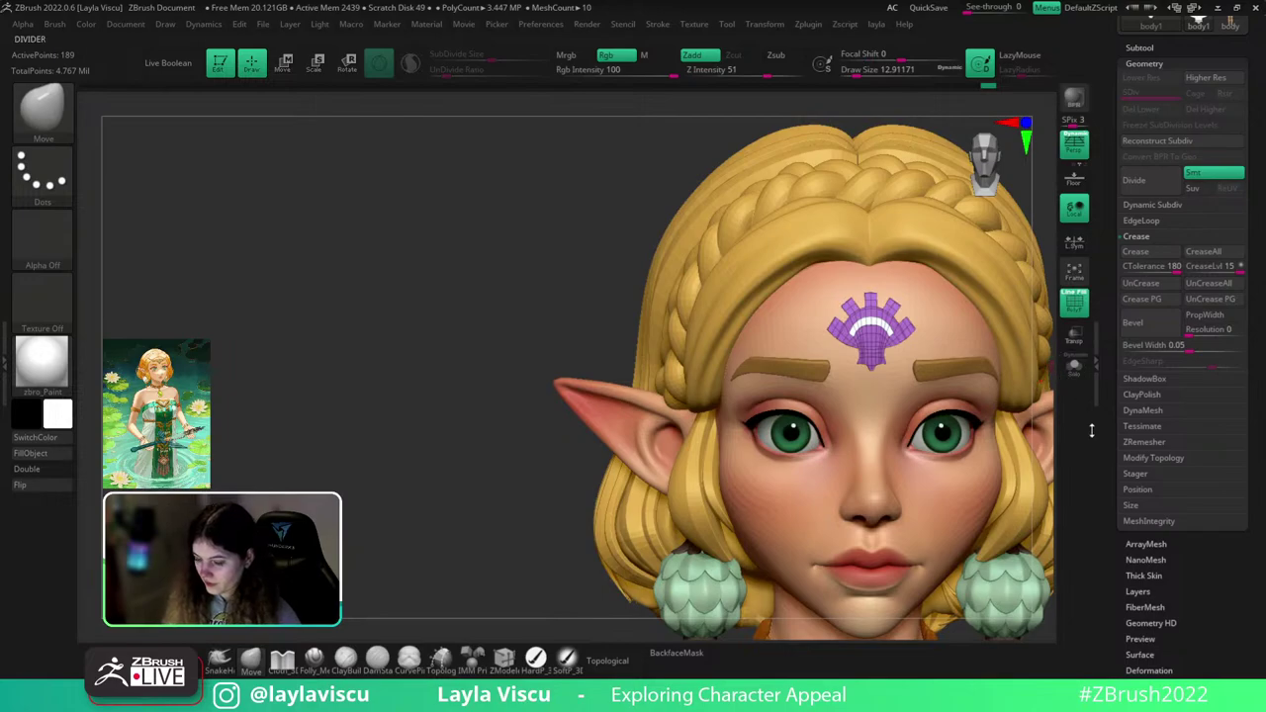
- Project the emblem onto the forehead surface with the ZProject brush at Draw Size about 187
scroll(1262, 205, "up", 5)
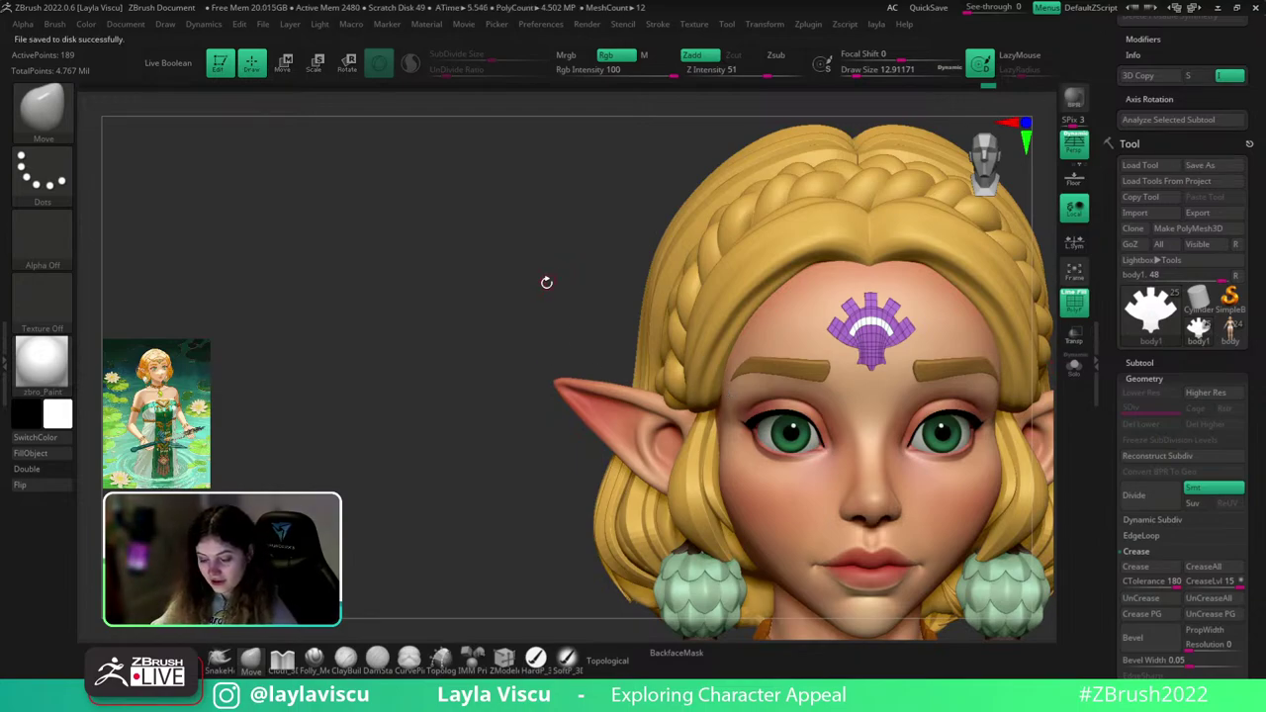
mouse_move(546, 267)
left_mouse_down()
mouse_move(362, 257)
mouse_move(682, 319)
left_mouse_up()
key("b")
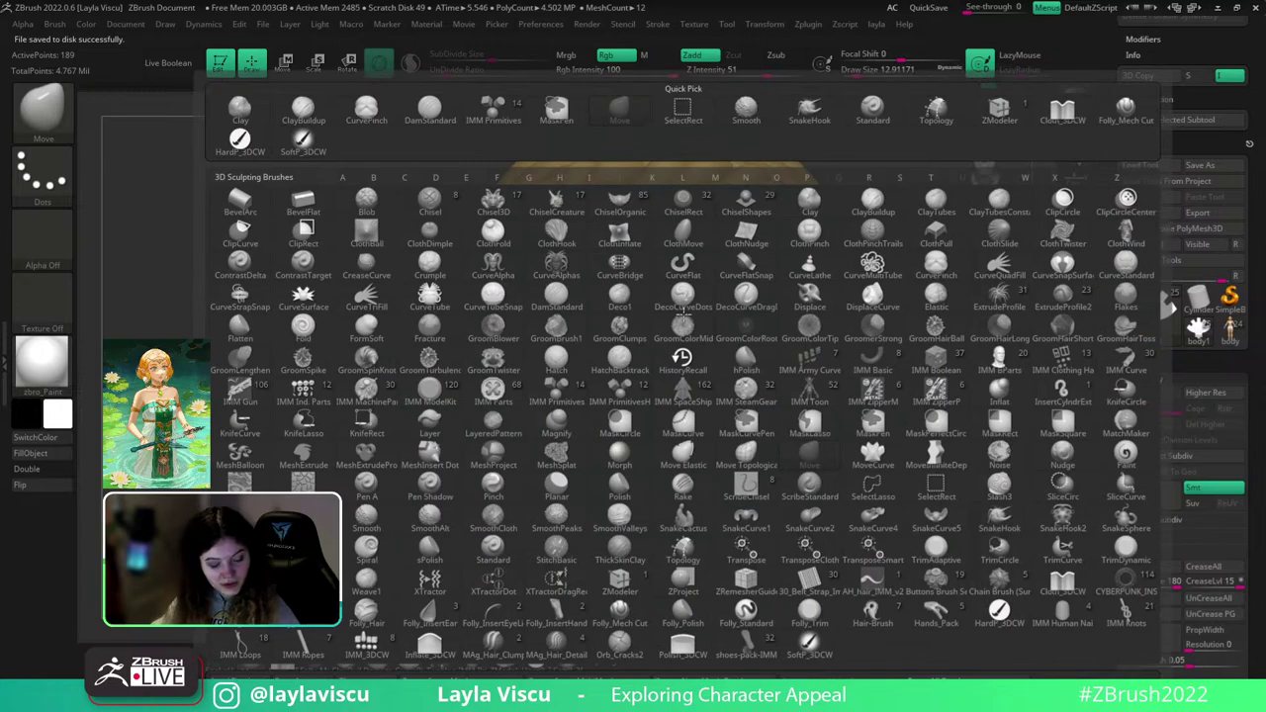
key("z")
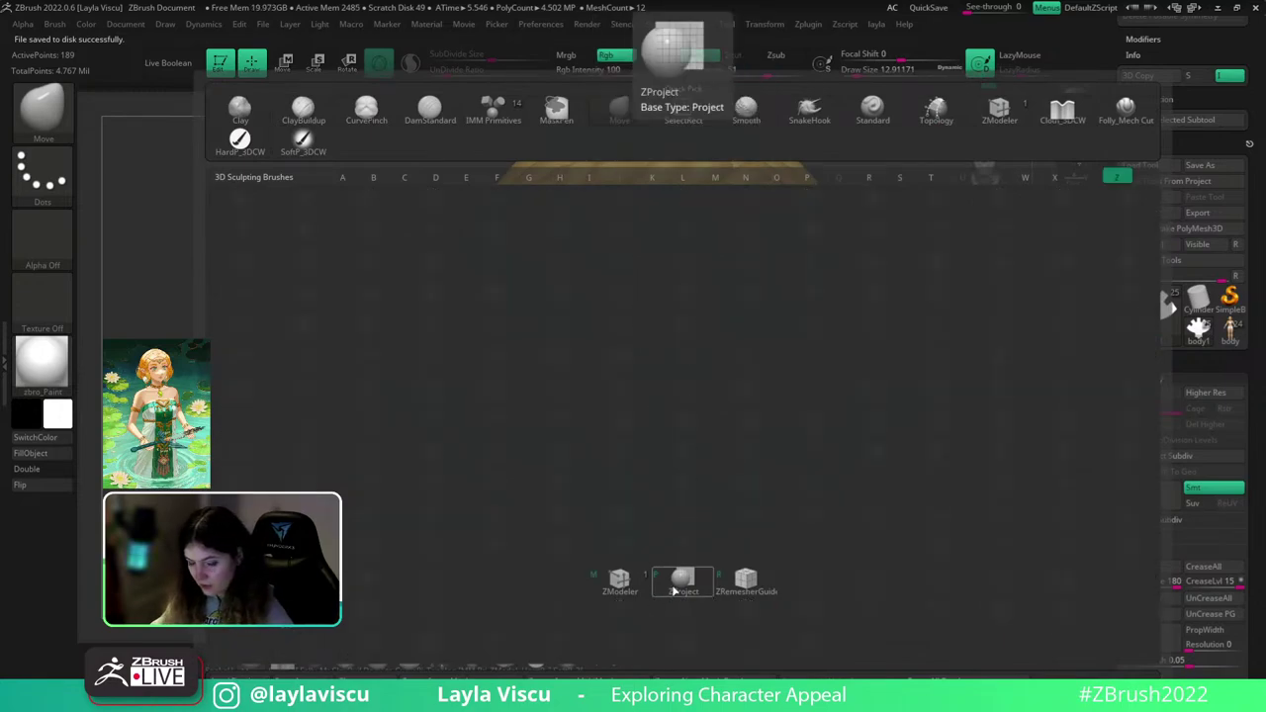
left_click(675, 591)
key("s")
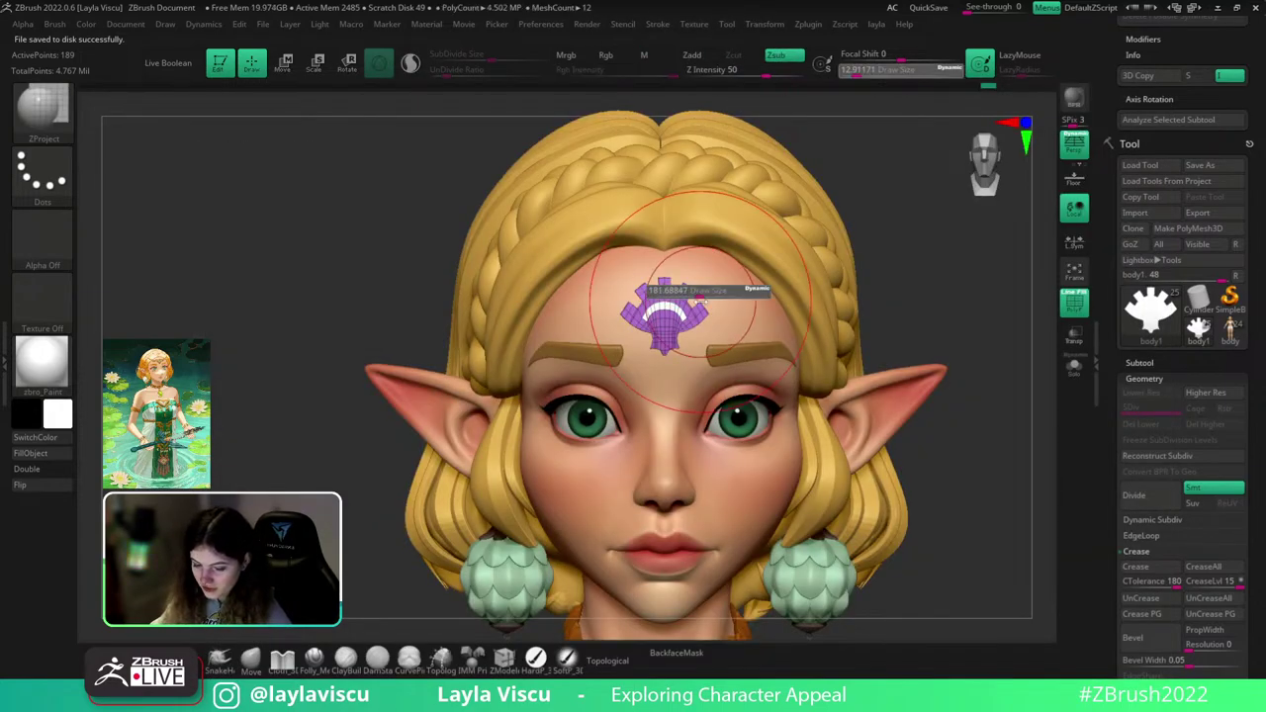
mouse_move(699, 299)
left_mouse_down()
mouse_move(668, 314)
mouse_move(683, 319)
left_mouse_up()
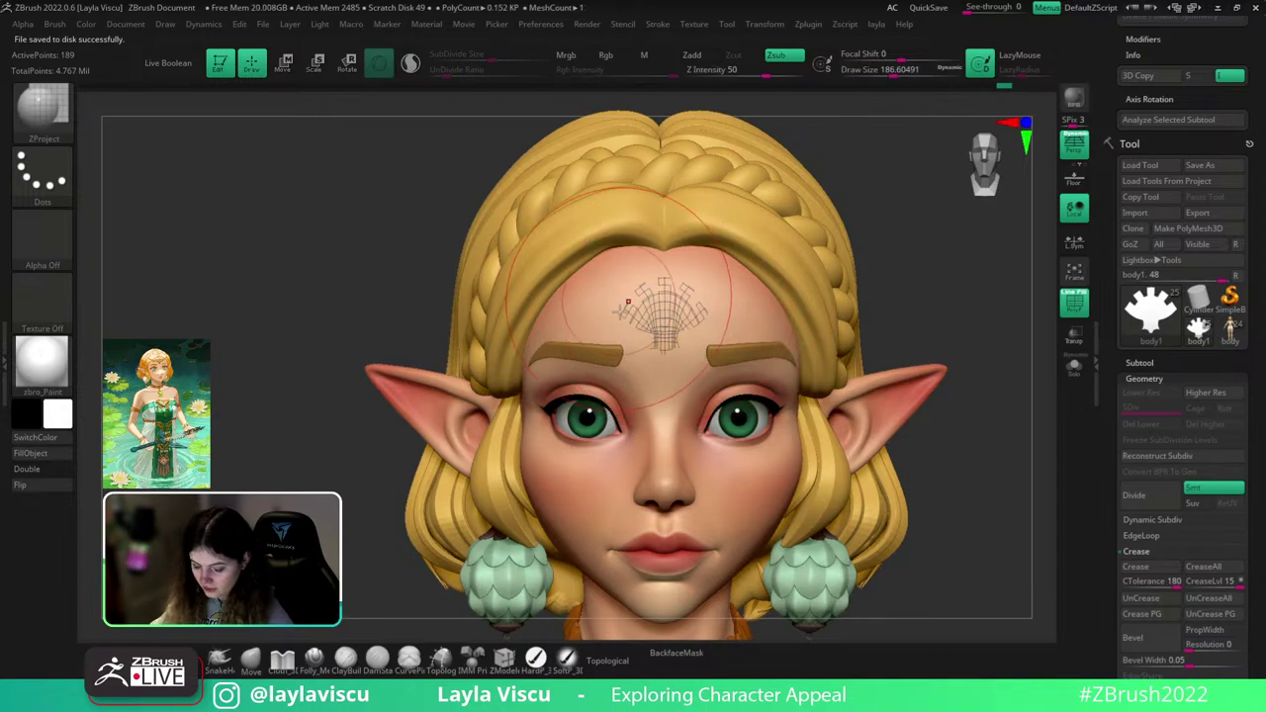
right_click_drag(682, 257, 694, 173, "ctrl")
- Isolate the emblem to inspect its curvature from an angle, and bring back the full character in front view
left_click(1071, 374)
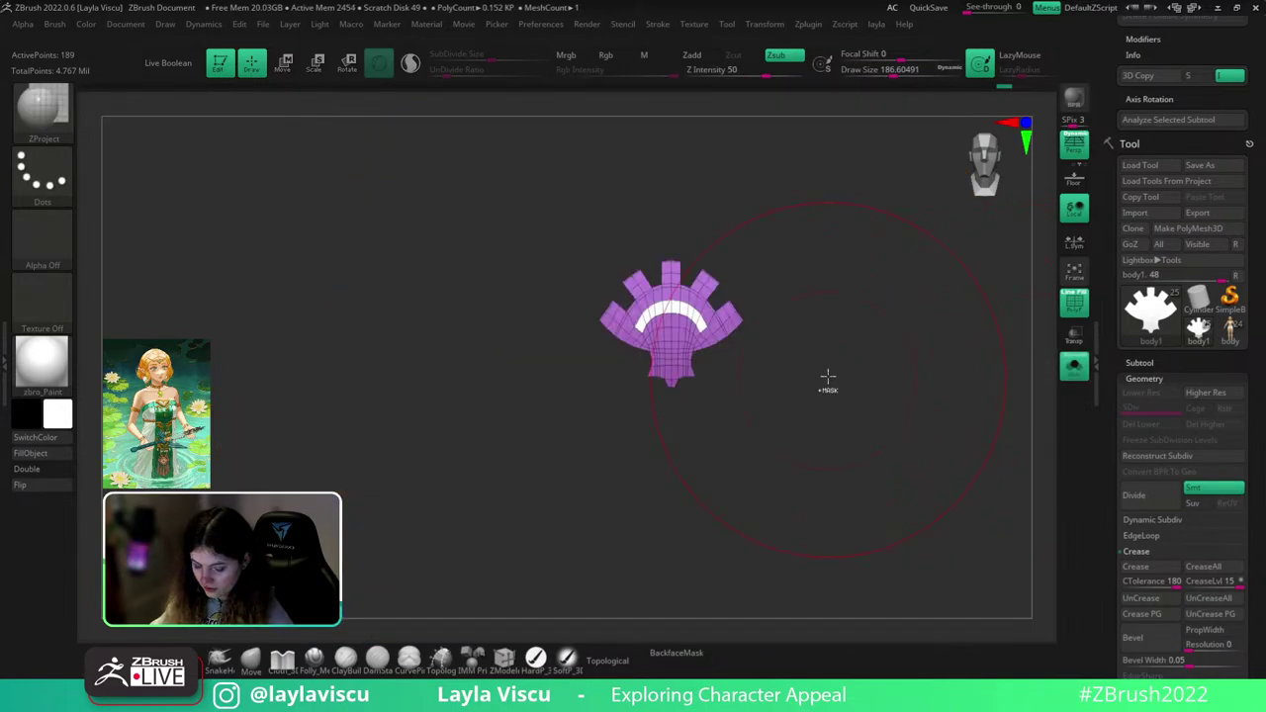
left_click_drag(880, 362, 848, 264)
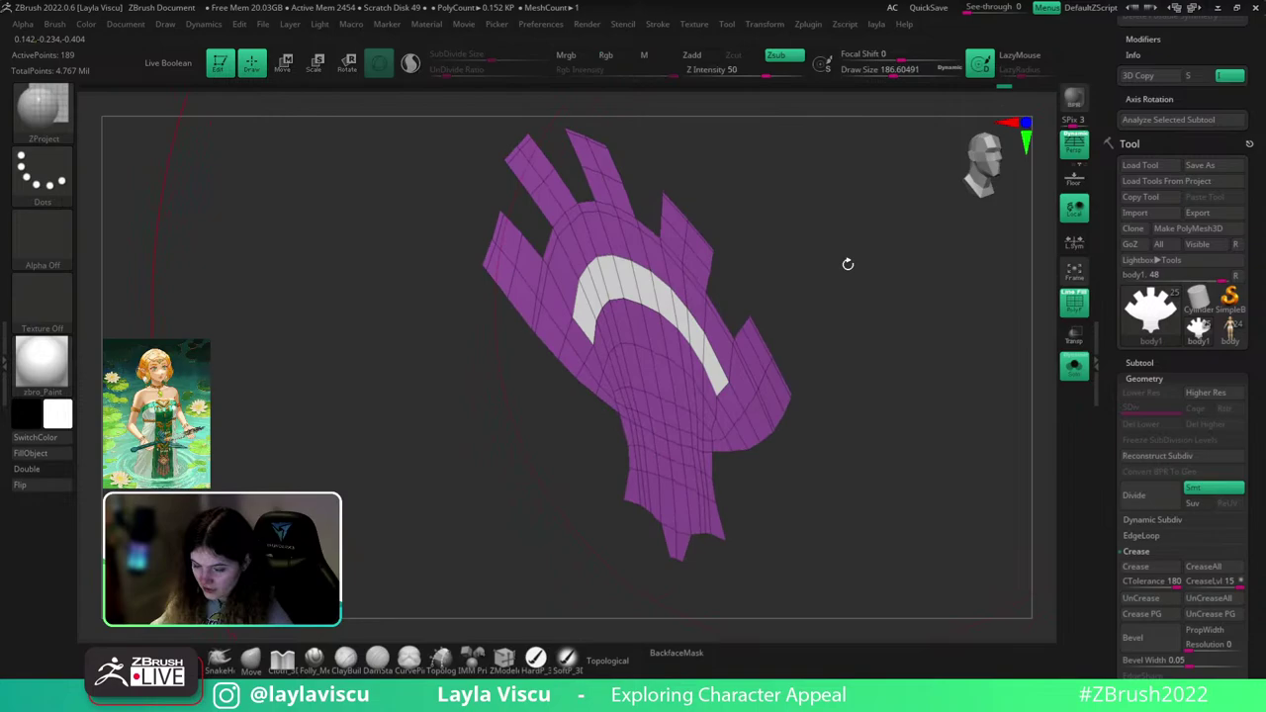
left_click(993, 86)
left_click(1007, 87)
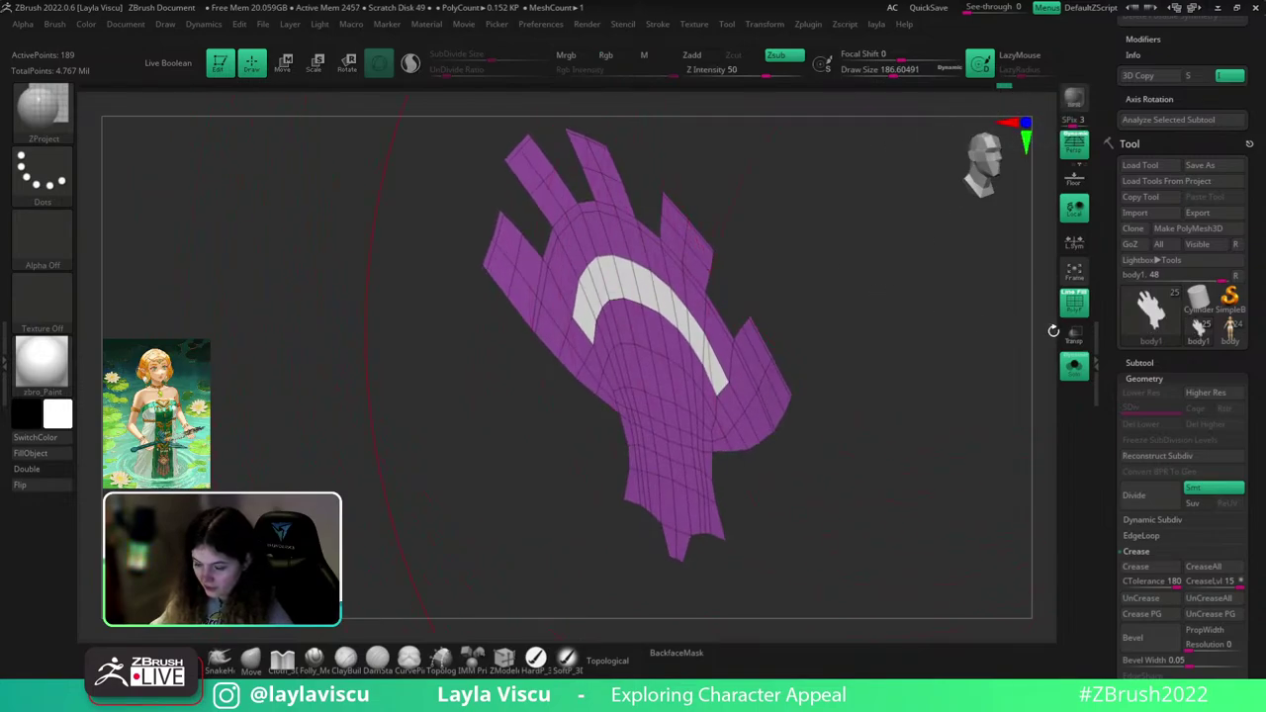
left_click(1074, 366)
left_click_drag(968, 329, 890, 334, "shift")
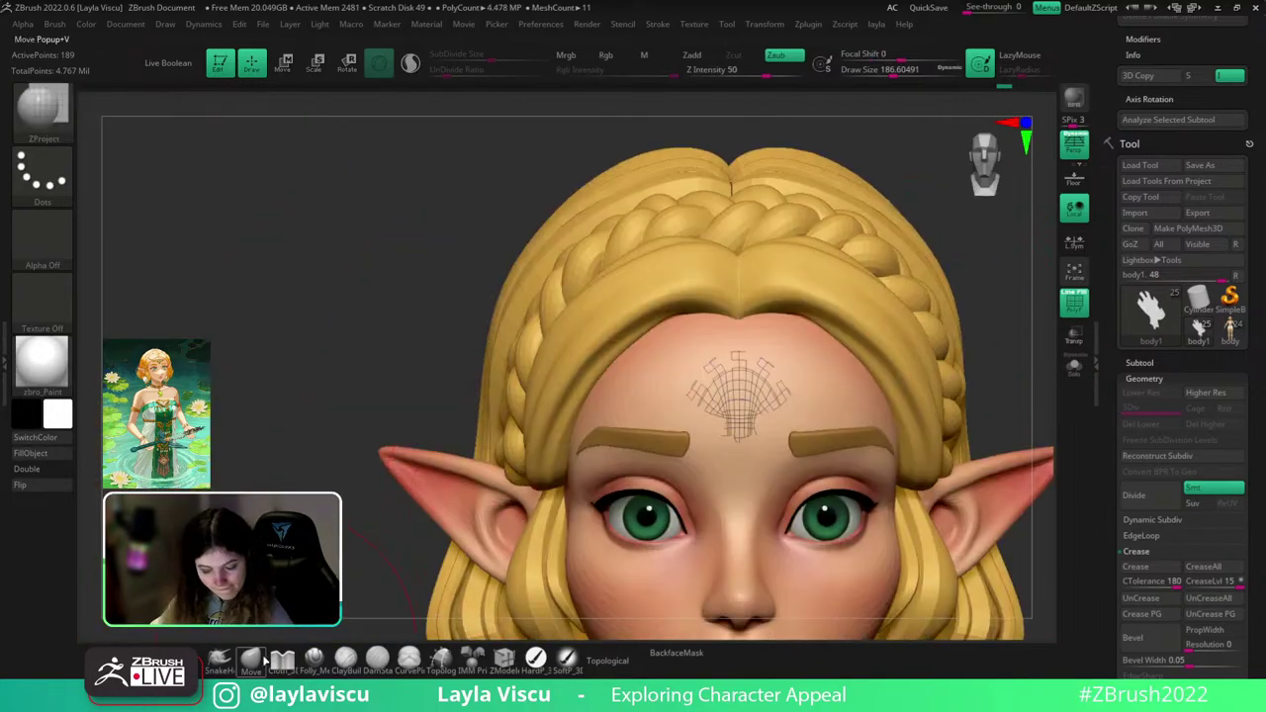
- Switch to the Move brush and check how the emblem sits against the forehead with the polyframe on and off
left_click(251, 659)
left_click_drag(740, 426, 744, 423)
right_click_drag(744, 422, 771, 431, "ctrl")
key("shift+f")
key("shift+f")
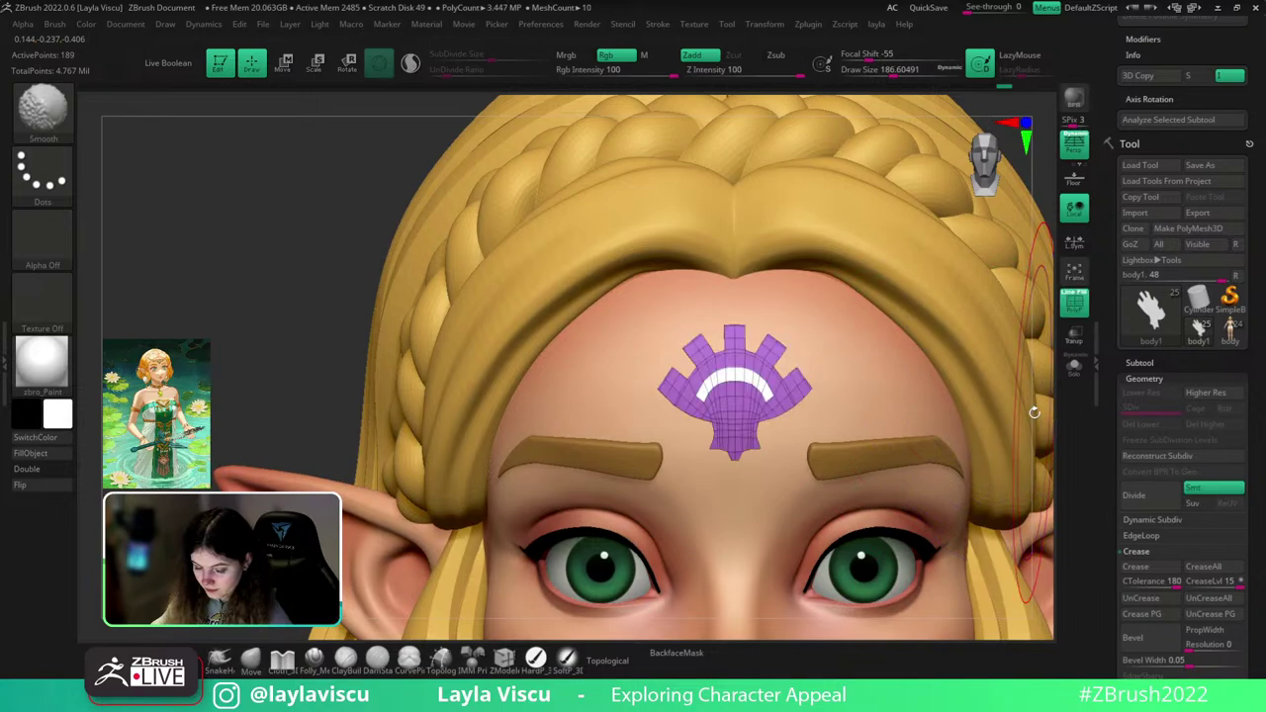
key("shift+d")
key("shift+f")
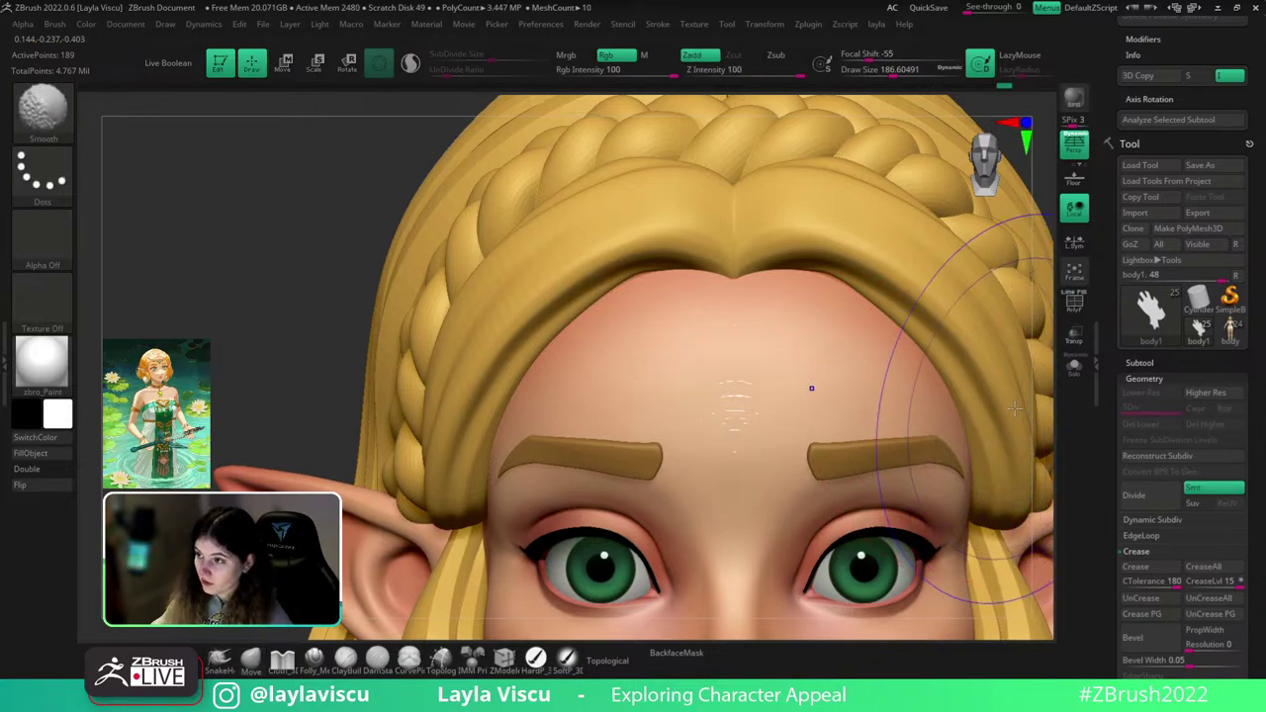
key("shift+f")
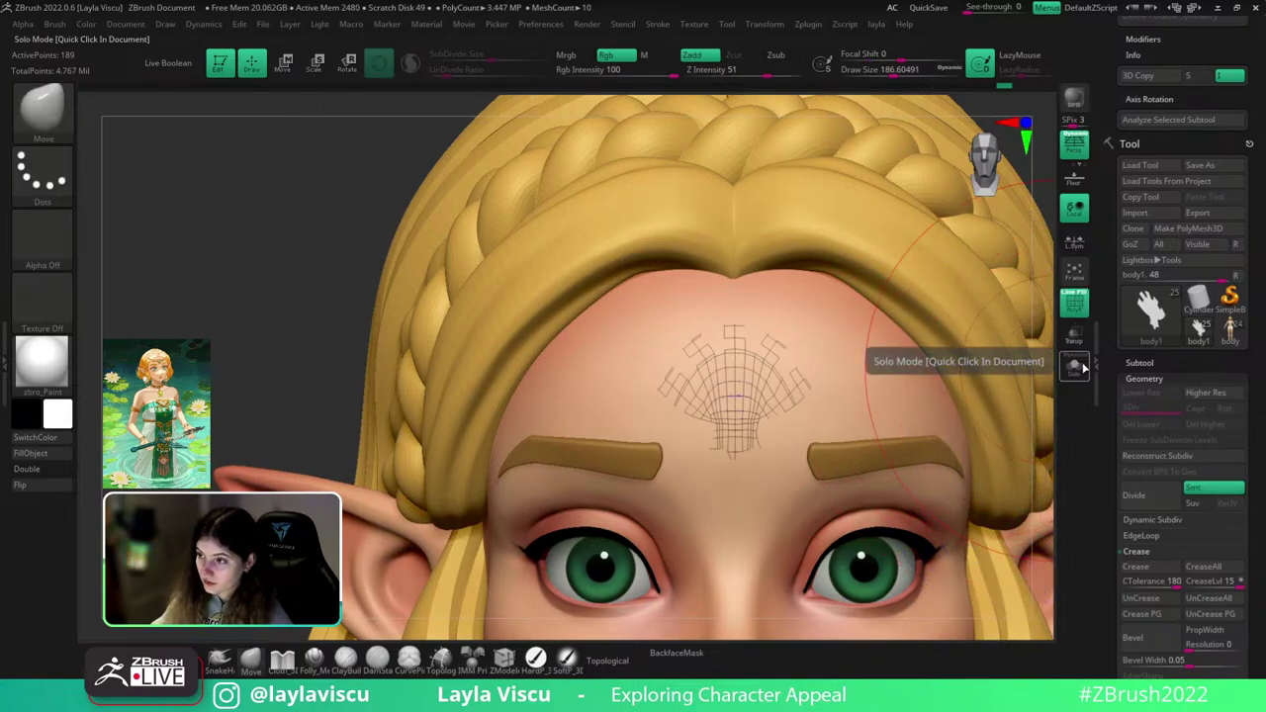
- Isolate the emblem, enable Dynamic Subdiv on it and check the smoothed shape with and without the polyframe
left_click(1078, 367)
left_click(1150, 519)
left_click(1143, 534)
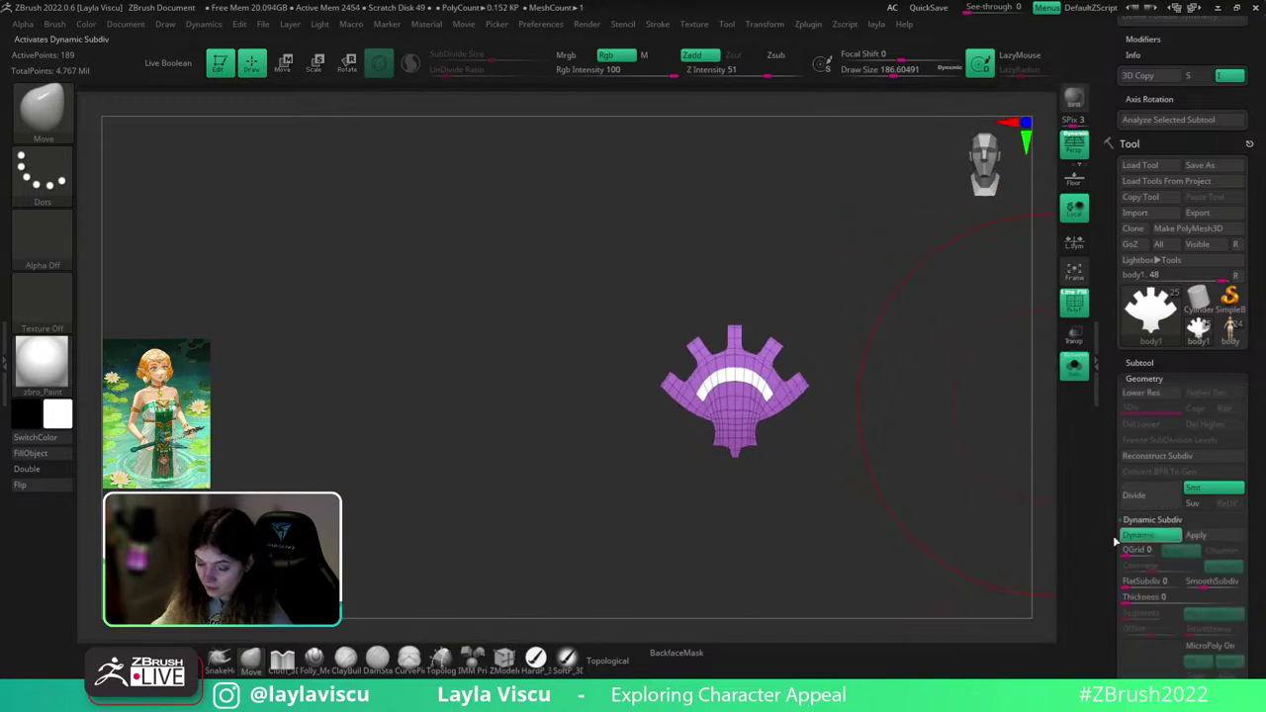
key("shift+f")
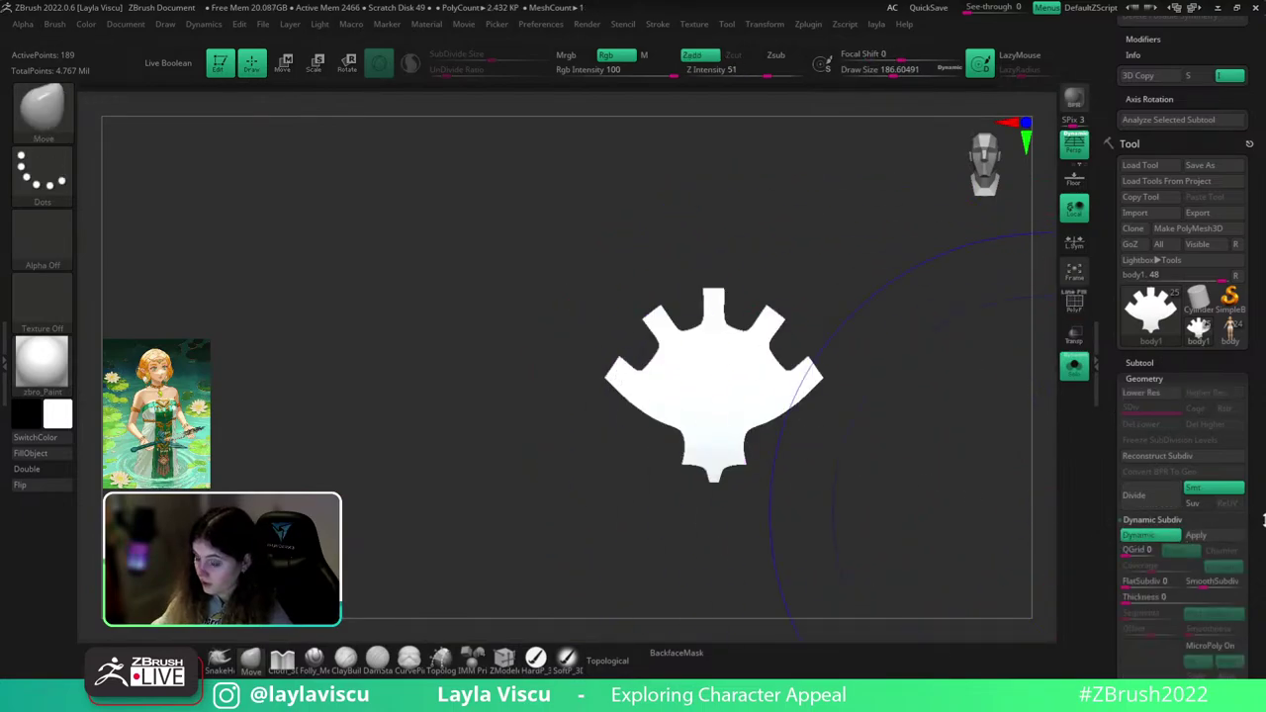
key("shift+f")
key("ctrl+shift")
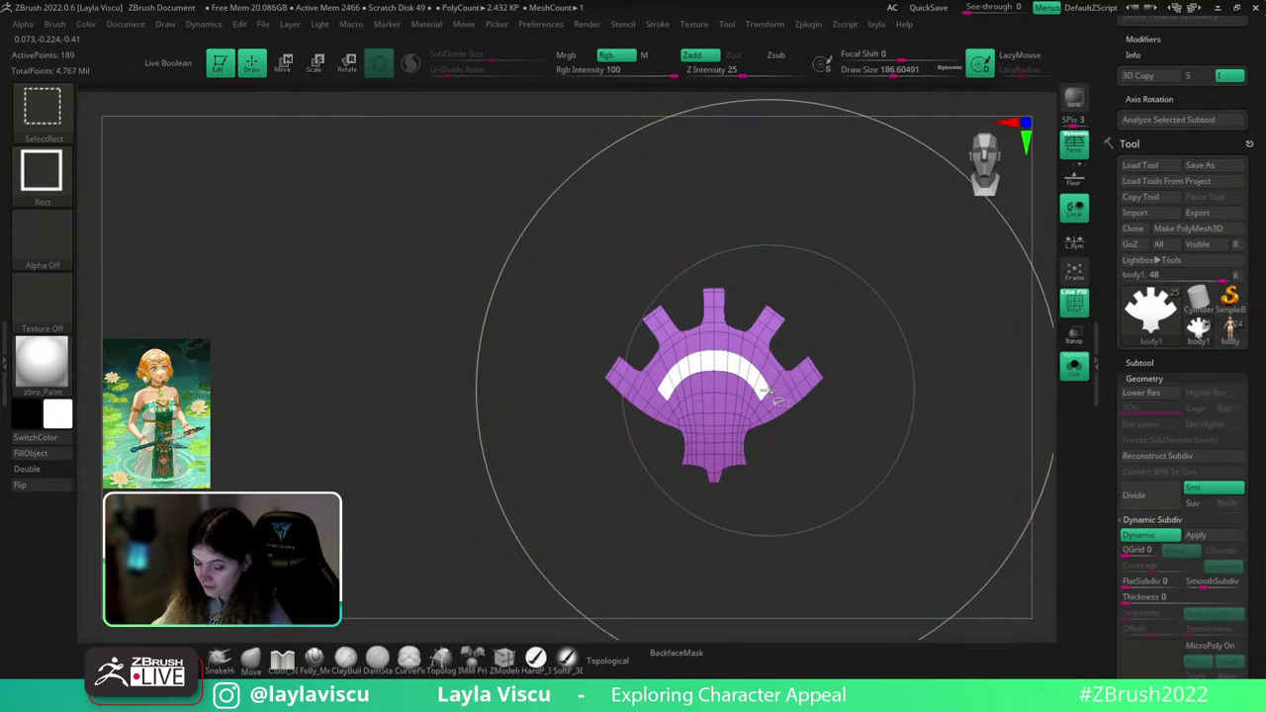
- Try adding a single polygroup border loop across the emblem with GroupsLoops, using Loops 1 and GPolish 0
scroll(1153, 366, "down", 5)
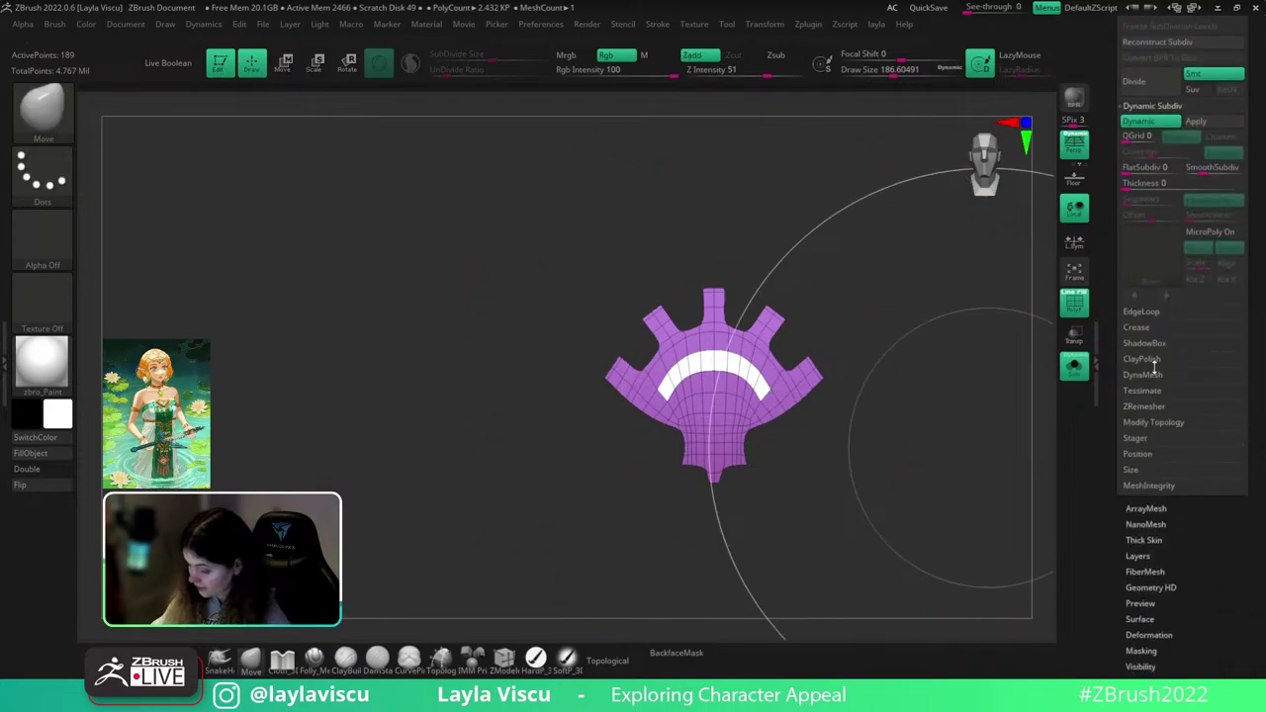
left_click(1140, 313)
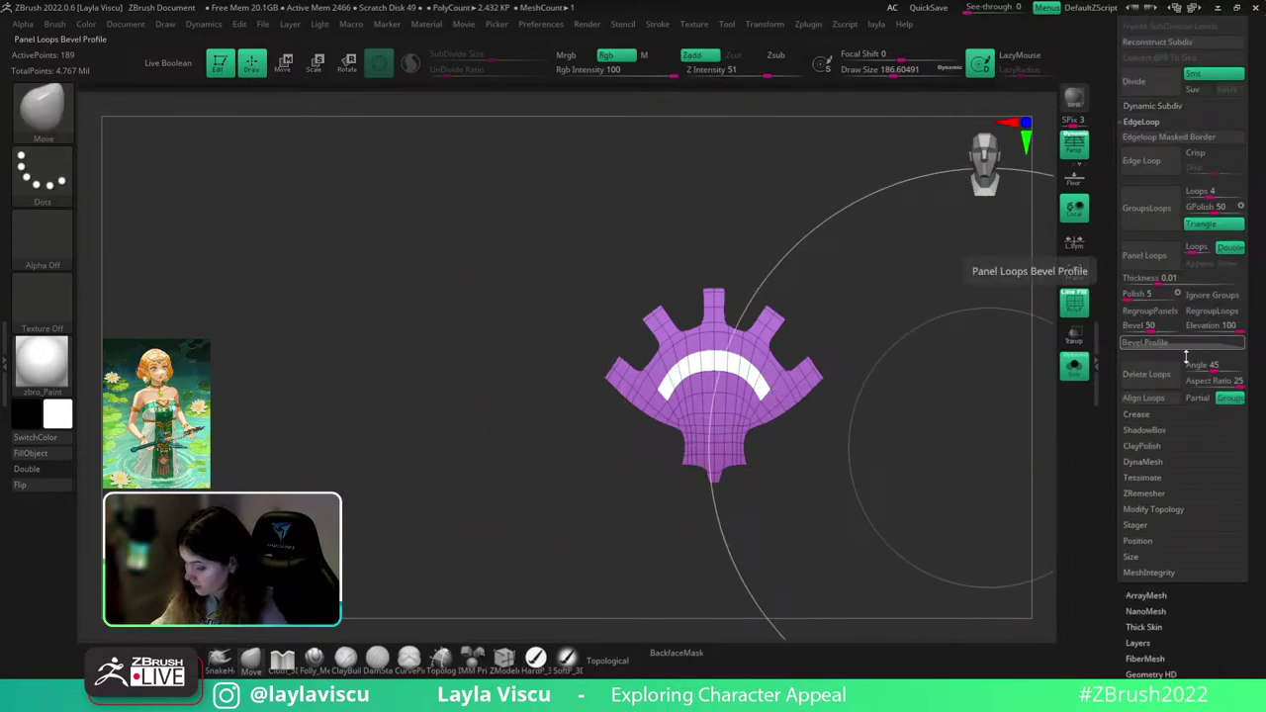
left_click(1188, 193)
type("1")
key("Return")
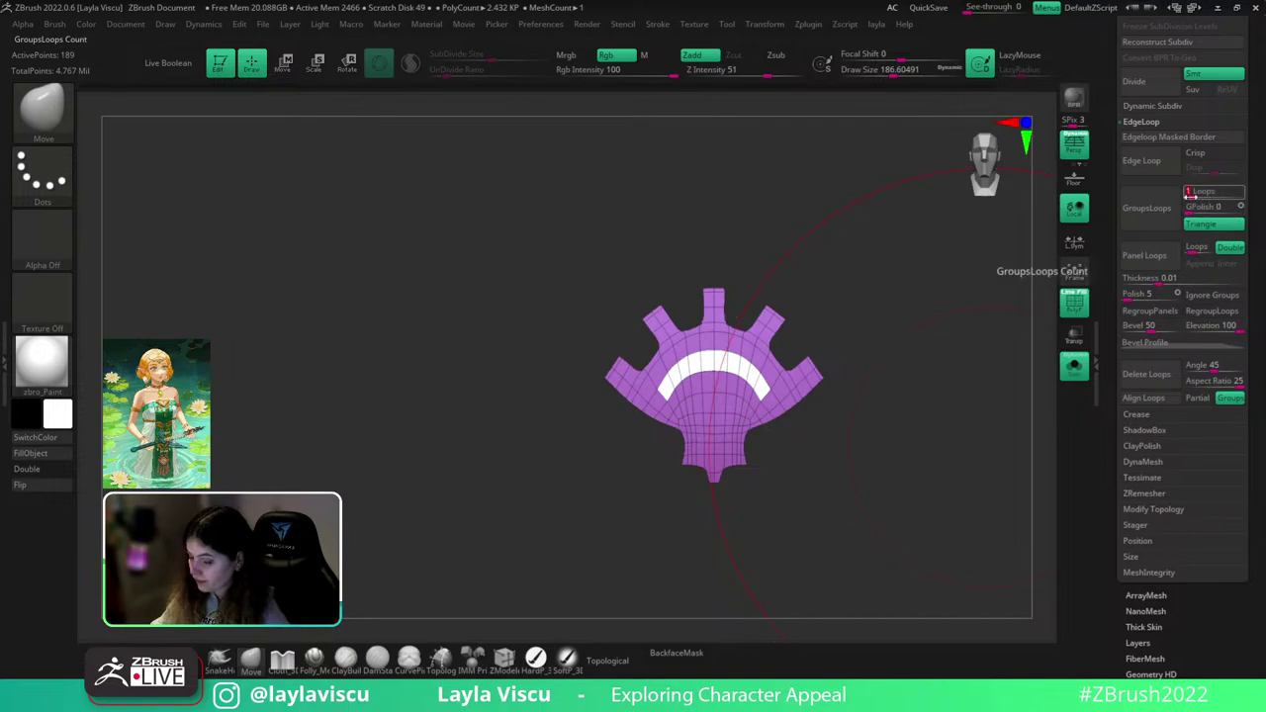
left_click(1147, 208)
- Reduce the Draw Size to about 25 and compare the looped emblem with Dynamic Subdiv on and off
right_click_drag(826, 383, 760, 402, "ctrl")
key("s")
left_click_drag(759, 401, 728, 401)
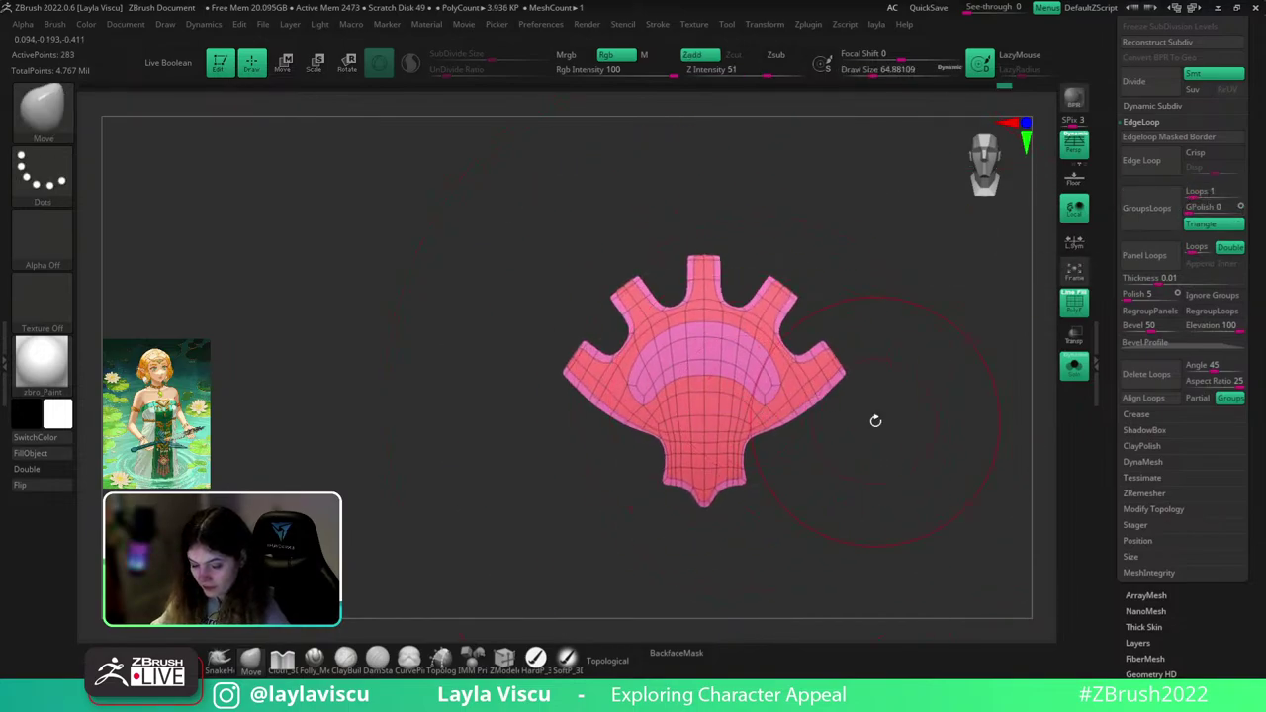
mouse_move(872, 439)
left_mouse_down()
mouse_move(899, 458)
mouse_move(877, 444)
mouse_move(871, 465)
left_mouse_up()
key("shift+d")
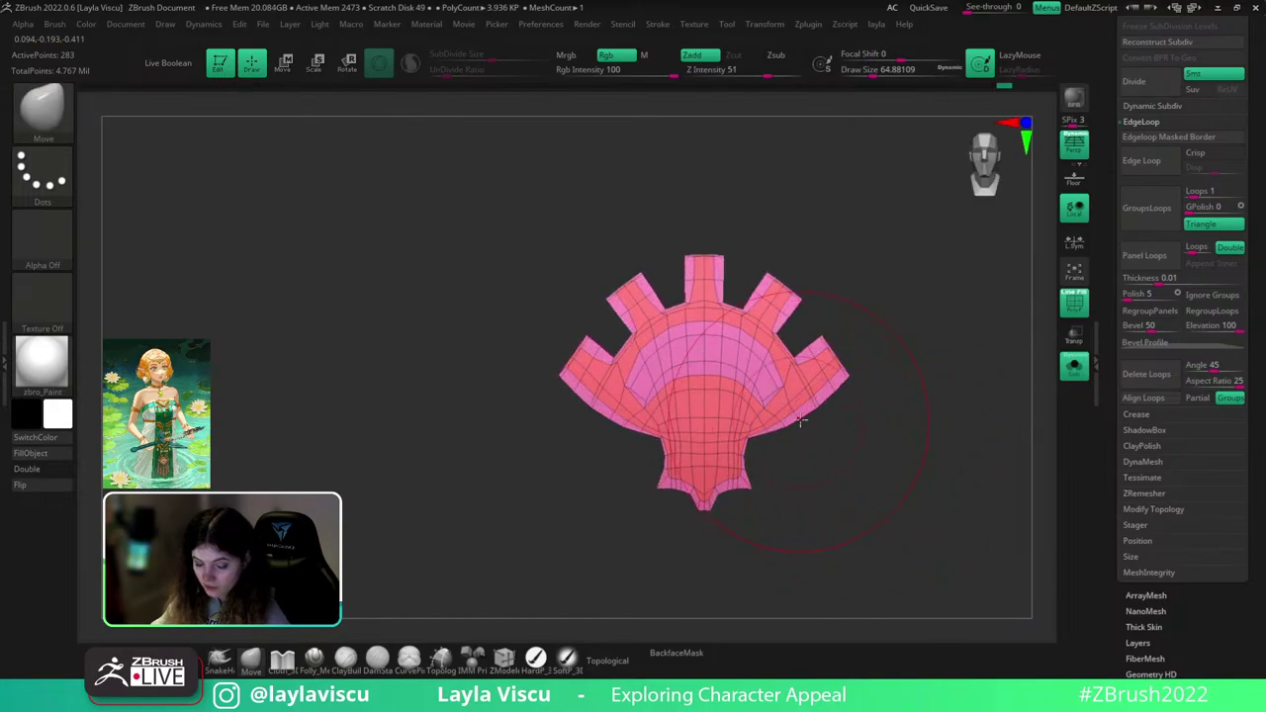
mouse_move(910, 391)
left_mouse_down()
mouse_move(910, 427)
mouse_move(910, 406)
left_mouse_up()
left_click_drag(890, 351, 906, 402)
key("shift+f")
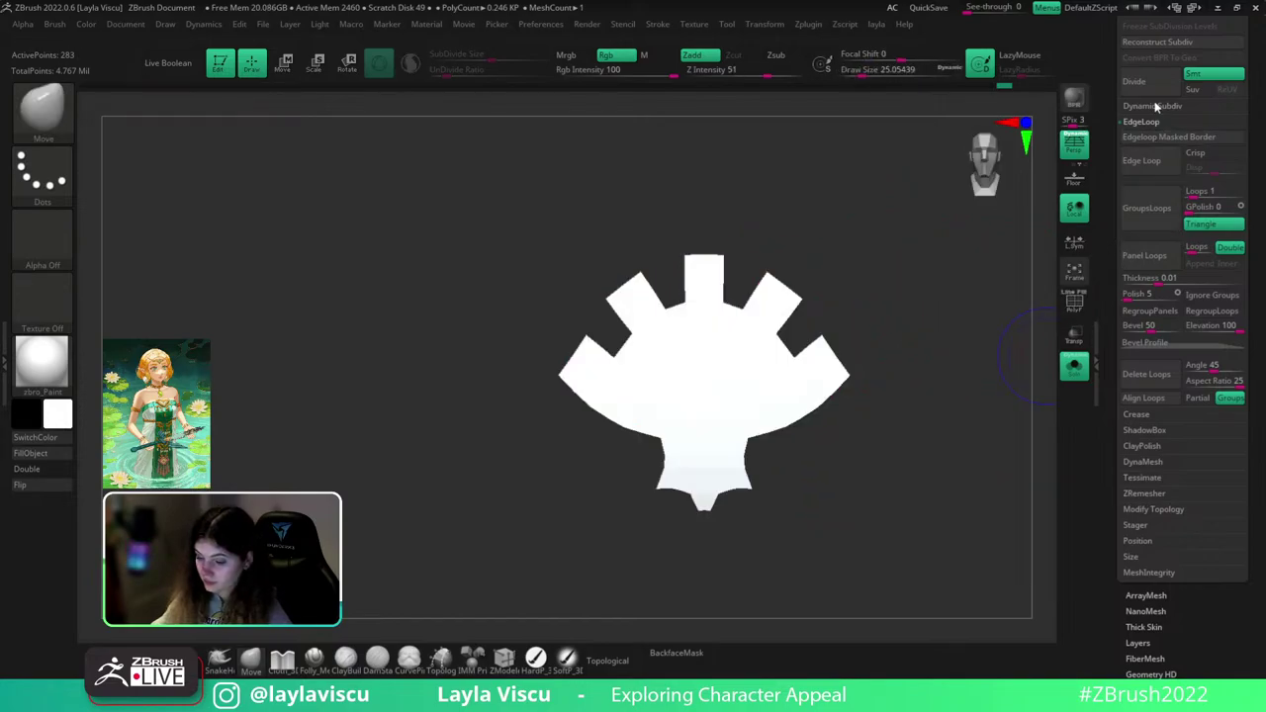
- Check the looped emblem under Dynamic Subdiv with and without the polyframe, and undo the GroupsLoops operation
left_click(1155, 120)
left_click(1152, 106)
left_click(1137, 121)
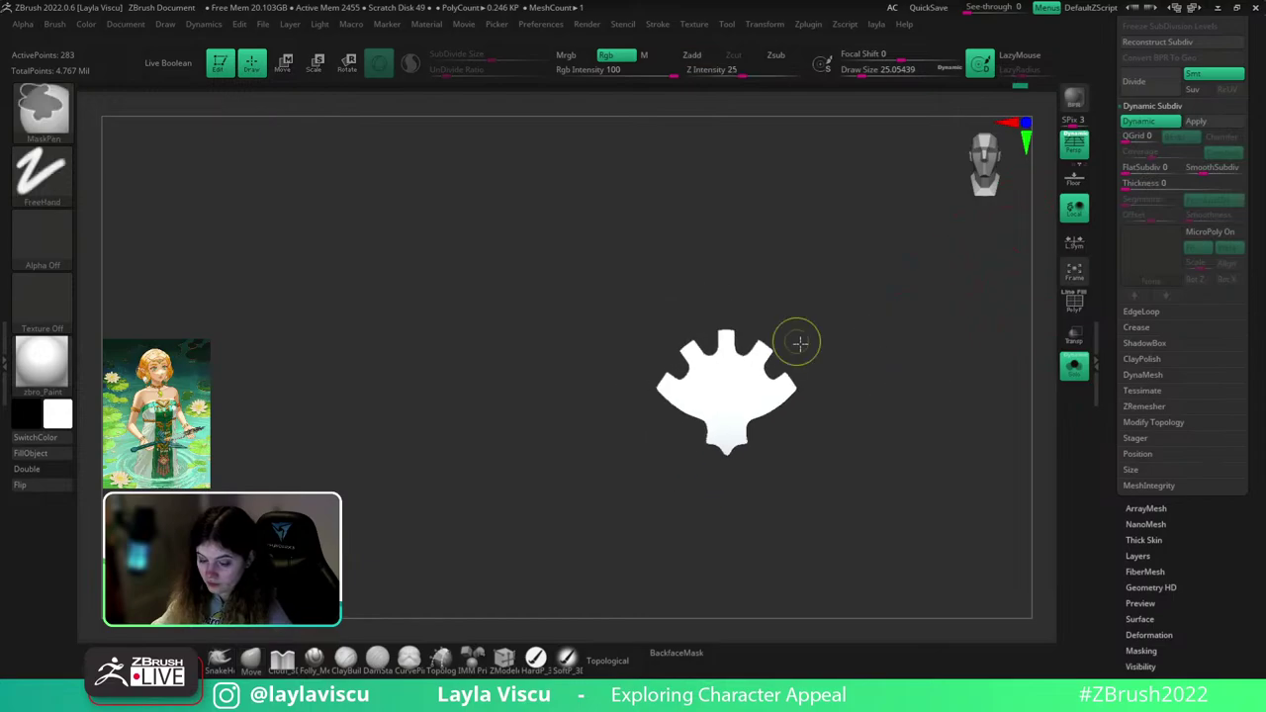
key("shift+f")
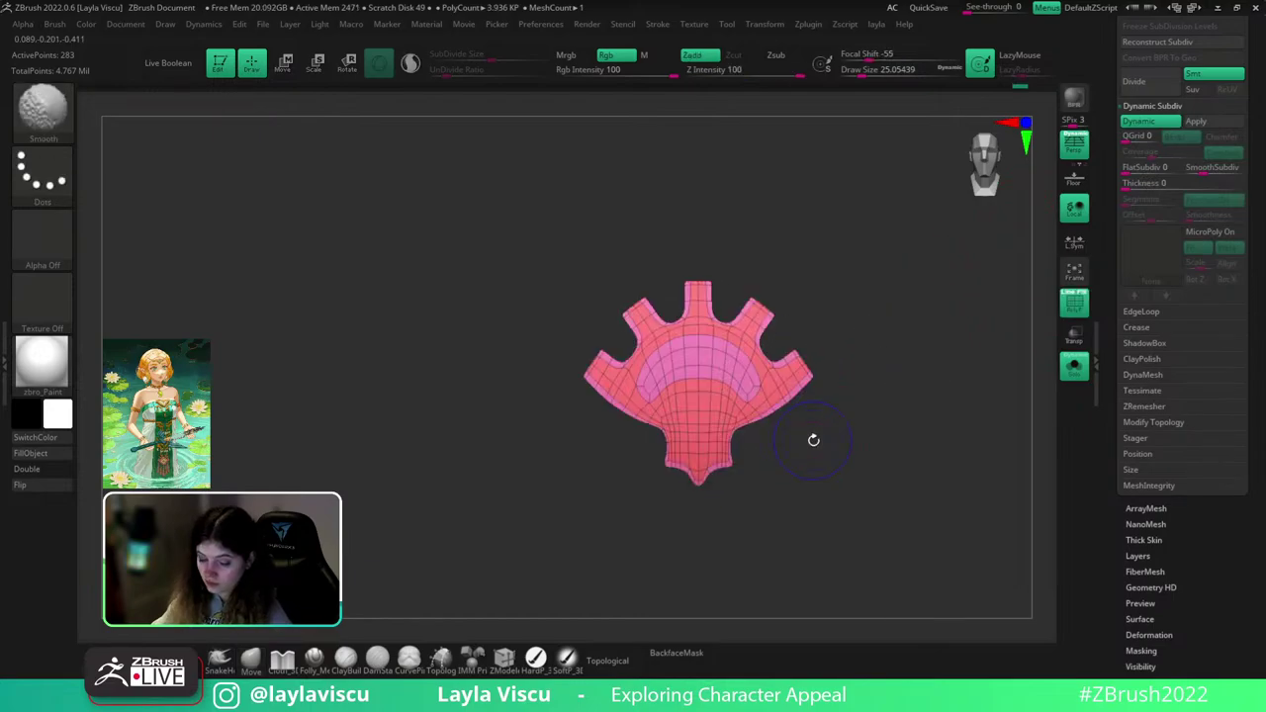
key("shift+f")
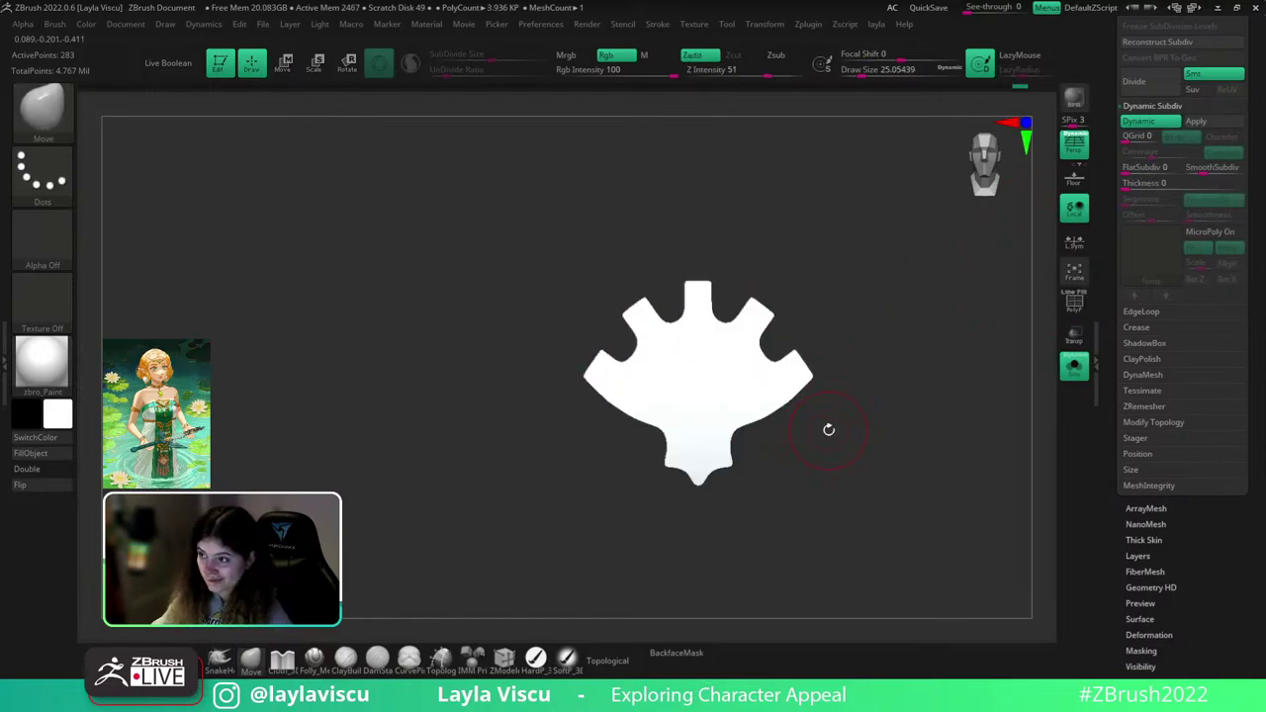
key("shift+f")
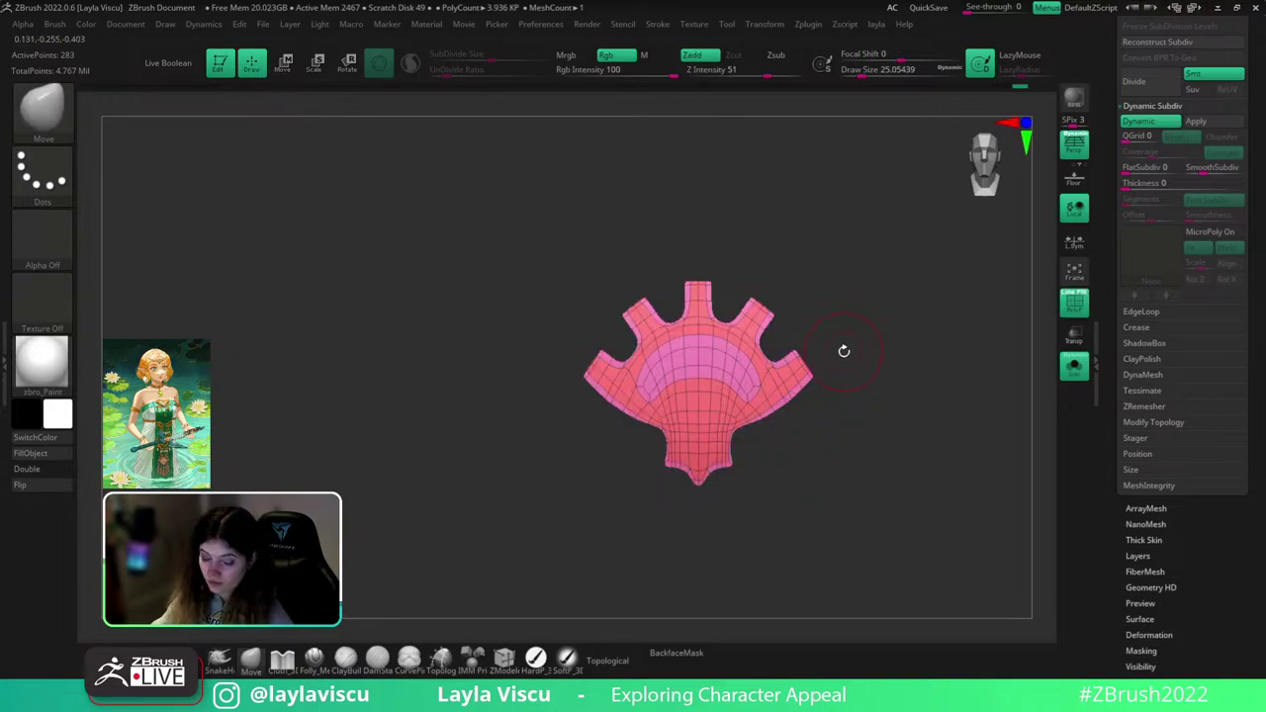
key("shift+f")
key("shift+f")
key("ctrl+z")
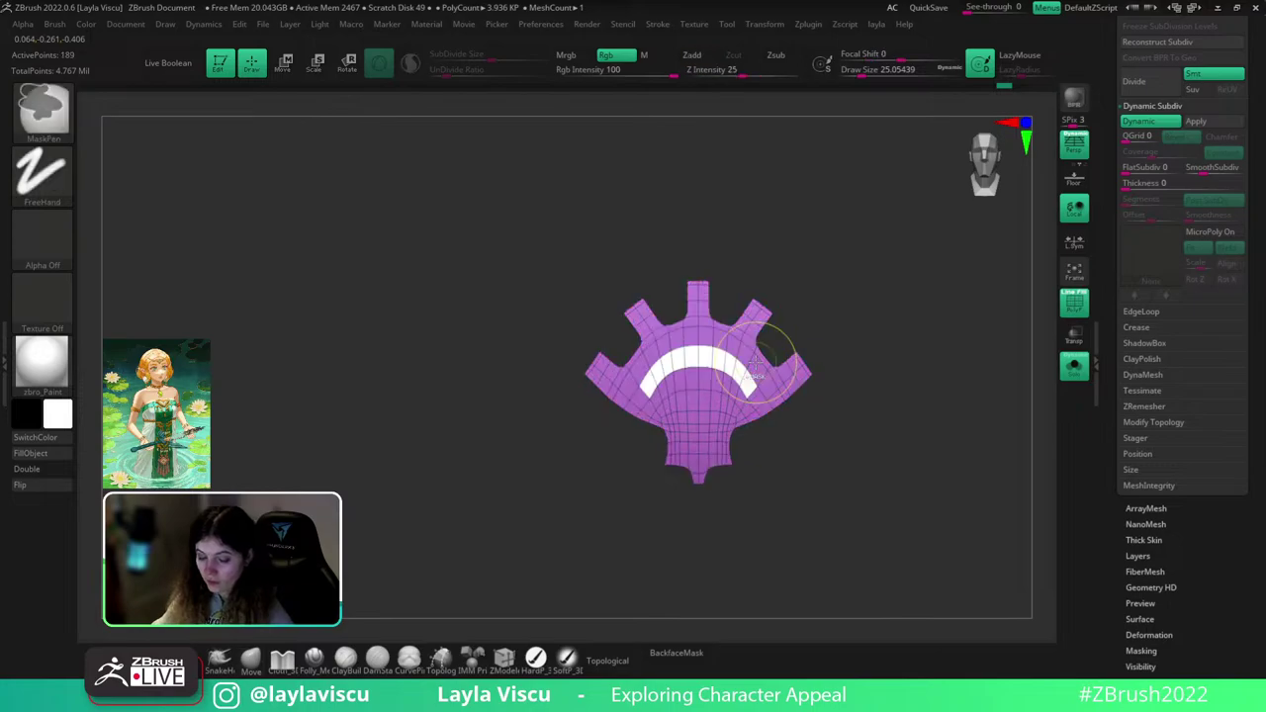
- Turn off Dynamic Subdiv and insert ZModeler edge loops across the emblem's spikes near their bases
right_click_drag(756, 362, 718, 390, "ctrl")
key("shift+d")
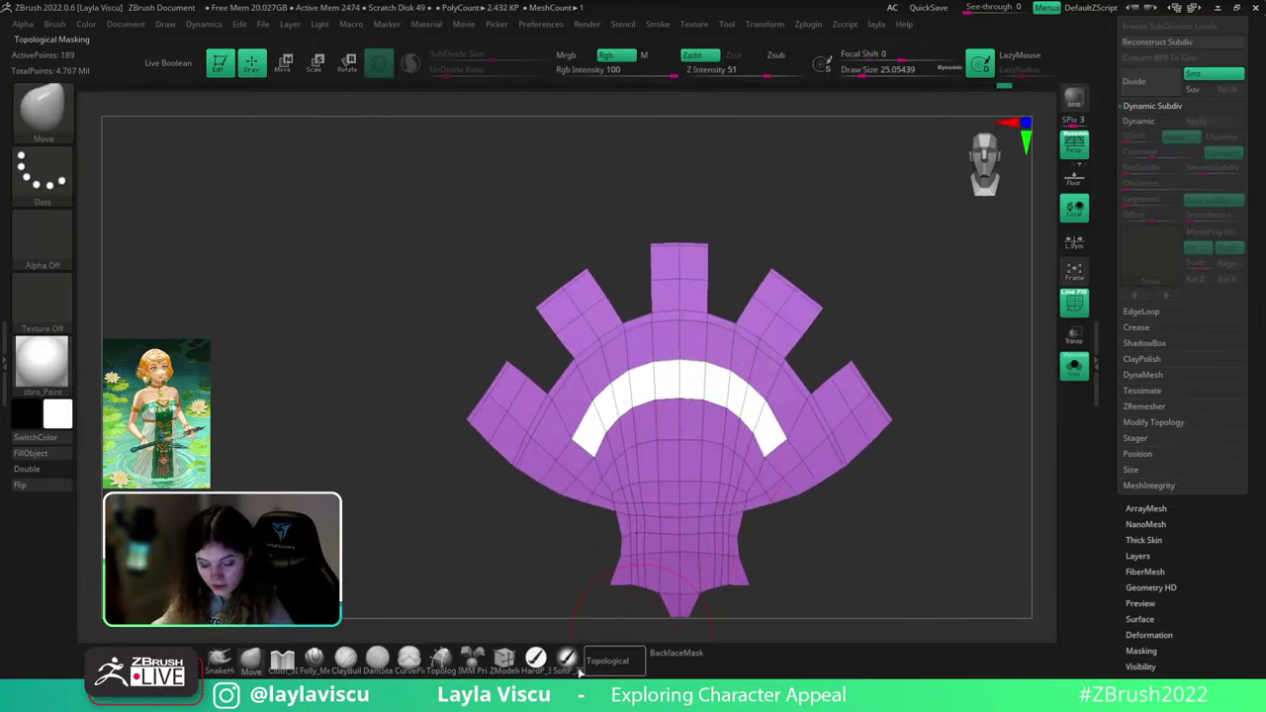
left_click(503, 658)
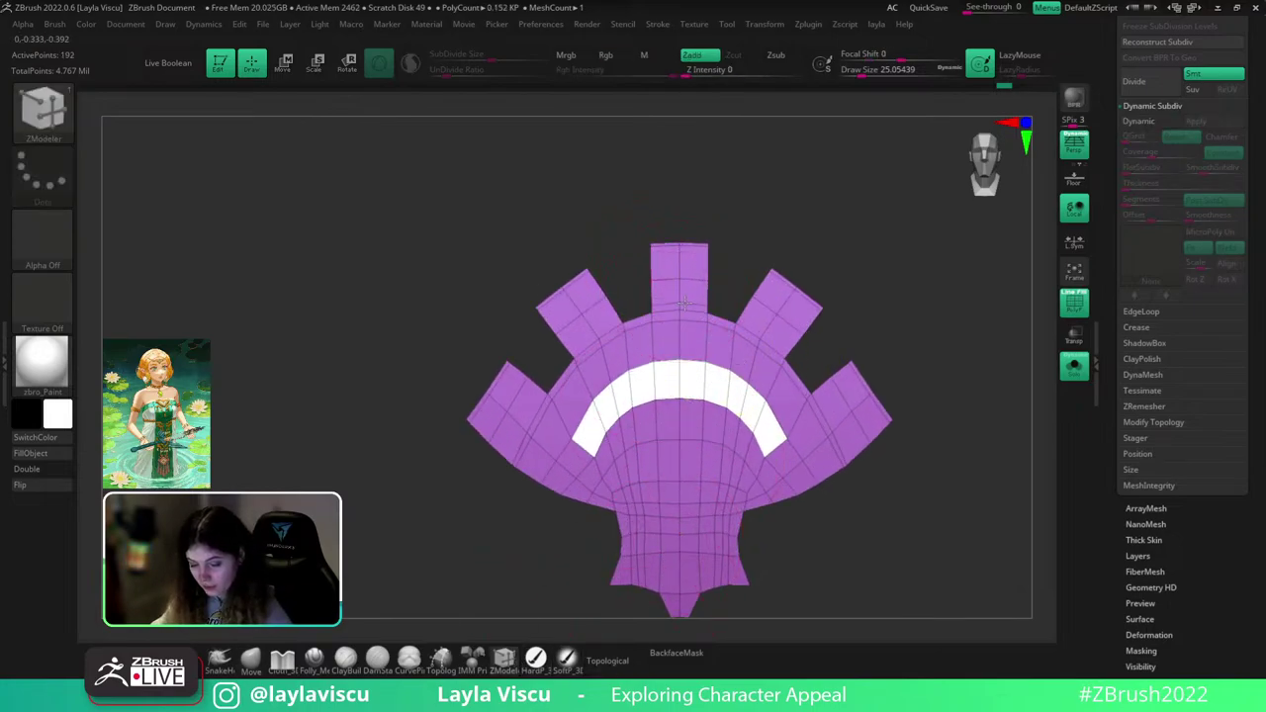
left_click(768, 330)
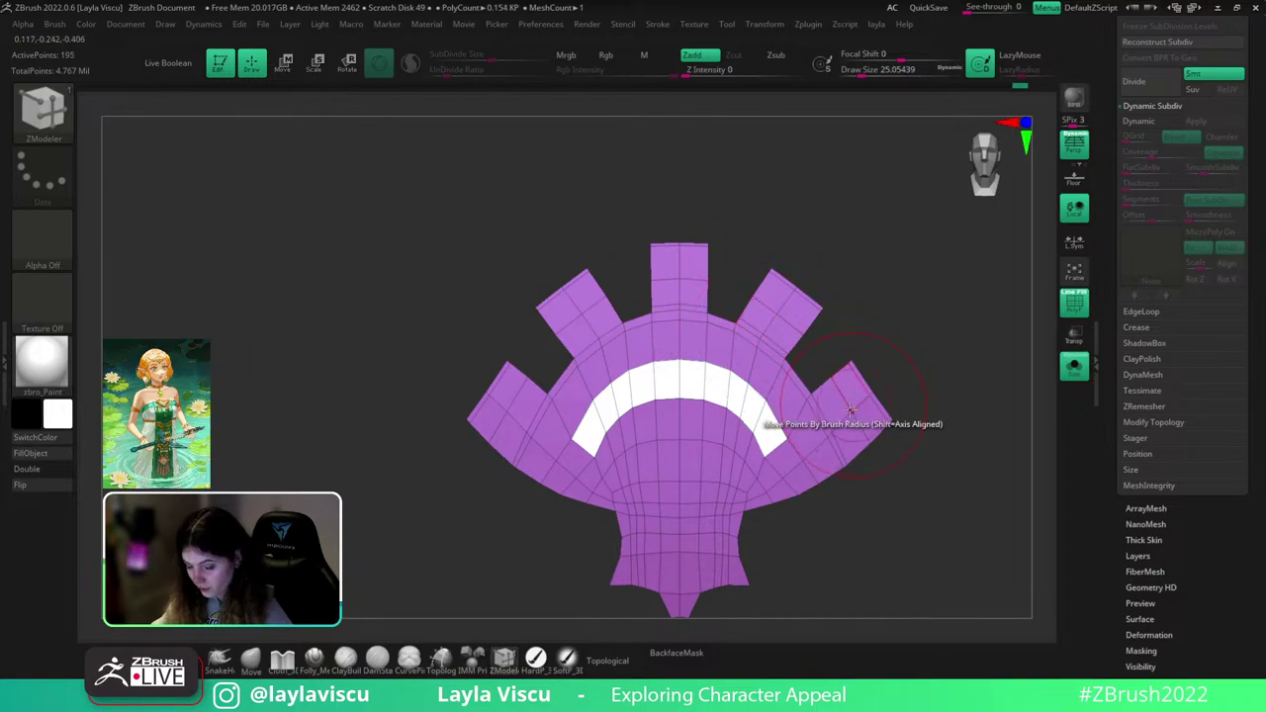
key("ctrl+z")
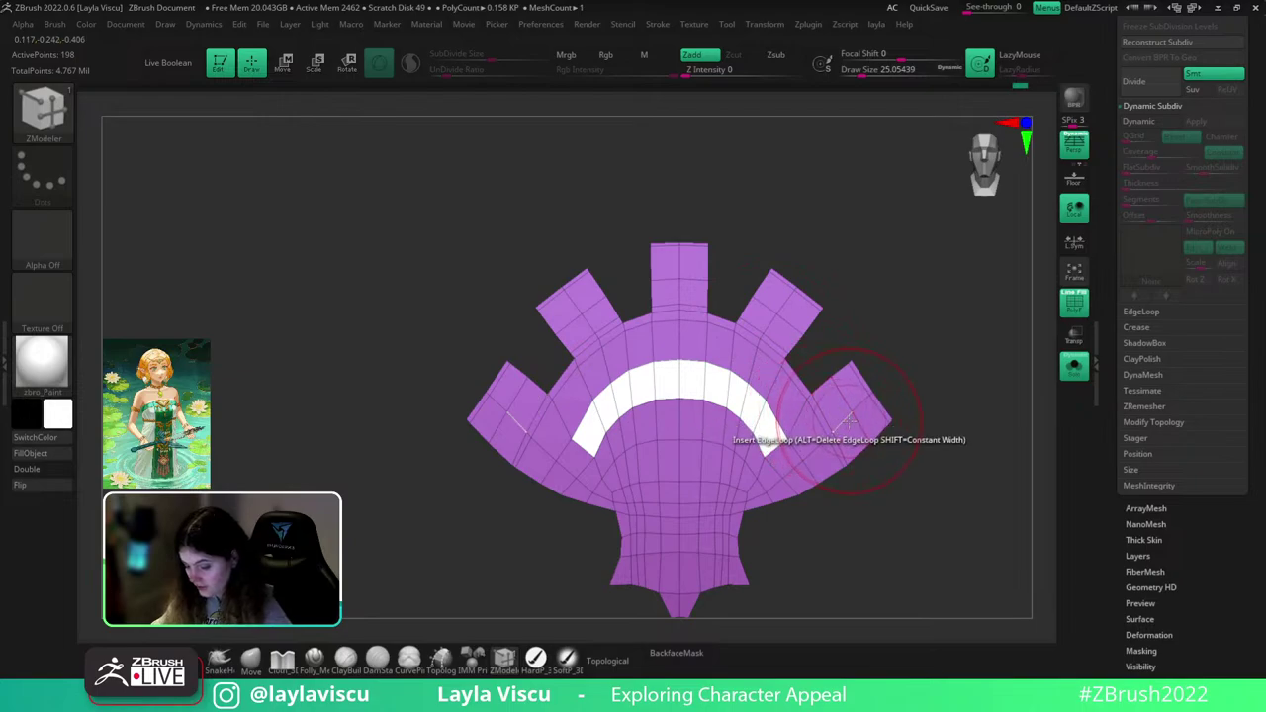
left_click(836, 425)
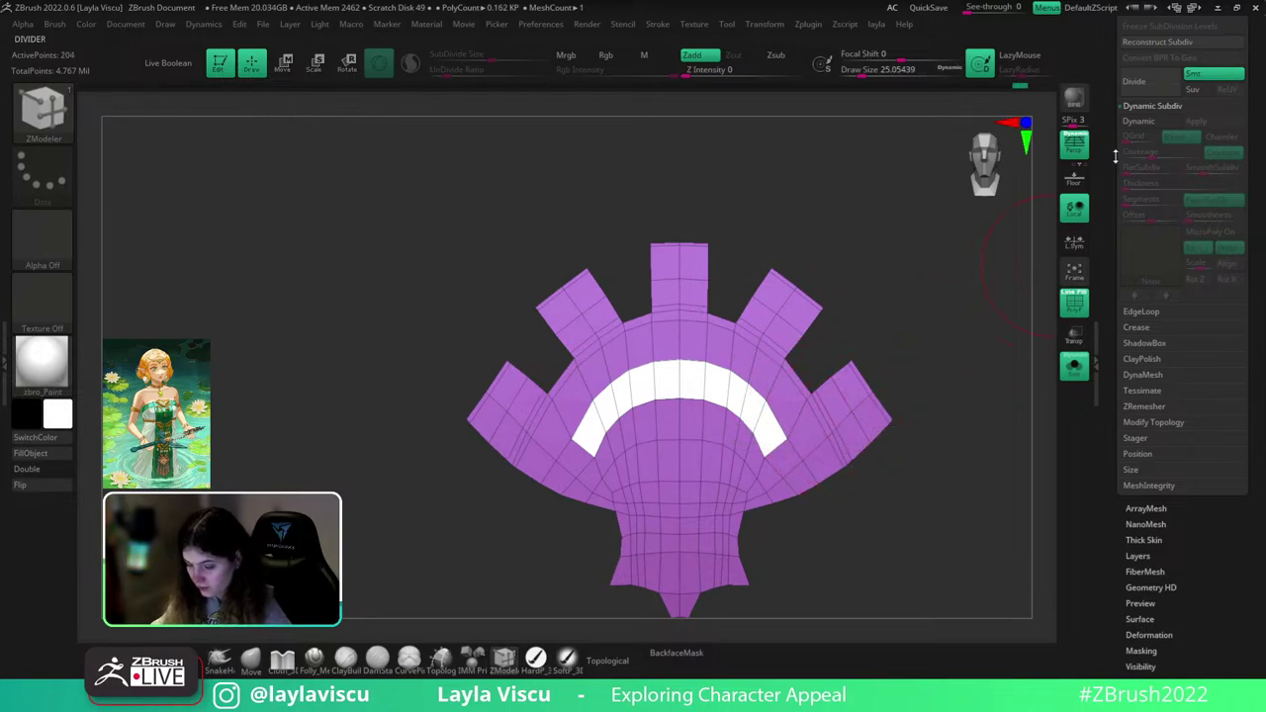
- Enable Dynamic Subdiv and check the smoothed spike corners with the polyframe off and on
left_click(1074, 206)
key("shift+f")
right_click_drag(914, 284, 769, 291, "ctrl")
key("shift+f")
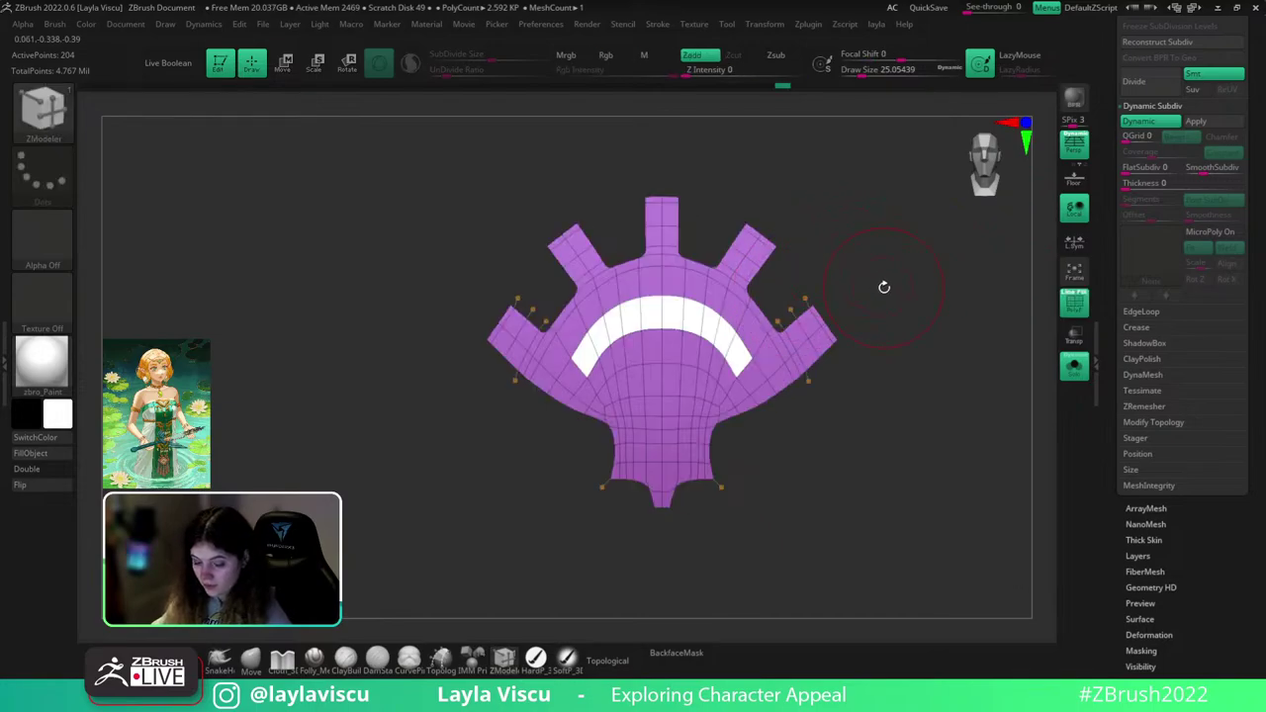
- Insert further ZModeler edge loops along the spikes and through the emblem's lower body, checking the subdivided shape between additions
key("shift+d")
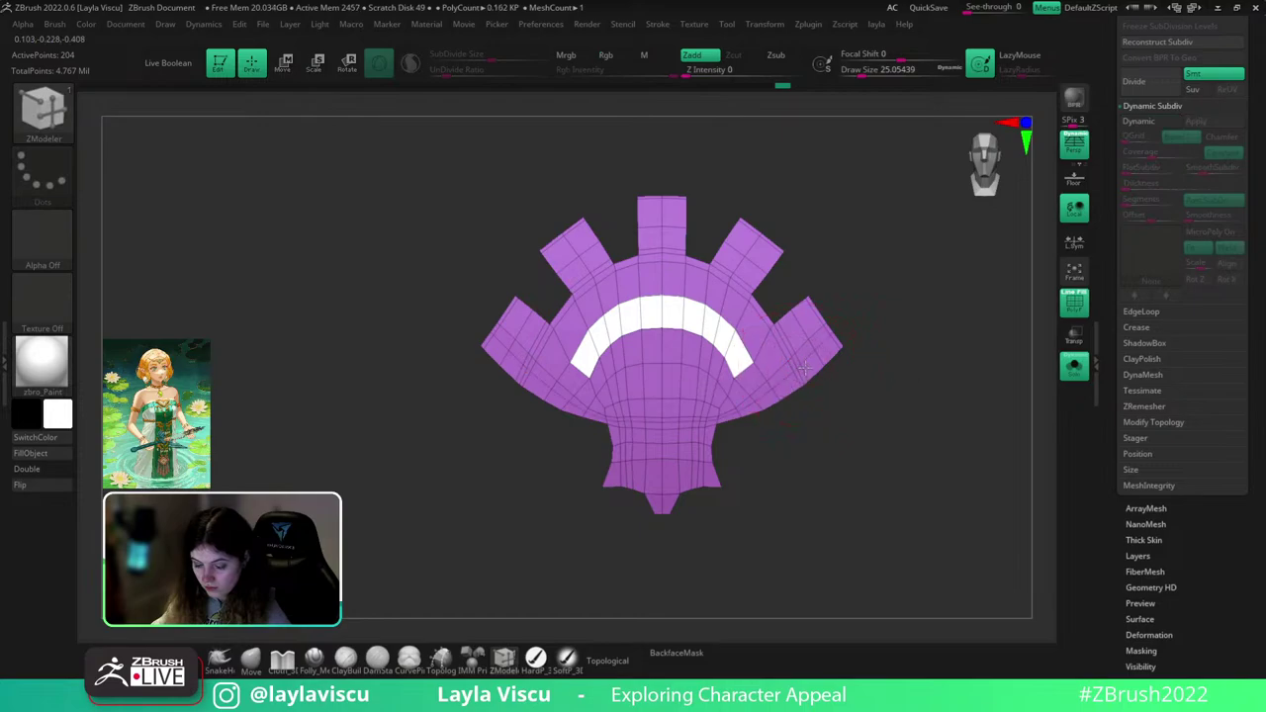
key("d")
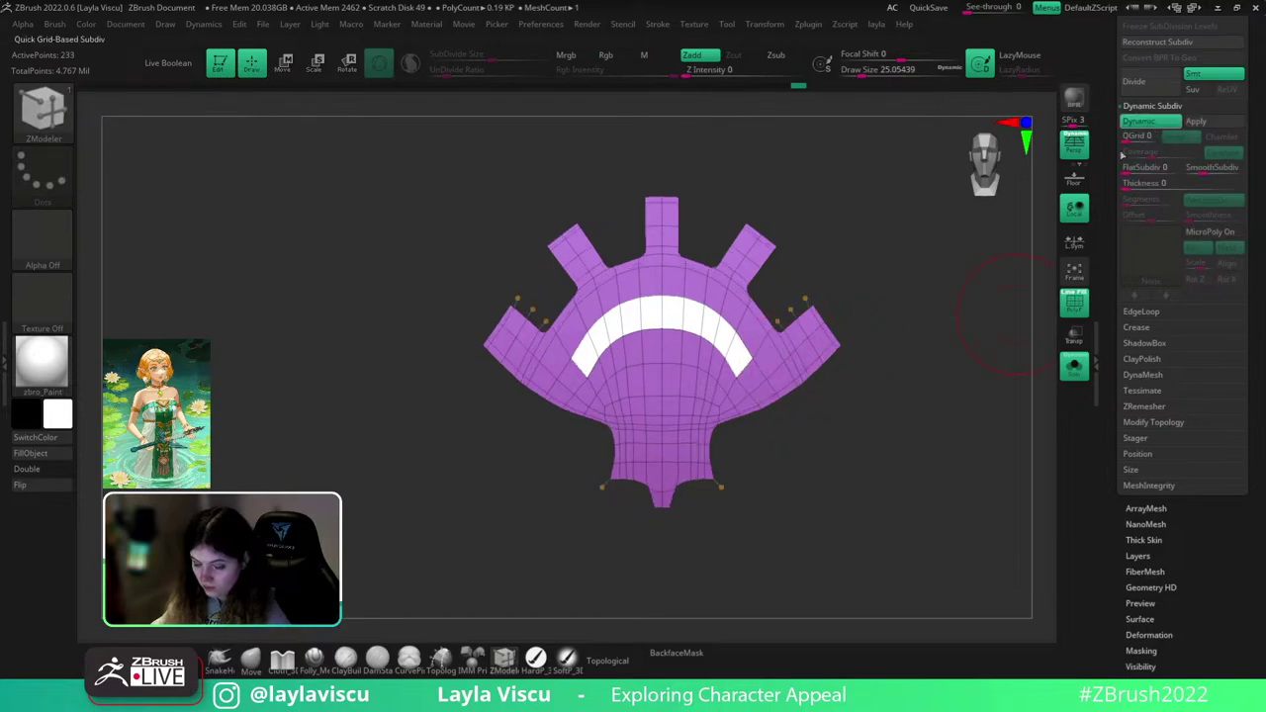
key("shift+f")
mouse_move(1002, 252)
left_mouse_down()
mouse_move(1054, 263)
mouse_move(964, 314)
mouse_move(968, 357)
mouse_move(972, 232)
mouse_move(992, 325)
mouse_move(995, 294)
mouse_move(985, 299)
left_mouse_up()
key("shift+f")
key("shift+d")
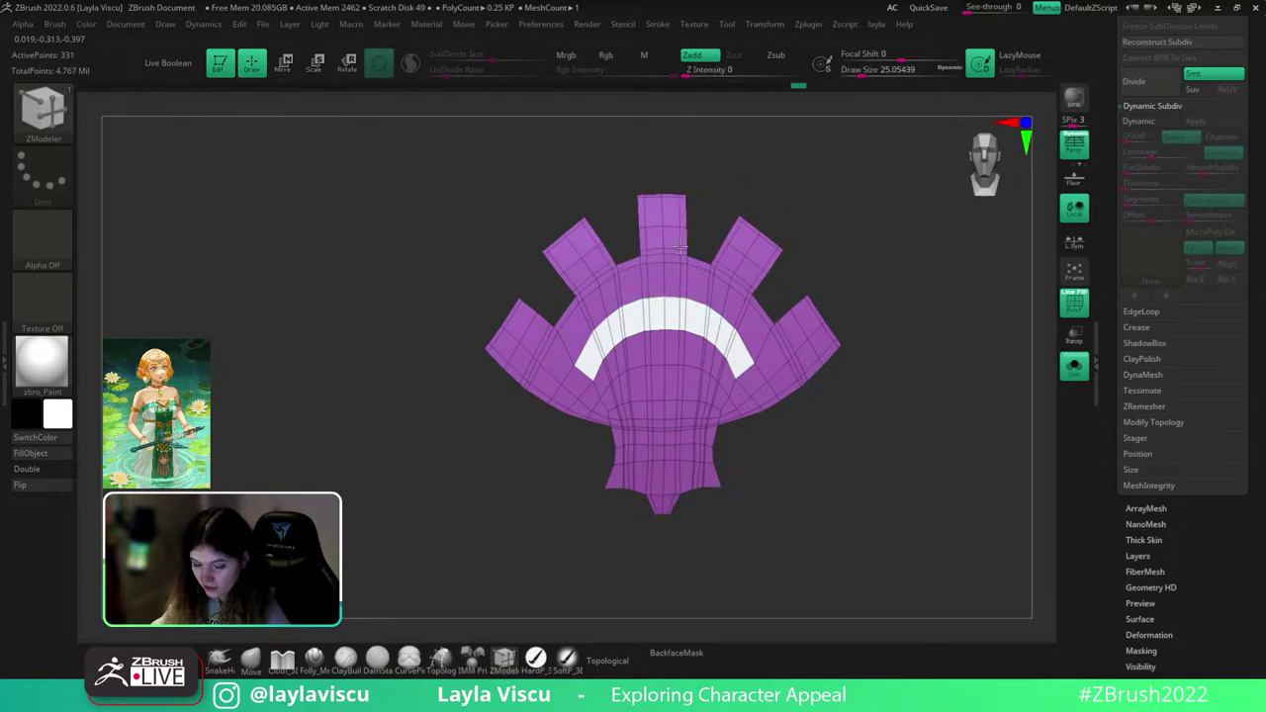
- Enable Dynamic Subdiv, switch the material to BasicMaterial and inspect the emblem's surface from an angle and from the front
left_click(1140, 125)
key("shift+f")
right_click_drag(938, 228, 817, 367, "ctrl")
left_click(42, 364)
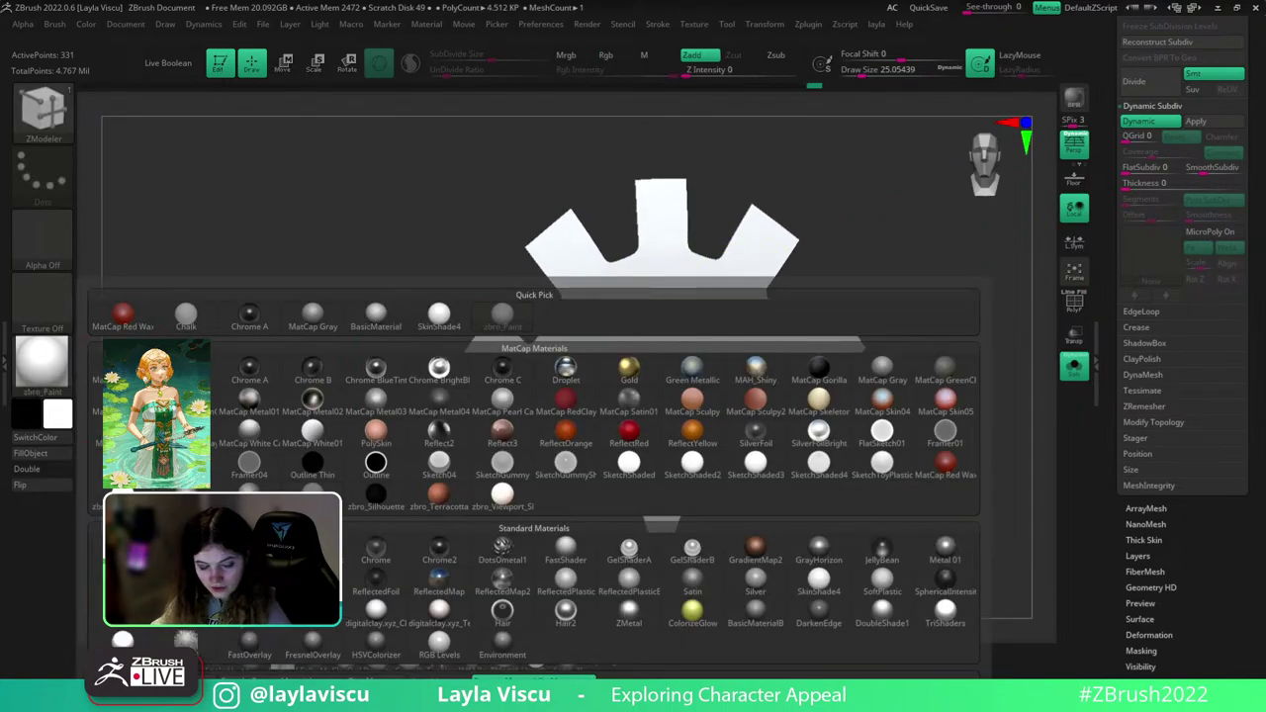
left_click(246, 551)
left_click_drag(273, 402, 326, 396)
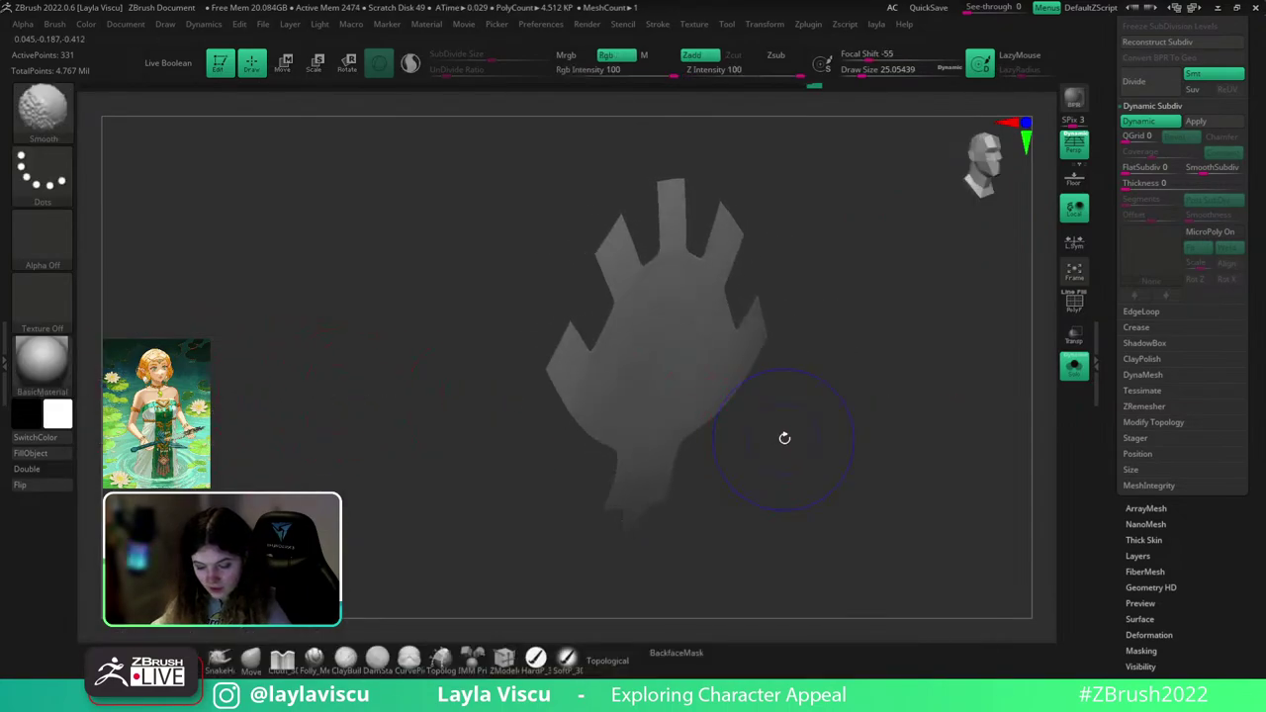
left_click_drag(784, 437, 905, 444, "shift")
mouse_move(935, 411)
left_mouse_down()
mouse_move(997, 404)
mouse_move(887, 385)
mouse_move(886, 420)
left_mouse_up()
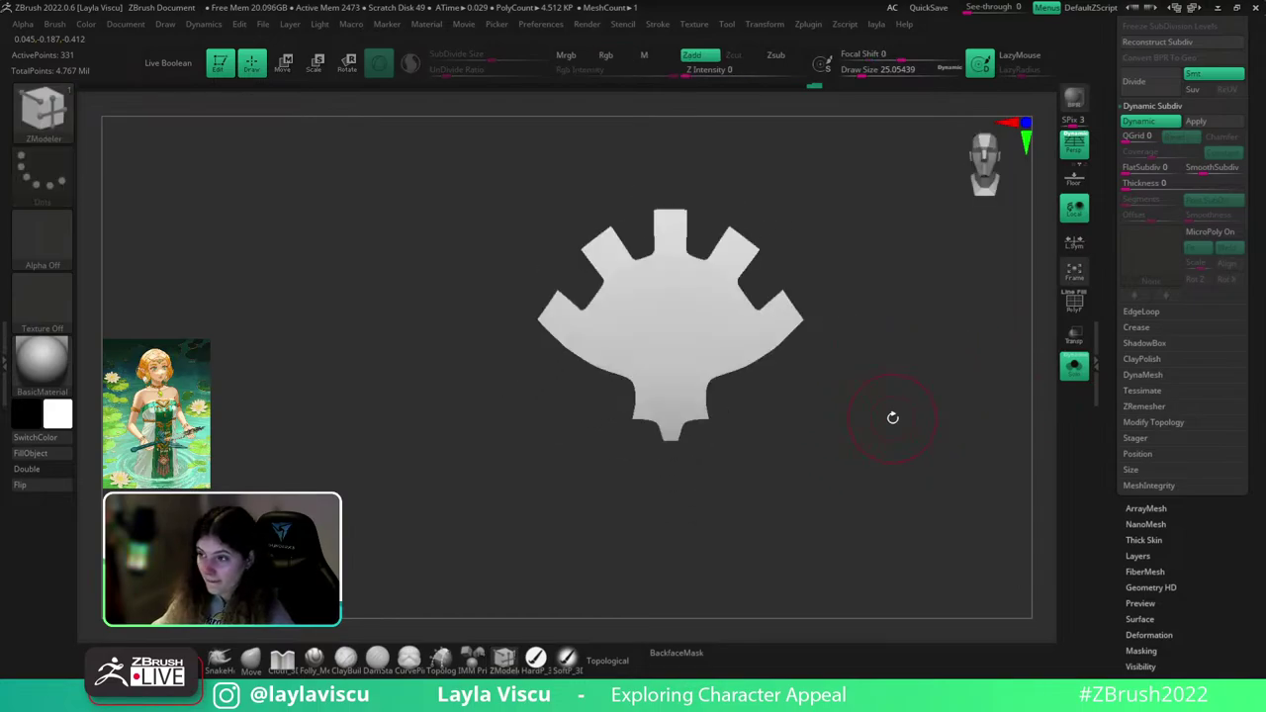
key("shift+f")
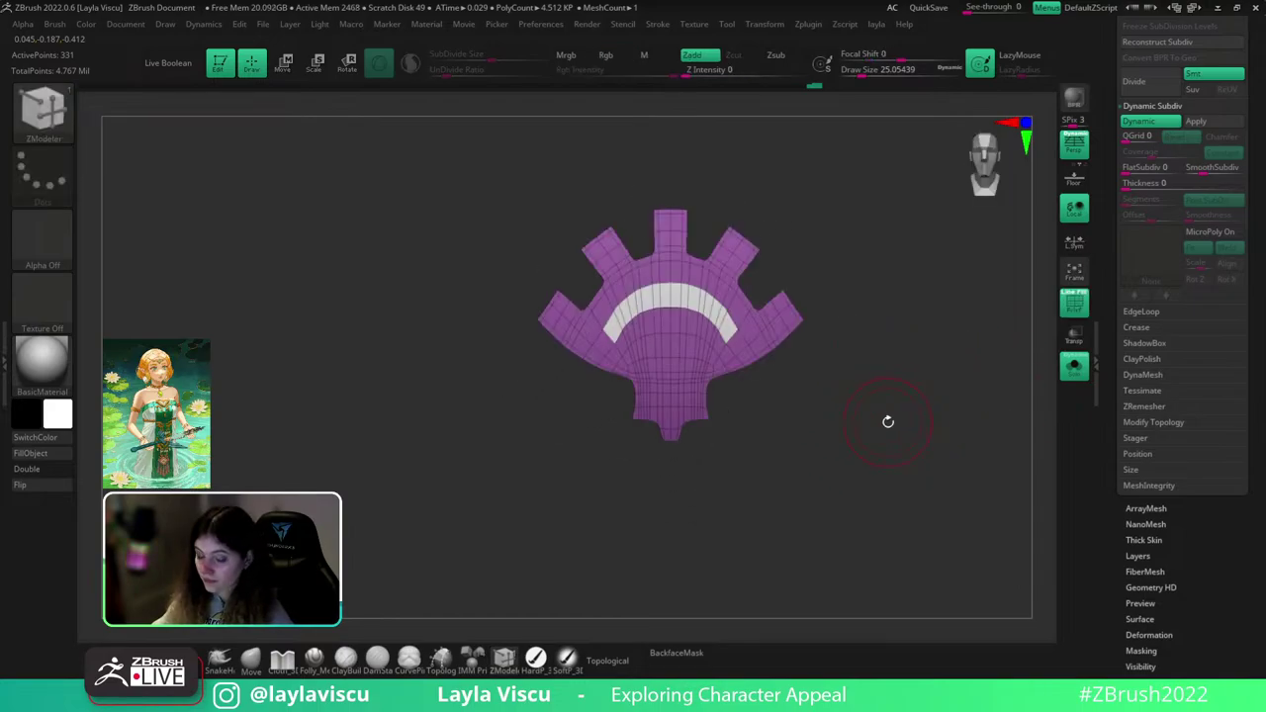
- Adjust the mesh around the white arc with the Move brush, reducing the Draw Size to about 14 for its end
left_click(251, 660)
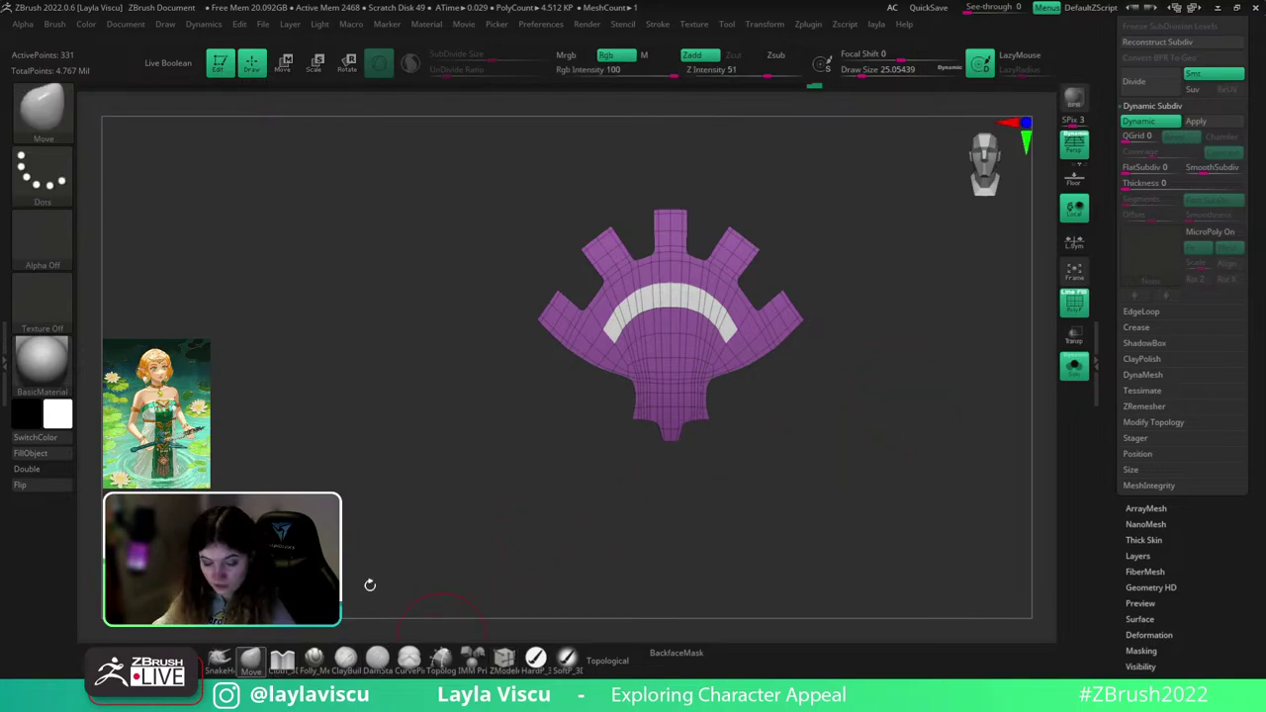
right_click_drag(641, 307, 686, 359, "ctrl")
left_click_drag(683, 299, 715, 295)
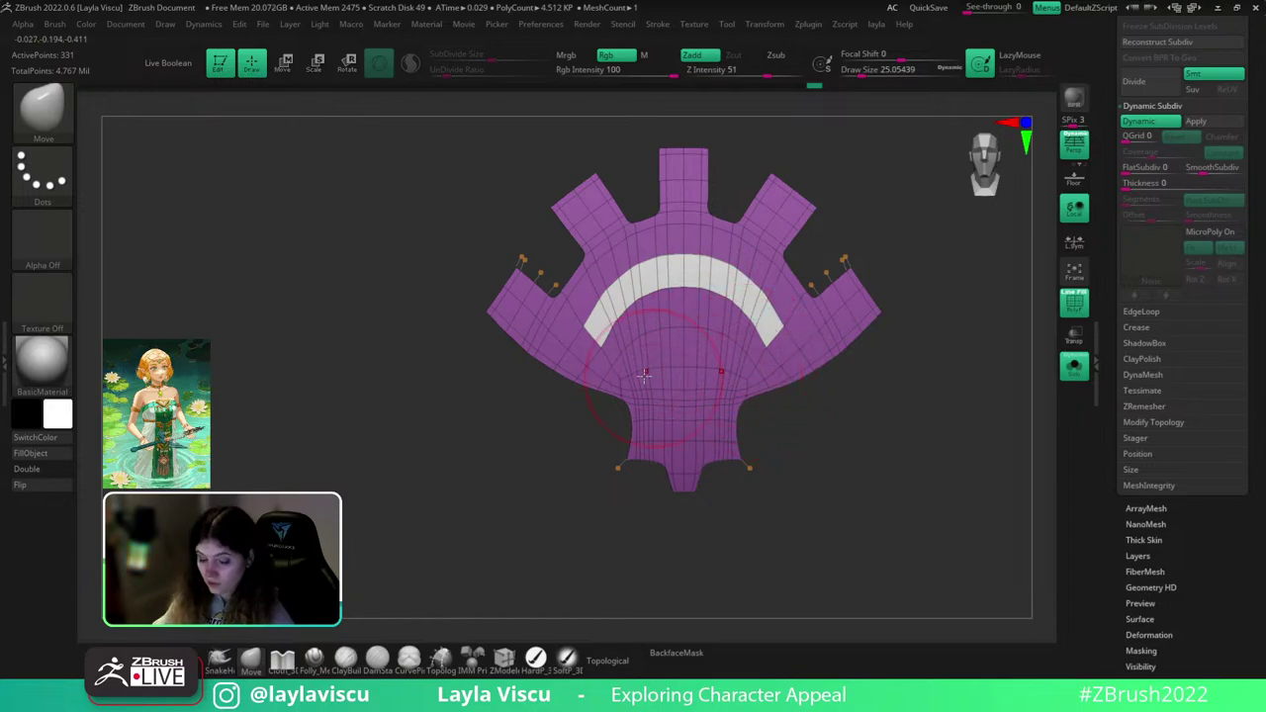
key("bracketleft")
left_click_drag(602, 347, 607, 347)
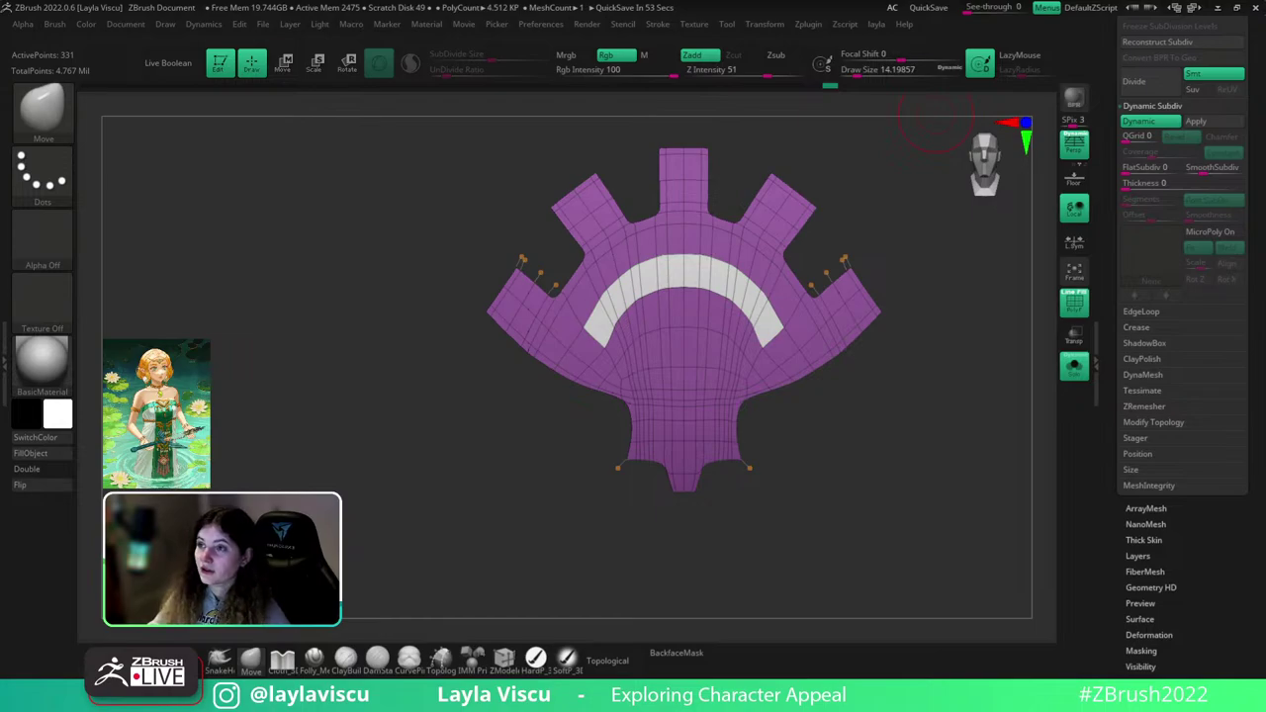
- Switch to the browser, maximize it and look through the character artist's ArtStation portfolio
left_click_drag(1042, 2, 524, 96)
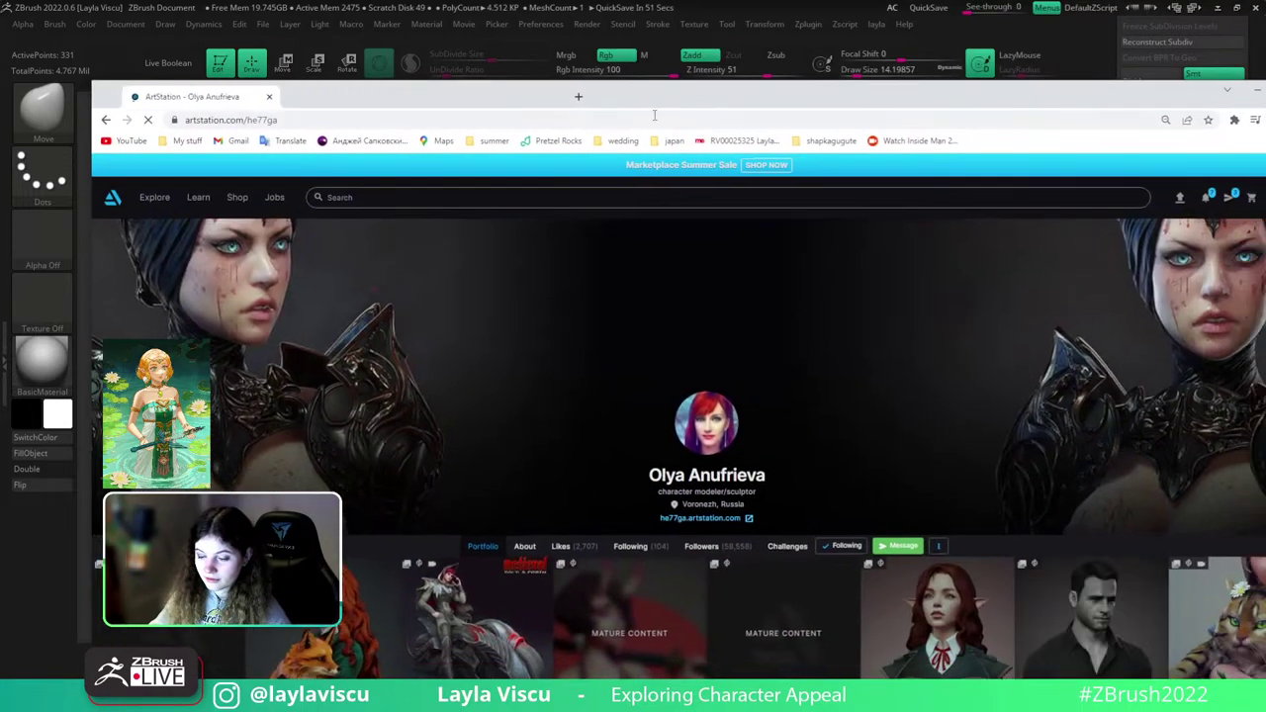
double_click(645, 100)
scroll(649, 365, "down", 3)
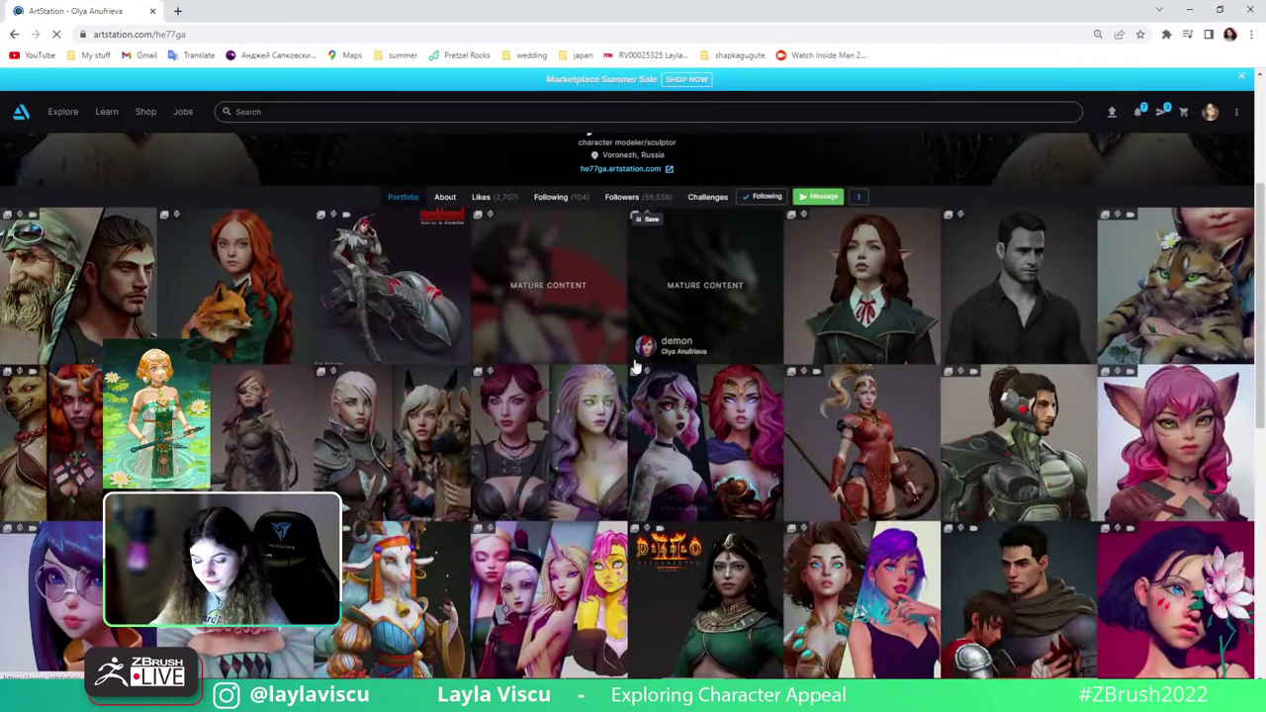
left_click_drag(1260, 382, 1264, 626)
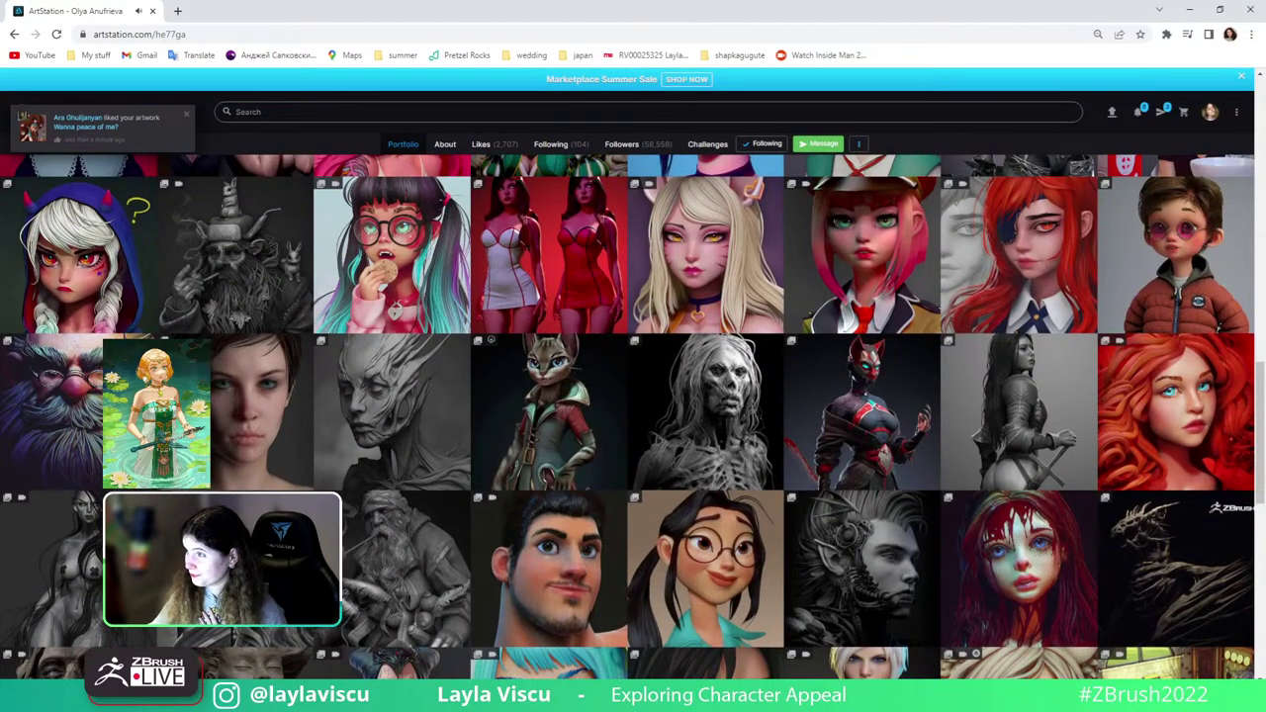
left_click_drag(1264, 501, 1264, 409)
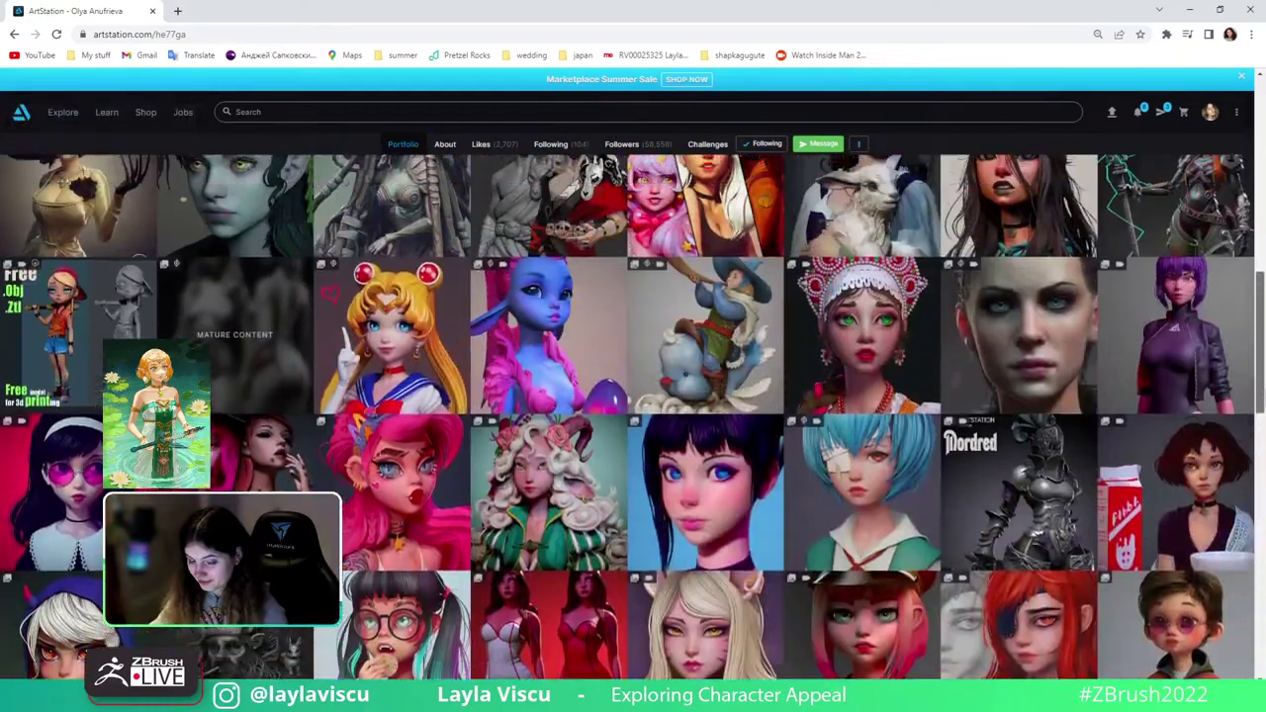
scroll(632, 415, "up", 10)
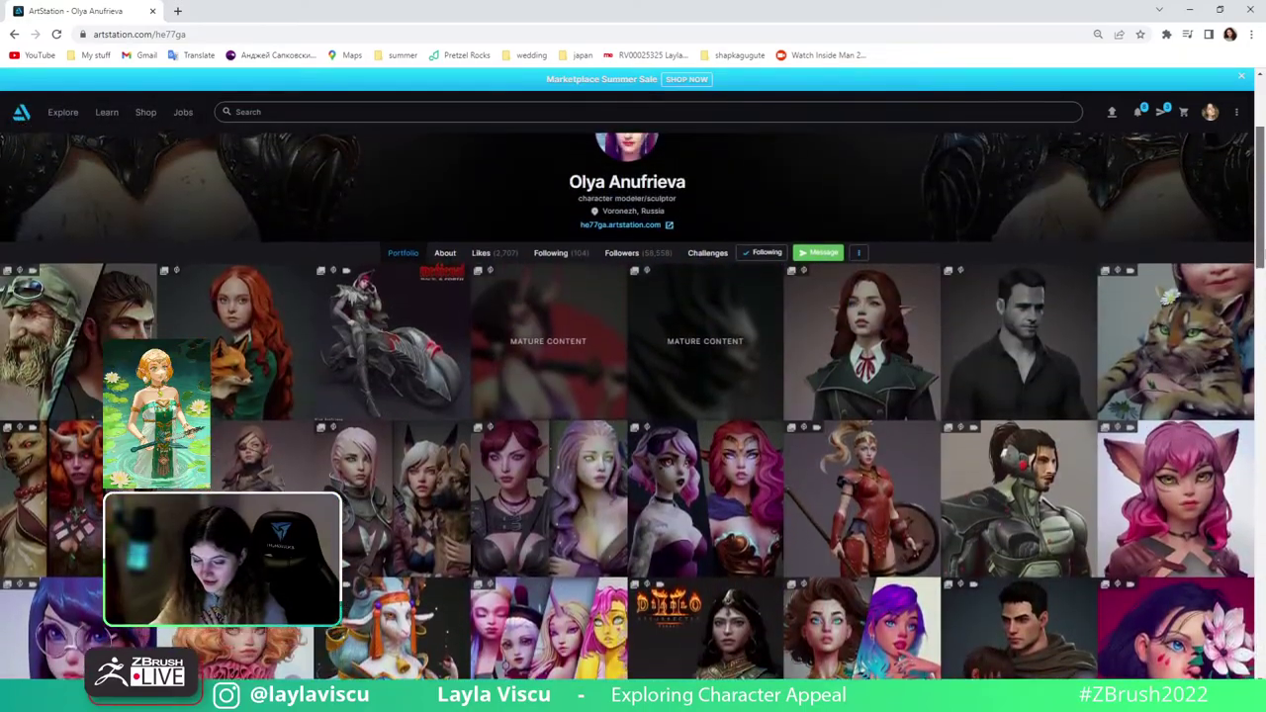
scroll(1258, 253, "up", 1)
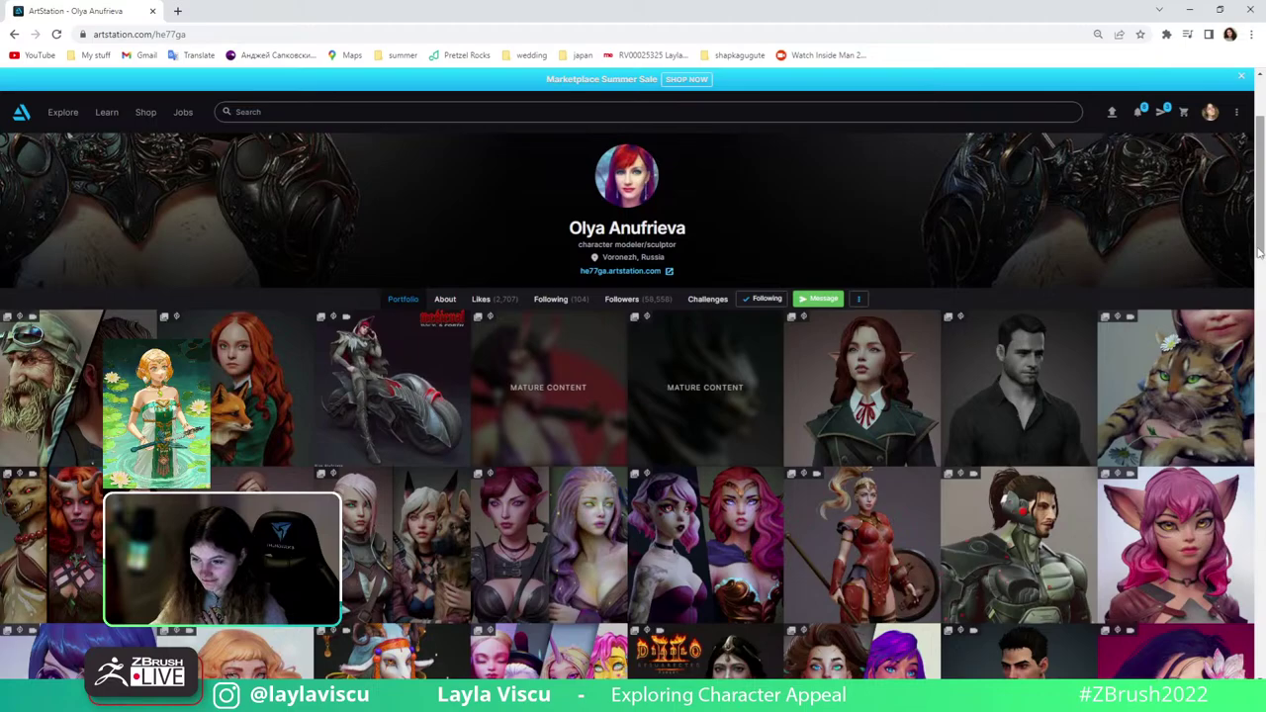
- Search ArtStation for another character artist by name, open the artist's profile and look through the portfolio
left_click(461, 114)
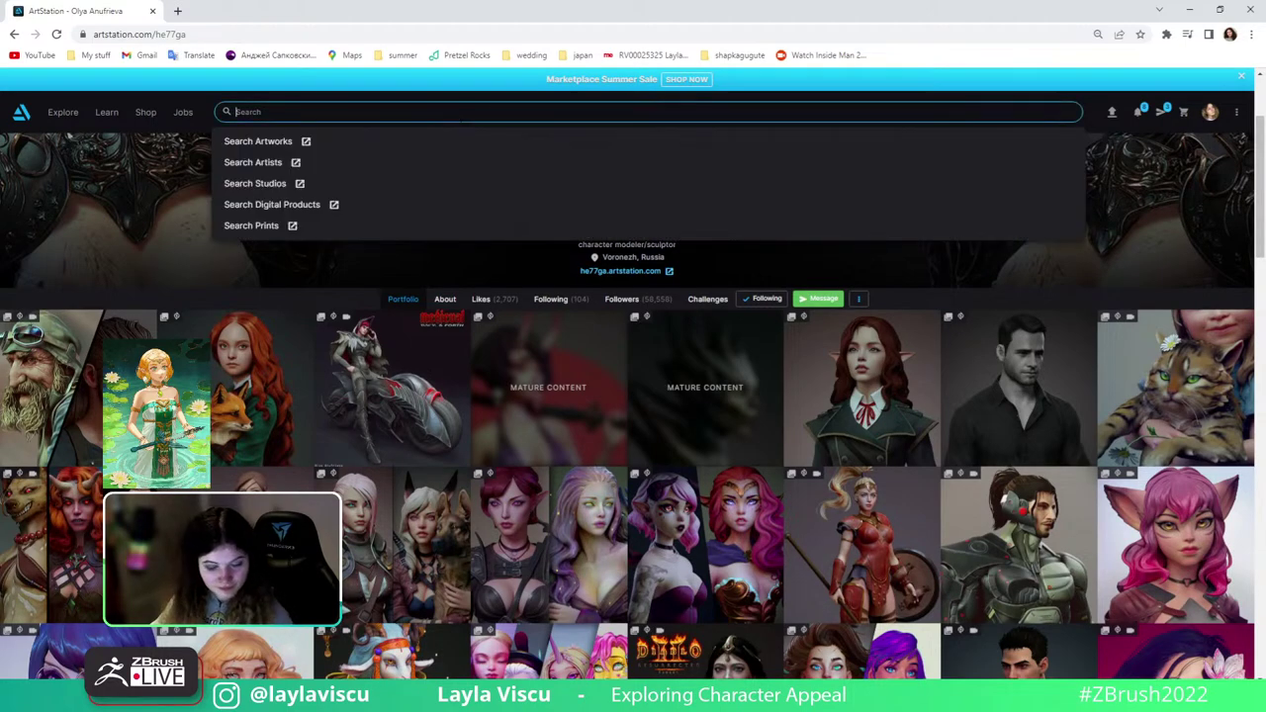
type("nikita vep")
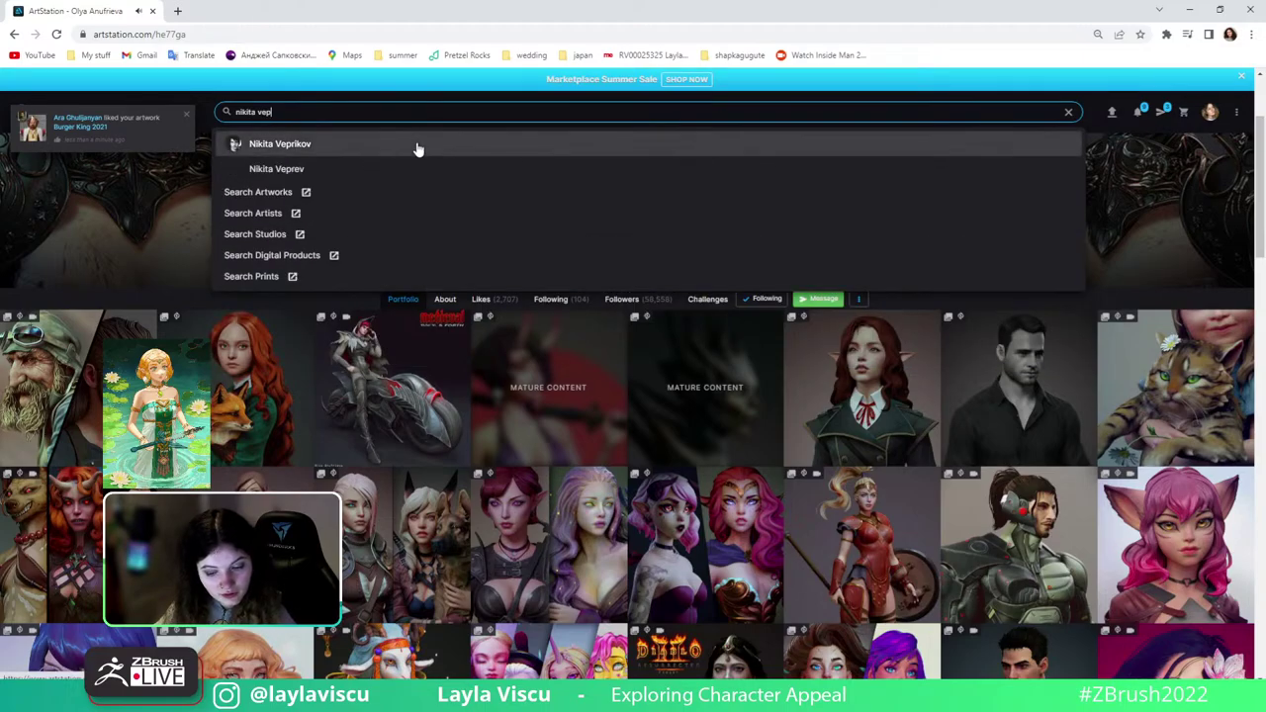
left_click(411, 143)
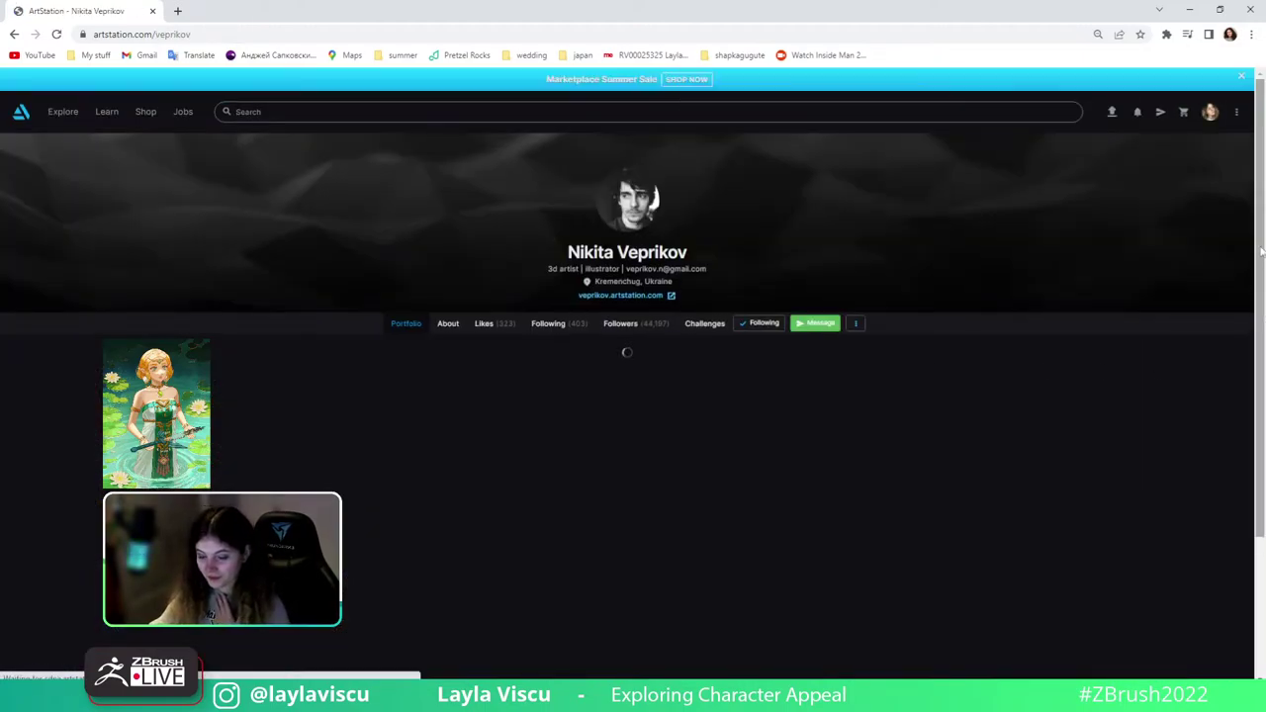
mouse_move(1260, 250)
left_mouse_down()
mouse_move(1262, 271)
mouse_move(1261, 254)
left_mouse_up()
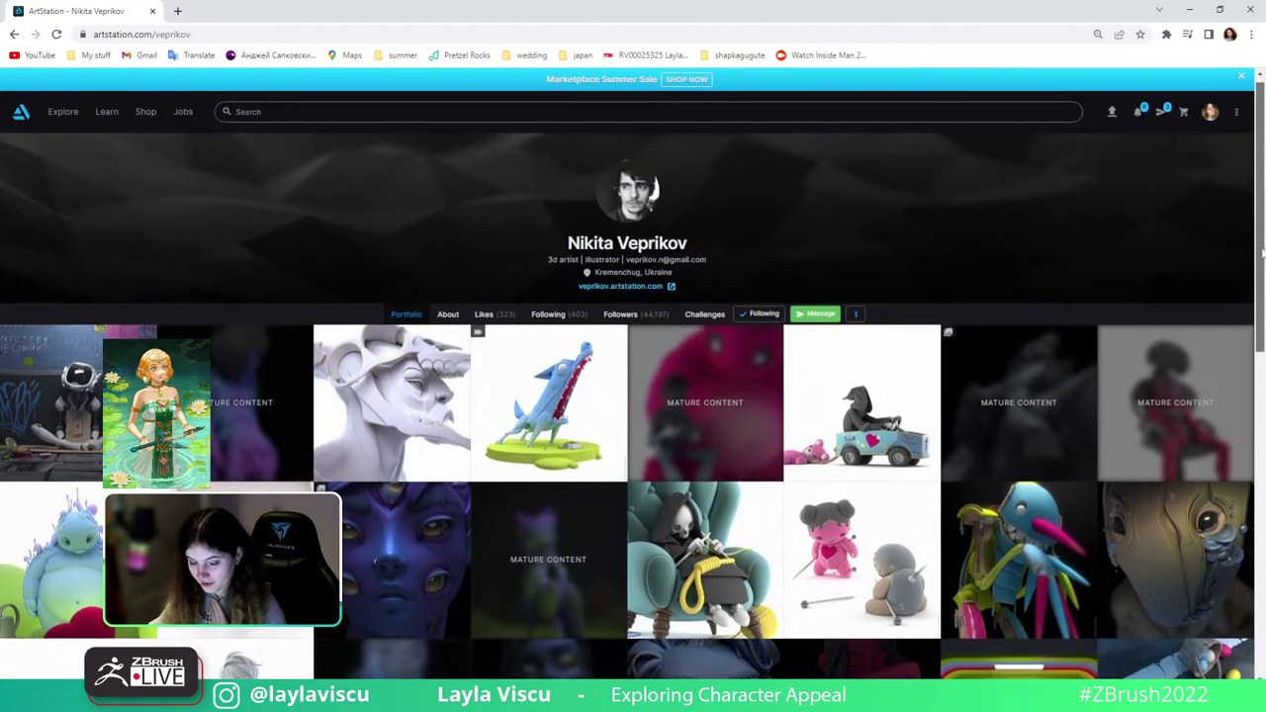
scroll(1260, 320, "down", 2)
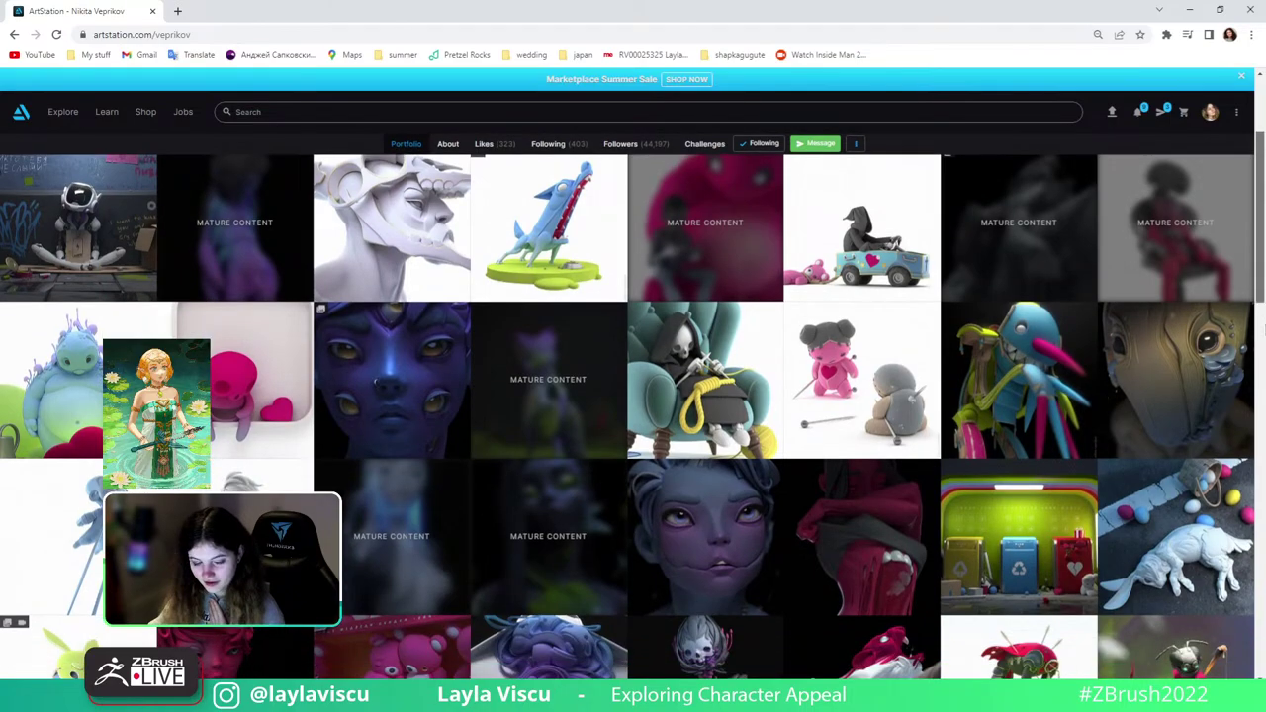
left_click_drag(1263, 331, 1262, 407)
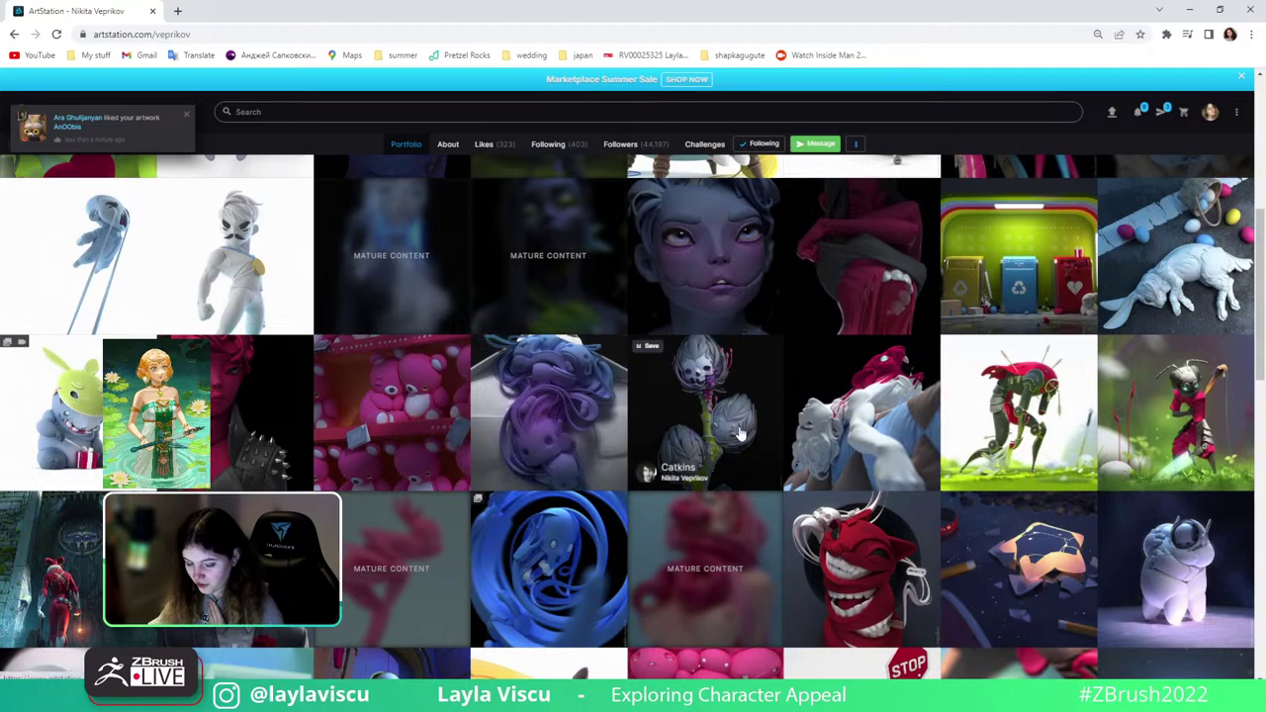
left_click_drag(1262, 358, 1263, 246)
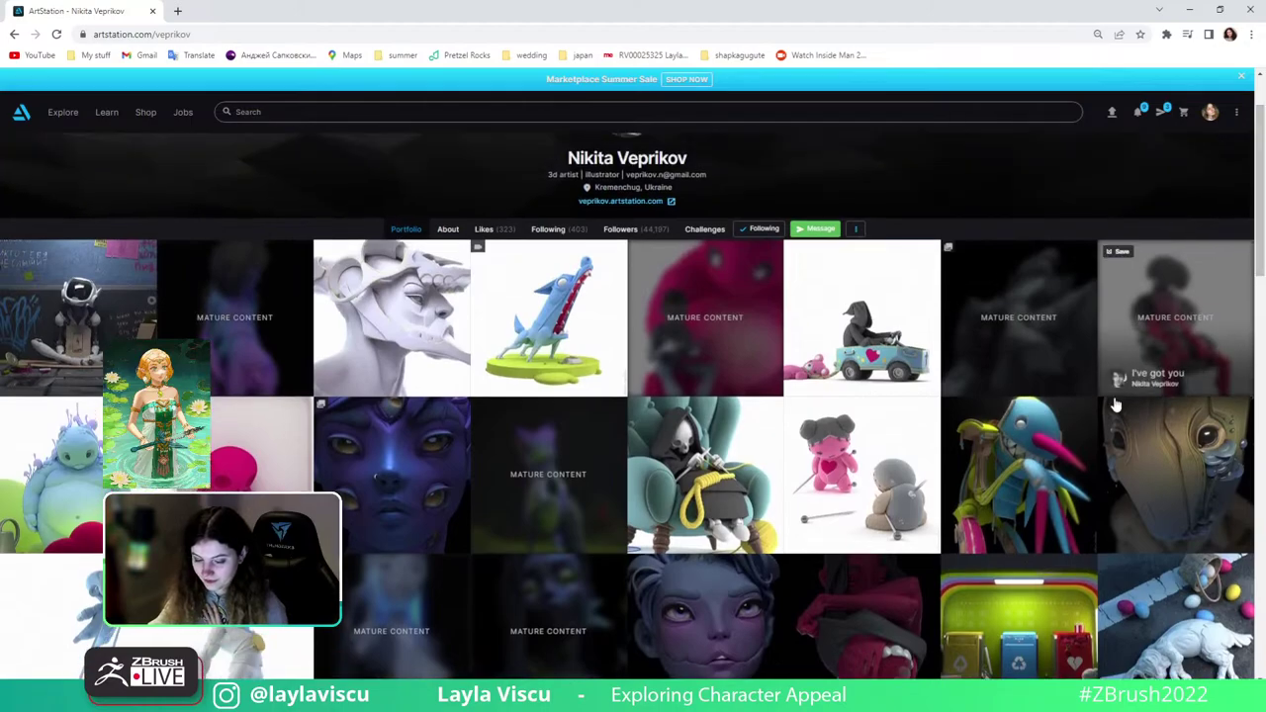
- Switch back to ZBrush and adjust the mesh around the emblem's white arc with the Move brush
left_click(1190, 12)
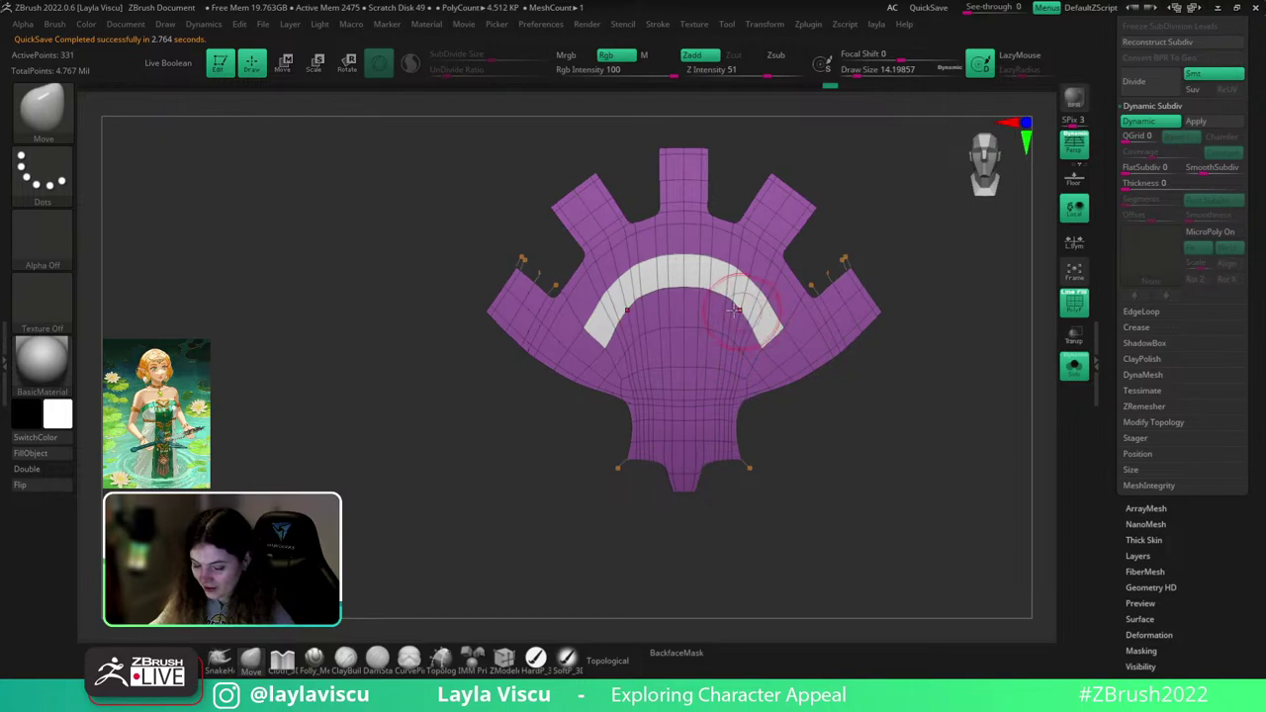
left_click_drag(736, 310, 742, 315)
mouse_move(670, 333)
right_mouse_down("ctrl")
mouse_move(656, 386)
mouse_move(738, 387)
mouse_move(752, 399)
right_mouse_up("ctrl")
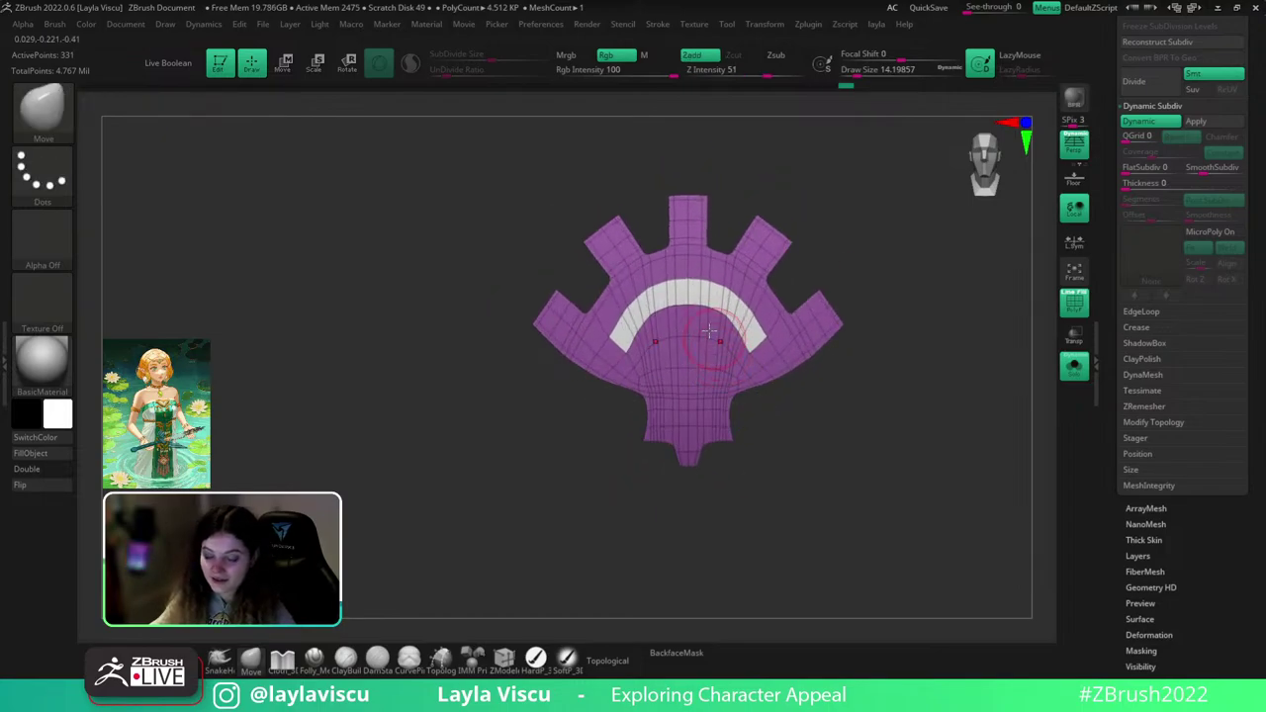
right_click_drag(708, 333, 743, 360, "ctrl")
left_click_drag(651, 294, 608, 303)
right_click_drag(615, 302, 554, 305, "ctrl")
right_click_drag(633, 316, 707, 344, "ctrl")
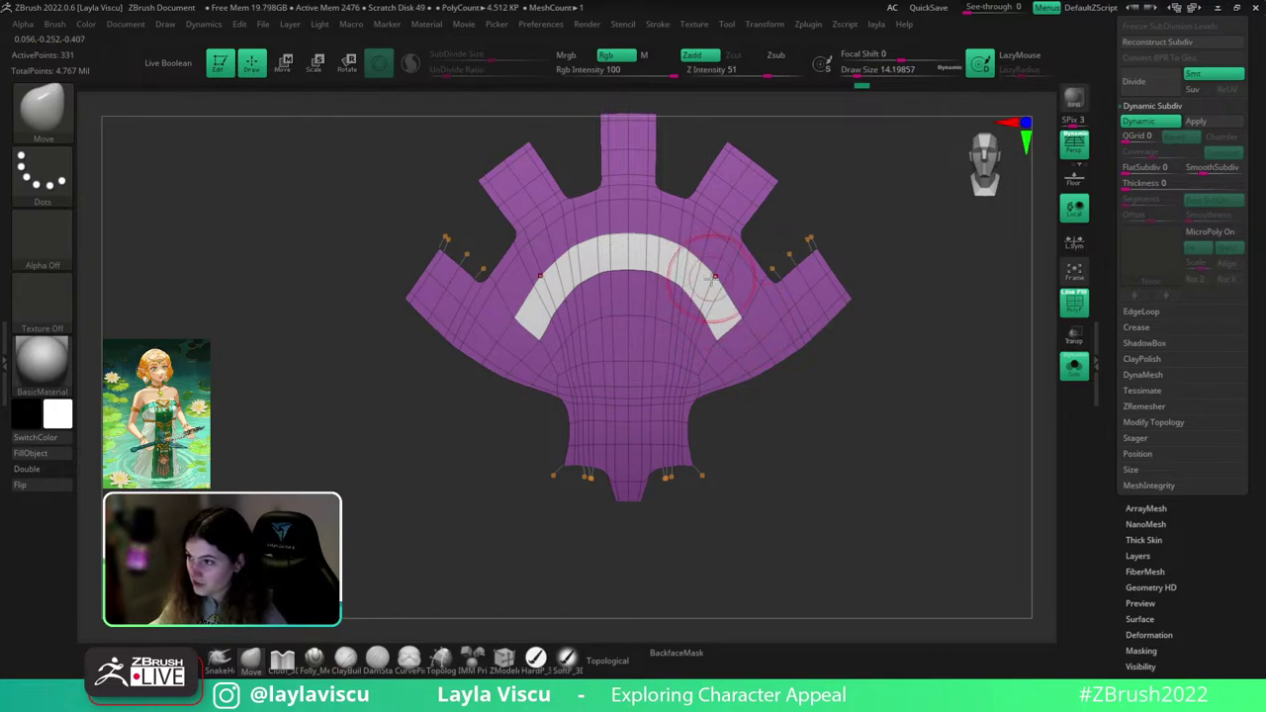
left_click_drag(928, 237, 947, 277, "alt")
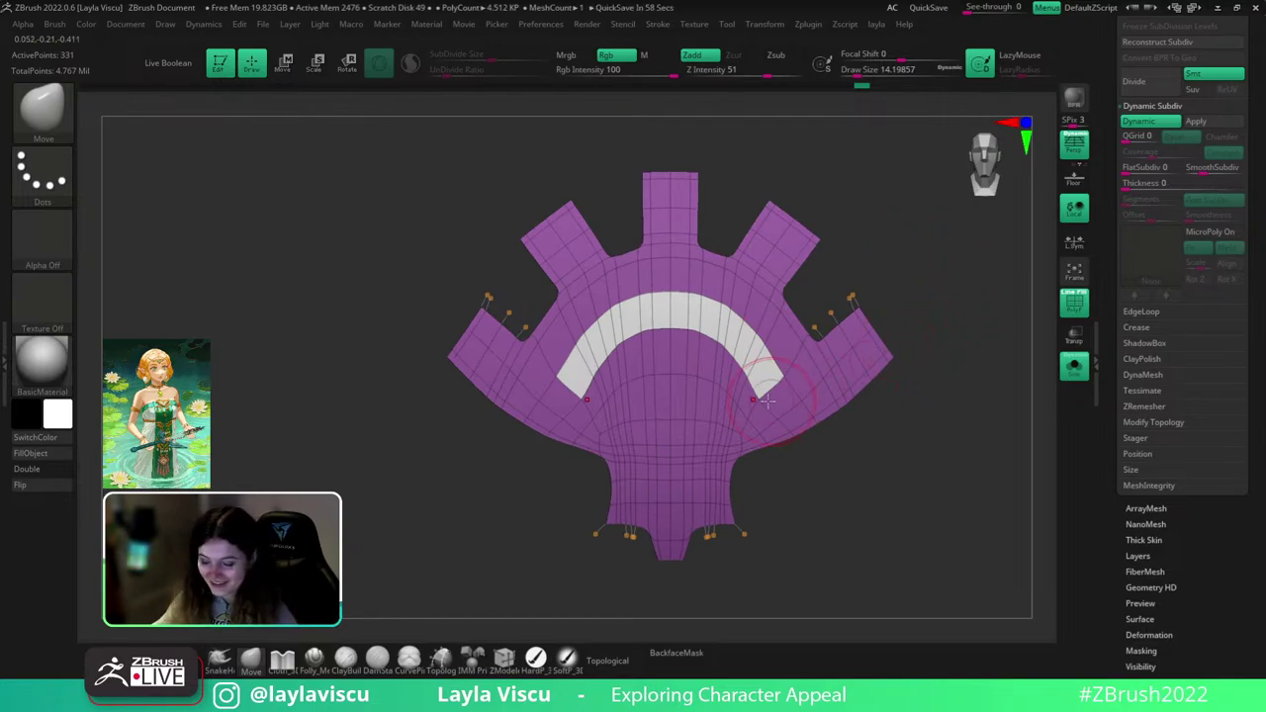
- Turn off Dynamic Subdiv and insert another ZModeler edge loop through the emblem's side between the white arc and the outermost spike
key("shift+d")
key("shift+f")
key("shift+f")
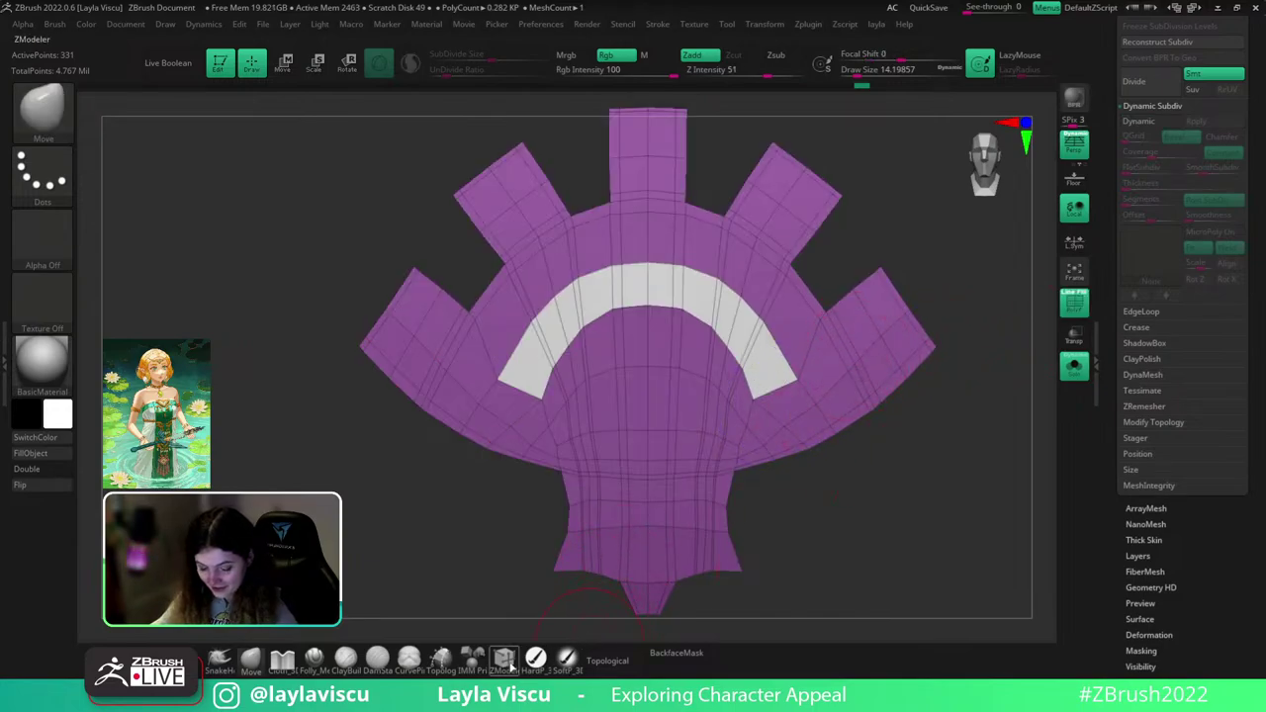
left_click(505, 658)
left_click(833, 348)
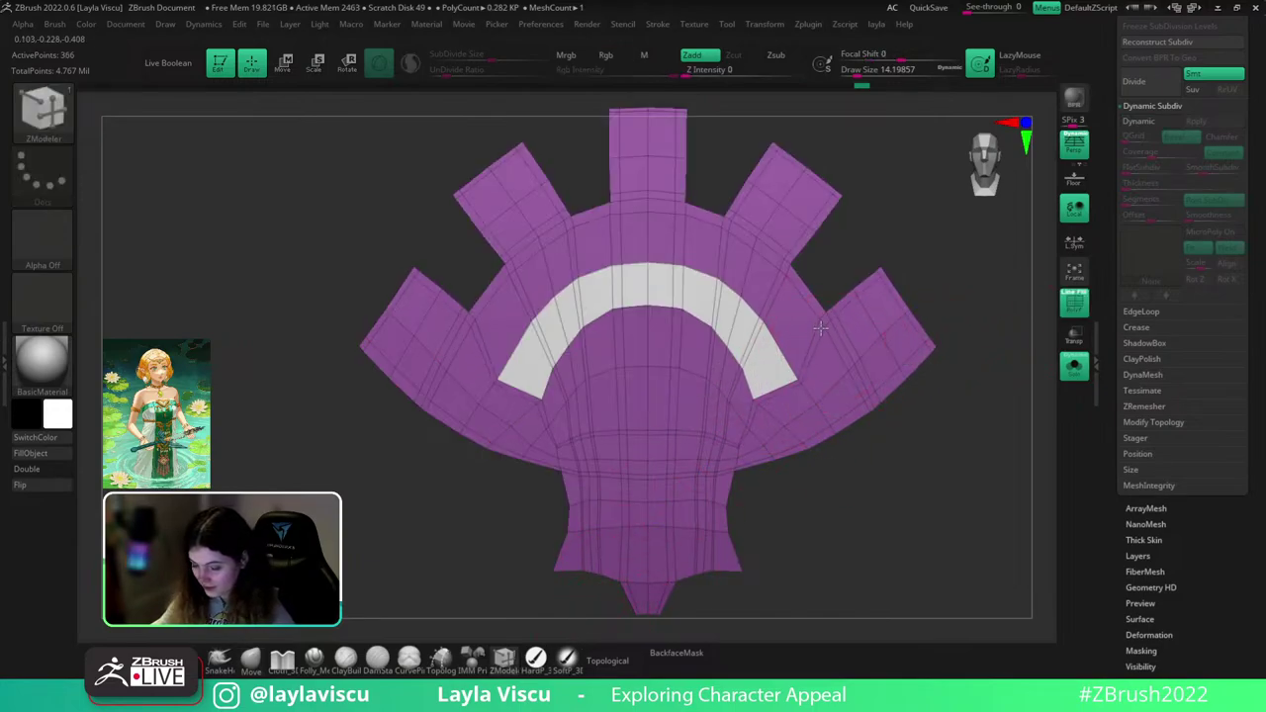
right_click_drag(898, 371, 993, 322, "ctrl")
right_click_drag(880, 308, 827, 312, "alt")
- Enable Dynamic Subdiv and inspect the emblem's smoothed surface with and without the polyframe, from a slight angle and from the front
key("d")
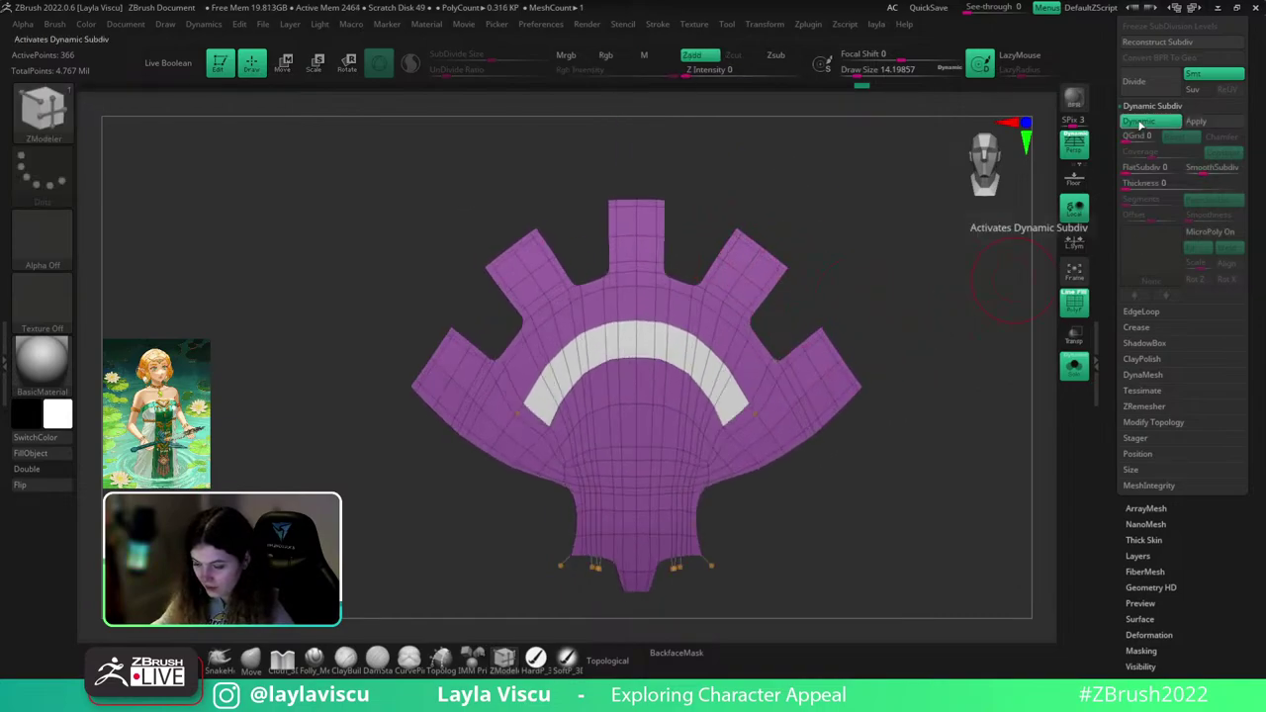
key("shift+f")
right_click_drag(975, 362, 966, 384)
key("shift+f")
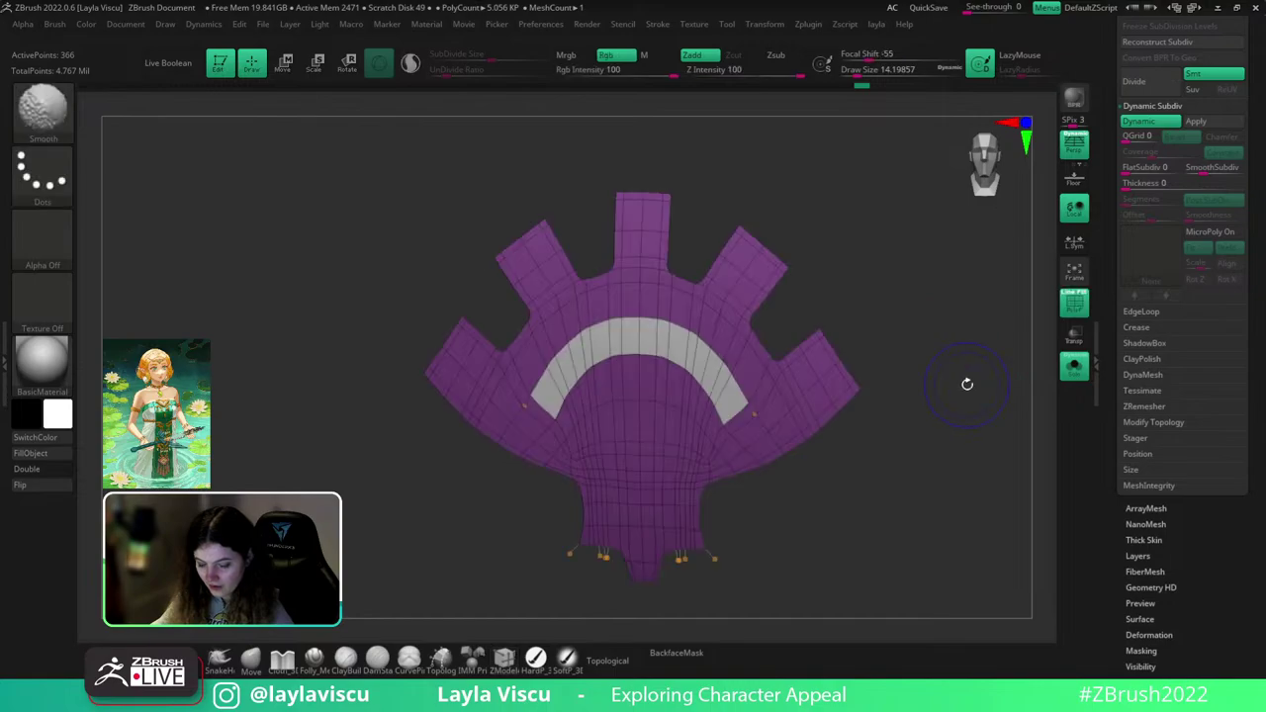
left_click_drag(966, 383, 960, 370)
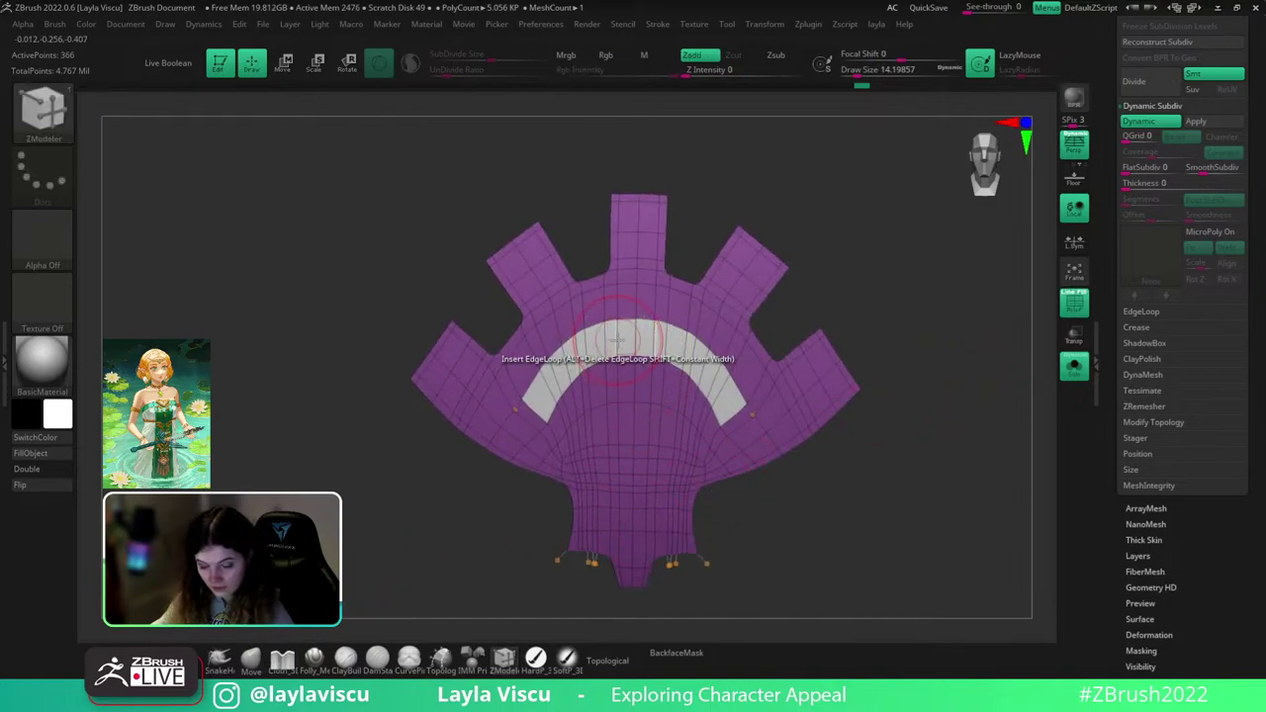
- Insert an edge loop along the middle of the white arc, isolate its polygroup and smooth it with Polish By Groups
left_click(579, 341, "ctrl+shift")
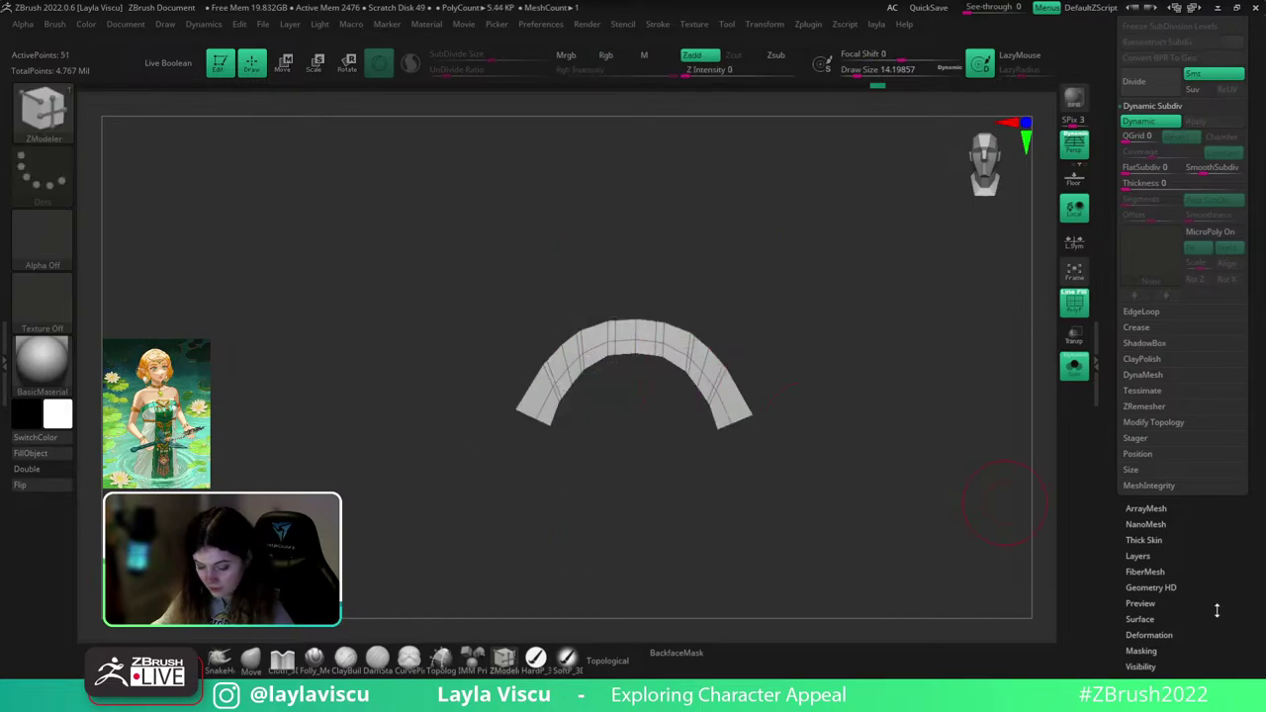
left_click(1150, 635)
left_click(1159, 202)
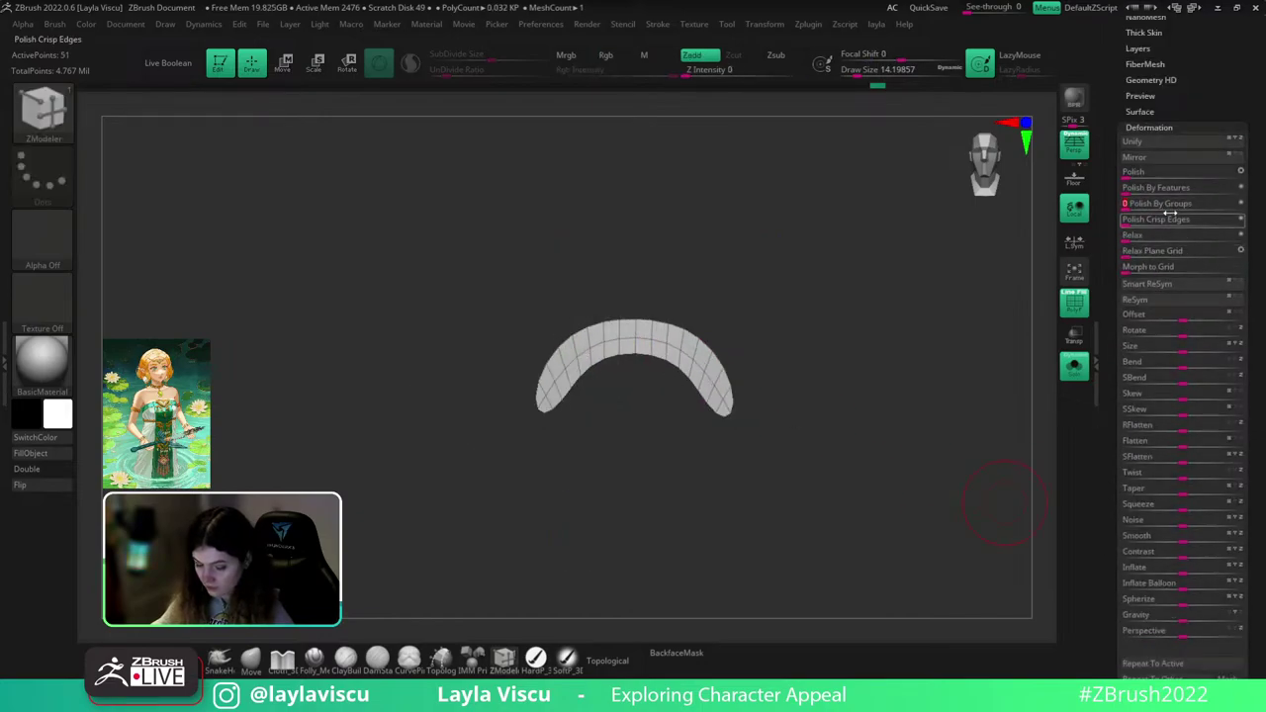
- Undo the last polish, then mask only the arch strip's two ends and smooth the strip with Polish By Groups
key("ctrl+z")
left_click_drag(701, 444, 786, 407, "ctrl")
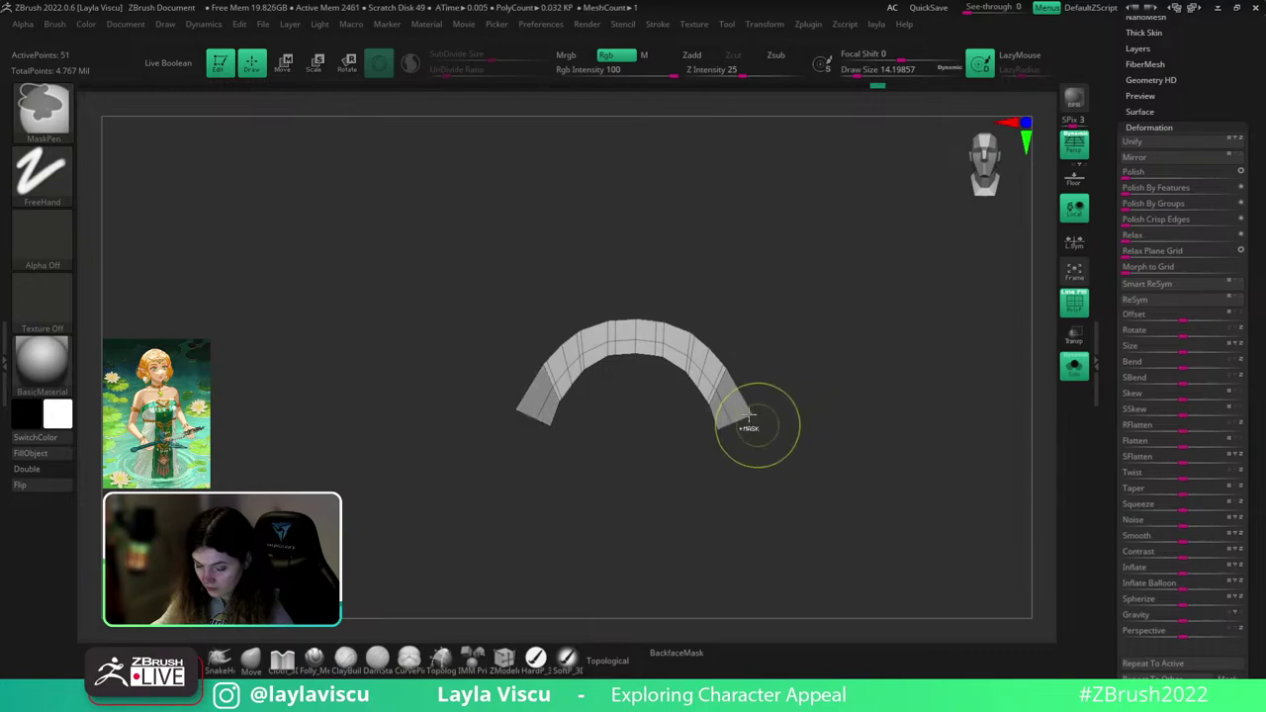
left_click_drag(745, 322, 742, 359, "ctrl")
key("ctrl+z")
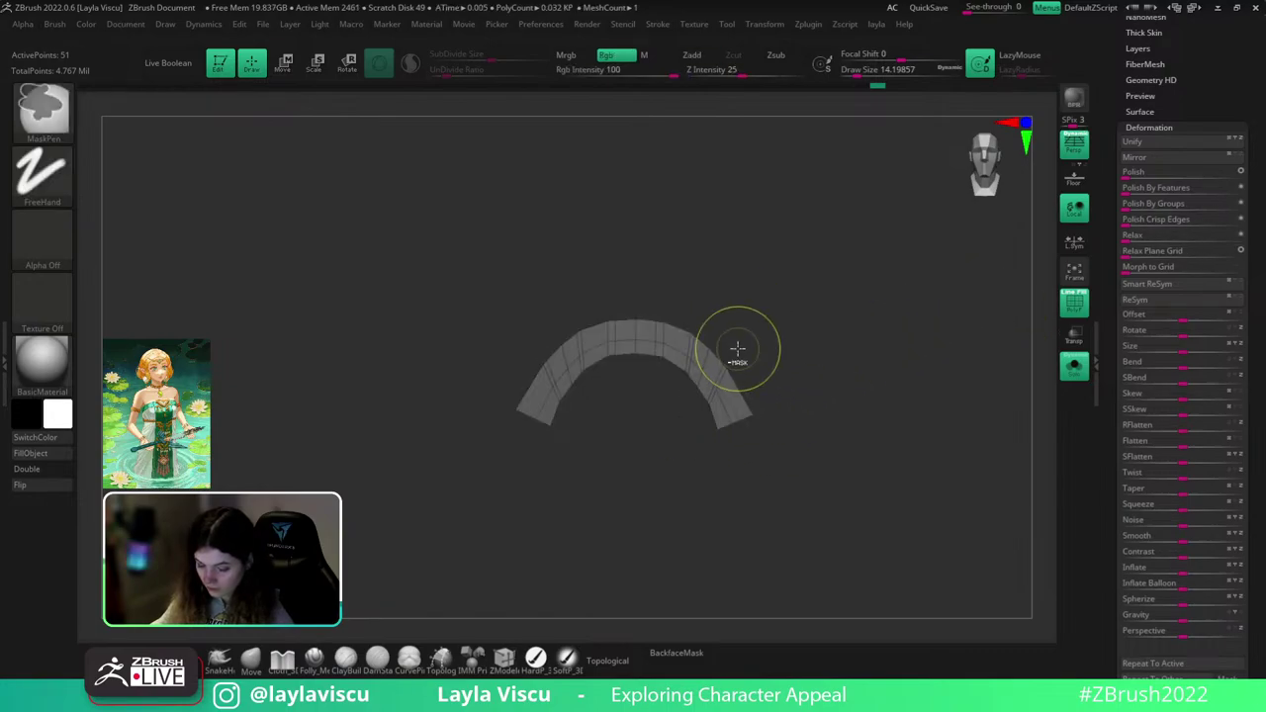
key("ctrl+z")
key("ctrl+z")
left_click_drag(684, 485, 747, 438, "ctrl")
left_click(1167, 206)
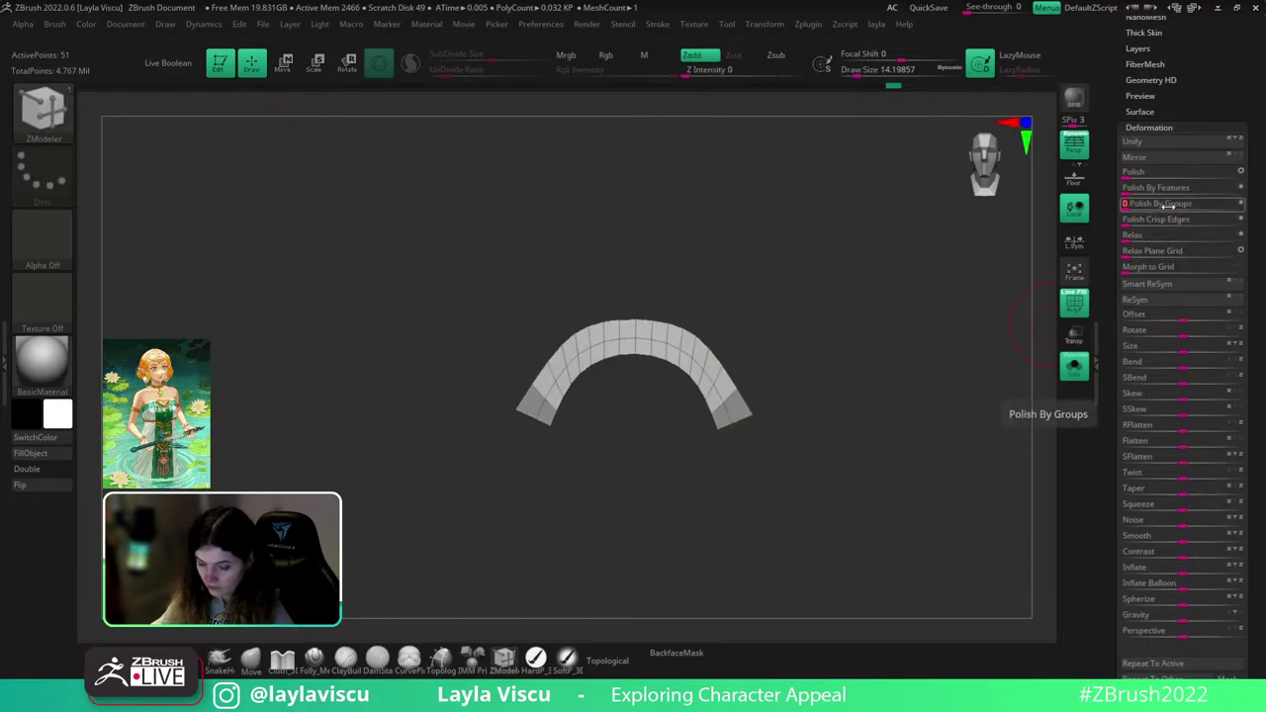
left_click_drag(853, 353, 858, 364, "ctrl")
- Show the whole ornament mesh and turn off its dynamic subdivision preview
left_click(883, 364, "ctrl+shift")
right_click_drag(884, 363, 774, 446, "ctrl")
key("shift+d")
right_click_drag(714, 403, 907, 439, "ctrl")
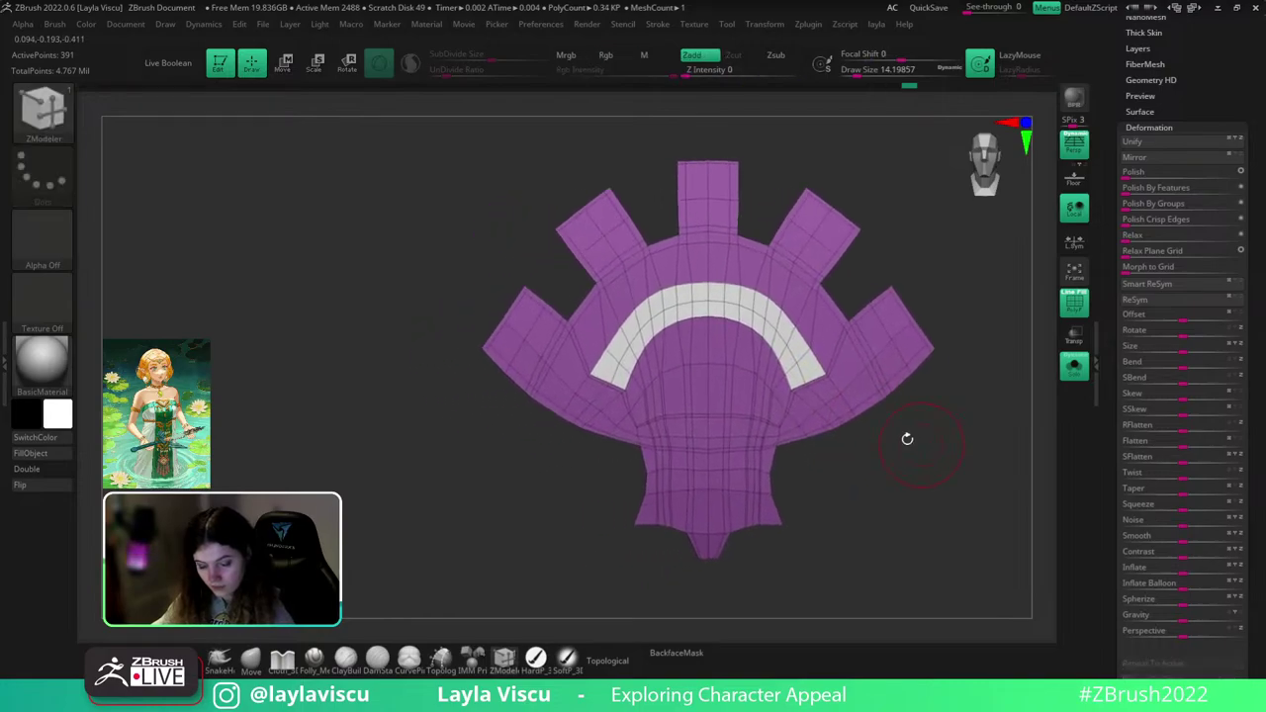
- Choose the Move brush with a draw size of about 15.55 and hide the white arch strip
key("b")
key("m")
key("v")
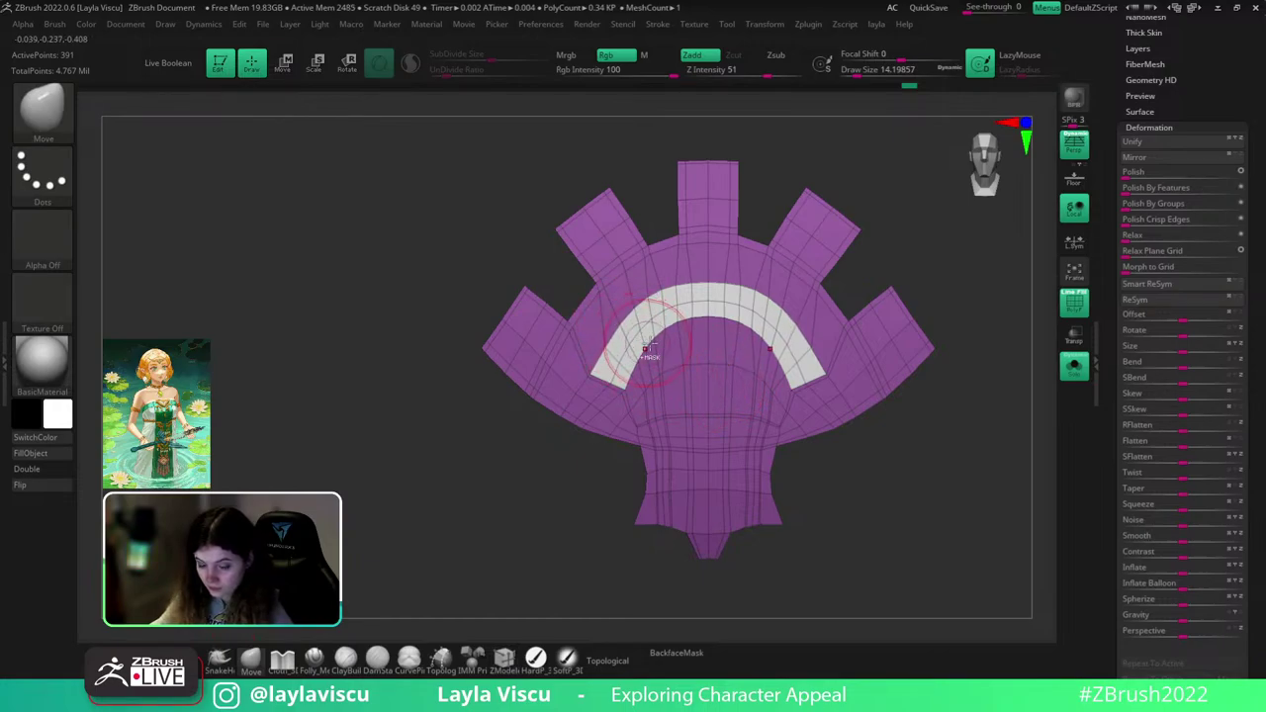
mouse_move(647, 358)
right_mouse_down("ctrl")
mouse_move(664, 352)
mouse_move(680, 313)
right_mouse_up("ctrl")
key("s")
left_click_drag(682, 312, 690, 312)
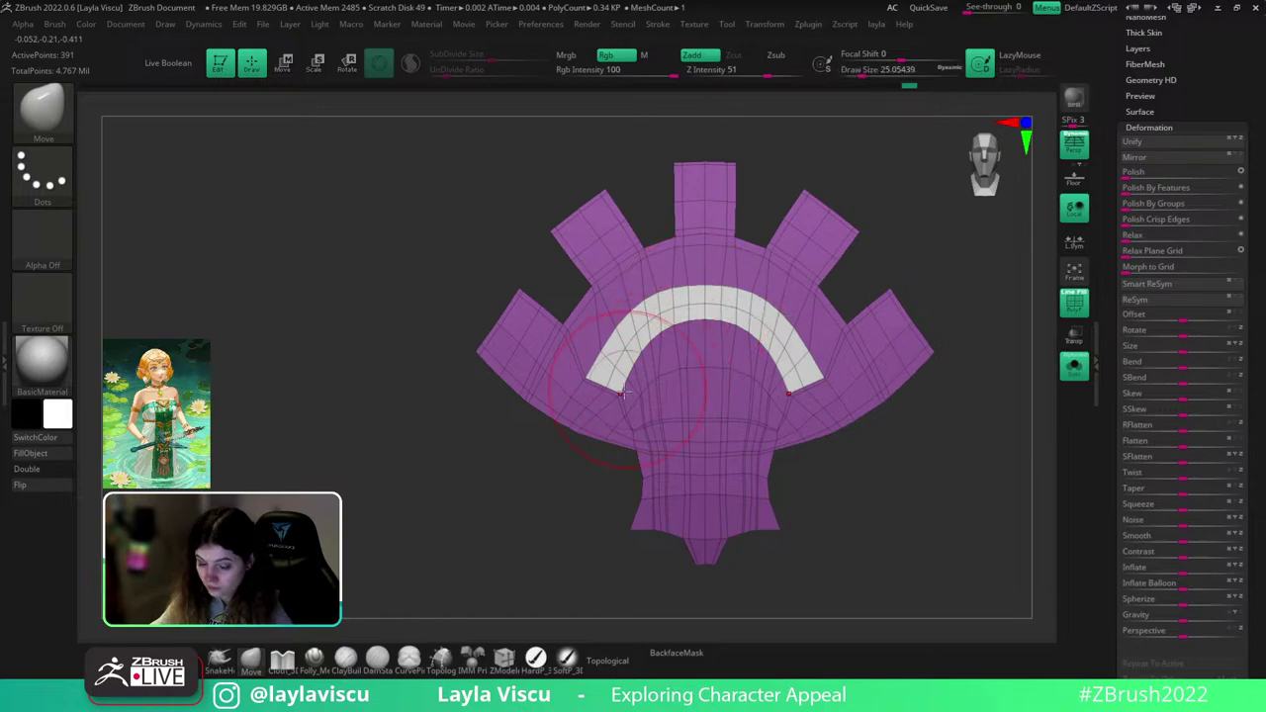
left_click(680, 417, "ctrl+shift")
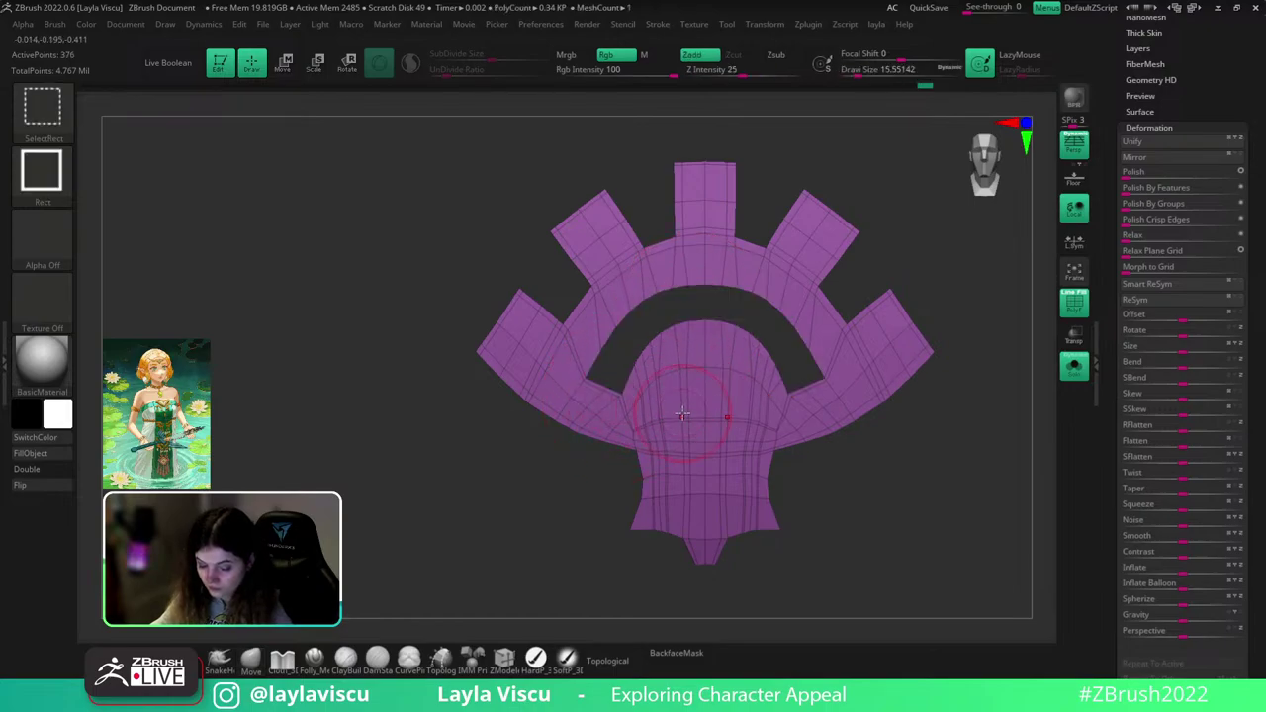
- Smooth the edge flow of the ornament's central dome and the section below it, undoing strokes that deform the side cutouts
left_click_drag(681, 418, 671, 403, "shift")
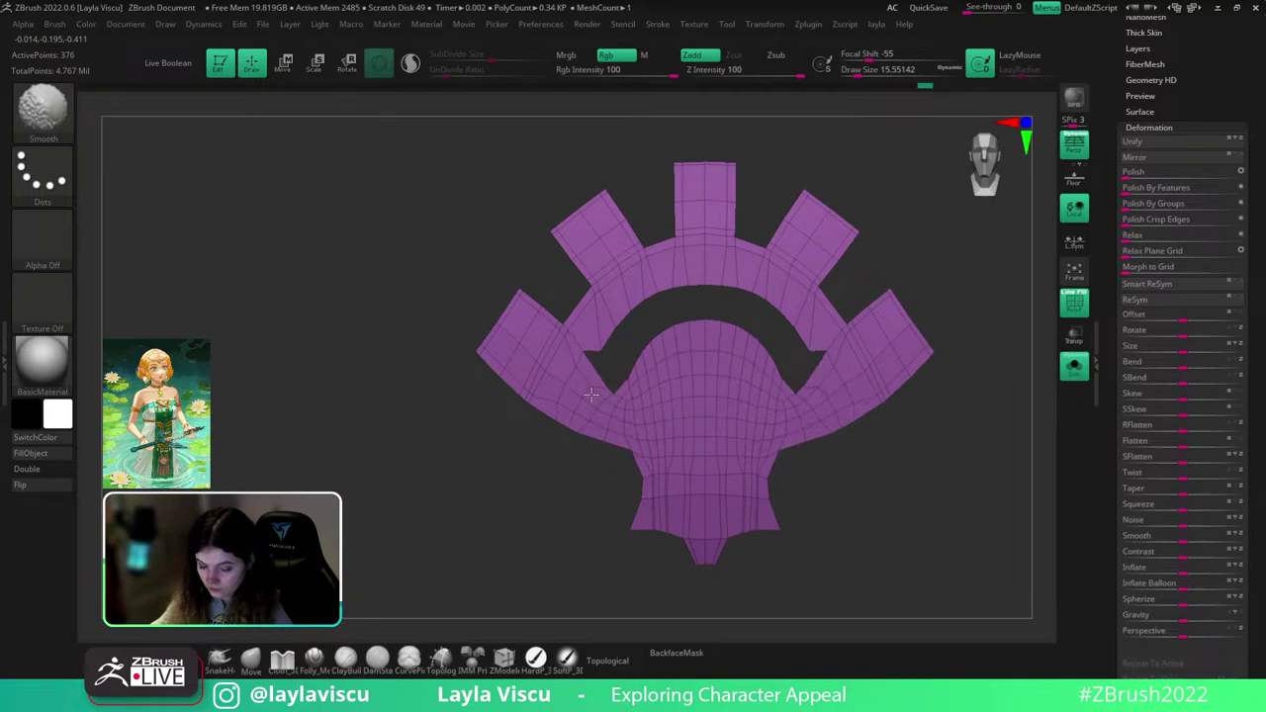
key("ctrl")
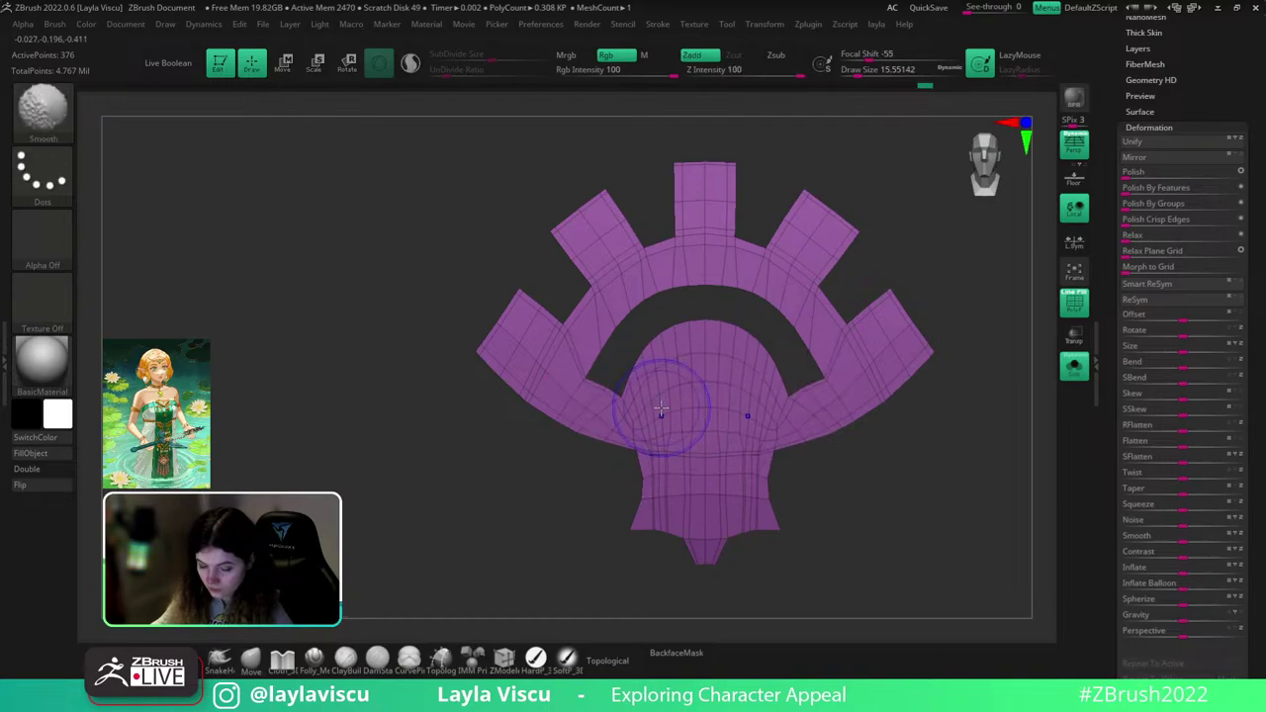
left_click_drag(596, 412, 599, 411, "shift")
key("ctrl+z")
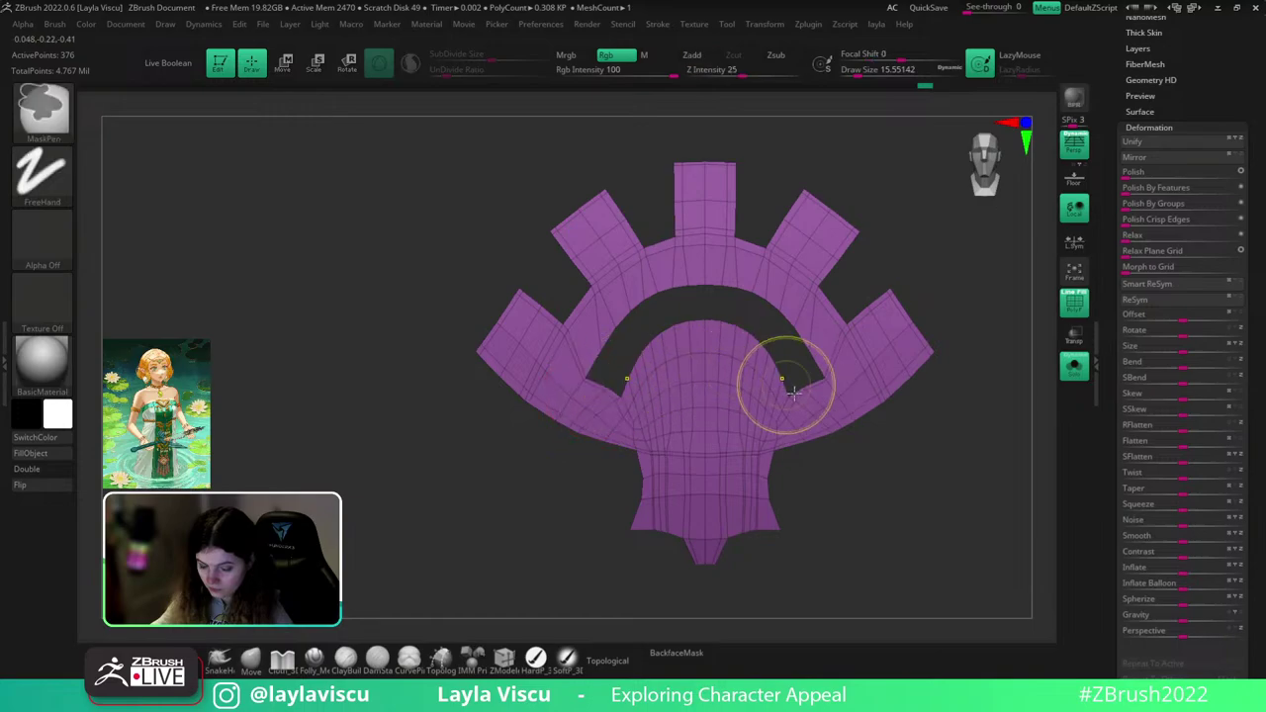
mouse_move(738, 456)
left_mouse_down("shift")
mouse_move(729, 446)
mouse_move(721, 458)
mouse_move(728, 514)
left_mouse_up("shift")
key("shift")
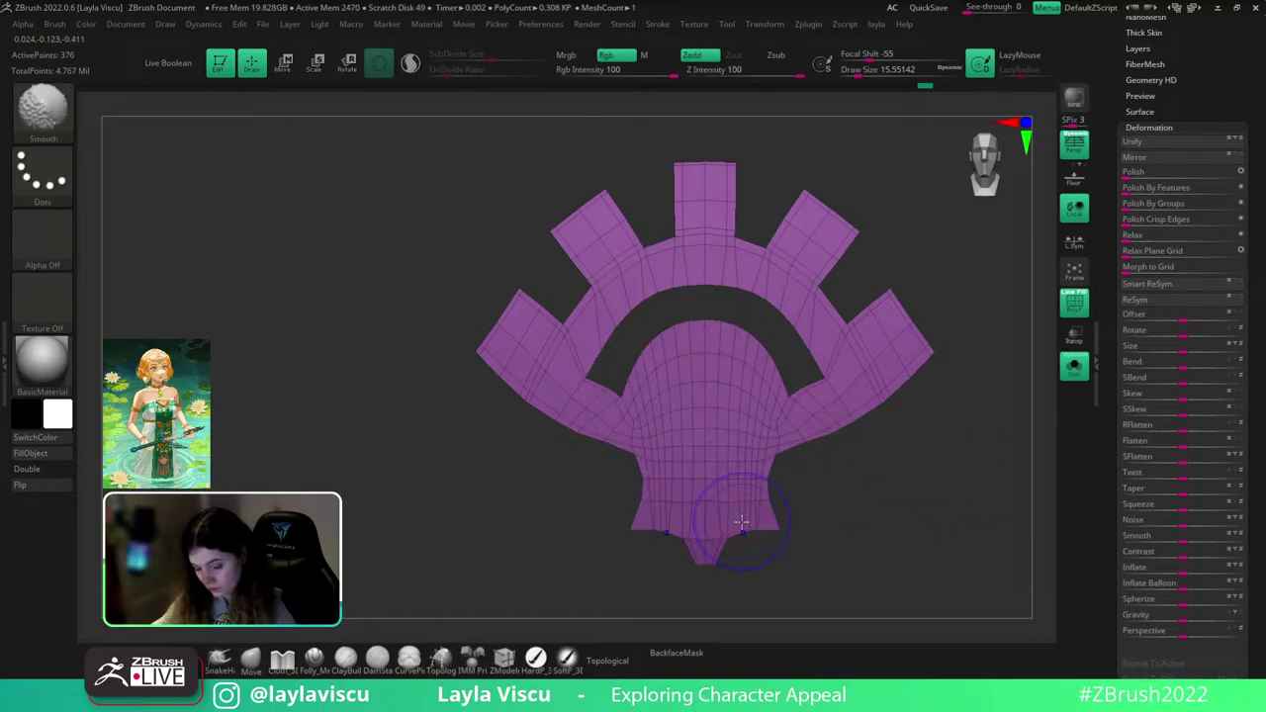
- Open the Smooth brush's modifiers and try smoothing the ornament's lower section
left_click(56, 25)
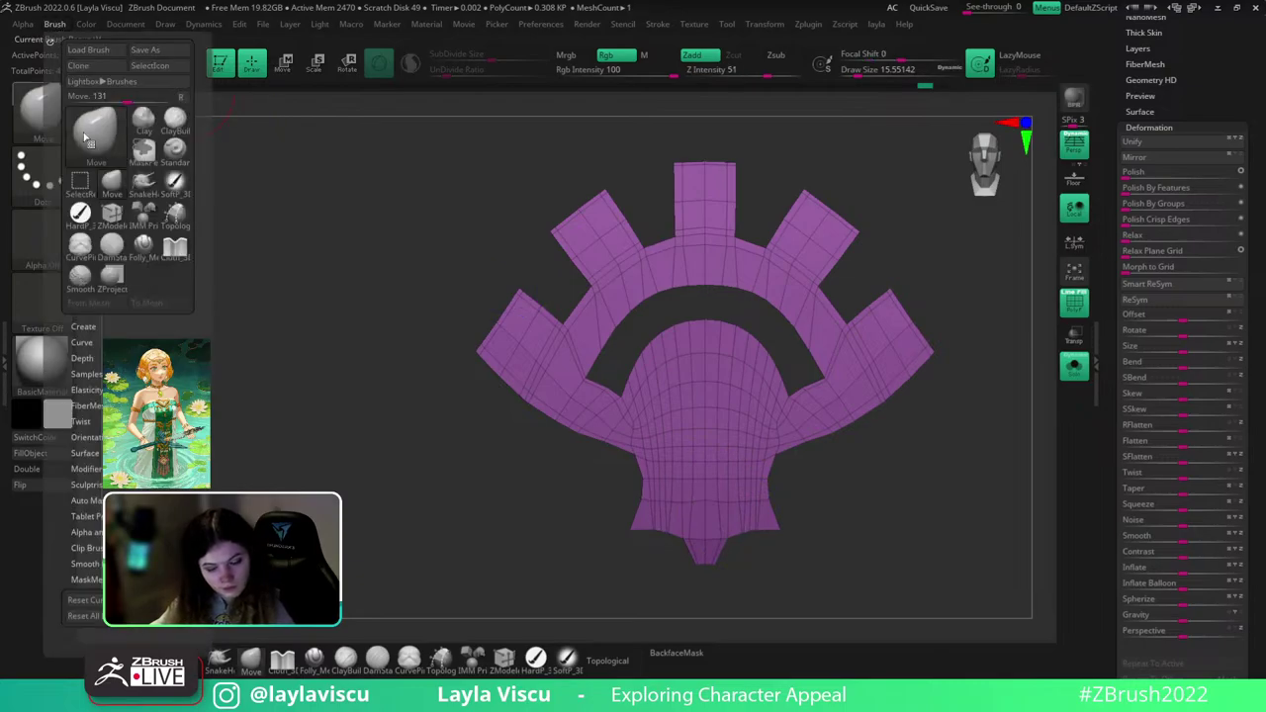
left_click(84, 564)
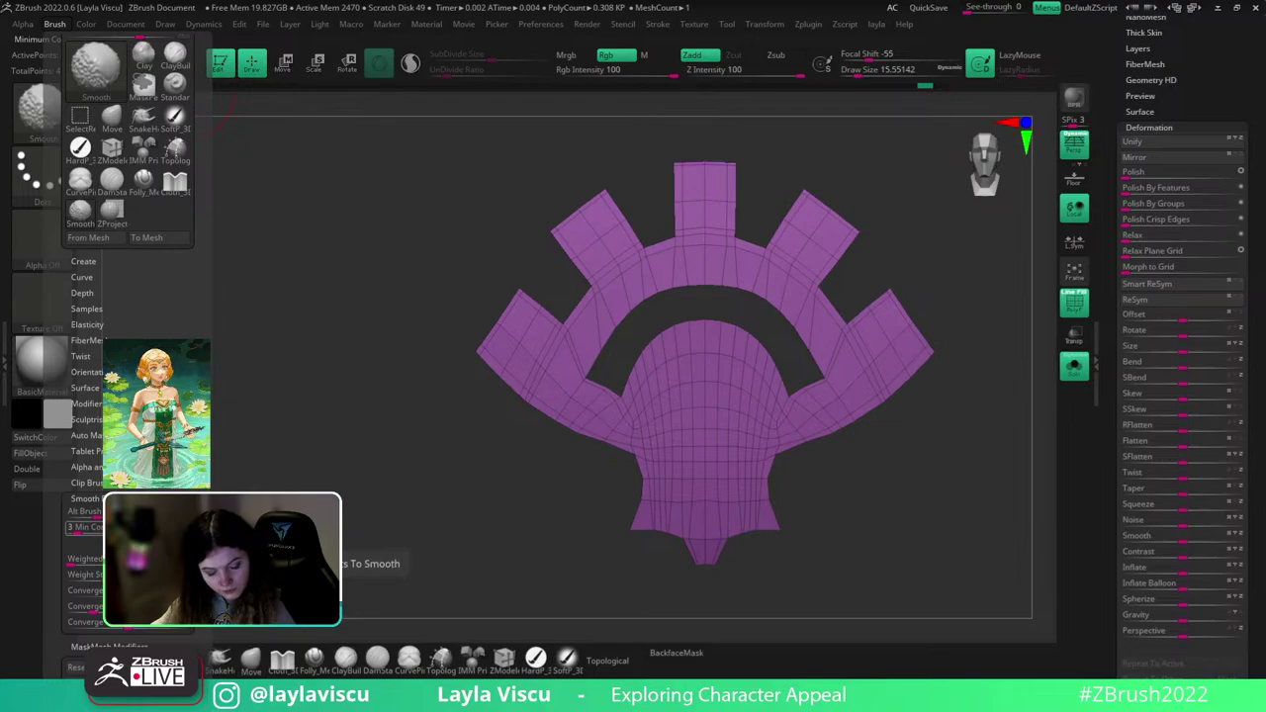
left_click_drag(879, 530, 869, 530)
mouse_move(732, 522)
left_mouse_down("shift")
mouse_move(753, 529)
mouse_move(726, 491)
left_mouse_up("shift")
key("ctrl+z")
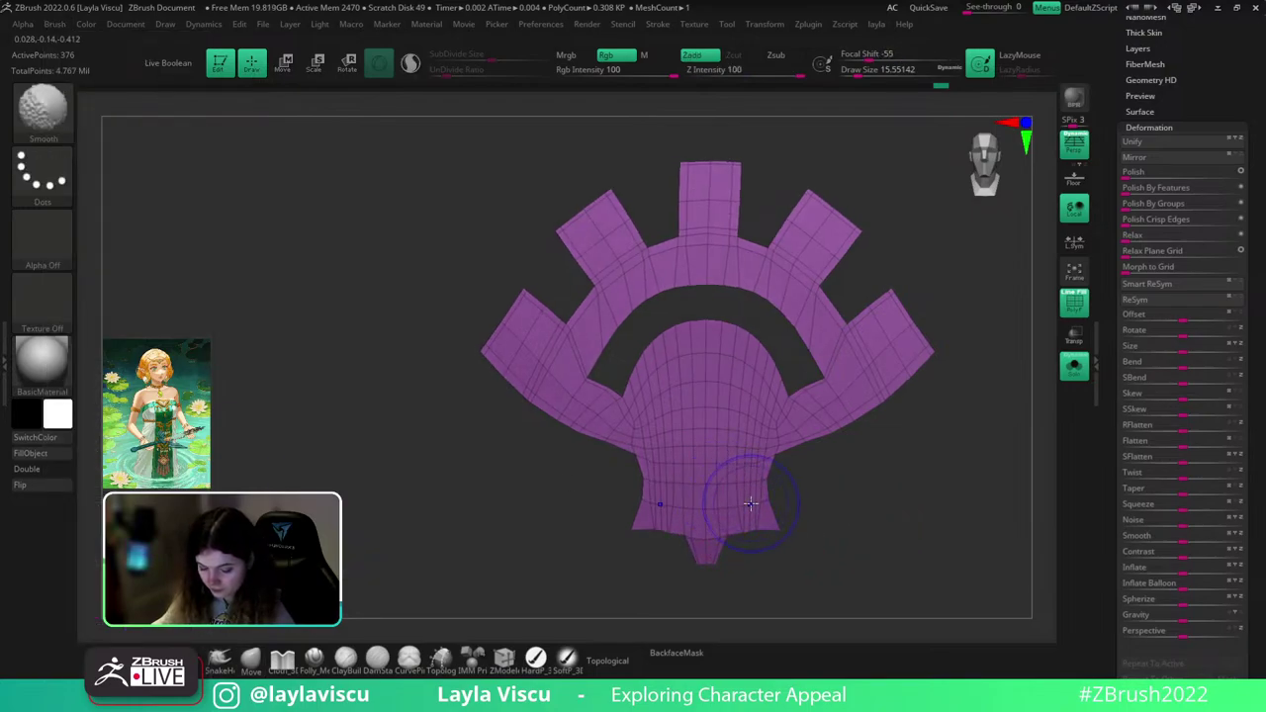
left_click_drag(827, 495, 823, 491)
right_click_drag(830, 510, 829, 517, "ctrl")
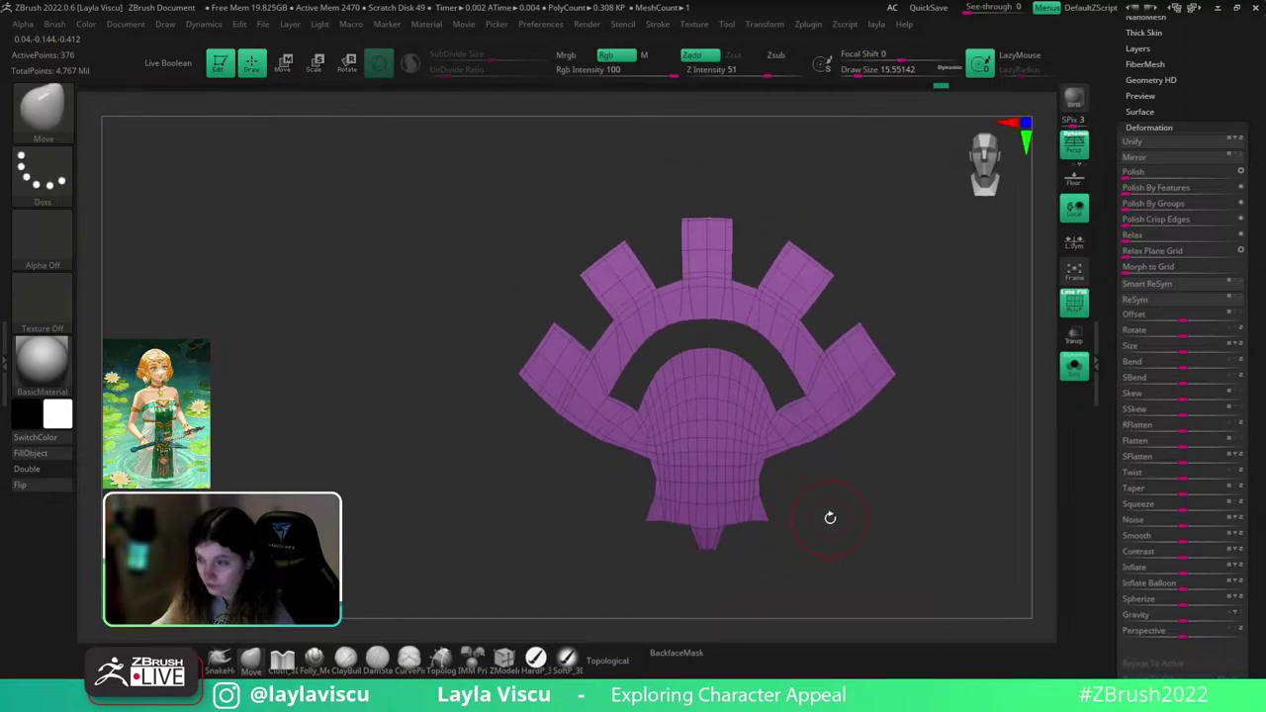
key("shift+f")
key("shift+f")
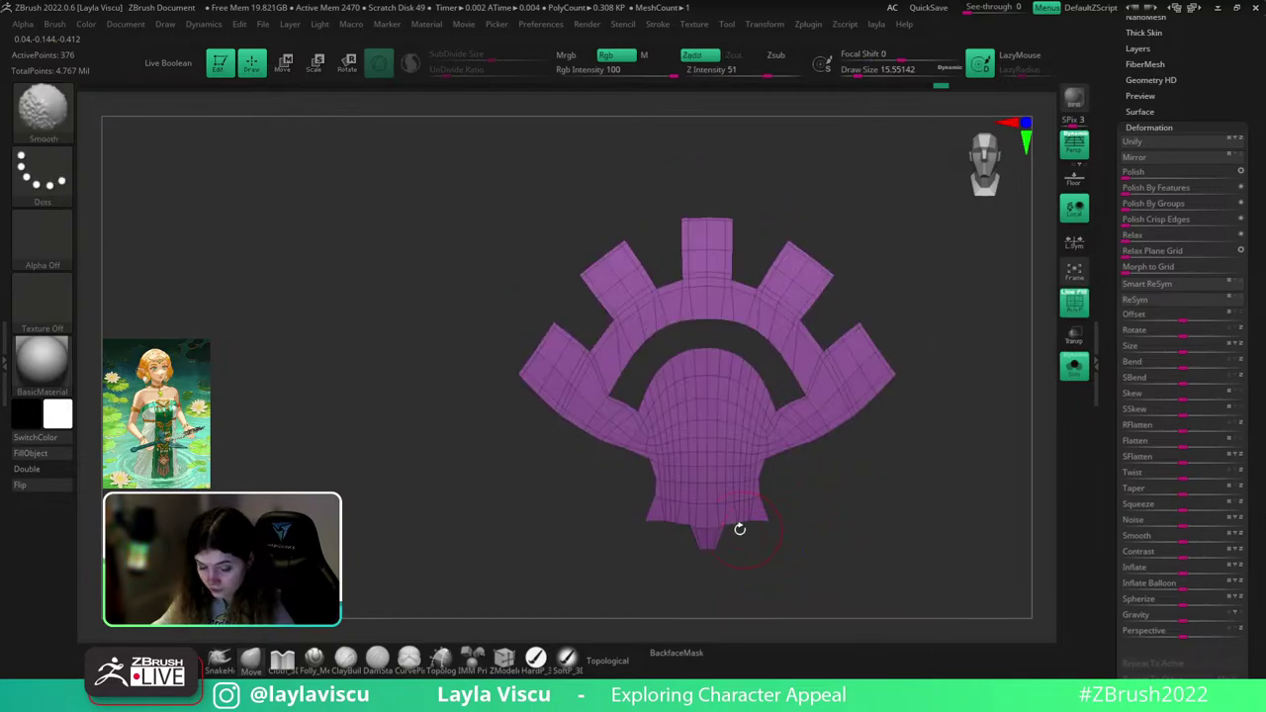
- Show the arch strip again and insert one edge loop around each polygroup with GroupsLoops, using GPolish 0
scroll(1152, 99, "up", 3)
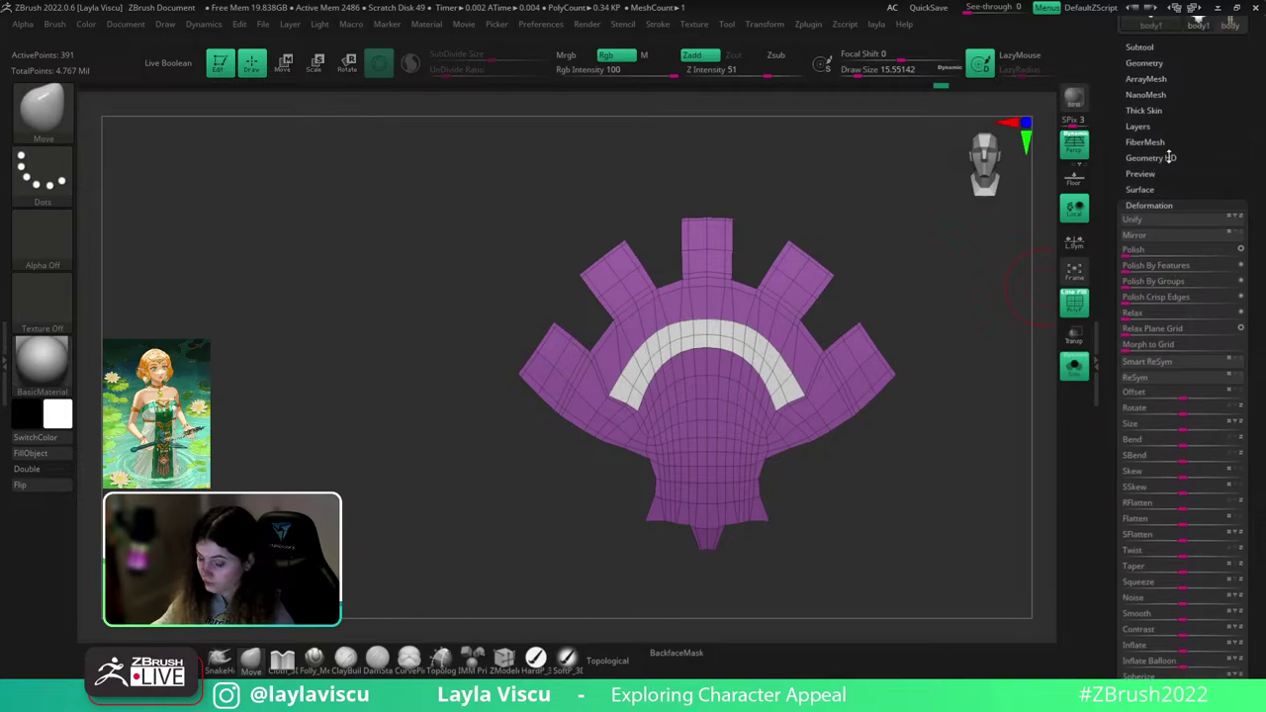
left_click(1147, 91)
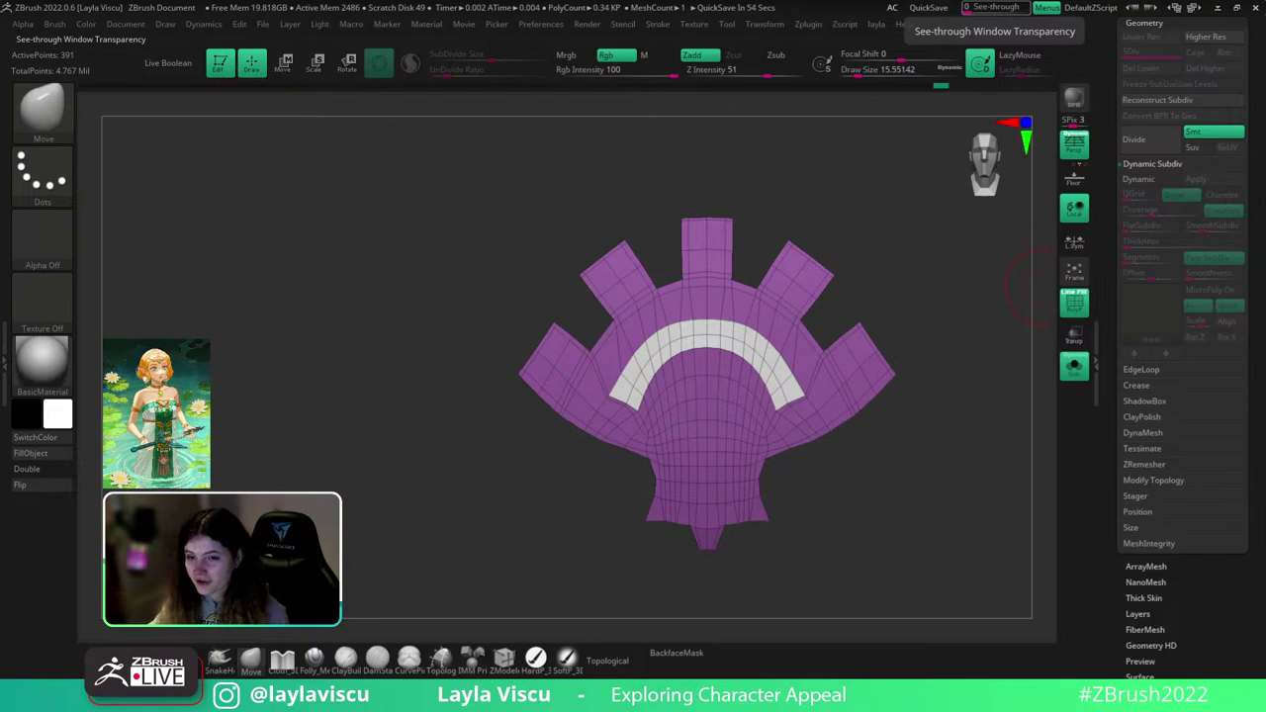
scroll(1262, 376, "up", 3)
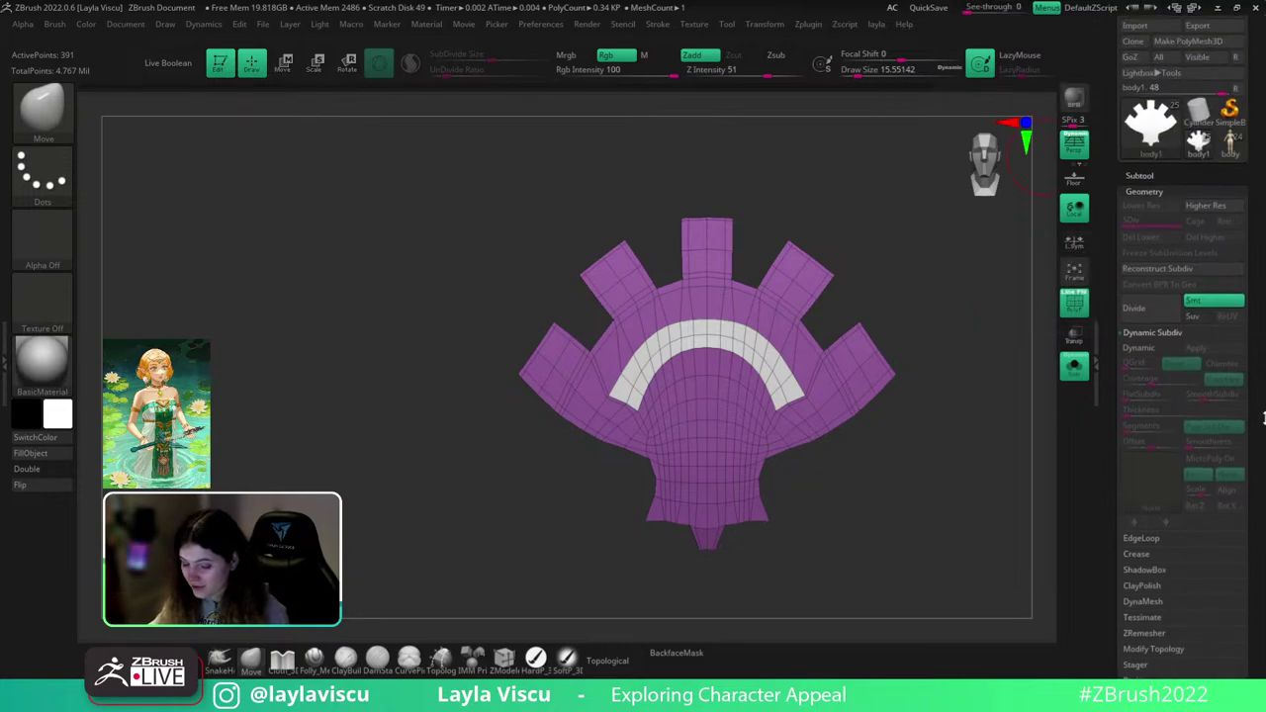
left_click(1147, 334)
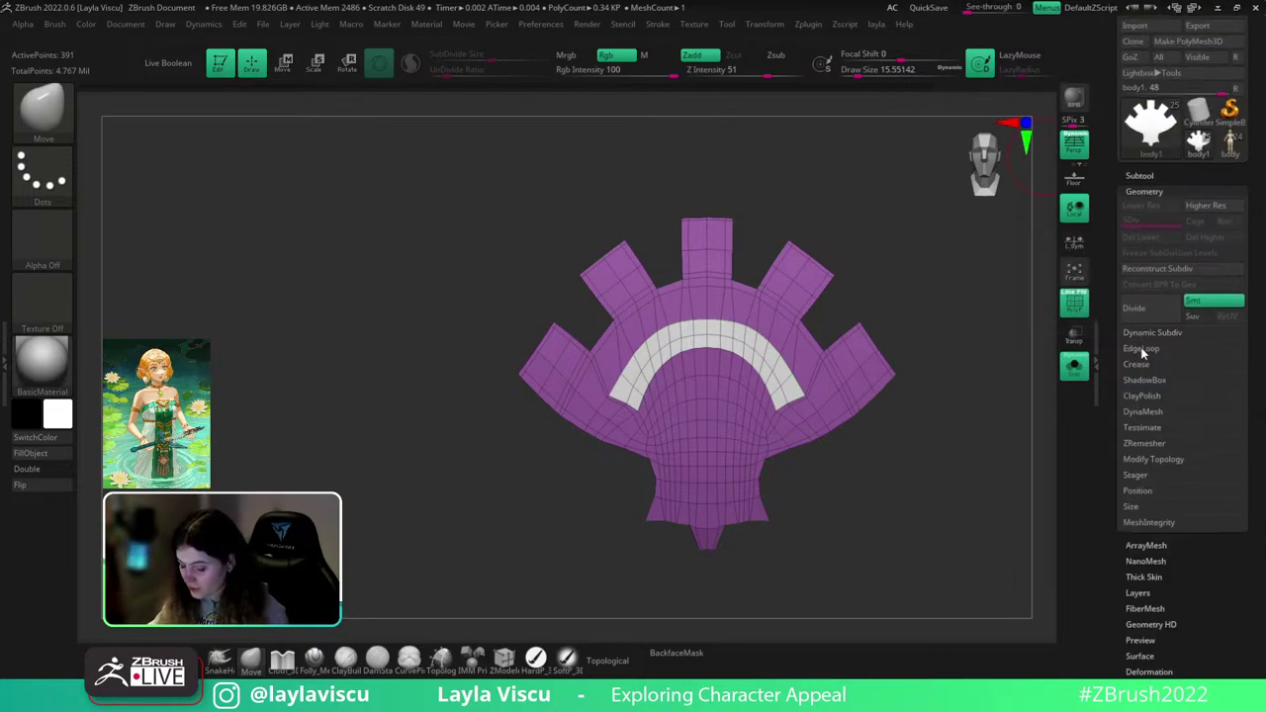
left_click(1142, 349)
left_click(1163, 450)
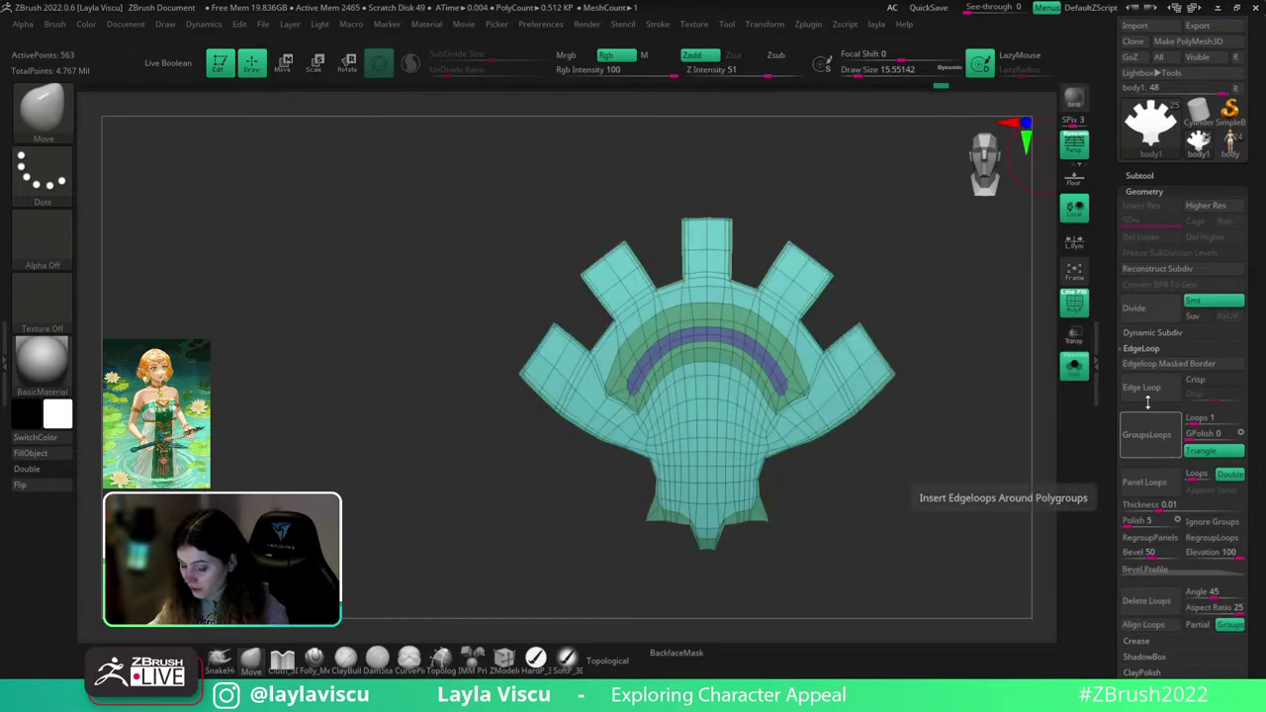
left_click(1138, 349)
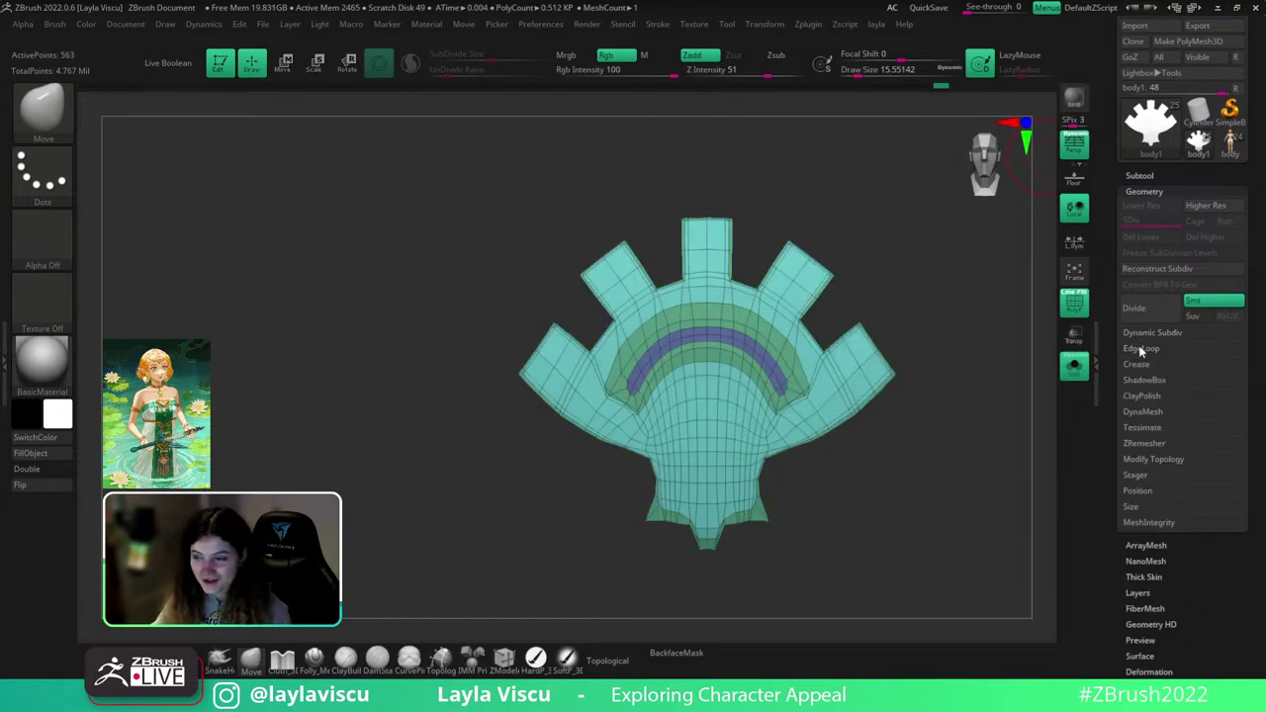
- Expand the subtool list and view the entries around the body1 subtool
left_click_drag(1264, 361, 1264, 389)
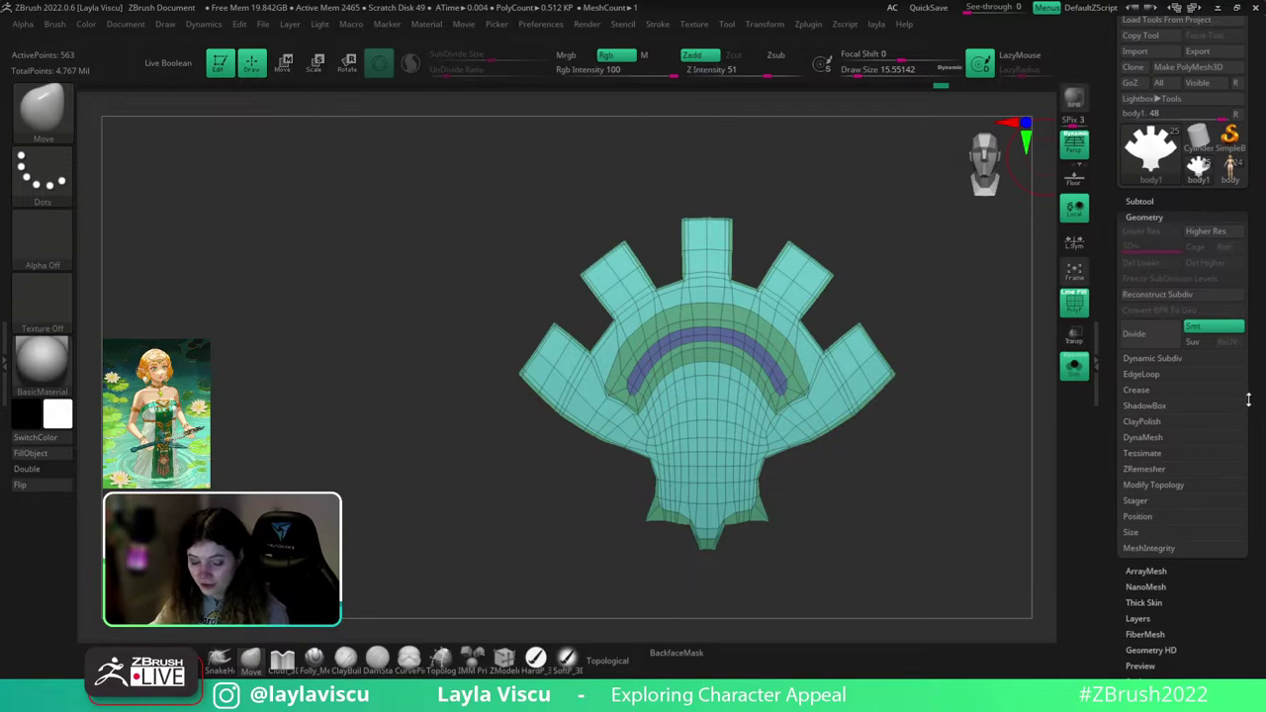
left_click(1141, 200)
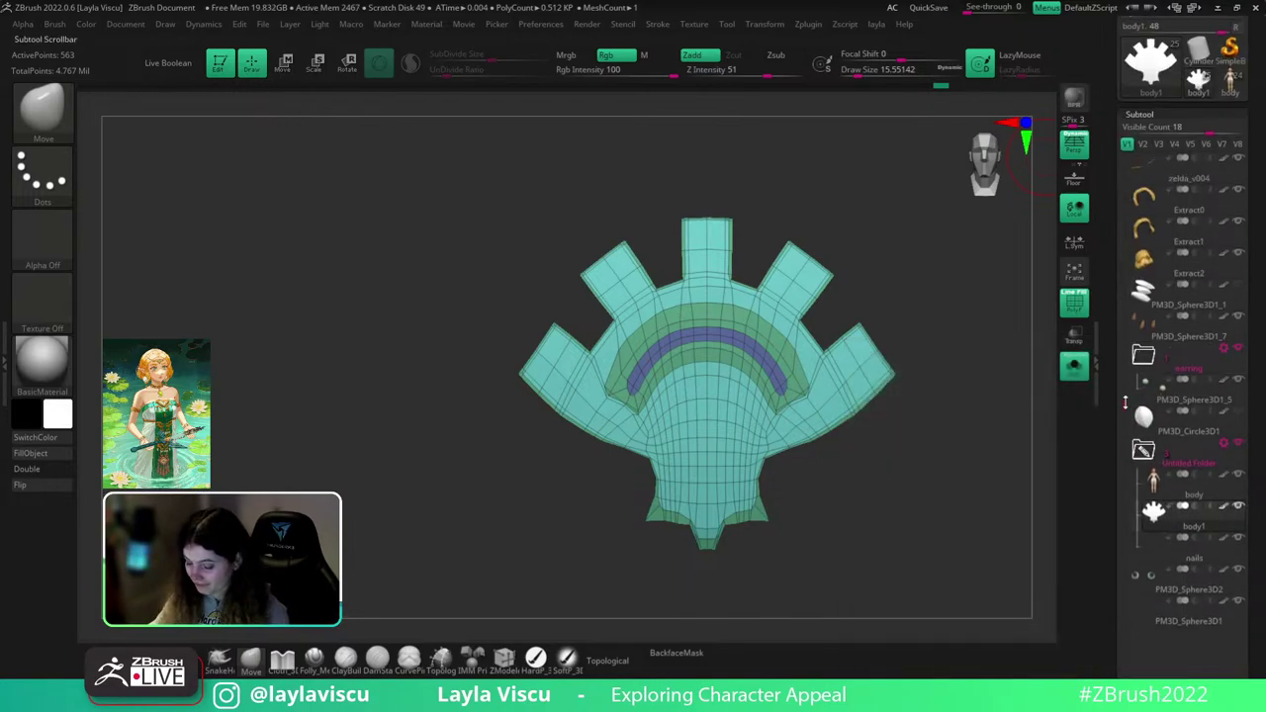
left_click_drag(1124, 402, 1122, 364)
left_click_drag(1264, 460, 1263, 311)
left_click_drag(1124, 204, 1118, 198)
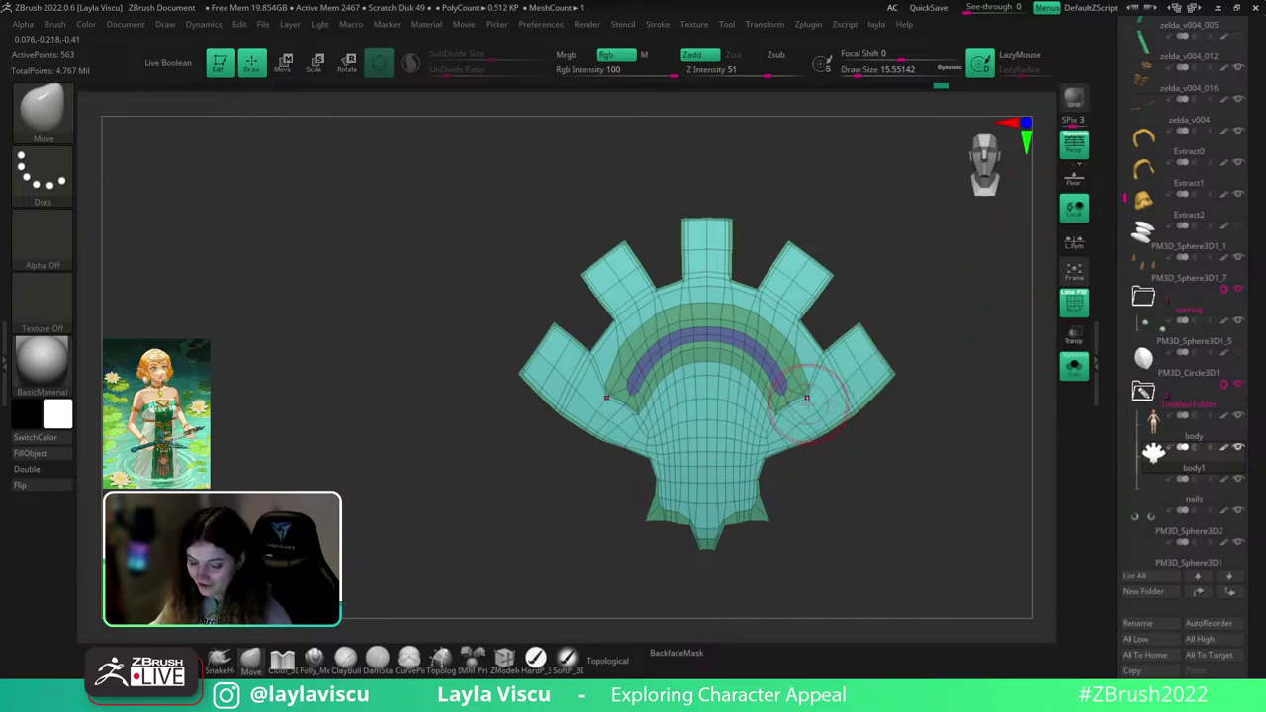
- Activate the ZModeler brush with a draw size of about 1.3 for work on the arch strip
right_click_drag(774, 405, 774, 464, "ctrl")
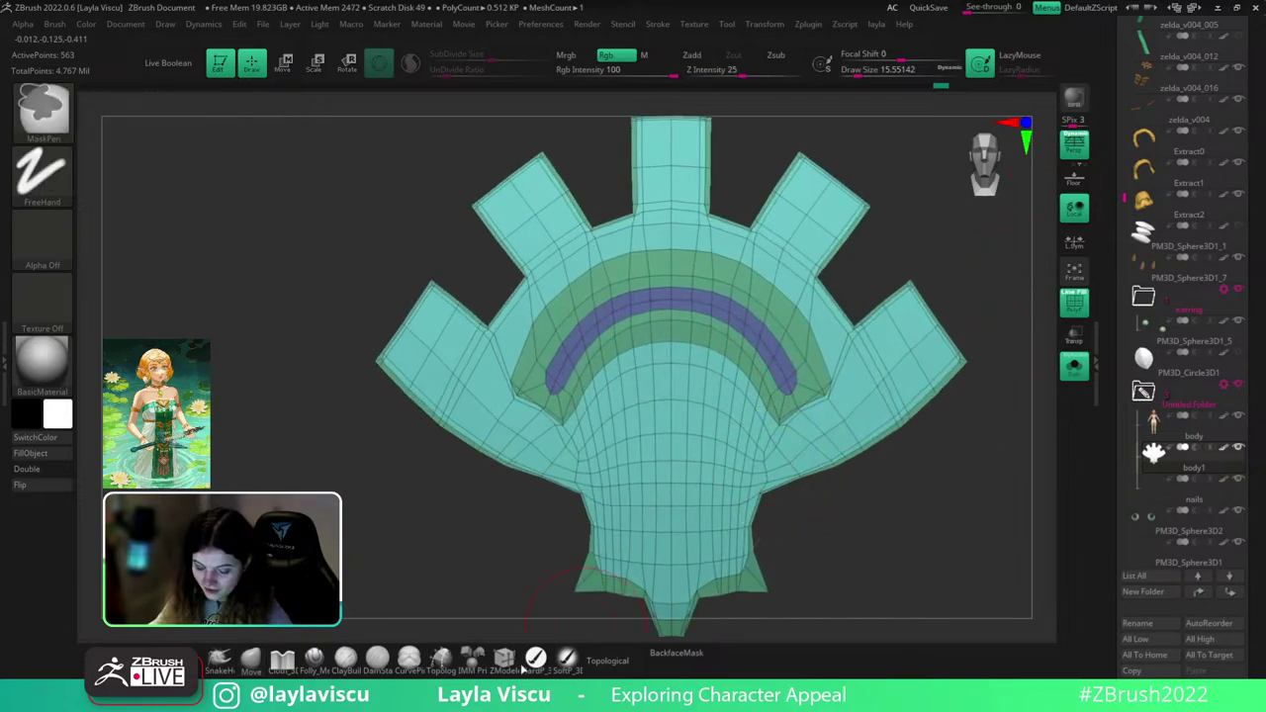
left_click(506, 662)
key("s")
left_click_drag(807, 379, 795, 379)
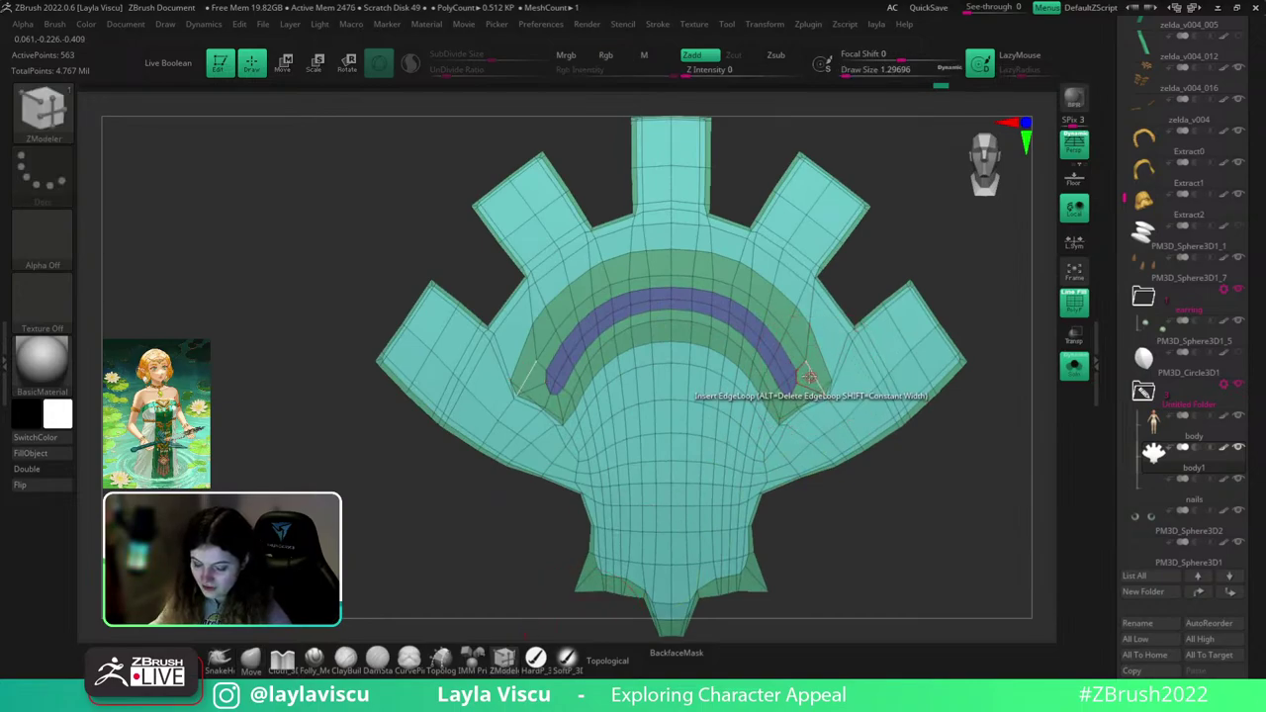
- Try to flag the polygons around both ends of the arch strip for a ZModeler operation
left_click(801, 394, "alt")
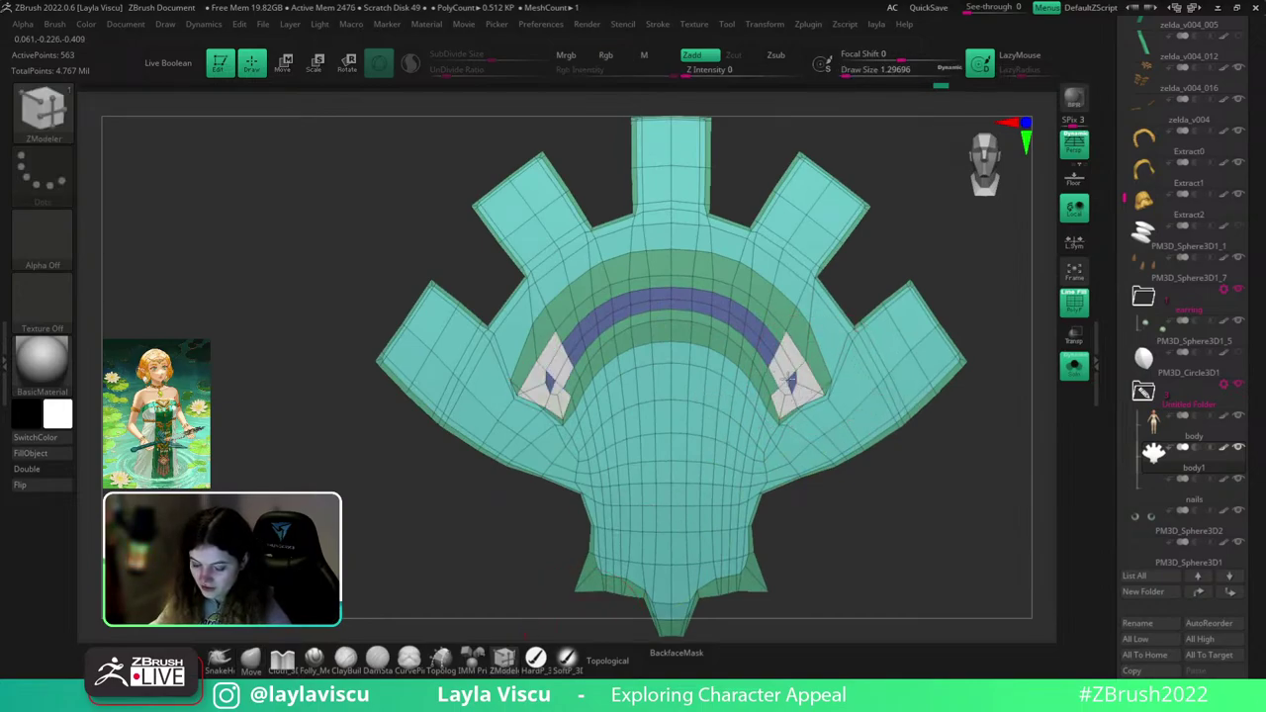
left_click(789, 379)
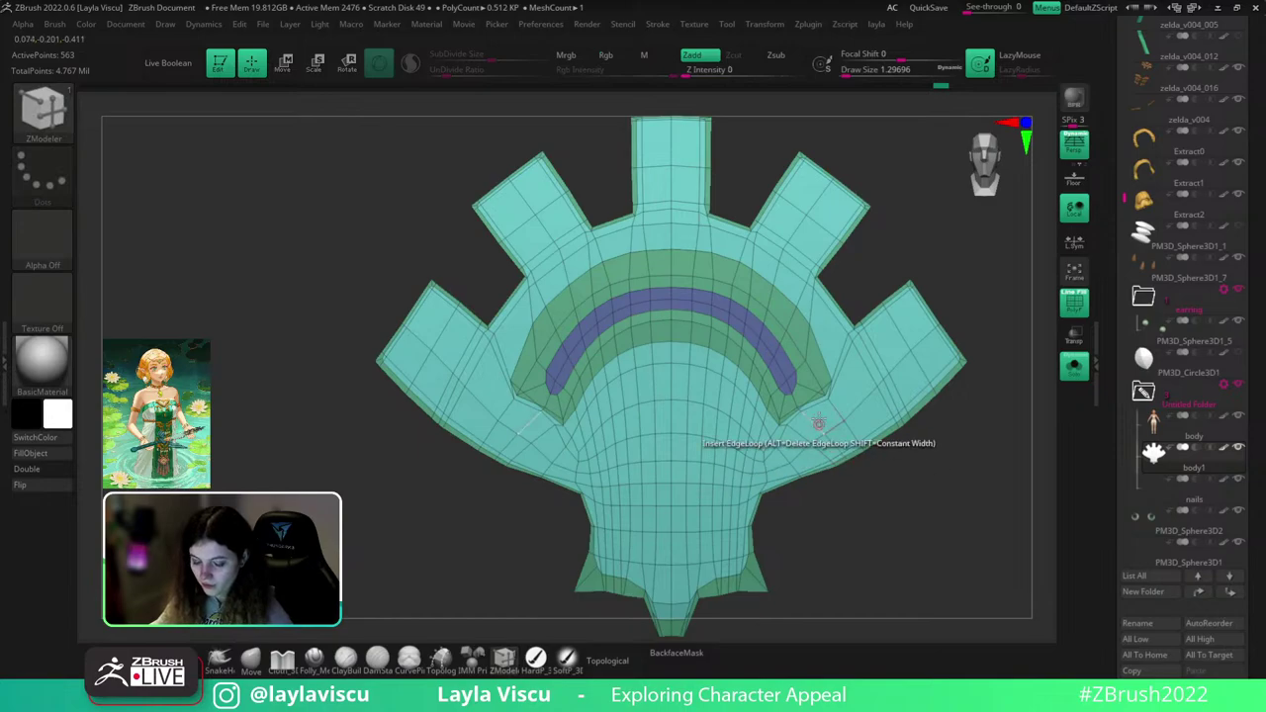
key("shift")
right_click_drag(972, 509, 890, 480, "ctrl")
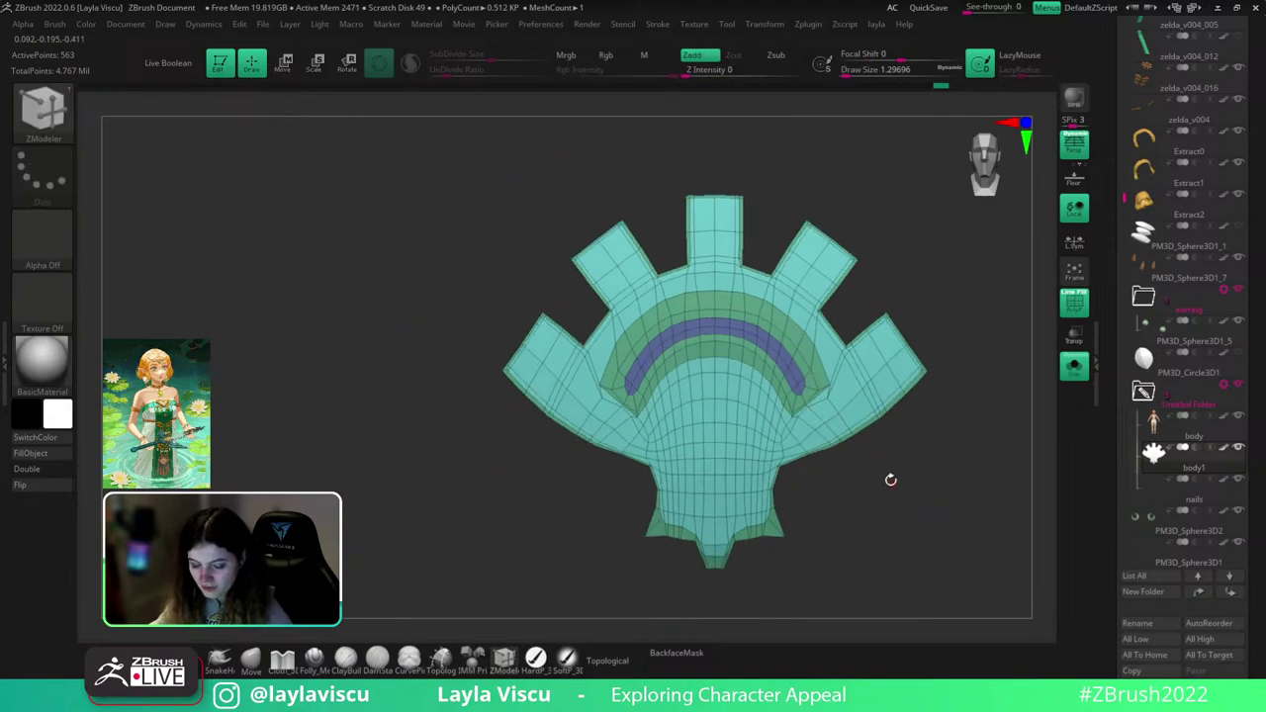
- Isolate the teal polygroup, smooth its topology beside the arch's ends at draw size 5.75, and show the full mesh again
mouse_move(820, 388)
right_mouse_down()
mouse_move(881, 508)
mouse_move(837, 452)
right_mouse_up()
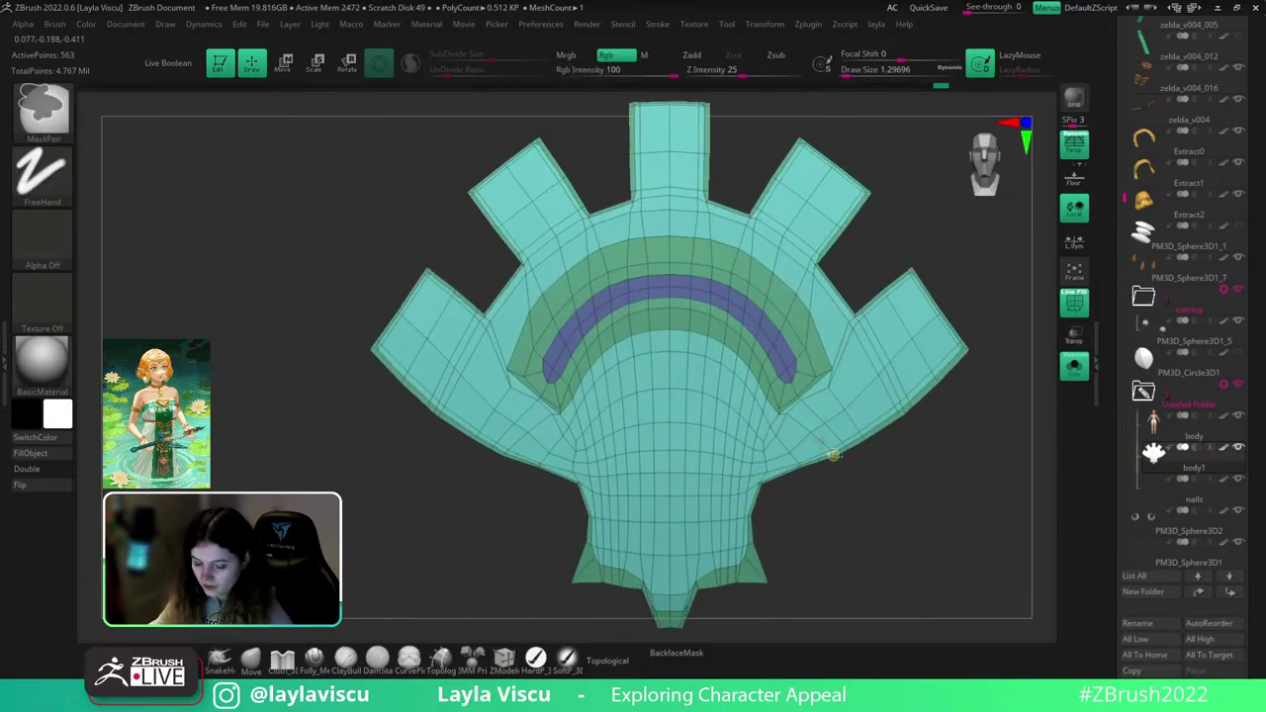
left_click(799, 416, "ctrl+shift")
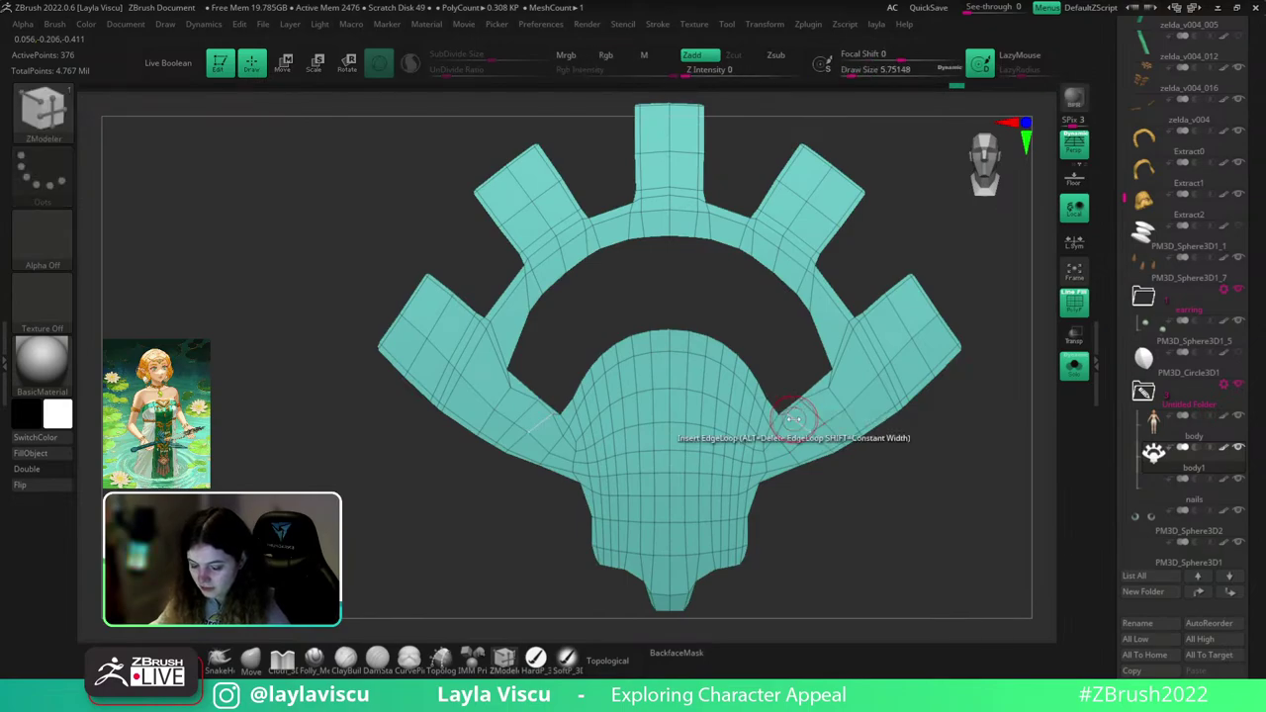
key("shift")
left_click_drag(831, 401, 769, 445, "shift")
left_click(973, 465, "ctrl+shift")
mouse_move(973, 467)
right_mouse_down("ctrl")
mouse_move(874, 438)
mouse_move(896, 469)
mouse_move(888, 483)
right_mouse_up("ctrl")
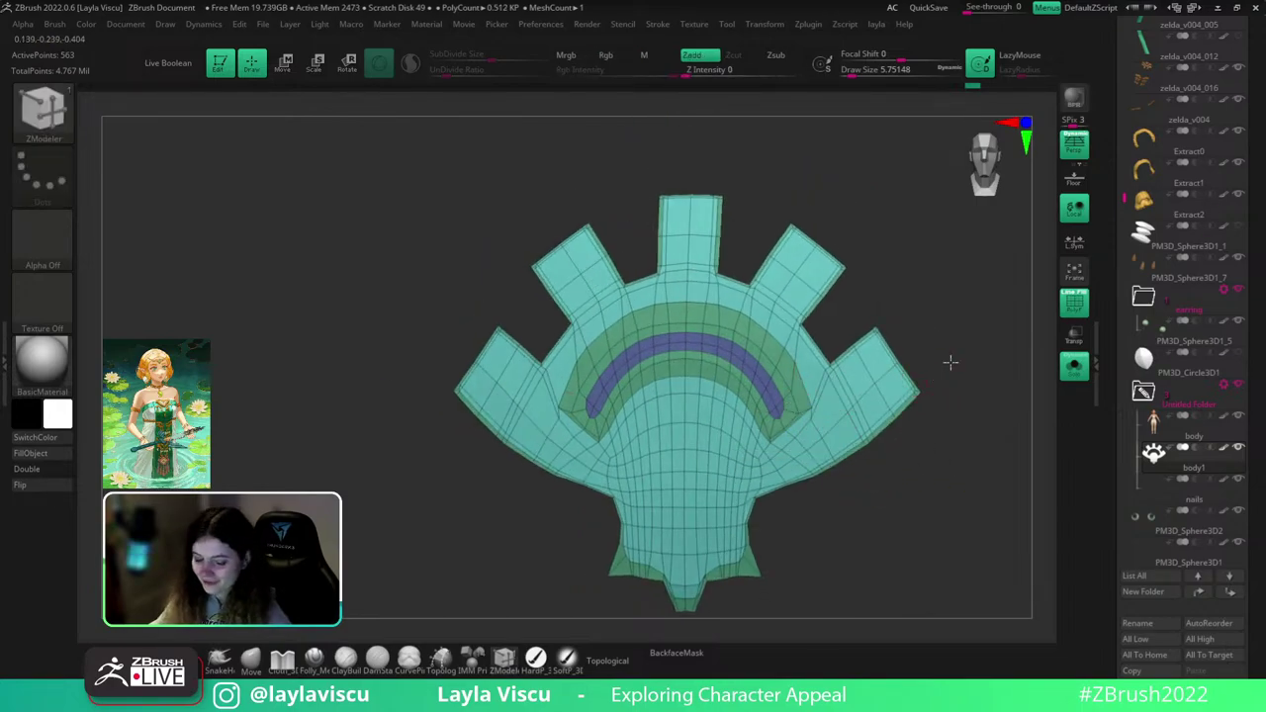
- Mark all polygons of the arch strip, from end to end, with ZModeler's temporary white polygroup
right_click_drag(950, 361, 898, 485, "ctrl")
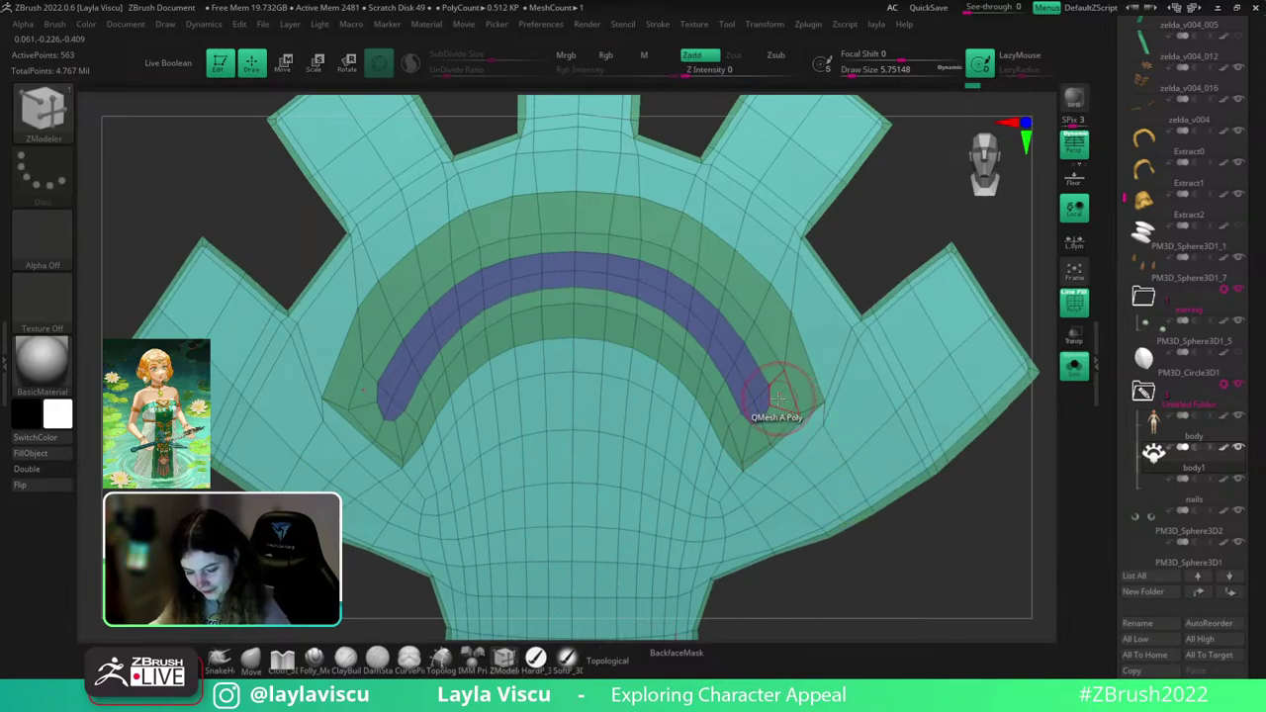
mouse_move(772, 415)
left_mouse_down("alt")
mouse_move(746, 431)
mouse_move(760, 384)
mouse_move(740, 381)
mouse_move(722, 346)
mouse_move(759, 354)
mouse_move(730, 400)
mouse_move(784, 408)
left_mouse_up("alt")
key("ctrl+z")
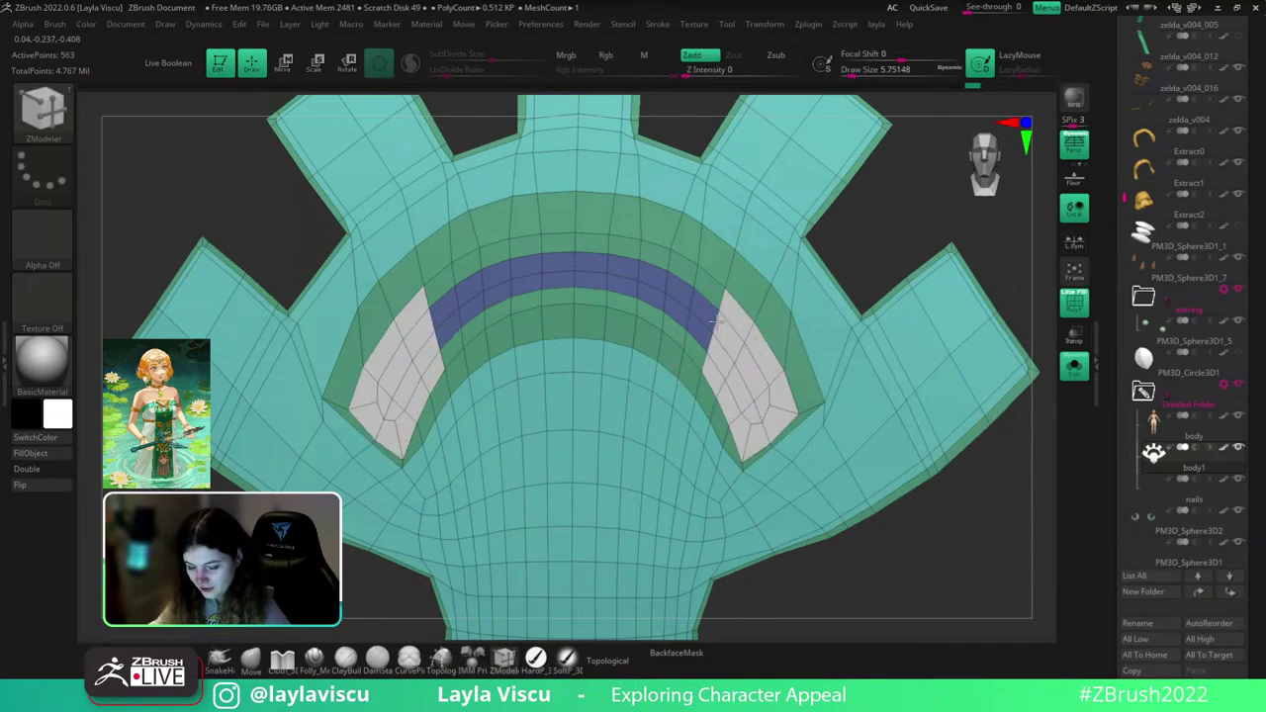
mouse_move(715, 320)
left_mouse_down()
mouse_move(700, 334)
mouse_move(582, 255)
mouse_move(583, 299)
left_mouse_up()
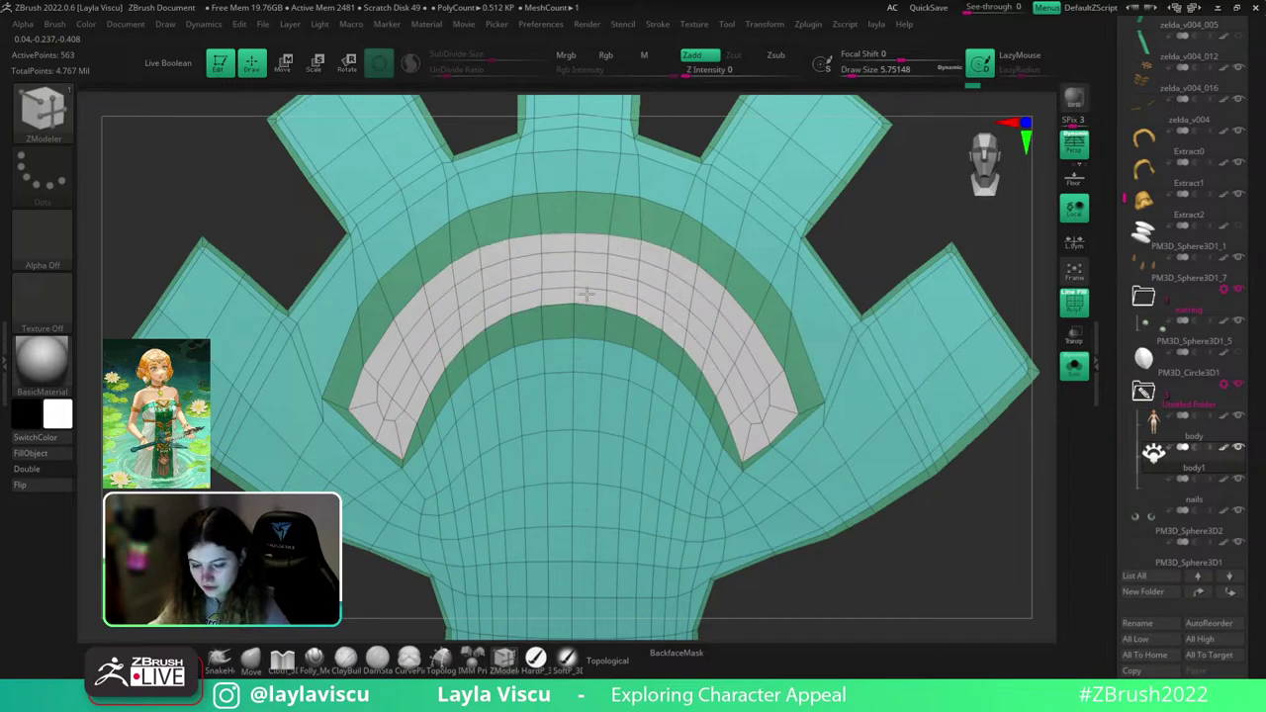
right_click_drag(707, 354, 708, 247, "ctrl")
left_click_drag(870, 445, 879, 461, "shift")
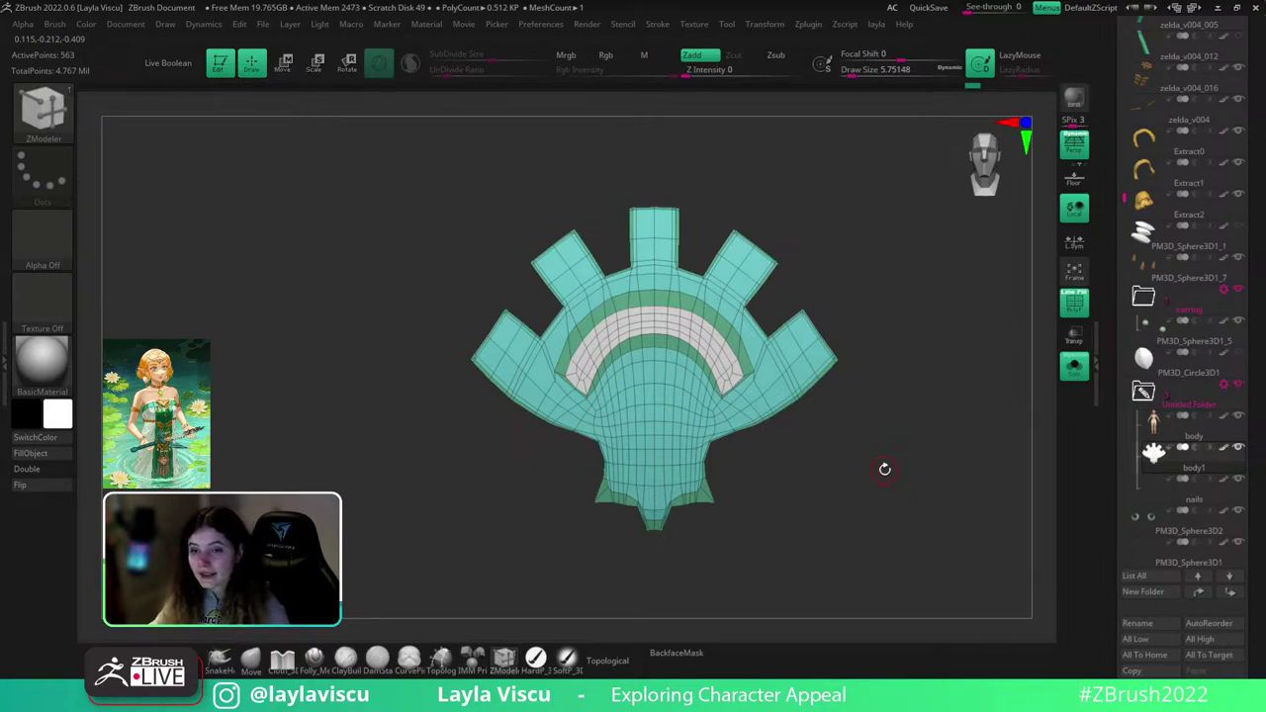
- Inspect the ornament without its polyframe and together with the other visible subtools, then return to the isolated wireframe view
key("shift+f")
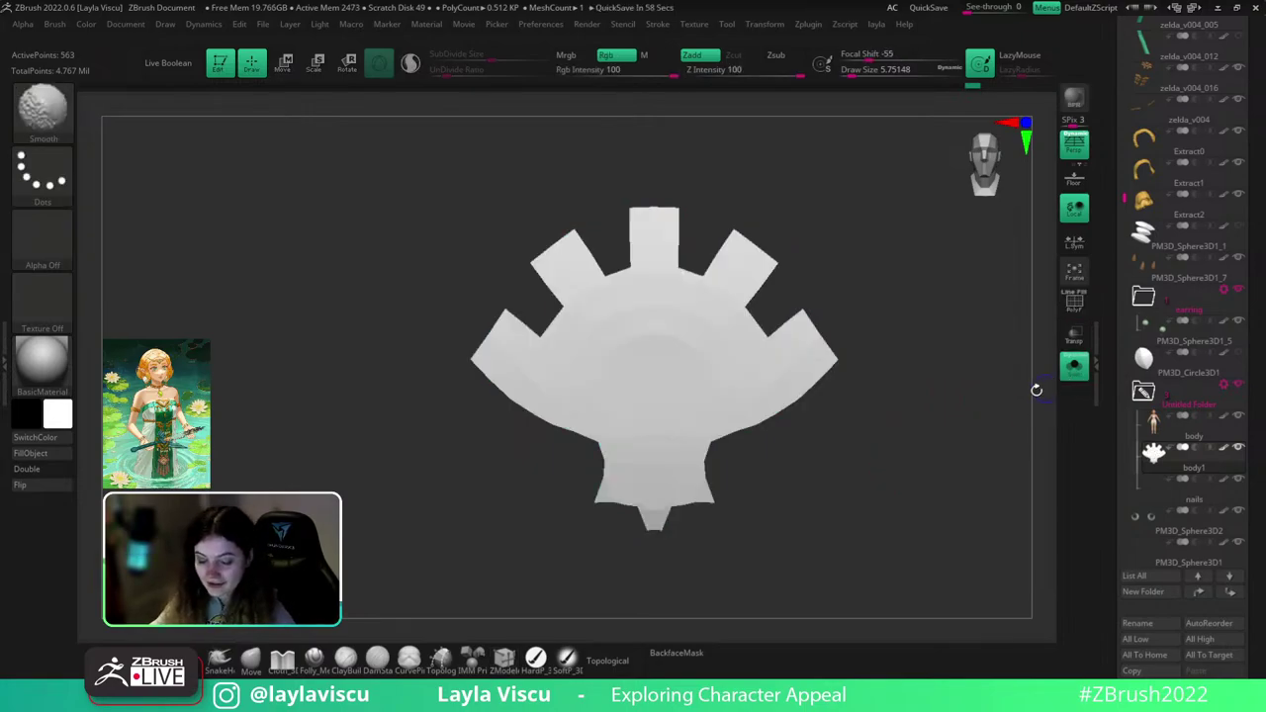
key("shift+f")
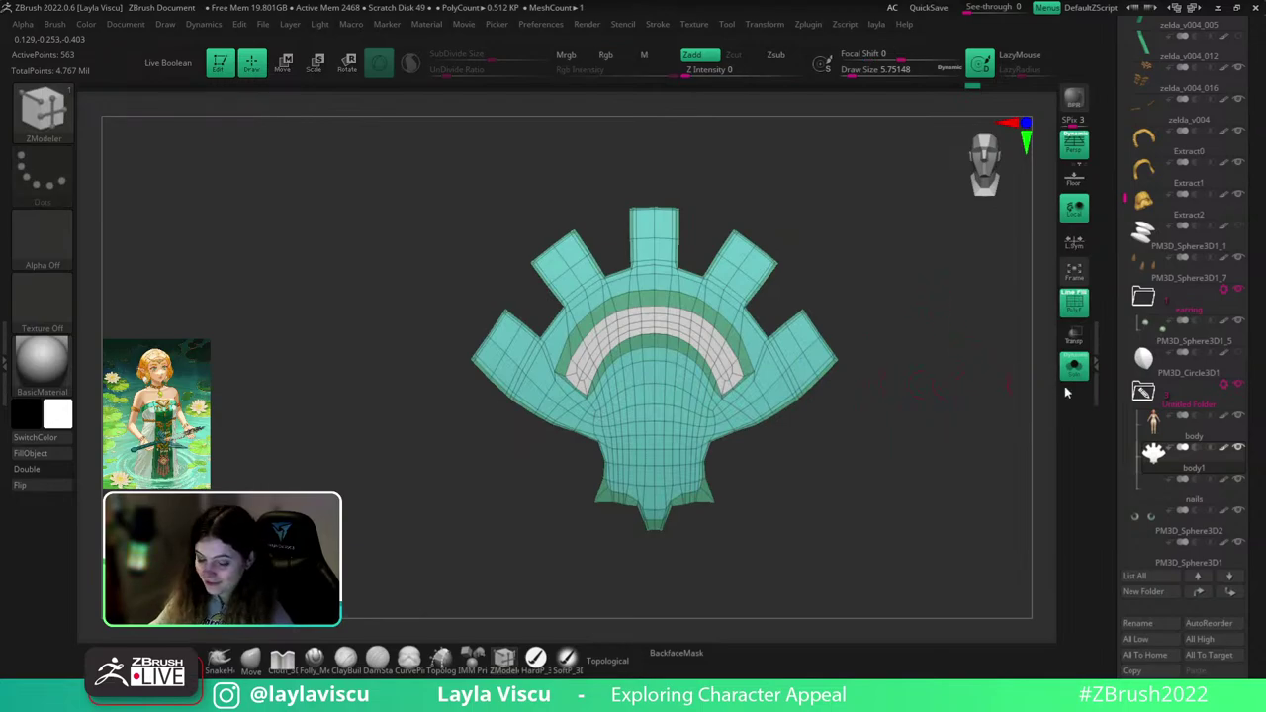
left_click(1076, 367)
left_click(1076, 367)
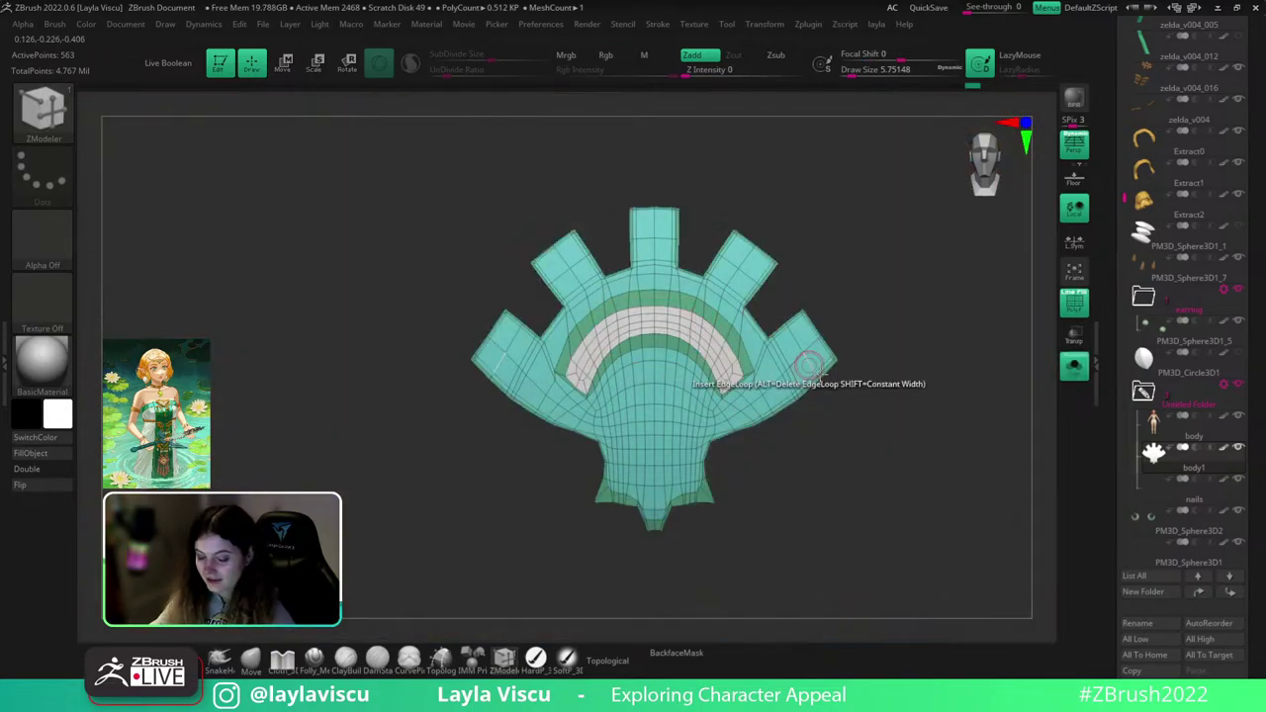
left_click_drag(899, 424, 879, 377, "alt")
right_click_drag(761, 373, 850, 444, "ctrl")
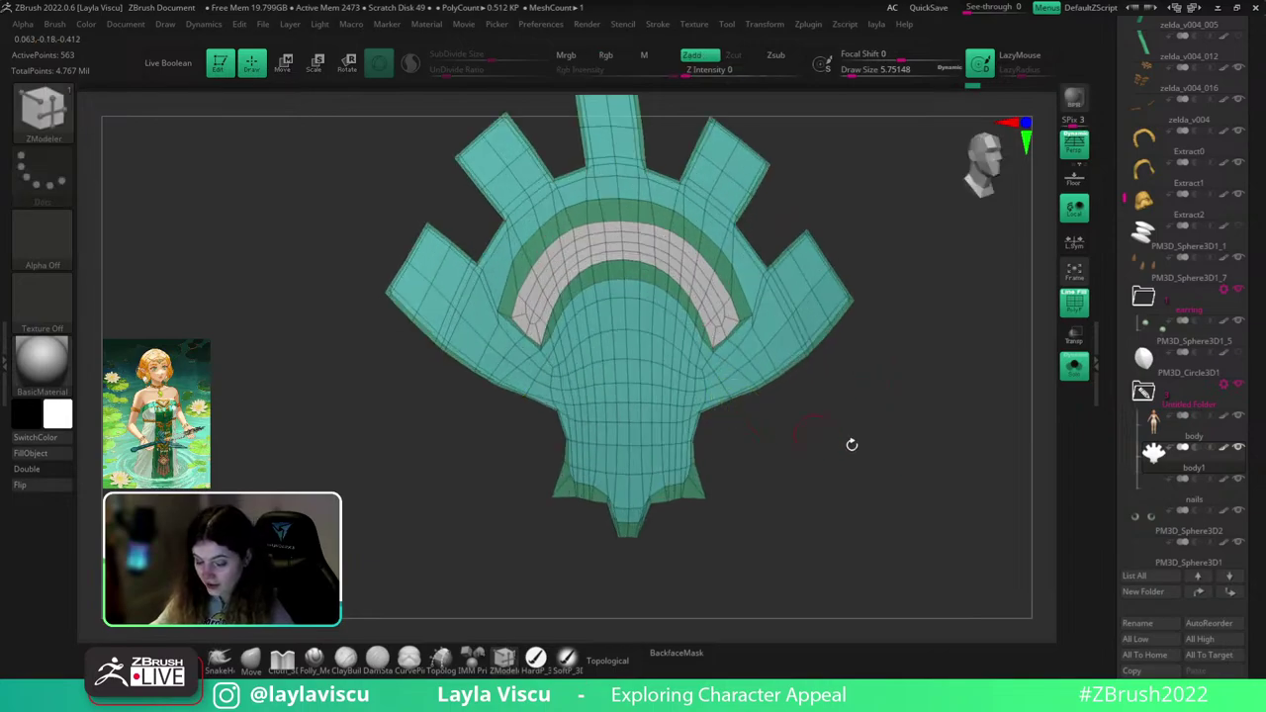
key("shift+f")
key("shift+f")
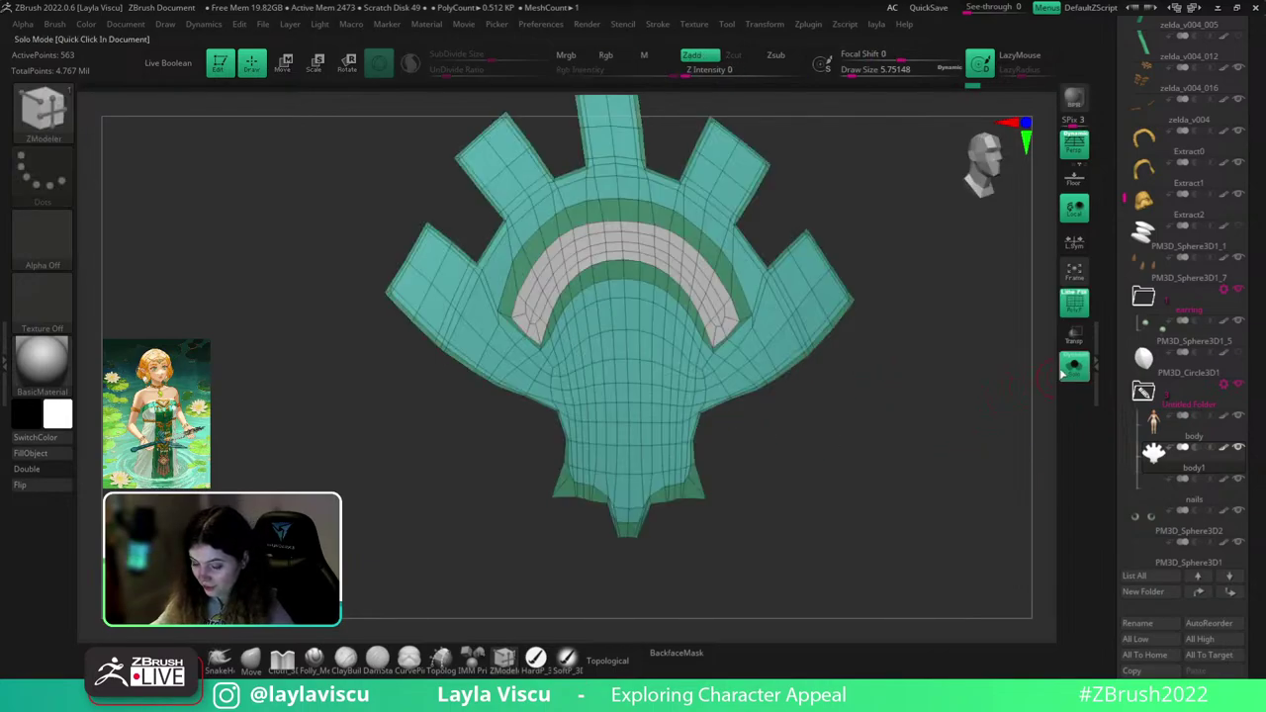
left_click(1071, 373)
left_click(1074, 374)
key("shift+f")
key("shift+f")
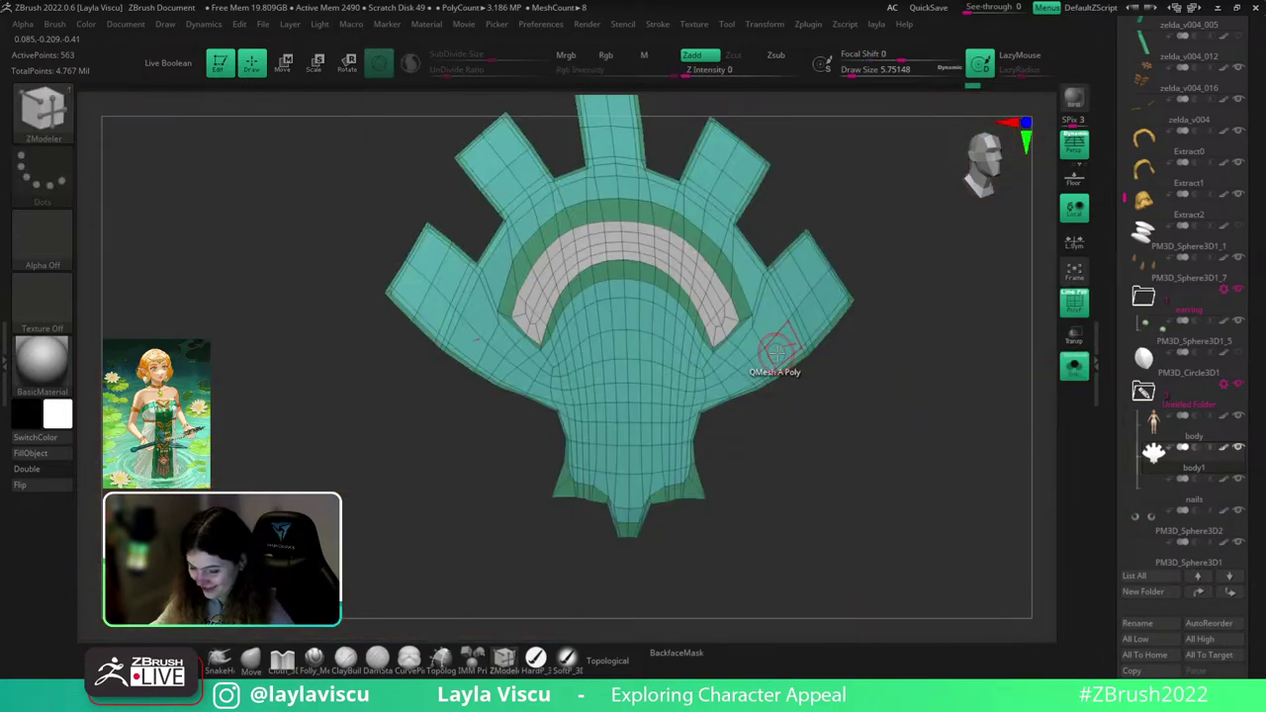
- Set the ZModeler polygon action to Extrude with Polygroup All as the target
key("space")
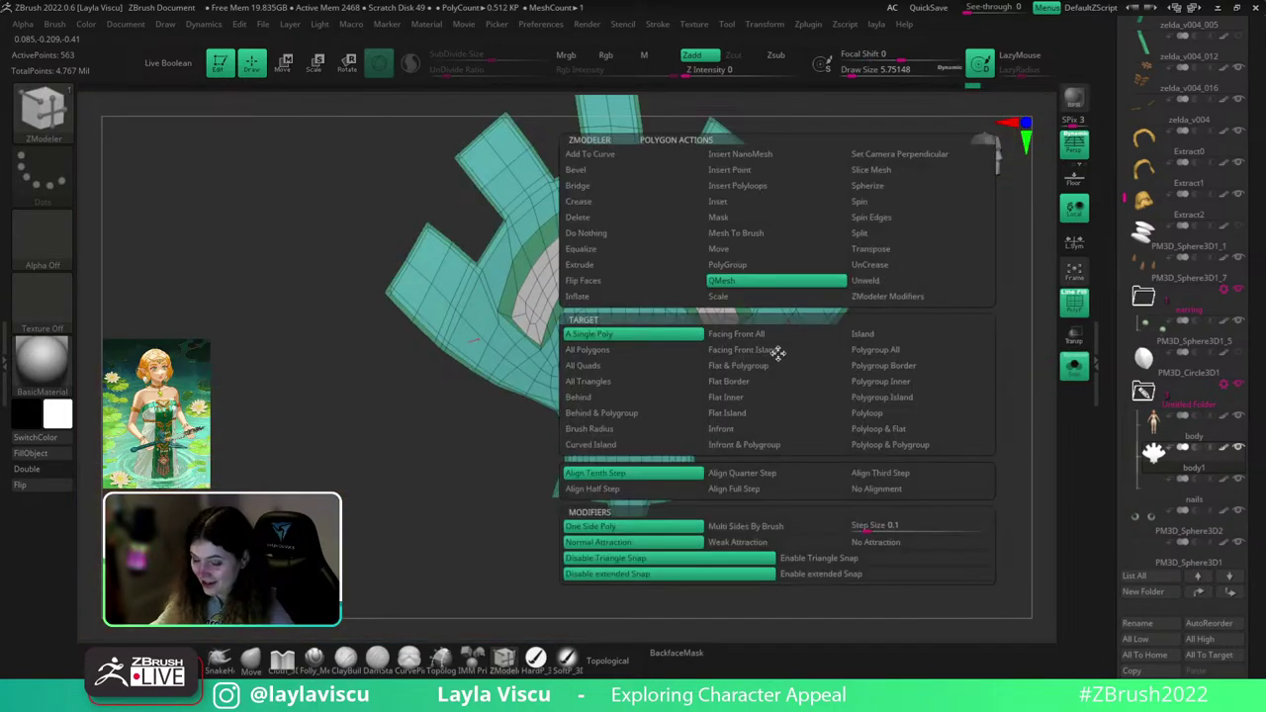
left_click(594, 266)
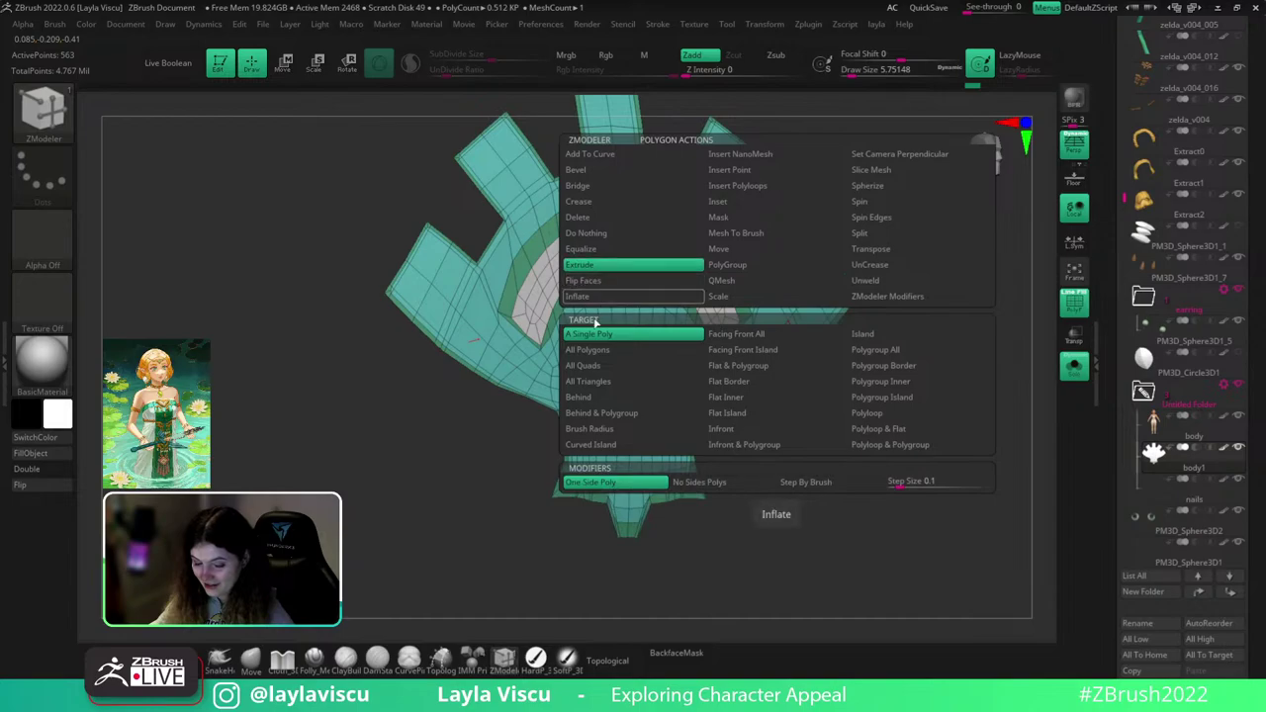
left_click(875, 349)
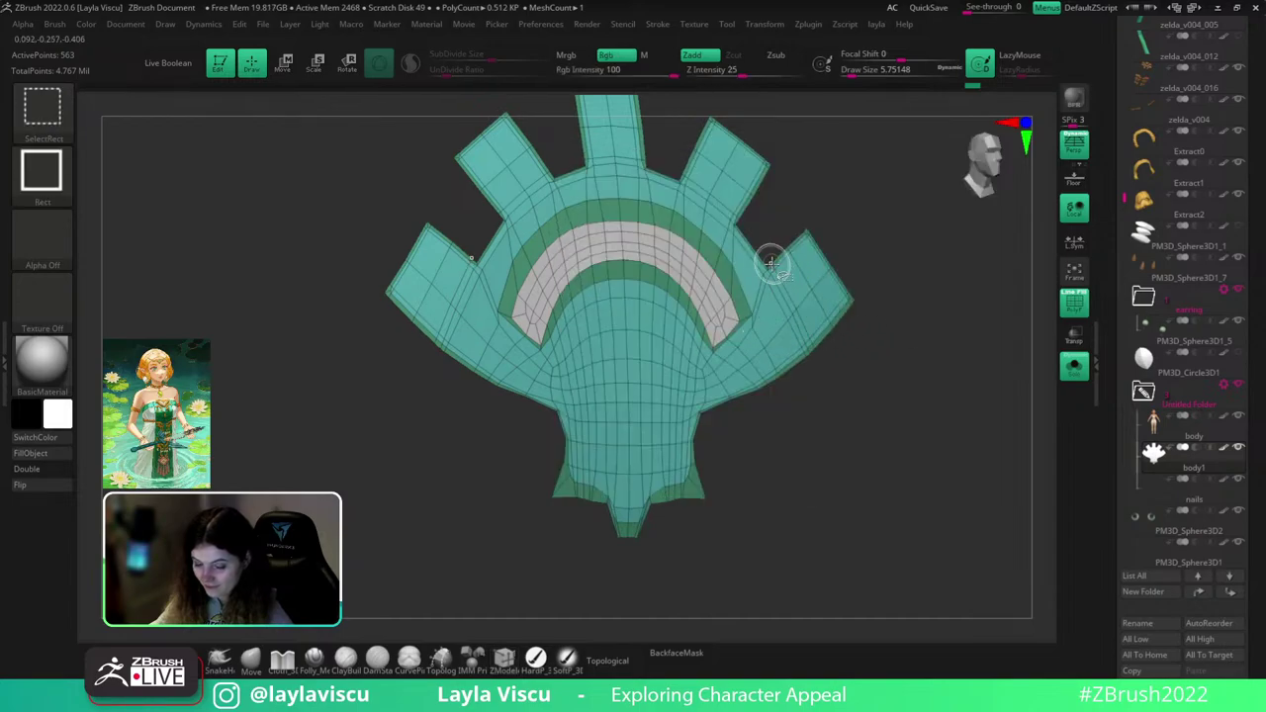
- Hide the arch strip, assign the rest of the ornament to a single polygroup, and show the full mesh again
key("ctrl+shift+z")
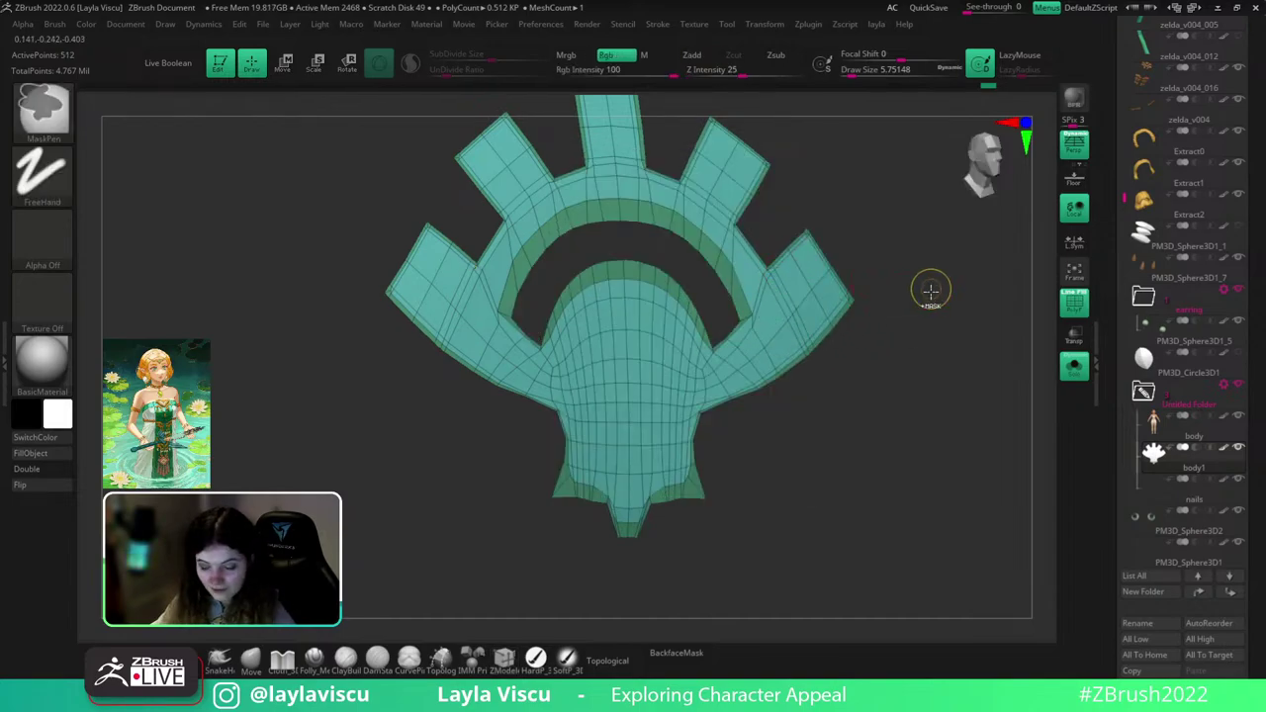
key("ctrl+w")
left_click(933, 315, "ctrl+shift")
left_click_drag(938, 303, 933, 295)
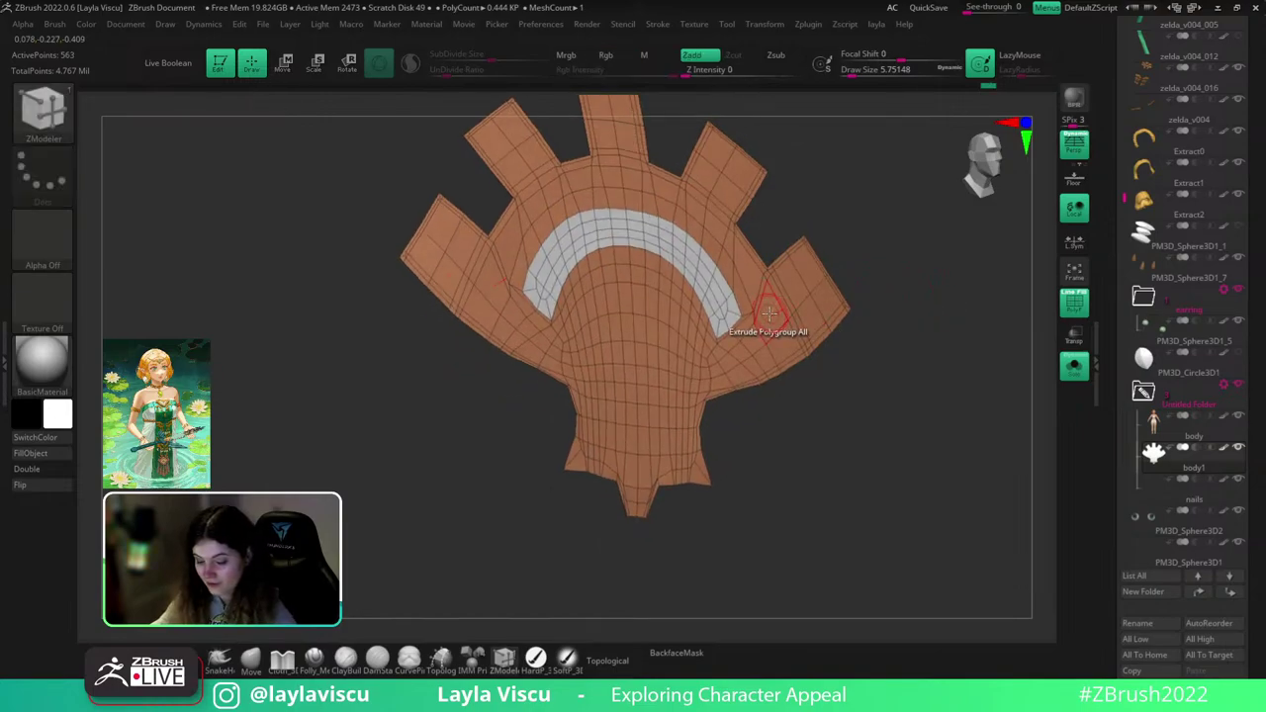
- Try to extrude the orange polygroup surrounding the arch strip with the Polygroup All target
left_click_drag(769, 313, 794, 300)
key("ctrl+z")
key("space")
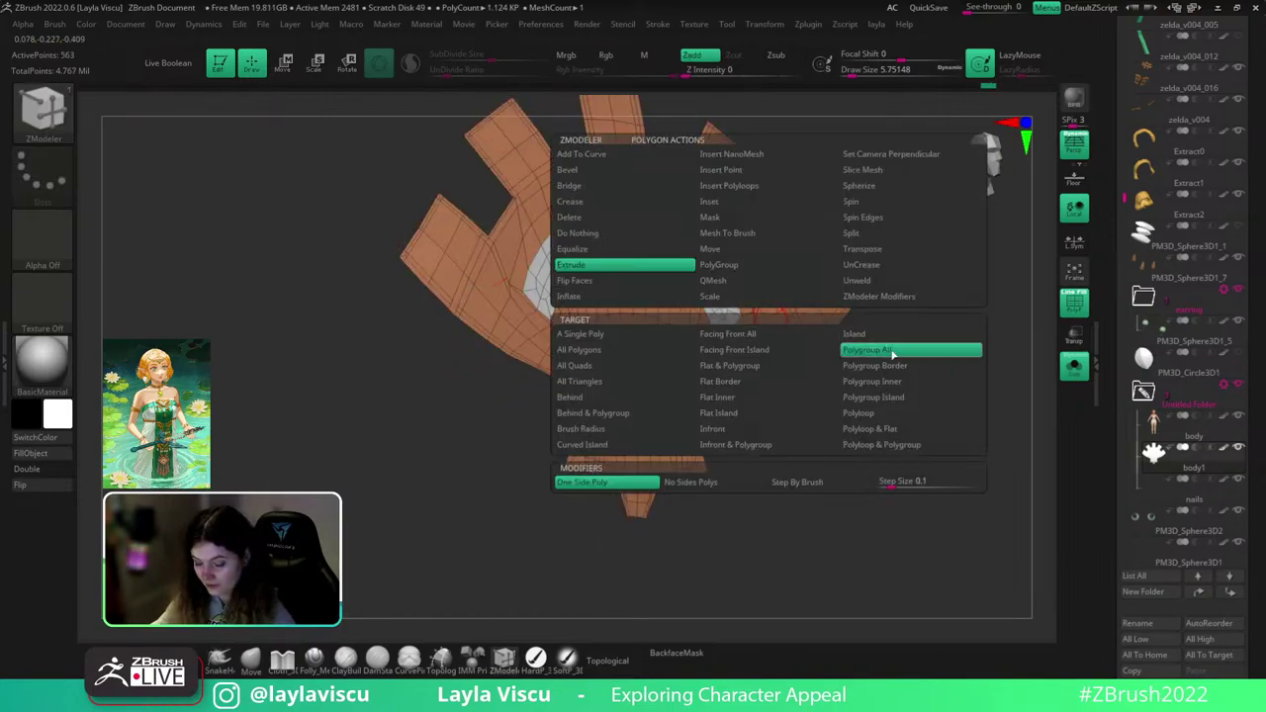
left_click(893, 353)
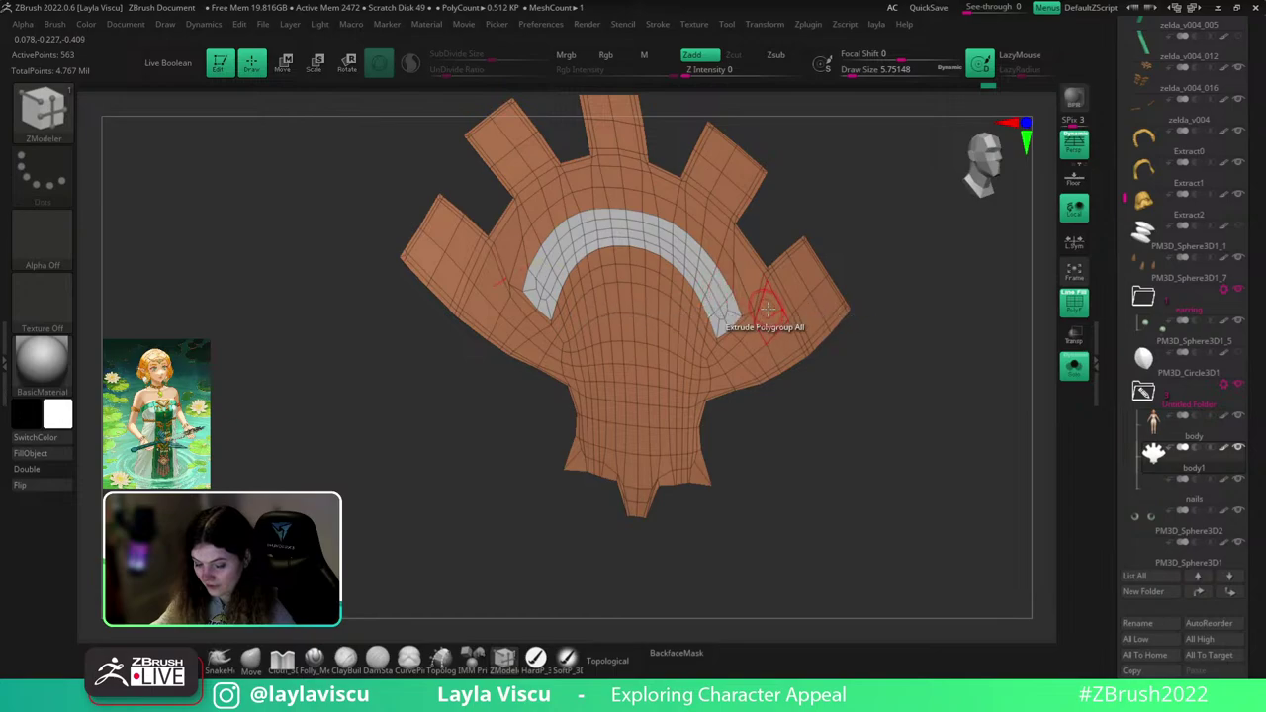
left_click_drag(768, 294, 794, 307)
key("ctrl+z")
key("ctrl+shift+z")
key("ctrl+z")
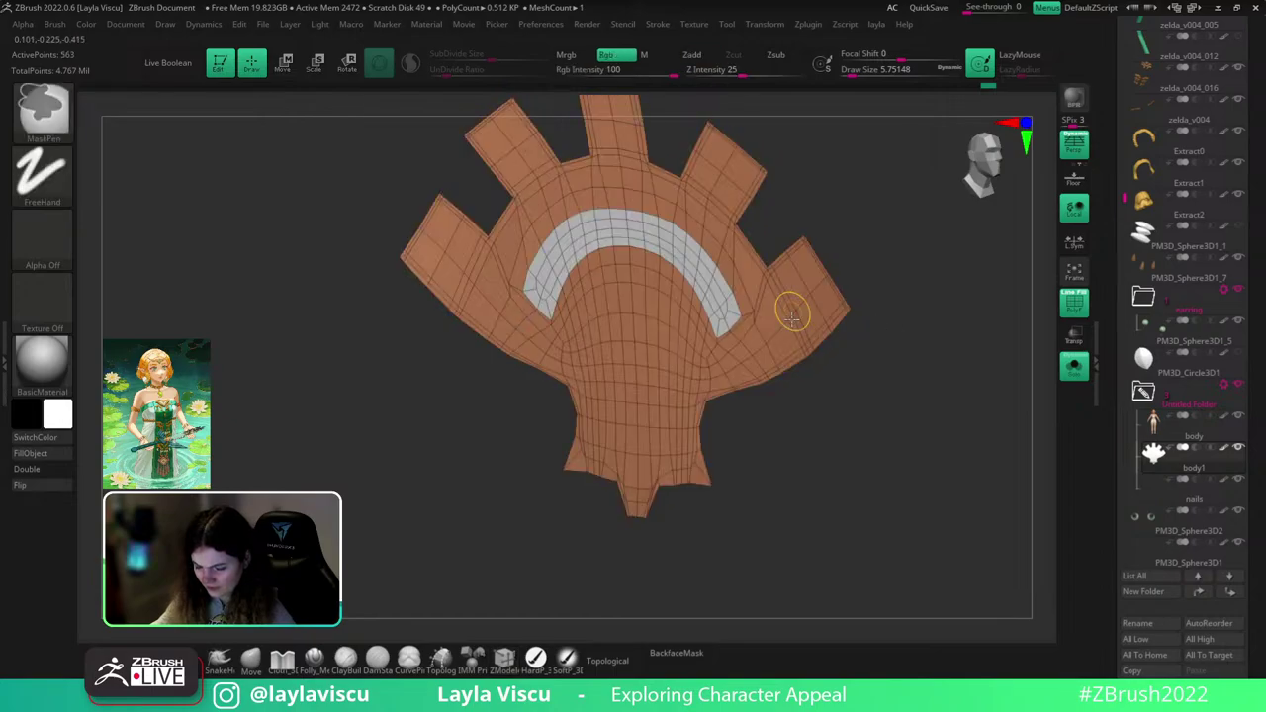
- Reselect the Polygroup All target and try the extrusion of the surrounding polygroup again from an angled view
left_click_drag(808, 447, 777, 373)
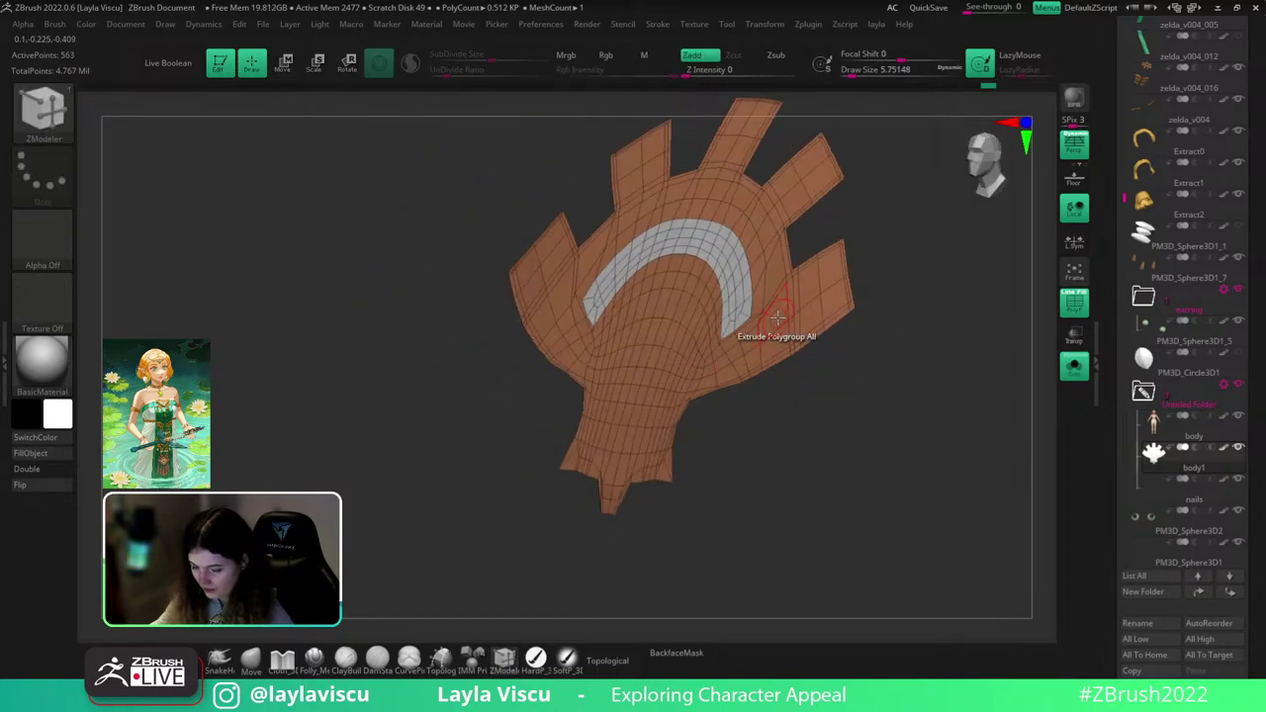
key("space")
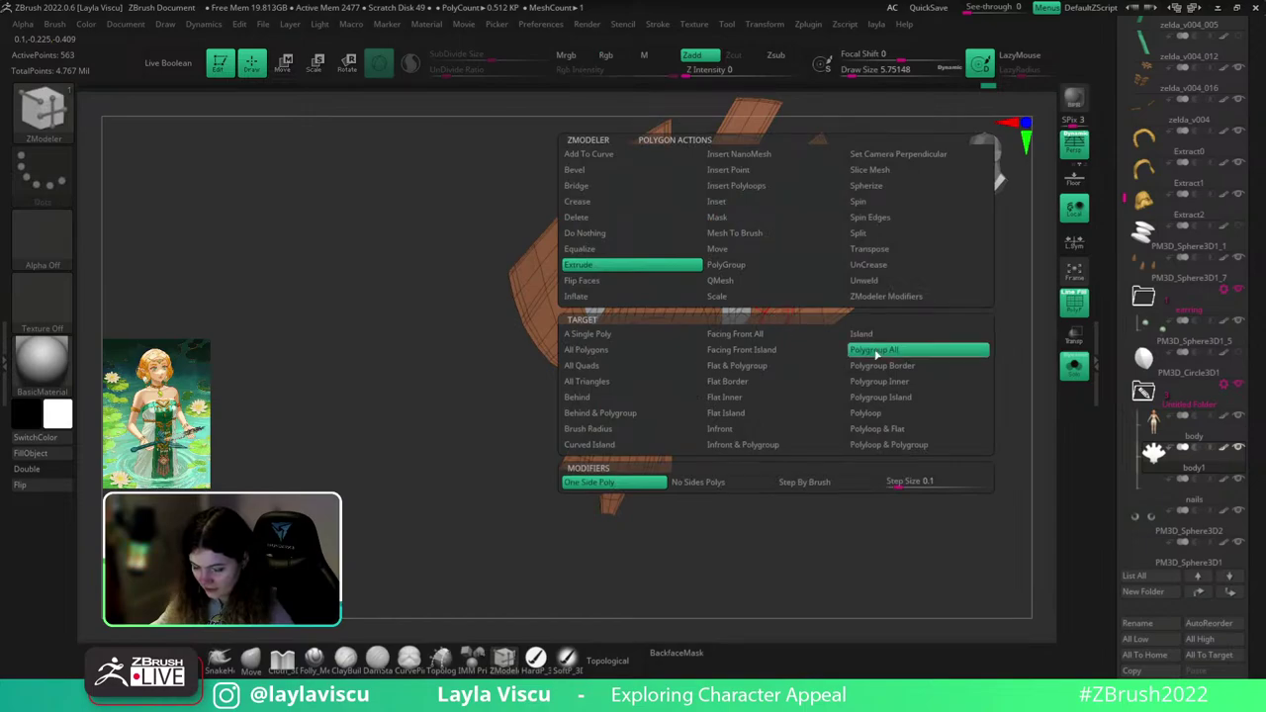
left_click(876, 352)
left_click_drag(809, 274, 723, 249)
left_click_drag(852, 383, 872, 410)
key("ctrl+z")
- Confirm Polygroup All as the Extrude target and toggle double-sided display to check the ornament's back
key("space")
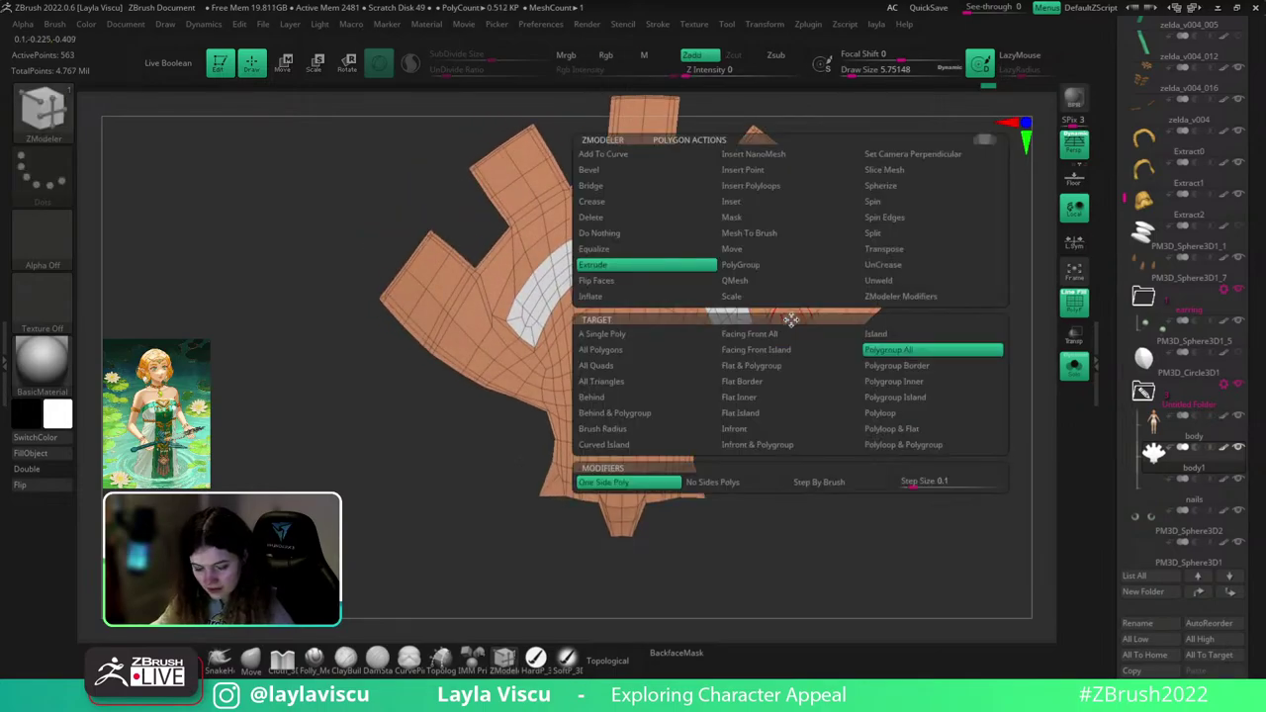
left_click(884, 354)
left_click_drag(955, 373, 870, 391)
left_click(47, 471)
mouse_move(327, 480)
left_mouse_down()
mouse_move(475, 478)
mouse_move(308, 492)
left_mouse_up()
left_click(48, 470)
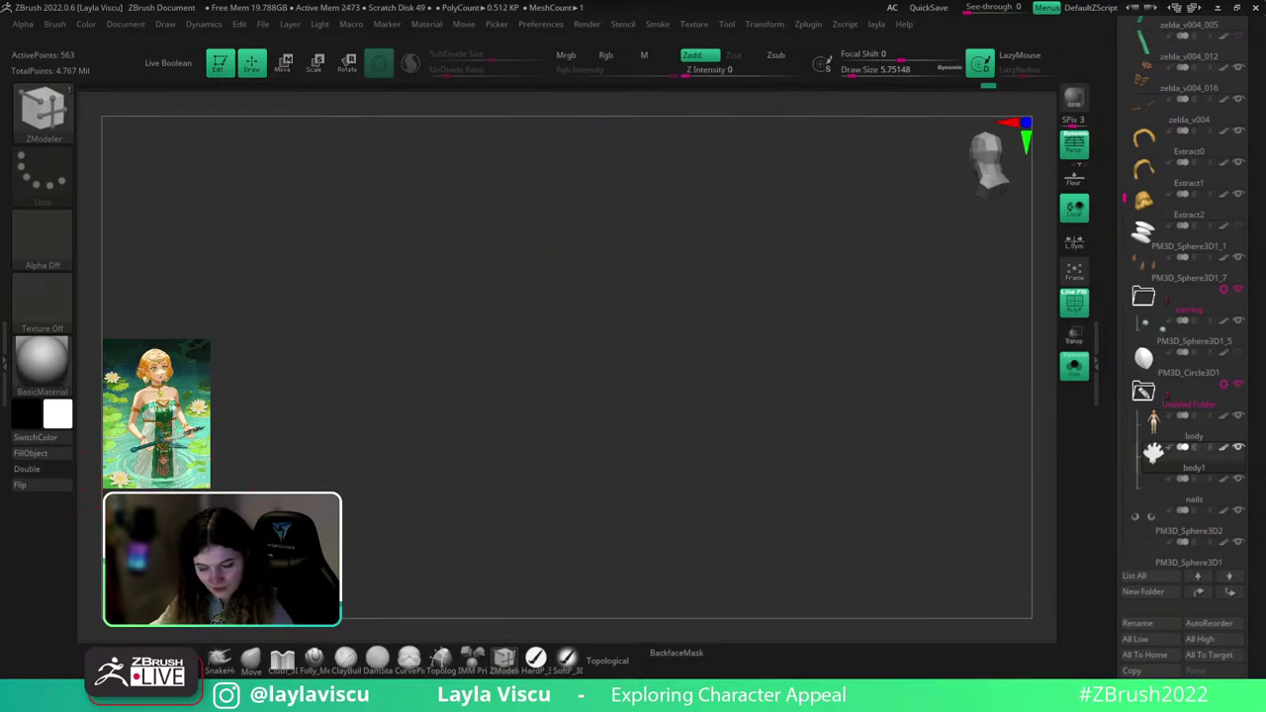
left_click_drag(395, 485, 705, 499)
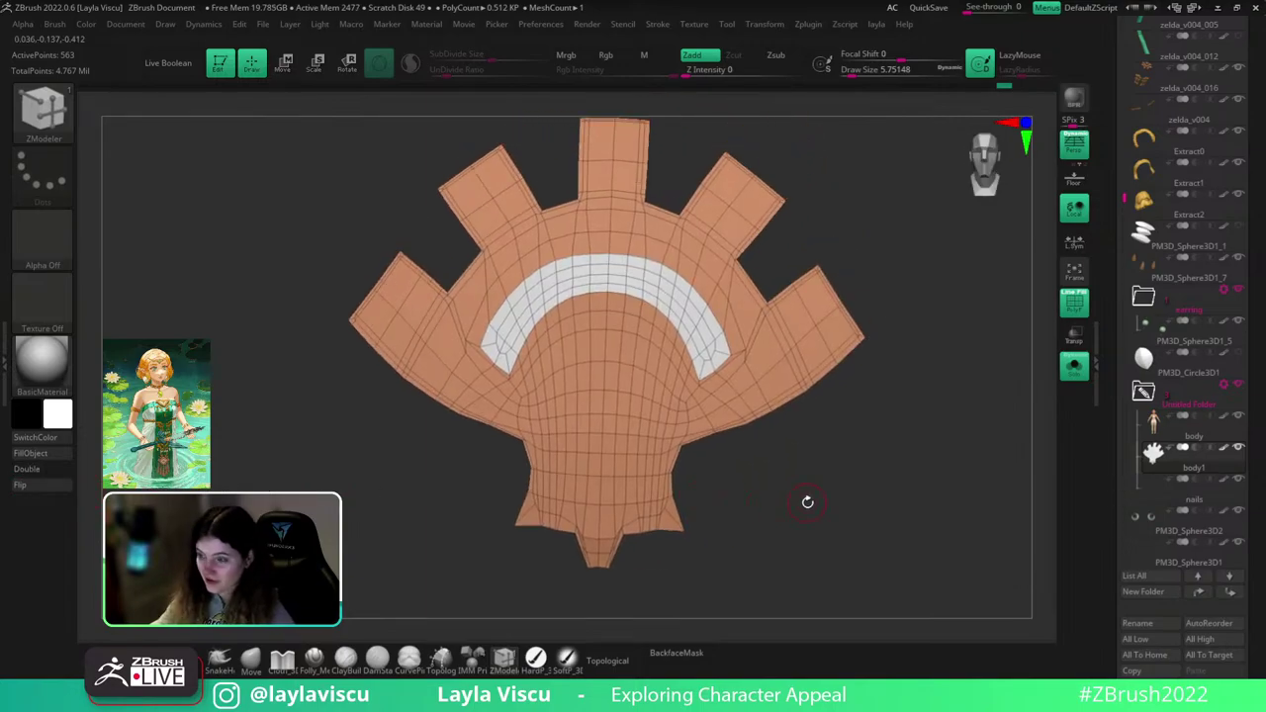
- Extrude the arch strip's polygroup inward to form a recessed channel in the ornament
left_click_drag(805, 503, 738, 362)
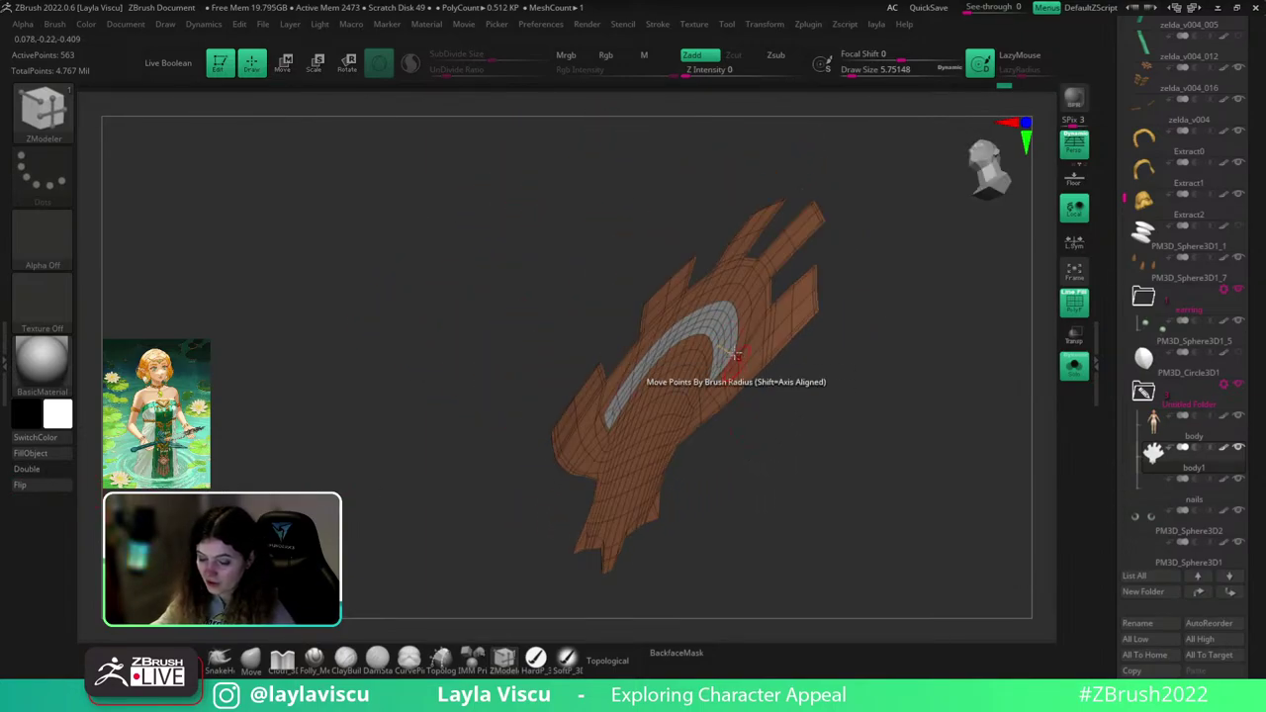
right_click_drag(738, 362, 779, 426, "ctrl")
left_click_drag(724, 346, 757, 369)
right_click_drag(774, 384, 704, 441, "ctrl")
left_click_drag(781, 465, 896, 523)
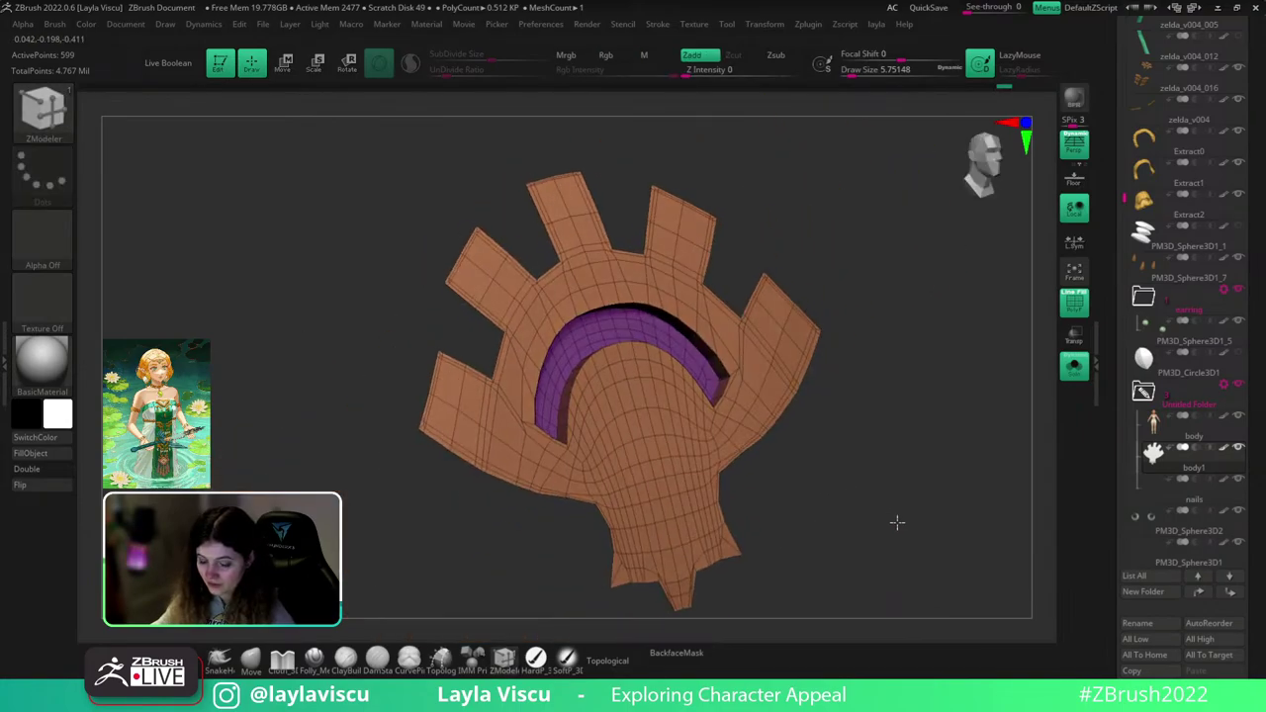
right_click_drag(877, 506, 901, 478, "ctrl")
left_click_drag(901, 478, 916, 441)
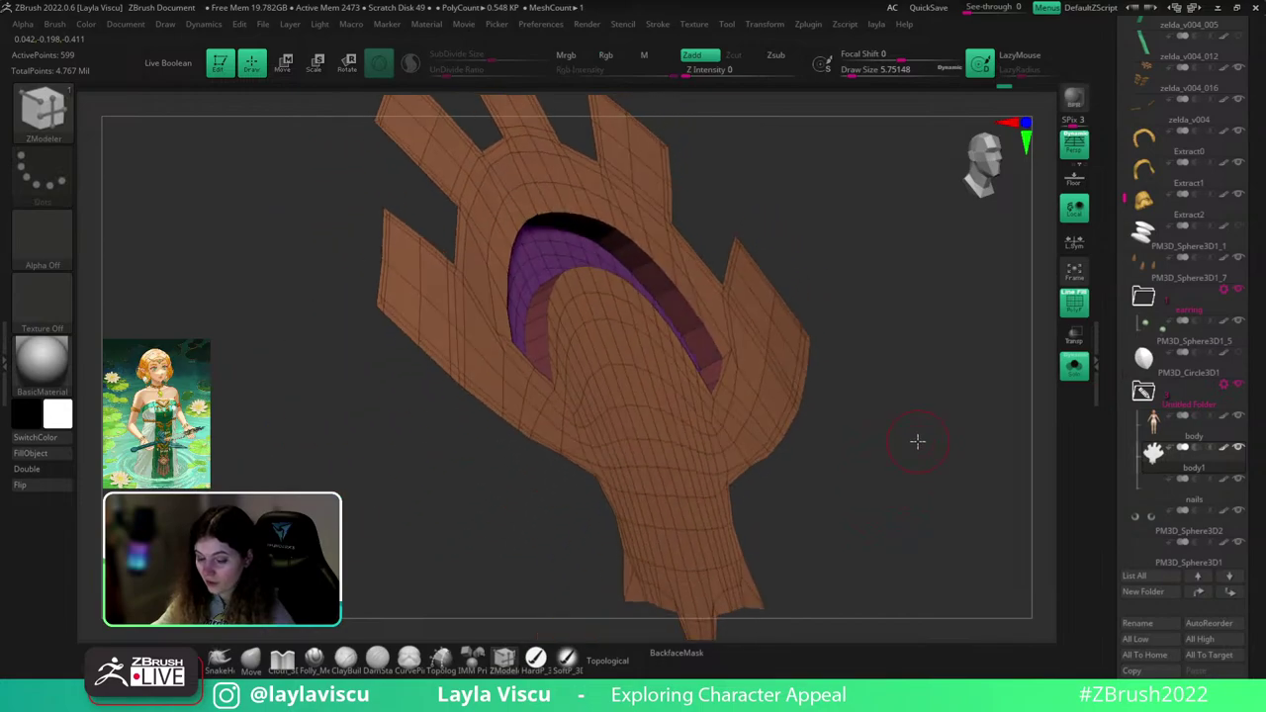
right_click_drag(912, 447, 874, 453, "ctrl")
left_click_drag(874, 453, 825, 369)
- Extrude the polygroup surrounding the arch channel to give the ornament thickness
left_click_drag(885, 442, 766, 295)
key("shift+f")
key("shift+f")
left_click(788, 424, "ctrl+shift")
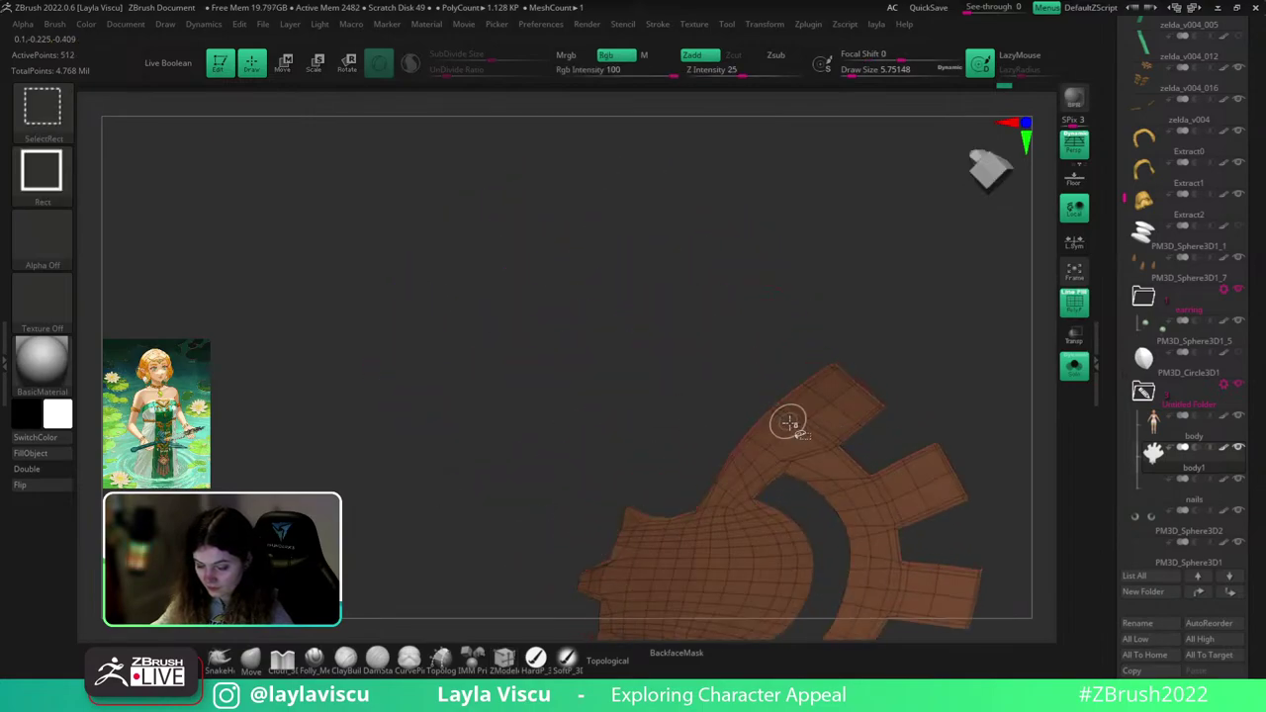
left_click(791, 424, "ctrl+shift")
left_click_drag(877, 324, 980, 523)
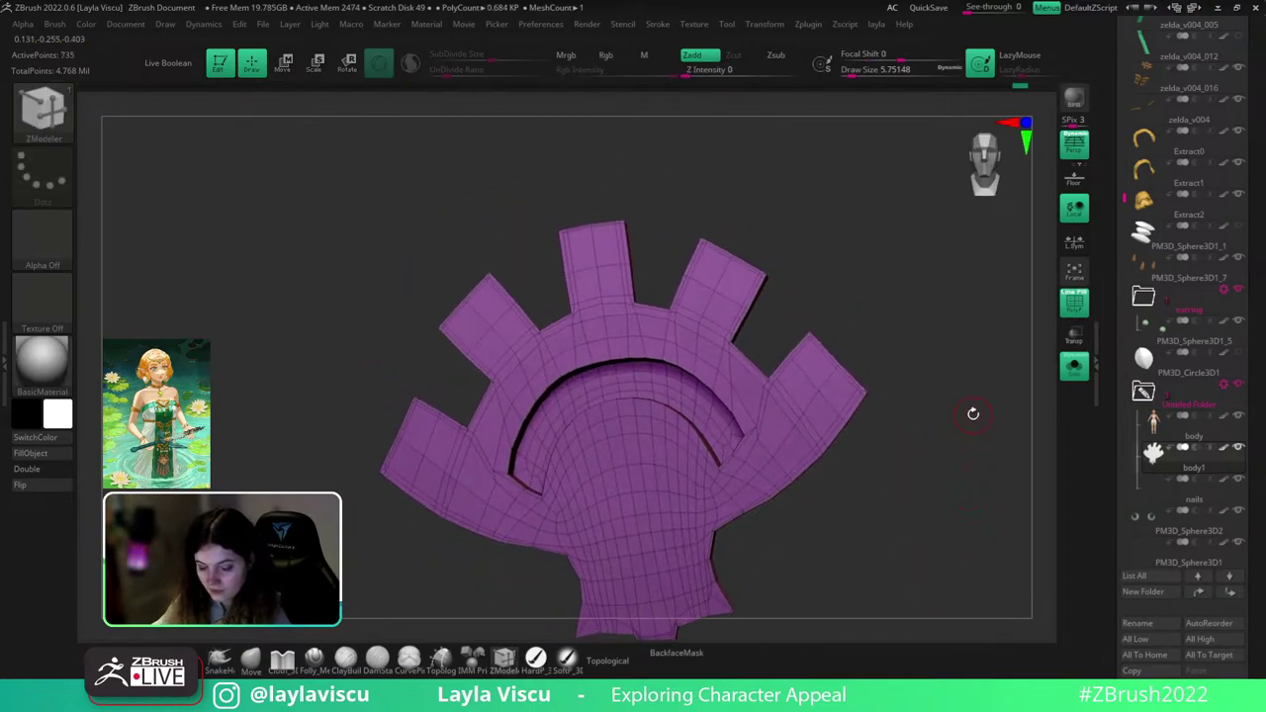
key("1")
left_click(945, 381)
- Enable Dynamic Subdiv in the Geometry settings and inspect the smoothed ornament from the front without its polyframe
left_click_drag(1240, 567, 1240, 64)
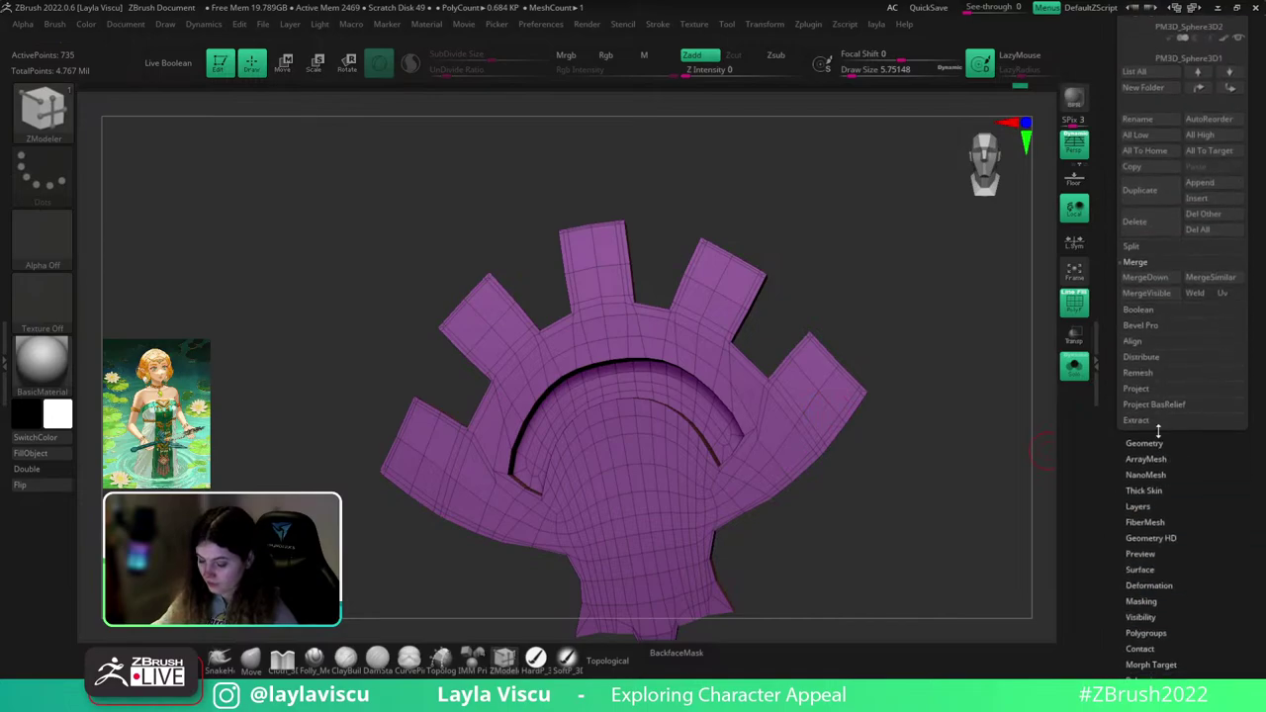
left_click(1157, 441)
left_click(1172, 178)
left_click(1149, 194)
key("shift+f")
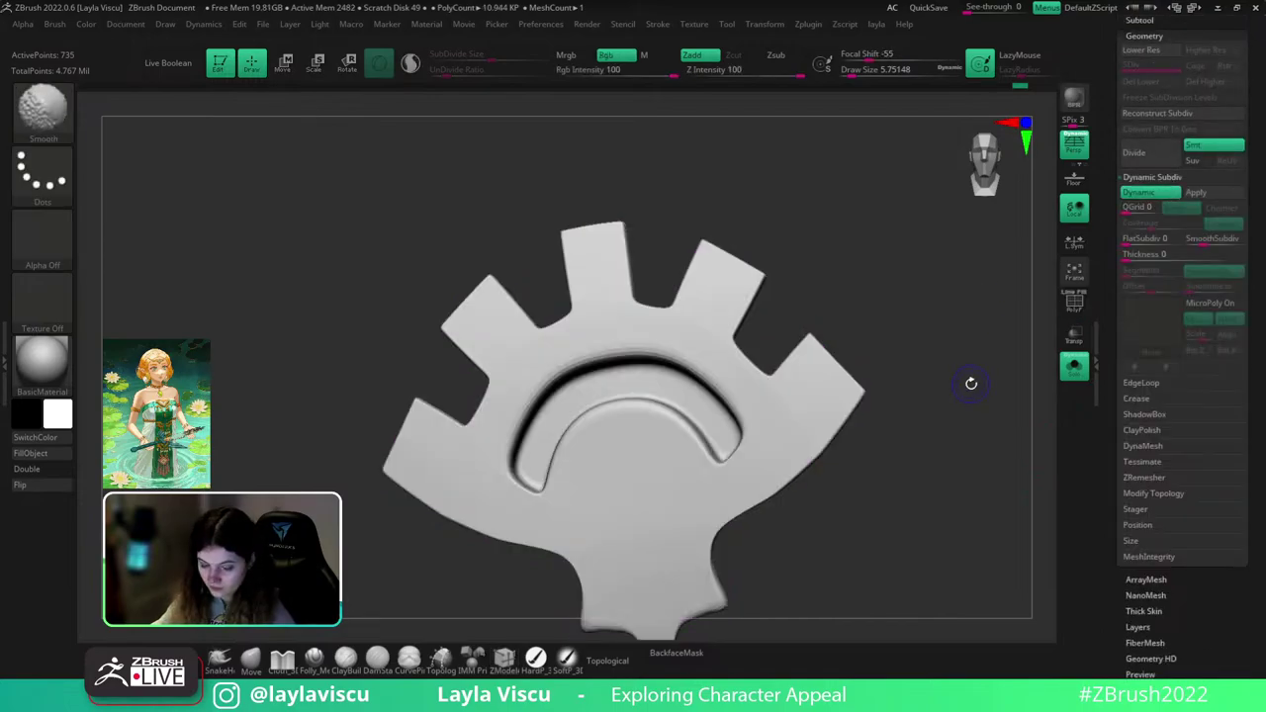
left_click_drag(969, 381, 956, 393, "shift")
right_click_drag(955, 394, 821, 508, "ctrl")
key("shift+f")
key("shift+f")
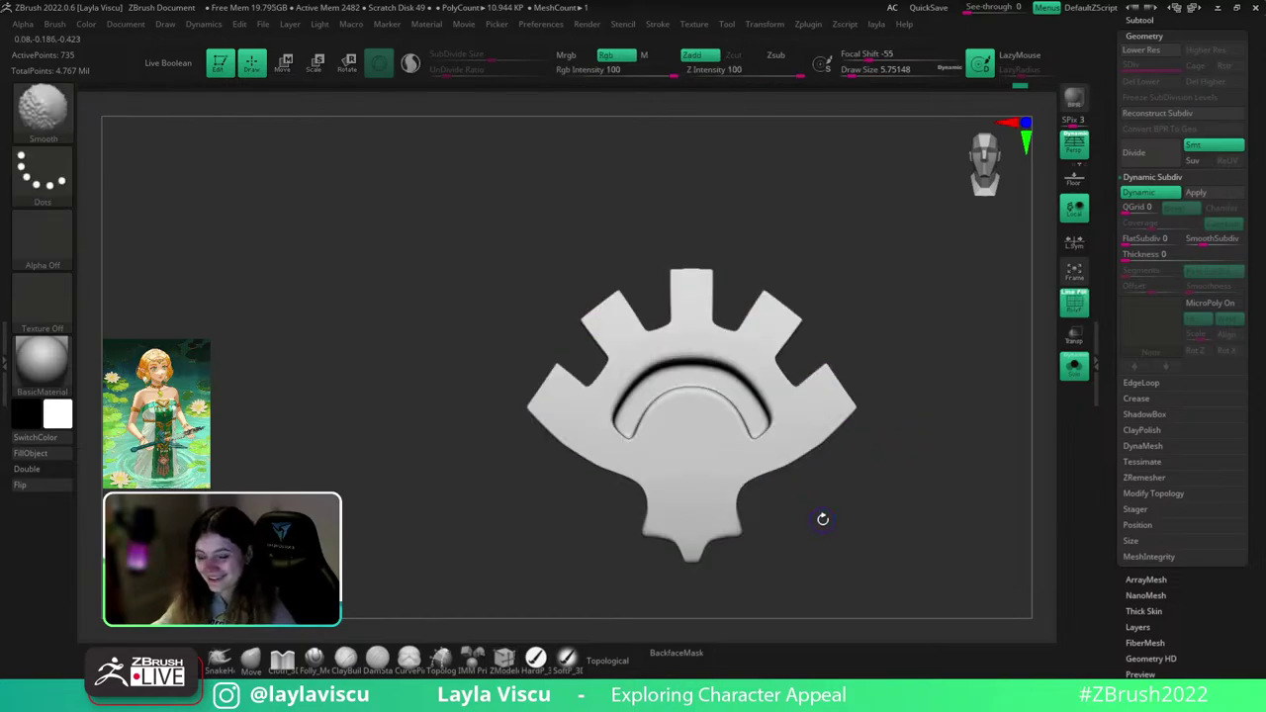
- Show the polyframe, turn off Dynamic Subdiv smoothing, and undo the recent extrusions of the ornament
key("shift+f")
key("shift+d")
right_click_drag(805, 474, 822, 513, "ctrl")
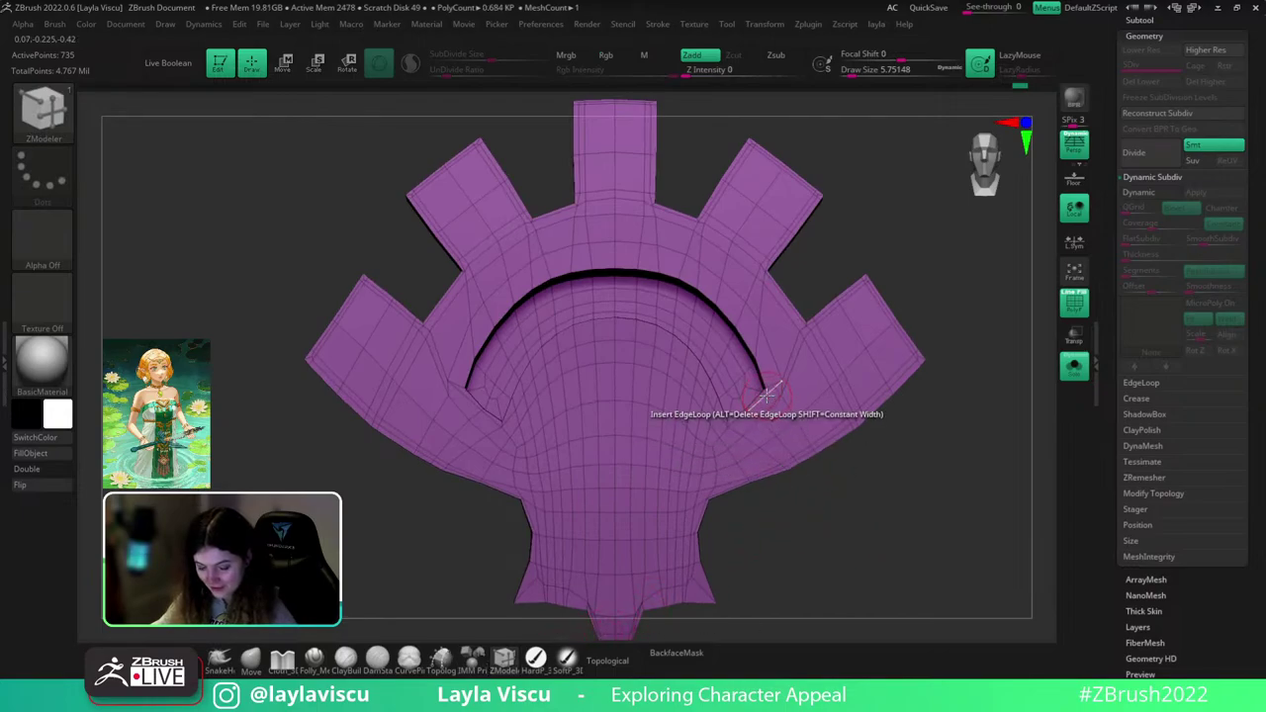
key("ctrl")
key("ctrl+z")
key("ctrl+z")
key("ctrl+z")
key("ctrl+z")
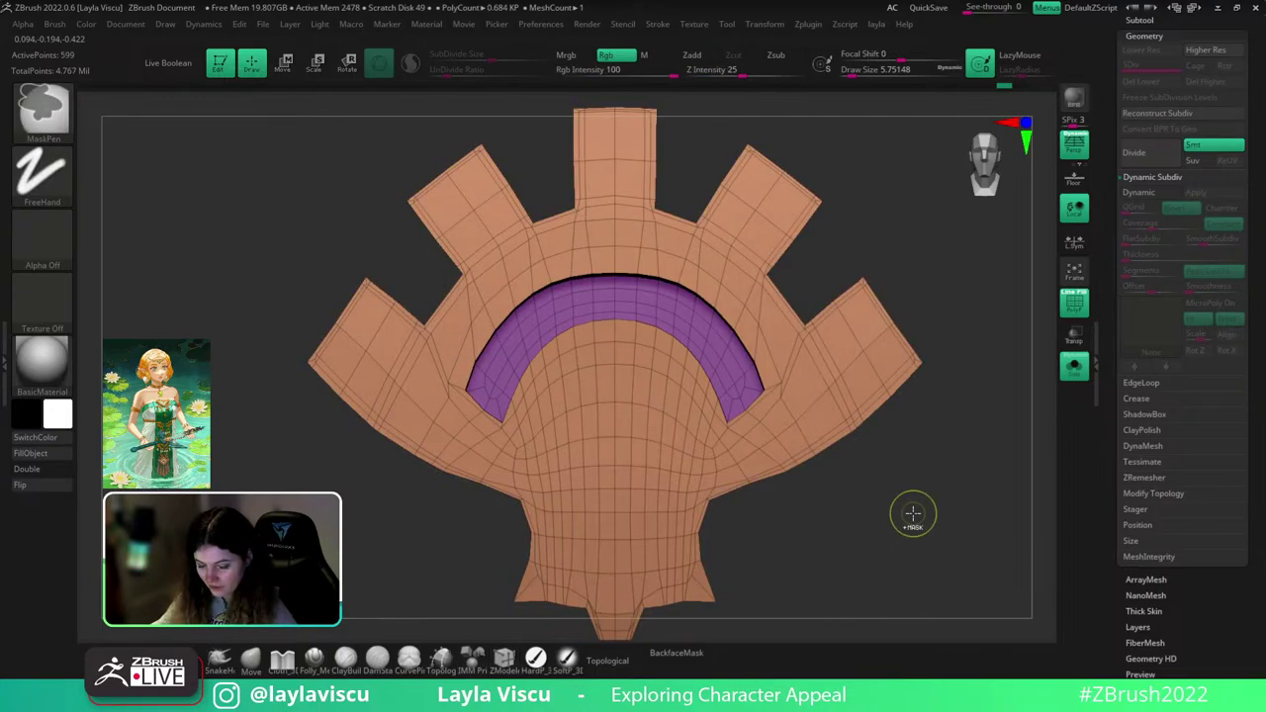
- Insert supporting edge loops across the ends of the white arch strip, undoing misplaced ones
right_click_drag(831, 465, 765, 394, "ctrl")
left_click(768, 393)
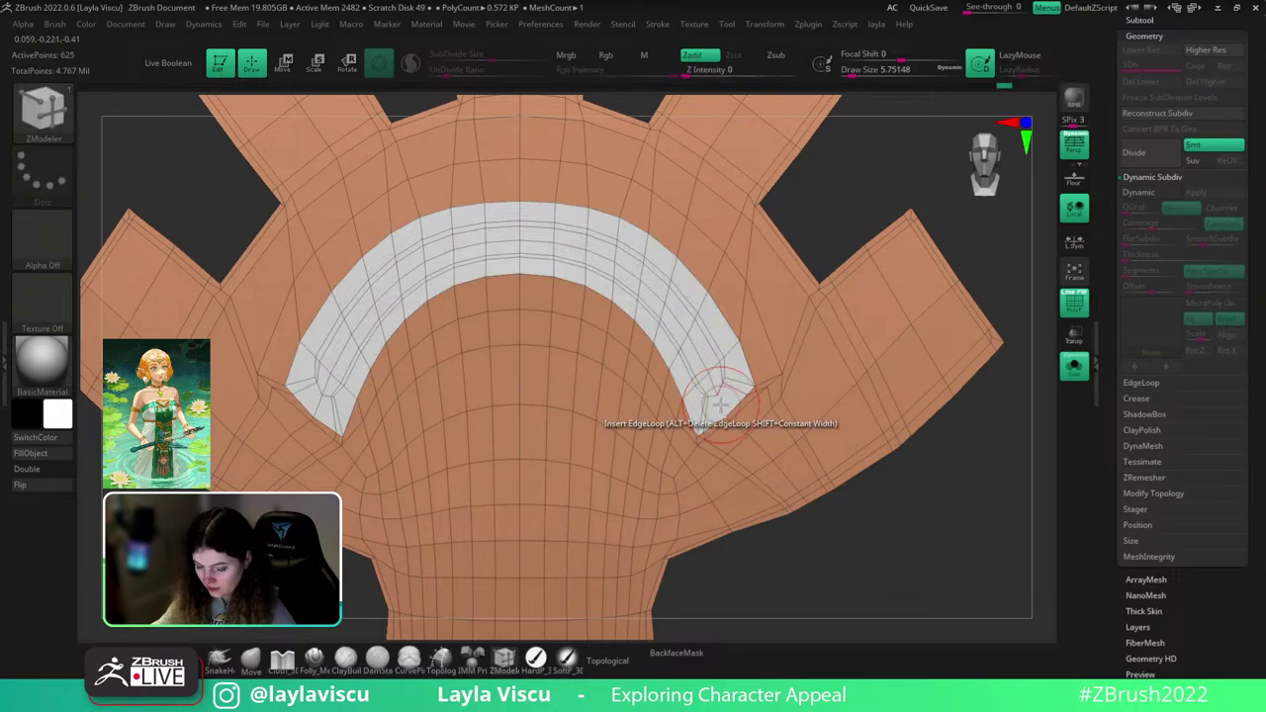
left_click(721, 403)
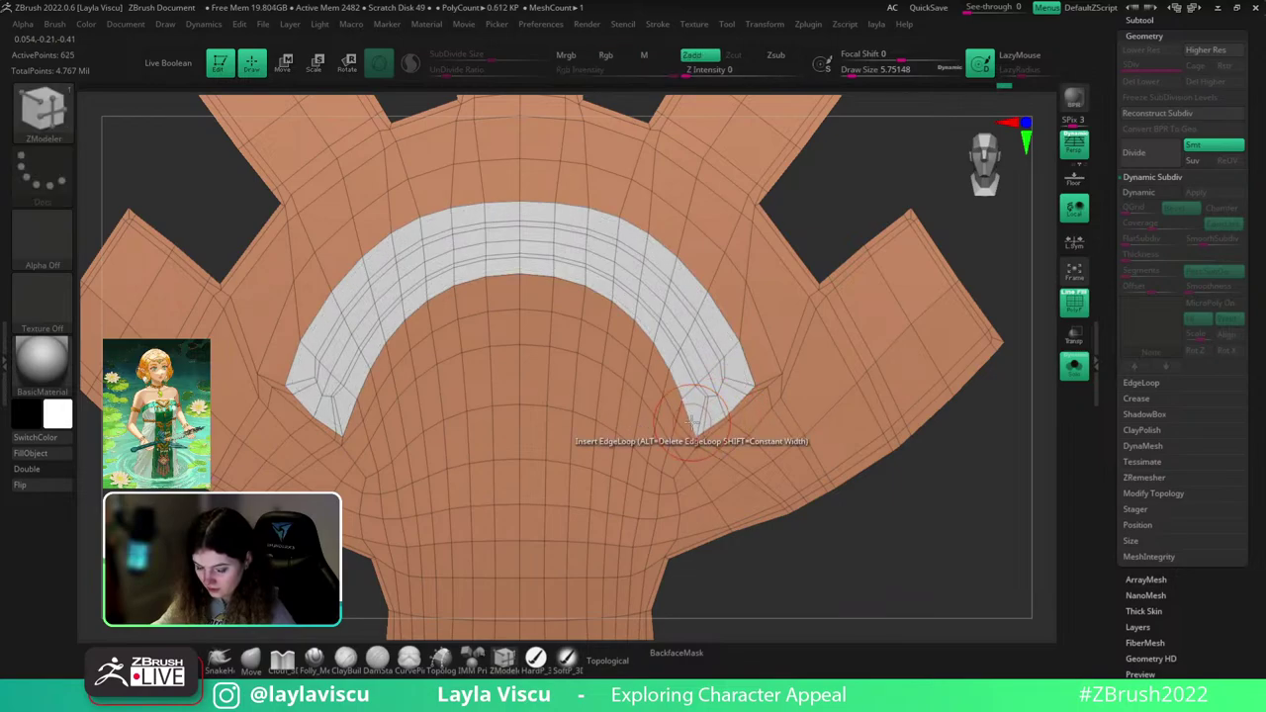
left_click(723, 410)
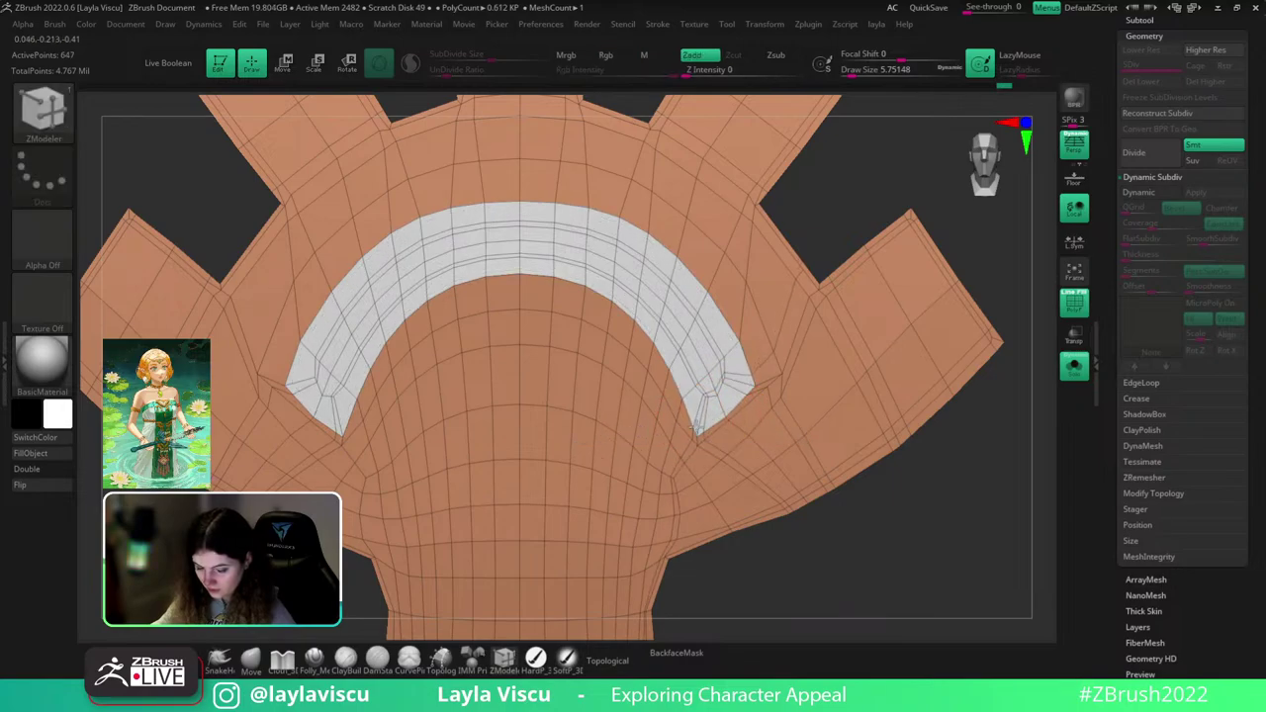
key("ctrl+z")
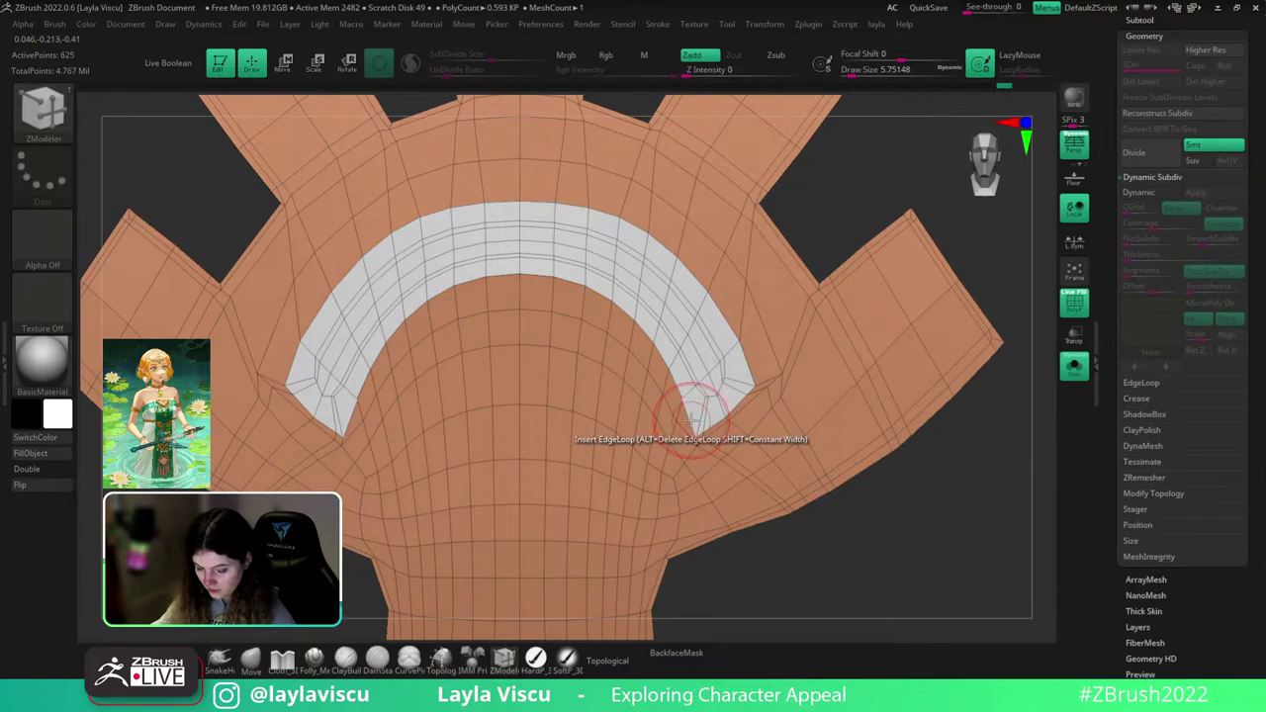
left_click(694, 420)
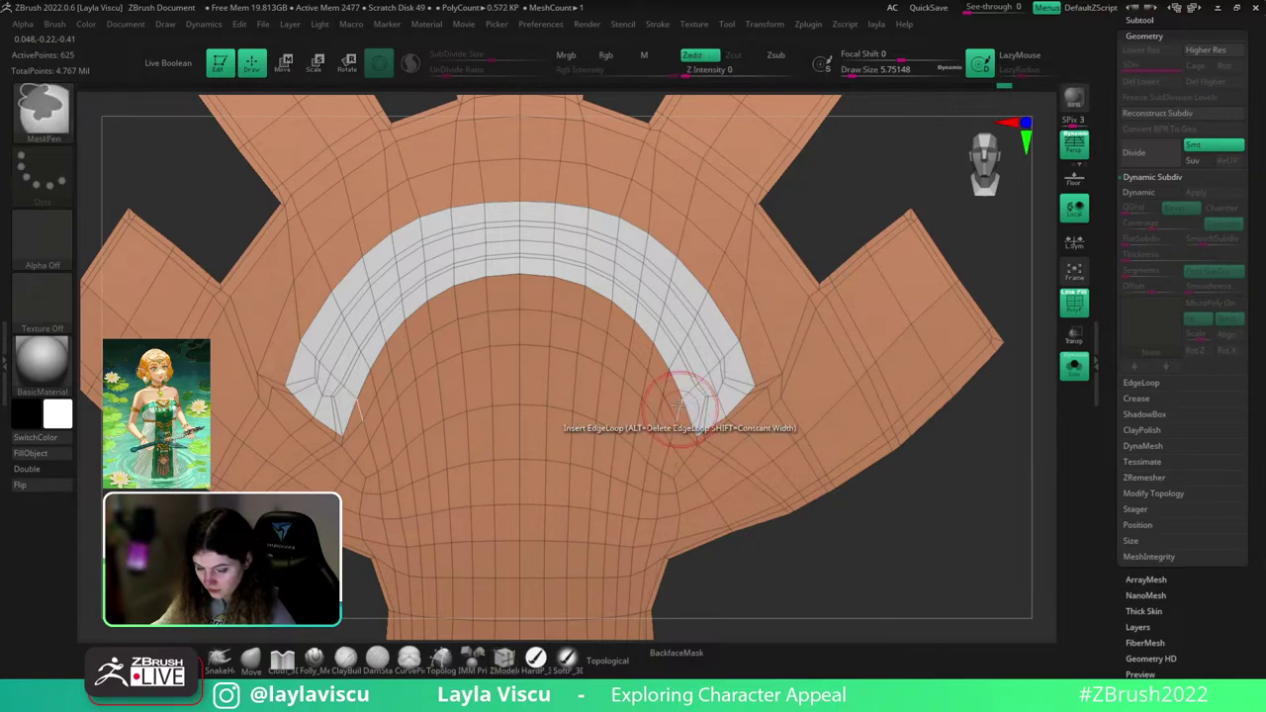
left_click(692, 427)
key("ctrl+z")
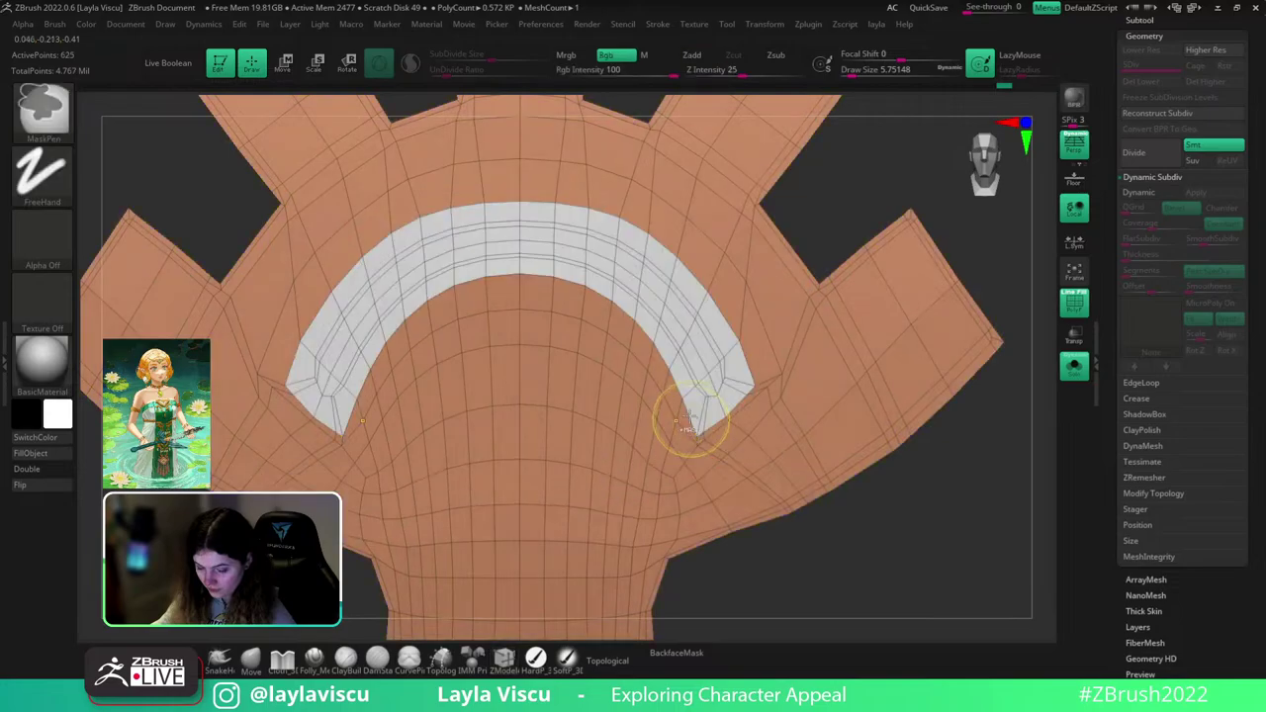
right_click_drag(694, 424, 557, 500, "ctrl")
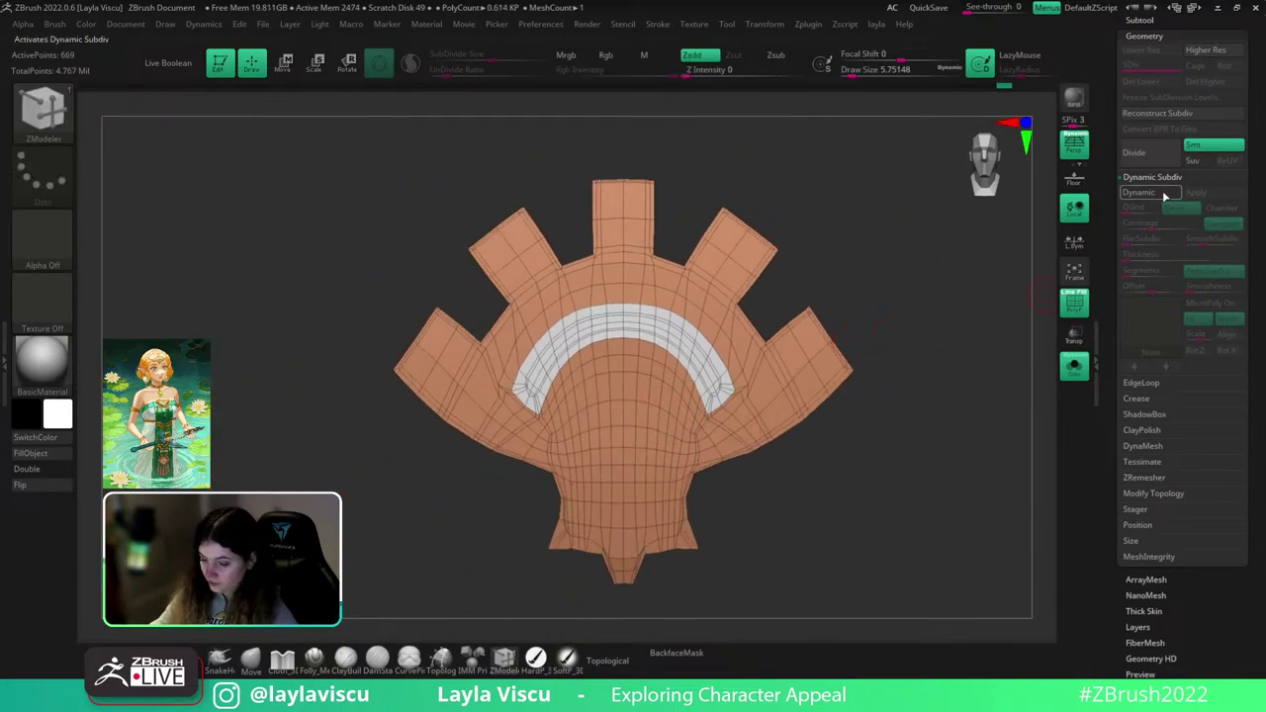
- Try extruding the arch strip's polygroup inward and the surrounding polygroup outward to give the ornament thickness
left_click_drag(593, 610, 739, 403)
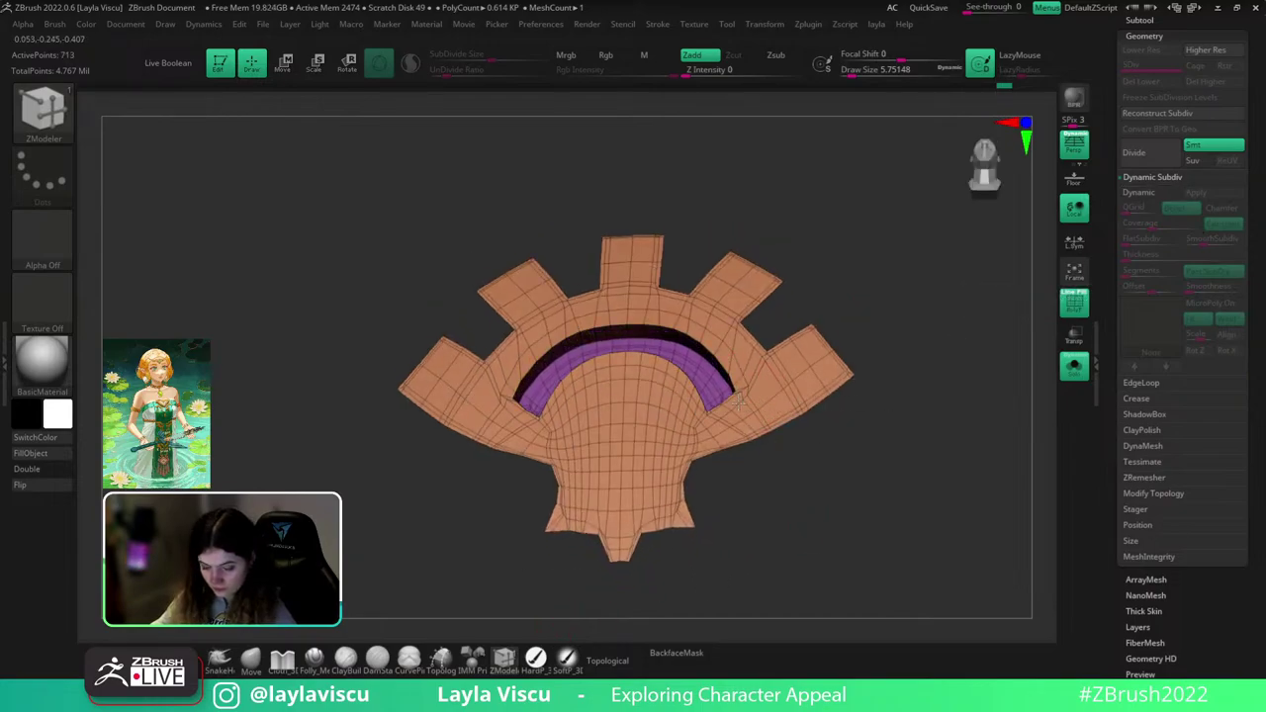
left_click_drag(723, 351, 720, 318)
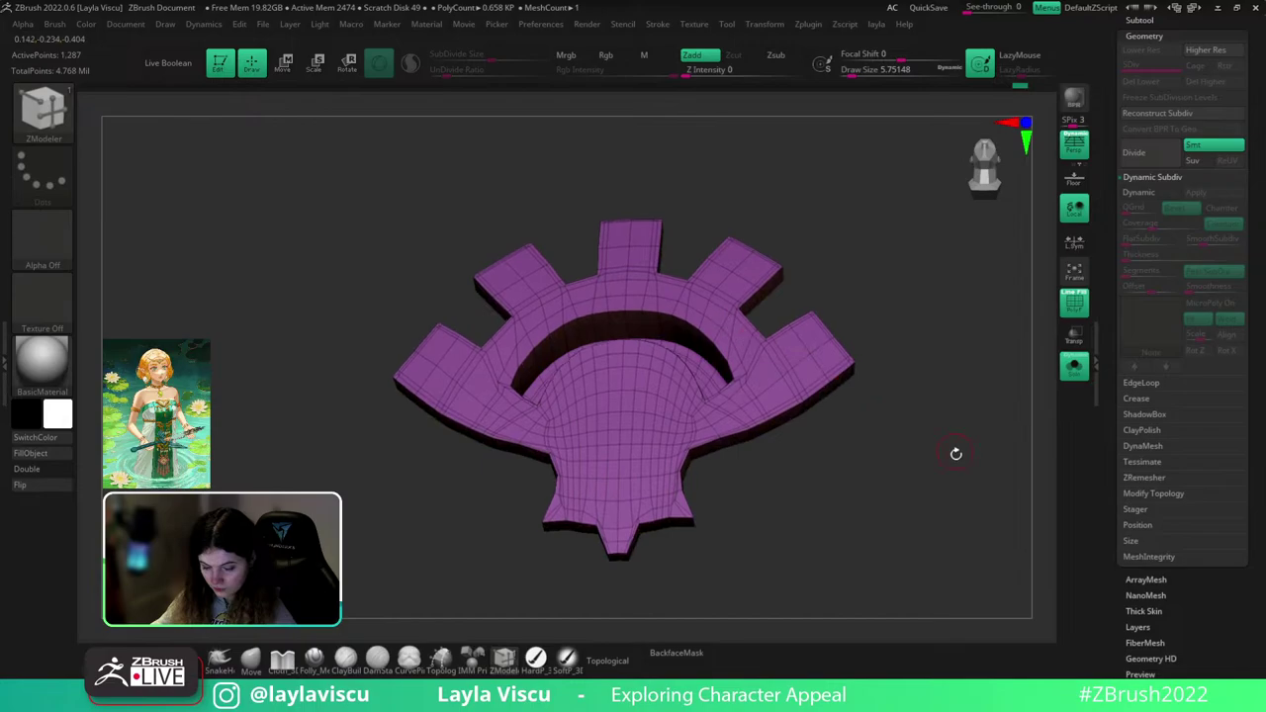
left_click_drag(955, 453, 862, 392)
- Hide the ornament's back-face polygroup and delete the hidden geometry, keeping the front and side walls
left_click(742, 473, "ctrl+shift")
left_click(739, 473, "ctrl+shift")
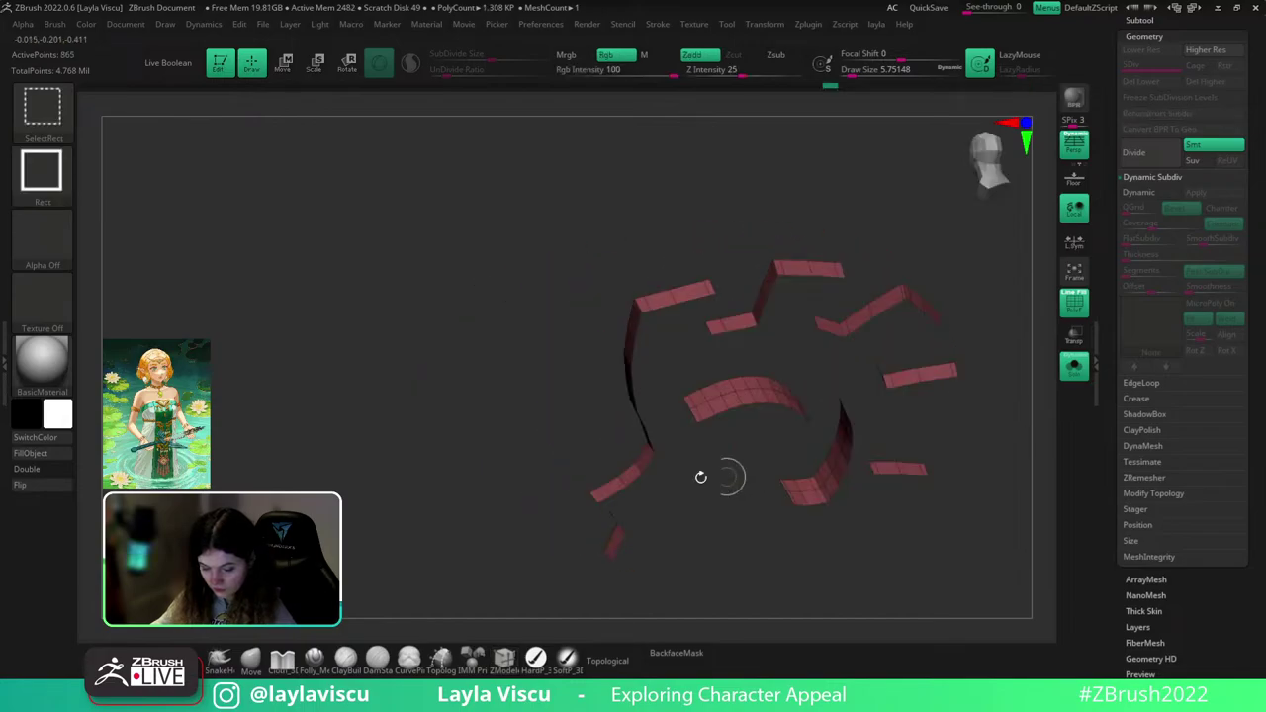
left_click_drag(465, 460, 970, 500)
key("space")
left_click(929, 381)
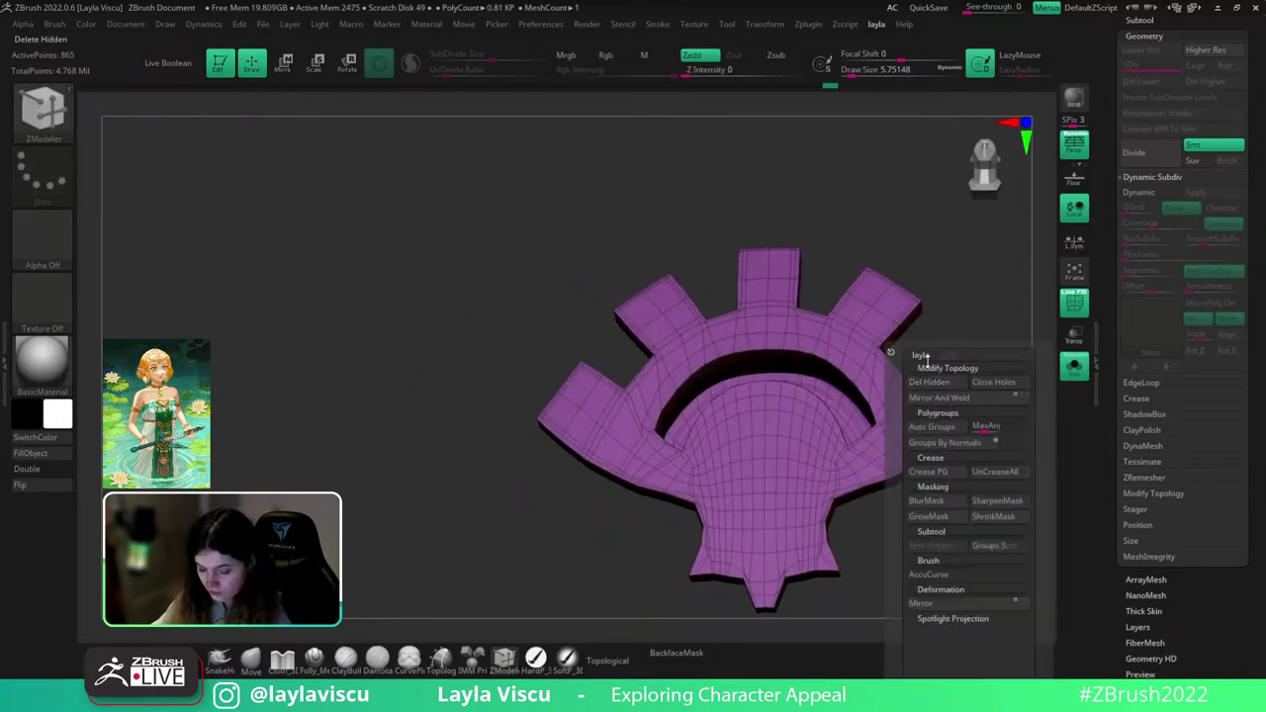
left_click_drag(934, 326, 984, 331)
- Enable Dynamic Subdiv and inspect the smoothed ornament with its polyframe hidden
left_click(1145, 192)
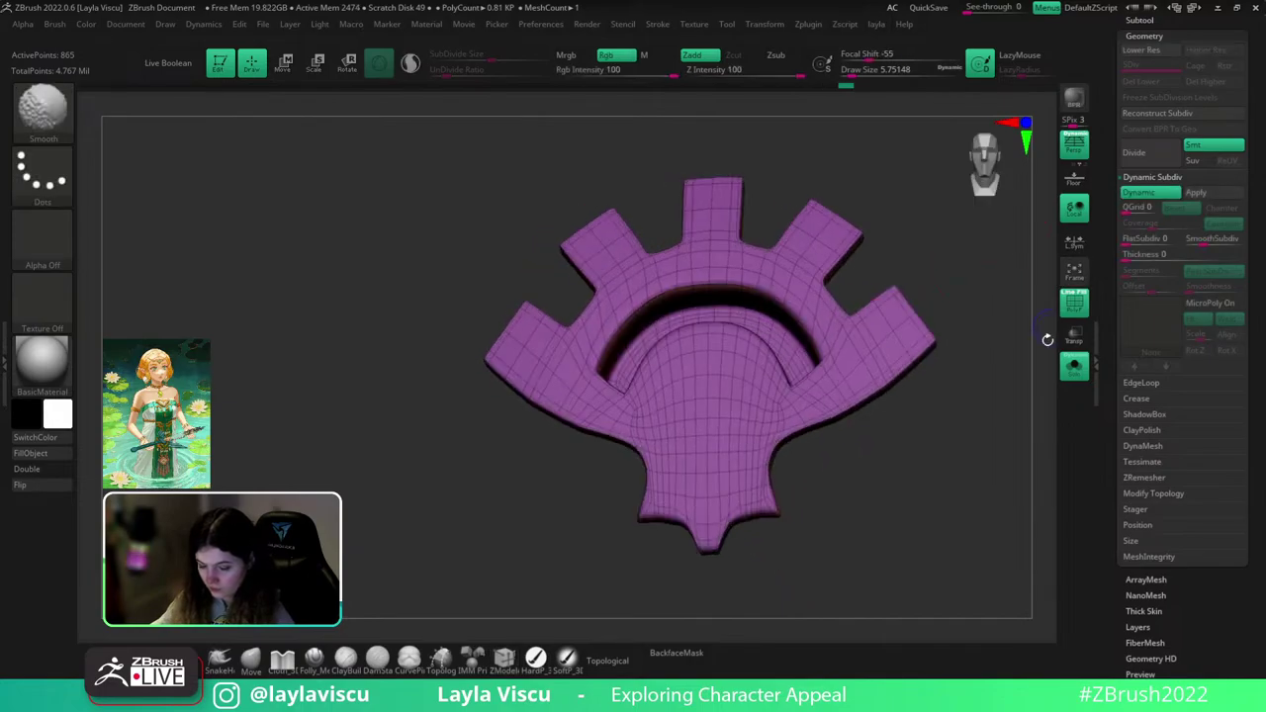
key("shift+f")
left_click_drag(998, 401, 1002, 452)
right_click_drag(1003, 452, 920, 465, "ctrl")
right_click_drag(744, 388, 944, 478, "ctrl")
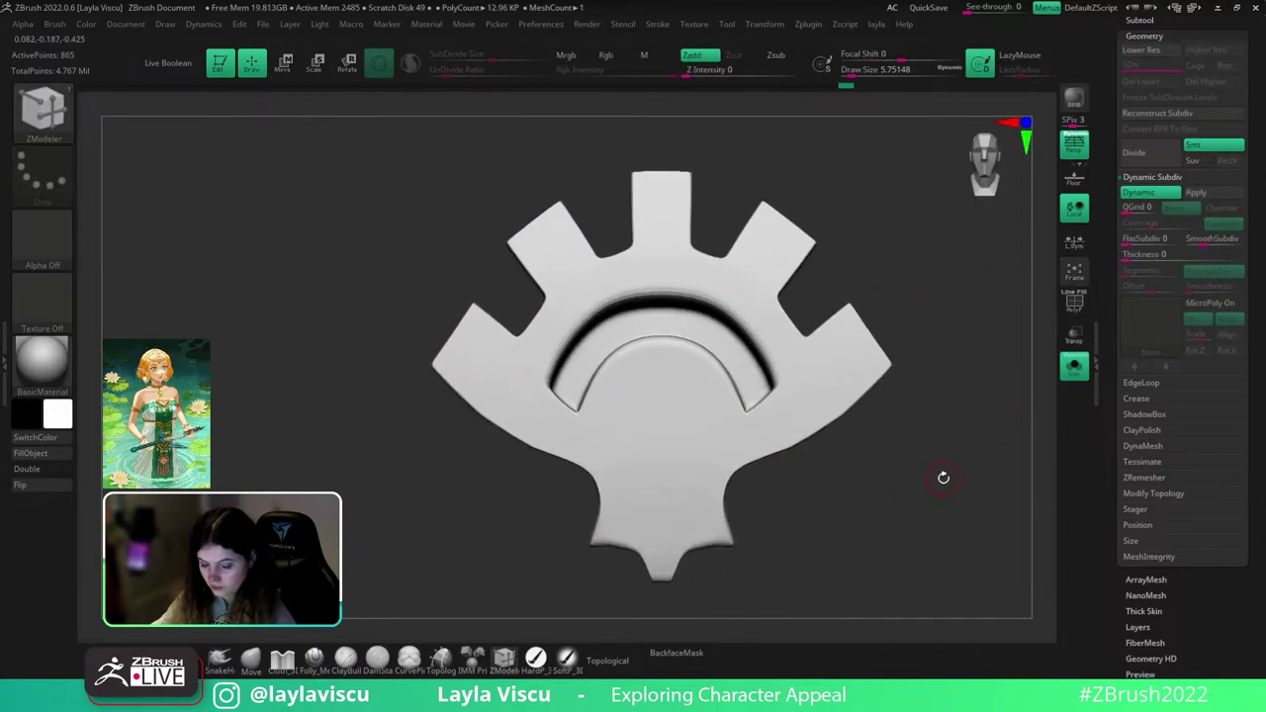
- Show the polyframe, turn off Dynamic Subdiv smoothing, and try inserting supporting edge loops along the arch channel's walls
key("shift+f")
key("shift+f")
key("shift+f")
key("shift+d")
right_click_drag(932, 398, 905, 519)
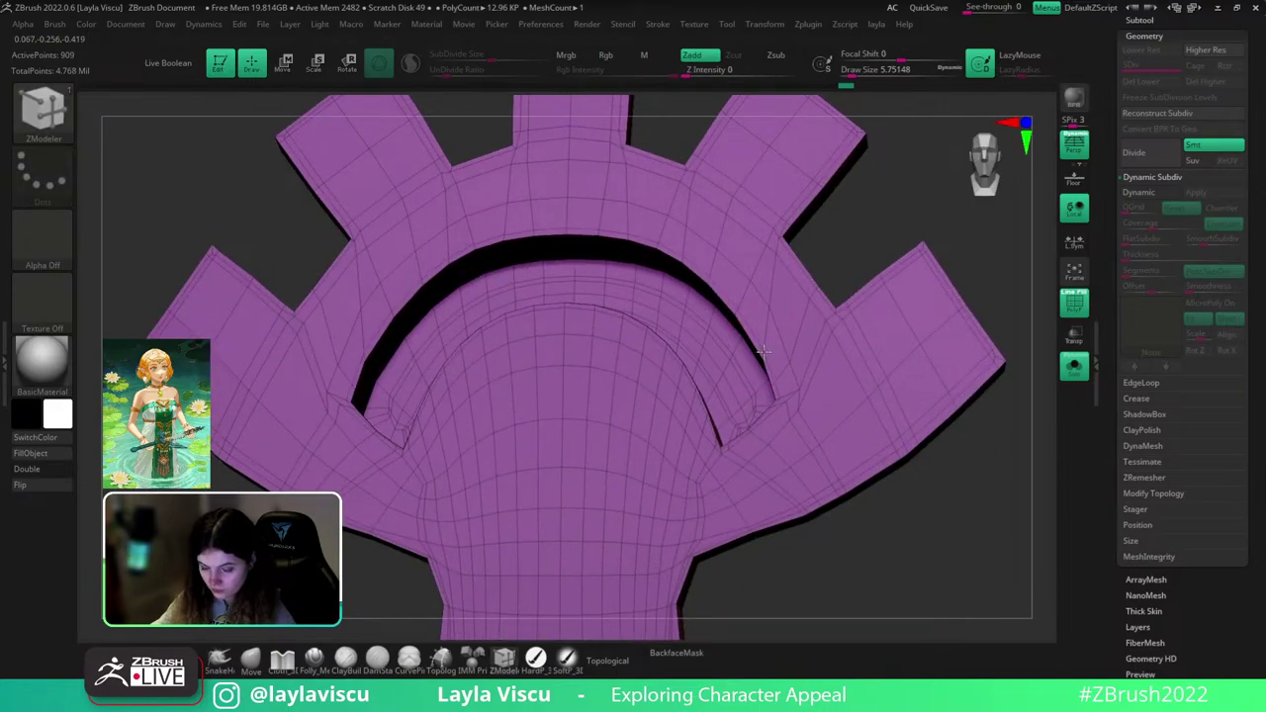
right_click_drag(1012, 332, 1027, 333)
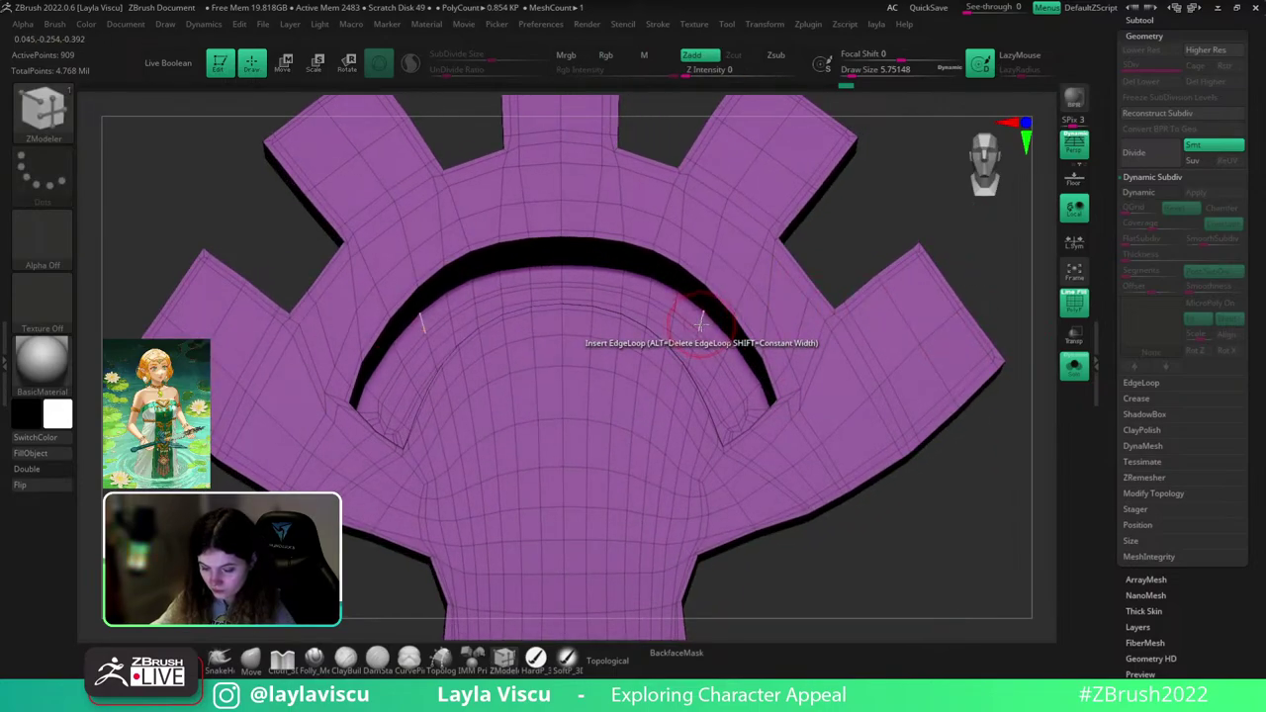
- Turn Dynamic Subdiv smoothing on, hide the polyframe, and examine the channel edges from the front and at an angle
key("f")
key("d")
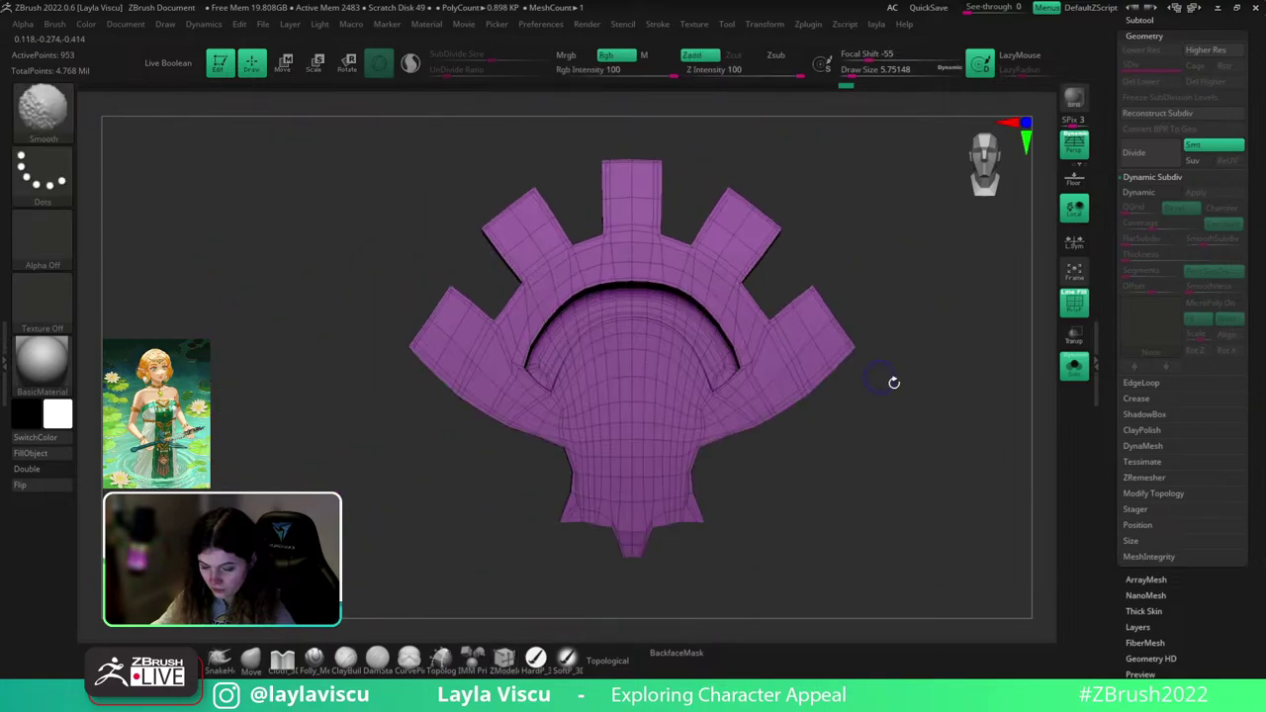
key("shift+f")
right_click_drag(937, 354, 864, 441, "ctrl")
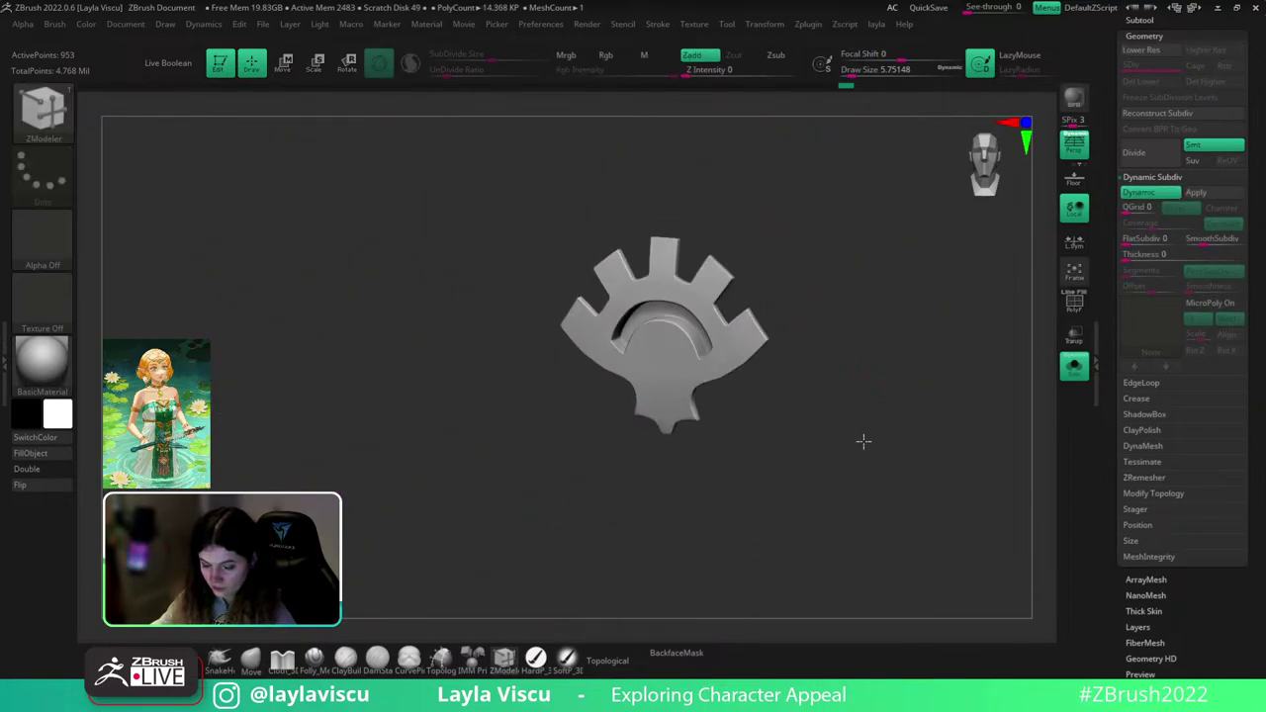
left_click_drag(913, 414, 887, 432, "shift")
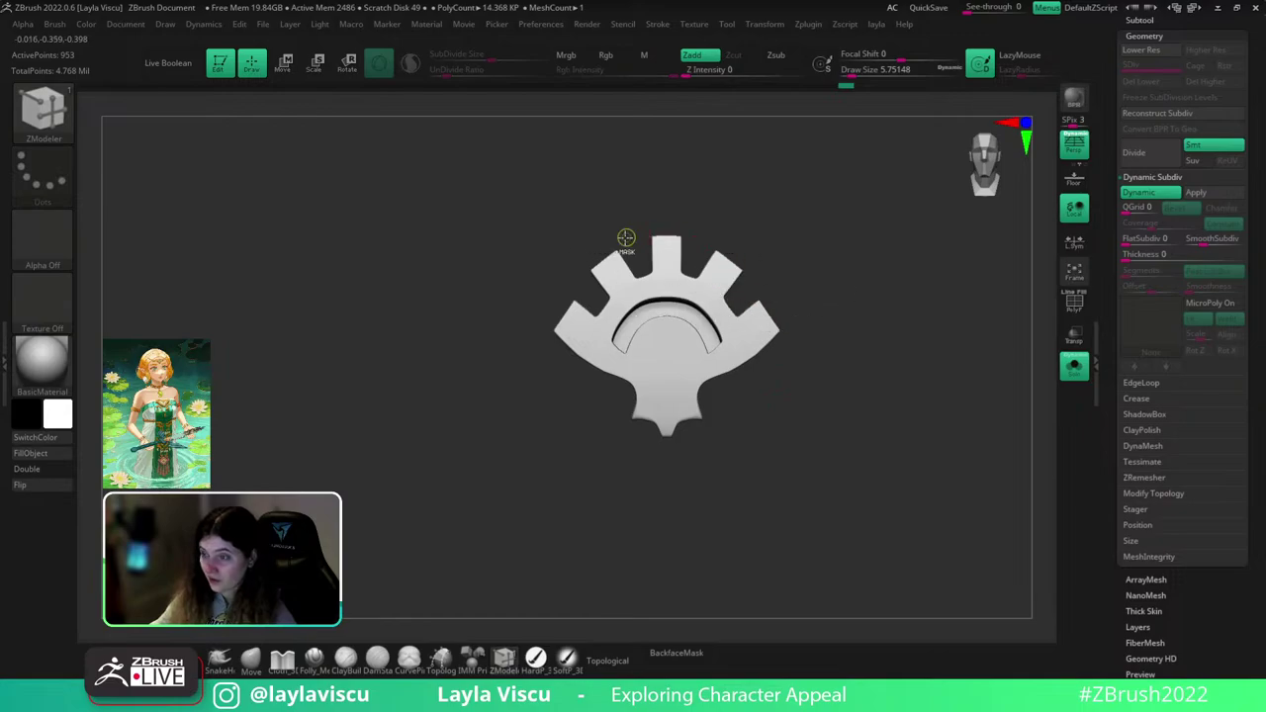
right_click_drag(626, 238, 836, 240, "ctrl")
left_click_drag(836, 240, 854, 268)
key("shift+f")
key("shift+f")
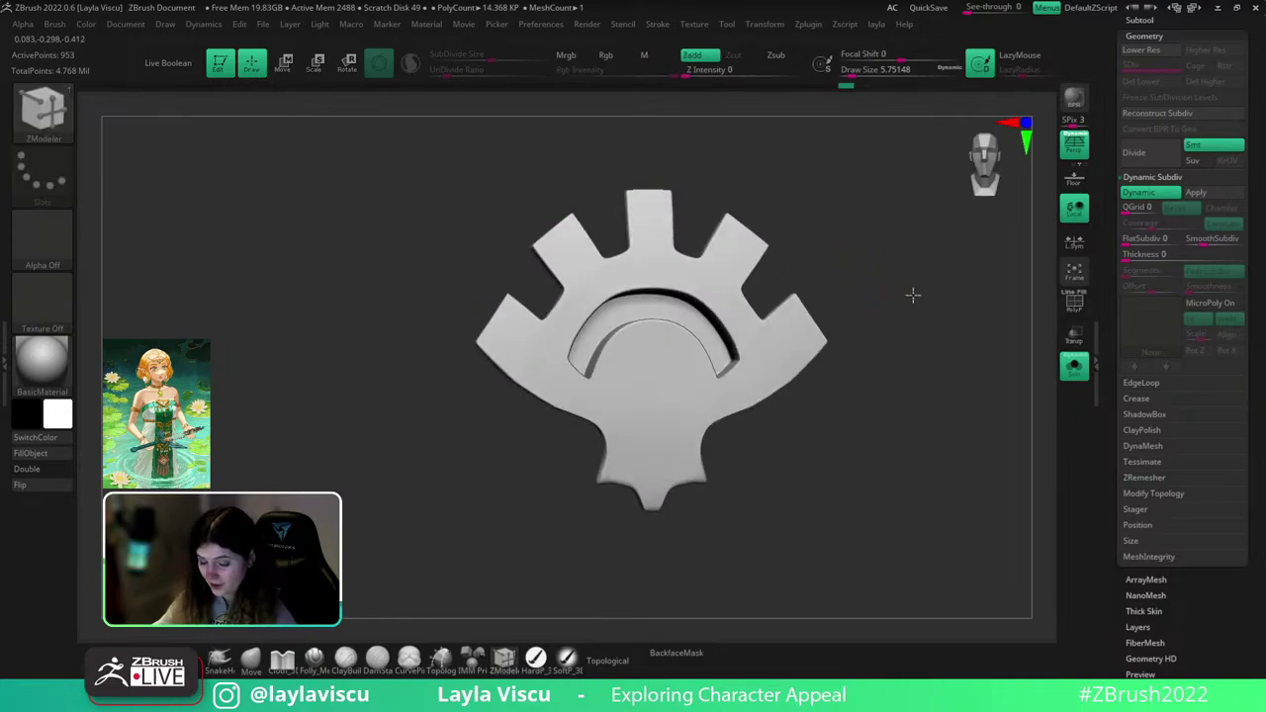
- Return to the unsmoothed polyframe view and undo the channel edge loops, back-face deletion, and extrusions
key("shift+f")
key("ctrl")
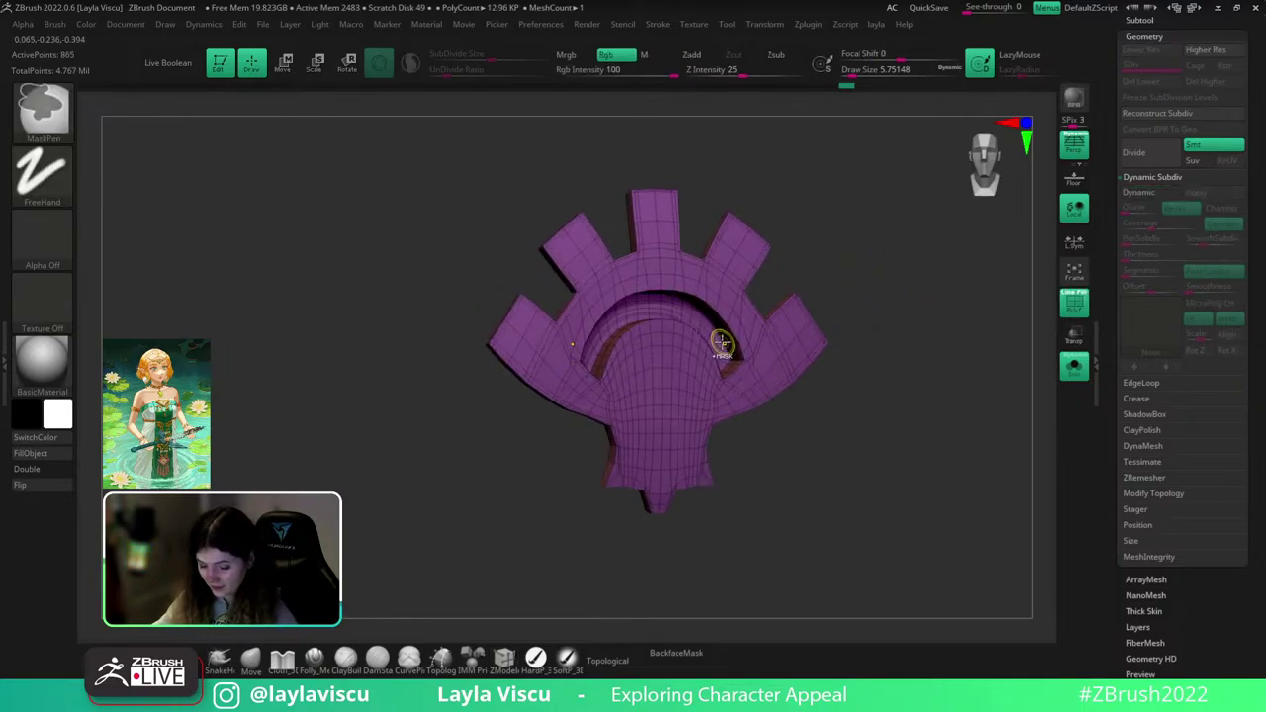
key("ctrl+w")
- Adjust the sides of the arch strip symmetrically with the Move brush at a draw size of about 18
right_click_drag(799, 294, 929, 256, "ctrl")
left_click(251, 660)
key("s")
left_click_drag(515, 320, 533, 320)
key("s")
left_click_drag(545, 319, 526, 300)
key("s")
key("s")
right_click_drag(682, 348, 627, 362, "ctrl")
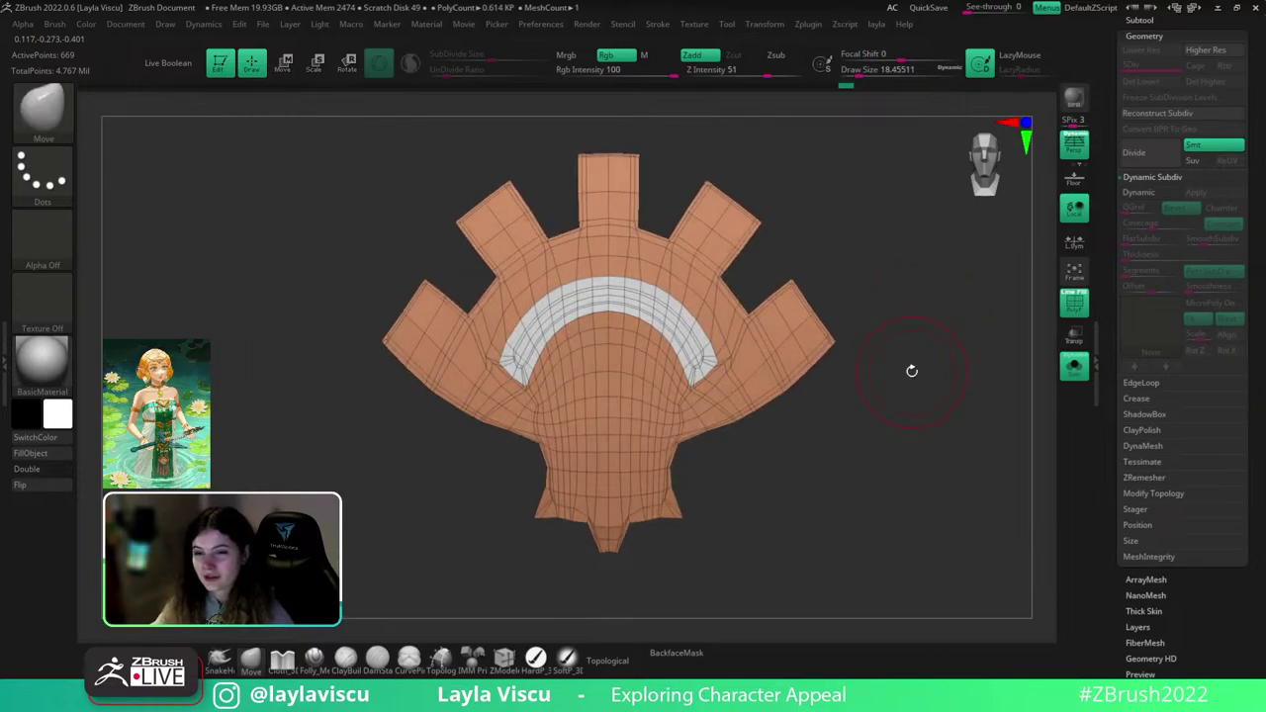
- Refine the arch strip's lower ends with the Move brush, using draw sizes of about 10.5 and 14.2
mouse_move(664, 359)
right_mouse_down("alt")
mouse_move(669, 333)
mouse_move(679, 337)
right_mouse_up("alt")
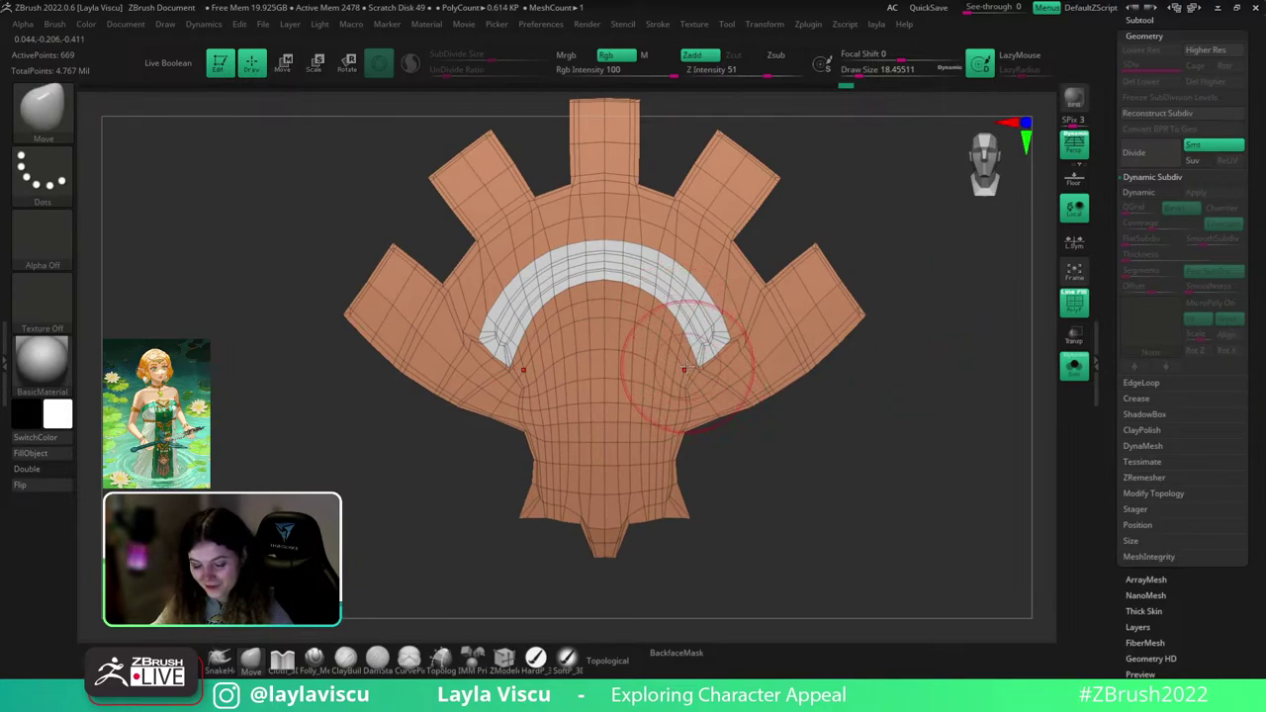
key("s")
key("s")
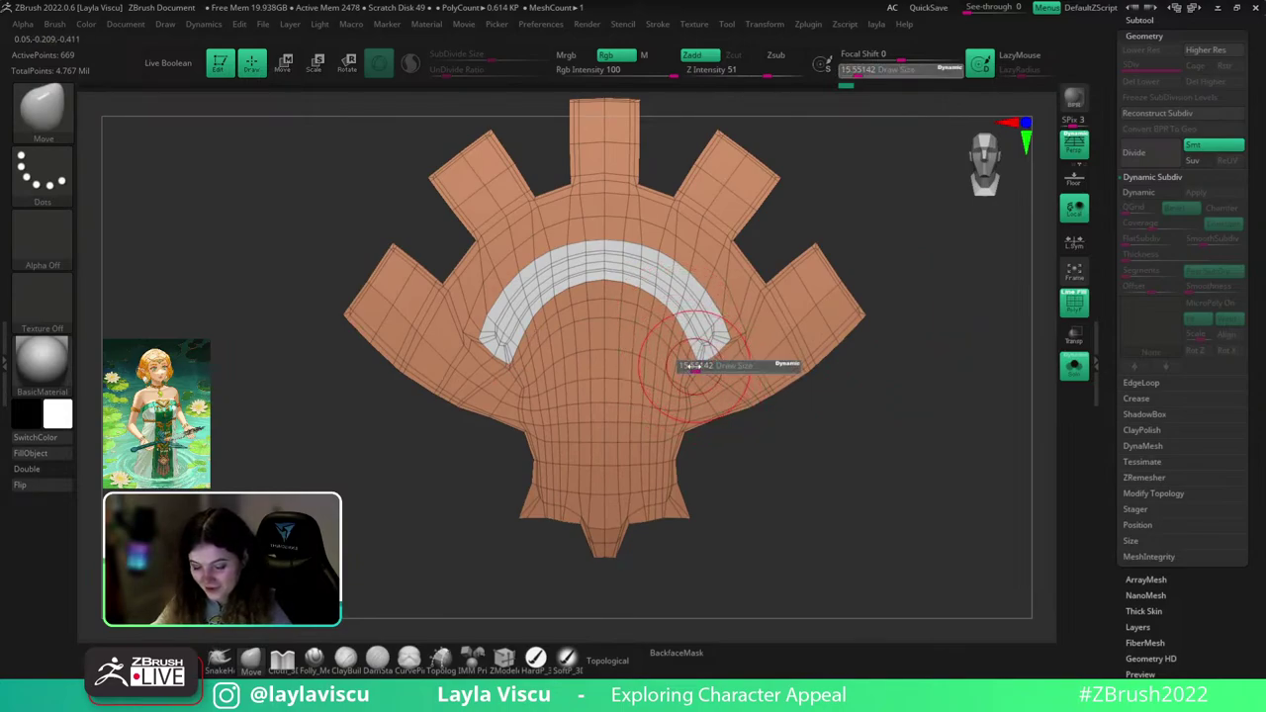
key("s")
left_click_drag(701, 362, 702, 362)
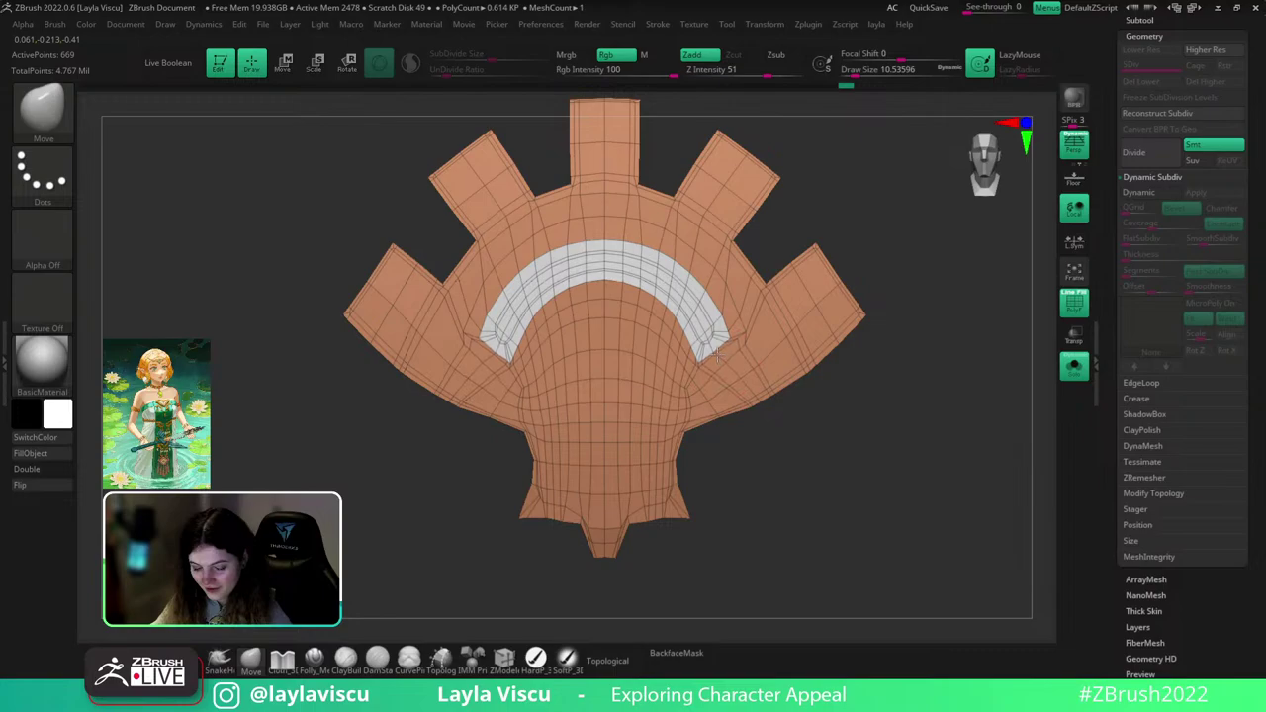
key("s")
left_click_drag(674, 315, 770, 309)
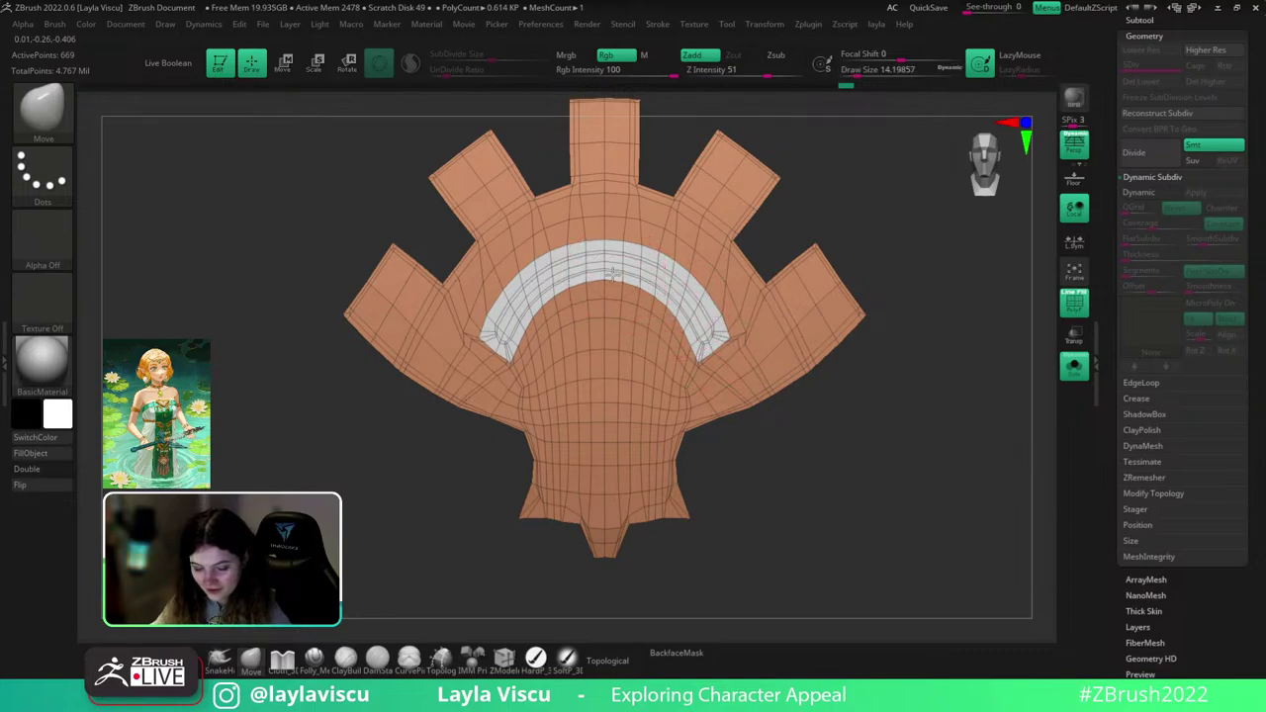
- Touch up the arch strip's upper curve with the Move brush, enlarging its draw size to about 23
mouse_move(614, 235)
right_mouse_down("ctrl")
mouse_move(613, 197)
mouse_move(616, 285)
right_mouse_up("ctrl")
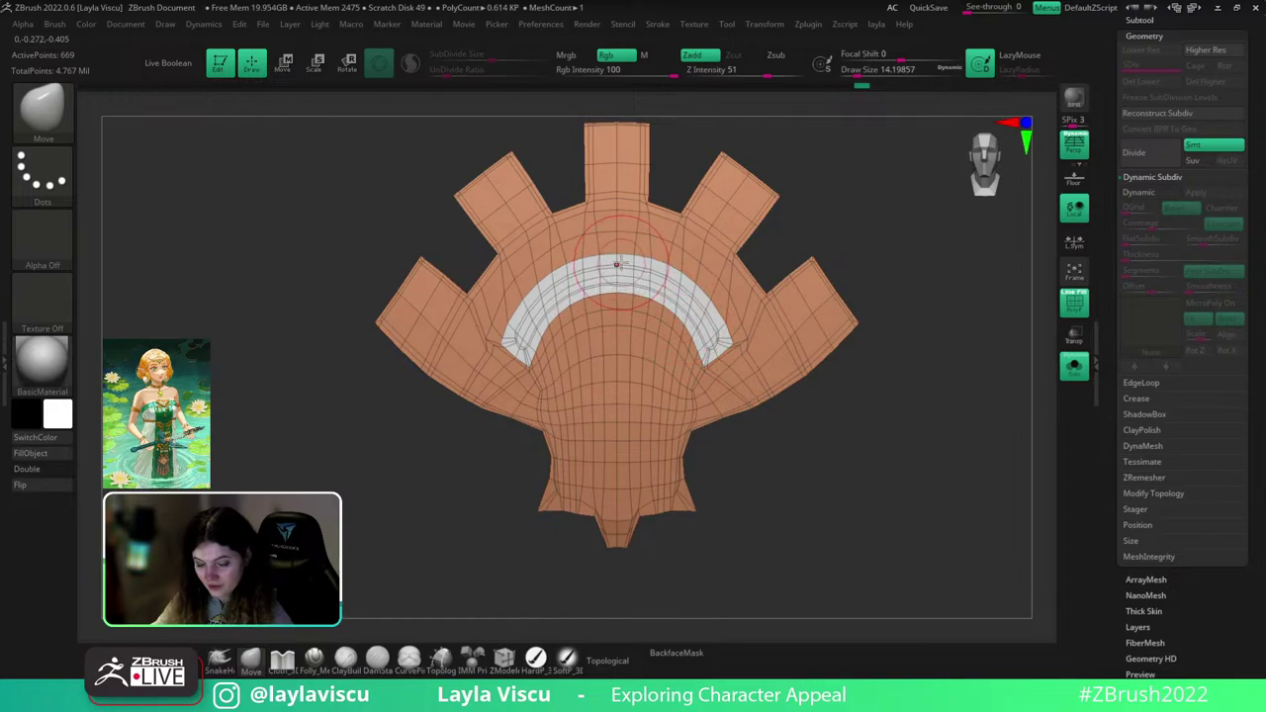
mouse_move(650, 272)
right_mouse_down("ctrl")
mouse_move(556, 273)
mouse_move(689, 316)
right_mouse_up("ctrl")
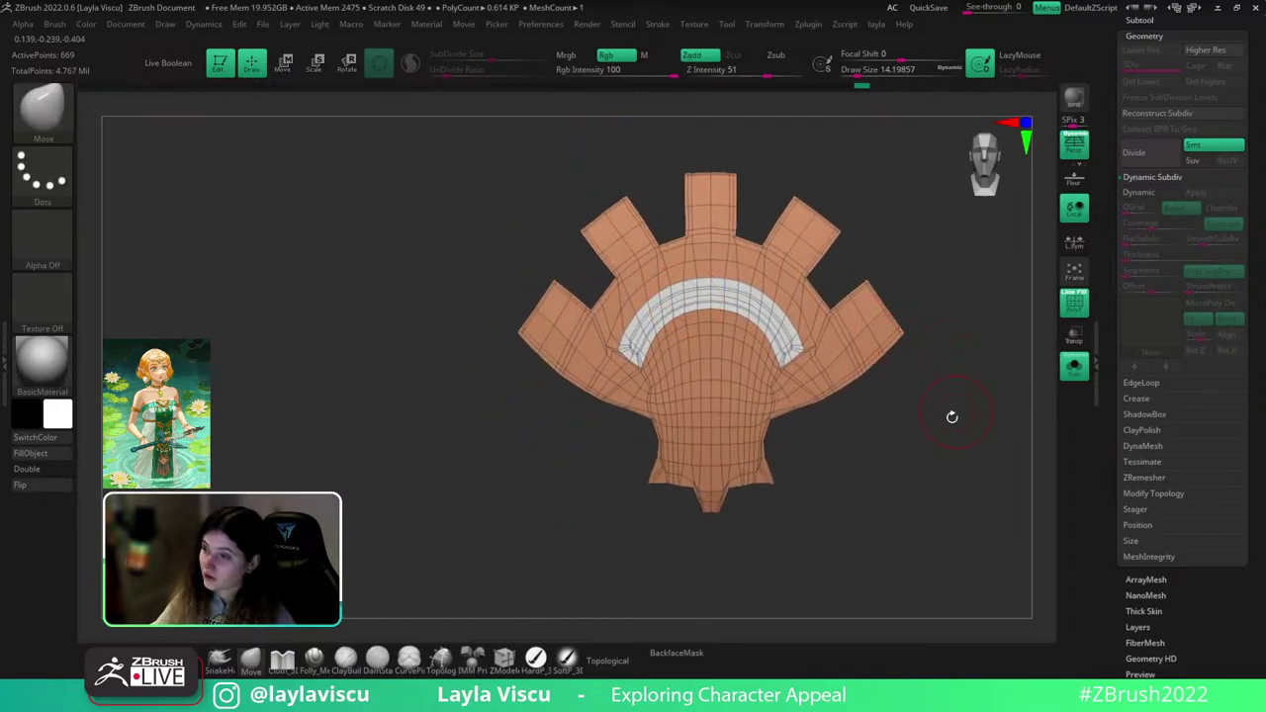
right_click_drag(895, 429, 781, 436, "alt")
key("bracketright")
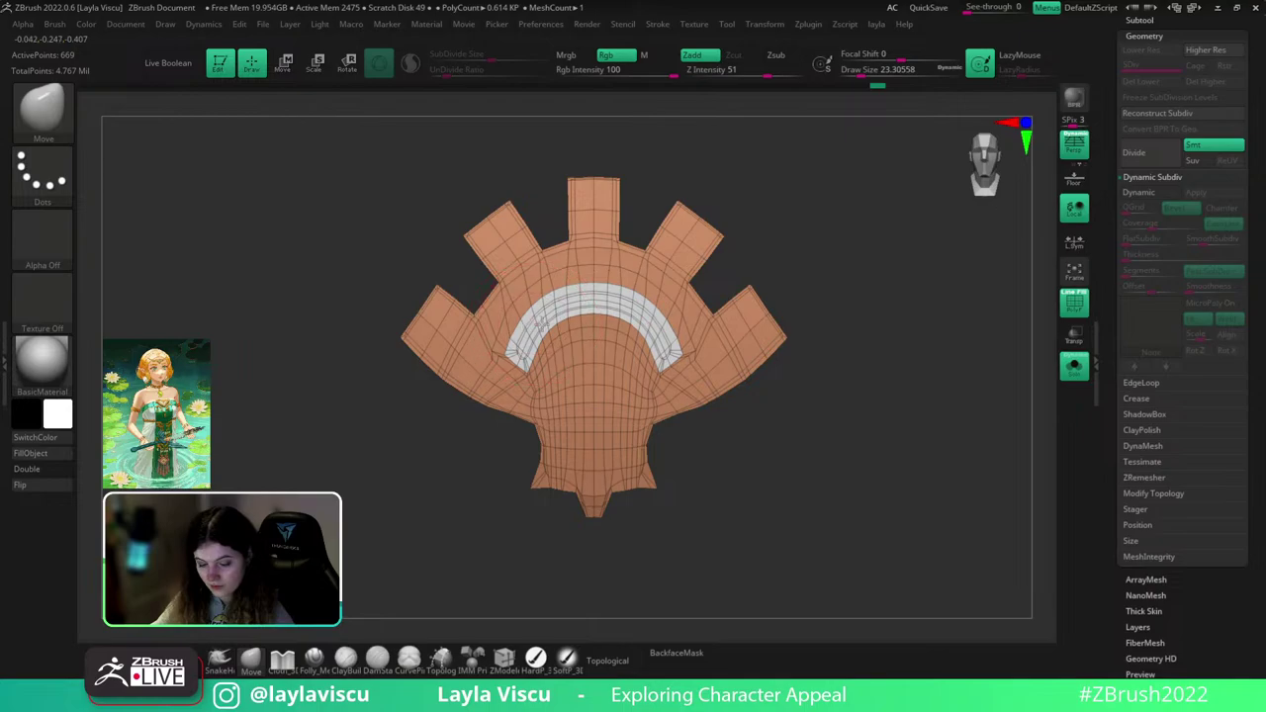
mouse_move(545, 330)
right_mouse_down("ctrl")
mouse_move(524, 341)
mouse_move(542, 331)
right_mouse_up("ctrl")
mouse_move(757, 248)
right_mouse_down("ctrl")
mouse_move(805, 297)
mouse_move(799, 318)
right_mouse_up("ctrl")
- Select the ZModeler brush and extrude the arch strip's polygroup inward to form a recessed channel
key("b")
key("z")
key("m")
left_click_drag(802, 500, 783, 458)
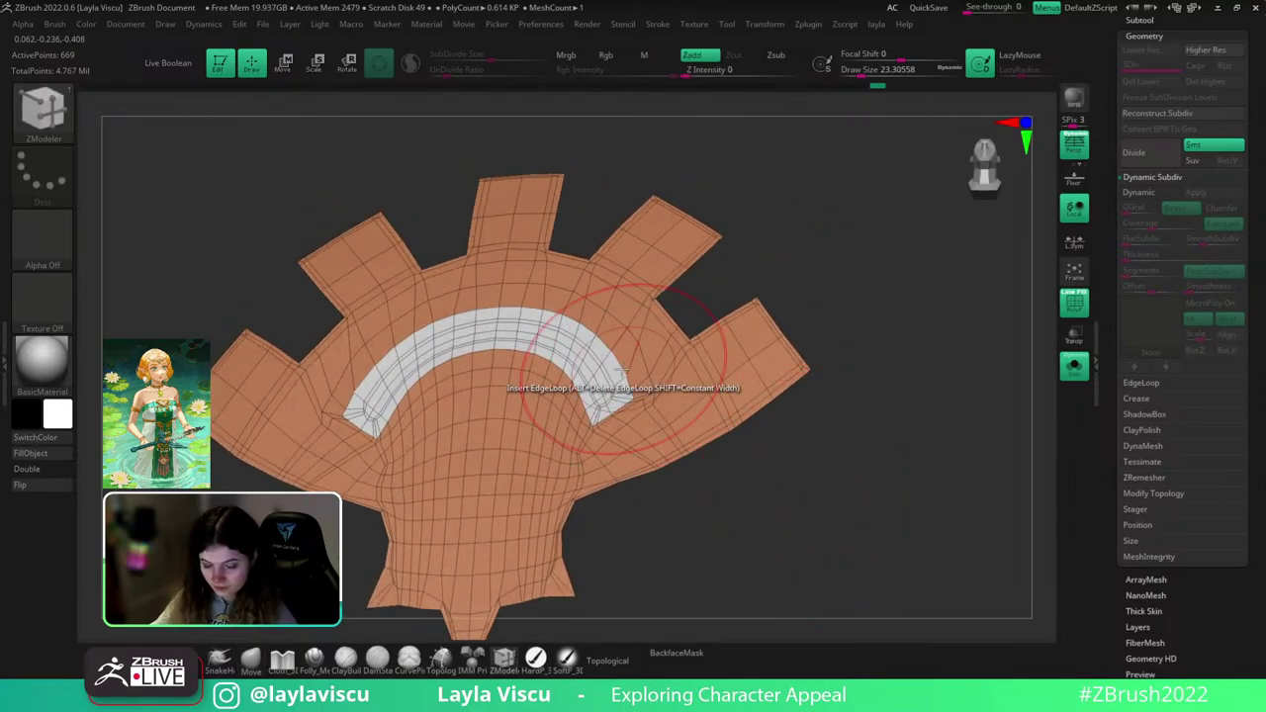
left_click_drag(618, 368, 630, 398)
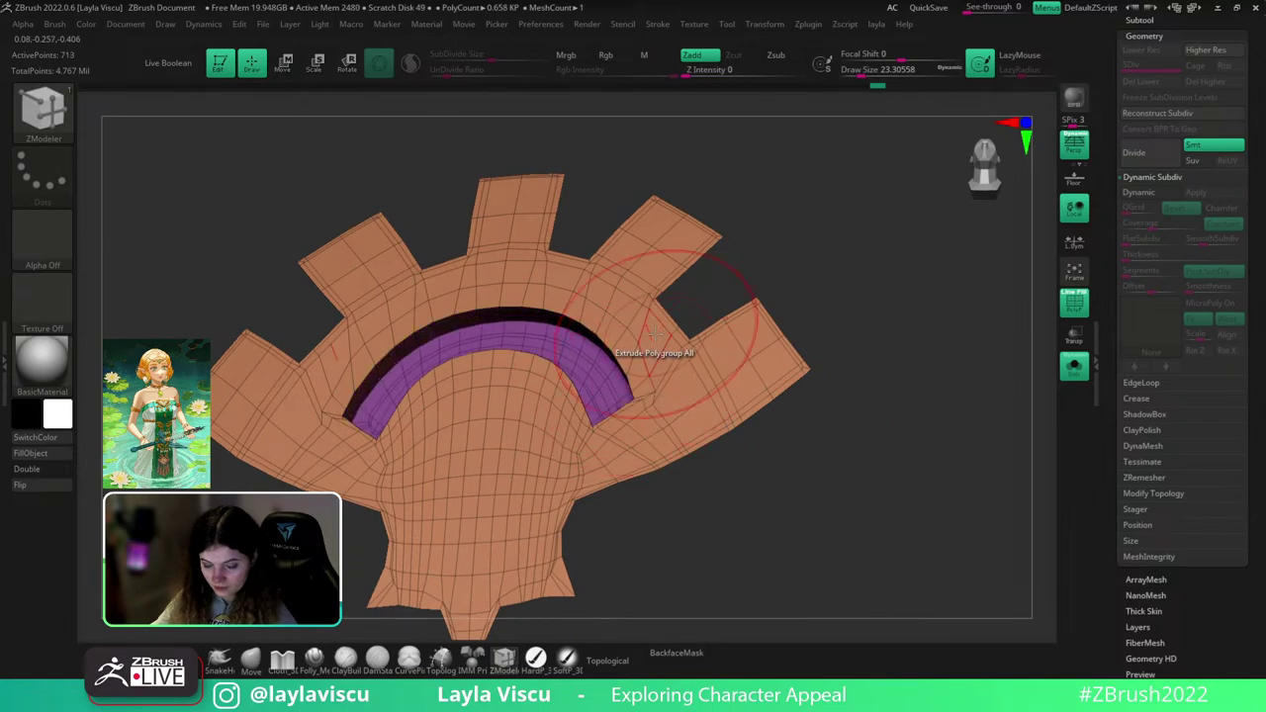
- Extrude the polygroup surrounding the channel to give the whole ornament thickness
left_click_drag(650, 325, 637, 281)
right_click_drag(849, 452, 823, 422, "ctrl")
left_click_drag(823, 422, 682, 362)
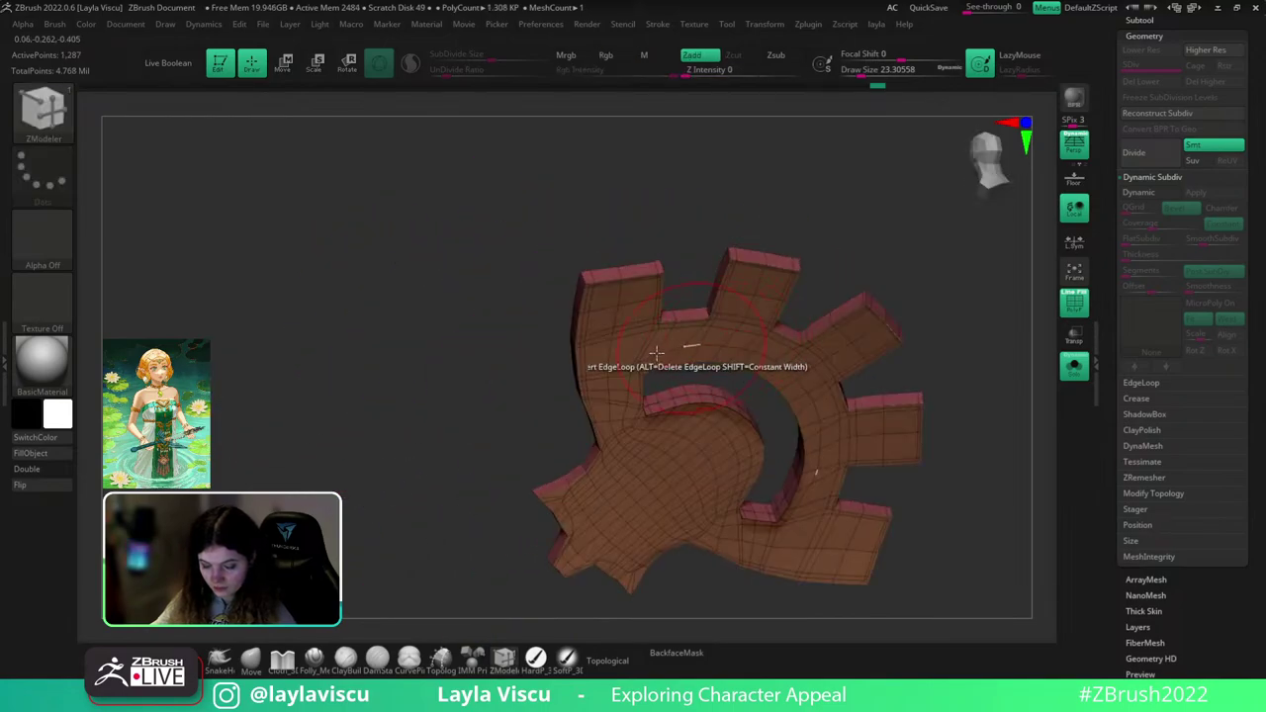
- Isolate the ornament's back-face polygroup, invert the visibility, and delete the hidden back faces
left_click(613, 333, "ctrl+shift")
left_click(611, 331, "ctrl+shift")
left_click_drag(686, 208, 799, 305)
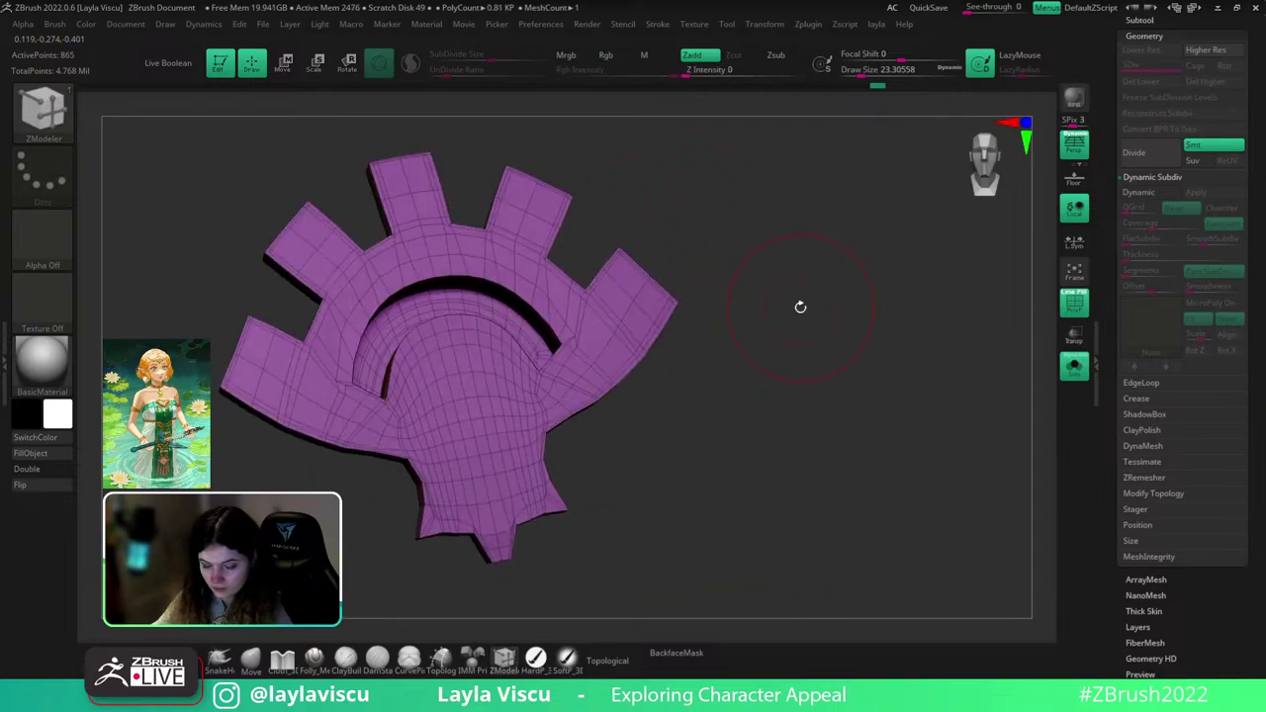
key("1")
left_click(767, 334)
- Insert supporting edge loops along the ornament's rim and the edges of the arch channel
right_click_drag(497, 278, 549, 332, "ctrl")
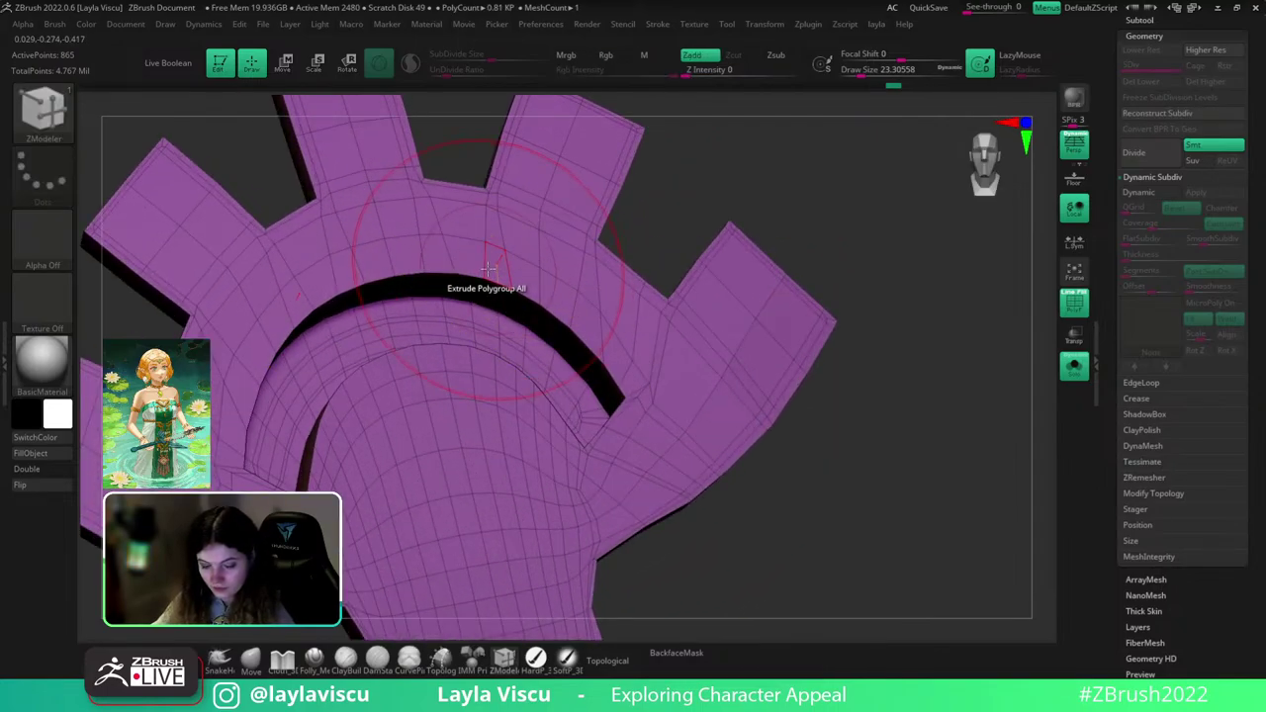
right_click_drag(848, 478, 839, 413)
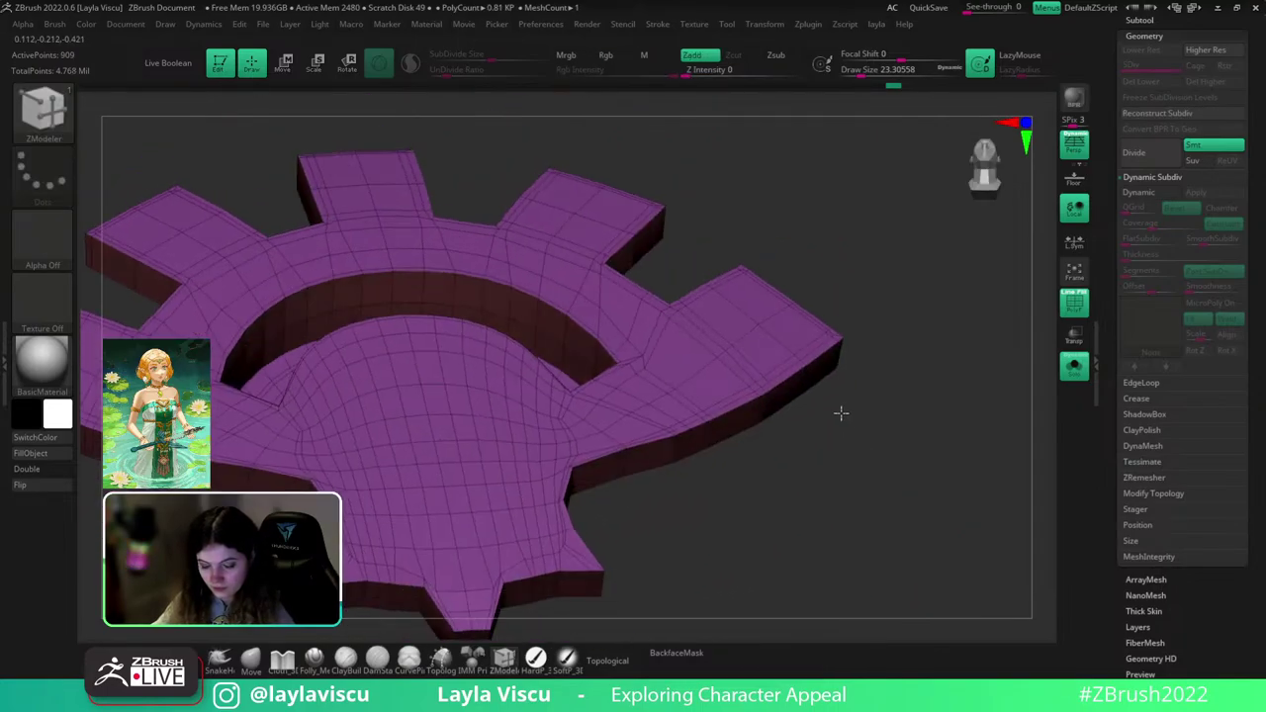
right_click_drag(531, 306, 411, 286, "ctrl")
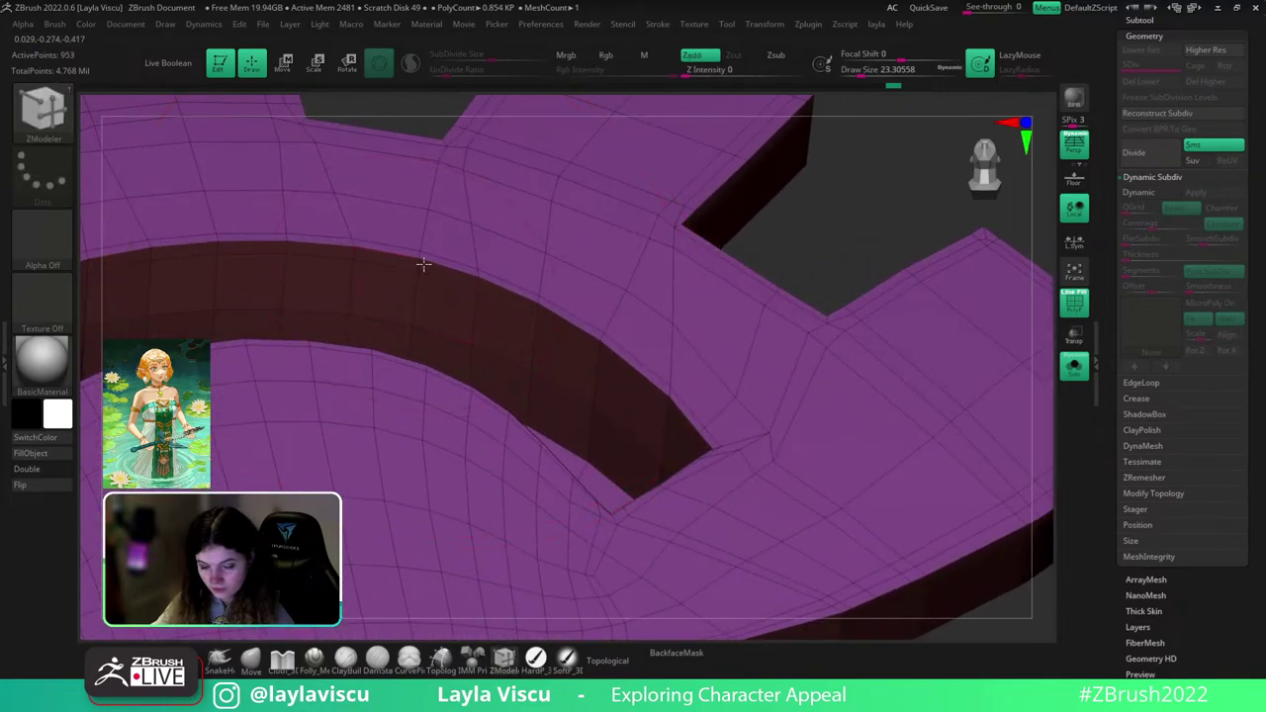
key("ctrl+z")
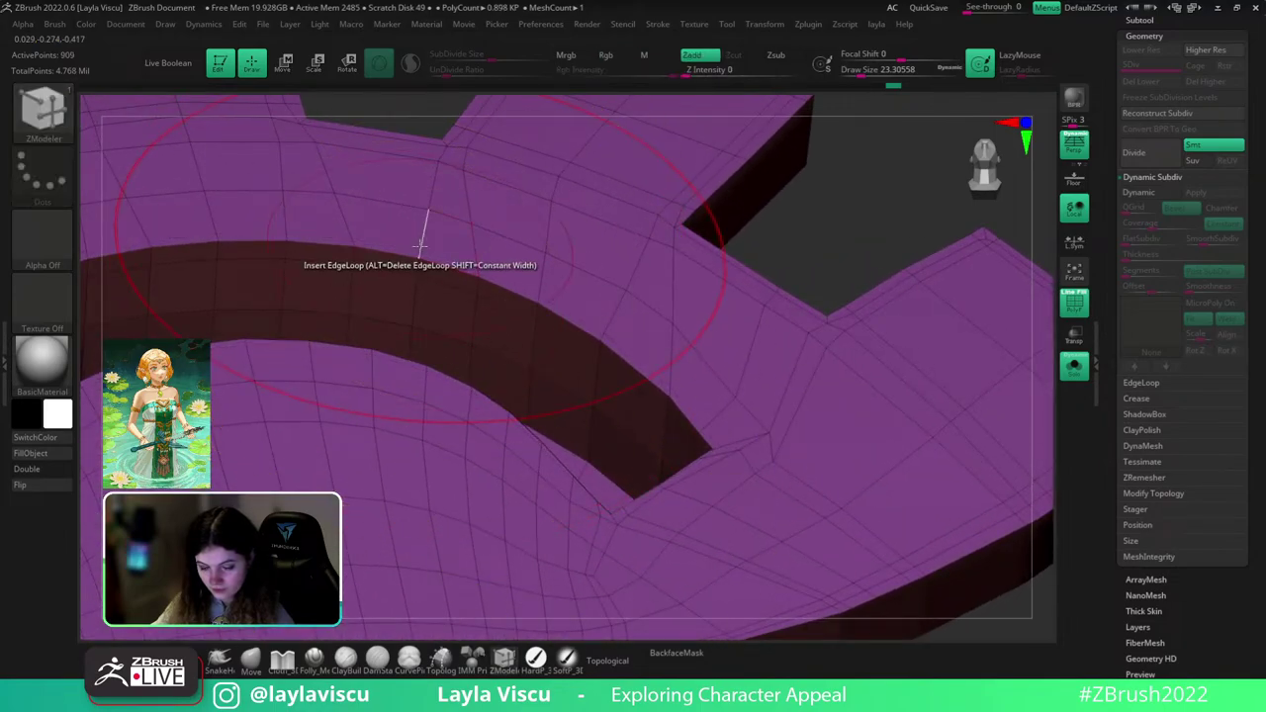
left_click_drag(780, 216, 761, 251)
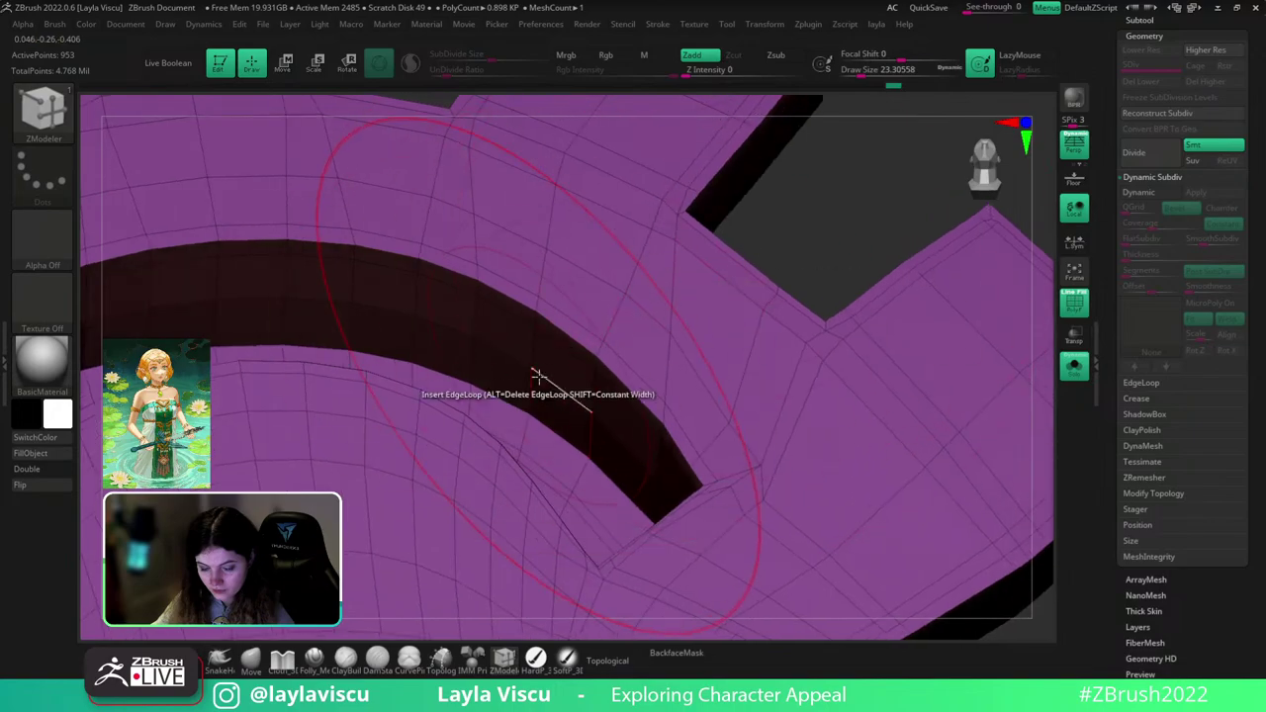
left_click(527, 419)
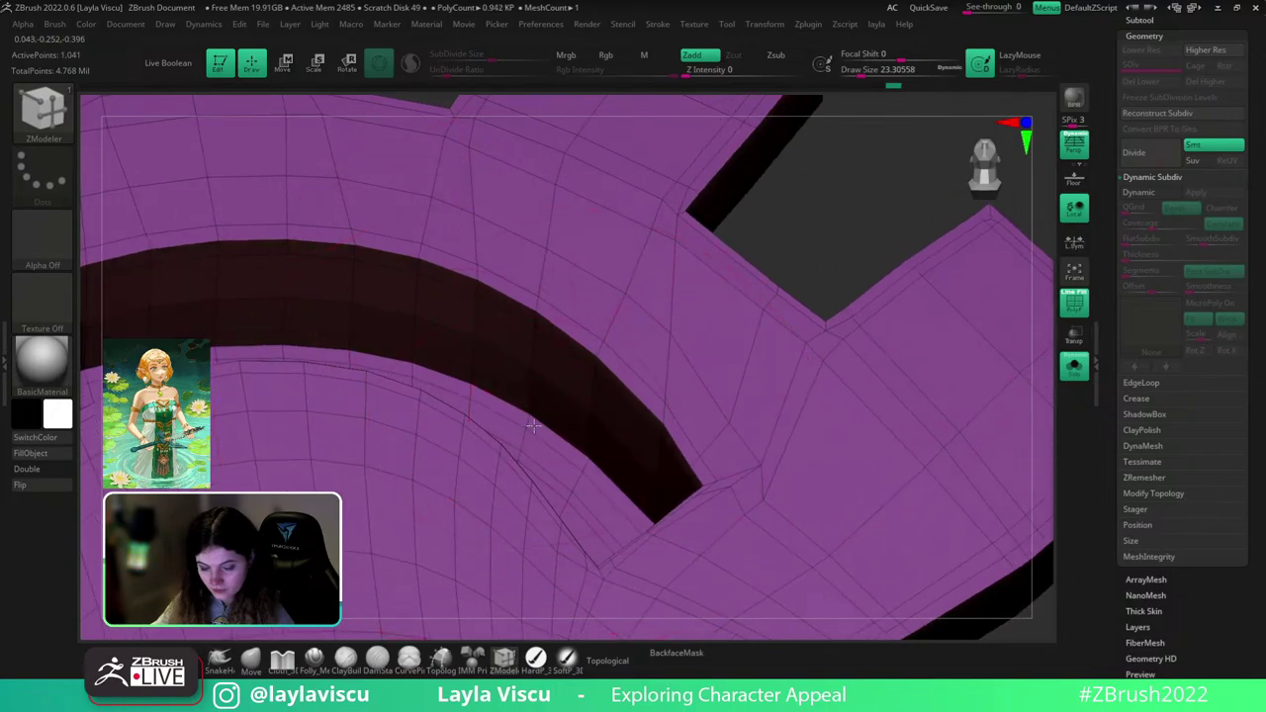
right_click_drag(522, 422, 682, 391, "ctrl")
- Preview the ornament with Dynamic Subdiv and compare its smoothed shape with the polygroup wireframe hidden and shown
left_click_drag(746, 346, 756, 366)
left_click(1162, 192)
key("shift+f")
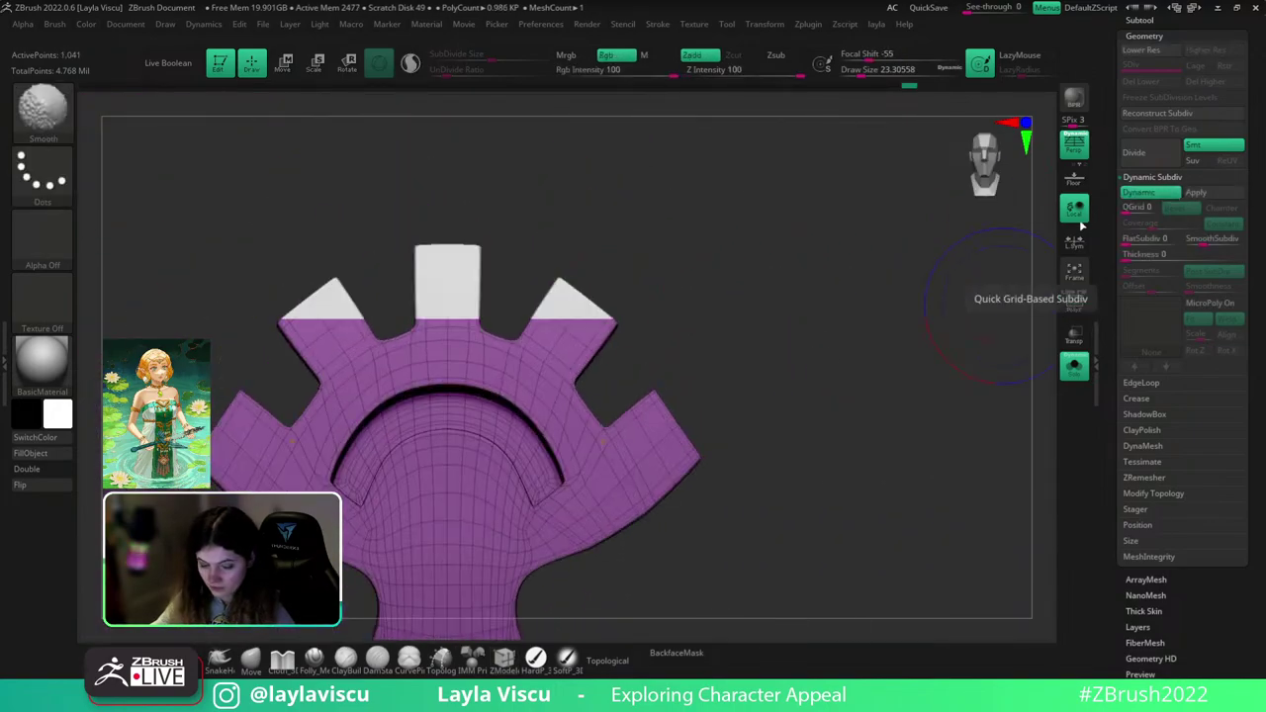
right_click_drag(853, 303, 828, 320, "ctrl")
right_click_drag(645, 409, 749, 358, "alt")
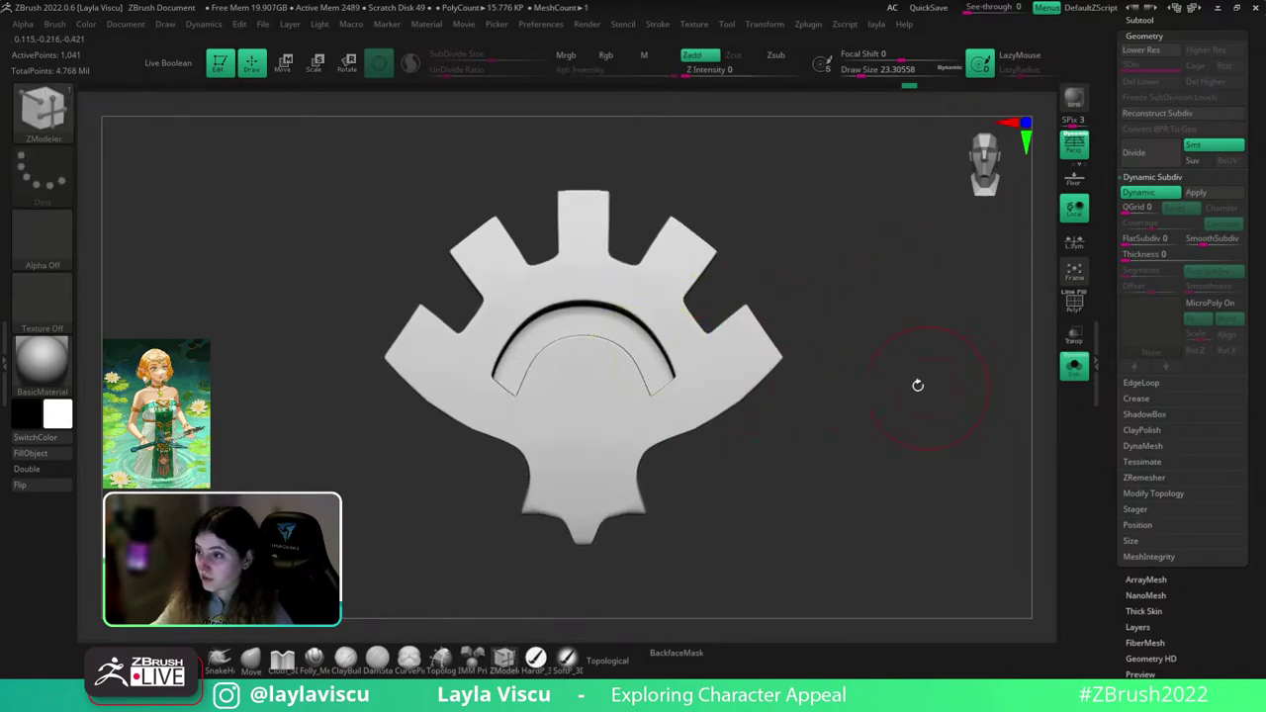
right_click_drag(858, 394, 915, 364, "alt")
right_click_drag(497, 365, 525, 381, "ctrl")
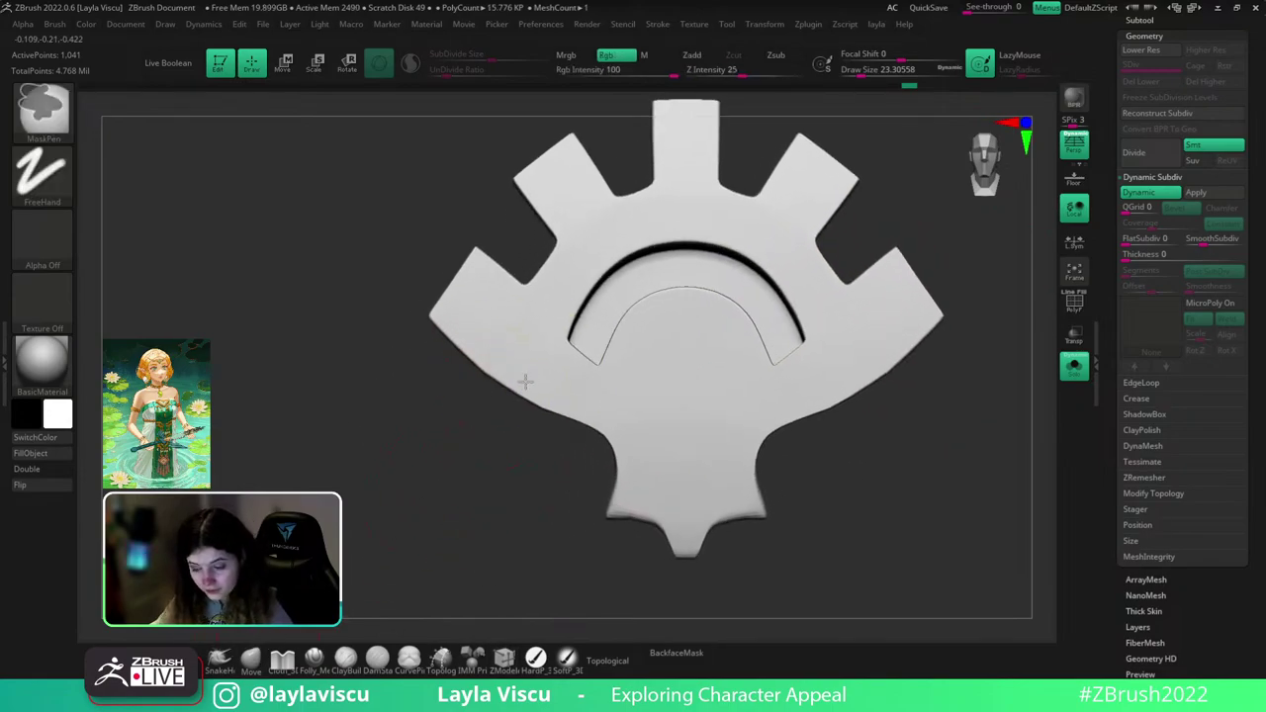
key("shift+f")
key("shift+f")
key("shift+f")
key("shift+f")
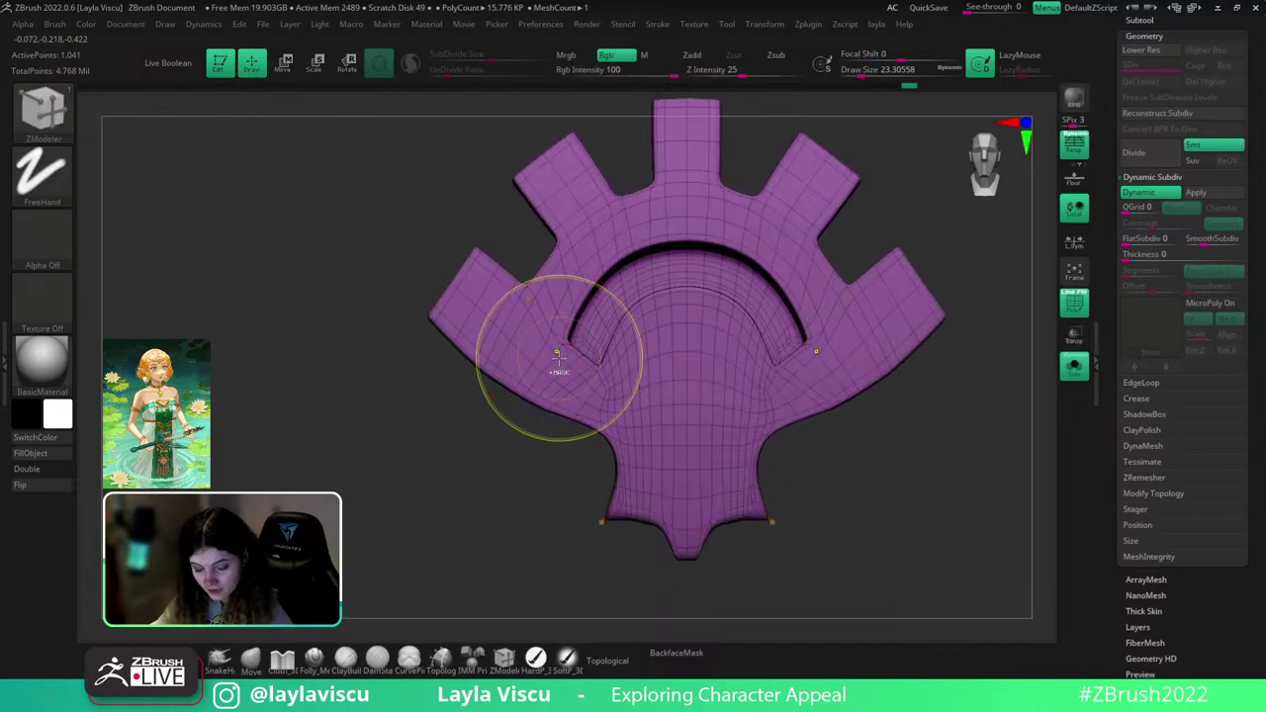
- Reduce the draw size to about 9.4 and set the masking brush's stroke to Lasso
key("s")
mouse_move(556, 363)
left_mouse_down()
mouse_move(579, 331)
mouse_move(558, 316)
left_mouse_up()
key("ctrl+z")
mouse_move(503, 391)
right_mouse_down()
mouse_move(435, 483)
mouse_move(452, 498)
mouse_move(518, 464)
right_mouse_up()
left_click_drag(517, 463, 467, 506, "ctrl")
left_click(39, 183)
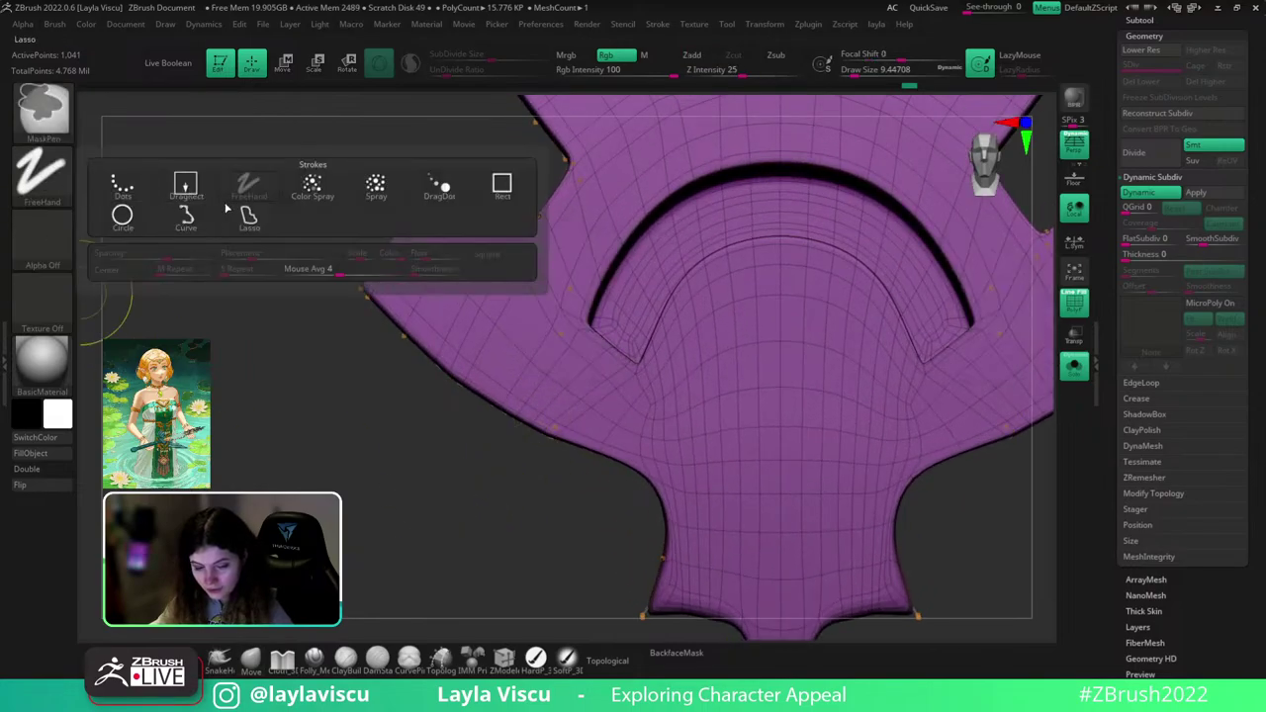
left_click(252, 220)
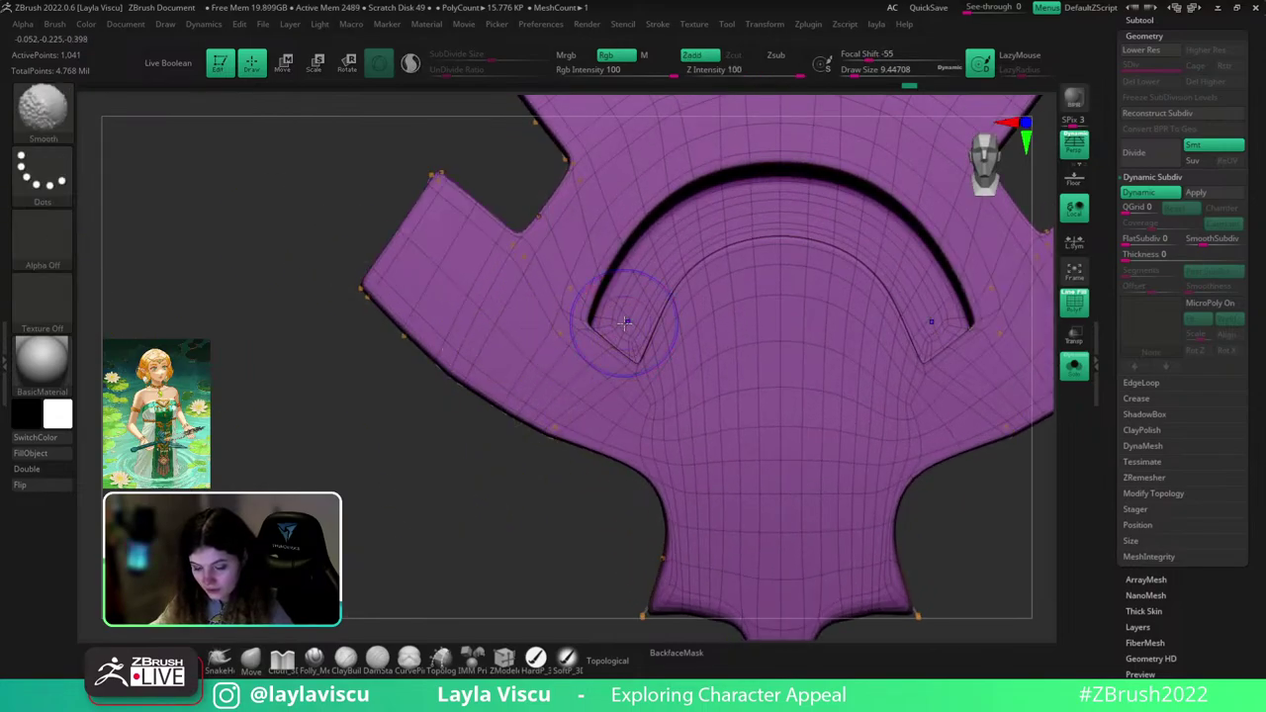
- Disable Dynamic Subdiv and lasso-mask the arch channel's outer end corner, inverting and blurring the mask to leave that corner editable
key("shift+d")
left_click_drag(616, 321, 573, 348, "ctrl")
left_click_drag(560, 299, 598, 300, "ctrl")
mouse_move(592, 396)
right_mouse_down("ctrl")
mouse_move(554, 311)
mouse_move(577, 376)
right_mouse_up("ctrl")
left_click(513, 428, "ctrl")
left_click(615, 336, "ctrl")
key("w")
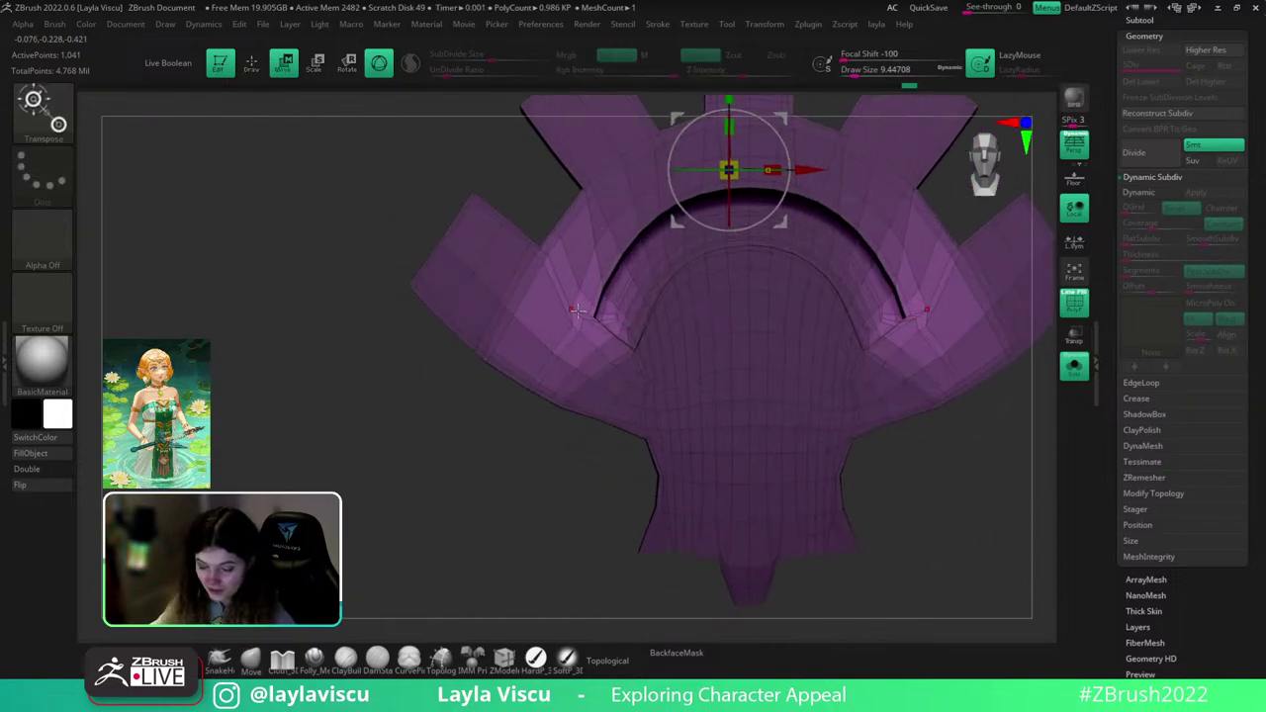
- Place the reset gizmo at the channel's end corner and nudge the unmasked area slightly down and outward
left_click_drag(571, 310, 525, 400)
left_click(549, 200)
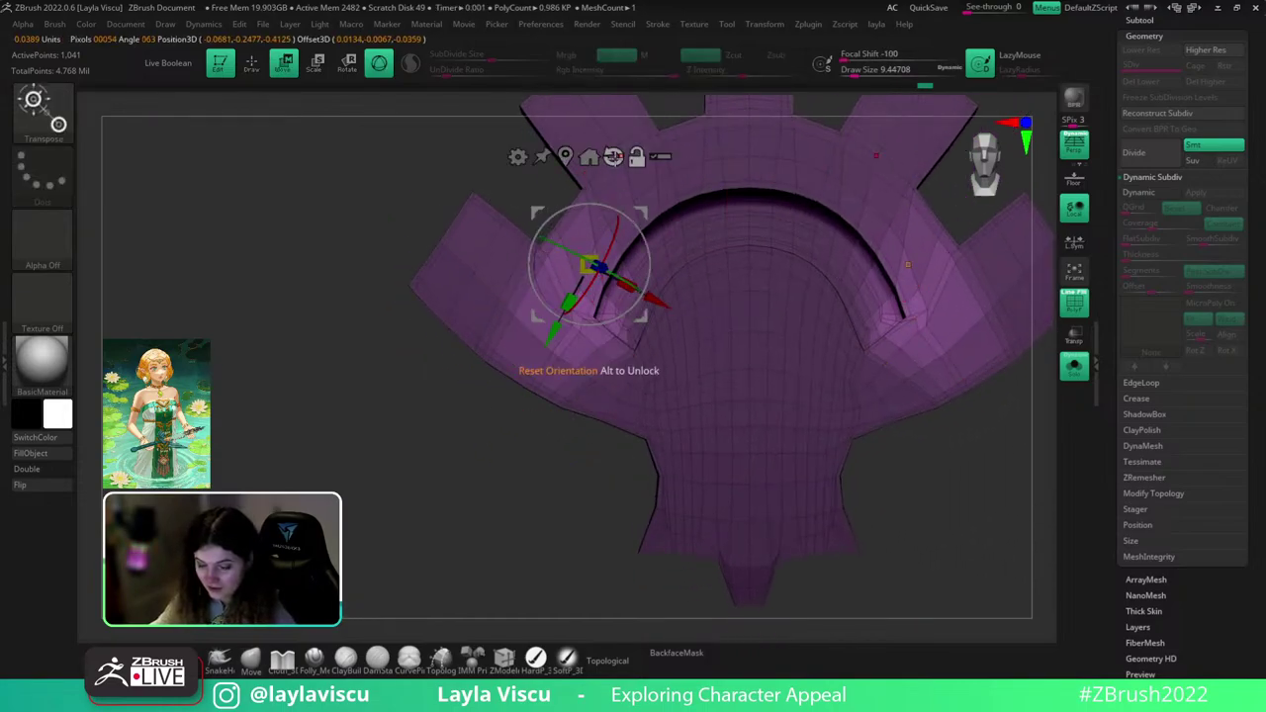
left_click_drag(641, 315, 642, 368, "alt")
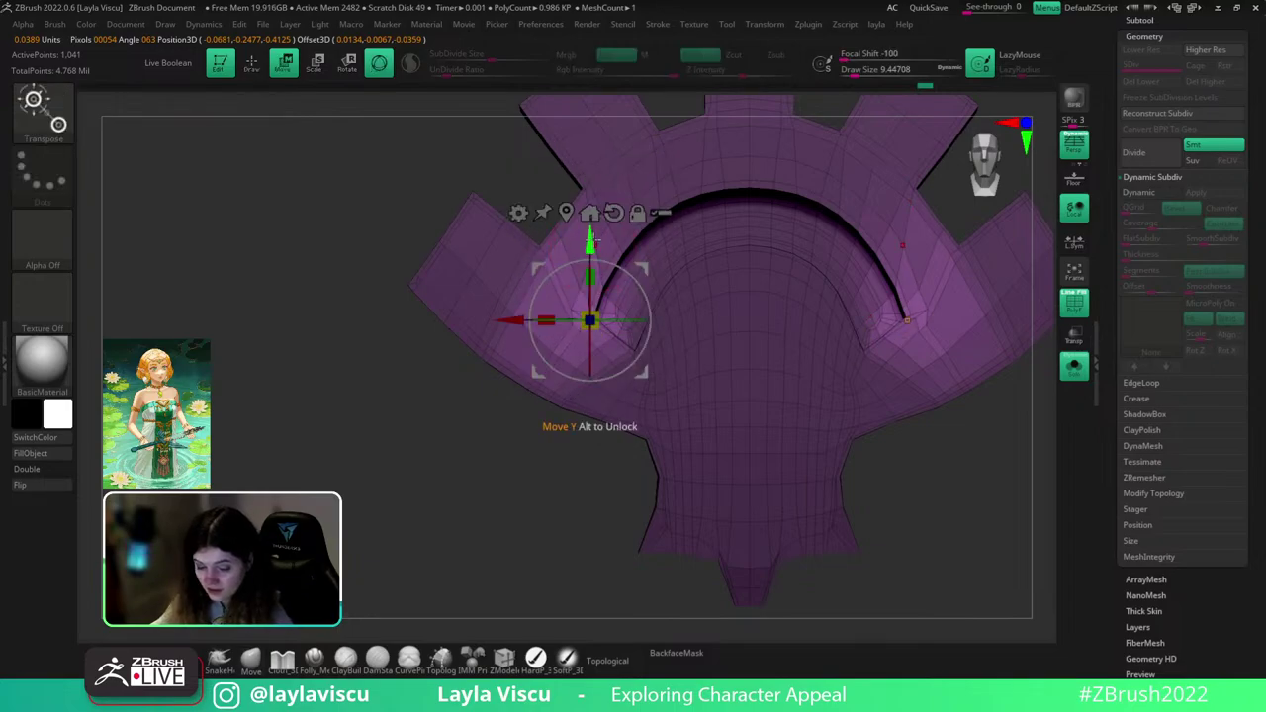
left_click_drag(591, 244, 592, 258)
left_click_drag(514, 334, 505, 334)
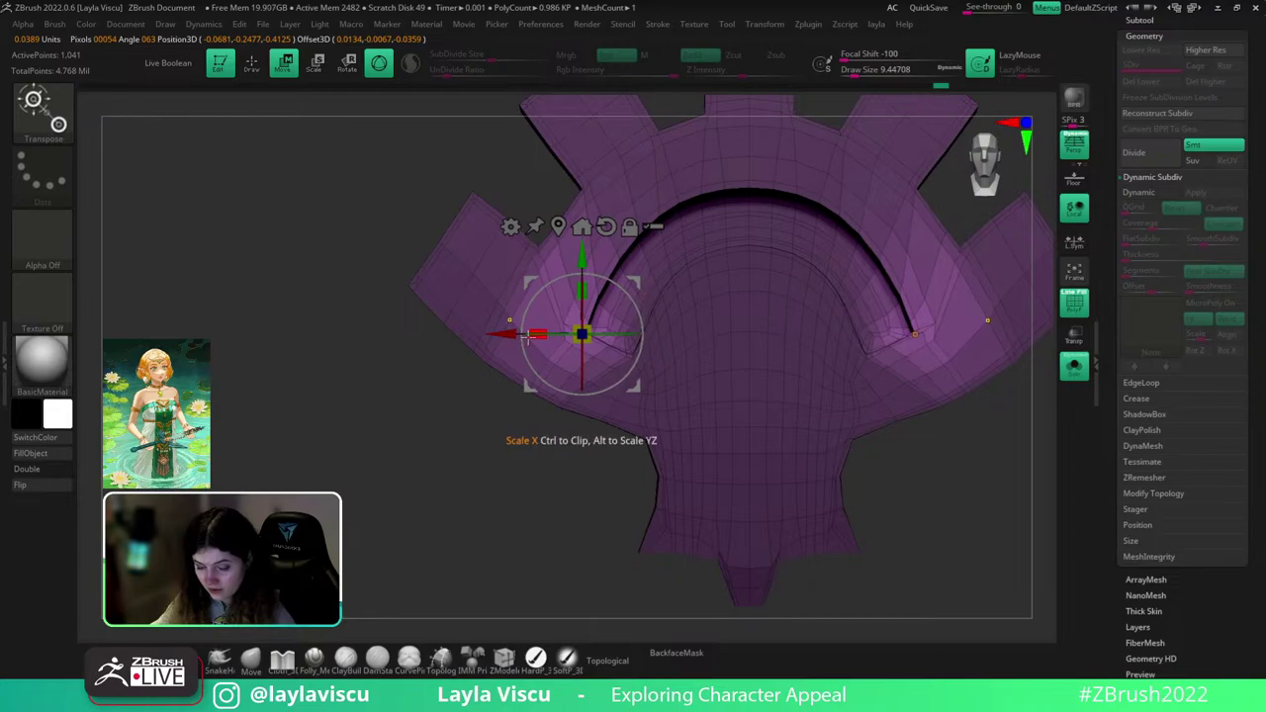
- Switch to the Move brush, hide the wireframe, and enable Dynamic Subdiv to check the corrected channel corners
right_click_drag(538, 337, 756, 402, "ctrl")
key("shift+f")
key("q")
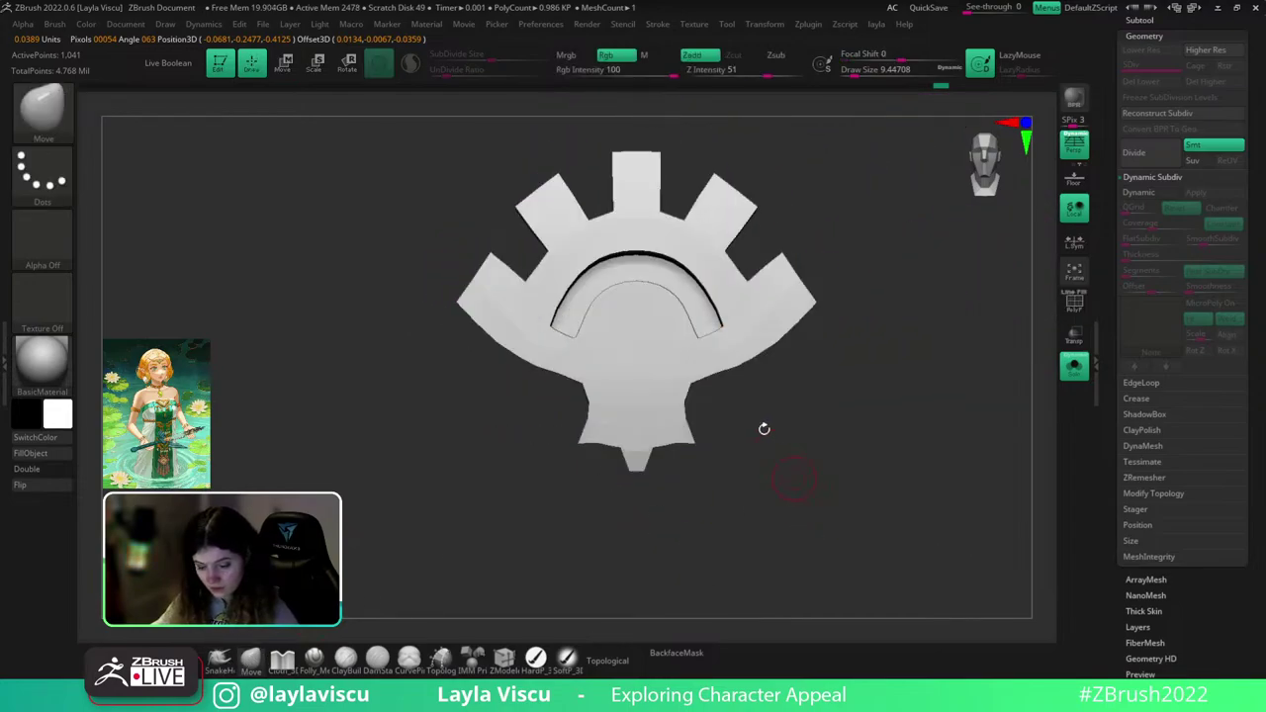
mouse_move(762, 426)
left_mouse_down()
mouse_move(867, 402)
mouse_move(999, 341)
left_mouse_up()
left_click(1157, 192)
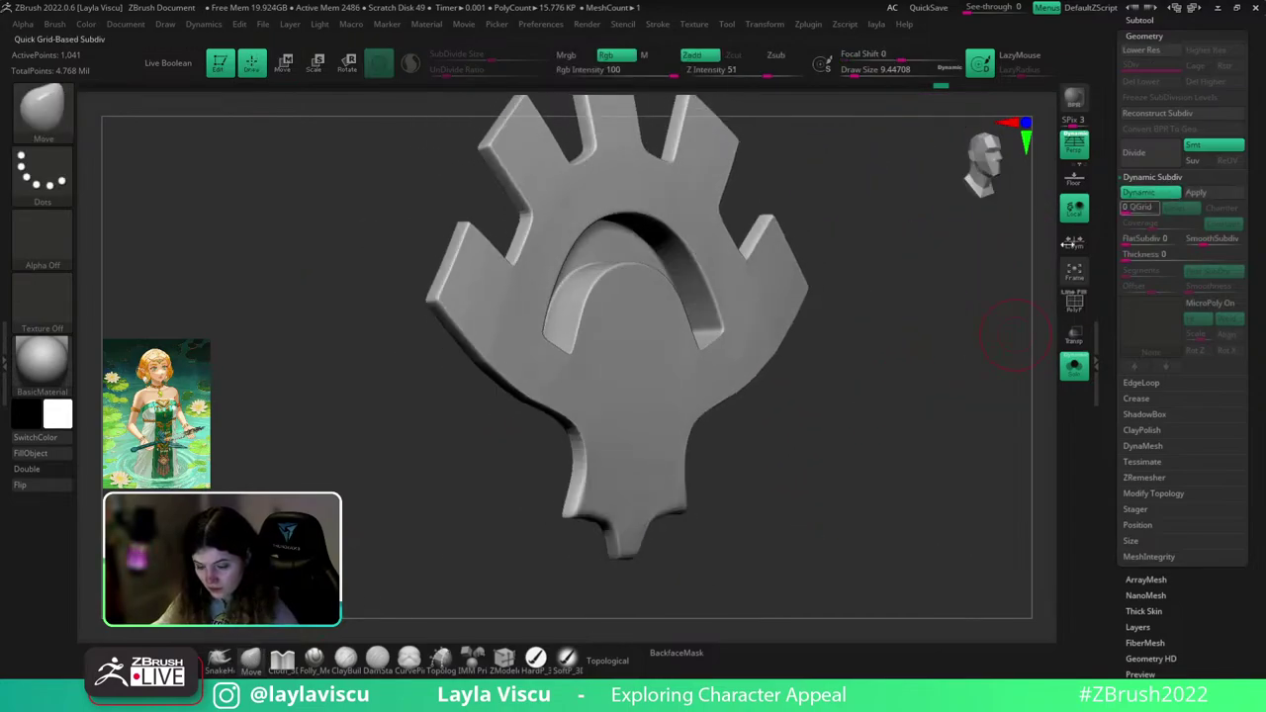
right_click_drag(895, 316, 919, 368, "ctrl")
left_click_drag(920, 368, 788, 407)
right_click_drag(788, 406, 747, 364, "ctrl")
- Try pulling the channel's end upward with the Move brush, and enlarge the draw size to about 18.5
left_click_drag(718, 334, 716, 304)
key("ctrl+z")
key("s")
key("s")
key("s")
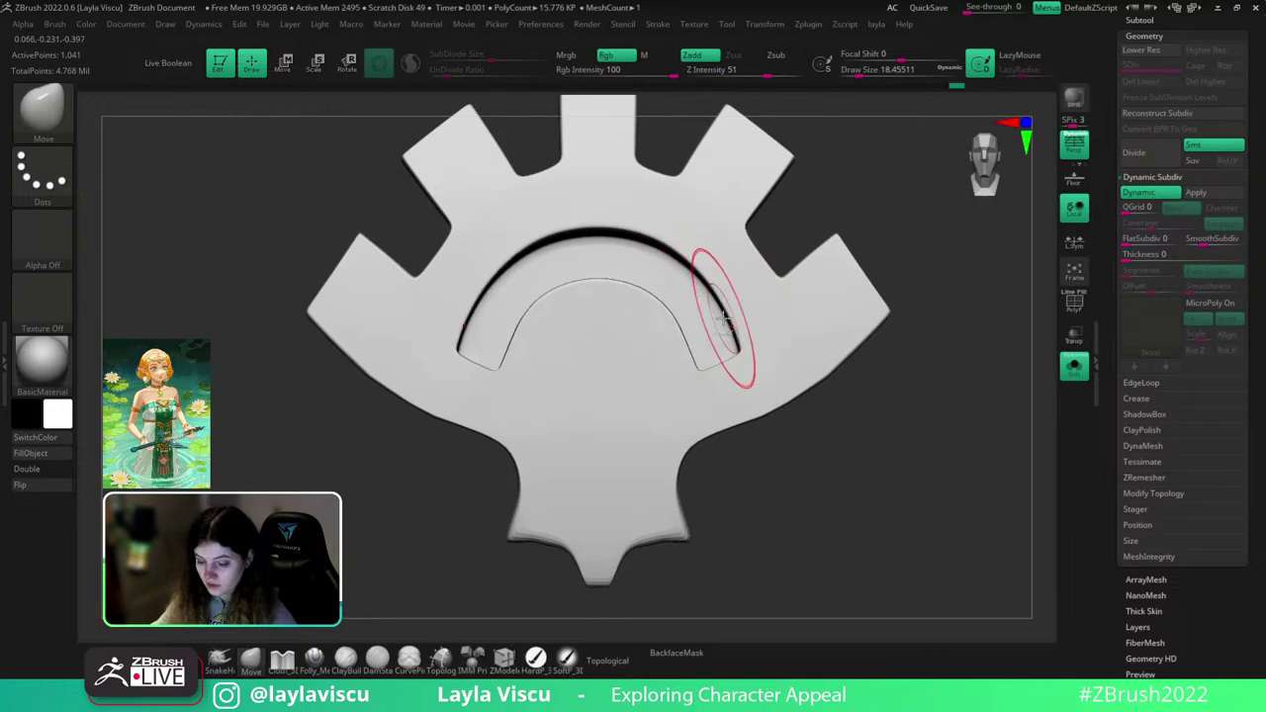
- Show the full head and examine how the ornament sits on the forehead
scroll(725, 317, "down", 3)
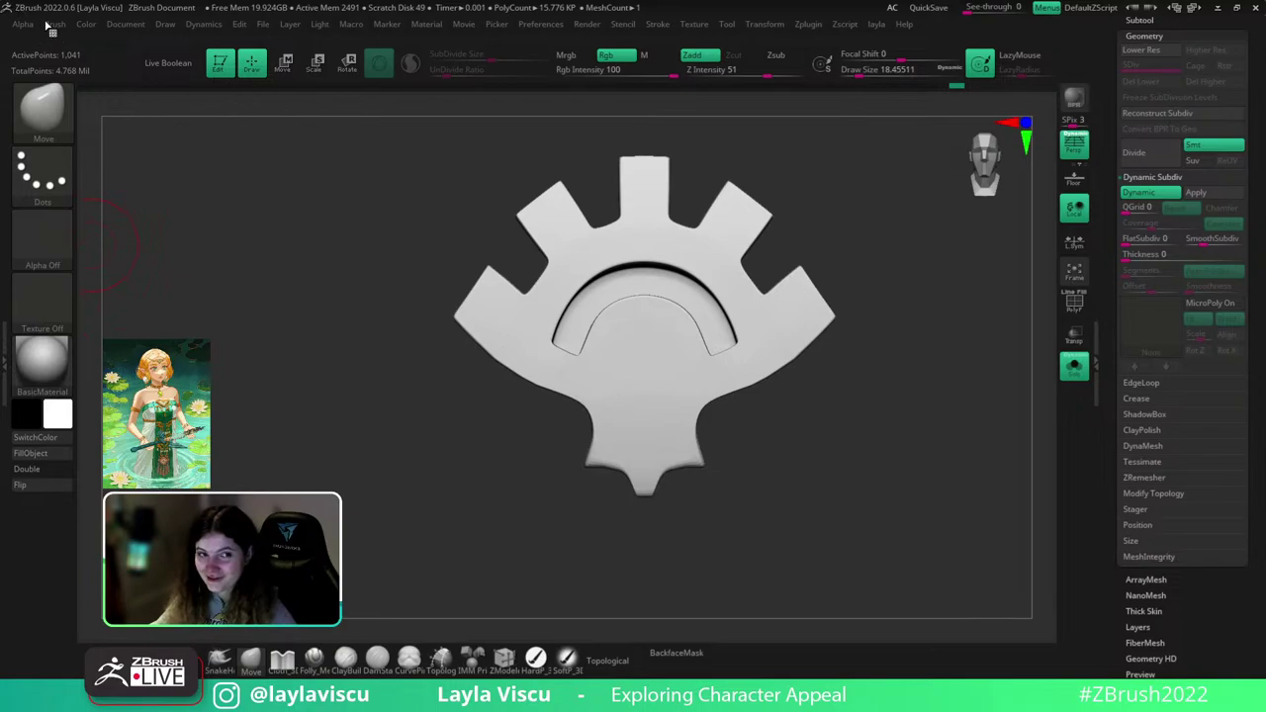
mouse_move(975, 384)
left_mouse_down()
mouse_move(1017, 393)
mouse_move(975, 394)
left_mouse_up()
right_click_drag(618, 281, 648, 309, "ctrl")
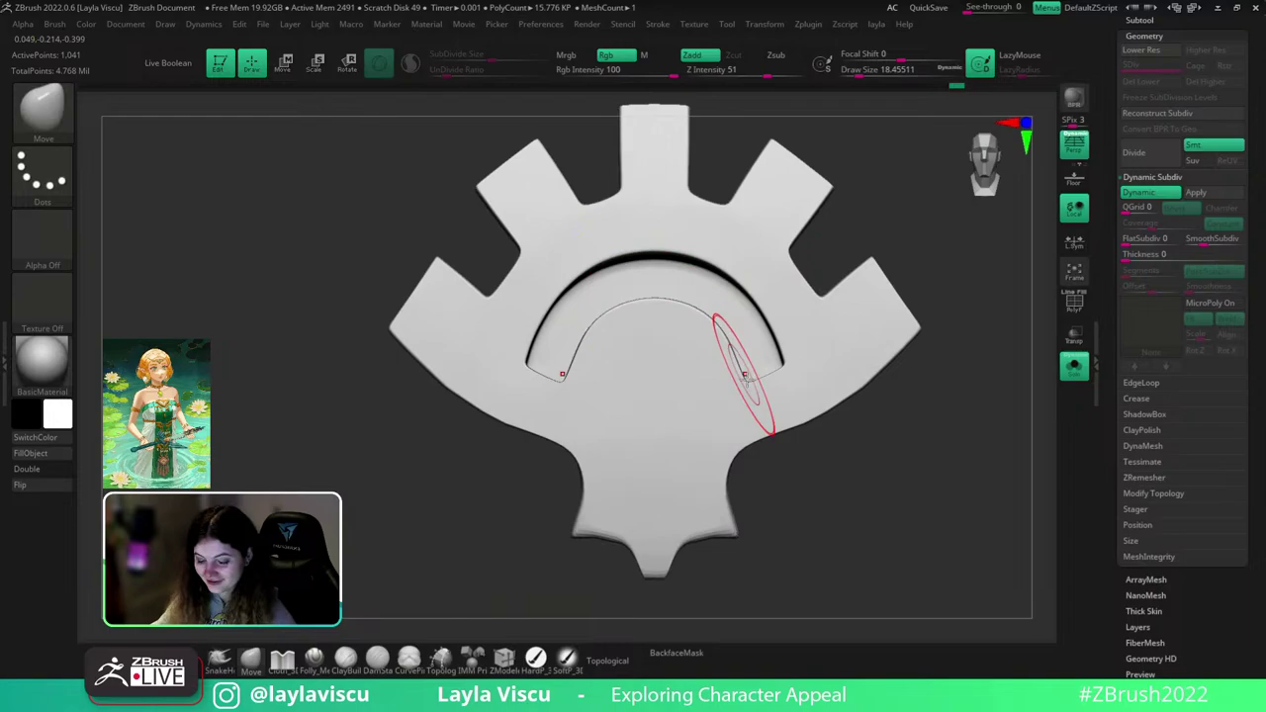
left_click(1080, 372)
right_click_drag(894, 363, 886, 420, "ctrl")
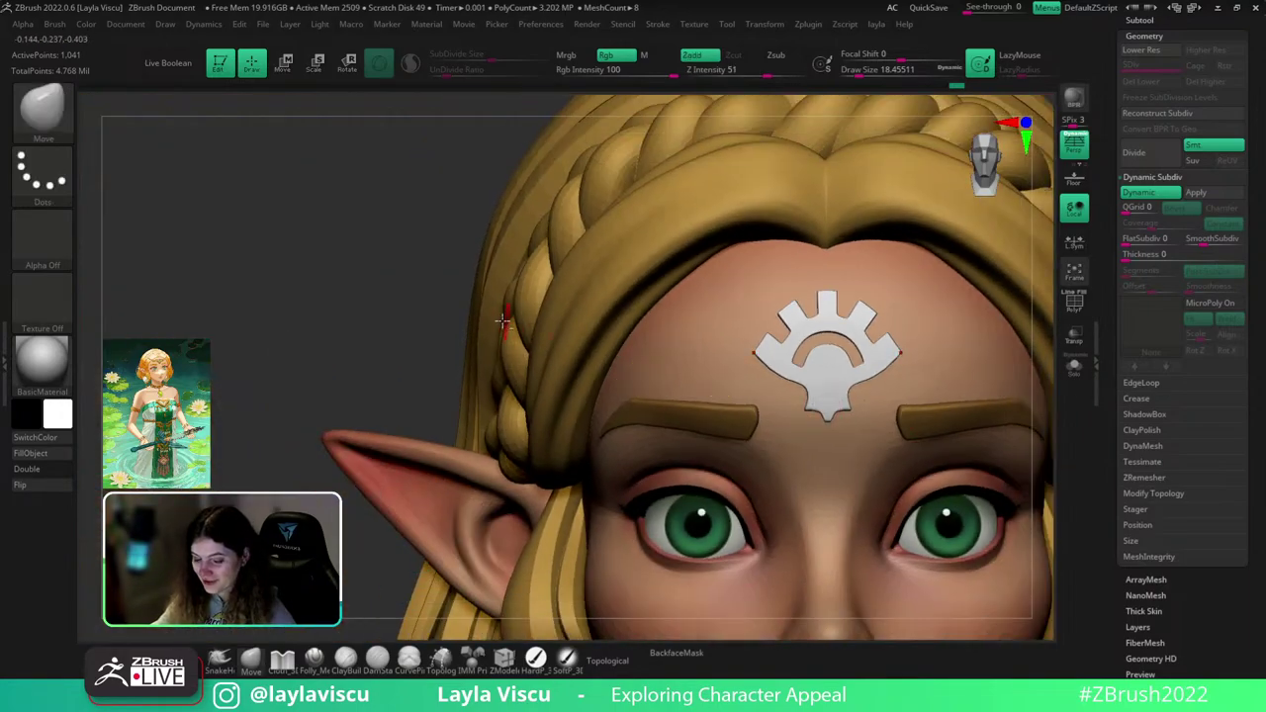
left_click_drag(411, 293, 158, 234, "alt")
left_click_drag(1009, 285, 941, 350)
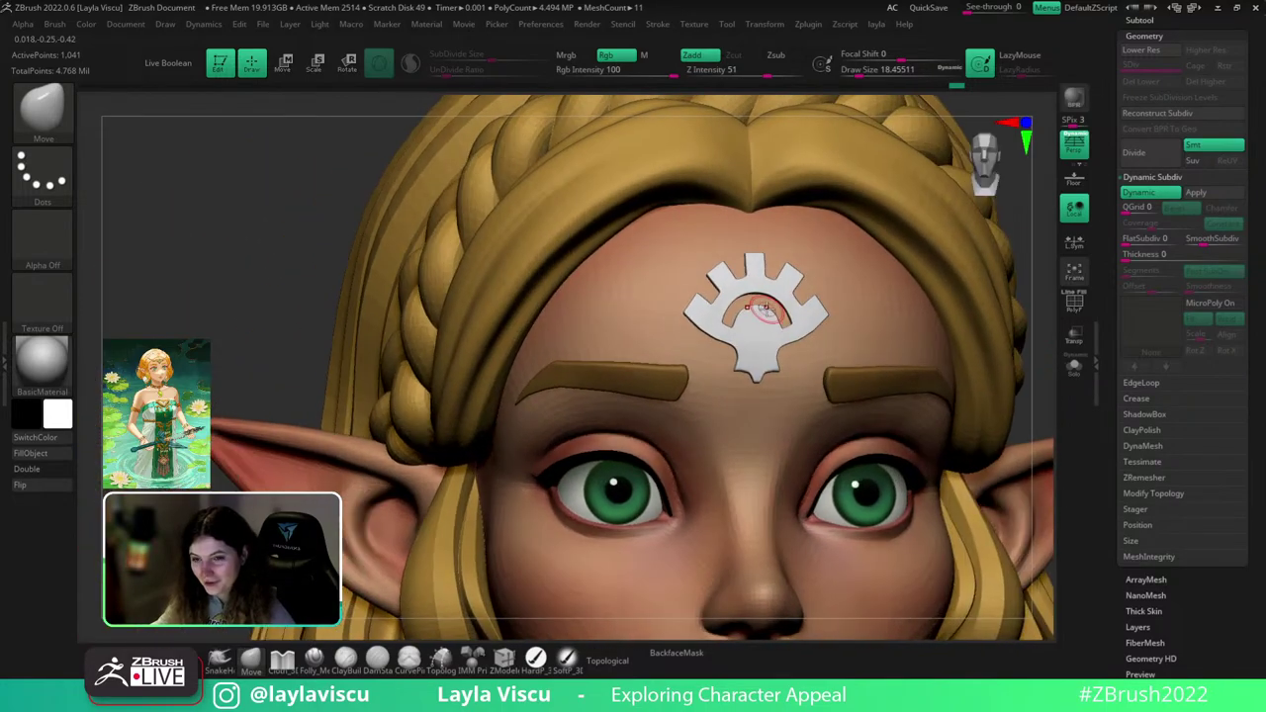
- Enlarge the draw size to about 132 and isolate the ornament again
key("s")
left_click_drag(763, 296, 783, 299)
left_click_drag(1046, 389, 1041, 393)
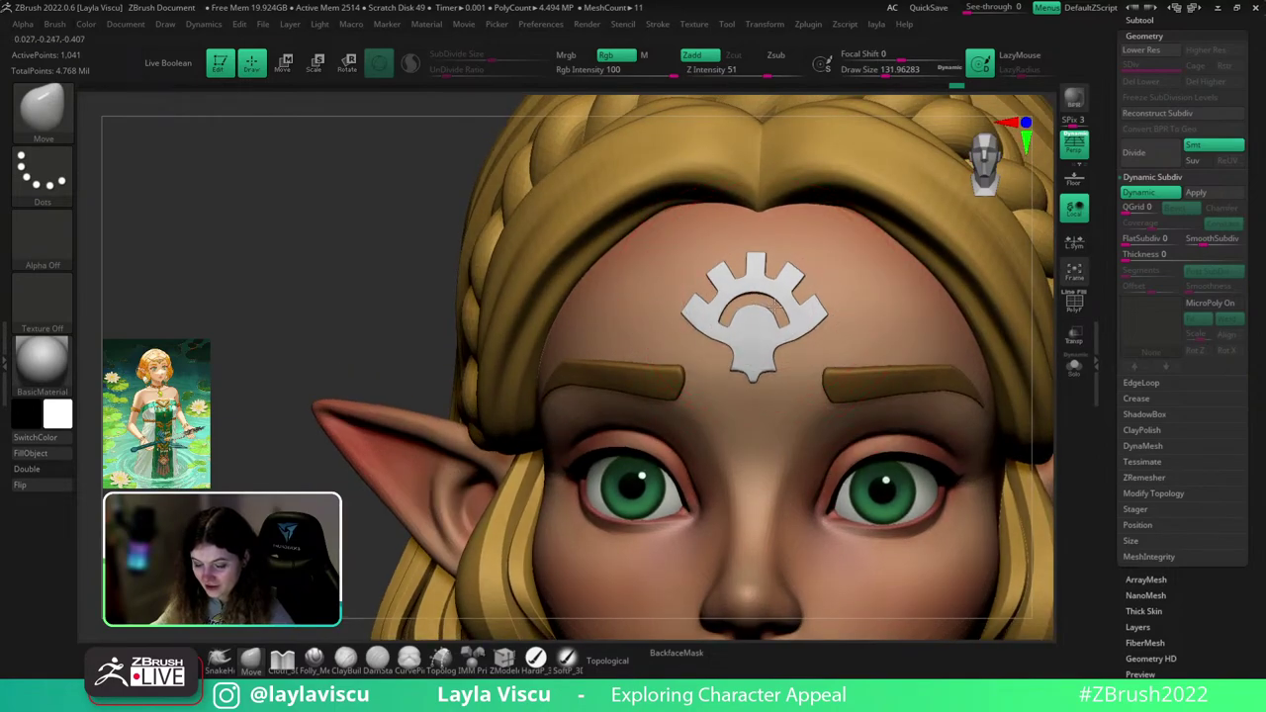
left_click(1074, 368)
left_click(1074, 370)
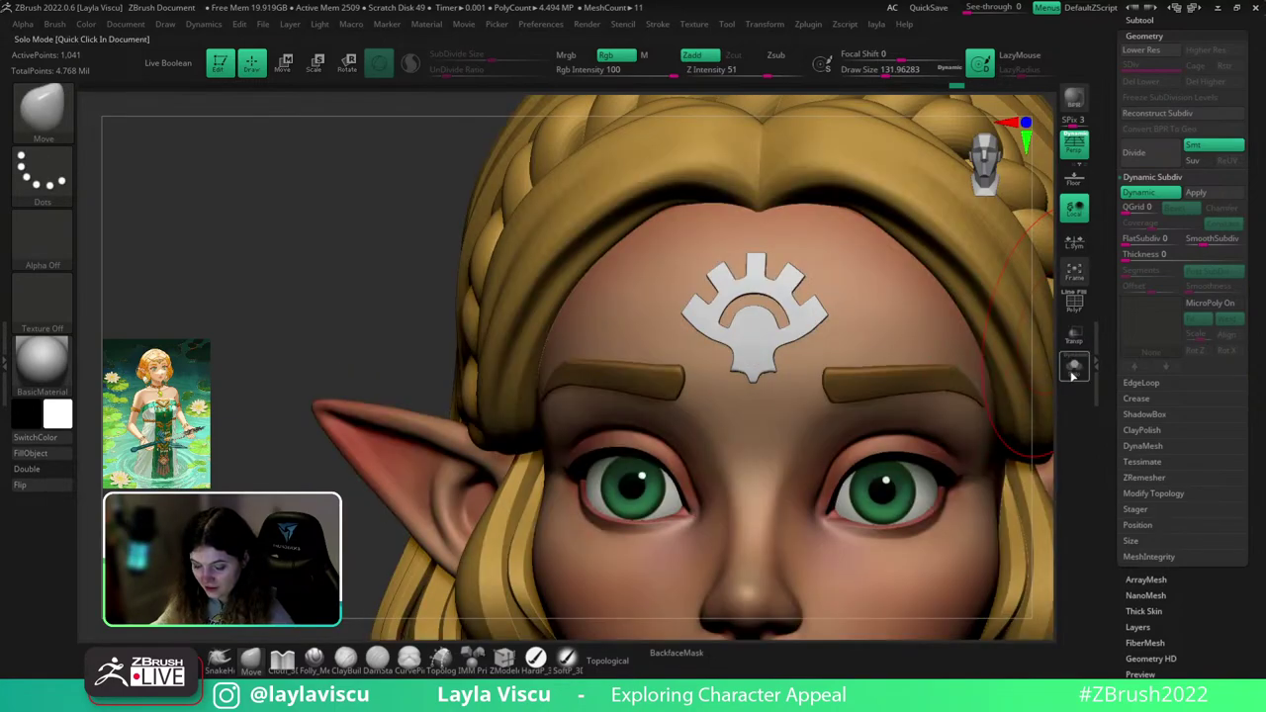
left_click(1074, 374)
right_click_drag(940, 370, 890, 438, "ctrl")
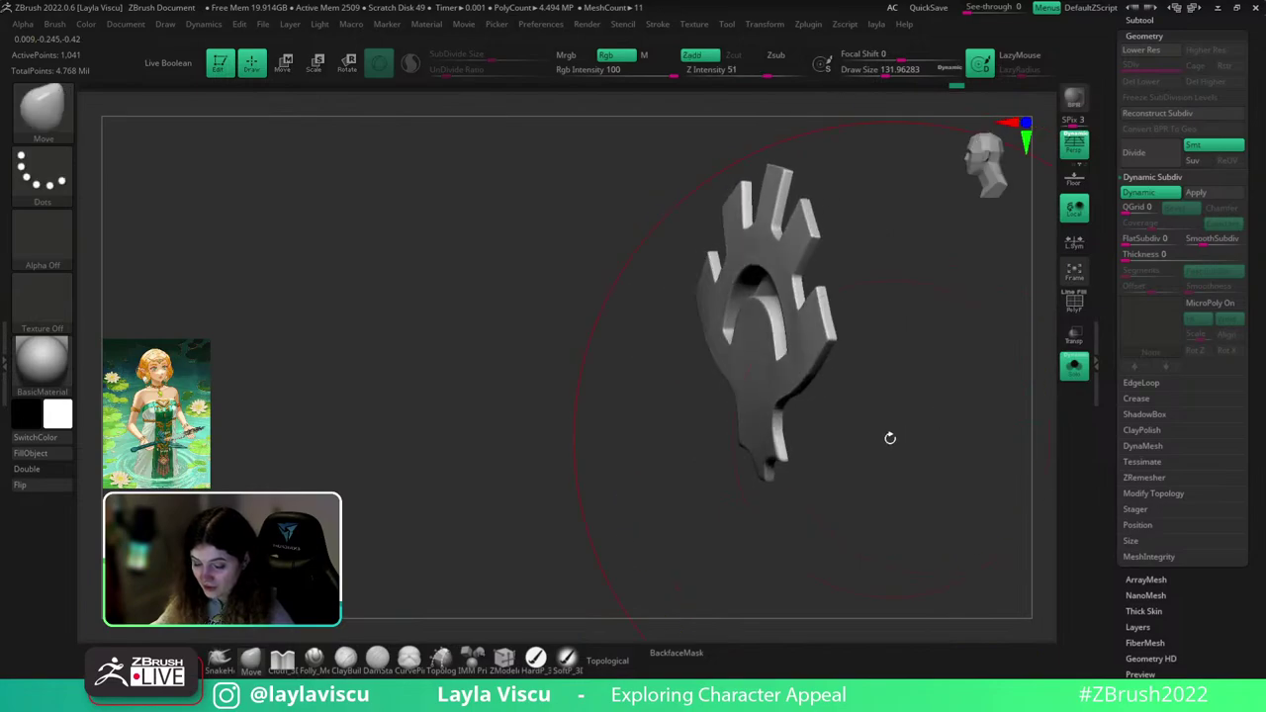
- Disable Dynamic Subdiv, isolate the front-face polygroup, and apply Auto Groups to separate the channel floor from the front surface
key("shift+f")
key("shift+d")
right_click_drag(799, 305, 969, 302, "ctrl")
left_click(777, 300, "ctrl+shift")
key("1")
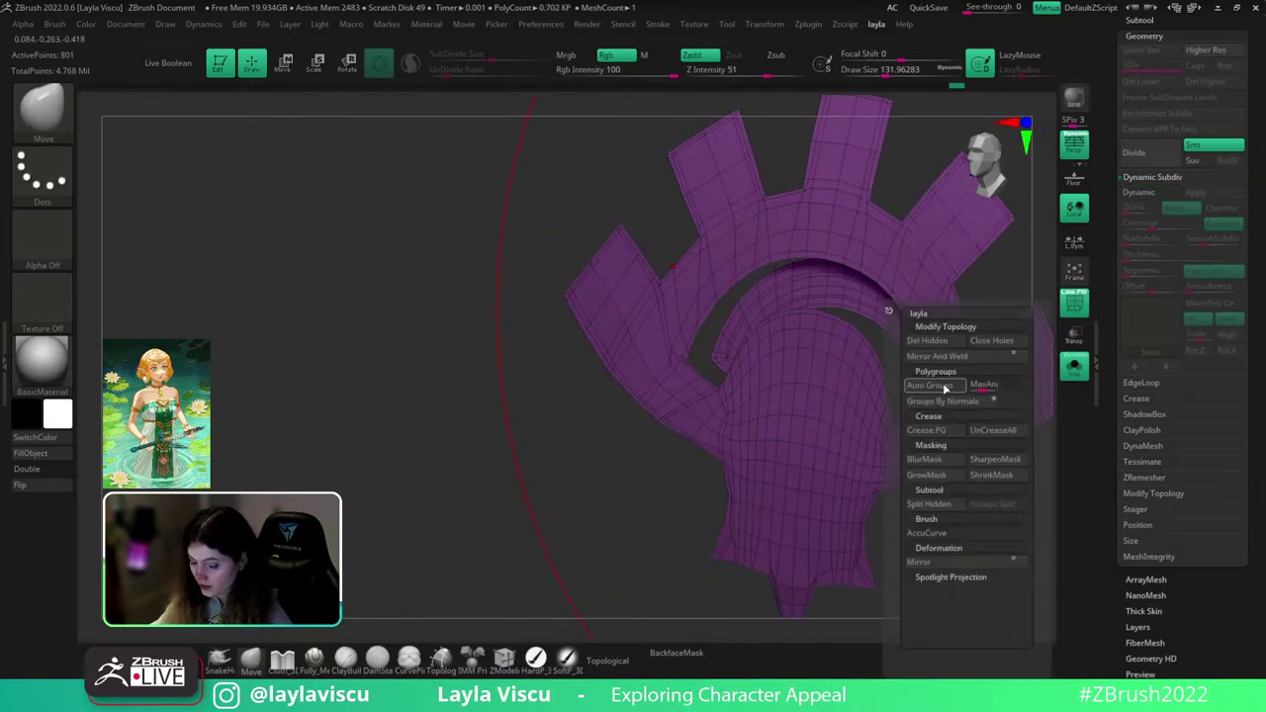
left_click(943, 388)
- Mask everything except the channel-floor polygroup and move the floor slightly forward with the gizmo
left_click(755, 335, "ctrl+shift")
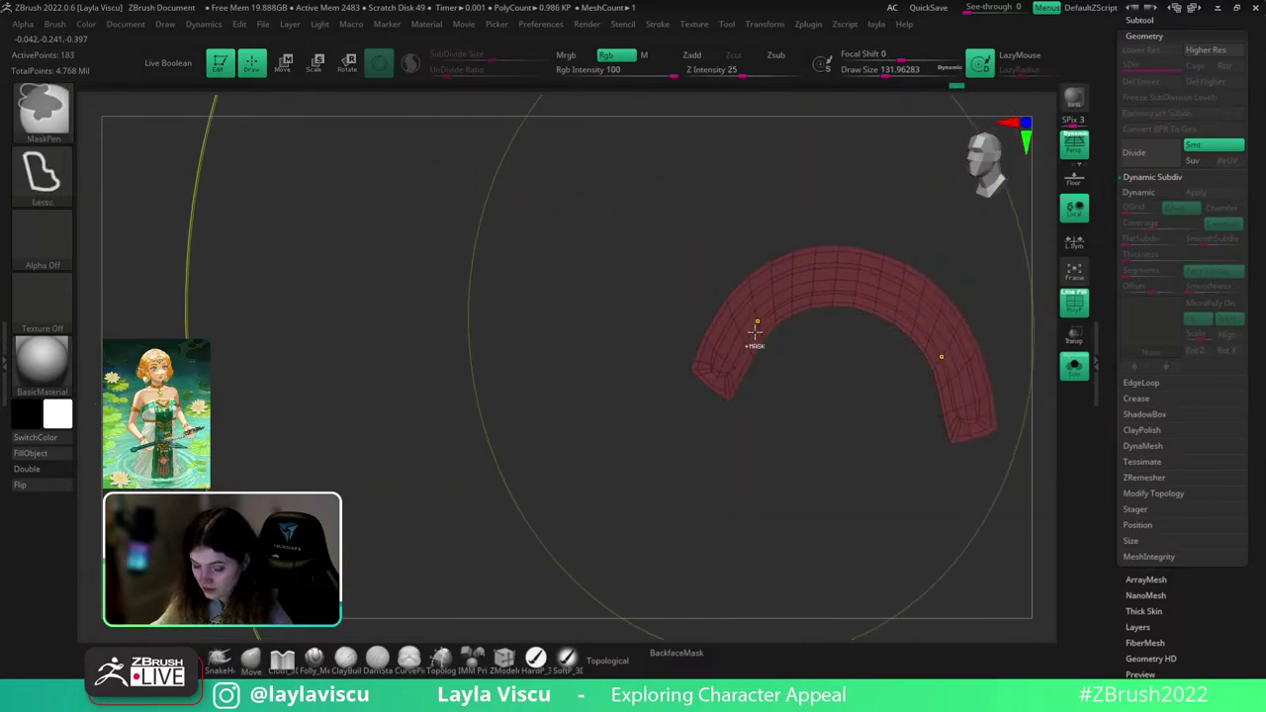
left_click(437, 460, "ctrl+shift")
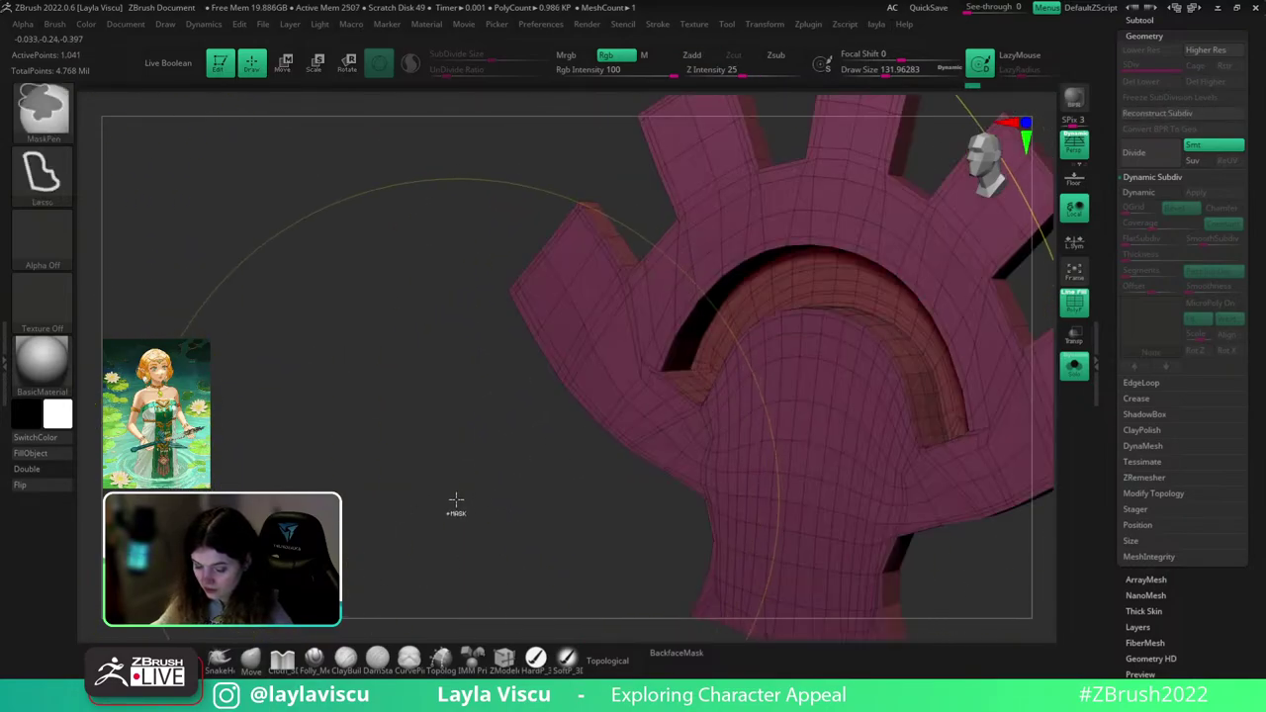
key("w")
left_click(838, 281, "ctrl")
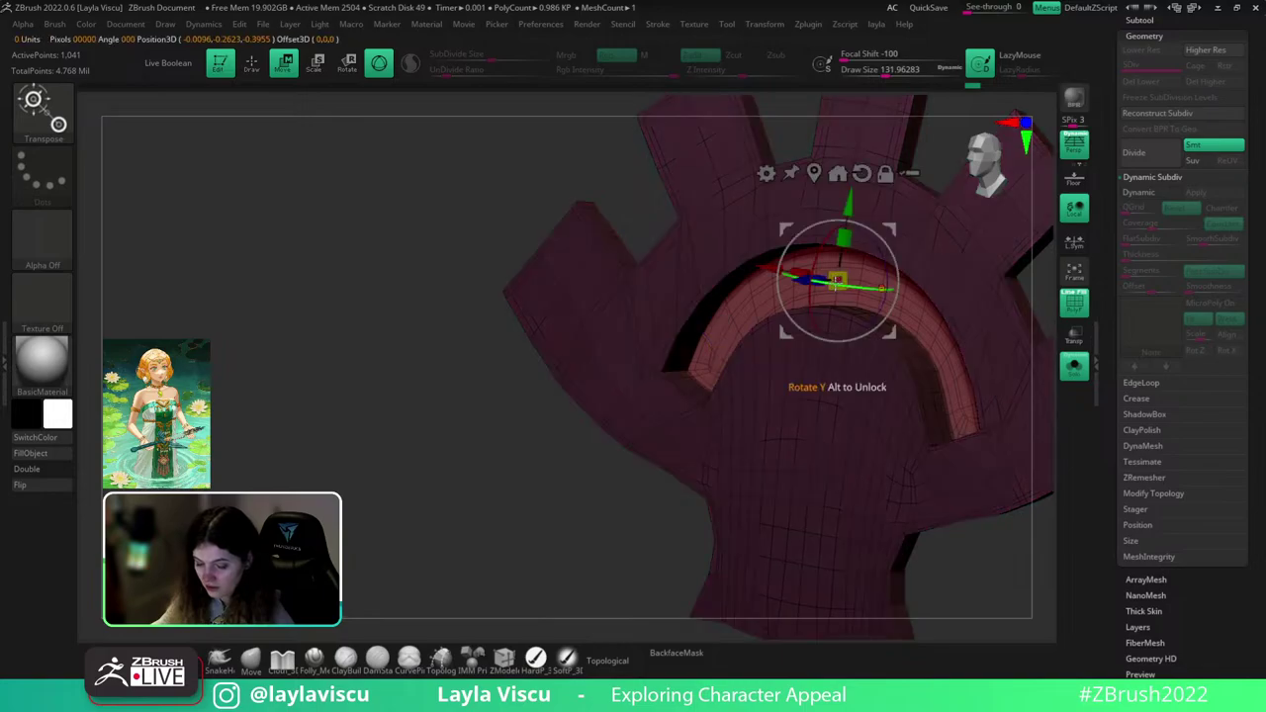
left_click_drag(802, 282, 793, 281)
- Clear the mask and show the full head to check the channel floor against the forehead
left_click(251, 661)
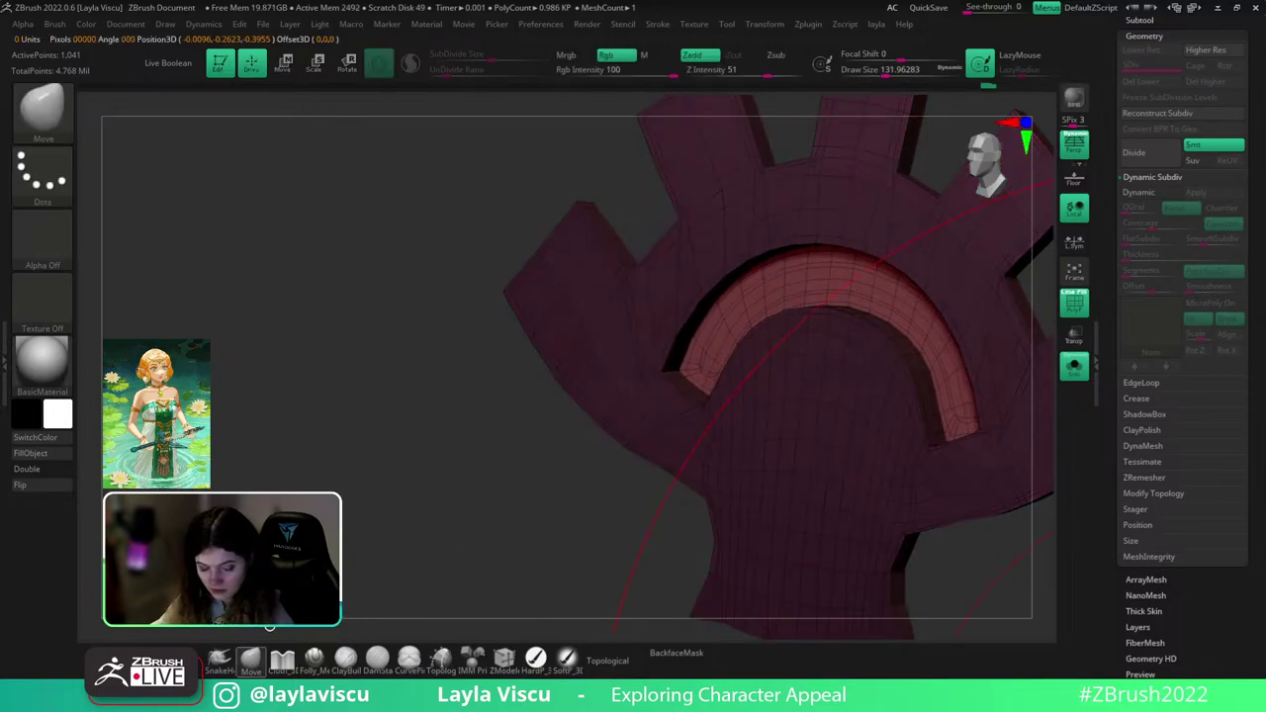
left_click_drag(355, 520, 436, 489, "ctrl")
left_click(1082, 375)
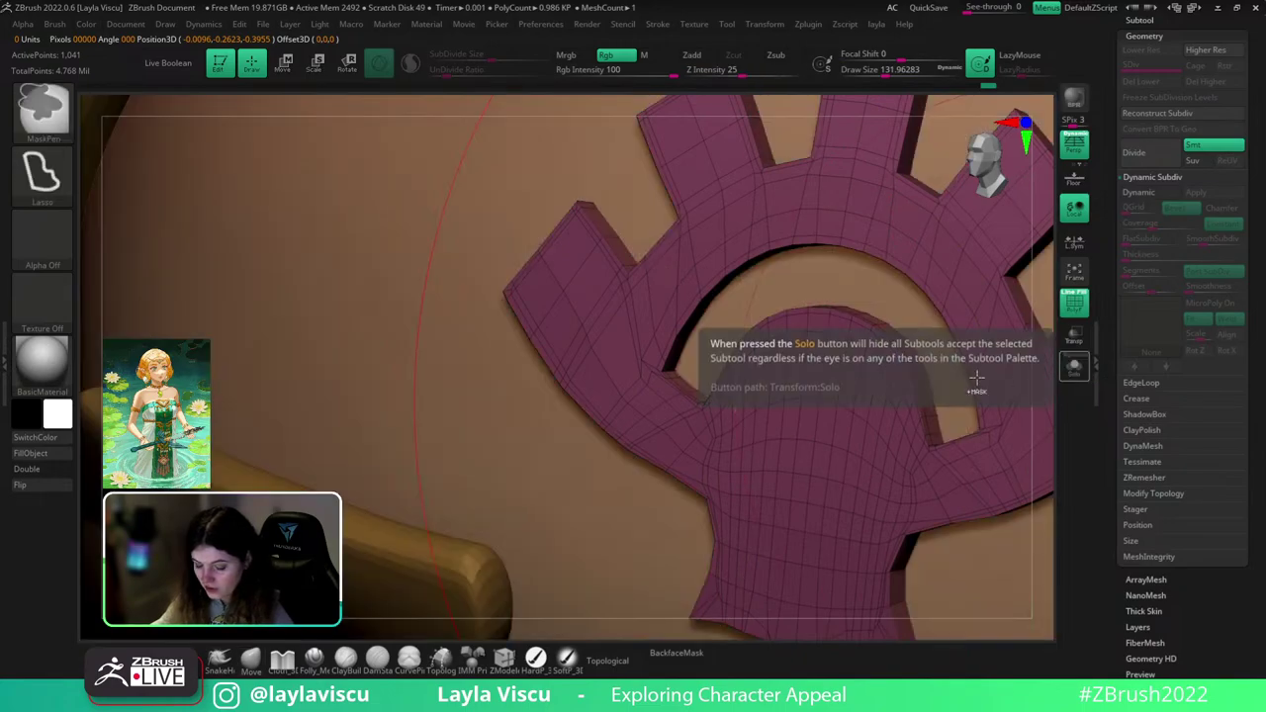
- Isolate the ornament with the channel floor unmasked and readjust the floor's depth with the move gizmo
left_click(601, 455, "ctrl")
left_click(1074, 368)
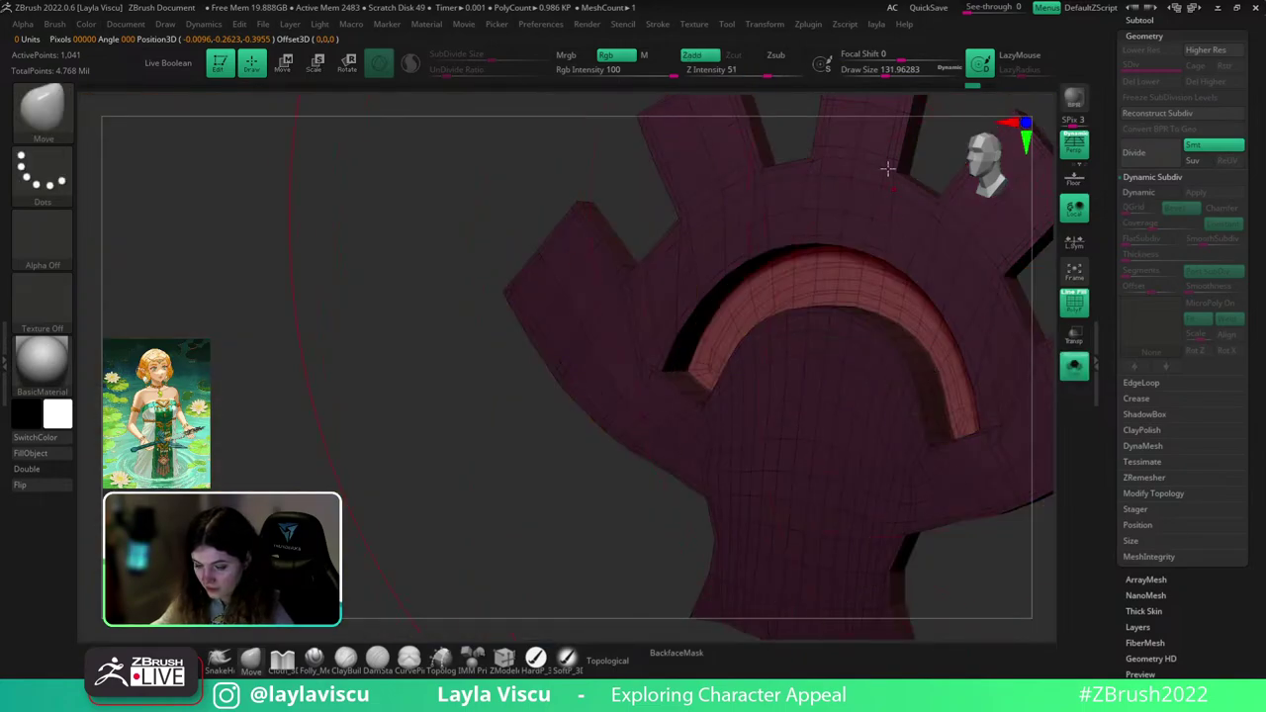
left_click(981, 85)
left_click(982, 87)
key("w")
left_click_drag(530, 482, 766, 287)
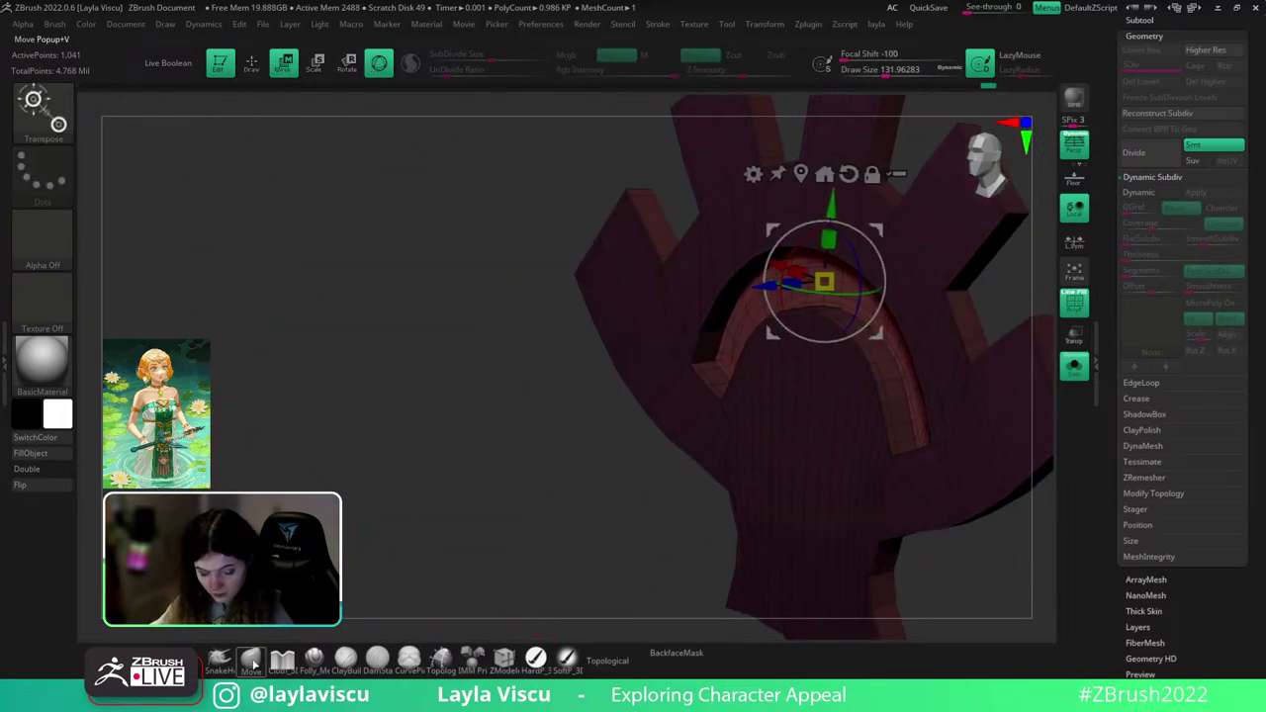
- Clear the mask and use ZModeler to delete an edge loop around the arch channel
left_click(253, 663)
left_click_drag(373, 520, 395, 550, "ctrl")
left_click(502, 663)
right_click_drag(720, 331, 748, 446, "ctrl")
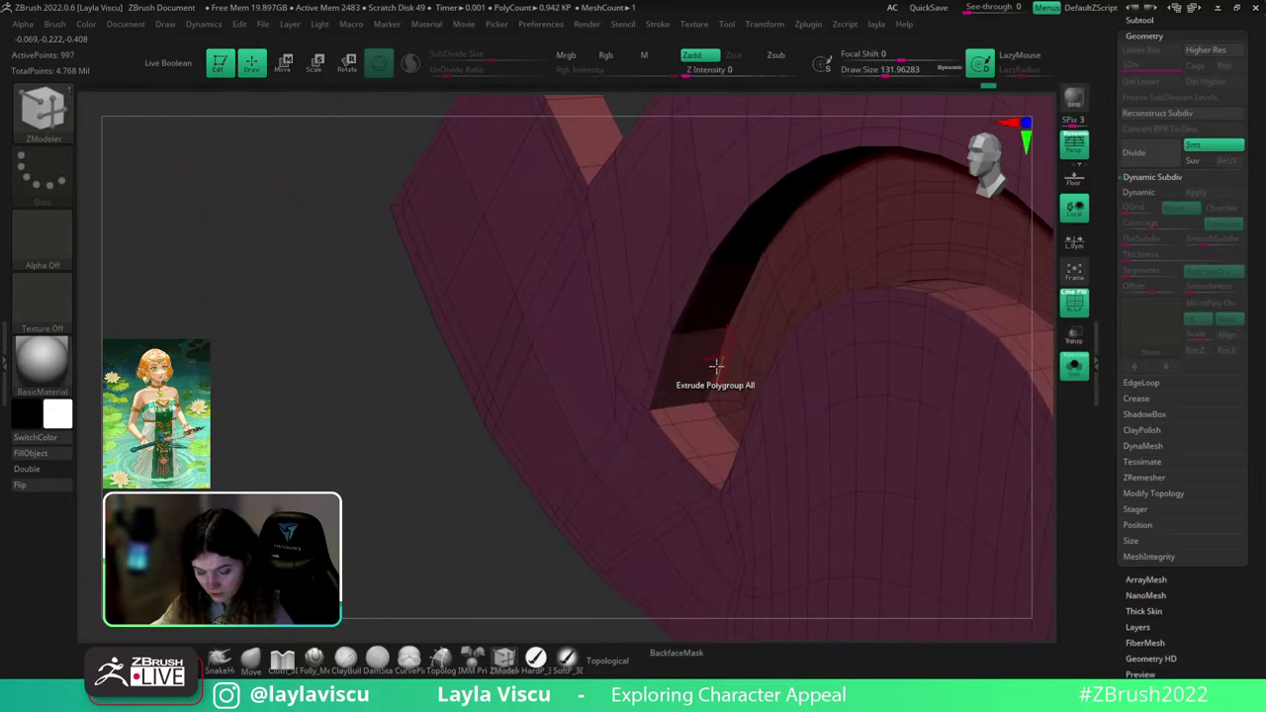
- Leave only the arch channel floor unmasked and nudge its depth with the move gizmo
key("w")
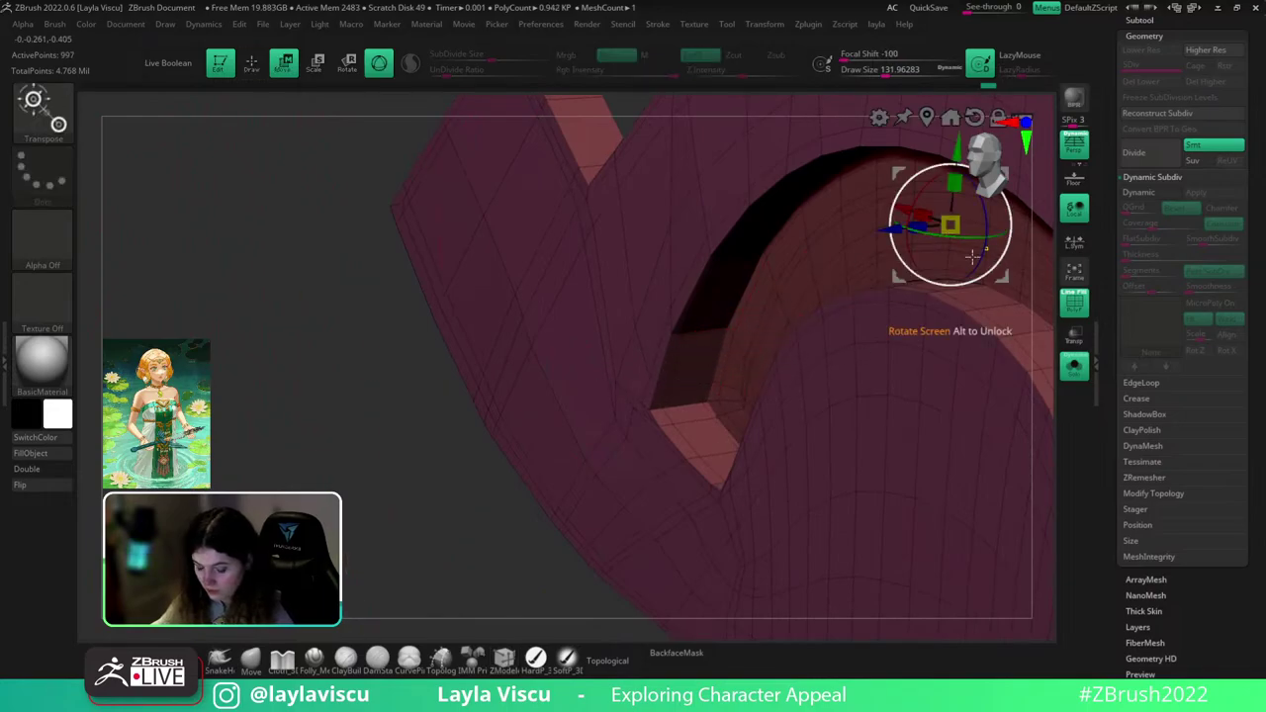
right_click_drag(821, 368, 600, 475)
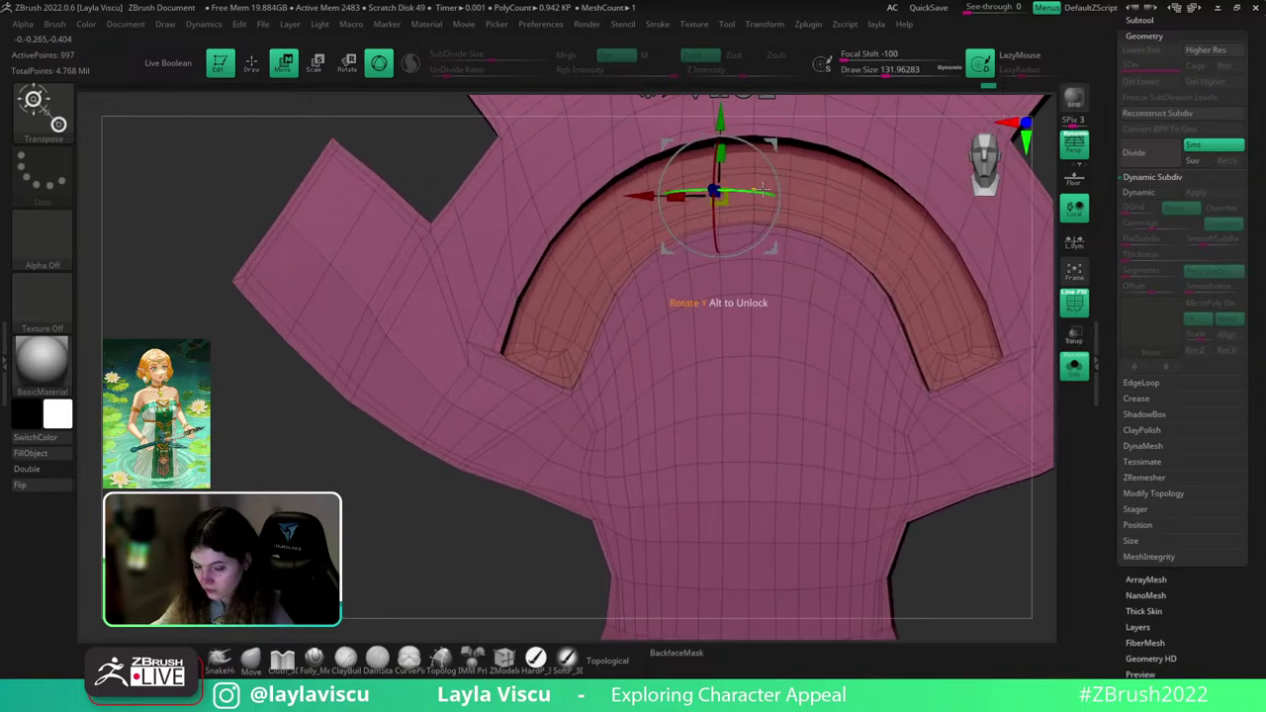
left_click(755, 174, "ctrl")
right_click_drag(362, 518, 426, 505)
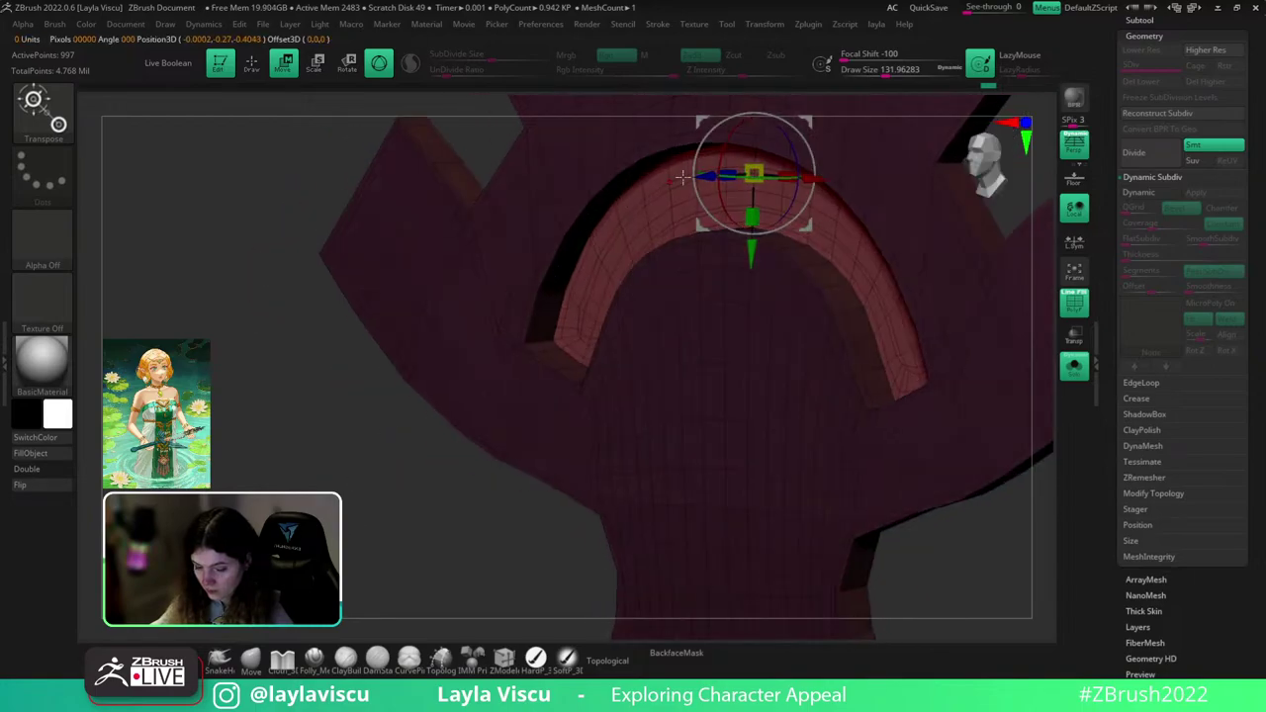
left_click_drag(701, 179, 694, 179)
right_click_drag(432, 508, 370, 518)
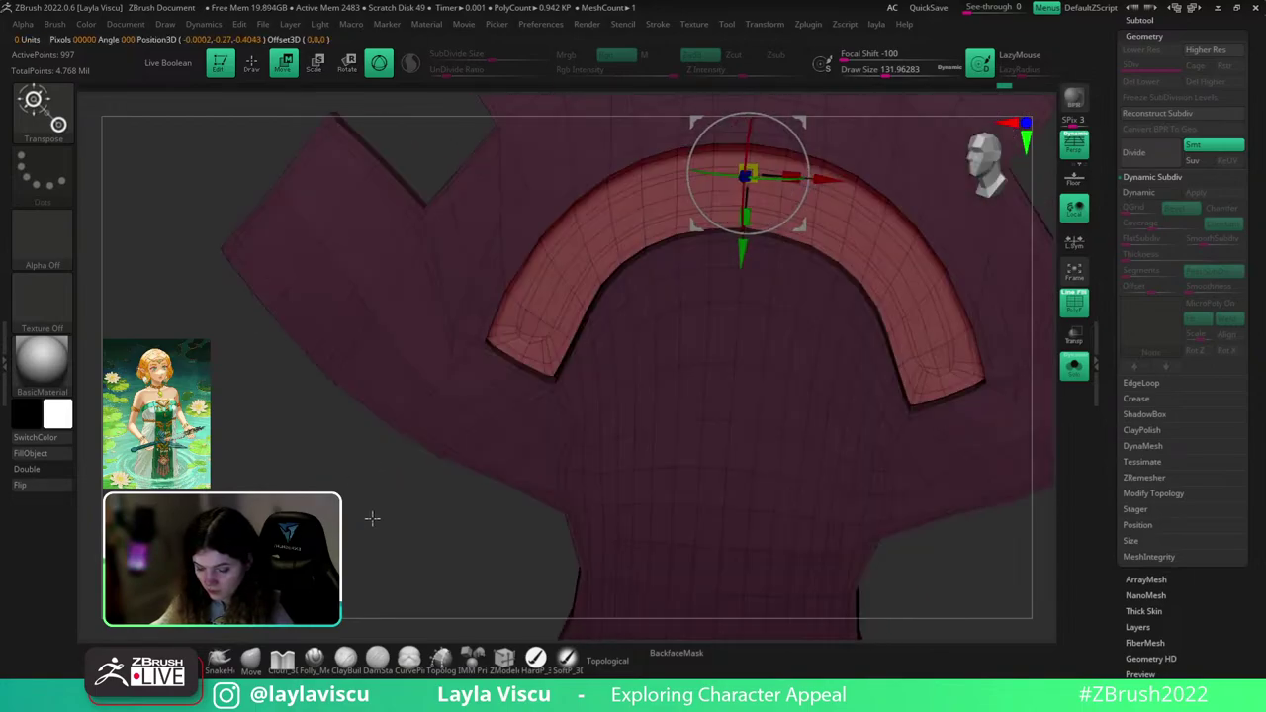
- Clear the floor mask and bring back the full head to check the channel's depth
left_click_drag(997, 588, 1007, 584, "shift")
left_click(252, 659)
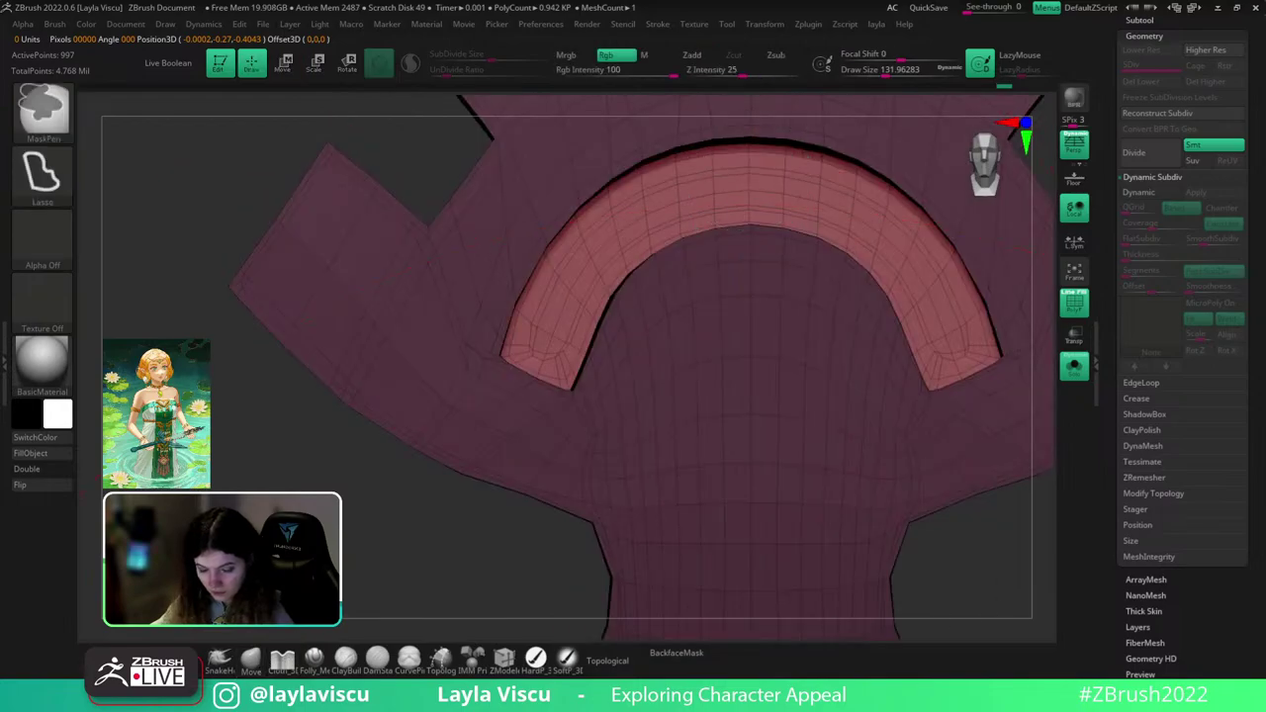
left_click_drag(406, 539, 445, 569, "ctrl")
right_click_drag(445, 524, 371, 559)
left_click(1074, 367)
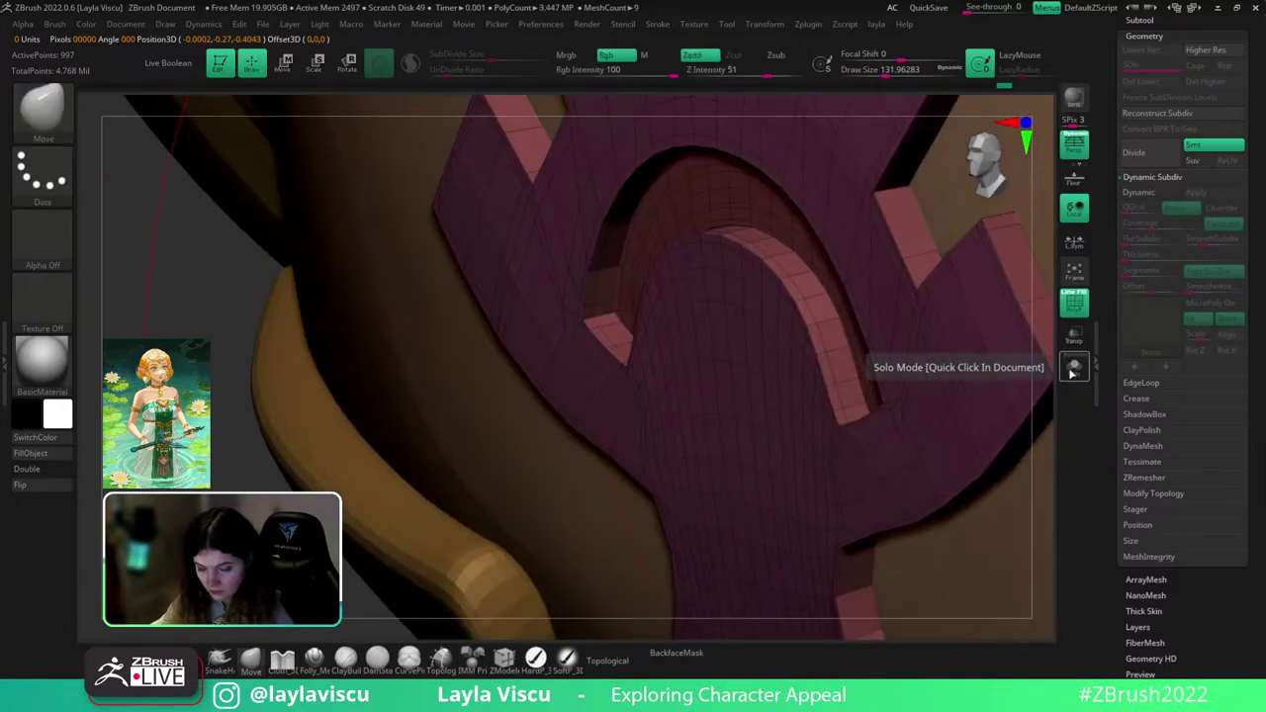
- Use ZModeler to insert an edge loop around the arch channel
left_click(504, 660)
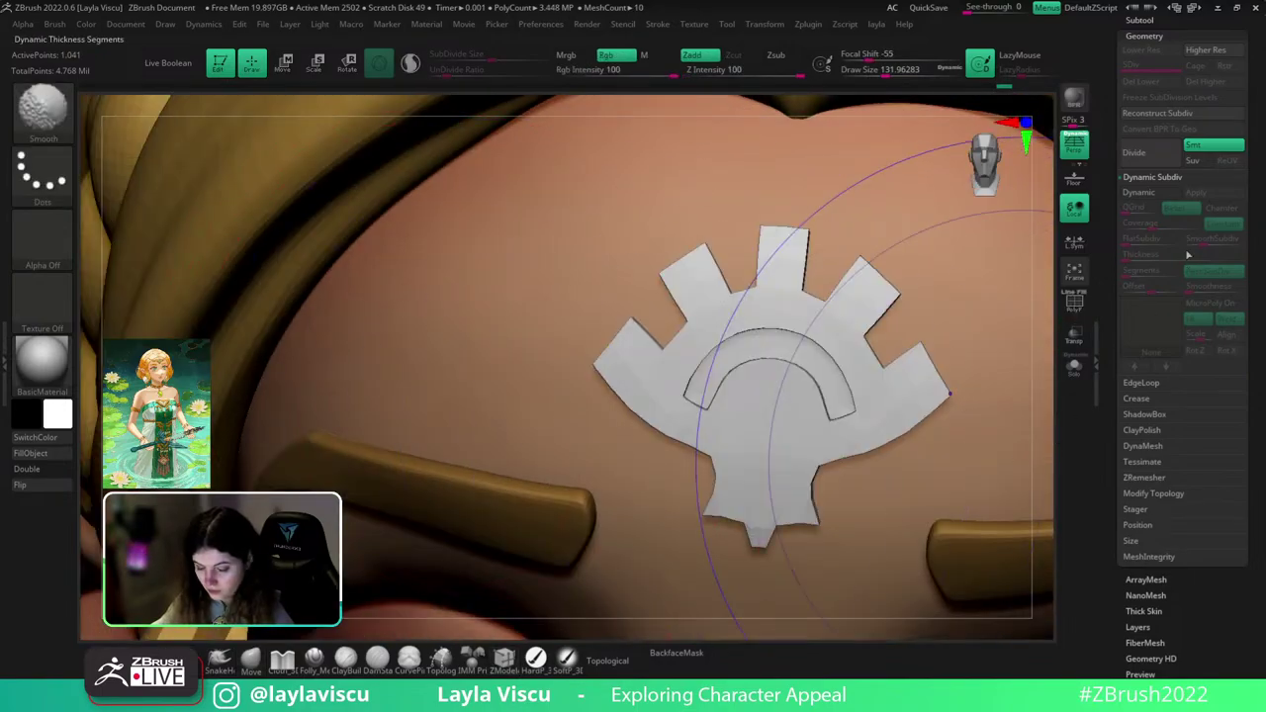
left_click_drag(1057, 484, 1065, 466)
key("shift+f")
- Try smoothing the arch channel's walls and floor with the Smooth brush and undo the strokes
right_click_drag(801, 391, 768, 455, "ctrl")
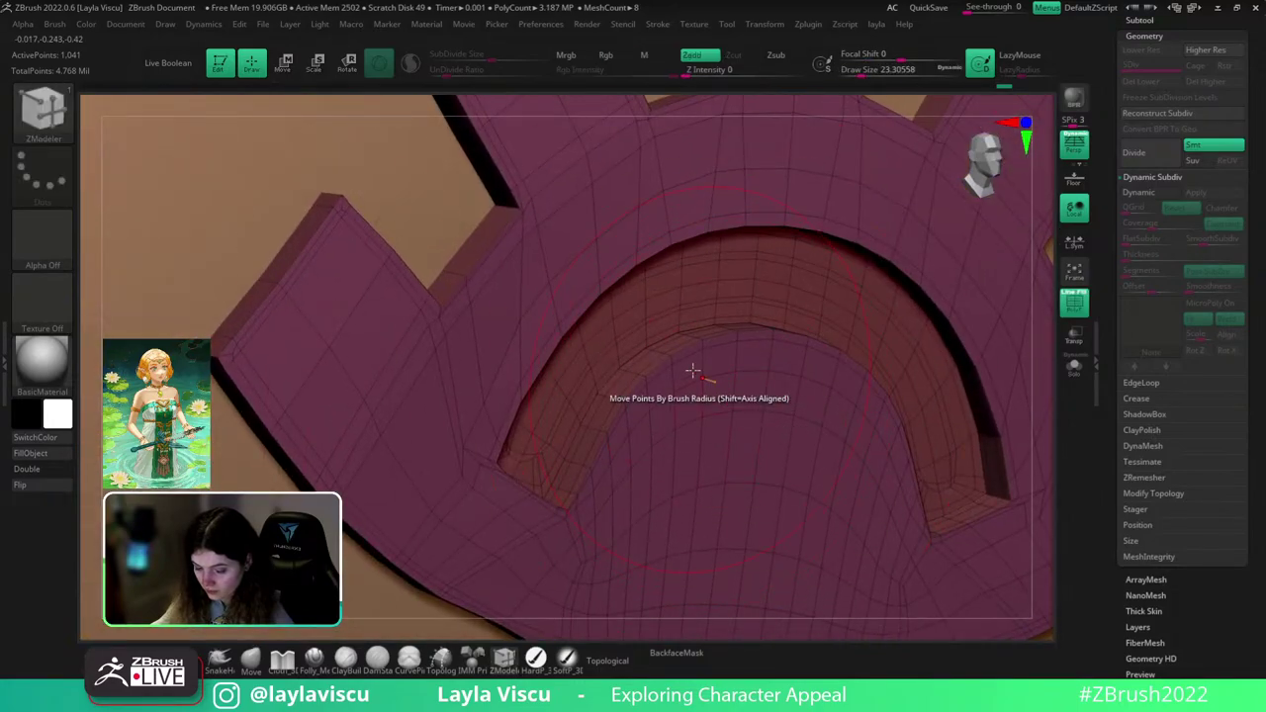
left_click_drag(692, 370, 670, 386, "shift")
key("ctrl+z")
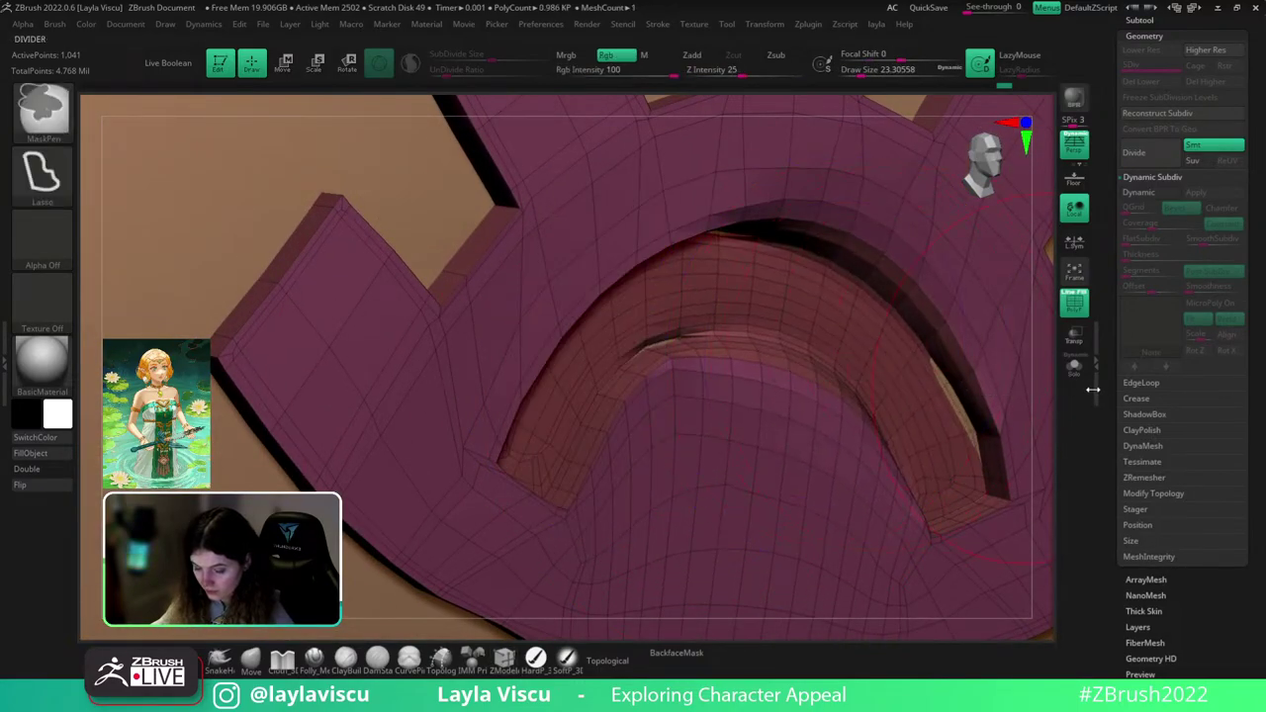
left_click(1072, 368)
left_click_drag(446, 230, 371, 240)
mouse_move(669, 313)
left_mouse_down("shift")
mouse_move(676, 325)
mouse_move(839, 350)
mouse_move(974, 441)
left_mouse_up("shift")
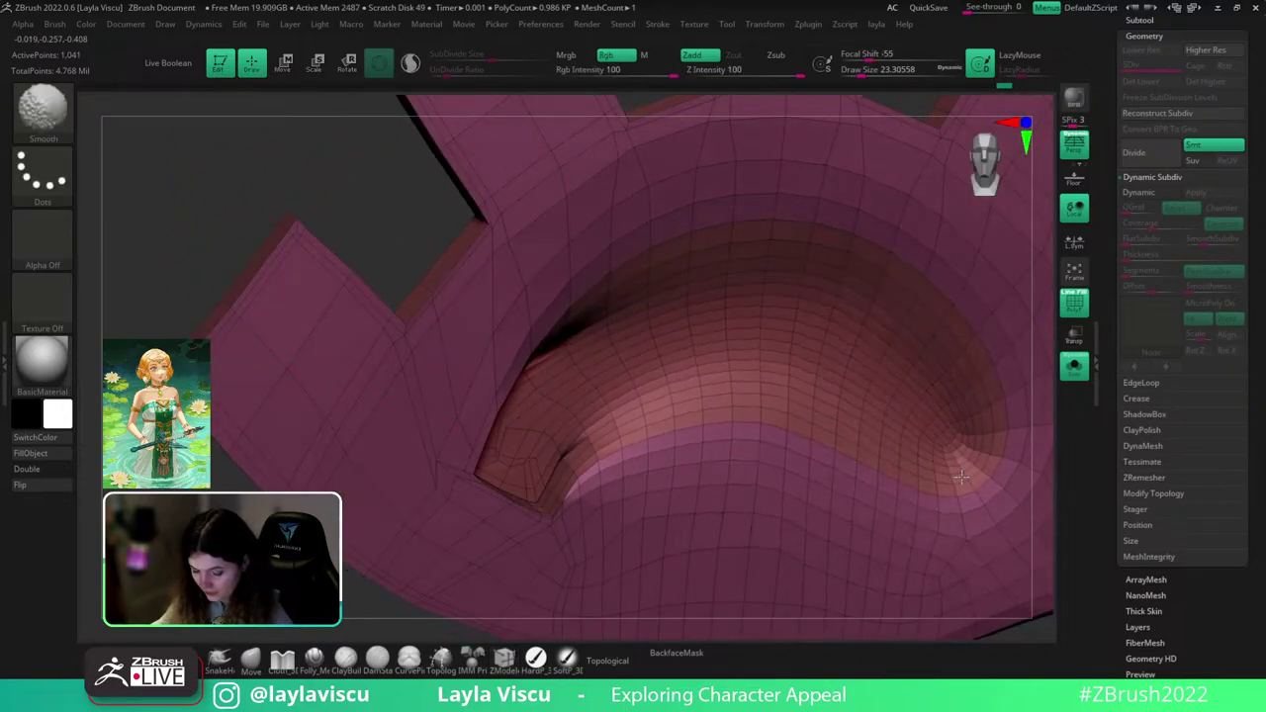
left_click_drag(1052, 400, 994, 402)
key("ctrl+z")
mouse_move(809, 386)
left_mouse_down()
mouse_move(755, 446)
mouse_move(460, 554)
mouse_move(848, 416)
mouse_move(791, 456)
left_mouse_up()
left_click(1083, 370)
key("ctrl+z")
- Turn on the Dynamic Subdiv preview without wireframe and choose the Move brush with a draw size of about 39
right_click_drag(842, 452, 287, 371, "ctrl")
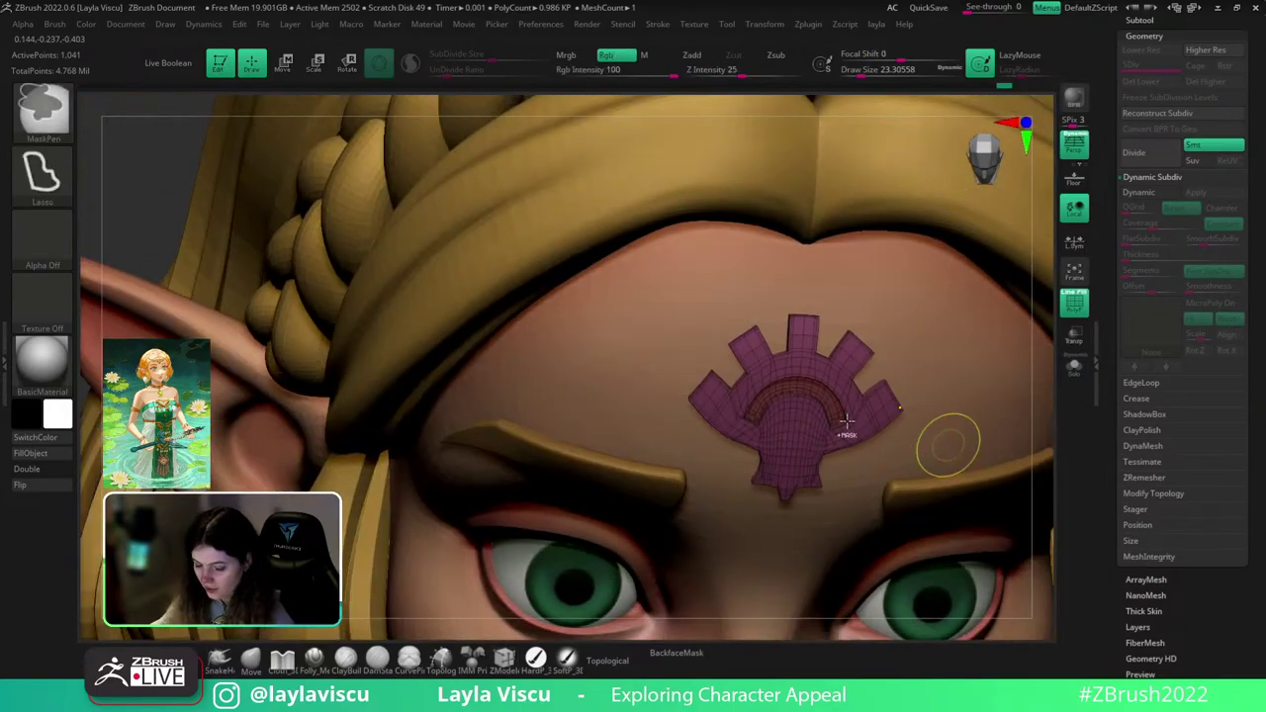
right_click_drag(947, 444, 633, 396, "ctrl")
key("shift+f")
left_click_drag(1015, 415, 821, 390, "shift")
mouse_move(821, 390)
right_mouse_down("ctrl")
mouse_move(669, 341)
mouse_move(677, 321)
mouse_move(546, 417)
right_mouse_up("ctrl")
left_click(1143, 194)
left_click(257, 661)
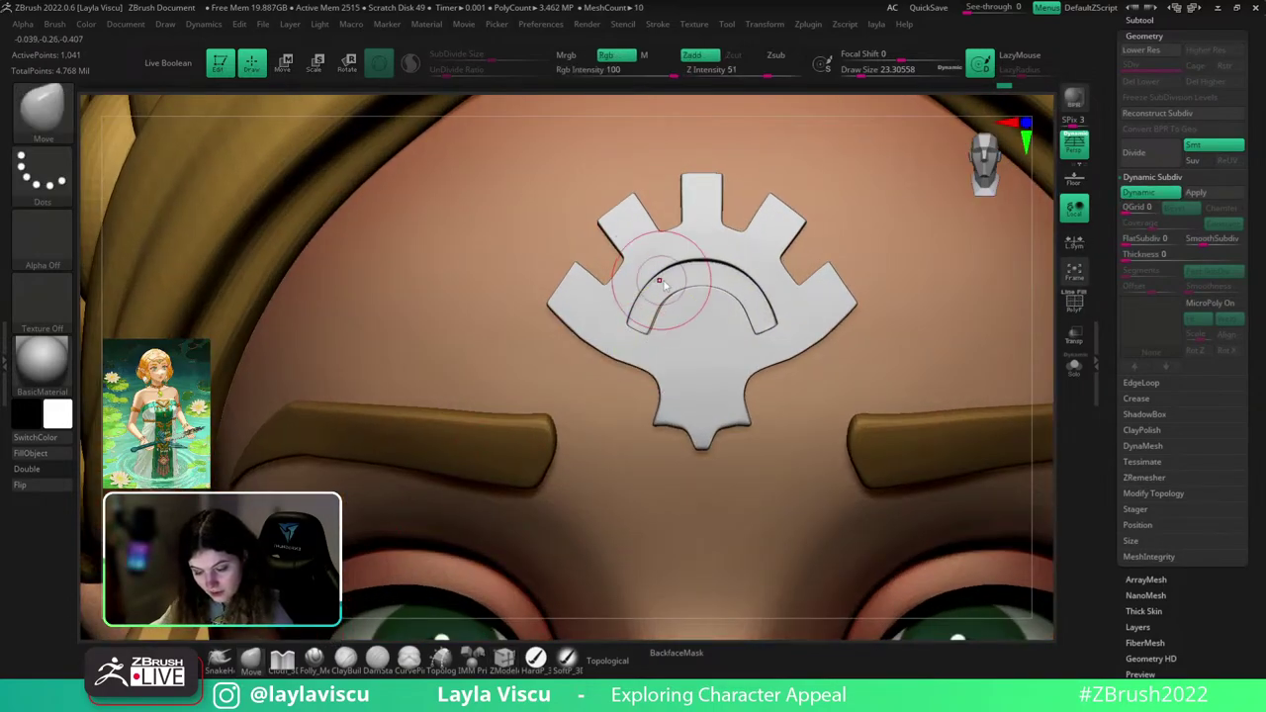
key("s")
left_click_drag(660, 282, 667, 284)
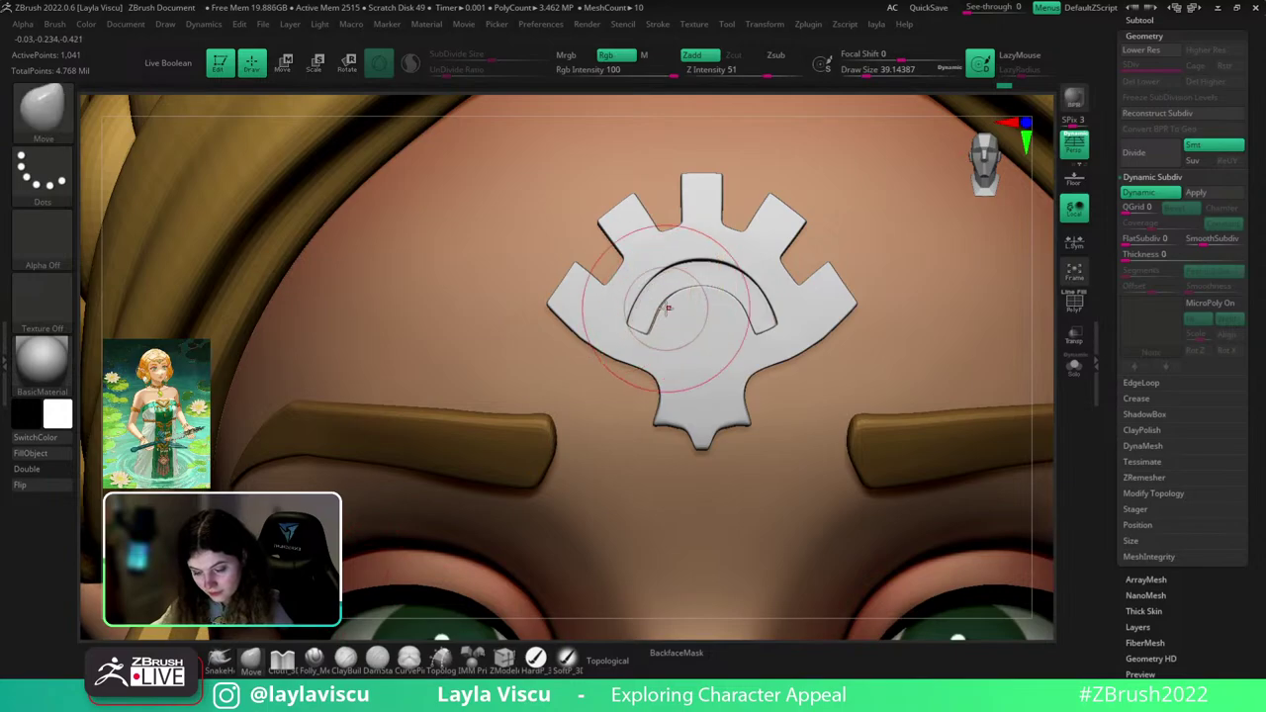
- Examine the smoothed ornament close up, at an angle and from a distance against the full head
right_click_drag(657, 296, 648, 321, "ctrl")
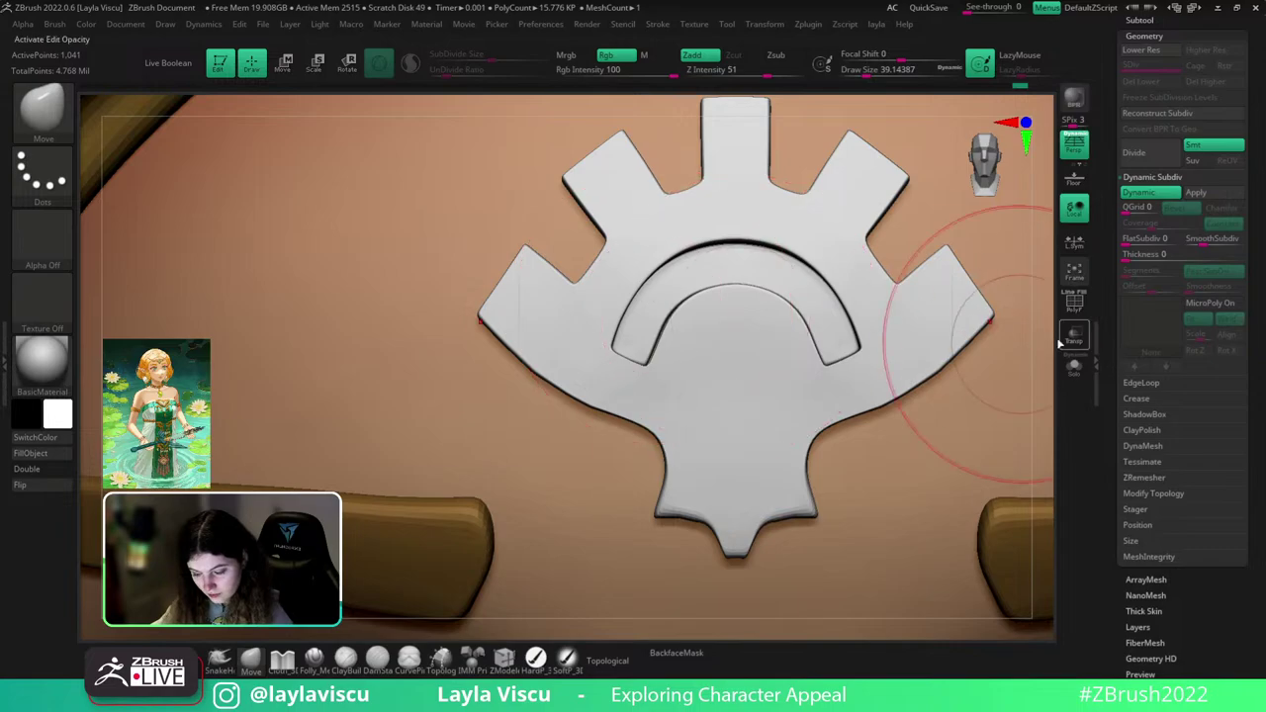
mouse_move(1046, 330)
left_mouse_down()
mouse_move(1062, 373)
mouse_move(1043, 328)
mouse_move(1010, 354)
mouse_move(1036, 334)
left_mouse_up()
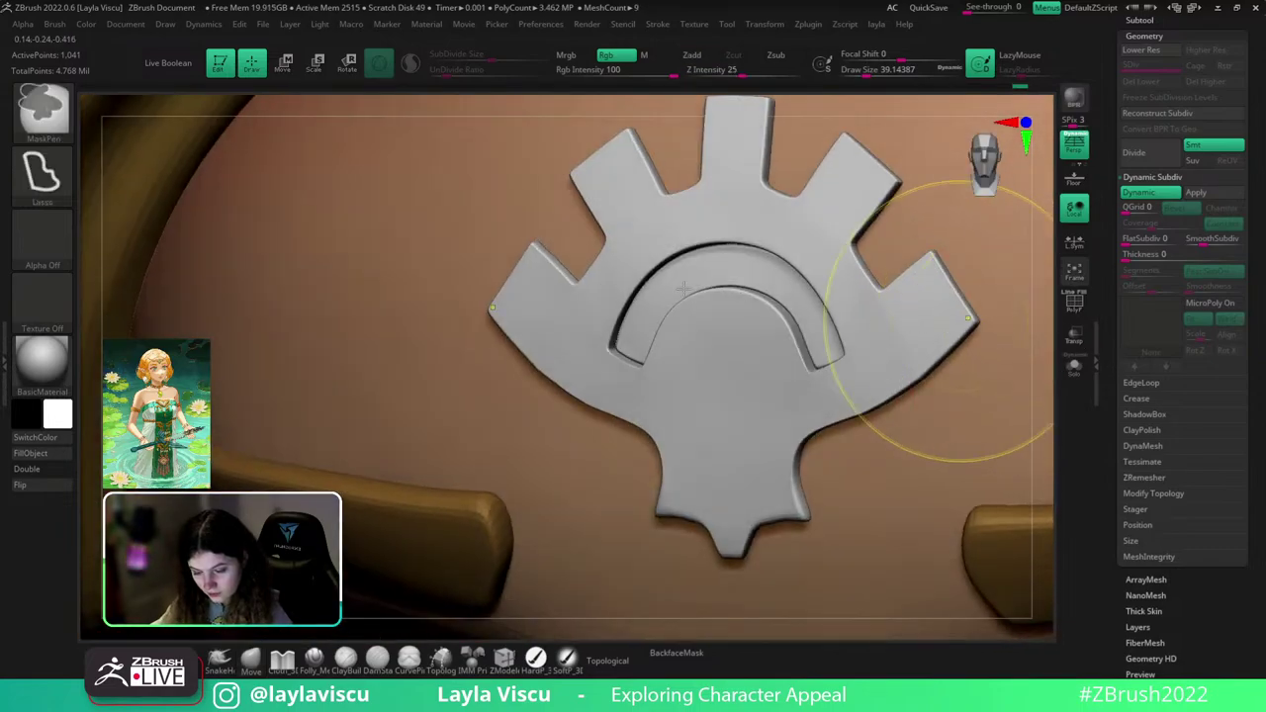
right_click_drag(939, 317, 920, 287, "ctrl")
left_click_drag(573, 435, 295, 409, "shift")
right_click_drag(679, 333, 676, 272, "ctrl")
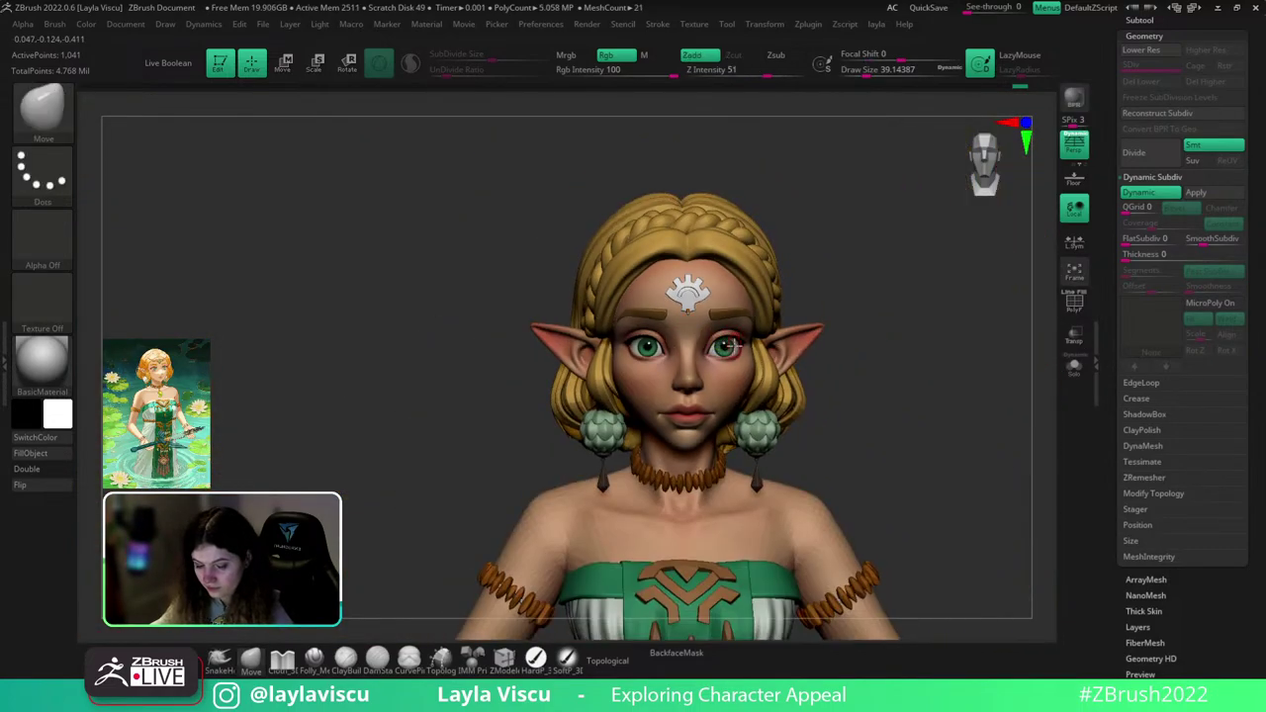
right_click_drag(704, 315, 735, 403, "ctrl")
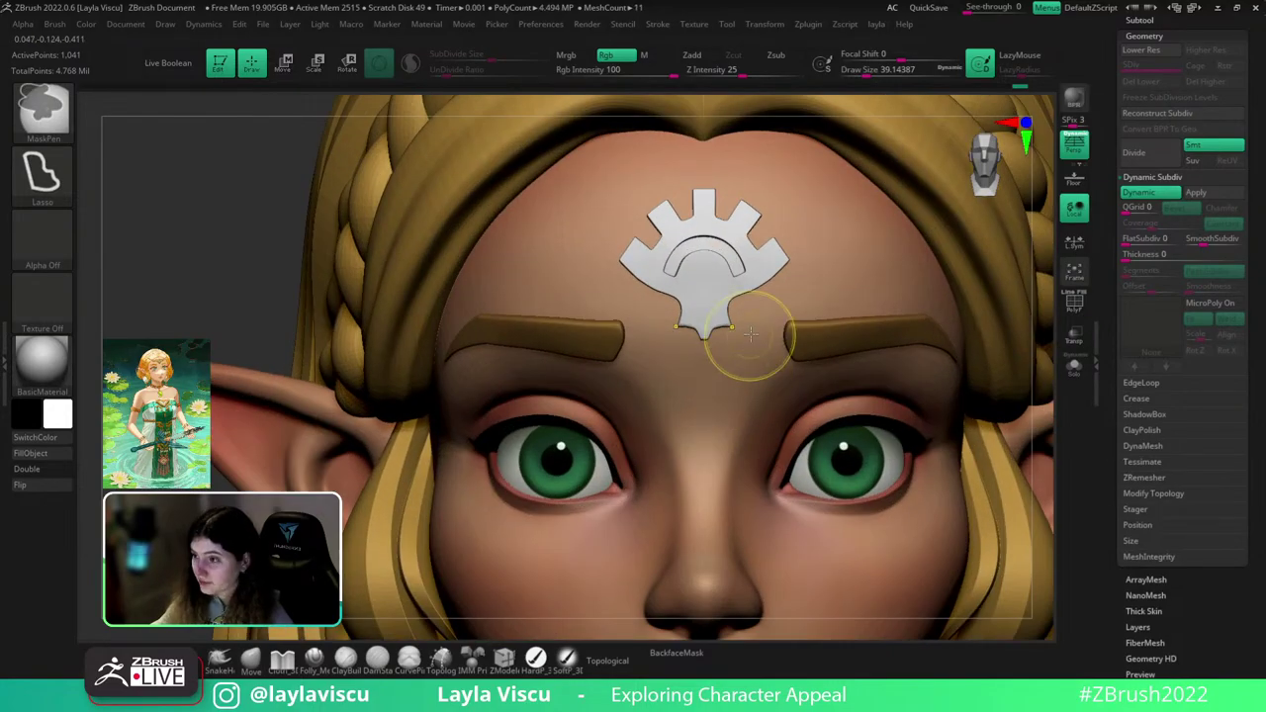
right_click_drag(751, 334, 773, 362, "ctrl")
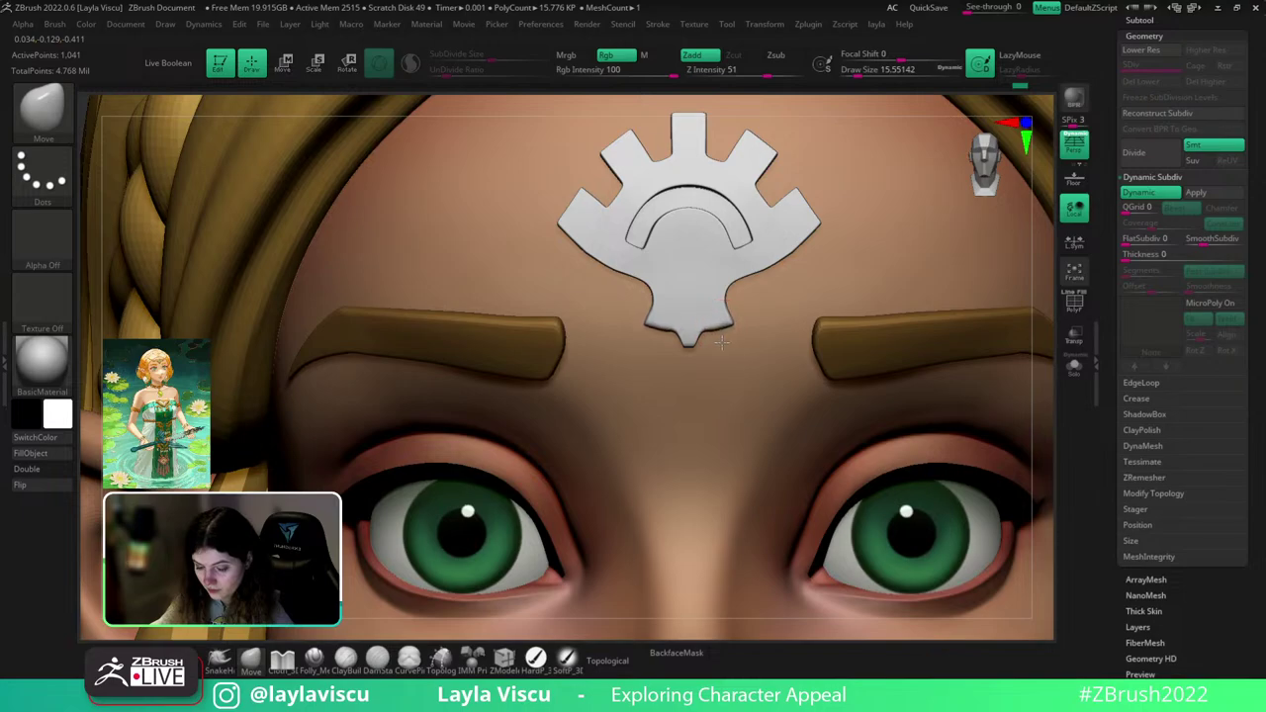
- Show the ornament's wireframe, turn off the Dynamic Subdiv preview and isolate the ornament around its lower tip
key("shift+f")
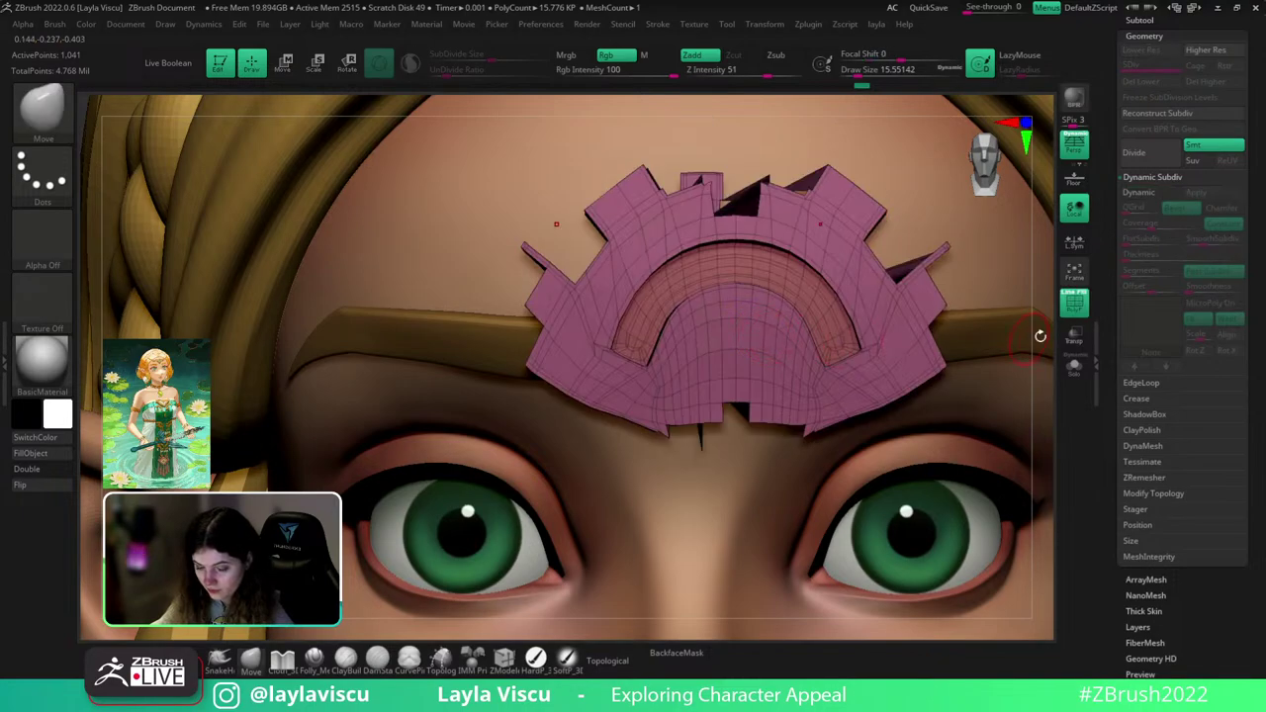
right_click_drag(778, 328, 789, 377, "ctrl")
key("shift+d")
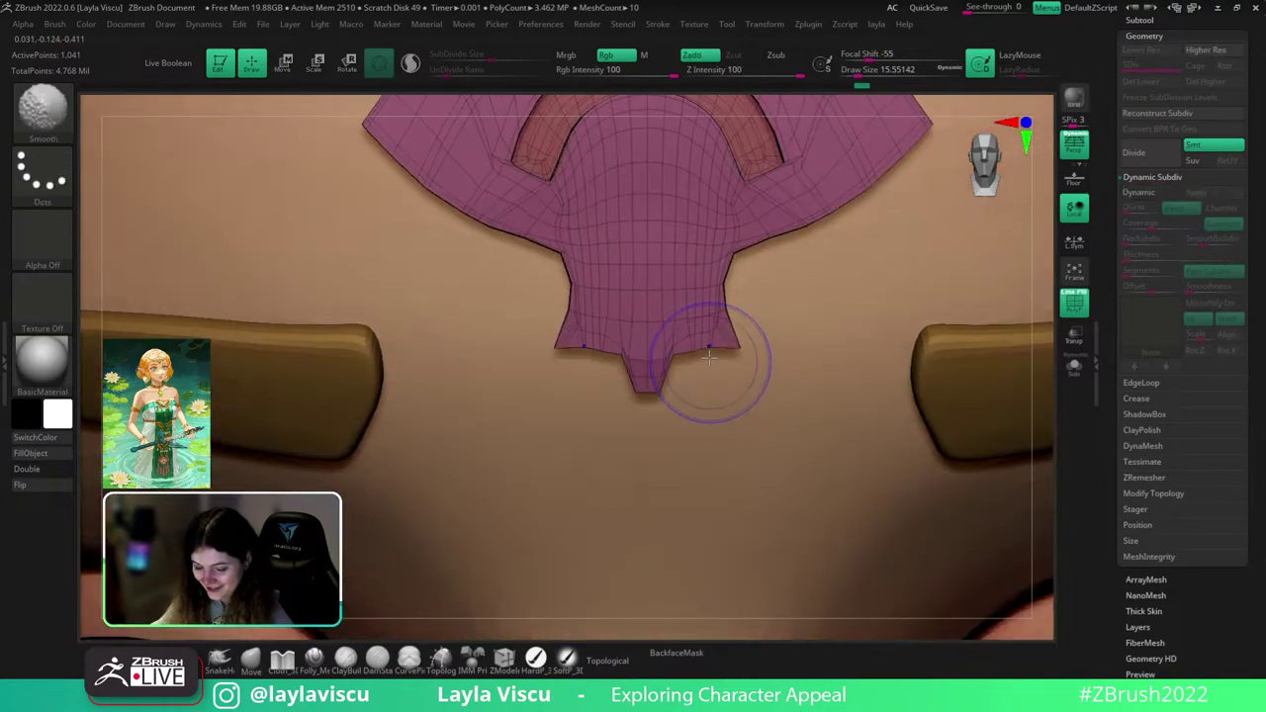
key("s")
left_click_drag(716, 354, 711, 354)
key("d")
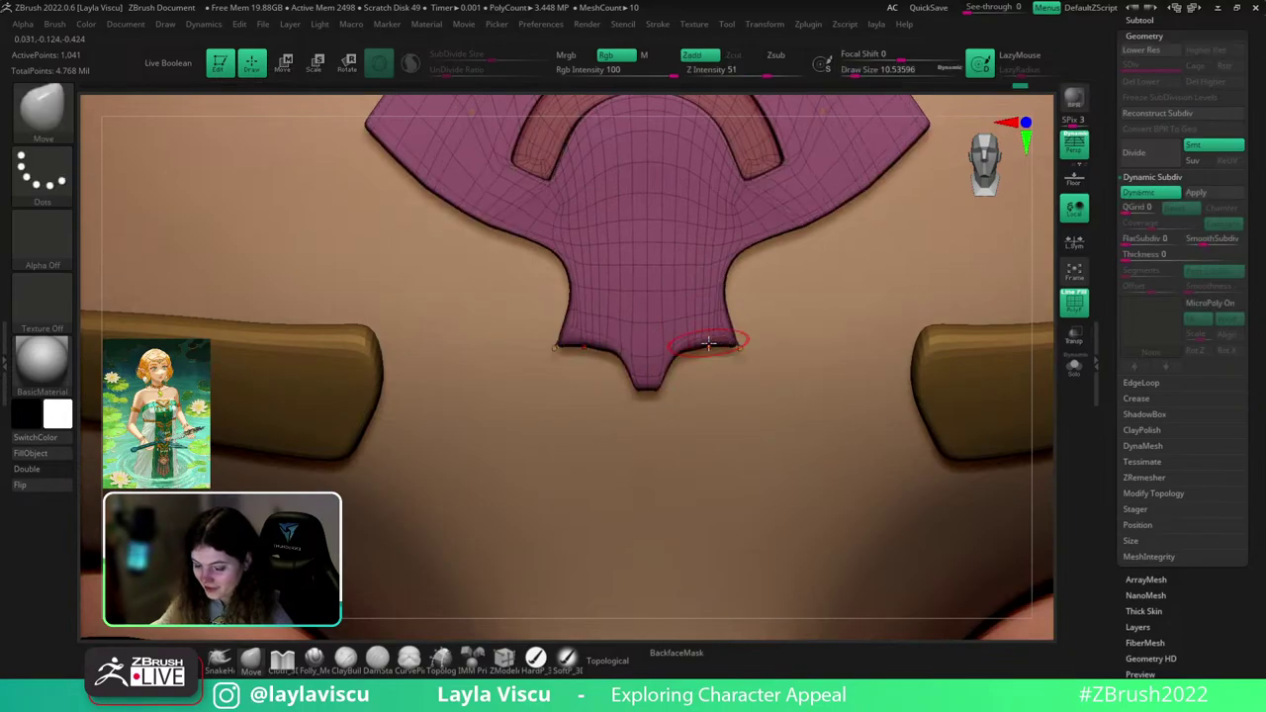
left_click(1075, 364)
key("shift+d")
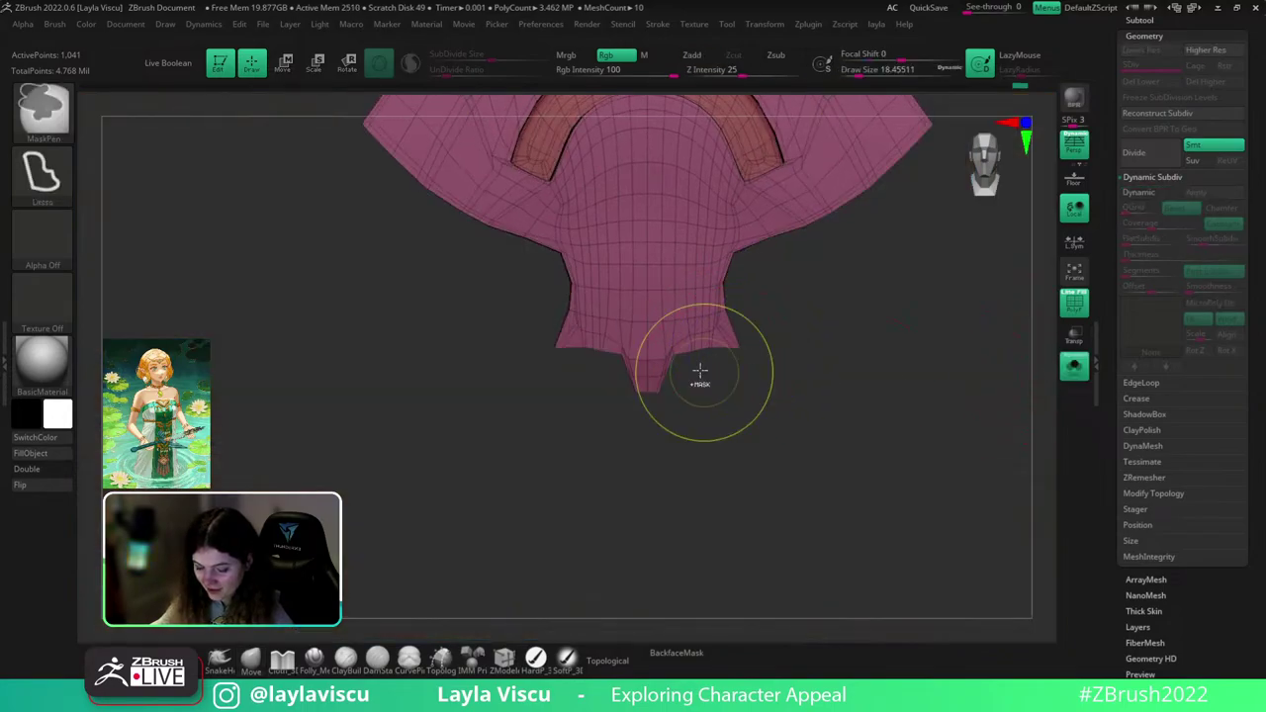
- Softly mask everything except the two corners beside the lower tip and shift them slightly downward with the gizmo
left_click_drag(692, 332, 678, 354, "ctrl")
left_click(702, 362, "ctrl")
left_click(699, 339, "ctrl")
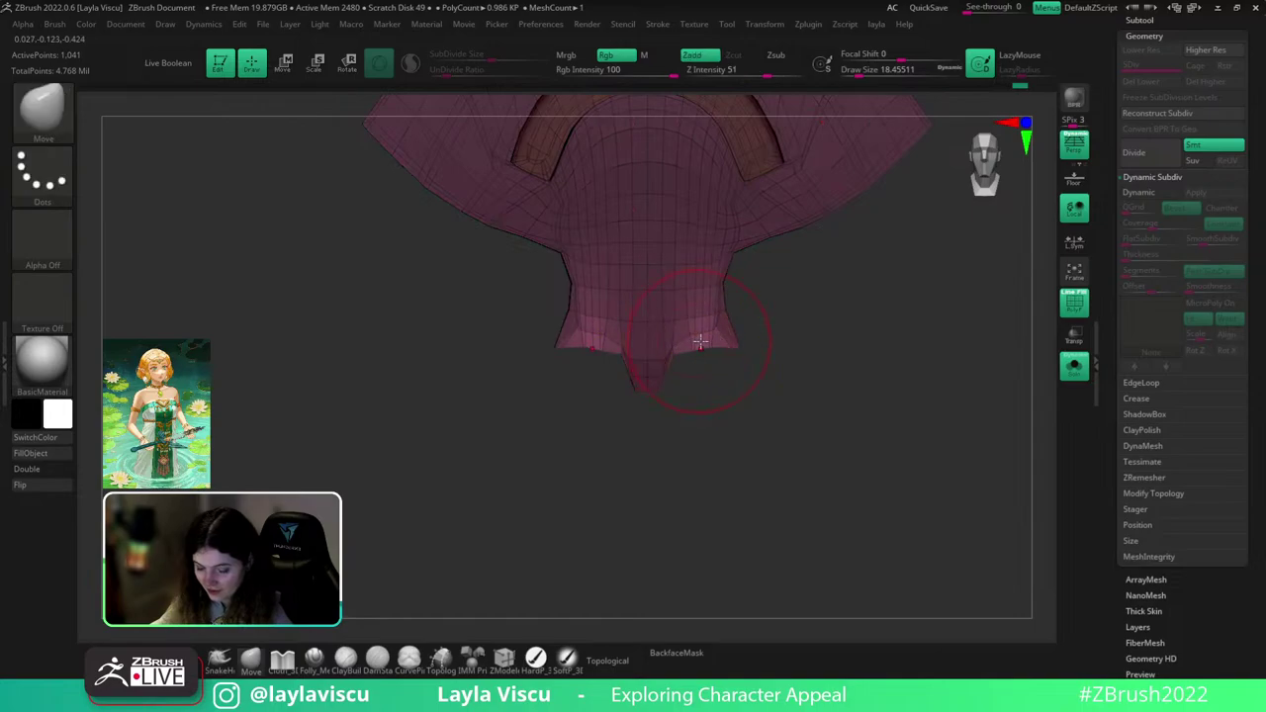
key("w")
left_click(701, 315, "alt")
left_click_drag(708, 395, 712, 384)
- Adjust the lower edges beside the tip with a small Move brush and bring back the full head
left_click(251, 661)
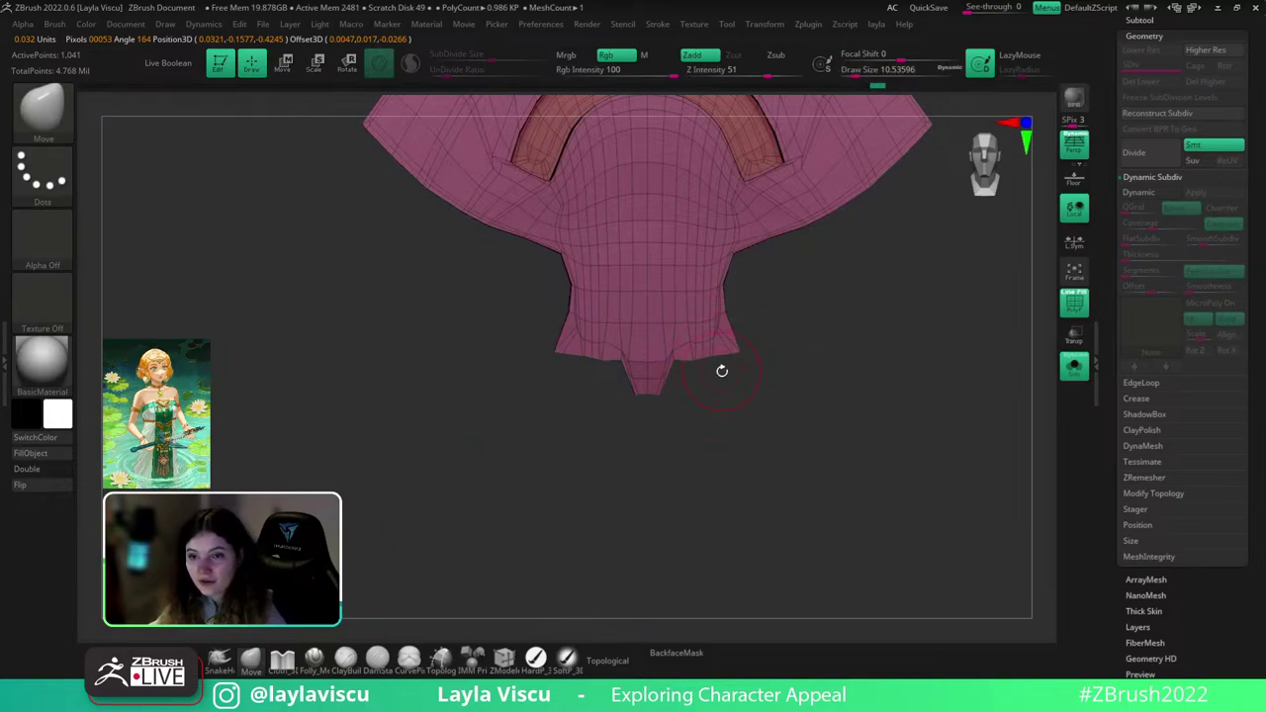
key("s")
left_click_drag(714, 369, 714, 355)
key("s")
key("s")
left_click_drag(781, 410, 861, 404)
left_click(1078, 369)
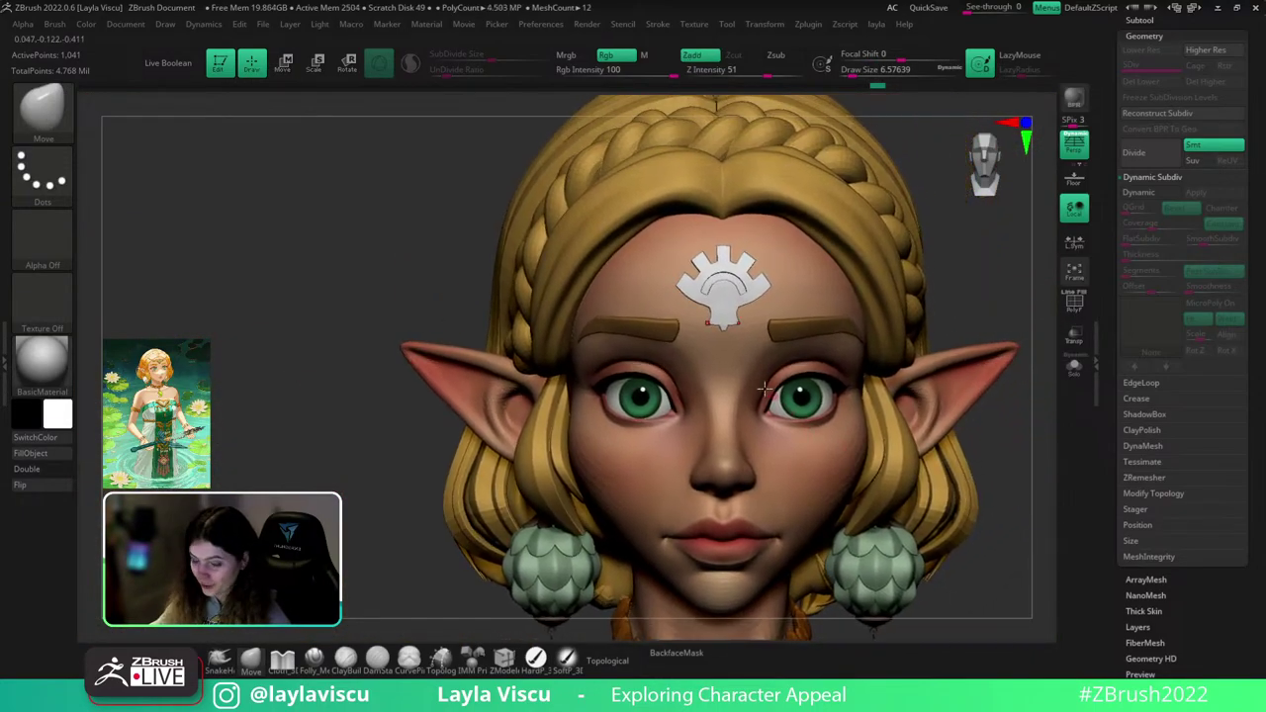
- Compare the forehead ornament's proportions with the reference close-up of the tiara
right_click_drag(1265, 223, 765, 556)
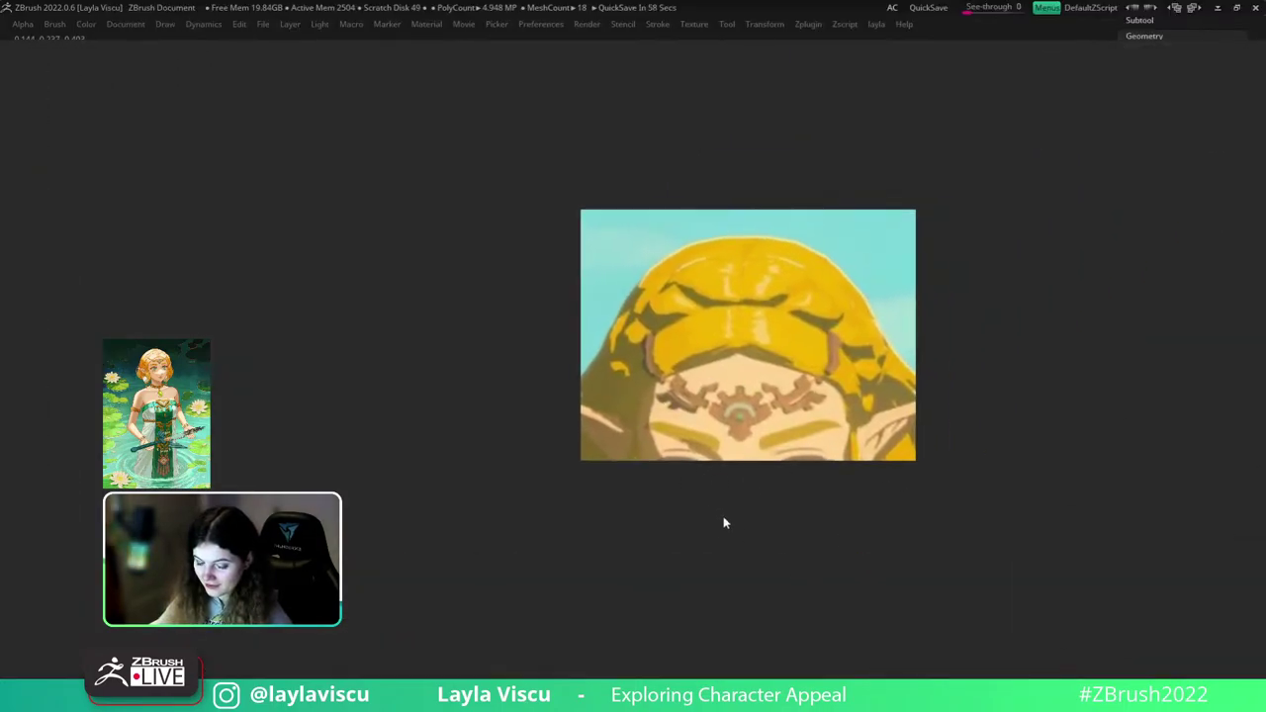
right_click_drag(723, 521, 1186, 2)
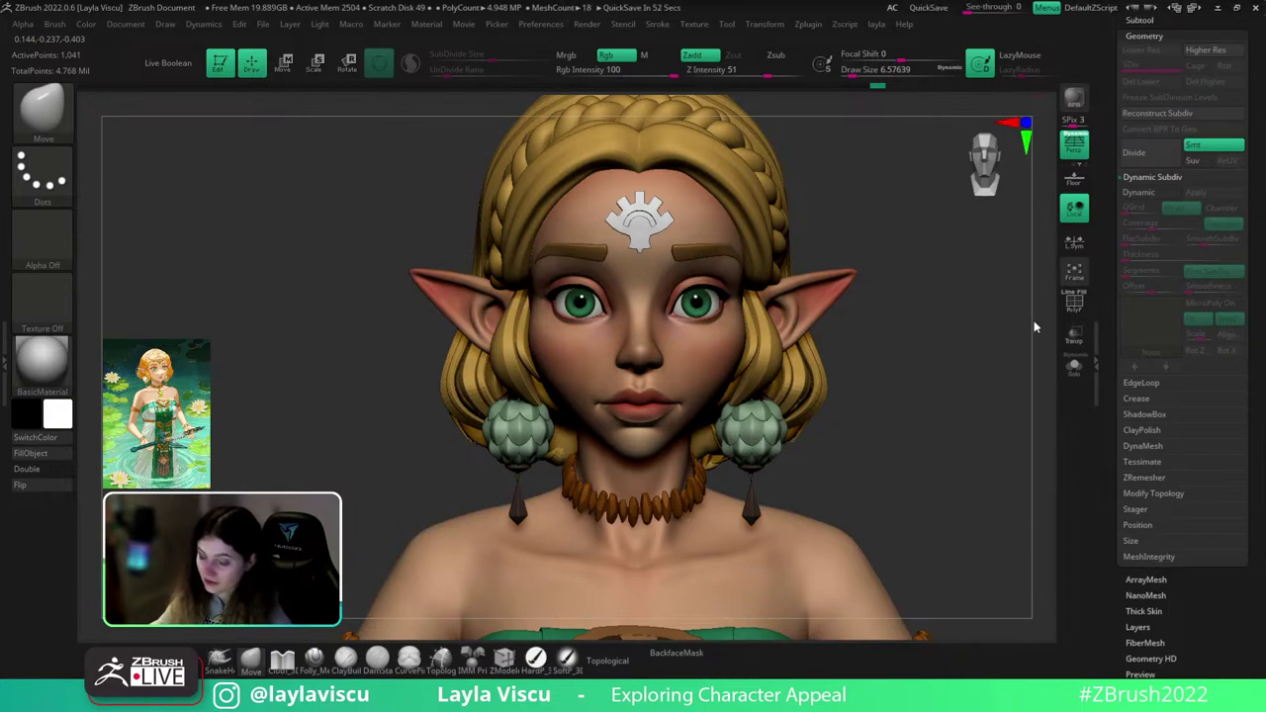
left_click_drag(1010, 355, 1006, 445, "alt")
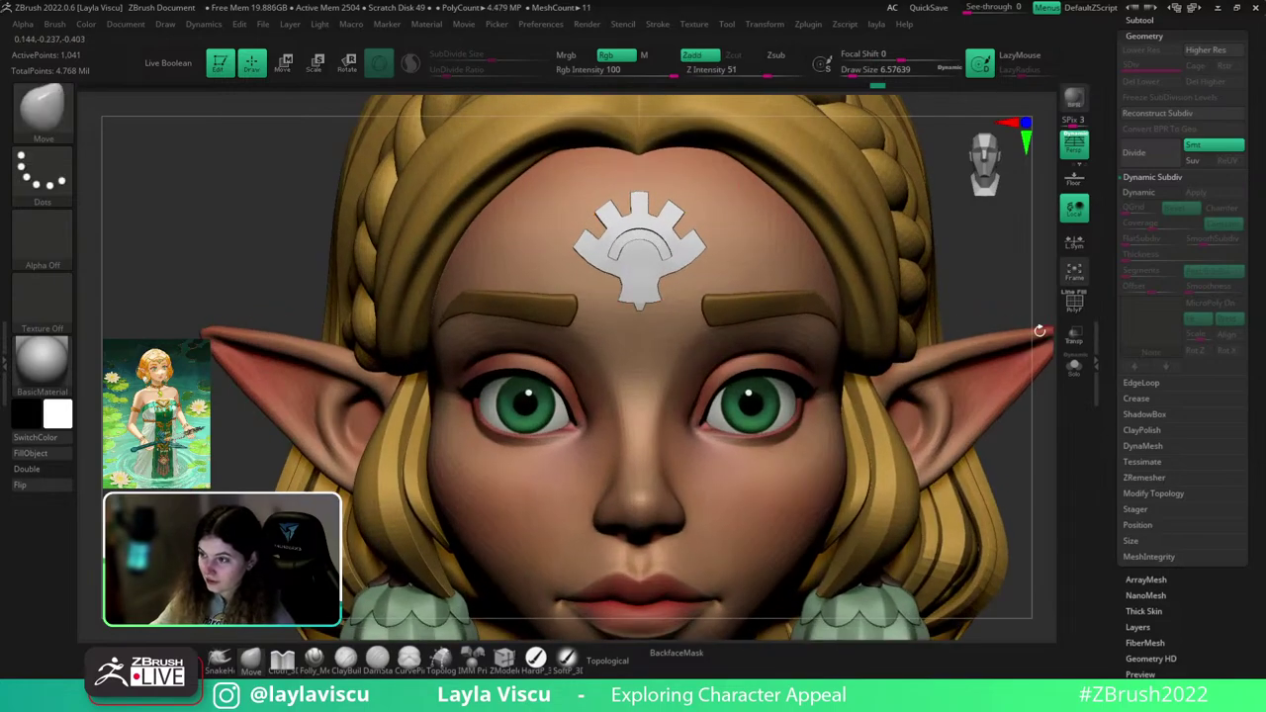
- Softly mask the ornament's upper part, nudge the lower section with the gizmo, and show the wireframe
mouse_move(564, 312)
left_mouse_down("ctrl")
mouse_move(562, 286)
mouse_move(531, 296)
left_mouse_up("ctrl")
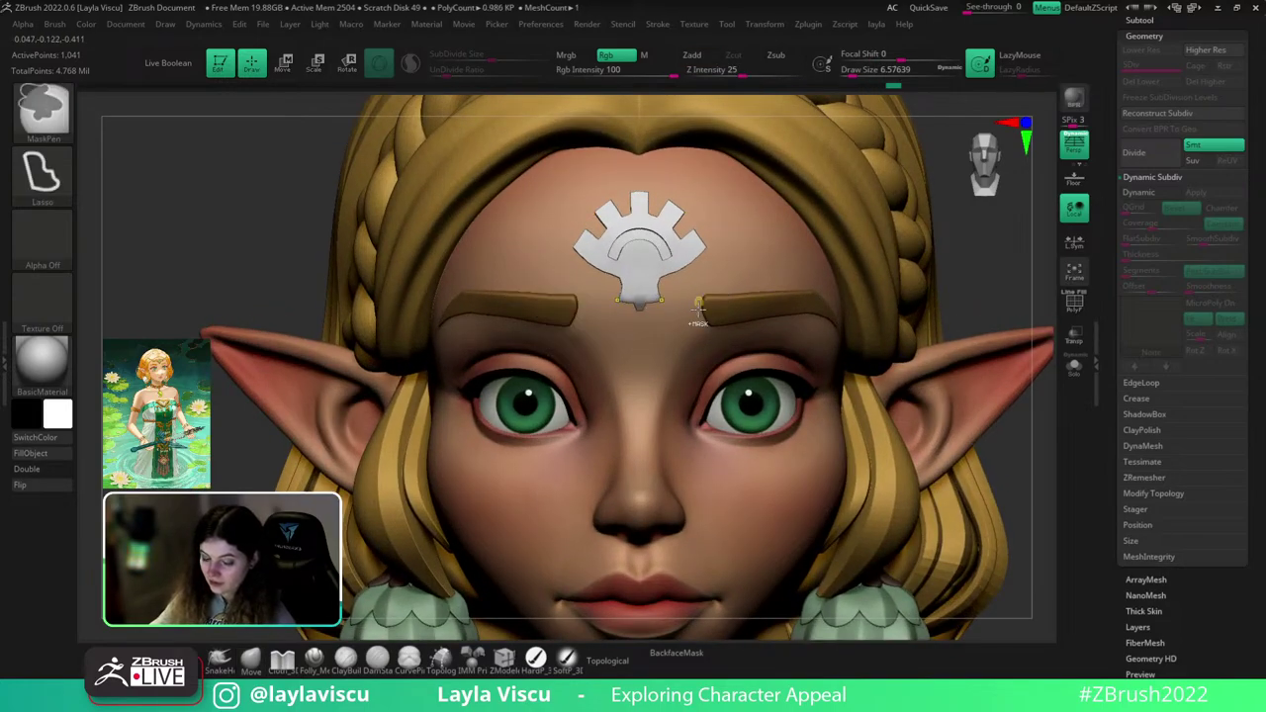
left_click(965, 268, "ctrl")
left_click(657, 253, "ctrl")
left_click(658, 251, "ctrl")
key("w")
left_click_drag(994, 297, 993, 391, "alt")
left_click_drag(723, 472, 725, 462)
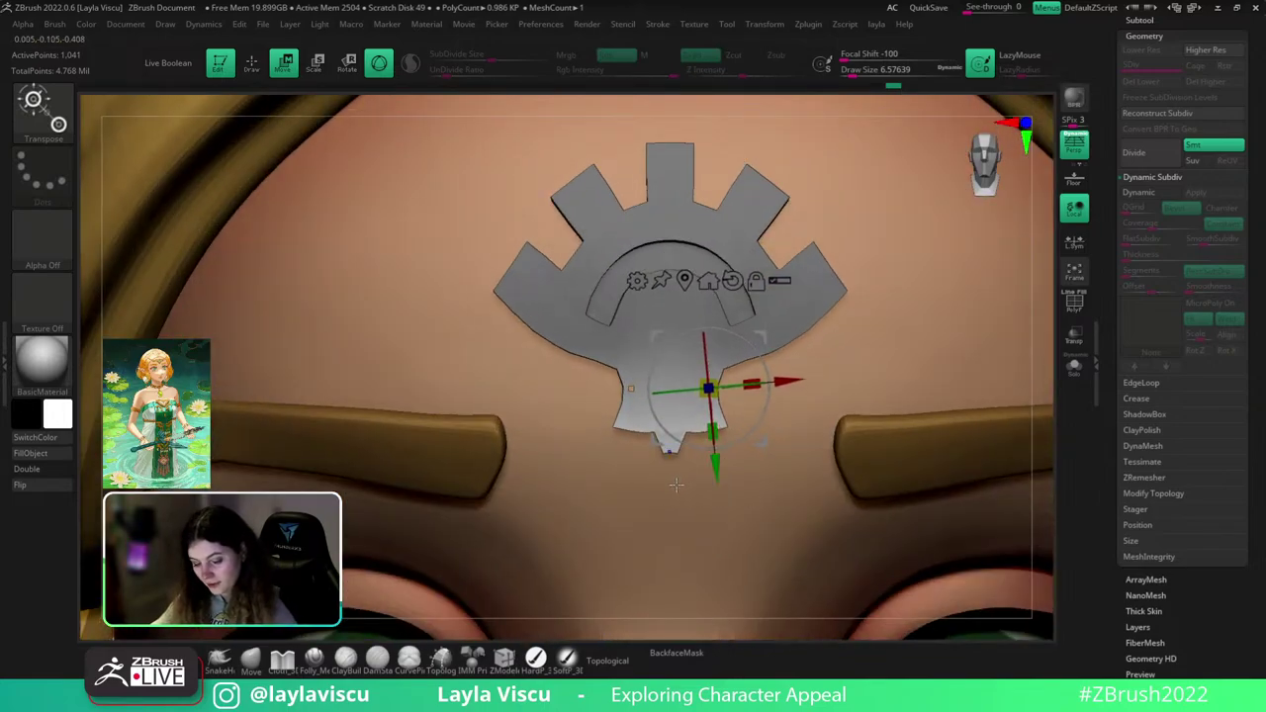
key("shift+f")
left_click(251, 658)
scroll(760, 412, "down", 5)
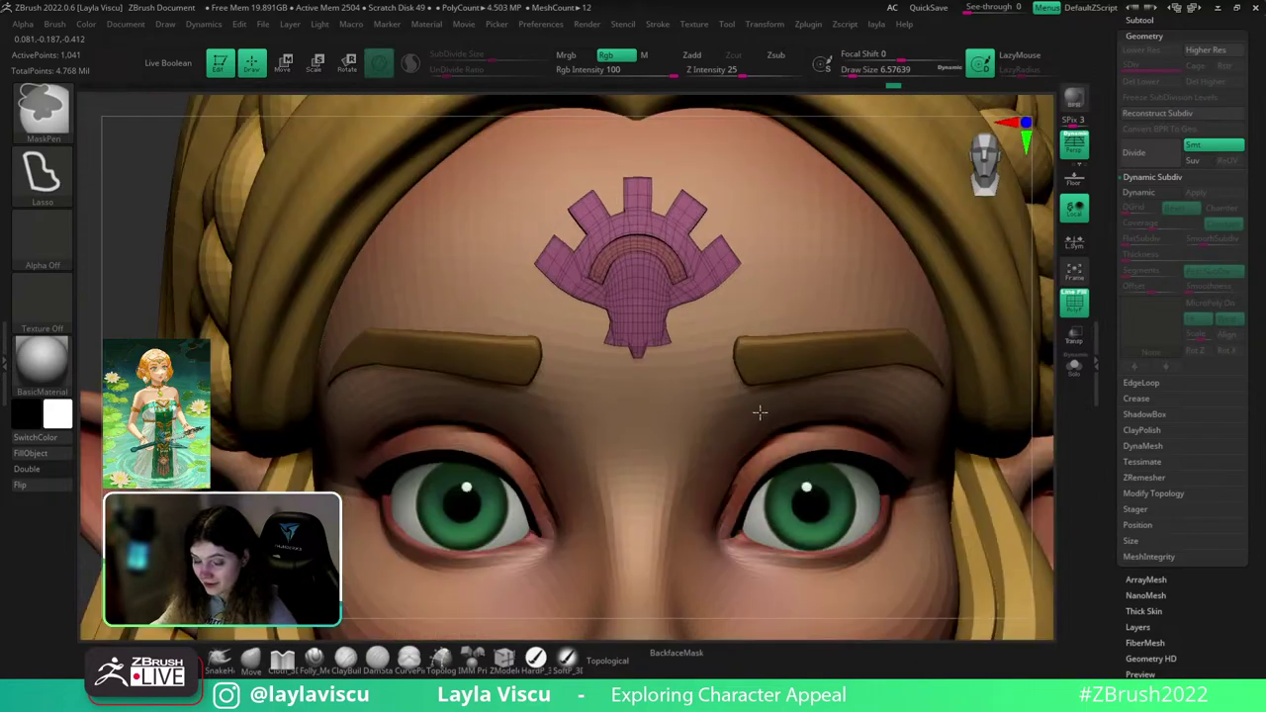
- Isolate the ornament, softly mask its upper part to adjust the lower section, and bring back the full head with the mask cleared
right_click_drag(760, 412, 767, 447, "ctrl")
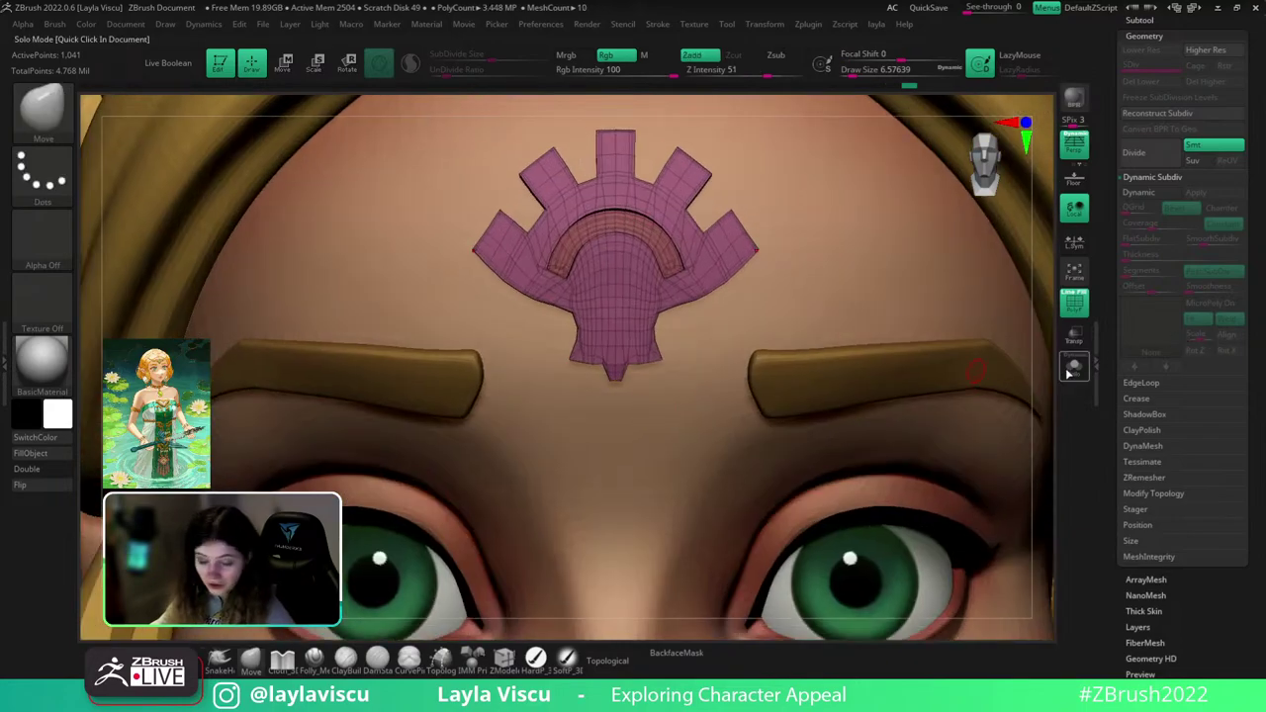
left_click(1070, 371)
mouse_move(741, 348)
left_mouse_down("ctrl")
mouse_move(511, 381)
mouse_move(741, 348)
left_mouse_up("ctrl")
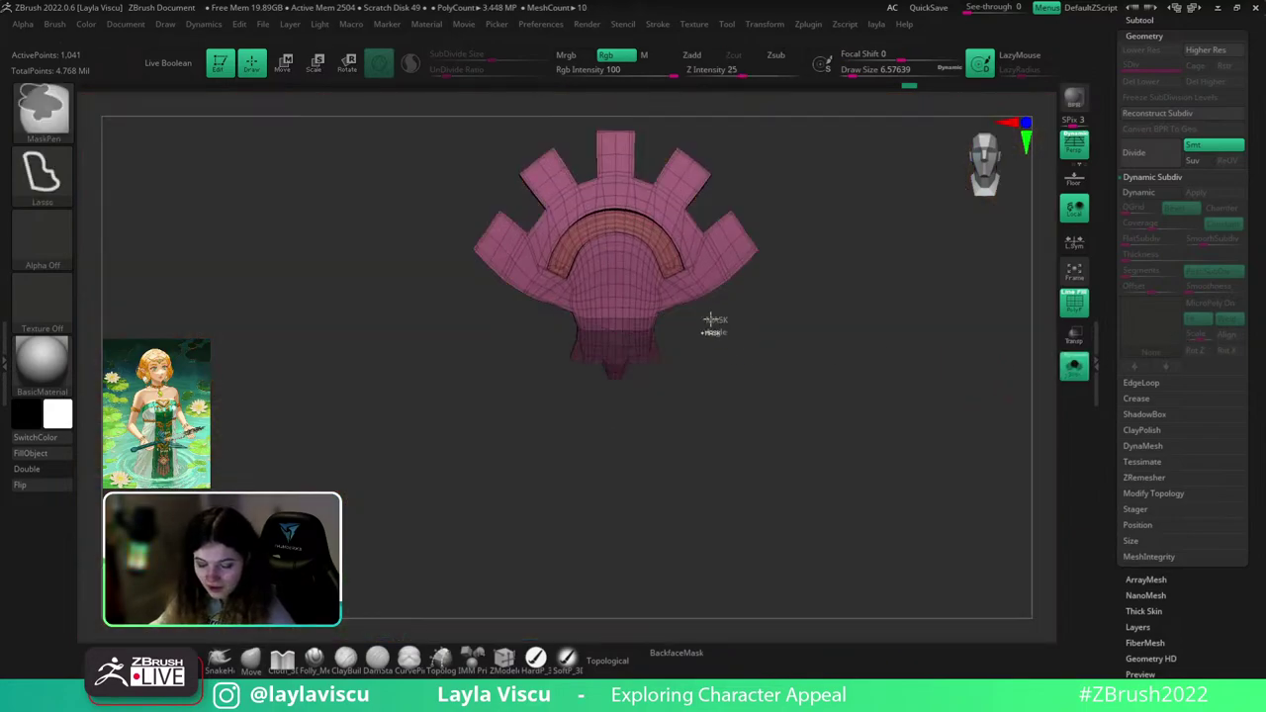
left_click(724, 332, "ctrl")
key("w")
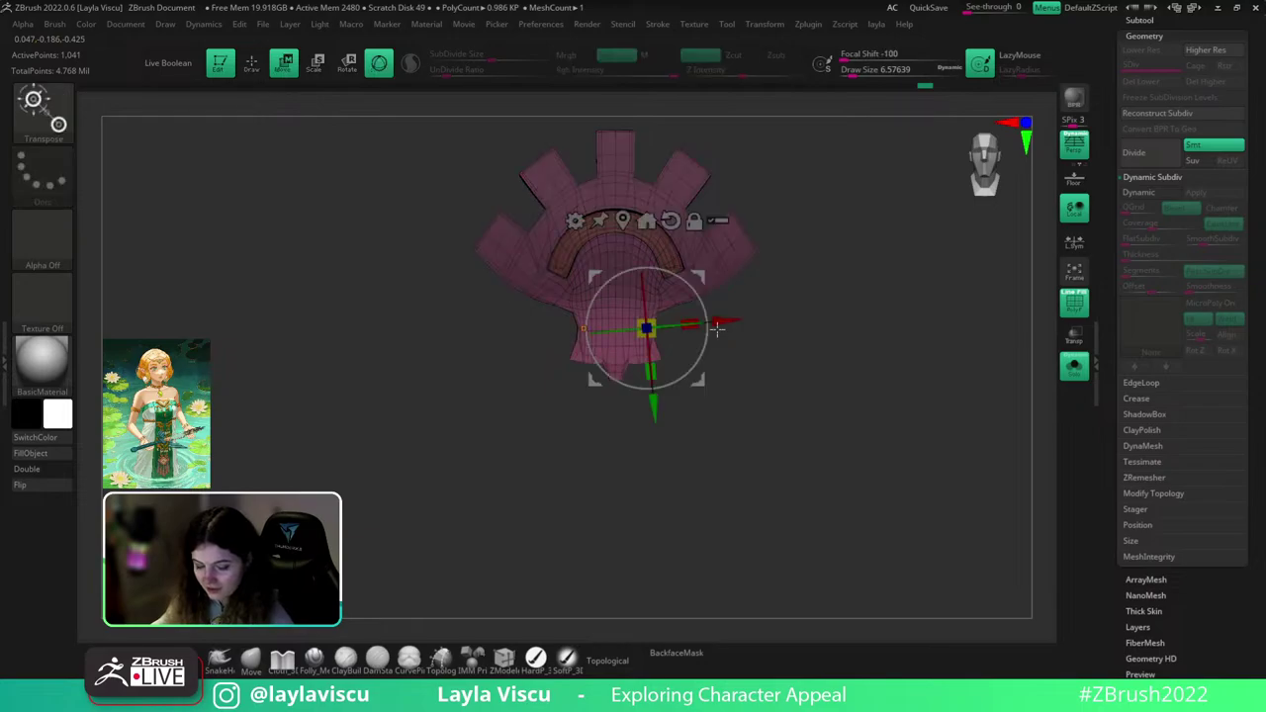
right_click_drag(716, 329, 655, 342, "ctrl")
key("q")
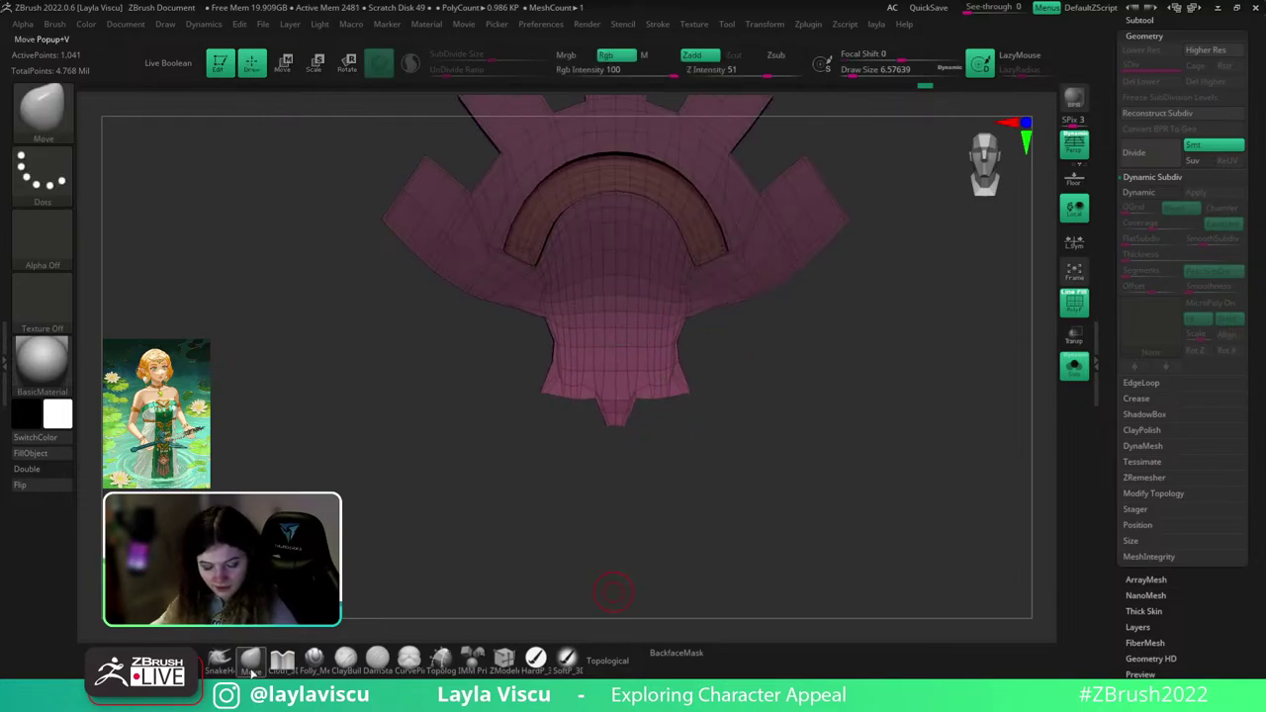
left_click(758, 466, "ctrl")
key("shift+f")
key("shift+f")
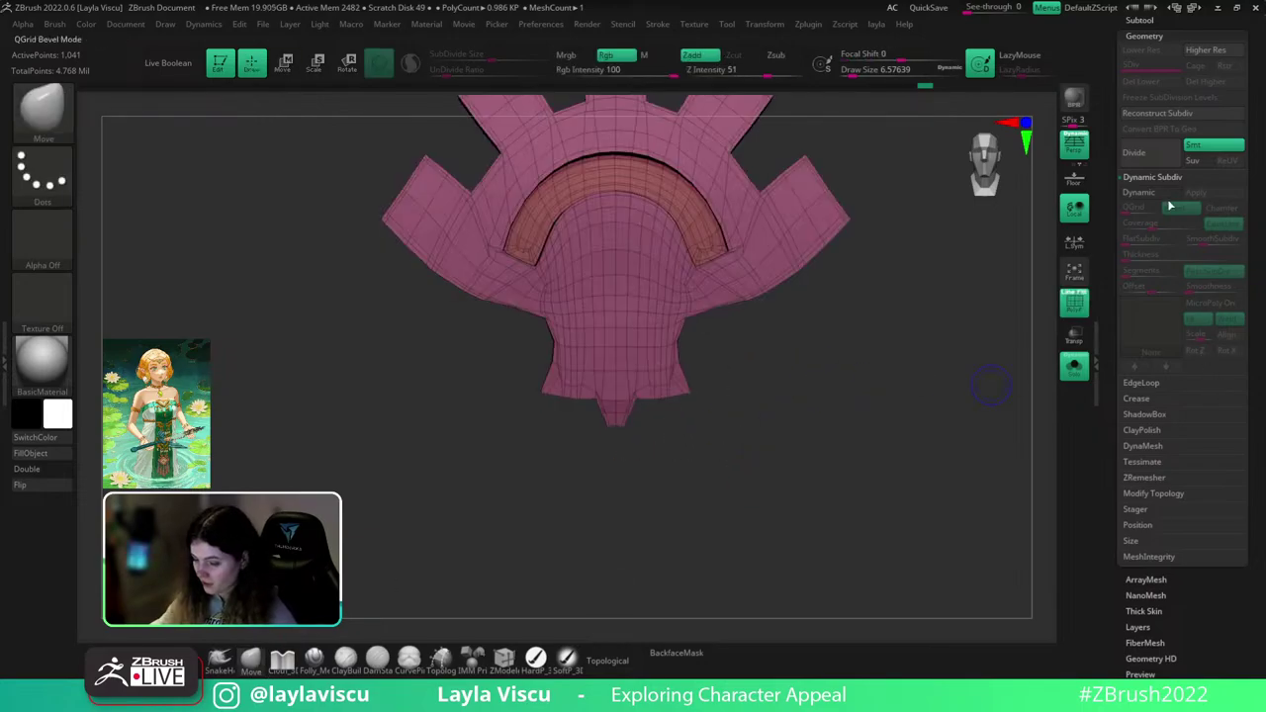
left_click(1081, 360)
- Hide the wireframe, softly mask all but the two notches above the flared lower section, adjust them with the gizmo, and clear the mask
key("s")
left_click_drag(680, 335, 723, 318)
right_click_drag(744, 313, 596, 306, "ctrl")
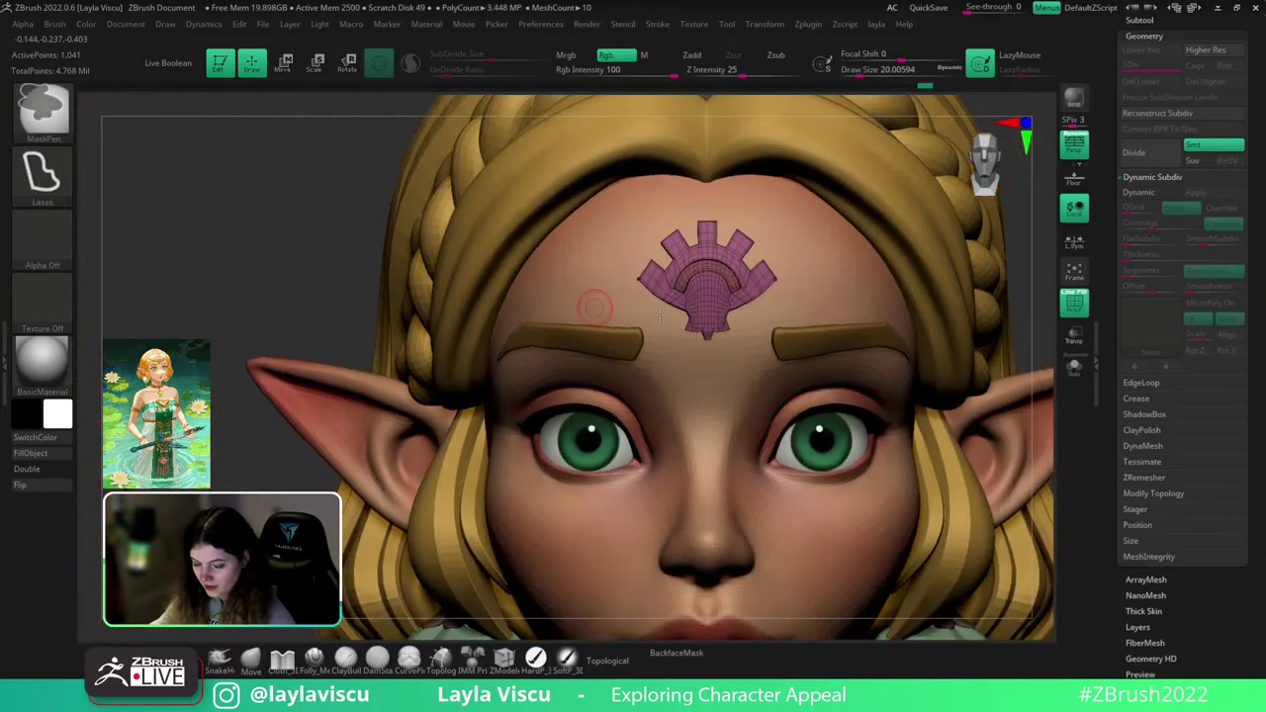
key("shift+f")
right_click_drag(733, 288, 881, 368, "ctrl")
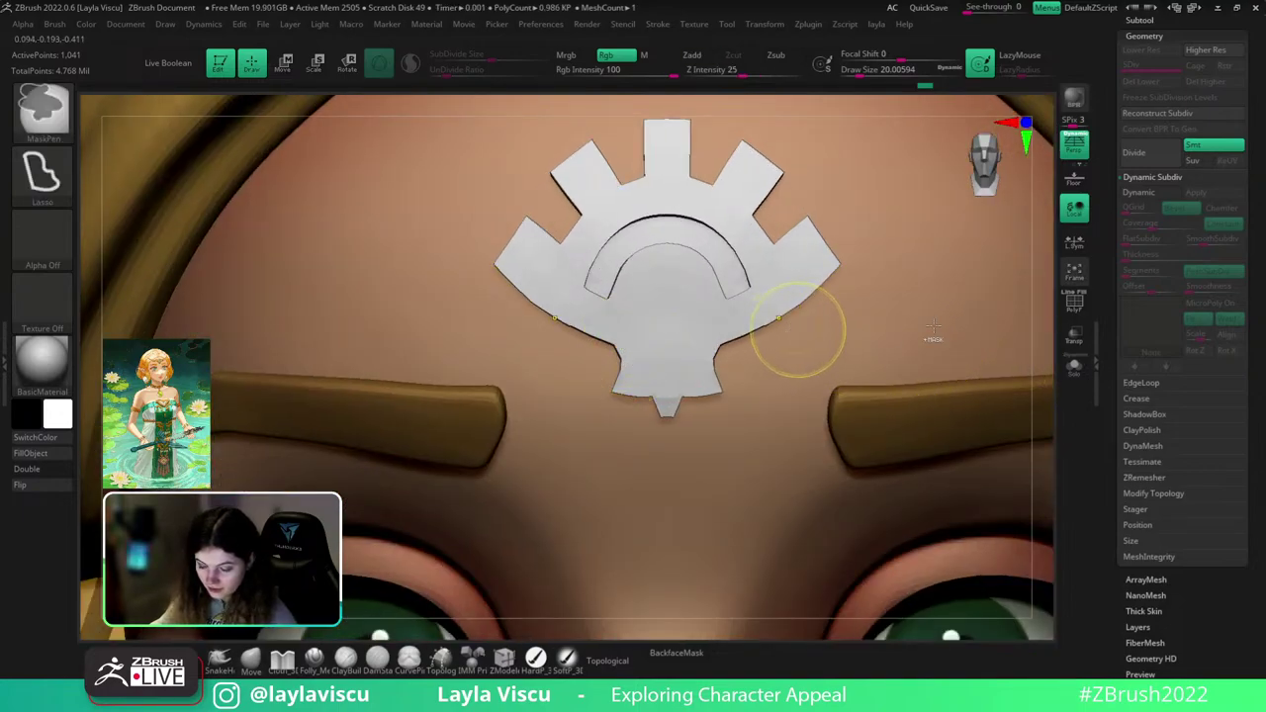
left_click_drag(797, 329, 718, 346, "ctrl")
left_click(1028, 339, "ctrl")
left_click(721, 291, "ctrl")
key("w")
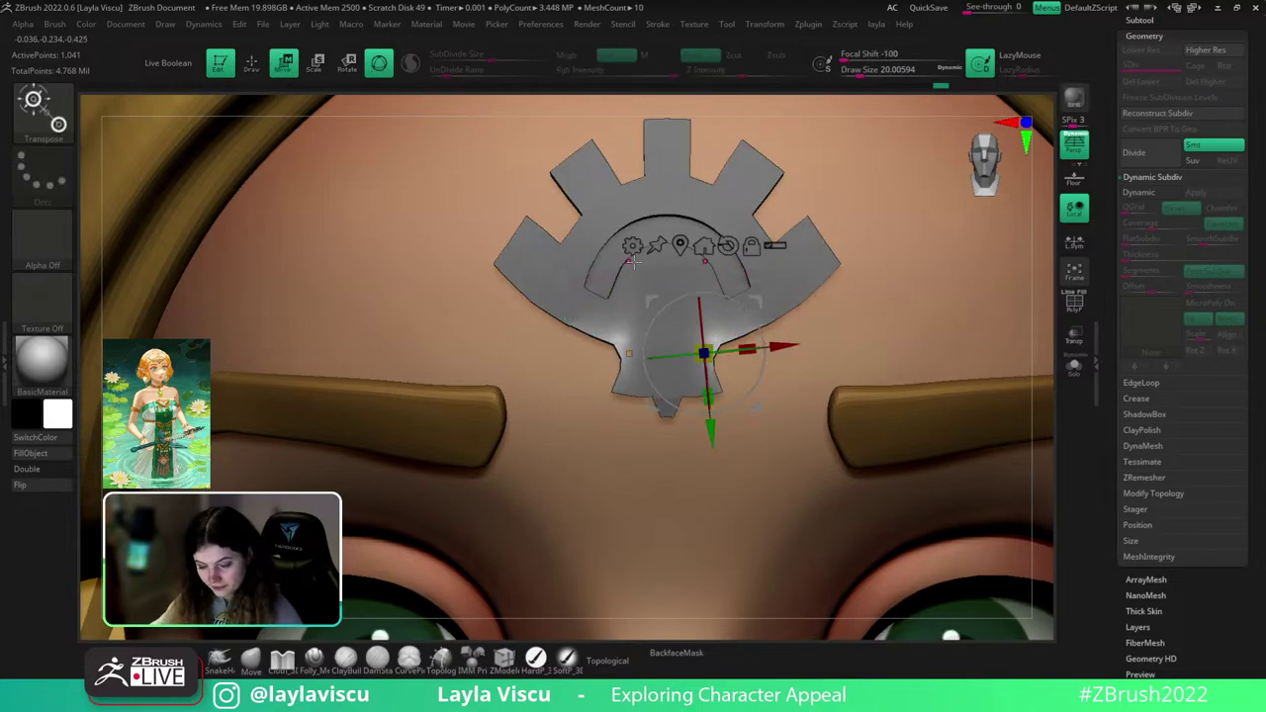
left_click(679, 246)
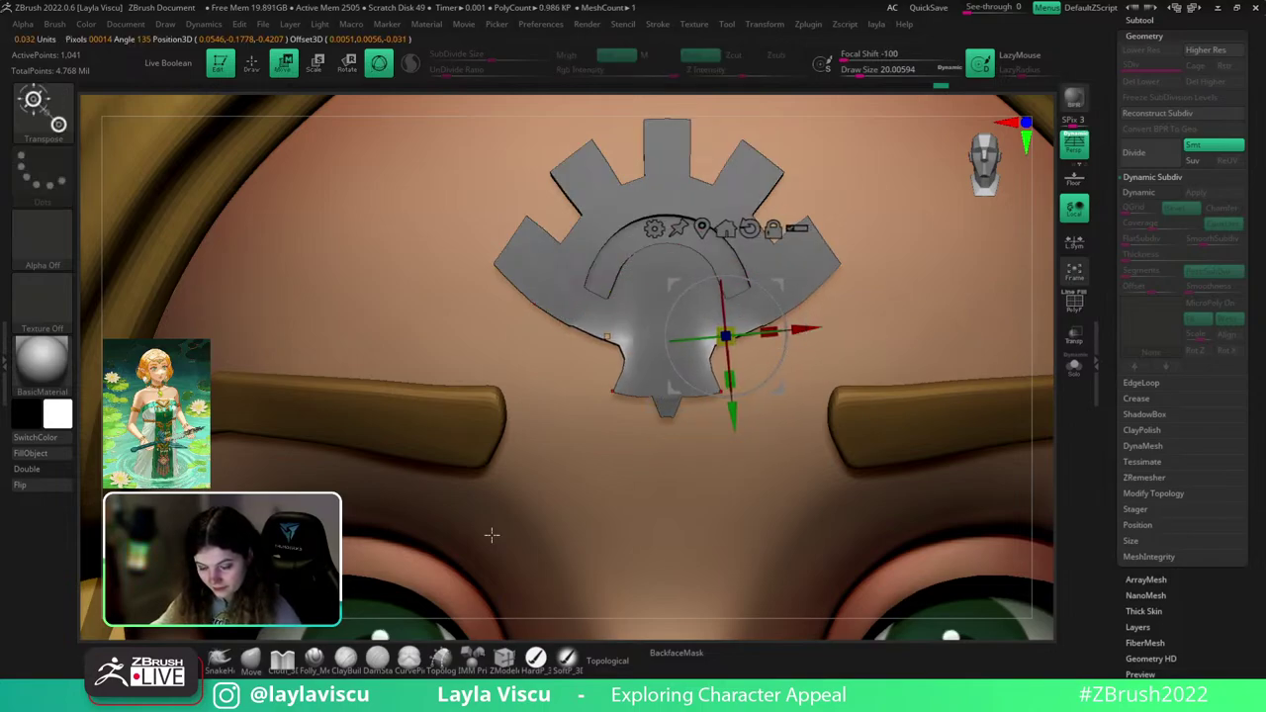
left_click(251, 659)
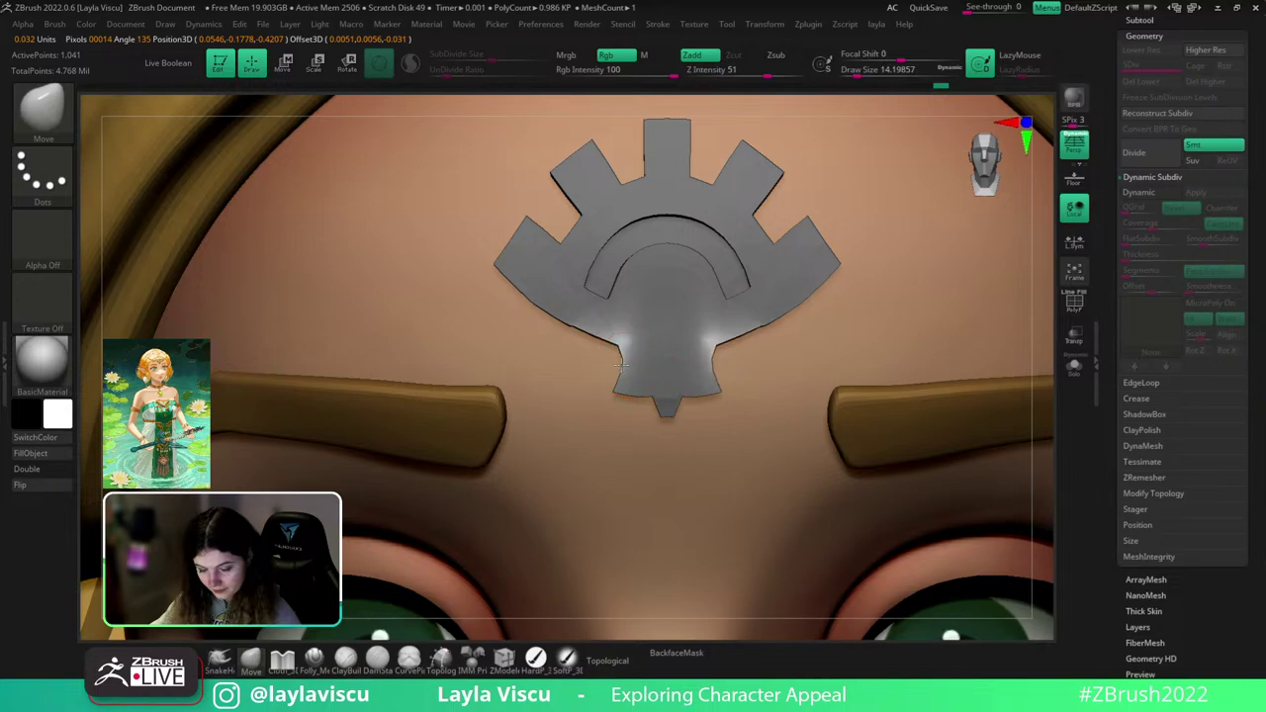
right_click_drag(621, 365, 461, 325, "ctrl")
left_click_drag(1003, 359, 1023, 366, "ctrl")
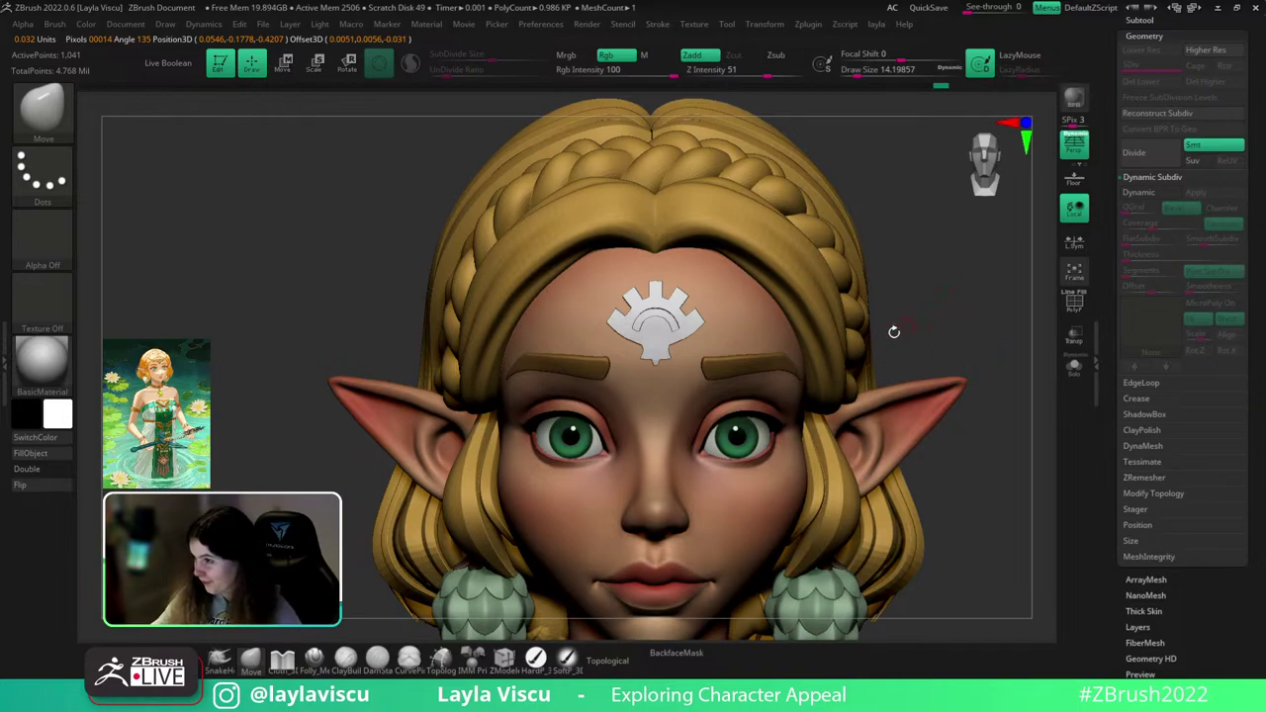
- Enlarge the Move brush to a Draw Size of about 23 and nudge the ornament's central arch
right_click_drag(661, 330, 742, 341, "ctrl")
key("s")
left_click_drag(656, 317, 664, 314)
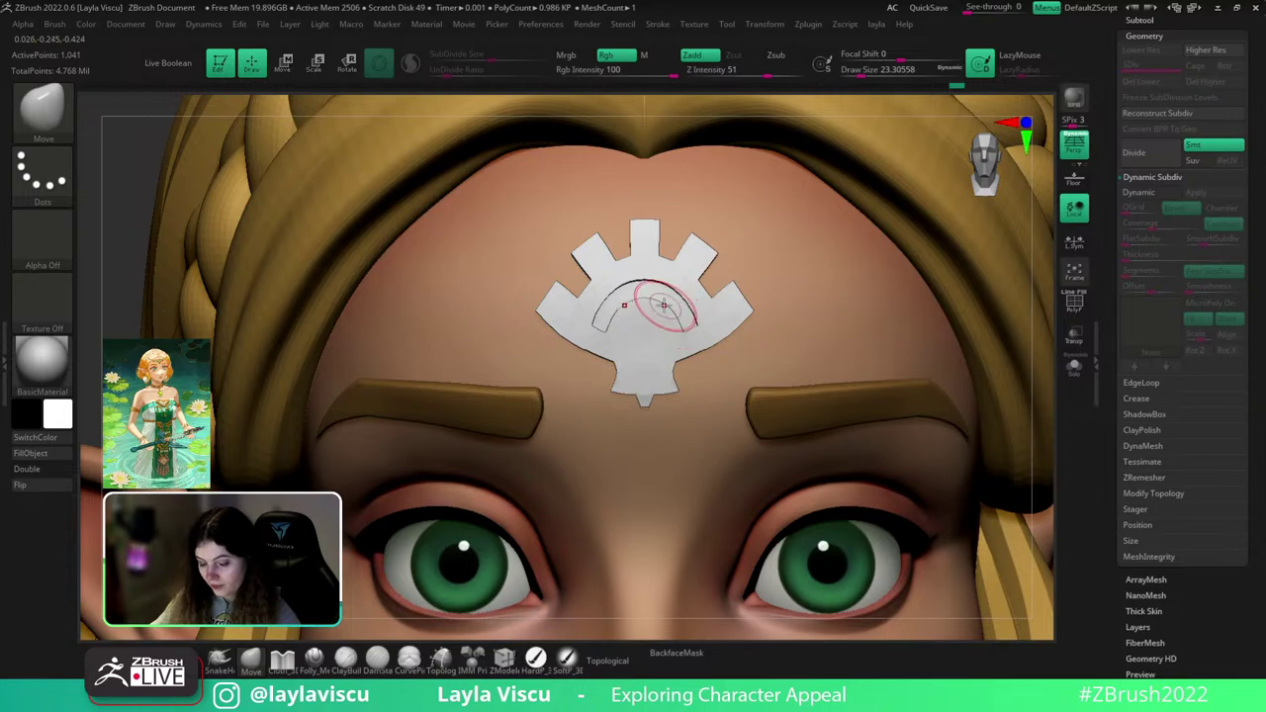
left_click_drag(665, 305, 658, 303)
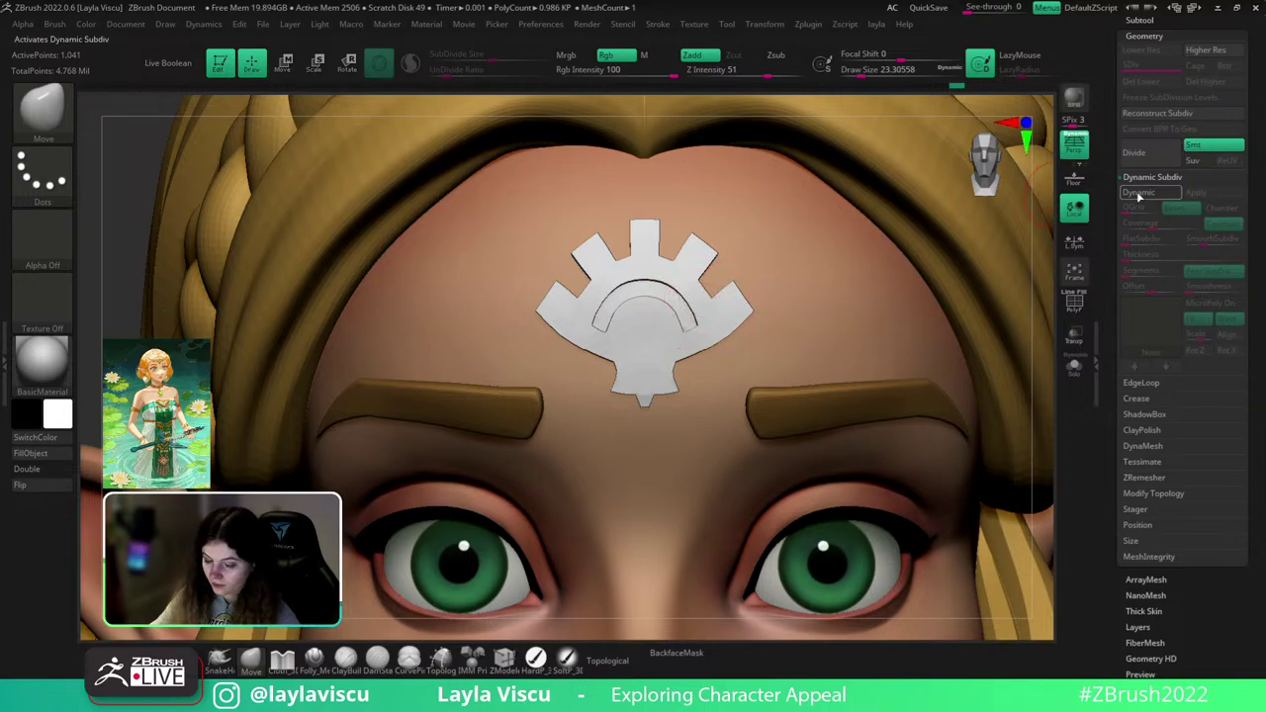
- Check the lower tip with dynamic subdivision and insert a ZModeler edge loop along the ornament's bottom edge
left_click(1137, 195)
mouse_move(653, 334)
right_mouse_down()
mouse_move(678, 461)
mouse_move(743, 531)
right_mouse_up()
key("shift+f")
key("shift+d")
left_click(508, 660)
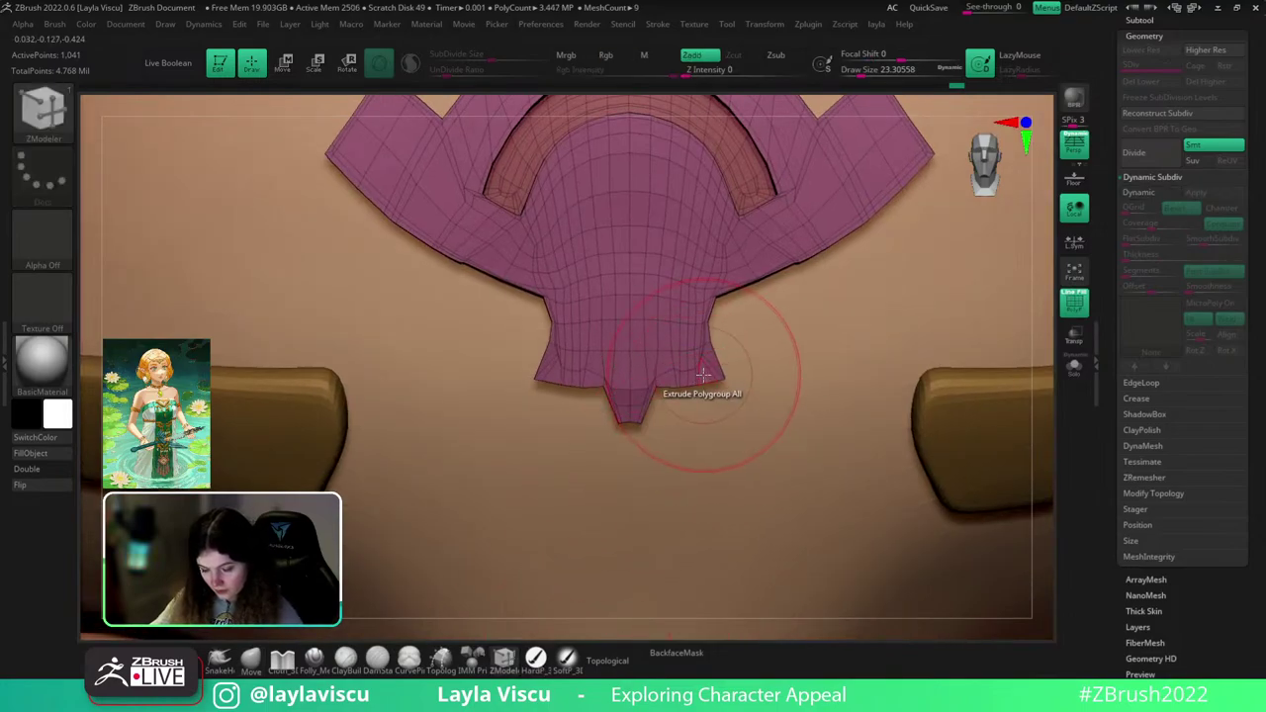
left_click(674, 382)
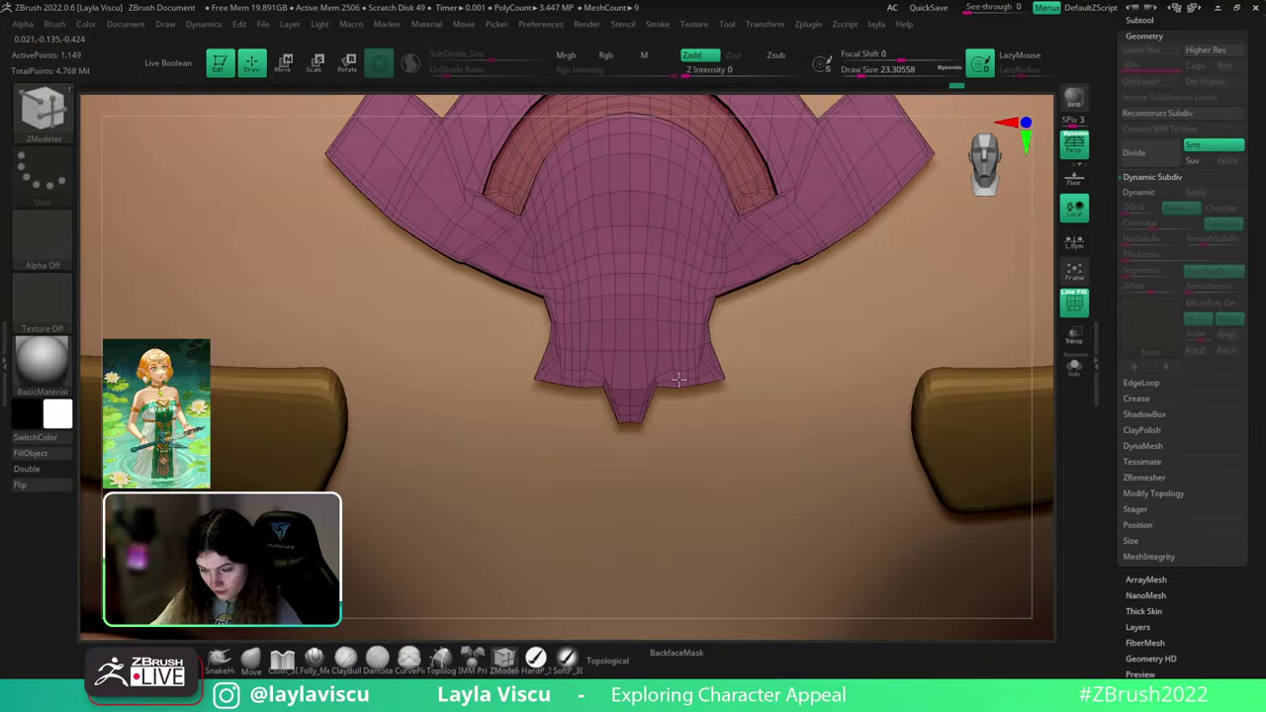
- Turn on Dynamic Subdiv for the ornament and hide the wireframe to inspect its lower corners
left_click(1140, 193)
right_click_drag(776, 285, 783, 198, "ctrl")
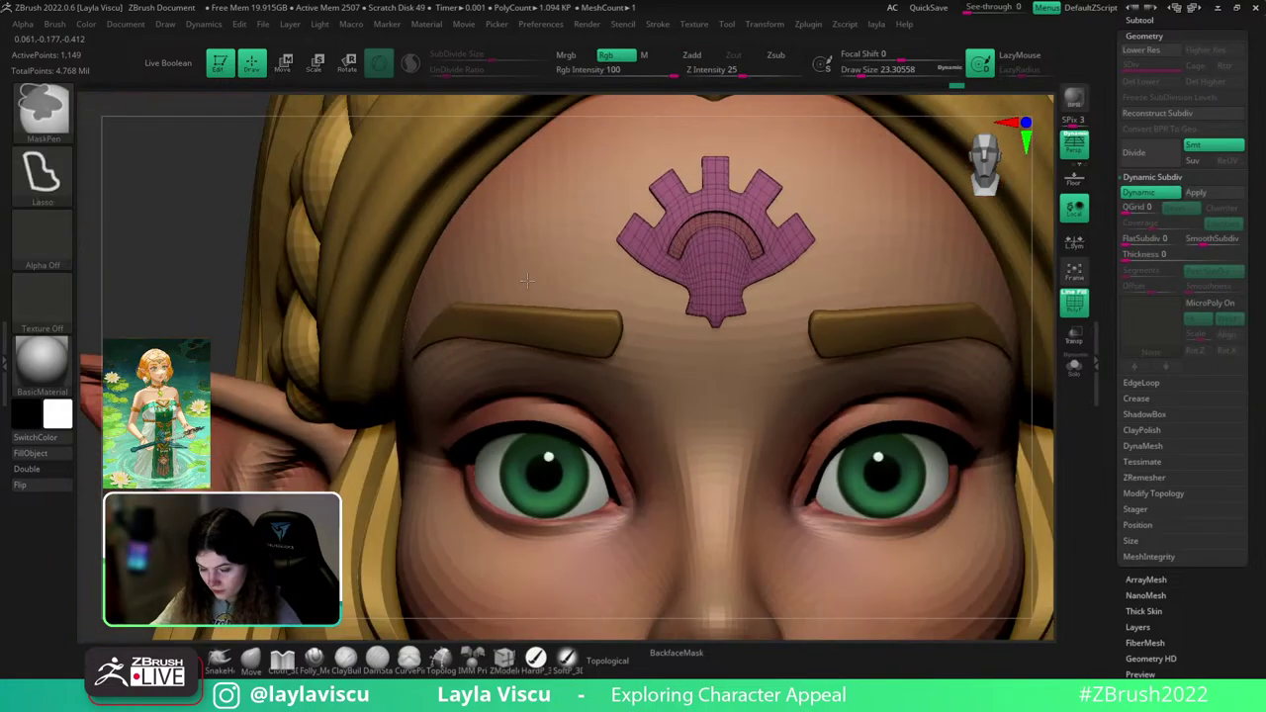
key("shift+f")
right_click_drag(739, 448, 704, 531, "ctrl")
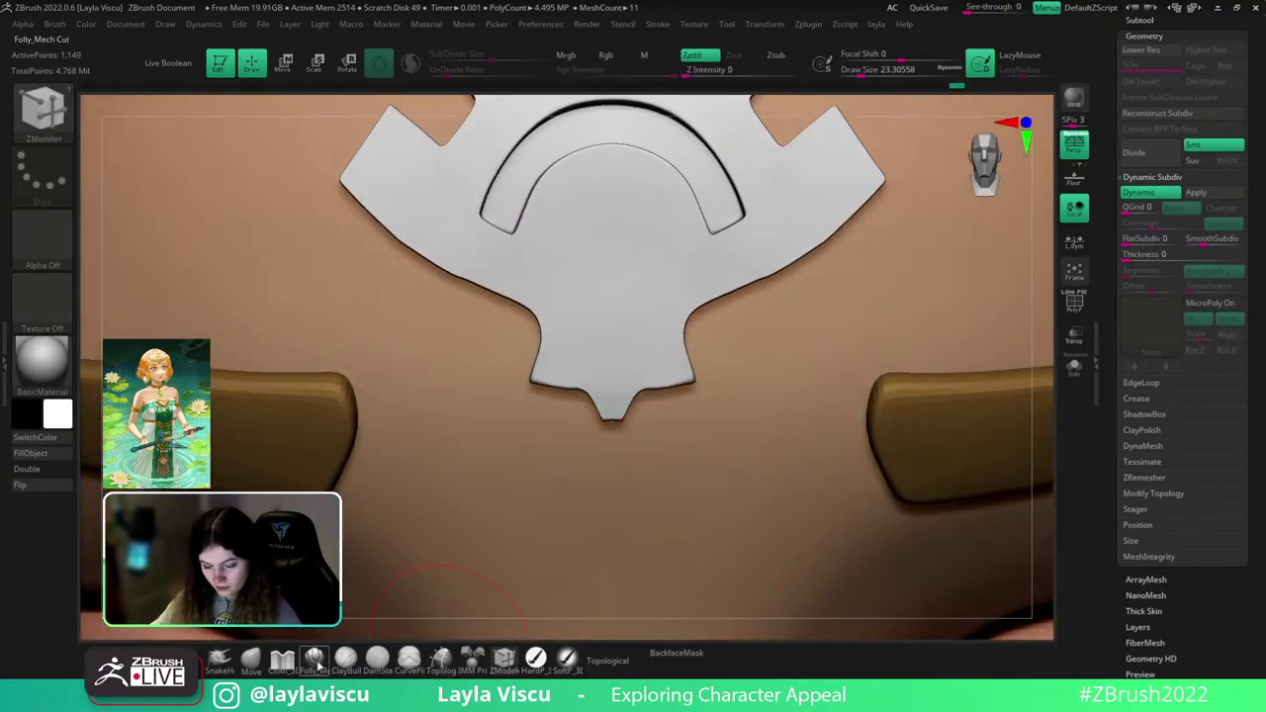
- Try the Polish By Groups deformation on the forehead ornament and undo it
mouse_move(775, 425)
right_mouse_down("ctrl")
mouse_move(583, 442)
mouse_move(579, 395)
right_mouse_up("ctrl")
scroll(1181, 396, "down", 5)
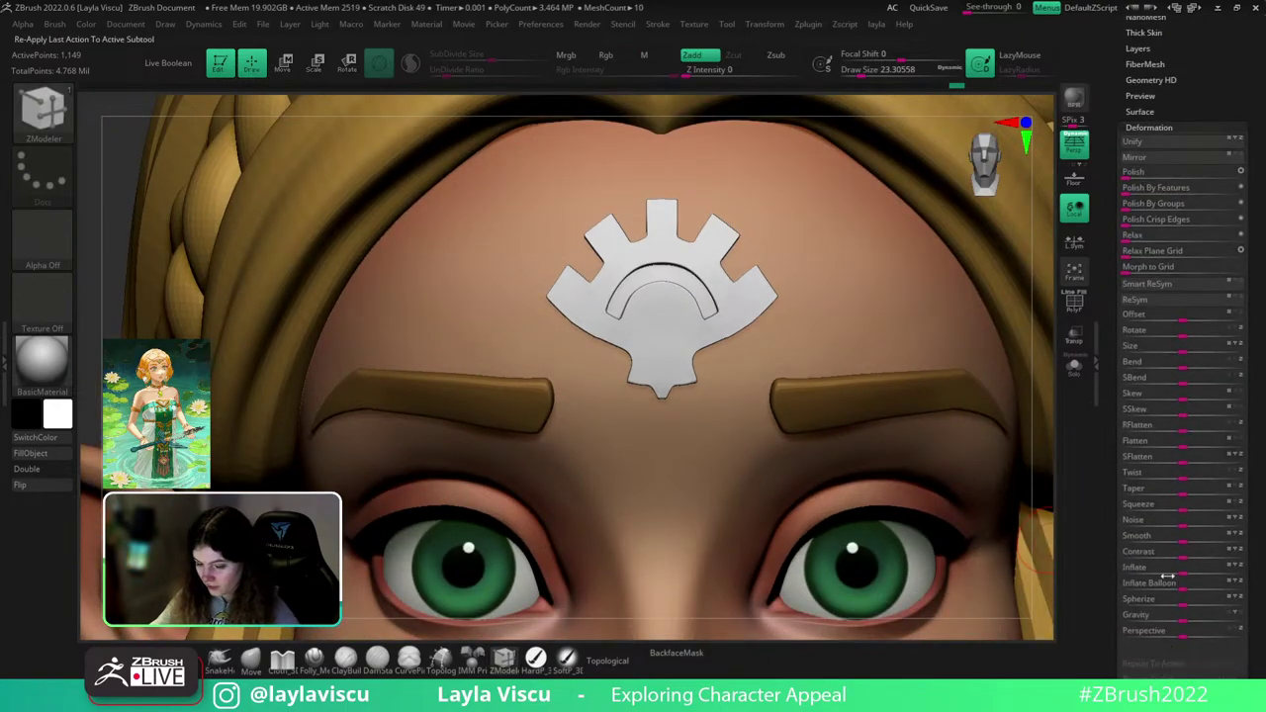
left_click(1177, 203)
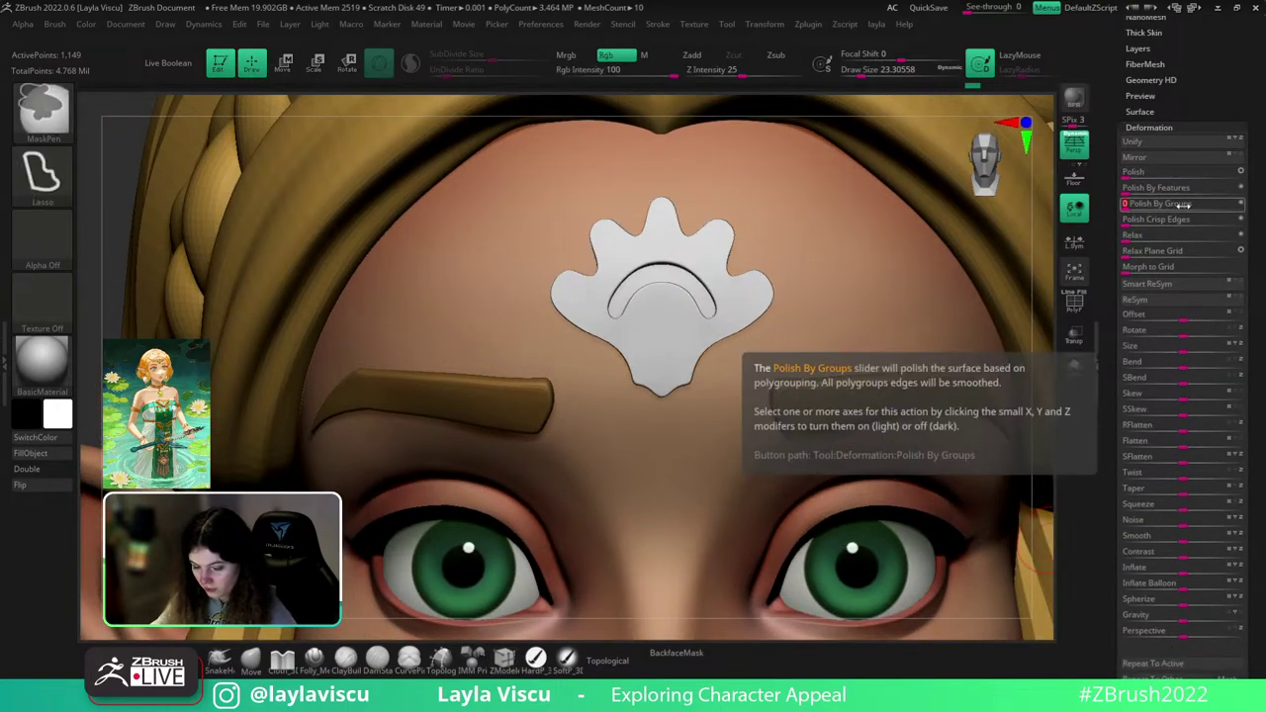
right_click_drag(627, 333, 521, 324, "ctrl")
key("ctrl+z")
key("ctrl+z")
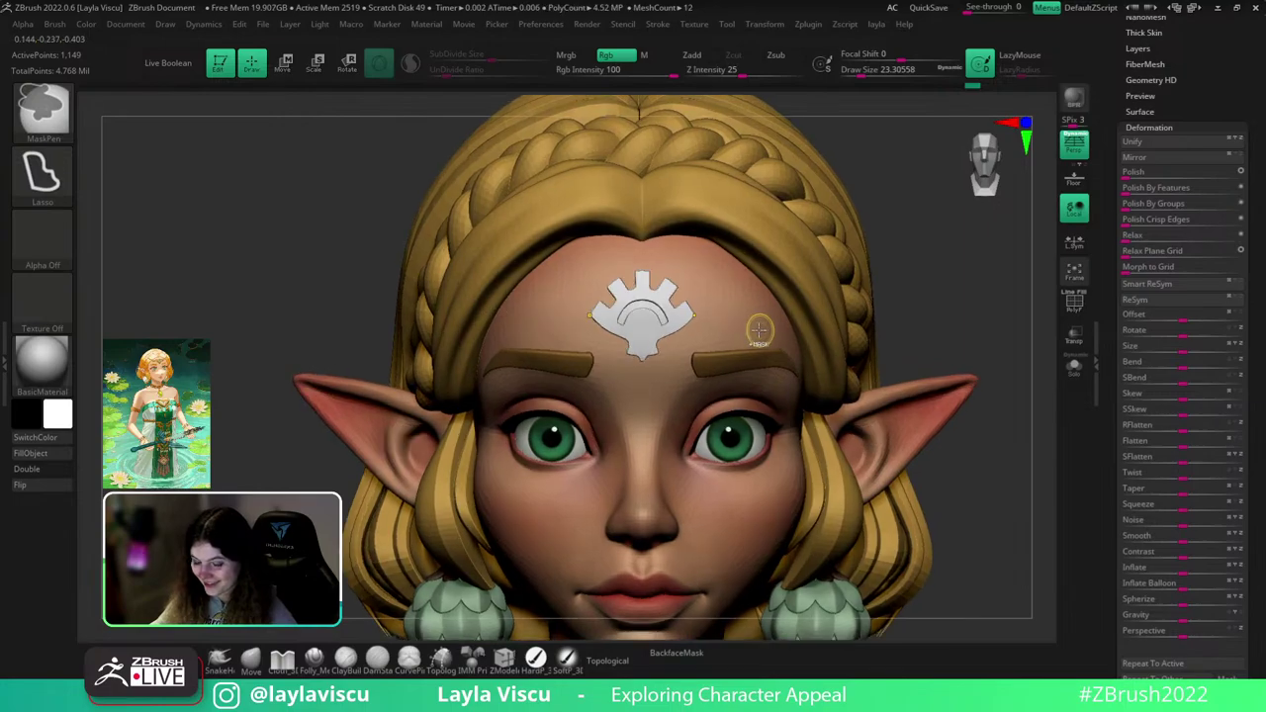
- Reapply Polish By Groups, try reshaping the upper prongs with a Move brush of about 39, and undo both changes
left_click(1194, 204)
mouse_move(672, 321)
right_mouse_down("ctrl")
mouse_move(664, 385)
mouse_move(724, 369)
right_mouse_up("ctrl")
key("b")
key("z")
key("m")
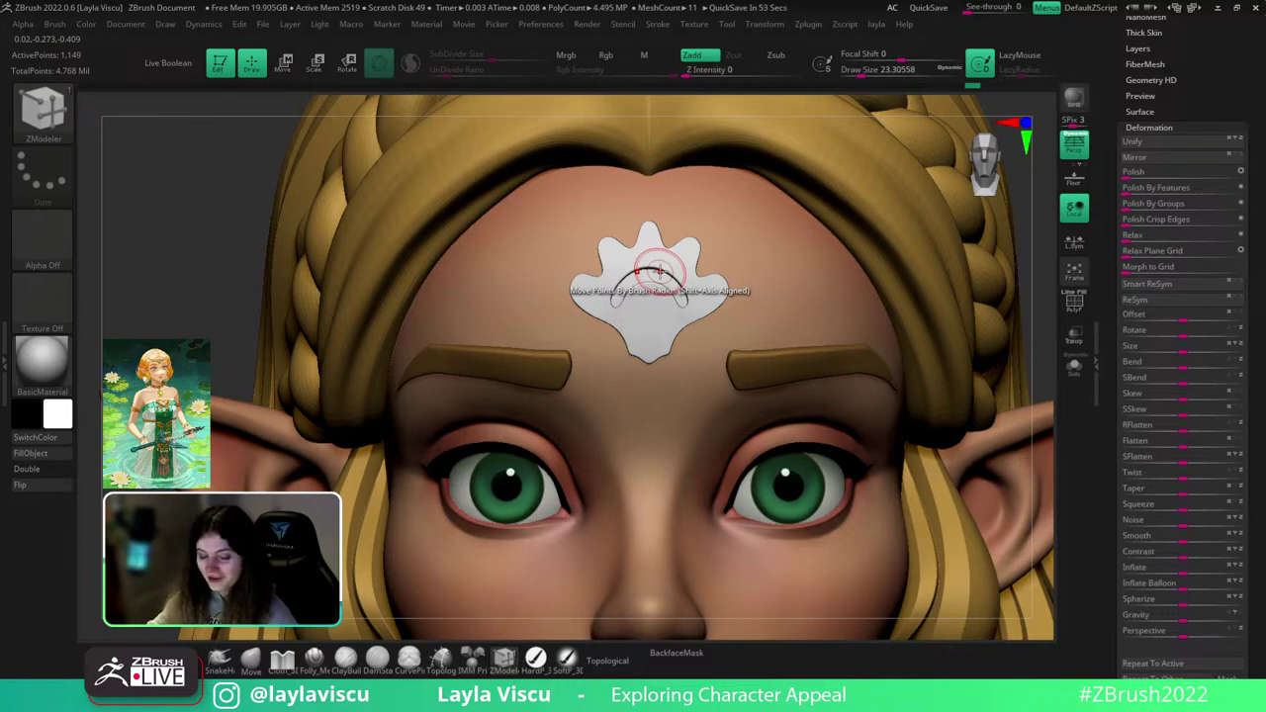
left_click(254, 669)
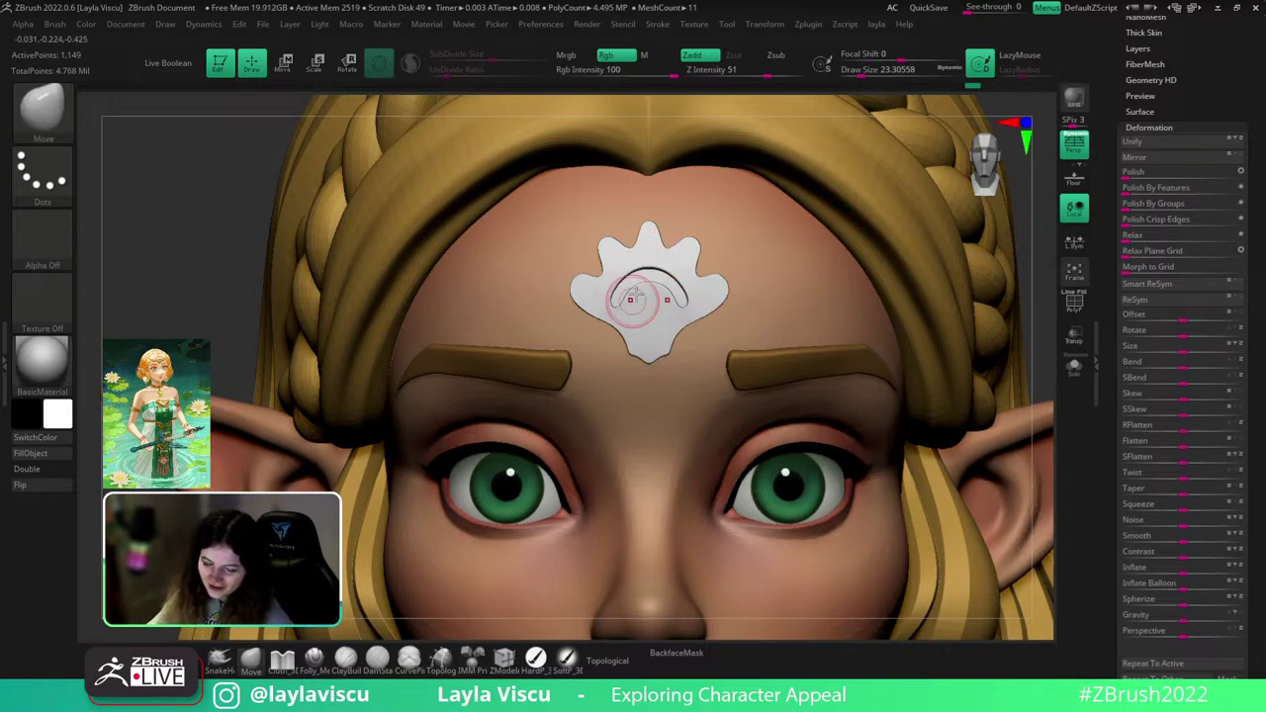
key("s")
mouse_move(641, 234)
left_mouse_down()
mouse_move(659, 237)
mouse_move(647, 243)
left_mouse_up()
key("ctrl+z")
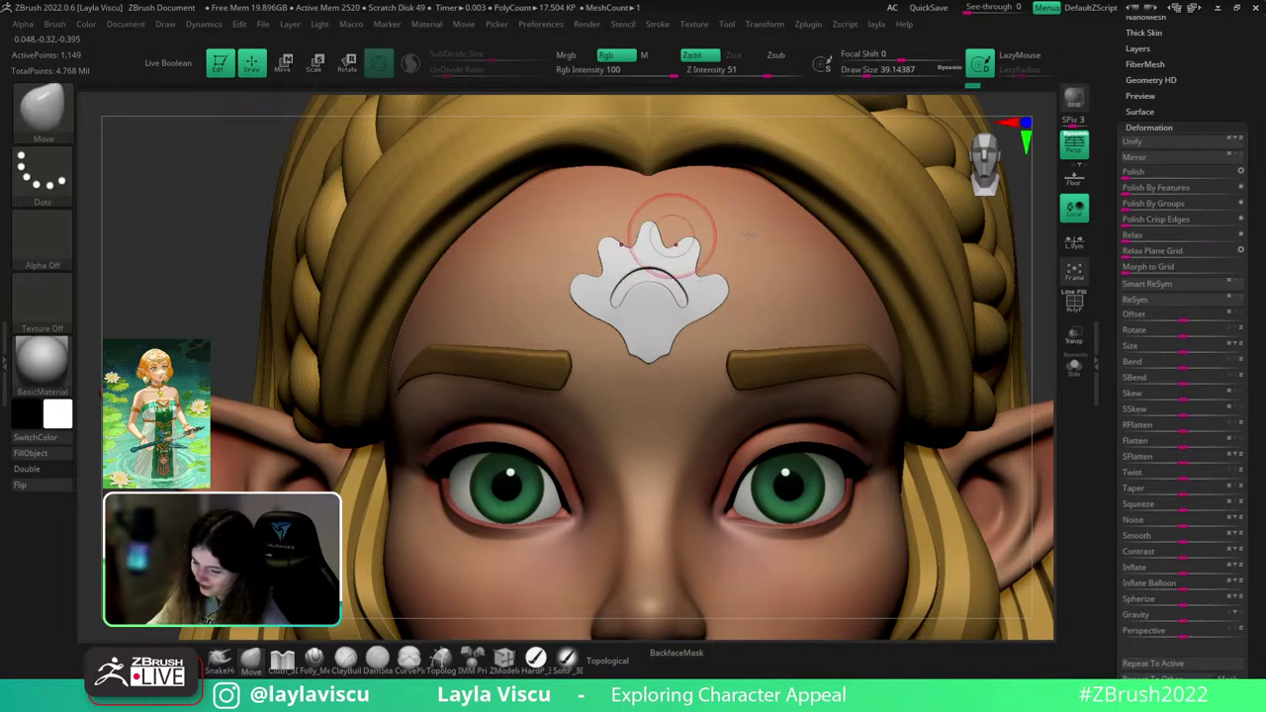
key("ctrl+z")
- Inspect the ornament without subdivision smoothing, try Polish By Groups once more, and undo it
key("shift+d")
key("shift+f")
key("shift+f")
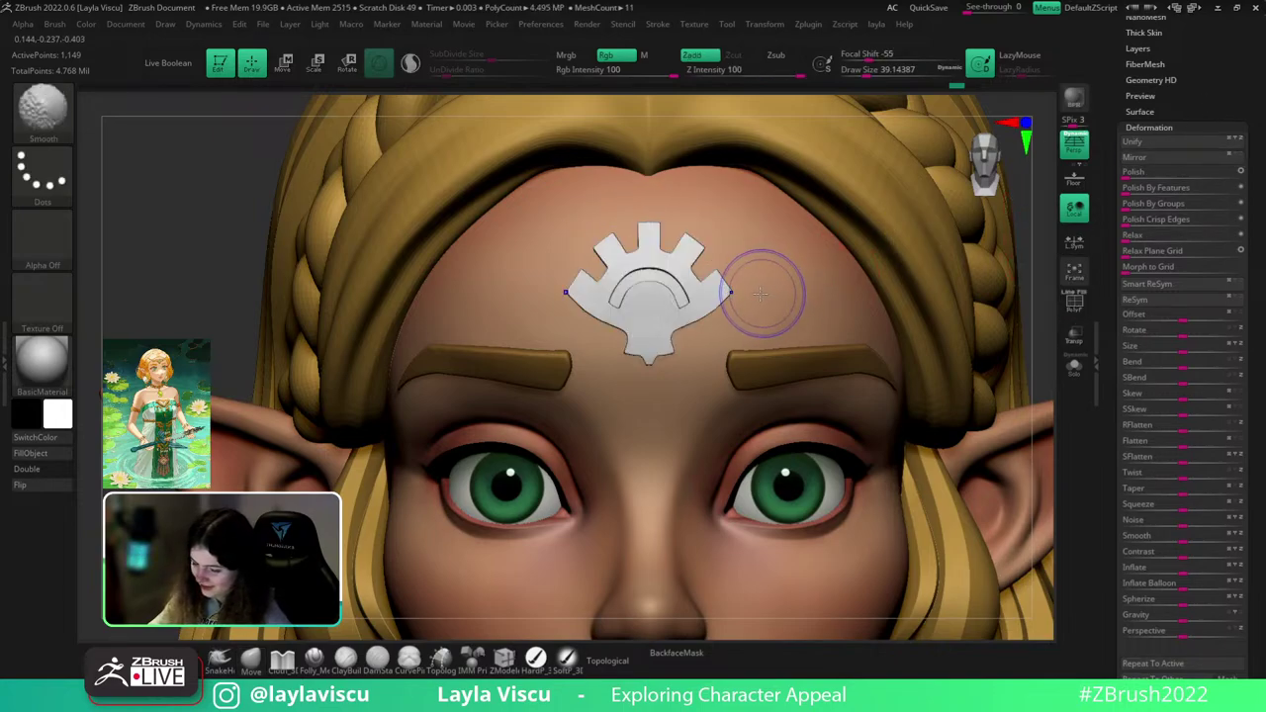
key("shift+f")
left_click(1187, 206)
key("shift+f")
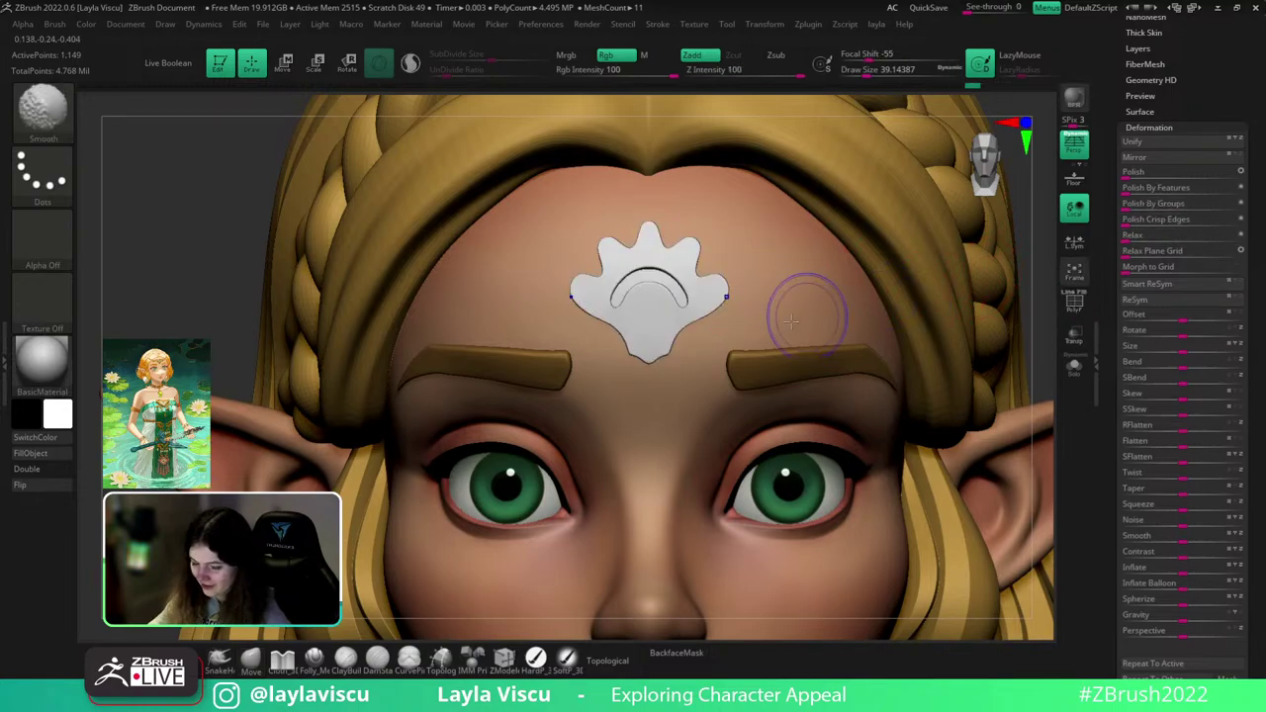
key("shift+f")
key("ctrl+z")
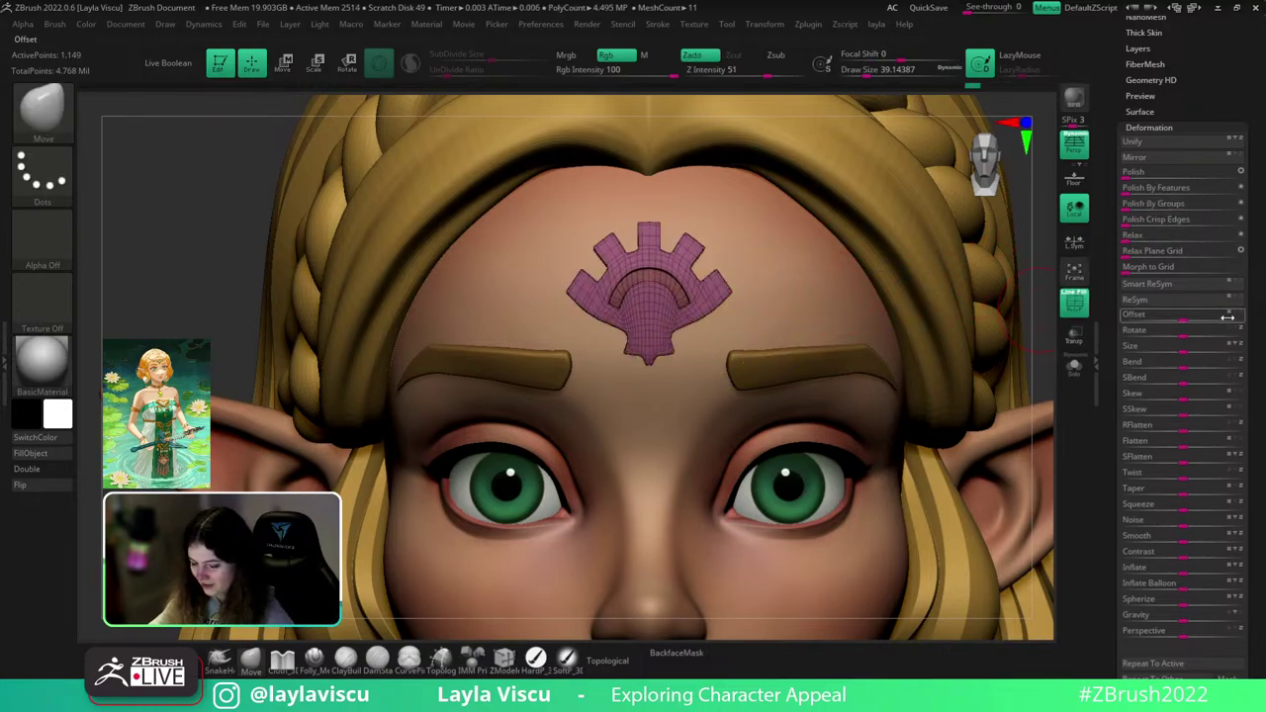
- Try the general Polish deformation on the ornament and undo it
scroll(1182, 386, "down", 3)
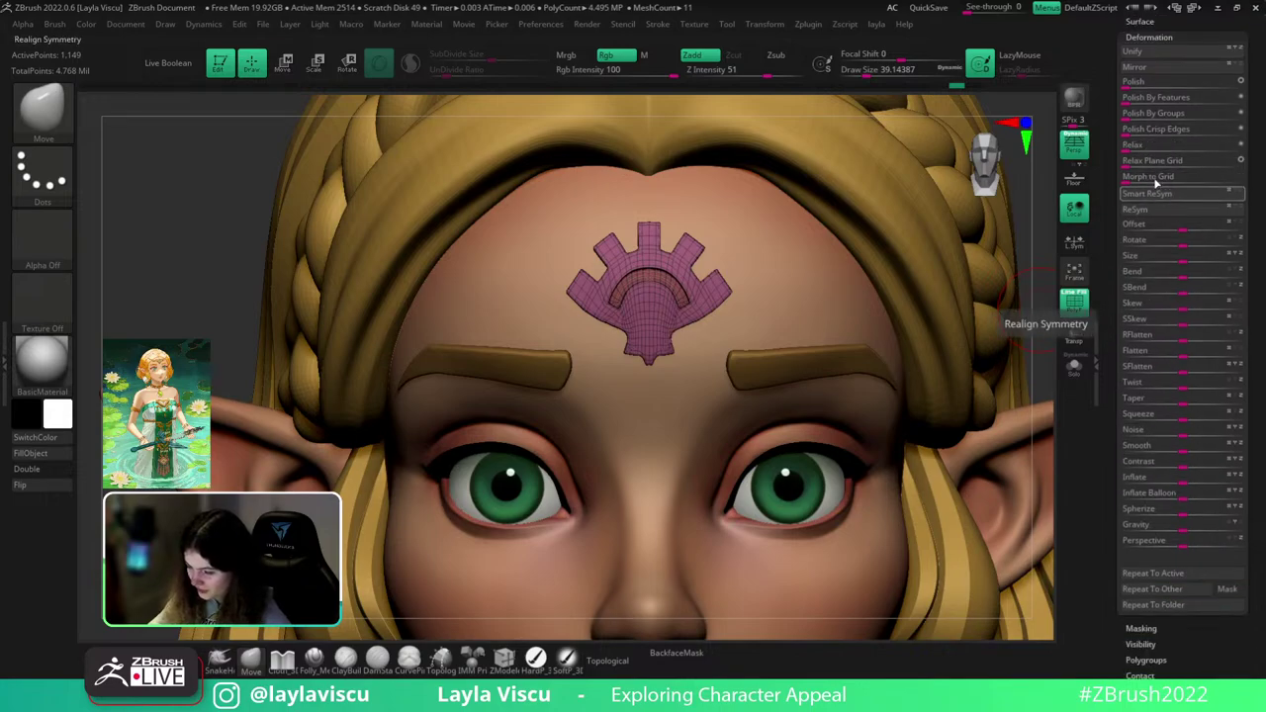
left_click_drag(1126, 87, 1133, 85)
left_click(1126, 86)
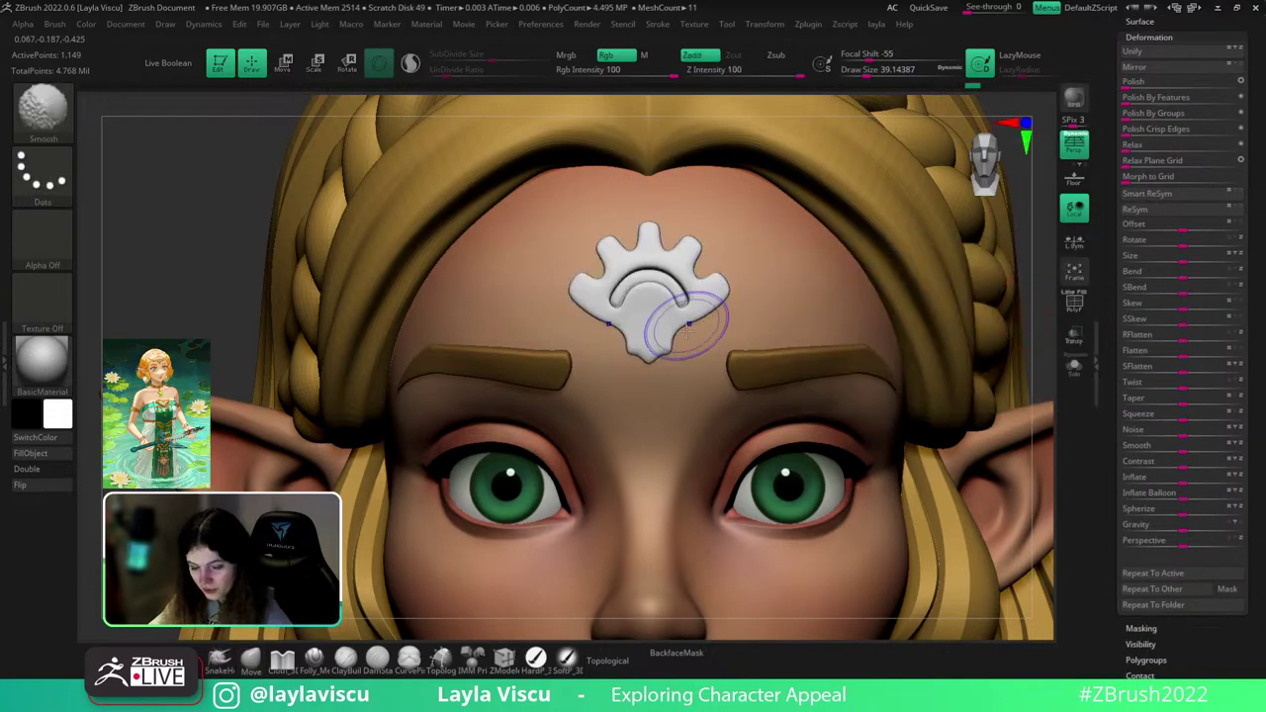
key("f")
key("ctrl+z")
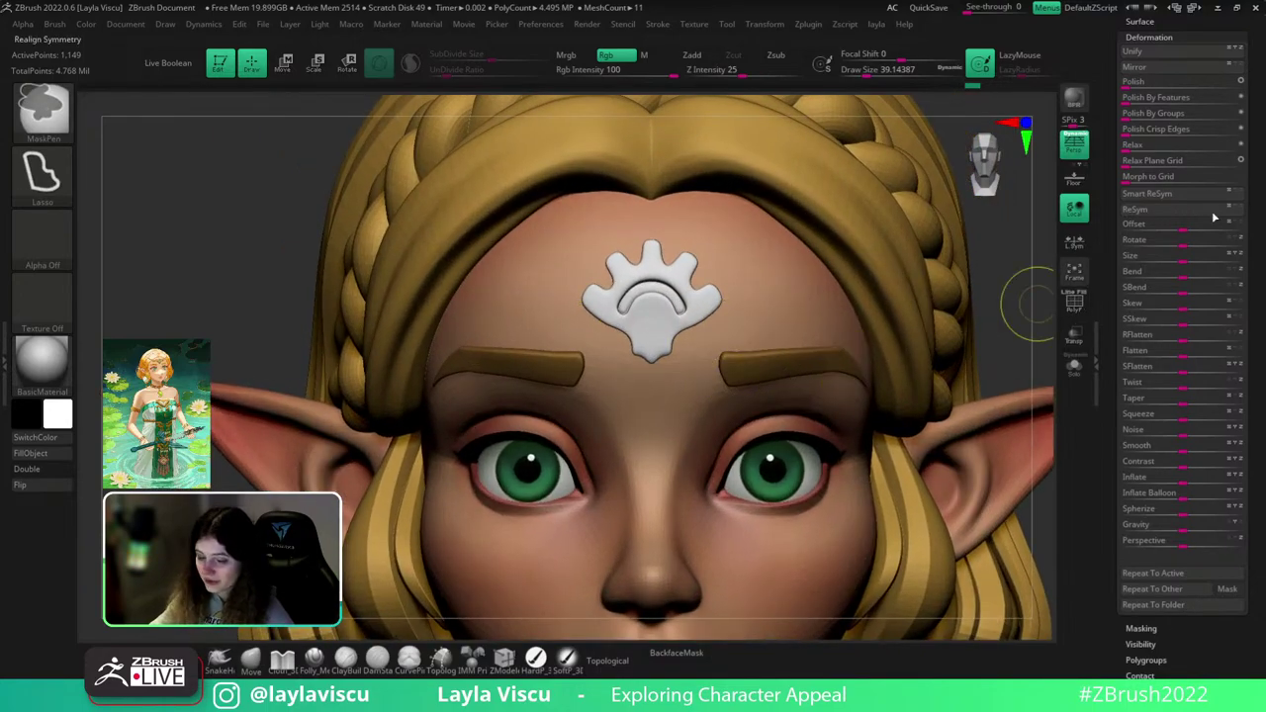
- Apply a slight Polish Crisp Edges deformation to the forehead ornament and check its edges up close
left_click_drag(1144, 129, 1147, 128)
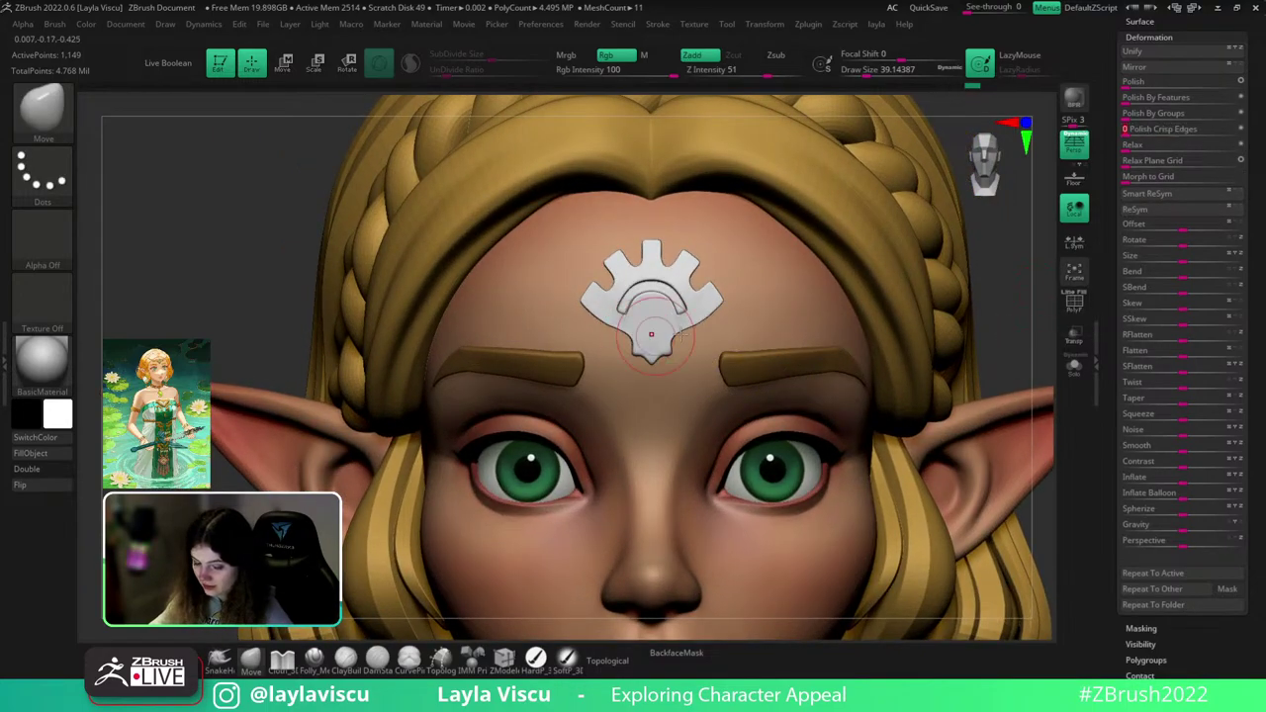
right_click_drag(654, 318, 744, 387, "ctrl")
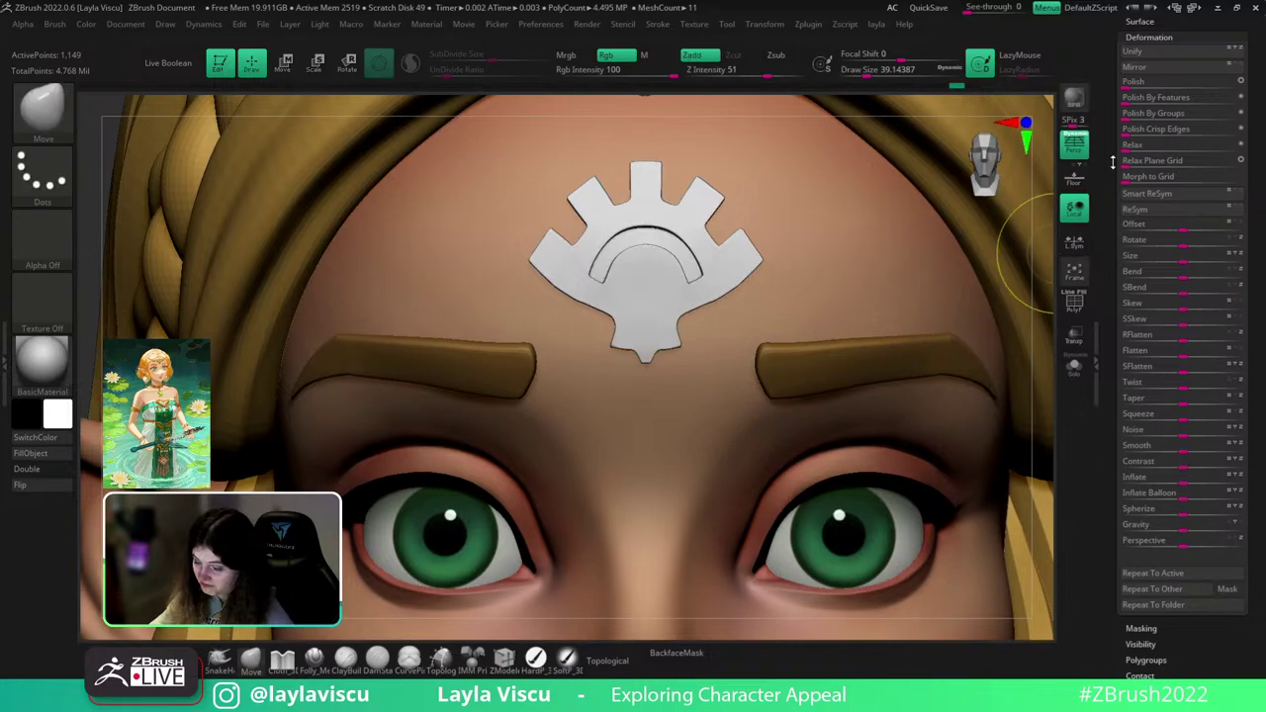
left_click(1125, 130)
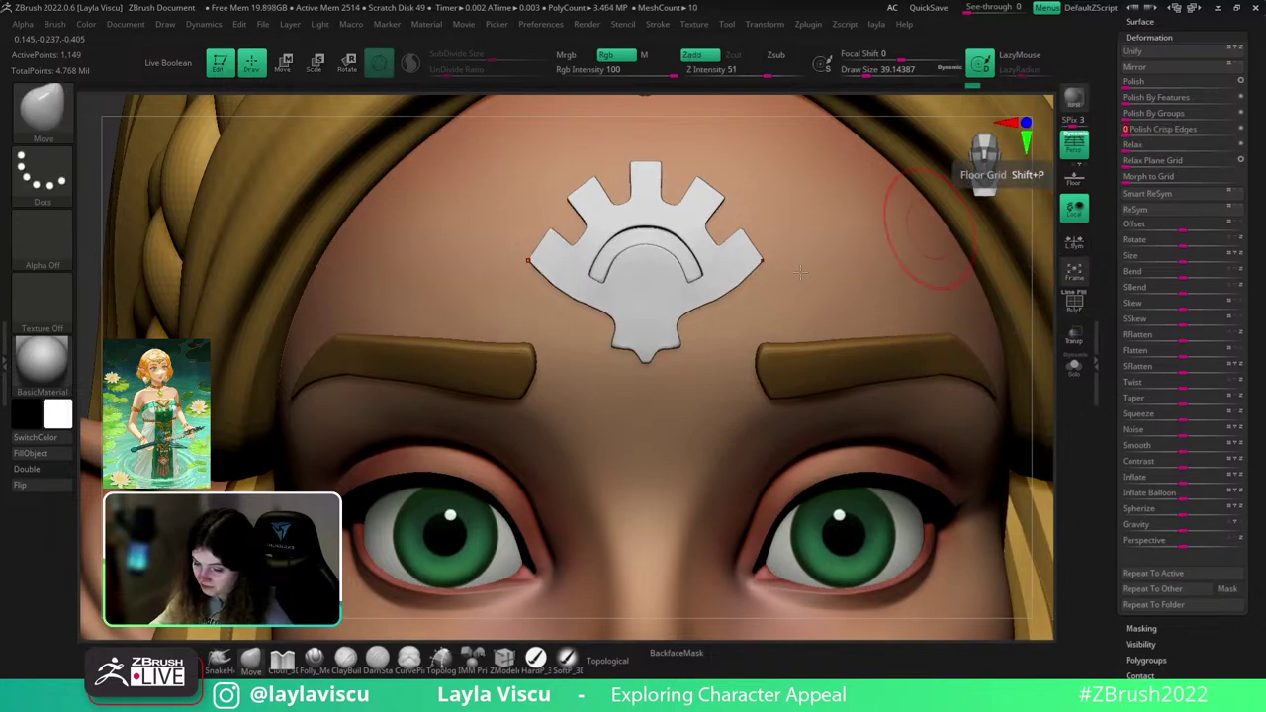
mouse_move(617, 327)
right_mouse_down("ctrl")
mouse_move(579, 248)
mouse_move(603, 405)
right_mouse_up("ctrl")
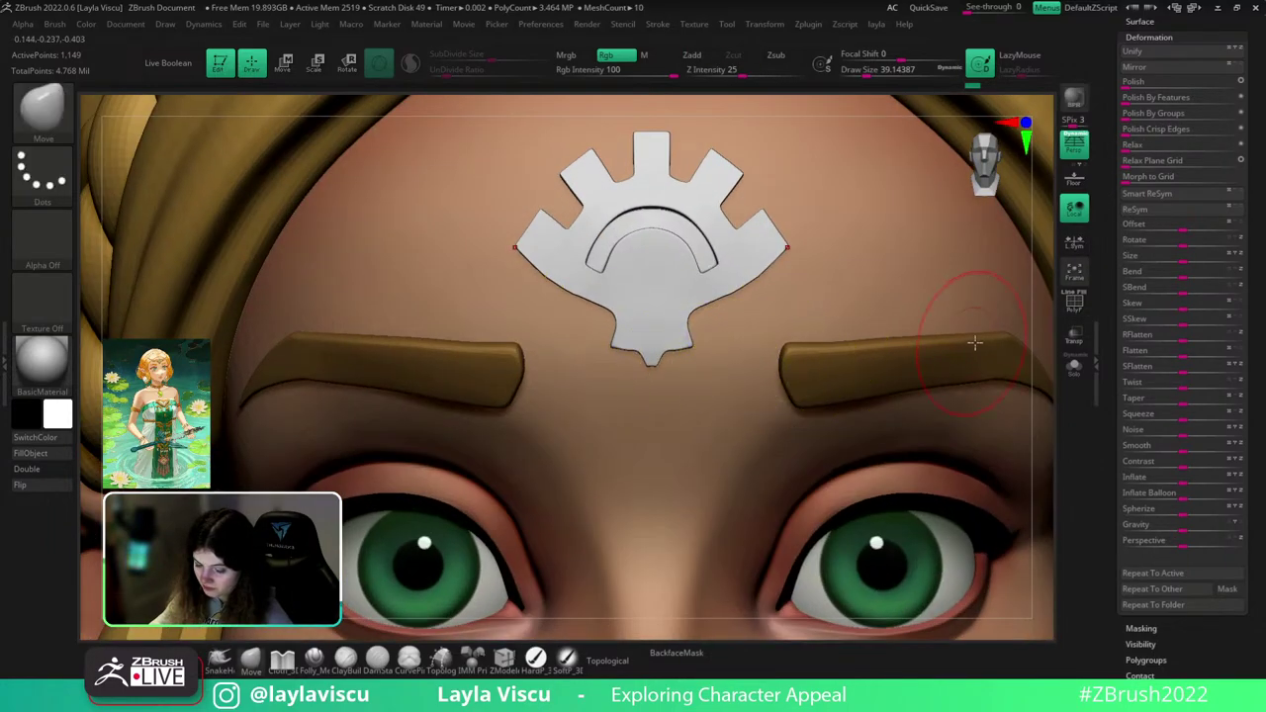
- Isolate the forehead ornament, mask all but its lower section, apply a slight Polish By Groups there and clear the mask
left_click(1075, 367)
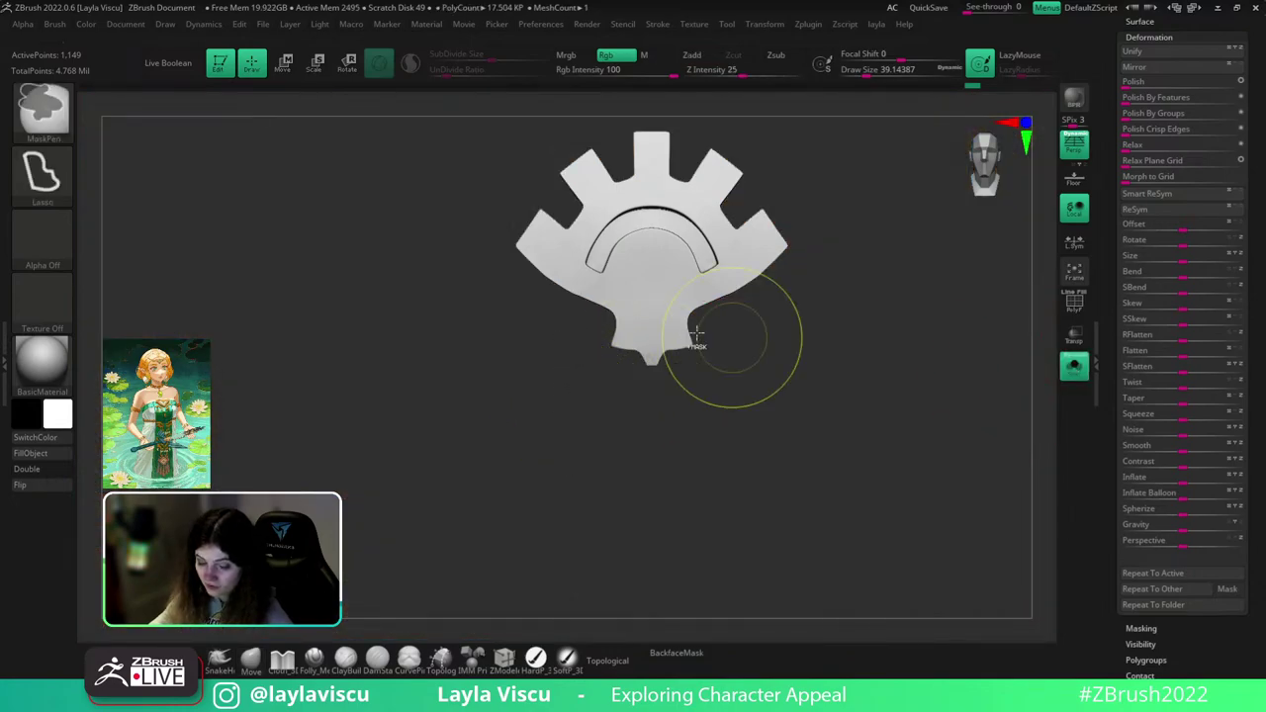
mouse_move(584, 324)
left_mouse_down("ctrl")
mouse_move(633, 398)
mouse_move(581, 368)
left_mouse_up("ctrl")
left_click(585, 368, "ctrl")
left_click(665, 341, "ctrl")
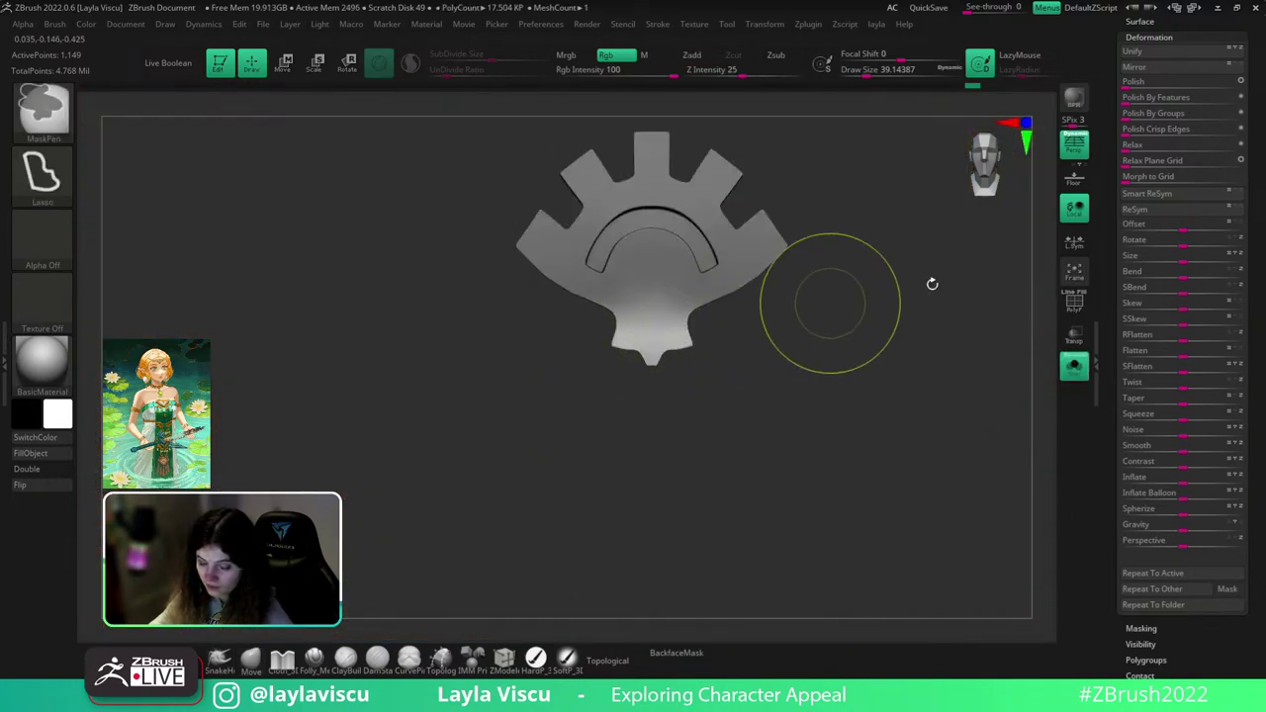
left_click(1126, 113)
left_click_drag(869, 350, 895, 378, "ctrl")
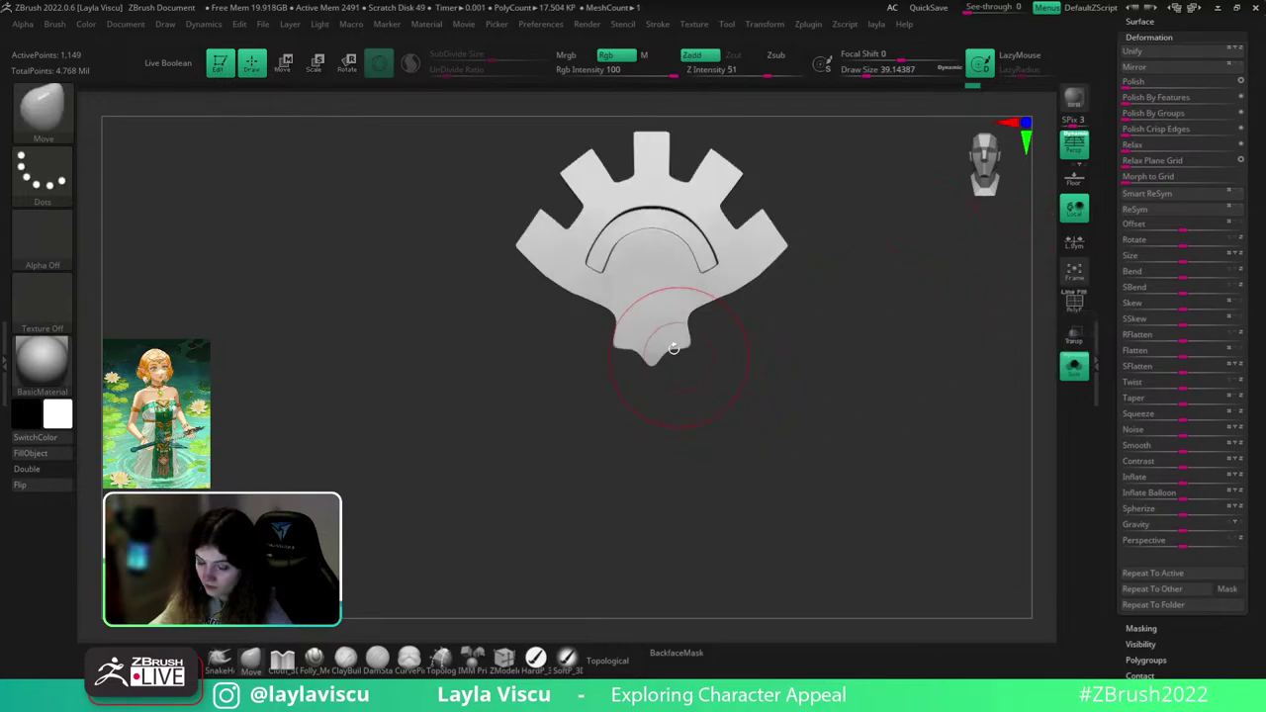
- Nudge the ornament's lower side corners inward with a Move brush of about 8.4, and compare the shape on the whole head
right_click_drag(670, 347, 709, 360, "ctrl")
key("s")
left_click(709, 361)
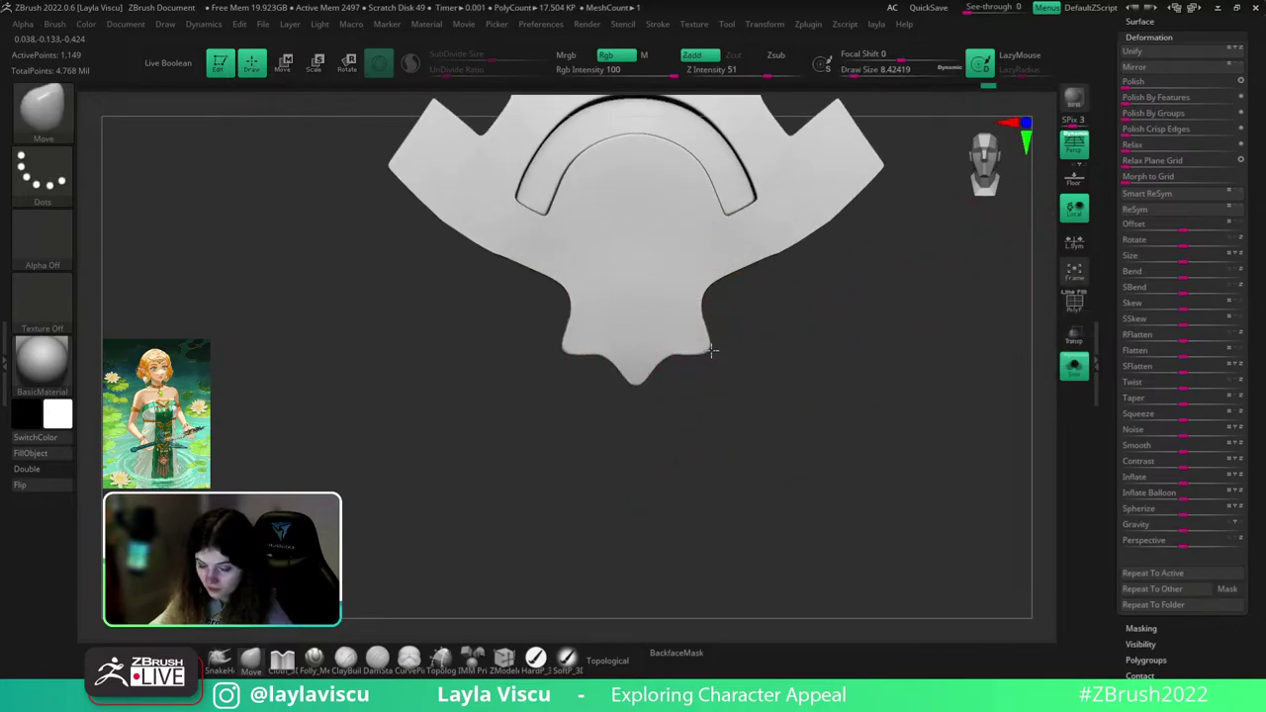
left_click_drag(705, 334, 700, 333)
right_click_drag(736, 351, 453, 339, "ctrl")
left_click(1074, 365)
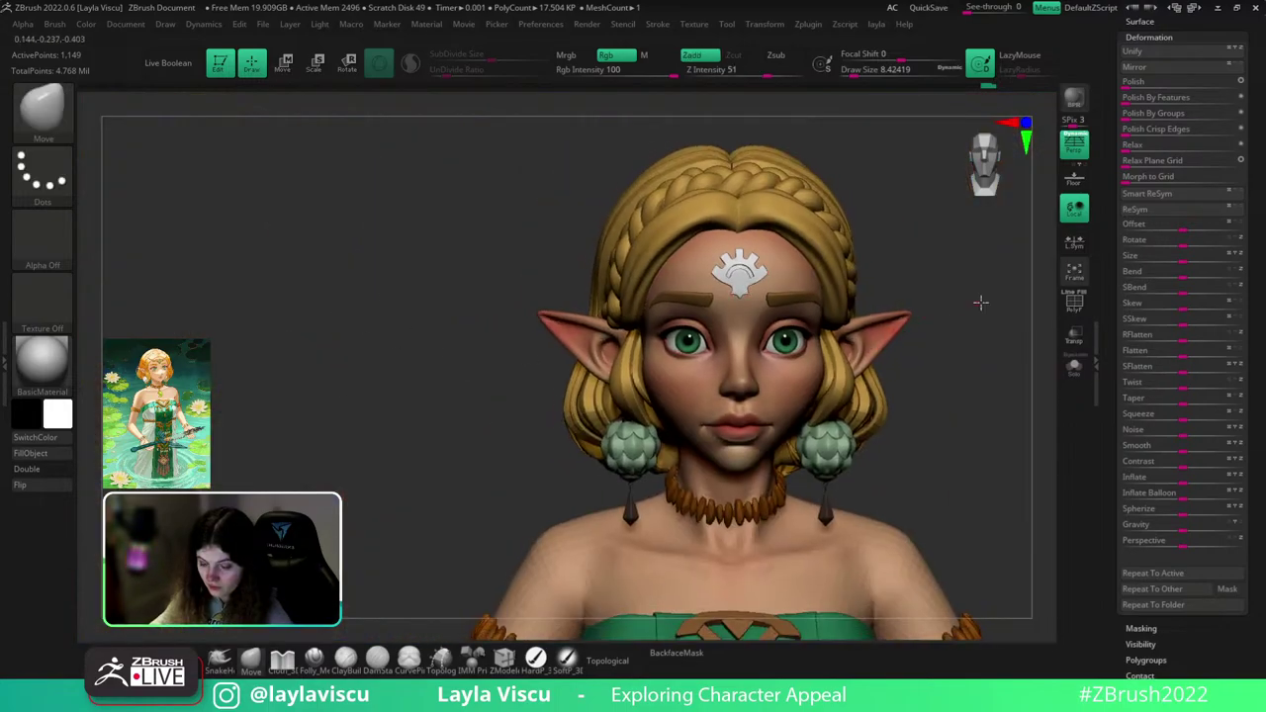
left_click_drag(980, 303, 971, 304)
mouse_move(787, 319)
right_mouse_down("ctrl")
mouse_move(822, 370)
mouse_move(811, 366)
right_mouse_up("ctrl")
right_click_drag(670, 280, 633, 203, "ctrl")
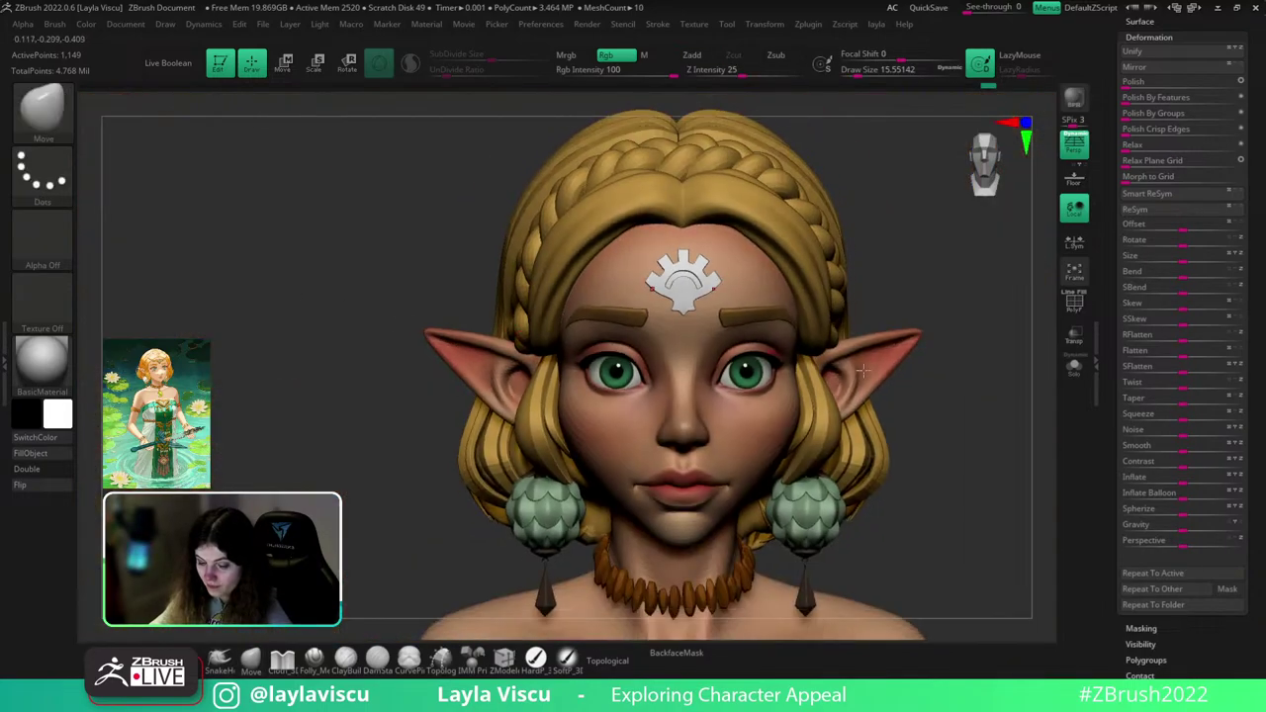
mouse_move(972, 450)
left_mouse_down()
mouse_move(786, 458)
mouse_move(1007, 456)
left_mouse_up()
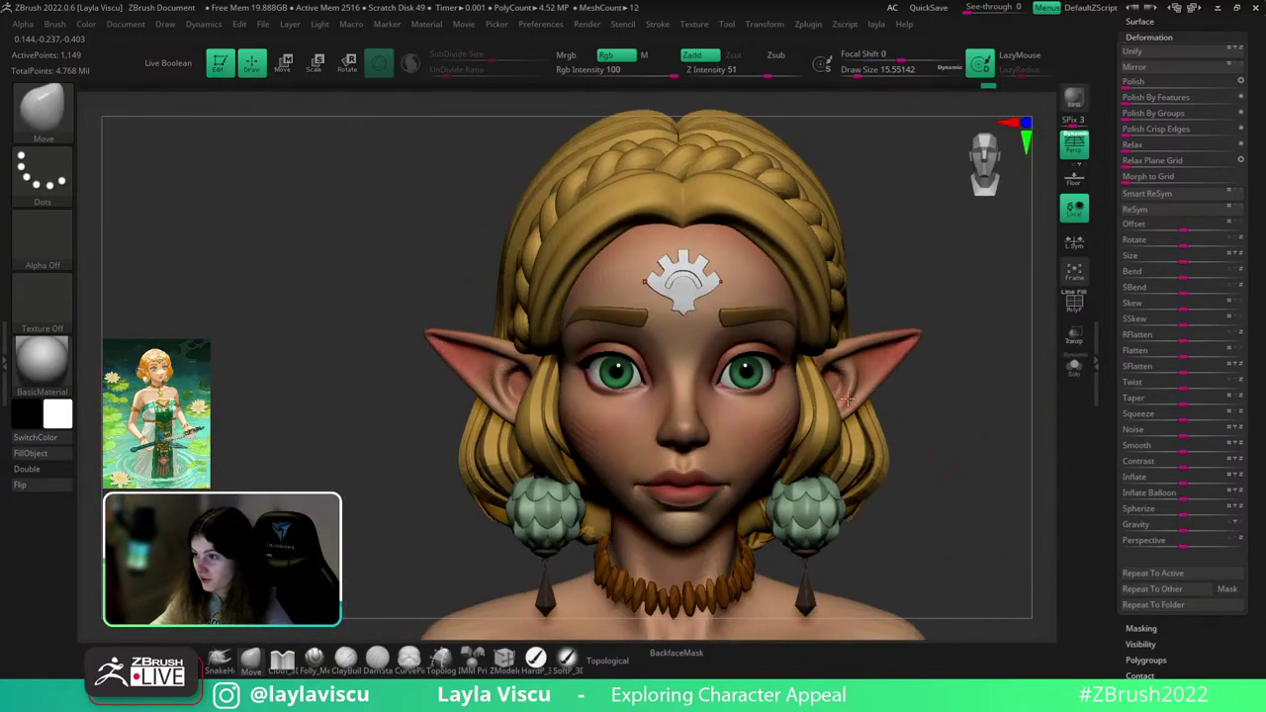
- Insert an H Sphere 32 from the IMM PrimitivesH brush at the ornament's centre, just beneath the raised arch
right_click_drag(691, 270, 711, 353, "ctrl")
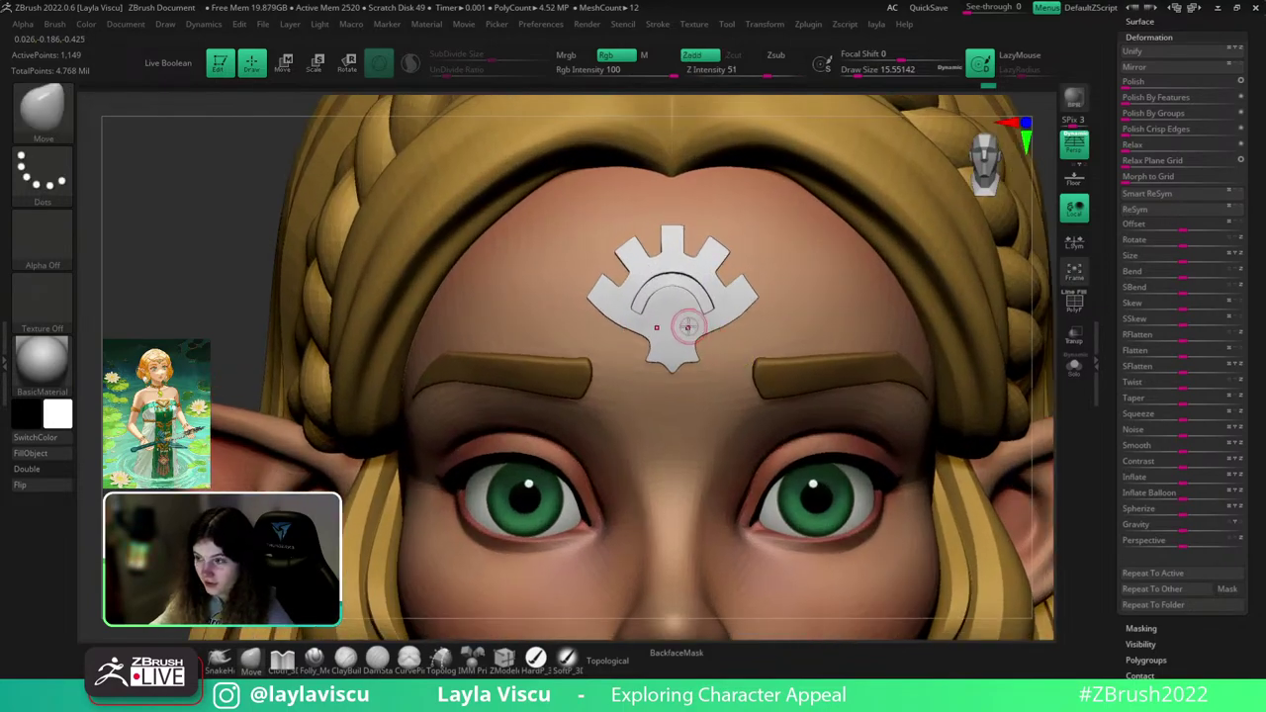
key("b")
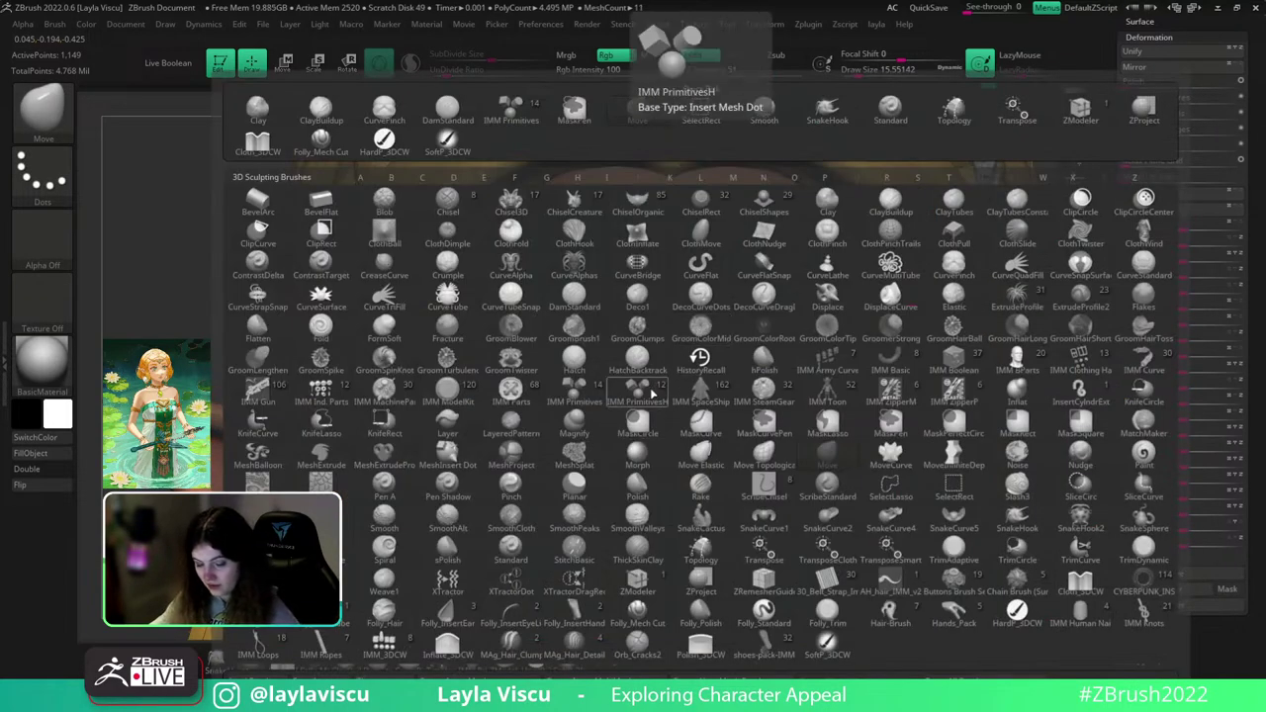
left_click(652, 394)
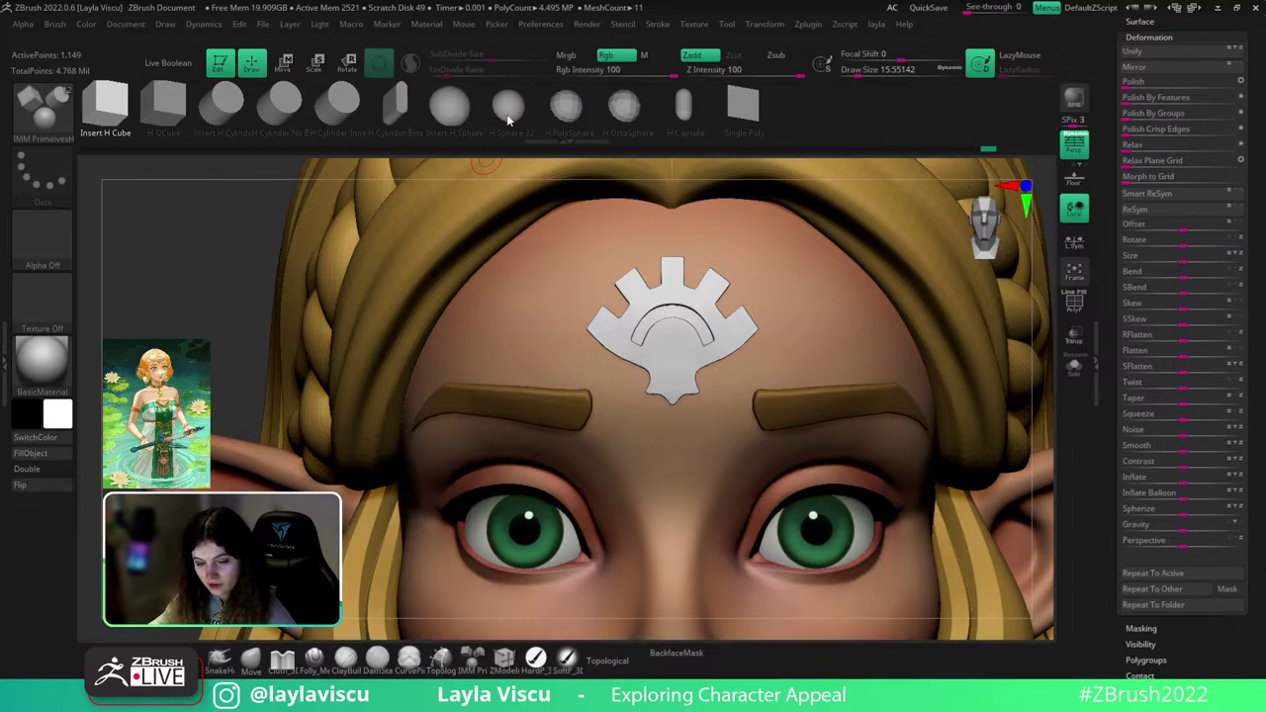
left_click(507, 106)
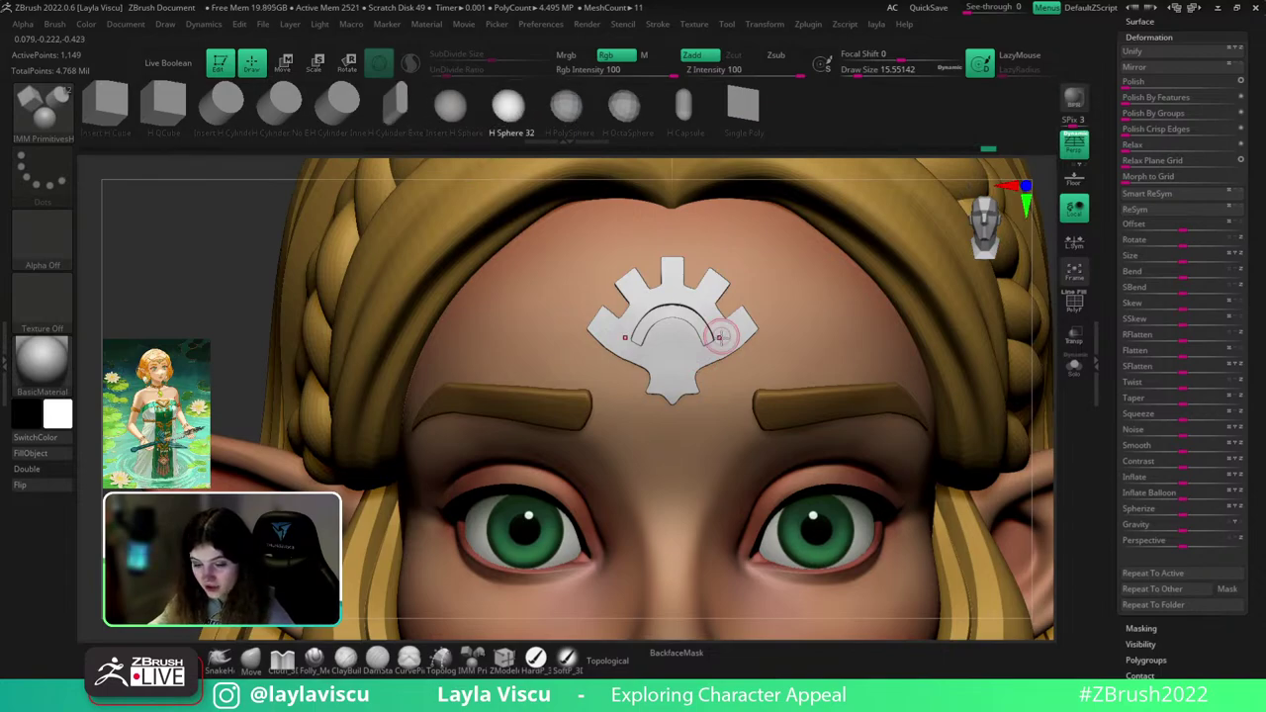
right_click_drag(683, 327, 693, 356, "ctrl")
key("shift+f")
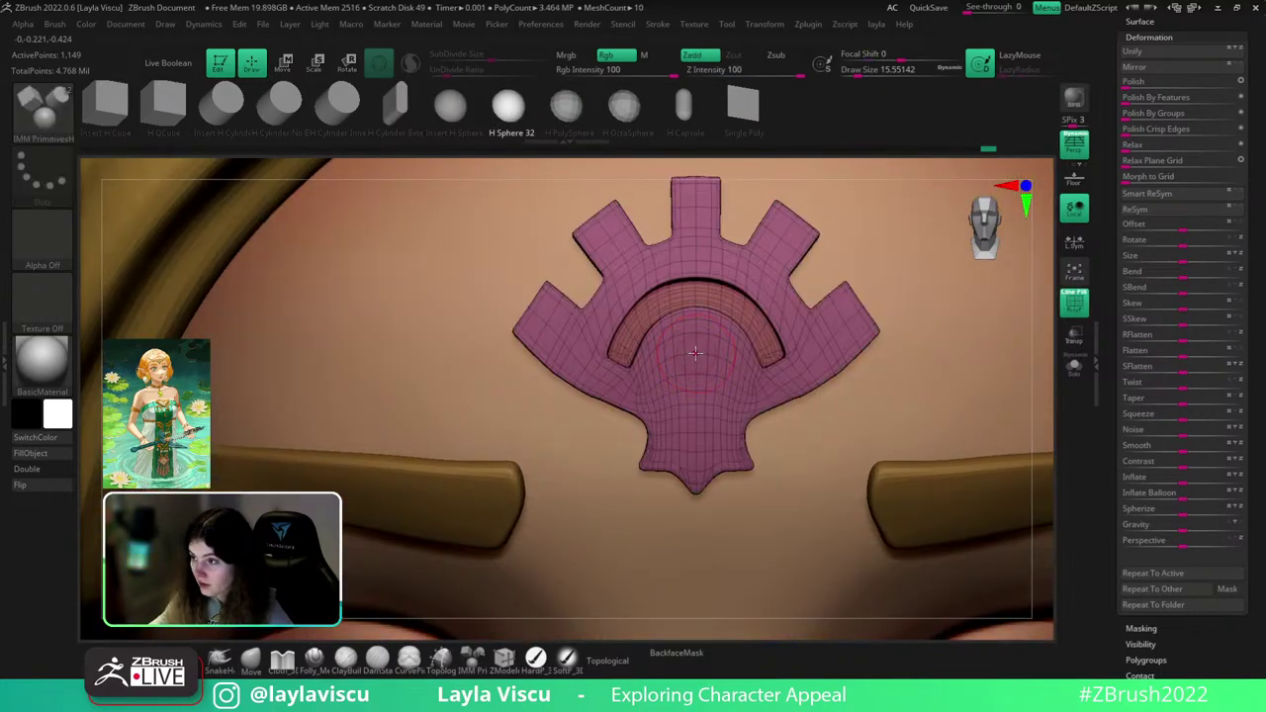
left_click_drag(695, 360, 697, 376)
key("shift+f")
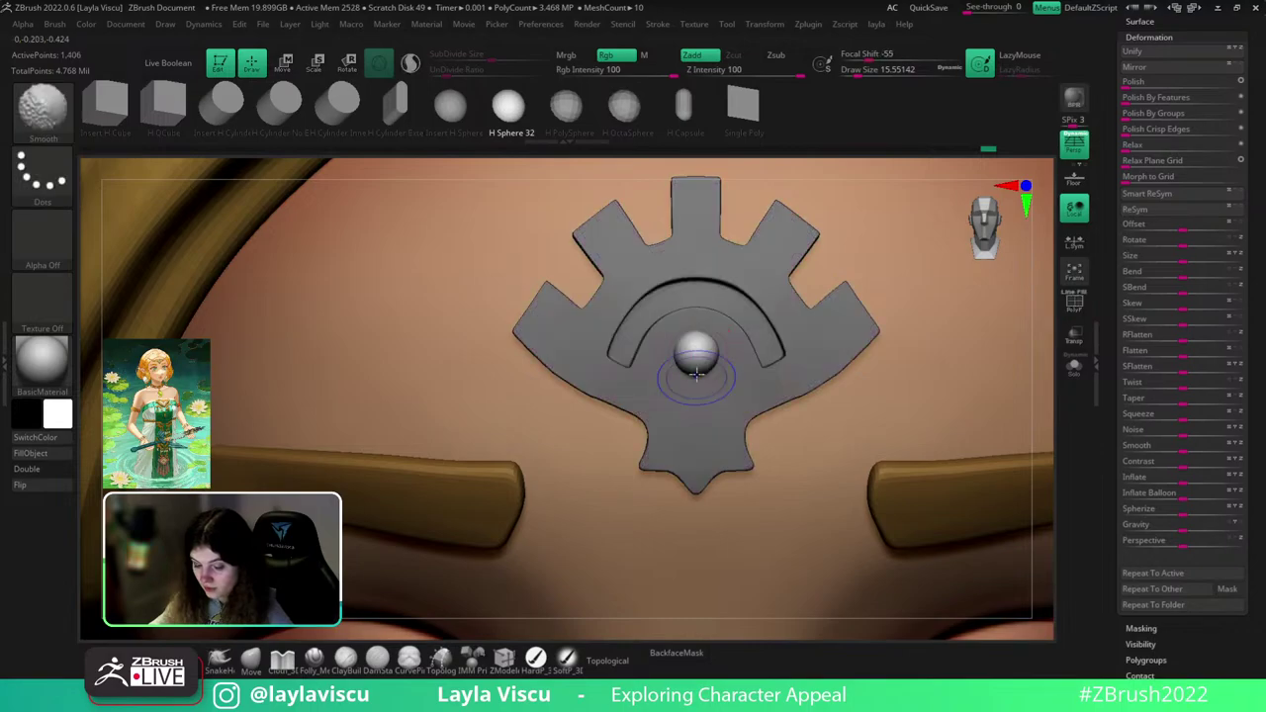
- Shift the inserted sphere in depth against the ornament's surface, clear the mask and review the ornament on the character
right_click_drag(732, 306, 245, 297, "ctrl")
right_click_drag(841, 322, 1029, 341)
right_click_drag(800, 365, 876, 453, "ctrl")
key("w")
left_click_drag(791, 385, 762, 400)
key("q")
mouse_move(934, 415)
right_mouse_down("ctrl")
mouse_move(845, 370)
mouse_move(928, 393)
right_mouse_up("ctrl")
right_click_drag(947, 336, 884, 311, "alt")
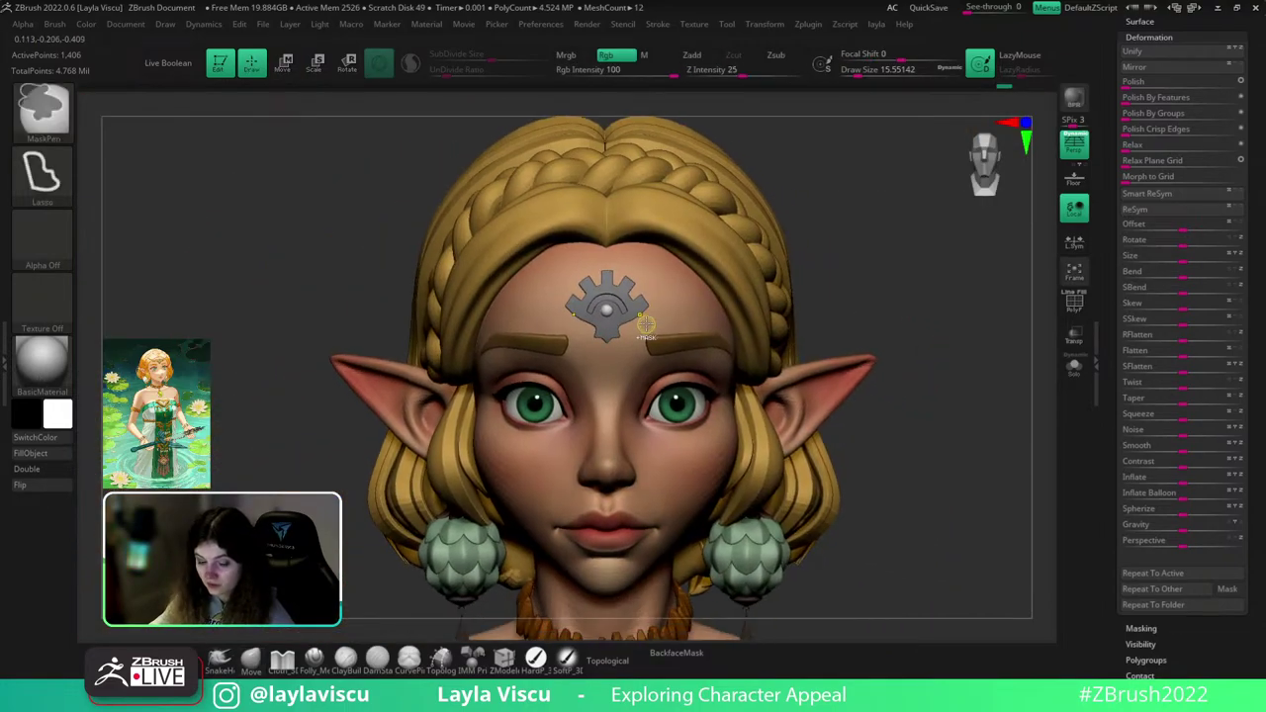
right_click_drag(649, 324, 955, 322, "ctrl")
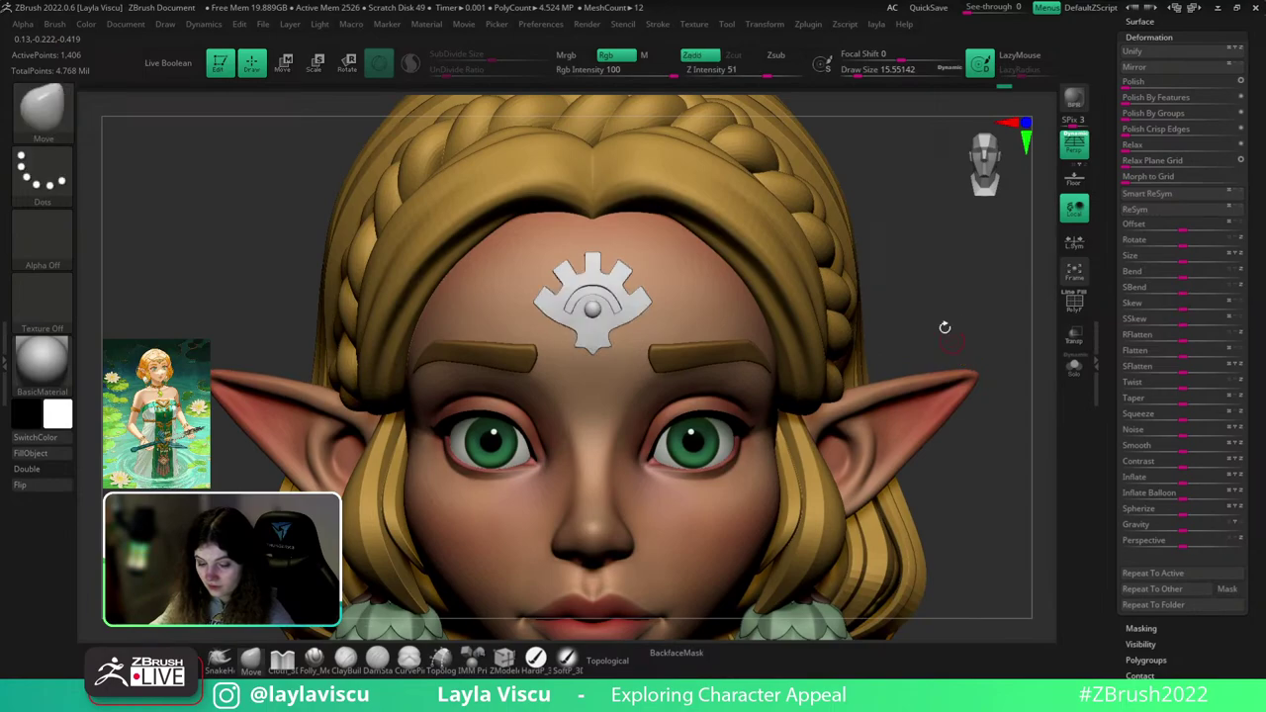
mouse_move(956, 322)
right_mouse_down("ctrl")
mouse_move(977, 311)
mouse_move(815, 351)
right_mouse_up("ctrl")
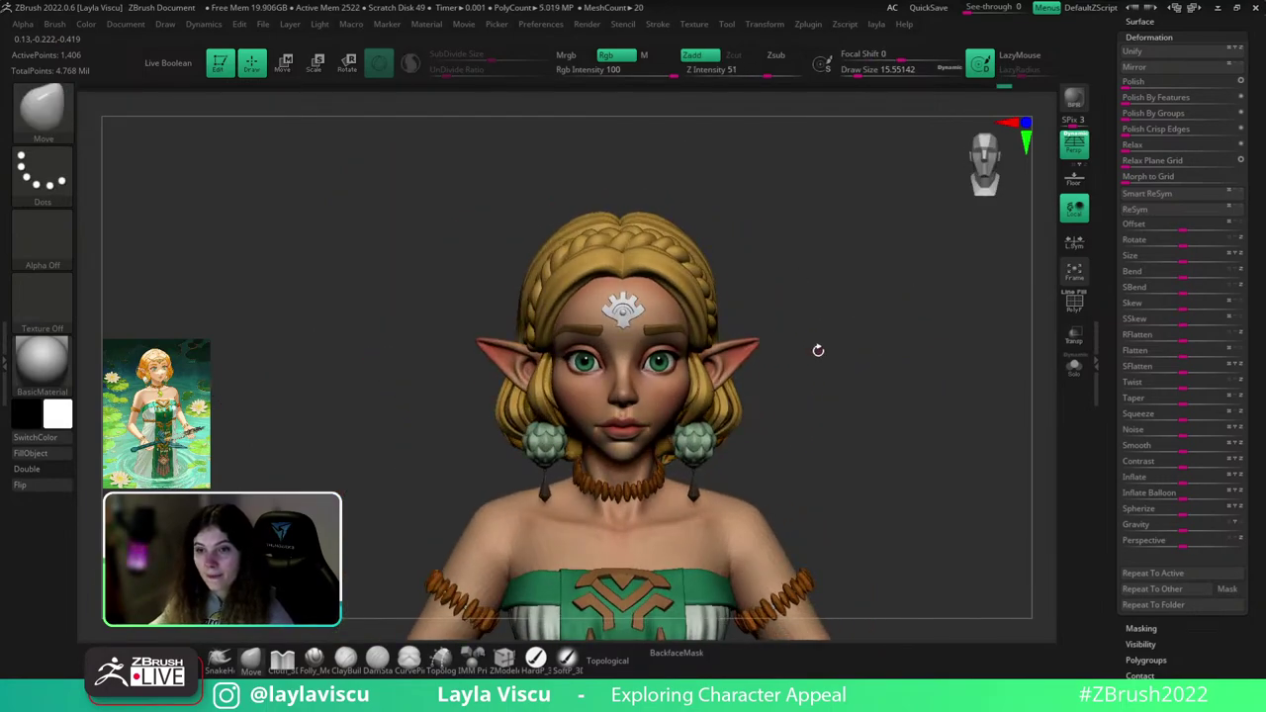
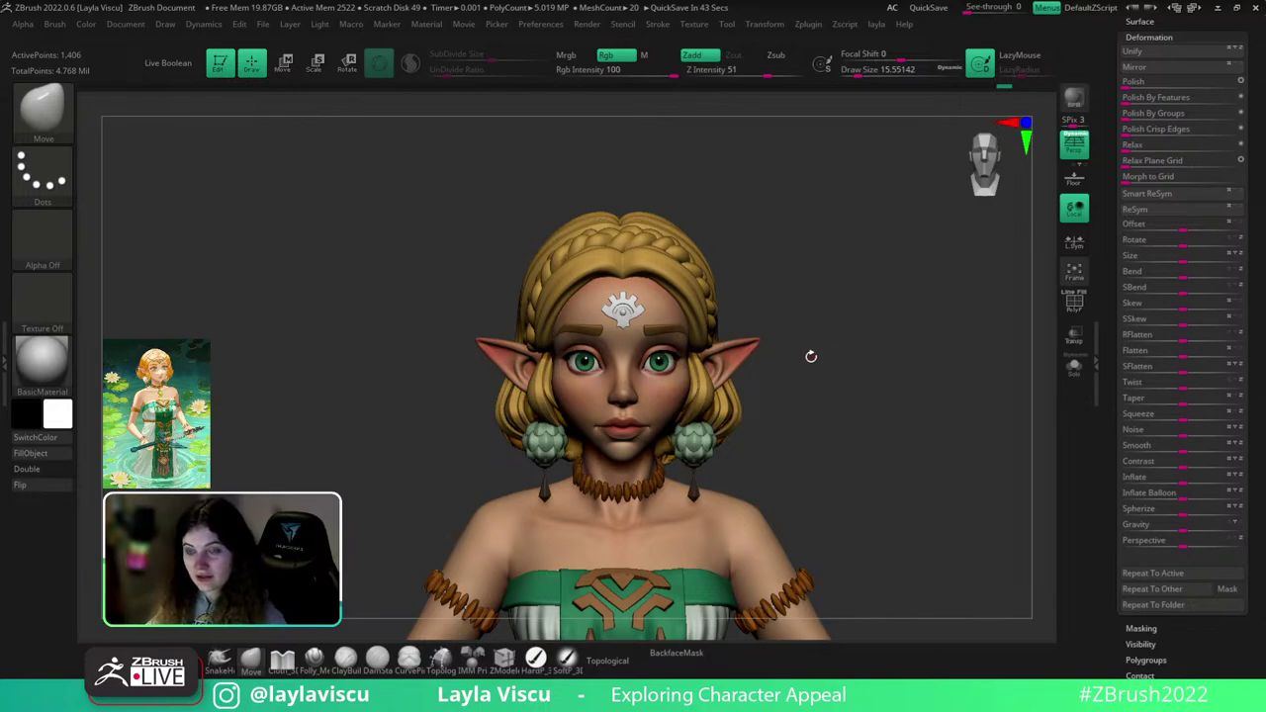
right_click_drag(824, 393, 835, 316)
right_click_drag(756, 279, 736, 263, "ctrl")
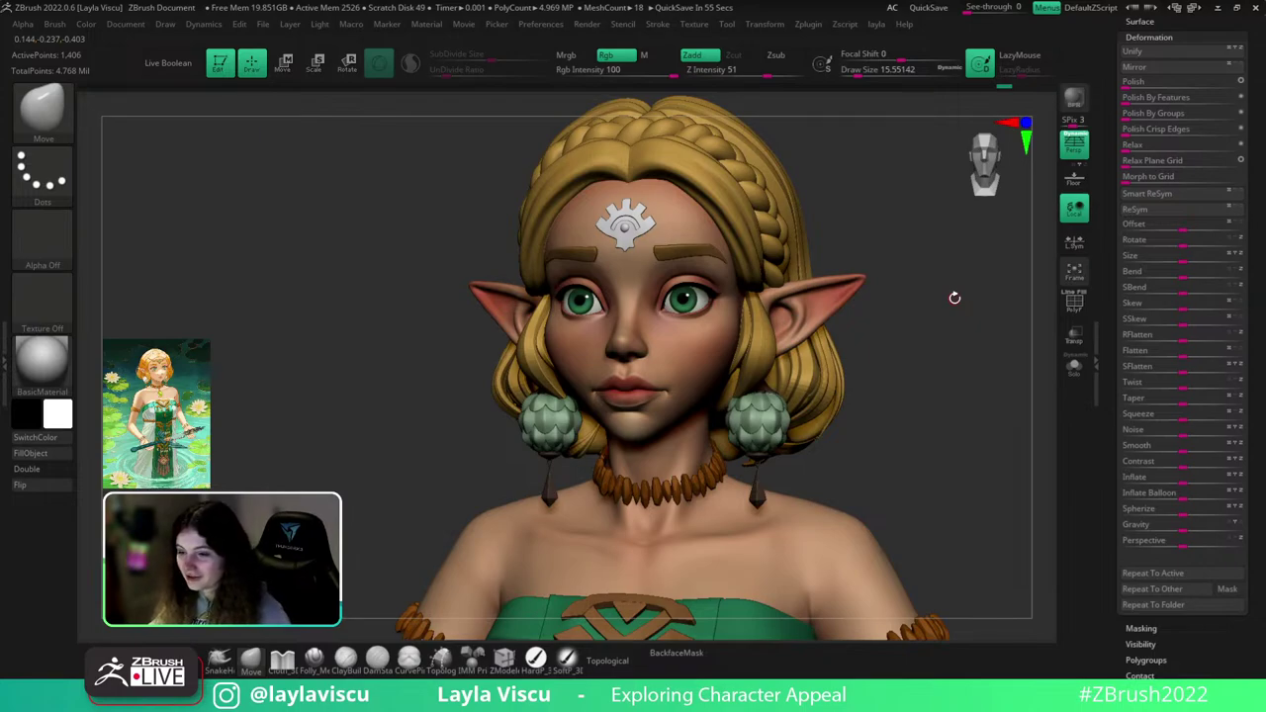
- Append a Sphere3D as a new subtool at the end of the subtool list
left_click_drag(1260, 234, 1264, 315)
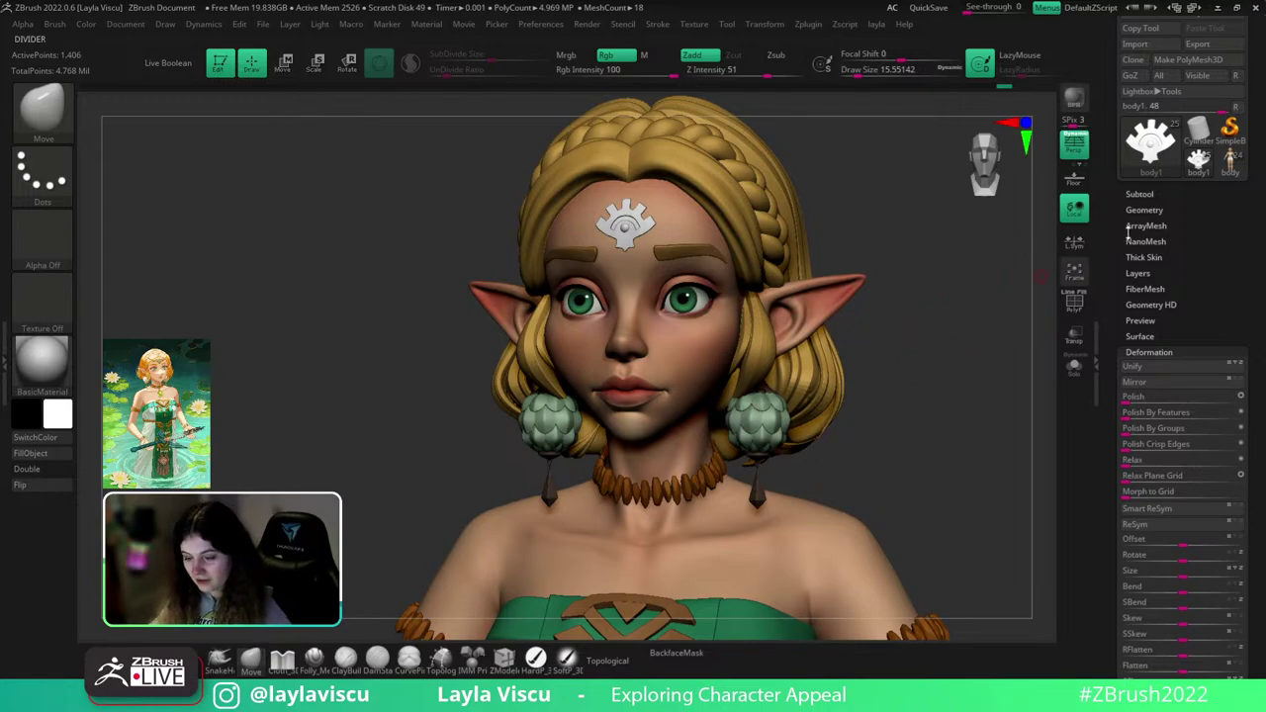
left_click(1138, 194)
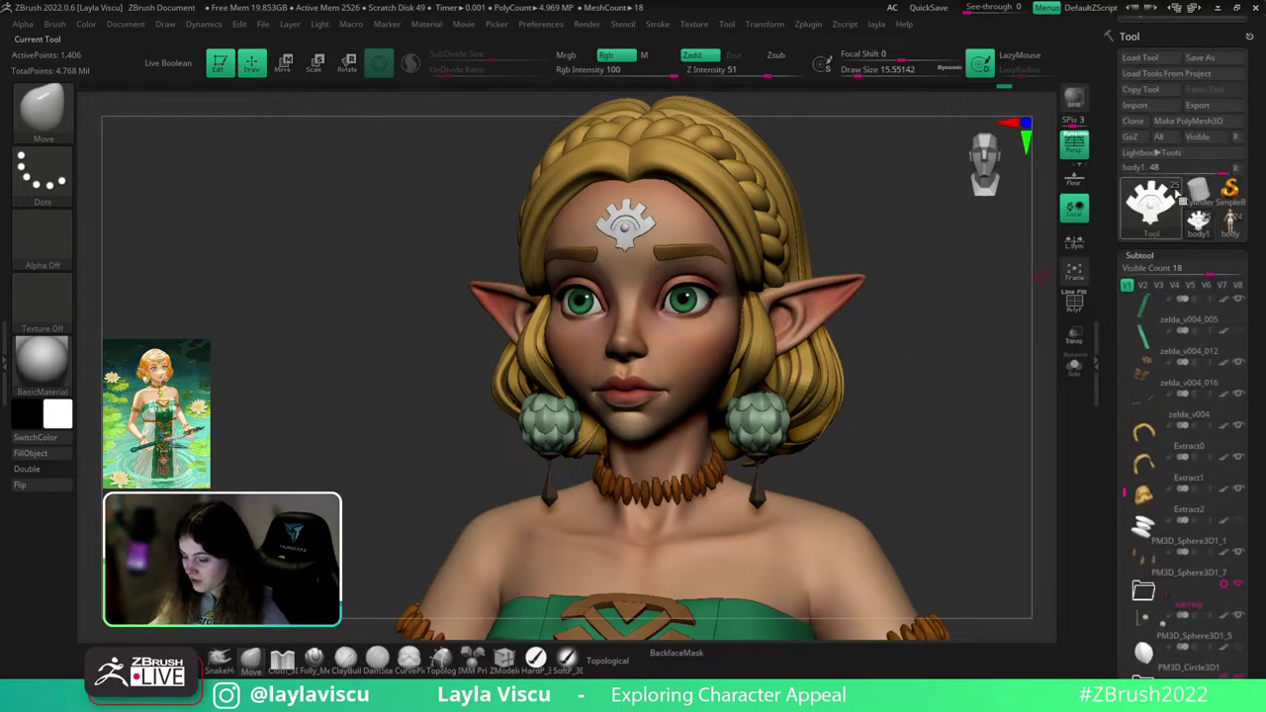
left_click_drag(1250, 633, 1251, 227)
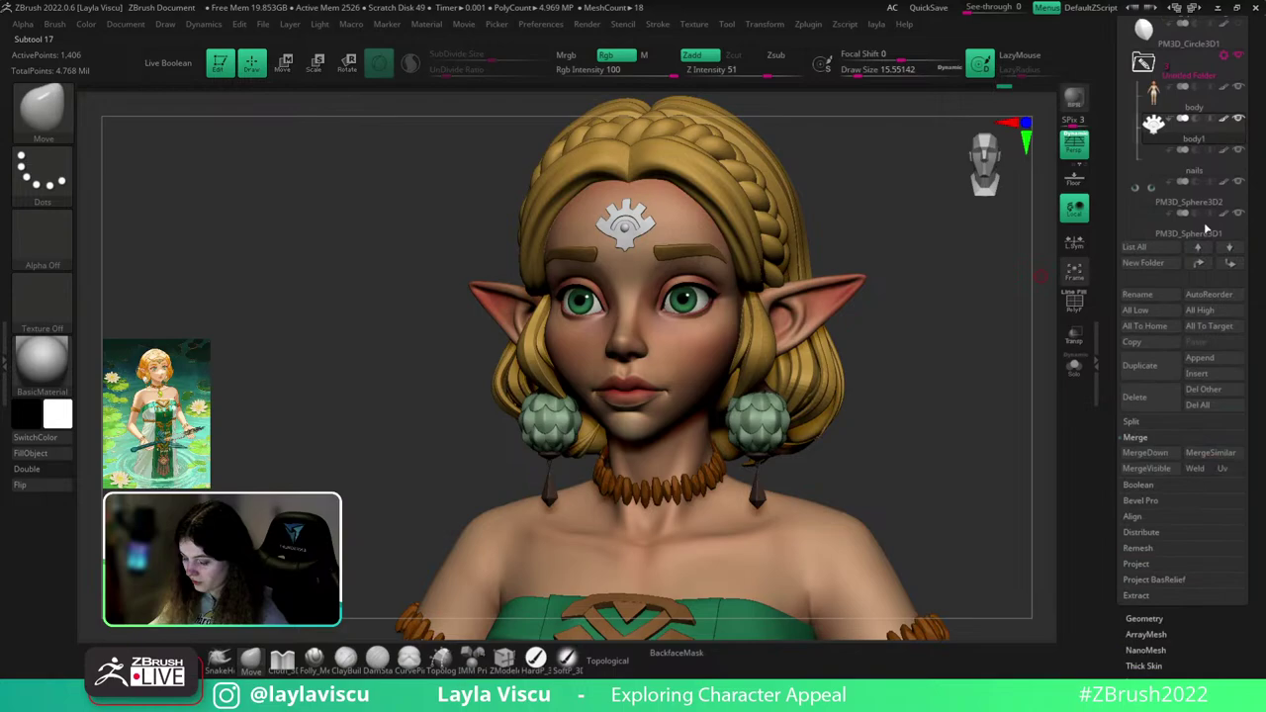
left_click(1127, 60)
scroll(1126, 61, "up", 2)
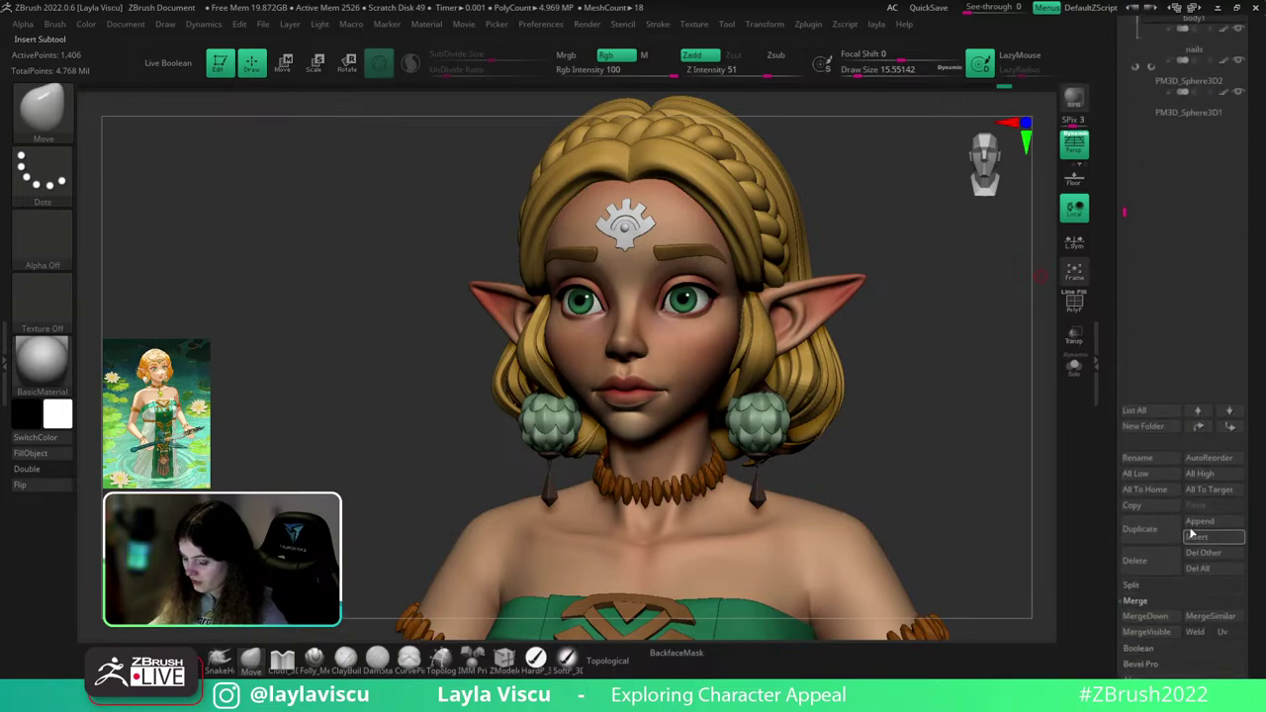
left_click(1199, 521)
left_click(631, 600)
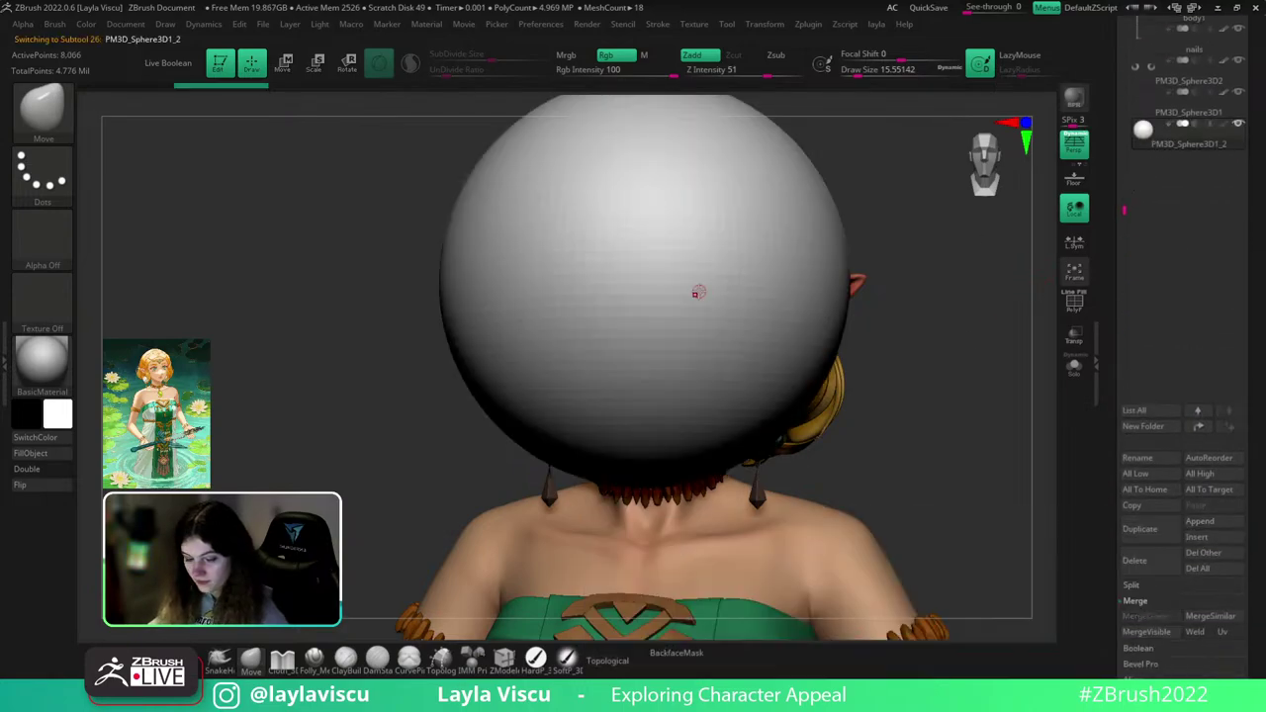
- Push dents into the new sphere's sides and pull out two downward tusks with a Move brush of about 250
key("s")
left_click_drag(696, 276, 718, 275)
right_click_drag(775, 259, 678, 254, "ctrl")
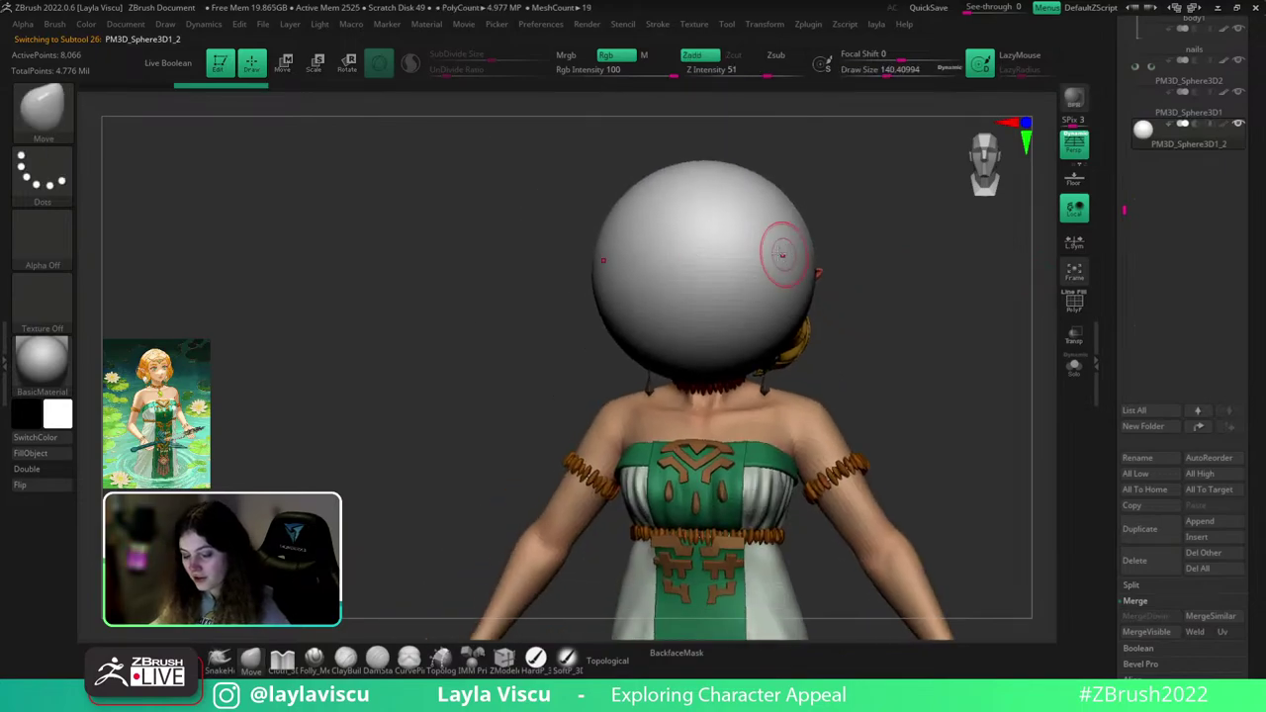
key("s")
left_click_drag(778, 257, 786, 257)
key("shift+f")
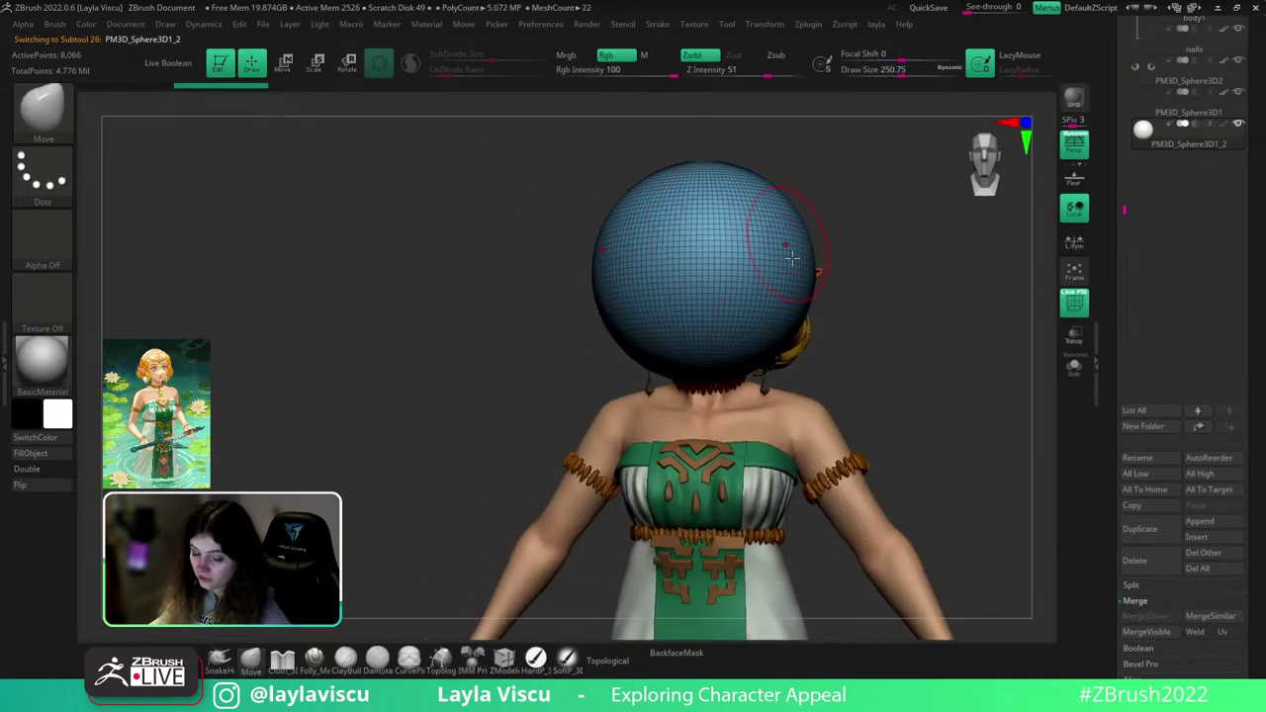
key("shift+f")
left_click_drag(790, 256, 769, 257)
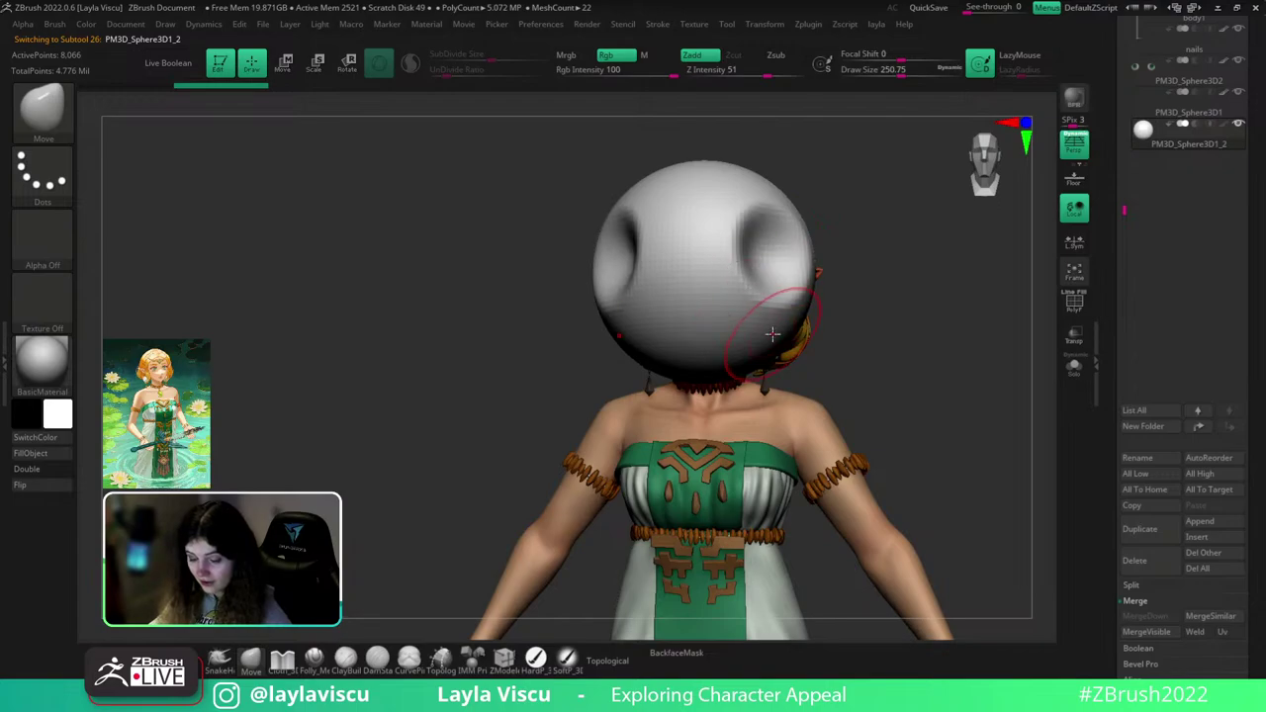
mouse_move(760, 327)
left_mouse_down()
mouse_move(772, 346)
mouse_move(871, 376)
left_mouse_up()
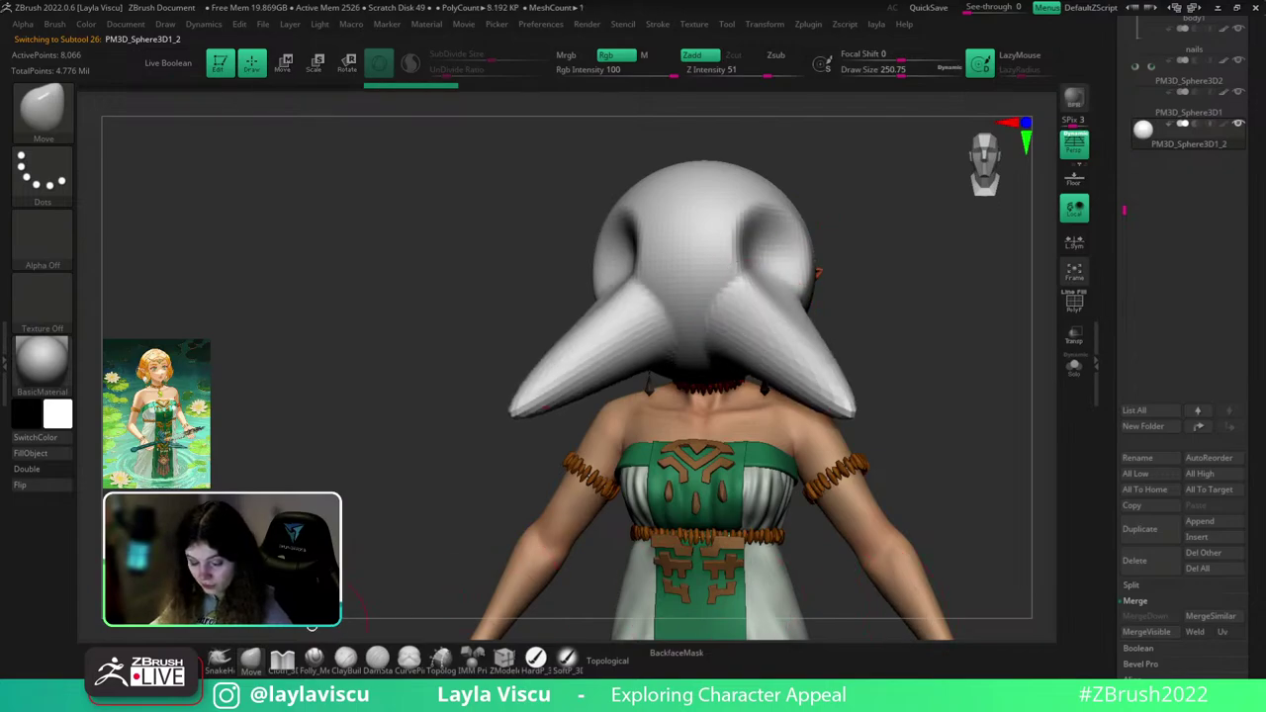
- Stretch the tusk tips into long spikes with the SnakeHook brush and DynaMesh the sphere at resolution 128
left_click(219, 659)
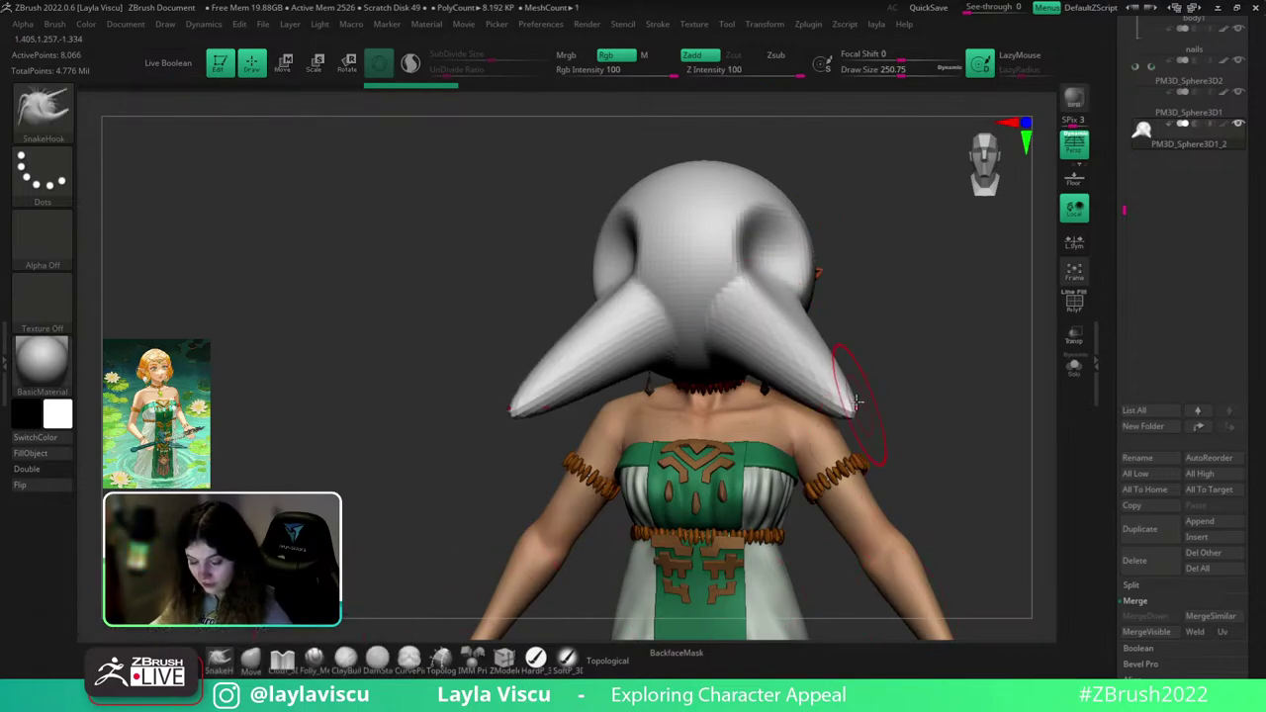
mouse_move(841, 404)
left_mouse_down()
mouse_move(997, 393)
mouse_move(949, 243)
mouse_move(853, 441)
mouse_move(862, 497)
left_mouse_up()
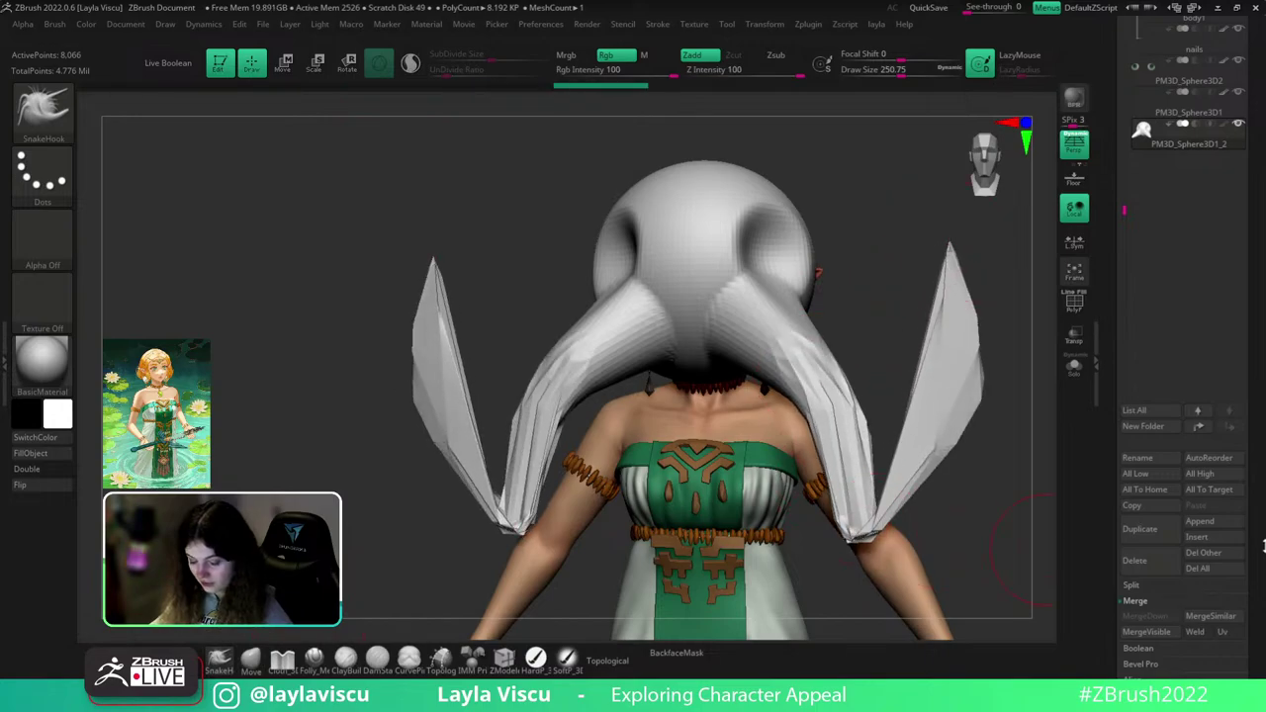
left_click_drag(1186, 600, 1184, 488)
left_click(1162, 426)
scroll(1144, 539, "down", 1)
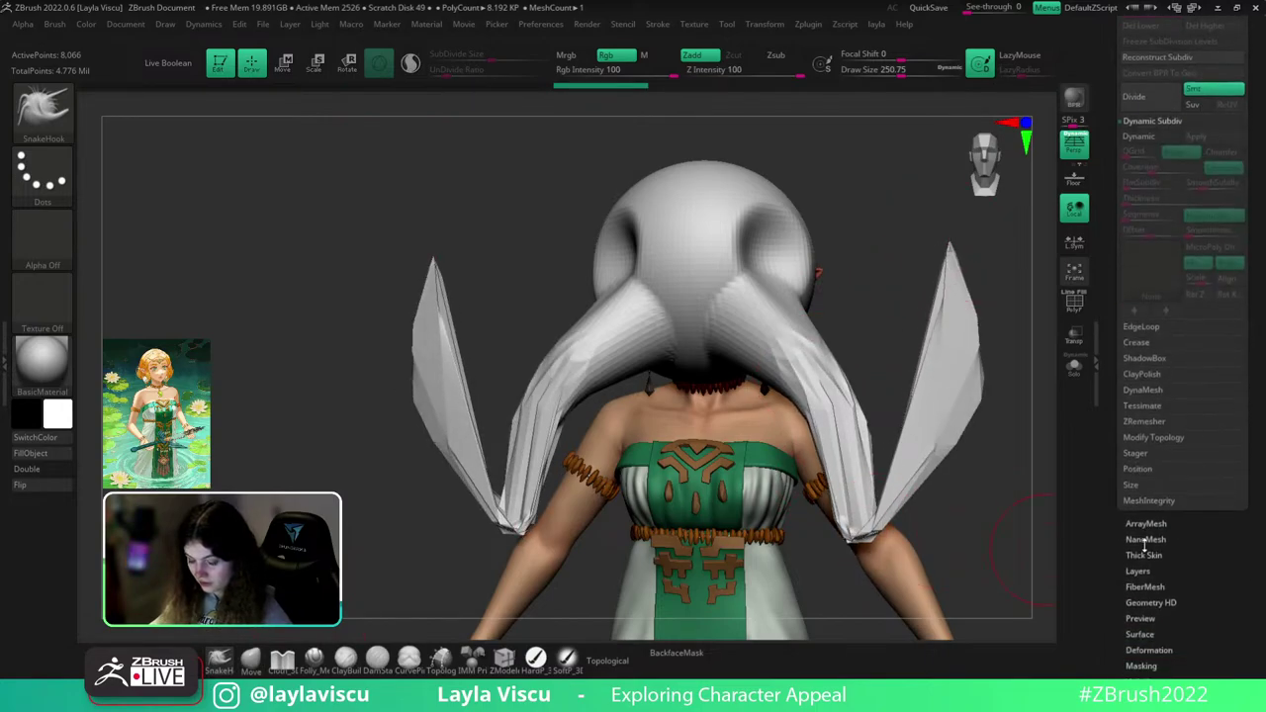
left_click(1143, 392)
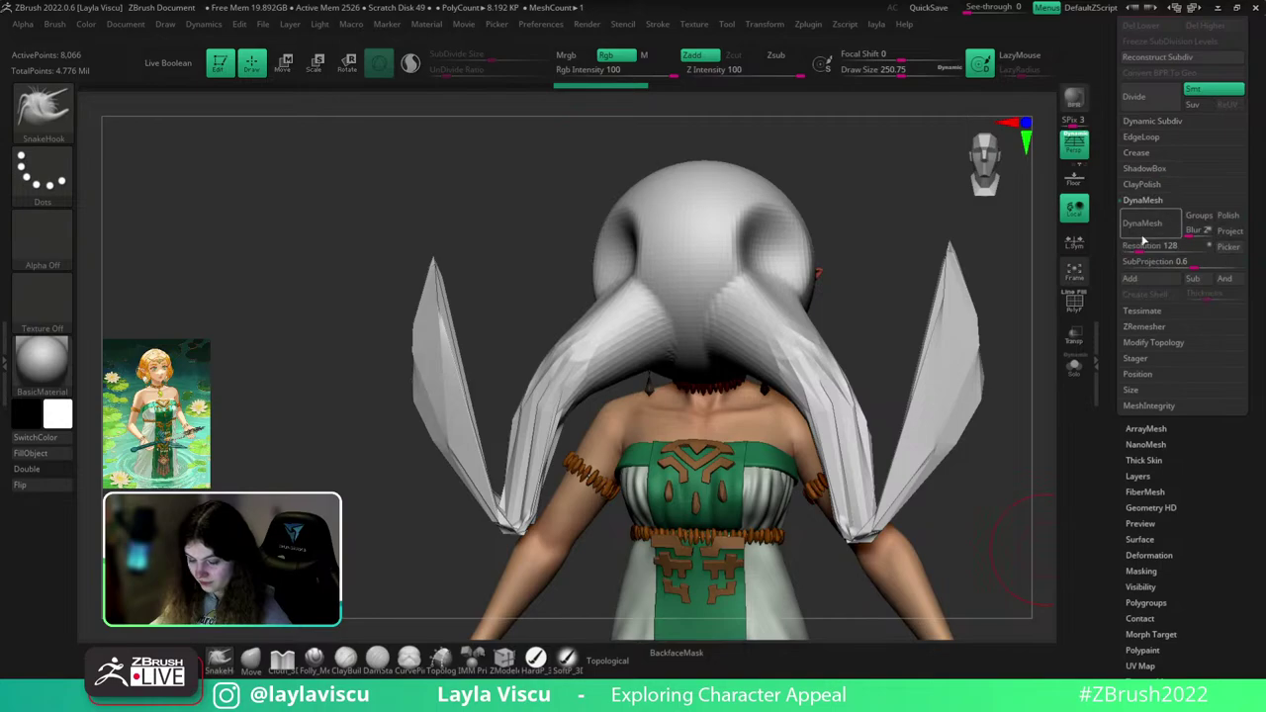
left_click(1143, 233)
- Bend the tusks and pull two curved horns out of the sphere's upper sides with the SnakeHook brush
right_click_drag(813, 368, 818, 332, "ctrl")
mouse_move(827, 395)
left_mouse_down()
mouse_move(803, 422)
mouse_move(817, 362)
left_mouse_up()
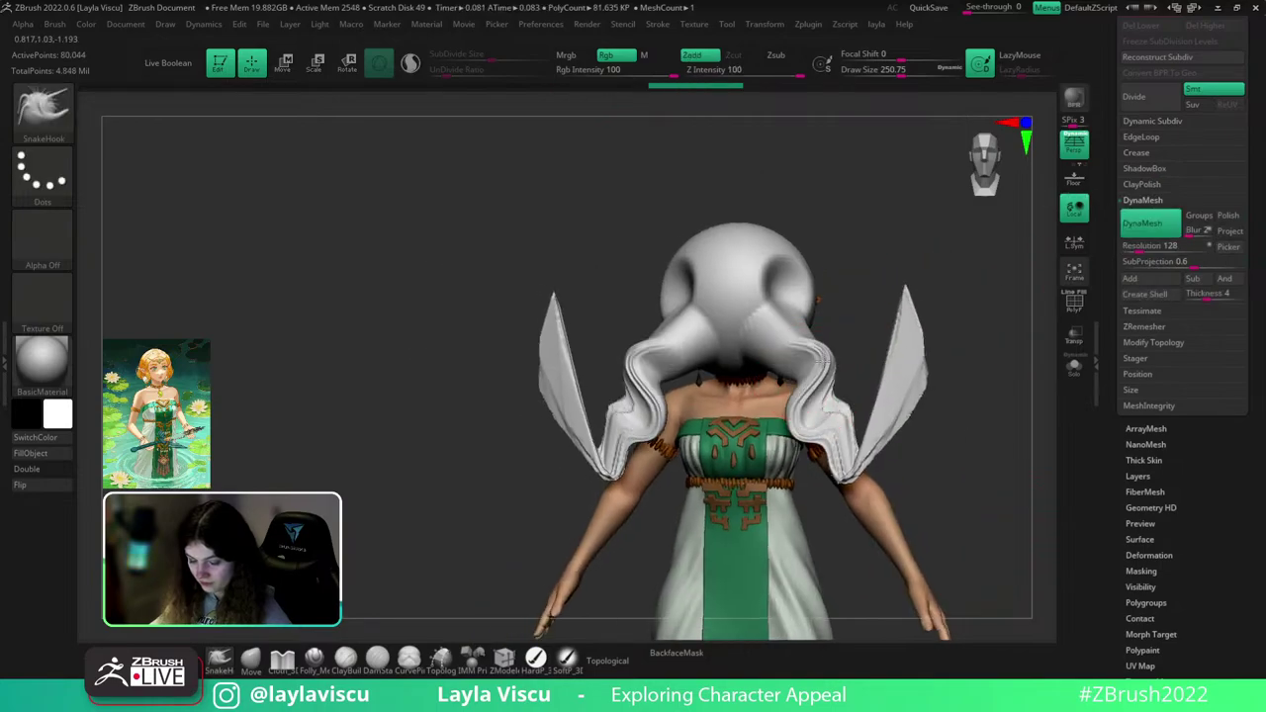
mouse_move(778, 264)
left_mouse_down()
mouse_move(828, 192)
mouse_move(885, 237)
mouse_move(871, 272)
left_mouse_up()
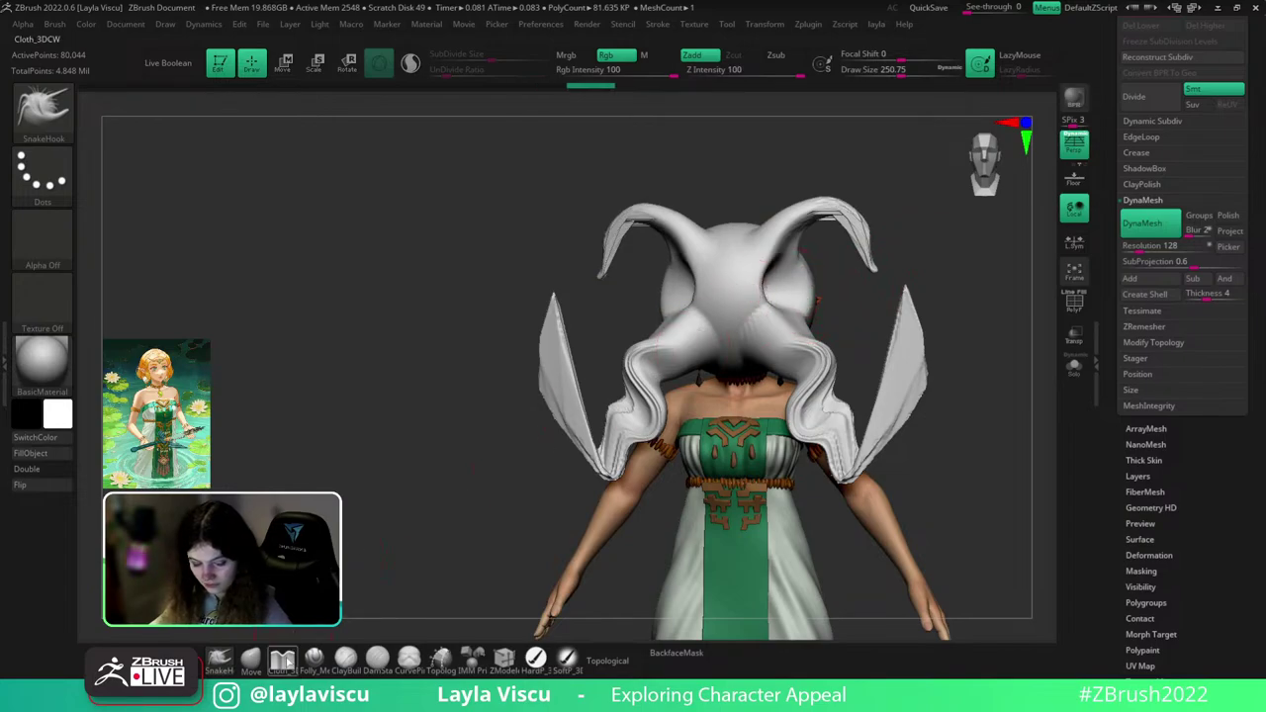
- Pinch cloth-like wrinkles into the test sphere's head and horn bases with the ClothPinch brush at a size of about 250
left_click(313, 658)
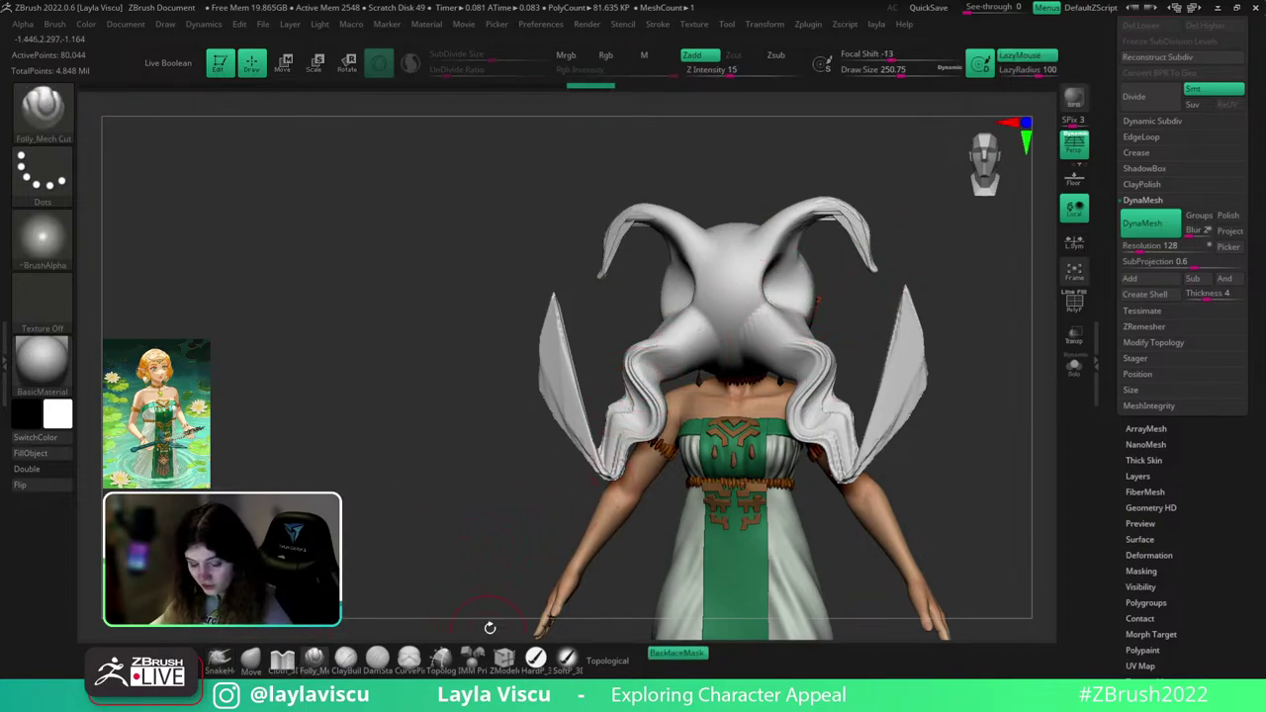
key("b")
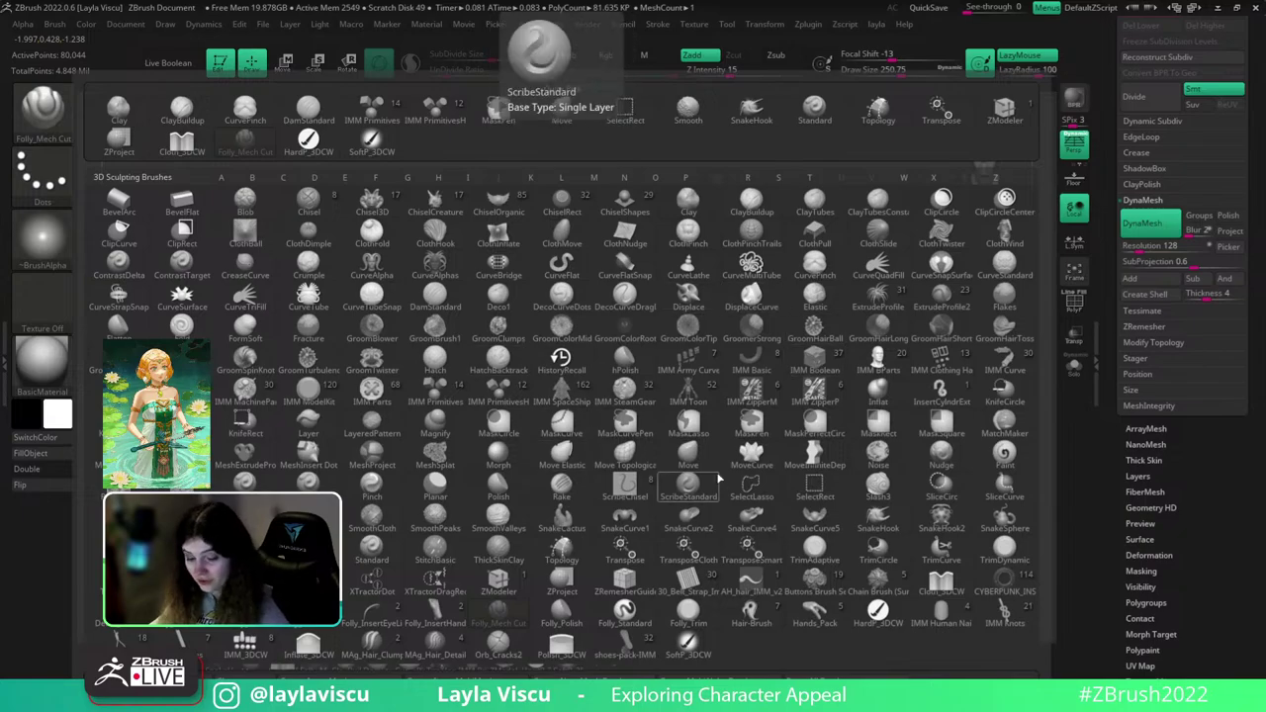
left_click(699, 234)
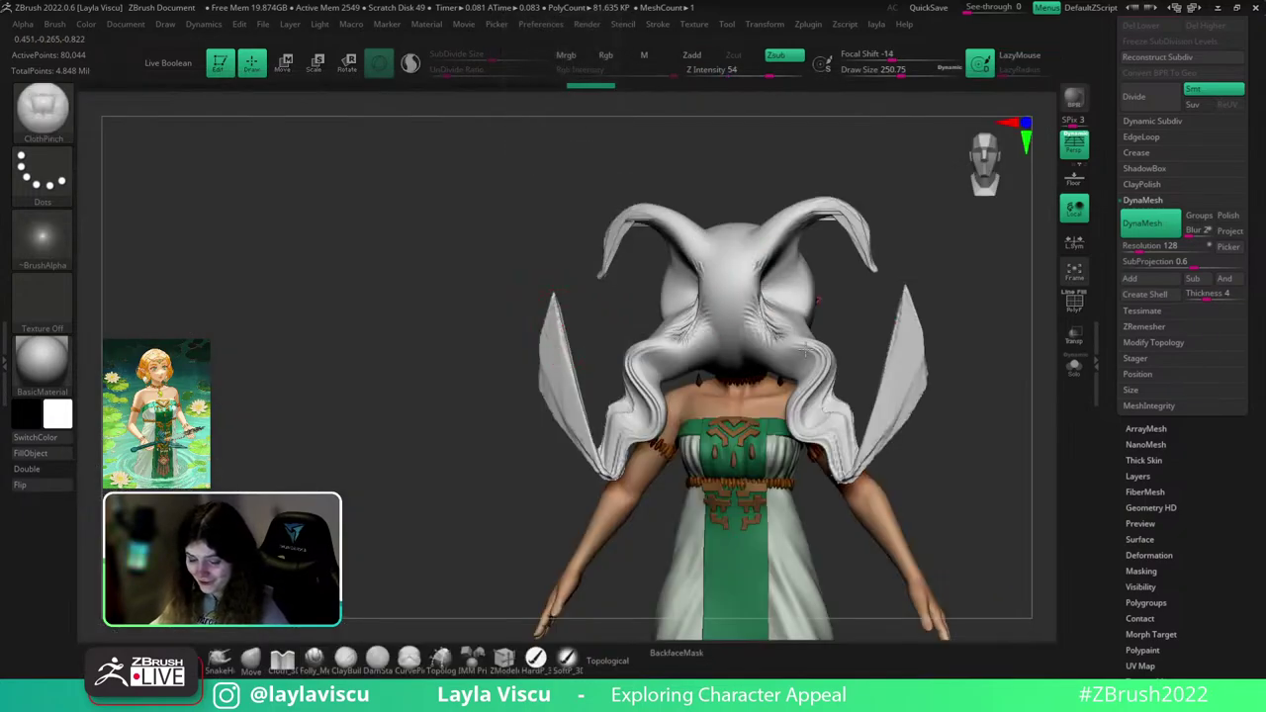
left_click_drag(782, 309, 787, 276)
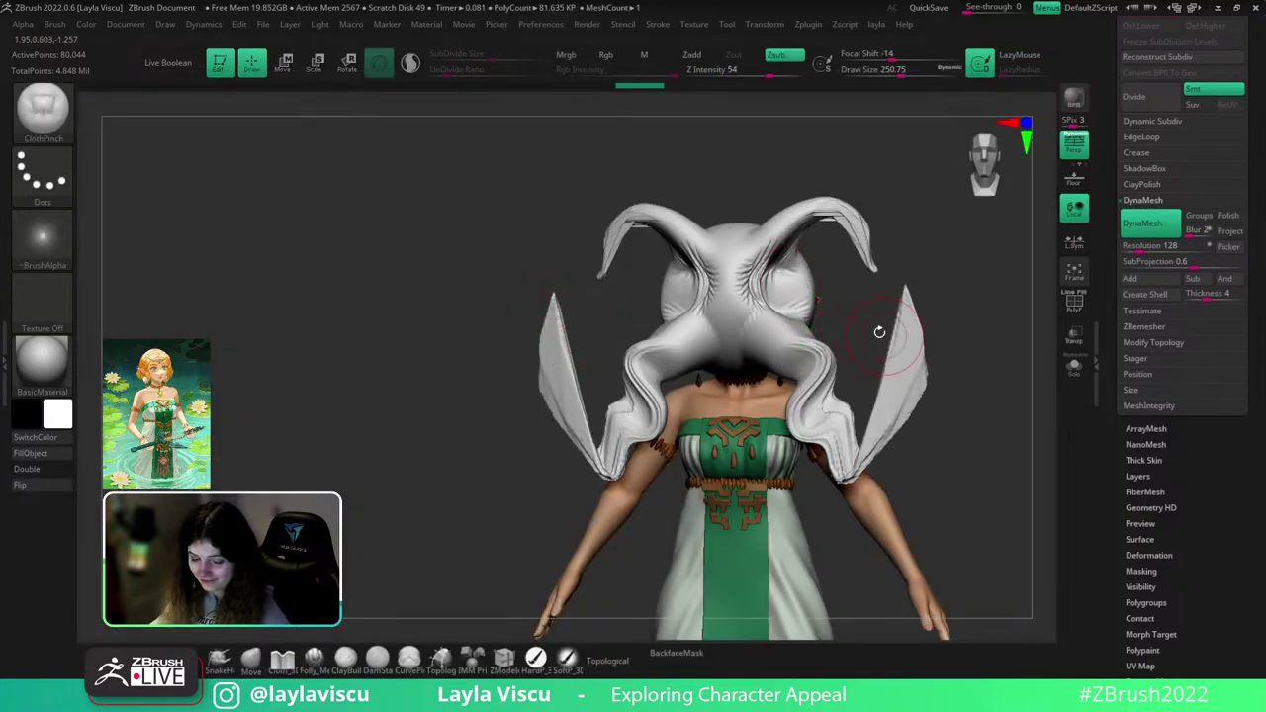
mouse_move(878, 330)
left_mouse_down()
mouse_move(791, 330)
mouse_move(868, 325)
left_mouse_up()
- Undo the test sphere's wrinkles, horns, tusks and DynaMesh conversion back to the plain dented sphere
key("ctrl+z")
key("ctrl+z")
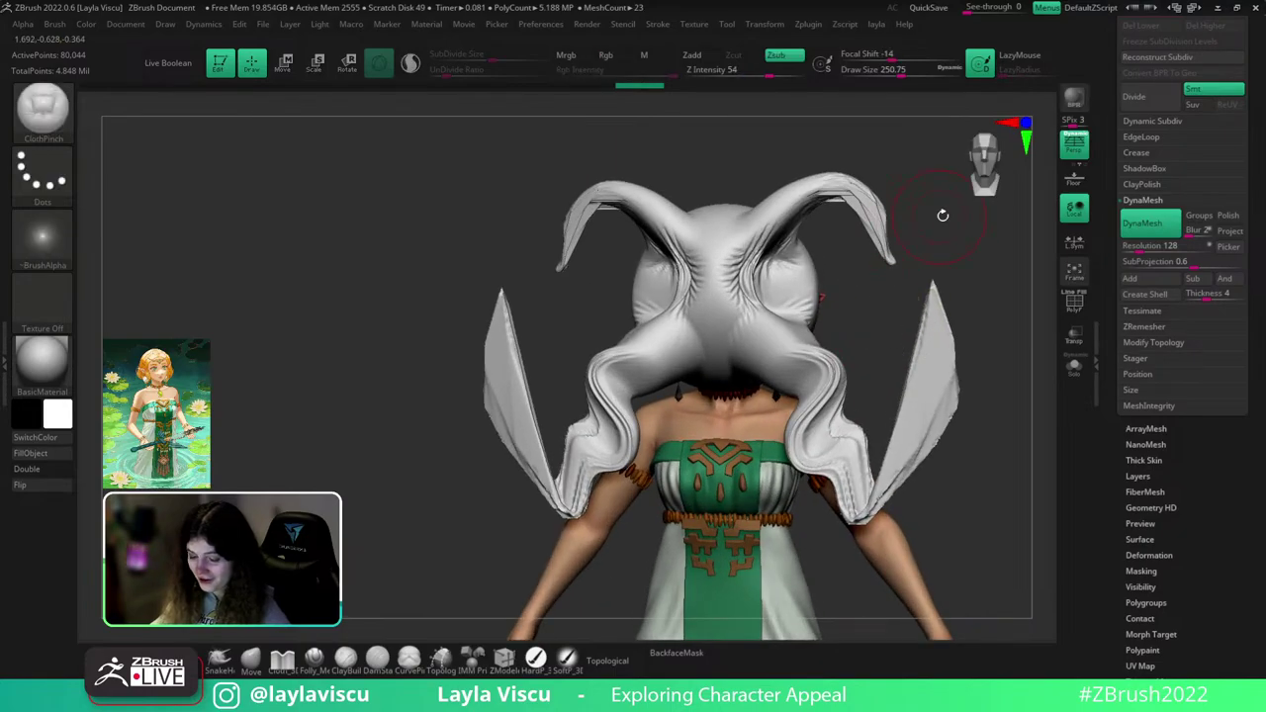
left_click_drag(977, 269, 954, 302)
right_click_drag(955, 310, 943, 287, "ctrl")
key("ctrl+z")
key("ctrl+z")
key("ctrl+z")
key("ctrl+z")
key("ctrl+z")
key("ctrl+z")
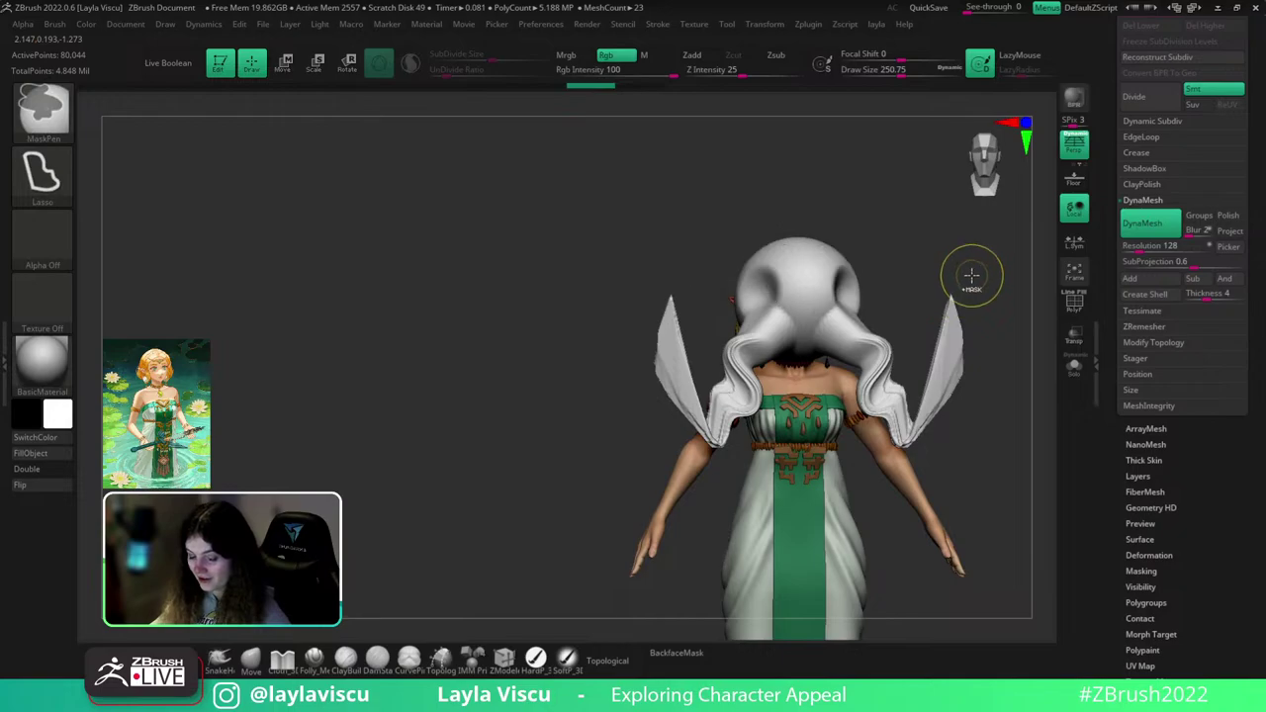
key("ctrl+z")
- Hide the test sphere subtool and select the ornament on the character's forehead, with the wireframe display off
key("shift+f")
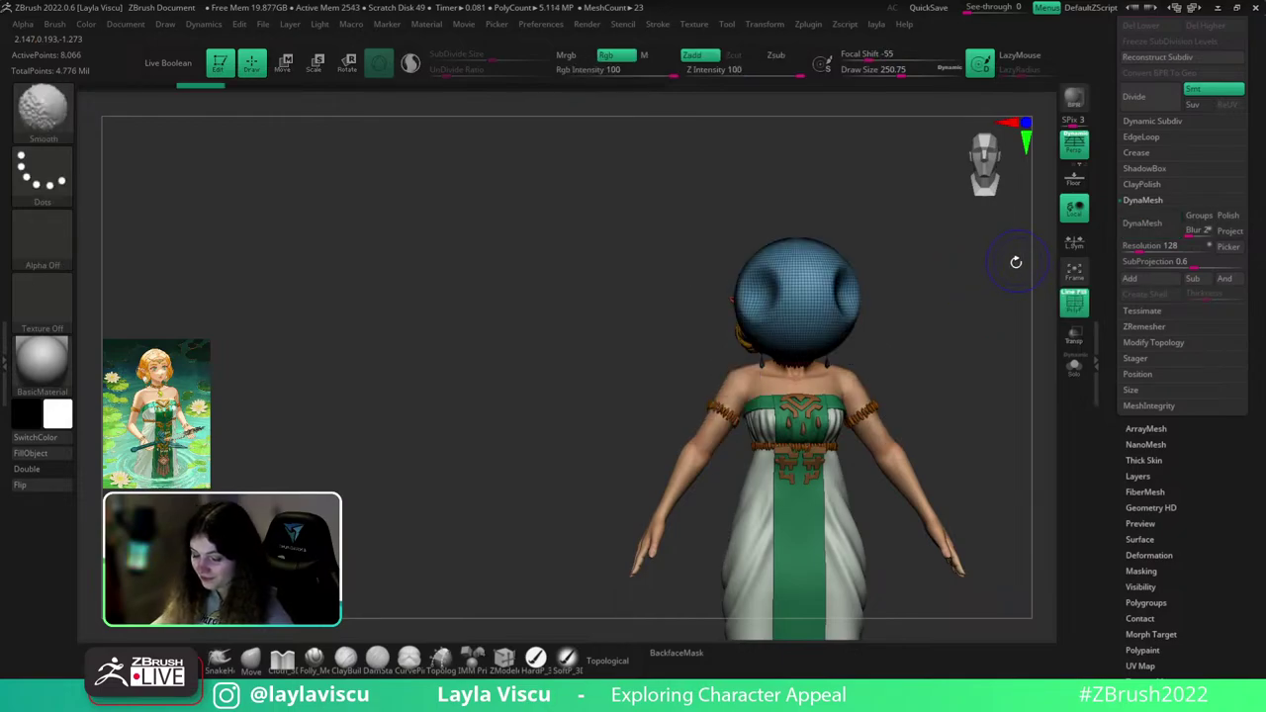
left_click_drag(1251, 153, 1251, 218)
left_click(1139, 31)
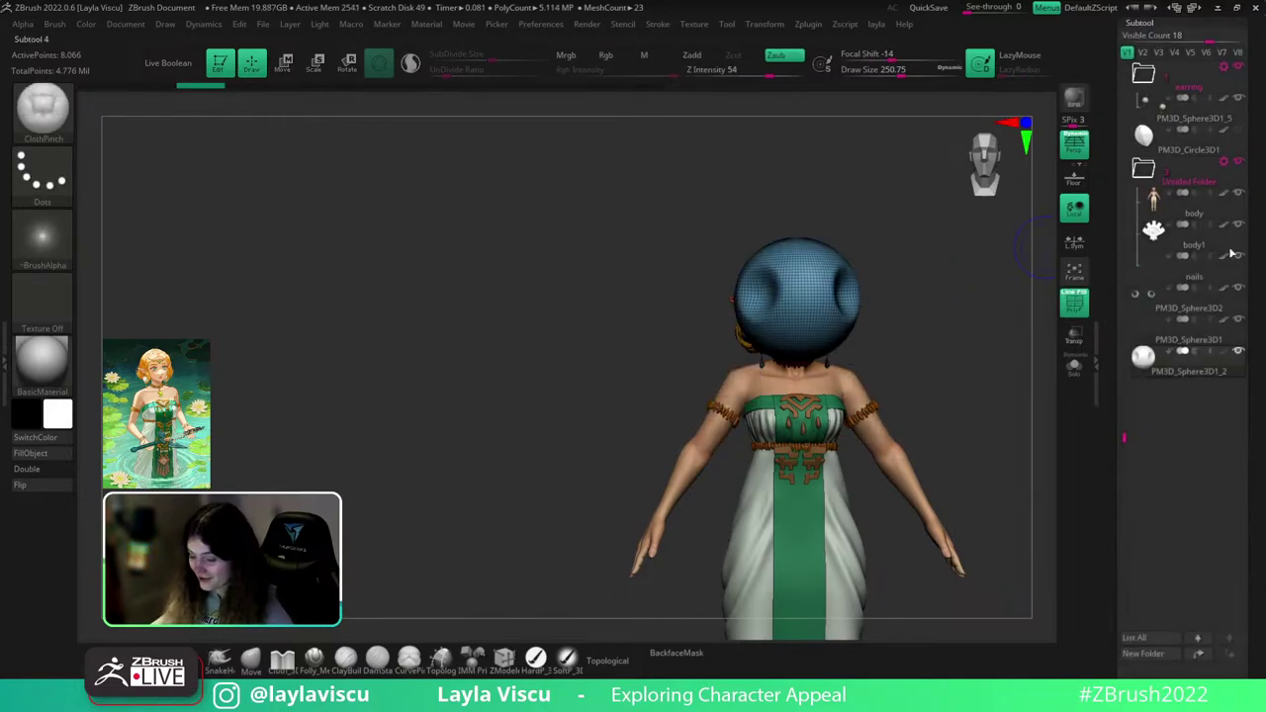
left_click(860, 388, "alt")
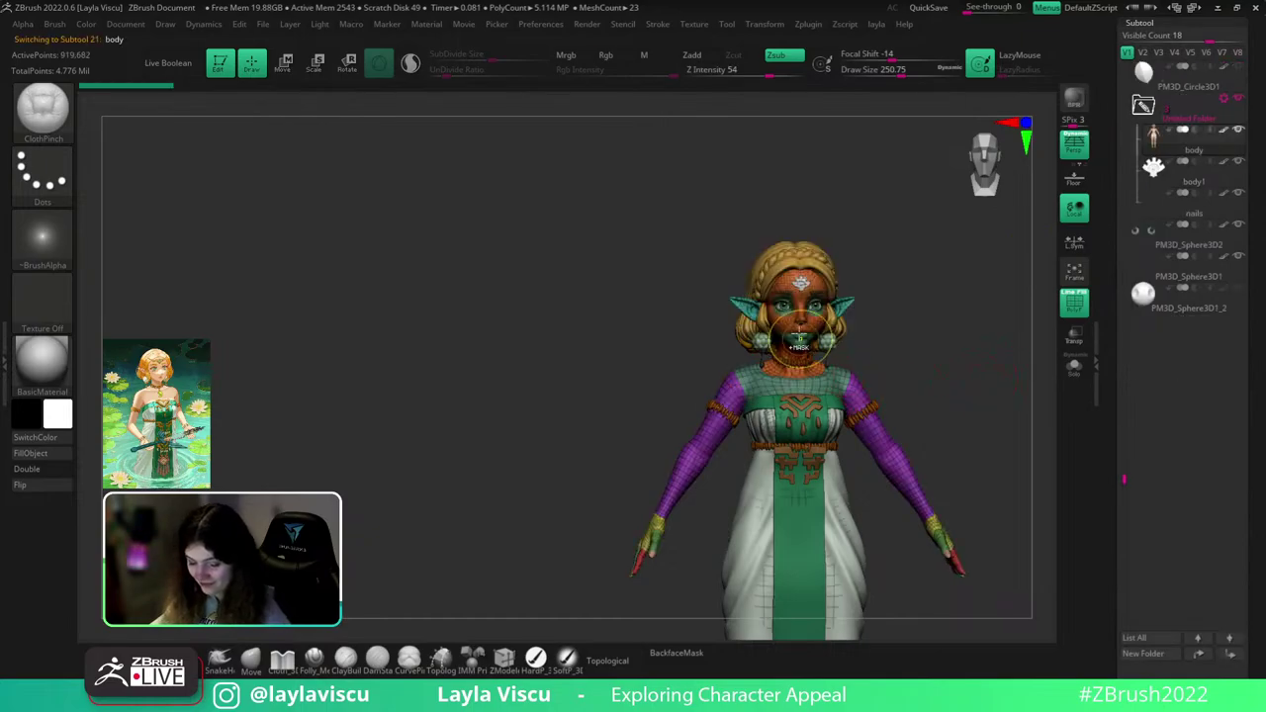
right_click_drag(939, 307, 961, 356, "ctrl")
key("shift+f")
left_click(804, 207, "alt")
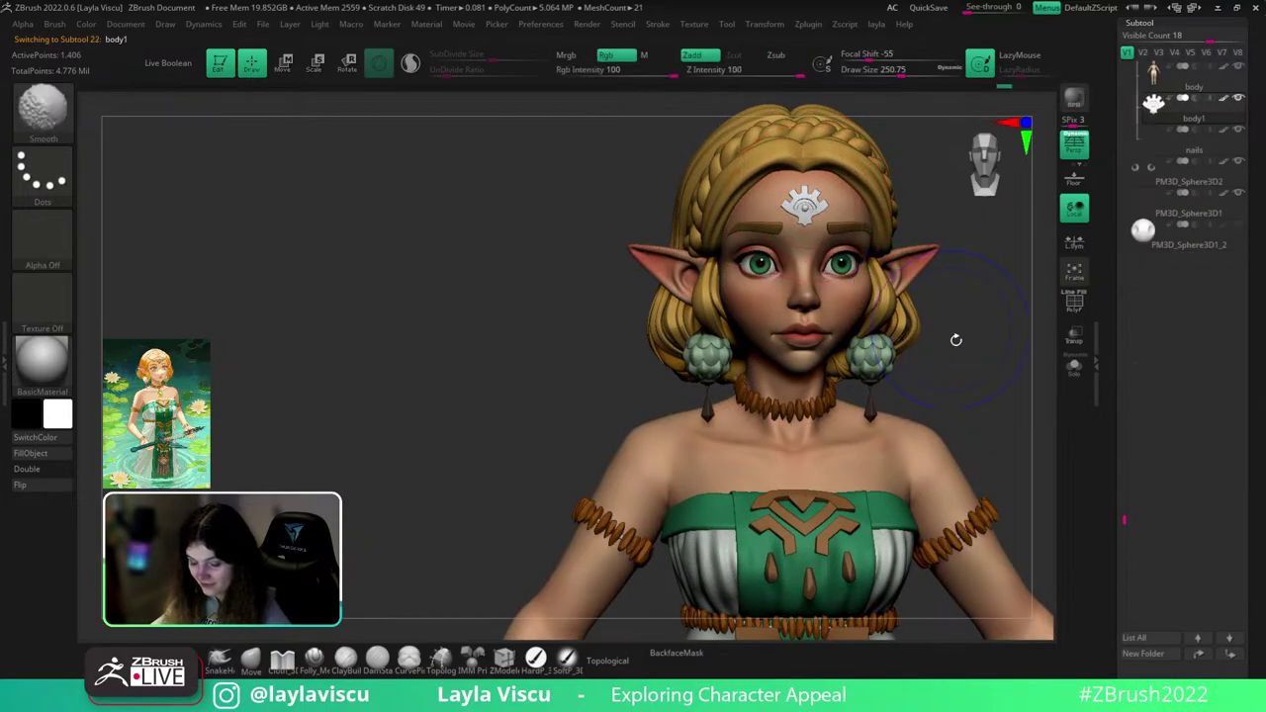
key("shift+f")
left_click_drag(973, 341, 920, 412, "alt")
right_click_drag(920, 411, 998, 274, "ctrl")
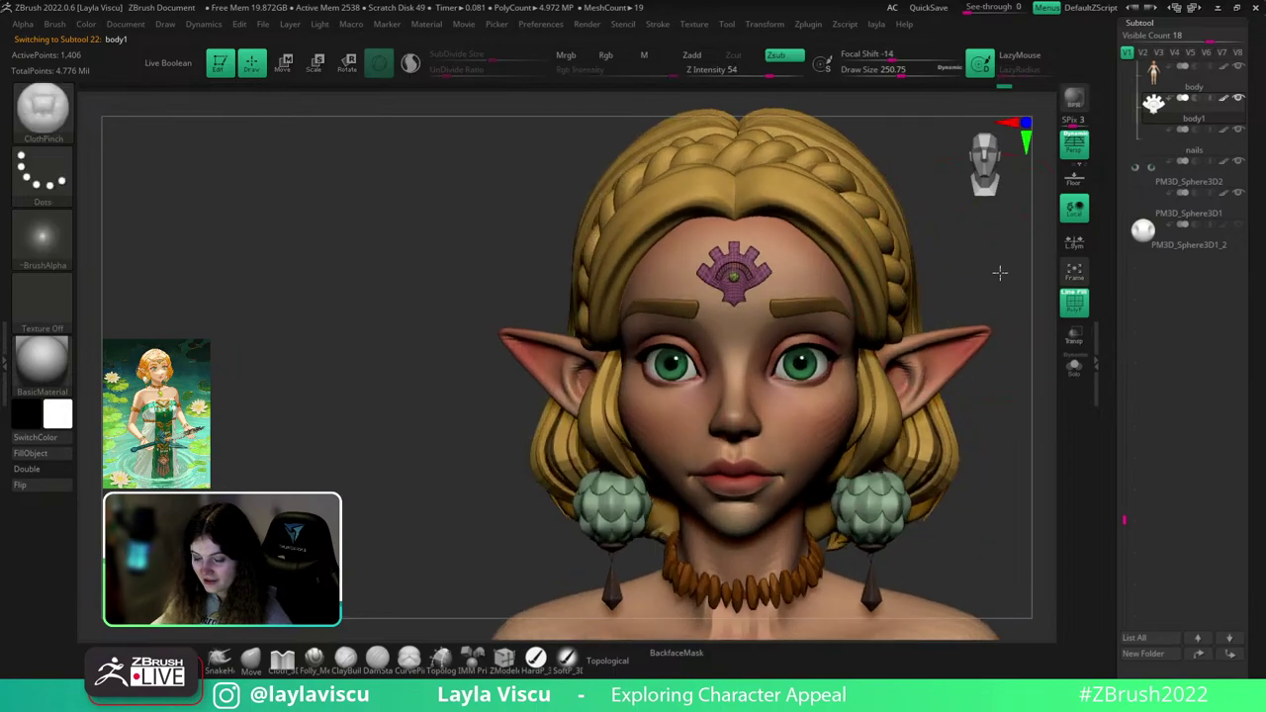
left_click_drag(998, 274, 985, 274, "alt")
key("shift+f")
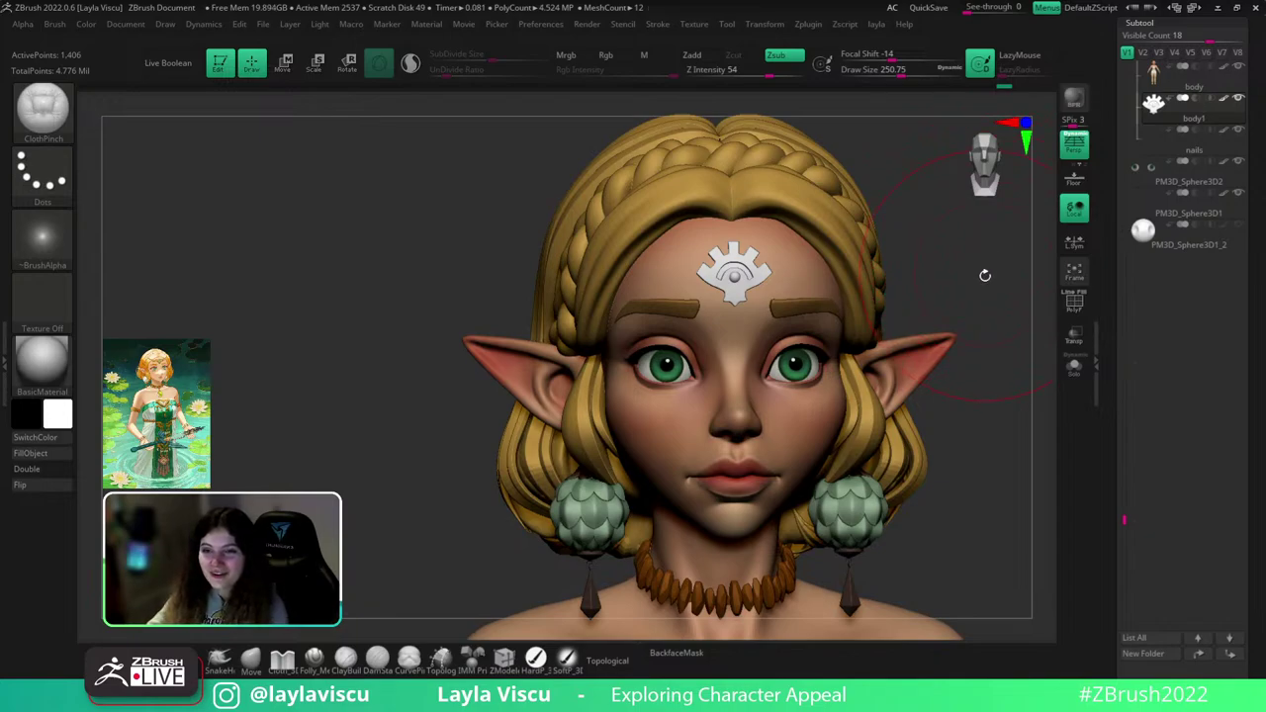
- Nudge the forehead ornament's outer side points outward using the Move brush with topological mode on and a size of about 74
mouse_move(975, 424)
left_mouse_down()
mouse_move(917, 419)
mouse_move(986, 424)
mouse_move(975, 424)
left_mouse_up()
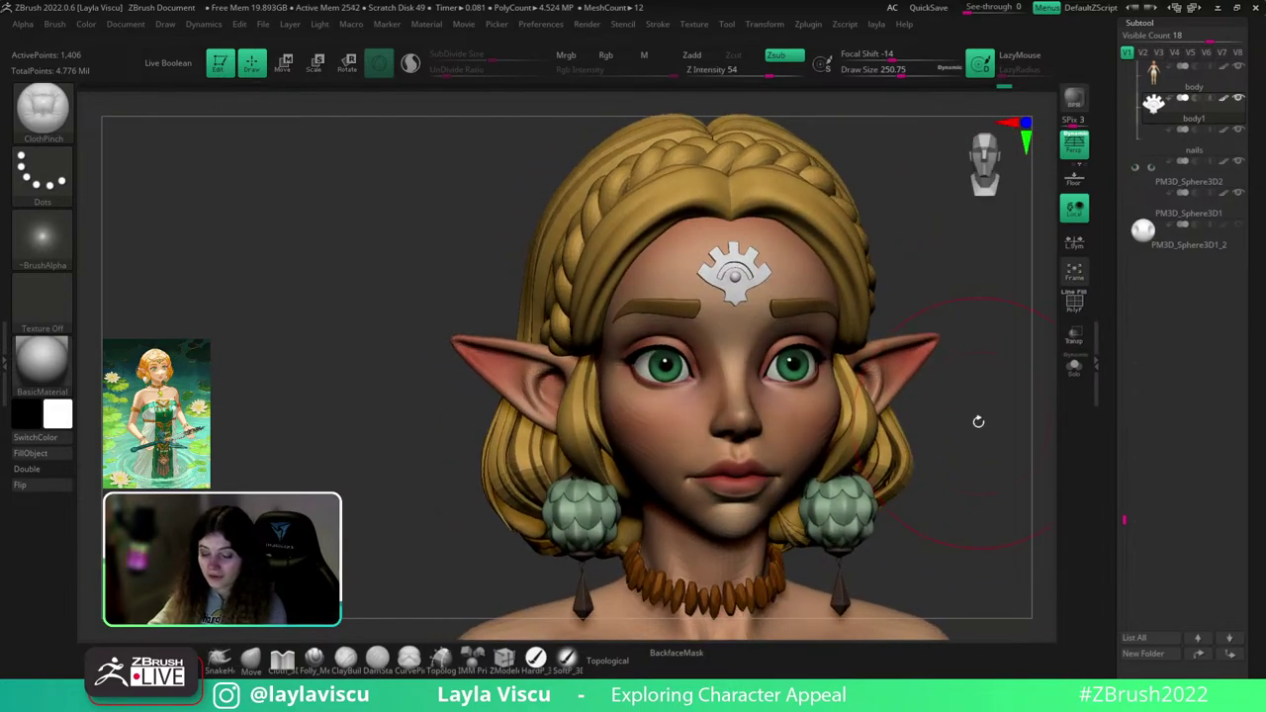
left_click_drag(962, 336, 958, 362, "shift")
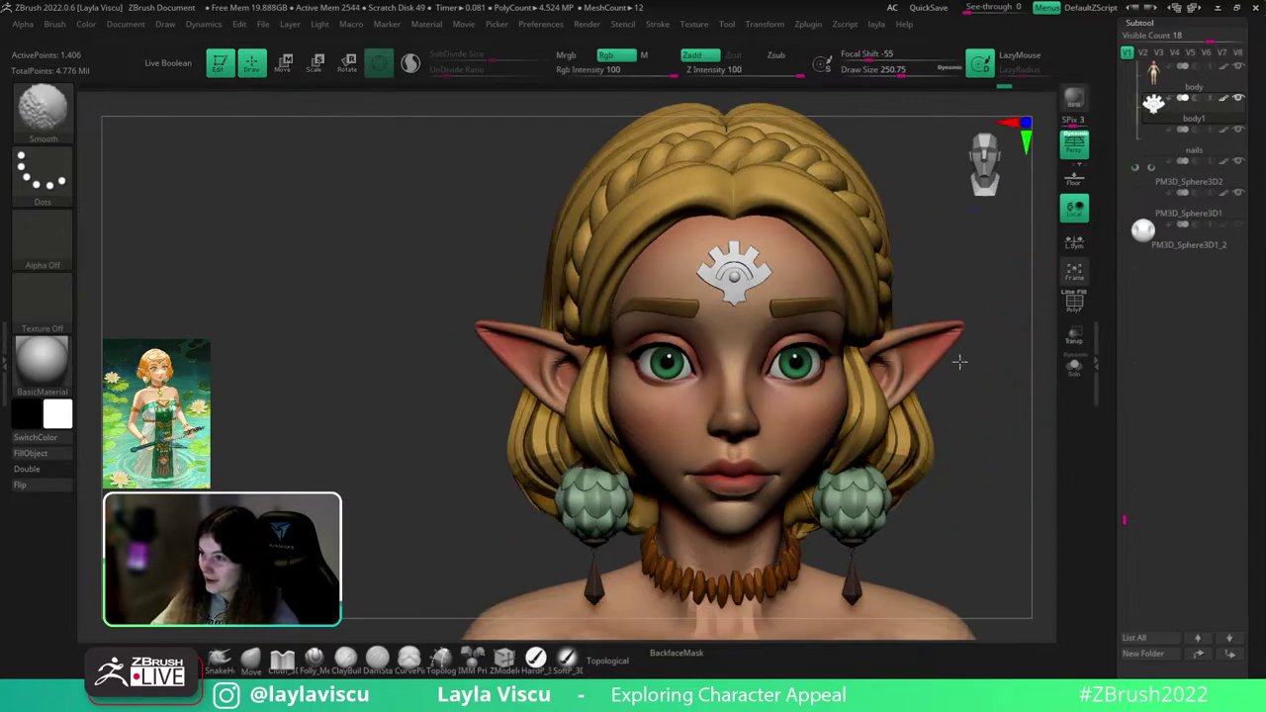
left_click_drag(951, 414, 878, 461, "alt")
right_click_drag(727, 316, 749, 354, "ctrl")
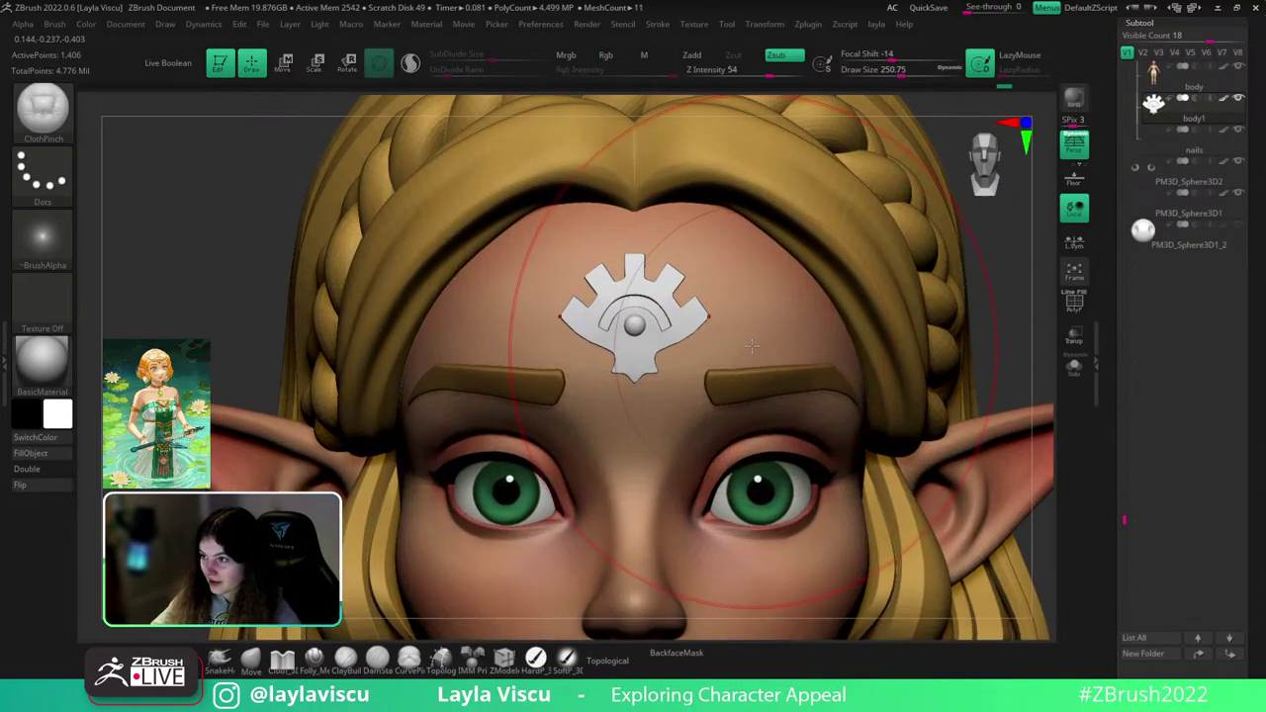
key("s")
mouse_move(748, 343)
left_mouse_down()
mouse_move(728, 342)
mouse_move(729, 314)
left_mouse_up()
left_click(249, 661)
key("s")
left_click(605, 659)
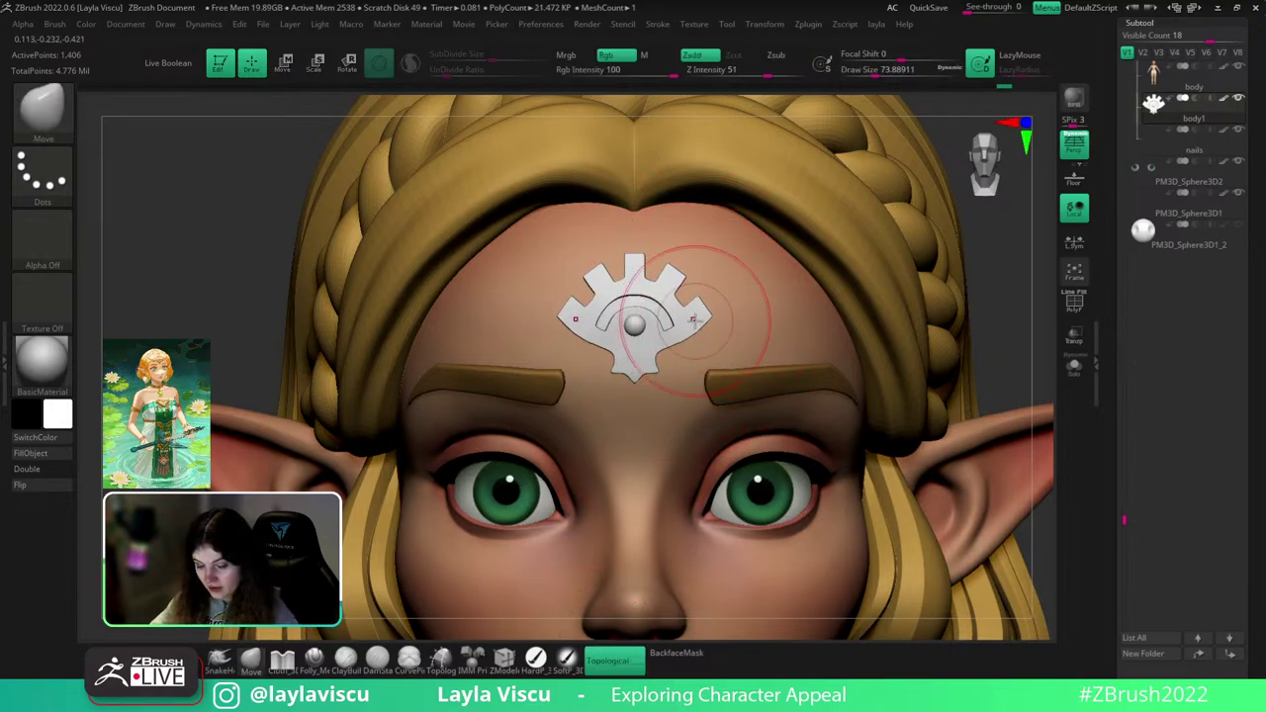
mouse_move(1033, 365)
left_mouse_down()
mouse_move(1005, 303)
mouse_move(1019, 238)
mouse_move(1026, 356)
mouse_move(933, 291)
mouse_move(895, 294)
left_mouse_up()
- Refine the ornament's inner arc around the central sphere with a Move brush reduced to about 35
right_click_drag(692, 347, 718, 495, "ctrl")
key("s")
left_click_drag(681, 304, 672, 304)
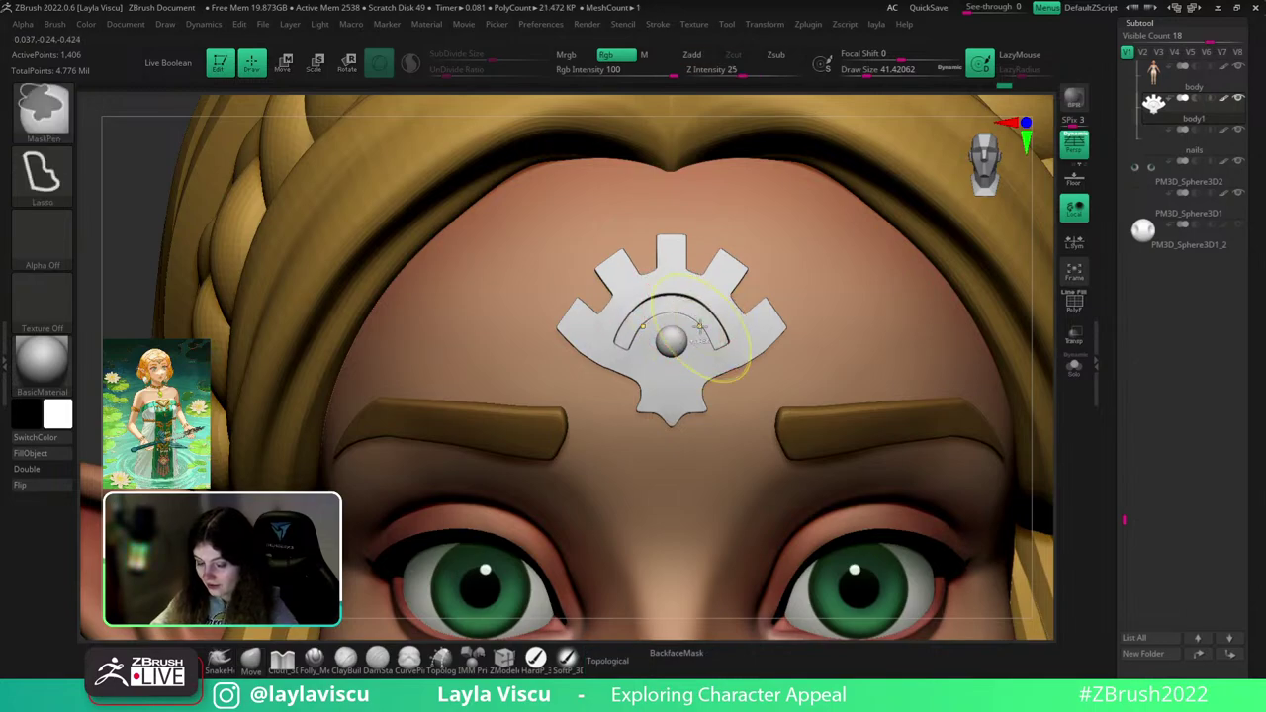
key("s")
left_click_drag(704, 311, 706, 317)
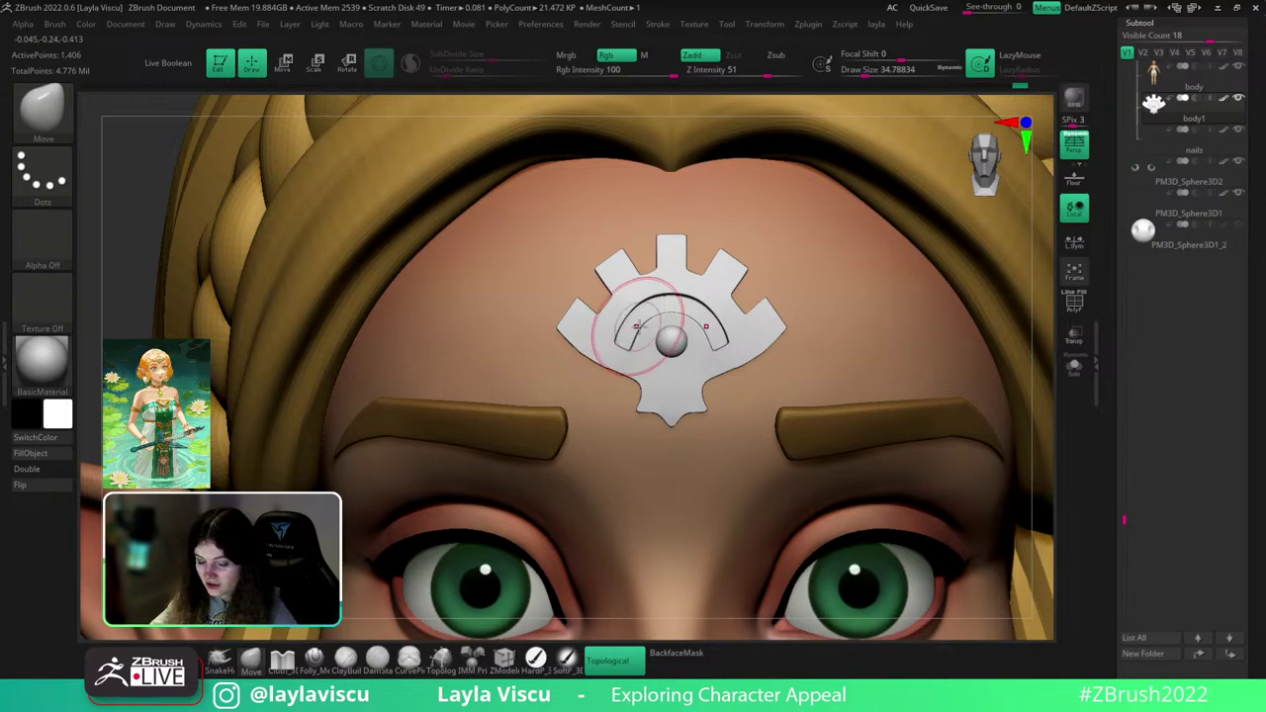
- Pull the ornament's widest side points further outward with a Move brush of about 65
key("f")
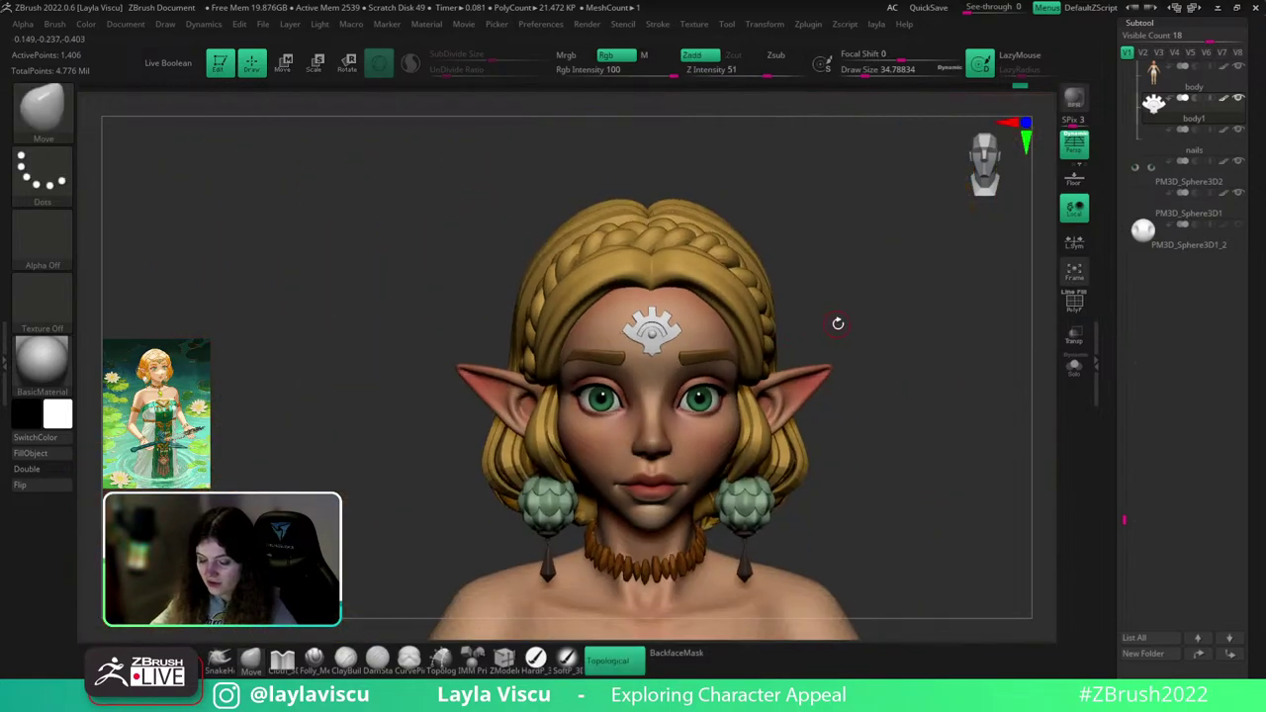
right_click_drag(734, 344, 729, 382, "ctrl")
right_click_drag(692, 342, 683, 372, "ctrl")
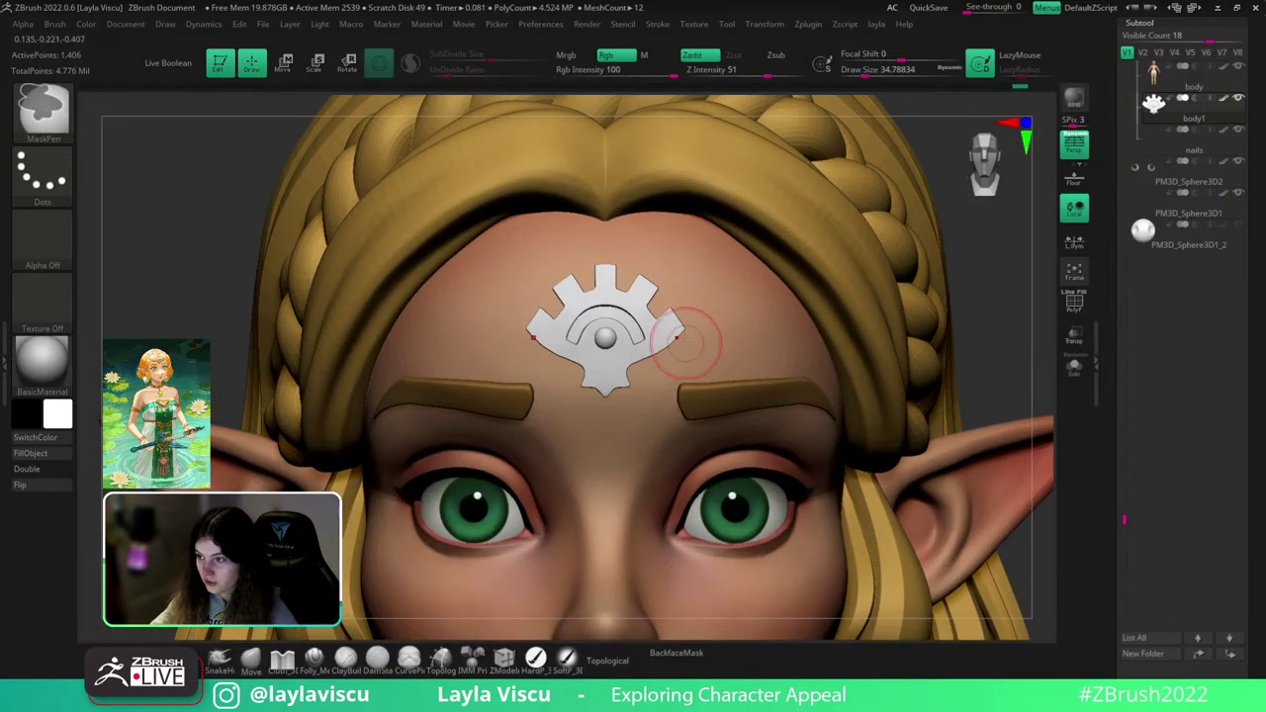
key("s")
left_click_drag(673, 322, 706, 324)
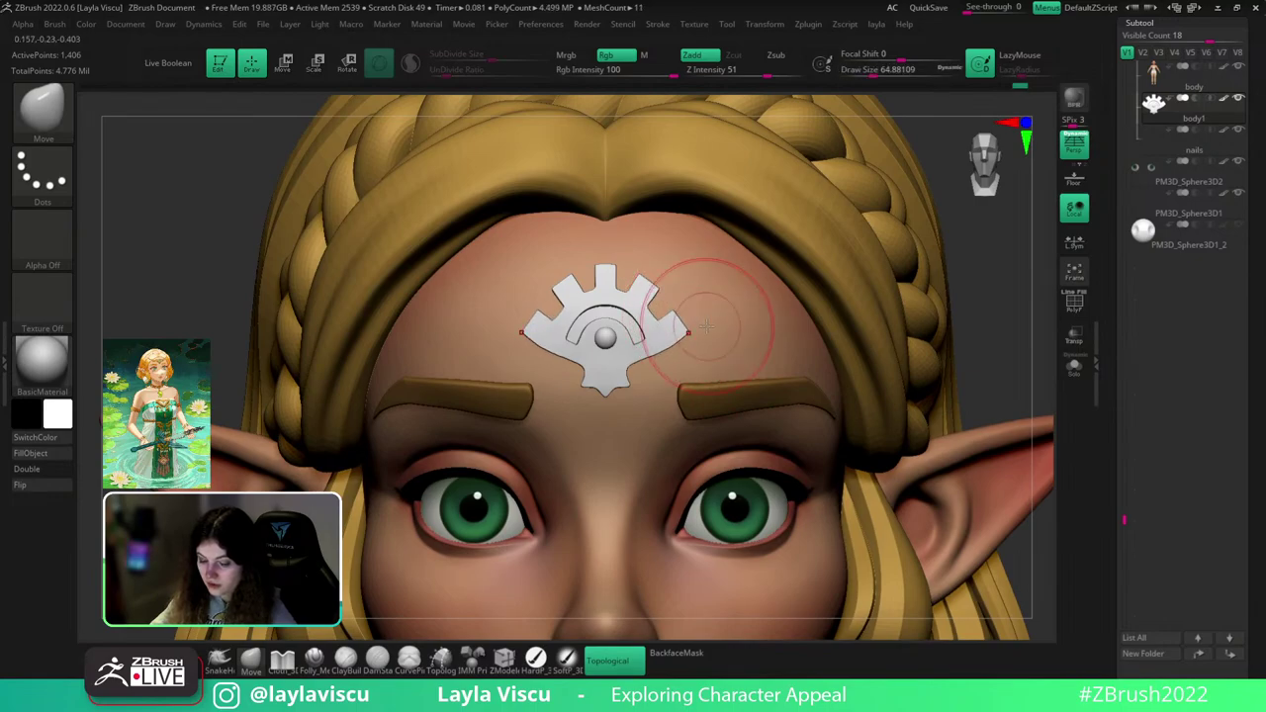
- Move the ornament's diagonal upper teeth slightly outward with a Move brush of about 46 and check the whole head
key("s")
left_click_drag(652, 291, 648, 291)
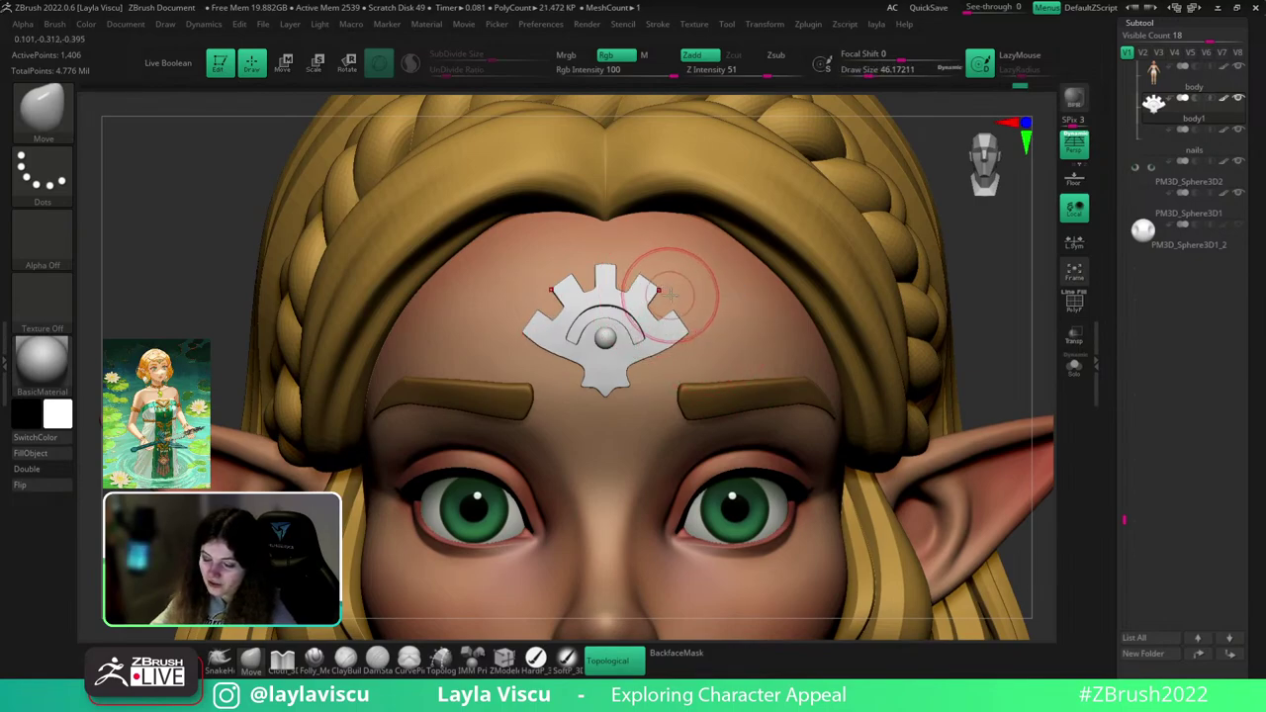
left_click(972, 354)
right_click_drag(926, 342, 937, 337, "ctrl")
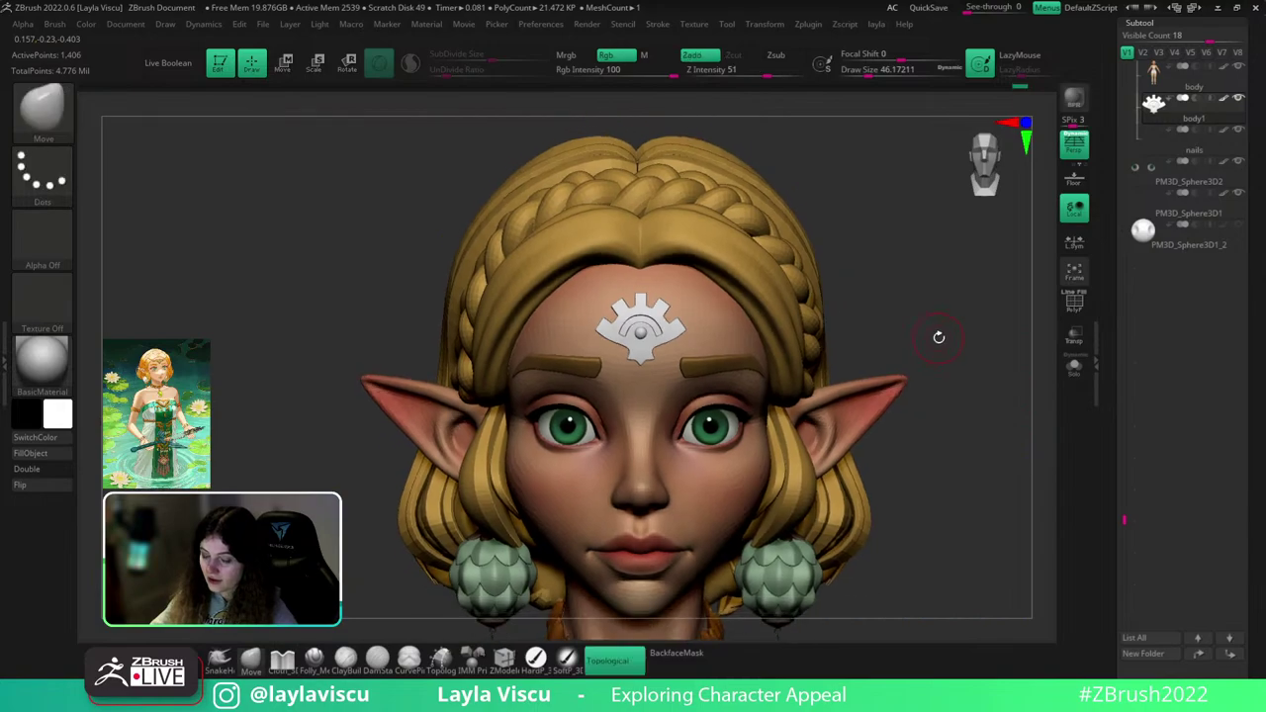
right_click_drag(683, 336, 727, 345, "ctrl")
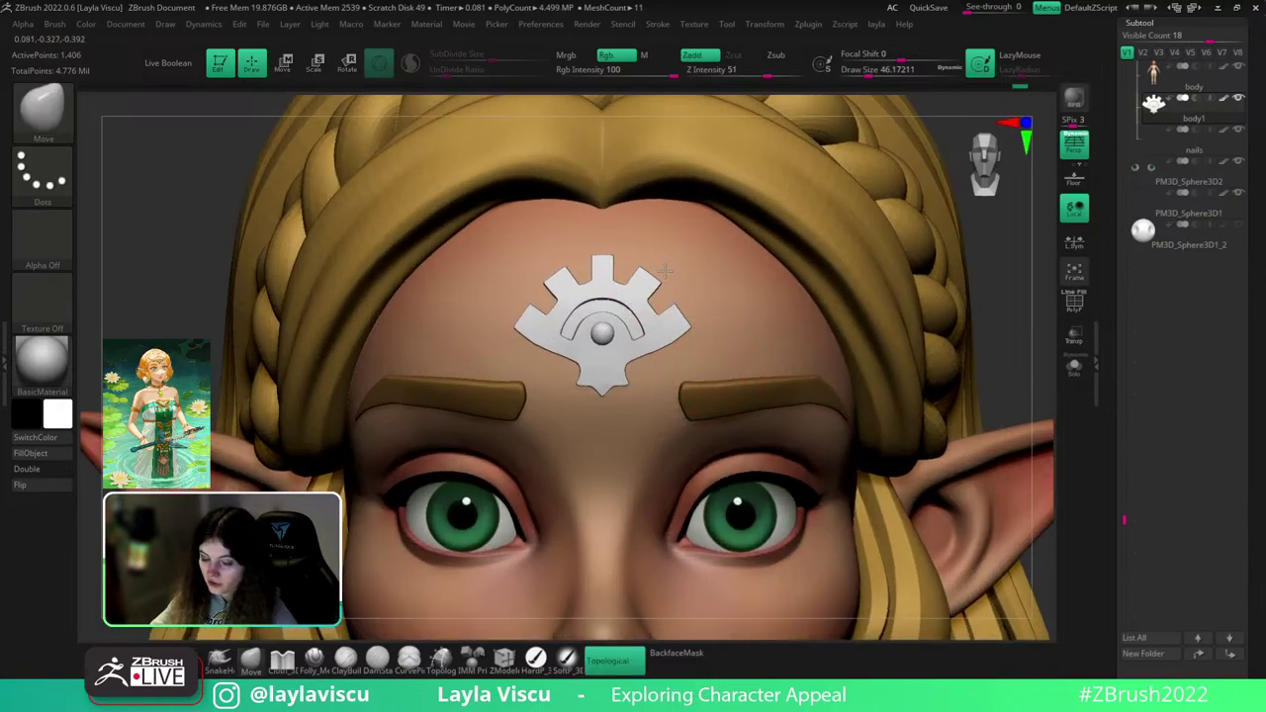
mouse_move(973, 330)
left_mouse_down()
mouse_move(1011, 356)
mouse_move(1003, 334)
mouse_move(1029, 327)
mouse_move(896, 303)
mouse_move(952, 310)
left_mouse_up()
key("ctrl")
right_click_drag(953, 311, 769, 249, "ctrl")
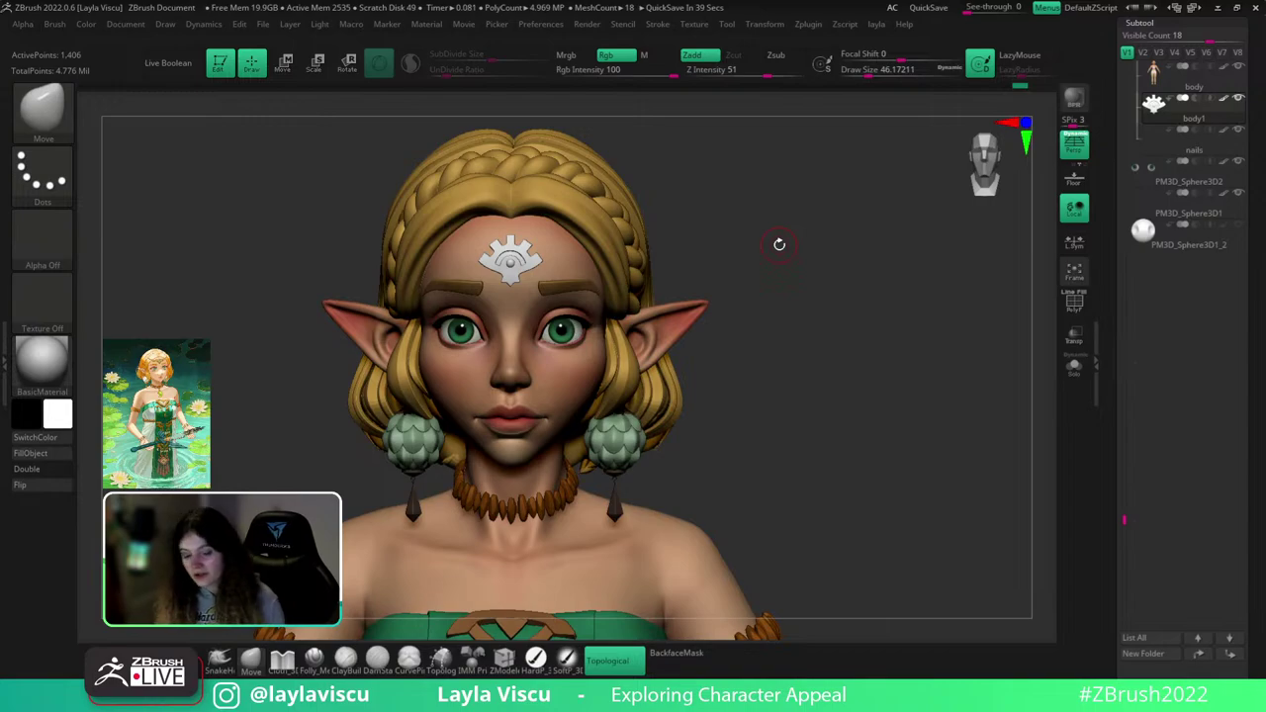
- Switch the display material to zbro_Paint and isolate the body subtool
left_click(41, 361)
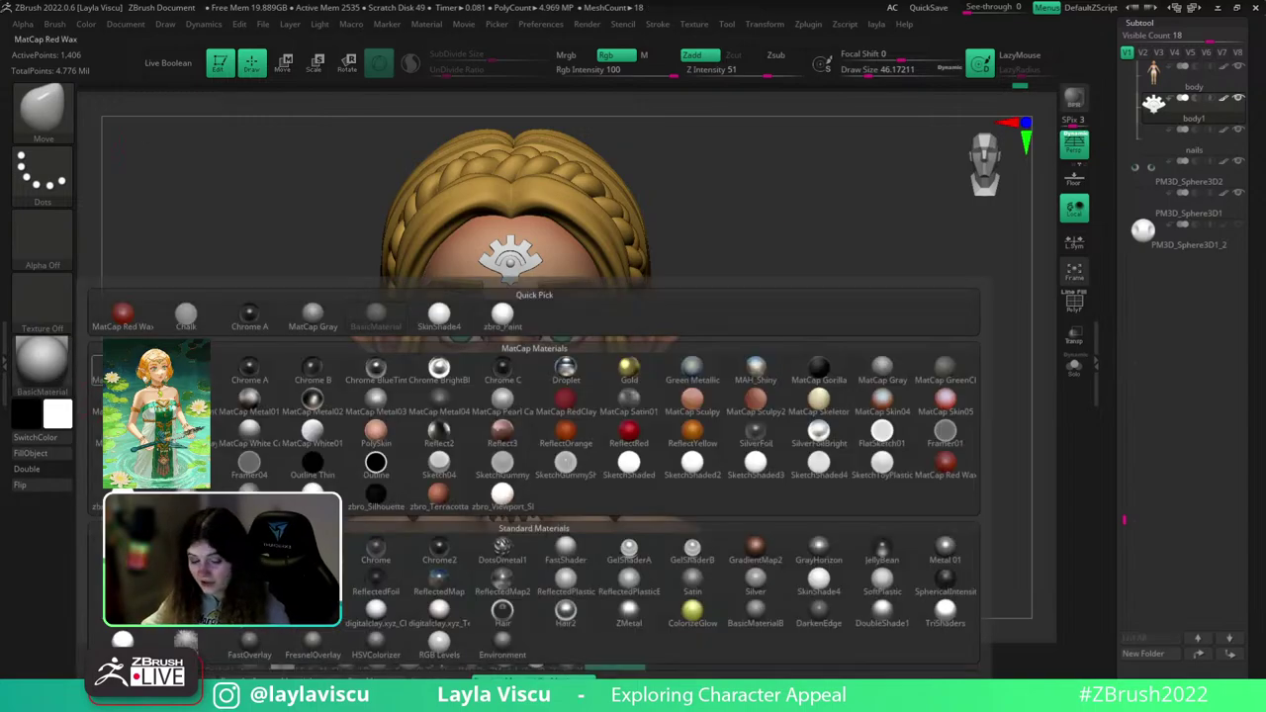
left_click(502, 315)
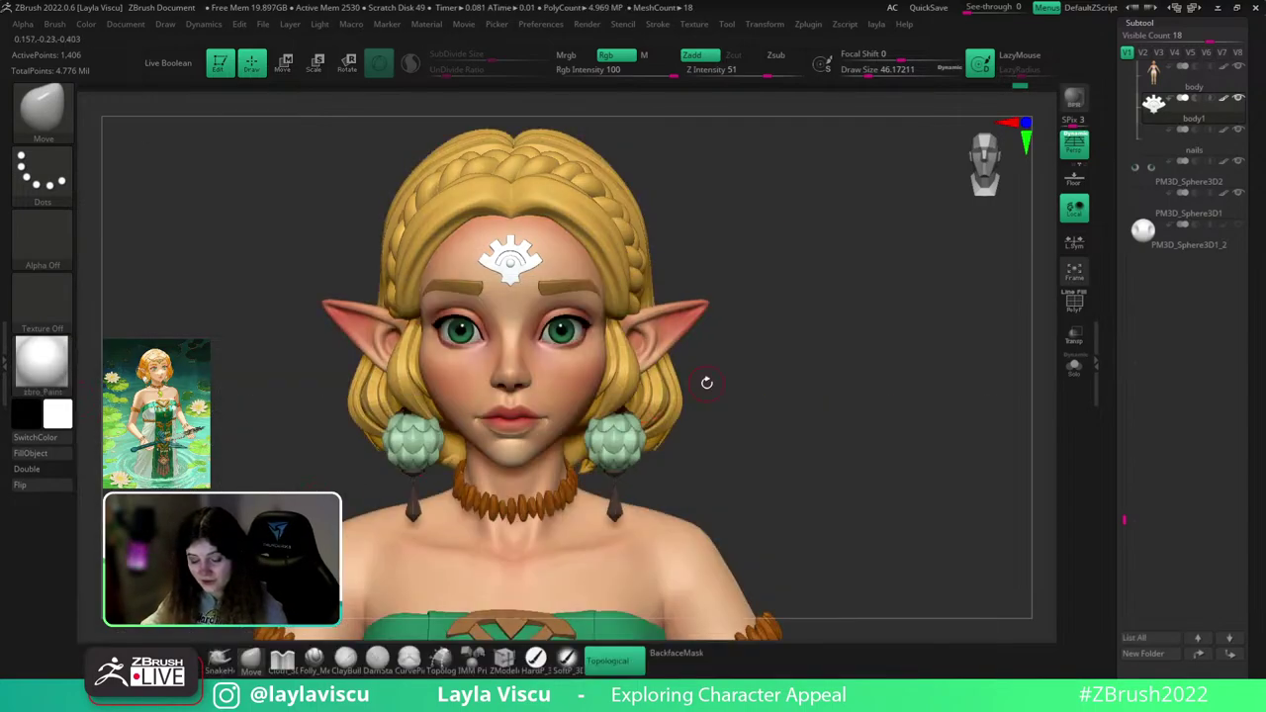
left_click(554, 385, "alt")
left_click_drag(812, 388, 887, 352, "alt")
left_click(1074, 370)
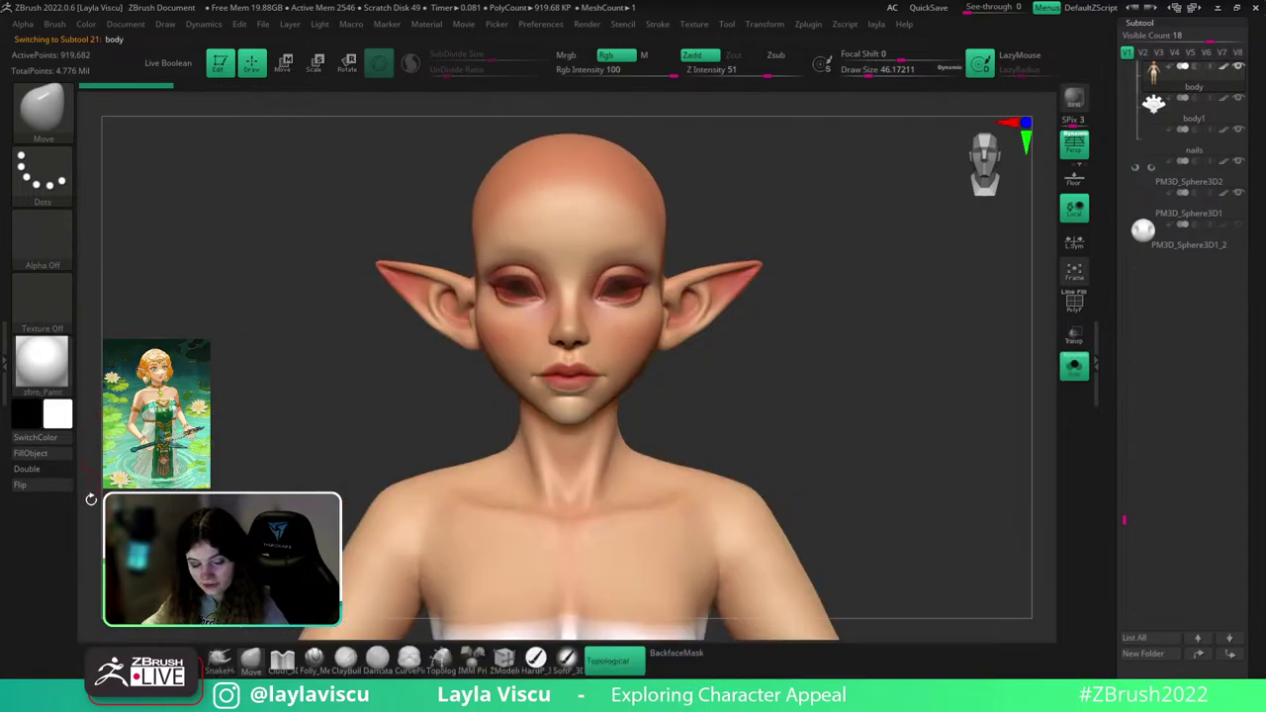
- Preview the isolated body with the Flat Color material and examine the painted skin colours on the face and shoulders
left_click(46, 366)
left_click(436, 315)
right_click_drag(605, 399, 638, 414, "alt")
right_click_drag(639, 414, 737, 424, "ctrl")
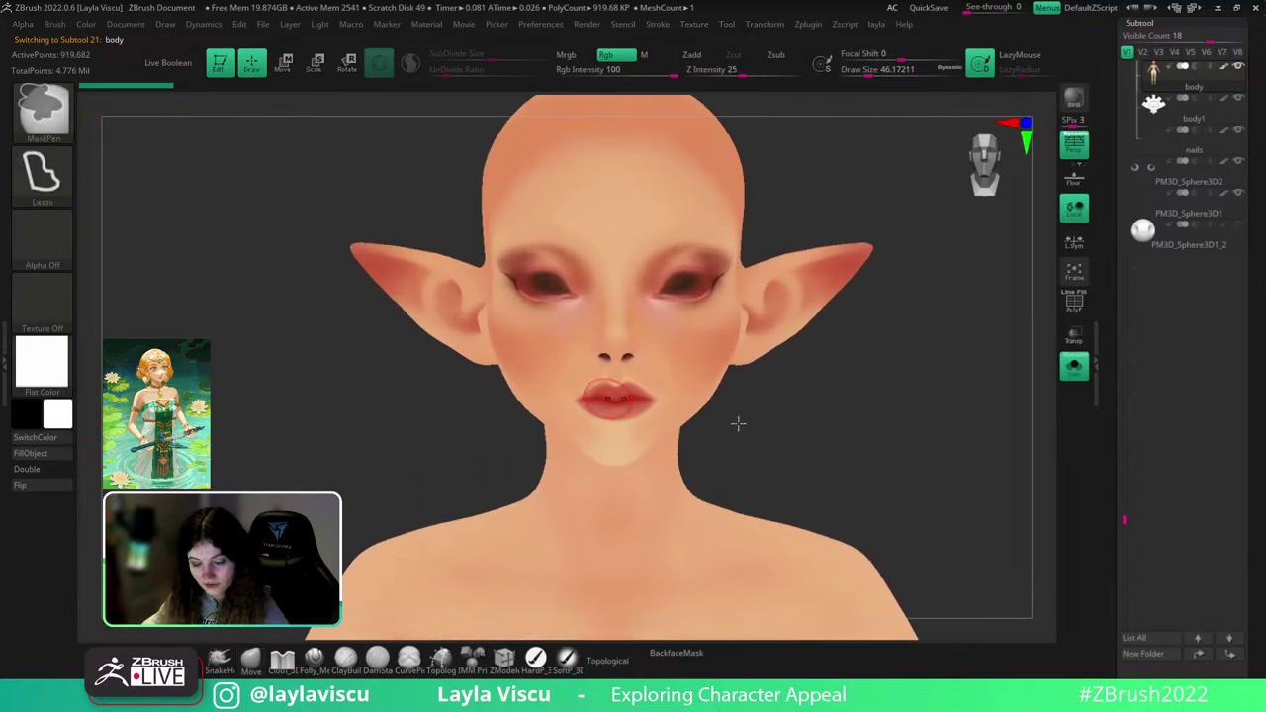
mouse_move(737, 423)
left_mouse_down()
mouse_move(864, 430)
mouse_move(773, 448)
mouse_move(827, 438)
left_mouse_up()
left_click_drag(878, 336, 856, 399)
mouse_move(890, 396)
right_mouse_down("ctrl")
mouse_move(794, 402)
mouse_move(744, 383)
mouse_move(781, 197)
mouse_move(780, 341)
right_mouse_up("ctrl")
mouse_move(544, 332)
right_mouse_down("ctrl")
mouse_move(630, 347)
mouse_move(619, 365)
right_mouse_up("ctrl")
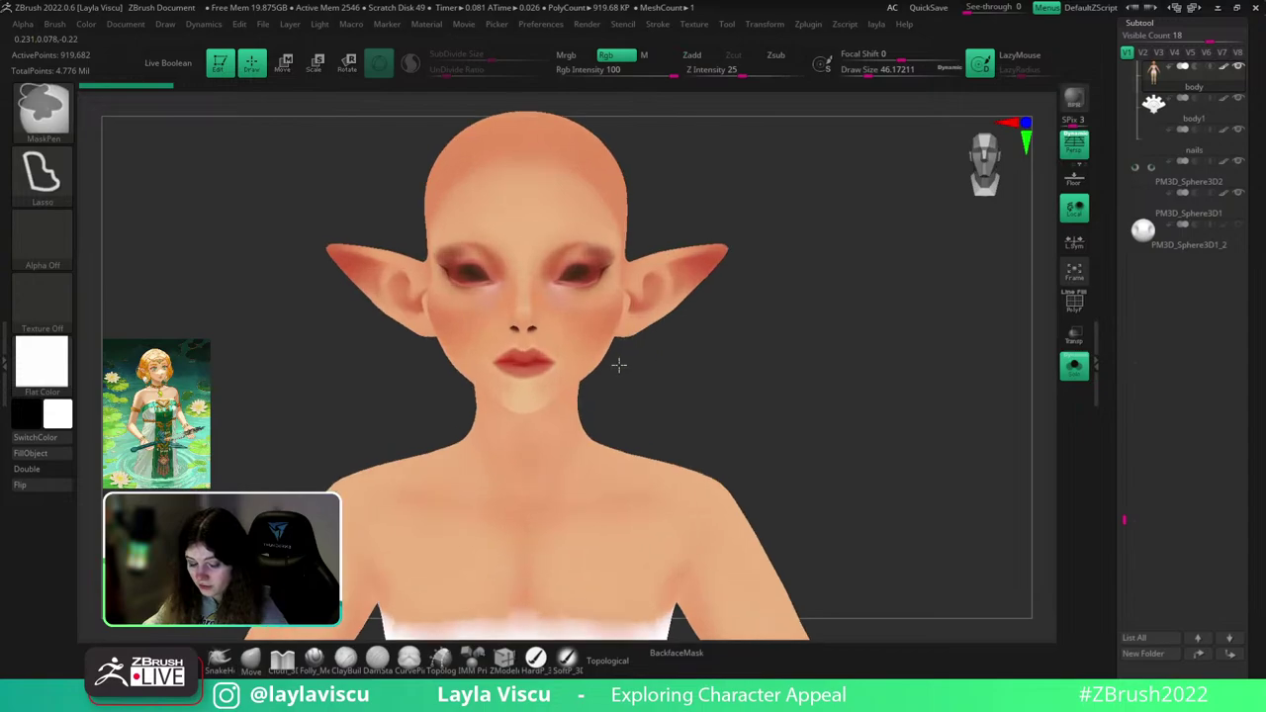
- Set the material back to zbro_Paint and show all the character's subtools again
key("m")
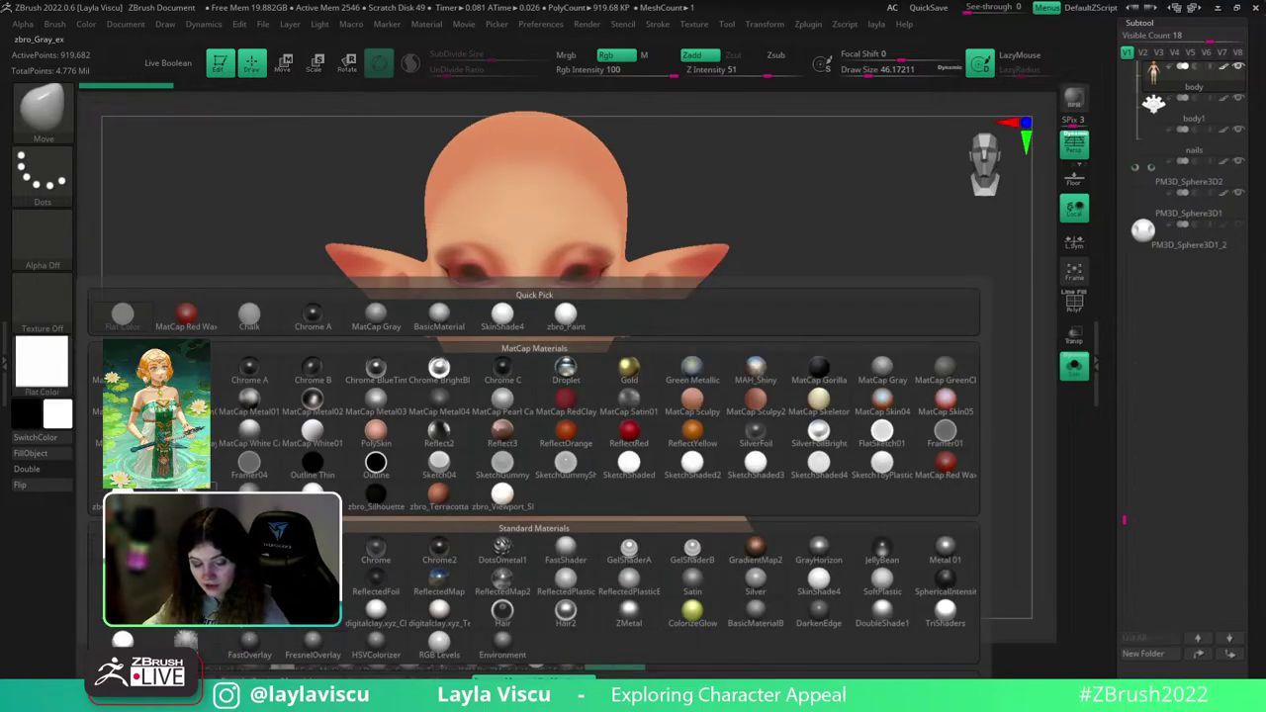
left_click(314, 495)
left_click(1072, 368)
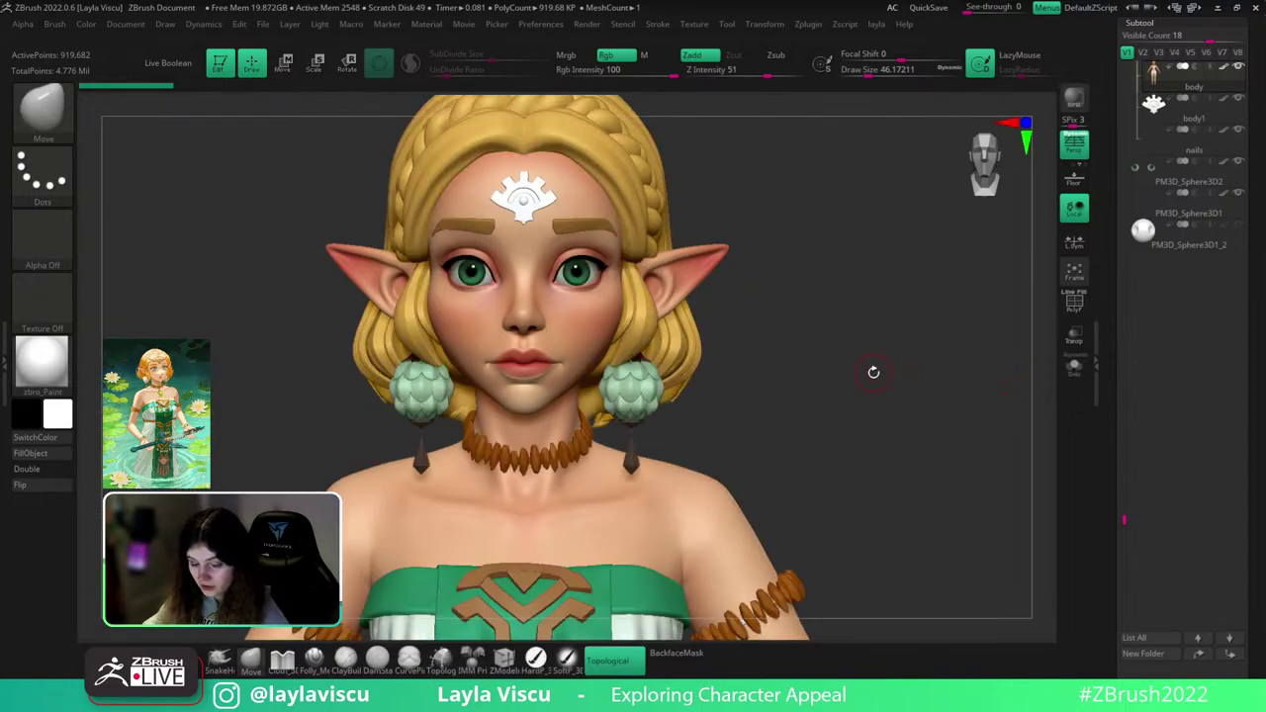
- Select the forehead ornament in a front close-up of the face and check the reference image of the headpiece
right_click_drag(873, 372, 817, 376, "ctrl")
mouse_move(791, 313)
right_mouse_down("alt")
mouse_move(837, 347)
mouse_move(813, 395)
mouse_move(553, 401)
mouse_move(828, 395)
mouse_move(812, 421)
mouse_move(842, 409)
right_mouse_up("alt")
right_click_drag(787, 329, 750, 412, "alt")
left_click(592, 297, "alt")
right_click_drag(796, 294, 875, 341, "shift")
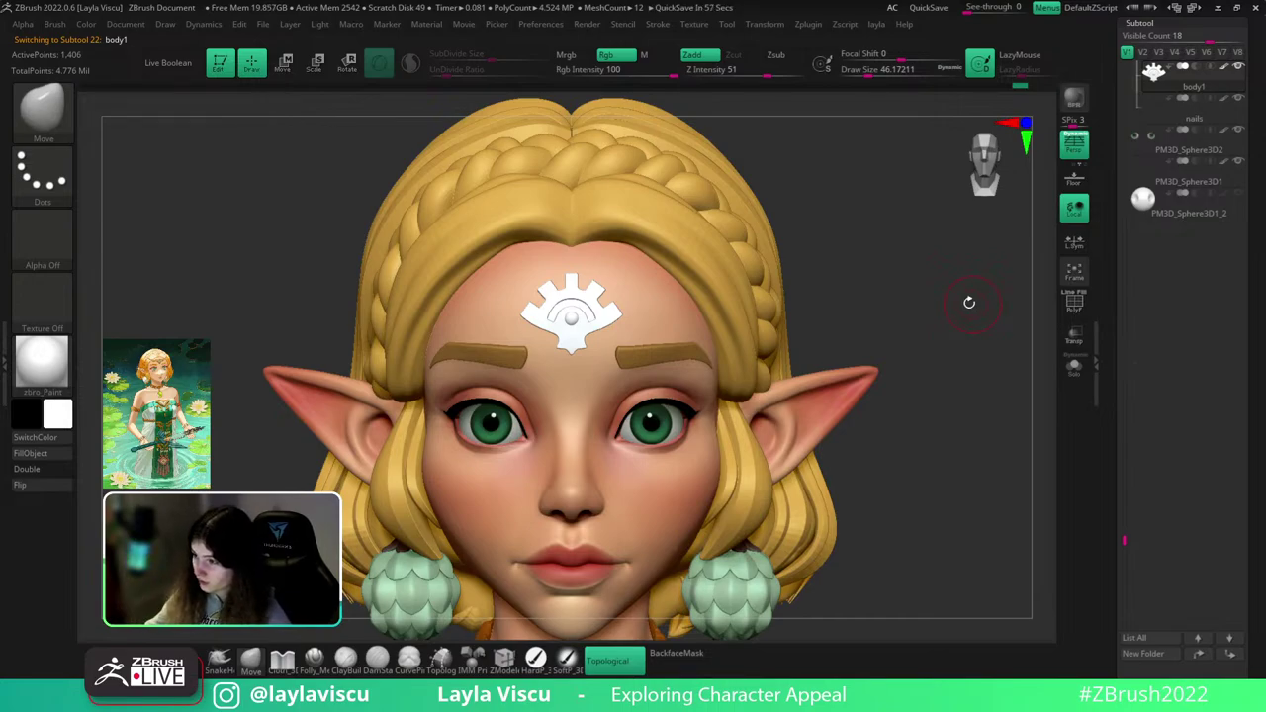
right_click_drag(1265, 0, 727, 343)
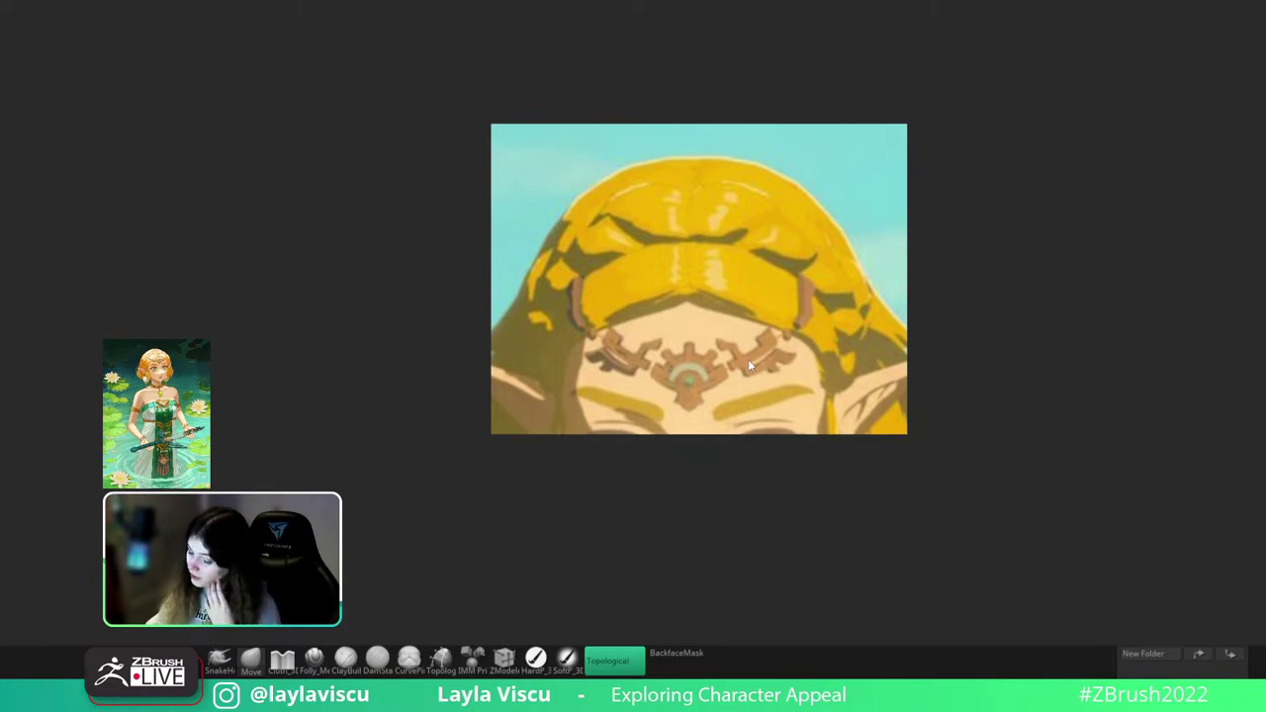
key("alt+Tab")
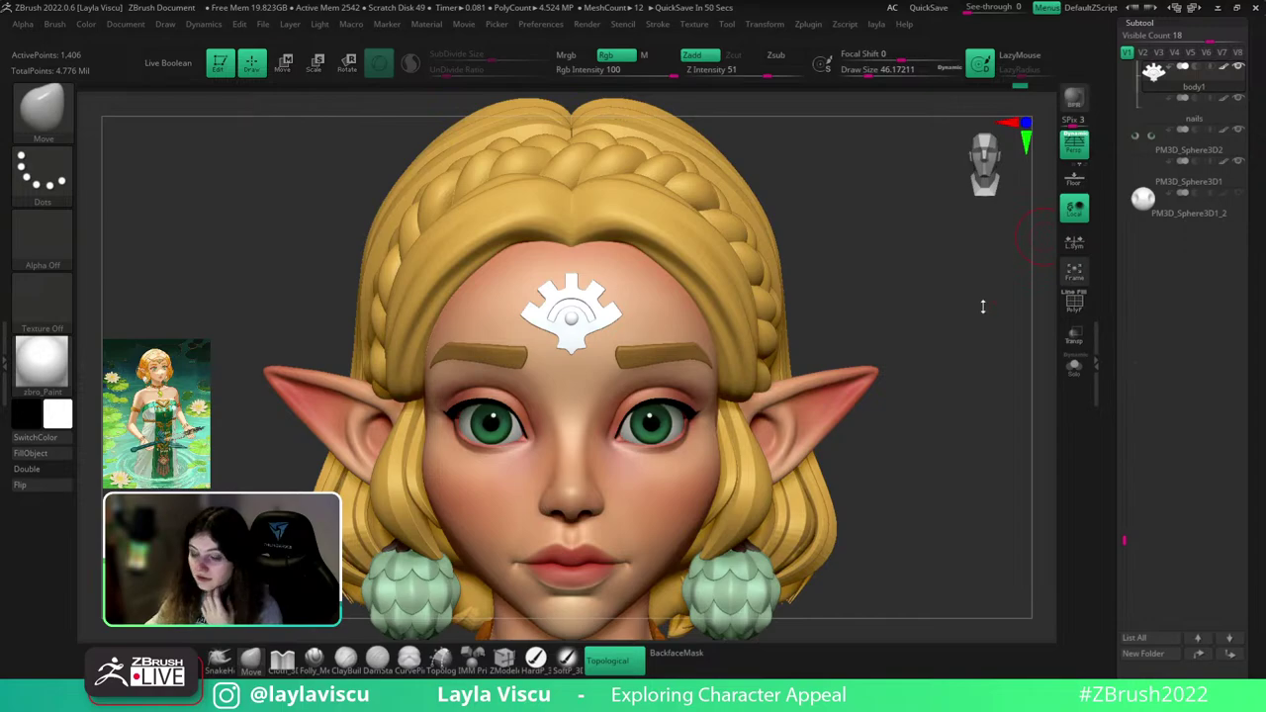
- Switch to the ZModeler brush and isolate the forehead ornament with its wireframe shown
left_click_drag(979, 392, 971, 391)
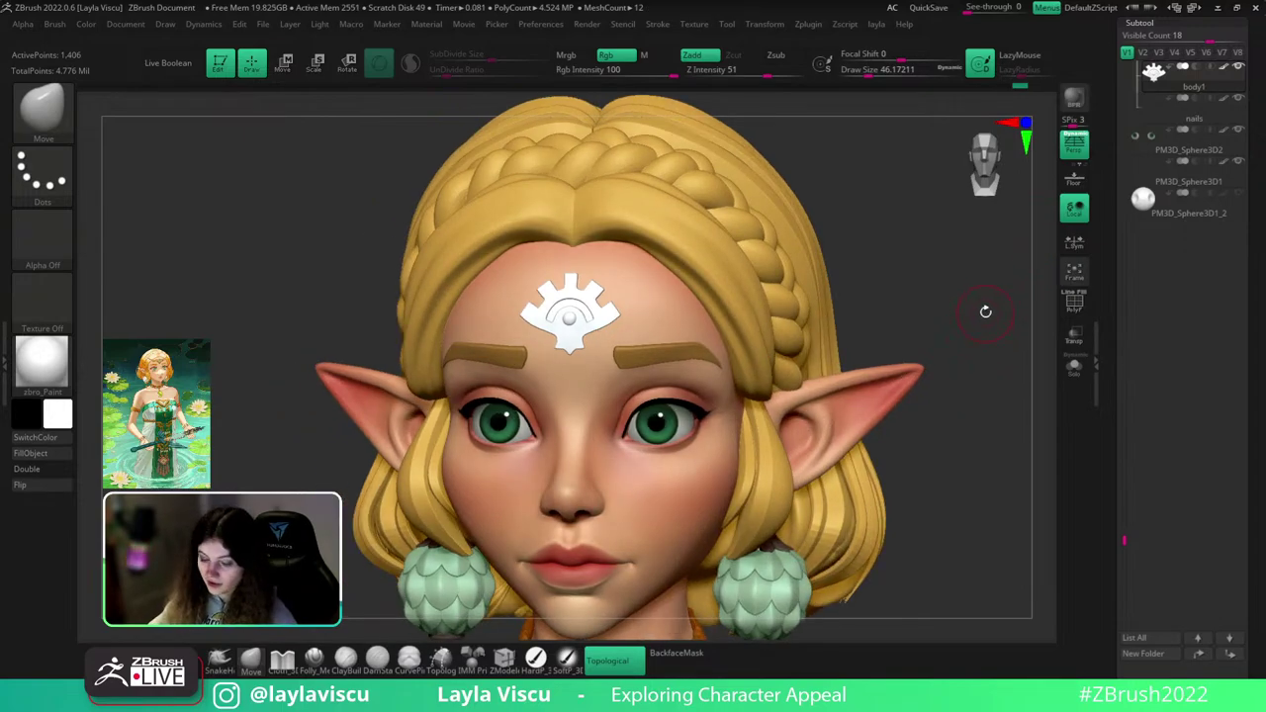
left_click_drag(994, 302, 856, 344, "alt")
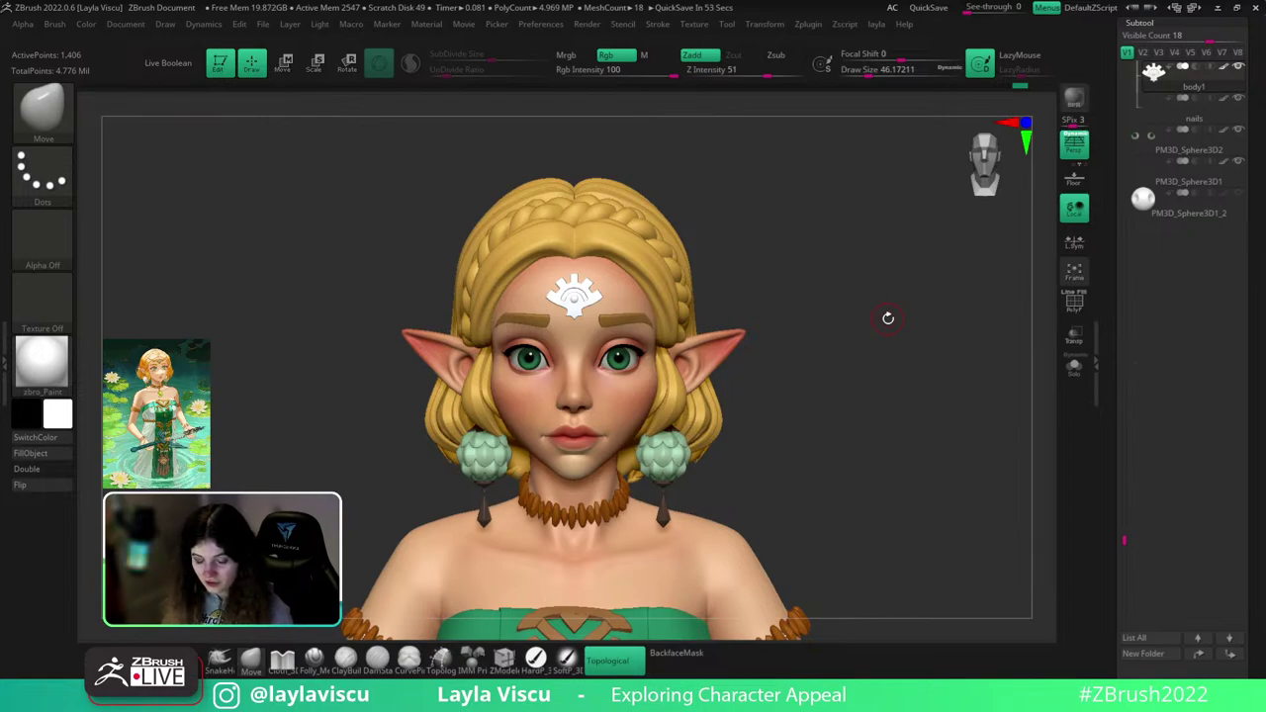
left_click(503, 657)
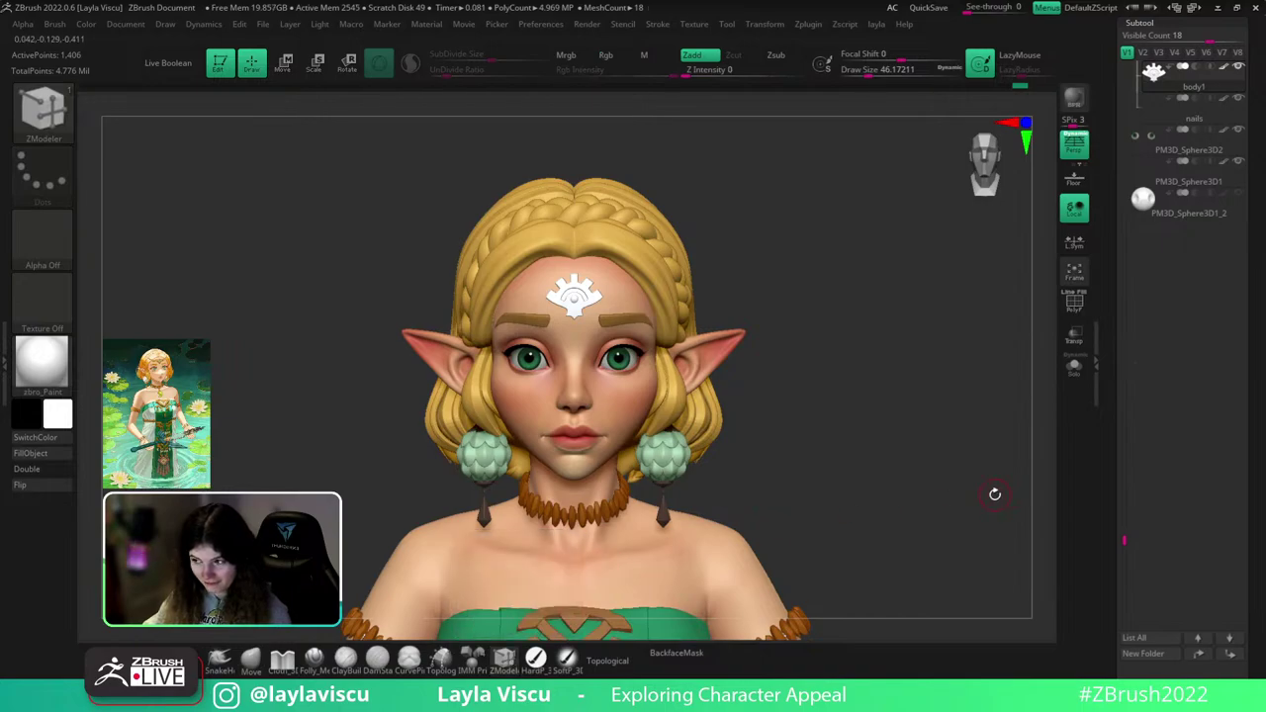
left_click_drag(1263, 385, 1262, 416)
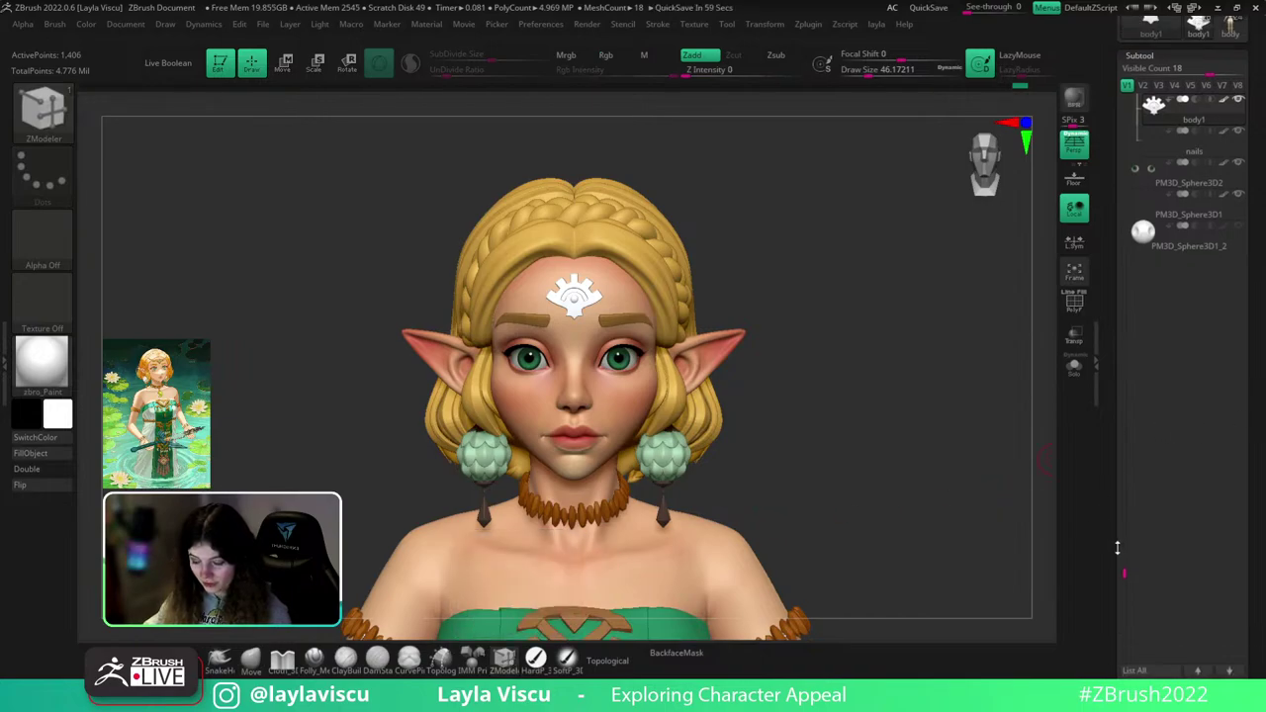
left_click_drag(1117, 548, 1120, 308)
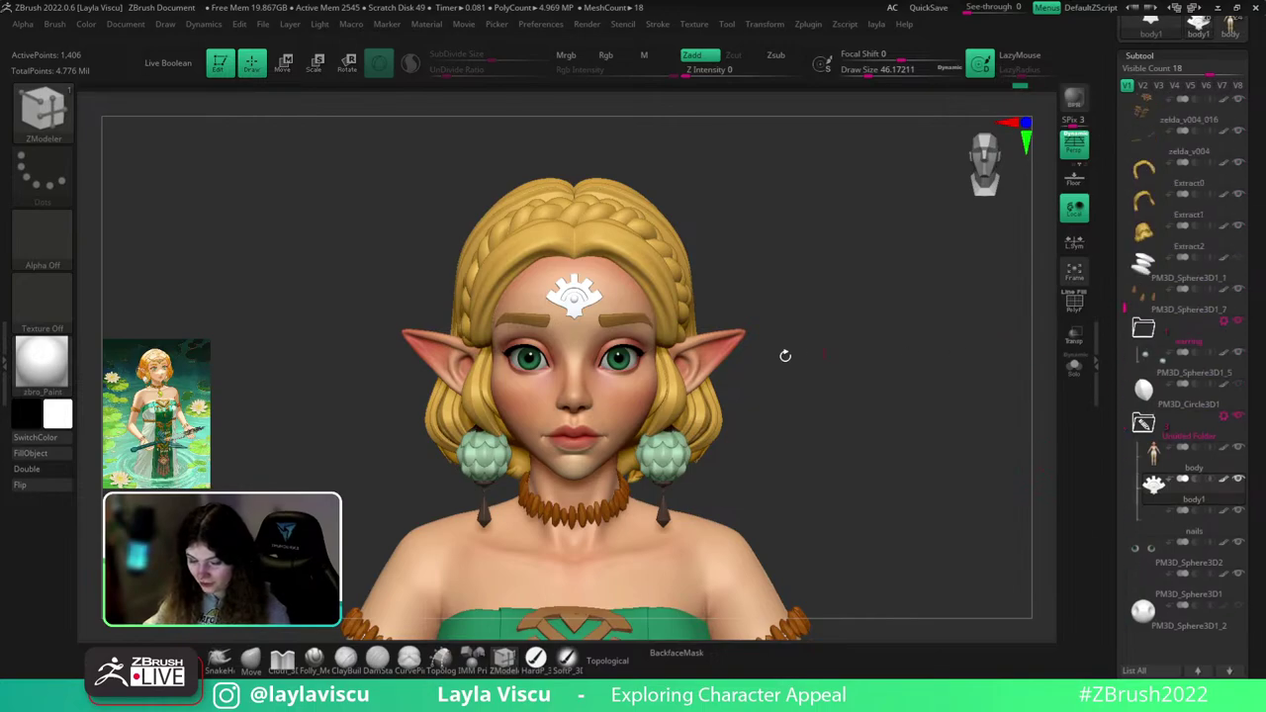
mouse_move(579, 297)
right_mouse_down("ctrl")
mouse_move(574, 337)
mouse_move(524, 334)
right_mouse_up("ctrl")
key("shift+f")
left_click(1075, 371)
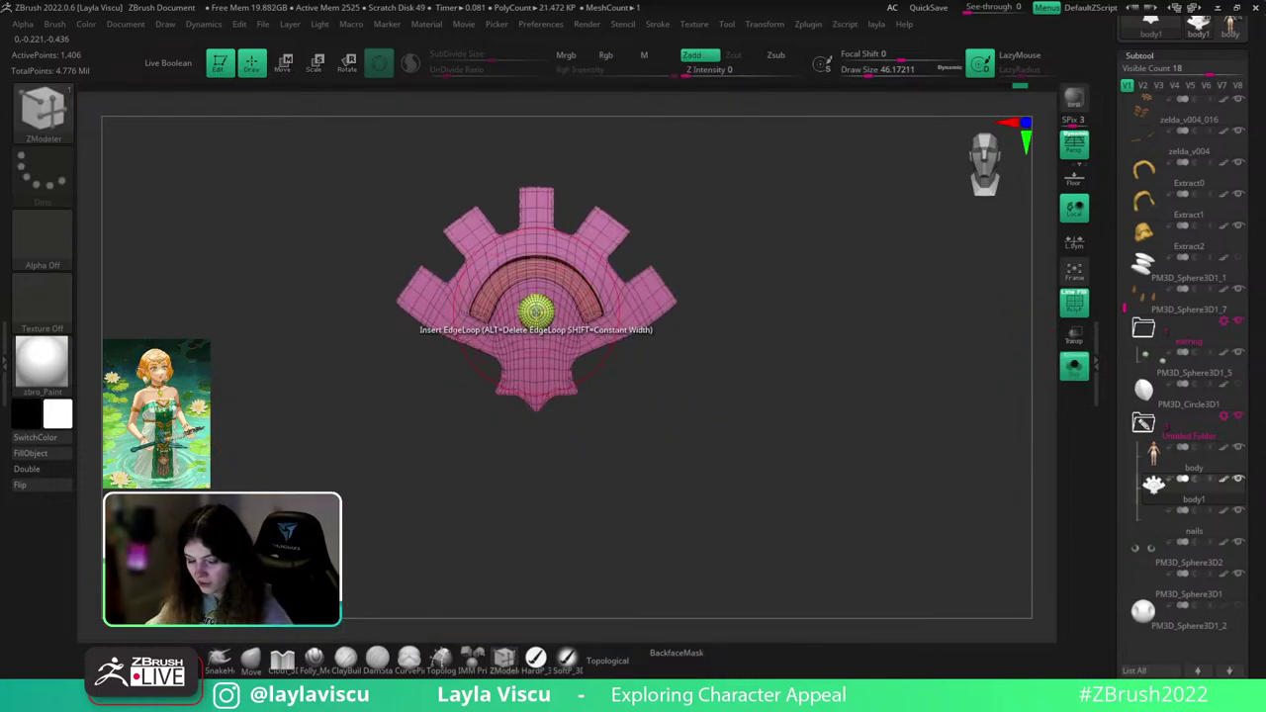
scroll(534, 326, "up", 2)
right_click_drag(828, 362, 889, 431, "alt")
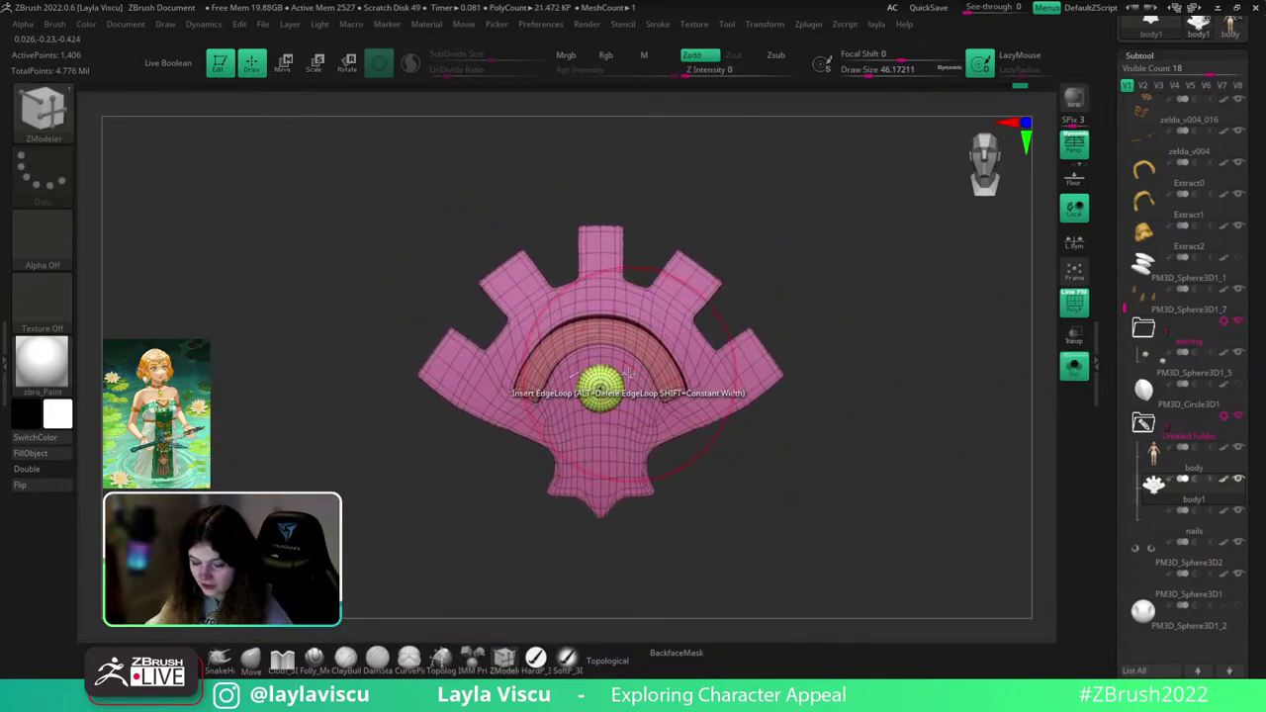
- Look through ZModeler's point and polygon actions over the ornament and choose Inset as the polygon action
key("space")
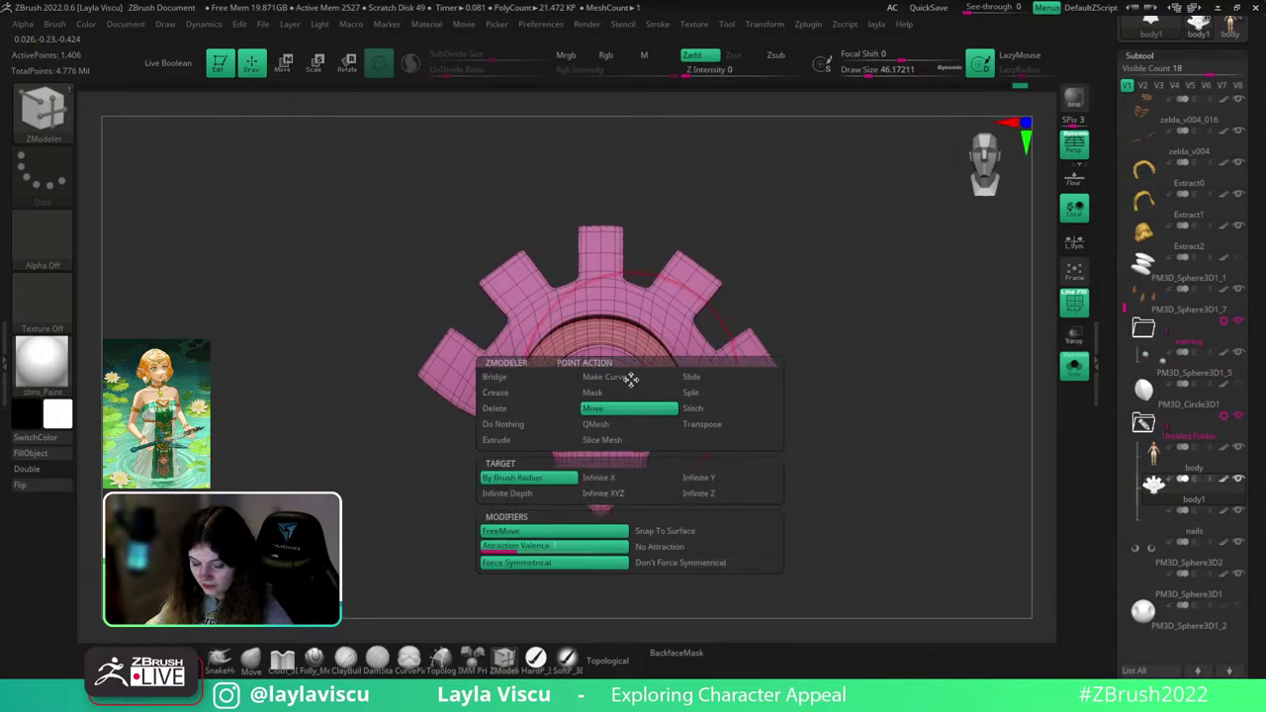
key("space")
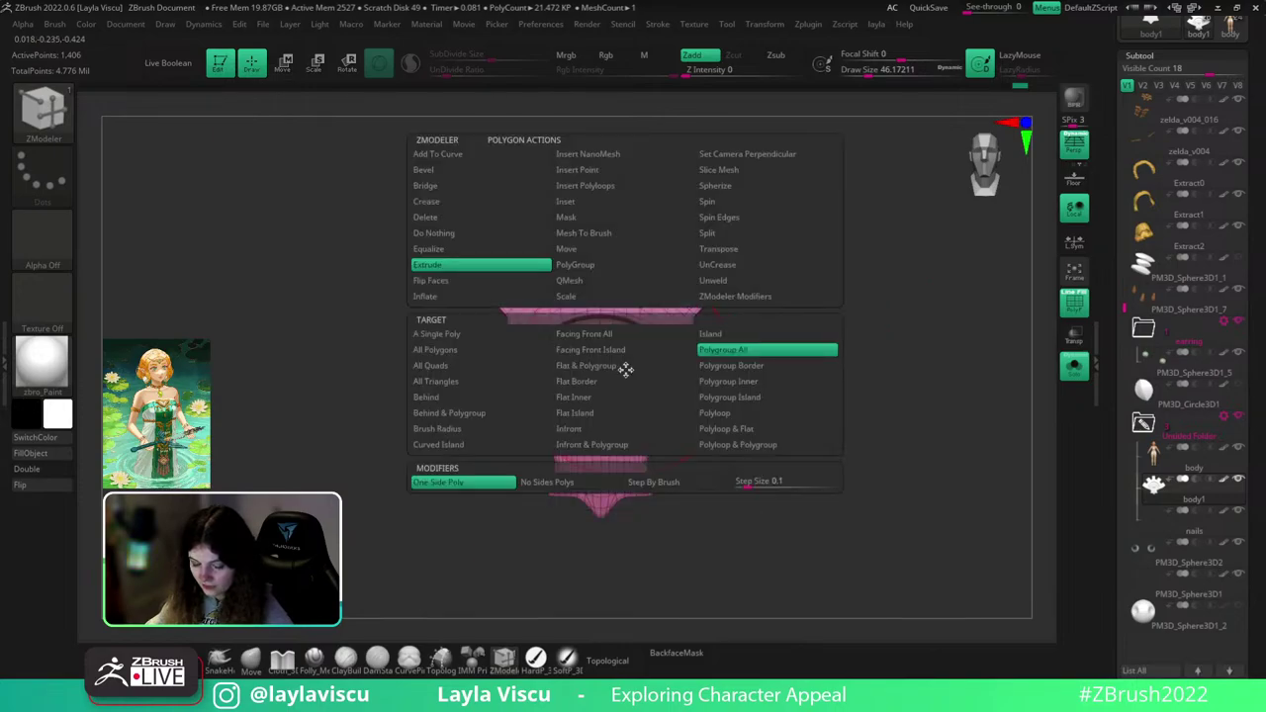
right_click_drag(626, 376, 750, 401, "ctrl")
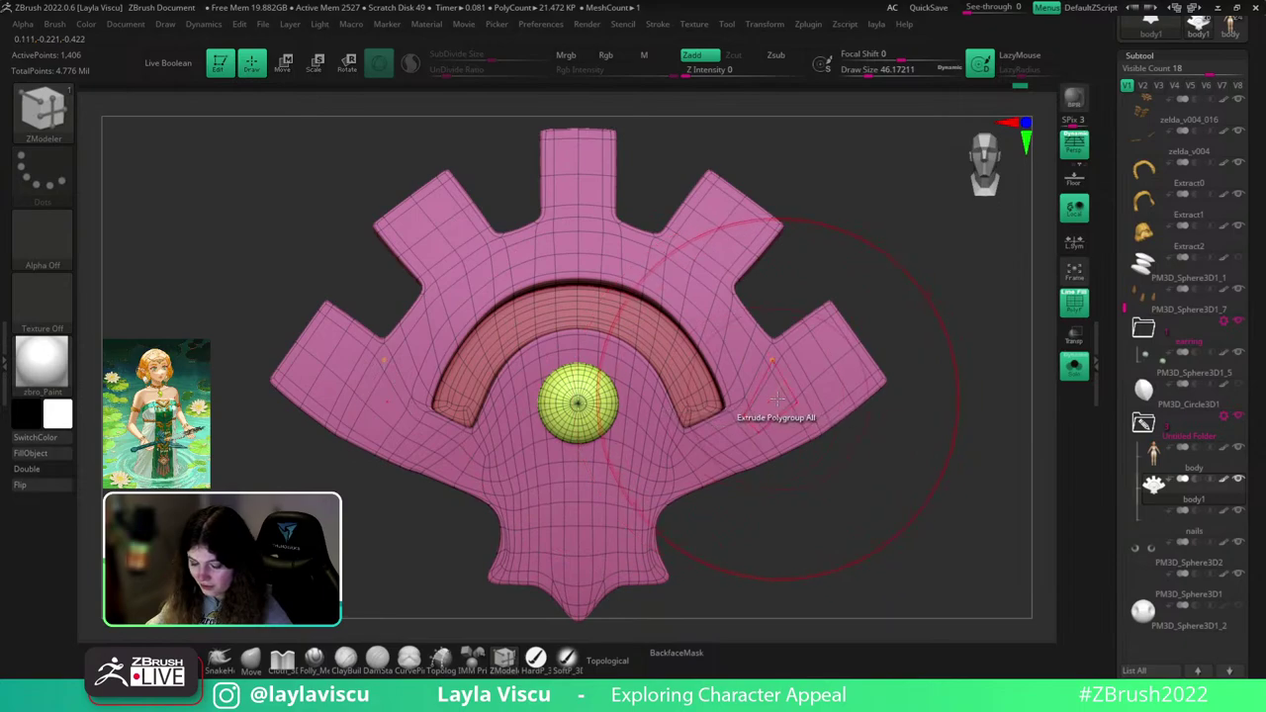
key("space")
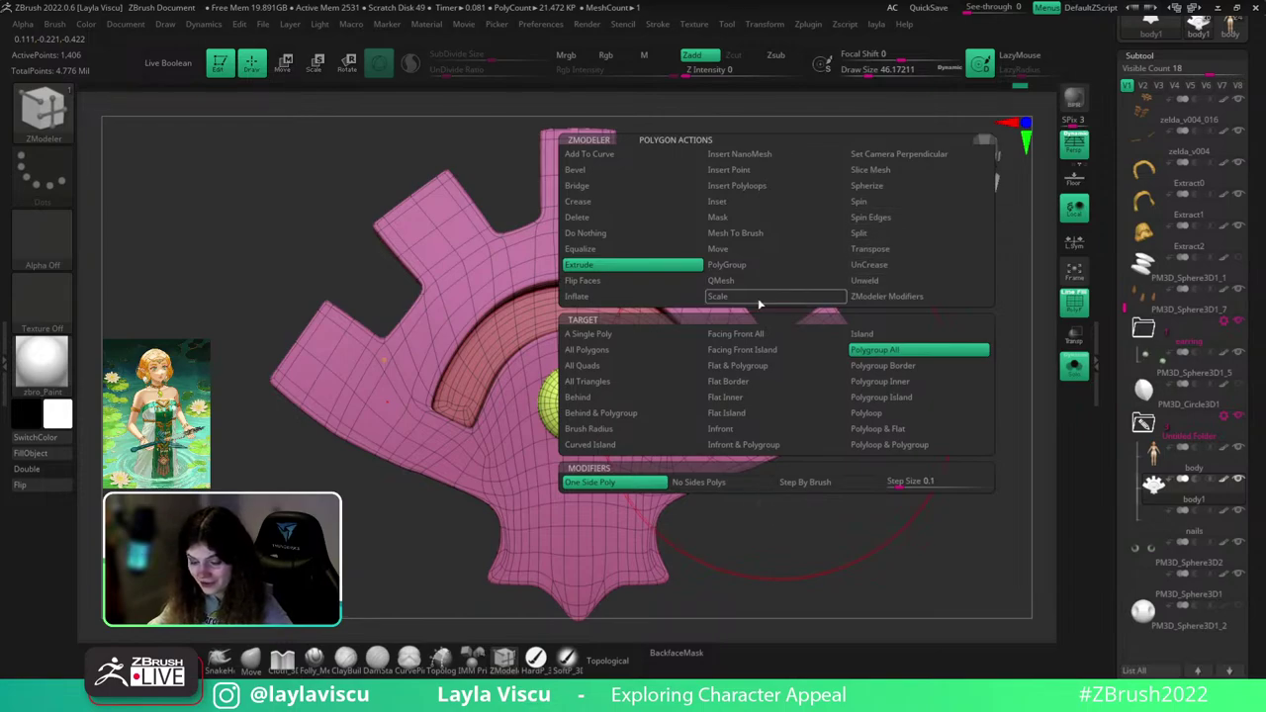
left_click(717, 200)
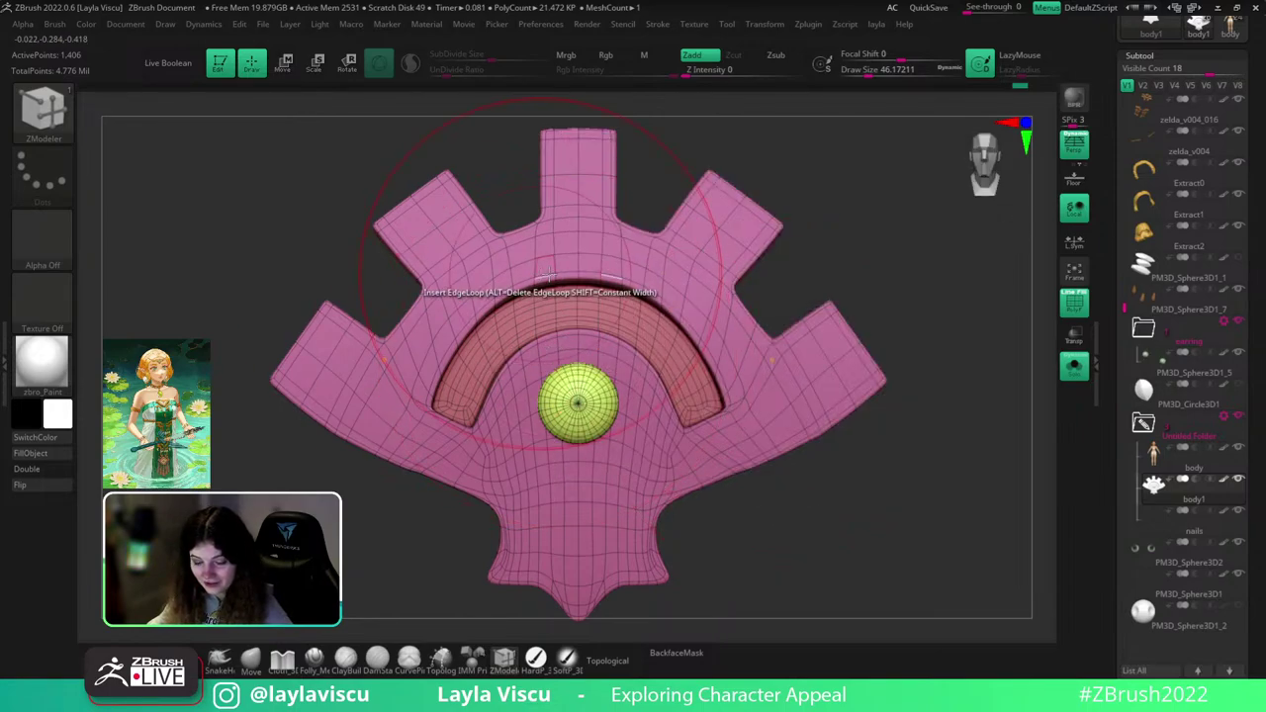
- Reduce the draw size to about 6.6, try deleting an edge loop on the ornament's central sphere and undo it
right_click_drag(963, 310, 839, 286, "ctrl")
right_click_drag(652, 401, 615, 410, "ctrl")
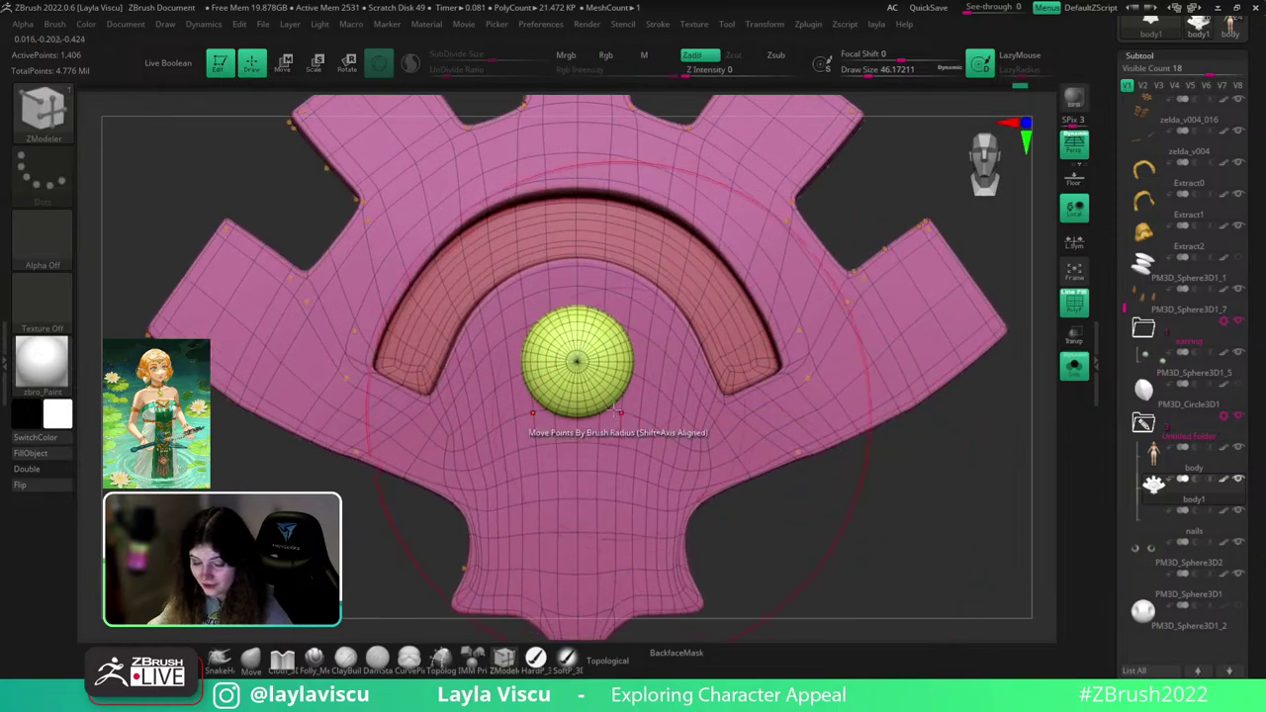
right_click_drag(609, 322, 588, 367, "ctrl")
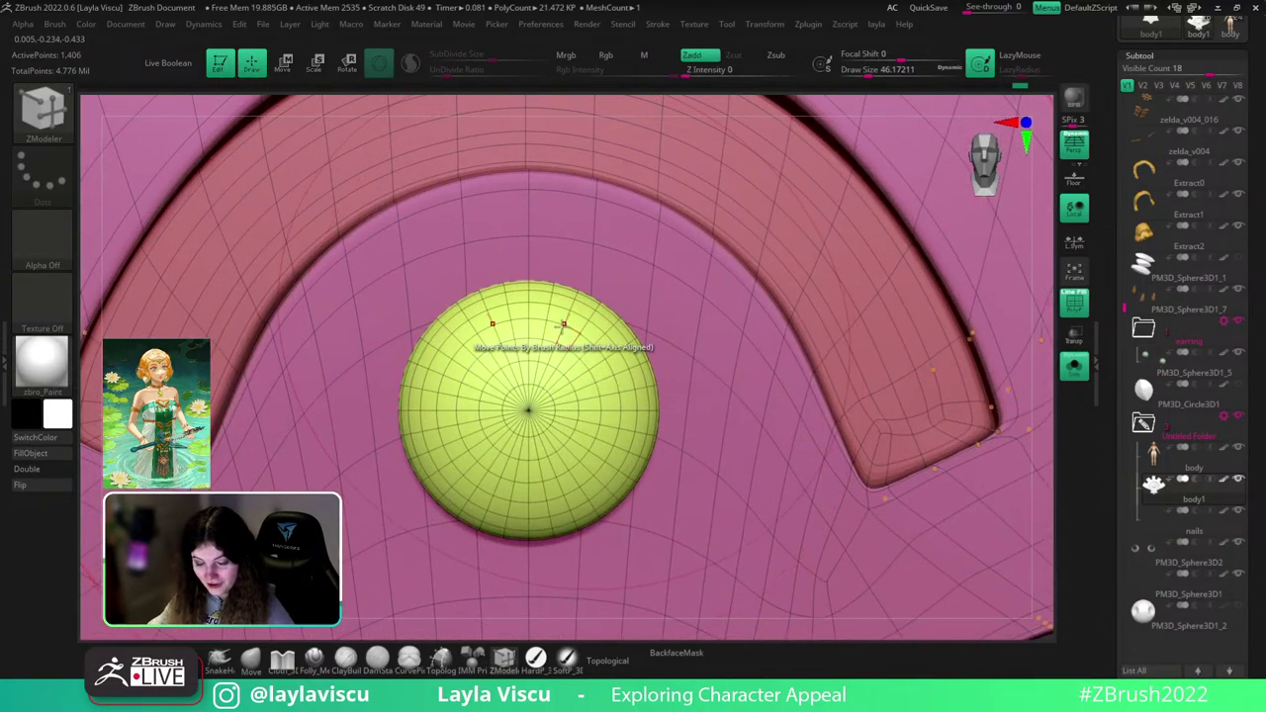
key("s")
left_click_drag(561, 325, 546, 325)
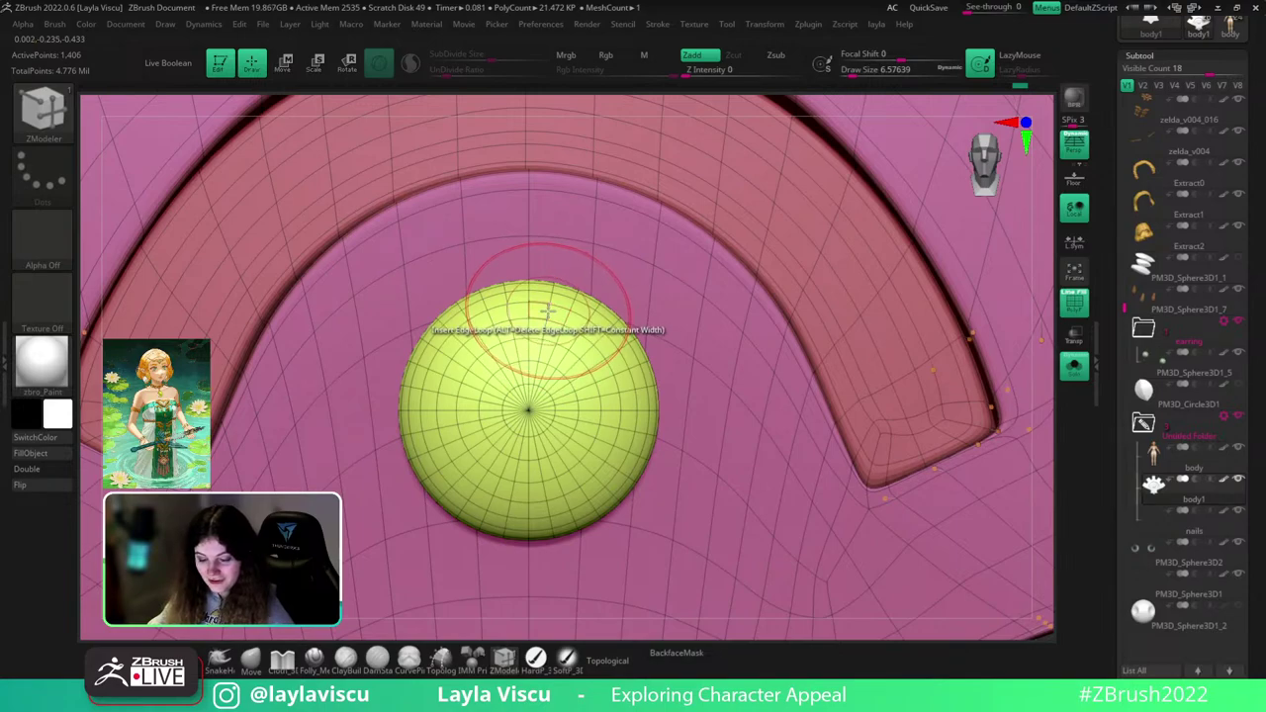
left_click(547, 311, "alt")
key("ctrl+z")
right_click_drag(528, 411, 543, 419, "ctrl")
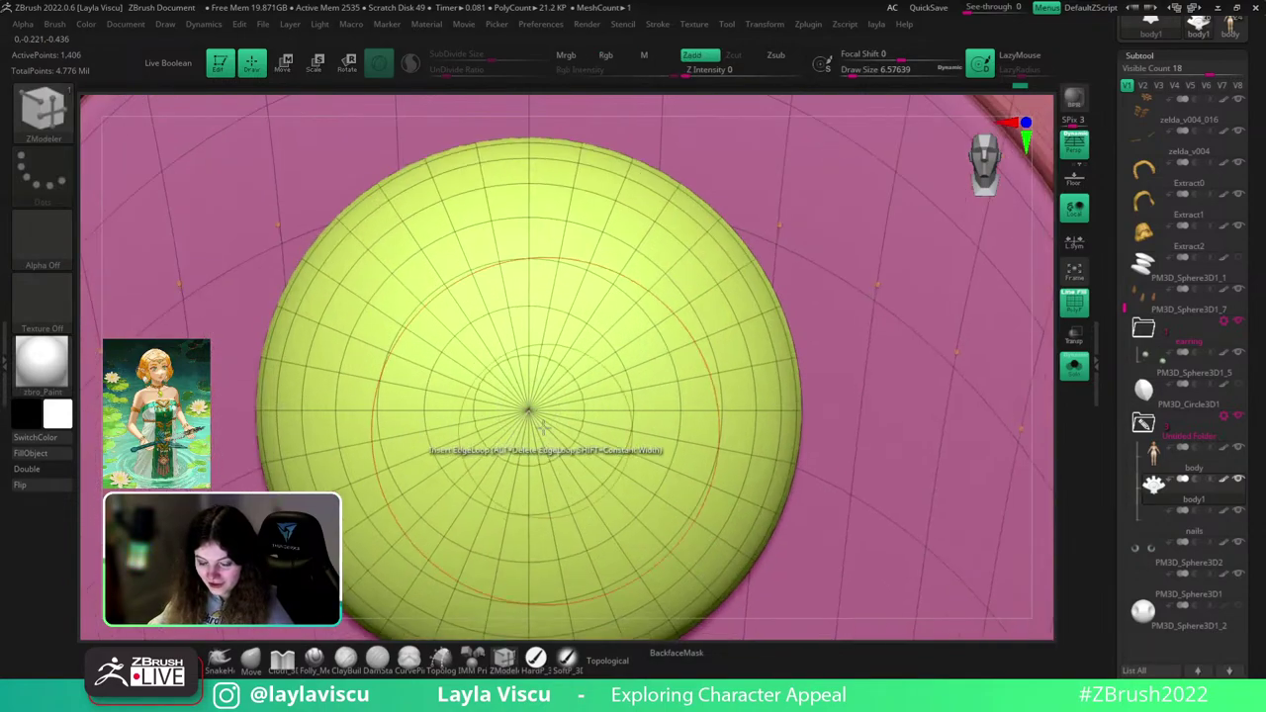
- Isolate the ornament's central sphere, mask the faces around its pole and turn them into a new polygroup
left_click(535, 413, "ctrl+shift")
mouse_move(670, 396)
right_mouse_down("ctrl")
mouse_move(600, 399)
mouse_move(579, 424)
right_mouse_up("ctrl")
mouse_move(687, 386)
left_mouse_down("ctrl")
mouse_move(578, 433)
mouse_move(668, 346)
left_mouse_up("ctrl")
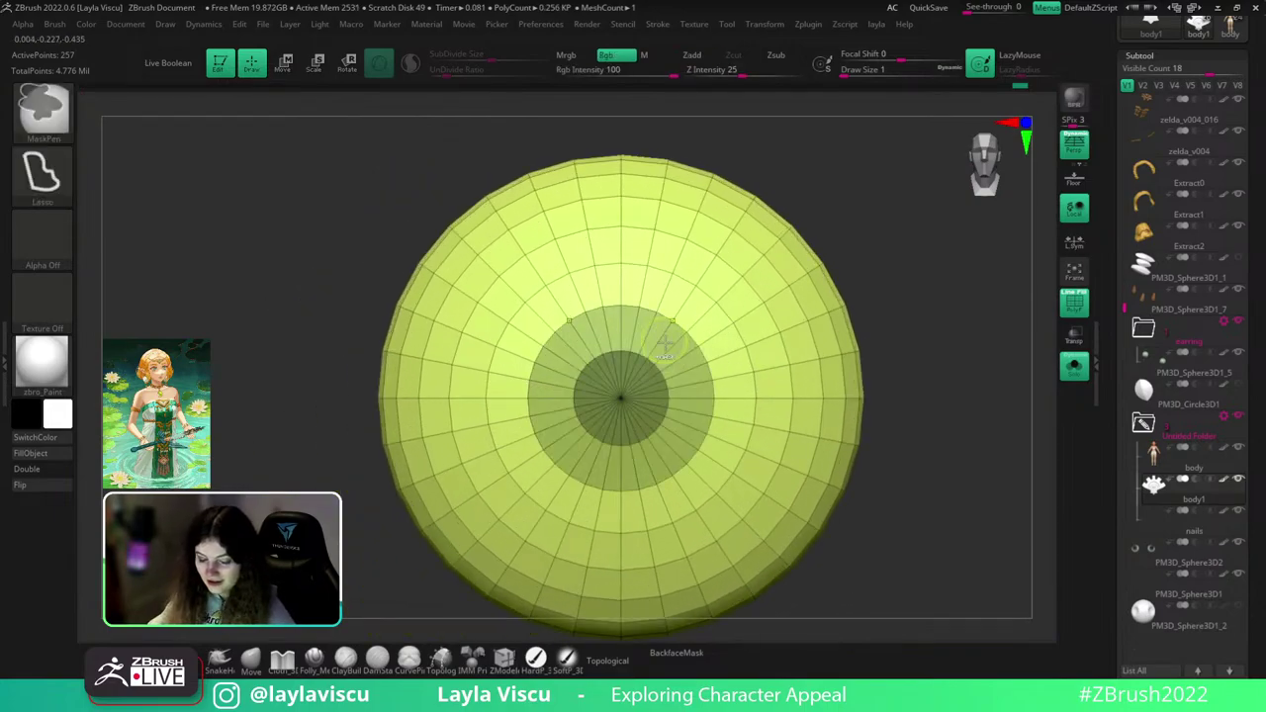
key("ctrl+w")
- Hide the sphere's pole polygroup with the rest of the ornament visible, and delete the hidden geometry to open a hole
left_click(919, 271, "ctrl+shift")
mouse_move(919, 275)
right_mouse_down("ctrl")
mouse_move(680, 325)
mouse_move(985, 309)
right_mouse_up("ctrl")
left_click(797, 338, "ctrl+shift")
left_click(797, 338, "ctrl+shift")
key("space")
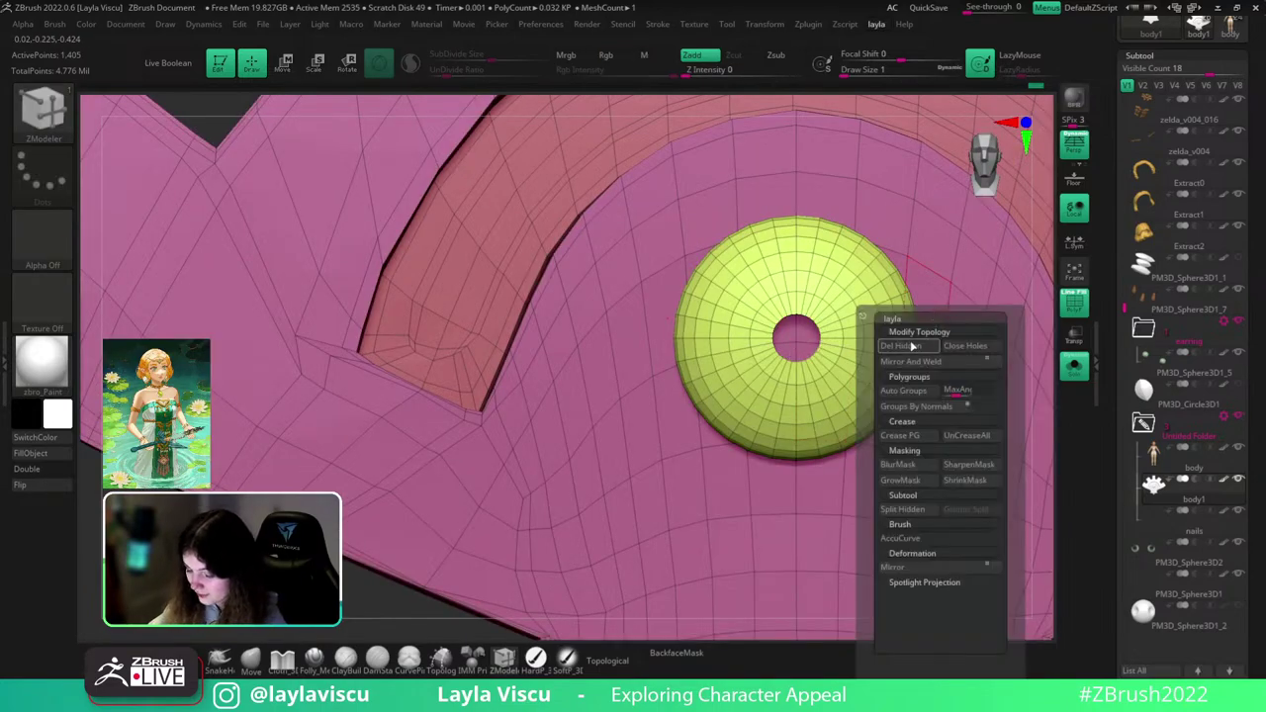
left_click(912, 346)
- Delete every second radial edge loop around the central sphere with ZModeler
key("d")
right_click_drag(818, 263, 811, 257, "ctrl")
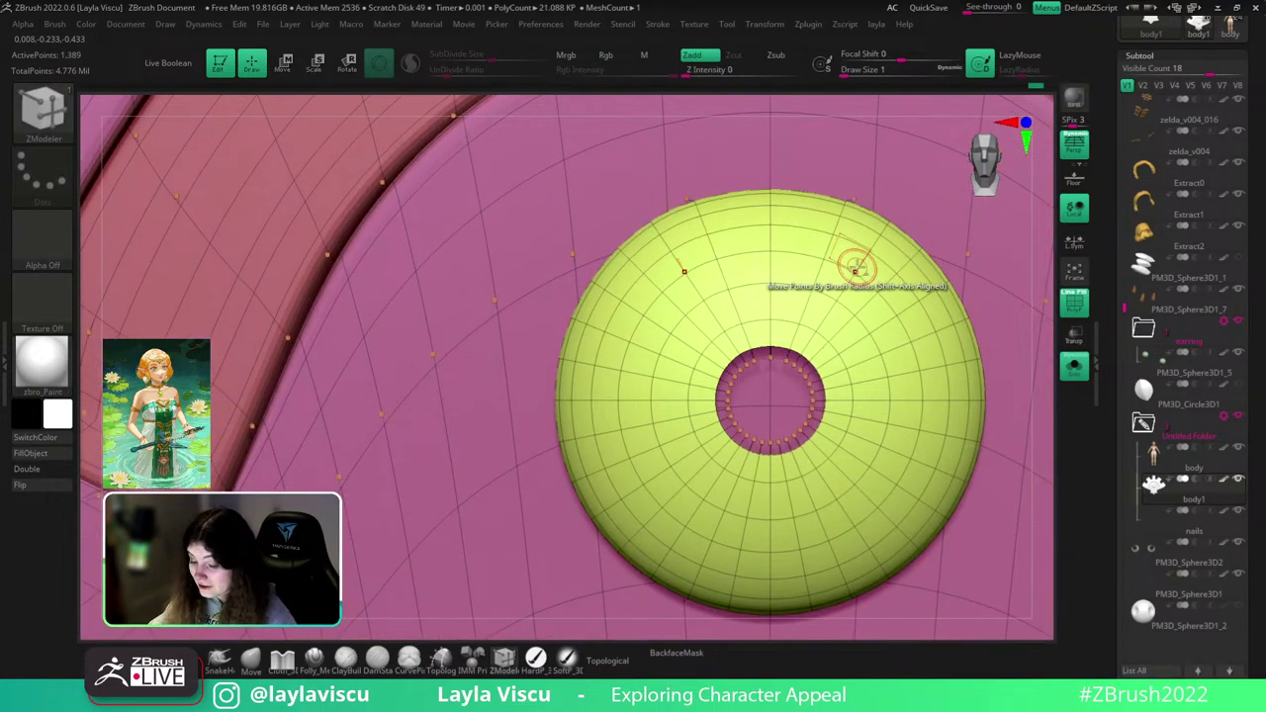
key("ctrl+z")
key("shift+f")
key("shift+f")
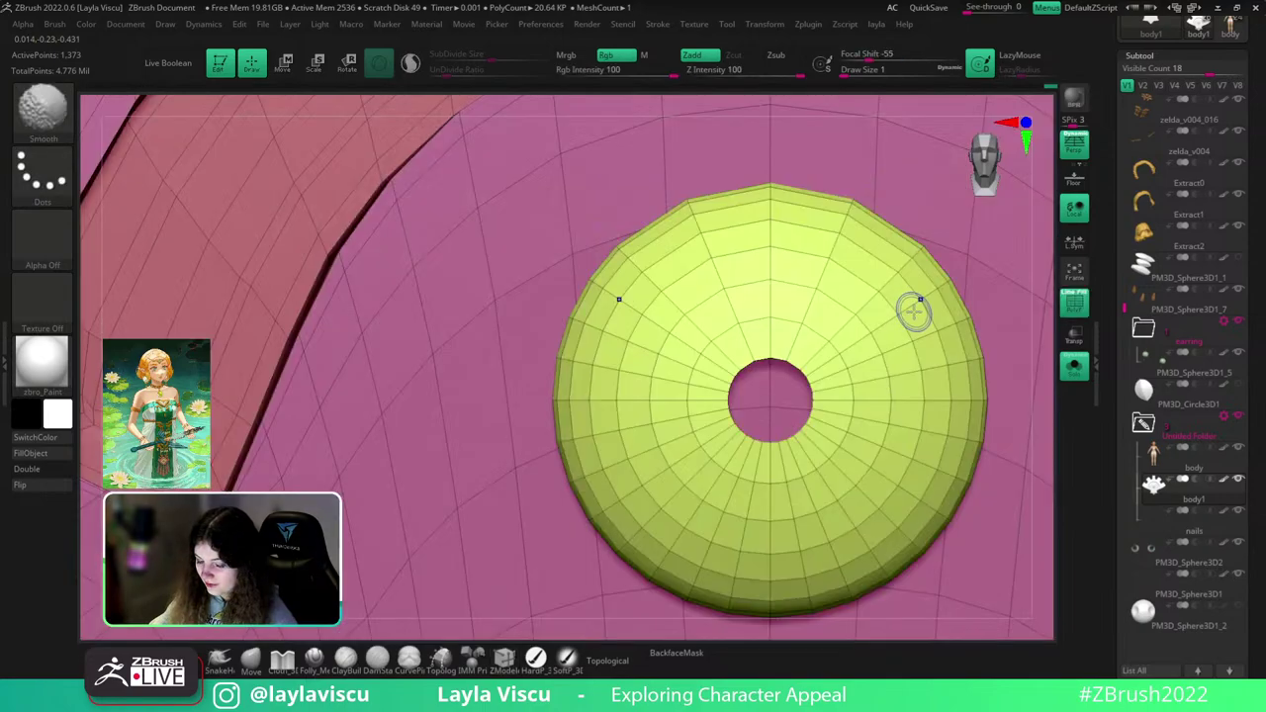
left_click(931, 365, "alt")
left_click(936, 432, "alt")
left_click(904, 491, "alt")
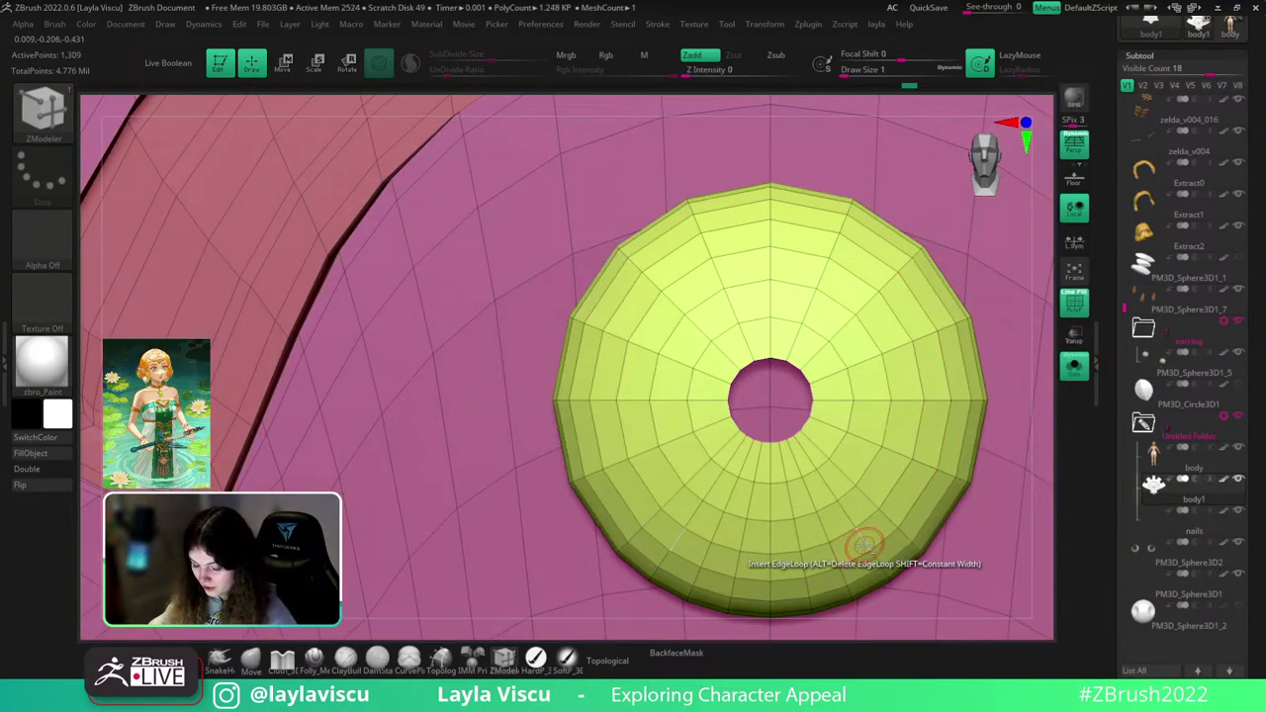
left_click(860, 543, "alt")
left_click(802, 561, "alt")
mouse_move(783, 382)
right_mouse_down("ctrl")
mouse_move(613, 359)
mouse_move(780, 387)
right_mouse_up("ctrl")
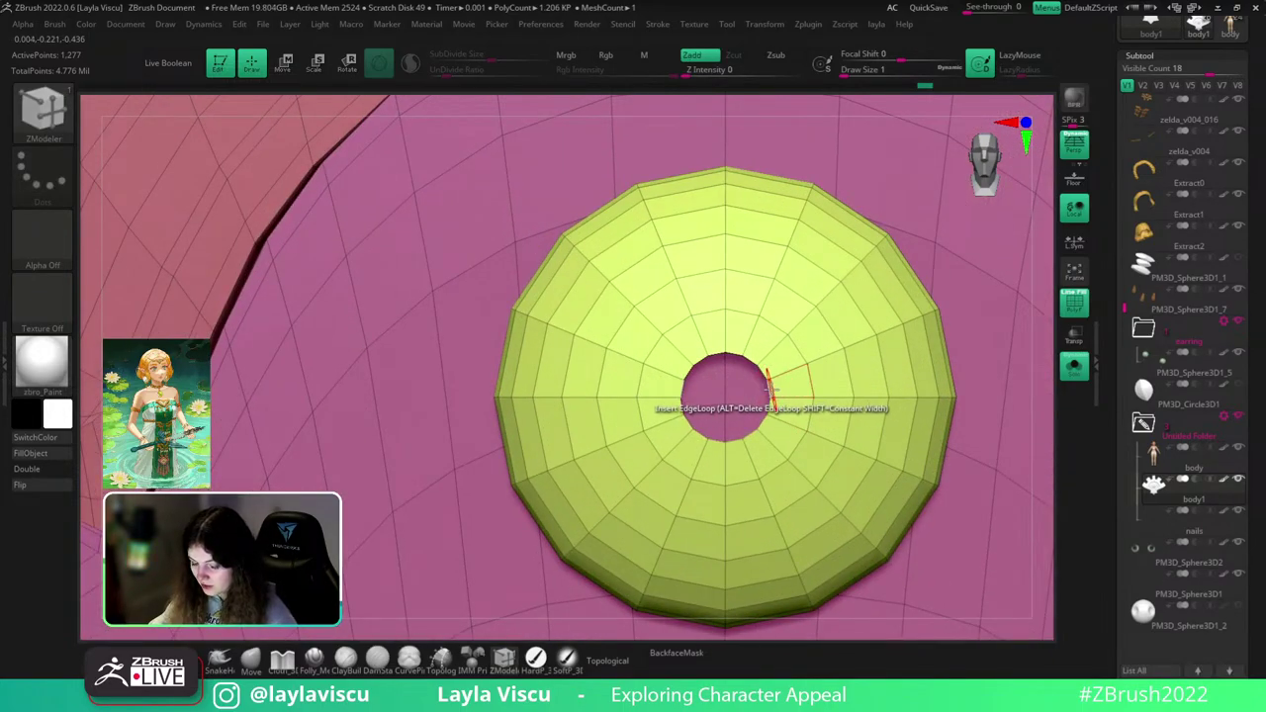
- Close the hole in the middle of the central sphere using ZModeler's Close edge action with the Convex Hole target
key("space")
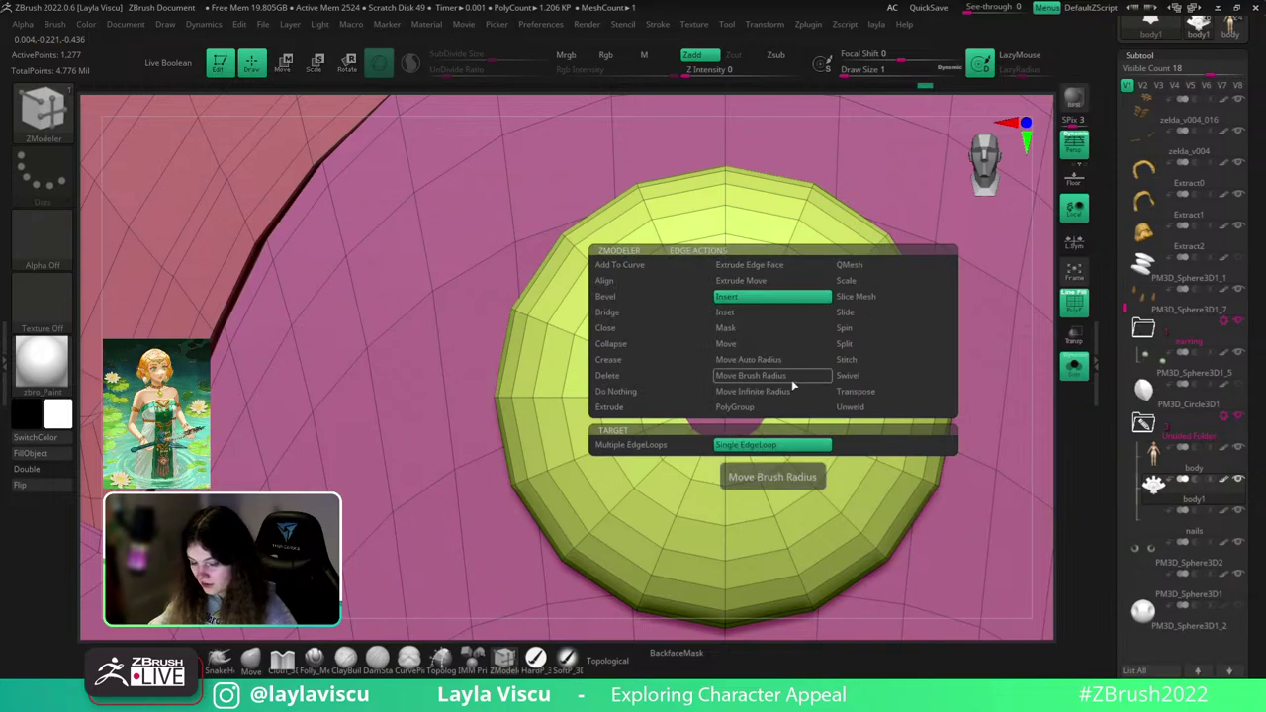
left_click(638, 408)
left_click(607, 328)
left_click(734, 444)
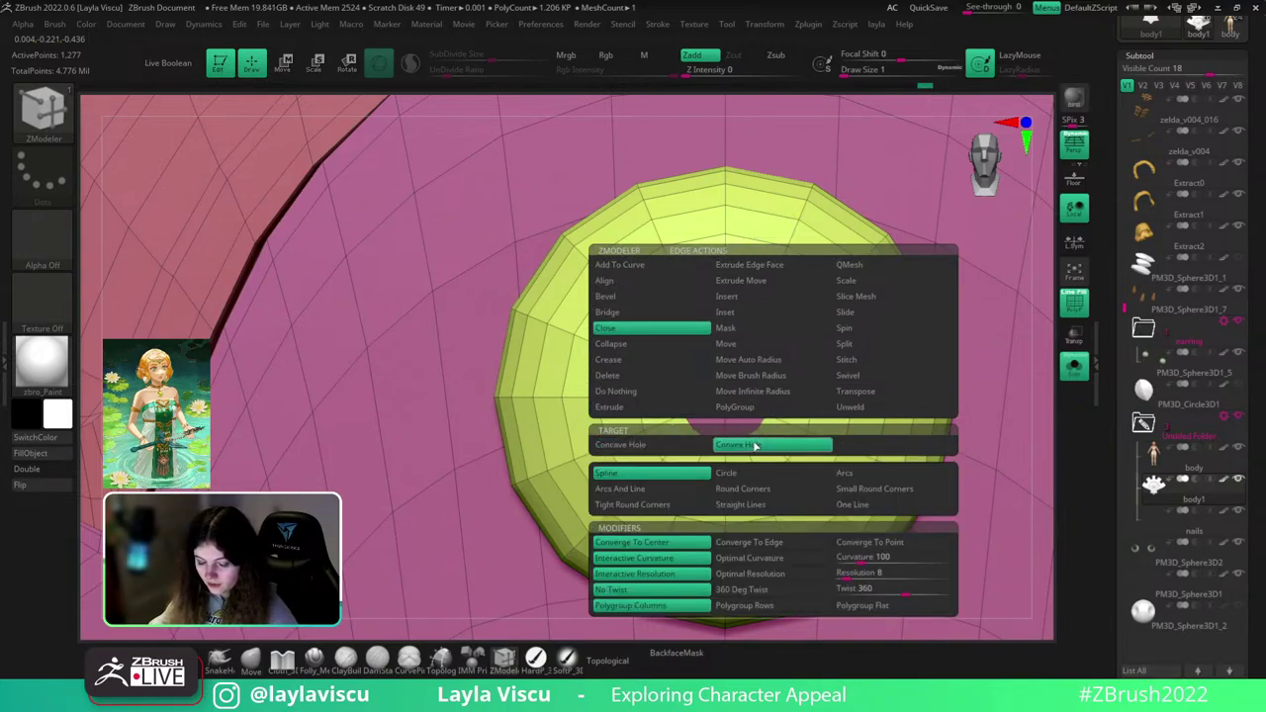
left_click(755, 442)
right_click_drag(776, 387, 761, 341, "ctrl")
- Isolate the central sphere, assign it a single new polygroup and show the whole ornament again
left_click(745, 376, "ctrl+shift")
left_click(745, 375, "ctrl+shift")
left_click(774, 382, "ctrl+shift")
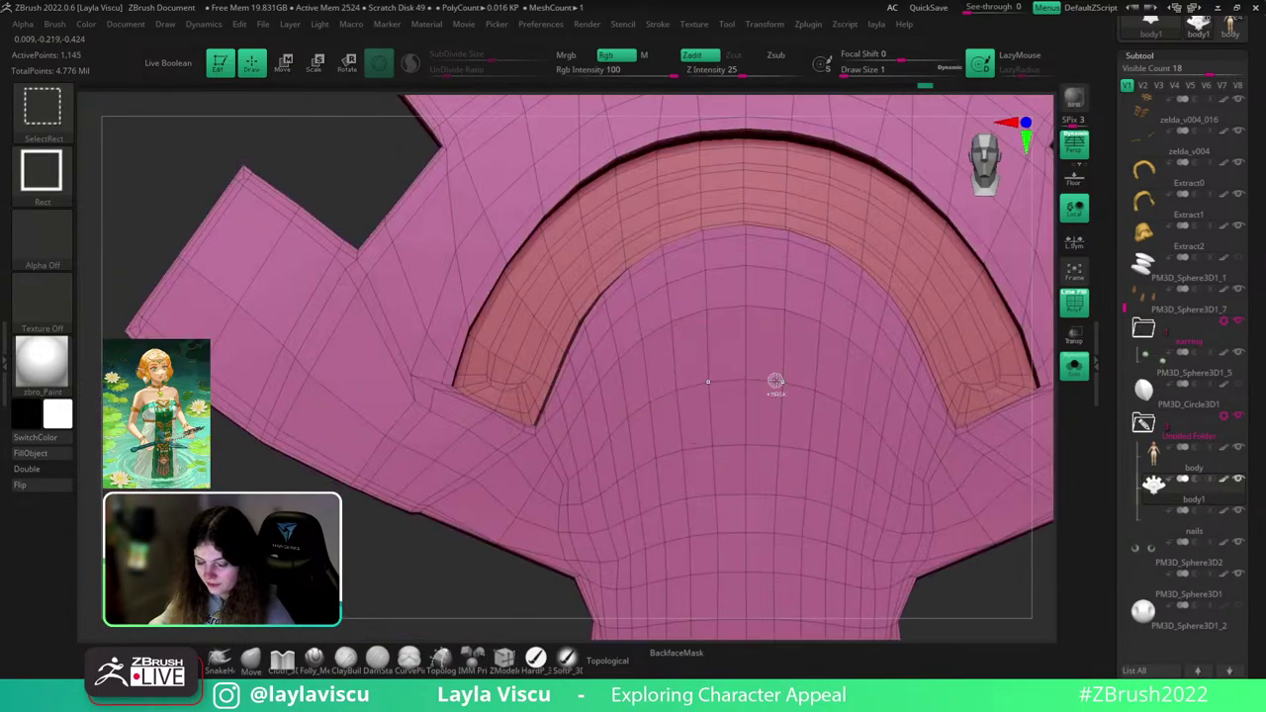
left_click_drag(996, 583, 1010, 613, "ctrl+shift")
key("ctrl+w")
left_click(955, 457, "ctrl+shift")
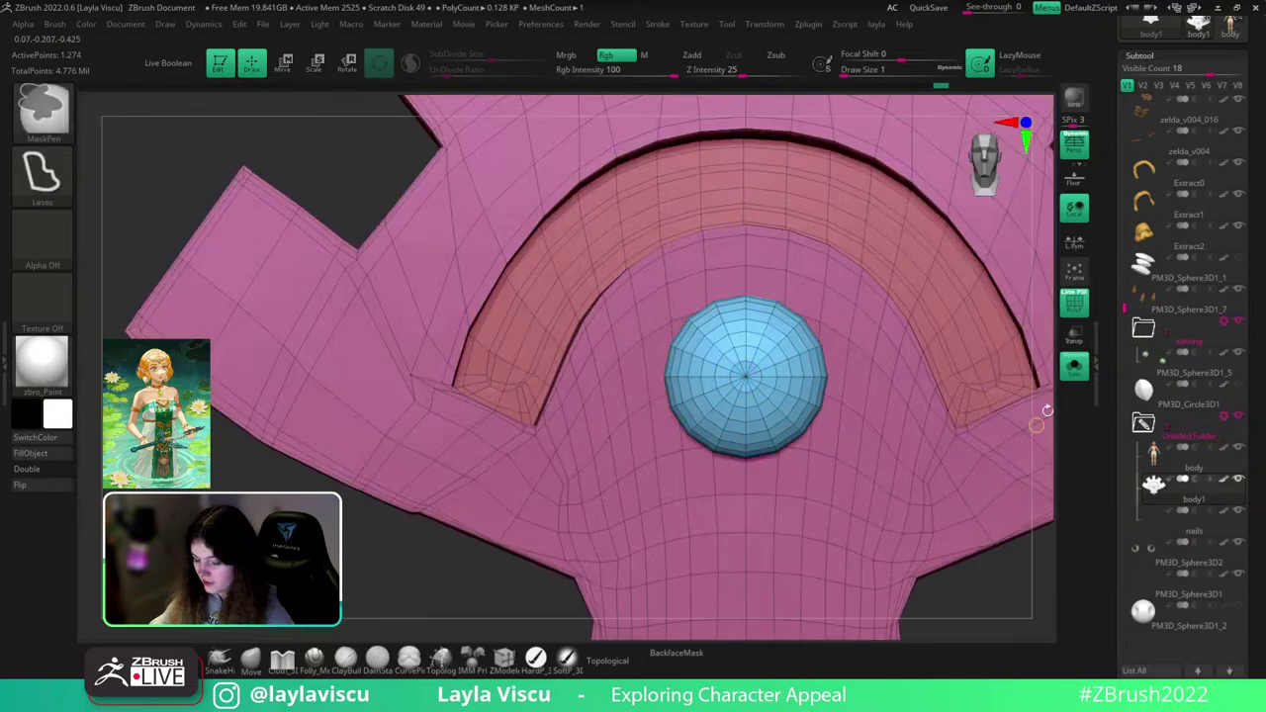
- Show the whole character again without the wireframe and switch to the Move brush
left_click(1073, 368)
right_click_drag(916, 379, 786, 455, "ctrl")
left_click(252, 660)
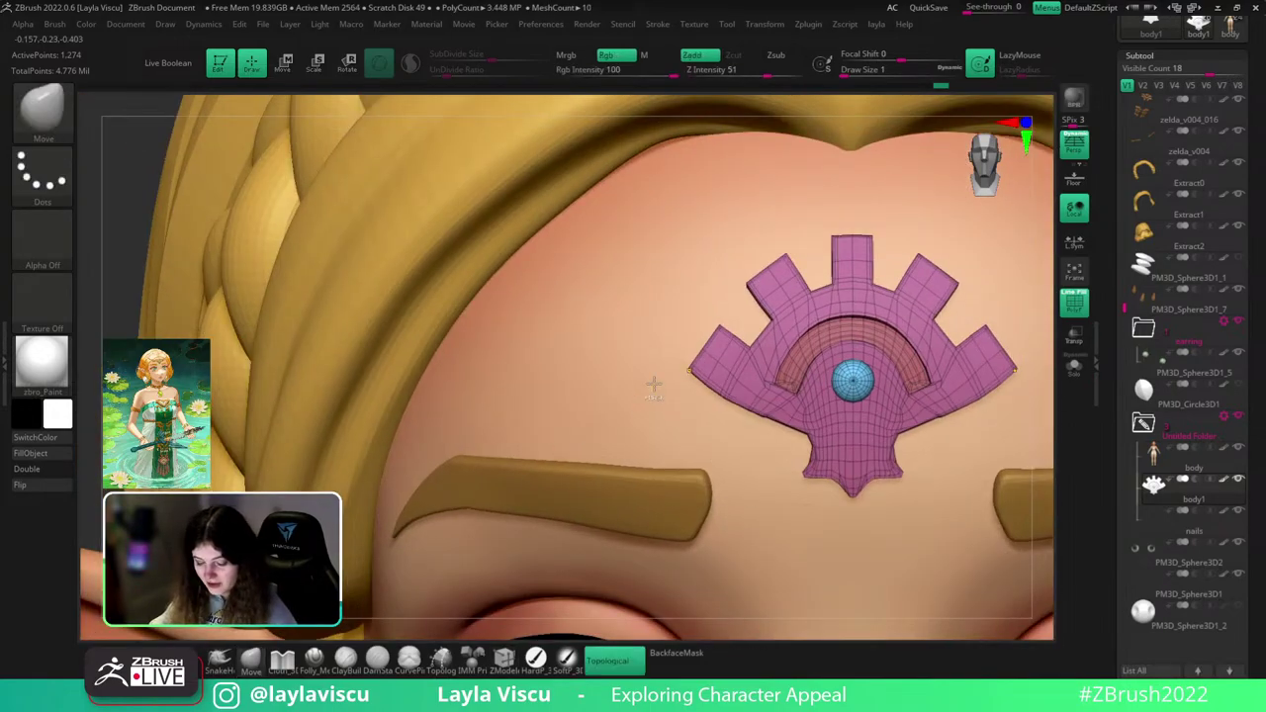
right_click_drag(653, 382, 691, 374, "ctrl")
right_click_drag(914, 299, 813, 200, "alt")
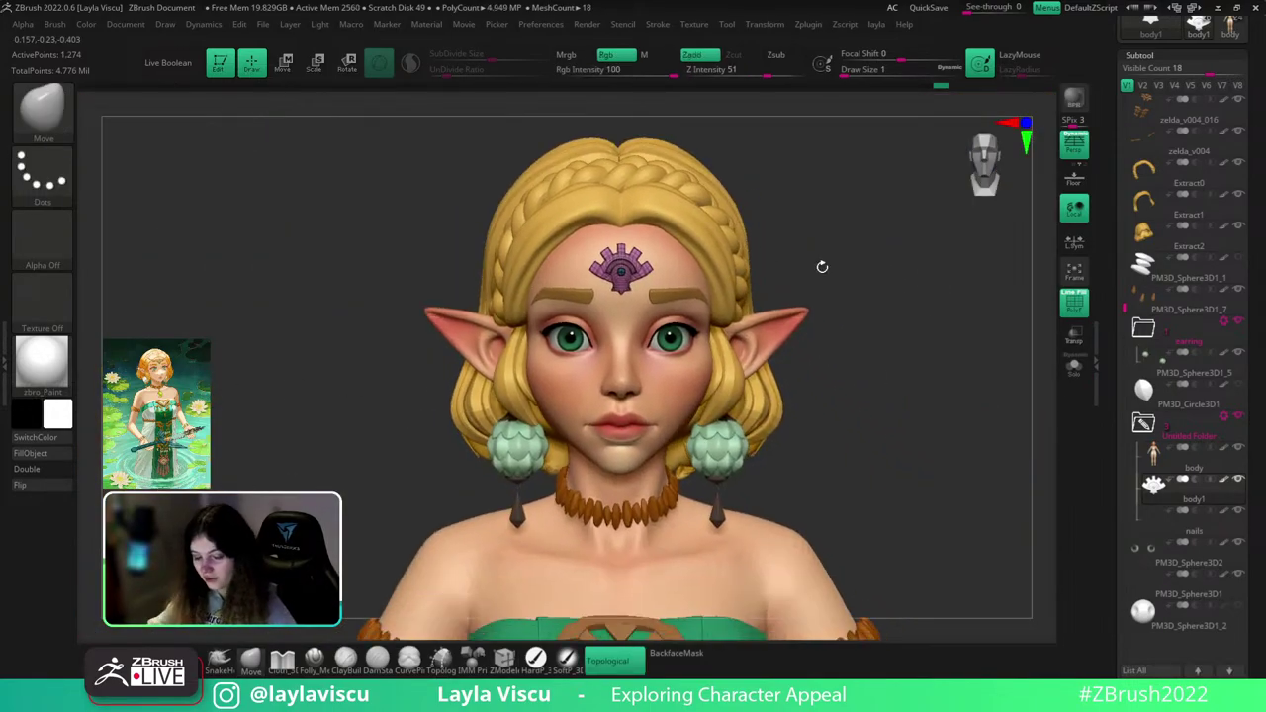
key("shift+f")
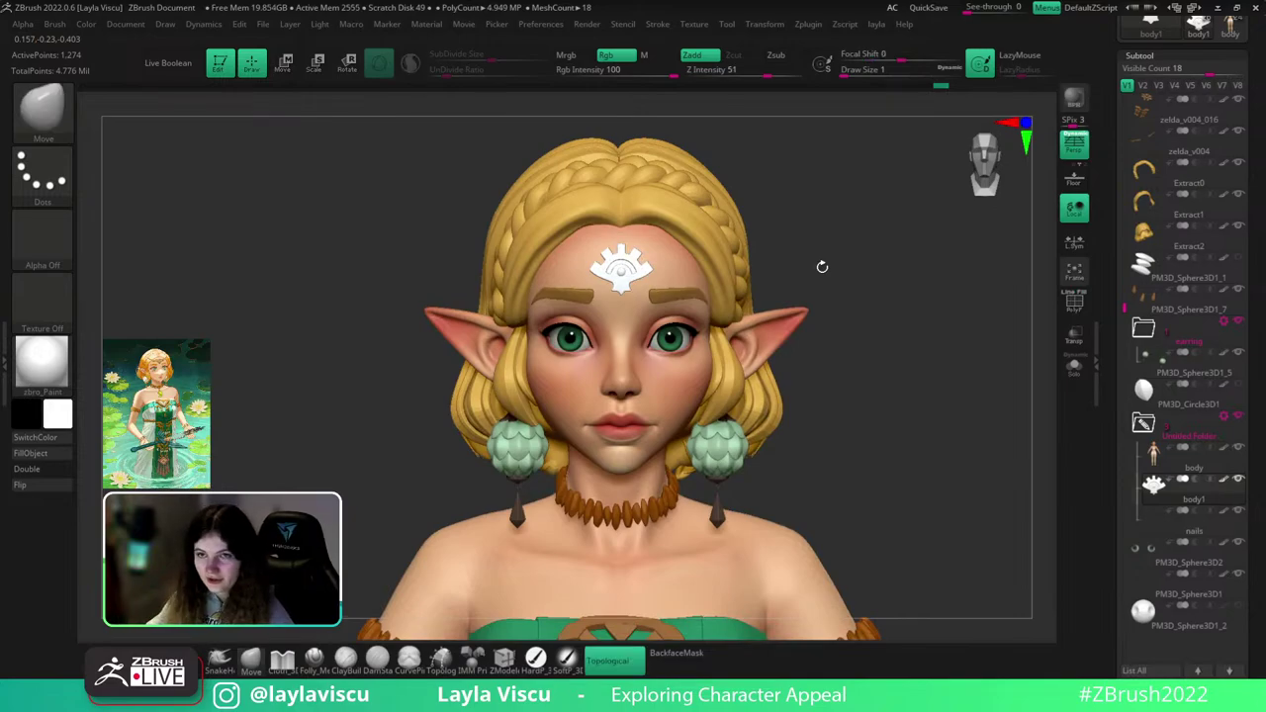
left_click_drag(848, 273, 865, 346)
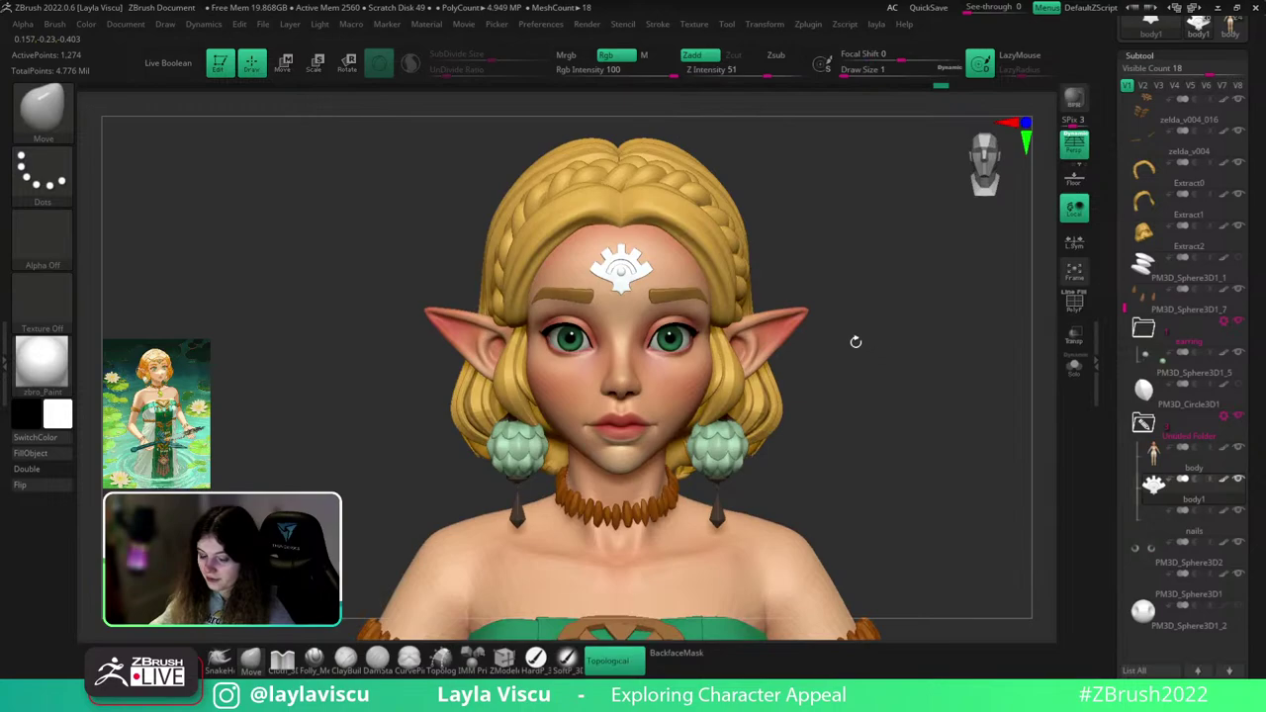
right_click_drag(856, 342, 897, 308, "ctrl")
mouse_move(980, 297)
right_mouse_down("ctrl")
mouse_move(869, 287)
mouse_move(884, 300)
right_mouse_up("ctrl")
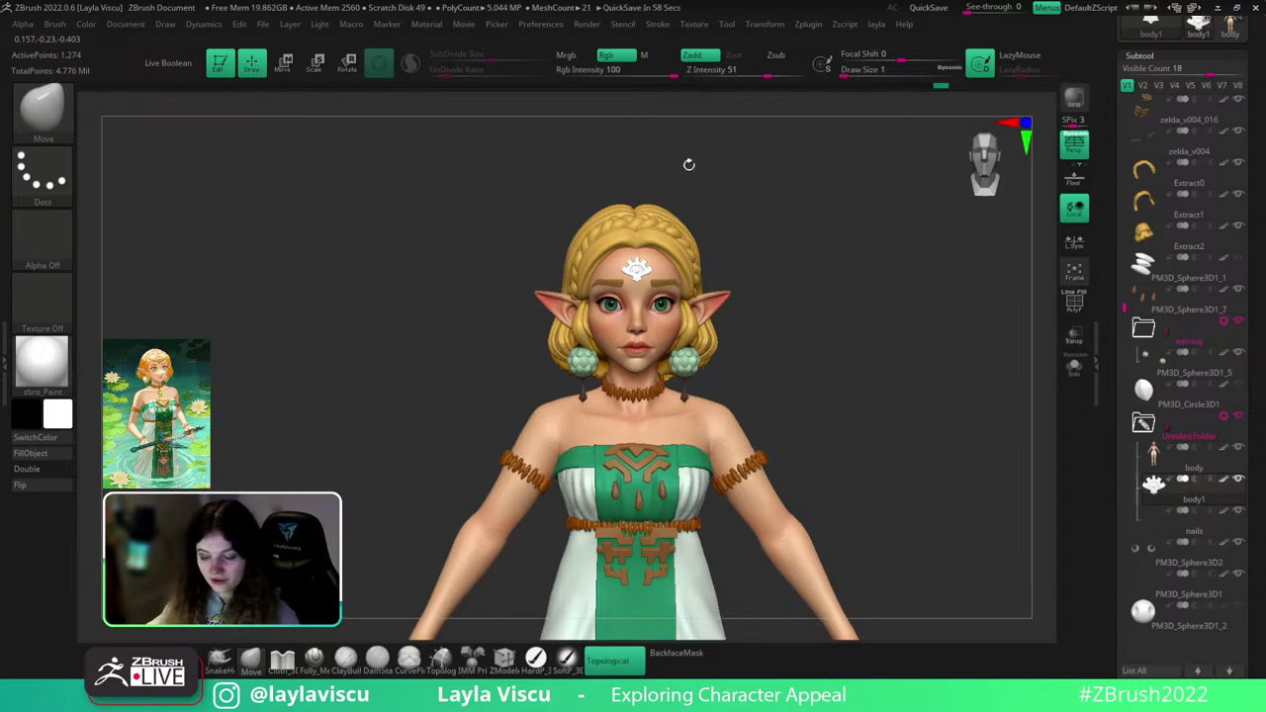
- Set the draw size to about 23.3 and switch back to the ZModeler brush
key("s")
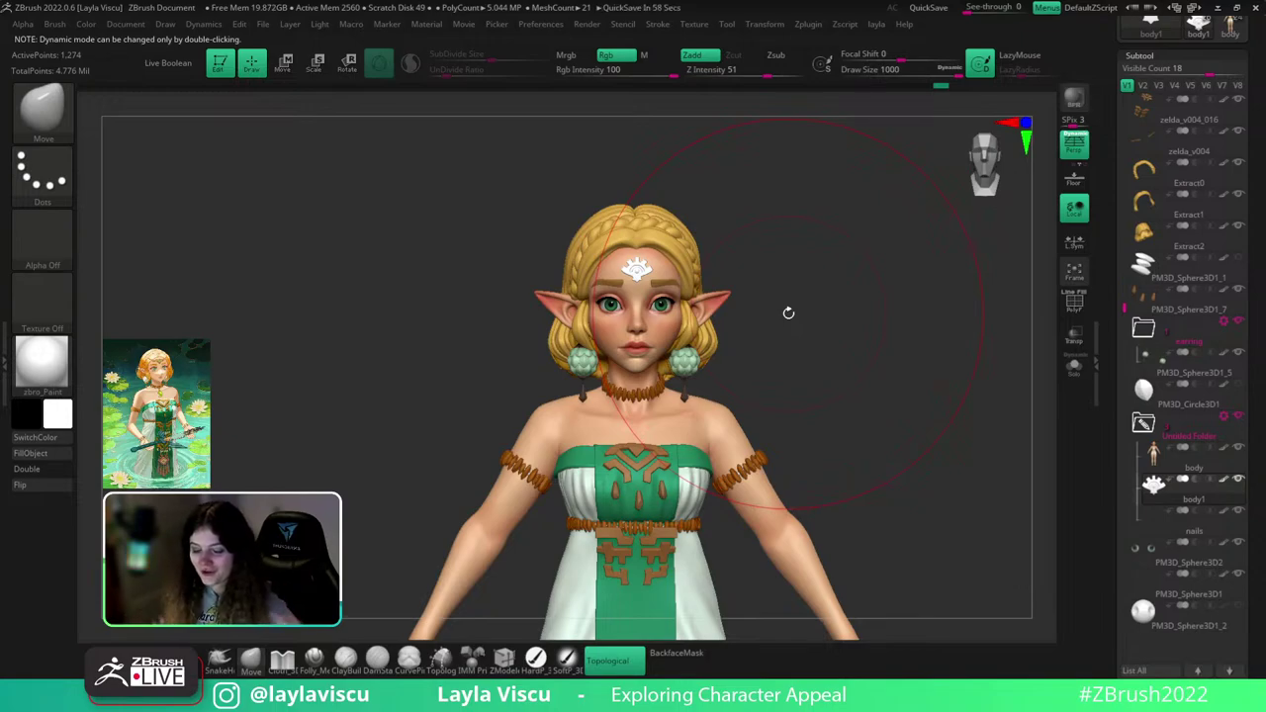
key("s")
mouse_move(827, 297)
left_mouse_down()
mouse_move(740, 305)
mouse_move(840, 303)
mouse_move(730, 302)
left_mouse_up()
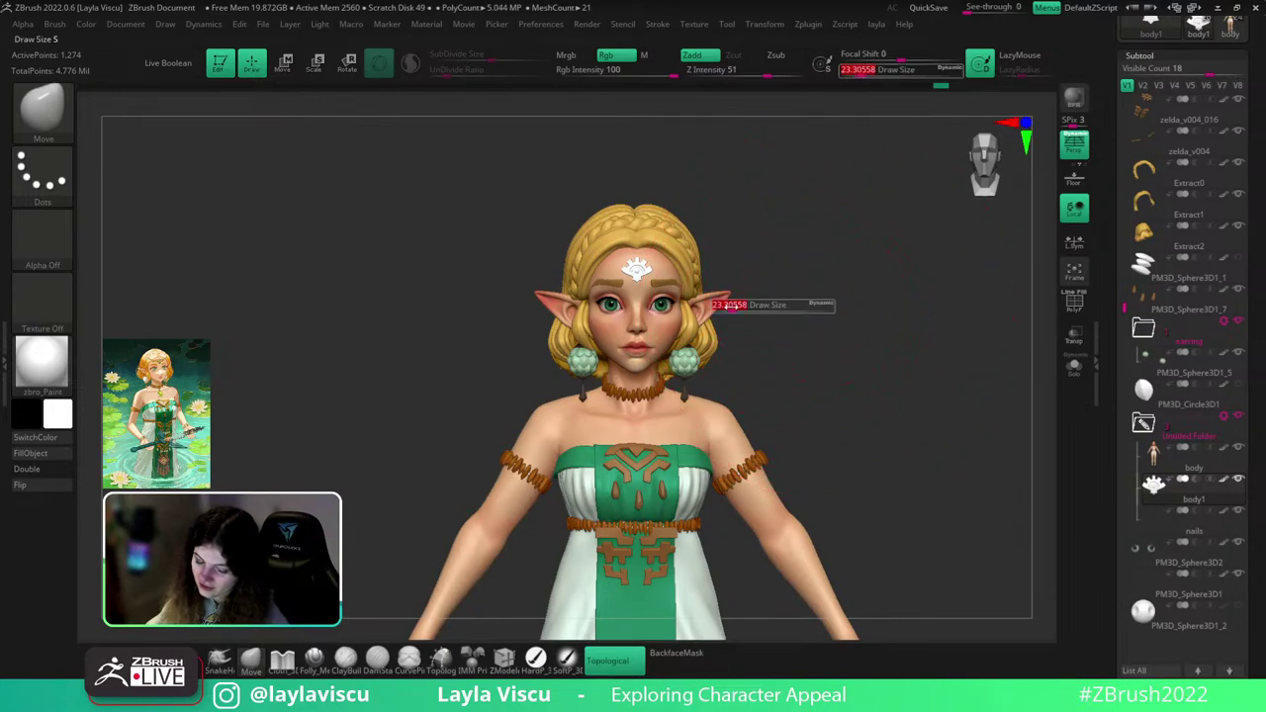
mouse_move(660, 309)
right_mouse_down("ctrl")
mouse_move(847, 362)
mouse_move(844, 331)
right_mouse_up("ctrl")
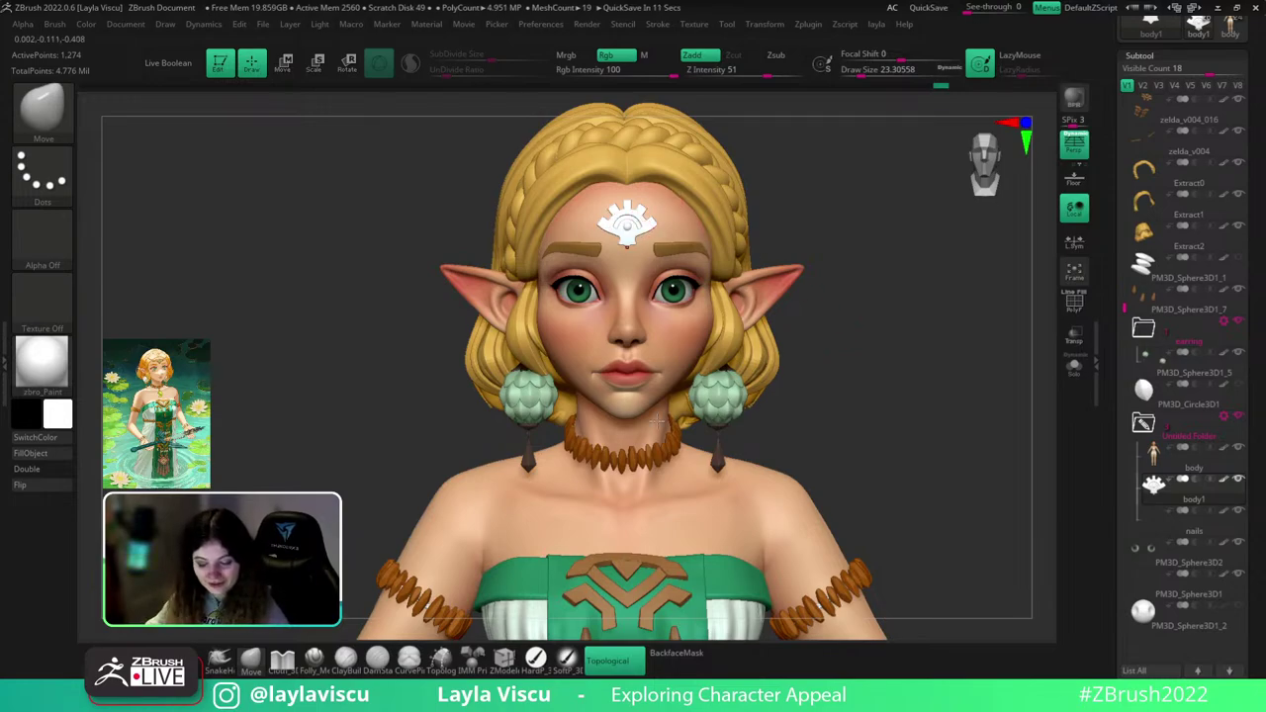
left_click(504, 660)
key("space")
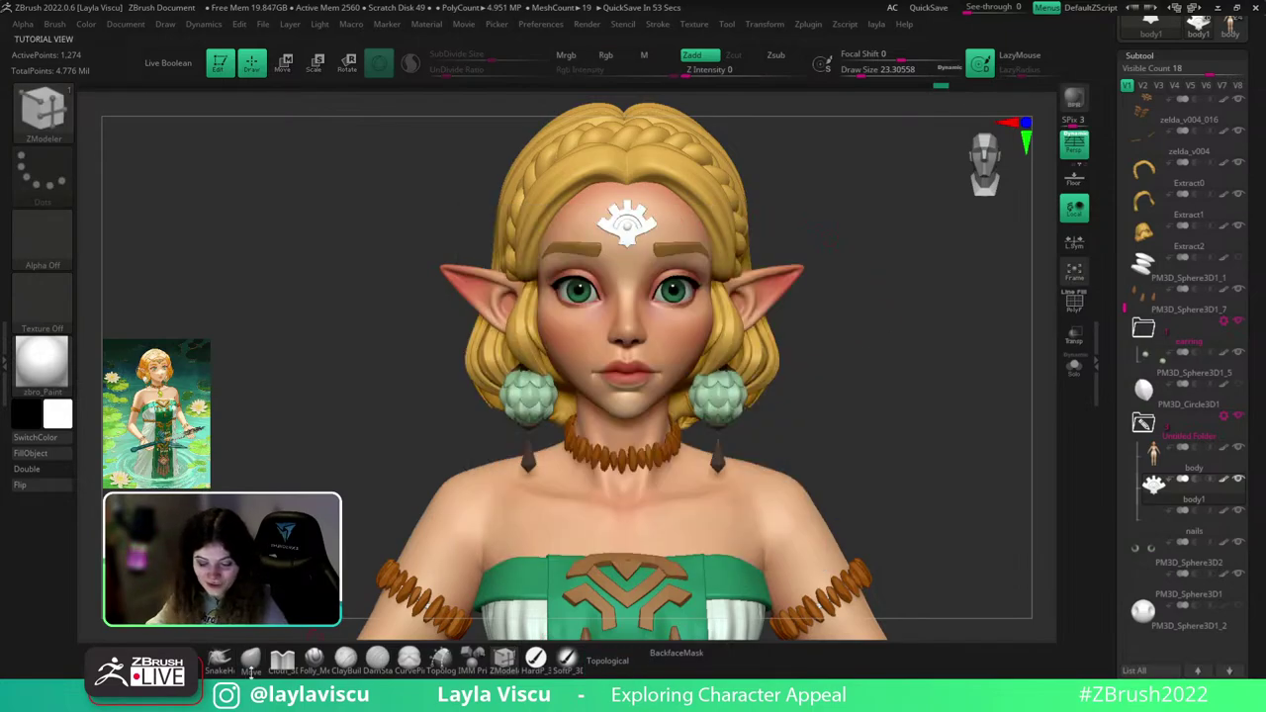
- Switch to the Move brush and make the body subtool active
key("b")
key("m")
key("v")
mouse_move(951, 243)
right_mouse_down("ctrl")
mouse_move(966, 278)
mouse_move(955, 318)
right_mouse_up("ctrl")
left_click_drag(953, 317, 633, 259)
right_click_drag(635, 260, 522, 330, "ctrl")
left_click_drag(521, 332, 934, 289)
left_click_drag(1010, 282, 940, 297, "shift")
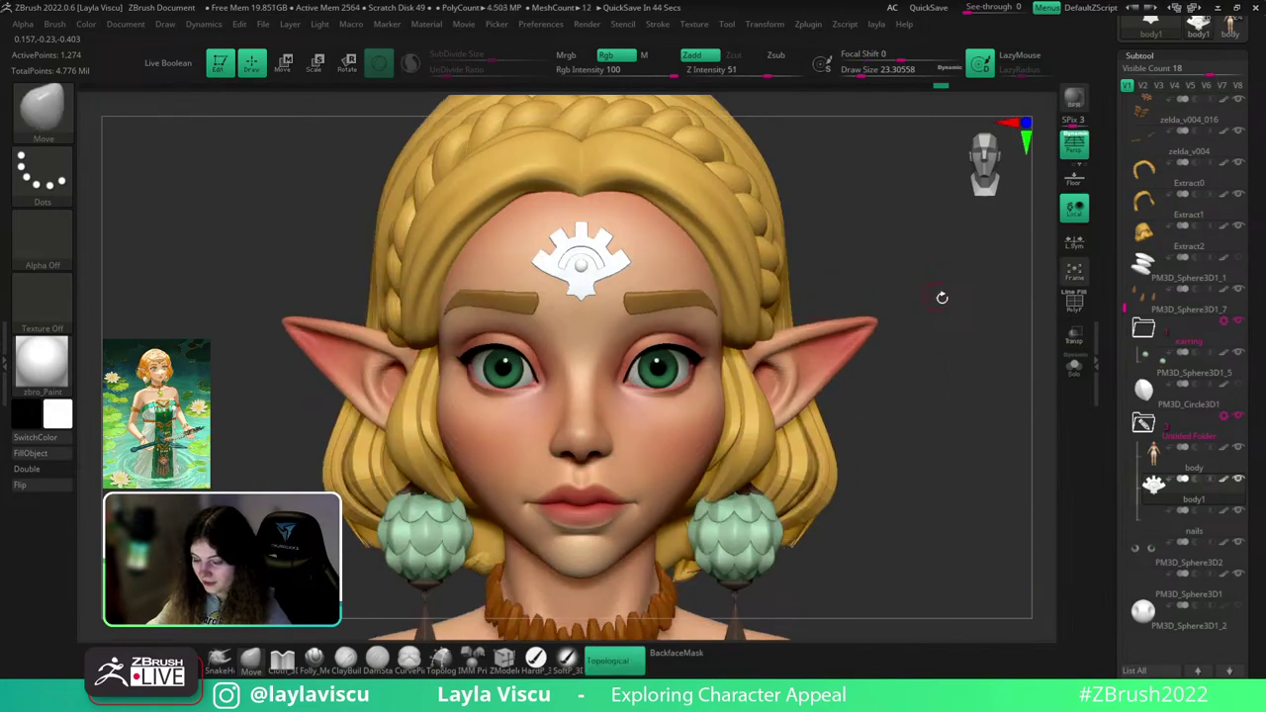
left_click(1201, 468)
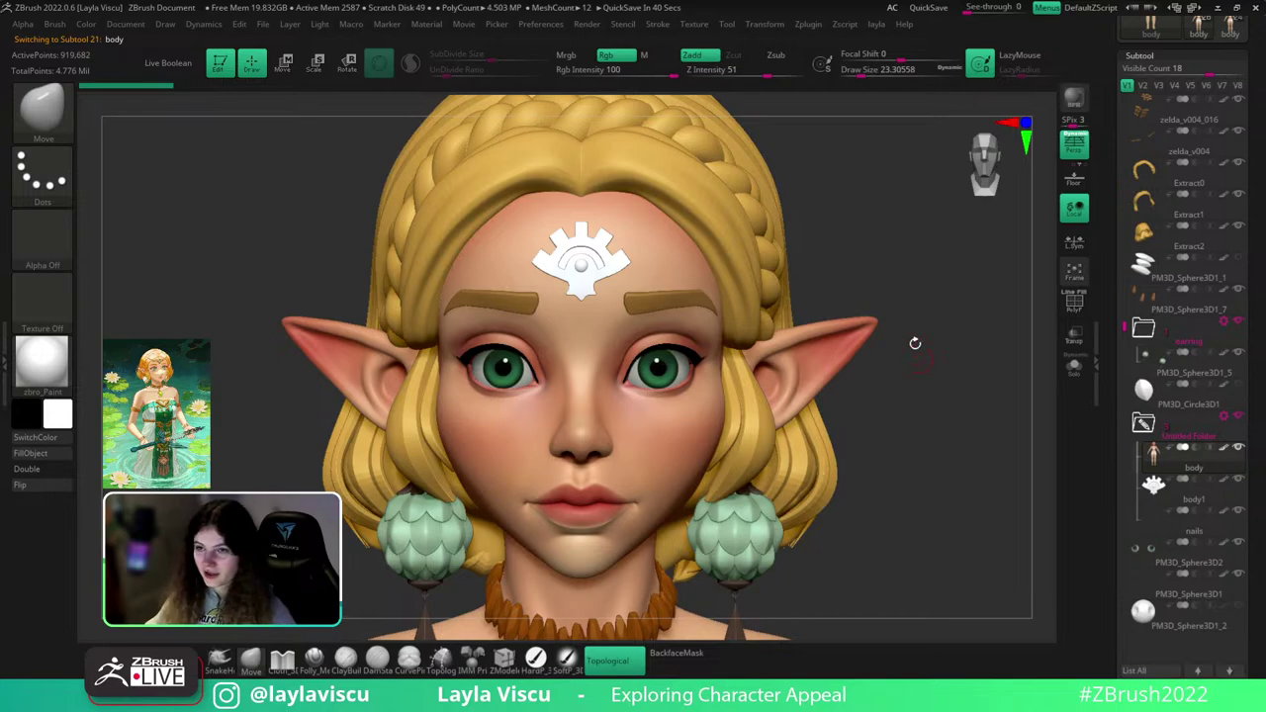
- Close the ArtStation portfolio browser window and review the character's head and upper body from several angles
left_click(1217, 8)
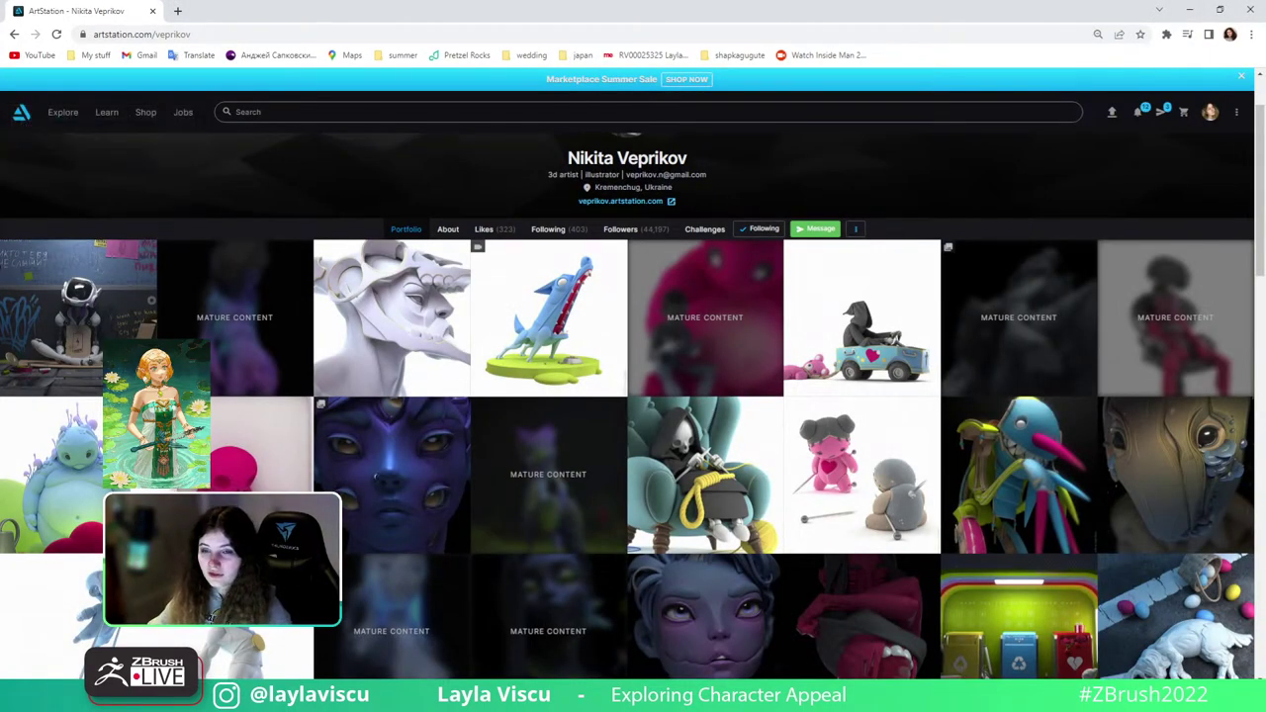
left_click(1251, 9)
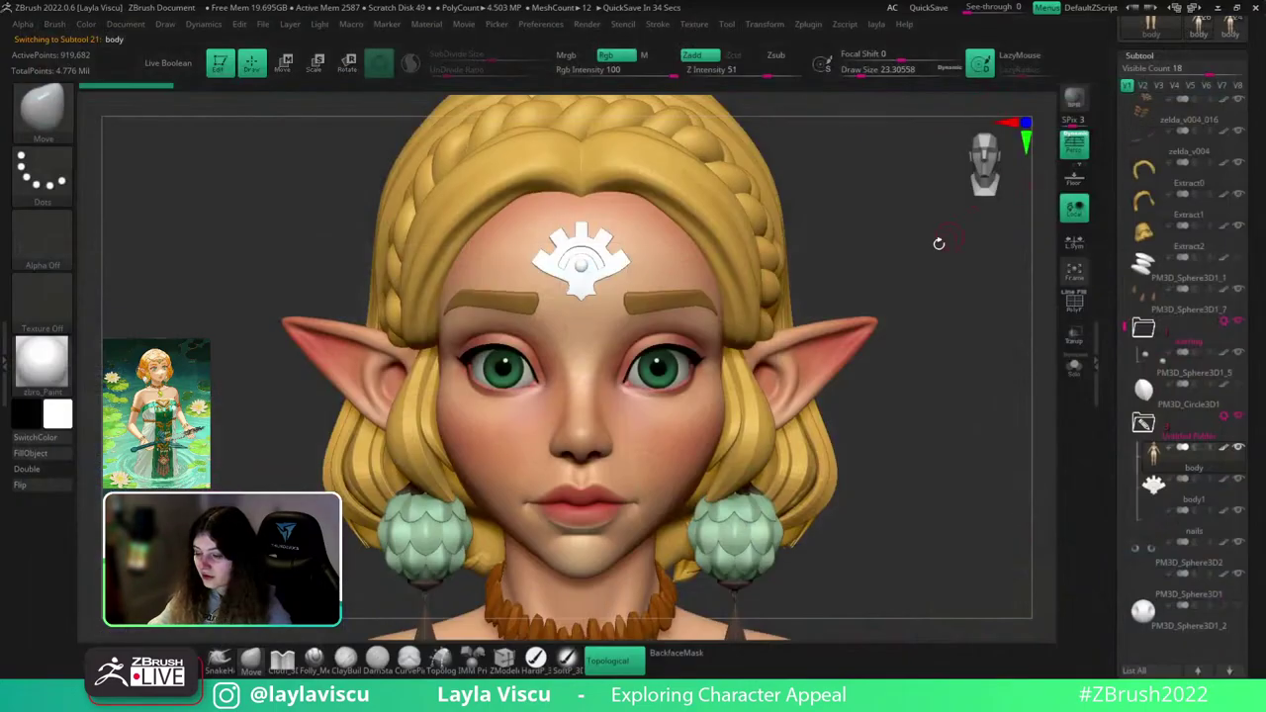
left_click_drag(939, 244, 906, 255)
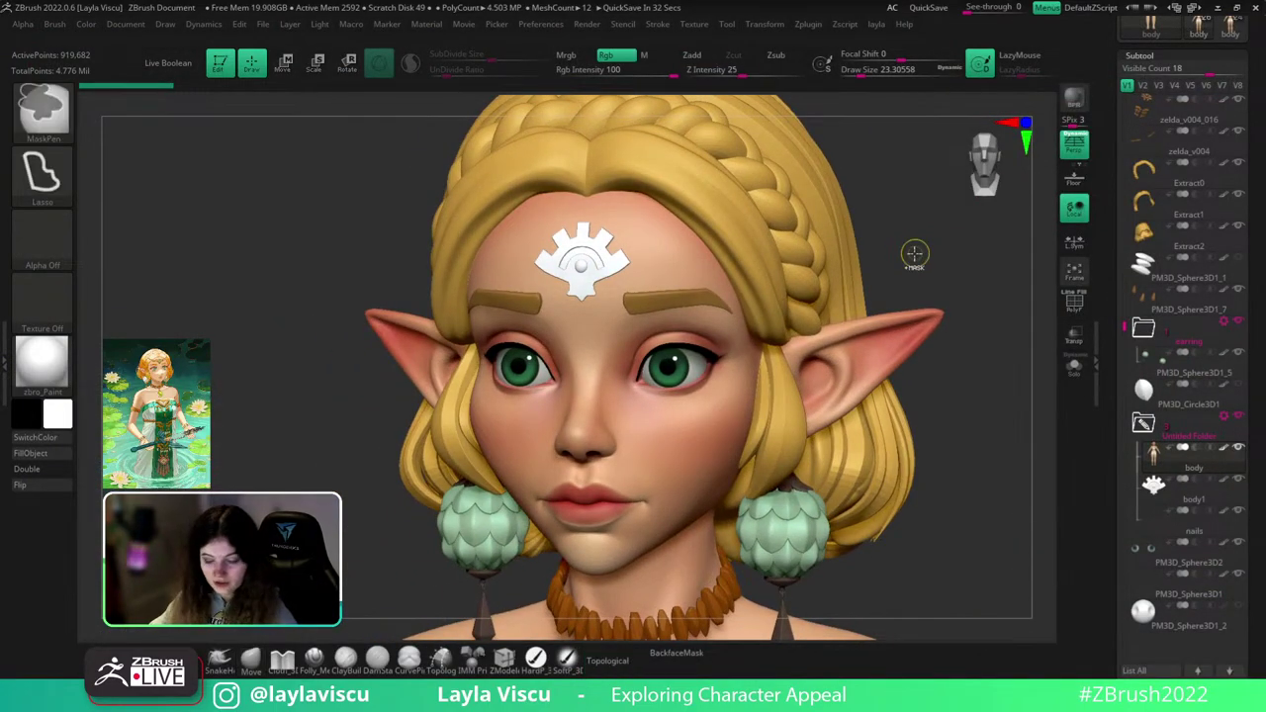
right_click_drag(915, 254, 881, 271, "ctrl")
left_click_drag(881, 271, 884, 309, "shift")
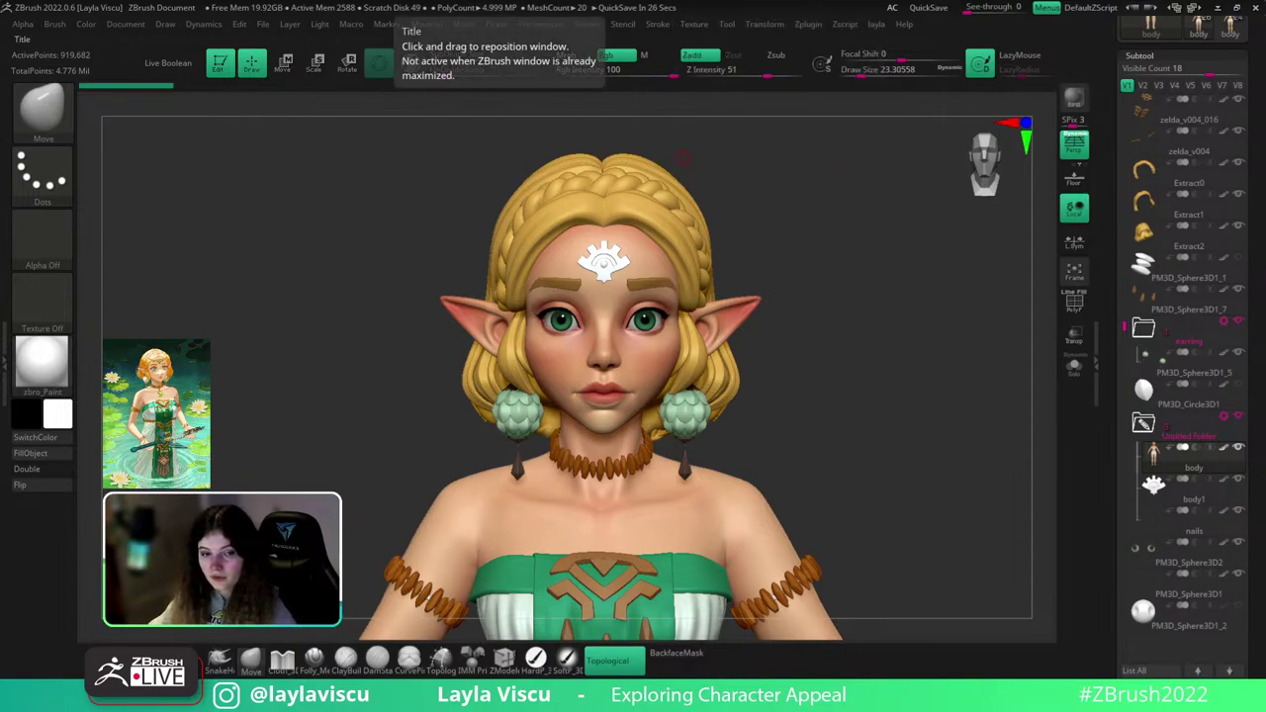
left_click_drag(833, 366, 862, 359)
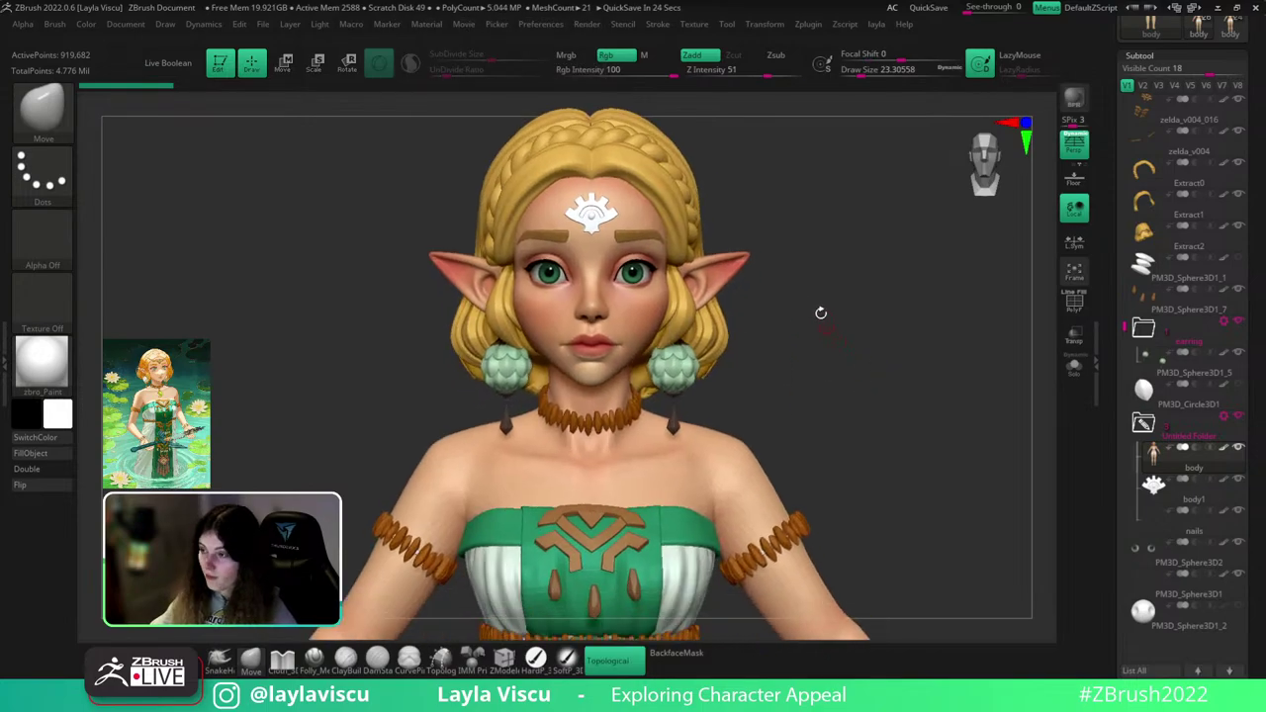
right_click_drag(628, 248, 635, 307, "ctrl")
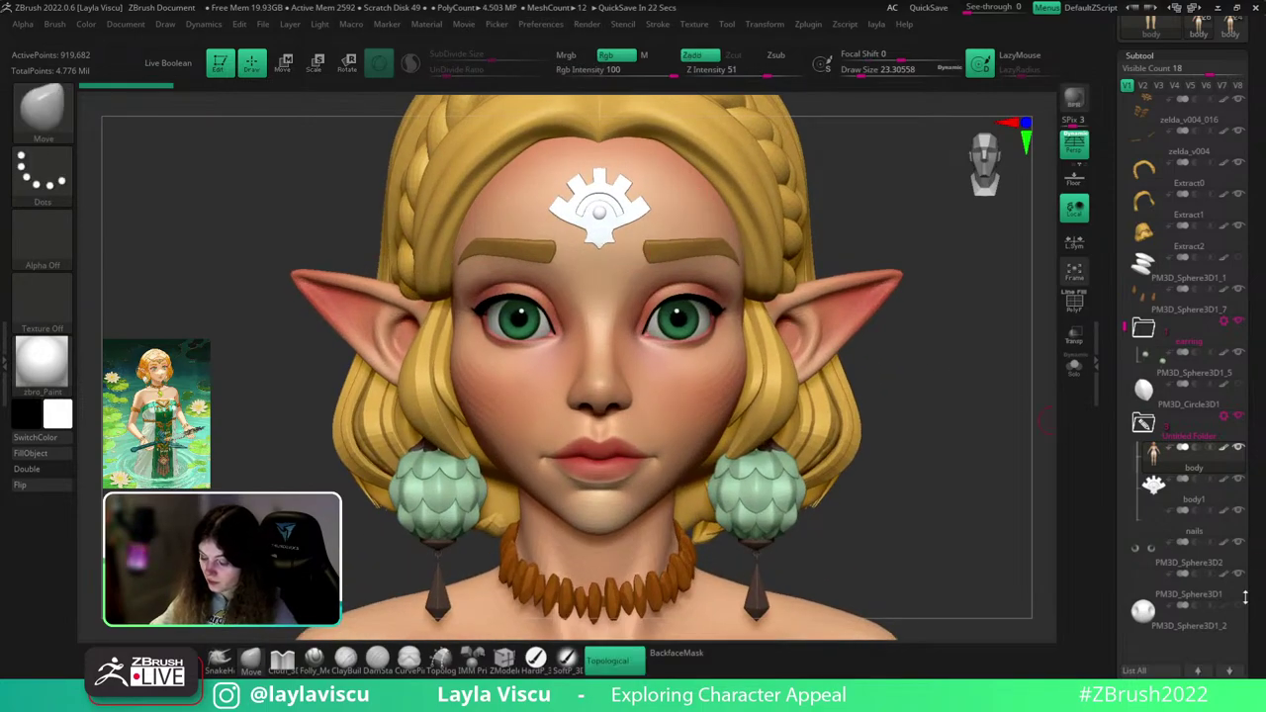
- Duplicate the body subtool, check the copy in isolation and set the draw size to about 3.1
left_click_drag(1250, 599, 1261, 565)
key("ctrl+shift+d")
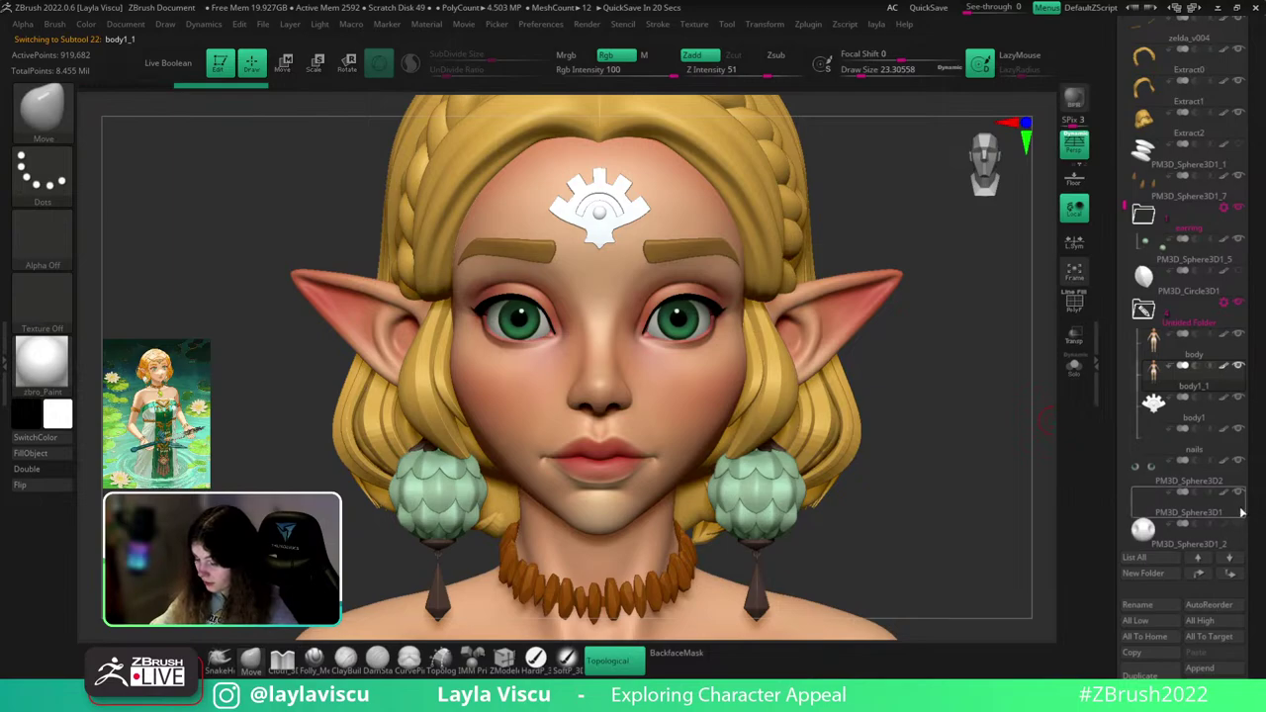
mouse_move(906, 483)
left_mouse_down()
mouse_move(1058, 393)
mouse_move(1006, 338)
left_mouse_up()
left_click(1074, 371)
key("s")
left_click_drag(1003, 338, 996, 338)
left_click(994, 336)
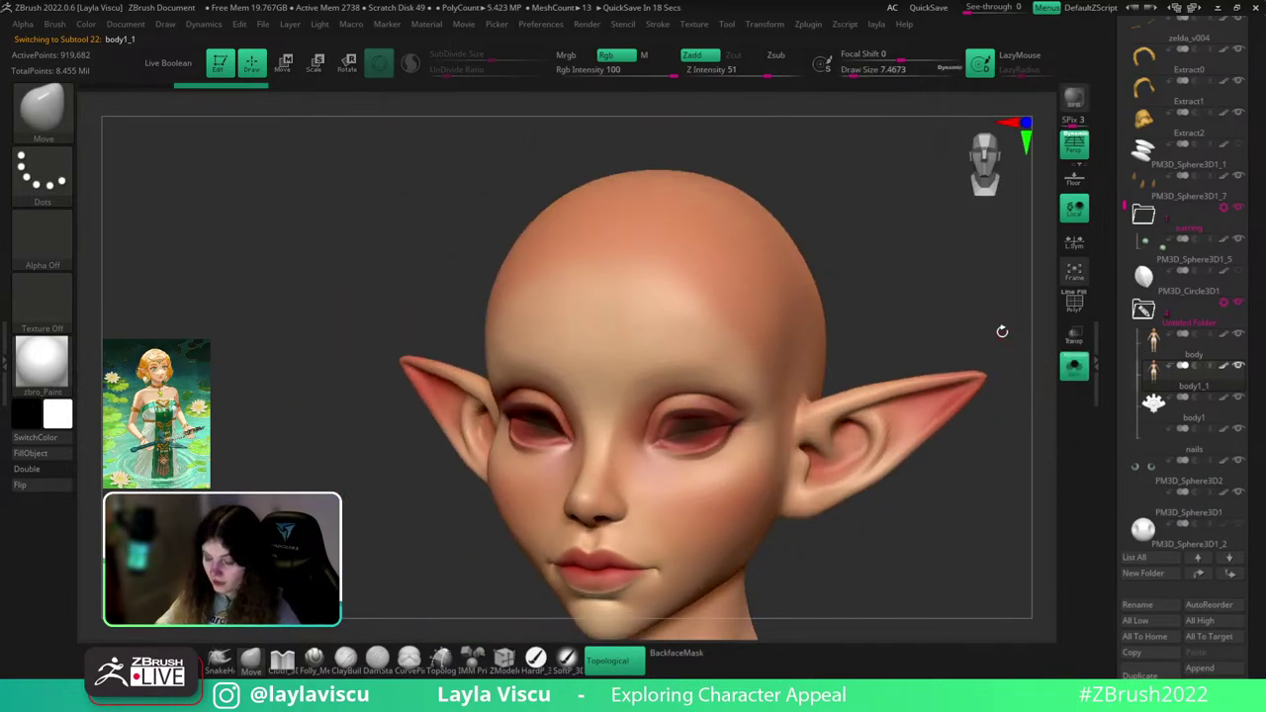
left_click(1086, 360)
- Set the MaskPen stroke to FreeHand and subdivide the duplicated body once
key("ctrl")
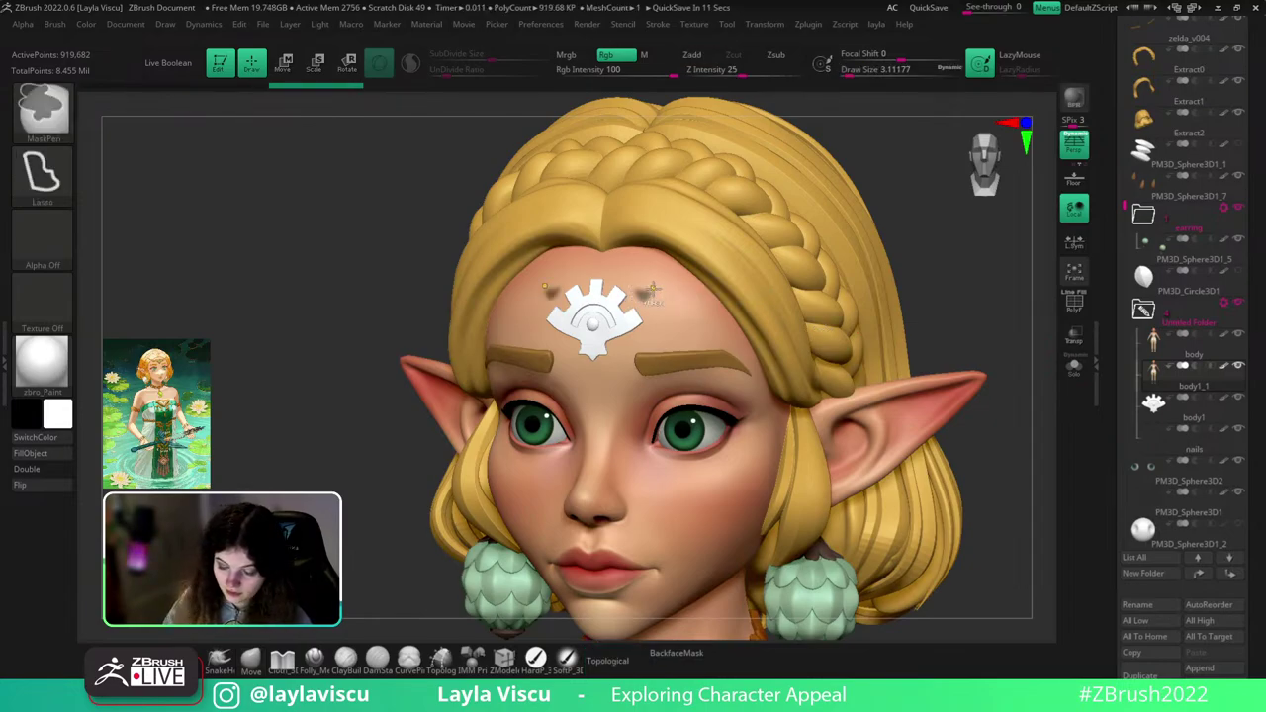
left_click(56, 178, "ctrl")
left_click(246, 200, "ctrl")
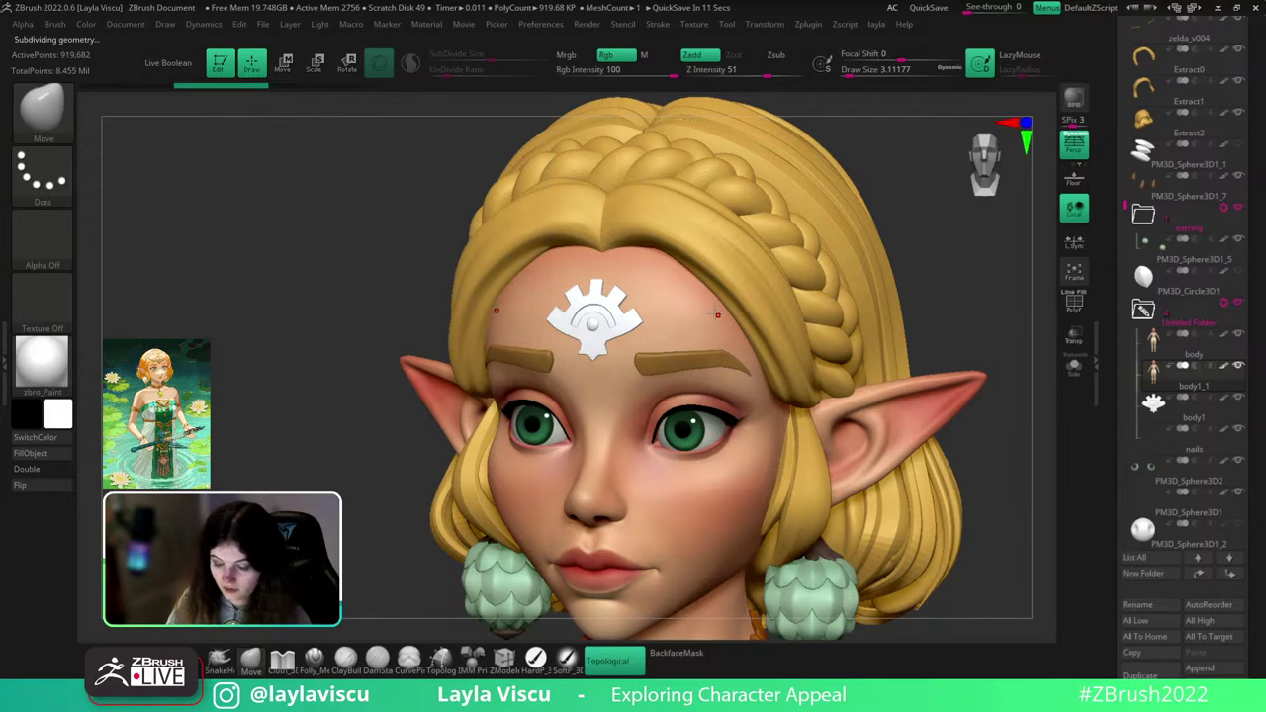
key("ctrl+d")
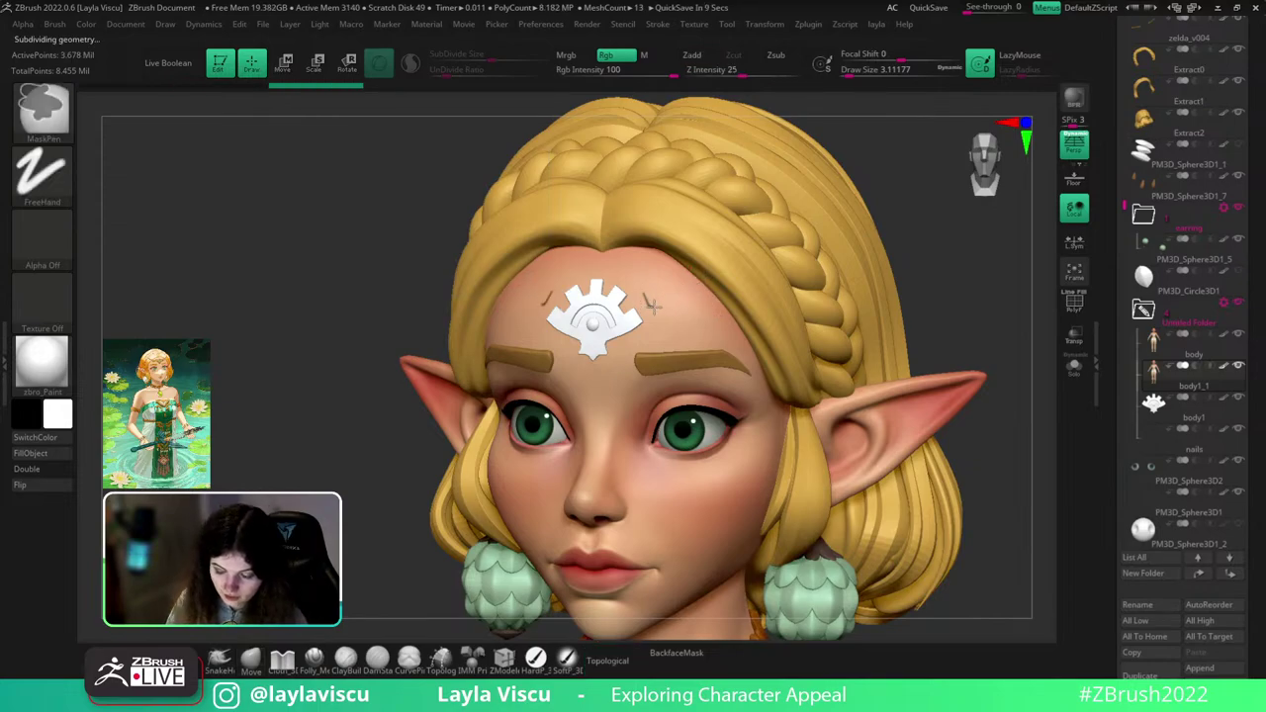
- Try to mask a mirrored zigzag line on the forehead beside the ornament, aborting the project auto-save
right_click_drag(653, 307, 708, 352, "ctrl")
left_click_drag(1042, 266, 1047, 259)
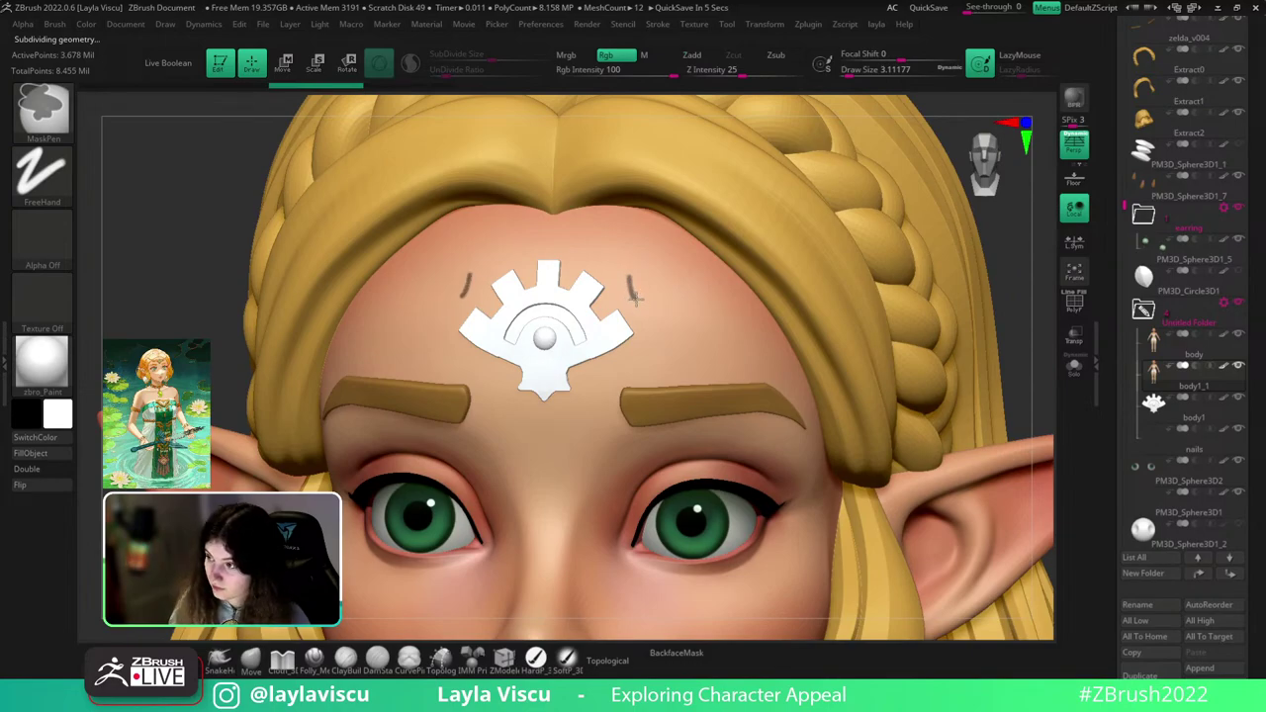
left_click_drag(638, 294, 652, 336)
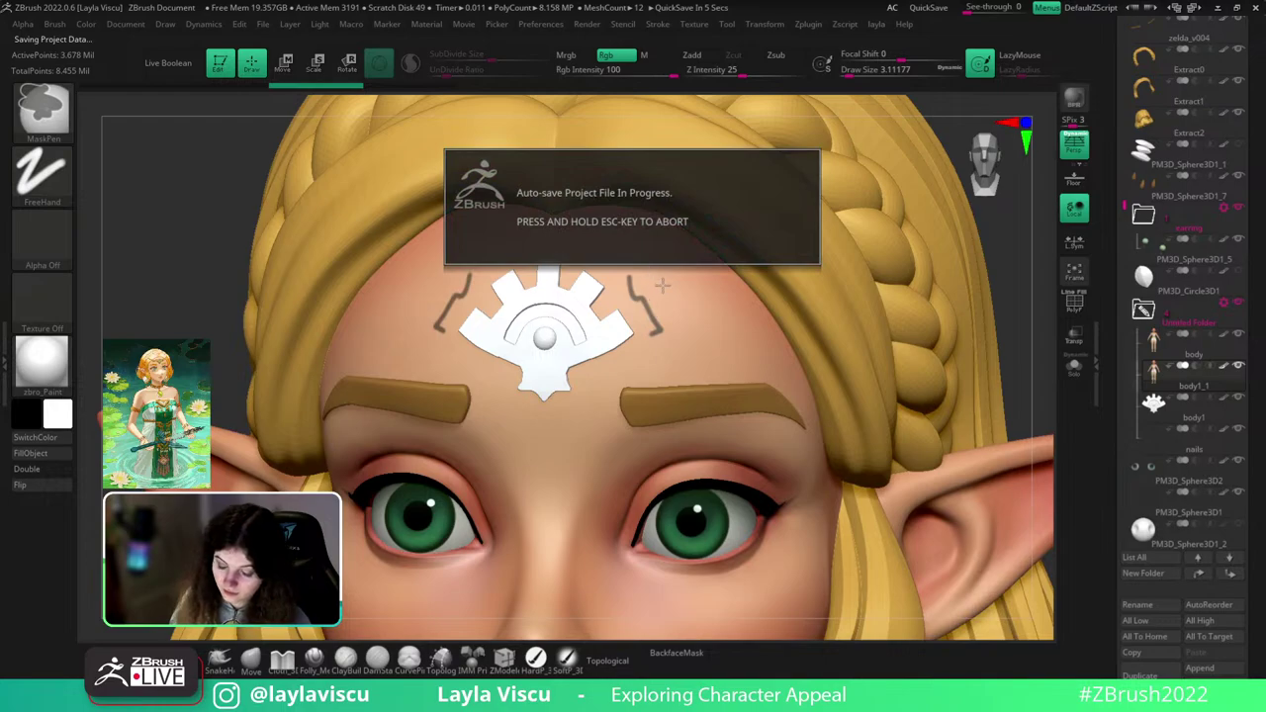
key("Escape")
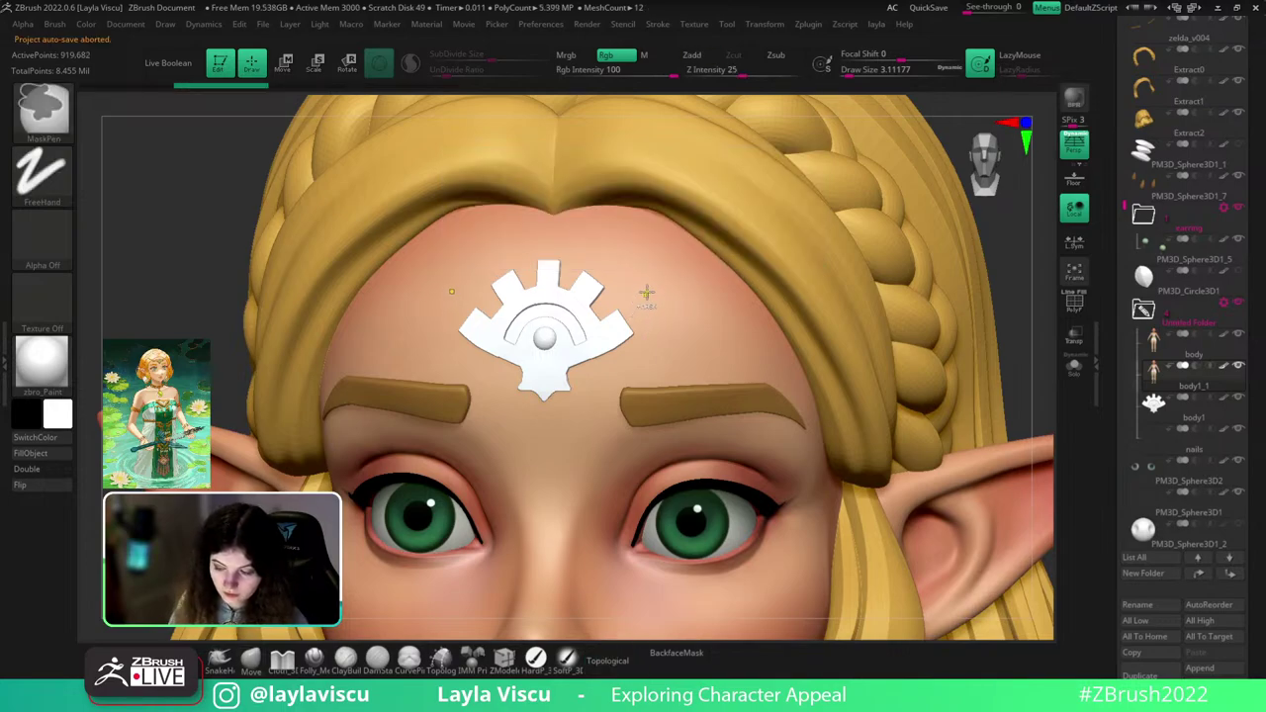
- Subdivide the duplicated body and mask mirrored zigzag outlines with hooked upper ends beside the forehead ornament
key("ctrl+d")
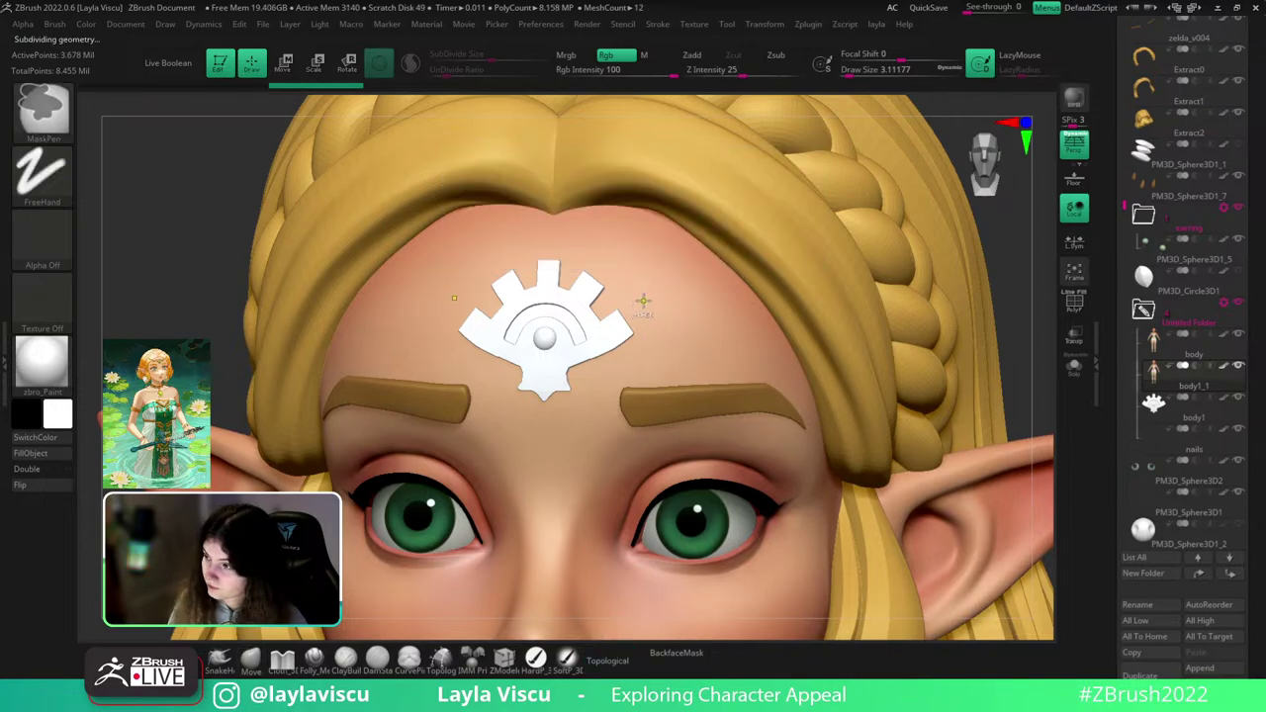
mouse_move(643, 302)
left_mouse_down("ctrl")
mouse_move(629, 322)
mouse_move(649, 325)
mouse_move(606, 243)
mouse_move(644, 258)
left_mouse_up("ctrl")
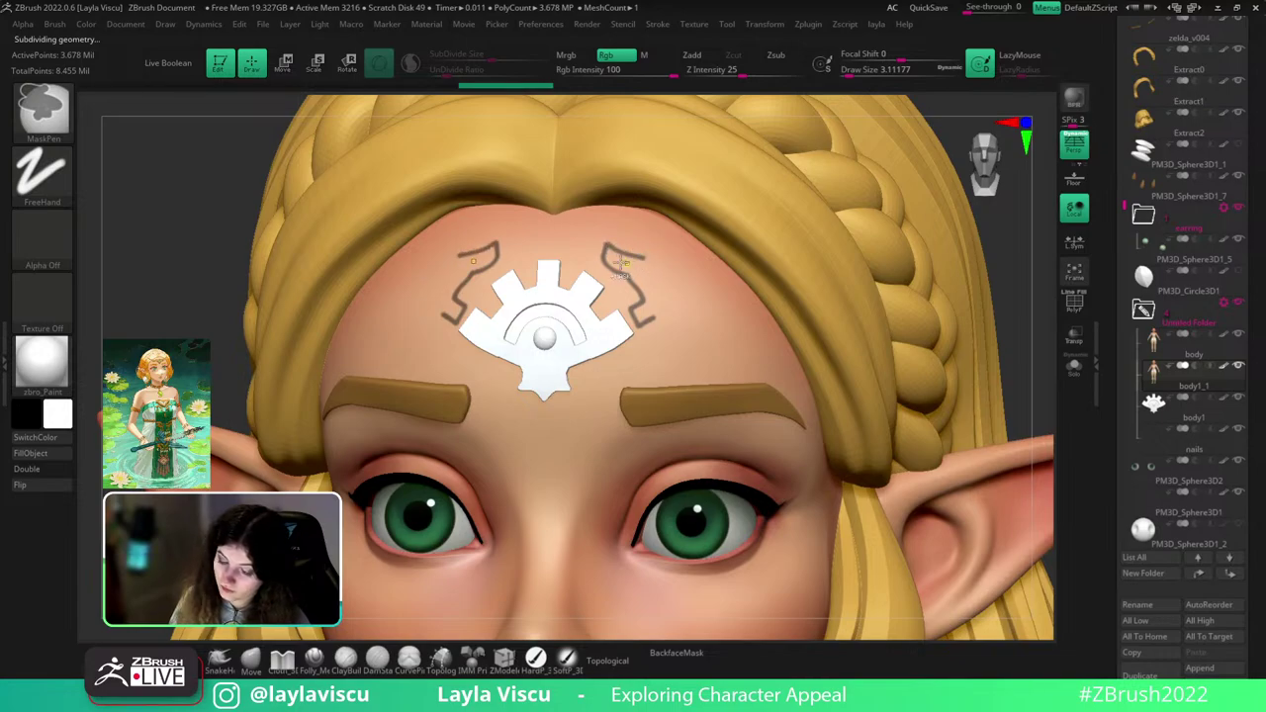
left_click_drag(604, 258, 602, 258, "ctrl")
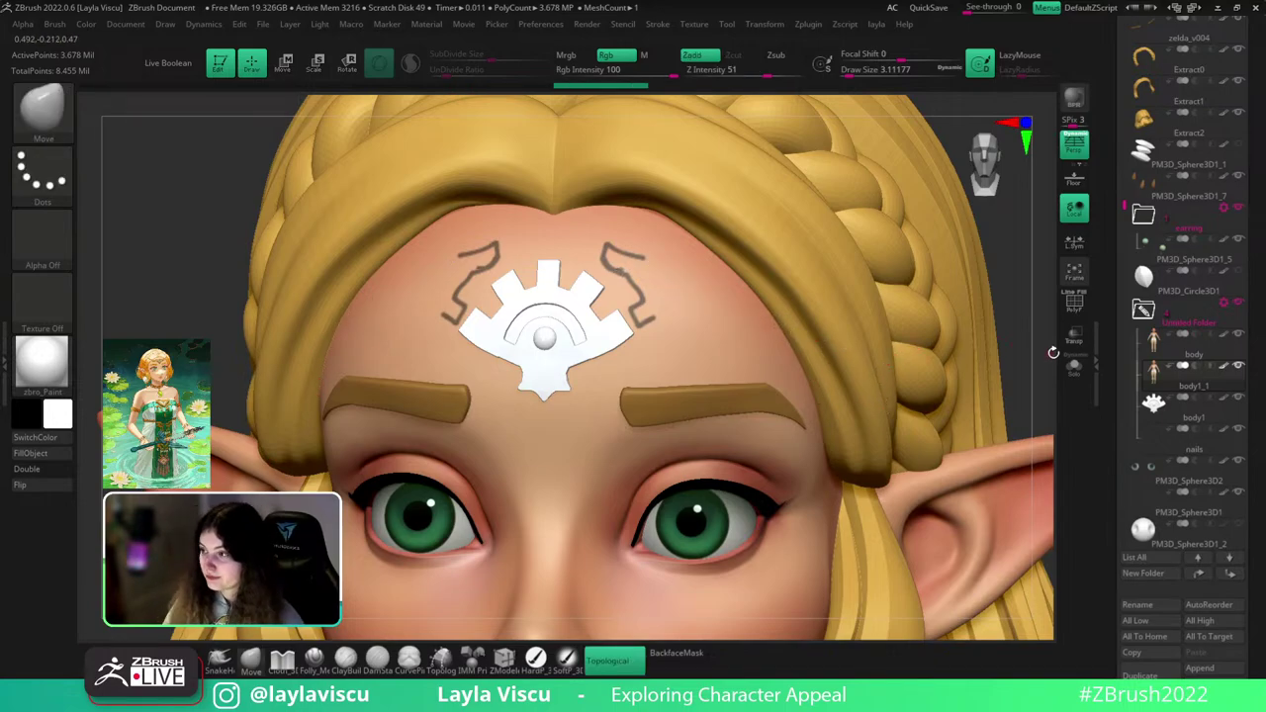
- Erase part of the upper hook of the mirrored mask outline and redraw it
left_click_drag(1018, 314, 979, 332)
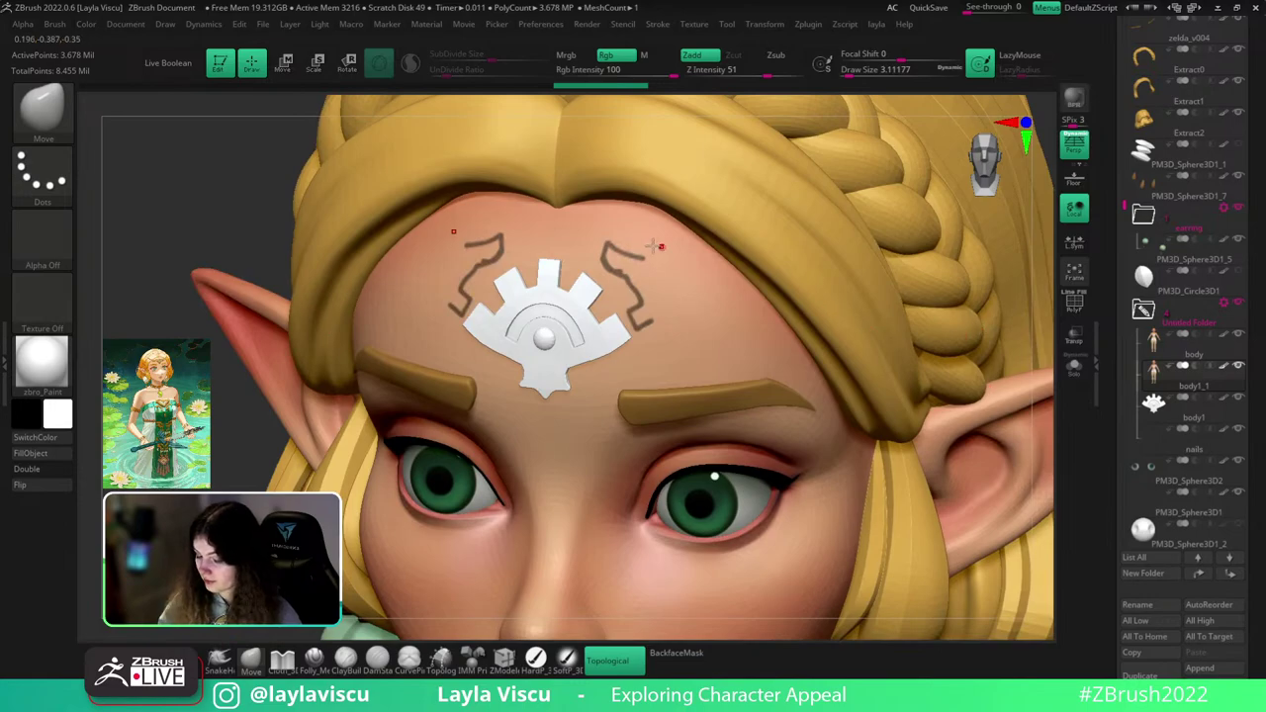
key("ctrl")
mouse_move(625, 251)
left_mouse_down("ctrl+alt")
mouse_move(616, 237)
mouse_move(649, 258)
mouse_move(610, 242)
left_mouse_up("ctrl+alt")
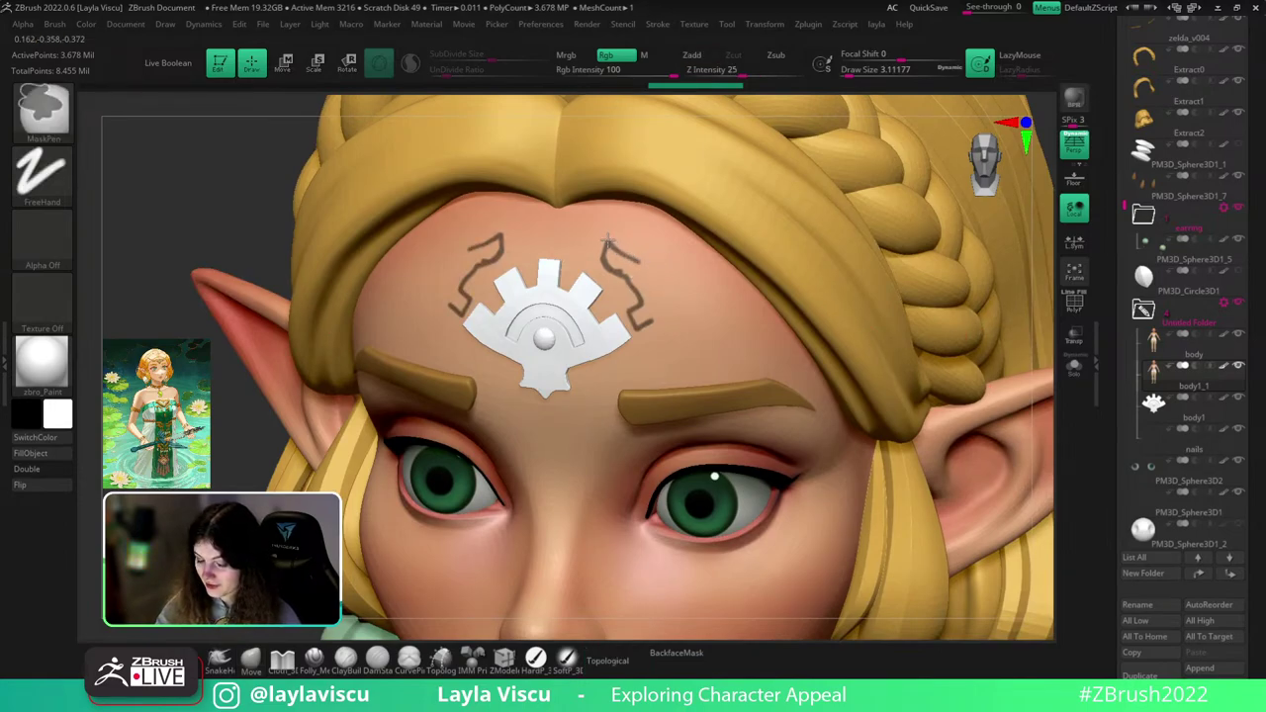
left_click(614, 243, "ctrl")
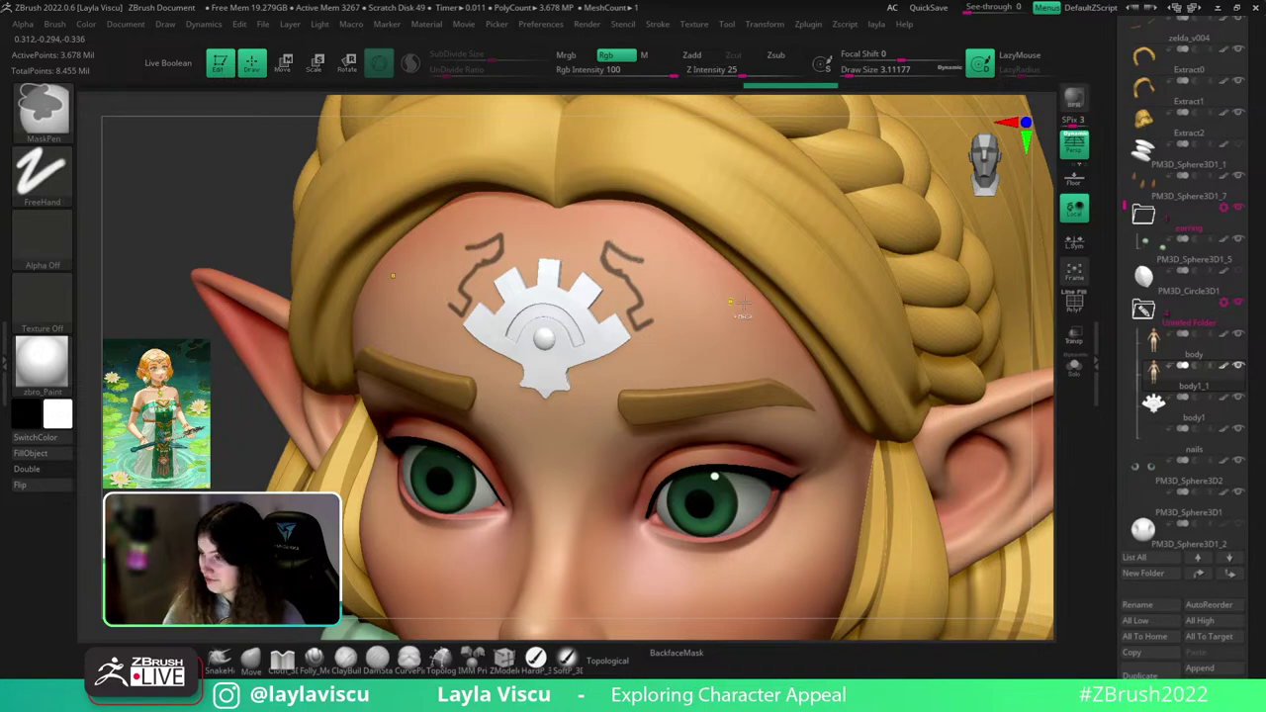
mouse_move(1046, 302)
left_mouse_down()
mouse_move(1055, 289)
mouse_move(1045, 302)
left_mouse_up()
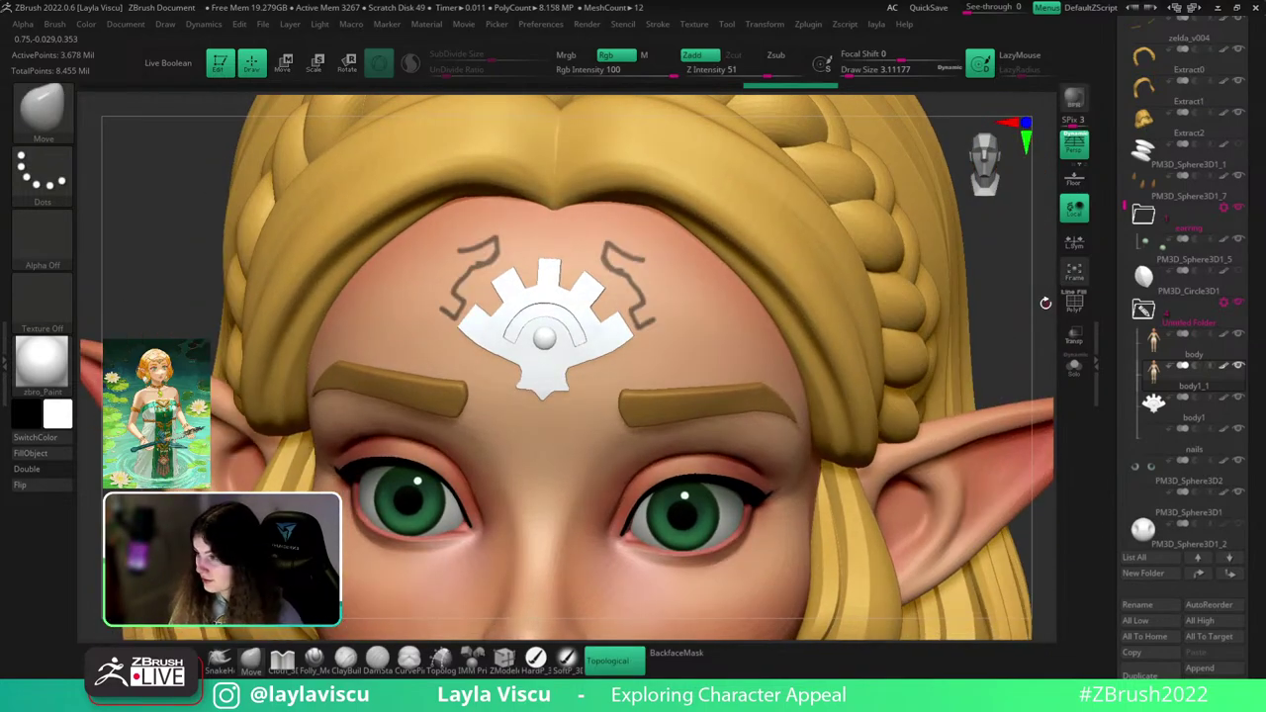
- Mask a diagonal outer edge line on each side of the forehead and join it to the upper hook
key("ctrl")
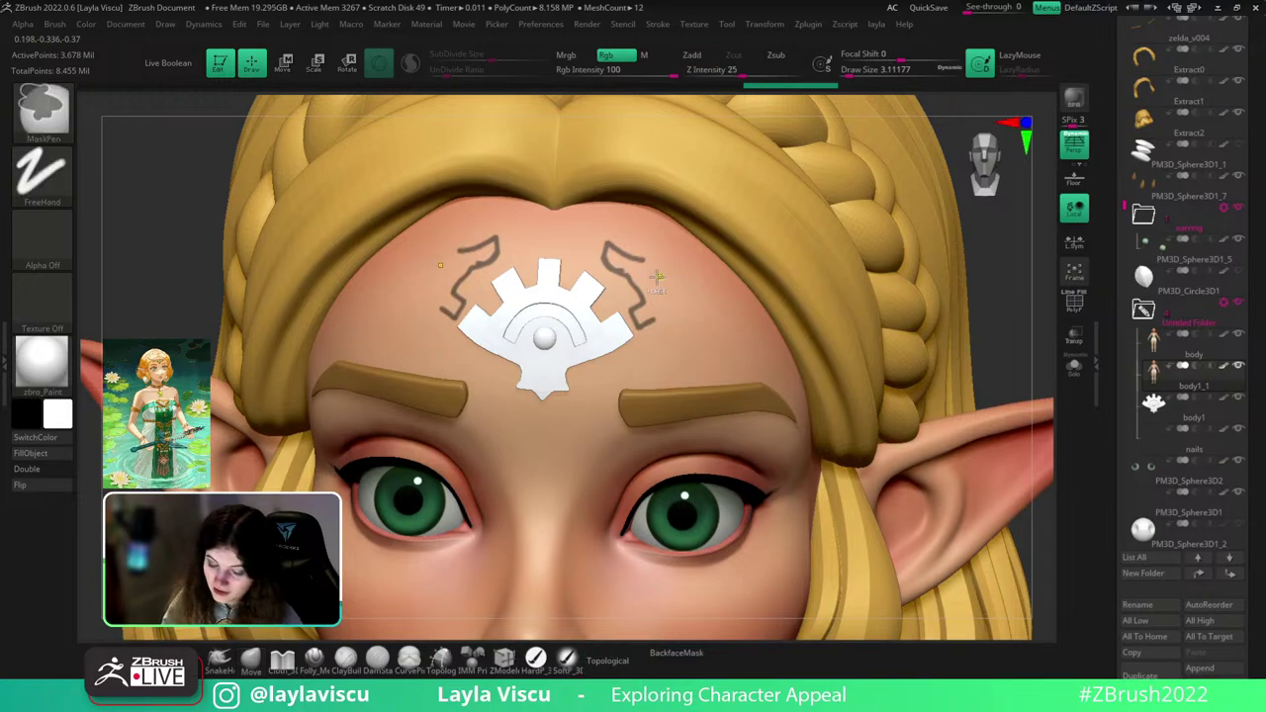
left_click_drag(660, 290, 653, 278, "ctrl")
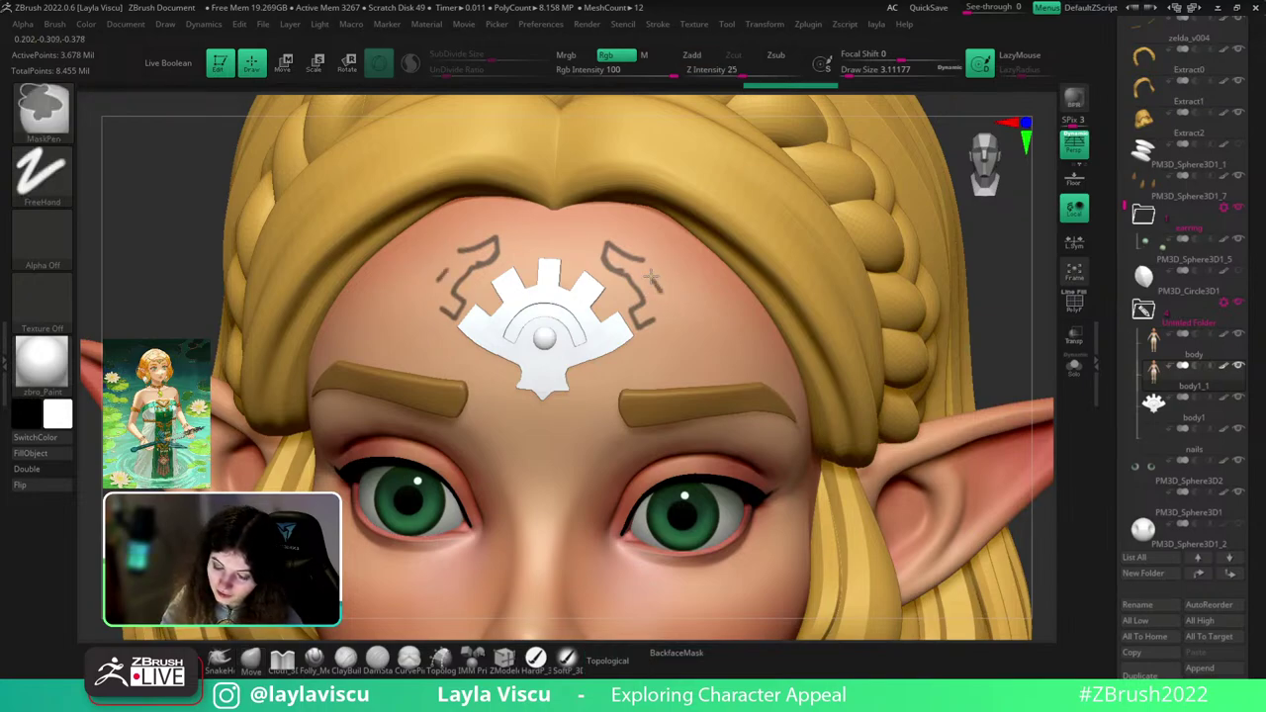
key("ctrl")
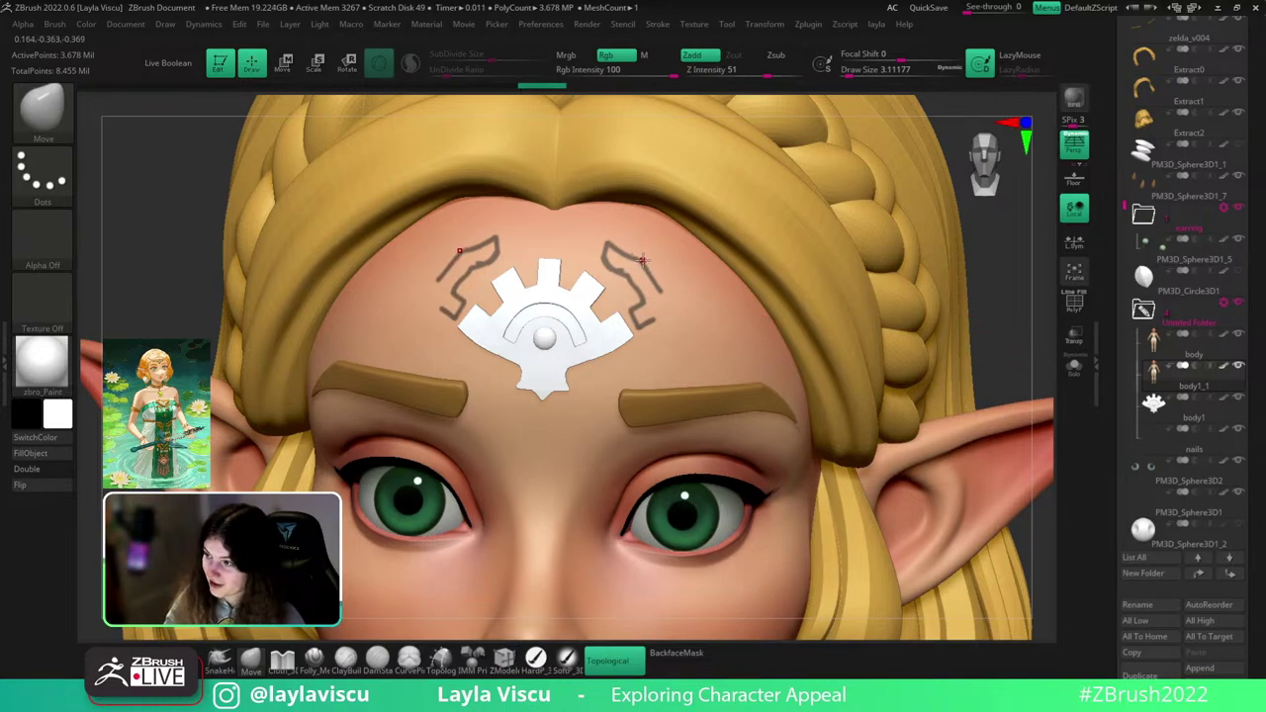
key("ctrl")
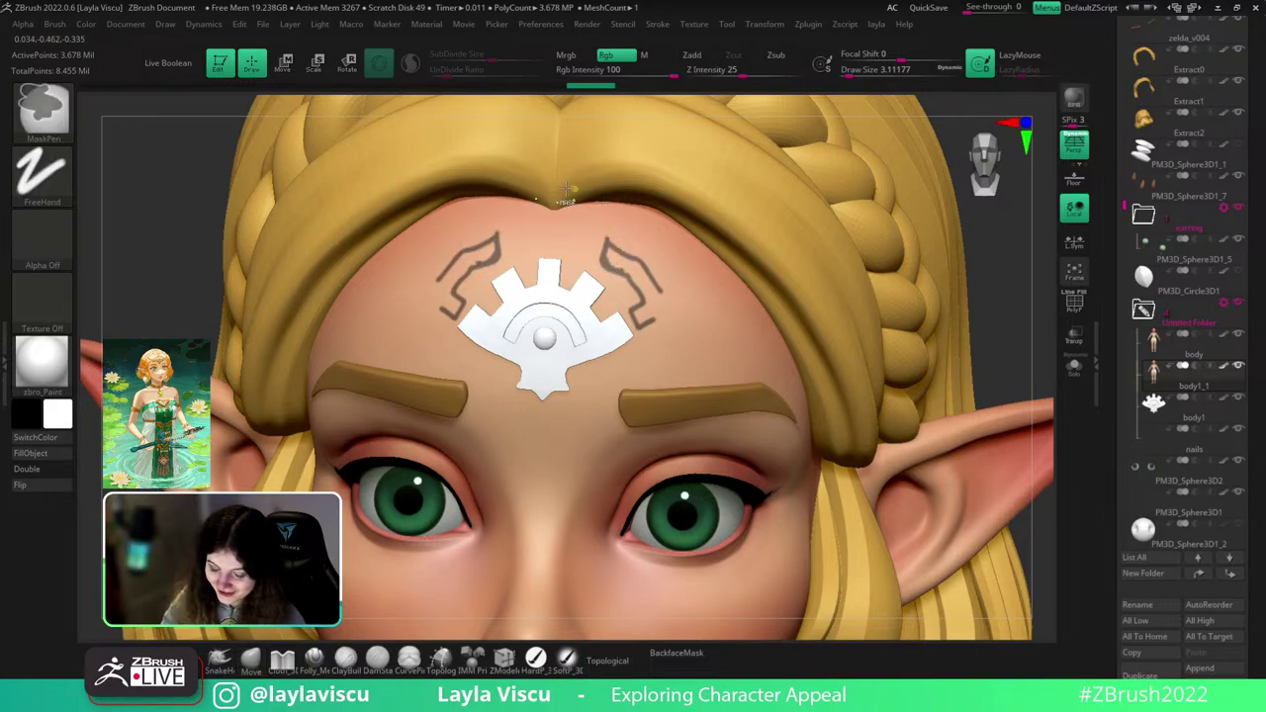
- Fill the inside of the upper part of the mirrored outlines with mask
mouse_move(611, 265)
left_mouse_down("ctrl")
mouse_move(612, 253)
mouse_move(647, 284)
mouse_move(639, 246)
mouse_move(603, 226)
left_mouse_up("ctrl")
mouse_move(706, 294)
right_mouse_down("ctrl")
mouse_move(701, 313)
mouse_move(759, 398)
right_mouse_up("ctrl")
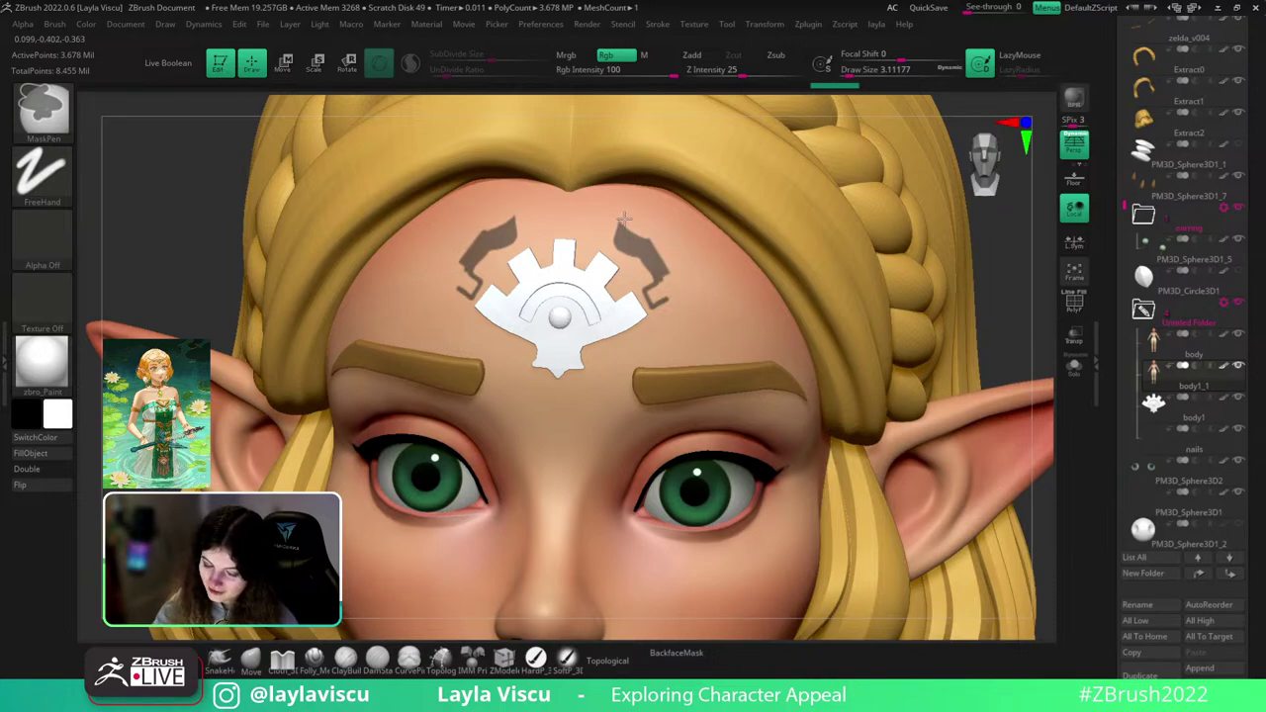
key("ctrl")
left_click_drag(994, 305, 1019, 362)
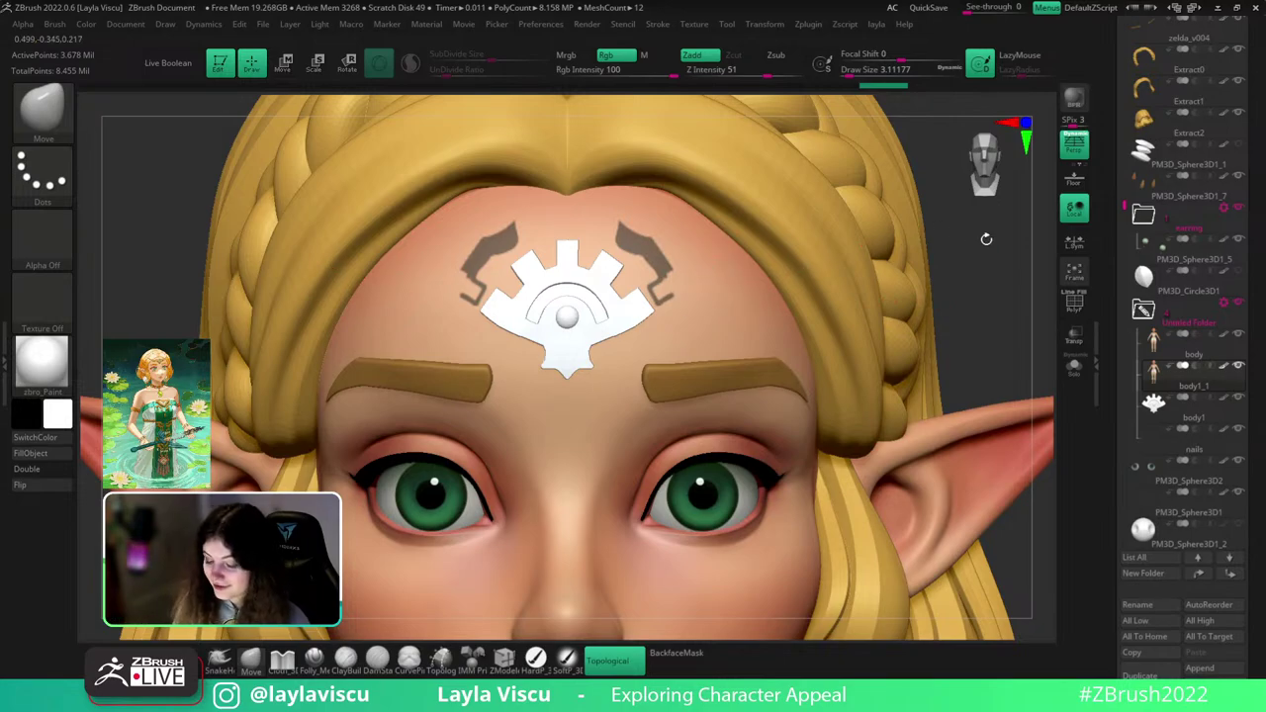
- Mask a wide diagonal band from the ornament's outer corners toward the hairline, giving it a notched outer end
left_click_drag(988, 261, 1001, 298, "alt")
left_click_drag(731, 312, 753, 289, "ctrl")
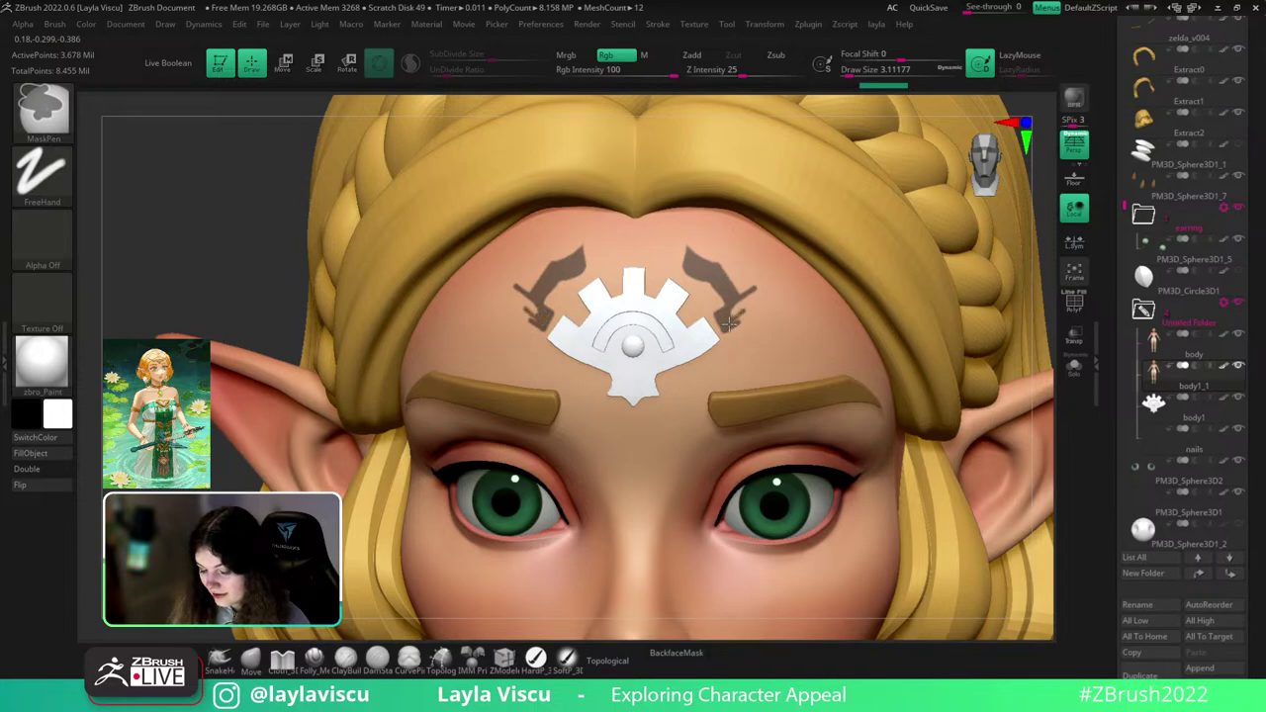
left_click_drag(749, 294, 754, 292, "ctrl")
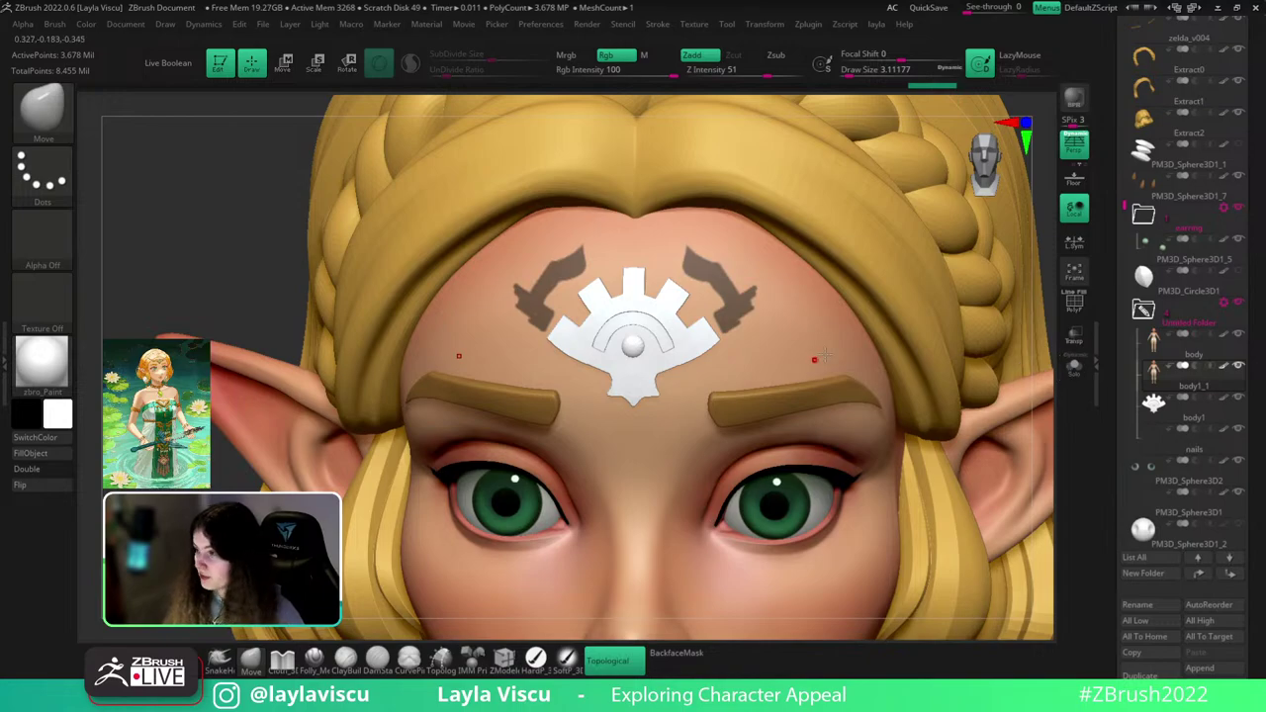
mouse_move(767, 291)
left_mouse_down("ctrl")
mouse_move(747, 307)
mouse_move(759, 286)
left_mouse_up("ctrl")
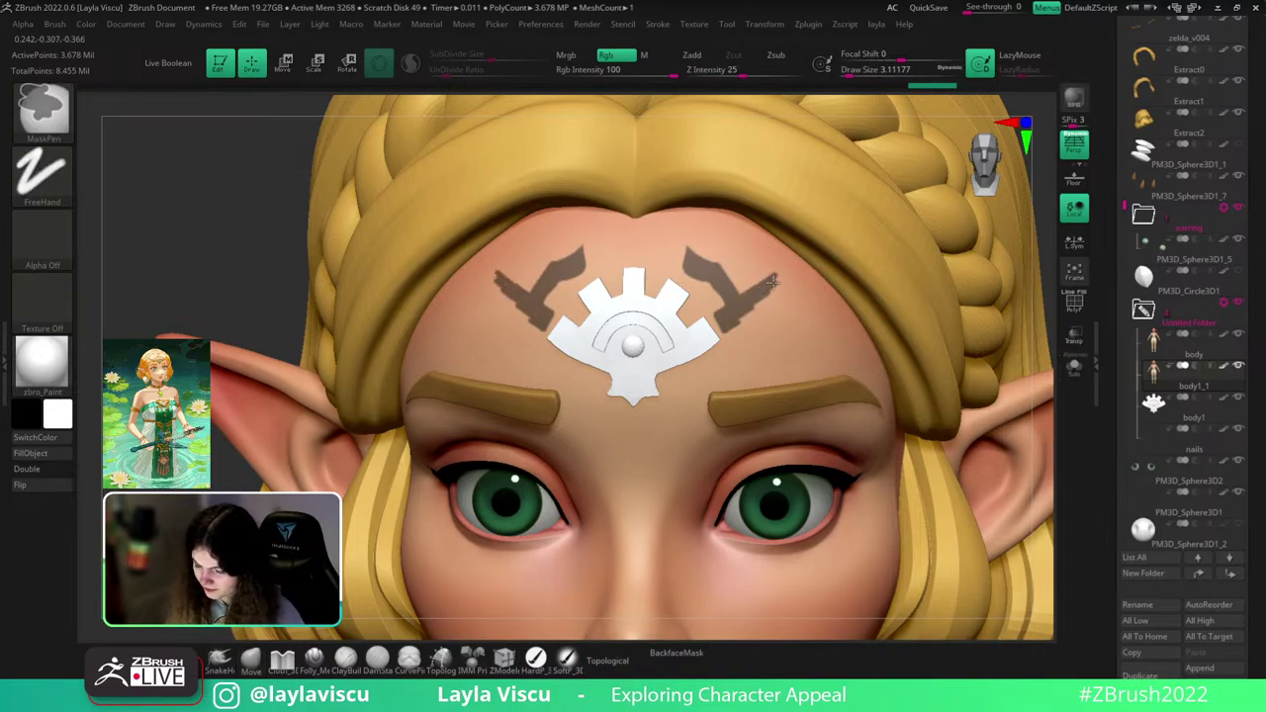
left_click_drag(758, 302, 752, 311, "ctrl")
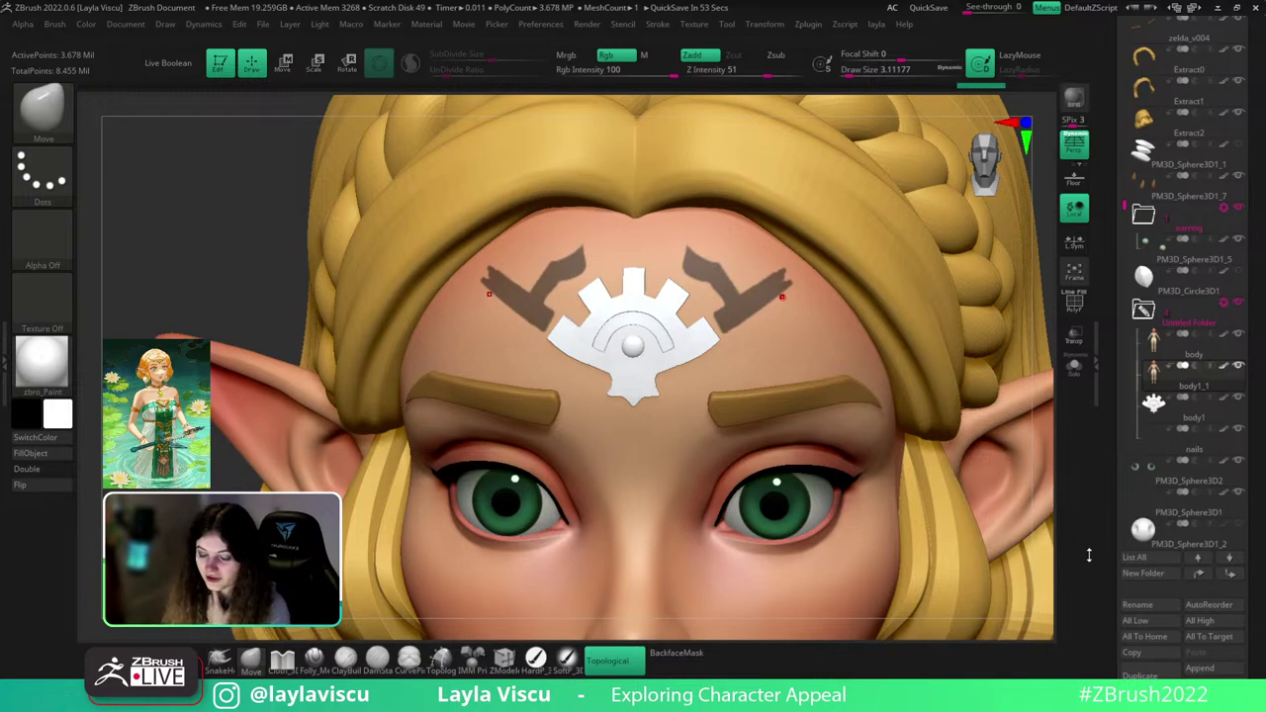
key("ctrl")
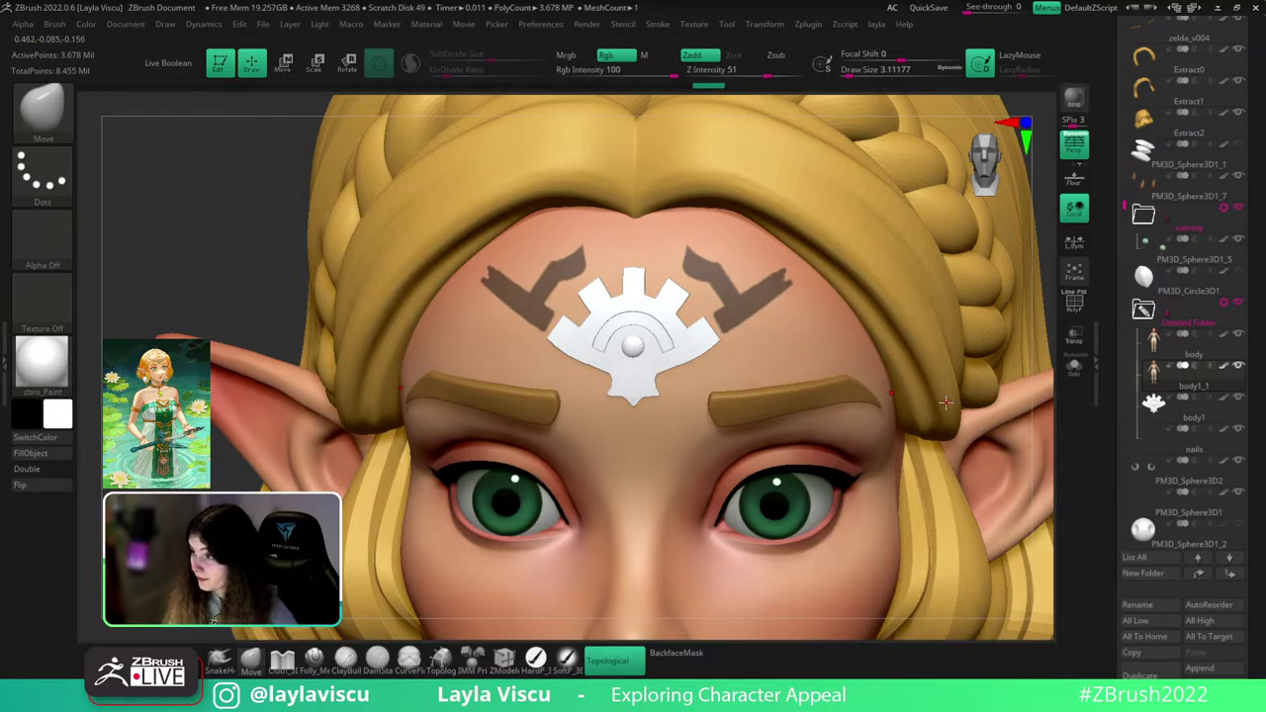
key("ctrl")
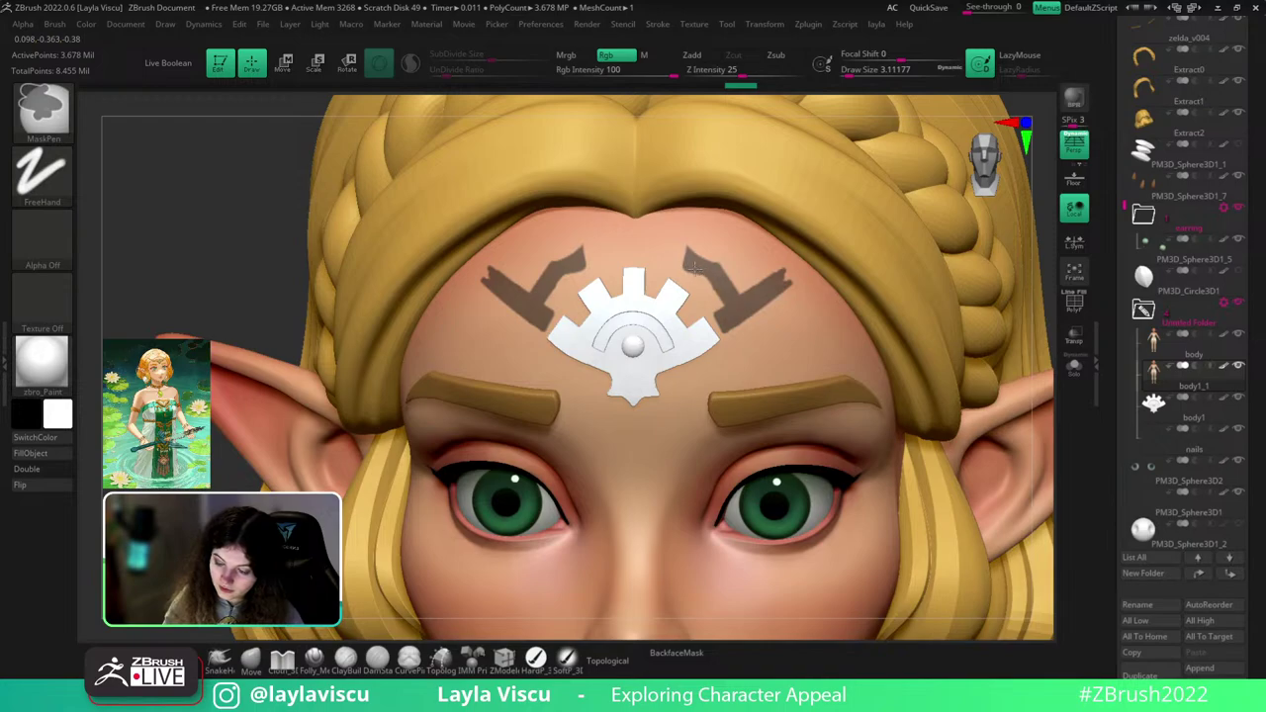
- Touch up the masked upper hooks near their inner tips and erase excess mask along the lower edge of the diagonal bands
left_click_drag(689, 267, 692, 270, "ctrl")
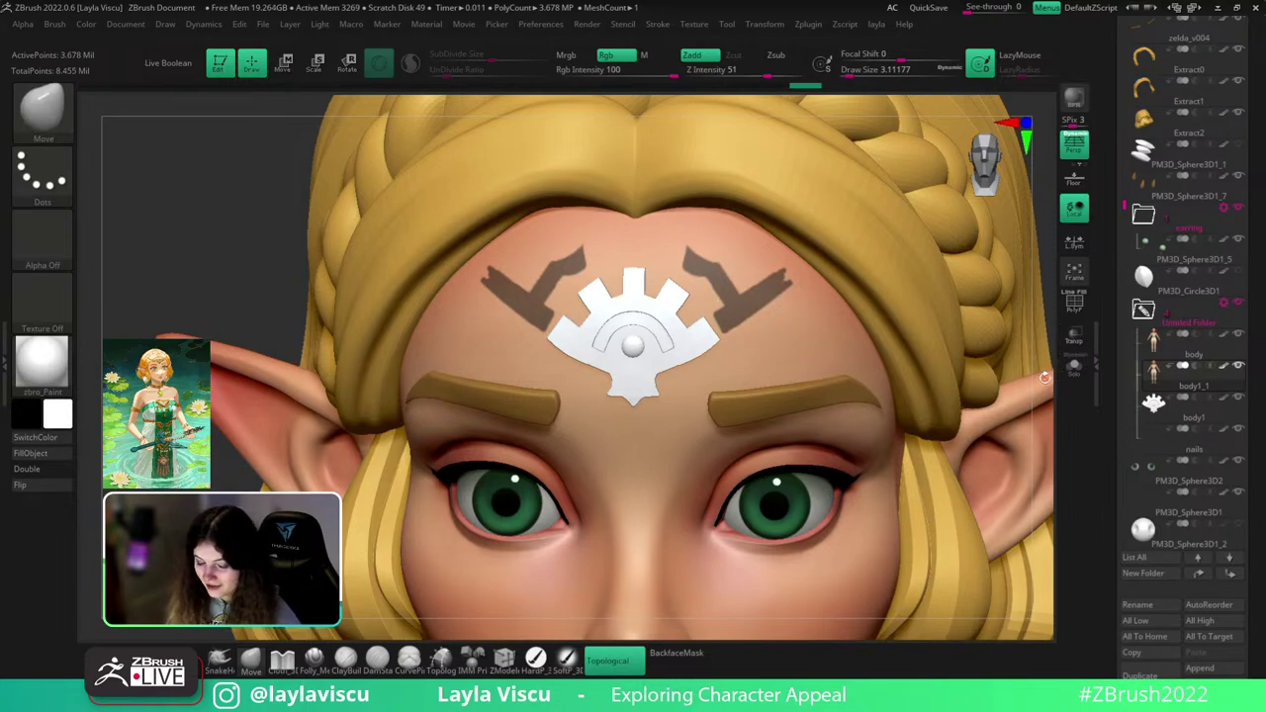
key("ctrl")
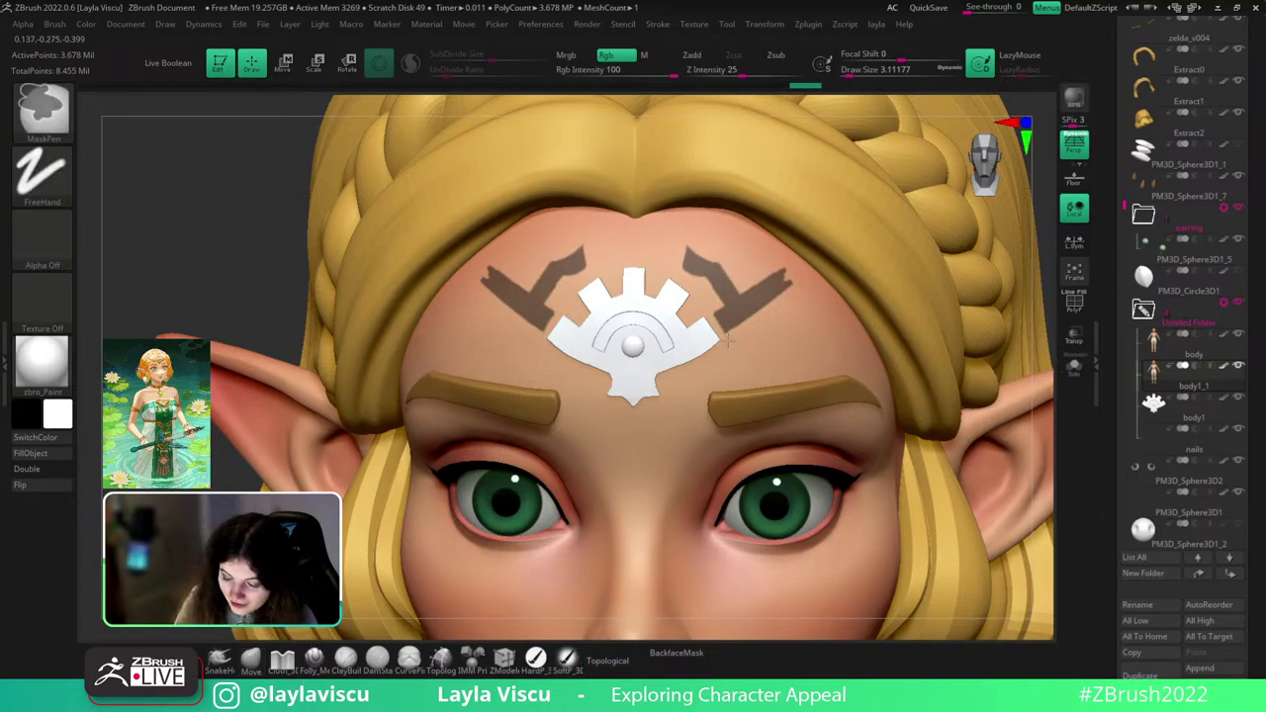
mouse_move(727, 341)
left_mouse_down("ctrl+alt")
mouse_move(718, 329)
mouse_move(786, 297)
left_mouse_up("ctrl+alt")
right_click_drag(886, 362, 767, 296, "ctrl")
mouse_move(1000, 483)
left_mouse_down()
mouse_move(1003, 458)
mouse_move(1007, 489)
left_mouse_up()
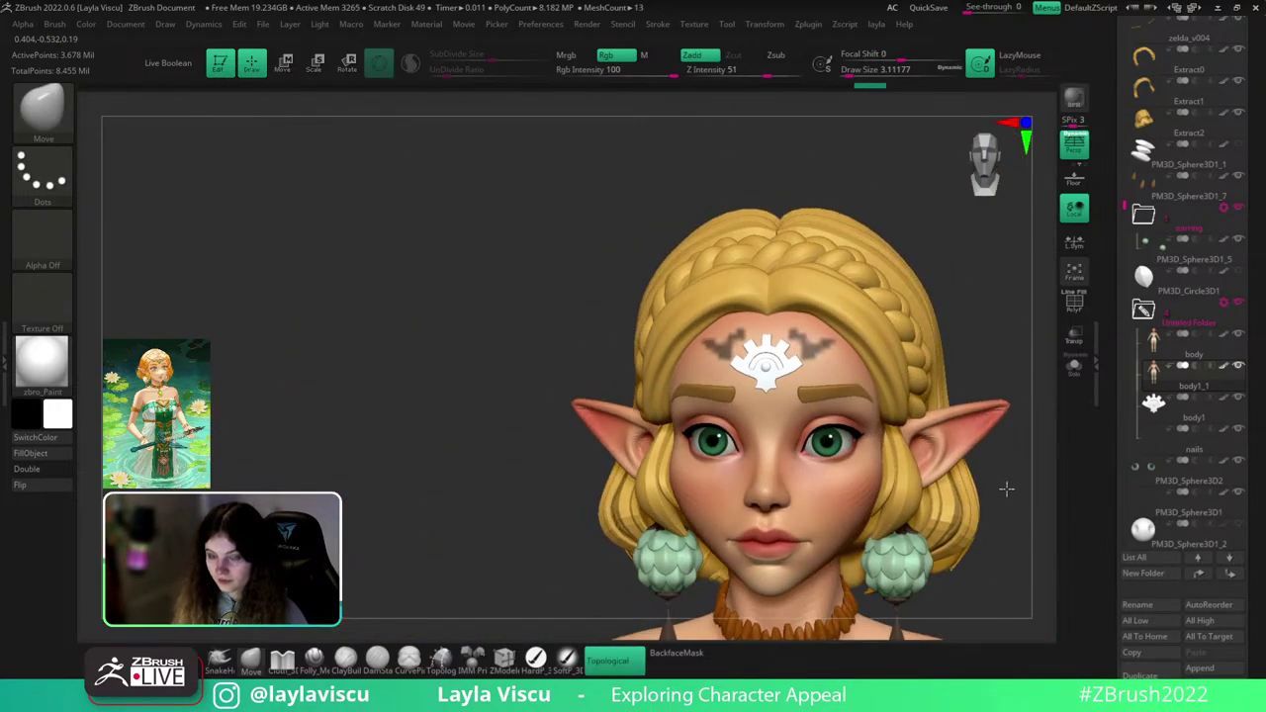
right_click_drag(1006, 488, 1008, 530)
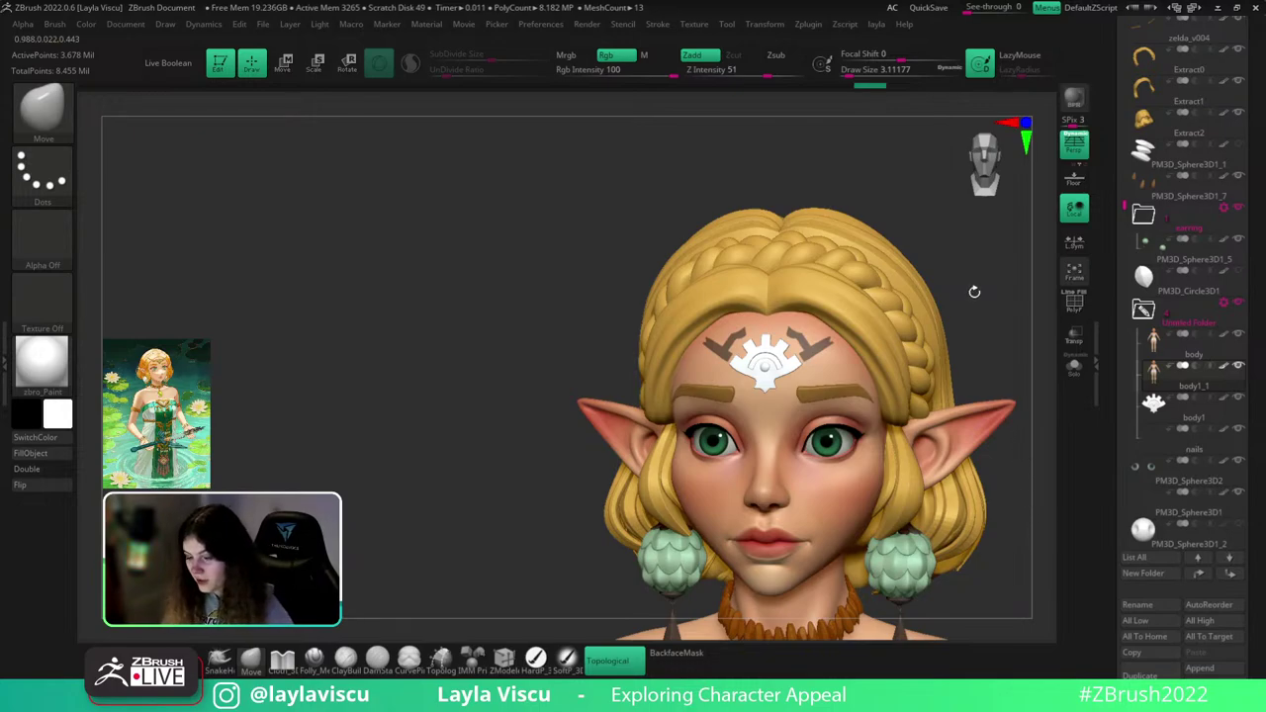
key("b")
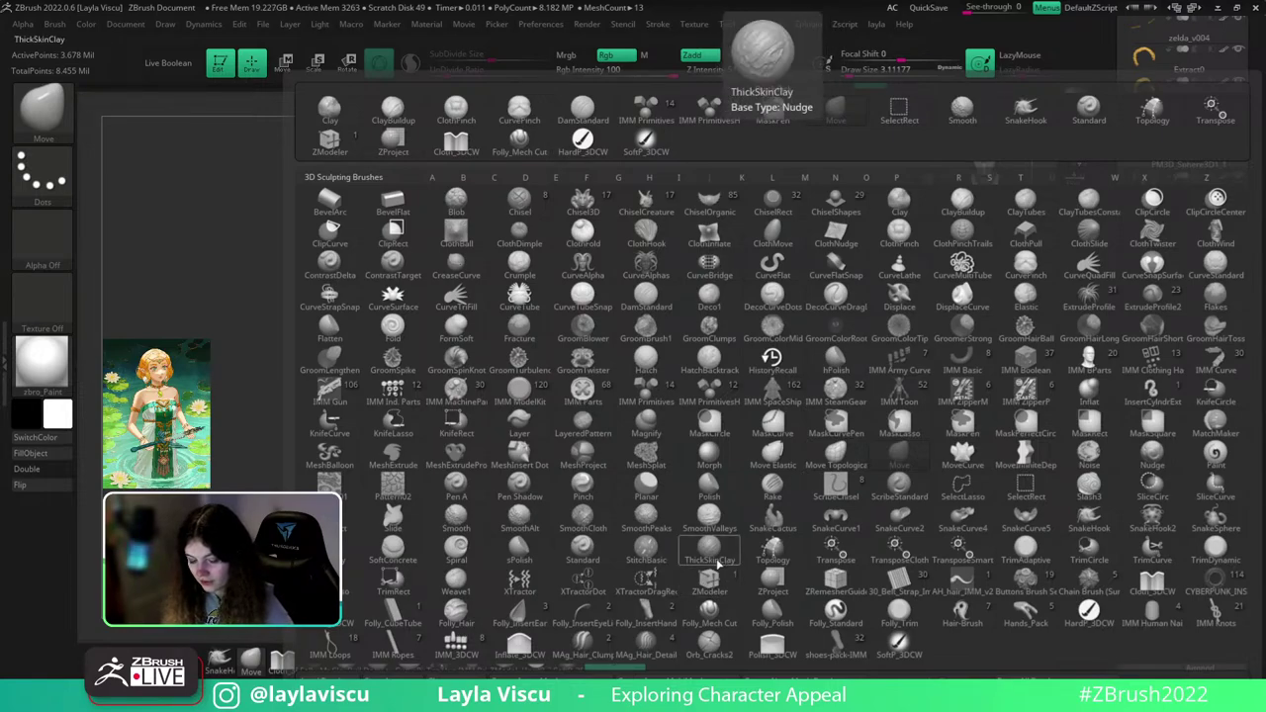
left_click(721, 587)
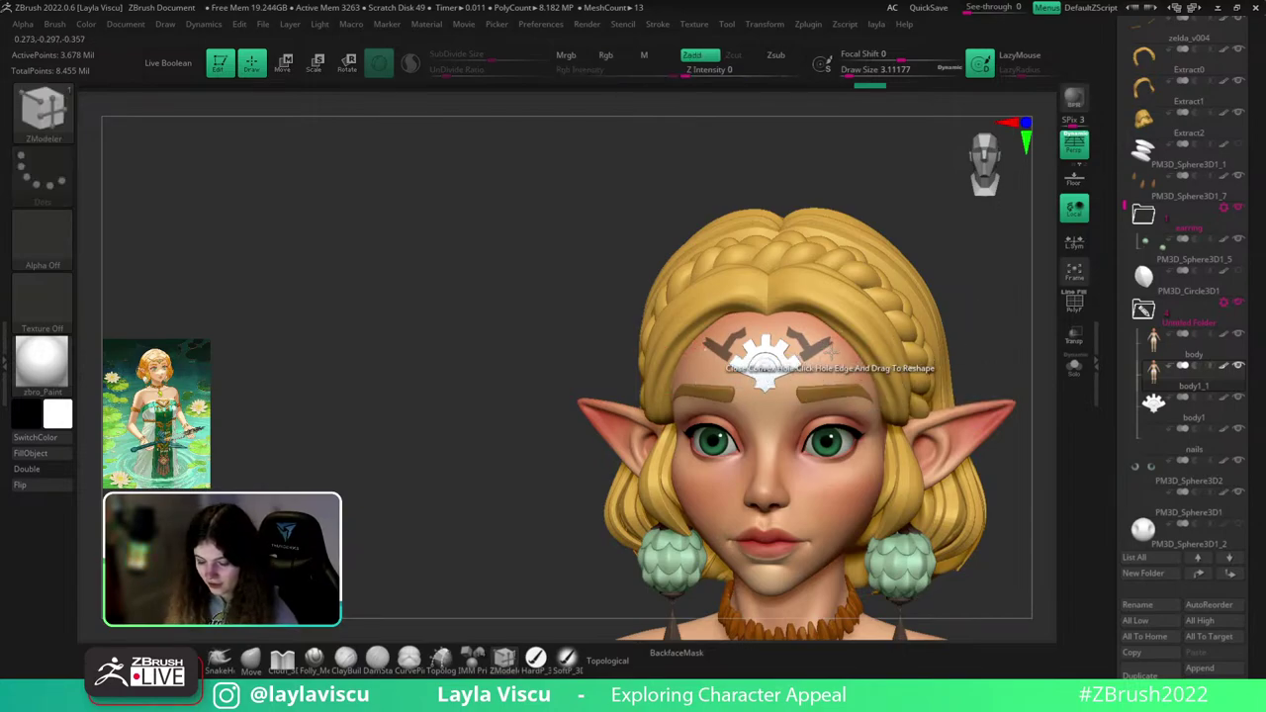
left_click(540, 660)
- Extend the mask at the notched outer end of the diagonal bands on both sides of the forehead
right_click_drag(882, 362, 1029, 316, "ctrl")
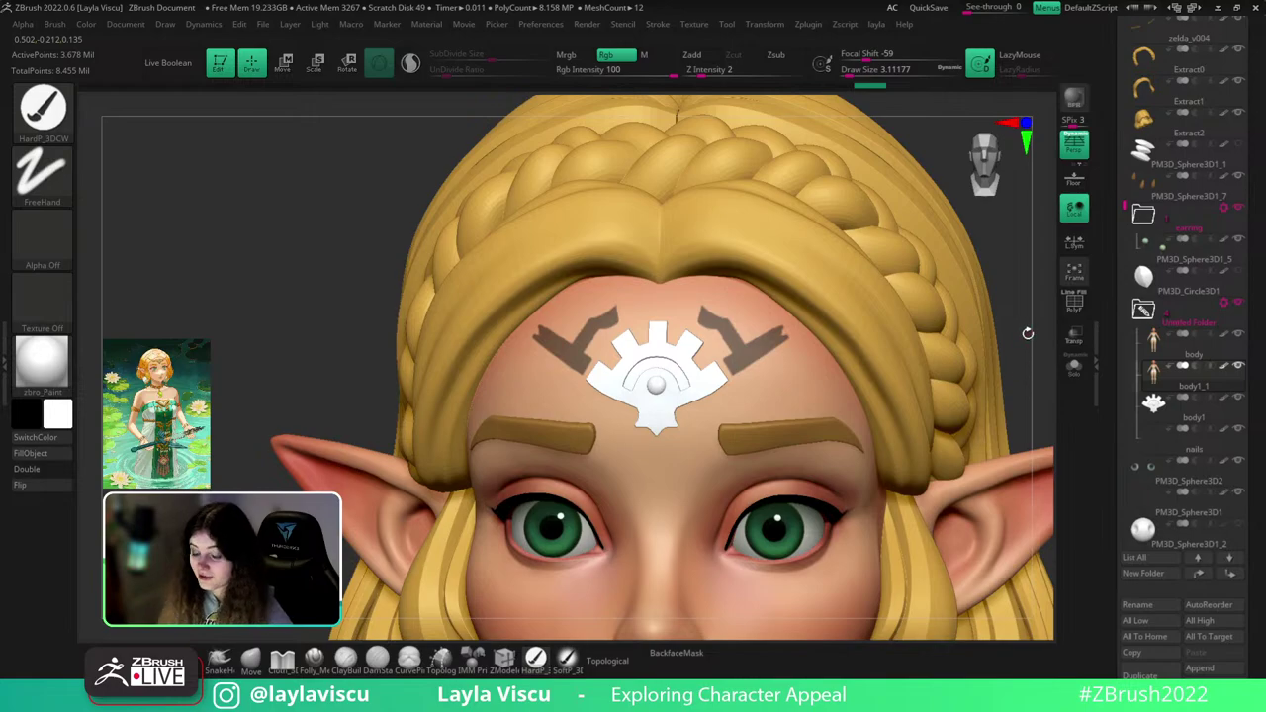
mouse_move(1027, 334)
right_mouse_down()
mouse_move(1025, 320)
mouse_move(882, 344)
mouse_move(945, 335)
right_mouse_up()
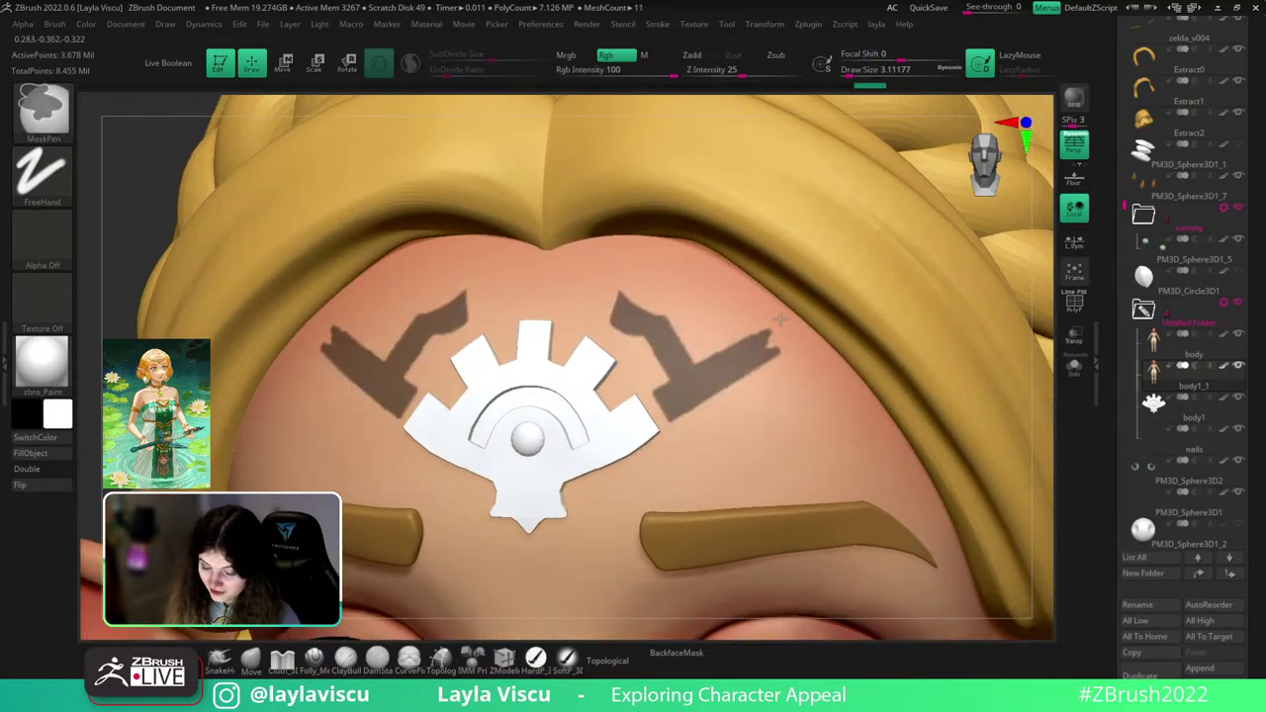
left_click_drag(779, 320, 733, 353, "ctrl")
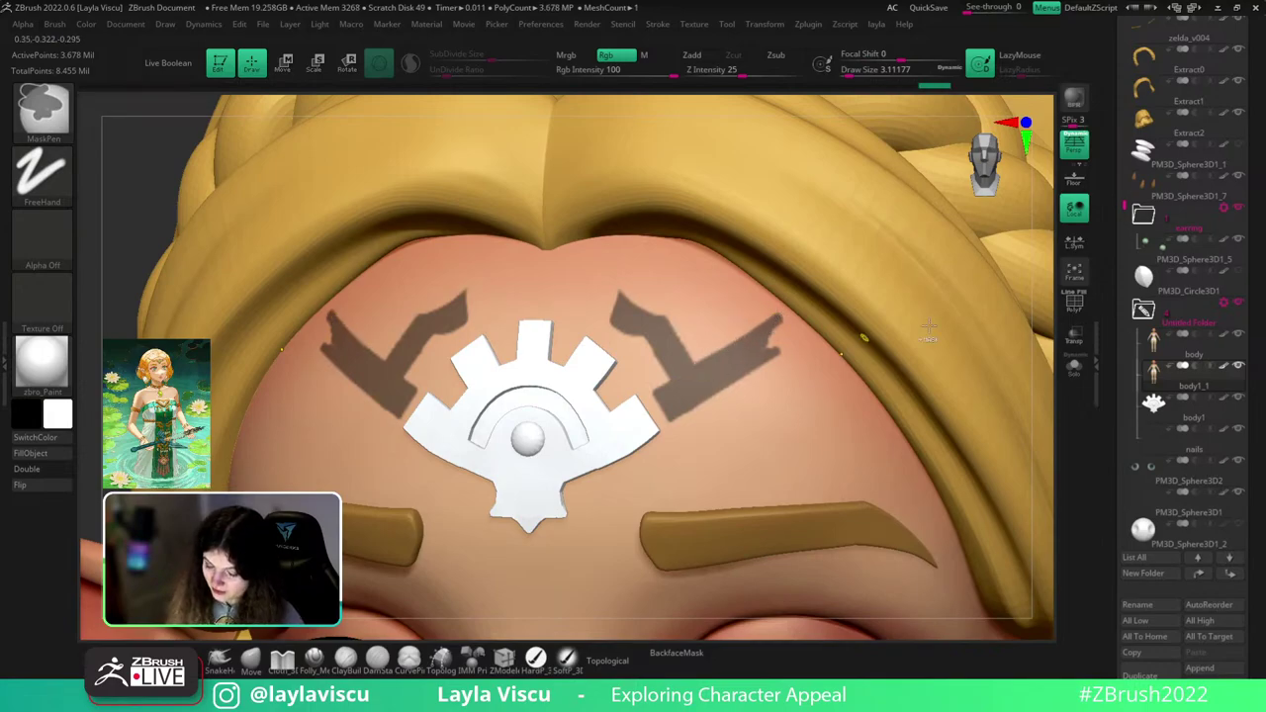
- Isolate the duplicated body, mask a filled rectangular hook rising from each band's outer end, and show all the other parts again
left_click(1074, 368)
key("ctrl")
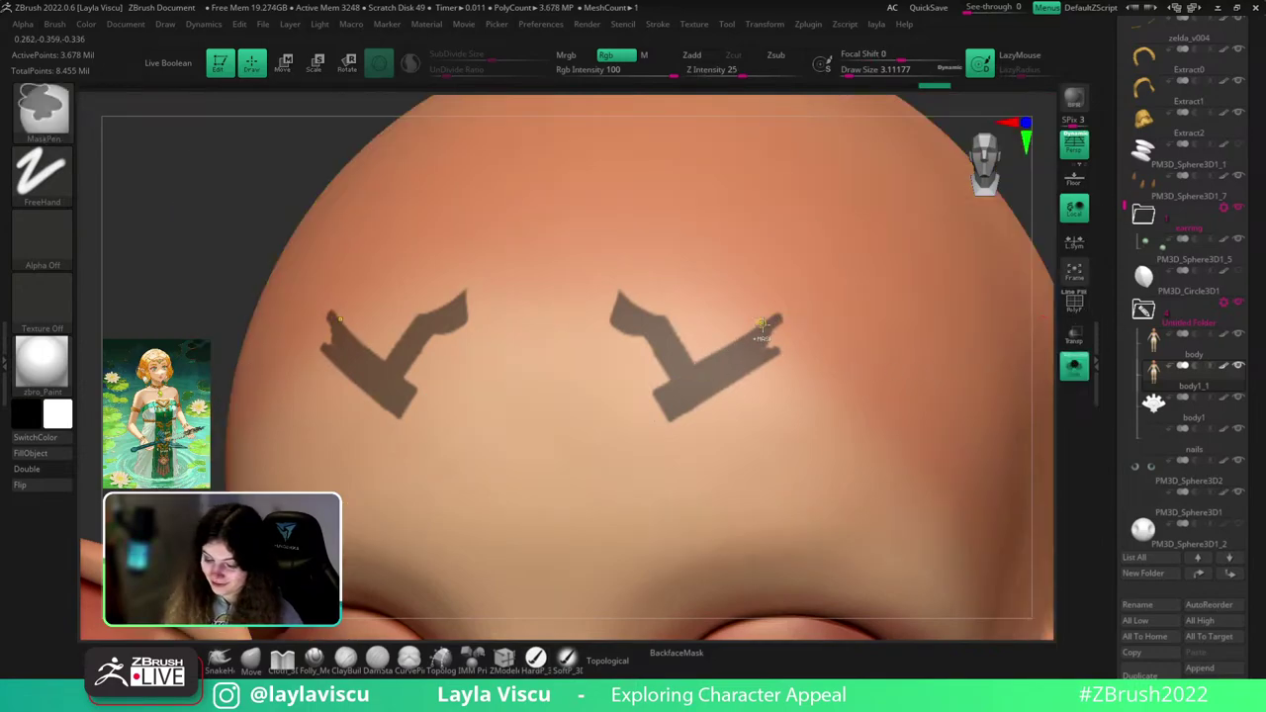
mouse_move(752, 296)
left_mouse_down("ctrl")
mouse_move(786, 274)
mouse_move(816, 309)
mouse_move(778, 356)
mouse_move(817, 326)
mouse_move(759, 348)
mouse_move(803, 317)
left_mouse_up("ctrl")
key("ctrl")
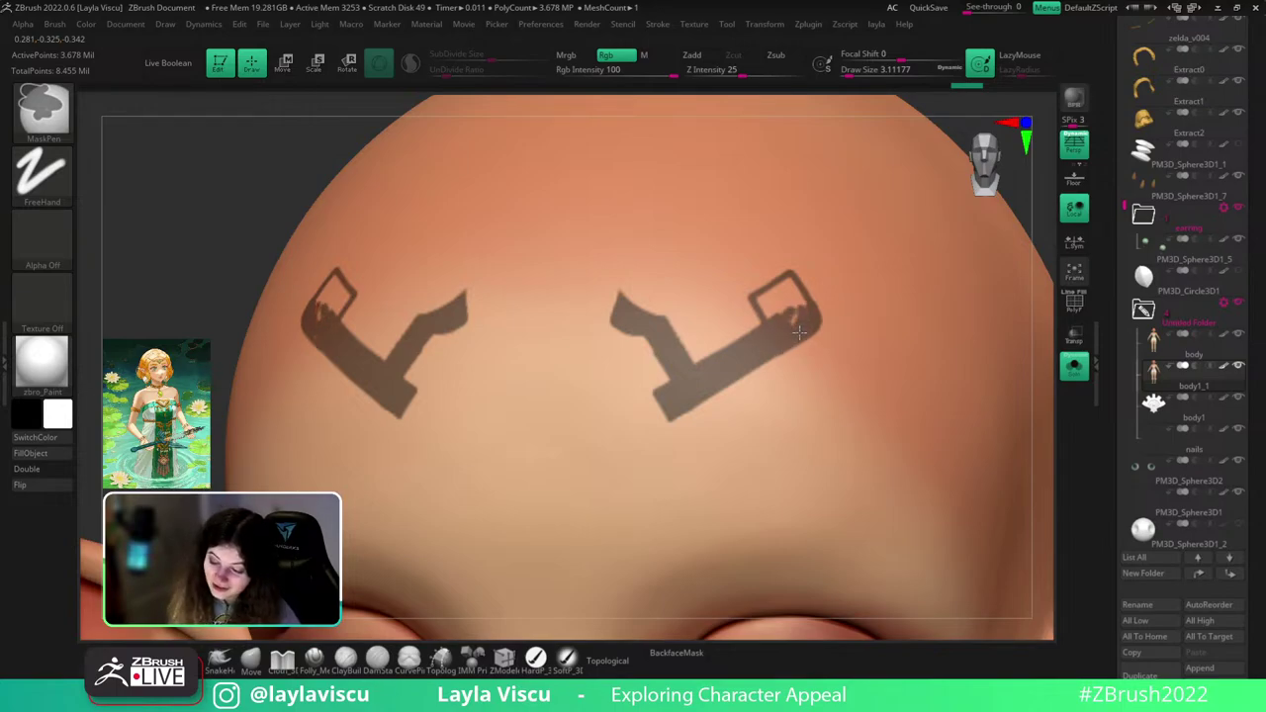
mouse_move(793, 285)
left_mouse_down("ctrl")
mouse_move(774, 318)
mouse_move(779, 291)
left_mouse_up("ctrl")
right_click_drag(858, 295, 1026, 238, "ctrl")
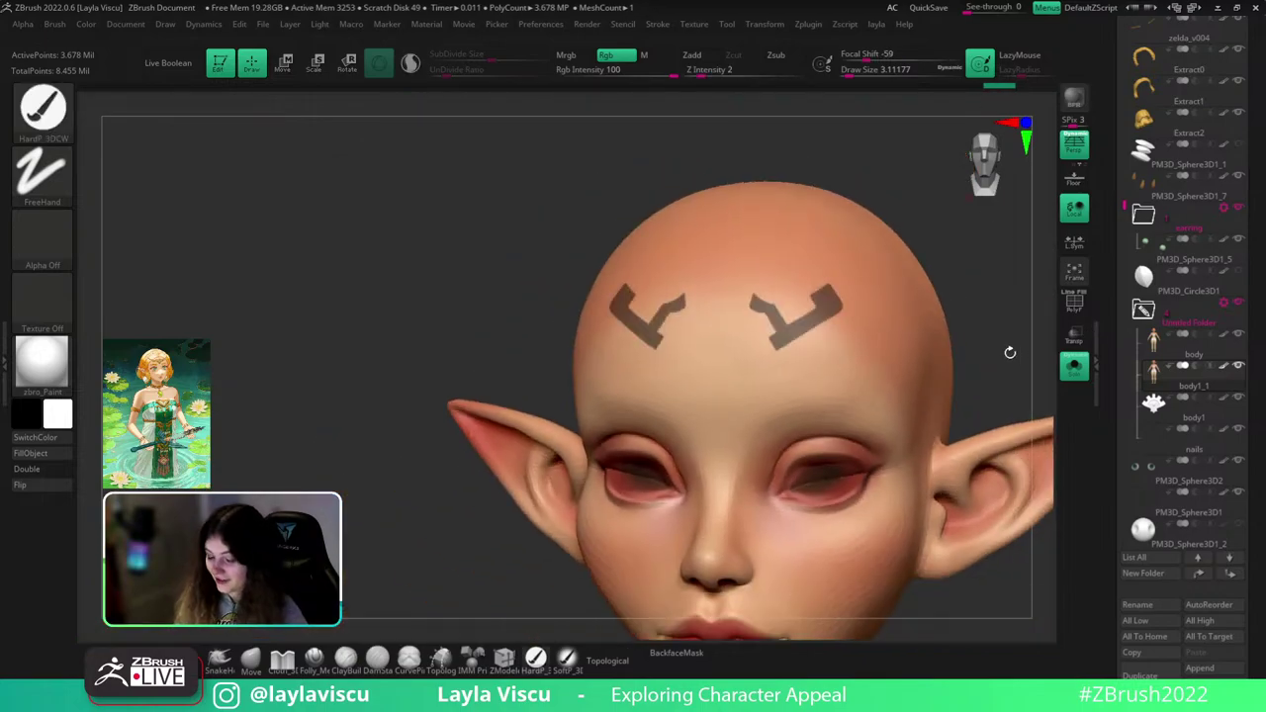
left_click(1075, 367)
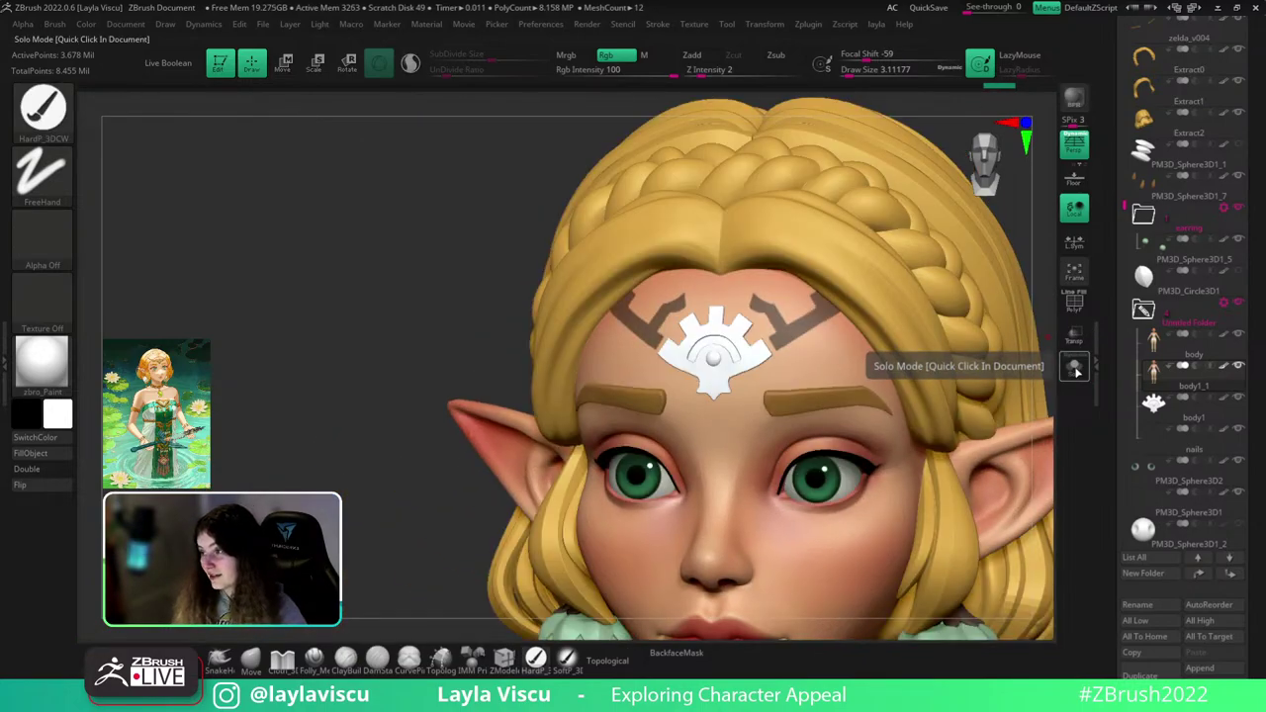
right_click_drag(992, 387, 979, 305, "ctrl")
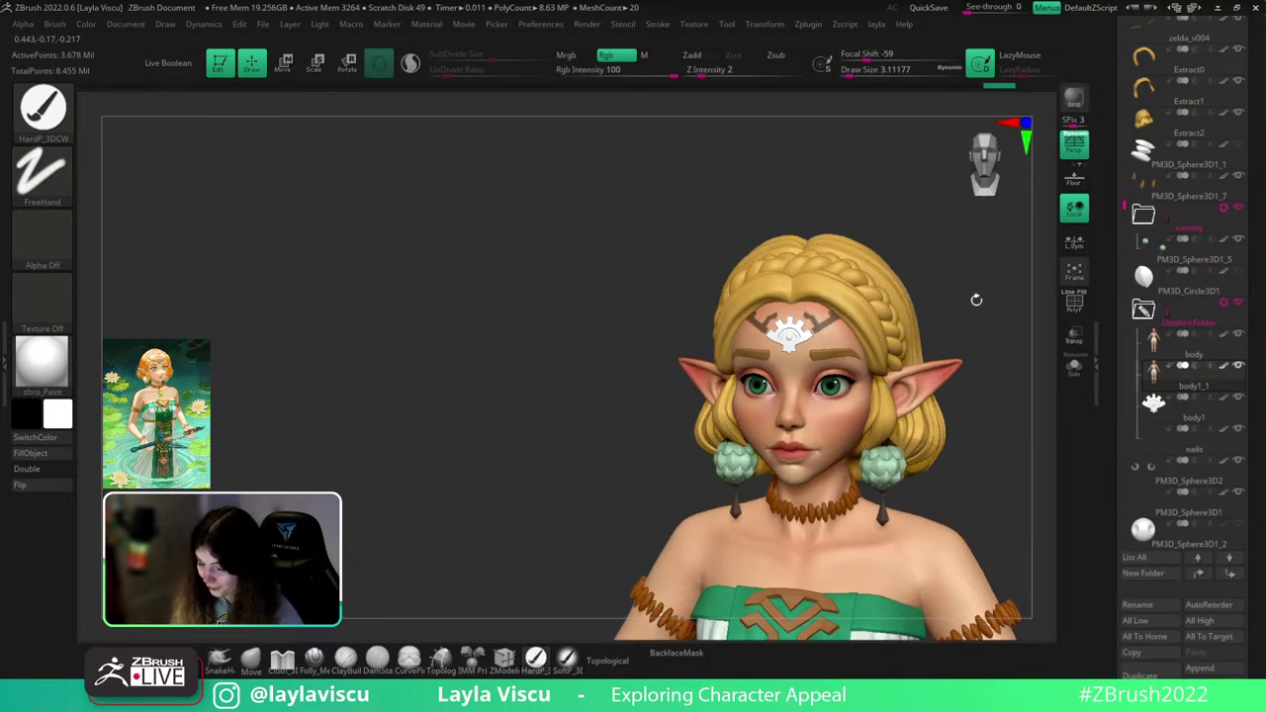
left_click_drag(977, 300, 937, 455)
- Switch to the Move brush, display the polygon wireframe and make the front hair piece zelda_v009 the active subtool
key("b")
key("m")
key("t")
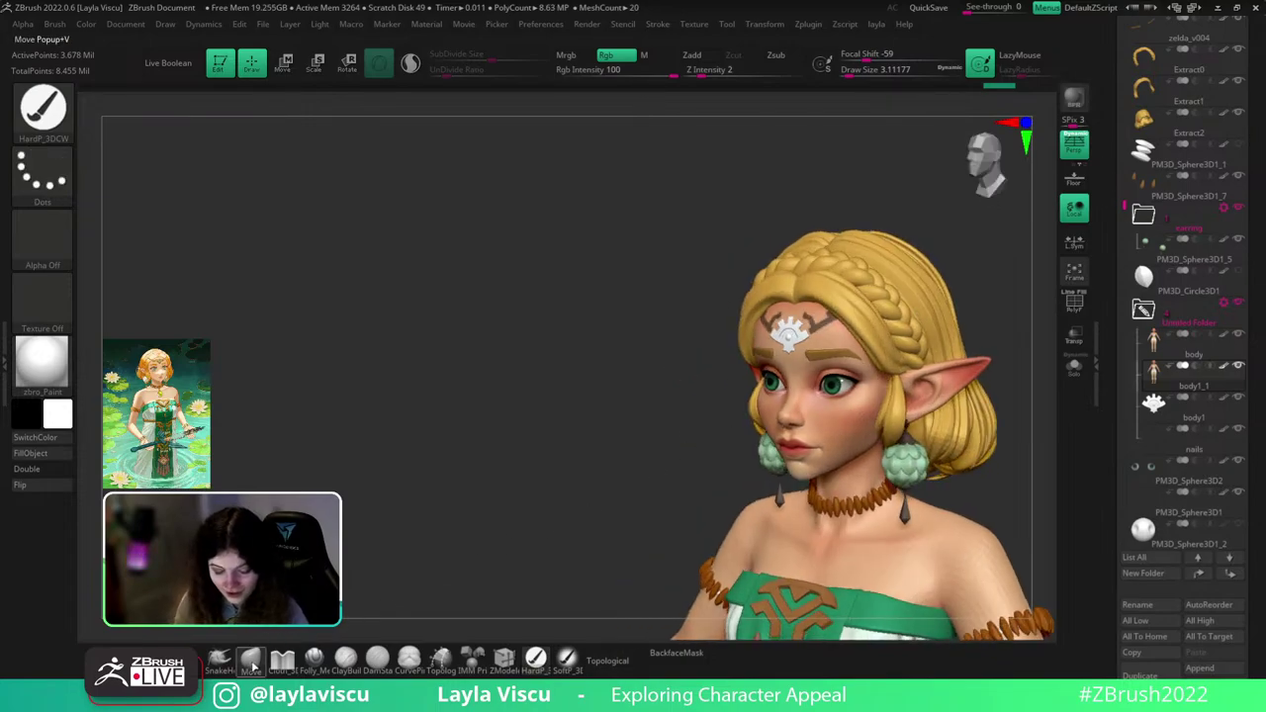
right_click_drag(939, 455, 920, 349, "ctrl")
key("shift+f")
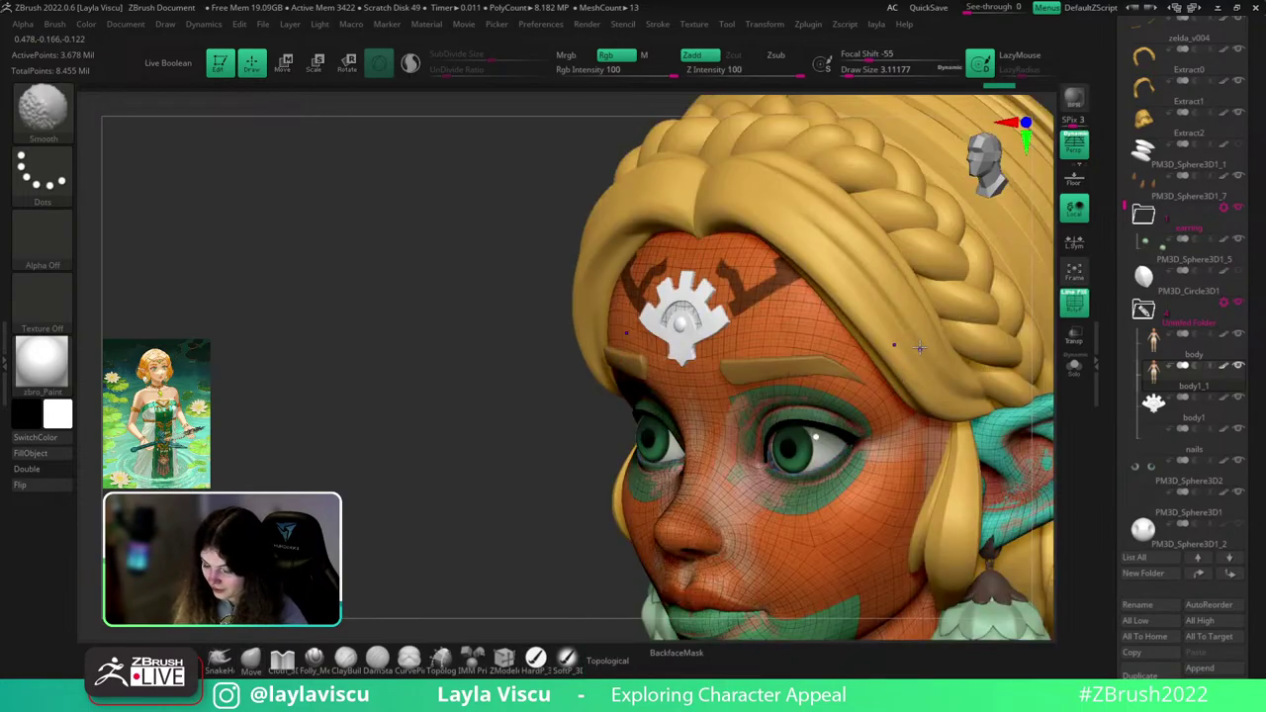
left_click(1228, 122)
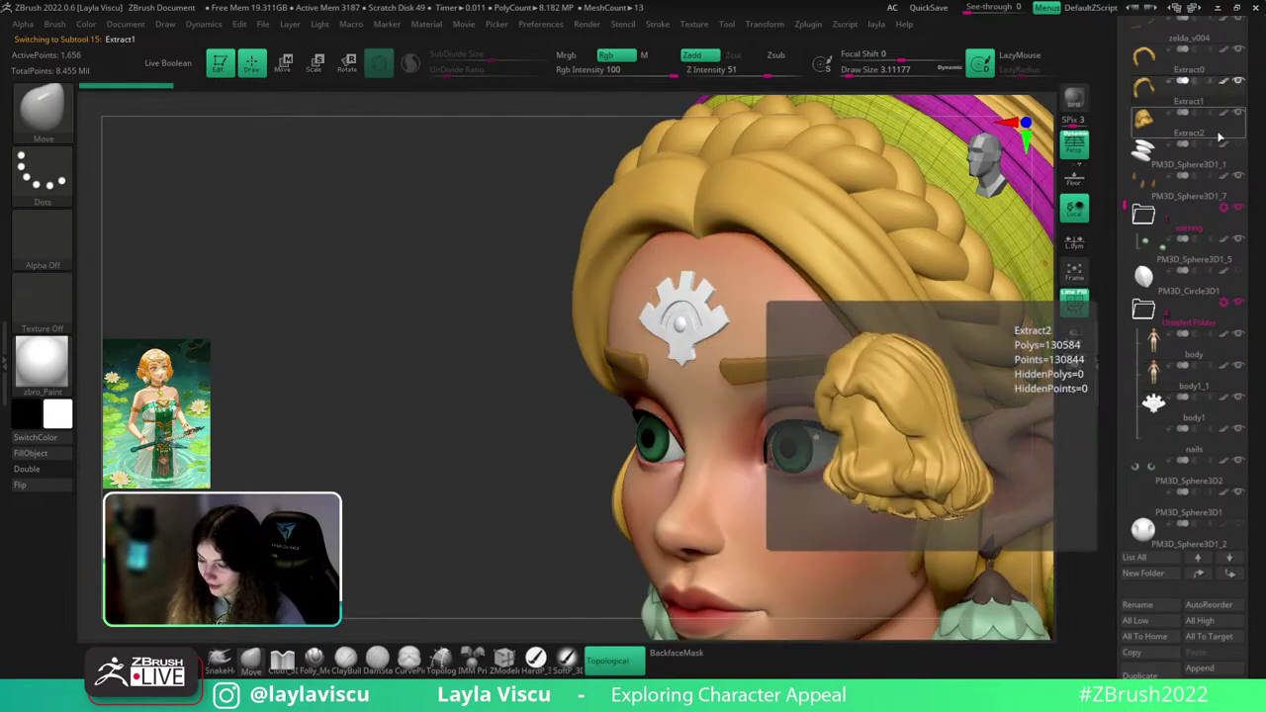
key("ctrl+d")
left_click(1219, 70)
left_click_drag(1258, 177, 1254, 310)
left_click_drag(1122, 428, 1128, 218)
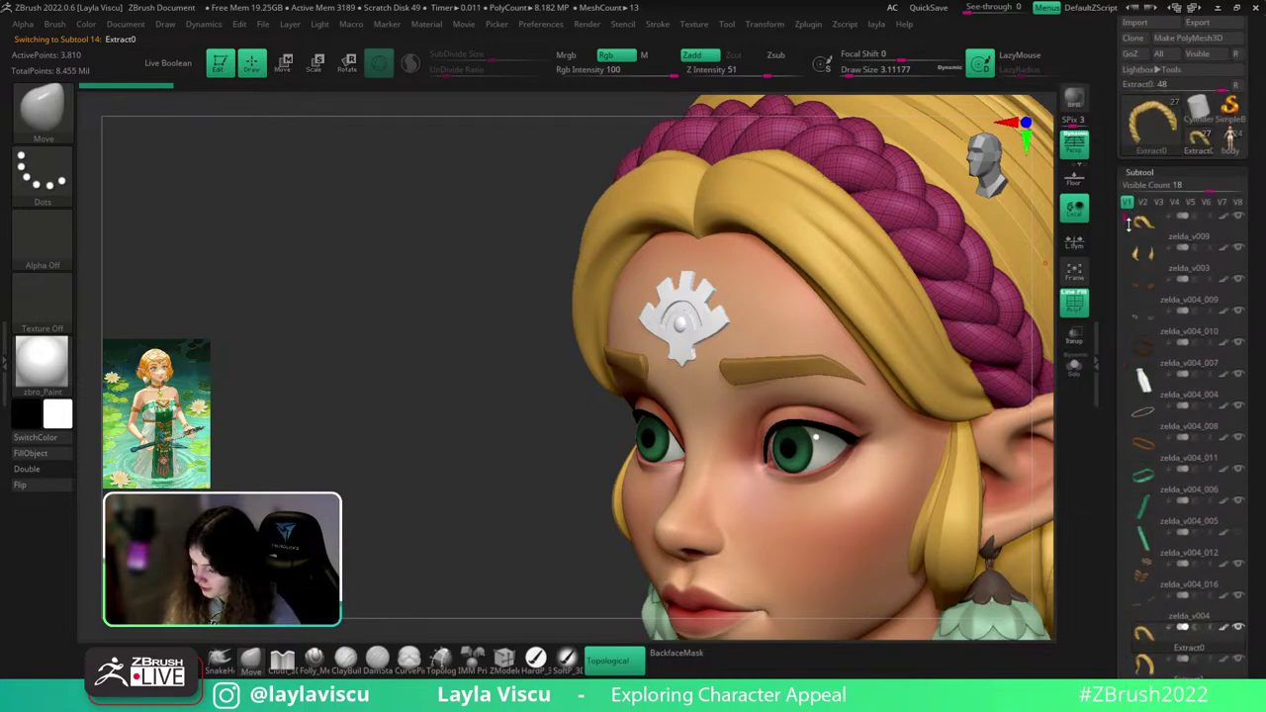
left_click(1127, 222)
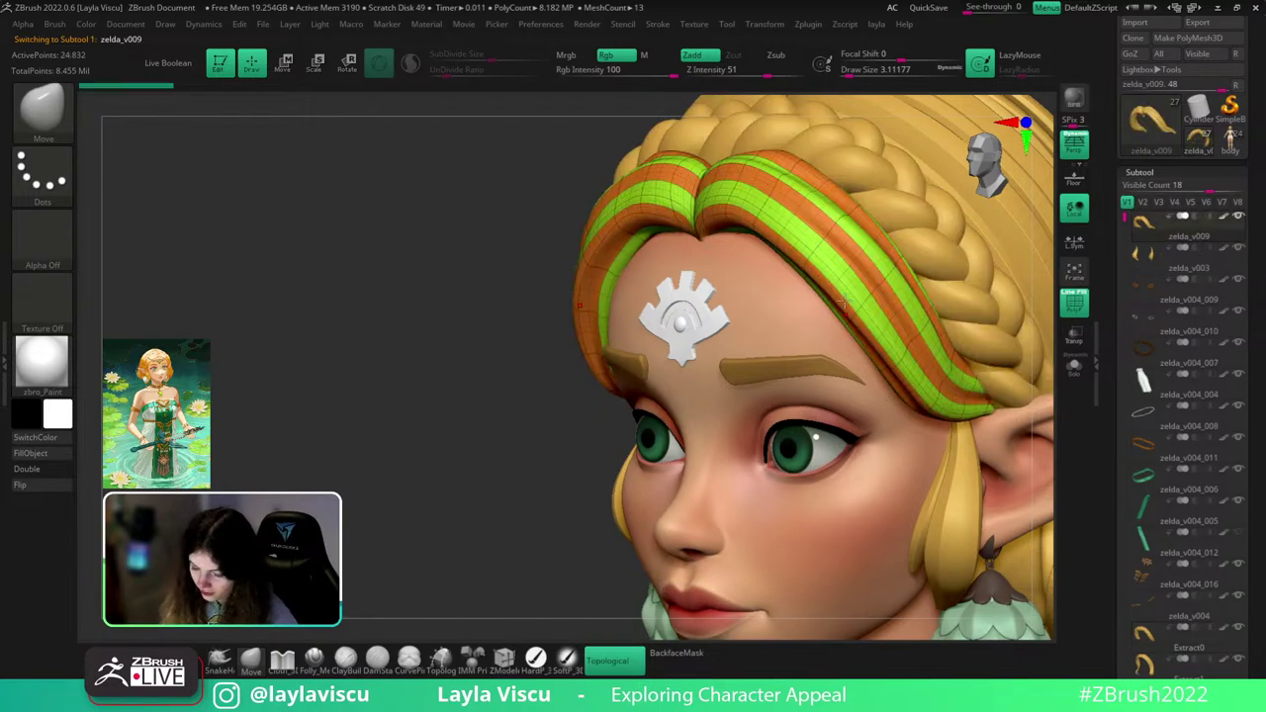
- Set the draw size to about 228, pull the front hair's lower edge away from the forehead and temples, and hide the wireframe
key("s")
key("s")
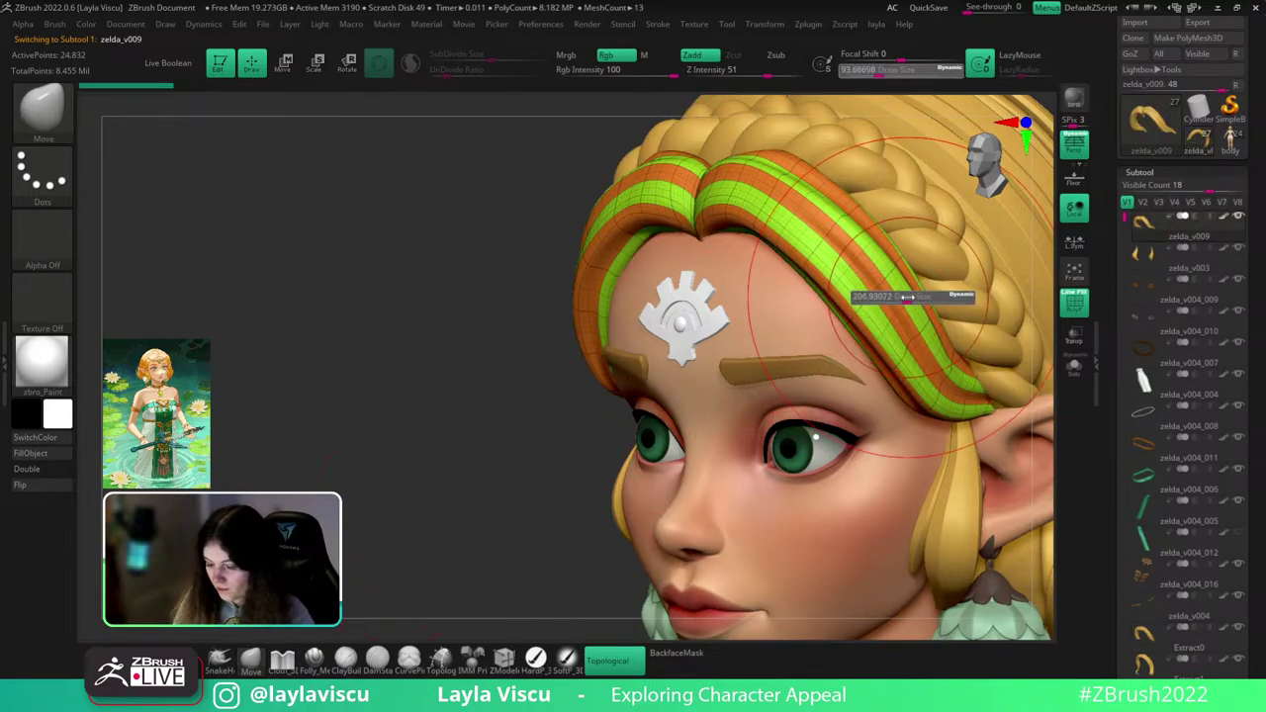
left_click_drag(907, 296, 910, 297)
left_click_drag(837, 319, 849, 301)
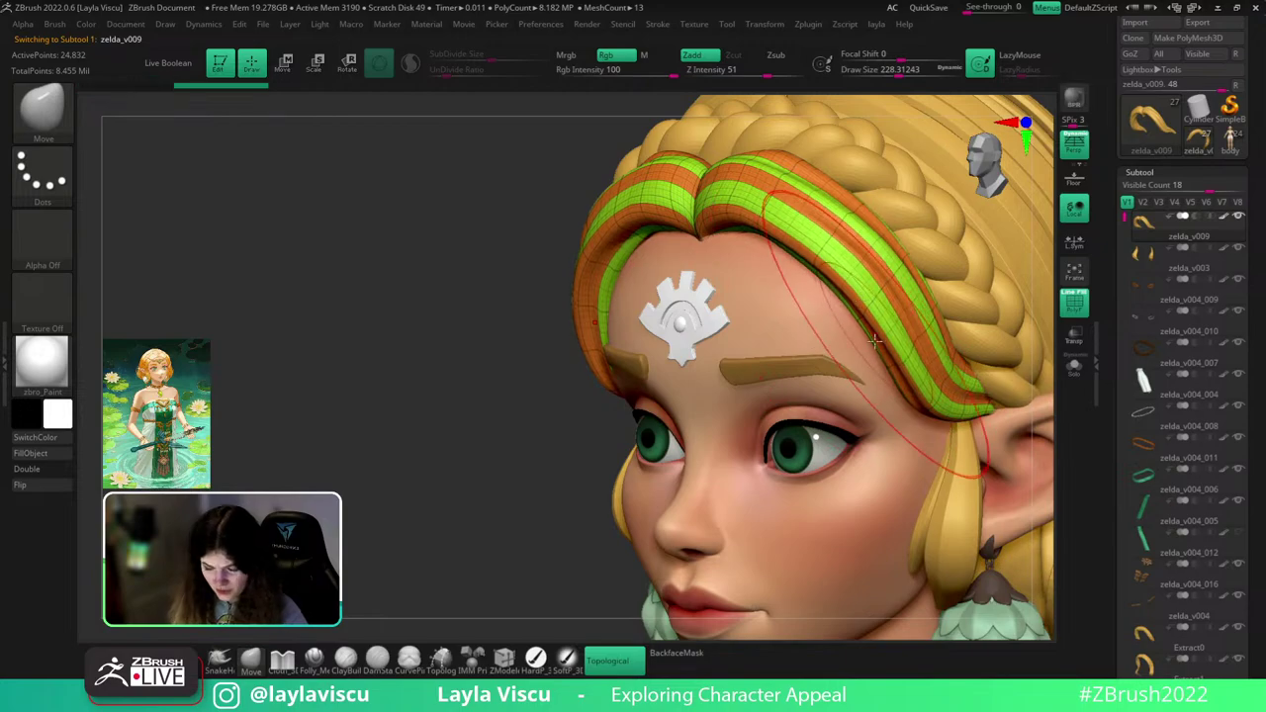
left_click_drag(874, 341, 884, 330)
left_click_drag(540, 517, 473, 517)
left_click_drag(920, 408, 928, 401)
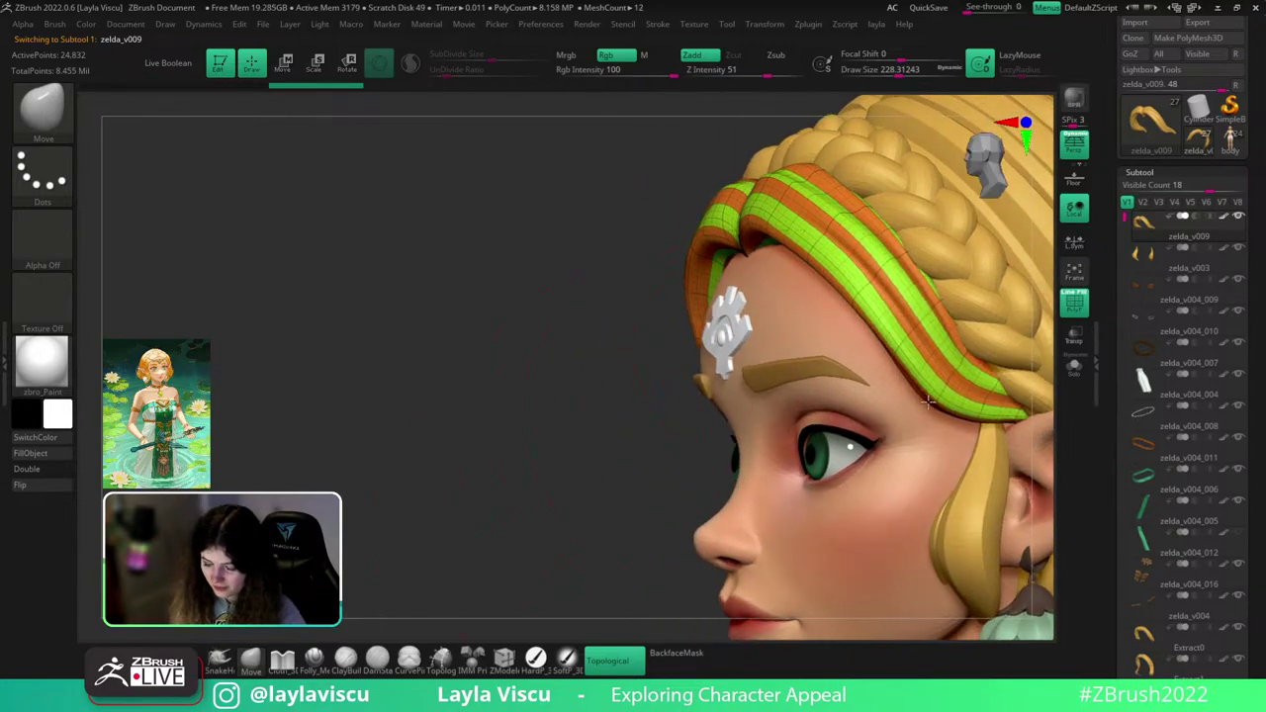
right_click_drag(928, 401, 837, 226, "ctrl")
key("shift+f")
mouse_move(949, 240)
left_mouse_down()
mouse_move(983, 268)
mouse_move(971, 285)
mouse_move(986, 353)
mouse_move(956, 359)
mouse_move(1009, 412)
mouse_move(953, 333)
left_mouse_up()
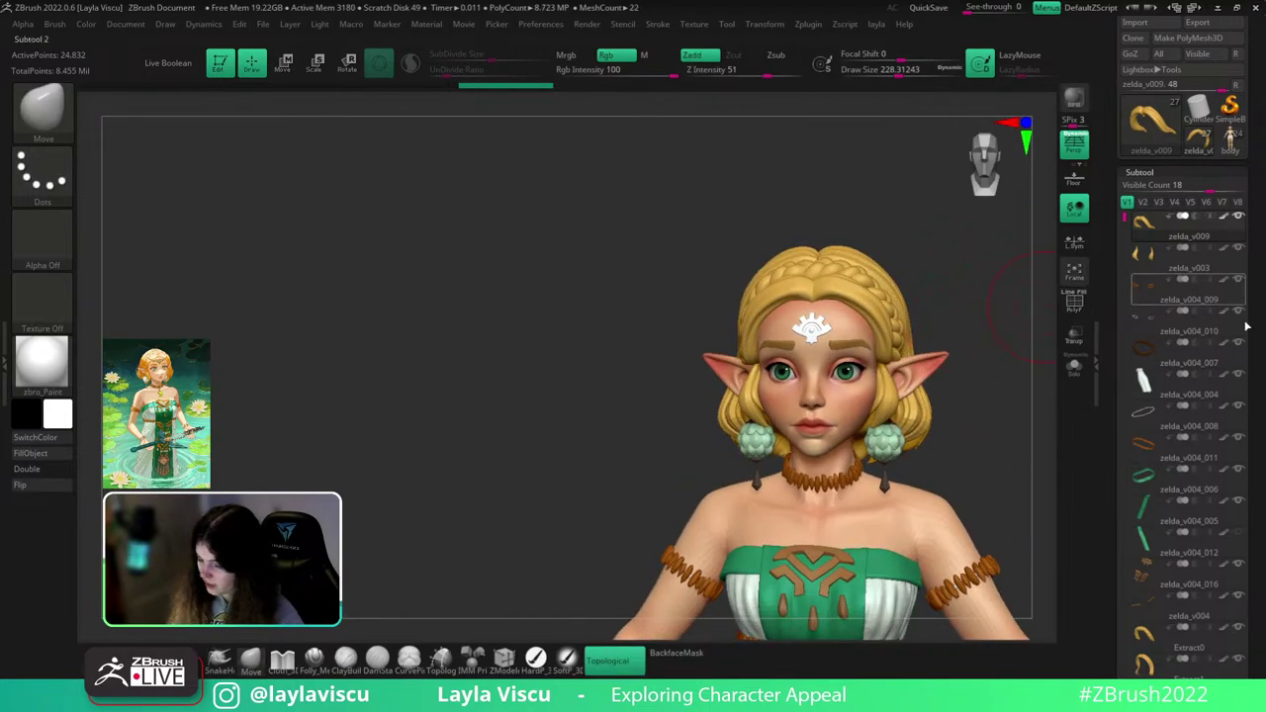
- Make the body1_1 subtool active and reduce the draw size to about 9.4 for masking the forehead
left_click_drag(1246, 332, 1242, 138)
left_click_drag(1125, 318, 1124, 213)
left_click(1214, 193)
right_click_drag(1004, 315, 889, 337)
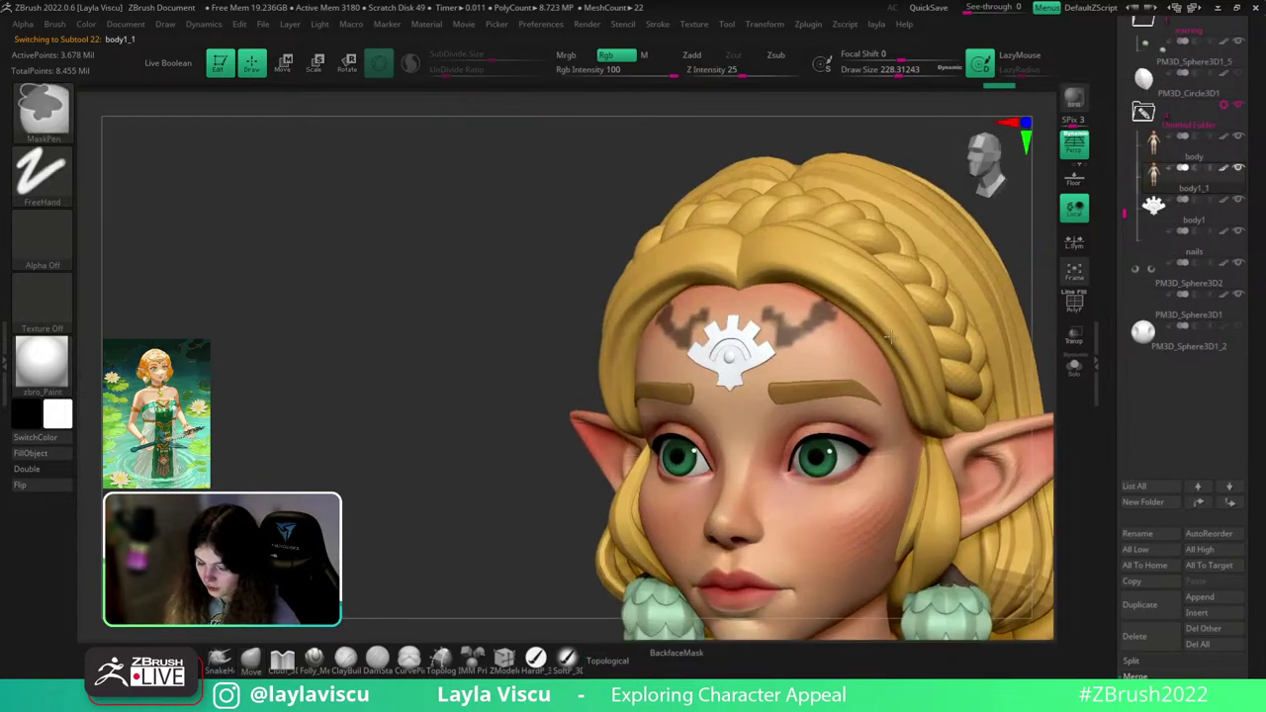
key("s")
mouse_move(876, 319)
left_mouse_down()
mouse_move(839, 319)
mouse_move(821, 340)
left_mouse_up()
key("s")
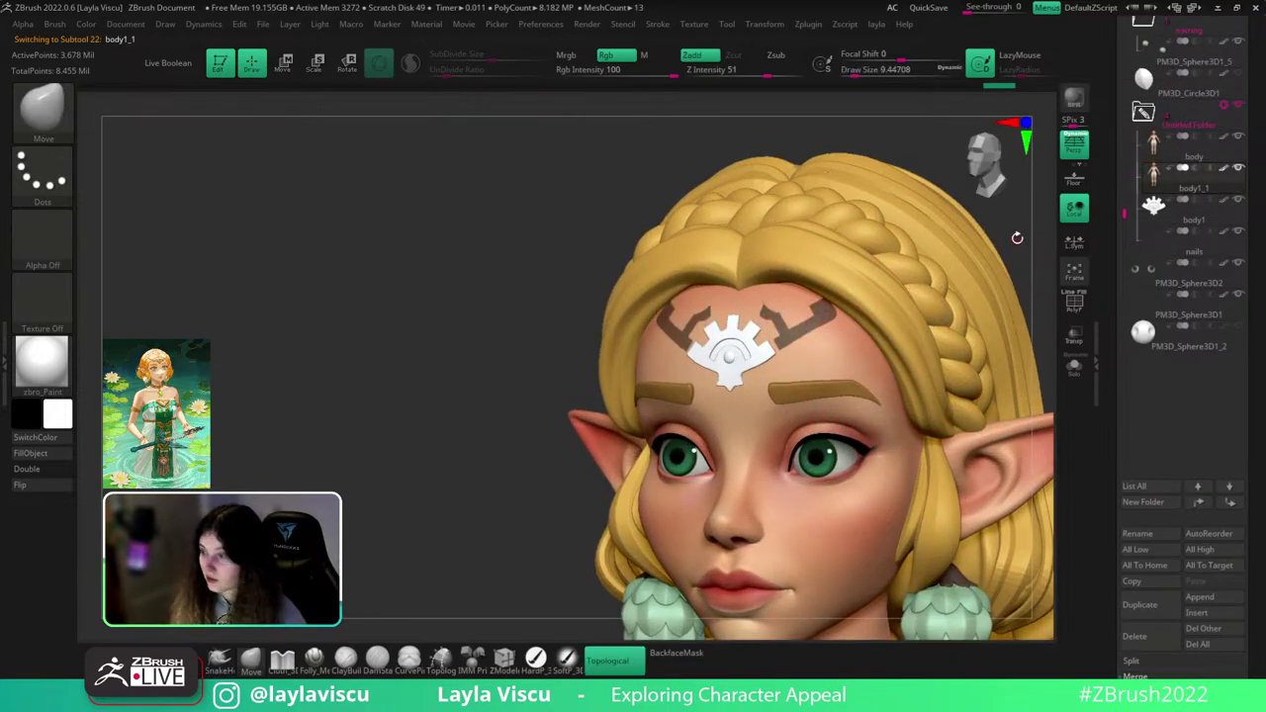
- Isolate the body and trim the outer ends and lower edge of the forehead mask symbols with a draw size of about 6.6
left_click_drag(1017, 237, 1019, 249)
right_click_drag(868, 333, 810, 347, "ctrl")
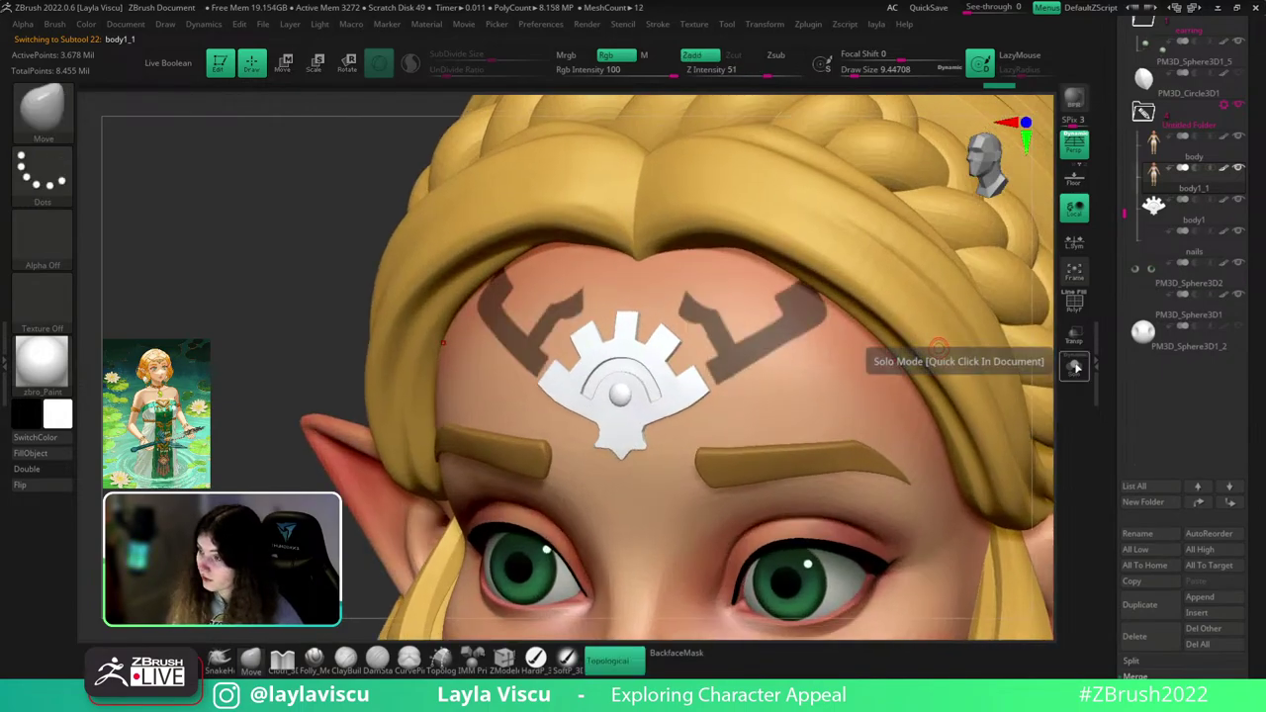
left_click(1075, 365)
right_click_drag(800, 291, 820, 274, "ctrl")
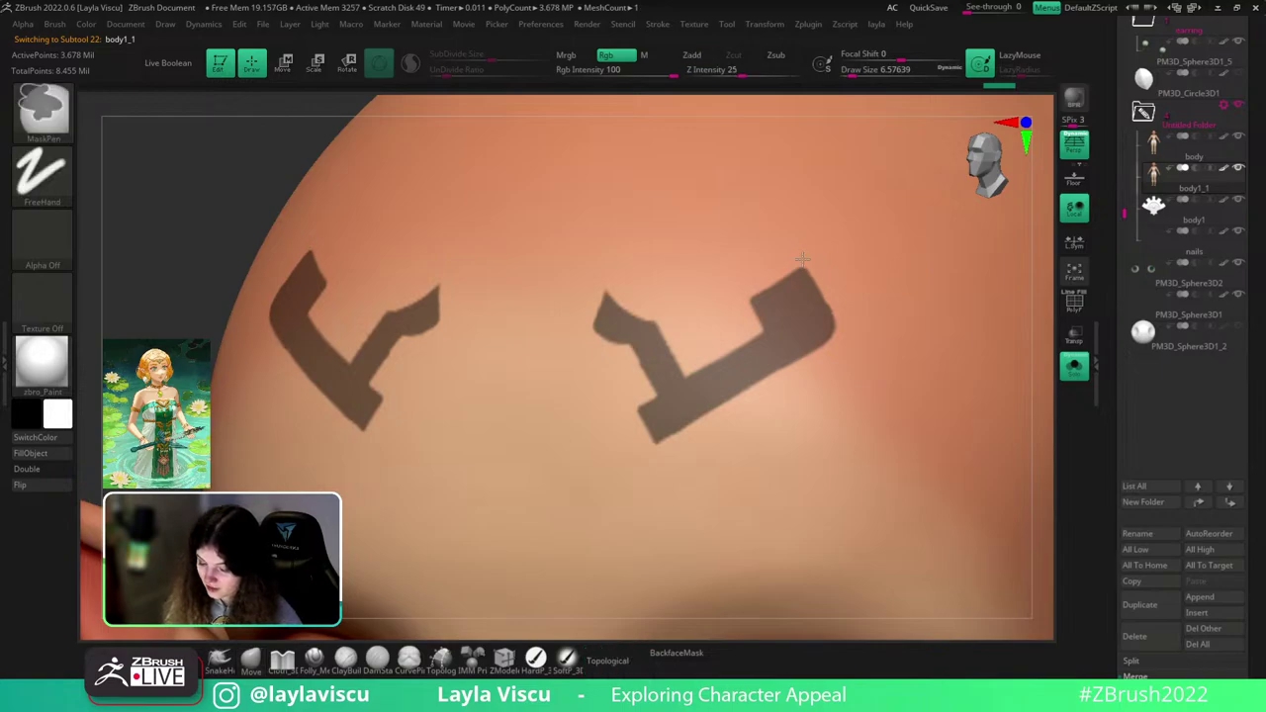
mouse_move(793, 243)
left_mouse_down("ctrl+alt")
mouse_move(821, 293)
mouse_move(809, 368)
left_mouse_up("ctrl+alt")
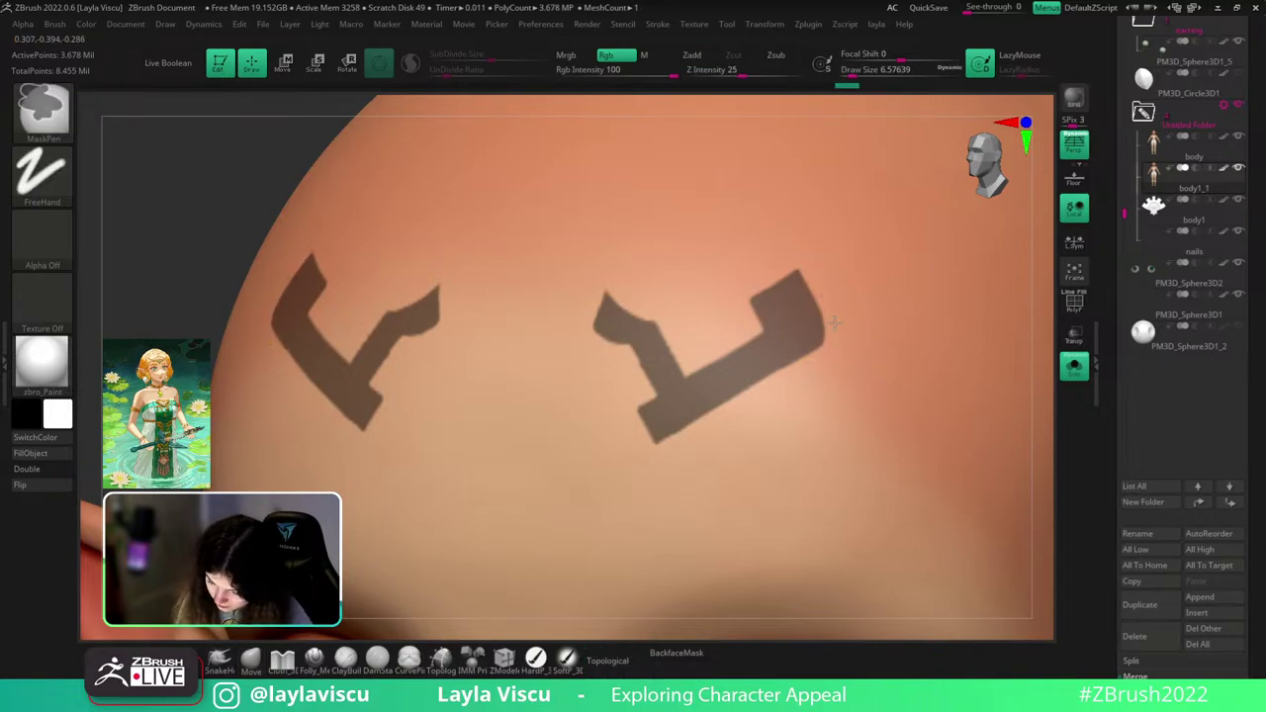
left_click_drag(749, 413, 827, 393, "ctrl+alt")
mouse_move(826, 393)
right_mouse_down("ctrl")
mouse_move(752, 195)
mouse_move(836, 497)
right_mouse_up("ctrl")
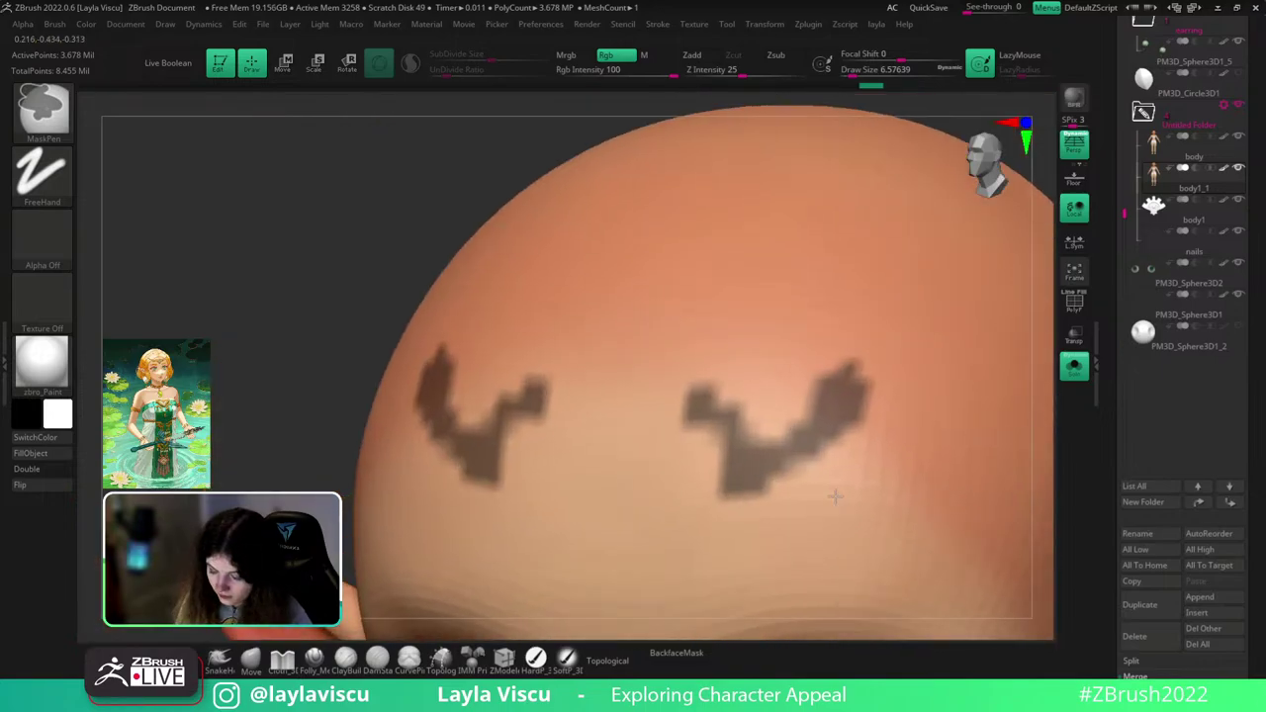
- Touch up the outer lower edge of the forehead mask with a draw size of about 3.7 and show all subtools again
key("s")
left_click(840, 431)
left_click_drag(816, 450, 874, 403, "ctrl")
right_click_drag(878, 403, 808, 228, "ctrl")
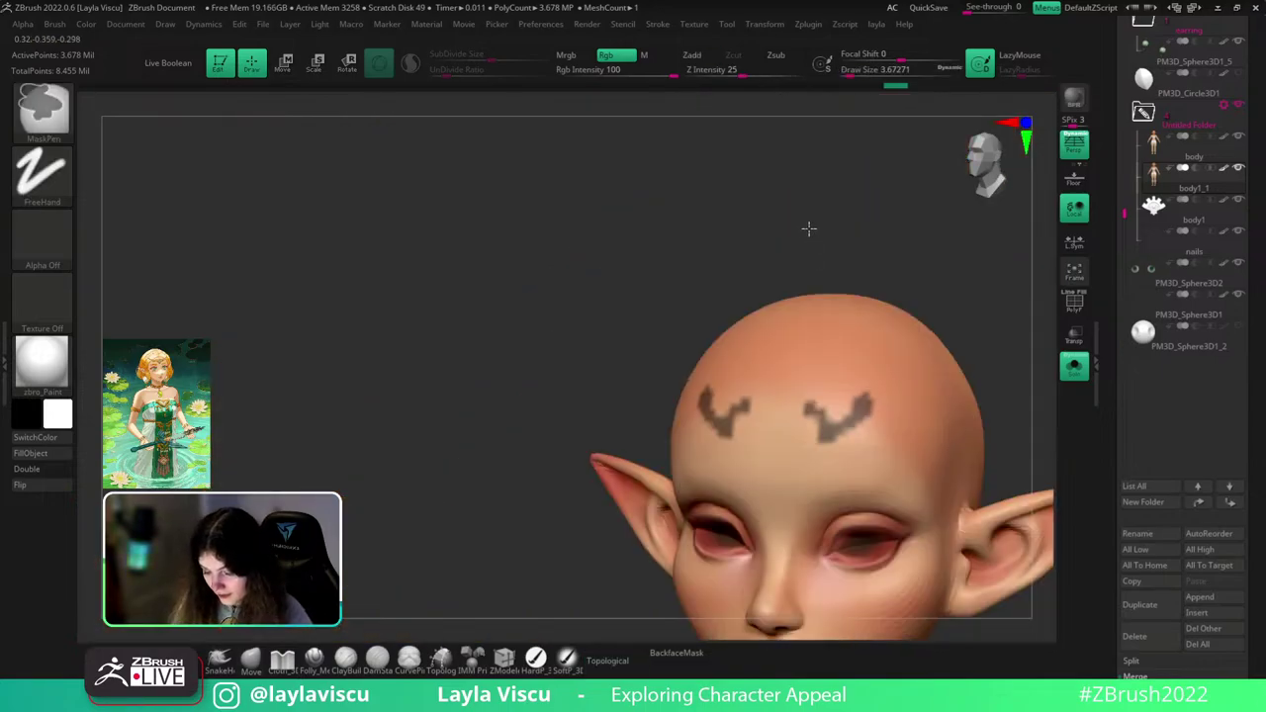
mouse_move(970, 296)
right_mouse_down("alt")
mouse_move(865, 205)
mouse_move(1013, 275)
mouse_move(1034, 316)
right_mouse_up("alt")
left_click(1074, 366)
mouse_move(1033, 317)
right_mouse_down()
mouse_move(881, 477)
mouse_move(740, 317)
right_mouse_up()
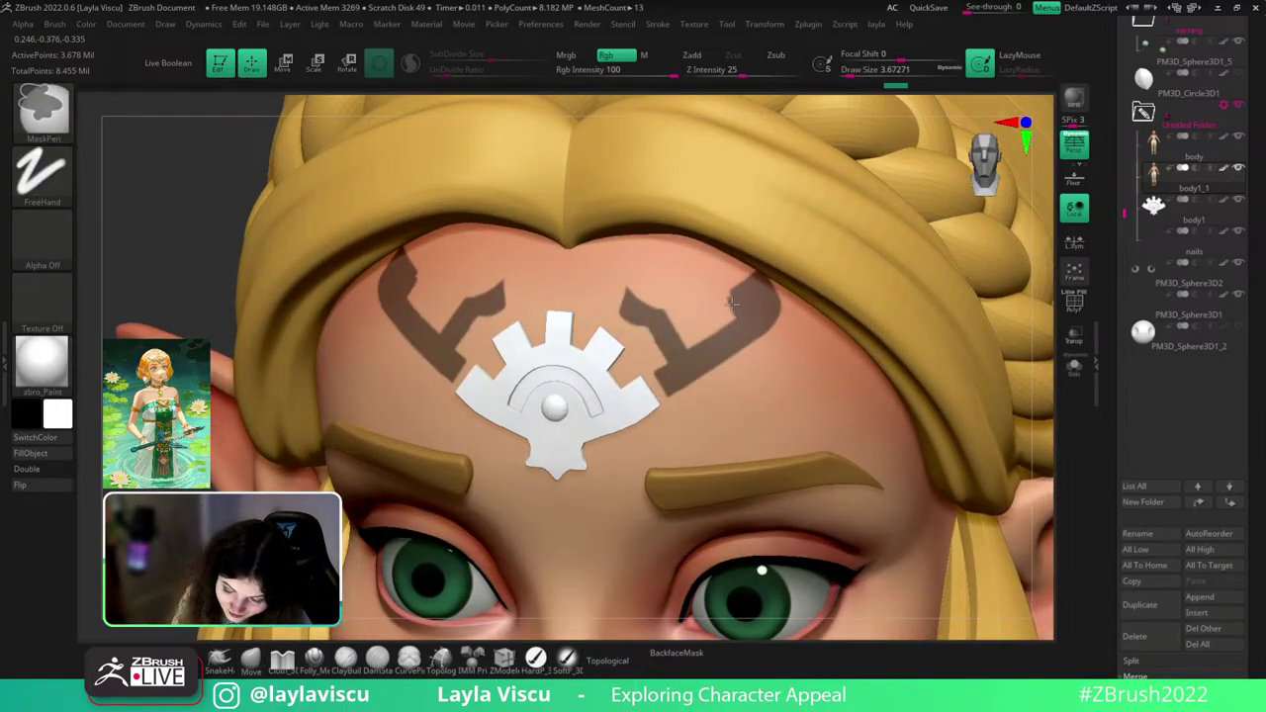
right_click_drag(760, 304, 974, 299, "ctrl")
mouse_move(975, 298)
right_mouse_down()
mouse_move(1000, 306)
mouse_move(978, 380)
right_mouse_up()
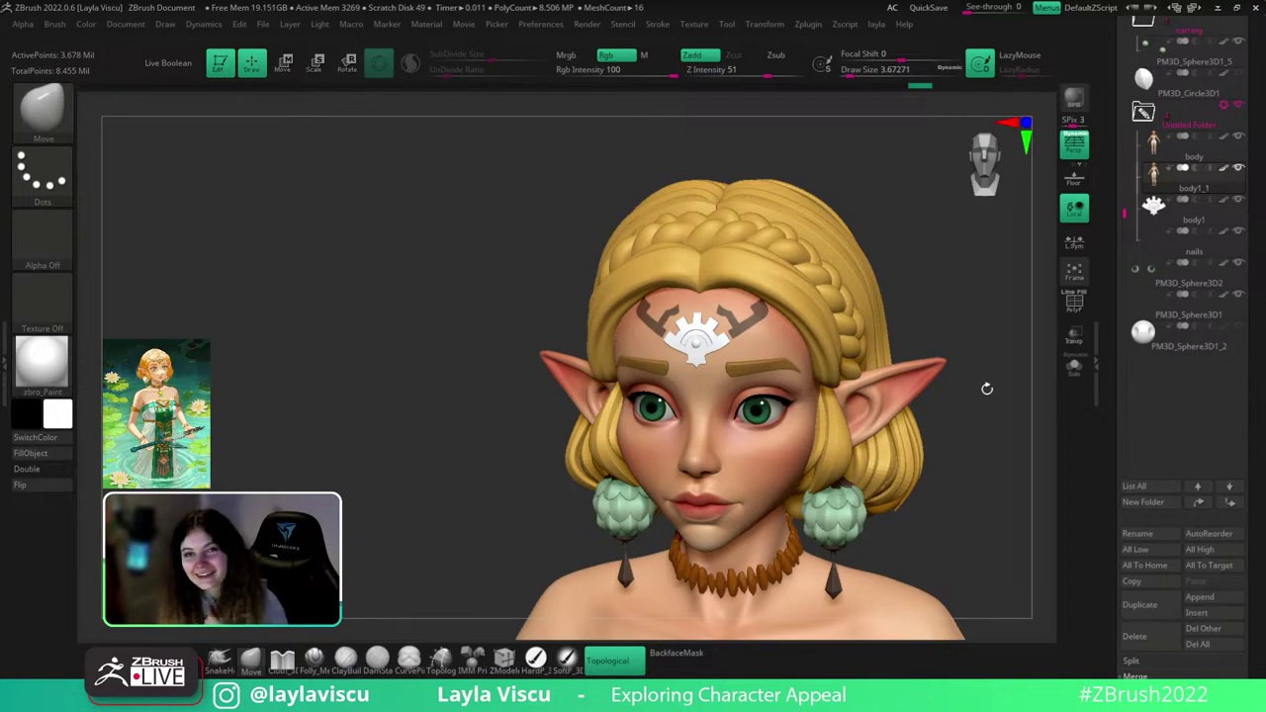
- Isolate the body, reshape the outer corners of the forehead mask into sharper angles, and bring the other subtools back into view
left_click(1074, 365)
mouse_move(997, 346)
right_mouse_down()
mouse_move(854, 305)
mouse_move(950, 320)
mouse_move(1051, 283)
mouse_move(1029, 376)
right_mouse_up()
mouse_move(803, 324)
left_mouse_down("ctrl")
mouse_move(806, 336)
mouse_move(772, 357)
left_mouse_up("ctrl")
right_click_drag(787, 338, 758, 243, "ctrl")
right_click_drag(820, 318, 827, 351, "ctrl")
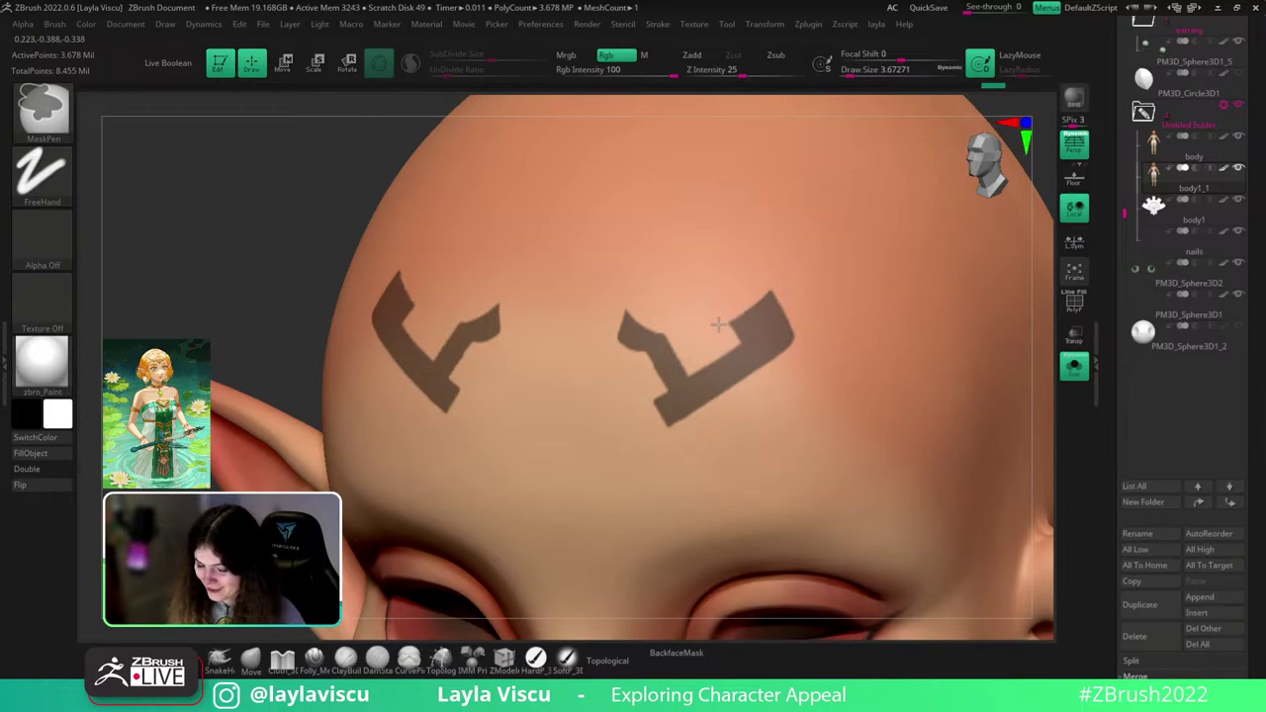
mouse_move(791, 256)
right_mouse_down()
mouse_move(834, 283)
mouse_move(852, 229)
right_mouse_up()
left_click(1075, 366)
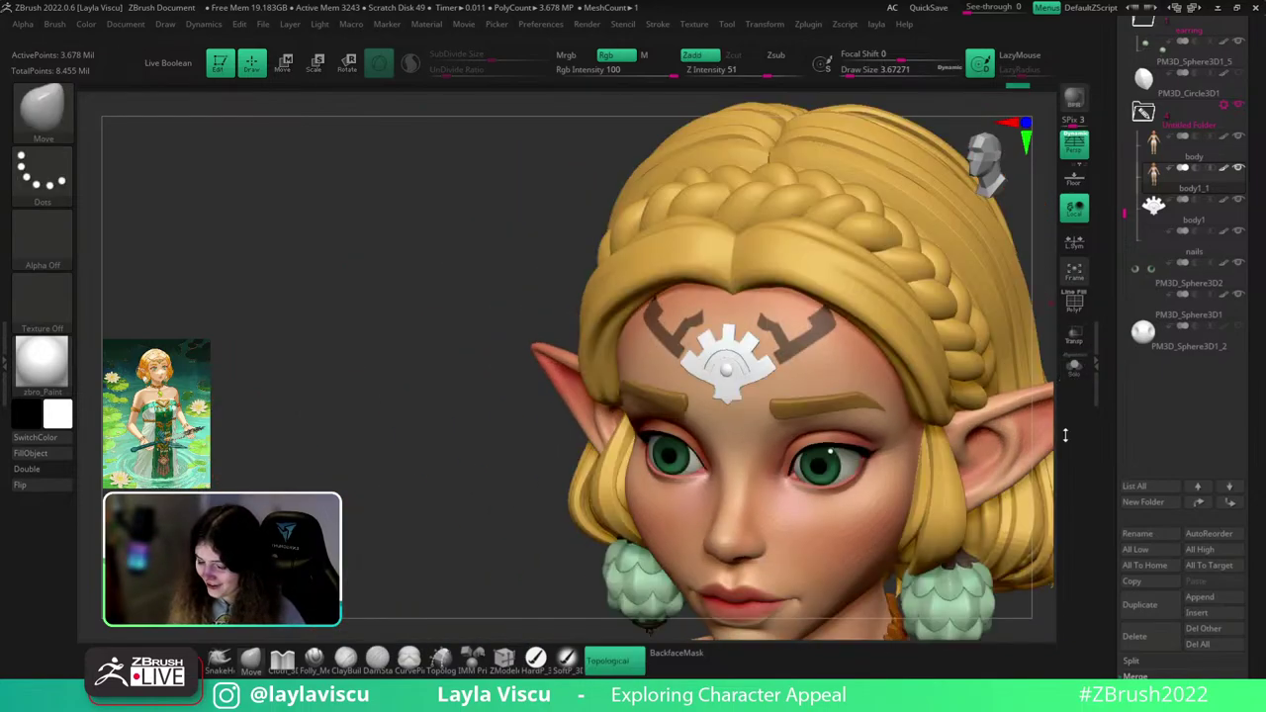
right_click_drag(1045, 326, 1001, 347)
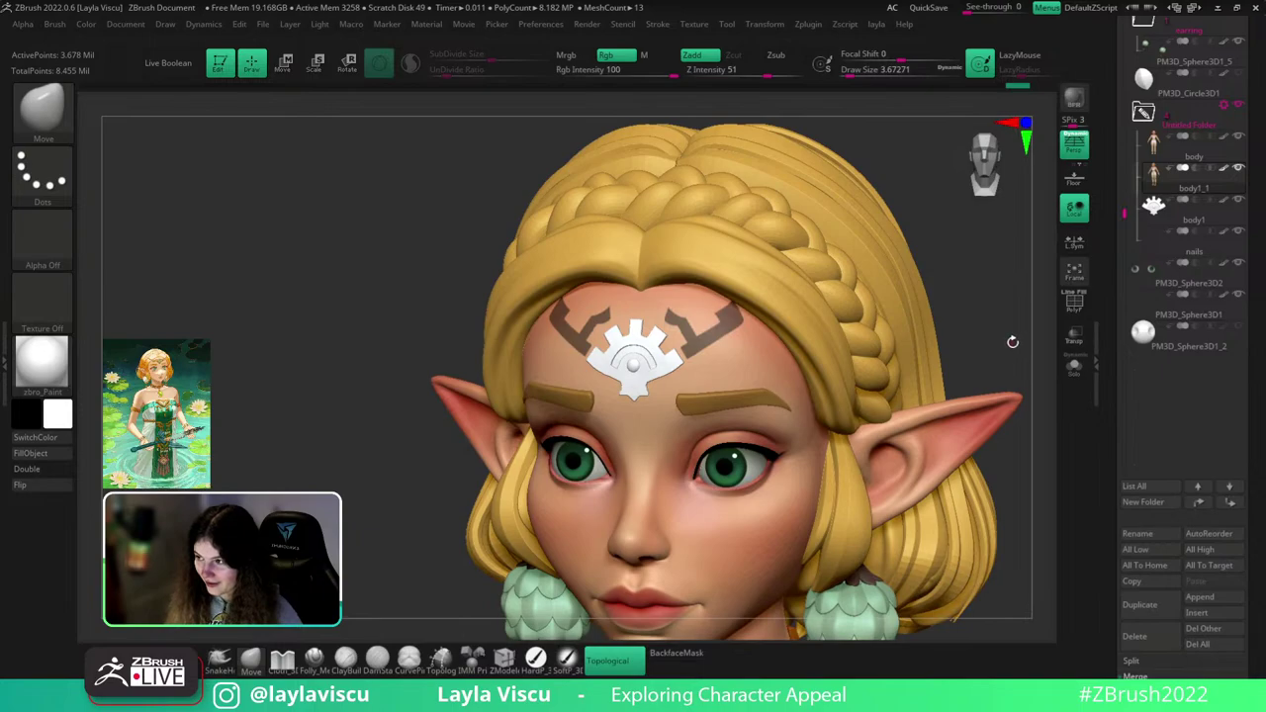
- Mask a small pointed tab and a thin slanted stroke beneath the main bar of the mirrored forehead symbols
left_click(1084, 372)
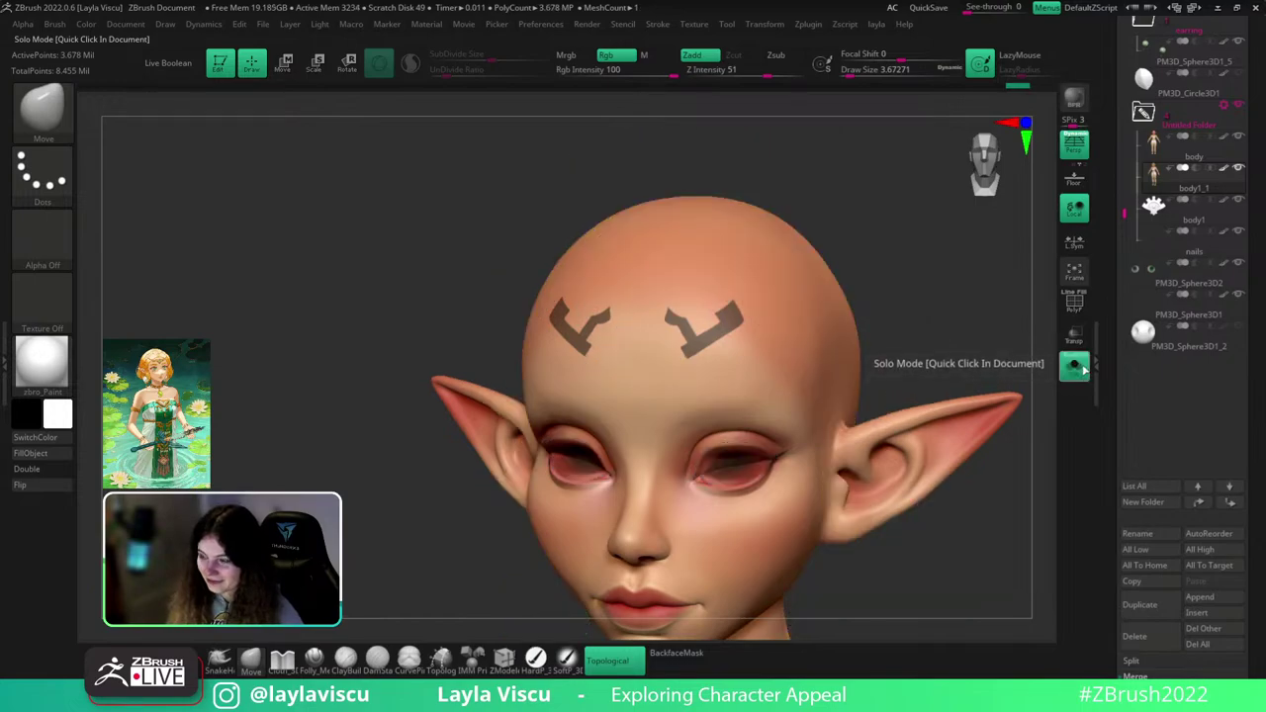
left_click(1082, 370)
left_click_drag(1005, 333, 1012, 329)
right_click_drag(714, 332, 755, 376, "ctrl")
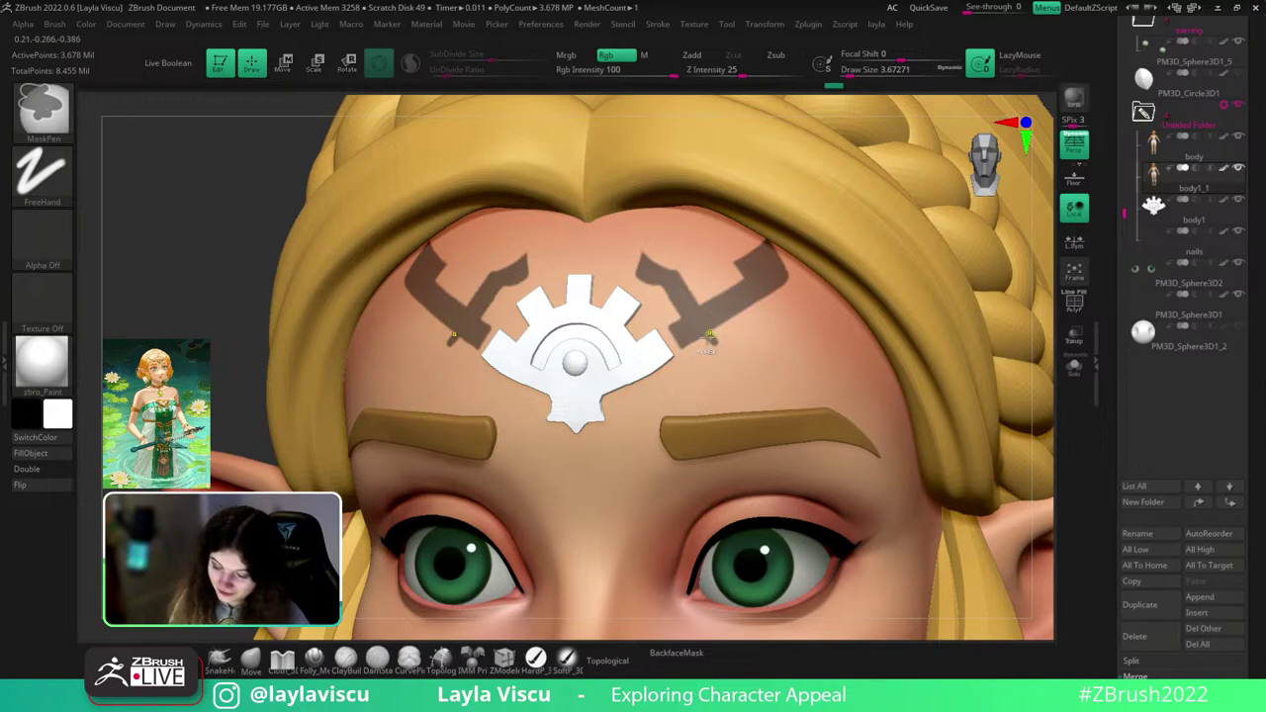
left_click_drag(696, 334, 714, 356, "ctrl")
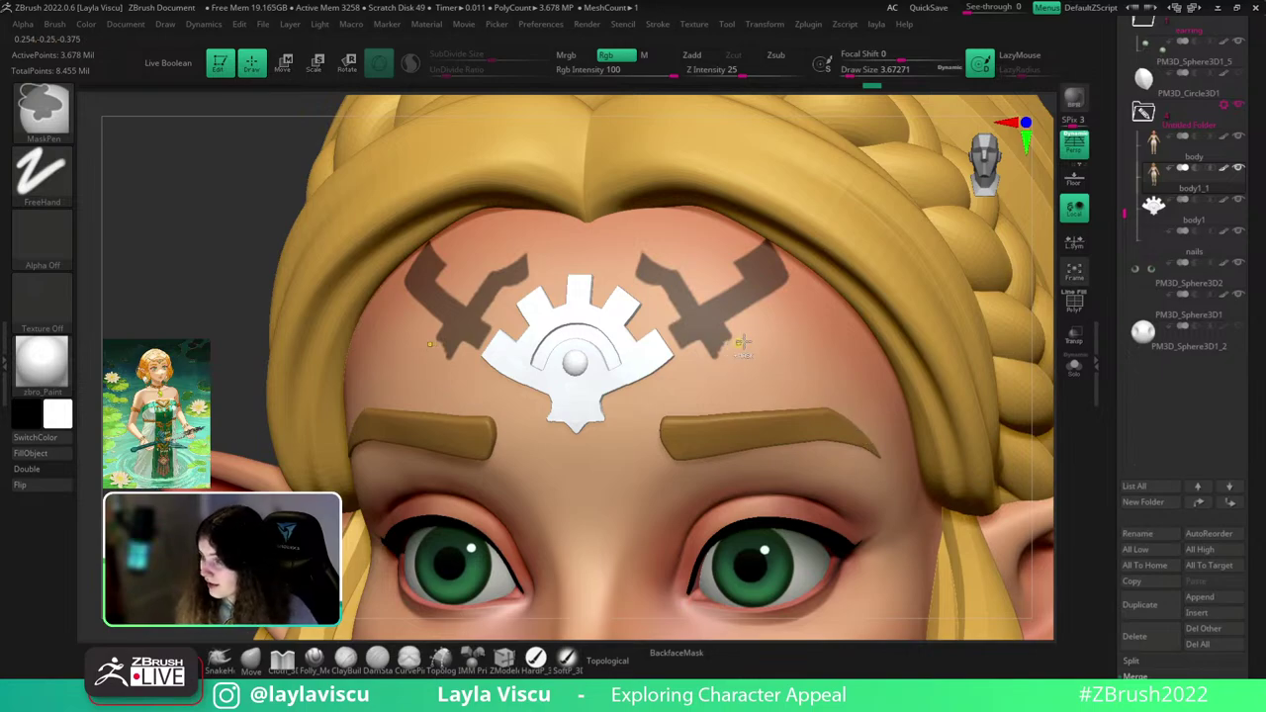
left_click_drag(793, 302, 714, 349)
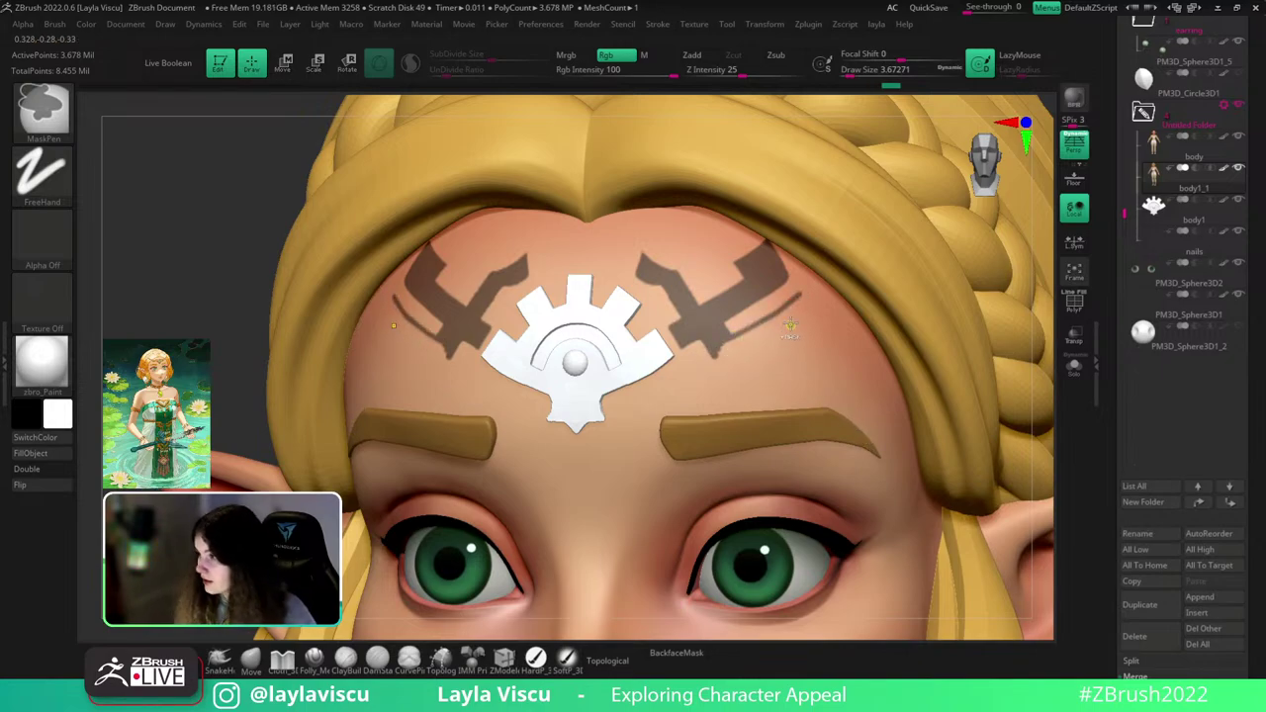
mouse_move(800, 291)
left_mouse_down("ctrl")
mouse_move(718, 339)
mouse_move(756, 319)
left_mouse_up("ctrl")
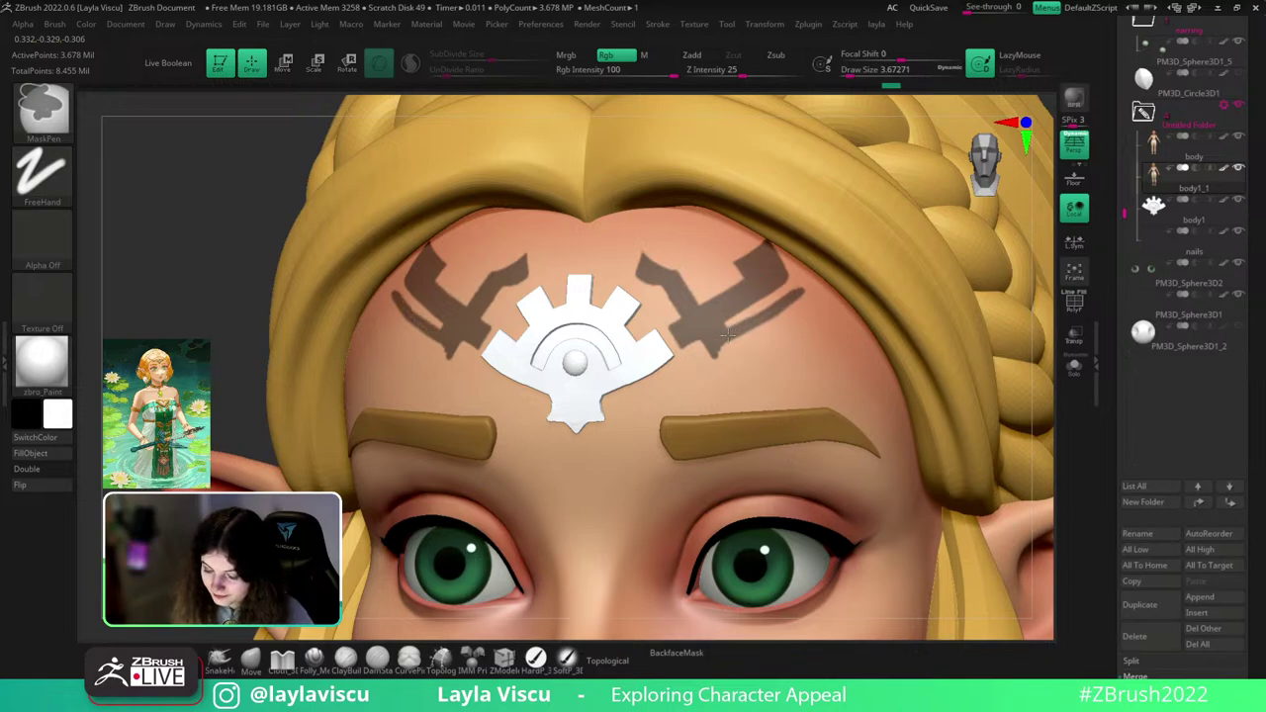
- Thicken the slanted mask stroke under the main bar and compare the symbols with and without the other subtools
right_click_drag(794, 324, 797, 442, "ctrl")
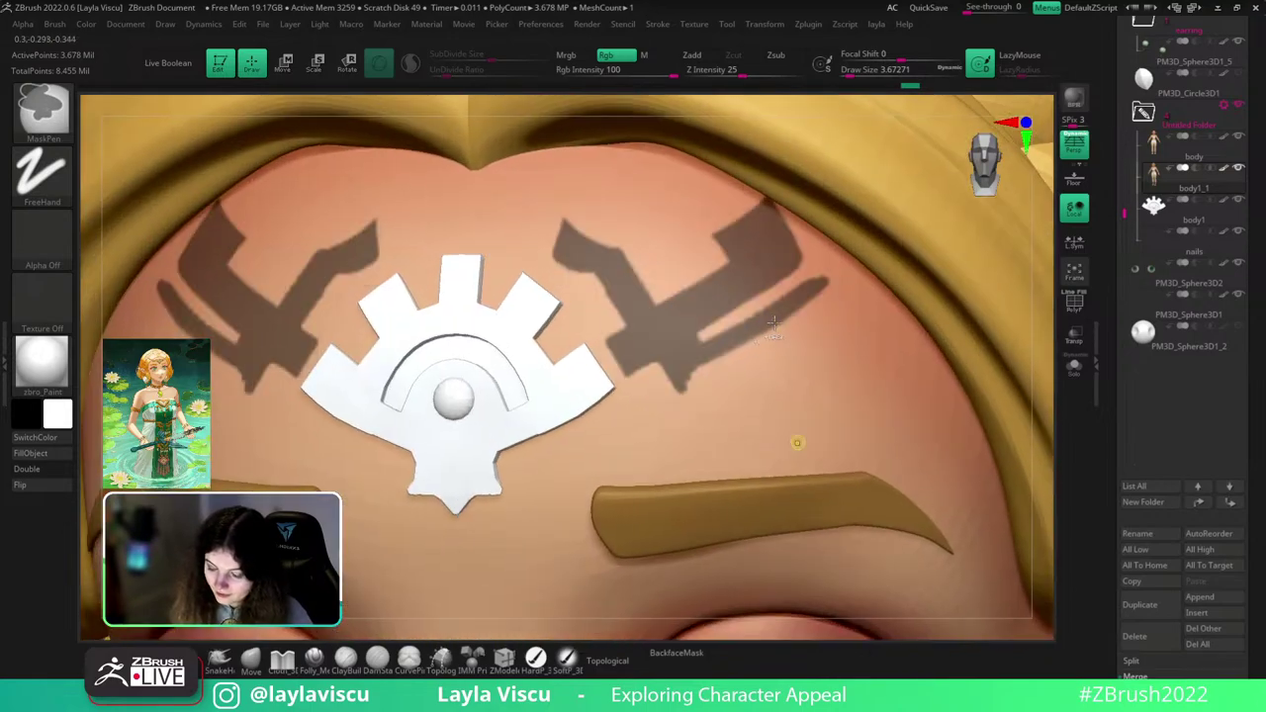
left_click_drag(770, 311, 721, 340)
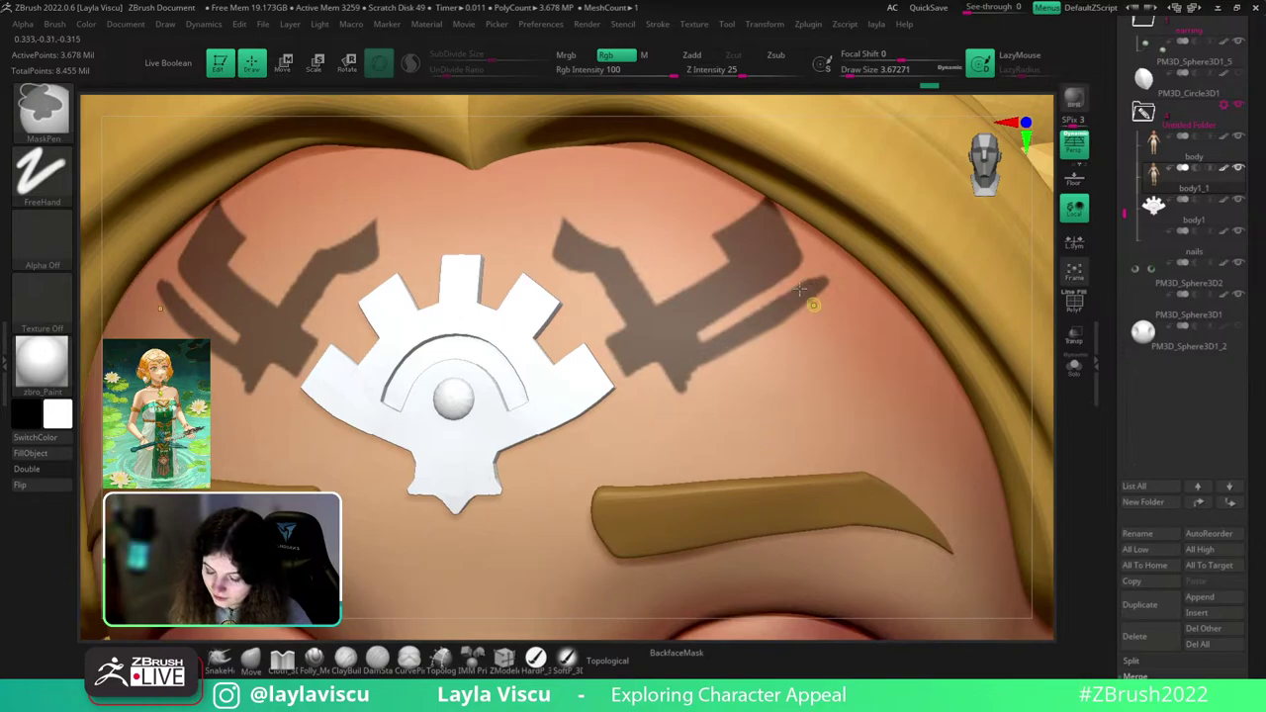
right_click_drag(811, 283, 806, 308, "ctrl")
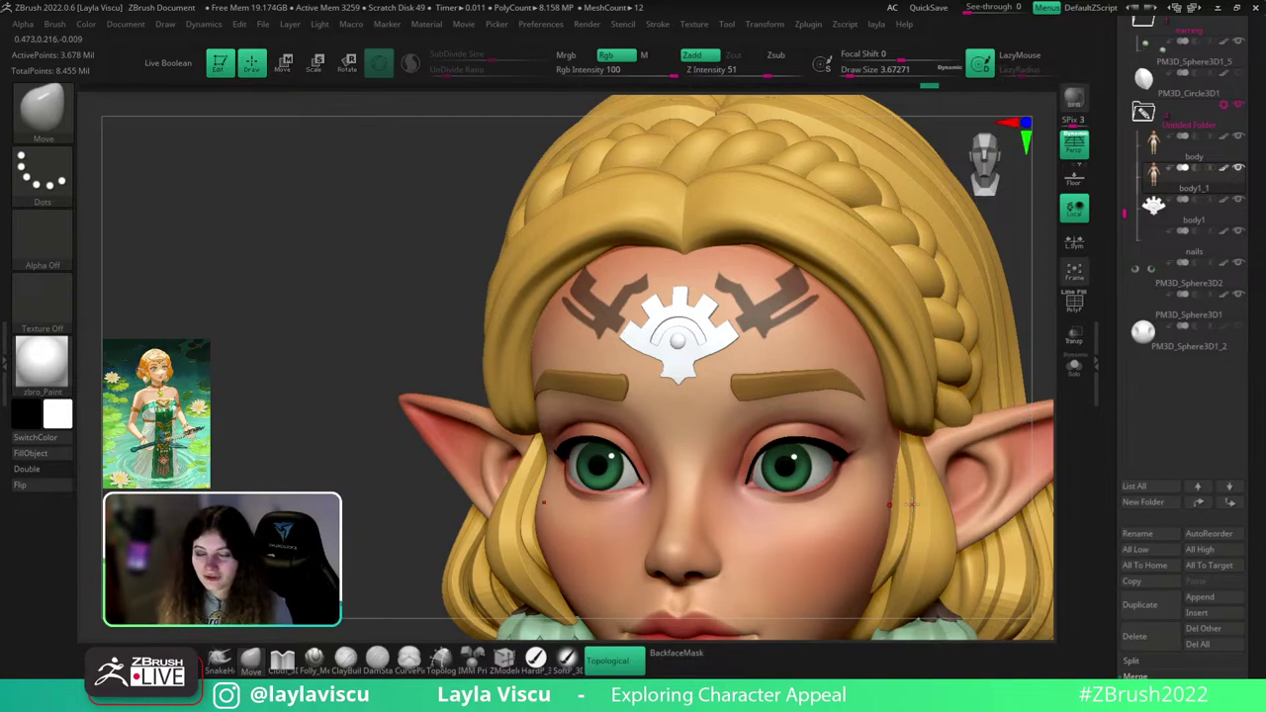
mouse_move(1032, 328)
left_mouse_down("shift")
mouse_move(1032, 309)
mouse_move(1023, 361)
mouse_move(1037, 317)
mouse_move(1069, 284)
mouse_move(1035, 323)
mouse_move(1027, 312)
left_mouse_up("shift")
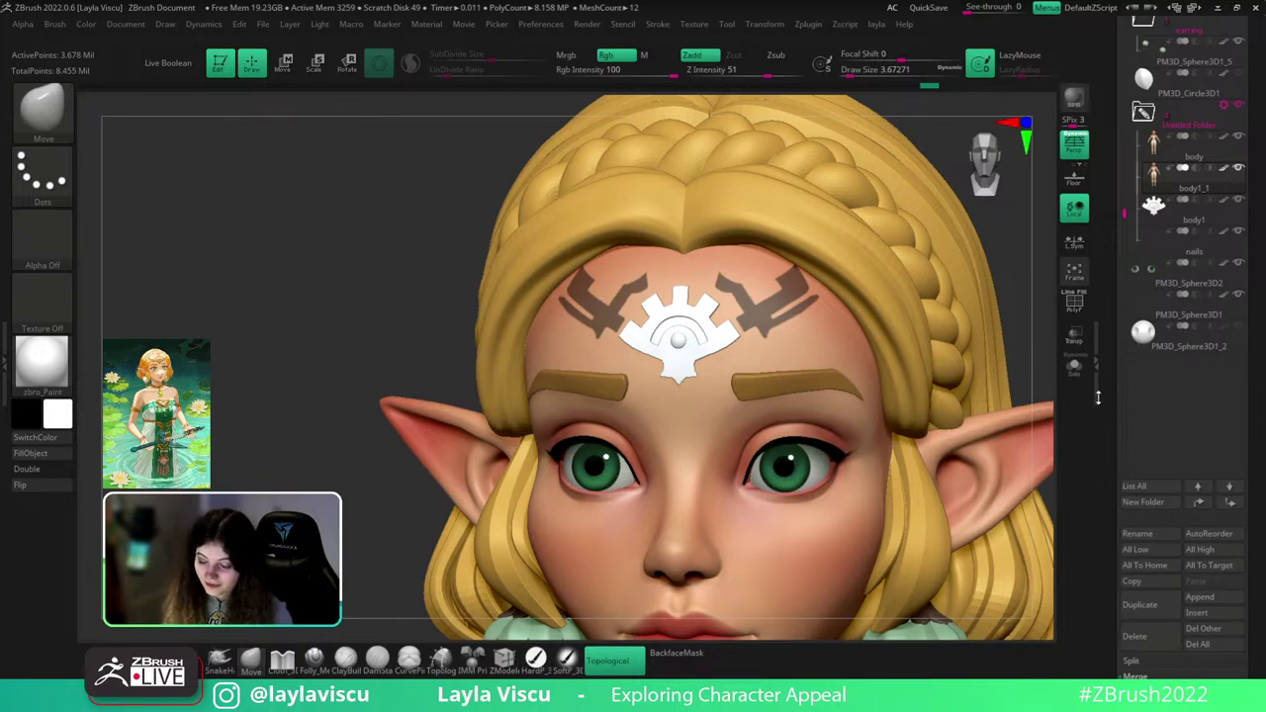
left_click(1086, 368)
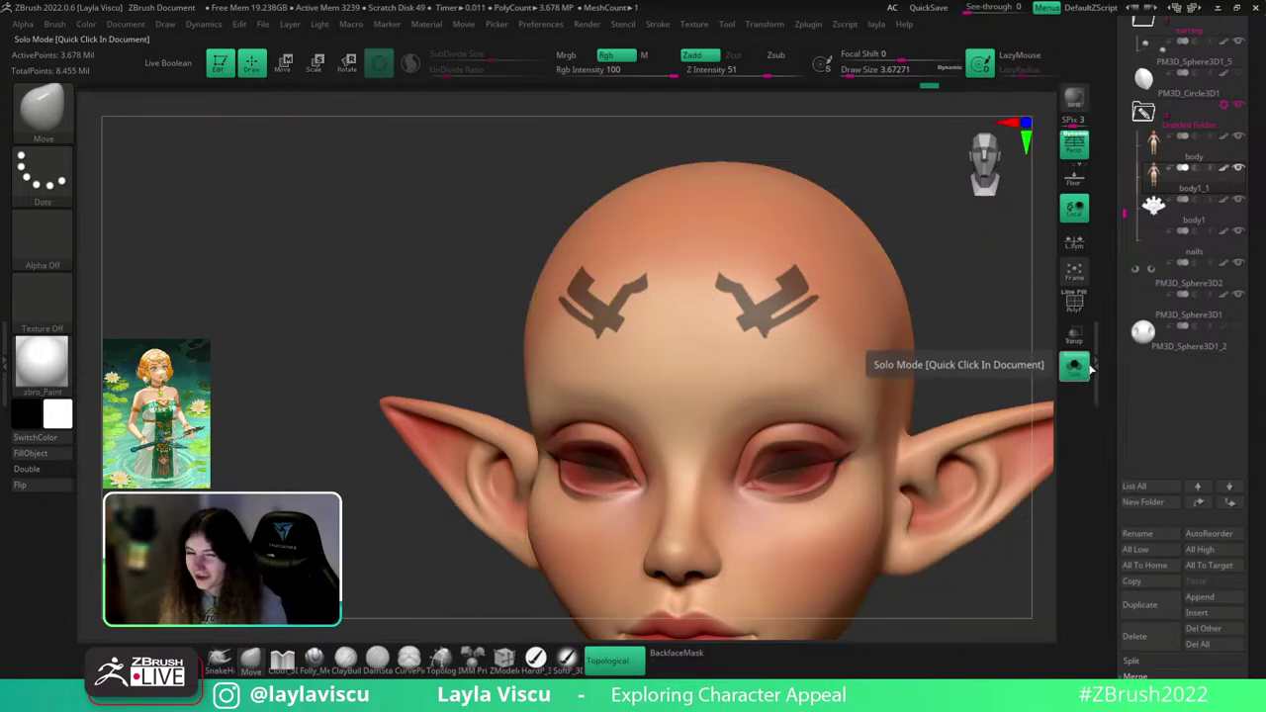
left_click(1088, 366)
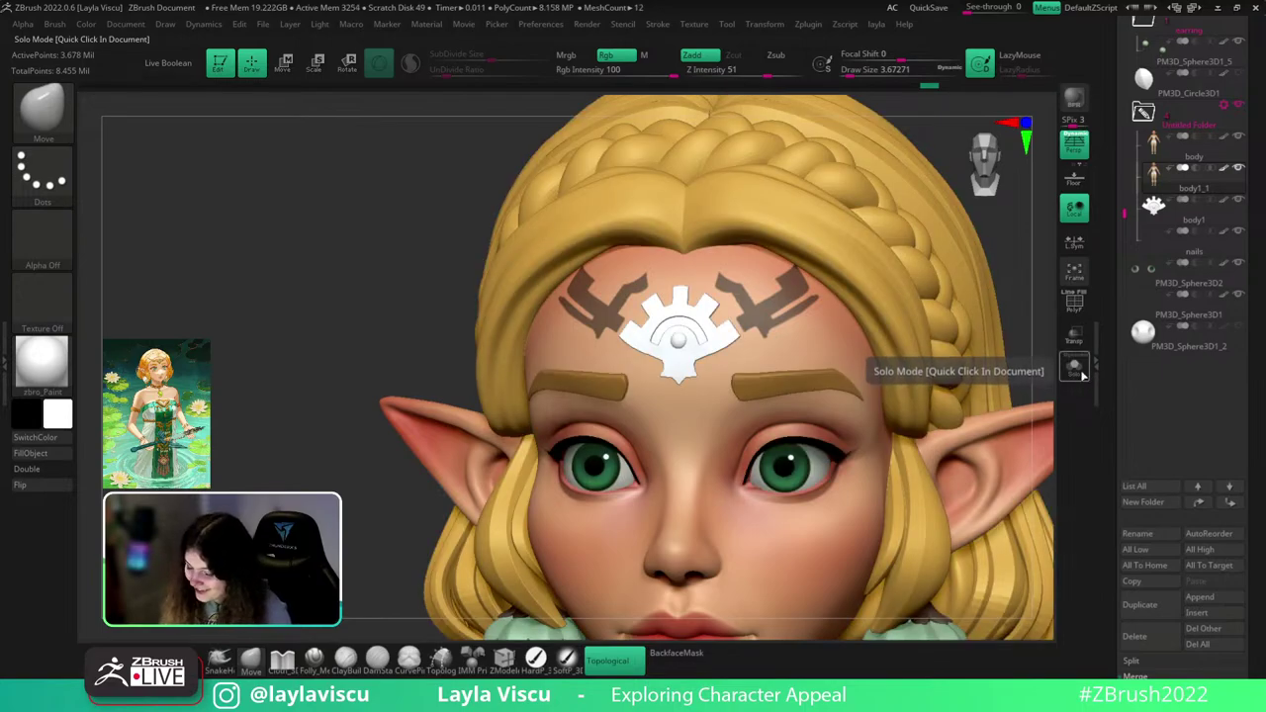
- Isolate the body, widen the lower slanted band of the forehead mask downward, and trim its underside to a clean edge
left_click(1082, 375)
left_click_drag(1041, 359, 1036, 326)
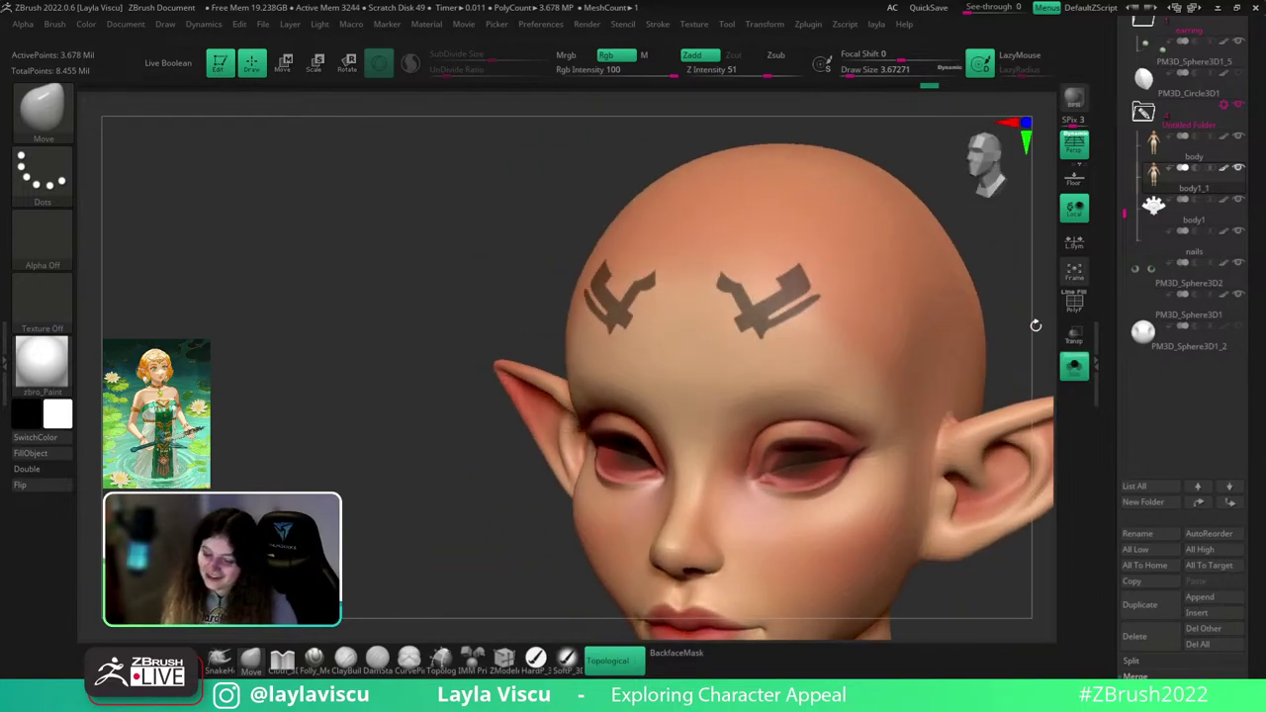
right_click_drag(826, 258, 815, 362, "ctrl")
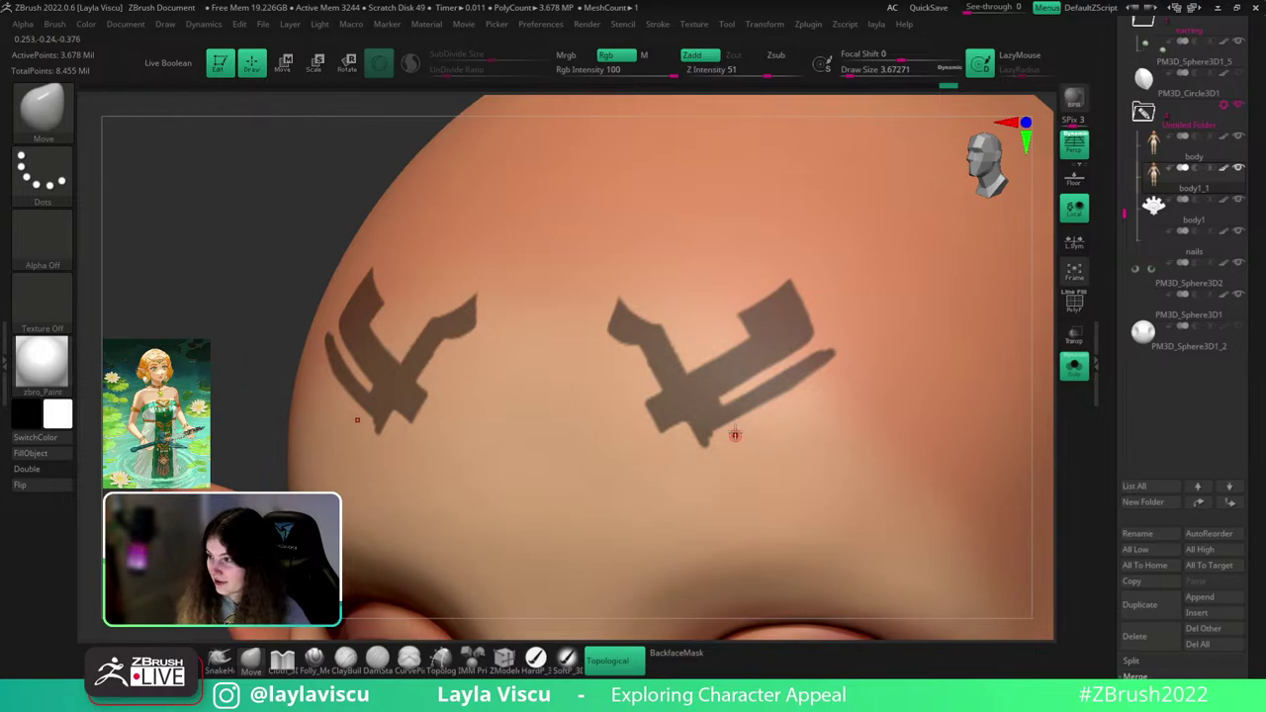
left_click_drag(704, 442, 845, 359, "ctrl")
mouse_move(794, 403)
left_mouse_down("ctrl")
mouse_move(709, 451)
mouse_move(763, 418)
mouse_move(713, 436)
mouse_move(812, 381)
mouse_move(799, 389)
left_mouse_up("ctrl")
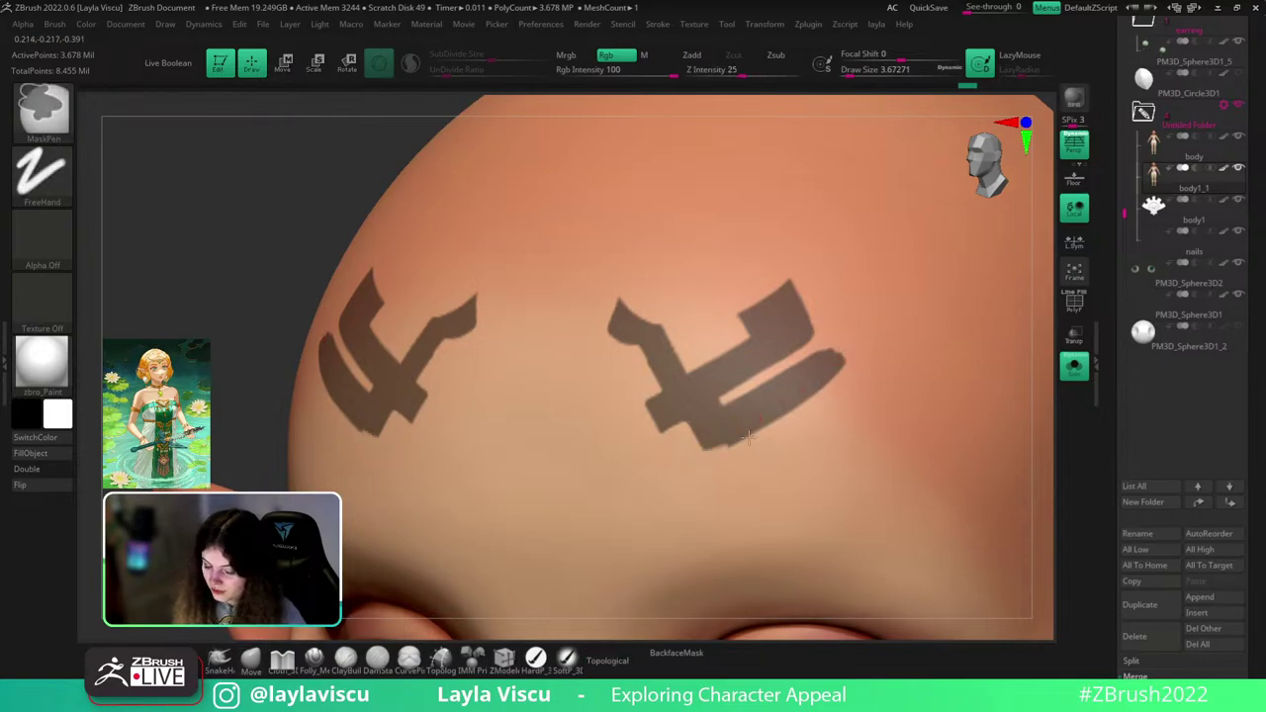
left_click_drag(749, 437, 848, 373, "ctrl+alt")
mouse_move(788, 417)
left_mouse_down("ctrl+alt")
mouse_move(690, 453)
mouse_move(851, 376)
left_mouse_up("ctrl+alt")
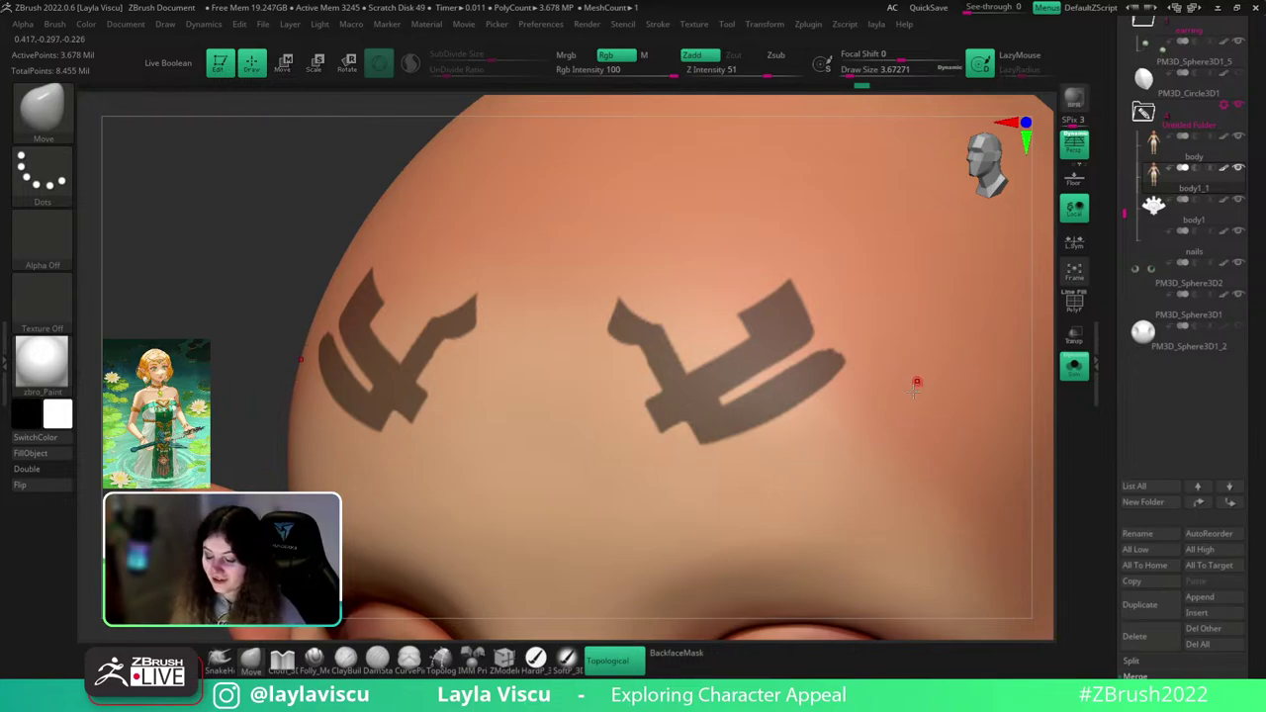
- Extend the lower band's outer end with a curved tip, mask a small tab beneath it, and show all subtools again
key("ctrl")
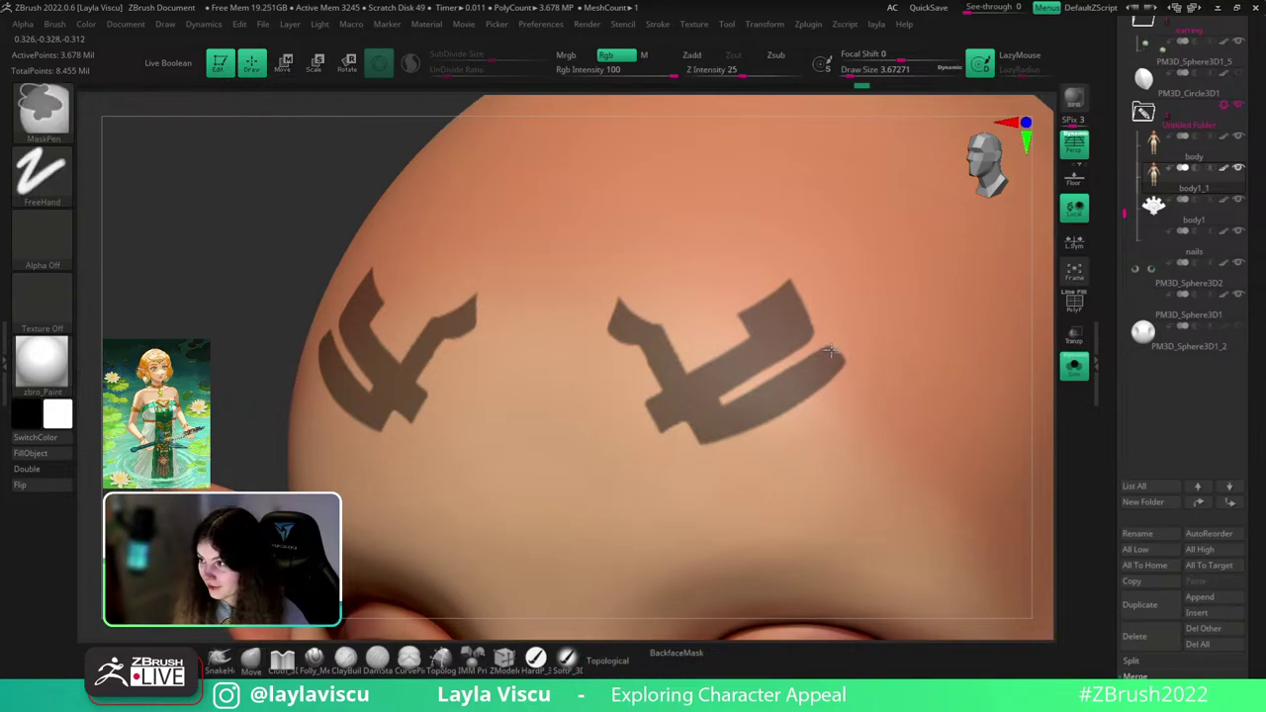
mouse_move(831, 351)
left_mouse_down("ctrl")
mouse_move(887, 353)
mouse_move(888, 376)
mouse_move(829, 383)
mouse_move(835, 362)
mouse_move(881, 354)
mouse_move(880, 379)
mouse_move(846, 383)
mouse_move(865, 368)
left_mouse_up("ctrl")
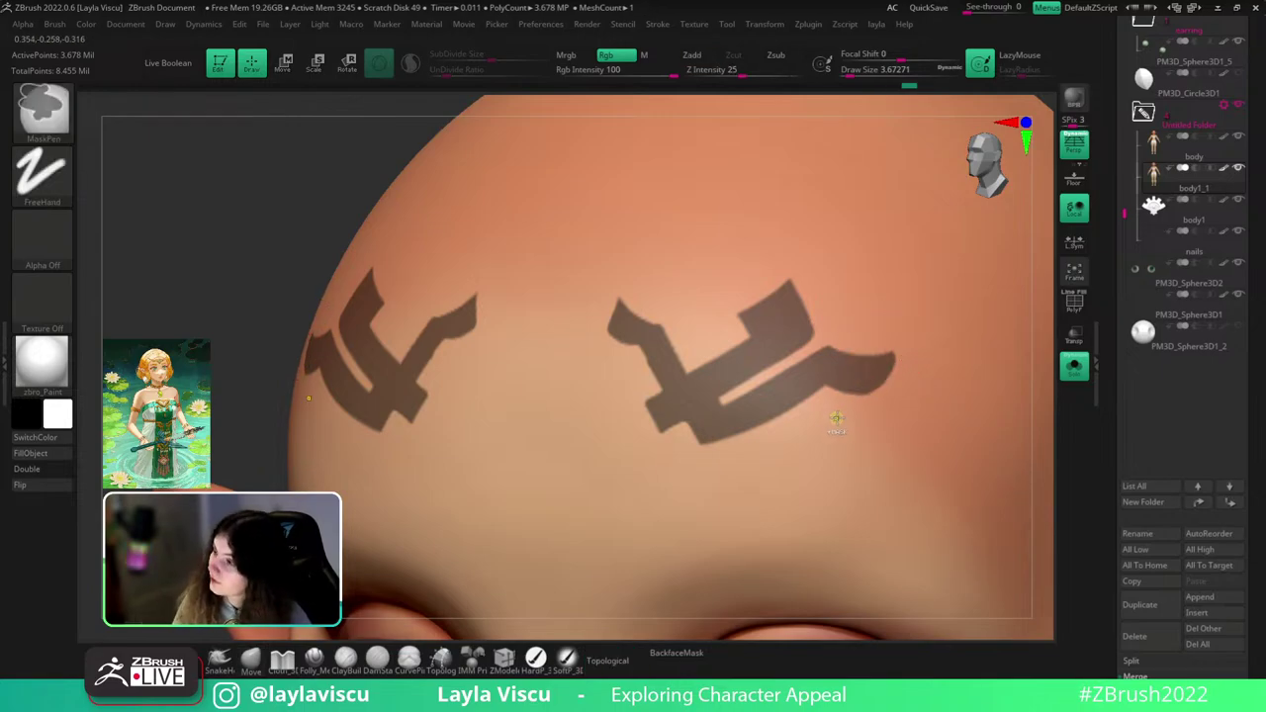
mouse_move(808, 394)
left_mouse_down("ctrl")
mouse_move(832, 419)
mouse_move(799, 427)
mouse_move(788, 406)
mouse_move(811, 408)
left_mouse_up("ctrl")
right_click_drag(803, 409, 821, 307, "ctrl")
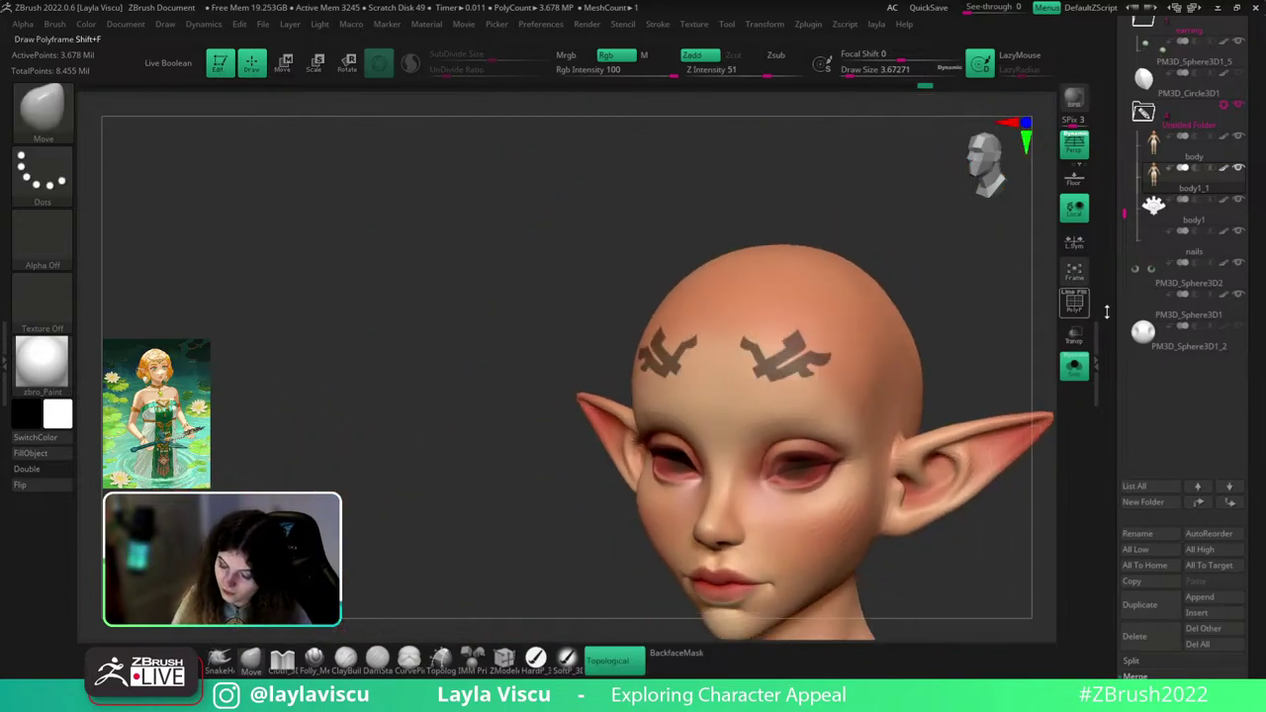
left_click(1074, 366)
mouse_move(1010, 364)
right_mouse_down("shift")
mouse_move(1038, 361)
mouse_move(1025, 345)
right_mouse_up("shift")
mouse_move(1003, 410)
right_mouse_down("alt")
mouse_move(1020, 382)
mouse_move(1033, 526)
right_mouse_up("alt")
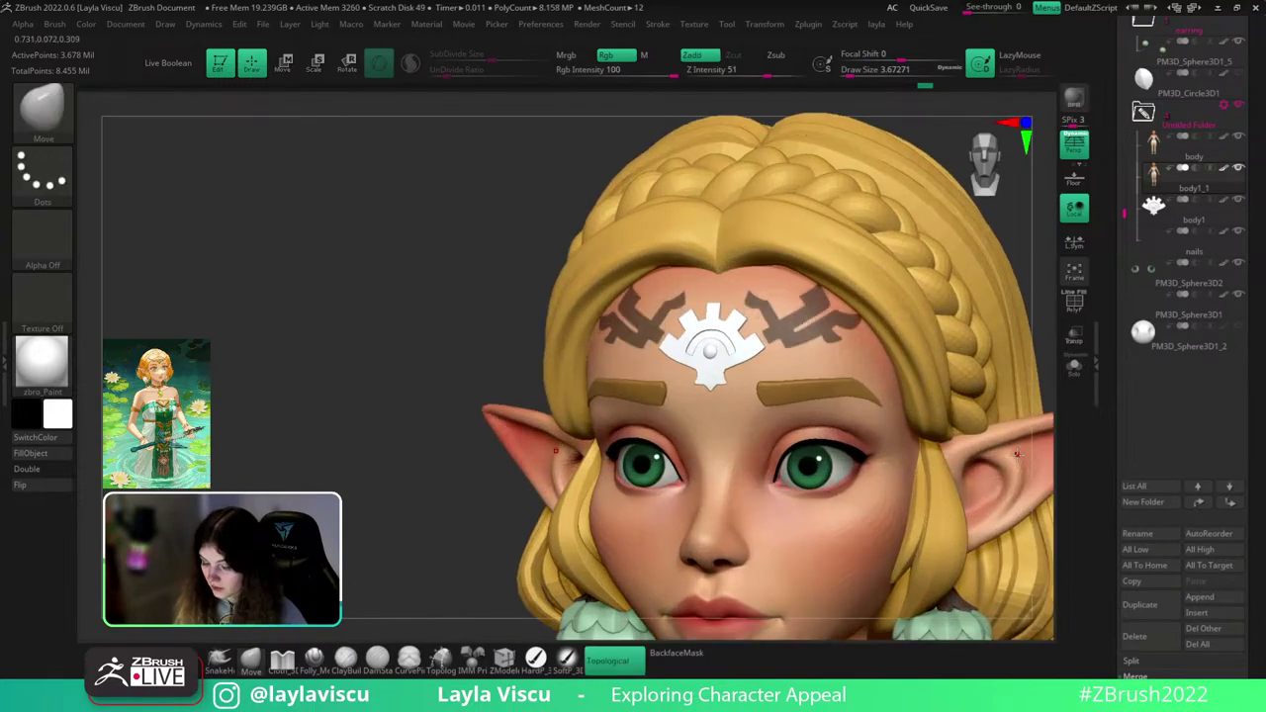
- Touch up the mask around the gap between the symbols' main bar and lower band, and check the whole face
right_click_drag(1016, 428, 1019, 459, "ctrl")
right_click_drag(909, 346, 911, 403, "ctrl")
left_click_drag(758, 351, 753, 350, "ctrl")
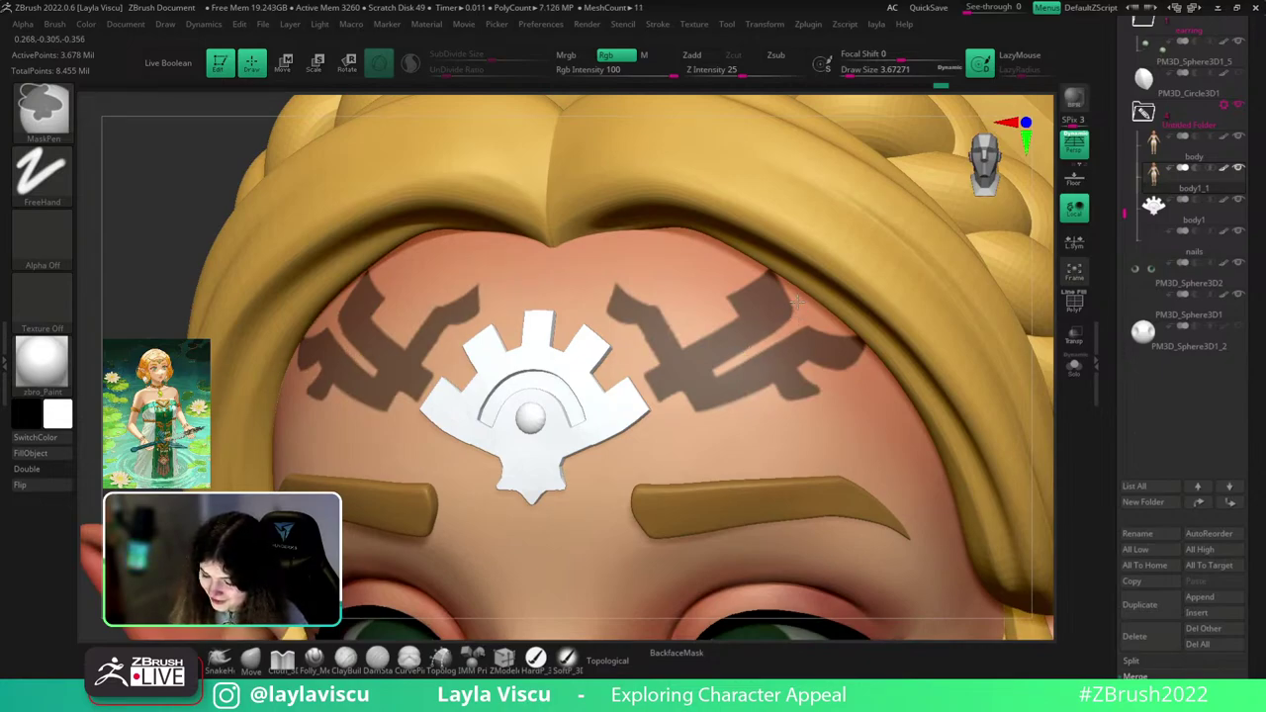
key("f")
left_click_drag(1018, 328, 1017, 336)
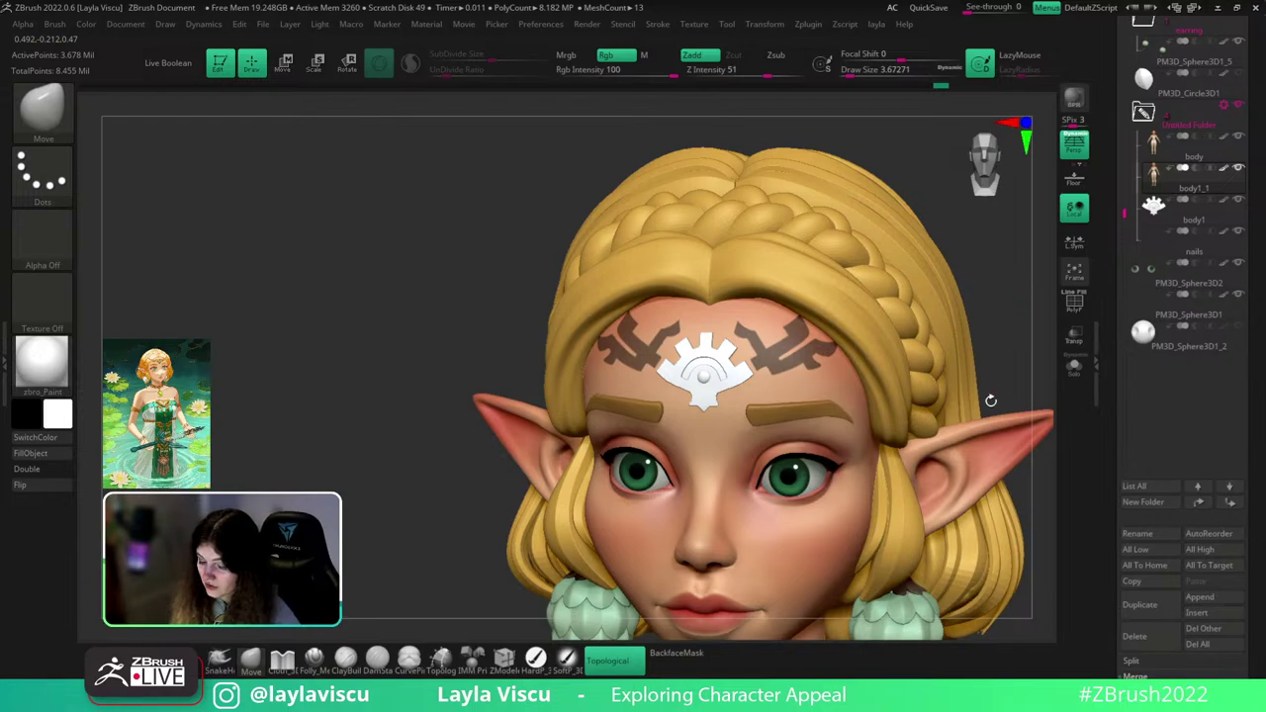
mouse_move(875, 433)
right_mouse_down("ctrl")
mouse_move(898, 492)
mouse_move(665, 301)
right_mouse_up("ctrl")
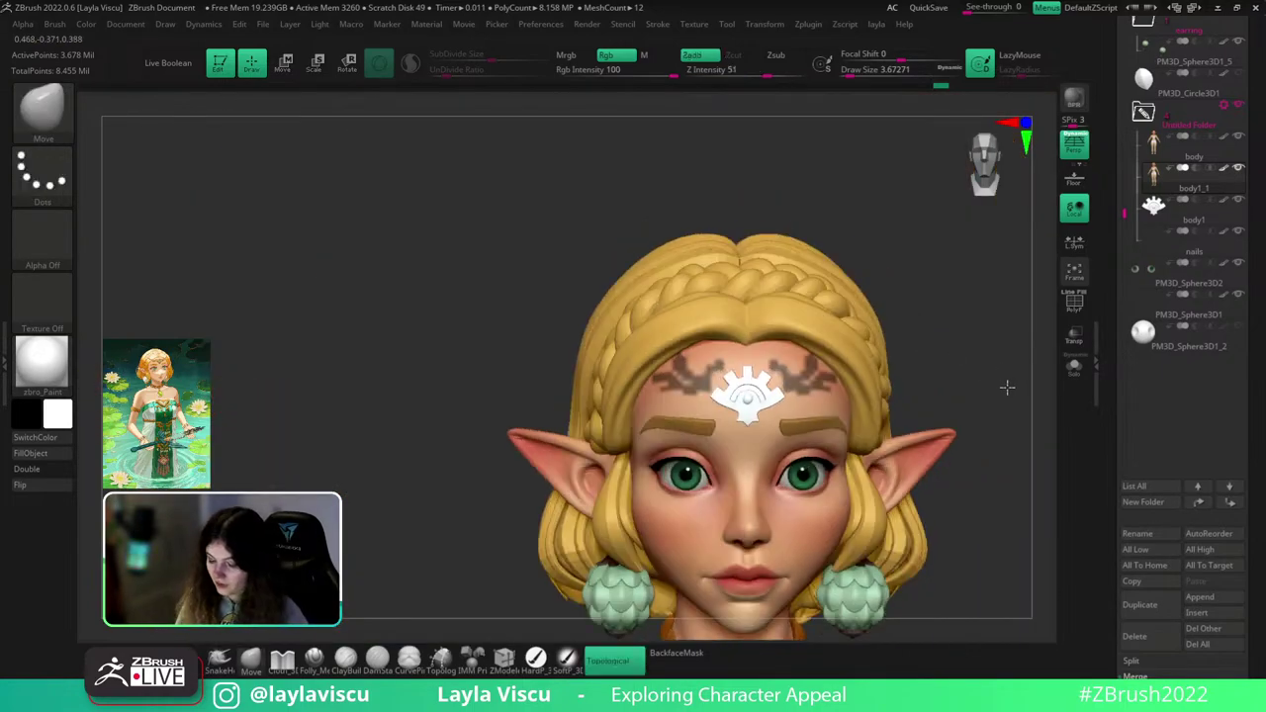
right_click_drag(991, 350, 998, 385, "alt")
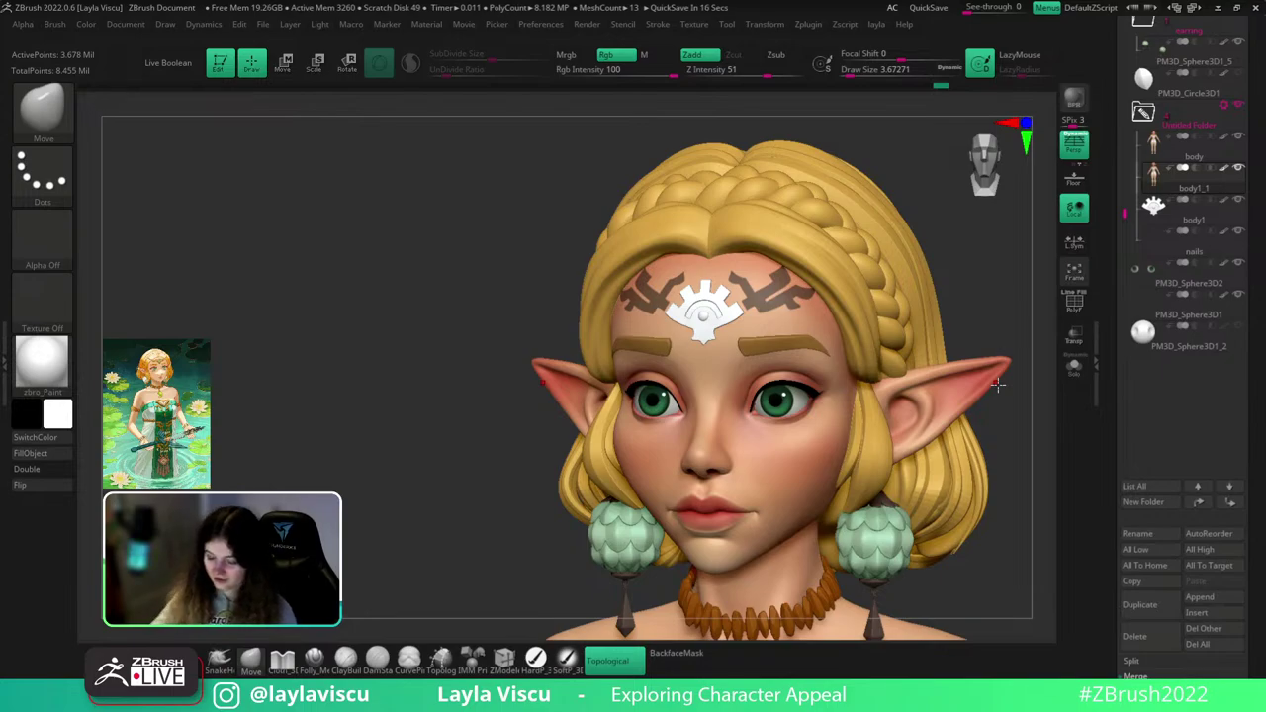
- Review the masked forehead symbols on the whole figure from the front and at a three-quarter angle
mouse_move(1017, 351)
right_mouse_down()
mouse_move(1043, 415)
mouse_move(992, 380)
mouse_move(960, 311)
mouse_move(947, 311)
mouse_move(970, 370)
mouse_move(955, 326)
mouse_move(983, 297)
mouse_move(949, 347)
mouse_move(977, 336)
mouse_move(1018, 452)
right_mouse_up()
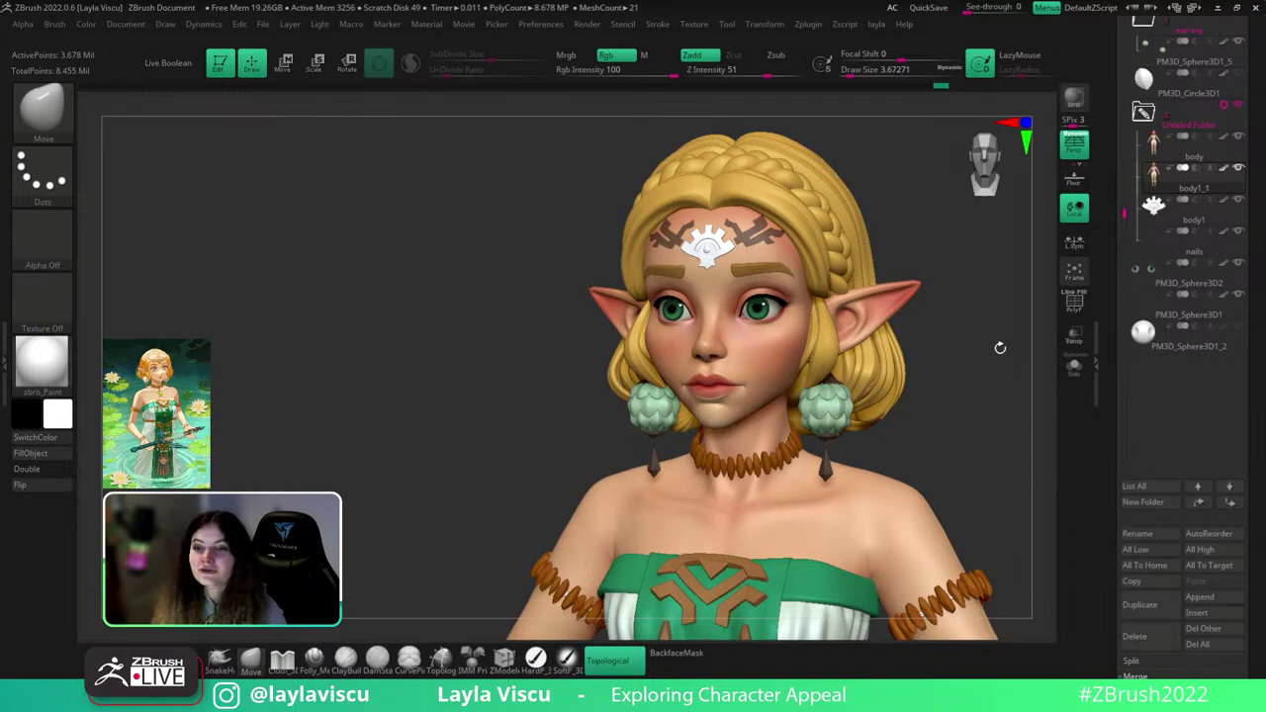
mouse_move(1000, 347)
right_mouse_down()
mouse_move(1009, 370)
mouse_move(995, 404)
mouse_move(998, 389)
right_mouse_up()
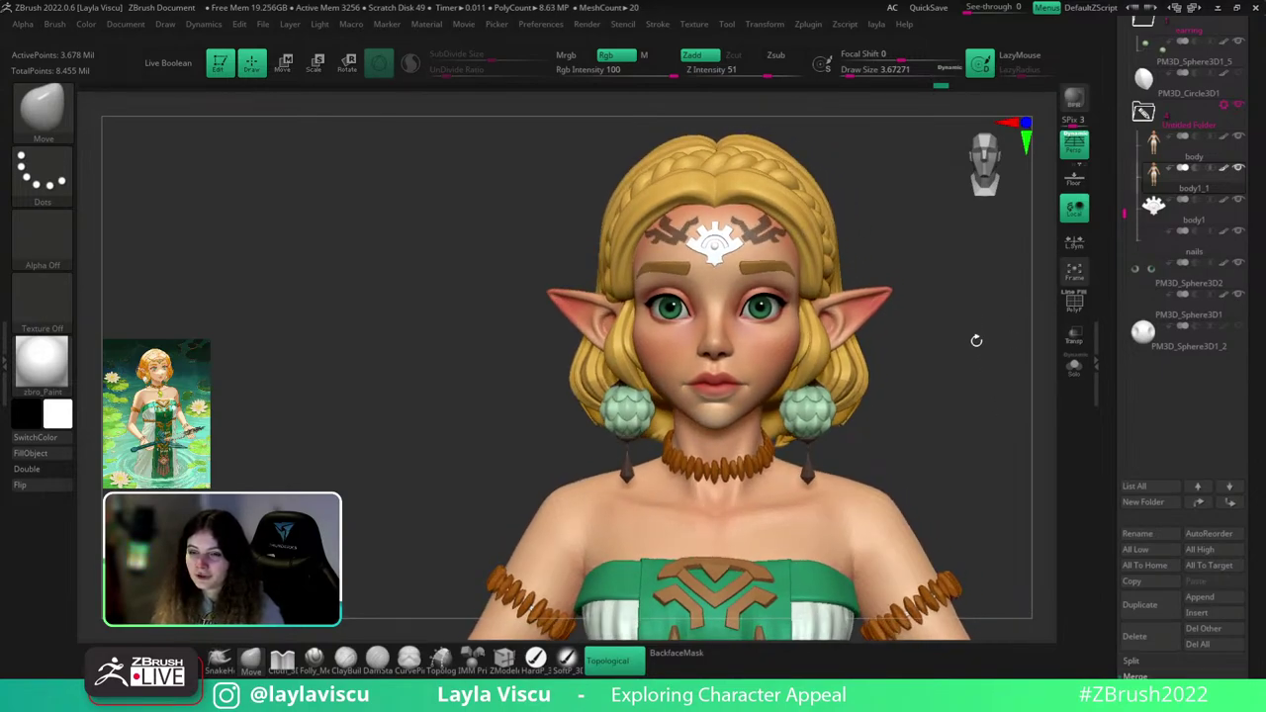
left_click_drag(973, 350, 976, 352)
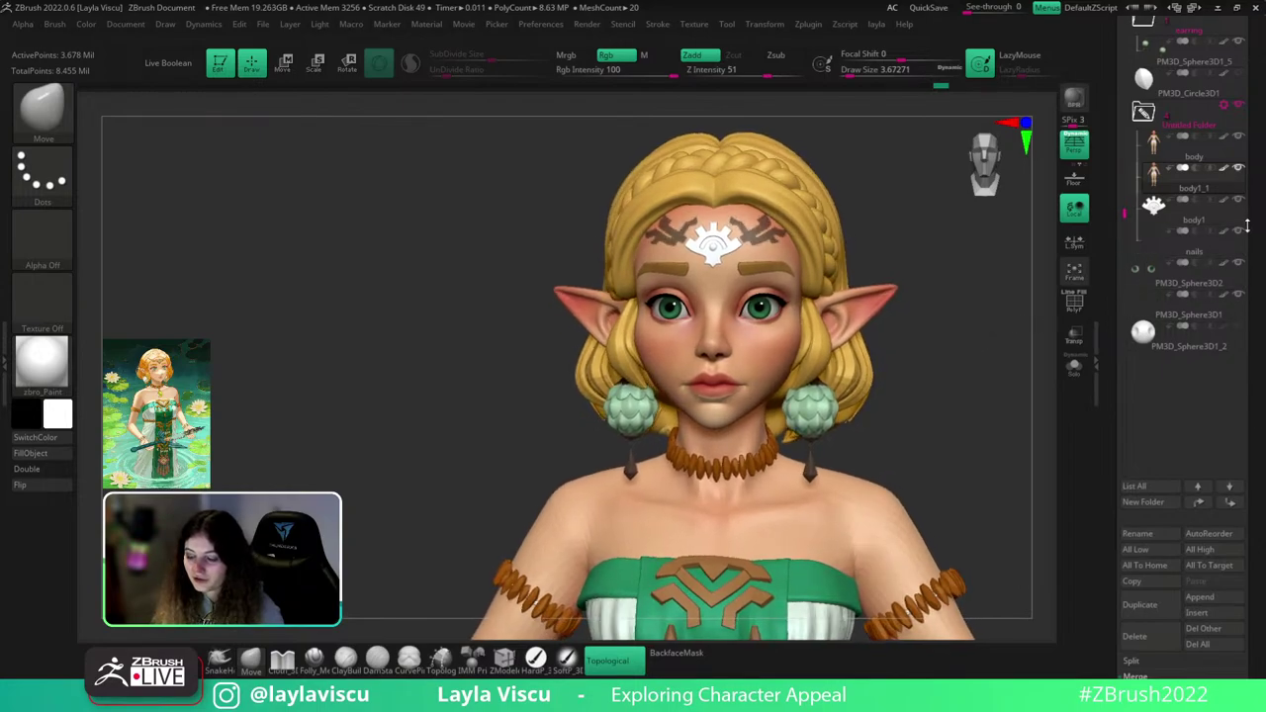
scroll(1246, 227, "up", 5)
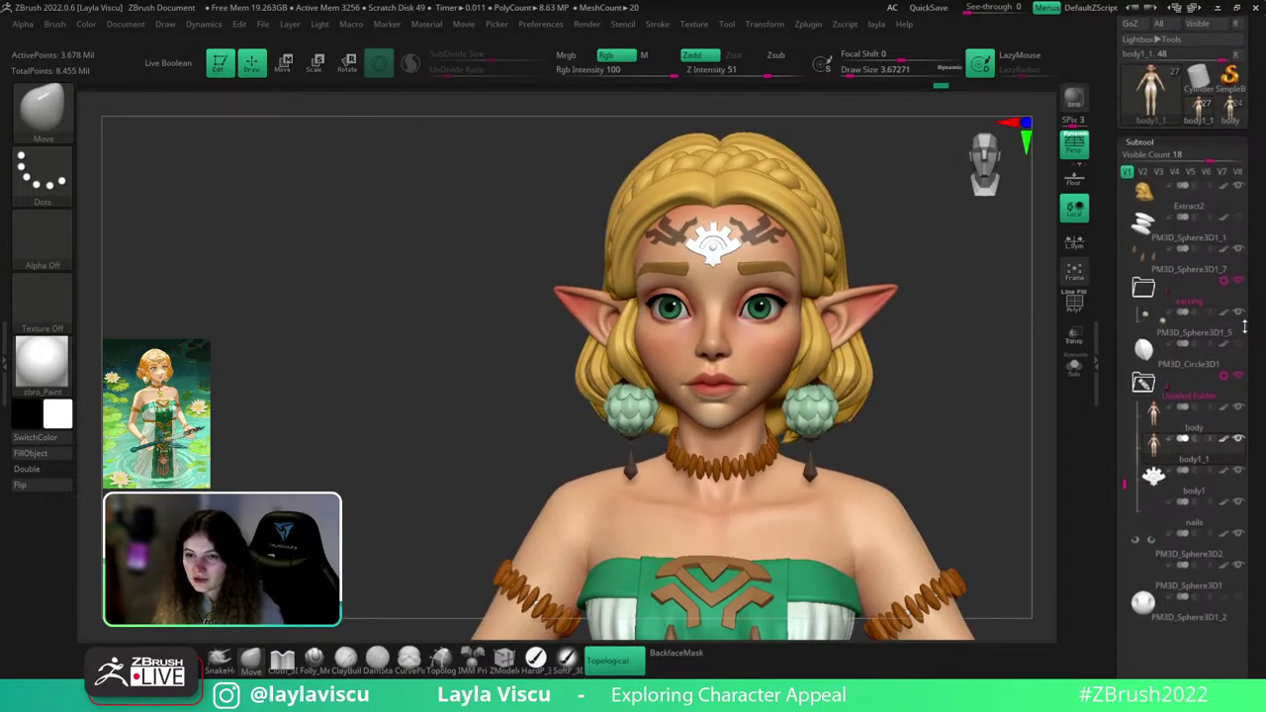
scroll(1245, 321, "down", 2)
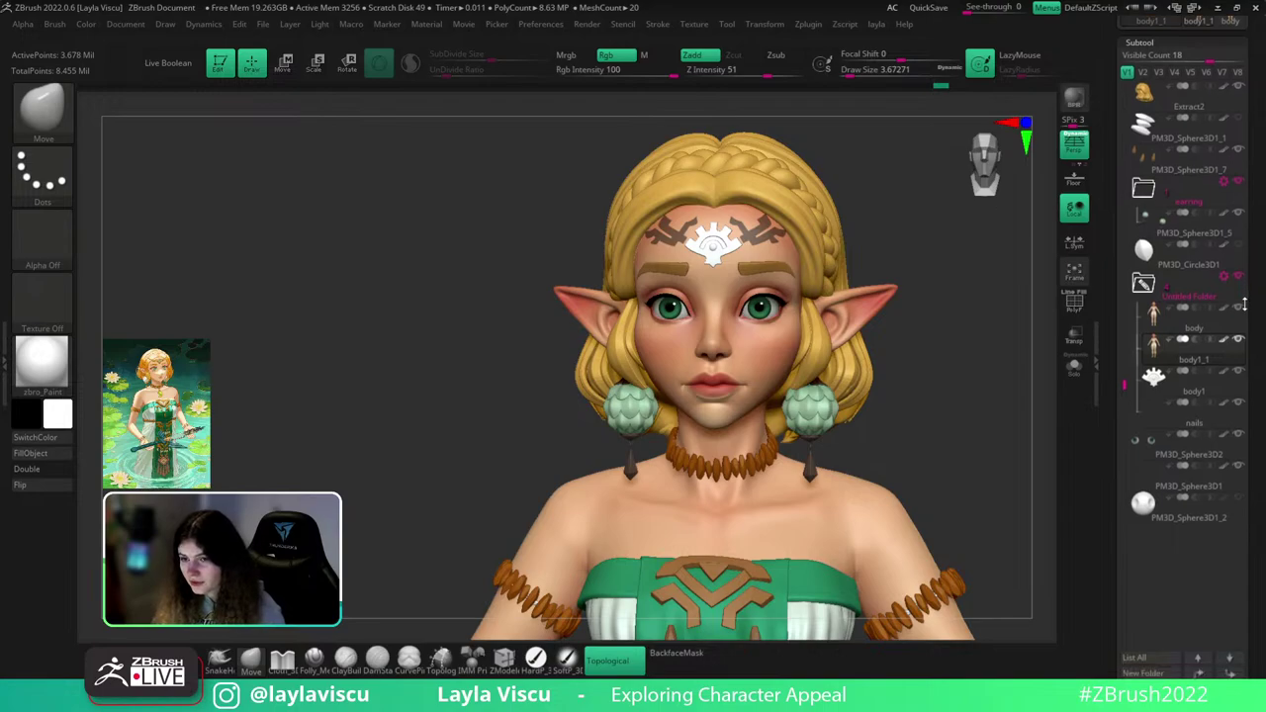
left_click_drag(959, 416, 980, 394)
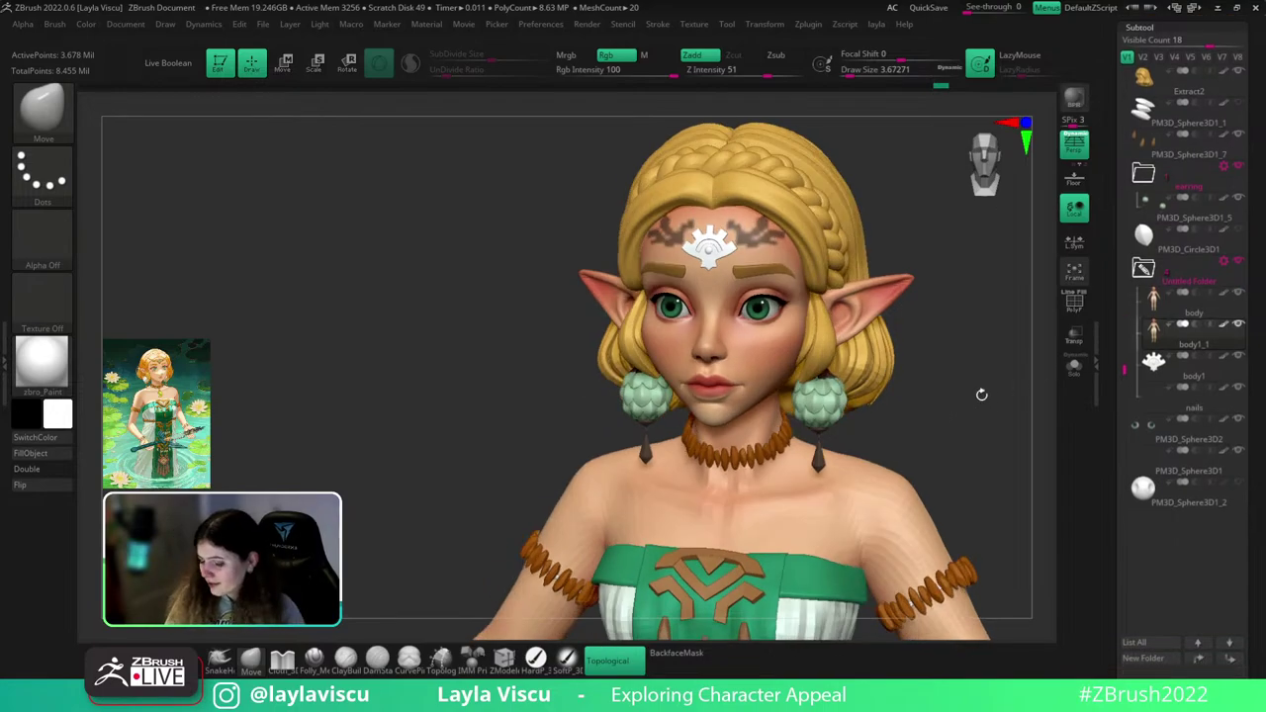
- Isolate the body1_1 subtool, turn the masked forehead symbols into their own polygroup, and clear the mask
left_click(1076, 369)
mouse_move(882, 269)
right_mouse_down("ctrl")
mouse_move(956, 309)
mouse_move(973, 287)
mouse_move(1005, 387)
right_mouse_up("ctrl")
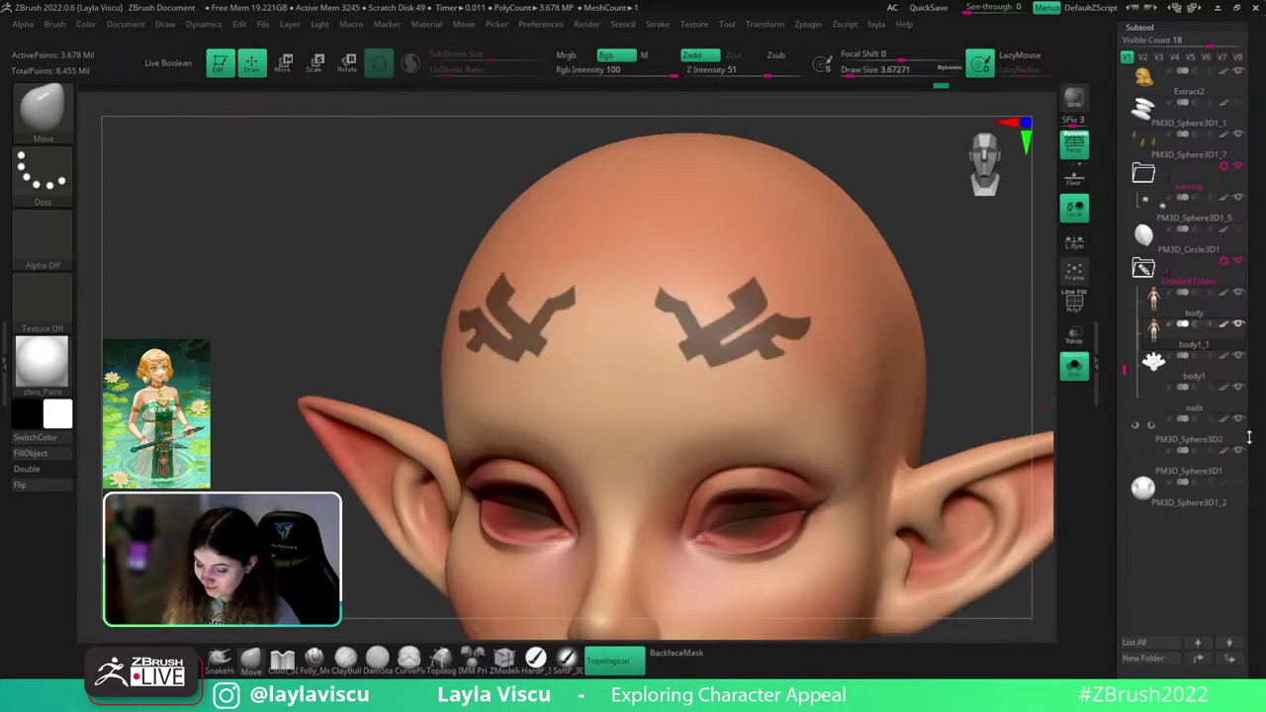
left_click_drag(1258, 466, 1262, 320)
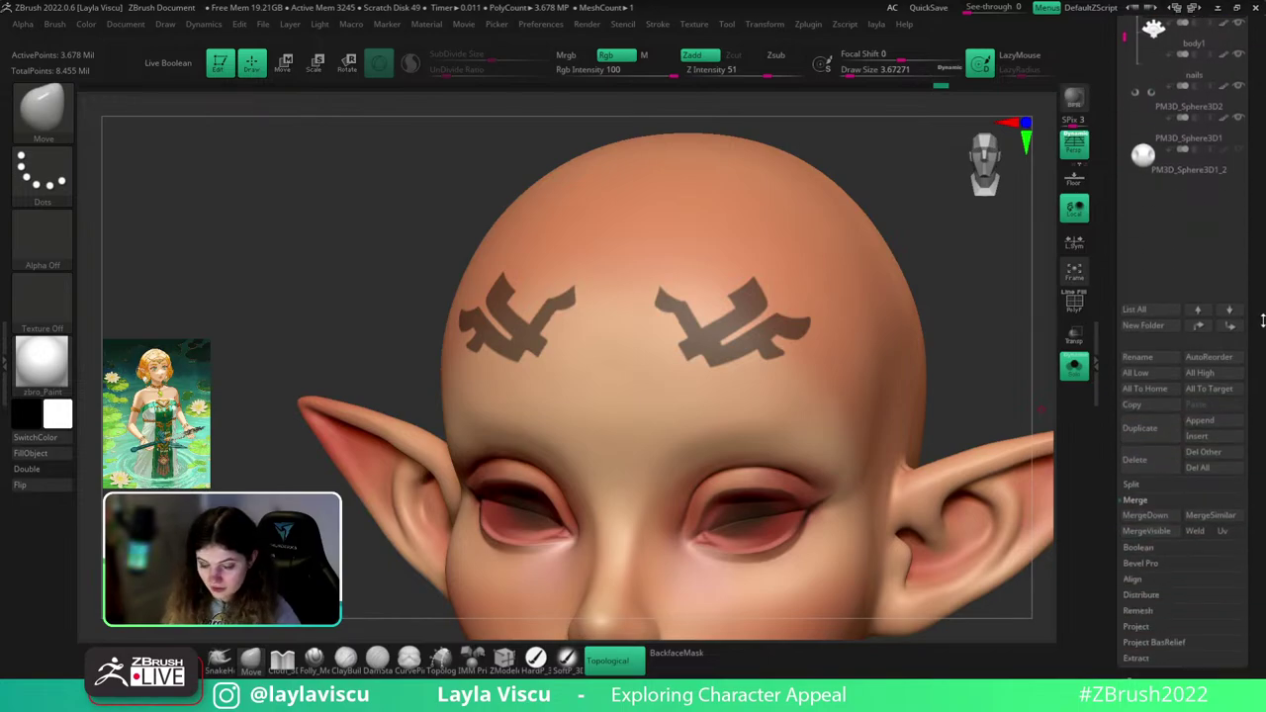
key("shift+f")
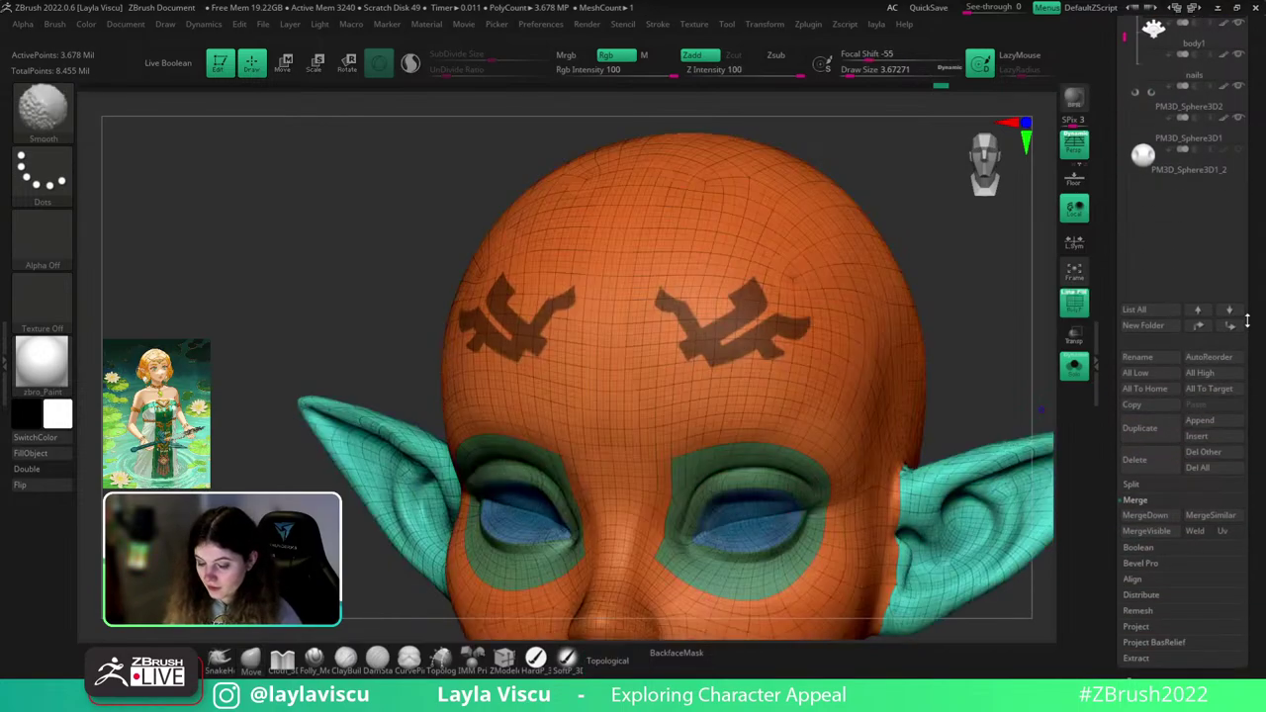
key("shift+f")
left_click_drag(1044, 417, 1031, 452, "ctrl")
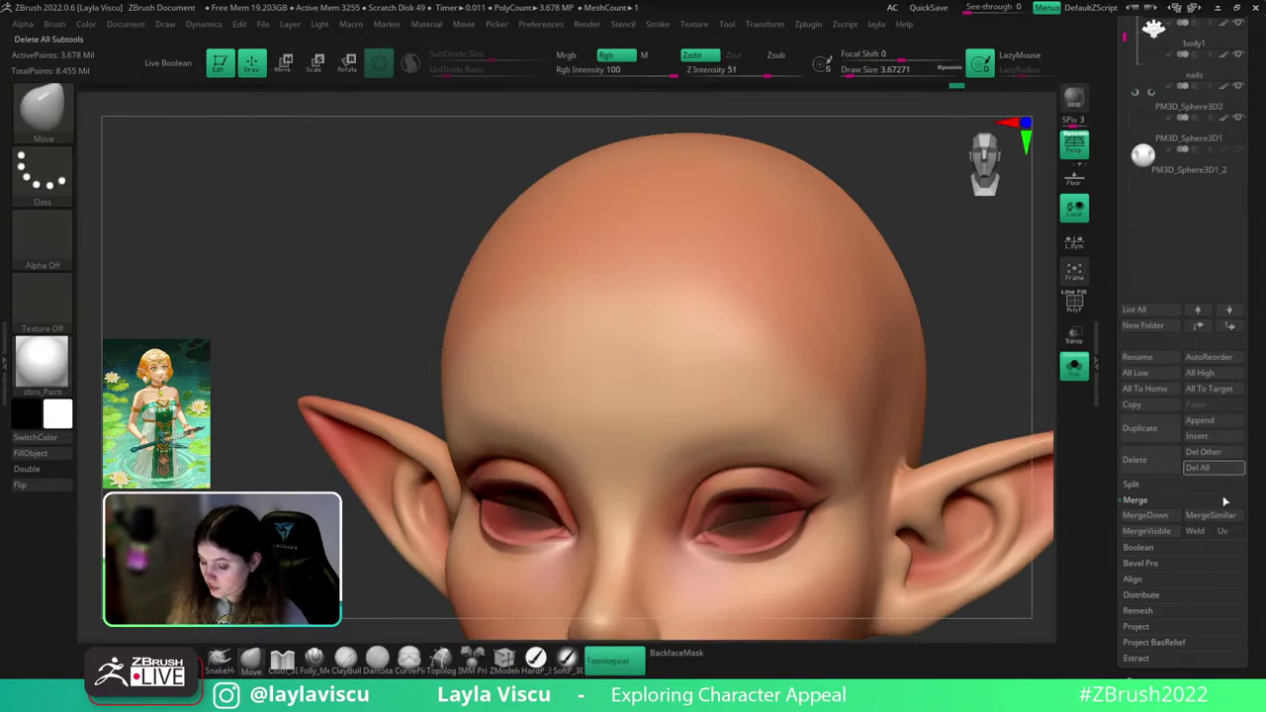
- Show only the forehead symbols' polygroup and delete the hidden remainder of the body1_1 mesh
key("shift+f")
left_click(1133, 674)
left_click(1145, 79)
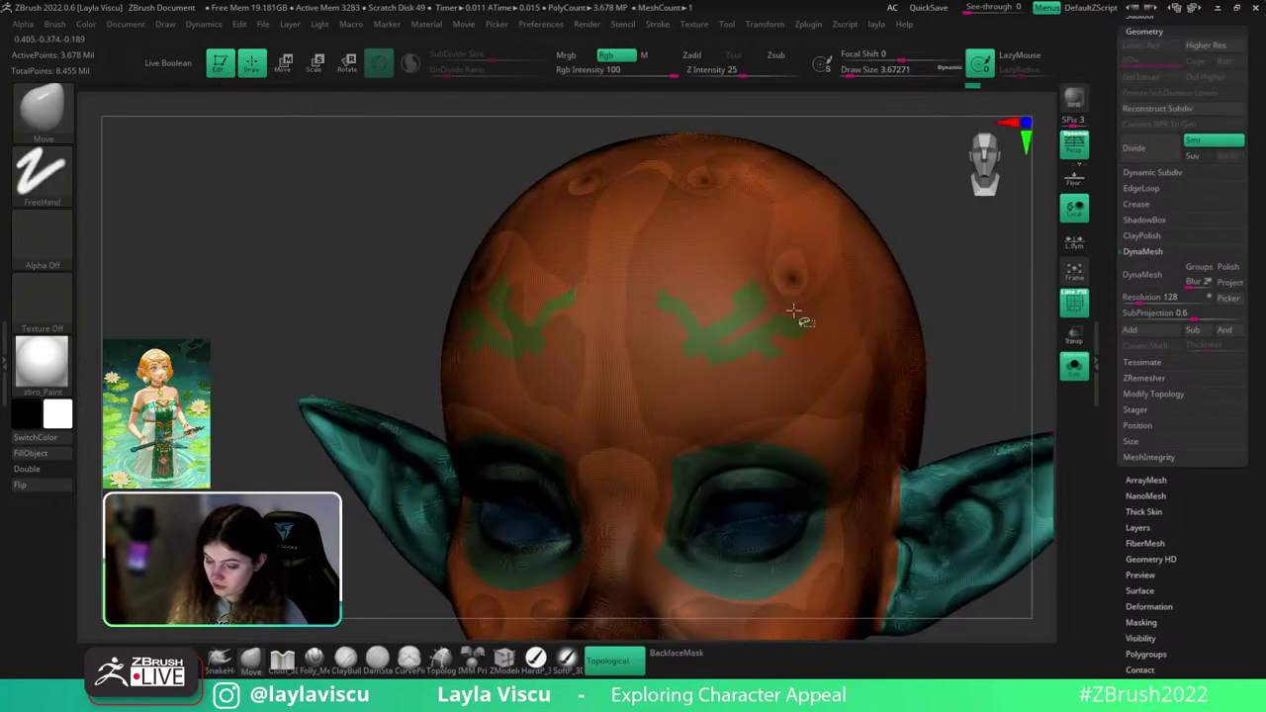
left_click(799, 322, "ctrl+shift")
key("1")
left_click(942, 305)
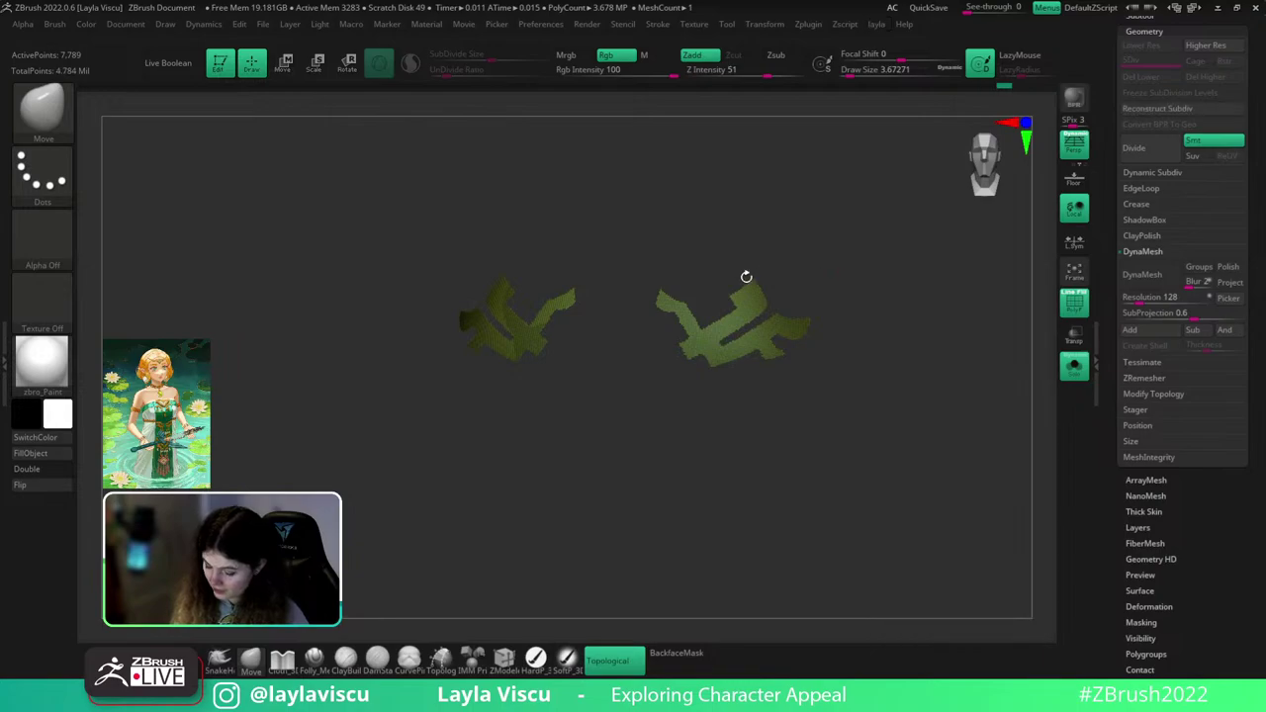
- Smooth the jagged borders of the two symbol pieces with the Polish By Groups deformation
left_click_drag(746, 277, 777, 330)
left_click_drag(1138, 605, 1139, 603)
left_click_drag(1005, 566, 962, 533)
key("f")
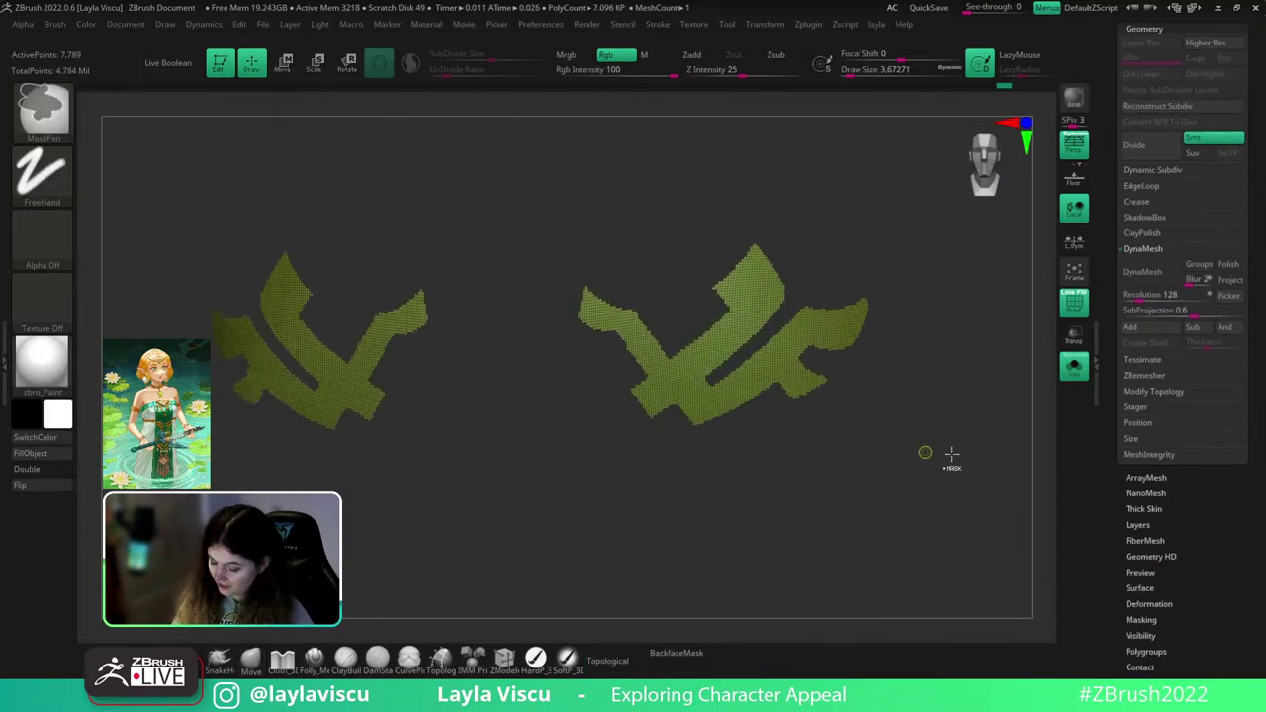
left_click(1148, 603)
left_click_drag(1170, 203, 1164, 204)
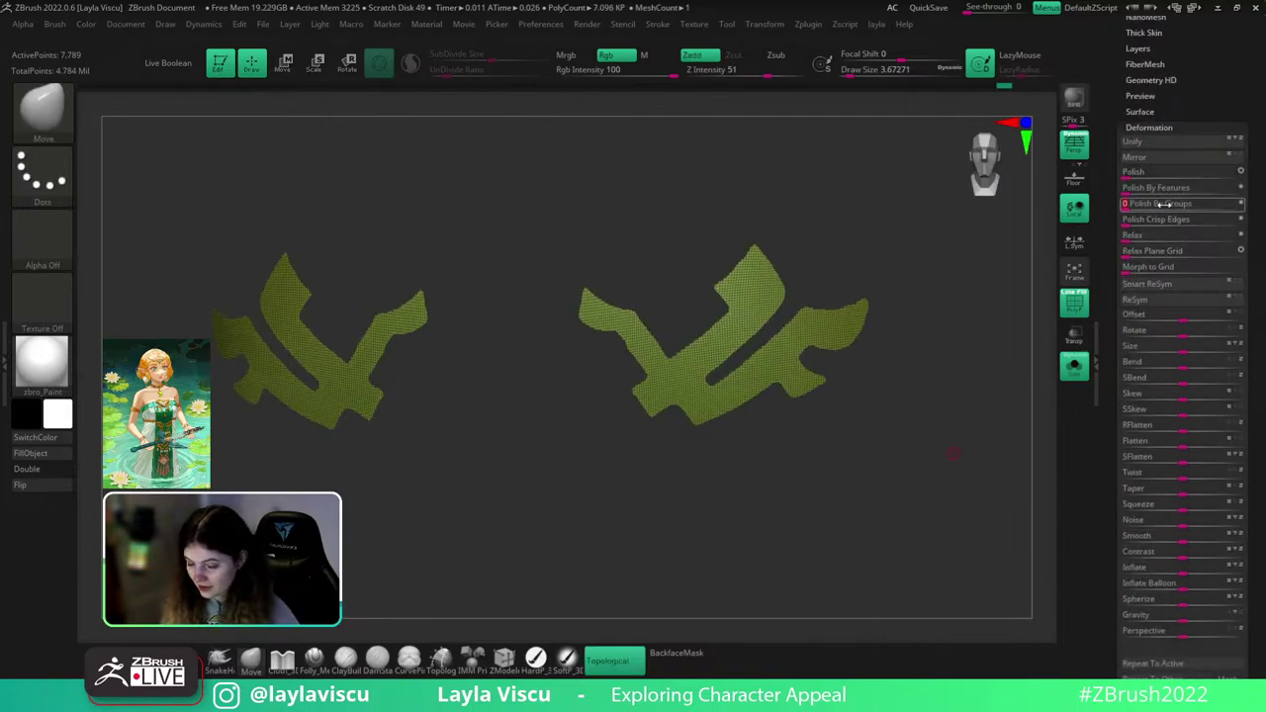
key("shift+f")
- Remesh the smoothed symbol pieces with ZRemesher at a target polygon count of about 2.33
left_click_drag(1169, 30, 1167, 184)
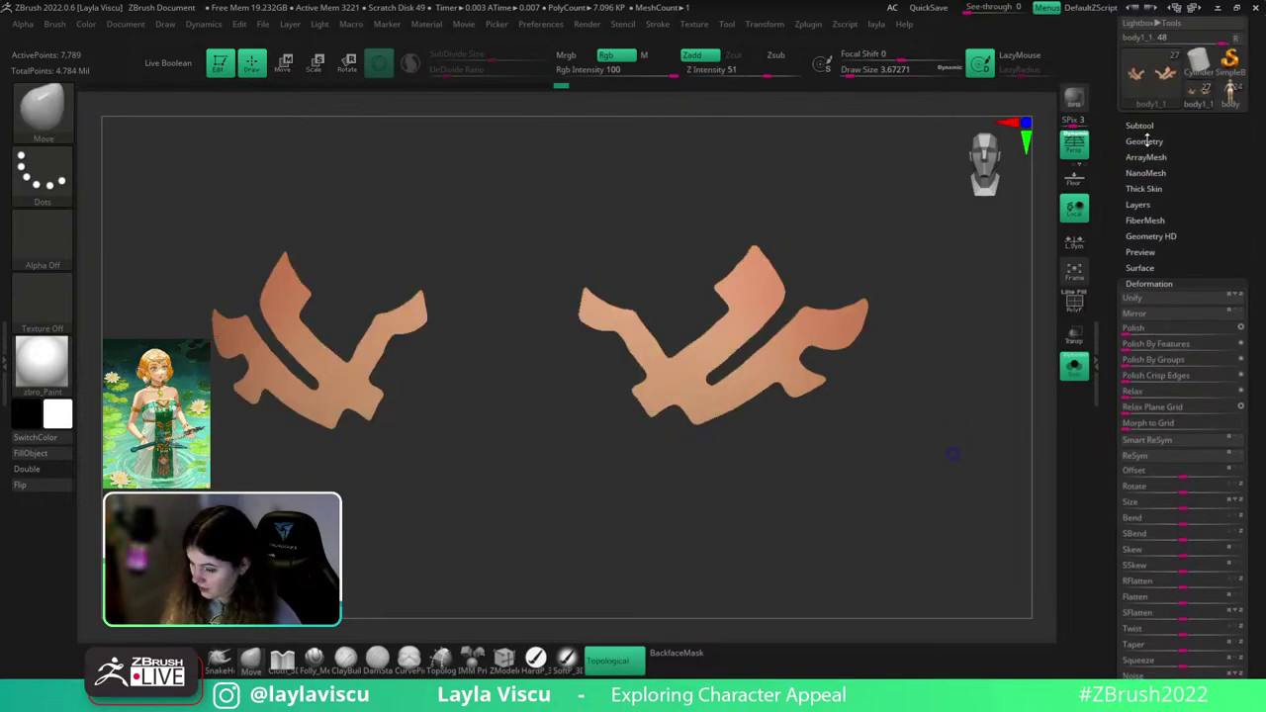
left_click(1147, 139)
key("shift+f")
left_click(1167, 368)
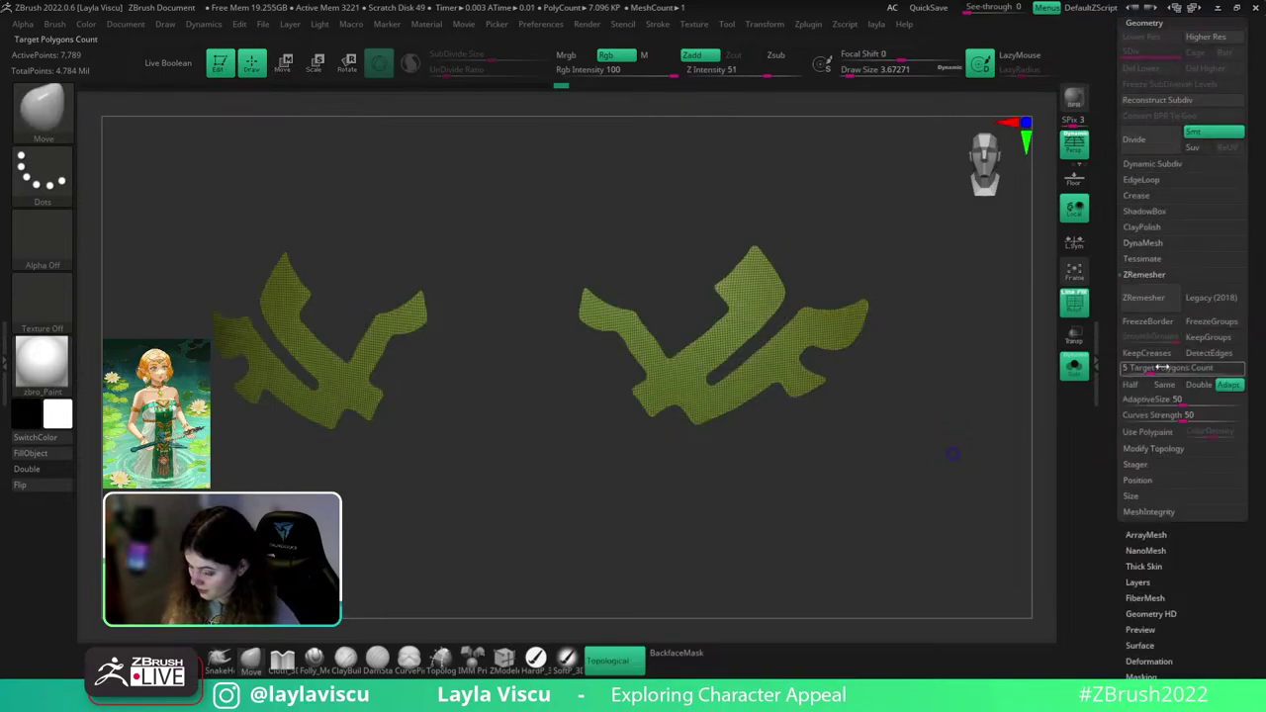
left_click(1143, 297)
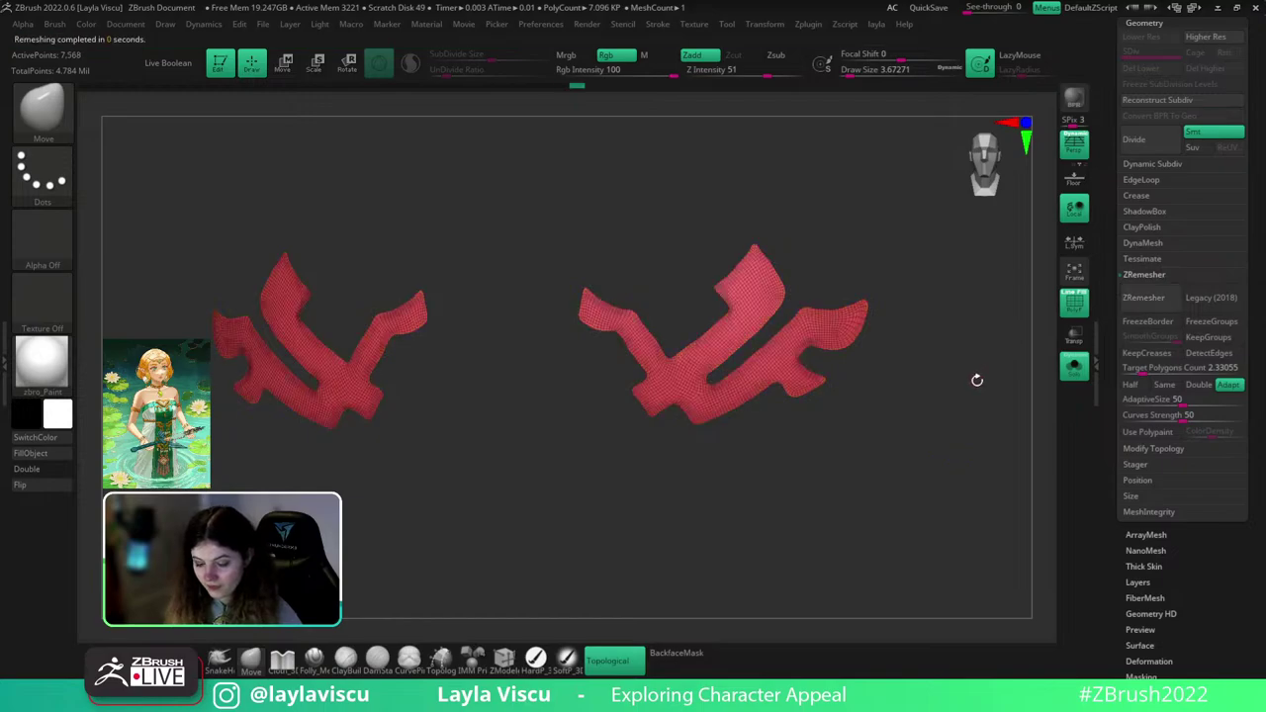
left_click_drag(1128, 365, 1126, 366)
left_click(1145, 299)
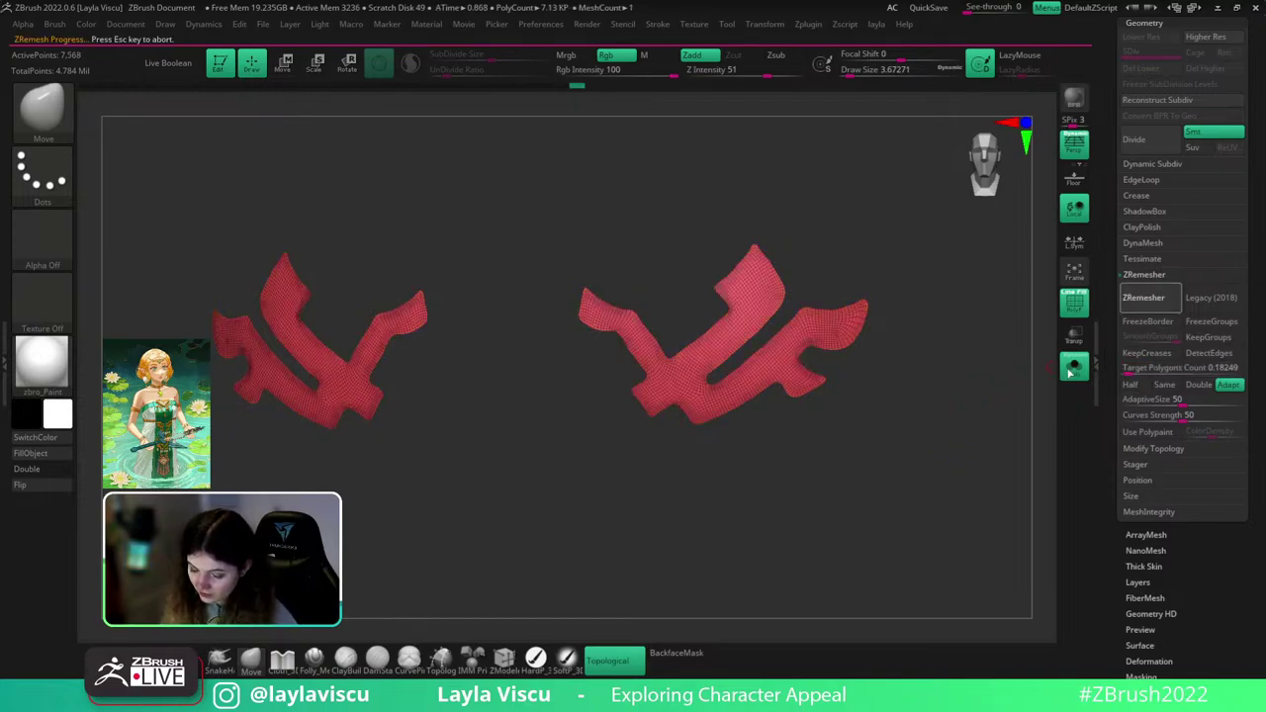
key("ctrl+z")
- Remesh the symbols at a target polygon count of about 0.43 and compare the coarser mesh with the surrounding forehead
left_click(1133, 371)
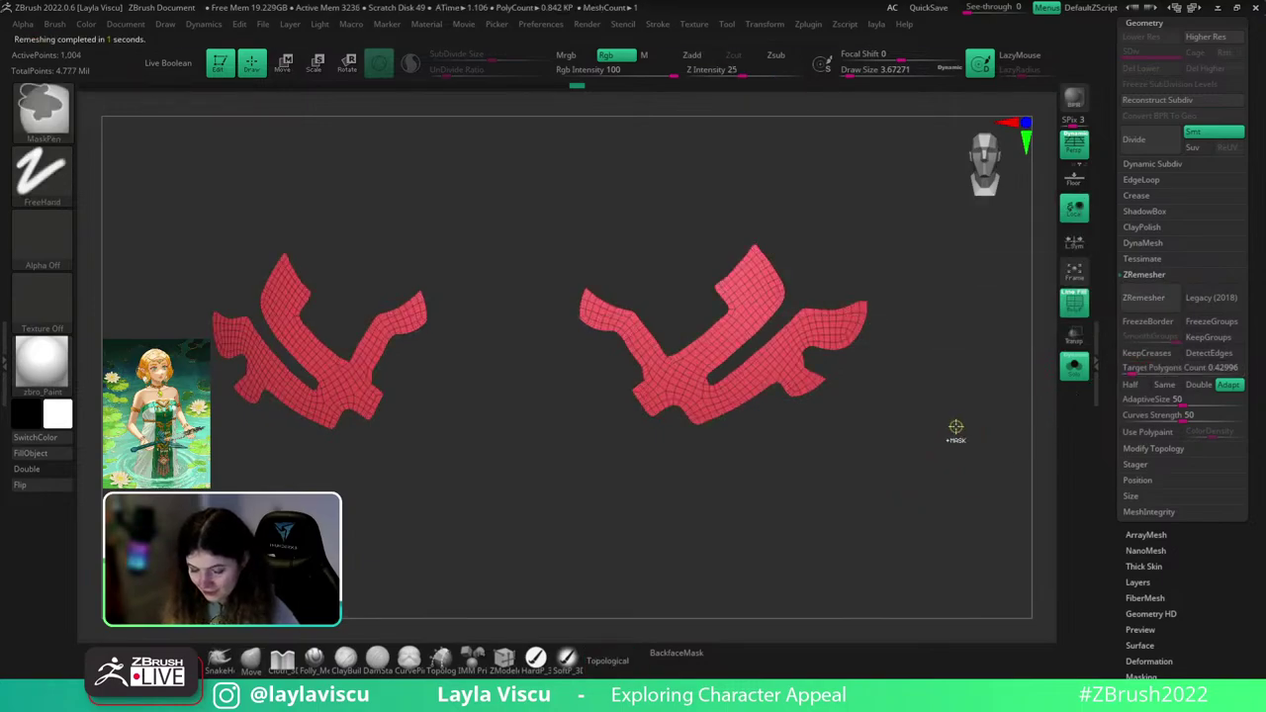
right_click_drag(956, 427, 976, 451, "ctrl")
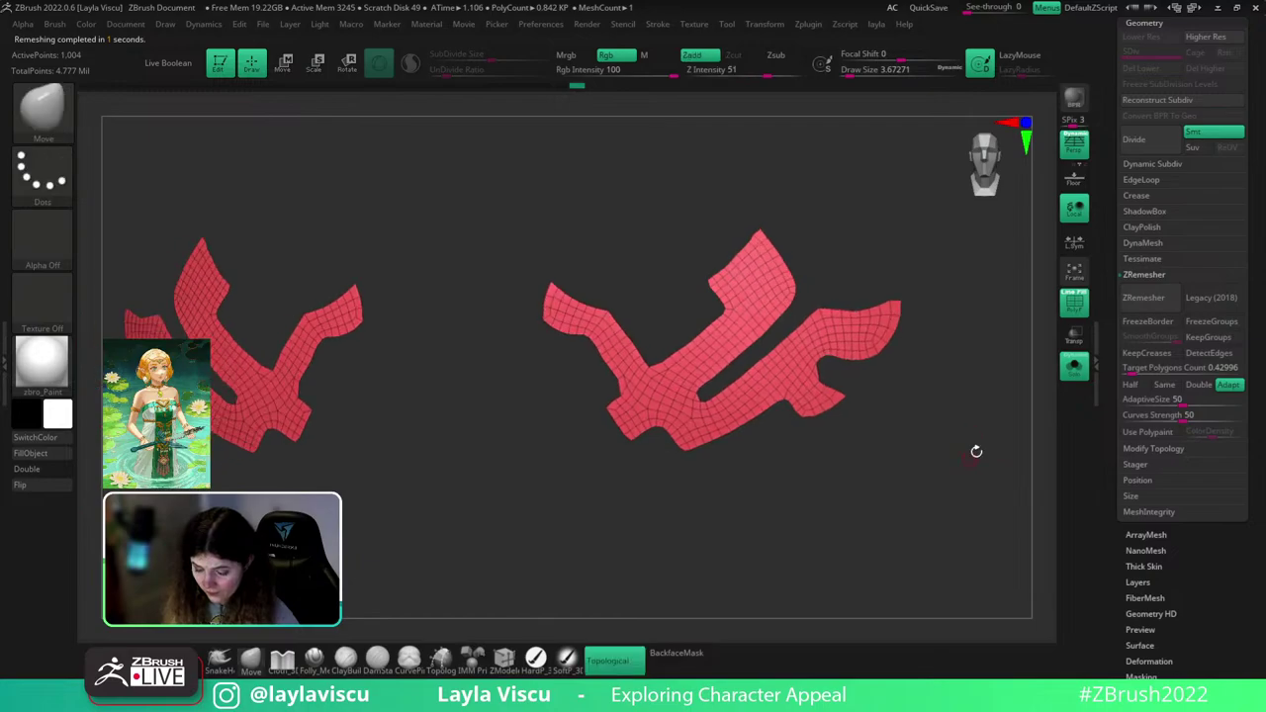
key("shift+f")
key("shift+f")
right_click_drag(1003, 400, 1015, 446, "ctrl")
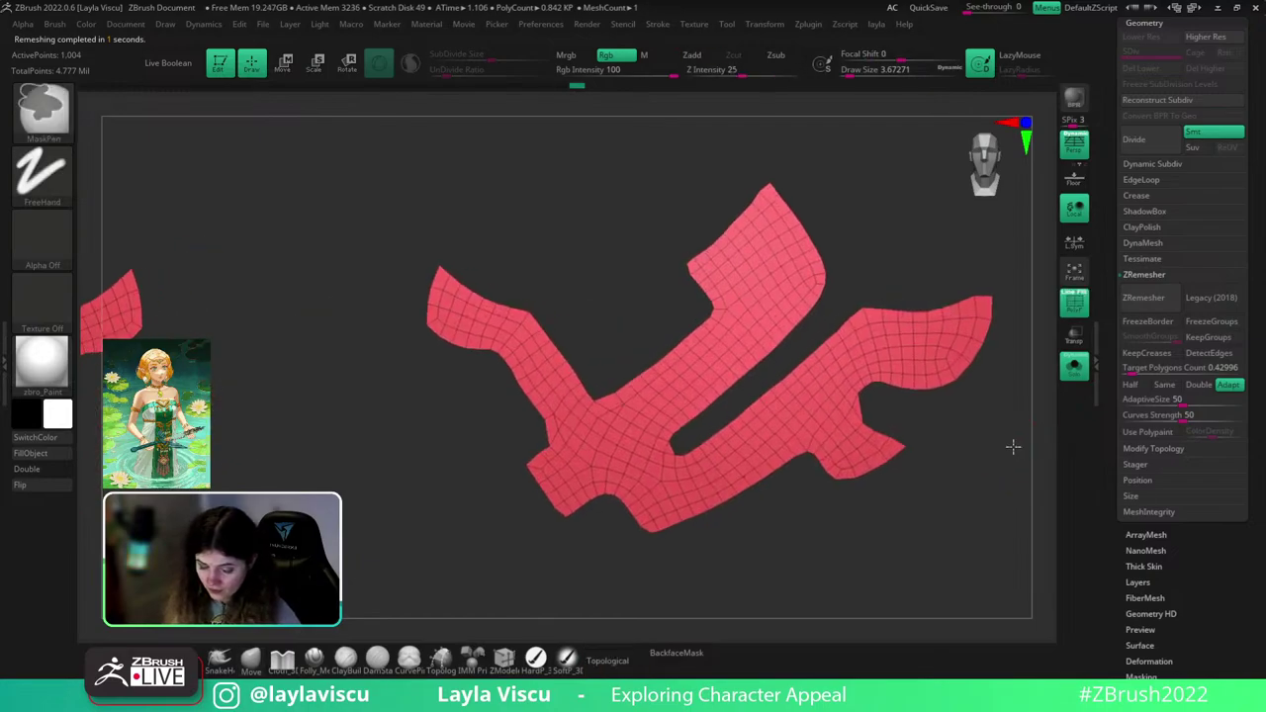
left_click_drag(972, 481, 981, 432, "alt")
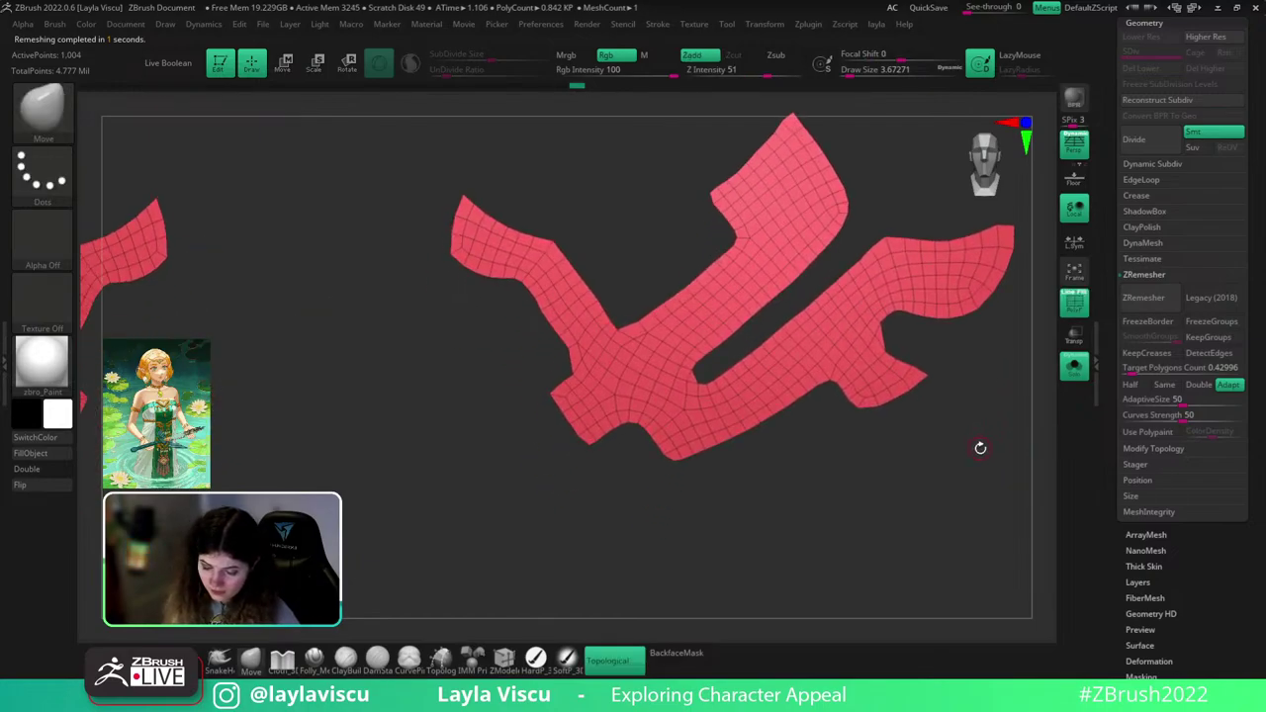
left_click(1076, 367)
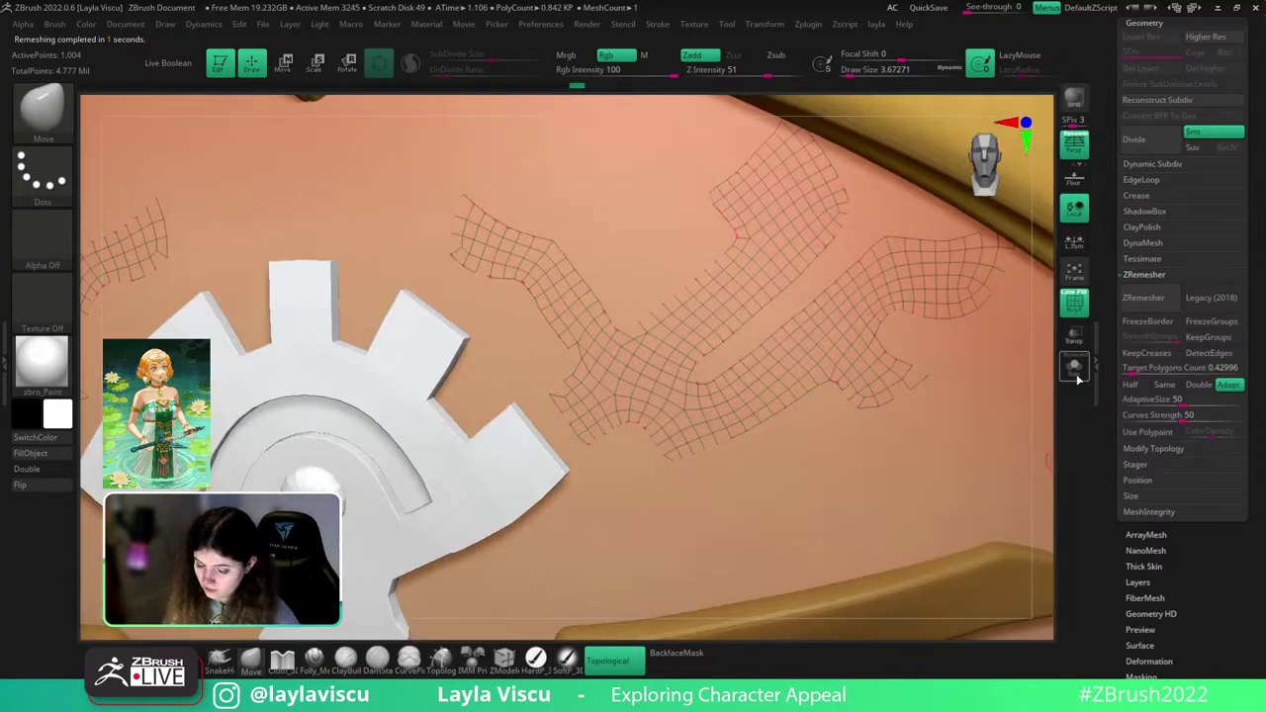
left_click(1076, 367)
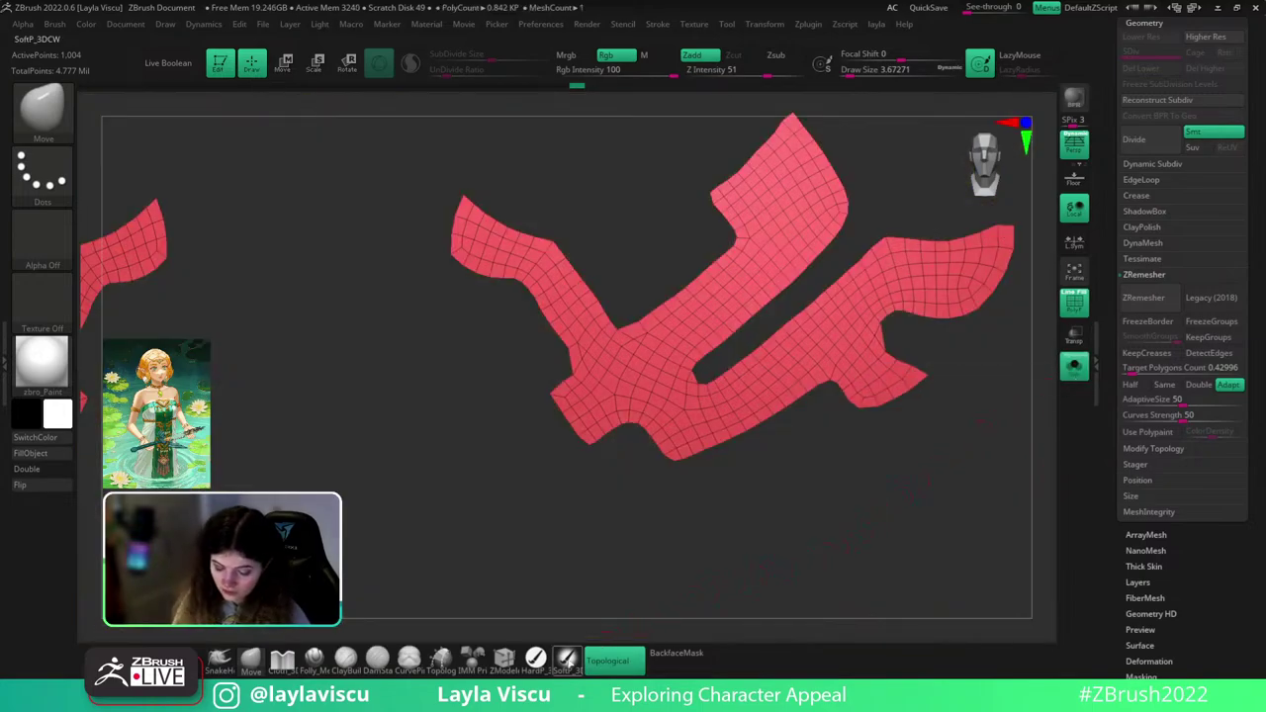
- Use ZModeler's Stitch point action on Two Points with To End Point, draw size about 1.53, to merge points at the symbol's junction
left_click(505, 659)
mouse_move(595, 358)
right_mouse_down("ctrl")
mouse_move(605, 393)
mouse_move(604, 362)
mouse_move(597, 386)
right_mouse_up("ctrl")
key("space")
left_click(660, 393)
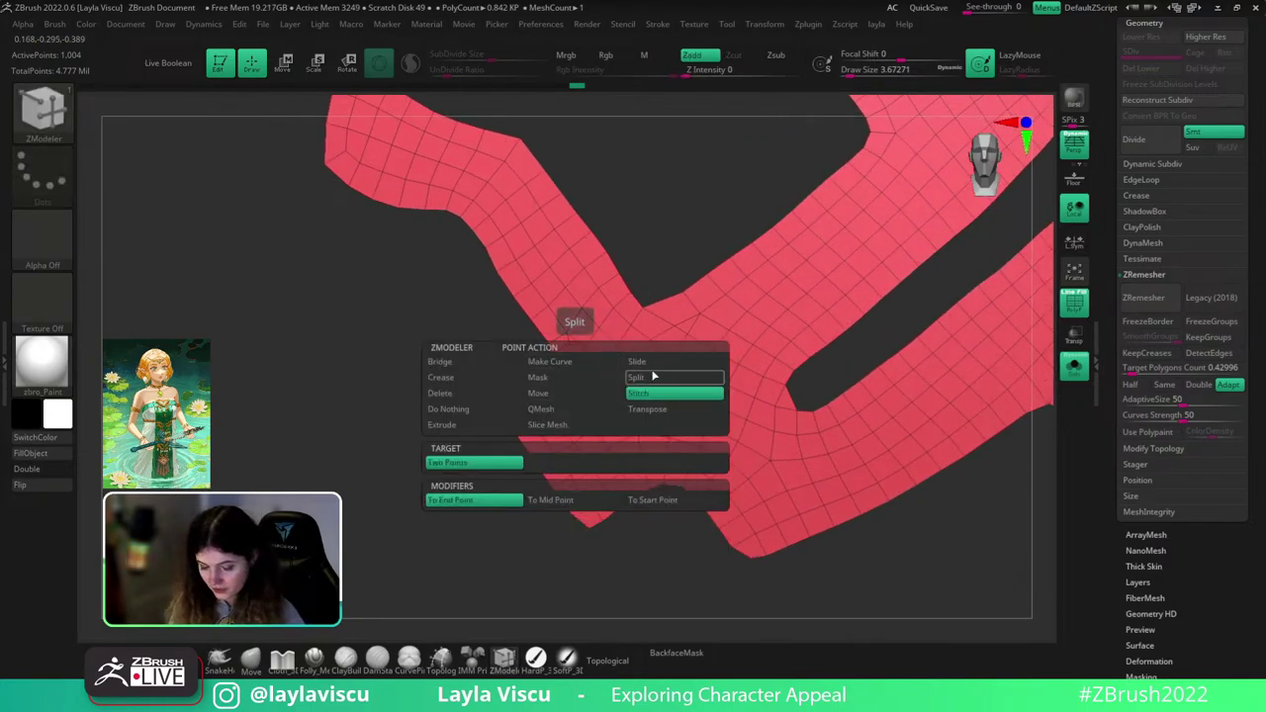
key("s")
left_click(624, 333)
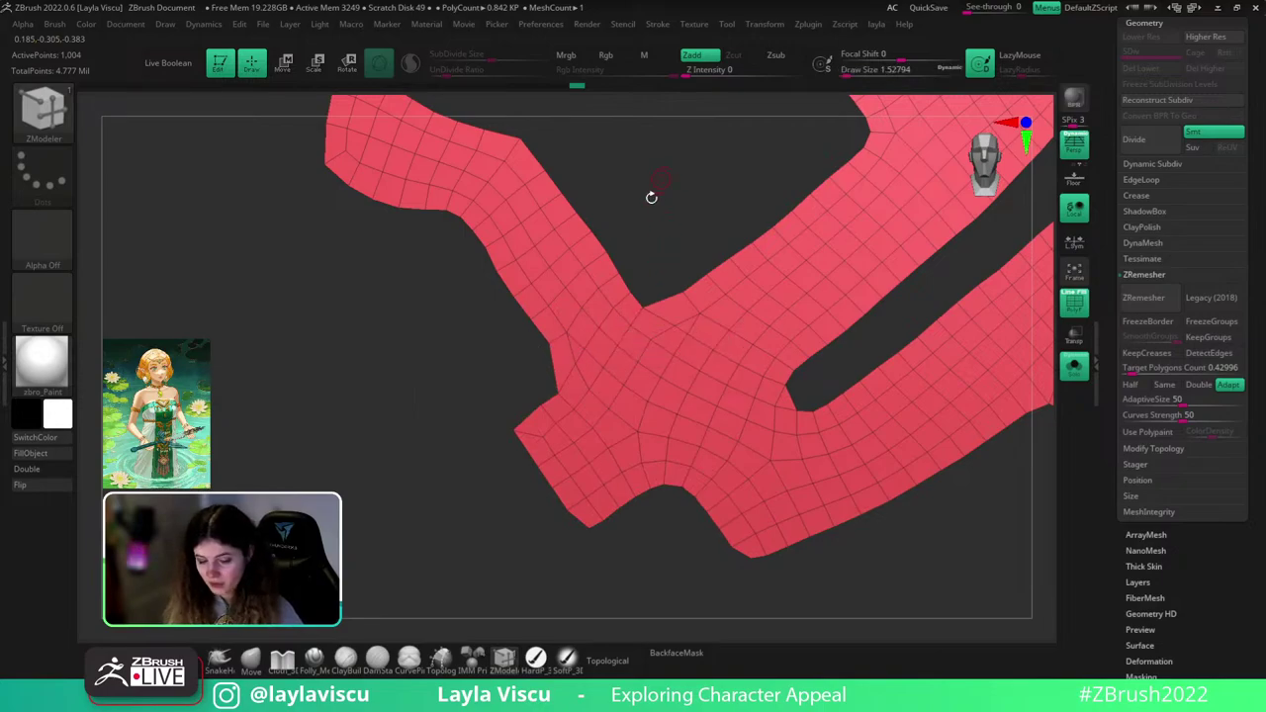
left_click(589, 394)
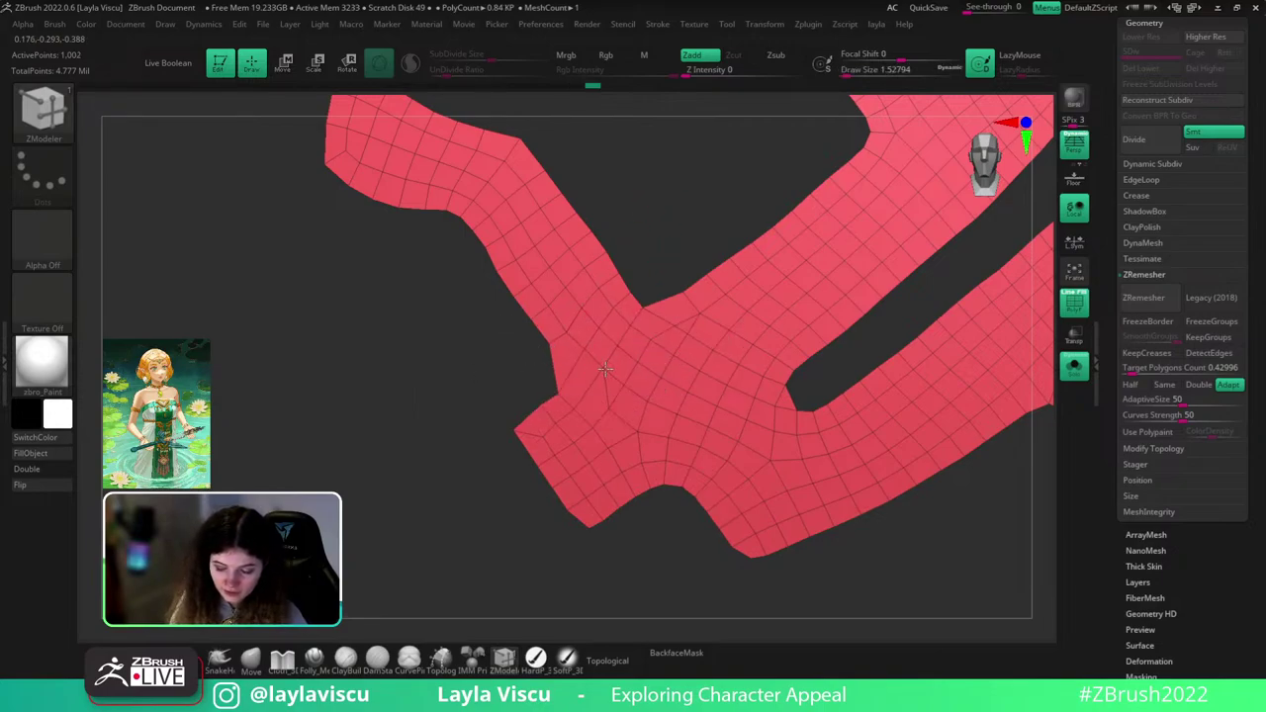
- Stitch the remaining point pairs in a row across the symbol's junction, ending at the lower band's bottom edge
left_click(639, 433)
left_click(649, 400)
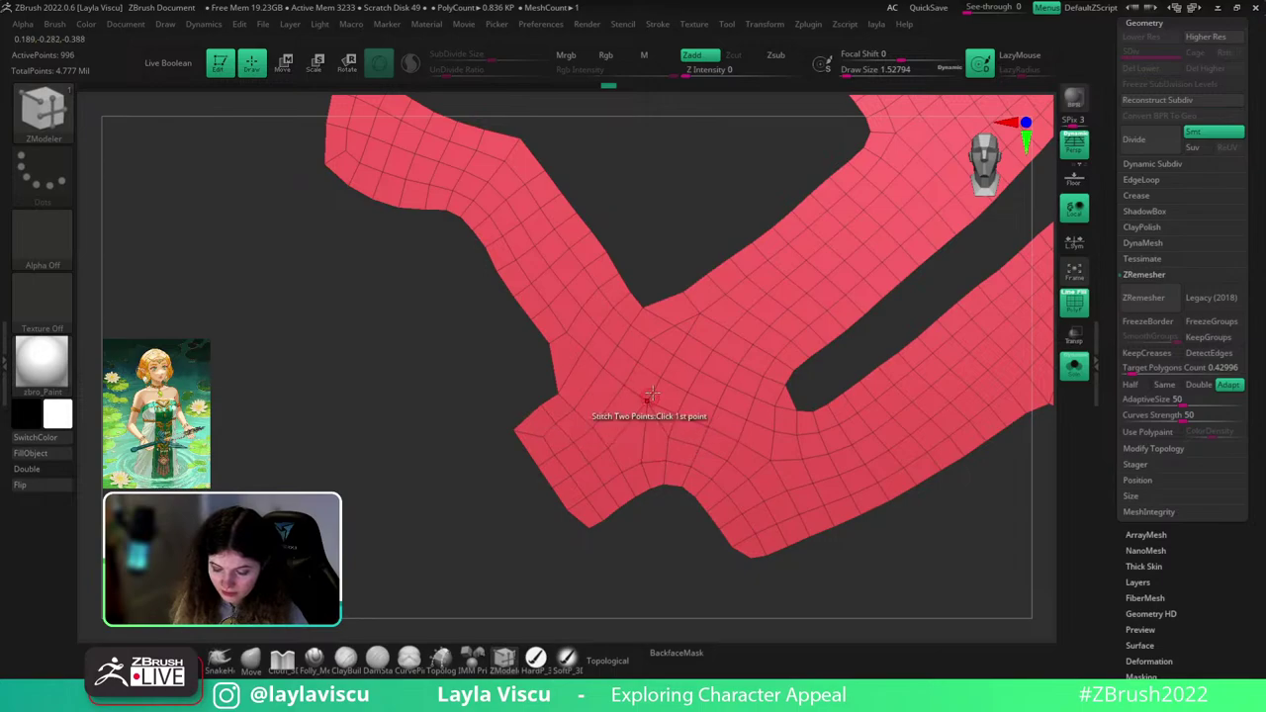
left_click(671, 438)
left_click(677, 414)
left_click(699, 448)
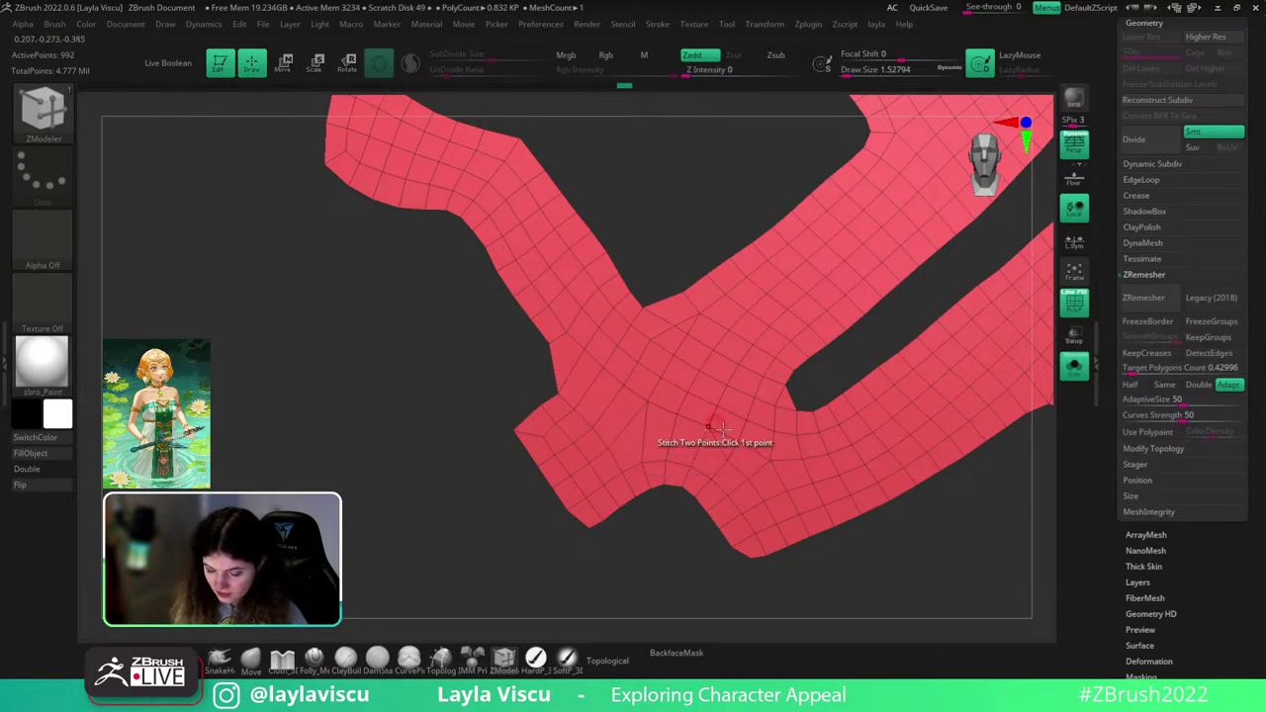
left_click(732, 450)
left_click(768, 462)
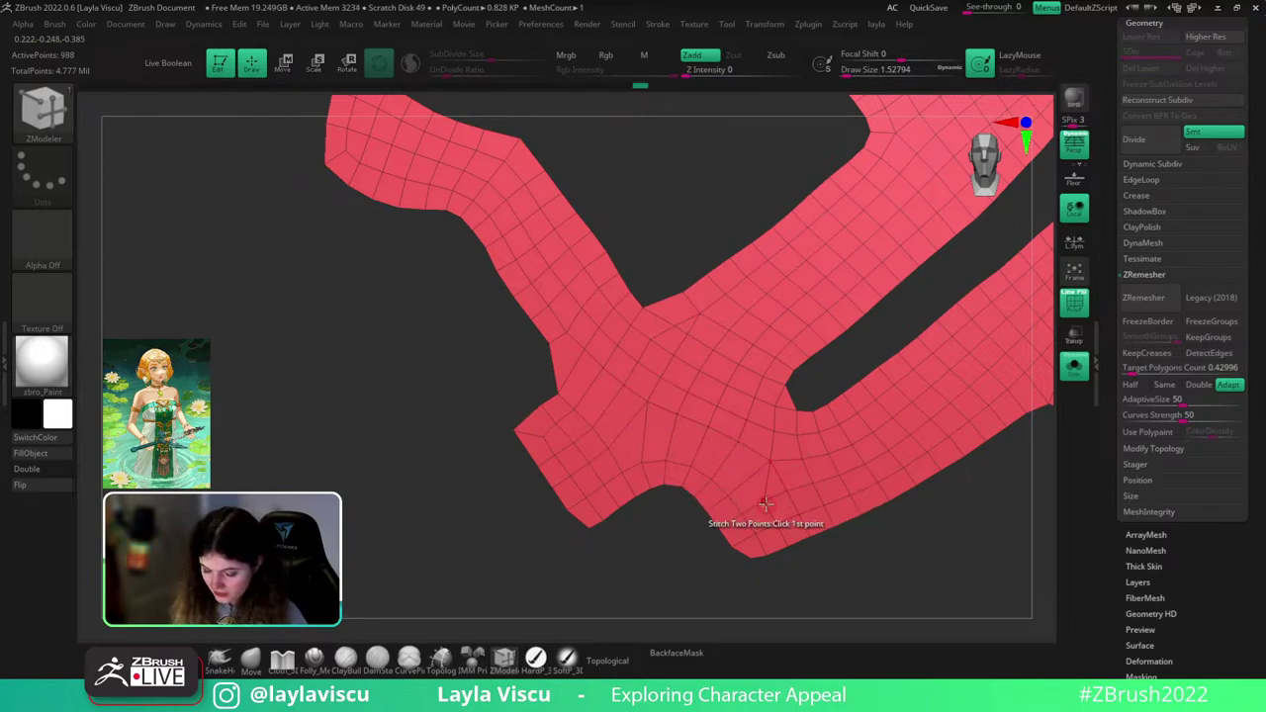
left_click(812, 534)
left_click_drag(861, 542, 799, 556)
- Set ZModeler's polygon action to Delete with A Single Poly as target and remove a polygon at the notch above the small tab
left_click_drag(870, 450, 879, 346, "alt")
left_click_drag(977, 319, 709, 419, "alt")
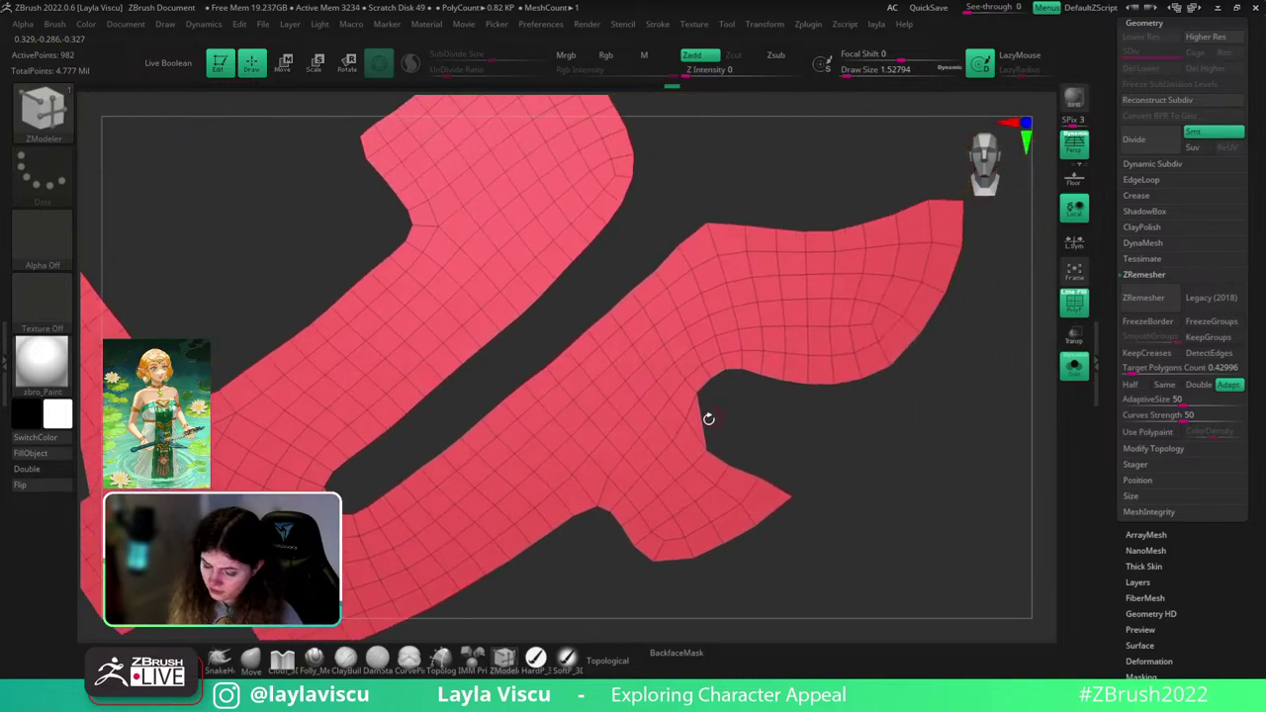
right_click_drag(1025, 213, 1036, 300, "ctrl")
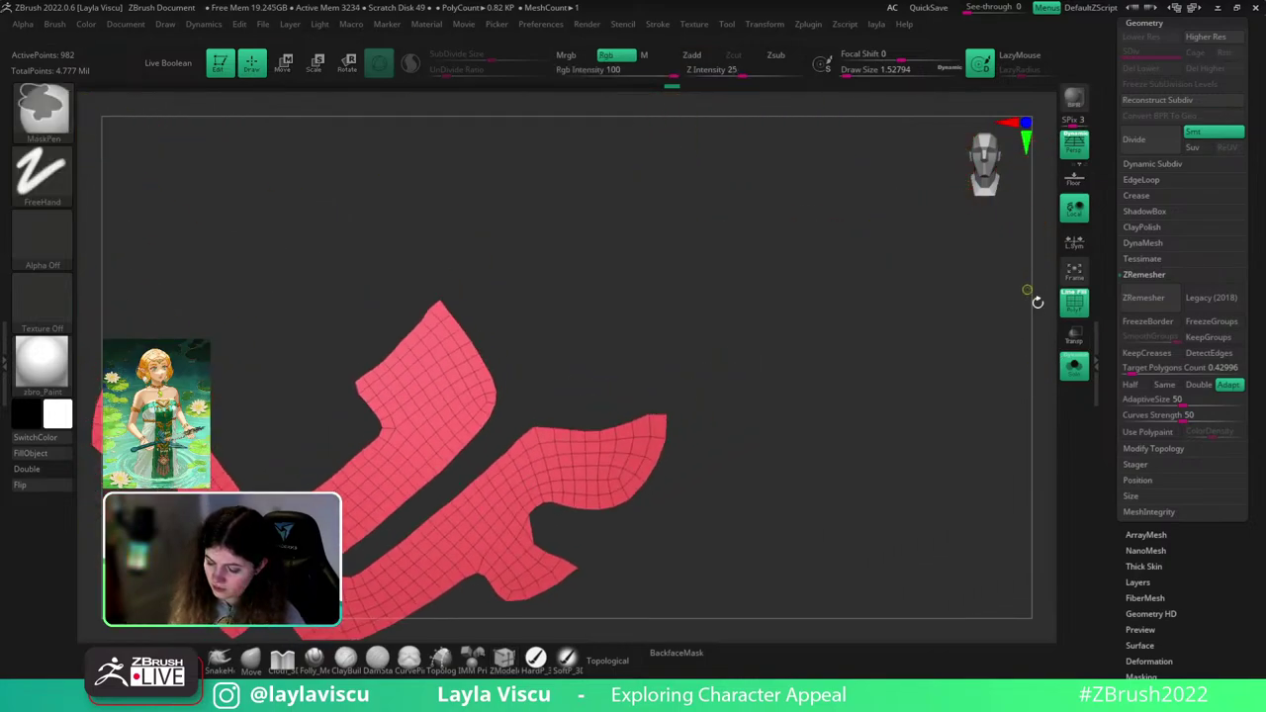
left_click_drag(839, 473, 1038, 327, "alt")
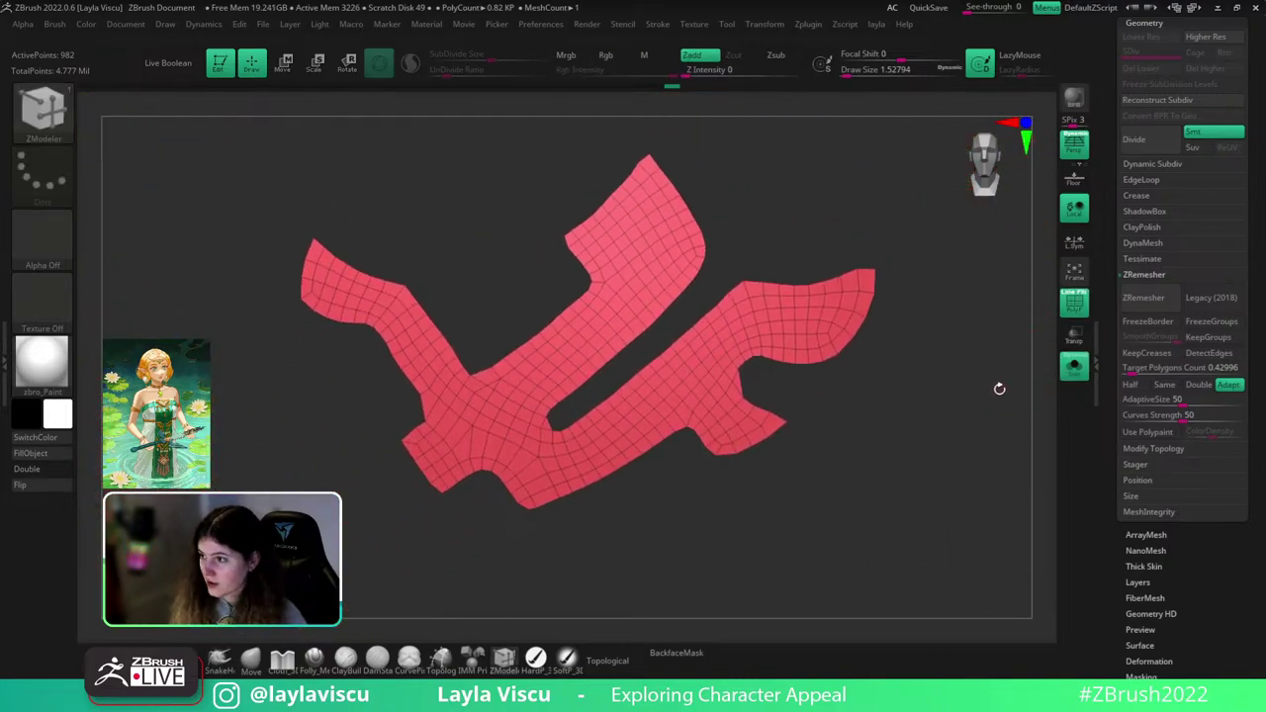
left_click_drag(999, 388, 992, 392)
right_click_drag(736, 406, 748, 322, "ctrl")
key("space")
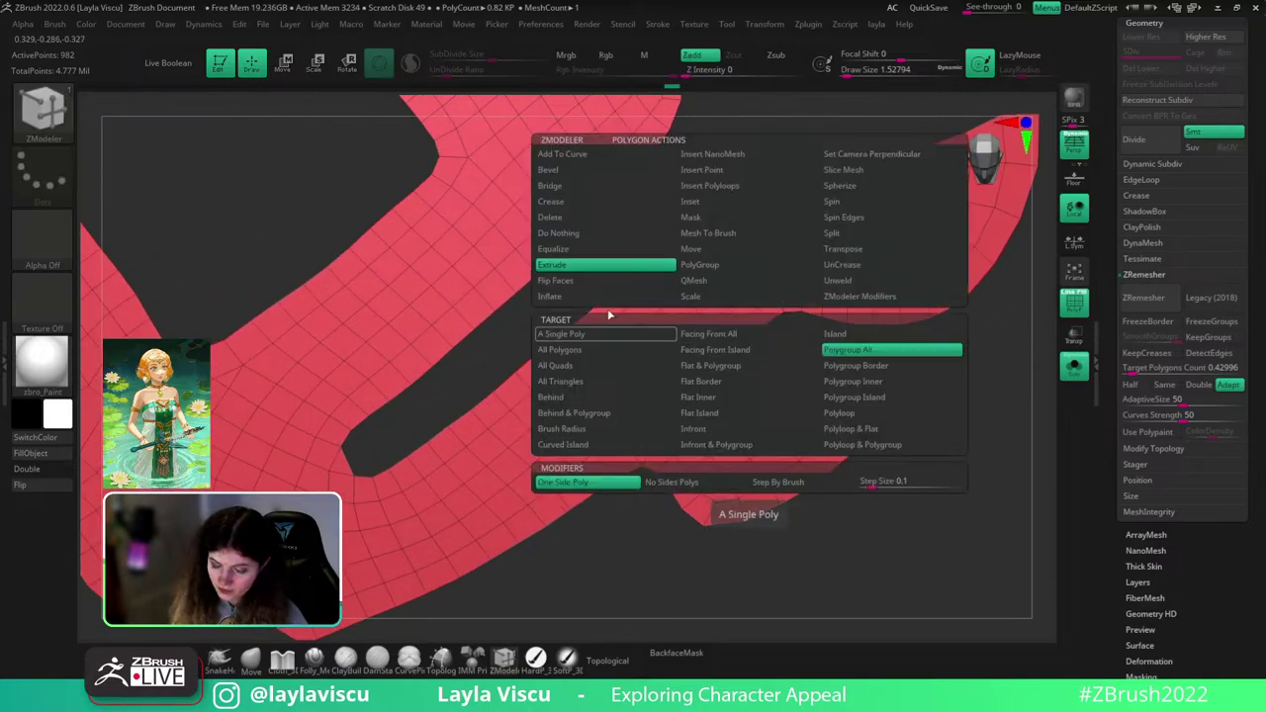
left_click(589, 217)
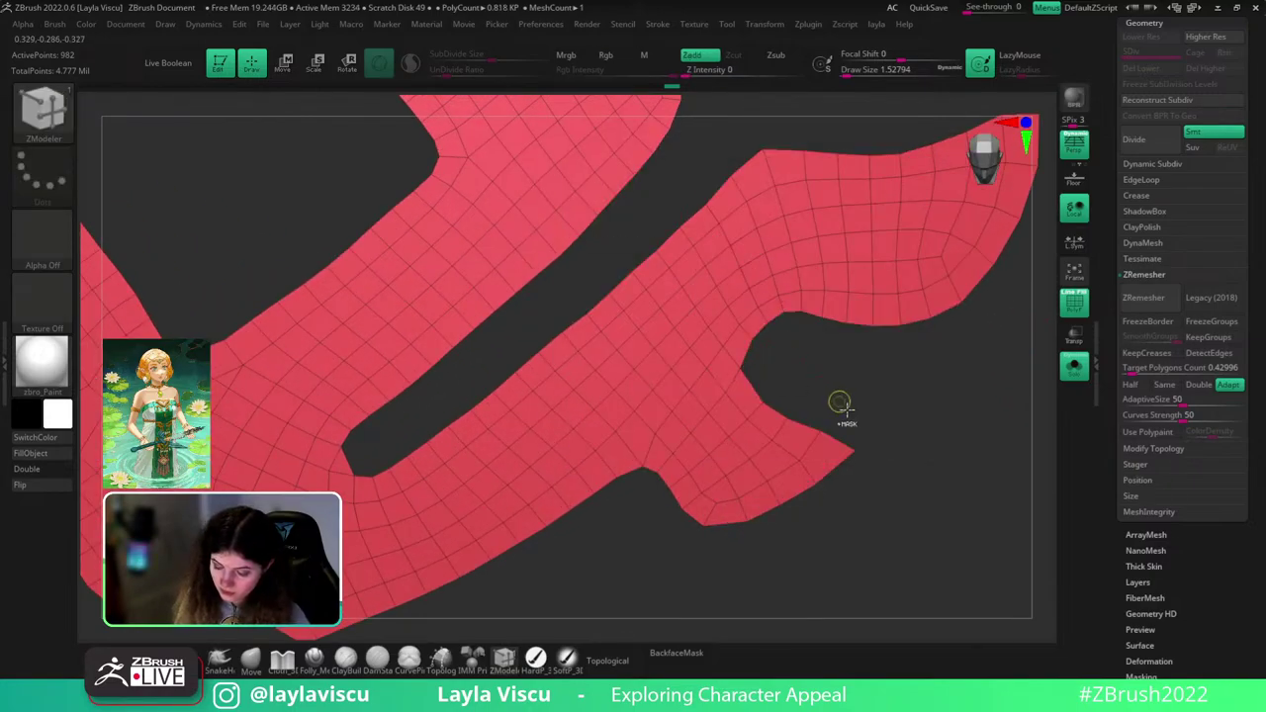
- Stitch points at the symbol's junction just below the notch between the thin branch and the upper band
right_click_drag(847, 409, 852, 463, "ctrl")
left_click_drag(876, 404, 983, 392, "alt")
left_click_drag(834, 513, 928, 526, "alt")
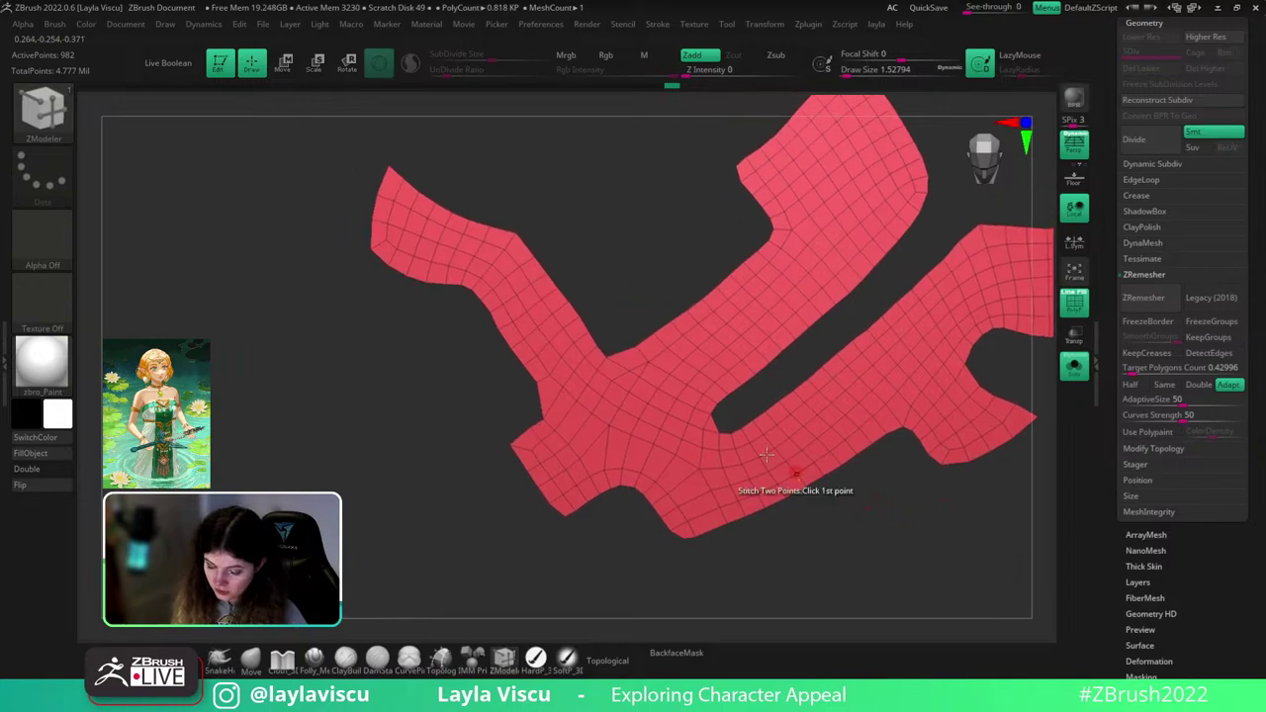
right_click_drag(767, 455, 768, 390, "ctrl")
left_click_drag(683, 390, 885, 267, "alt")
left_click(806, 337)
right_click_drag(836, 239, 839, 279, "ctrl")
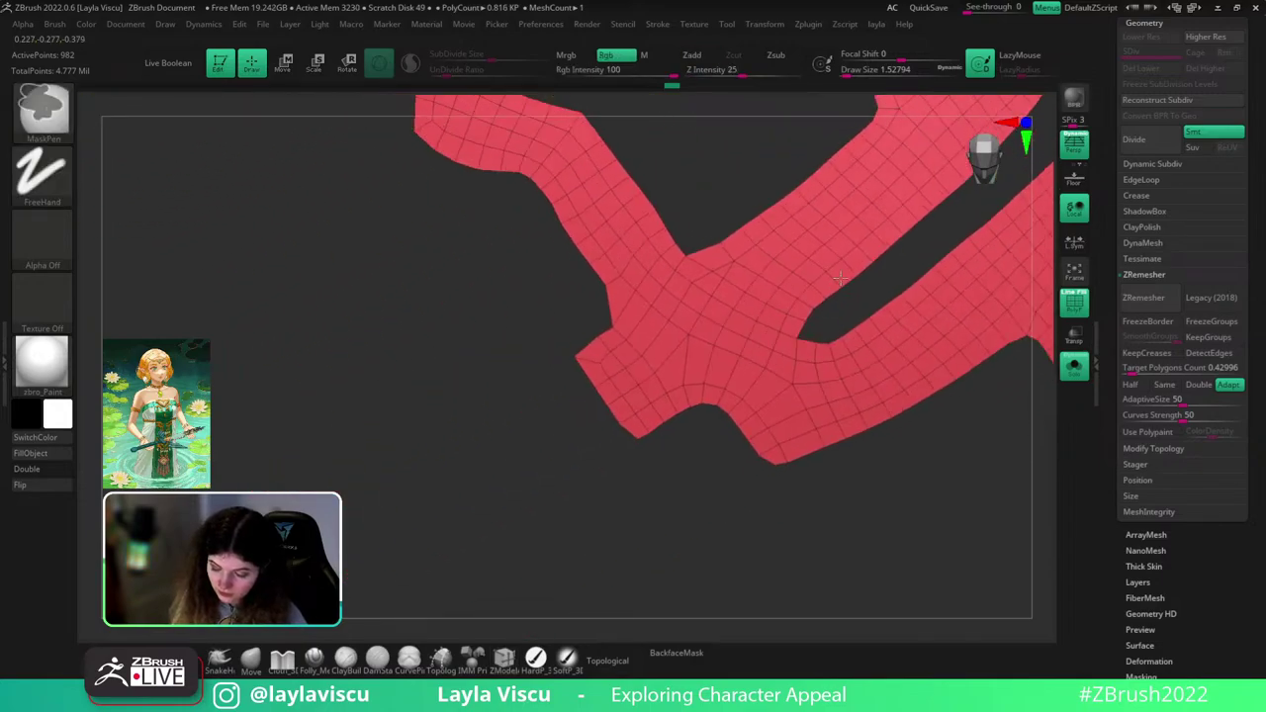
mouse_move(839, 279)
left_mouse_down()
mouse_move(913, 438)
mouse_move(895, 499)
left_mouse_up()
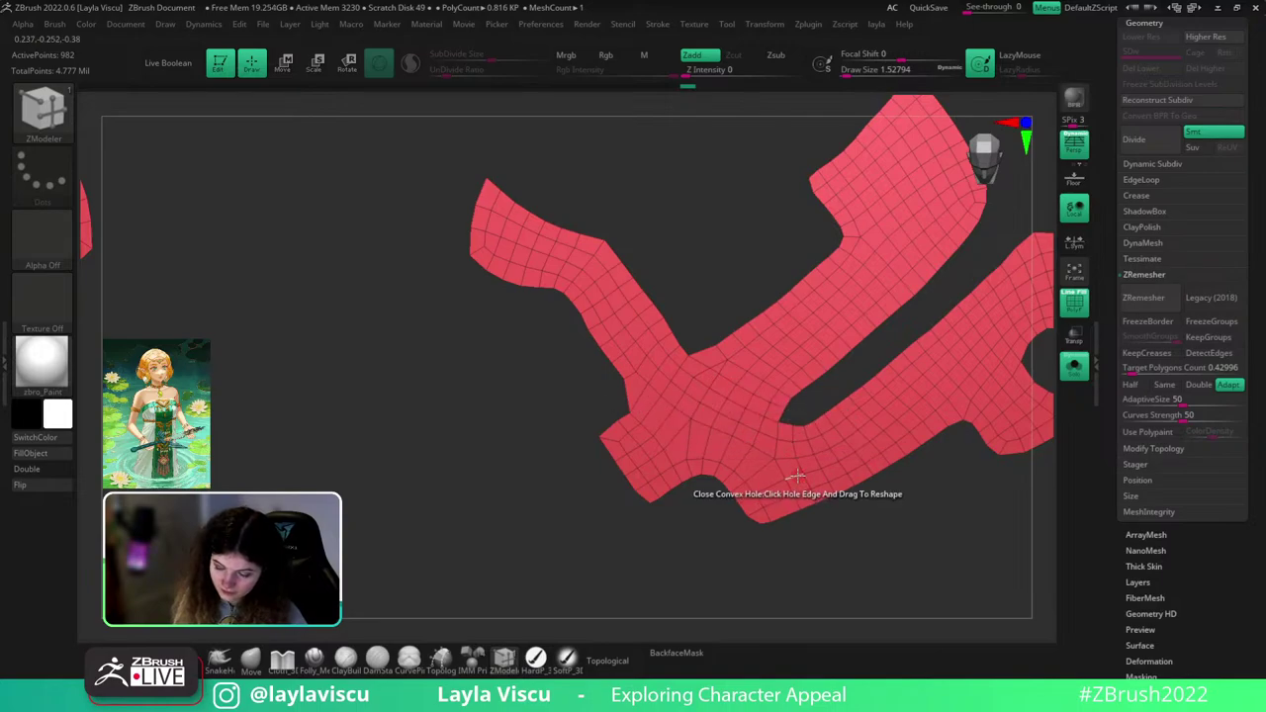
right_click_drag(682, 407, 686, 364, "ctrl")
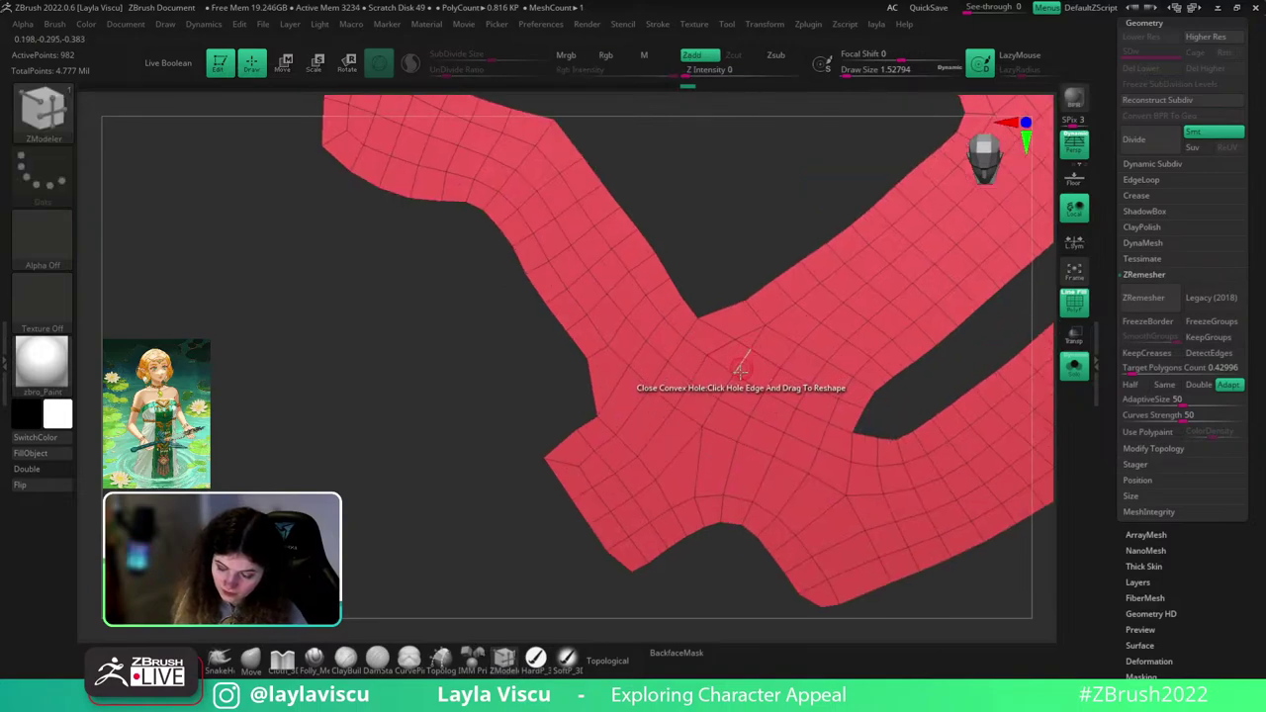
left_click(739, 371)
left_click(710, 354)
left_click(750, 347)
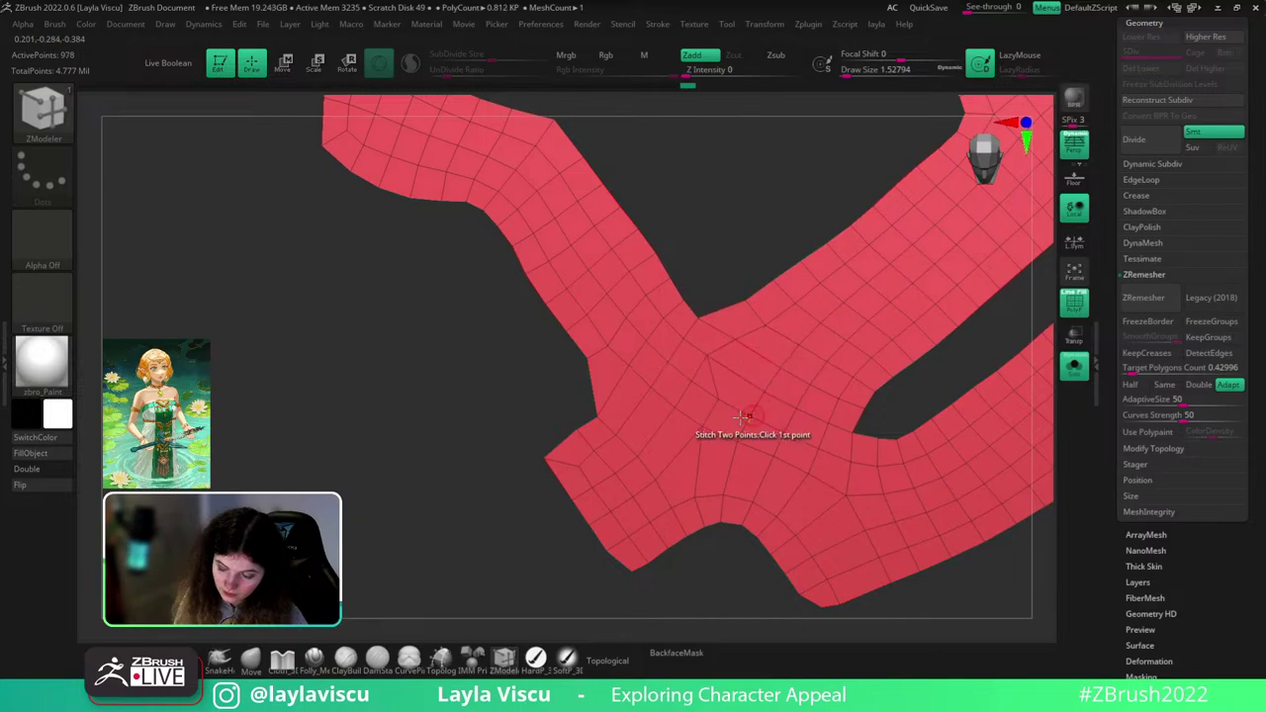
- Delete surplus edge loops running through the short square tab beside the junction
left_click(646, 465, "alt")
left_click(618, 482, "alt")
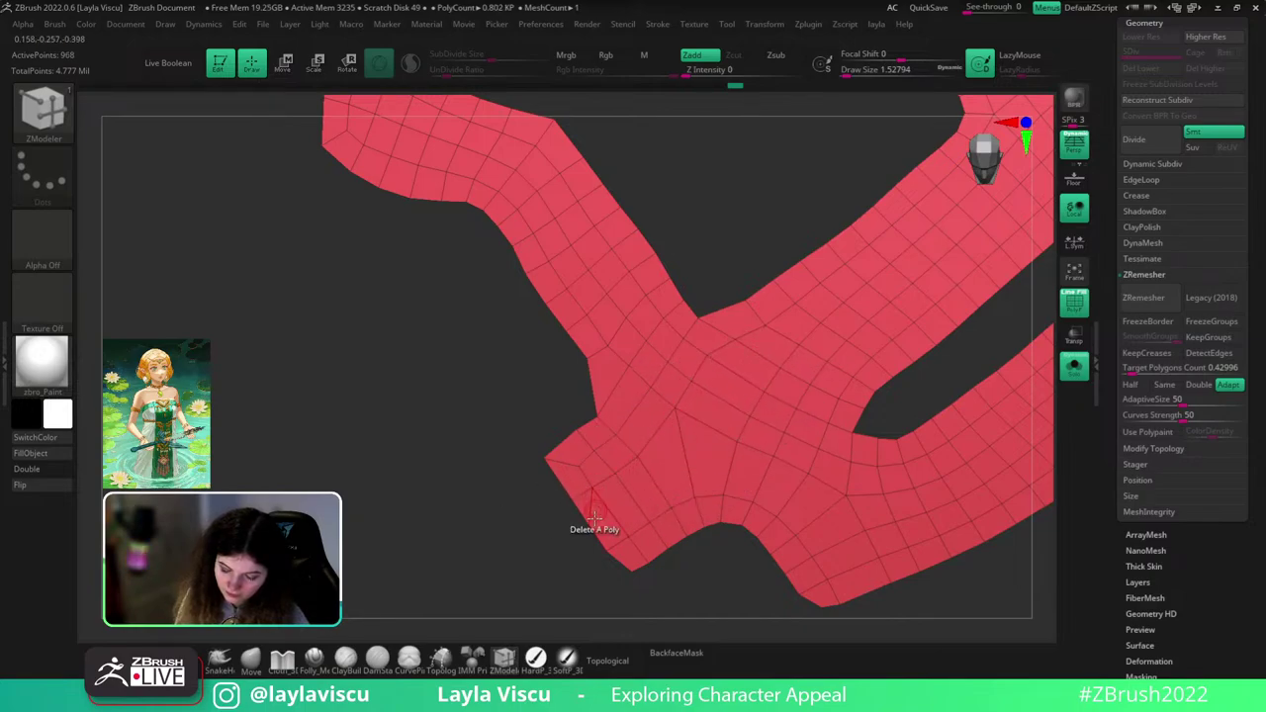
left_click(574, 500)
- Smooth the junction's topology, raising the draw size to about 7.5 and then about 18.5
right_click_drag(662, 455, 668, 257, "ctrl")
right_click_drag(834, 439, 811, 485, "ctrl")
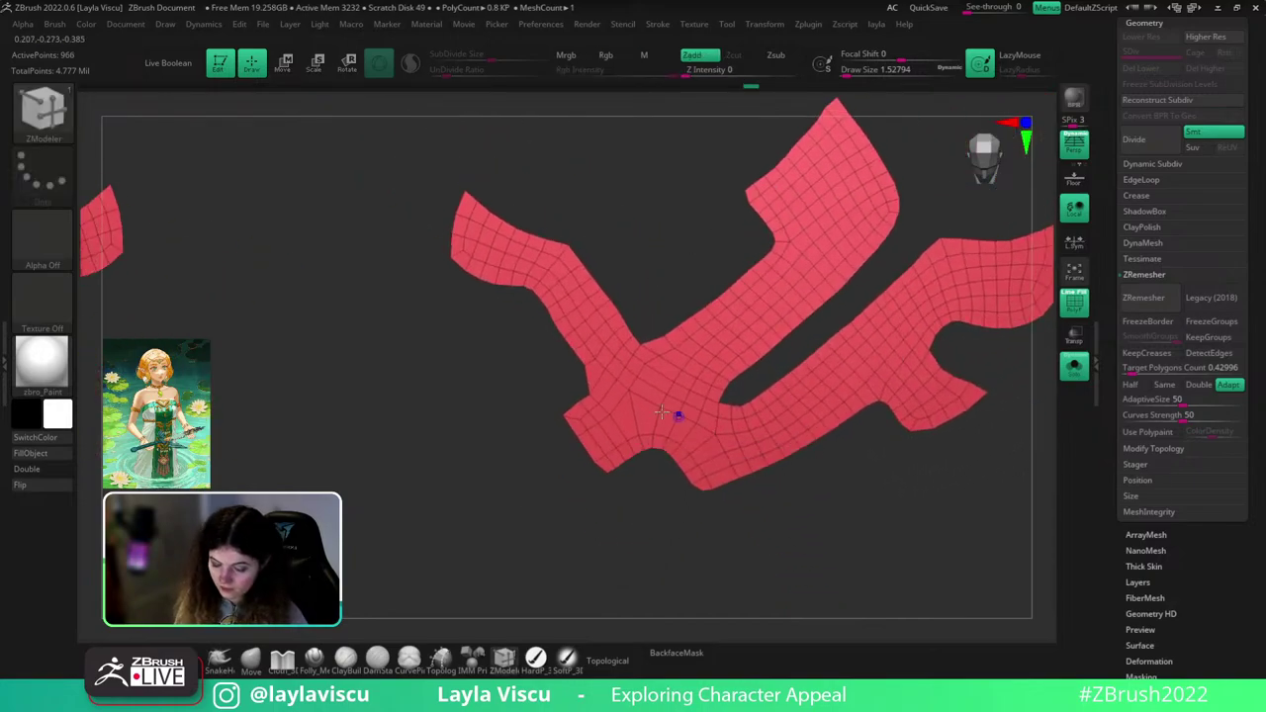
key("s")
left_click_drag(635, 394, 647, 393)
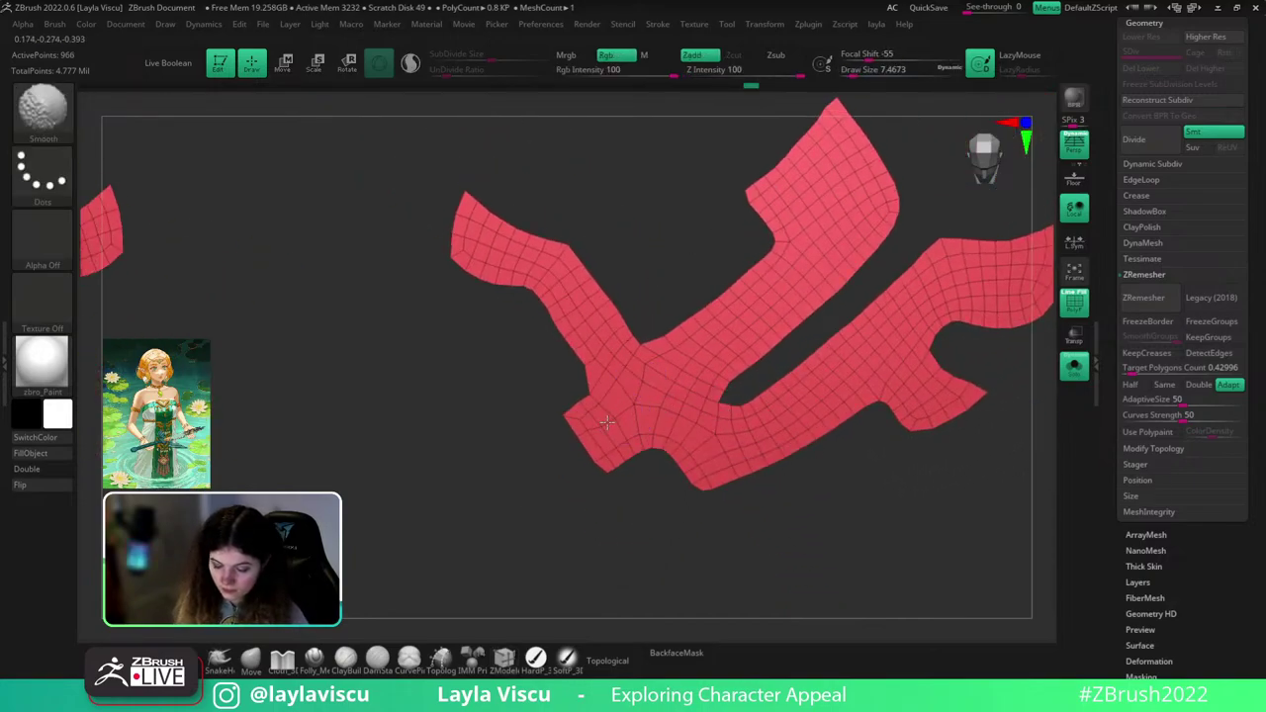
mouse_move(639, 397)
right_mouse_down()
mouse_move(811, 268)
mouse_move(741, 353)
right_mouse_up()
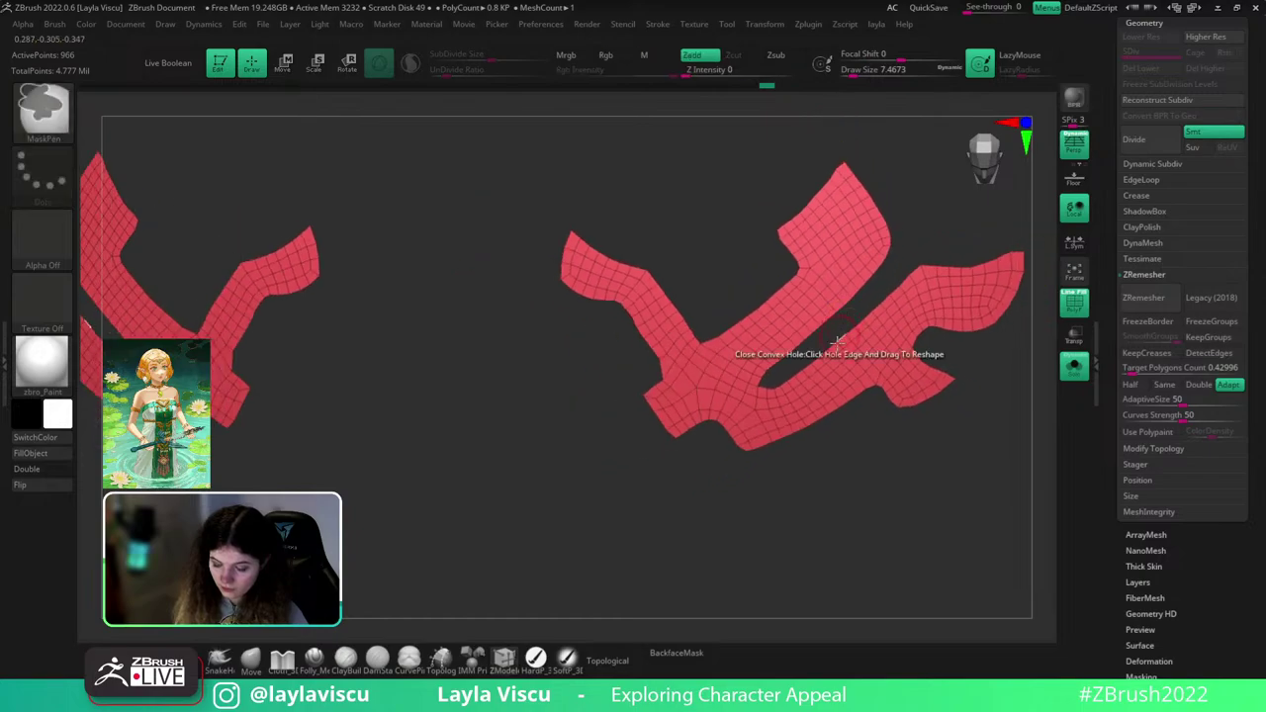
left_click_drag(736, 405, 706, 395, "shift")
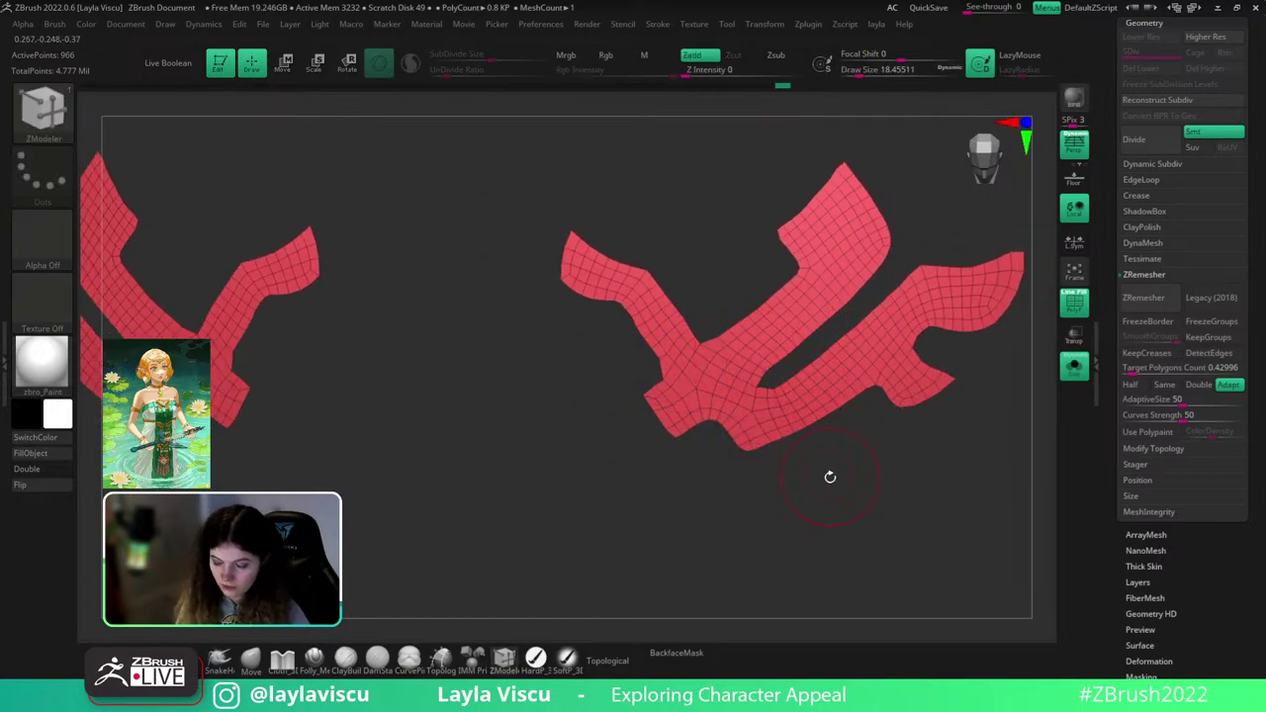
right_click_drag(830, 476, 994, 314)
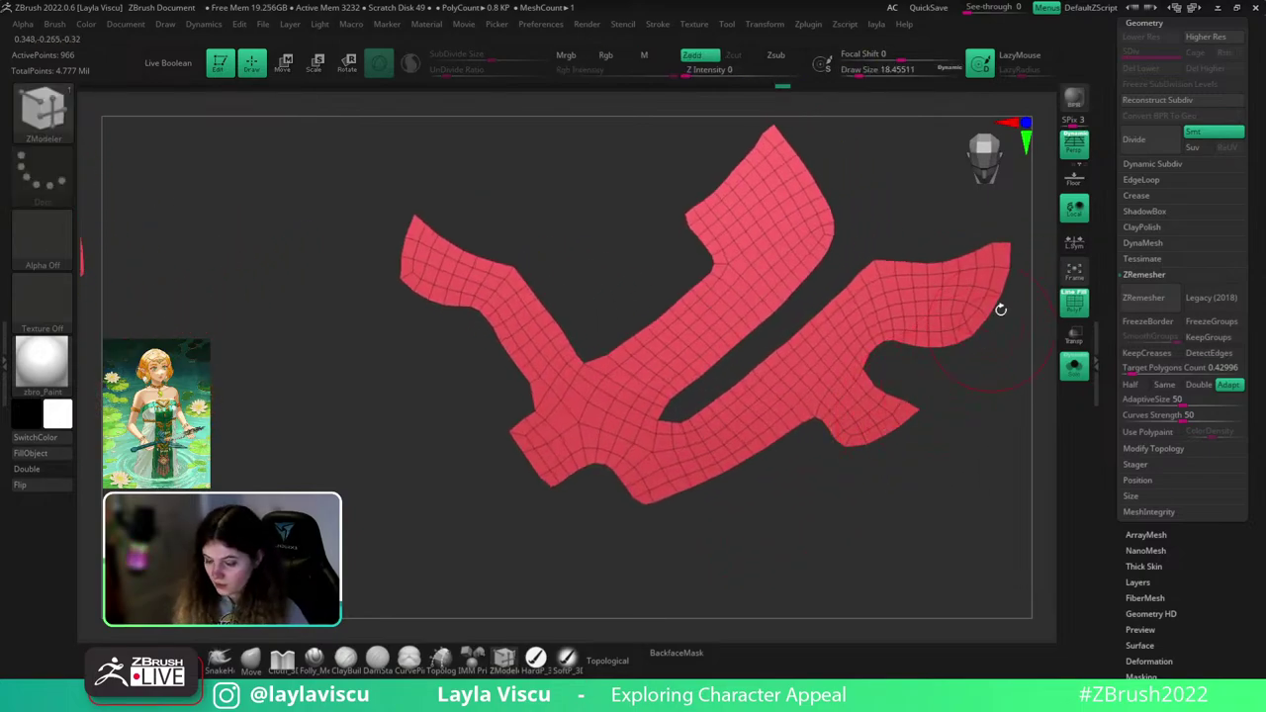
- Set the draw size to about 5 and thin out the edge loops at the lower band's flared end
key("space")
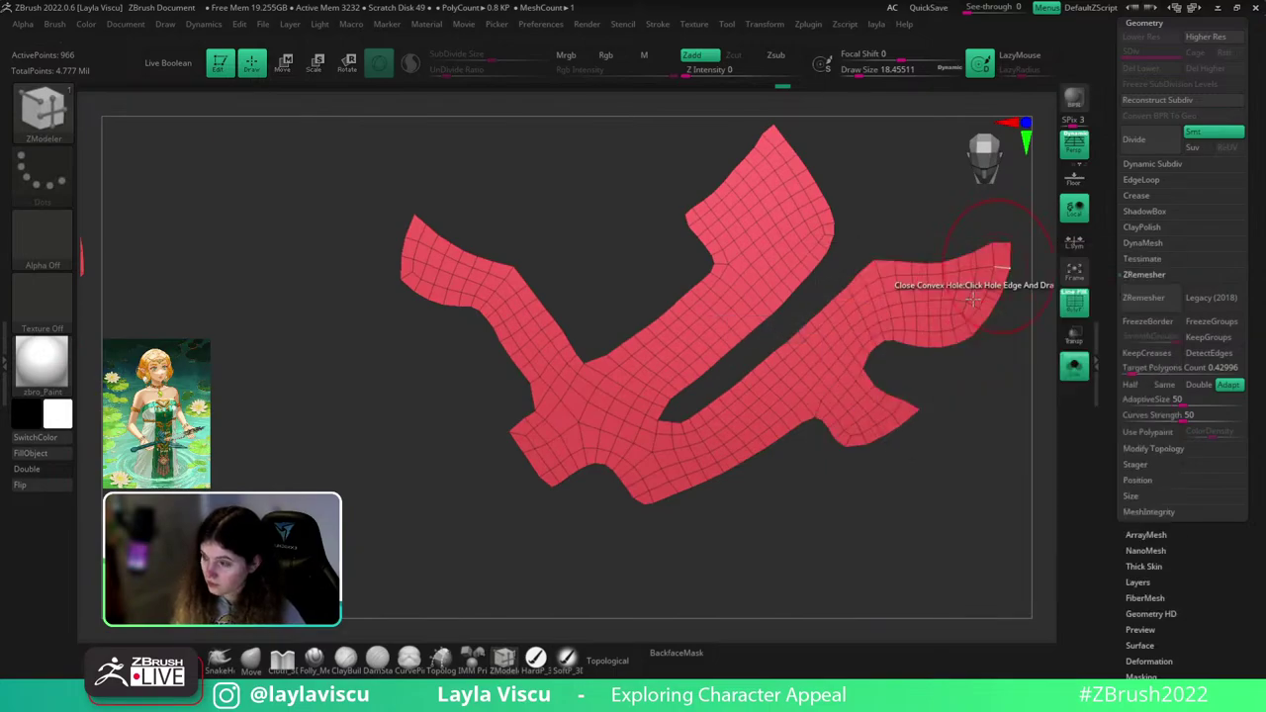
key("s")
left_click_drag(977, 324, 976, 323)
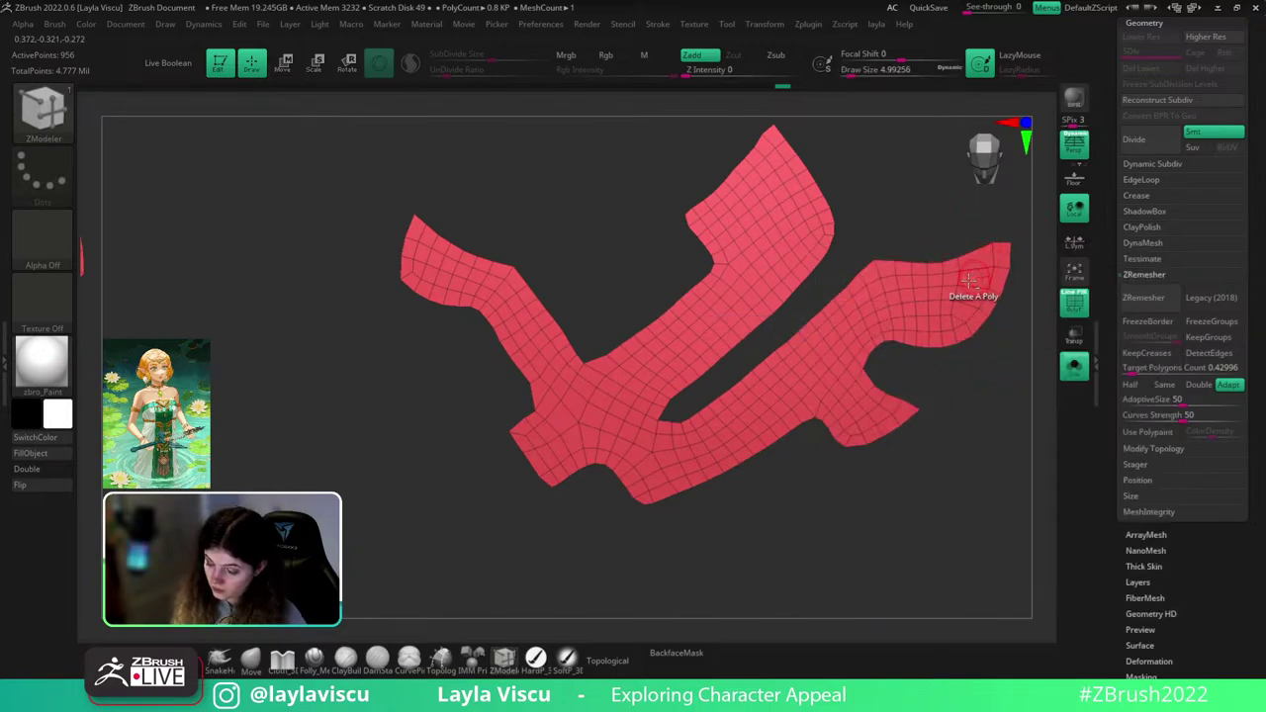
left_click(969, 282)
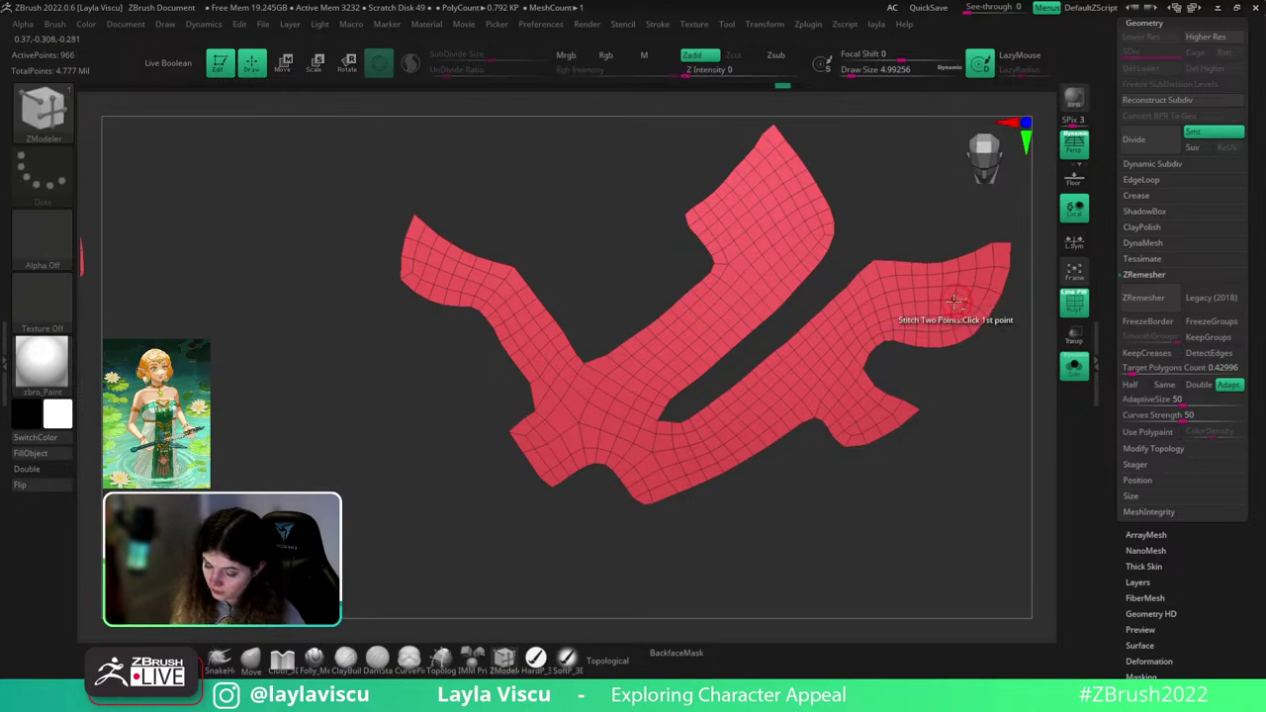
left_click(874, 304, "alt")
left_click(849, 319, "alt")
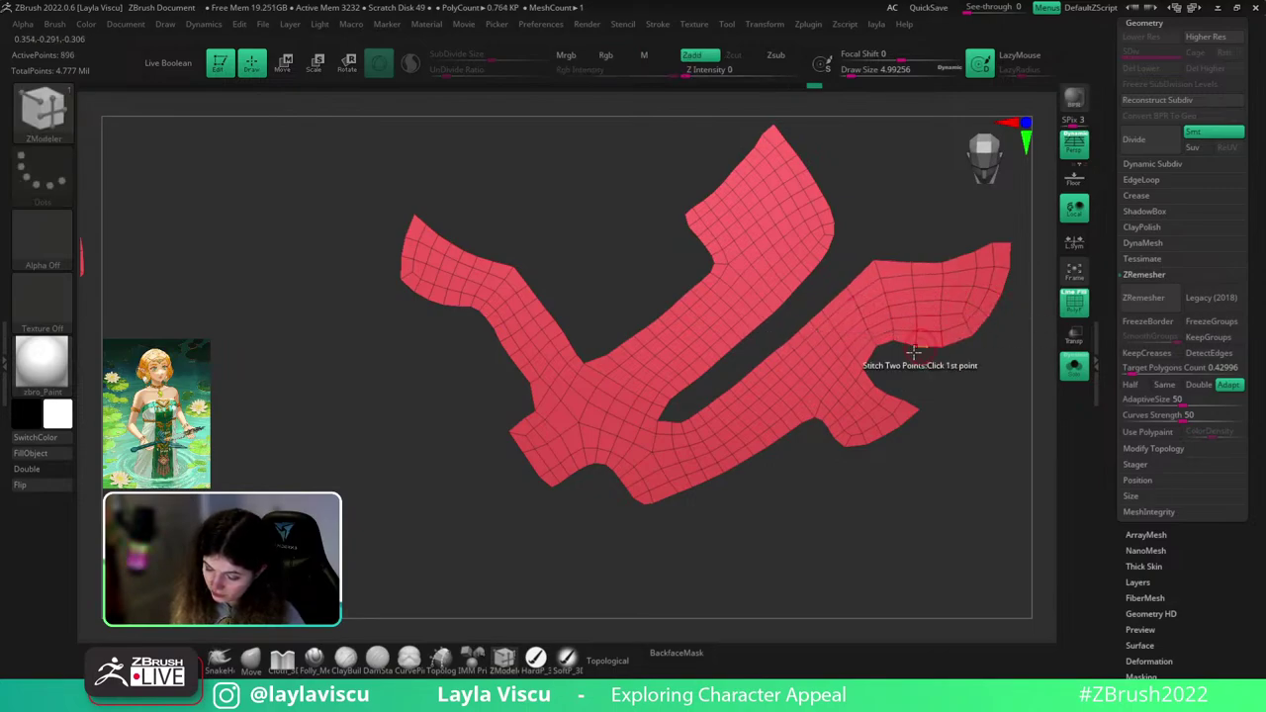
- Delete more edge loops across the lower band above its forked tab and undo the last deletion
left_click(840, 346, "alt")
left_click(822, 341, "alt")
left_click(797, 359, "alt")
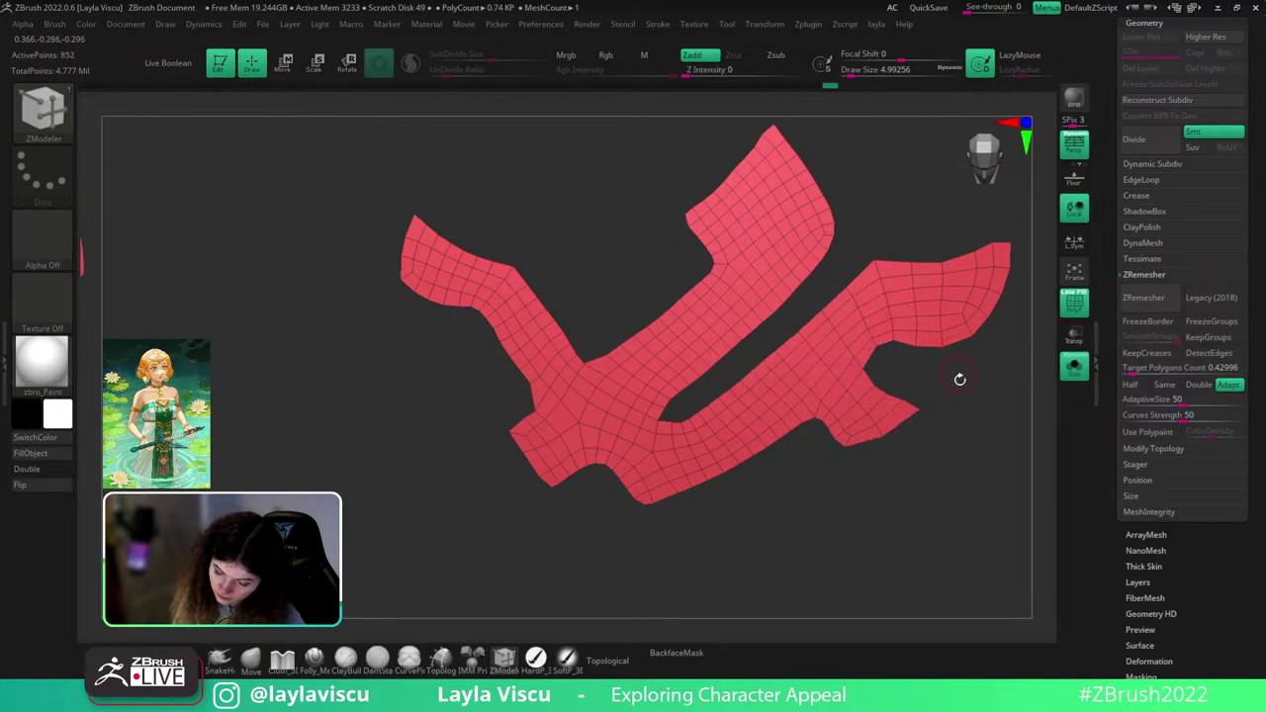
mouse_move(940, 380)
left_mouse_down()
mouse_move(955, 385)
mouse_move(948, 374)
left_mouse_up()
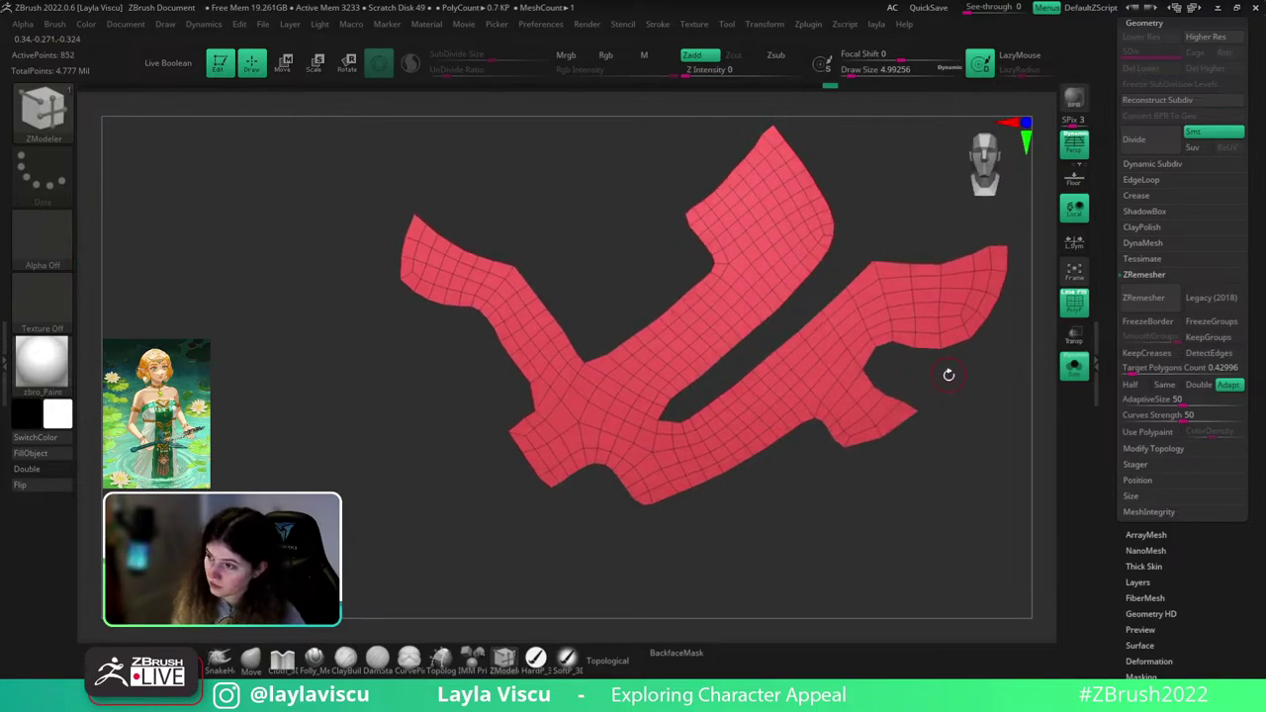
key("ctrl+z")
- Use ZModeler's Insert edge action with Single EdgeLoop to delete alternate edge loops along the lower band toward the junction
key("b")
key("z")
key("m")
key("space")
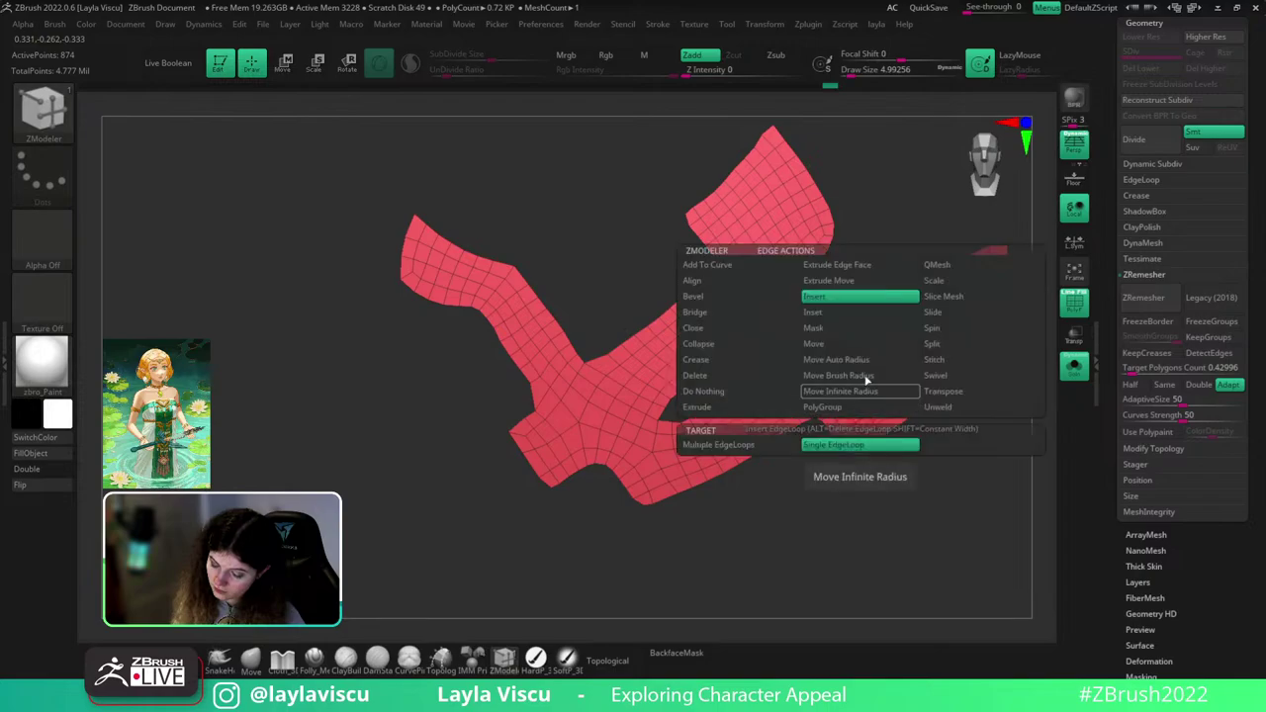
left_click(949, 313)
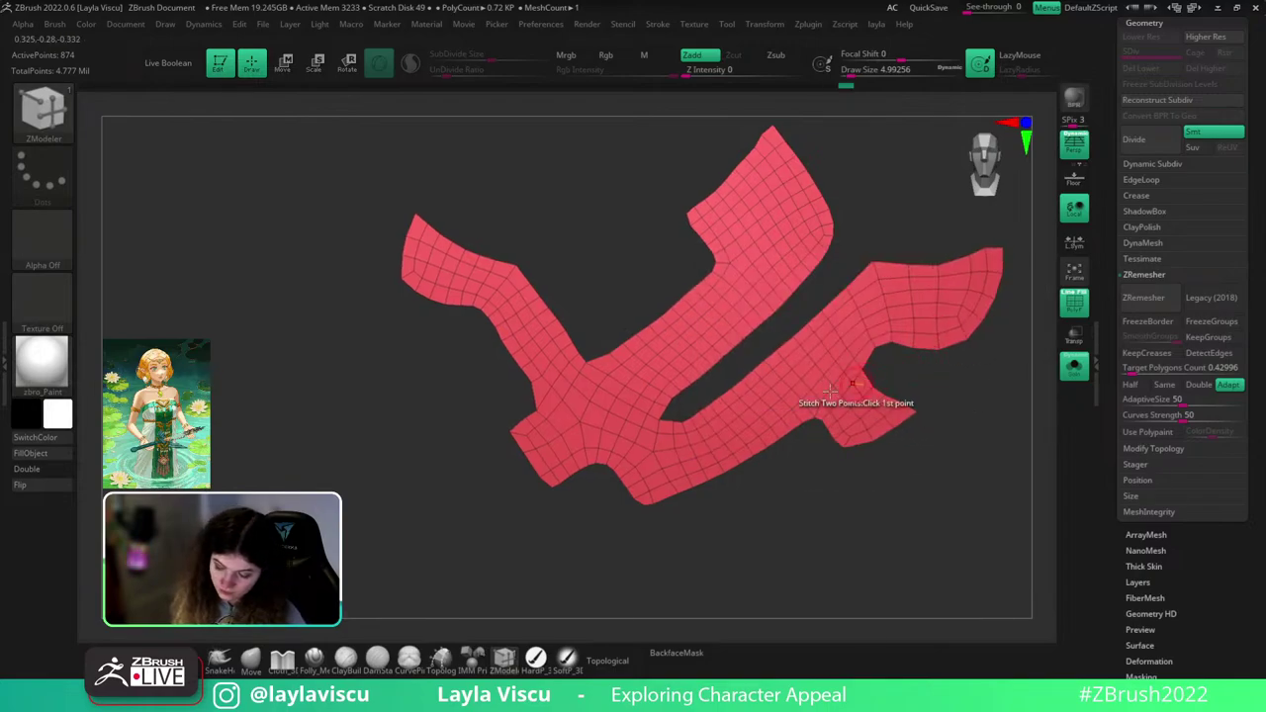
key("space")
left_click(792, 309)
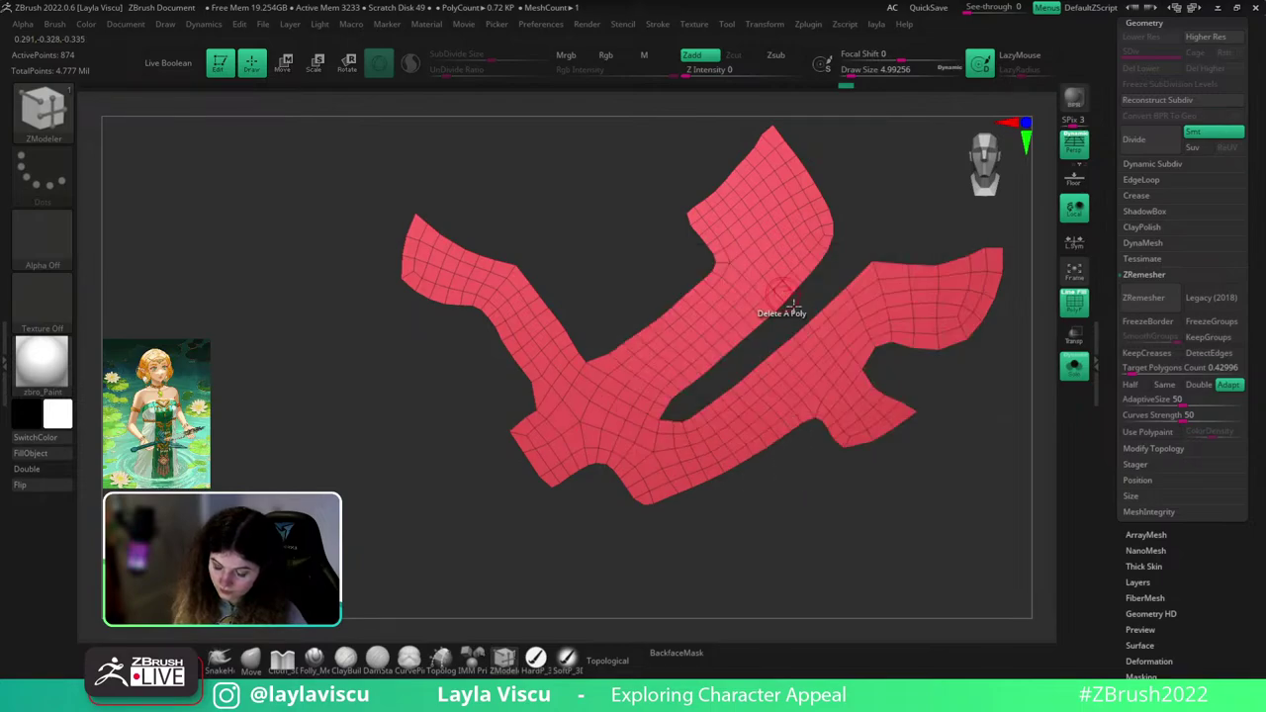
left_click(796, 427)
key("ctrl+z")
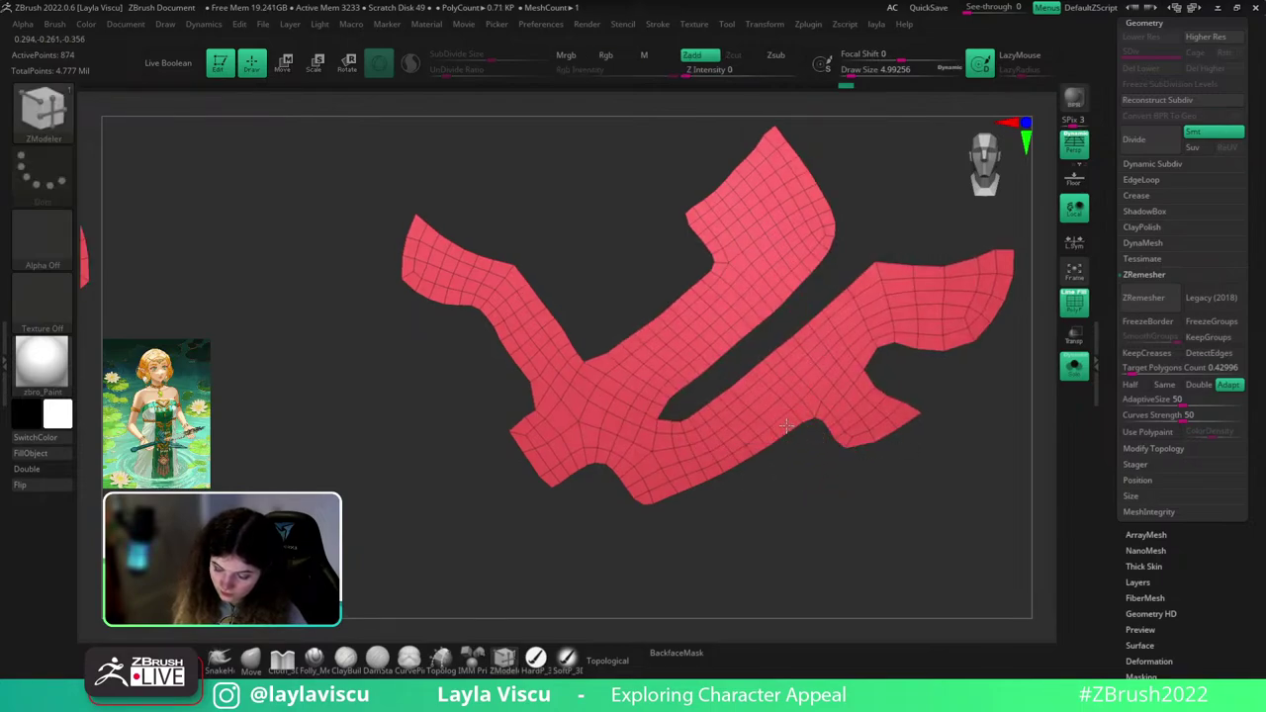
left_click(780, 429)
left_click(760, 441)
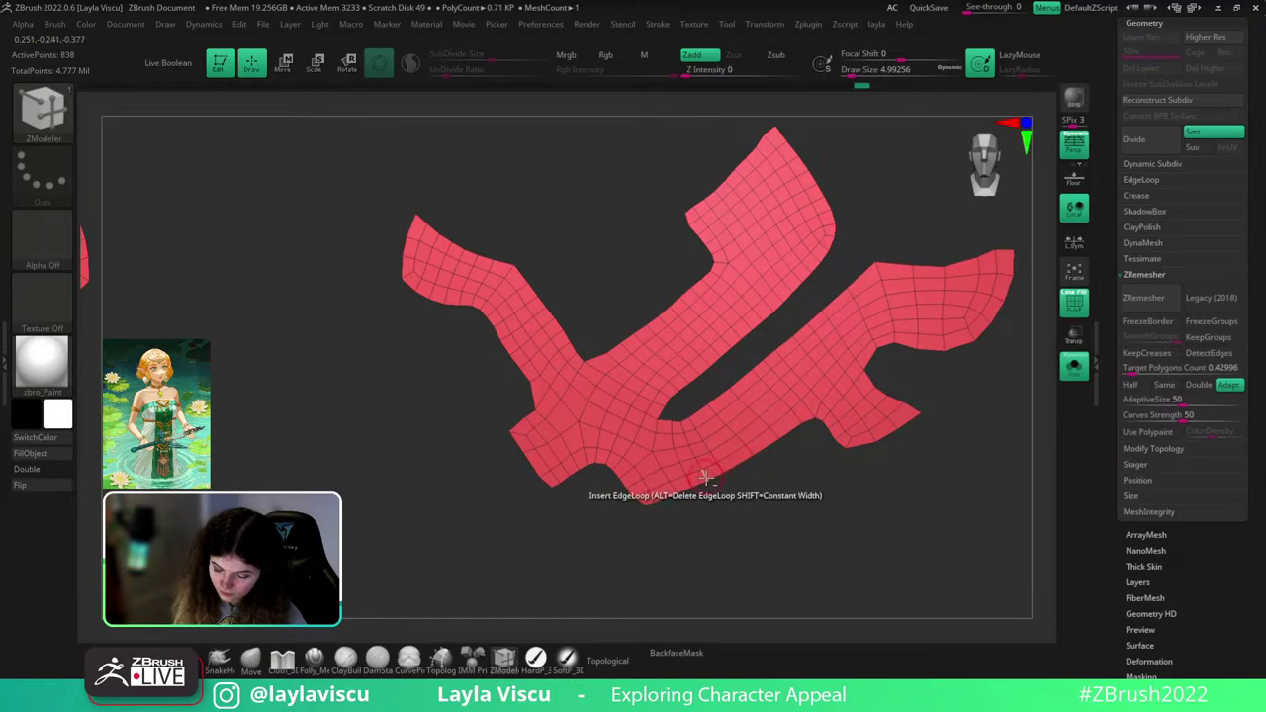
left_click_drag(735, 500, 769, 492, "alt")
right_click_drag(947, 394, 923, 328, "ctrl")
mouse_move(955, 415)
right_mouse_down("ctrl")
mouse_move(971, 473)
mouse_move(884, 494)
mouse_move(912, 271)
mouse_move(891, 231)
right_mouse_up("ctrl")
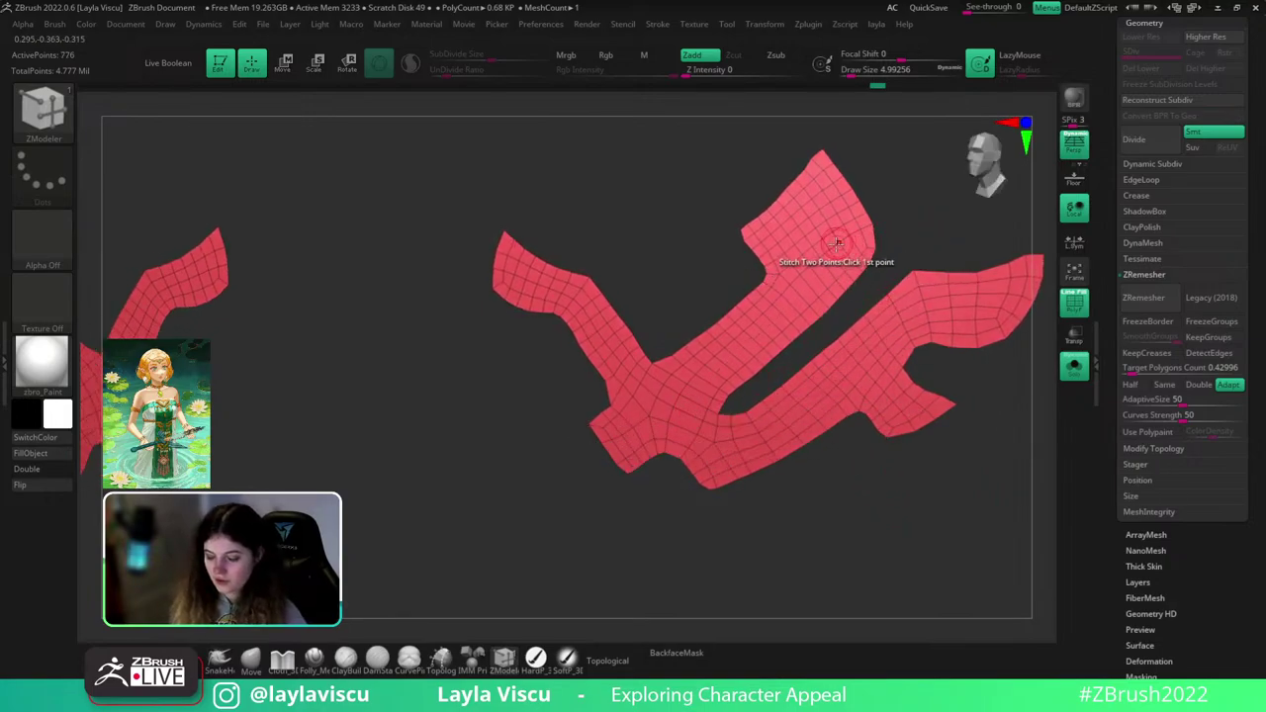
- Review ZModeler's edge actions, keep Insert with Single EdgeLoop, and delete alternate edge loops in the upper band's wide end
key("space")
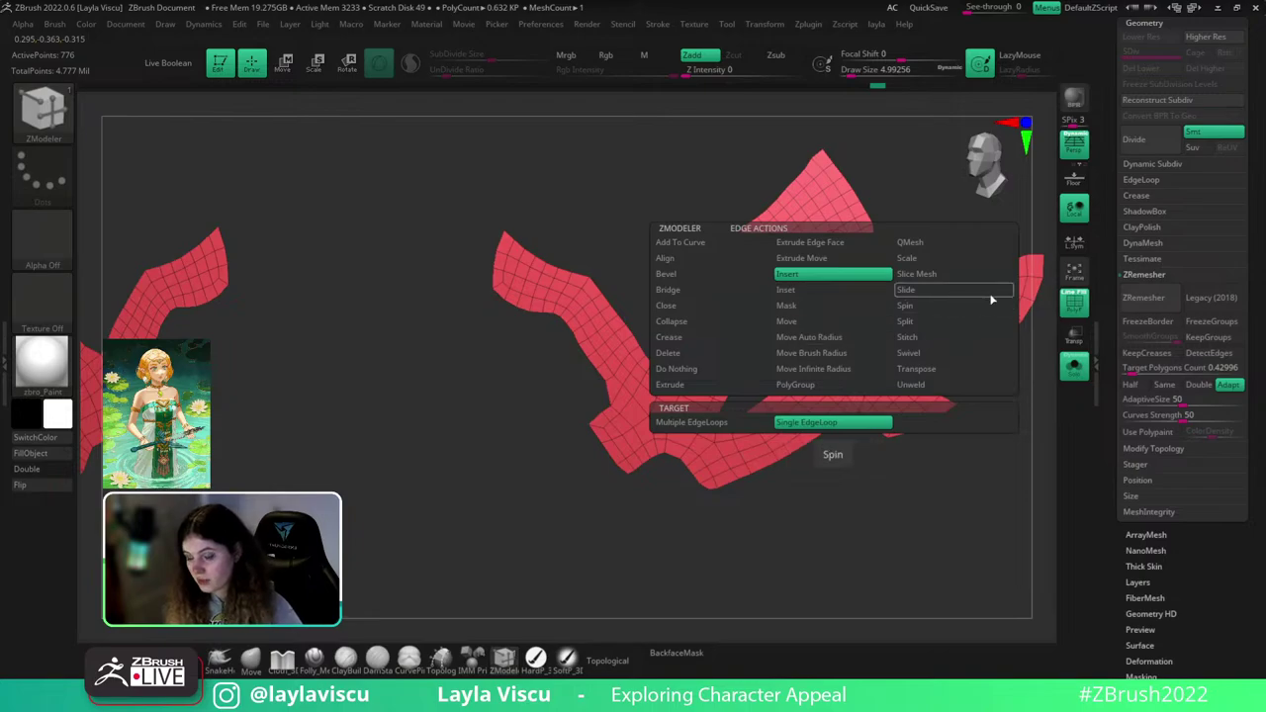
left_click(957, 296)
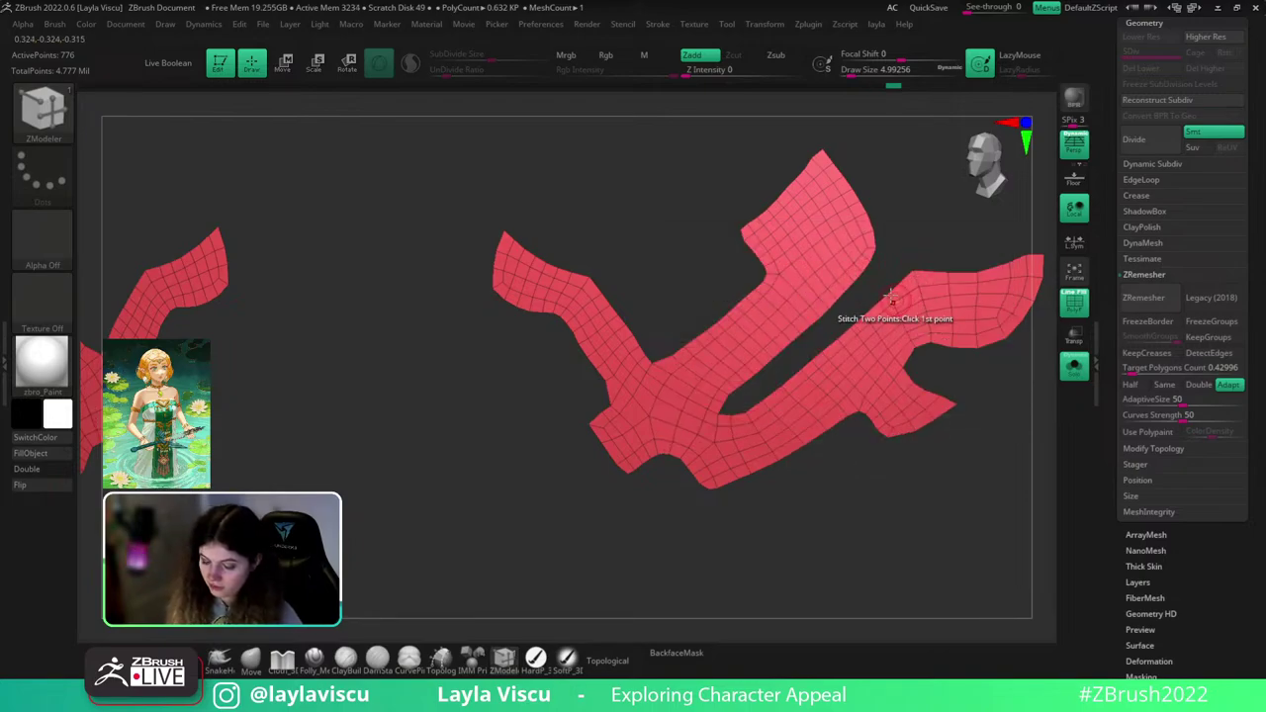
left_click_drag(829, 236, 831, 238)
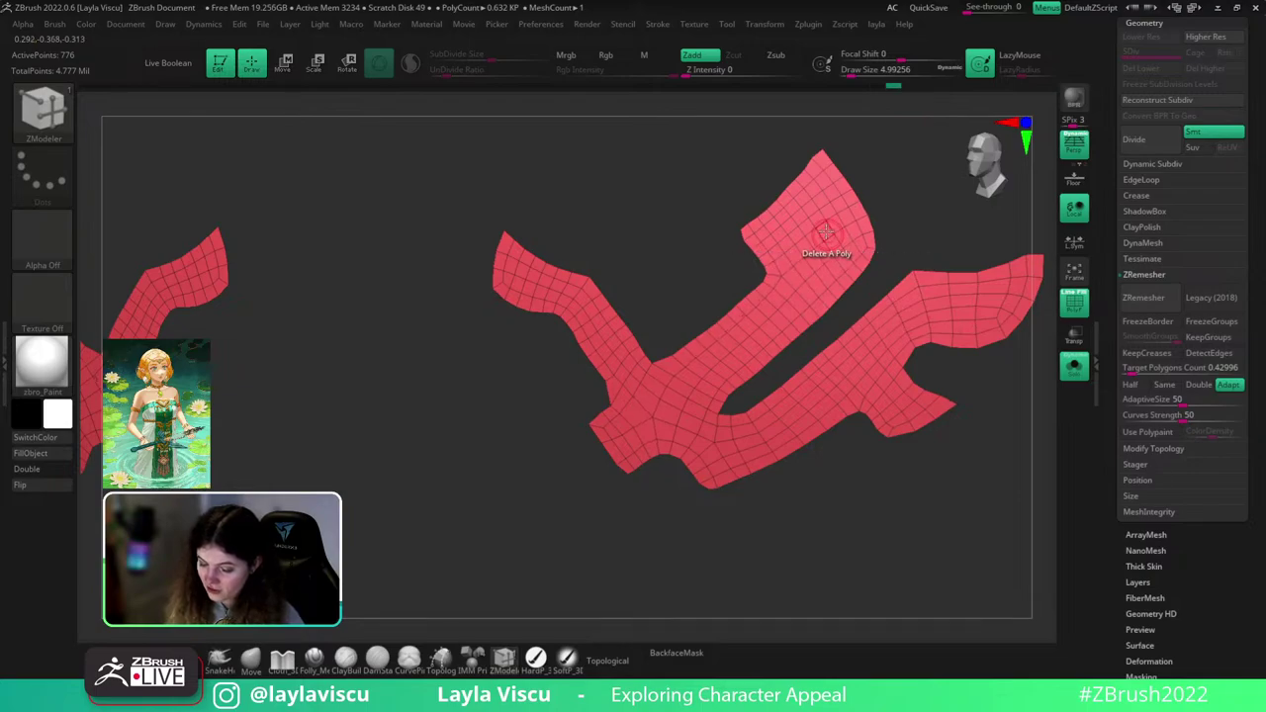
key("space")
left_click(805, 253)
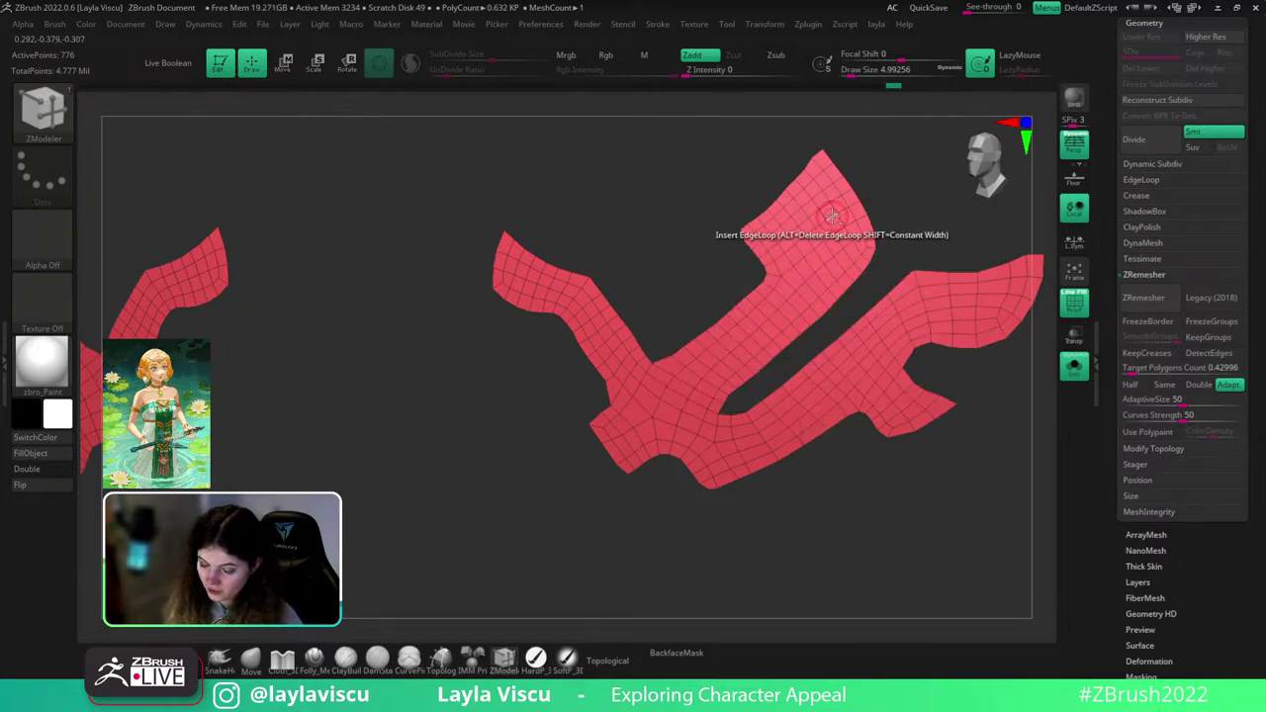
left_click(830, 215, "alt")
left_click(820, 189, "alt")
right_click_drag(919, 247, 890, 235, "ctrl")
left_click(791, 236, "alt")
left_click(815, 213, "alt")
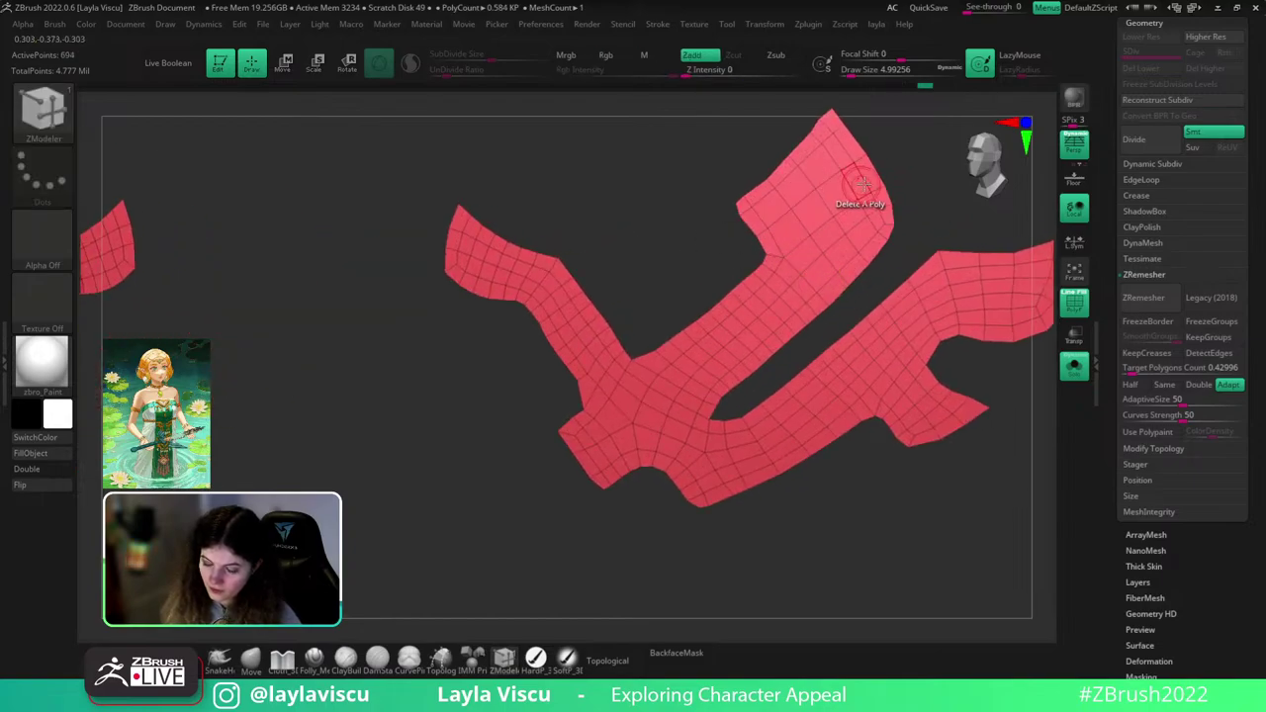
- Delete alternate edge loops across the upper band's arm down to the junction, undoing an unwanted deletion
left_click_drag(947, 171, 956, 208, "alt")
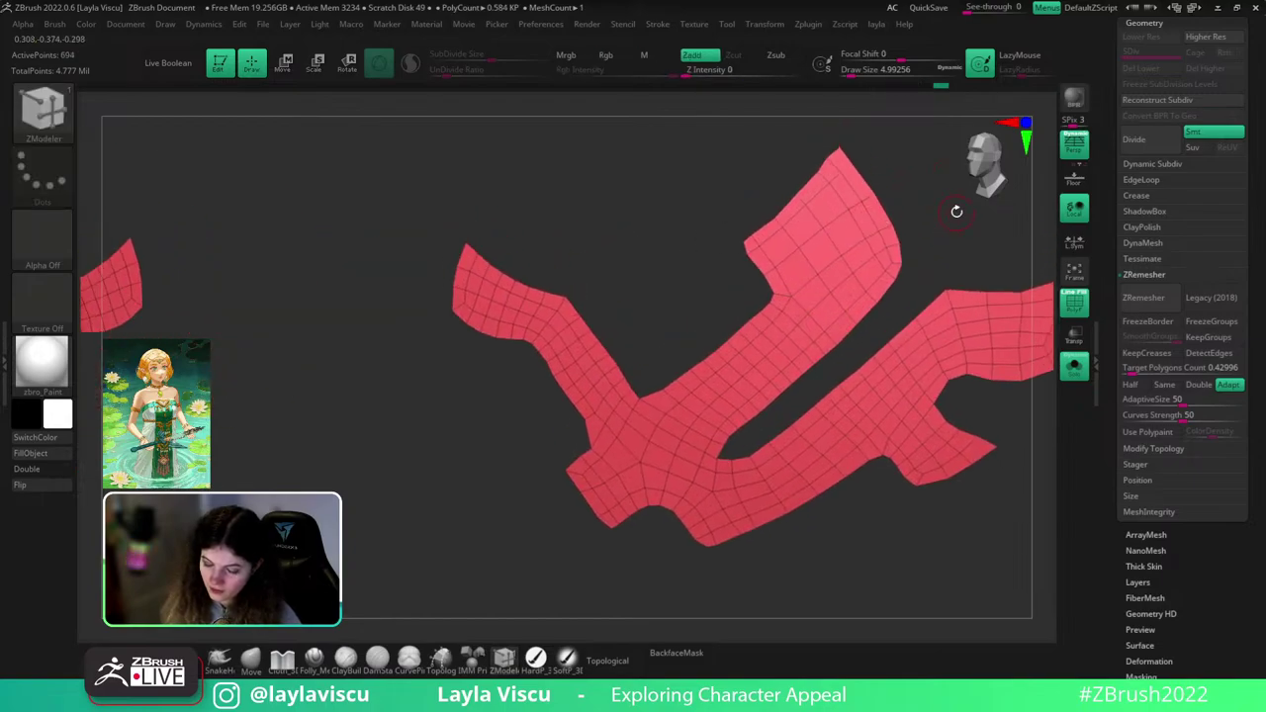
left_click(781, 329, "alt")
left_click(758, 354, "alt")
left_click(737, 372, "alt")
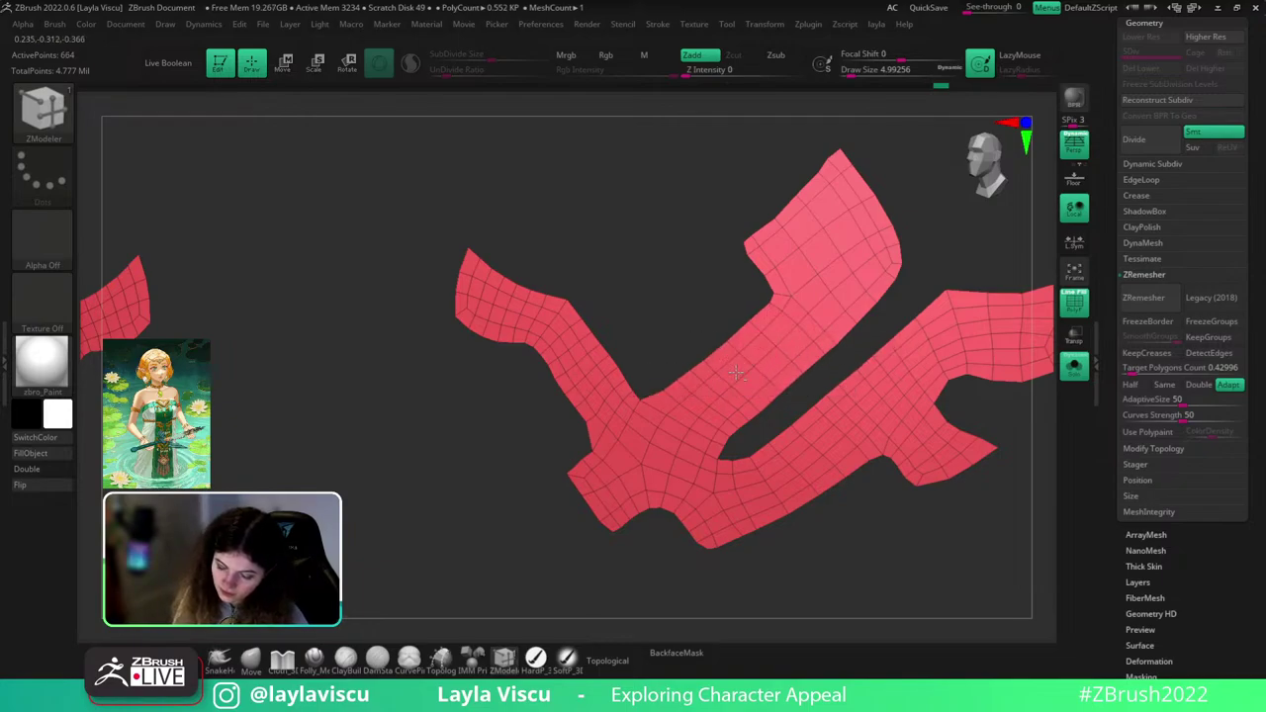
left_click(724, 382, "alt")
left_click(708, 390, "alt")
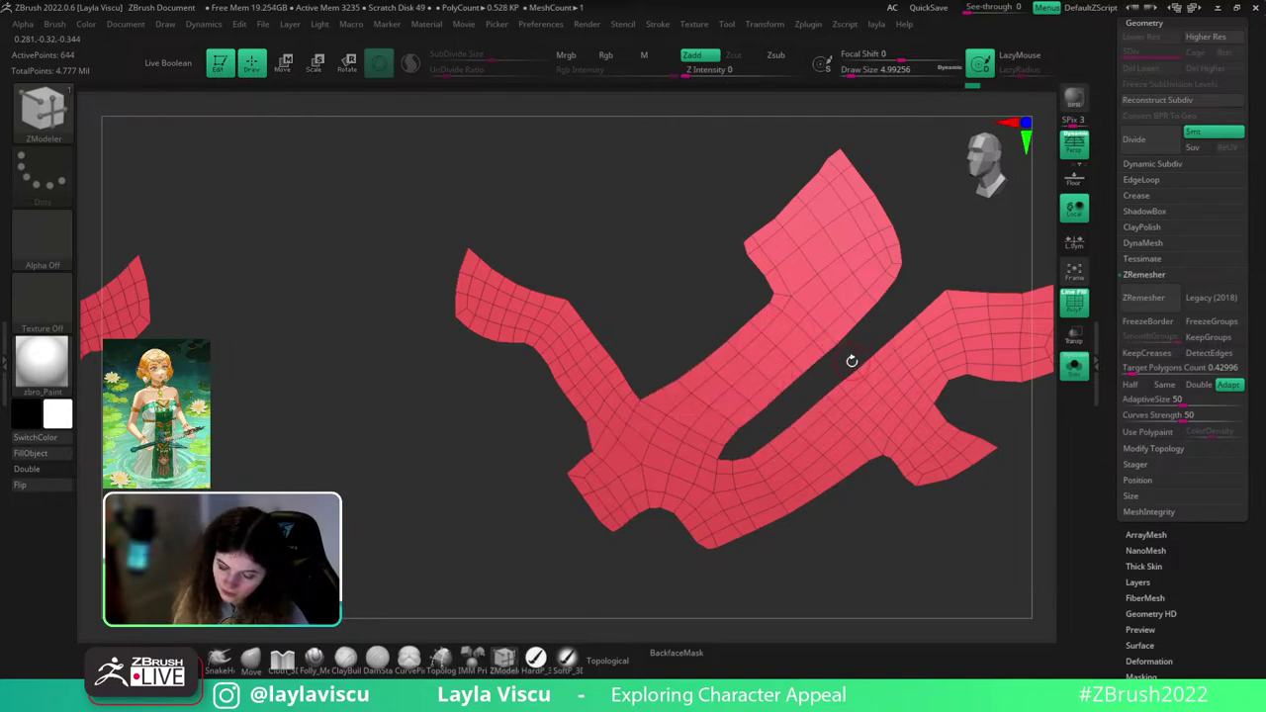
key("ctrl+z")
right_click_drag(731, 394, 622, 339, "ctrl")
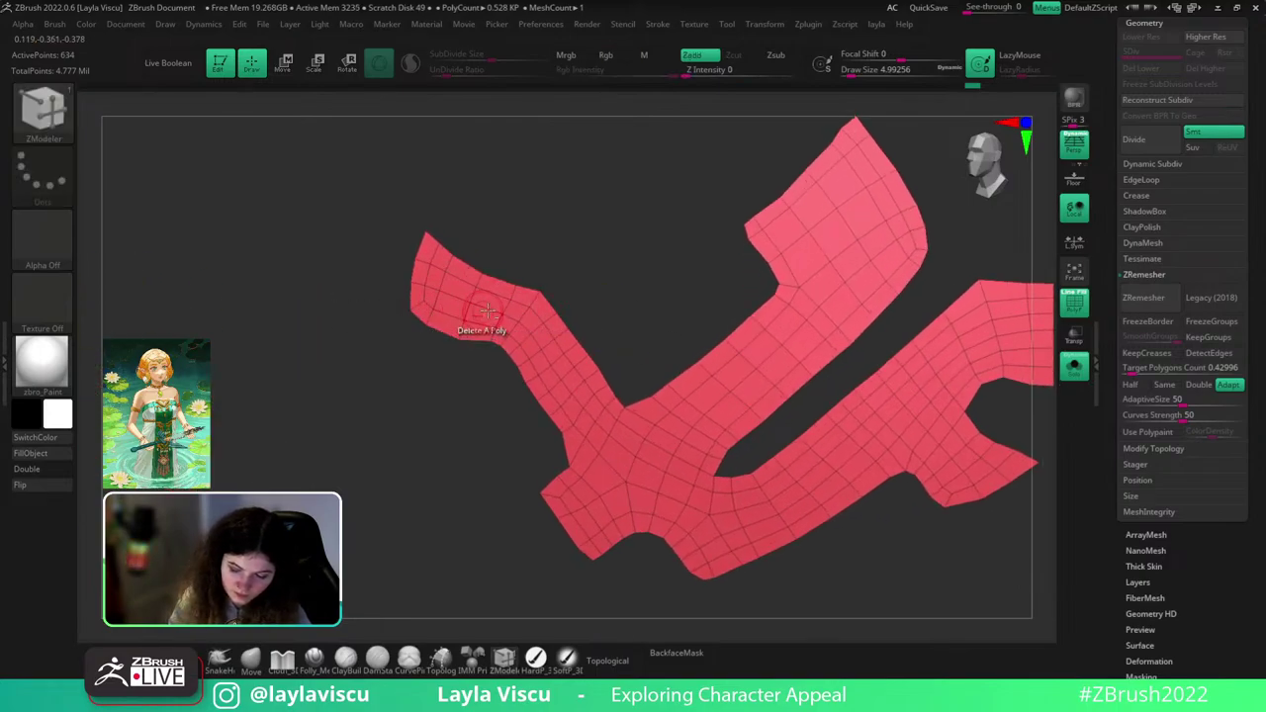
- Delete two edge loops across the thin branch and check the density of the whole symbol
left_click(549, 346, "alt")
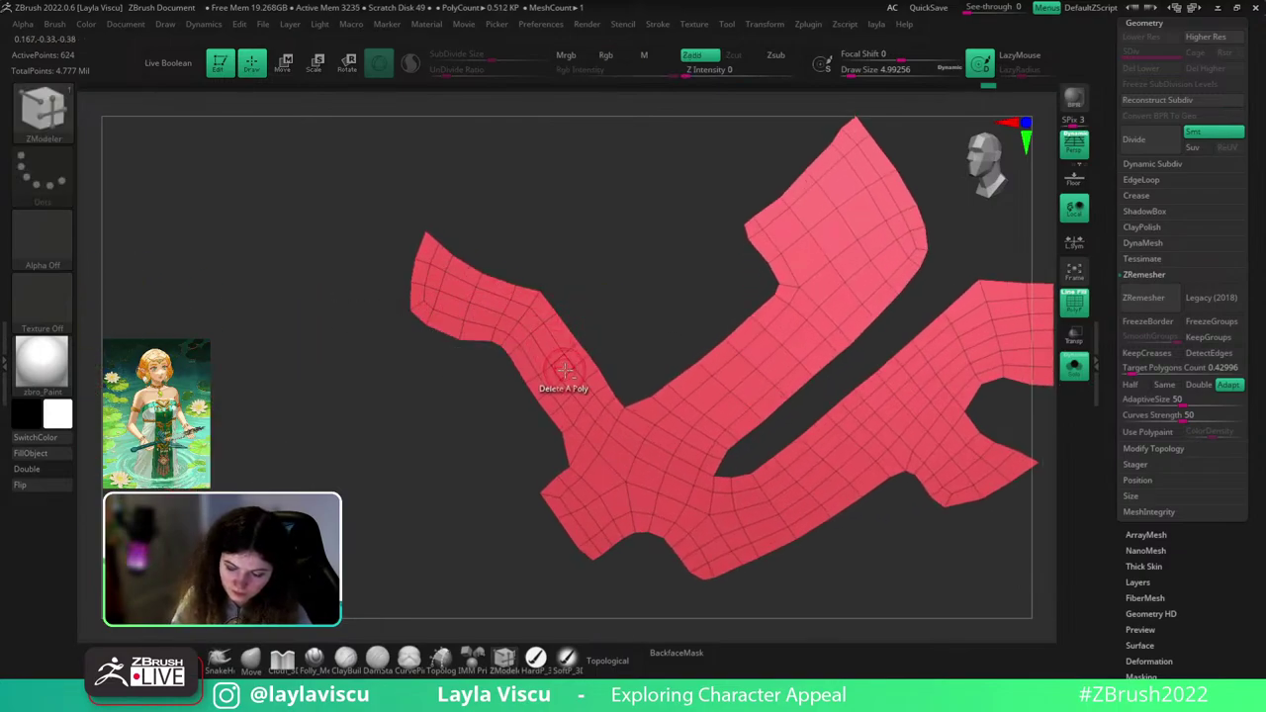
left_click(568, 375, "alt")
mouse_move(636, 294)
right_mouse_down("ctrl")
mouse_move(805, 234)
mouse_move(997, 345)
mouse_move(977, 370)
mouse_move(977, 359)
mouse_move(982, 371)
right_mouse_up("ctrl")
right_click_drag(953, 380, 950, 389, "ctrl")
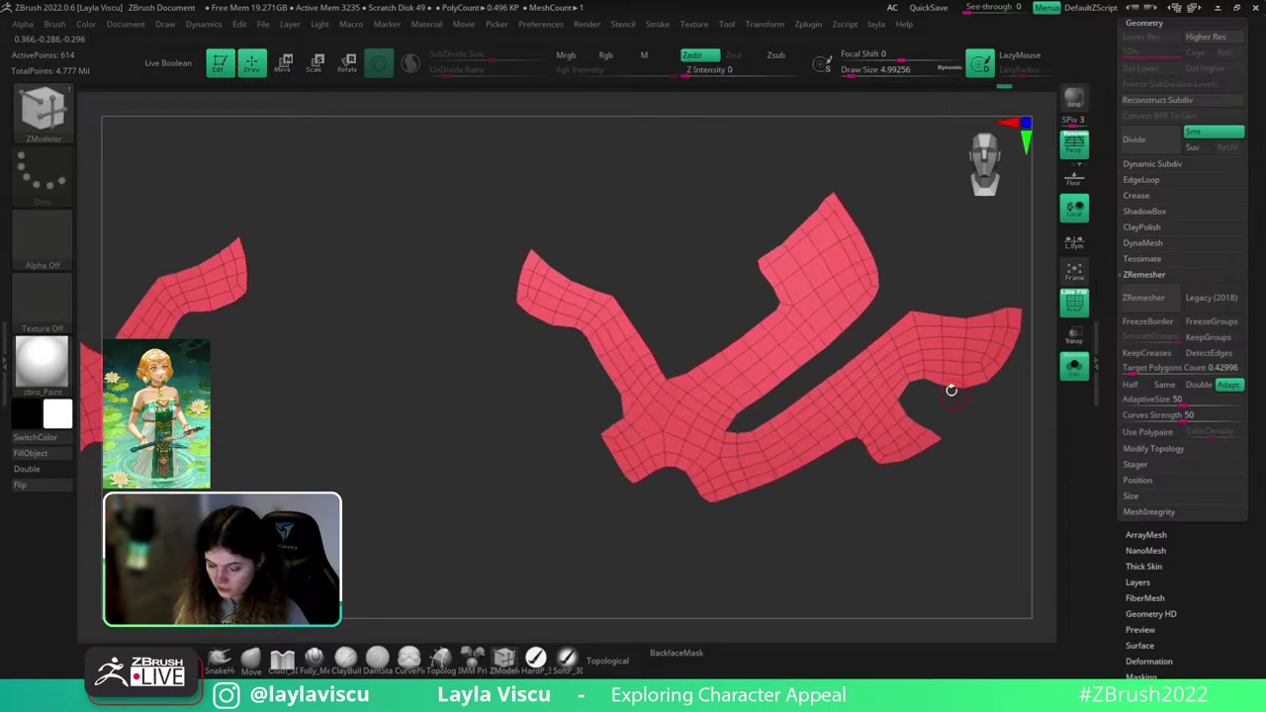
key("space")
left_click(765, 311)
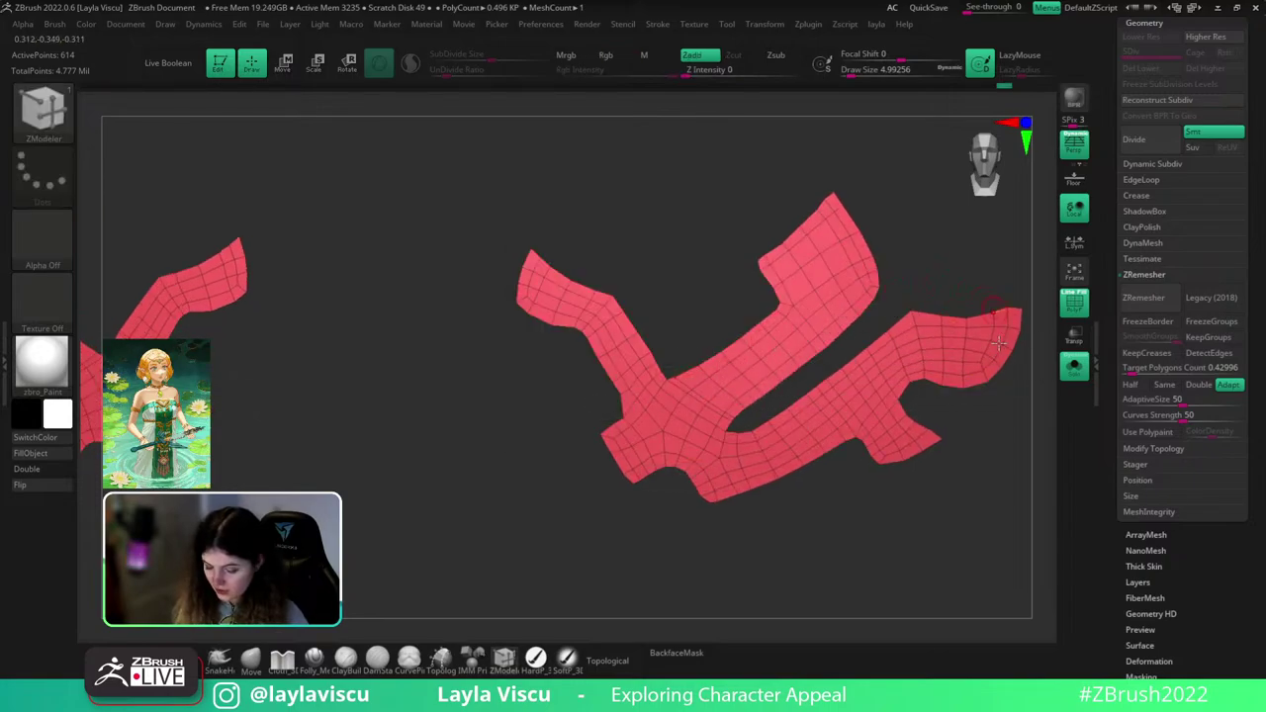
- Insert edge loops with ZModeler's Insert edge action on the lower band, beside the pointed side spur and at the outer bend
right_click_drag(949, 447, 843, 471, "alt")
right_click_drag(843, 470, 829, 447, "ctrl")
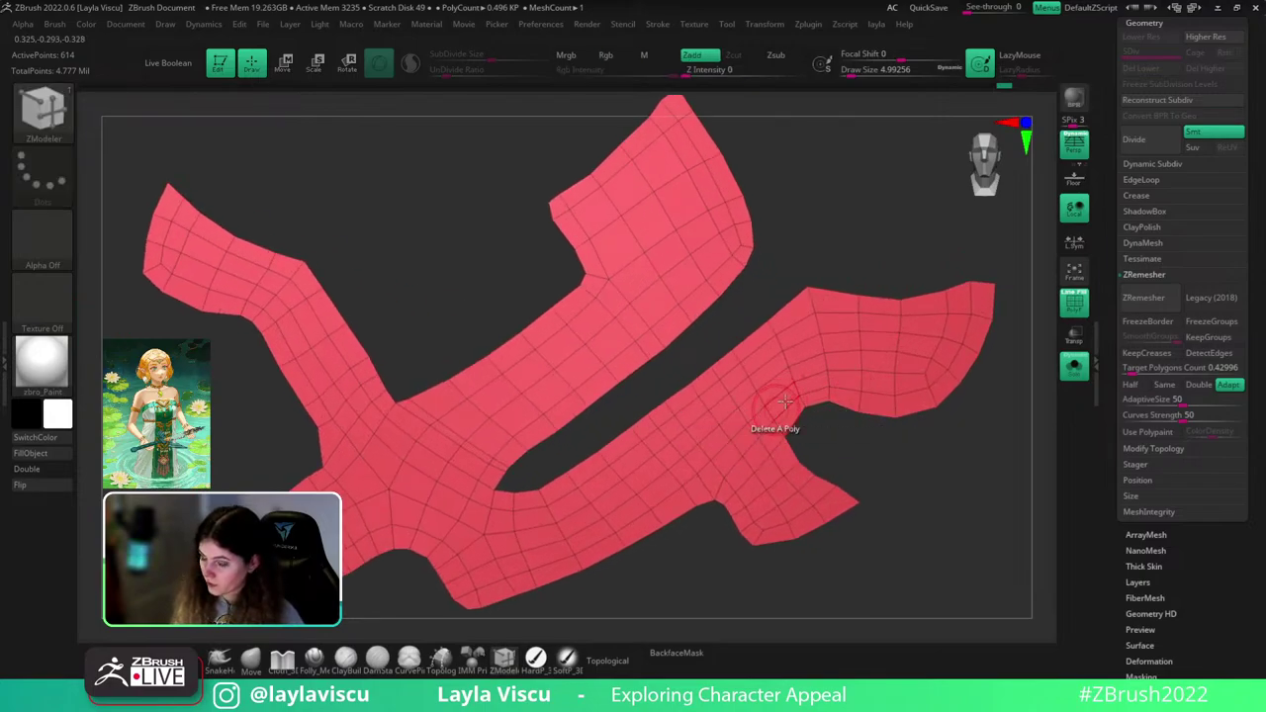
right_click_drag(834, 432, 865, 378)
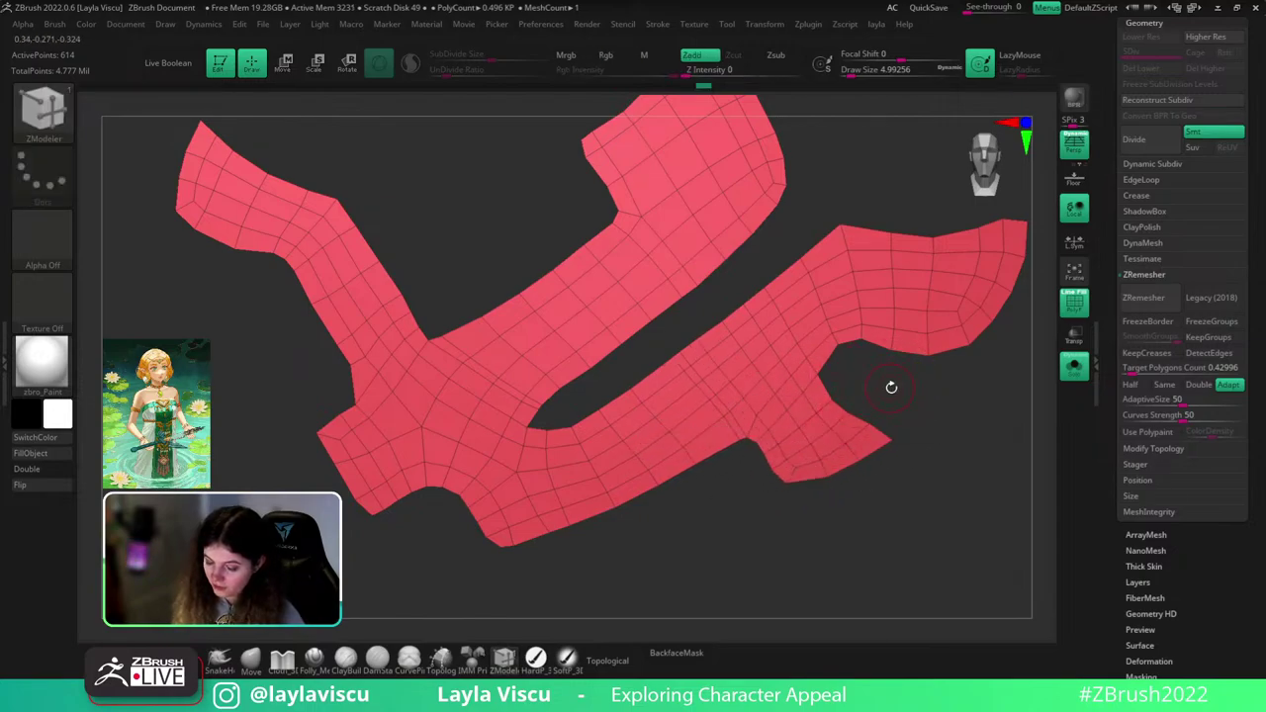
left_click_drag(890, 386, 862, 429)
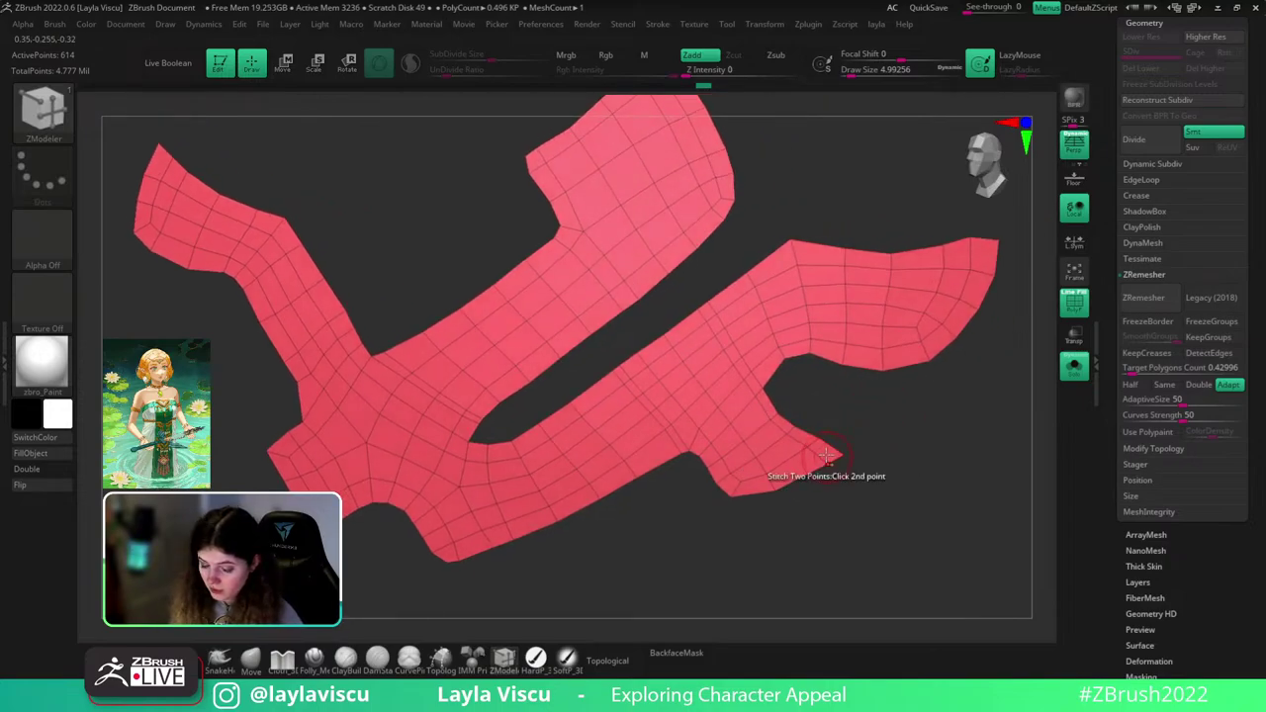
key("space")
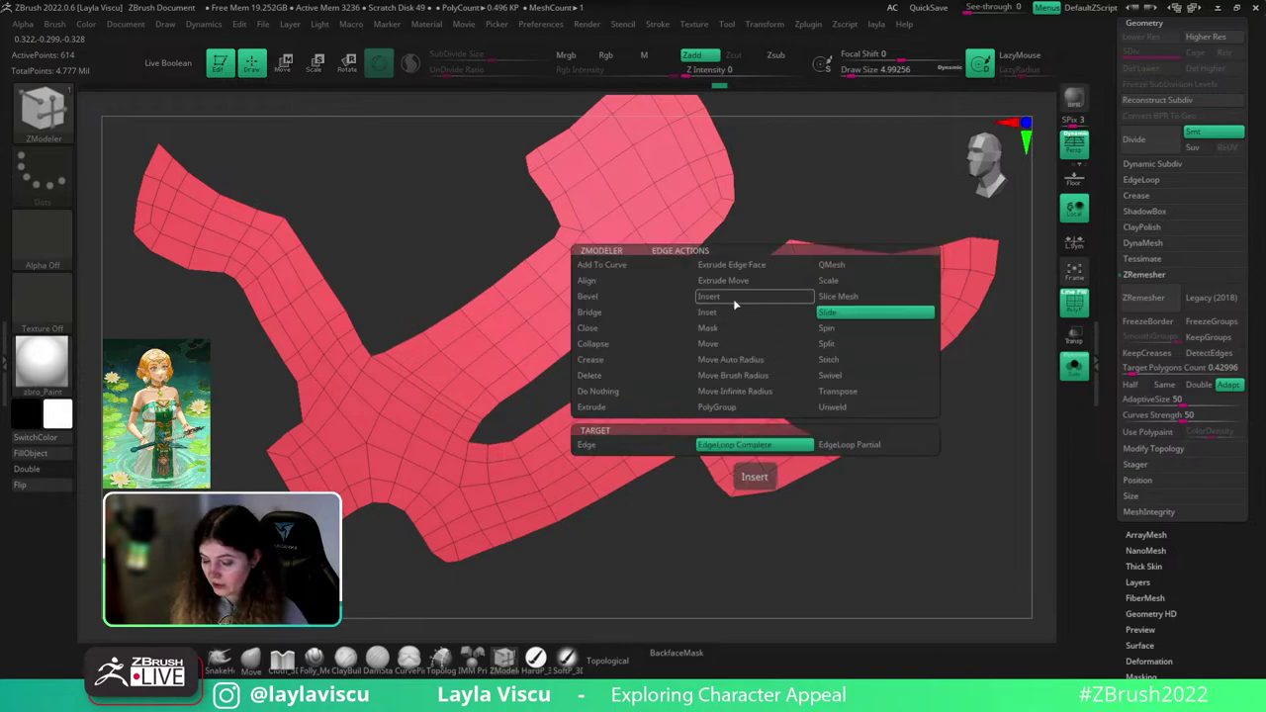
left_click(733, 298)
left_click(751, 330)
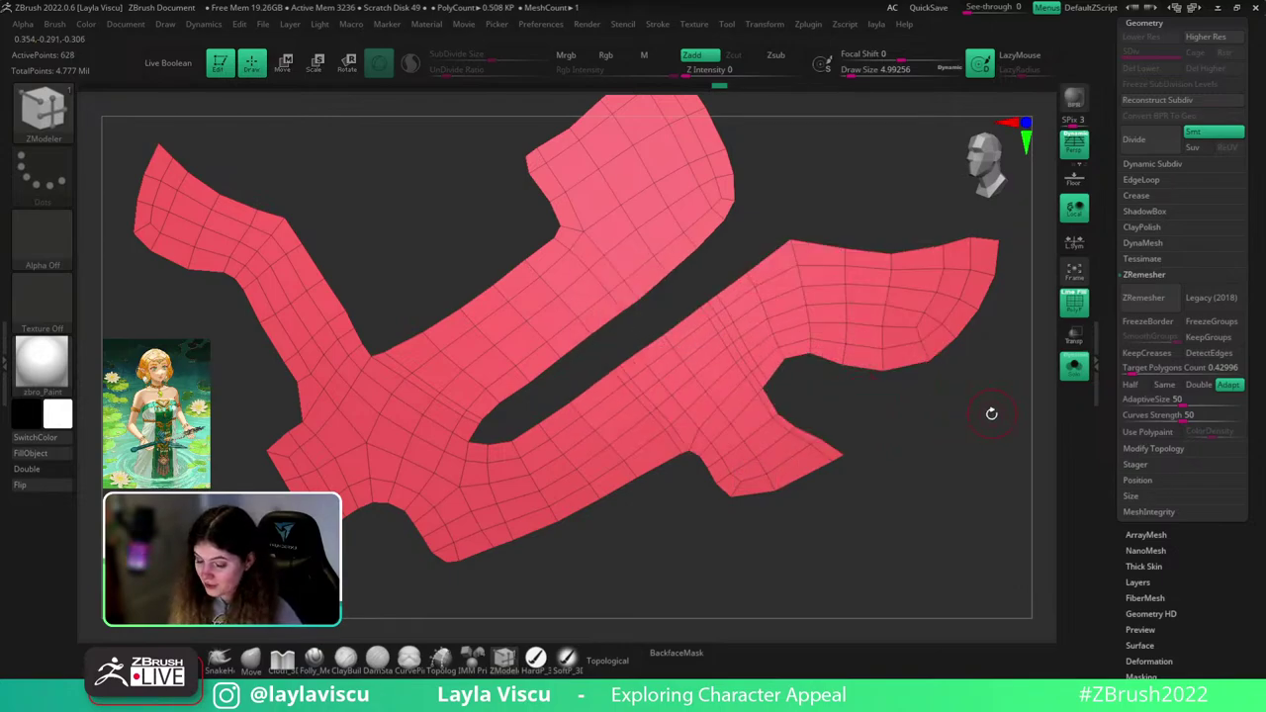
left_click(820, 262)
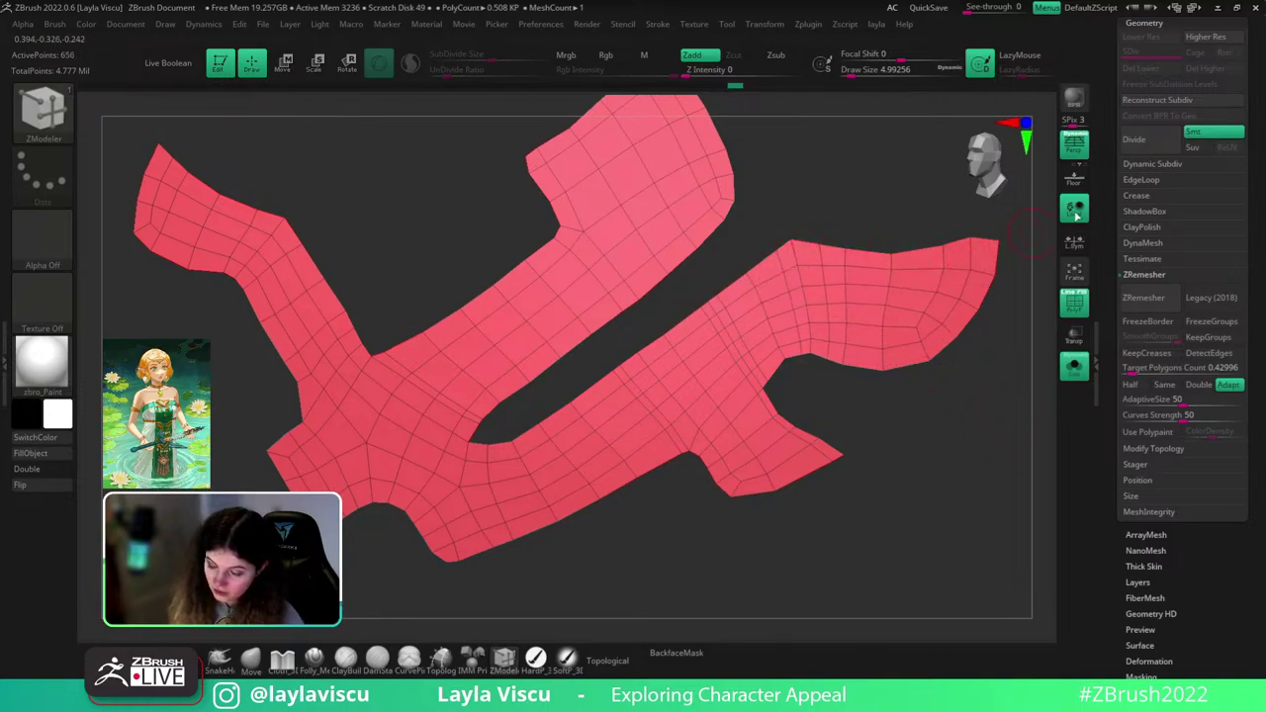
key("ctrl+z")
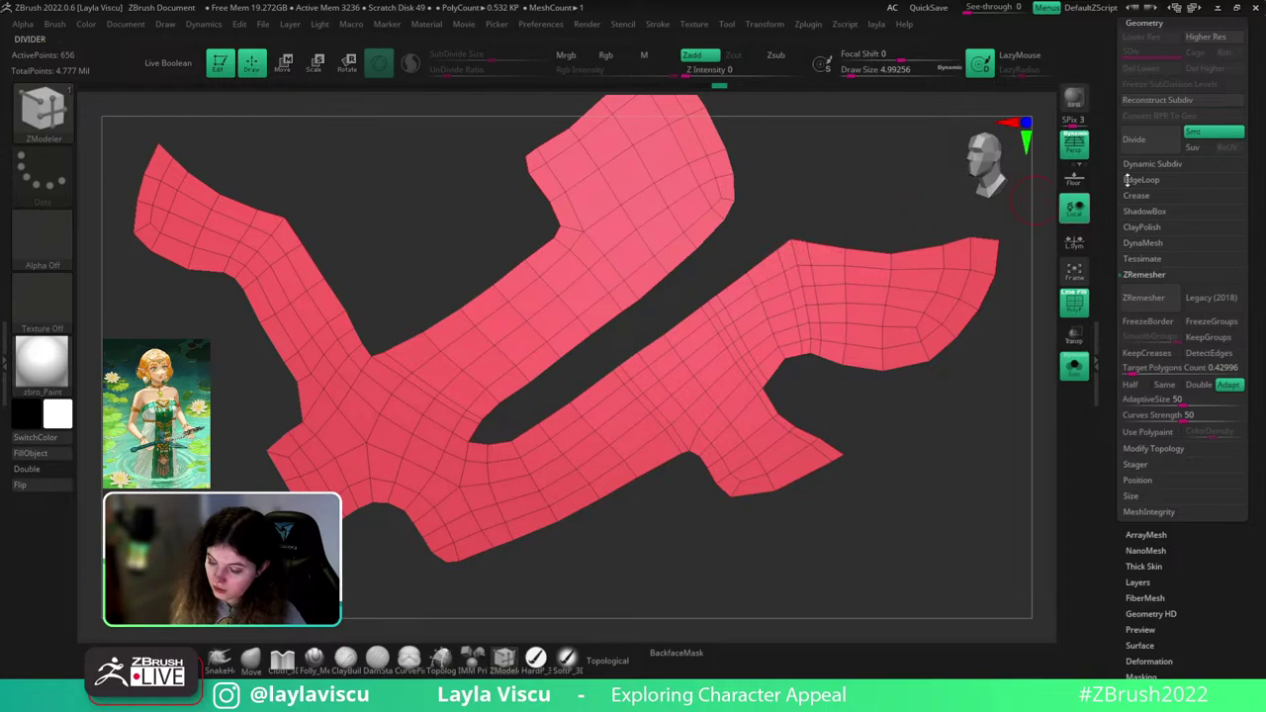
- Preview the symbols' smoothed outlines with Dynamic Subdiv on and the wireframe hidden, and return to the unsmoothed wireframe
left_click(1137, 165)
left_click(1145, 180)
key("shift+f")
right_click_drag(957, 415, 957, 309, "ctrl")
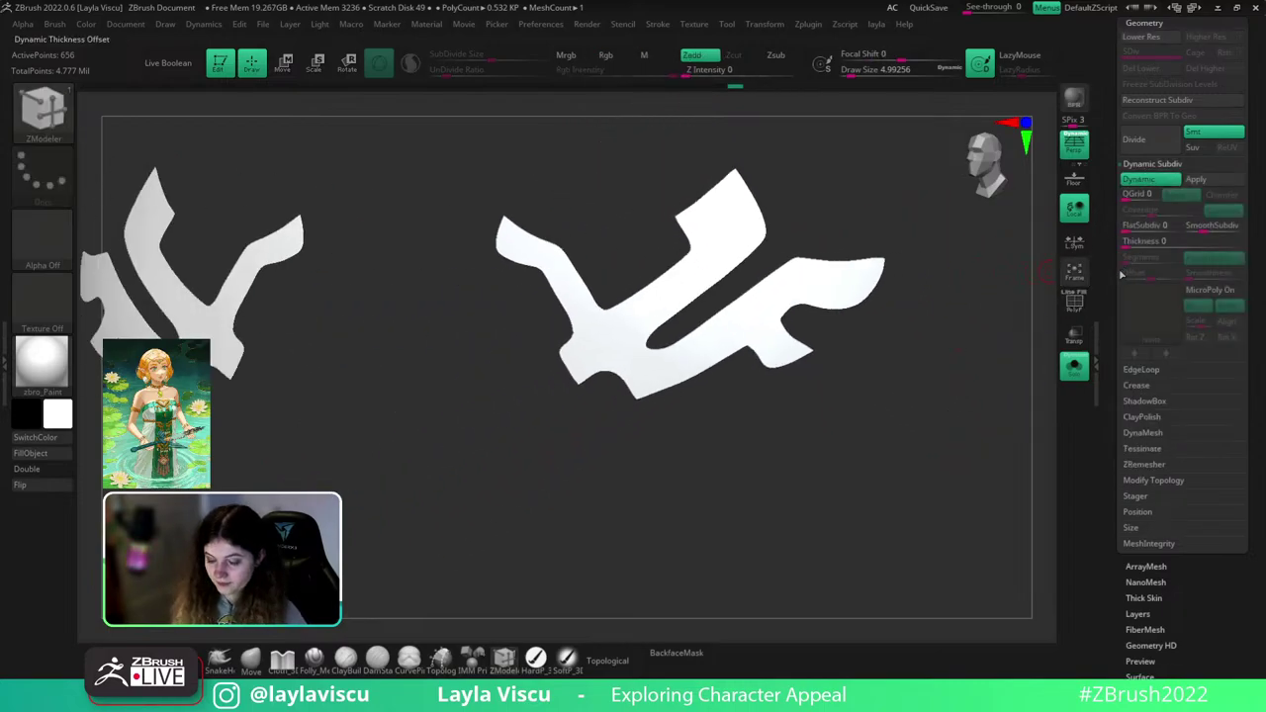
left_click(1138, 179)
left_click_drag(935, 320, 998, 406)
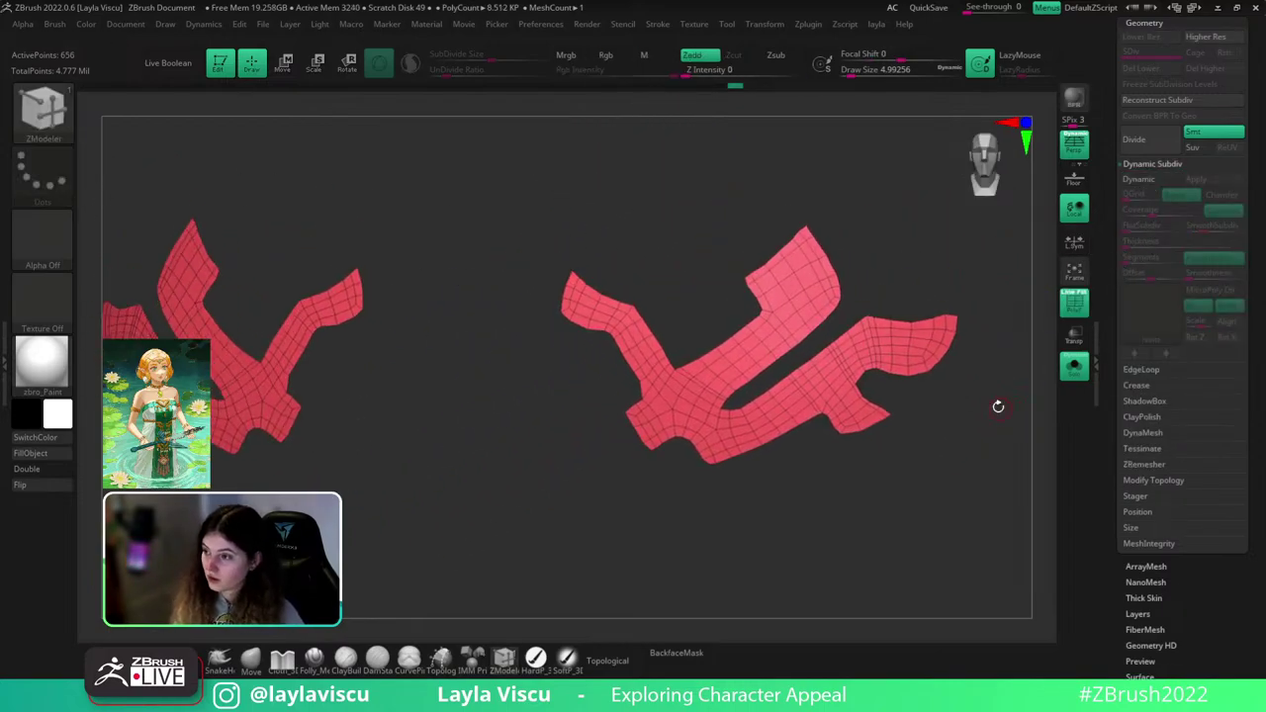
- Set ZModeler's edge action to Slide with EdgeLoop Complete and adjust edge loops in the upper band's wide end
right_click_drag(798, 357, 816, 405, "ctrl")
right_click_drag(874, 252, 940, 255, "alt")
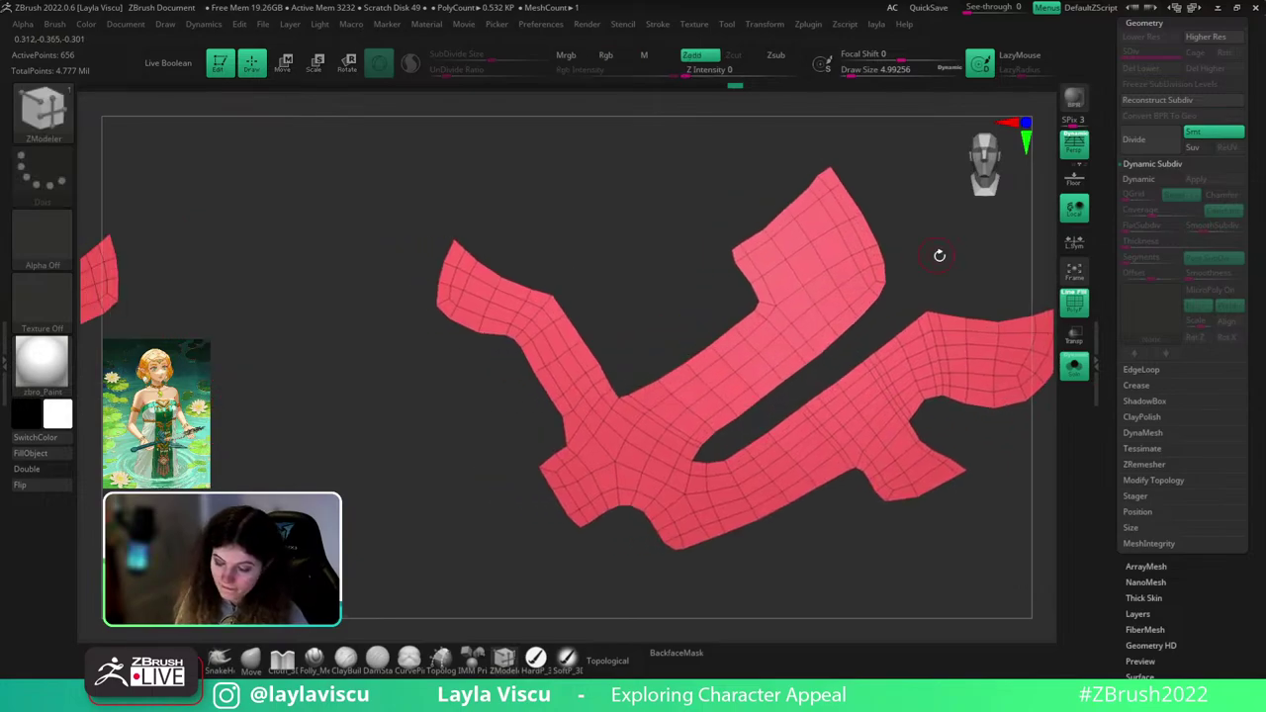
left_click_drag(937, 265, 913, 268)
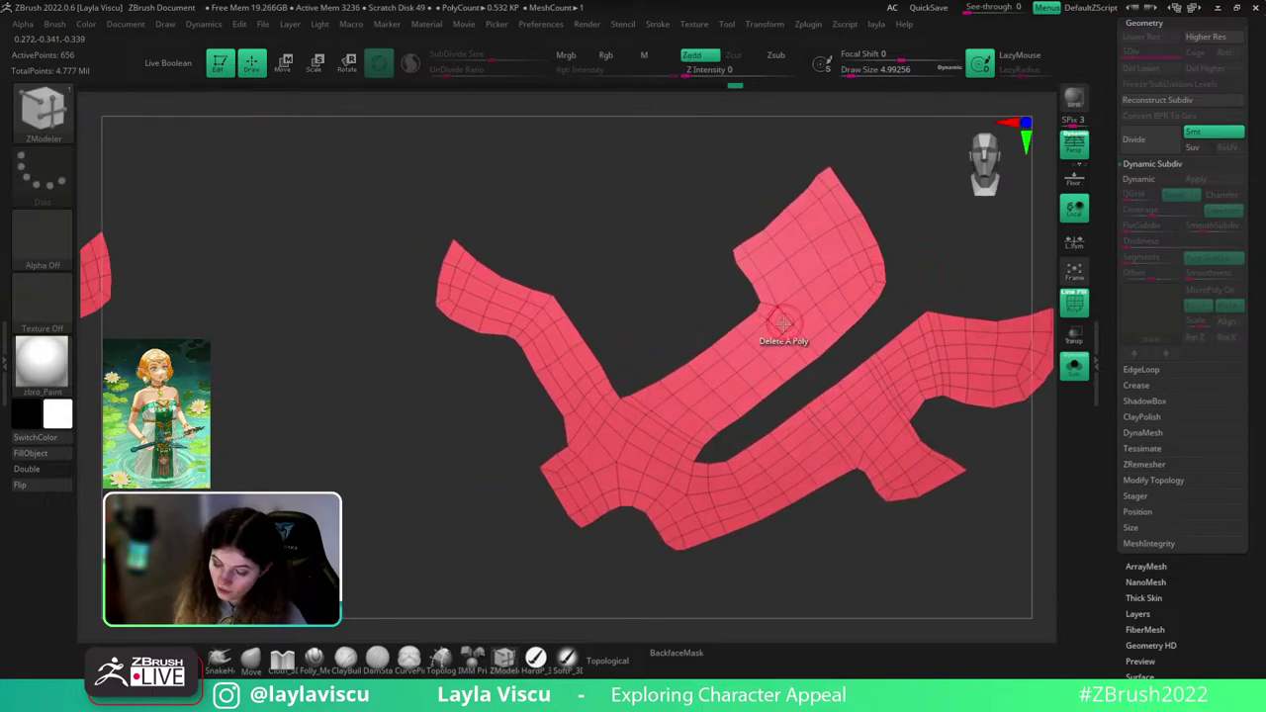
key("space")
left_click(864, 314)
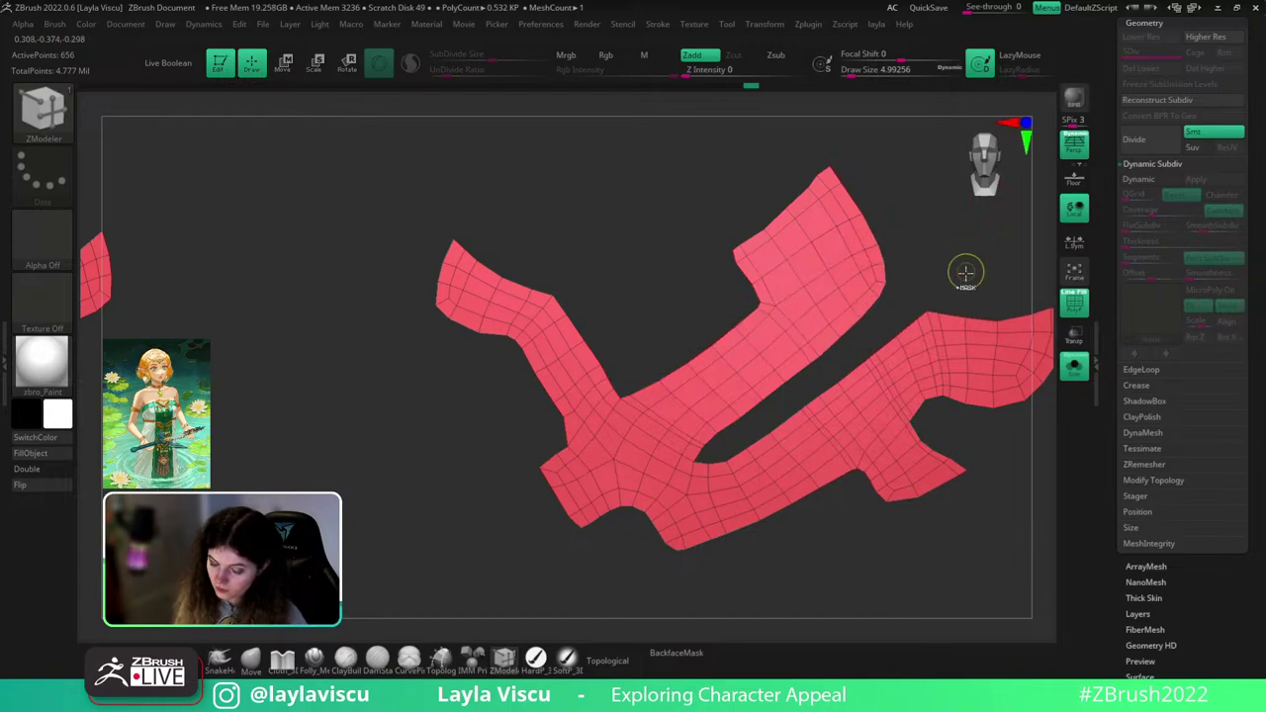
left_click_drag(960, 274, 947, 246)
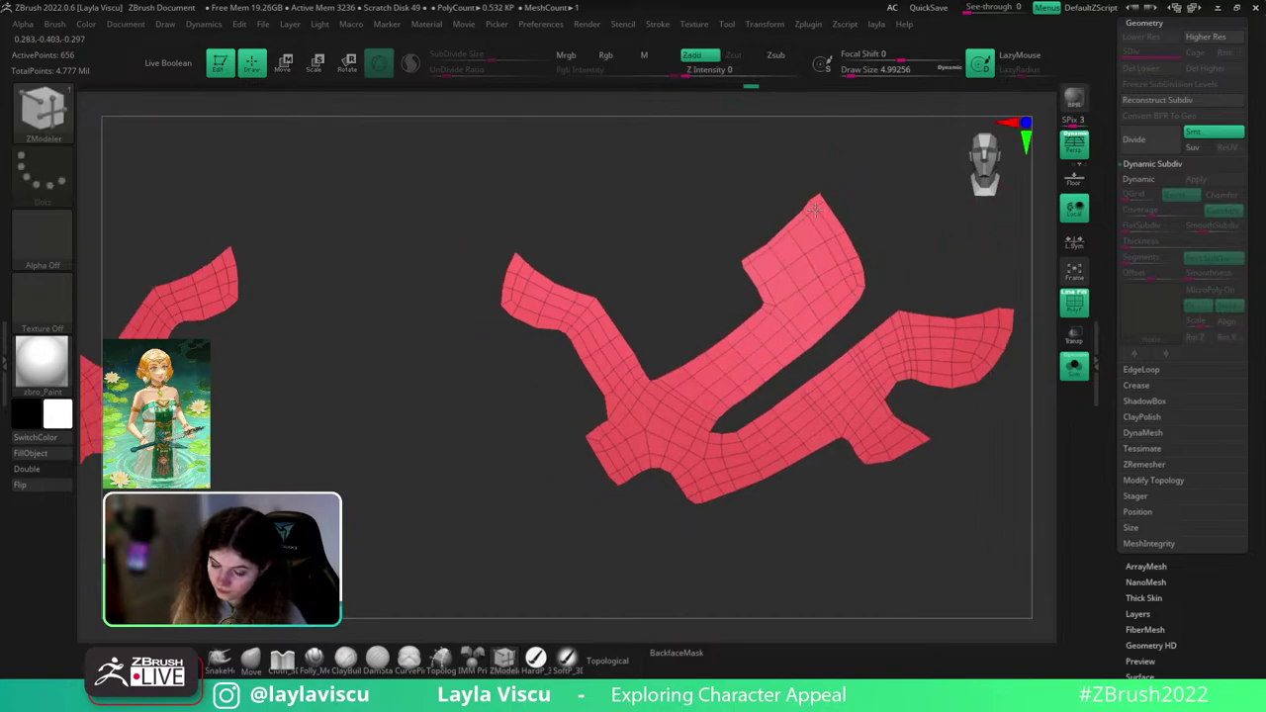
left_click_drag(843, 300, 848, 303)
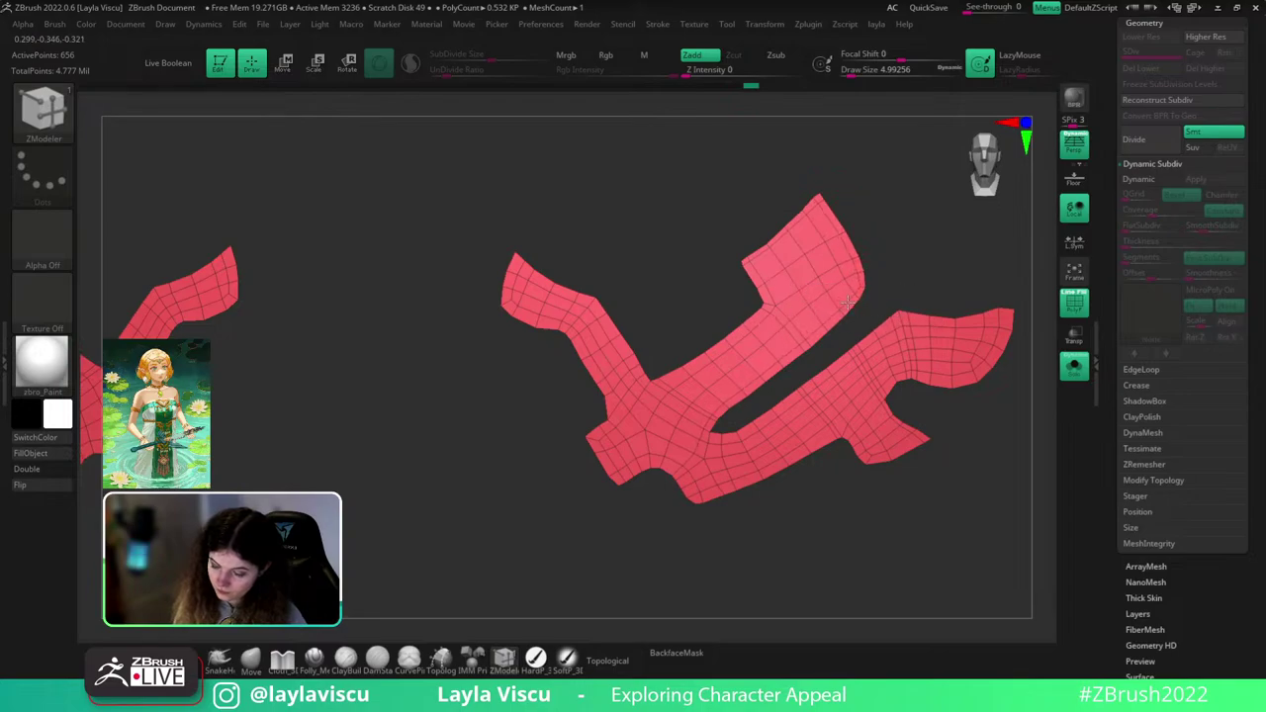
mouse_move(891, 252)
right_mouse_down()
mouse_move(899, 241)
mouse_move(896, 287)
right_mouse_up()
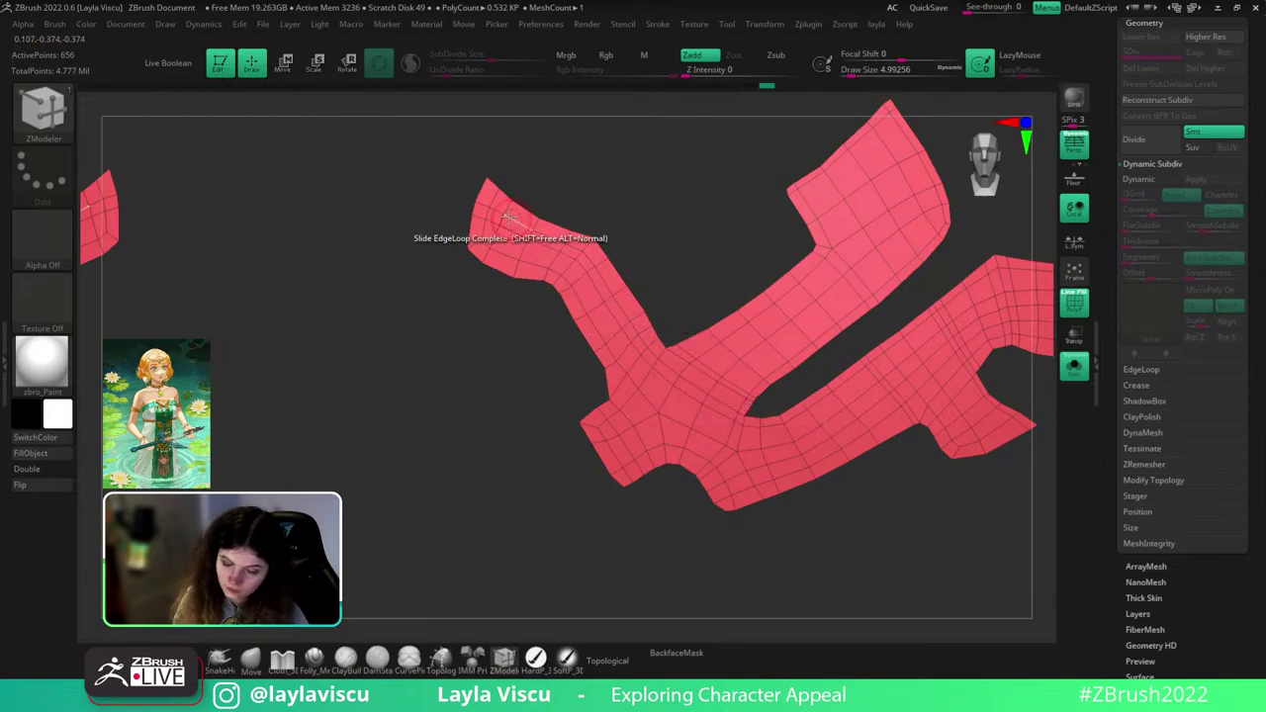
- Insert two edge loops at the junction where the thin branch meets the short stub, using ZModeler's Insert action
right_click_drag(537, 245, 545, 243, "ctrl")
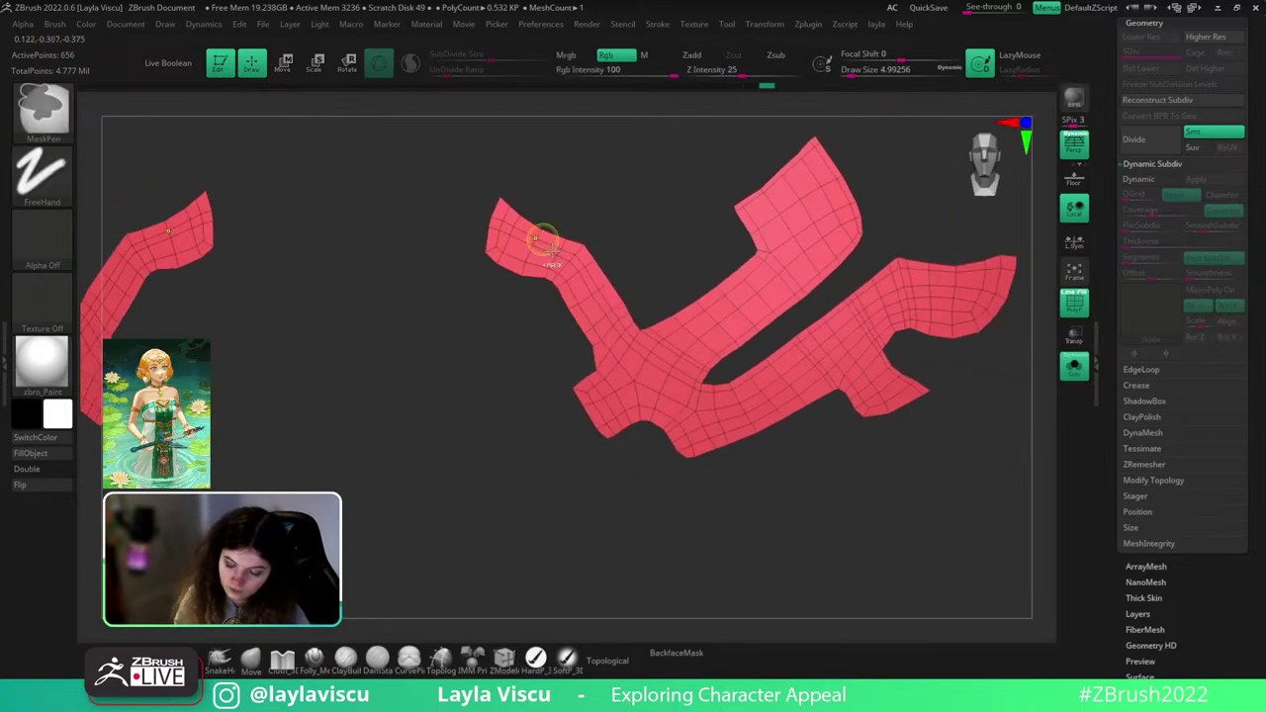
right_click_drag(616, 363, 592, 391, "ctrl")
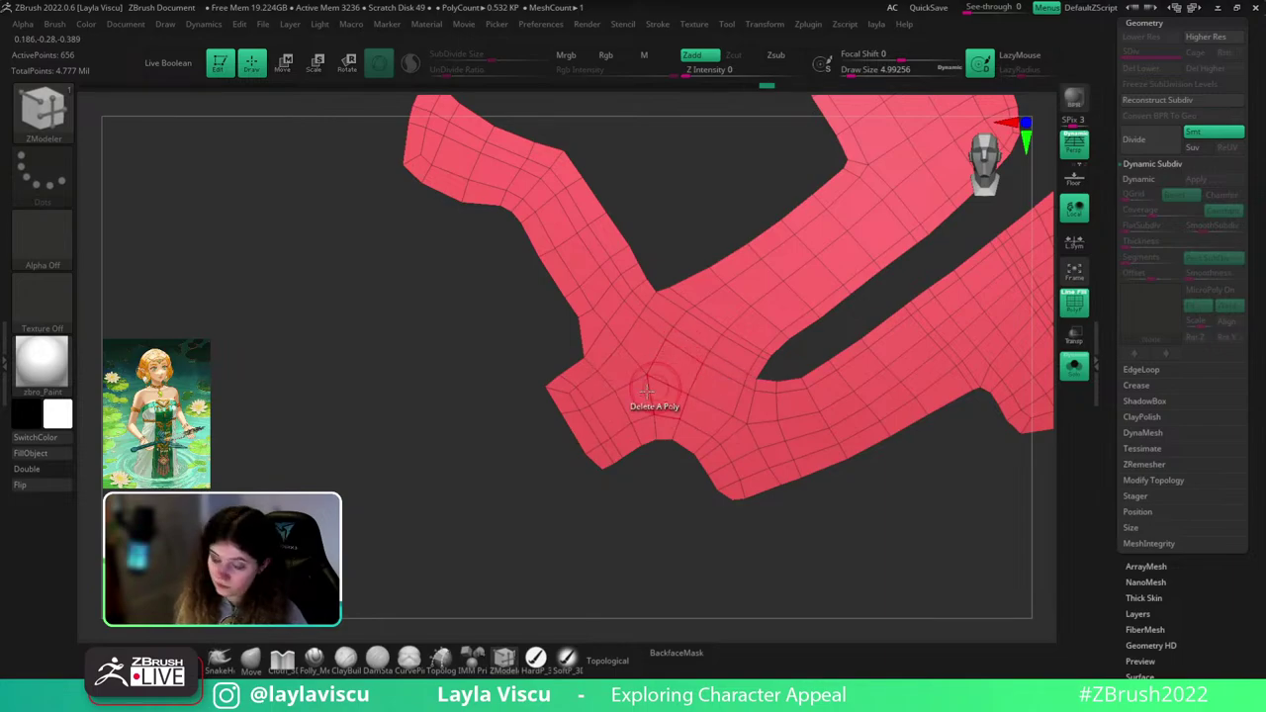
key("space")
left_click(619, 313)
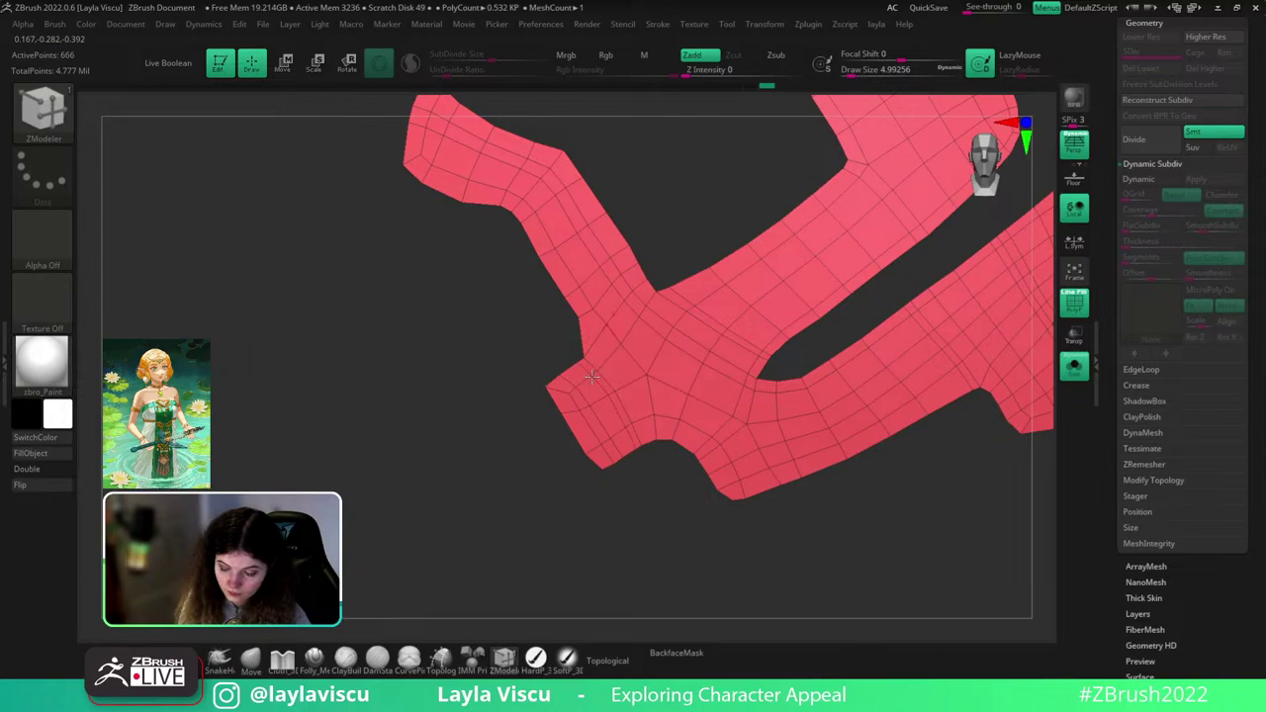
left_click(592, 376)
right_click_drag(604, 316, 616, 257, "ctrl")
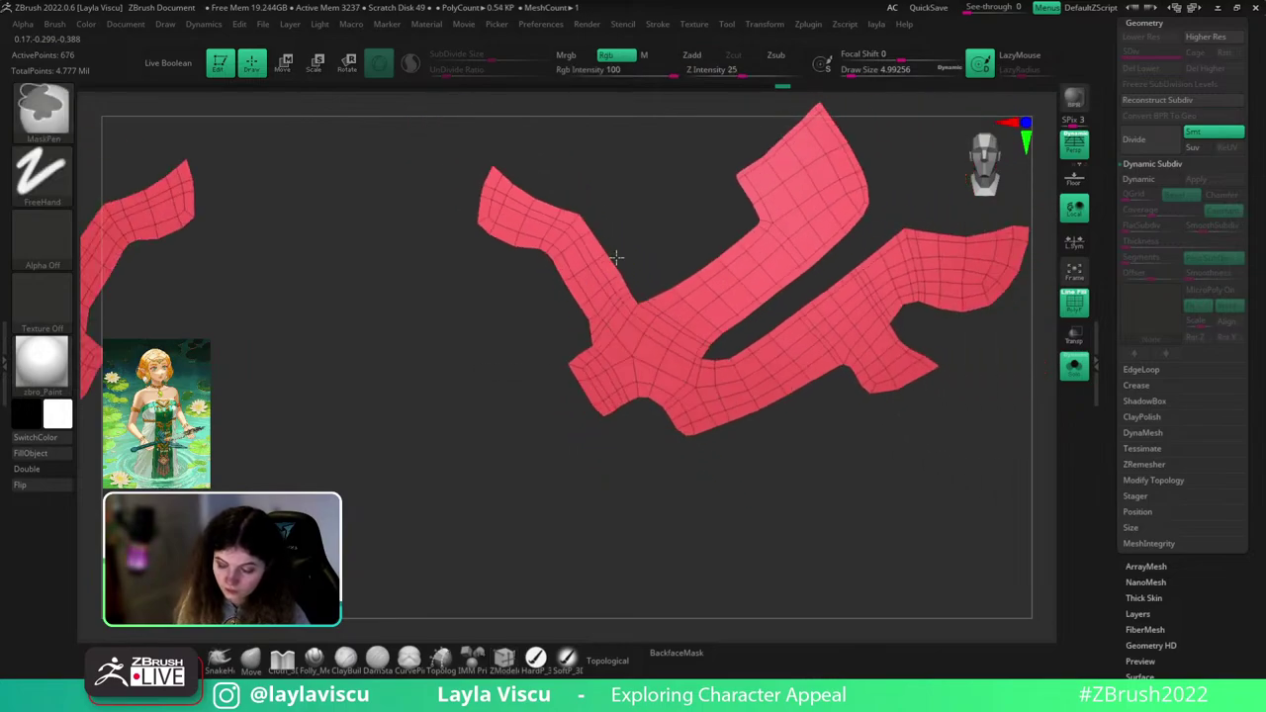
- Check the corners of the symbols with dynamic subdivision on and the wireframe hidden, and restore the wireframe view without subdivision
left_click(1144, 179)
key("shift+f")
key("shift+f")
key("shift+f")
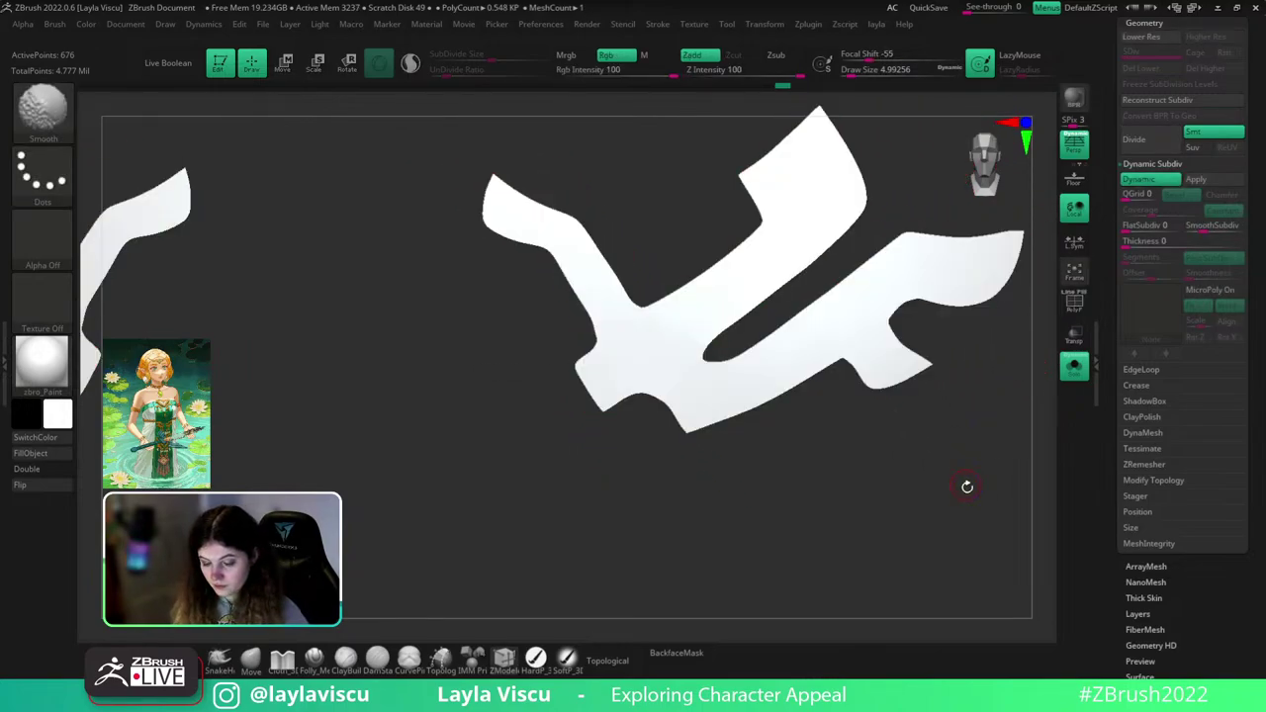
left_click_drag(966, 485, 946, 403)
key("shift+f")
right_click_drag(935, 445, 943, 483, "ctrl")
key("shift+d")
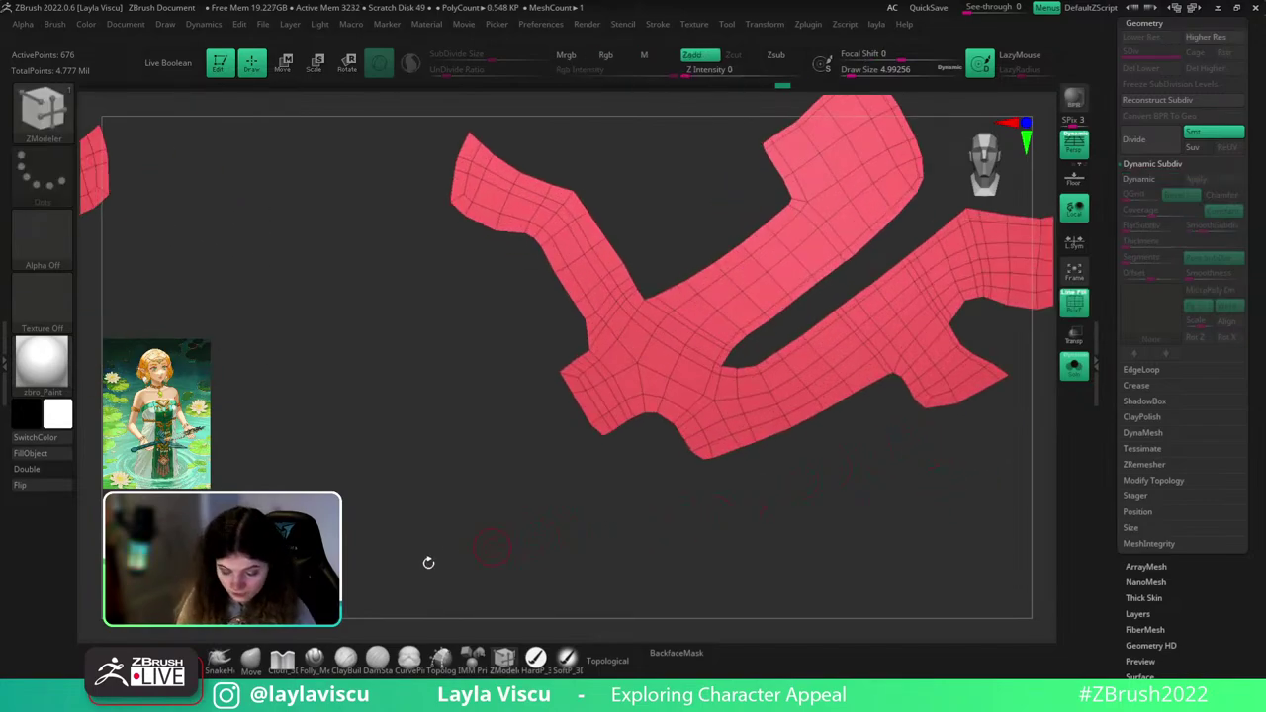
- Square off the inner end of the gap between the upper and lower bands with the Move brush, and preview the smoothing
left_click(251, 660)
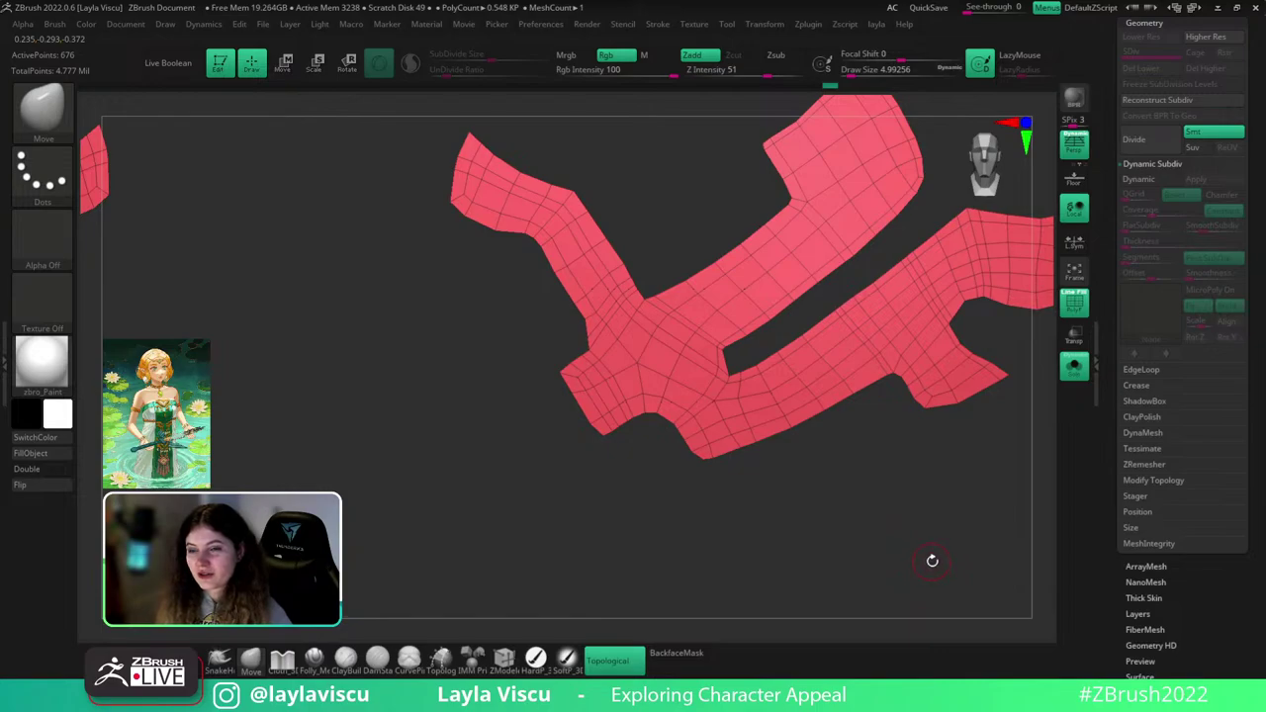
right_click_drag(945, 510, 936, 480, "ctrl")
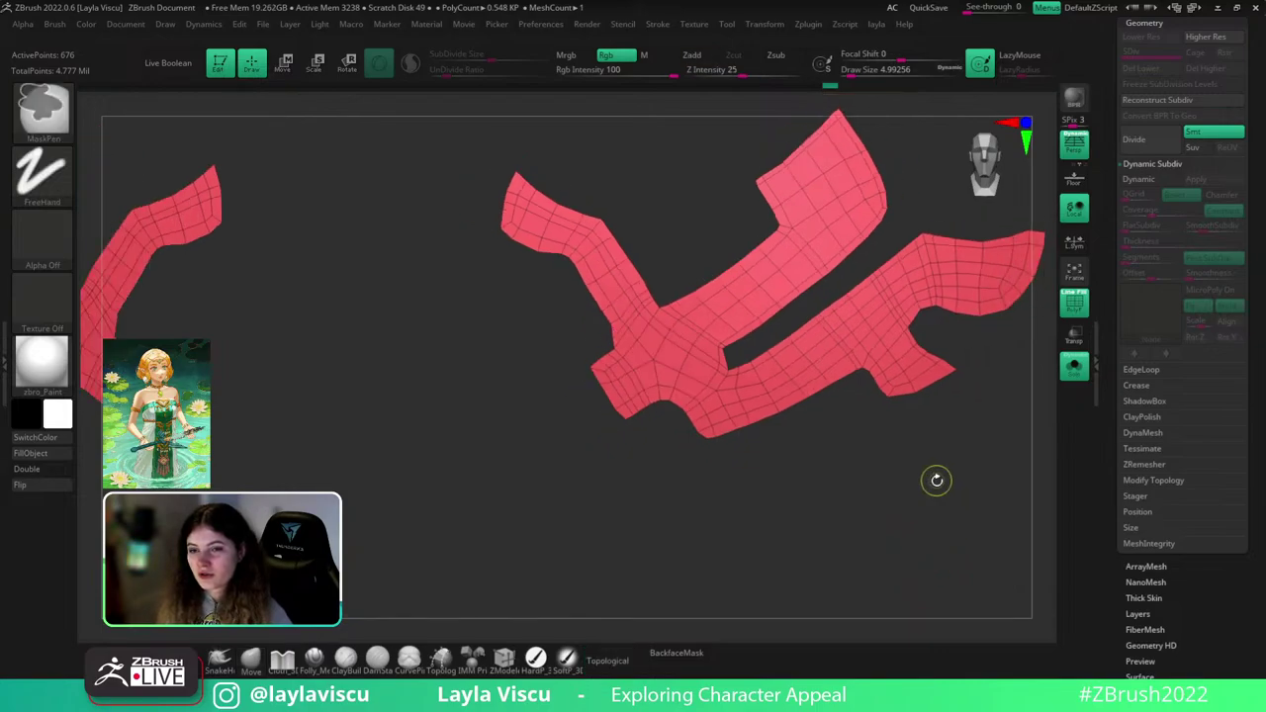
key("d")
key("shift+d")
- Show all subtools and examine the symbols on the forehead up close and from a distance on the whole figure
left_click_drag(952, 503, 979, 513)
left_click(1078, 376)
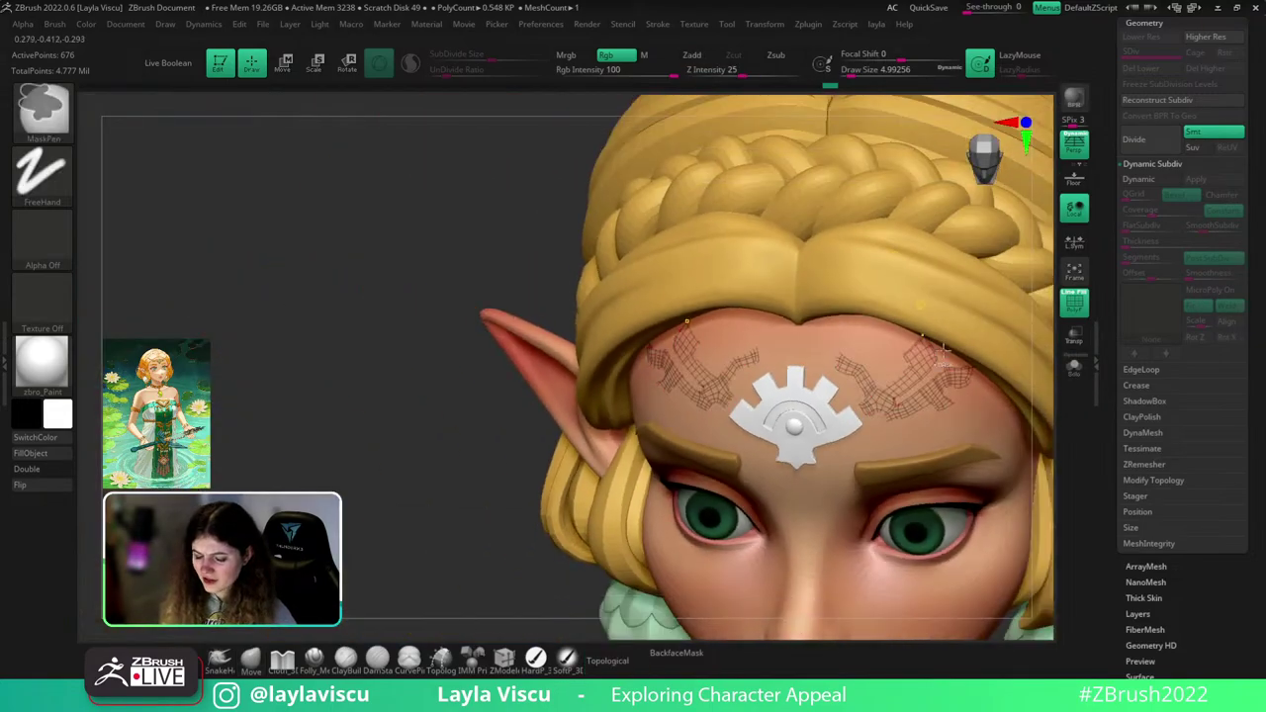
left_click_drag(960, 230, 979, 439)
mouse_move(982, 452)
right_mouse_down("ctrl")
mouse_move(975, 402)
mouse_move(970, 450)
right_mouse_up("ctrl")
mouse_move(969, 447)
left_mouse_down()
mouse_move(980, 421)
mouse_move(980, 441)
left_mouse_up()
left_click_drag(964, 386, 959, 397)
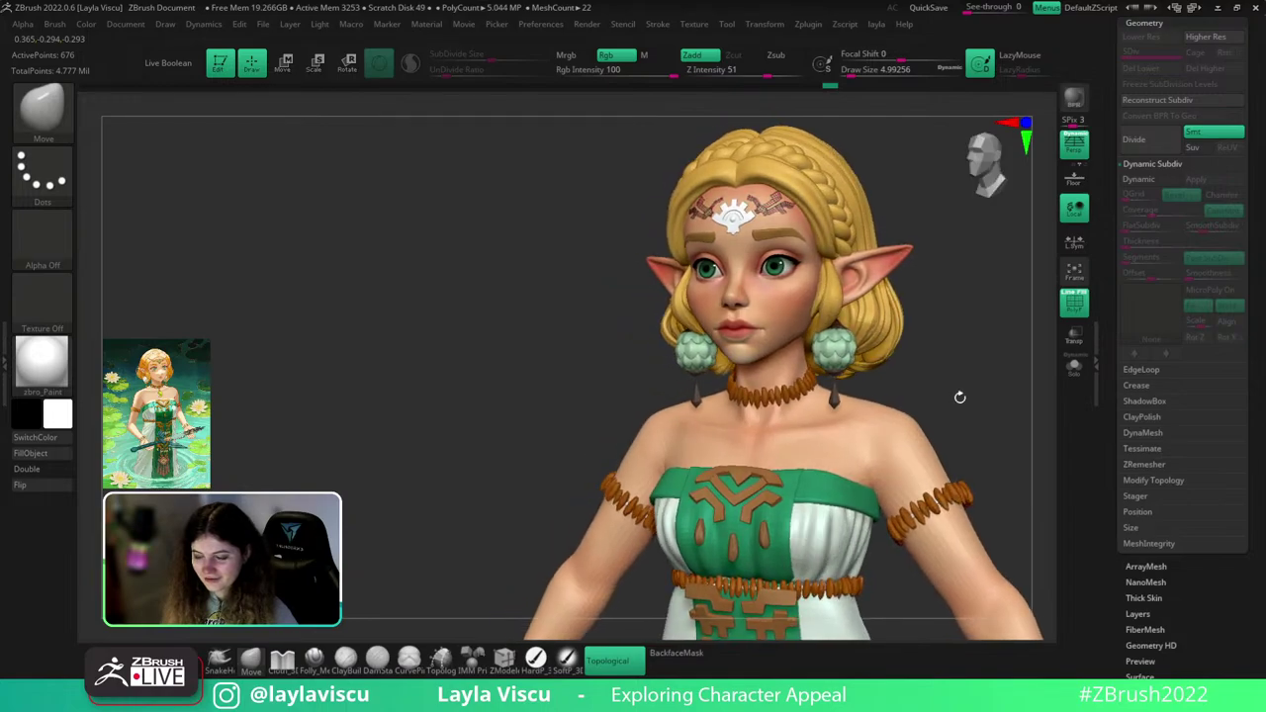
- Compare the isolated symbols with the full character and examine from the front how they sit beside the forehead ornament
left_click(1076, 368)
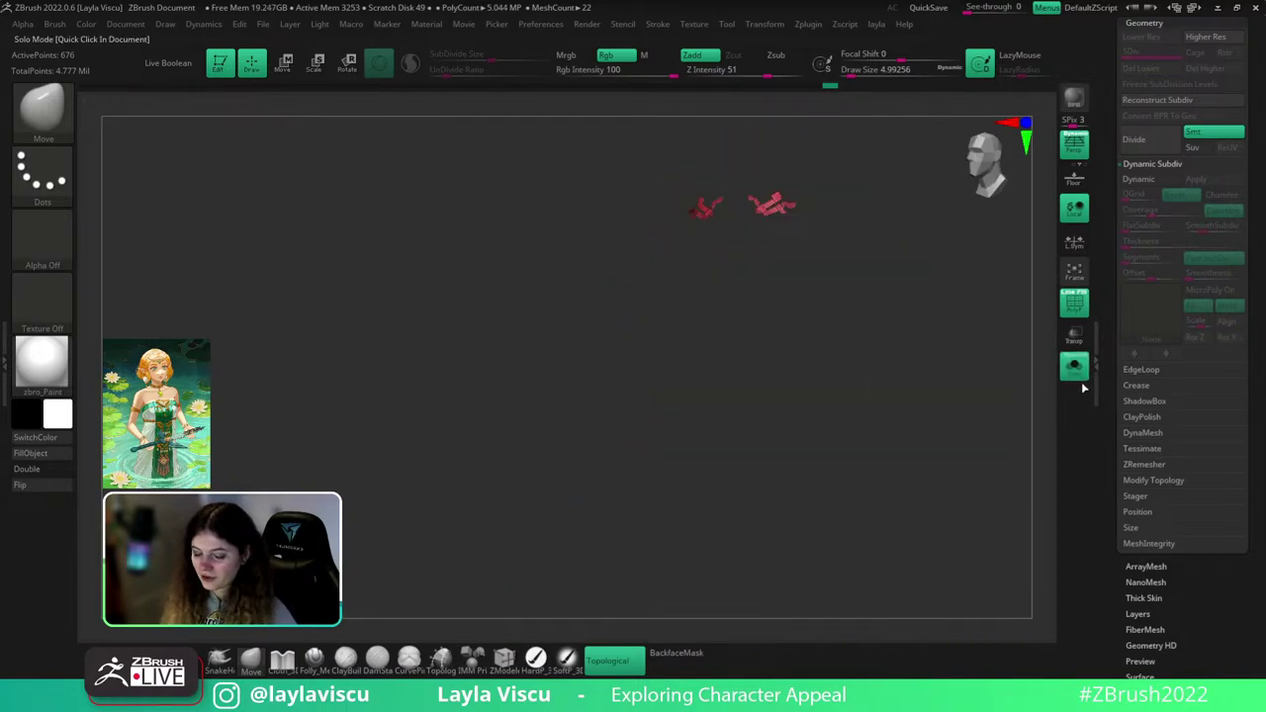
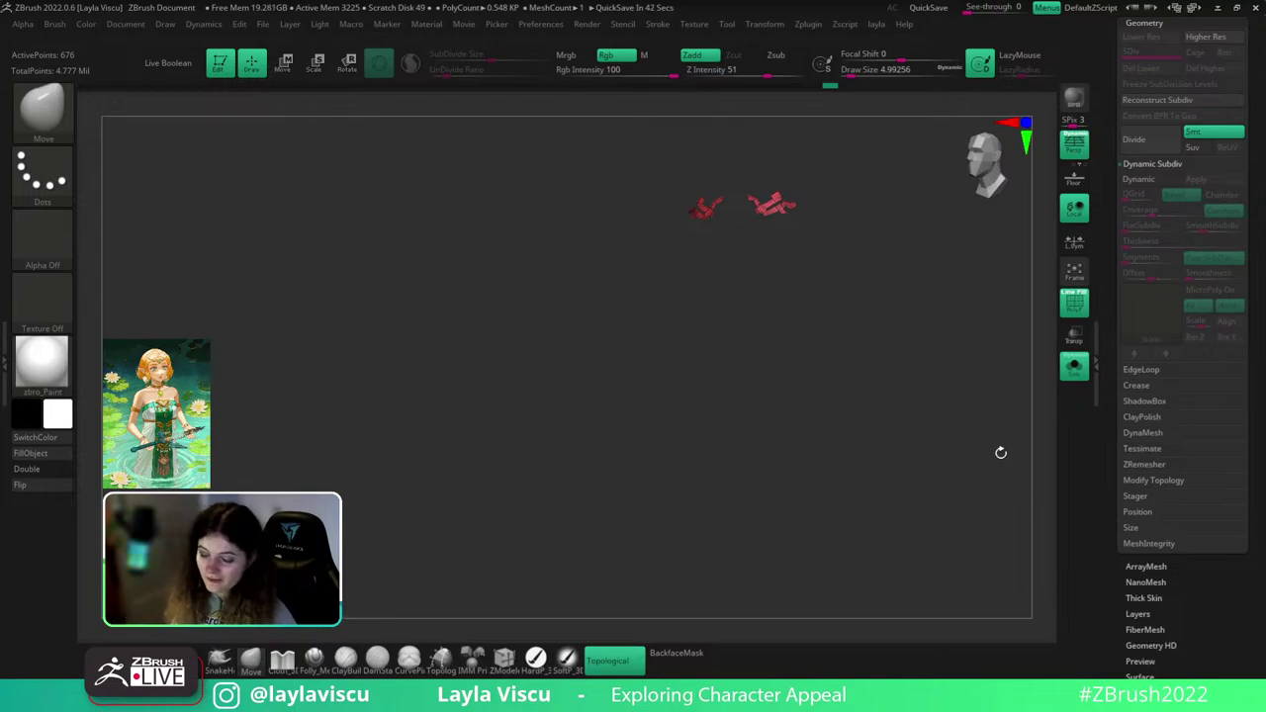
left_click(1070, 370)
left_click_drag(1045, 438, 1046, 534, "alt")
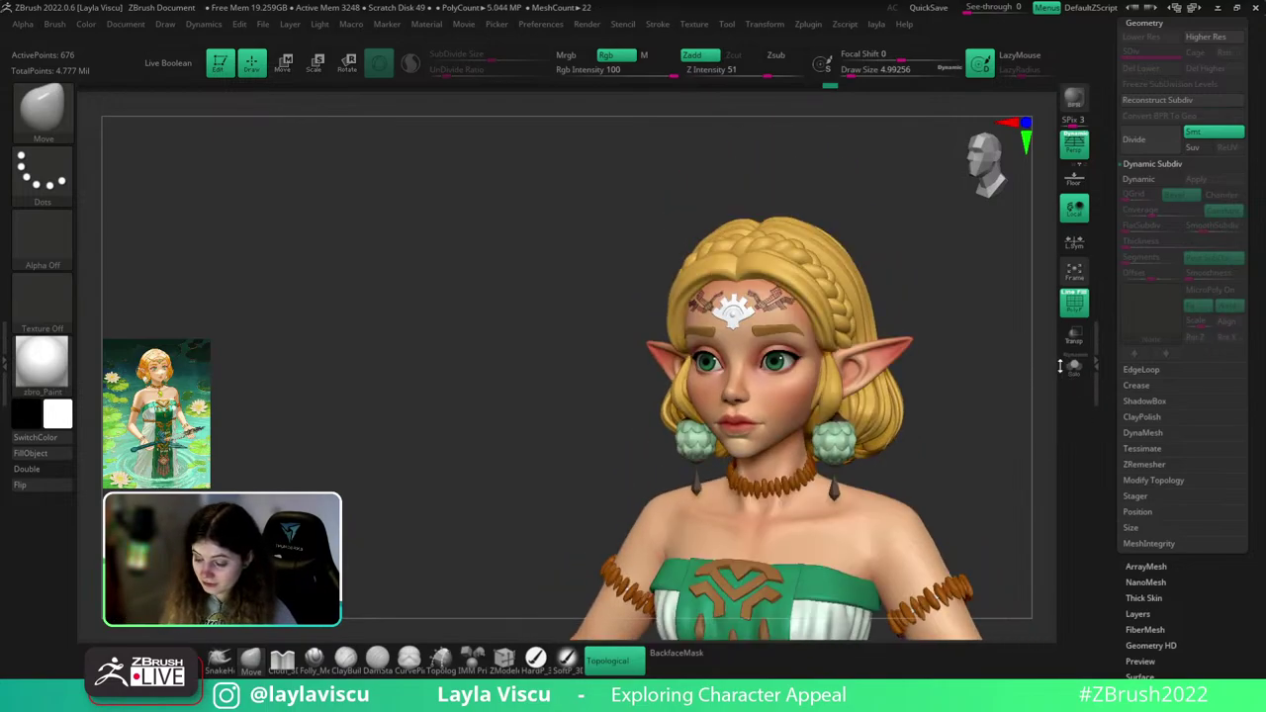
left_click(1068, 366)
mouse_move(882, 368)
right_mouse_down("ctrl")
mouse_move(859, 399)
mouse_move(884, 403)
right_mouse_up("ctrl")
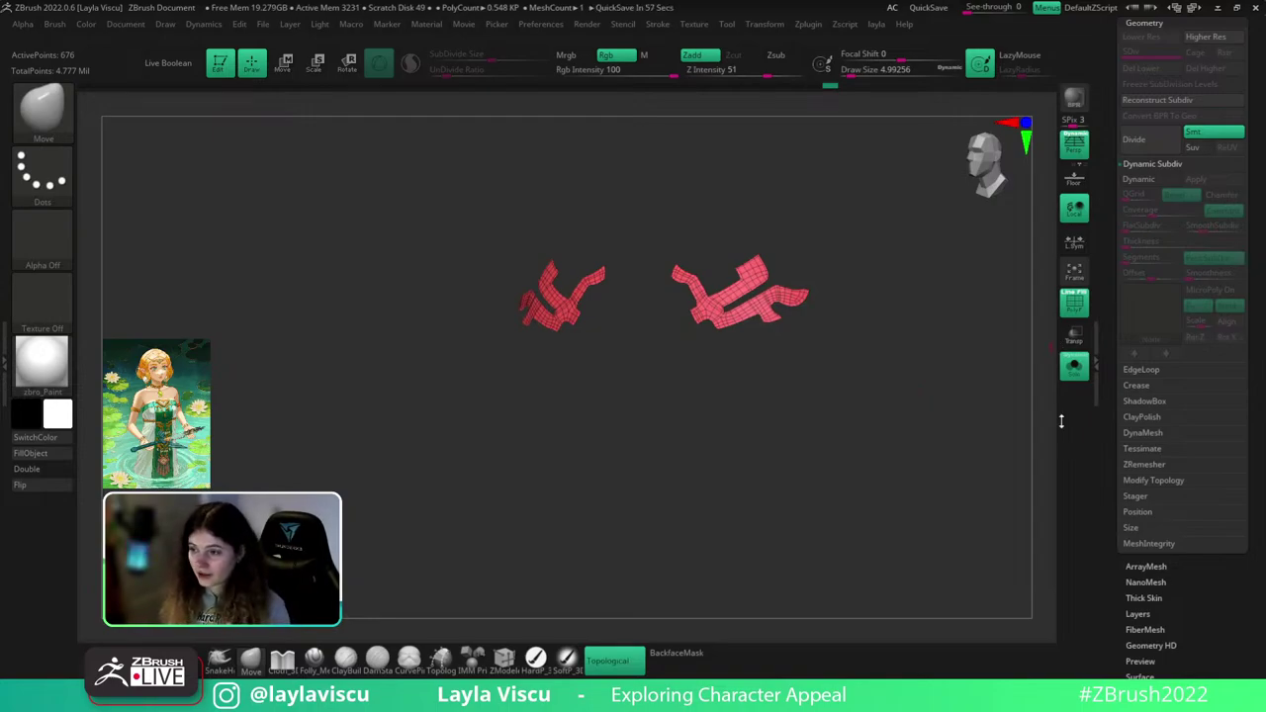
left_click(1074, 367)
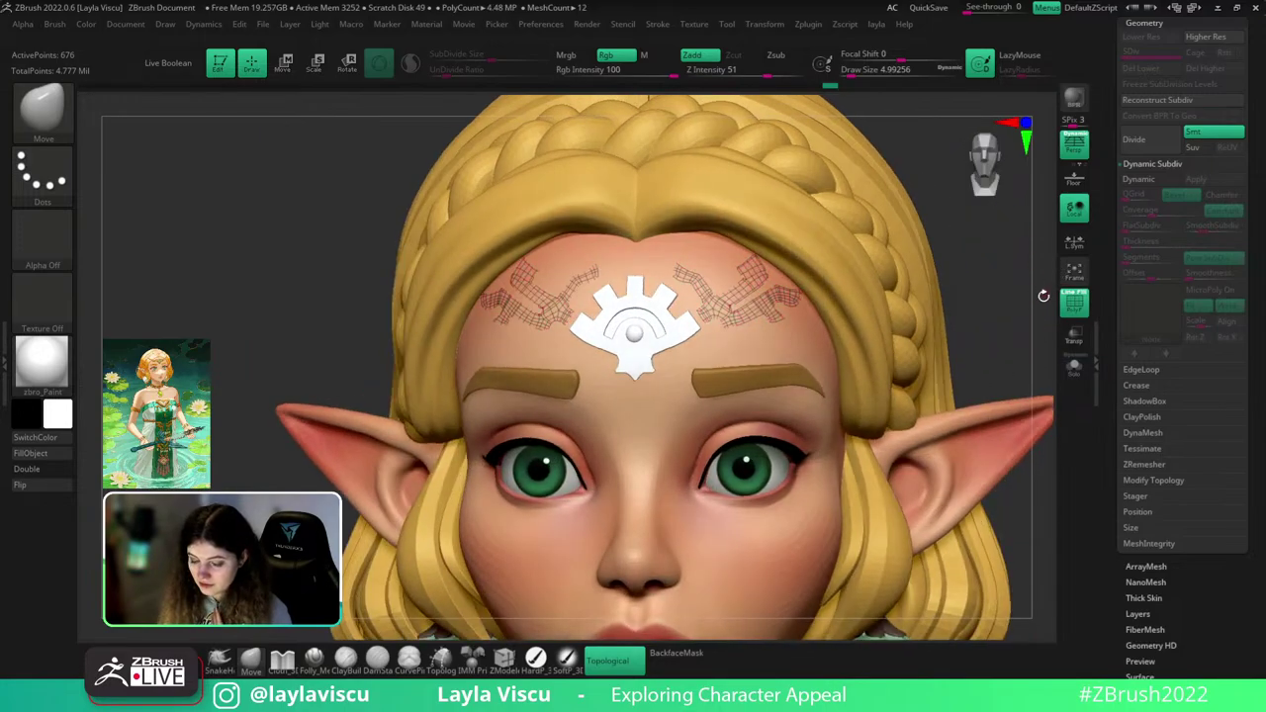
left_click_drag(1044, 296, 1082, 366)
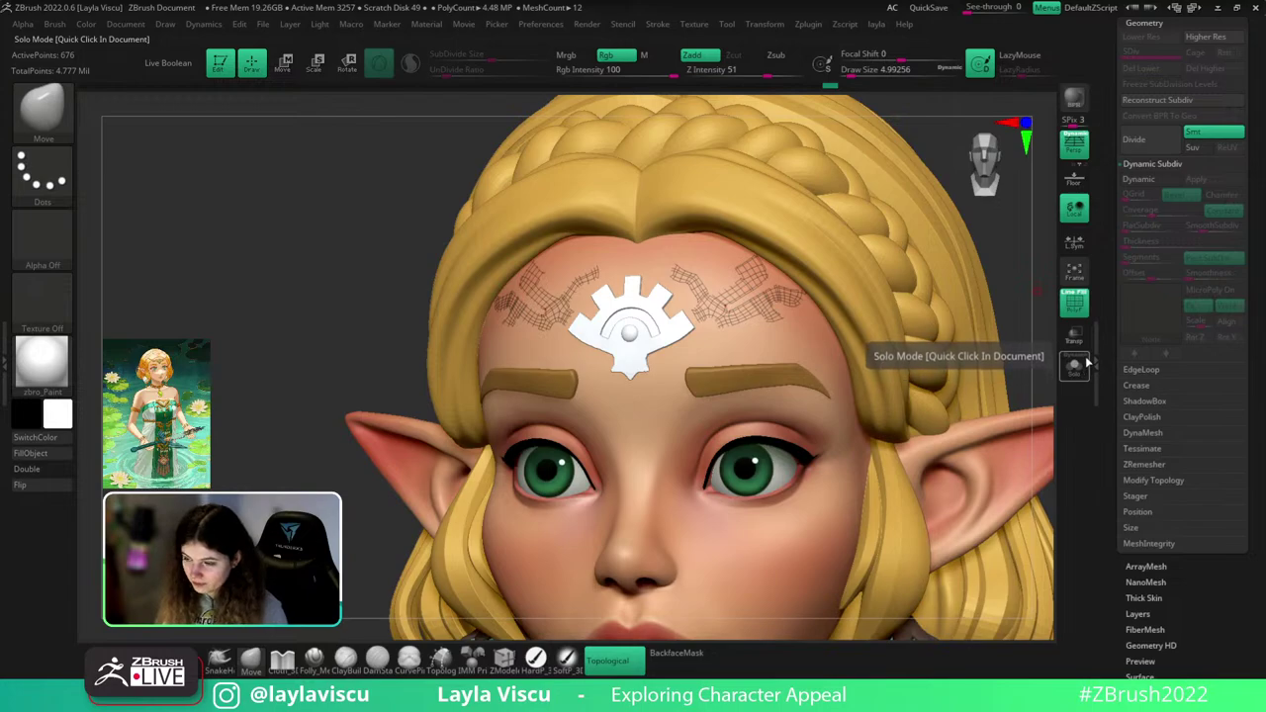
- Show the subtool list, isolate the forehead symbols body1_1 in Solo mode and select the ZModeler brush
scroll(1251, 339, "up", 3)
left_click(1139, 157)
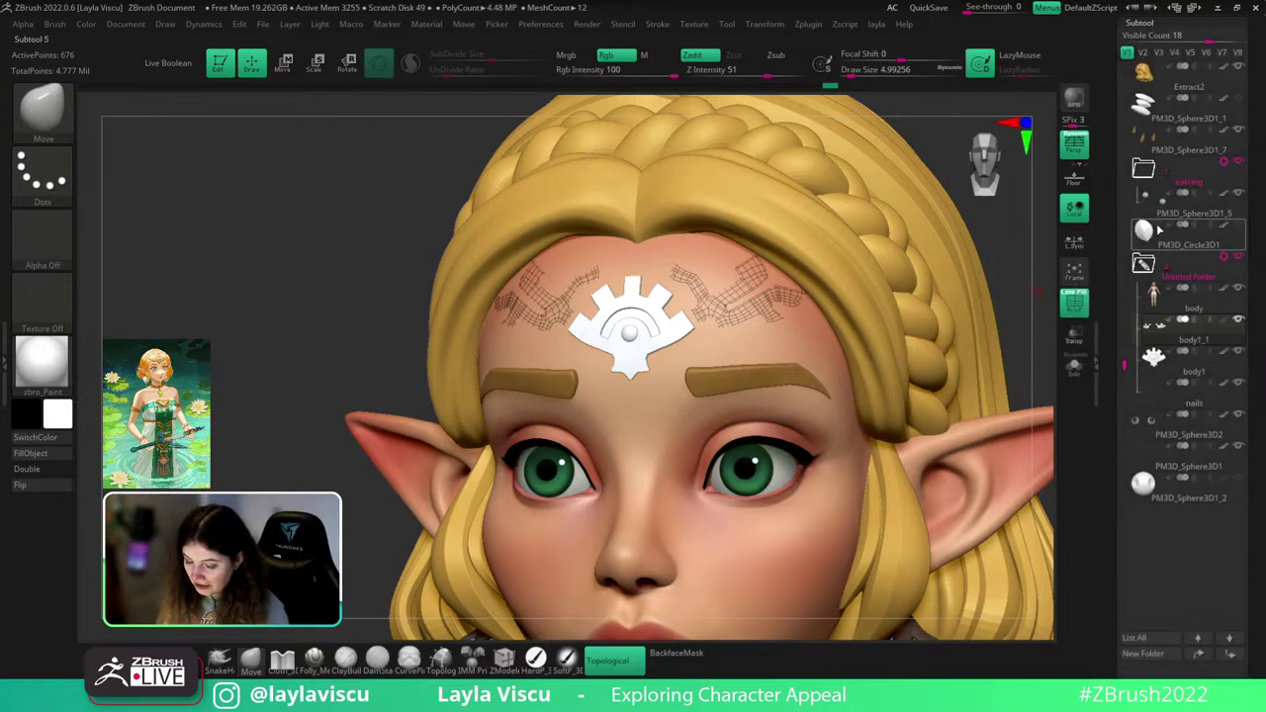
left_click(1073, 367)
right_click_drag(950, 307, 846, 425)
left_click_drag(972, 371, 932, 447)
left_click(505, 662)
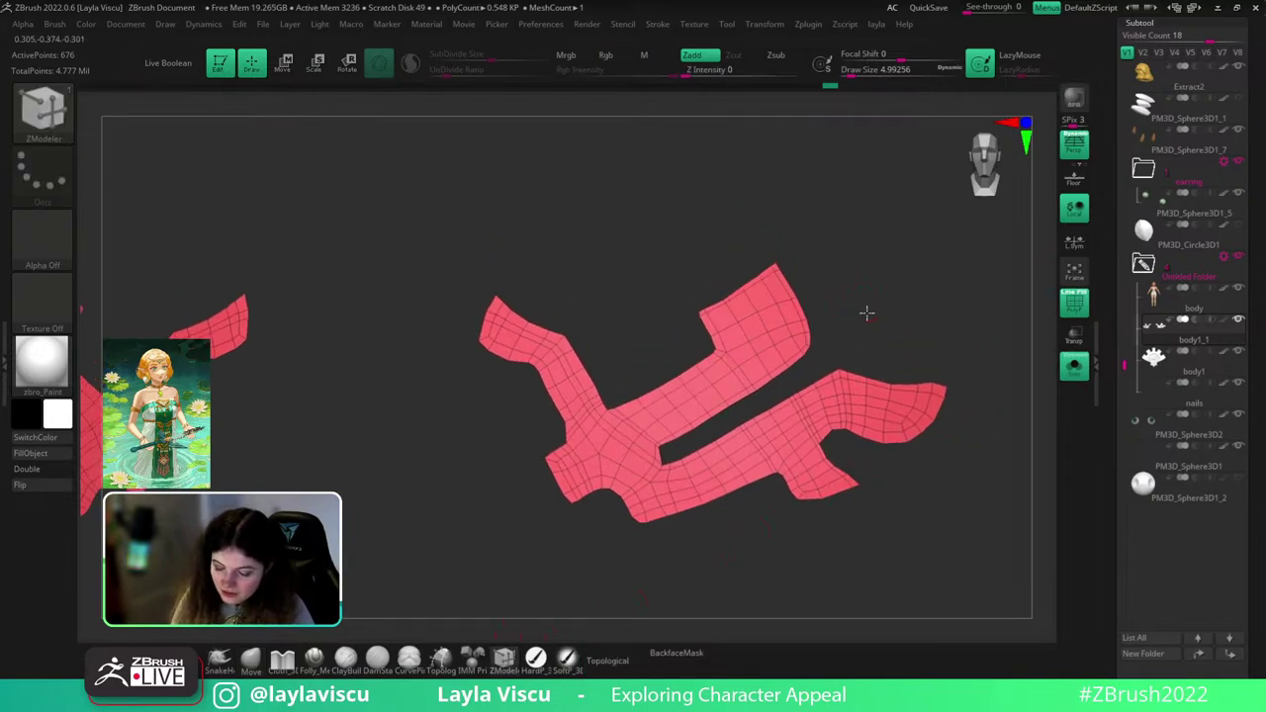
- Insert a support edge loop across the upper band beside its inner corner with the ZModeler edge Insert action
right_click_drag(868, 313, 868, 319)
right_click_drag(771, 341, 734, 360, "ctrl")
left_click_drag(730, 354, 709, 361)
key("space")
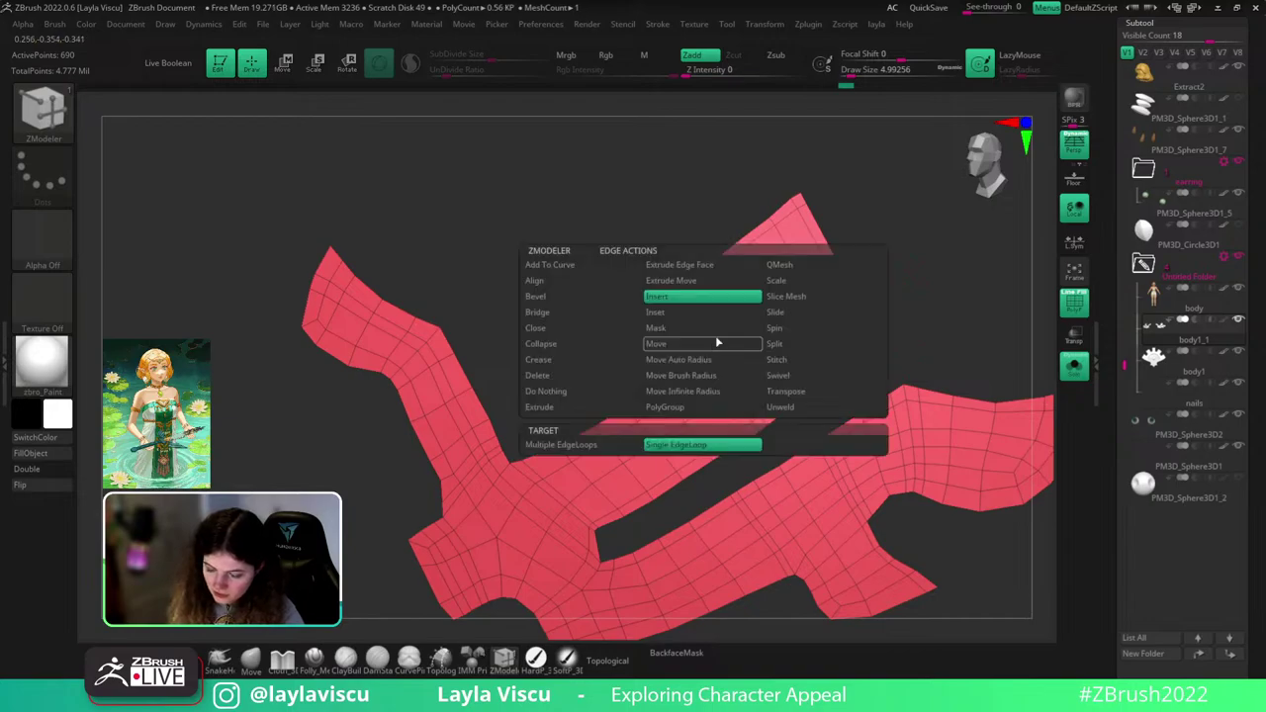
left_click(798, 329)
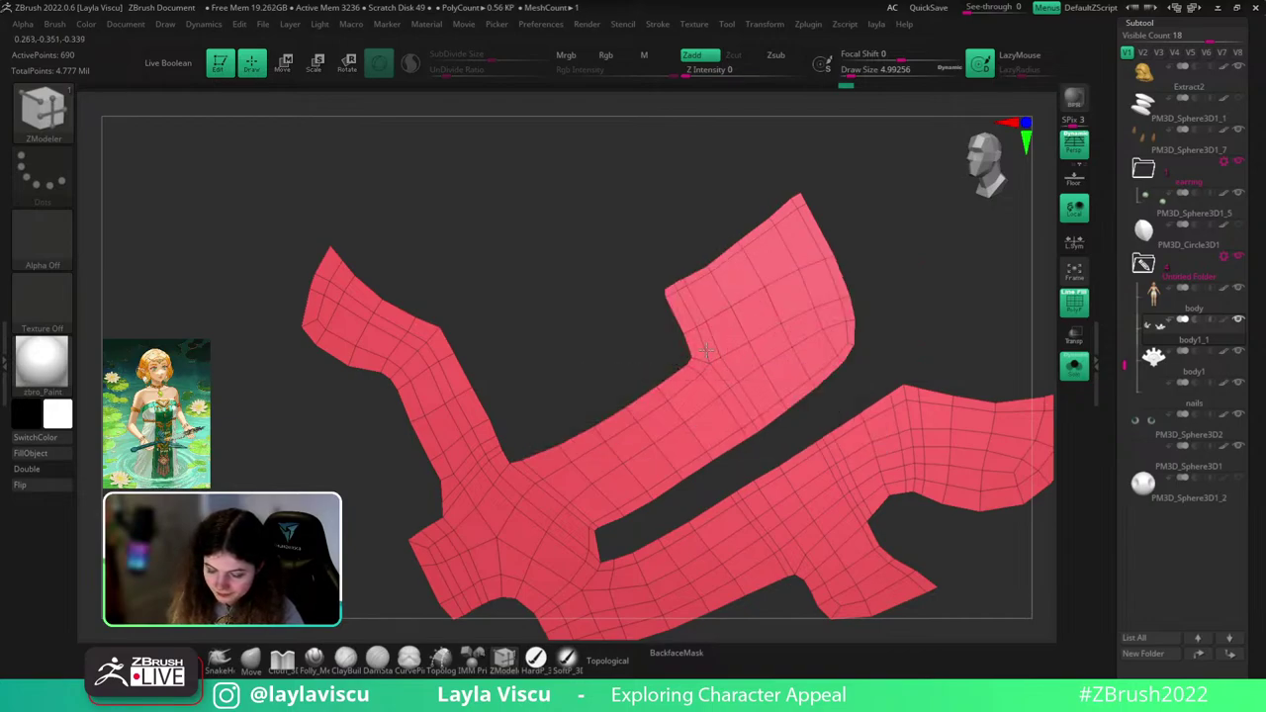
- Insert further support edge loops through the short inner arm and across the lower corner of the central hub
right_click_drag(900, 236, 933, 248, "ctrl")
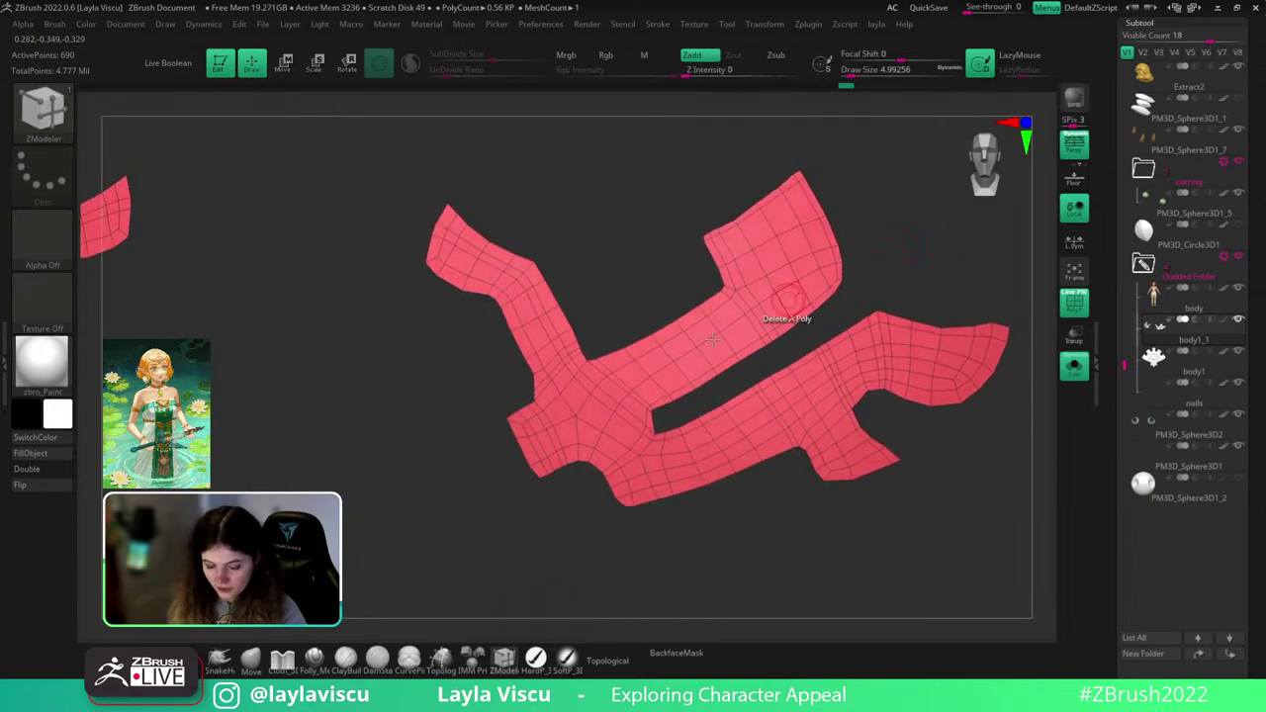
key("space")
left_click(537, 298)
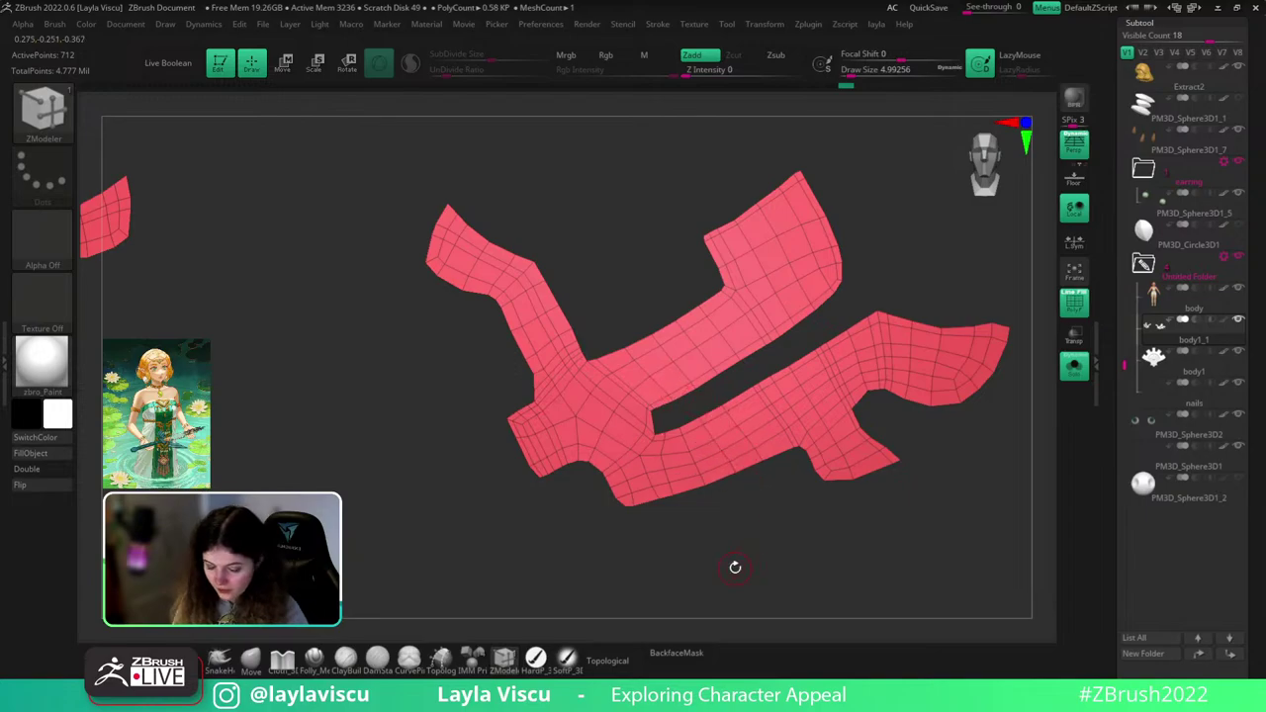
left_click(592, 457)
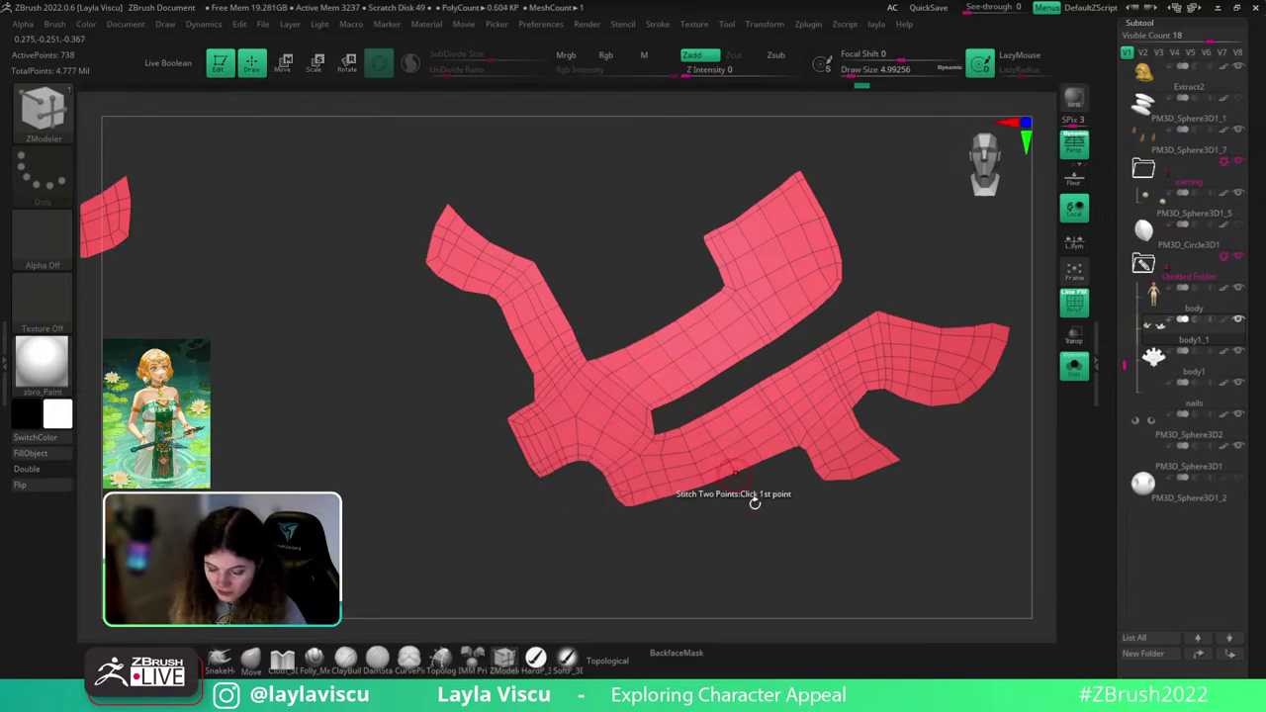
right_click_drag(771, 540, 751, 491, "ctrl")
left_click_drag(951, 368, 945, 360)
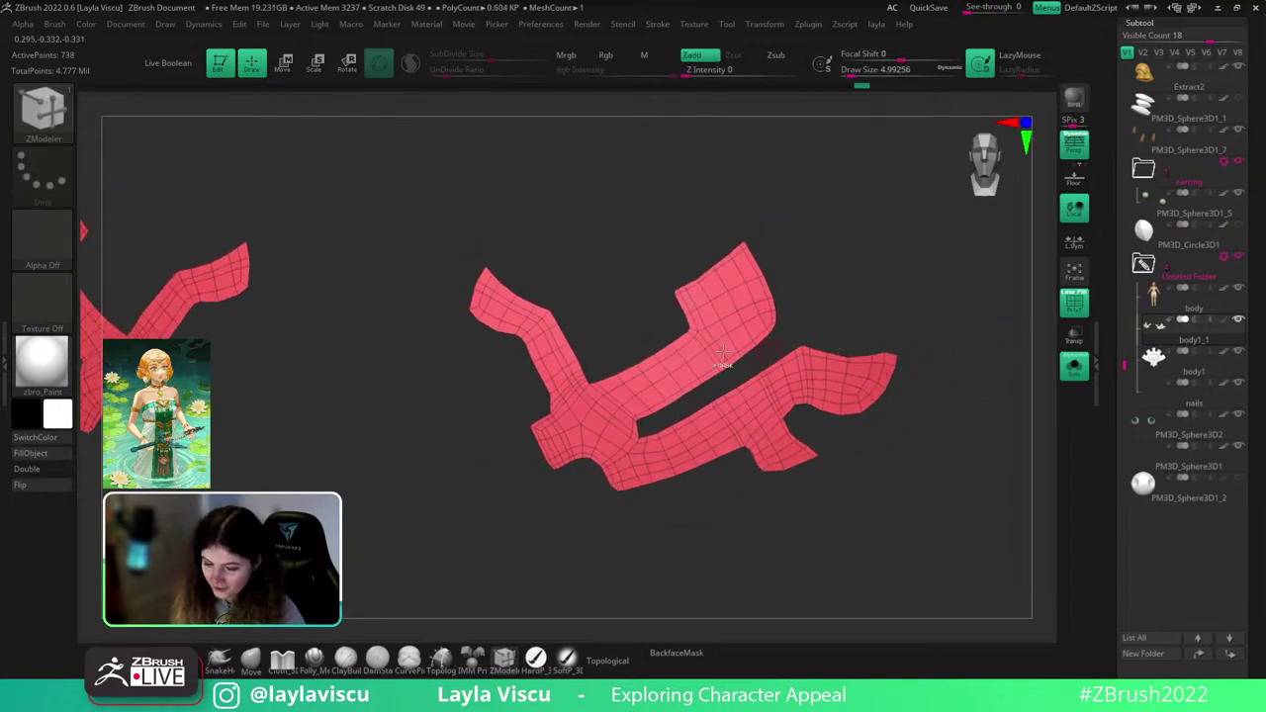
- Slide the support edge loop at the bend of the short inner arm
right_click_drag(552, 332, 581, 359, "ctrl")
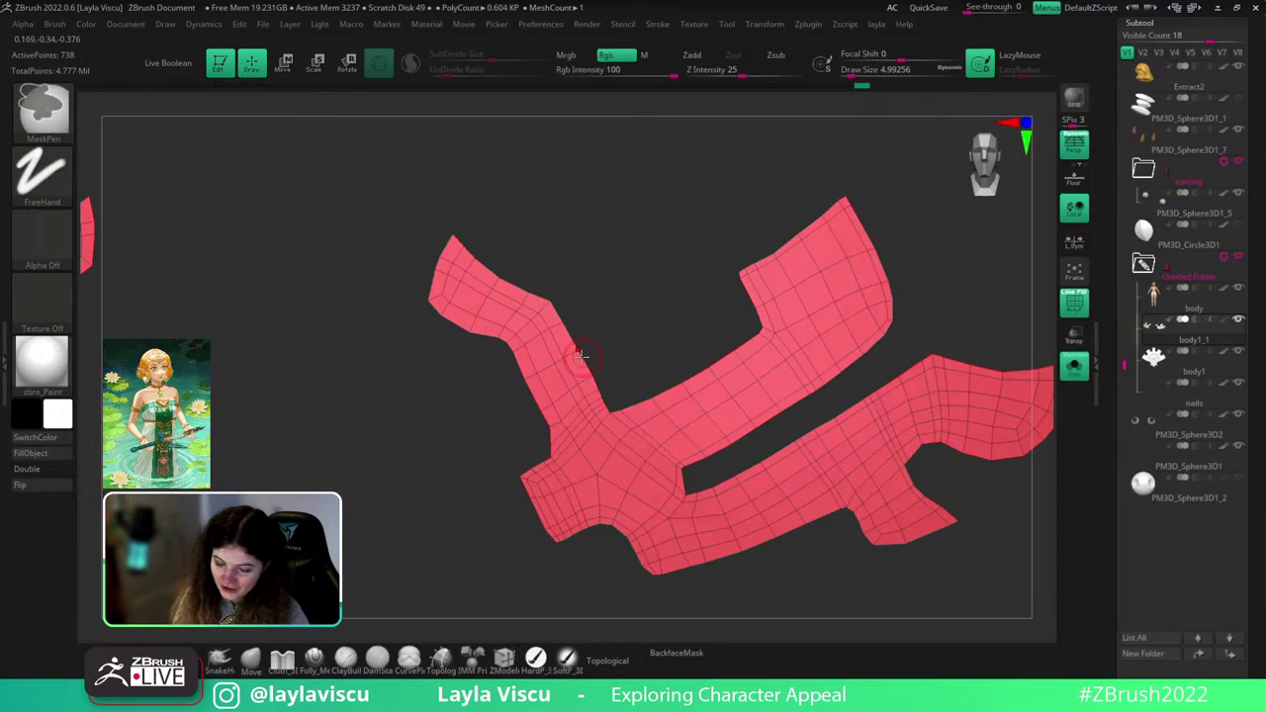
key("space")
left_click(566, 309)
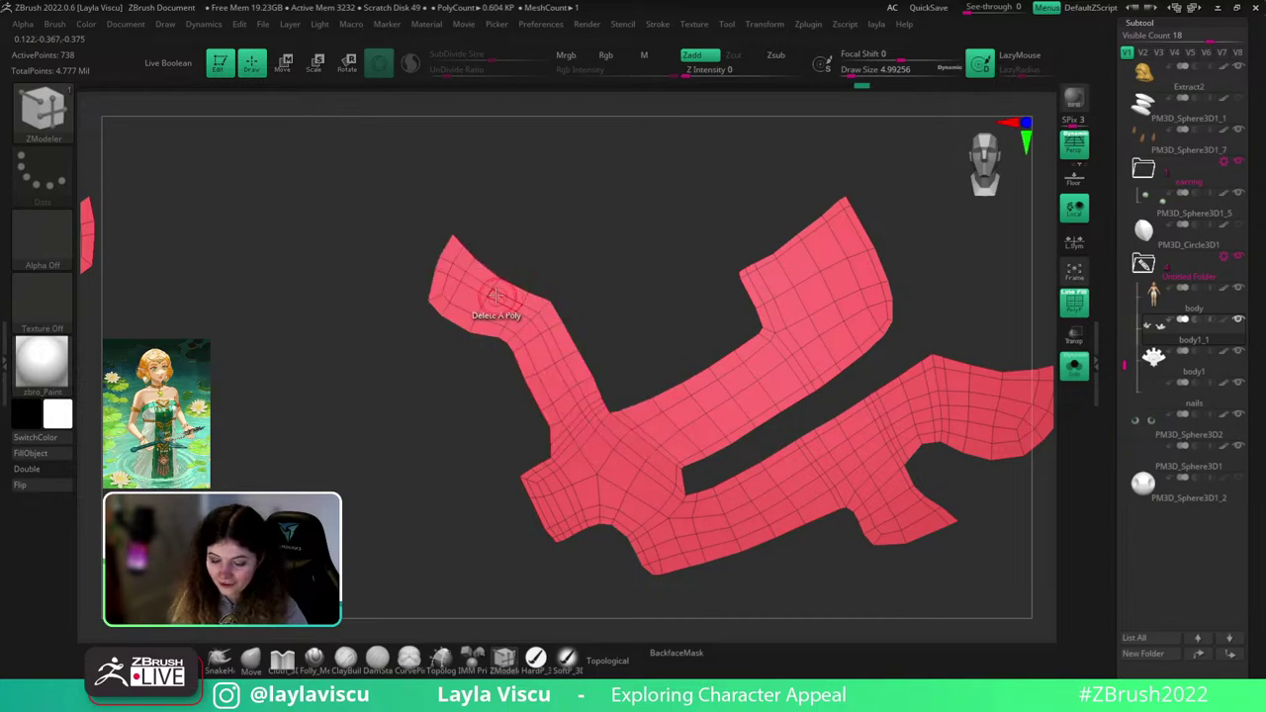
left_click_drag(489, 282, 486, 278)
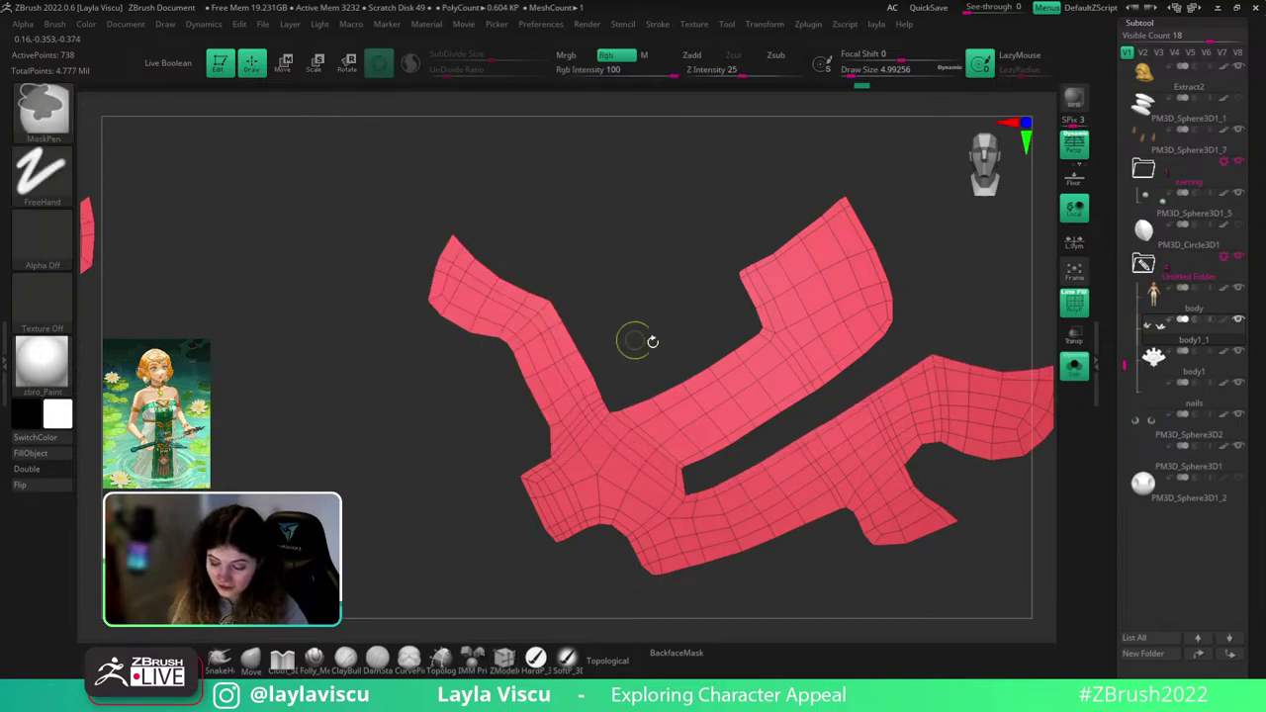
- Mask the outer tail and the upper edge of the lower band, changing the masking stroke
mouse_move(982, 323)
left_mouse_down("alt")
mouse_move(861, 325)
mouse_move(893, 465)
mouse_move(813, 502)
left_mouse_up("alt")
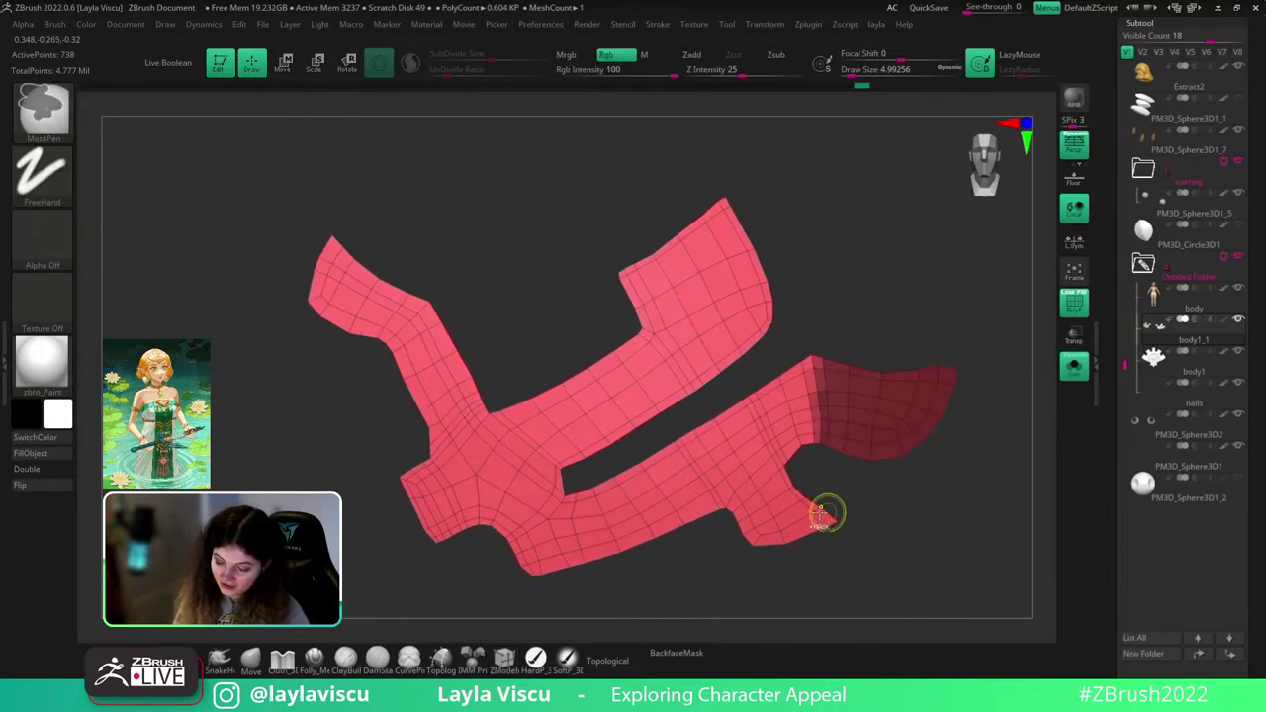
key("ctrl+z")
left_click(411, 305)
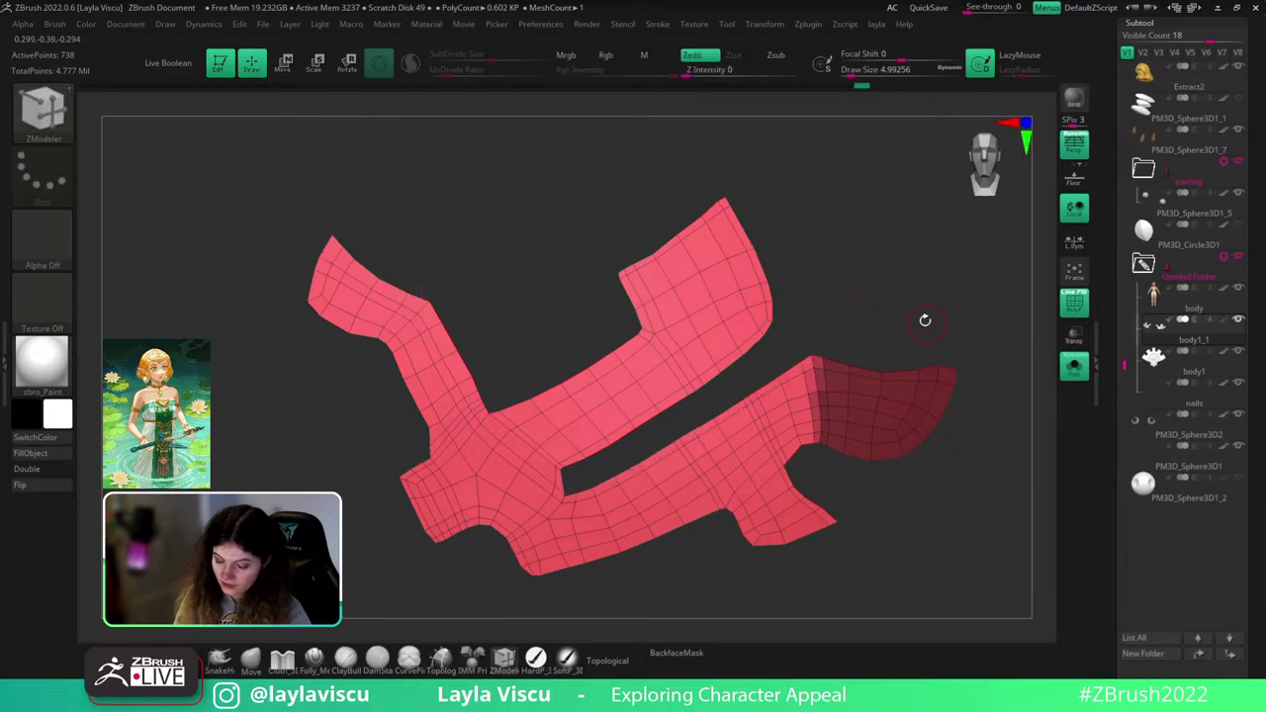
mouse_move(883, 329)
left_mouse_down("alt")
mouse_move(948, 300)
mouse_move(788, 370)
mouse_move(910, 299)
mouse_move(885, 340)
mouse_move(677, 464)
mouse_move(911, 301)
left_mouse_up("alt")
left_click(44, 178, "ctrl")
left_click(254, 220, "ctrl")
mouse_move(797, 361)
left_mouse_down("ctrl")
mouse_move(794, 382)
mouse_move(664, 466)
mouse_move(633, 453)
left_mouse_up("ctrl")
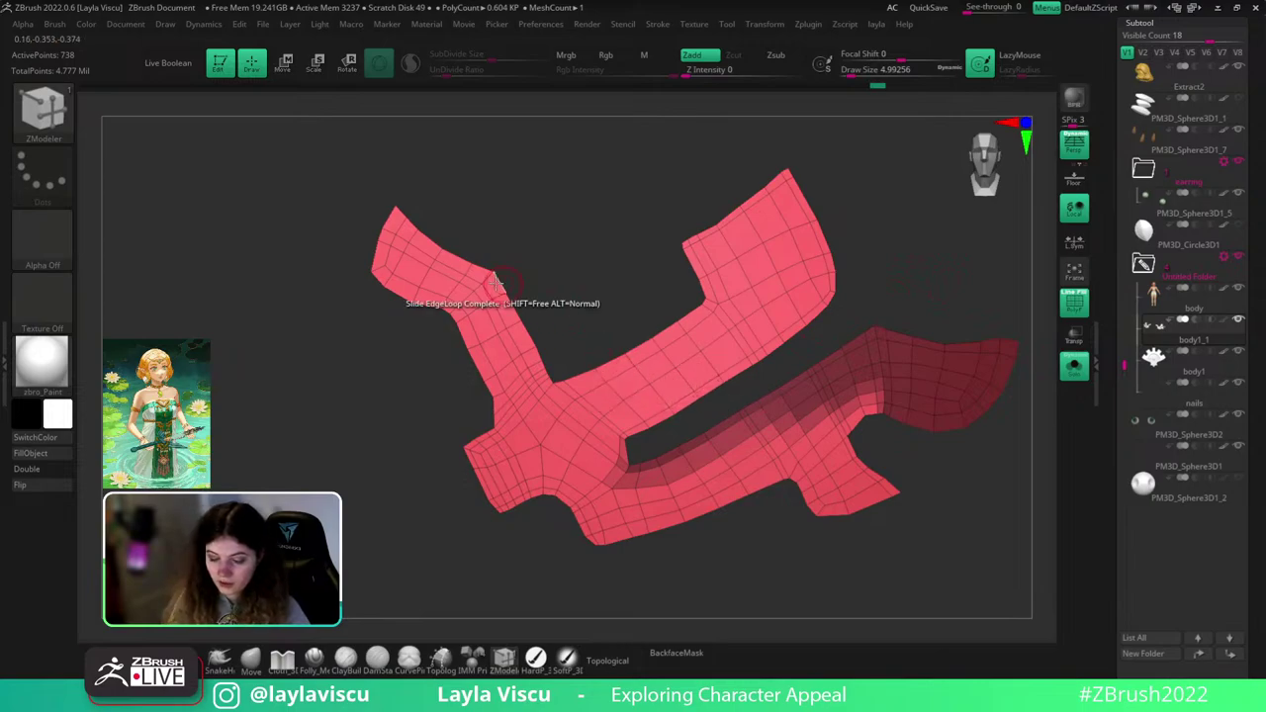
- Try the ZModeler Split polygon action at the bend of the short inner arm, and clear the mask
key("space")
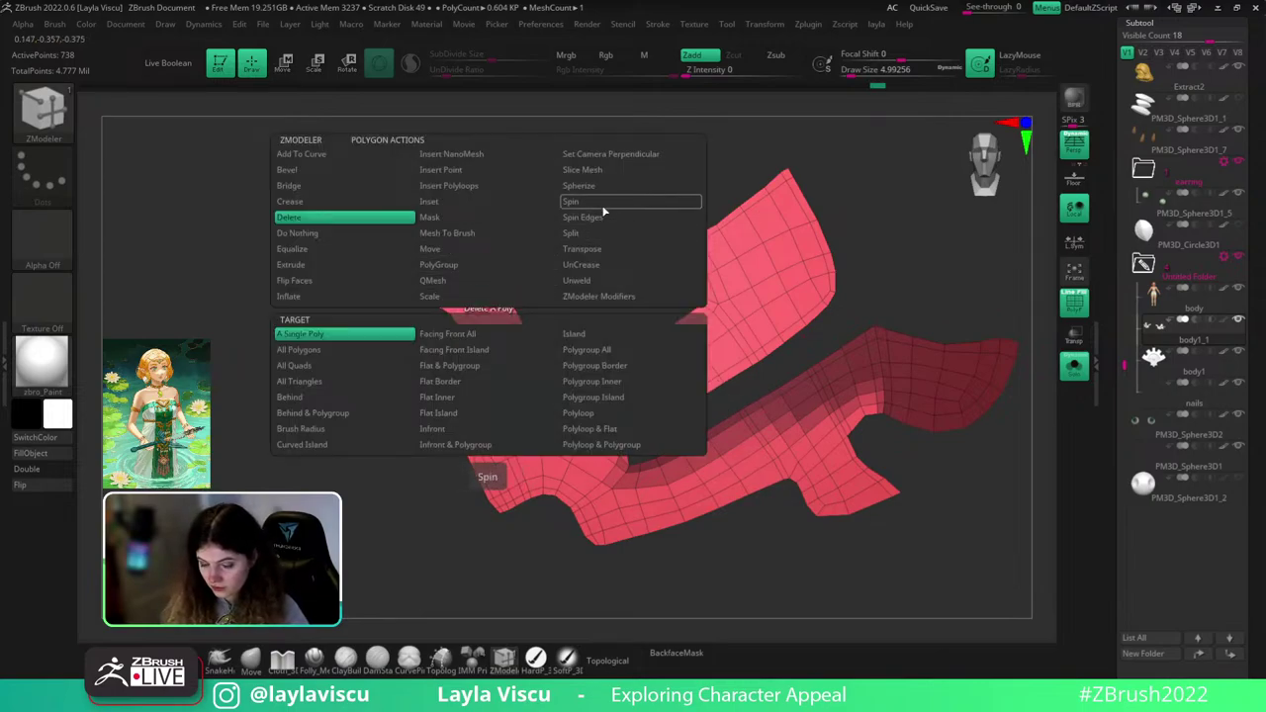
left_click(598, 233)
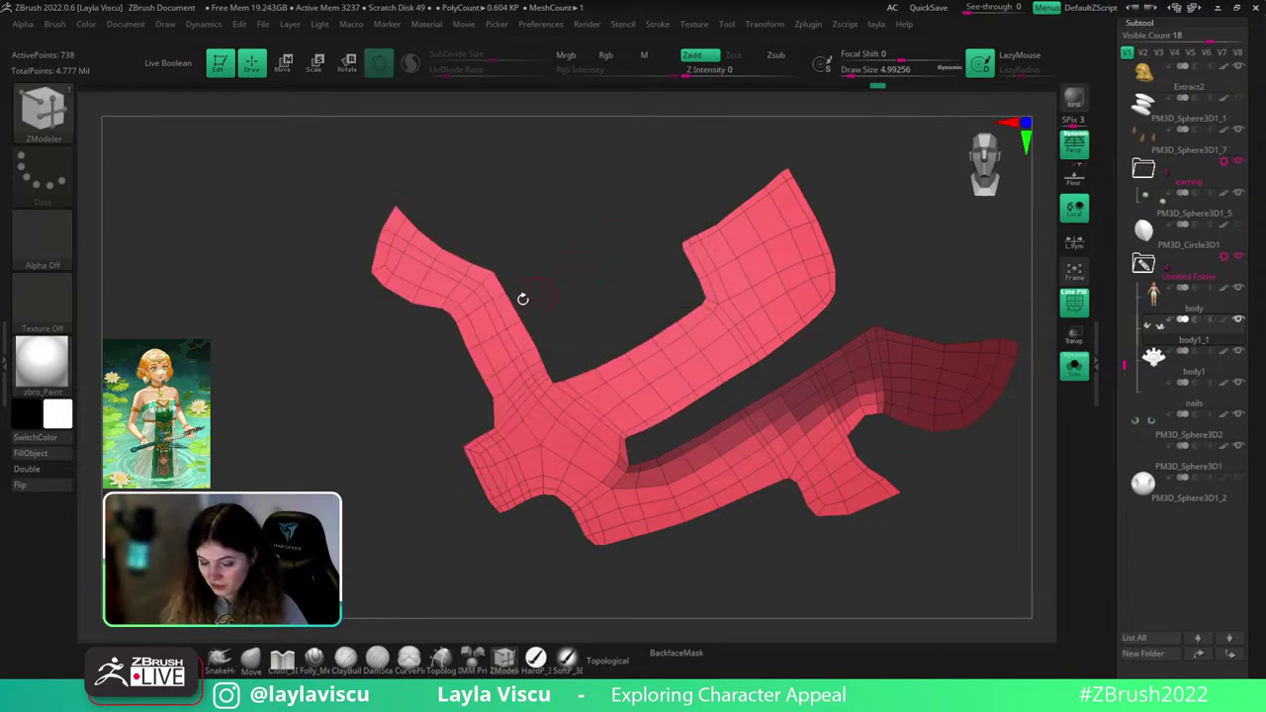
key("space")
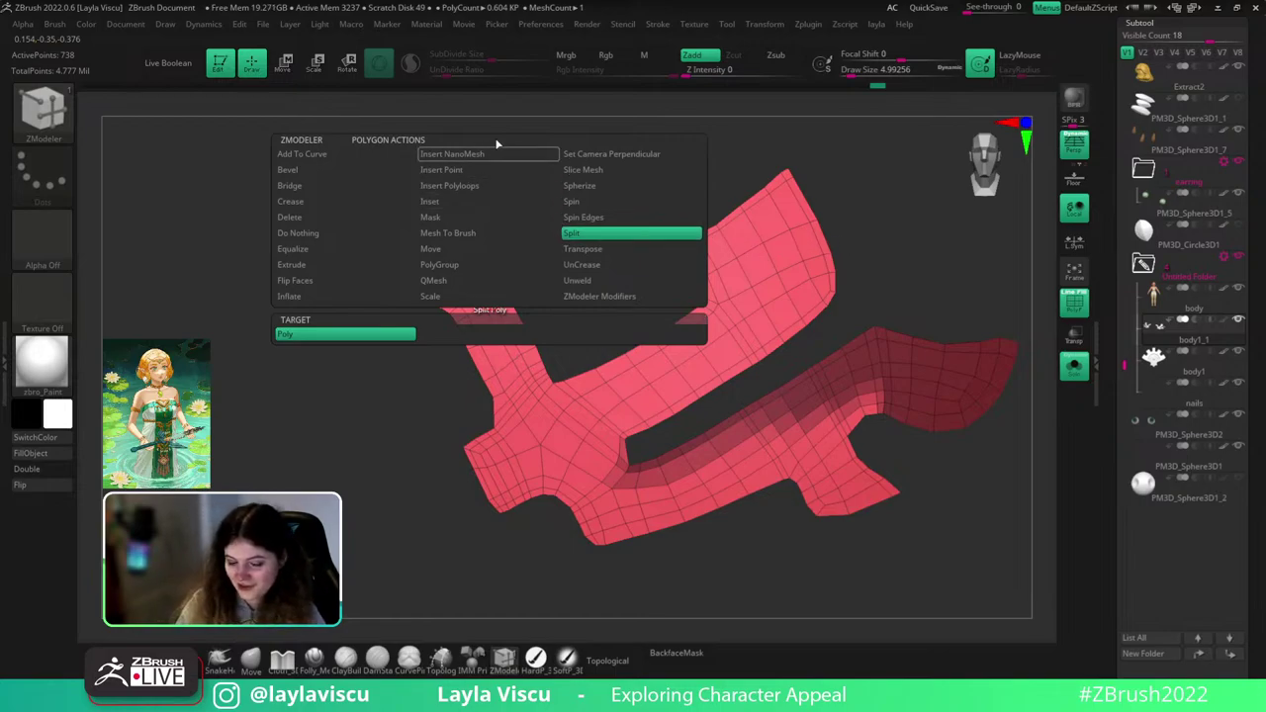
key("space")
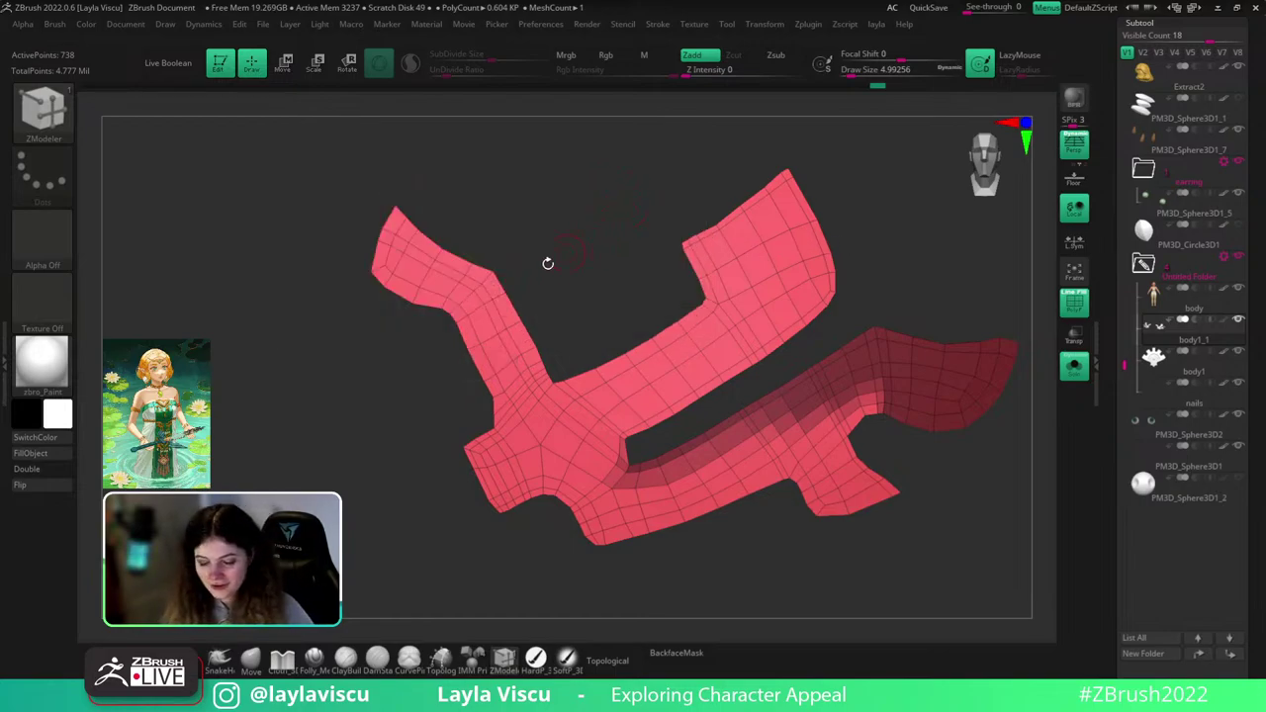
key("space")
left_click_drag(487, 288, 491, 290)
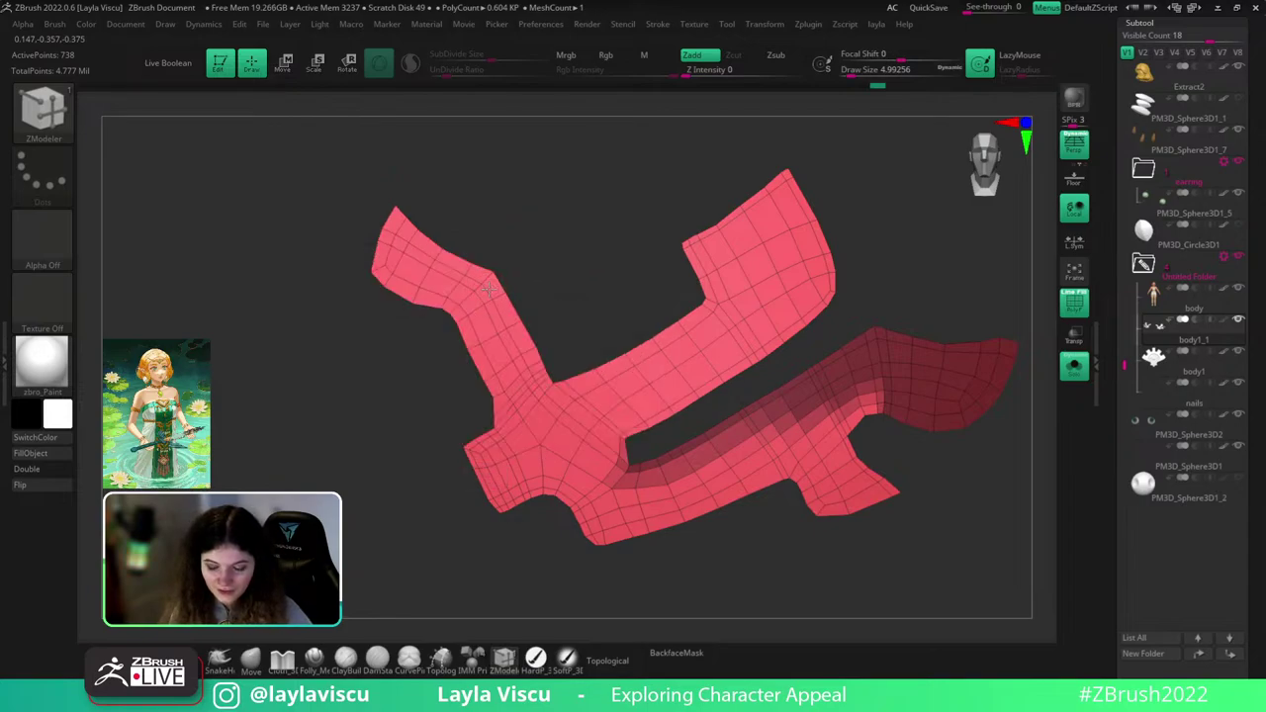
right_click_drag(706, 255, 700, 199, "ctrl")
left_click_drag(845, 239, 896, 319, "ctrl")
- Add a single GroupsLoops edge loop around the border of both symbols and turn on Dynamic subdivision
mouse_move(709, 430)
right_mouse_down("ctrl")
mouse_move(754, 508)
mouse_move(712, 452)
mouse_move(849, 322)
right_mouse_up("ctrl")
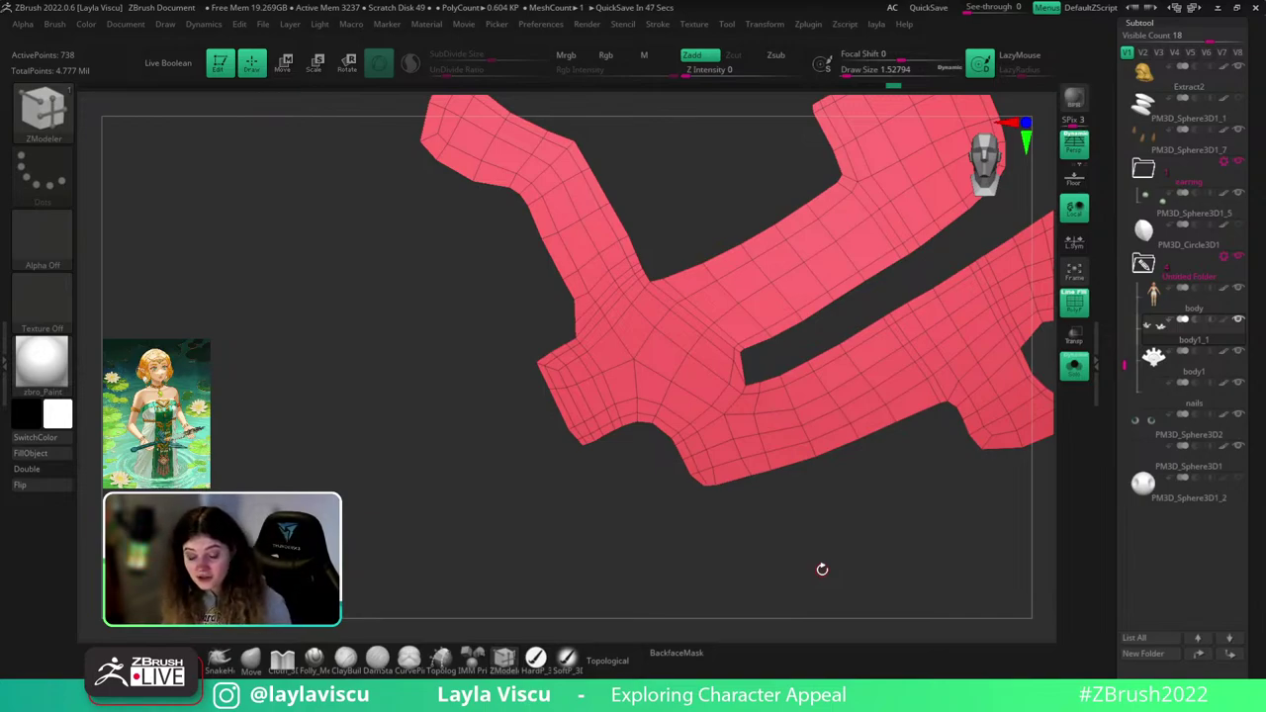
right_click_drag(880, 476, 829, 445, "ctrl")
right_click_drag(772, 311, 759, 318, "ctrl")
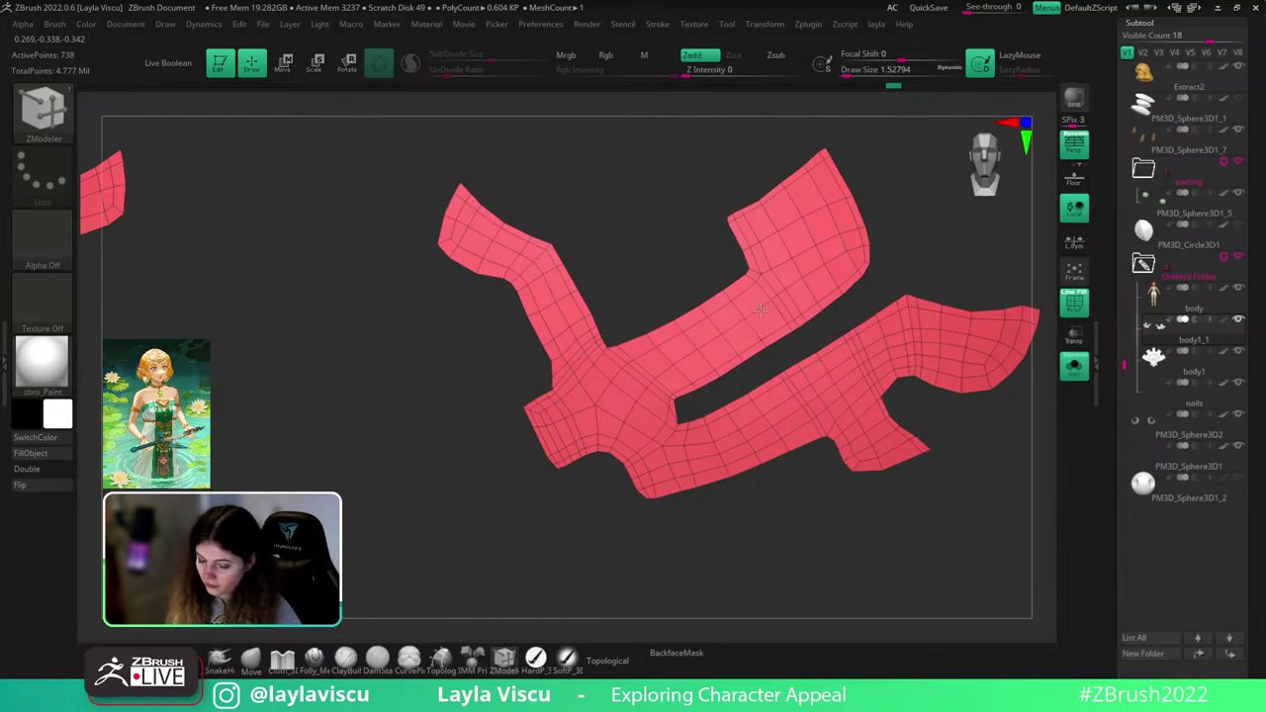
right_click_drag(947, 286, 951, 240, "ctrl")
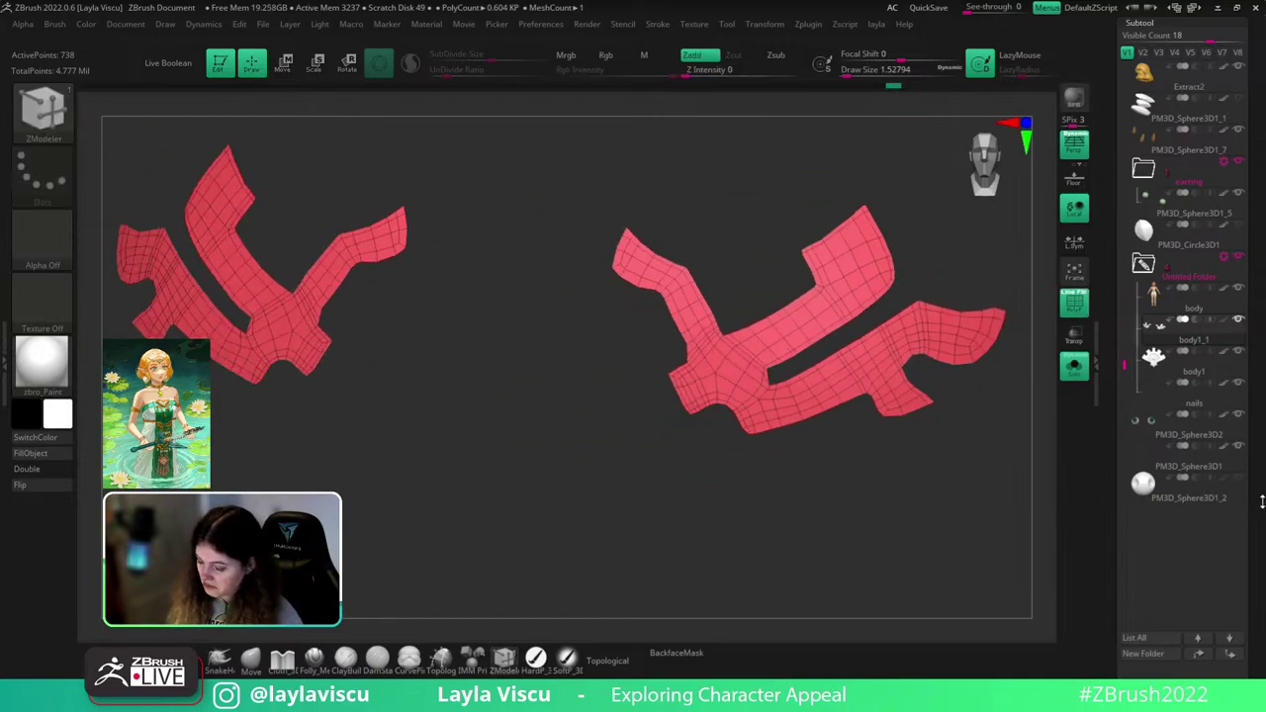
left_click_drag(1262, 501, 1260, 69)
left_click(1156, 580)
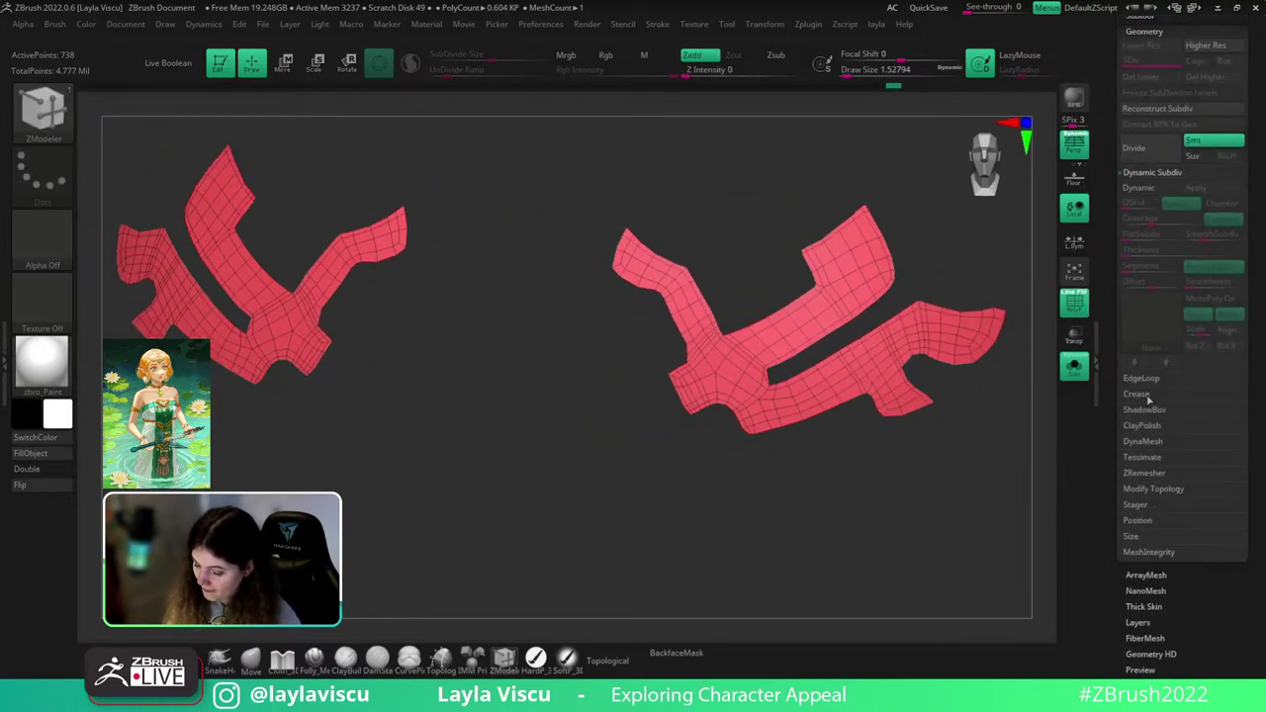
left_click(1142, 379)
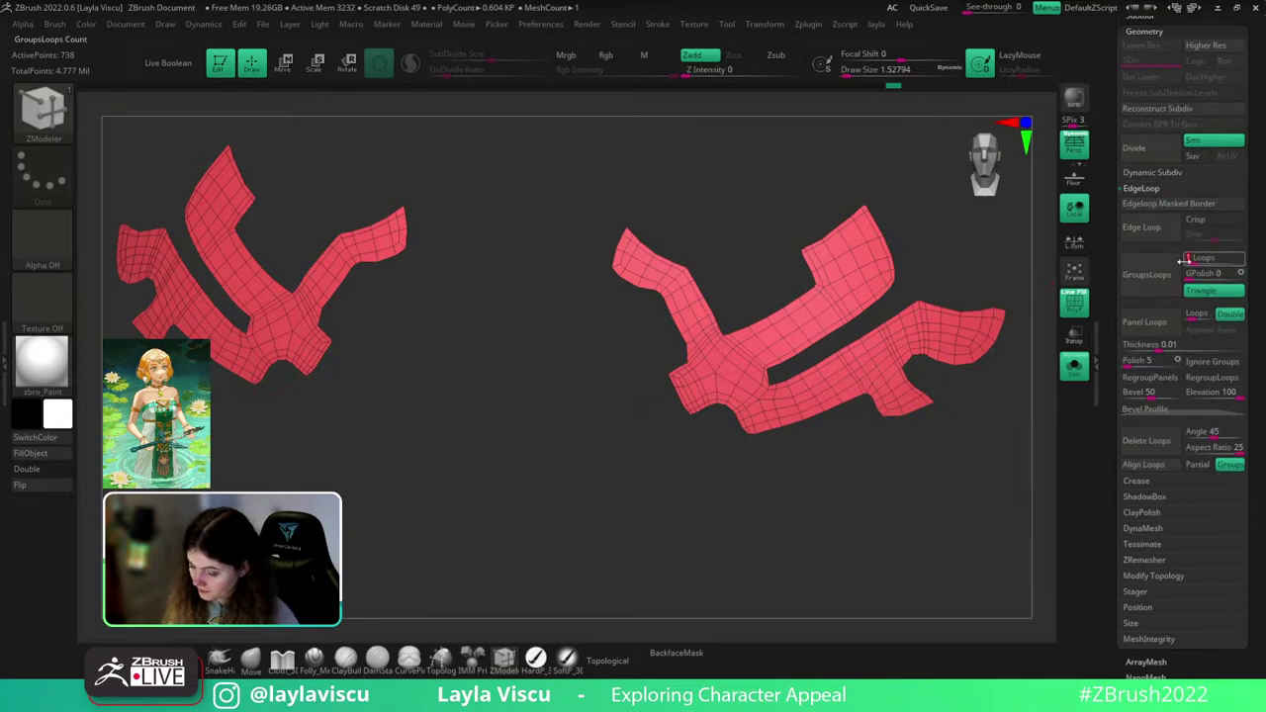
left_click(1152, 173)
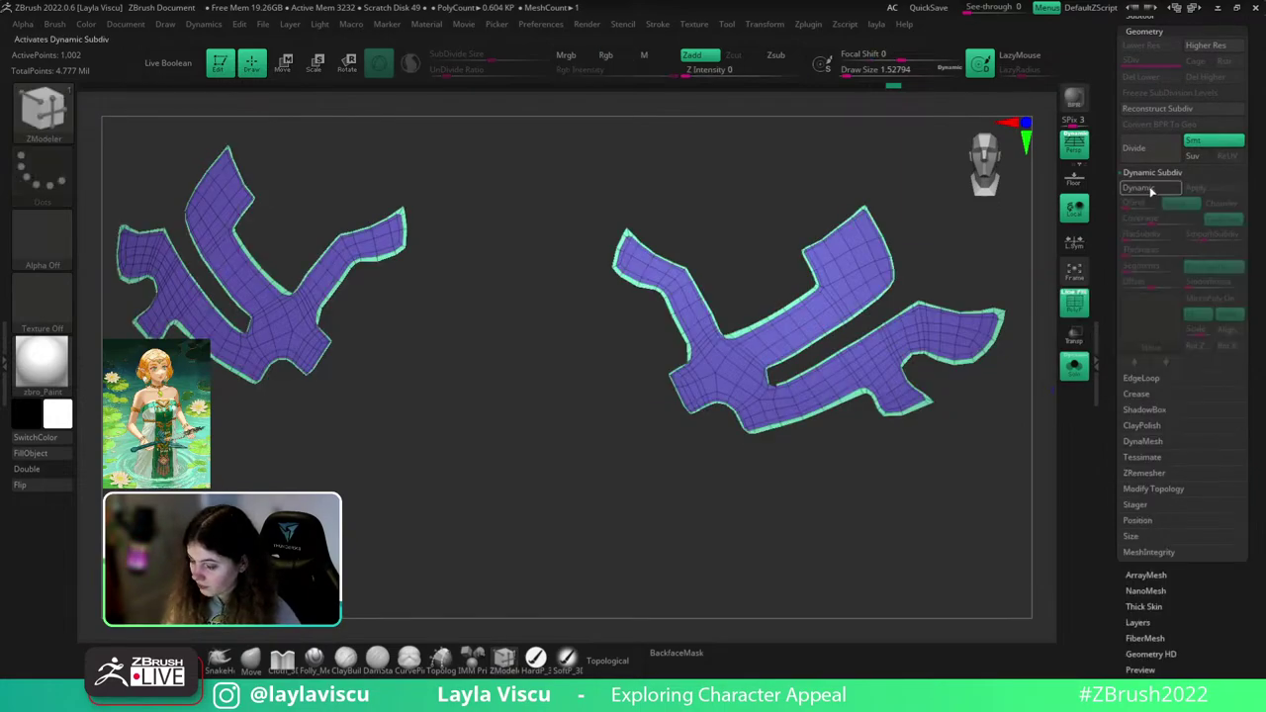
left_click(1148, 188)
- Compare the smoothed symbols in isolation and on the full head, with and without the polyframe
left_click(1075, 367)
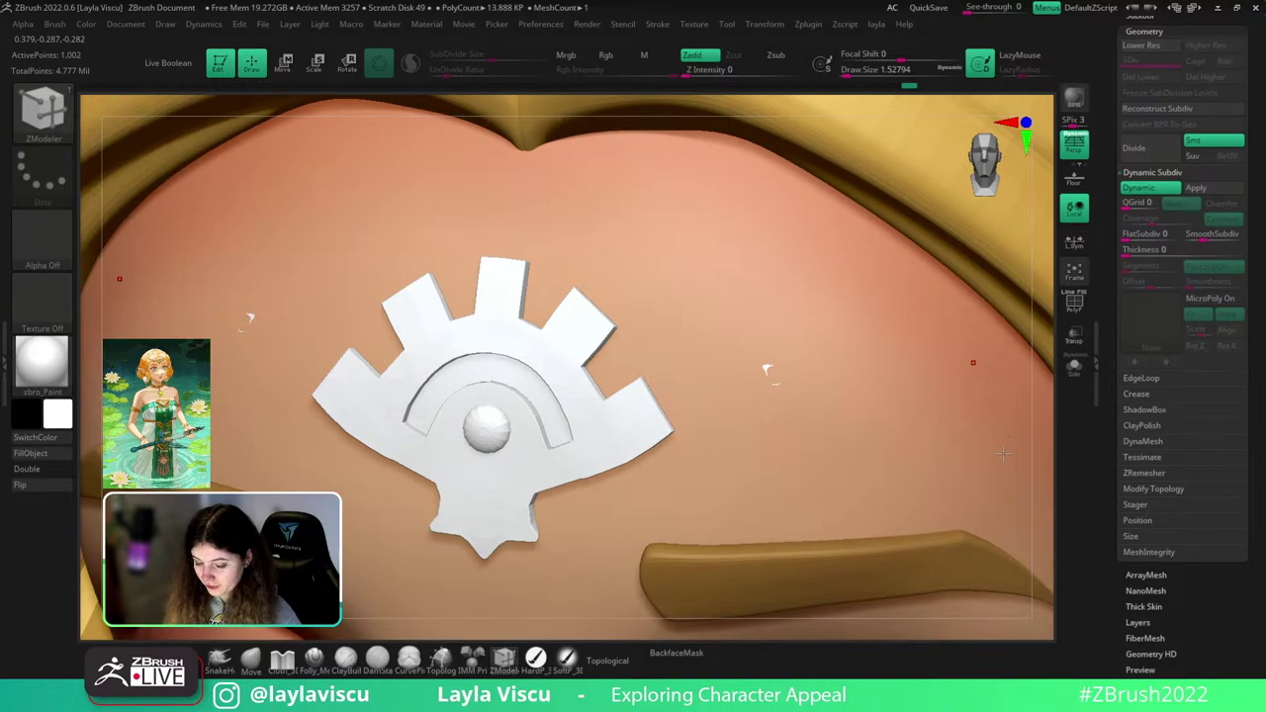
left_click(1070, 368)
key("shift+f")
left_click_drag(1012, 393, 951, 448)
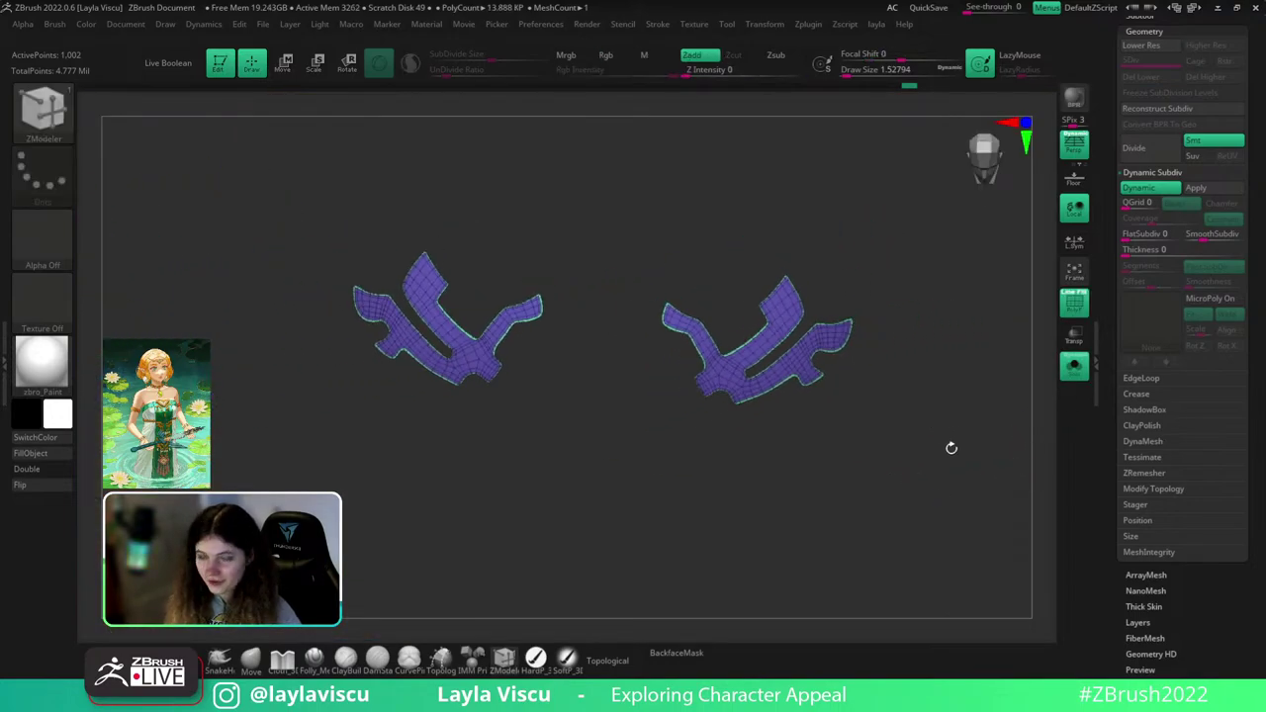
left_click(1075, 367)
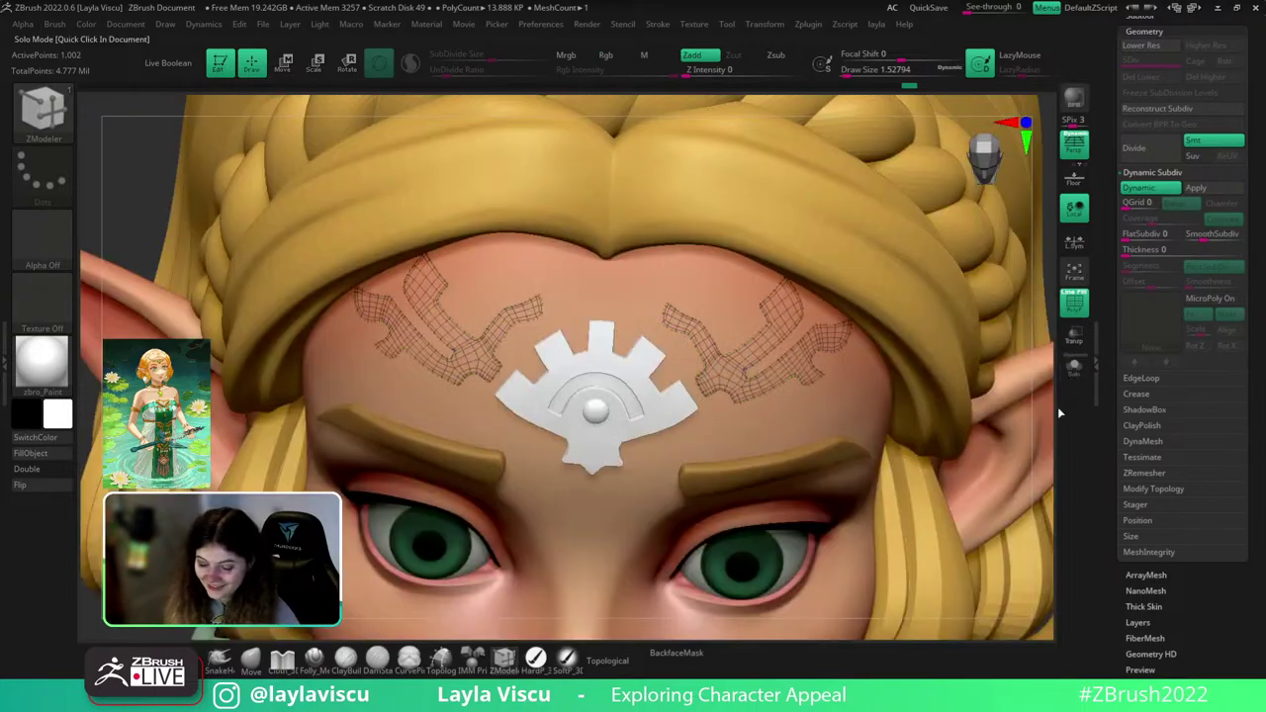
right_click_drag(1039, 411, 1003, 267, "ctrl")
key("shift+f")
left_click_drag(991, 440, 1002, 501, "shift")
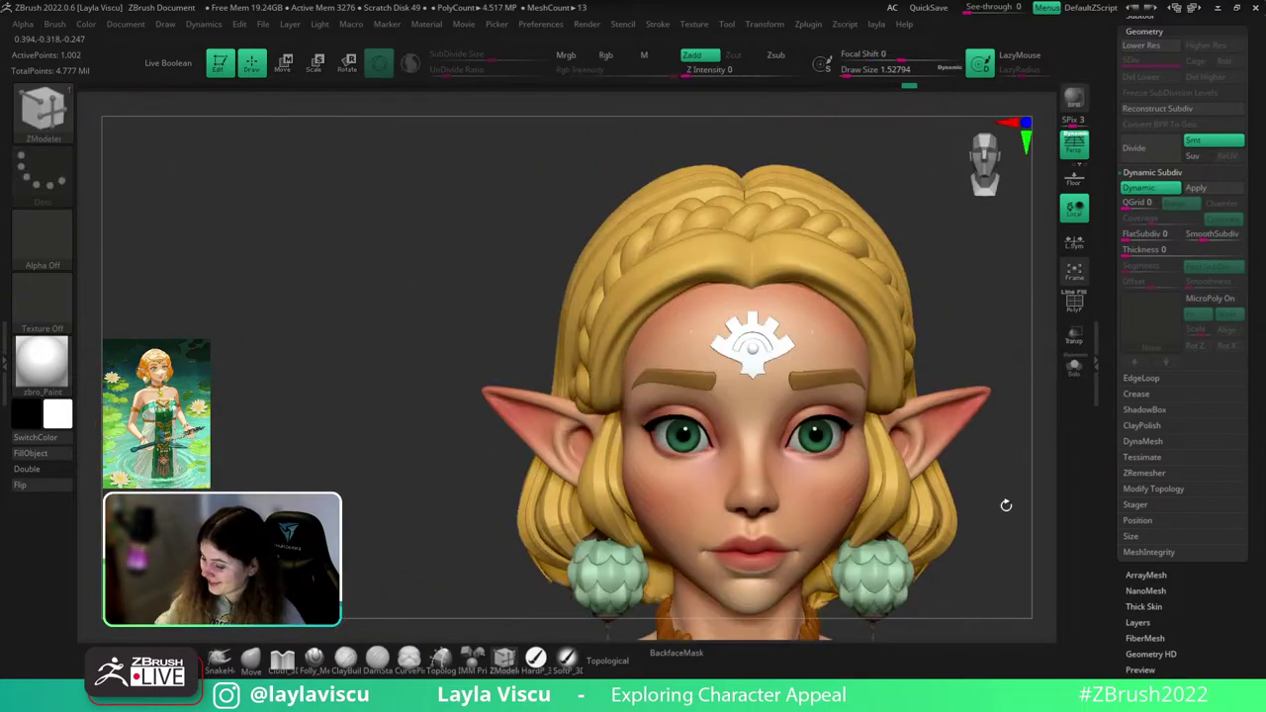
- Examine the head from the front and at an angle, checking the isolated symbols against the forehead surface
left_click_drag(989, 285, 975, 307)
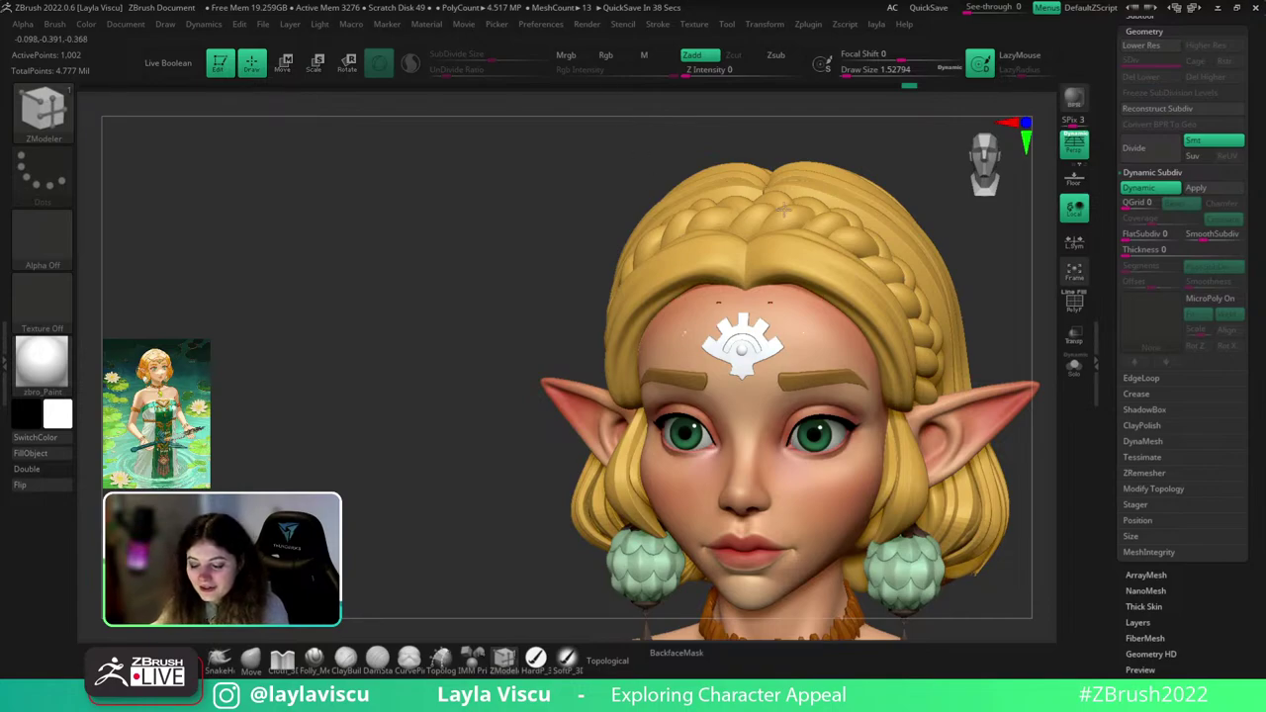
left_click_drag(1001, 249, 997, 246)
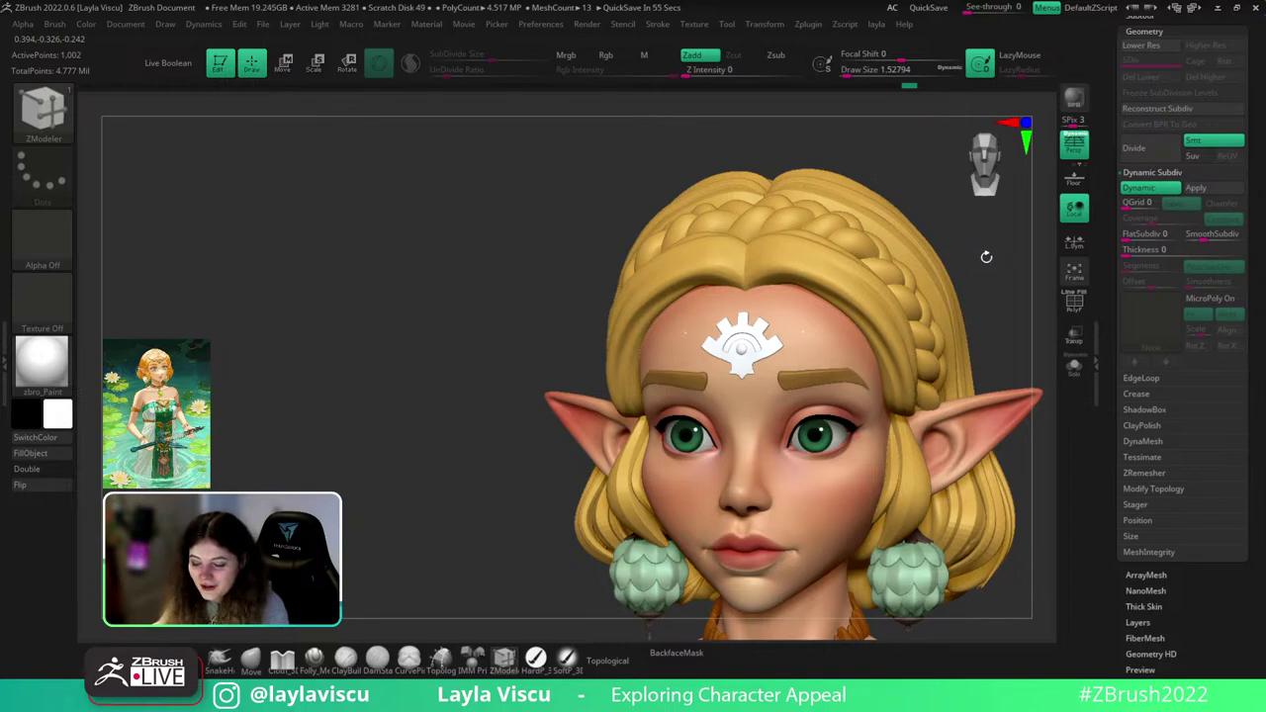
left_click_drag(985, 258, 989, 258)
key("ctrl+shift+z")
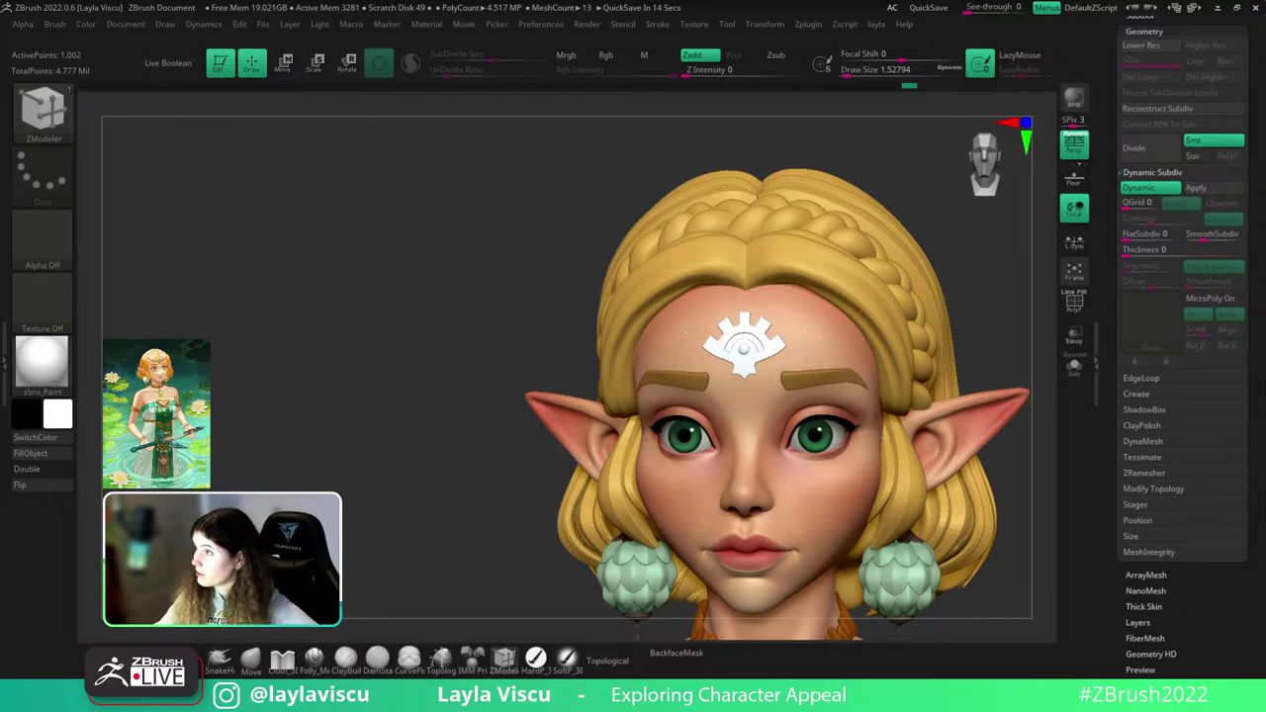
left_click_drag(1009, 263, 1015, 275, "shift")
left_click(1070, 358)
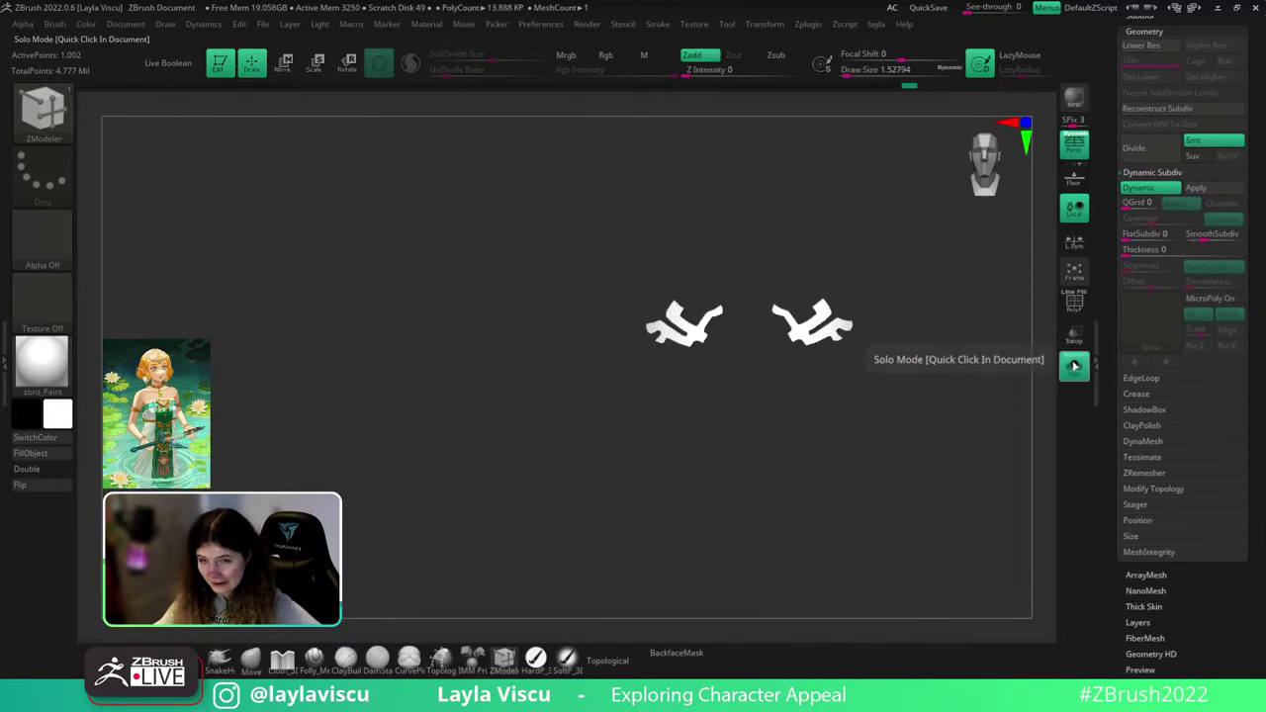
left_click_drag(957, 300, 933, 302)
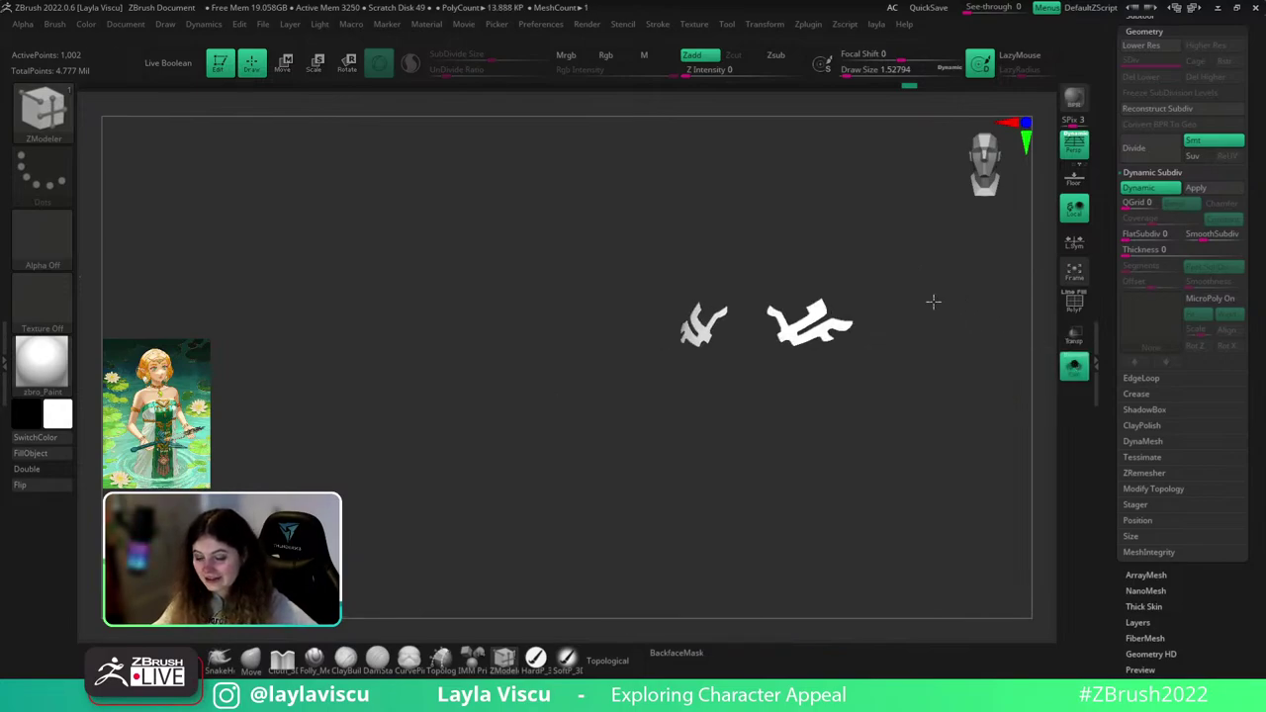
left_click(1075, 365)
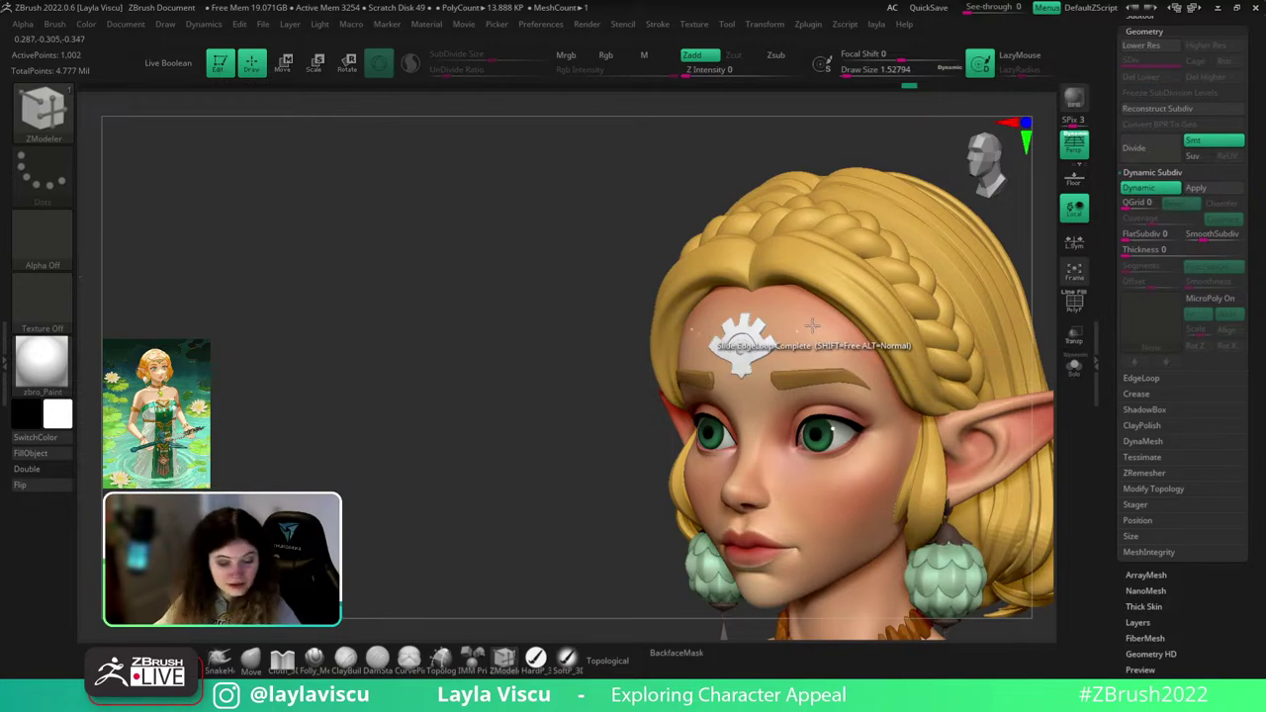
- Pull both symbols outward from the forehead skin using the Move brush at a draw size of about 177
key("s")
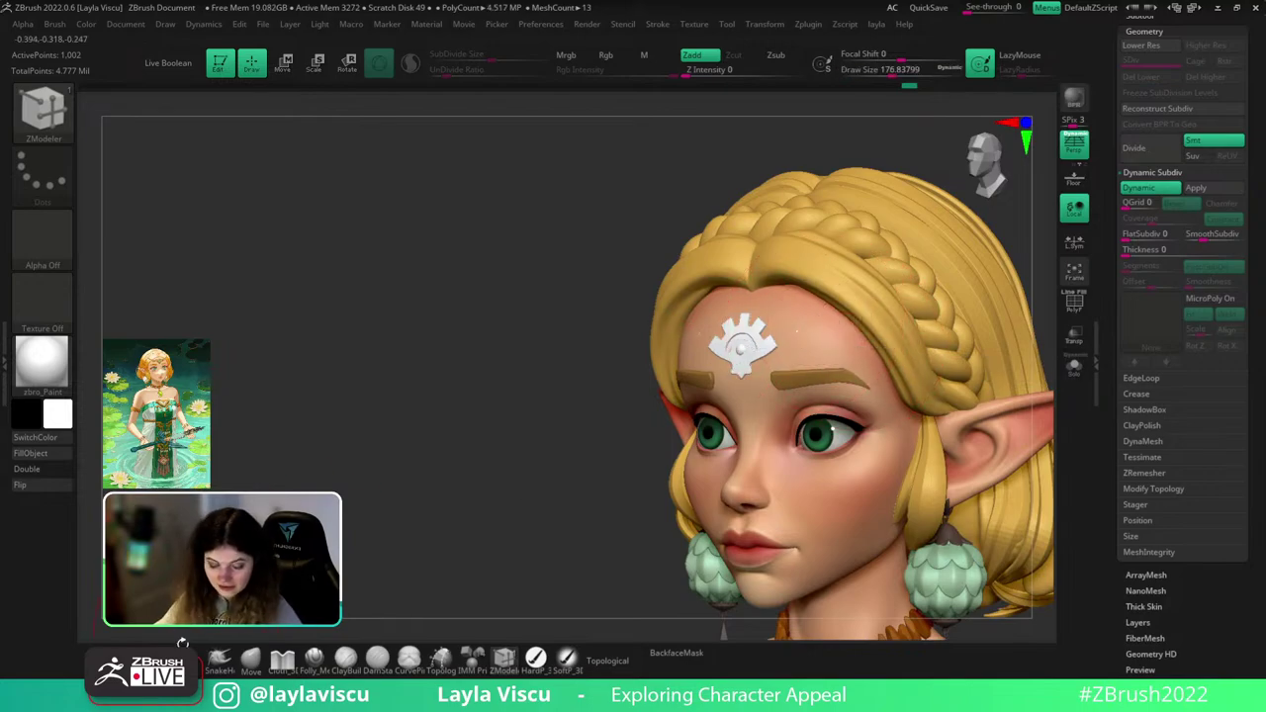
left_click(250, 660)
left_click_drag(799, 334, 811, 321, "alt")
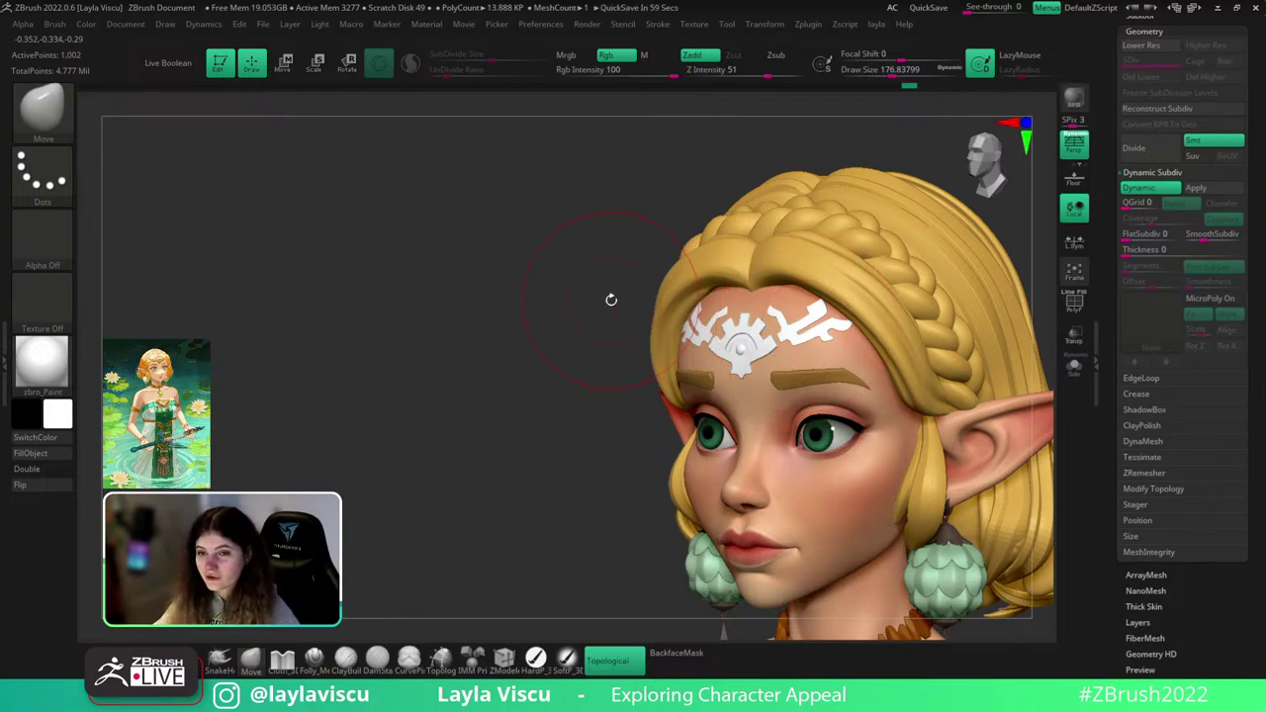
- Select the body mesh, lower it to subdivision level 1 and examine its wireframe around the head and shoulders
left_click_drag(610, 296, 506, 257)
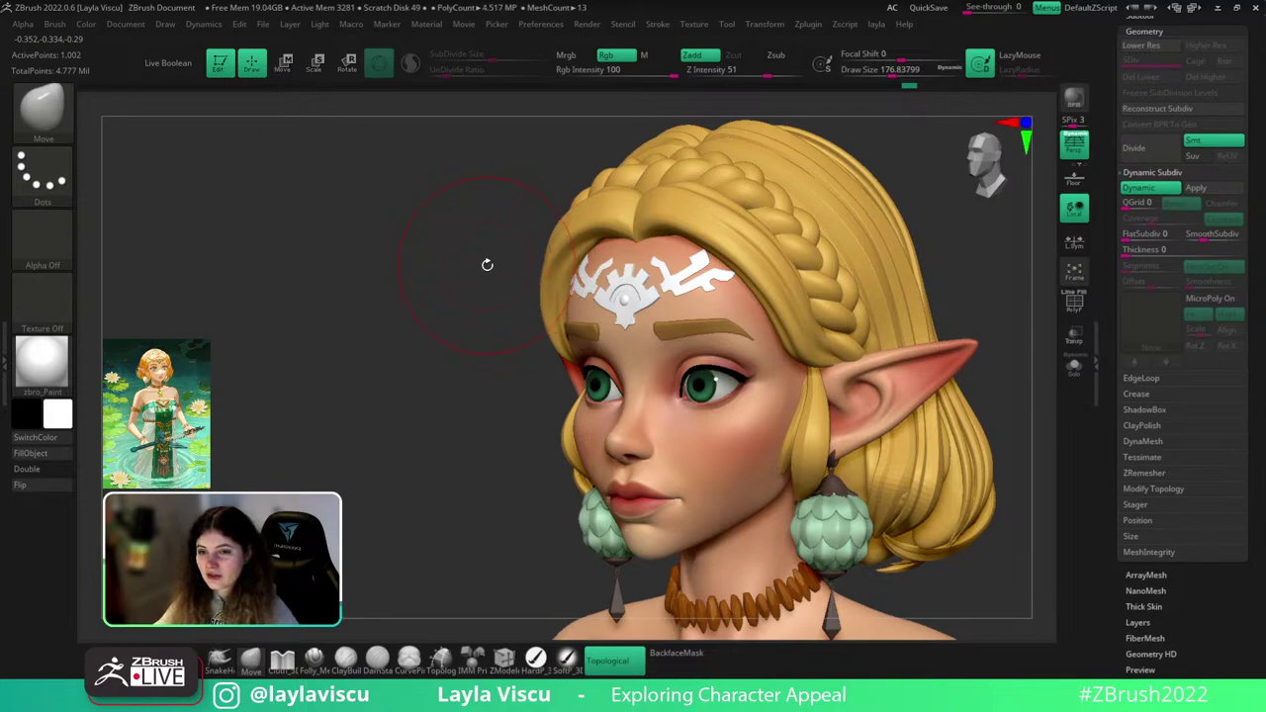
left_click_drag(466, 263, 712, 272)
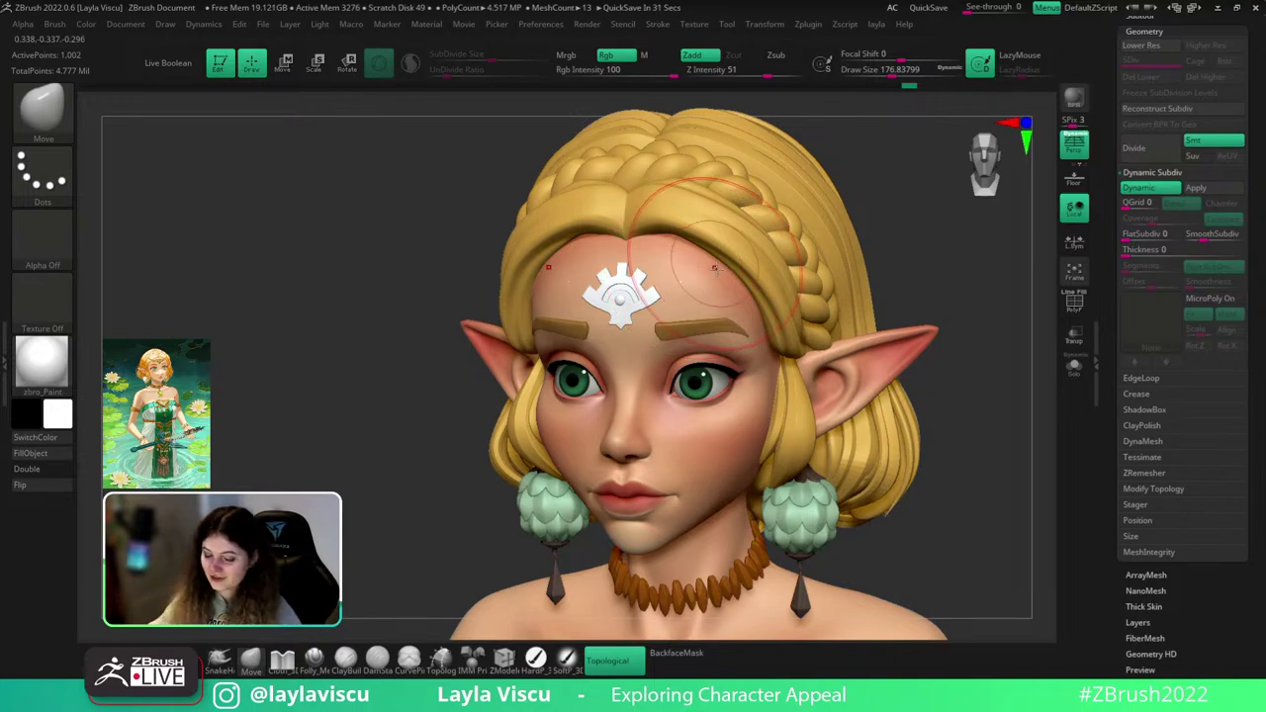
left_click(729, 454, "alt")
key("shift+d")
key("shift+d")
key("shift+d")
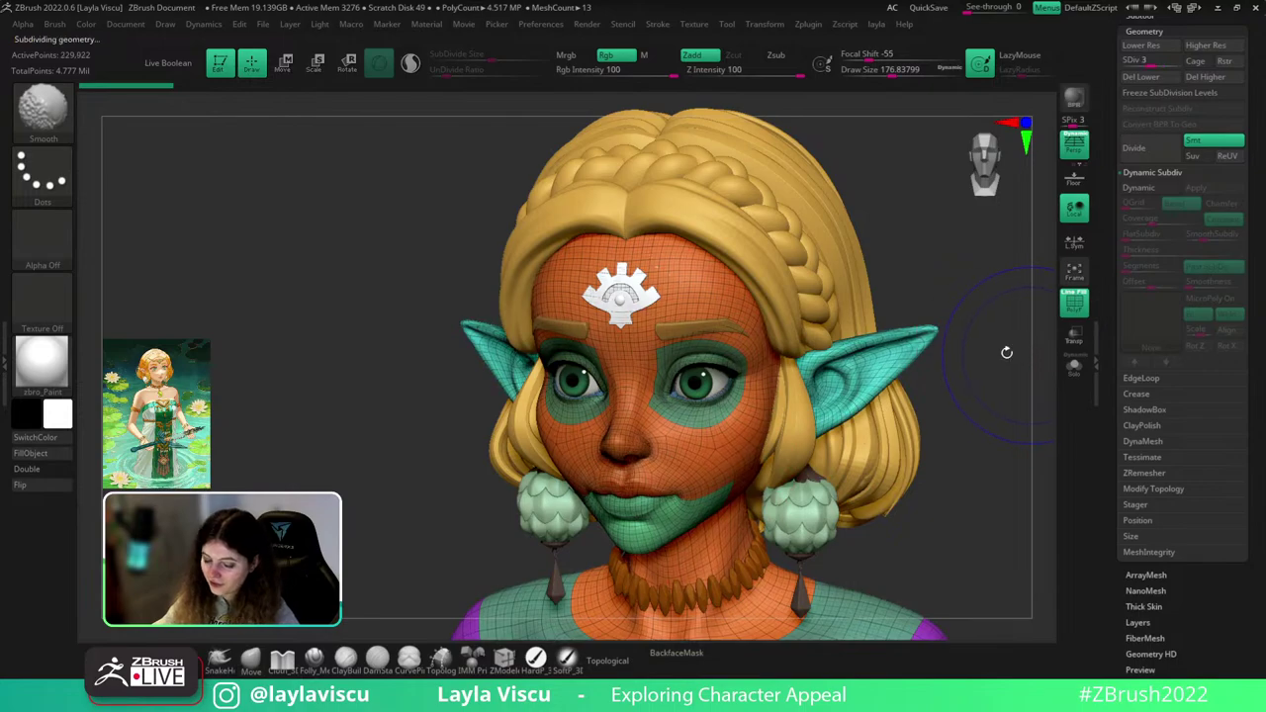
key("shift+f")
key("shift+f")
left_click_drag(1008, 369, 896, 361)
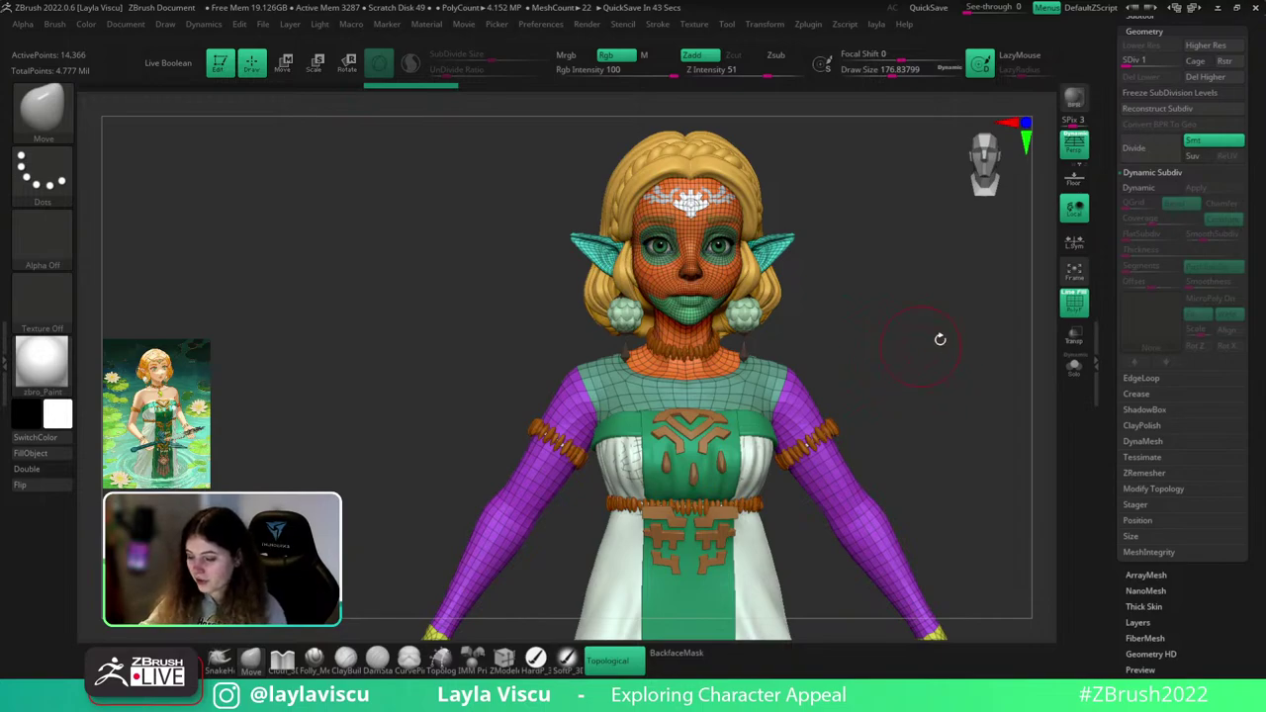
- Hide the body's wireframe and raise the mesh back to its highest subdivision level
scroll(1138, 197, "up", 2)
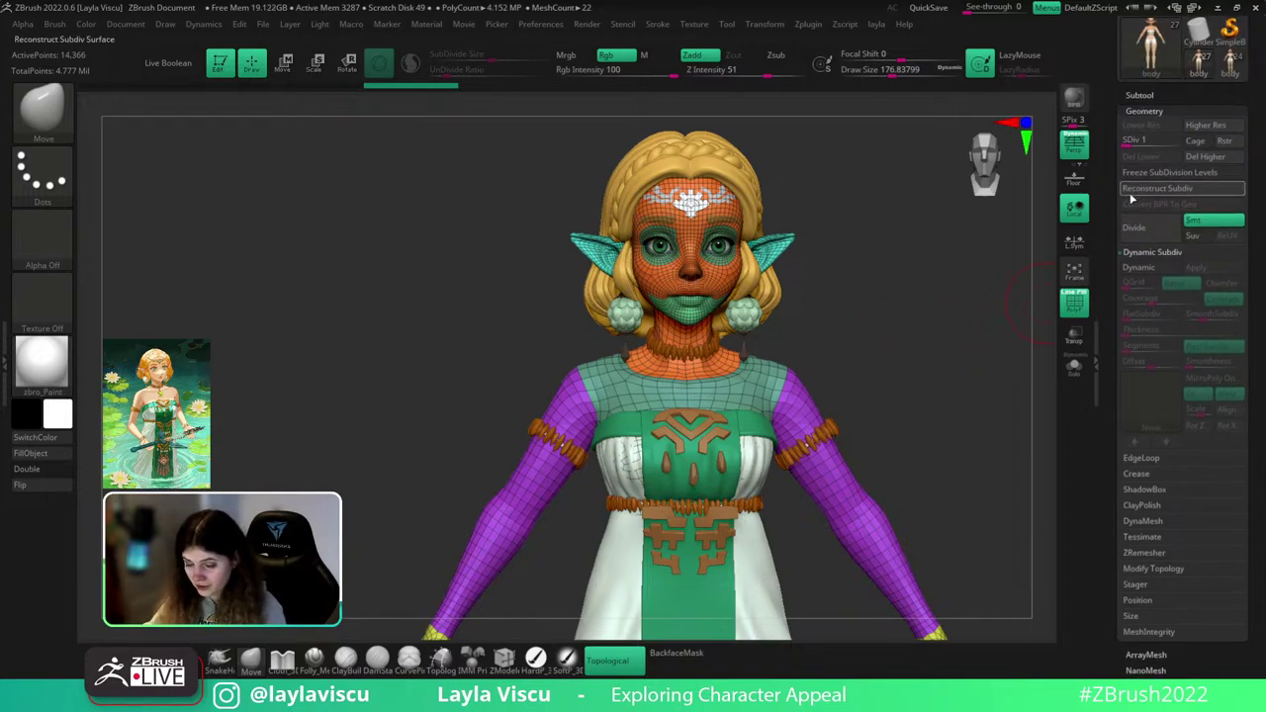
left_click_drag(946, 320, 927, 320)
key("d")
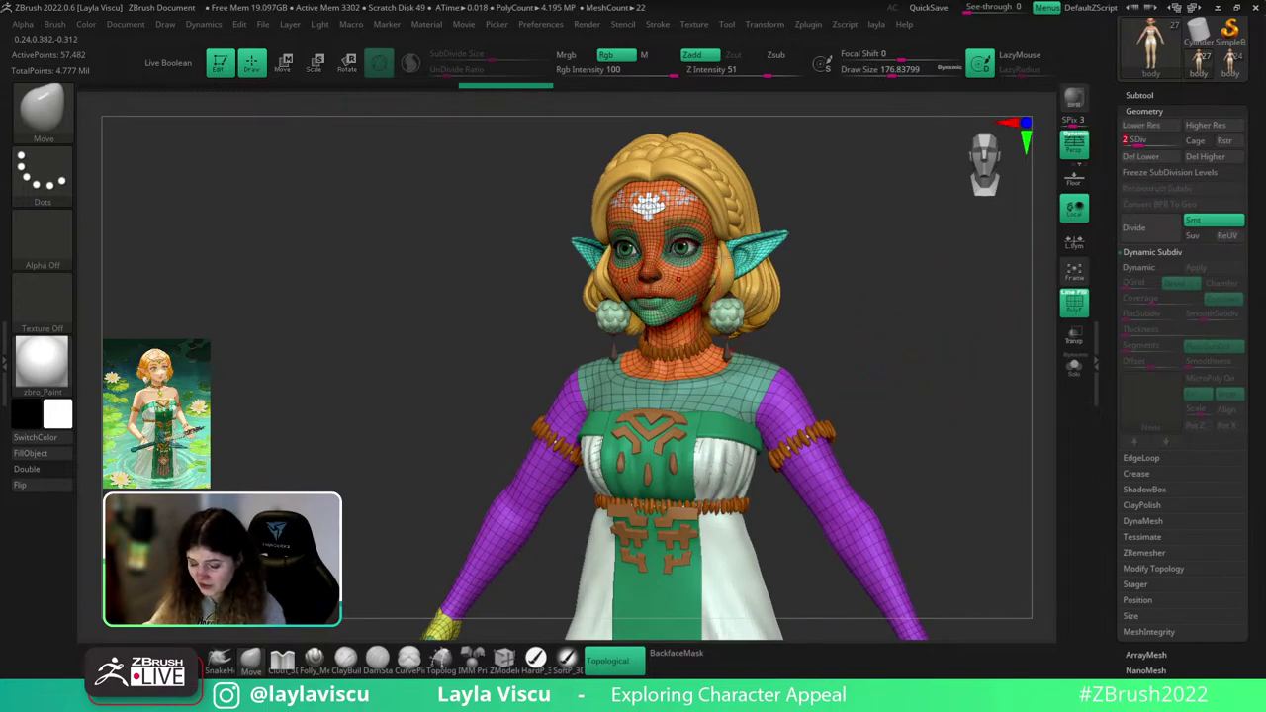
left_click(1129, 140)
left_click(1134, 97)
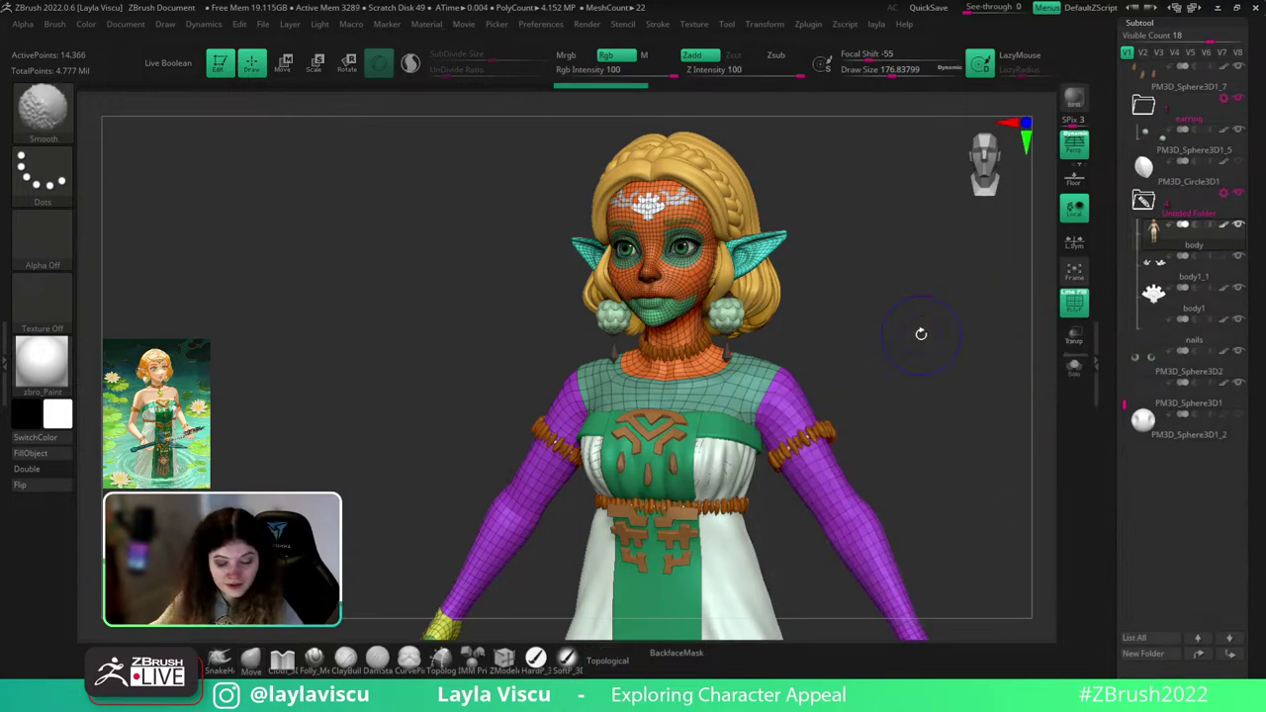
key("shift+f")
key("d")
key("d")
key("d")
key("d")
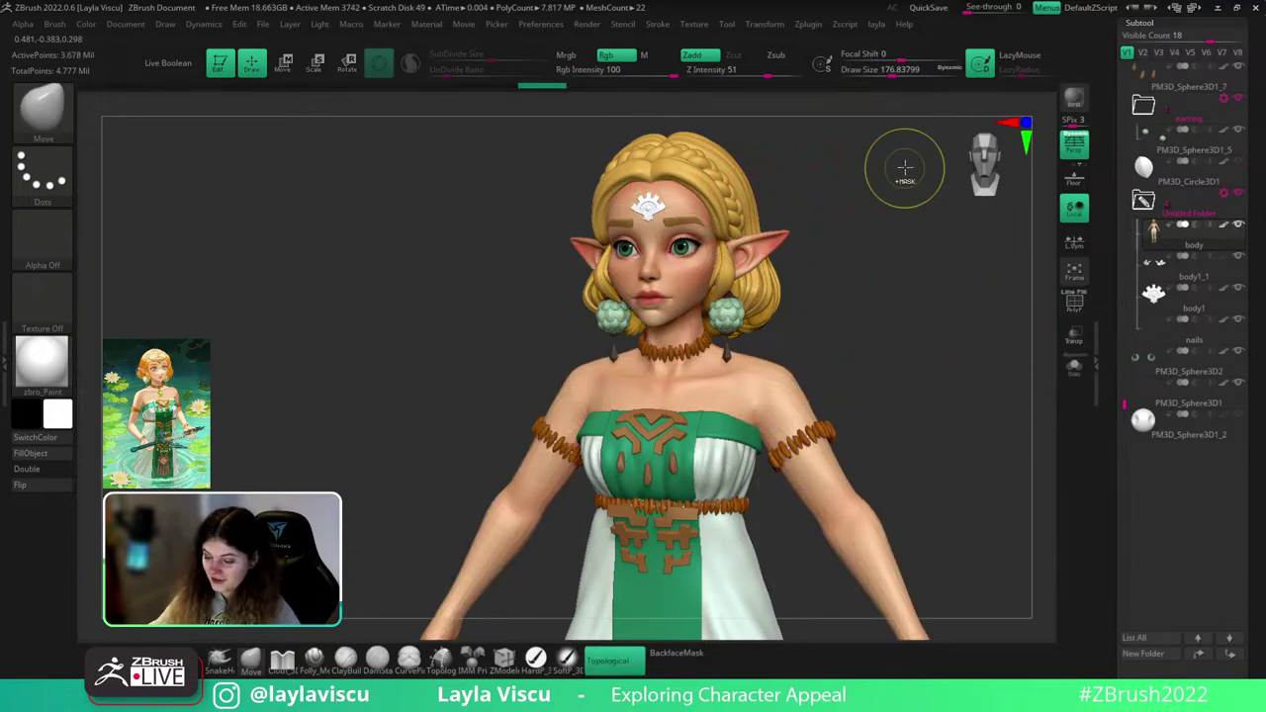
- Select the side symbols' subtool body1_1 and pull both symbols out of the forehead with the Move brush
left_click_drag(905, 171, 915, 237, "alt")
left_click(1208, 274)
left_click_drag(970, 285, 904, 418)
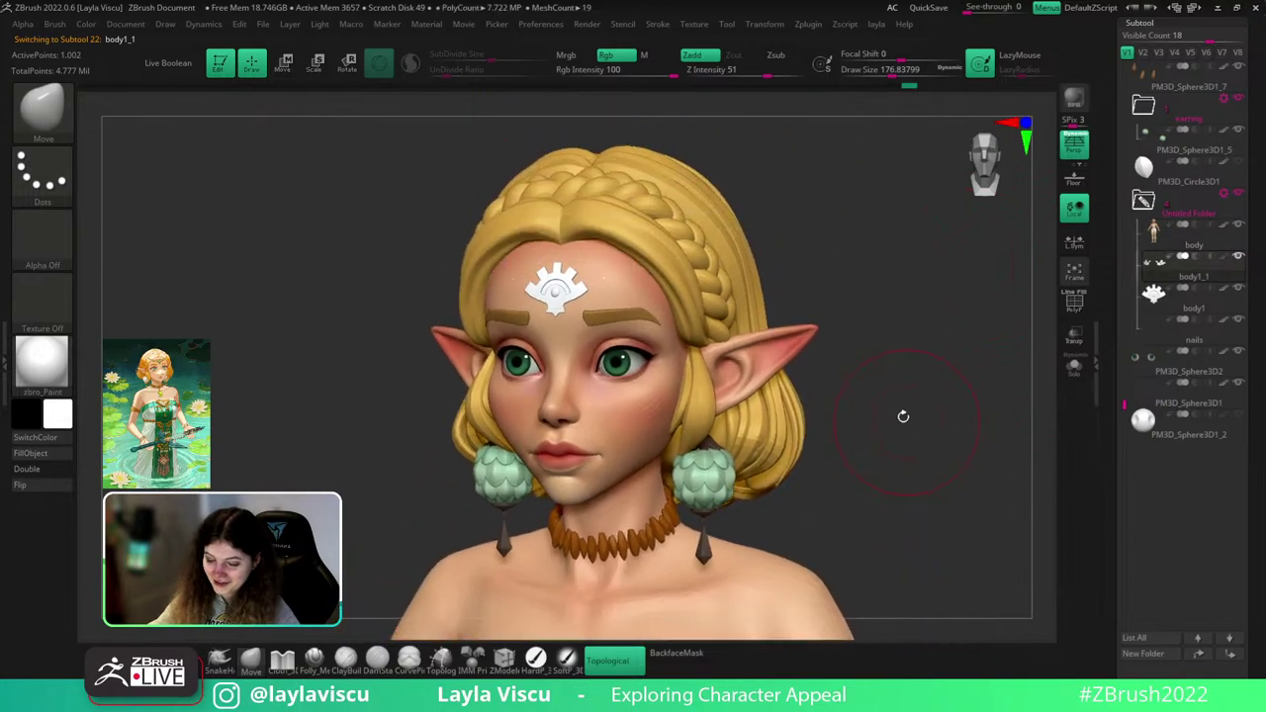
right_click_drag(902, 336, 976, 356, "alt")
right_click_drag(722, 300, 714, 380, "ctrl")
left_click_drag(683, 303, 680, 297)
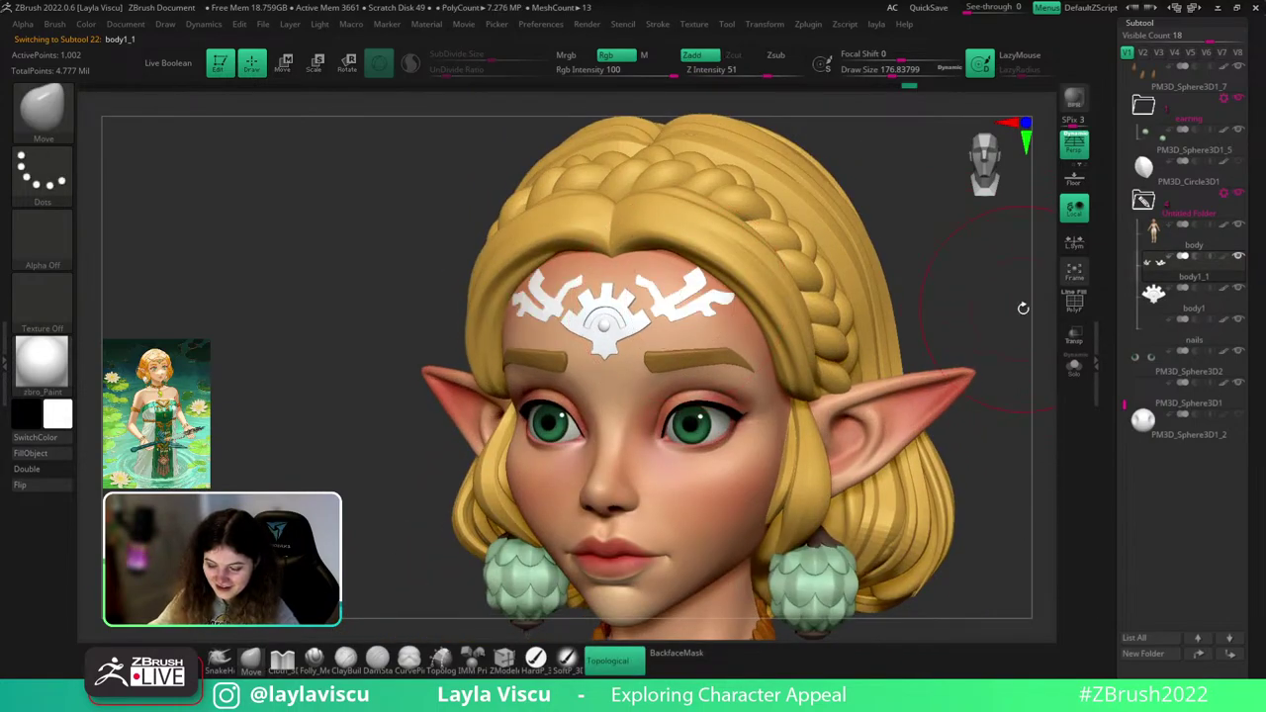
- Give the side symbols a Dynamic Subdiv thickness of 0.01072
mouse_move(1023, 308)
left_mouse_down()
mouse_move(995, 316)
mouse_move(983, 291)
left_mouse_up()
key("shift+f")
key("s")
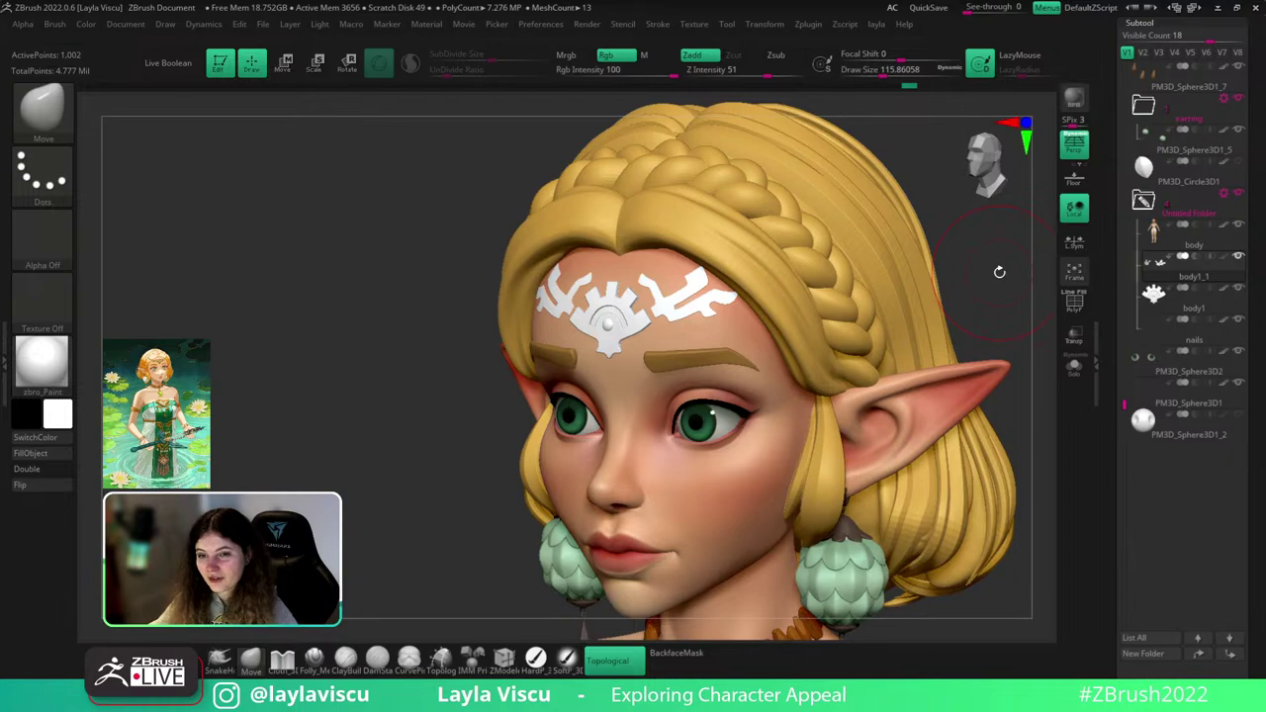
mouse_move(999, 272)
left_mouse_down()
mouse_move(692, 292)
mouse_move(706, 297)
left_mouse_up()
key("s")
right_click_drag(698, 297, 684, 291, "ctrl")
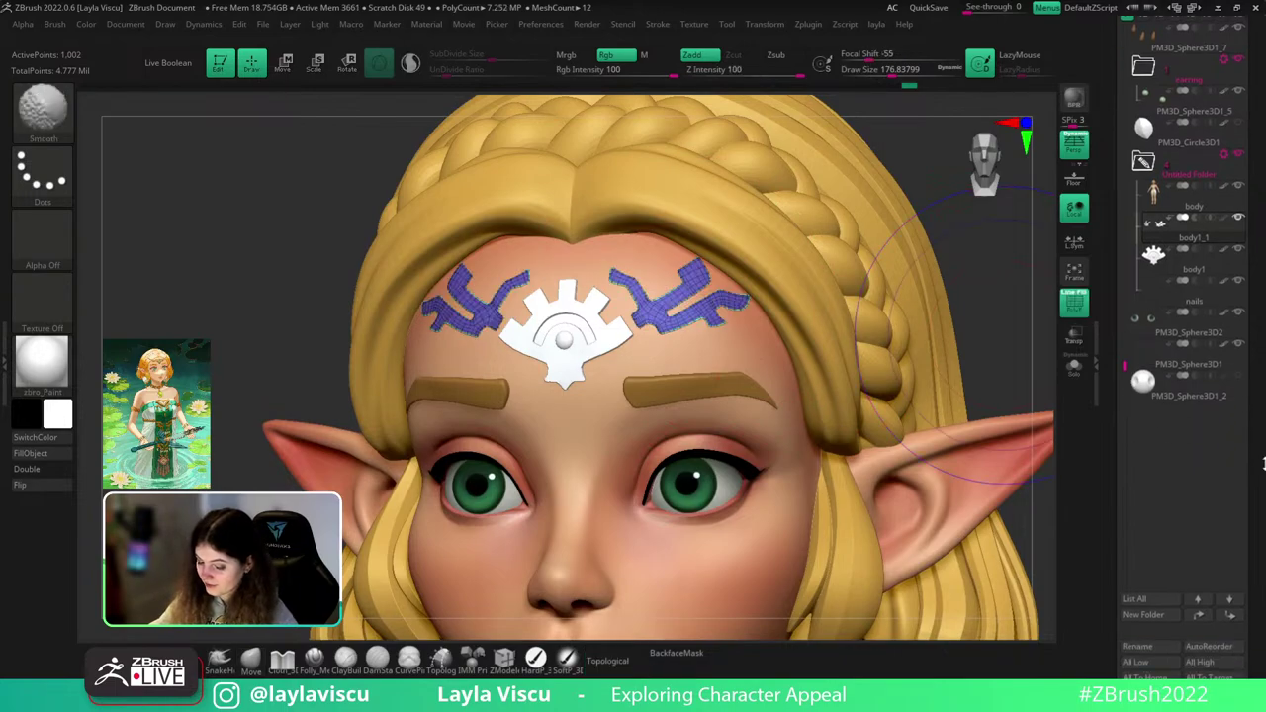
scroll(1140, 518, "down", 5)
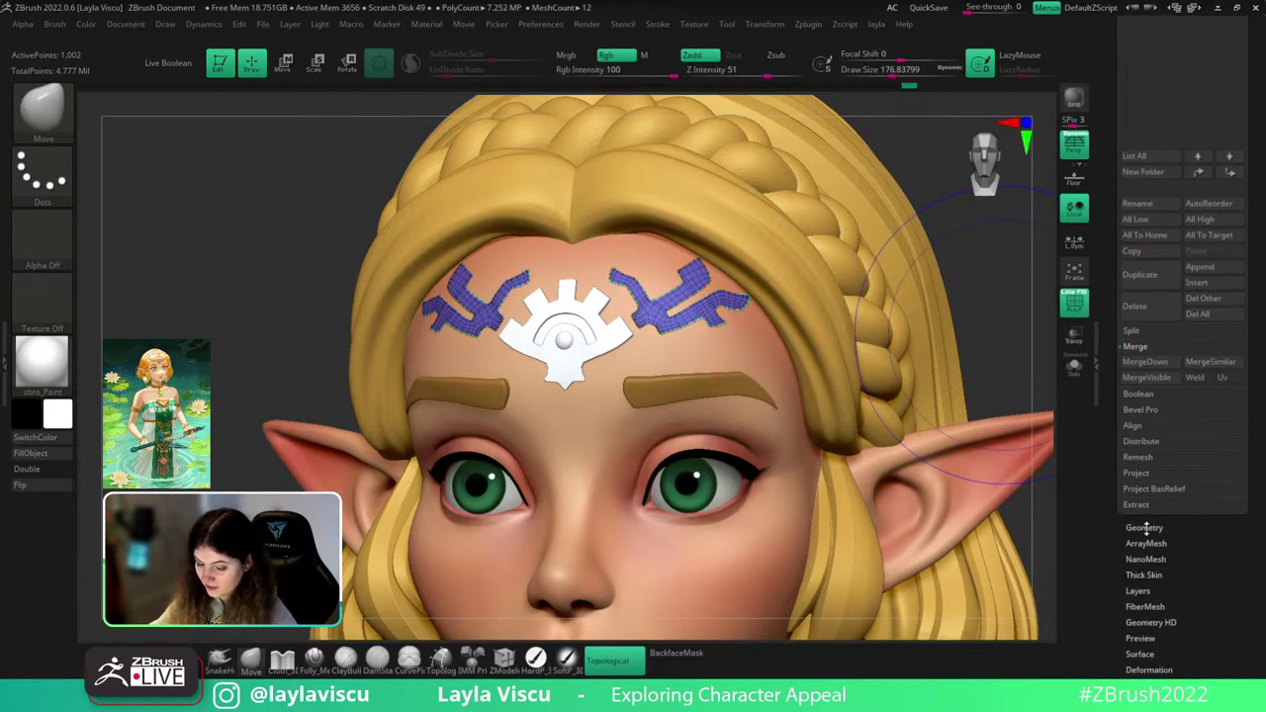
left_click(1144, 527)
left_click(1157, 242)
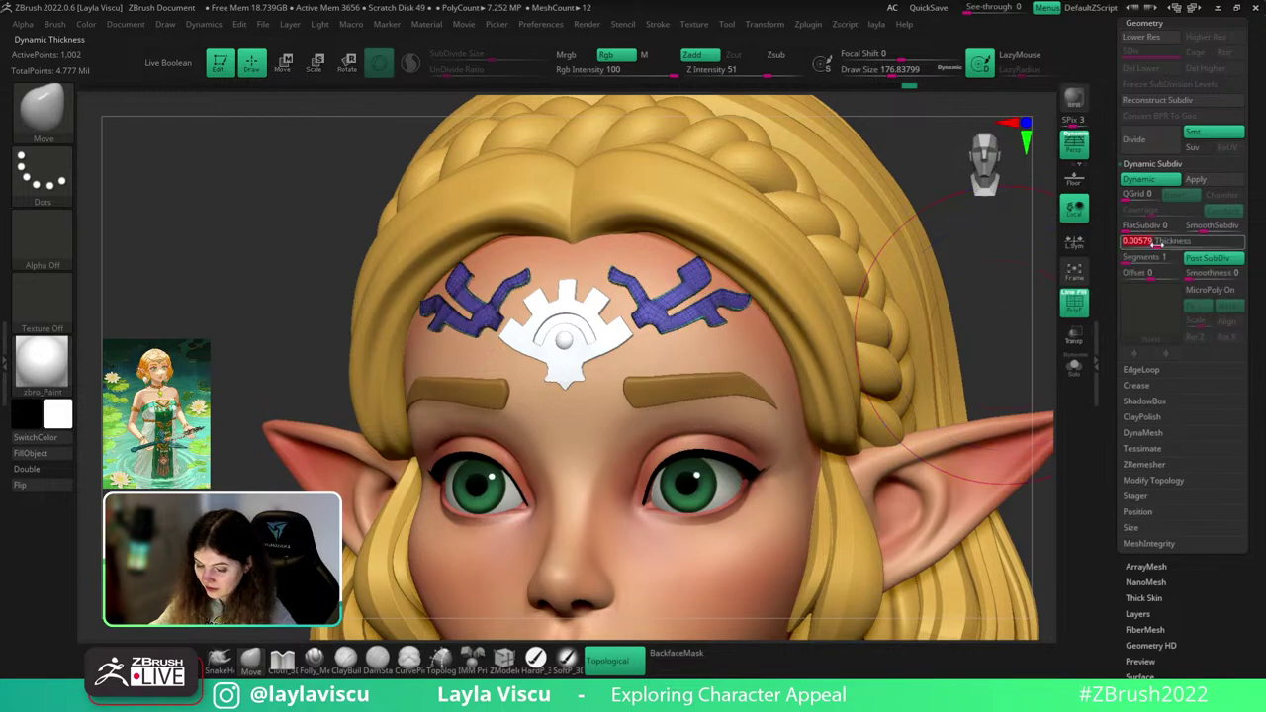
left_click_drag(1156, 244, 1162, 244)
left_click(1073, 300)
- Isolate the side symbols and turn off Dynamic subdivision with the wireframe displayed
left_click_drag(1023, 309, 1030, 393)
right_click_drag(1029, 392, 940, 388, "ctrl")
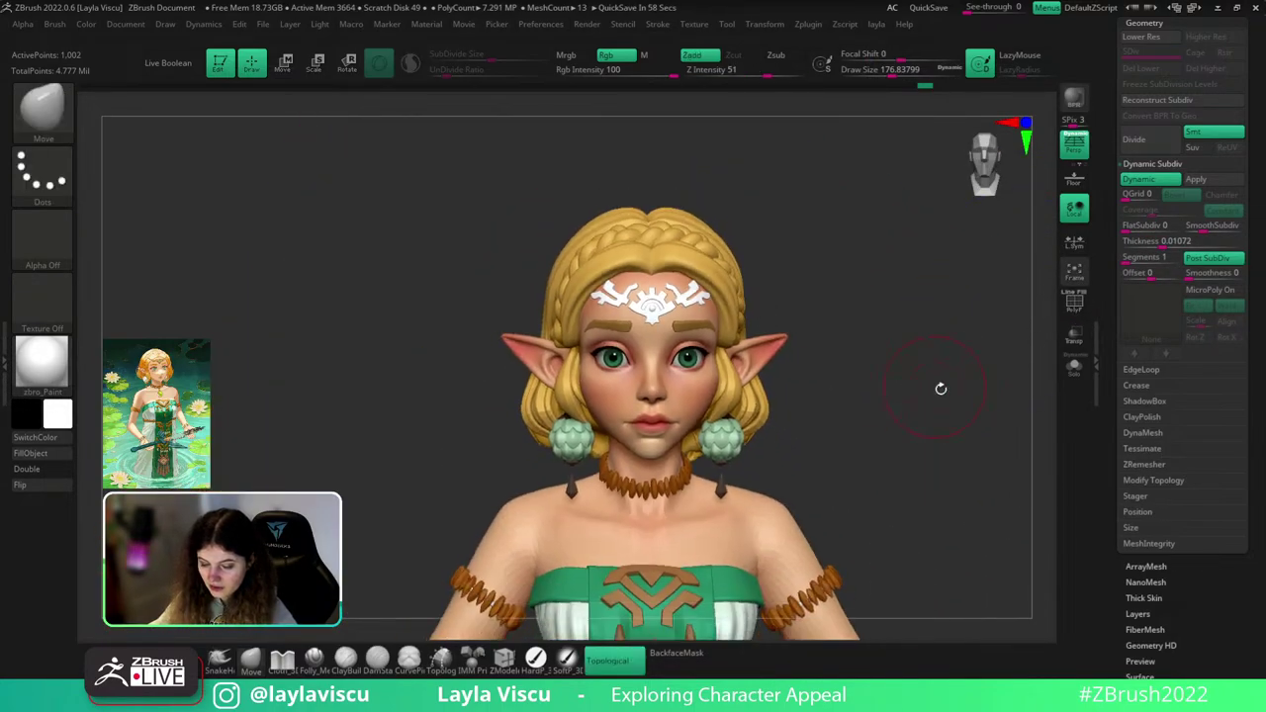
left_click_drag(941, 389, 901, 406)
right_click_drag(901, 407, 919, 393, "ctrl")
mouse_move(997, 302)
left_mouse_down()
mouse_move(988, 291)
mouse_move(993, 318)
left_mouse_up()
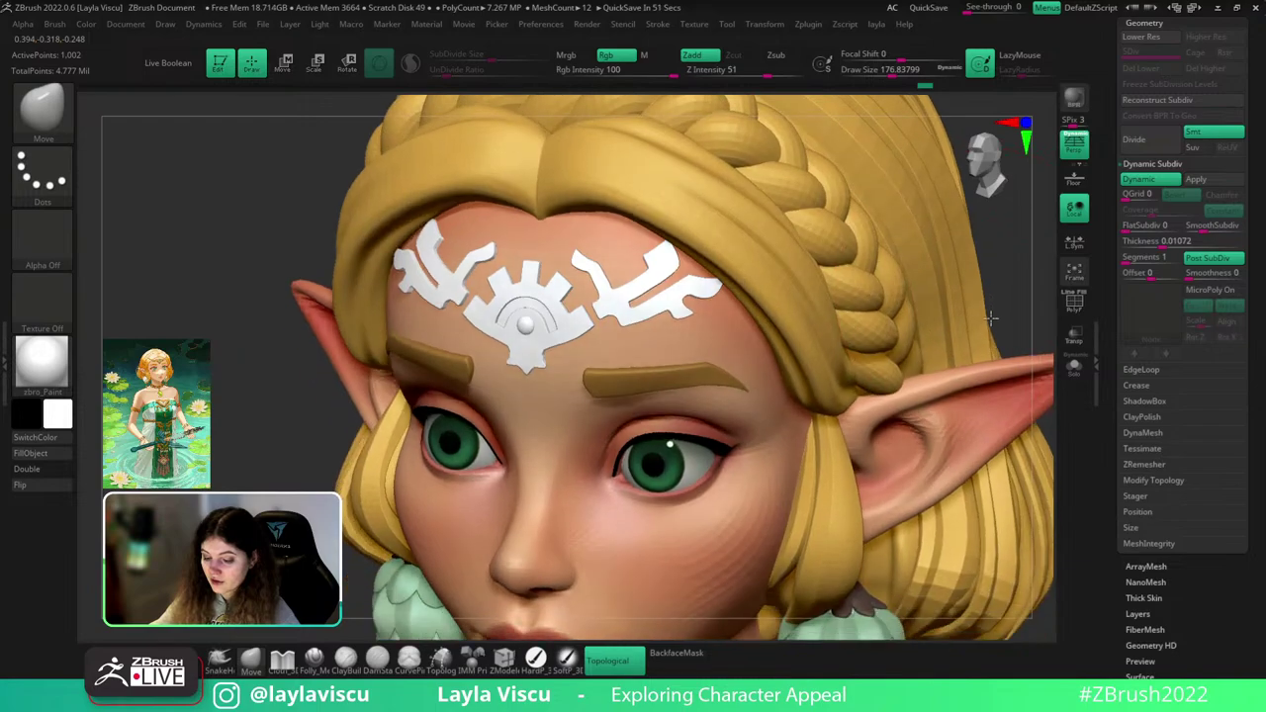
left_click(1074, 367)
left_click(1155, 184)
right_click_drag(969, 260, 729, 381, "ctrl")
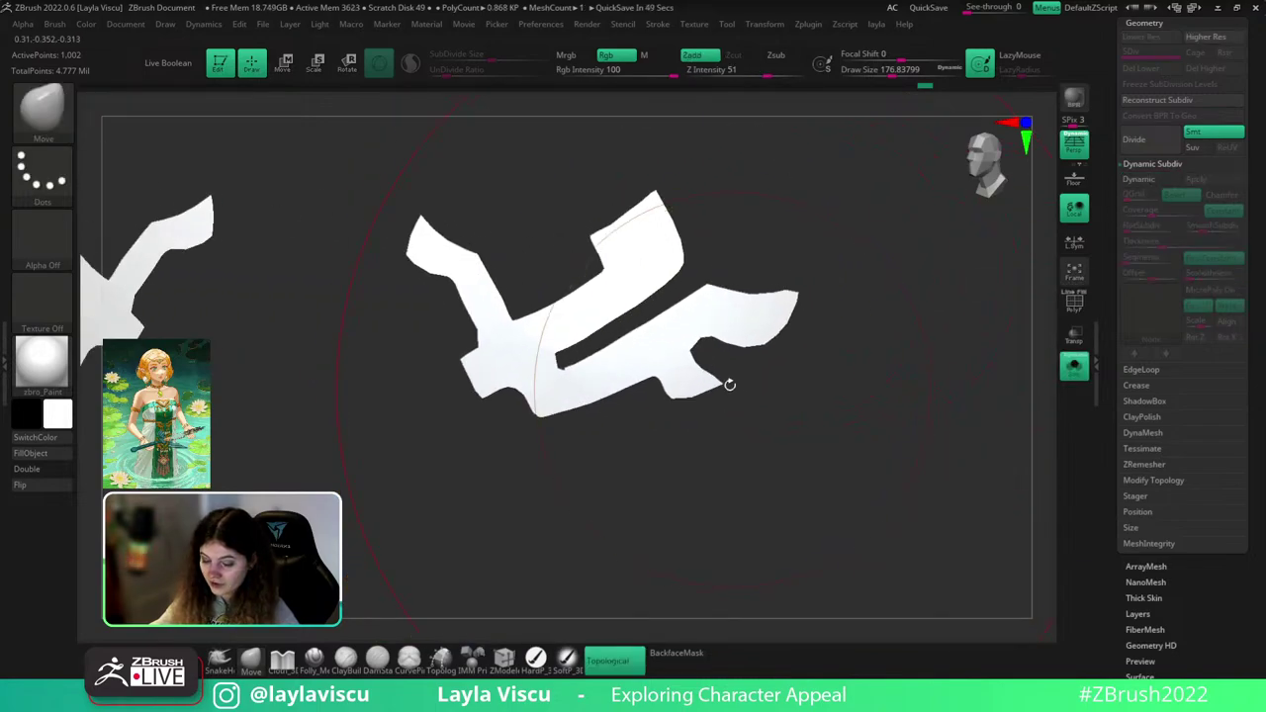
key("shift+f")
- Reshape the inner corner of the symbol's narrow slot using the Move brush at a draw size of about 2.19
key("s")
left_click_drag(652, 331, 613, 331)
right_click_drag(613, 331, 633, 369, "ctrl")
key("s")
left_click_drag(633, 369, 585, 370)
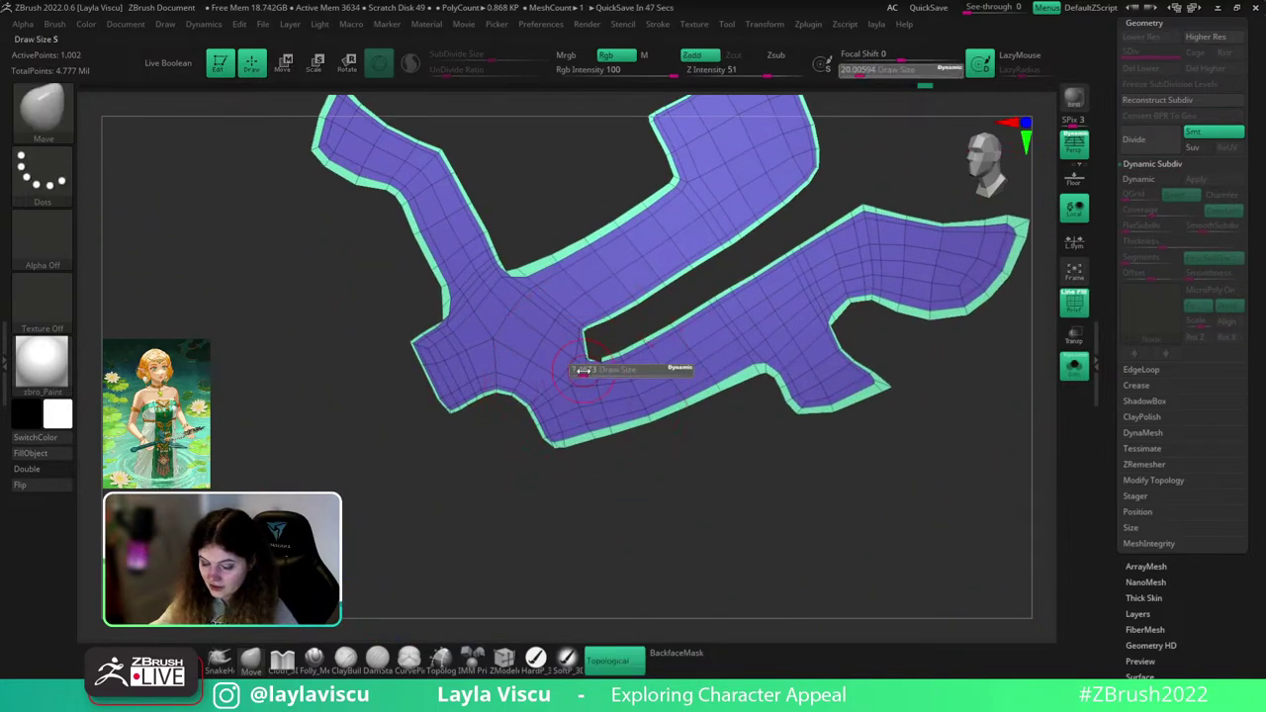
right_click_drag(604, 364, 591, 401, "ctrl")
key("s")
left_click_drag(612, 359, 586, 356)
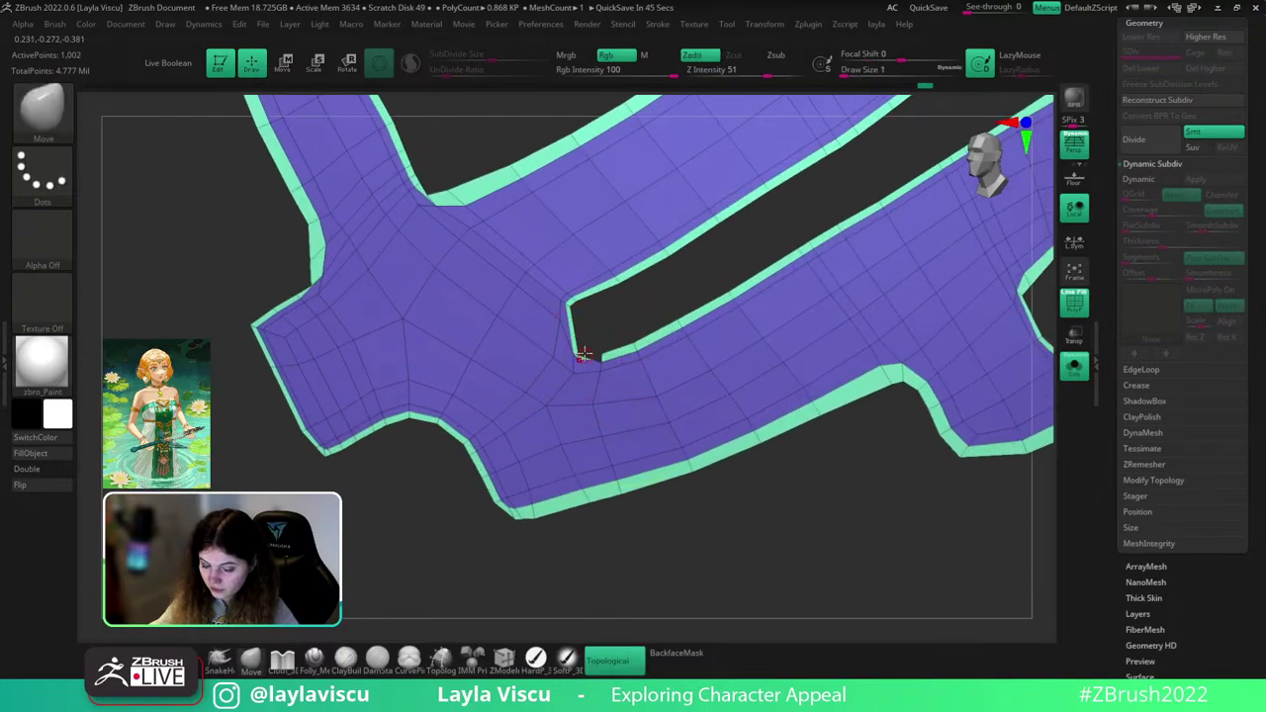
mouse_move(586, 356)
right_mouse_down()
mouse_move(599, 350)
mouse_move(595, 364)
right_mouse_up()
key("s")
left_click_drag(551, 396, 593, 308)
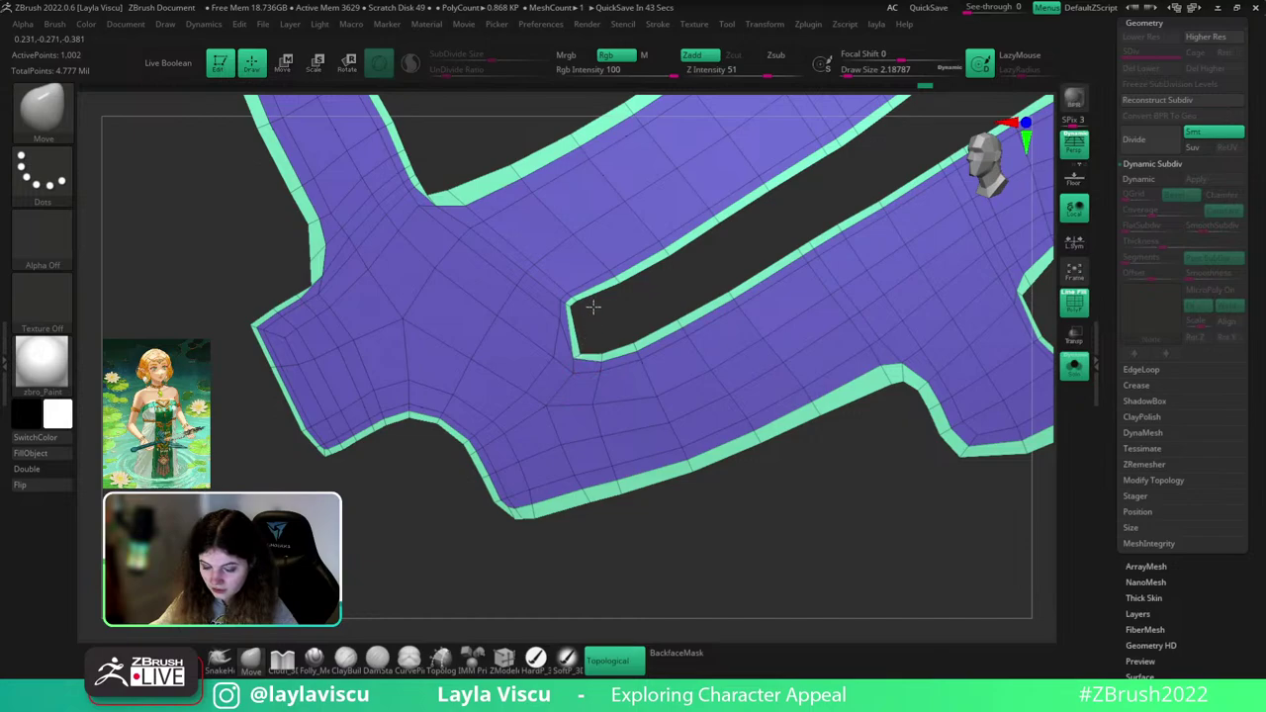
left_click_drag(571, 359, 591, 375)
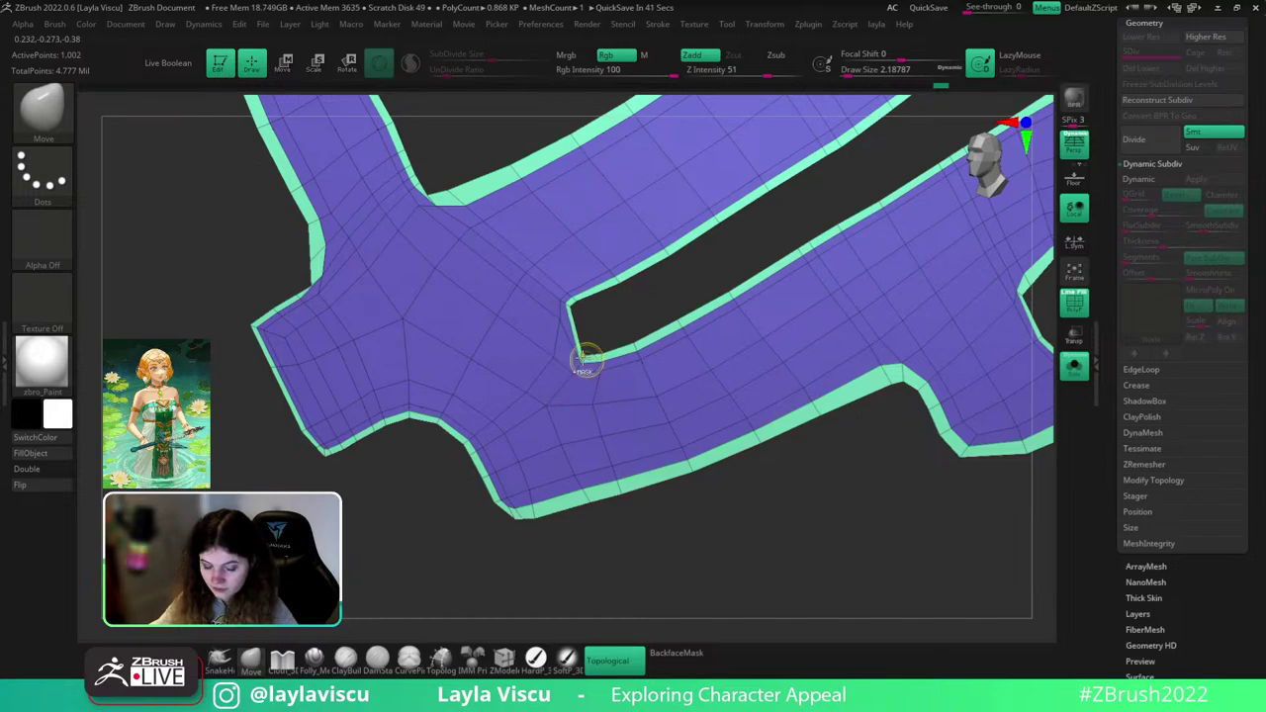
- Try to insert an extra edge loop into the symbols with the ZModeler brush
right_click_drag(579, 353, 614, 350, "ctrl")
right_click_drag(663, 312, 586, 415)
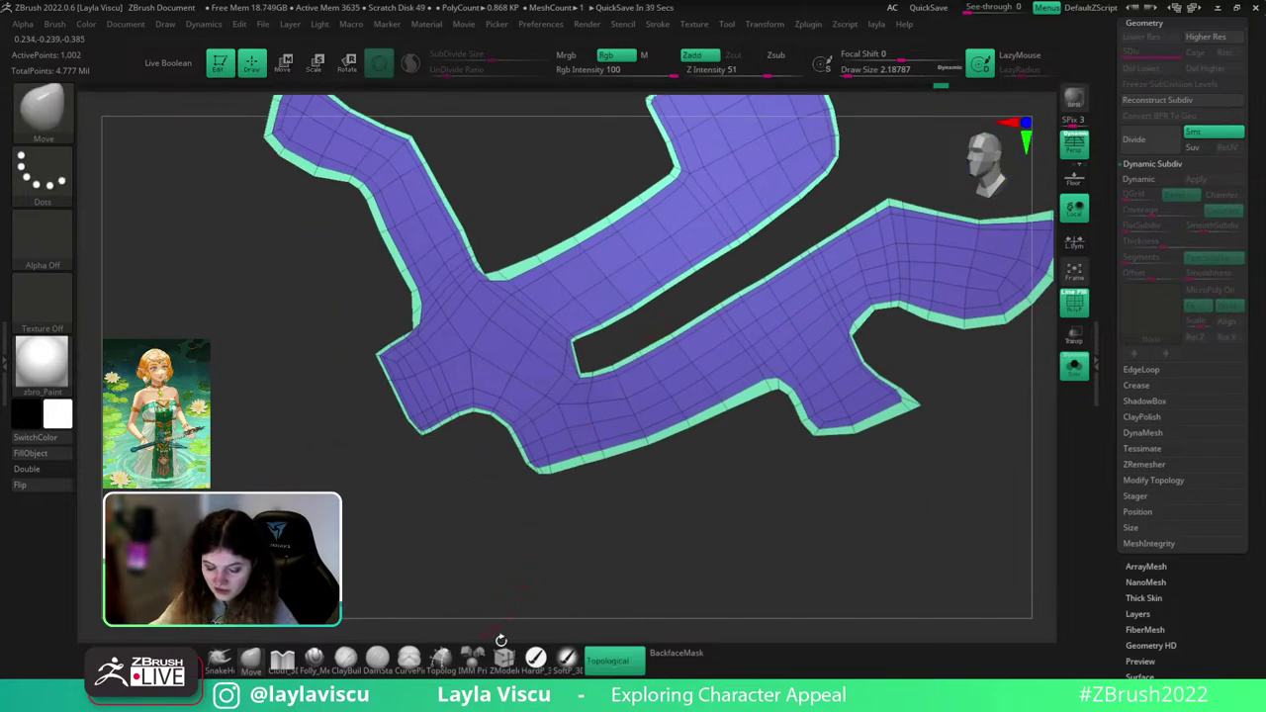
left_click(504, 657)
key("space")
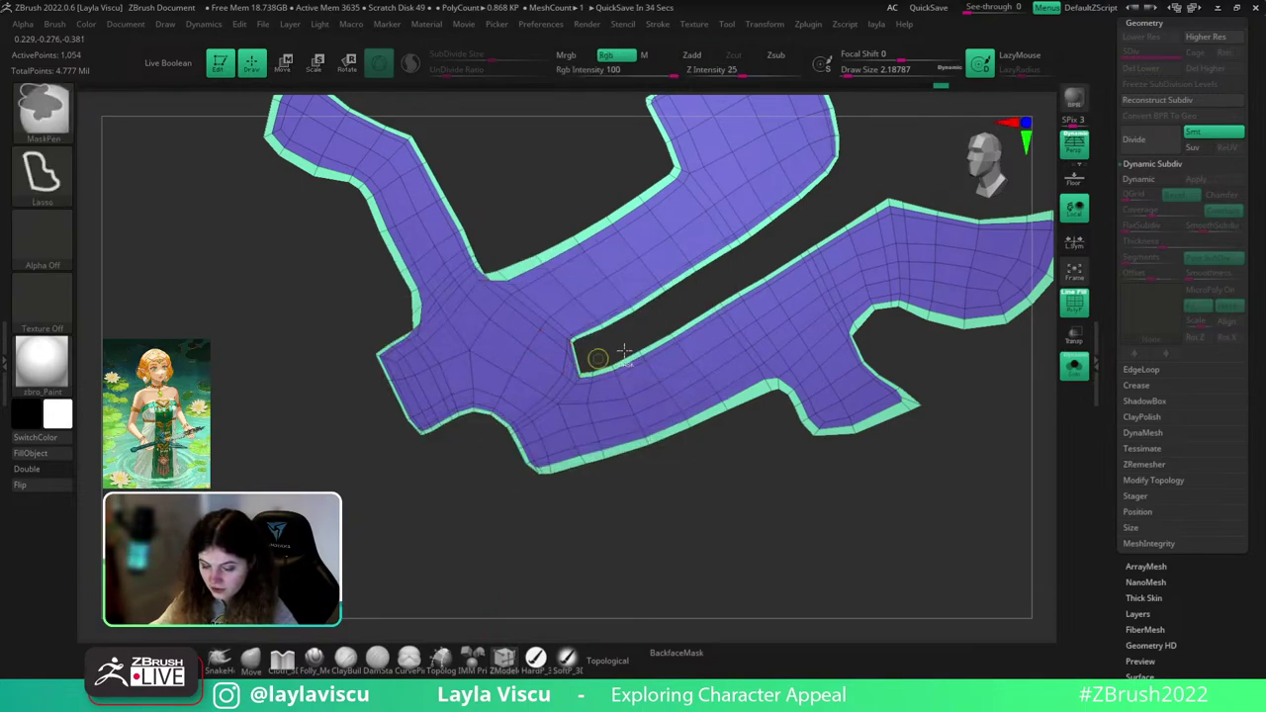
left_click_drag(777, 254, 530, 402, "alt")
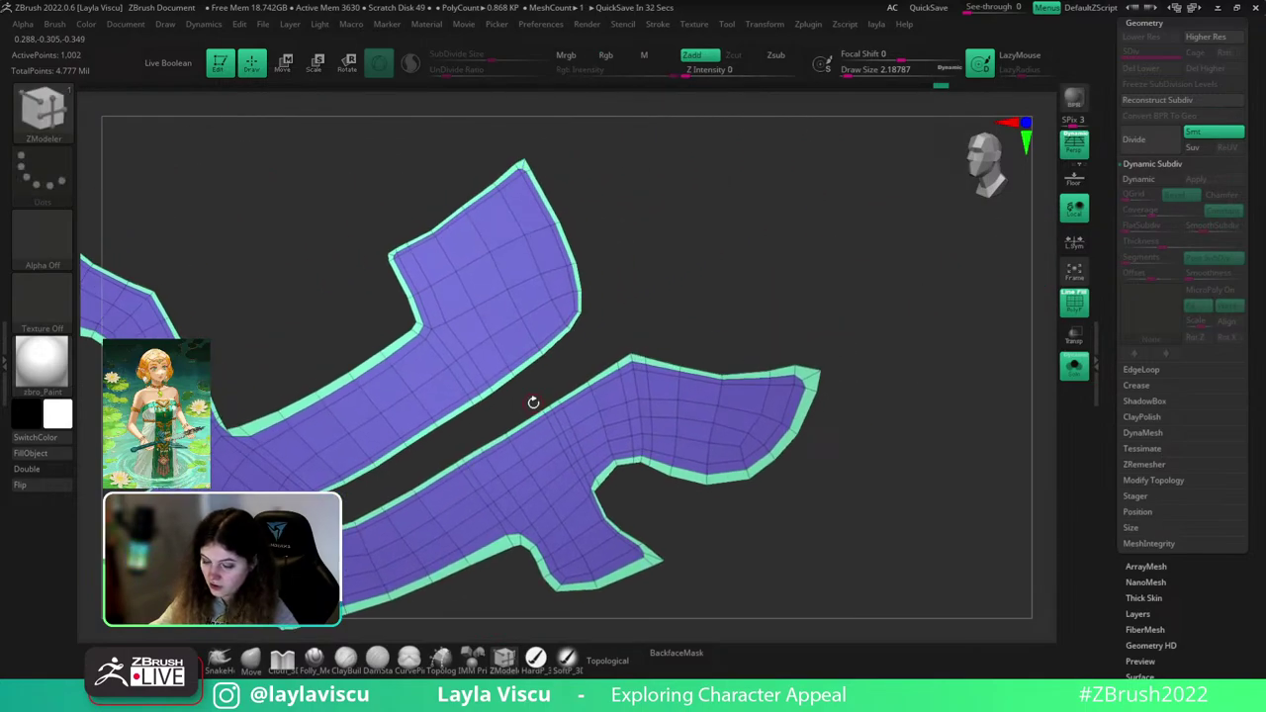
left_click(241, 669)
- Turn Dynamic subdivision back on and bring back the full head around the thickened symbols, with the wireframe hidden
key("shift+f")
key("d")
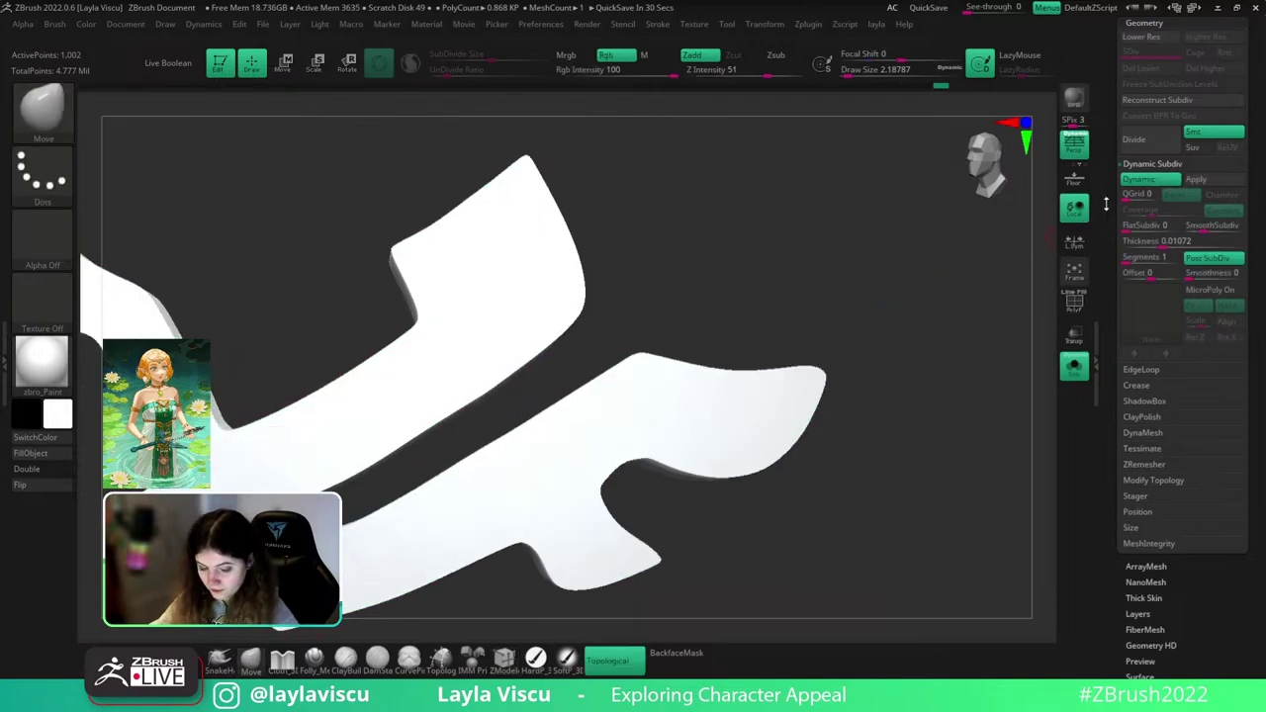
key("shift+f")
right_click_drag(844, 268, 537, 274, "ctrl")
key("f")
left_click(1076, 367)
key("shift+f")
left_click(1070, 277)
left_click_drag(937, 331, 891, 337, "shift")
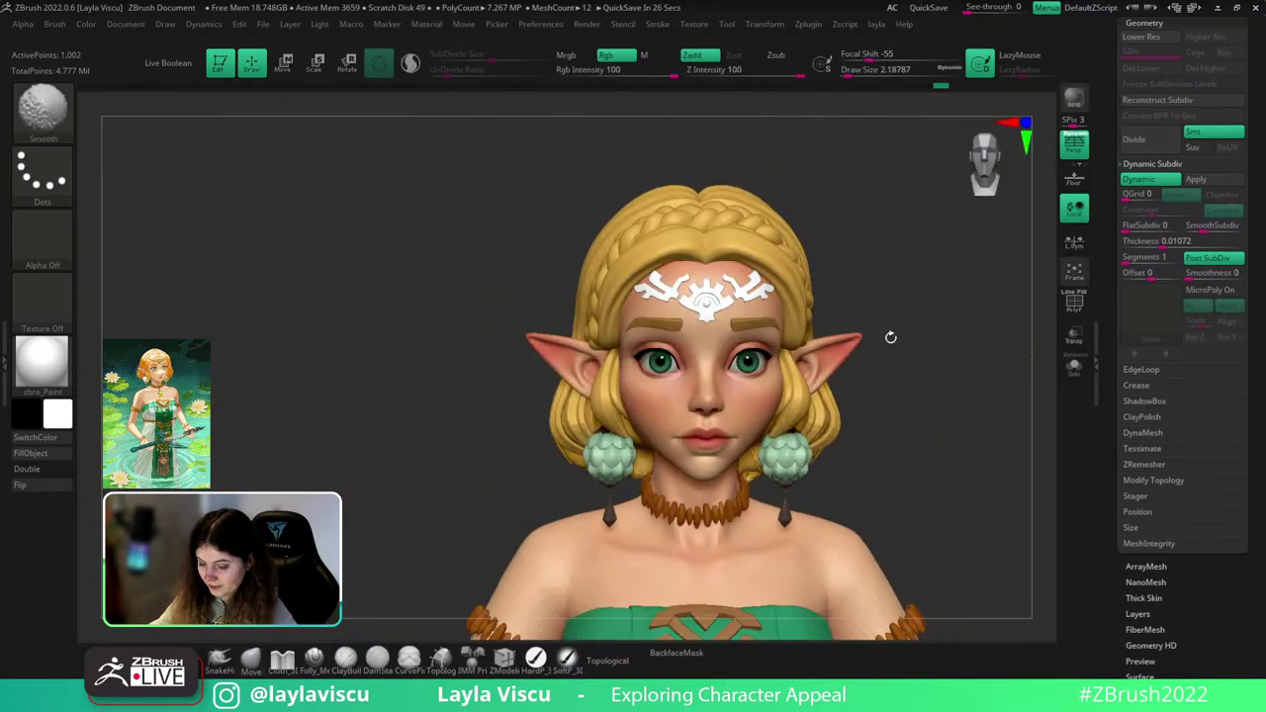
right_click_drag(891, 337, 868, 338, "ctrl")
left_click_drag(975, 280, 984, 307)
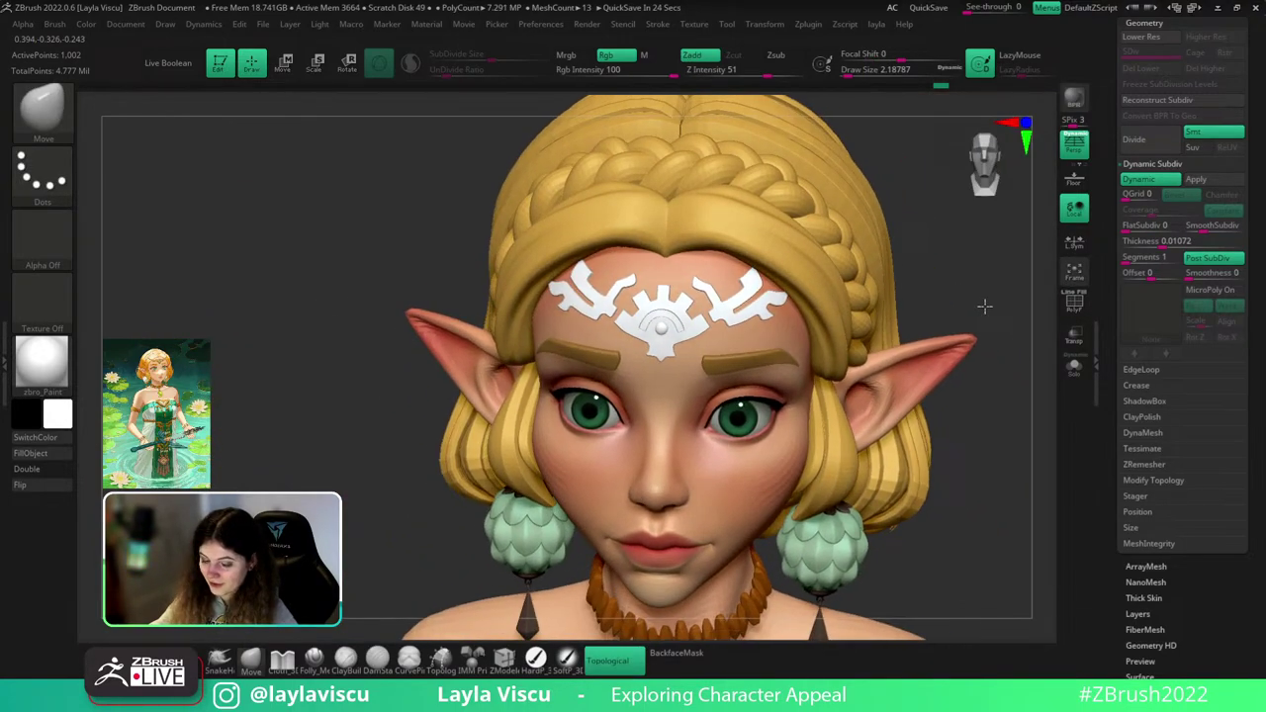
- Nudge the inner tips of the side symbols using the Move brush at a draw size of about 20
right_click_drag(682, 279, 693, 296, "ctrl")
key("s")
left_click(694, 301)
key("s")
left_click(684, 292)
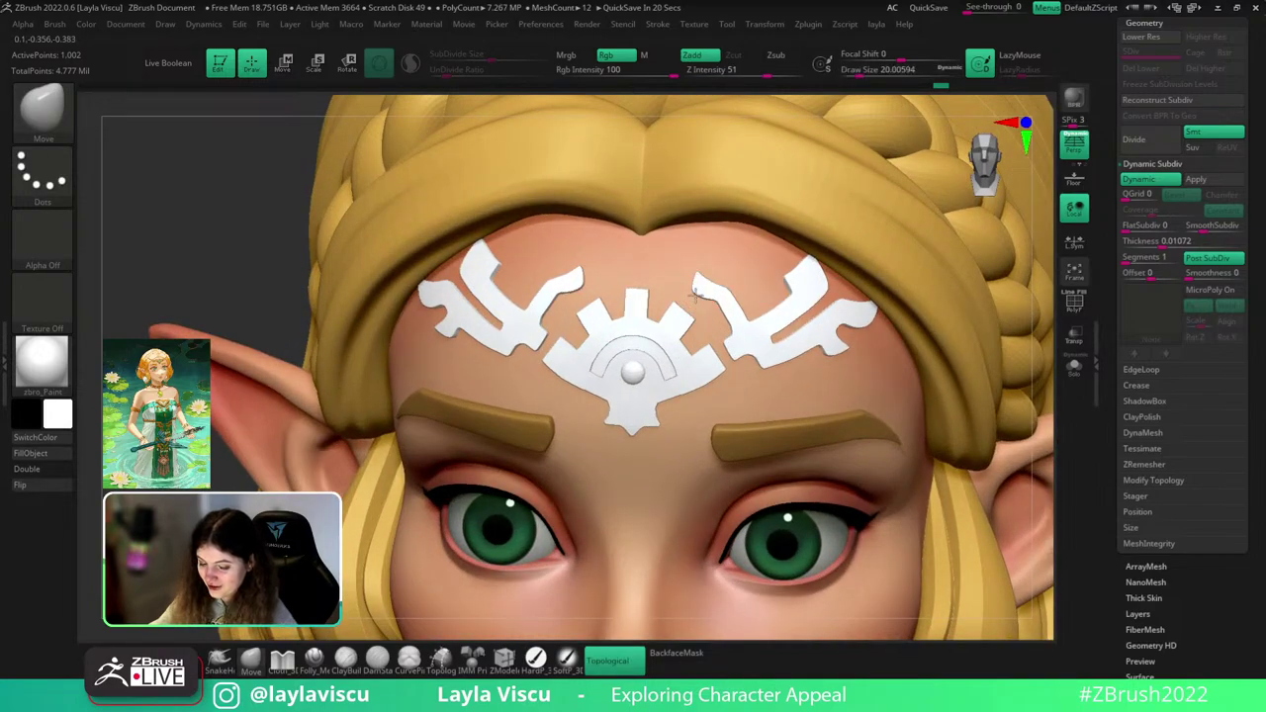
key("f")
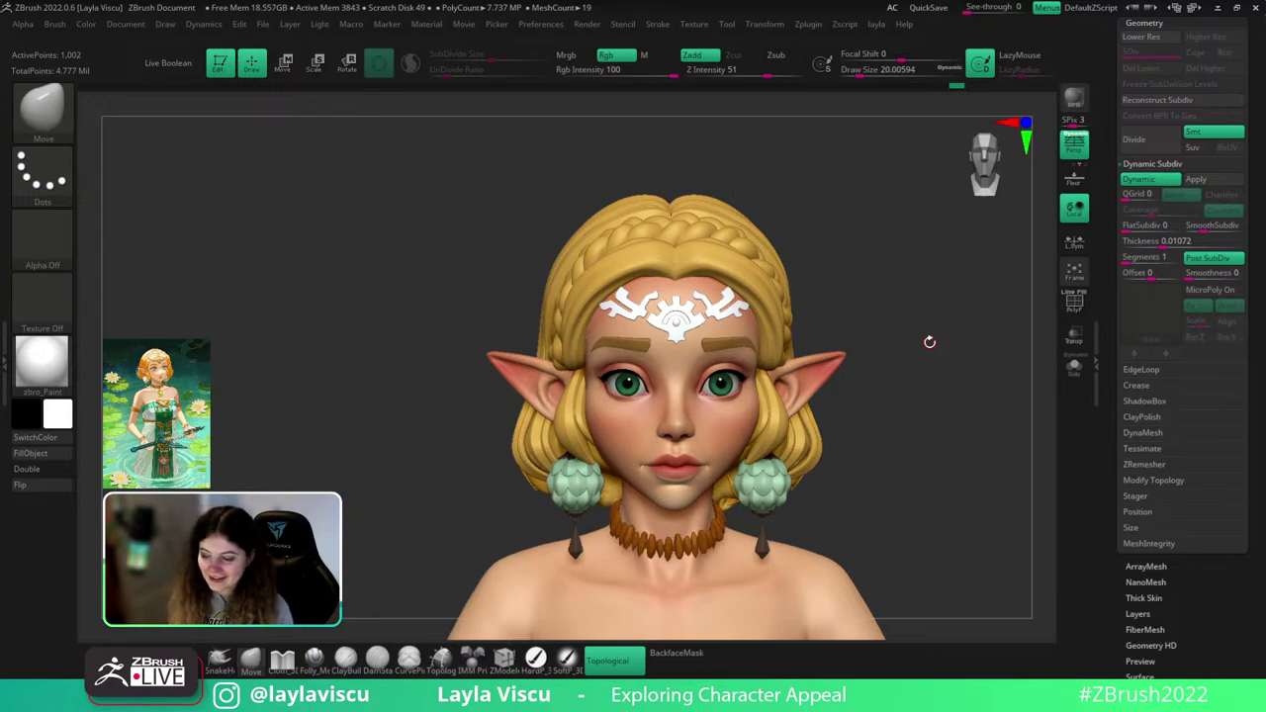
- Adjust the outer ends of the side symbols against the forehead using the Move brush at a draw size of about 154
right_click_drag(968, 290, 1004, 273)
left_click_drag(1004, 274, 974, 287)
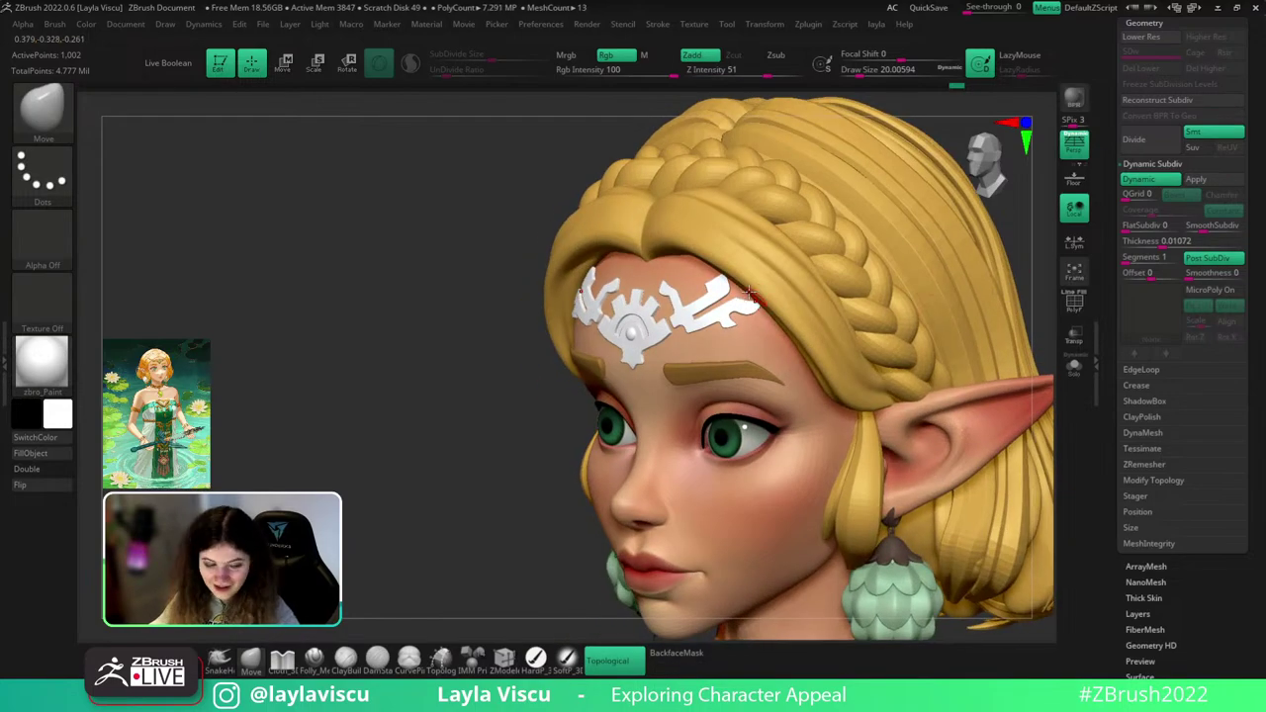
key("s")
left_click_drag(763, 297, 776, 295)
key("s")
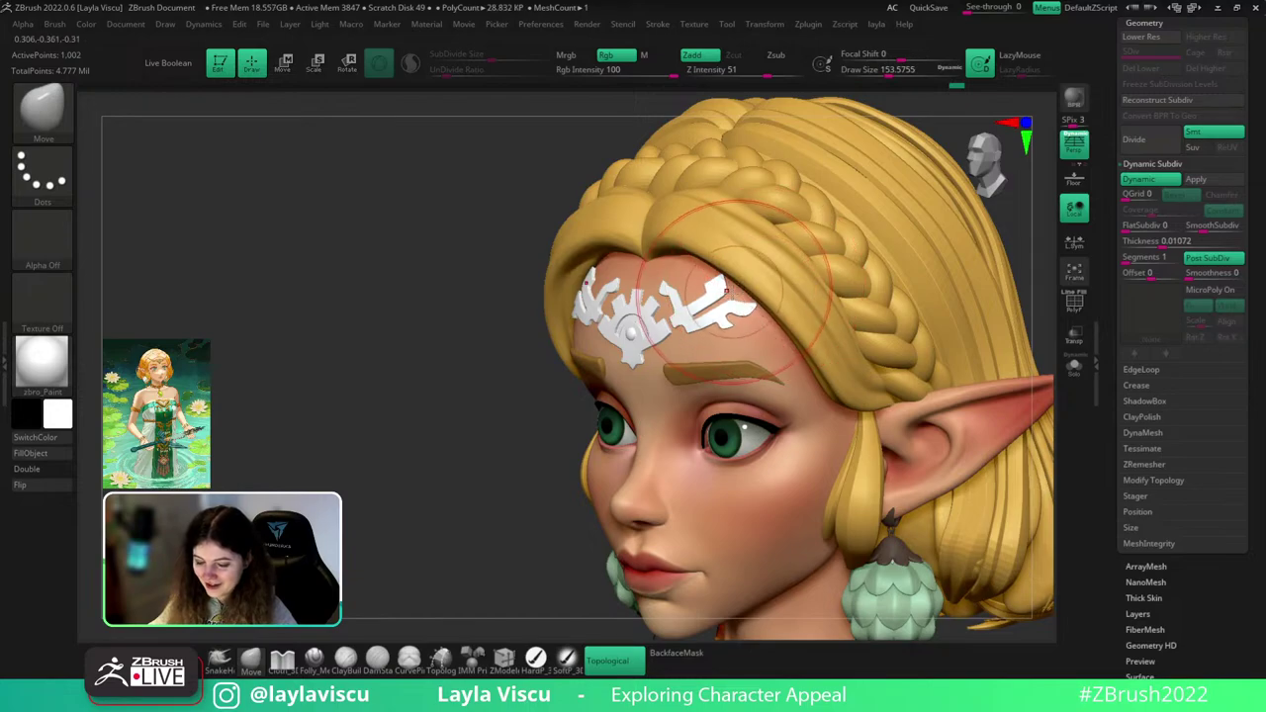
left_click_drag(415, 464, 505, 464)
left_click_drag(949, 336, 983, 330, "shift")
right_click_drag(983, 330, 884, 307, "ctrl")
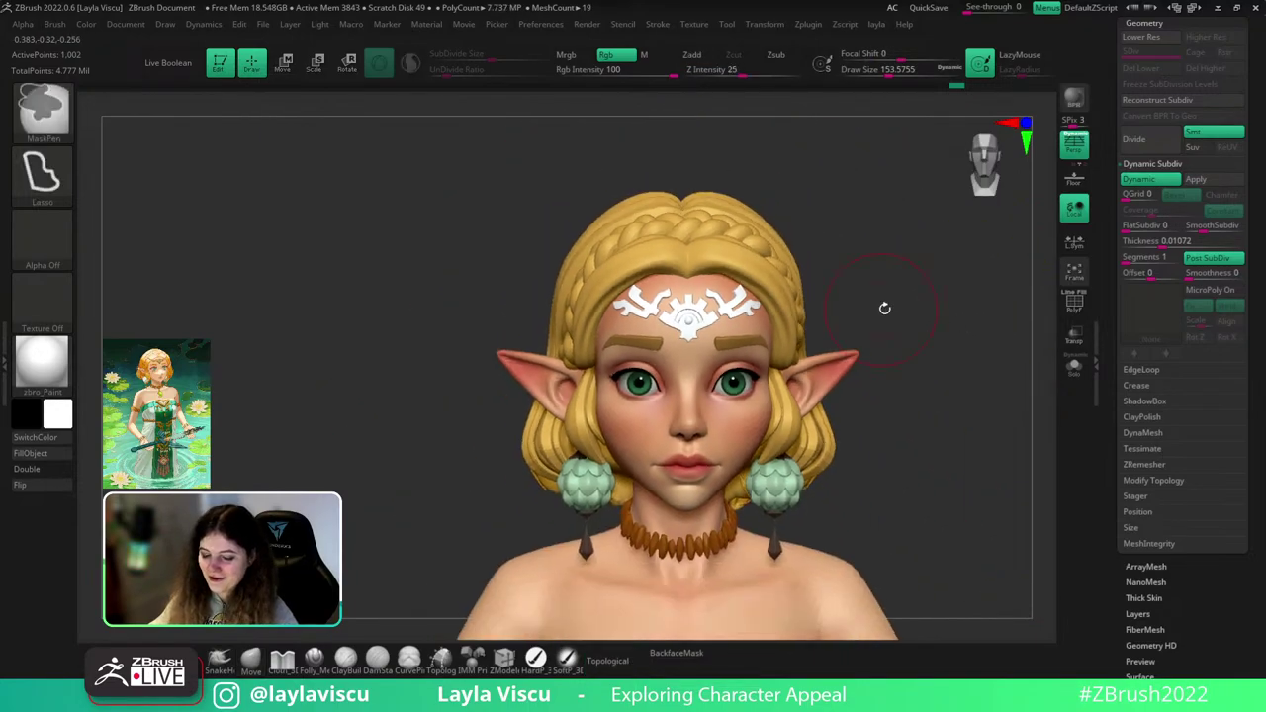
- Fill the central forehead emblem and both side symbols with the brown sampled from the dress ornament
left_click_drag(890, 307, 838, 238)
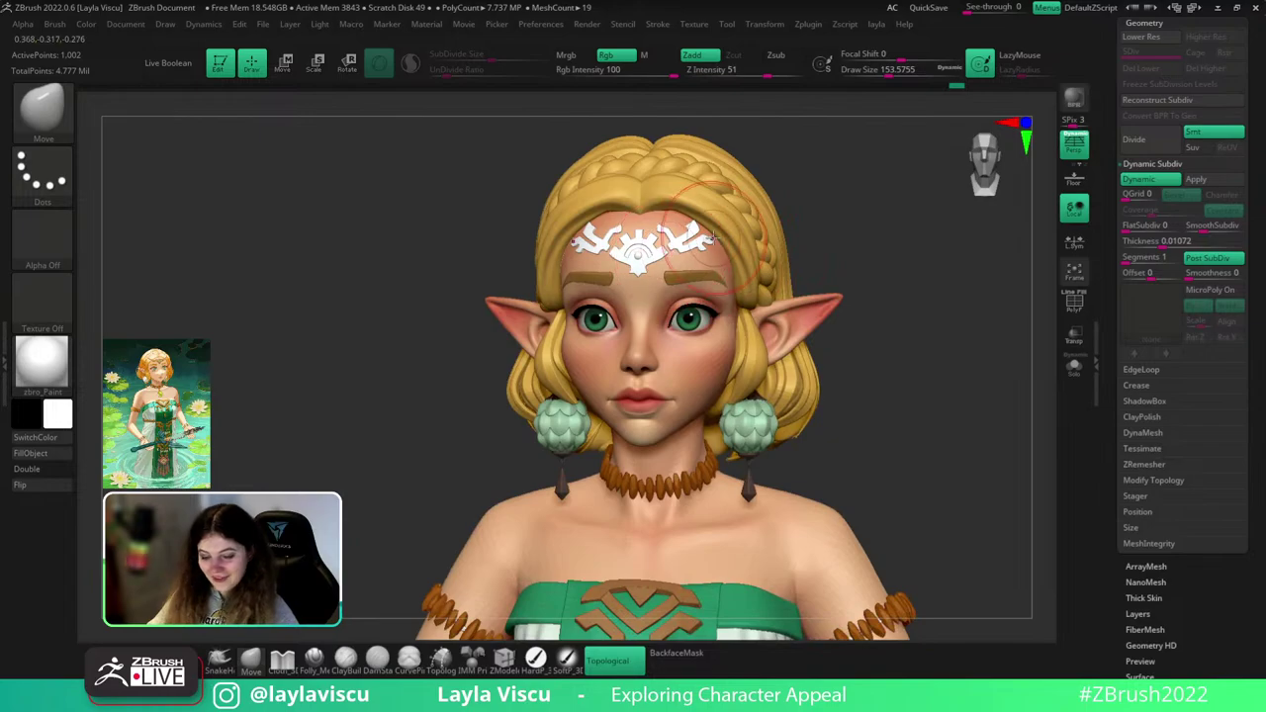
right_click_drag(840, 203, 879, 231, "ctrl")
left_click_drag(880, 232, 895, 333, "shift")
left_click(654, 283, "alt")
mouse_move(882, 240)
left_mouse_down()
mouse_move(886, 297)
mouse_move(895, 259)
left_mouse_up()
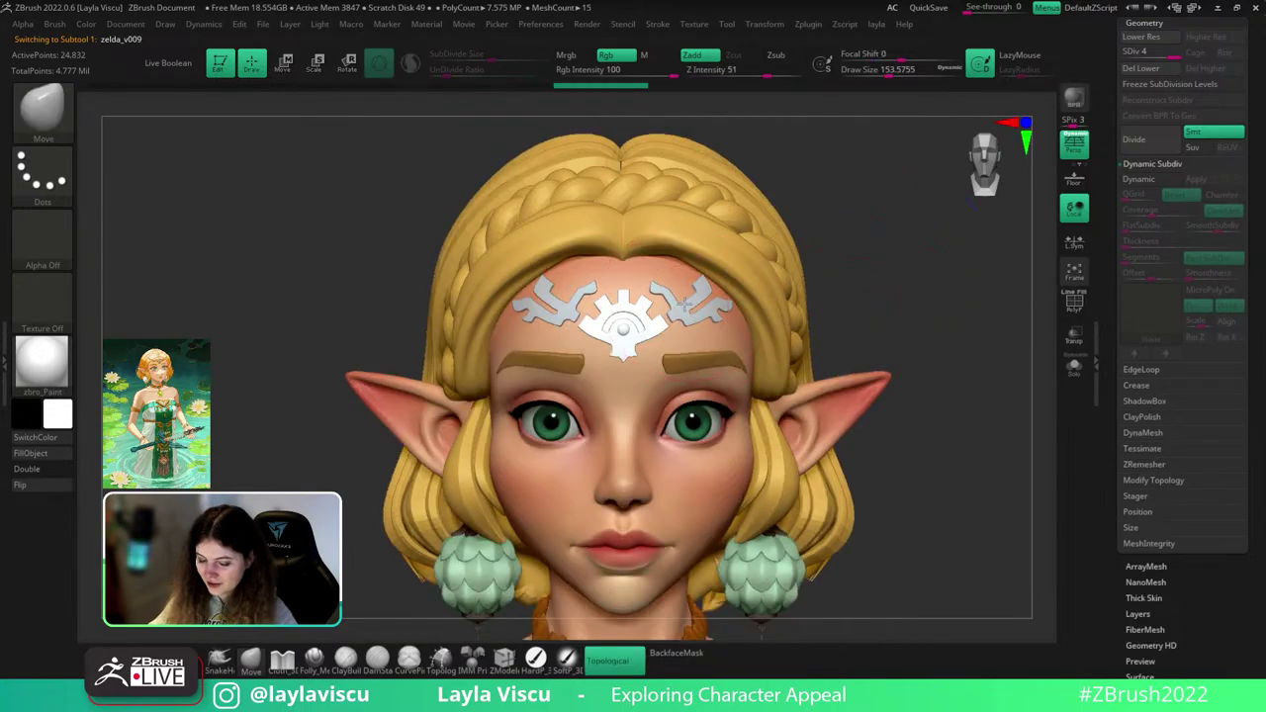
left_click(714, 316, "alt")
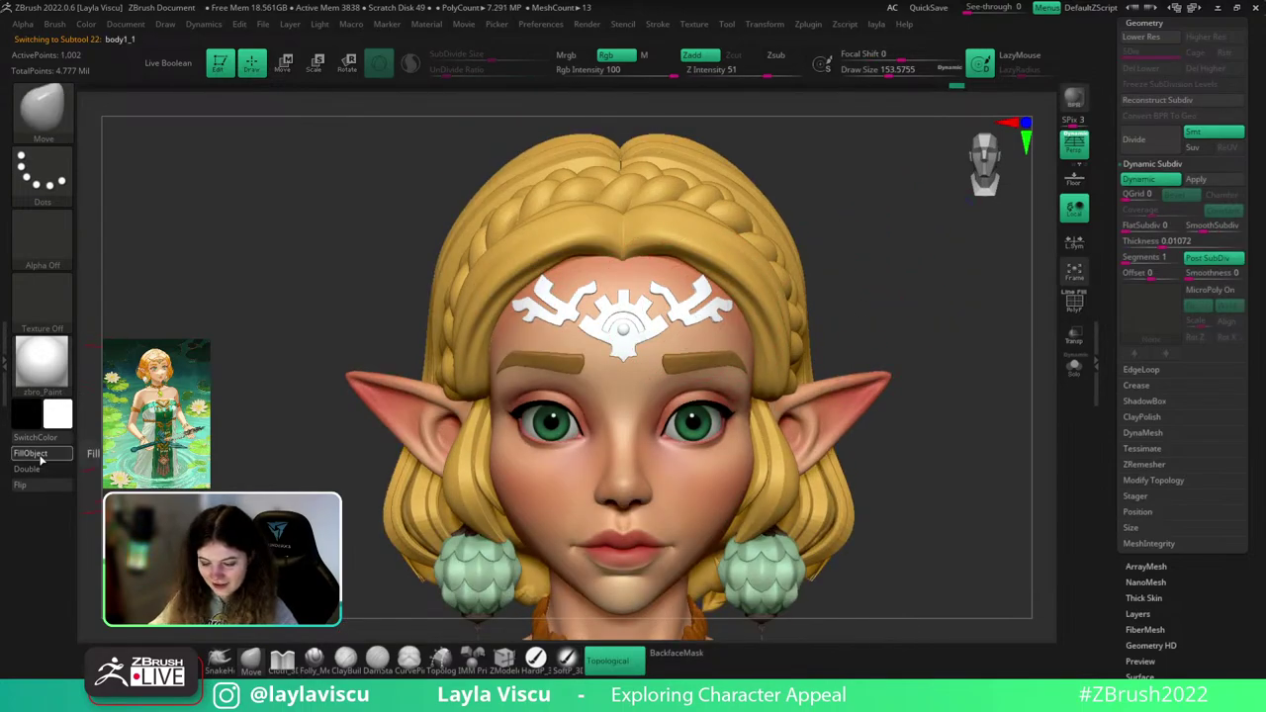
left_click(622, 293, "alt")
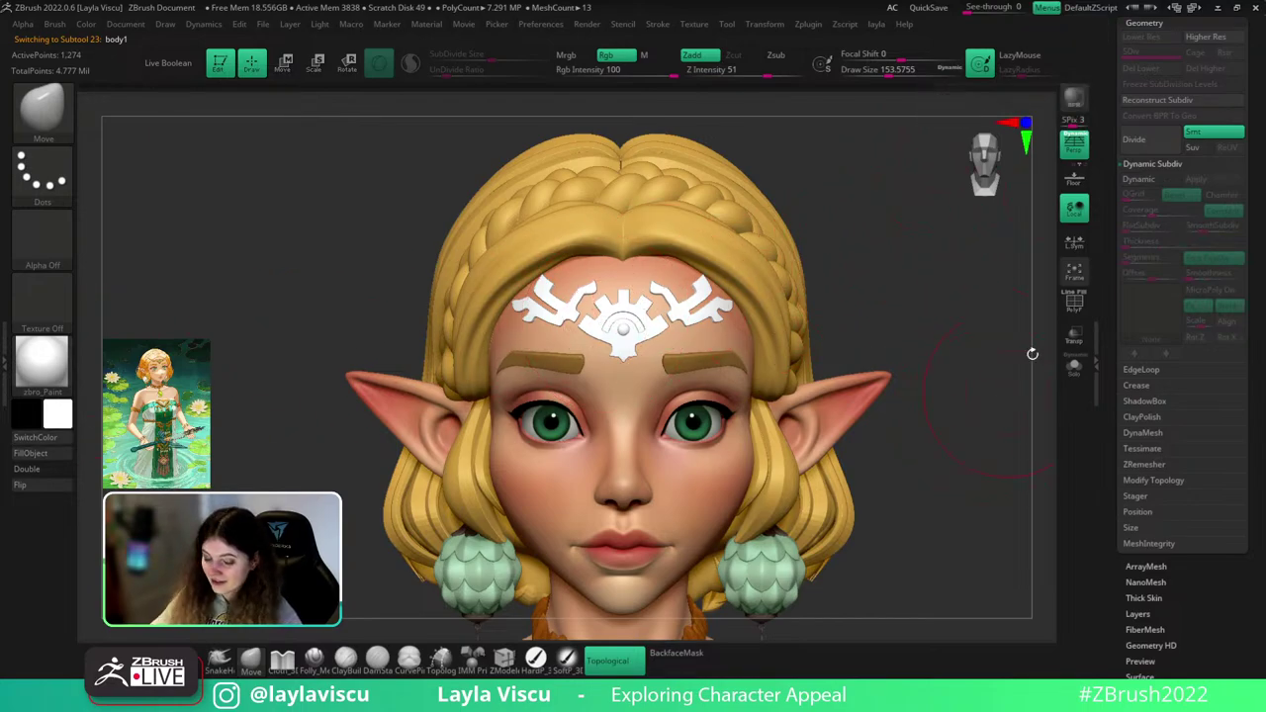
right_click_drag(1031, 353, 885, 365, "ctrl")
right_click_drag(806, 405, 794, 286, "alt")
key("c")
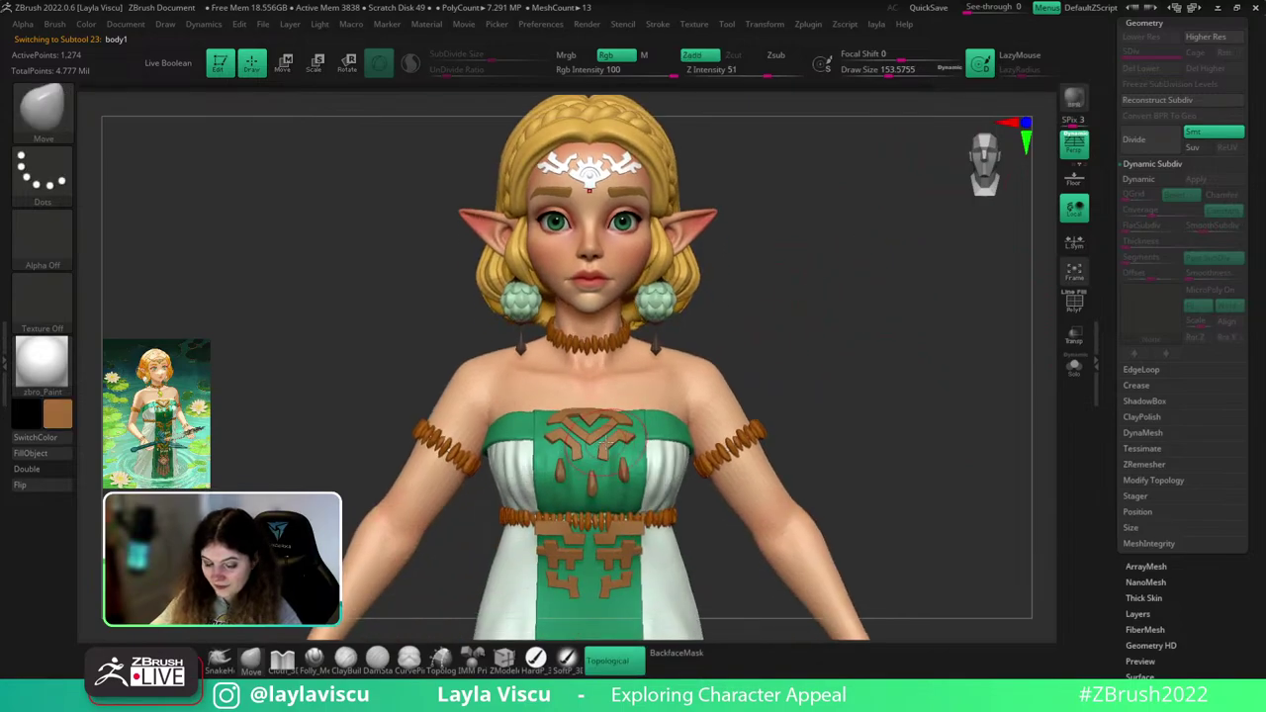
right_click_drag(597, 380, 581, 198, "ctrl")
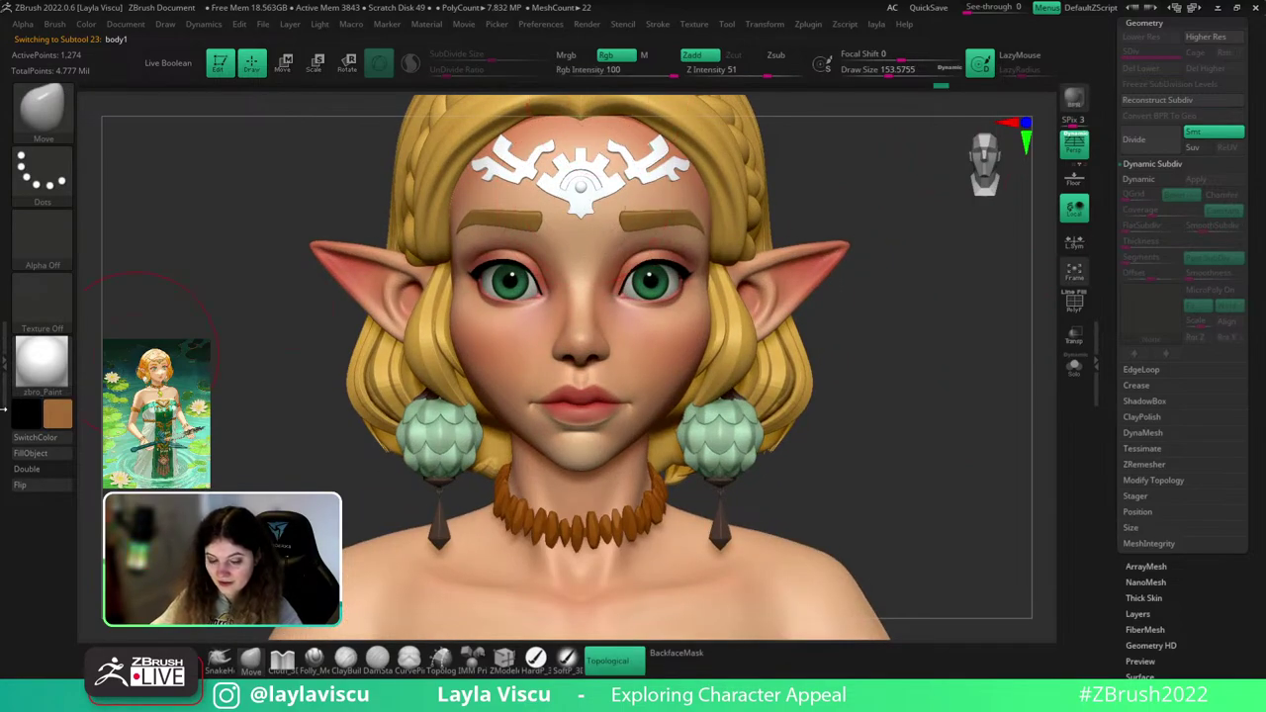
left_click(38, 454)
left_click(570, 188, "alt")
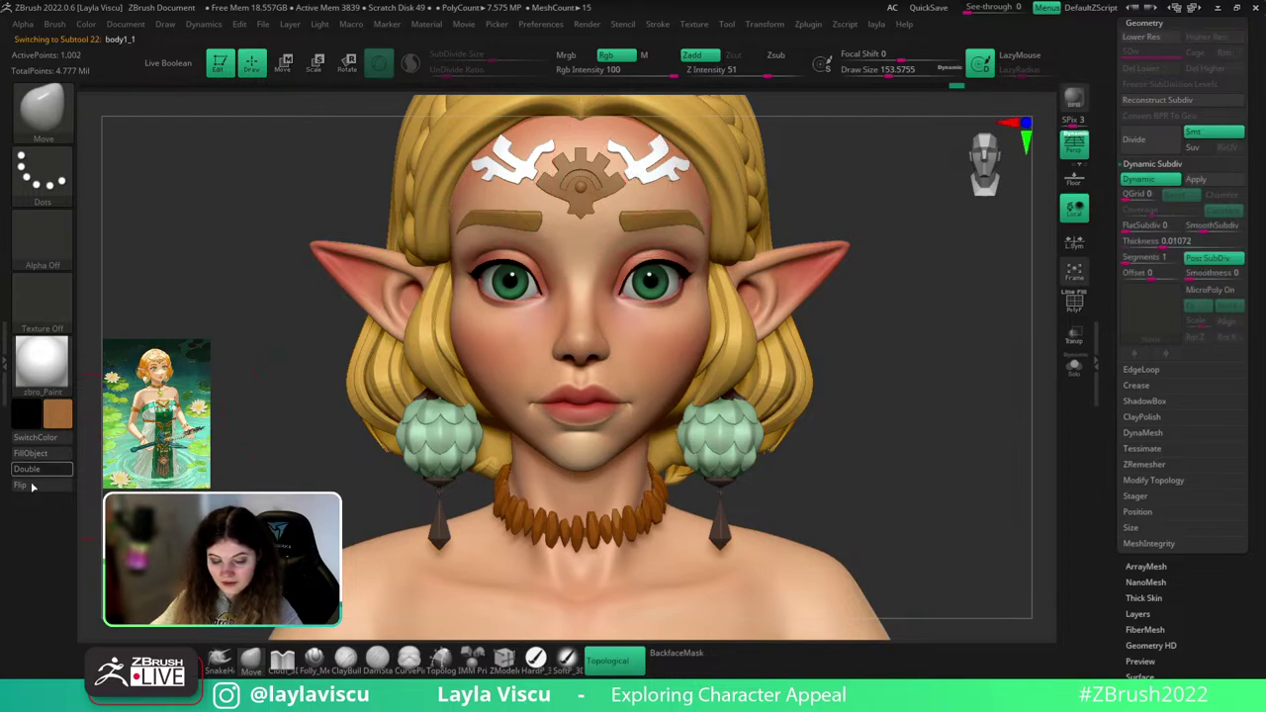
- Adjust the inner tips of the side symbols using the Move brush at a draw size of about 44
mouse_move(906, 338)
left_mouse_down()
mouse_move(879, 415)
mouse_move(941, 293)
mouse_move(960, 300)
mouse_move(930, 297)
left_mouse_up()
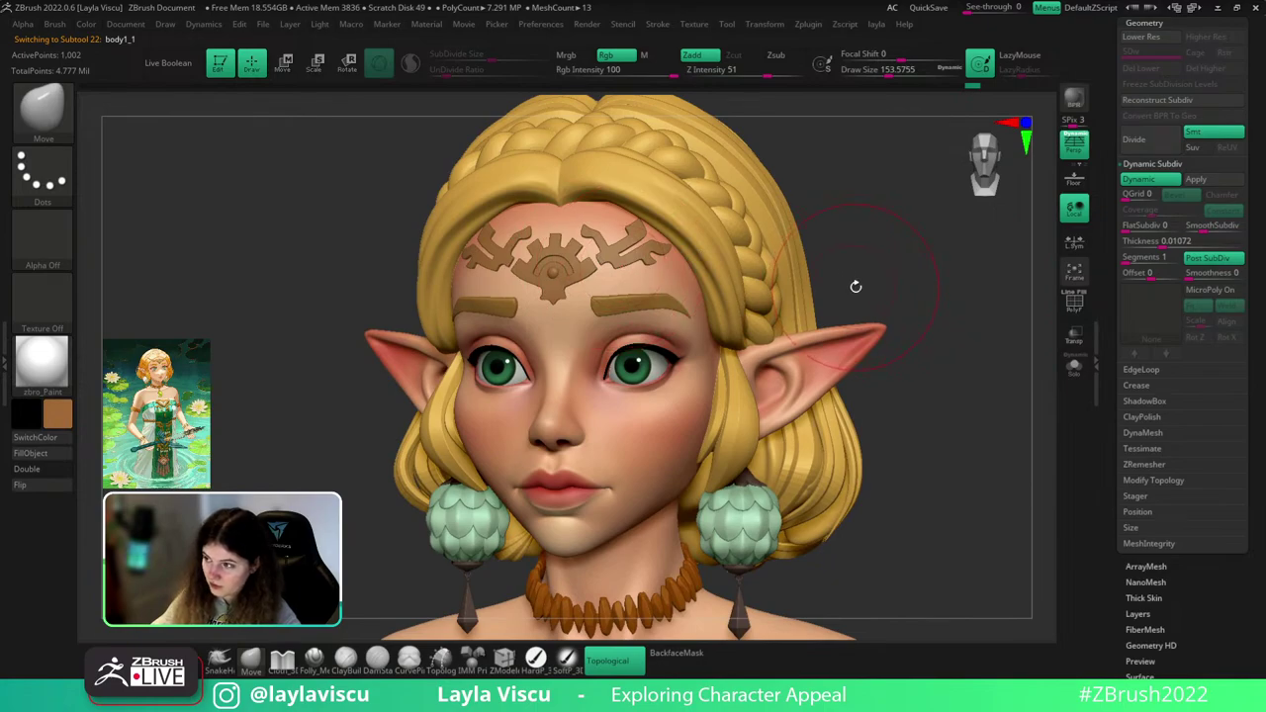
mouse_move(857, 286)
left_mouse_down()
mouse_move(863, 319)
mouse_move(861, 303)
left_mouse_up()
right_click_drag(600, 240, 650, 341, "ctrl")
key("s")
mouse_move(583, 233)
left_mouse_down()
mouse_move(543, 234)
mouse_move(550, 253)
mouse_move(565, 226)
mouse_move(561, 187)
left_mouse_up()
key("s")
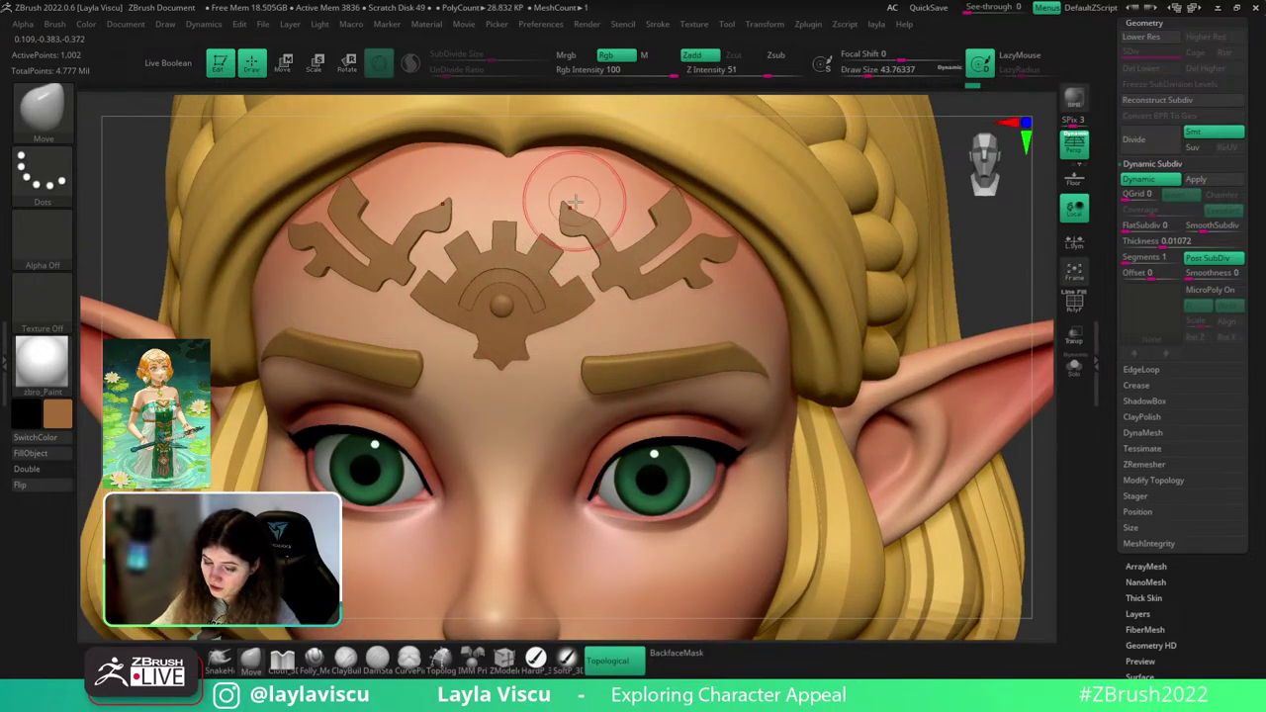
right_click_drag(575, 203, 327, 234, "ctrl")
right_click_drag(876, 253, 825, 256)
left_click_drag(826, 257, 853, 274)
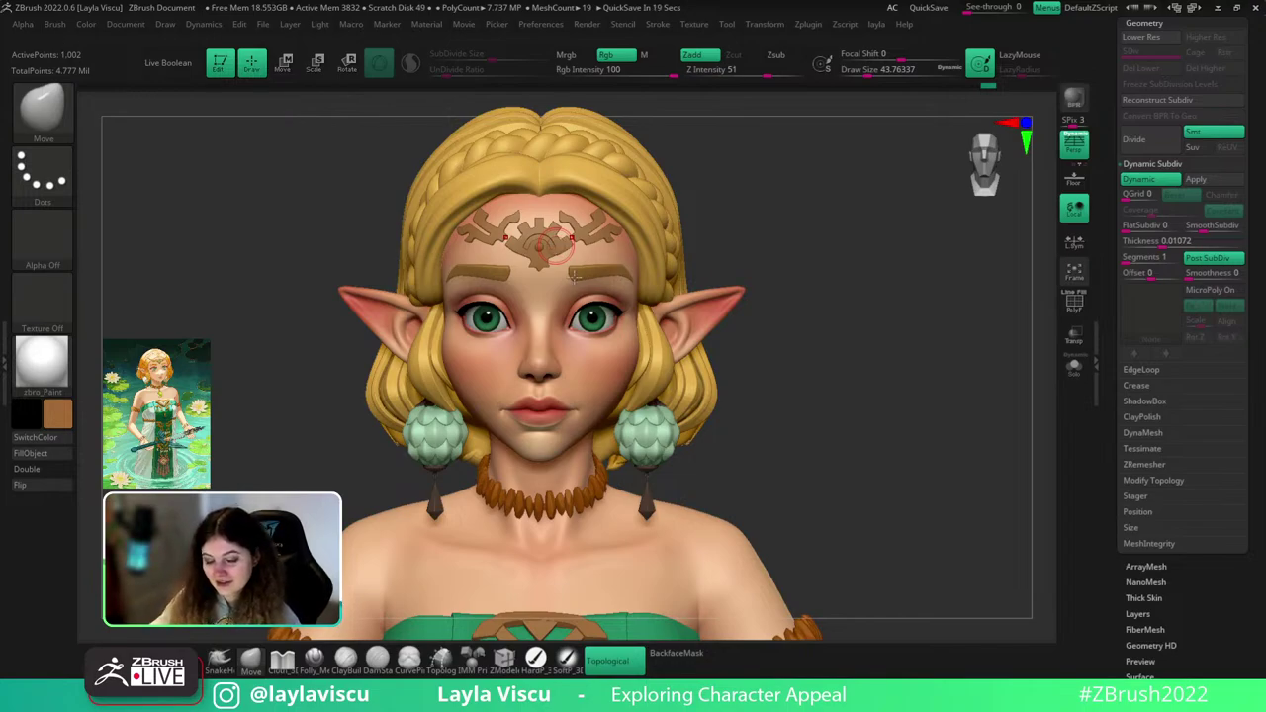
- Isolate the central emblem's arch, fill it with the pale green sampled from the earrings, and bring back the whole emblem
right_click_drag(732, 246, 841, 366, "alt")
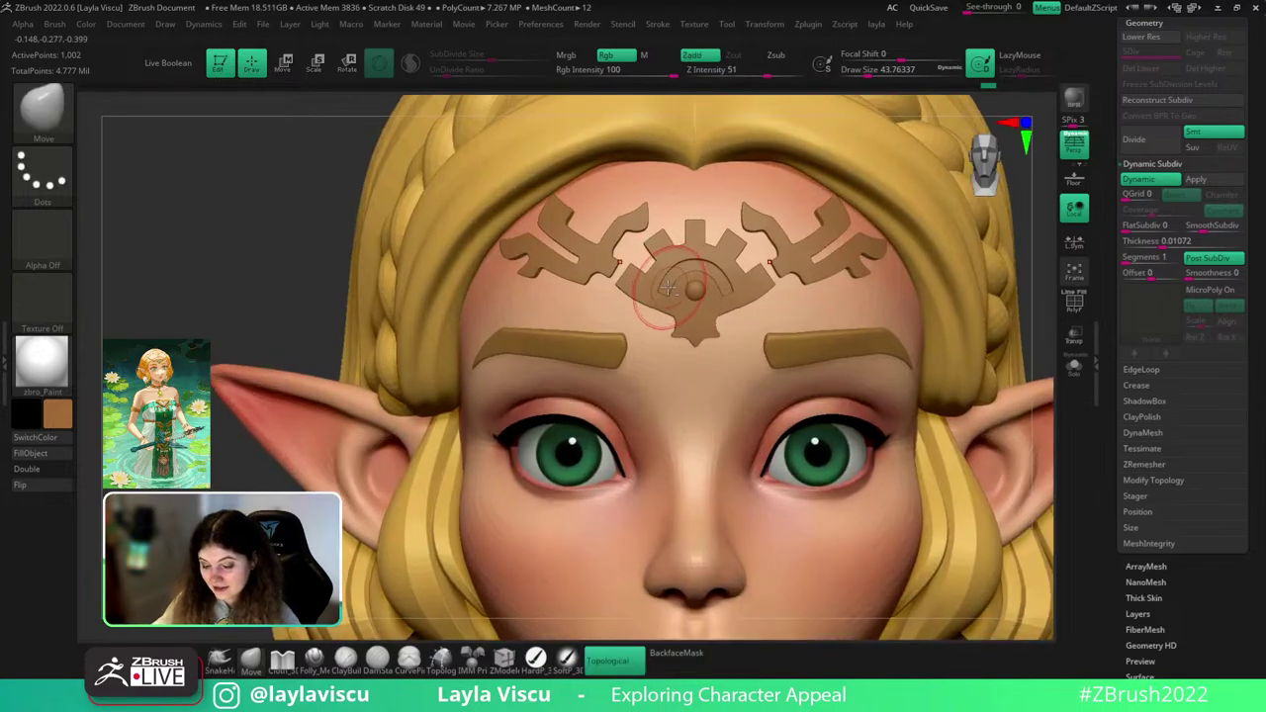
left_click(701, 311, "alt")
key("shift+f")
key("shift+f")
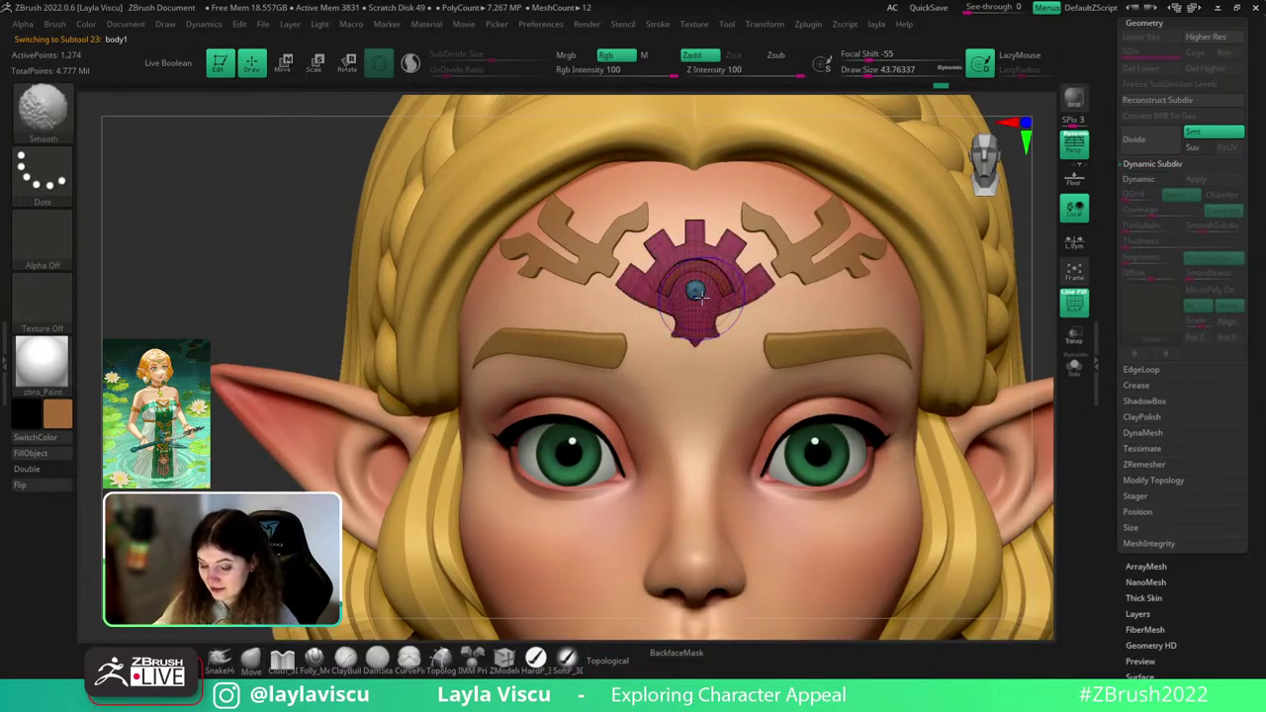
right_click_drag(818, 280, 791, 237, "ctrl")
right_click_drag(935, 297, 911, 281, "alt")
key("c")
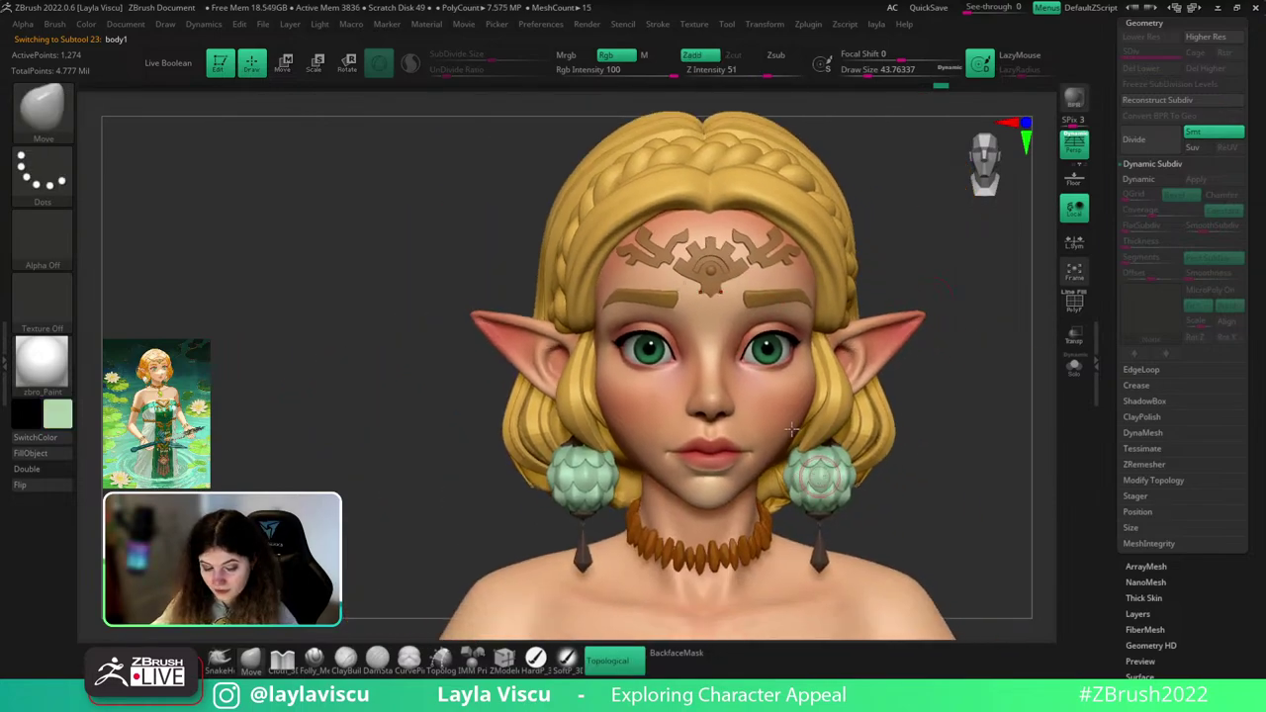
right_click_drag(766, 203, 773, 288, "ctrl")
left_click(756, 232, "ctrl+shift")
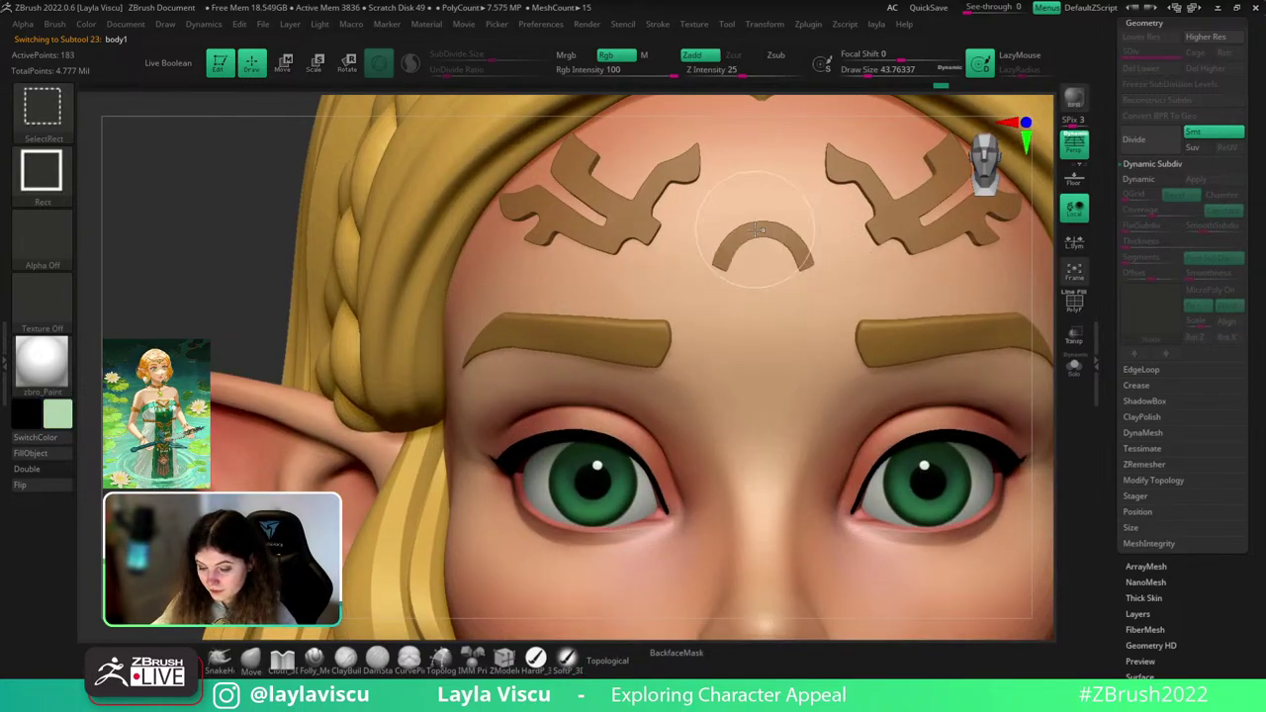
left_click(47, 456)
left_click(190, 254, "ctrl+shift")
- Isolate the round bead in the central emblem, fill it with dark green, and show the whole emblem again
mouse_move(813, 341)
right_mouse_down("ctrl")
mouse_move(827, 260)
mouse_move(808, 288)
mouse_move(711, 292)
right_mouse_up("ctrl")
key("c")
right_click_drag(631, 275, 625, 351, "ctrl")
left_click(598, 254, "ctrl+shift")
left_click(70, 451)
left_click(188, 267, "ctrl+shift")
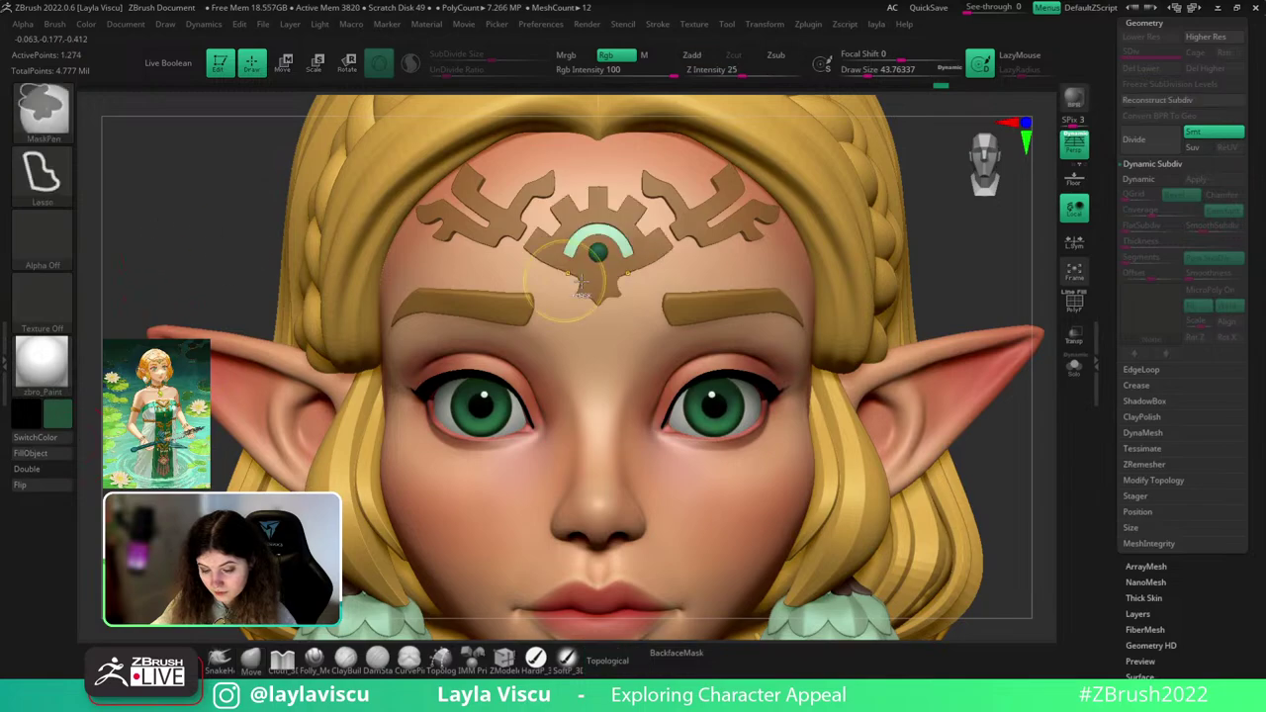
- Refill the emblem's isolated bead with a brighter green sampled from the eye and show the whole emblem again
right_click_drag(576, 293, 632, 317, "ctrl")
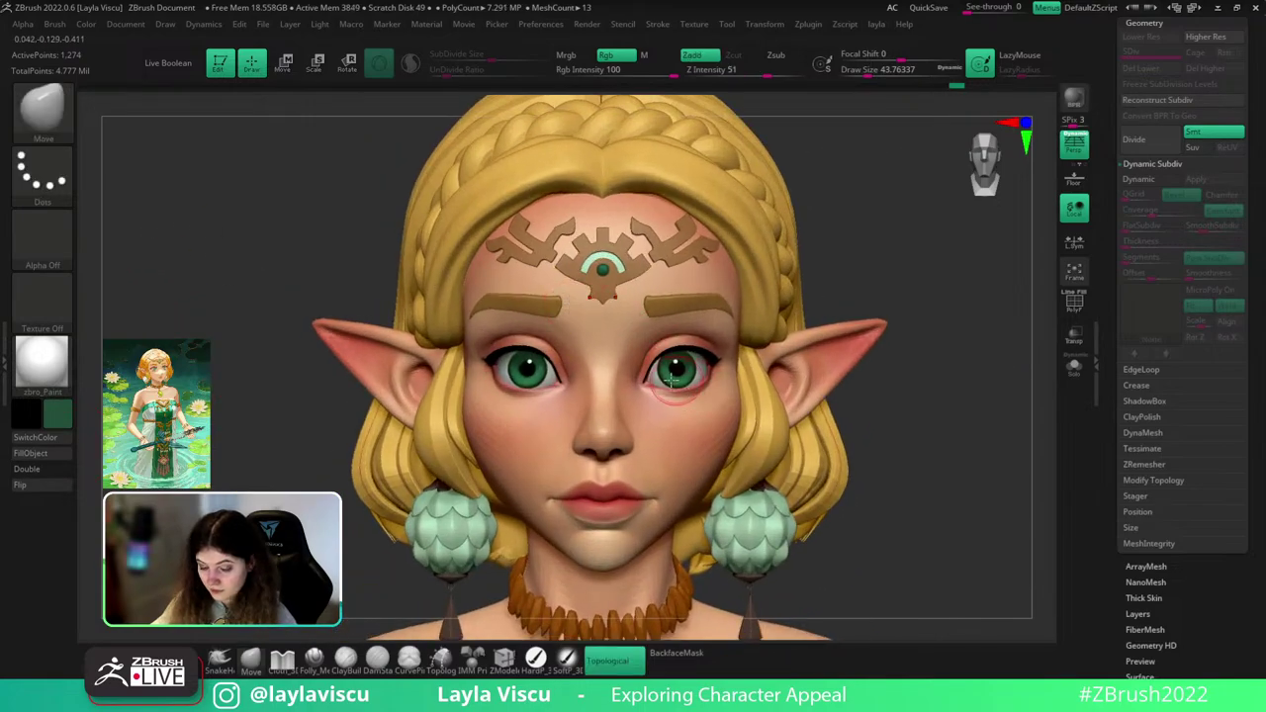
key("c")
left_click(603, 269, "ctrl+shift")
left_click(68, 452)
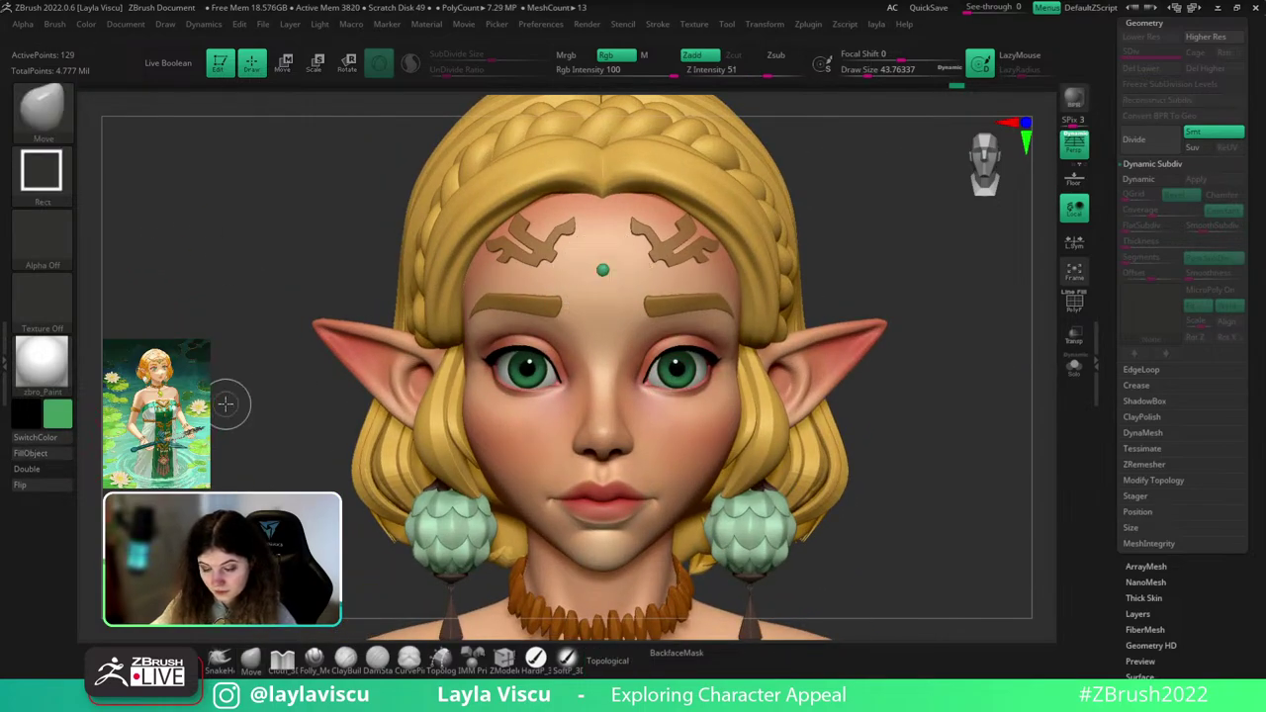
left_click(229, 405, "ctrl+shift")
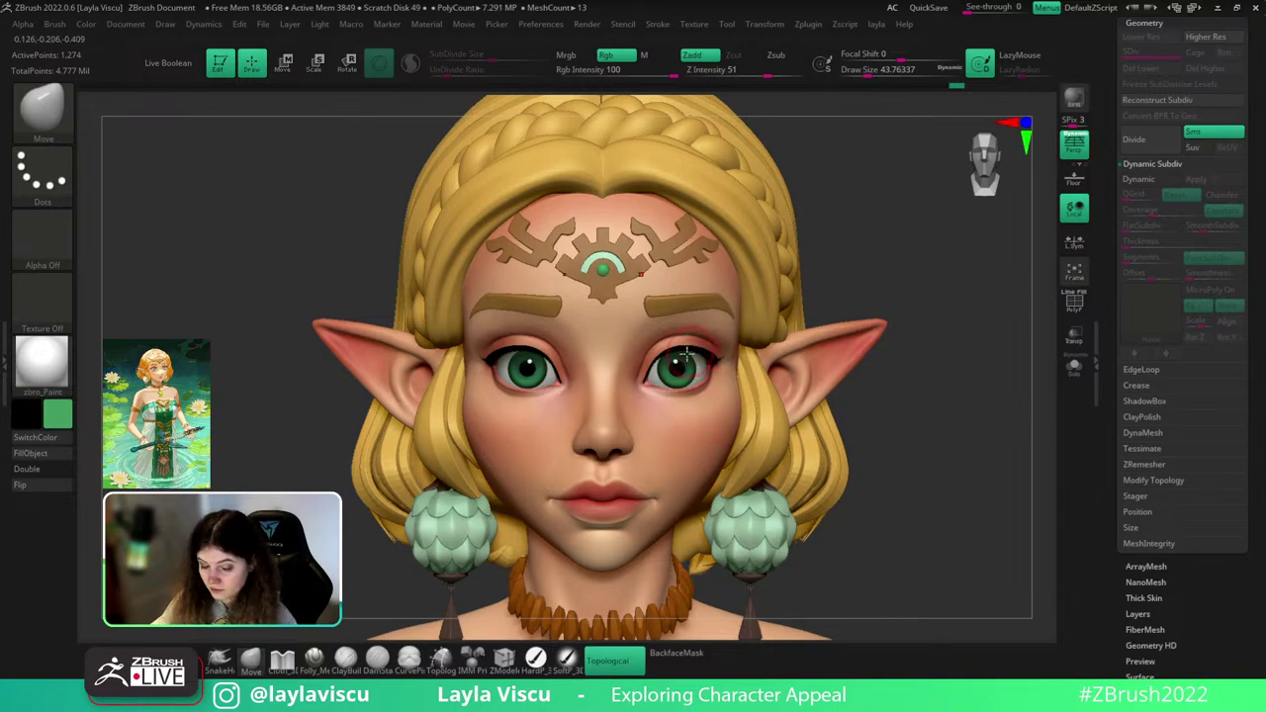
- Shade the isolated bead with dark green using the soft paint brush at draw size about 27 and Rgb intensity 82, then unhide the emblem
key("c")
left_click(567, 660)
right_click_drag(583, 283, 647, 327, "ctrl")
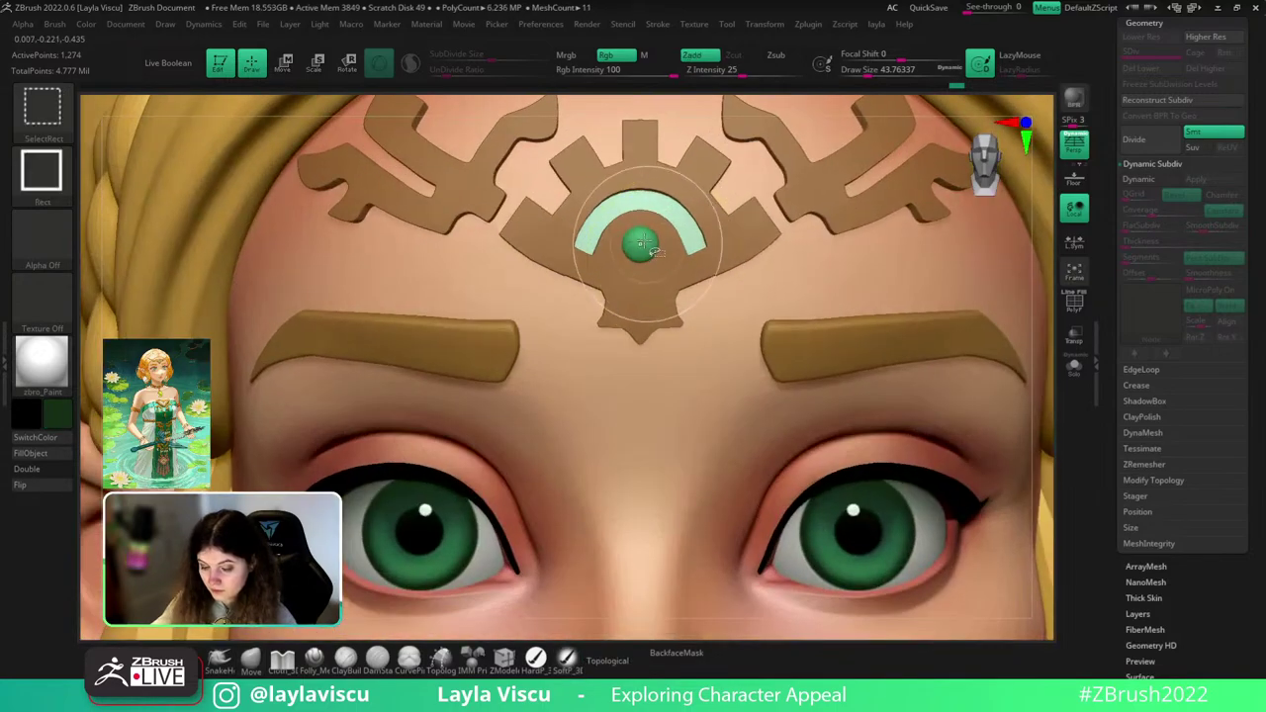
left_click(641, 244, "ctrl+shift")
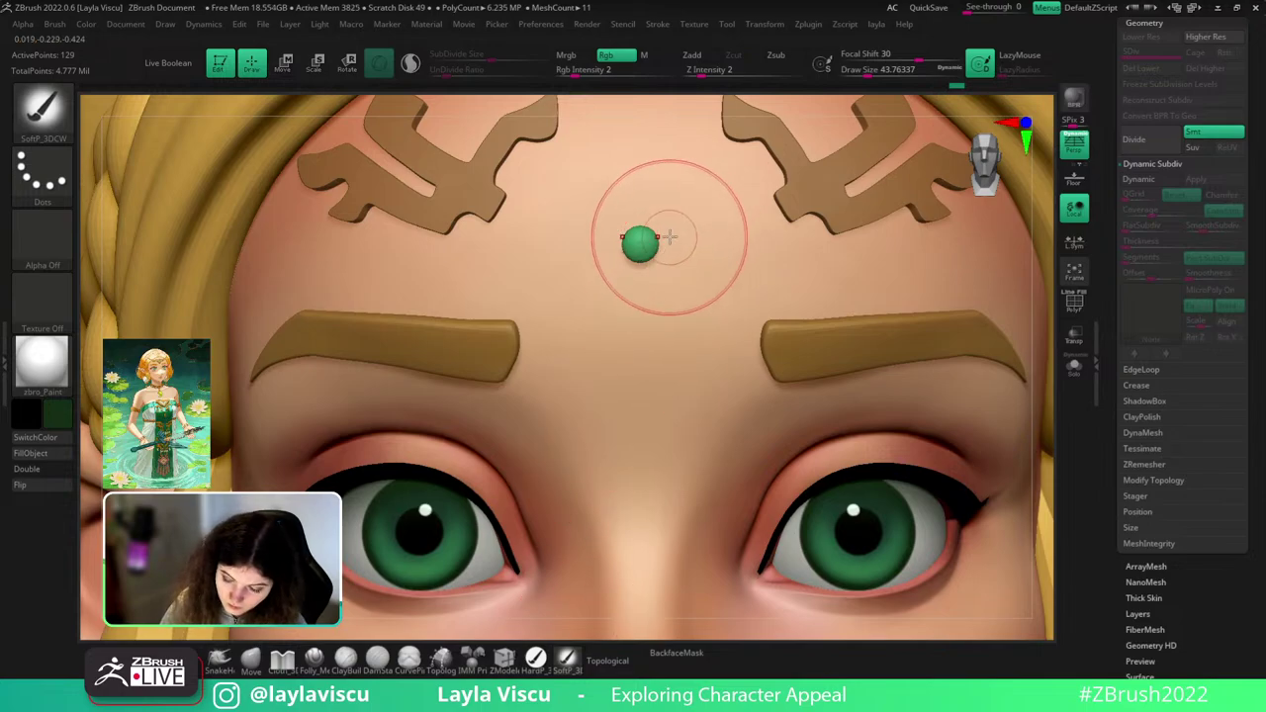
key("s")
mouse_move(672, 237)
left_mouse_down()
mouse_move(642, 215)
mouse_move(650, 205)
mouse_move(618, 209)
left_mouse_up()
left_click(662, 73)
key("ctrl+z")
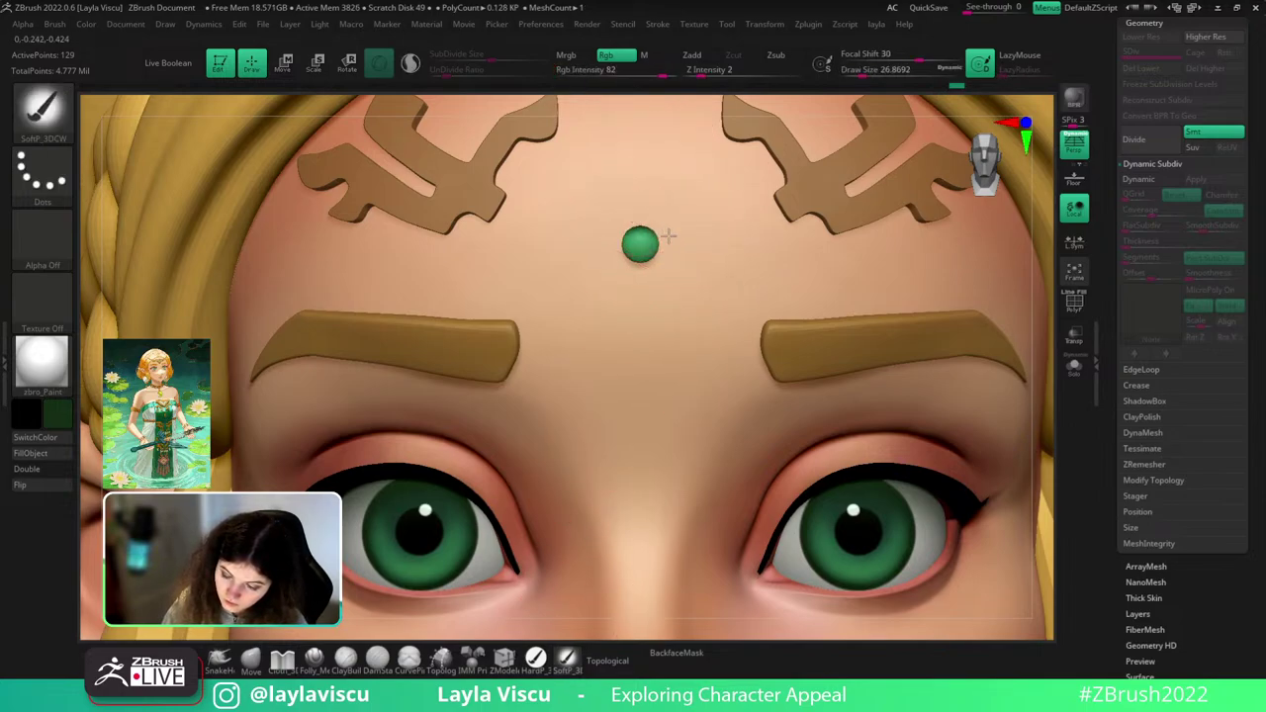
right_click_drag(868, 242, 673, 237)
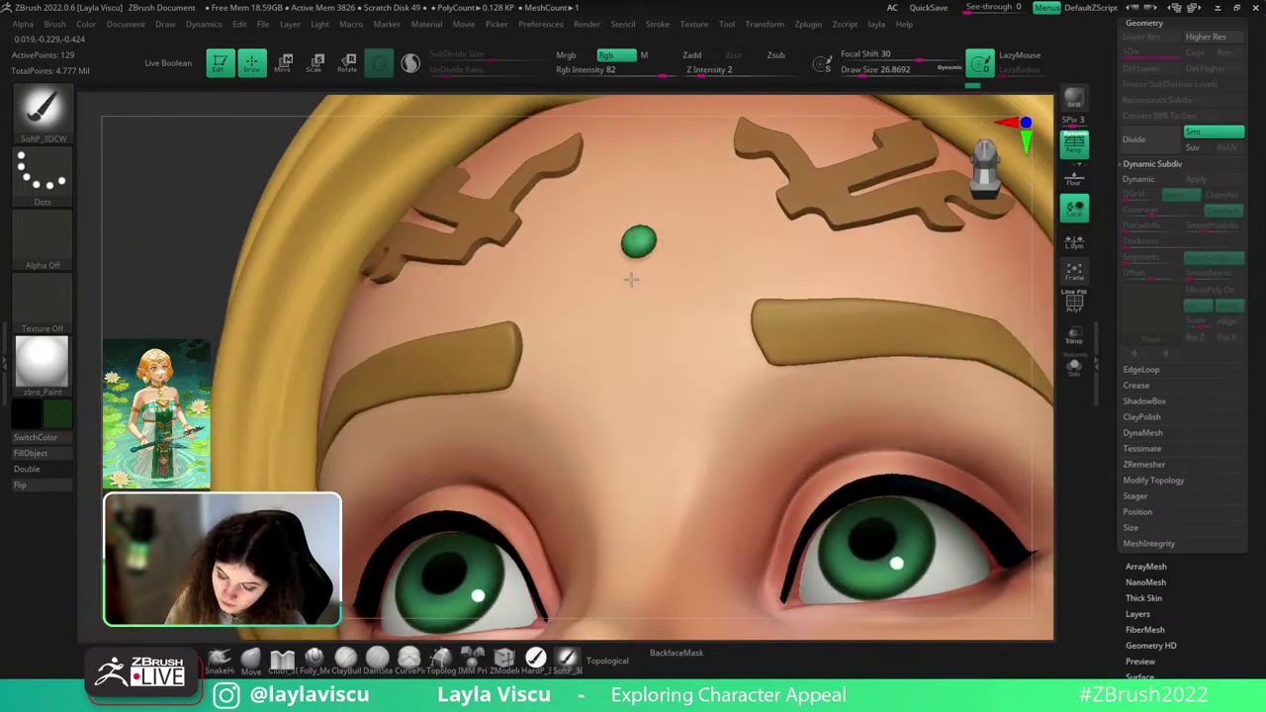
right_click_drag(700, 186, 659, 249)
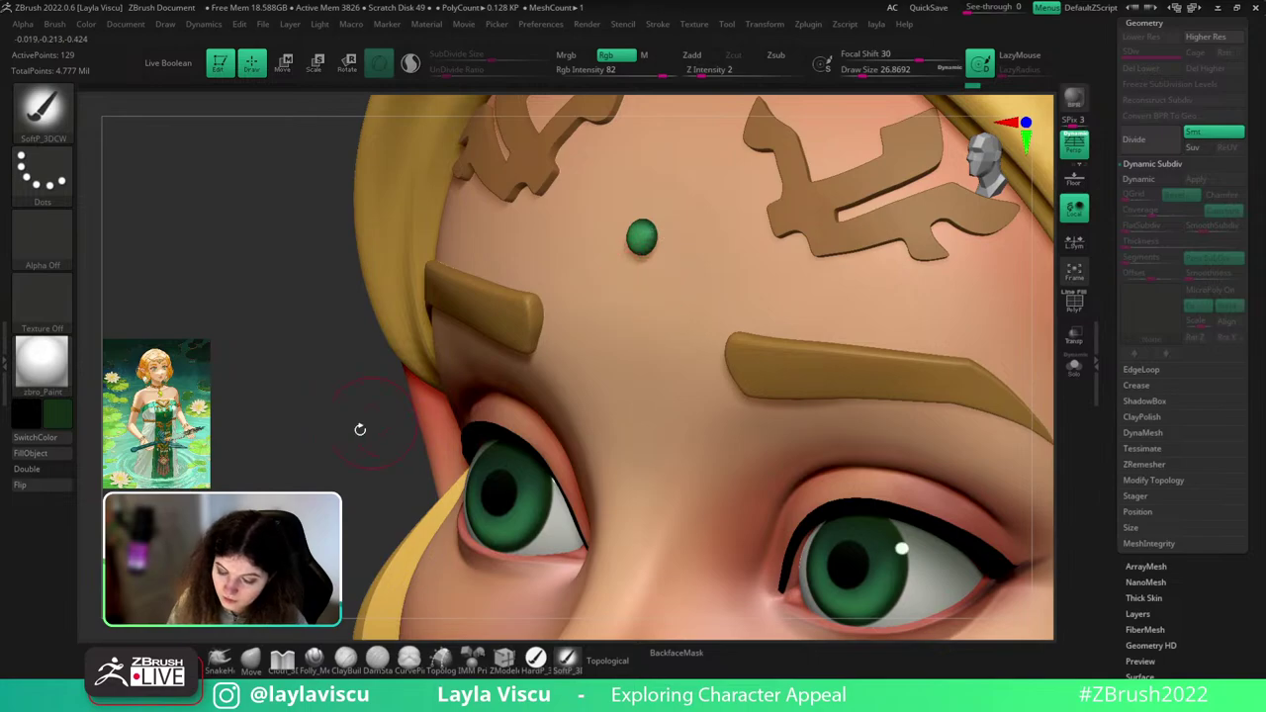
right_click_drag(359, 430, 534, 423)
right_click_drag(941, 389, 941, 279, "ctrl")
right_click_drag(1009, 342, 1011, 356, "shift")
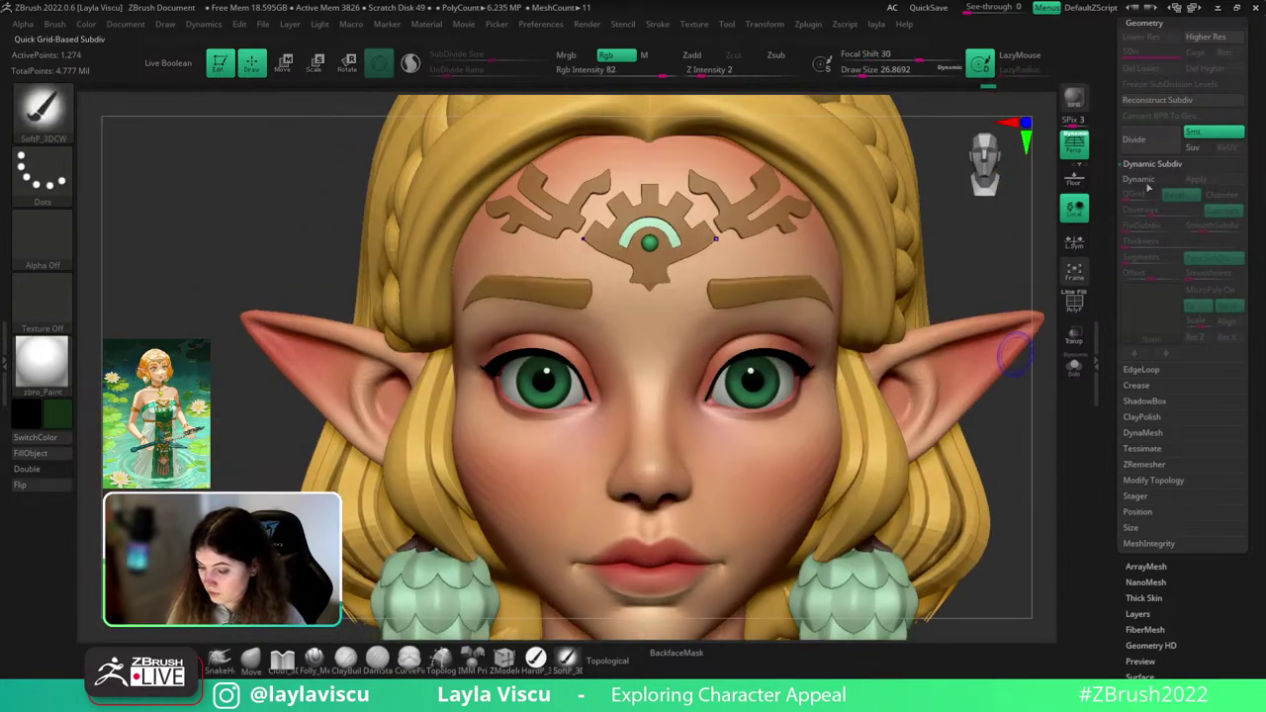
- Turn on Dynamic subdivision for the central emblem and shade its isolated arch with muted green at a draw size of about 56
left_click(1150, 182)
mouse_move(890, 386)
right_mouse_down("ctrl")
mouse_move(890, 216)
mouse_move(925, 271)
mouse_move(898, 280)
right_mouse_up("ctrl")
key("c")
right_click_drag(890, 227, 890, 386, "ctrl")
left_click(690, 241, "ctrl+shift")
key("s")
left_click_drag(695, 249, 703, 237)
key("s")
right_click_drag(852, 282, 873, 175, "ctrl")
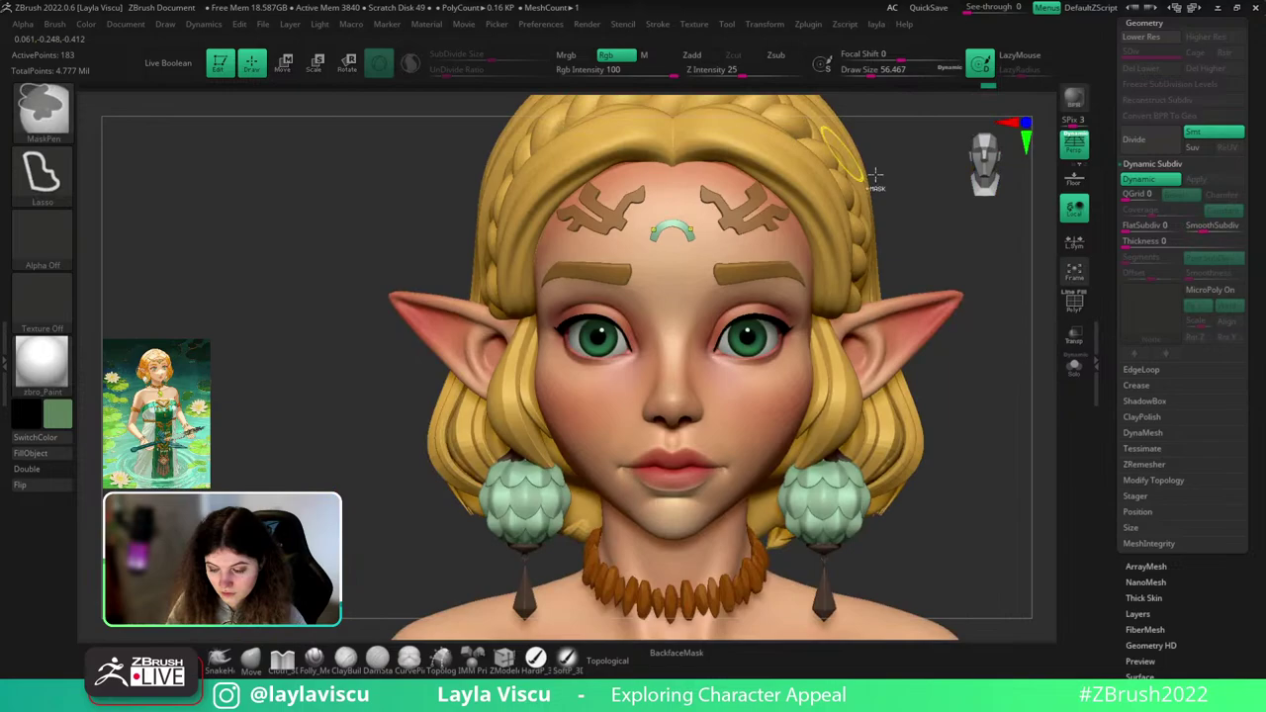
left_click(935, 232, "ctrl+shift")
right_click_drag(927, 272, 913, 183, "ctrl")
- Compare the coloured forehead symbols with the reference picture and examine the head from the front and three-quarter view
mouse_move(928, 283)
right_mouse_down()
mouse_move(956, 319)
mouse_move(950, 274)
mouse_move(958, 294)
right_mouse_up()
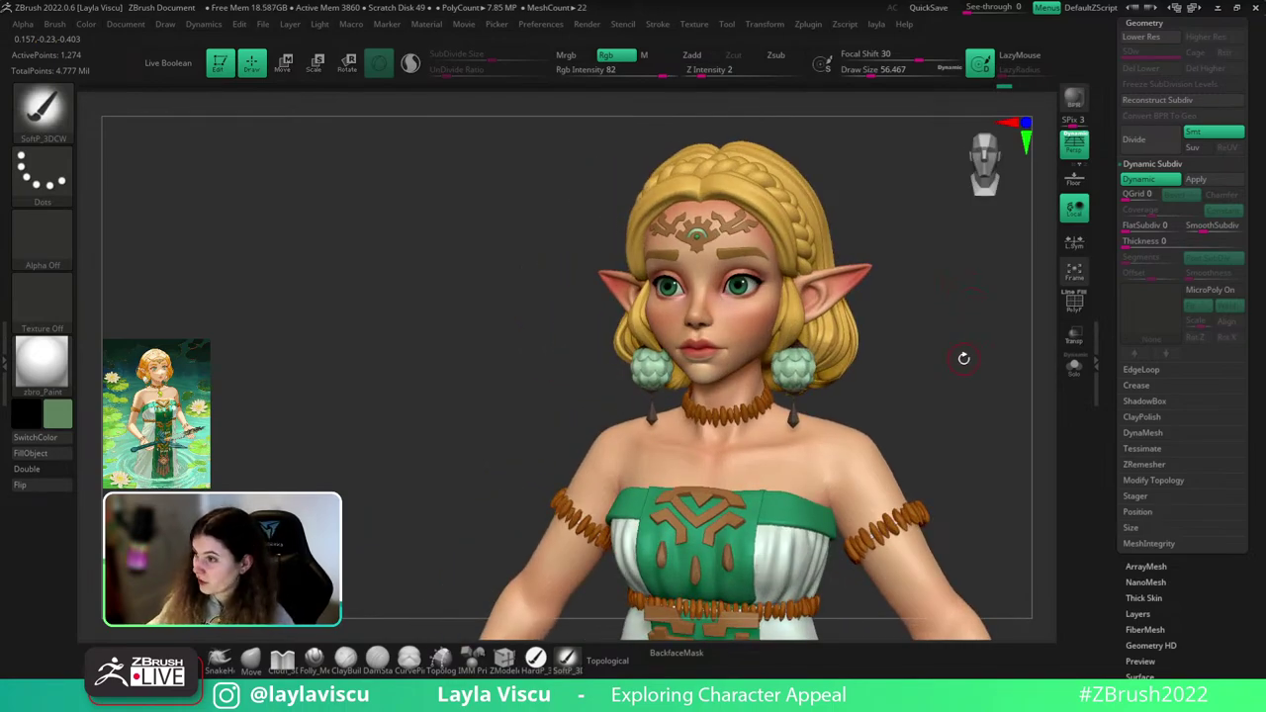
mouse_move(910, 330)
right_mouse_down()
mouse_move(935, 265)
mouse_move(947, 263)
right_mouse_up()
mouse_move(1212, 2)
right_mouse_down()
mouse_move(1144, 158)
mouse_move(738, 314)
right_mouse_up()
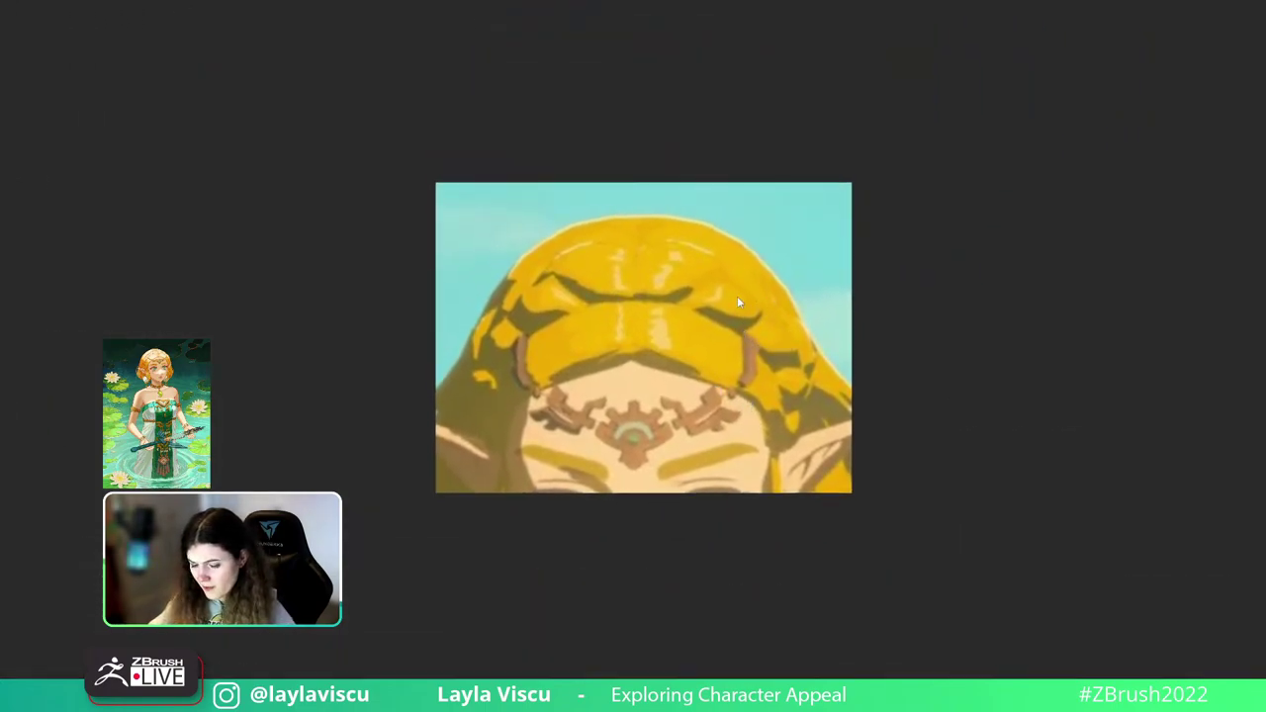
key("alt+Tab")
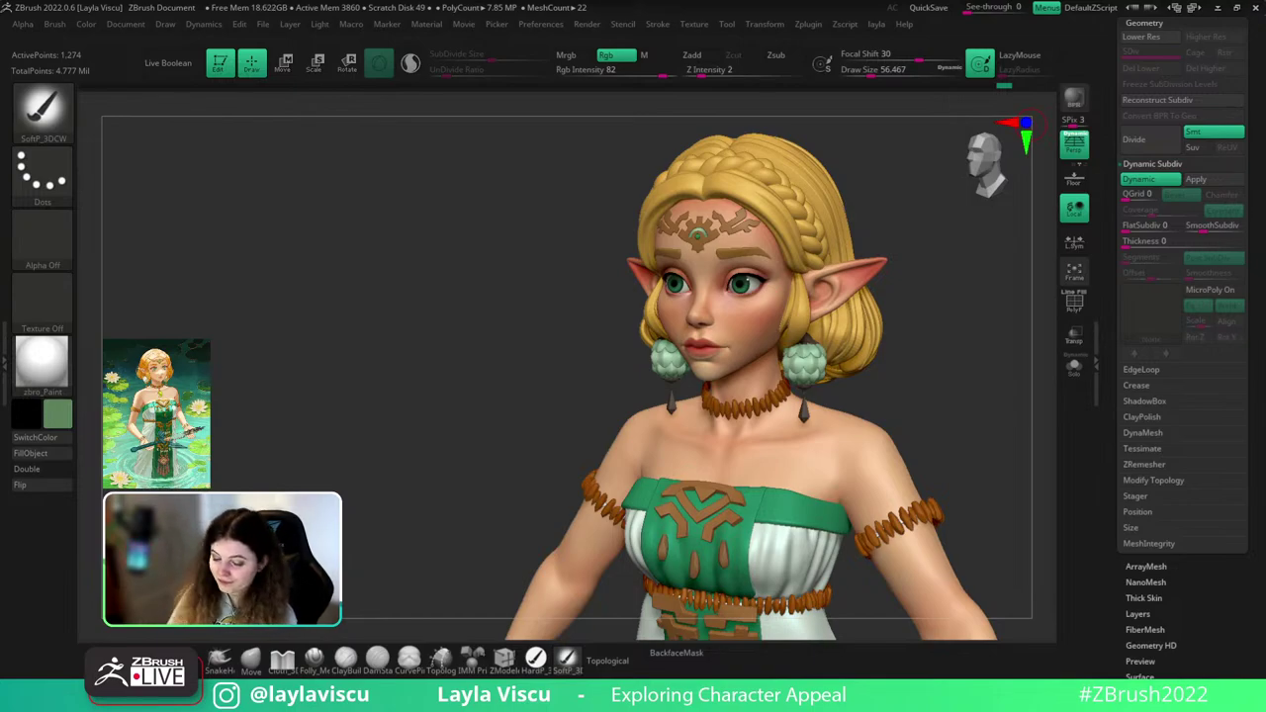
left_click_drag(989, 382, 1004, 423)
right_click_drag(721, 235, 767, 256, "ctrl")
right_click_drag(806, 326, 792, 257, "ctrl")
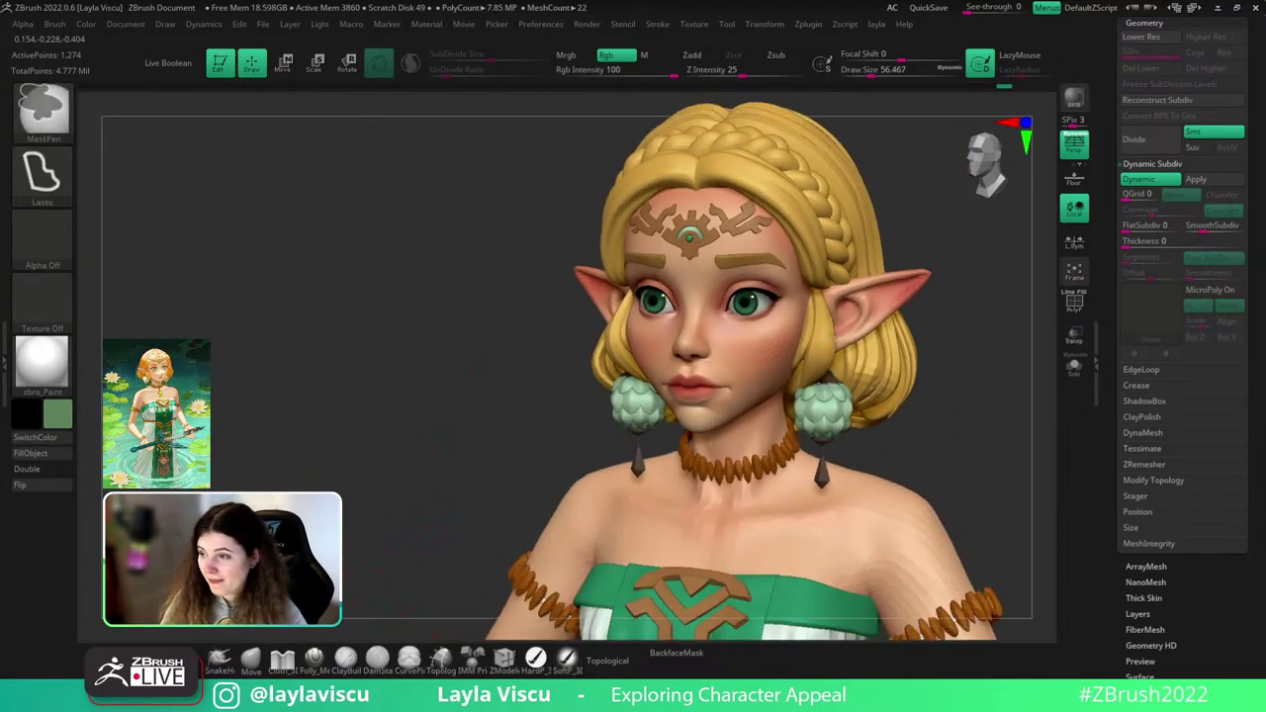
left_click_drag(964, 495, 998, 530, "shift")
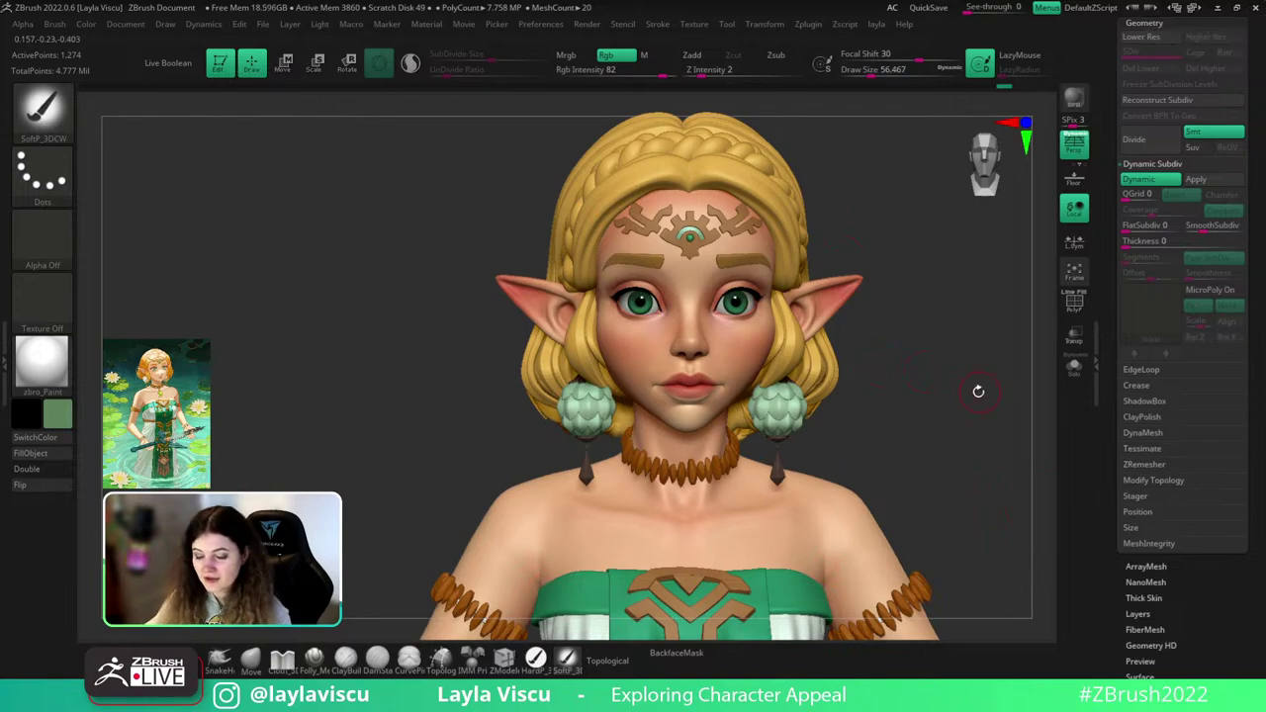
left_click_drag(975, 389, 968, 387)
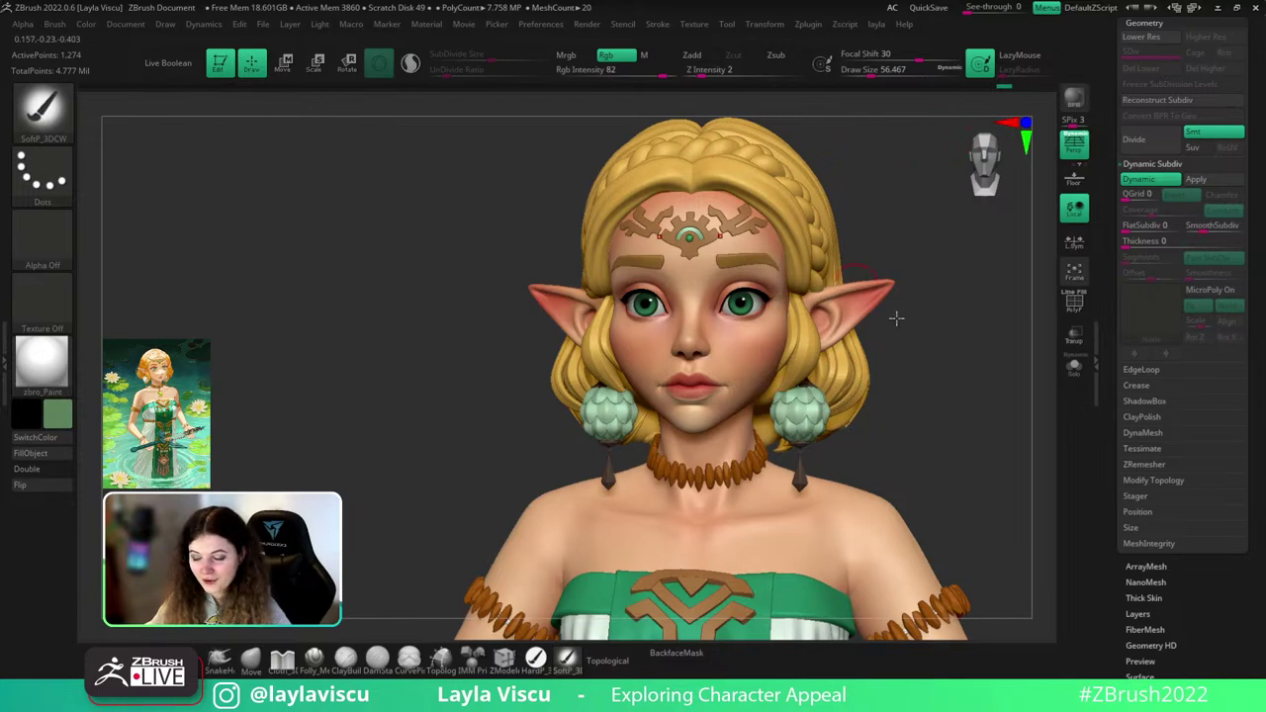
- Examine the forehead symbols and their brown against the skin in close-up, then the bust from several angles
mouse_move(950, 356)
left_mouse_down()
mouse_move(960, 362)
mouse_move(934, 380)
left_mouse_up()
scroll(1151, 72, "up", 2)
left_click(1151, 72)
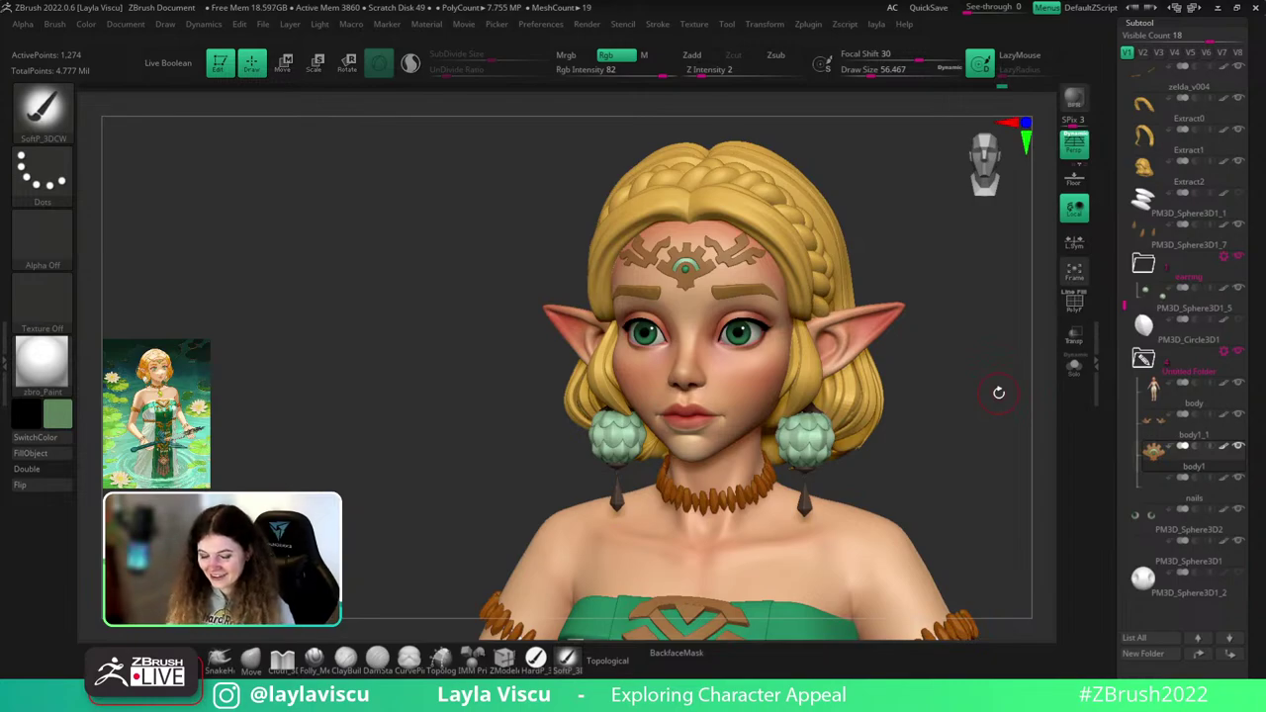
mouse_move(941, 356)
left_mouse_down()
mouse_move(952, 356)
mouse_move(902, 378)
left_mouse_up()
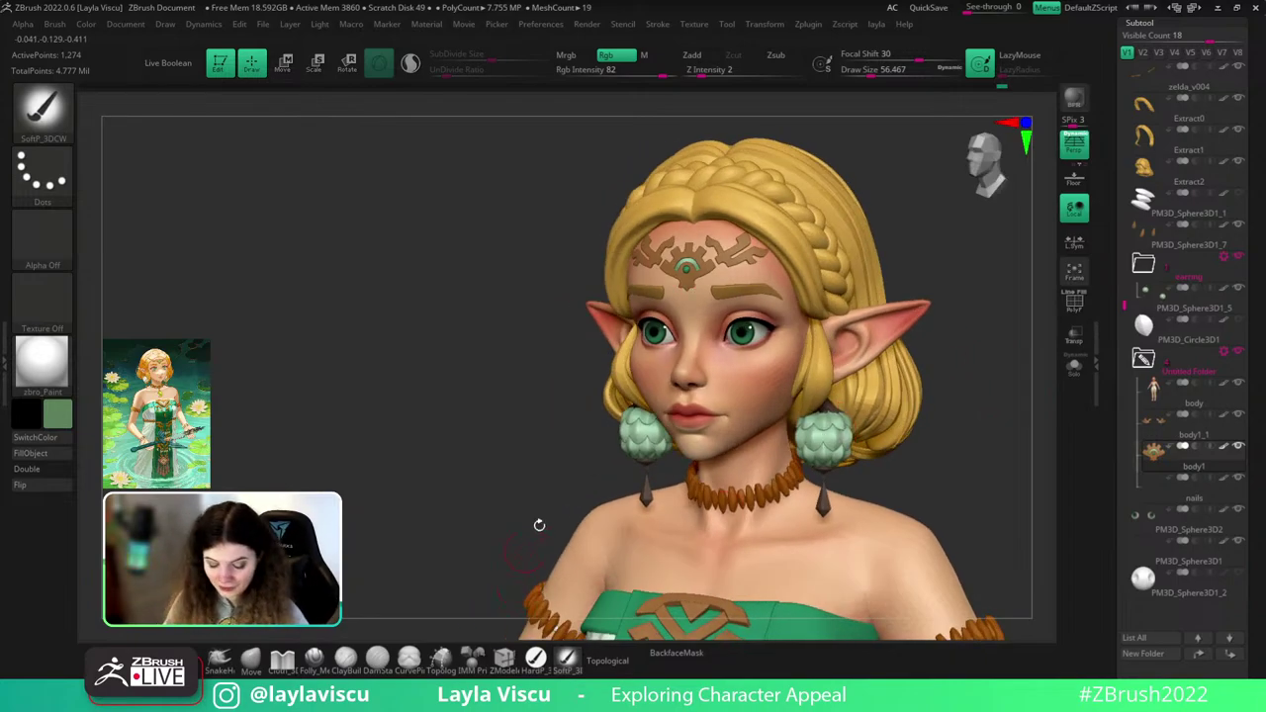
left_click_drag(956, 327, 859, 436, "alt")
key("c")
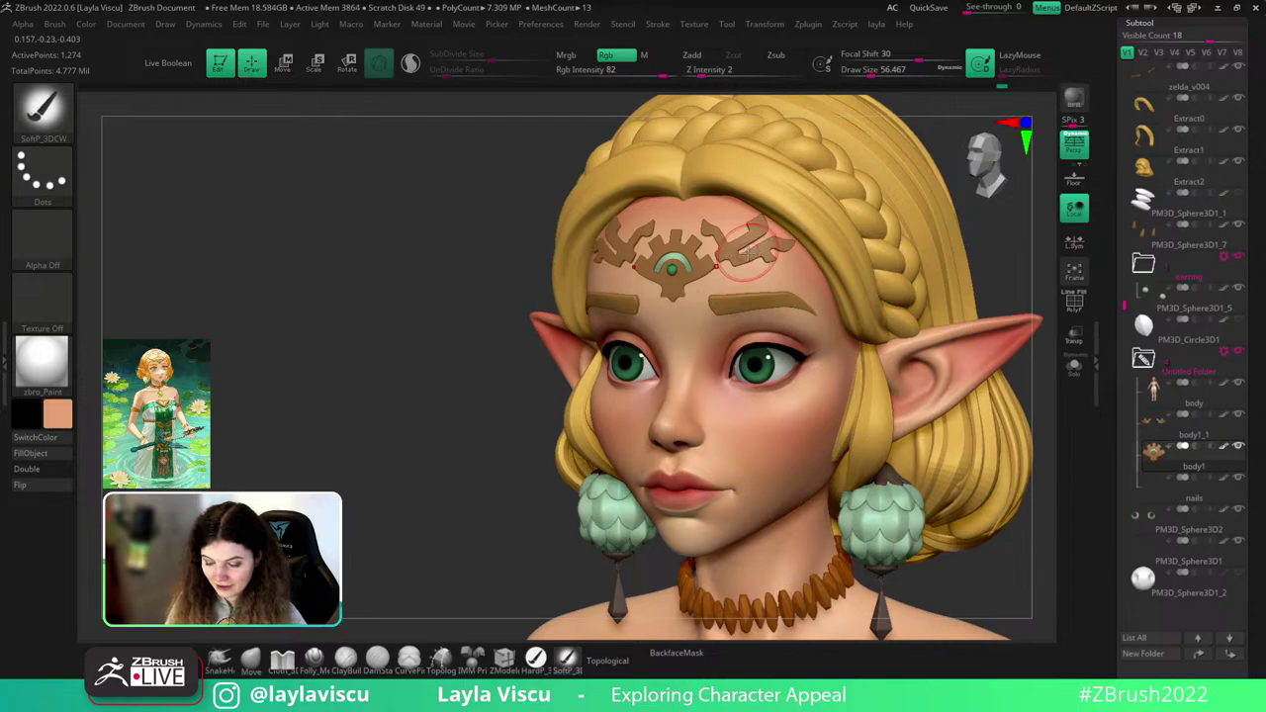
key("c")
right_click_drag(859, 341, 954, 408, "ctrl")
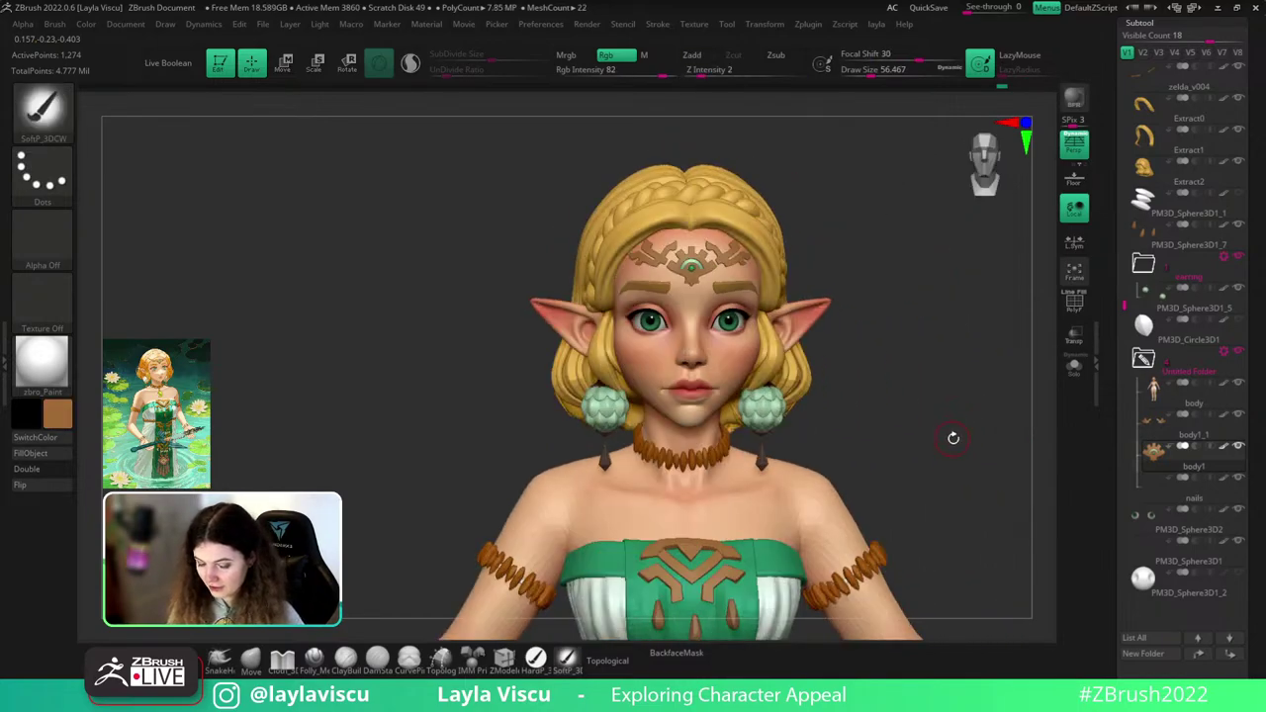
left_click_drag(952, 438, 955, 478)
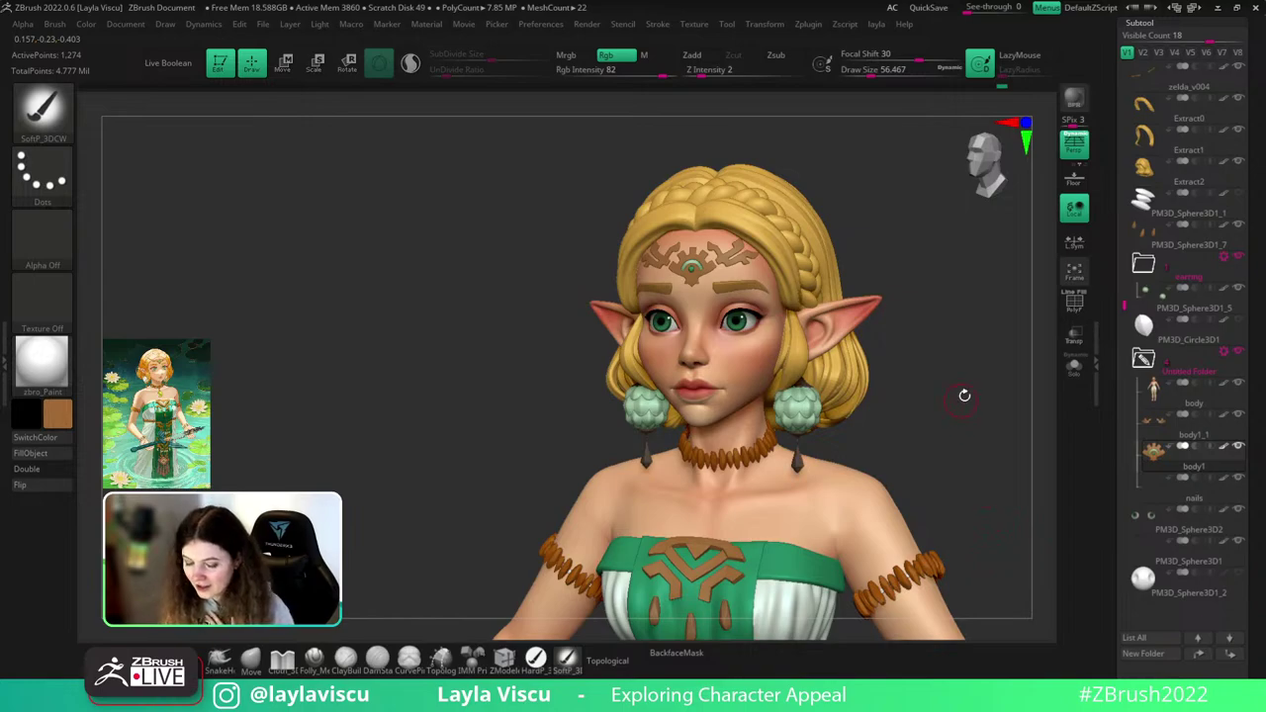
left_click_drag(964, 393, 989, 392, "shift")
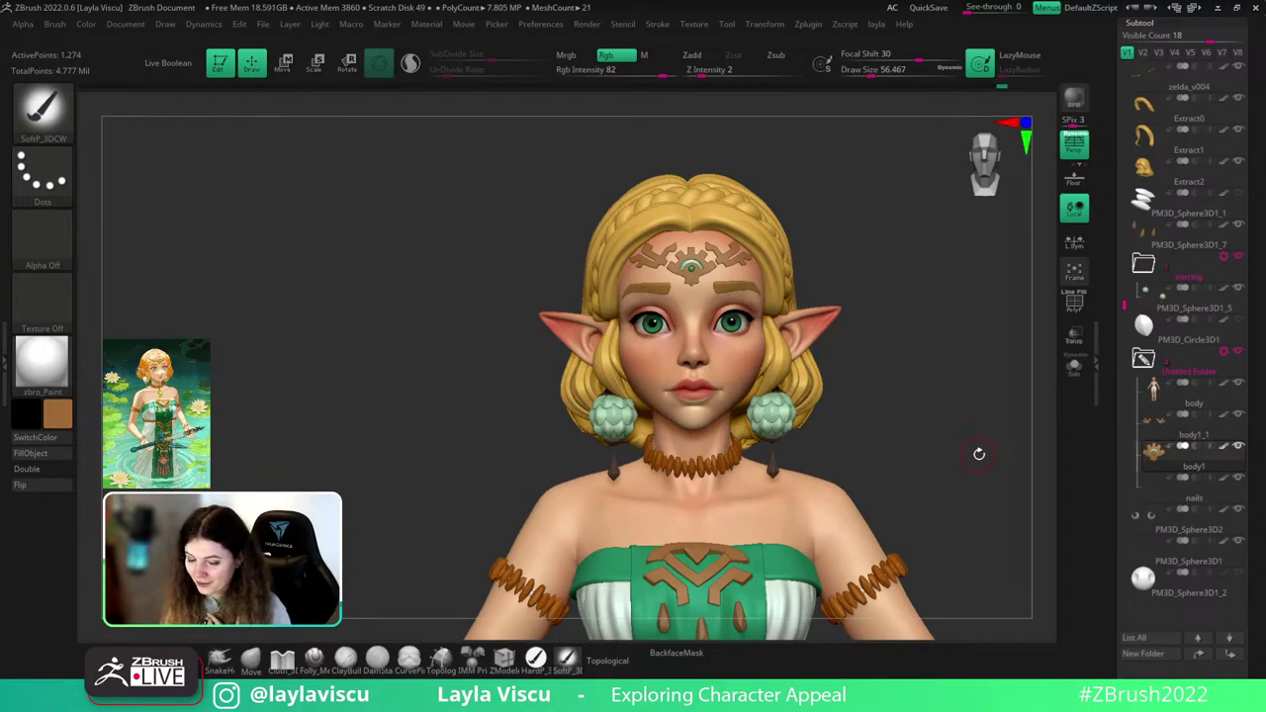
left_click_drag(977, 452, 969, 452)
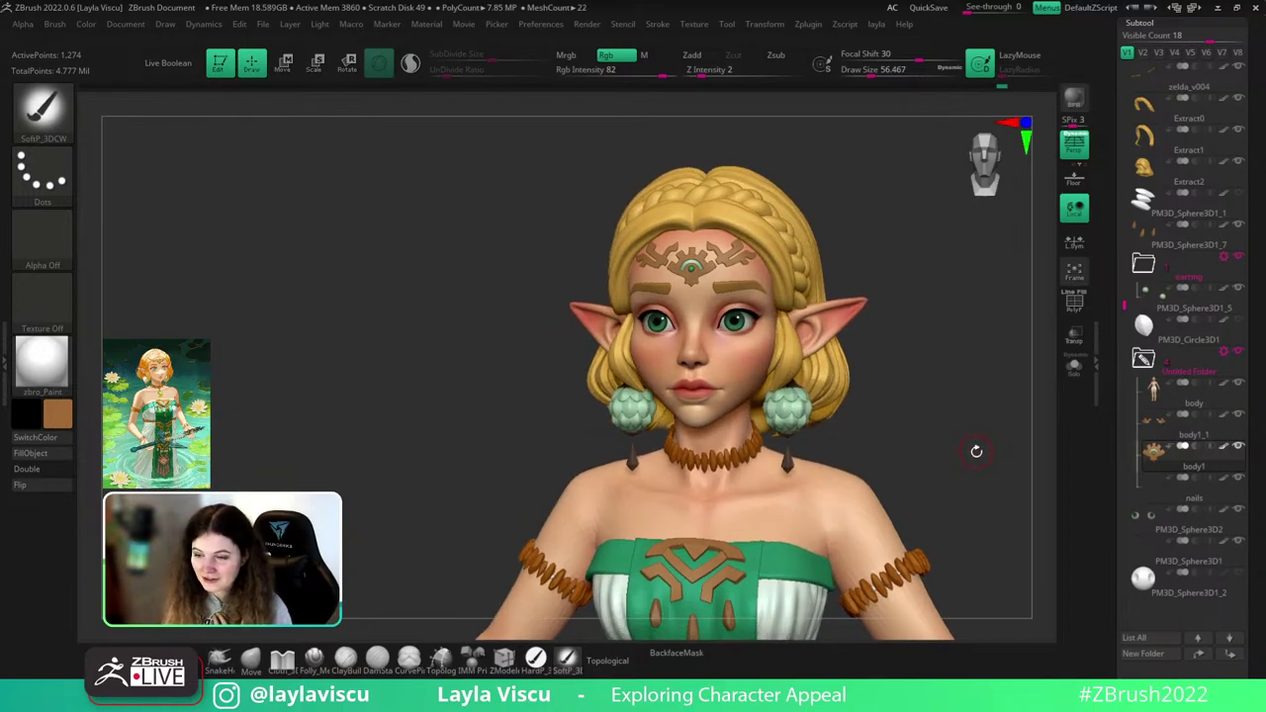
left_click_drag(976, 454, 974, 416)
- Select the front hair band and adjust its centre parting above the forehead with the Move brush at draw size about 71
left_click(259, 659)
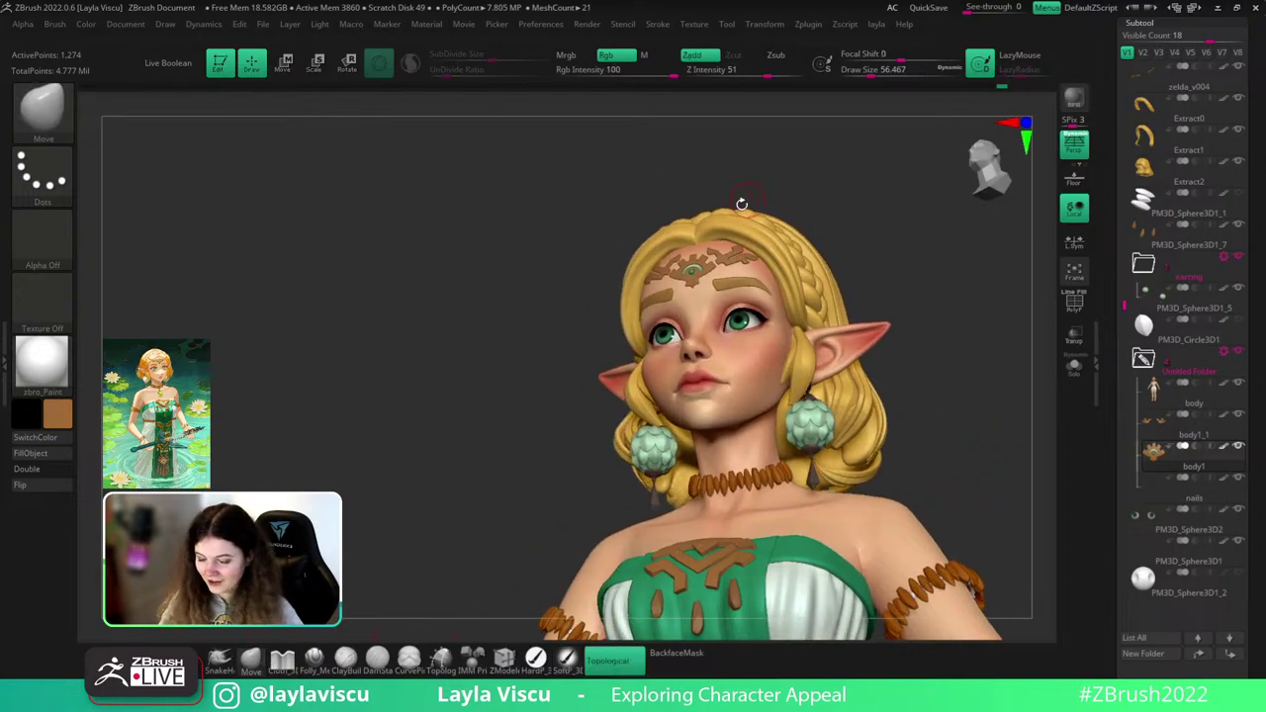
left_click(707, 227, "alt")
key("s")
left_click_drag(729, 220, 707, 233)
right_click_drag(710, 237, 749, 286, "ctrl")
left_click_drag(860, 188, 858, 166)
key("s")
left_click_drag(708, 254, 690, 254)
left_click_drag(691, 247, 696, 262)
left_click_drag(863, 186, 943, 277, "shift")
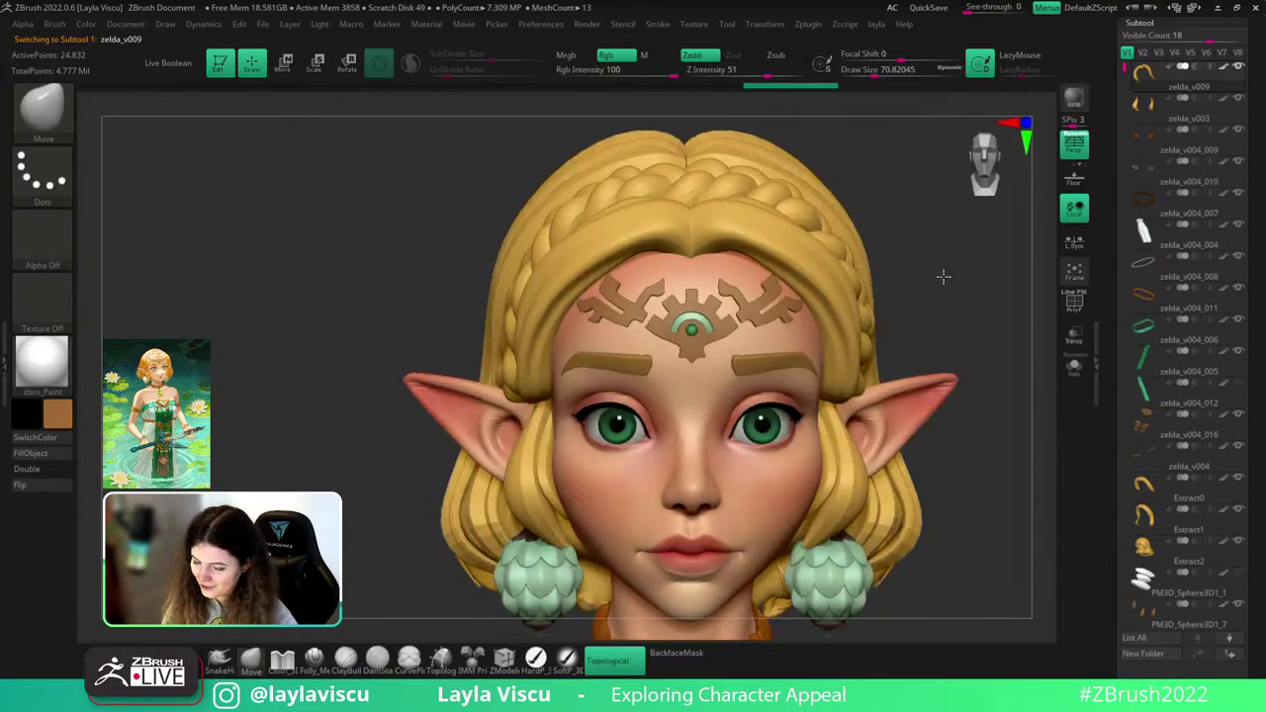
- Reshape the front hair band beside the parting using the Move brush at draw size about 101
right_click_drag(943, 277, 862, 204, "ctrl")
left_click_drag(862, 203, 727, 220)
right_click_drag(727, 221, 733, 273, "ctrl")
key("s")
left_click_drag(733, 274, 744, 281)
right_click_drag(767, 285, 816, 206, "ctrl")
left_click_drag(816, 206, 907, 322)
right_click_drag(907, 322, 923, 472)
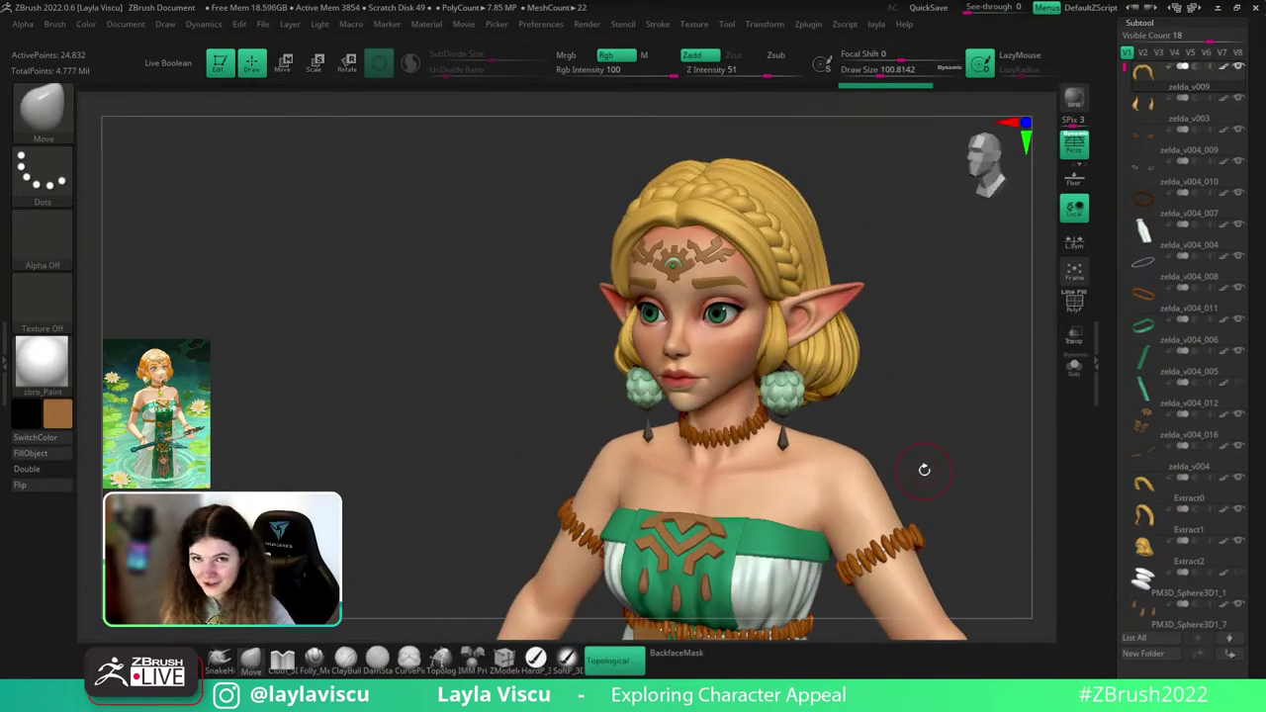
right_click_drag(910, 365, 912, 365)
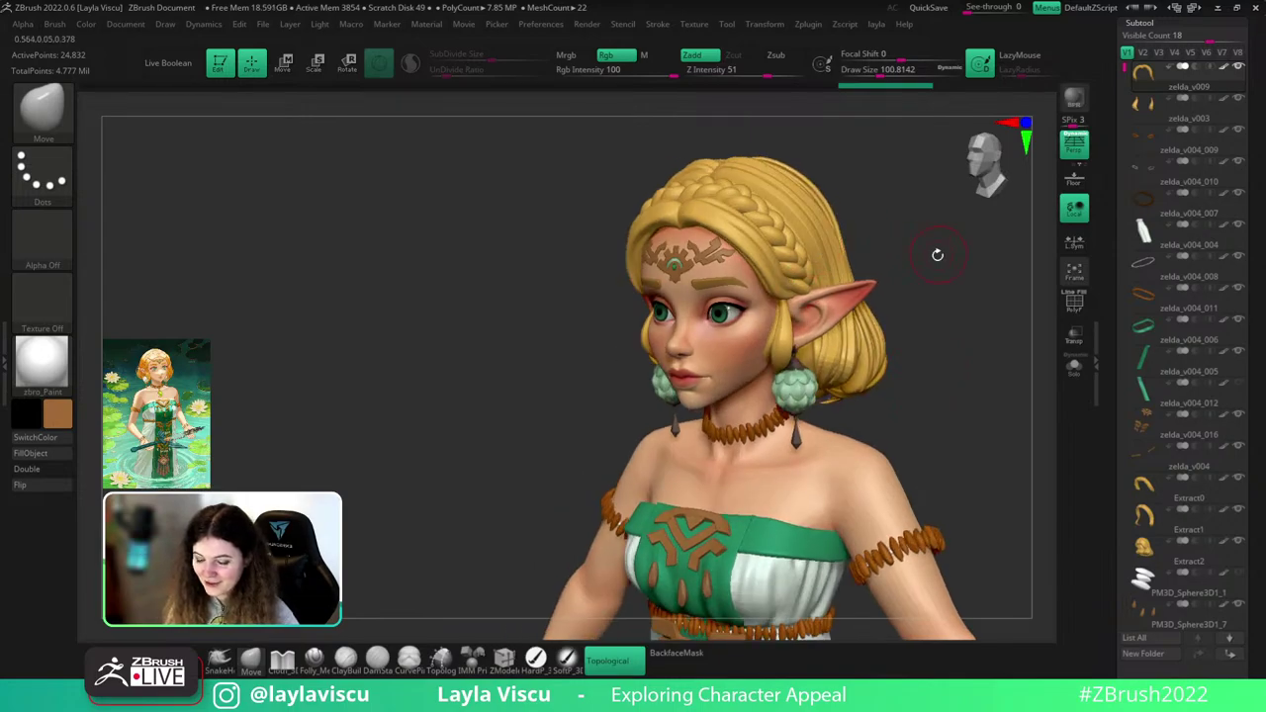
- Adjust the sweep of the front hair band from the side using the Move brush at draw size about 268
left_click_drag(938, 254, 937, 220)
key("s")
left_click_drag(757, 251, 770, 251)
left_click_drag(859, 195, 813, 206)
key("s")
left_click_drag(733, 252, 749, 253)
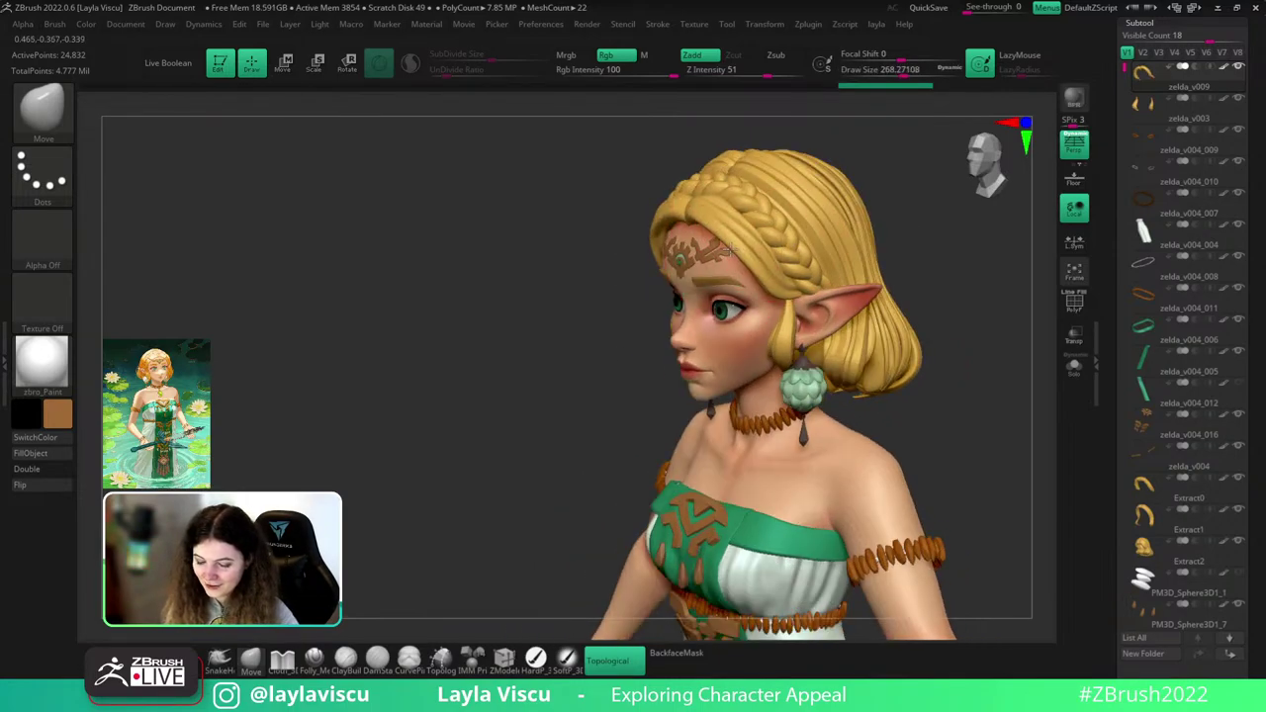
left_click_drag(896, 231, 979, 273, "shift")
right_click_drag(979, 273, 923, 346, "shift")
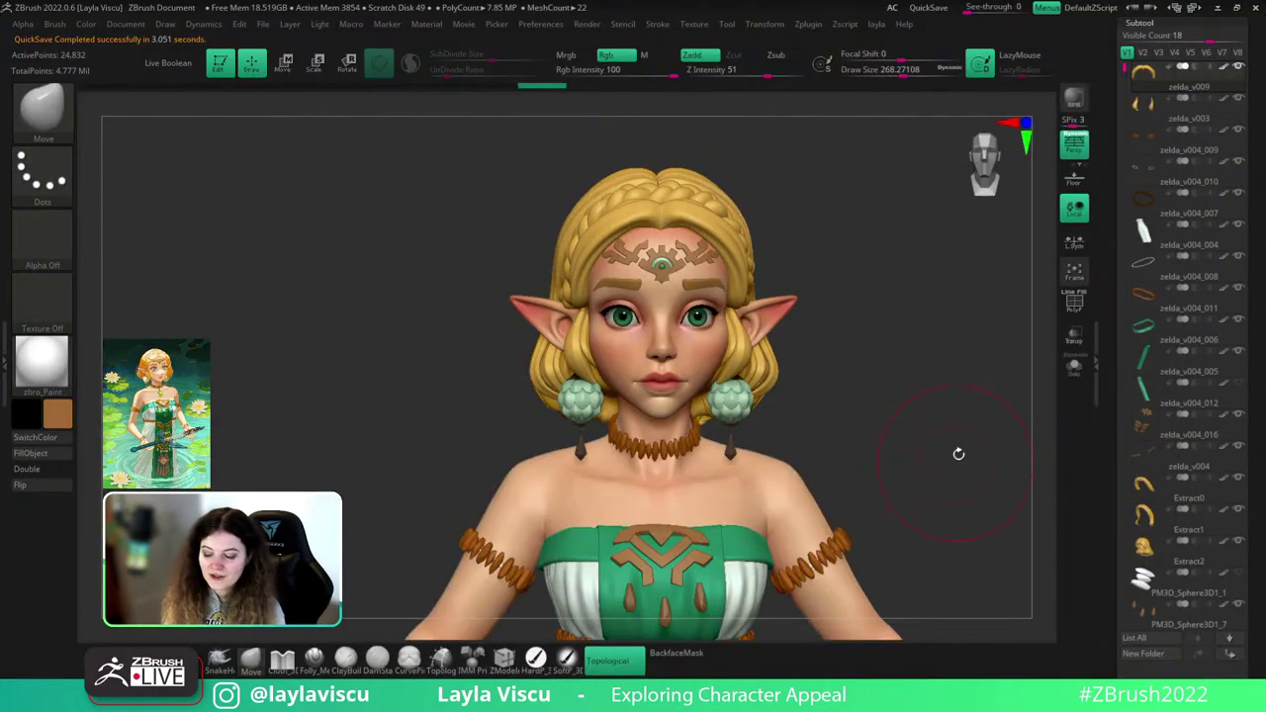
- Review the bust from the front and both three-quarter sides with the central emblem selected in the subtool list
mouse_move(959, 452)
left_mouse_down()
mouse_move(940, 444)
mouse_move(978, 461)
mouse_move(972, 436)
mouse_move(955, 438)
mouse_move(997, 467)
mouse_move(972, 429)
mouse_move(958, 455)
left_mouse_up()
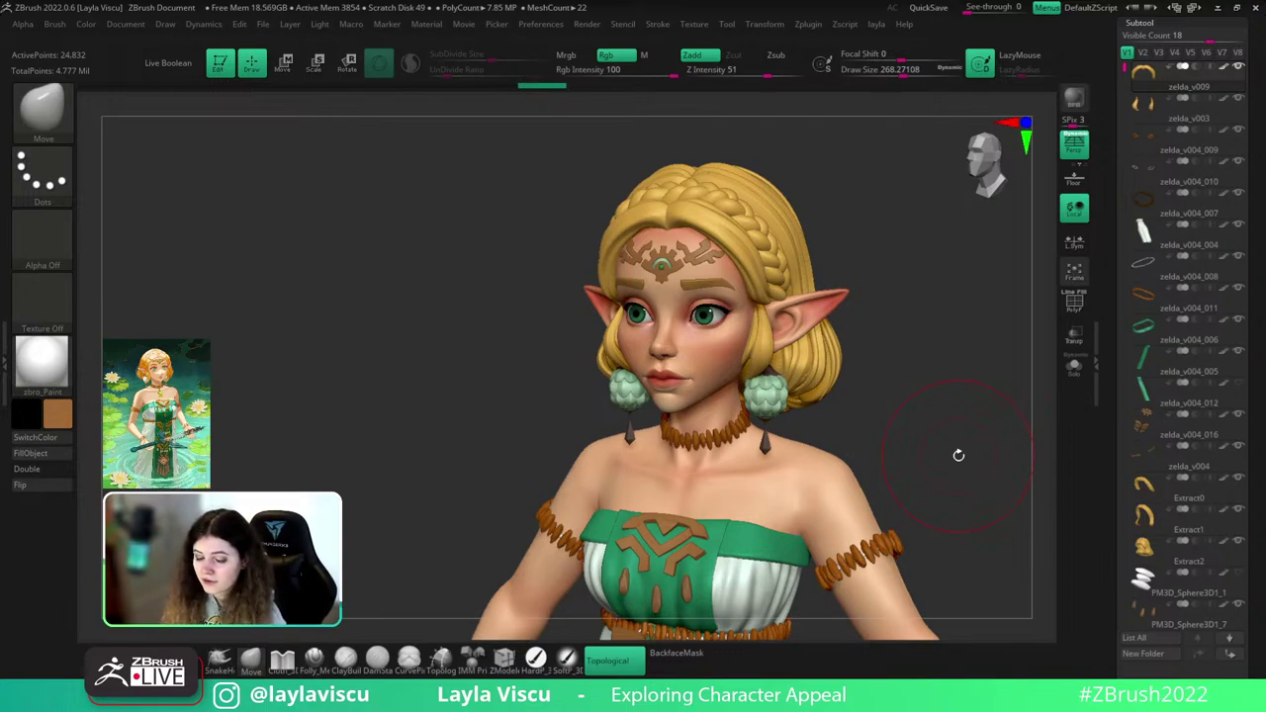
left_click_drag(933, 401, 931, 465)
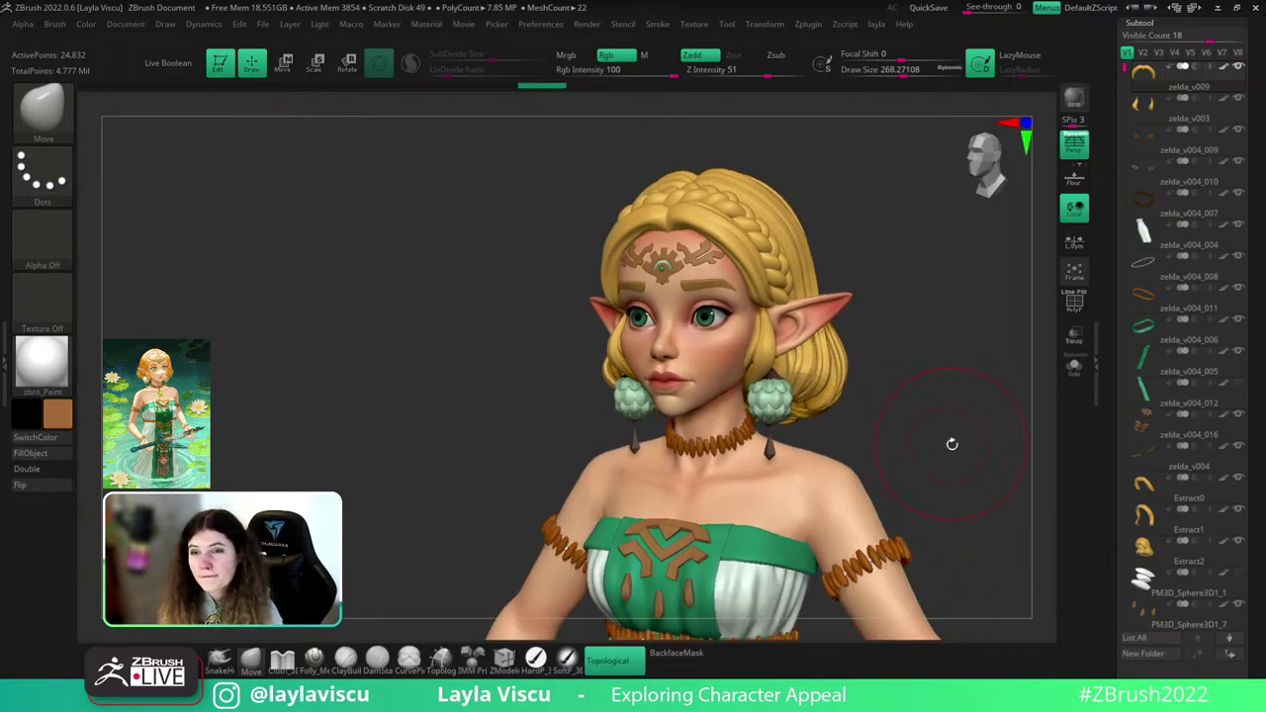
left_click_drag(948, 423, 950, 425)
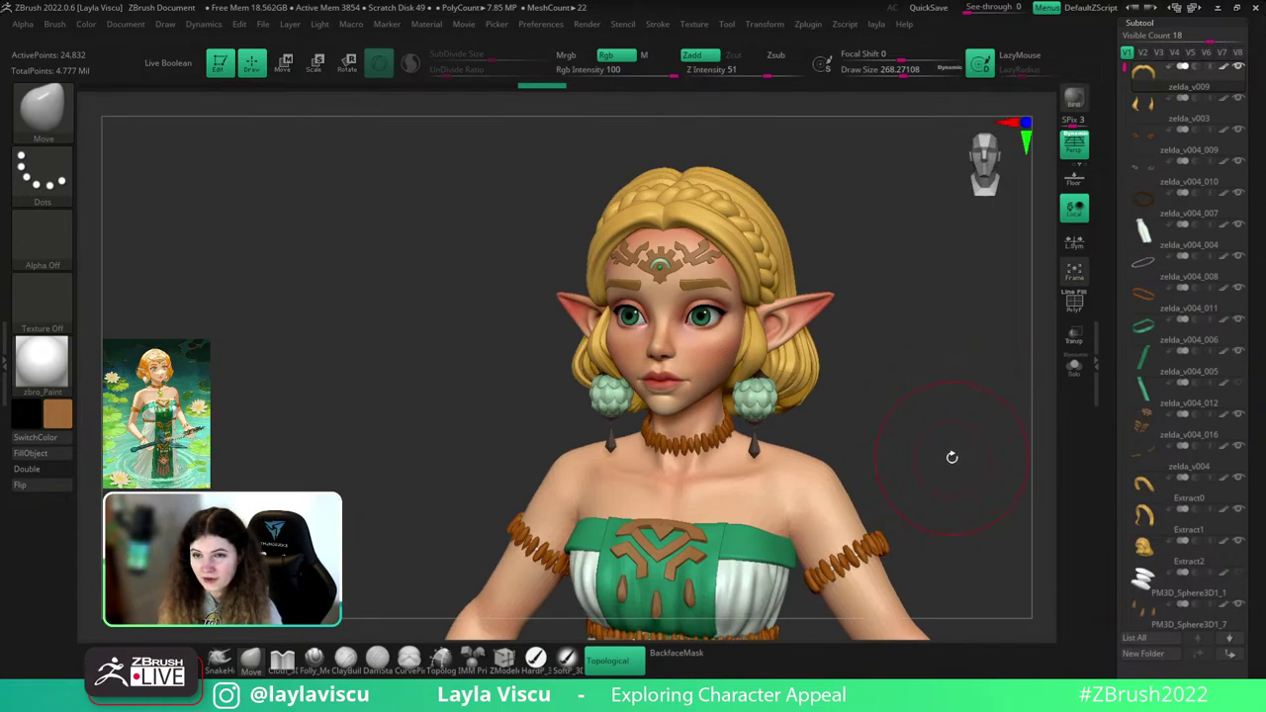
left_click_drag(953, 451, 940, 444)
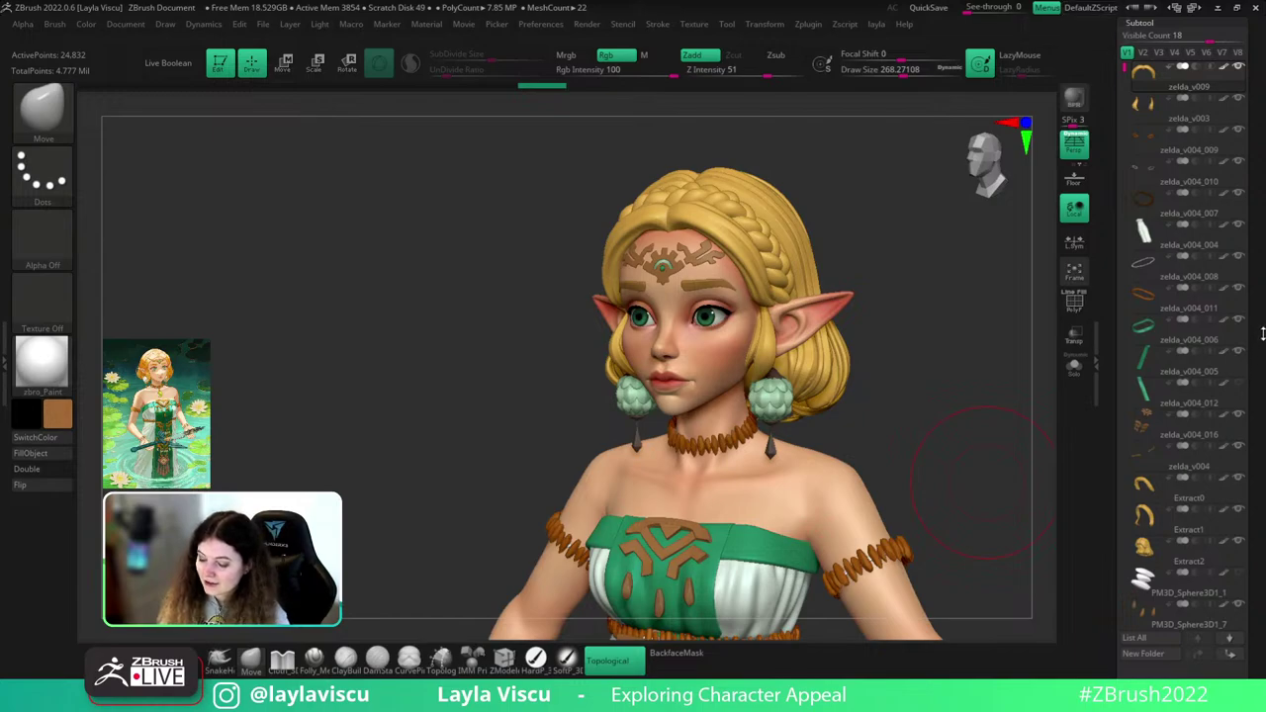
mouse_move(1259, 333)
left_mouse_down()
mouse_move(1257, 354)
mouse_move(1250, 346)
left_mouse_up()
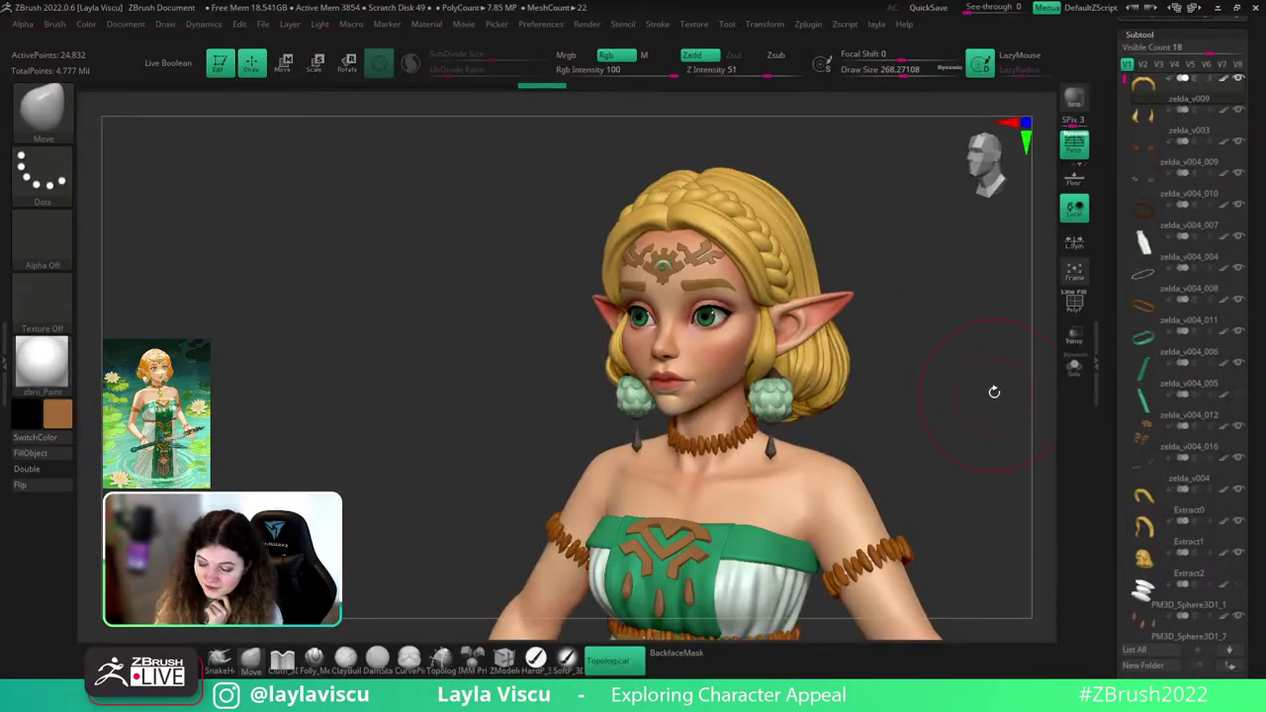
mouse_move(995, 390)
left_mouse_down()
mouse_move(954, 477)
mouse_move(989, 458)
mouse_move(970, 472)
mouse_move(980, 461)
mouse_move(998, 485)
mouse_move(1009, 463)
left_mouse_up()
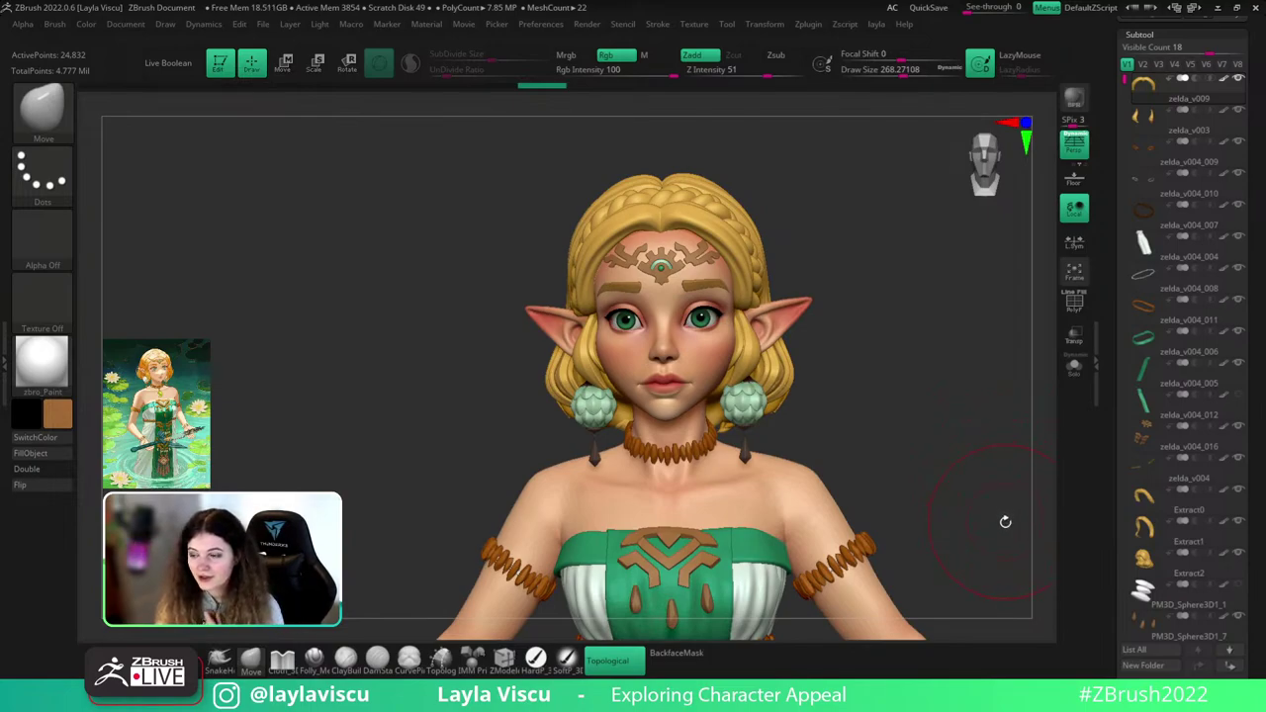
left_click_drag(1124, 87, 1114, 346)
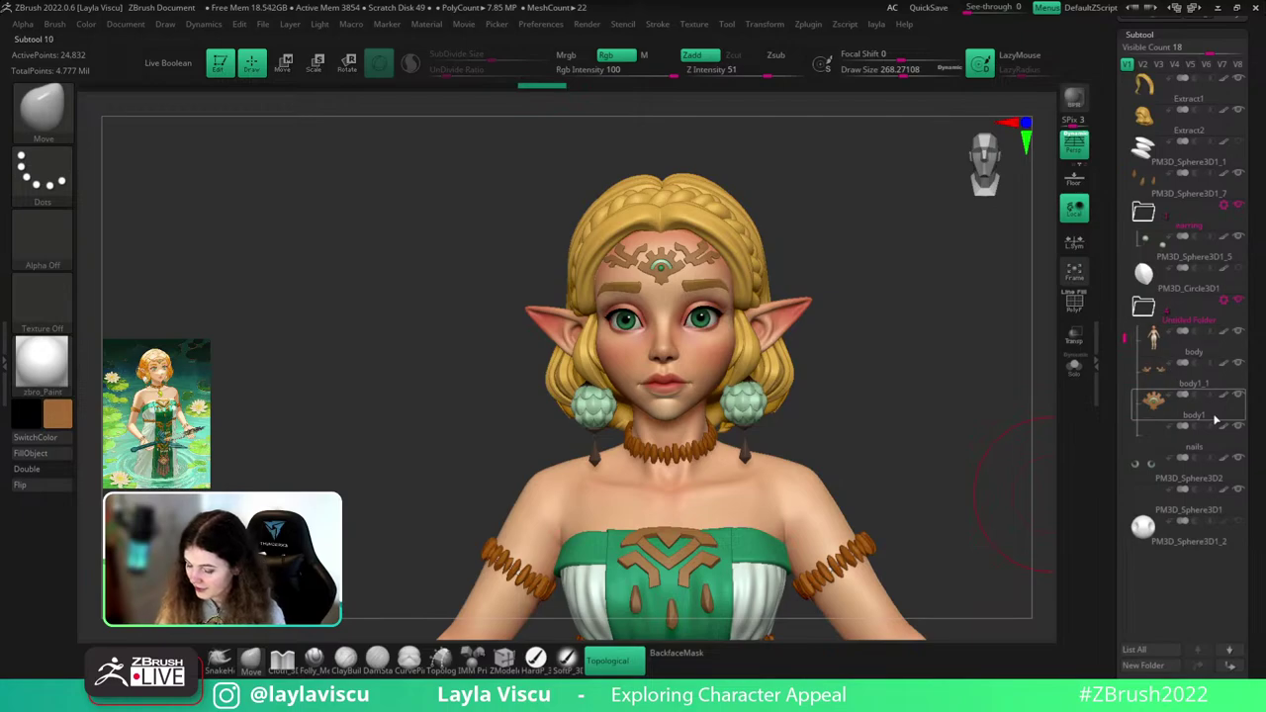
left_click(1190, 448)
mouse_move(1000, 511)
left_mouse_down()
mouse_move(1011, 517)
mouse_move(989, 512)
left_mouse_up()
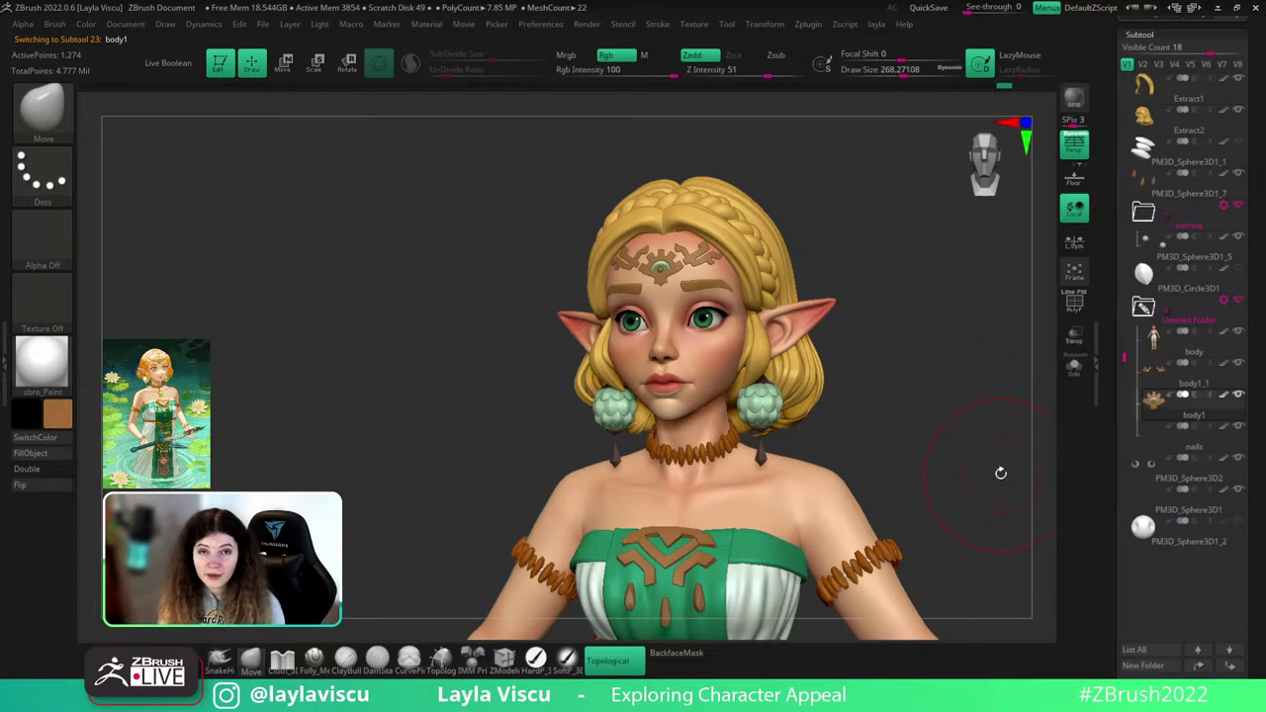
mouse_move(983, 498)
left_mouse_down()
mouse_move(994, 509)
mouse_move(1000, 490)
left_mouse_up()
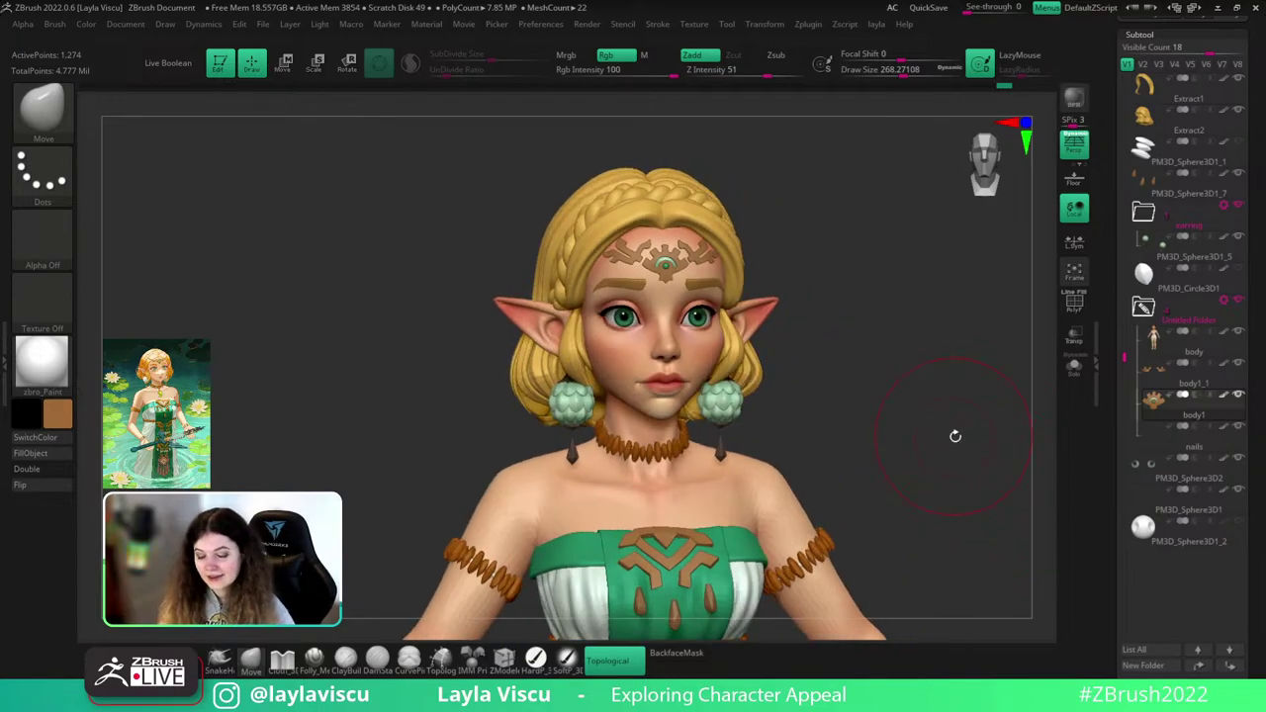
left_click_drag(959, 452, 930, 442)
- Shade the forehead side symbols with a darker brown using the soft paint brush at draw size about 101 and Rgb intensity 82
key("s")
mouse_move(789, 324)
left_mouse_down()
mouse_move(774, 325)
mouse_move(932, 302)
mouse_move(909, 274)
mouse_move(932, 288)
left_mouse_up()
right_click_drag(780, 247, 837, 220, "ctrl")
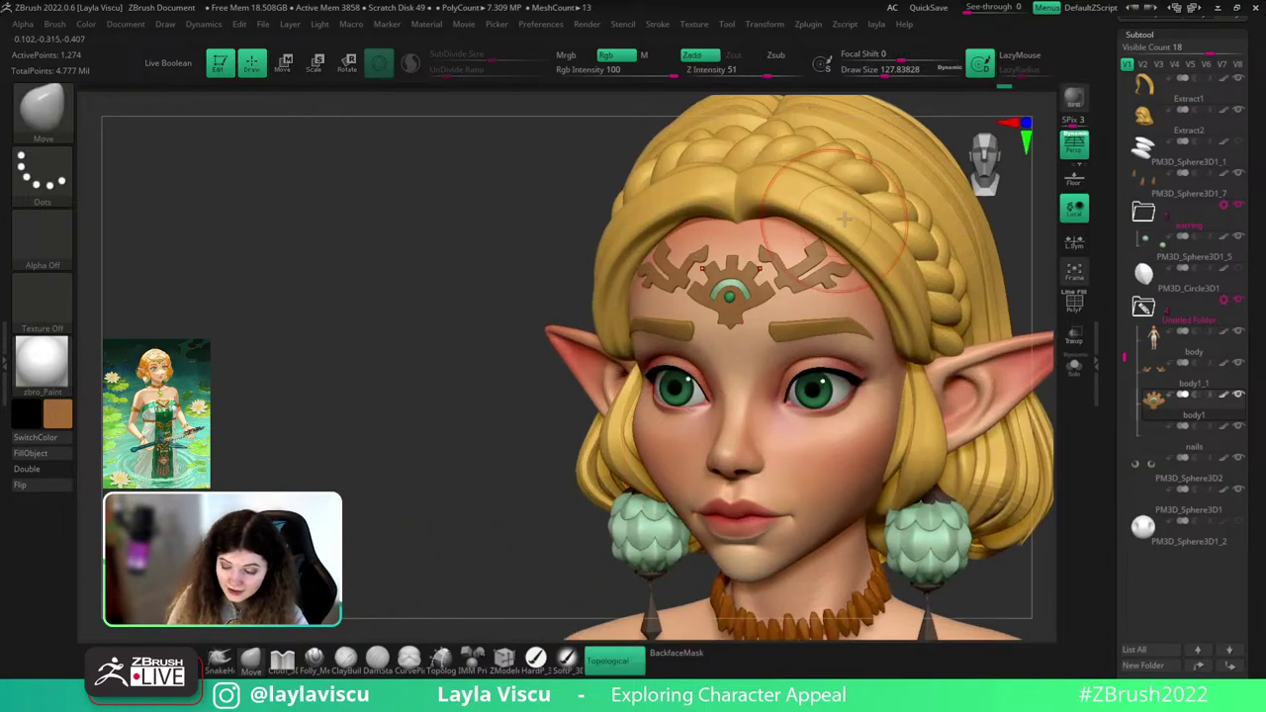
left_click(826, 327, "alt")
left_click(566, 658)
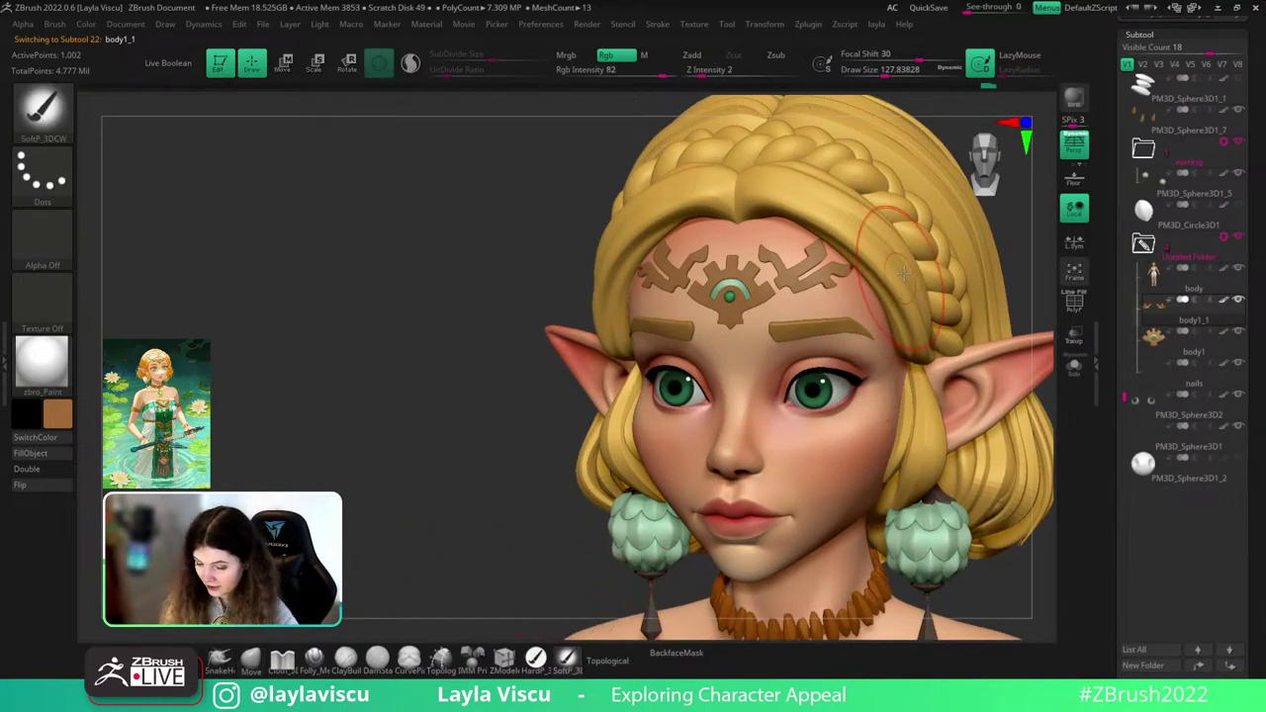
left_click(57, 414)
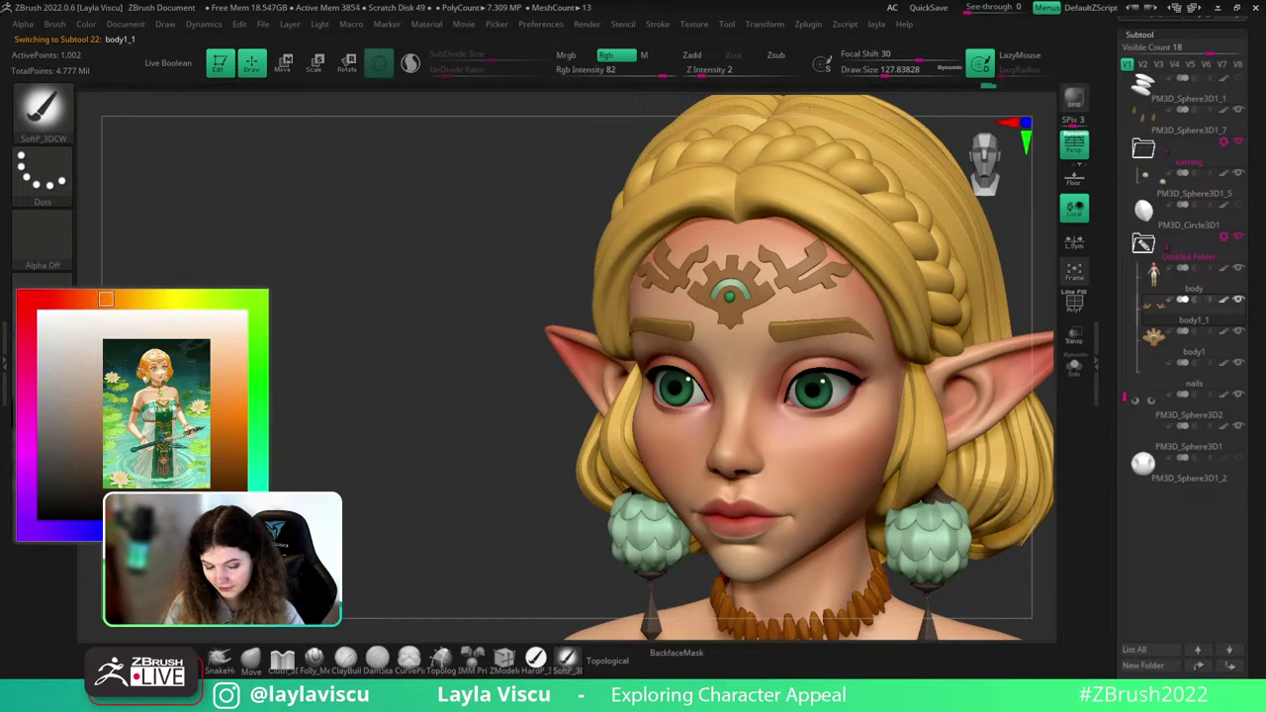
key("s")
left_click_drag(843, 260, 849, 260)
mouse_move(837, 277)
left_mouse_down()
mouse_move(848, 253)
mouse_move(843, 269)
mouse_move(774, 284)
left_mouse_up()
key("s")
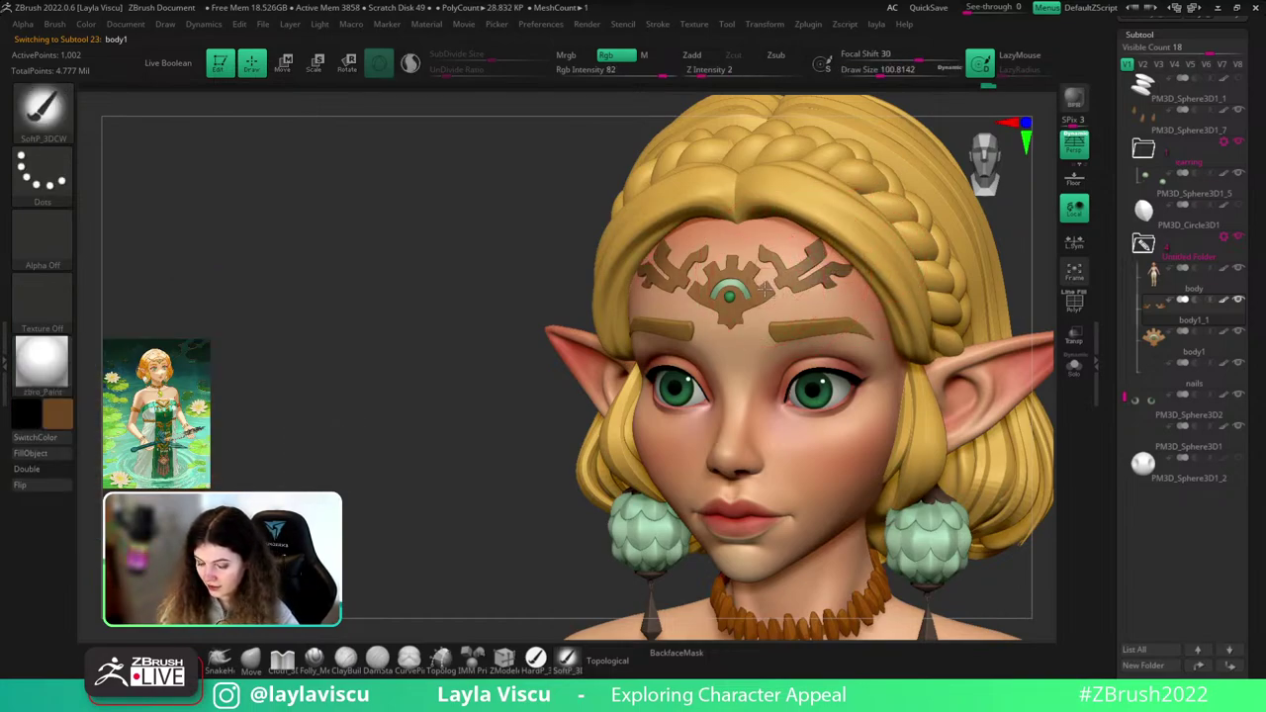
- Isolate the central emblem's frame by hiding its arch and bead, shade it with the darker brown, then unhide the emblem
left_click(766, 286, "alt")
mouse_move(700, 254)
right_mouse_down("ctrl")
mouse_move(676, 173)
mouse_move(685, 265)
mouse_move(764, 385)
right_mouse_up("ctrl")
left_click(757, 285, "ctrl+shift")
key("ctrl+z")
right_click_drag(1034, 257, 856, 277)
key("shift+f")
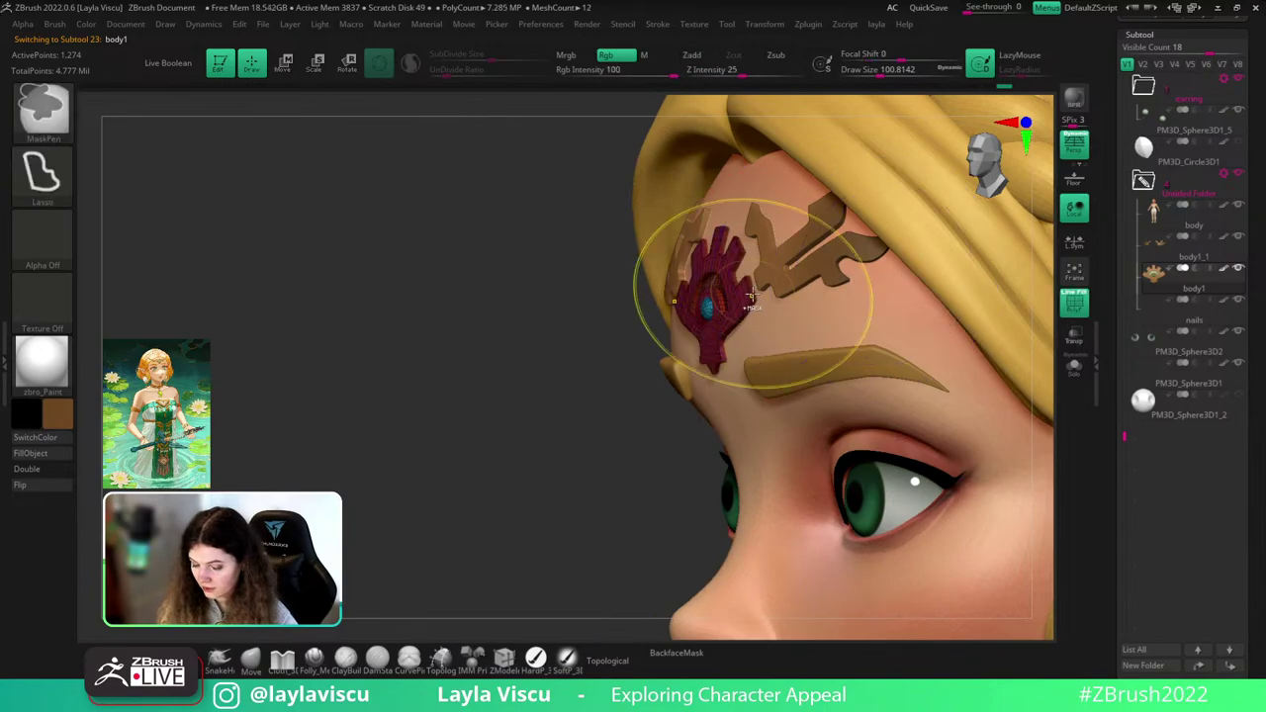
left_click(754, 291, "ctrl+shift")
right_click_drag(759, 305, 742, 238, "ctrl")
right_click_drag(666, 398, 707, 416)
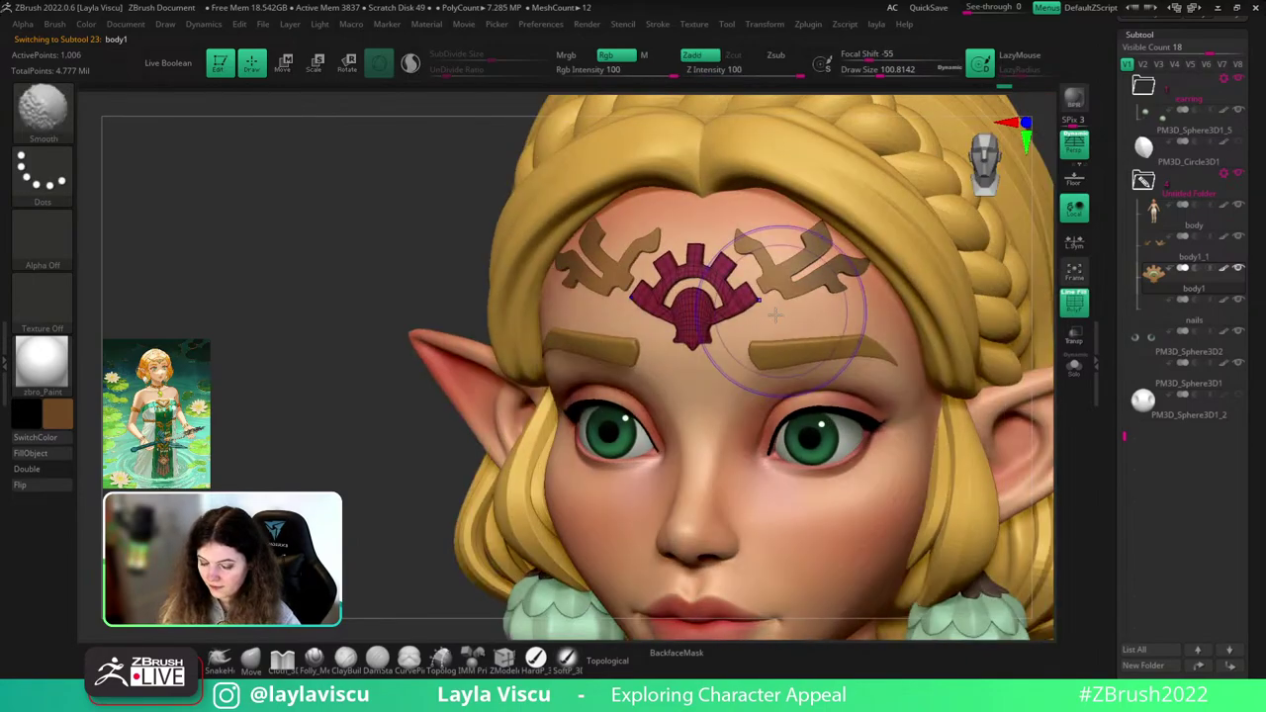
key("ctrl+z")
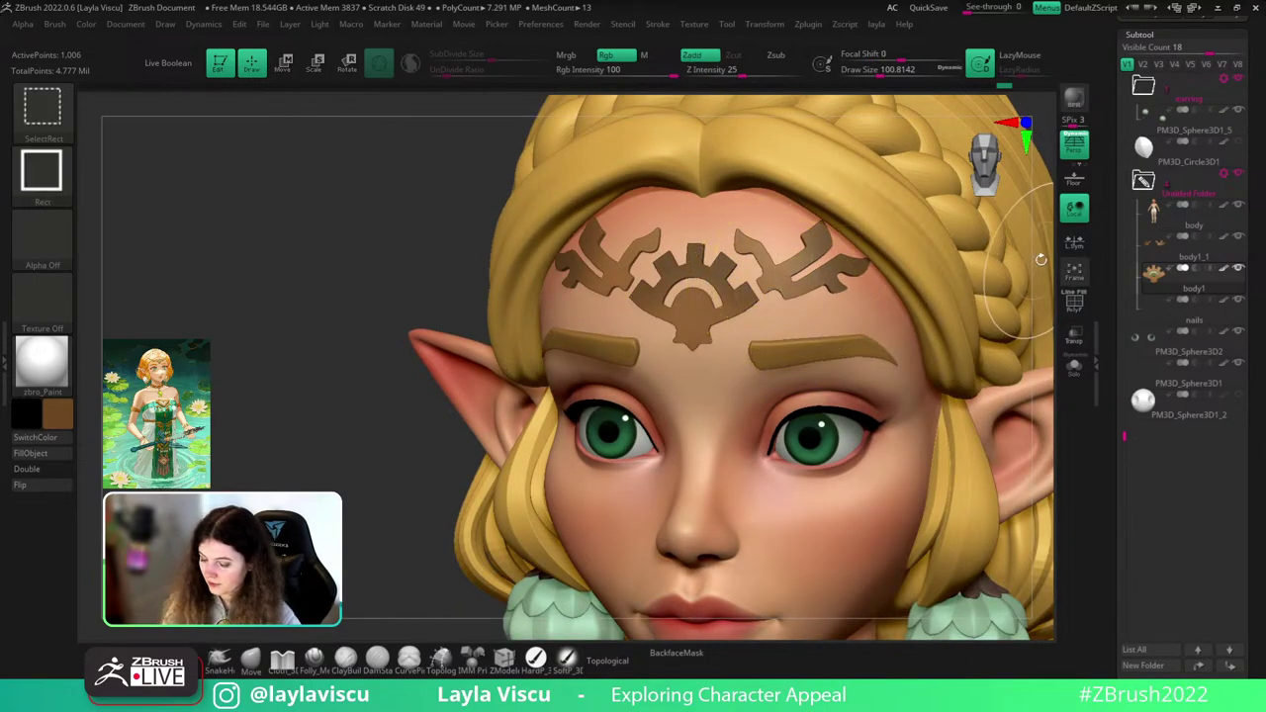
left_click(455, 485, "ctrl+shift")
mouse_move(453, 480)
right_mouse_down("ctrl")
mouse_move(737, 239)
mouse_move(975, 362)
mouse_move(939, 330)
right_mouse_up("ctrl")
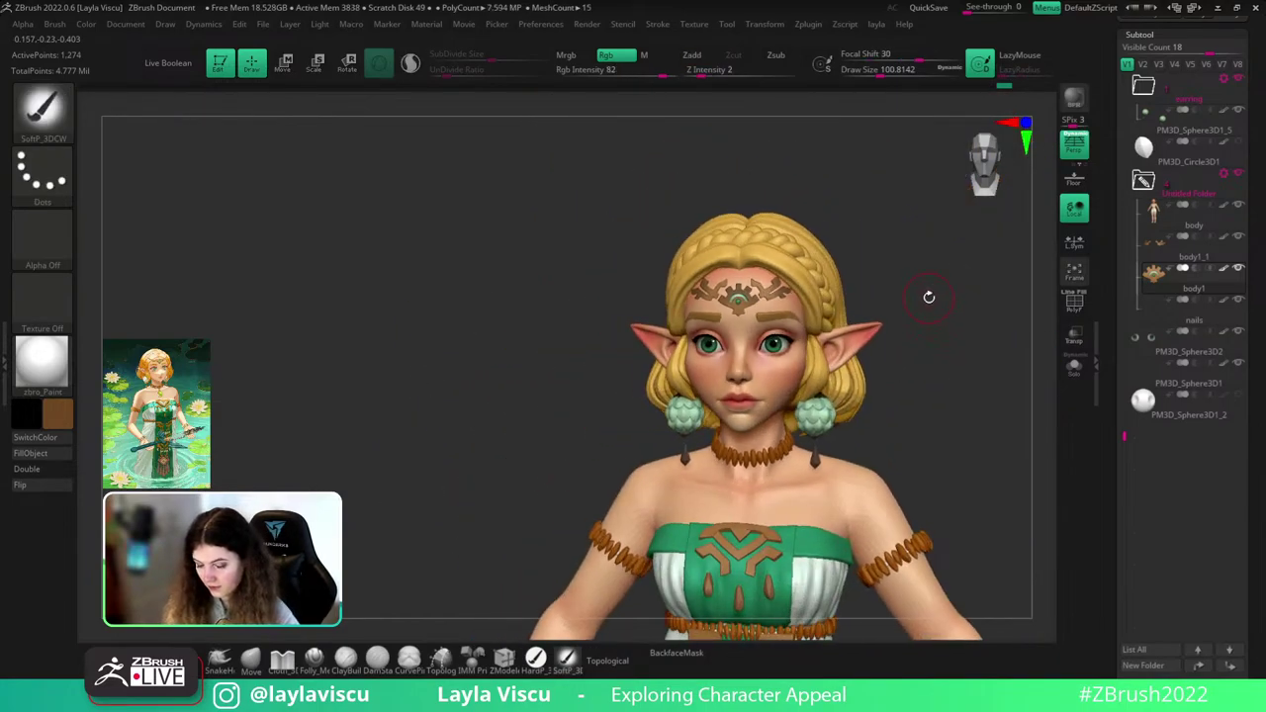
- Sample a lighter brown for the isolated emblem frame, unhide the whole emblem and select the side symbols
key("ctrl")
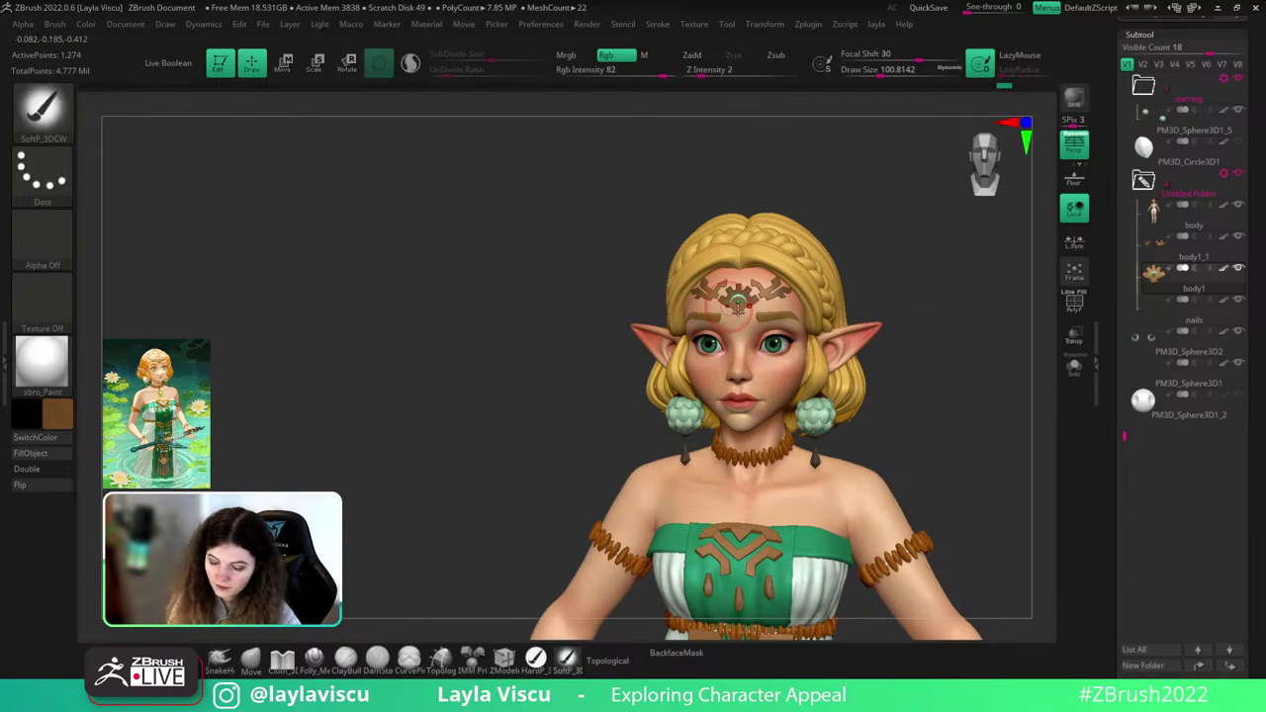
key("c")
key("ctrl+z")
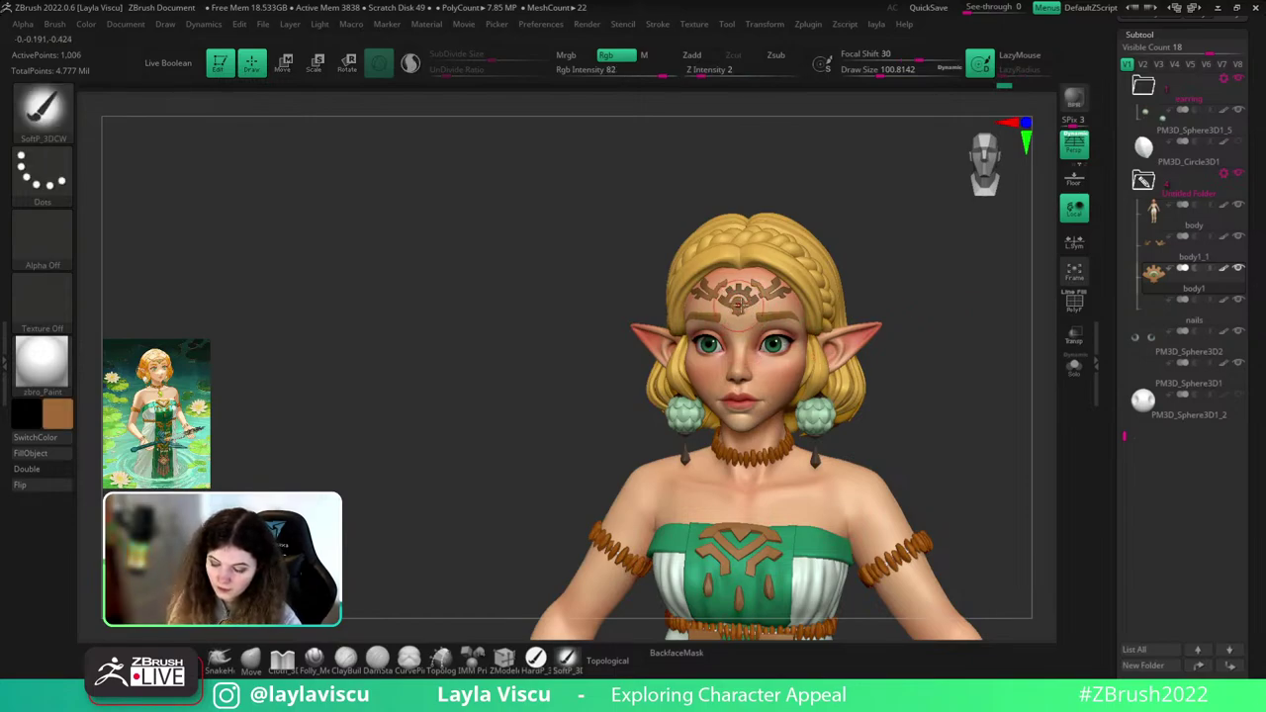
left_click(873, 240, "ctrl+shift")
left_click(766, 293, "alt")
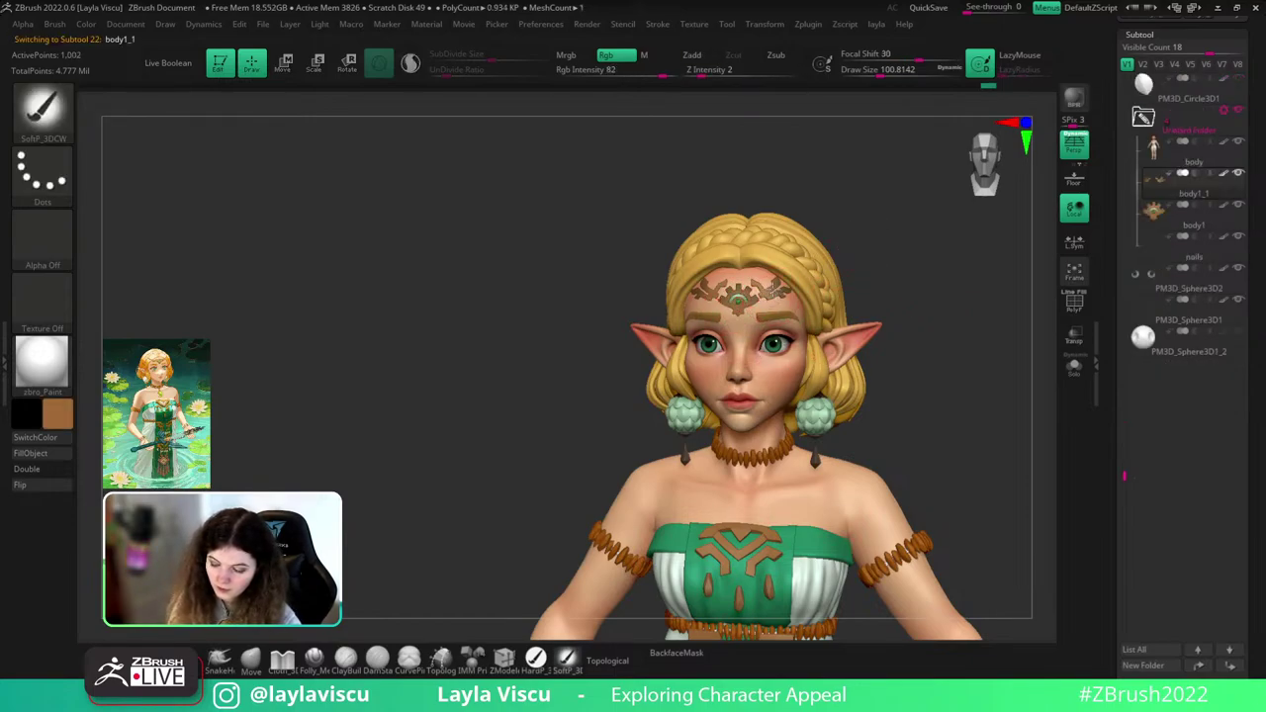
- Select the body and show it alone
left_click_drag(913, 283, 835, 316)
right_click_drag(820, 321, 988, 300, "ctrl")
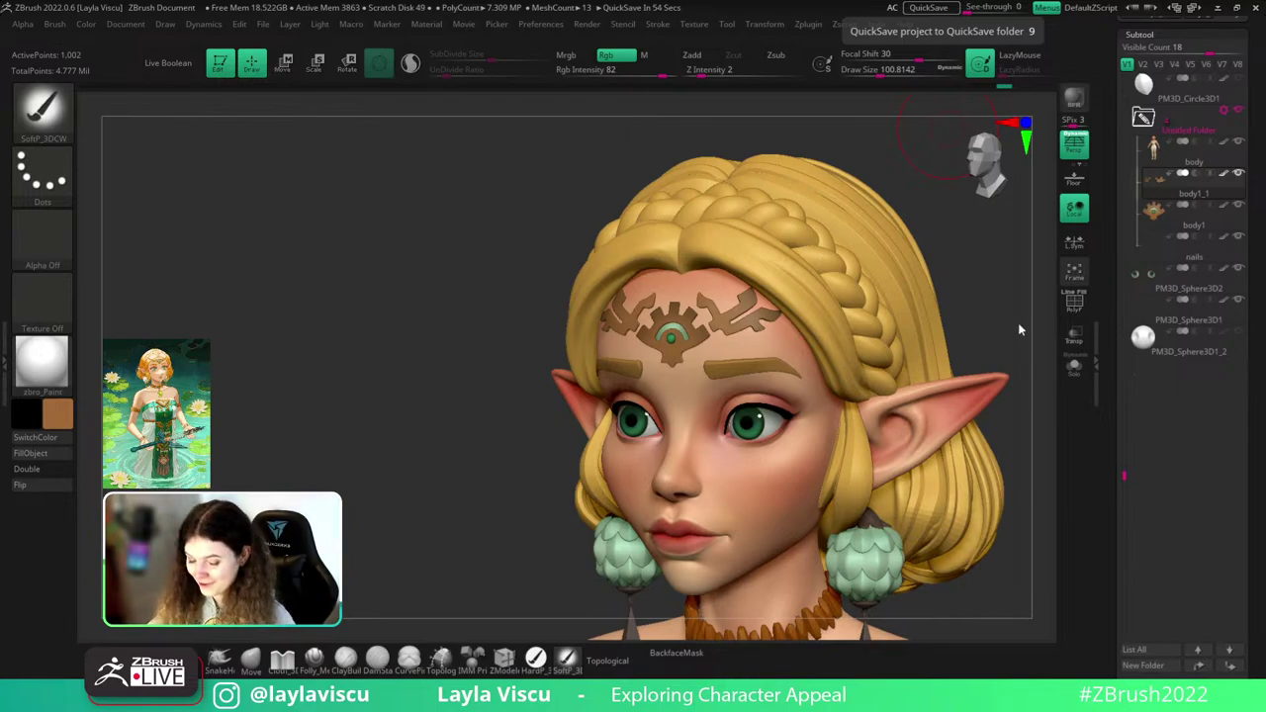
left_click(767, 340, "alt")
left_click(1074, 368)
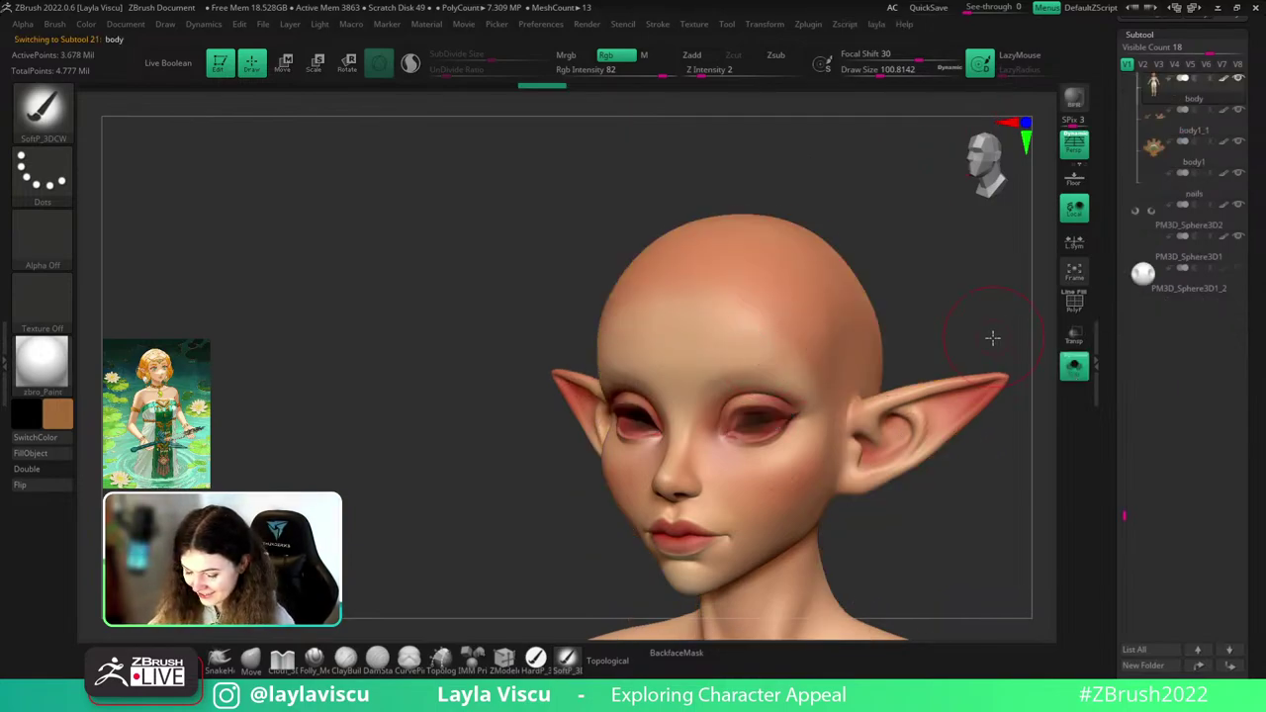
- Duplicate the body subtool and delete the copy's lower subdivision levels
left_click_drag(992, 338, 885, 324)
key("s")
left_click_drag(880, 313, 861, 312)
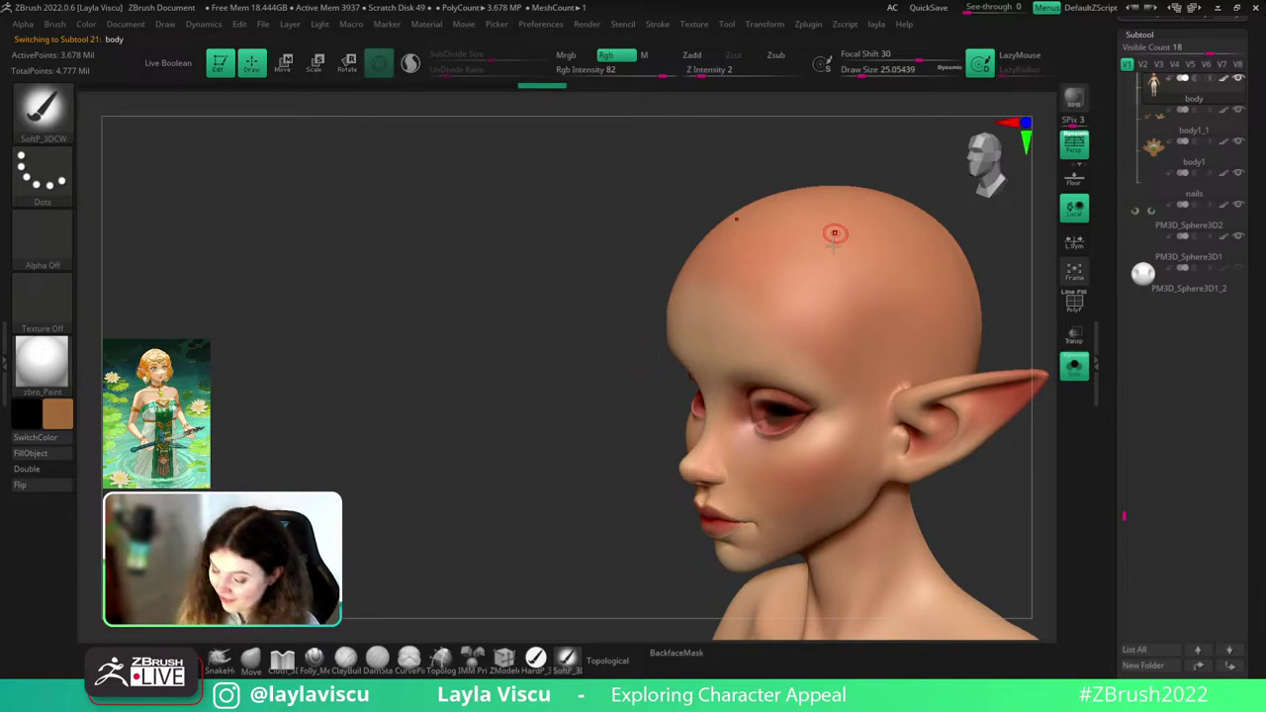
key("s")
left_click(821, 300)
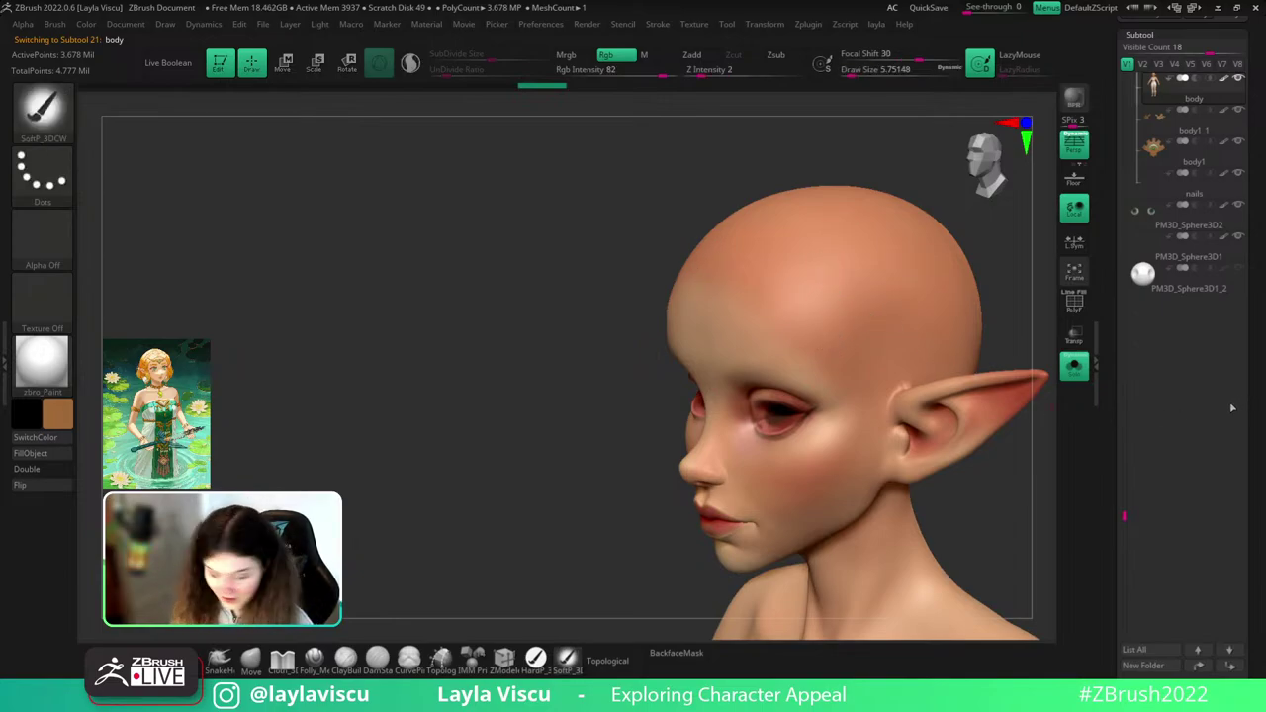
key("ctrl+shift+d")
left_click_drag(1256, 365, 1243, 273)
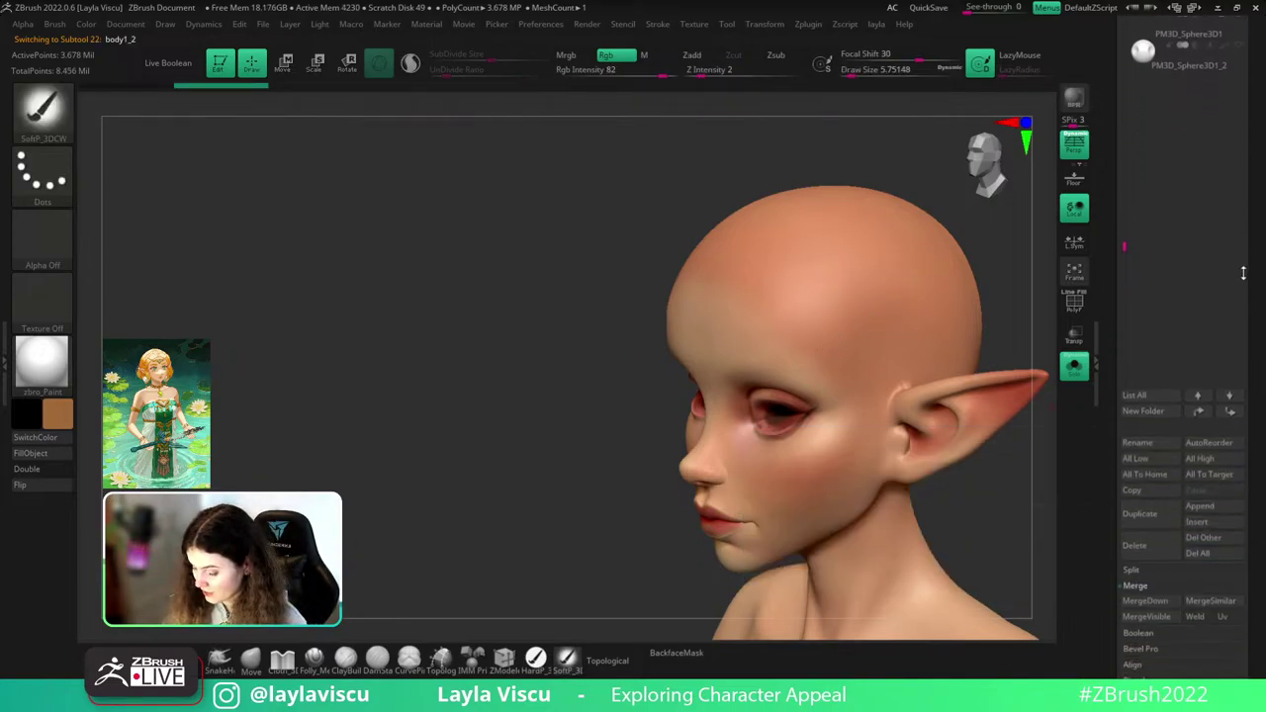
scroll(1183, 294, "down", 10)
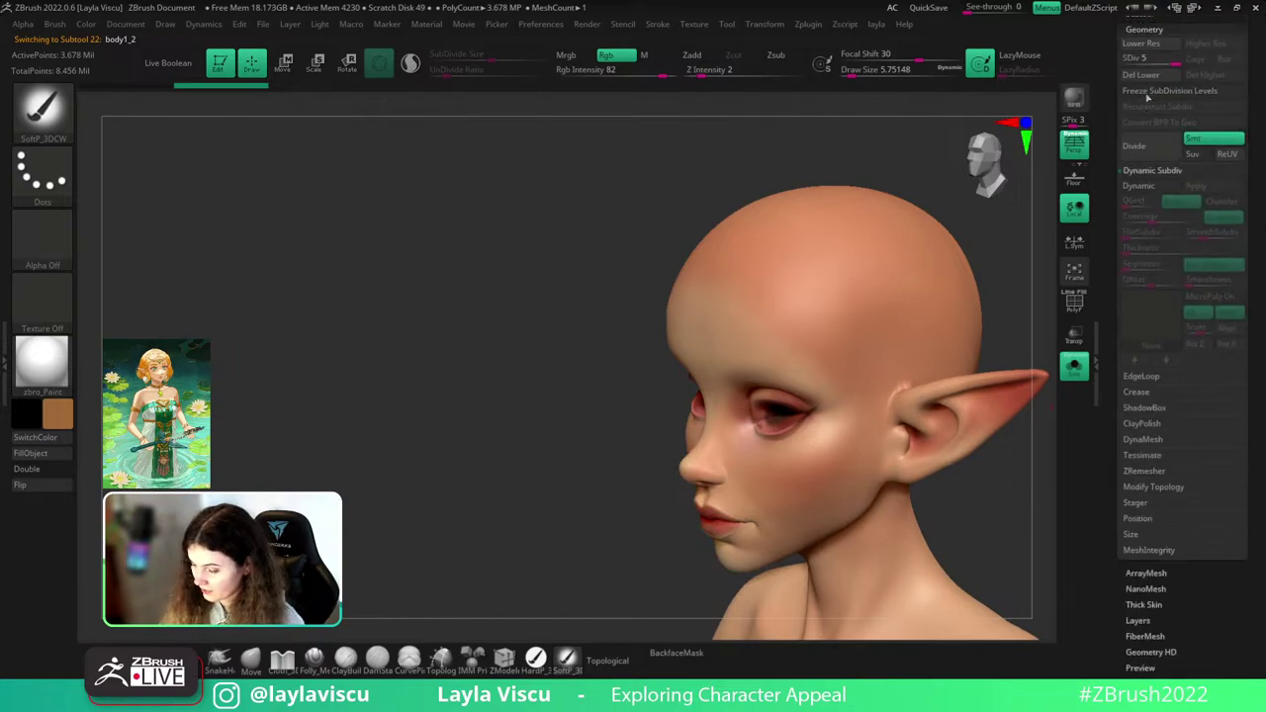
- Switch the mask pen to a FreeHand stroke and outline a bent band above the temple at draw size about 2.6
left_click_drag(969, 232, 980, 237)
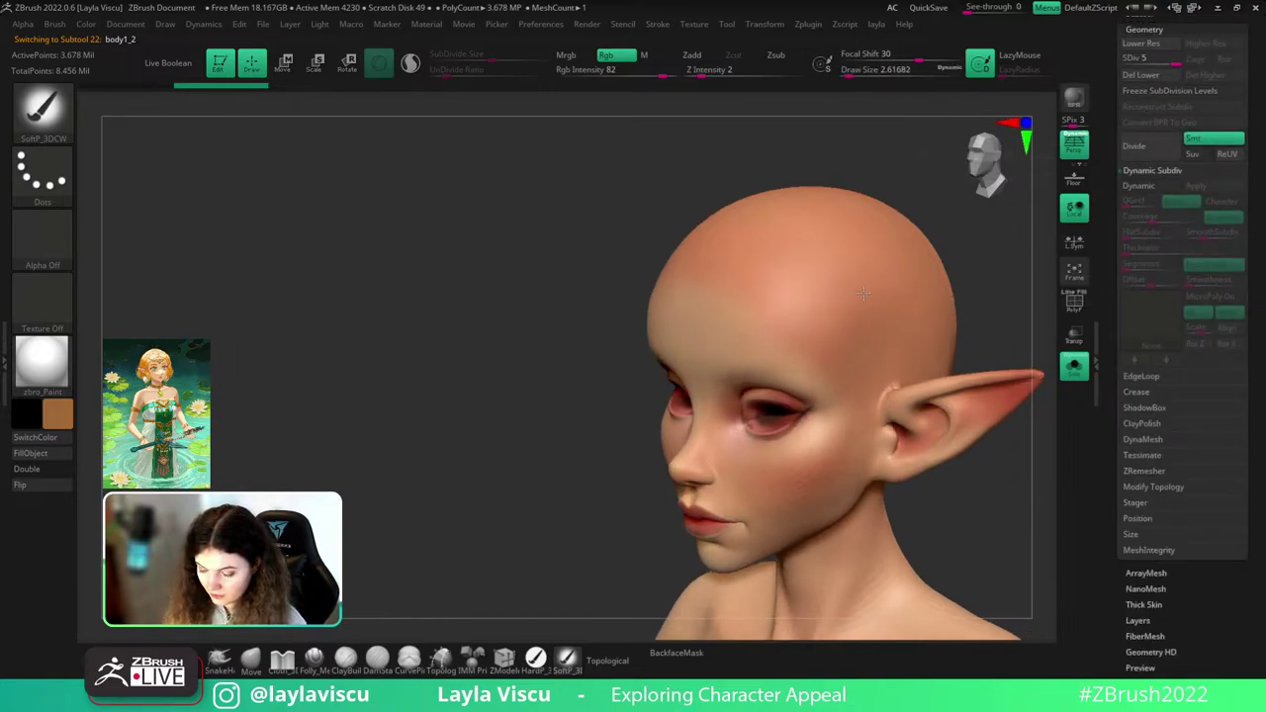
key("ctrl")
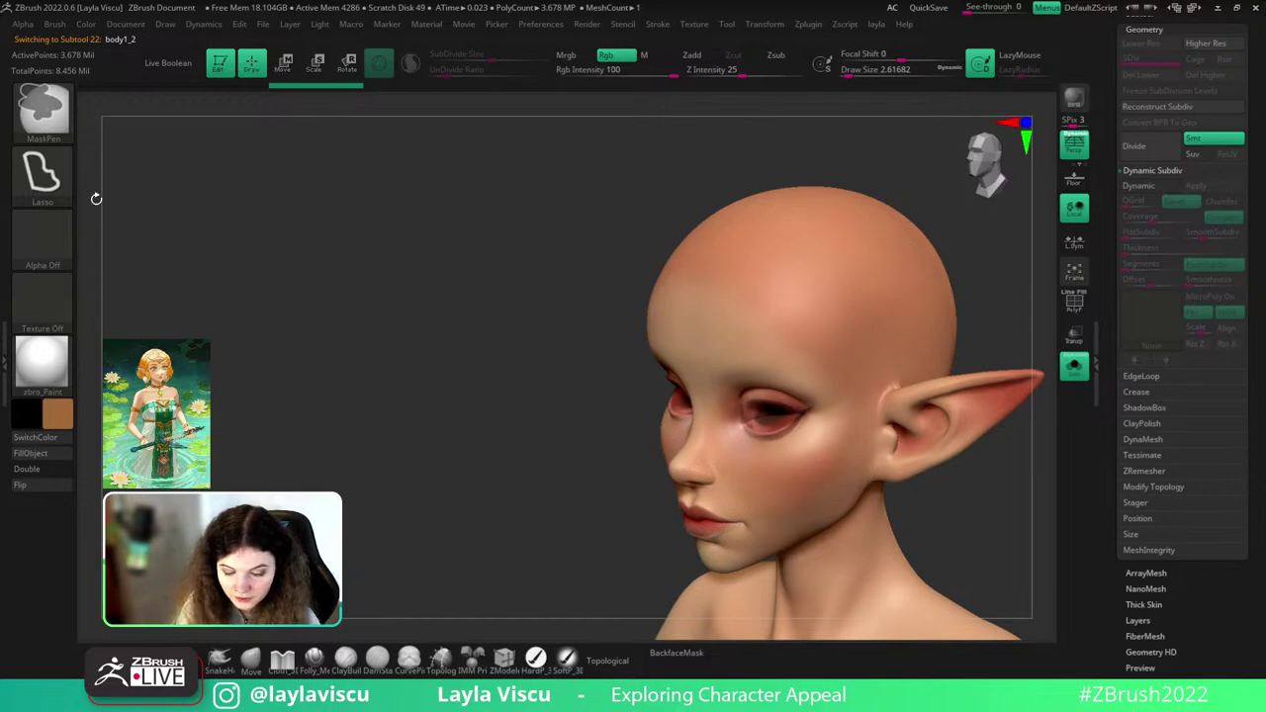
left_click(57, 184, "ctrl")
left_click(243, 186, "ctrl")
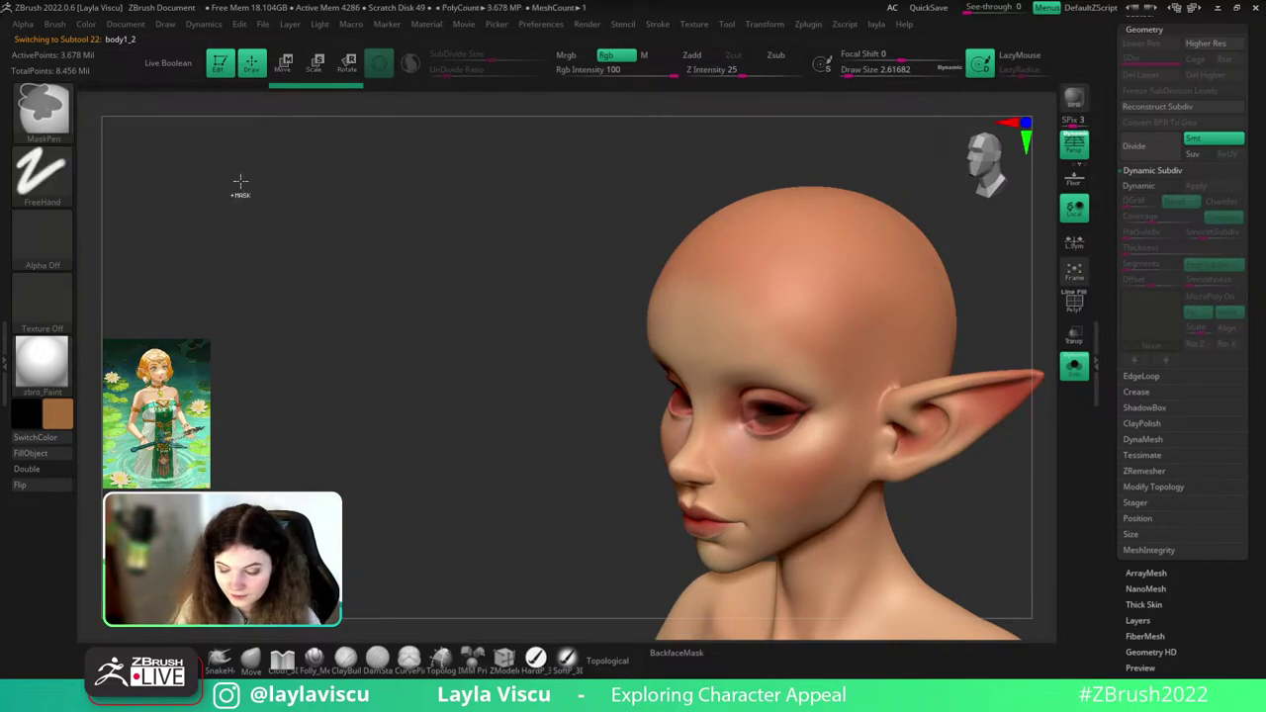
left_click(1074, 369)
left_click(1074, 369)
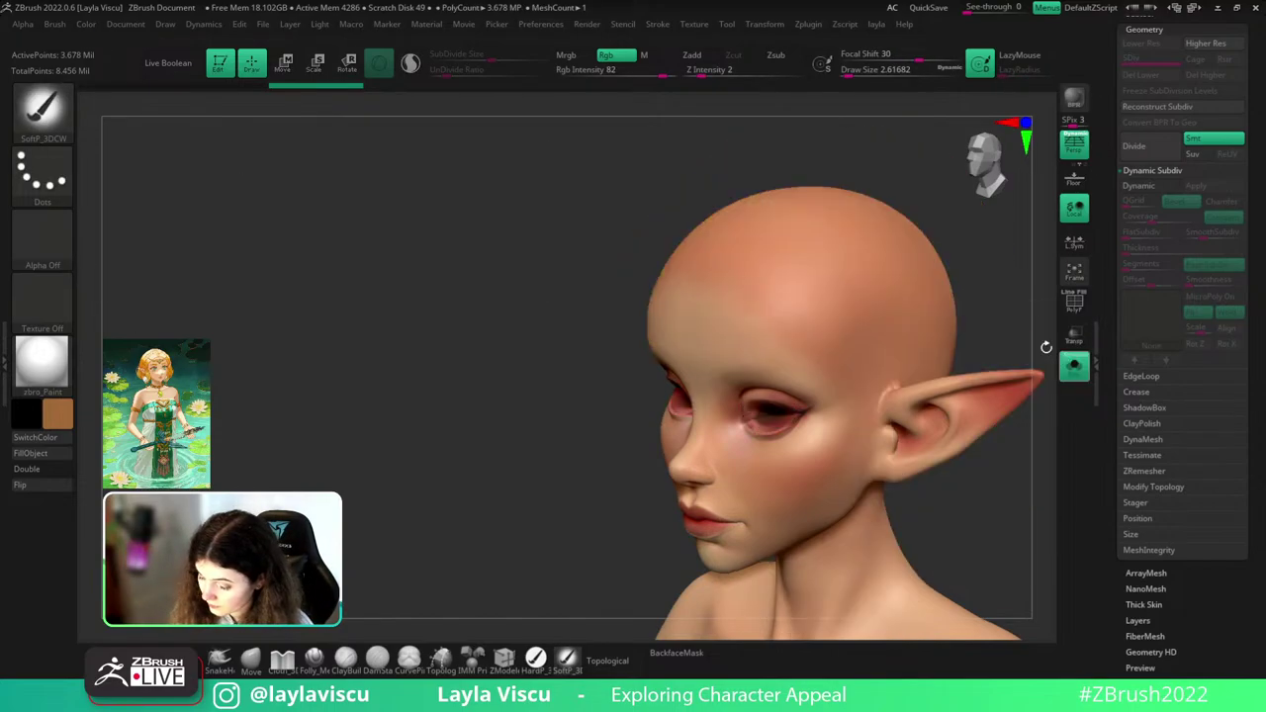
key("ctrl")
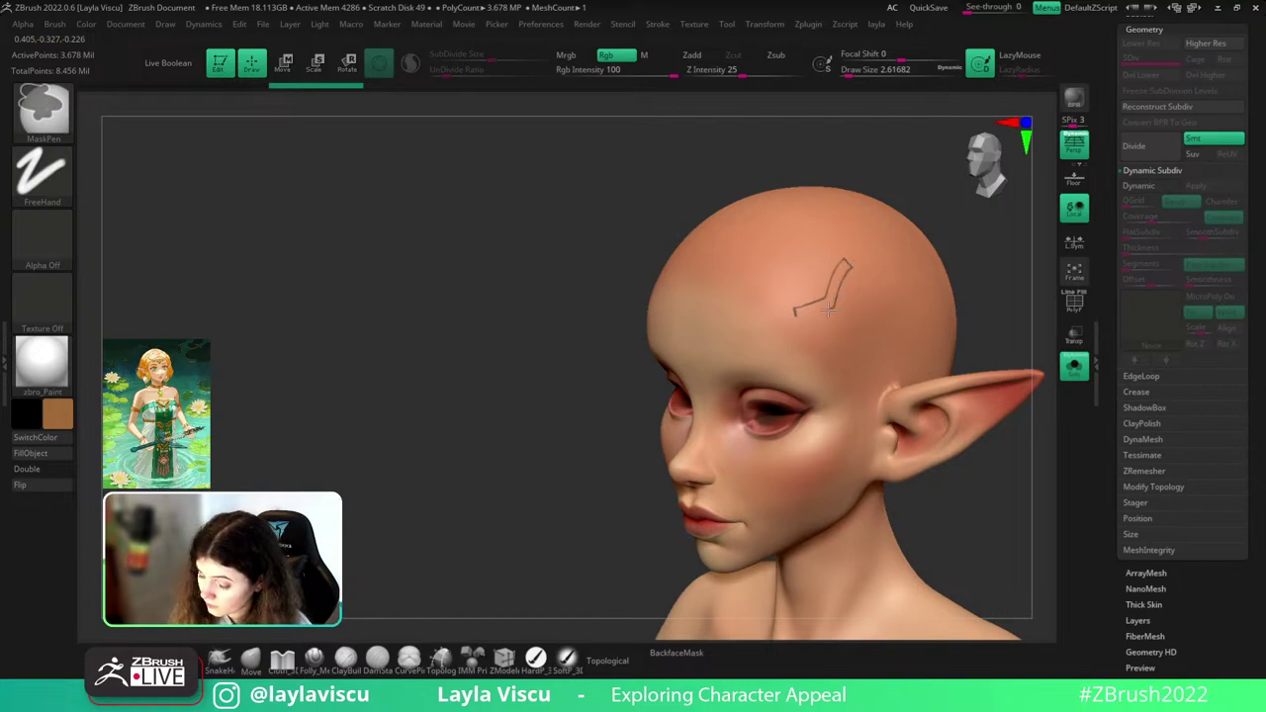
left_click_drag(797, 316, 799, 318, "ctrl")
- Fill the outlined band with mask from front end to upper tip at draw size about 5
mouse_move(871, 279)
right_mouse_down("ctrl")
mouse_move(794, 381)
mouse_move(713, 378)
right_mouse_up("ctrl")
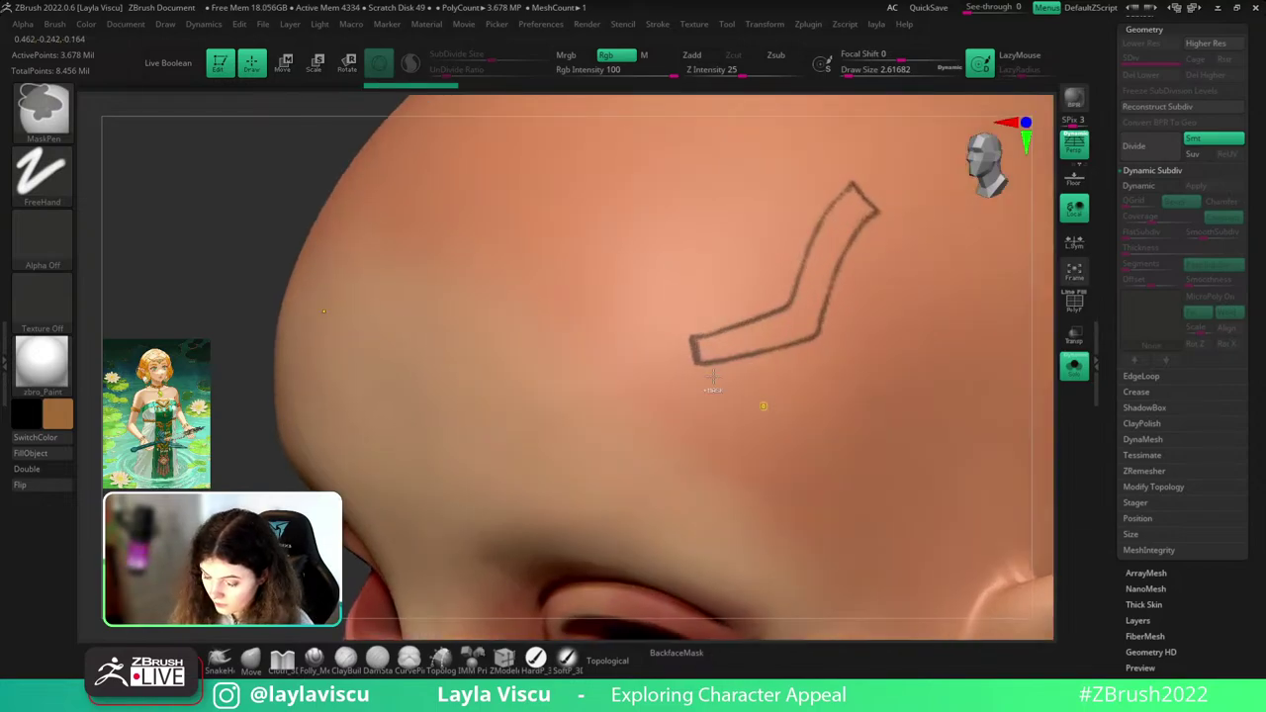
key("s")
left_click(700, 350)
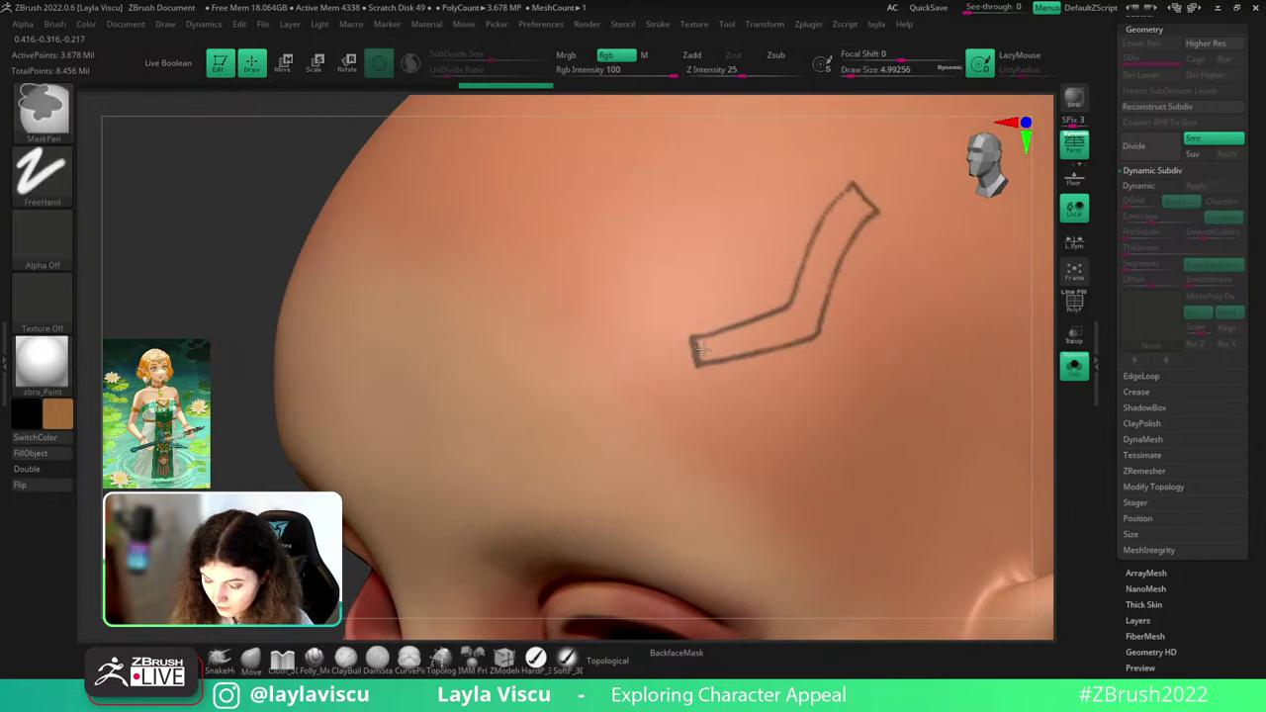
mouse_move(700, 344)
left_mouse_down()
mouse_move(762, 329)
mouse_move(708, 348)
mouse_move(755, 339)
left_mouse_up()
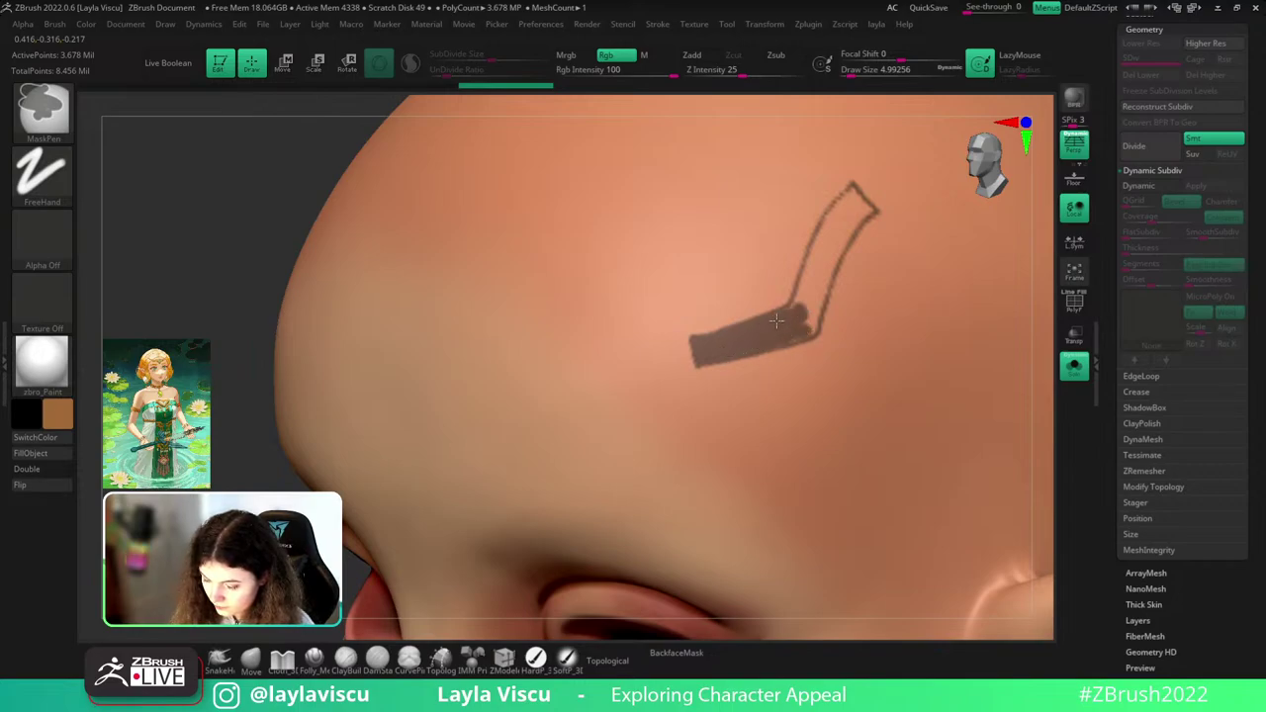
mouse_move(798, 306)
left_mouse_down()
mouse_move(826, 225)
mouse_move(828, 277)
mouse_move(809, 331)
left_mouse_up()
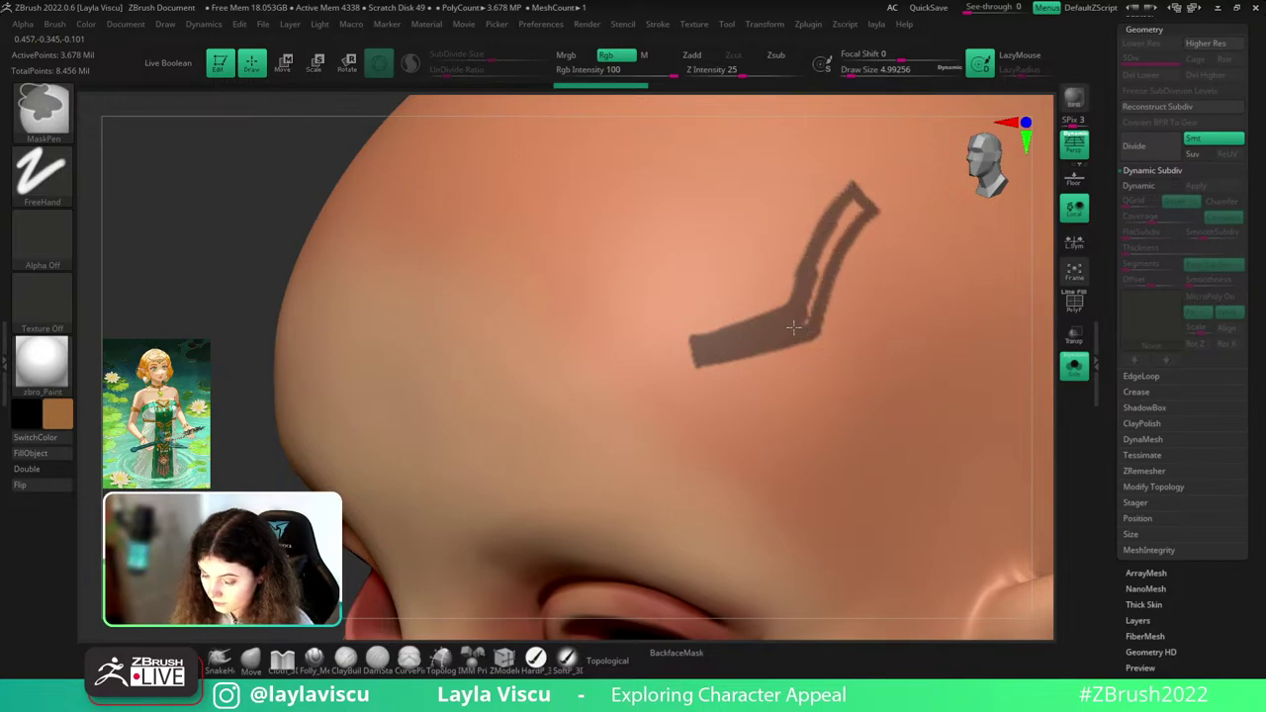
left_click_drag(811, 279, 825, 274)
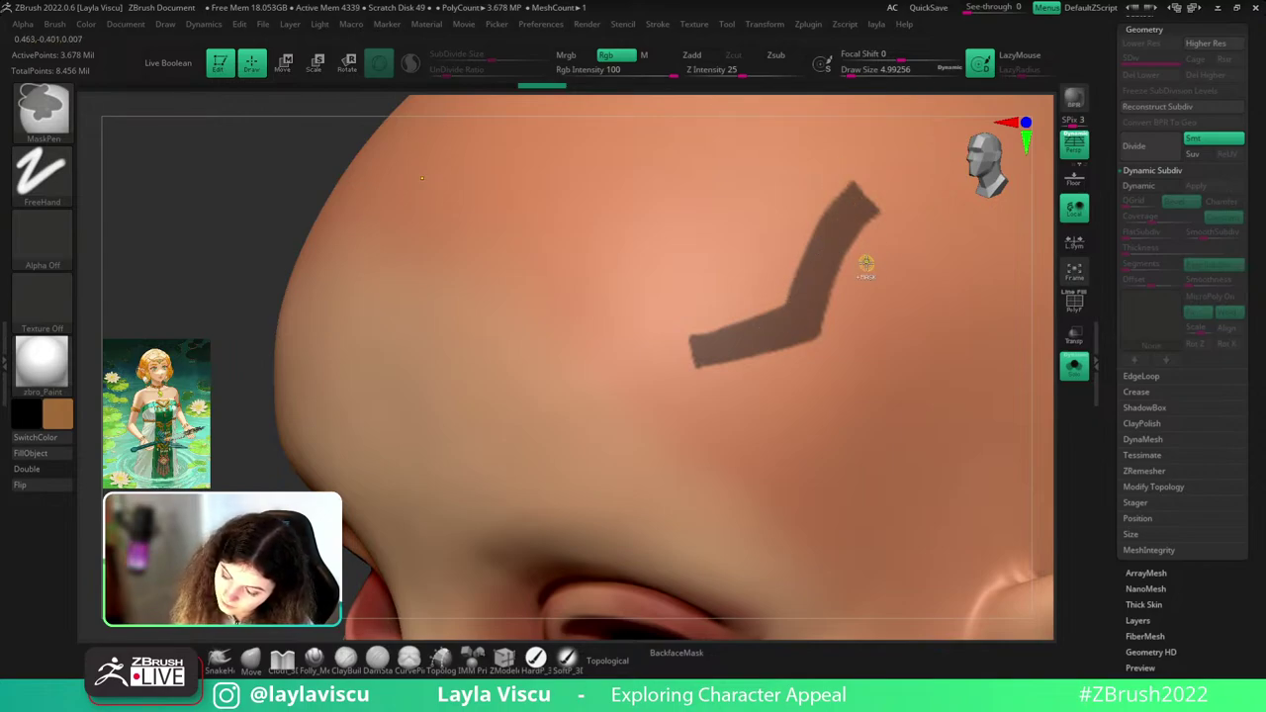
- Compare the masked band's placement with the rest of the model and touch up its front end
key("f")
left_click(1075, 381)
left_click(1075, 381)
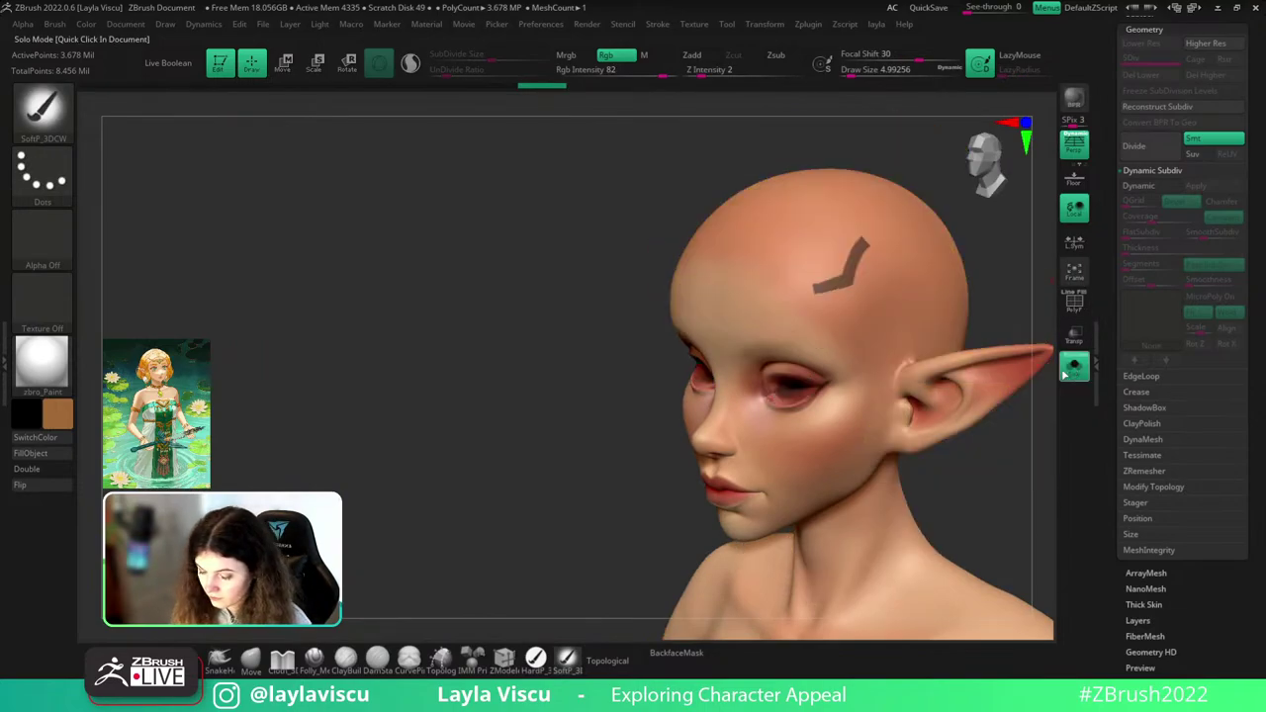
right_click_drag(870, 292, 841, 334, "ctrl")
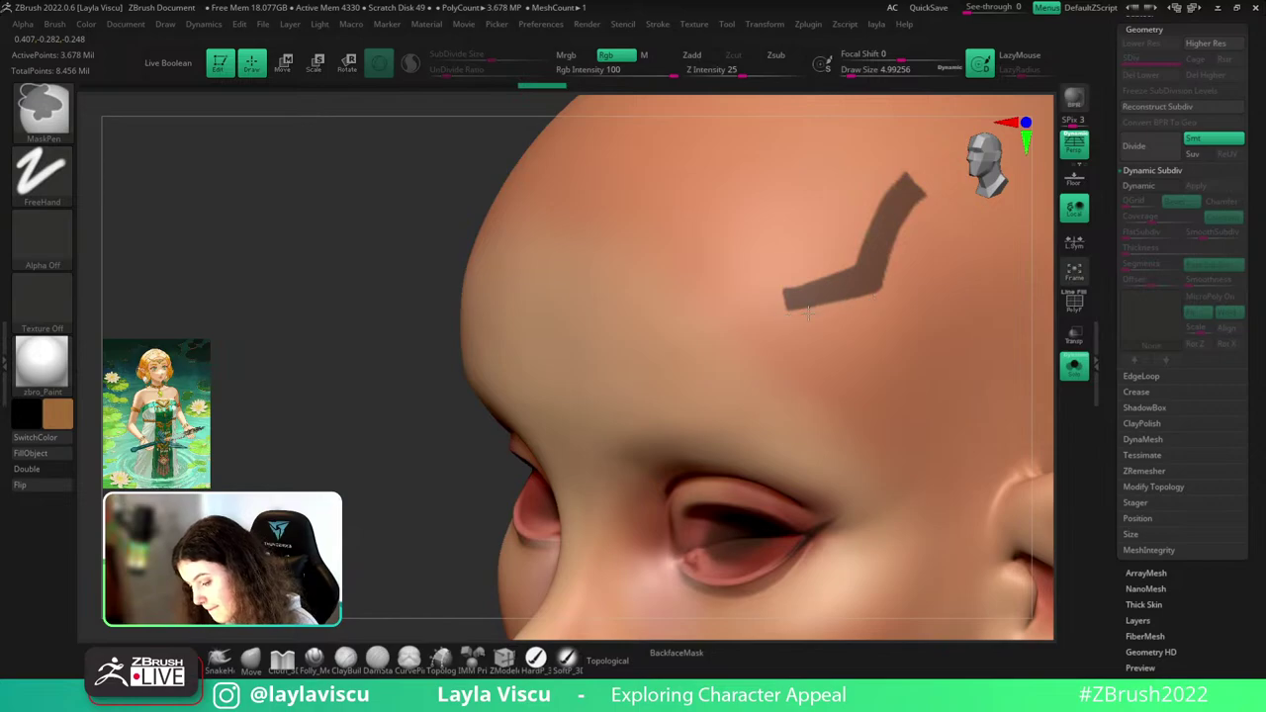
mouse_move(873, 300)
right_mouse_down("ctrl")
mouse_move(964, 228)
mouse_move(1000, 285)
mouse_move(963, 234)
mouse_move(860, 260)
mouse_move(781, 365)
mouse_move(738, 335)
right_mouse_up("ctrl")
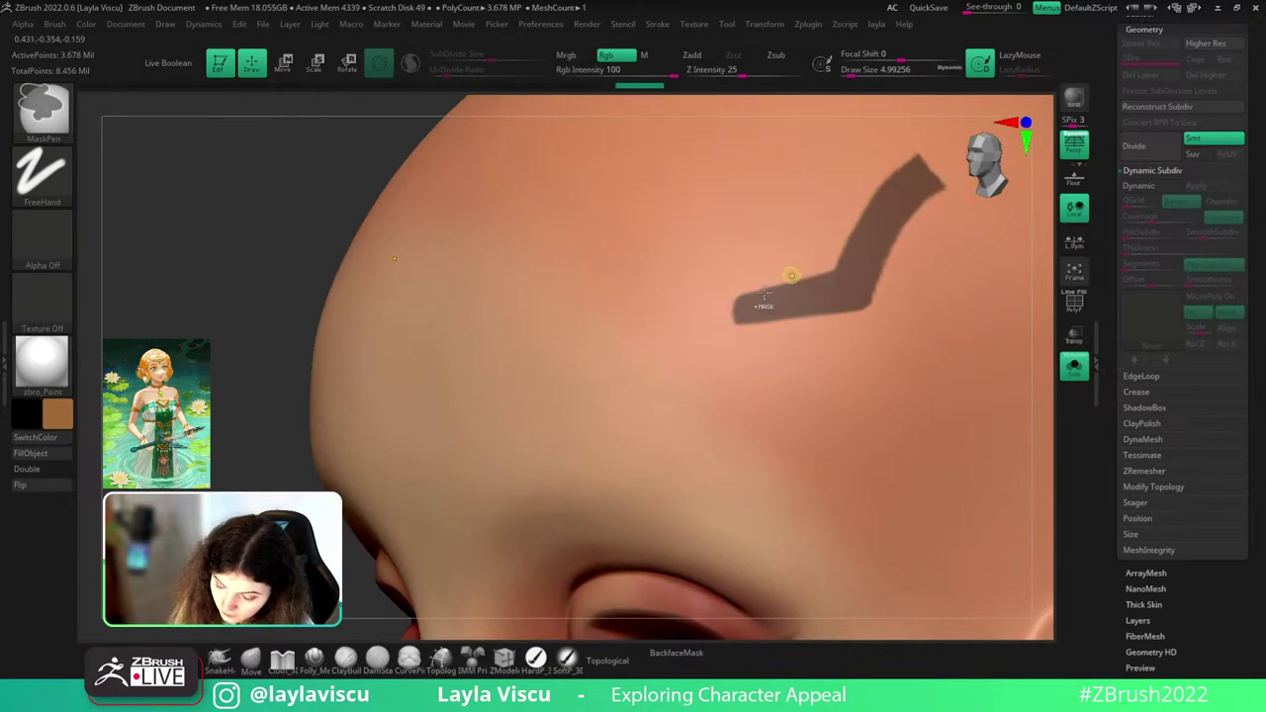
mouse_move(729, 319)
right_mouse_down("ctrl")
mouse_move(712, 299)
mouse_move(923, 288)
right_mouse_up("ctrl")
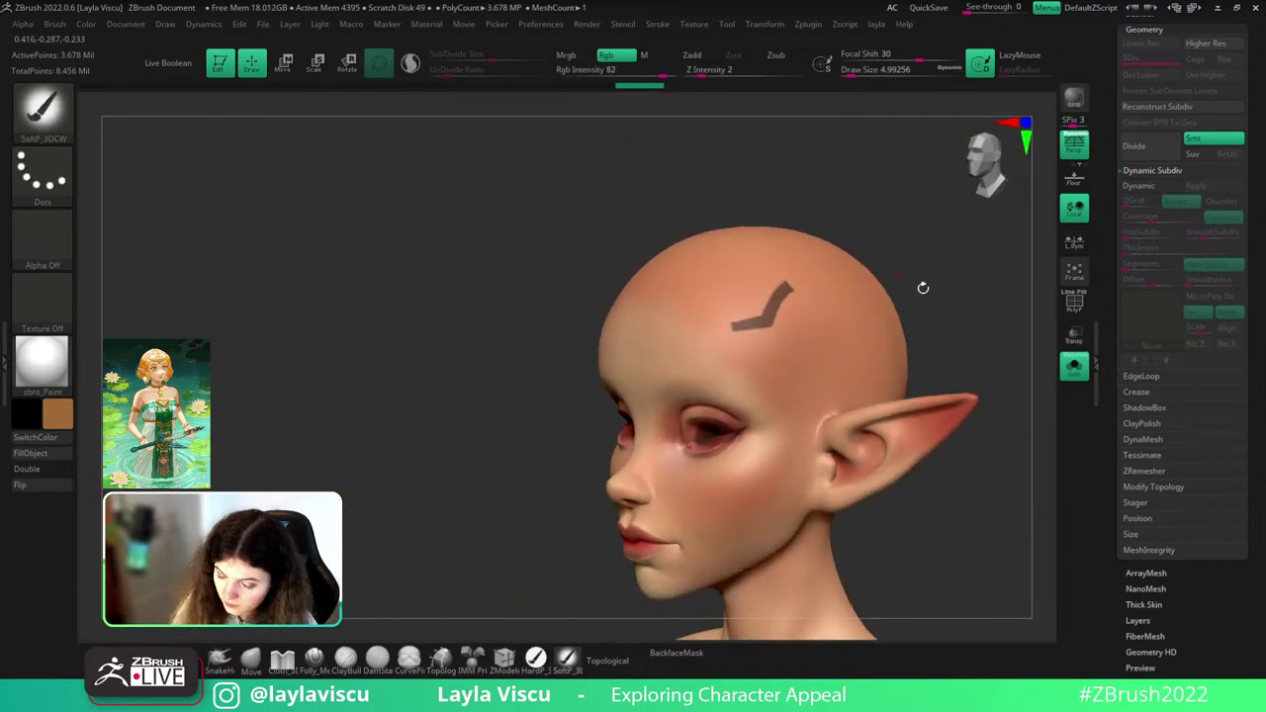
right_click_drag(989, 334, 762, 301, "ctrl")
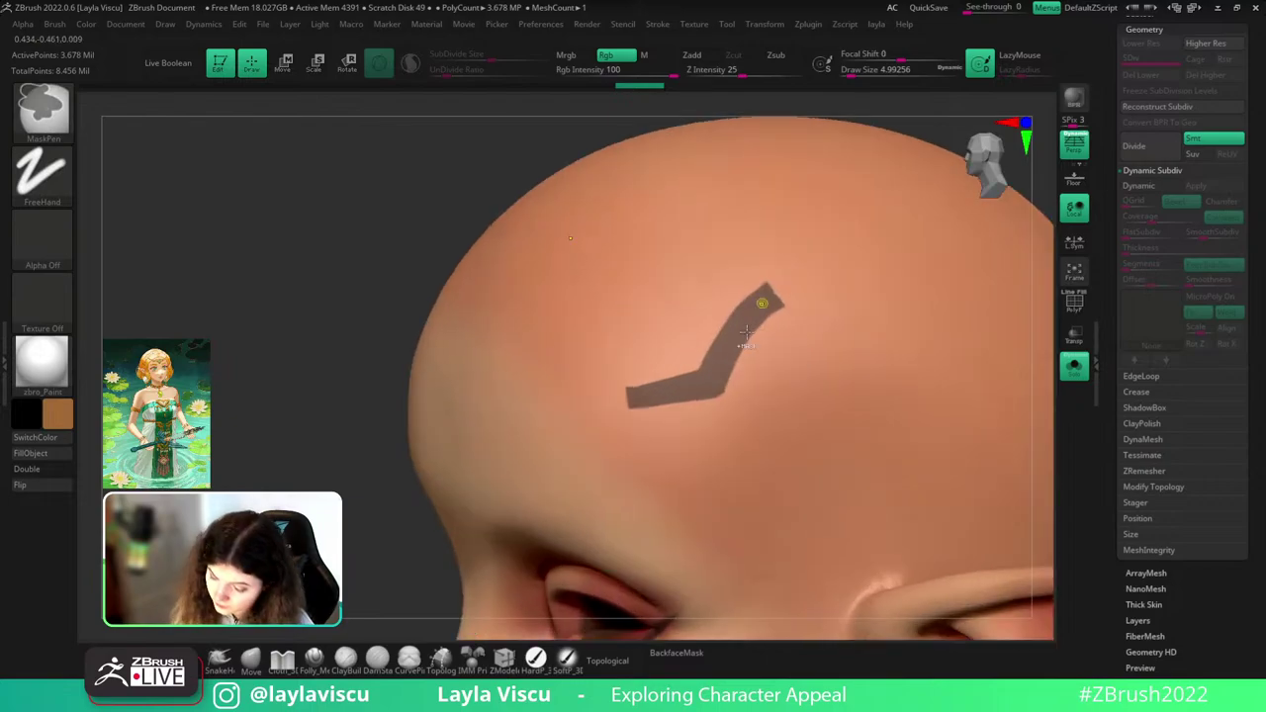
- Refine the edges of the masked band and taper its upper arm into a sharp, pointed tip
left_click_drag(765, 289, 759, 290, "ctrl")
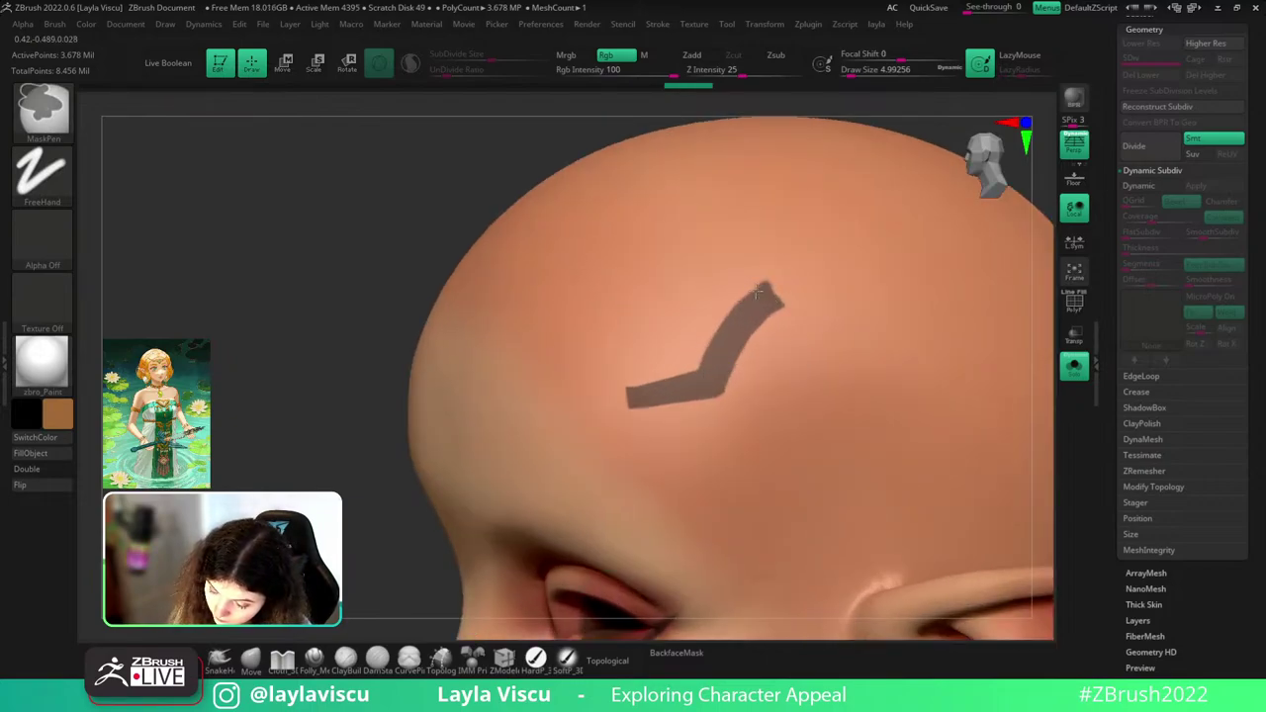
left_click_drag(704, 350, 700, 374, "ctrl")
mouse_move(726, 338)
right_mouse_down("ctrl")
mouse_move(856, 268)
mouse_move(992, 296)
mouse_move(853, 374)
mouse_move(924, 246)
right_mouse_up("ctrl")
left_click_drag(822, 295, 817, 271, "ctrl")
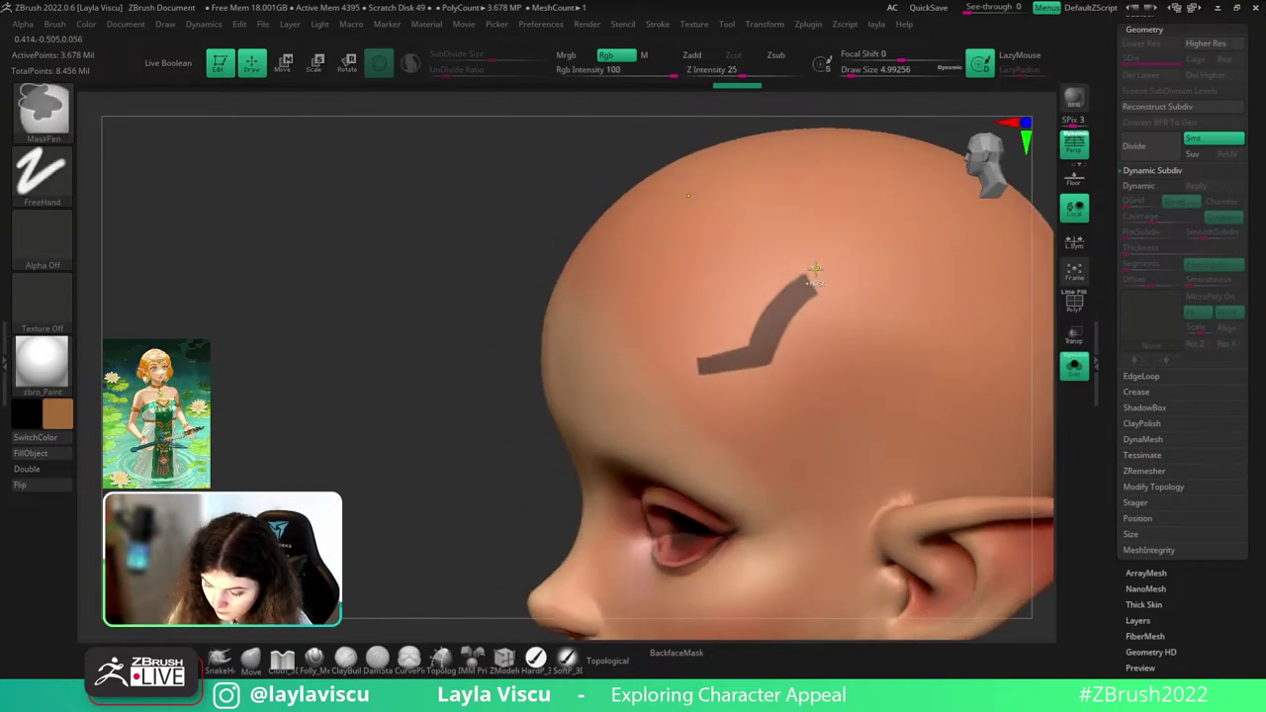
right_click_drag(817, 272, 895, 249, "ctrl")
mouse_move(895, 249)
right_mouse_down()
mouse_move(918, 246)
mouse_move(893, 283)
mouse_move(984, 273)
mouse_move(811, 292)
right_mouse_up()
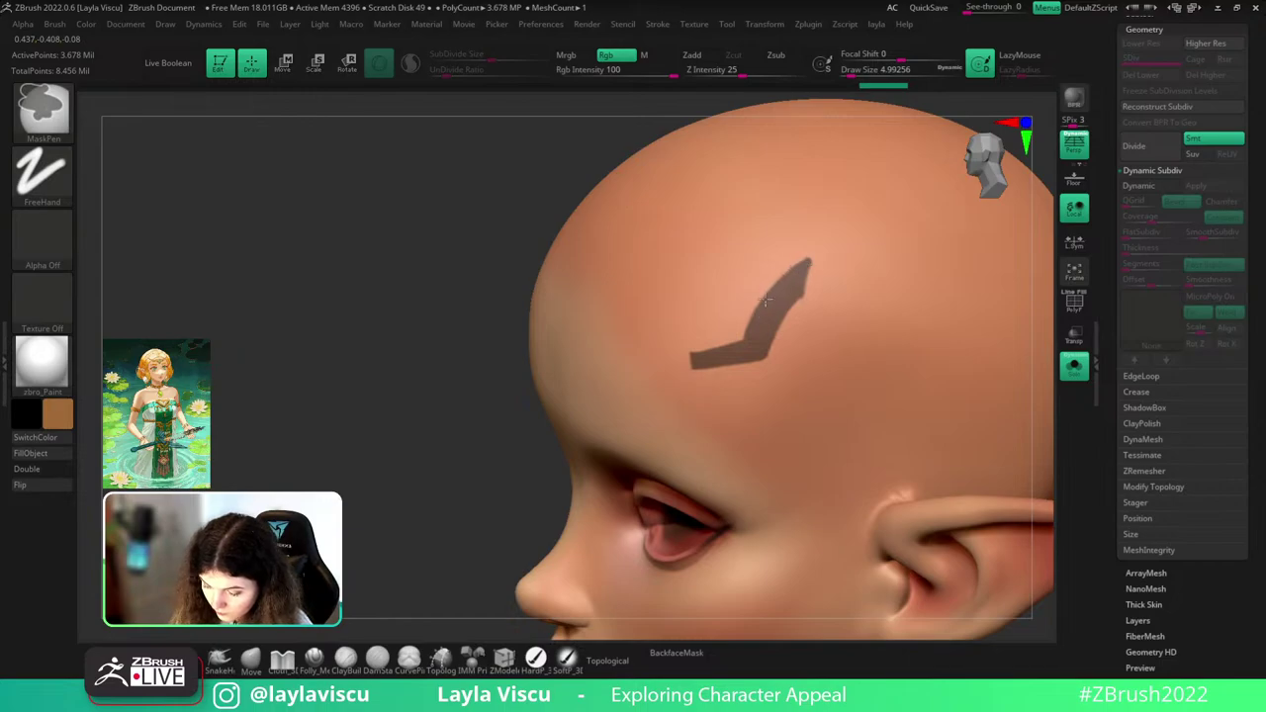
mouse_move(770, 330)
right_mouse_down("ctrl")
mouse_move(743, 167)
mouse_move(882, 283)
mouse_move(866, 354)
right_mouse_up("ctrl")
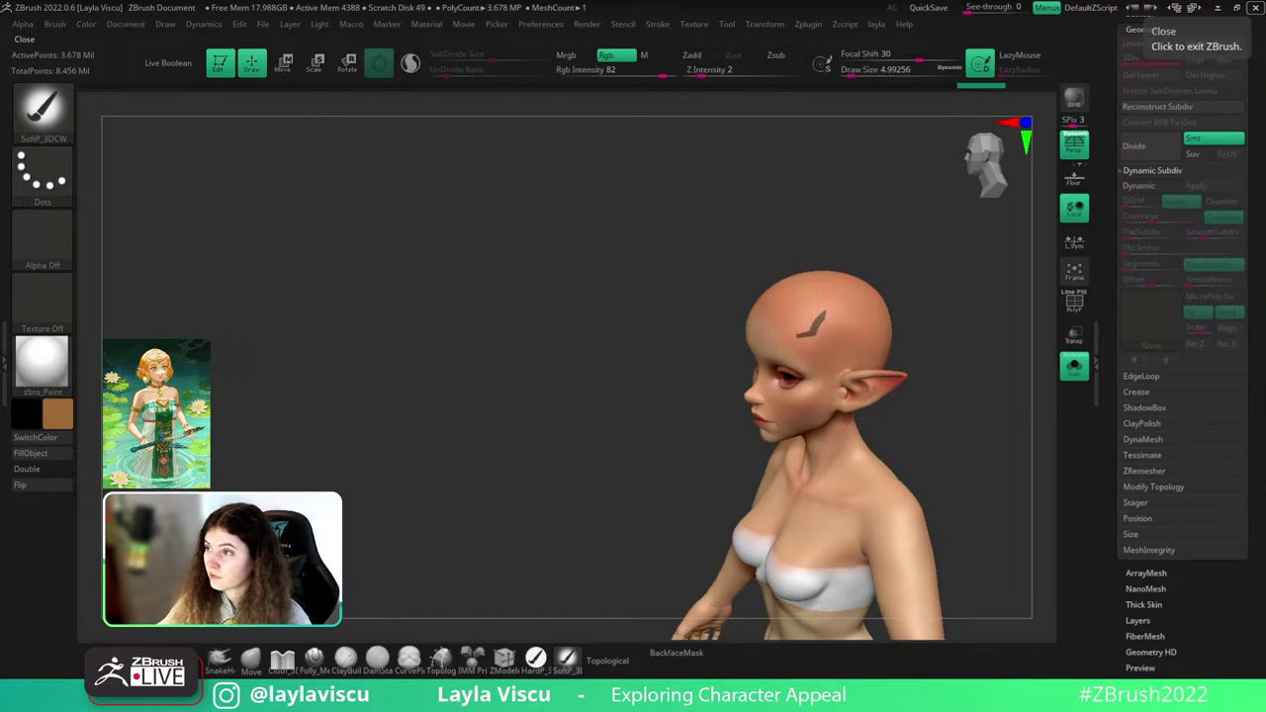
right_click_drag(835, 343, 892, 399)
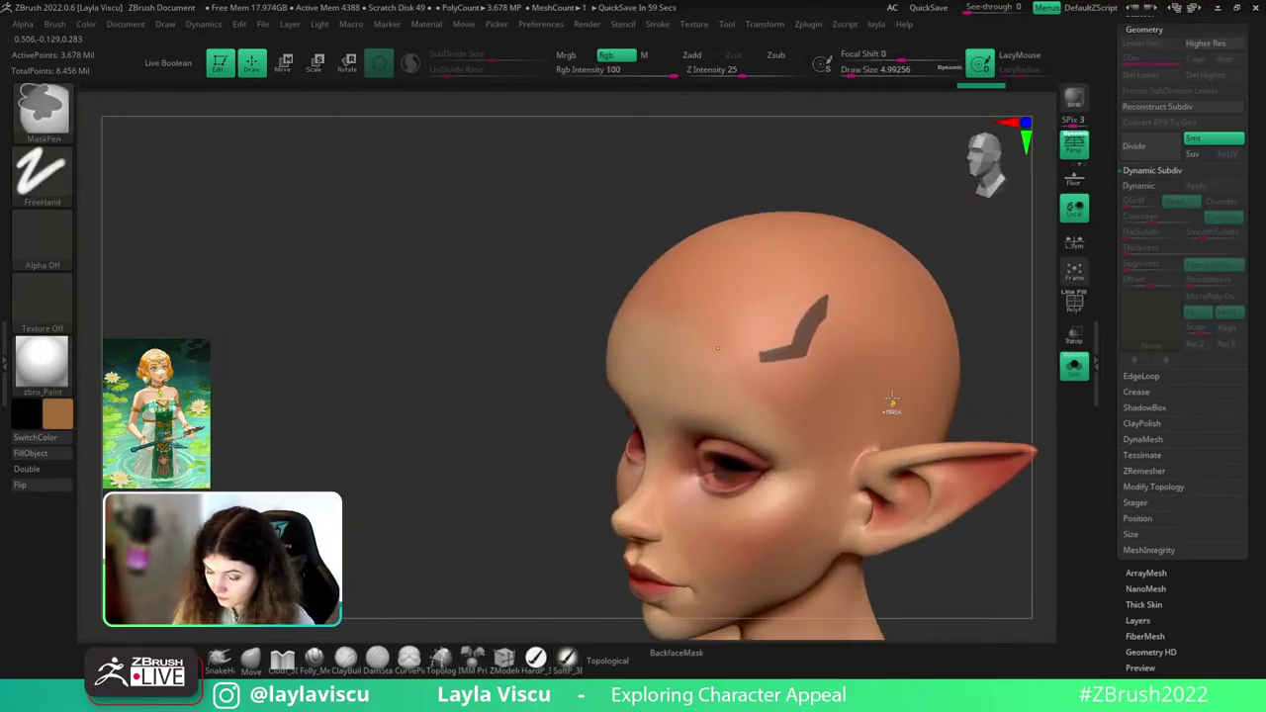
- Try the masked band as its own polygroup, undo the grouping and invert the mask to leave only the band unmasked
key("ctrl+z")
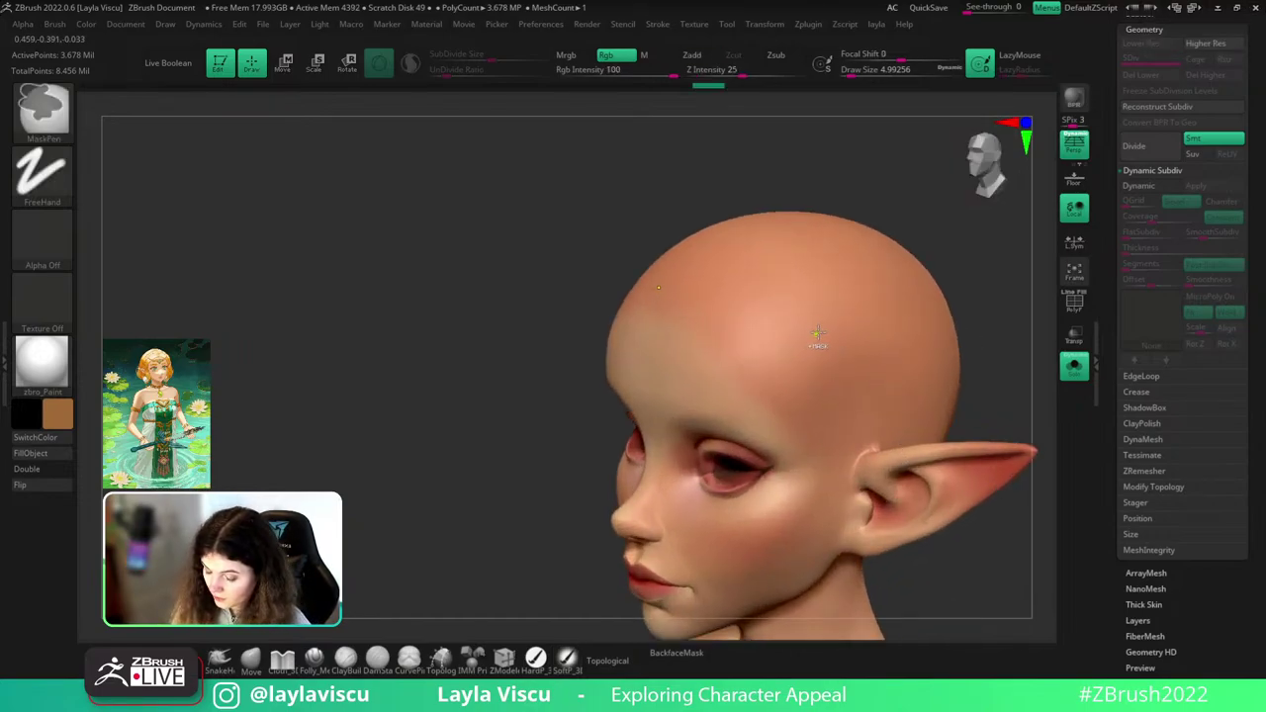
key("shift+f")
key("shift+f")
key("shift+f")
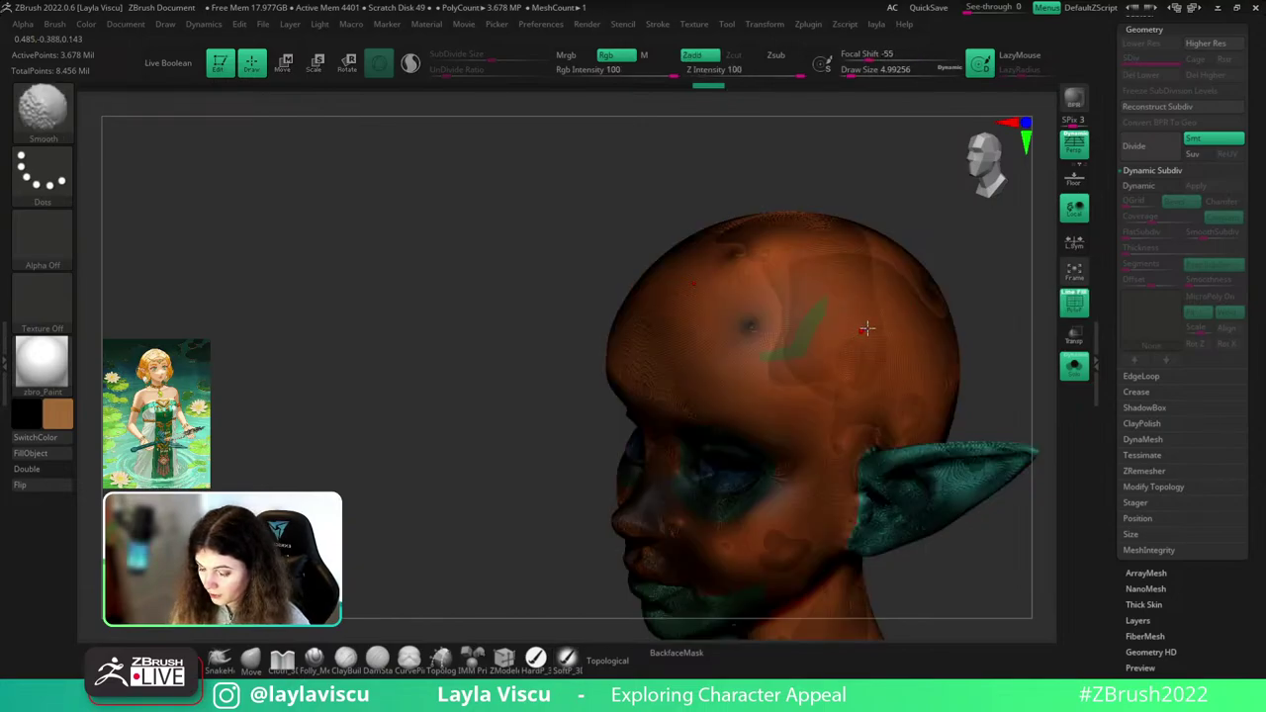
key("ctrl+z")
left_click(977, 274, "ctrl")
key("shift+f")
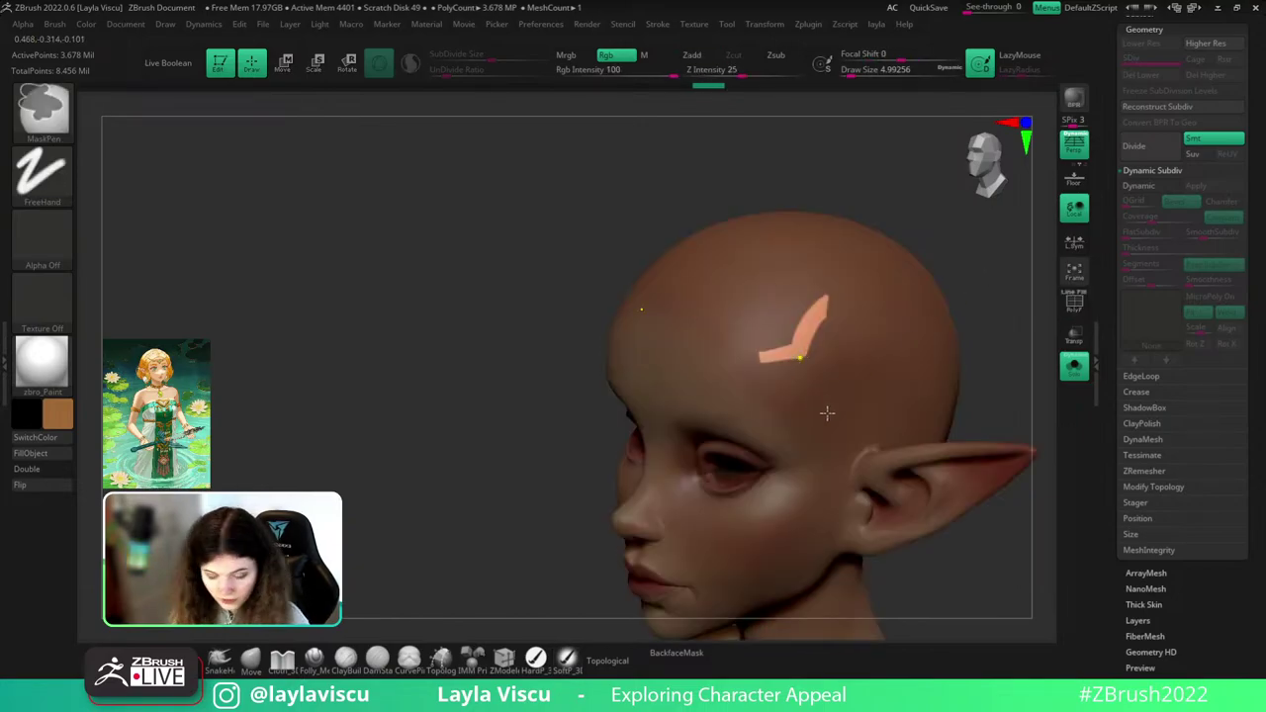
- Choose the Topology brush and draw a series of dividing curves across the unmasked band's width
key("b")
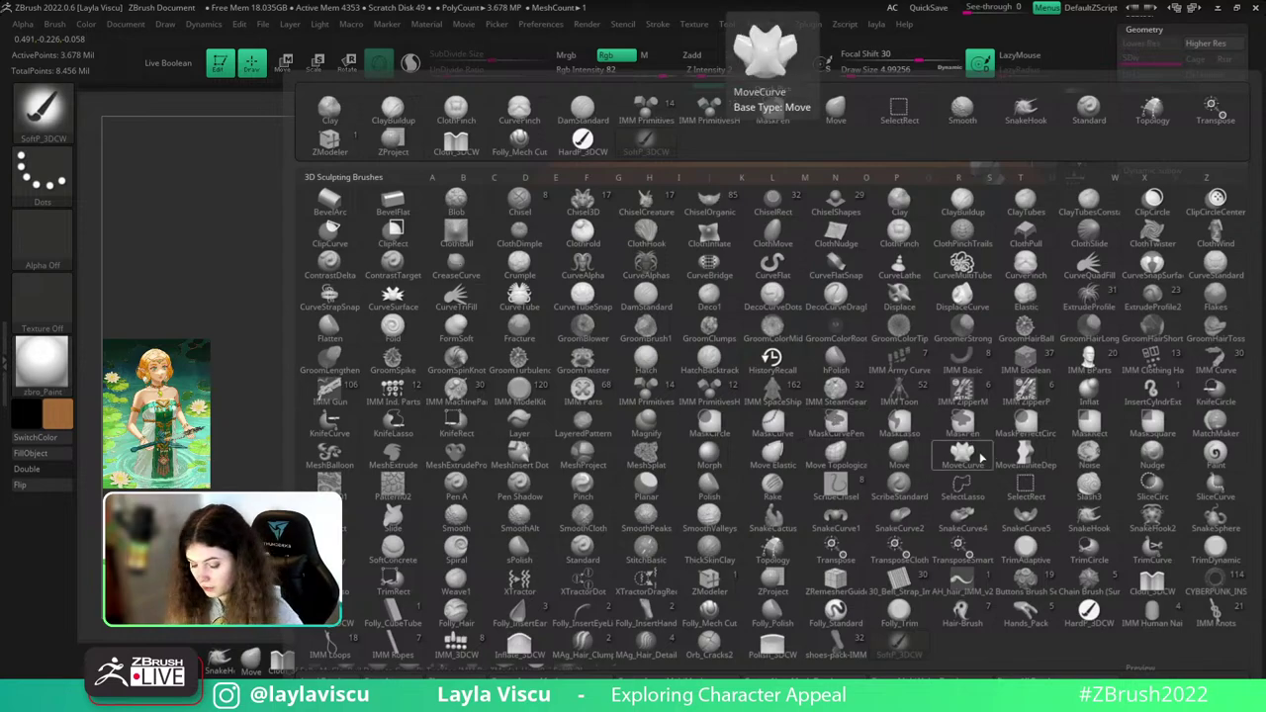
key("t")
left_click(758, 545)
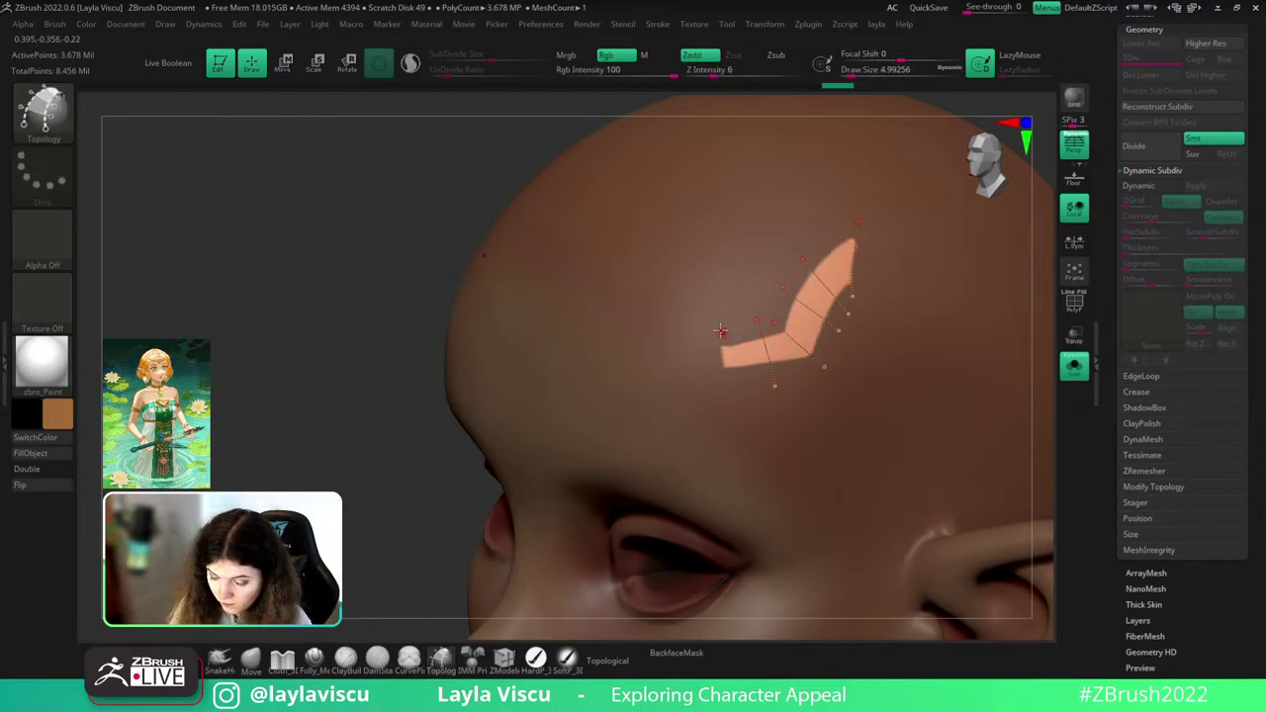
left_click_drag(720, 331, 721, 332)
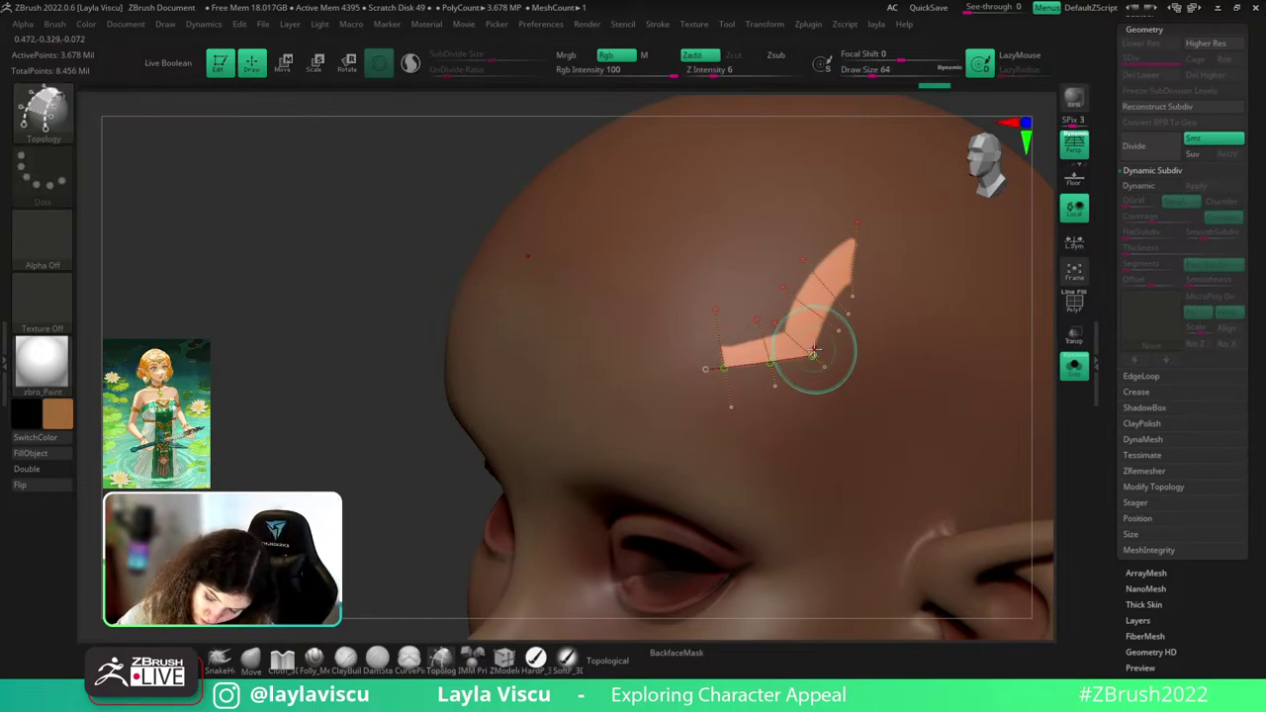
- Draw Topology curves along the band's lower and upper edges, crossing all dividing curves to close the faces
right_click_drag(832, 304, 890, 419, "ctrl")
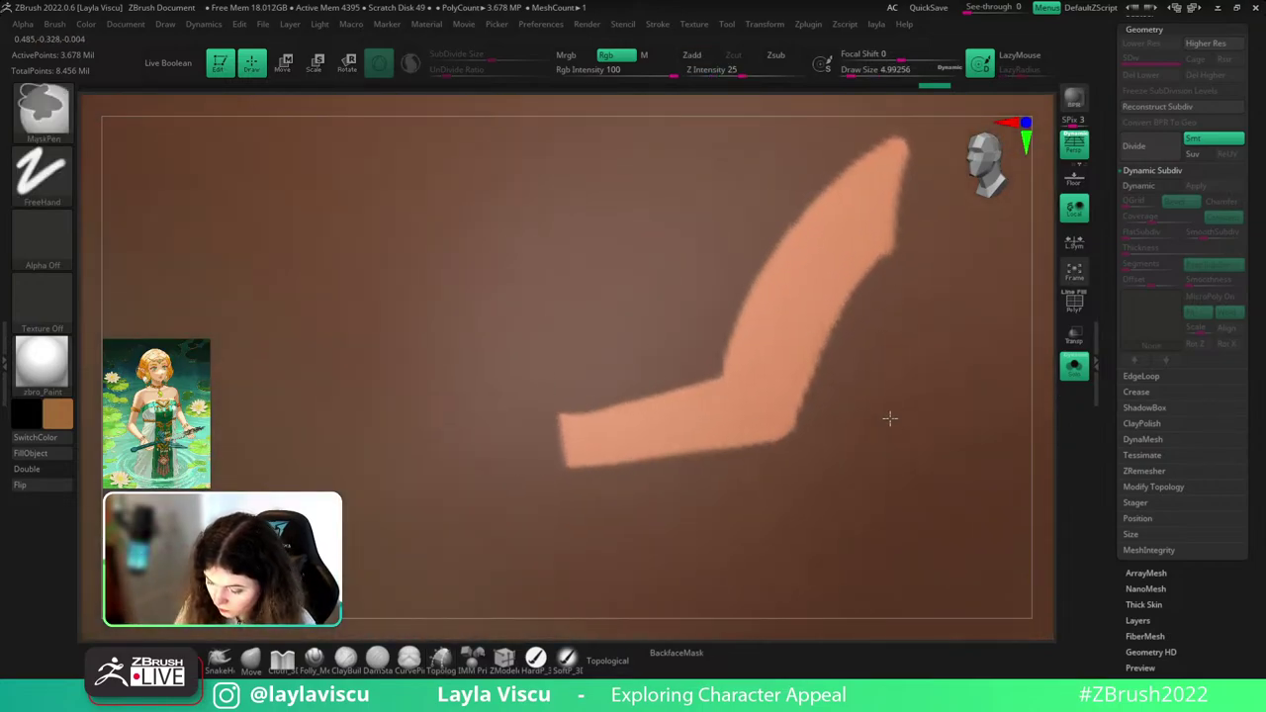
left_click_drag(796, 435, 797, 434)
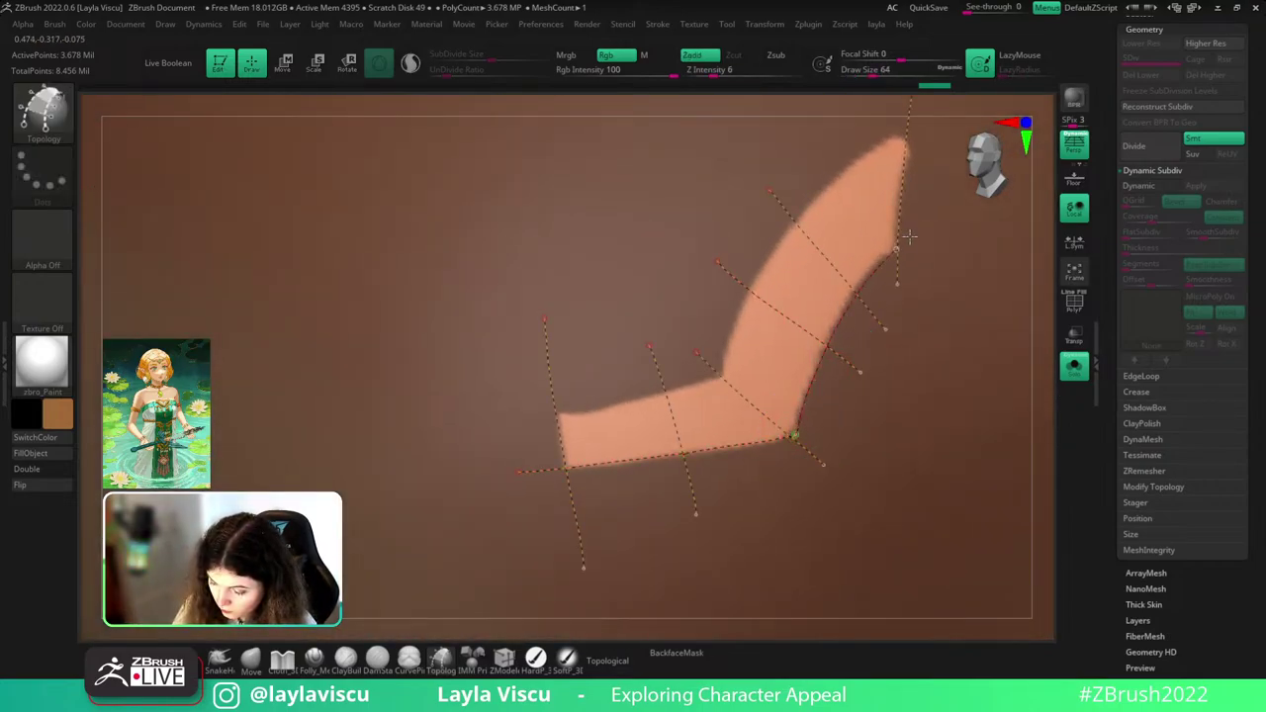
left_click_drag(909, 236, 928, 228)
key("ctrl+z")
left_click_drag(794, 435, 791, 434)
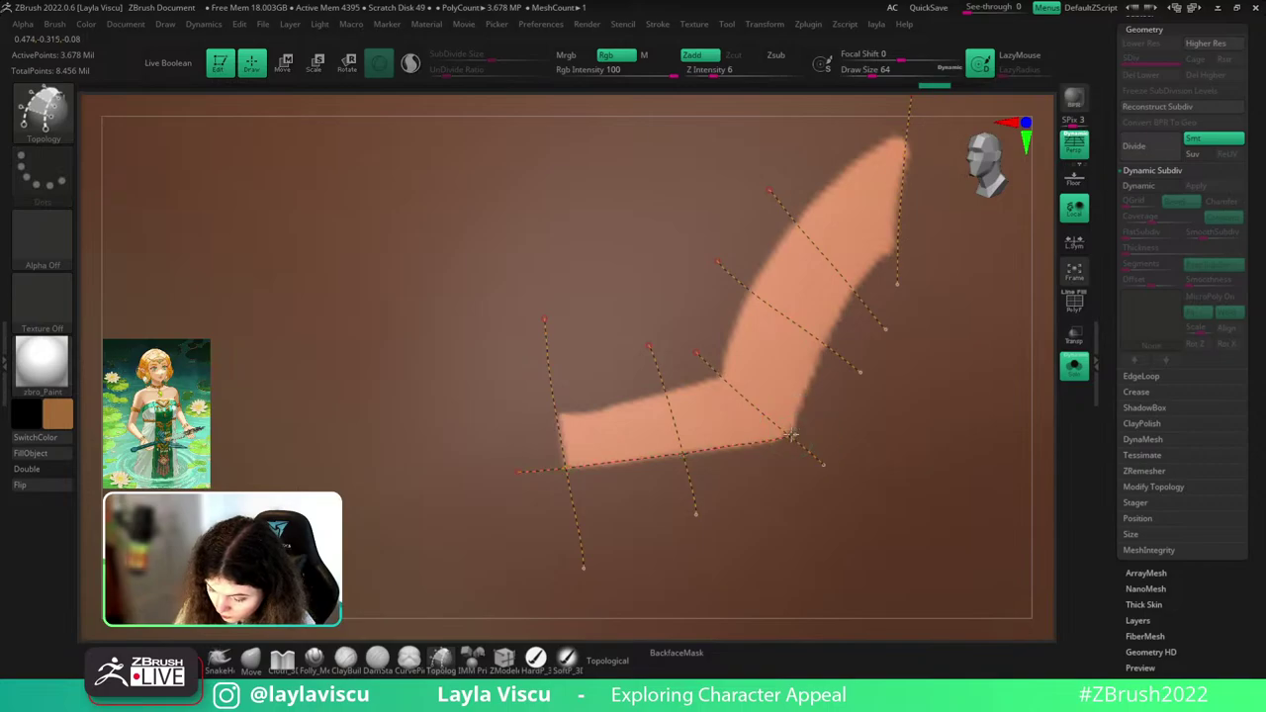
left_click_drag(900, 238, 929, 217)
left_click_drag(714, 352, 721, 387)
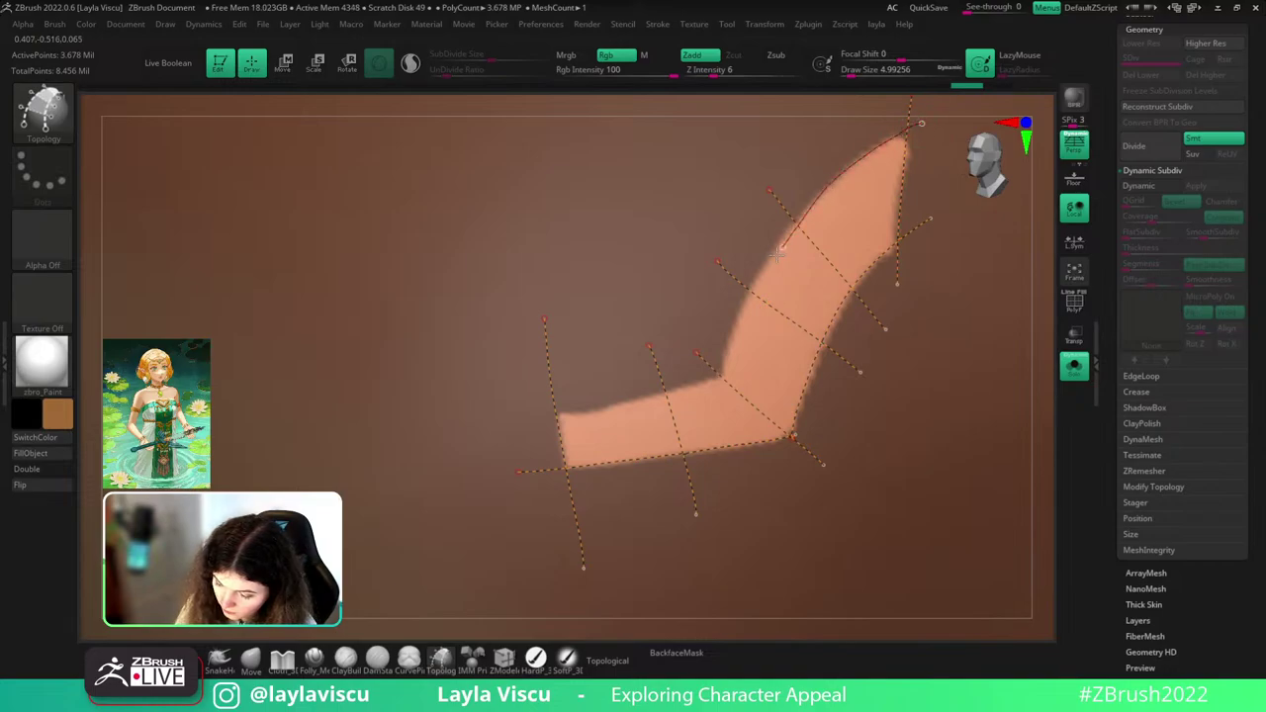
left_click_drag(723, 383, 535, 419)
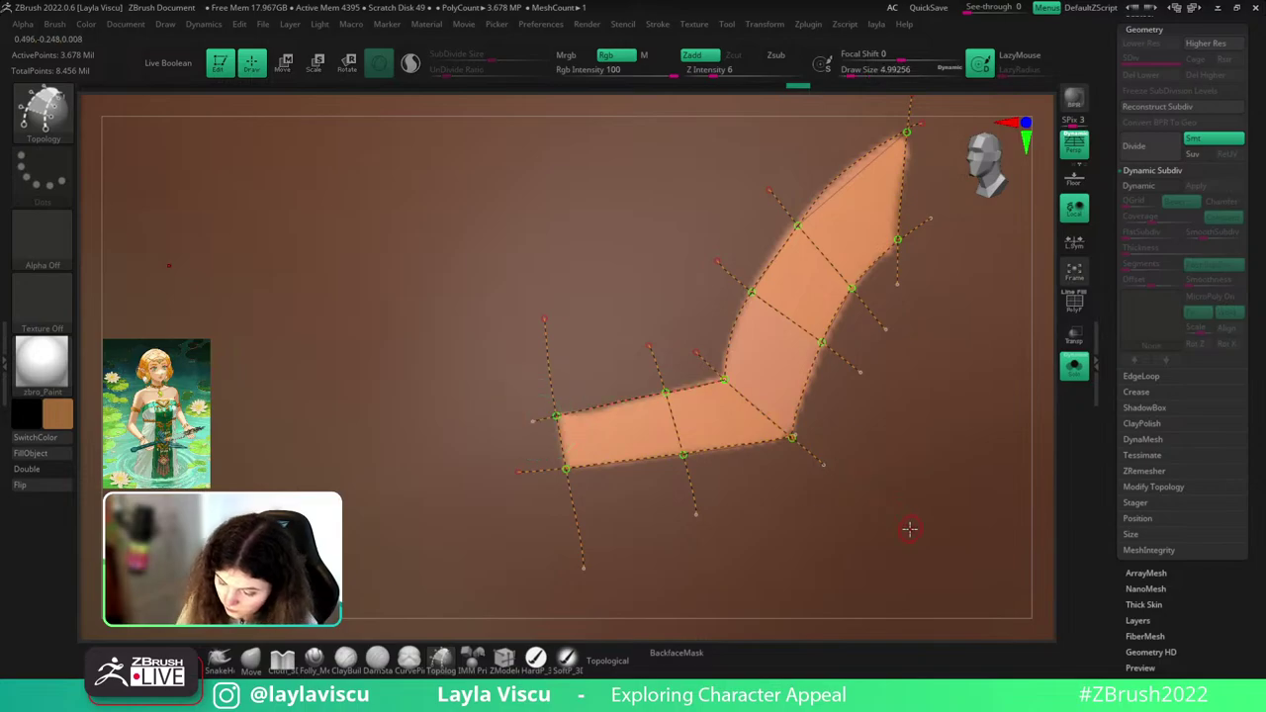
- Try to redraw the Topology curve along the upper edge of the band's horizontal arm
left_click(727, 384, "shift")
left_click_drag(724, 379, 499, 426)
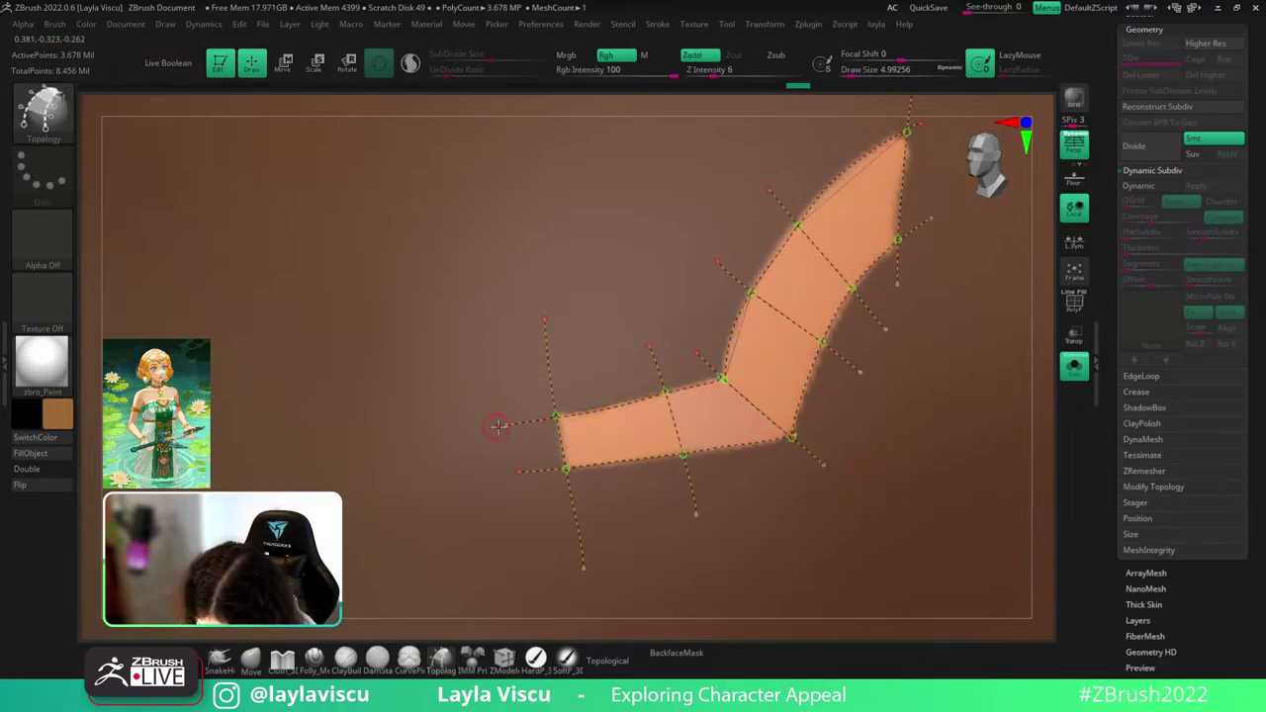
right_click_drag(751, 475, 910, 519, "ctrl")
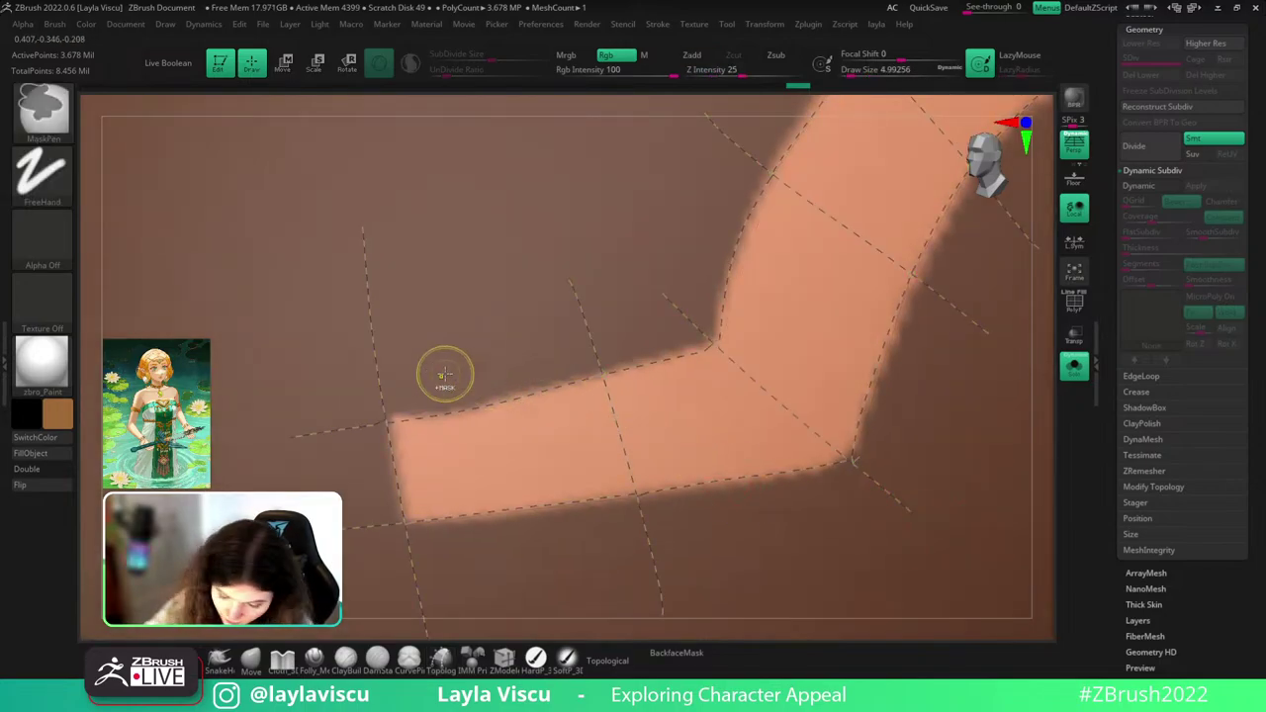
key("ctrl+z")
mouse_move(513, 399)
left_mouse_down()
mouse_move(721, 346)
mouse_move(325, 435)
left_mouse_up()
key("ctrl+z")
right_click_drag(450, 379, 246, 323, "ctrl")
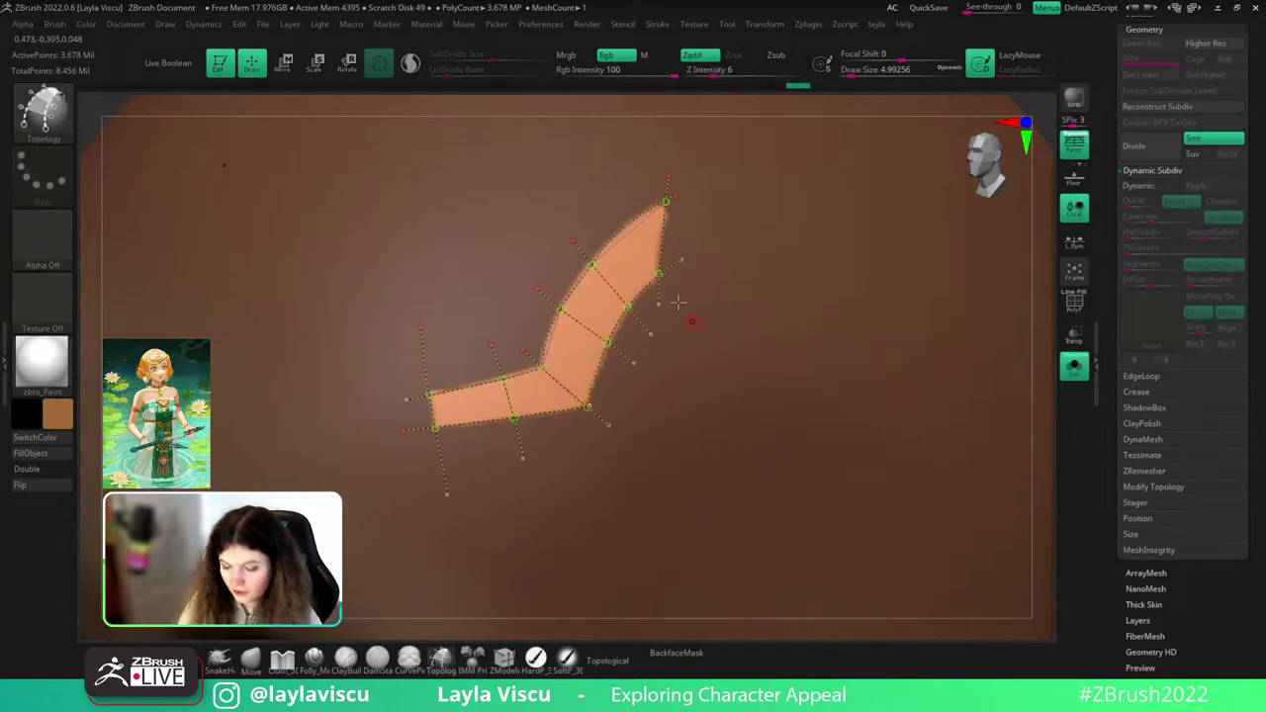
- Add three Topology curves across the band's curved upper arm, subdividing the faces between the tip and the corner
right_click_drag(678, 301, 678, 326, "ctrl")
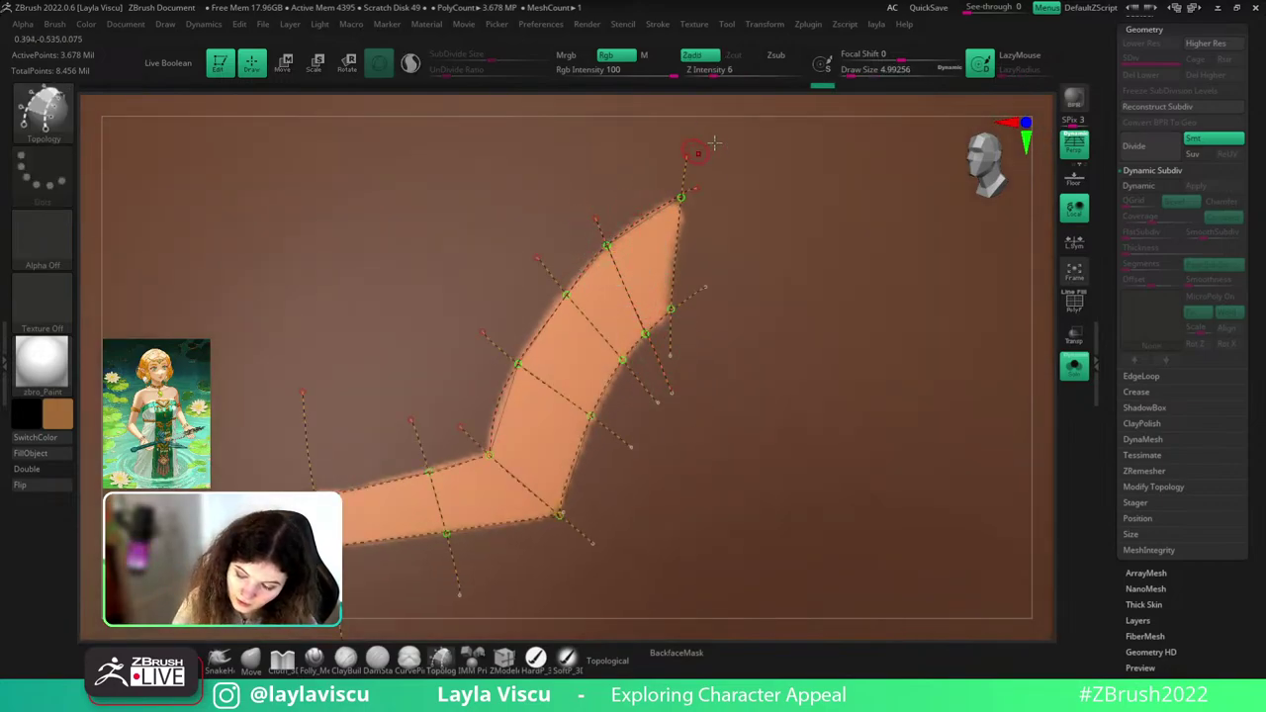
left_click_drag(507, 294, 638, 420)
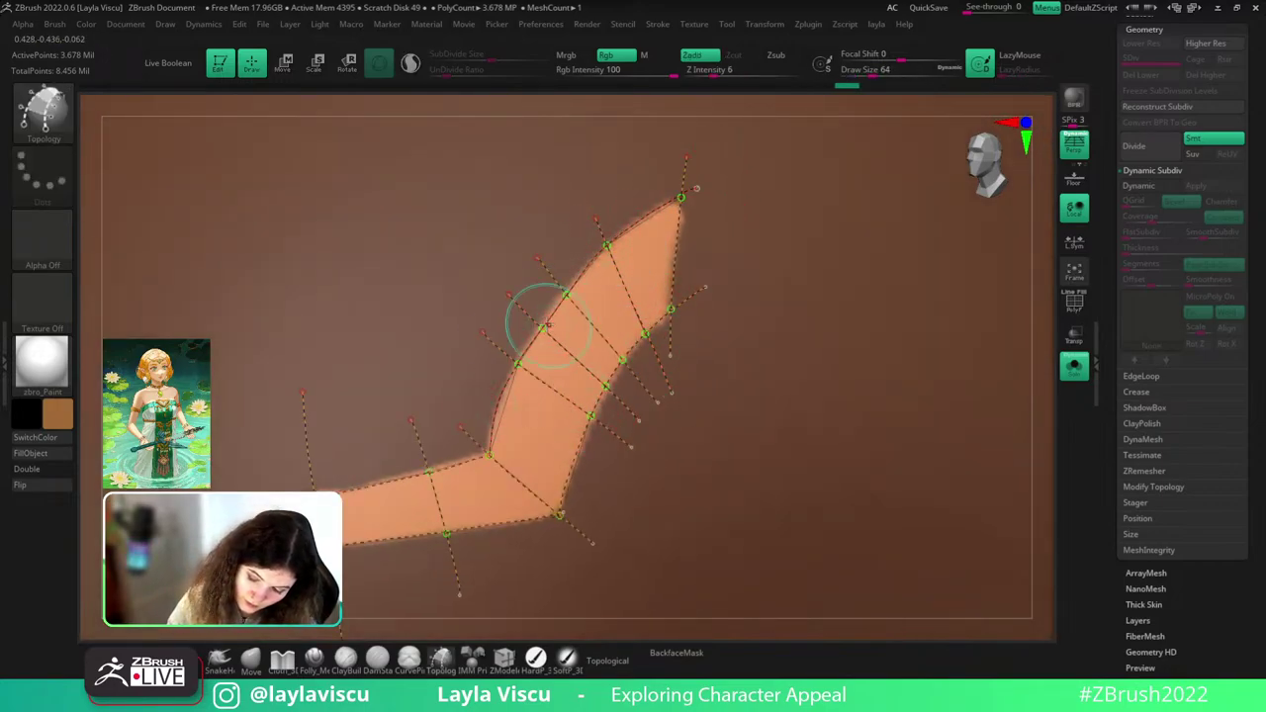
key("bracketleft")
key("bracketleft")
key("bracketleft")
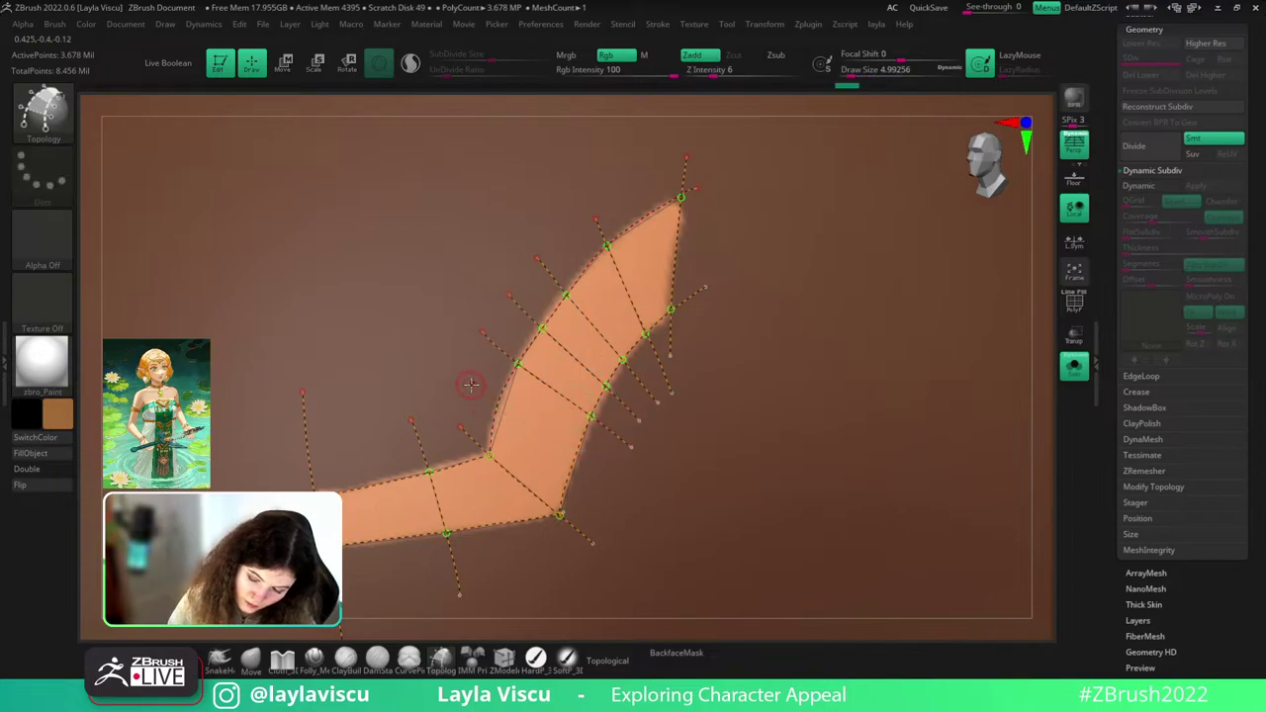
left_click_drag(471, 385, 616, 485)
right_click_drag(553, 426, 505, 286, "ctrl")
mouse_move(999, 297)
left_mouse_down()
mouse_move(1042, 280)
mouse_move(974, 279)
left_mouse_up()
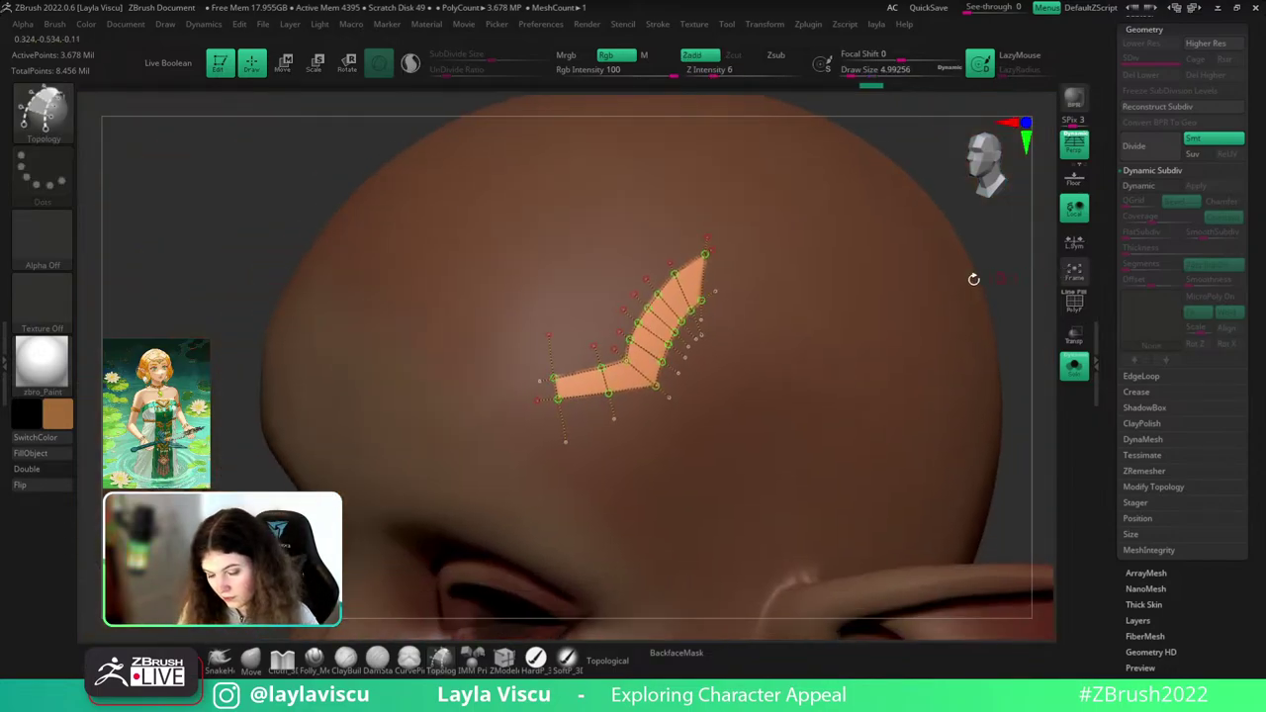
- Add two Topology curves across the band's horizontal arm, one on each side of its existing dividing curve
right_click_drag(678, 282, 717, 384, "ctrl")
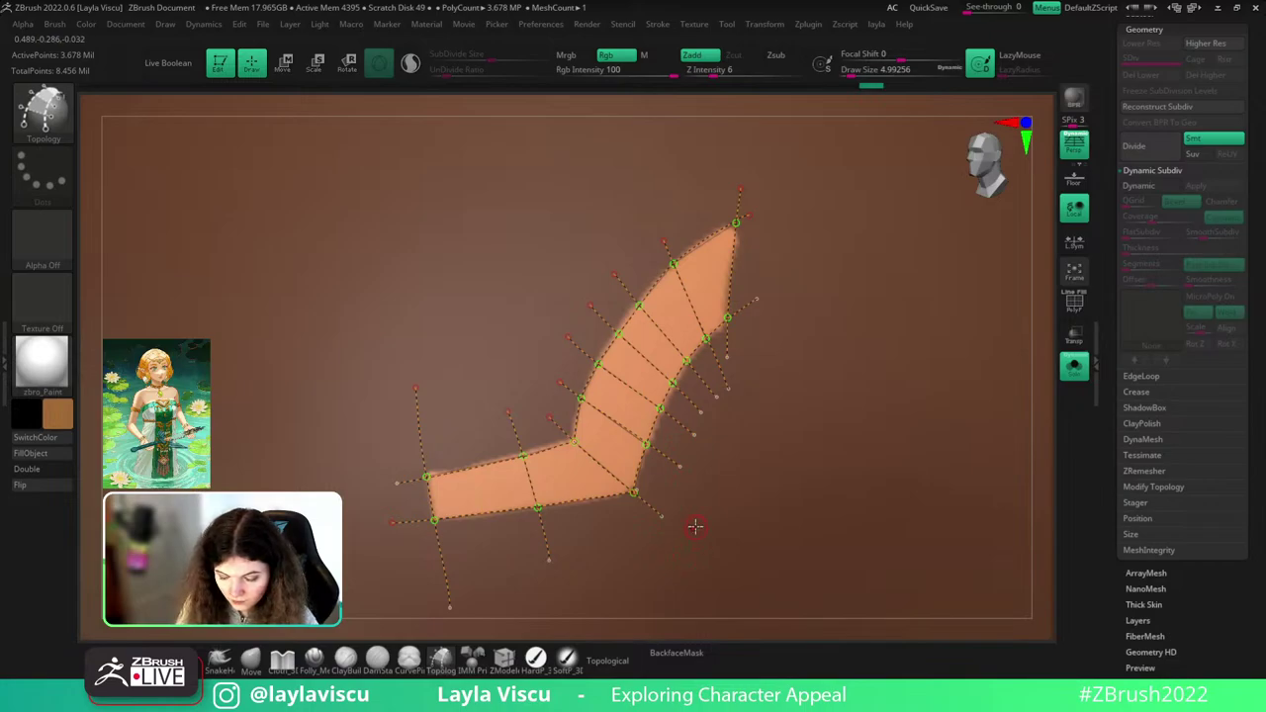
left_click_drag(540, 426, 599, 537)
left_click_drag(466, 435, 505, 569)
right_click_drag(634, 384, 769, 246, "ctrl")
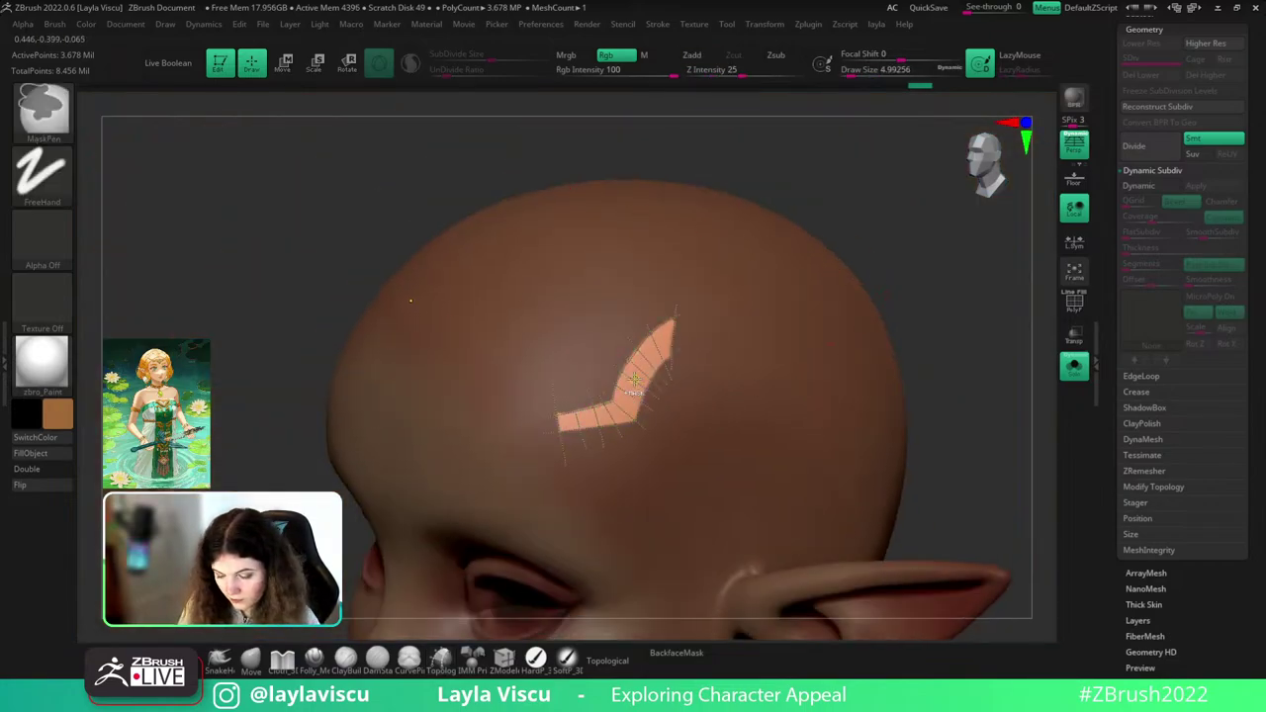
- Set the Draw Size to 1 and generate the thin band mesh from the Topology curves
right_click_drag(635, 377, 661, 437, "ctrl")
key("s")
left_click_drag(800, 261, 777, 263)
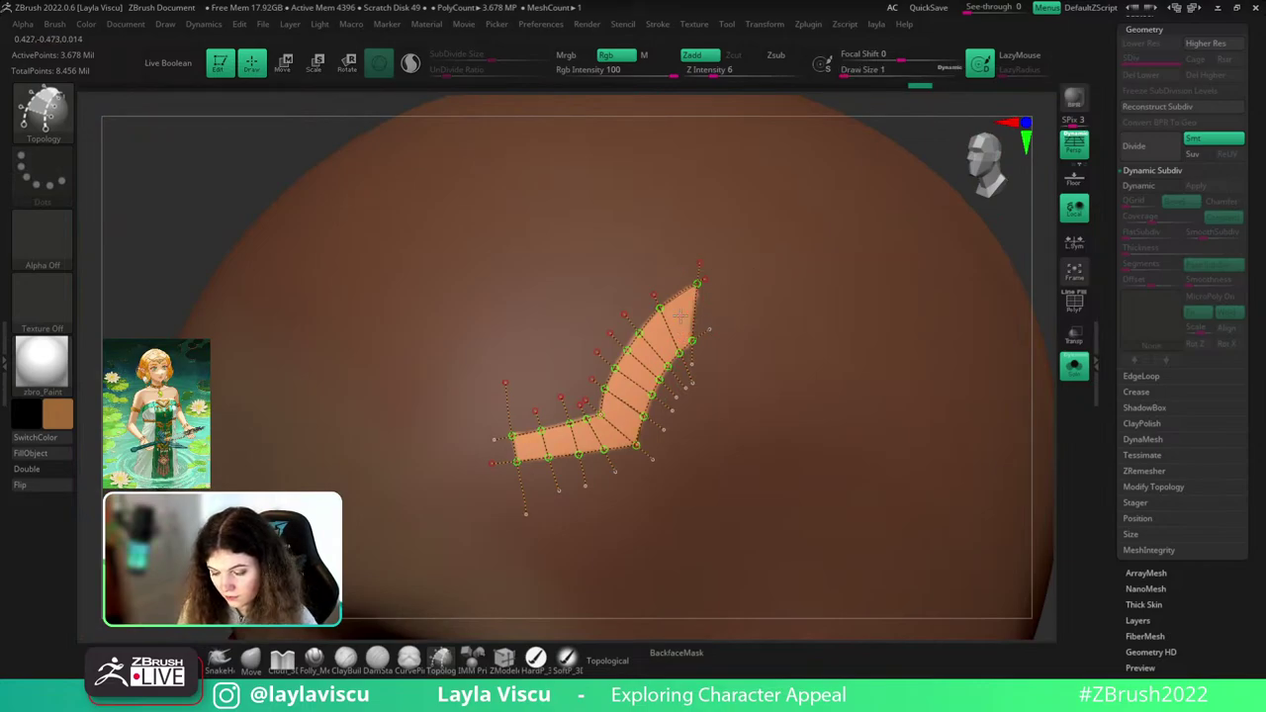
left_click(767, 337)
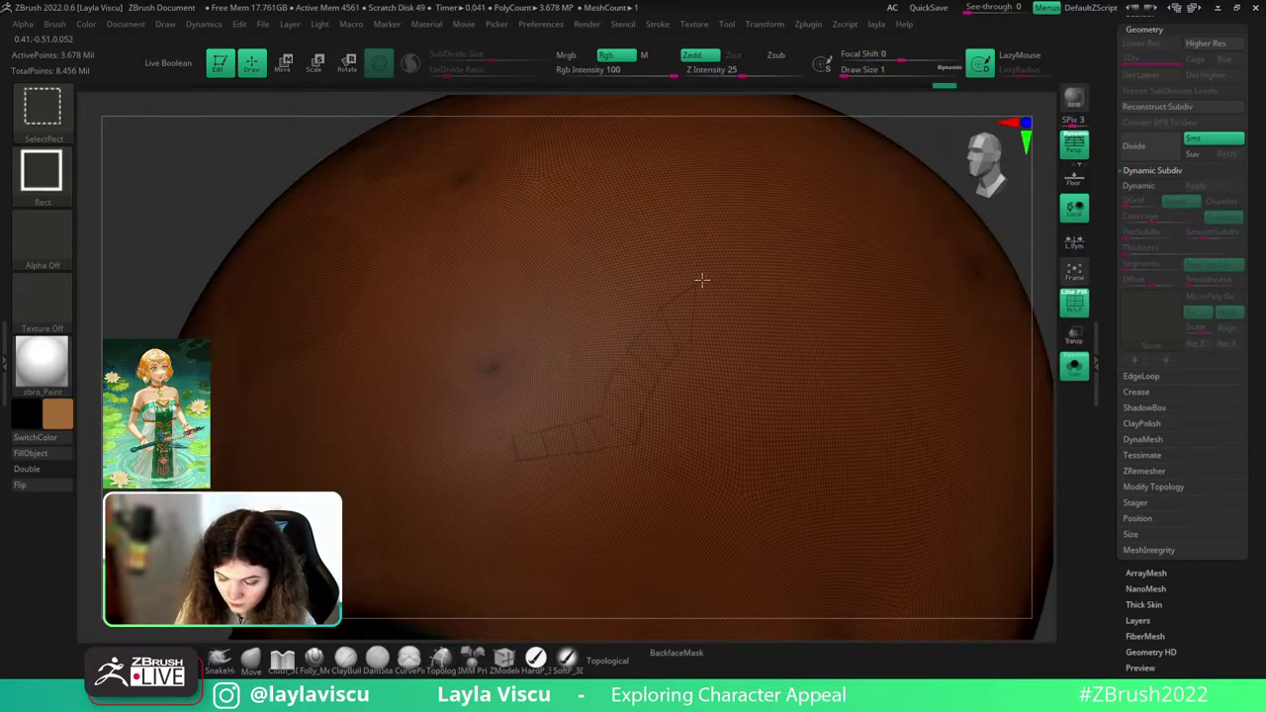
- Isolate the new band mesh and delete the hidden head geometry from its subtool
left_click(702, 282, "ctrl+shift")
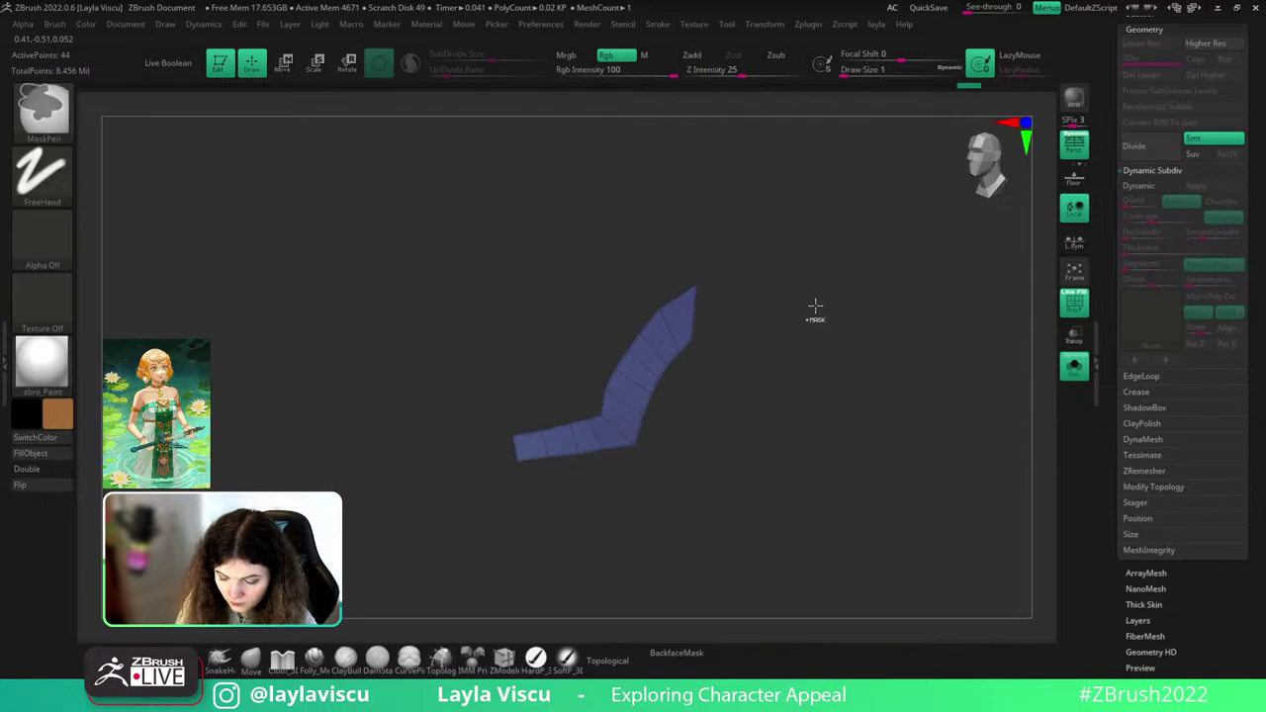
right_click_drag(815, 307, 806, 246, "ctrl")
key("space")
left_click(789, 274)
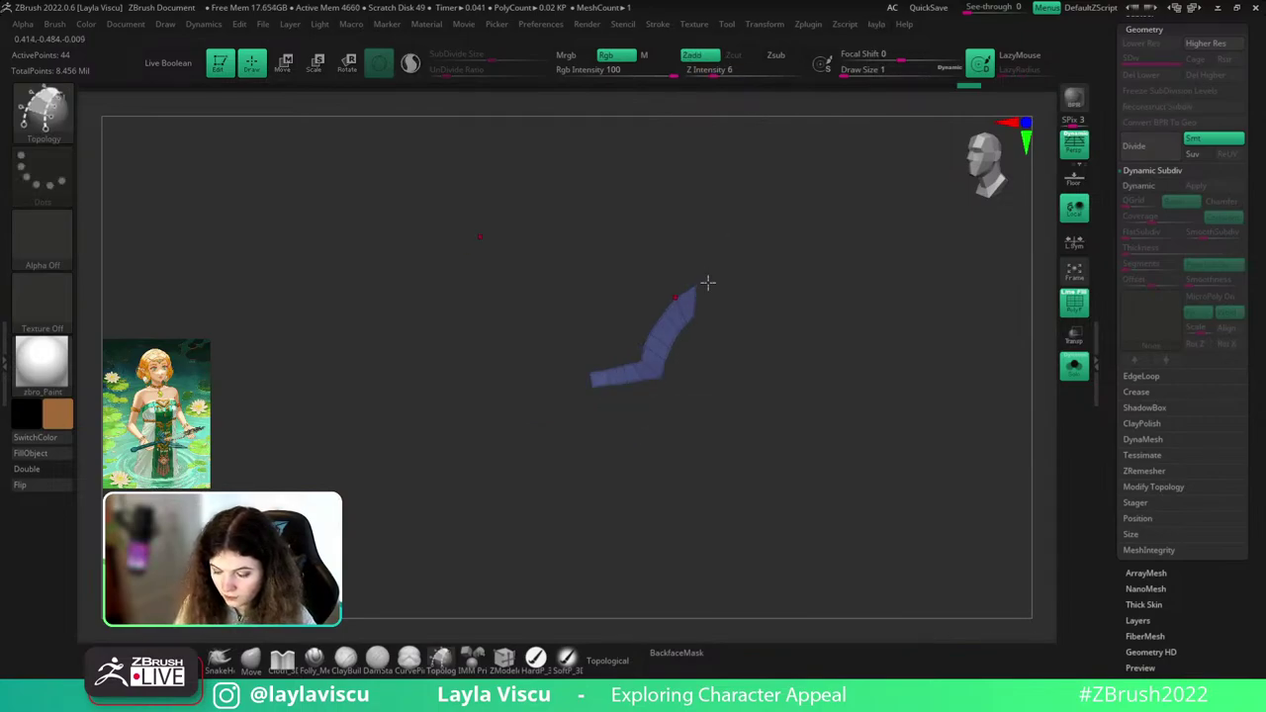
key("space")
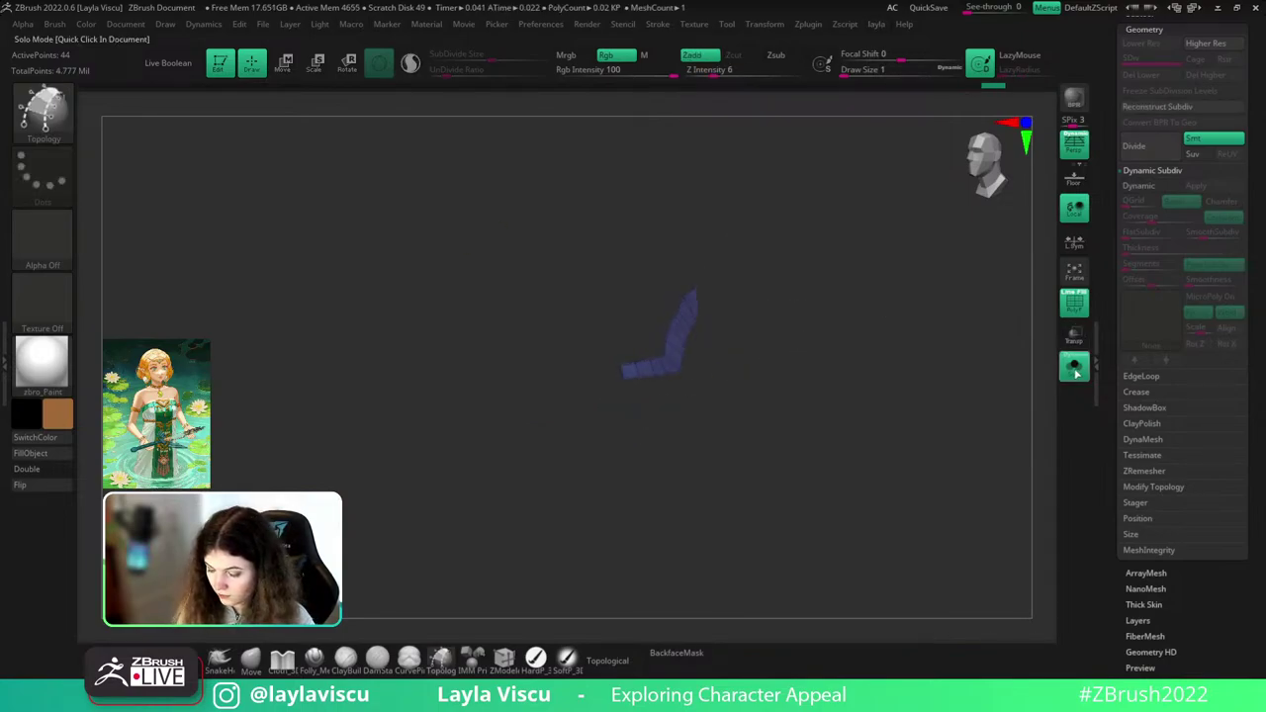
- Check the band's placement with all subtools shown, then isolate it again and inspect its polygons with the wireframe on
left_click(1074, 366)
key("w")
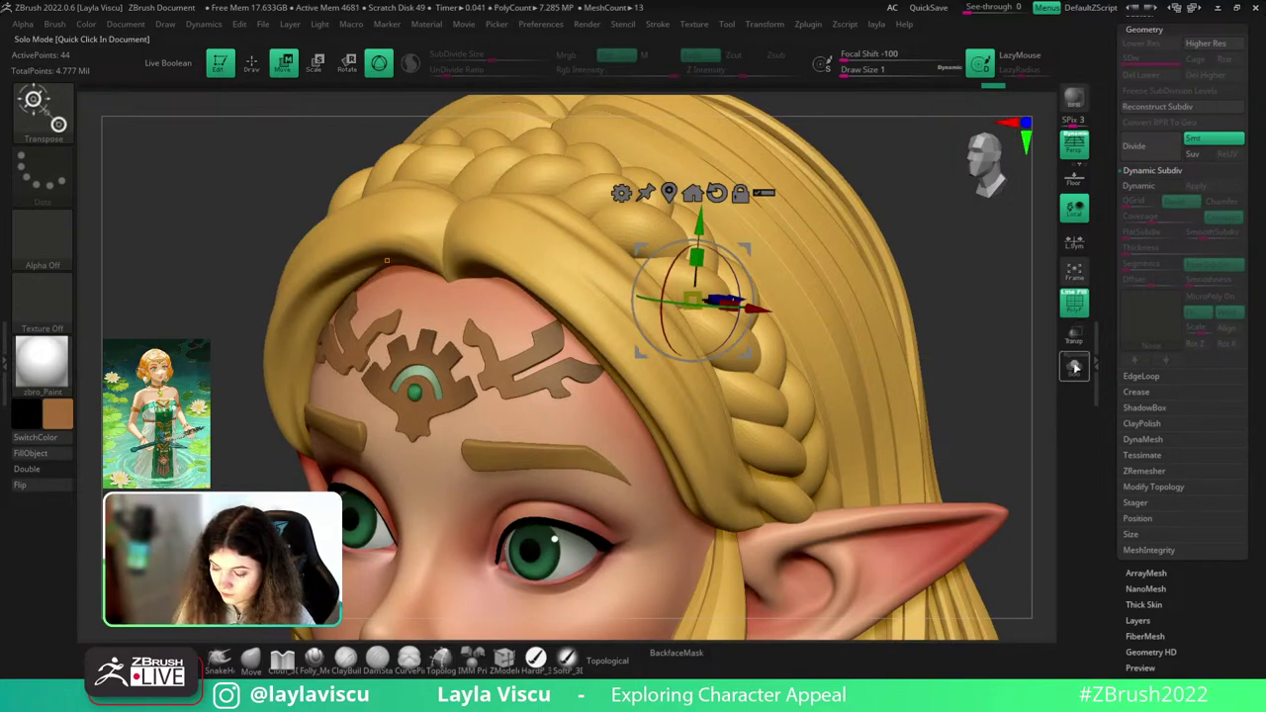
left_click(1074, 366)
left_click_drag(686, 294, 658, 384)
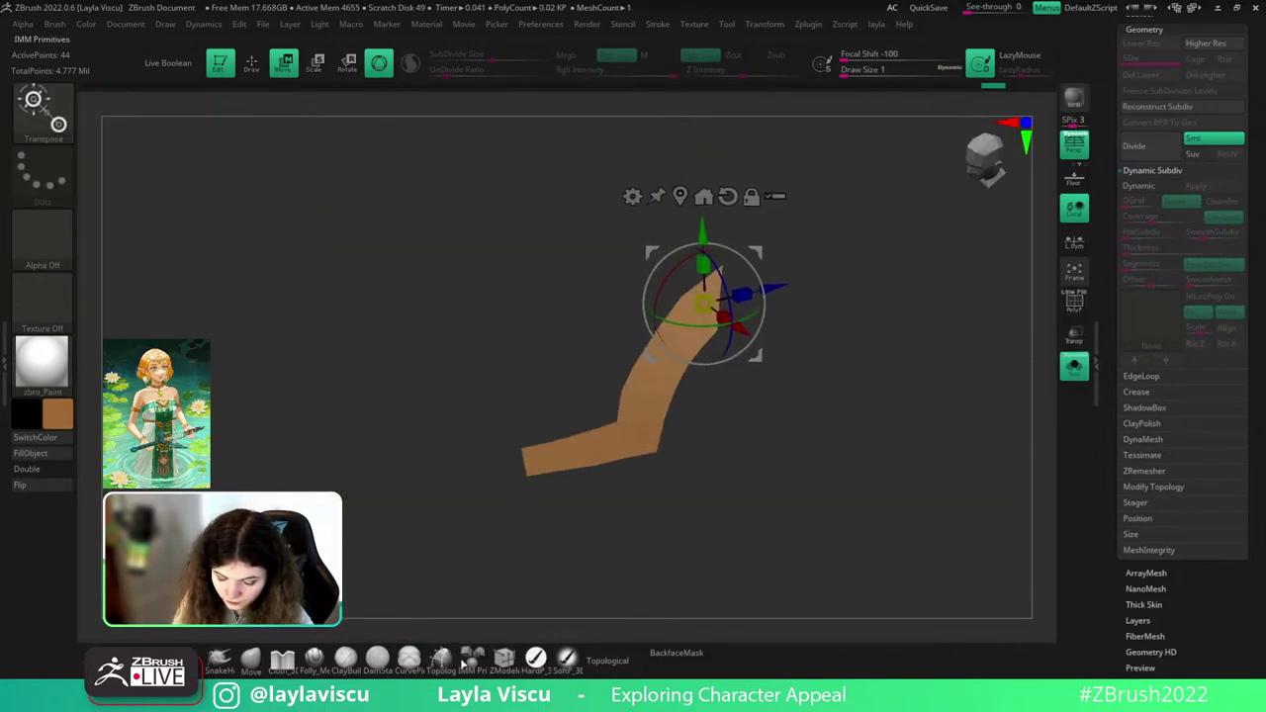
key("shift+f")
key("q")
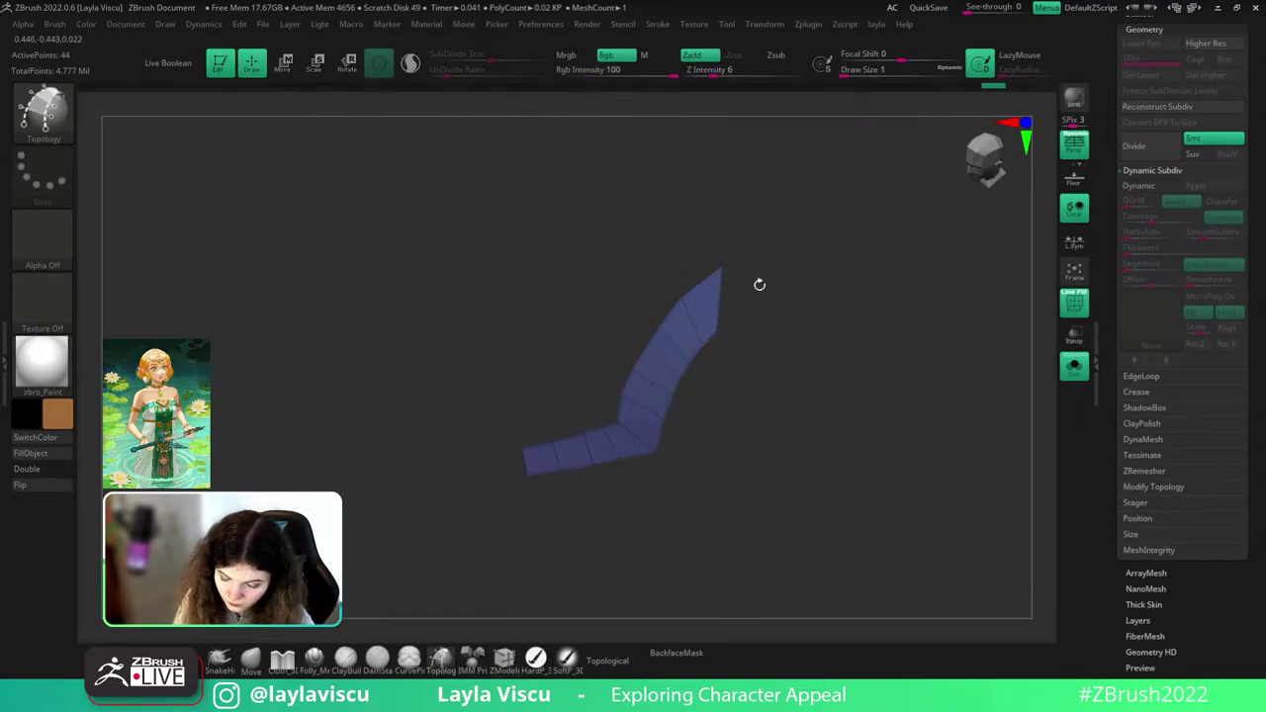
left_click_drag(770, 292, 786, 294)
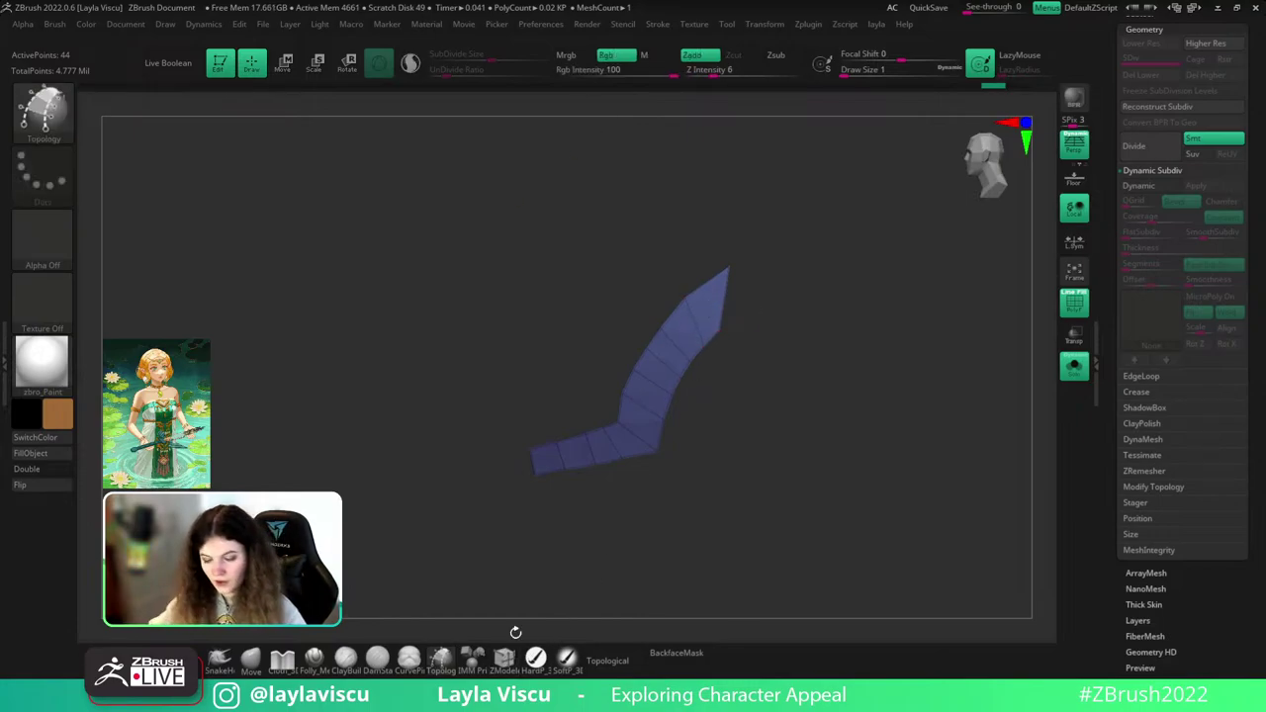
- Try to choose the ZModeler brush for editing the band mesh
key("b")
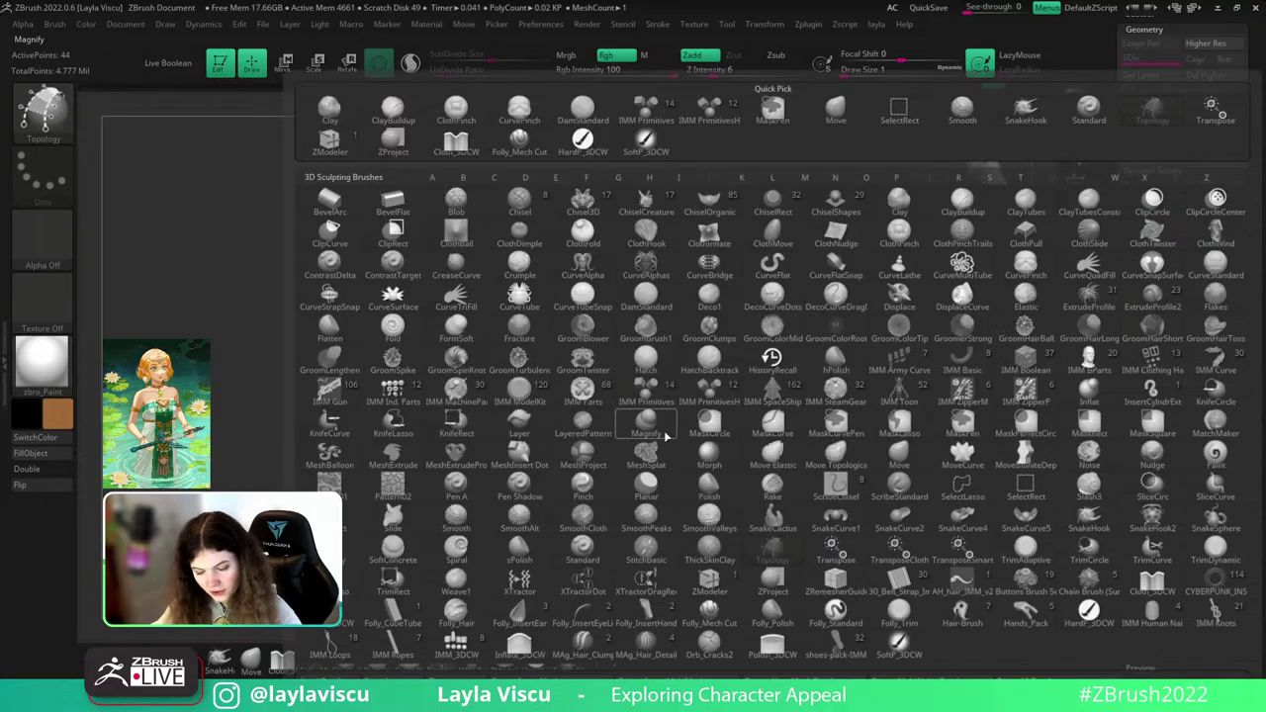
left_click(664, 436)
key("b")
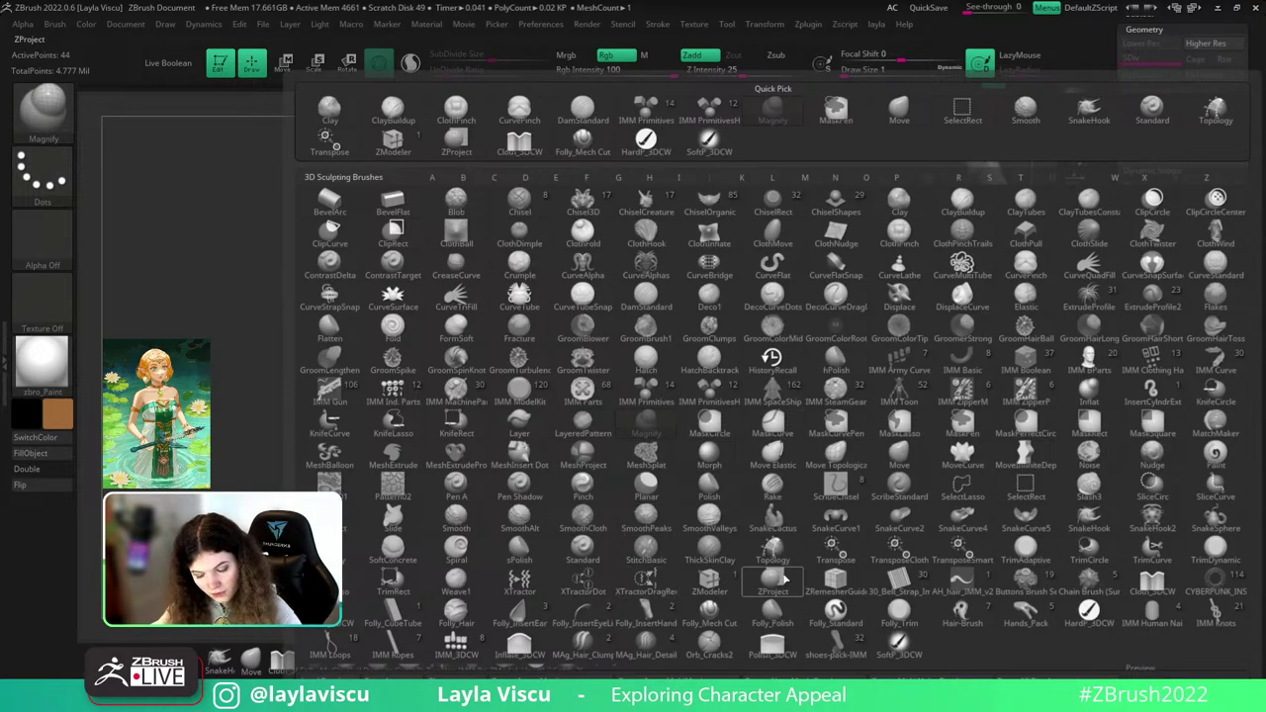
left_click(780, 577)
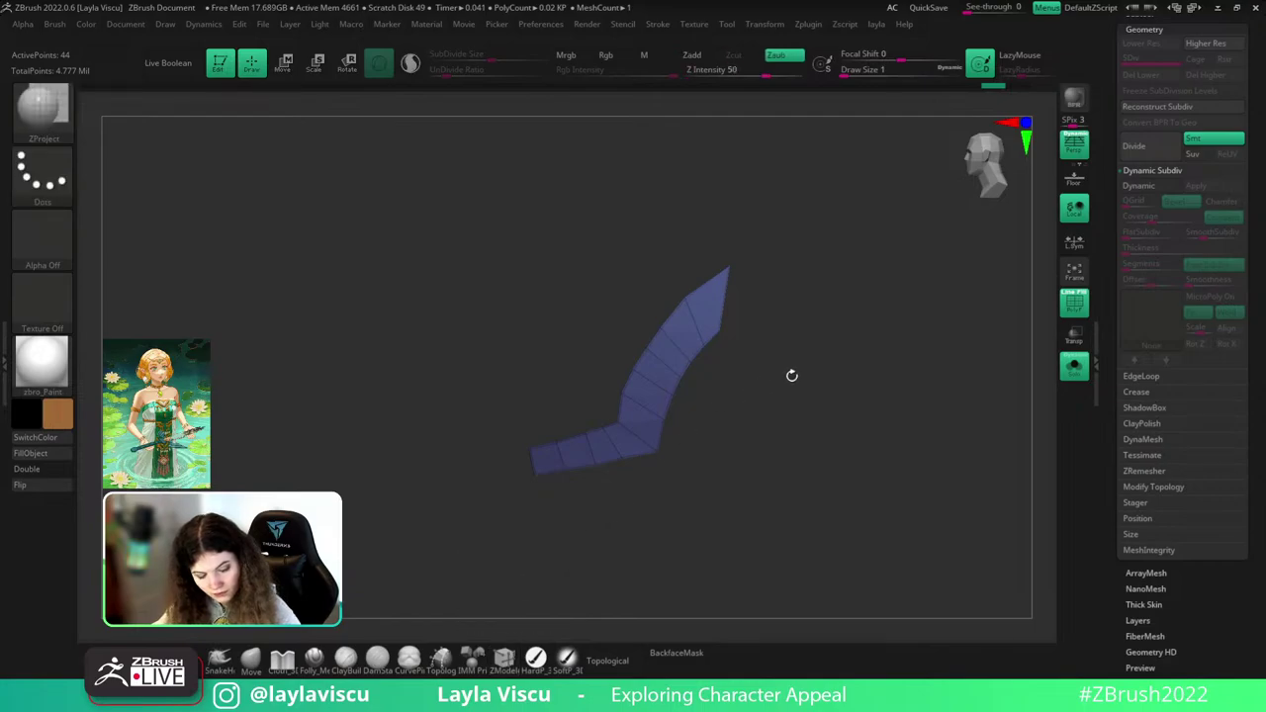
key("b")
left_click(699, 598)
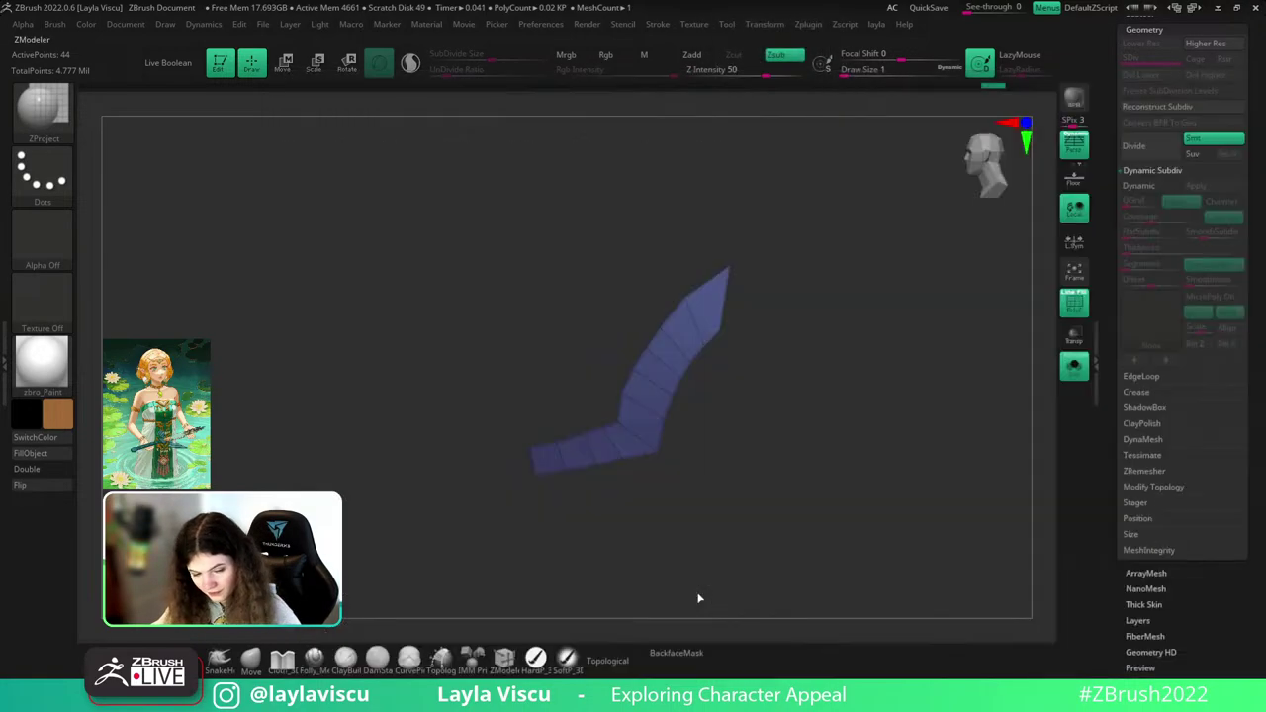
key("b")
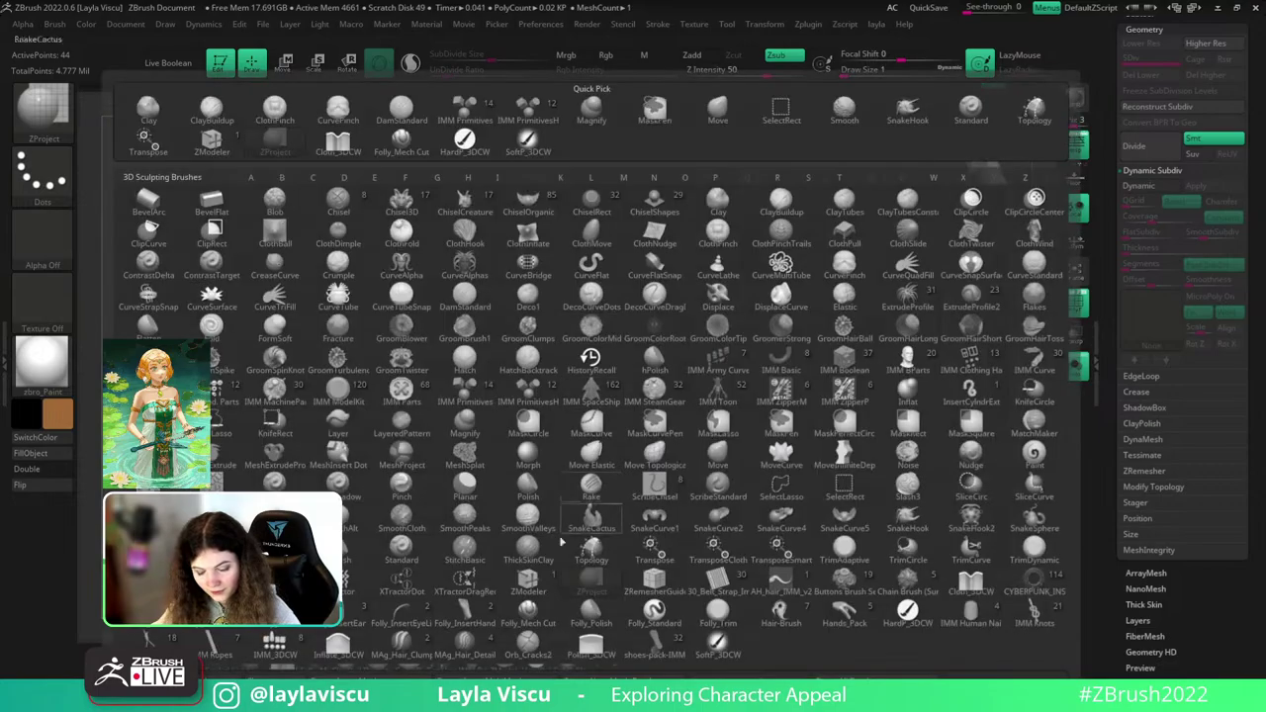
left_click(538, 579)
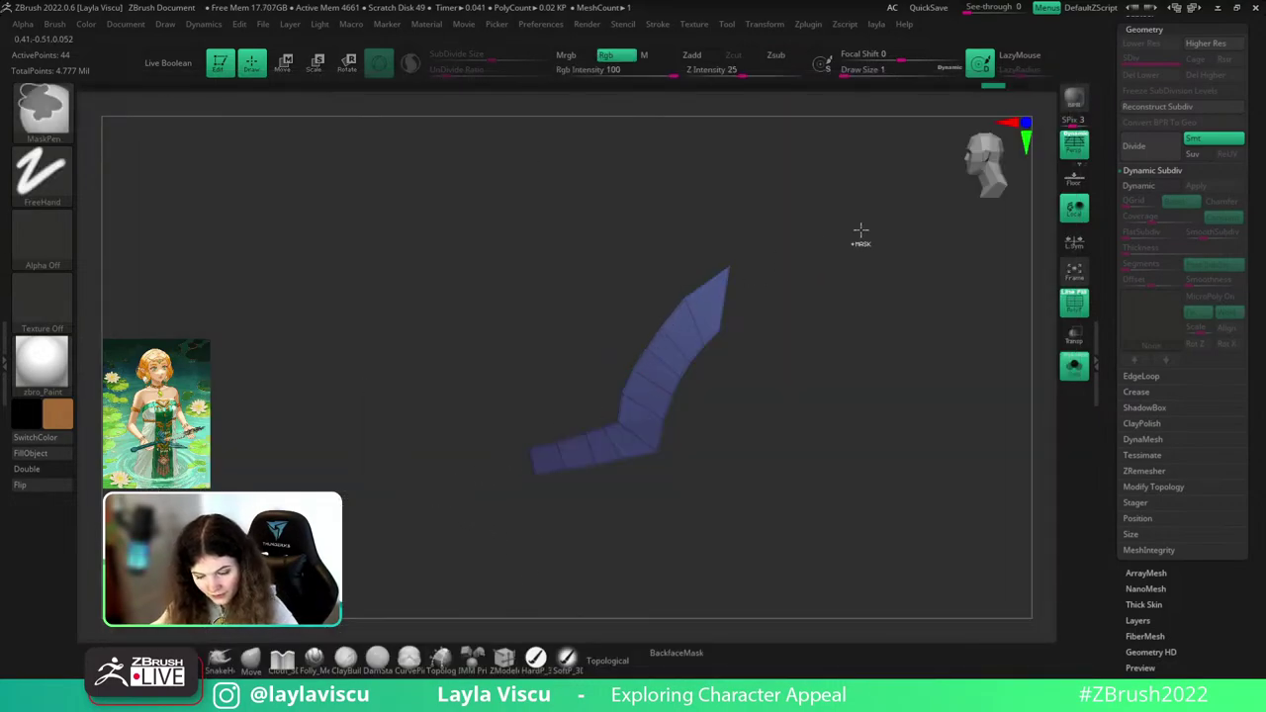
- Show all subtools again and save the tool to disk
left_click_drag(1261, 150, 1263, 257)
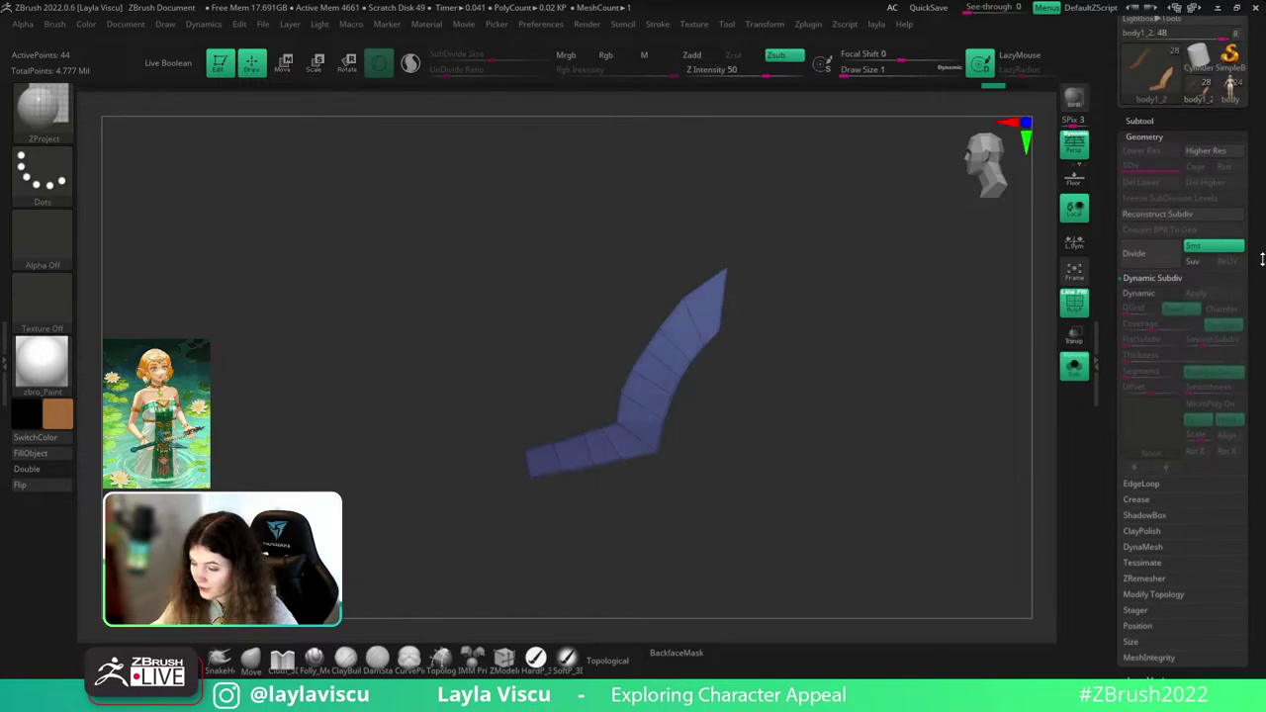
left_click(1077, 376)
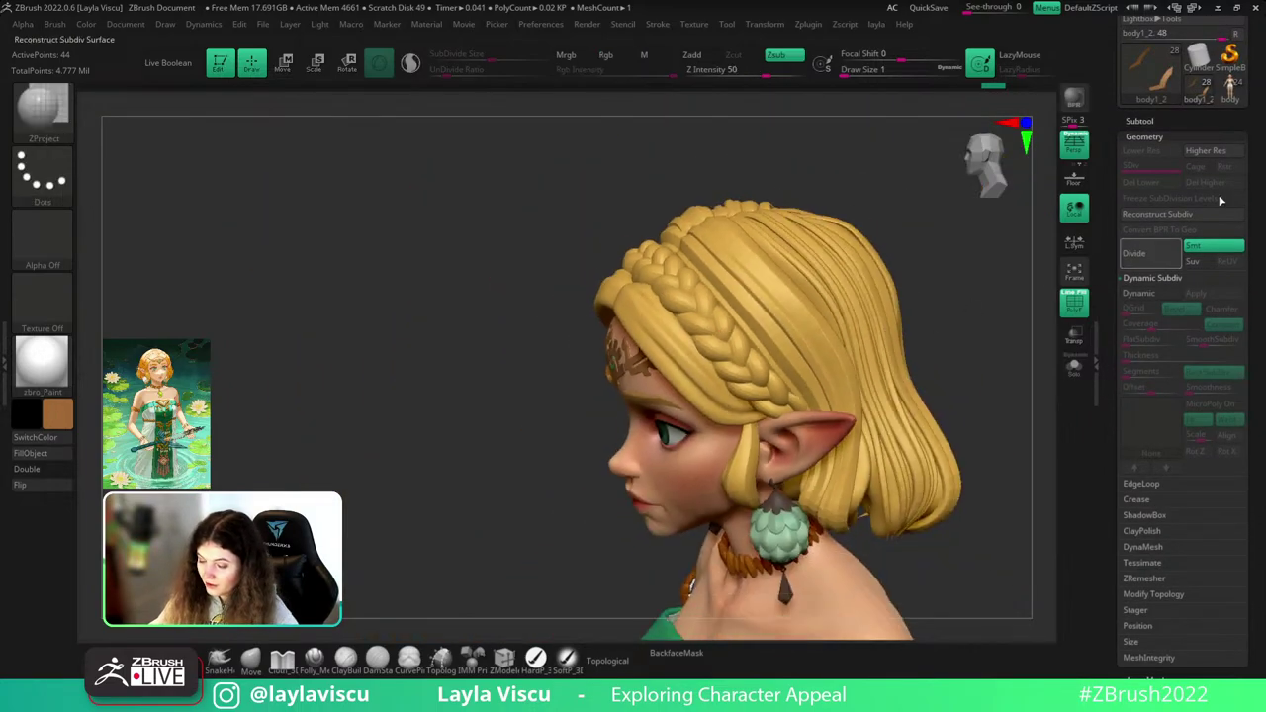
scroll(1227, 163, "up", 3)
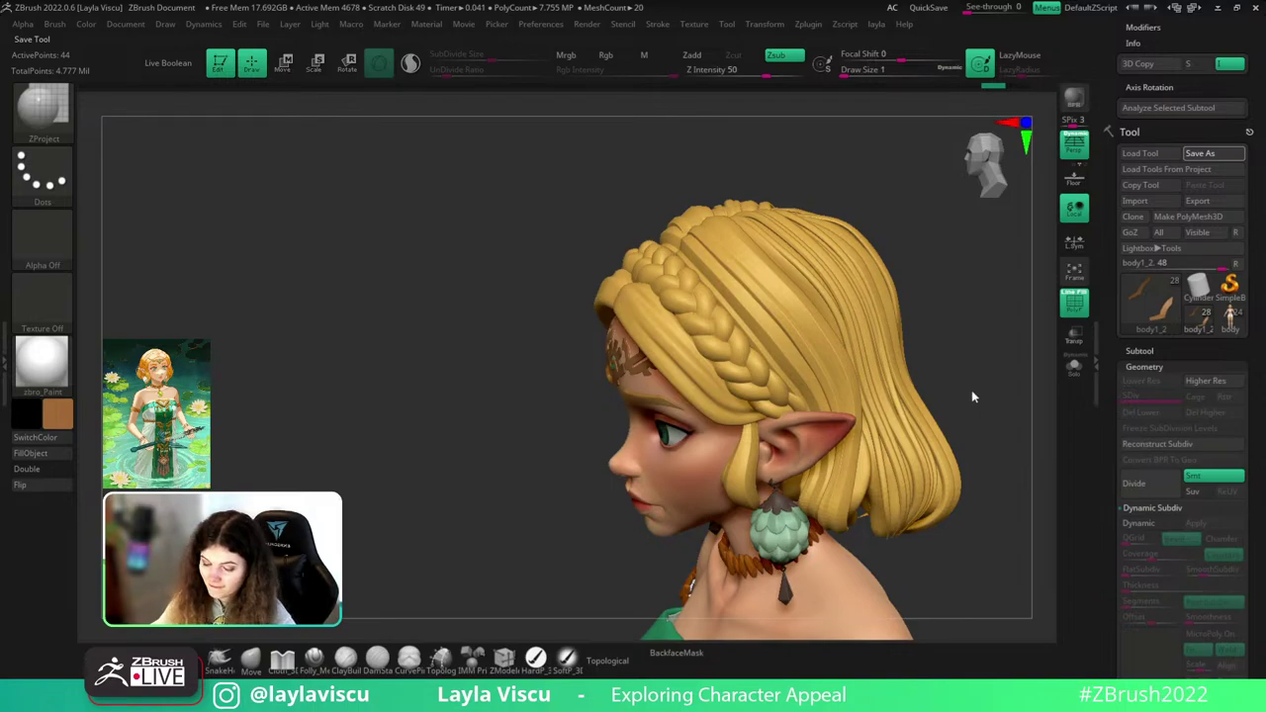
left_click_drag(964, 387, 1035, 375)
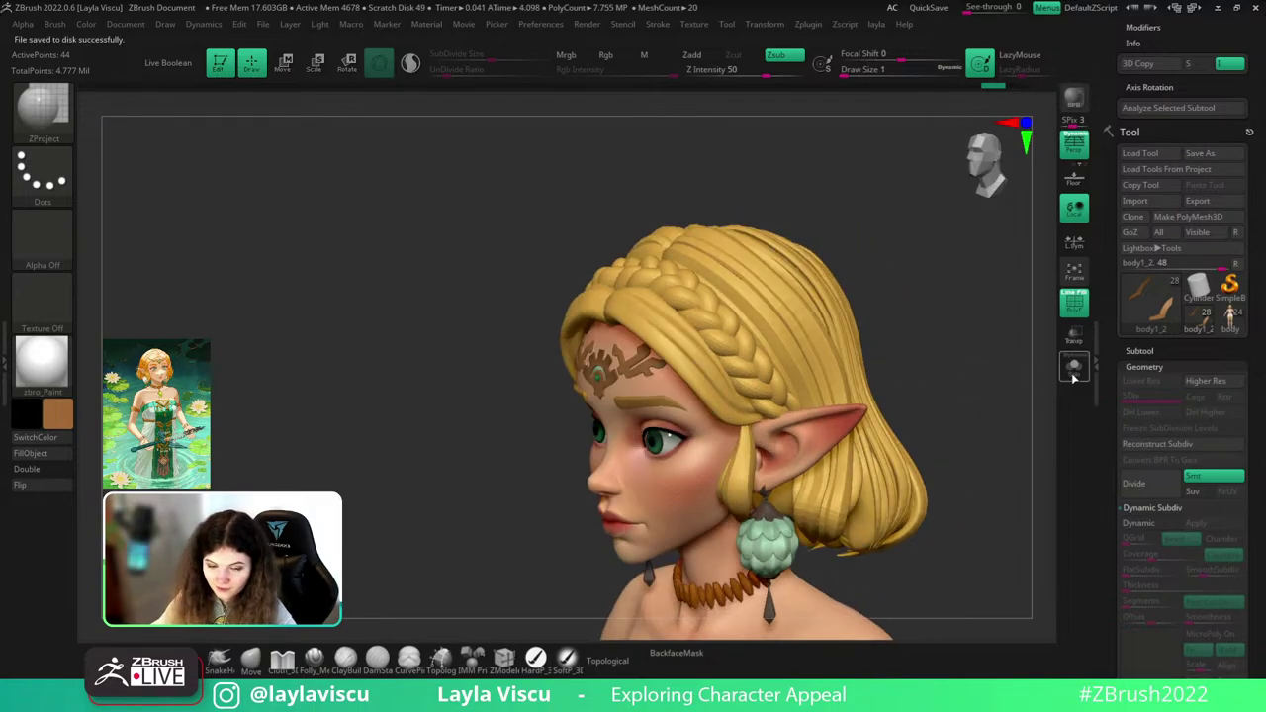
- Restore the custom UI from the program preferences
key("b")
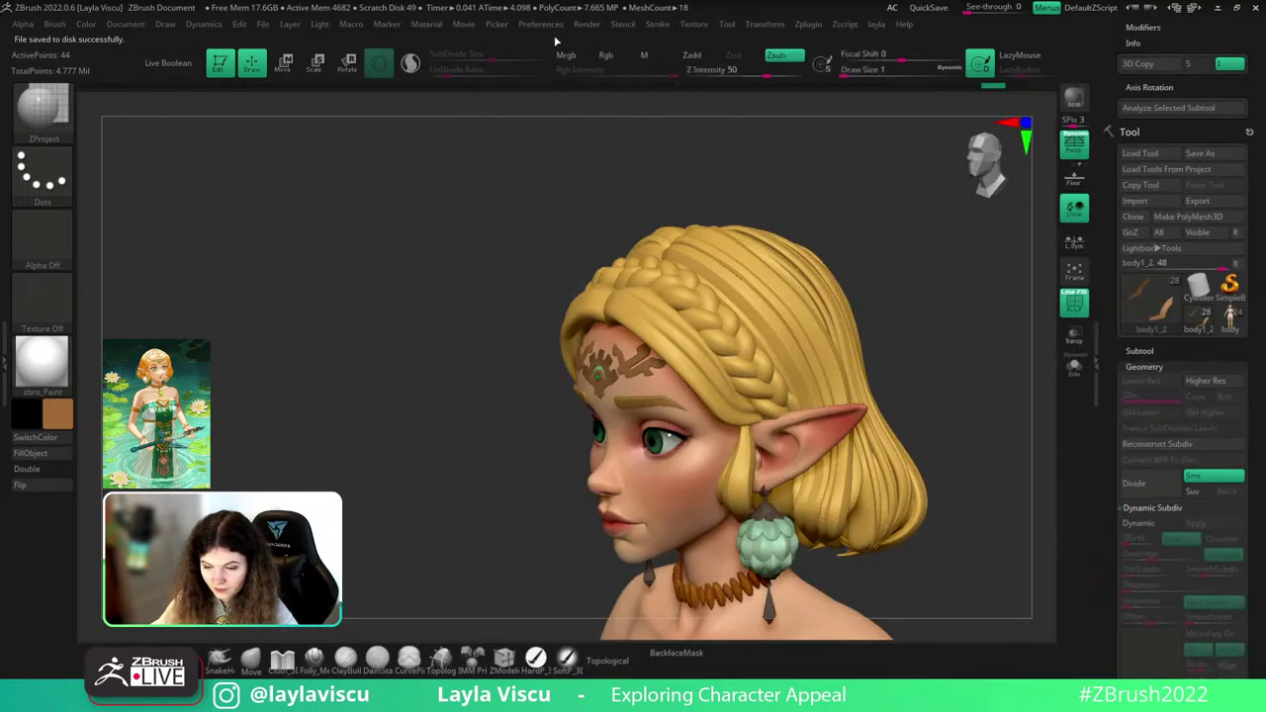
left_click(542, 26)
left_click(562, 71)
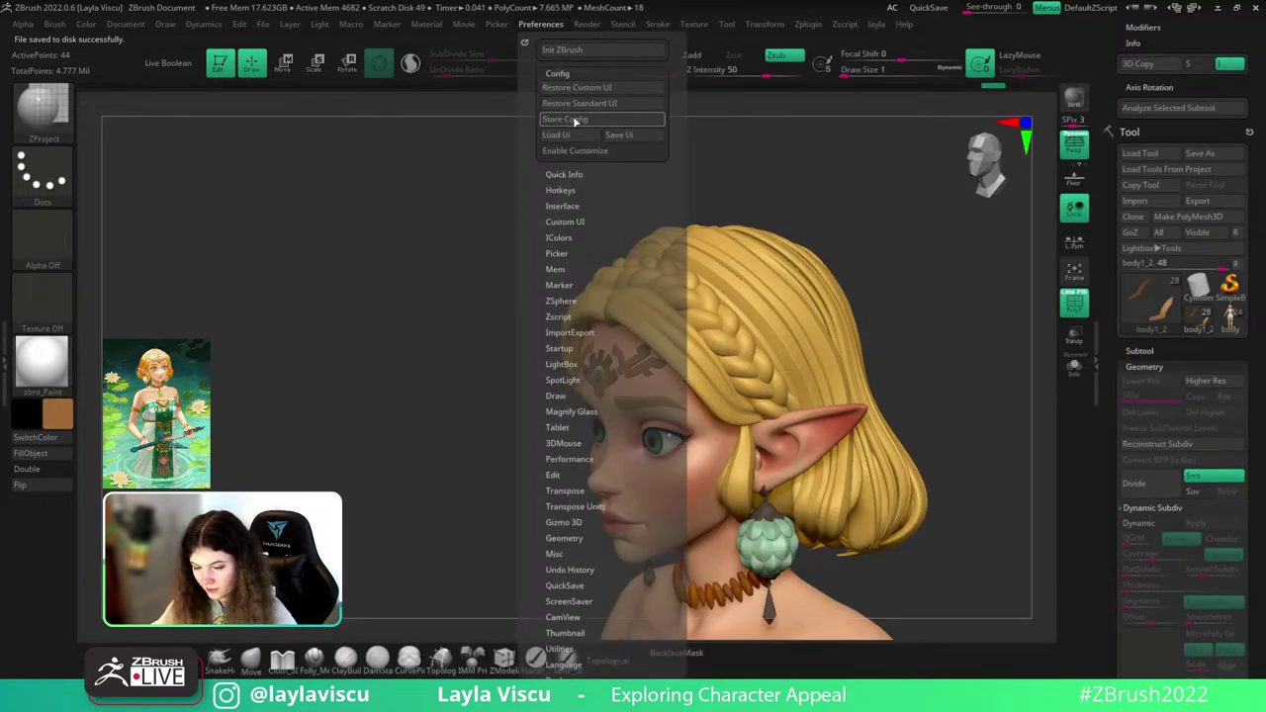
left_click(576, 87)
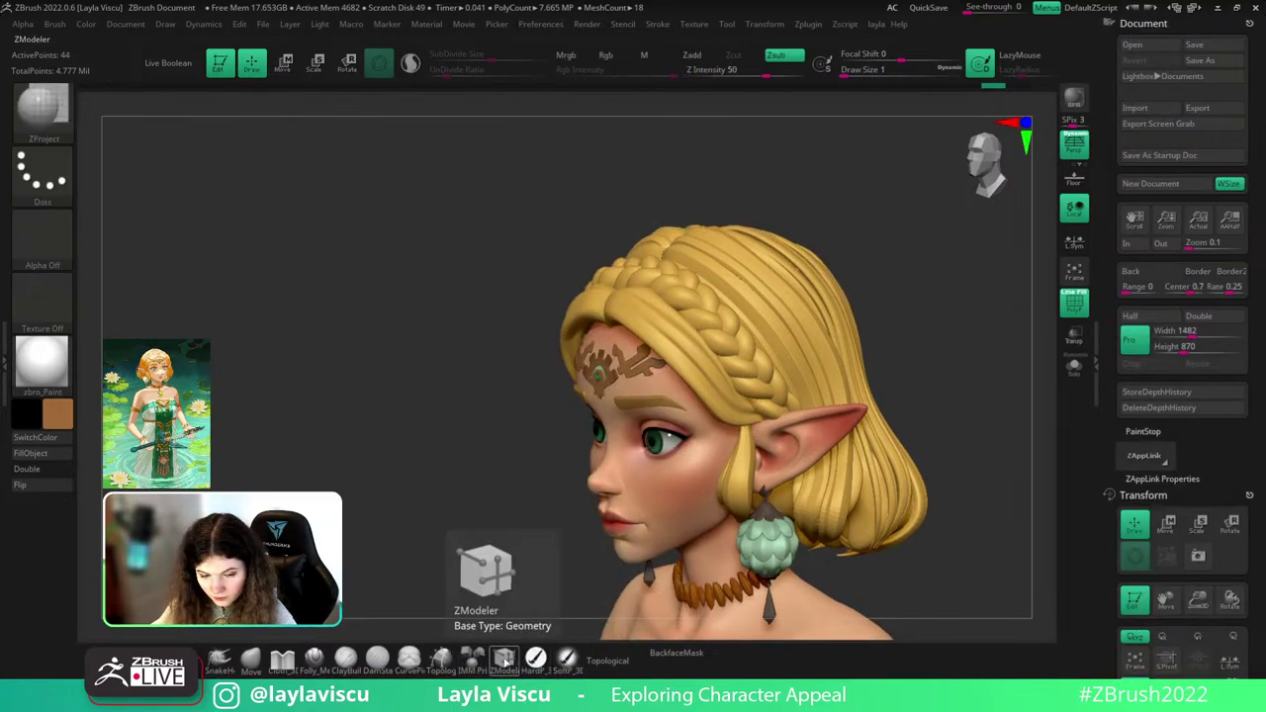
- Try again to activate ZModeler with the restored custom interface
left_click(505, 659)
key("alt")
key("alt")
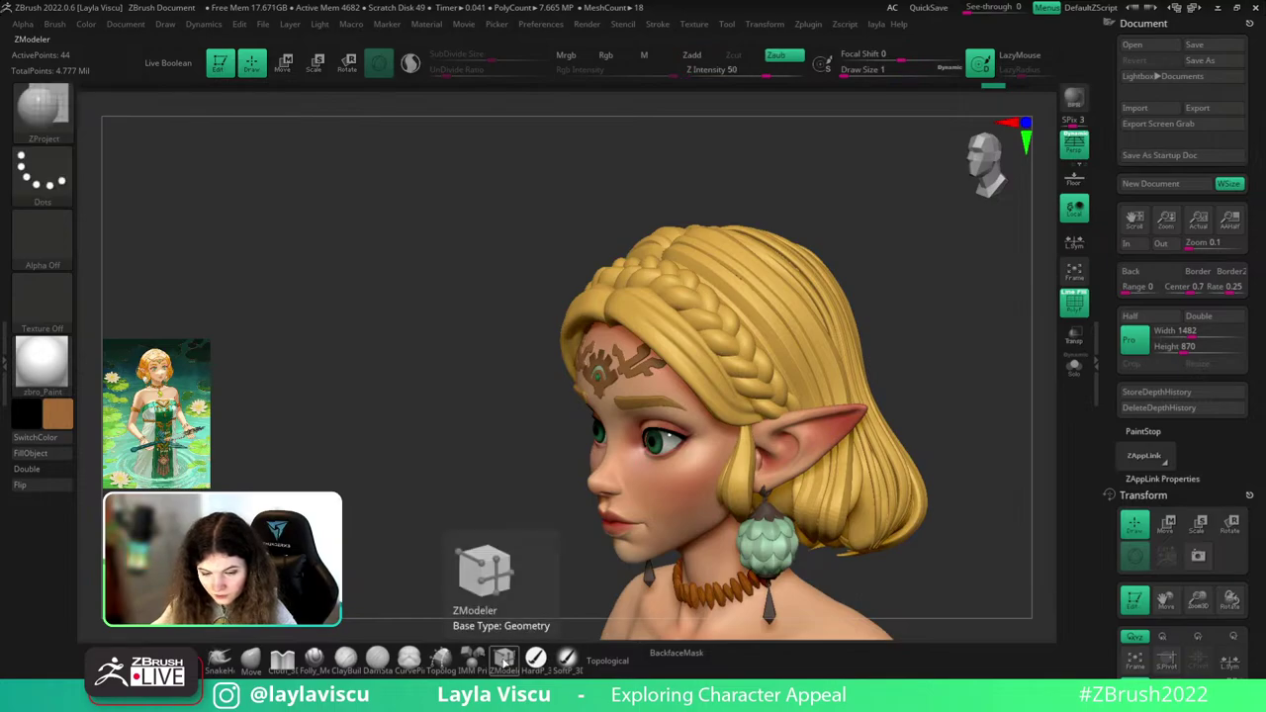
key("ctrl")
key("alt")
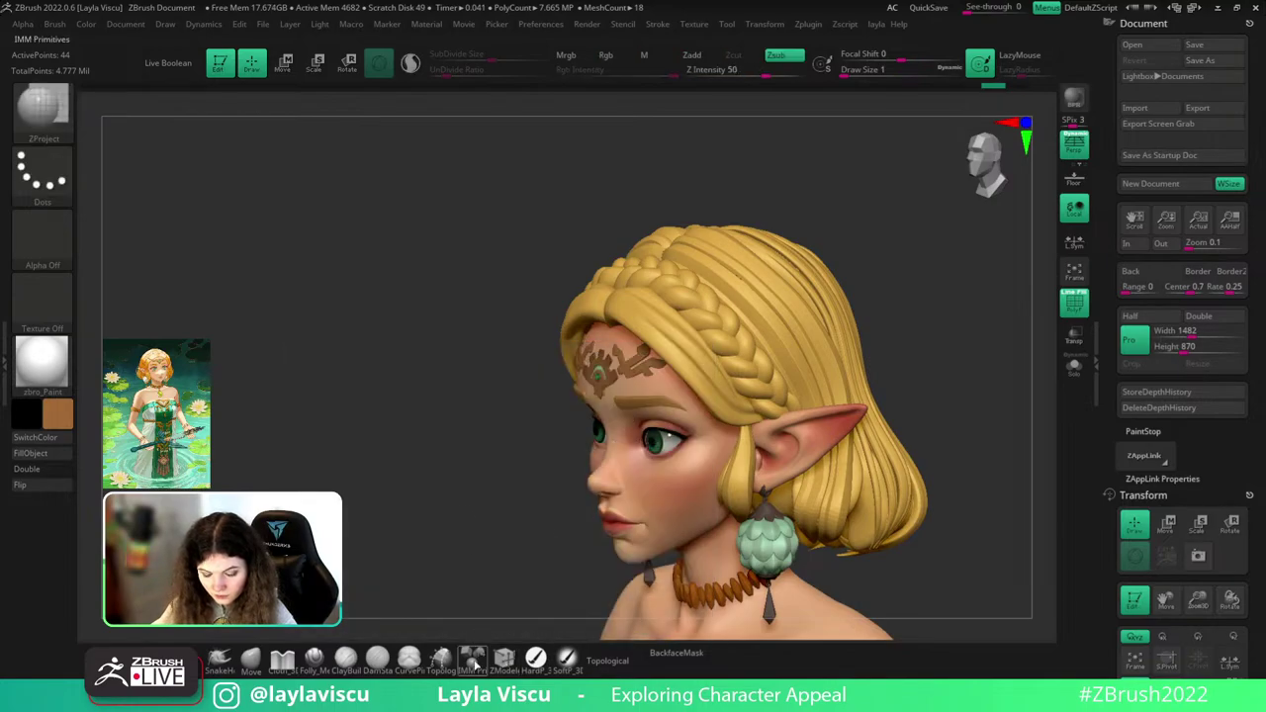
mouse_move(488, 607)
left_mouse_down()
mouse_move(455, 455)
mouse_move(503, 576)
left_mouse_up()
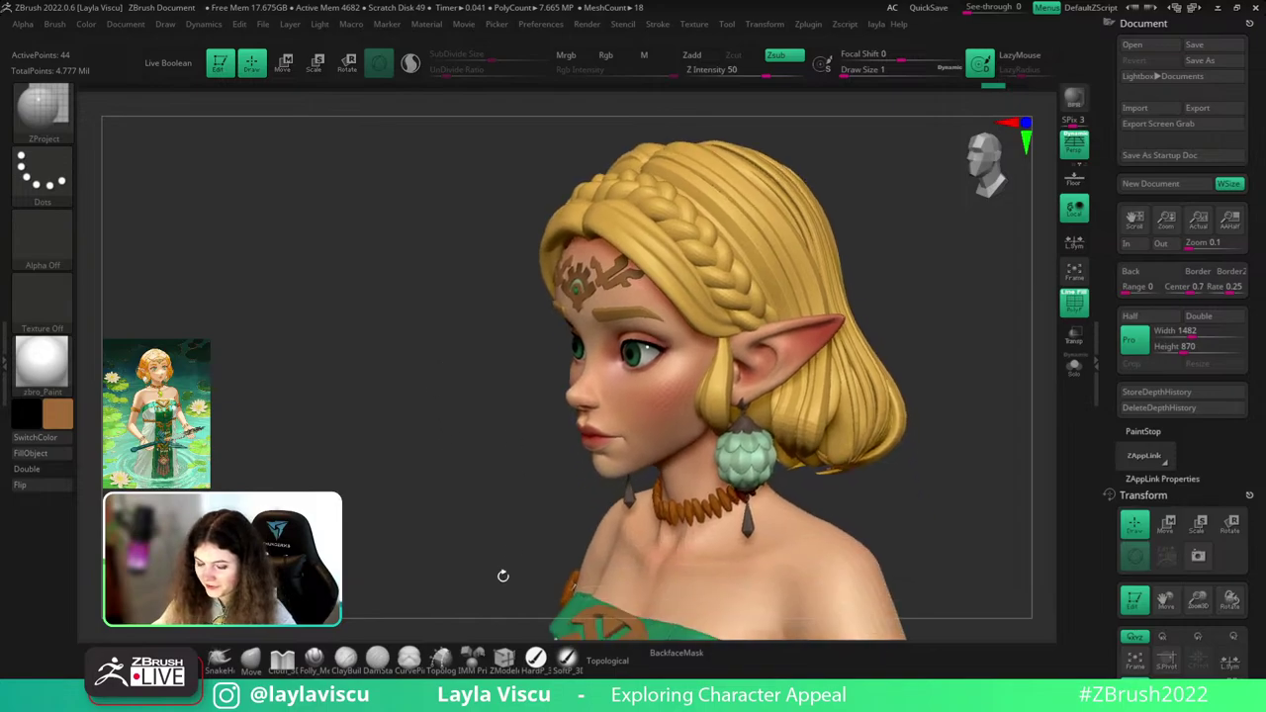
left_click(502, 658)
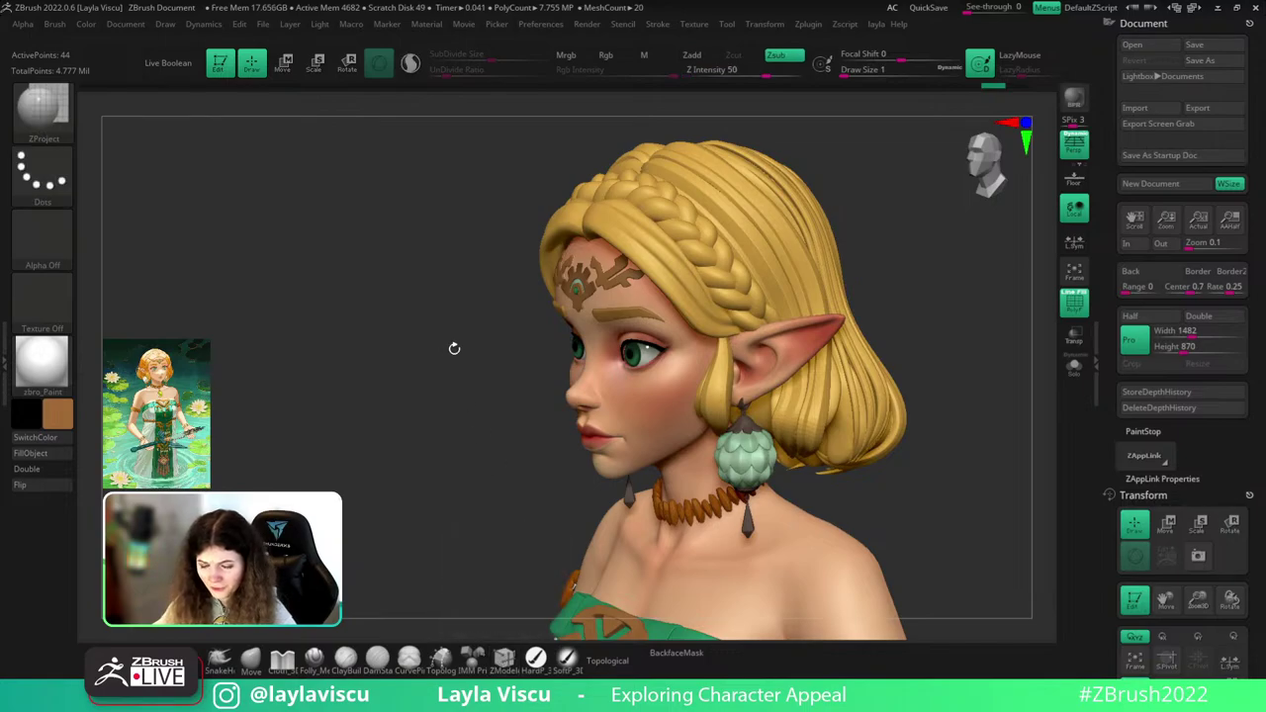
- Turn the character to face front and switch to the earlier body tool to view its version of the face
left_click_drag(990, 343, 993, 339)
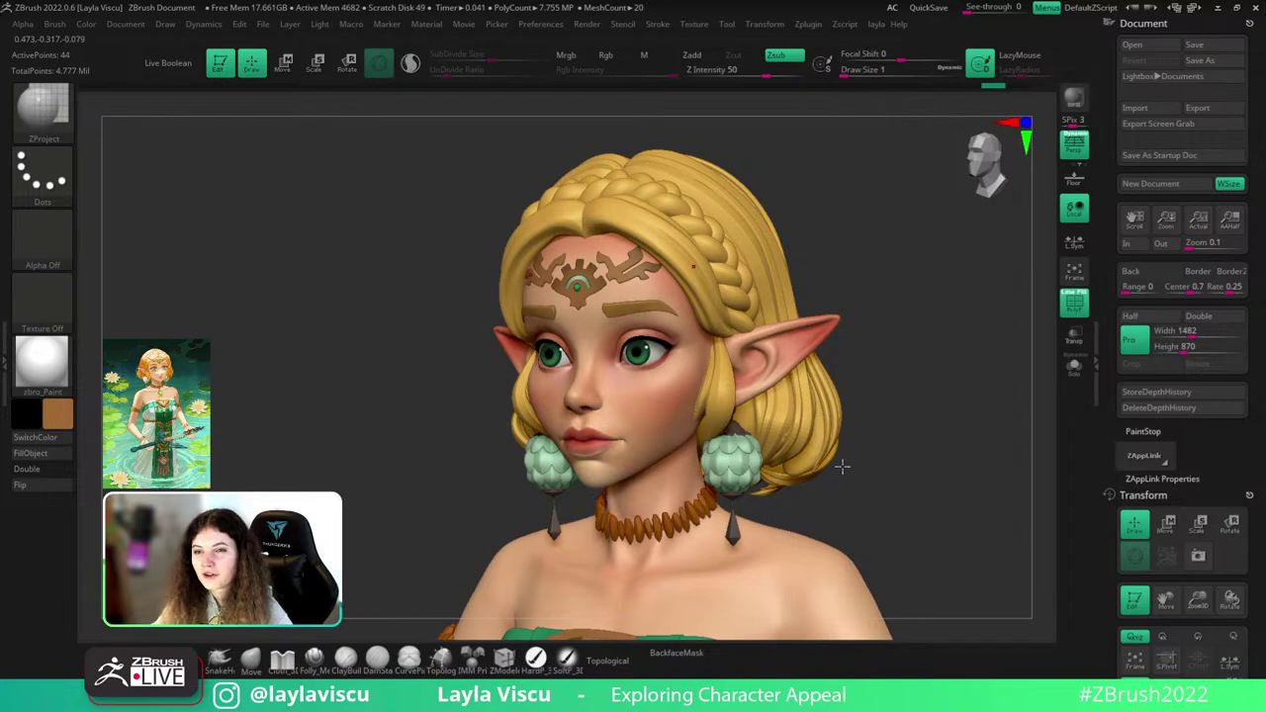
left_click_drag(934, 436, 939, 432)
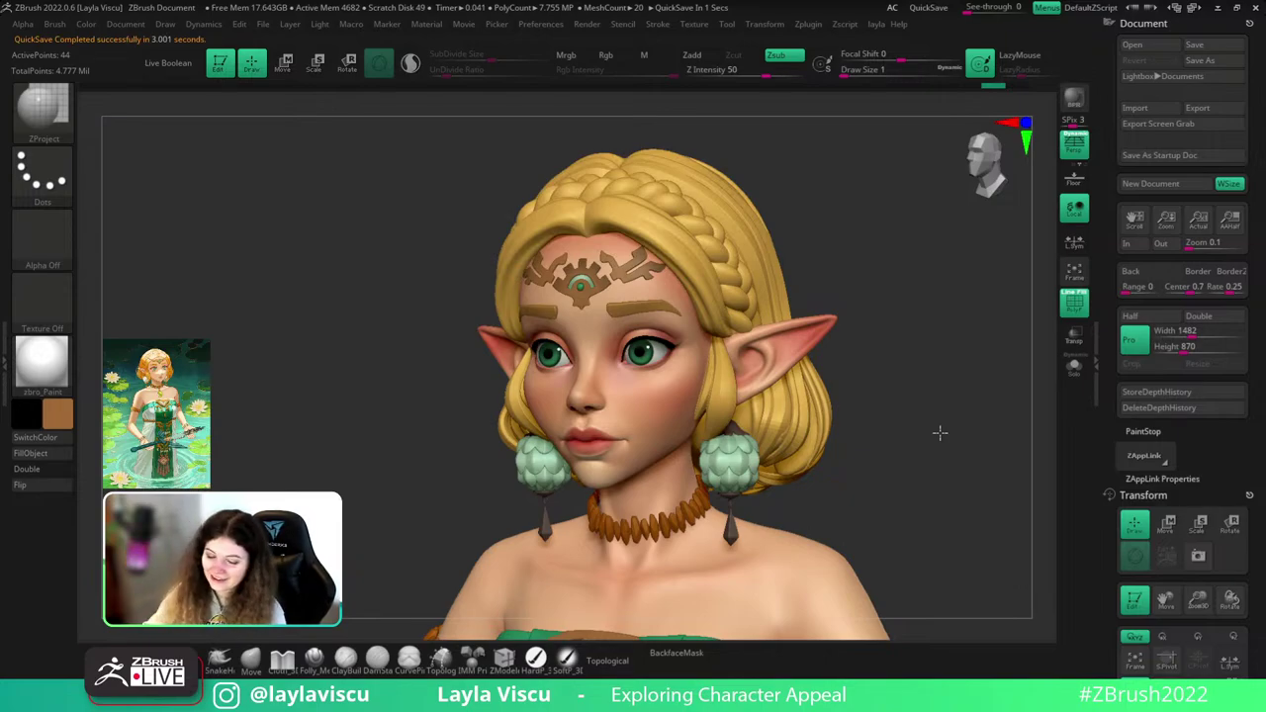
left_click_drag(930, 434, 946, 434)
left_click_drag(1263, 520, 1263, 435)
scroll(1263, 435, "down", 5)
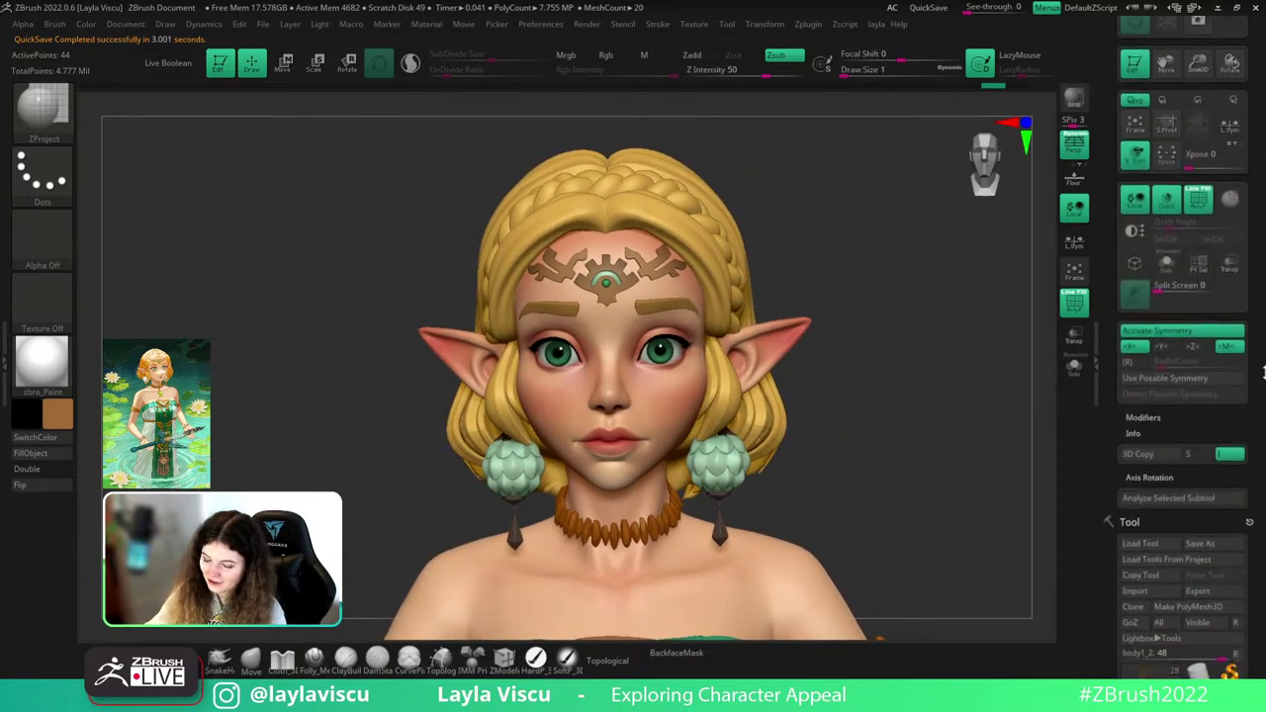
left_click(1232, 467)
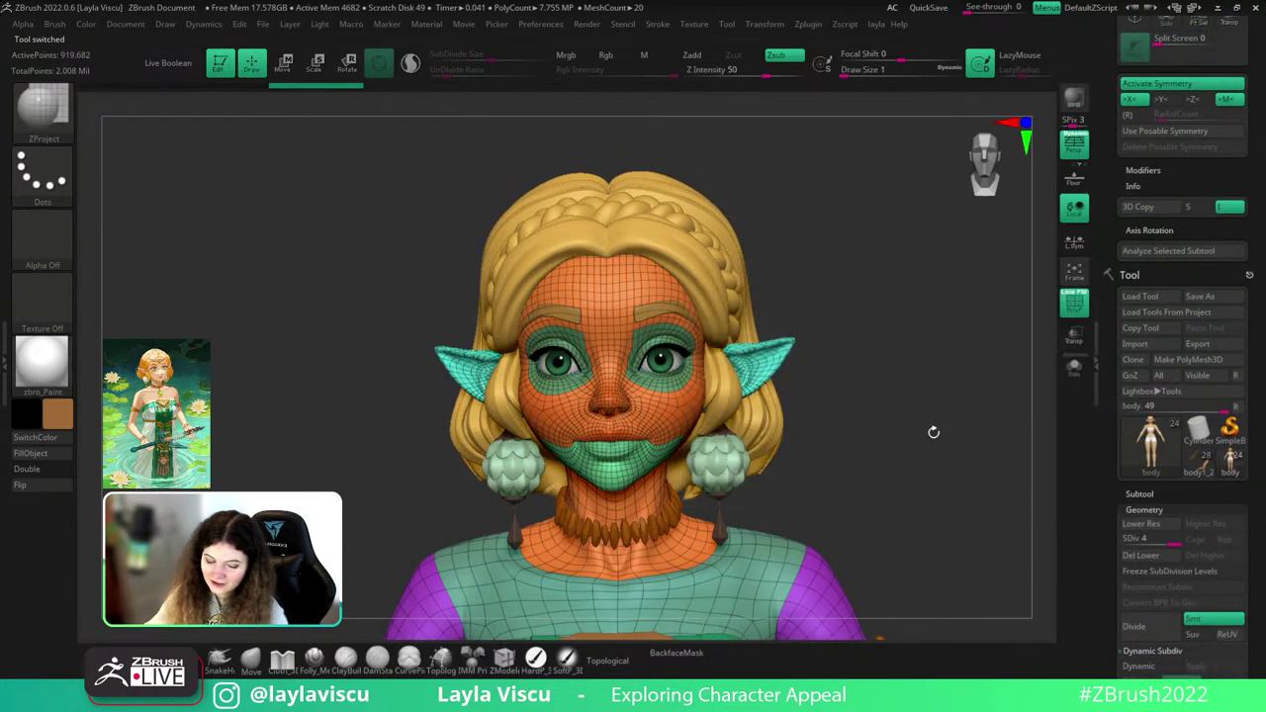
right_click_drag(929, 431, 887, 455, "ctrl")
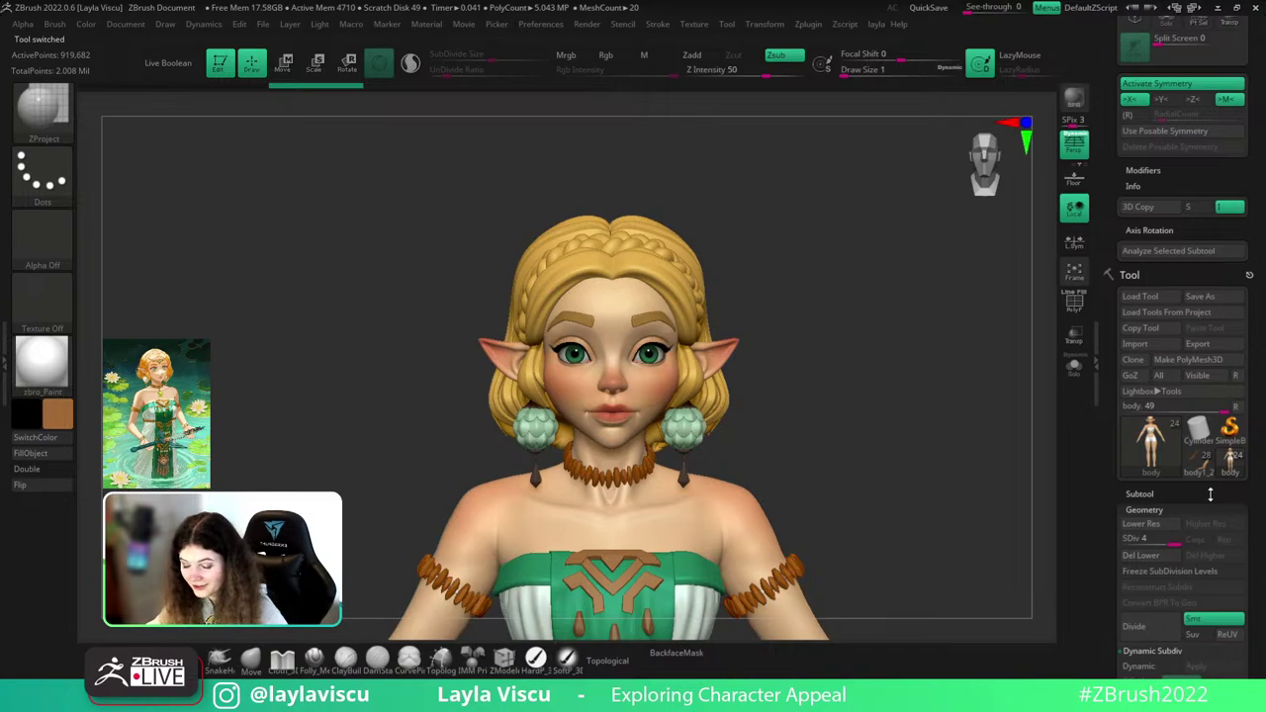
- Switch back to the body1_2 tool and examine the revised character at full-figure distance and close to the head
left_click(1200, 458)
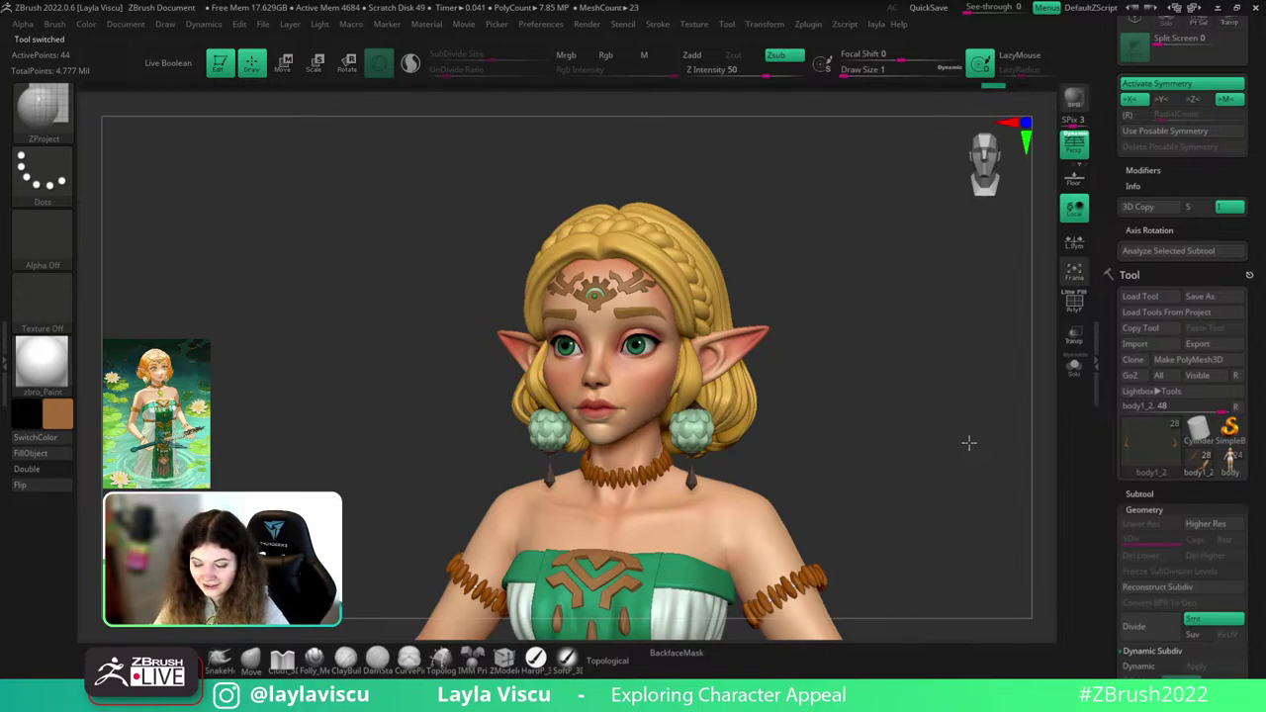
right_click_drag(949, 433, 816, 417, "ctrl")
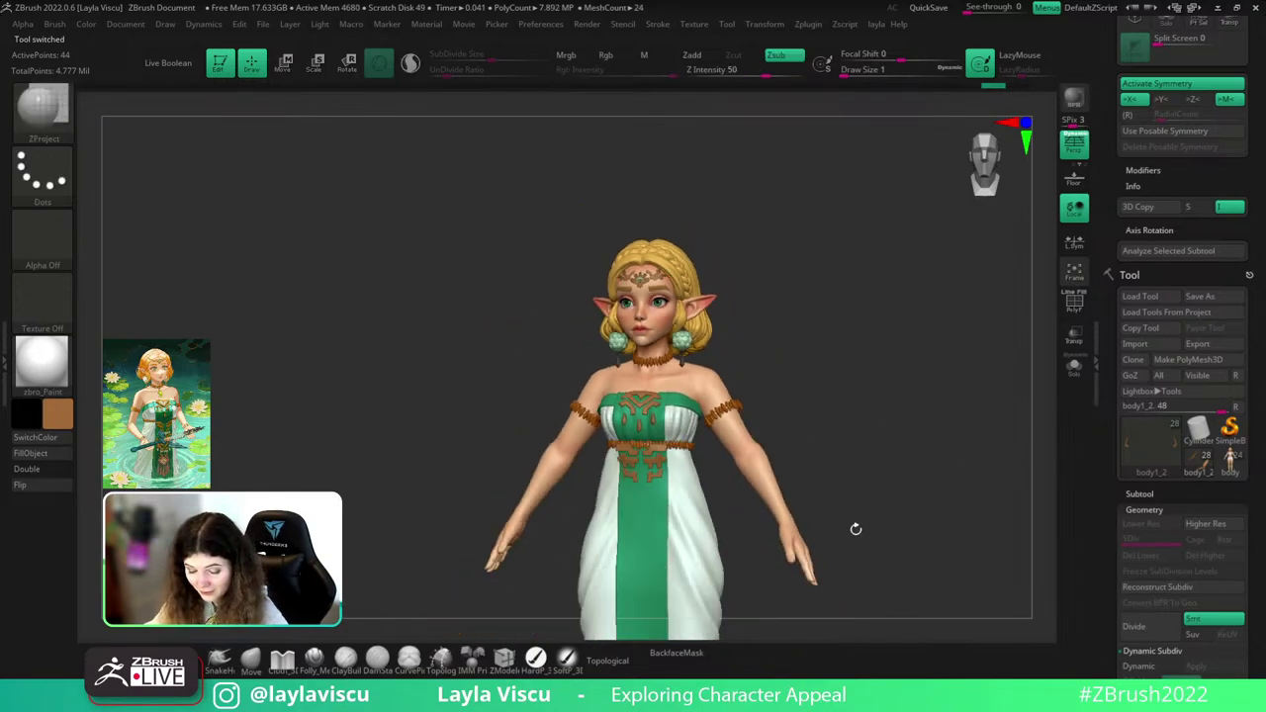
mouse_move(855, 529)
right_mouse_down()
mouse_move(712, 538)
mouse_move(870, 528)
mouse_move(772, 527)
mouse_move(910, 554)
mouse_move(658, 514)
mouse_move(966, 528)
mouse_move(787, 380)
right_mouse_up()
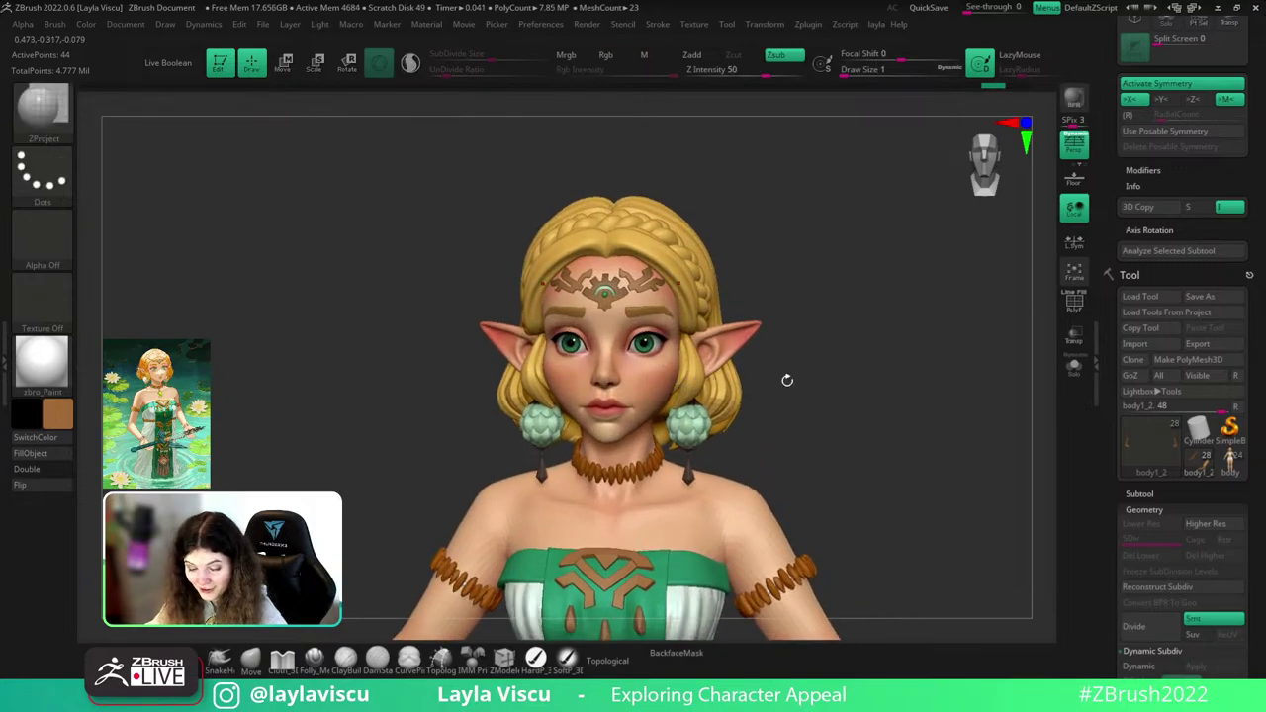
left_click_drag(787, 380, 847, 368)
left_click_drag(884, 228, 914, 236)
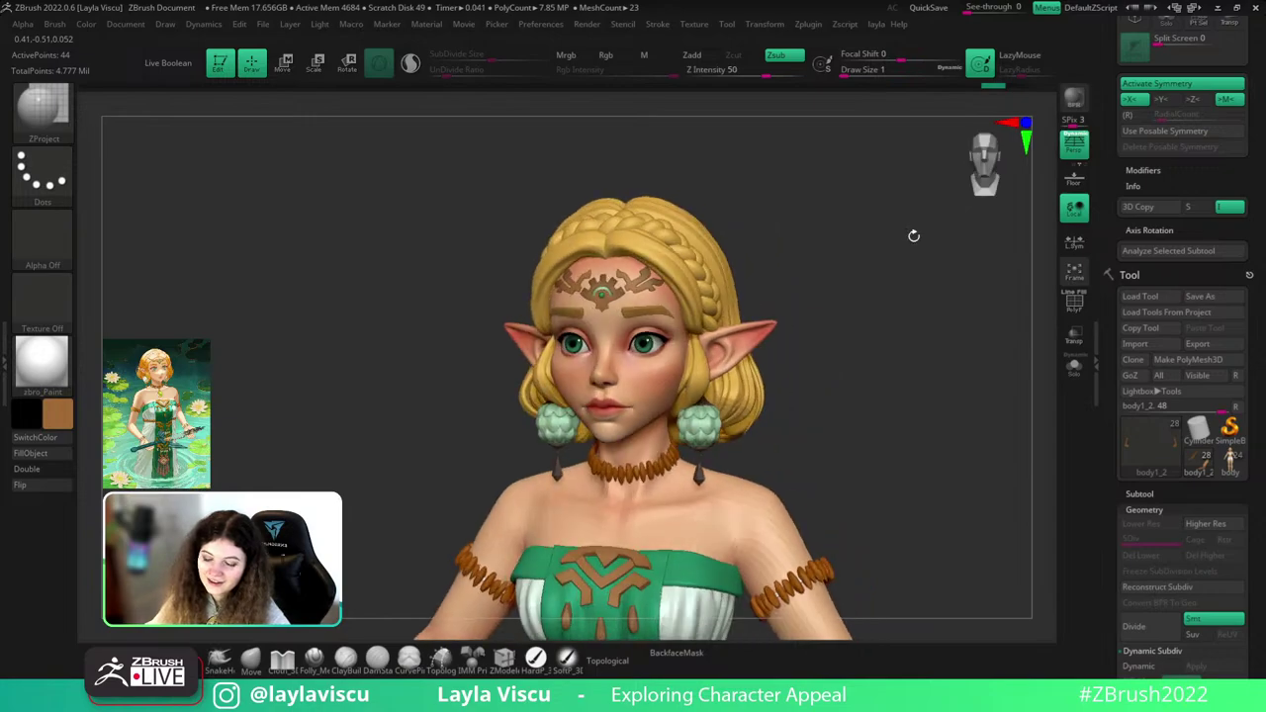
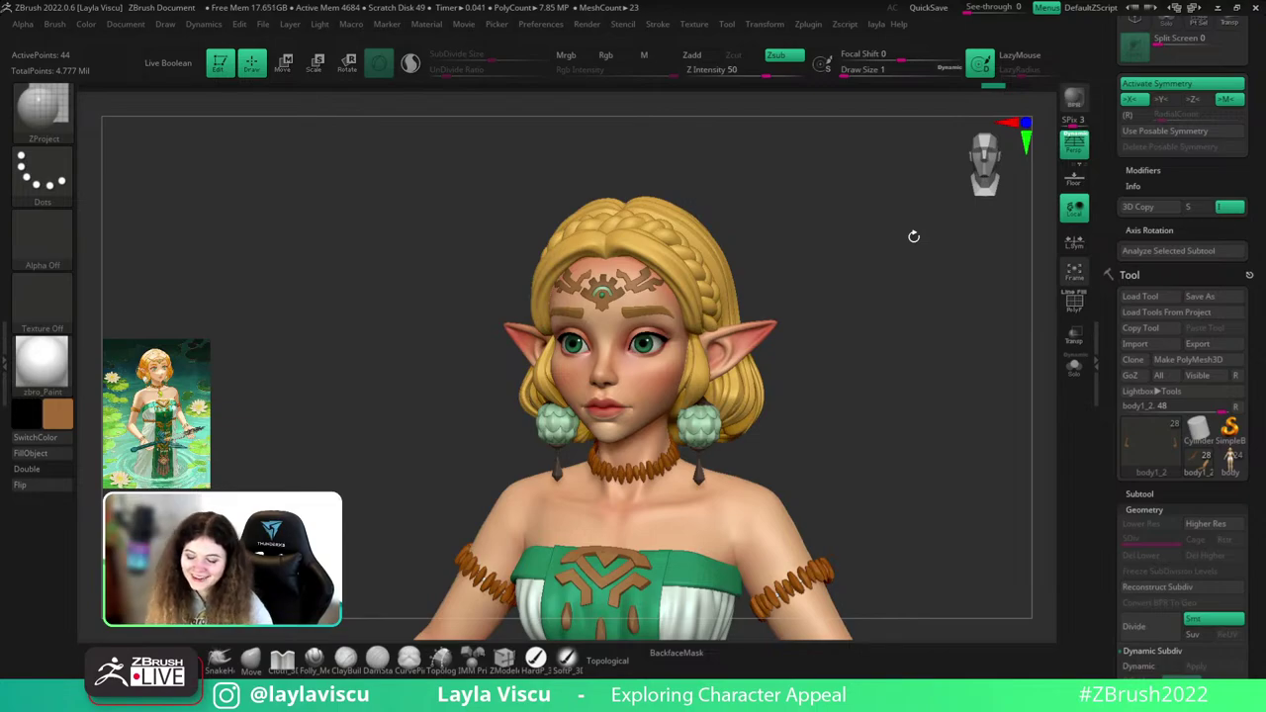
- Alternate between the body and body1_2 tools to compare the two versions of the face, ending on body1_2
left_click(1231, 463)
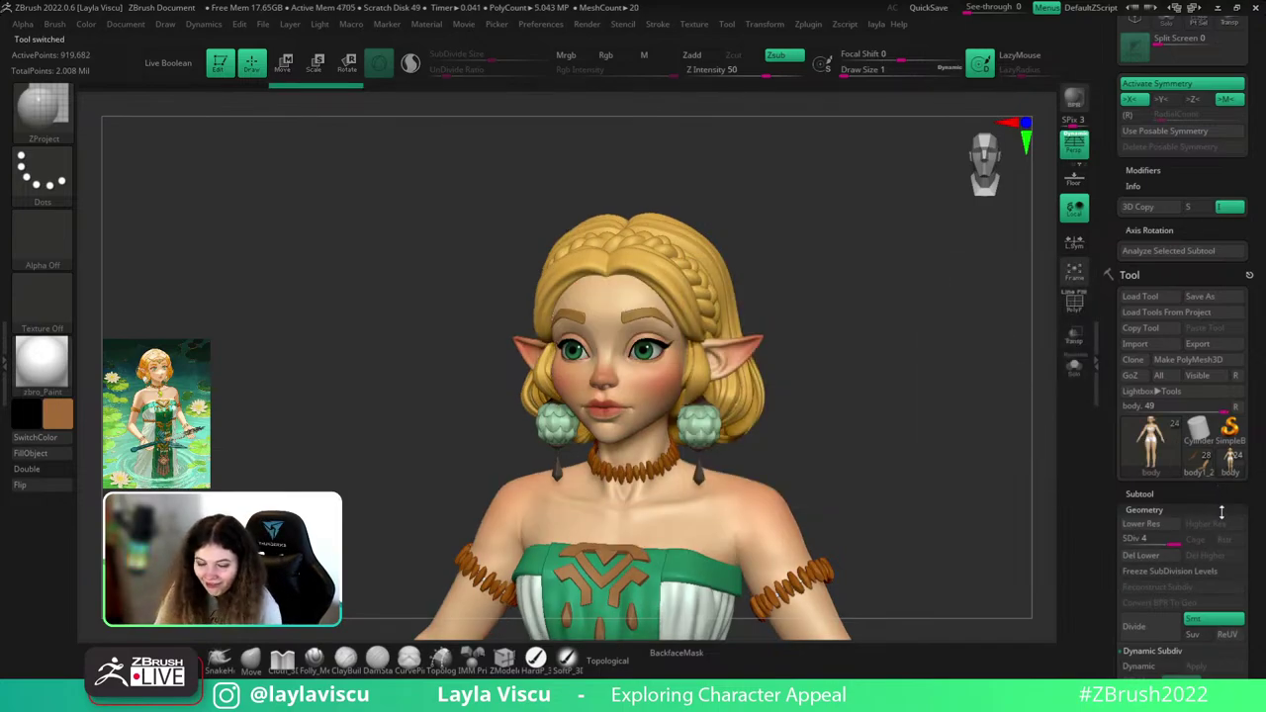
left_click(1203, 468)
left_click(1227, 466)
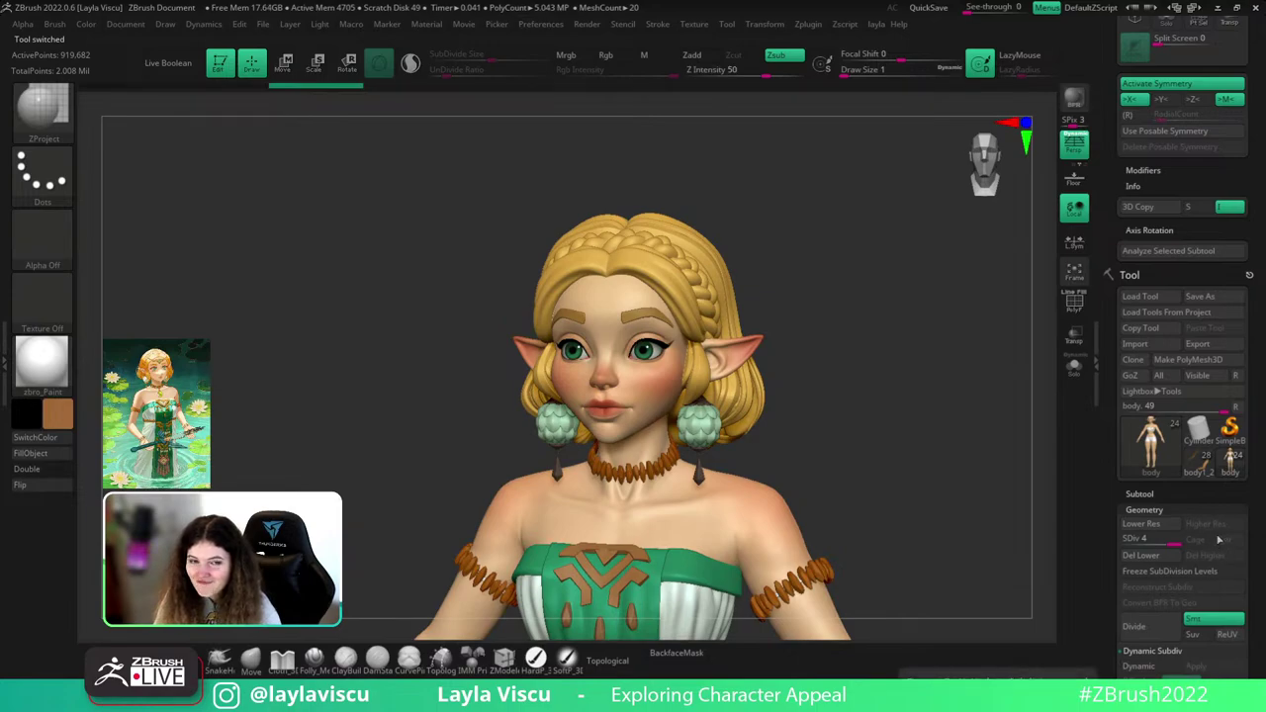
left_click(1204, 467)
left_click_drag(894, 463, 945, 549)
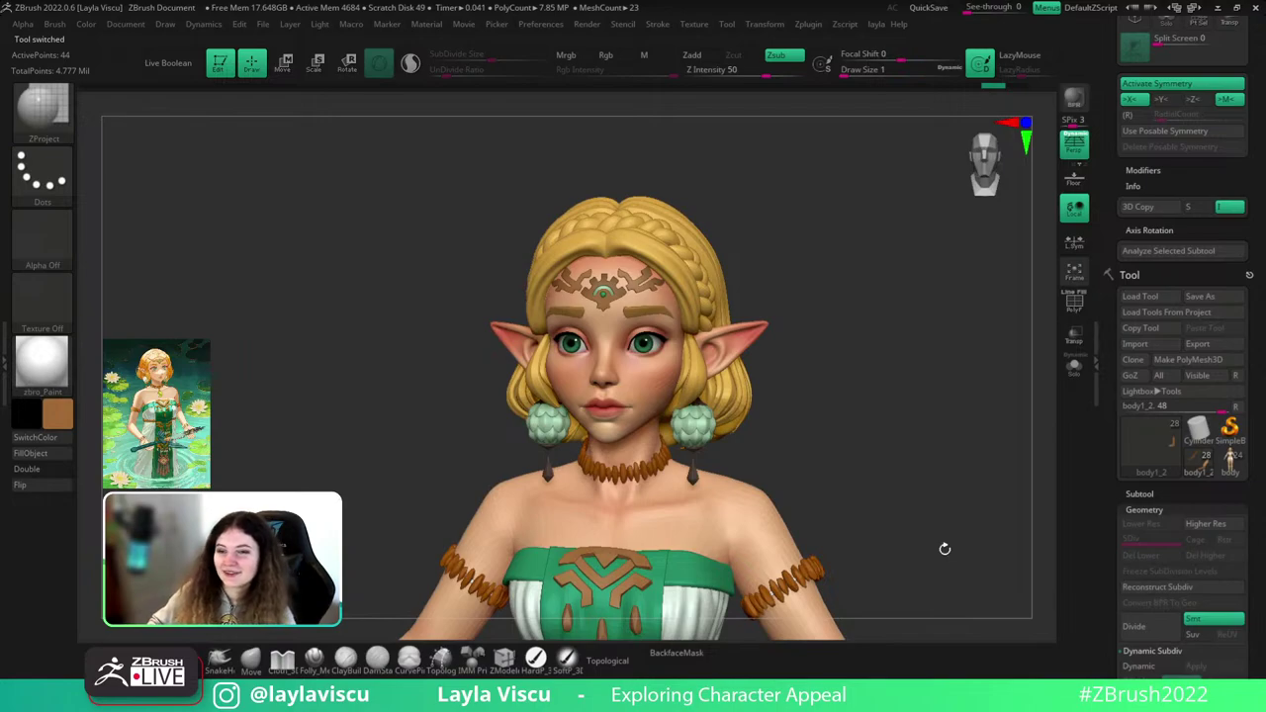
- Try repeatedly to make ZModeler the active brush for the body1_2 band mesh
left_click(506, 670)
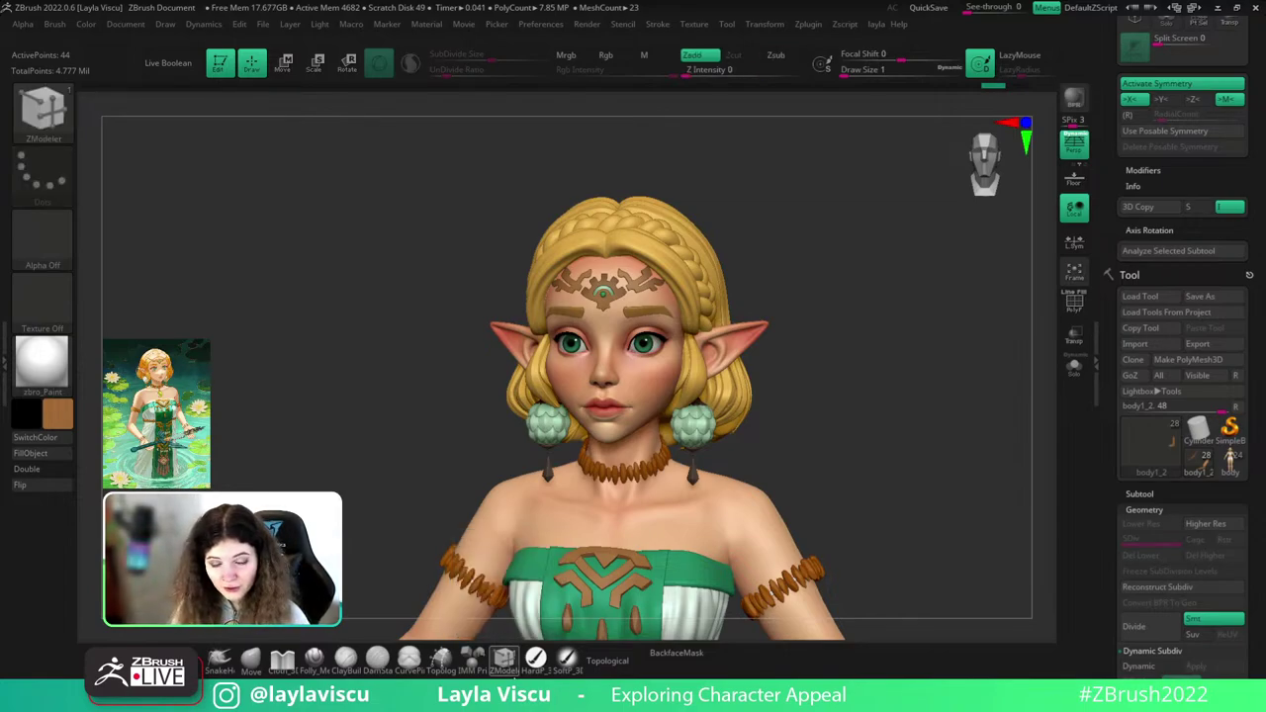
left_click(507, 669)
left_click(506, 669)
left_click(506, 669)
left_click(506, 669)
left_click(506, 669)
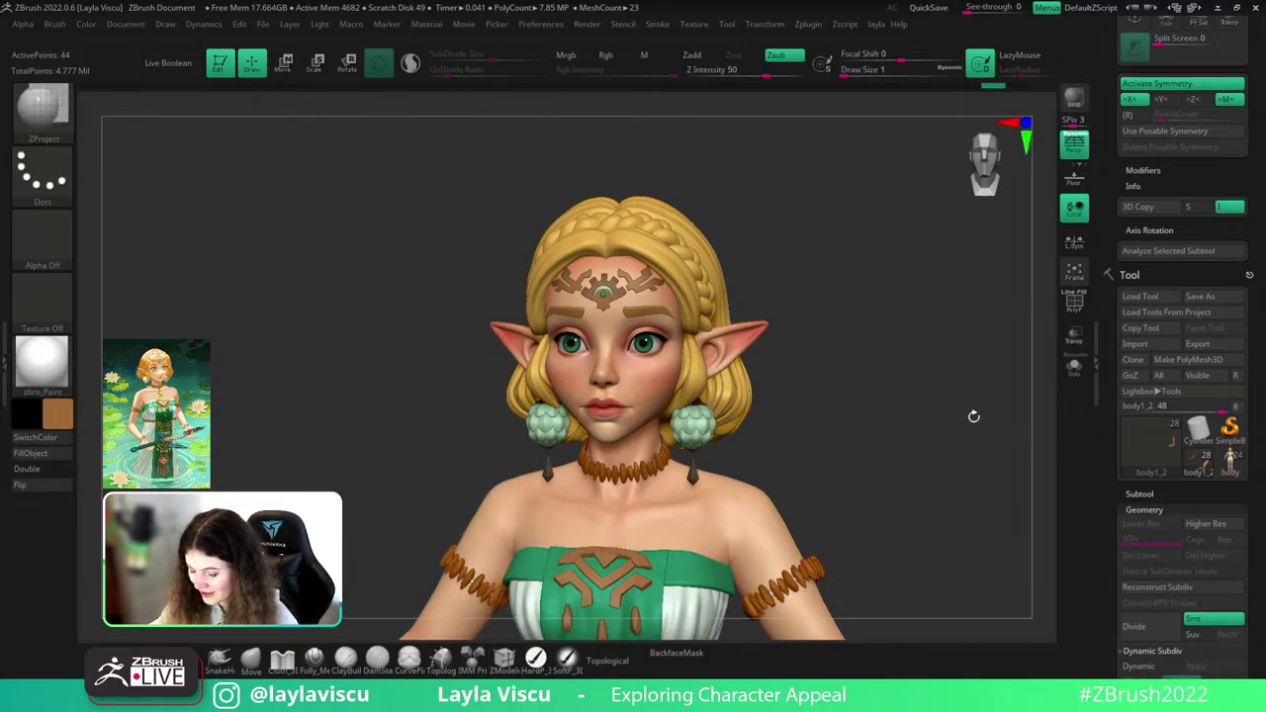
- Check the character's head and upper body once more and begin closing the program
right_click_drag(885, 327, 806, 335, "ctrl")
right_click_drag(966, 370, 973, 347, "alt")
scroll(1263, 306, "down", 3)
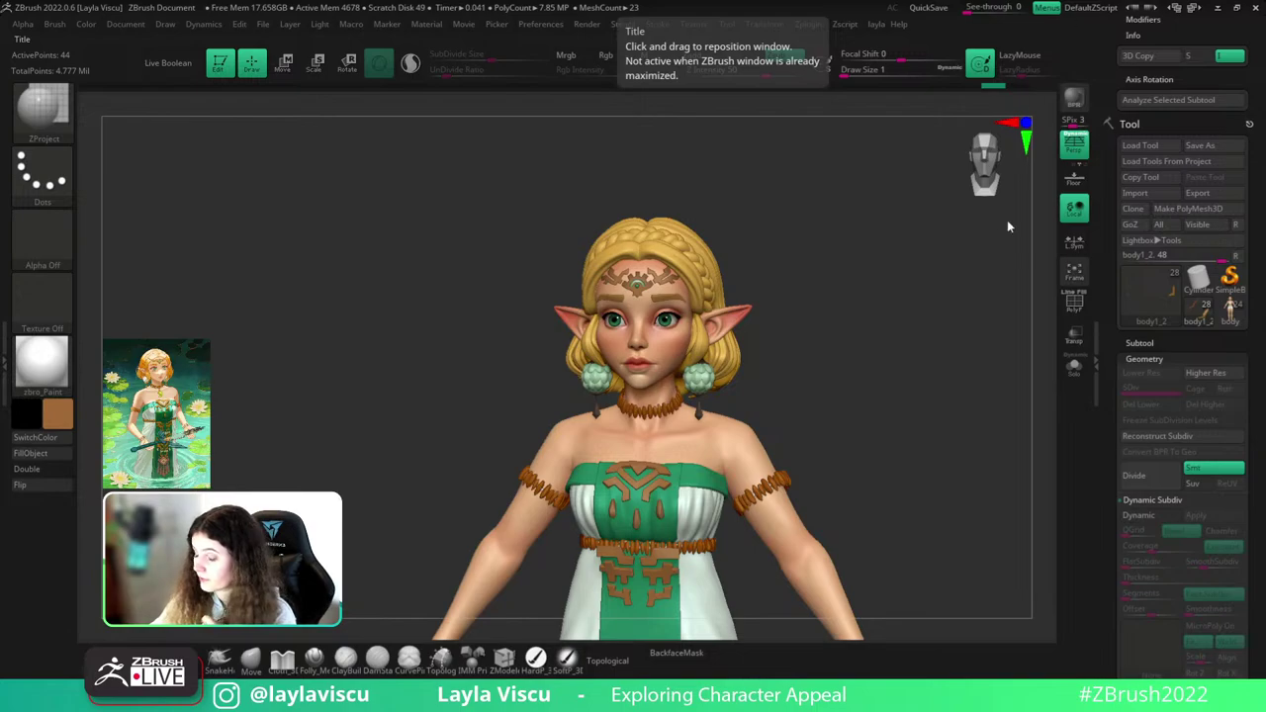
right_click_drag(967, 341, 979, 340)
left_click(1257, 9)
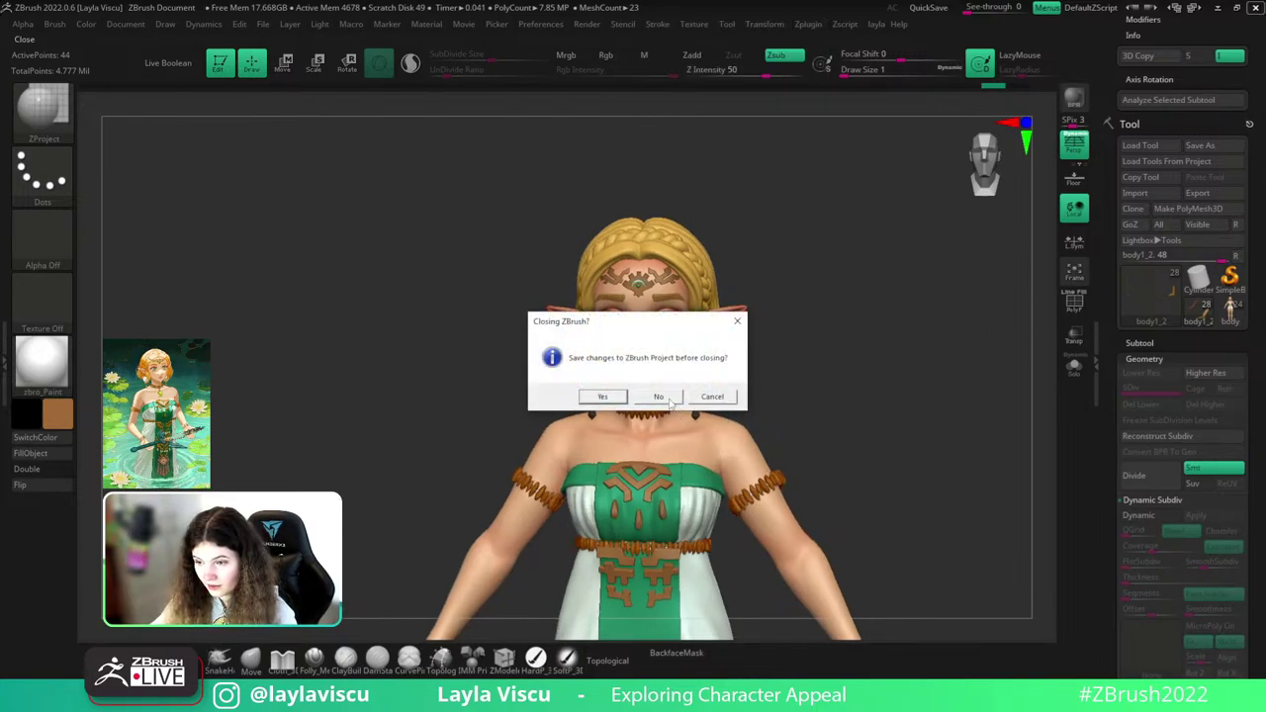
- Close the current project without saving its changes and relaunch ZBrush 2022
left_click(668, 399)
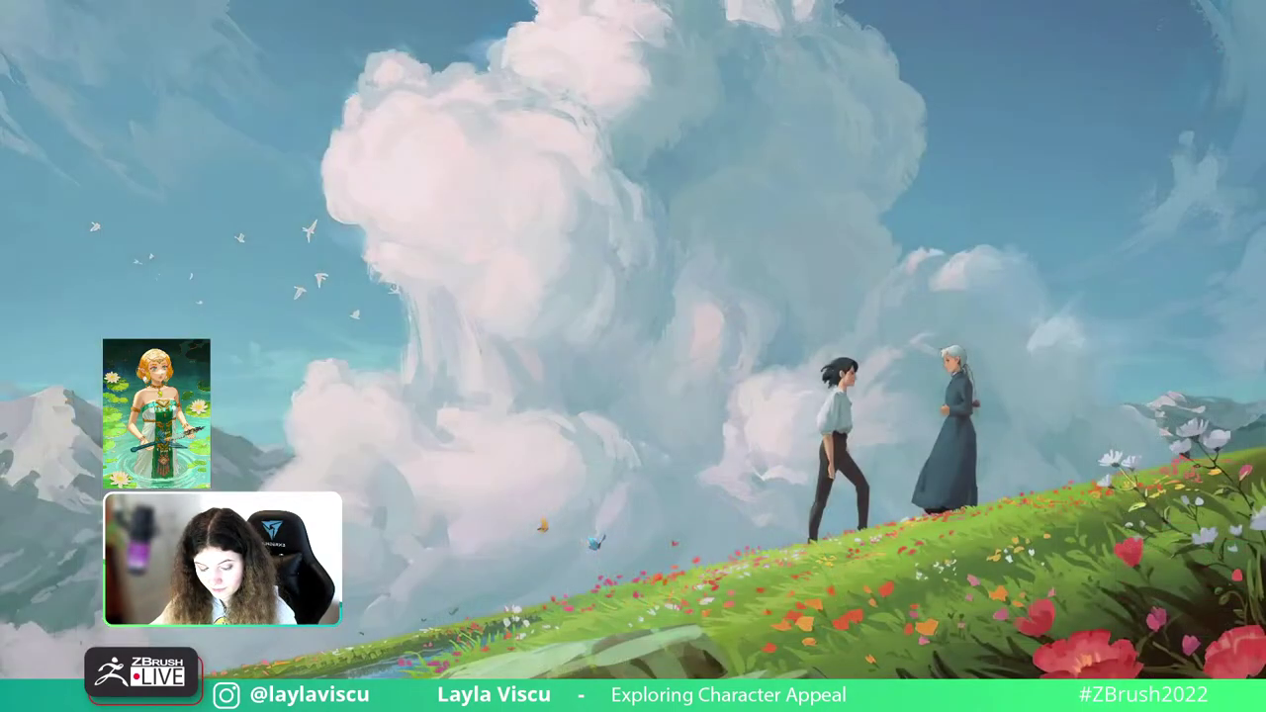
key("super")
type("z")
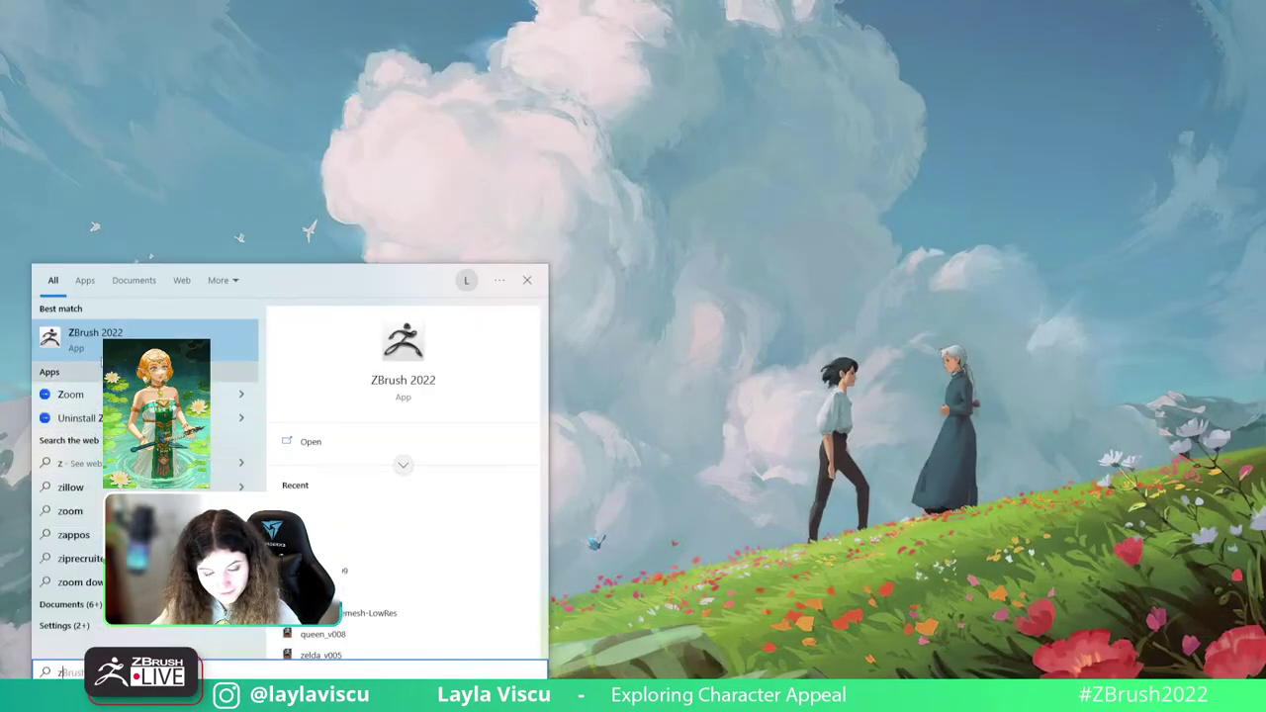
key("Return")
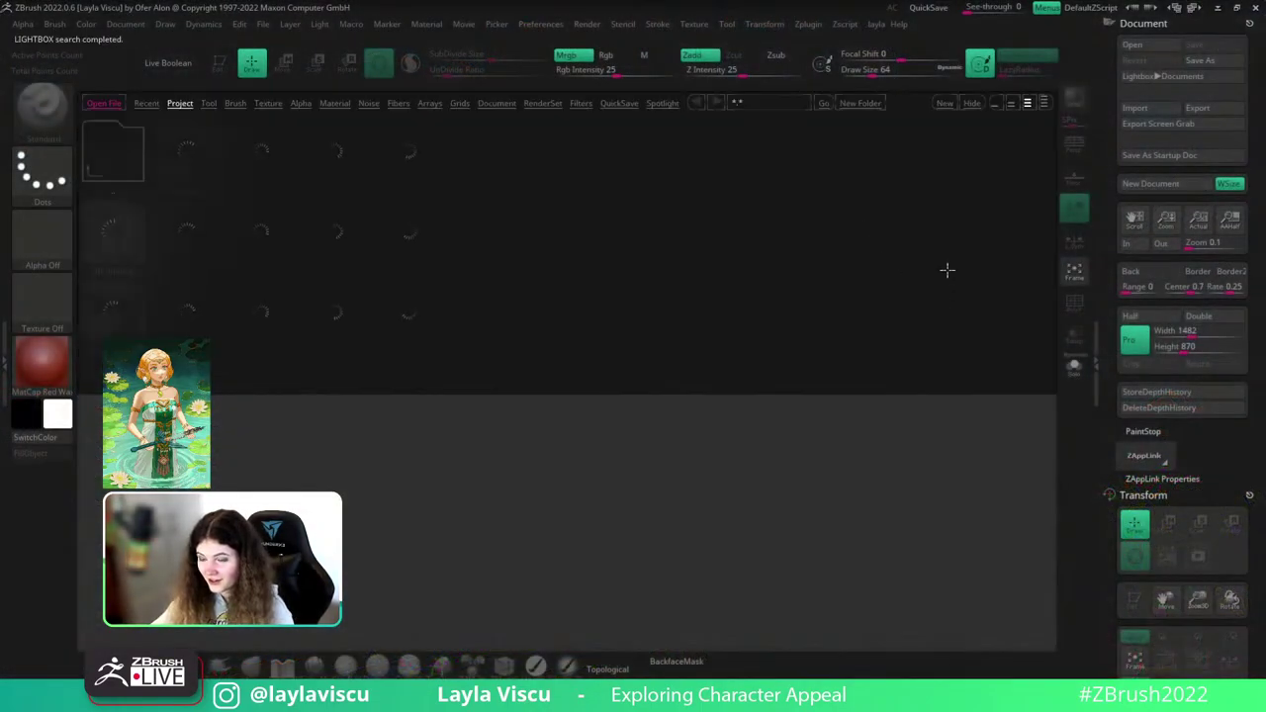
- Hide the startup Lightbox, bring the elf character back onto the canvas and apply the zbro_Paint material
left_click(971, 104)
left_click_drag(1189, 443, 1194, 308)
scroll(1195, 308, "down", 1)
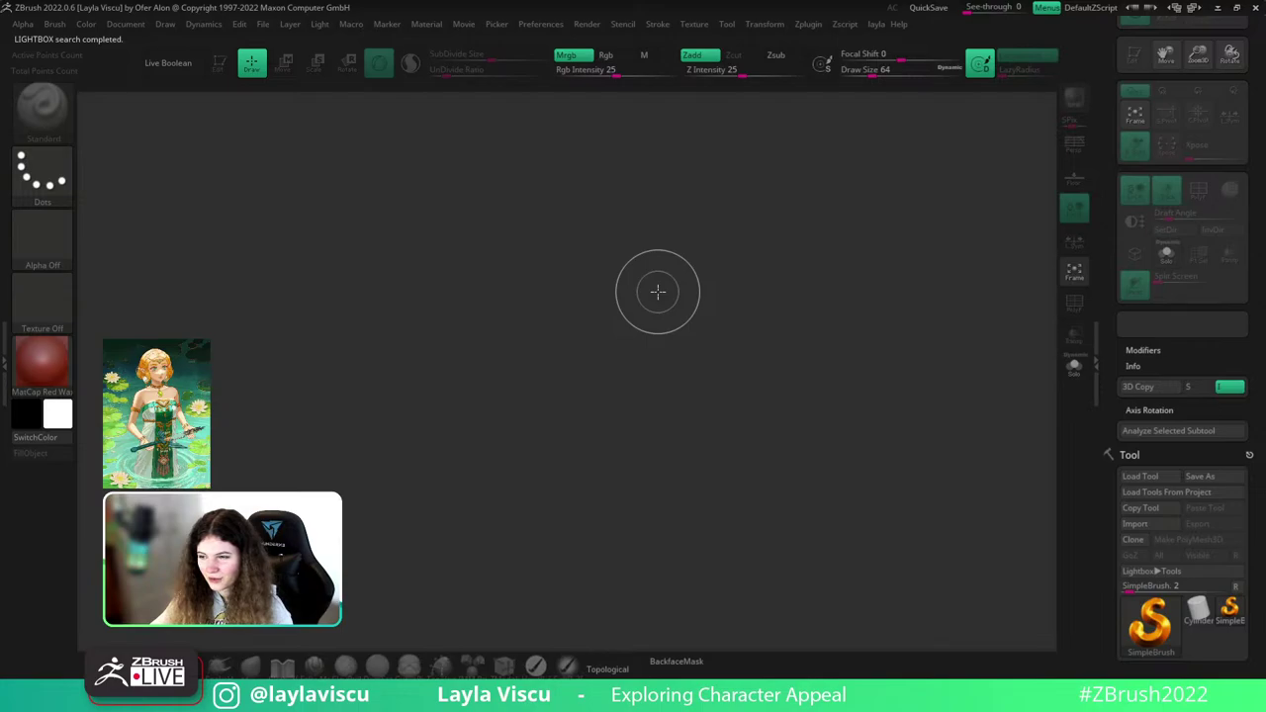
scroll(1200, 153, "down", 4)
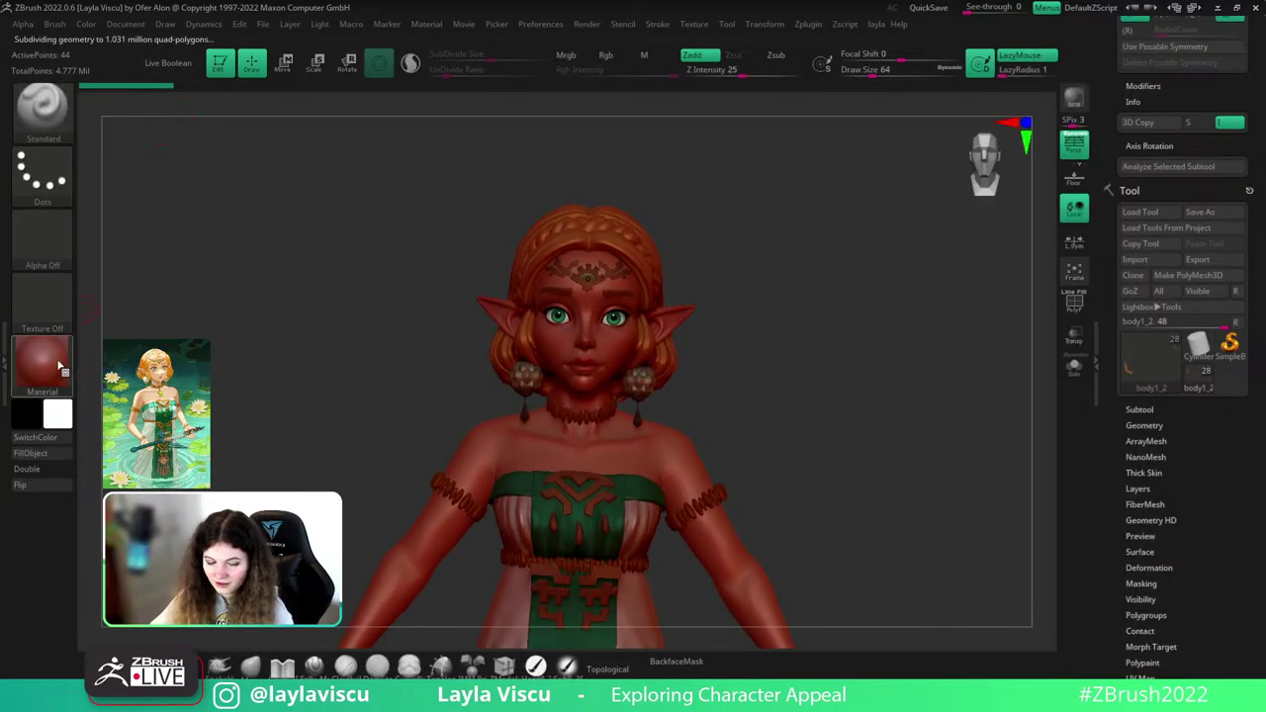
left_click(55, 364)
left_click(312, 497)
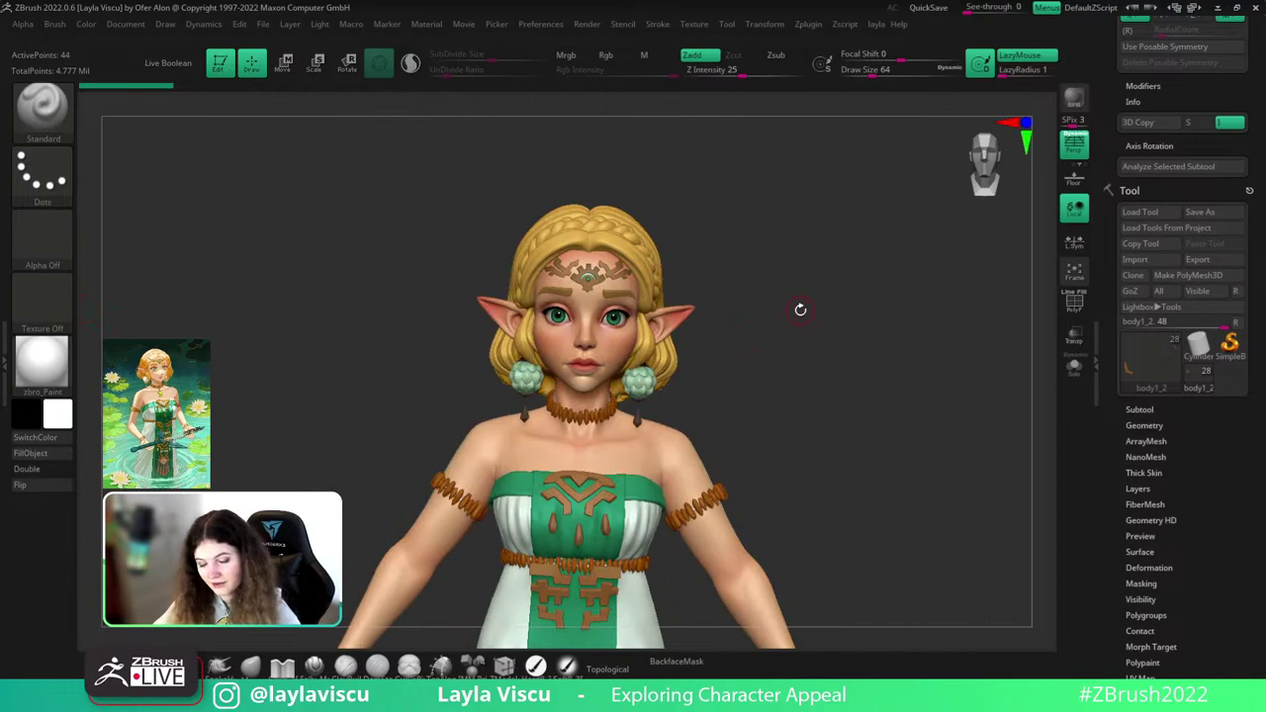
- Choose the ZModeler brush and expand the character's subtool list down to the body1_2 ornament piece
left_click_drag(800, 310, 753, 340, "shift")
left_click(503, 665)
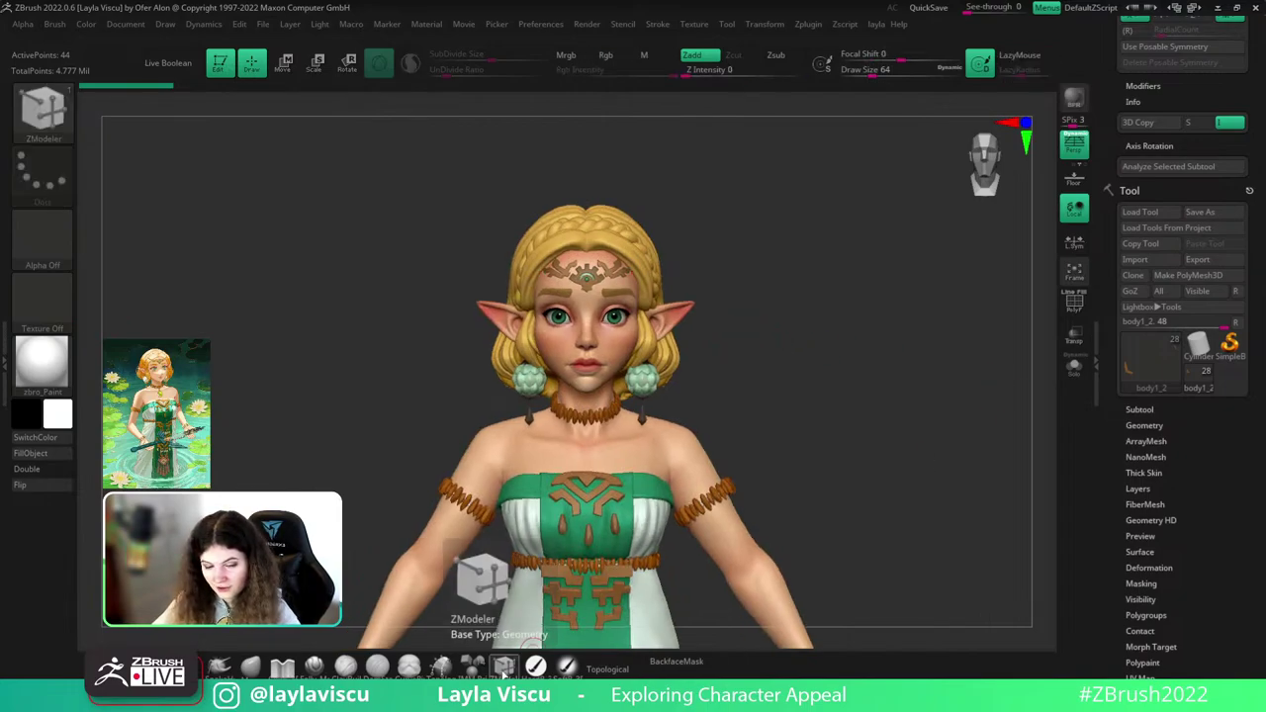
left_click_drag(939, 268, 998, 322)
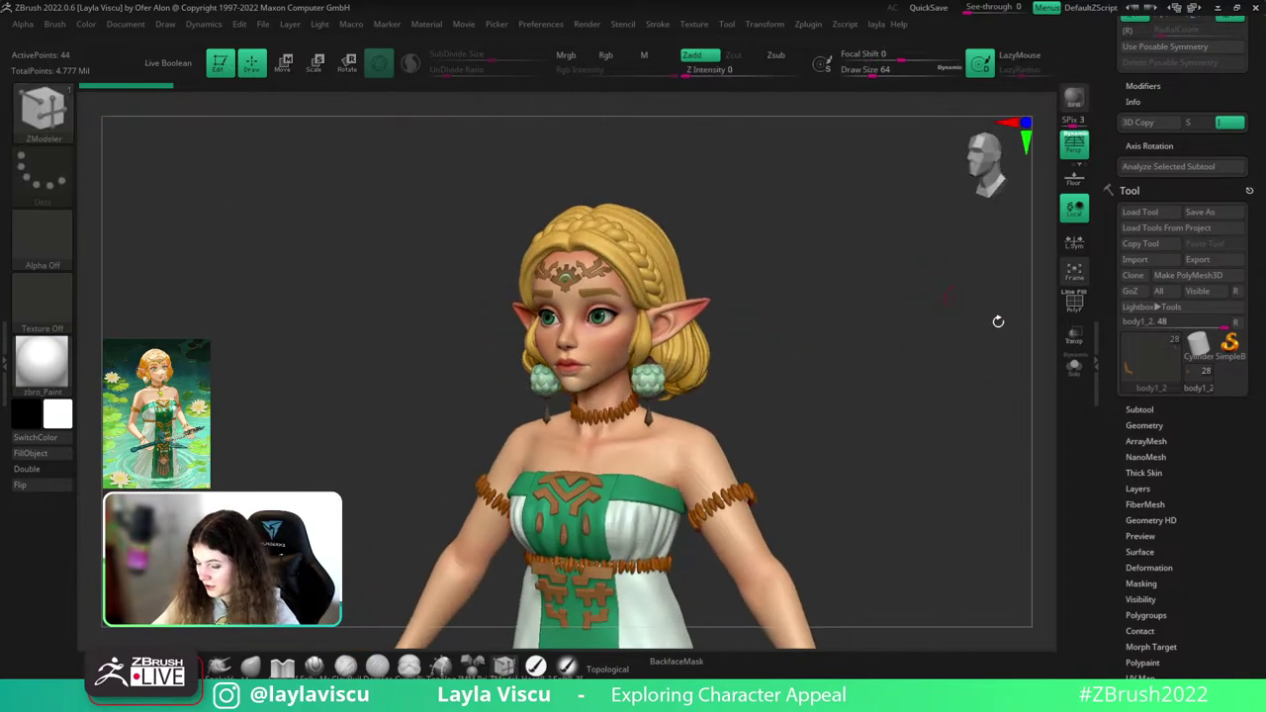
left_click(1180, 409)
left_click_drag(962, 275, 1038, 281, "alt")
left_click_drag(1123, 473, 1116, 273)
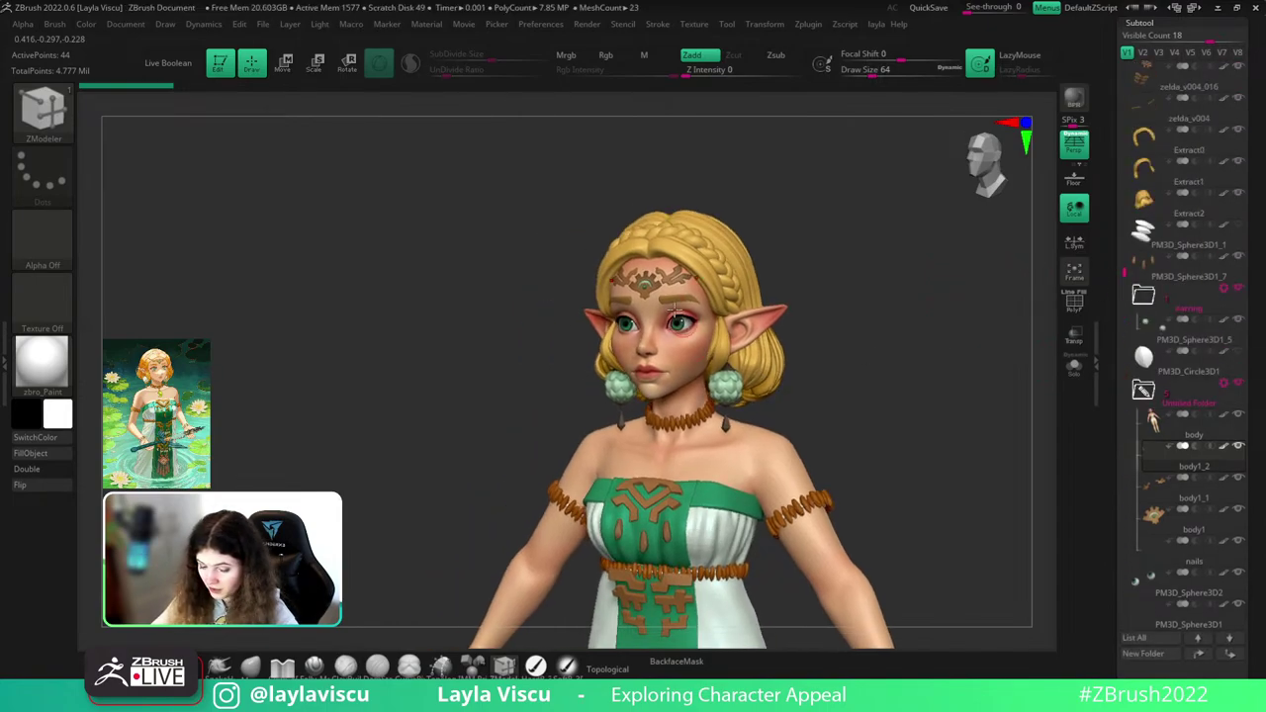
- Isolate the body1_2 ornament strip with its wireframe shown and insert a lengthwise edge loop along its middle
key("f")
key("shift+f")
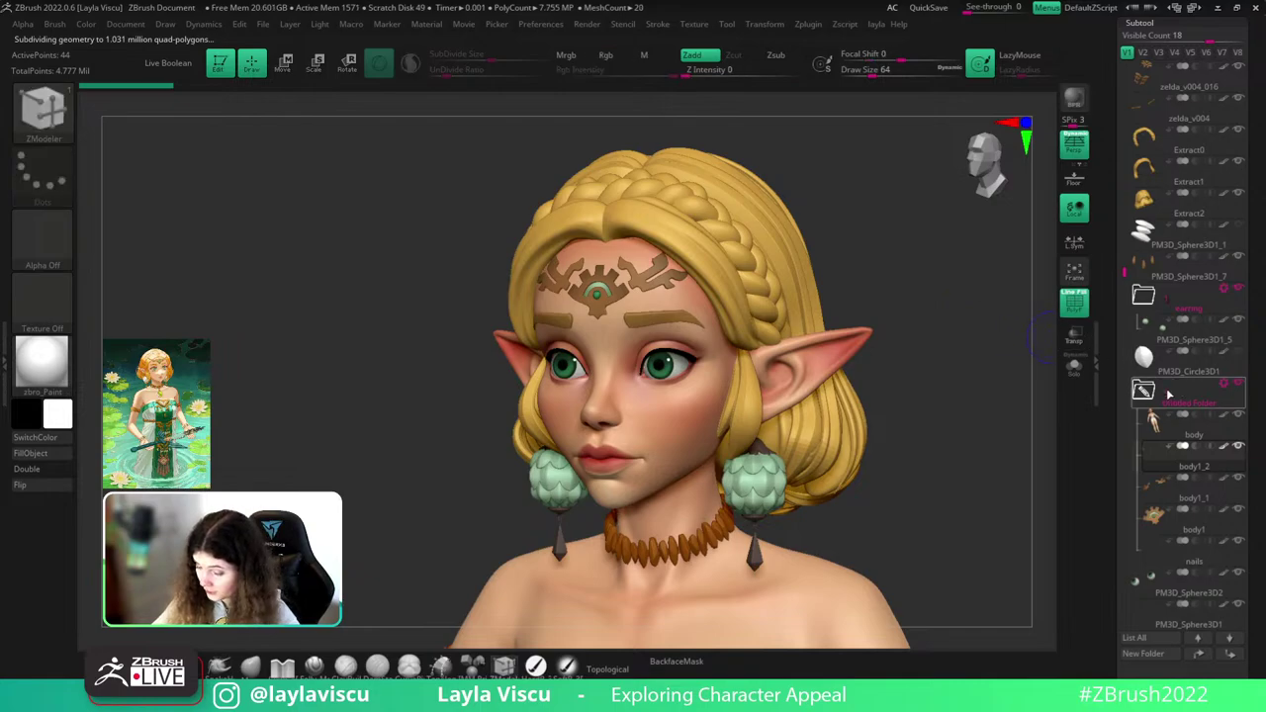
left_click(1075, 366)
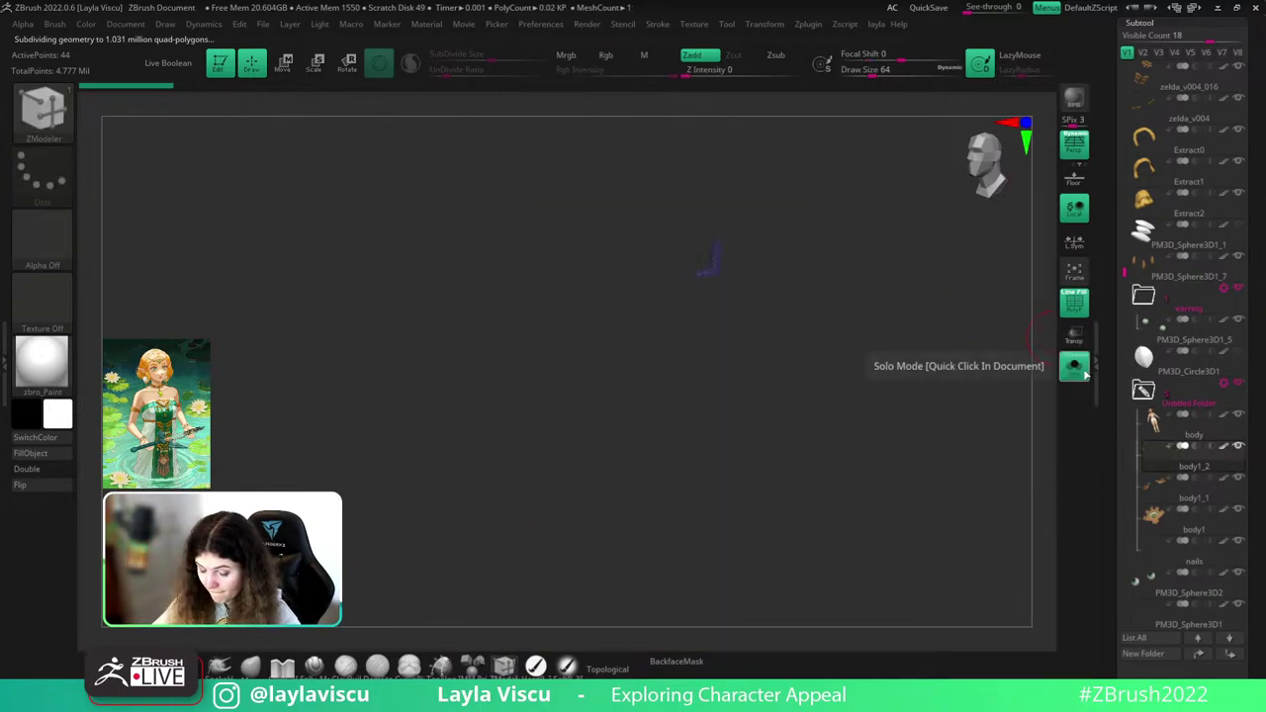
key("shift+f")
key("shift+f")
right_click_drag(695, 220, 829, 463, "ctrl")
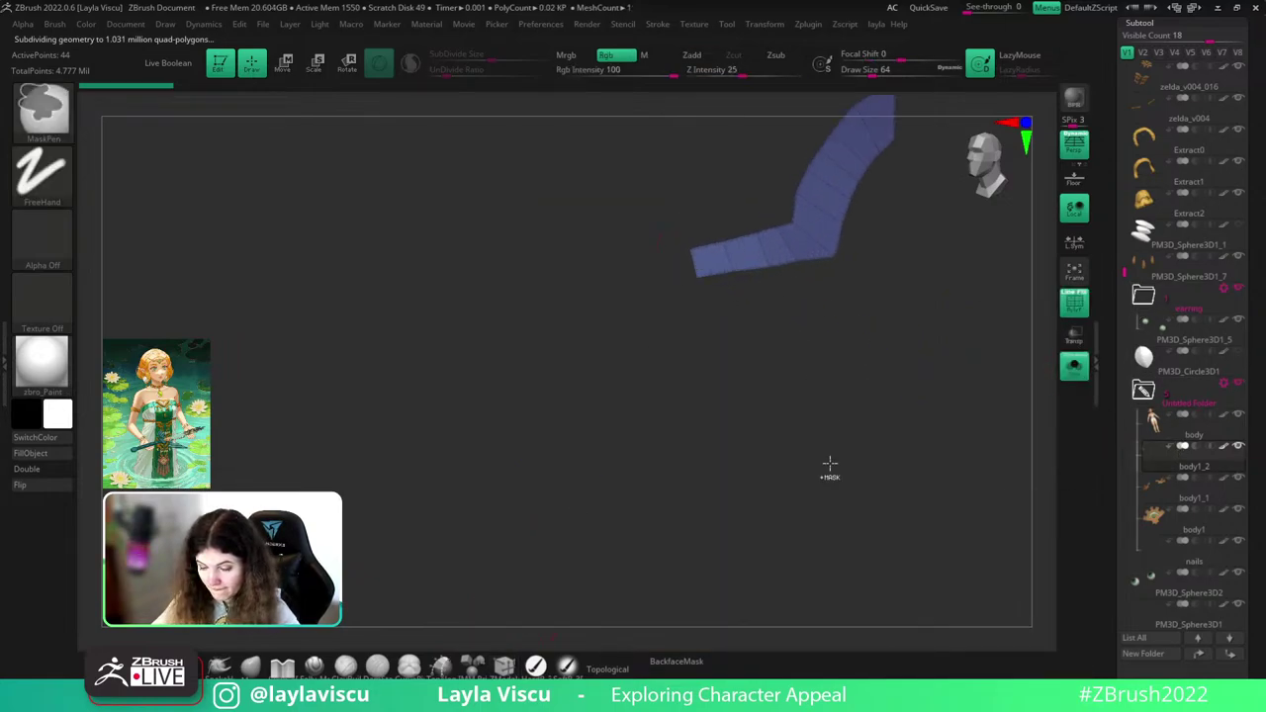
right_click_drag(902, 307, 687, 445, "alt")
left_click(636, 384)
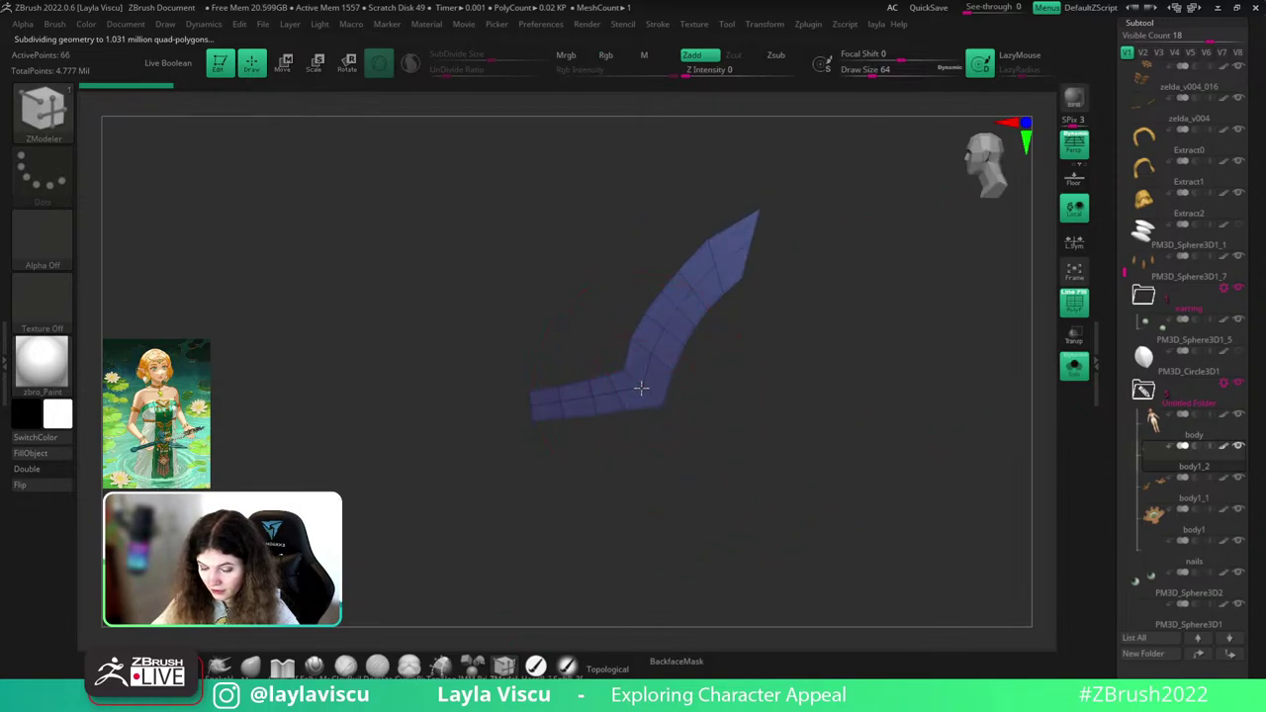
- Place the transform gizmo at the middle of the ornament strip, then inflate and scale the strip over the braid
key("w")
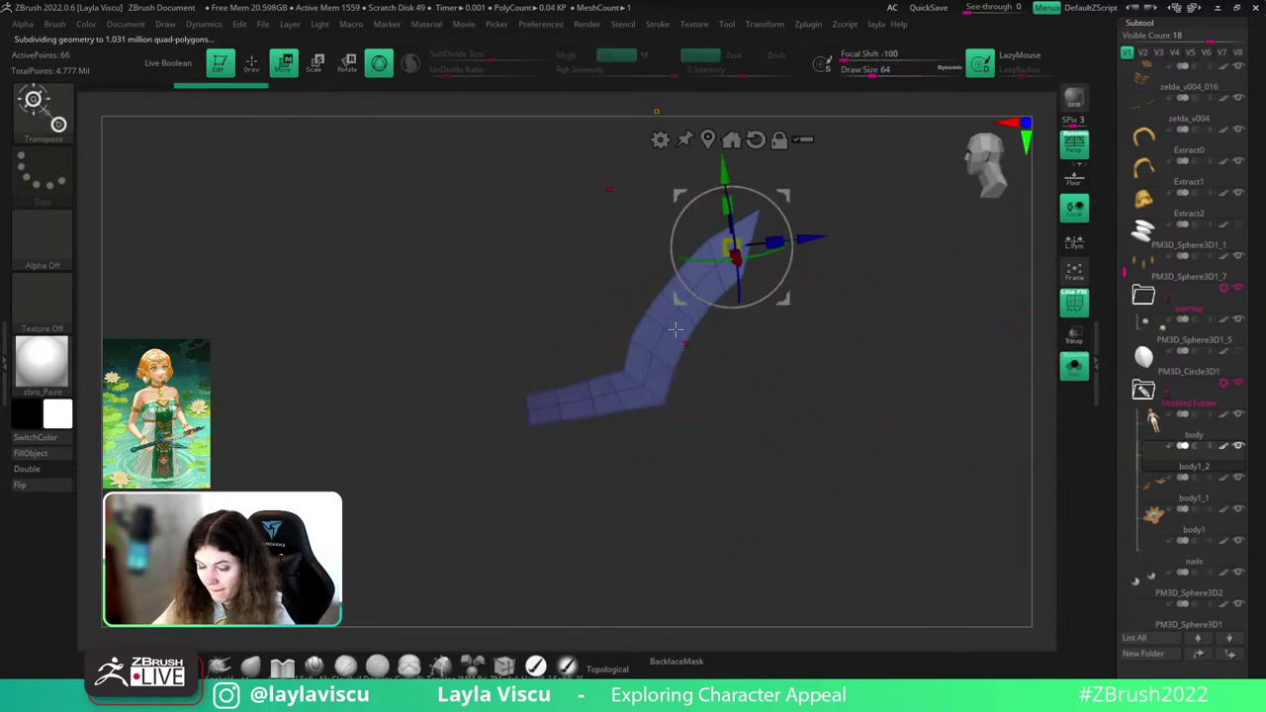
left_click(664, 328, "alt")
right_click_drag(989, 369, 1033, 371)
left_click(1076, 373)
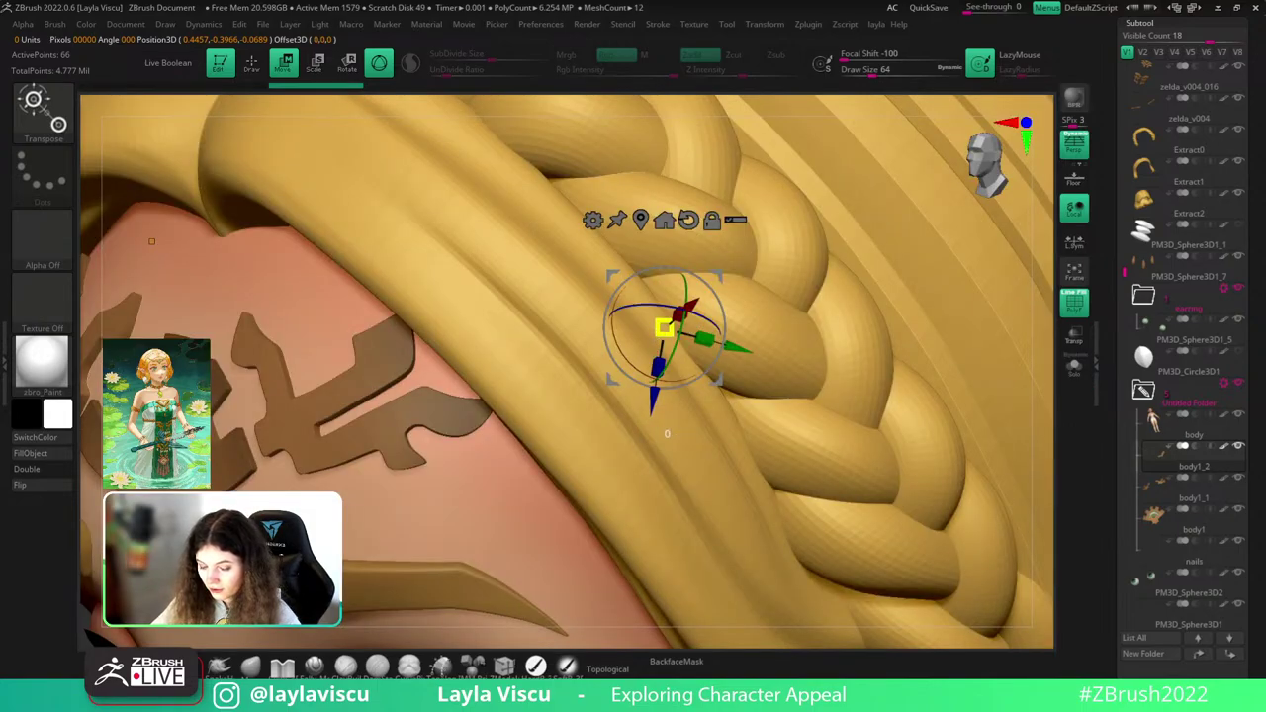
left_click_drag(664, 327, 669, 331)
right_click_drag(724, 388, 724, 306, "ctrl")
left_click(1078, 369)
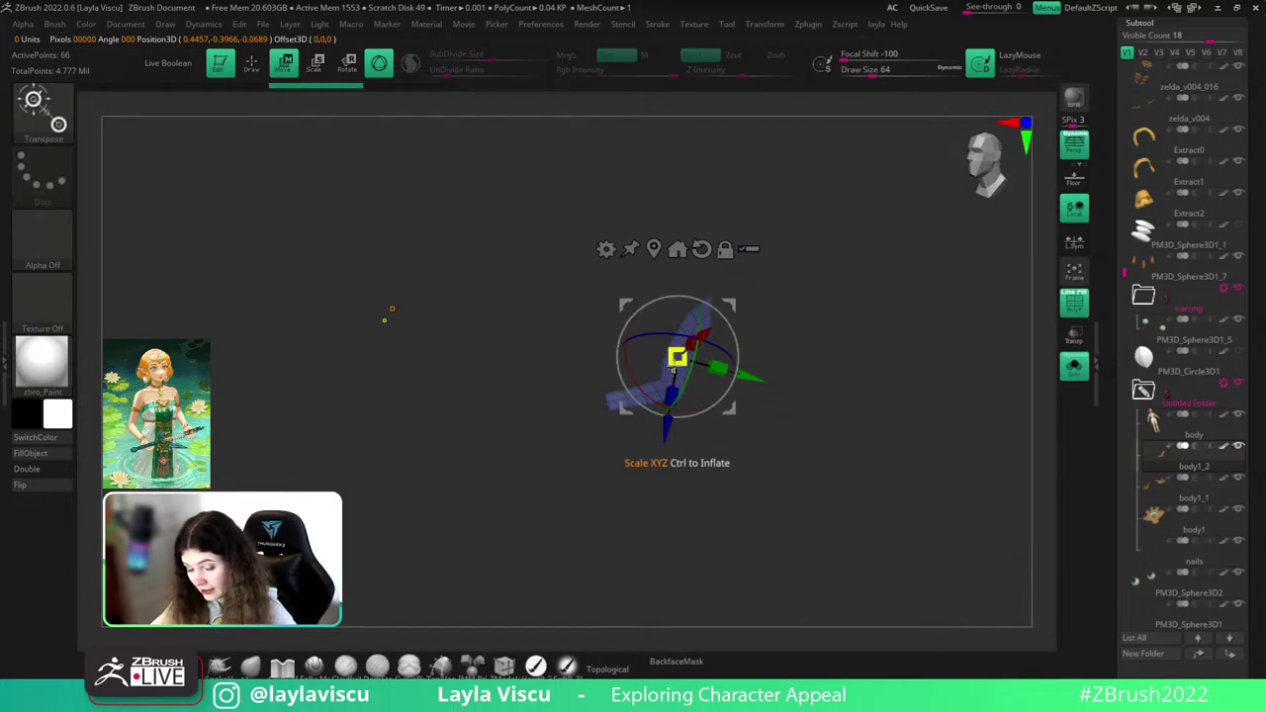
left_click_drag(677, 357, 829, 662, "ctrl")
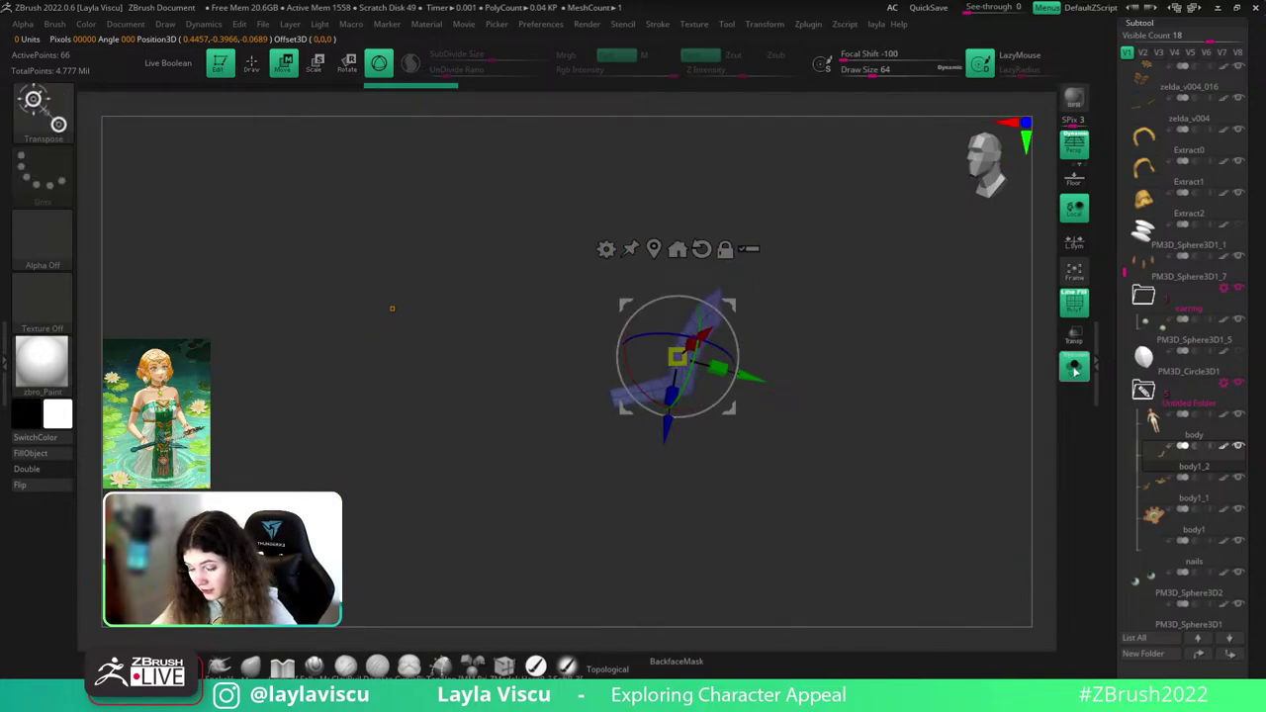
key("alt+s")
left_click_drag(925, 579, 979, 558, "ctrl")
left_click_drag(677, 357, 795, 455)
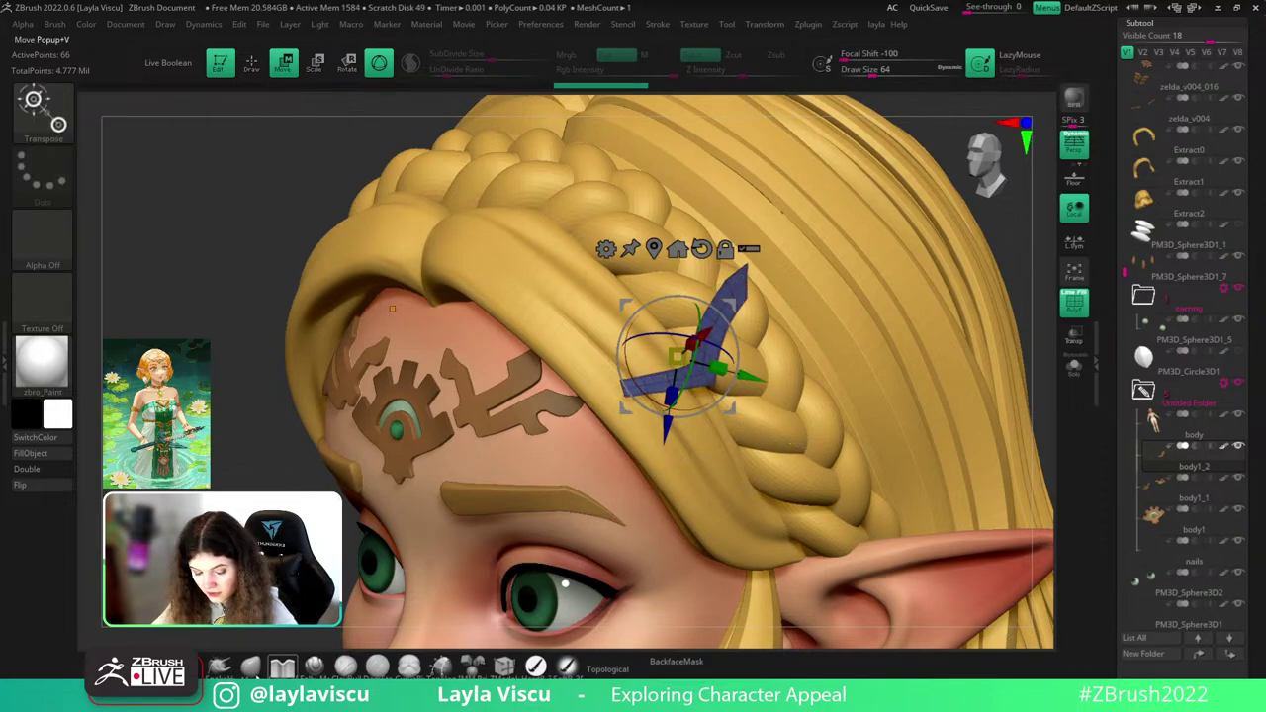
- Study the character reference images to check the shape and placement of the hair ornament beside the braid
key("q")
key("f")
left_click_drag(792, 368, 886, 345)
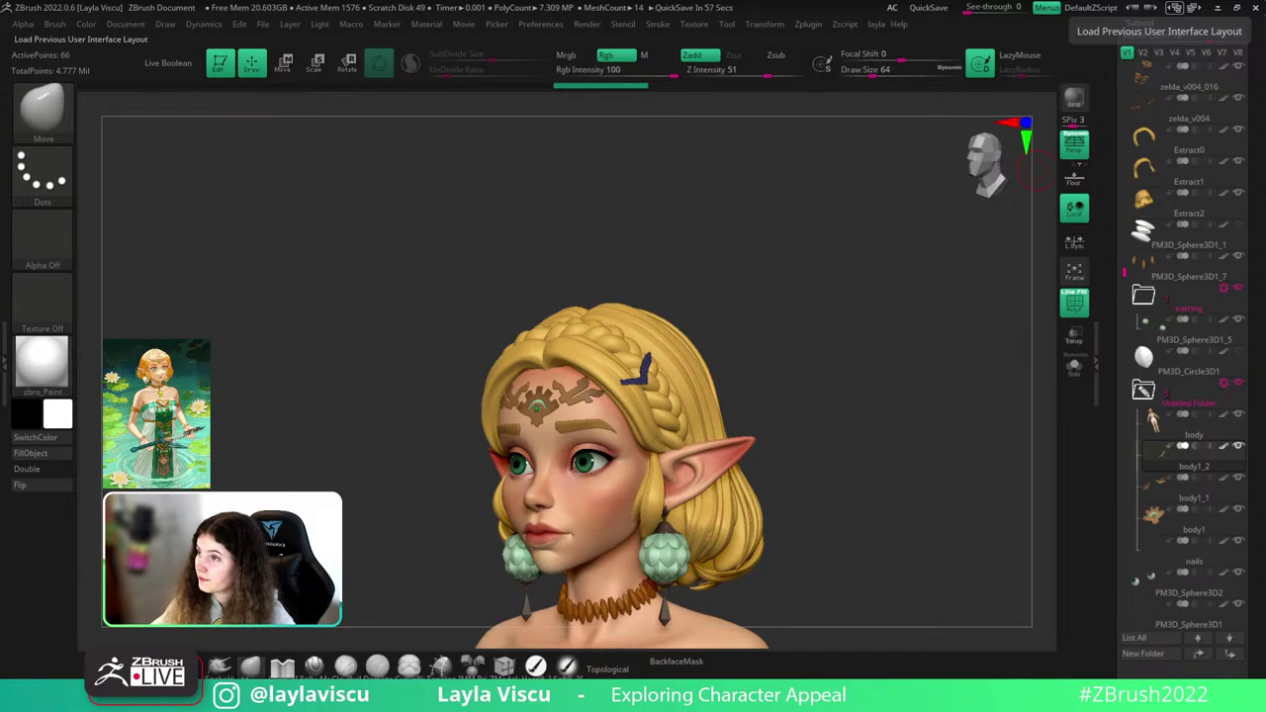
right_click_drag(1256, 2, 723, 189)
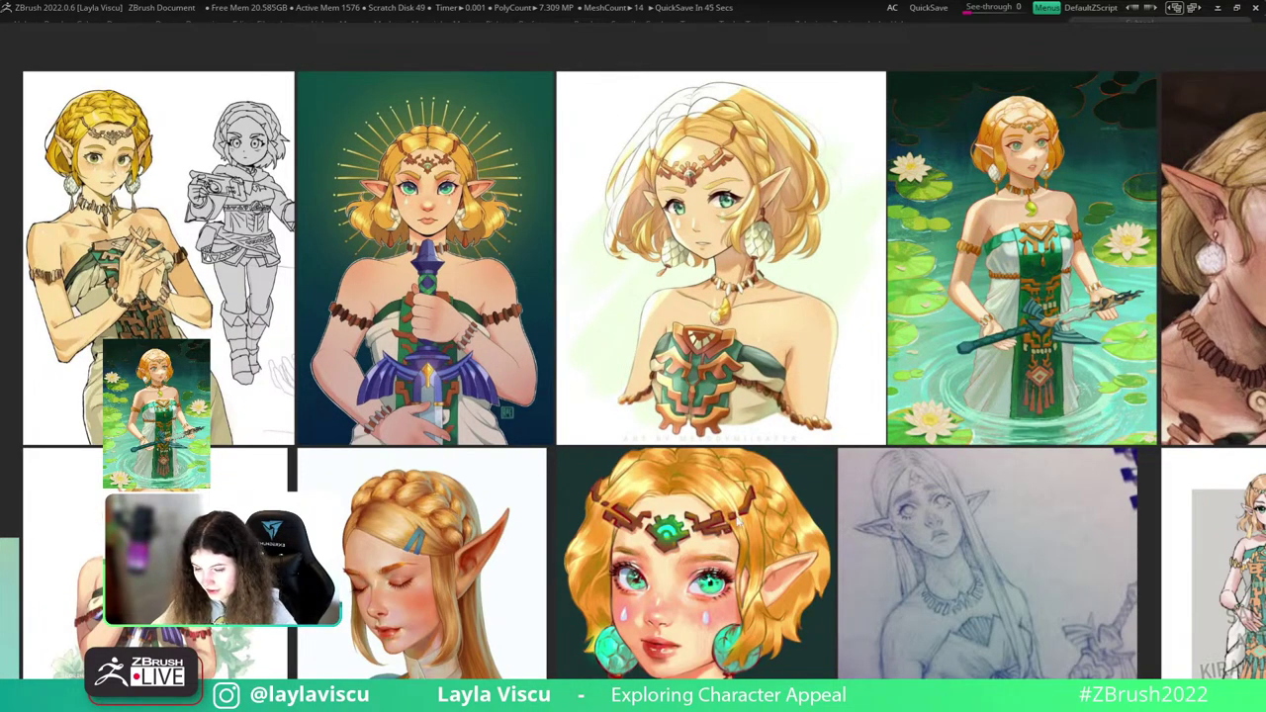
right_click_drag(738, 521, 1117, 2)
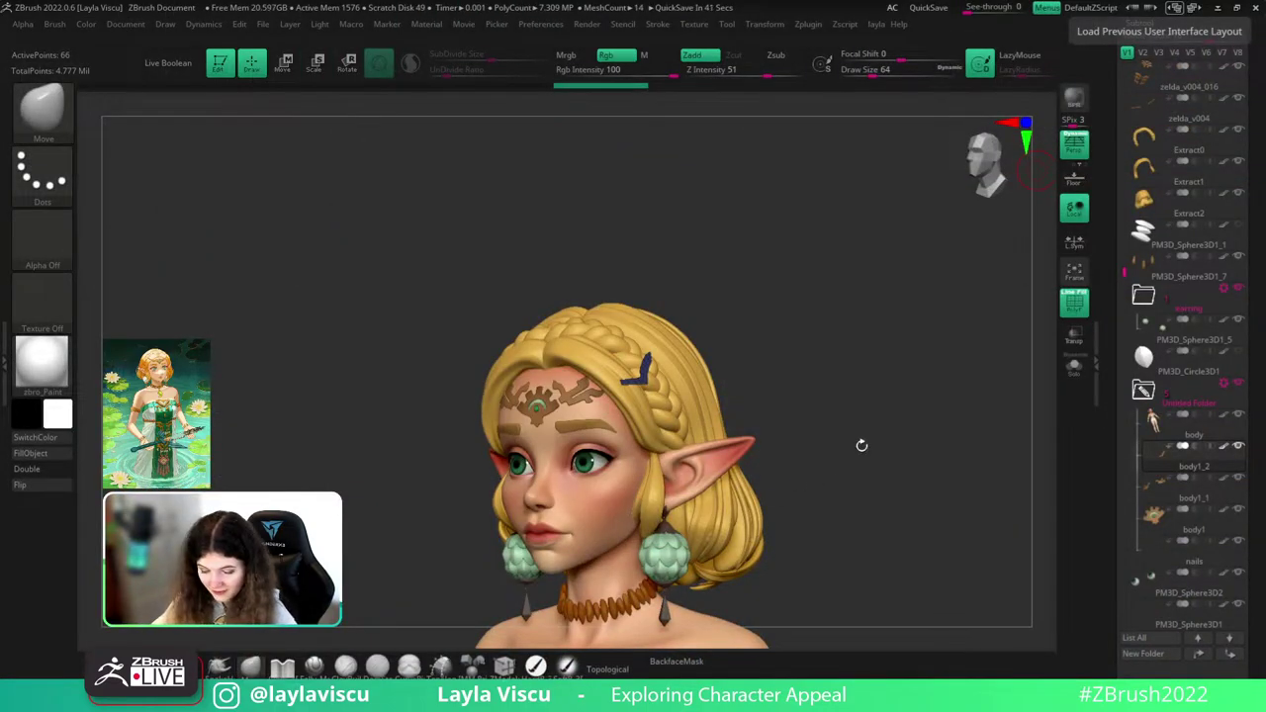
left_click_drag(862, 445, 829, 417)
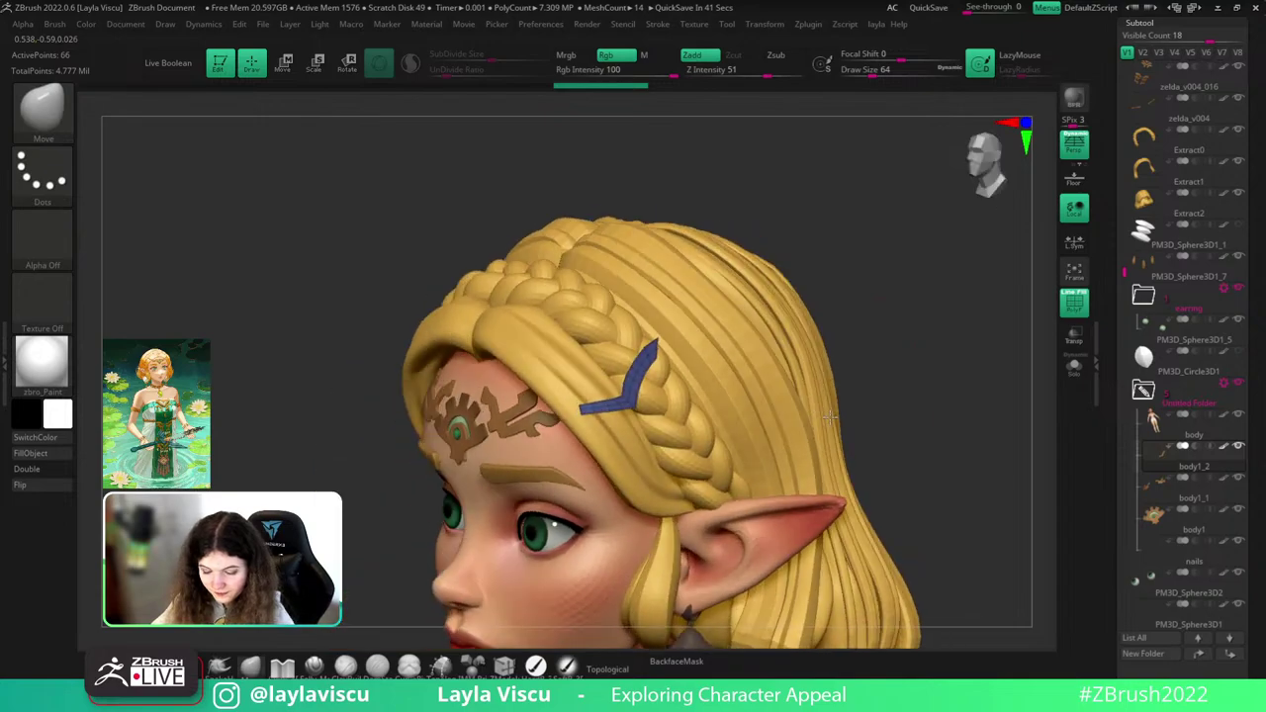
- Move and rotate the ornament strip off the braid so it lies on the front hair lock beside the forehead
key("w")
left_click_drag(684, 384, 680, 370)
left_click_drag(898, 333, 856, 332)
mouse_move(678, 373)
left_mouse_down()
mouse_move(649, 331)
mouse_move(666, 361)
left_mouse_up()
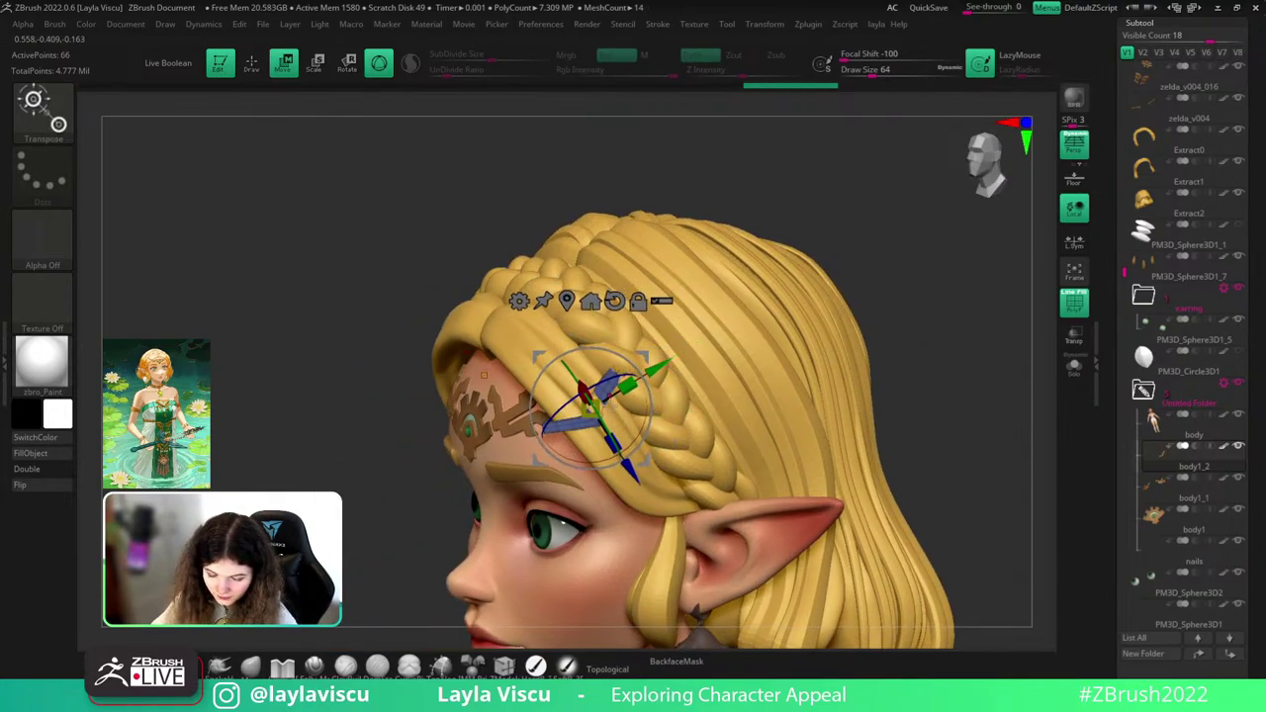
left_click_drag(605, 405, 584, 387)
mouse_move(652, 366)
left_mouse_down()
mouse_move(603, 394)
mouse_move(641, 373)
left_mouse_up()
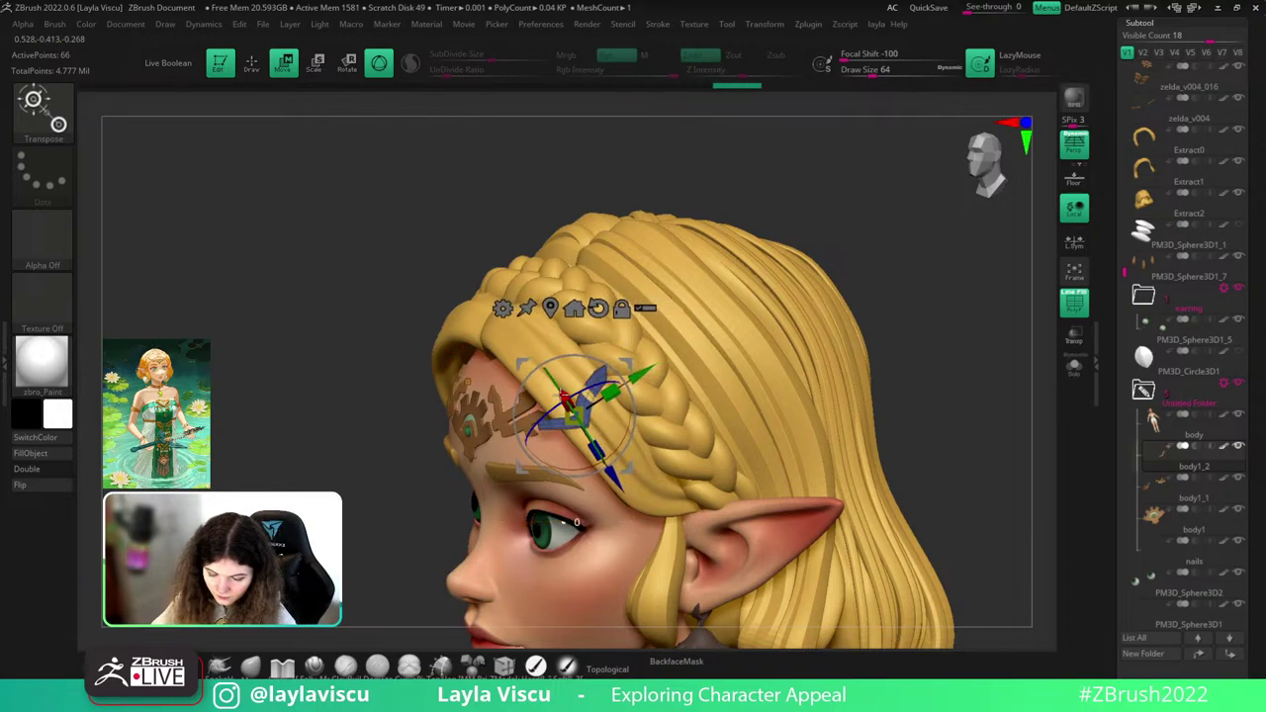
left_click_drag(564, 395, 569, 399)
left_click_drag(904, 415, 874, 361, "alt")
left_click_drag(719, 371, 633, 465, "alt")
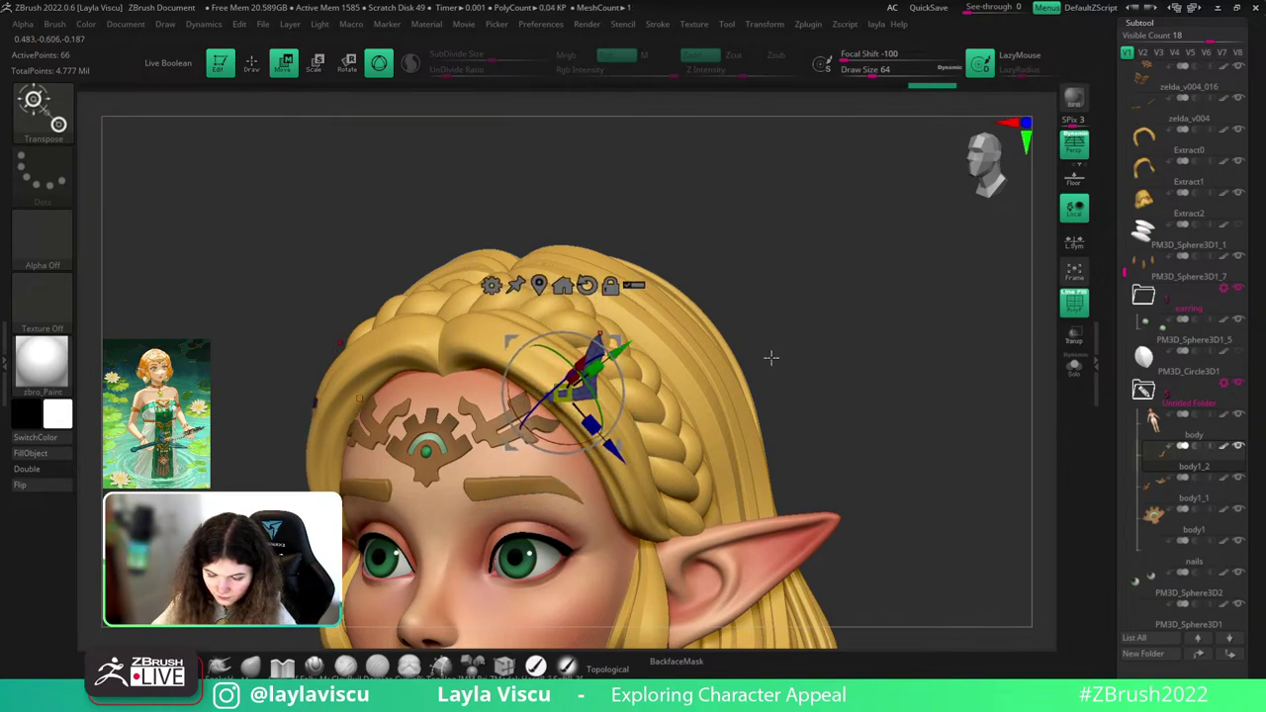
mouse_move(848, 359)
left_mouse_down()
mouse_move(815, 323)
mouse_move(777, 353)
left_mouse_up()
- Compare the mirrored ornaments from the front and both sides with the wireframe off, and nudge their position on the hair
left_click(248, 667)
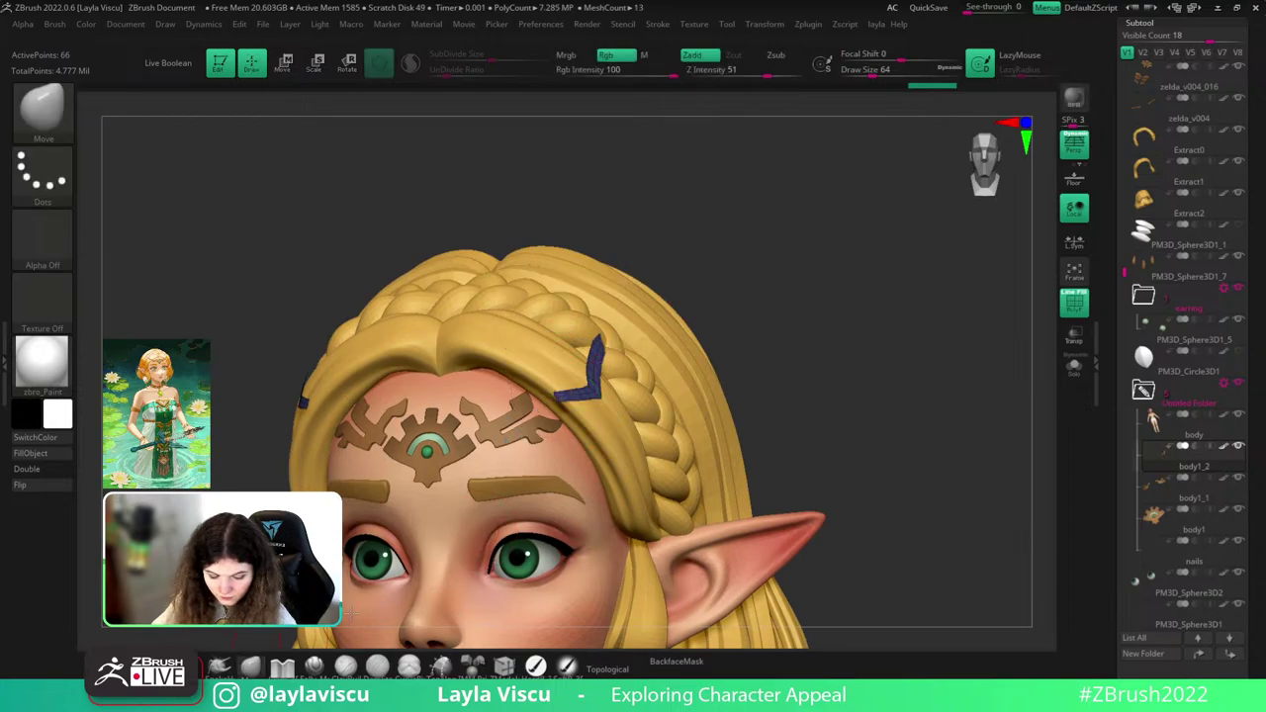
mouse_move(775, 455)
left_mouse_down("alt")
mouse_move(776, 388)
mouse_move(755, 418)
mouse_move(877, 382)
mouse_move(819, 362)
mouse_move(859, 283)
left_mouse_up("alt")
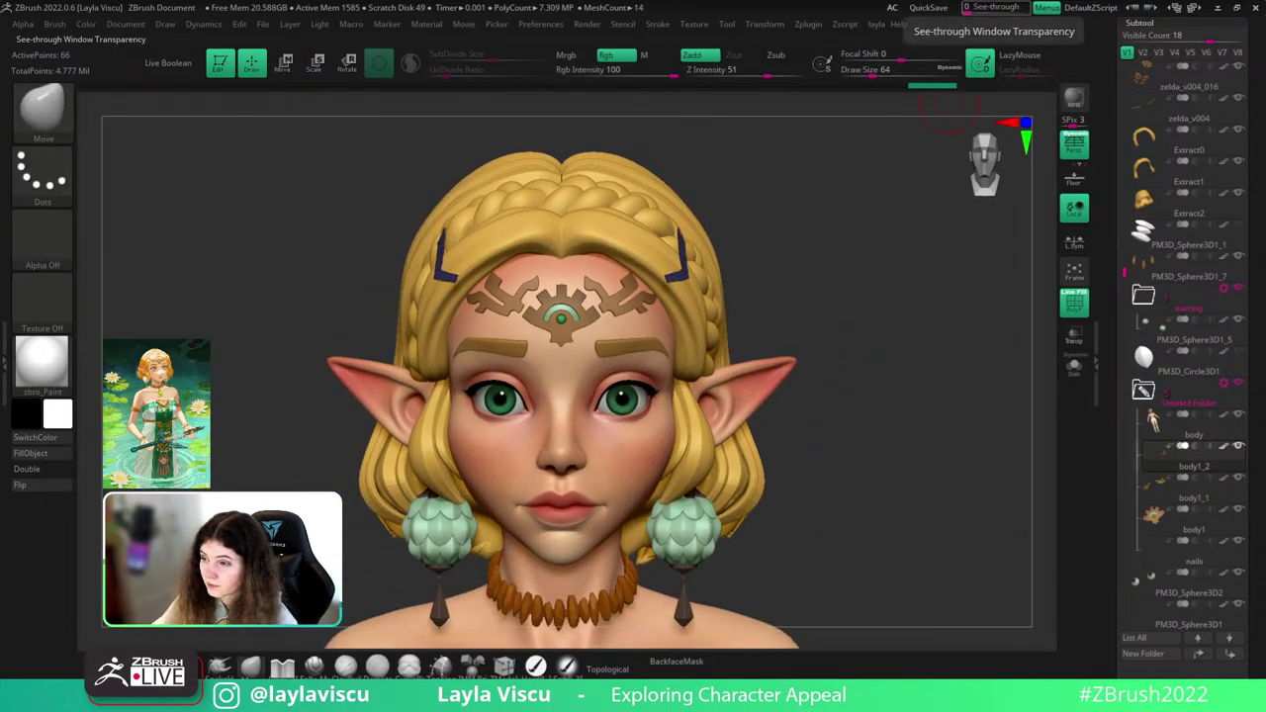
mouse_move(908, 510)
left_mouse_down()
mouse_move(893, 501)
mouse_move(952, 481)
mouse_move(780, 435)
left_mouse_up()
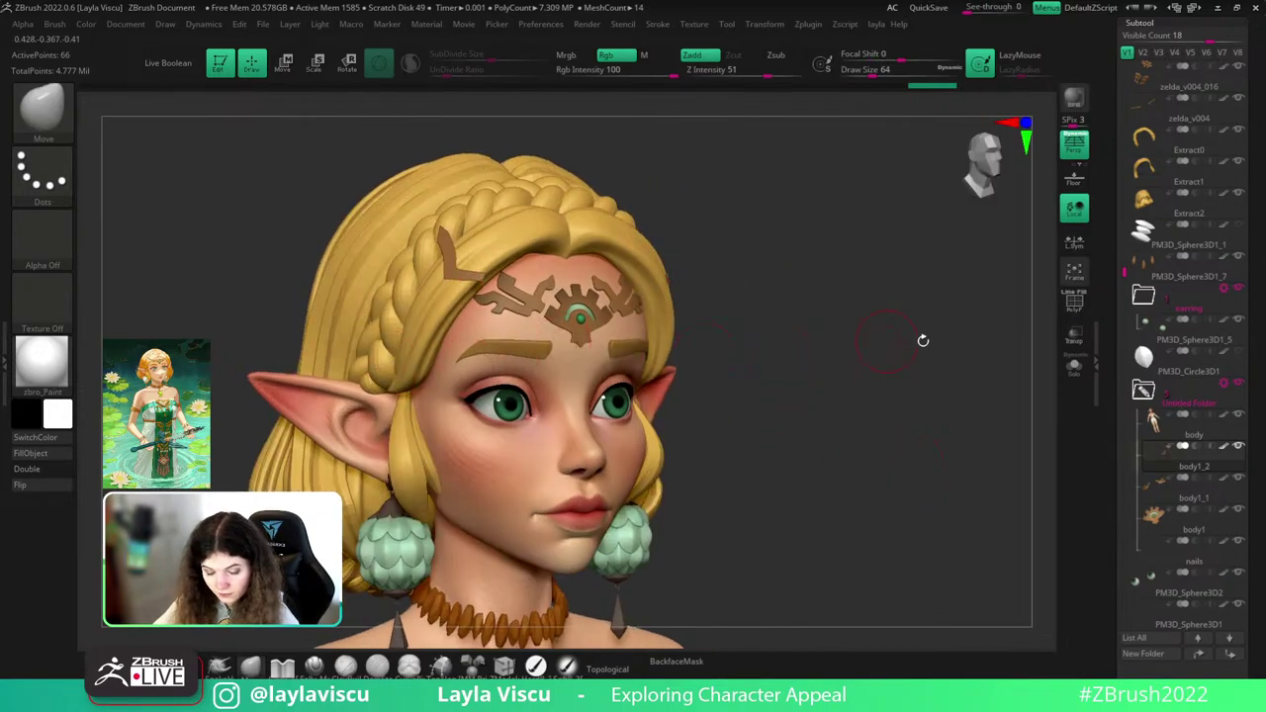
left_click_drag(921, 340, 712, 312)
key("w")
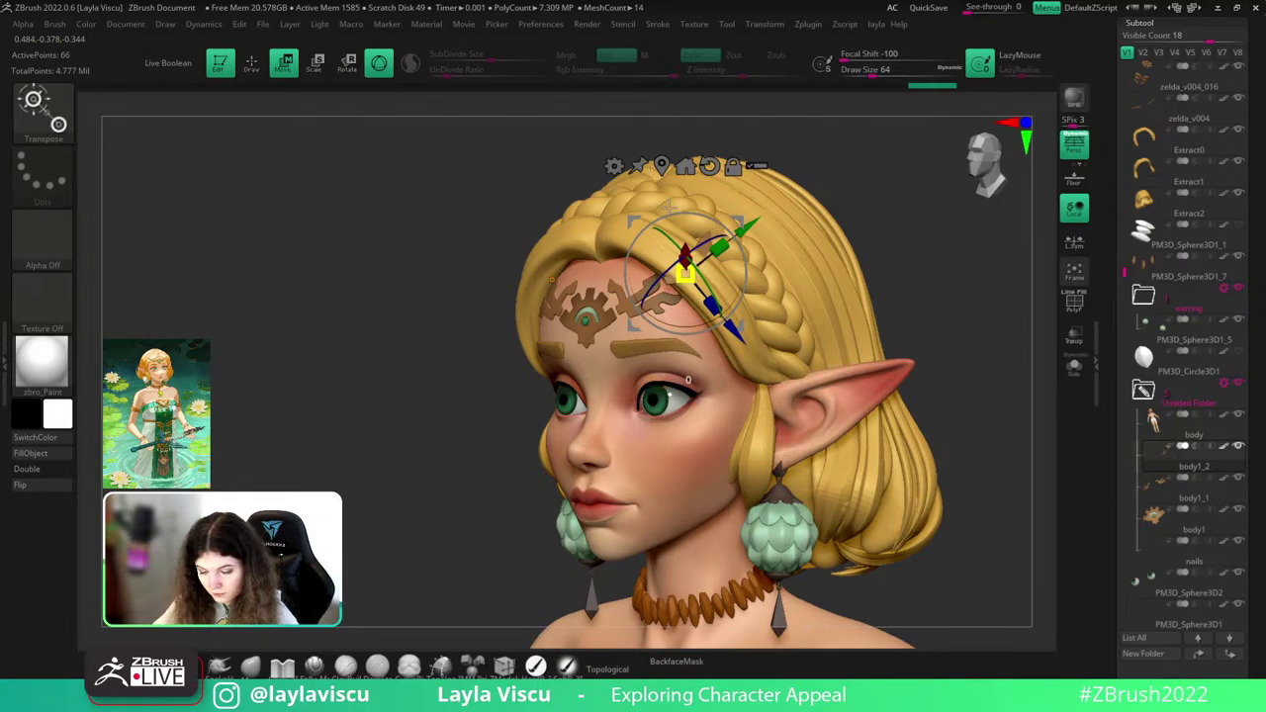
left_click_drag(707, 254, 709, 253)
key("q")
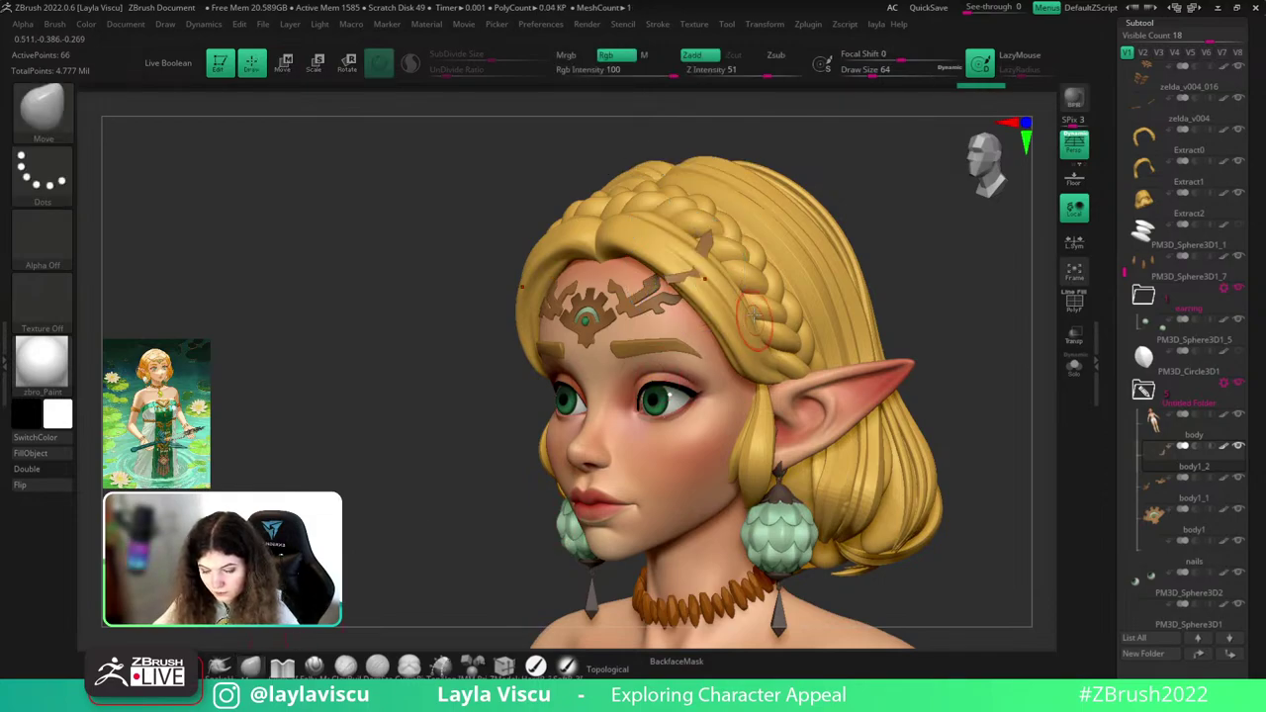
- Reshape the front hair lock zelda_v009 around the ornament using the Move brush at a draw size of about 192
mouse_move(934, 222)
left_mouse_down("alt")
mouse_move(941, 276)
mouse_move(1018, 182)
left_mouse_up("alt")
key("s")
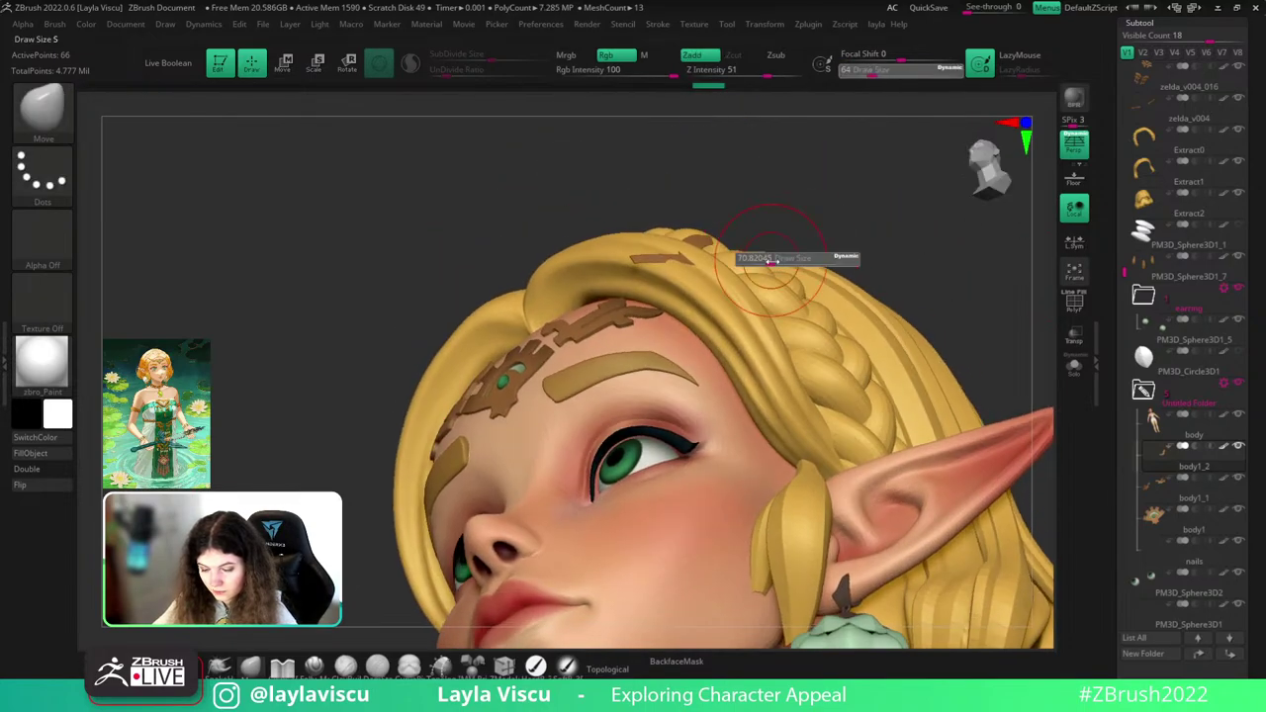
left_click_drag(772, 260, 847, 224)
left_click(676, 292, "alt")
key("s")
left_click_drag(634, 274, 646, 273)
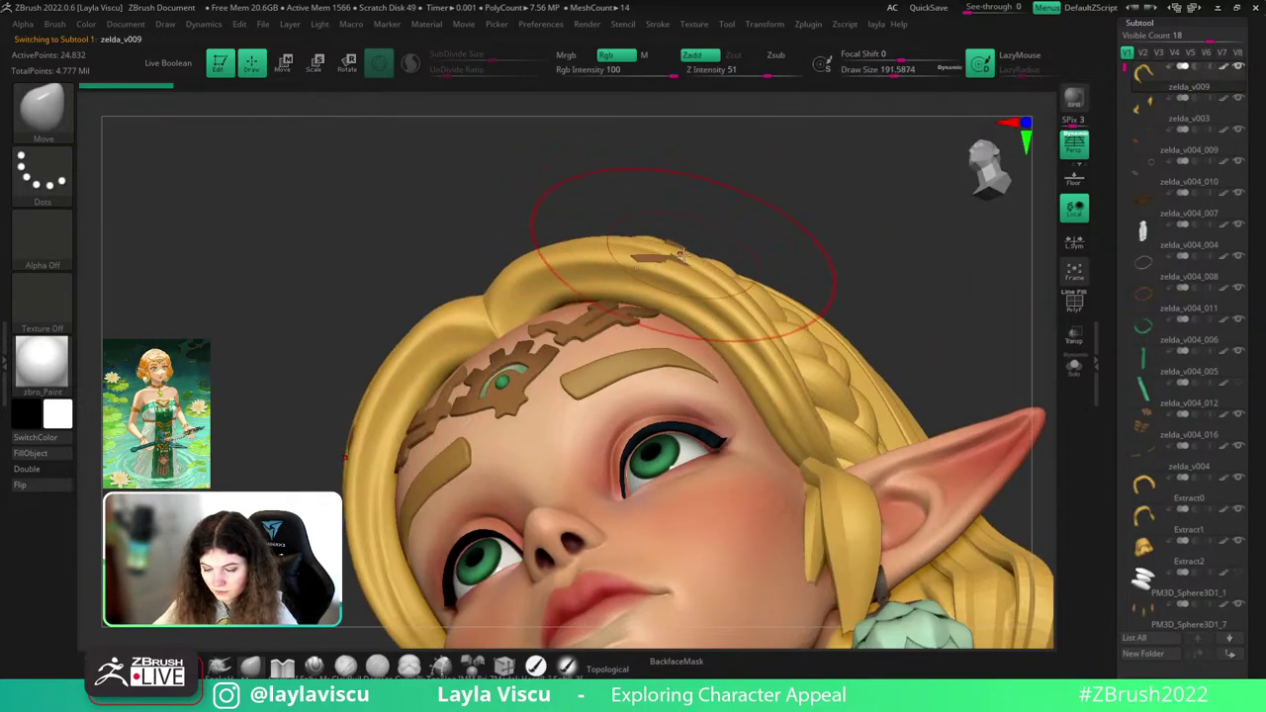
left_click_drag(737, 322, 722, 327)
mouse_move(784, 276)
left_mouse_down()
mouse_move(941, 271)
mouse_move(801, 339)
left_mouse_up()
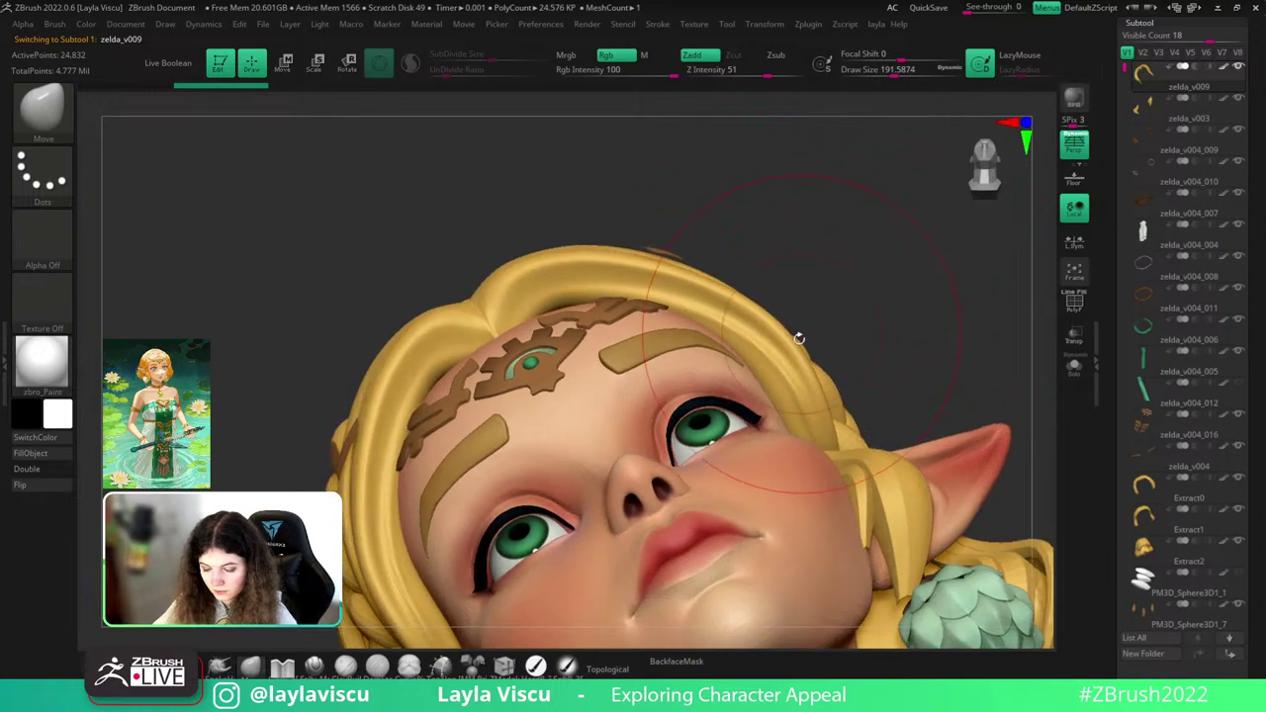
mouse_move(913, 320)
left_mouse_down()
mouse_move(815, 344)
mouse_move(898, 420)
mouse_move(970, 297)
mouse_move(980, 323)
mouse_move(864, 198)
mouse_move(862, 138)
mouse_move(870, 248)
left_mouse_up()
left_click_drag(693, 159, 686, 153)
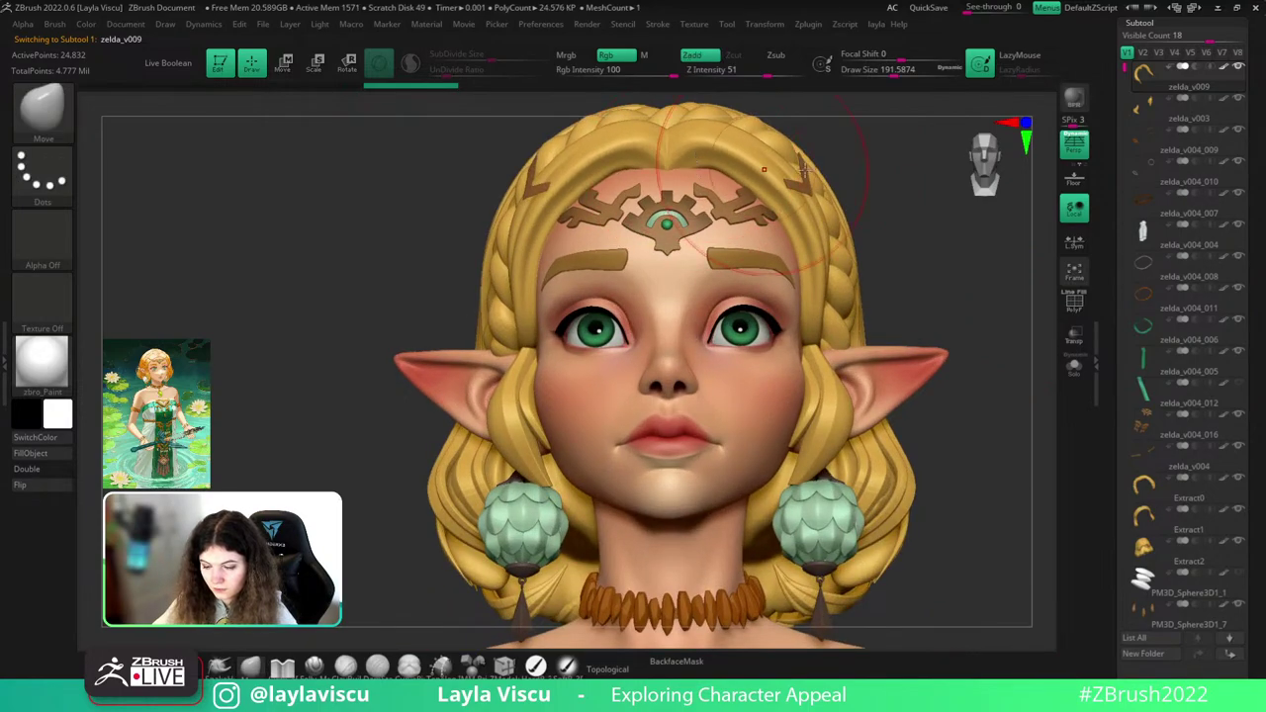
- Select the hair ornament body1_2 and shift it slightly along the front hair lock with the transpose gizmo
mouse_move(947, 205)
left_mouse_down()
mouse_move(944, 155)
mouse_move(927, 262)
left_mouse_up()
right_click_drag(928, 262, 858, 269, "ctrl")
right_click_drag(858, 269, 857, 341, "ctrl")
left_click(749, 165, "alt")
left_click_drag(829, 182, 874, 179)
key("w")
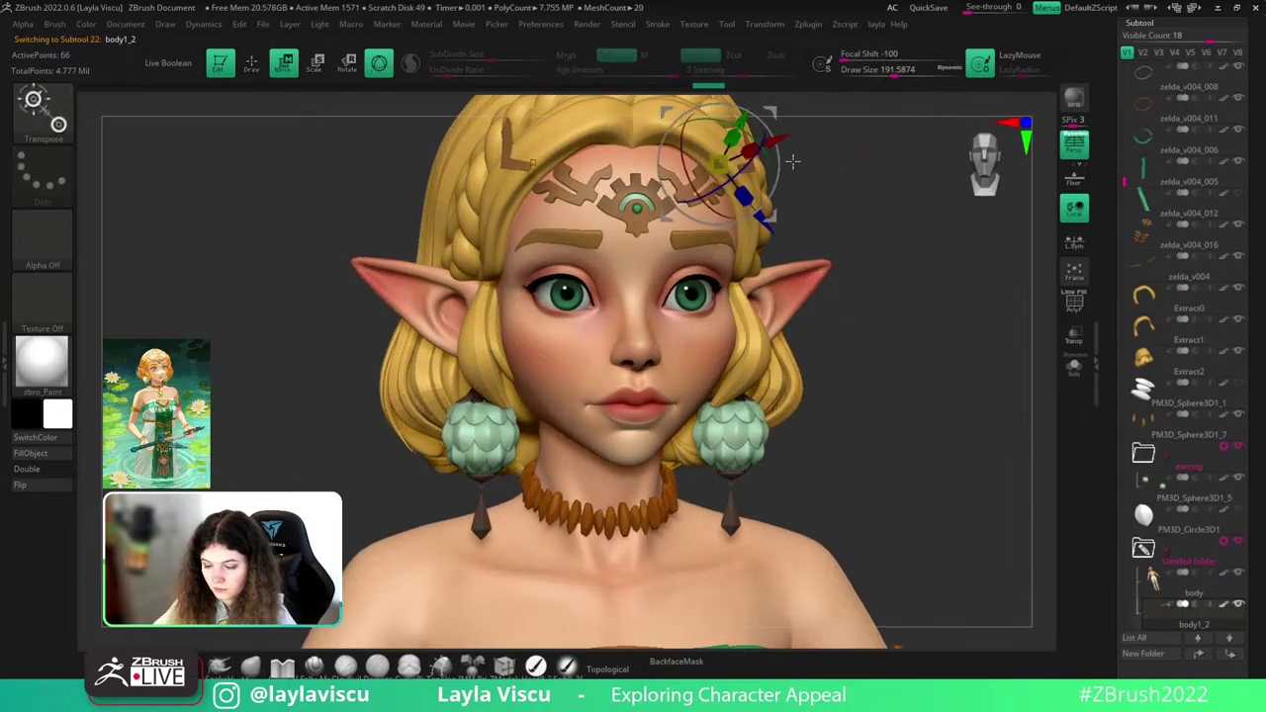
left_click_drag(778, 142, 770, 144)
key("q")
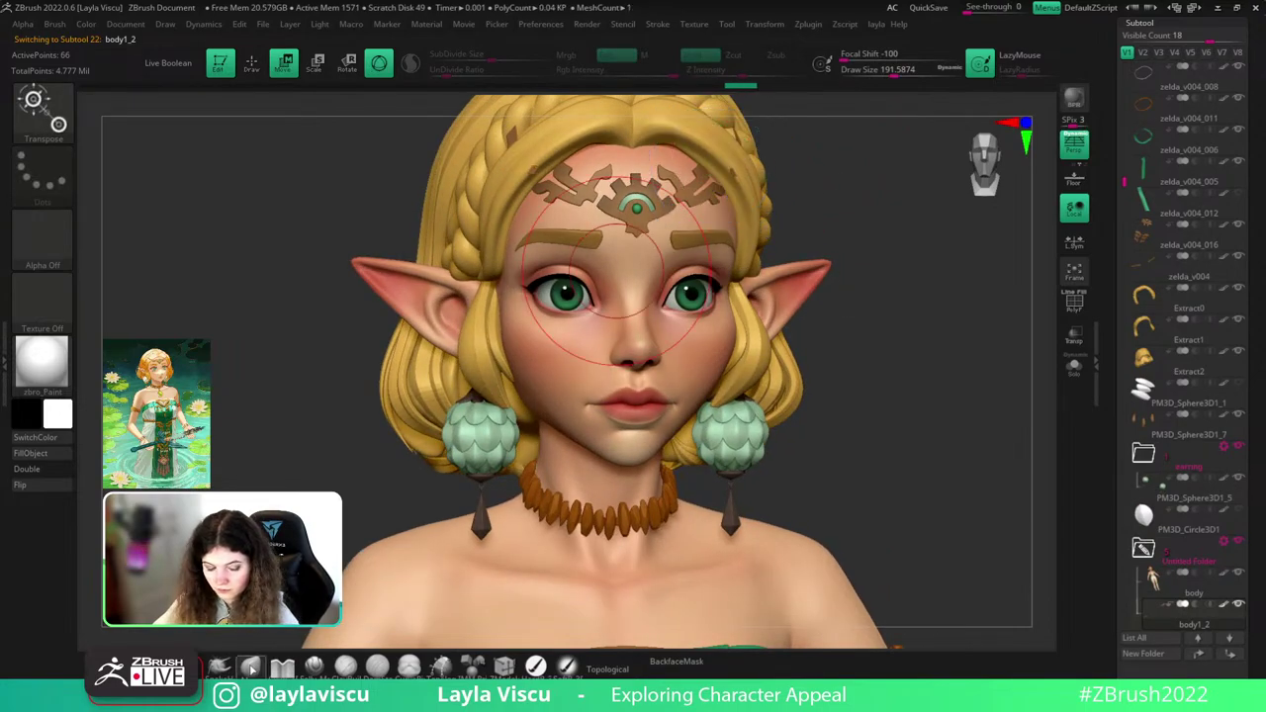
- Reshape the front hair lock zelda_v009 with the Move brush so it sits beneath the ornament
mouse_move(979, 296)
left_mouse_down()
mouse_move(925, 297)
mouse_move(900, 422)
mouse_move(723, 311)
left_mouse_up()
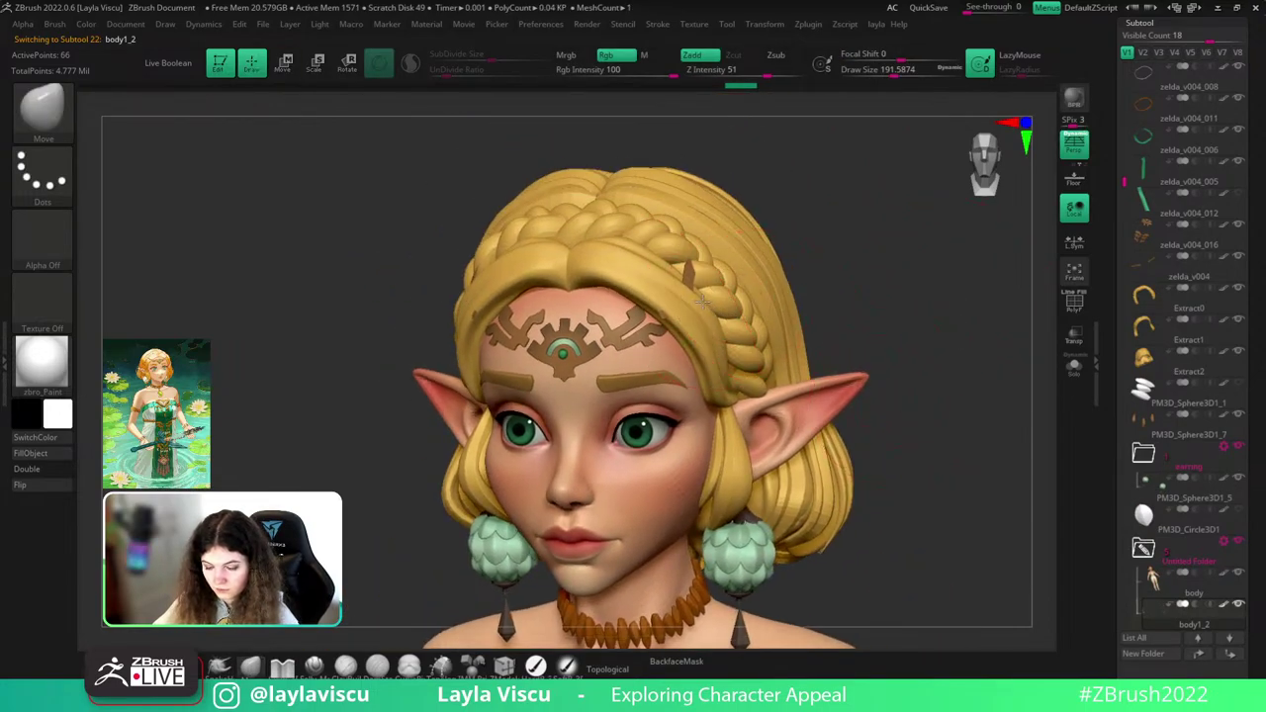
left_click_drag(831, 282, 829, 289)
left_click(673, 298, "alt")
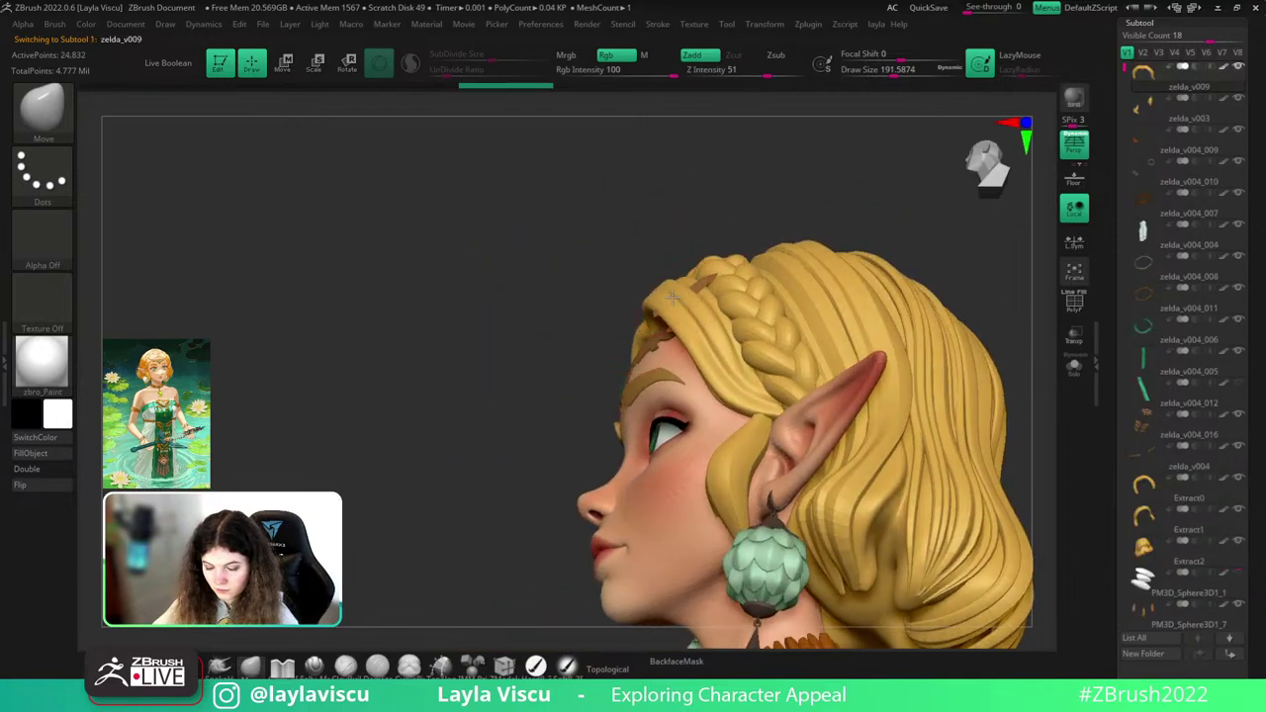
left_click_drag(662, 274, 778, 313)
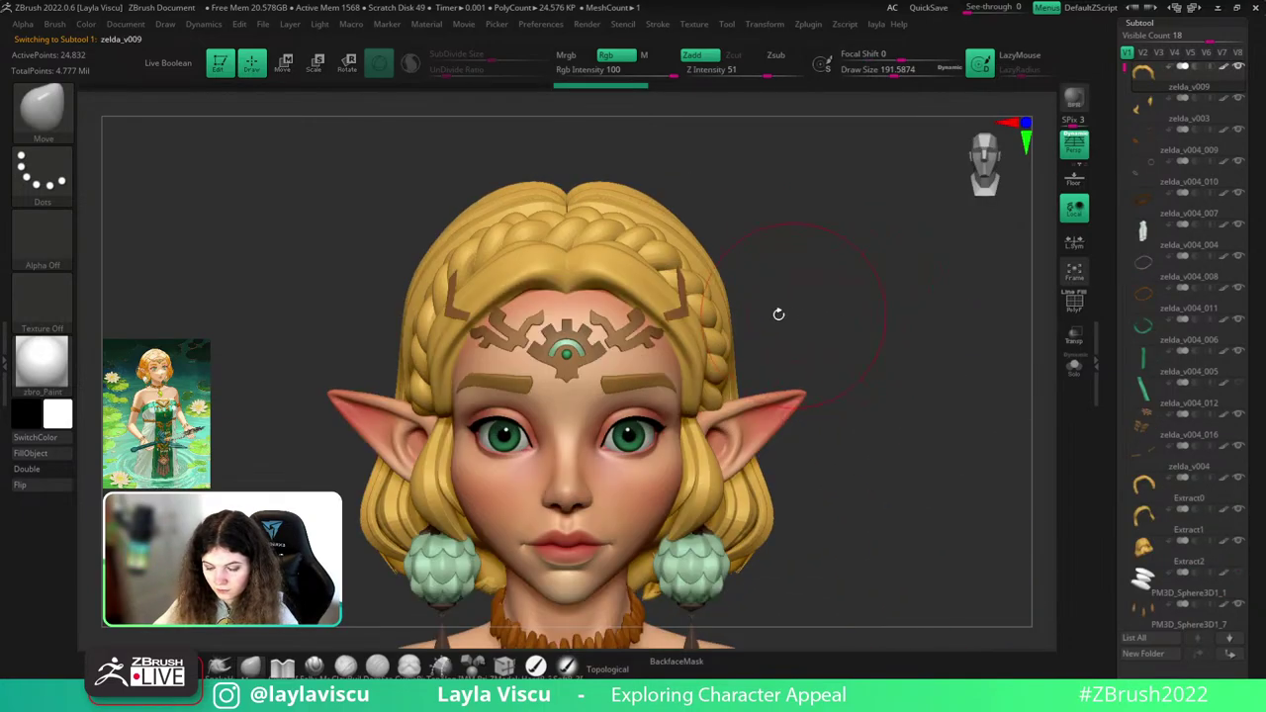
- Nudge the ornament body1_2 slightly against the hair surface with the transpose gizmo
left_click_drag(783, 294, 699, 313)
key("w")
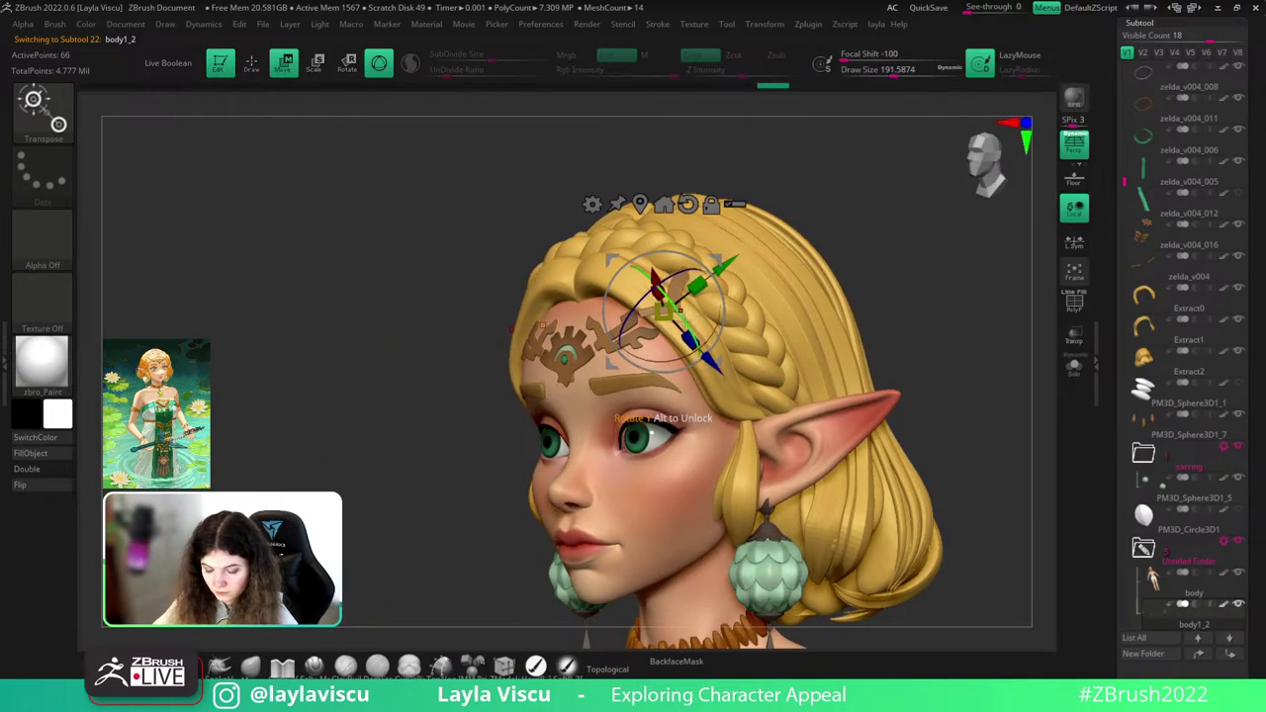
left_click_drag(655, 277, 654, 280)
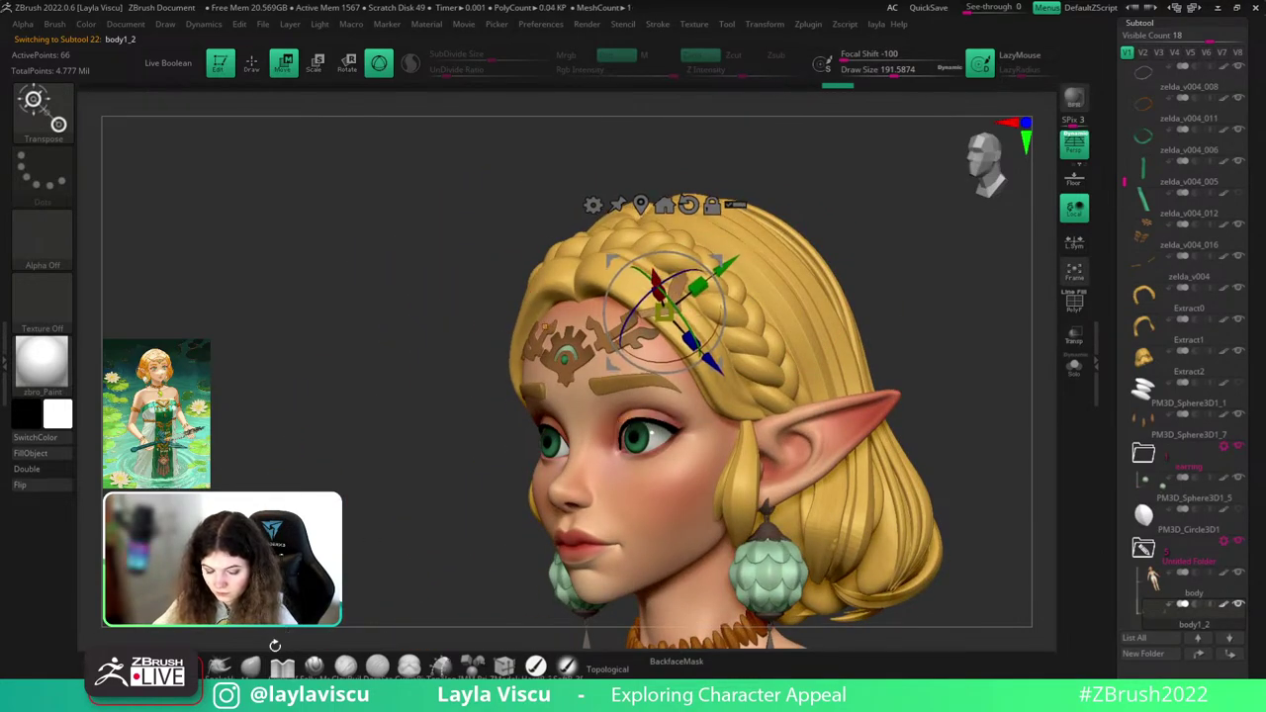
key("q")
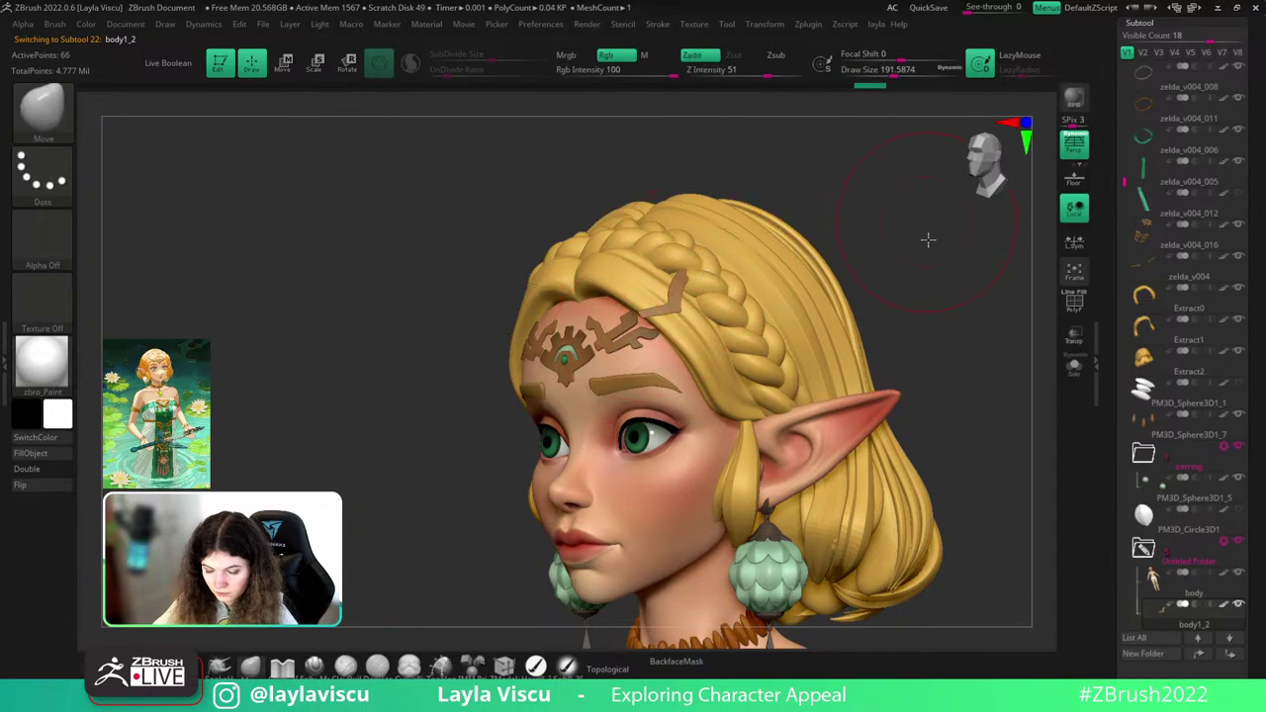
- Check how the mirrored ornaments sit on the hair from the side, from below and from the front
left_click_drag(927, 238, 875, 243)
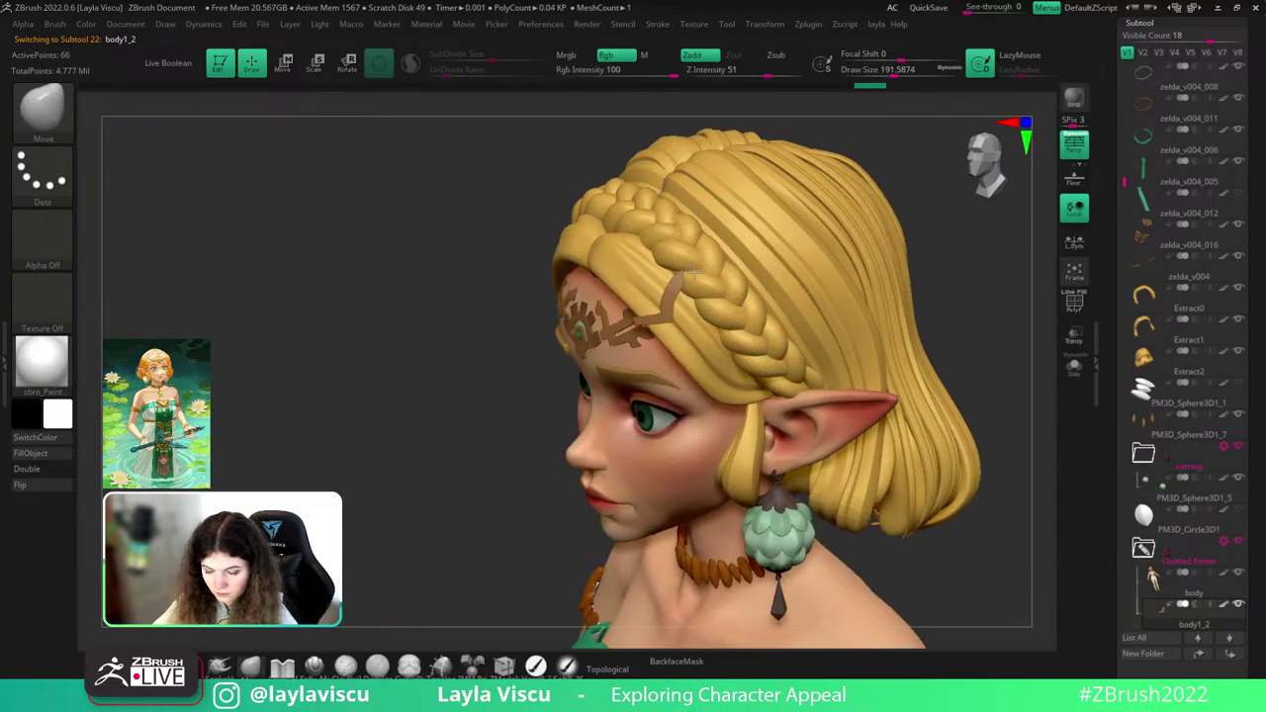
left_click_drag(977, 274, 754, 324, "shift")
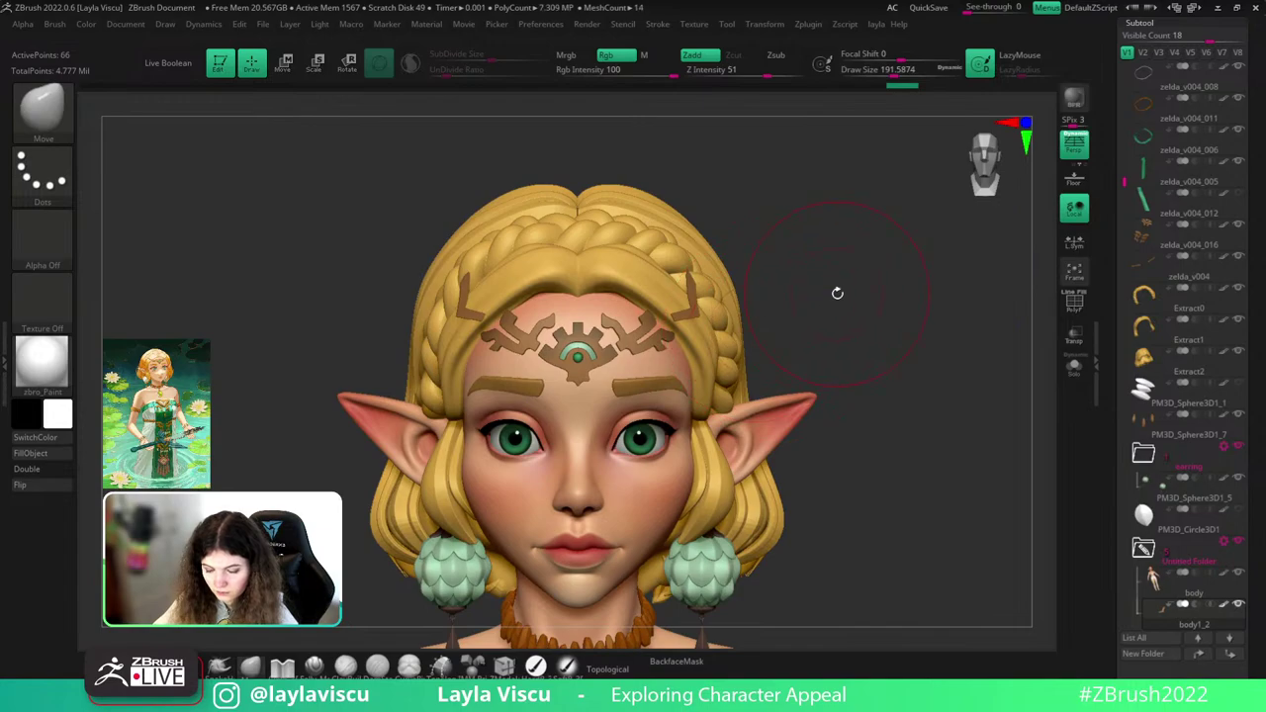
right_click_drag(837, 293, 824, 235, "alt")
mouse_move(652, 289)
right_mouse_down("ctrl")
mouse_move(915, 269)
mouse_move(919, 253)
right_mouse_up("ctrl")
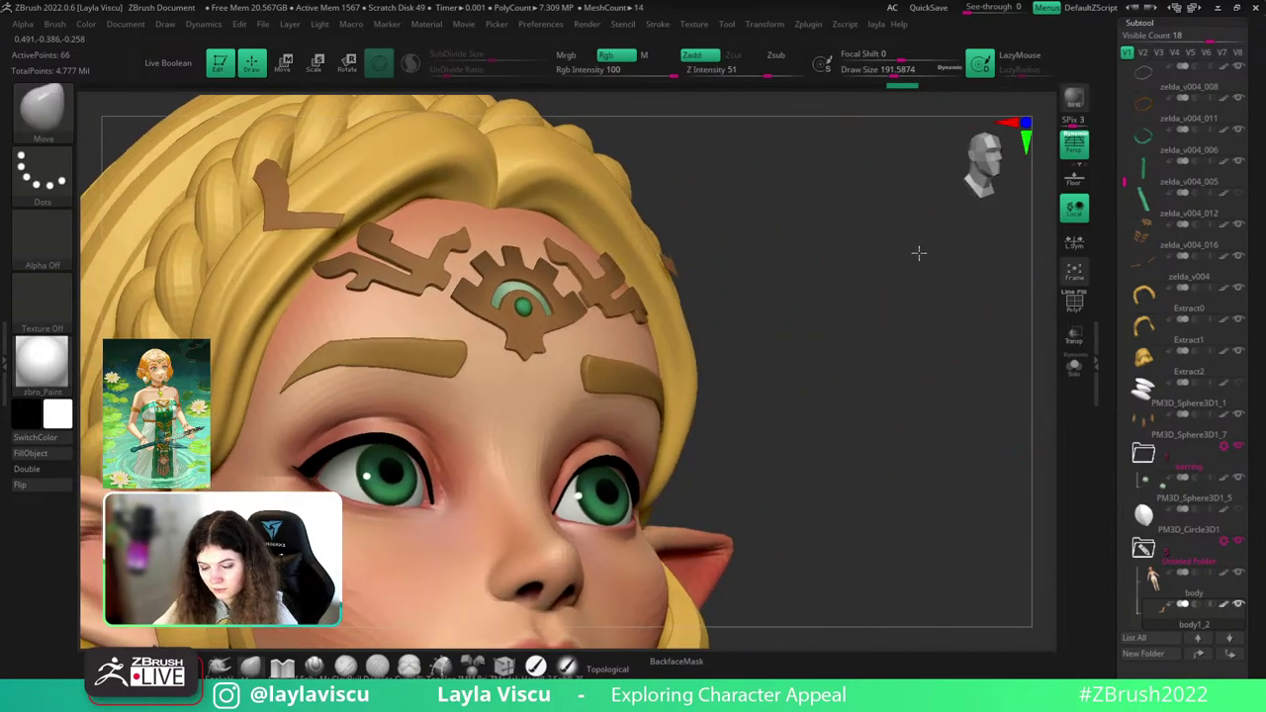
left_click_drag(919, 253, 820, 283, "shift")
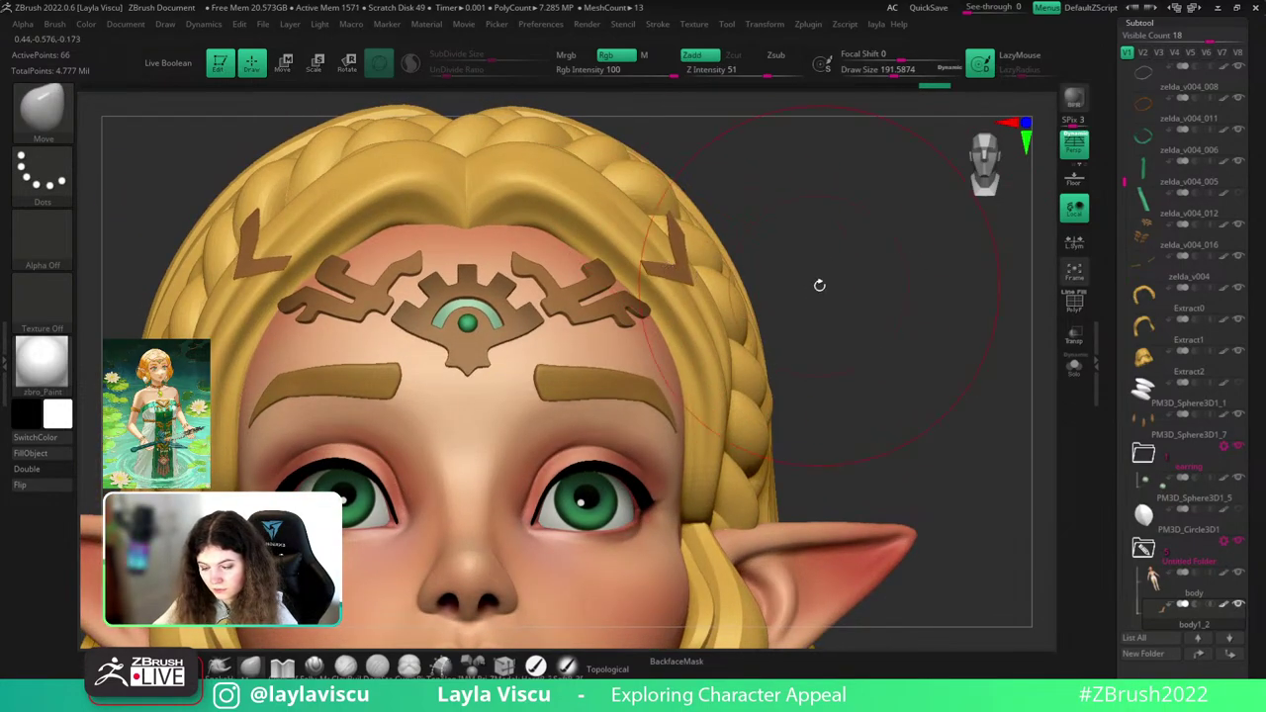
right_click_drag(820, 285, 890, 337, "ctrl")
right_click_drag(891, 337, 933, 354)
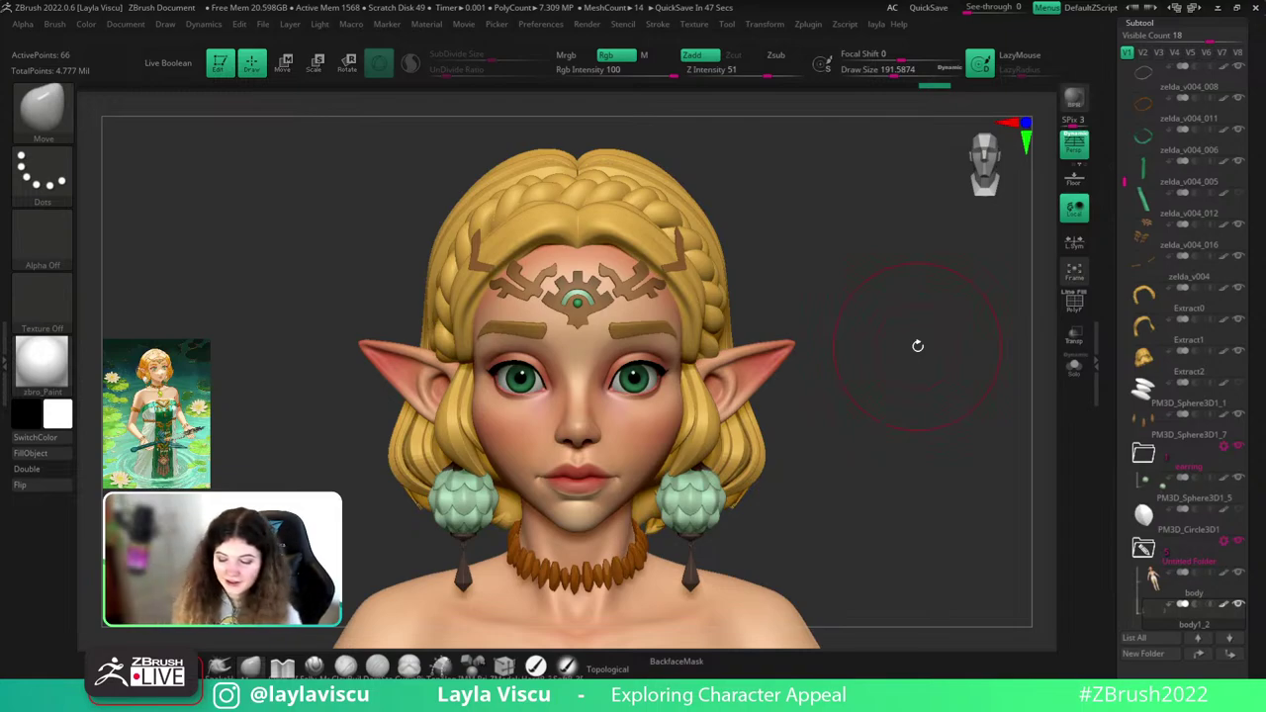
- Show the ornament's wireframe and adjust the strip using the Move brush at a draw size of about 80
mouse_move(844, 359)
left_mouse_down()
mouse_move(824, 293)
mouse_move(879, 268)
mouse_move(844, 246)
mouse_move(914, 265)
left_mouse_up()
left_click_drag(729, 257, 806, 313, "alt")
key("shift+f")
key("s")
mouse_move(700, 215)
left_mouse_down()
mouse_move(653, 211)
mouse_move(700, 250)
left_mouse_up()
key("s")
left_click_drag(856, 272, 797, 228, "alt")
left_click_drag(915, 240, 824, 263)
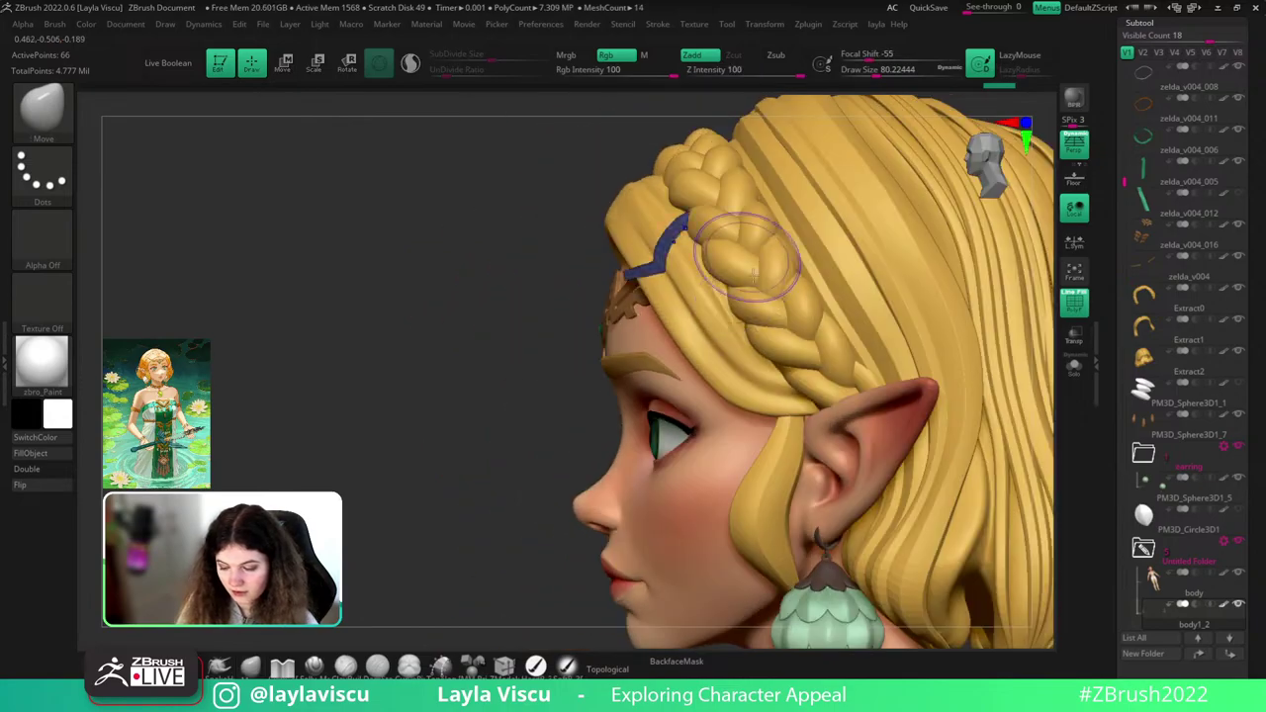
- Turn off the wireframe and refine the ornament's fit between the front lock and the braid with the Move brush
key("shift+f")
left_click_drag(485, 448, 641, 409)
key("shift+f")
left_click_drag(884, 222, 937, 350)
mouse_move(825, 312)
left_mouse_down()
mouse_move(923, 306)
mouse_move(958, 328)
mouse_move(942, 269)
mouse_move(980, 353)
mouse_move(966, 353)
mouse_move(932, 297)
mouse_move(955, 322)
mouse_move(930, 363)
mouse_move(880, 316)
left_mouse_up()
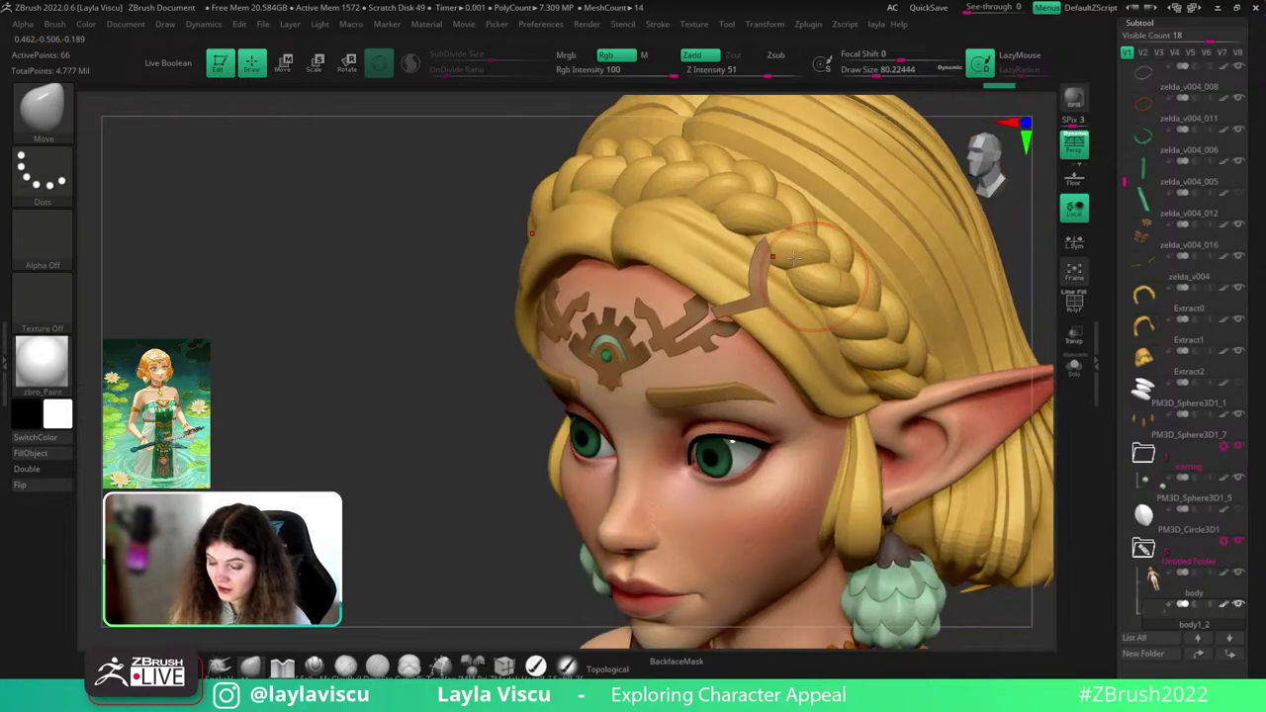
left_click_drag(994, 287, 1025, 290)
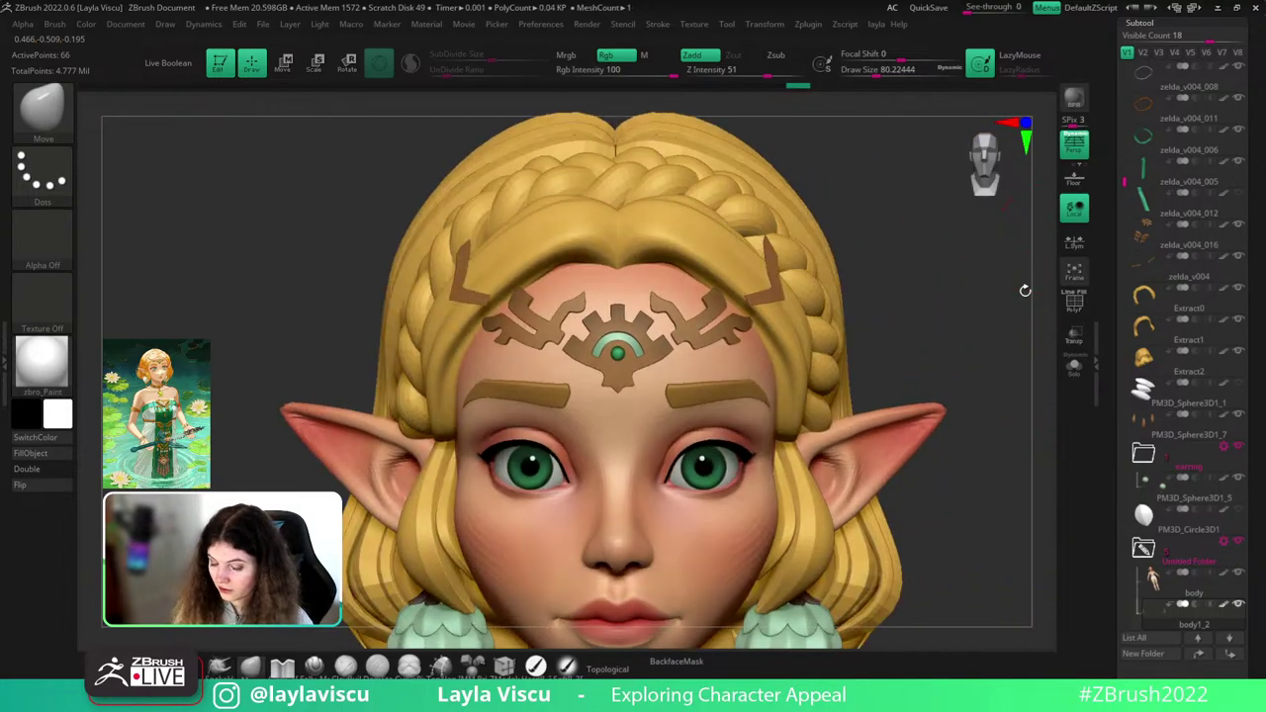
mouse_move(1024, 286)
right_mouse_down("ctrl")
mouse_move(992, 263)
mouse_move(957, 357)
right_mouse_up("ctrl")
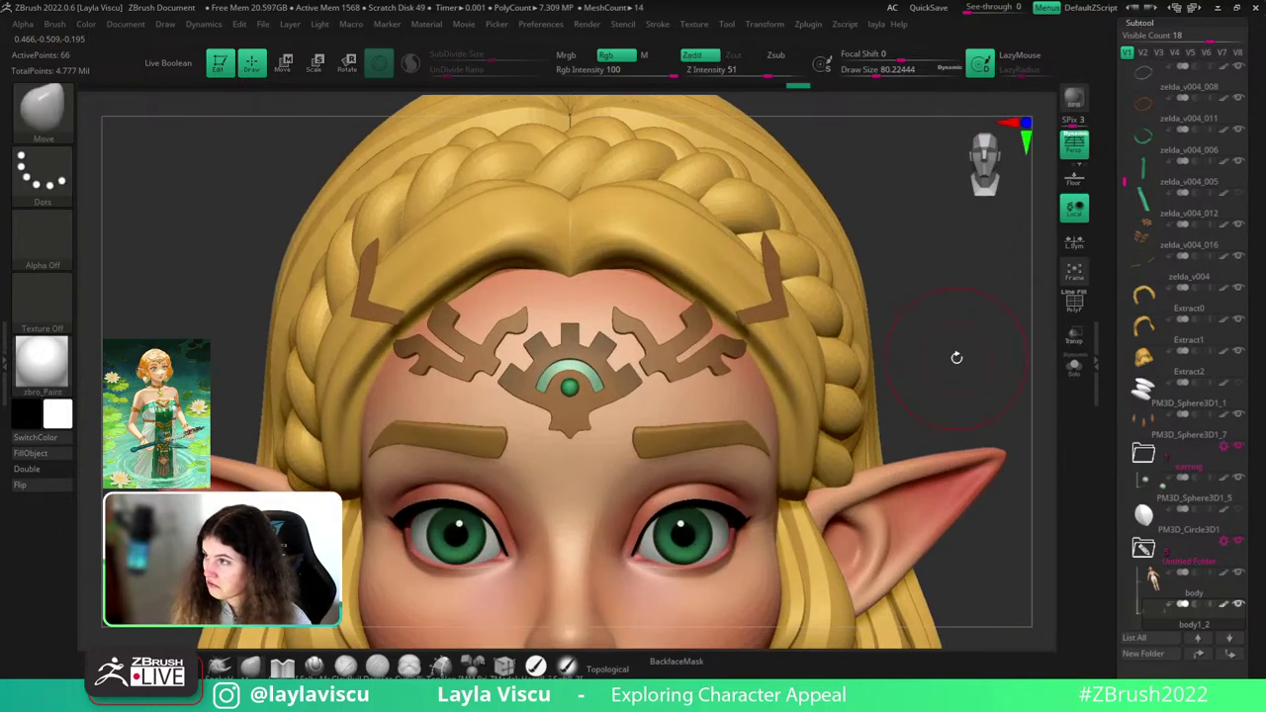
scroll(965, 383, "down", 2)
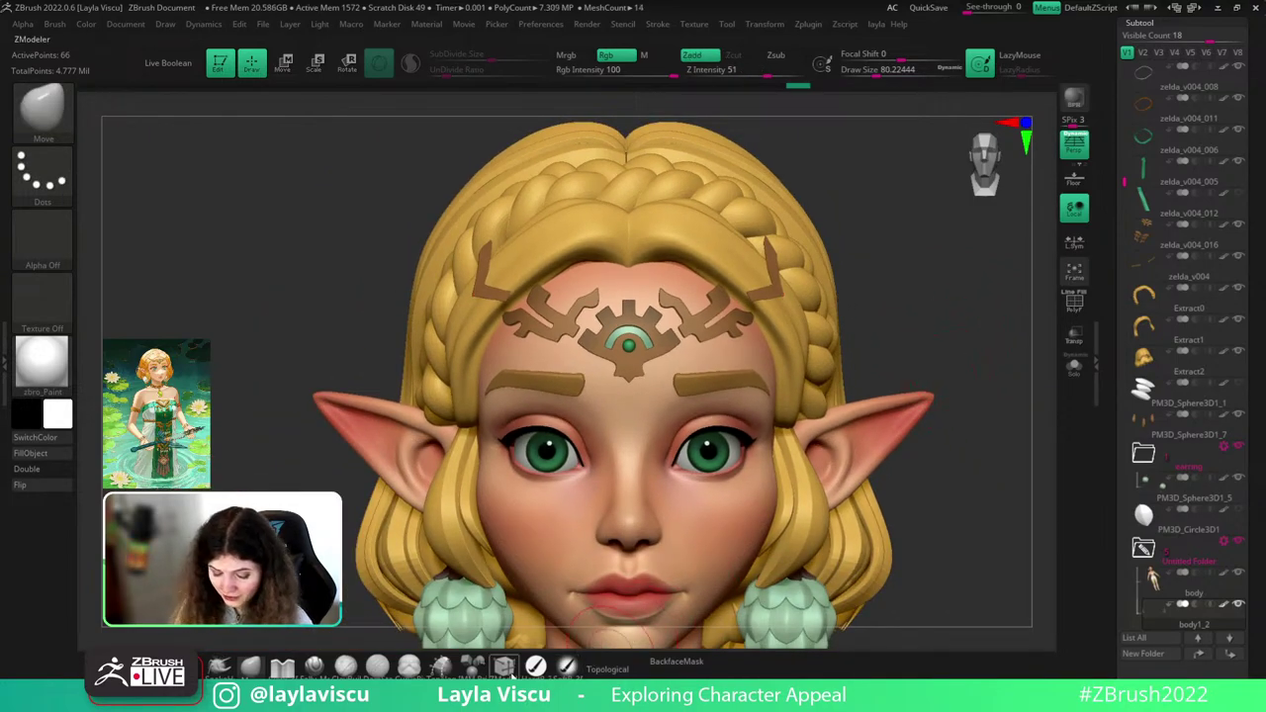
- Turn on Dynamic Subdiv for the ornament to preview it smoothed on the hair
key("shift+f")
left_click_drag(1256, 358, 1237, 186)
left_click(1145, 447)
left_click(1155, 171)
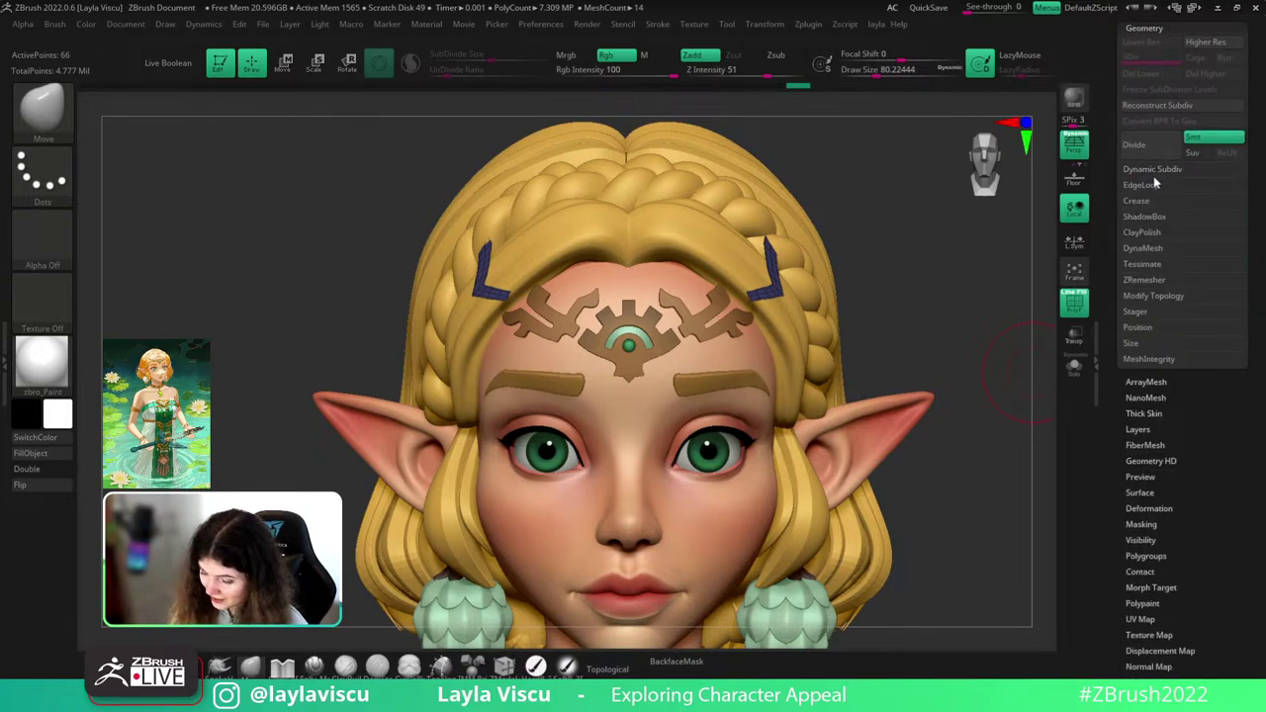
left_click(1154, 171)
left_click(1148, 185)
left_click_drag(847, 268, 919, 394, "alt")
key("shift+f")
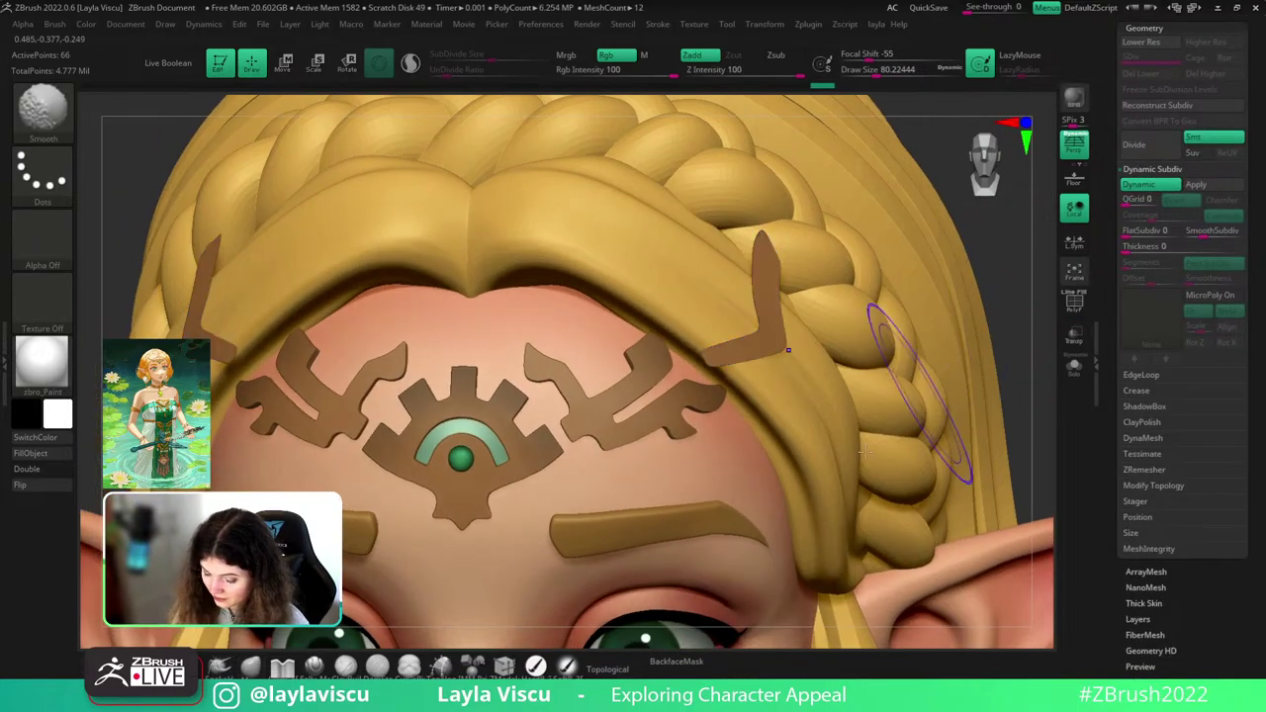
- Turn off the smoothing preview, isolate the ornament with its wireframe shown, and switch to the ZModeler brush
key("shift+d")
left_click(747, 336, "ctrl+shift")
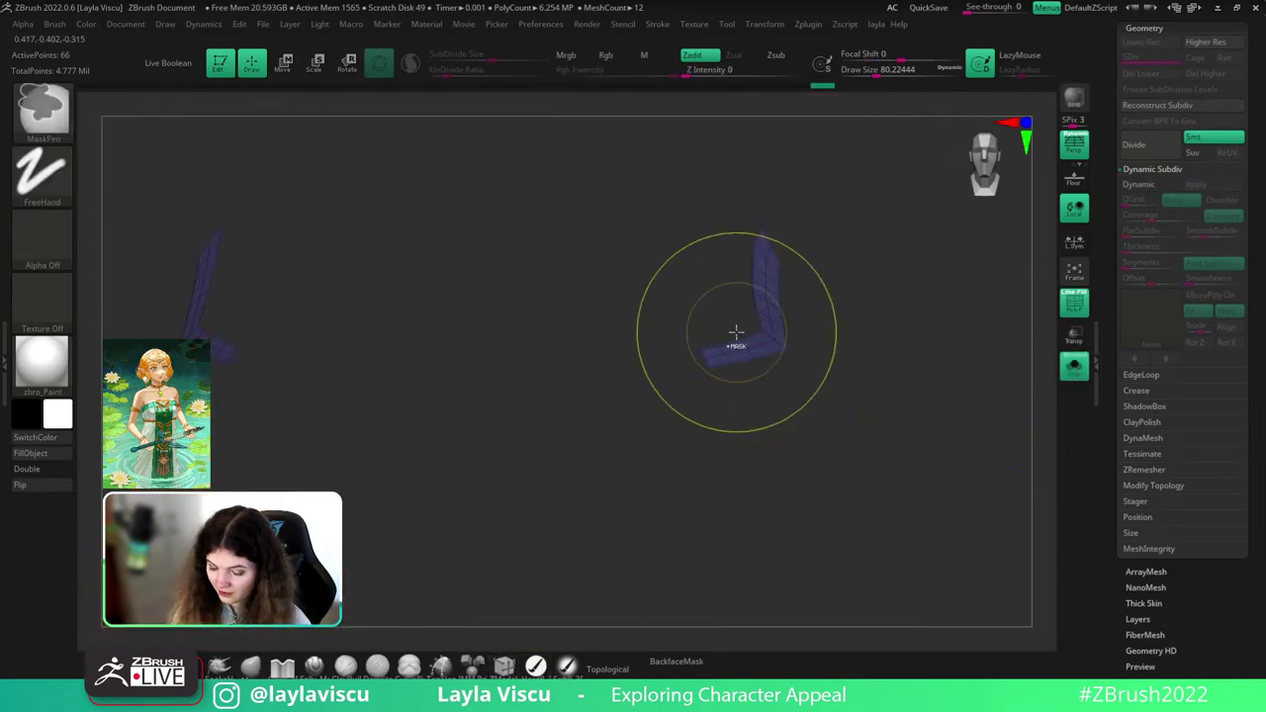
key("f")
key("b")
key("z")
key("m")
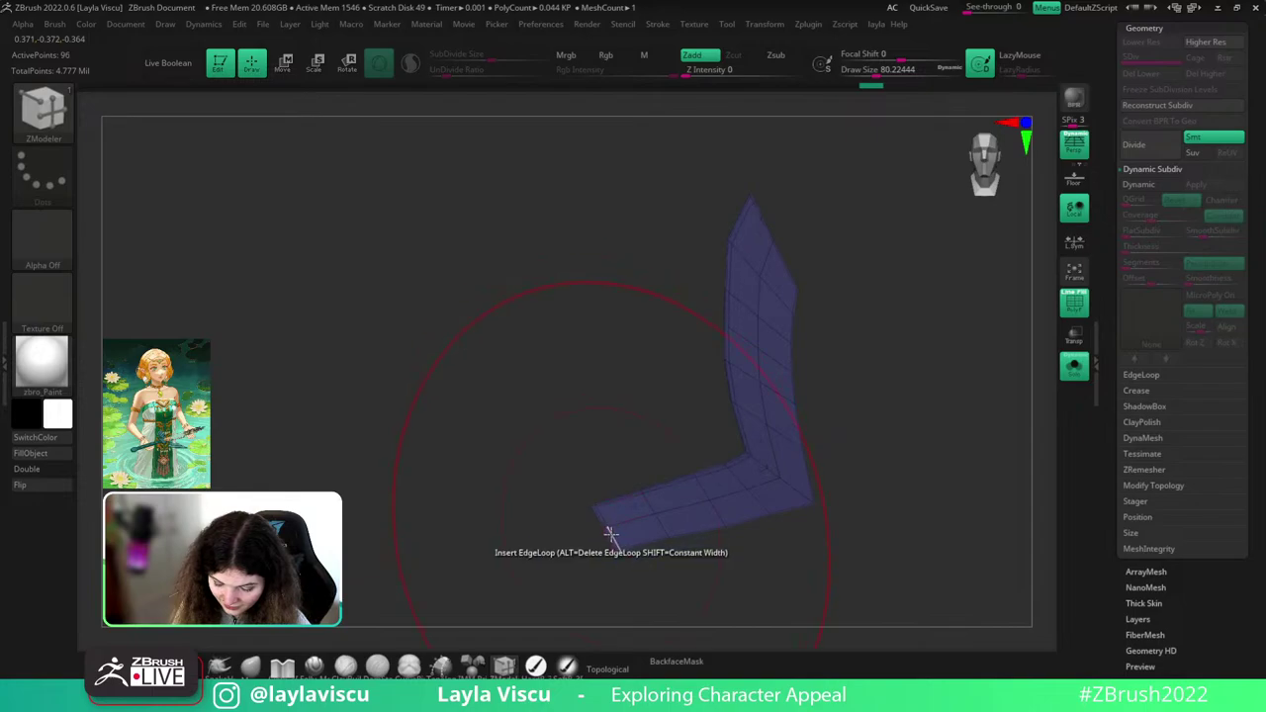
- Insert edge loops along both long borders of the ornament strip and one across its pointed end
left_click(620, 544)
key("ctrl+z")
key("ctrl+z")
left_click(602, 513)
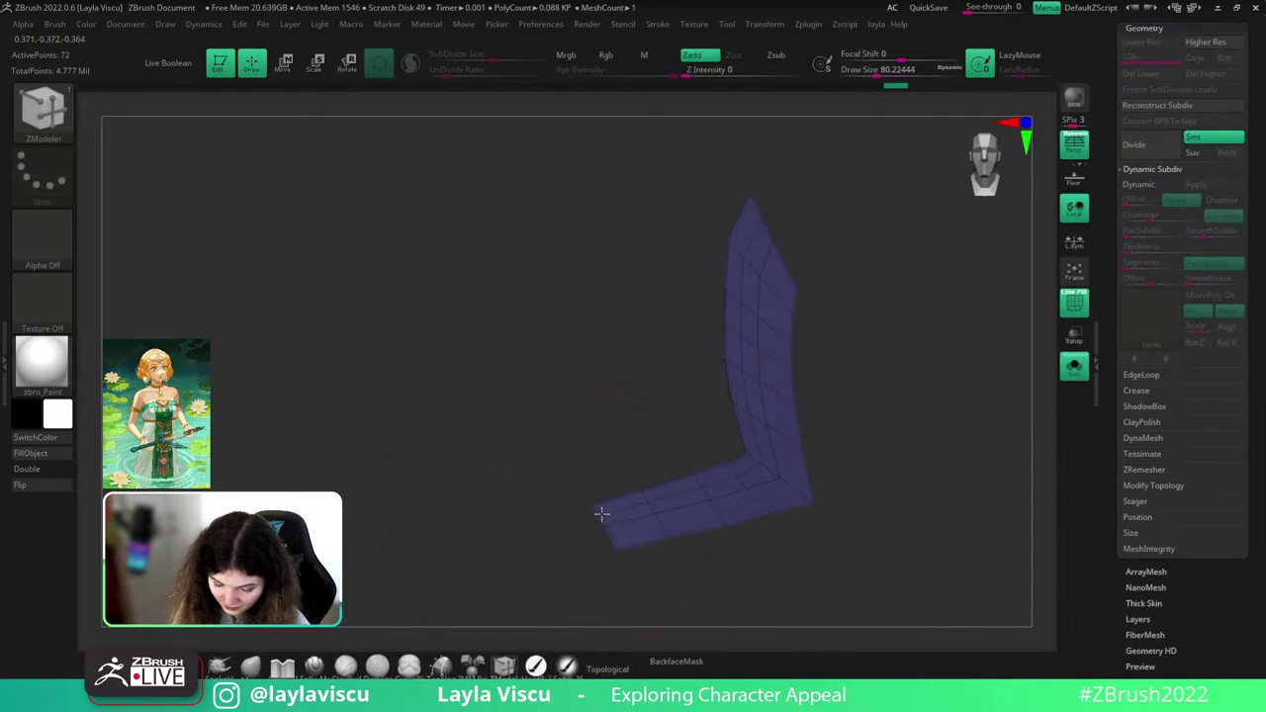
left_click(618, 542)
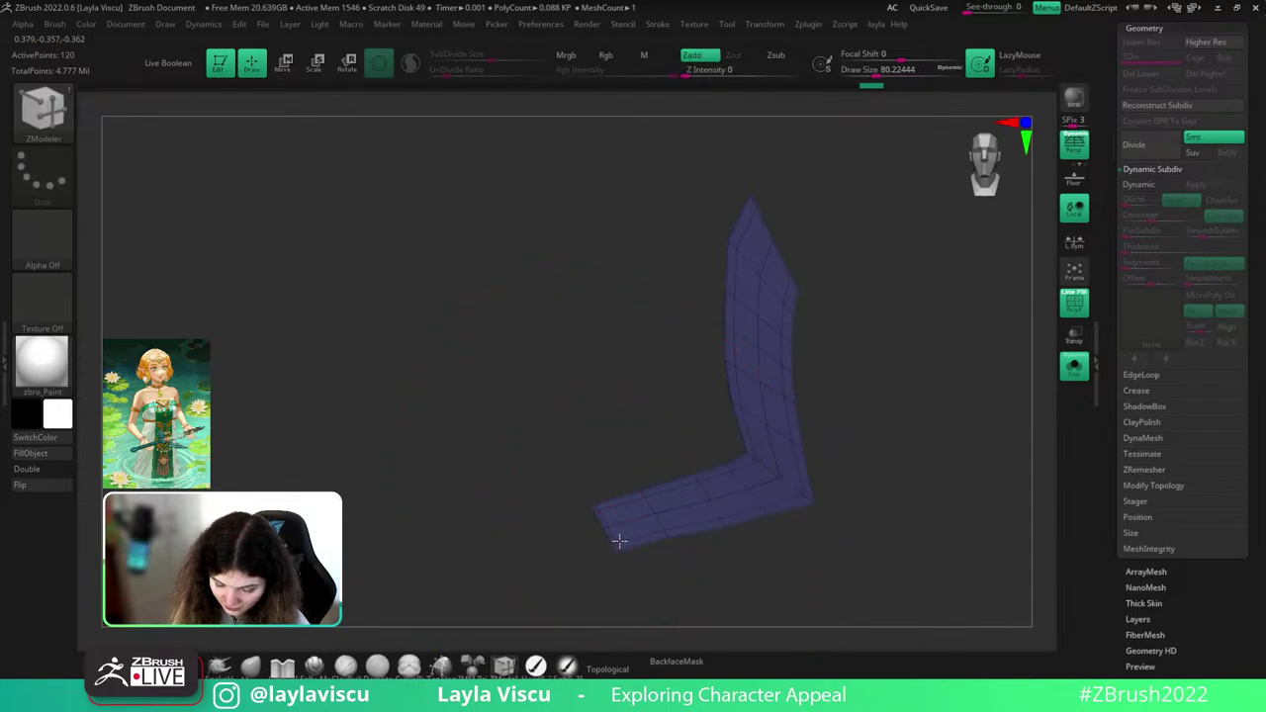
left_click_drag(934, 361, 862, 331)
left_click(865, 231)
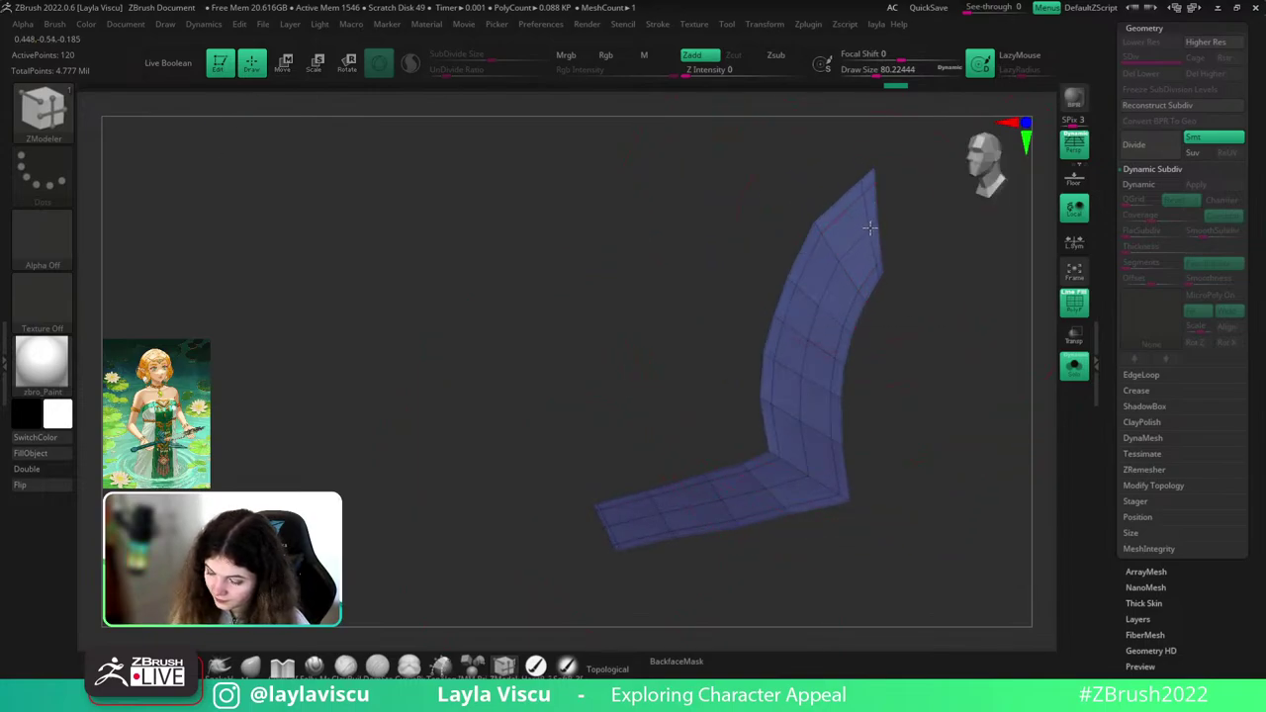
- Turn Dynamic Subdiv back on with a thickness of 0.00797 and view the ornament on the full character
left_click(1151, 186)
right_click_drag(1046, 259, 1048, 198, "ctrl")
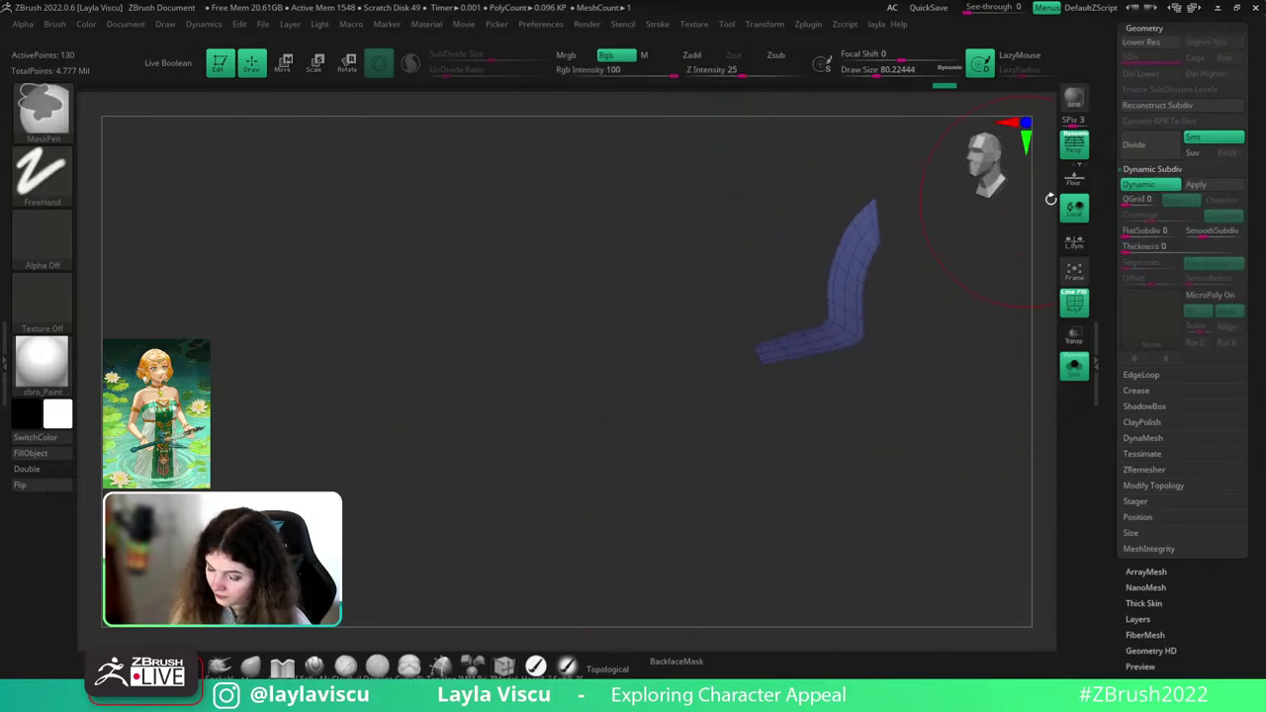
key("shift+f")
left_click(1150, 245)
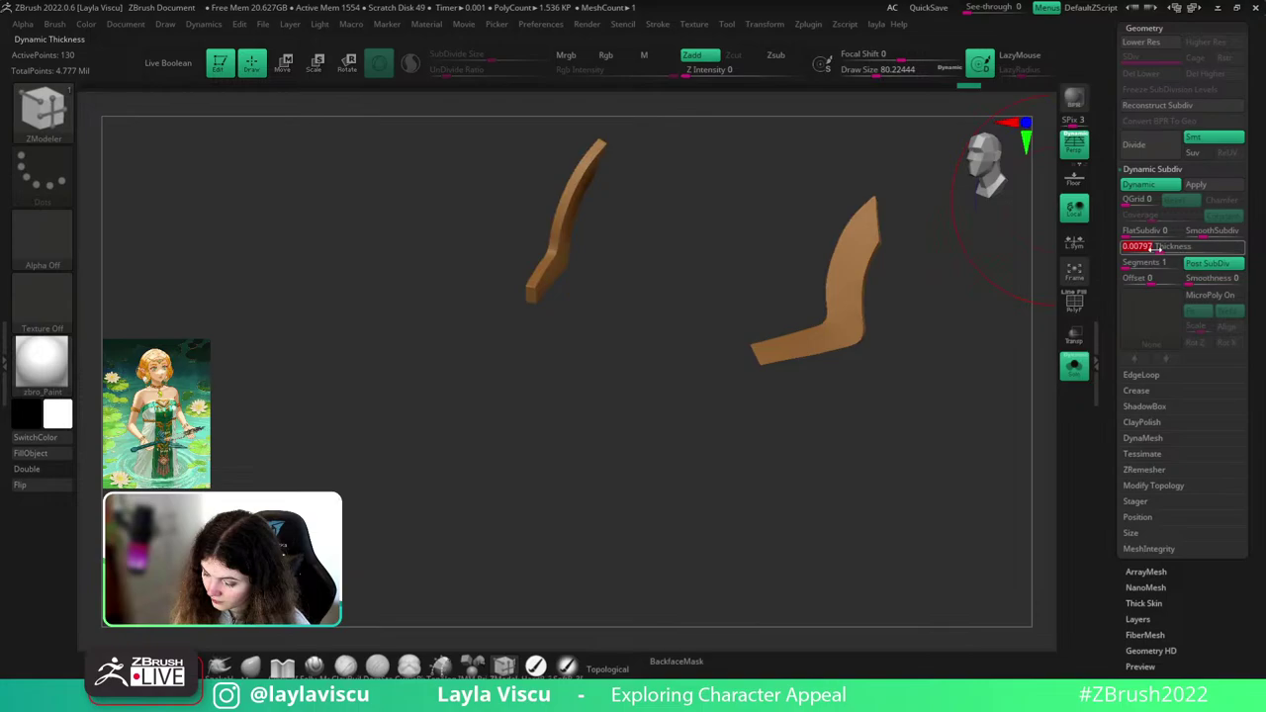
left_click(1074, 366)
right_click_drag(920, 450, 1038, 349, "ctrl")
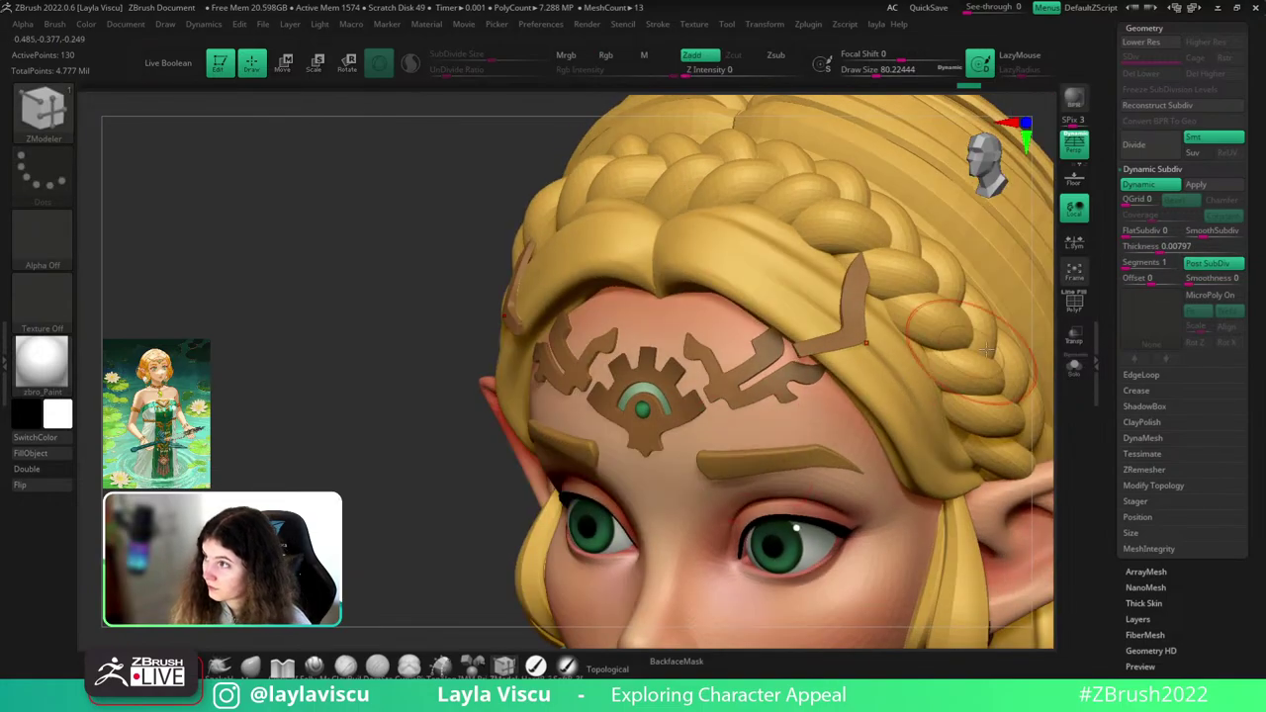
- Isolate the unsmoothed ornament again and insert edge loops on both sides of its bent corner
left_click(1075, 366)
key("shift+f")
key("shift+d")
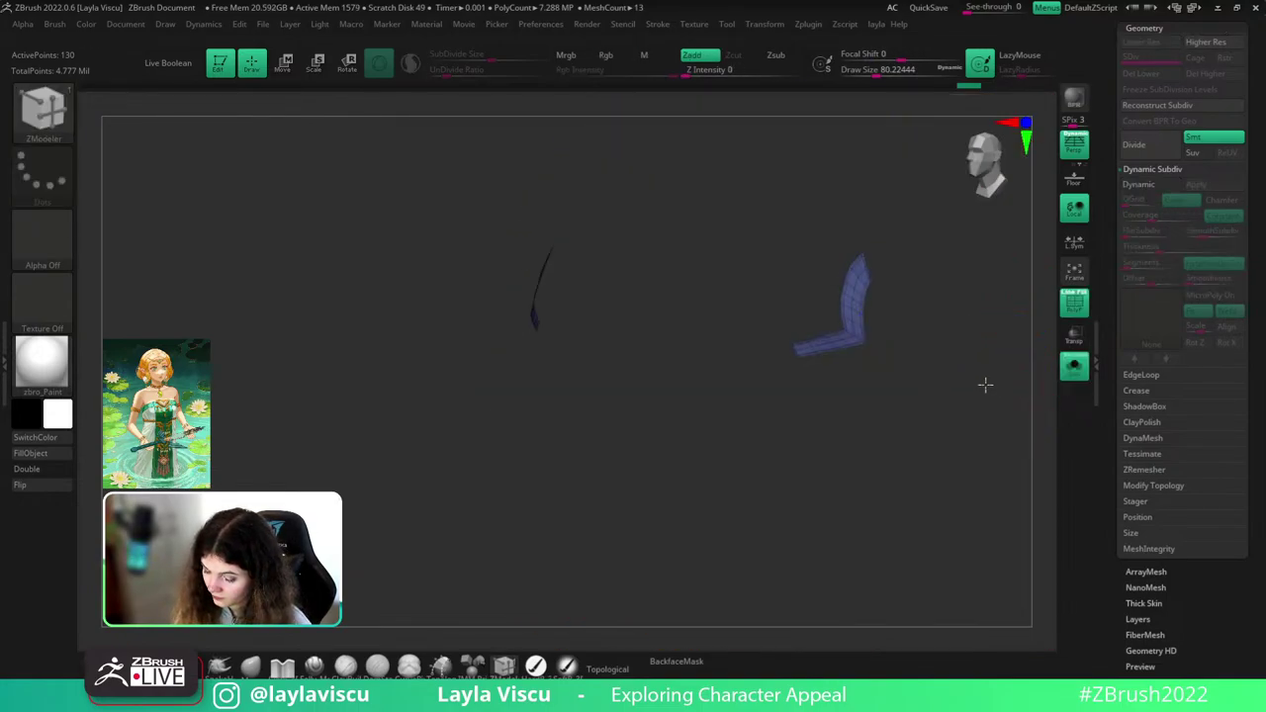
right_click_drag(986, 385, 906, 483, "ctrl")
left_click(843, 341)
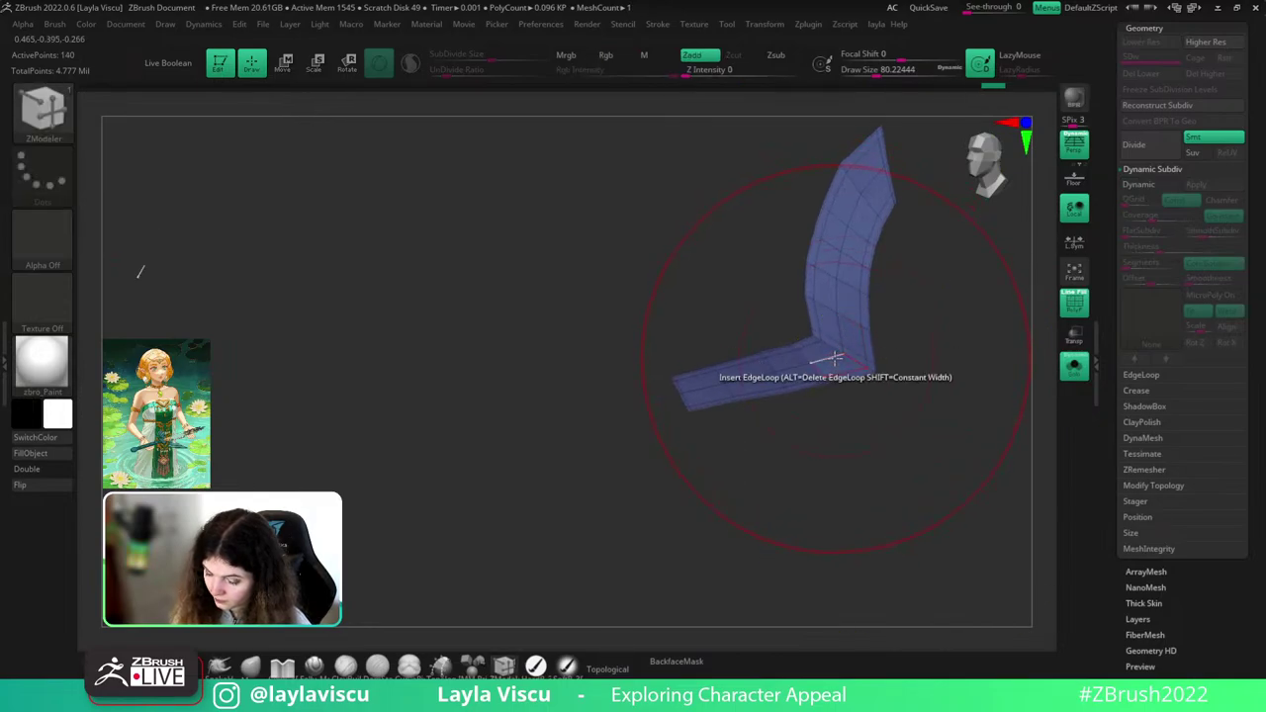
left_click(835, 358)
- Restore the smoothed preview, set the dynamic thickness to 0.0086, and show the whole character again
key("d")
key("shift+f")
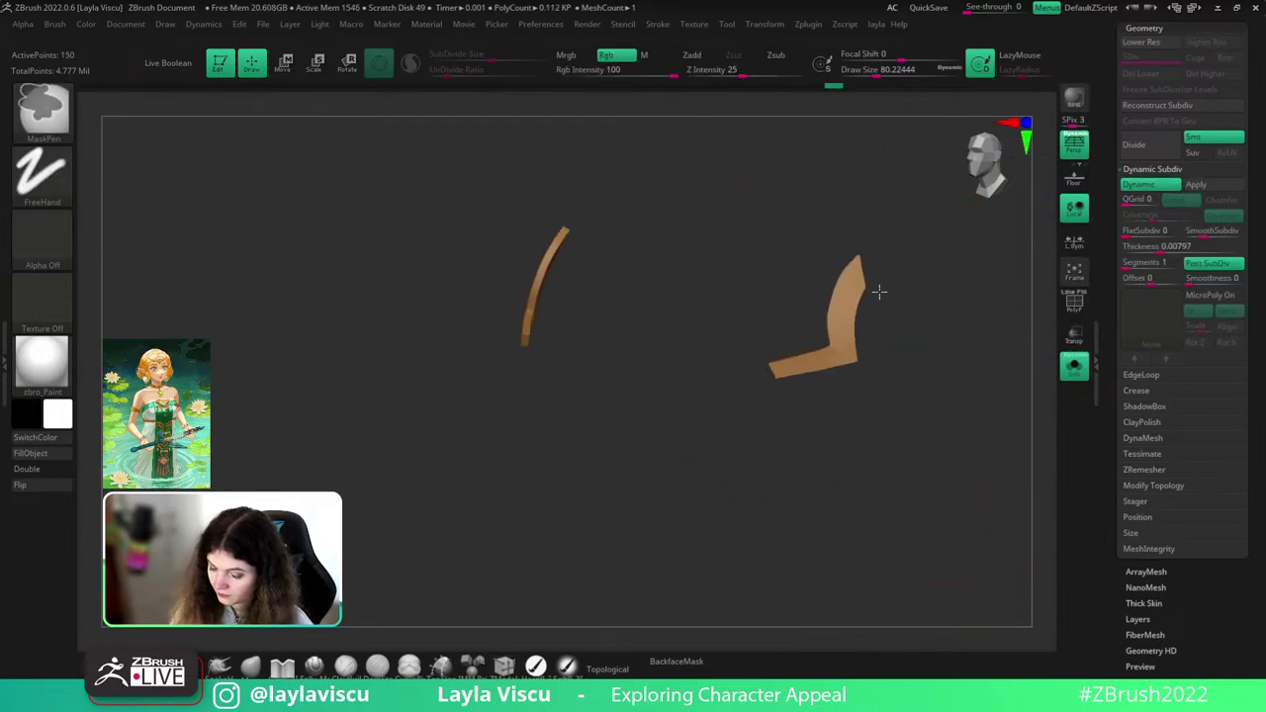
right_click_drag(968, 294, 916, 319)
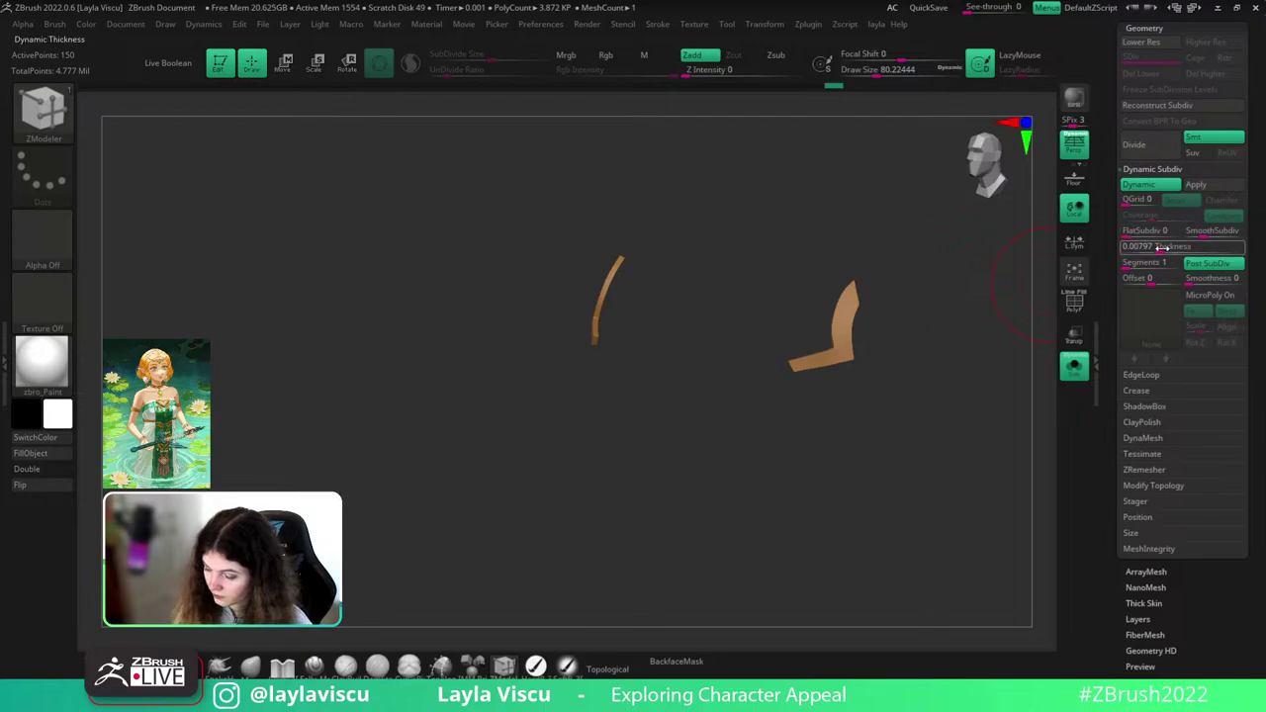
left_click_drag(1160, 248, 1166, 249)
left_click(1074, 366)
right_click_drag(1025, 346, 939, 435, "ctrl")
left_click_drag(1165, 249, 1161, 252)
key("Return")
- Return to the Move brush and check the thickened ornaments on the figure from the front
key("w")
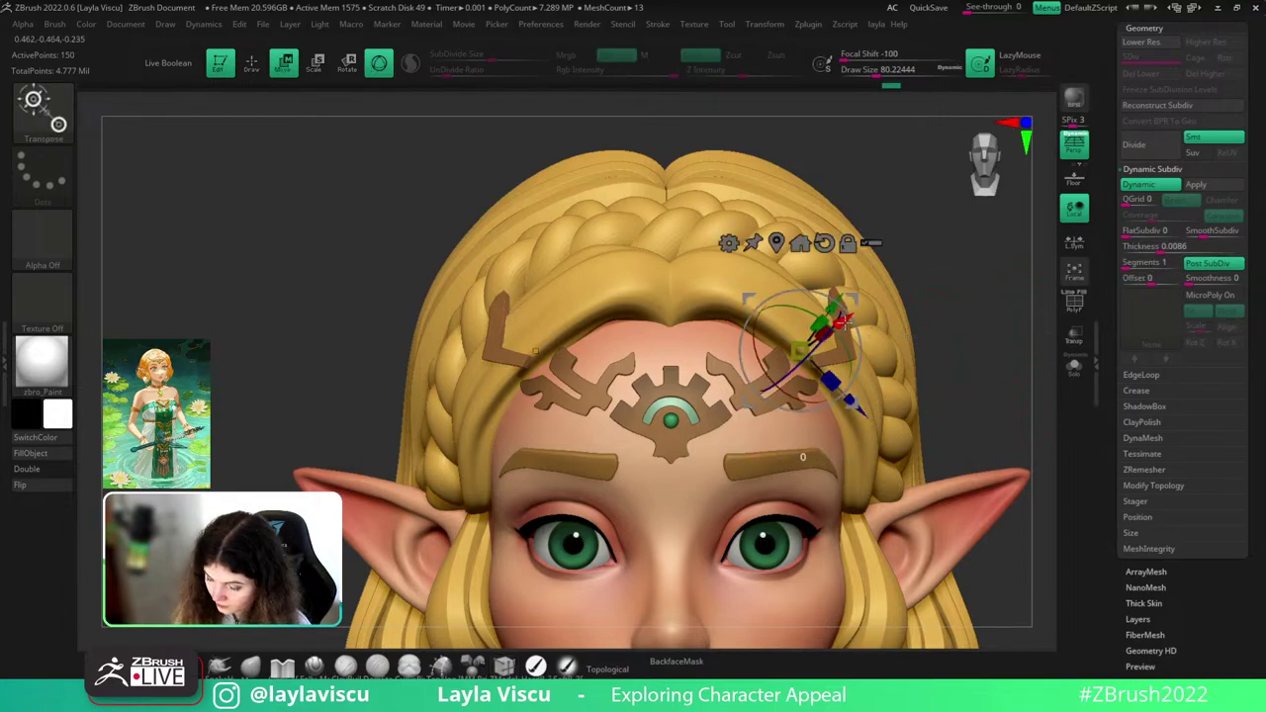
left_click(259, 670)
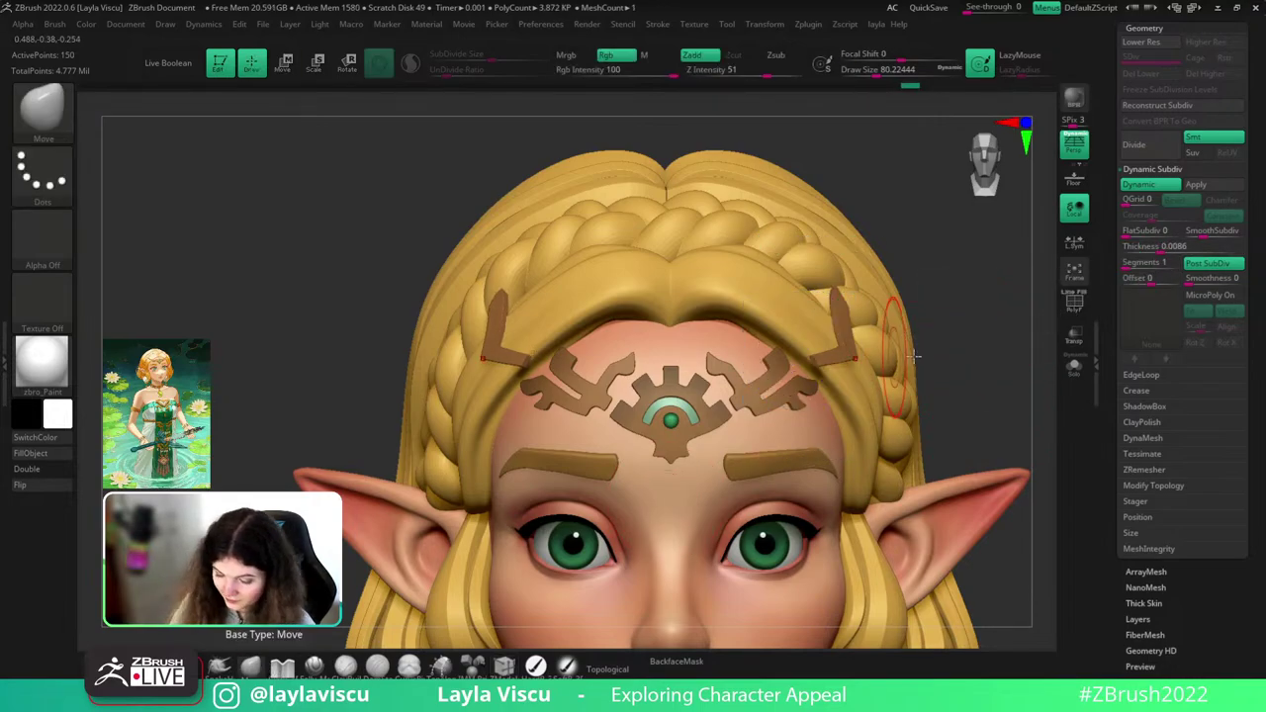
mouse_move(916, 350)
right_mouse_down("ctrl")
mouse_move(944, 340)
mouse_move(915, 342)
mouse_move(939, 294)
mouse_move(936, 254)
mouse_move(963, 393)
mouse_move(954, 347)
right_mouse_up("ctrl")
left_click_drag(964, 386, 947, 377, "alt")
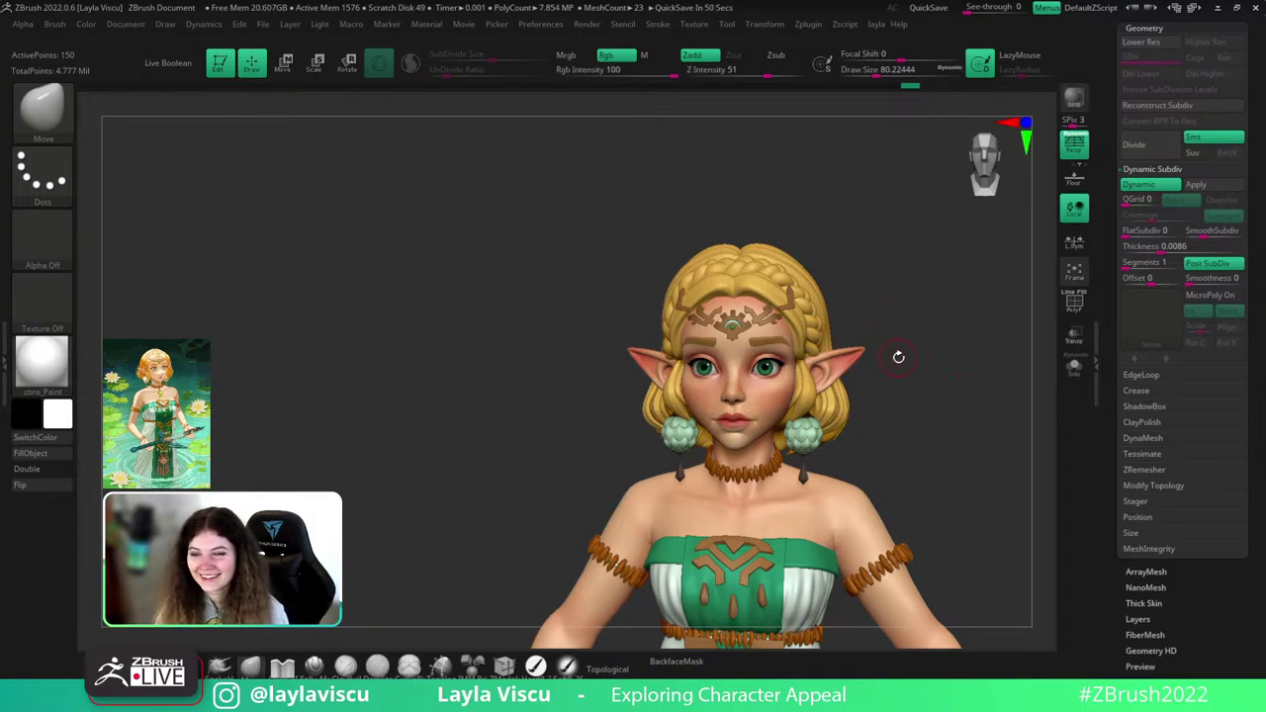
- Sample the dark brown of the forehead ornament as the paint colour and switch to the SoftP_3DCW paint brush
right_click_drag(932, 360, 936, 363)
right_click_drag(779, 269, 862, 401, "ctrl")
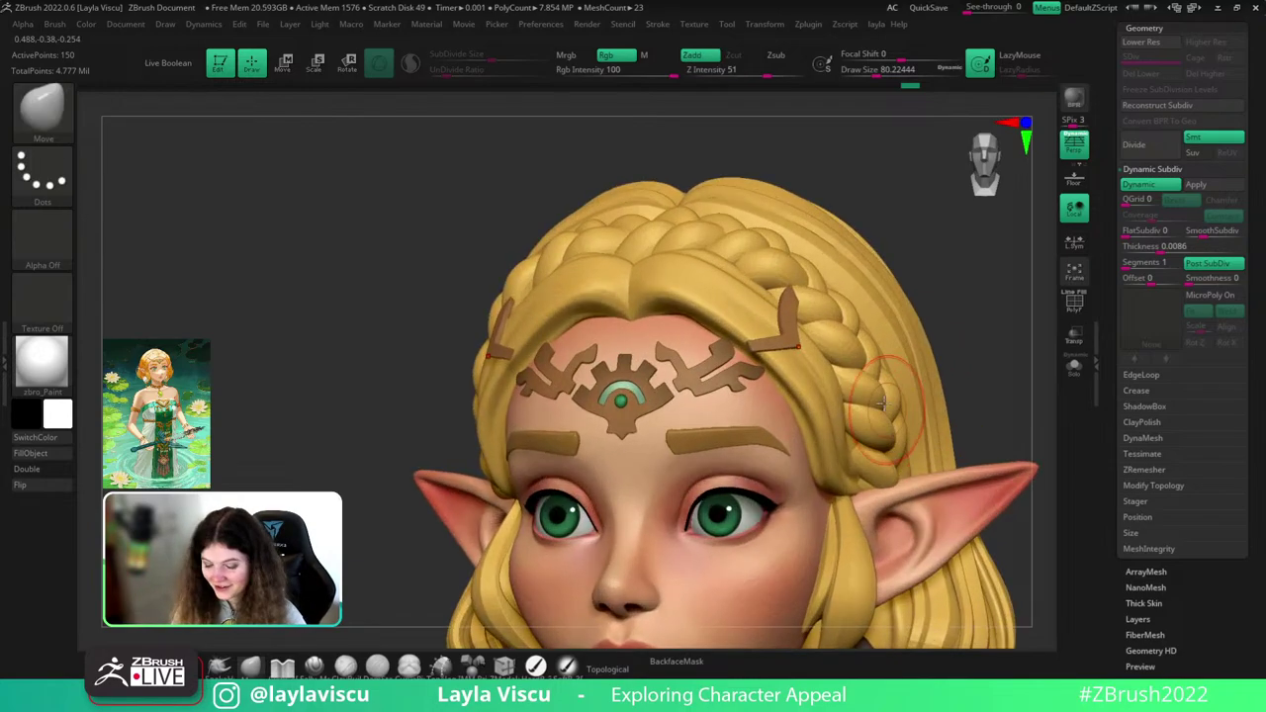
key("c")
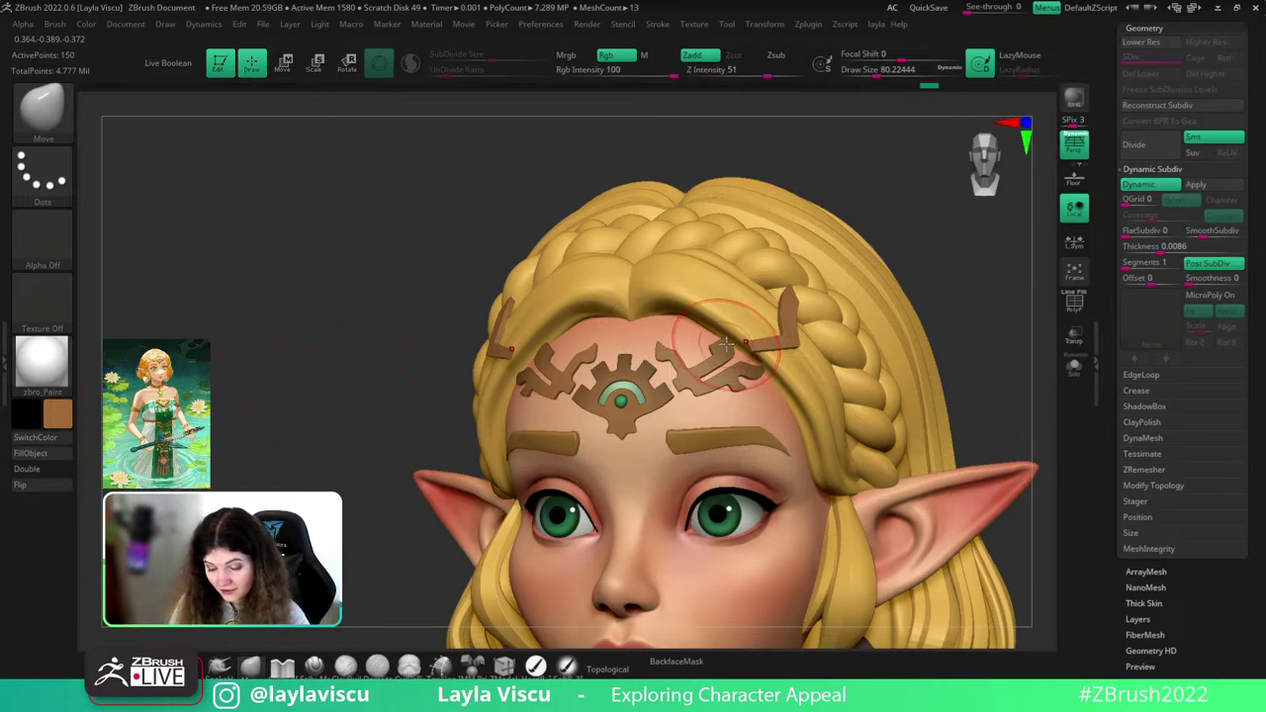
key("c")
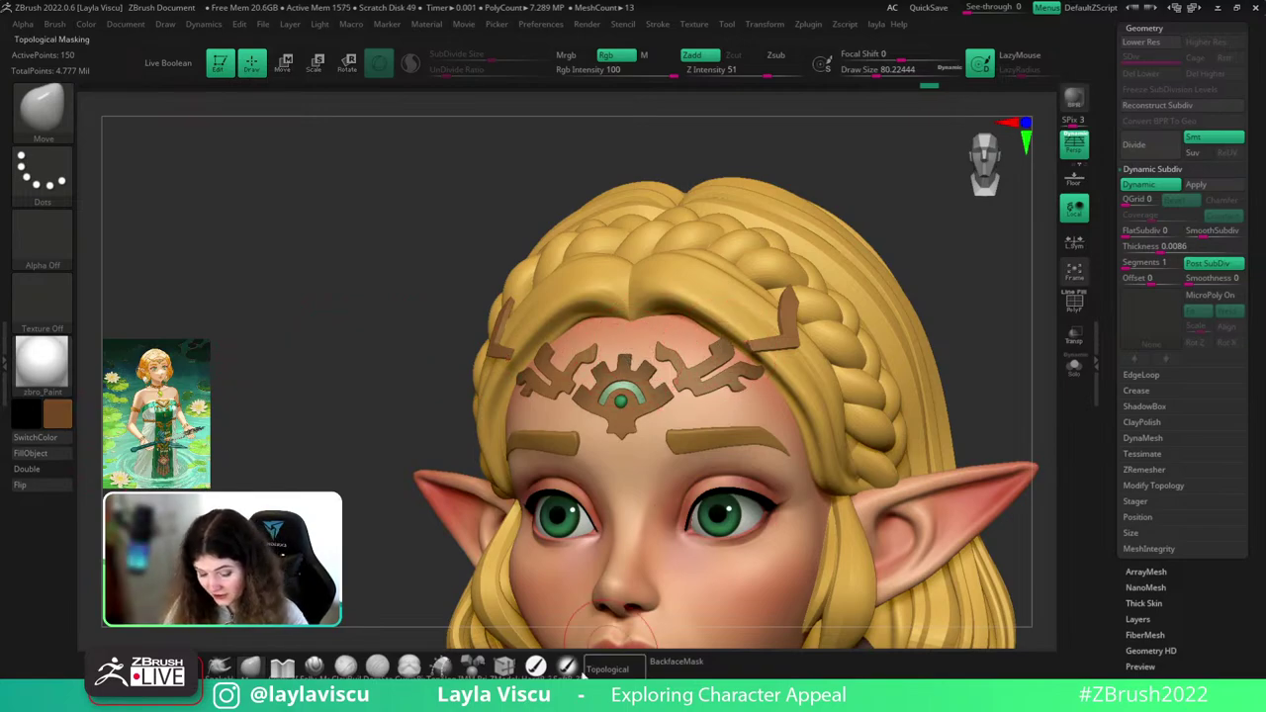
left_click(567, 666)
- Raise Rgb Intensity to 65 and shade the hair ornaments with soft brown strokes, comparing the last stroke by undoing and redoing it
right_click_drag(951, 361, 965, 270, "ctrl")
left_click_drag(965, 269, 870, 277)
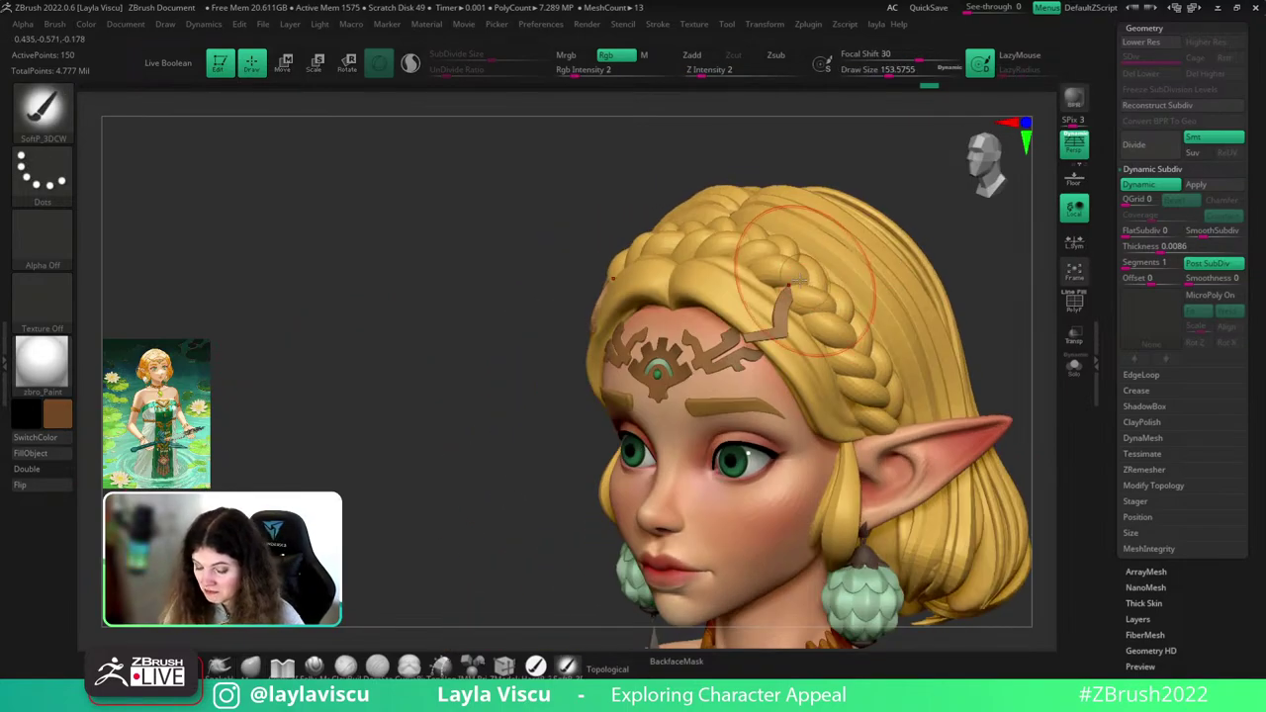
left_click_drag(956, 263, 921, 295)
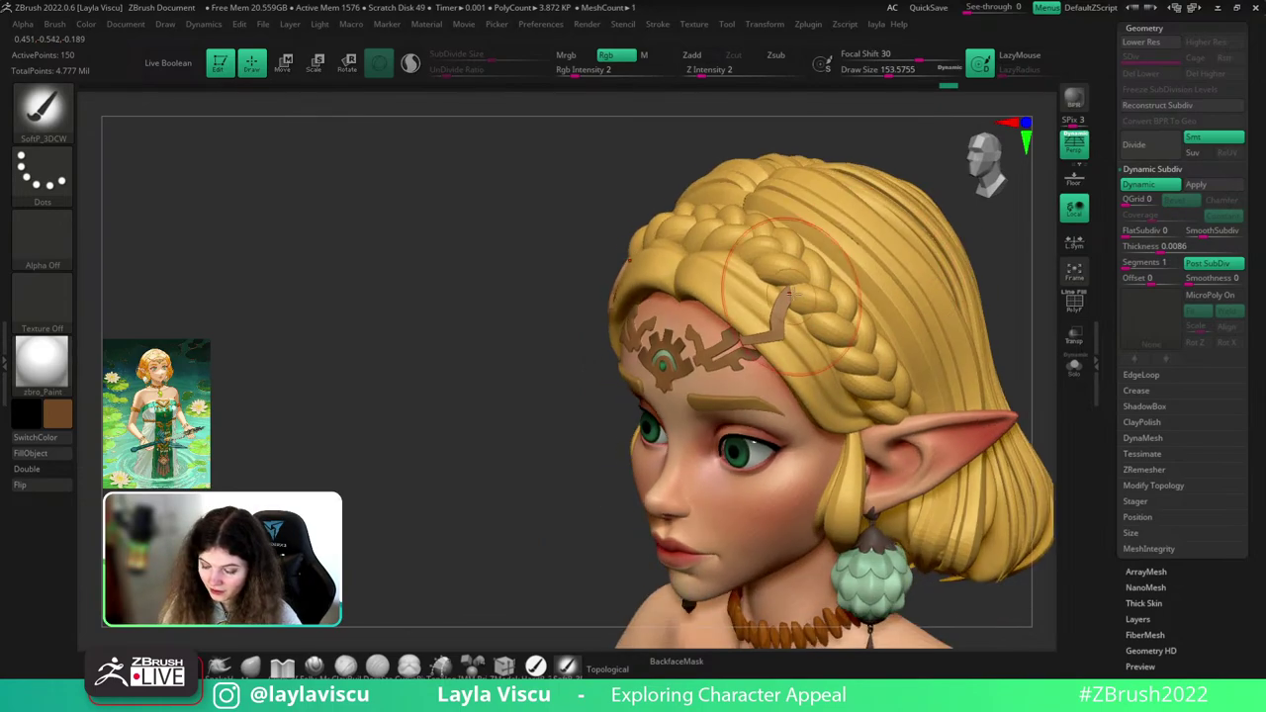
mouse_move(791, 285)
left_mouse_down()
mouse_move(803, 289)
mouse_move(787, 319)
mouse_move(803, 326)
mouse_move(794, 300)
left_mouse_up()
left_click(651, 75)
left_click_drag(974, 282, 1028, 282)
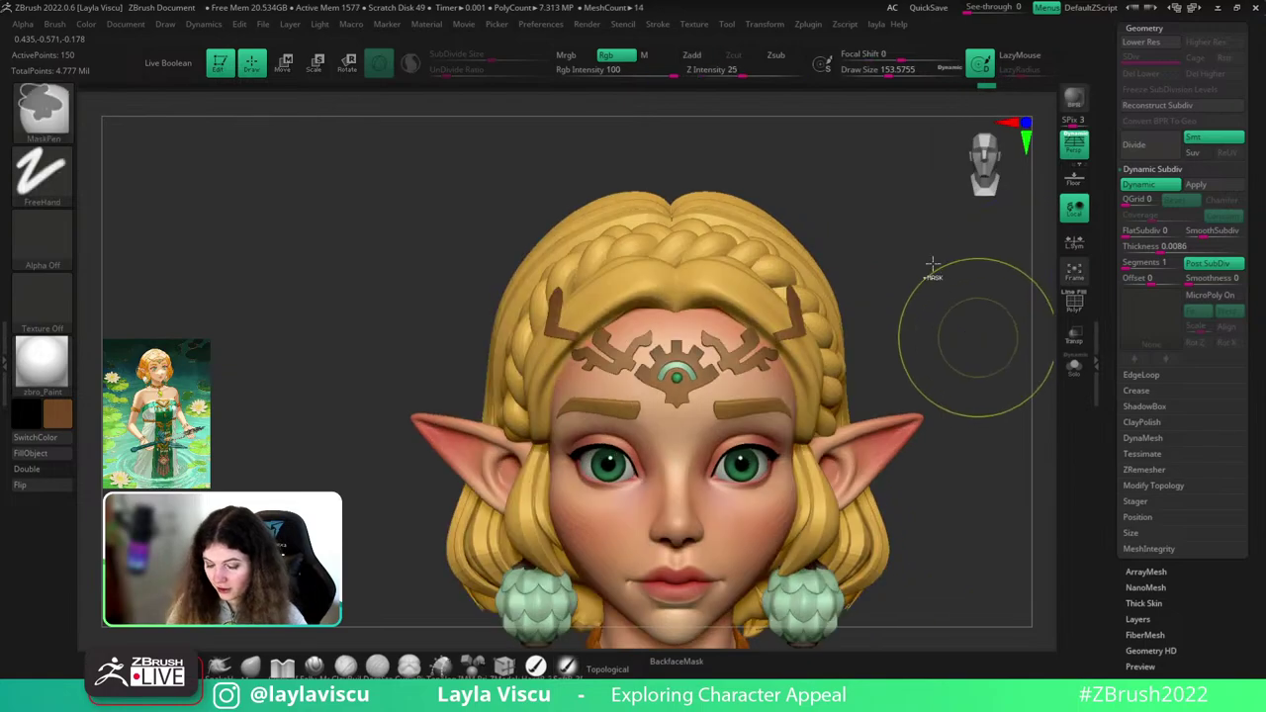
mouse_move(933, 268)
right_mouse_down("ctrl")
mouse_move(895, 287)
mouse_move(879, 341)
right_mouse_up("ctrl")
key("ctrl+z")
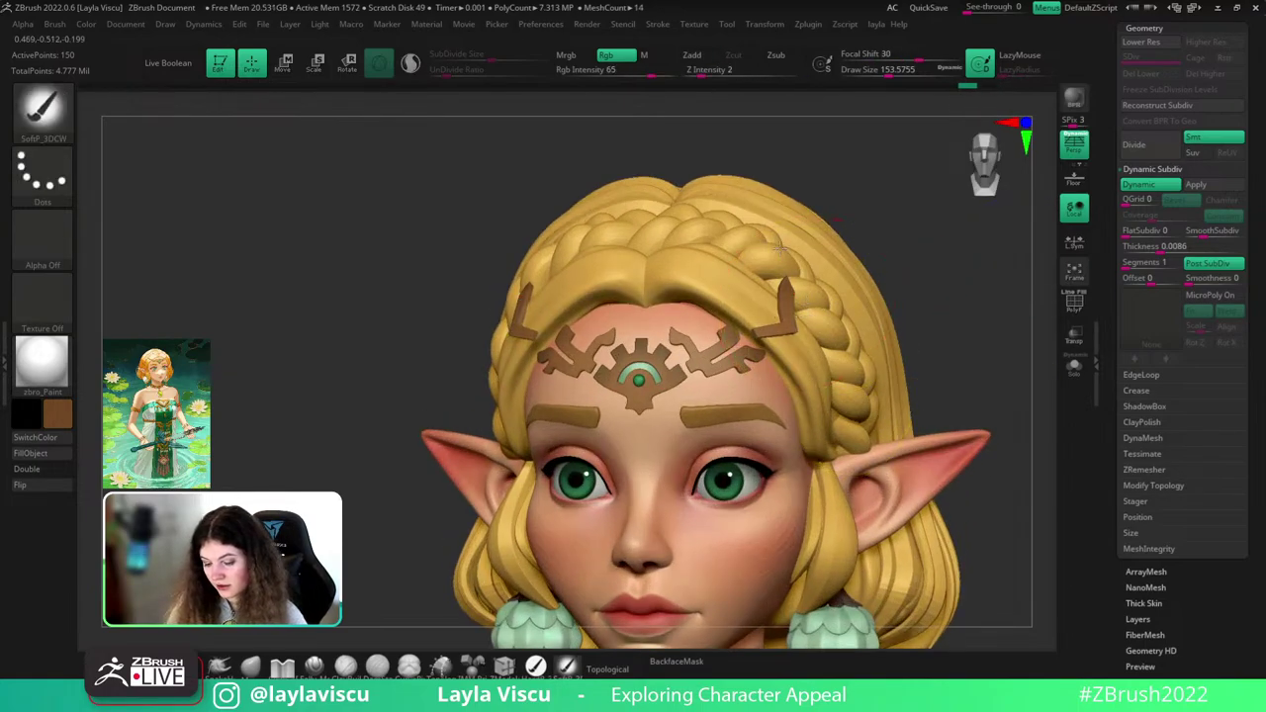
key("ctrl+shift+z")
right_click_drag(980, 305, 963, 325, "ctrl")
mouse_move(963, 325)
left_mouse_down()
mouse_move(968, 344)
mouse_move(886, 352)
mouse_move(937, 355)
mouse_move(955, 331)
mouse_move(948, 339)
left_mouse_up()
right_click_drag(947, 339, 952, 336, "ctrl")
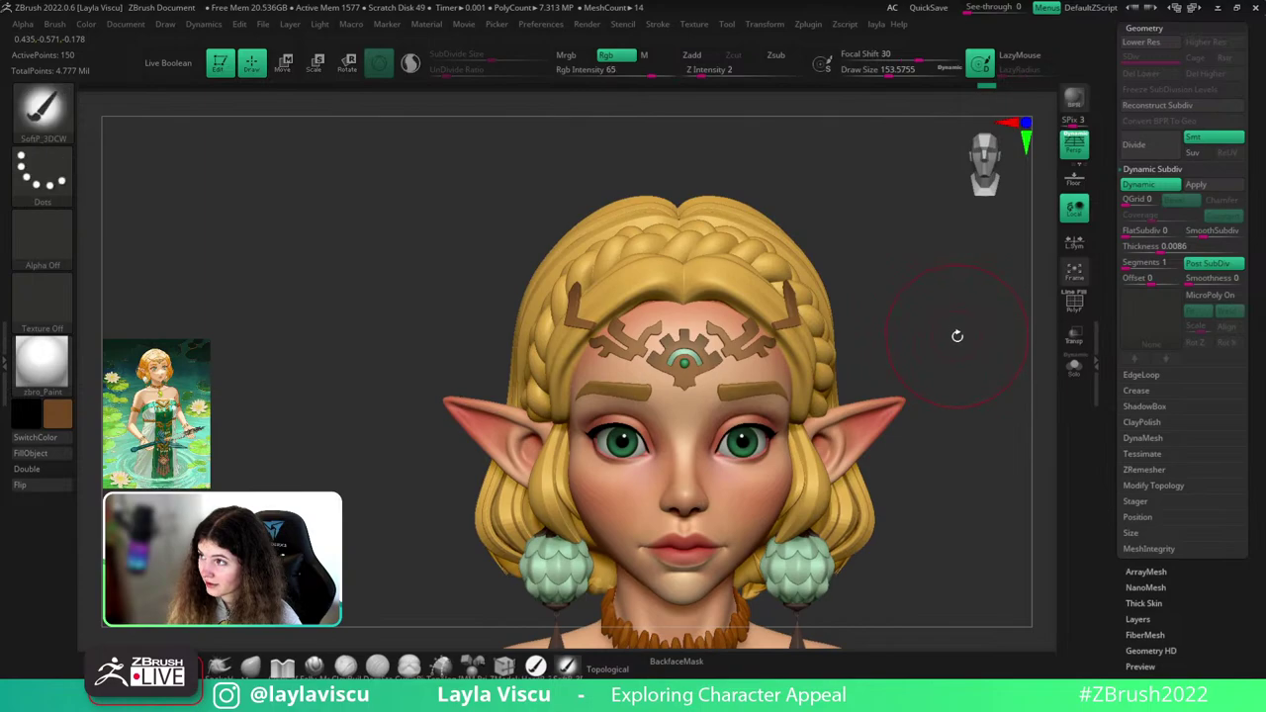
- Adjust the hair ornament's placement on the front lock with the transform gizmo, and return to the Move brush
left_click_drag(958, 341, 901, 339)
key("w")
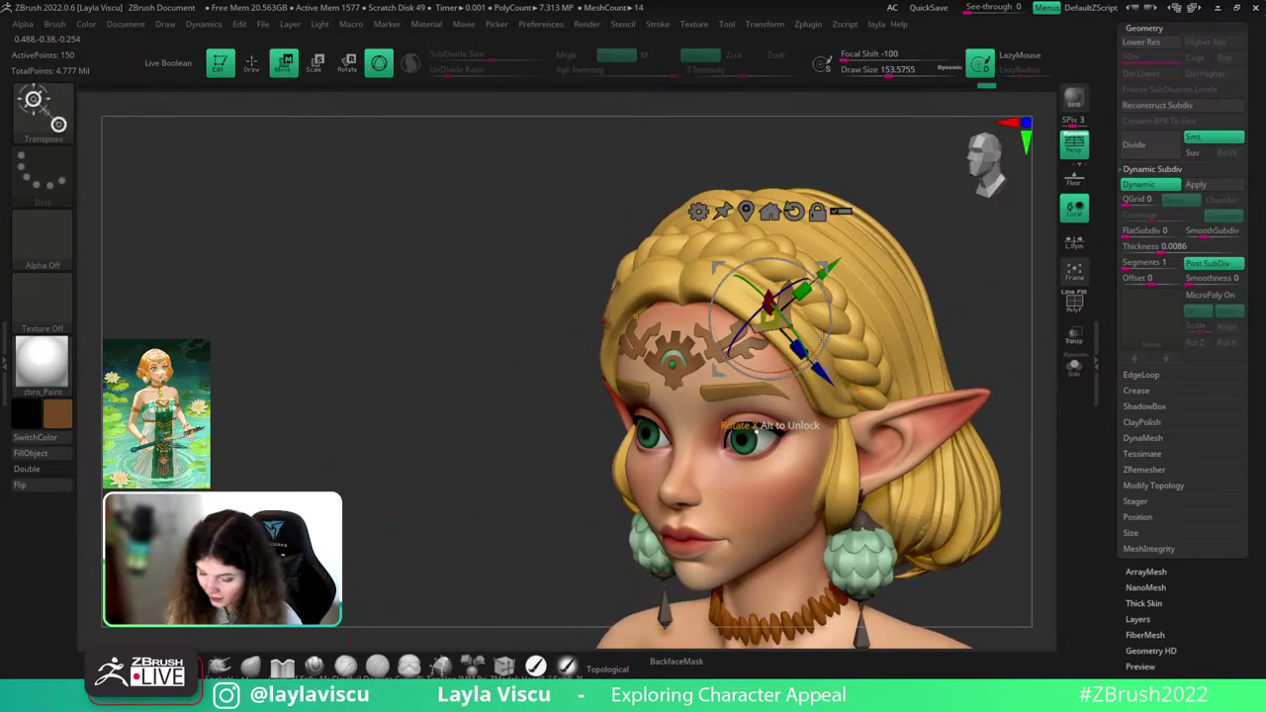
key("q")
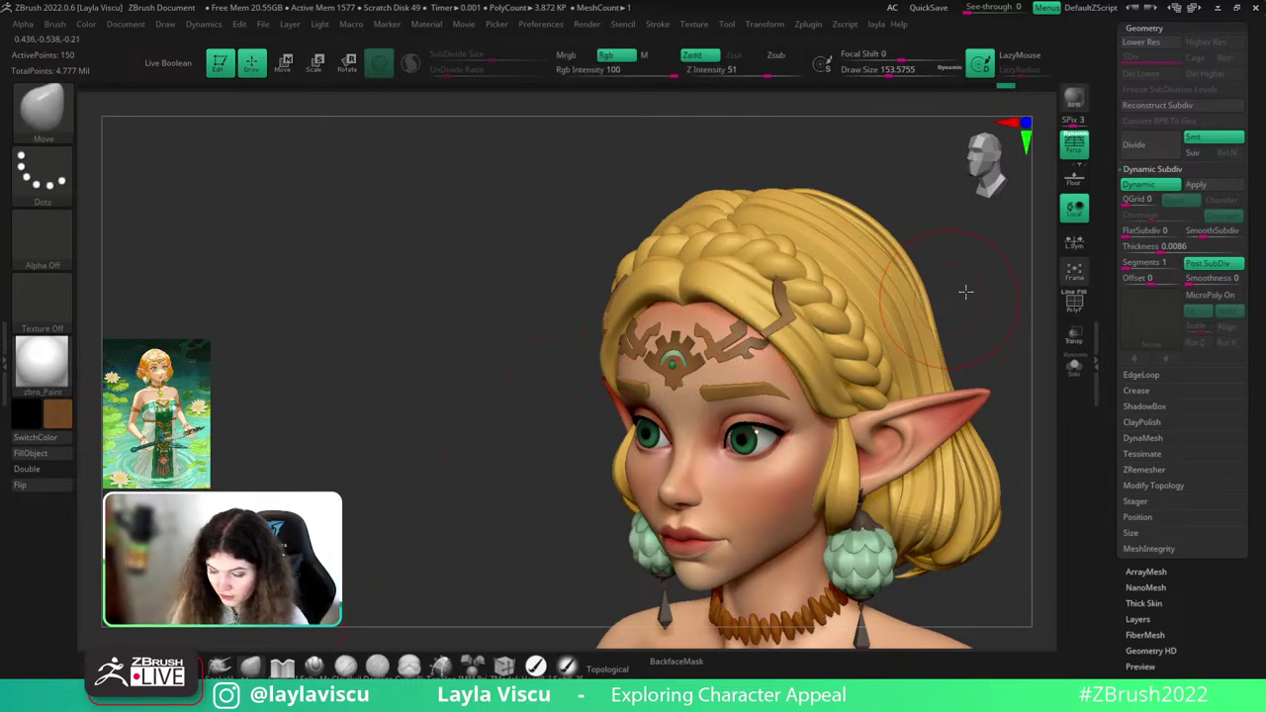
left_click_drag(969, 288, 965, 337, "shift")
right_click_drag(969, 367, 940, 274, "ctrl")
key("e")
left_click_drag(820, 305, 784, 298)
key("q")
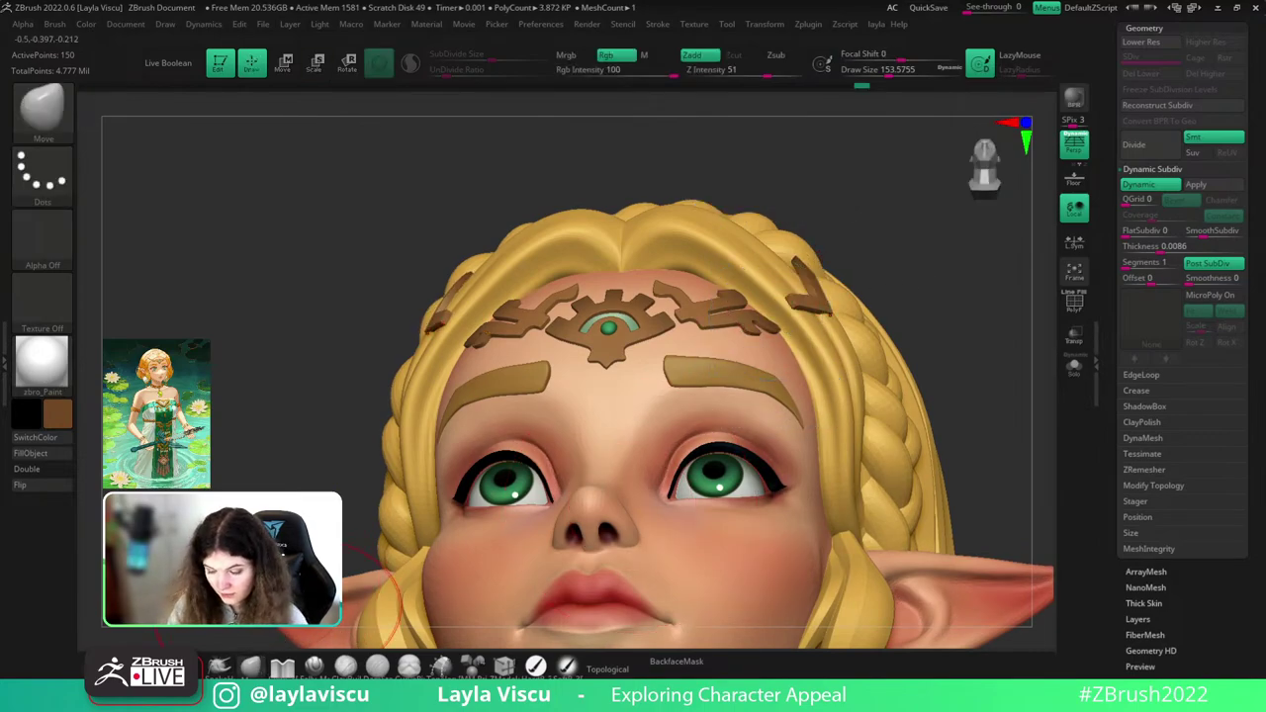
- Set the draw size to 112 and bend the ornament closer to the curve of the front lock from below
mouse_move(947, 396)
right_mouse_down("ctrl")
mouse_move(930, 302)
mouse_move(977, 415)
mouse_move(870, 400)
right_mouse_up("ctrl")
key("s")
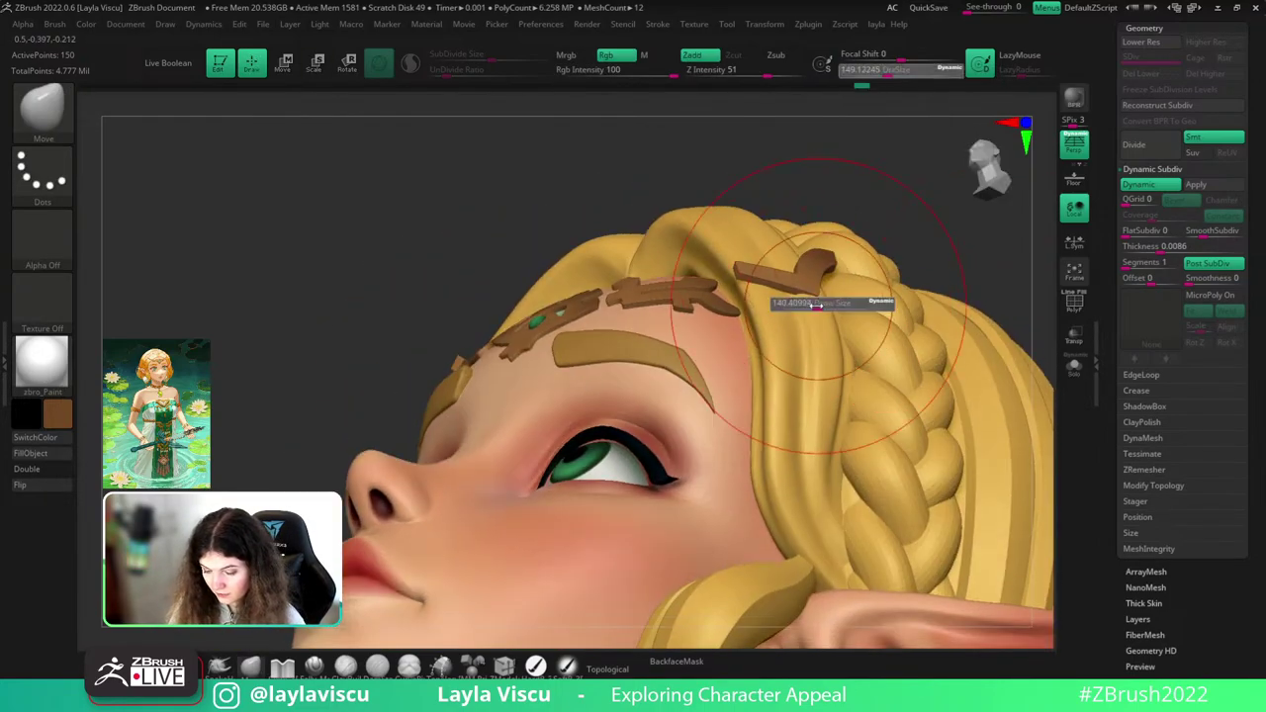
mouse_move(822, 302)
left_mouse_down()
mouse_move(947, 254)
mouse_move(777, 280)
left_mouse_up()
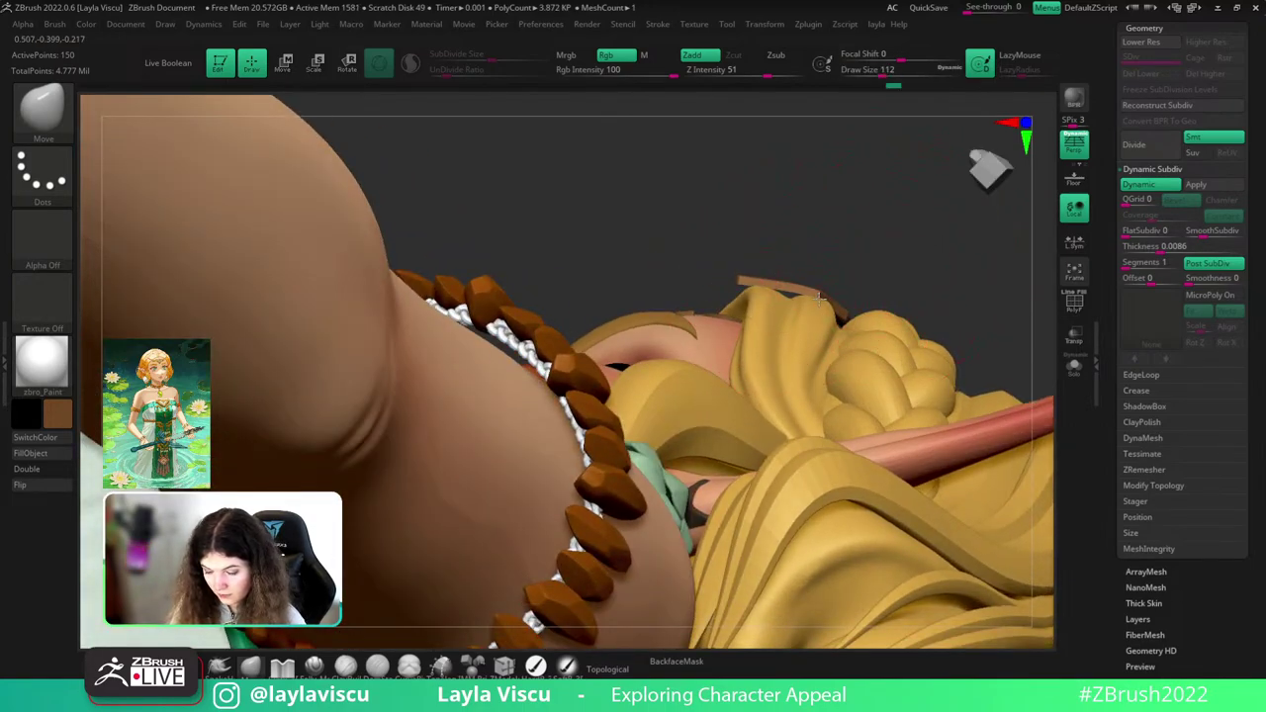
mouse_move(872, 251)
right_mouse_down()
mouse_move(915, 385)
mouse_move(924, 257)
mouse_move(963, 367)
mouse_move(953, 299)
mouse_move(961, 346)
mouse_move(880, 340)
mouse_move(968, 336)
mouse_move(989, 382)
mouse_move(1038, 344)
right_mouse_up()
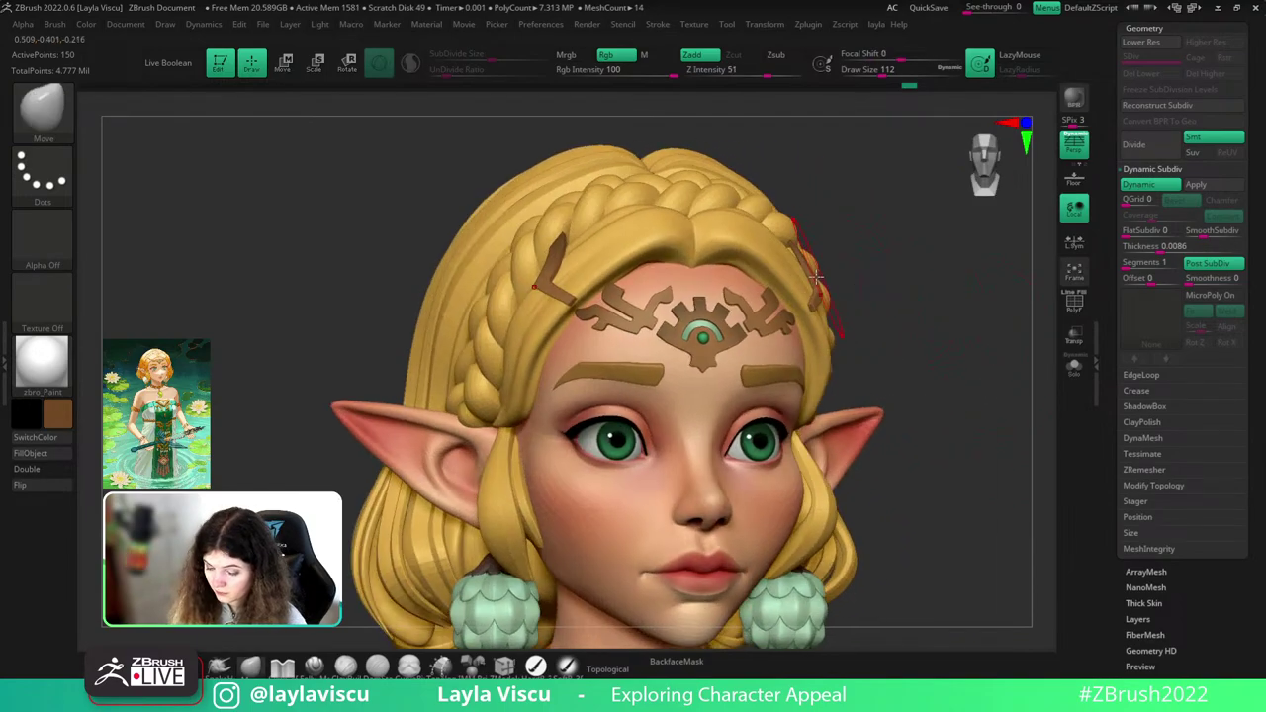
right_click_drag(885, 277, 935, 302, "shift")
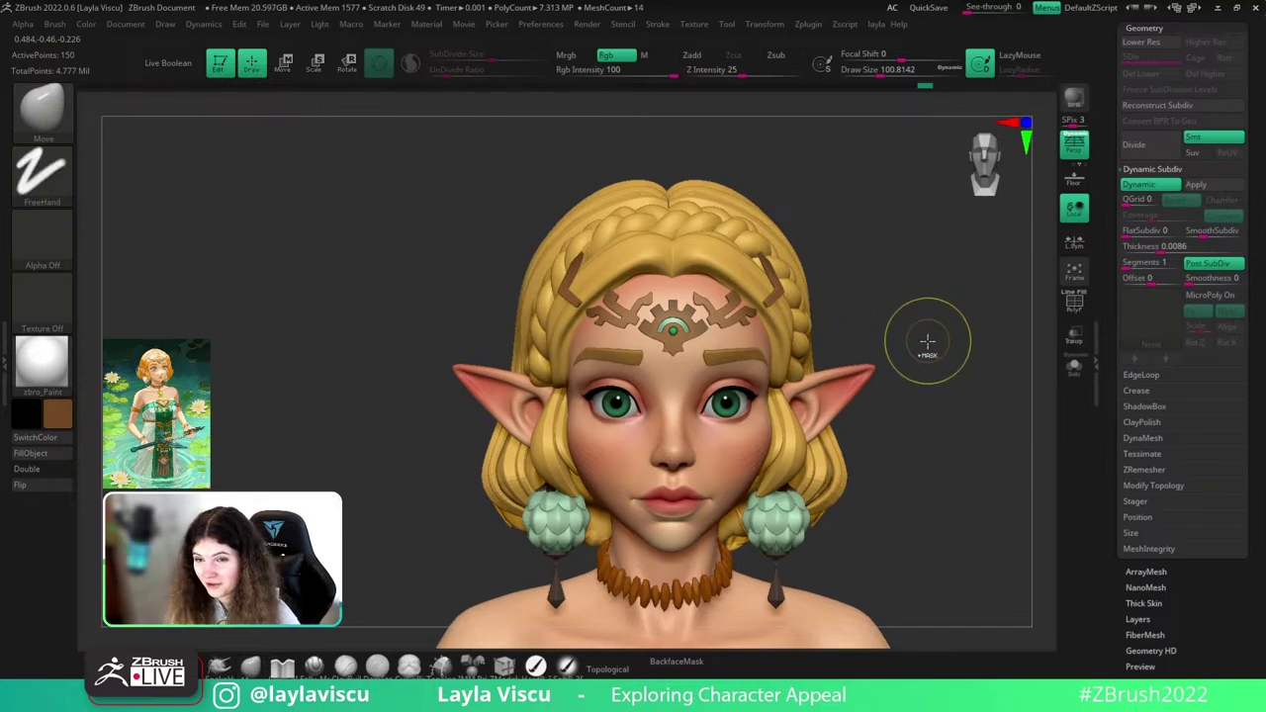
- Enlarge the draw size to about 140 and refine the ornaments' fit on the front locks from above and from the front
right_click_drag(927, 341, 932, 384, "ctrl")
right_click_drag(958, 331, 976, 320)
left_click_drag(975, 318, 989, 396)
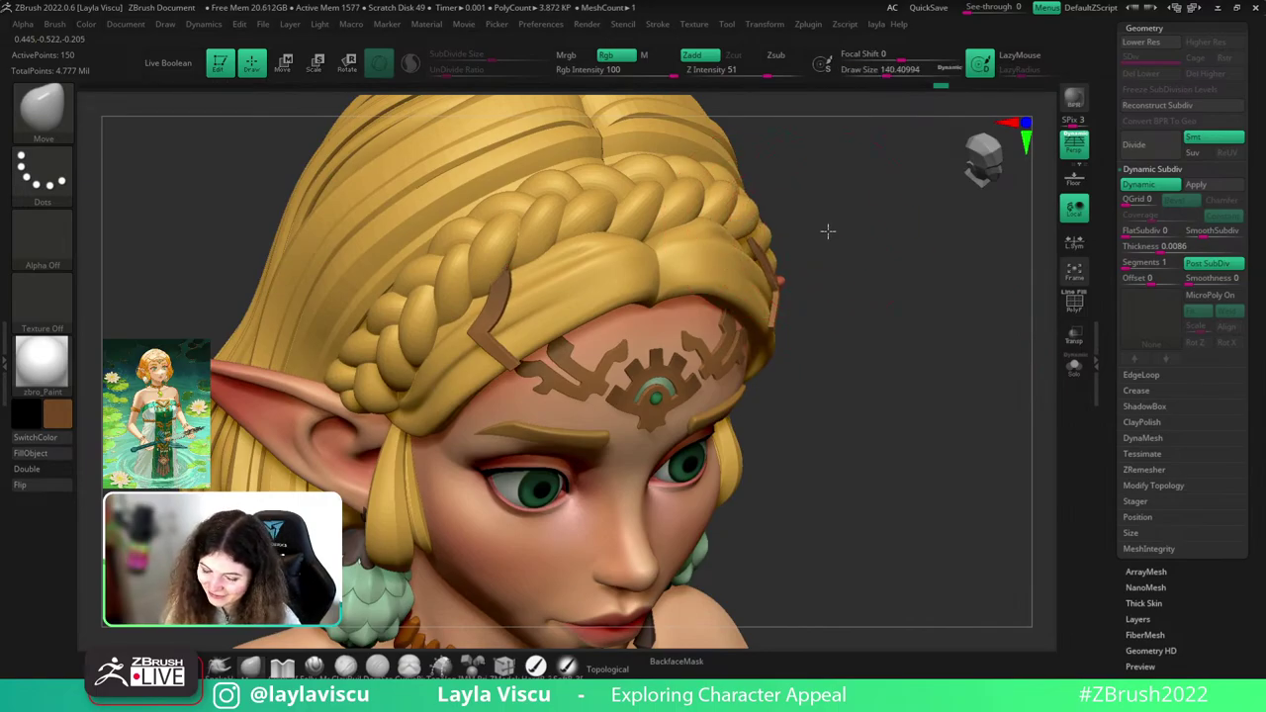
mouse_move(828, 226)
left_mouse_down()
mouse_move(907, 214)
mouse_move(879, 198)
mouse_move(944, 215)
mouse_move(893, 141)
mouse_move(721, 254)
mouse_move(713, 202)
mouse_move(890, 198)
mouse_move(884, 254)
mouse_move(859, 217)
left_mouse_up()
mouse_move(783, 195)
right_mouse_down("alt")
mouse_move(808, 203)
mouse_move(813, 265)
right_mouse_up("alt")
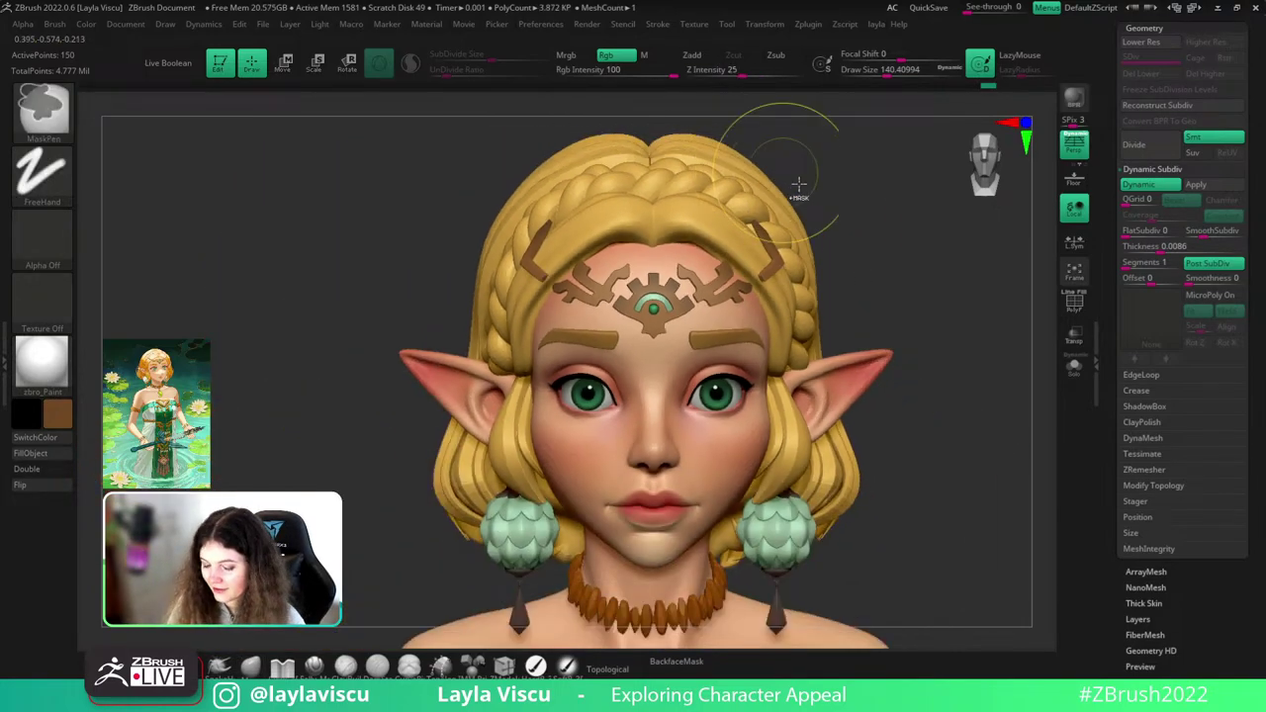
right_click_drag(902, 303, 878, 238, "ctrl")
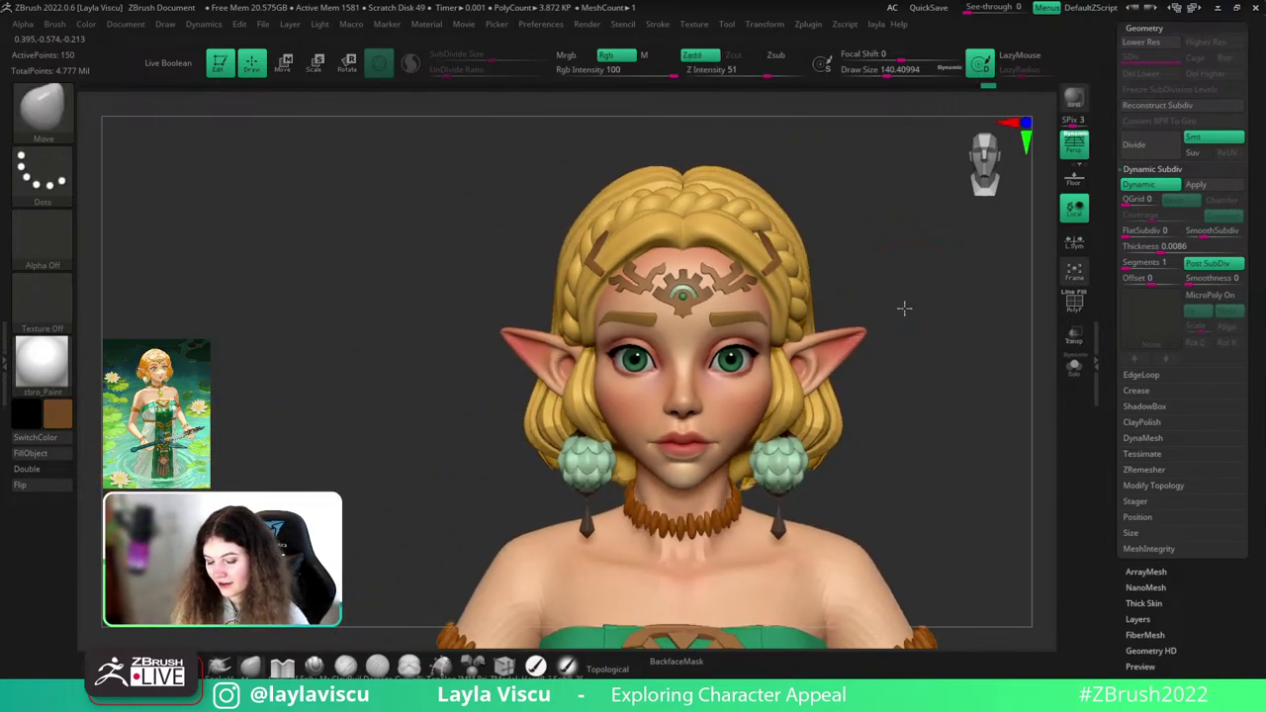
- Refine the ornament's contour against the hair from below and the side, raising the draw size to about 158
left_click_drag(904, 307, 915, 336)
mouse_move(933, 404)
left_mouse_down()
mouse_move(940, 424)
mouse_move(960, 317)
mouse_move(934, 258)
mouse_move(910, 220)
mouse_move(841, 213)
left_mouse_up()
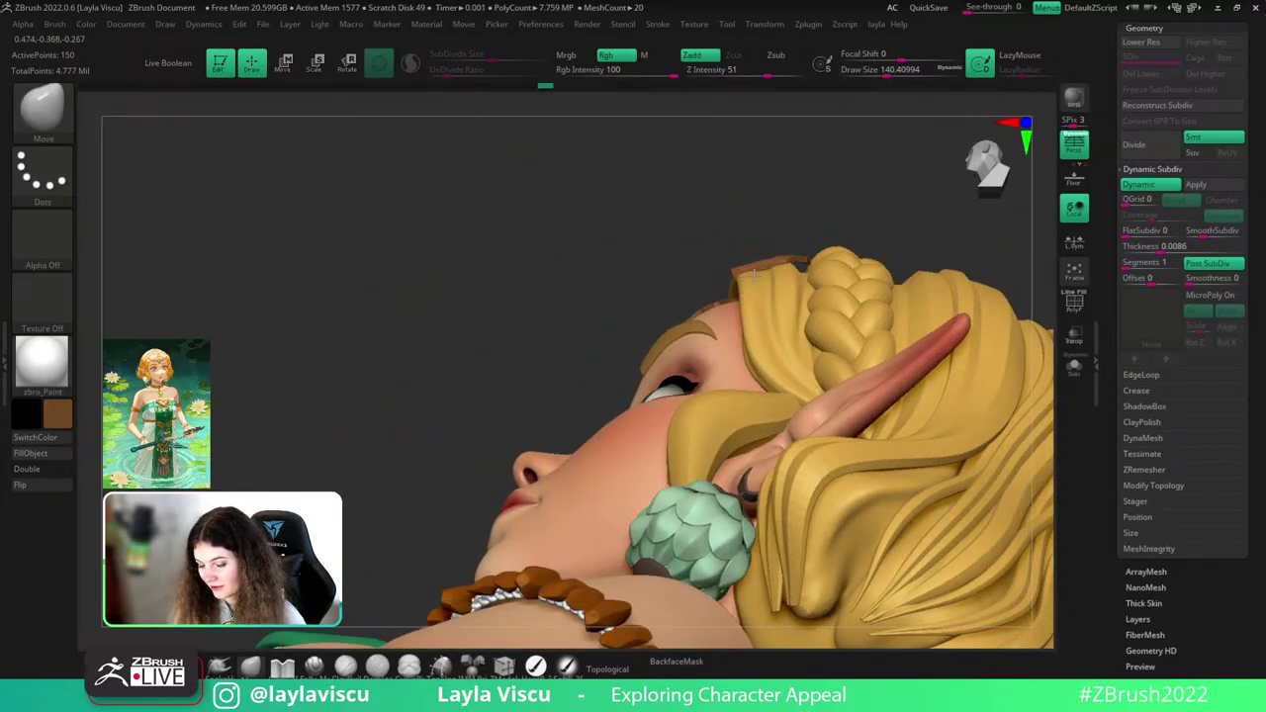
mouse_move(721, 248)
left_mouse_down("shift")
mouse_move(968, 281)
mouse_move(912, 221)
left_mouse_up("shift")
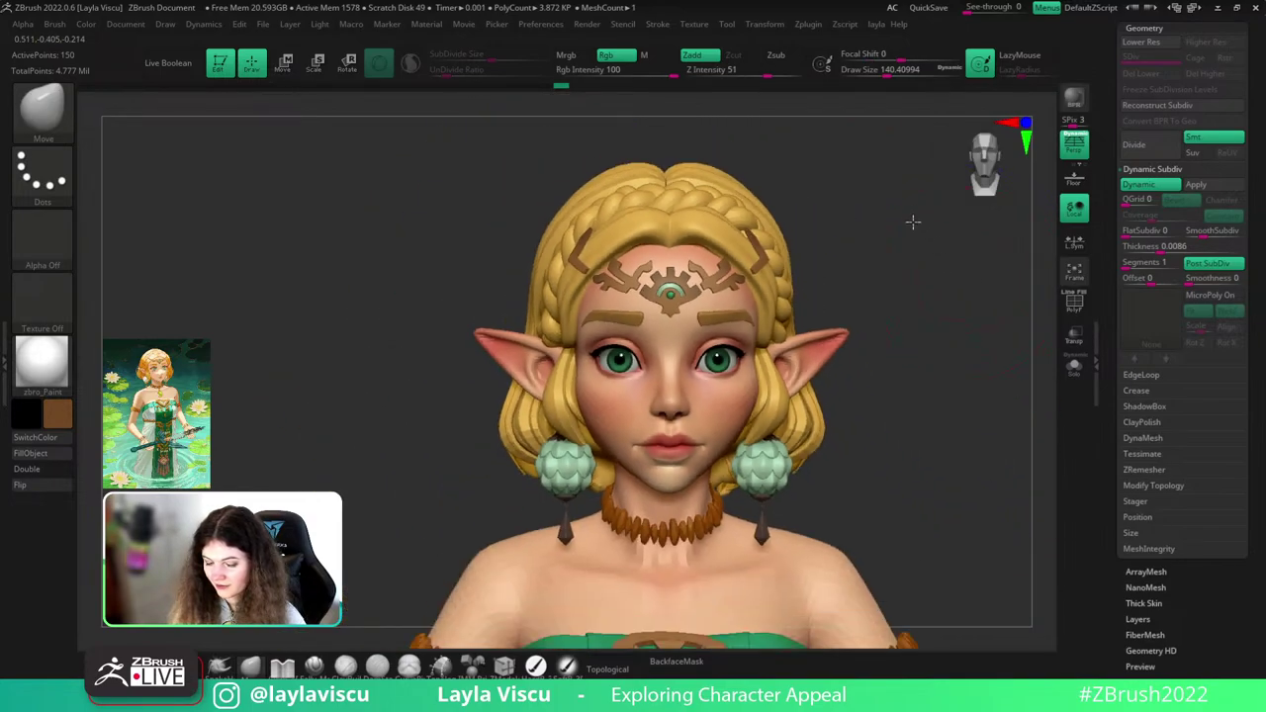
left_click_drag(921, 266, 776, 228)
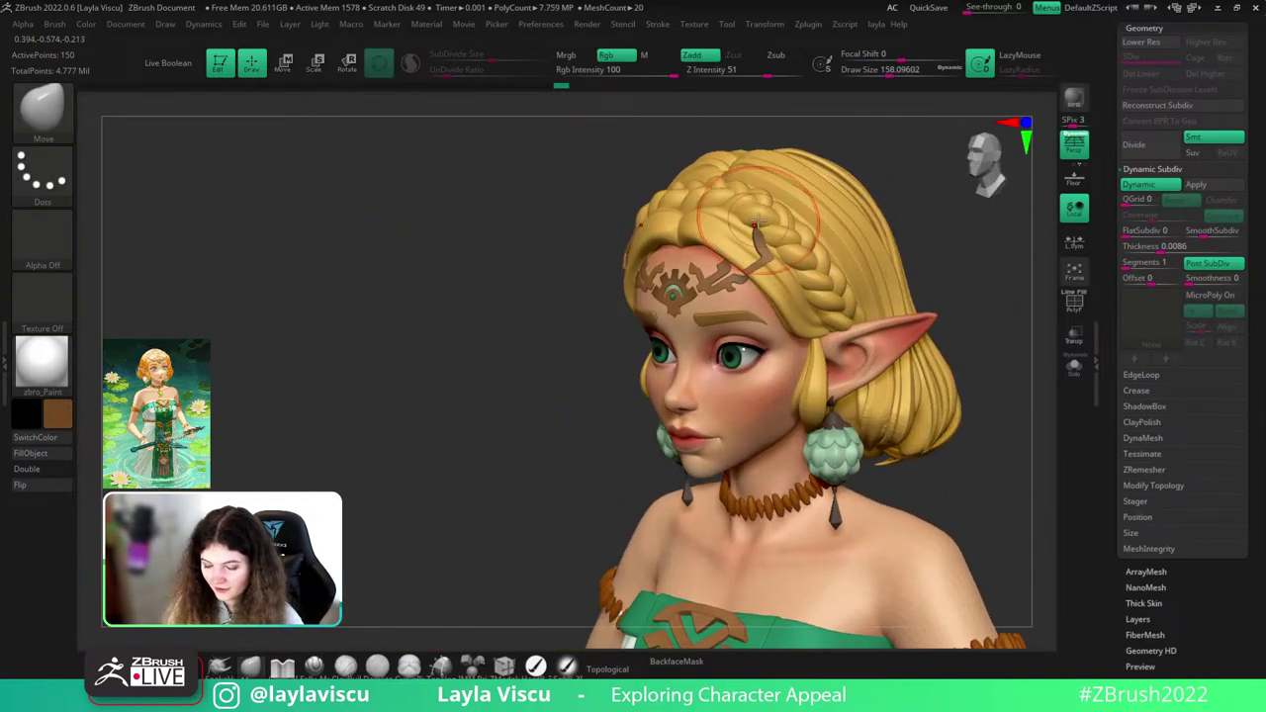
left_click_drag(934, 292, 979, 346)
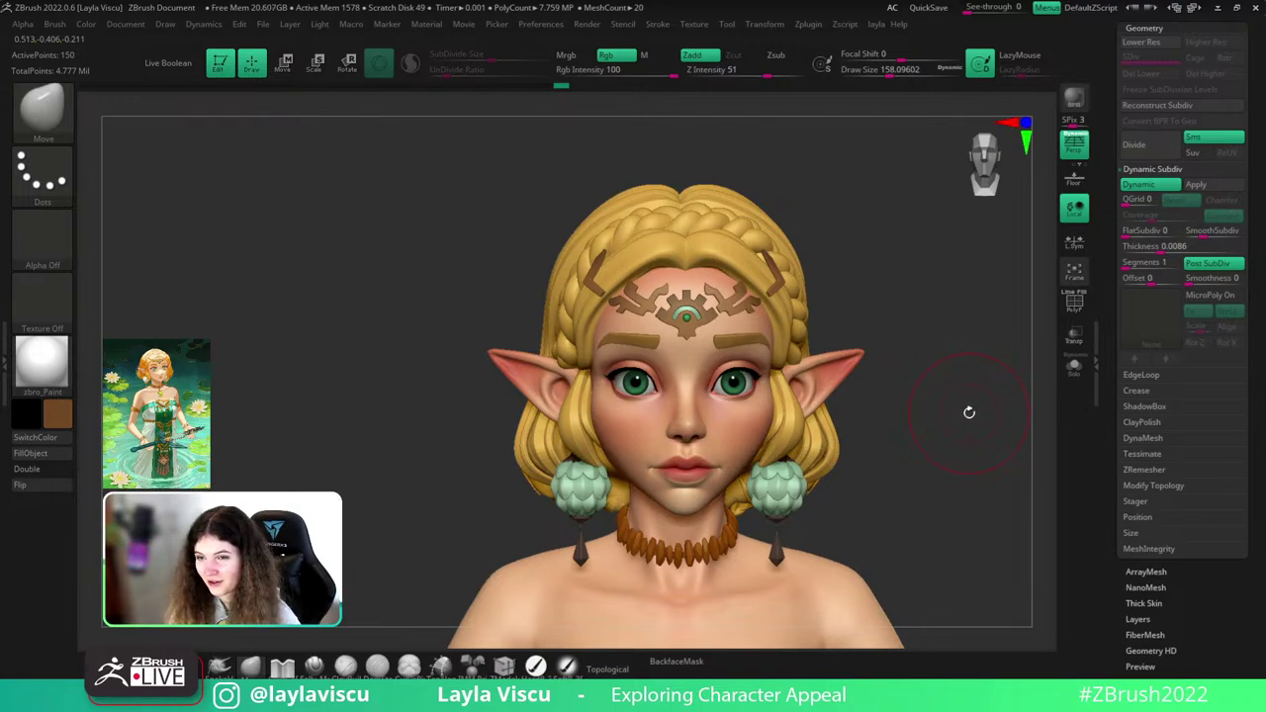
left_click_drag(967, 410, 963, 353, "alt")
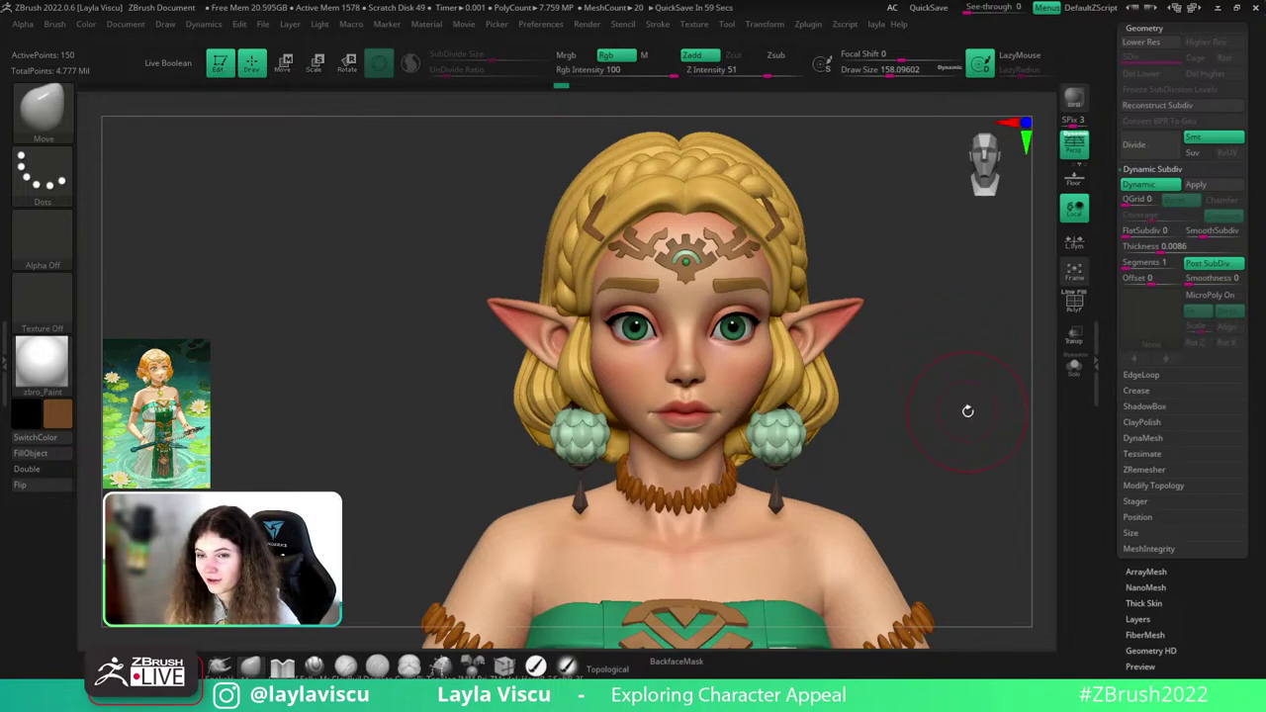
left_click_drag(966, 408, 952, 399)
left_click_drag(956, 351, 969, 408, "shift")
- Reshape the ornament's bent arms along the front lock and braid, using draw sizes of about 97 and 140
right_click_drag(784, 274, 904, 300, "ctrl")
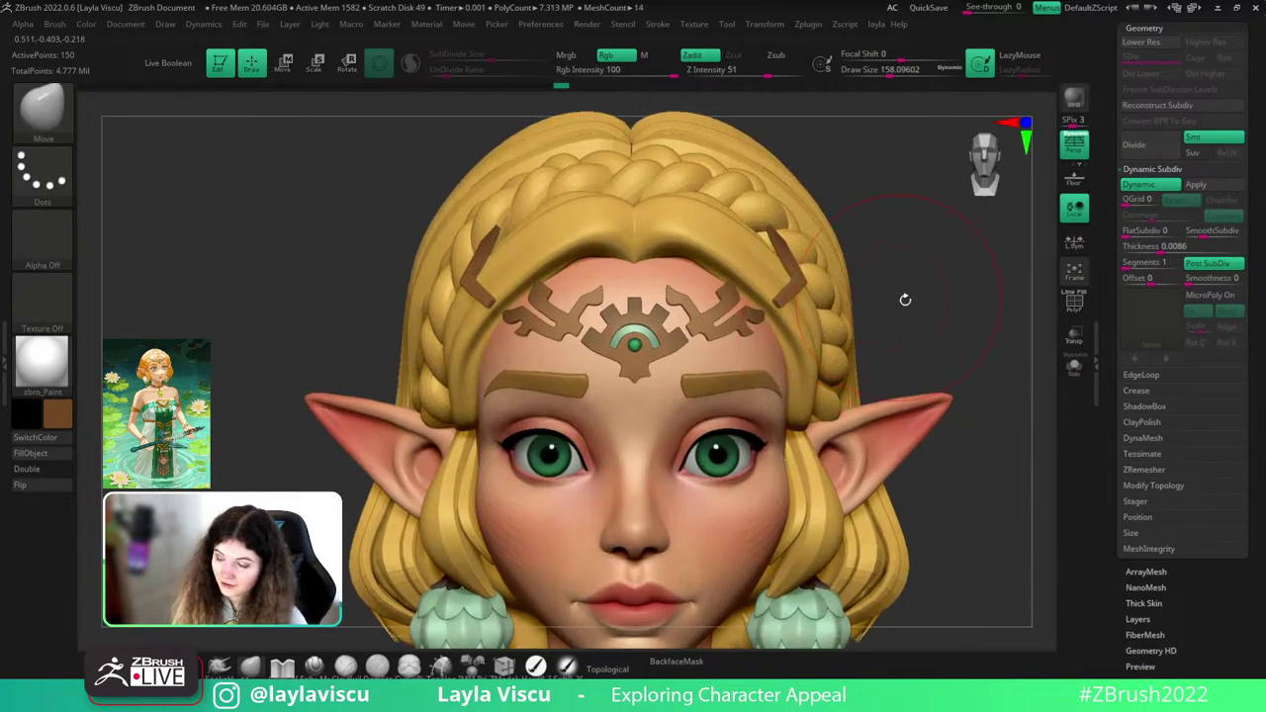
left_click_drag(904, 300, 785, 309)
key("s")
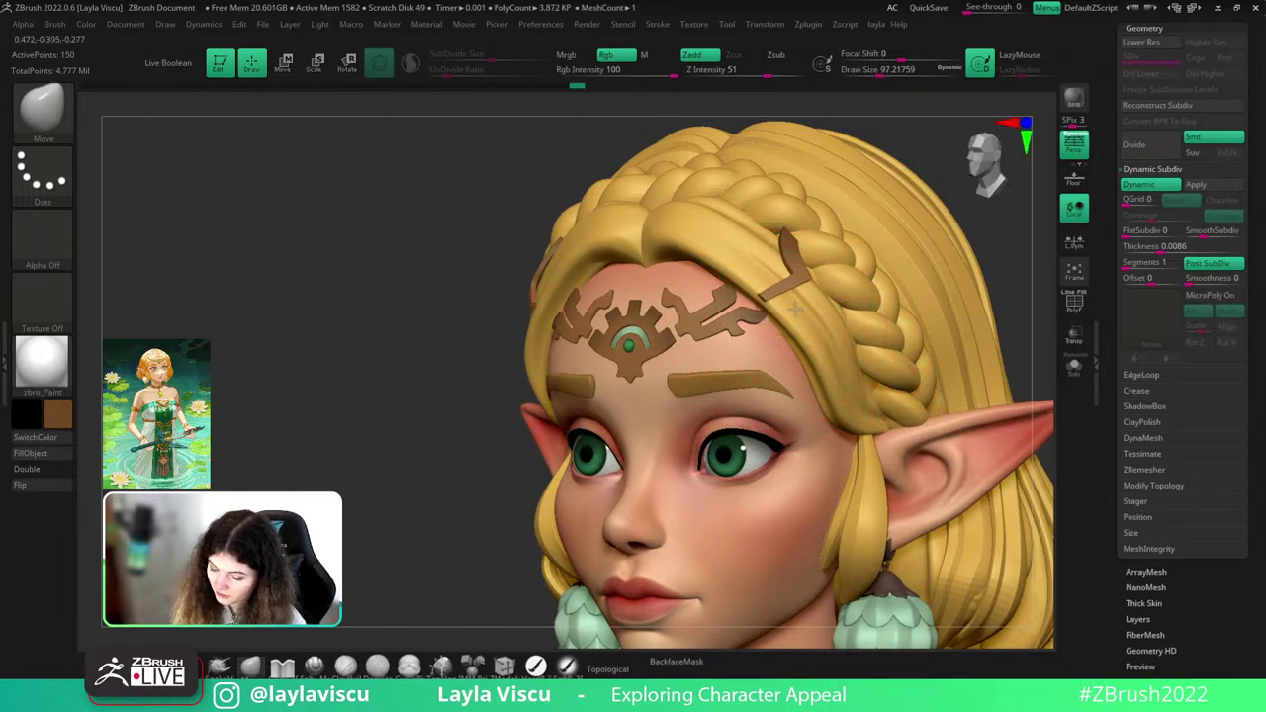
mouse_move(994, 341)
left_mouse_down("shift")
mouse_move(1005, 365)
mouse_move(999, 354)
left_mouse_up("shift")
left_click_drag(792, 276, 794, 271)
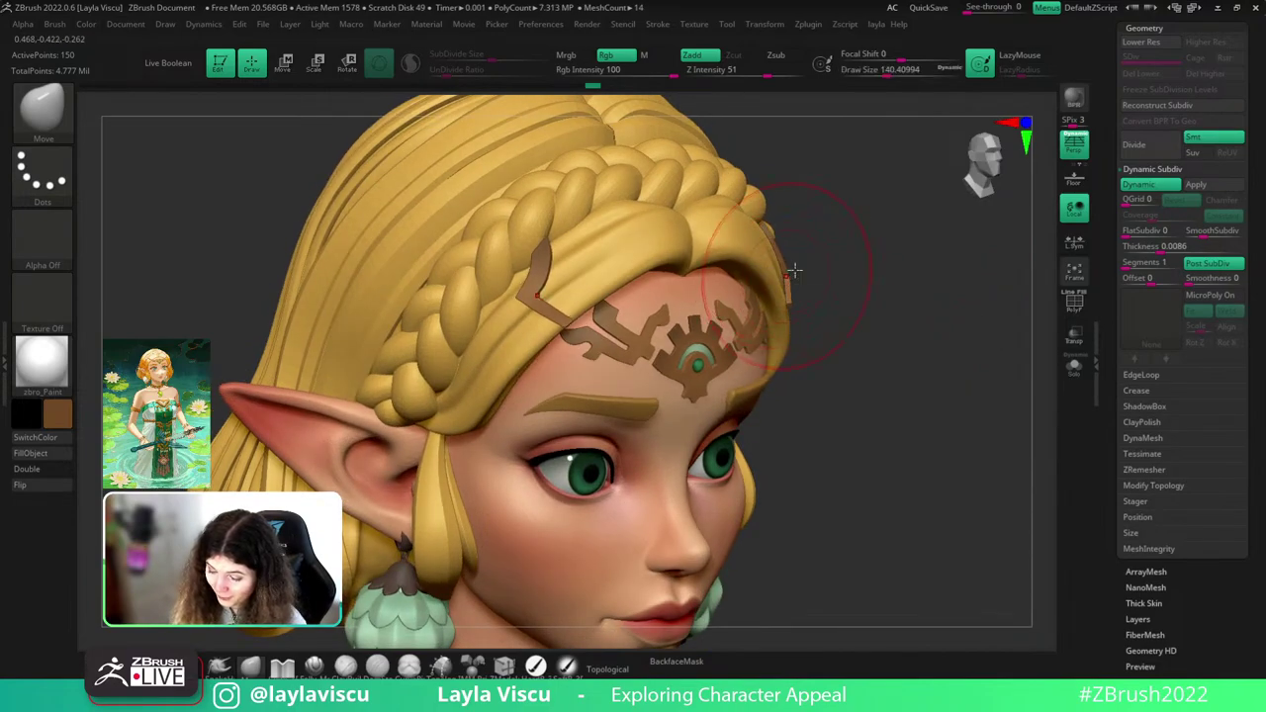
mouse_move(994, 337)
left_mouse_down()
mouse_move(945, 346)
mouse_move(964, 359)
mouse_move(911, 317)
mouse_move(859, 331)
left_mouse_up()
left_click_drag(959, 297, 888, 400)
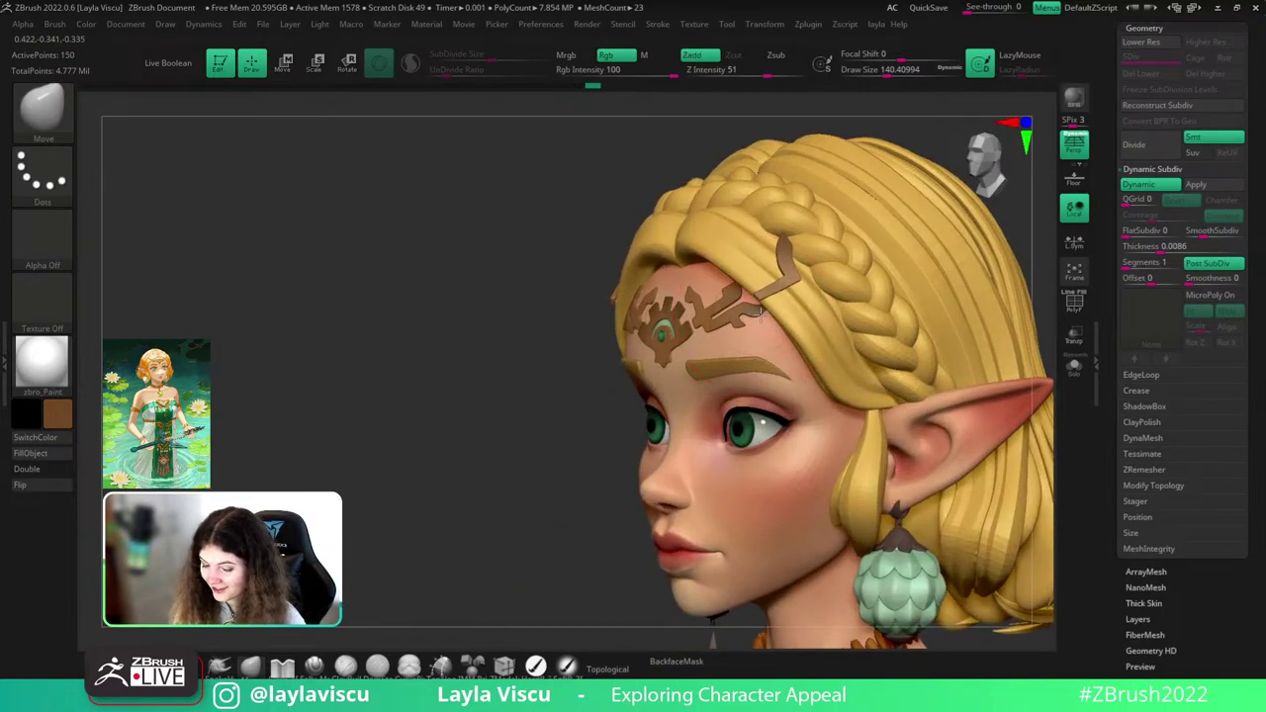
mouse_move(755, 310)
right_mouse_down("ctrl")
mouse_move(969, 274)
mouse_move(948, 375)
mouse_move(927, 343)
right_mouse_up("ctrl")
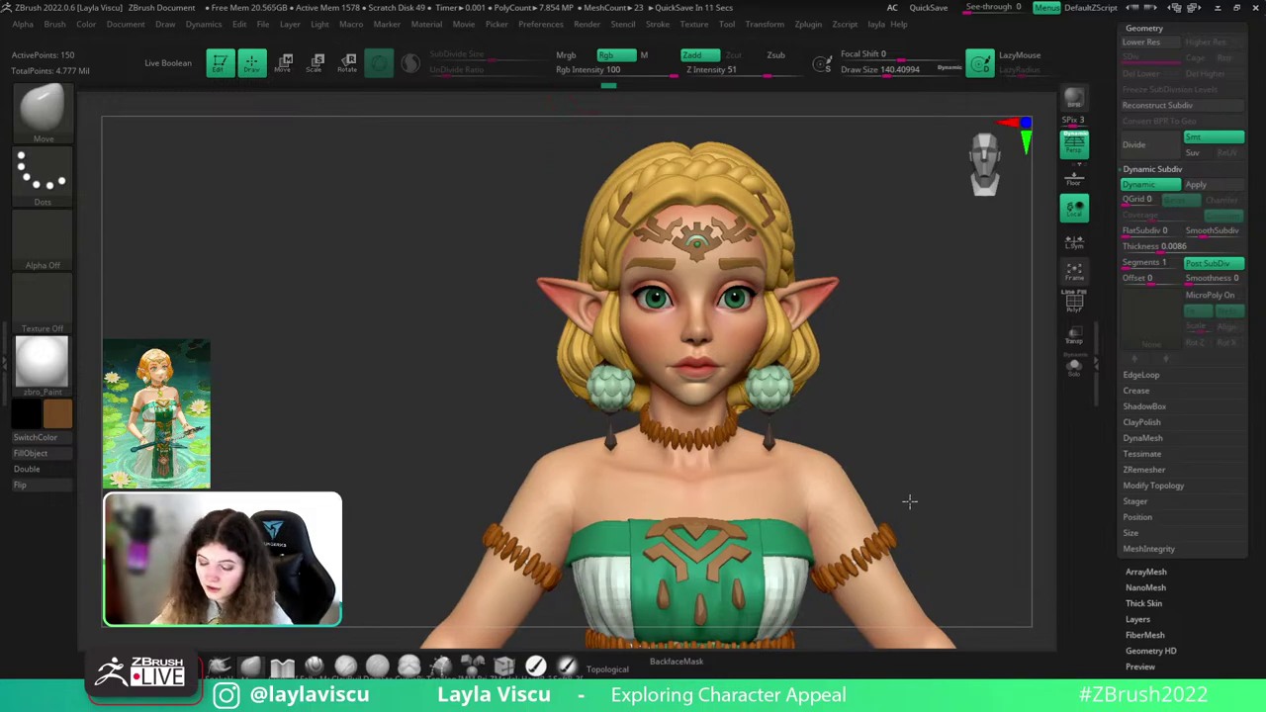
- Check the ornament in three-quarter view, set the draw size to about 104, nudge its lower arm, and undo the last nudge
mouse_move(910, 500)
left_mouse_down()
mouse_move(927, 342)
mouse_move(834, 359)
mouse_move(842, 350)
left_mouse_up()
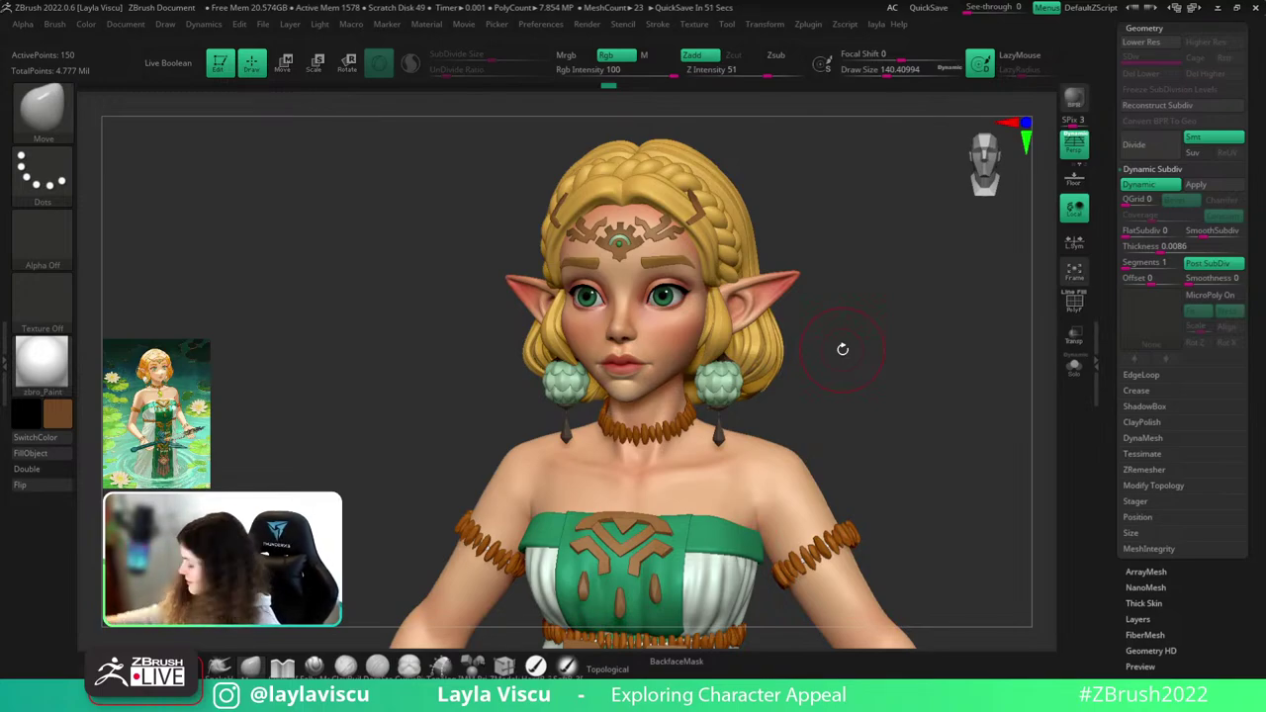
right_click_drag(868, 392, 825, 388)
right_click_drag(655, 211, 672, 237, "ctrl")
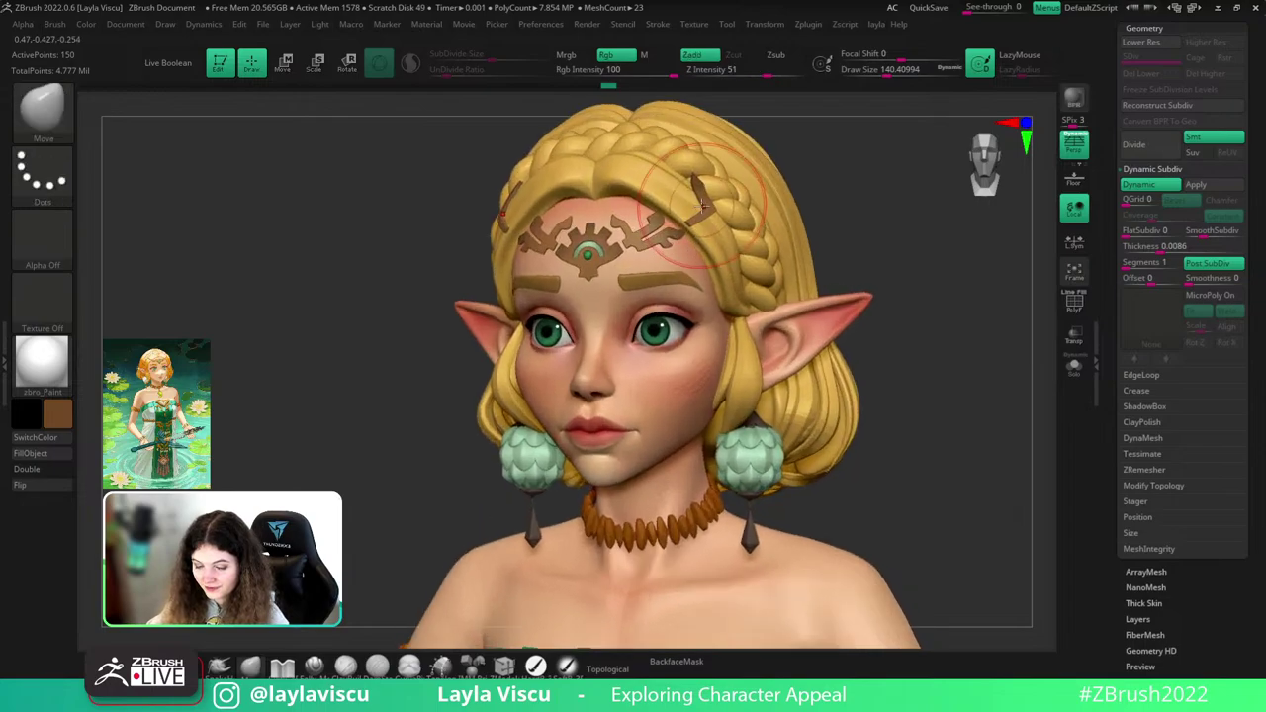
left_click_drag(867, 234, 811, 233)
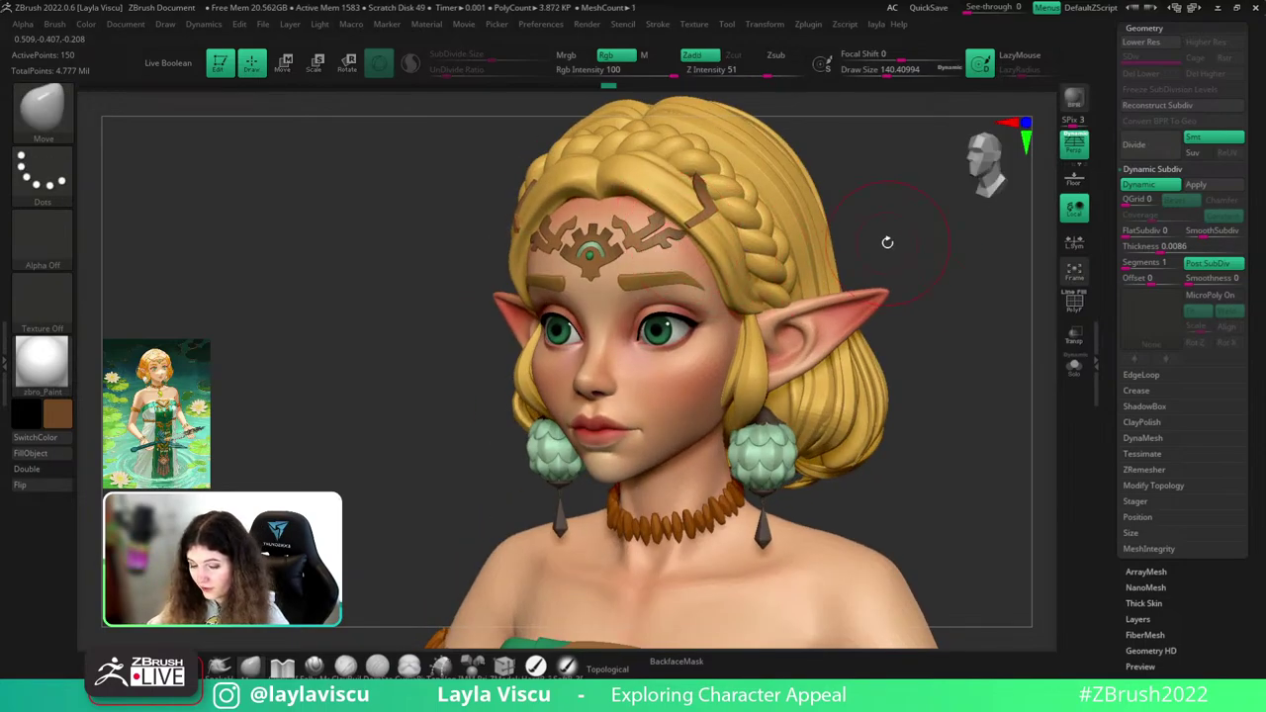
mouse_move(884, 240)
left_mouse_down()
mouse_move(851, 195)
mouse_move(808, 175)
left_mouse_up()
right_click_drag(722, 191, 689, 227, "ctrl")
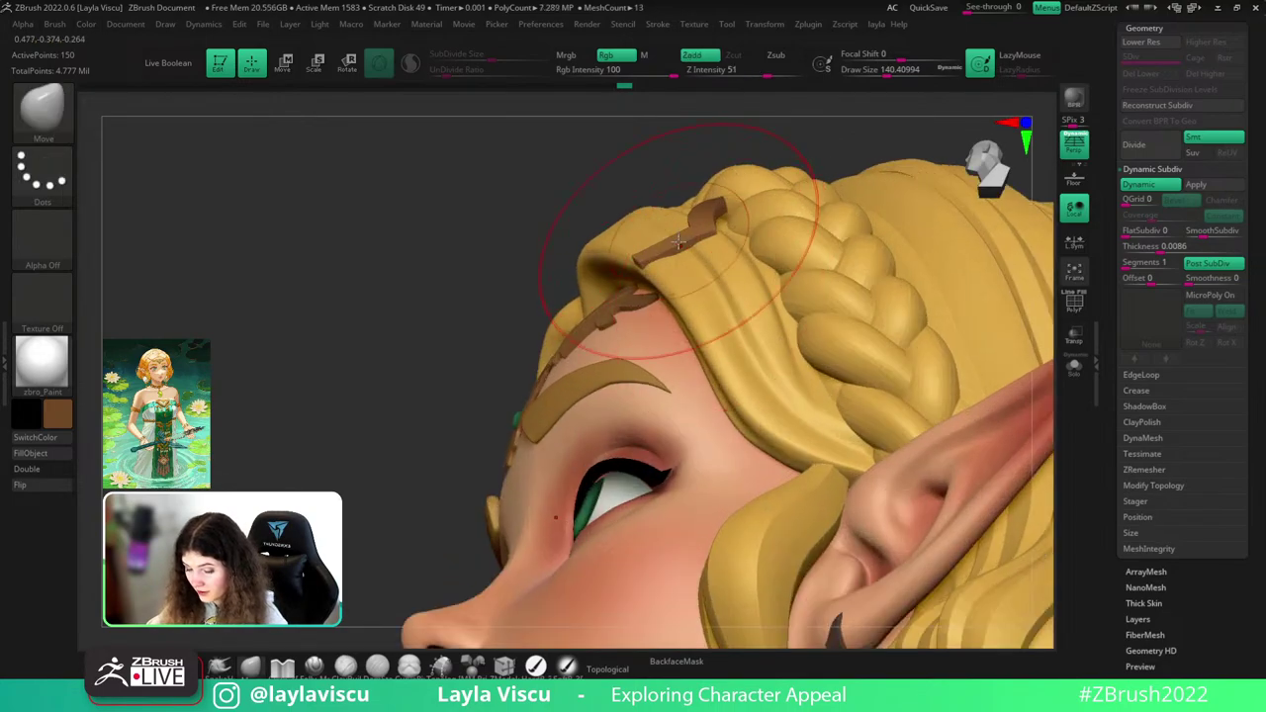
key("s")
mouse_move(671, 240)
left_mouse_down()
mouse_move(697, 238)
mouse_move(672, 238)
left_mouse_up()
key("ctrl+z")
mouse_move(699, 240)
right_mouse_down("ctrl")
mouse_move(627, 220)
mouse_move(920, 245)
right_mouse_up("ctrl")
mouse_move(919, 245)
left_mouse_down("shift")
mouse_move(919, 306)
mouse_move(805, 277)
left_mouse_up("shift")
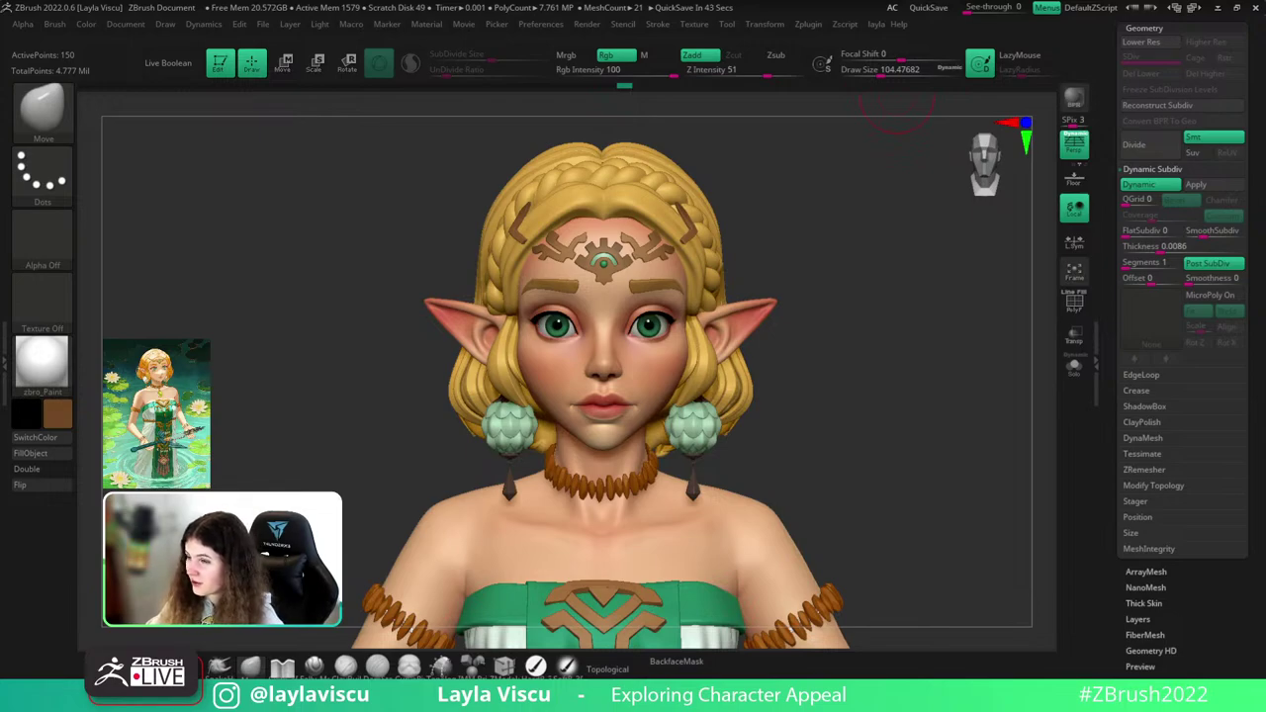
- Insert a rope_2 strand with the IMM Ropes brush between the hair ornament's lower arm and the forehead ornament, with dynamic subdivision off
left_click_drag(950, 302, 887, 321)
right_click_drag(692, 239, 712, 336, "ctrl")
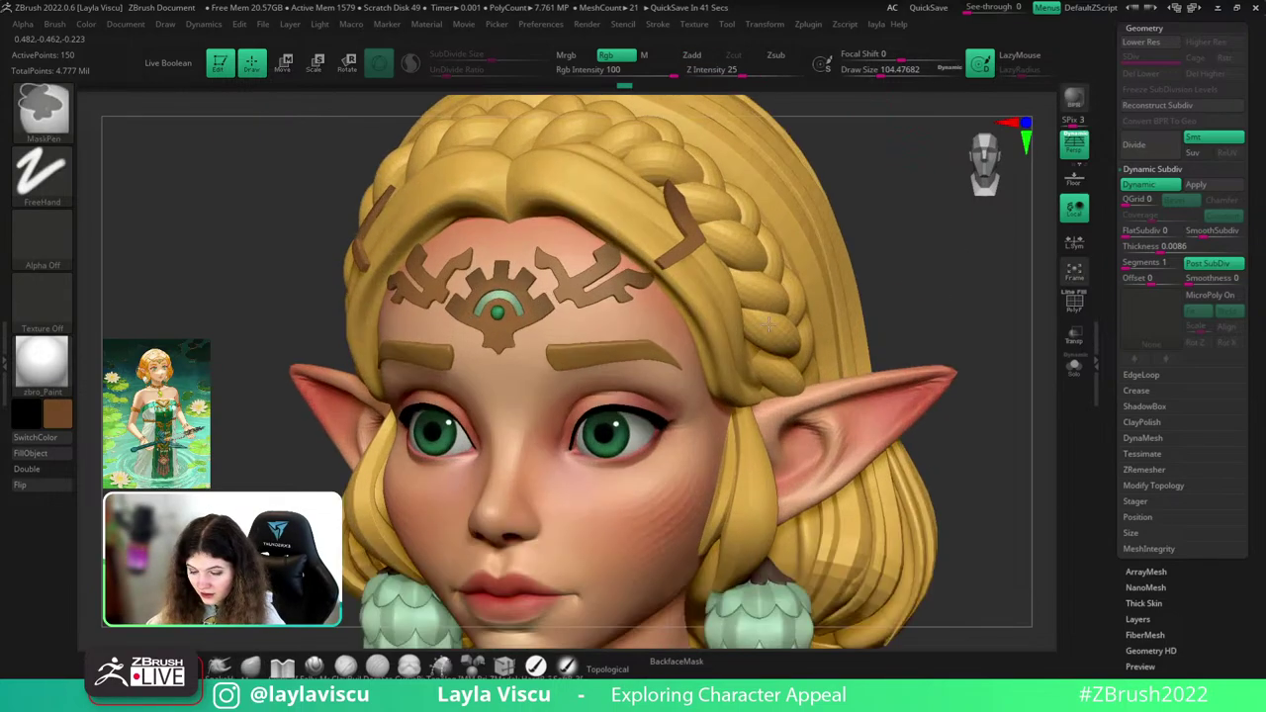
left_click_drag(890, 297, 636, 205)
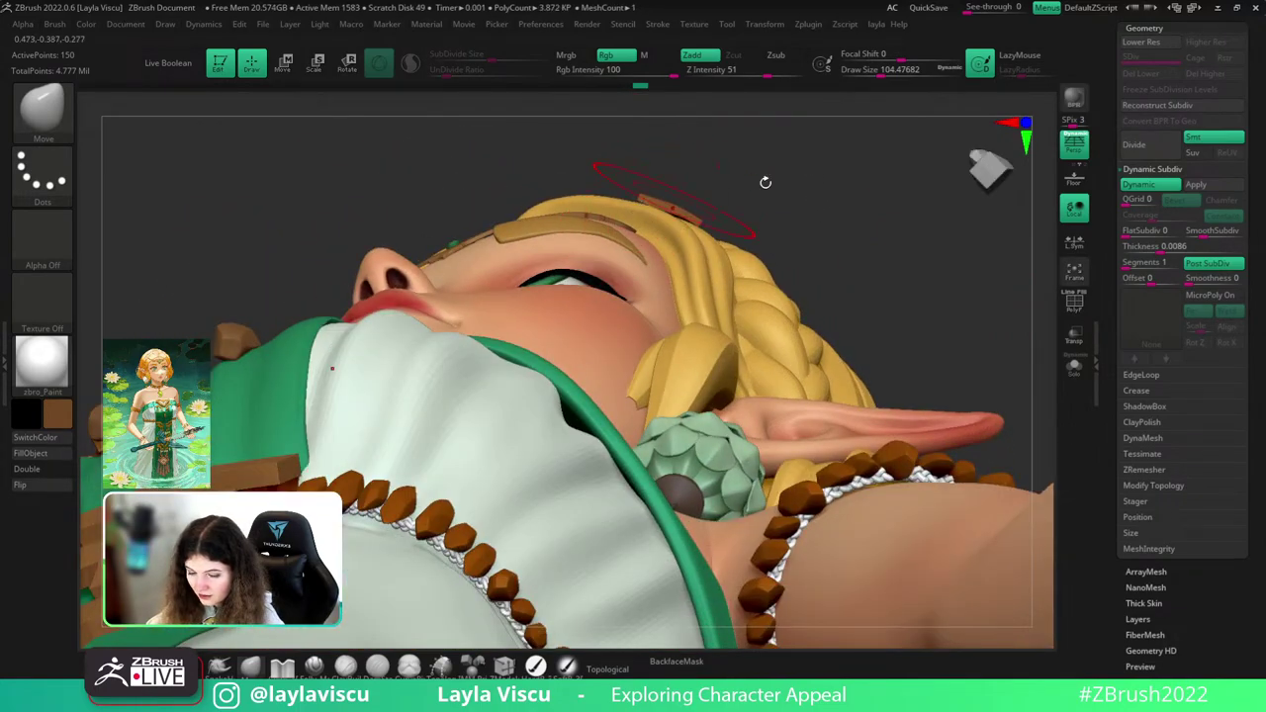
left_click_drag(763, 181, 935, 271, "shift")
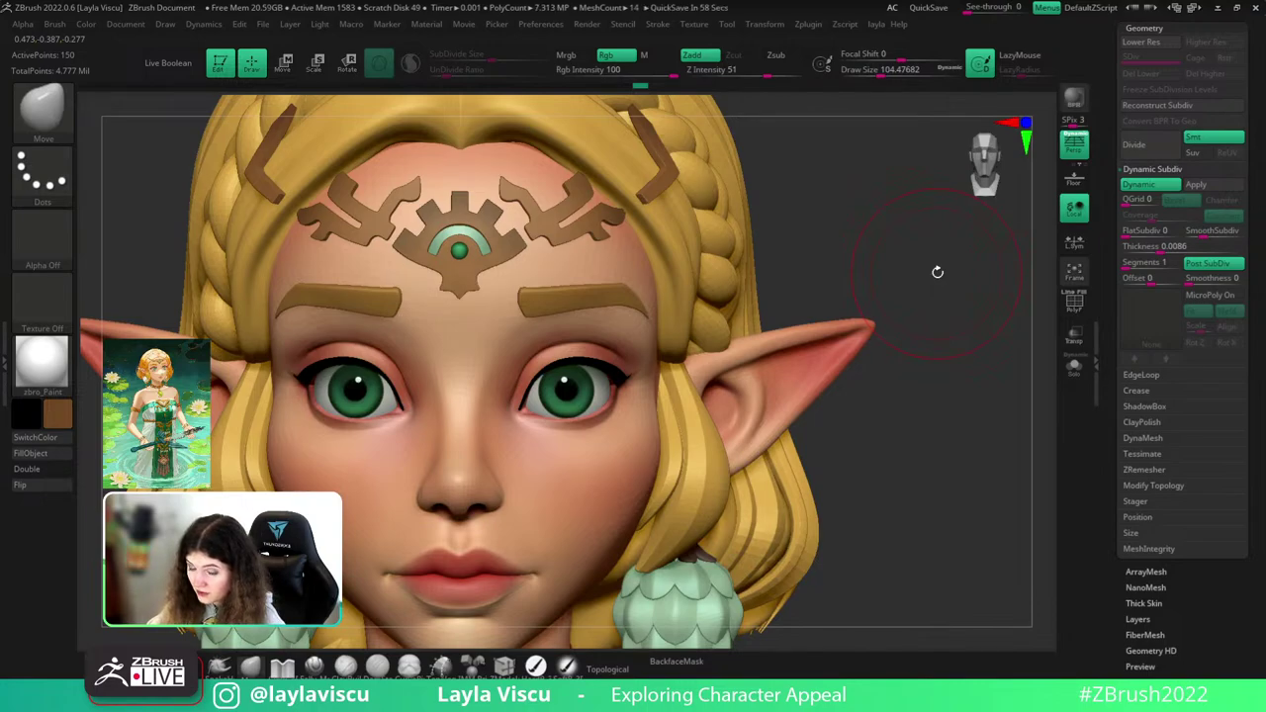
left_click_drag(938, 272, 938, 304)
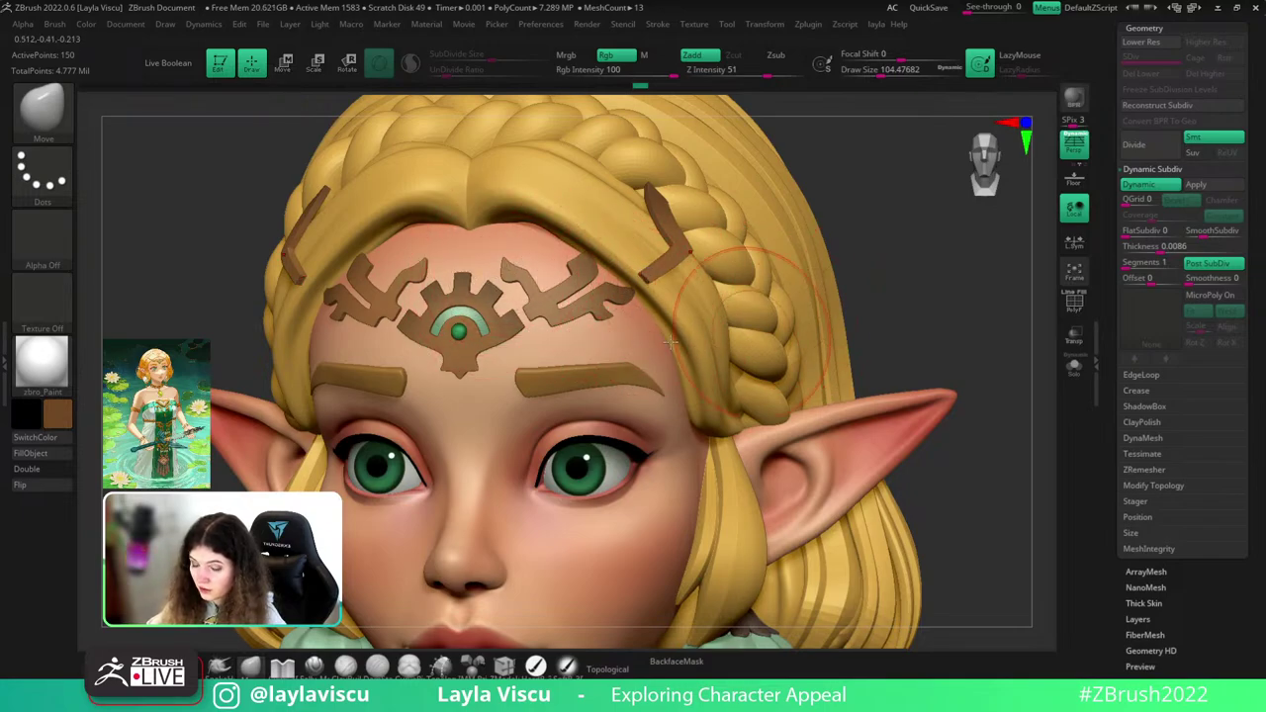
left_click_drag(901, 254, 851, 287)
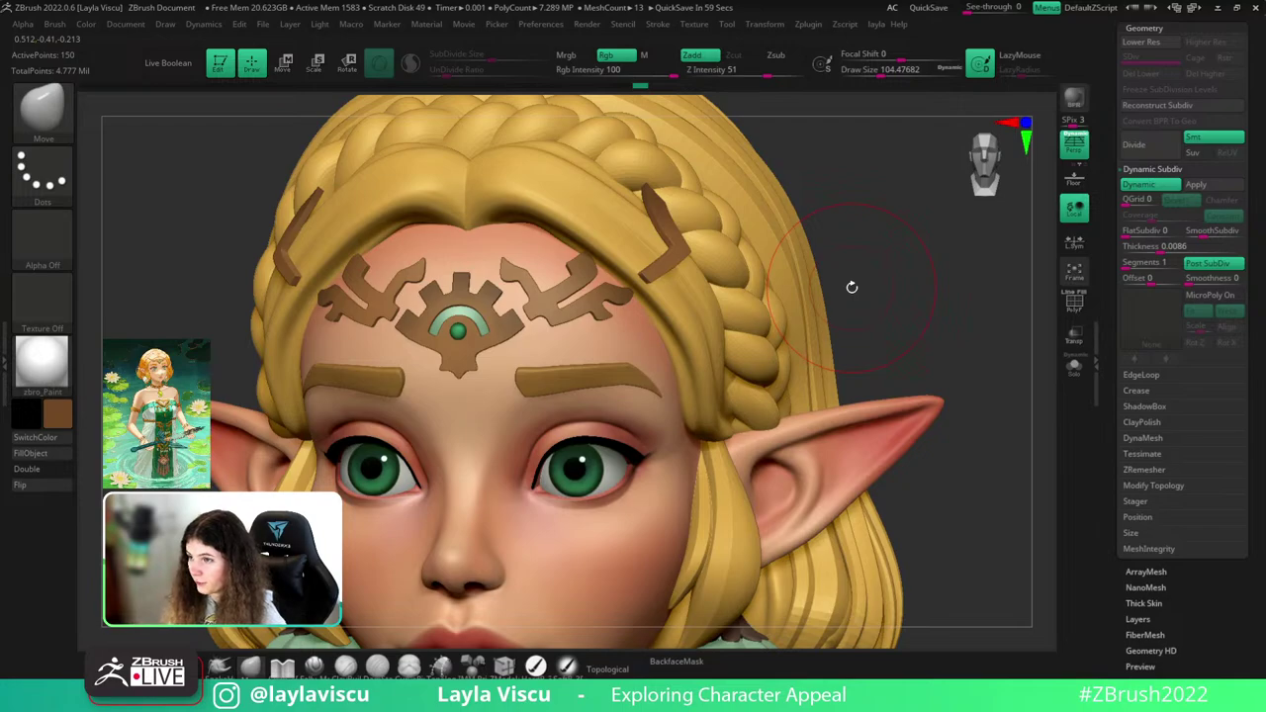
key("b")
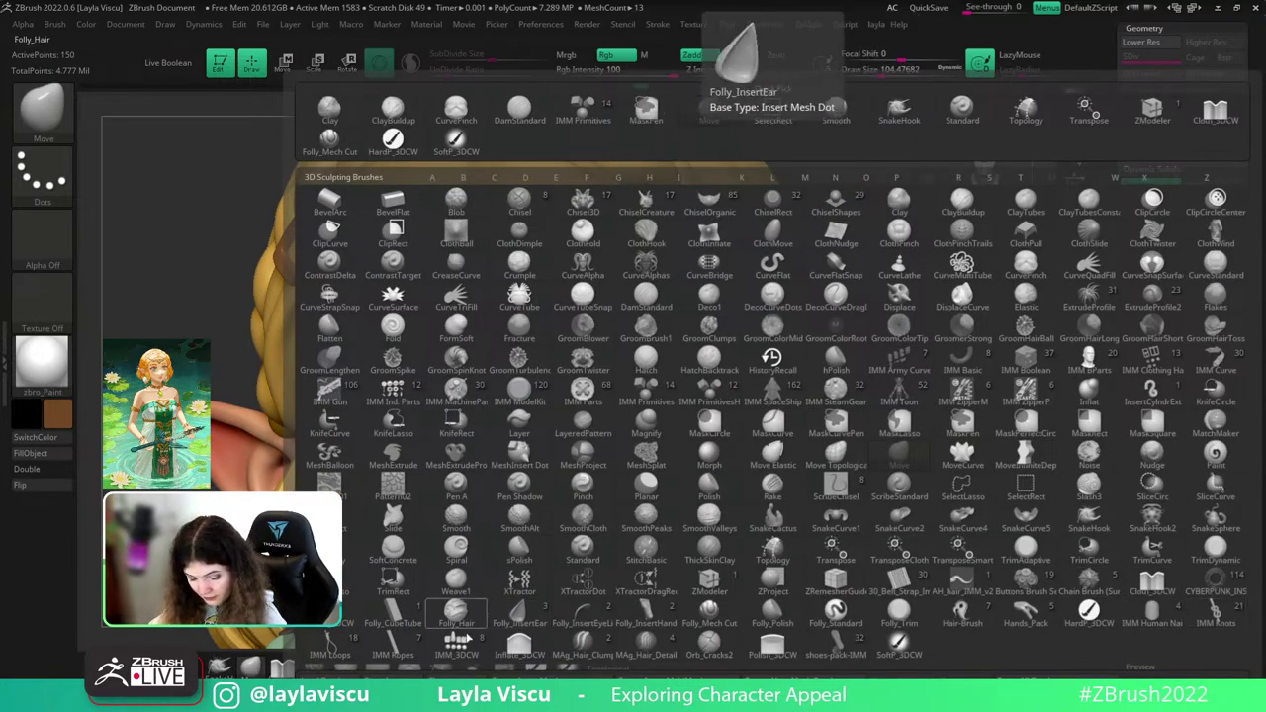
left_click(395, 646)
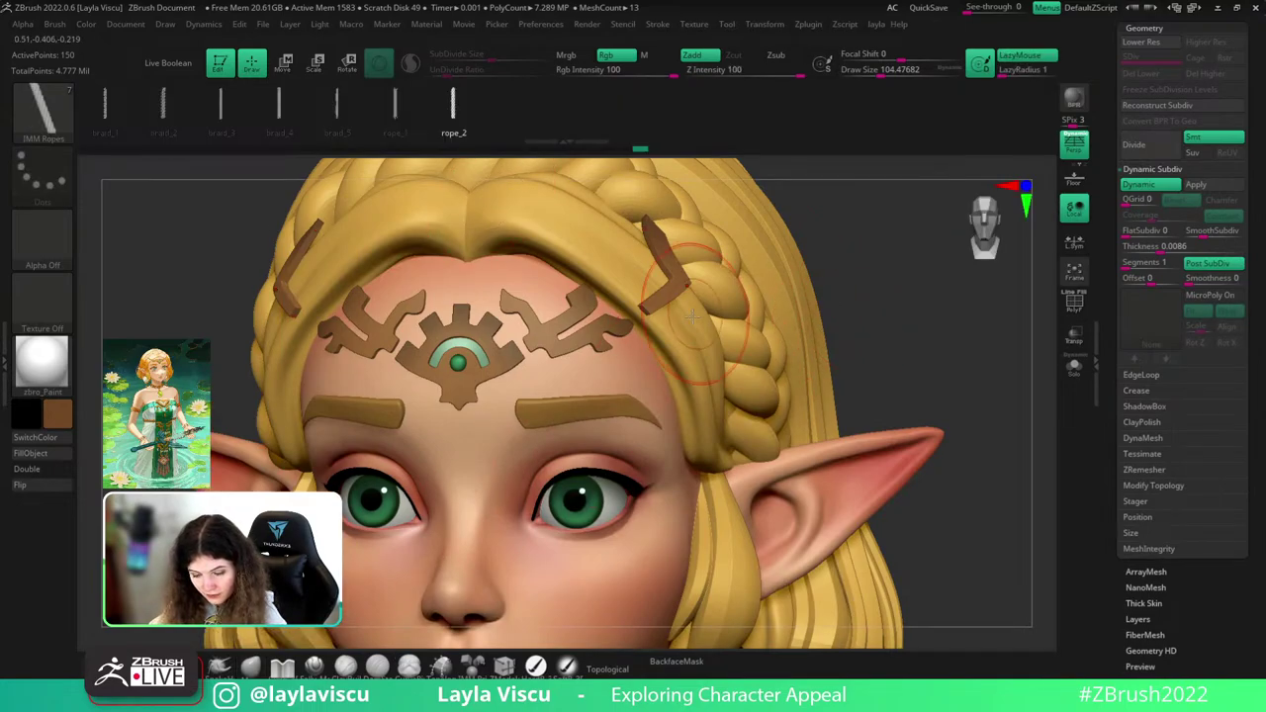
left_click_drag(656, 298, 611, 329)
left_click_drag(909, 315, 913, 310)
left_click(1139, 185)
mouse_move(942, 348)
left_mouse_down()
mouse_move(870, 346)
mouse_move(948, 349)
left_mouse_up()
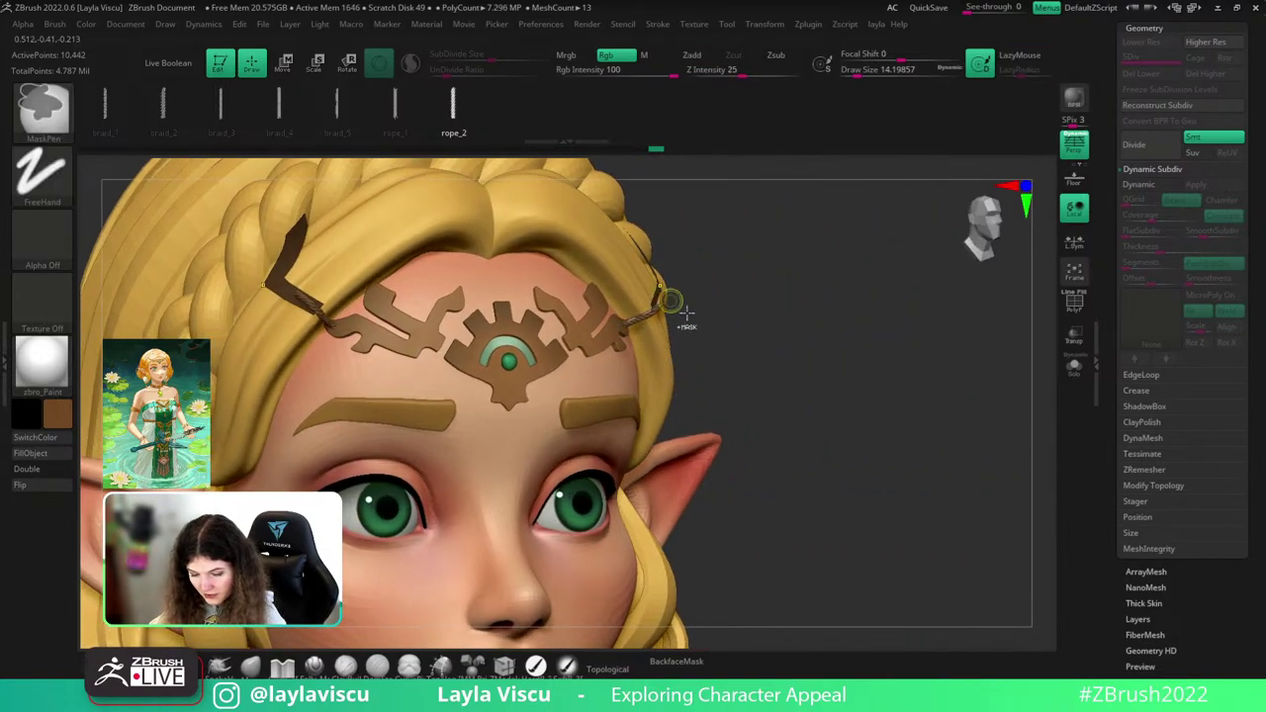
- Redraw the rope between the hair and forehead ornaments thinner, with a draw size of about 7.5, and check its fit against the hair
right_click_drag(670, 299, 669, 381, "ctrl")
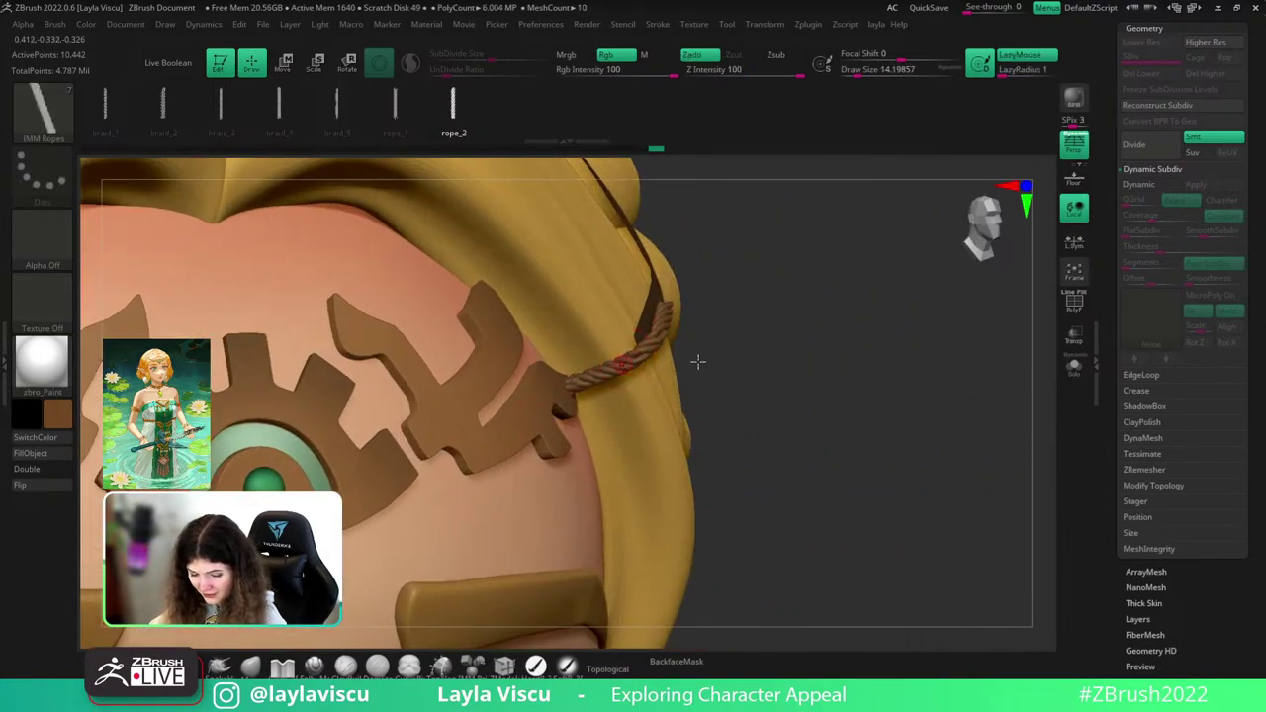
left_click_drag(699, 359, 983, 359)
right_click_drag(983, 359, 974, 287, "ctrl")
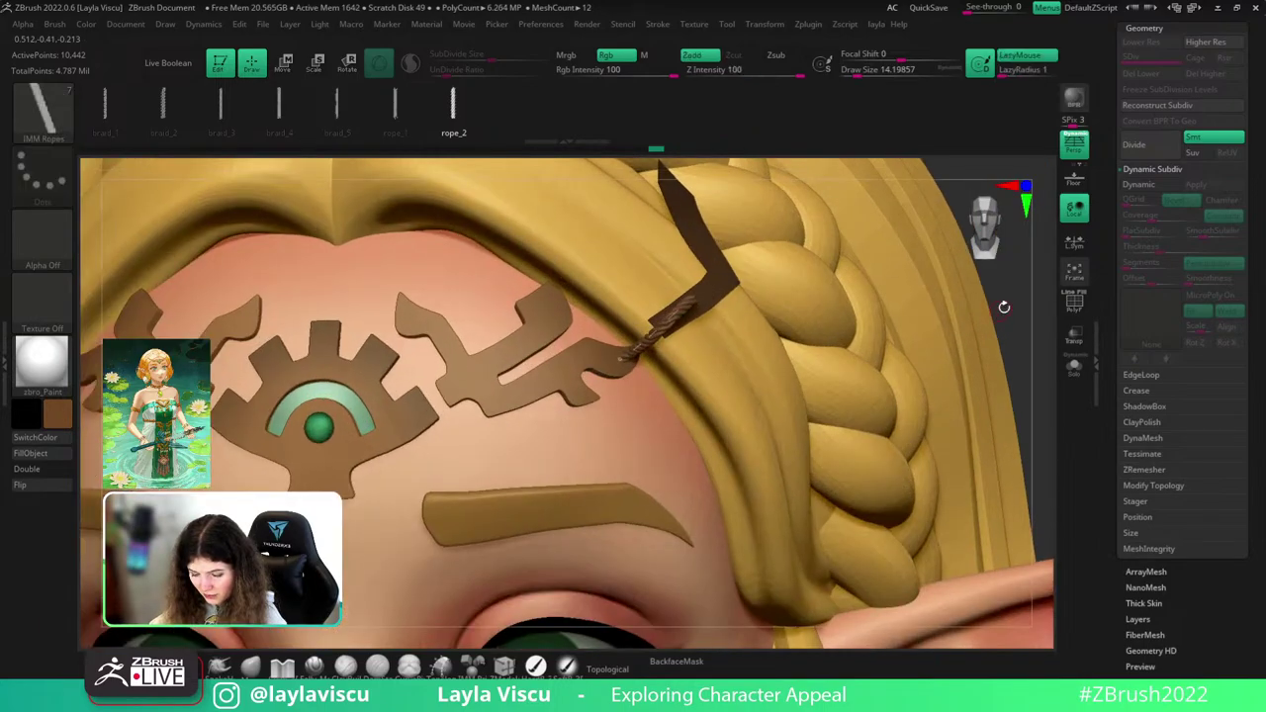
left_click_drag(621, 360, 684, 308)
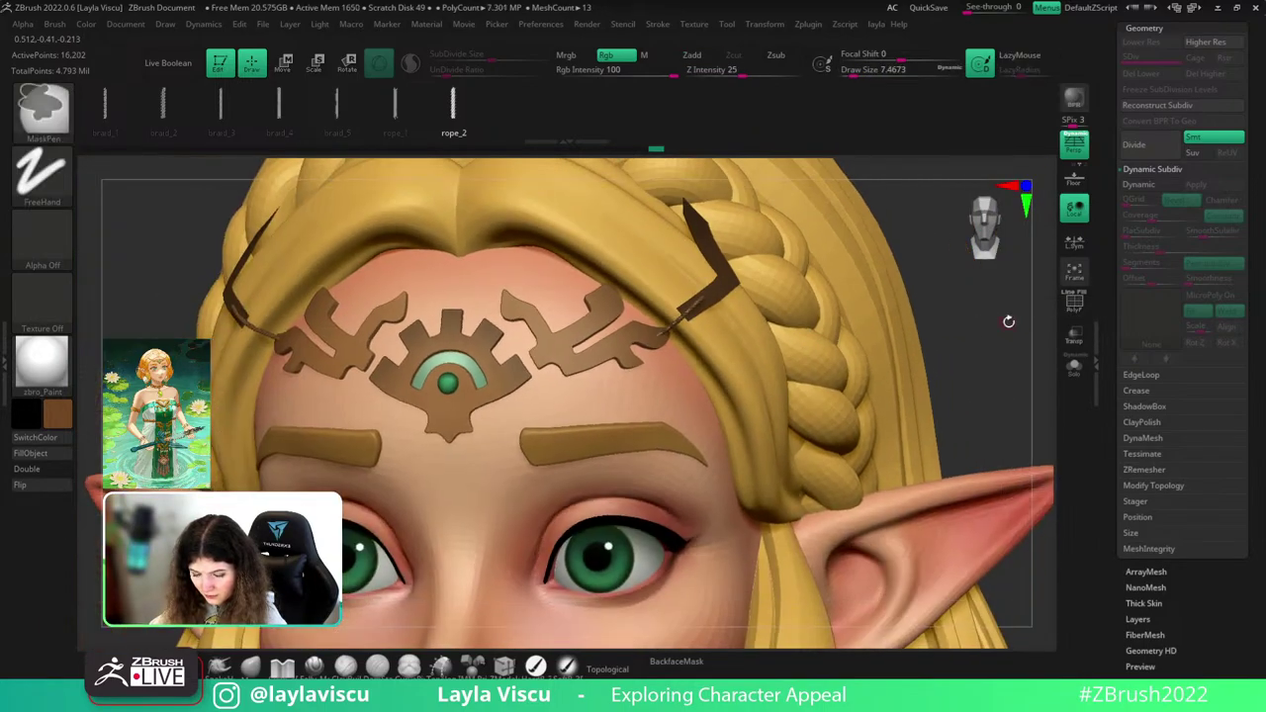
right_click_drag(781, 326, 826, 332)
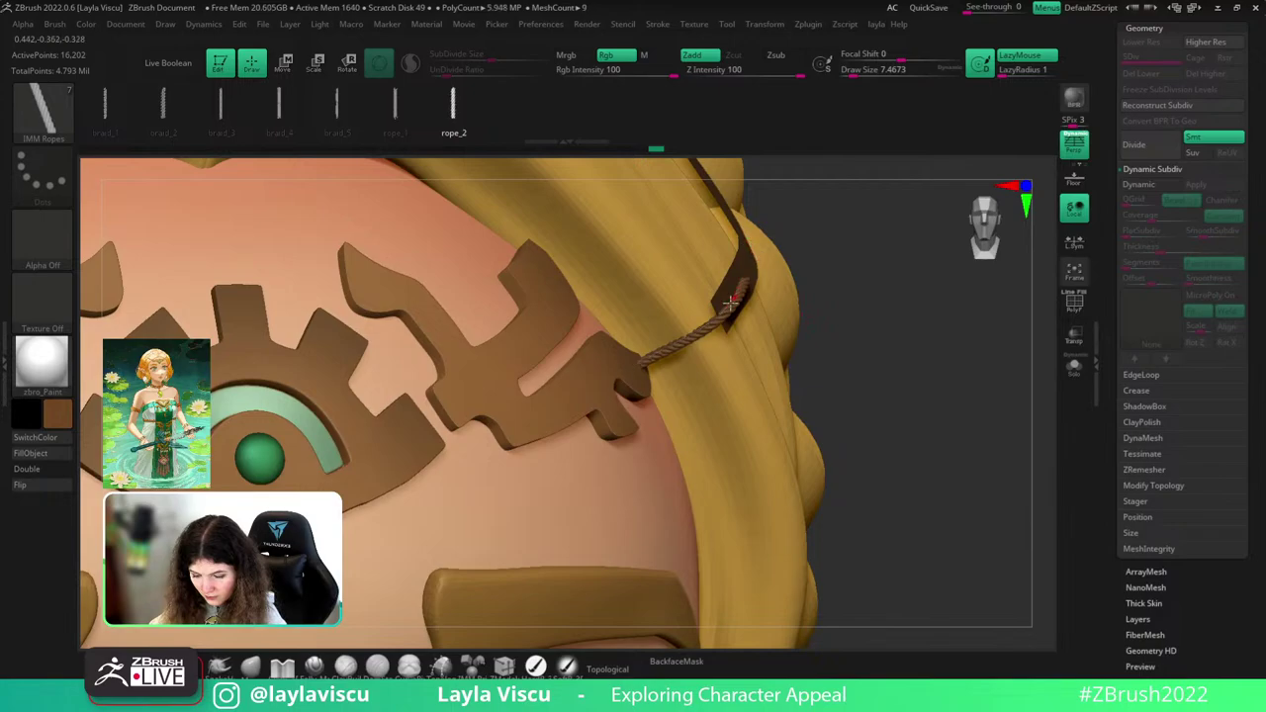
- Isolate the rope and split it into its own subtool, with dynamic subdivision turned back on for the bent hair ornament
left_click(724, 318, "ctrl+shift")
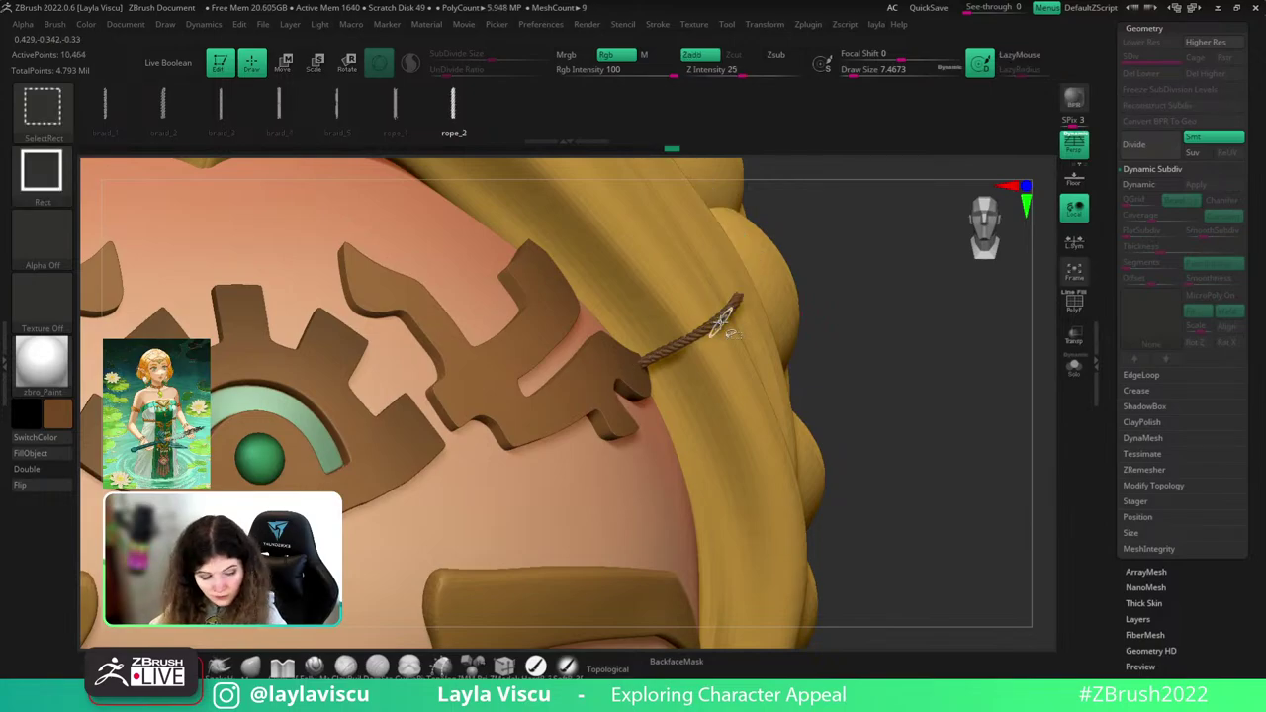
key("space")
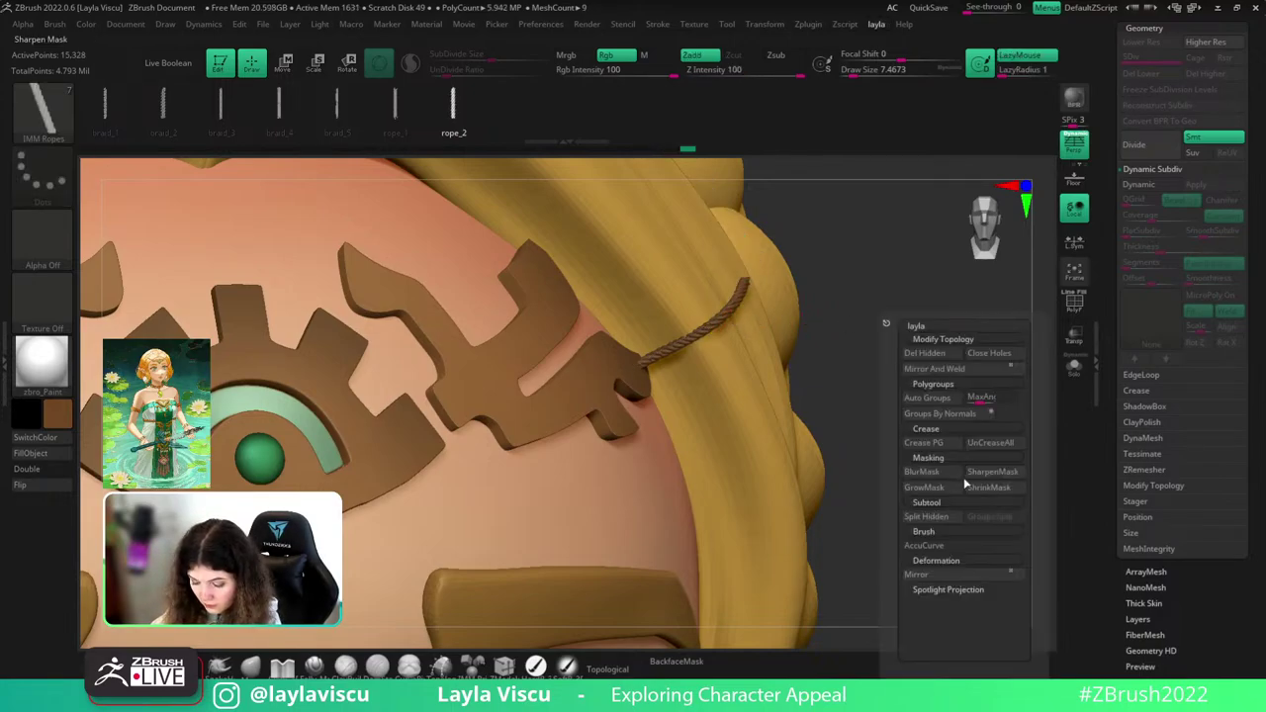
left_click(930, 517)
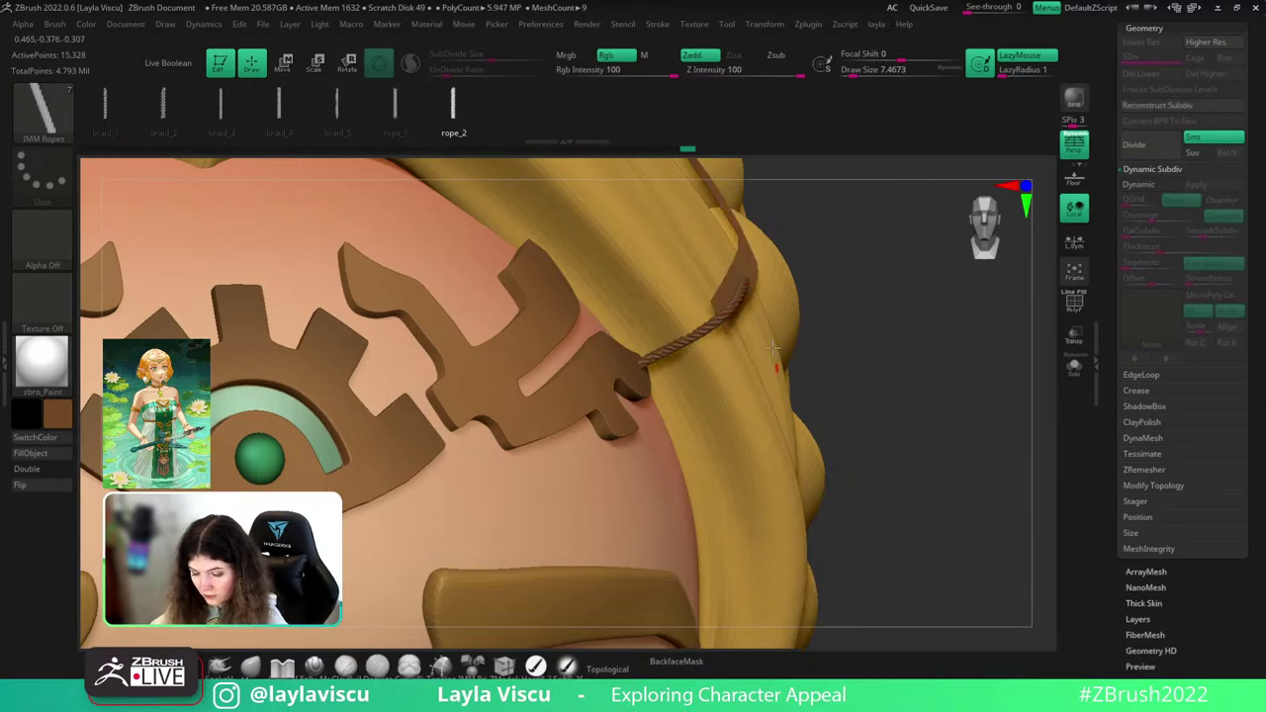
left_click(745, 267, "alt")
left_click(1127, 186)
- Examine the polygroups of the rope and hair ornament subtools for rope end pieces still attached to the ornament
mouse_move(917, 389)
right_mouse_down("ctrl")
mouse_move(875, 367)
mouse_move(803, 370)
mouse_move(837, 406)
right_mouse_up("ctrl")
left_click(725, 300, "alt")
key("shift+f")
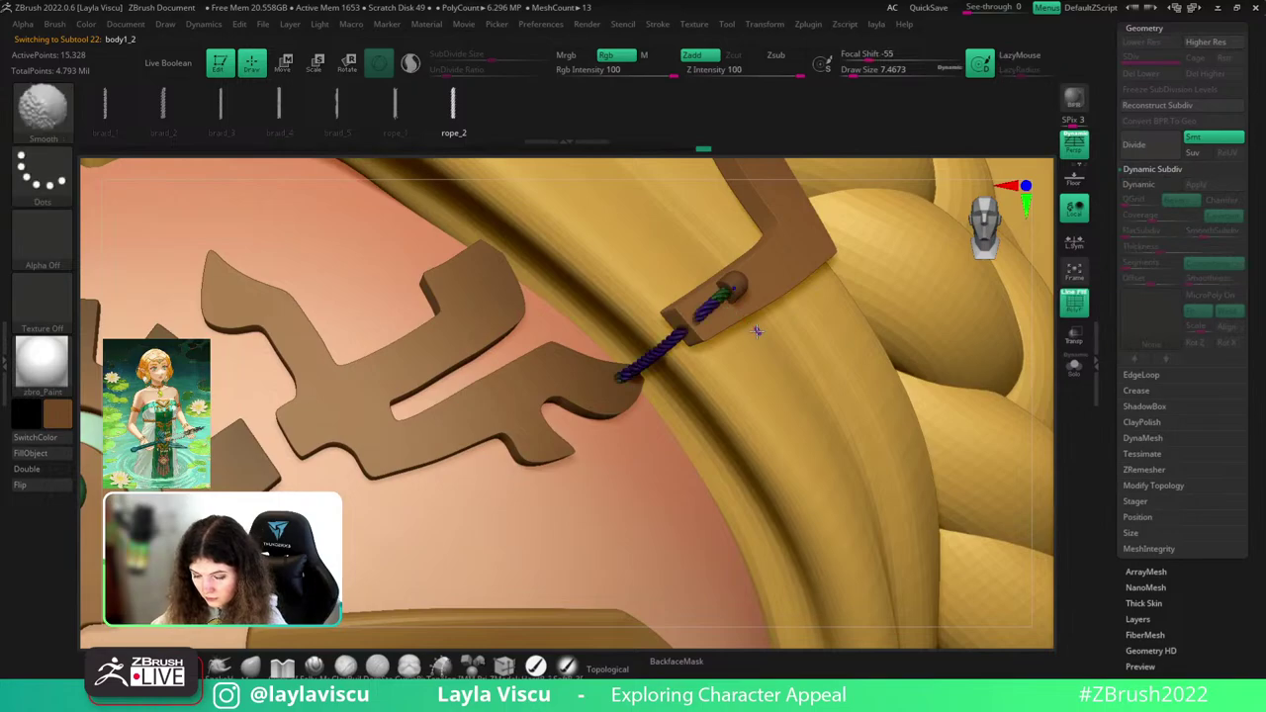
key("shift+f")
left_click(744, 281, "alt")
key("shift+f")
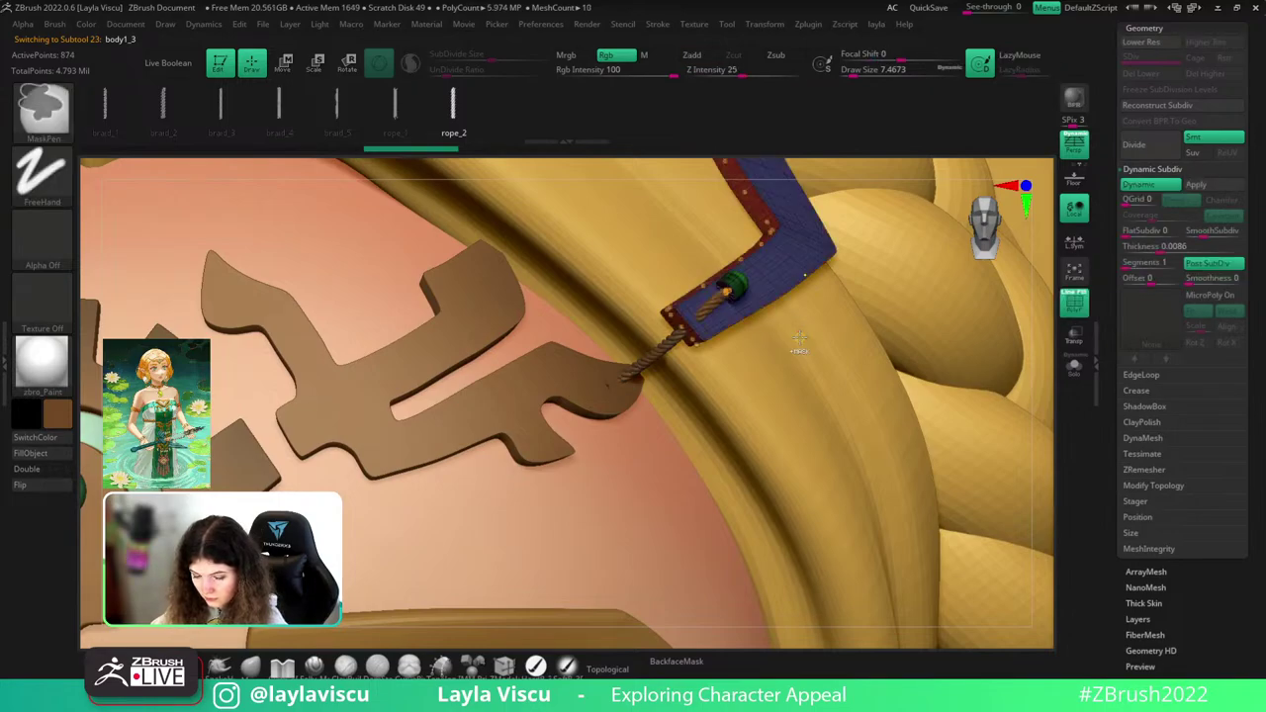
left_click(799, 338, "ctrl")
key("ctrl+d")
left_click(1161, 188)
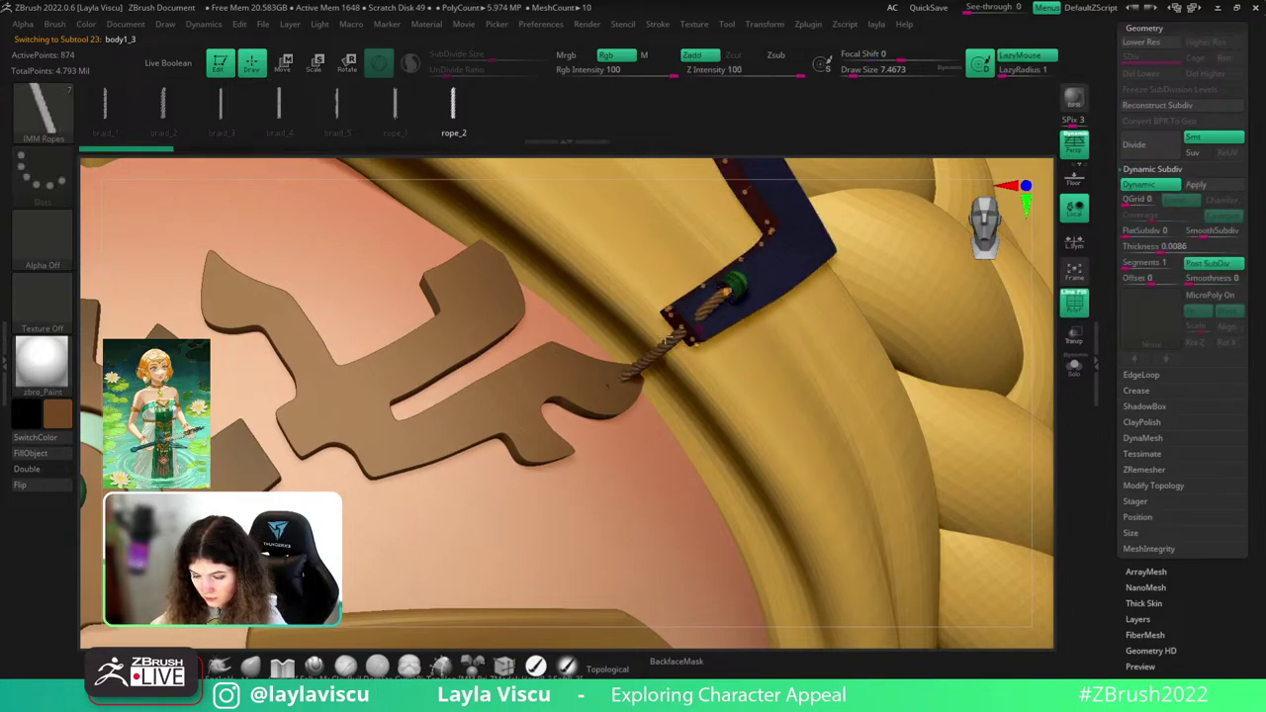
key("shift+f")
key("shift+f")
- Solo the hair ornament, keep only its own polygroup visible, and delete the hidden rope end pieces from both sides
left_click(1074, 367)
right_click_drag(767, 273, 789, 397, "ctrl")
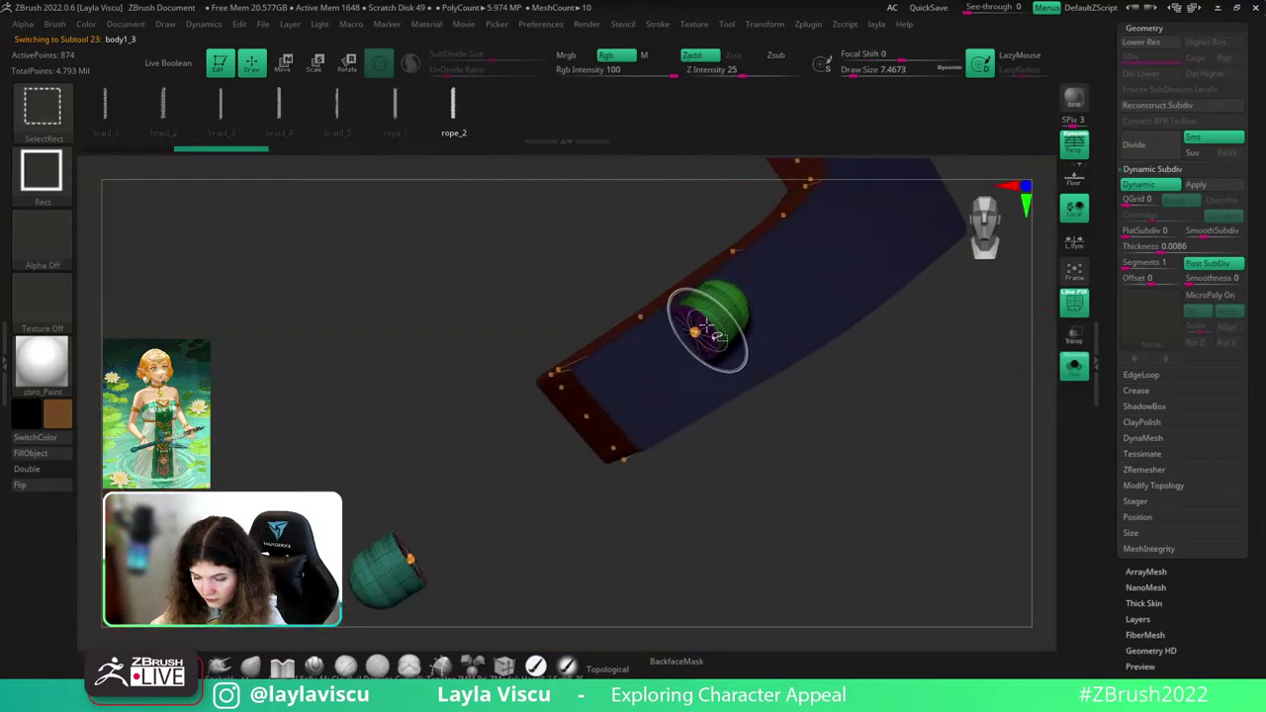
left_click(706, 324, "ctrl+shift")
key("ctrl+z")
left_click(838, 295, "ctrl+shift")
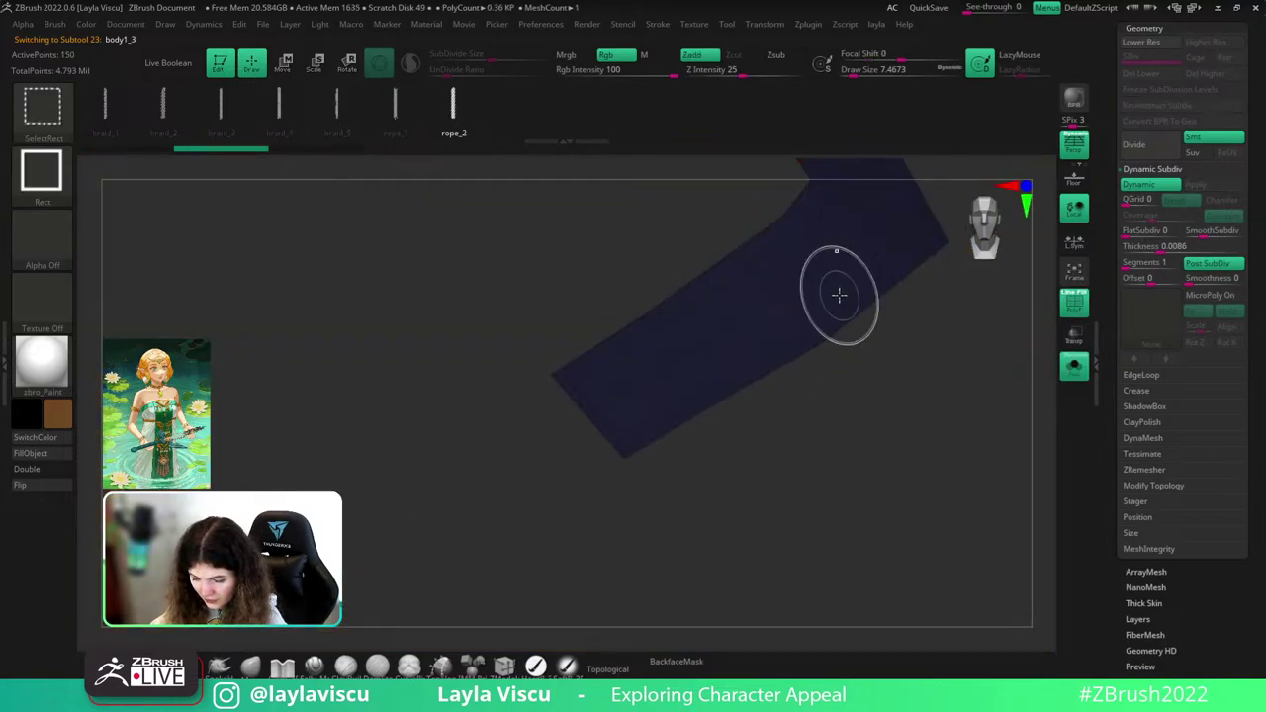
right_click_drag(853, 306, 708, 278, "ctrl")
left_click_drag(876, 300, 878, 292, "ctrl+shift")
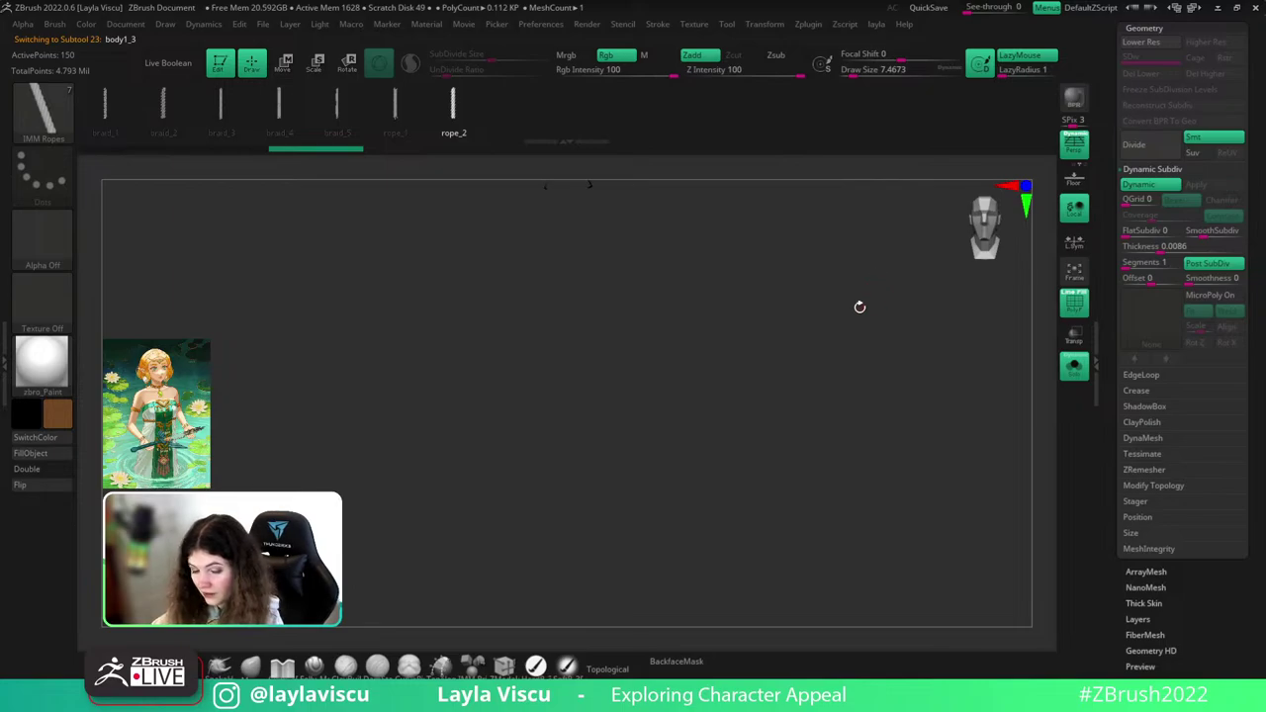
key("space")
left_click(756, 327)
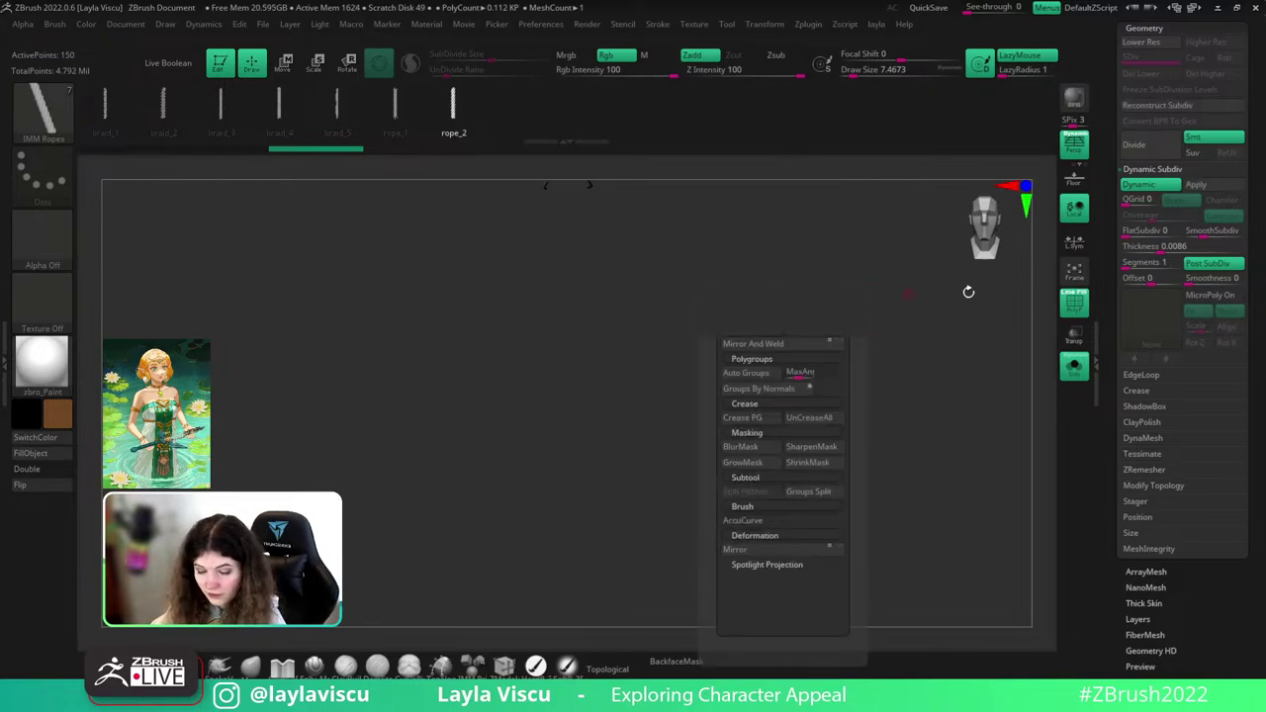
left_click(1074, 368)
right_click_drag(728, 327, 819, 396, "alt")
key("shift+f")
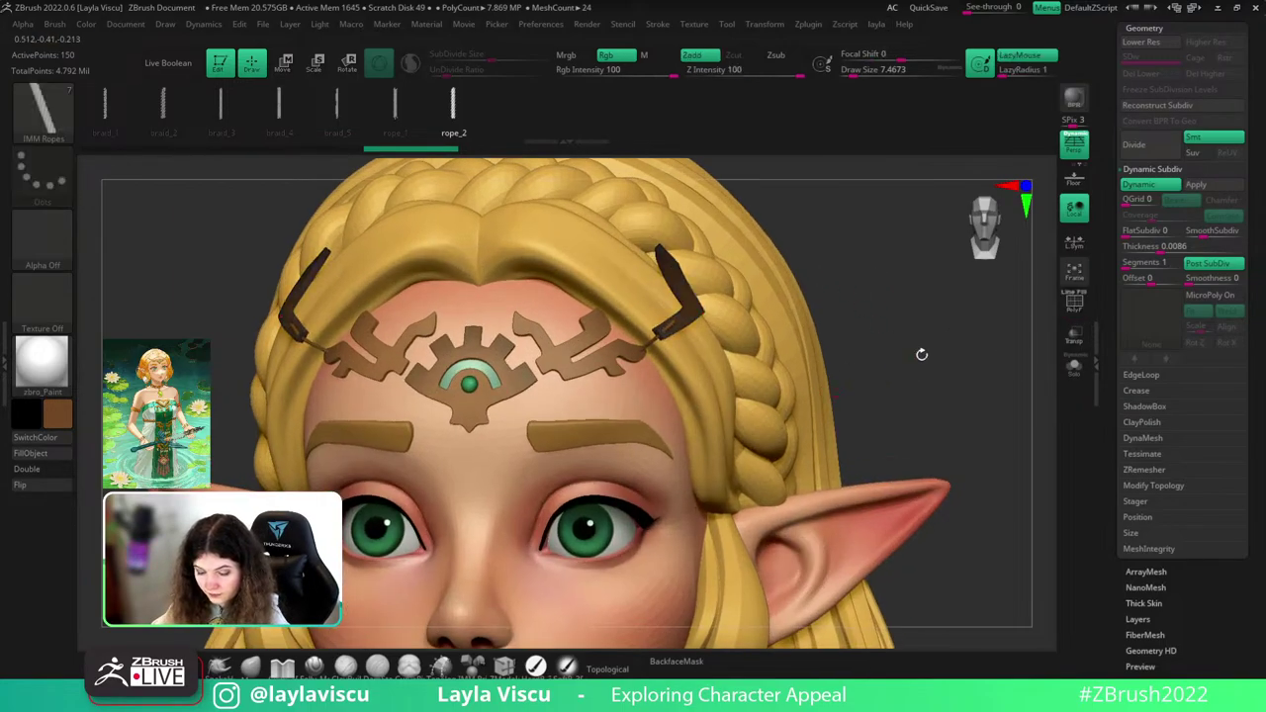
- Tuck the rope's upper end beneath the hair ornament using the Move brush at a draw size of about 39
key("b")
key("m")
key("v")
mouse_move(915, 396)
left_mouse_down()
mouse_move(791, 368)
mouse_move(748, 336)
left_mouse_up()
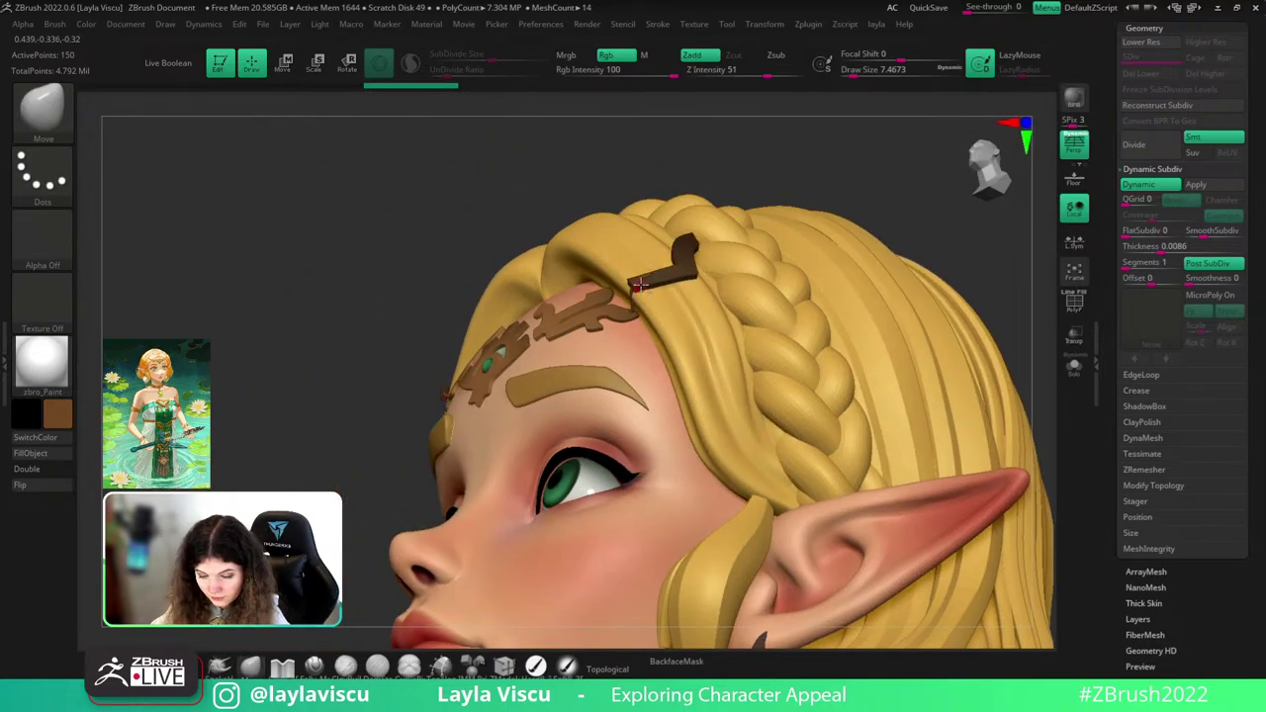
left_click(640, 278, "alt")
right_click_drag(640, 278, 645, 321, "ctrl")
key("s")
left_click_drag(617, 277, 629, 277)
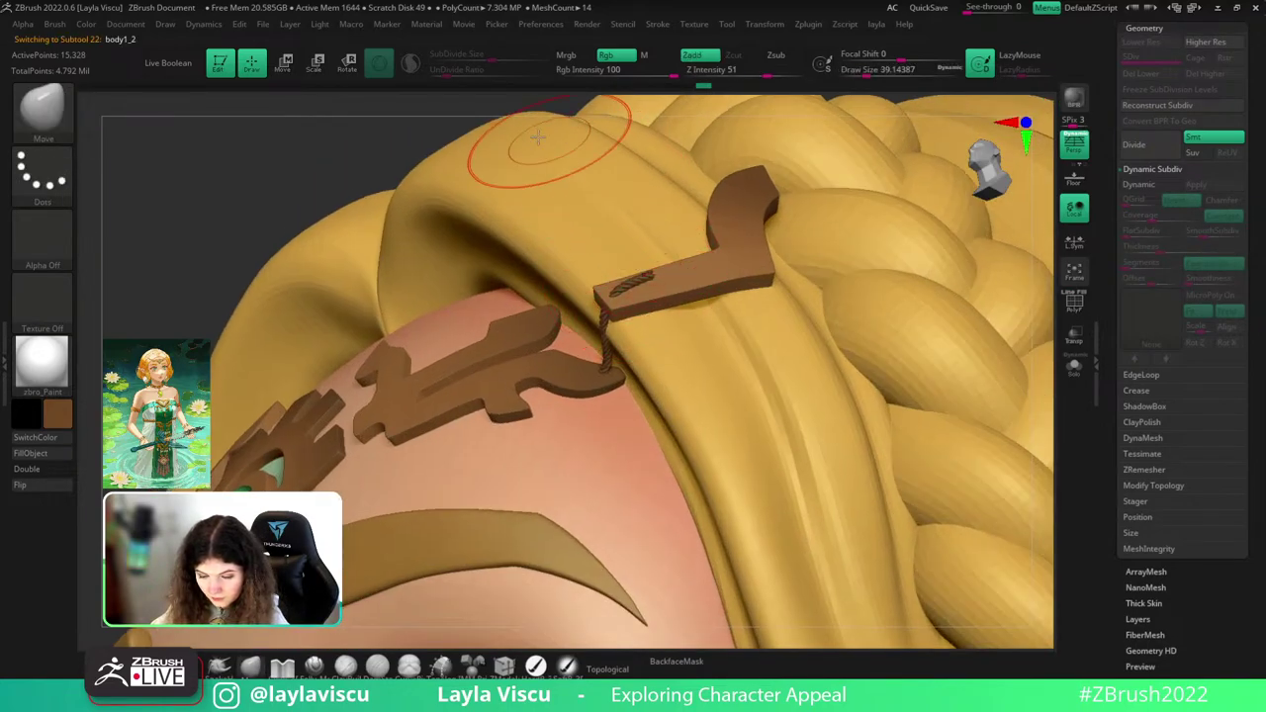
left_click_drag(468, 120, 477, 216)
right_click_drag(475, 214, 607, 283)
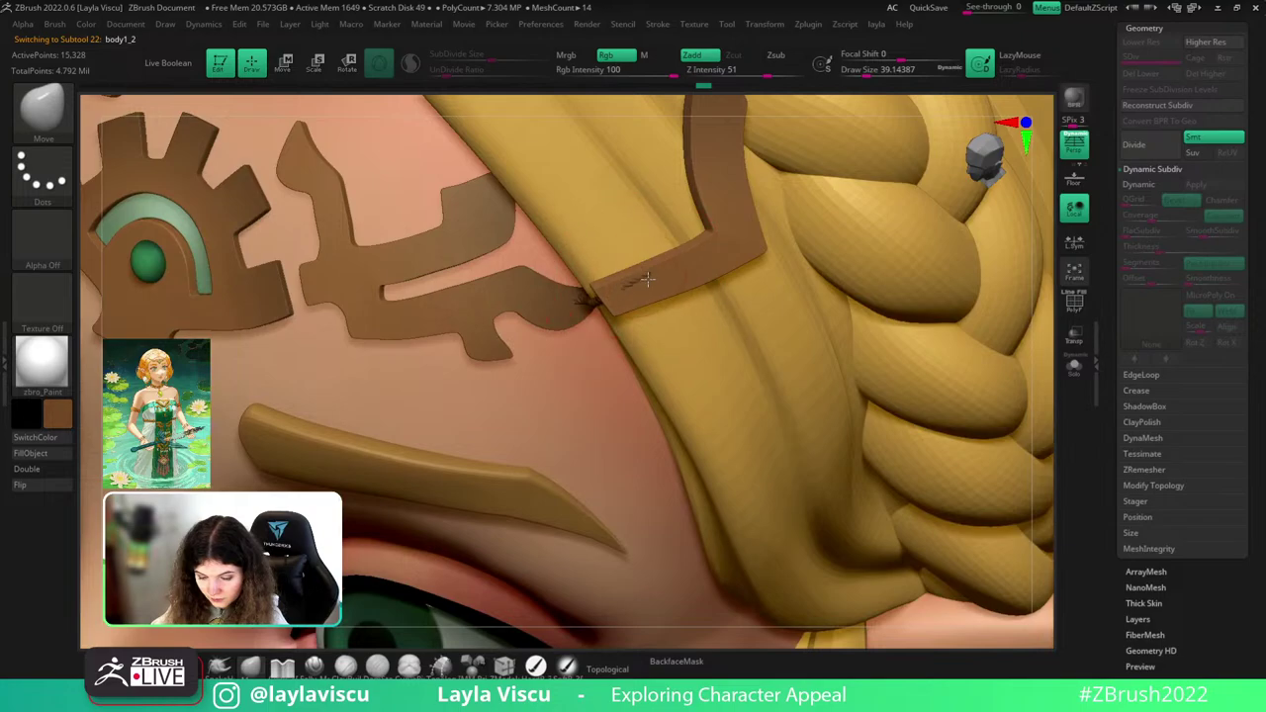
key("f")
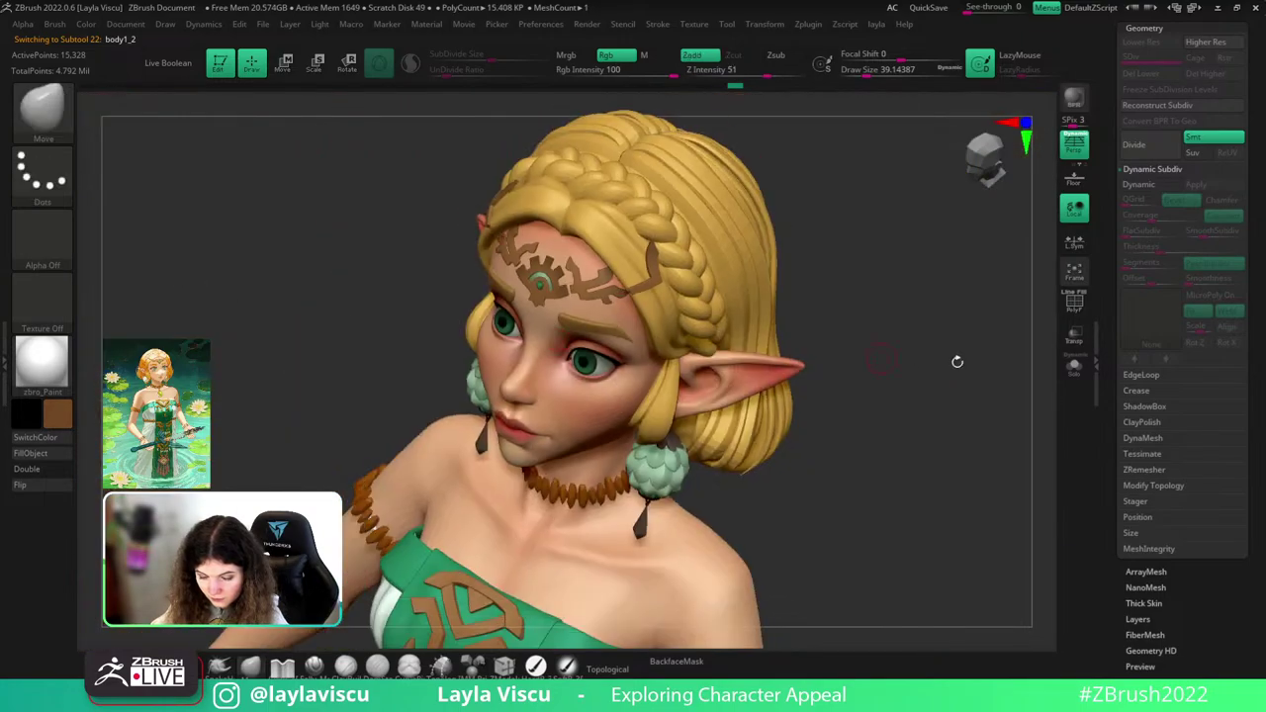
right_click_drag(955, 359, 788, 303, "shift")
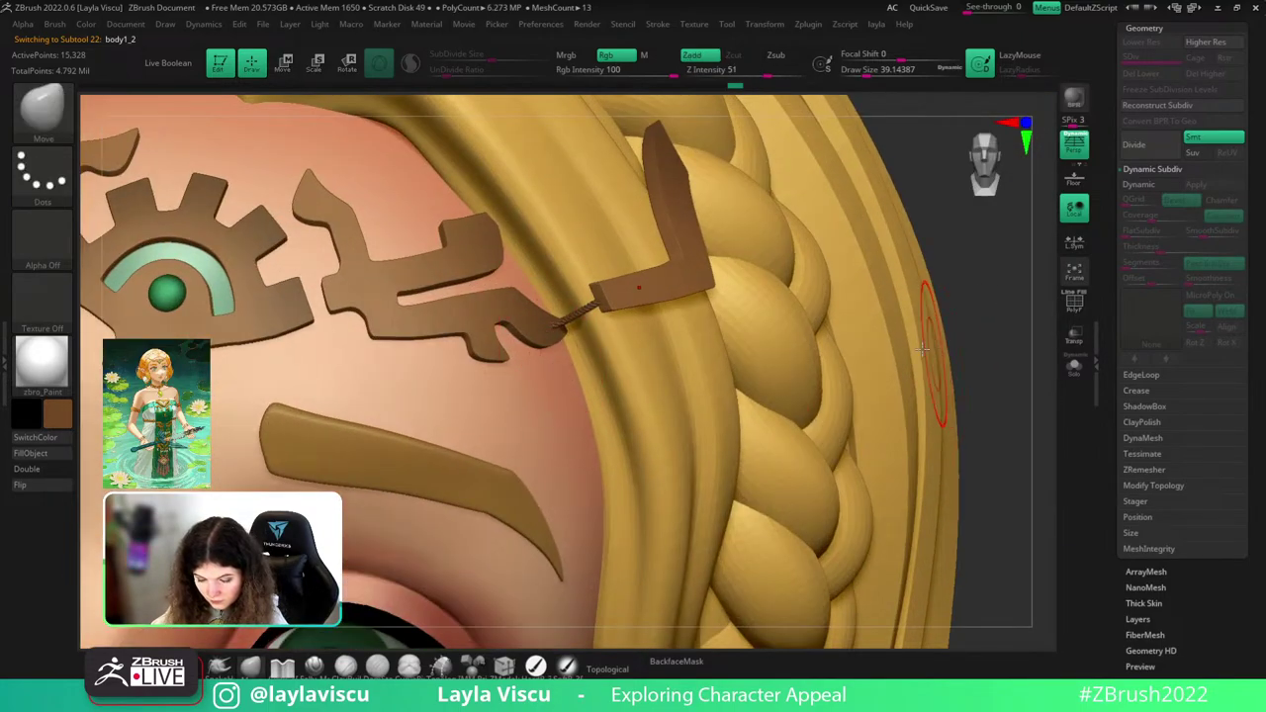
mouse_move(929, 326)
right_mouse_down("ctrl")
mouse_move(897, 322)
mouse_move(908, 367)
mouse_move(959, 310)
mouse_move(1022, 297)
mouse_move(1004, 296)
right_mouse_up("ctrl")
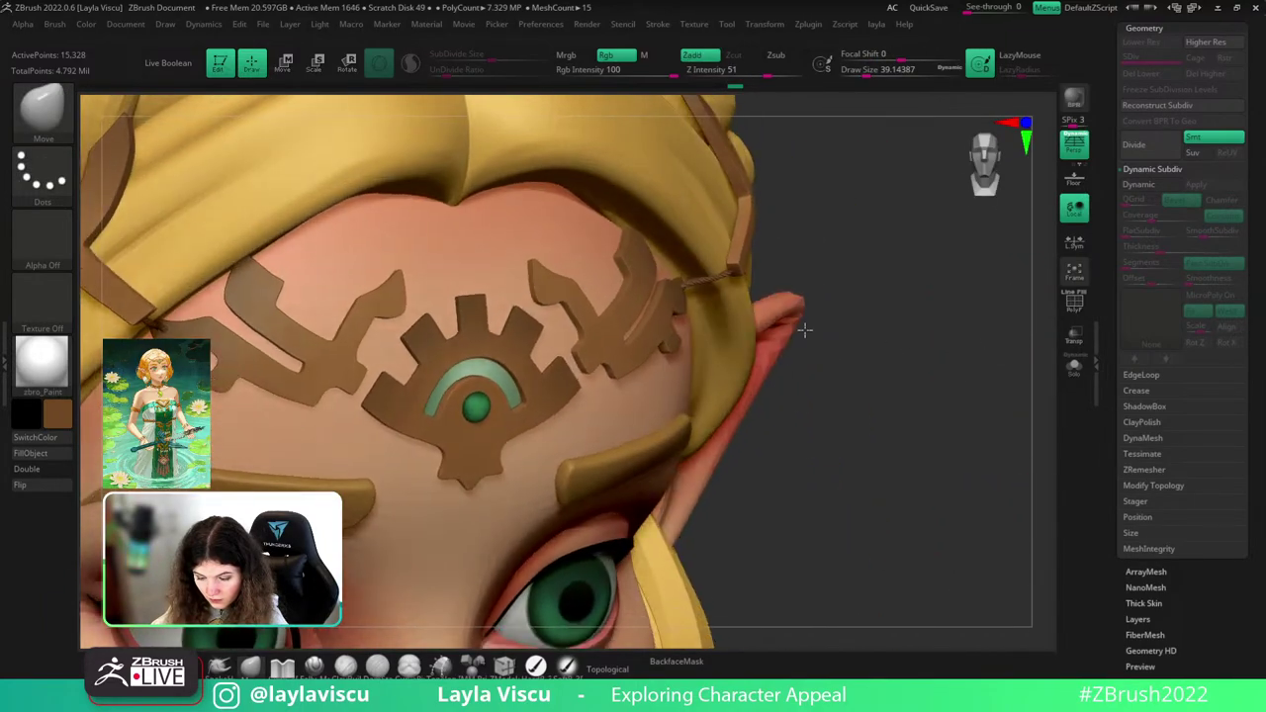
- Select the side piece of the forehead ornament and load the IMM Ropes brush with rope_2
mouse_move(806, 320)
right_mouse_down()
mouse_move(701, 274)
mouse_move(878, 339)
mouse_move(975, 319)
mouse_move(896, 314)
right_mouse_up()
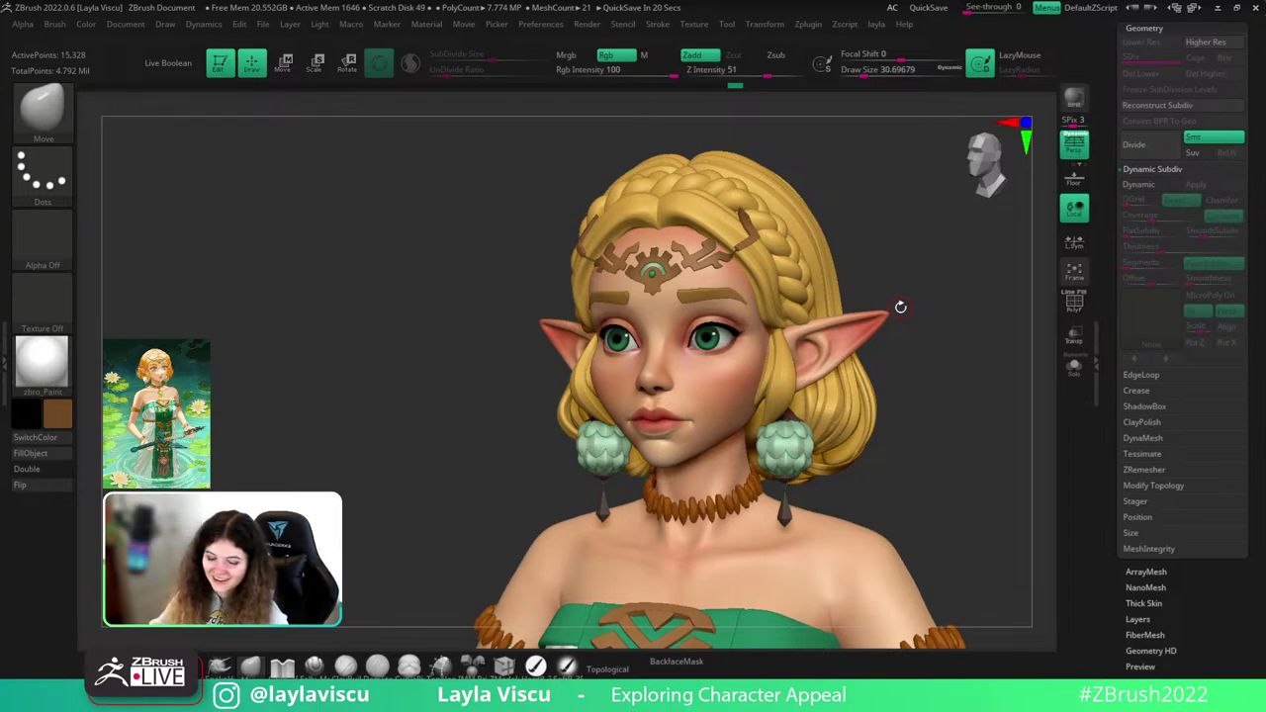
left_click_drag(896, 260, 911, 272)
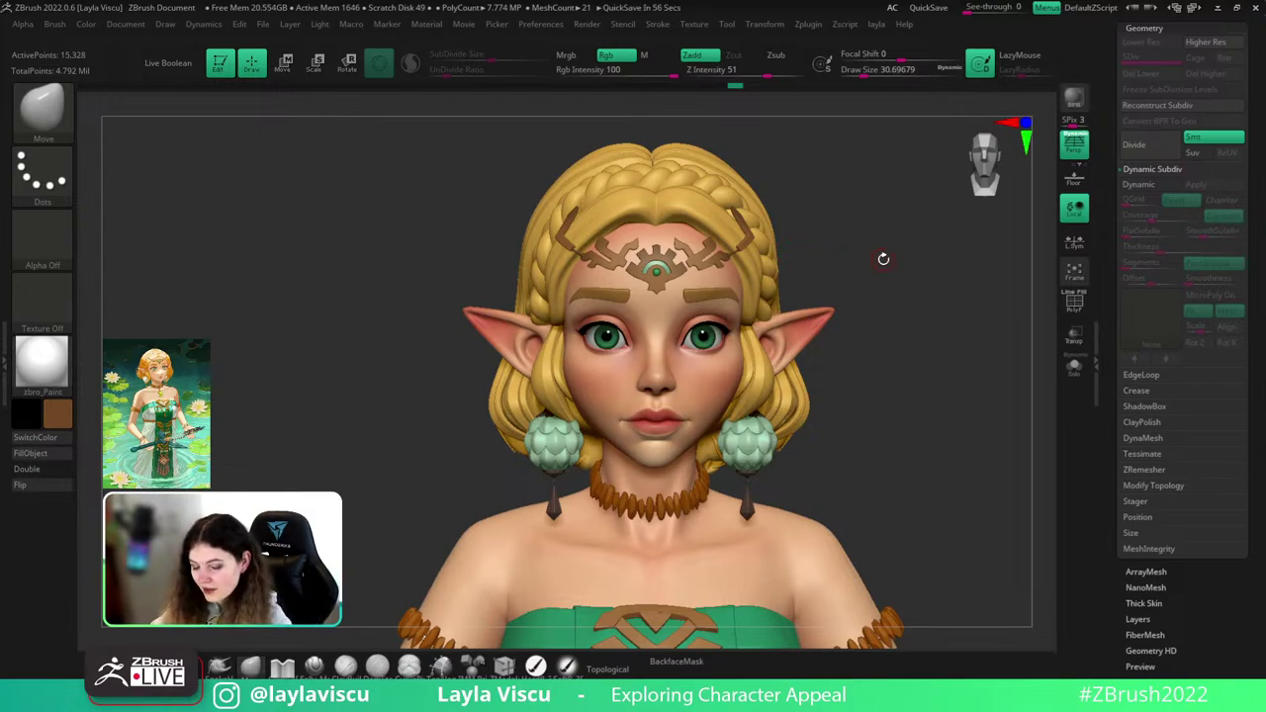
left_click_drag(884, 259, 838, 268)
right_click_drag(672, 237, 691, 283, "ctrl")
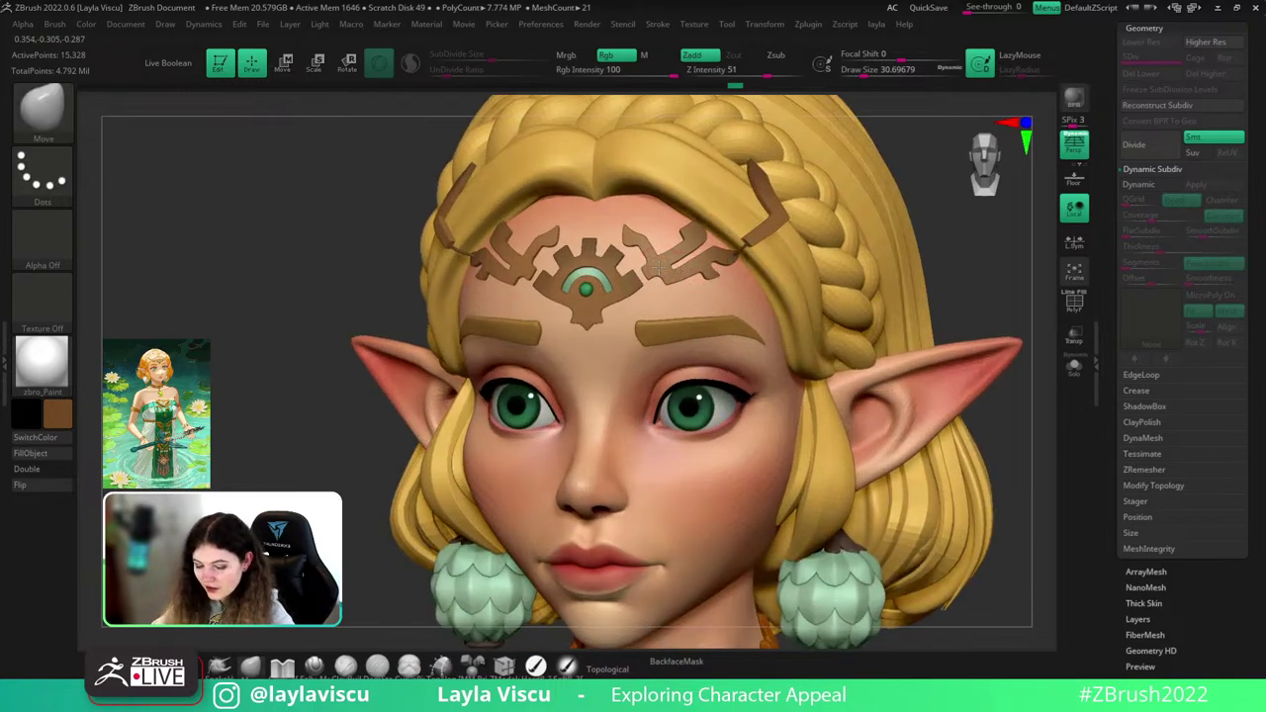
left_click(659, 267, "alt")
mouse_move(980, 268)
left_mouse_down()
mouse_move(1019, 294)
mouse_move(997, 297)
left_mouse_up()
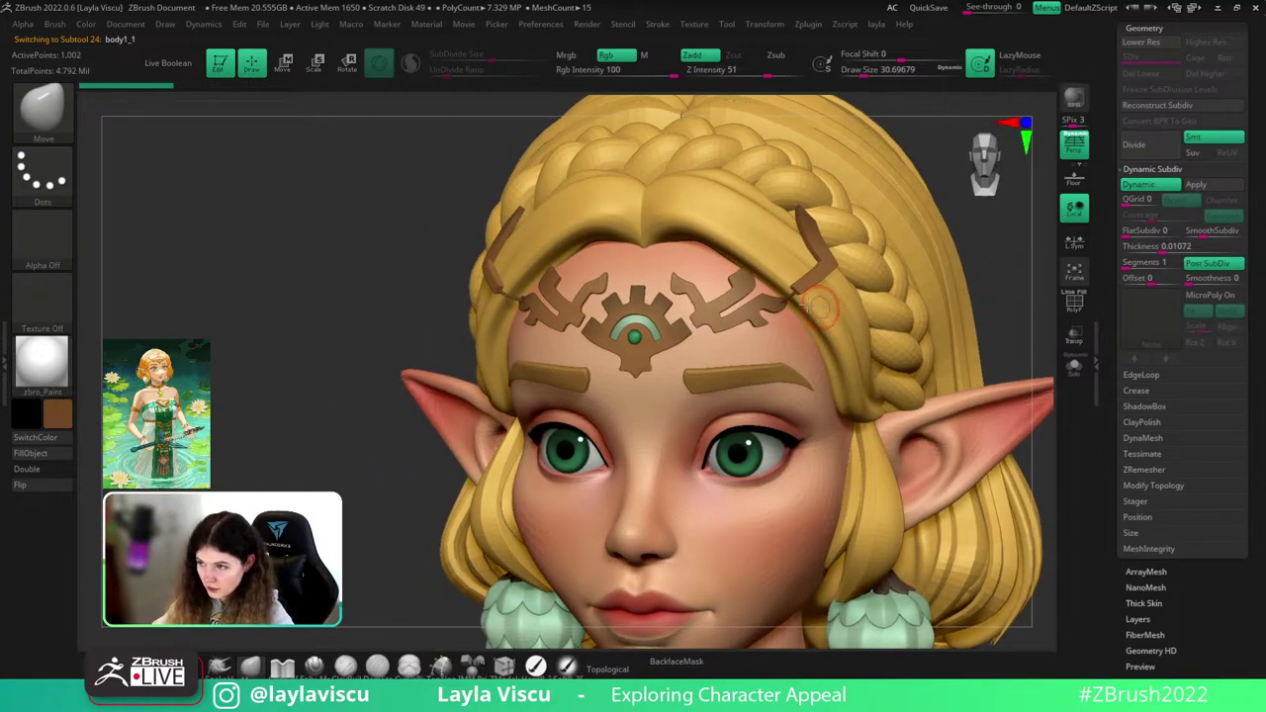
left_click_drag(410, 291, 430, 303)
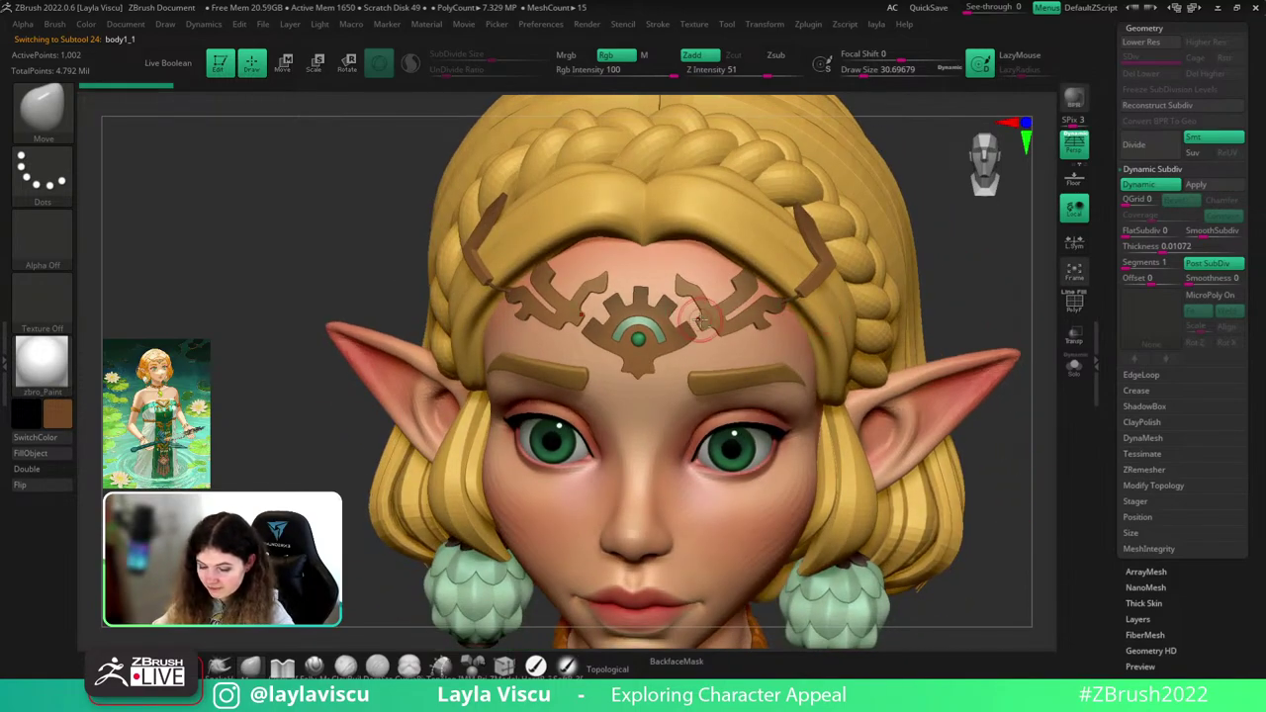
key("b")
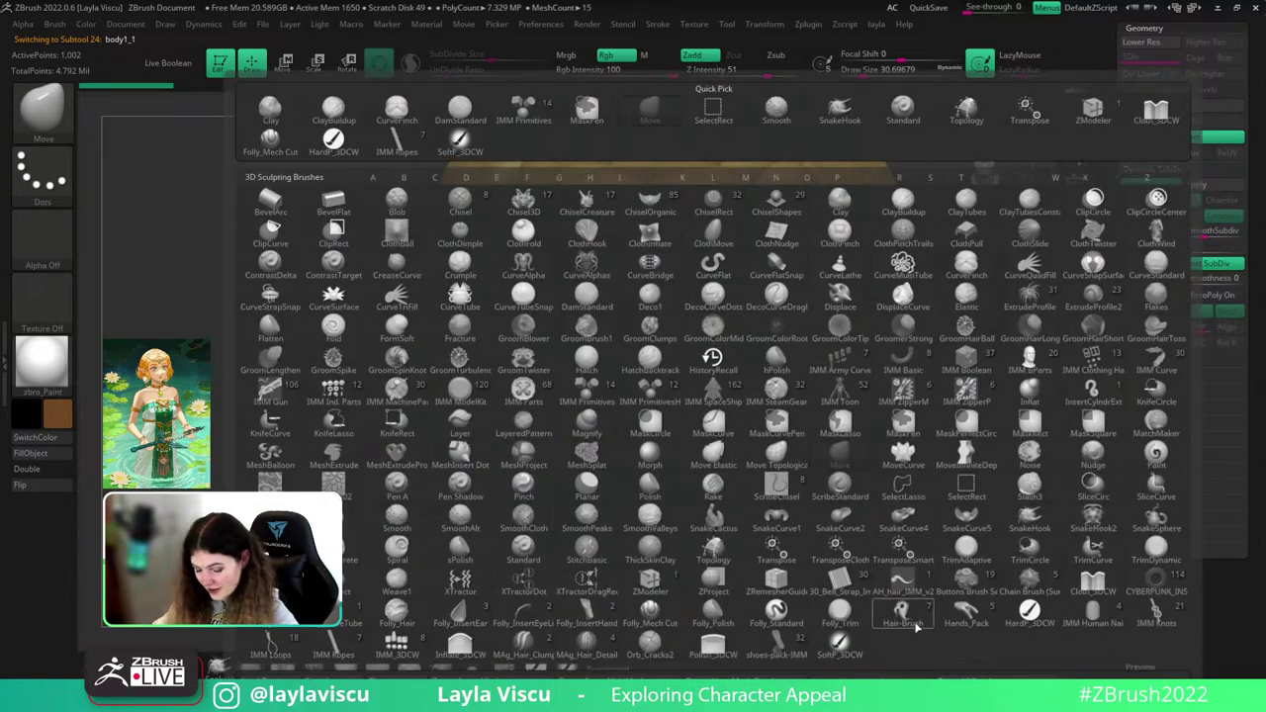
left_click(349, 638)
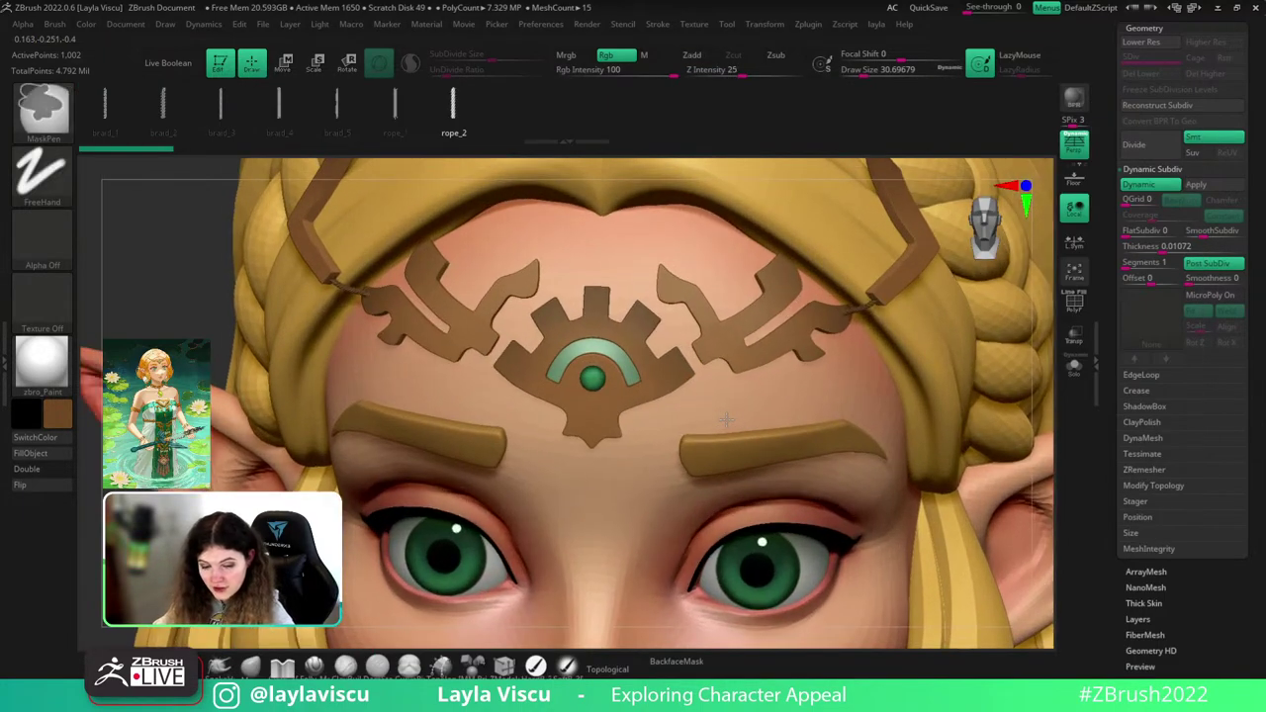
- Turn off dynamic subdivision and insert a thin mirrored rope between the side and centre forehead ornaments at a draw size of about 9
mouse_move(690, 360)
left_mouse_down()
mouse_move(737, 328)
mouse_move(723, 344)
left_mouse_up()
key("ctrl+z")
key("s")
key("ctrl+z")
key("shift+d")
key("shift+f")
right_click_drag(803, 339, 791, 353, "ctrl")
key("shift+f")
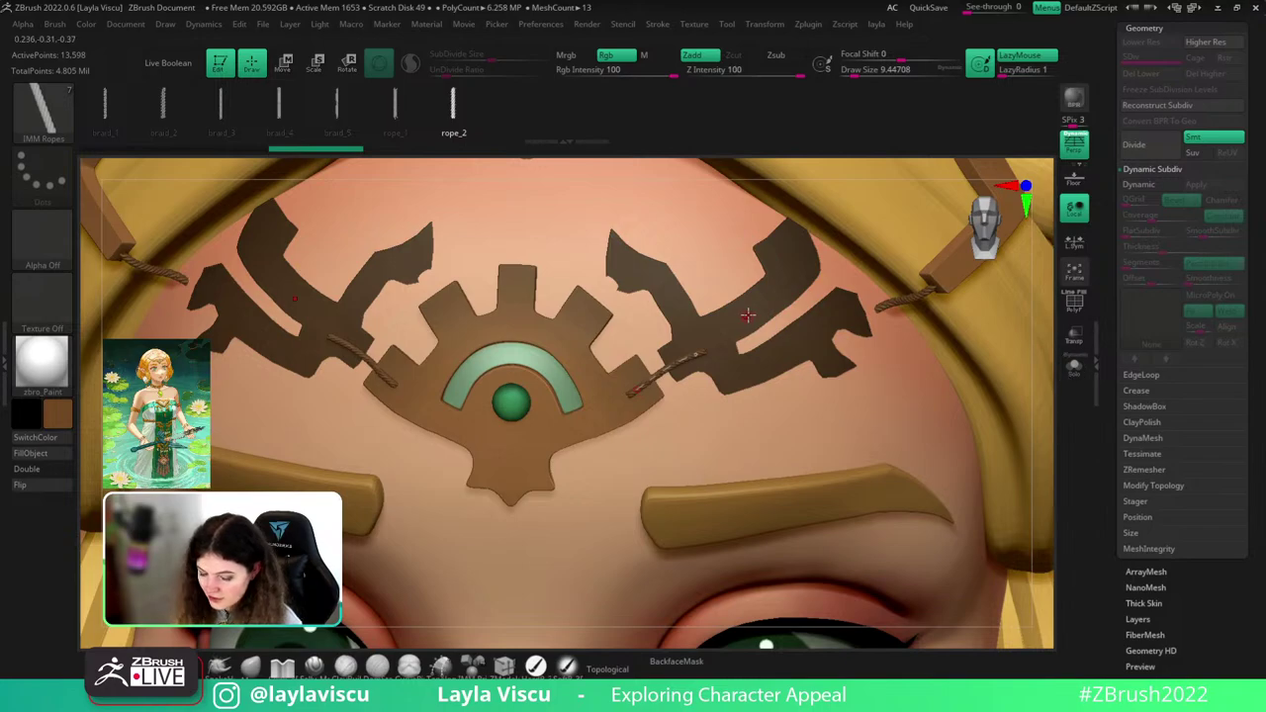
- Thicken the inserted rope by updating its curve at a draw size of about 13
key("s")
left_click_drag(747, 315, 752, 312)
left_click(695, 353)
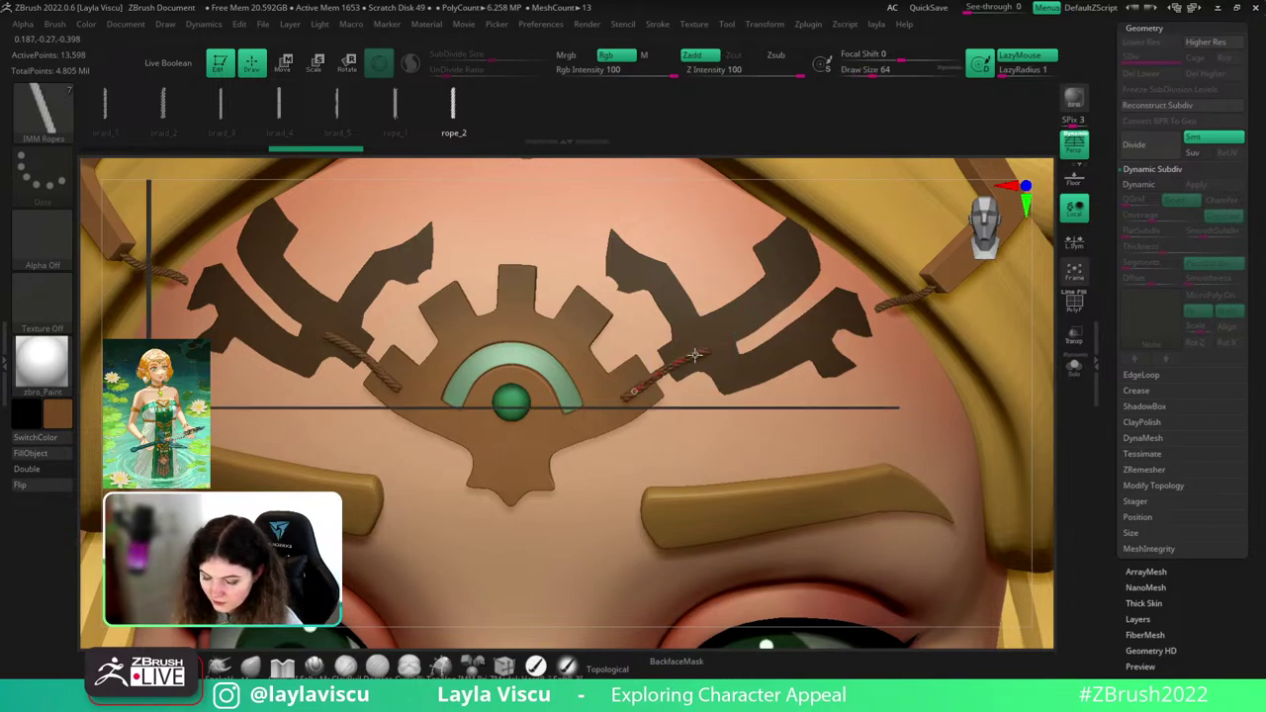
- Solo the side ornament with its rope and try to bend the rope's curve upward
left_click(1073, 364)
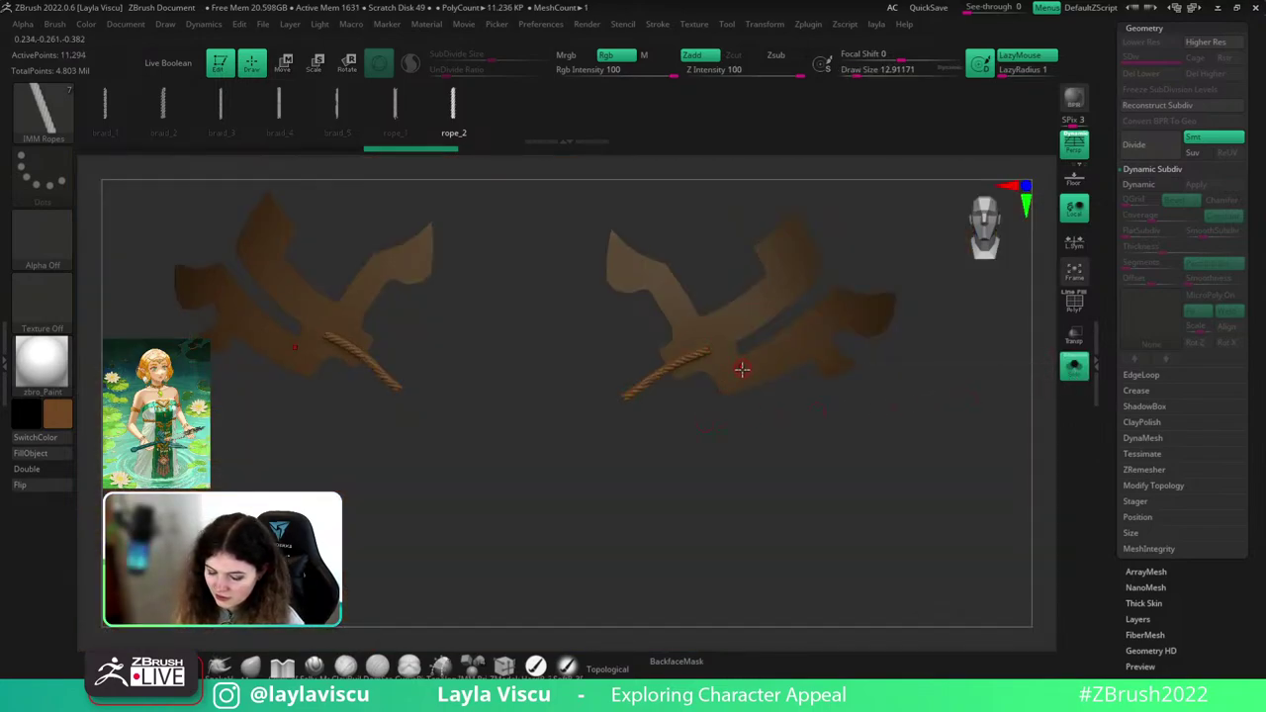
left_click_drag(752, 399, 716, 349)
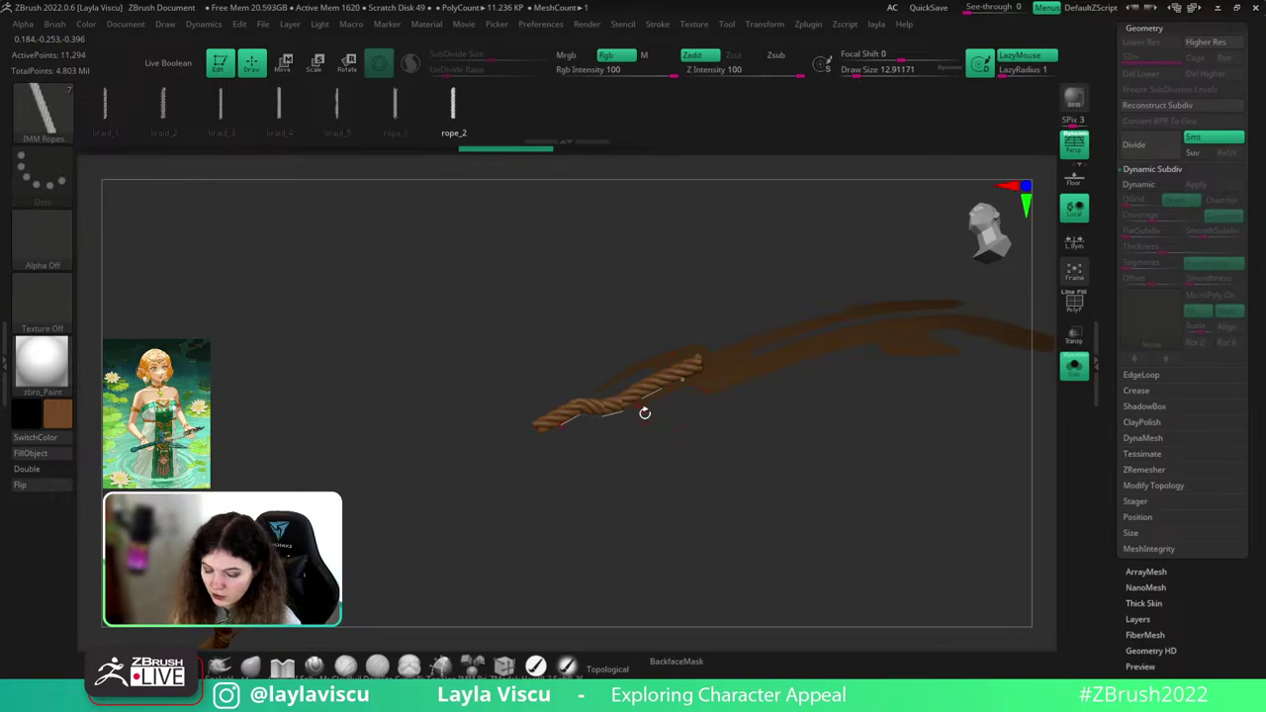
left_click_drag(639, 393, 632, 371)
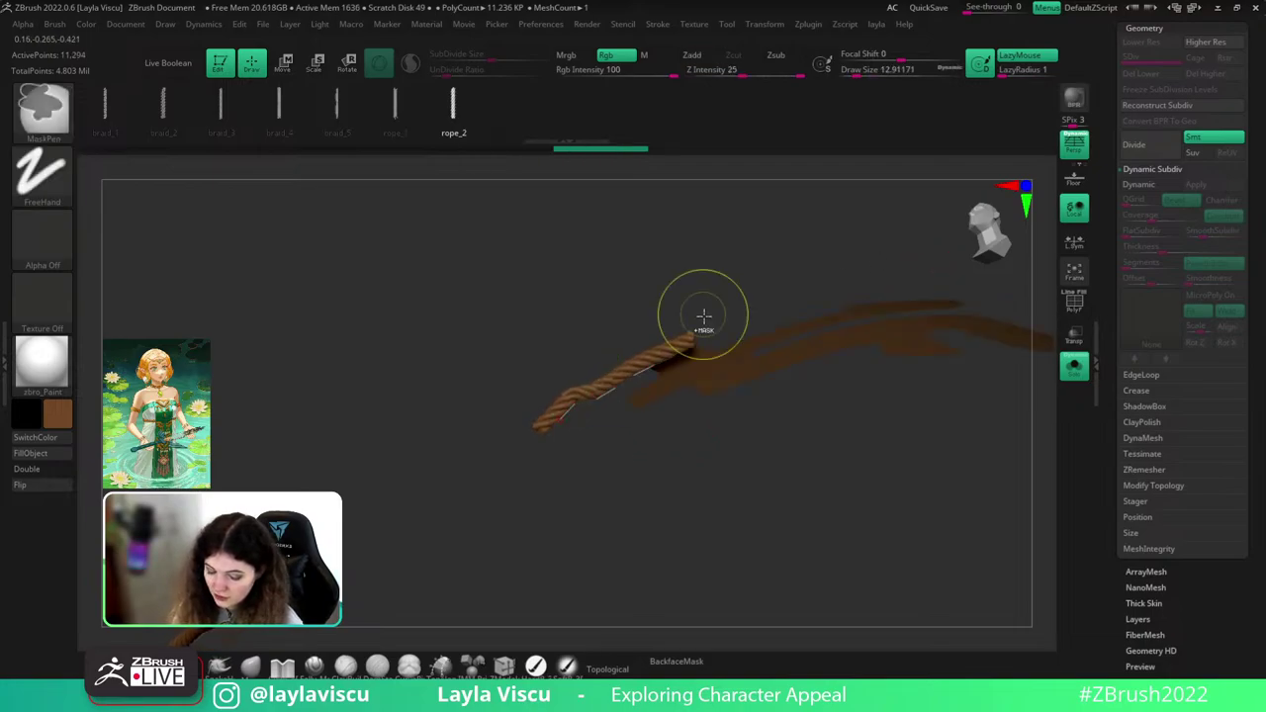
- Turn on Lock Start in the rope brush's curve settings
left_click(661, 25)
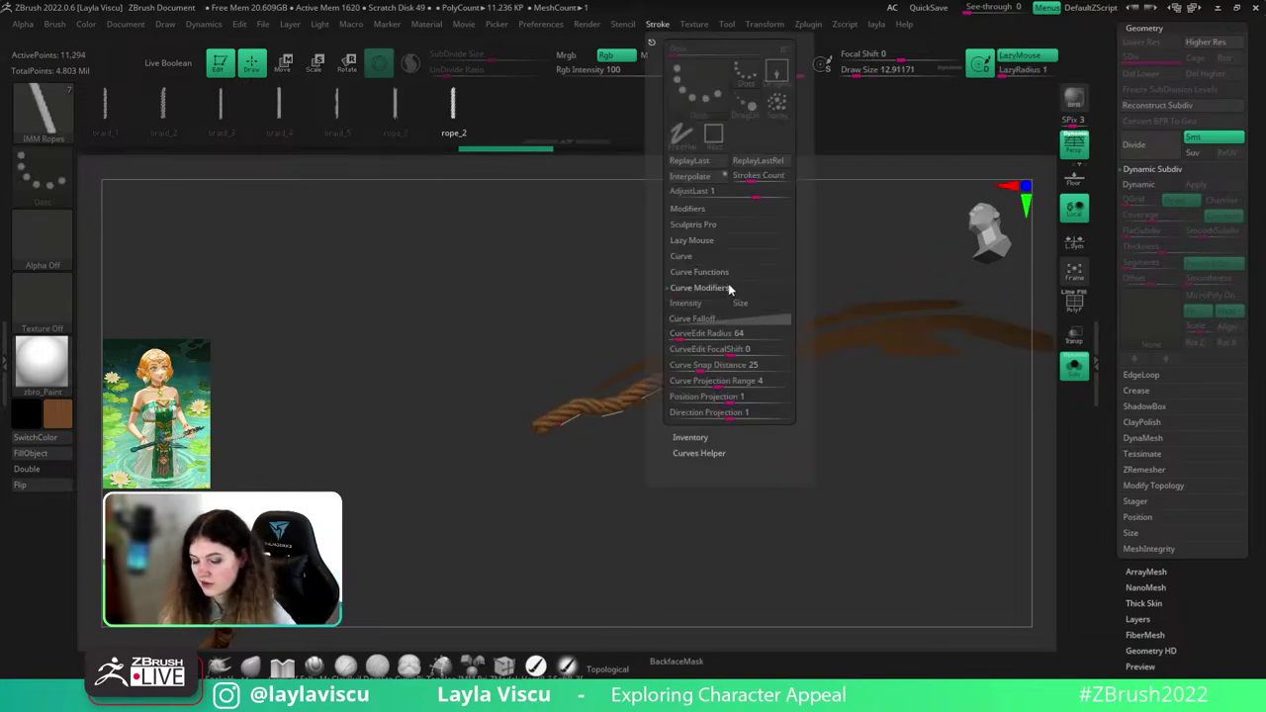
left_click(732, 276)
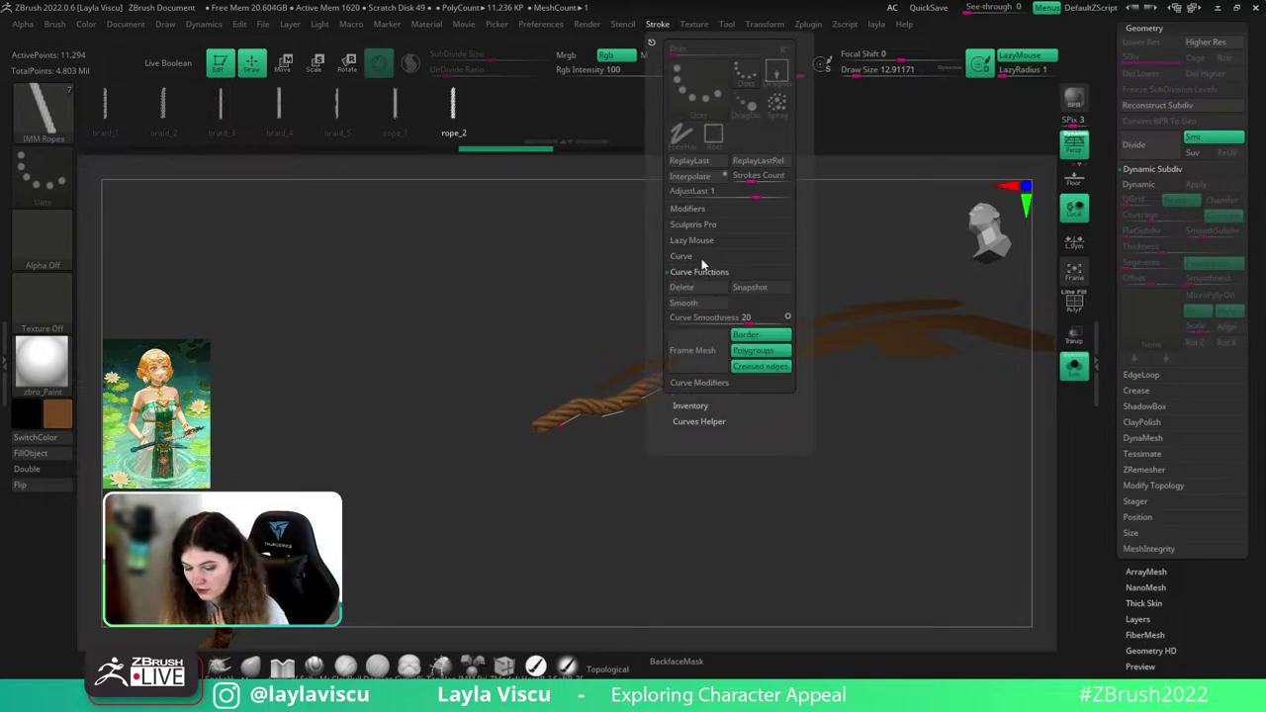
left_click(698, 258)
left_click(718, 352)
- Arch the rope's curve off the forehead, show all subtools again, and settle its ends onto the side and centre ornaments
left_click_drag(623, 408, 595, 346)
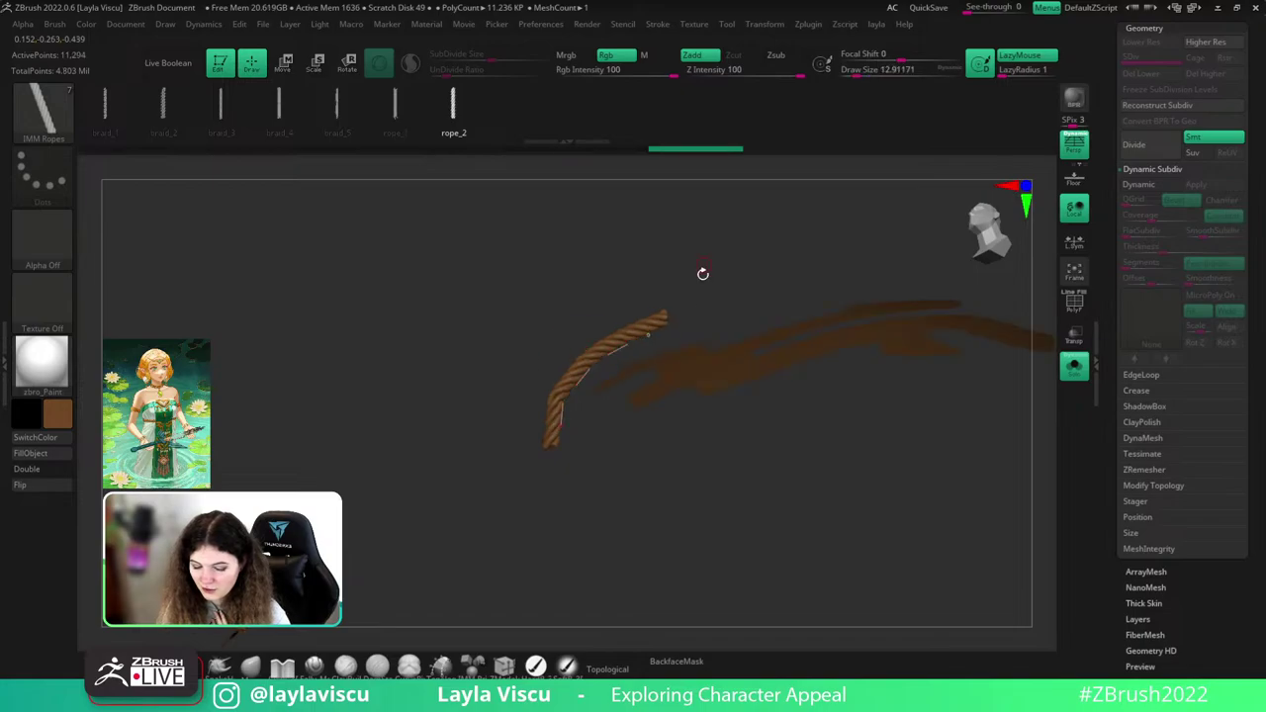
mouse_move(702, 273)
left_mouse_down()
mouse_move(656, 333)
mouse_move(670, 330)
mouse_move(685, 382)
left_mouse_up()
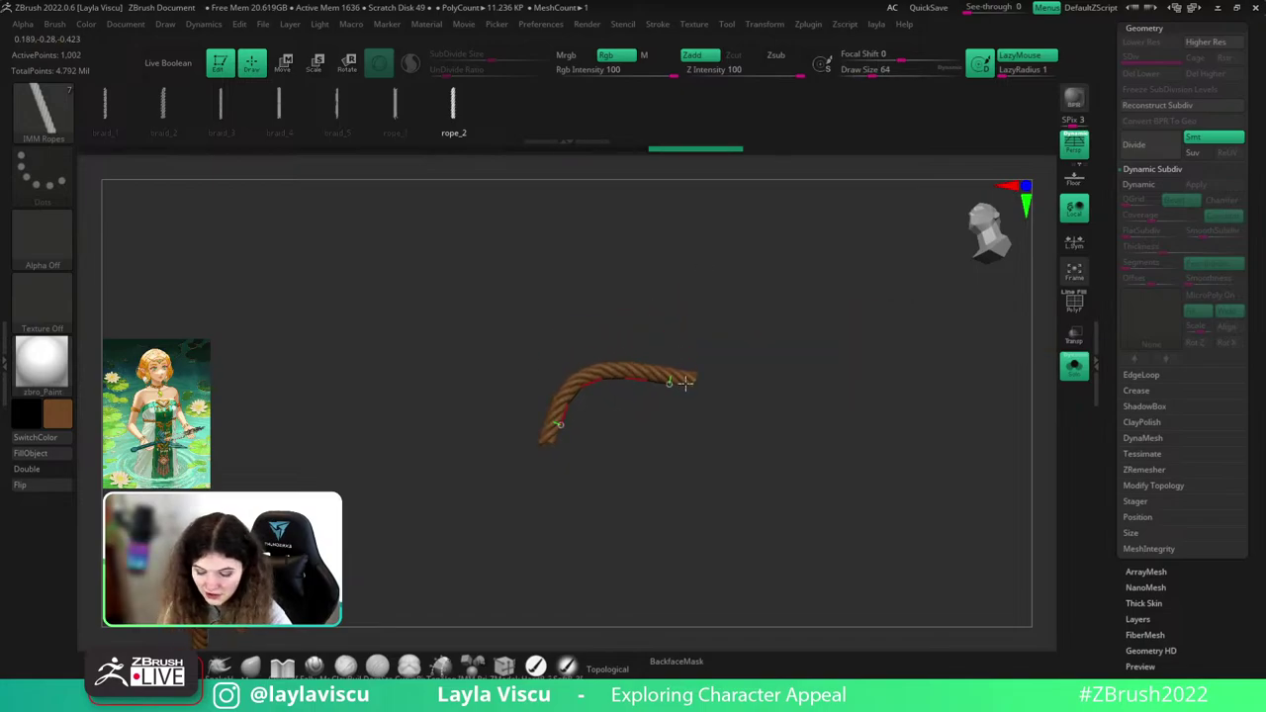
left_click(1074, 365)
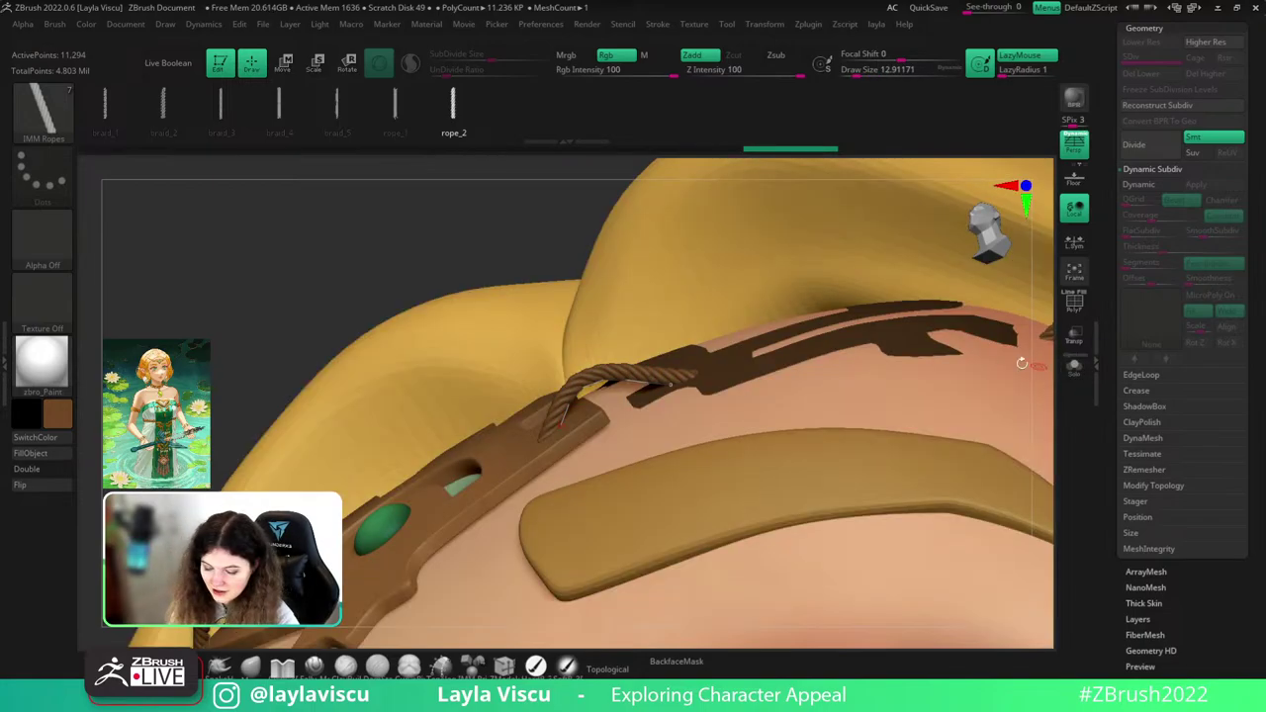
mouse_move(867, 412)
right_mouse_down("ctrl")
mouse_move(723, 293)
mouse_move(767, 348)
mouse_move(880, 393)
right_mouse_up("ctrl")
left_click_drag(712, 387, 714, 380)
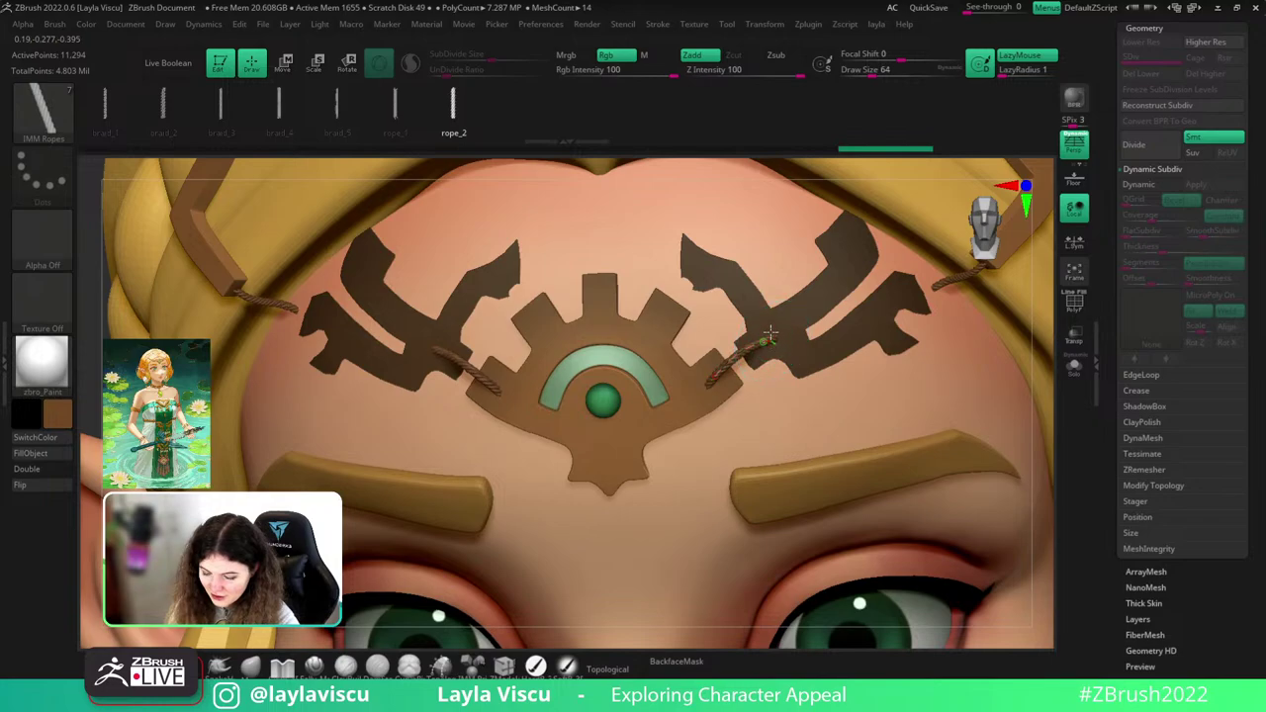
left_click(770, 337)
- Examine the new forehead ropes against the whole face and up close for their shape and placement
left_click_drag(822, 320, 825, 342, "ctrl")
right_click_drag(825, 341, 840, 457, "ctrl")
right_click_drag(967, 287, 989, 381, "ctrl")
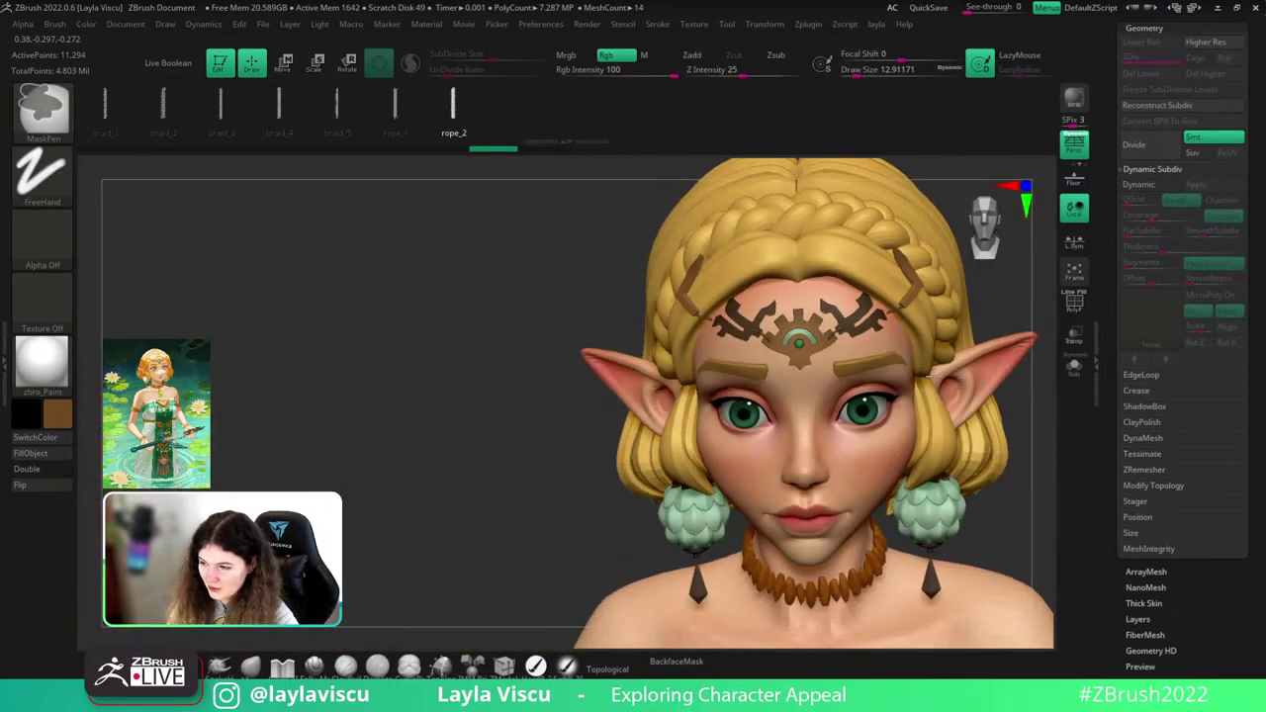
right_click_drag(1029, 422, 1034, 459, "ctrl")
left_click_drag(1033, 459, 1027, 453)
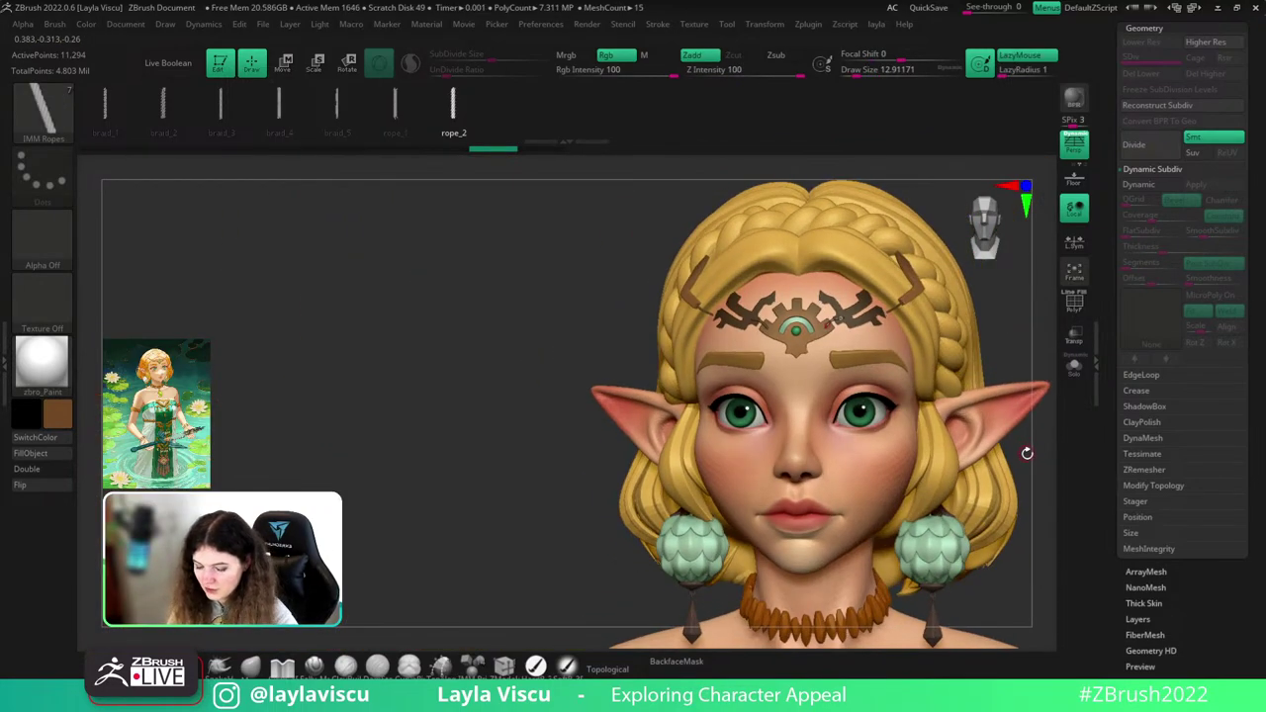
left_click_drag(1017, 311, 977, 364)
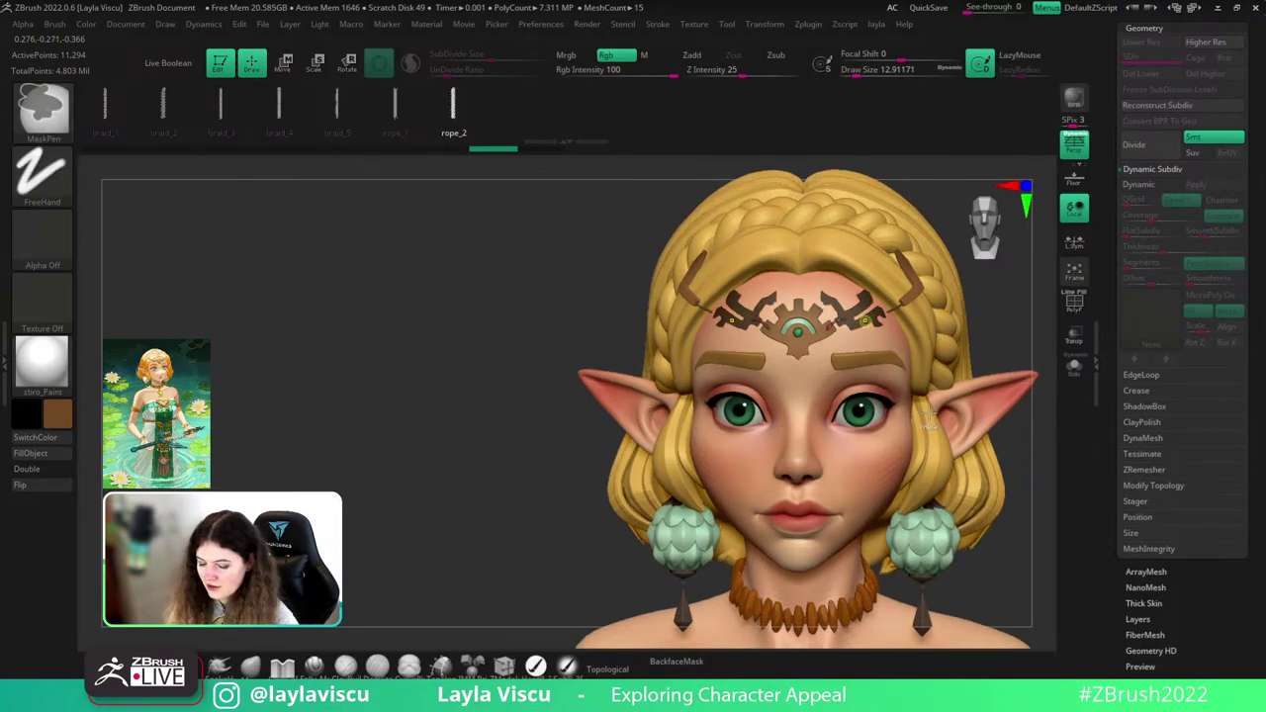
mouse_move(862, 325)
right_mouse_down("ctrl")
mouse_move(854, 374)
mouse_move(837, 316)
right_mouse_up("ctrl")
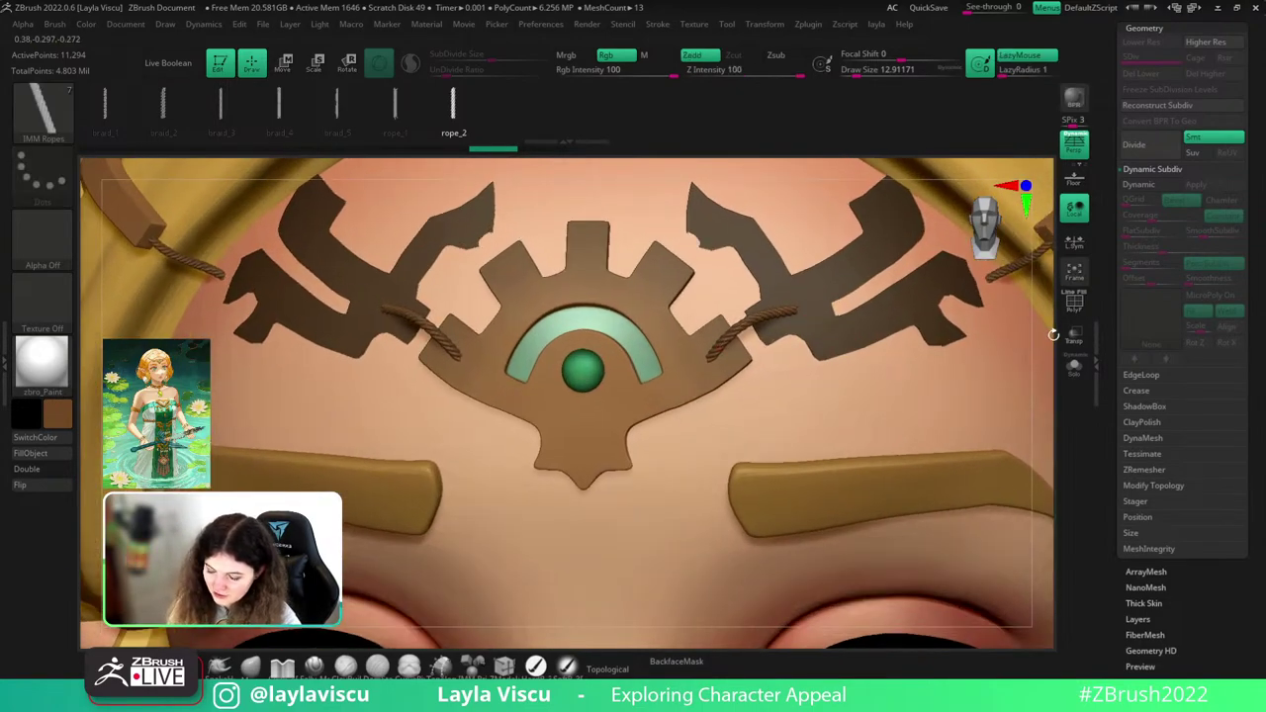
left_click_drag(1054, 335, 1046, 322)
- Undo the last curve change and straighten the rope so it runs diagonally from the centre ornament onto the side ornament
left_click(752, 331)
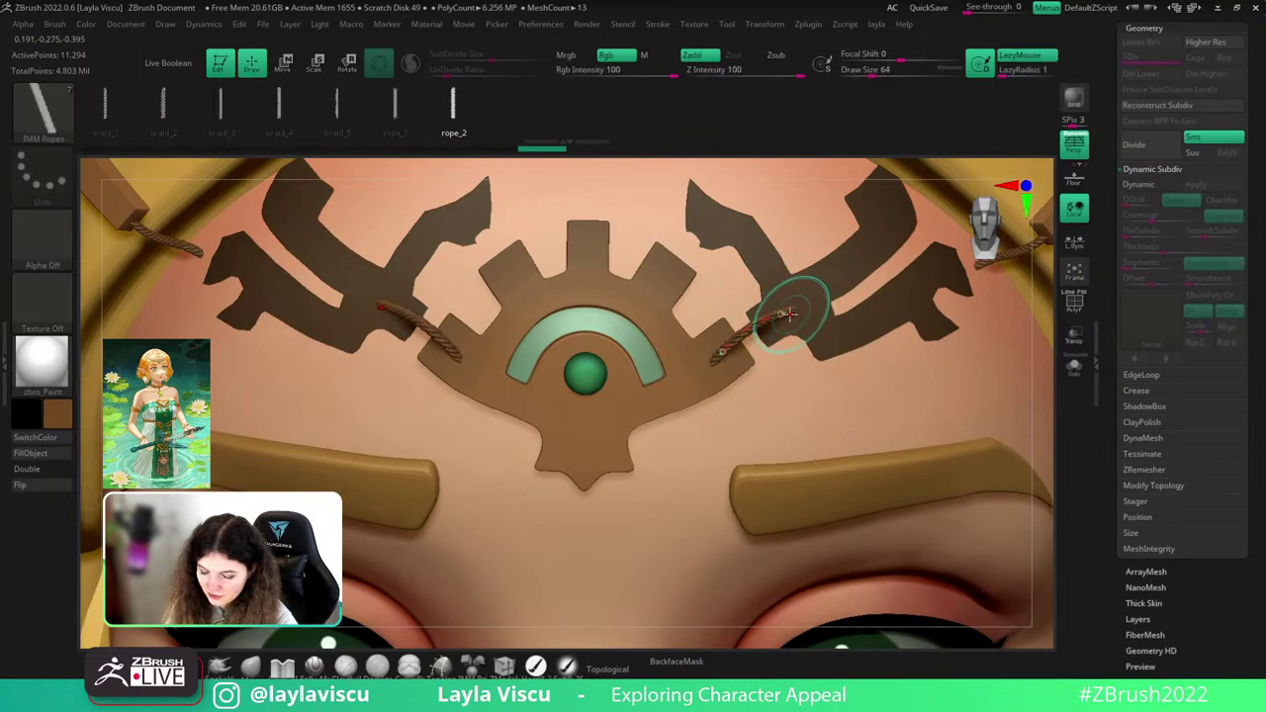
key("ctrl+z")
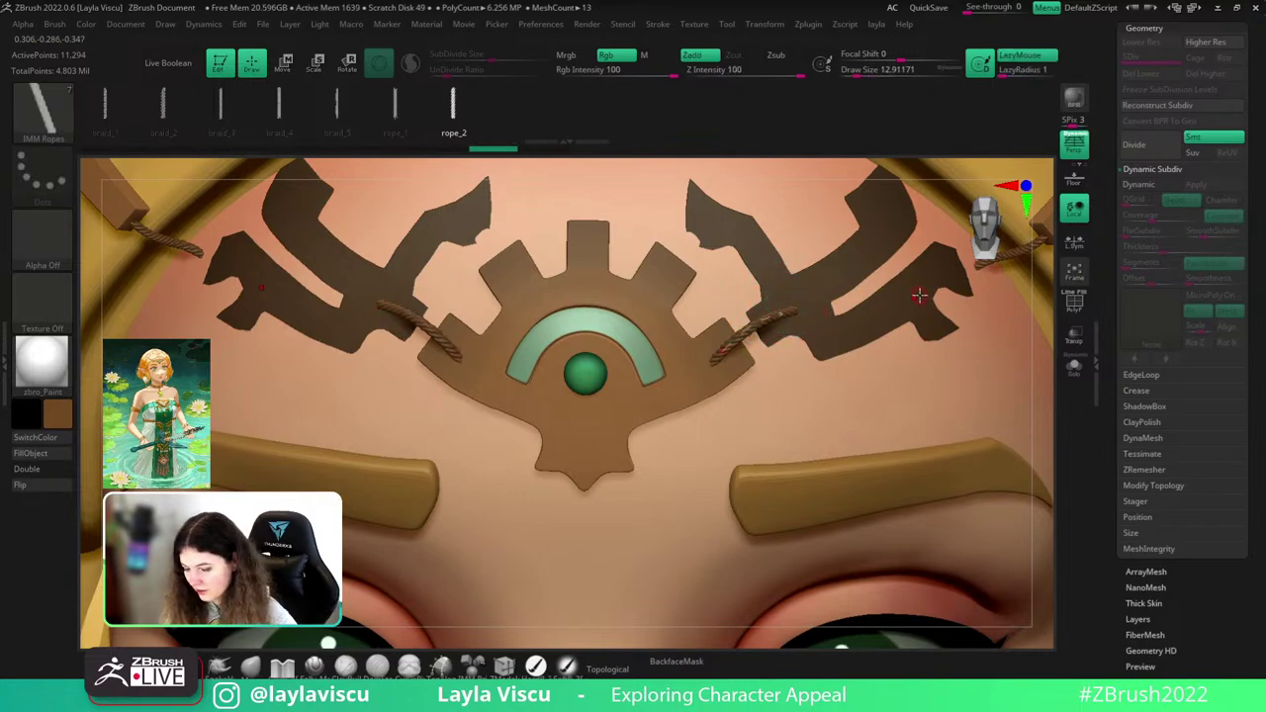
left_click_drag(1044, 355, 1051, 360)
left_click(742, 327)
left_click_drag(750, 321, 788, 309)
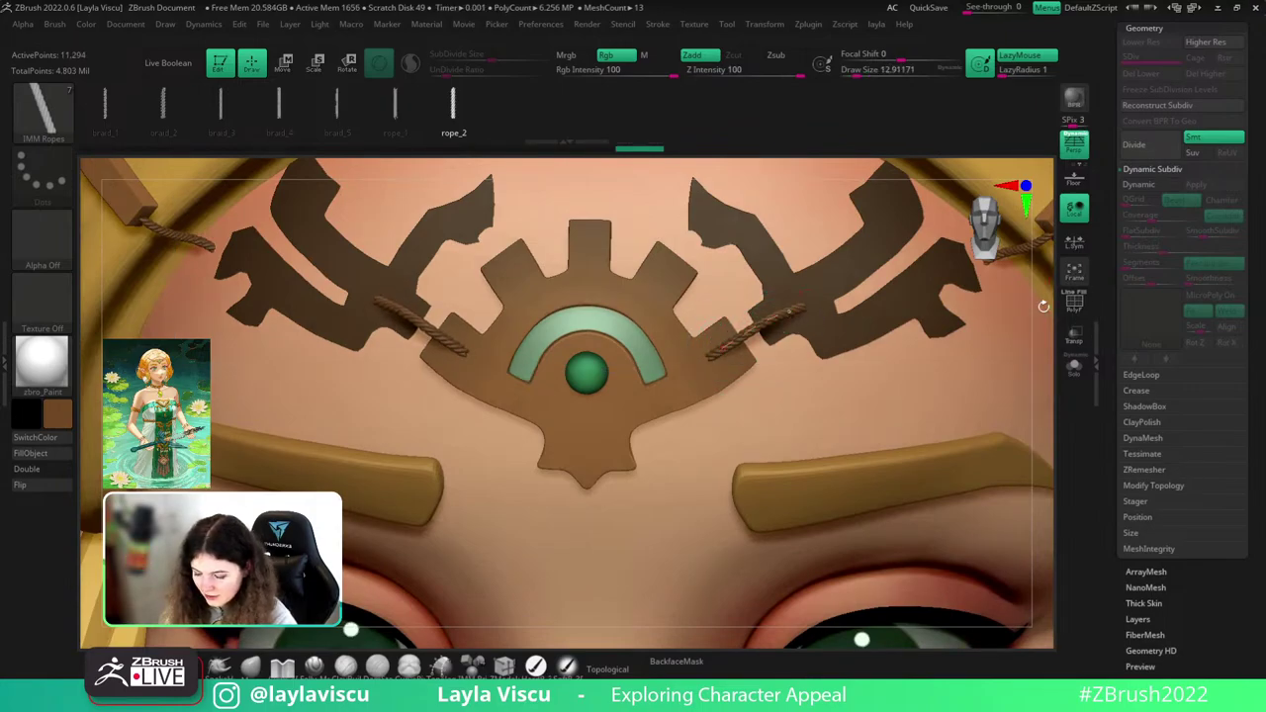
- Fit the rope's lower end to the centre ornament's corner and adjust its upper end on the side ornament
left_click_drag(1042, 304, 979, 228)
left_click_drag(726, 354, 727, 361)
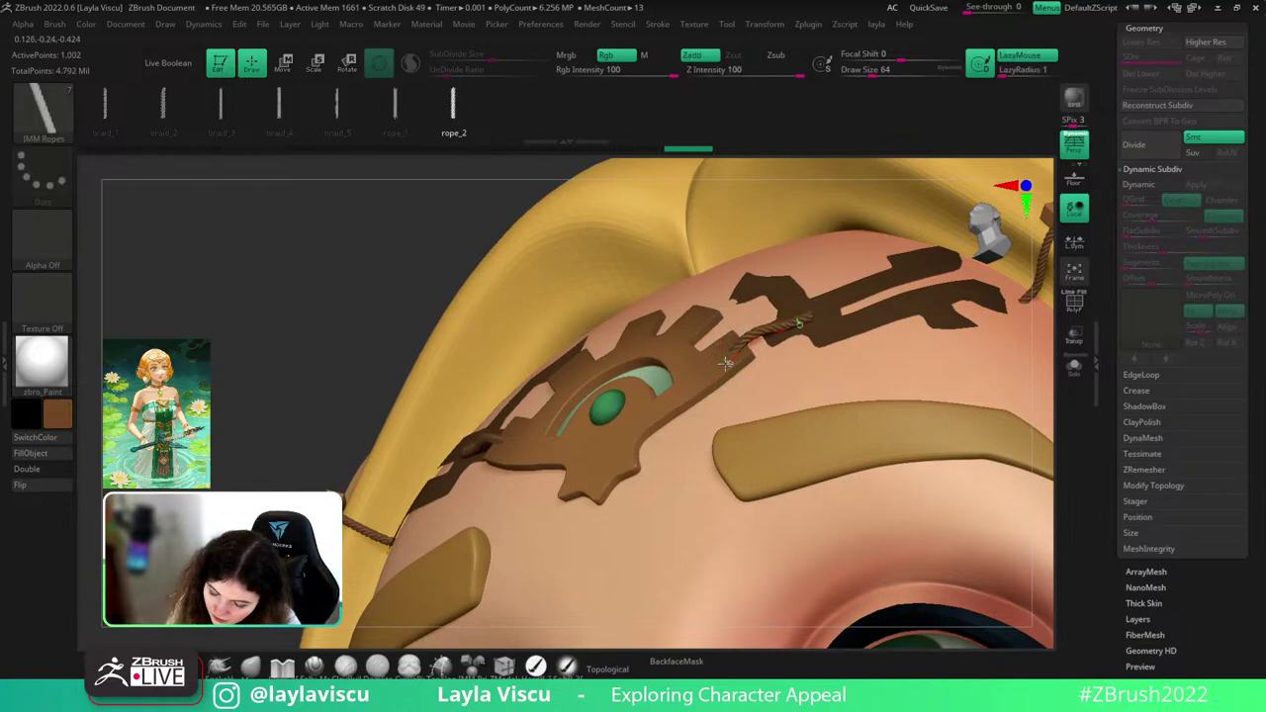
right_click_drag(1042, 376, 1043, 316, "ctrl")
left_click_drag(1044, 316, 1066, 411)
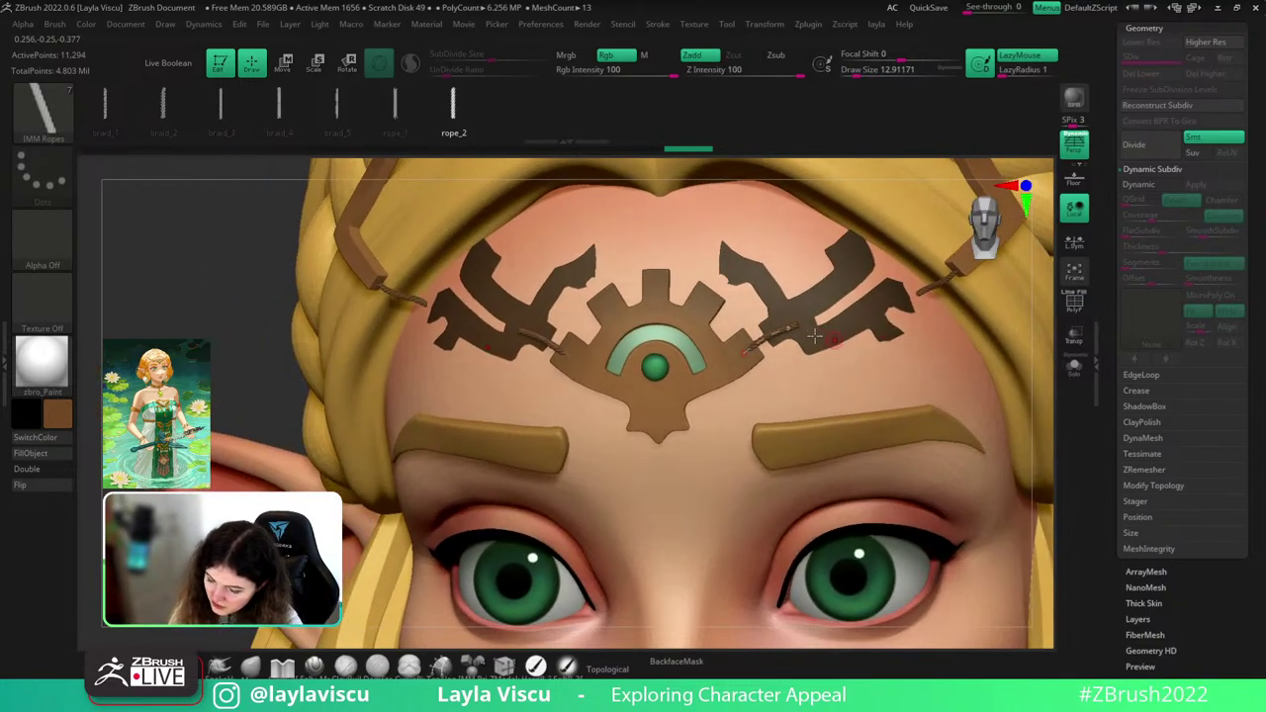
right_click_drag(814, 337, 809, 368, "ctrl")
left_click_drag(792, 331, 801, 322)
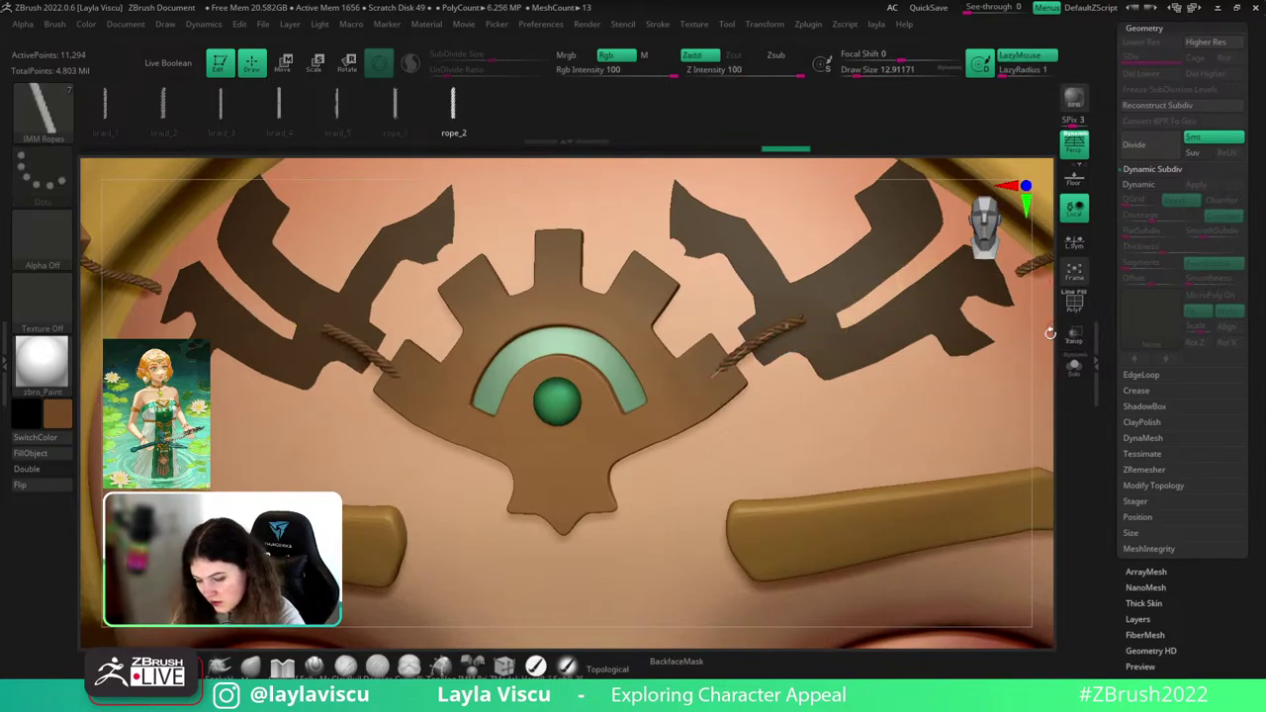
- Solo the side ornament with its rope and review the rope brush's curve and brush settings
right_click_drag(813, 318, 791, 336)
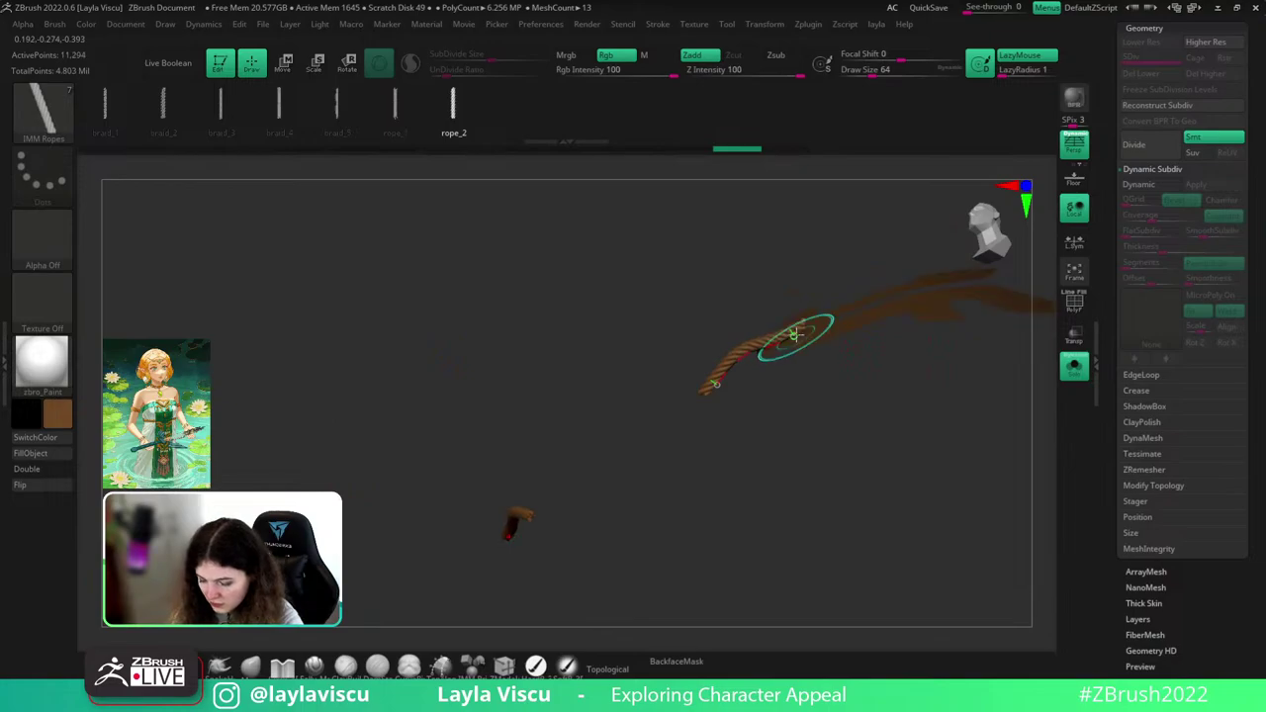
left_click(793, 335)
left_click(659, 25)
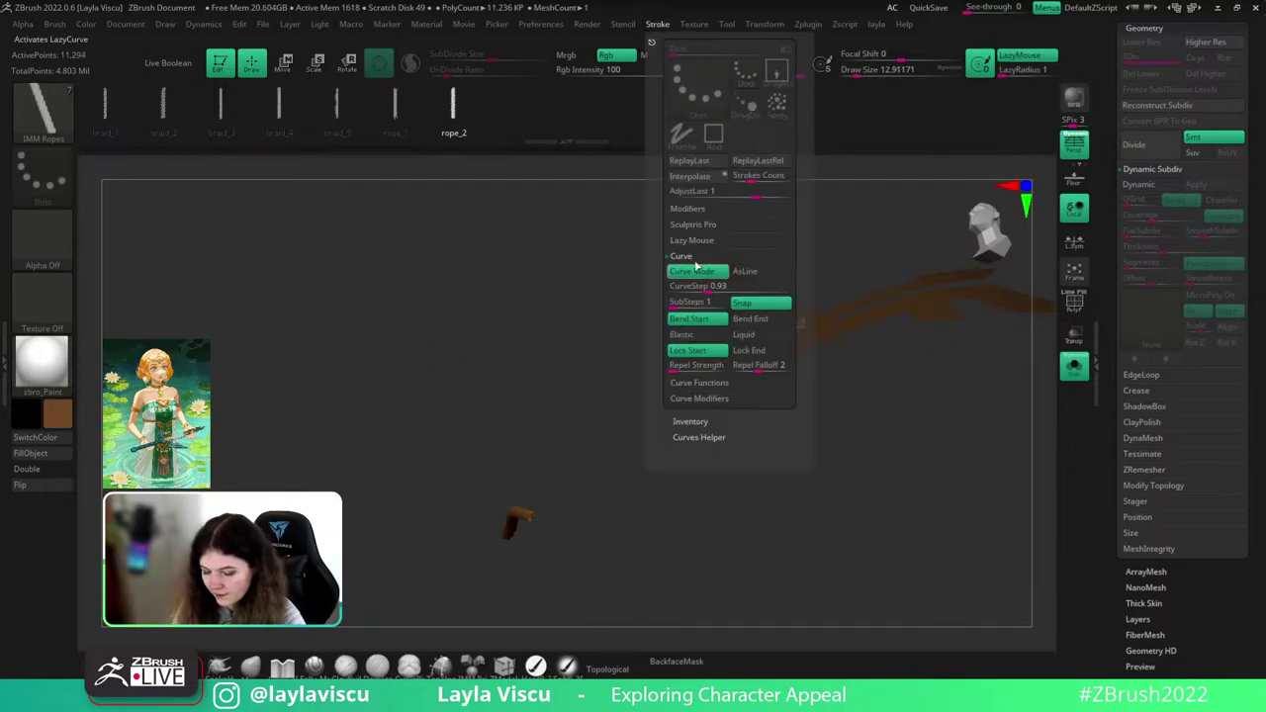
left_click(55, 25)
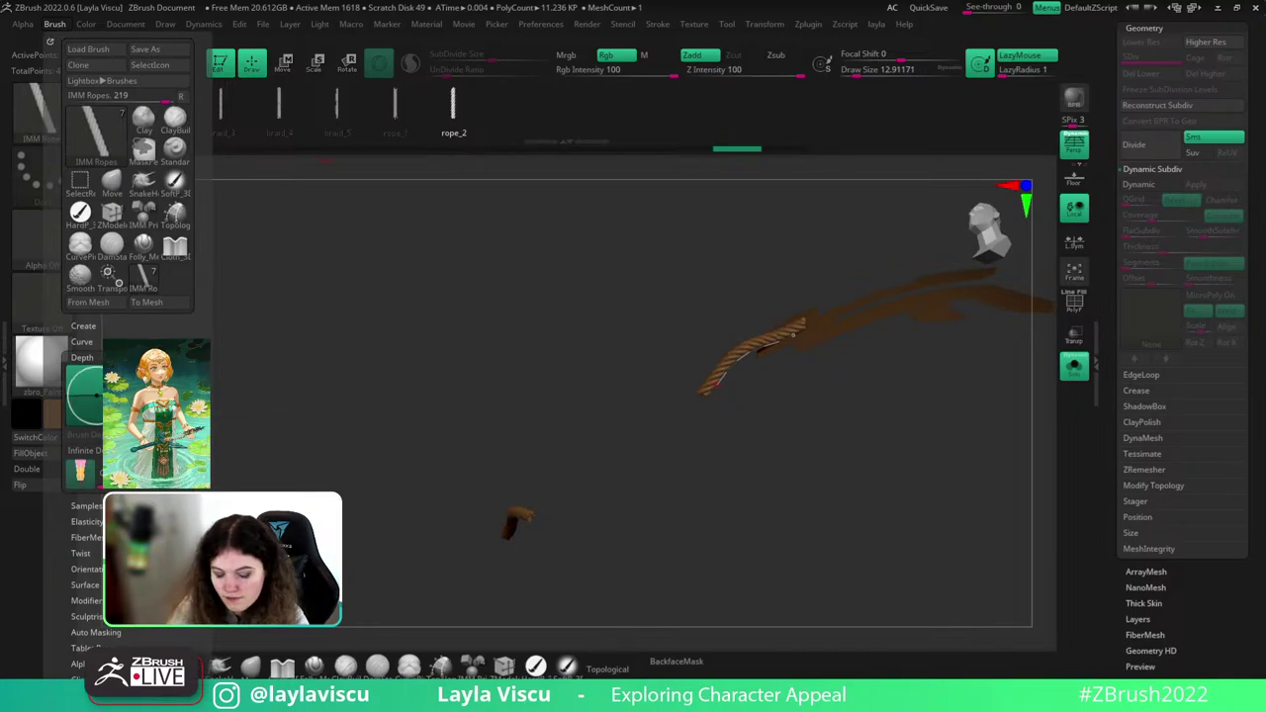
left_click_drag(879, 404, 891, 478)
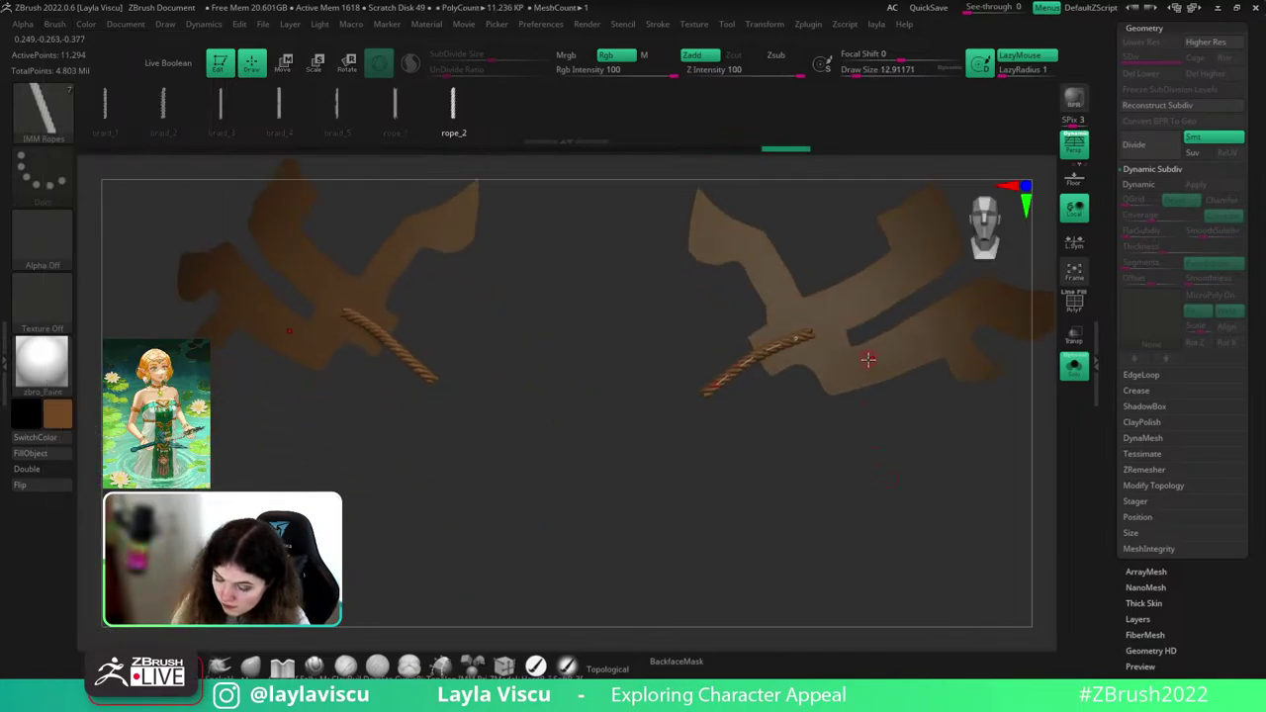
- Nudge the rope's upper end on the side ornament using a Move brush reduced to about 14, and show all subtools again
key("s")
left_click_drag(794, 303, 804, 304)
key("shift+f")
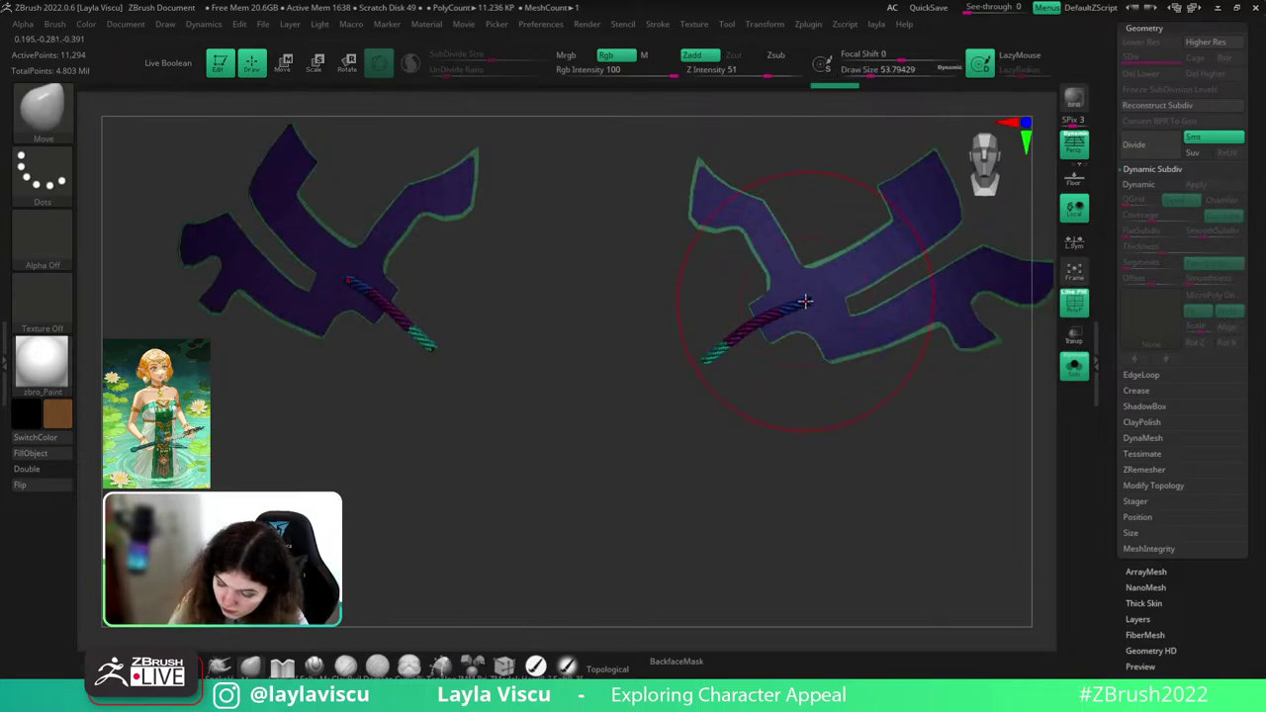
key("shift+f")
key("s")
mouse_move(806, 302)
left_mouse_down()
mouse_move(812, 315)
mouse_move(806, 301)
left_mouse_up()
key("s")
key("s")
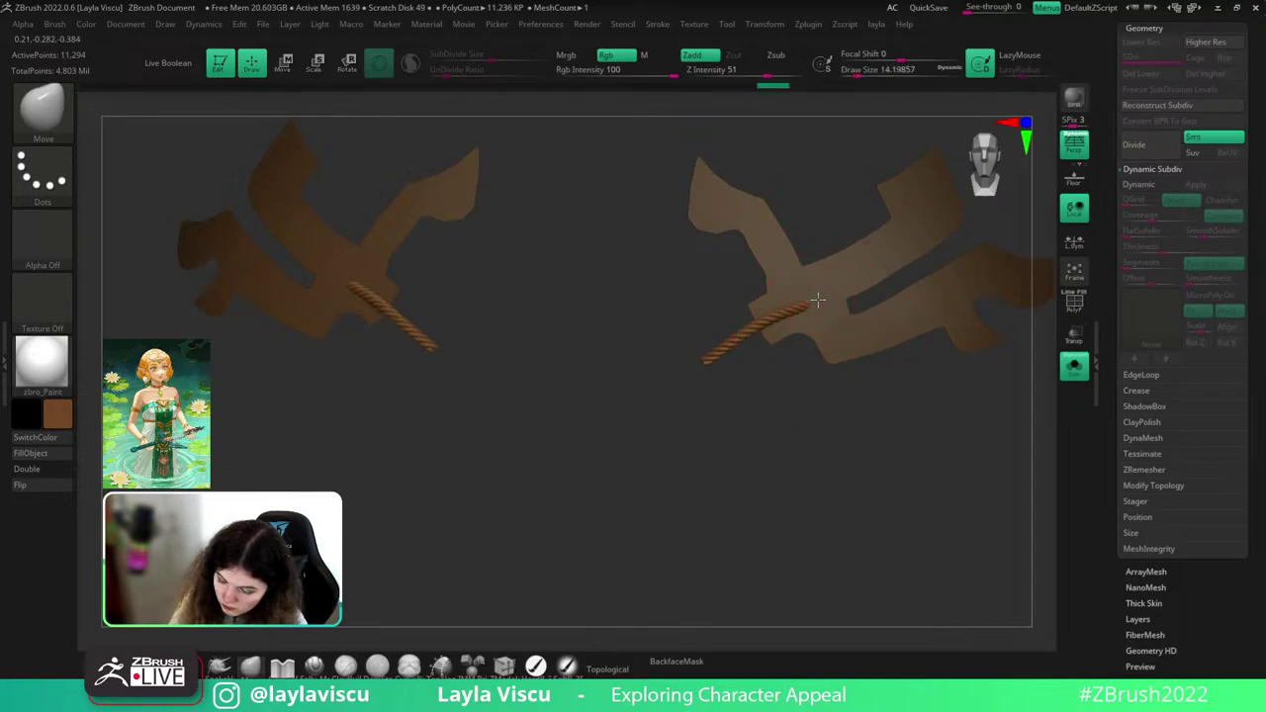
left_click(1075, 376)
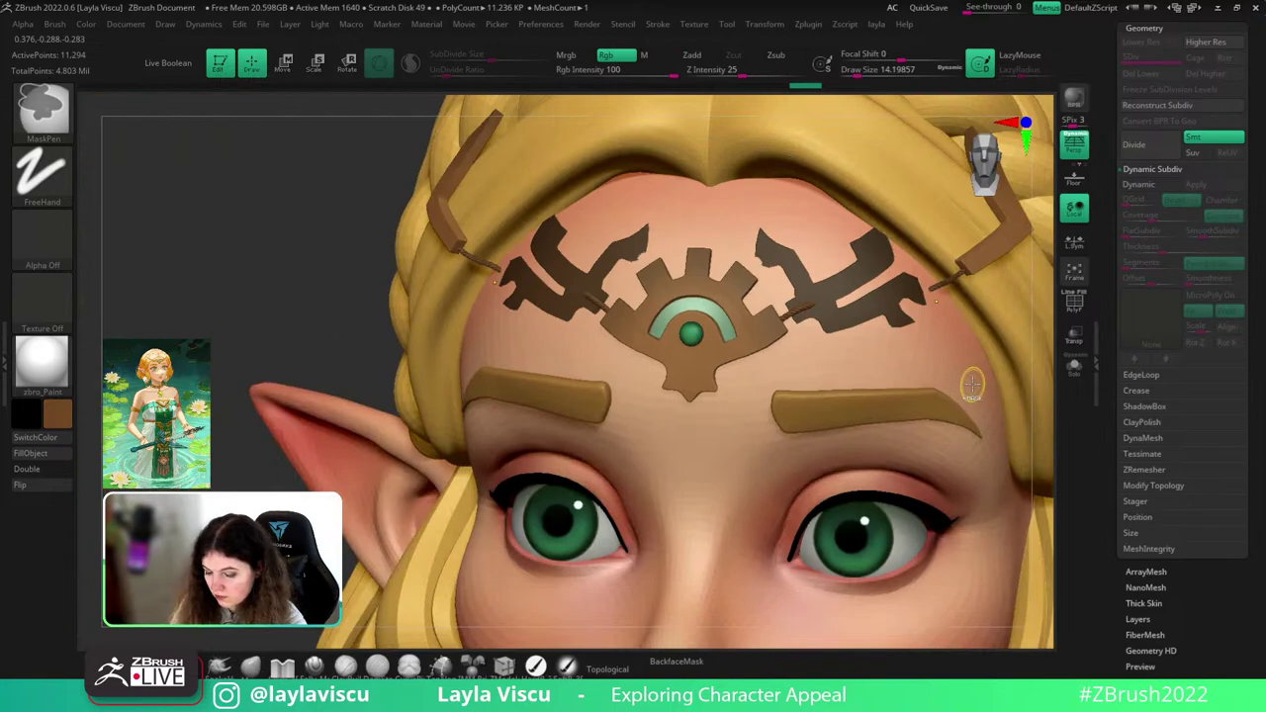
- Nudge the rope's end on the side forehead ornament with a Move brush enlarged to about 35
right_click_drag(975, 382, 1023, 371, "ctrl")
mouse_move(1045, 299)
right_mouse_down("shift")
mouse_move(1007, 285)
mouse_move(842, 325)
right_mouse_up("shift")
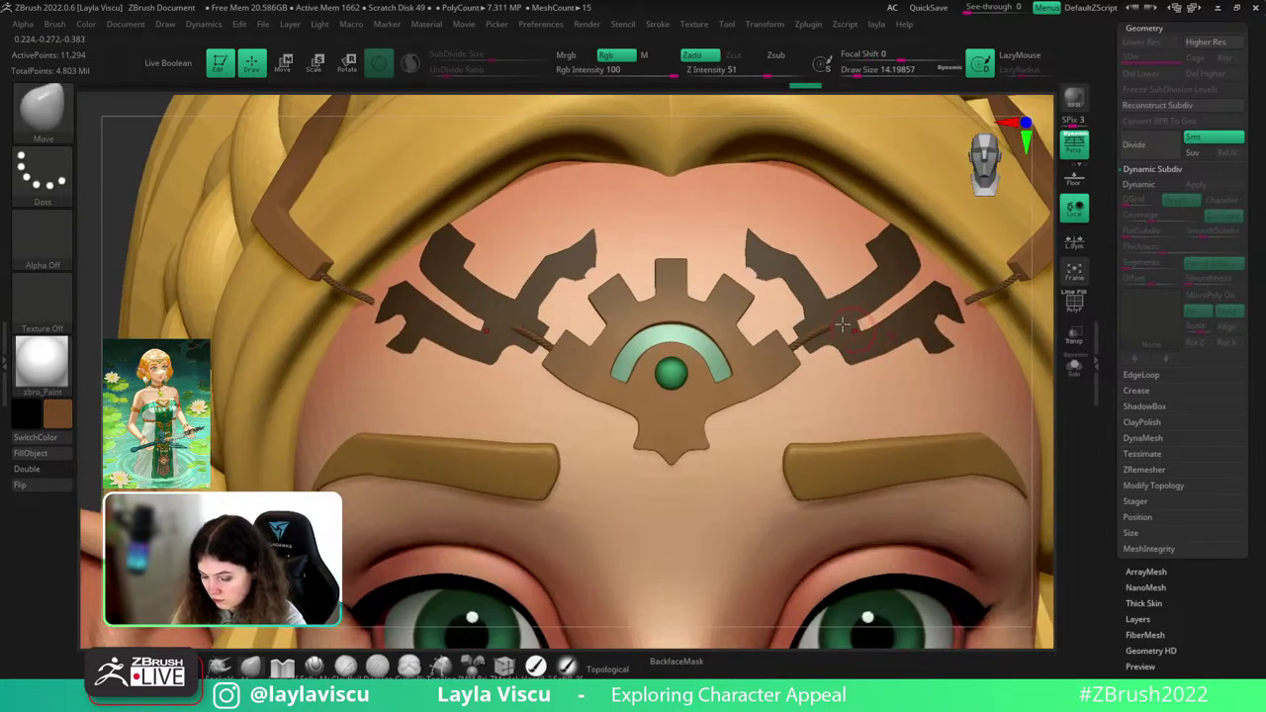
key("s")
left_click_drag(834, 323, 843, 321)
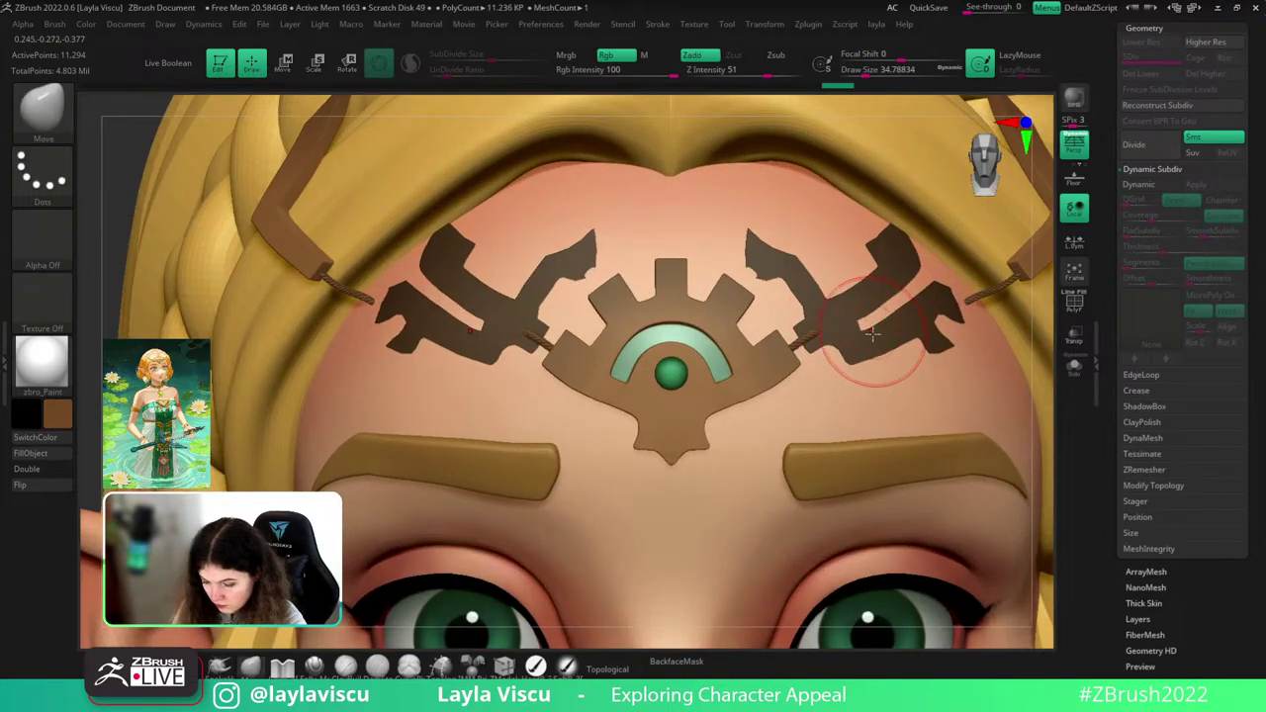
- Isolate the side forehead ornaments, split the hidden ropes into their own subtool, and turn on dynamic subdivision for the ornaments
left_click(821, 327, "alt")
left_click(1069, 365)
left_click_drag(951, 415, 931, 423, "ctrl")
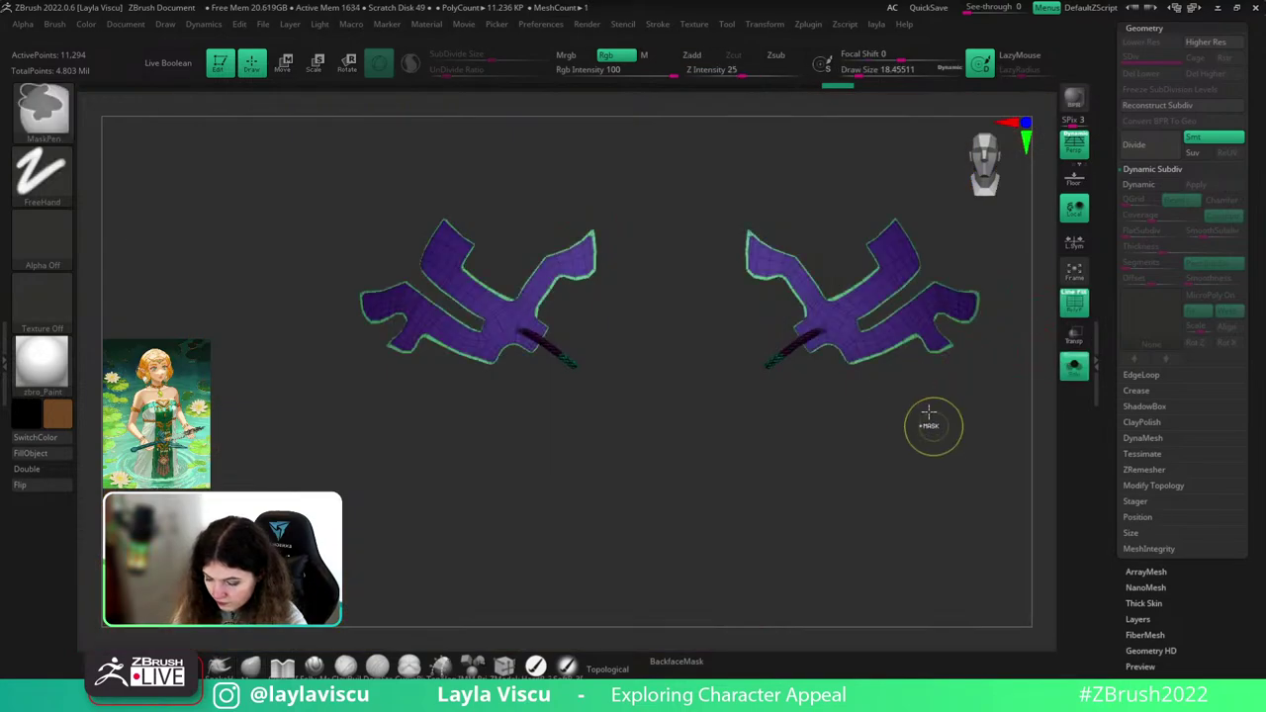
left_click(883, 350, "ctrl+shift")
key("1")
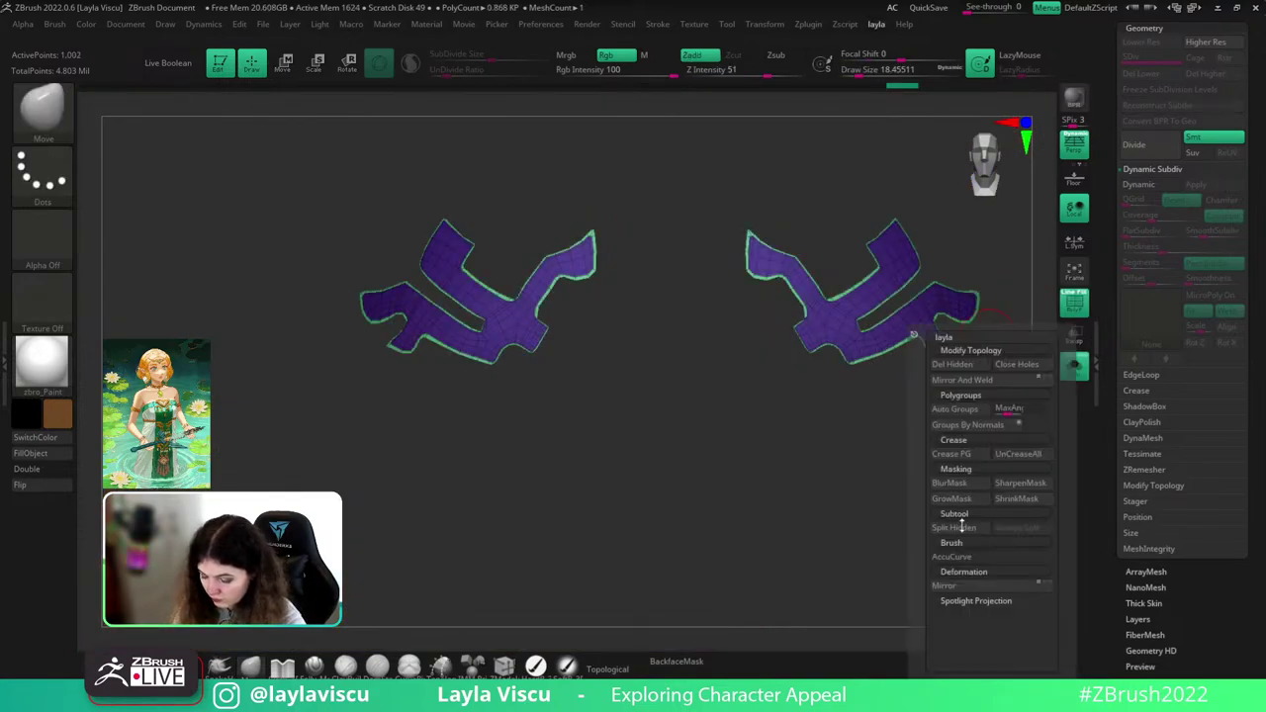
key("d")
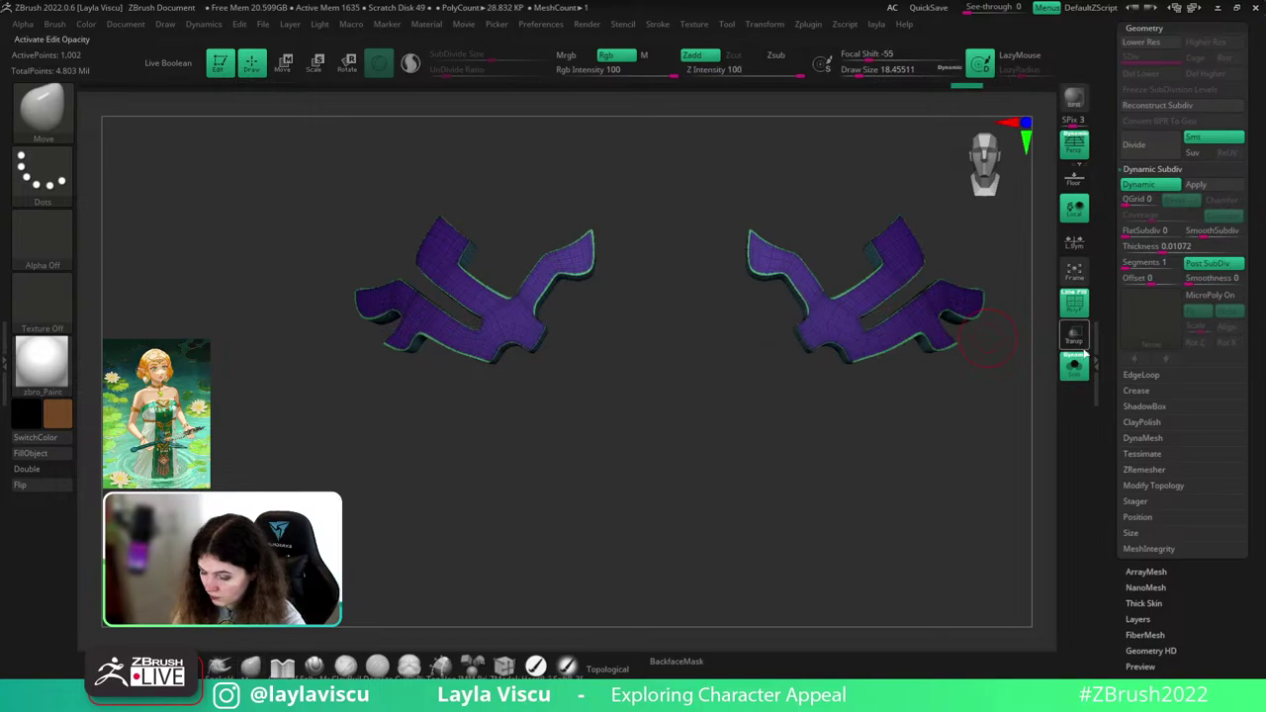
- Show all subtools without wireframe, select the separated ropes and review the head ornaments from the front and at an angle
left_click(1074, 305)
left_click(1074, 364)
left_click(819, 354, "alt")
right_click_drag(819, 354, 791, 204, "ctrl")
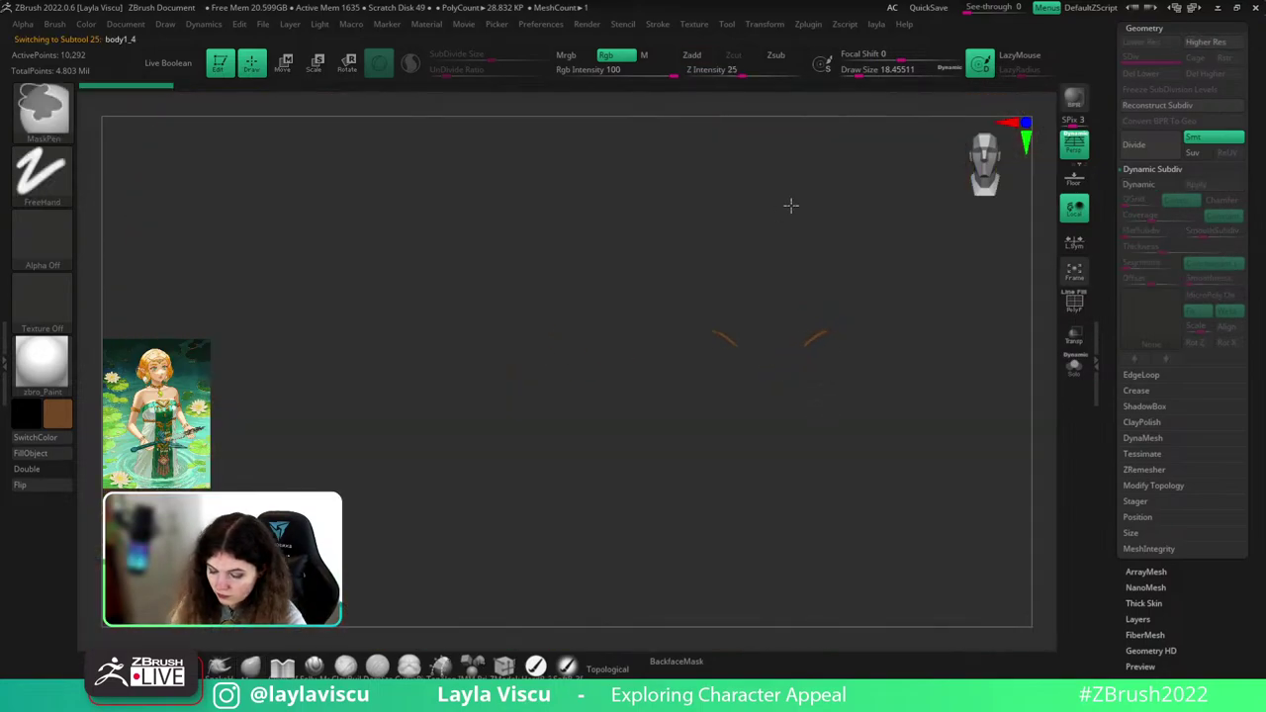
right_click_drag(1051, 414, 1020, 446)
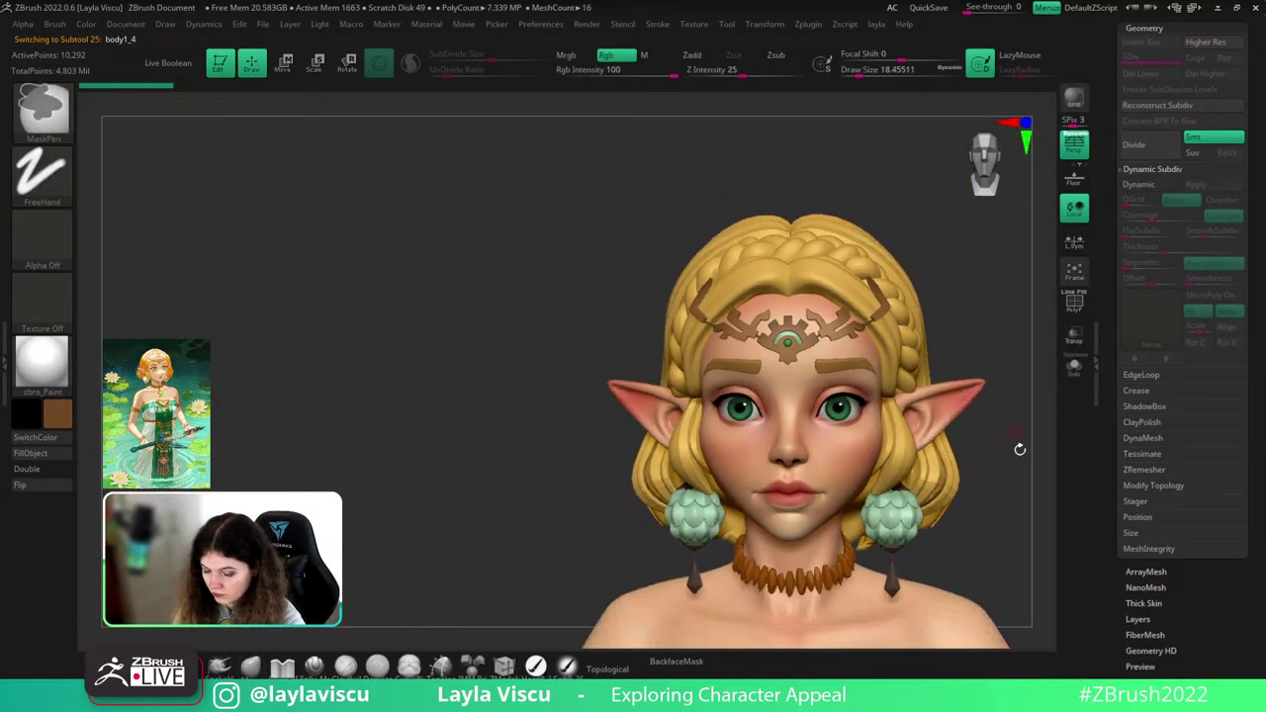
right_click_drag(1021, 490, 1004, 454, "alt")
mouse_move(1004, 453)
left_mouse_down()
mouse_move(1006, 418)
mouse_move(986, 424)
mouse_move(1028, 419)
mouse_move(995, 446)
mouse_move(925, 353)
left_mouse_up()
key("ctrl")
right_click_drag(925, 353, 968, 379, "ctrl")
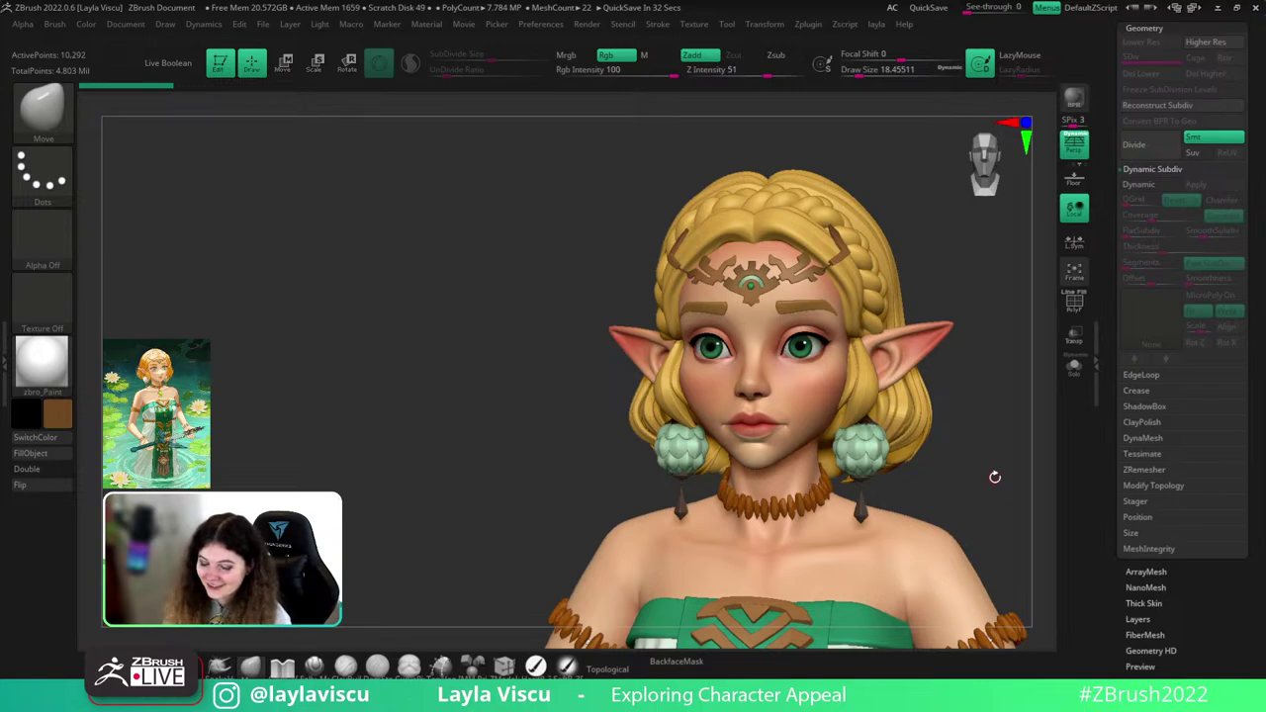
right_click_drag(987, 279, 963, 249)
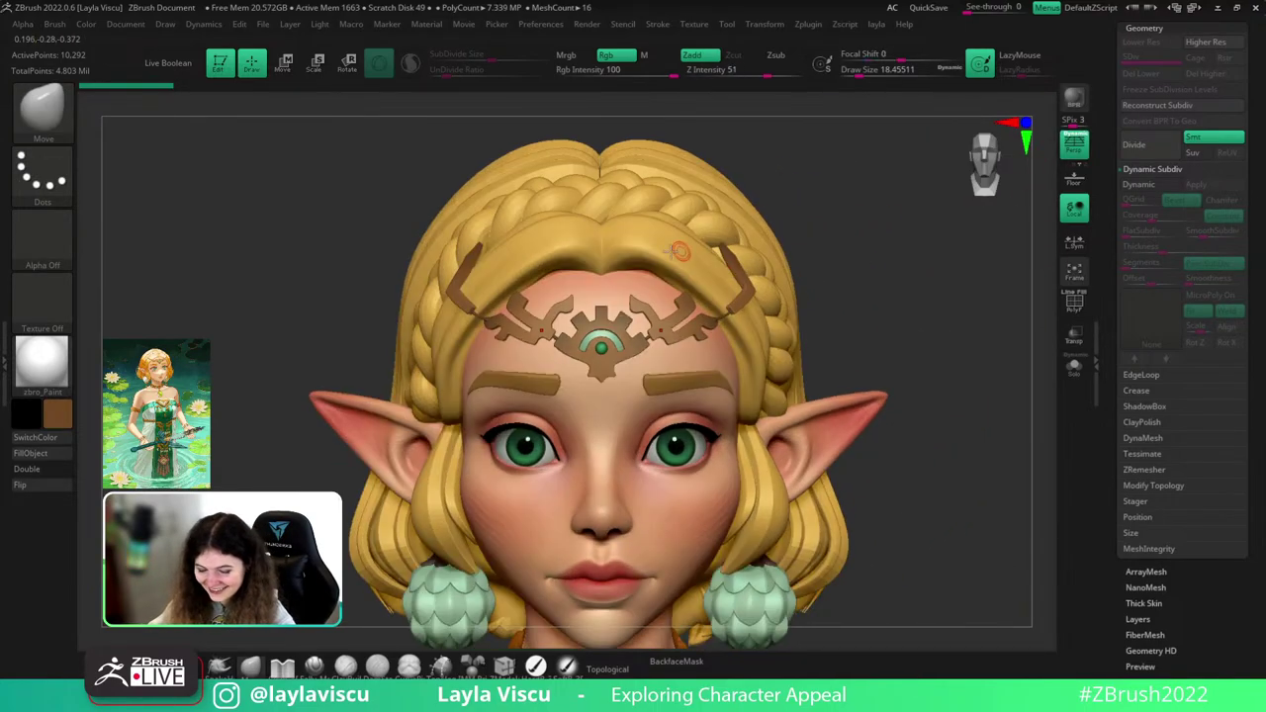
- Select the front hair, set the Move brush size to about 71 and check the hairline from low and front views
left_click(679, 251, "alt")
right_click_drag(851, 251, 793, 203)
key("s")
mouse_move(653, 280)
left_mouse_down()
mouse_move(667, 281)
mouse_move(658, 293)
left_mouse_up()
key("s")
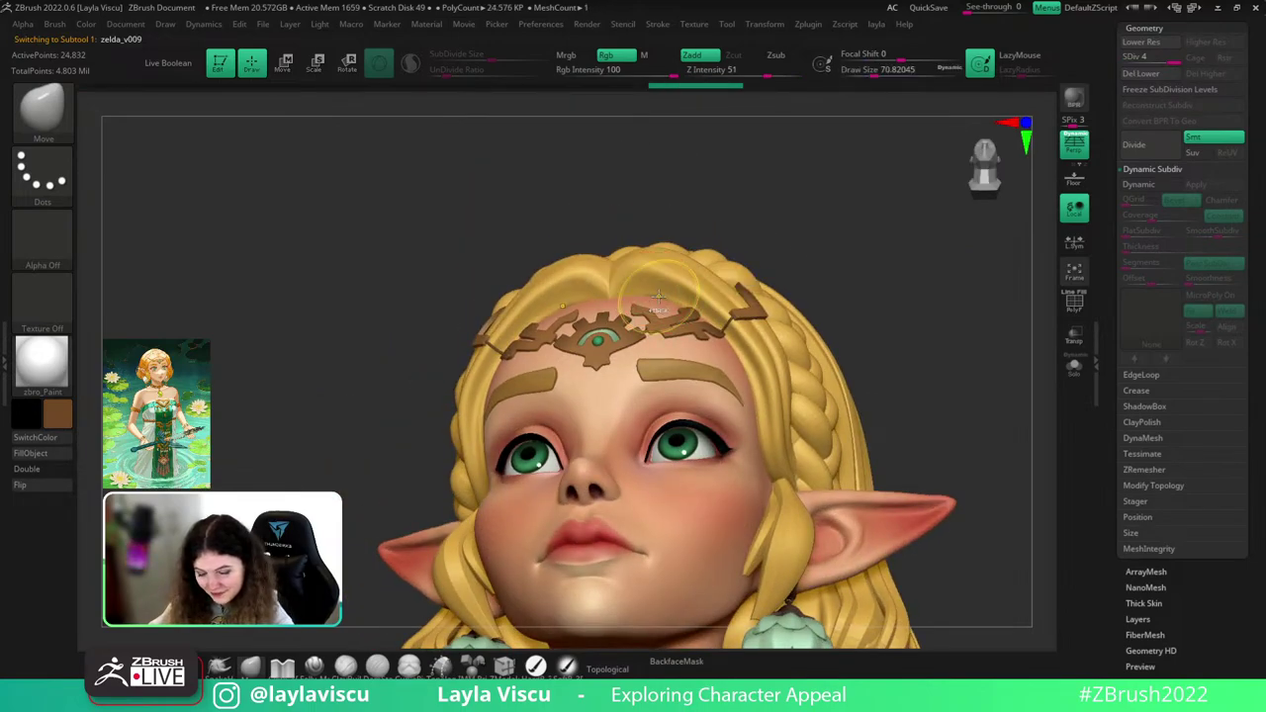
right_click_drag(888, 326, 846, 379, "ctrl")
right_click_drag(728, 333, 805, 383, "ctrl")
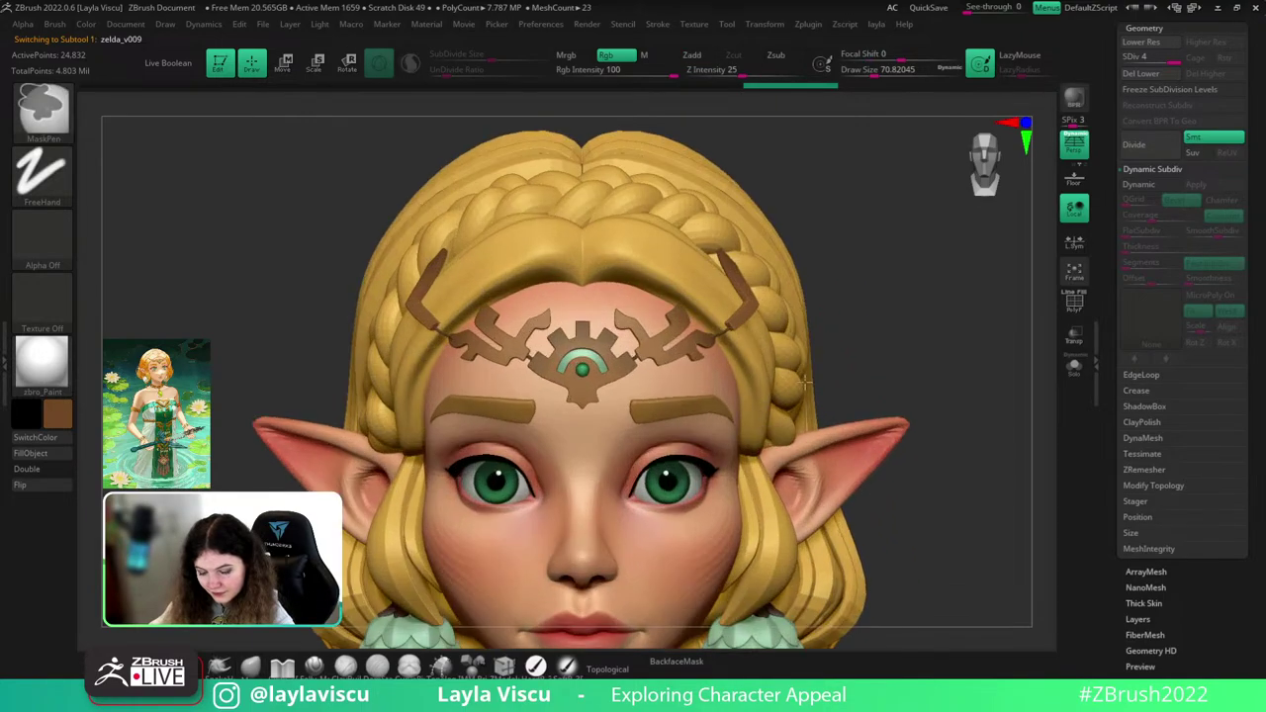
left_click_drag(806, 382, 826, 328)
- Select the side and centre forehead ornaments in turn and inspect their fit and wireframe from several views
left_click(686, 323, "alt")
right_click_drag(685, 322, 589, 331)
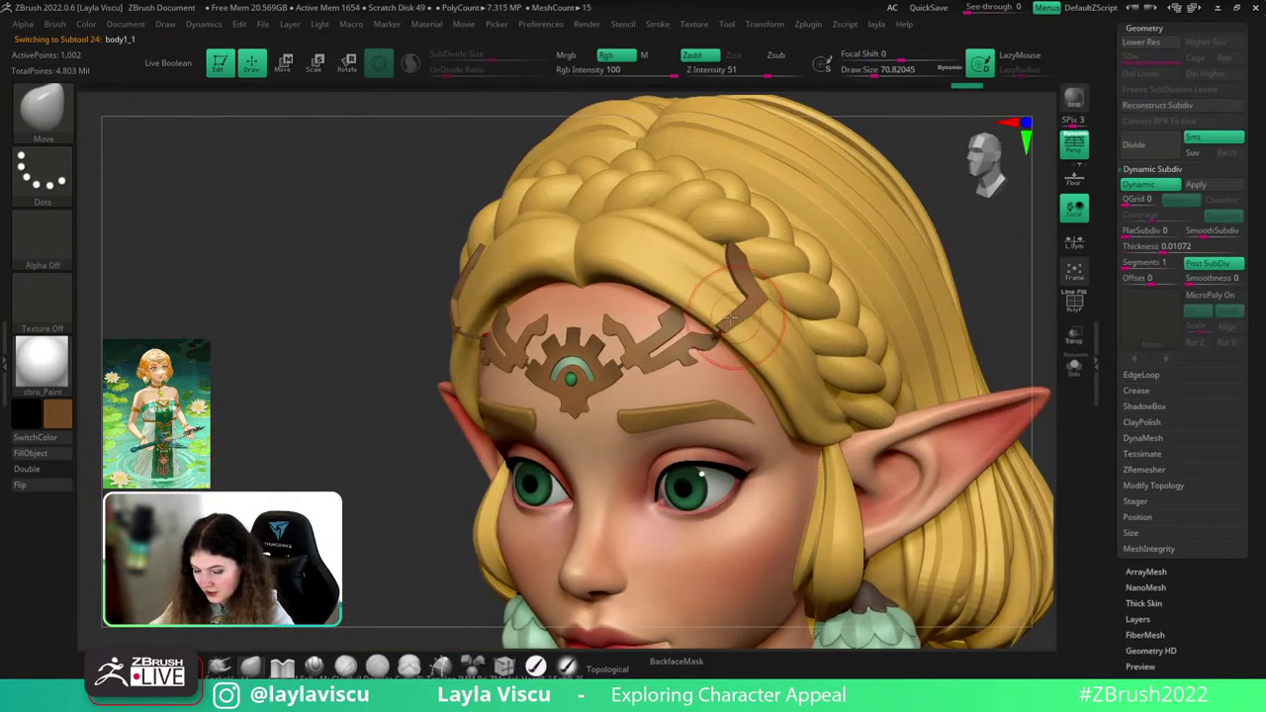
left_click_drag(359, 356, 451, 348)
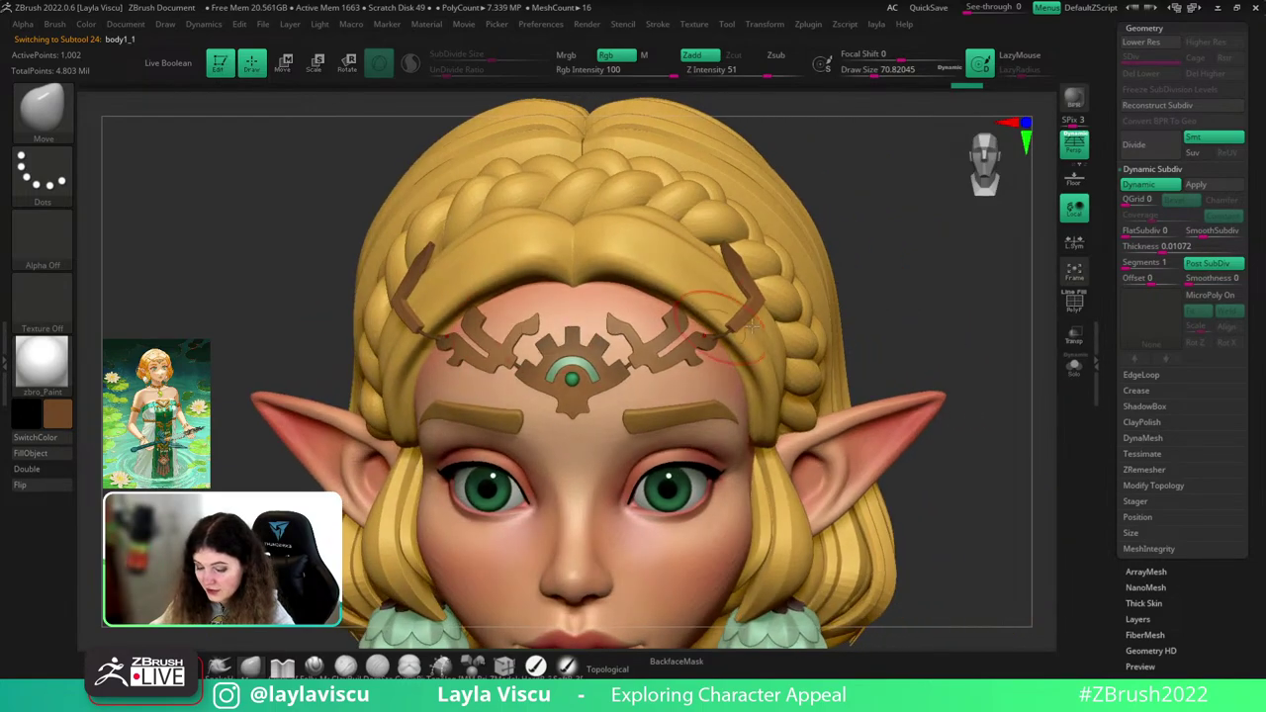
left_click_drag(967, 317, 886, 338, "alt")
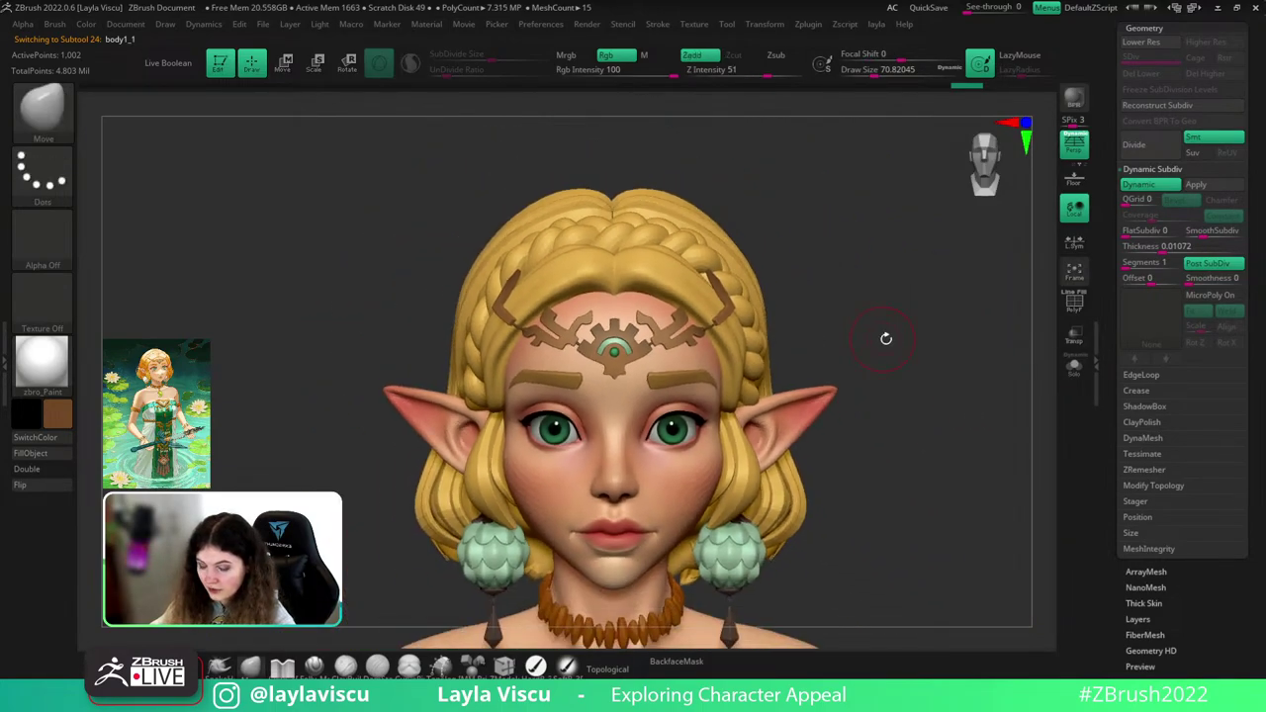
left_click_drag(939, 376, 877, 290, "alt")
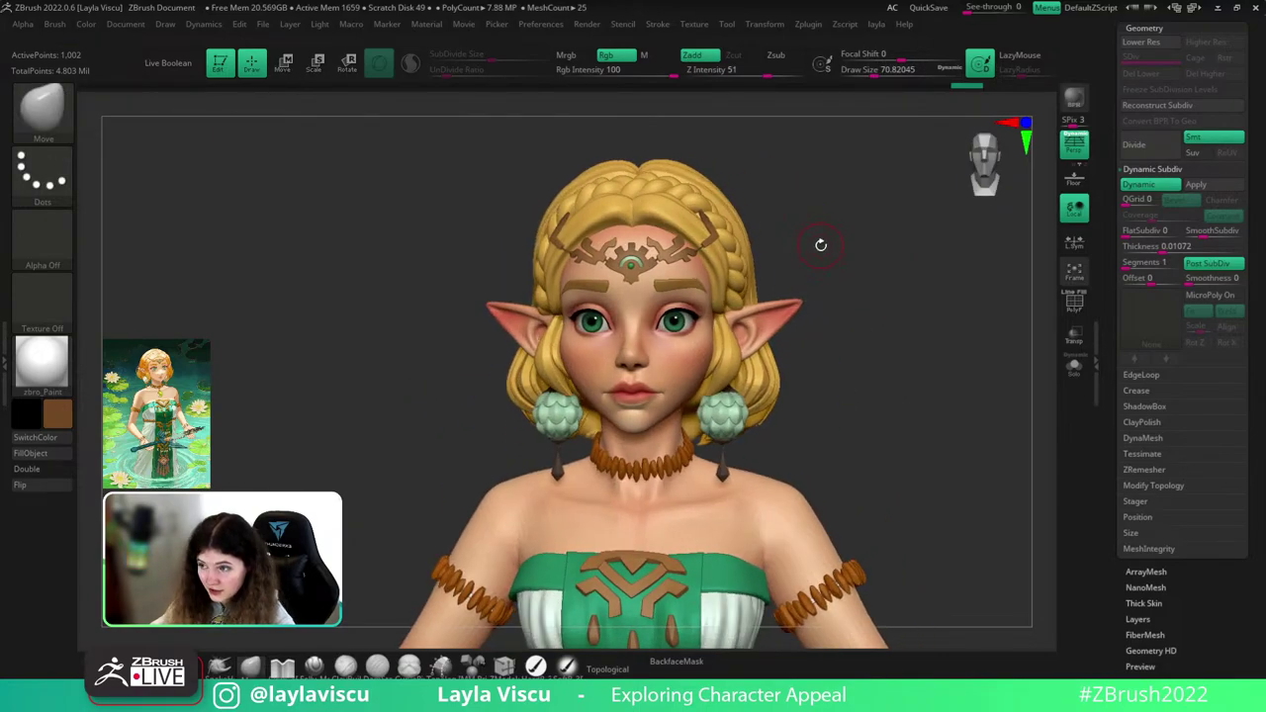
left_click_drag(821, 246, 813, 246, "shift")
left_click(634, 261, "alt")
right_click_drag(826, 267, 910, 297, "ctrl")
key("shift+f")
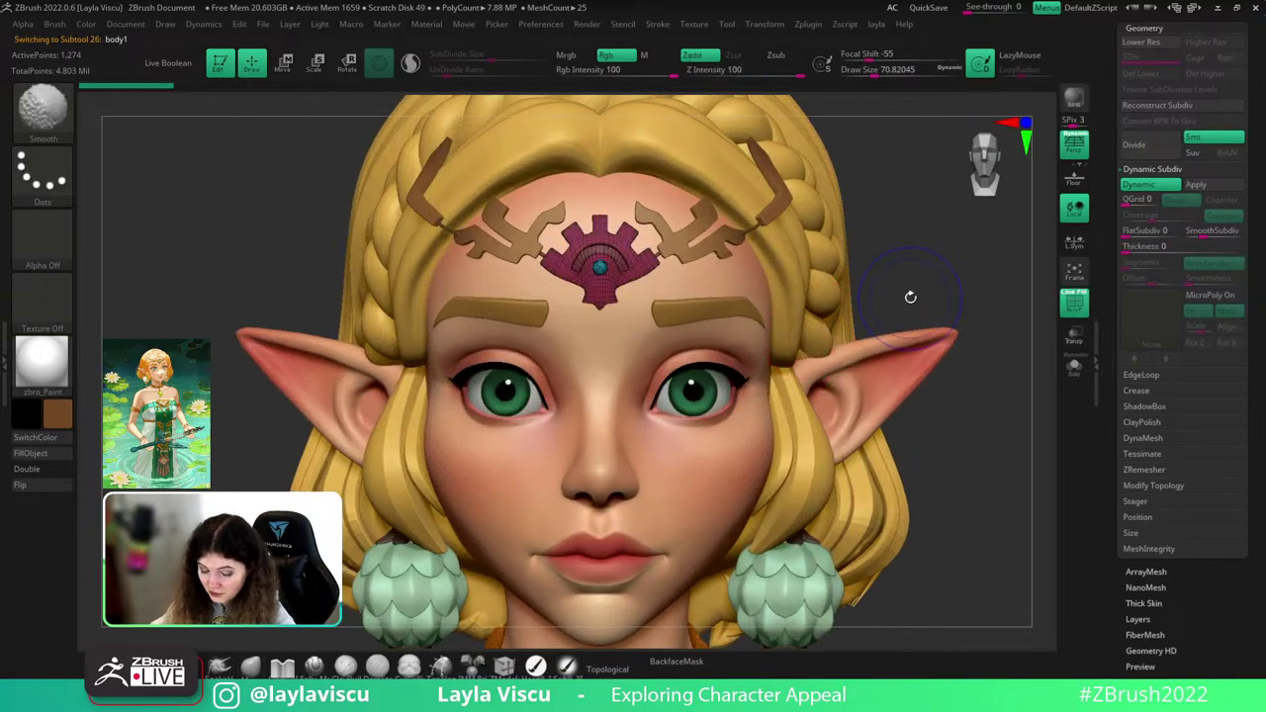
mouse_move(910, 296)
left_mouse_down("alt")
mouse_move(977, 274)
mouse_move(870, 248)
mouse_move(911, 255)
mouse_move(901, 260)
mouse_move(916, 278)
mouse_move(893, 264)
left_mouse_up("alt")
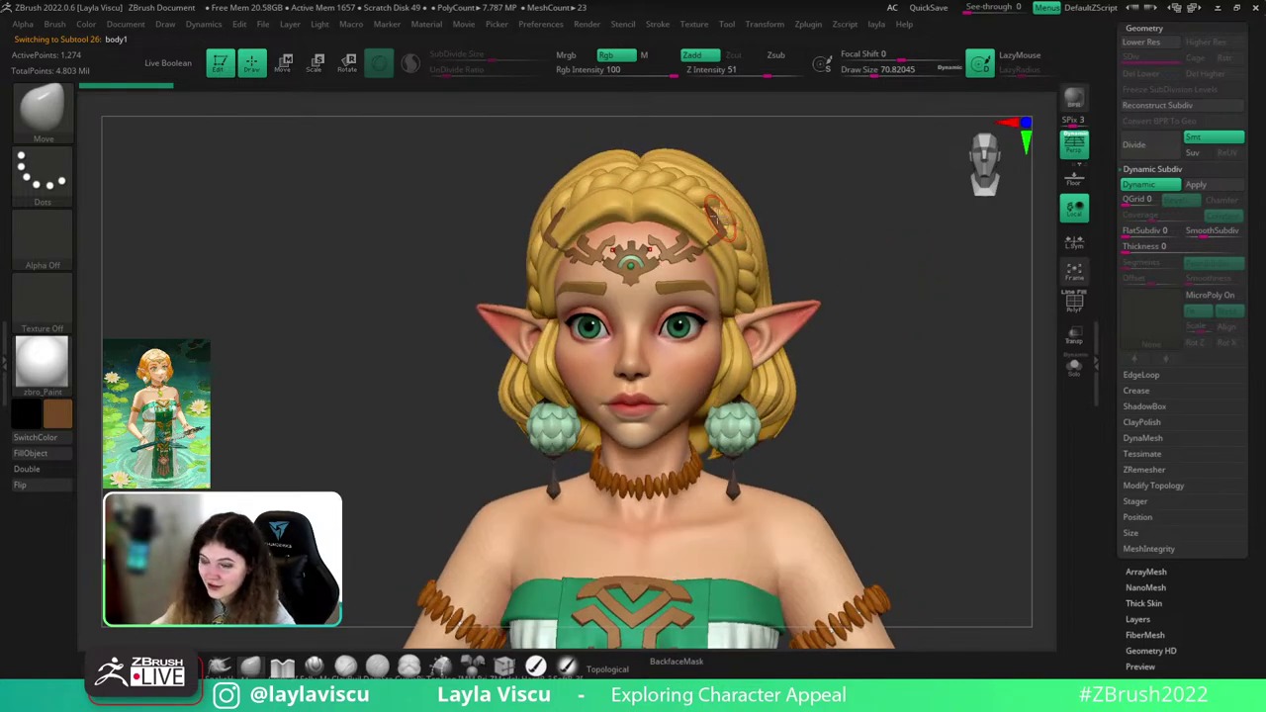
- Solo the front hair, deflate it slightly with the transform gizmo, and show all subtools again
left_click(698, 221, "alt")
right_click_drag(883, 259, 885, 312, "ctrl")
left_click_drag(885, 312, 615, 297)
left_click_drag(445, 364, 443, 314)
left_click(1074, 366)
left_click_drag(986, 367, 325, 370)
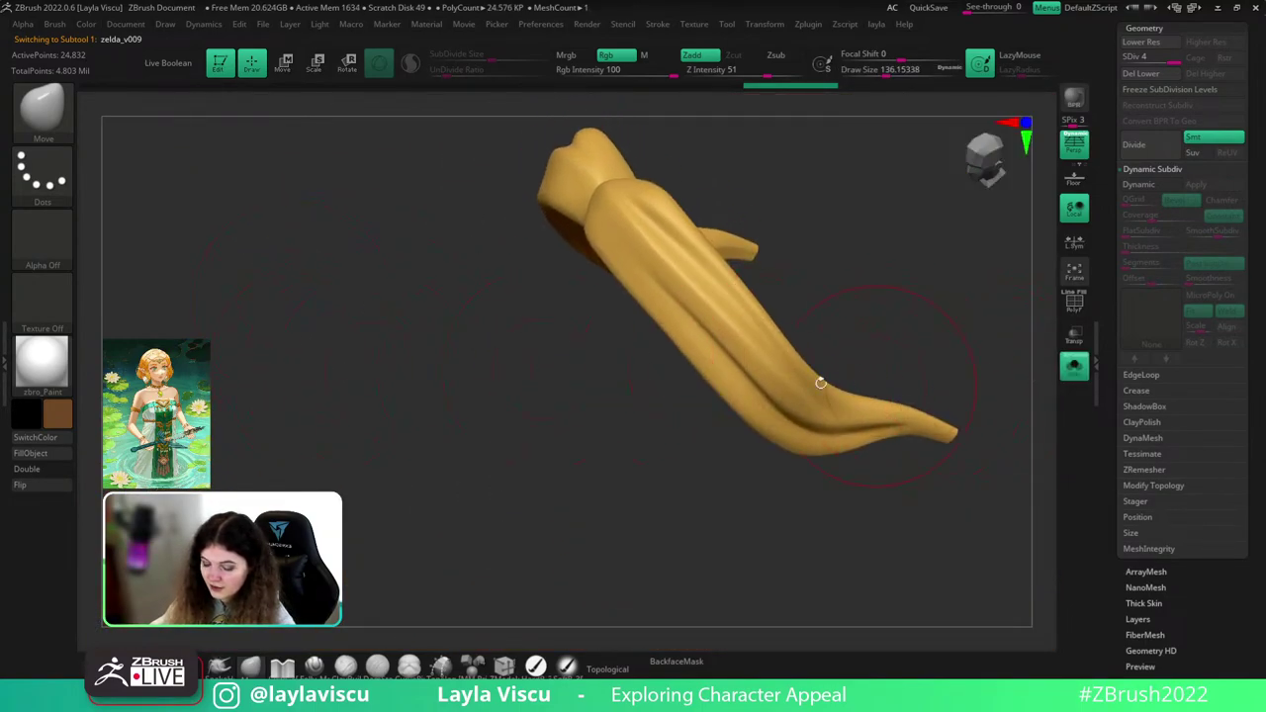
key("w")
left_click(721, 337, "ctrl")
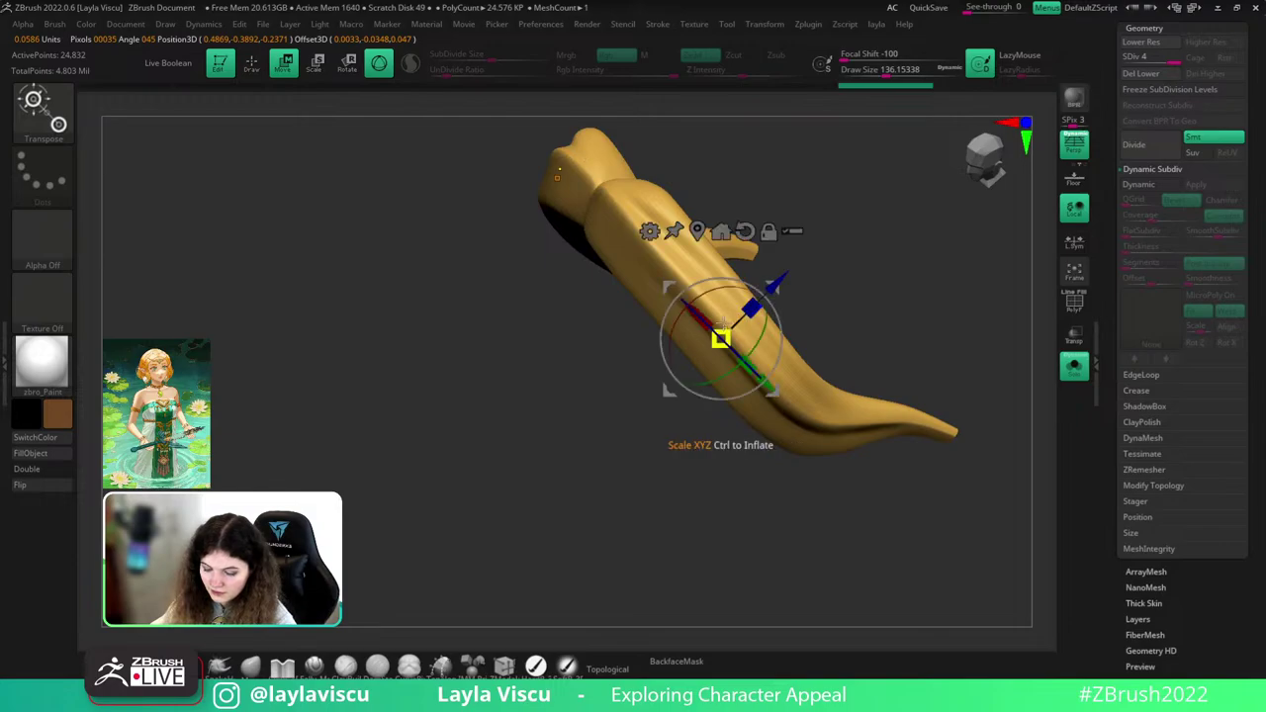
left_click_drag(721, 339, 712, 348)
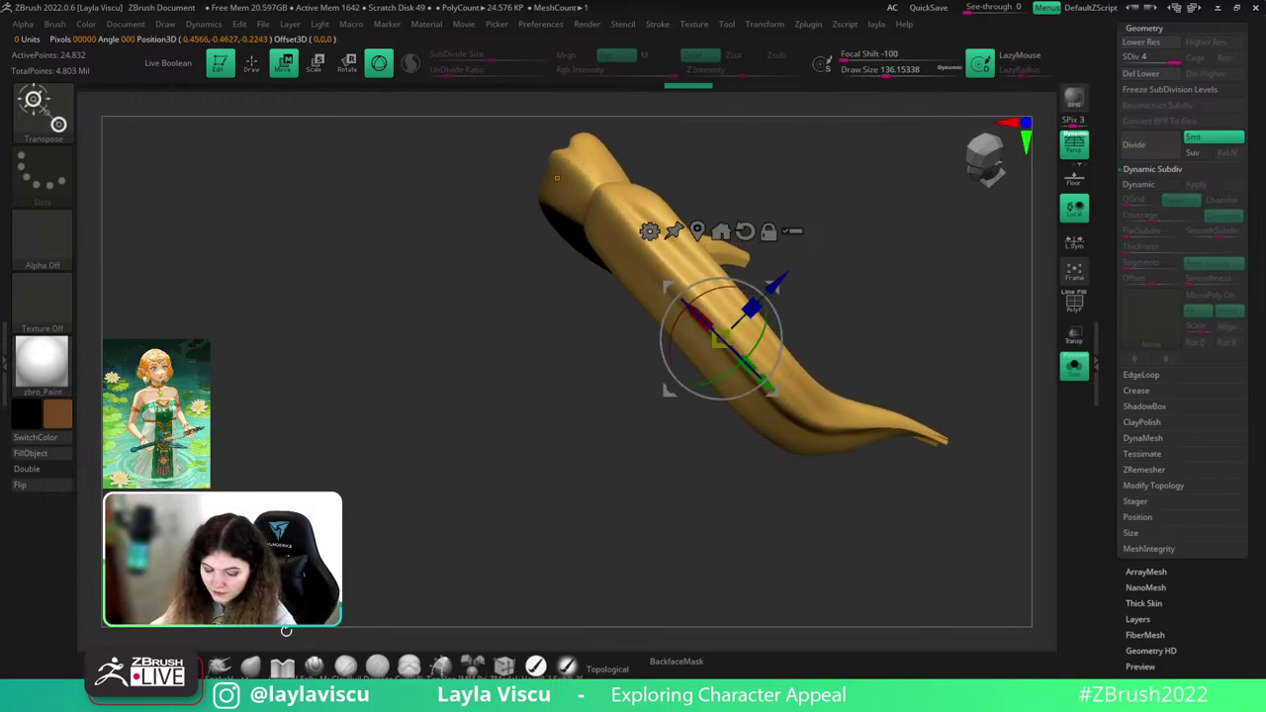
key("q")
left_click(1074, 366)
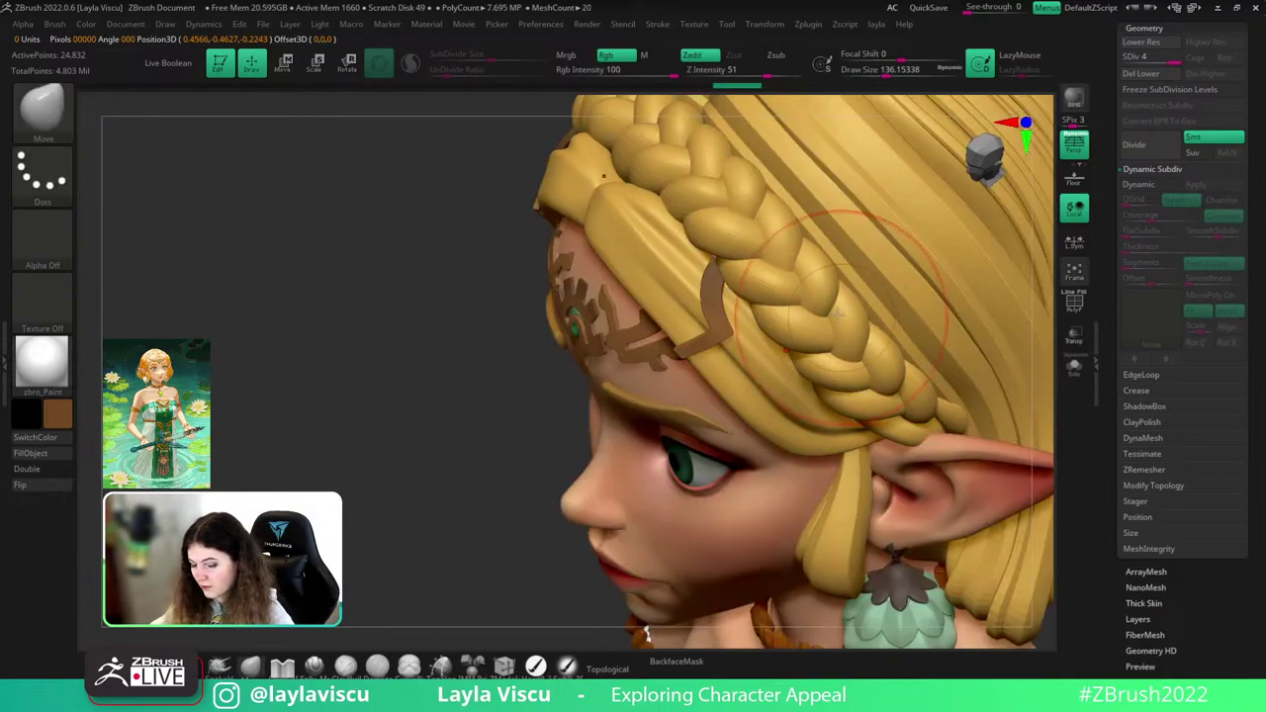
- Reshape the front hair beside the braid with a Move brush of up to about 234, ending at about 177
mouse_move(838, 314)
right_mouse_down("ctrl")
mouse_move(574, 346)
mouse_move(776, 337)
right_mouse_up("ctrl")
key("s")
left_click(769, 339)
mouse_move(593, 455)
right_mouse_down()
mouse_move(565, 397)
mouse_move(560, 461)
mouse_move(478, 353)
mouse_move(692, 257)
right_mouse_up()
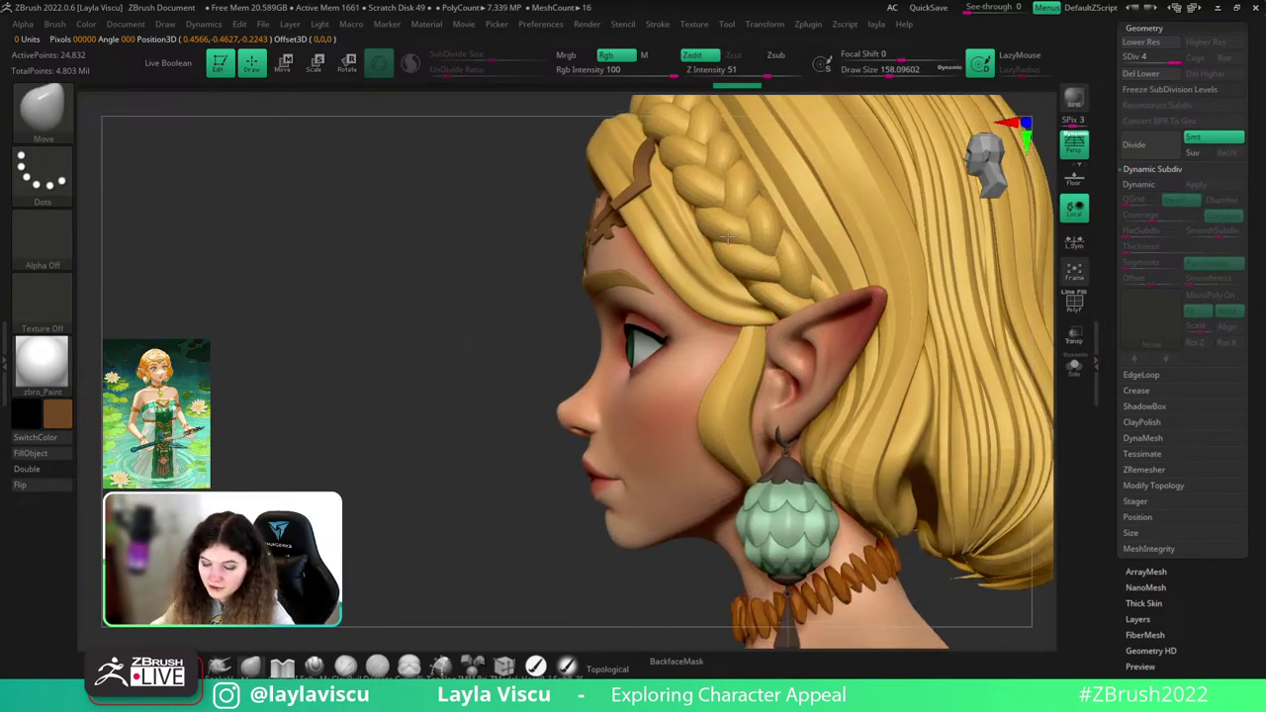
key("s")
left_click(730, 261)
left_click_drag(724, 259, 714, 277)
mouse_move(716, 299)
right_mouse_down("ctrl")
mouse_move(613, 330)
mouse_move(843, 334)
mouse_move(747, 238)
right_mouse_up("ctrl")
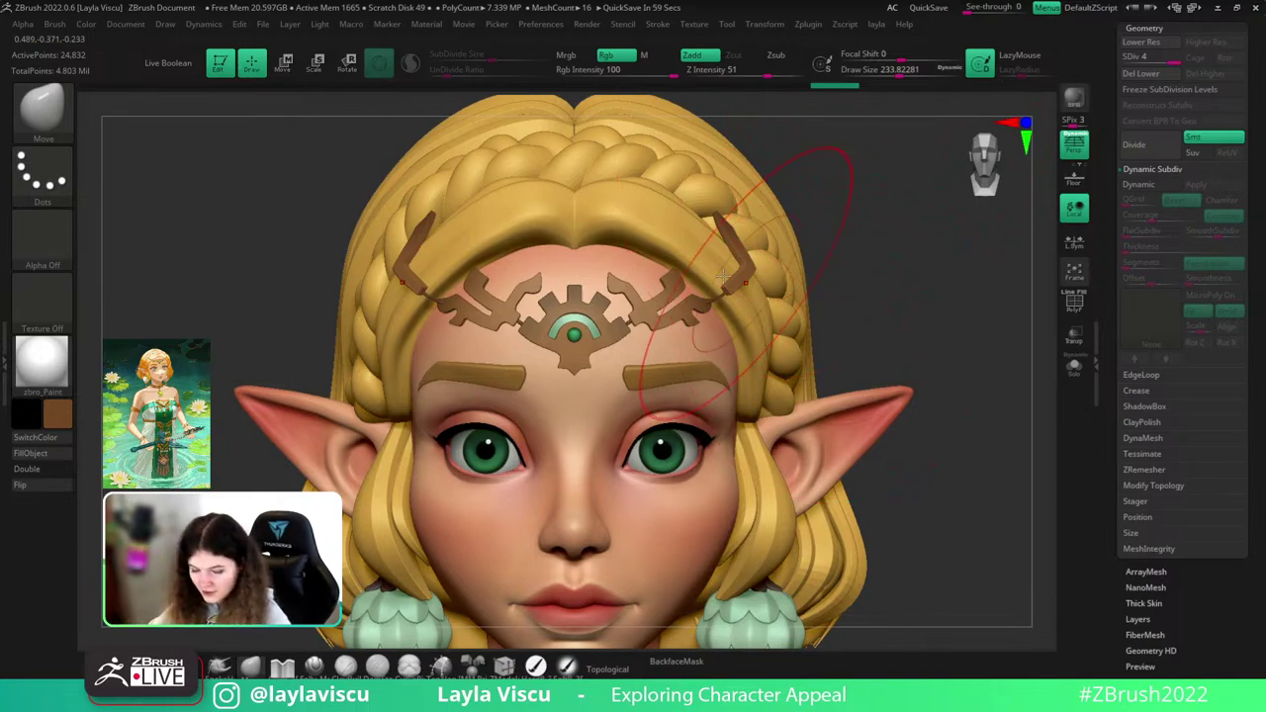
key("s")
left_click(695, 226)
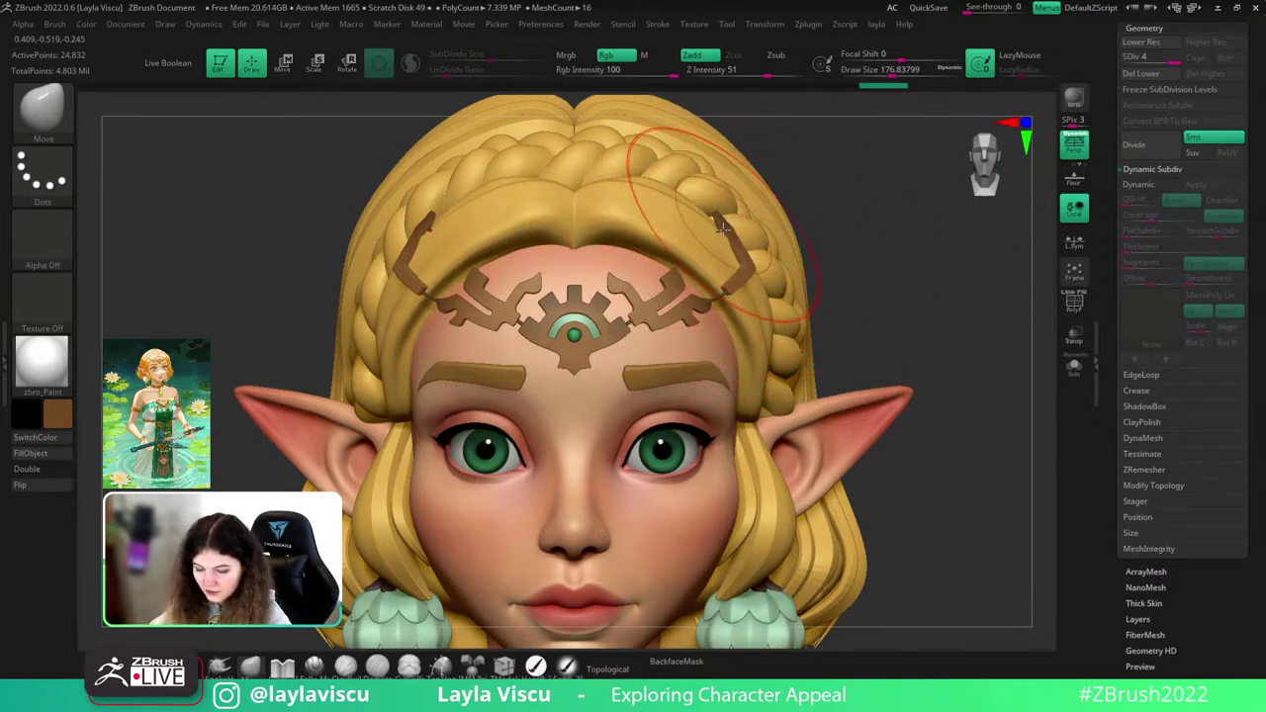
- Adjust the upper ends of the hair ornaments to sit clear of the braid with a Move brush reduced to about 101
left_click(734, 237, "alt")
left_click_drag(857, 234, 852, 257, "ctrl")
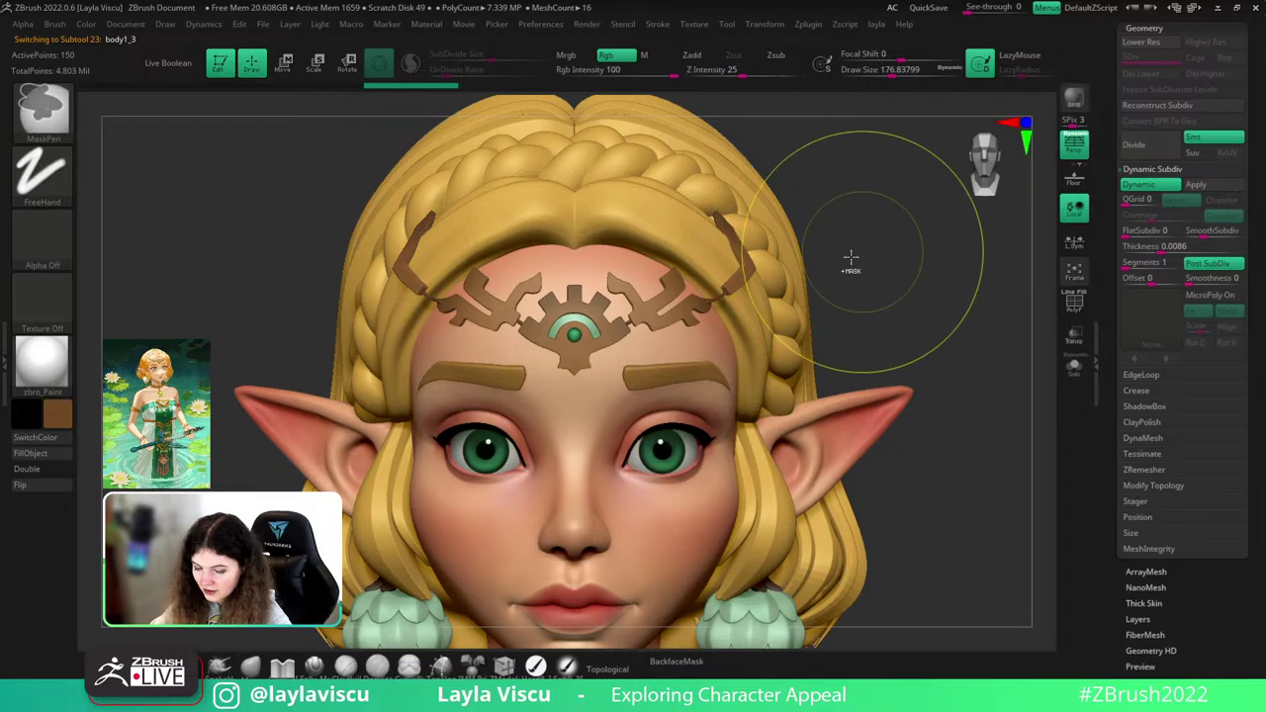
left_click_drag(734, 221, 734, 226)
key("s")
left_click(714, 229)
mouse_move(880, 250)
left_mouse_down()
mouse_move(895, 251)
mouse_move(899, 283)
left_mouse_up()
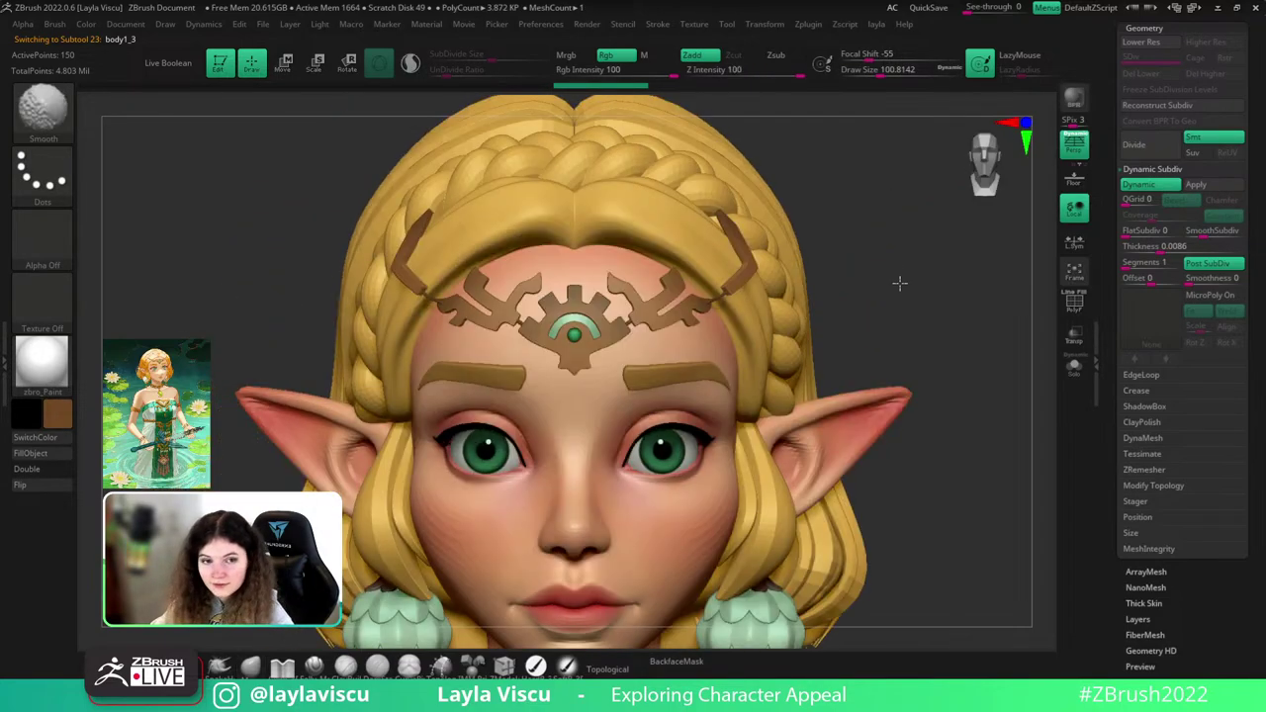
- Review the head, select the body, show its polygroup wireframe and look up ZWrap among the plugins
mouse_move(972, 346)
left_mouse_down()
mouse_move(972, 387)
mouse_move(885, 405)
mouse_move(930, 321)
left_mouse_up()
right_click_drag(929, 322, 971, 89, "ctrl")
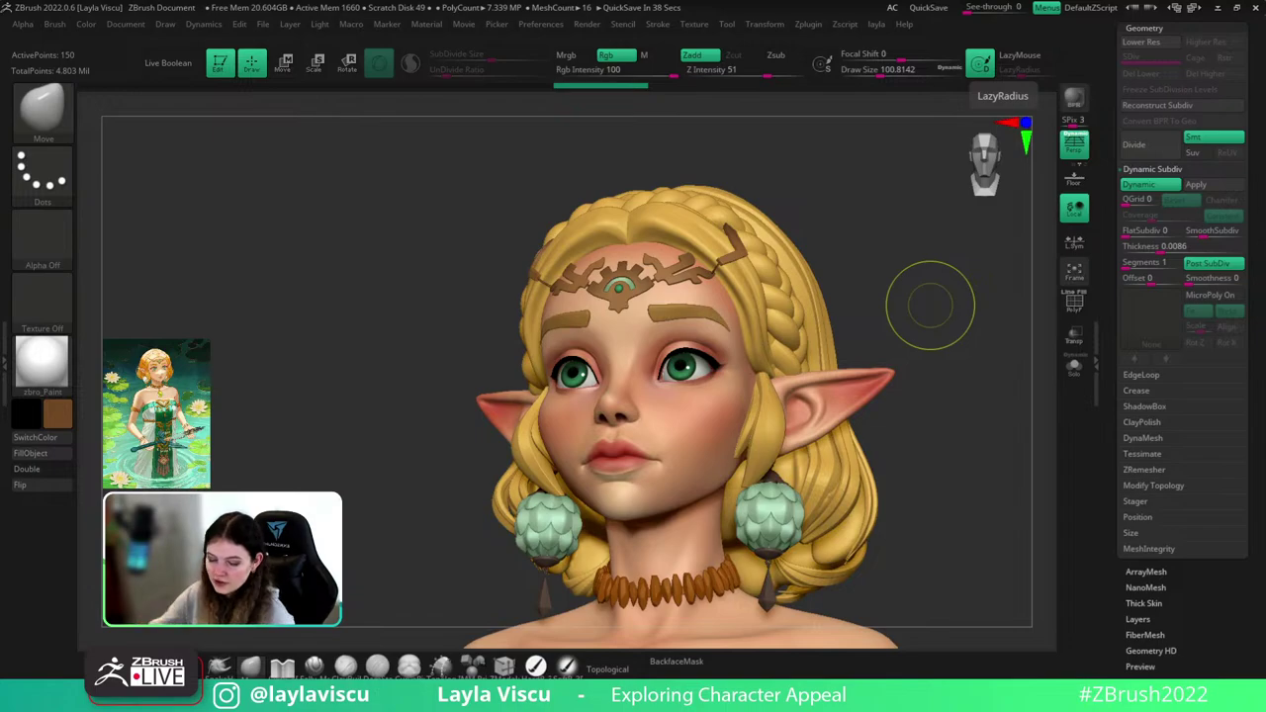
right_click_drag(983, 370, 954, 406)
left_click(764, 476, "alt")
key("shift+f")
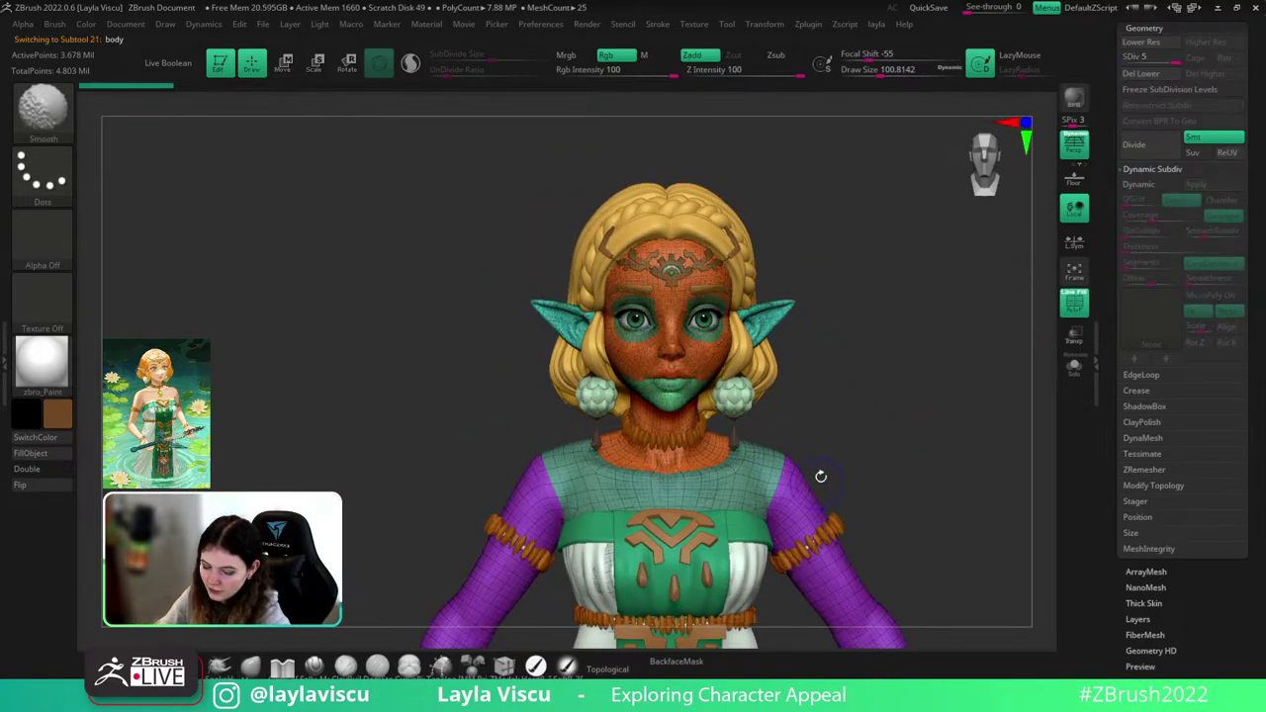
right_click_drag(820, 475, 949, 291, "ctrl")
left_click(808, 24)
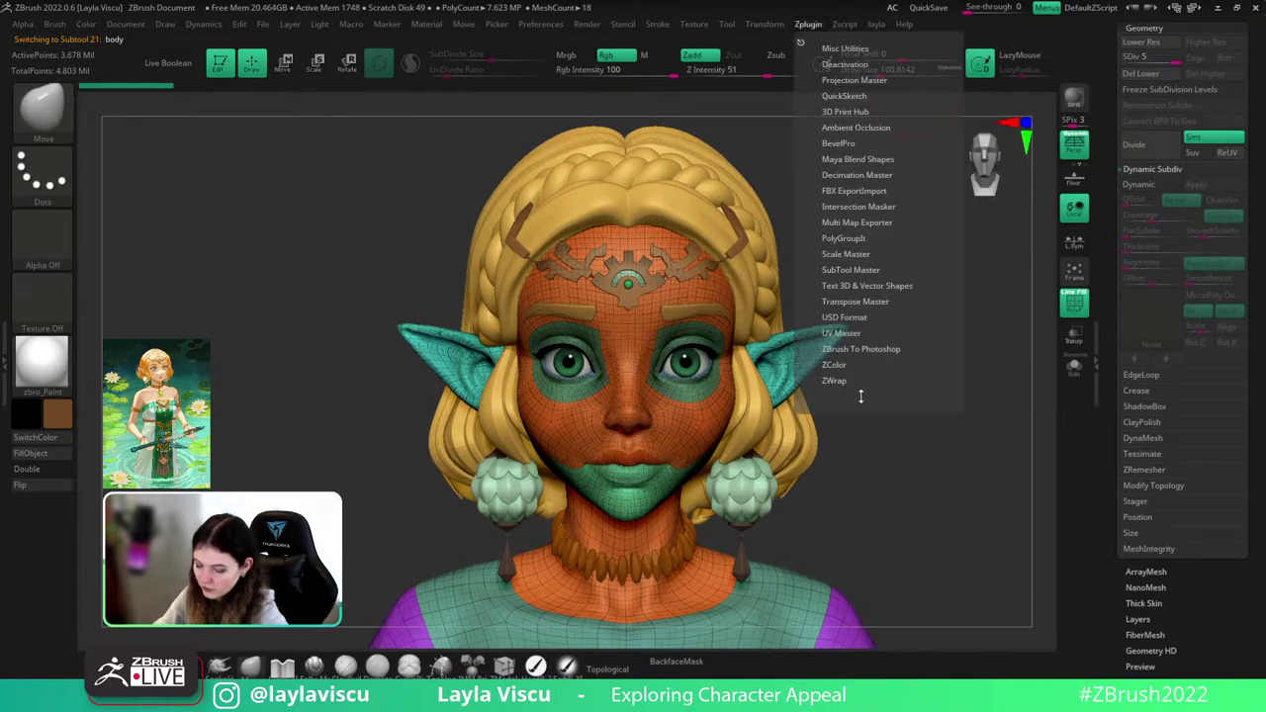
left_click(843, 380)
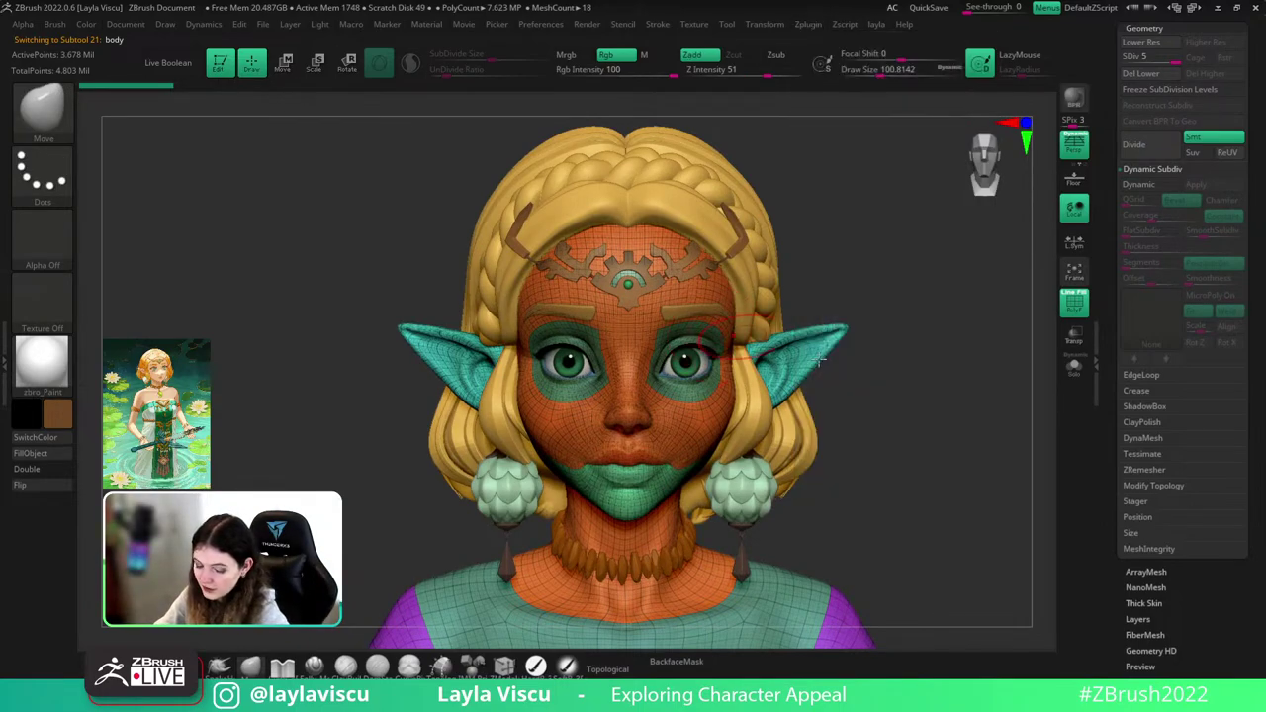
- Lower the body to subdivision level 1 to examine its base topology and raise the level again, toggling the wireframe
left_click_drag(950, 410, 945, 311, "alt")
key("shift+d")
key("shift+d")
key("shift+d")
key("shift+d")
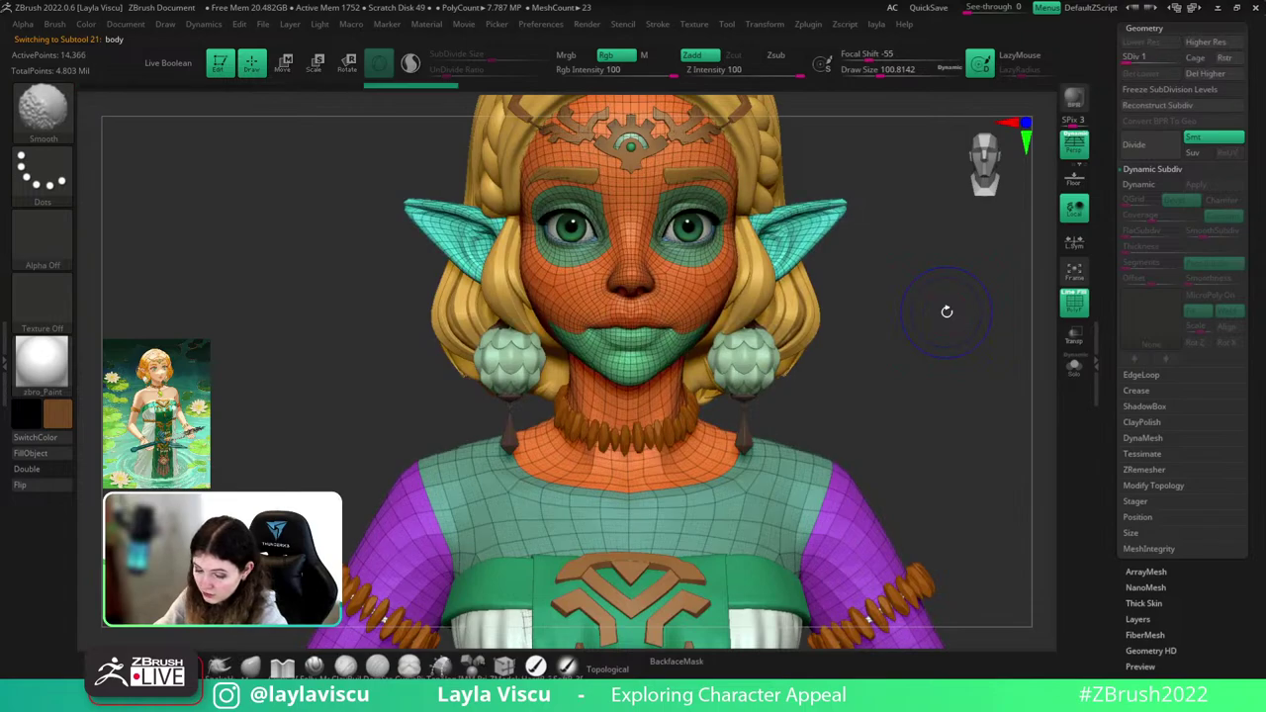
key("shift+f")
key("shift+f")
key("d")
key("d")
key("d")
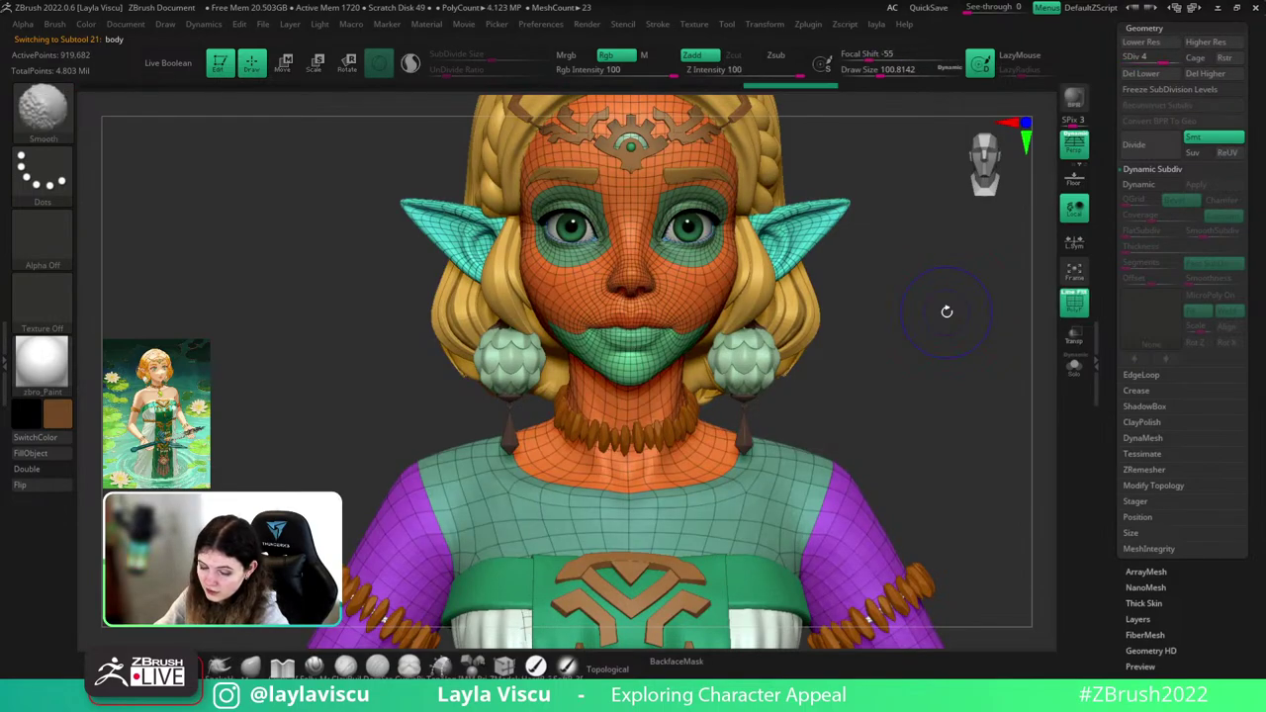
key("shift+f")
- Inspect the body's level 1 topology from an angle, then hide the wireframe and return to subdivision level 5
left_click_drag(946, 312, 880, 297)
key("shift+d")
key("shift+d")
key("shift+d")
key("shift+f")
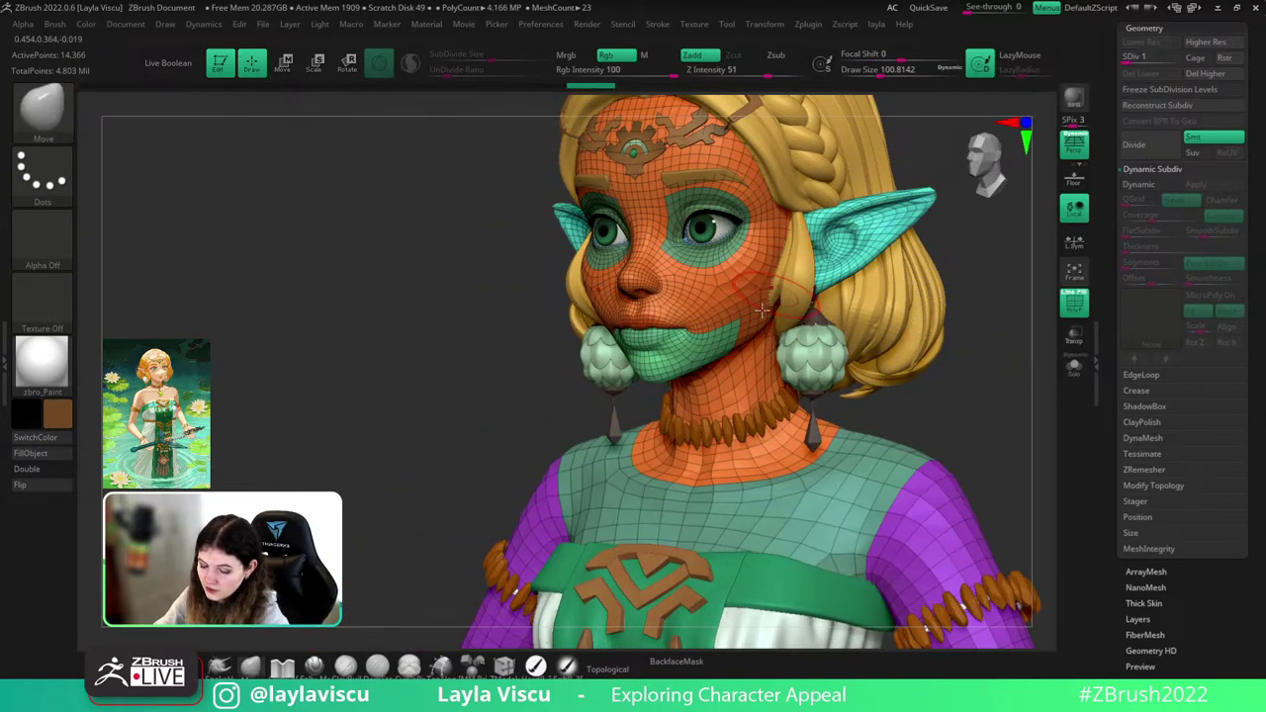
left_click_drag(939, 425, 941, 452)
key("d")
key("d")
key("d")
key("shift+f")
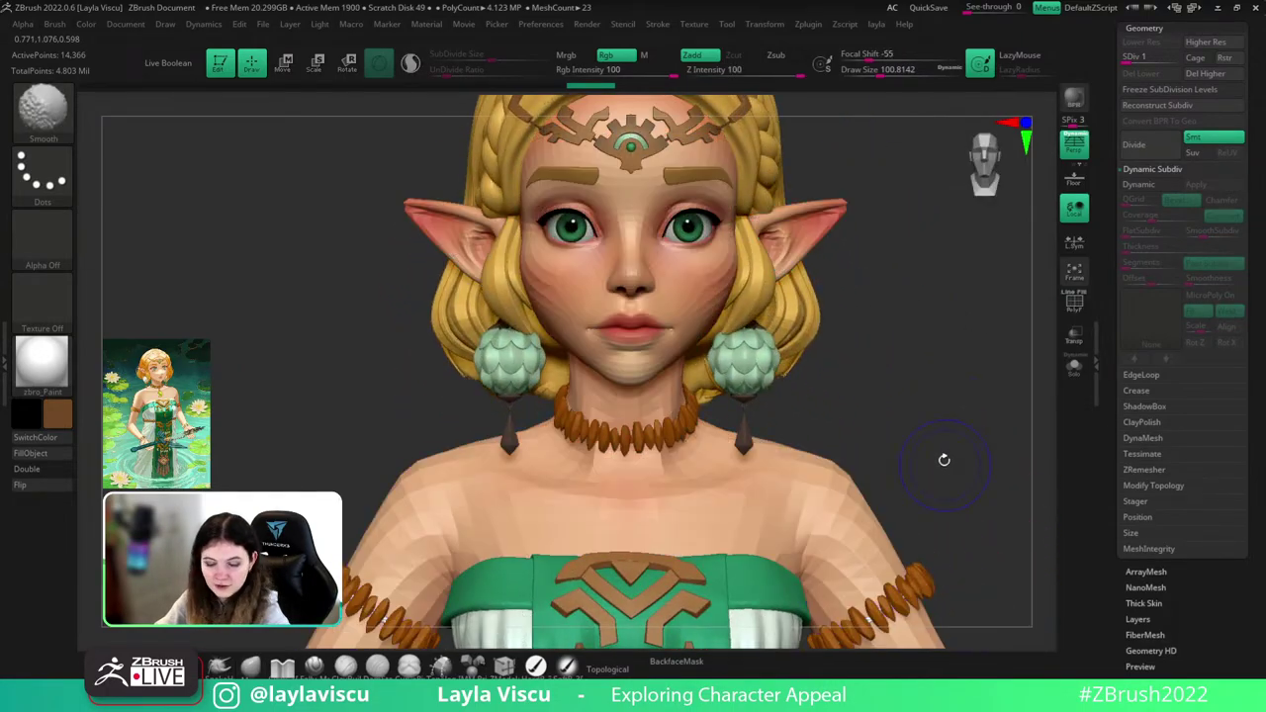
key("d")
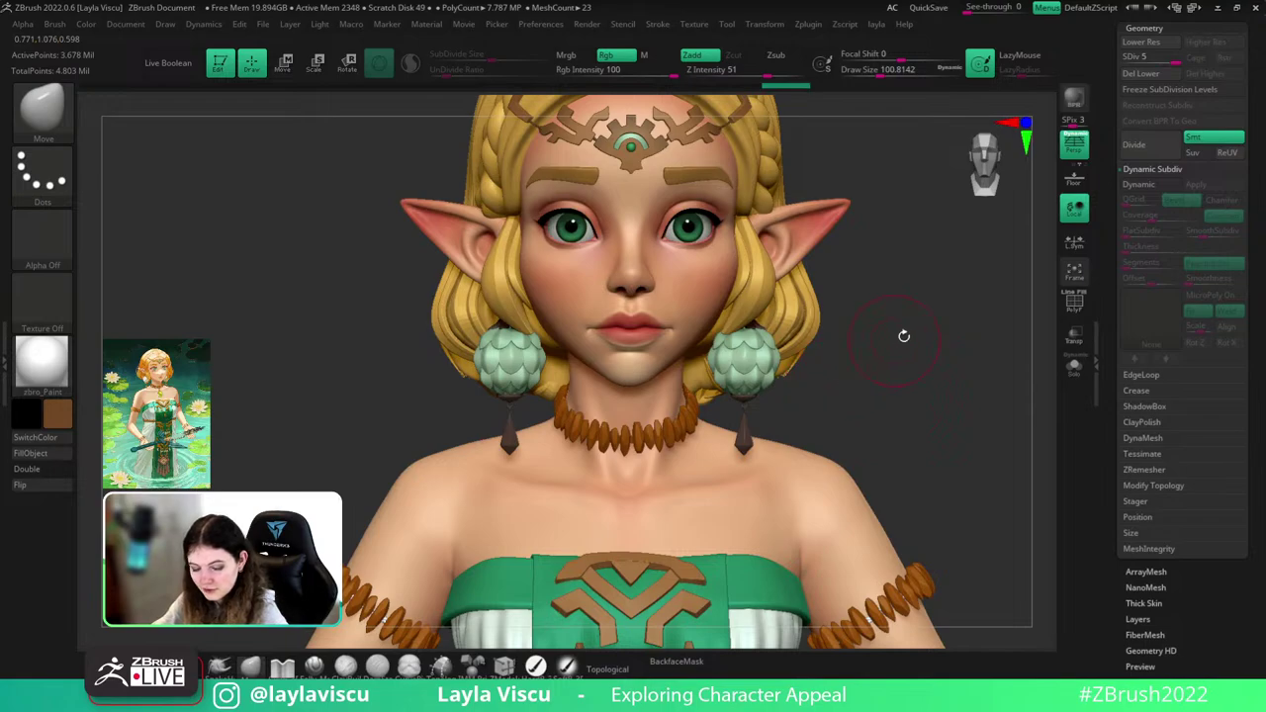
- Select the front hair and load the portrait illustration with the braided hair as a Spotlight reference
mouse_move(918, 326)
right_mouse_down("ctrl")
mouse_move(922, 288)
mouse_move(904, 291)
mouse_move(913, 359)
mouse_move(714, 300)
mouse_move(892, 301)
mouse_move(943, 328)
right_mouse_up("ctrl")
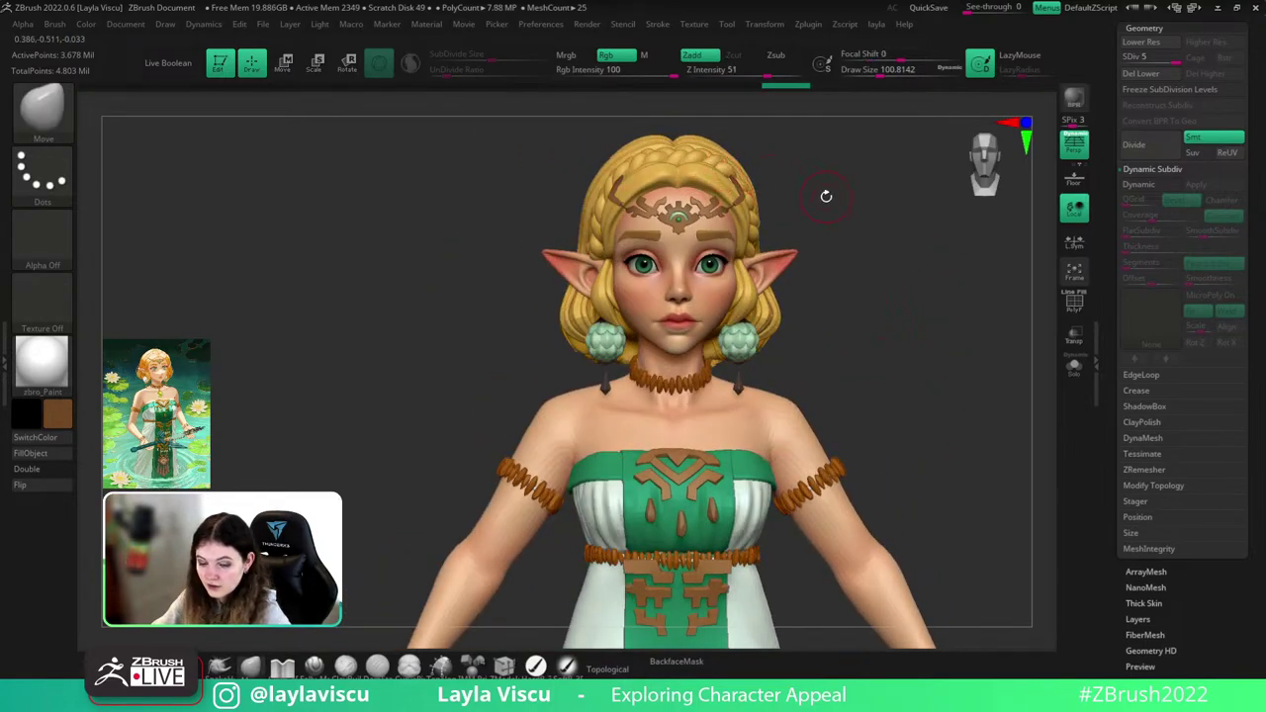
right_click_drag(825, 197, 822, 234, "alt")
left_click(716, 209, "alt")
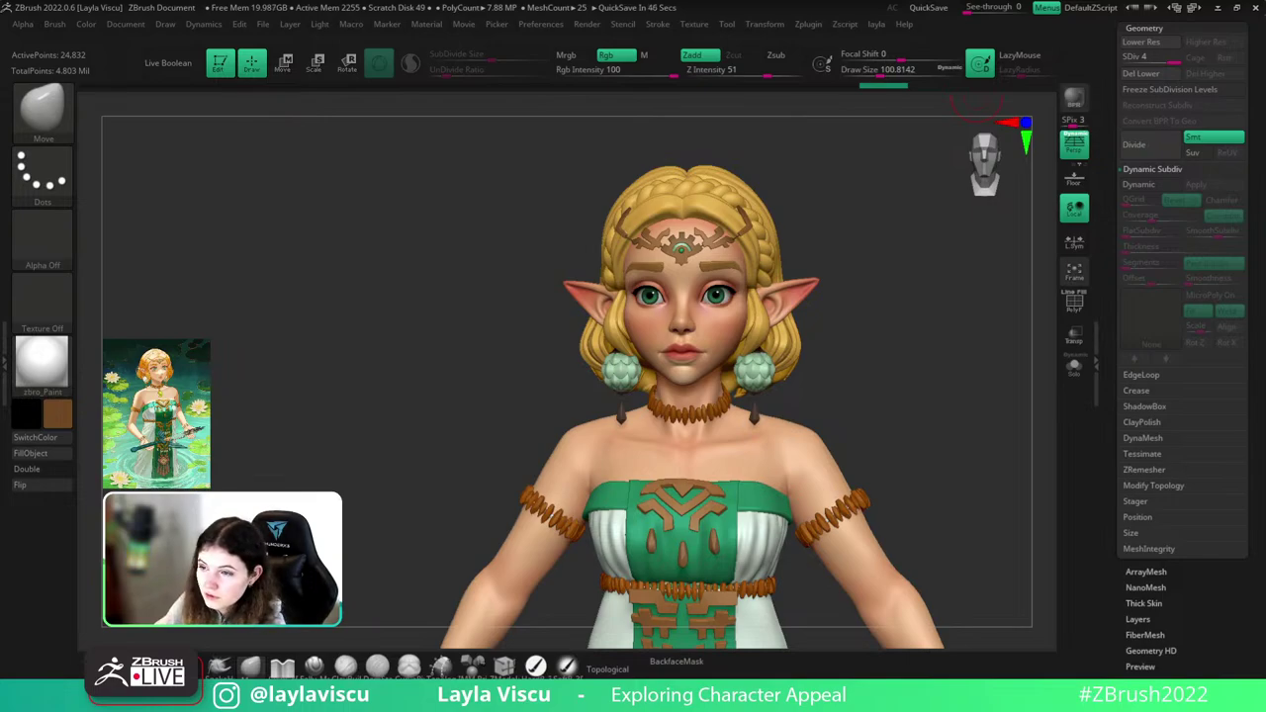
left_click(709, 24)
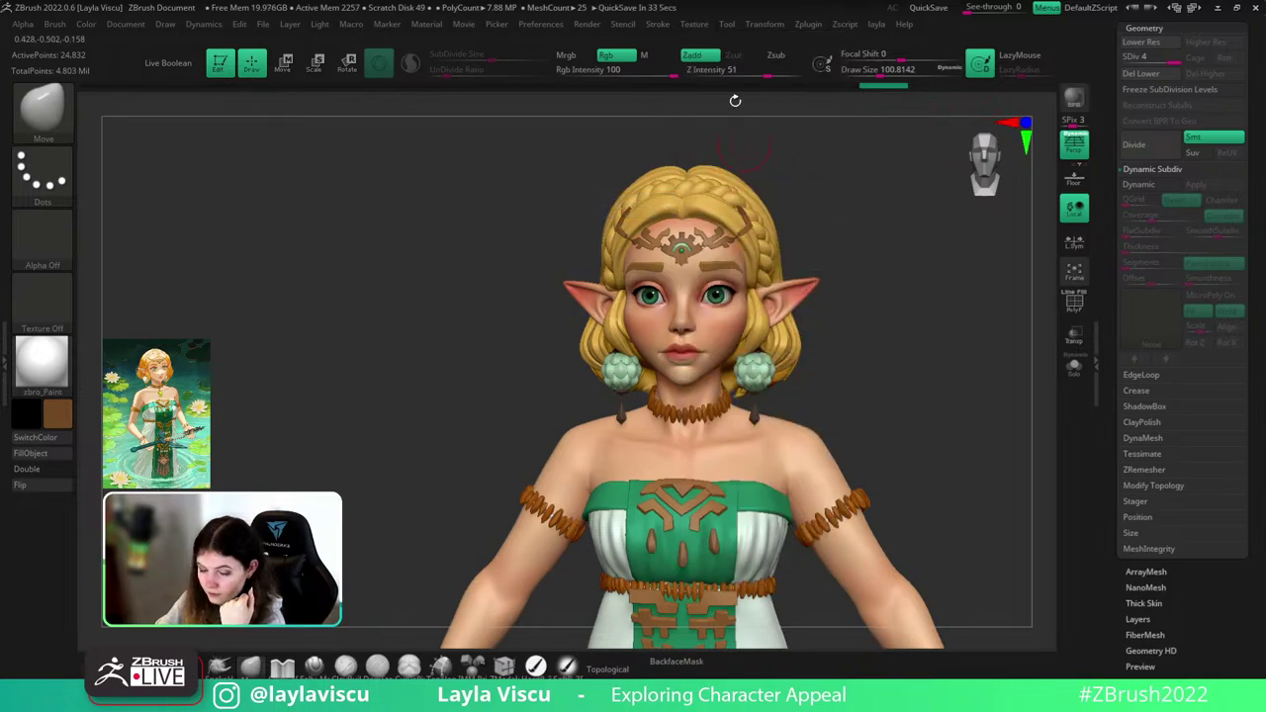
left_click(697, 24)
left_click(717, 228)
left_click(811, 261)
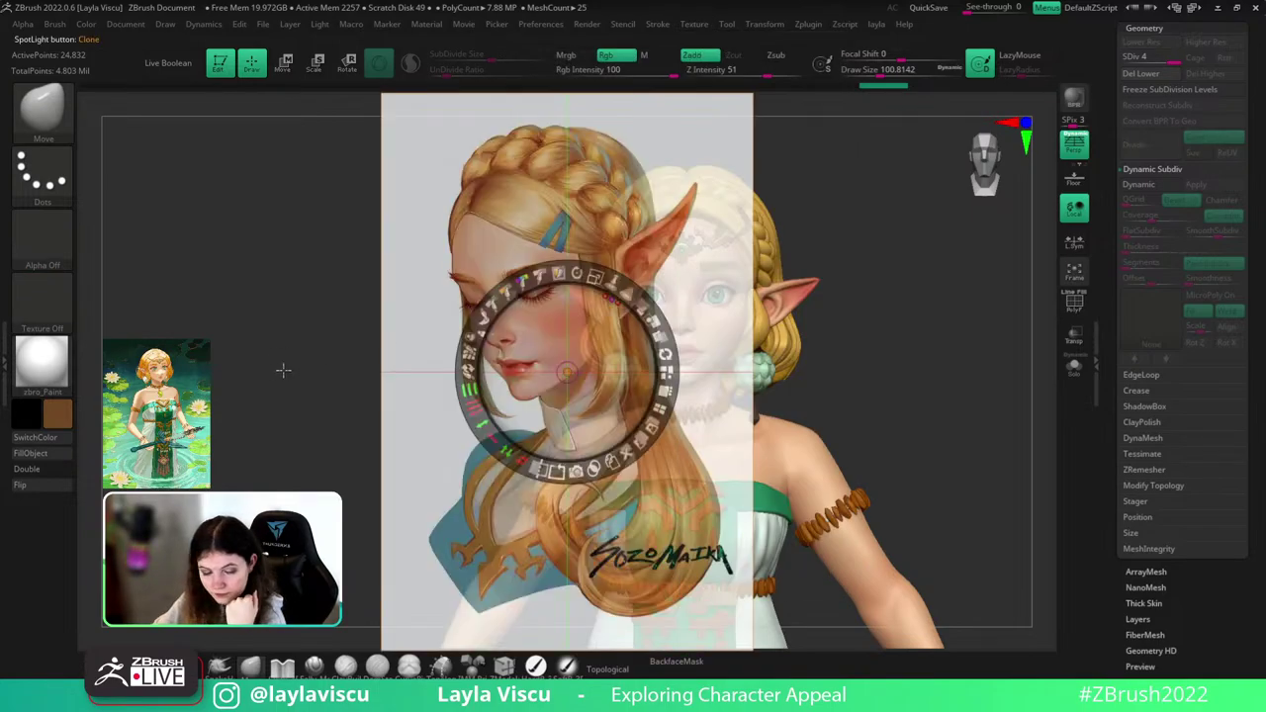
- Make the reference image fully opaque, scale it down and place it beside the character
left_click_drag(645, 304, 622, 360)
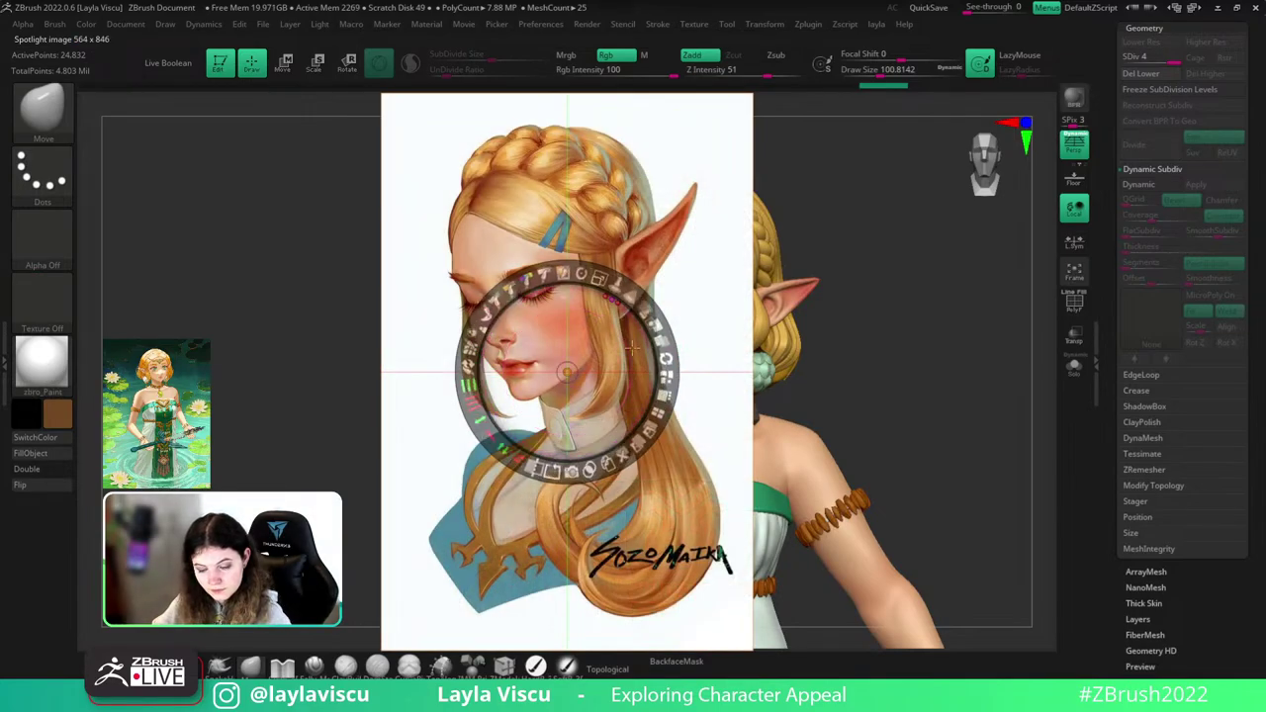
left_click_drag(590, 281, 534, 291)
left_click_drag(544, 395, 388, 317)
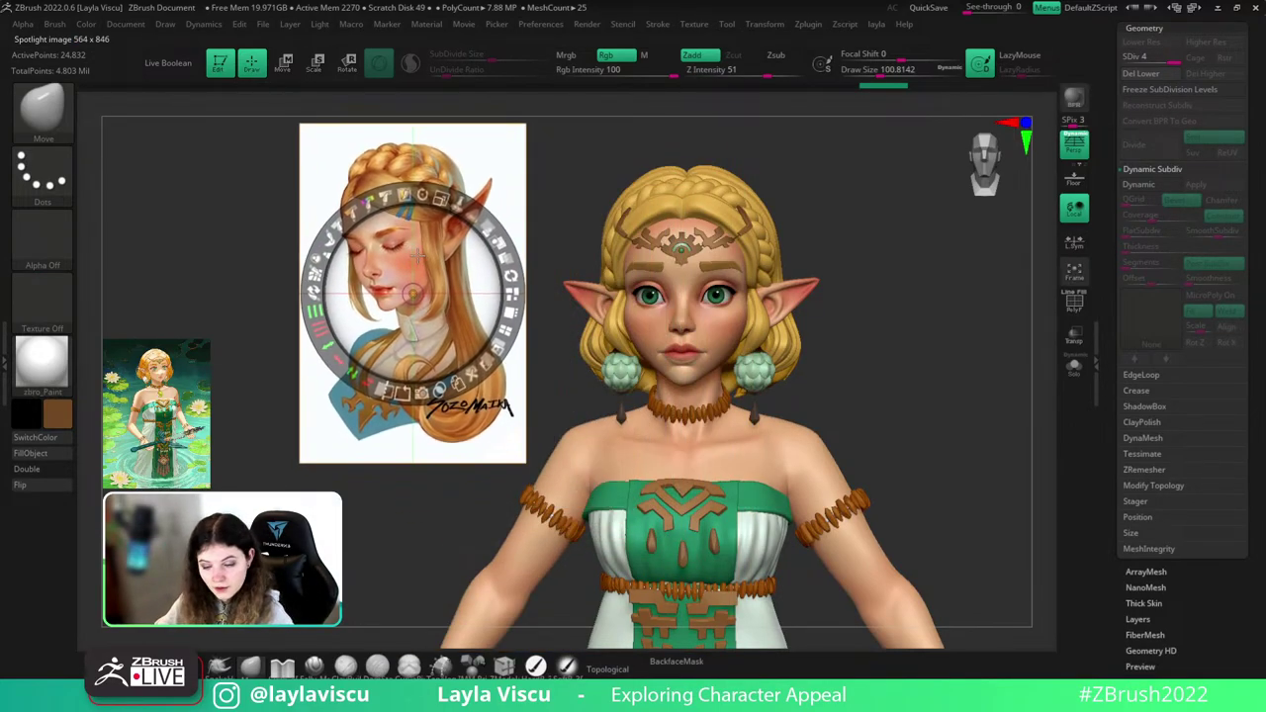
left_click(288, 458)
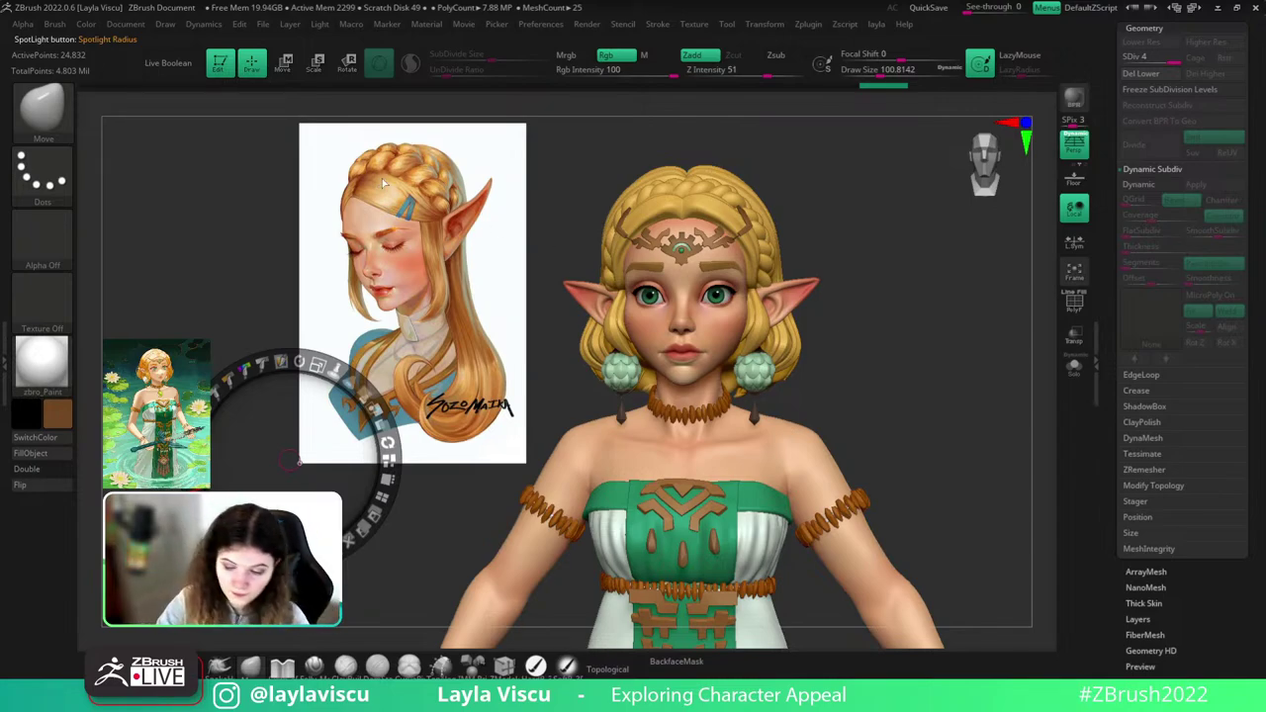
- Fill the front hair and the braid with the orange-brown hair colour from the reference
key("z")
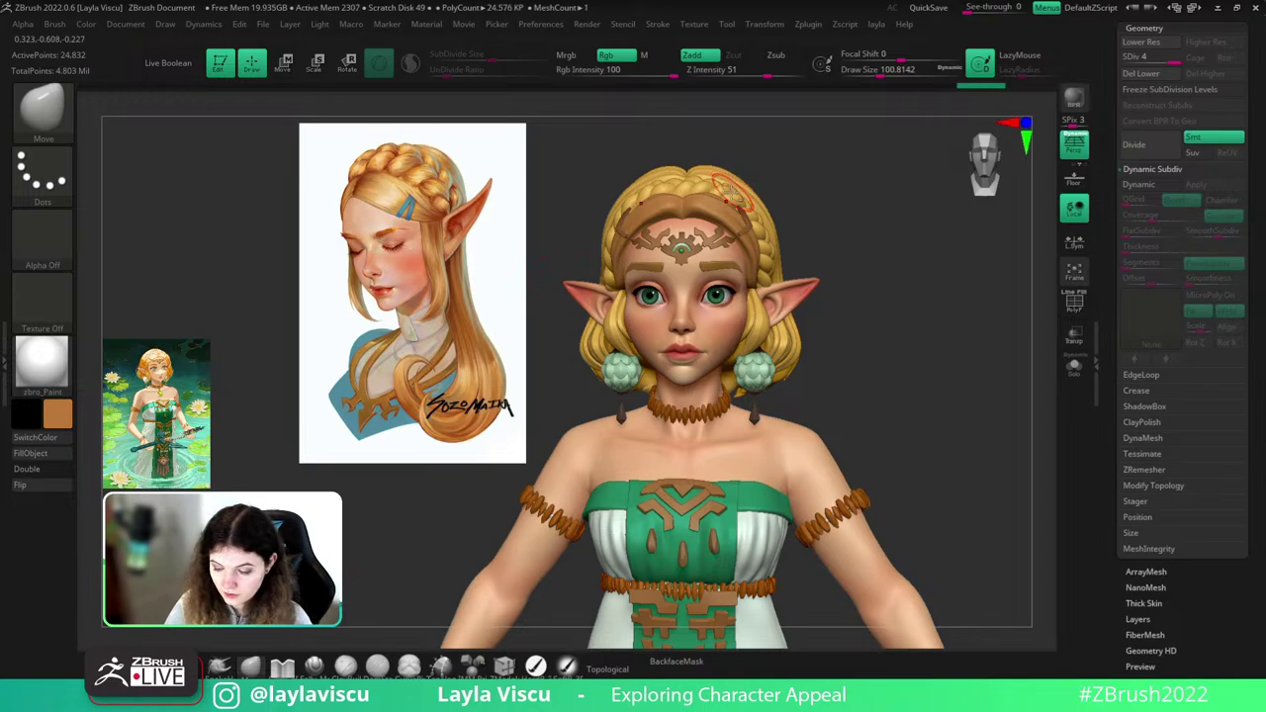
left_click(733, 193, "alt")
key("shift+f")
key("shift+f")
left_click(65, 451)
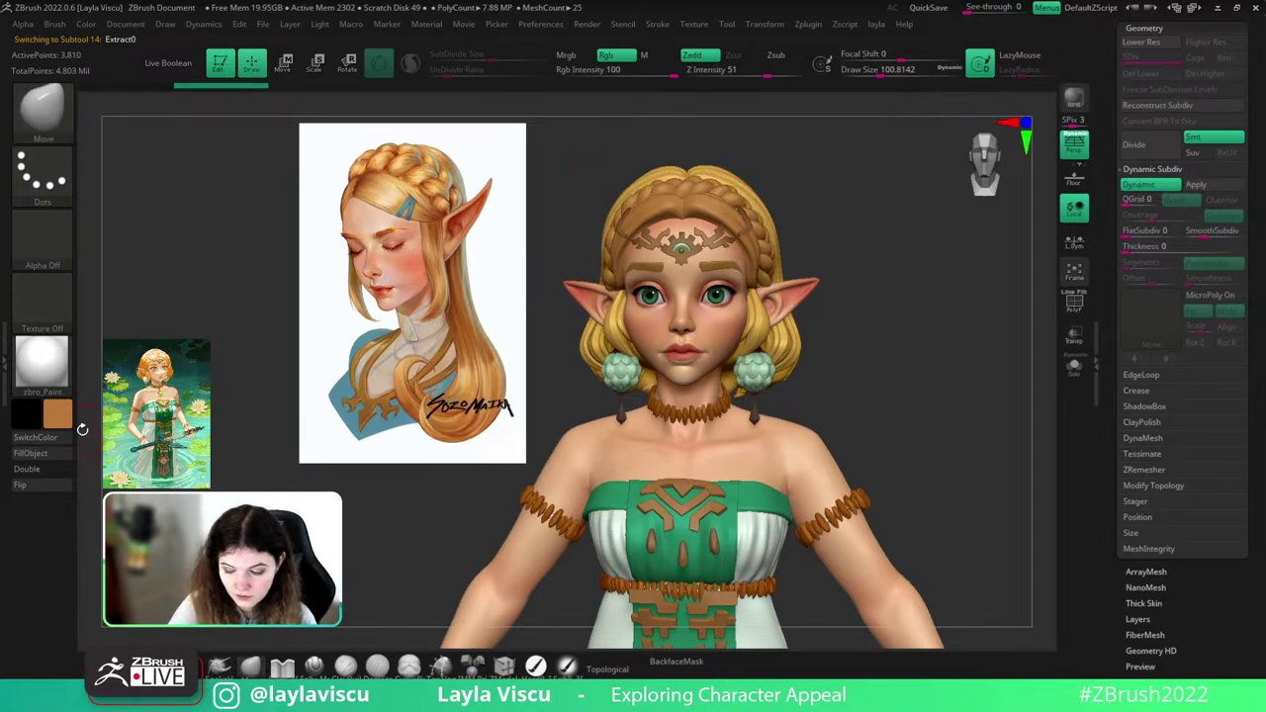
- Fill the side hair behind the braid and the back hair with the same orange-brown
left_click_drag(844, 168, 736, 178)
left_click(795, 194, "alt")
left_click(59, 452)
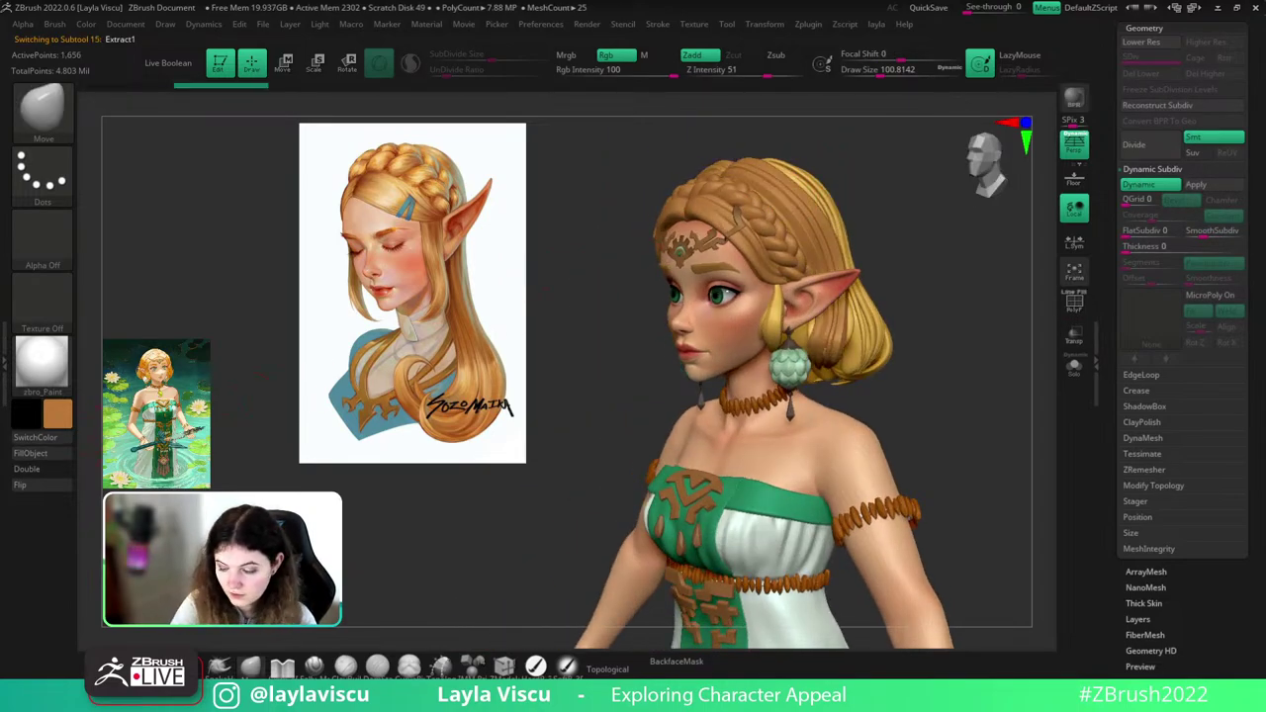
left_click_drag(954, 243, 841, 244)
left_click(883, 217, "alt")
left_click(58, 453)
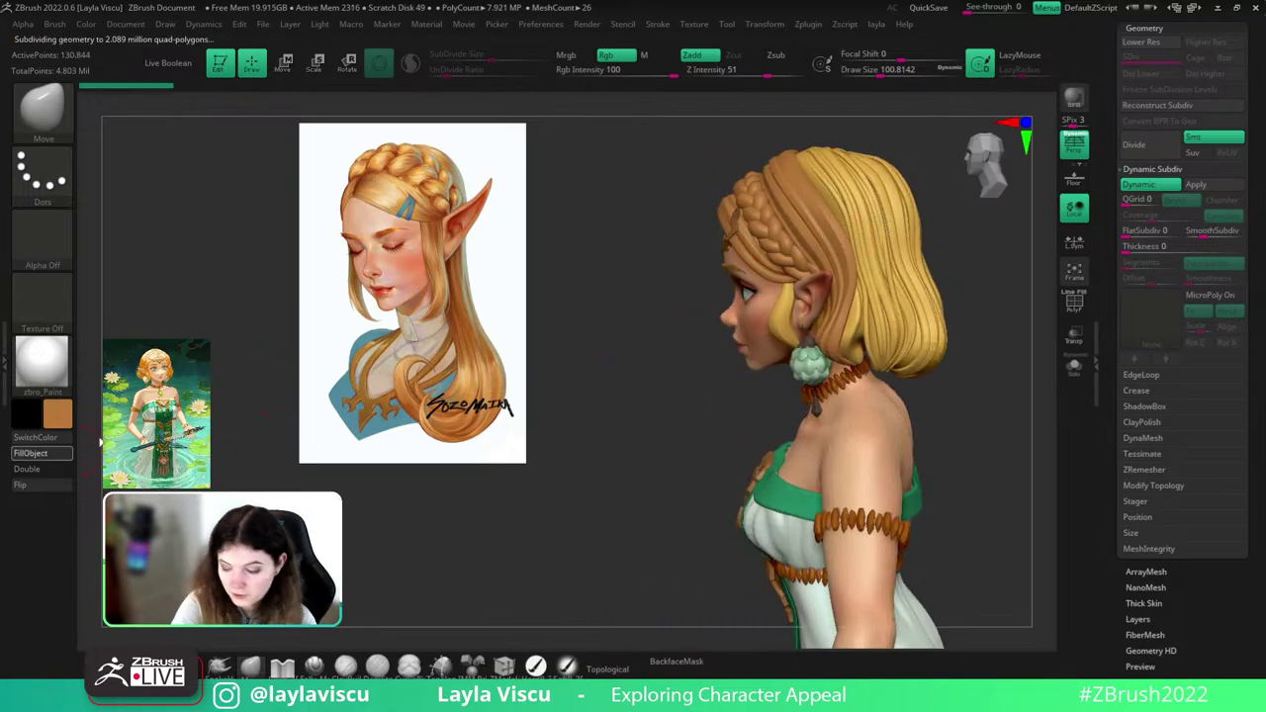
- Fill the hair locks in front of the ears with the same orange-brown
mouse_move(1002, 359)
left_mouse_down()
mouse_move(927, 349)
mouse_move(998, 360)
left_mouse_up()
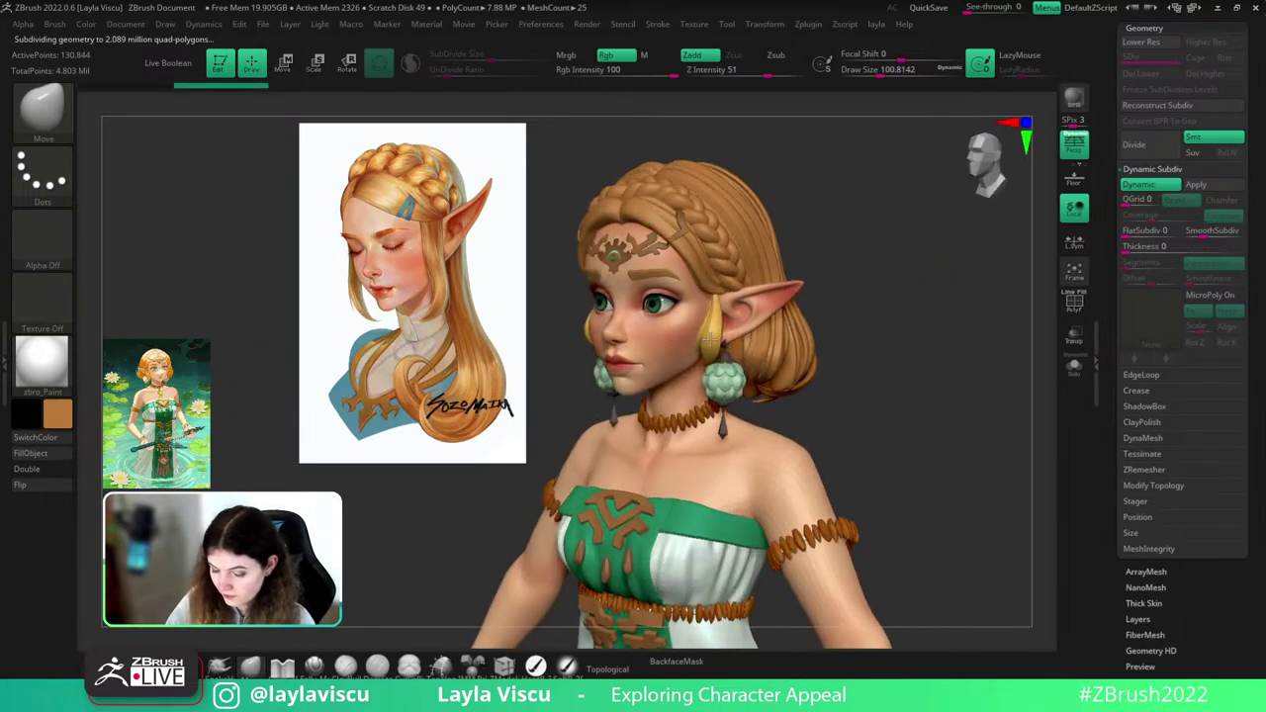
left_click(710, 335, "alt")
left_click(65, 452)
left_click_drag(936, 316, 948, 367)
- Sample a dark reddish brown from the reference hair and switch to the SoftP paint brush
key("z")
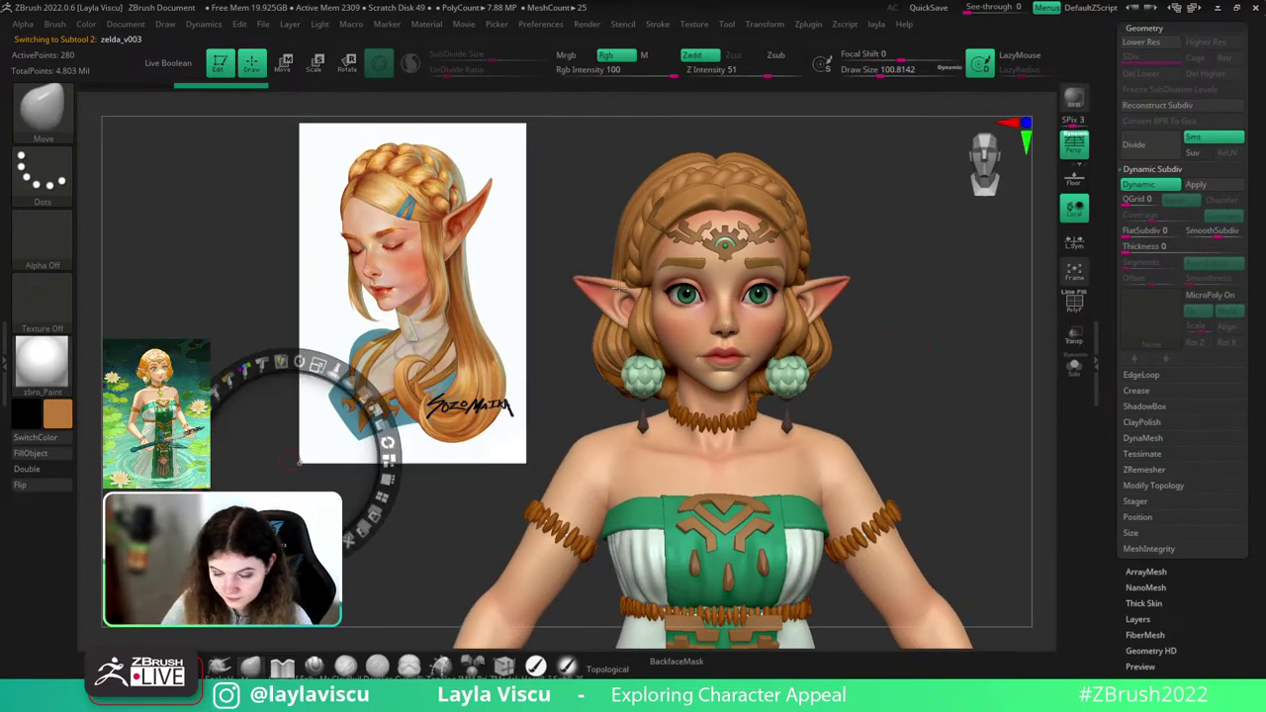
key("c")
key("z")
left_click(567, 665)
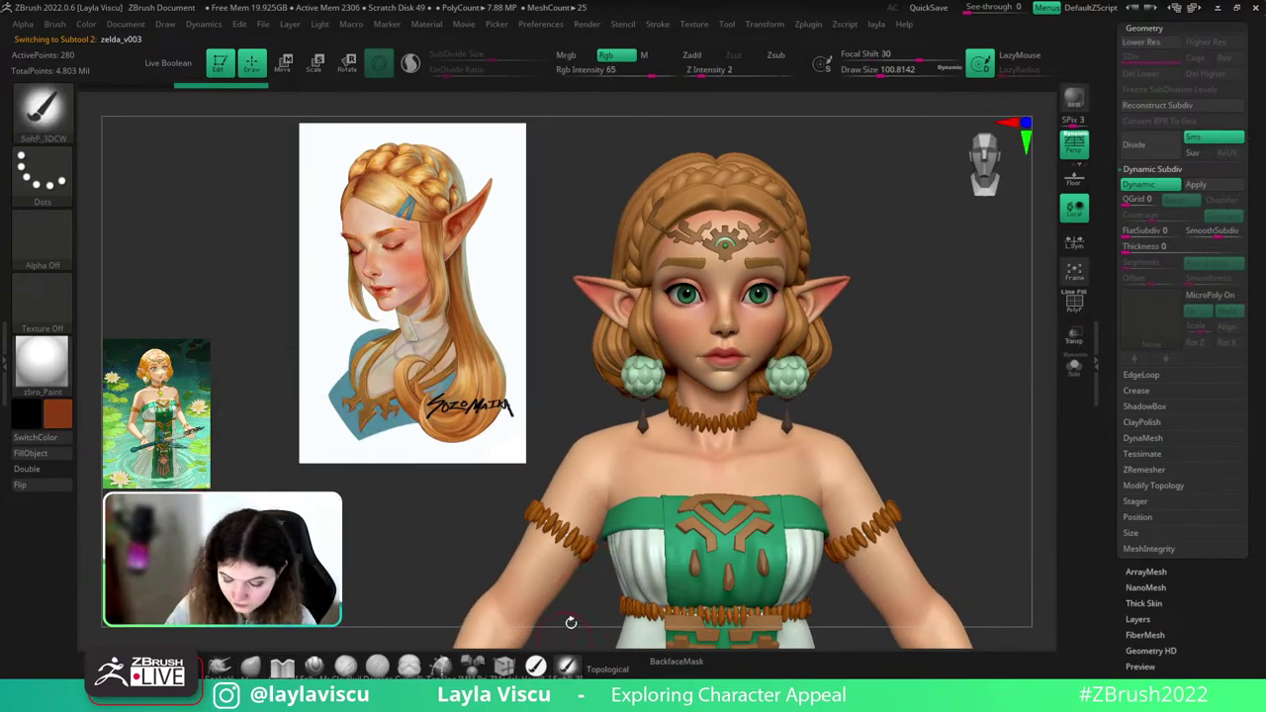
- Shade the centre parting of the front hair in reddish brown with a brush of about 124 at RGB intensity 75
key("s")
left_click_drag(719, 196, 724, 196)
left_click(733, 198, "alt")
left_click_drag(800, 167, 788, 170)
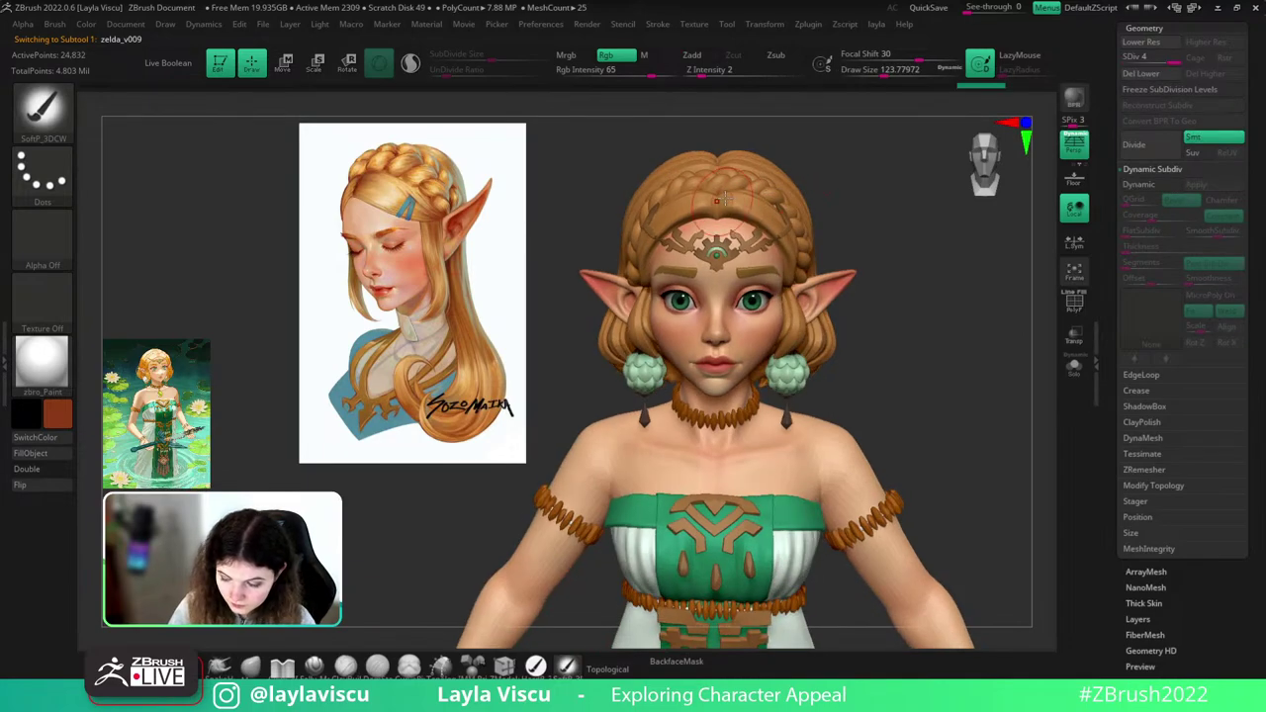
left_click(659, 74)
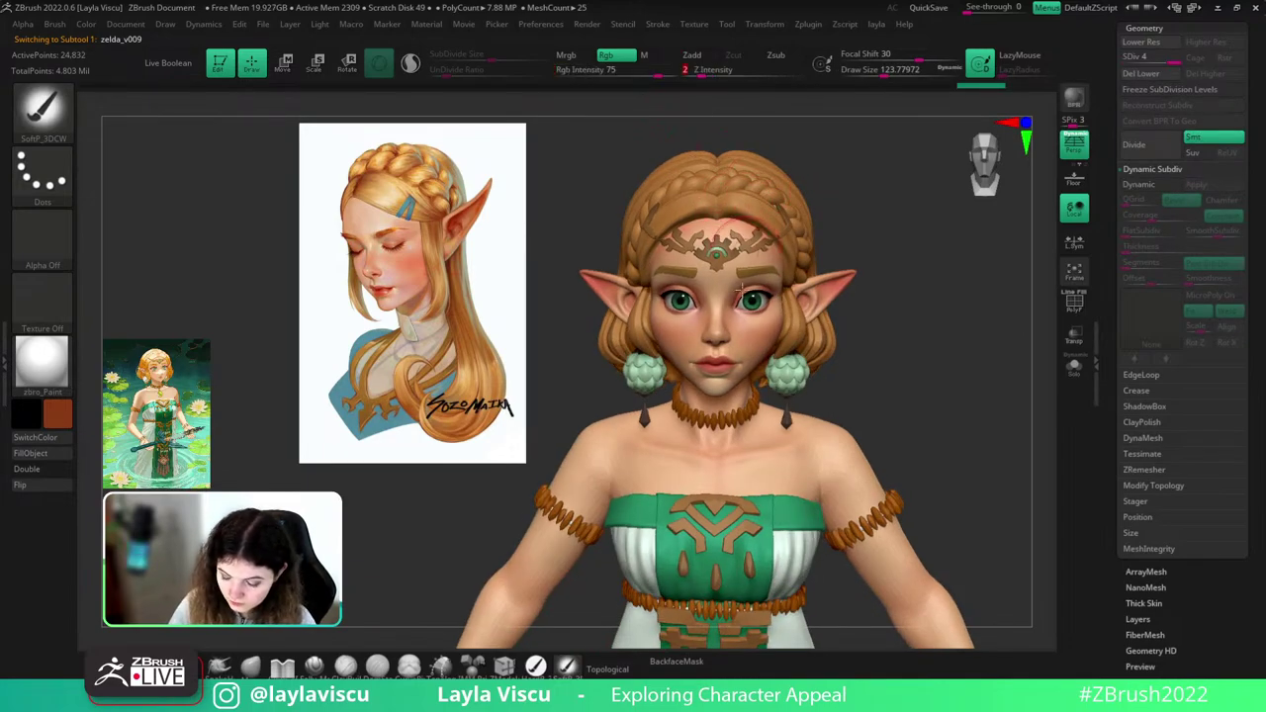
left_click_drag(908, 272, 941, 263)
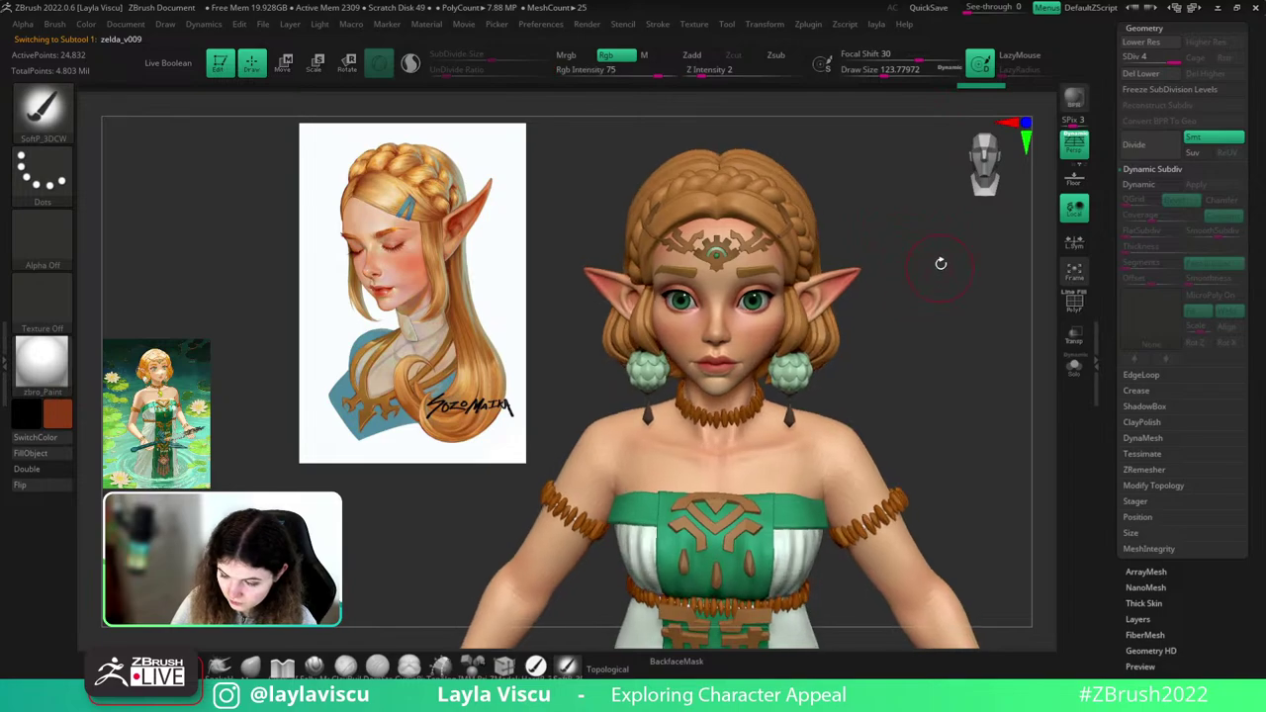
key("1")
left_click(919, 528)
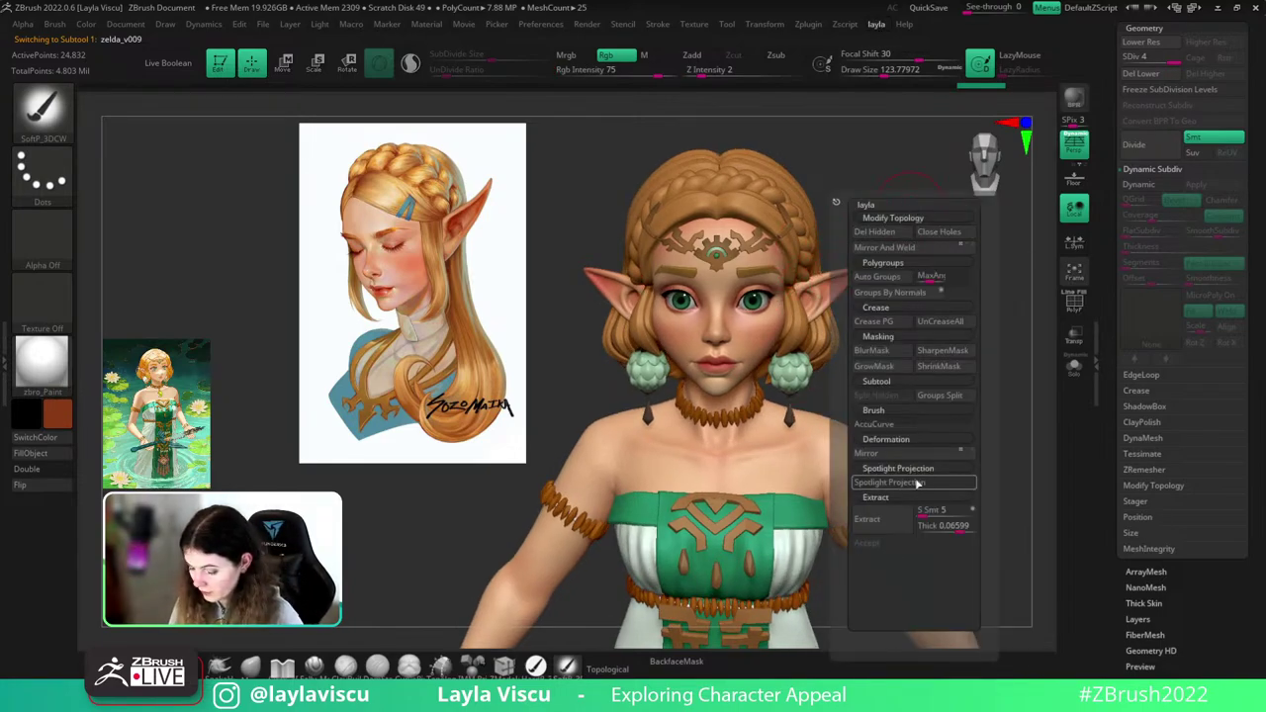
left_click_drag(808, 151, 867, 186)
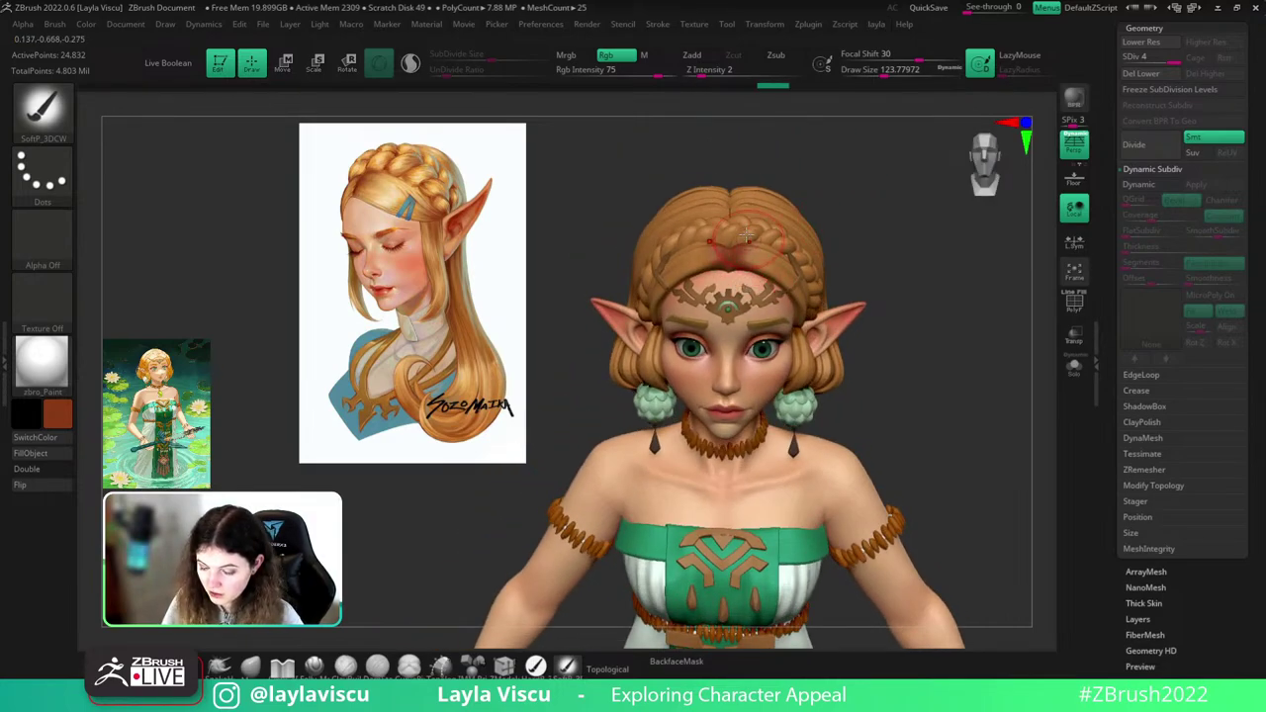
- Subdivide the braid to subdivision level 3, checking its wireframe
left_click(764, 199, "alt")
left_click_drag(858, 200, 907, 212)
key("shift+f")
key("shift+f")
key("shift+f")
key("ctrl+d")
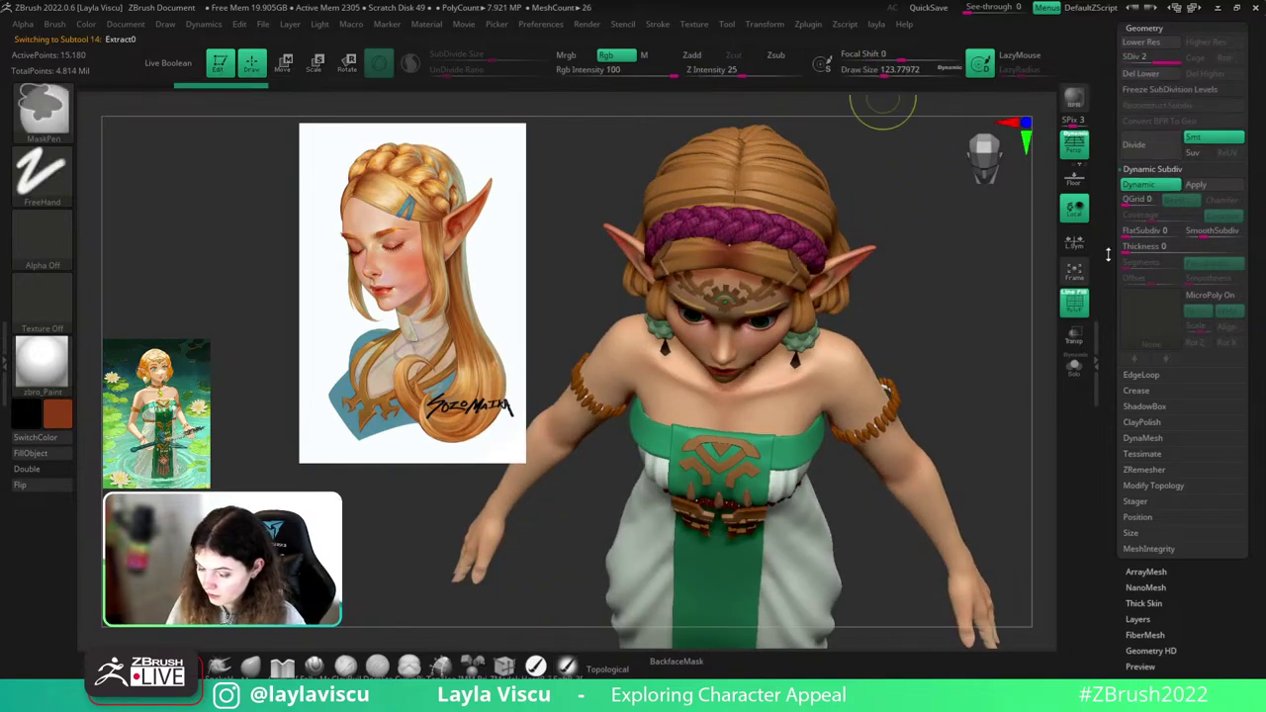
key("ctrl+d")
key("shift+f")
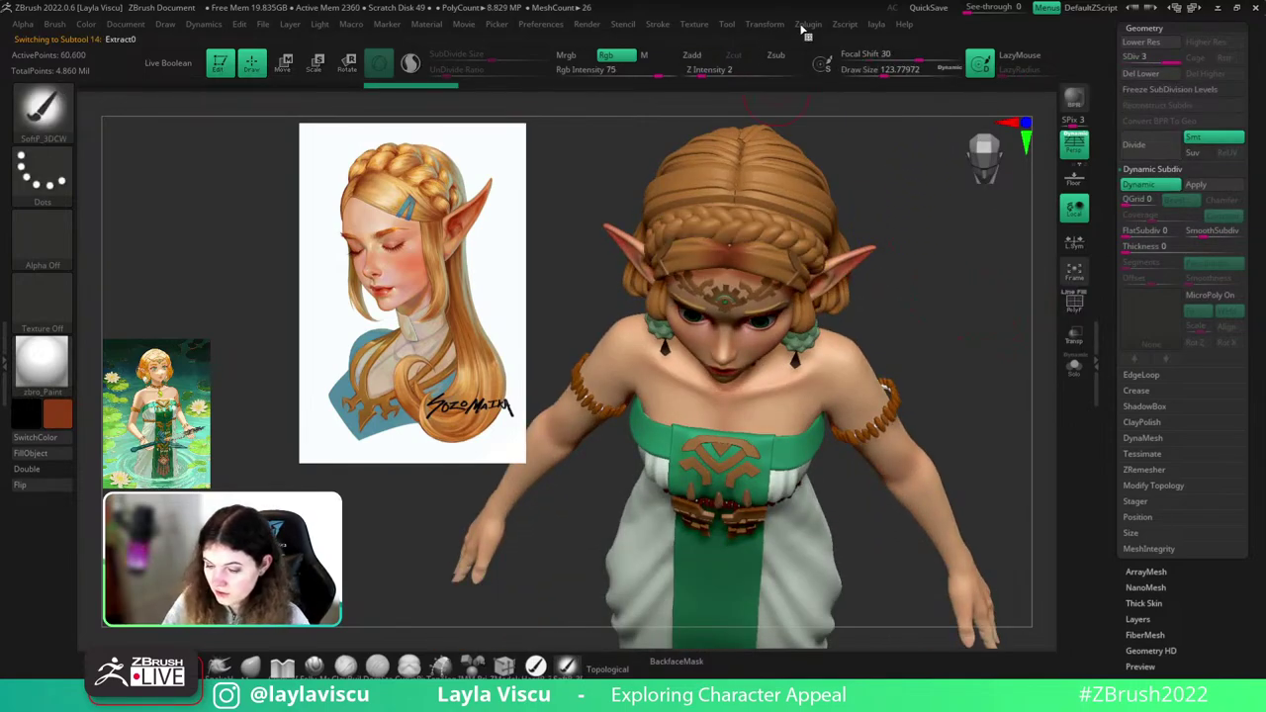
- Darken the braid's crevices by filling it with the reddish brown through an ambient occlusion mask
left_click(813, 26)
left_click(855, 127)
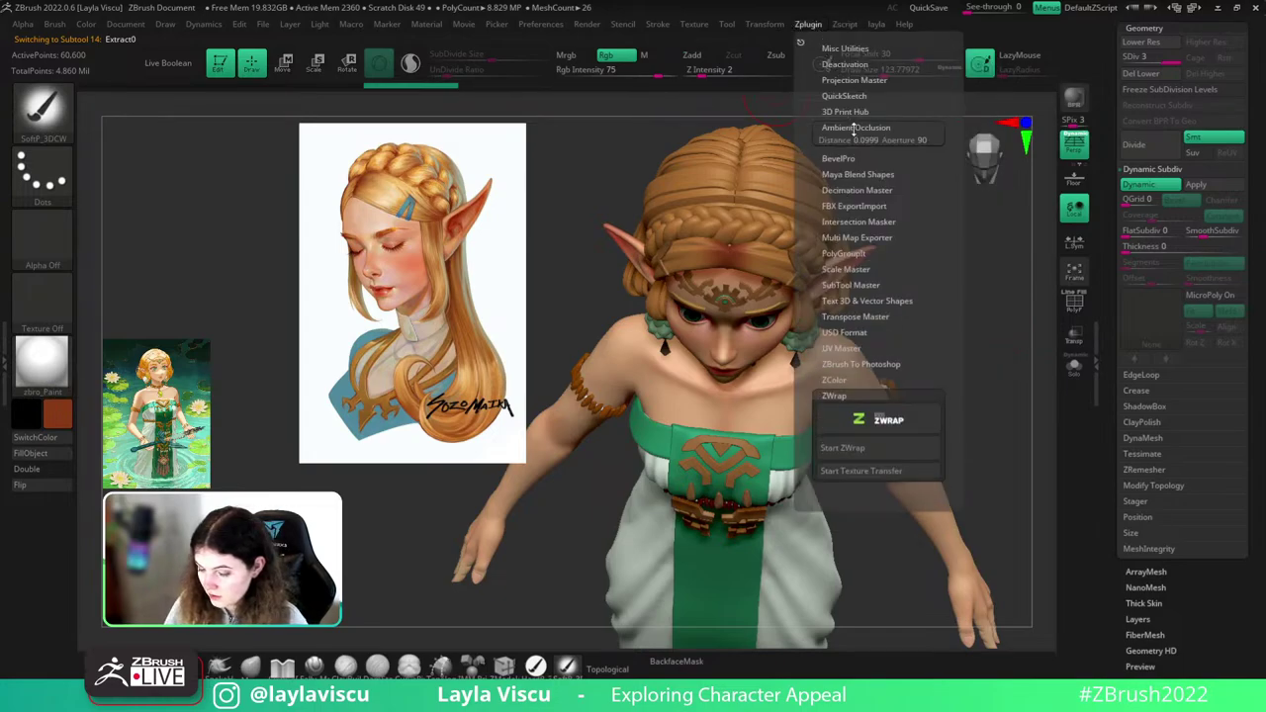
left_click(867, 170)
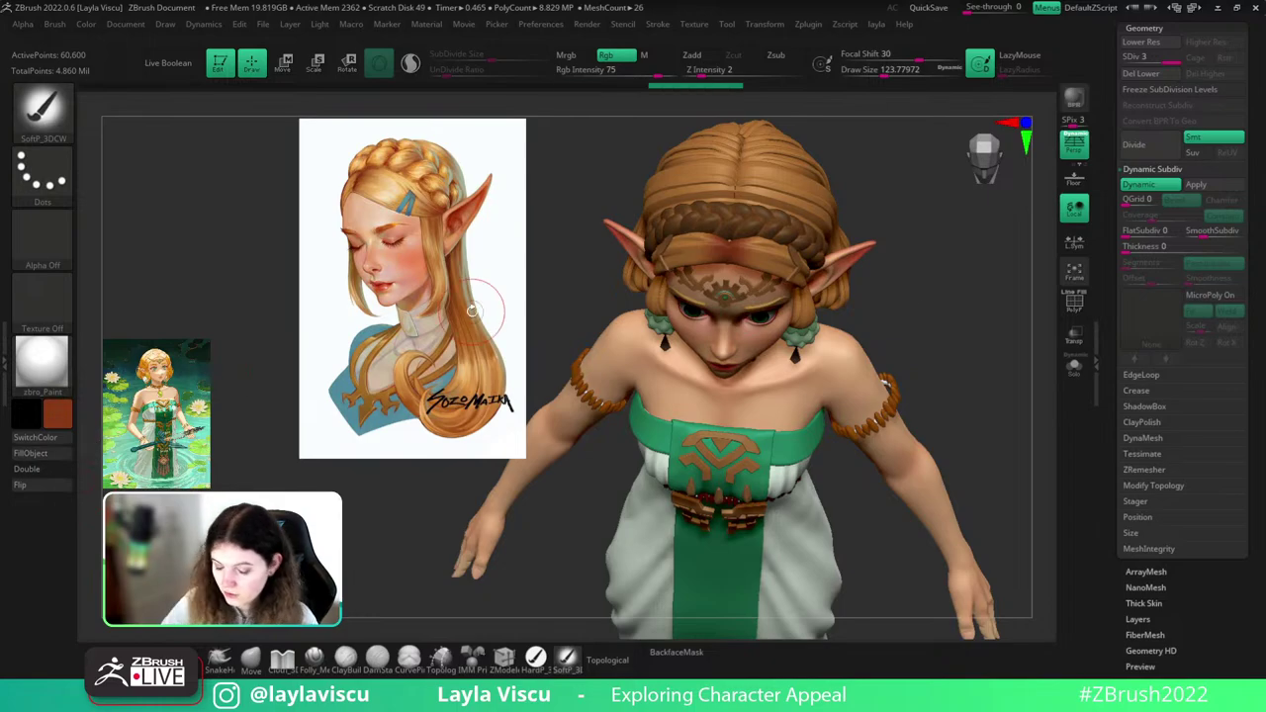
mouse_move(980, 375)
left_mouse_down()
mouse_move(982, 348)
mouse_move(981, 367)
mouse_move(961, 345)
left_mouse_up()
left_click(980, 367, "ctrl")
left_click(64, 455)
- Shade the side and back hair along the centre parting with reddish brown, leaving Dynamic Subdiv on for the back hair
left_click(792, 261, "alt")
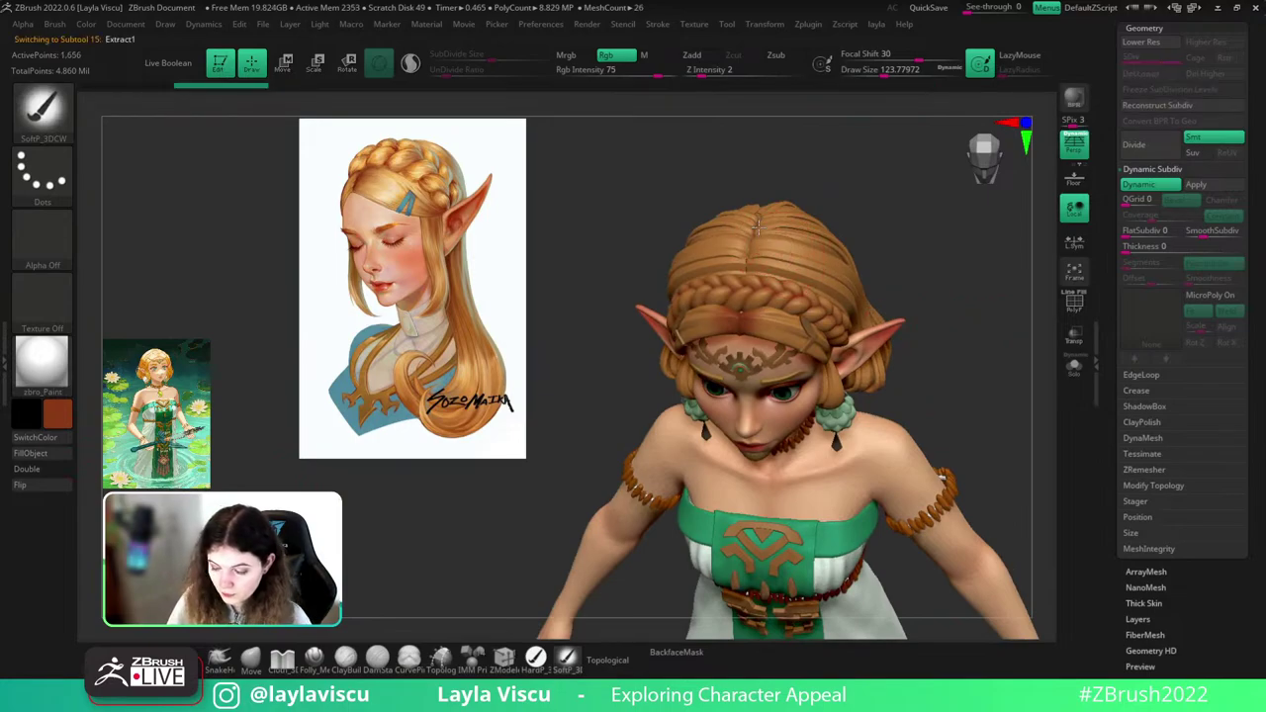
left_click_drag(753, 238, 748, 261)
left_click_drag(838, 175, 832, 216)
mouse_move(750, 240)
left_mouse_down()
mouse_move(747, 257)
mouse_move(759, 225)
left_mouse_up()
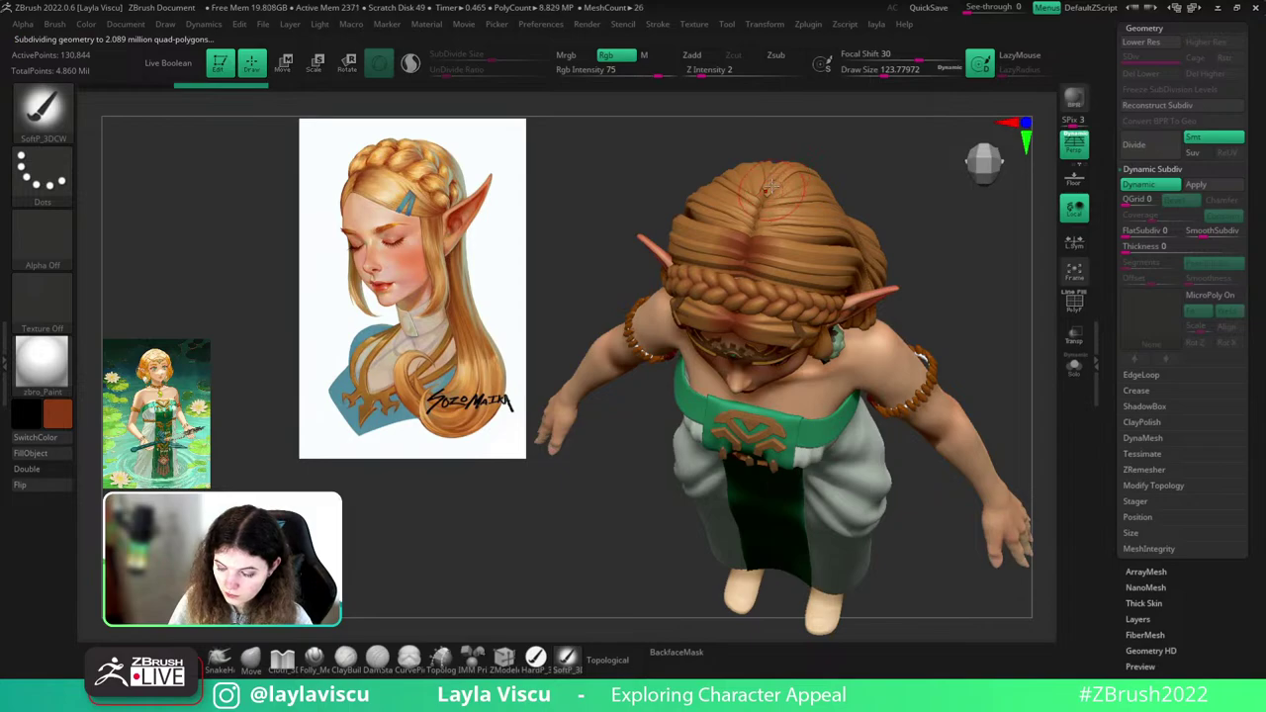
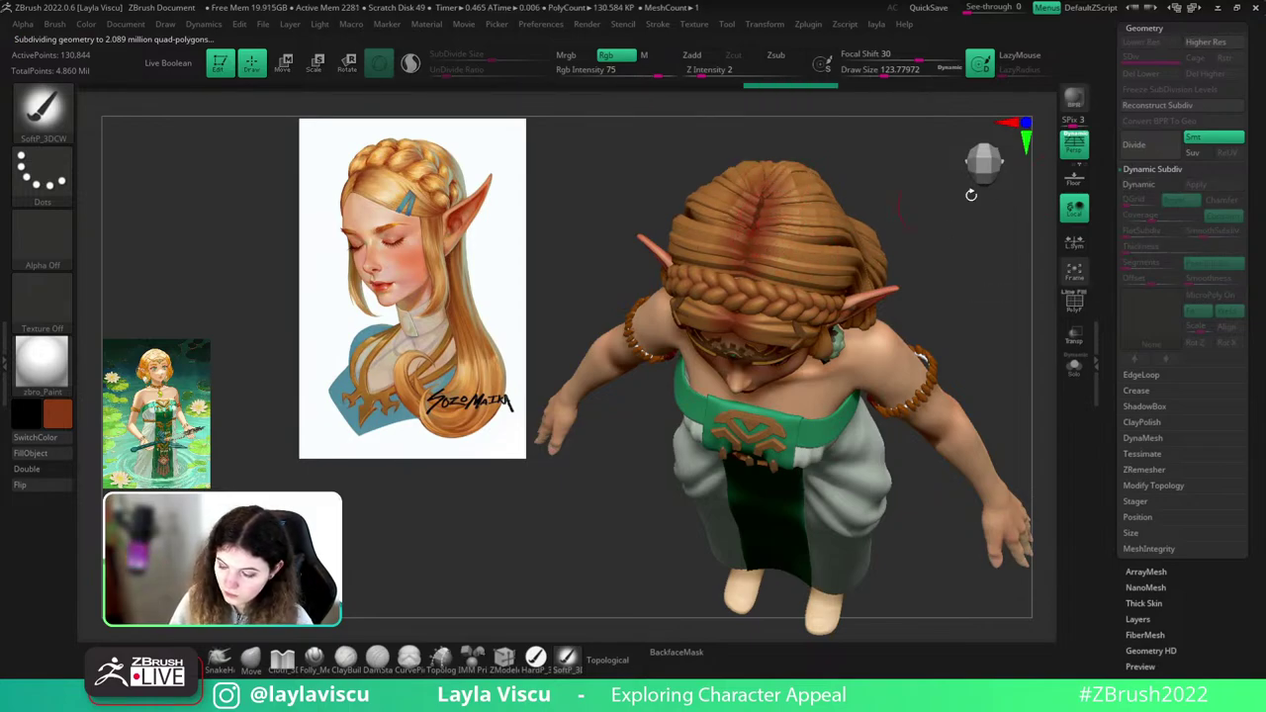
left_click(1150, 188)
- Sample a lighter orange-brown from the reference and paint it onto the front hair beside the parting
right_click_drag(995, 321, 974, 193)
right_click_drag(858, 252, 880, 267, "ctrl")
key("z")
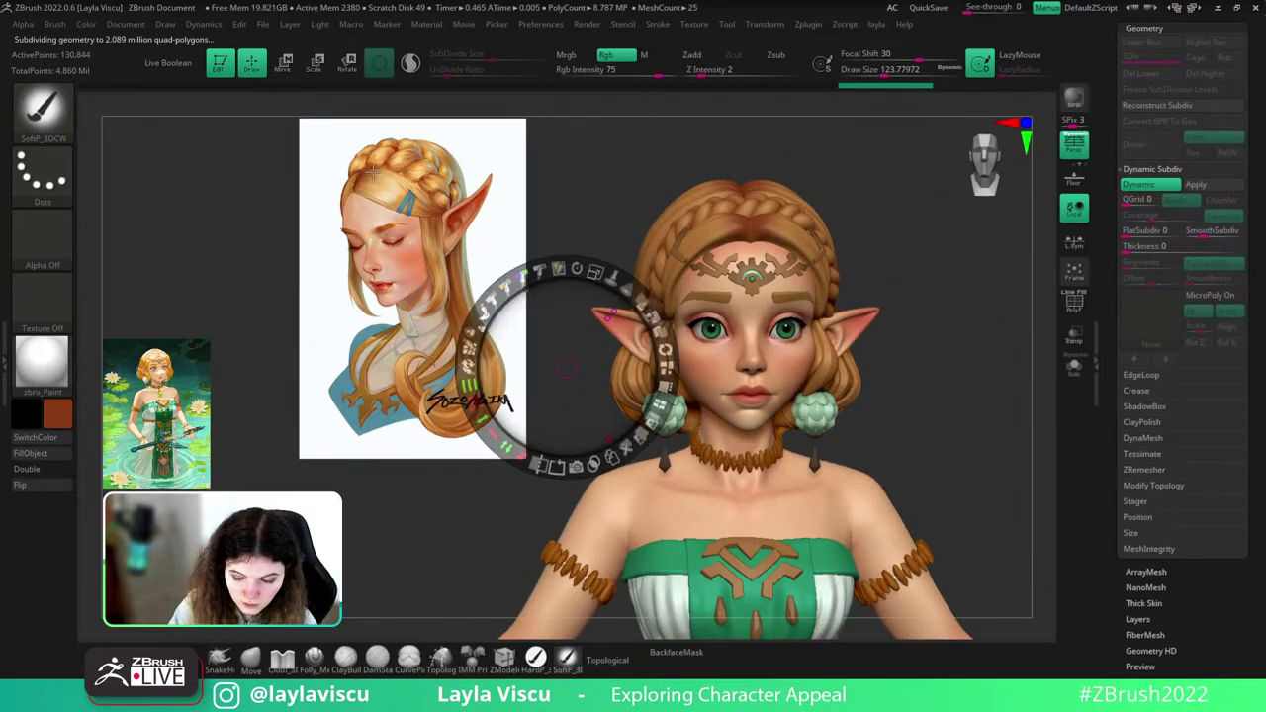
left_click(780, 227, "alt")
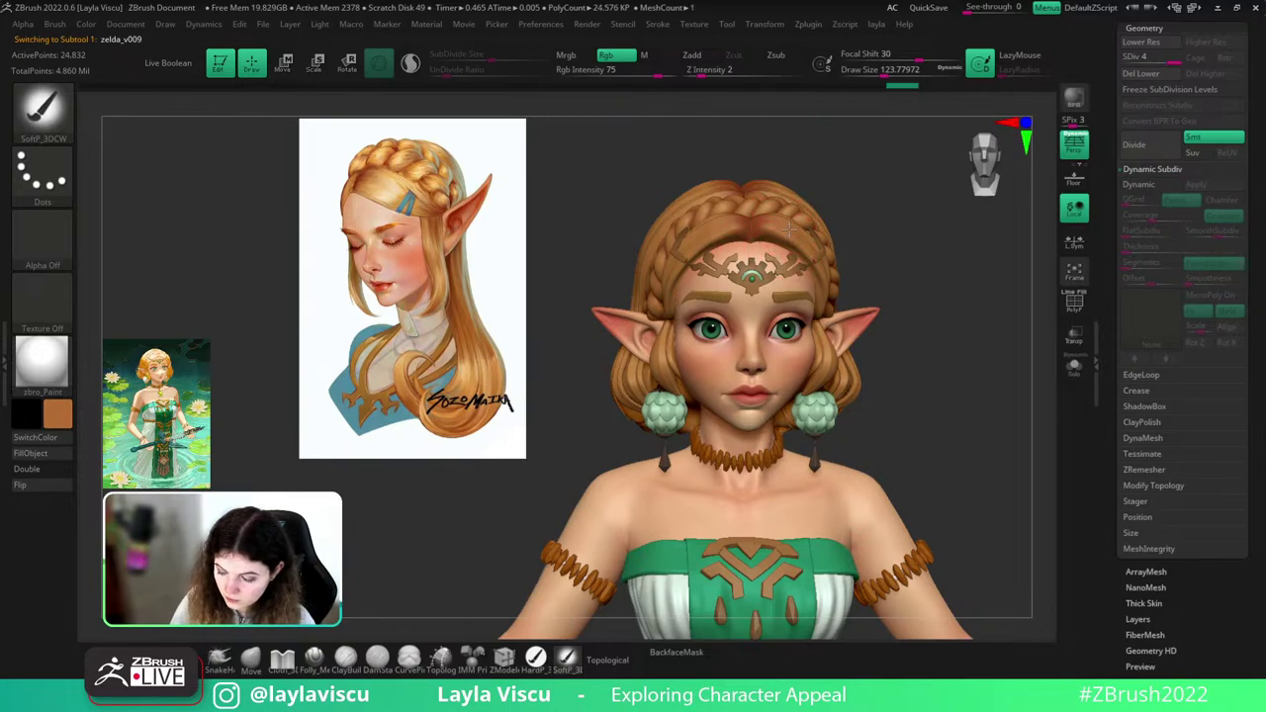
left_click_drag(789, 229, 883, 229)
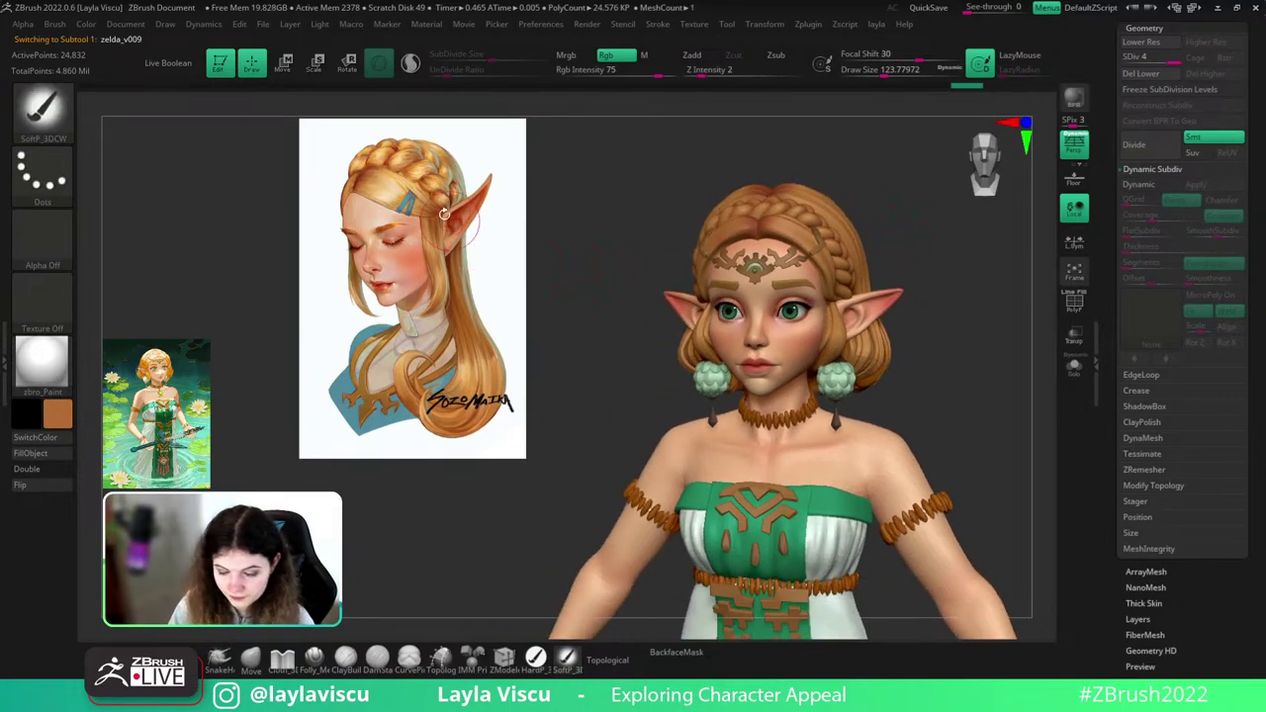
- Sample a reddish brown from the reference hair beside the ear and enlarge the paint brush to about 202
key("space")
key("c")
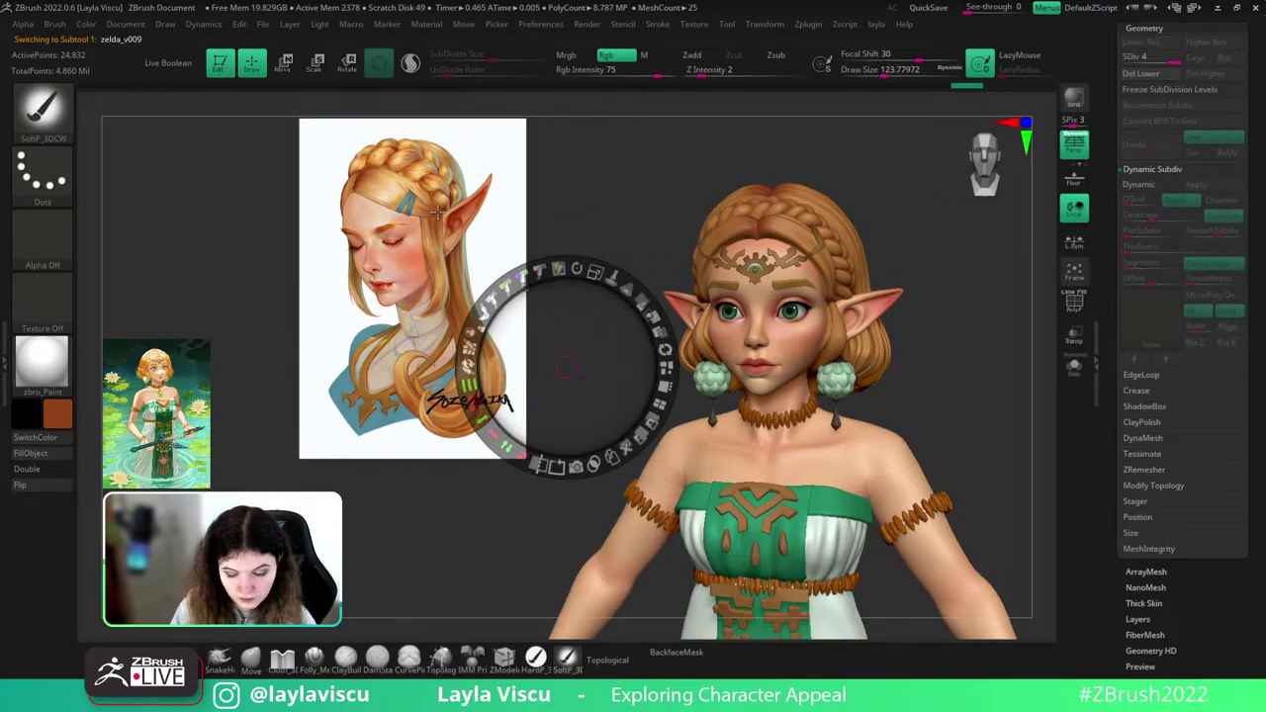
key("z")
left_click_drag(943, 272, 853, 295)
key("s")
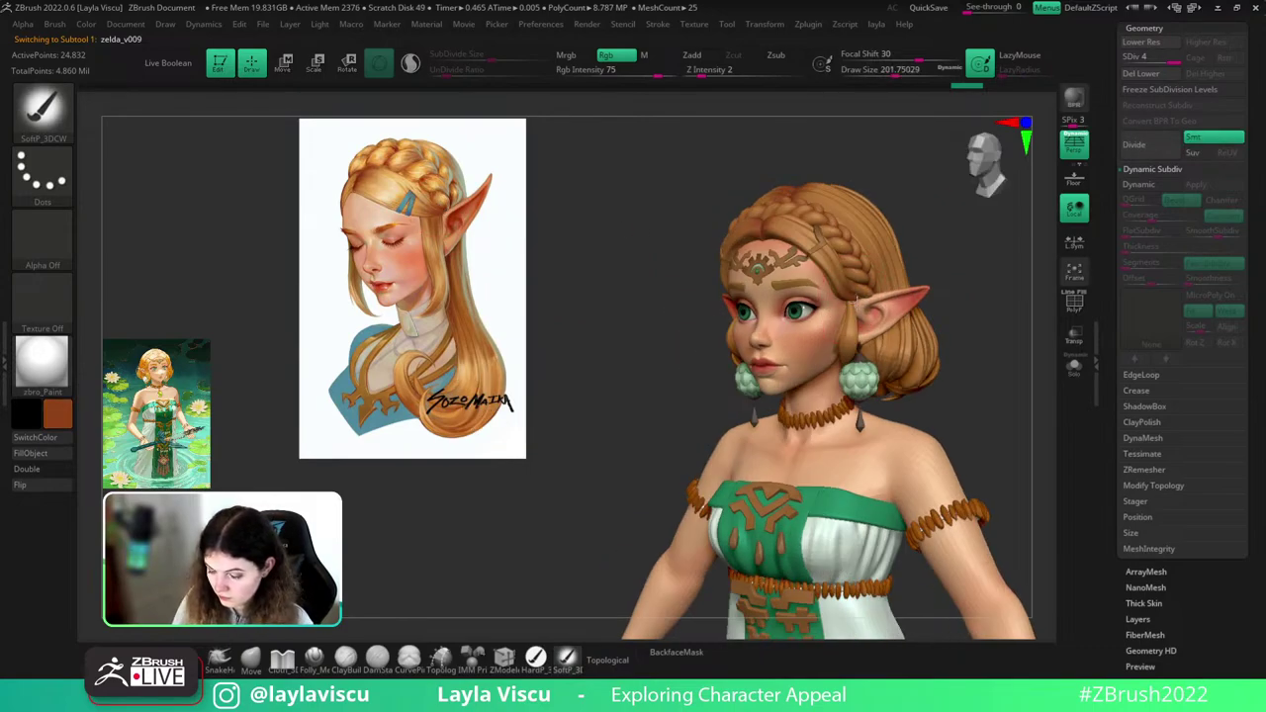
- Sample a medium orange-brown from the reference and paint soft shading over the front hair
left_click(848, 299, "alt")
key("space")
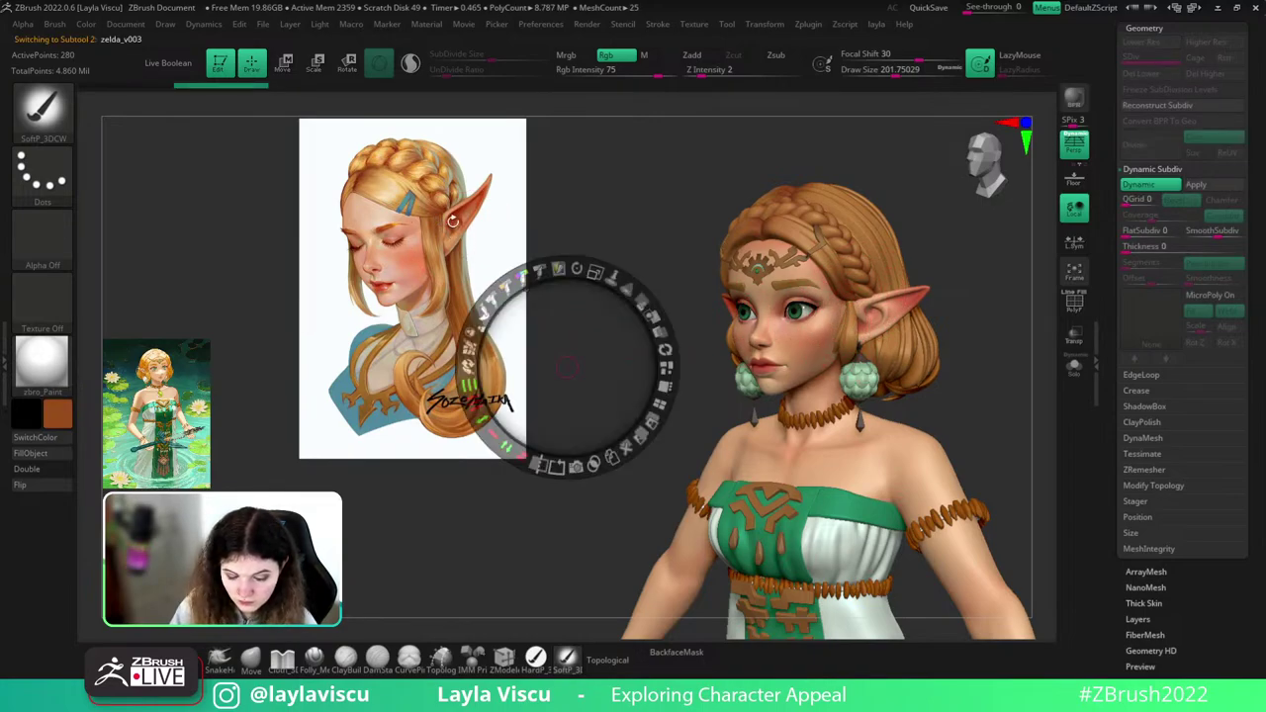
left_click(862, 297, "alt")
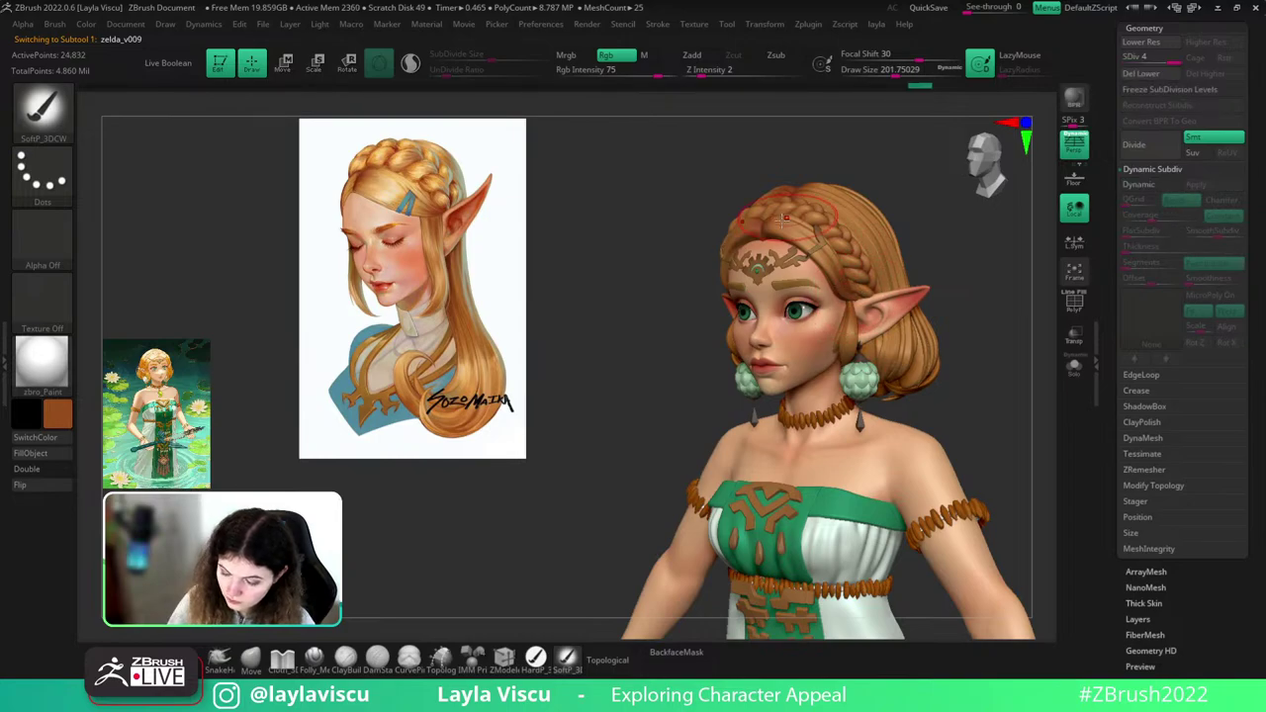
right_click_drag(786, 233, 830, 251, "shift")
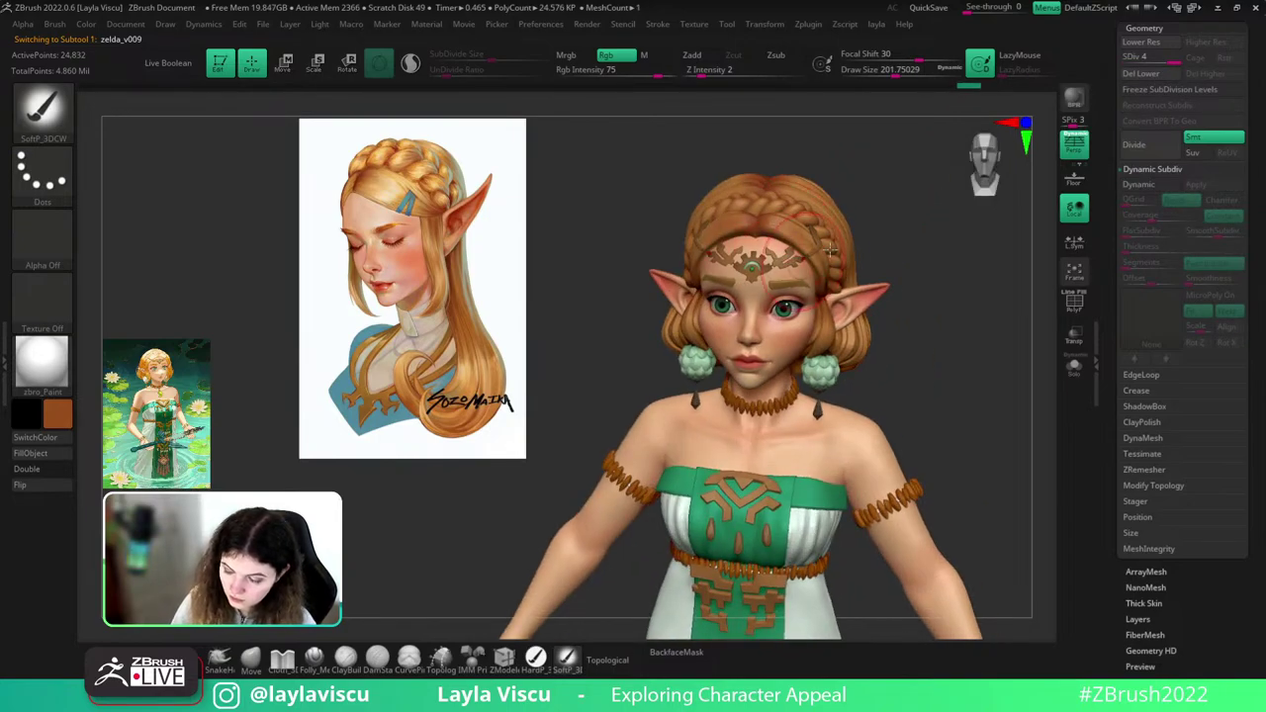
left_click_drag(908, 208, 883, 231)
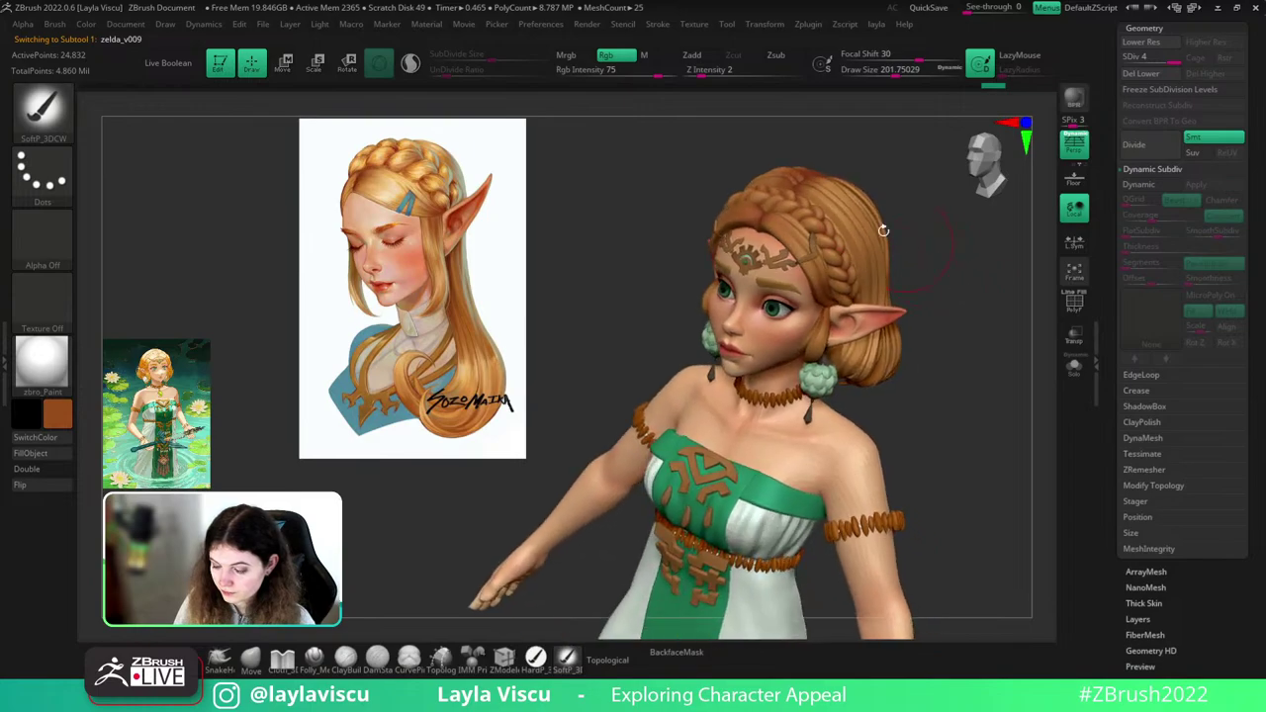
- Select the back hair and paint soft orange-brown shading over its top, side and back, keeping the brush size at about 202
left_click(883, 230, "alt")
right_click_drag(884, 230, 906, 188)
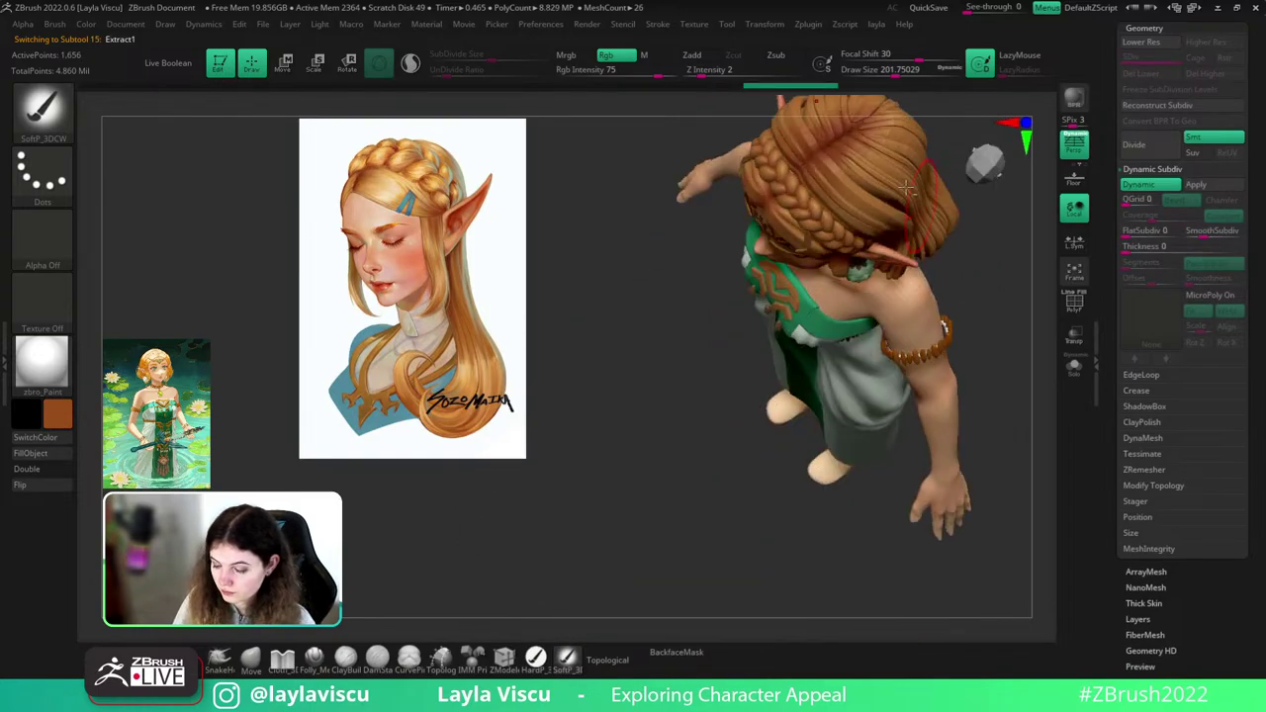
left_click(862, 152, "alt")
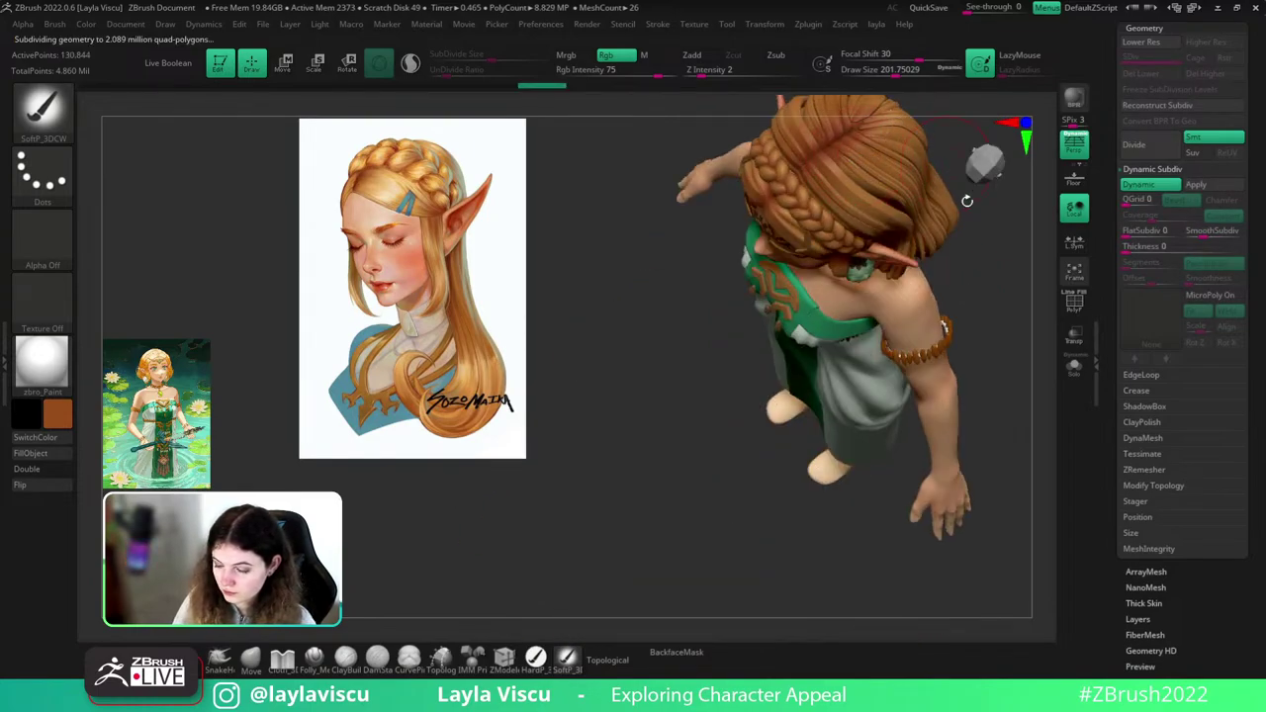
left_click_drag(966, 198, 931, 249)
left_click(989, 281, "alt")
left_click_drag(1023, 283, 1025, 320, "shift")
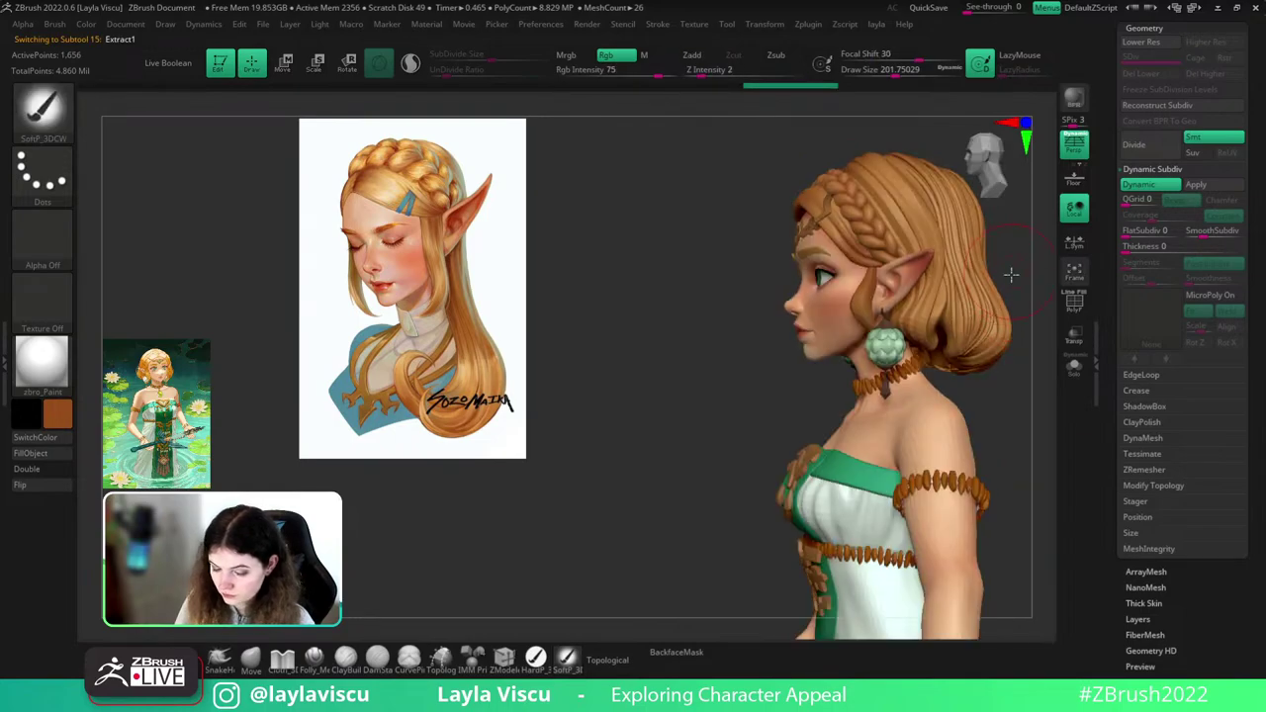
mouse_move(1011, 276)
right_mouse_down()
mouse_move(956, 310)
mouse_move(831, 273)
right_mouse_up()
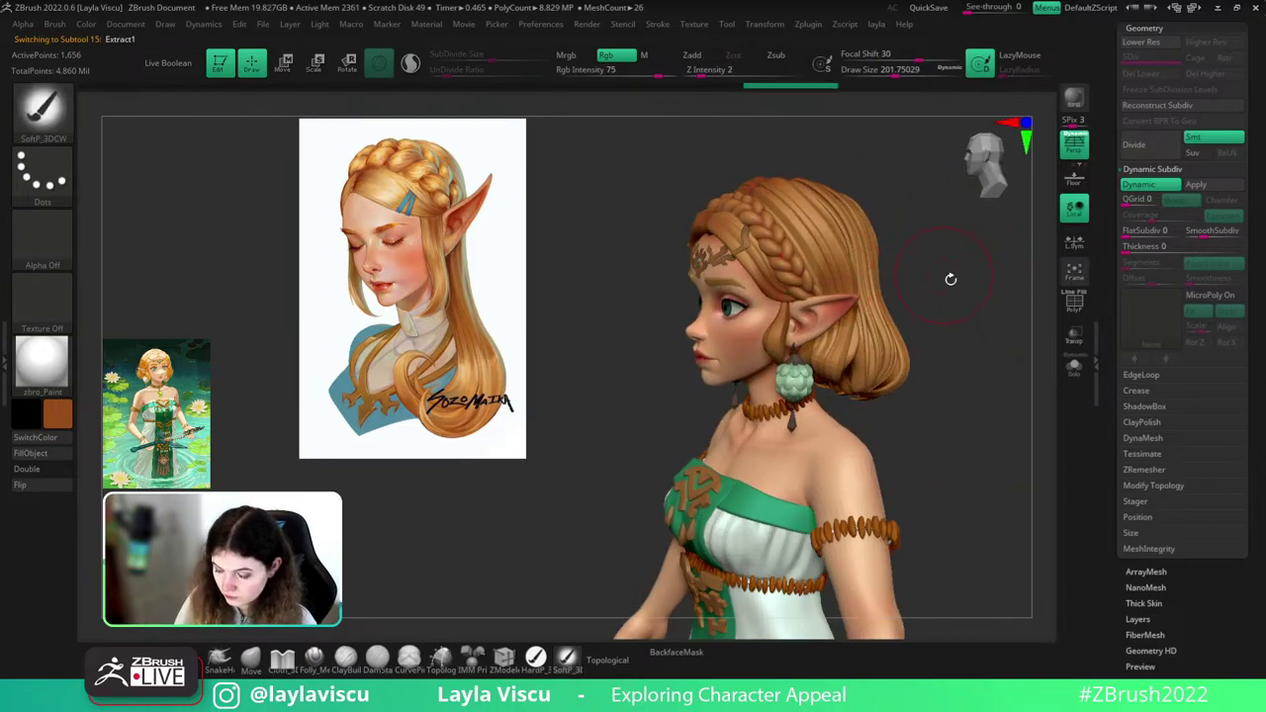
right_click_drag(951, 279, 936, 287)
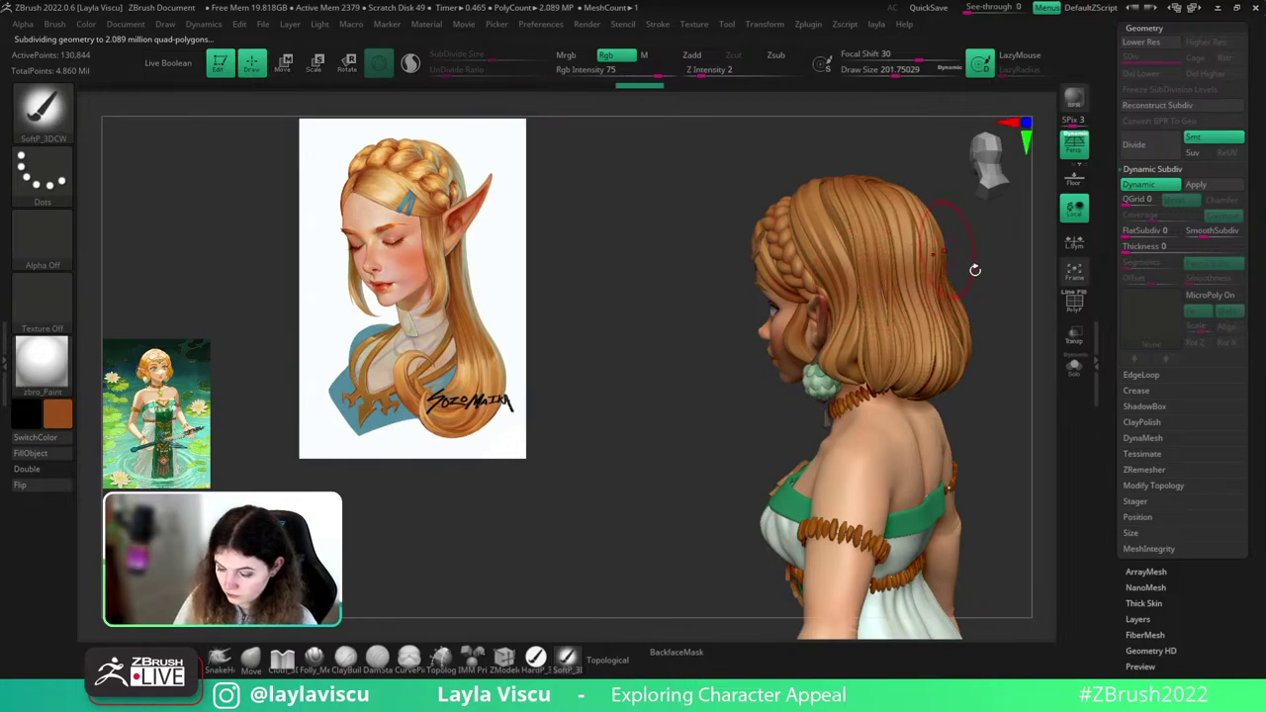
right_click_drag(974, 269, 989, 280)
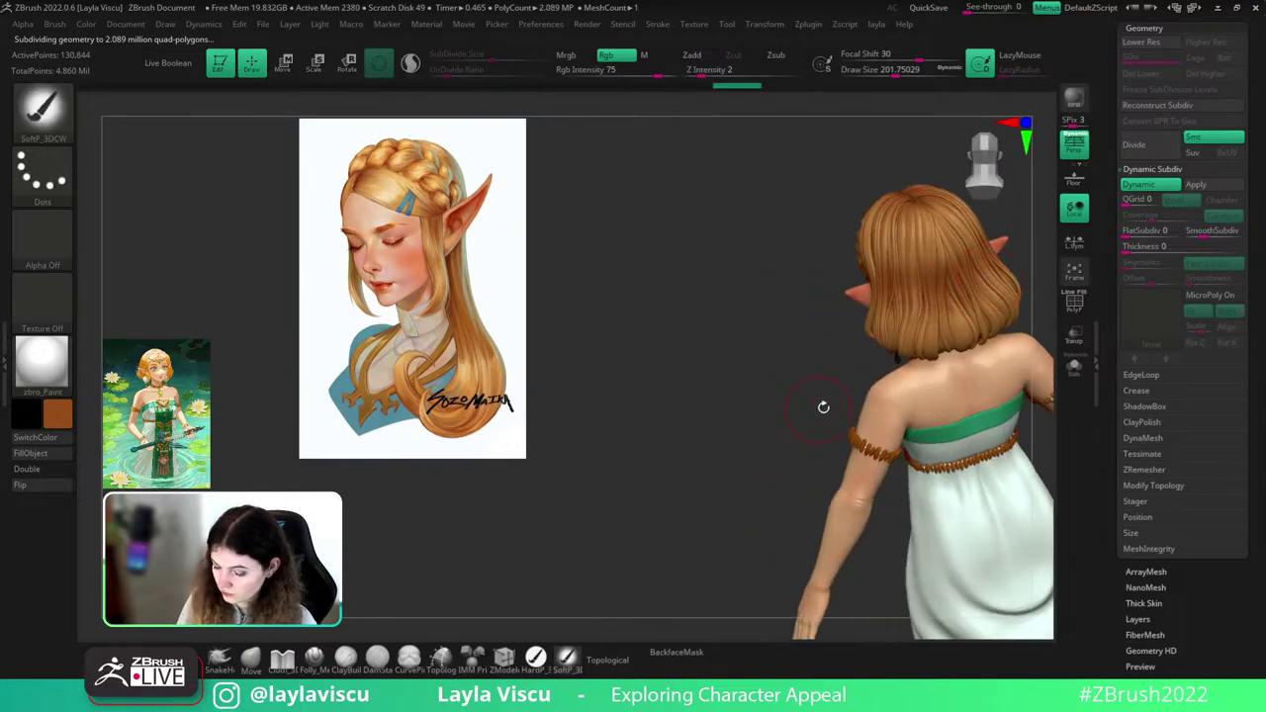
mouse_move(822, 407)
right_mouse_down()
mouse_move(921, 343)
mouse_move(1029, 358)
mouse_move(653, 400)
mouse_move(641, 355)
right_mouse_up()
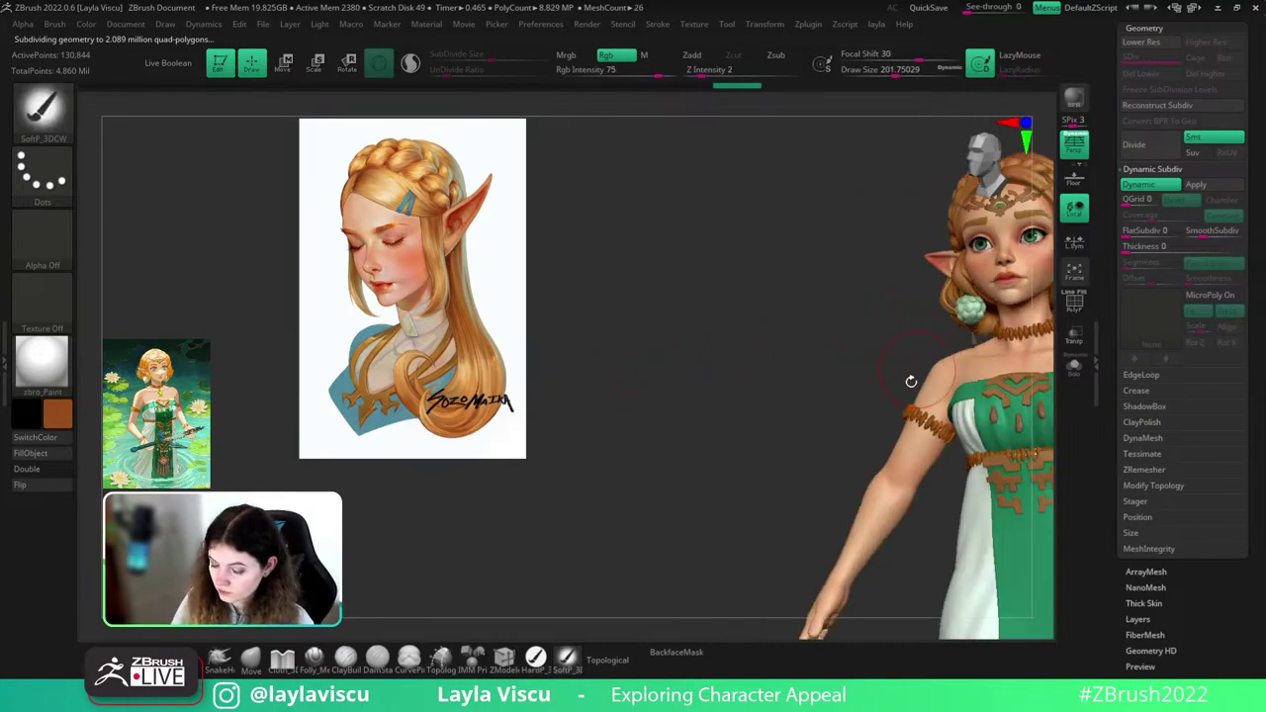
mouse_move(874, 376)
right_mouse_down("alt")
mouse_move(549, 366)
mouse_move(633, 341)
right_mouse_up("alt")
right_click_drag(830, 237, 853, 299, "ctrl")
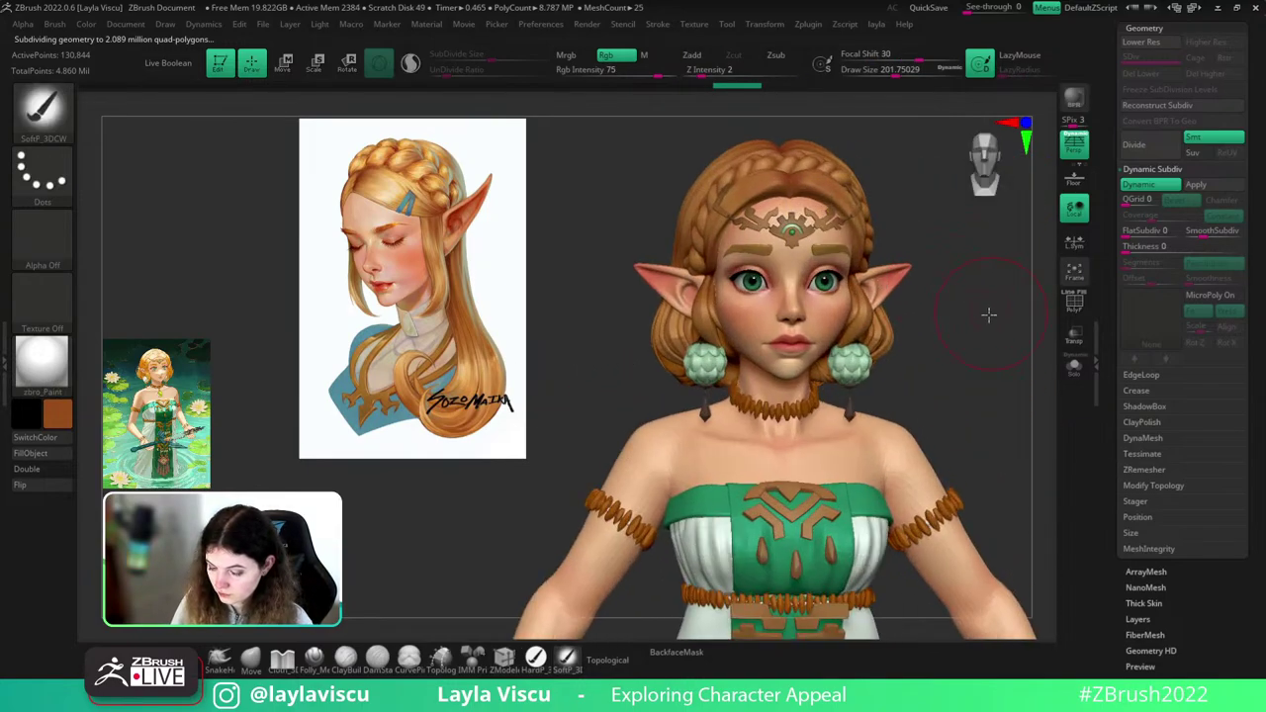
mouse_move(988, 313)
right_mouse_down()
mouse_move(980, 338)
mouse_move(936, 285)
right_mouse_up()
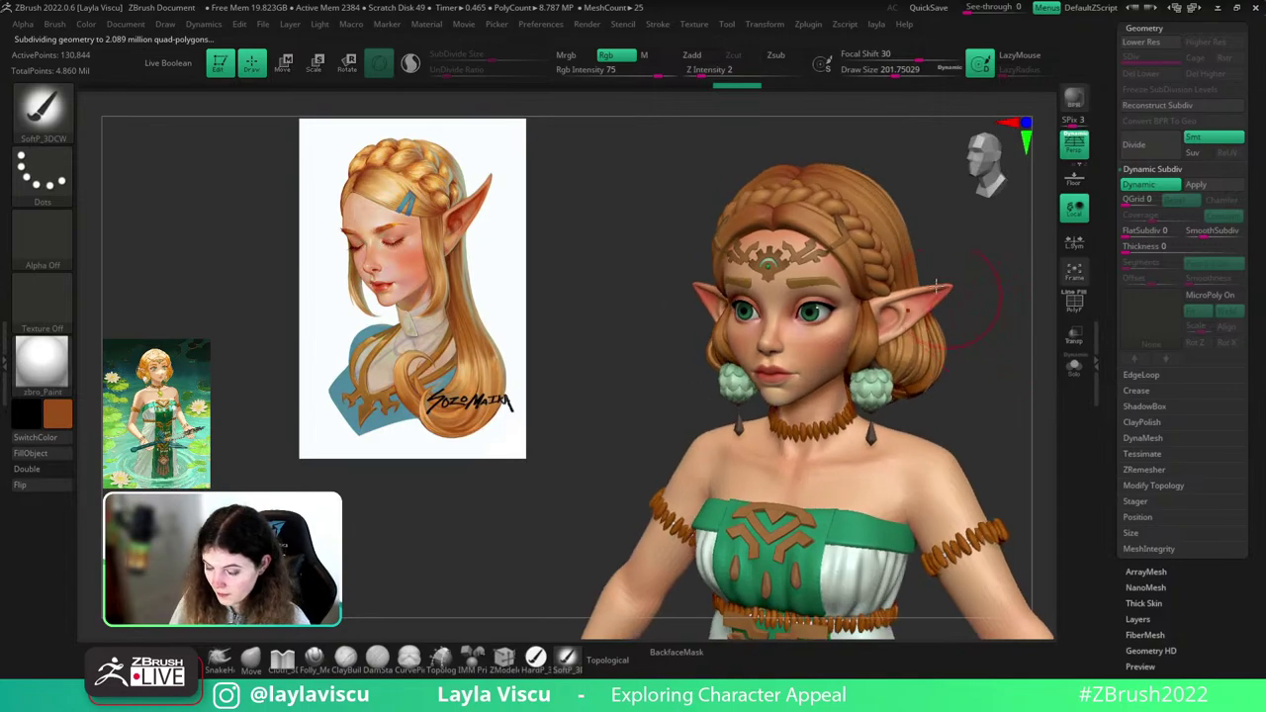
- Select the crown braid and pull its strands fuller above the ear with the Move brush, using BackfaceMask and a draw size of about 136
left_click(866, 240, "alt")
right_click_drag(955, 231, 911, 238)
key("s")
left_click(894, 242)
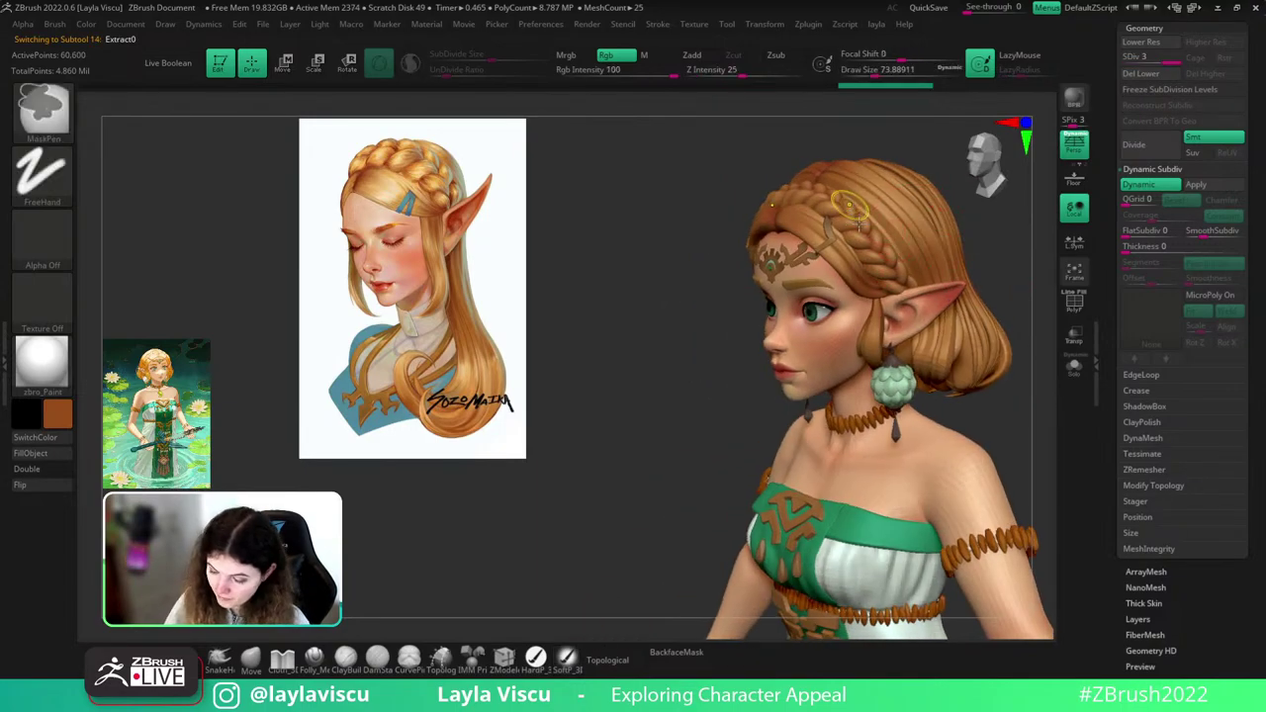
mouse_move(1009, 203)
right_mouse_down("ctrl")
mouse_move(1031, 258)
mouse_move(1006, 323)
right_mouse_up("ctrl")
left_click(253, 660)
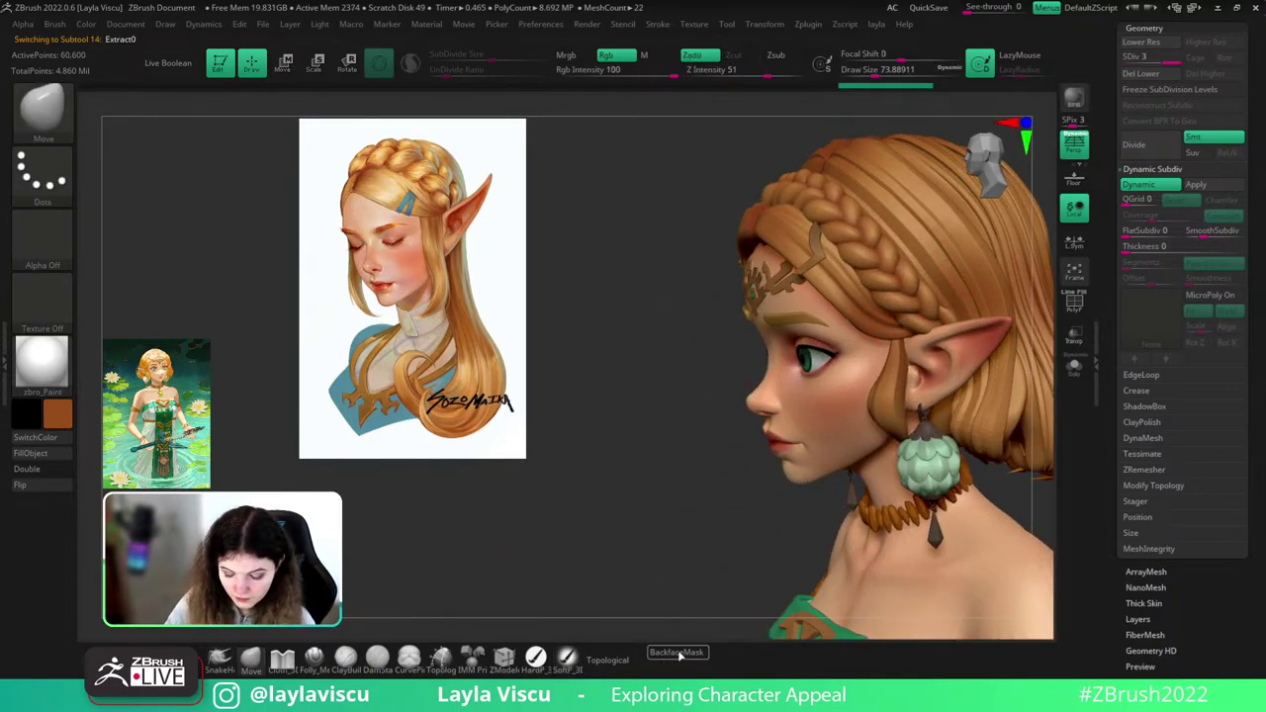
left_click_drag(874, 218, 887, 206)
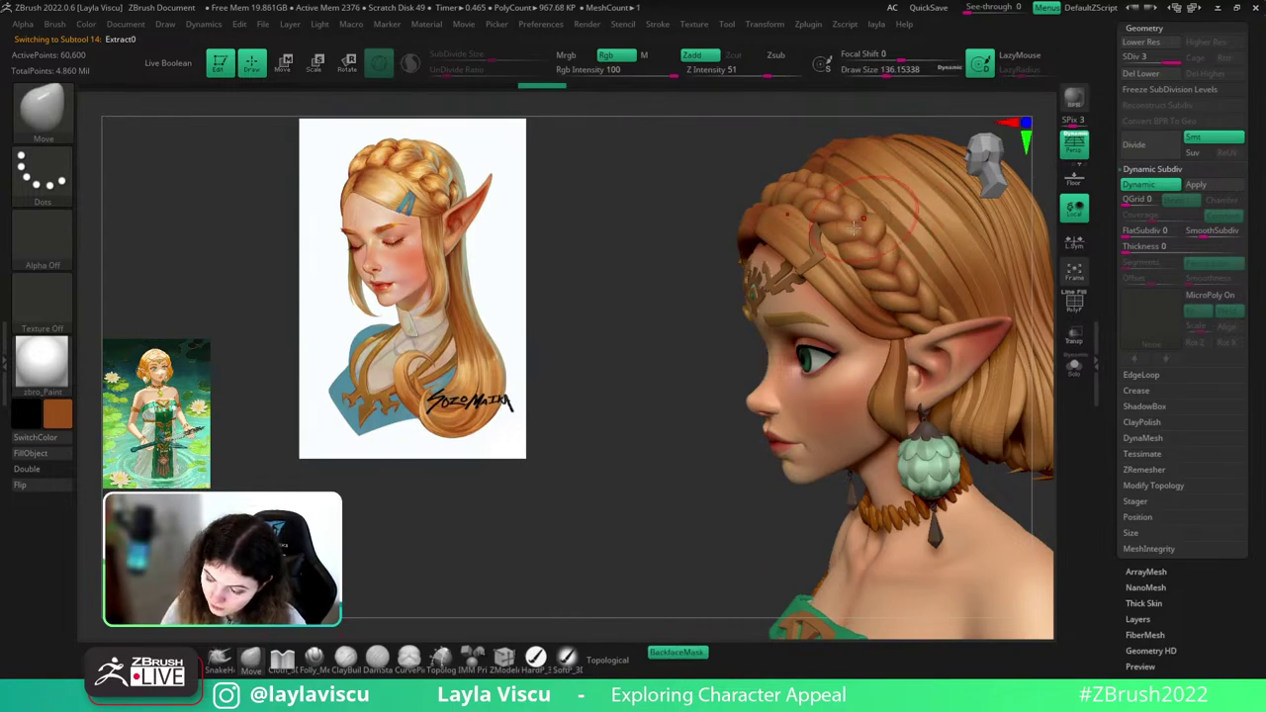
left_click_drag(850, 246, 834, 254)
right_click_drag(631, 443, 811, 343)
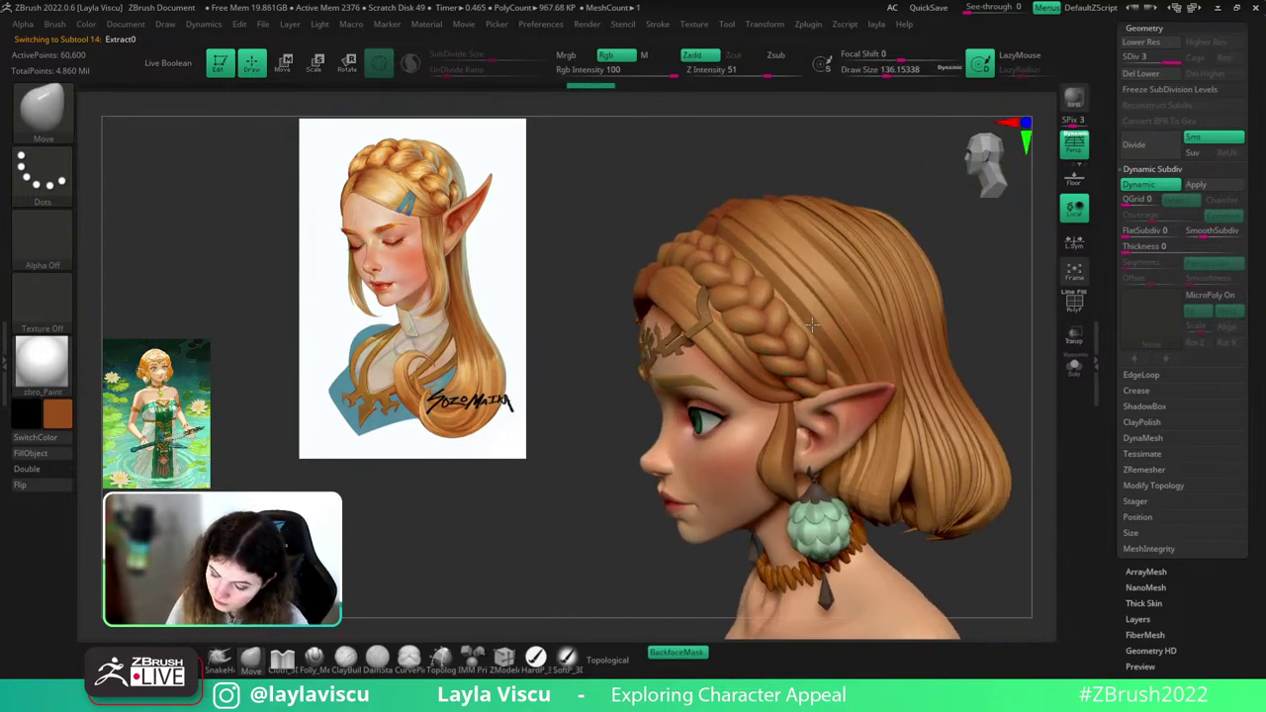
left_click_drag(772, 380, 794, 354)
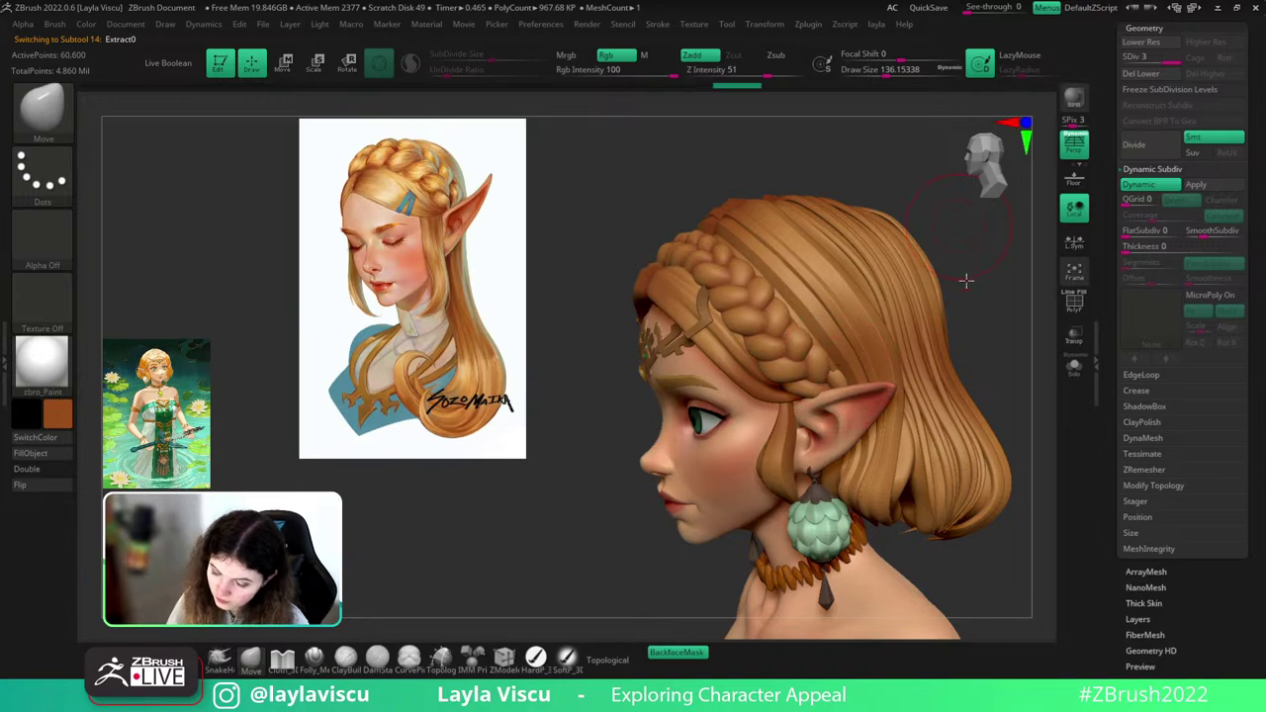
- Turn off BackfaceMask and reshape the braid's front and lower end by the ear with a larger Move brush
mouse_move(967, 281)
right_mouse_down()
mouse_move(779, 363)
mouse_move(737, 336)
mouse_move(722, 302)
mouse_move(890, 263)
mouse_move(870, 202)
mouse_move(917, 350)
mouse_move(791, 495)
right_mouse_up()
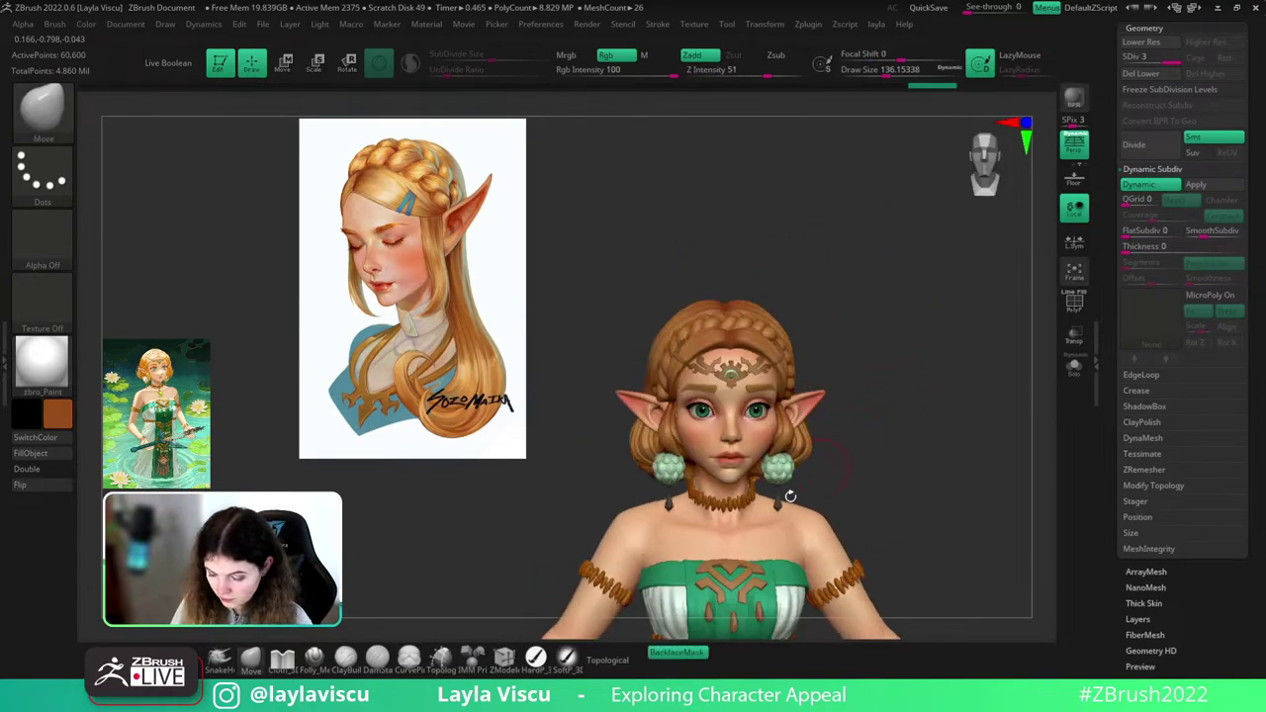
left_click(669, 650)
right_click_drag(879, 222, 717, 297, "ctrl")
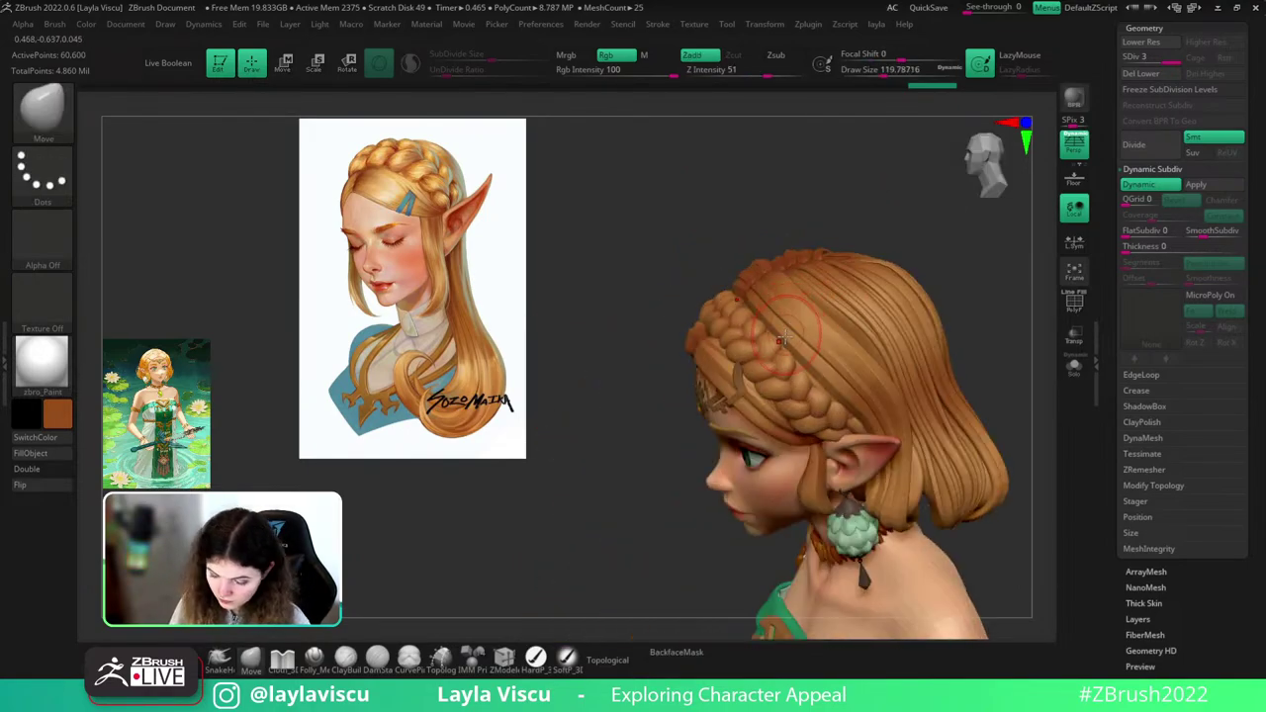
key("bracketright")
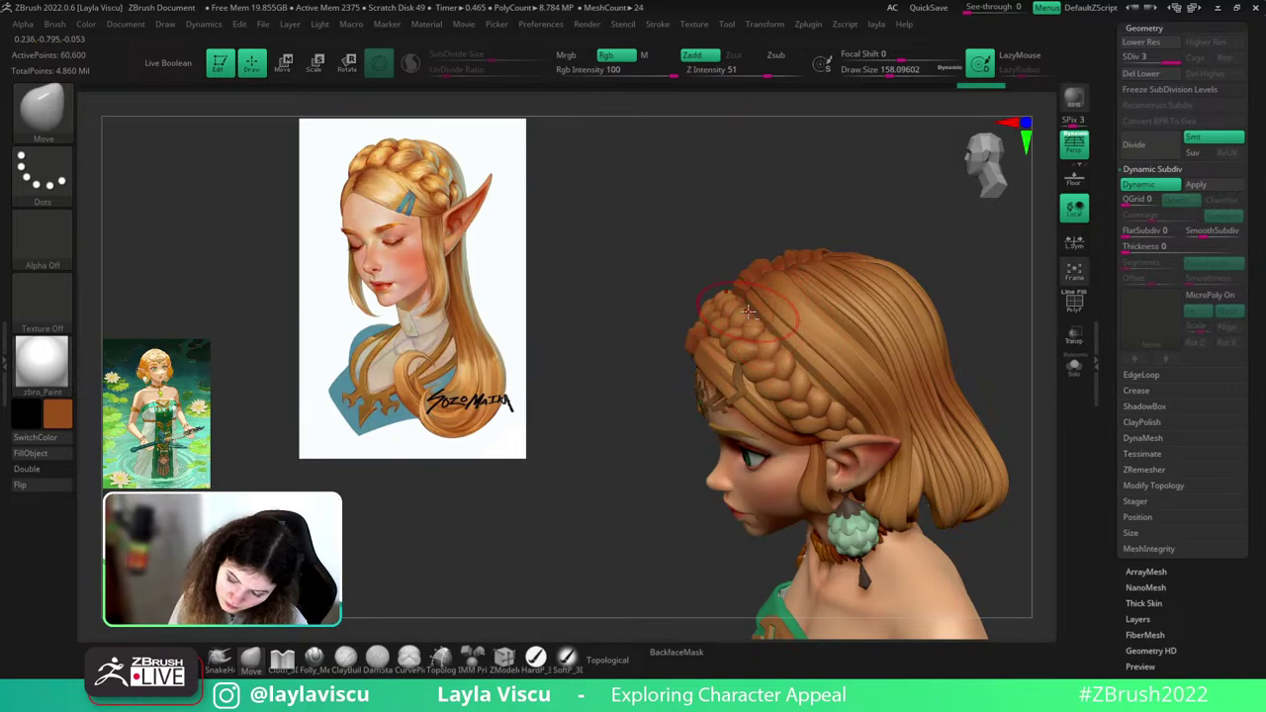
mouse_move(963, 321)
left_mouse_down()
mouse_move(947, 274)
mouse_move(925, 297)
left_mouse_up()
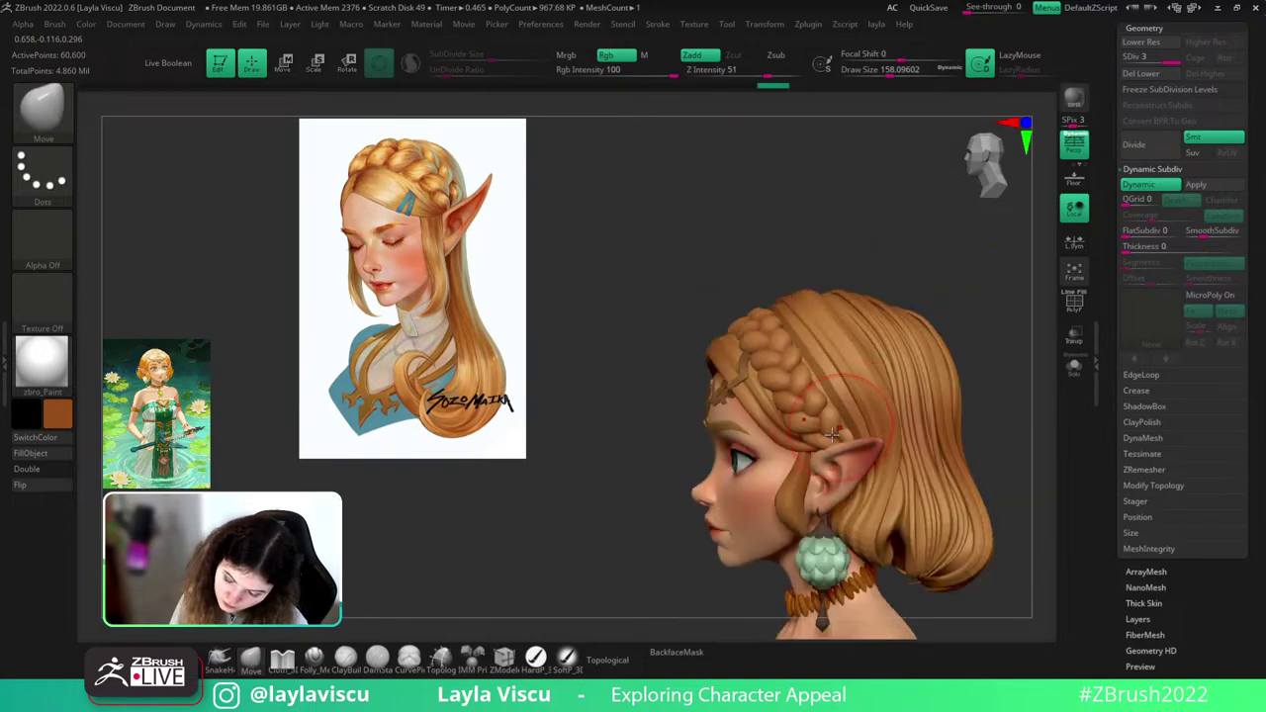
left_click_drag(832, 435, 819, 449)
left_click_drag(948, 344, 842, 457)
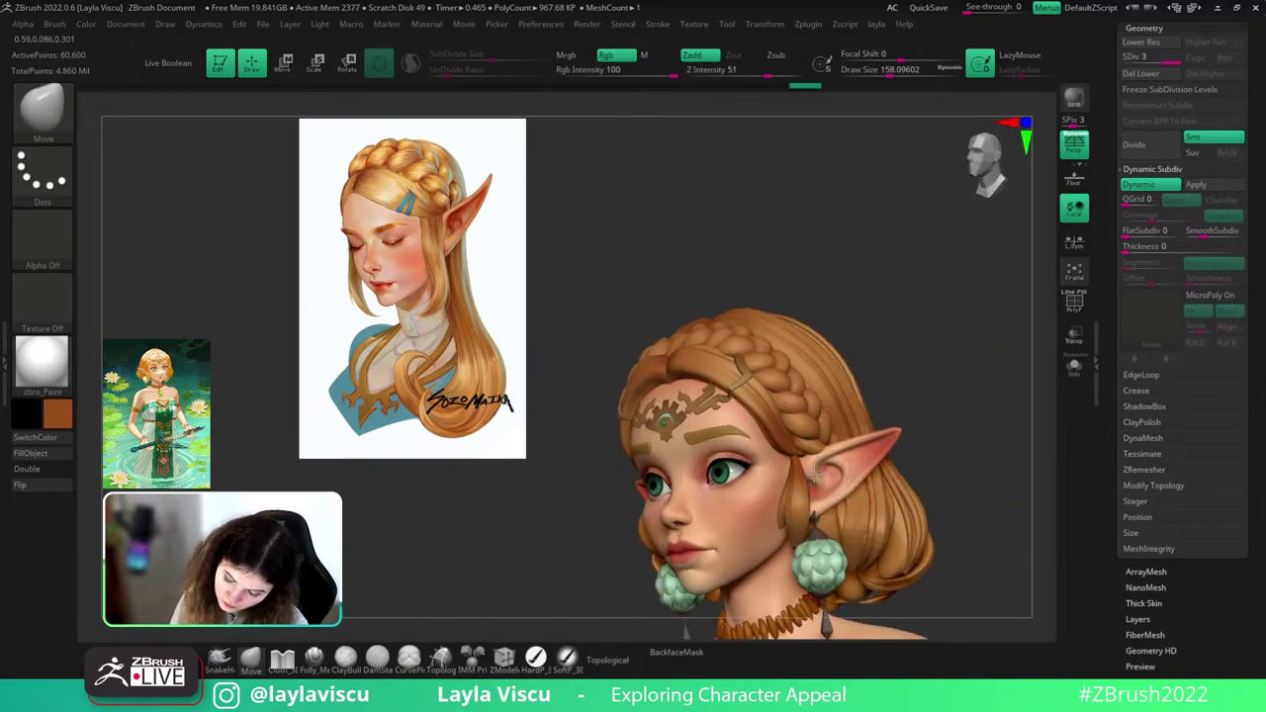
mouse_move(927, 387)
left_mouse_down()
mouse_move(937, 418)
mouse_move(875, 361)
left_mouse_up()
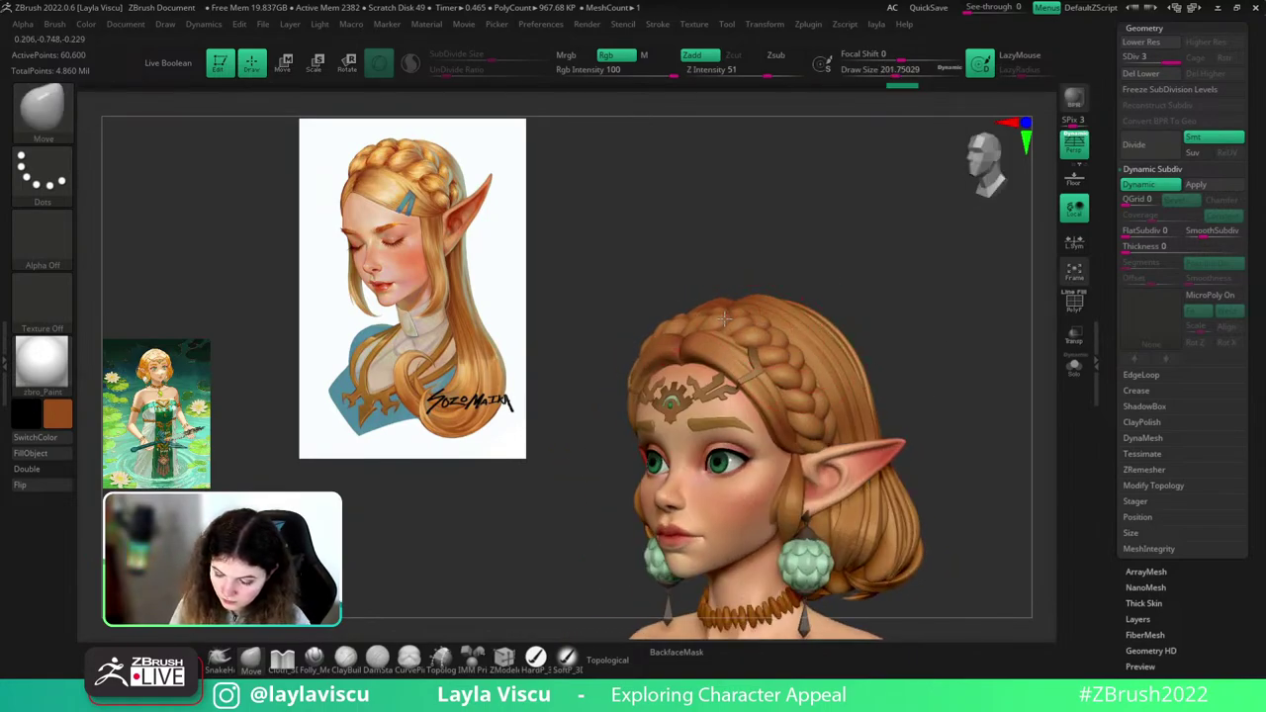
mouse_move(791, 260)
left_mouse_down()
mouse_move(859, 260)
mouse_move(874, 300)
mouse_move(930, 287)
mouse_move(882, 302)
left_mouse_up()
- Switch to the soft paint brush and sample a light golden blonde from the reference hair
key("s")
left_click(567, 659)
key("z")
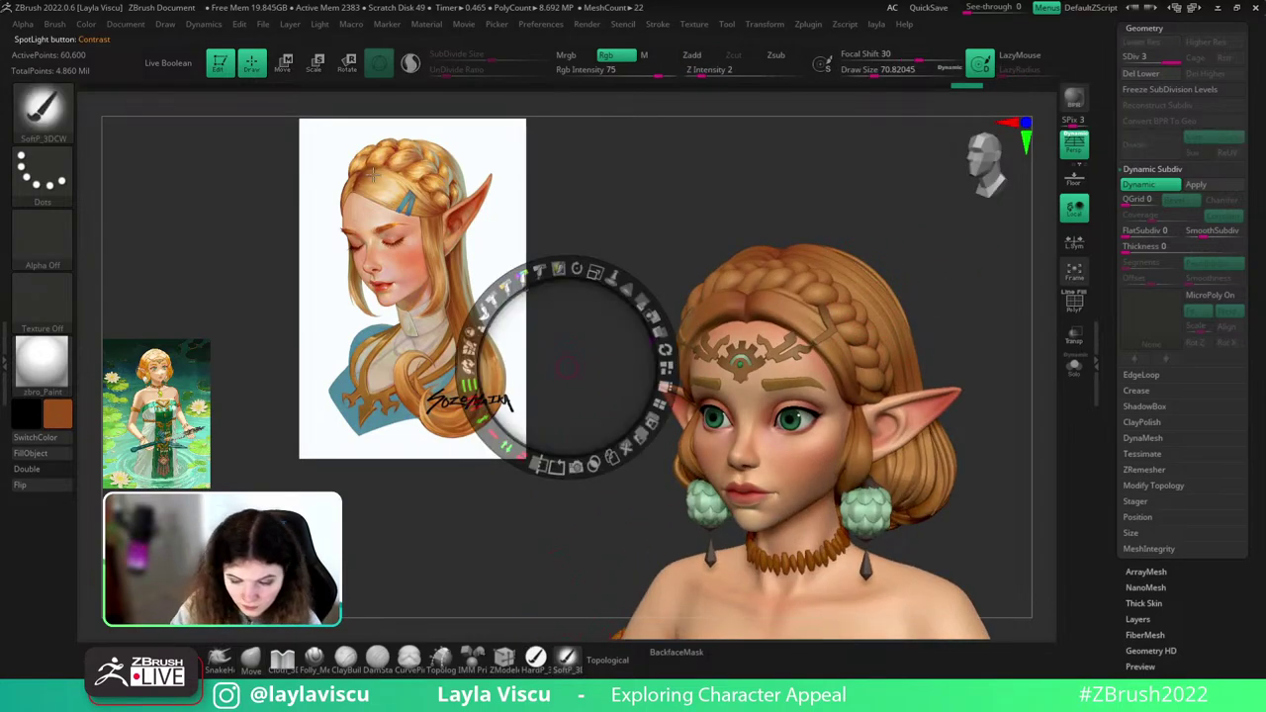
key("c")
key("z")
- Select the front hair and paint soft light golden highlights beside the parting with a brush size of about 132
left_click(788, 312, "alt")
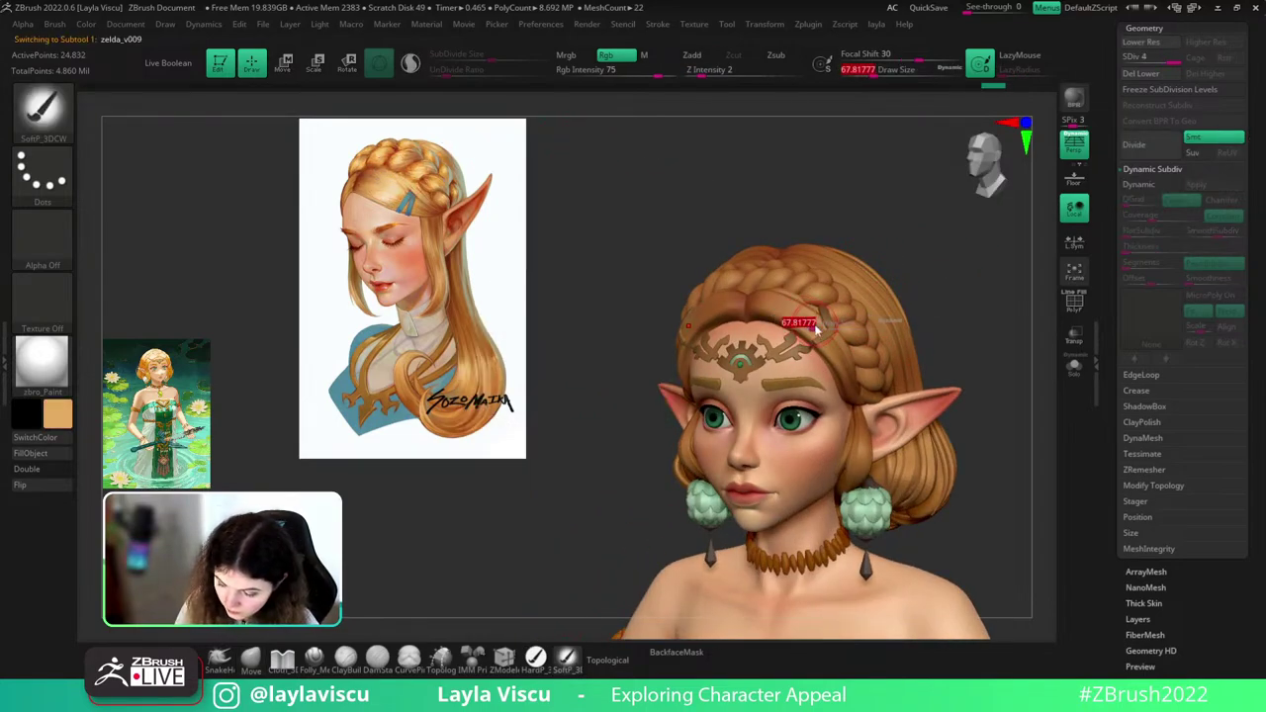
left_click_drag(824, 314, 789, 318)
key("s")
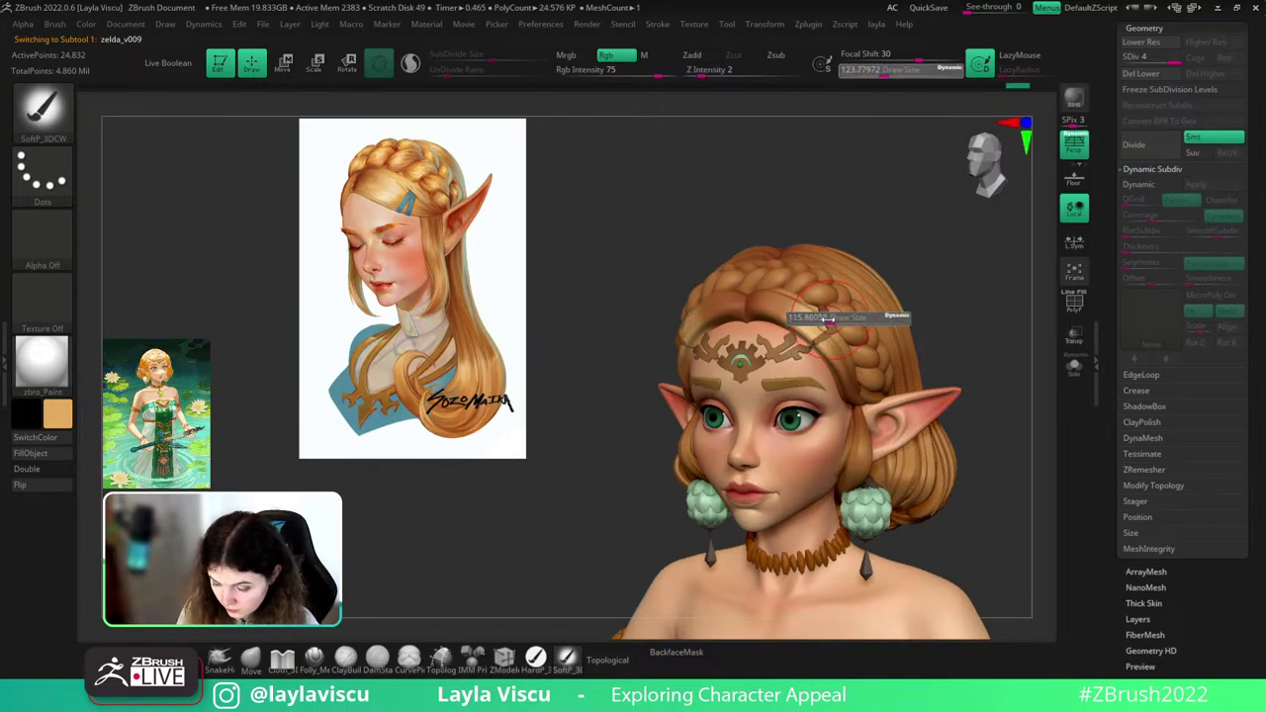
left_click(828, 315)
key("ctrl+z")
key("s")
left_click(818, 318)
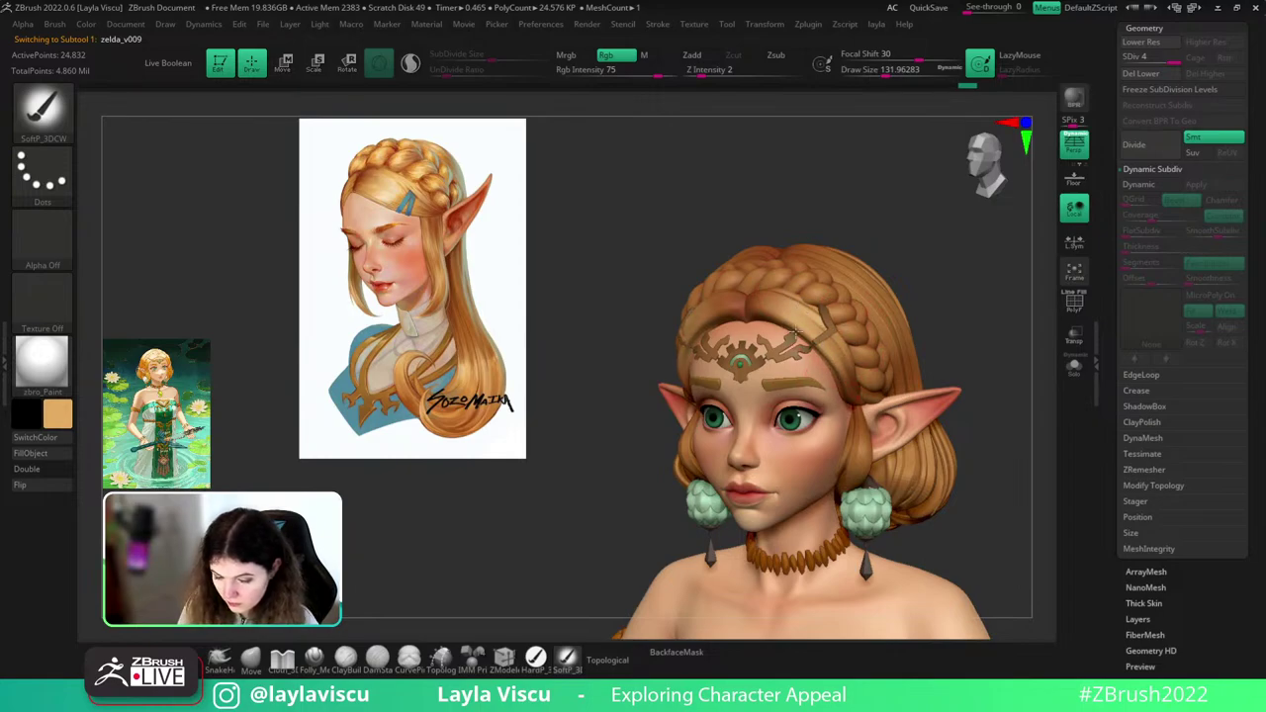
- Select the crown braid and paint light golden highlights along its strands with a brush size of about 68
left_click(859, 297, "alt")
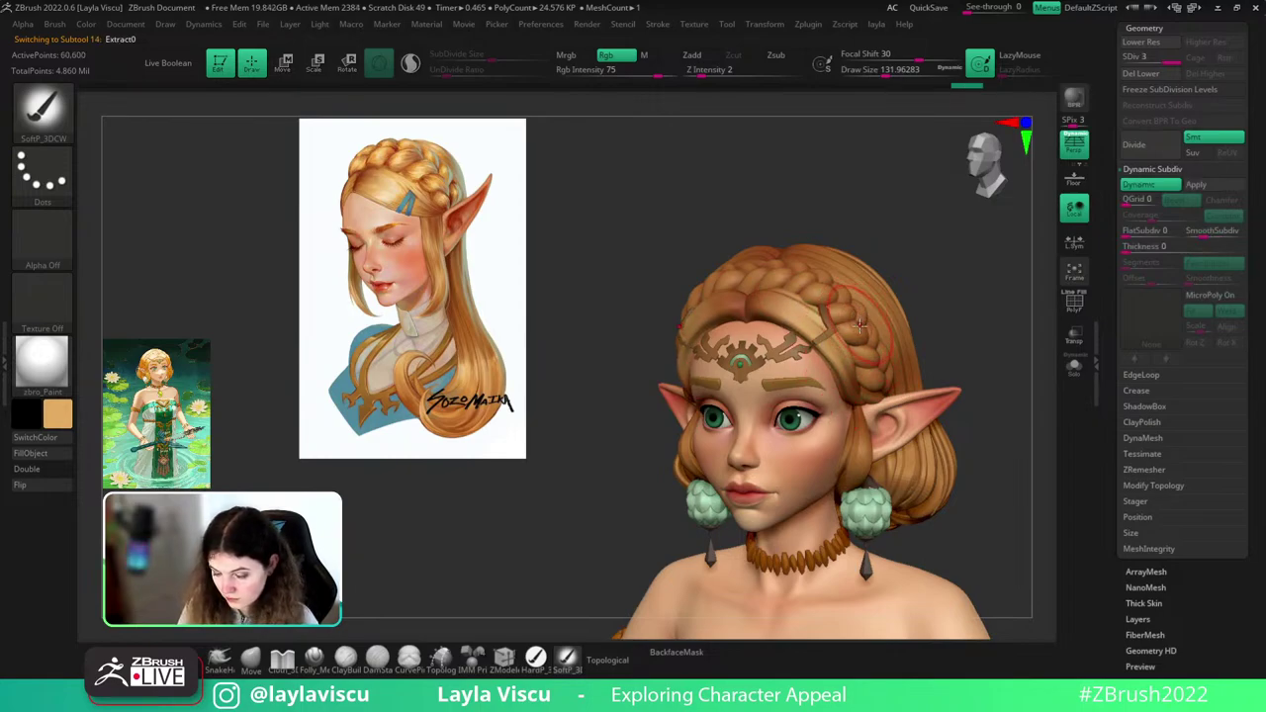
key("s")
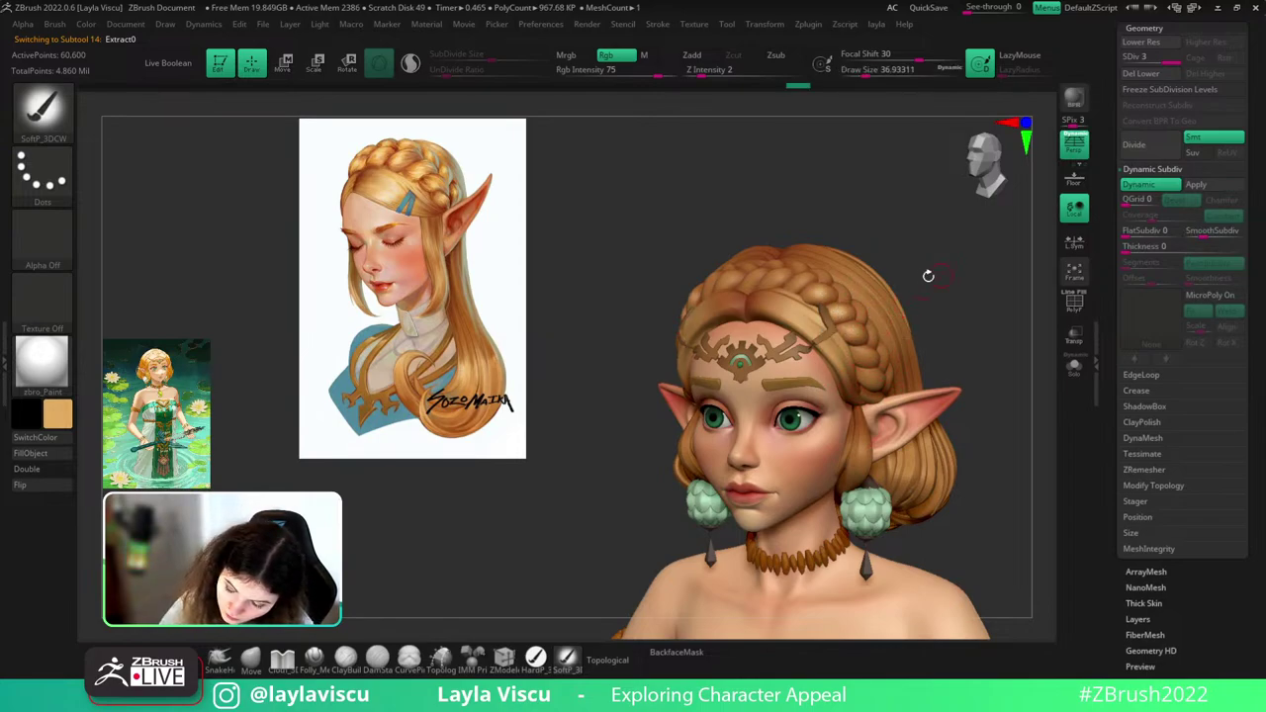
left_click_drag(928, 276, 858, 336)
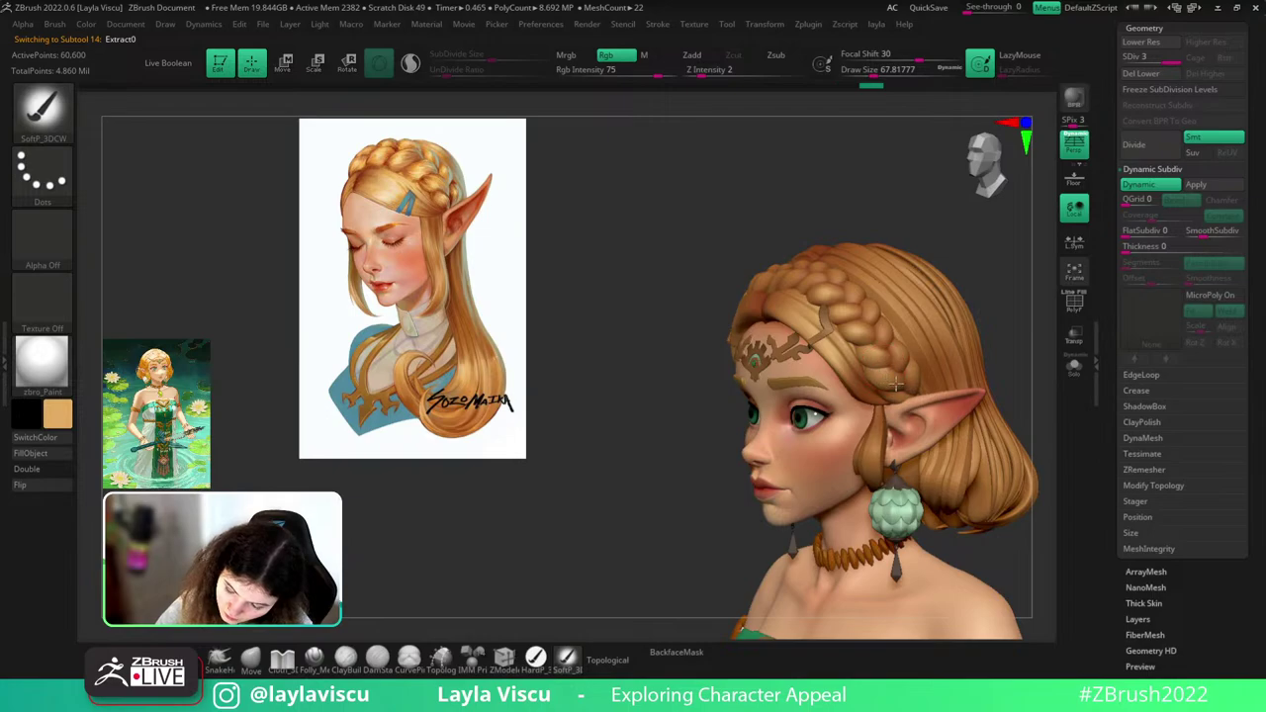
right_click_drag(896, 385, 848, 290)
left_click_drag(839, 269, 793, 273)
mouse_move(896, 226)
left_mouse_down()
mouse_move(935, 195)
mouse_move(907, 209)
left_mouse_up()
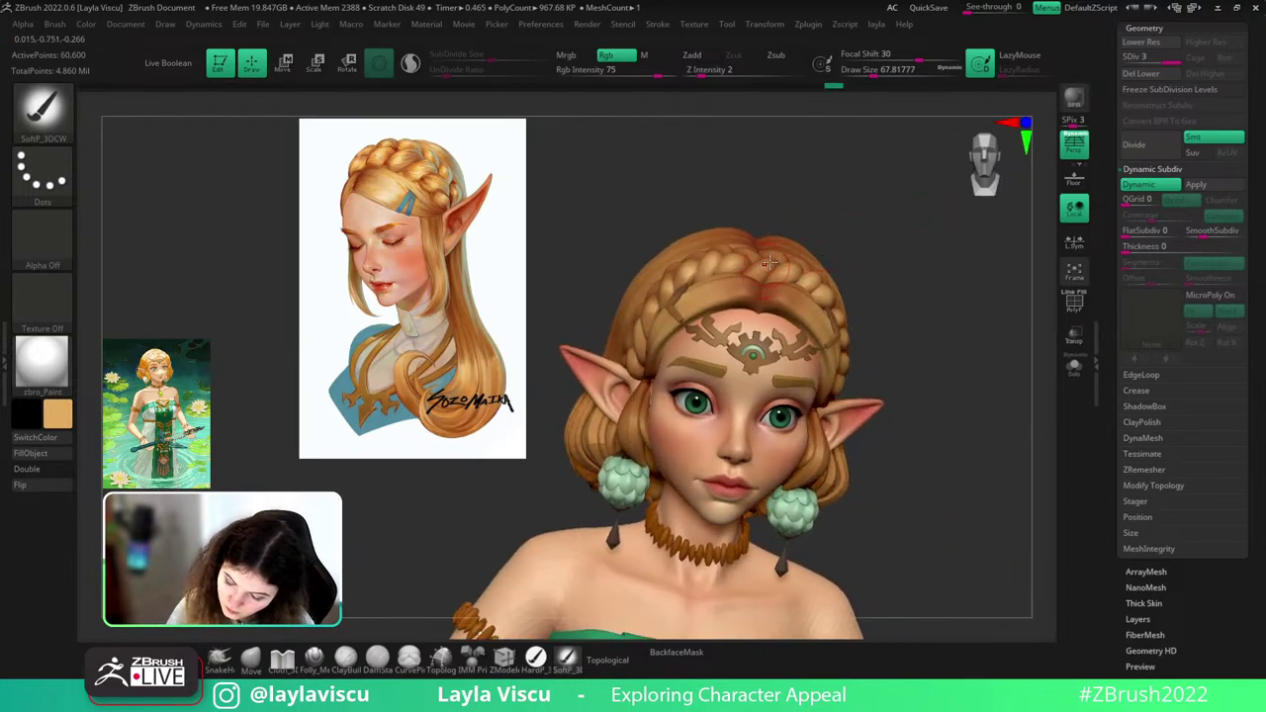
mouse_move(867, 241)
right_mouse_down()
mouse_move(766, 267)
mouse_move(926, 277)
mouse_move(928, 407)
right_mouse_up()
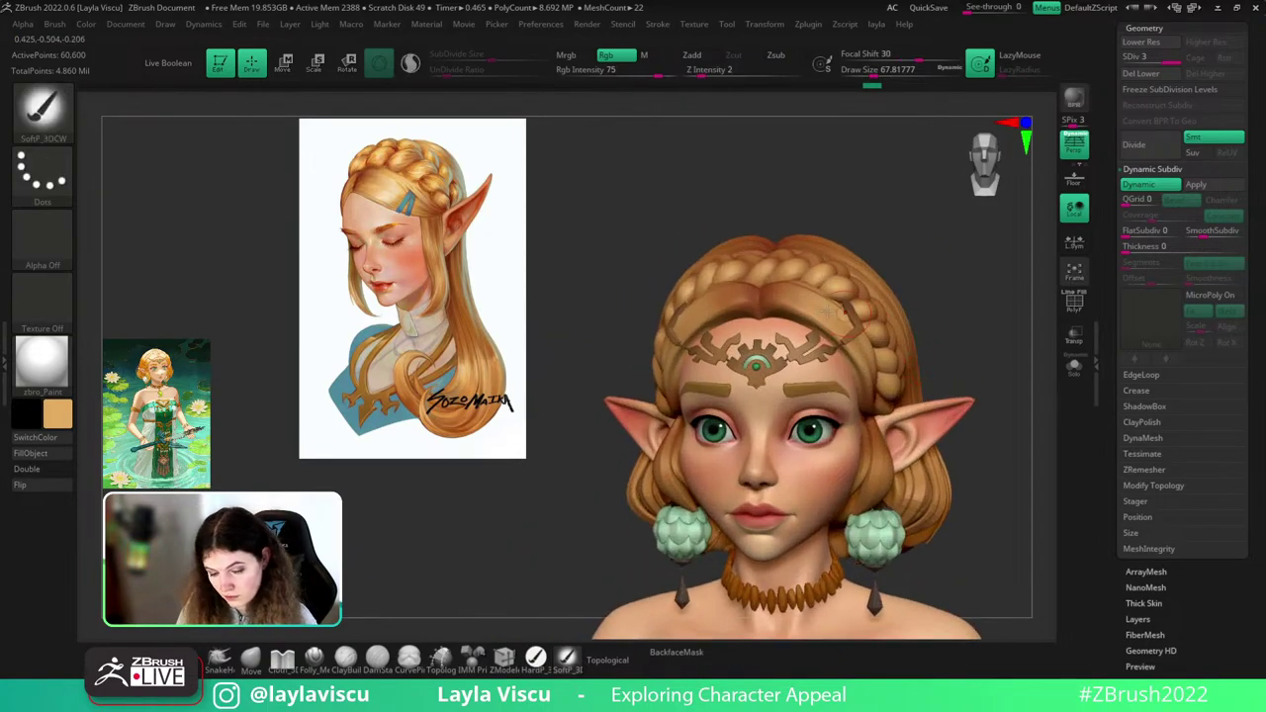
- Reselect the front hair and strengthen its light golden highlights with a brush size of about 124
left_click(806, 304, "alt")
left_click_drag(774, 320, 827, 299)
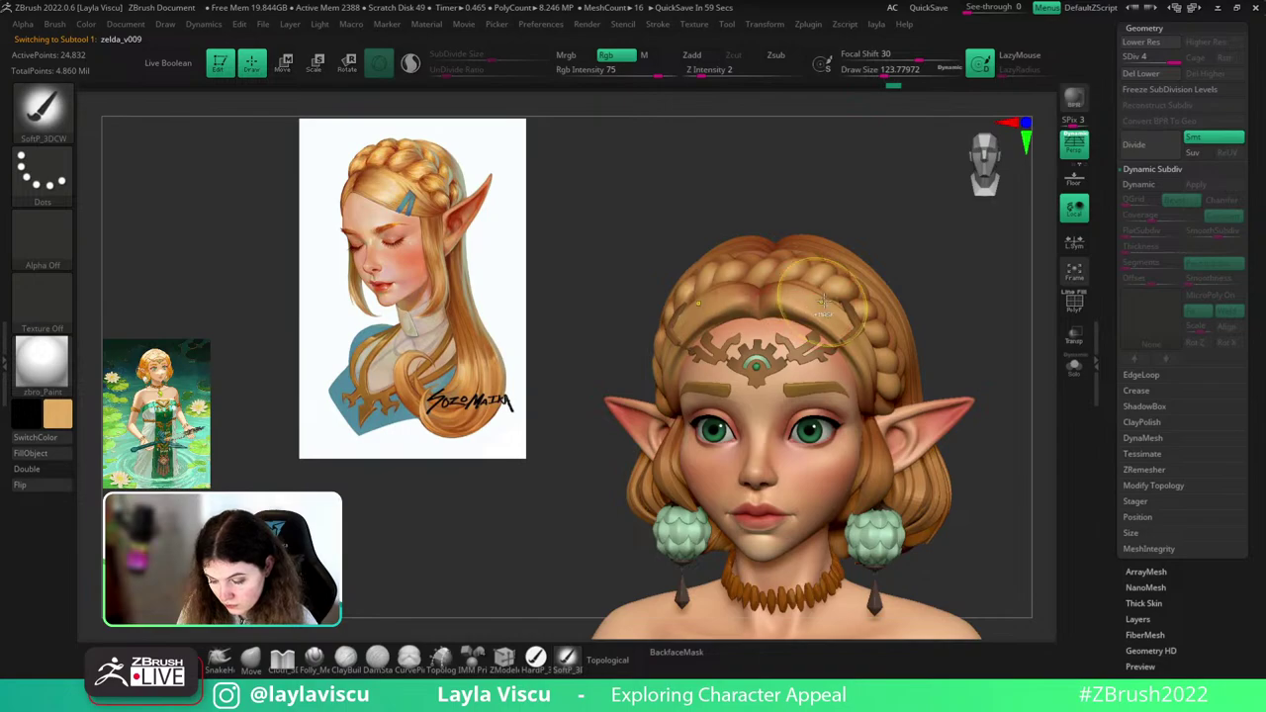
mouse_move(944, 301)
left_mouse_down("alt")
mouse_move(946, 285)
mouse_move(962, 289)
left_mouse_up("alt")
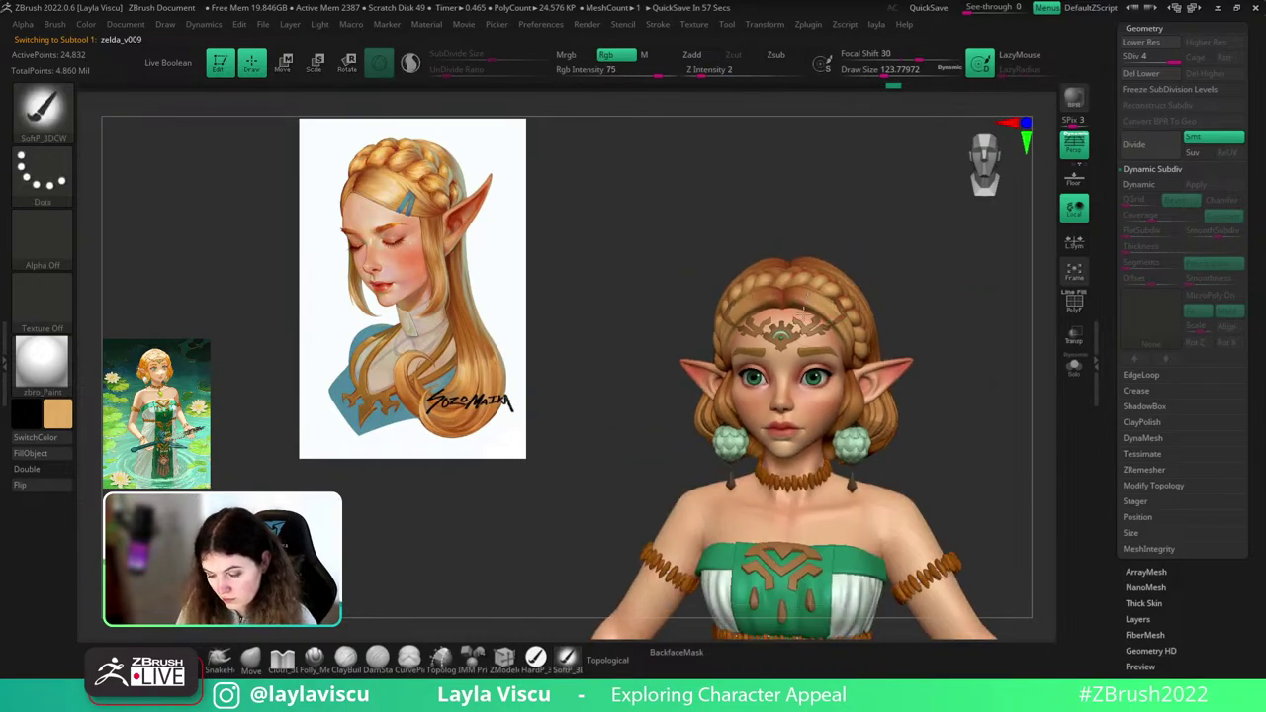
left_click_drag(954, 342, 935, 334)
- Sample deeper golden-orange tones from the reference and blend them softly over the front hair
key("z")
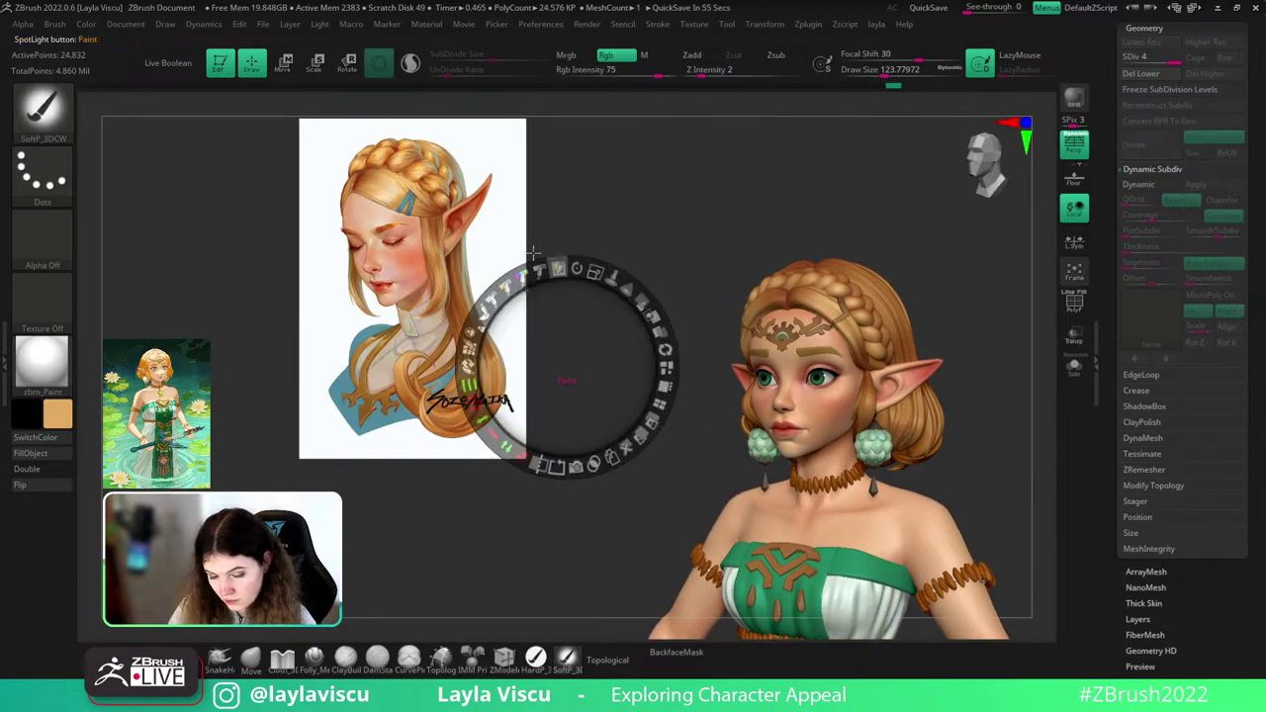
key("c")
key("z")
key("z")
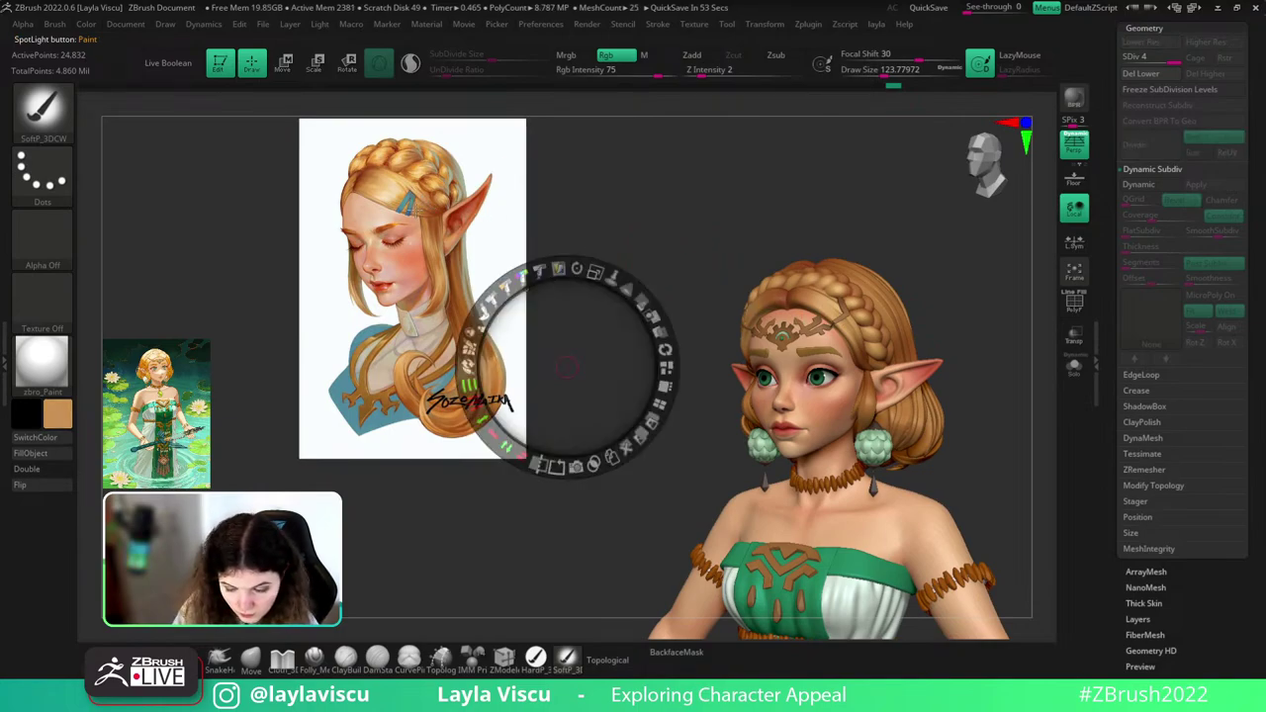
key("z")
right_click_drag(989, 297, 858, 340)
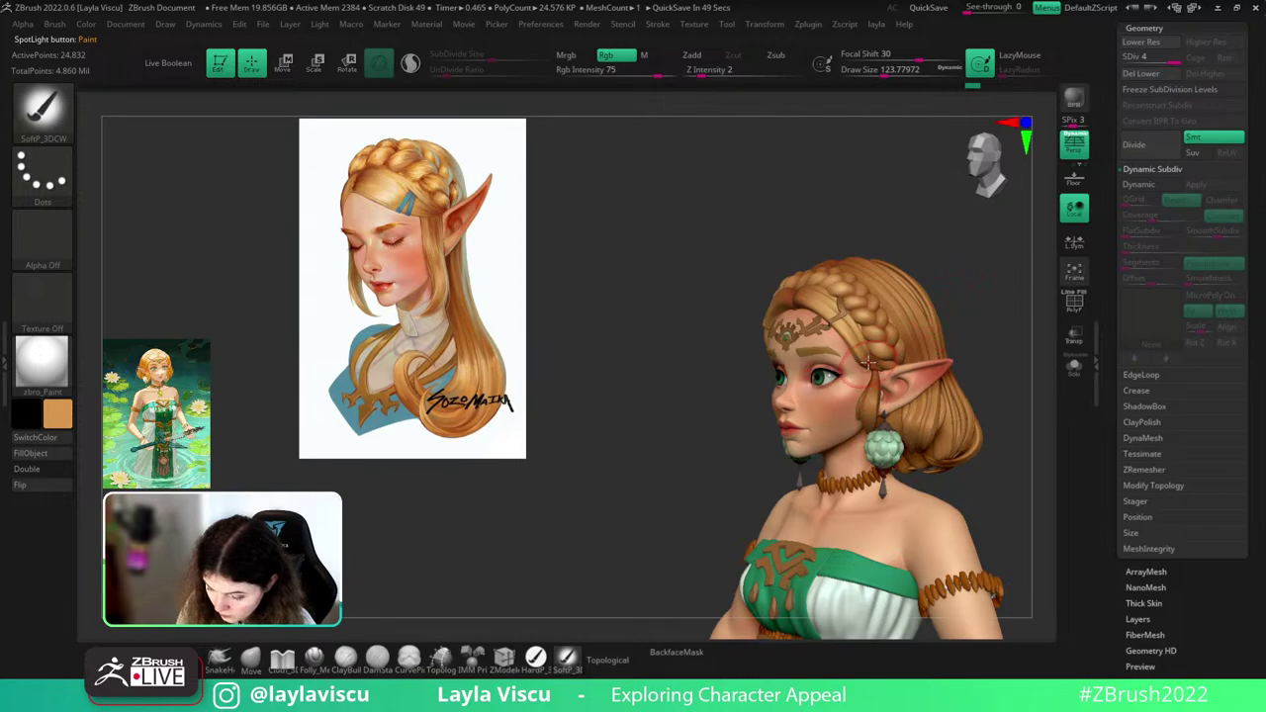
key("c")
right_click_drag(858, 326, 881, 314)
key("z")
key("z")
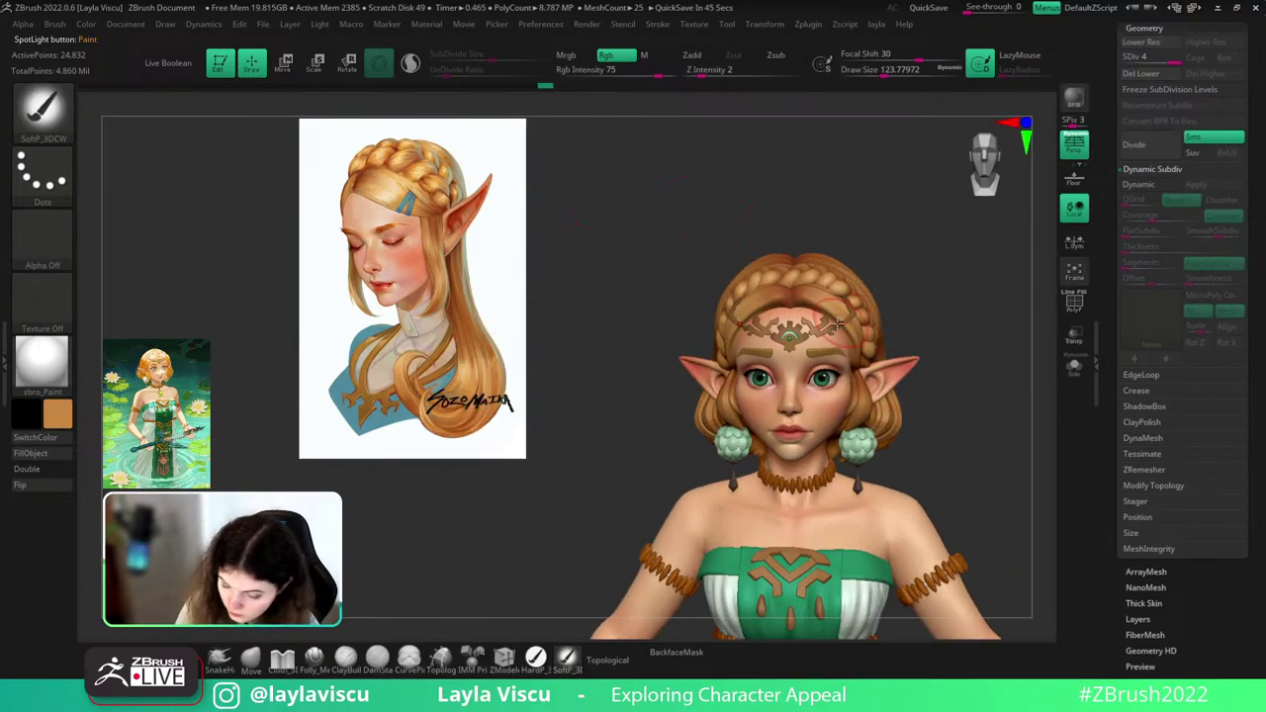
- Select the main hair and paint softer golden-orange tones over its strands with a brush size of about 158
mouse_move(954, 290)
left_mouse_down()
mouse_move(947, 303)
mouse_move(930, 292)
left_mouse_up()
left_click_drag(886, 241, 929, 321)
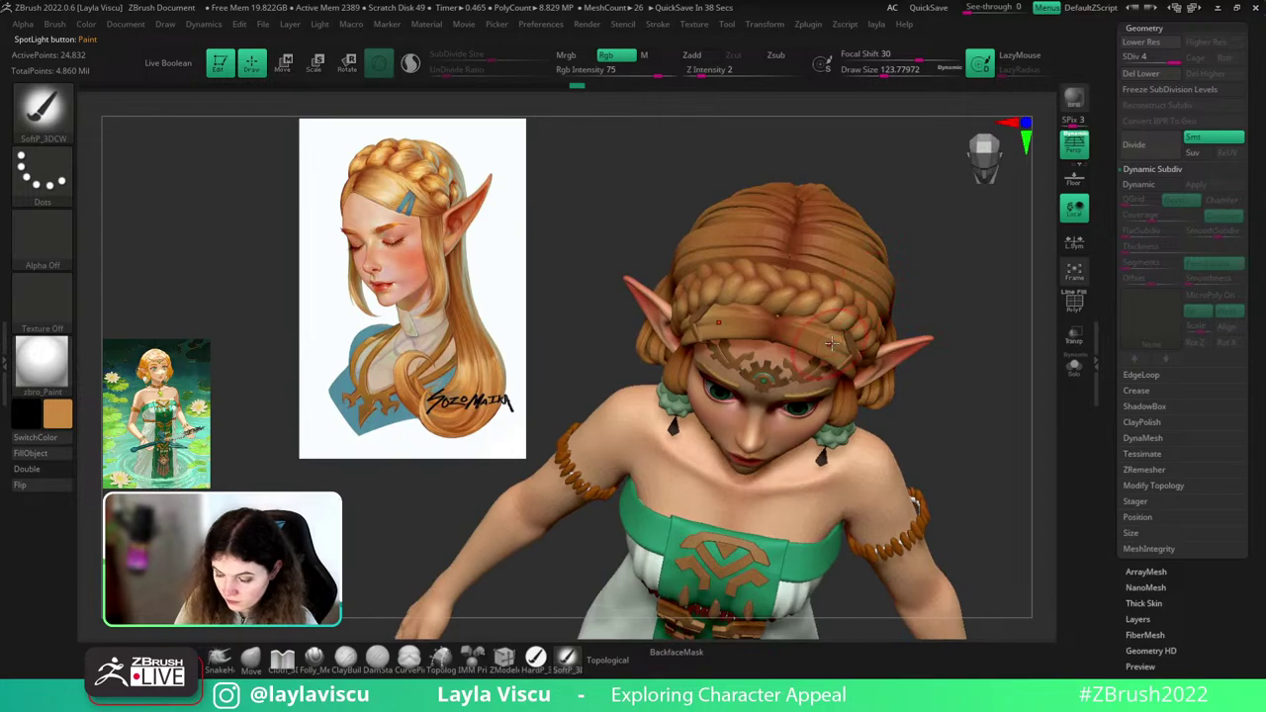
mouse_move(940, 264)
right_mouse_down()
mouse_move(876, 259)
mouse_move(917, 237)
mouse_move(979, 272)
mouse_move(890, 290)
right_mouse_up()
left_click(875, 259, "alt")
key("ctrl+d")
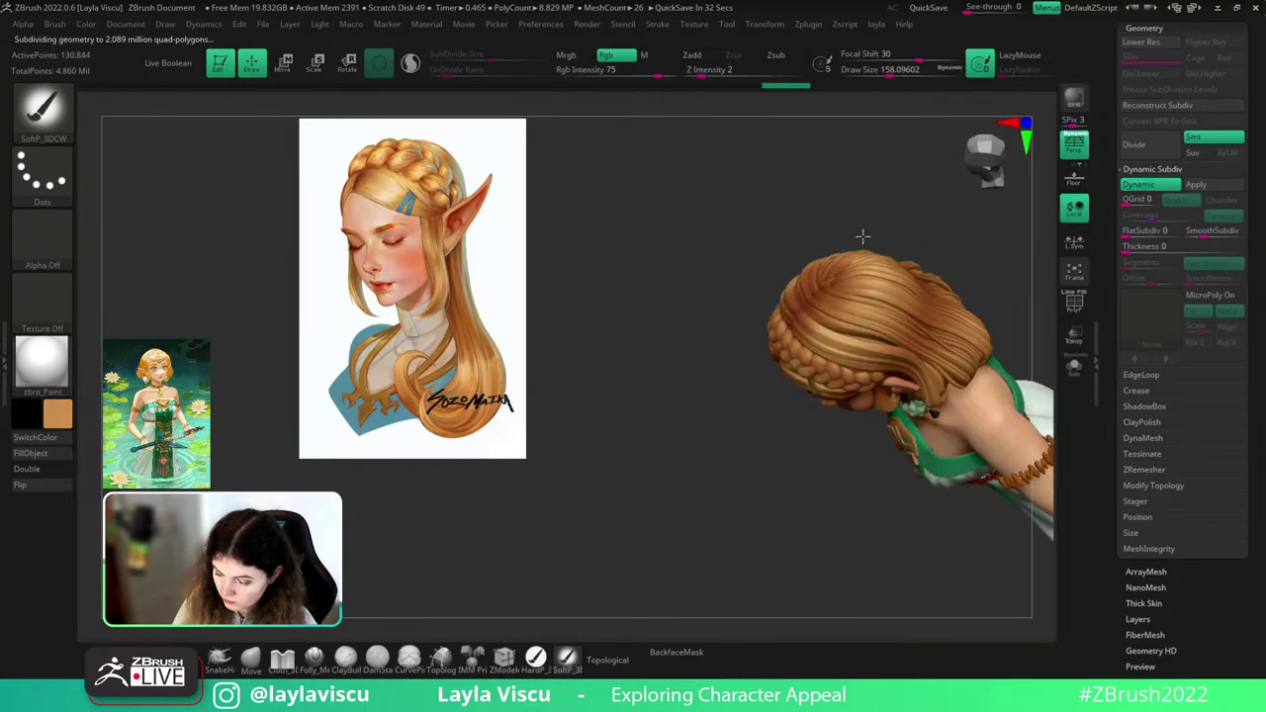
right_click_drag(861, 234, 936, 243)
right_click_drag(914, 433, 872, 386)
right_click_drag(955, 327, 868, 374)
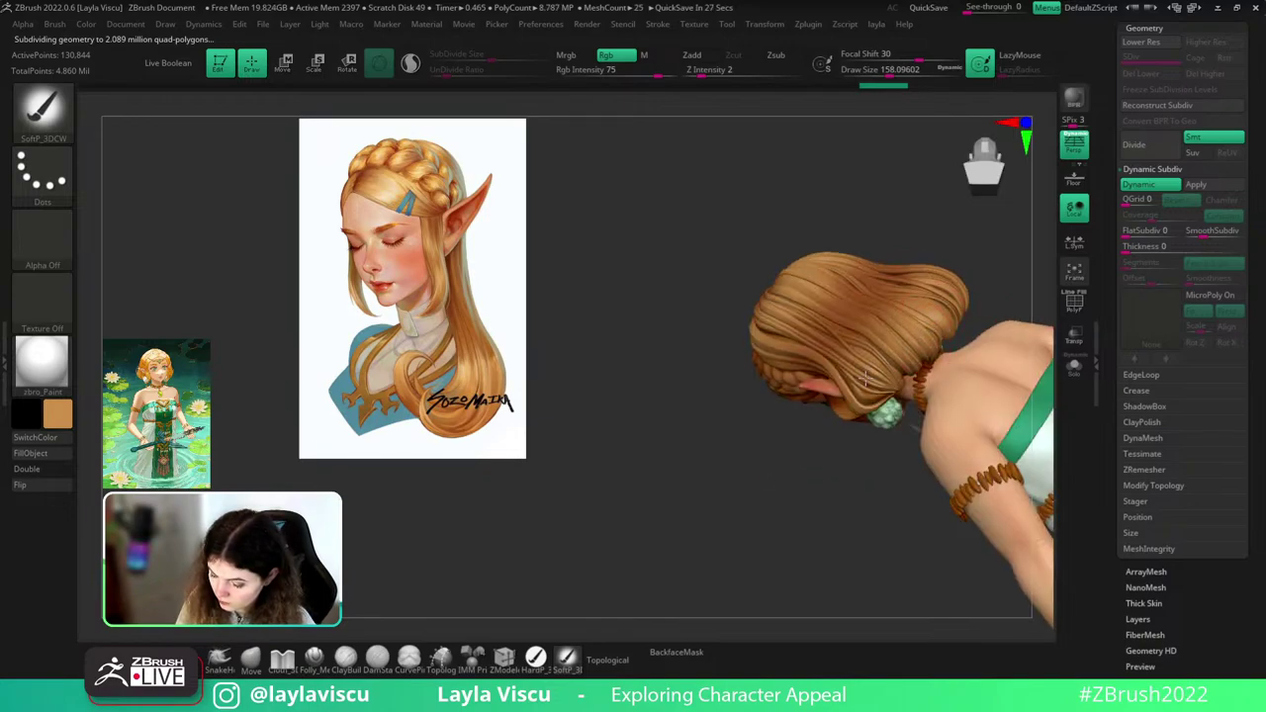
- Turn dynamic subdivision off and back on for the main hair to compare its surface
left_click(1147, 185)
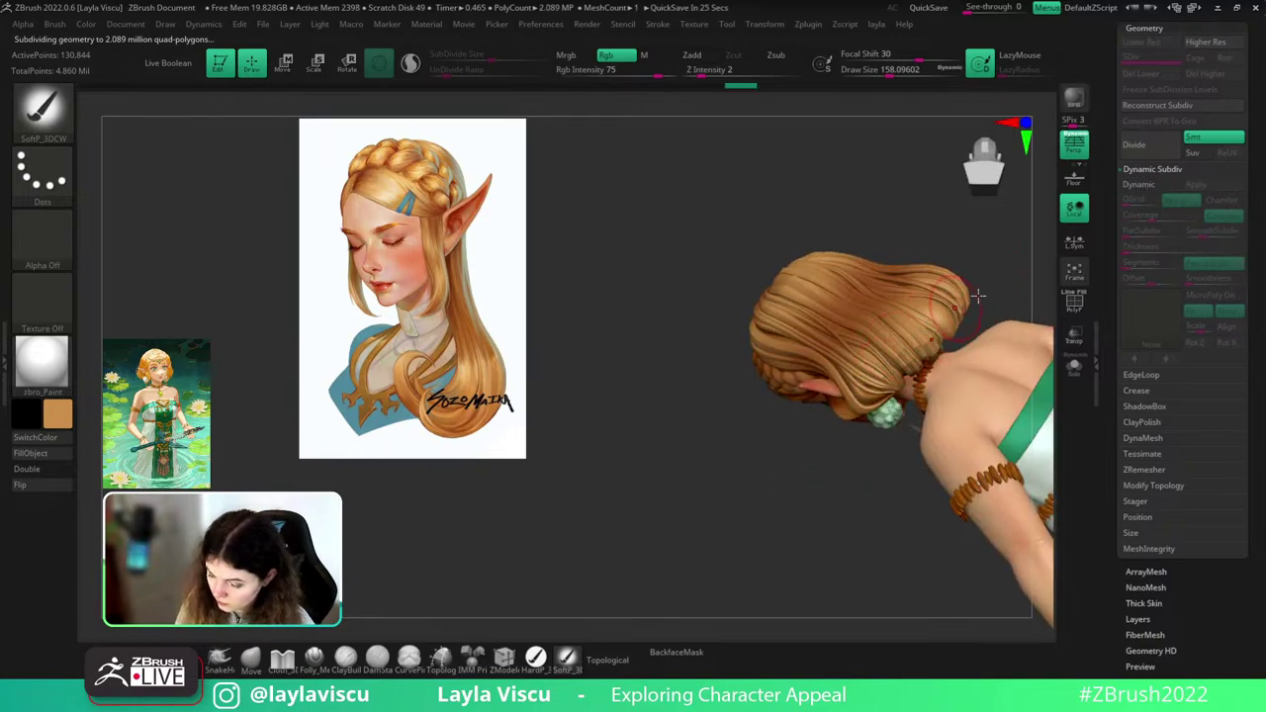
right_click_drag(958, 306, 887, 371)
left_click(1147, 185)
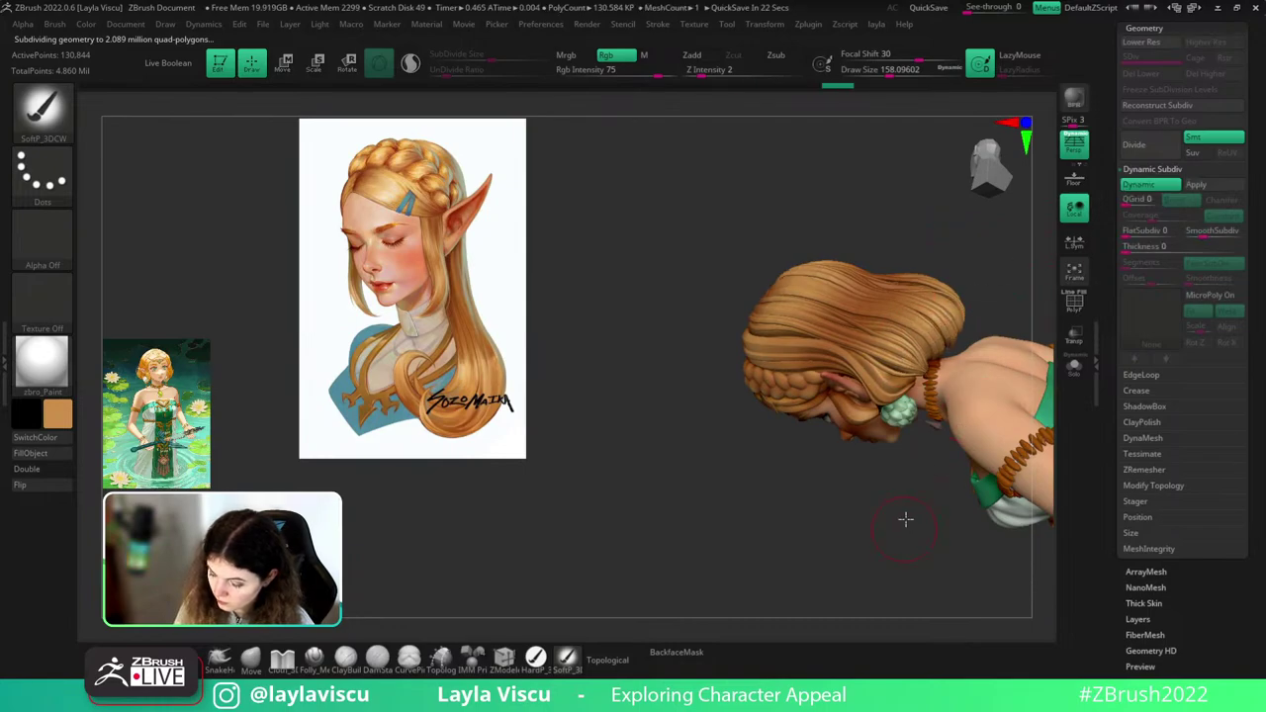
right_click_drag(904, 517, 972, 336)
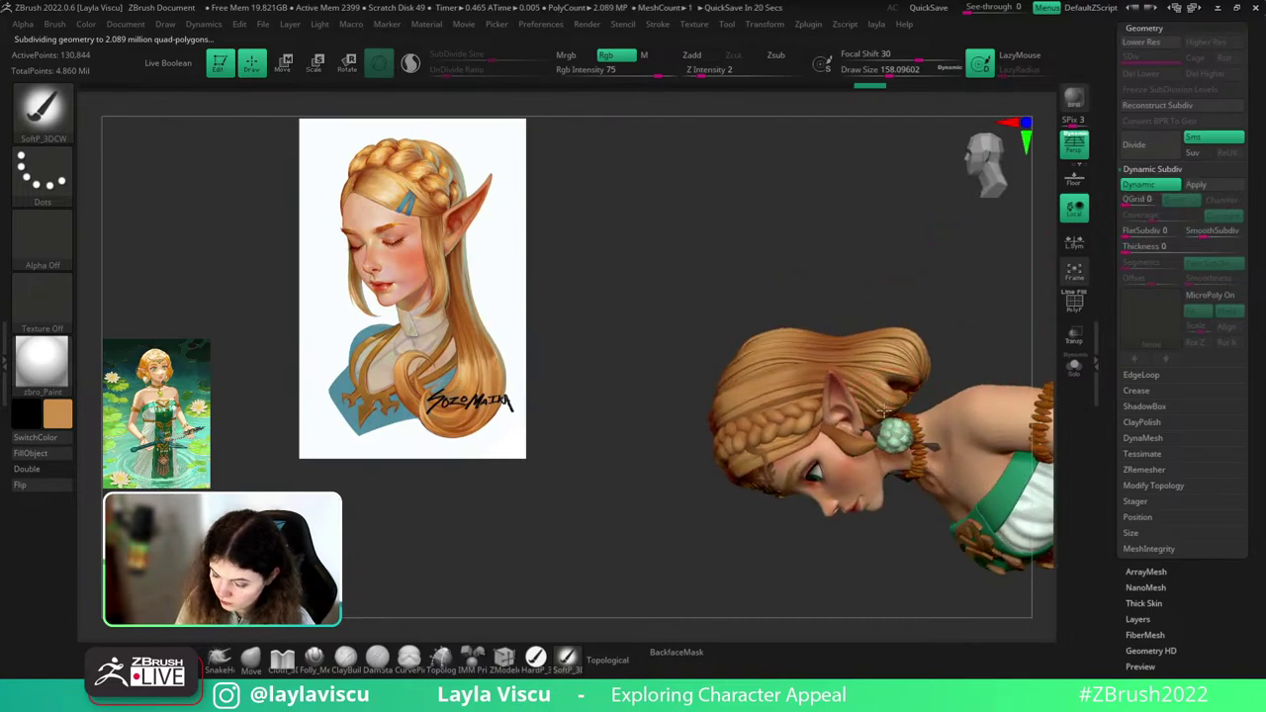
right_click_drag(908, 381, 960, 246)
- Select the inner hair piece behind the ear and paint golden-orange tones with a brush size from about 116 to 140
key("shift+f")
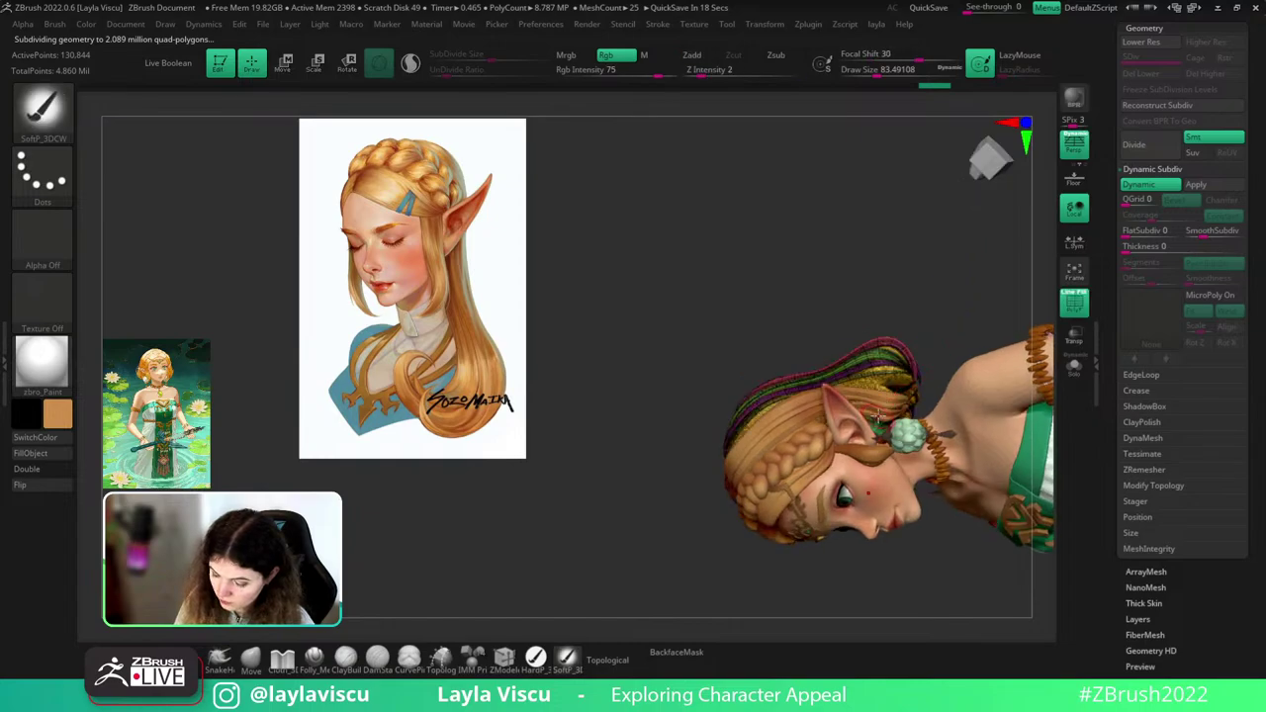
left_click(892, 401, "alt")
key("shift+f")
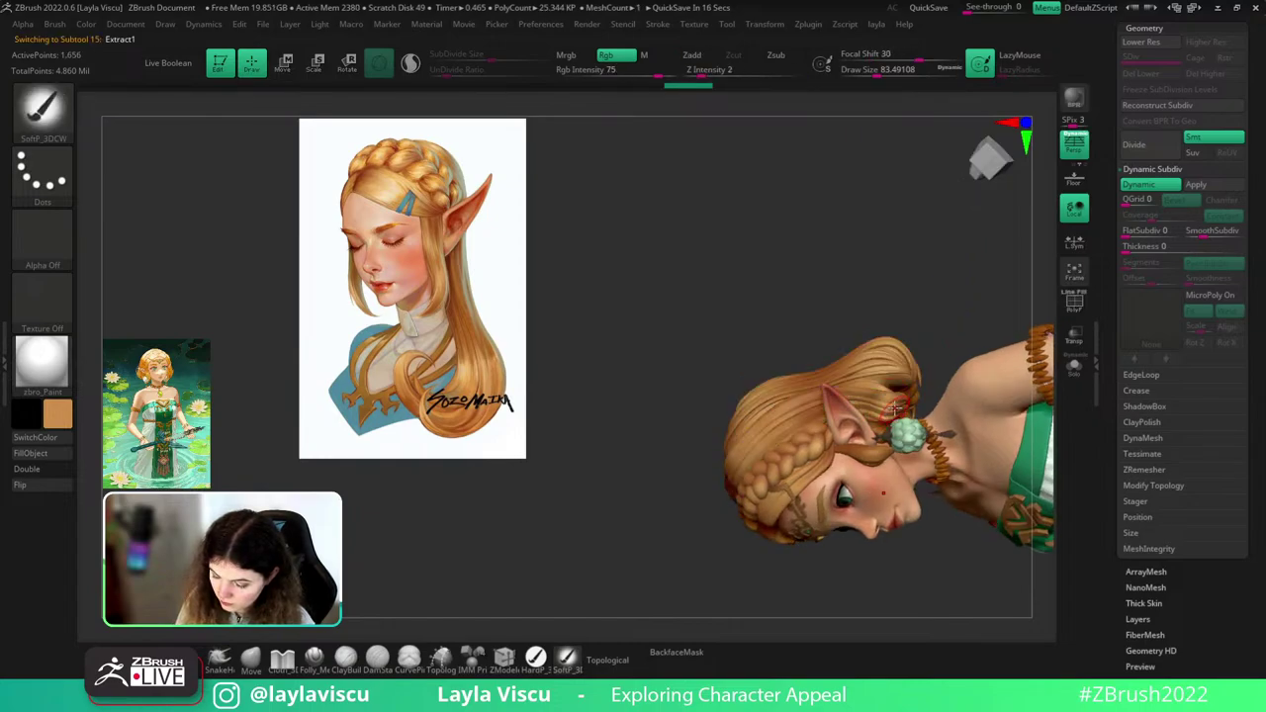
key("s")
left_click_drag(888, 416, 894, 415)
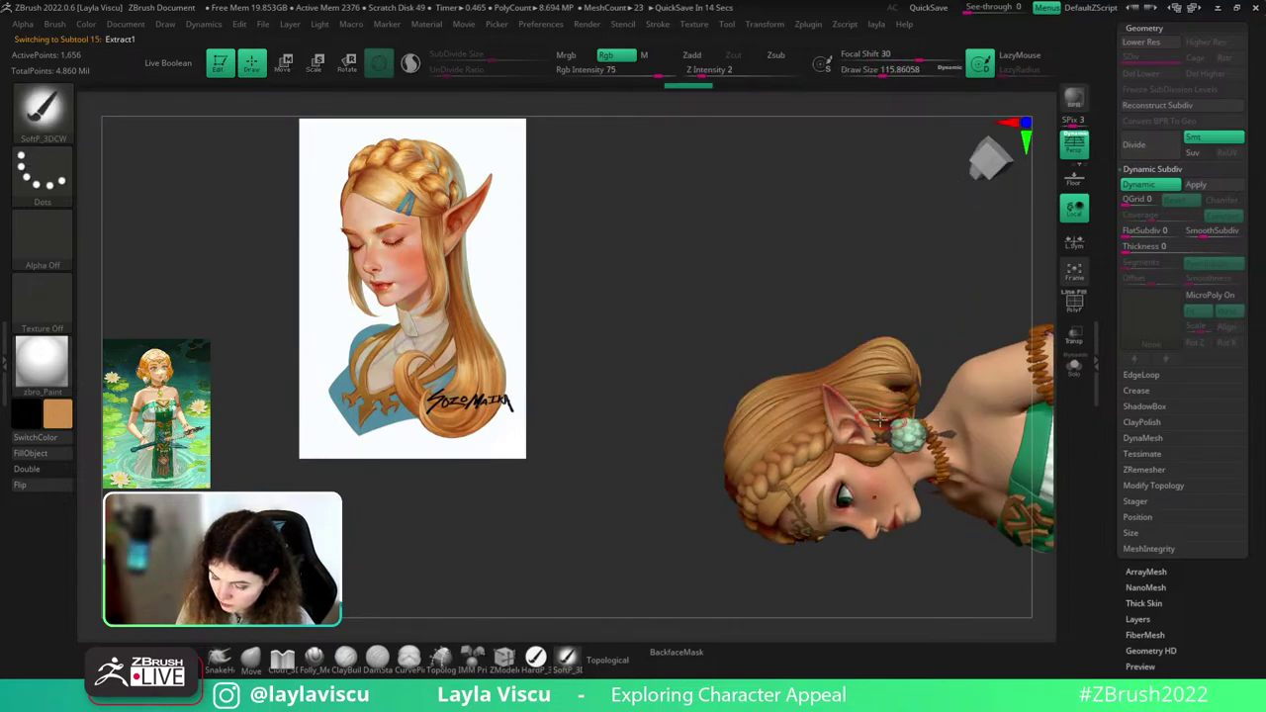
left_click_drag(965, 324, 961, 347)
left_click_drag(861, 295, 859, 324)
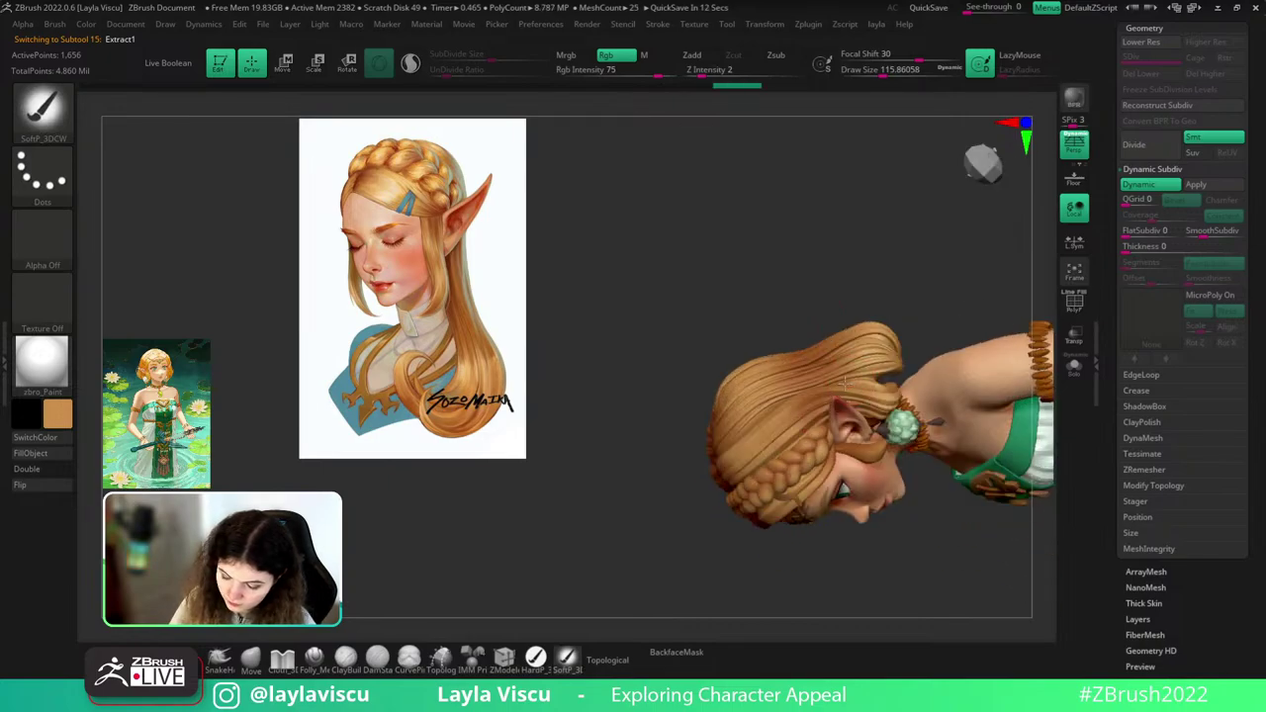
key("s")
left_click_drag(803, 427, 808, 427)
right_click_drag(758, 472, 843, 356)
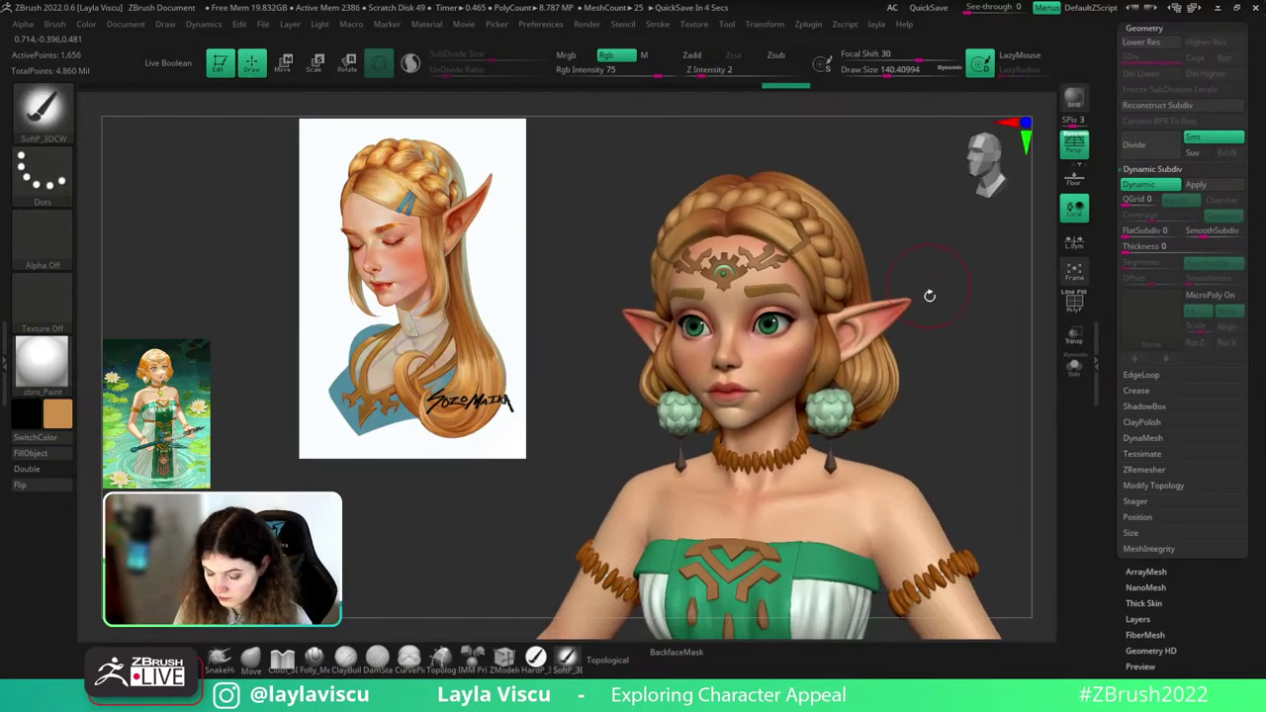
- Select the side lock in front of the ear and paint its strands with a brush size of about 65
left_click(839, 365, "alt")
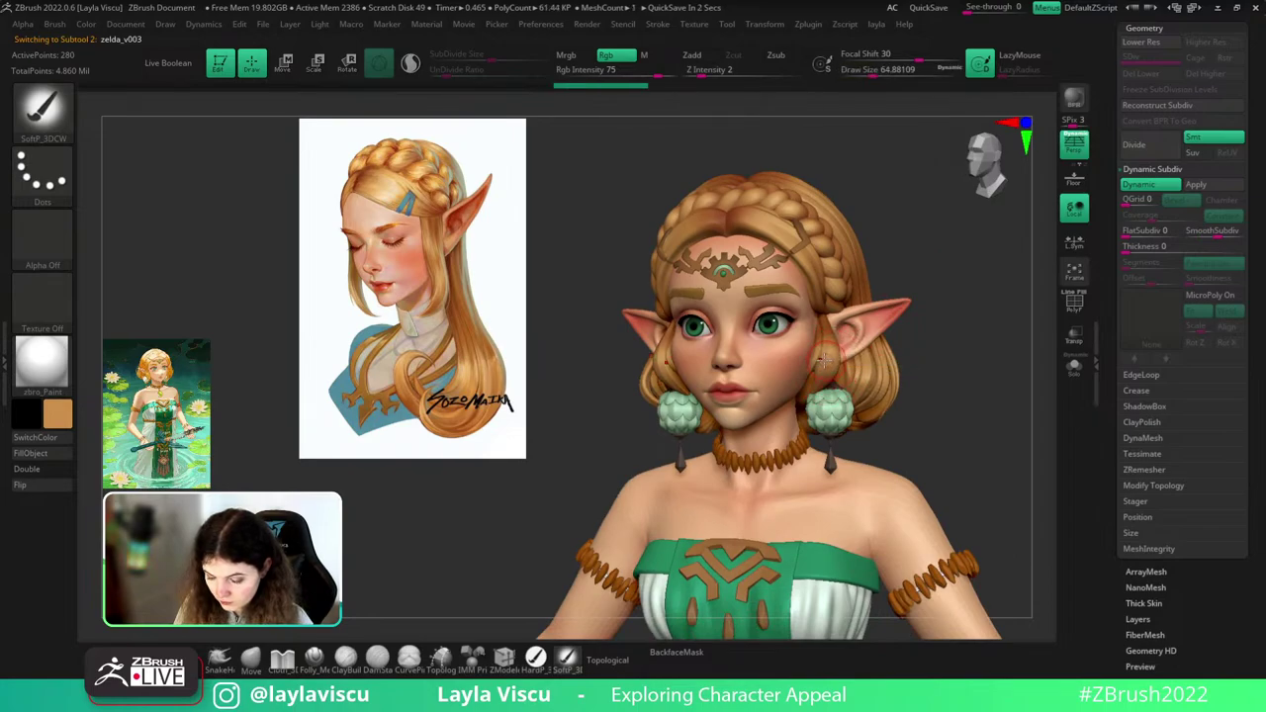
key("Escape")
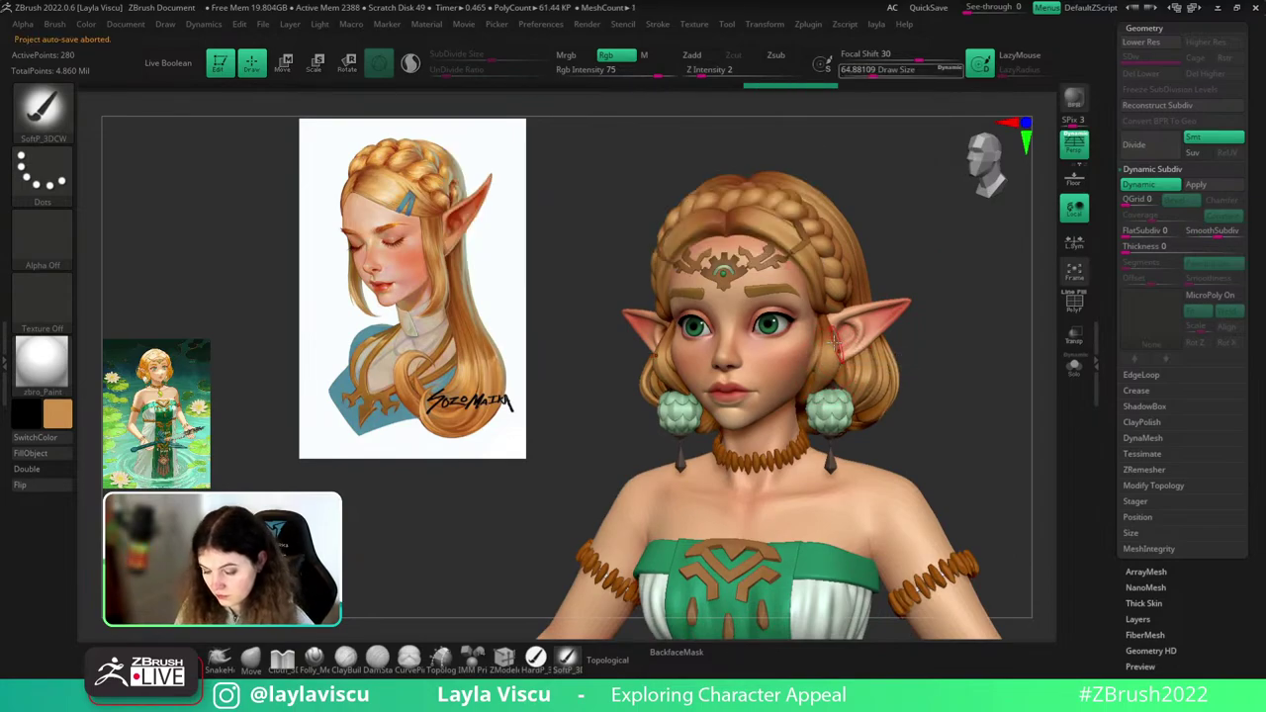
mouse_move(833, 362)
right_mouse_down("ctrl")
mouse_move(975, 299)
mouse_move(952, 370)
mouse_move(868, 321)
right_mouse_up("ctrl")
right_click_drag(857, 221, 809, 250)
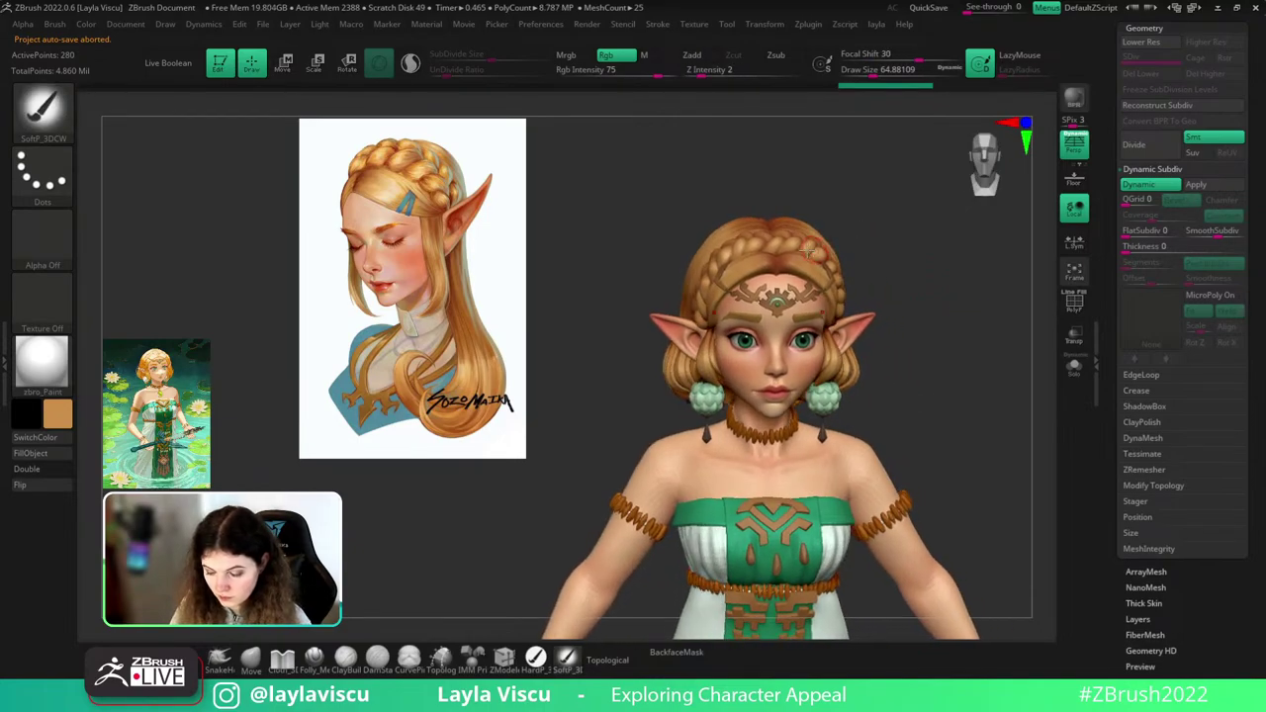
- Sample a dark reddish-brown from the reference and deepen the front hair's central parting with a brush size of about 33
key("z")
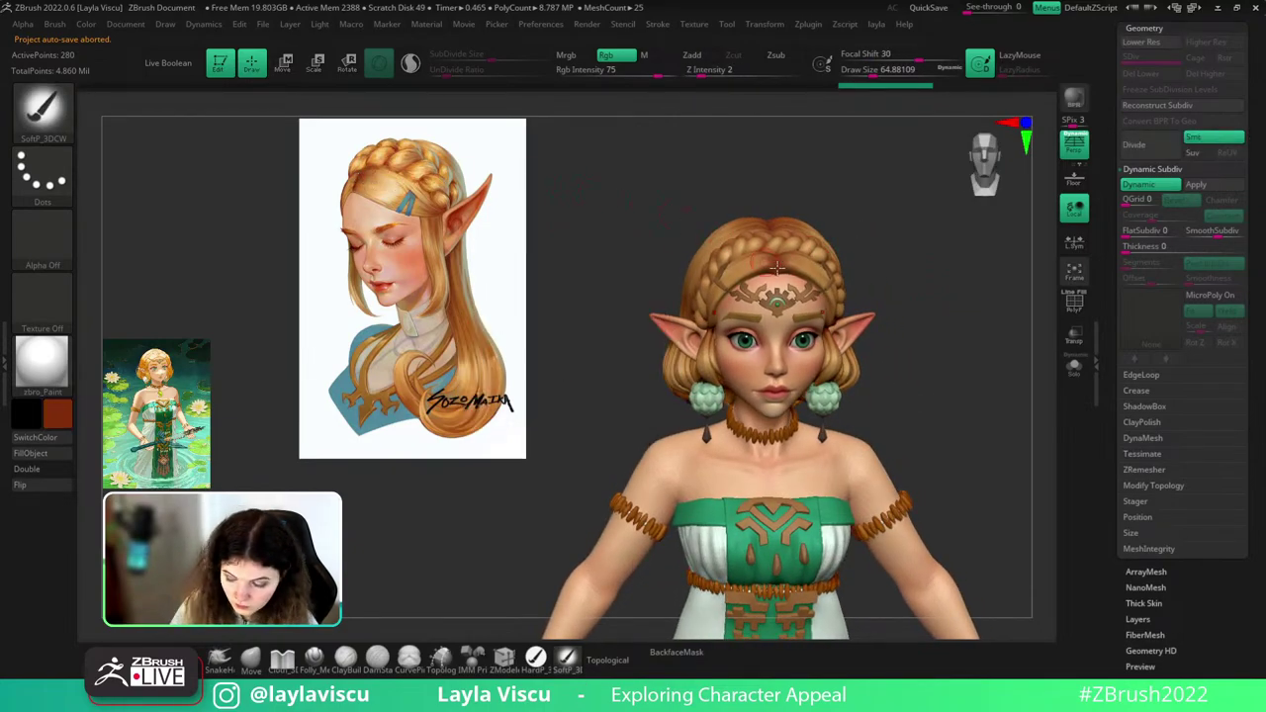
left_click(781, 265, "alt")
key("f")
key("s")
left_click_drag(787, 283, 775, 277)
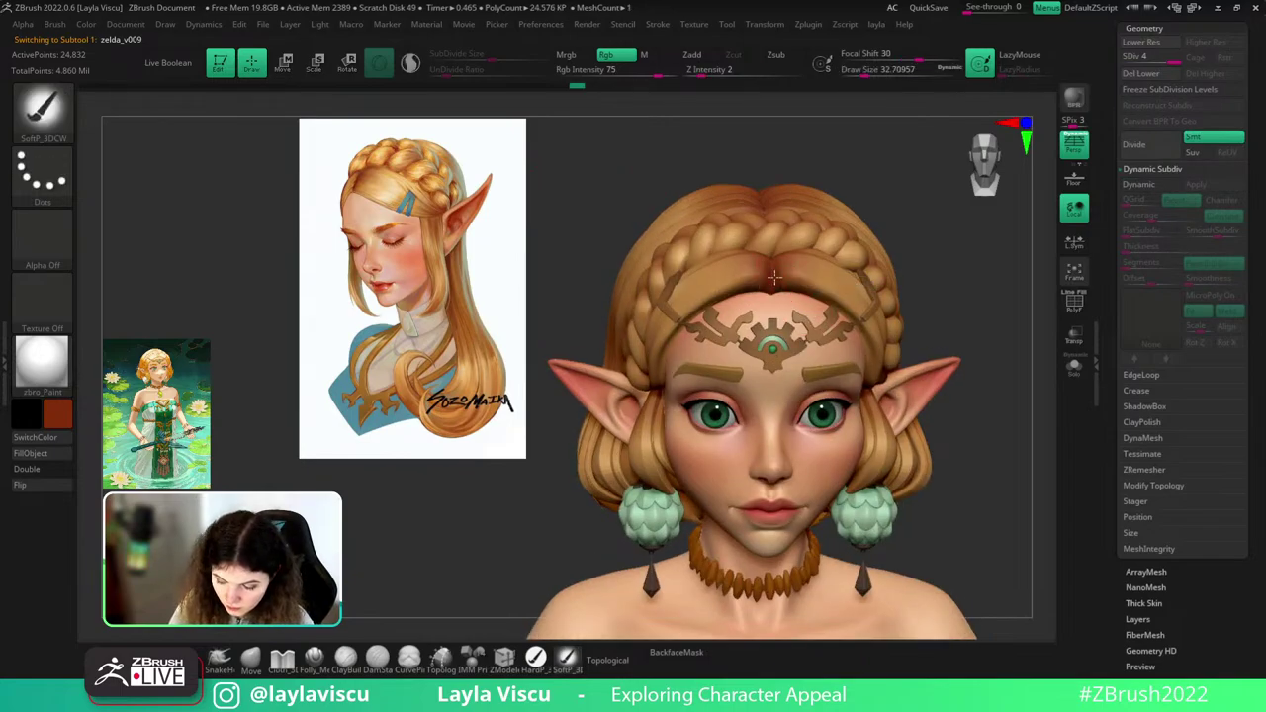
key("ctrl")
key("ctrl")
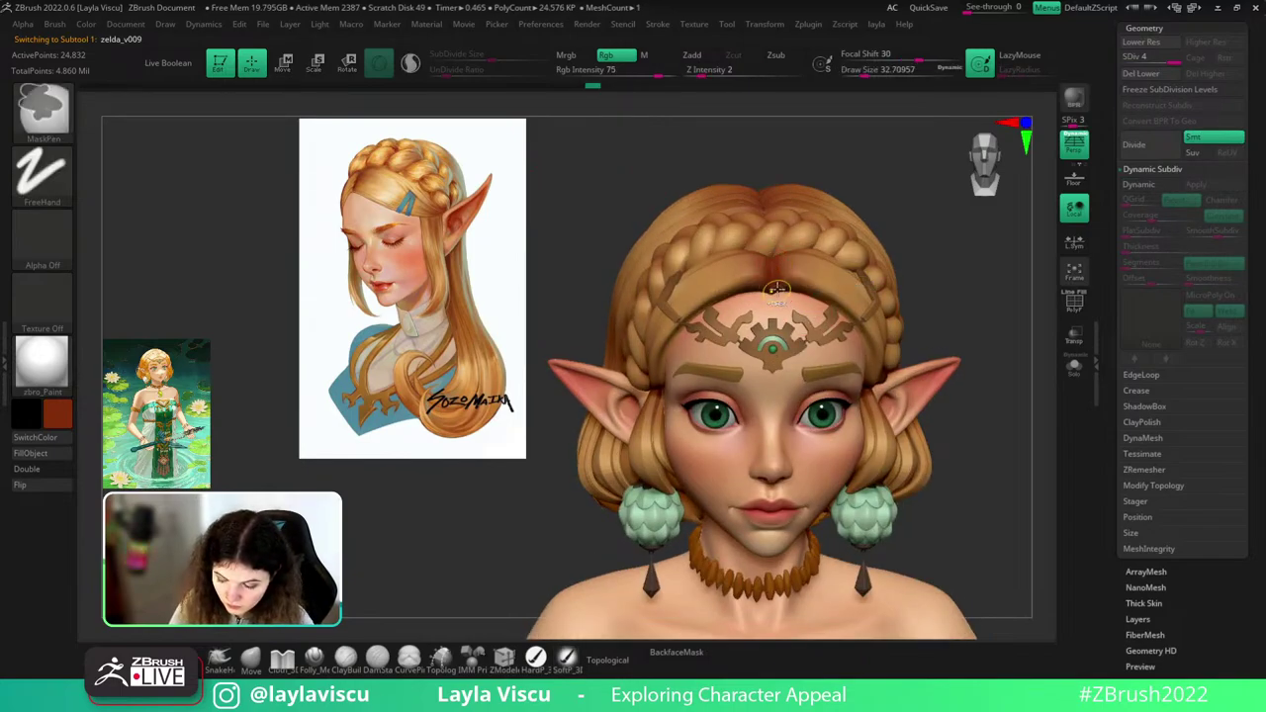
left_click_drag(772, 257, 771, 293)
right_click_drag(772, 230, 876, 184, "ctrl")
- Select the crown braid and paint dark reddish-brown shading along its strands with a brush size of about 46
left_click(802, 241, "alt")
left_click_drag(836, 185, 797, 232)
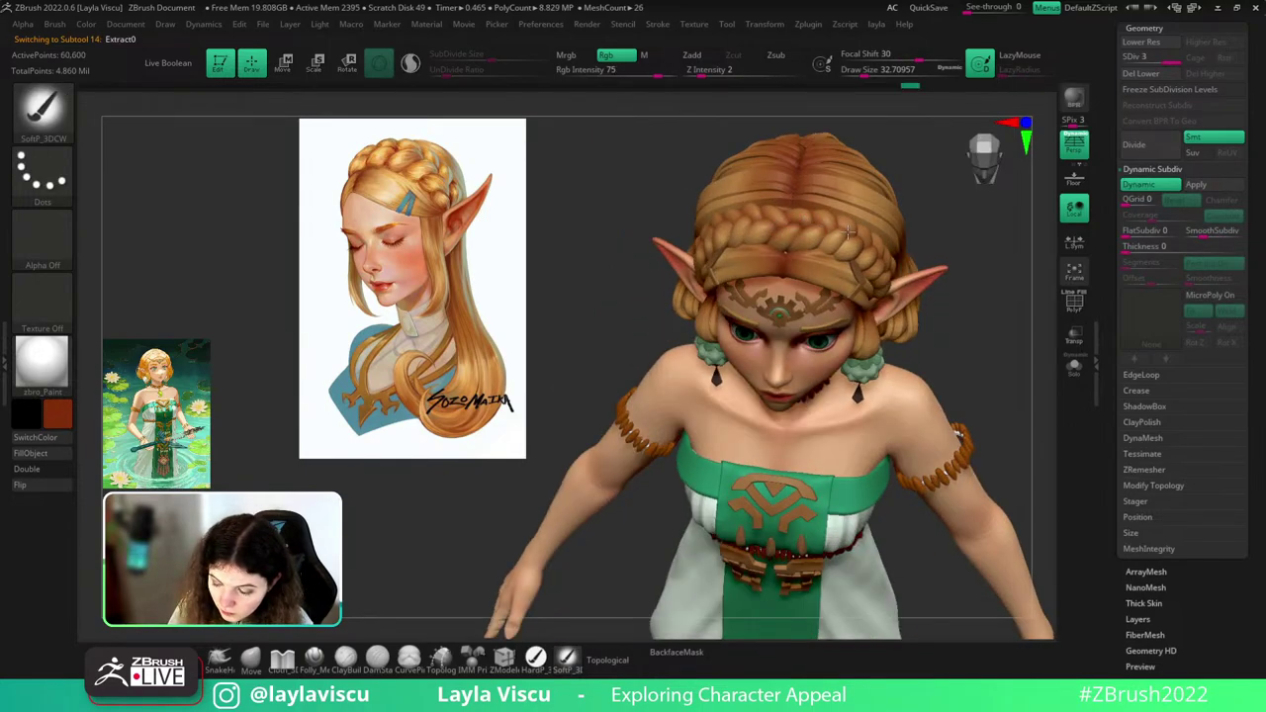
left_click_drag(939, 198, 938, 263)
key("s")
left_click(720, 219)
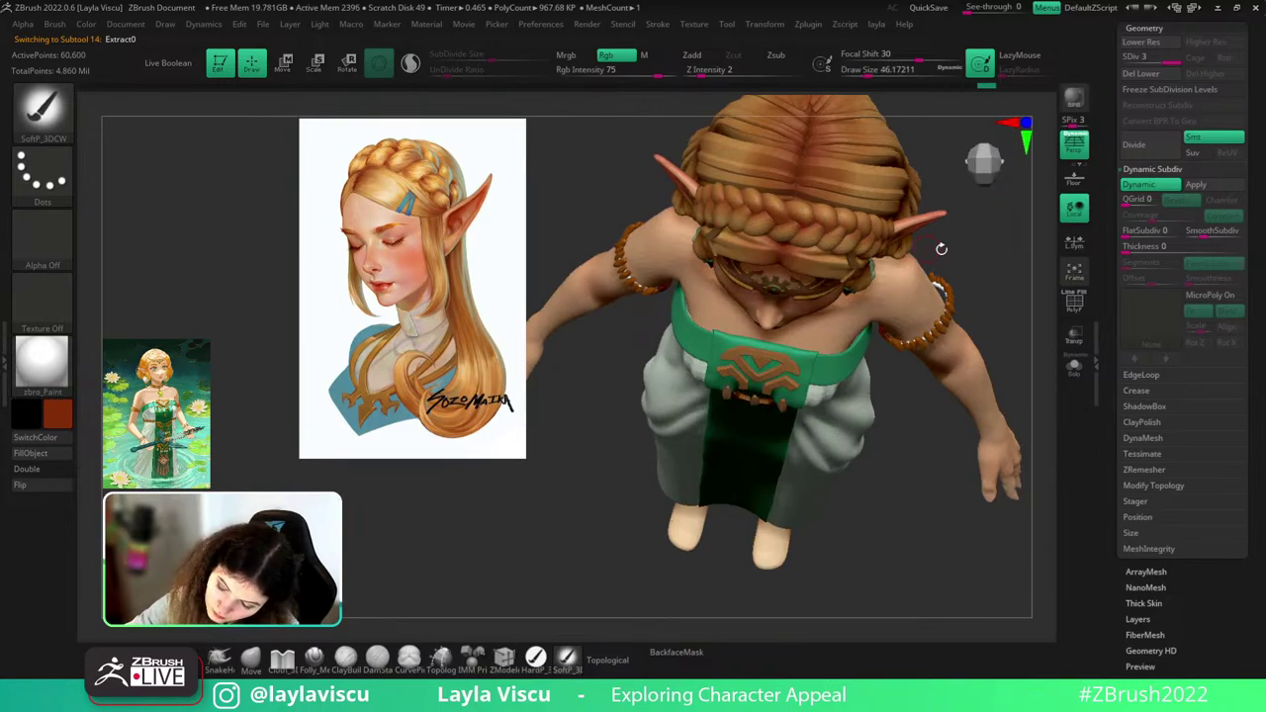
left_click_drag(940, 249, 885, 215)
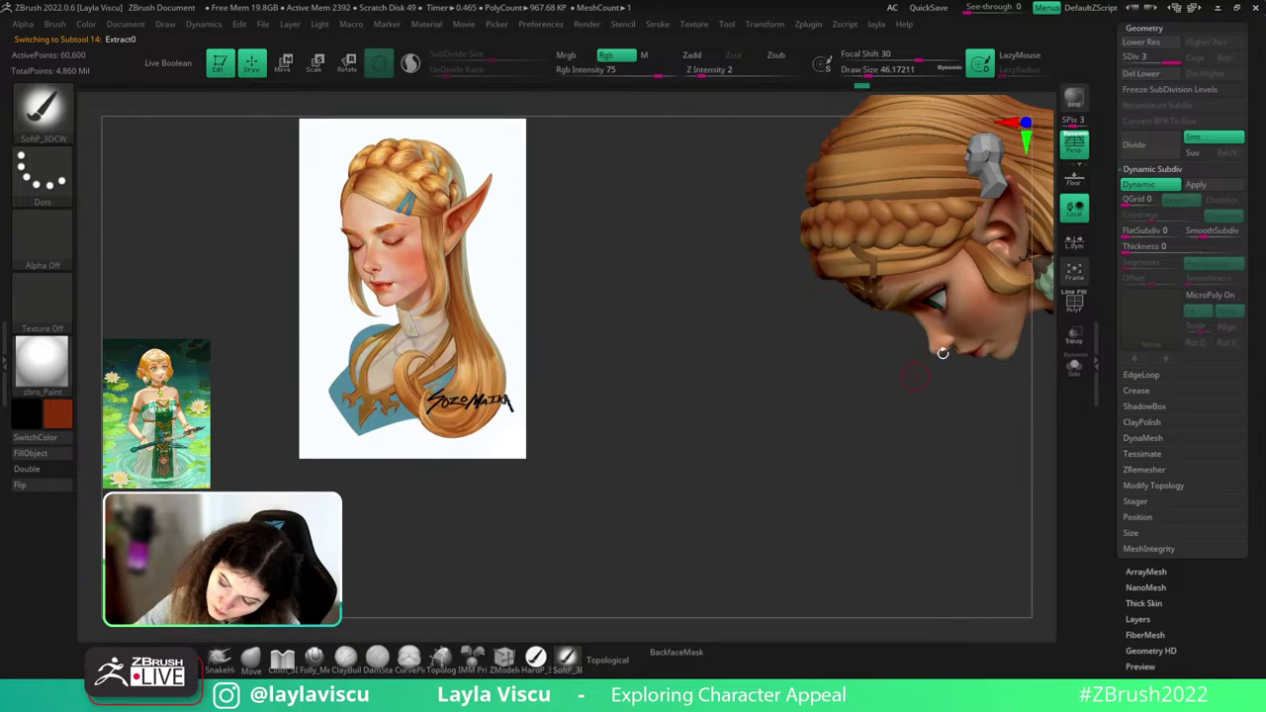
left_click_drag(947, 347, 1044, 364)
- Sample a bright golden orange from the reference and paint highlights along the crown braid with a brush size of about 108
key("z")
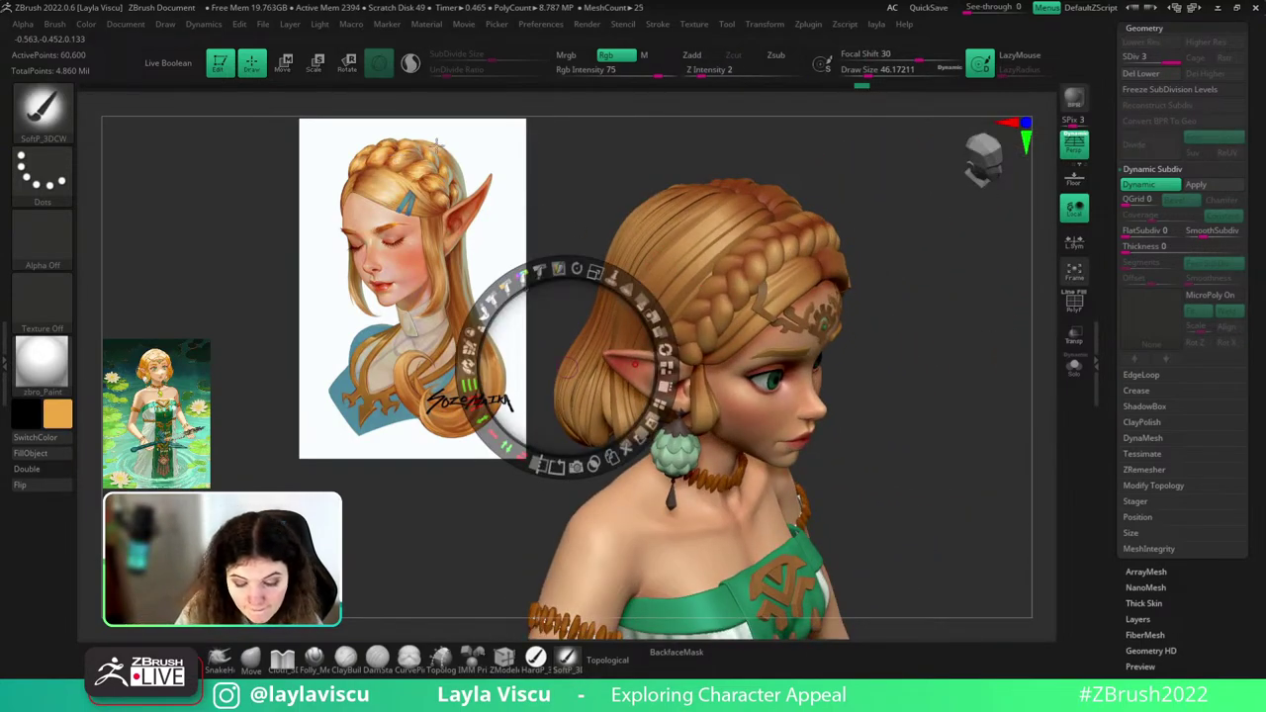
left_click_drag(936, 220, 771, 260)
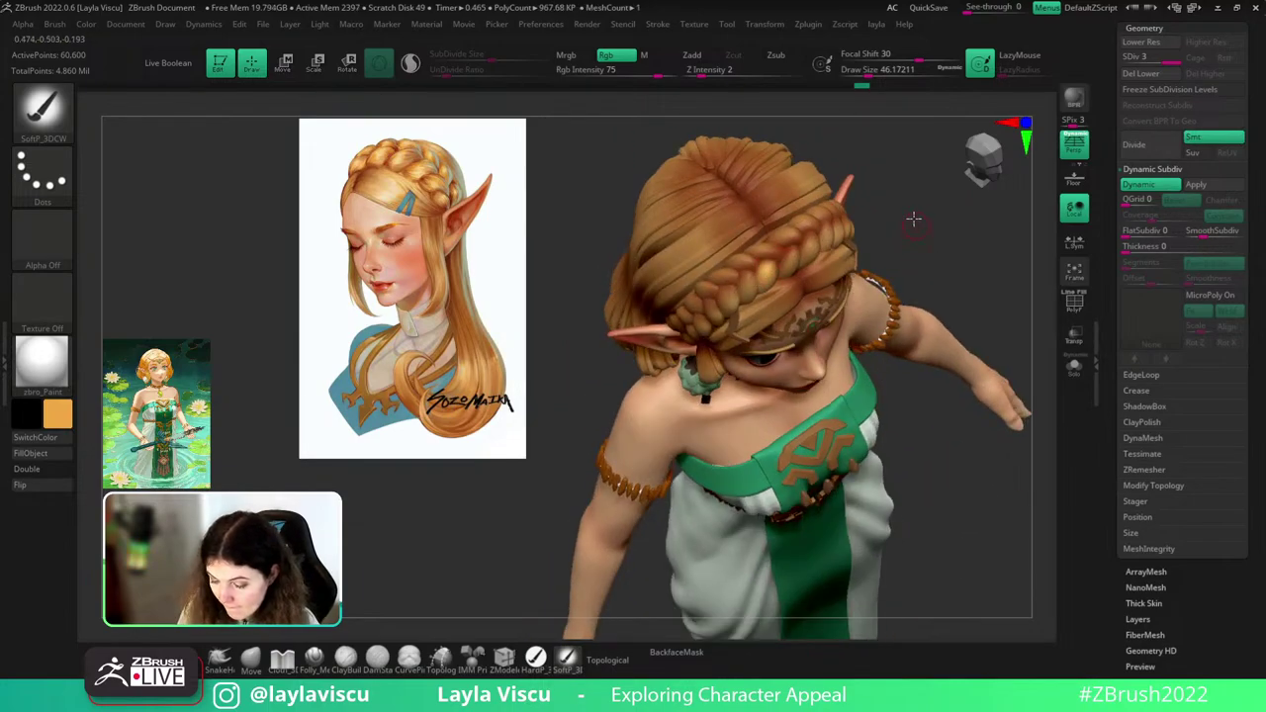
left_click_drag(913, 215, 760, 302)
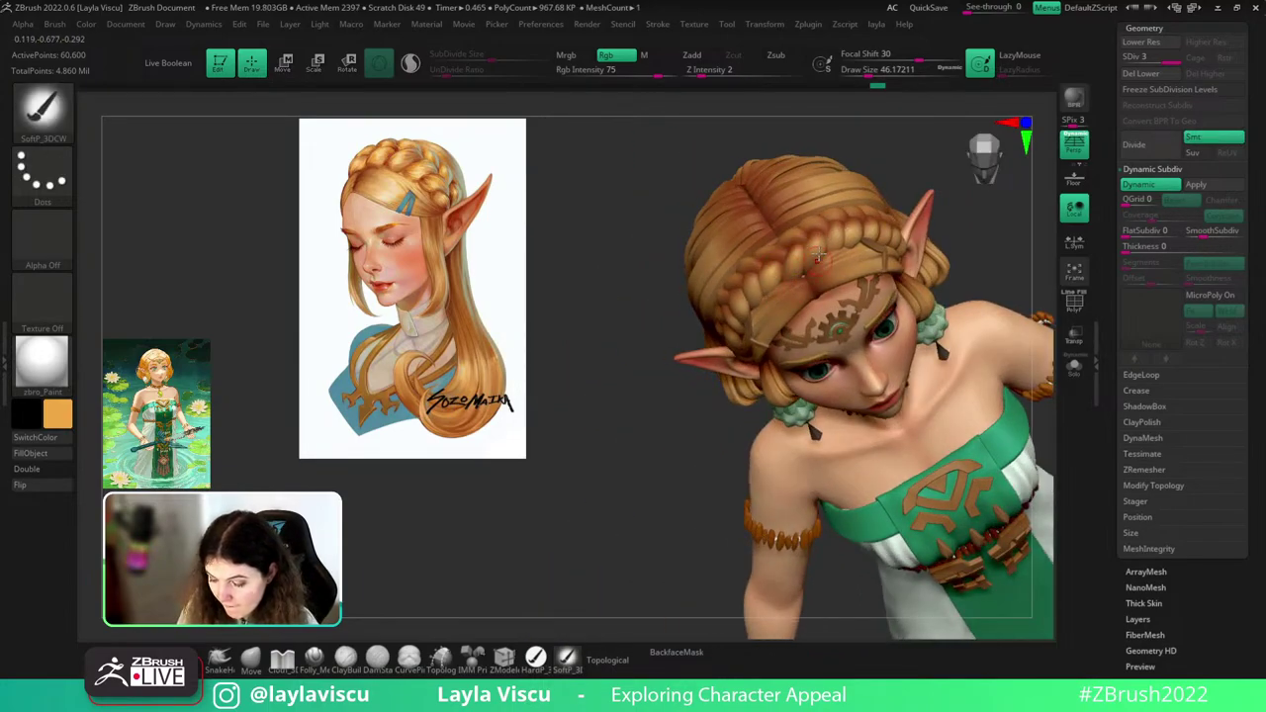
key("s")
left_click_drag(812, 246, 825, 245)
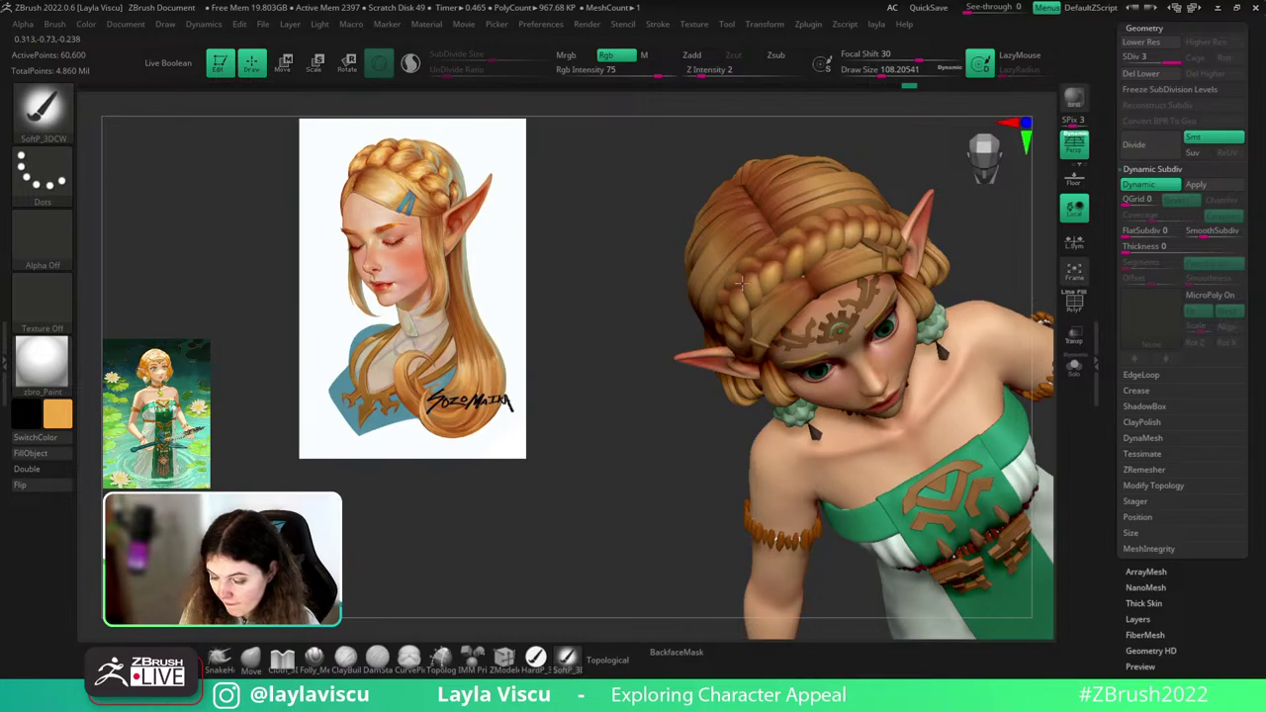
left_click_drag(742, 284, 728, 339)
left_click_drag(993, 202, 776, 280)
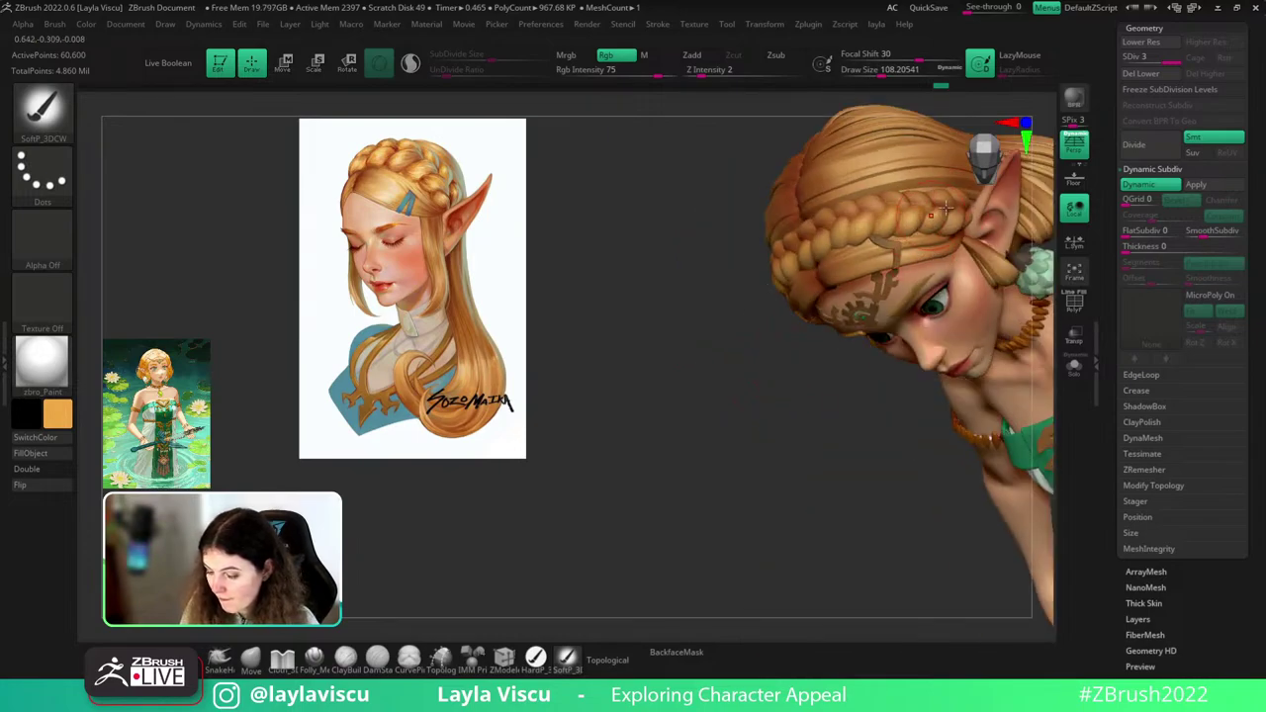
left_click_drag(813, 395, 913, 253)
right_click_drag(796, 267, 820, 262)
left_click_drag(1047, 269, 1033, 269)
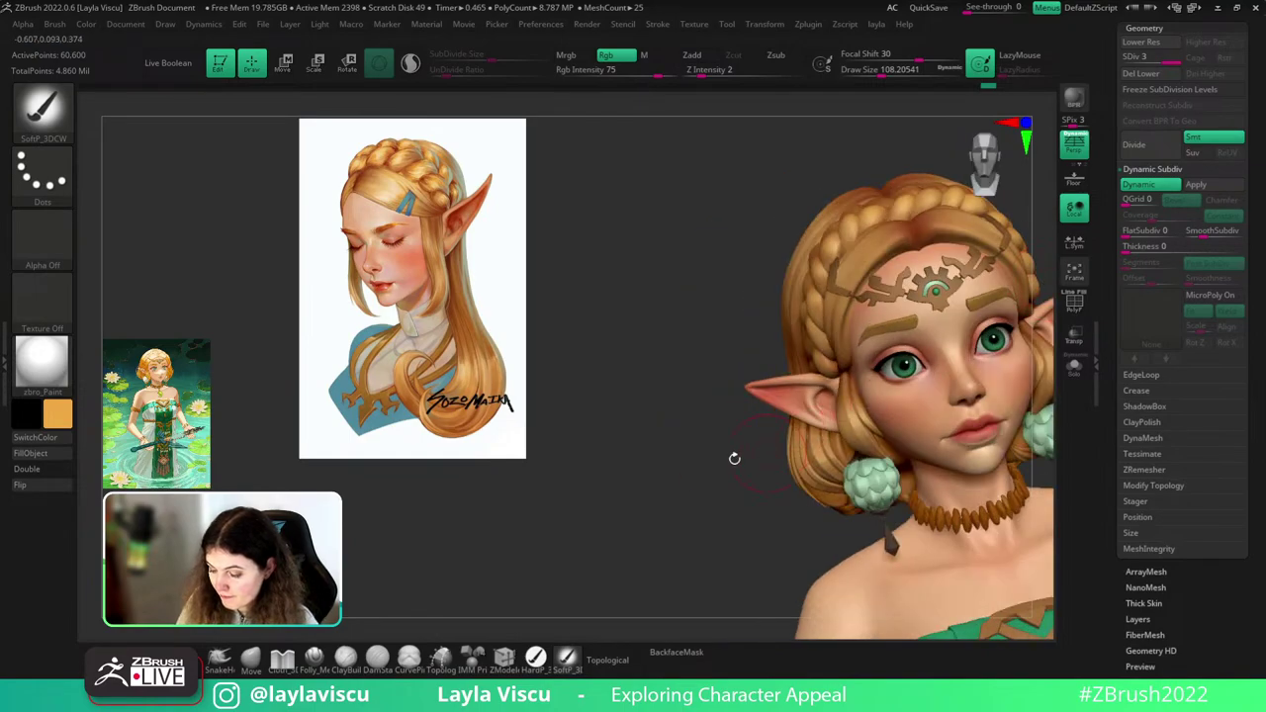
- Select the front hair and paint bright golden-orange highlights on both sides of the parting with a brush size of about 104
mouse_move(688, 472)
left_mouse_down("shift")
mouse_move(664, 437)
mouse_move(660, 380)
left_mouse_up("shift")
left_click_drag(977, 266, 880, 262)
left_click(816, 286, "alt")
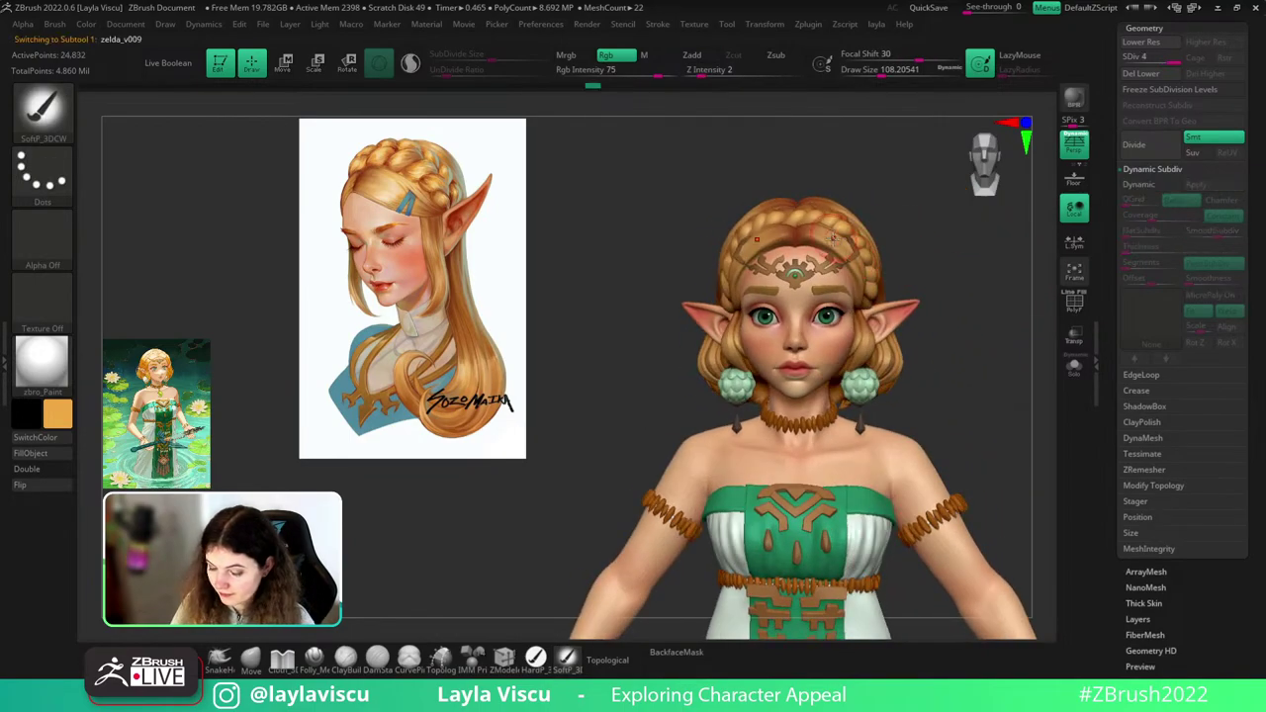
right_click_drag(810, 225, 828, 245, "ctrl")
key("s")
mouse_move(830, 245)
left_mouse_down()
mouse_move(803, 239)
mouse_move(833, 243)
left_mouse_up()
key("s")
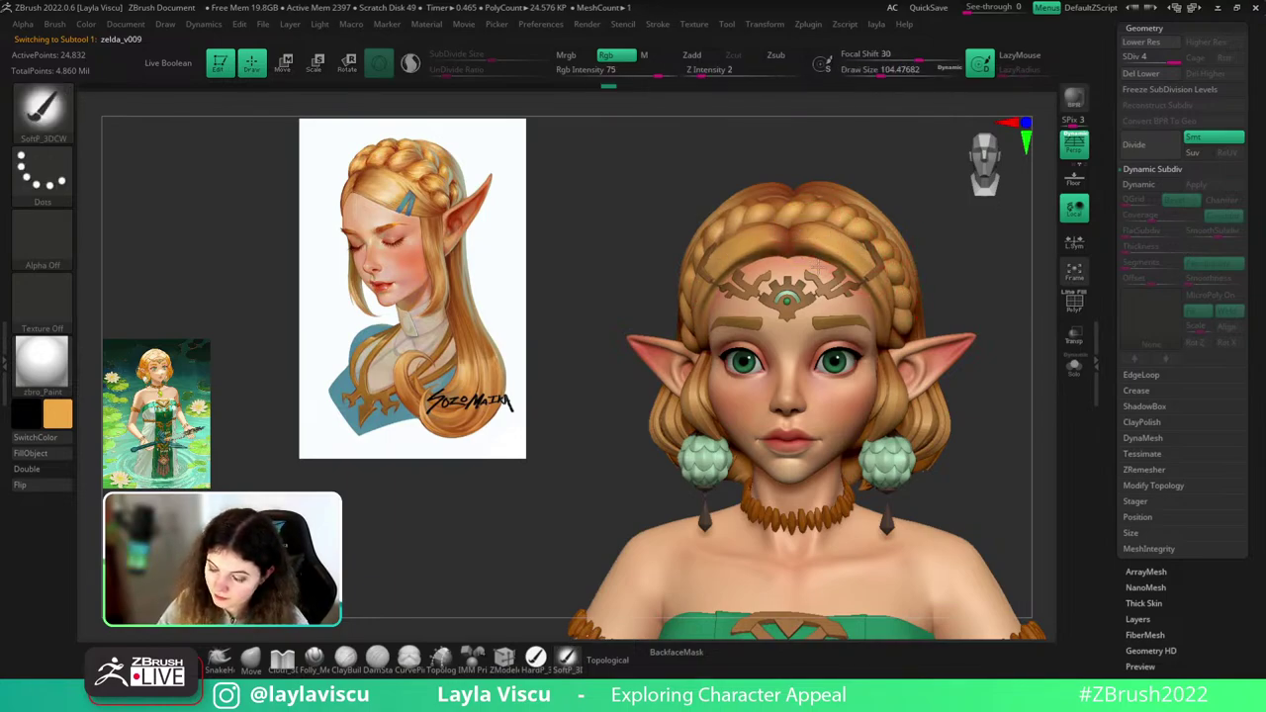
mouse_move(845, 243)
right_mouse_down("ctrl")
mouse_move(947, 207)
mouse_move(841, 251)
right_mouse_up("ctrl")
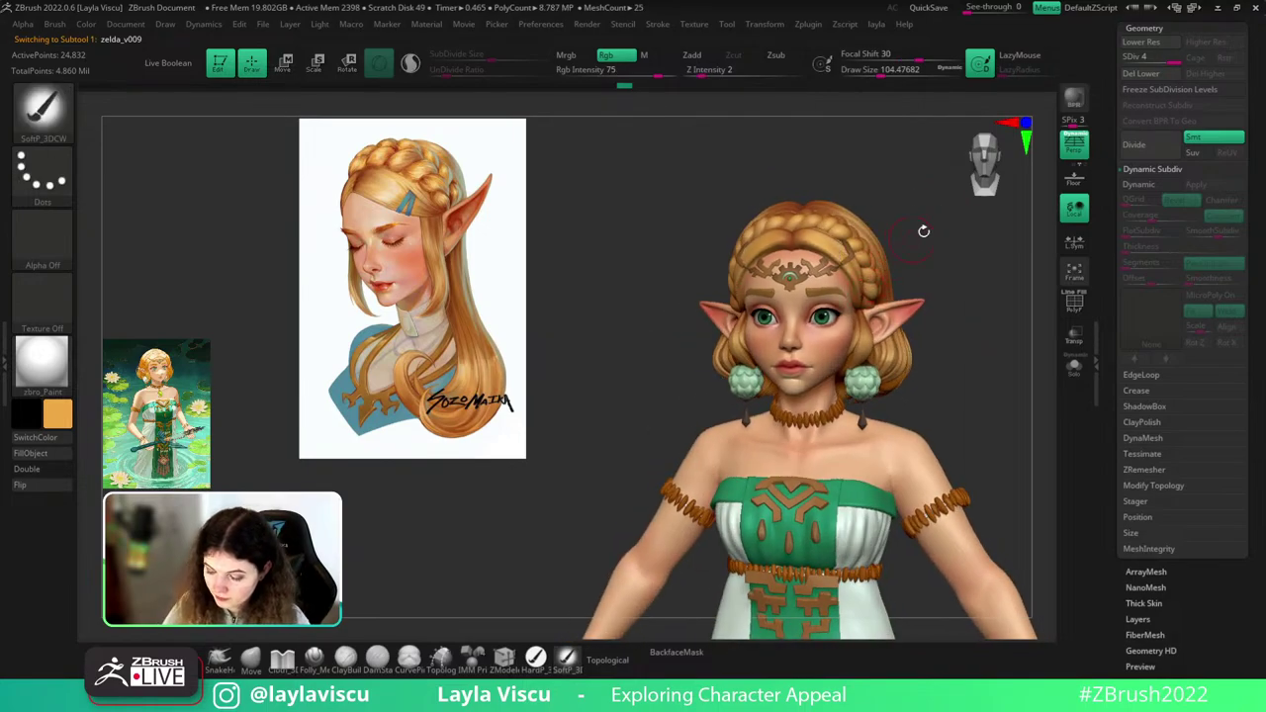
- Reselect the crown braid and strengthen its golden-orange highlights from above
right_click_drag(924, 230, 881, 233)
left_click(808, 187, "alt")
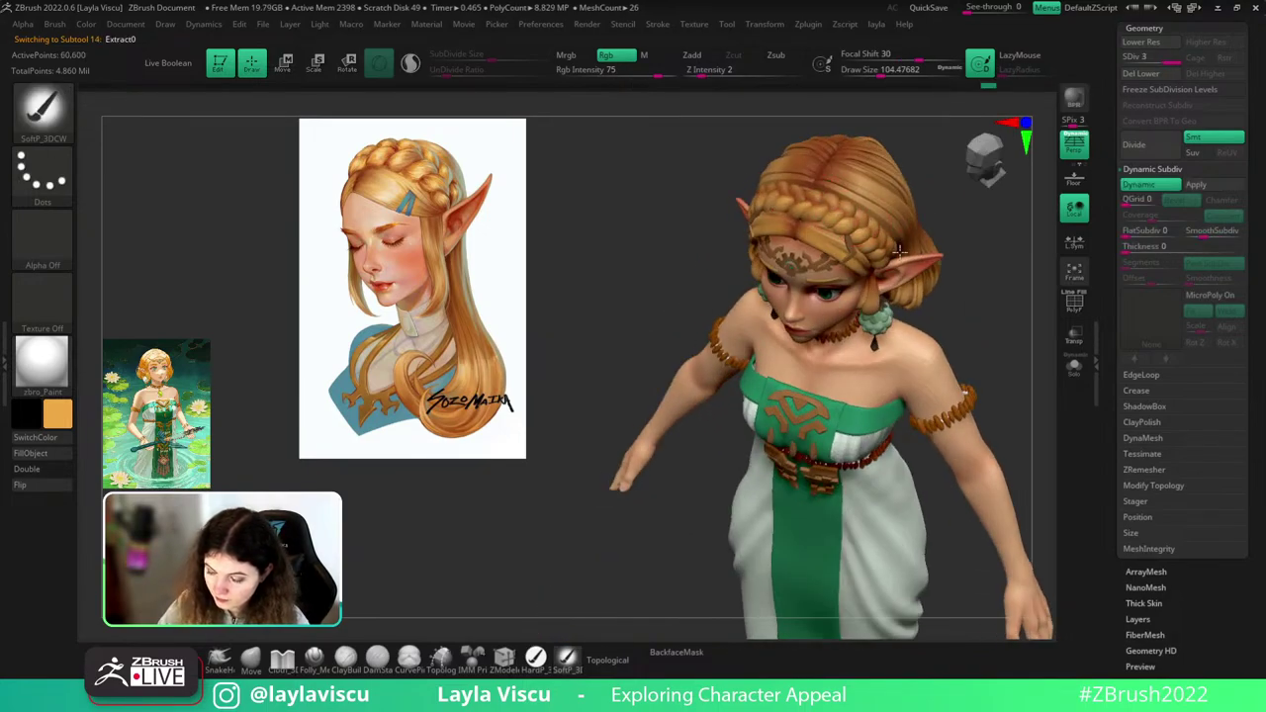
right_click_drag(807, 194, 760, 262)
right_click_drag(857, 242, 931, 295)
right_click_drag(902, 235, 888, 297)
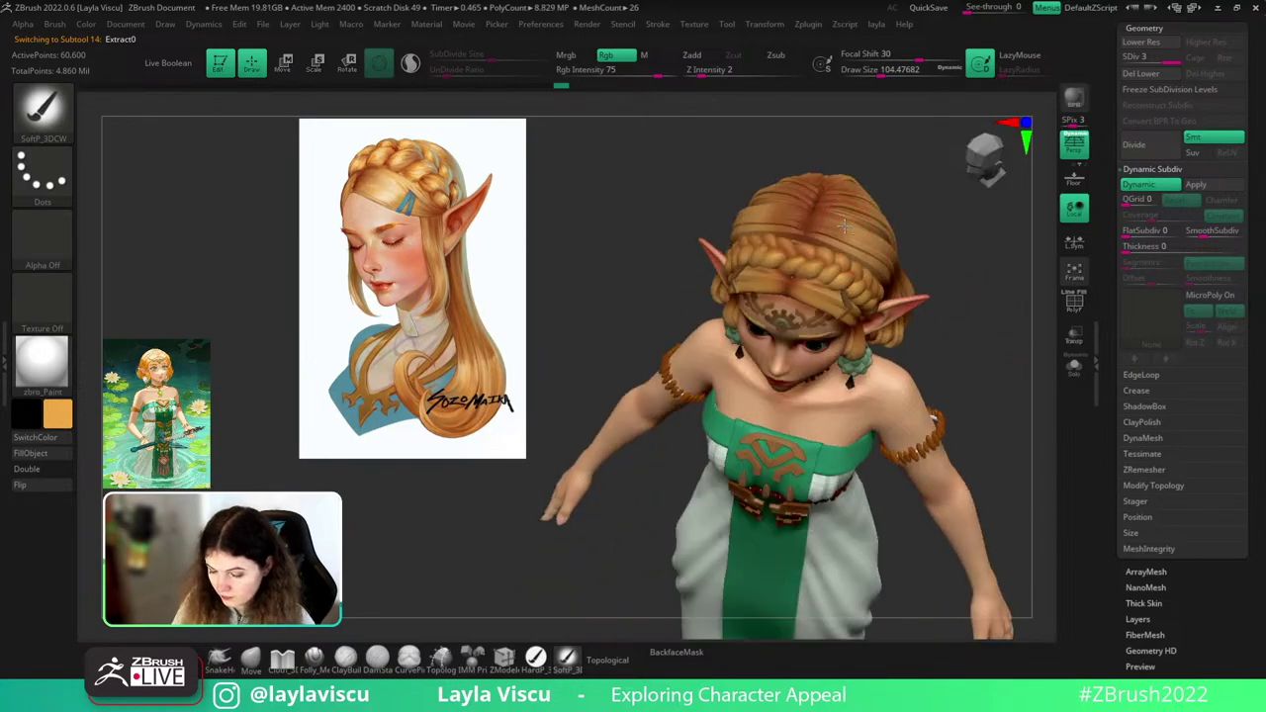
- Select the main hair and paint golden orange over the crown with a brush size of about 182, undoing the last stroke
left_click(838, 237, "alt")
key("s")
left_click_drag(841, 228, 853, 228)
key("ctrl+z")
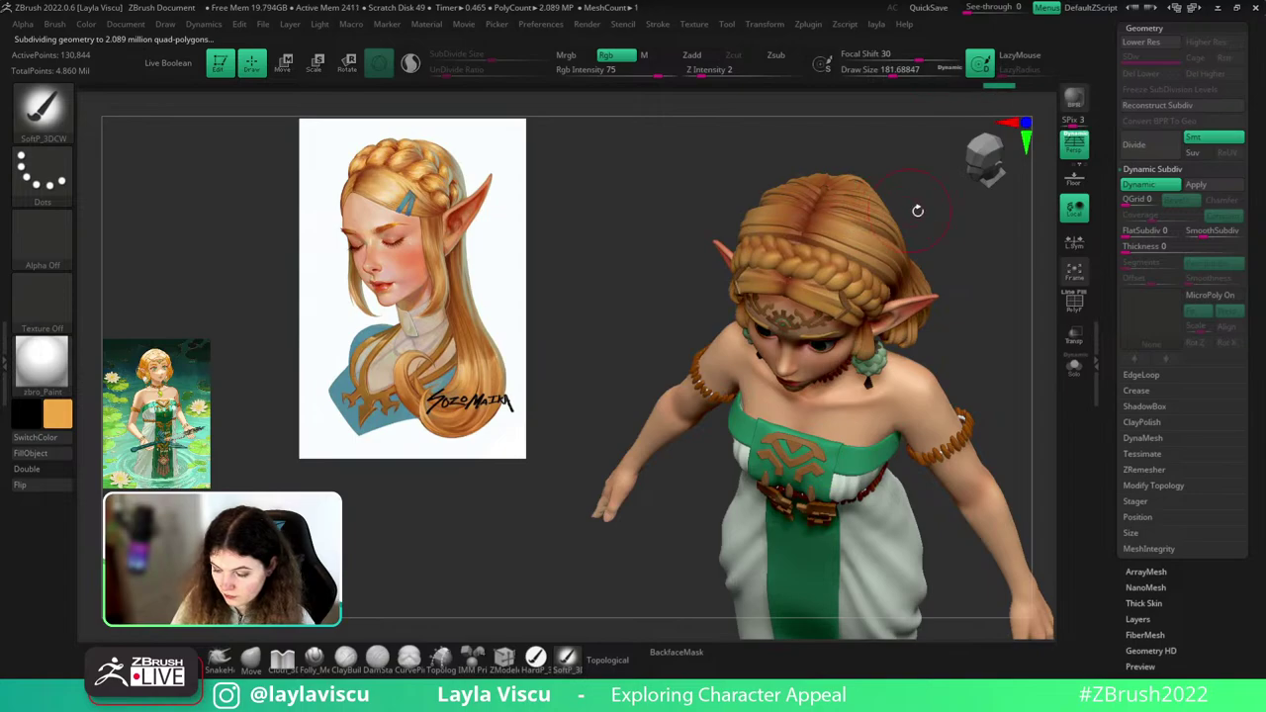
left_click_drag(933, 214, 940, 150)
left_click_drag(999, 302, 940, 324, "alt")
right_click_drag(940, 322, 953, 328)
- Select the crown braid and side locks in turn and touch up their golden orange, reducing the brush size to about 120
left_click(829, 198, "alt")
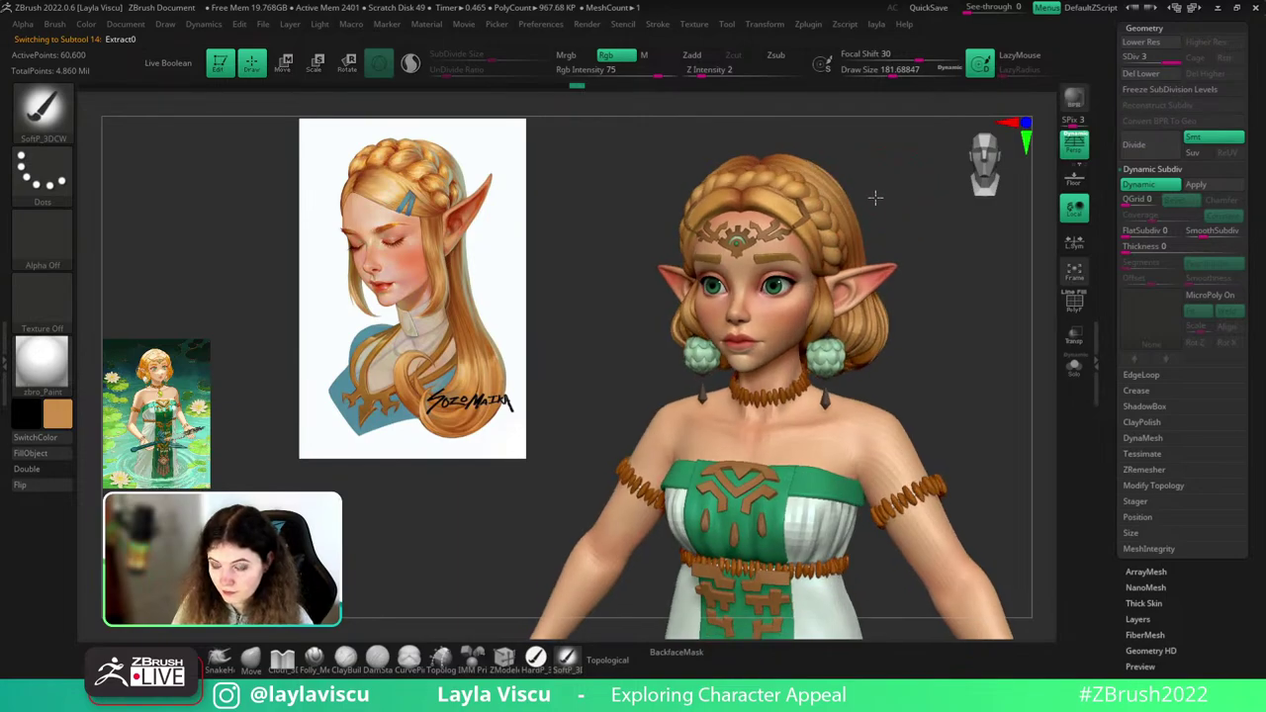
right_click_drag(895, 191, 870, 164)
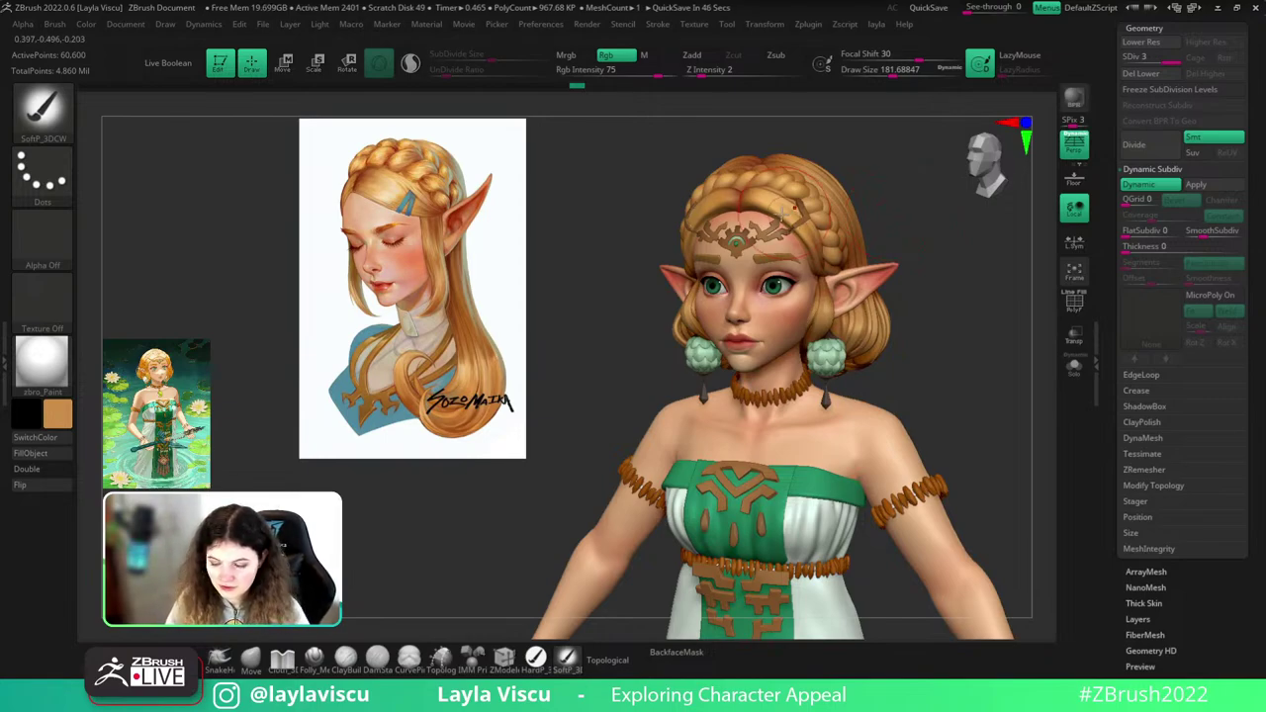
left_click(816, 315, "alt")
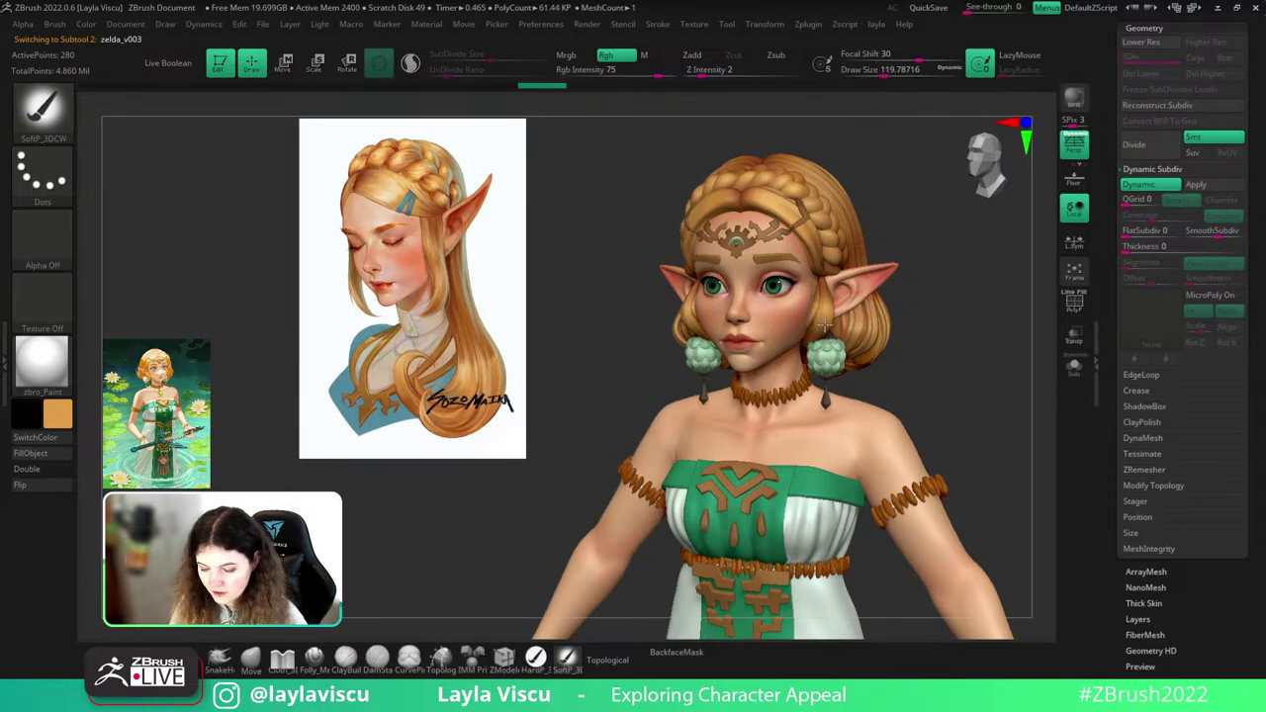
left_click(885, 298, "alt")
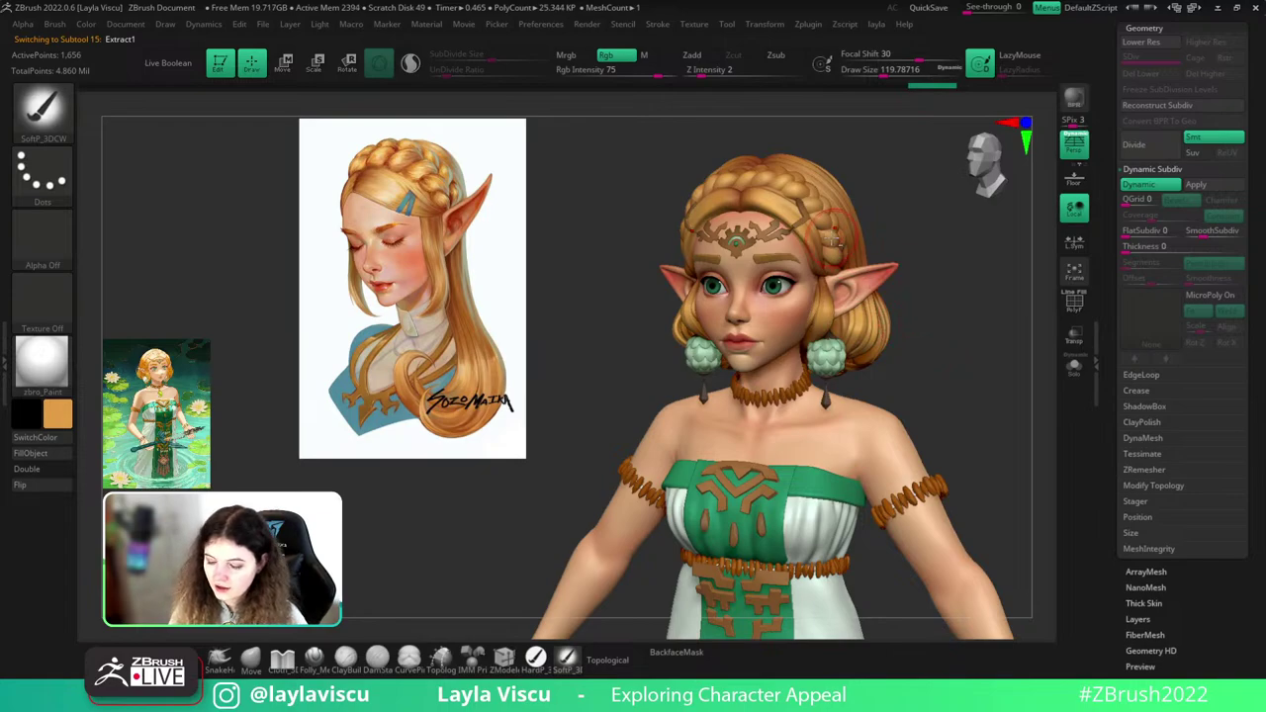
- Reselect the crown braid and refine its golden-orange highlights on the side with a brush size of about 77
left_click(823, 226, "alt")
left_click_drag(879, 216, 901, 288, "alt")
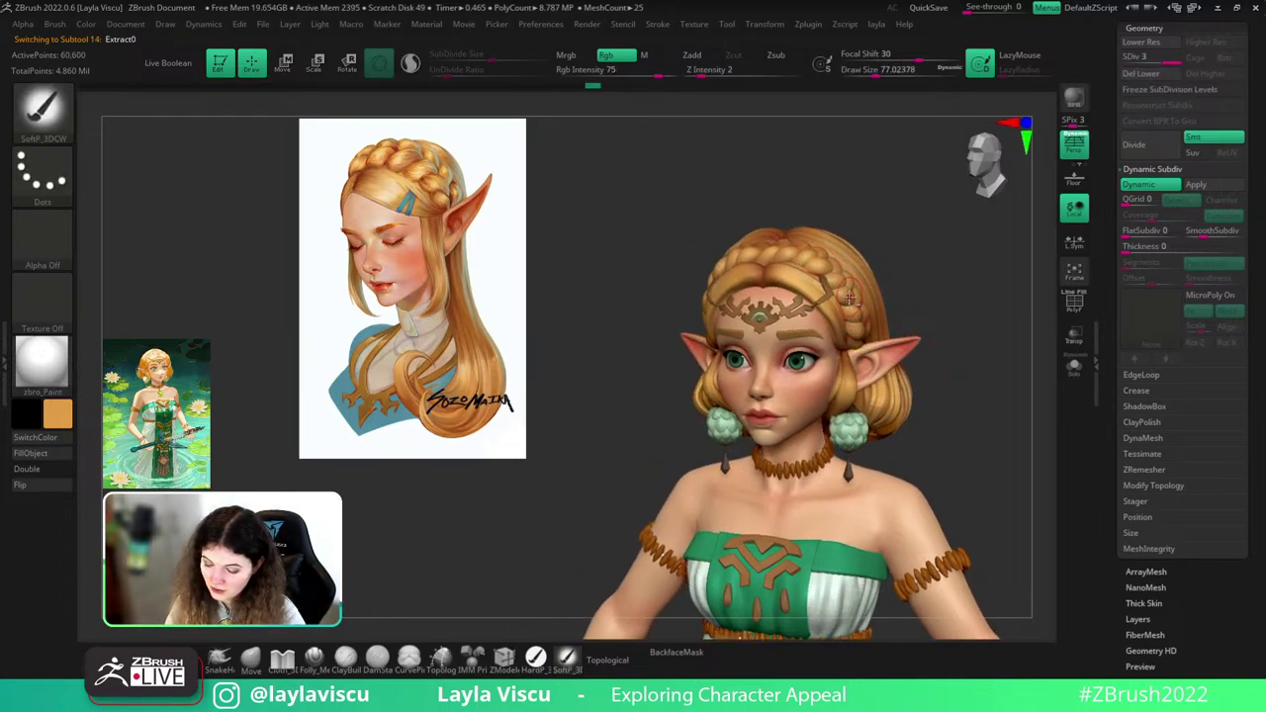
left_click_drag(852, 240, 729, 429)
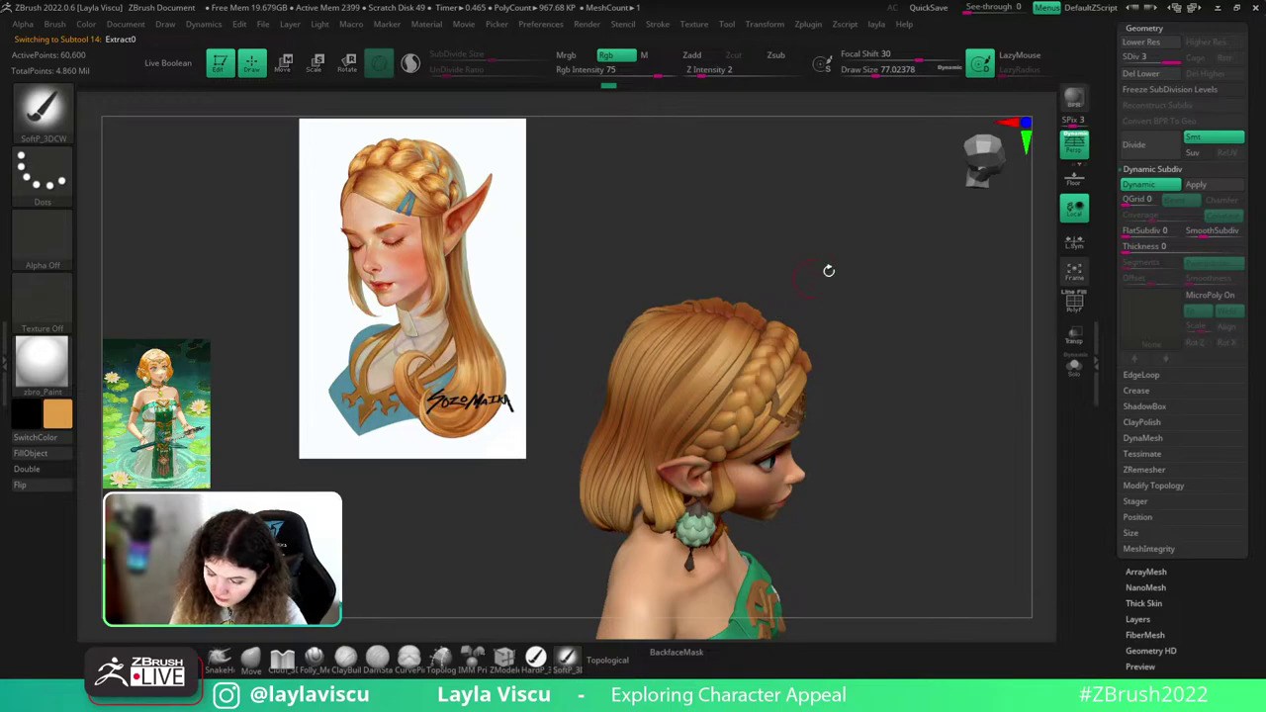
left_click_drag(827, 271, 843, 357)
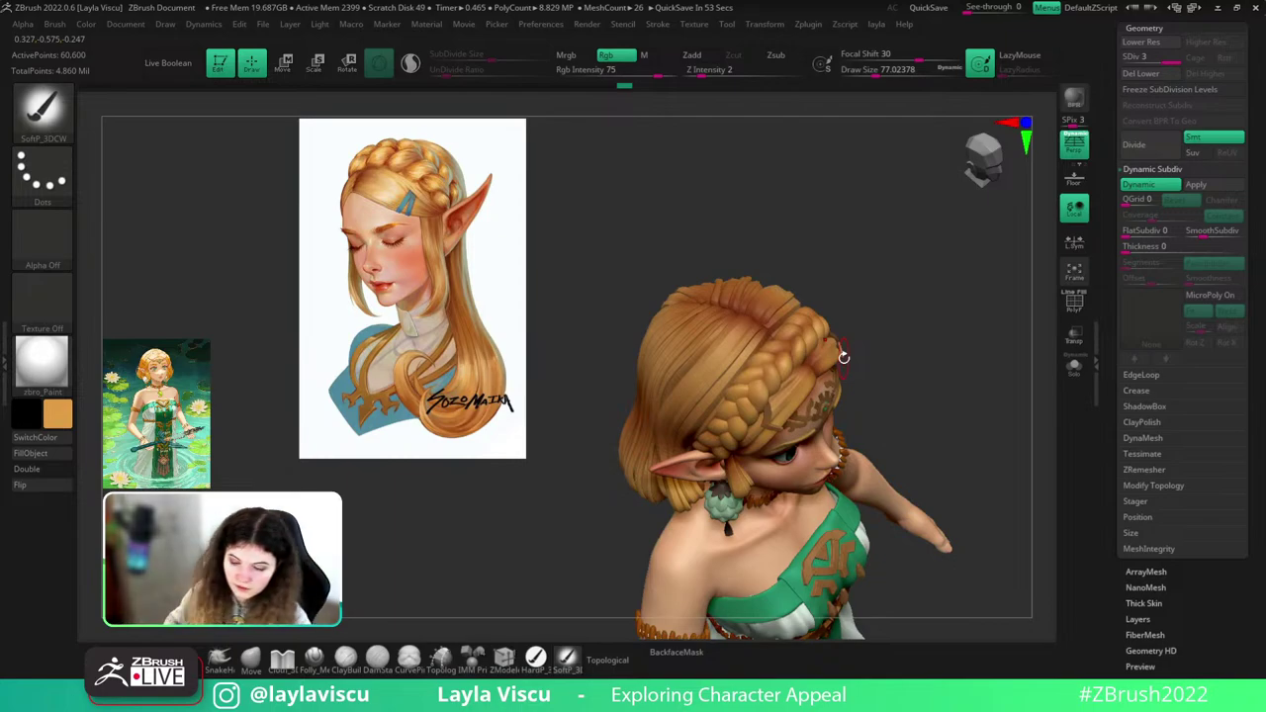
left_click_drag(844, 357, 813, 358)
- Select the main hair, subdivide it, and paint golden orange over its side and back with a brush size of about 154
left_click(747, 352, "alt")
key("s")
left_click_drag(712, 358, 726, 358)
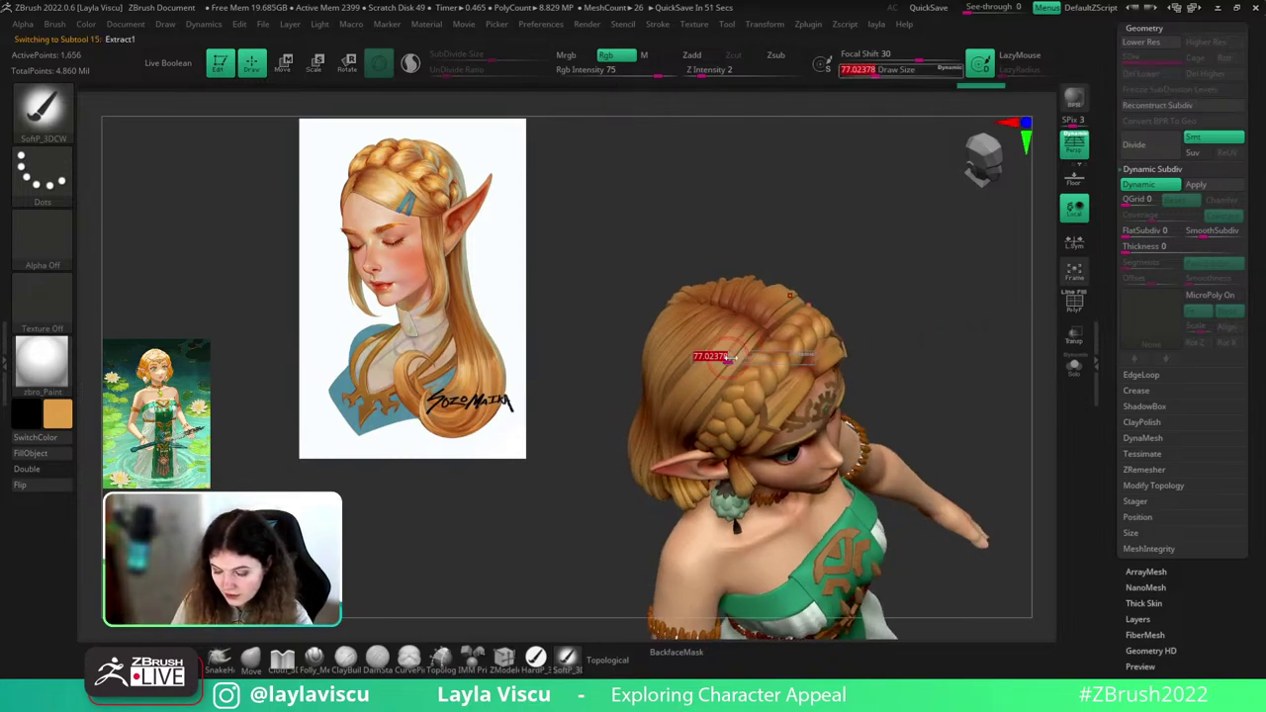
left_click_drag(861, 292, 920, 255)
key("ctrl+d")
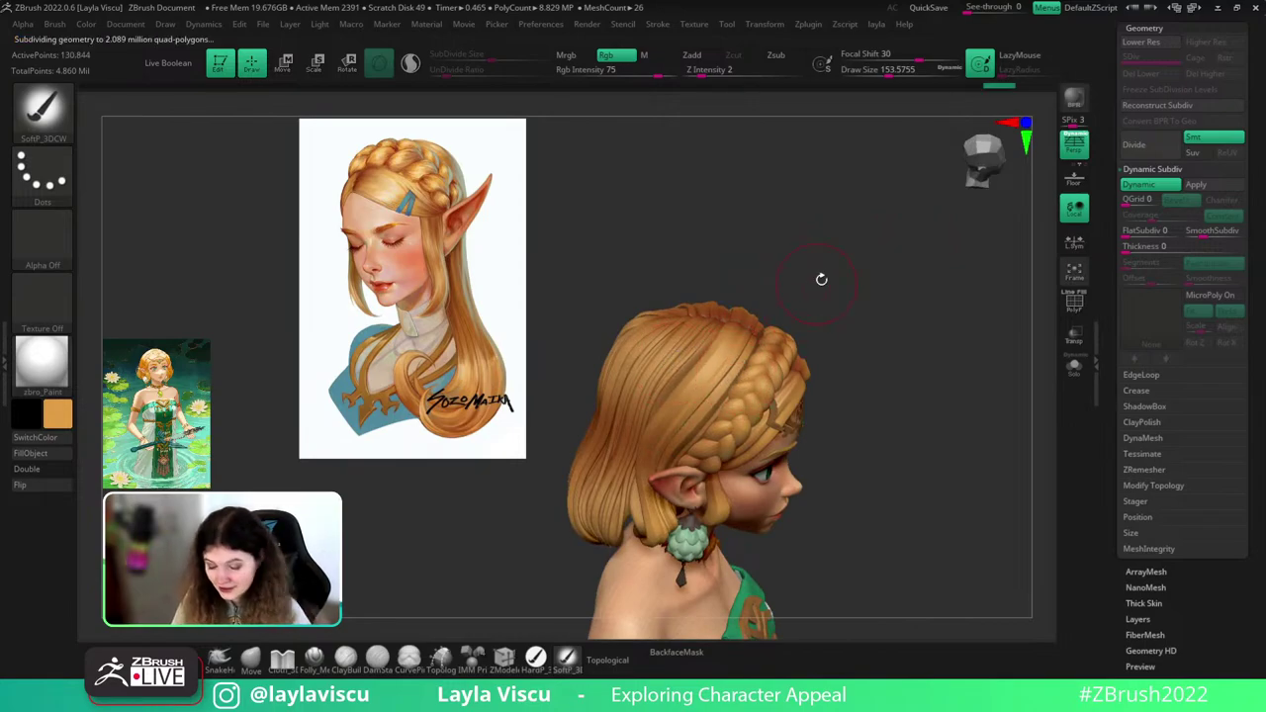
left_click_drag(820, 274, 667, 354)
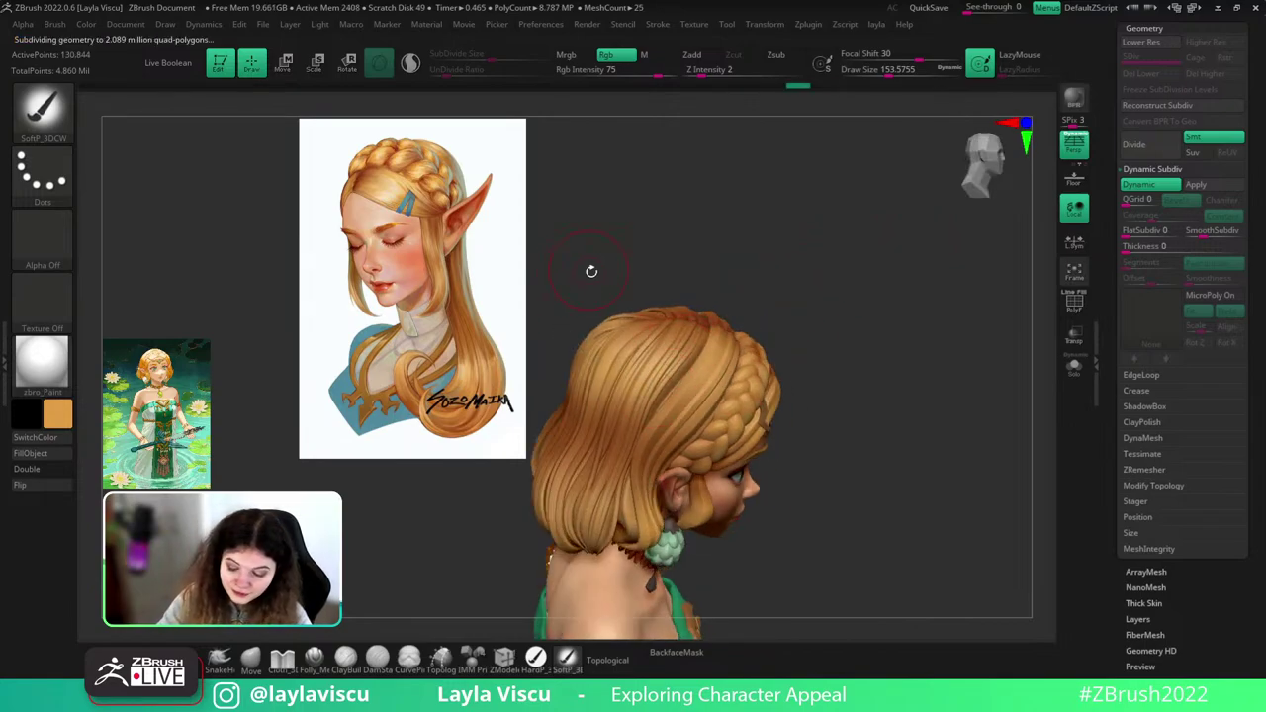
left_click_drag(590, 271, 643, 320)
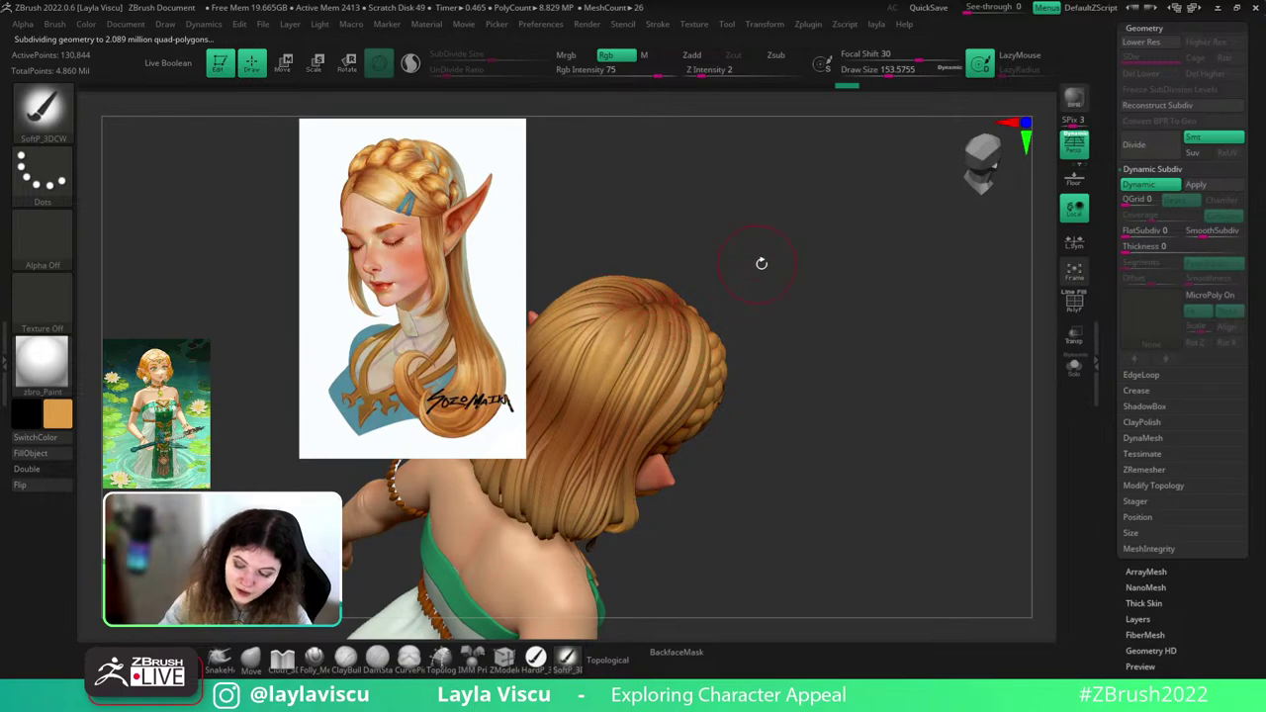
mouse_move(760, 263)
left_mouse_down()
mouse_move(936, 273)
mouse_move(724, 465)
left_mouse_up()
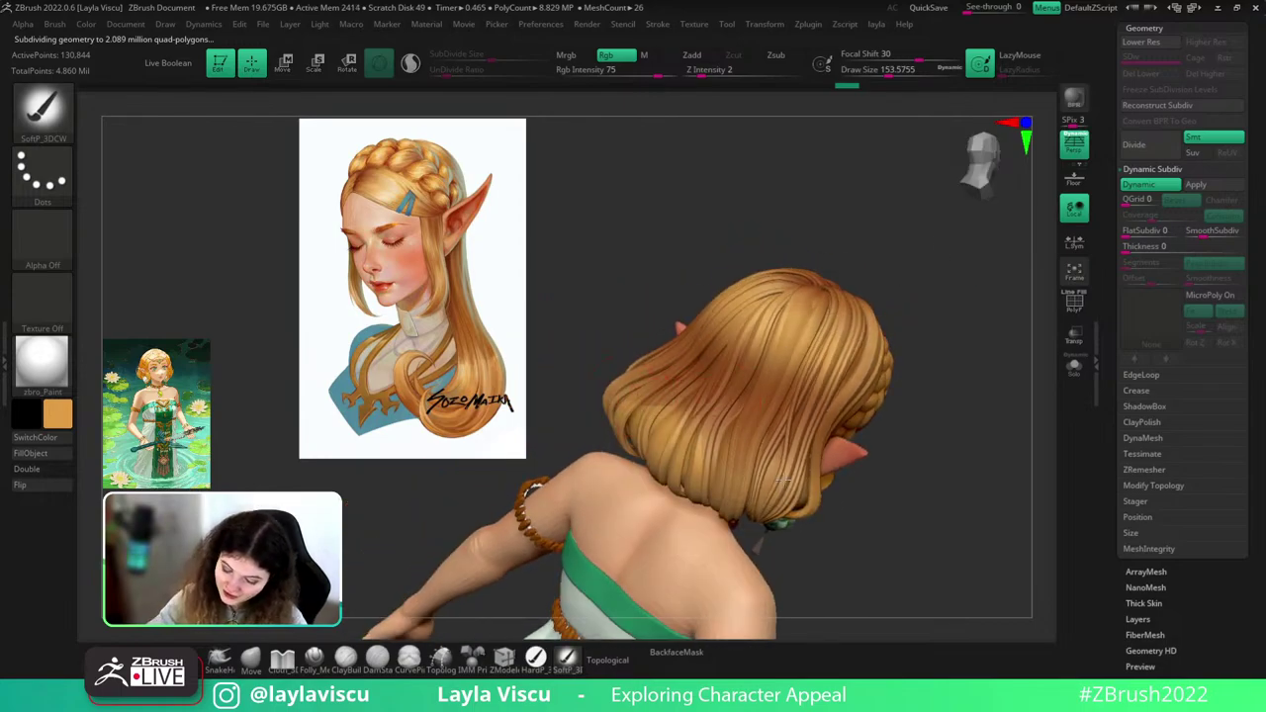
- Continue the golden orange on the main hair around the ear and on both sides of the crown parting
left_click_drag(873, 495, 767, 457)
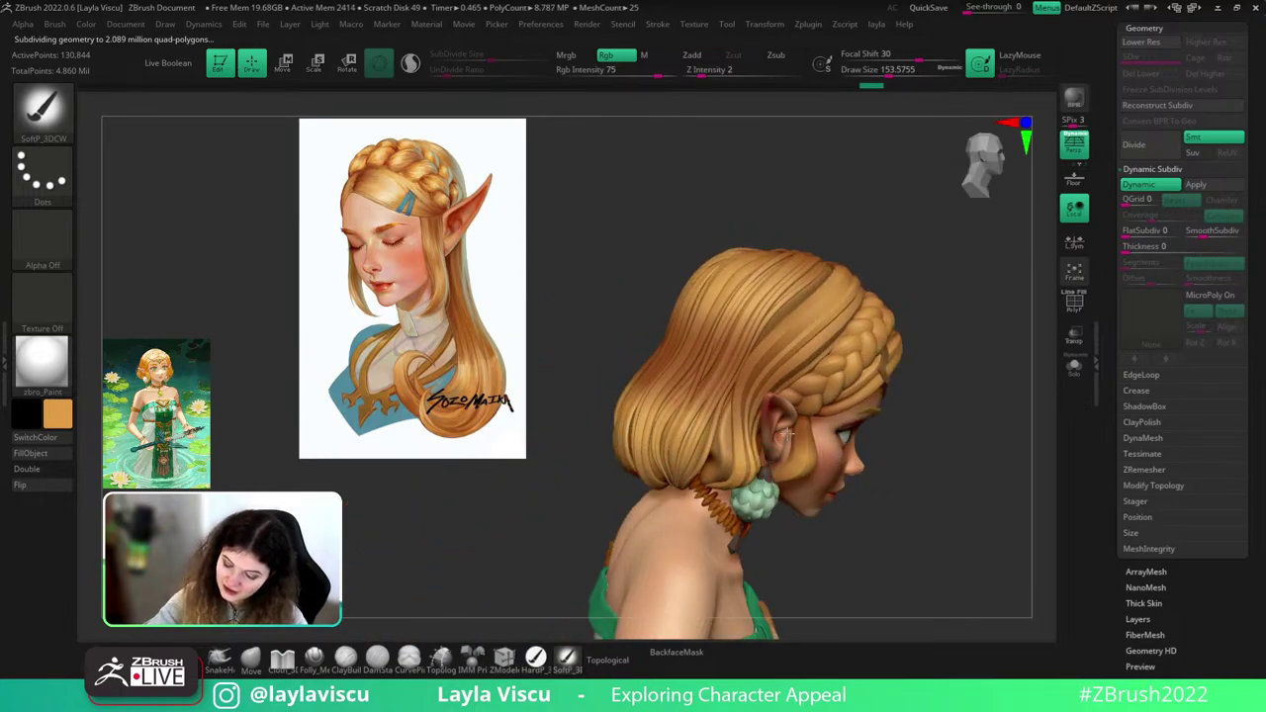
mouse_move(980, 342)
left_mouse_down()
mouse_move(964, 396)
mouse_move(904, 419)
mouse_move(1013, 469)
mouse_move(989, 503)
mouse_move(998, 497)
mouse_move(956, 424)
mouse_move(964, 349)
mouse_move(995, 391)
mouse_move(916, 409)
mouse_move(811, 338)
mouse_move(841, 386)
left_mouse_up()
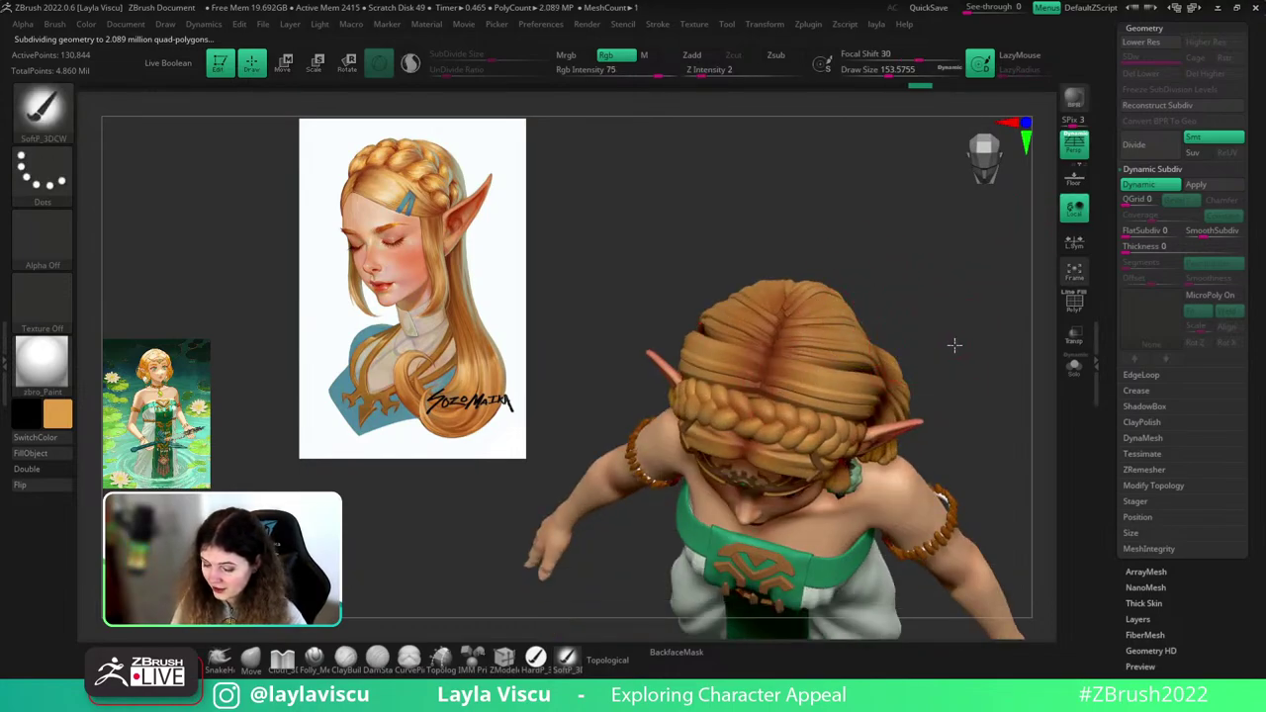
left_click_drag(954, 345, 803, 388)
mouse_move(920, 305)
left_mouse_down()
mouse_move(958, 291)
mouse_move(811, 356)
left_mouse_up()
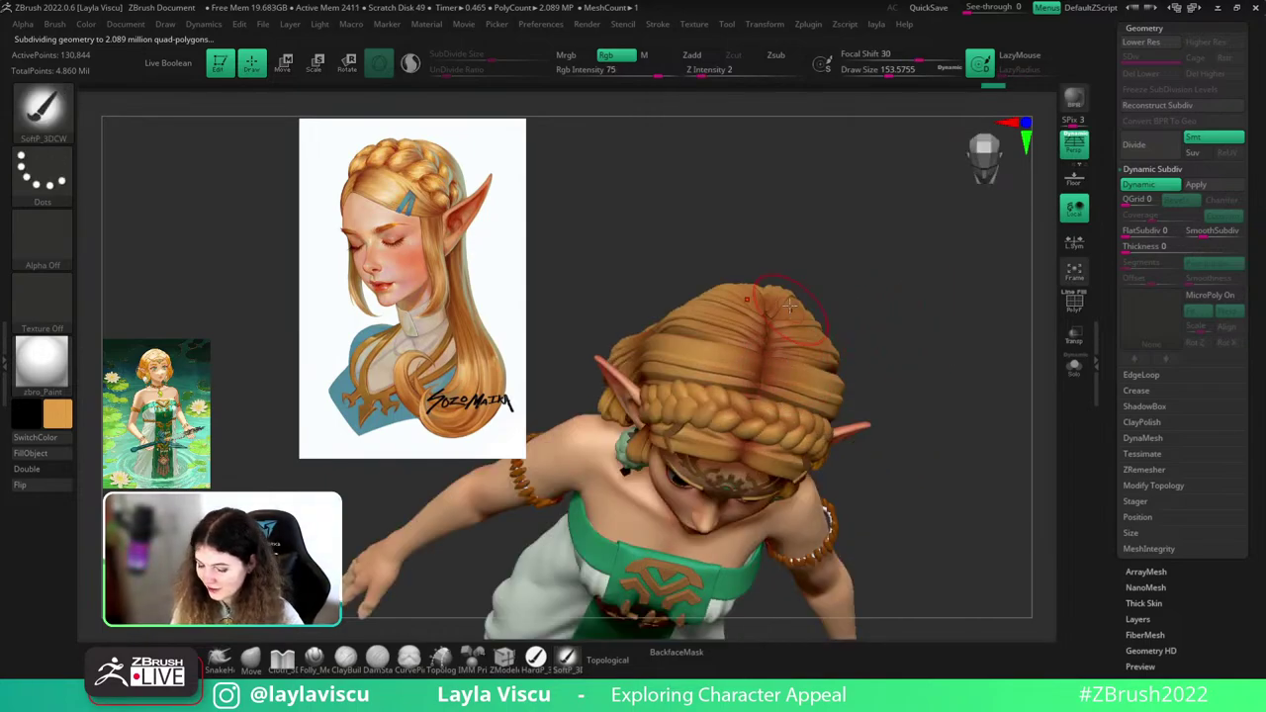
left_click_drag(865, 309, 797, 380)
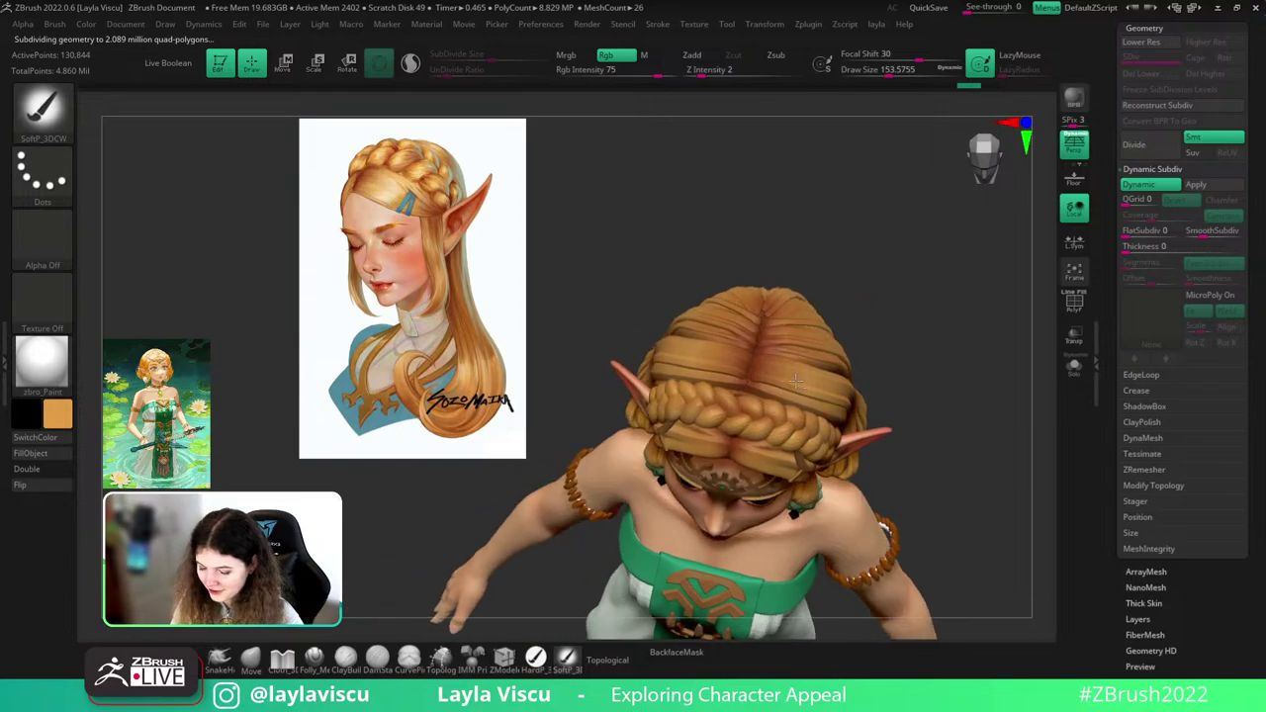
left_click(776, 366, "alt")
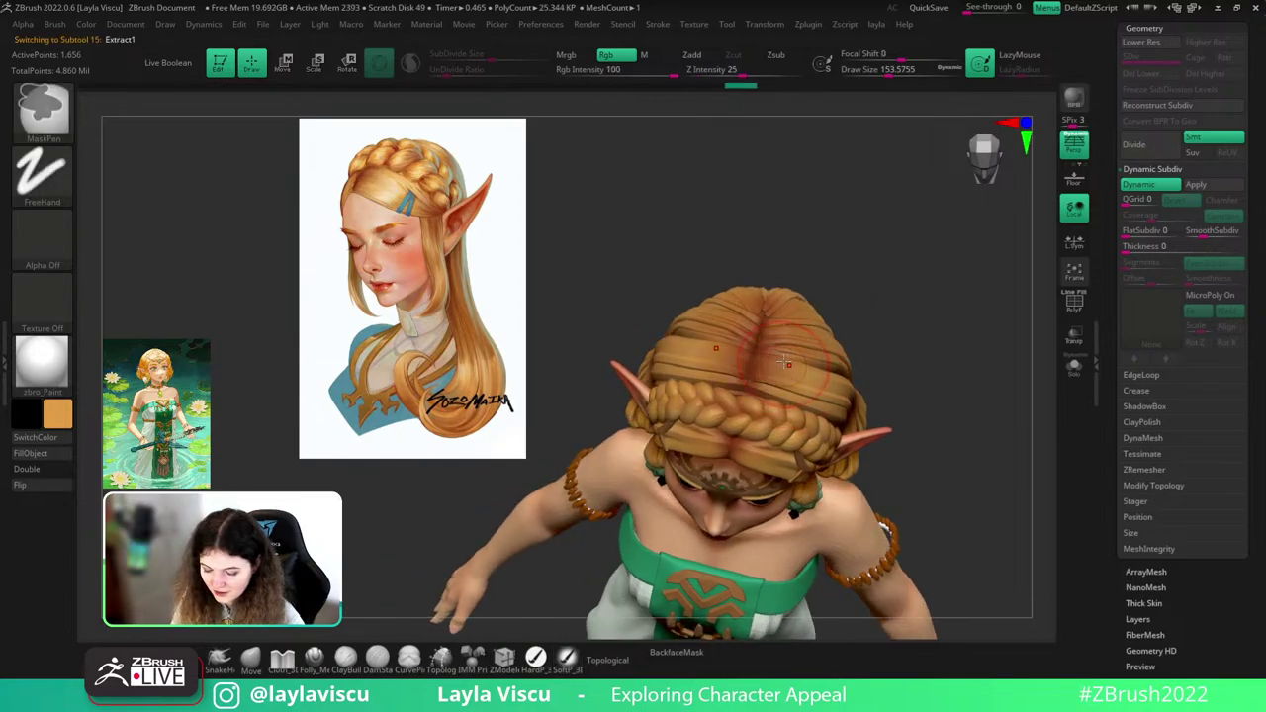
left_click_drag(921, 329, 888, 325)
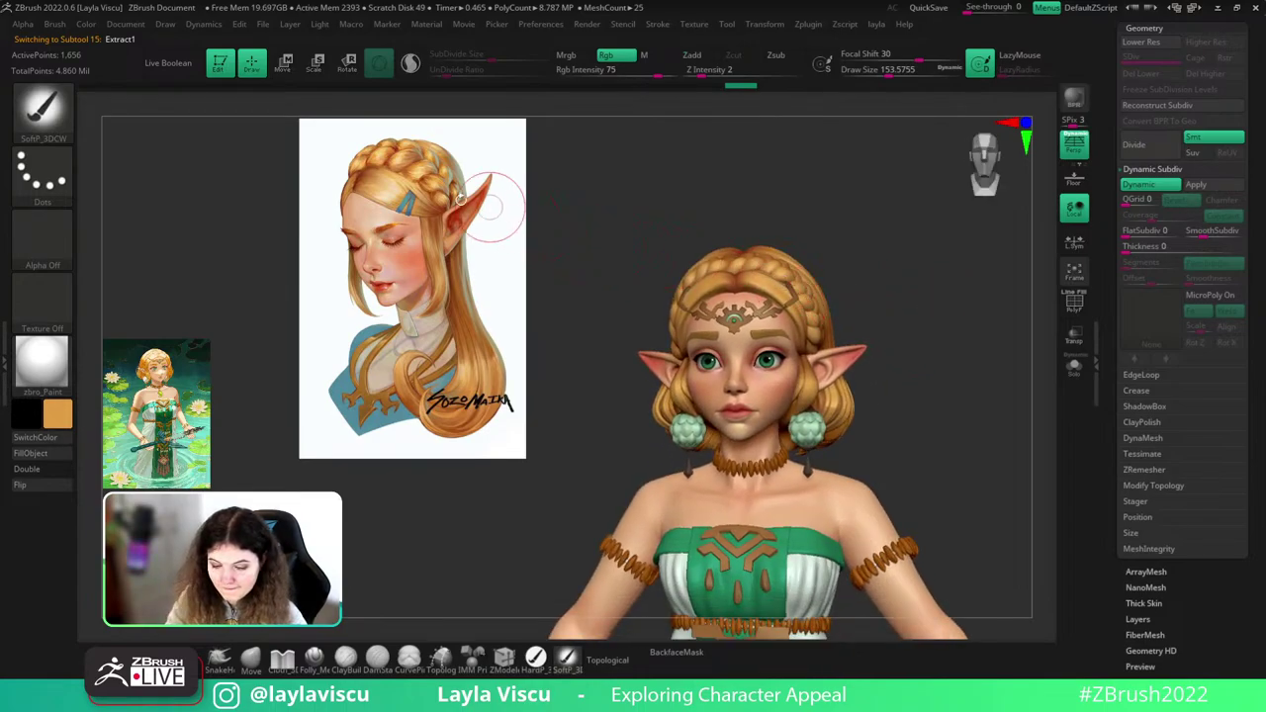
- Sample a pale cream yellow from the reference, select the front hair and paint highlights beside the parting with a brush size of about 108
key("z")
key("c")
key("z")
left_click_drag(874, 183, 851, 203)
key("s")
left_click_drag(796, 303, 787, 304)
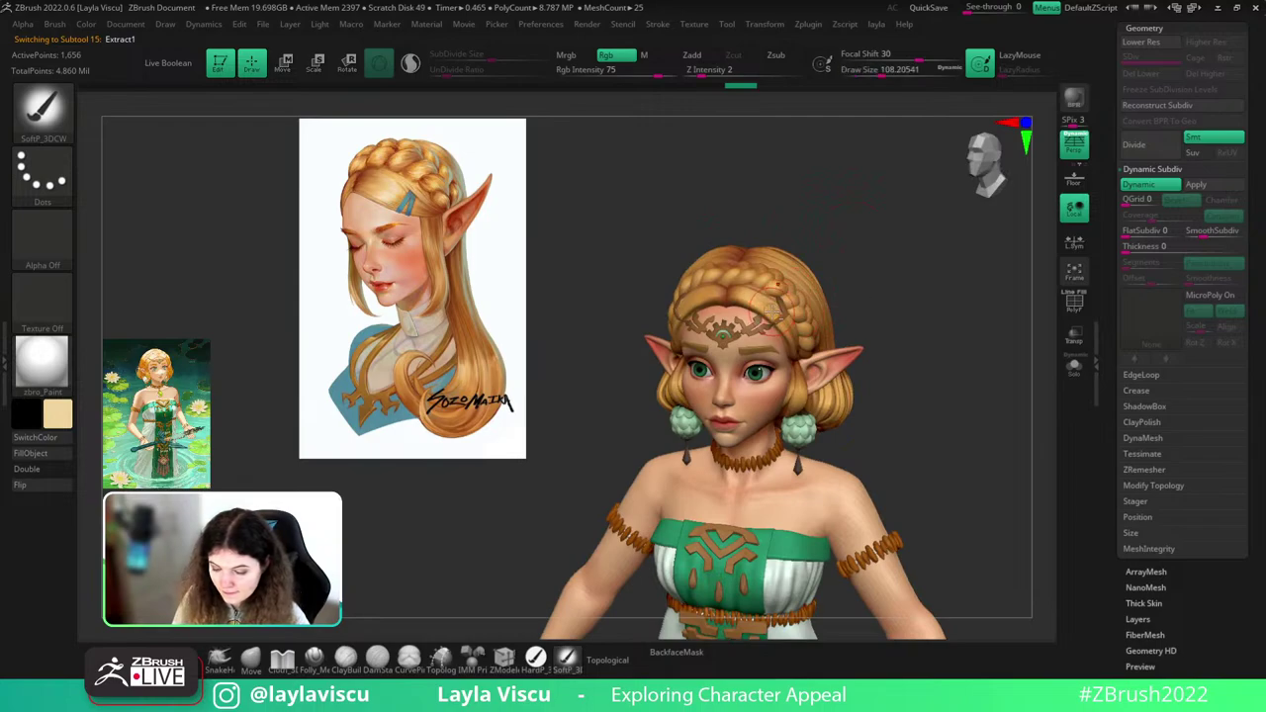
left_click(796, 304, "alt")
left_click_drag(848, 271, 876, 269)
left_click_drag(793, 299, 809, 323)
left_click_drag(853, 288, 796, 315)
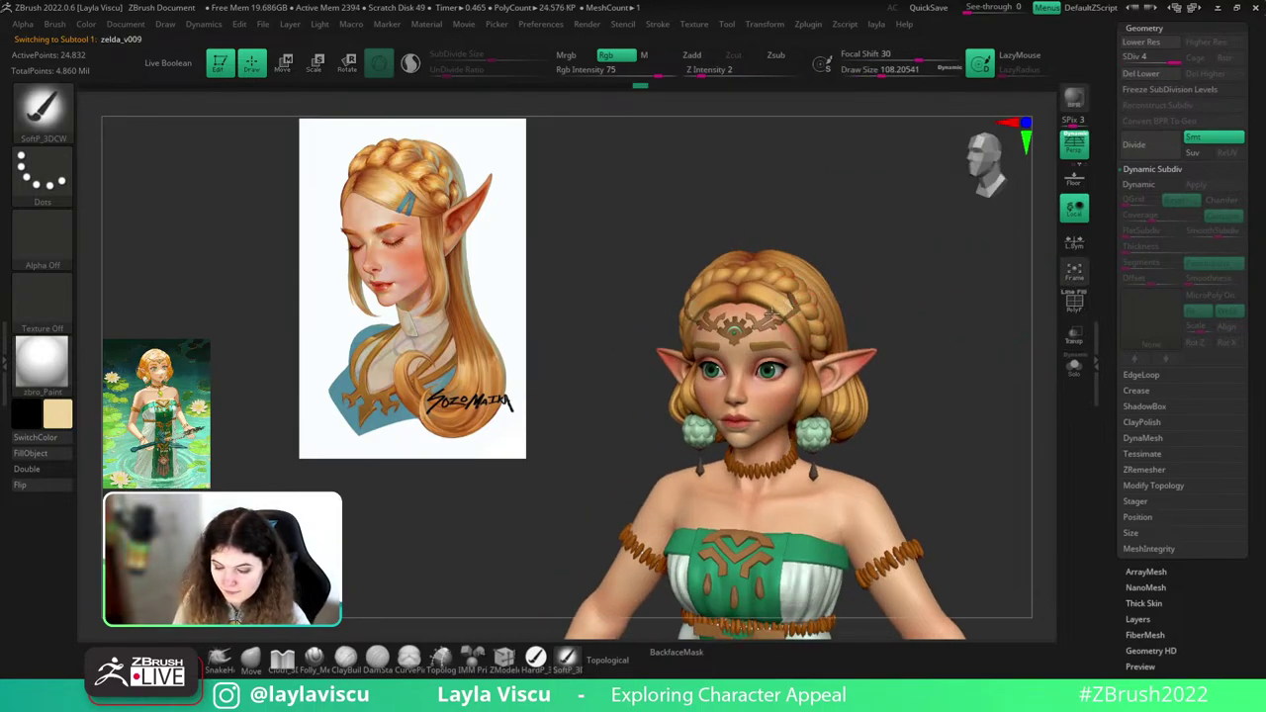
mouse_move(810, 280)
left_mouse_down("shift")
mouse_move(788, 294)
mouse_move(797, 309)
left_mouse_up("shift")
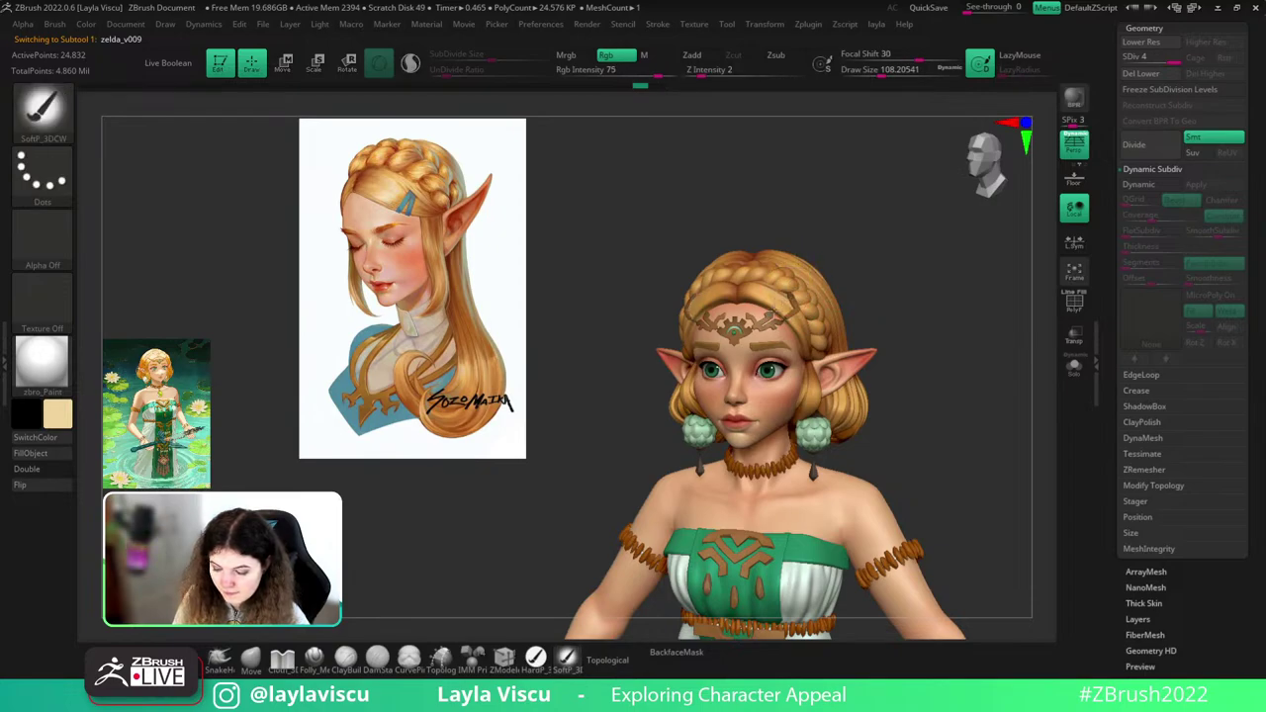
- Select the crown braid and touch up its pale yellow highlights, then reselect the front hair
left_click_drag(879, 237, 883, 274)
left_click(797, 276, "alt")
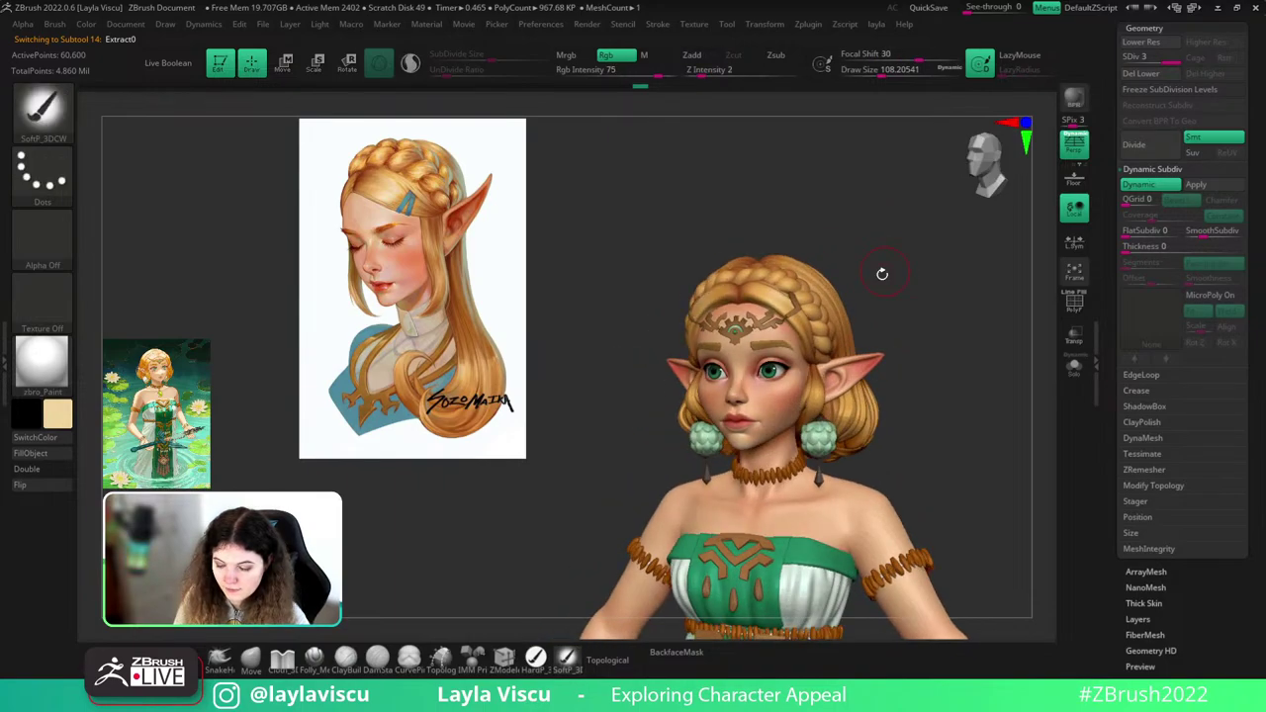
left_click(766, 315, "alt")
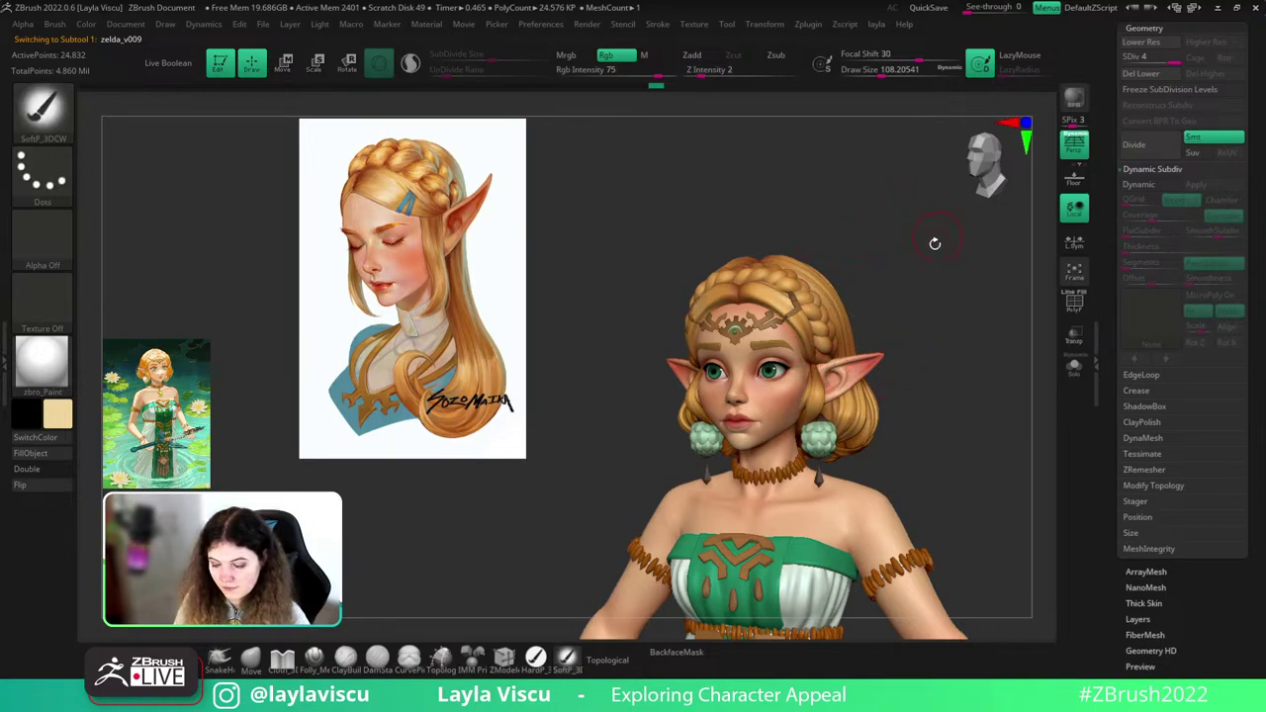
left_click_drag(934, 243, 898, 284)
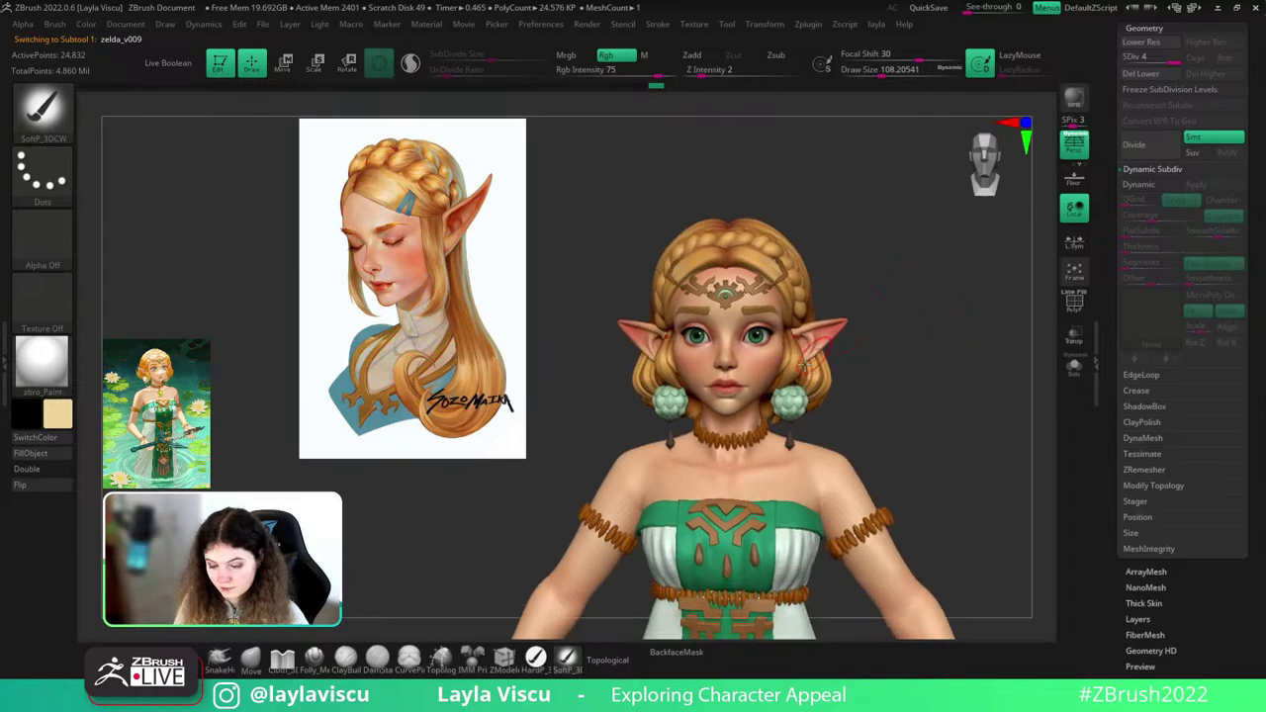
- Select the side locks in front of the ears, reduce the brush size to about 44 and divide the locks to subdivision level 3
left_click(803, 367, "alt")
right_click_drag(803, 367, 803, 374, "ctrl")
key("s")
left_click_drag(803, 372, 790, 372)
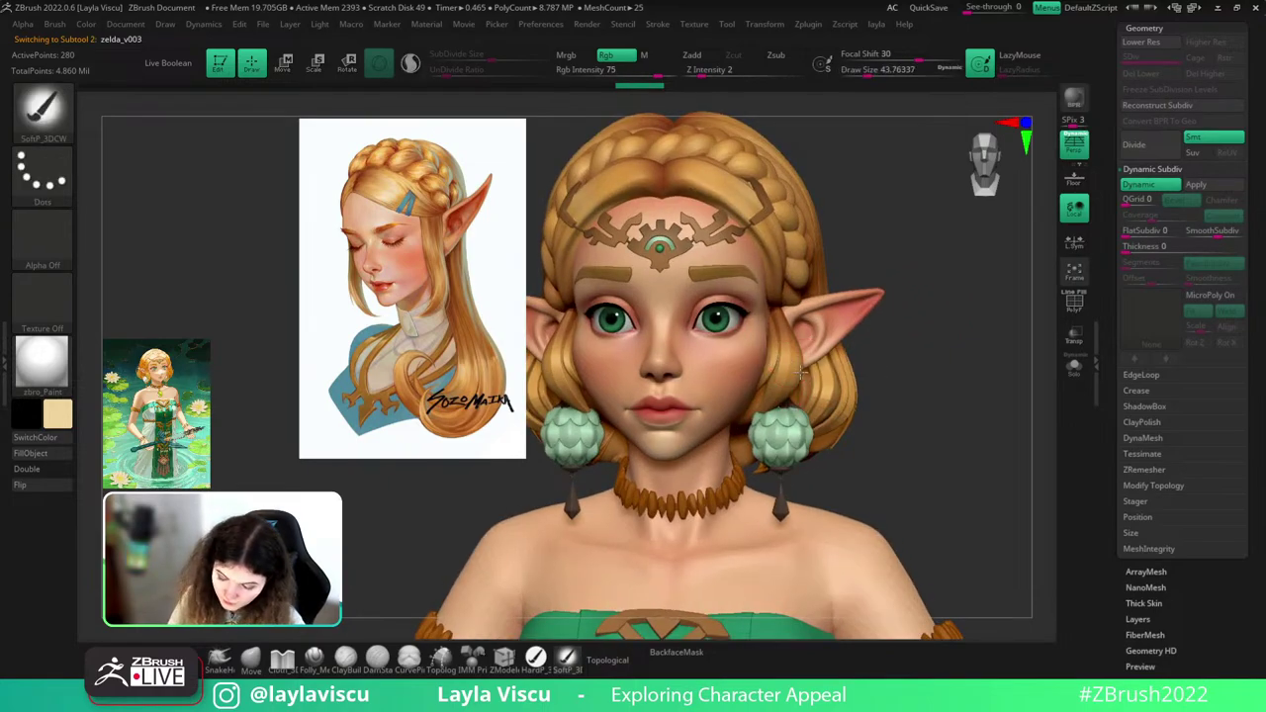
left_click_drag(908, 349, 851, 358)
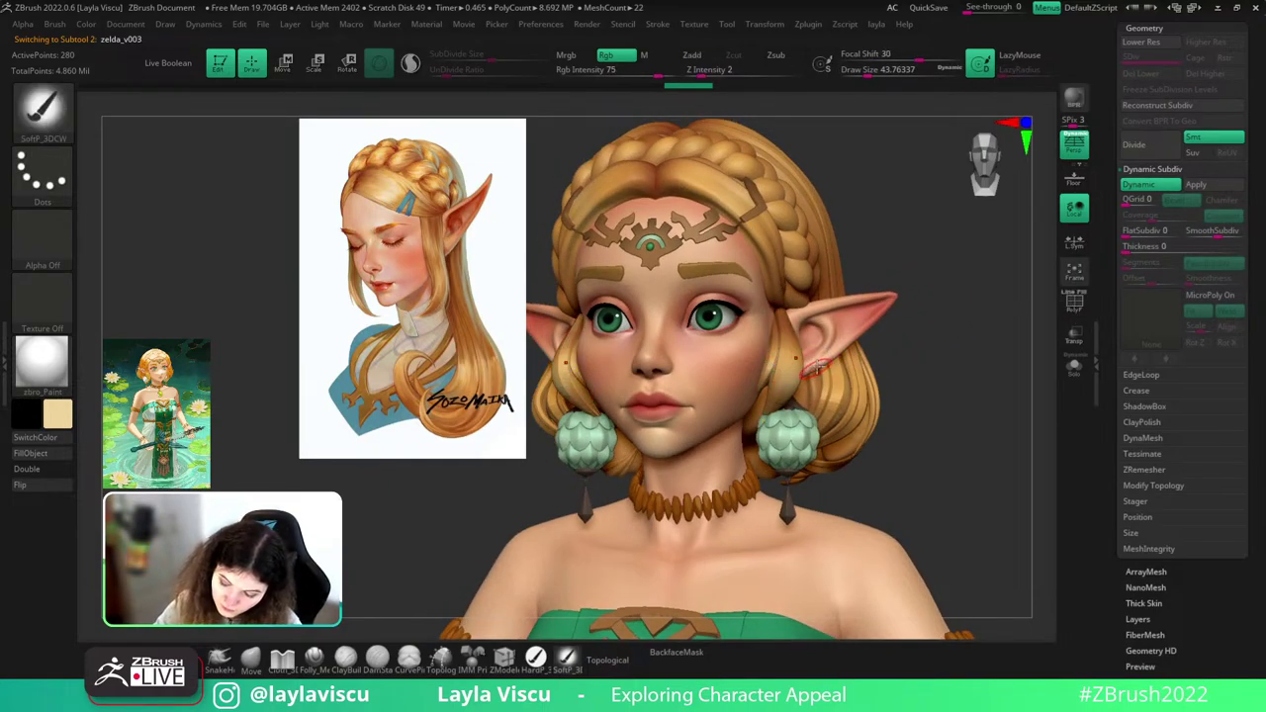
key("ctrl+d")
key("ctrl+d")
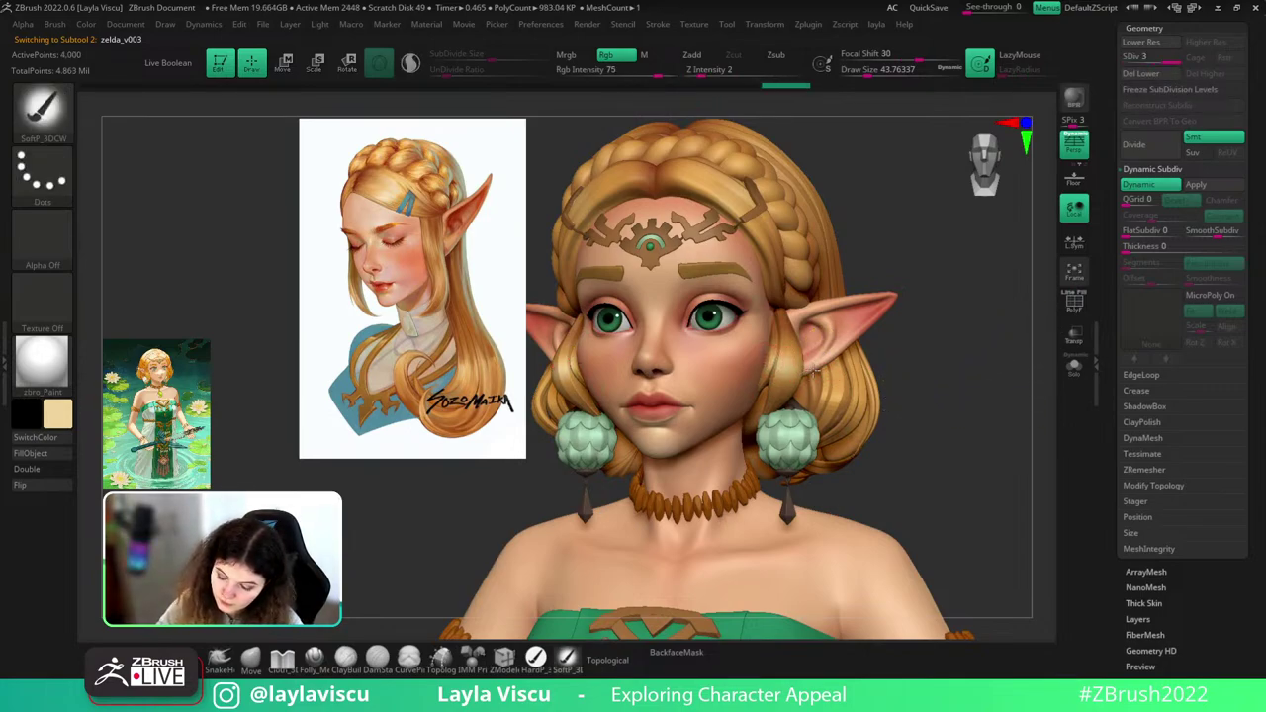
- Paint pale yellow highlights on the side locks above the earrings
right_click_drag(829, 353, 840, 298, "ctrl")
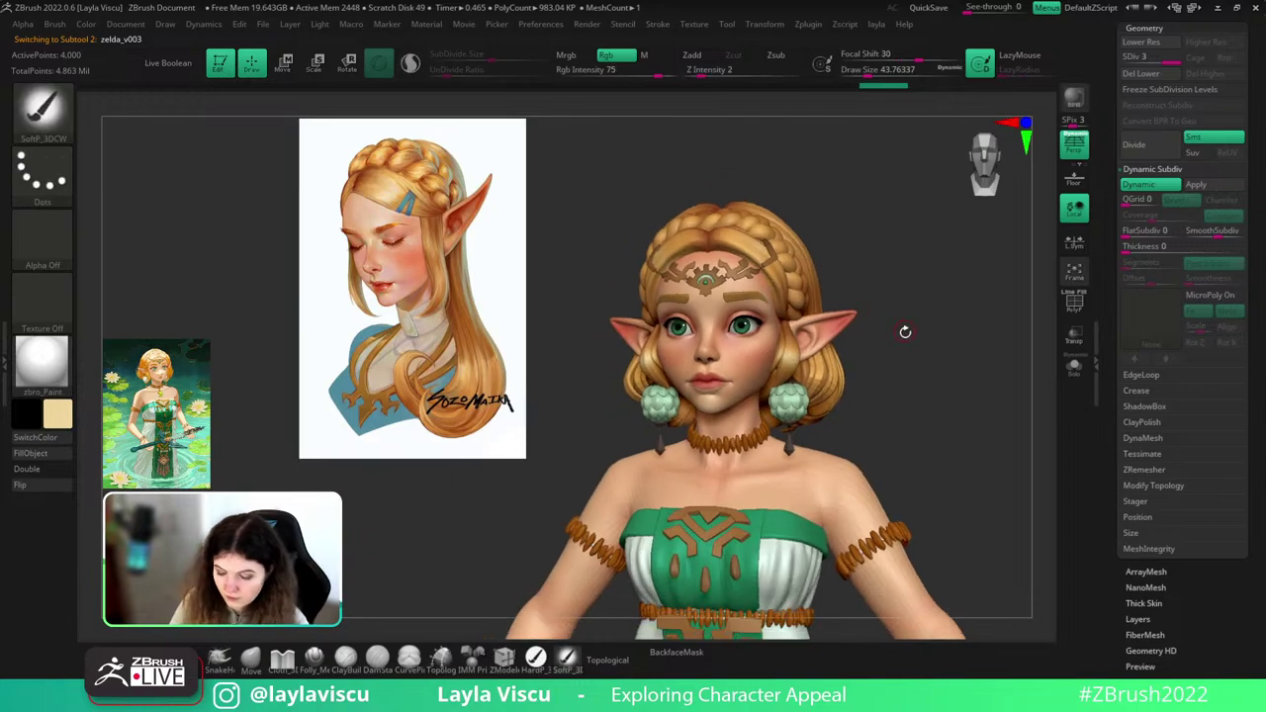
mouse_move(904, 331)
left_mouse_down()
mouse_move(854, 335)
mouse_move(911, 345)
mouse_move(829, 353)
left_mouse_up()
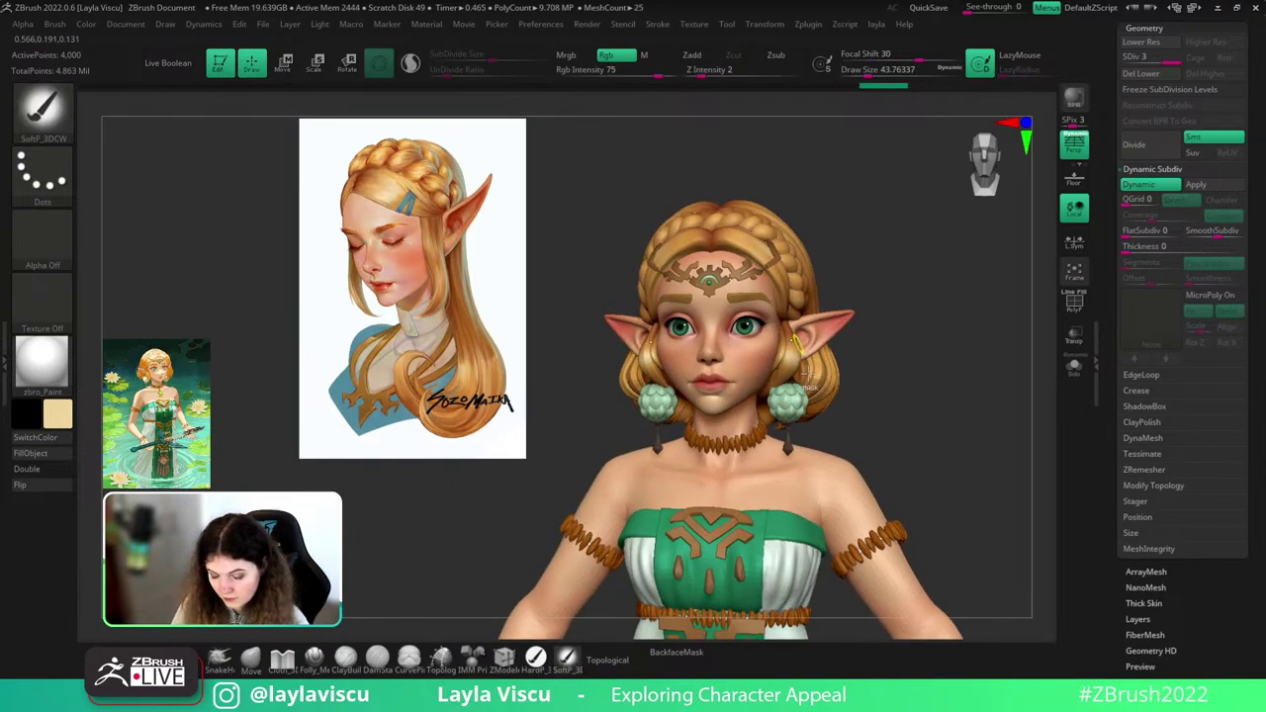
right_click_drag(797, 340, 791, 384, "ctrl")
key("z")
key("shift+z")
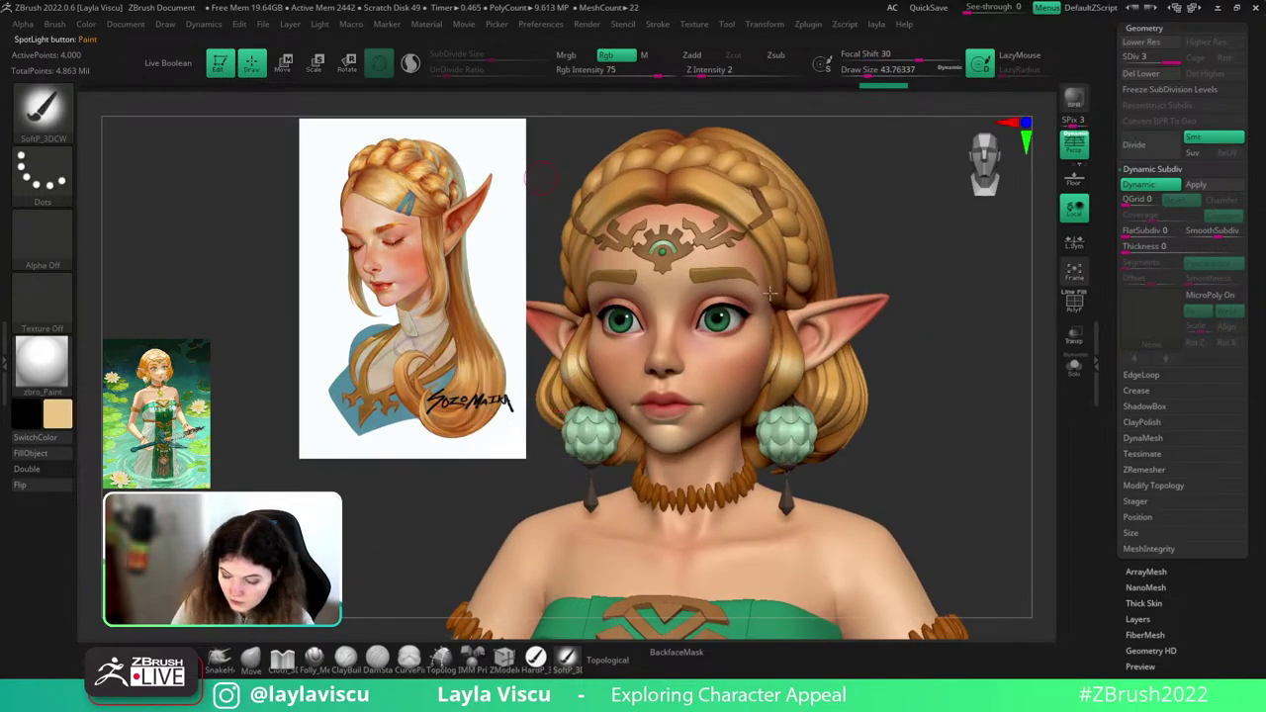
right_click_drag(919, 328, 887, 261, "ctrl")
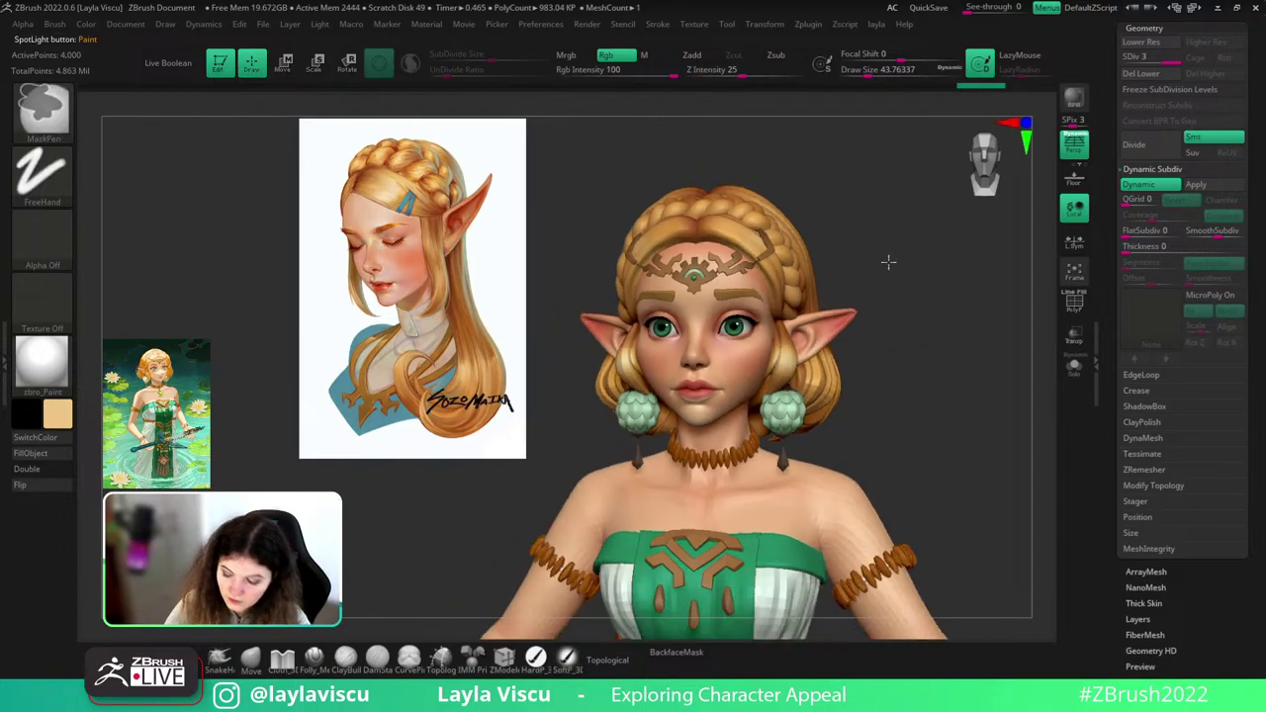
- Sample a darker orange and shade the side locks' roots with a brush size of about 59, then pick a light golden tone
left_click_drag(887, 261, 813, 282)
right_click_drag(806, 297, 791, 364, "ctrl")
key("c")
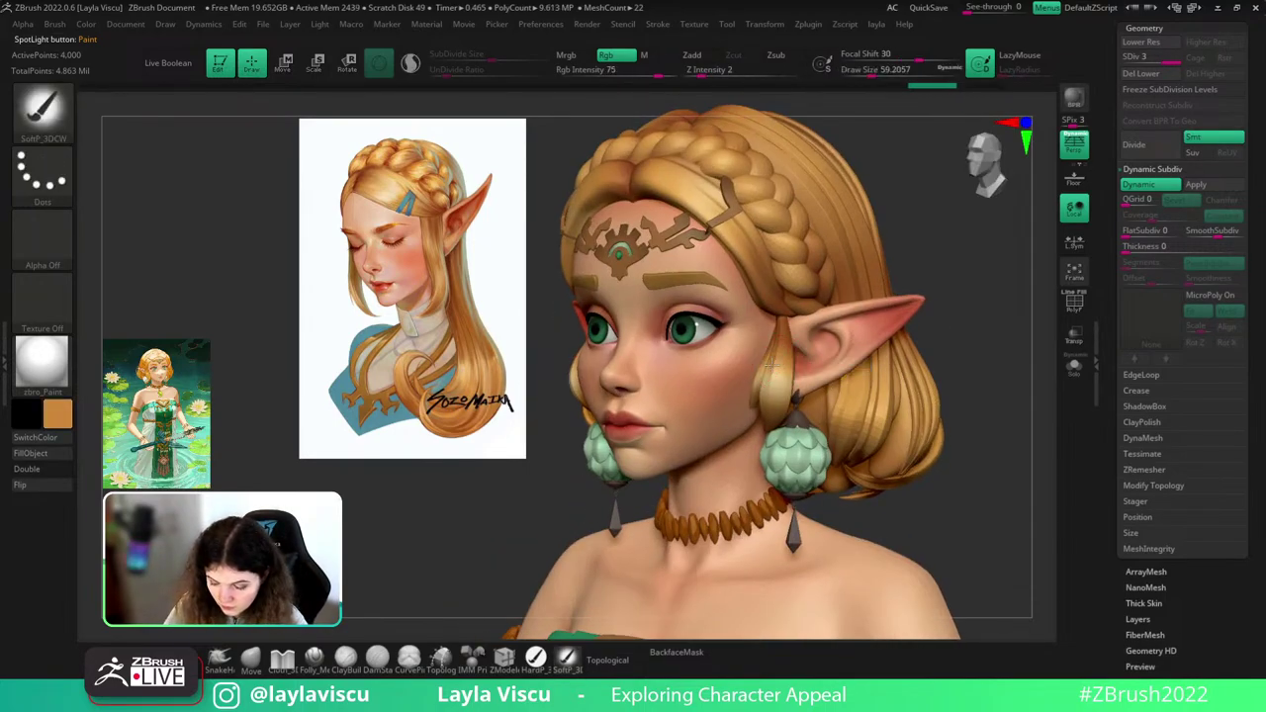
right_click_drag(929, 282, 908, 214, "ctrl")
mouse_move(908, 214)
right_mouse_down()
mouse_move(964, 224)
mouse_move(910, 274)
mouse_move(976, 256)
right_mouse_up()
key("c")
key("c")
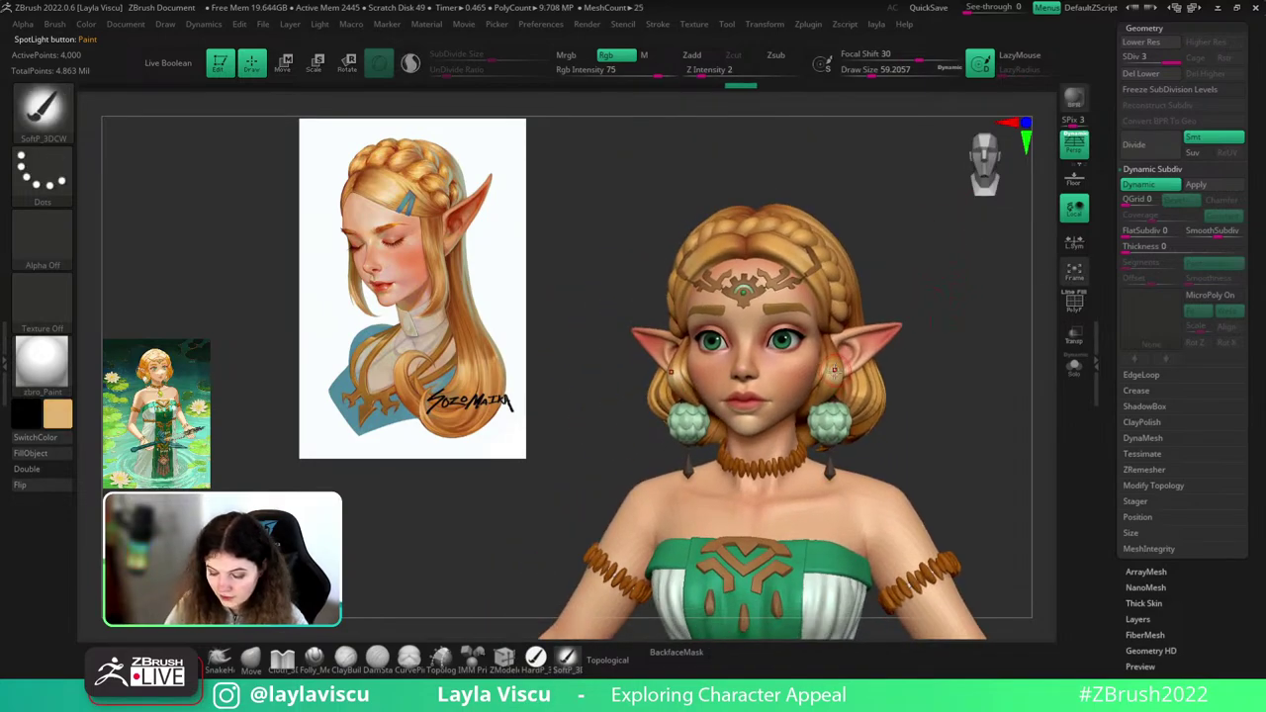
- Select the front hair and enlarge the brush to a draw size of about 108
left_click(797, 259, "alt")
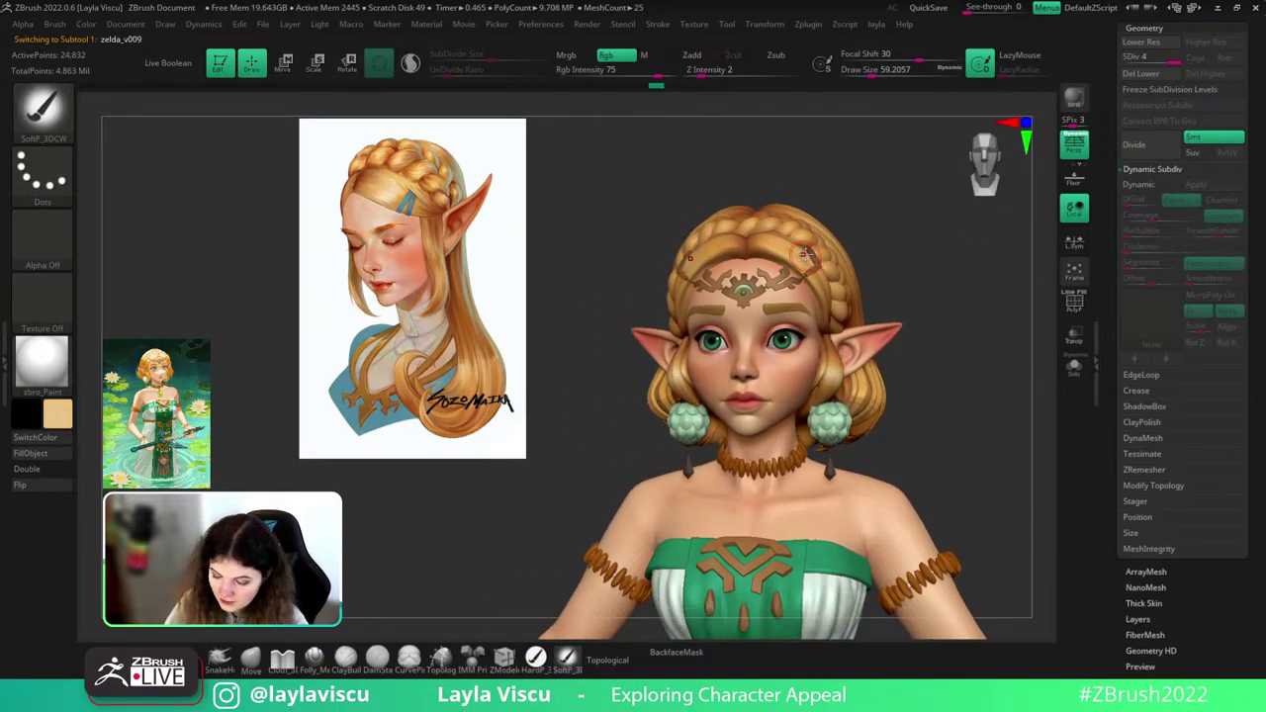
key("s")
left_click_drag(809, 259, 819, 259)
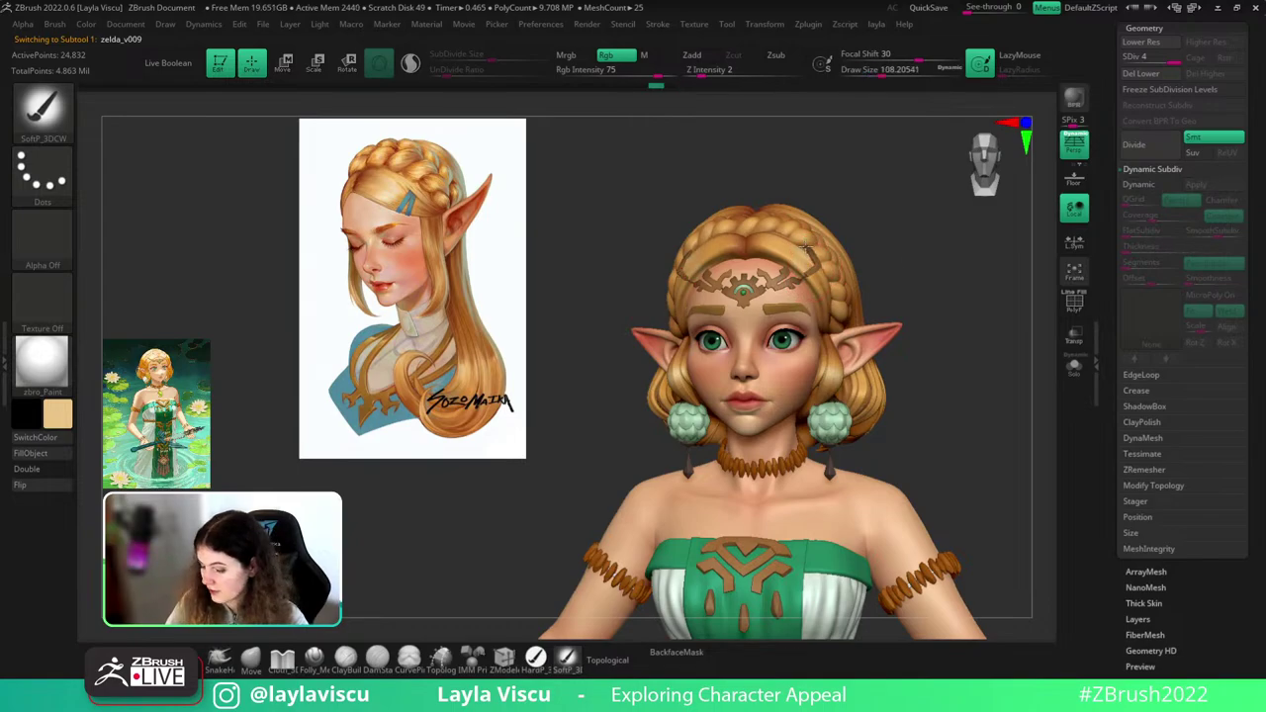
- Hide the large portrait reference illustration so only the character and the small reference remain in view
left_click_drag(983, 343, 805, 258)
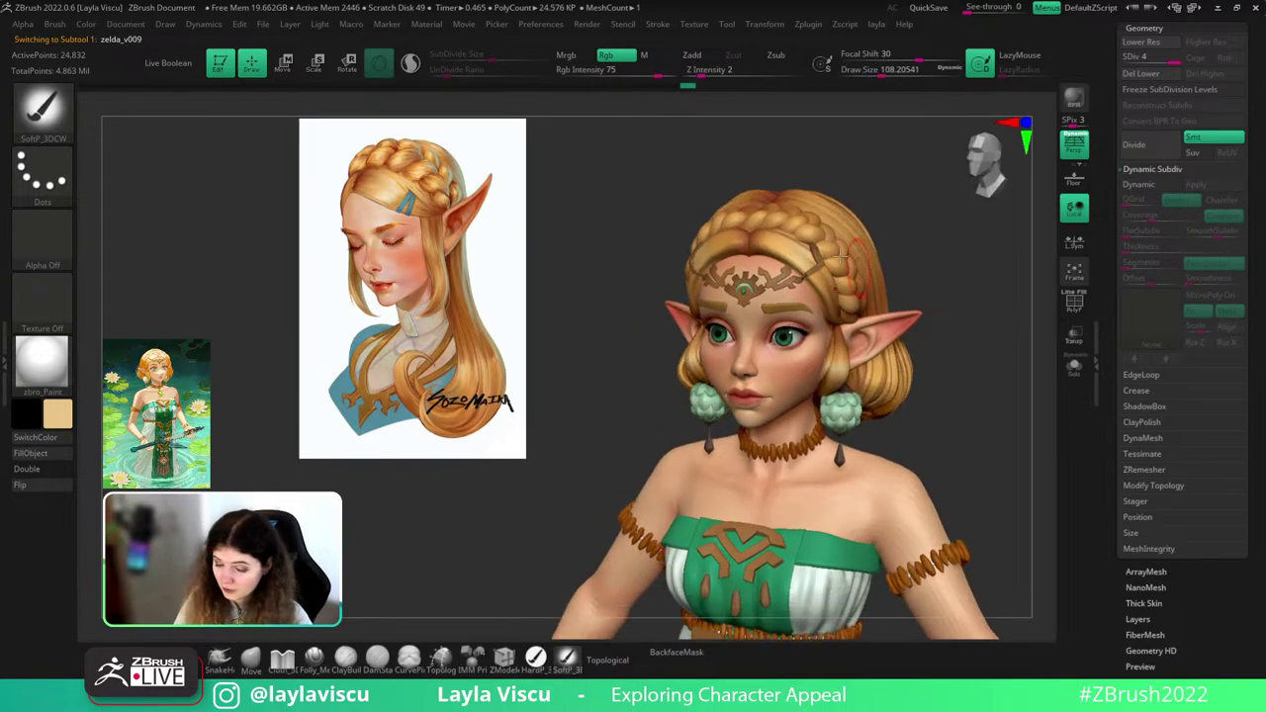
left_click_drag(951, 282, 979, 347, "shift")
right_click_drag(980, 348, 960, 316, "ctrl")
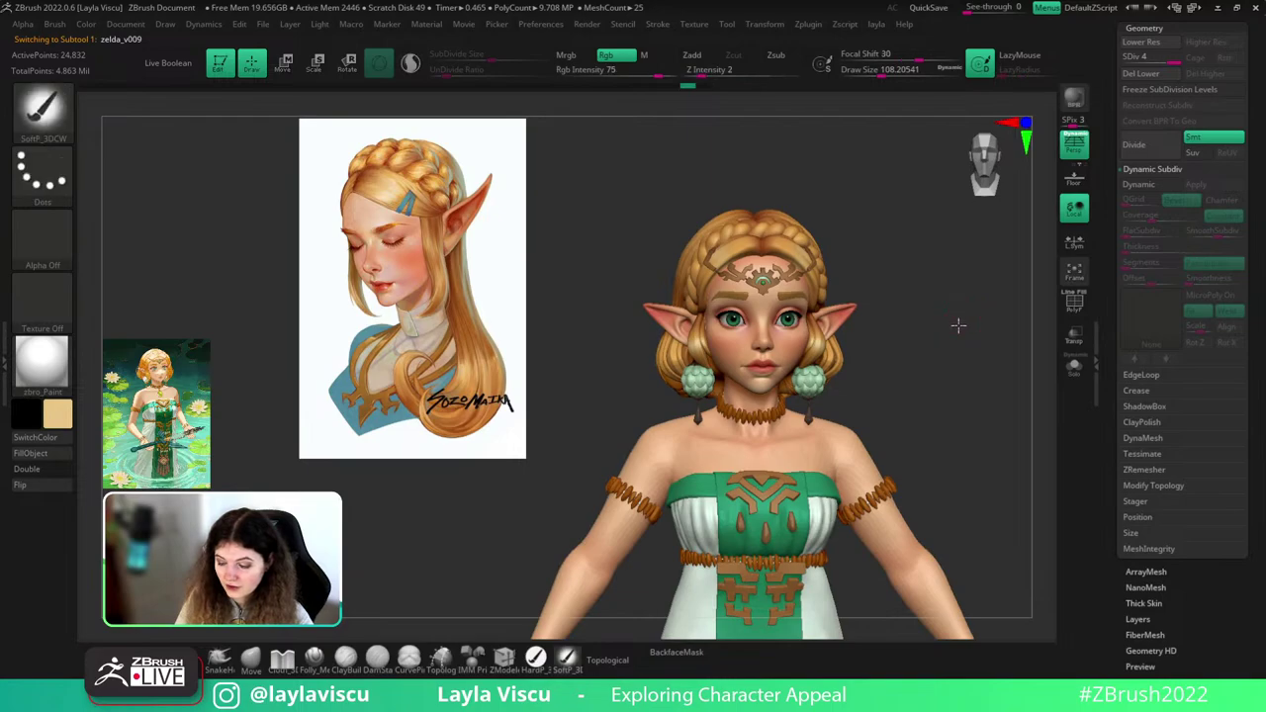
left_click_drag(957, 325, 922, 327)
right_click_drag(957, 327, 964, 362, "ctrl")
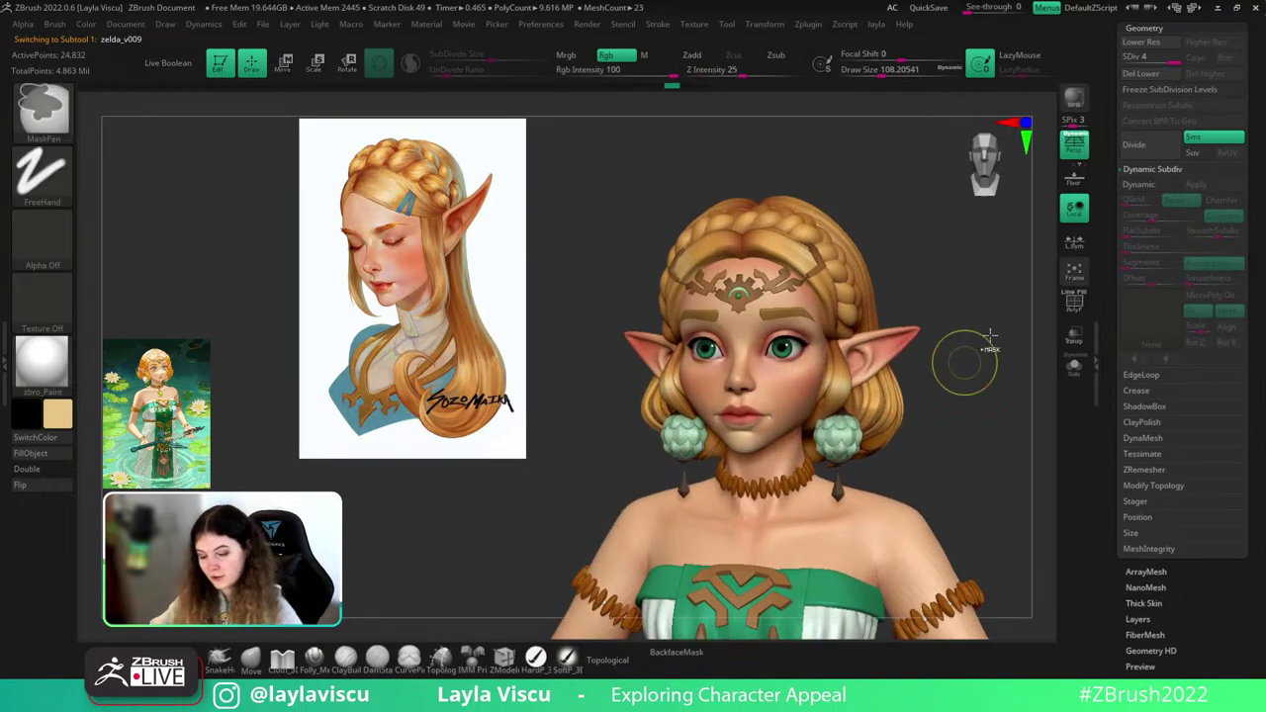
left_click_drag(994, 325, 956, 283, "alt")
right_click_drag(960, 297, 954, 274, "ctrl")
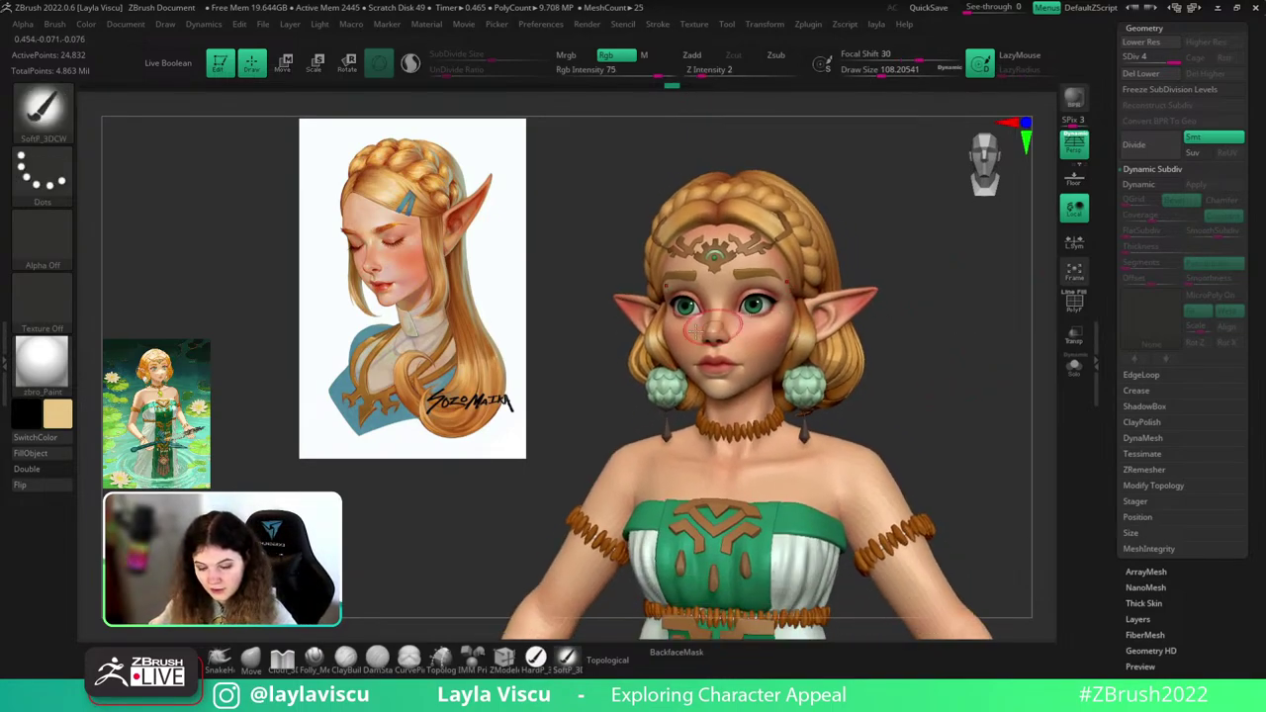
key("z")
key("z")
key("shift+z")
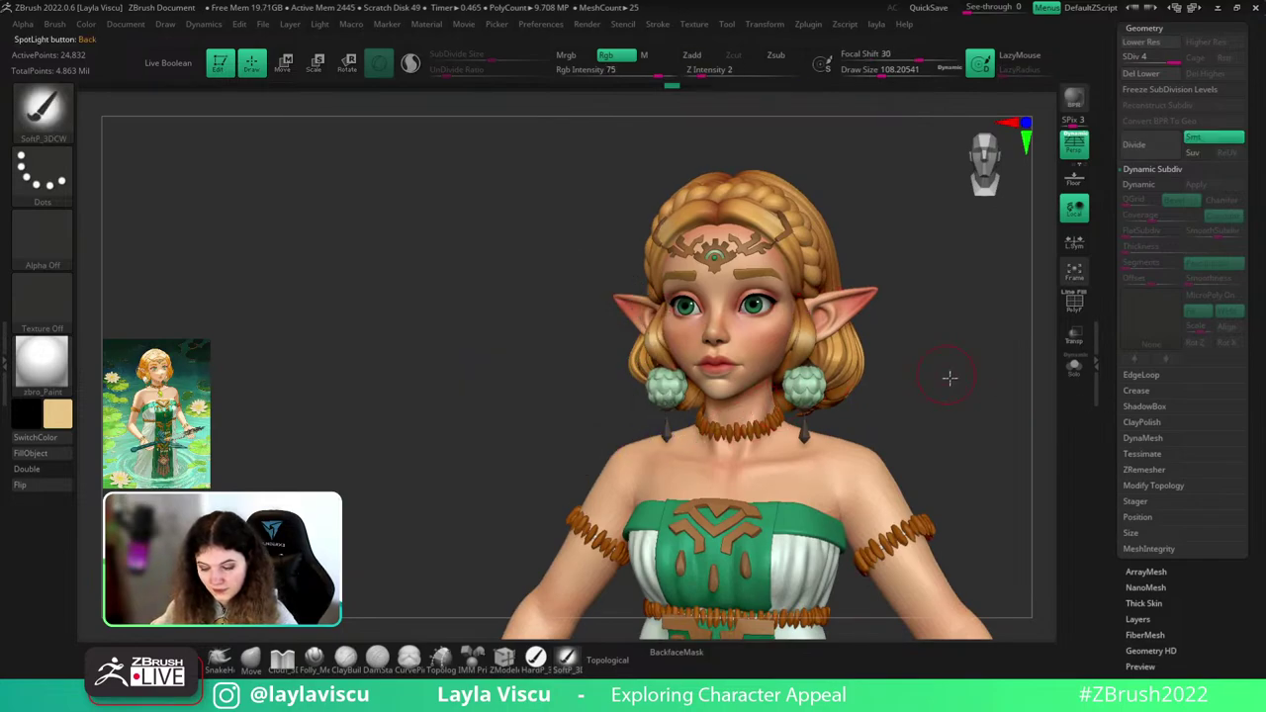
- Sample a dark orange from the hair, select the hair behind the braid and fill it at RGB intensity 7
left_click_drag(951, 378, 955, 379)
right_click_drag(955, 379, 935, 375, "ctrl")
mouse_move(935, 375)
left_mouse_down()
mouse_move(953, 365)
mouse_move(867, 353)
left_mouse_up()
key("c")
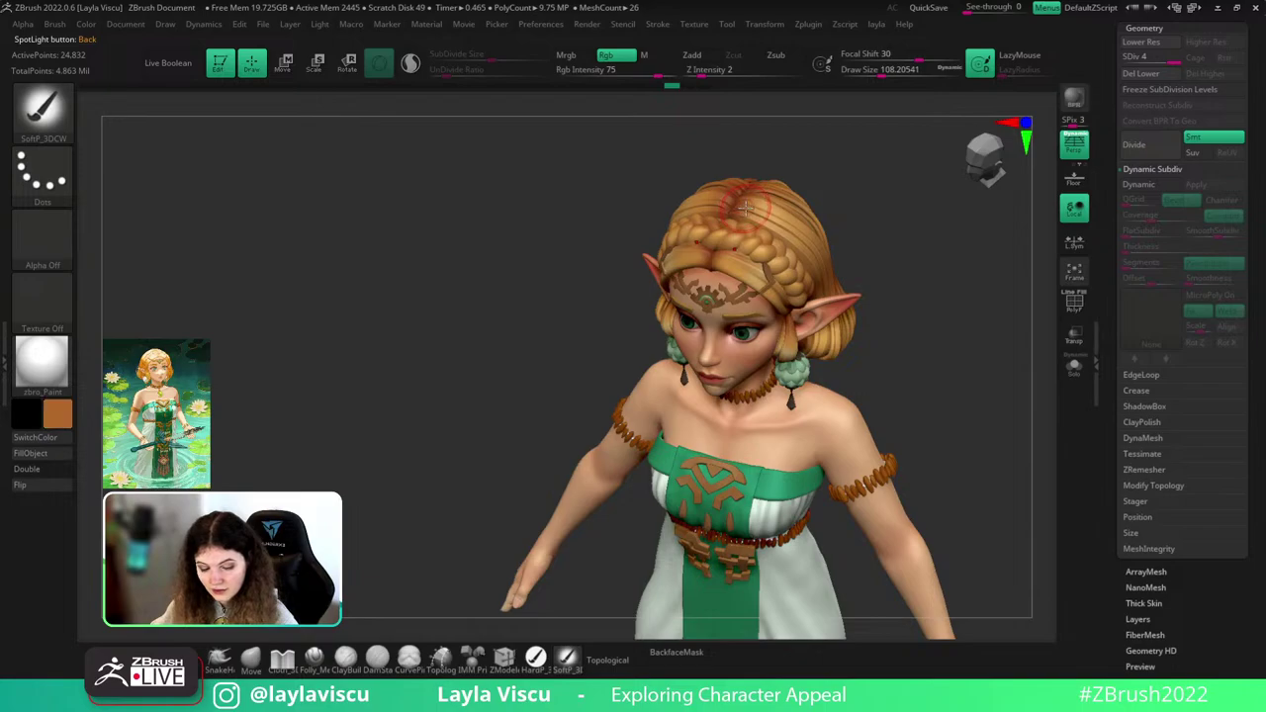
left_click(749, 203, "alt")
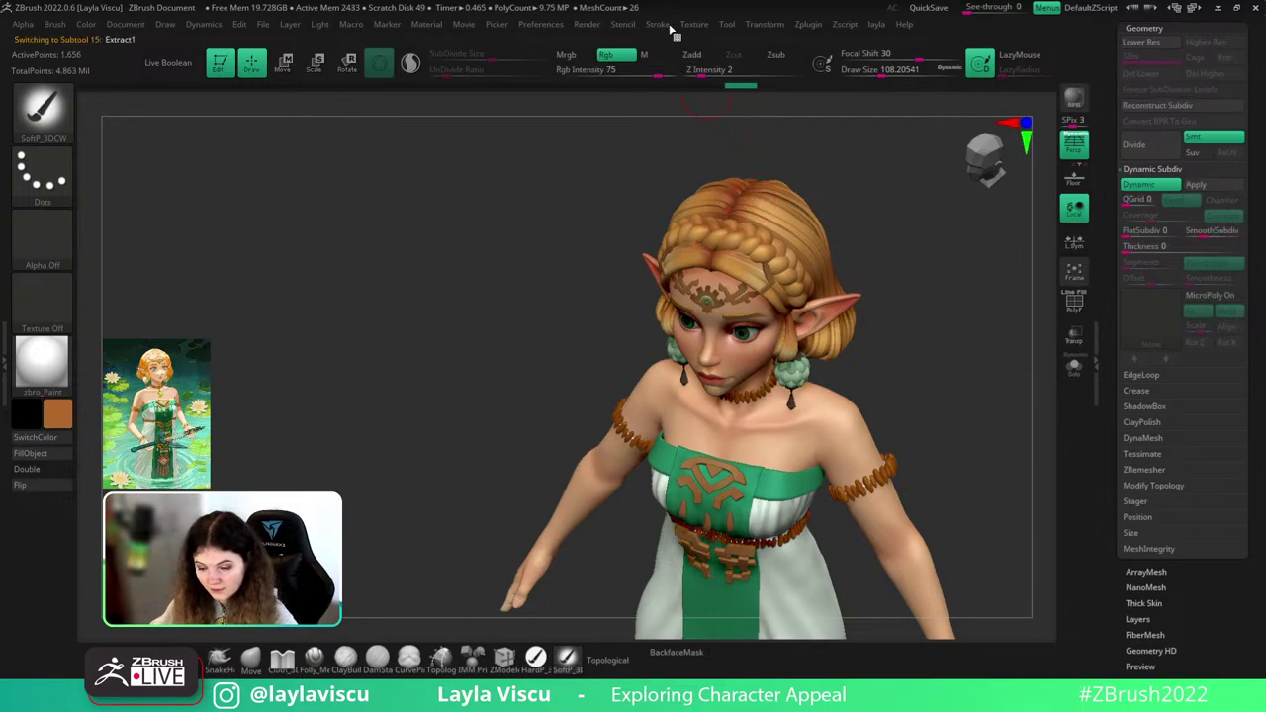
left_click(590, 75)
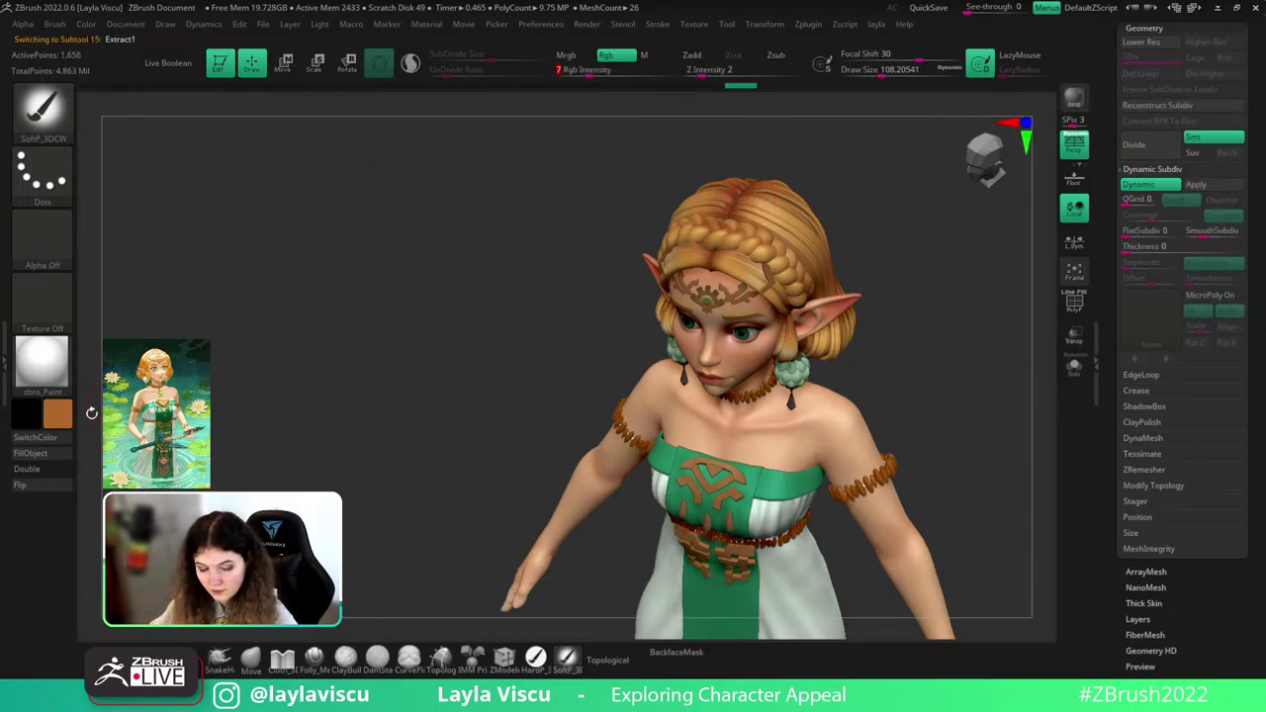
left_click(60, 455)
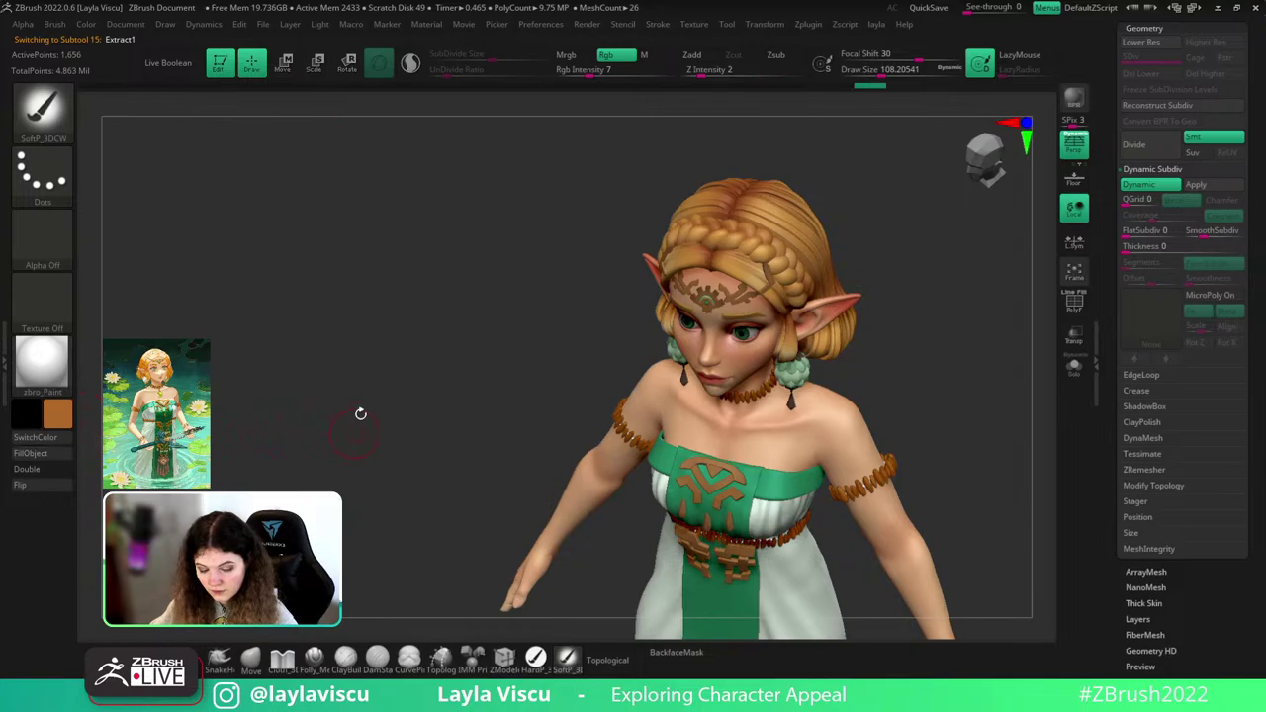
- Sample a golden orange, select the front hair and tint it with a low-intensity colour fill
left_click_drag(359, 416, 381, 401, "shift")
key("c")
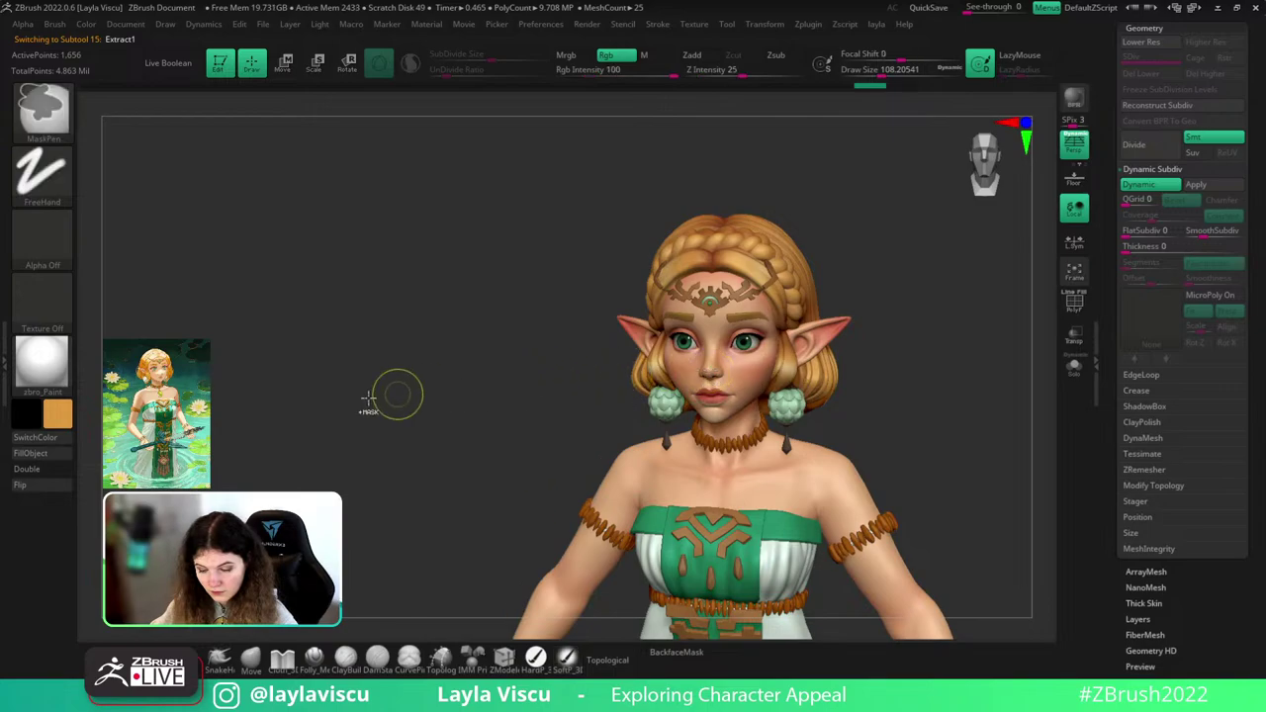
left_click(720, 254, "alt")
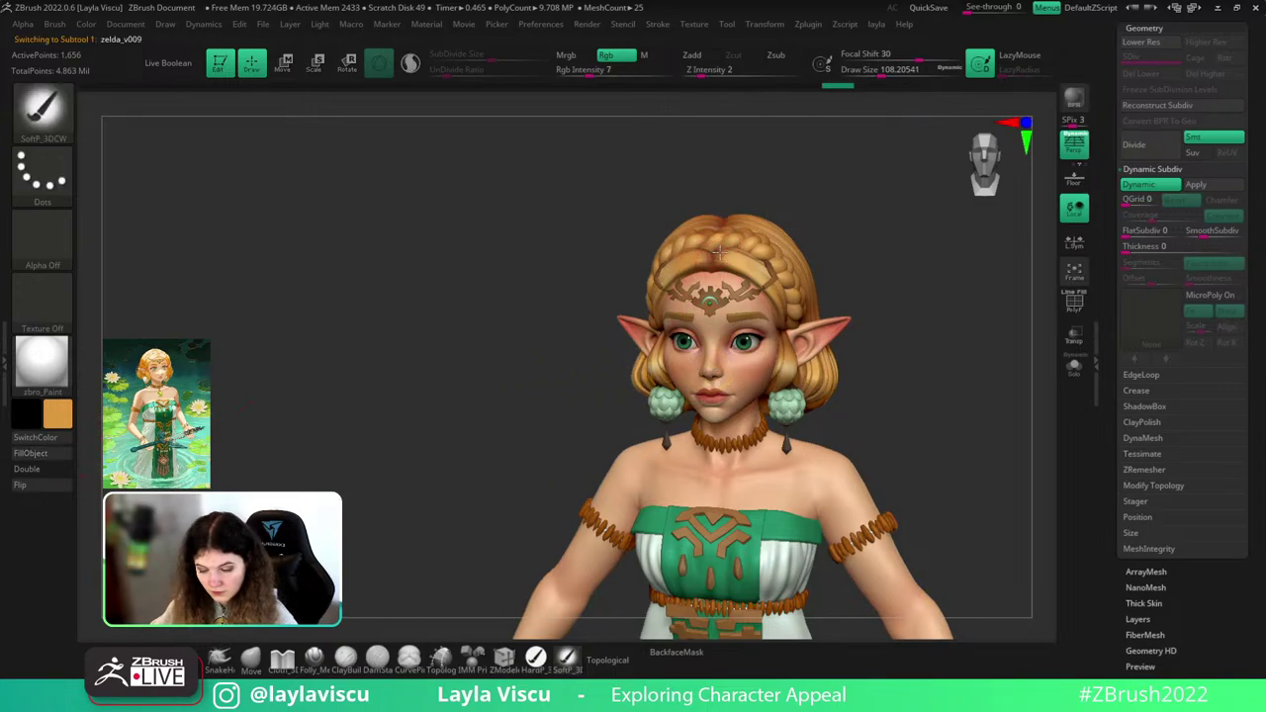
left_click(53, 463)
- Reselect the hair behind the crown braid and fill it with the golden orange at RGB intensity 7
left_click_drag(946, 373, 898, 436)
left_click(717, 202, "alt")
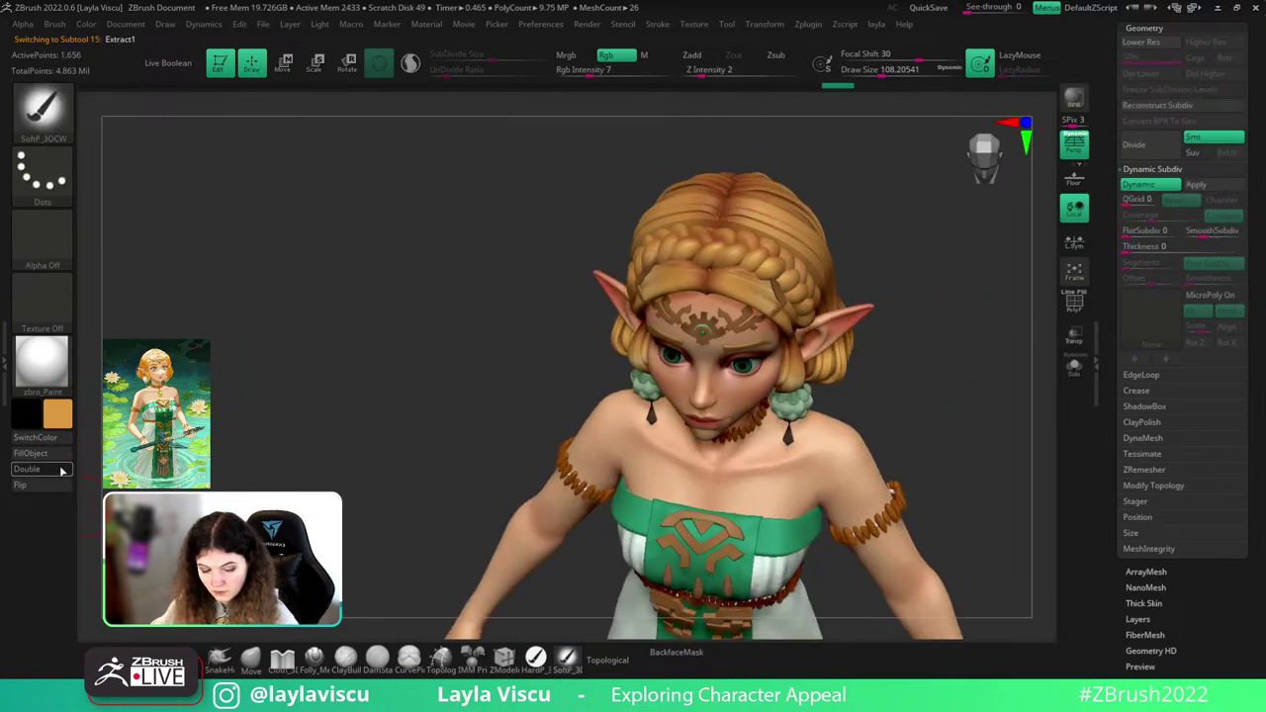
key("ctrl+d")
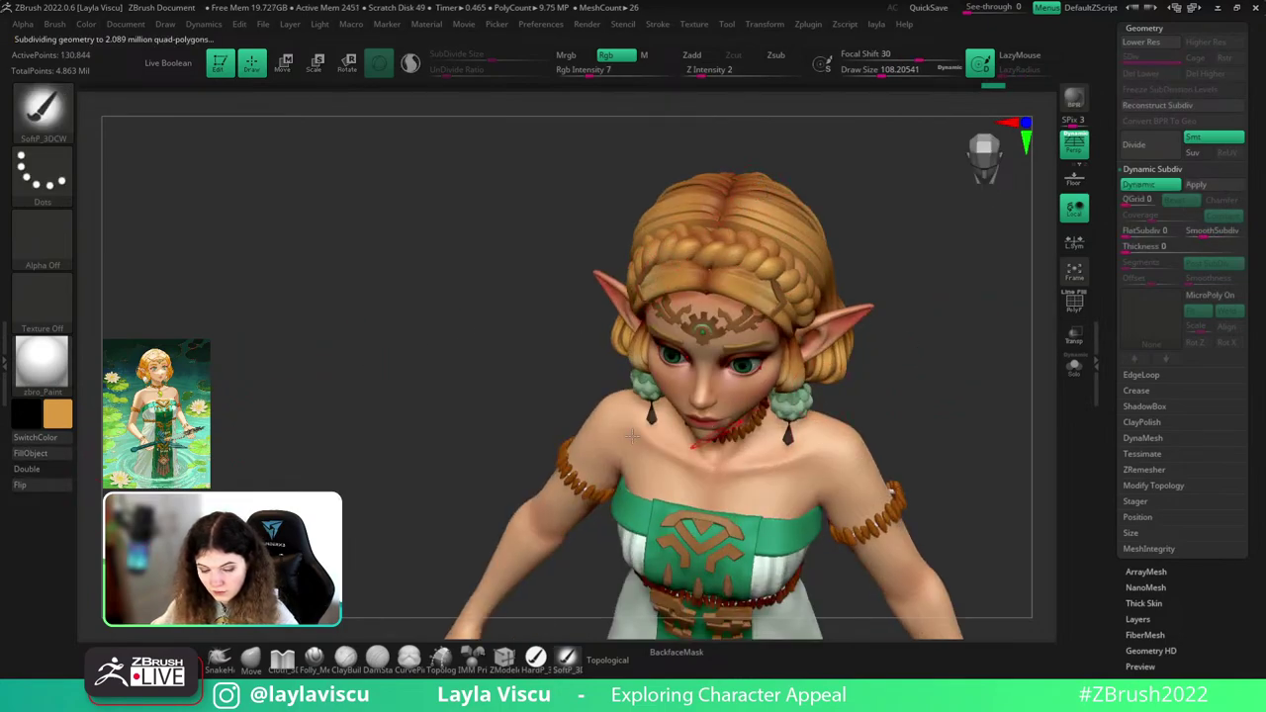
left_click(23, 455)
- Examine the tinted hair, braid and side locks from the front, three-quarter and side views
left_click_drag(268, 421, 313, 379)
mouse_move(895, 402)
left_mouse_down("shift")
mouse_move(974, 423)
mouse_move(929, 406)
left_mouse_up("shift")
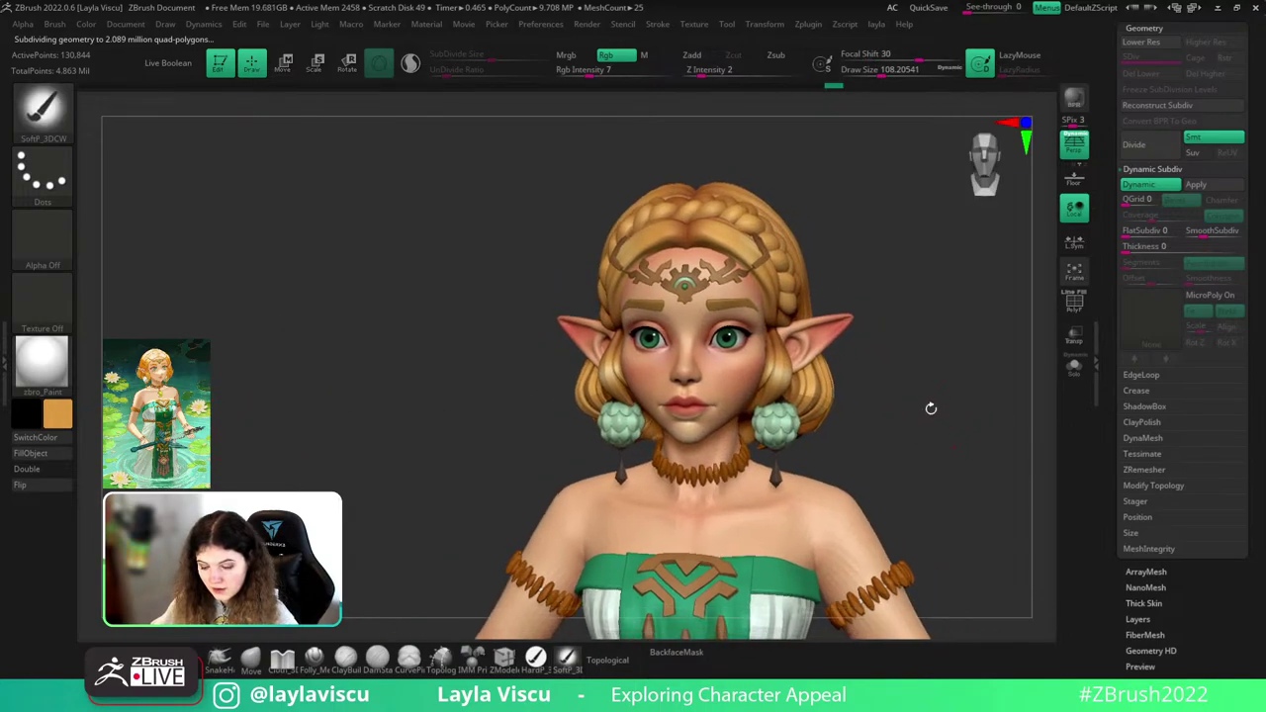
right_click_drag(930, 407, 887, 406, "ctrl")
left_click_drag(872, 322, 884, 328)
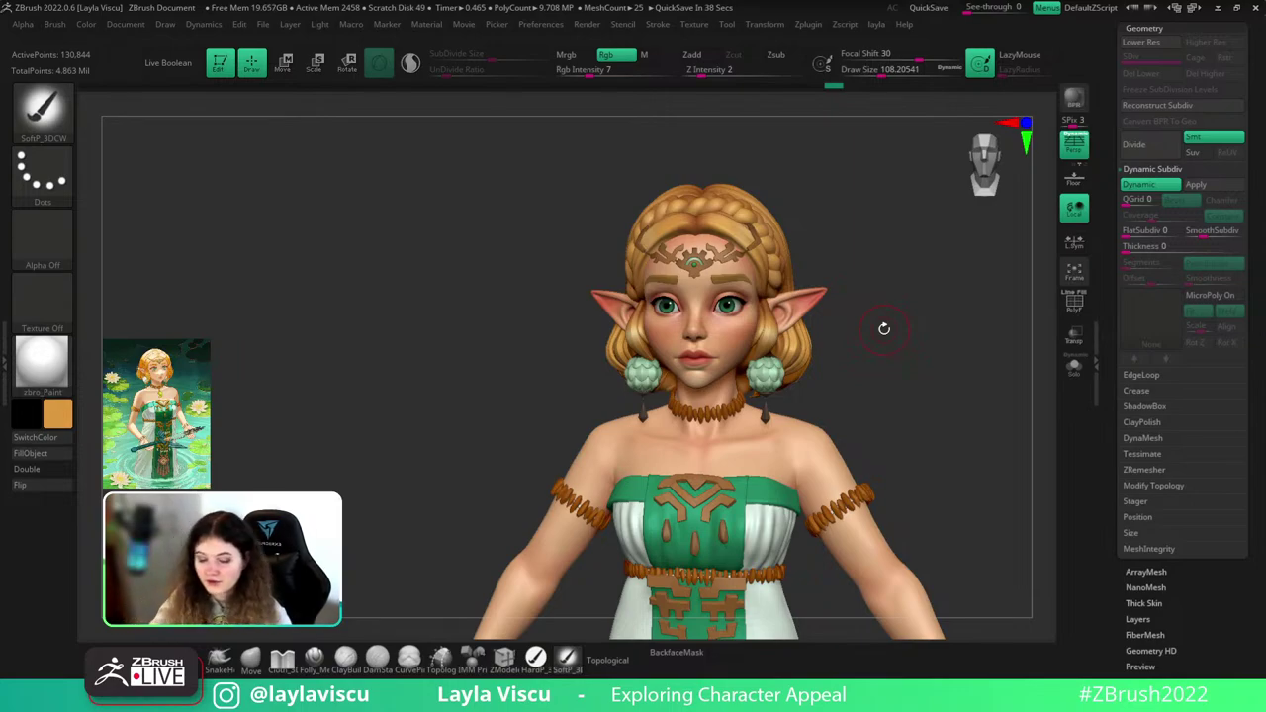
left_click_drag(896, 254, 963, 295)
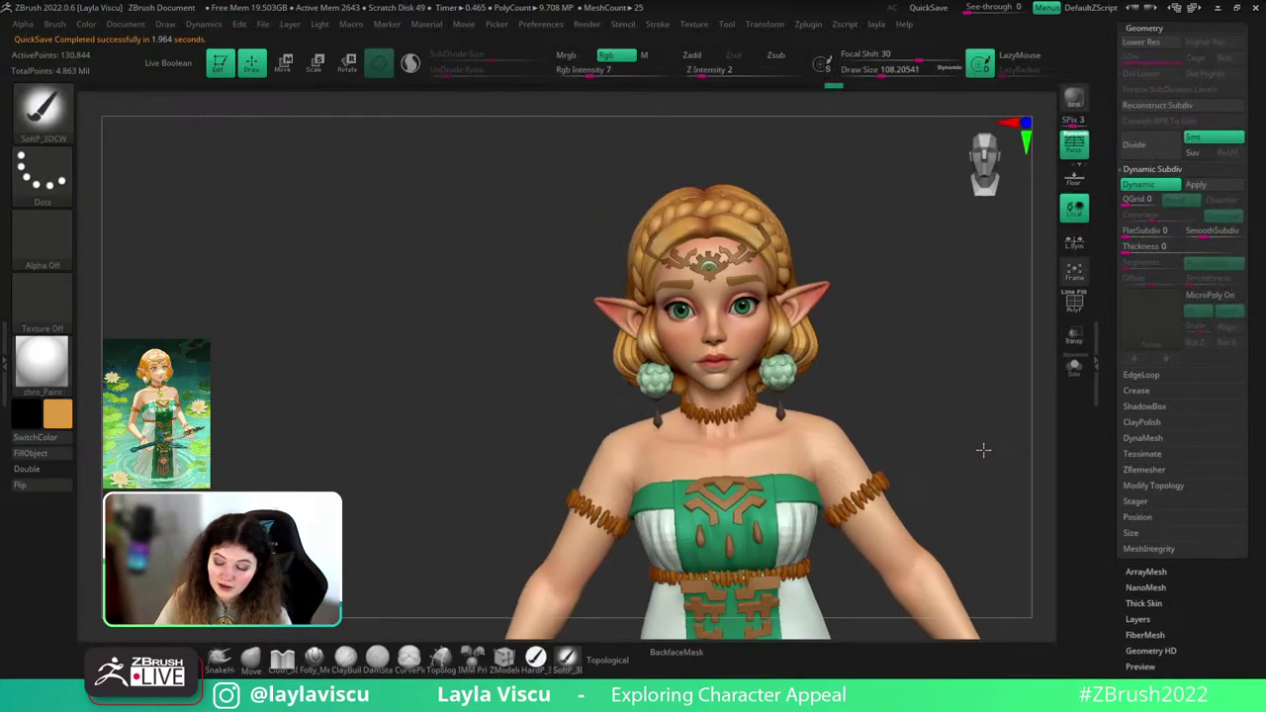
mouse_move(983, 450)
left_mouse_down()
mouse_move(986, 469)
mouse_move(983, 426)
mouse_move(1004, 430)
mouse_move(1007, 457)
left_mouse_up()
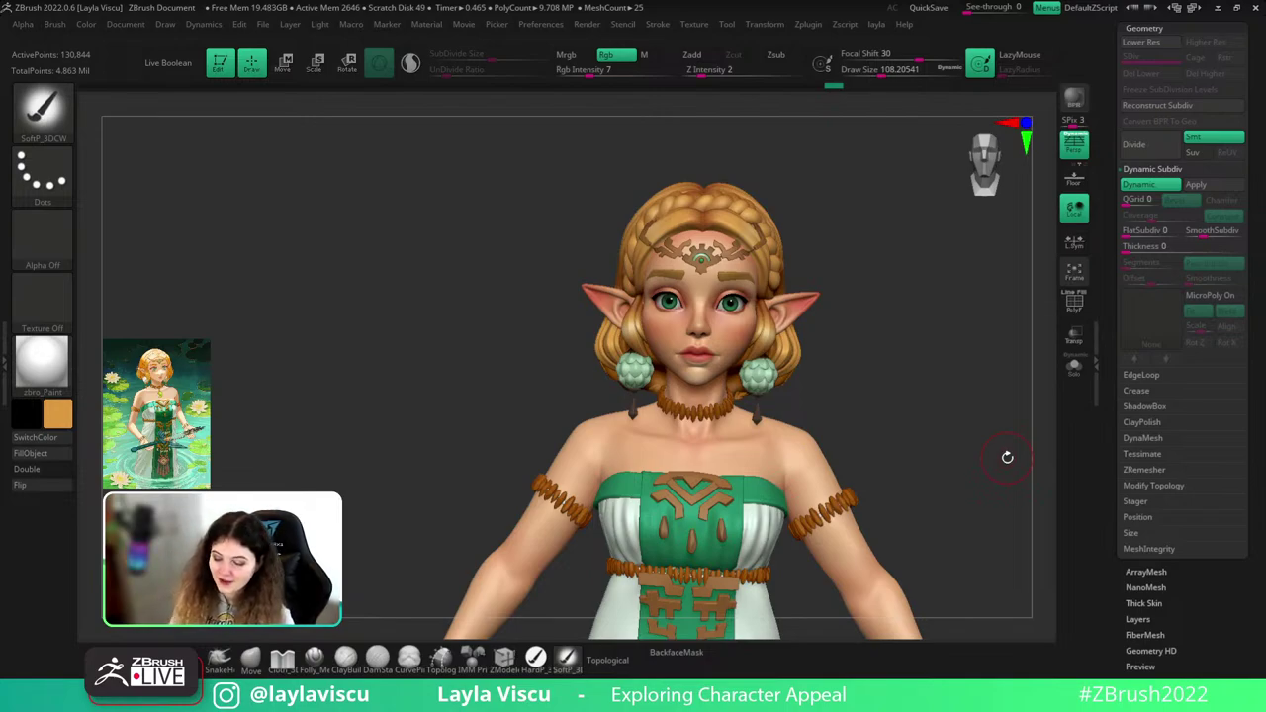
left_click_drag(913, 410, 973, 416)
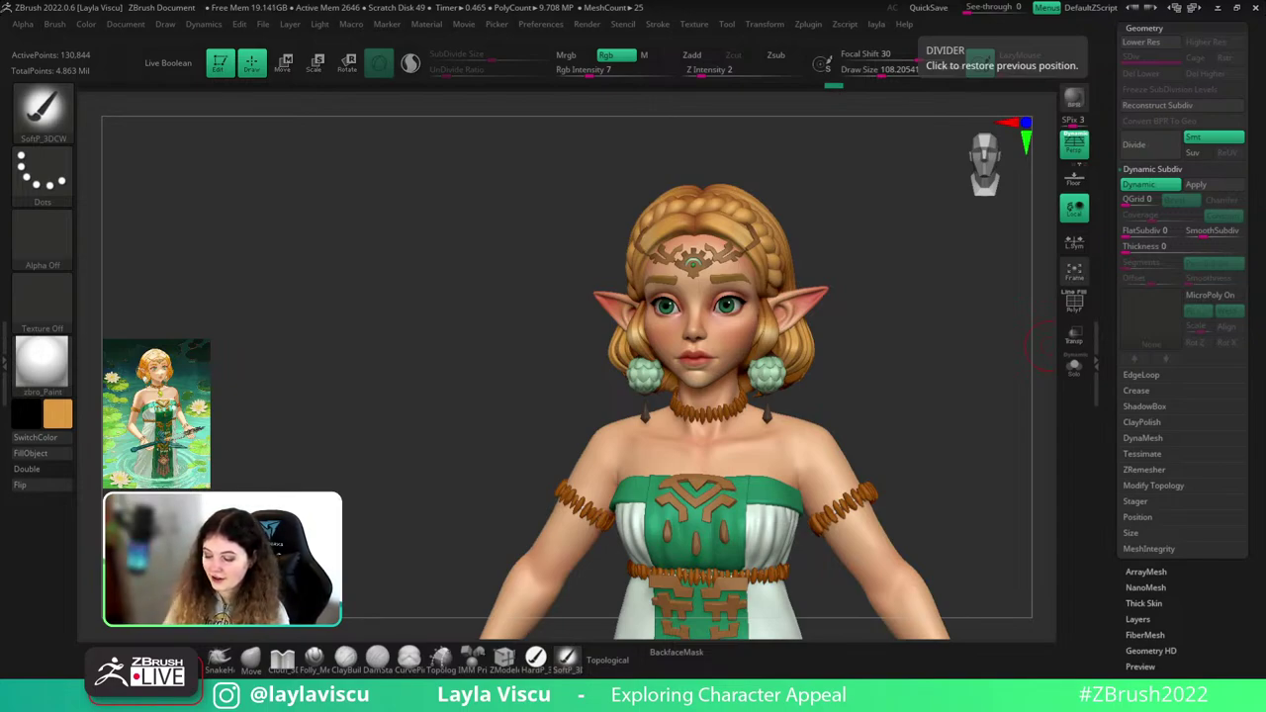
mouse_move(970, 359)
left_mouse_down()
mouse_move(986, 362)
mouse_move(966, 371)
left_mouse_up()
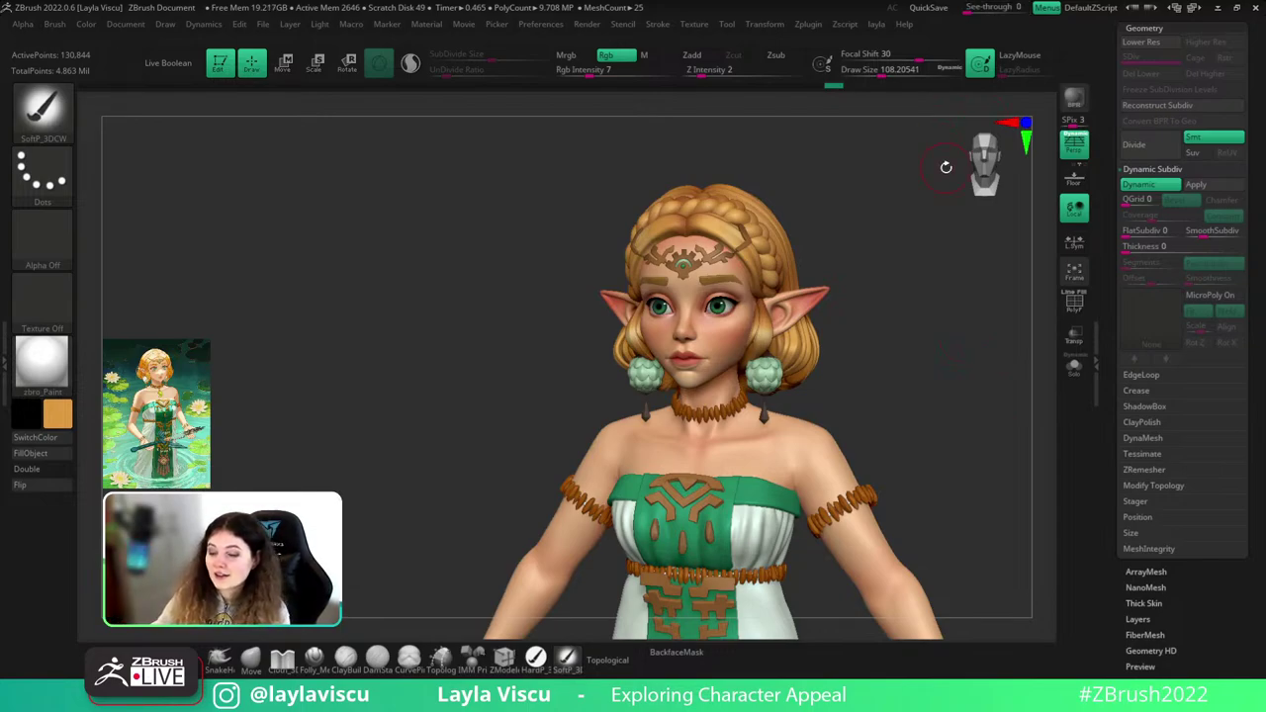
left_click_drag(926, 247, 1124, 259, "shift")
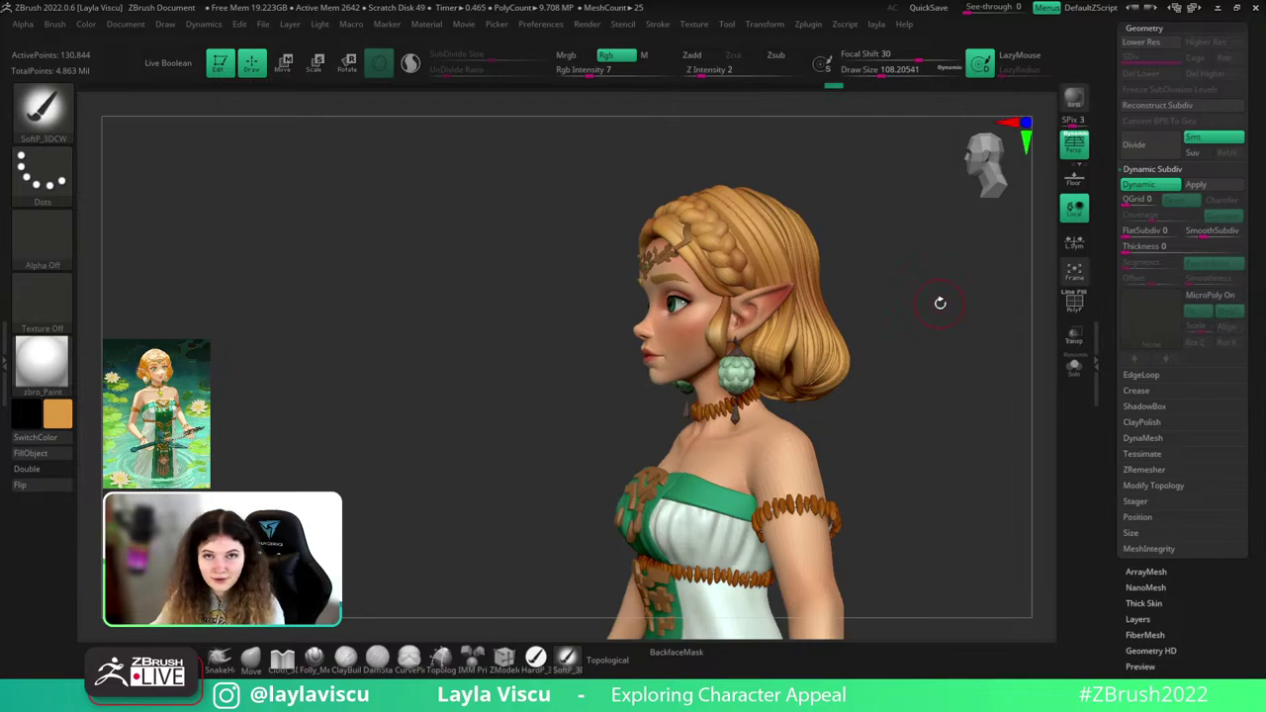